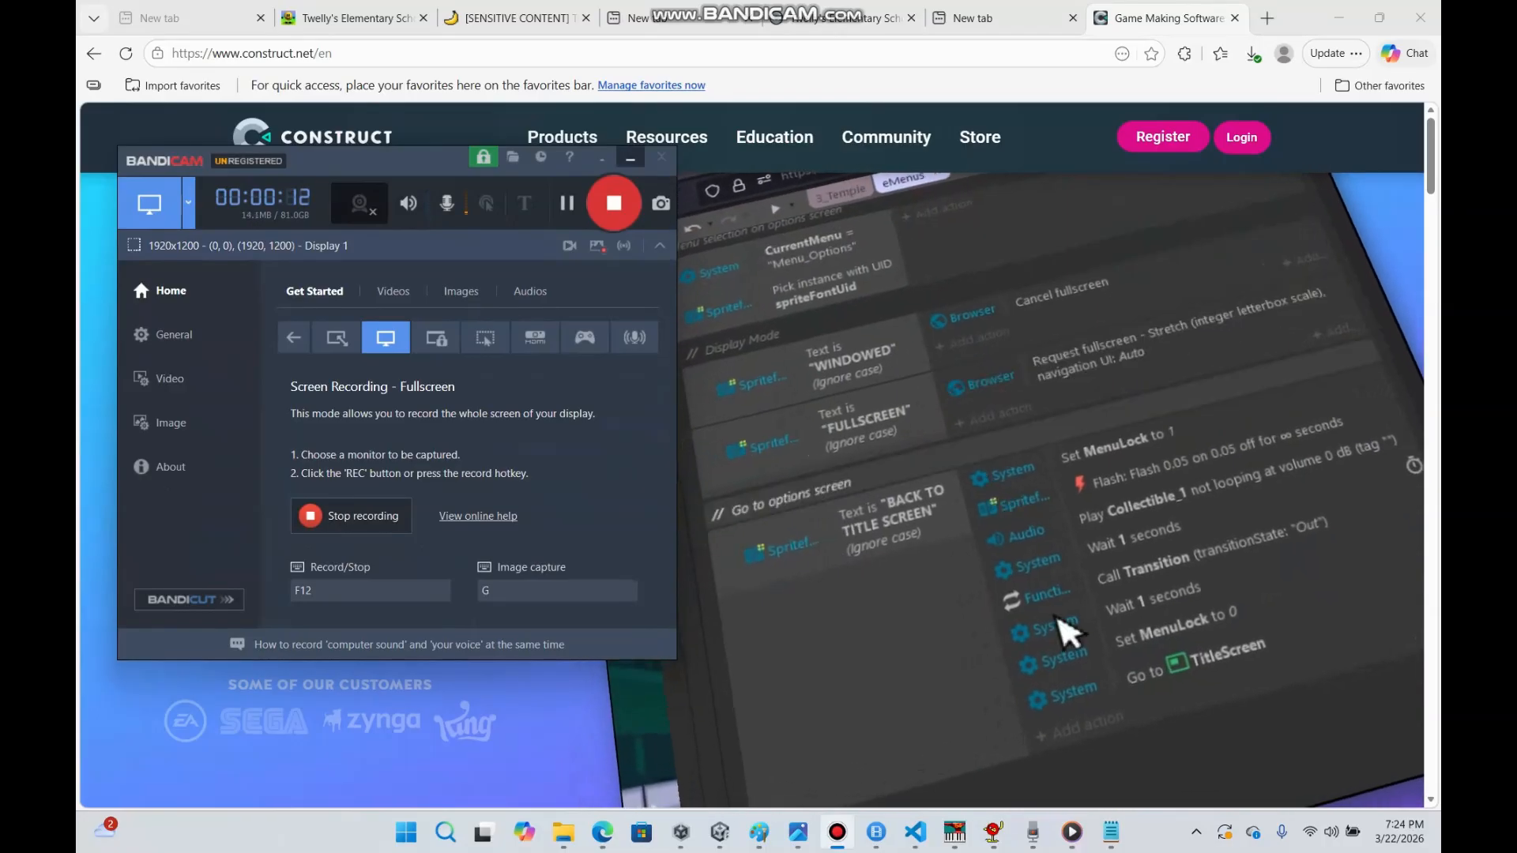
Launch the Construct 3 editor through the website's free trial page and decline the guided tour
left_click(630, 160)
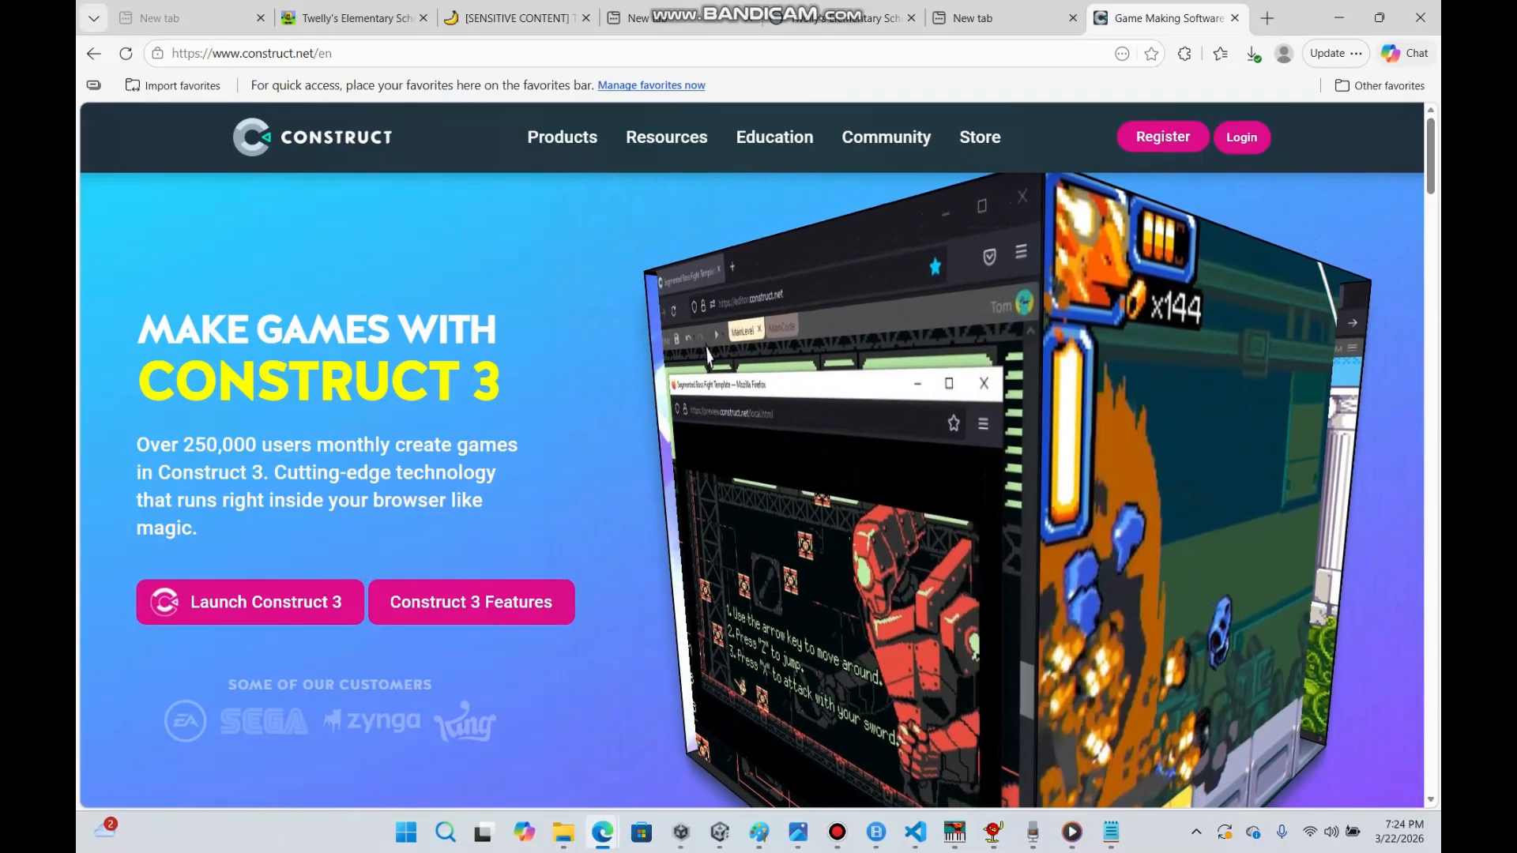
left_click(249, 602)
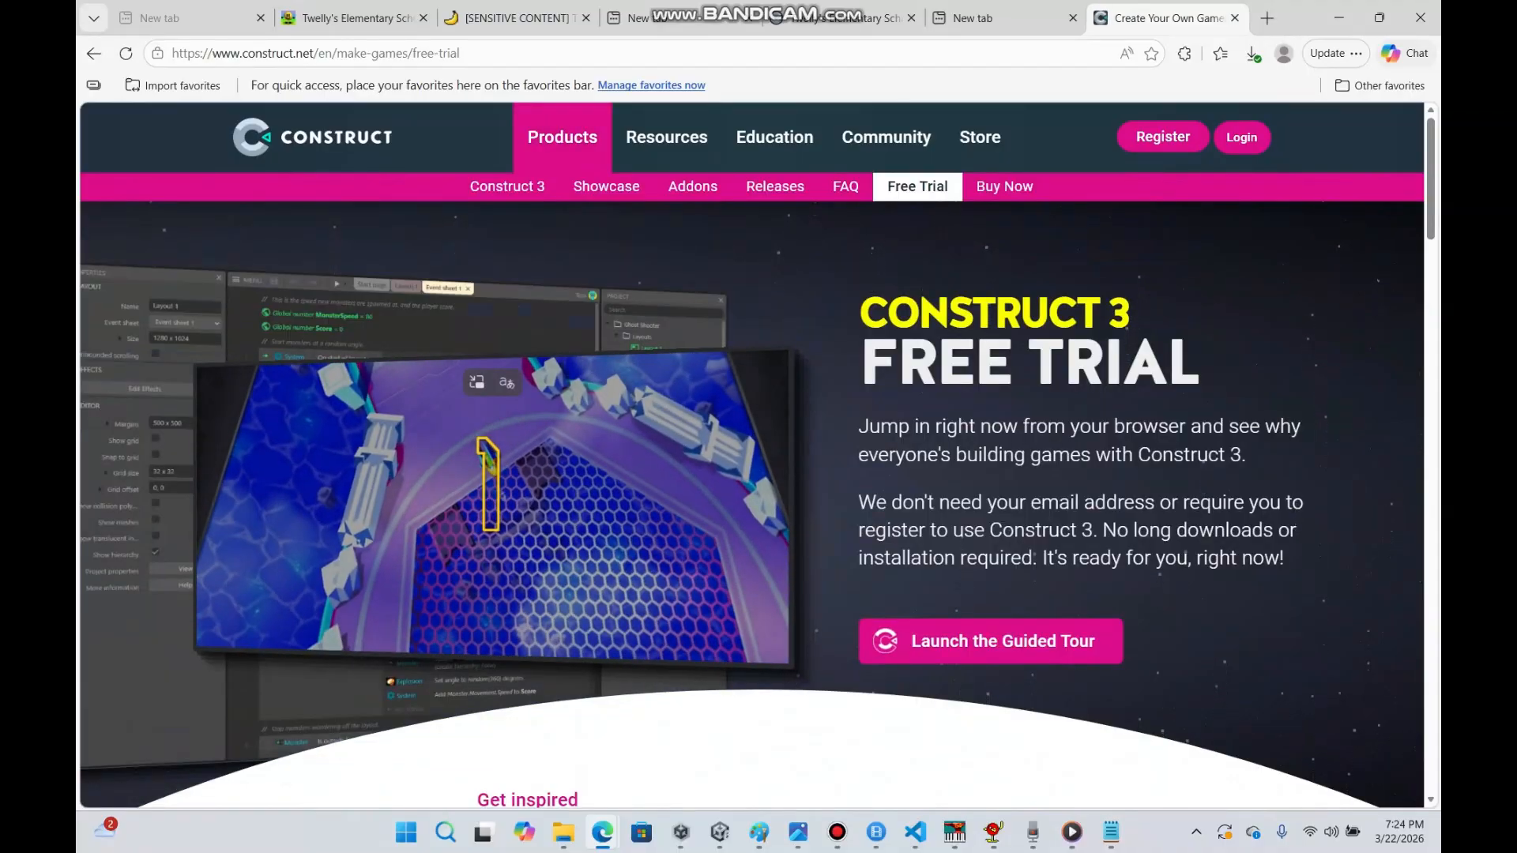
left_click(990, 641)
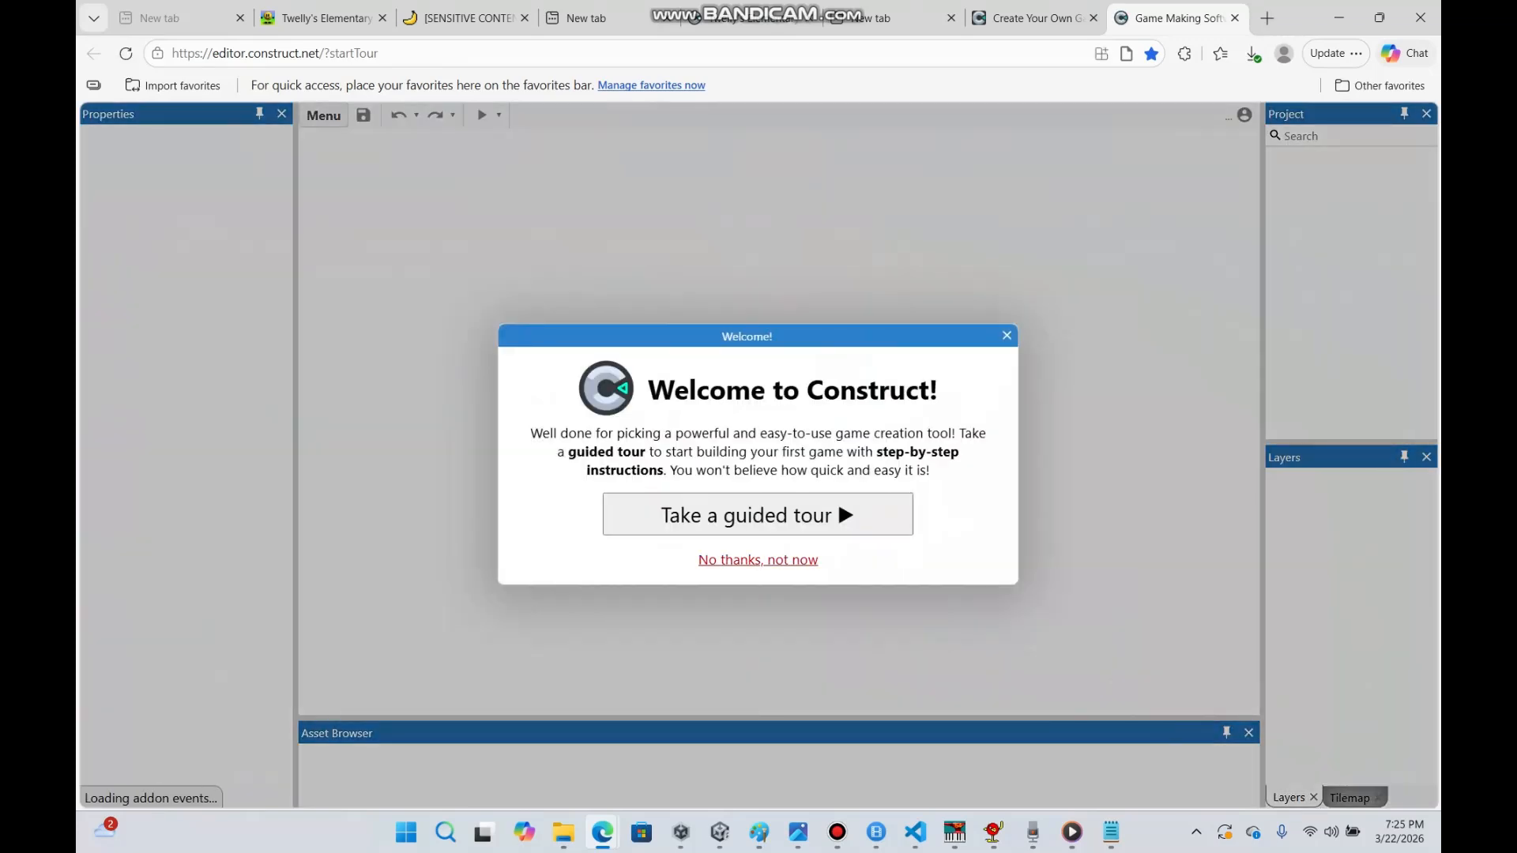
left_click(758, 558)
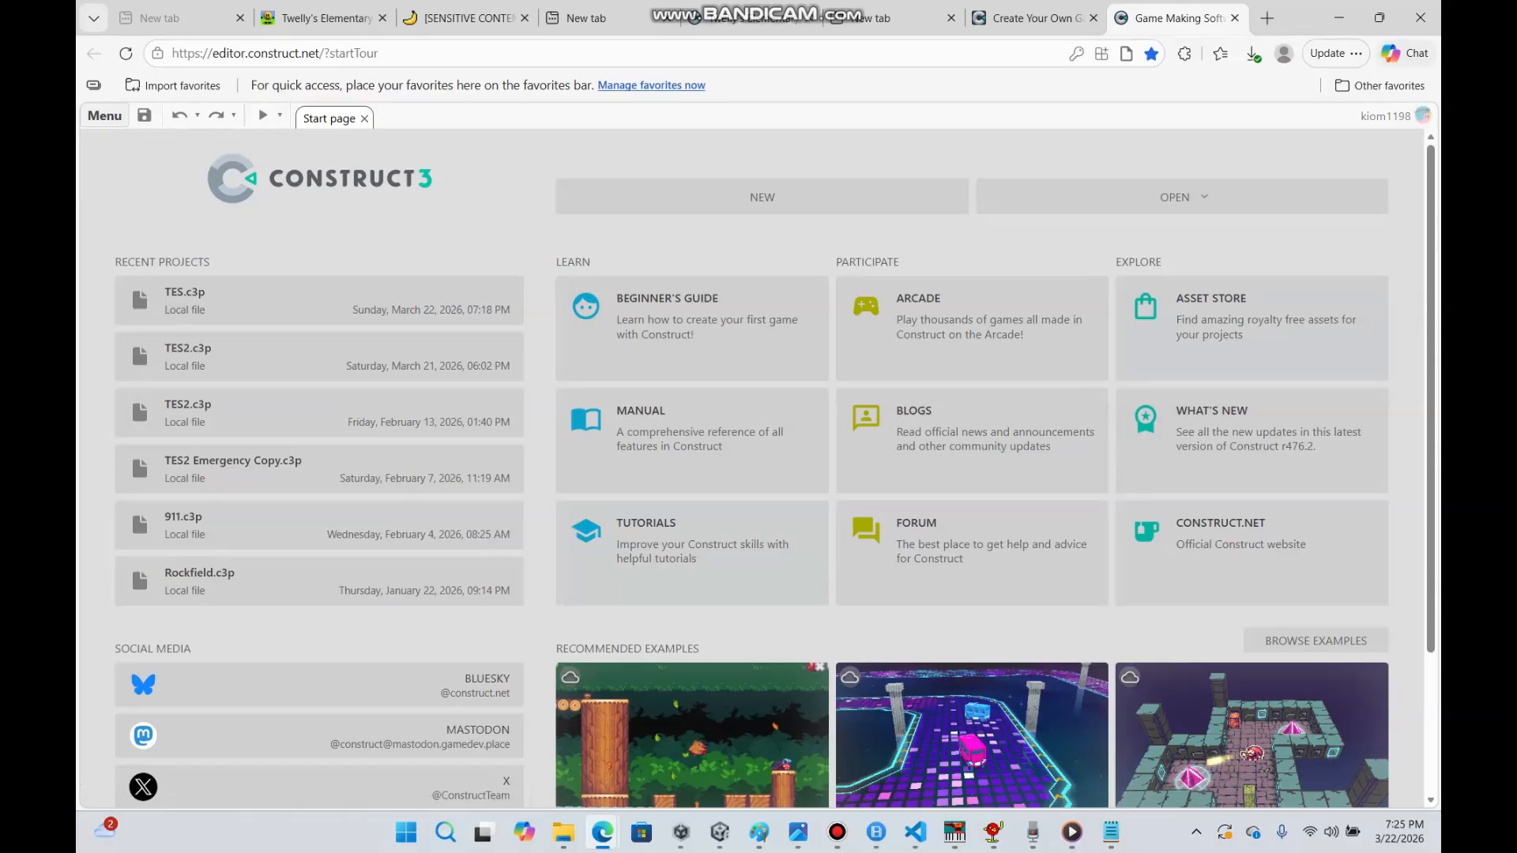
left_click(747, 202)
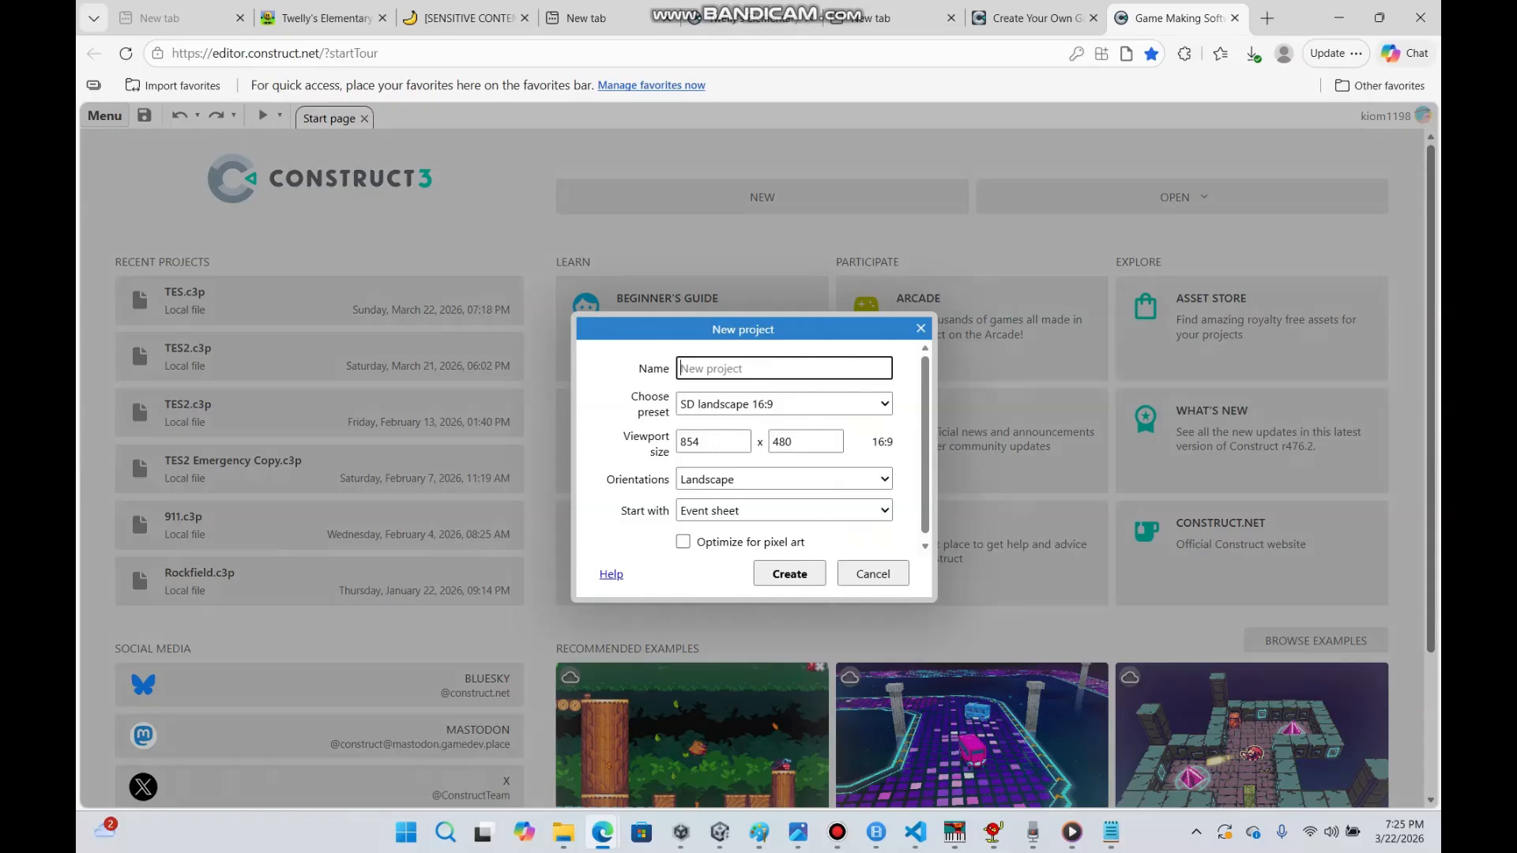
left_click(884, 399)
left_click(920, 328)
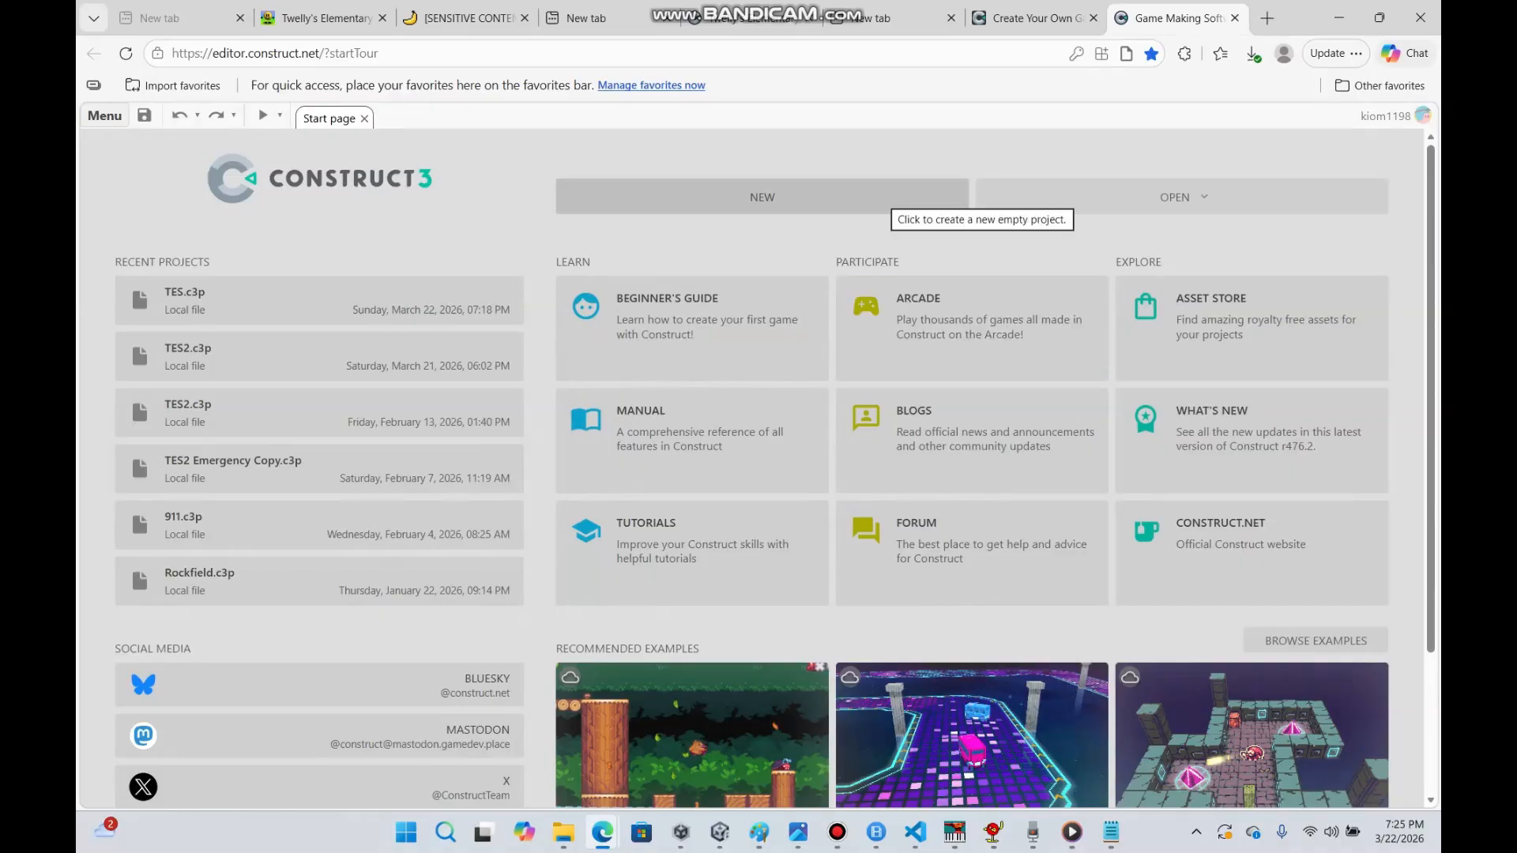
Create a new project named "Bart's house" with the SD landscape 16:9 preset
left_click(885, 202)
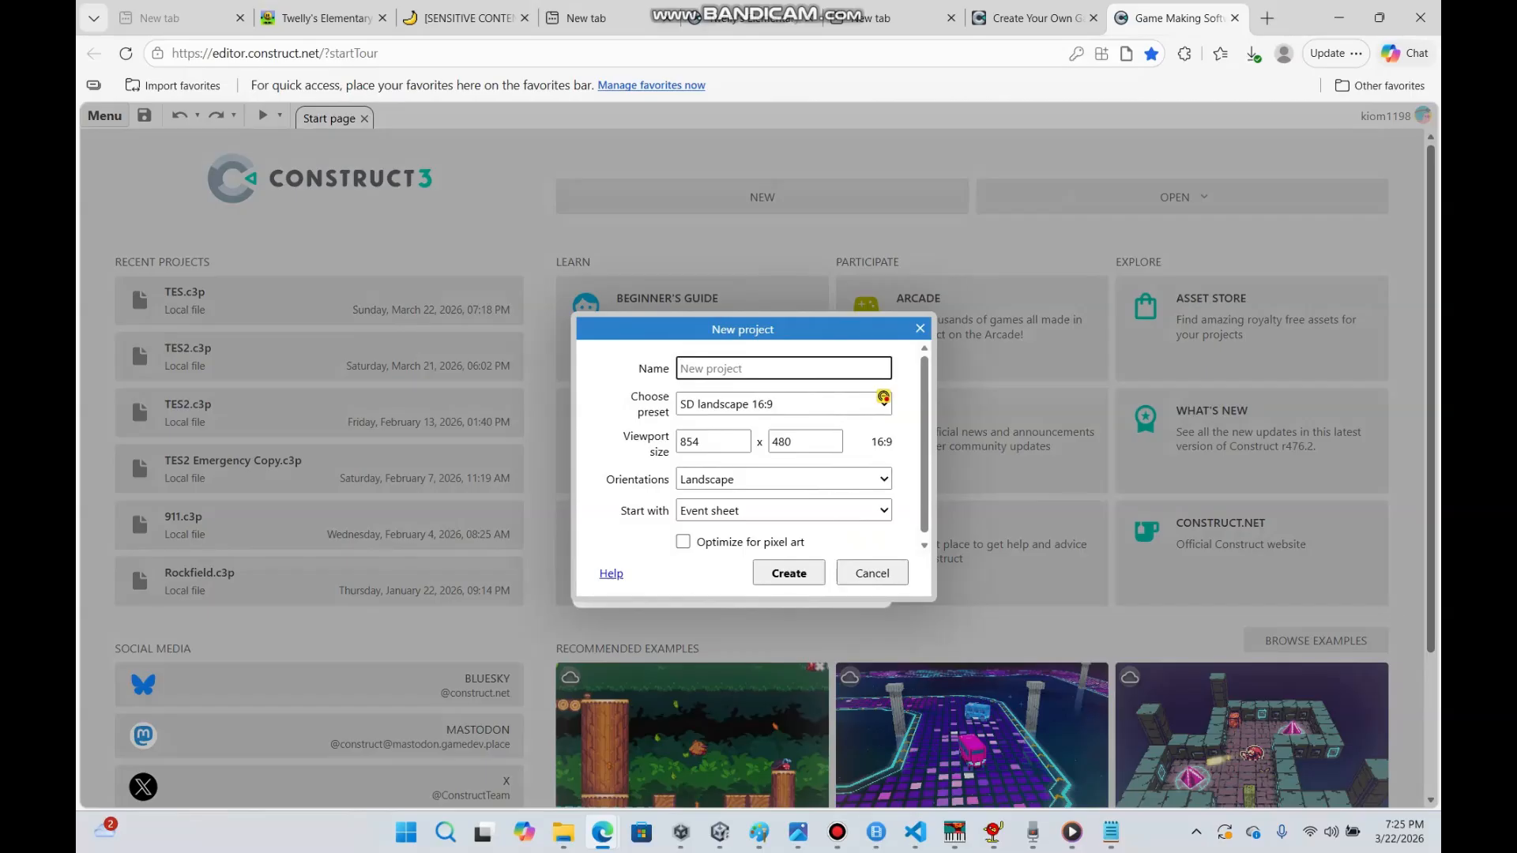
type("E")
key("BackSpace")
type("Ba")
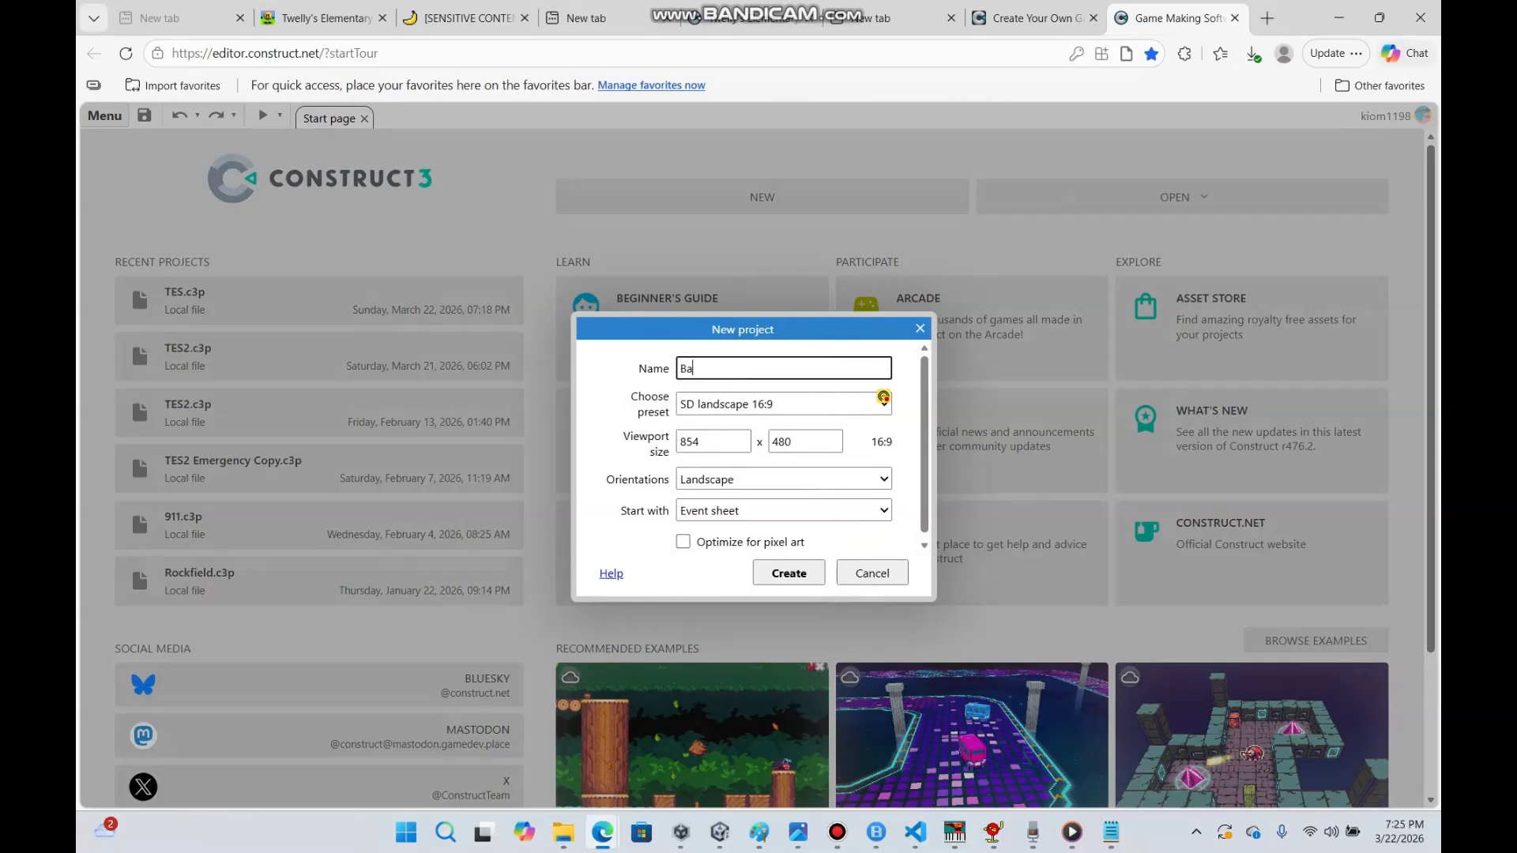
type("rt's house")
key("Return")
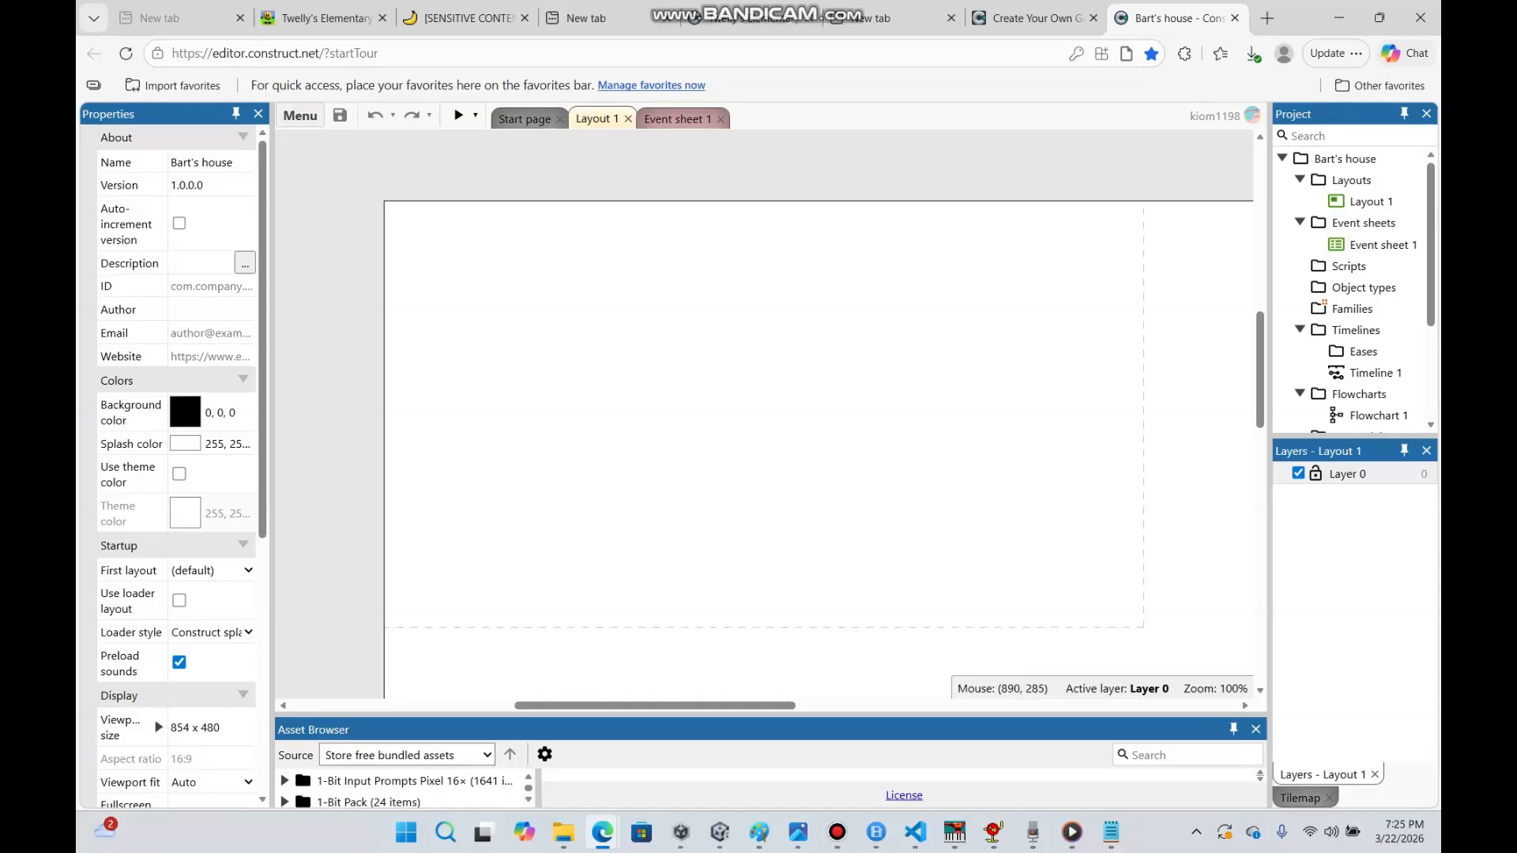
mouse_move(688, 705)
left_mouse_down()
mouse_move(650, 706)
mouse_move(701, 705)
left_mouse_up()
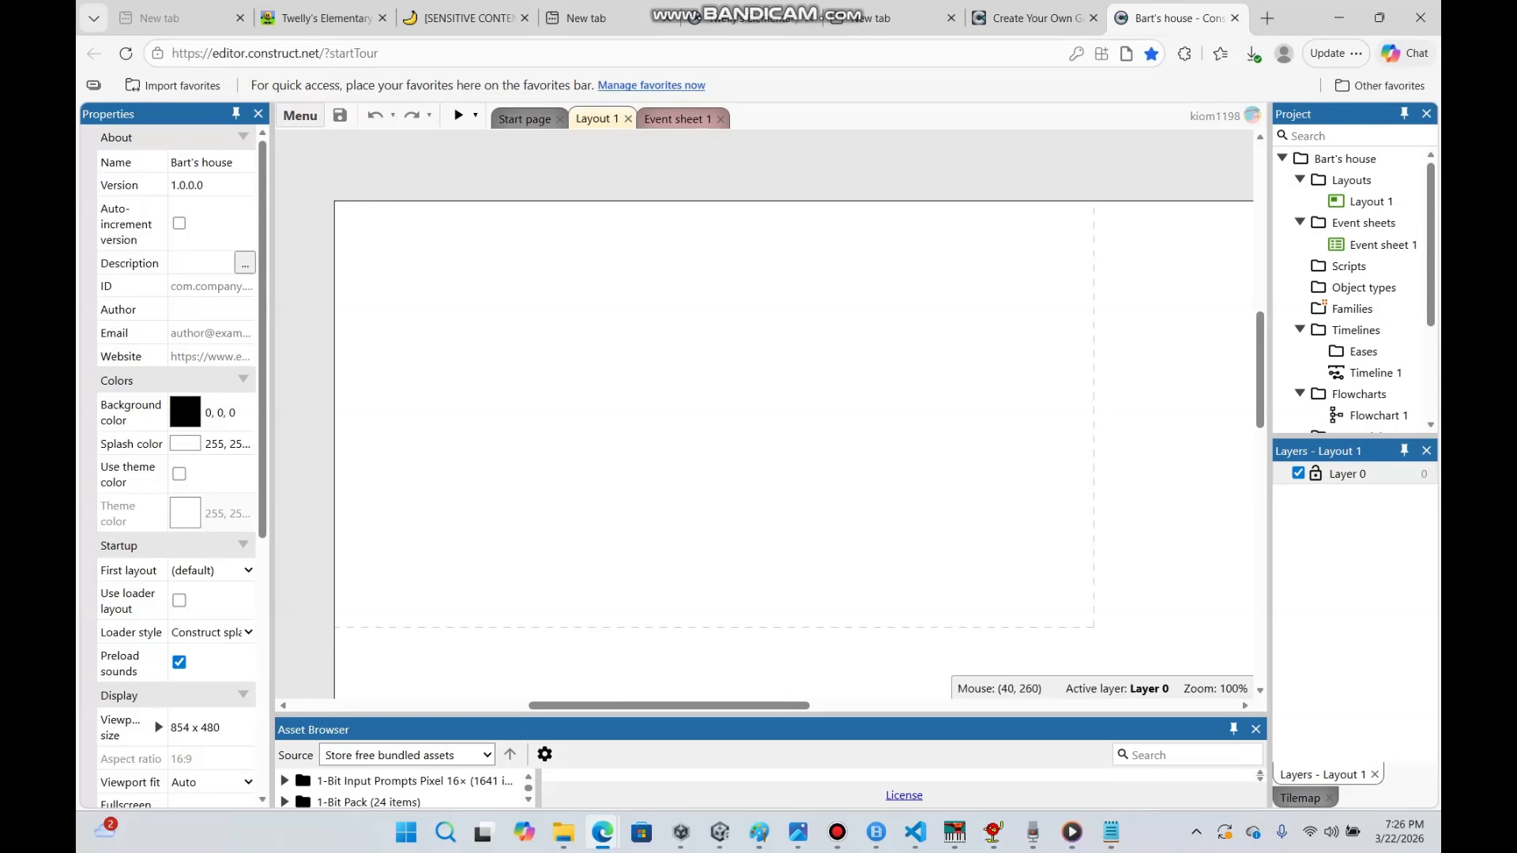
right_click(370, 432)
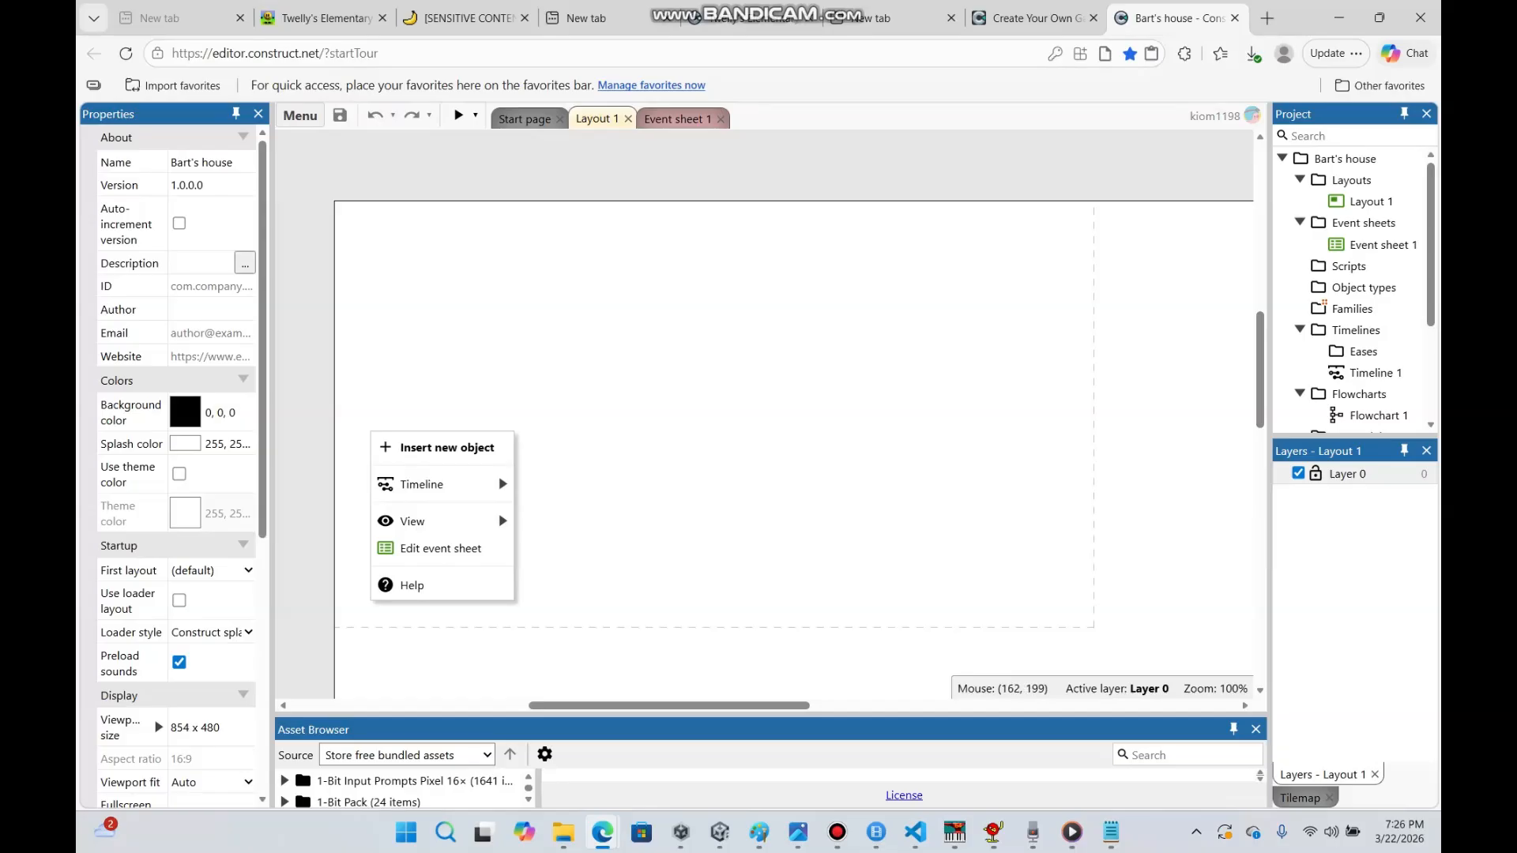
left_click(478, 377)
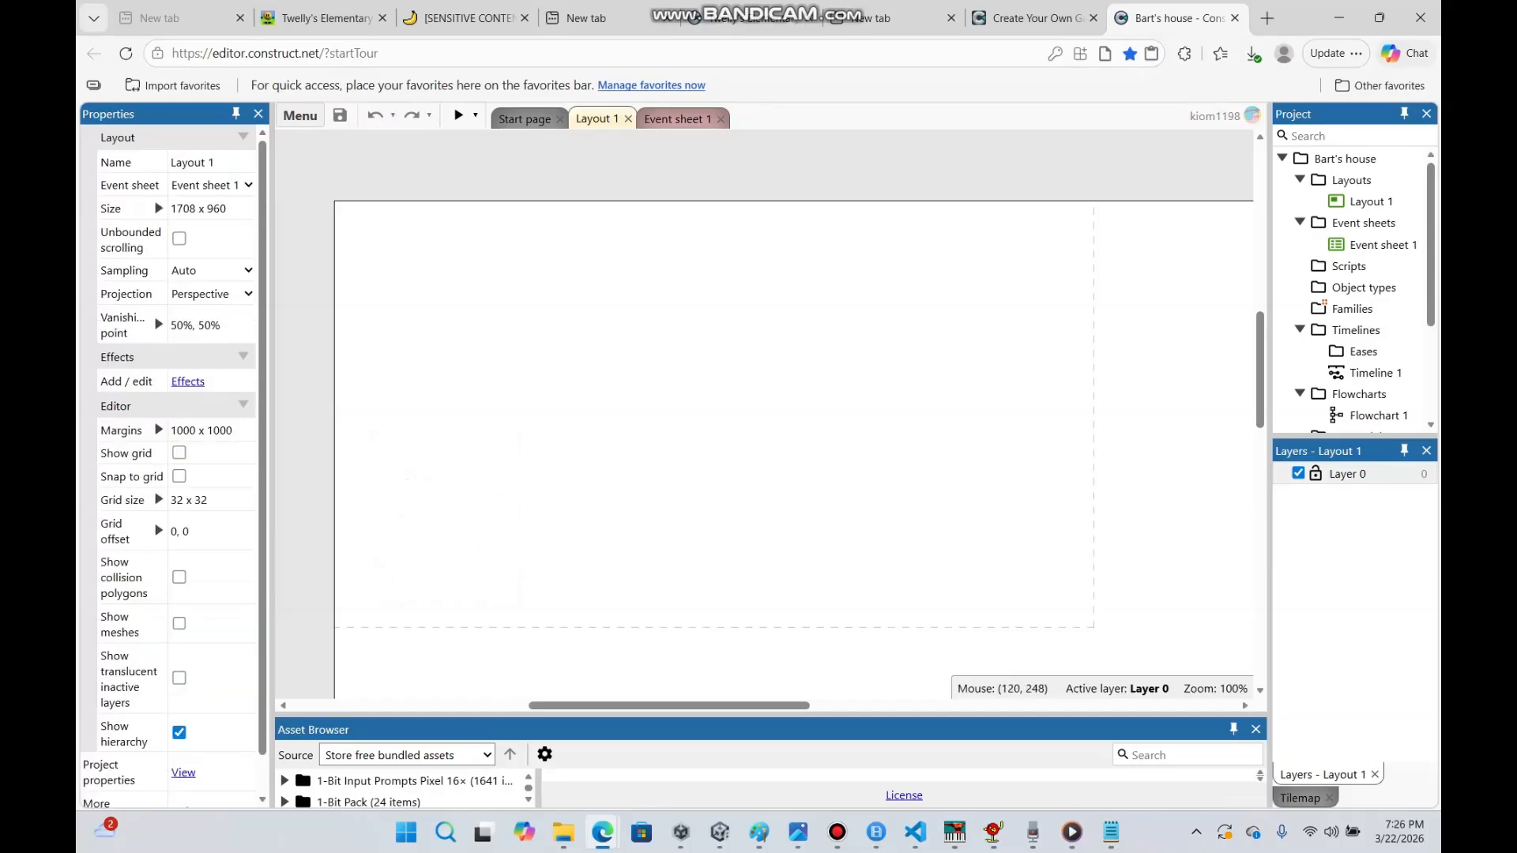
right_click(407, 414)
left_click(459, 425)
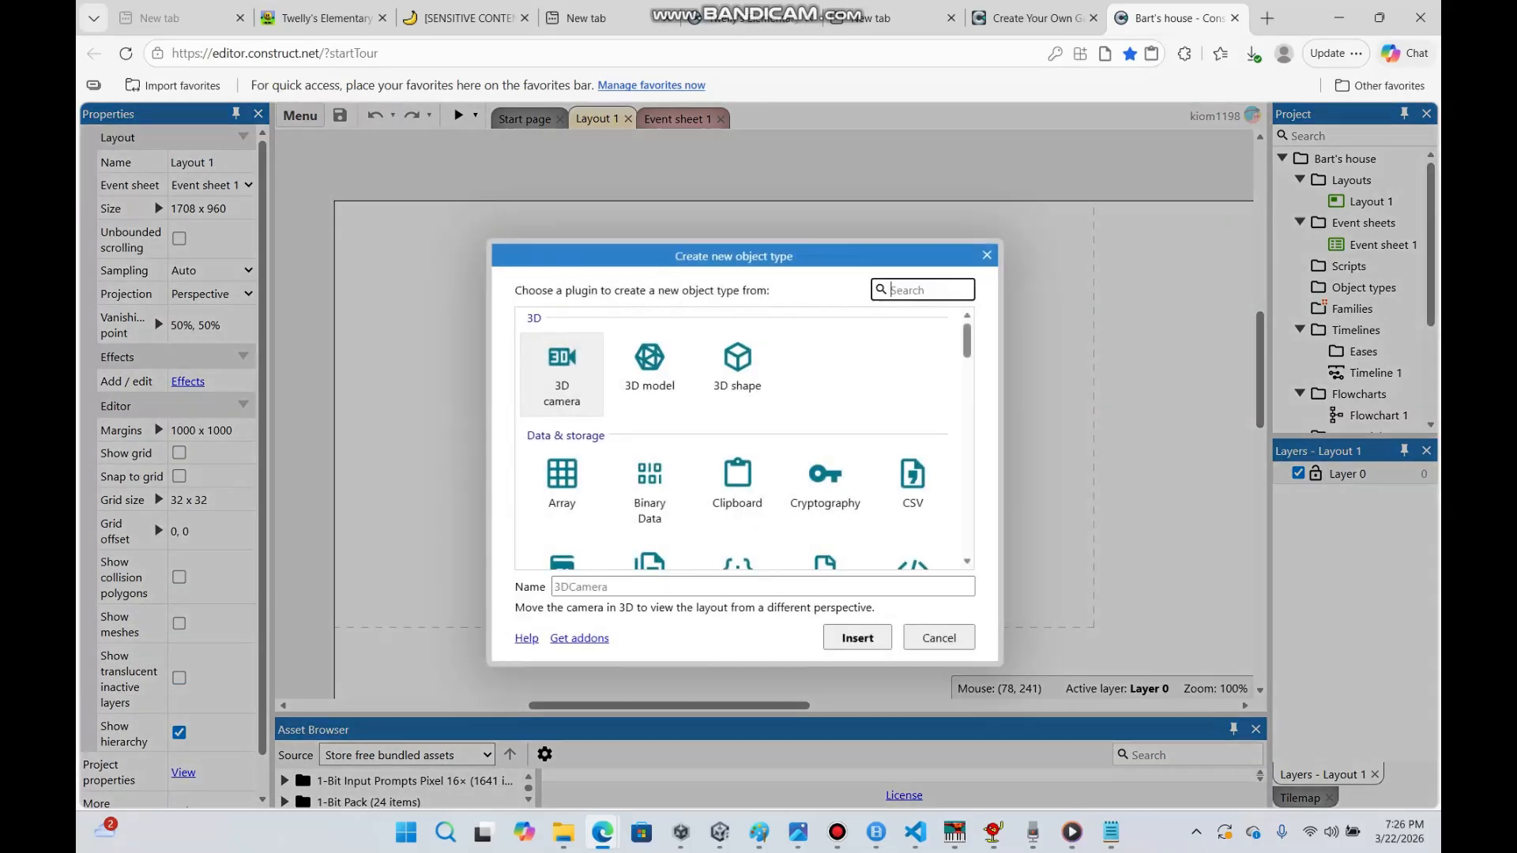
type("pl")
key("BackSpace")
key("BackSpace")
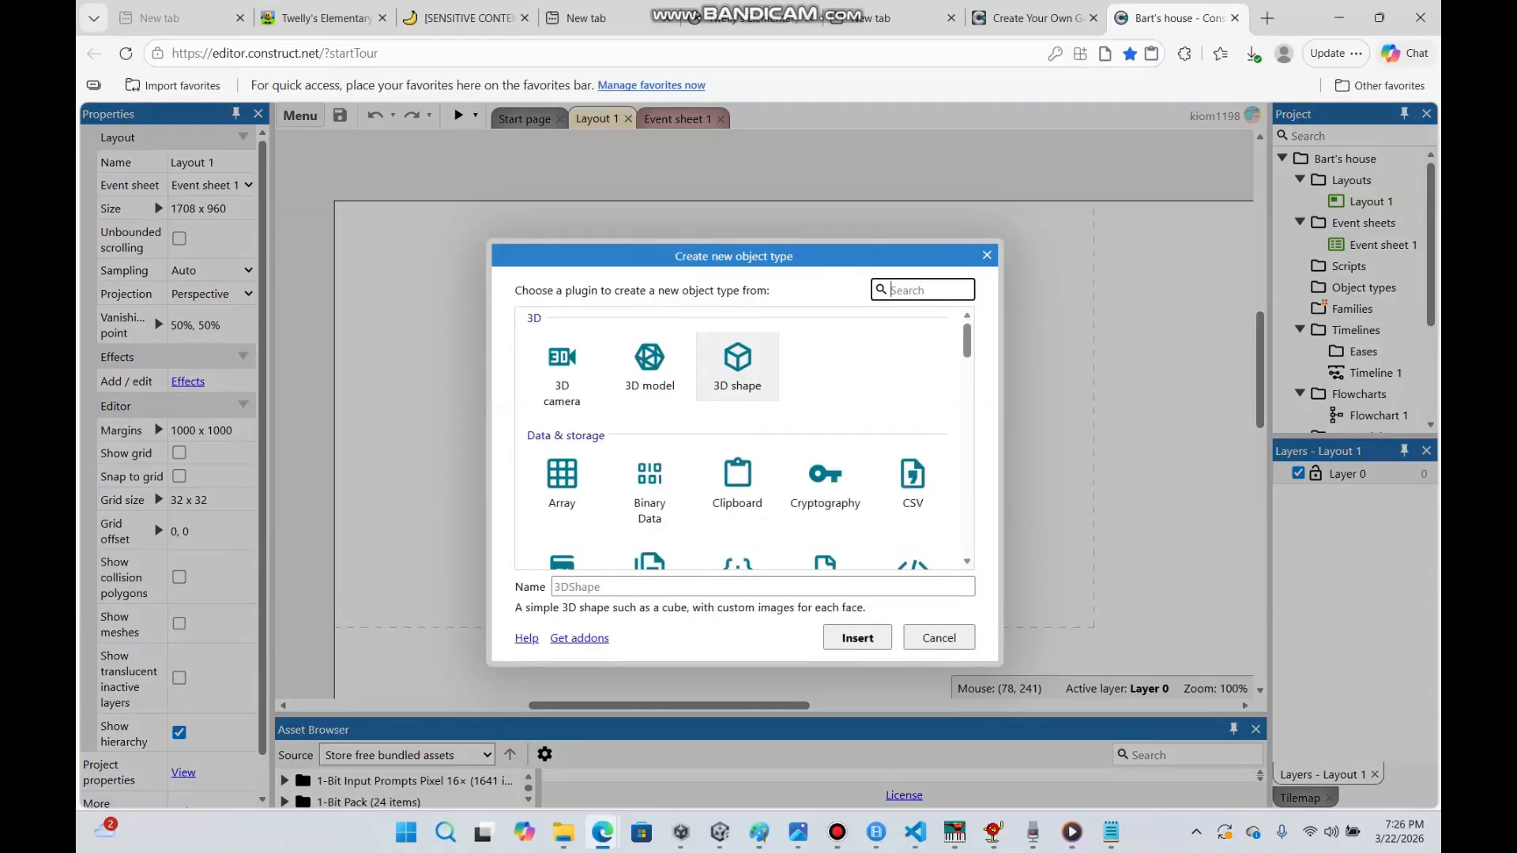
type("s")
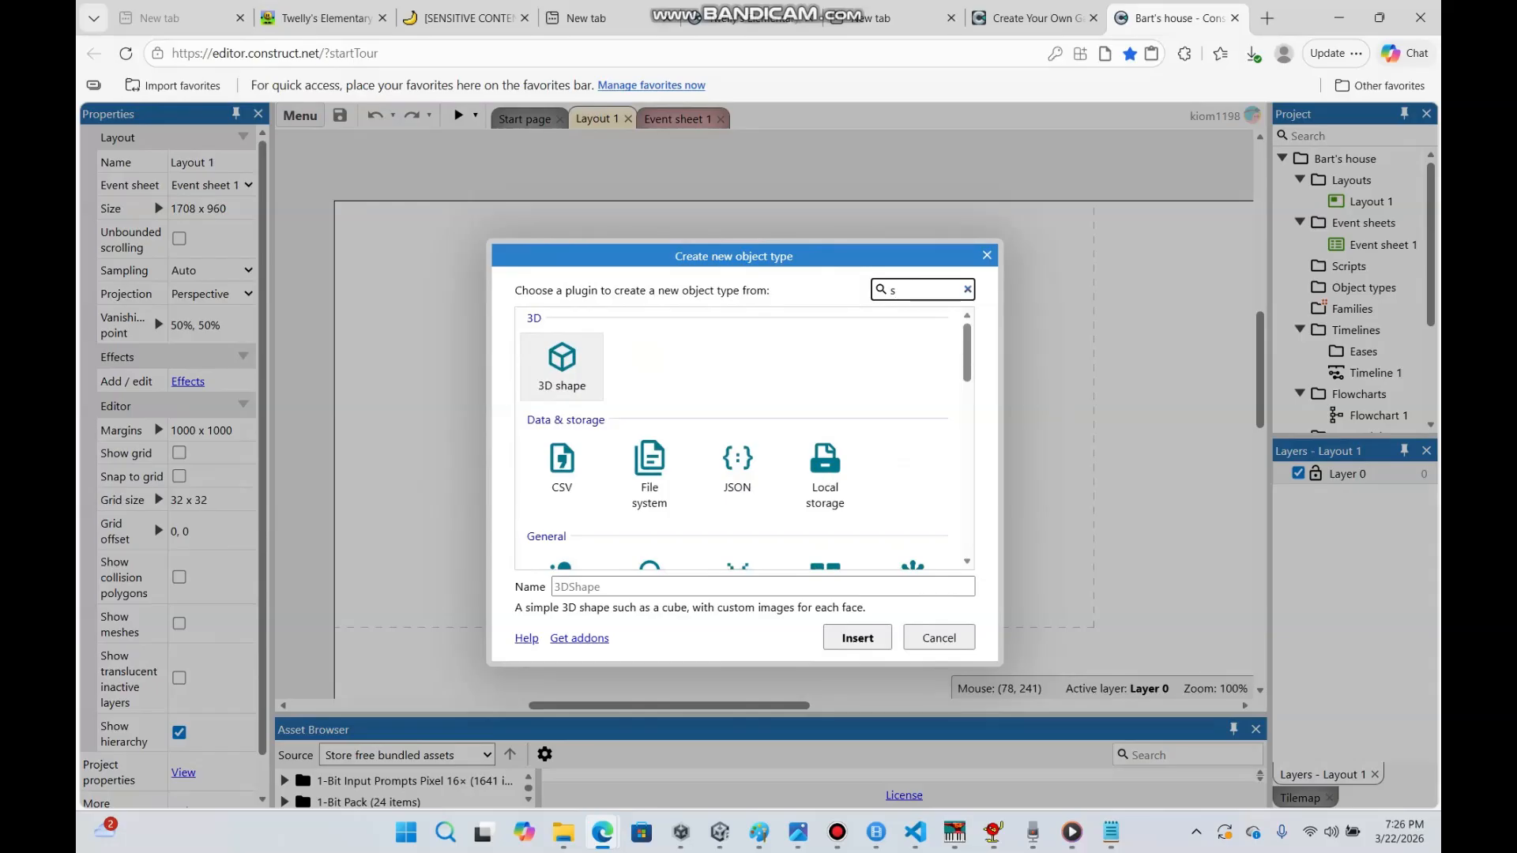
left_click(987, 255)
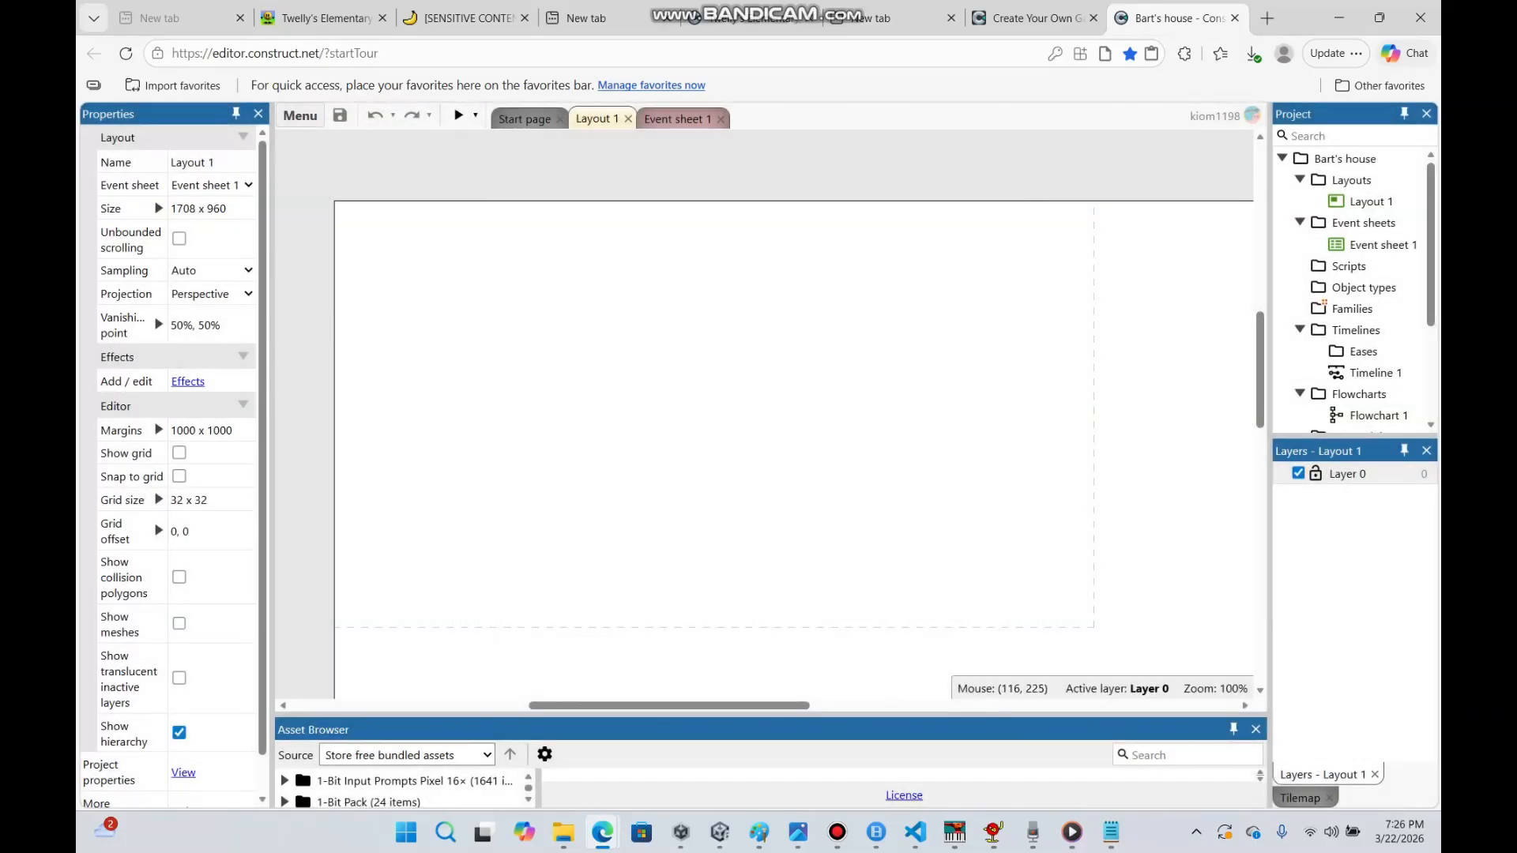
Insert a new Sprite object into Layout 1, near the left side of the viewport area
right_click(443, 410)
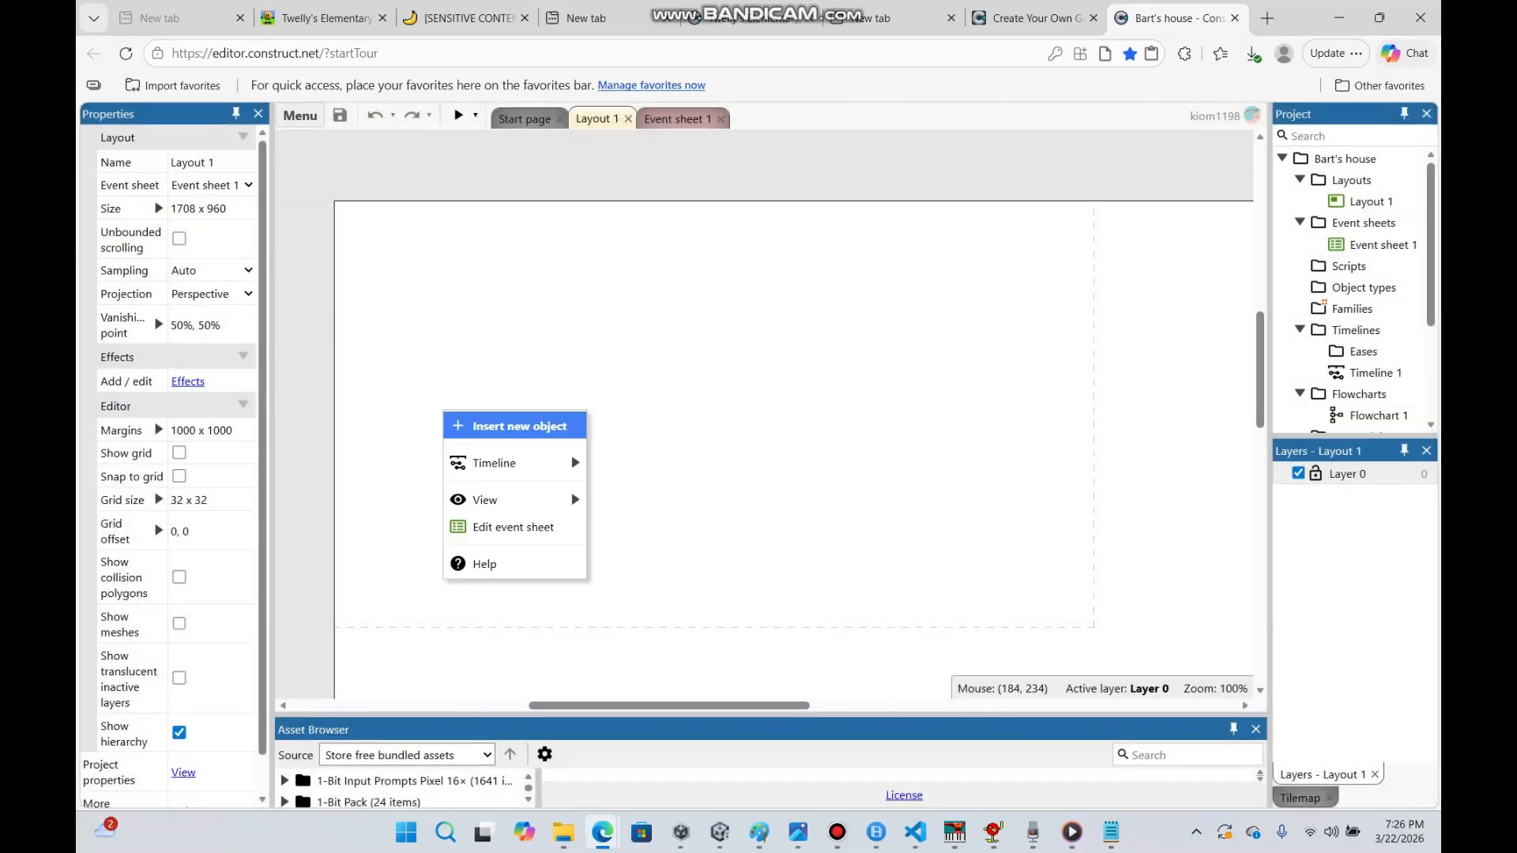
left_click(513, 425)
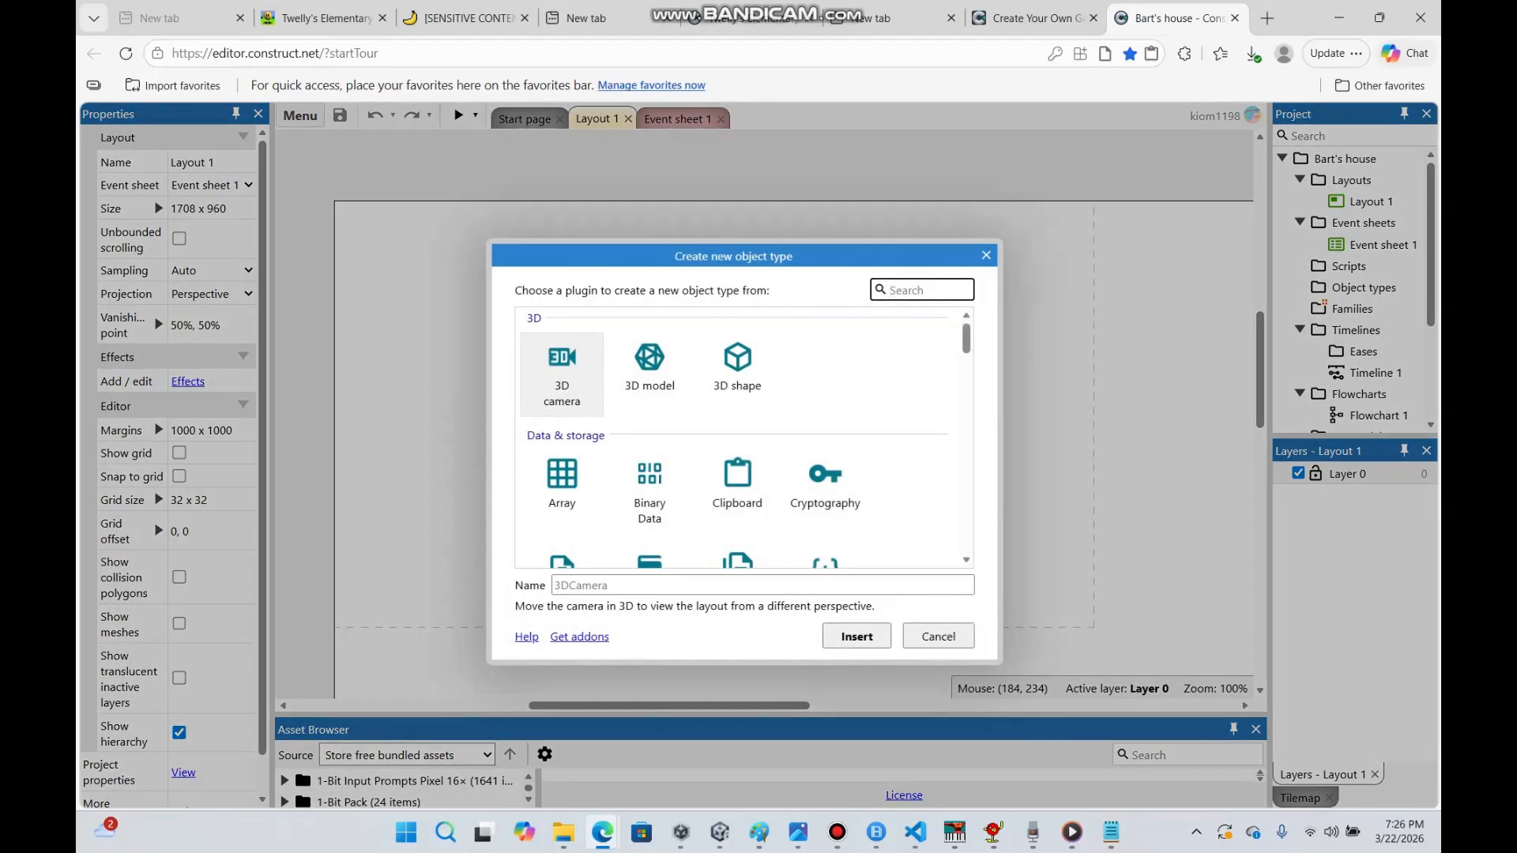
type("sp")
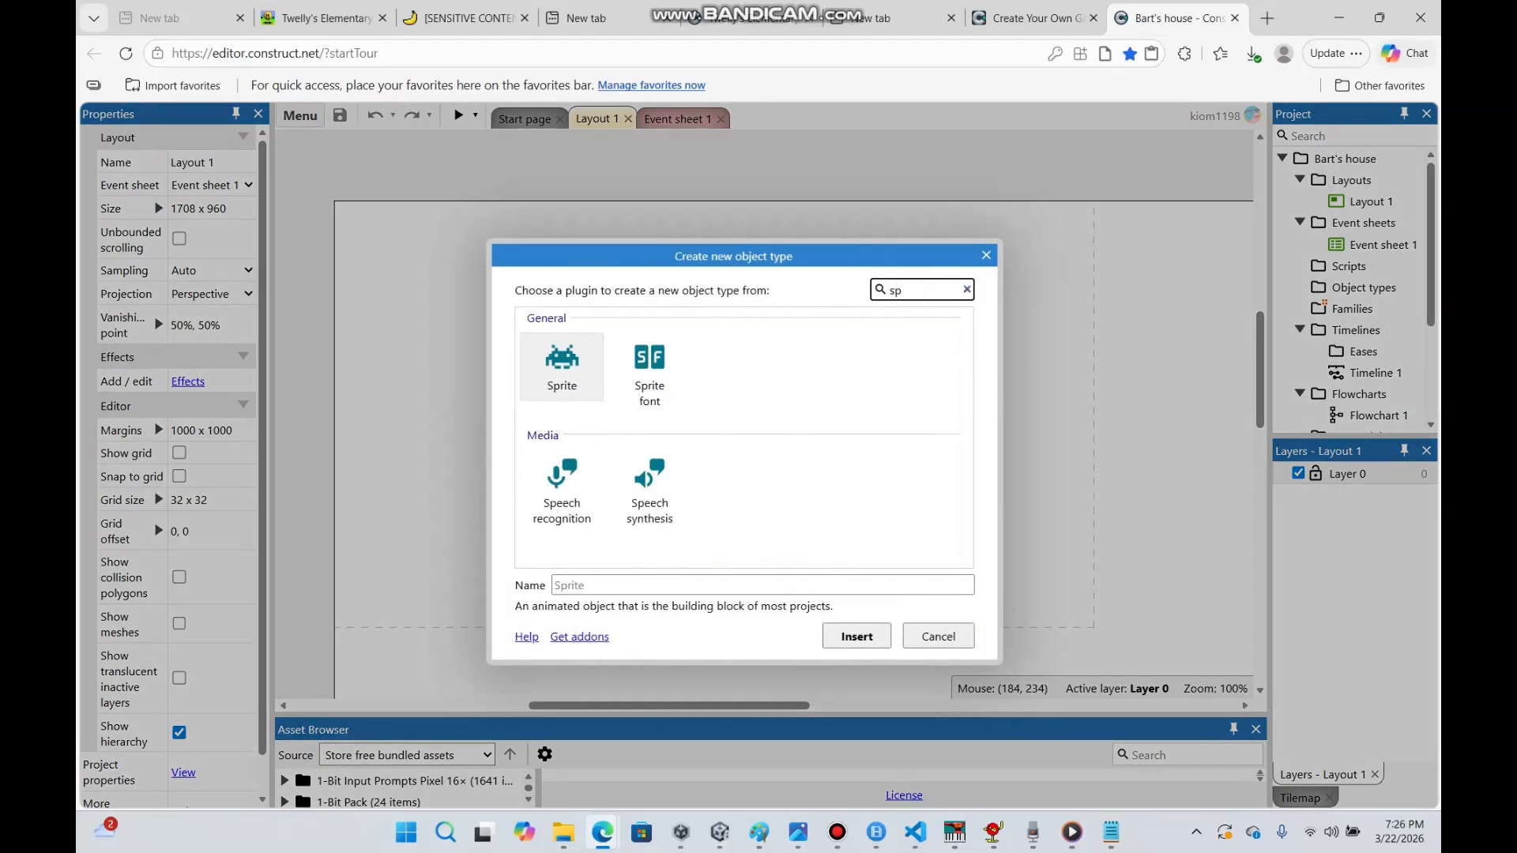
left_click(561, 367)
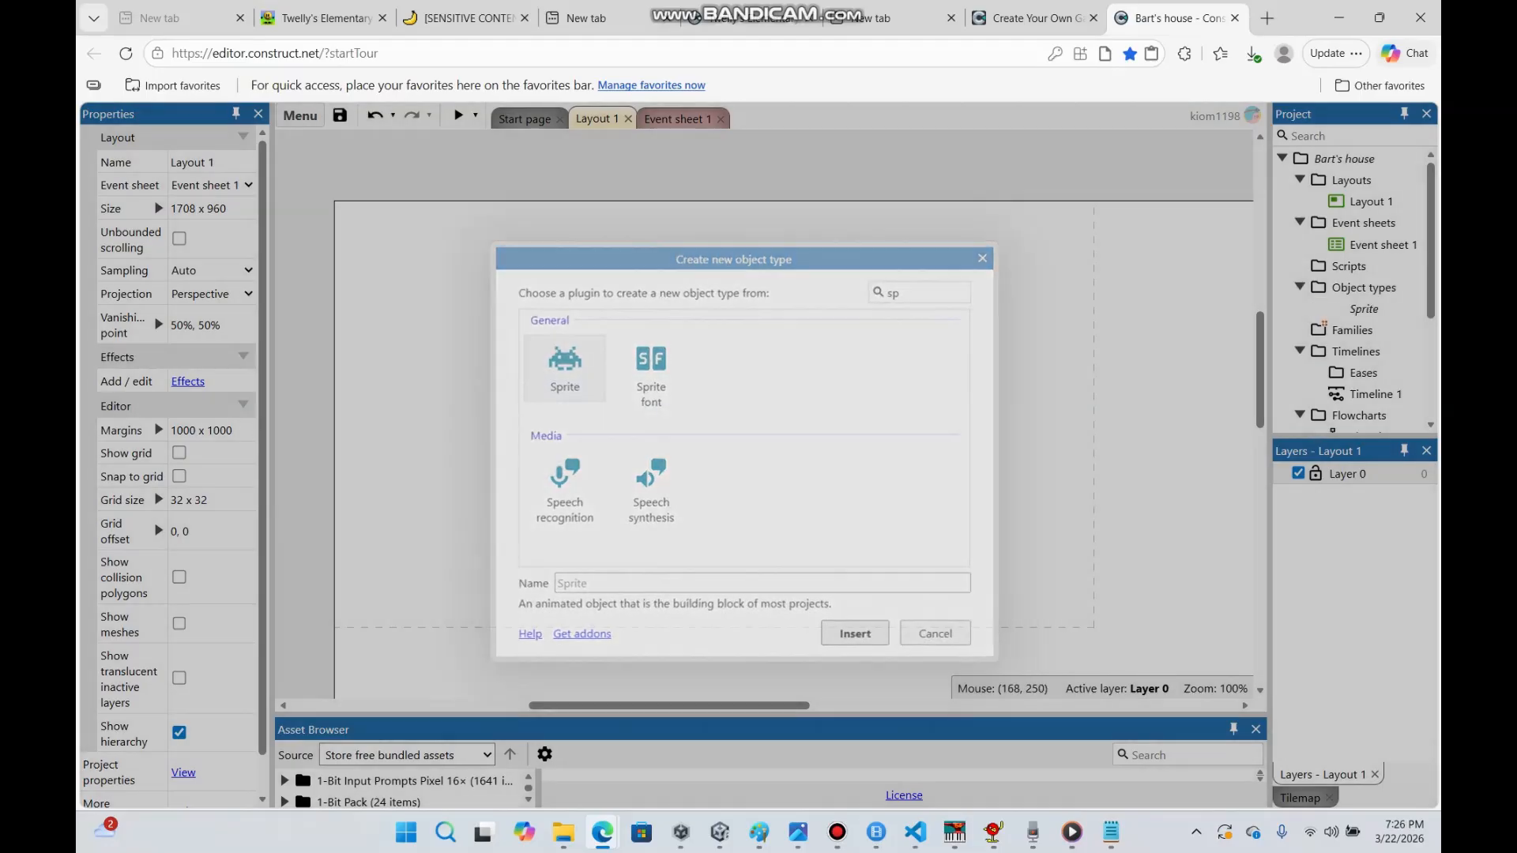
left_click(857, 636)
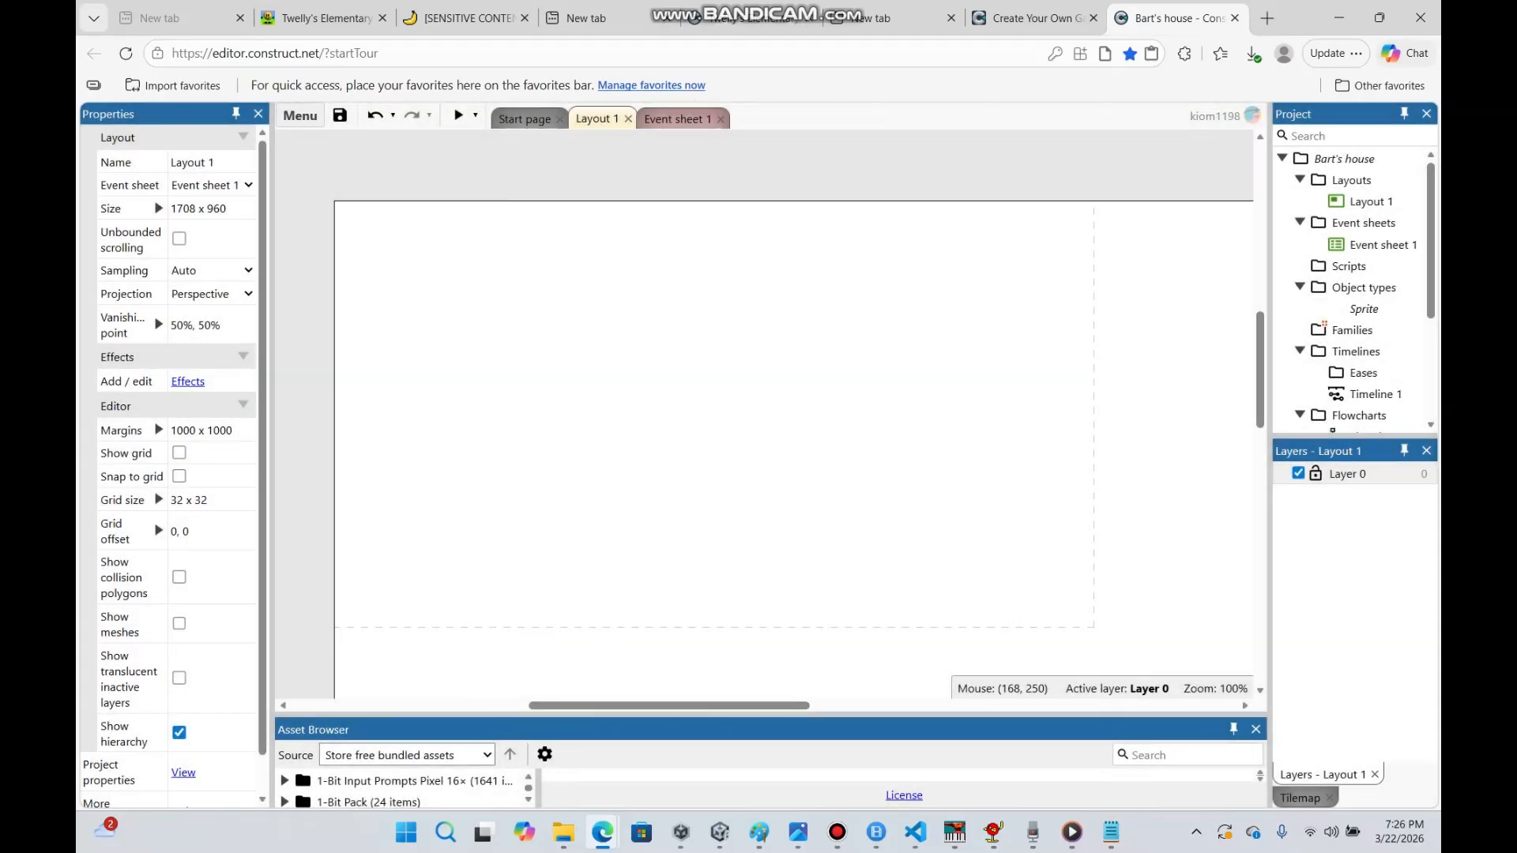
left_click(467, 399)
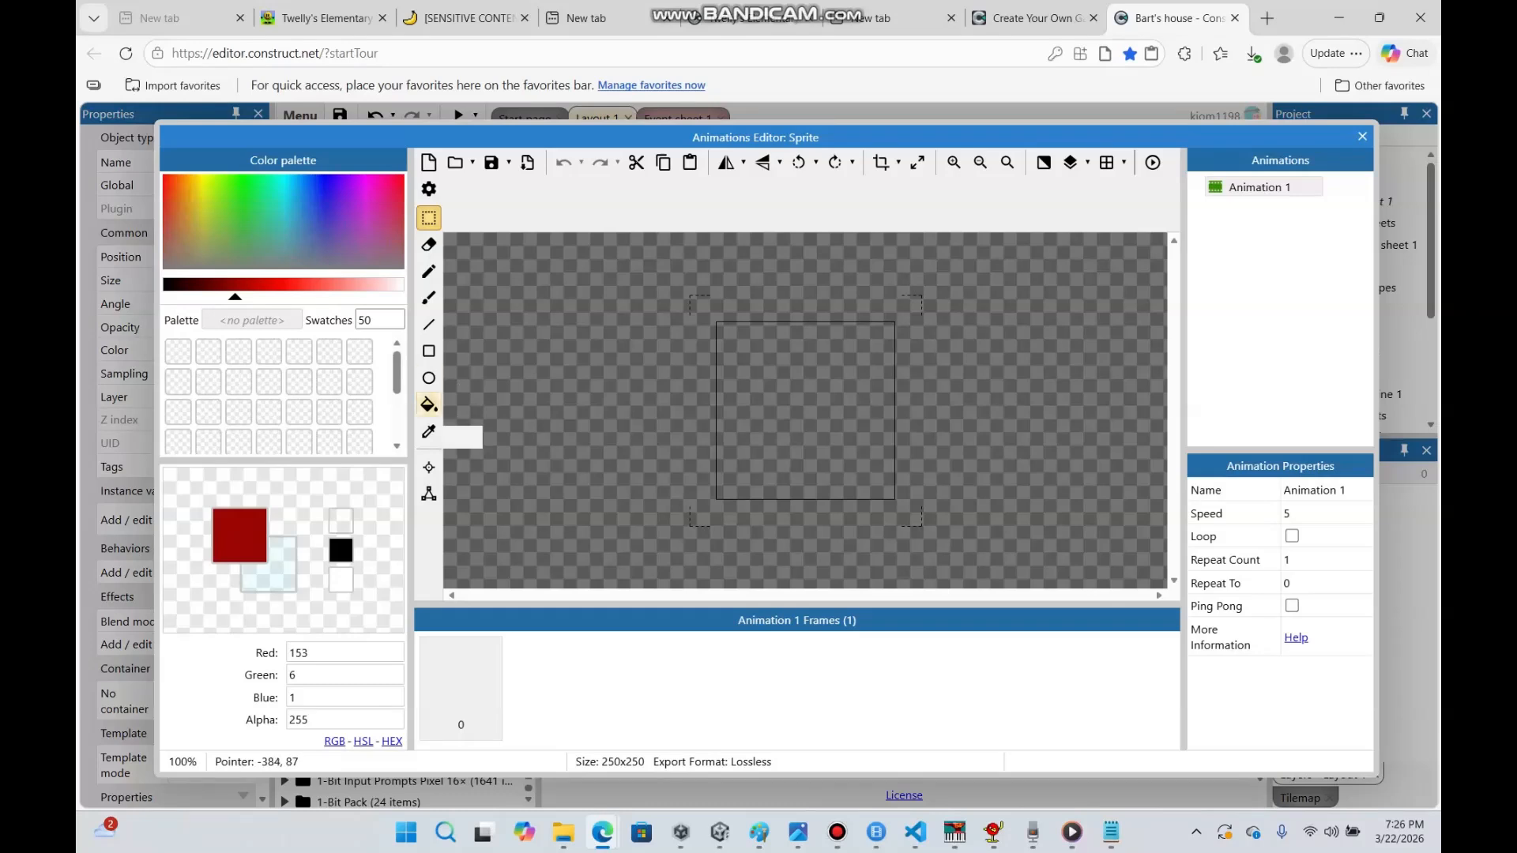
Draw a near-black (9, 0, 0) rectangle border, 7 px thick, around the edge of the 250x250 sprite image
left_click(429, 404)
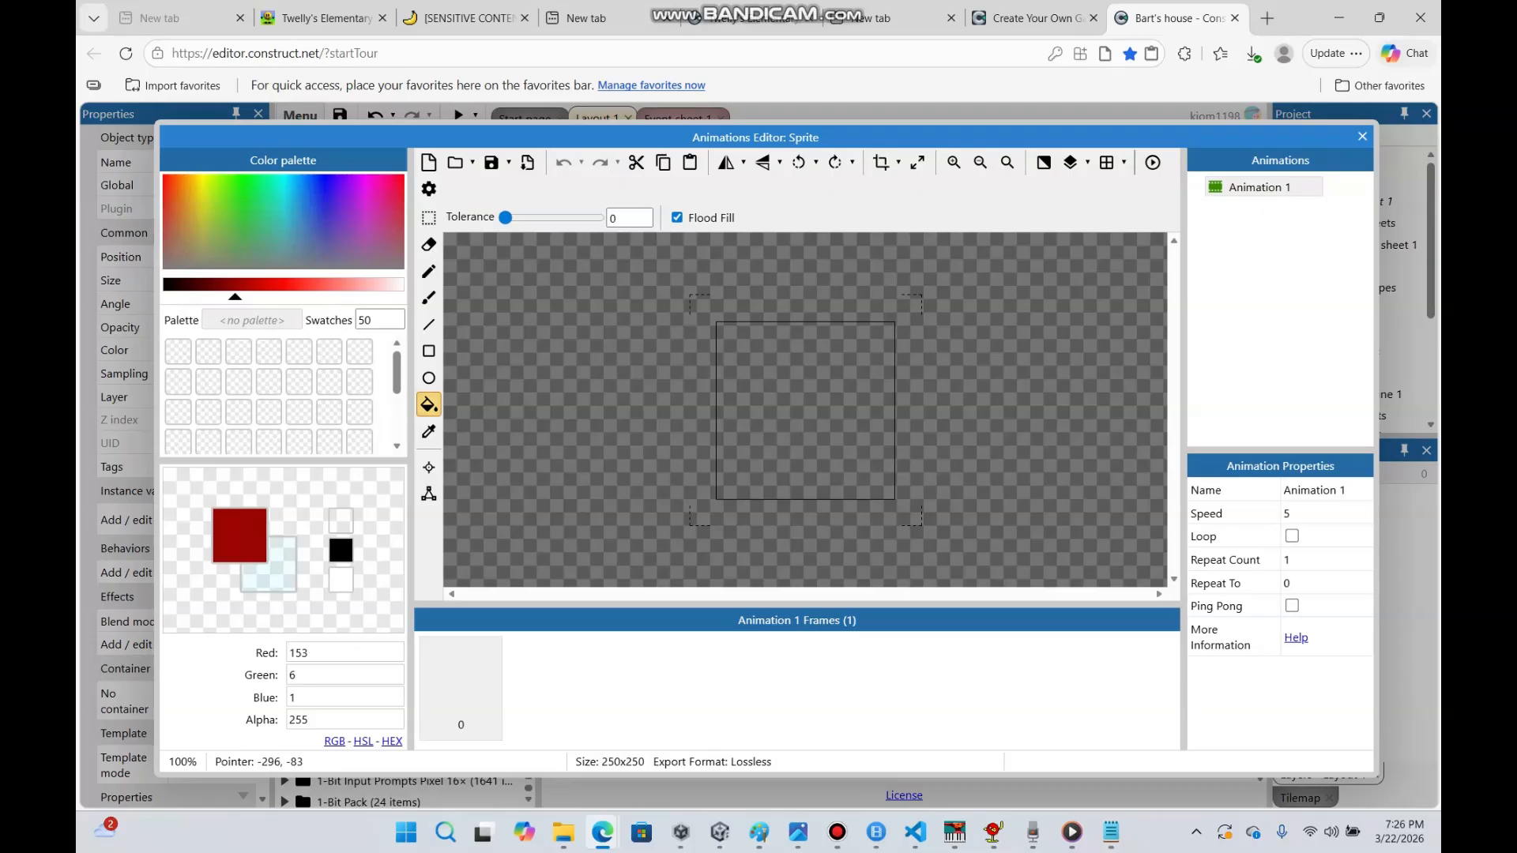
left_click(168, 285)
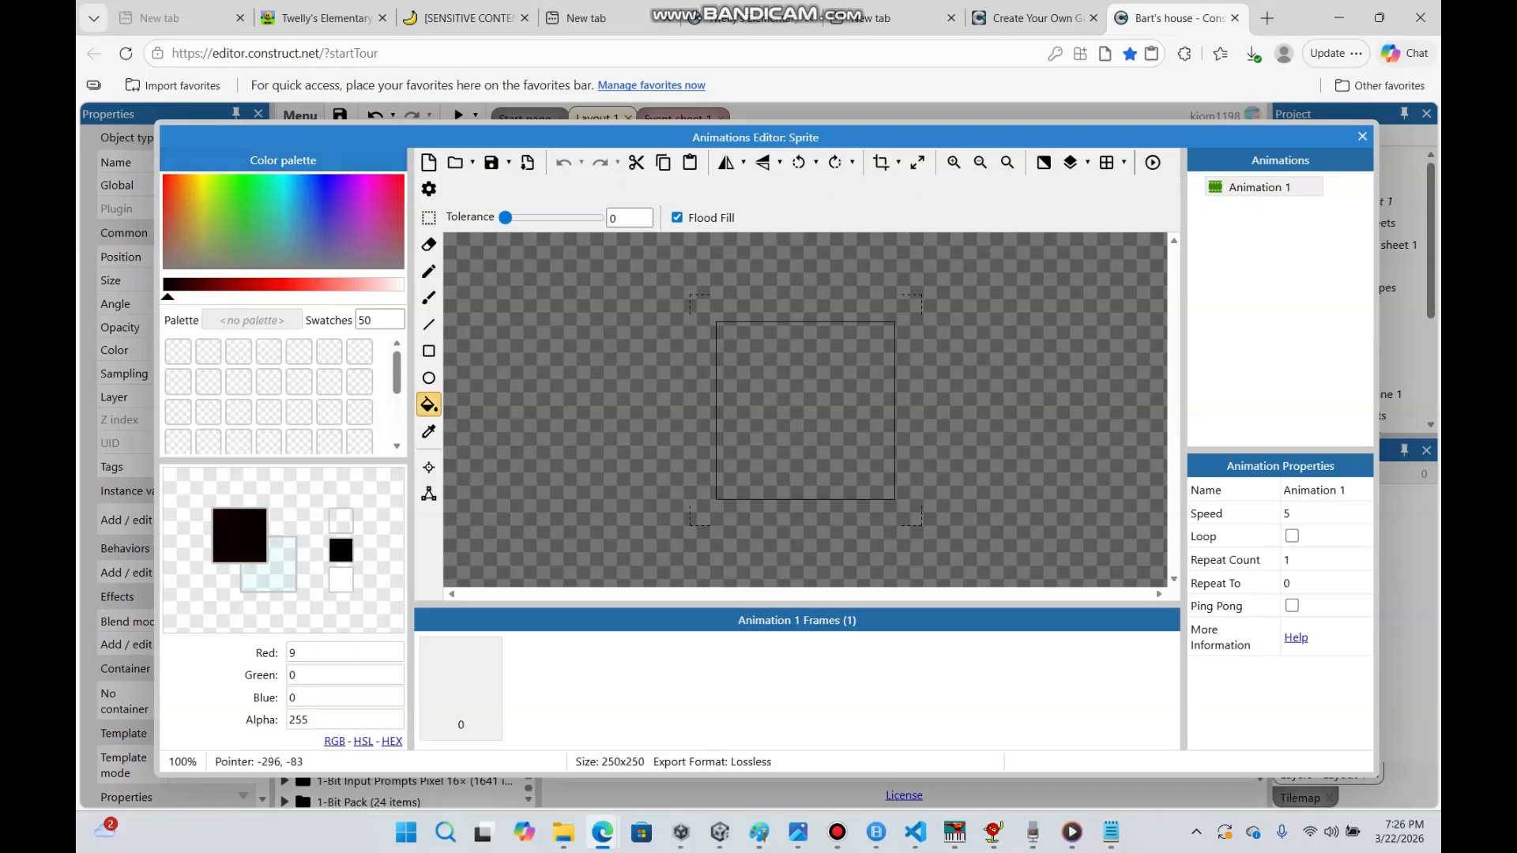
left_click(428, 350)
left_click_drag(716, 321, 894, 499)
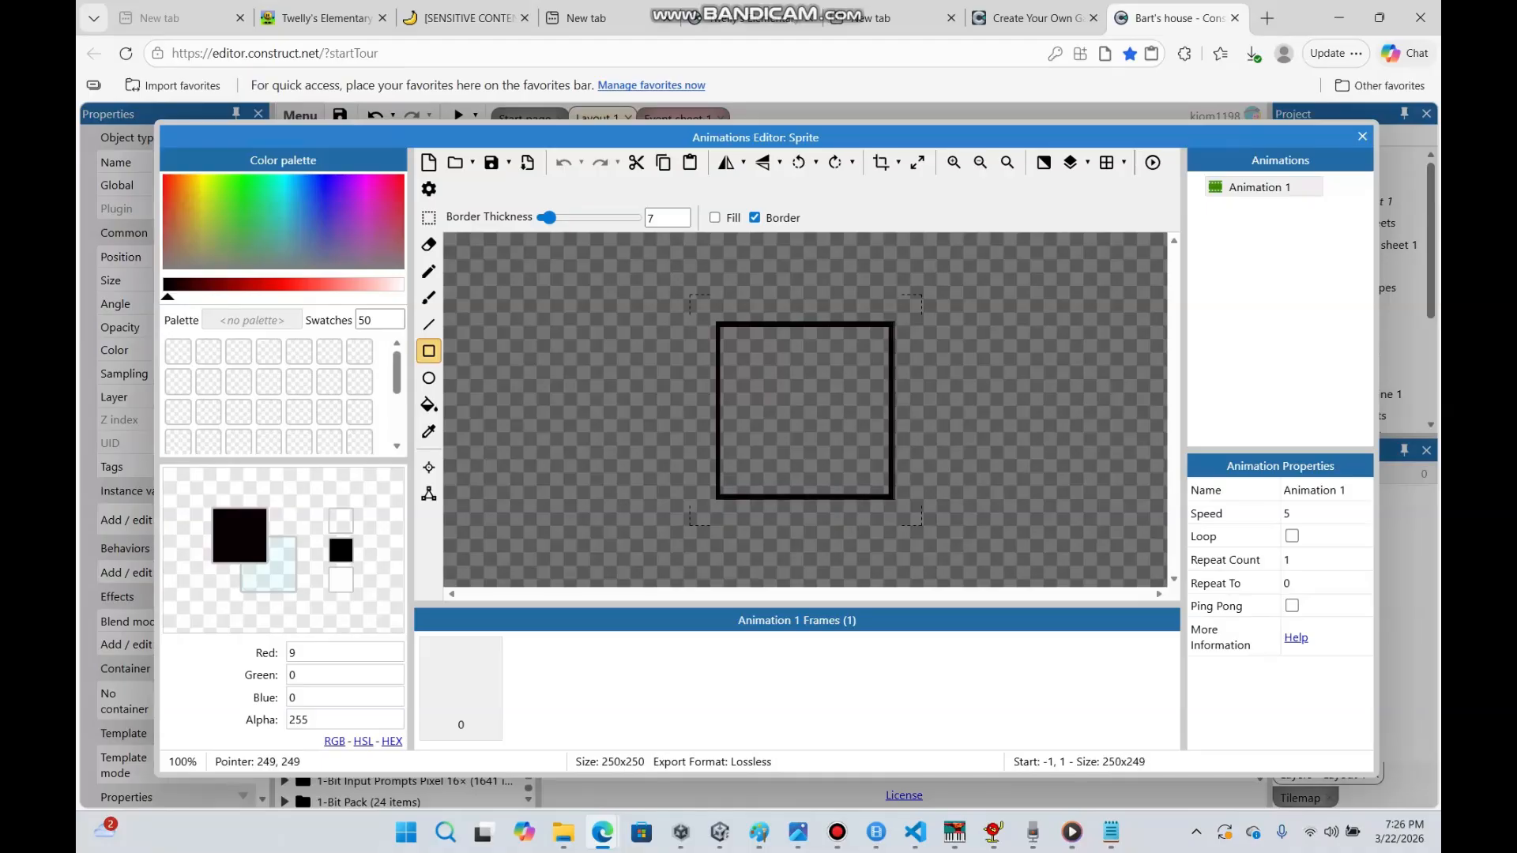
Fill the inside of the bordered square with near-white (255, 249, 249)
left_click(428, 405)
left_click(399, 284)
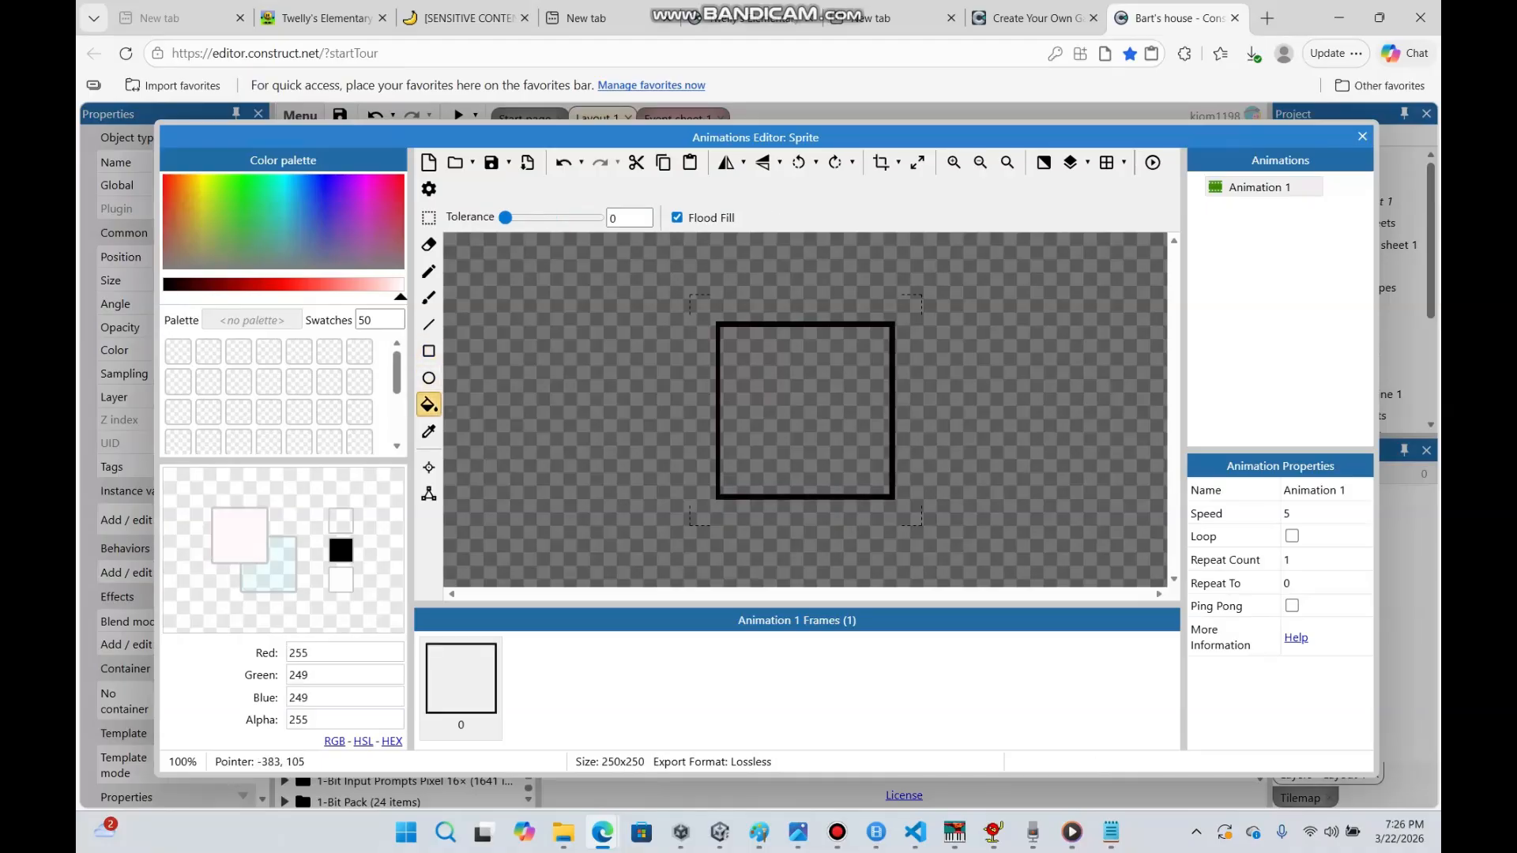
left_click(804, 409)
Brush a near-black (18, 1, 0) arrow pointing right across the middle of the square and close the image editor
left_click(428, 297)
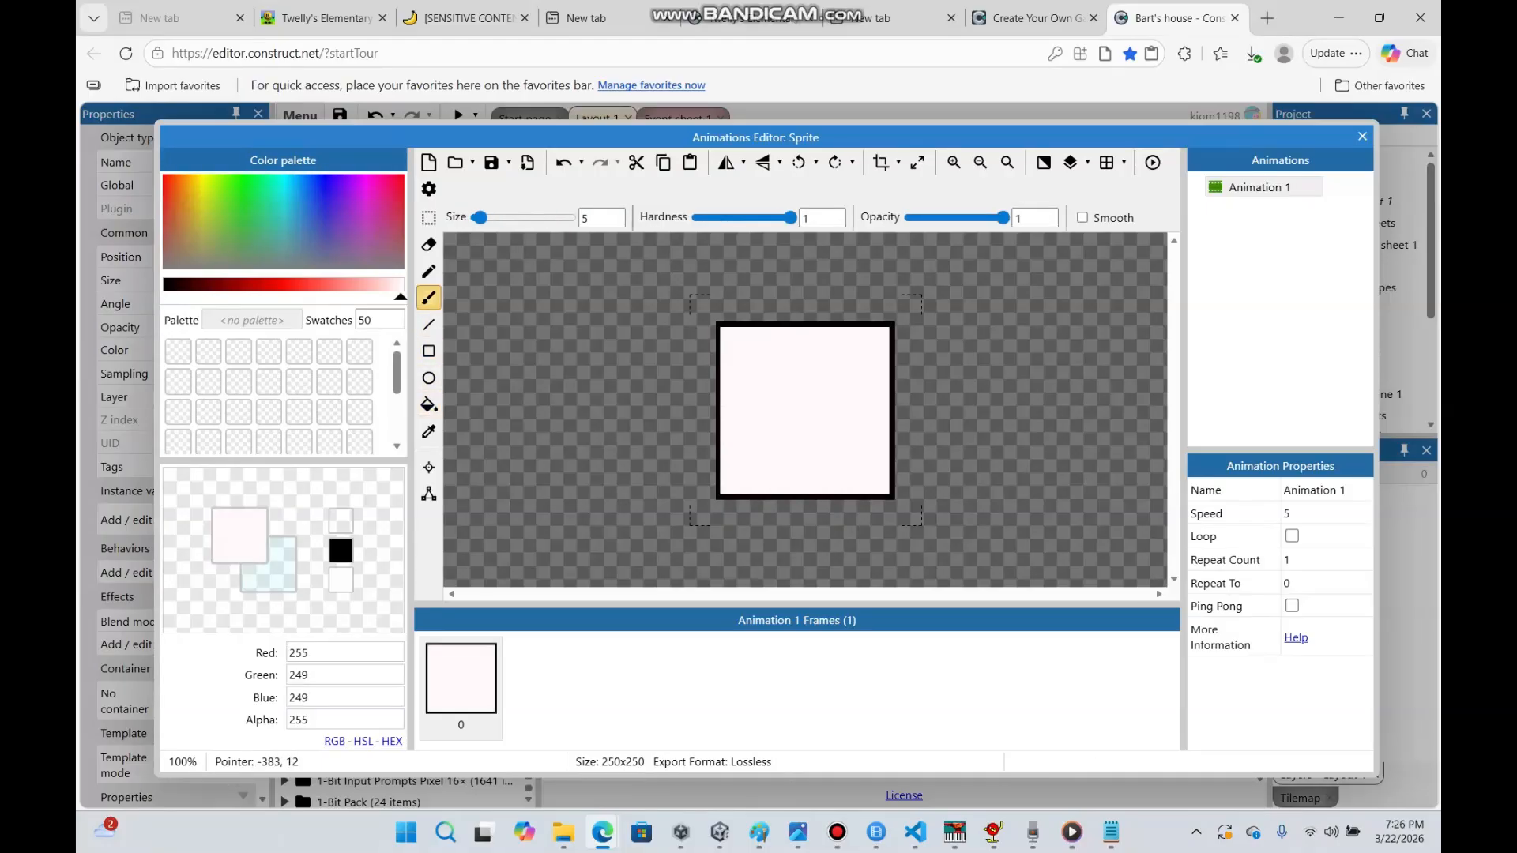
left_click(172, 284)
left_click_drag(753, 413, 867, 415)
mouse_move(851, 400)
left_mouse_down()
mouse_move(873, 413)
mouse_move(849, 431)
left_mouse_up()
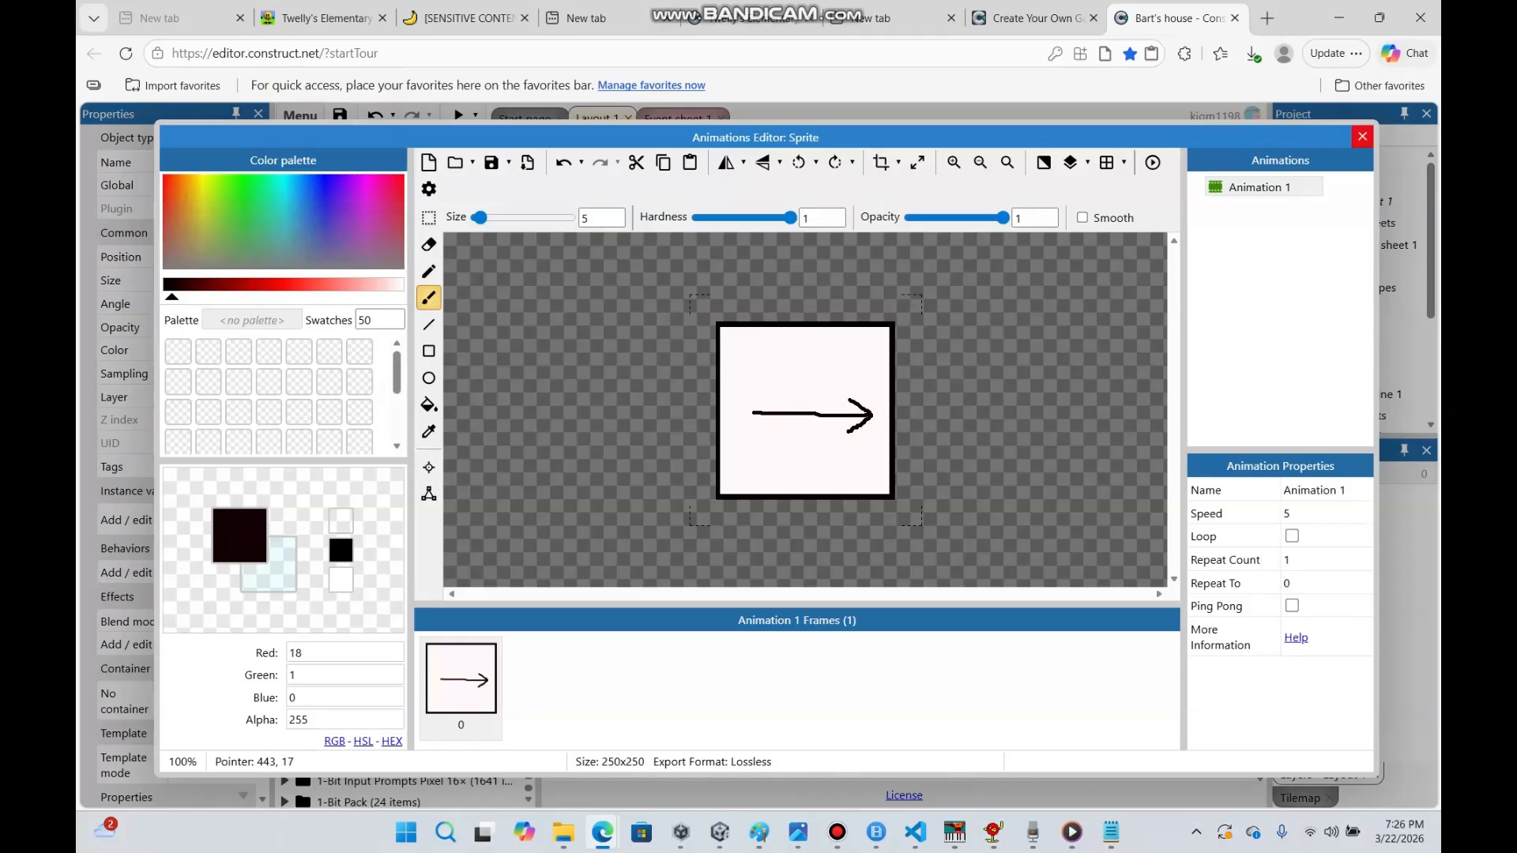
left_click(1362, 136)
Shrink the arrow sprite to about 22 px wide and place it at about 118, 252 in the layout
left_click_drag(449, 441, 523, 444)
left_click_drag(608, 560, 457, 440)
left_click(544, 448)
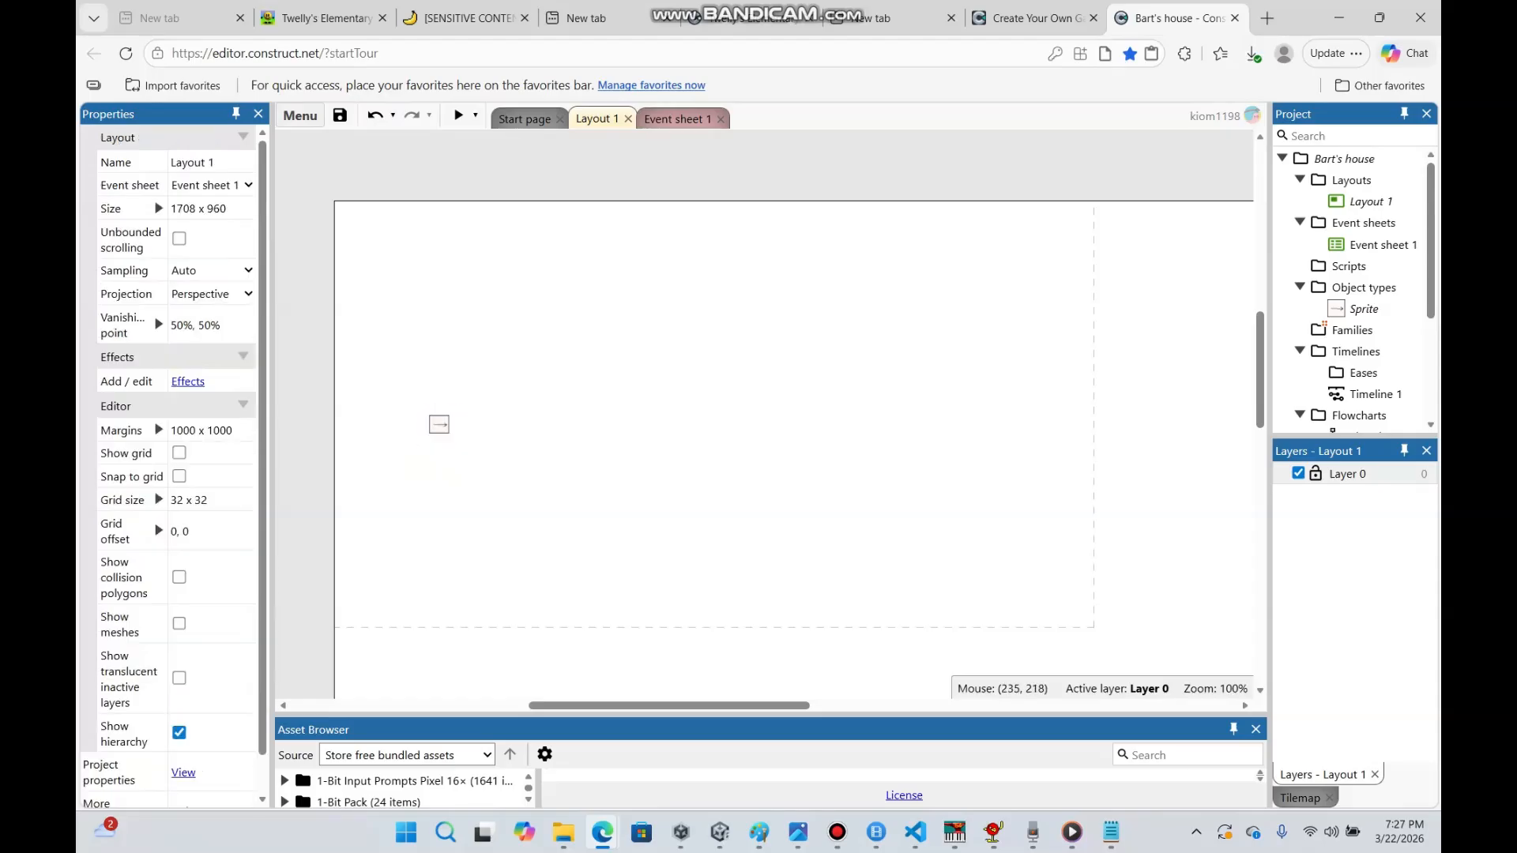
Rename the arrow sprite to "Player"
left_click(436, 422)
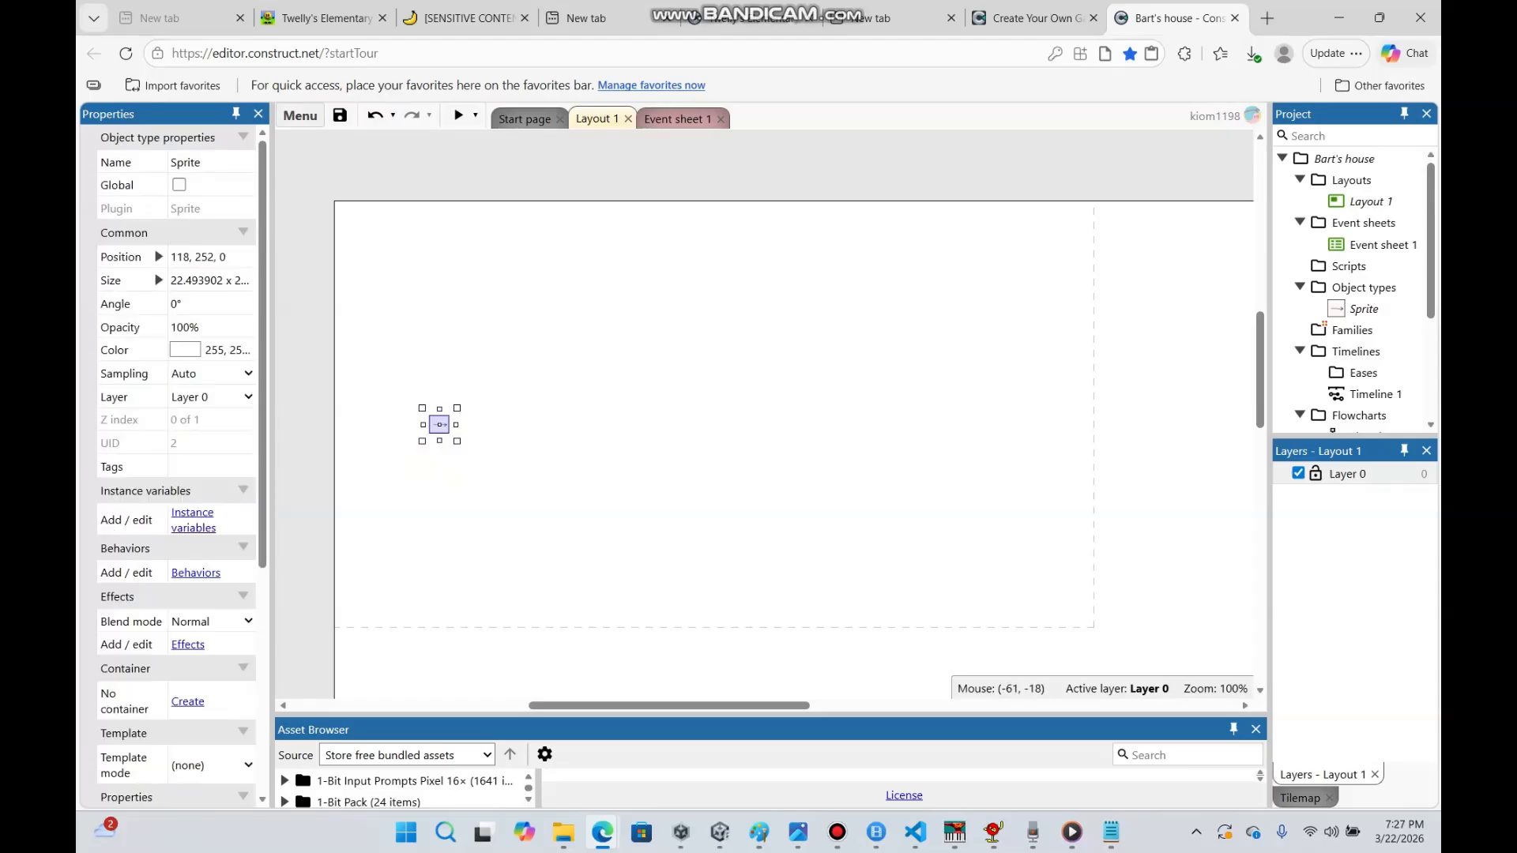
left_click(206, 163)
key("BackSpace")
type("Play")
key("Return")
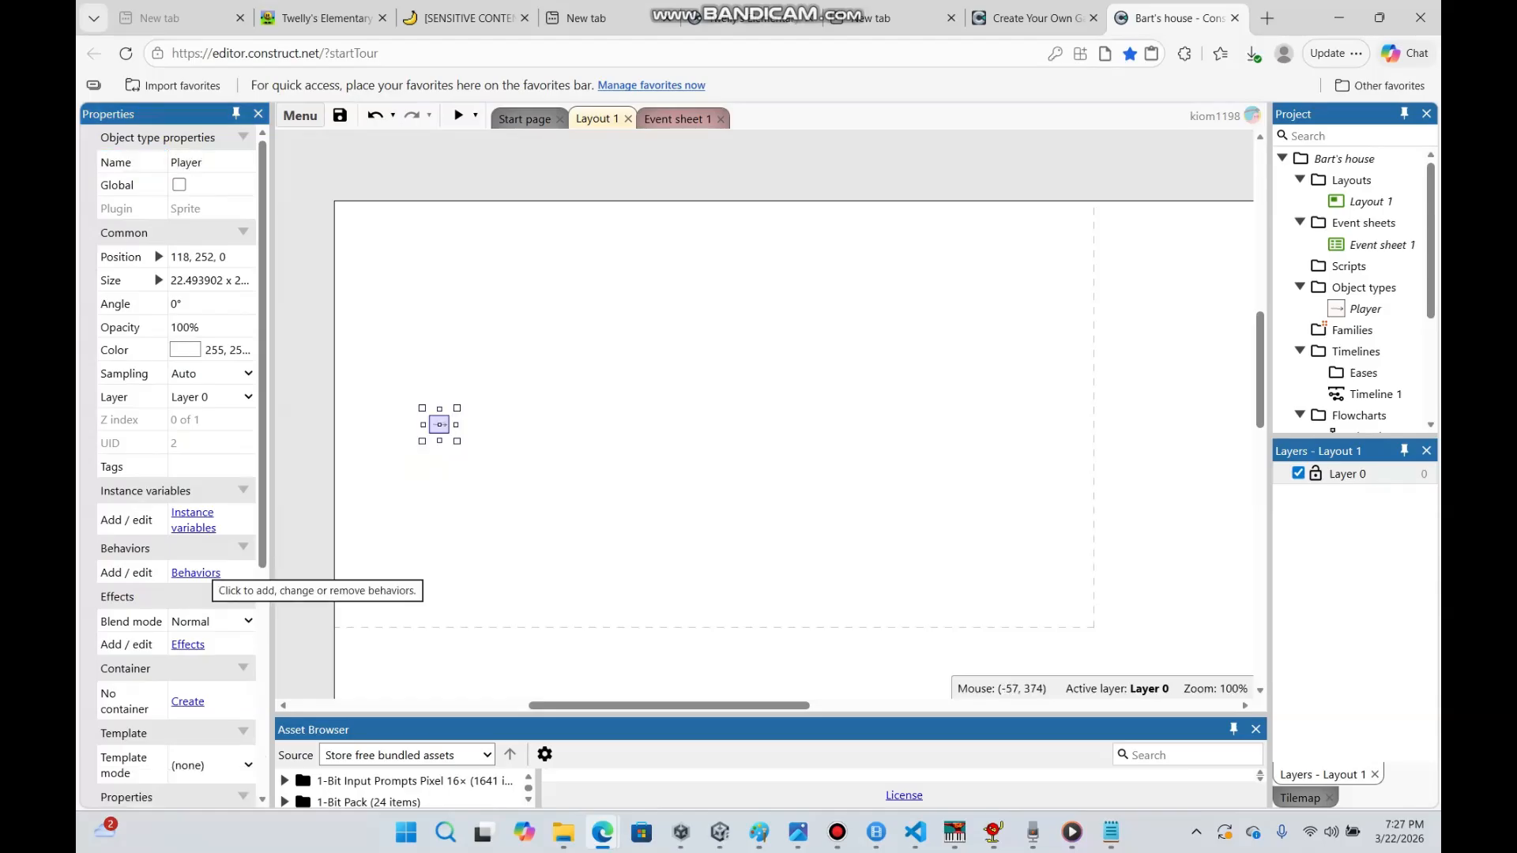
Add the Car movement behavior to the Player sprite
left_click(196, 573)
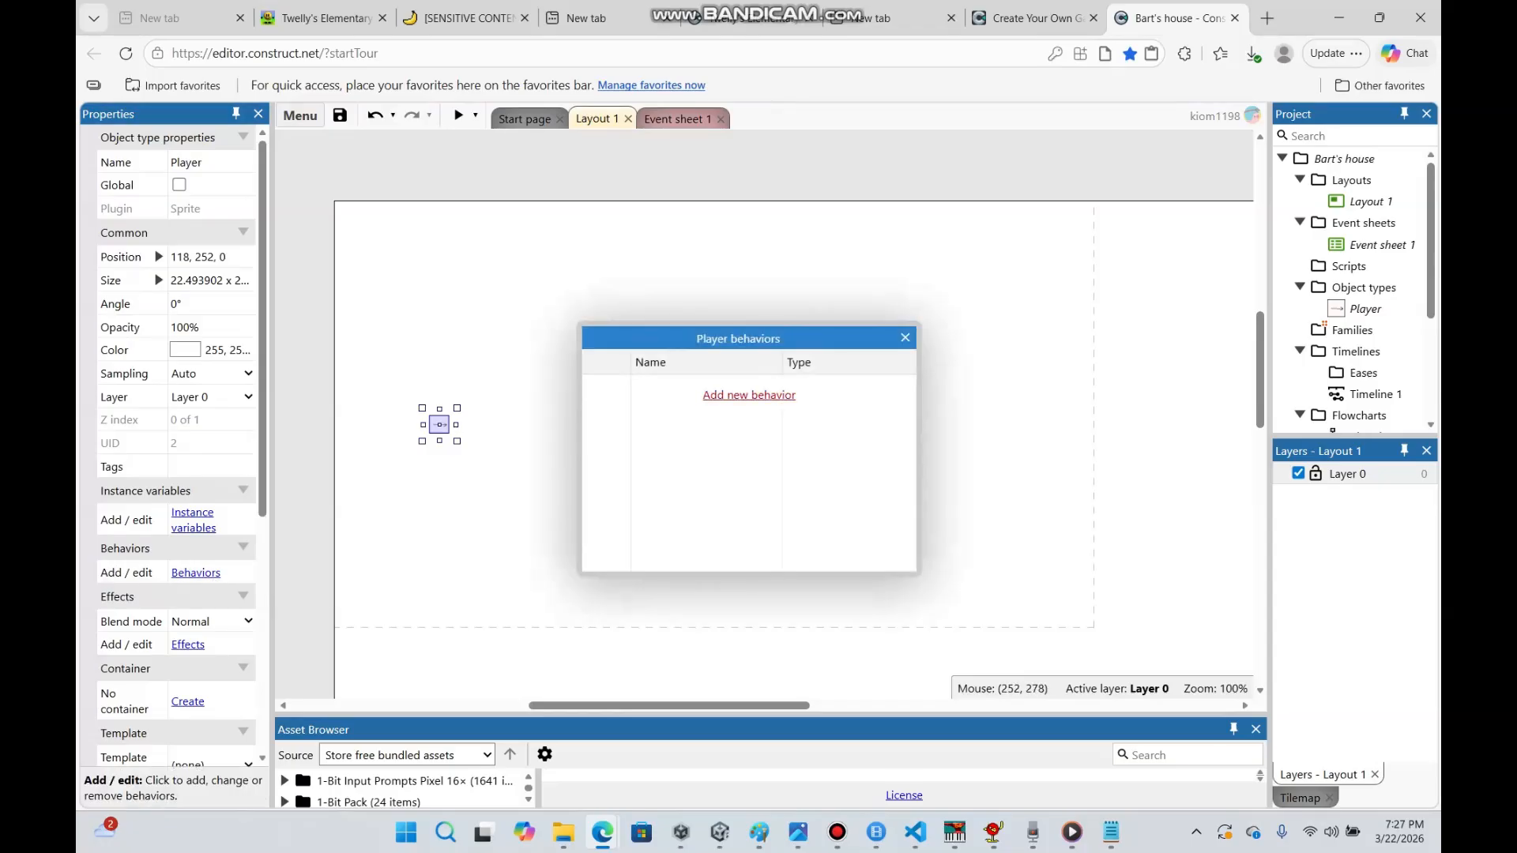
left_click(749, 395)
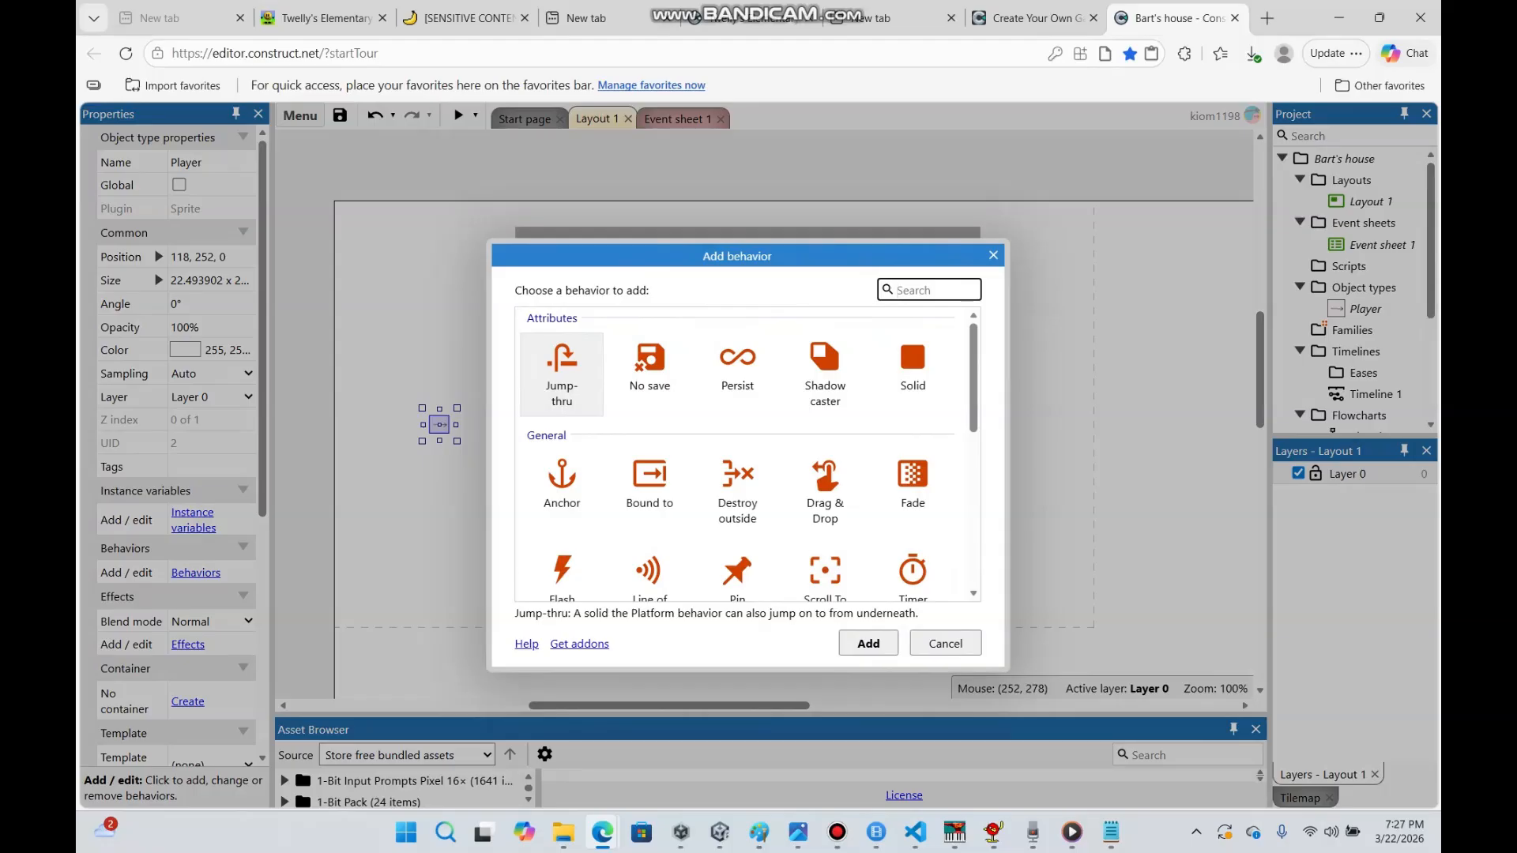
type("car")
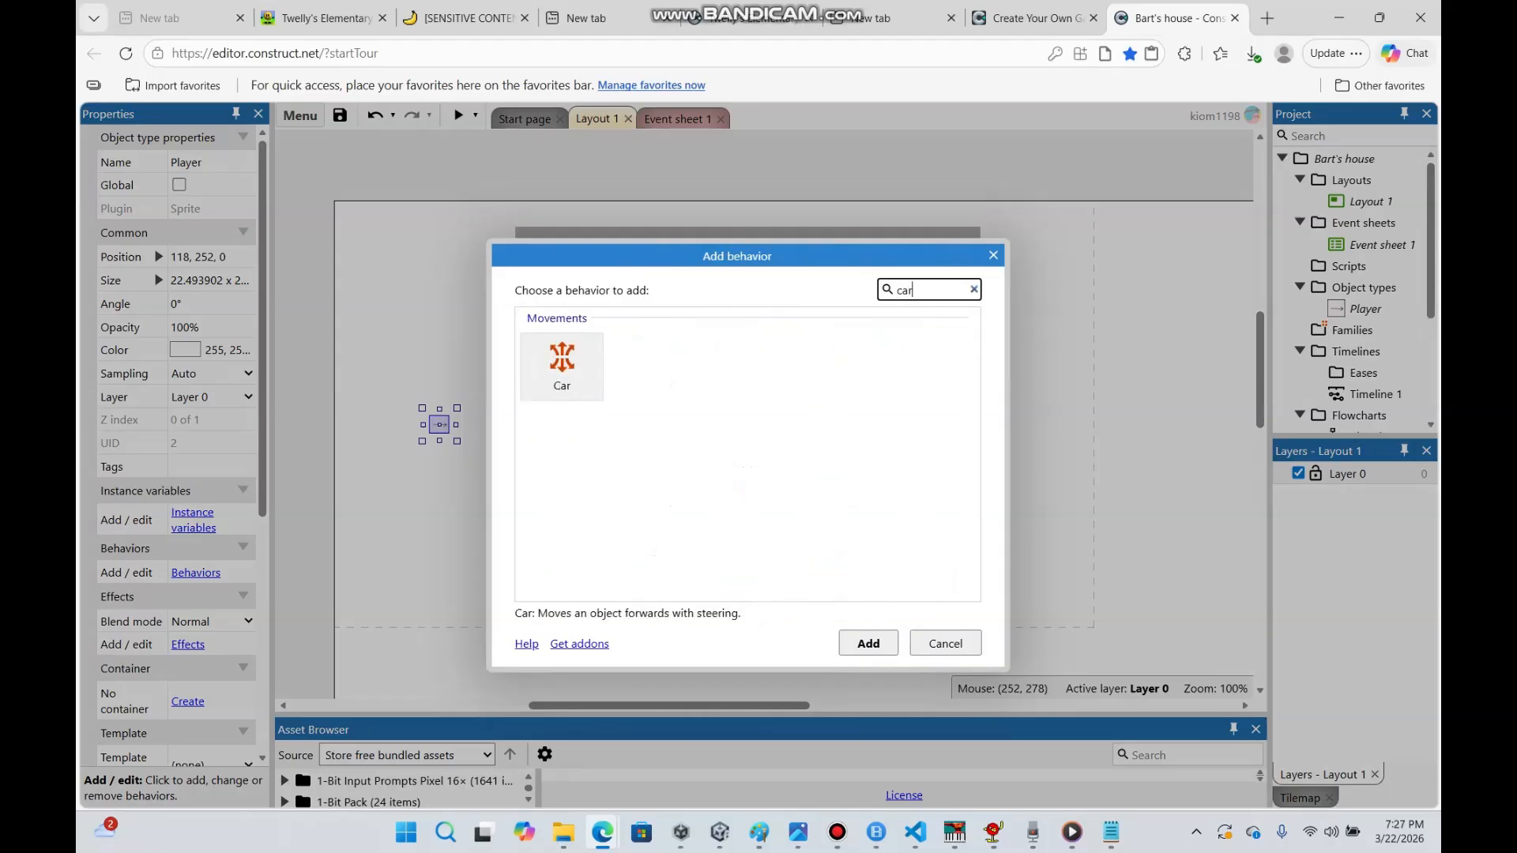
left_click(562, 368)
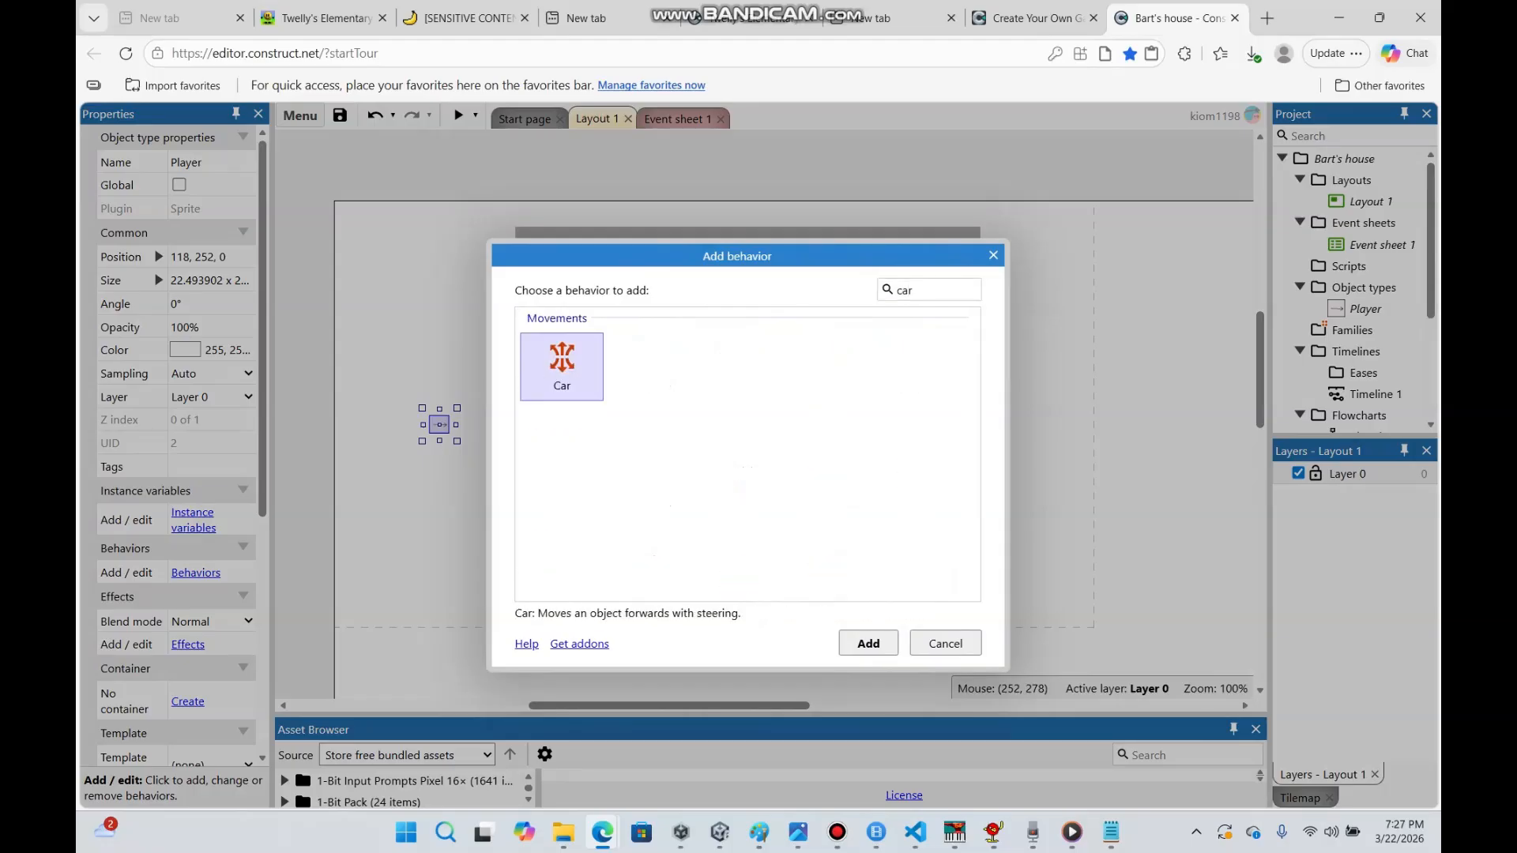
left_click(868, 643)
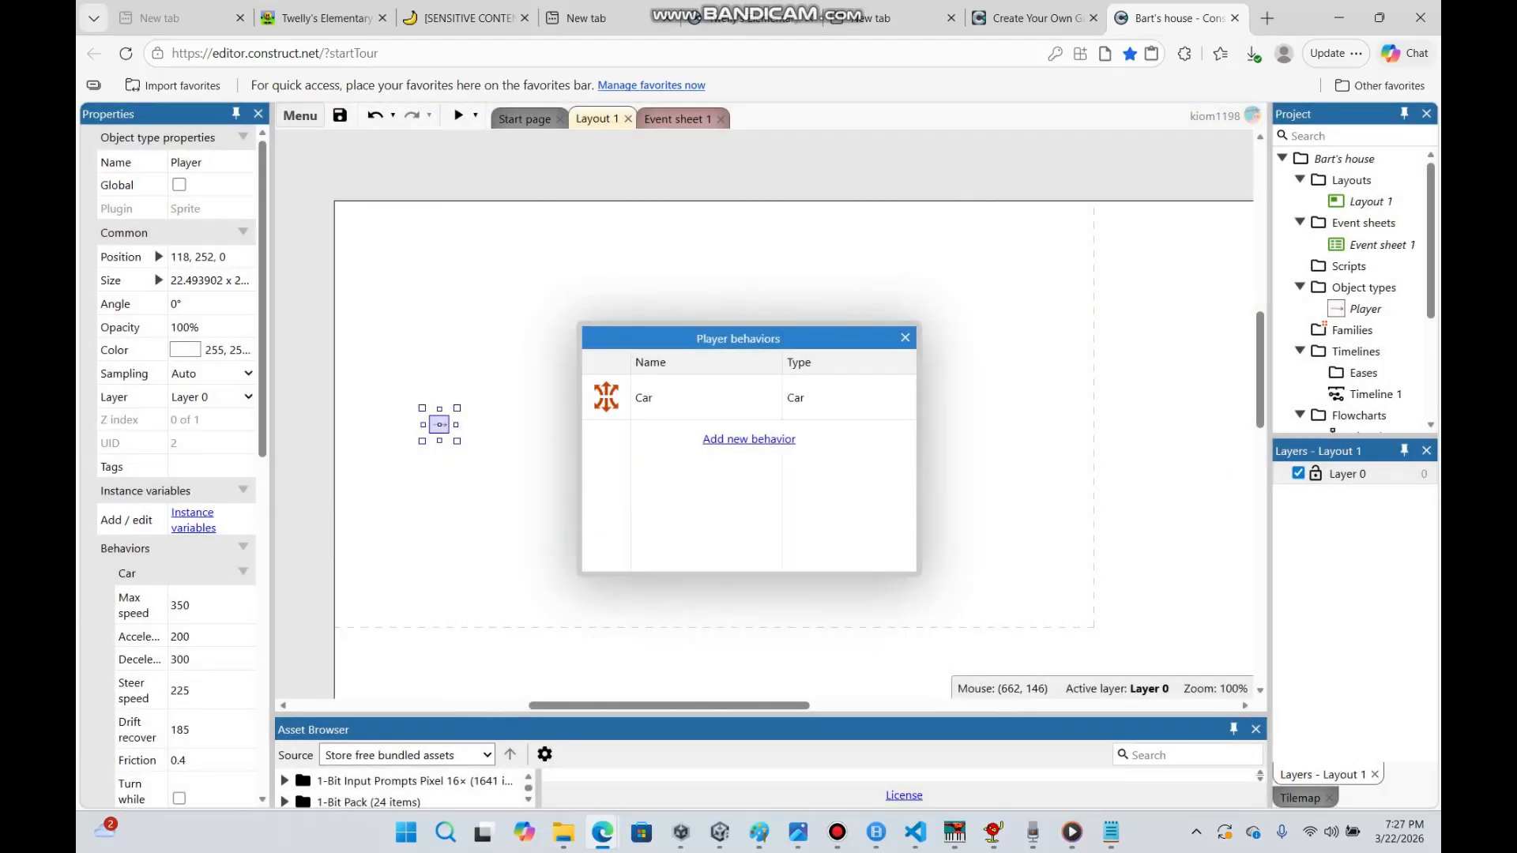
left_click(904, 338)
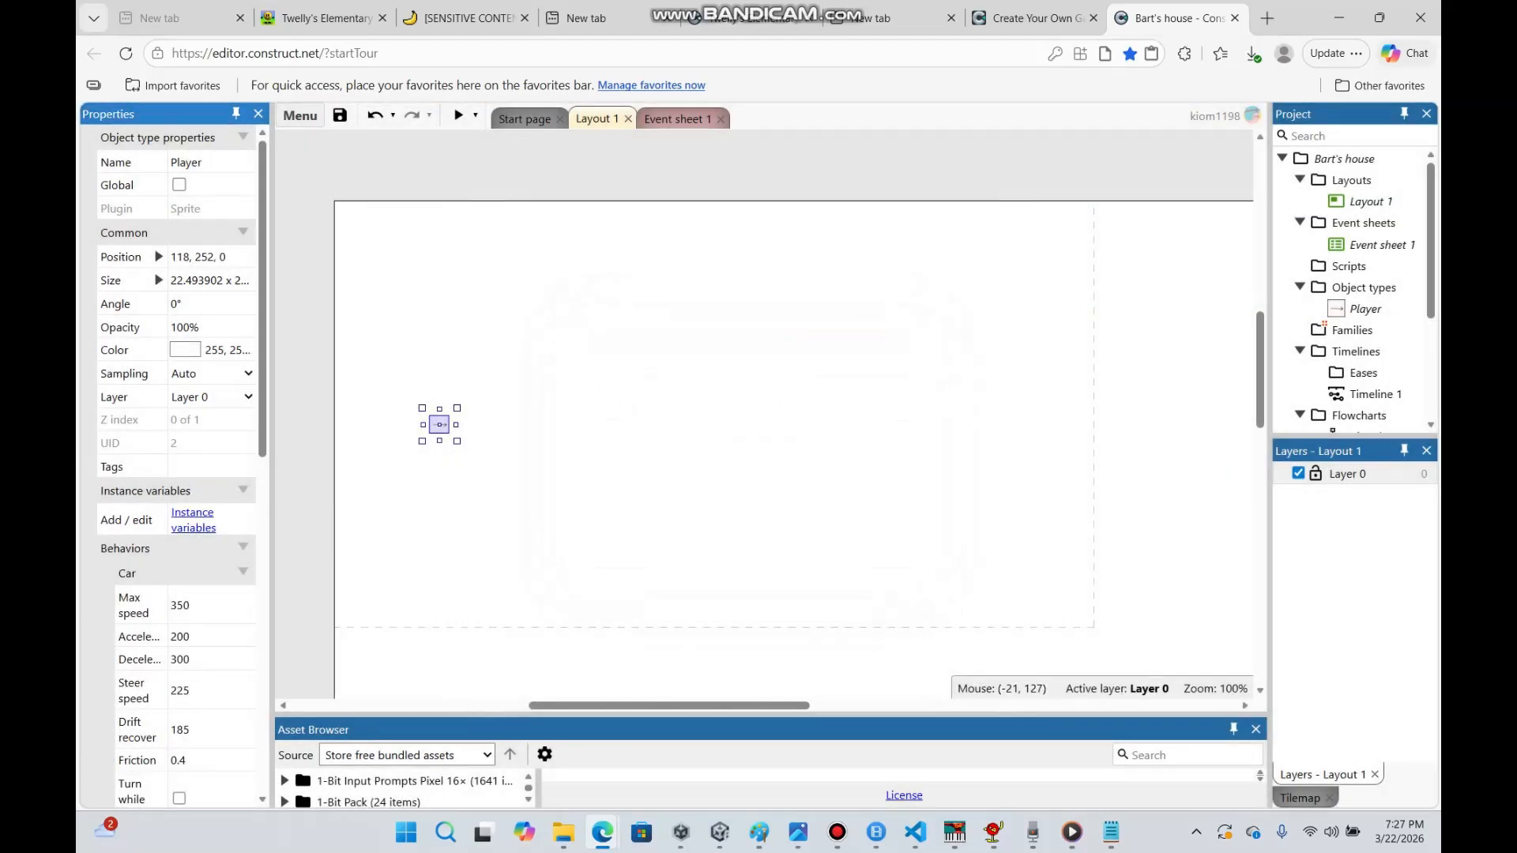
Enable the "Turn while stopped" option of the Player's Car behavior
scroll(183, 466, "down", 3)
scroll(182, 466, "down", 1)
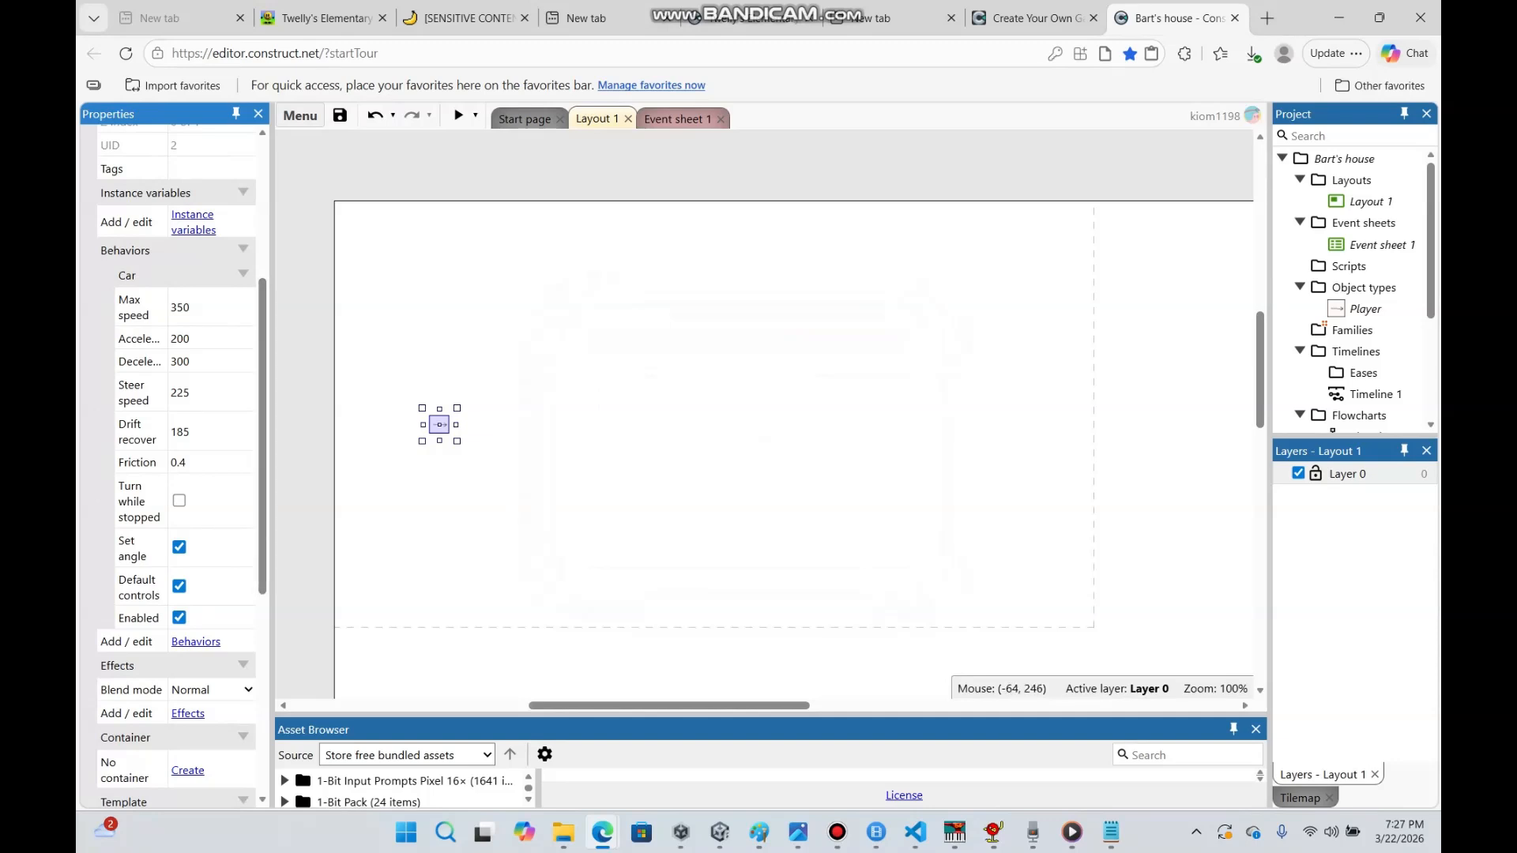
left_click(179, 501)
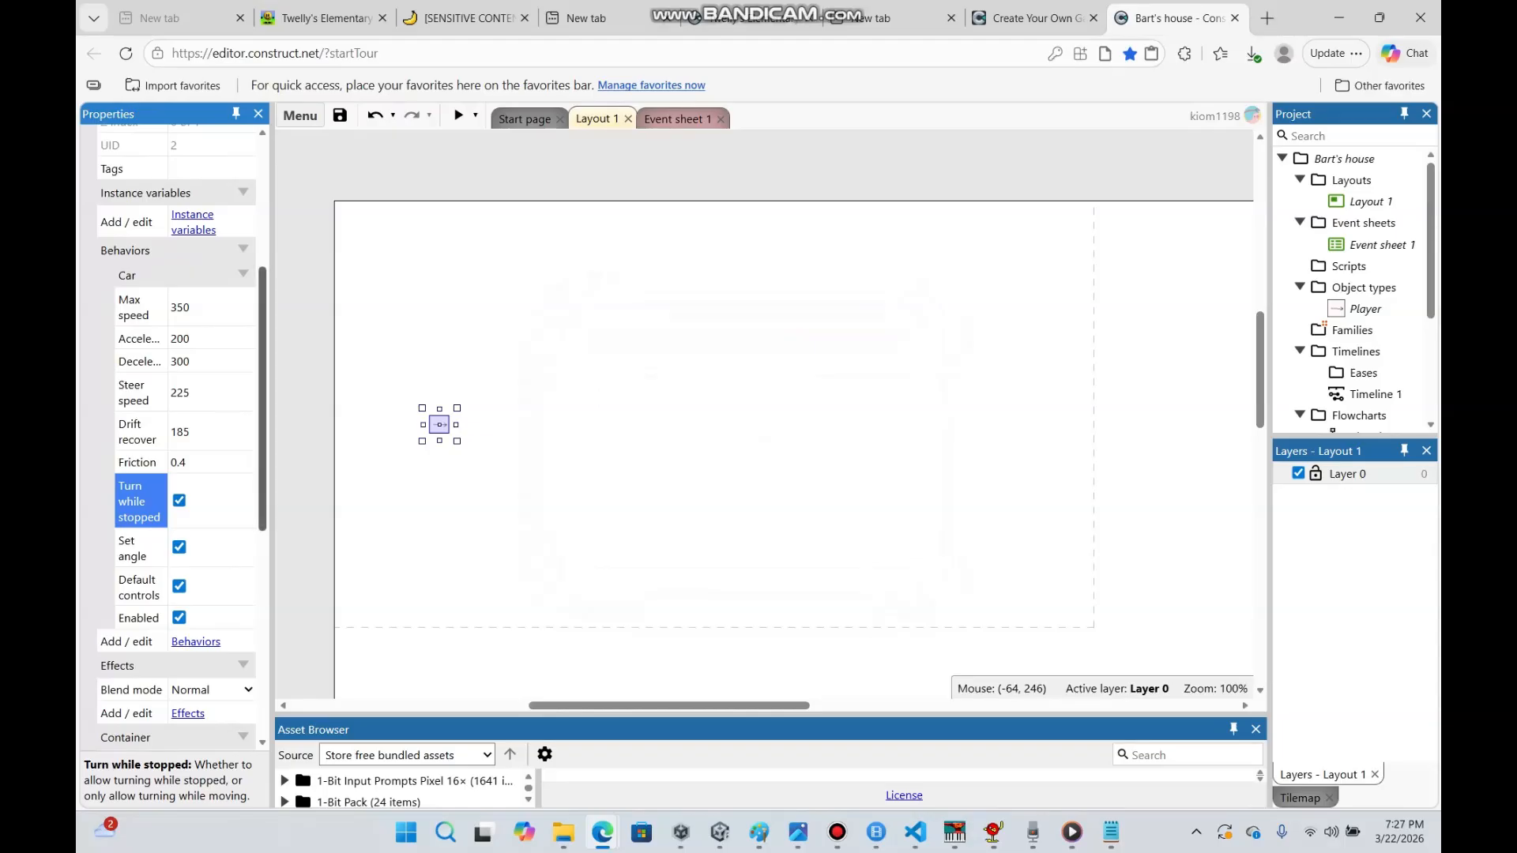
Preview the layout, test-drive the Player forward with left and right steering, and minimize the preview window
left_click(458, 115)
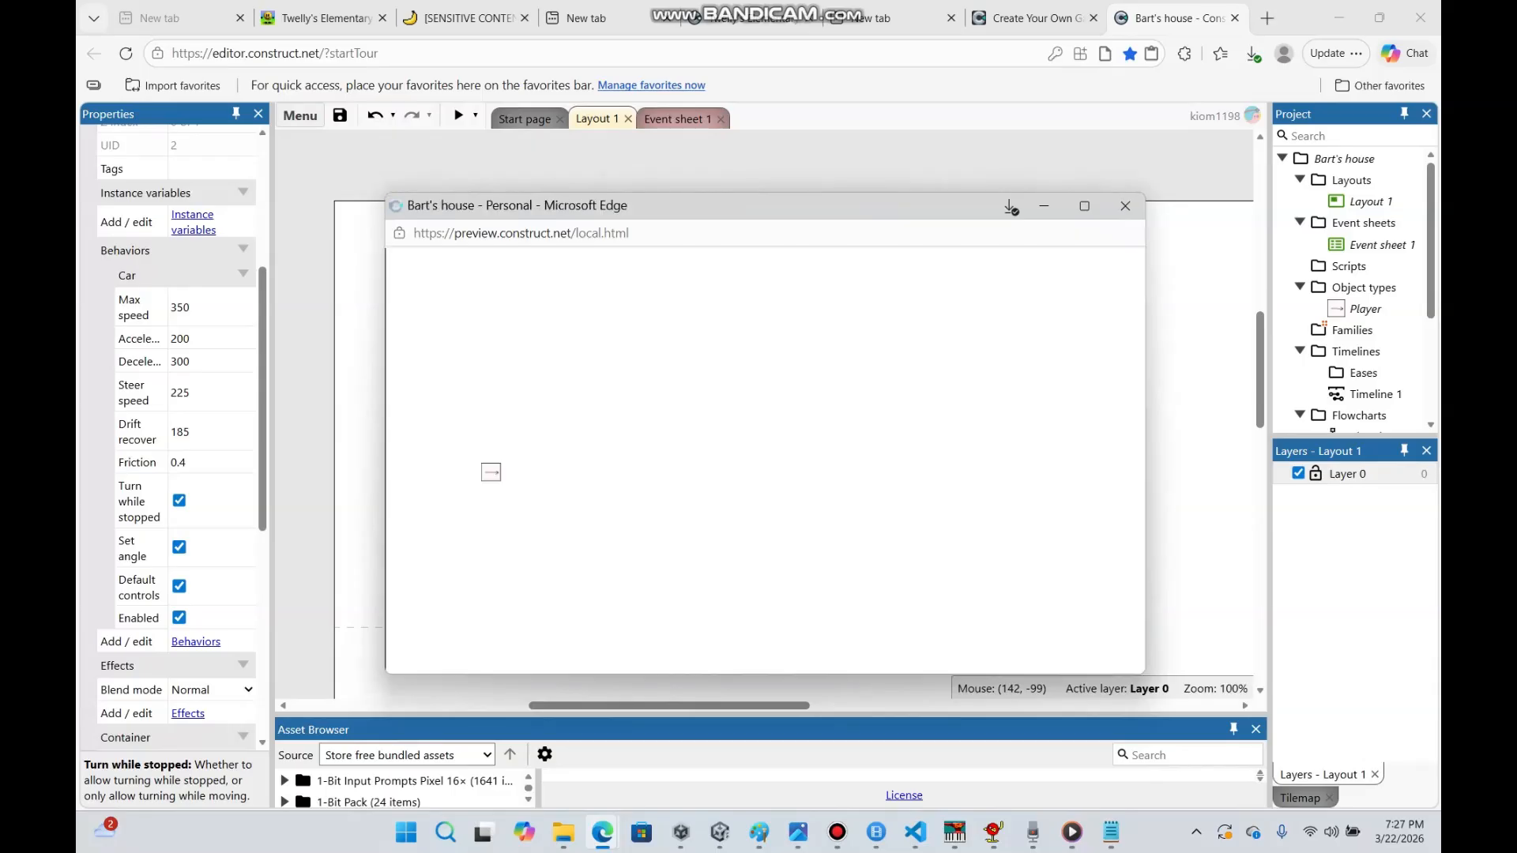
key("Up")
key("Left")
key("Right")
key("Left")
key("Left")
key("Left")
key("Left")
key("Left")
key("Left")
key("Left")
key("Left")
key("Right")
key("Up")
key("Left")
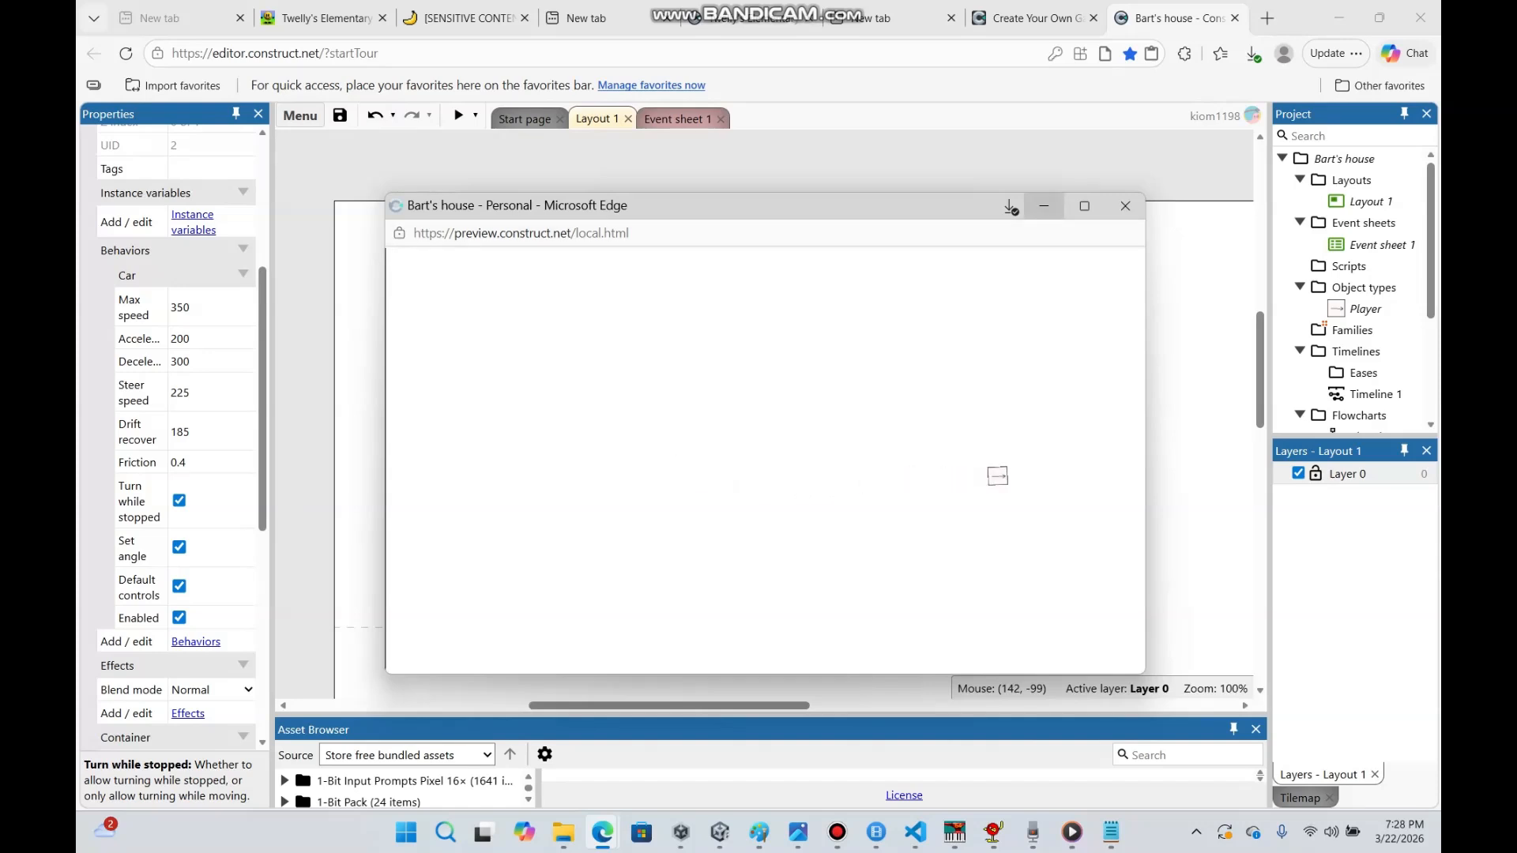
left_click(1043, 206)
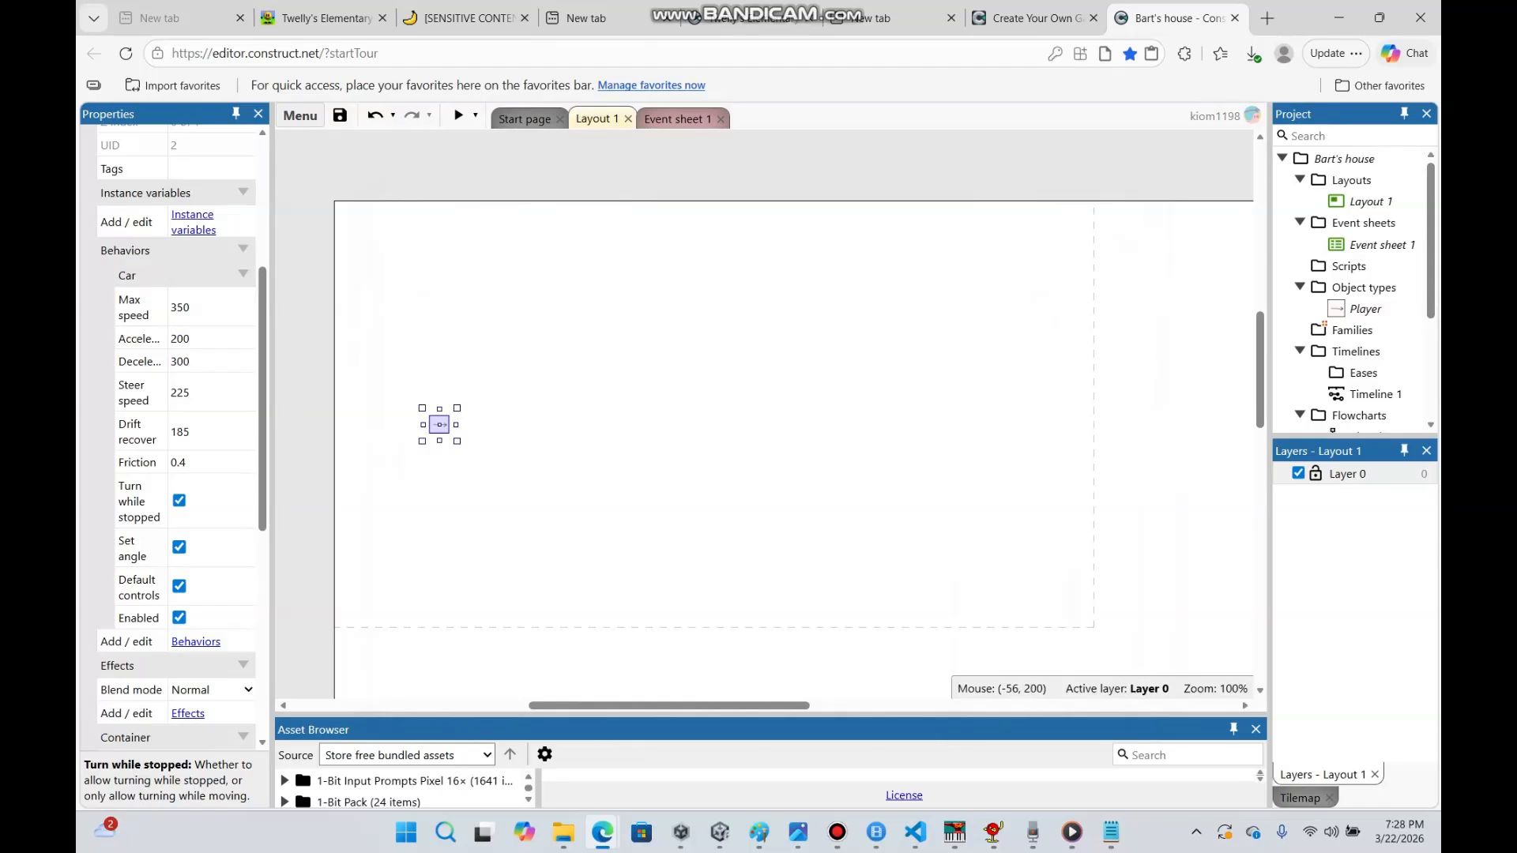
Set the Player's Car behavior to deceleration 3000, acceleration 2000 and max speed 320
left_click(209, 362)
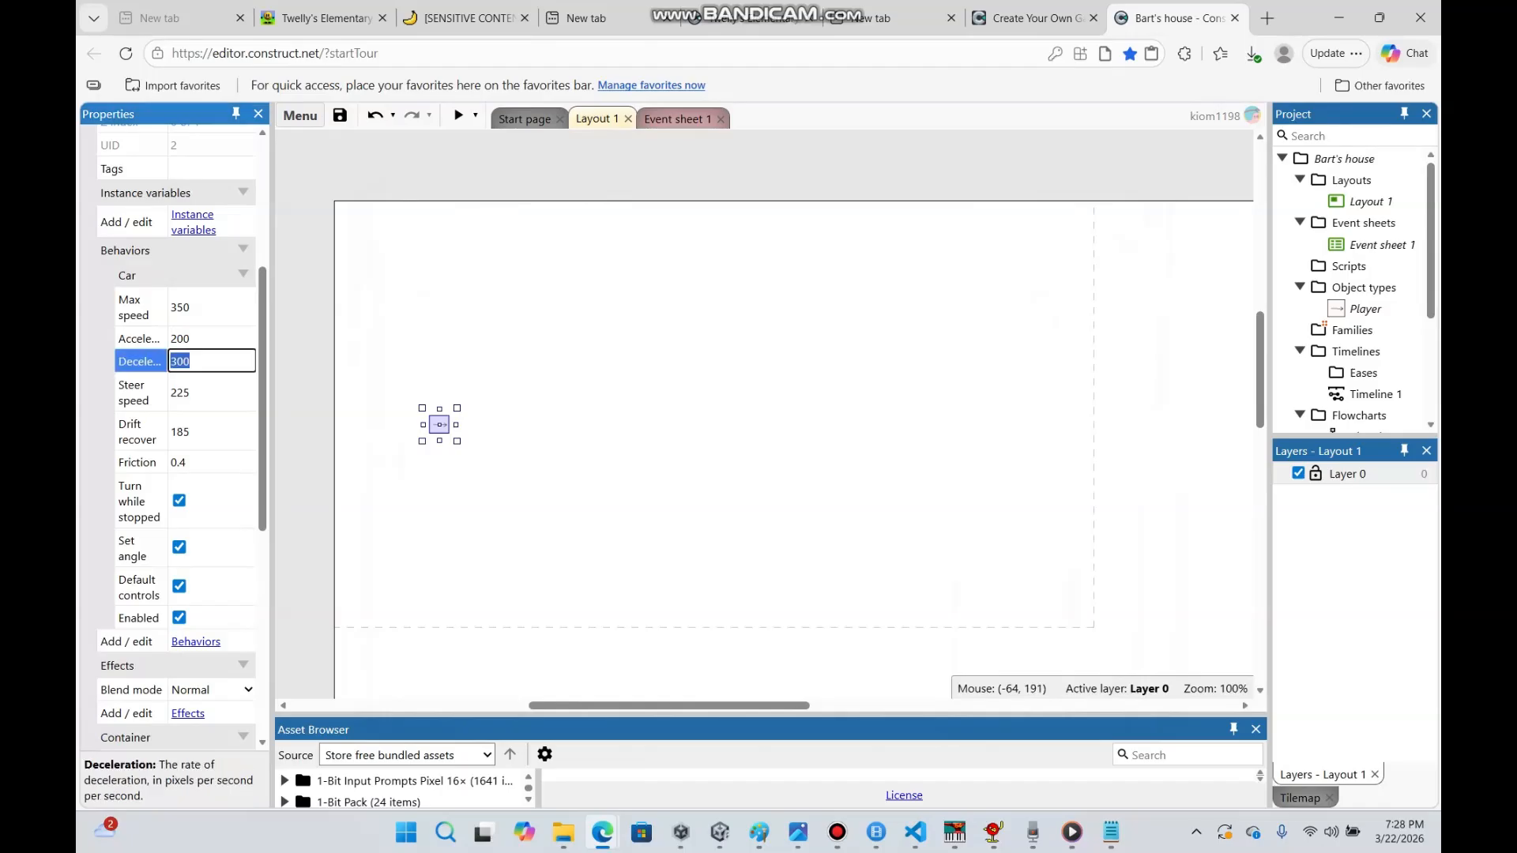
left_click(212, 361)
left_click(212, 339)
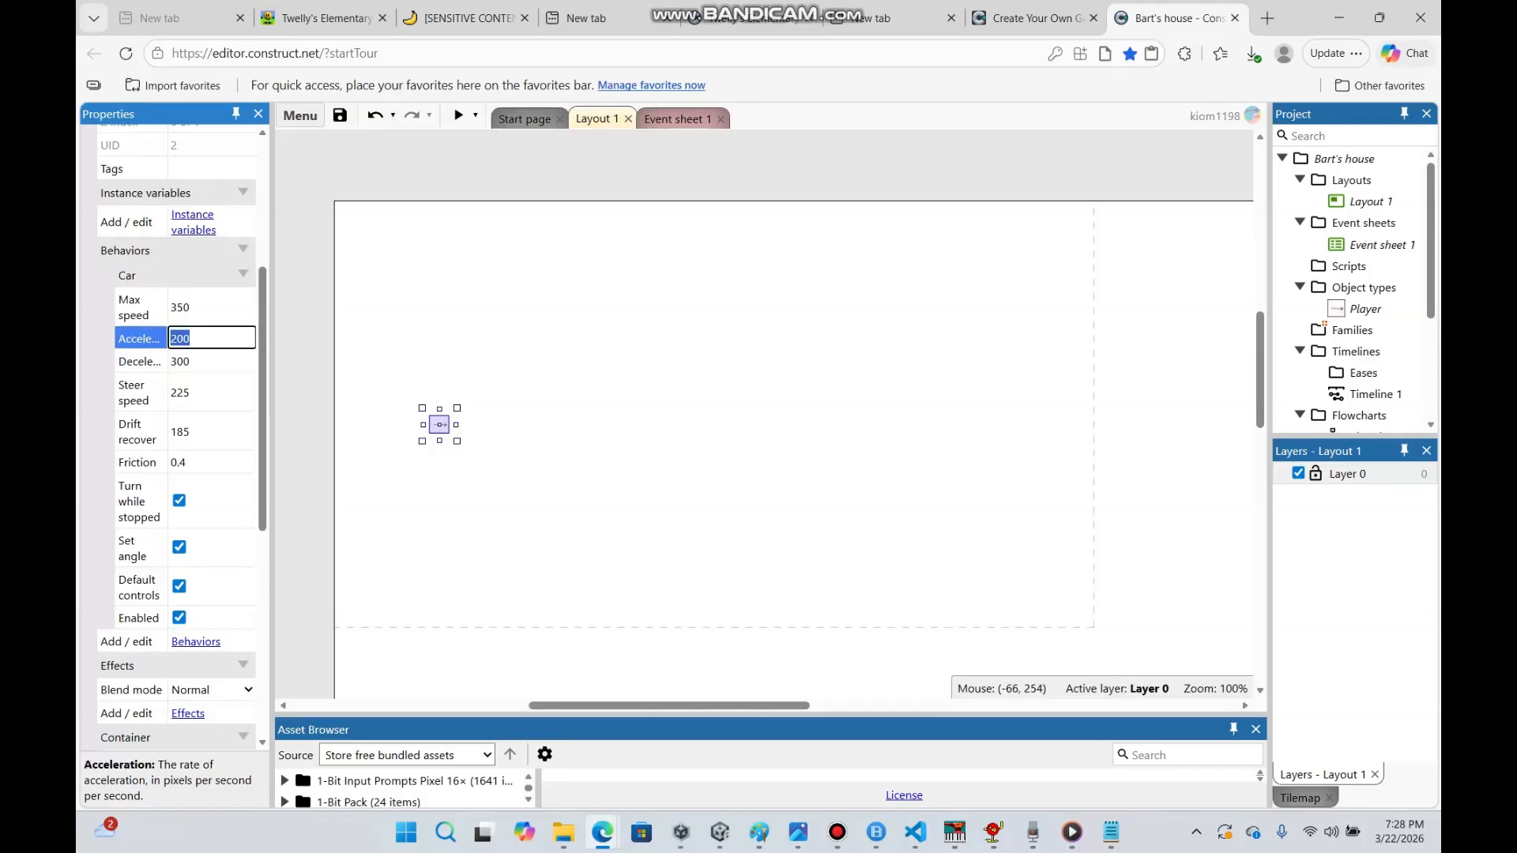
left_click(212, 361)
left_click(212, 361)
type("0")
left_click(212, 339)
type("2000")
left_click(212, 308)
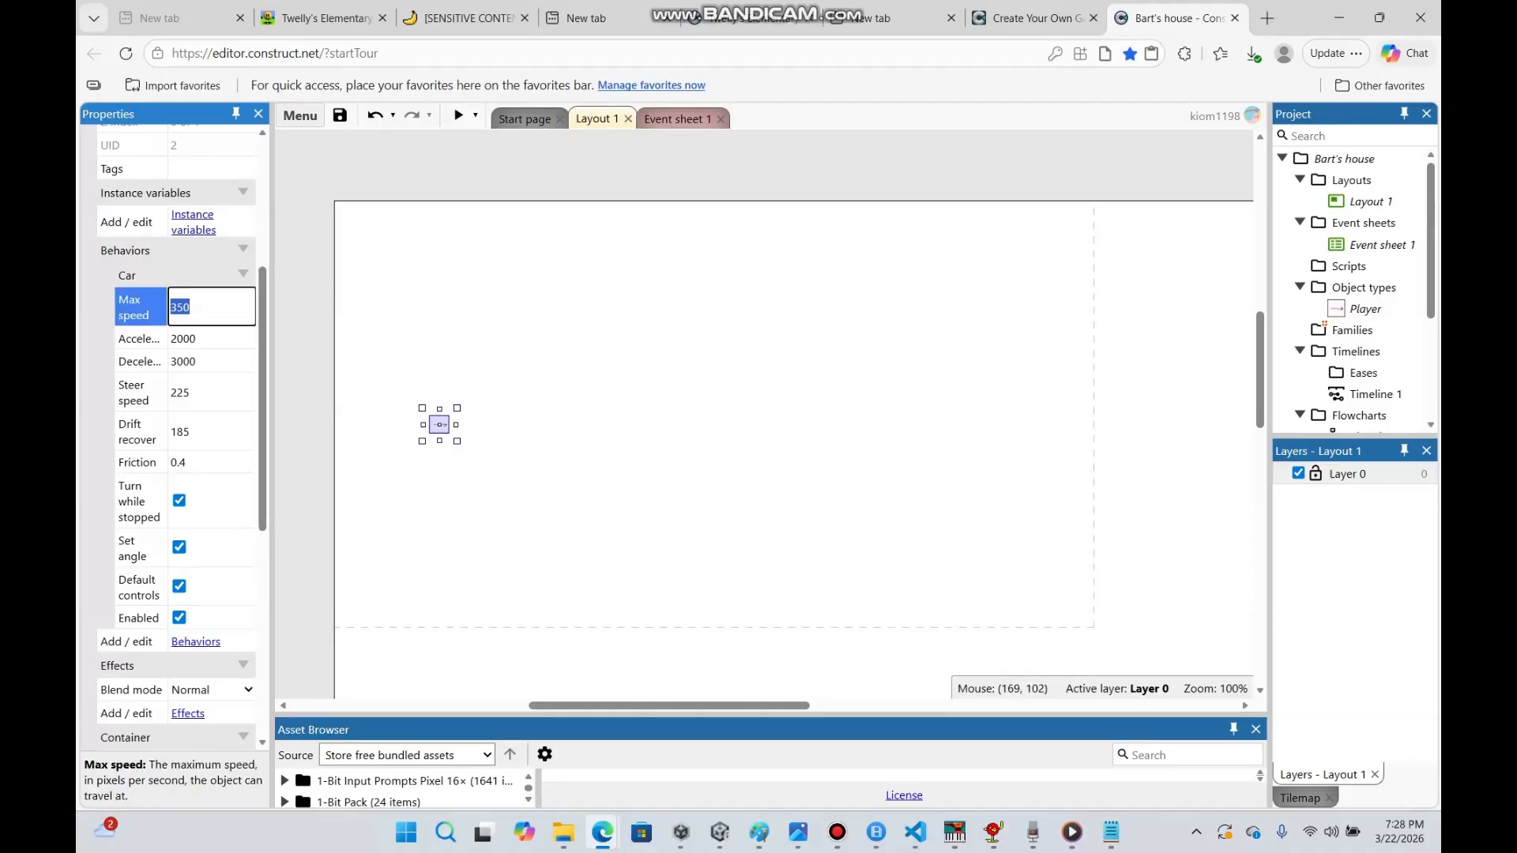
type("320")
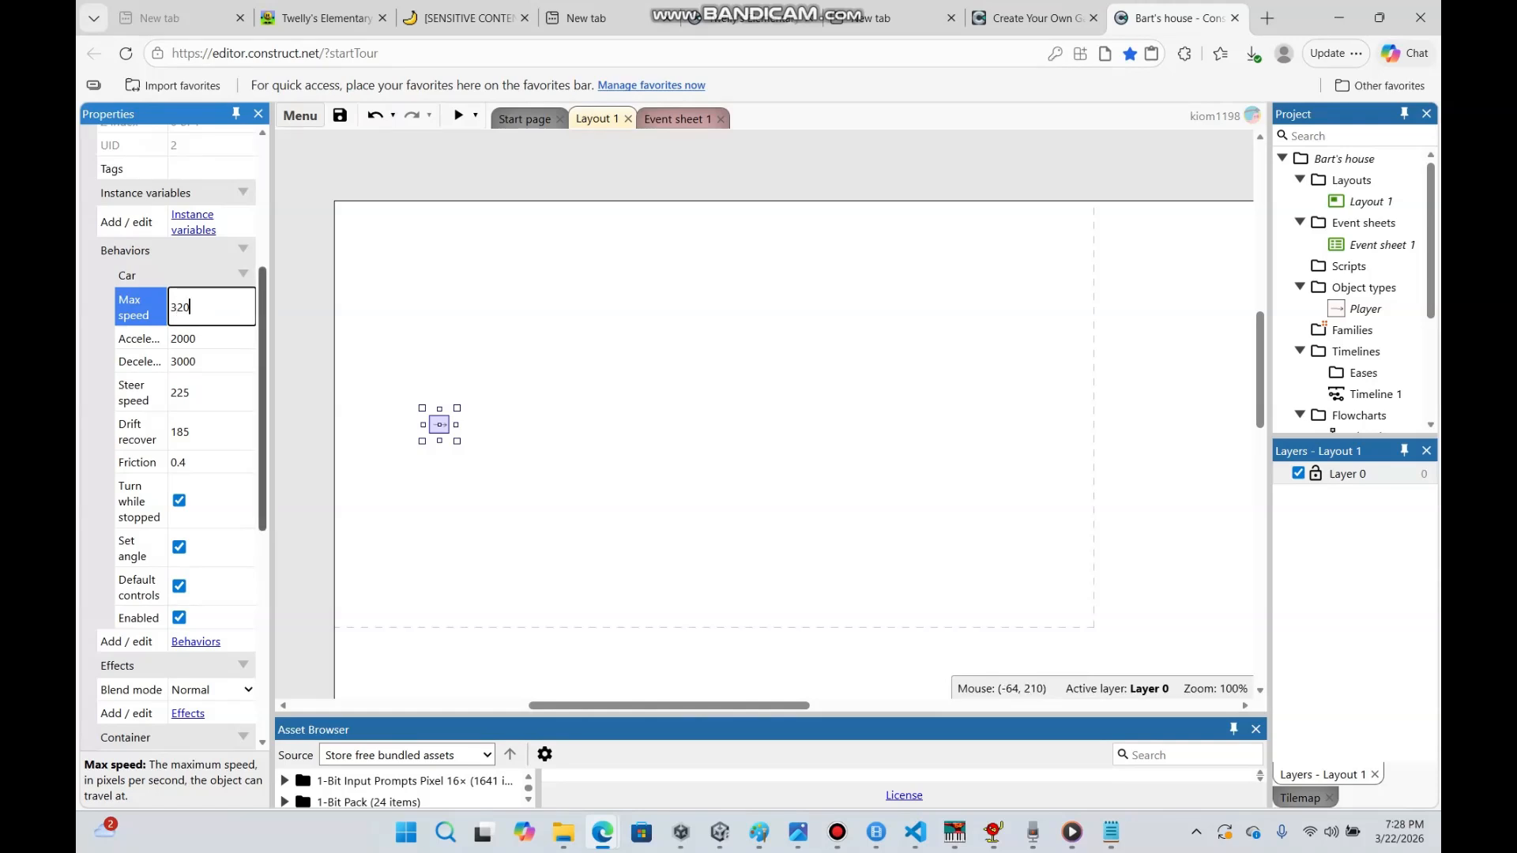
scroll(174, 434, "up", 3)
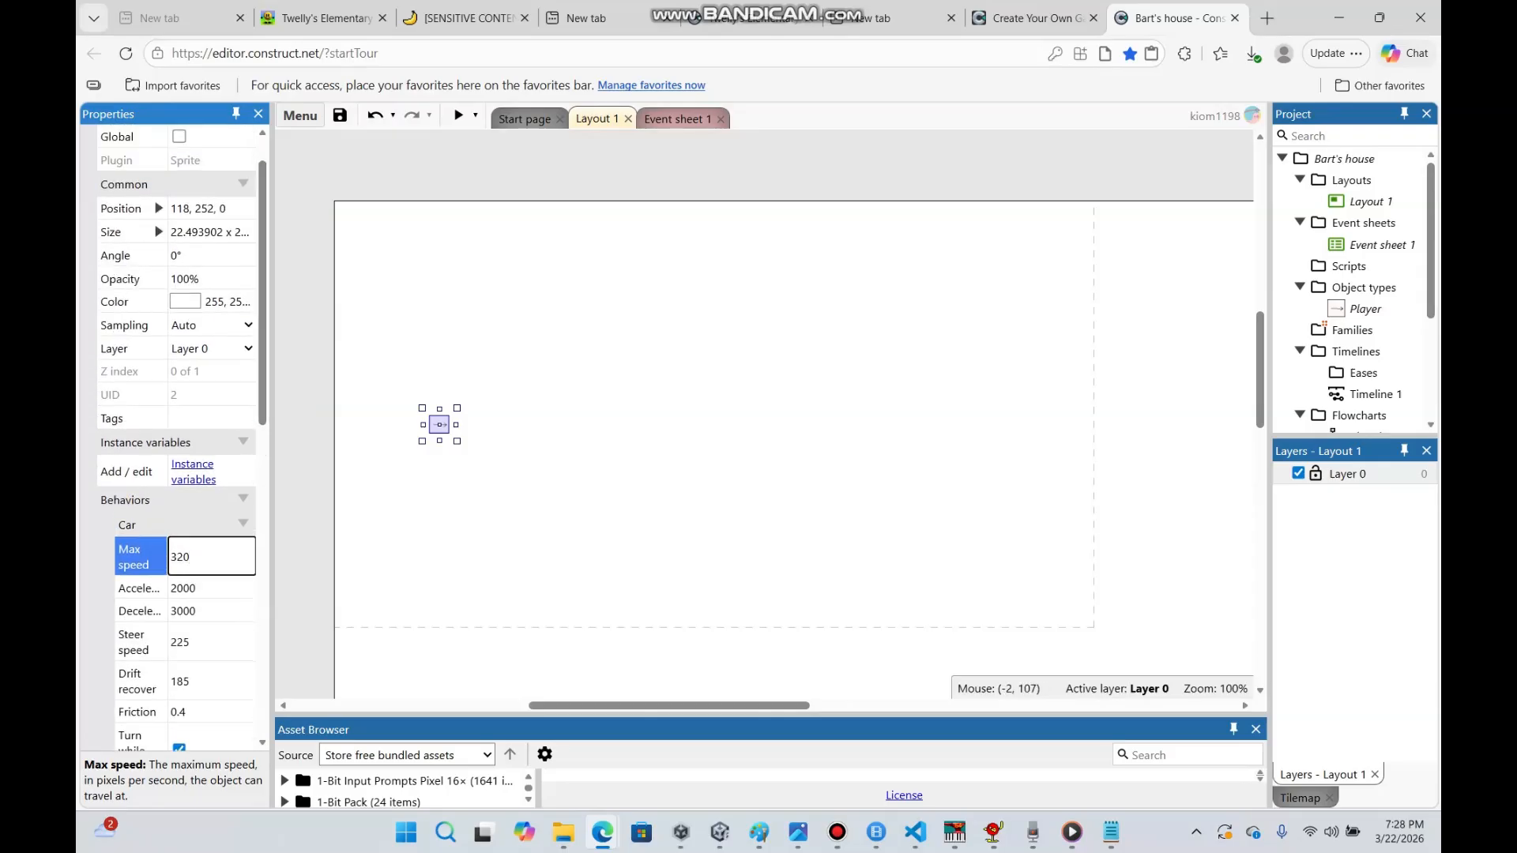
scroll(174, 435, "up", 1)
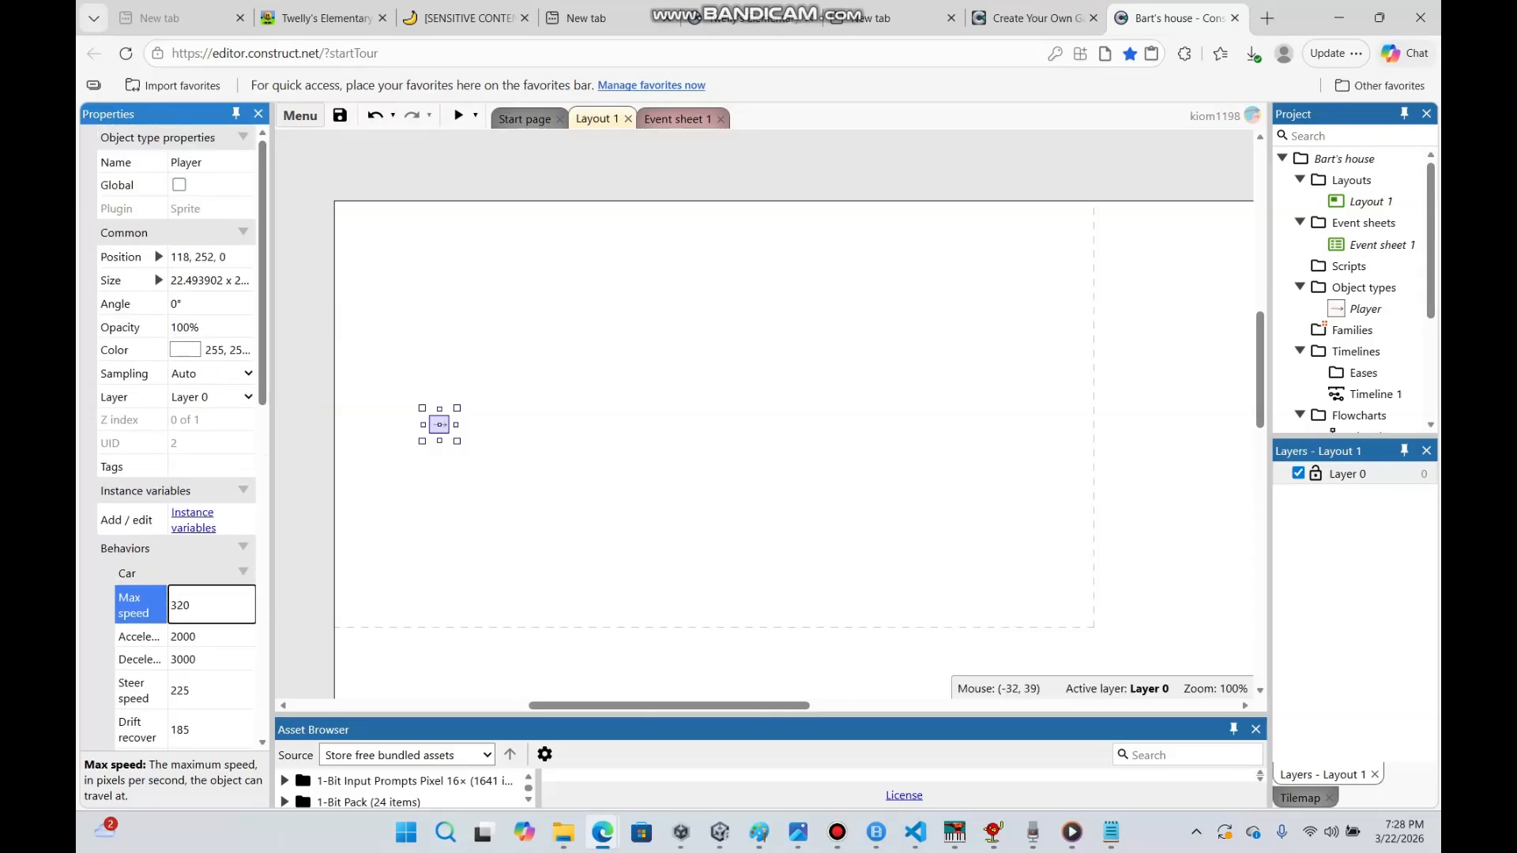
left_click(592, 287)
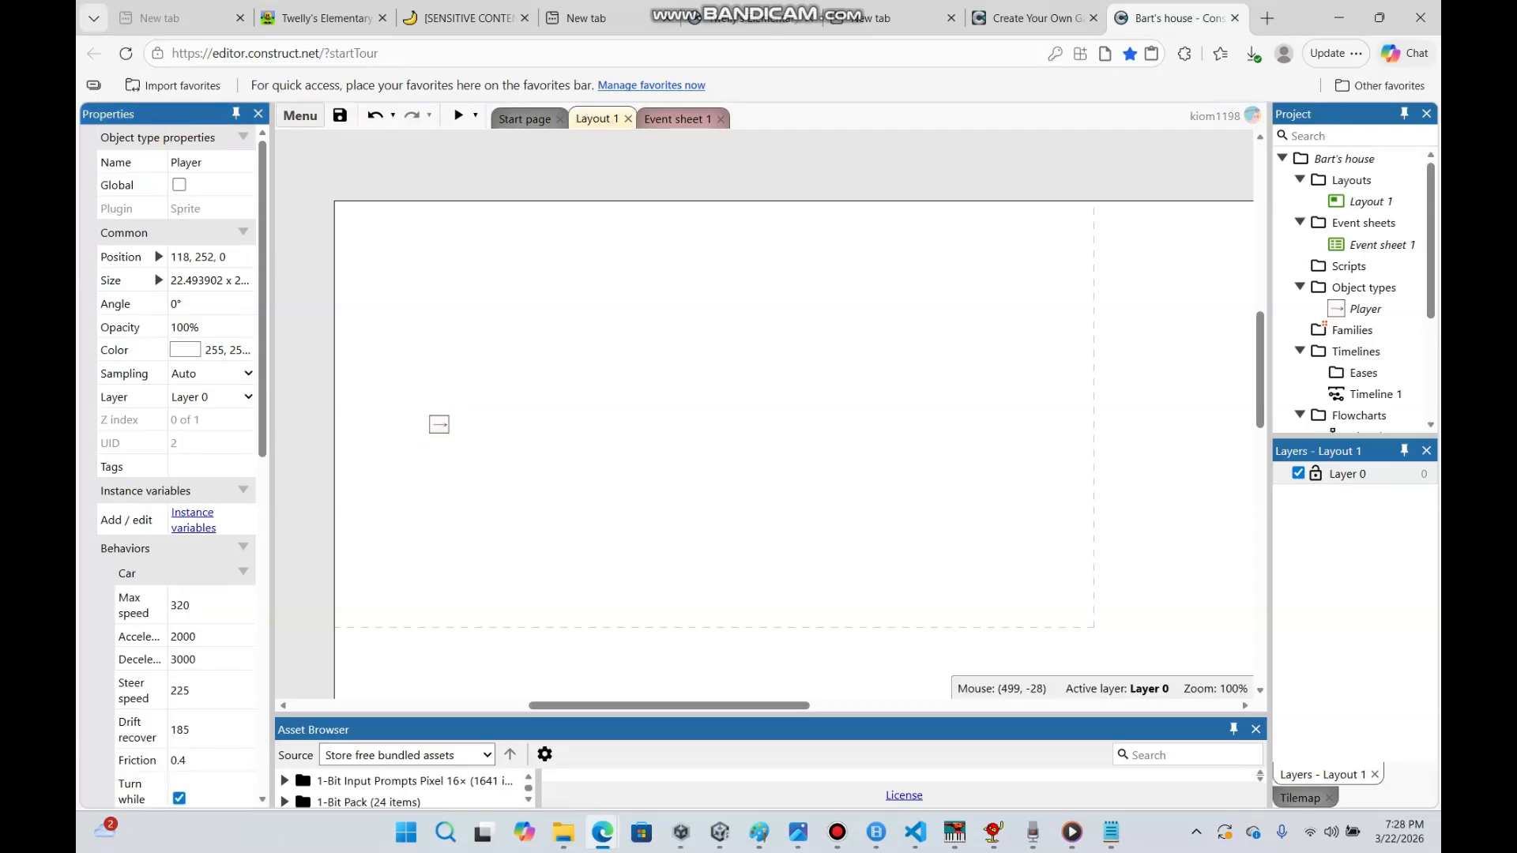
Insert a 3D camera object into the project from Layout 1, keeping the default name 3DCamera
left_click(685, 119)
left_click(596, 118)
right_click(642, 229)
left_click(707, 243)
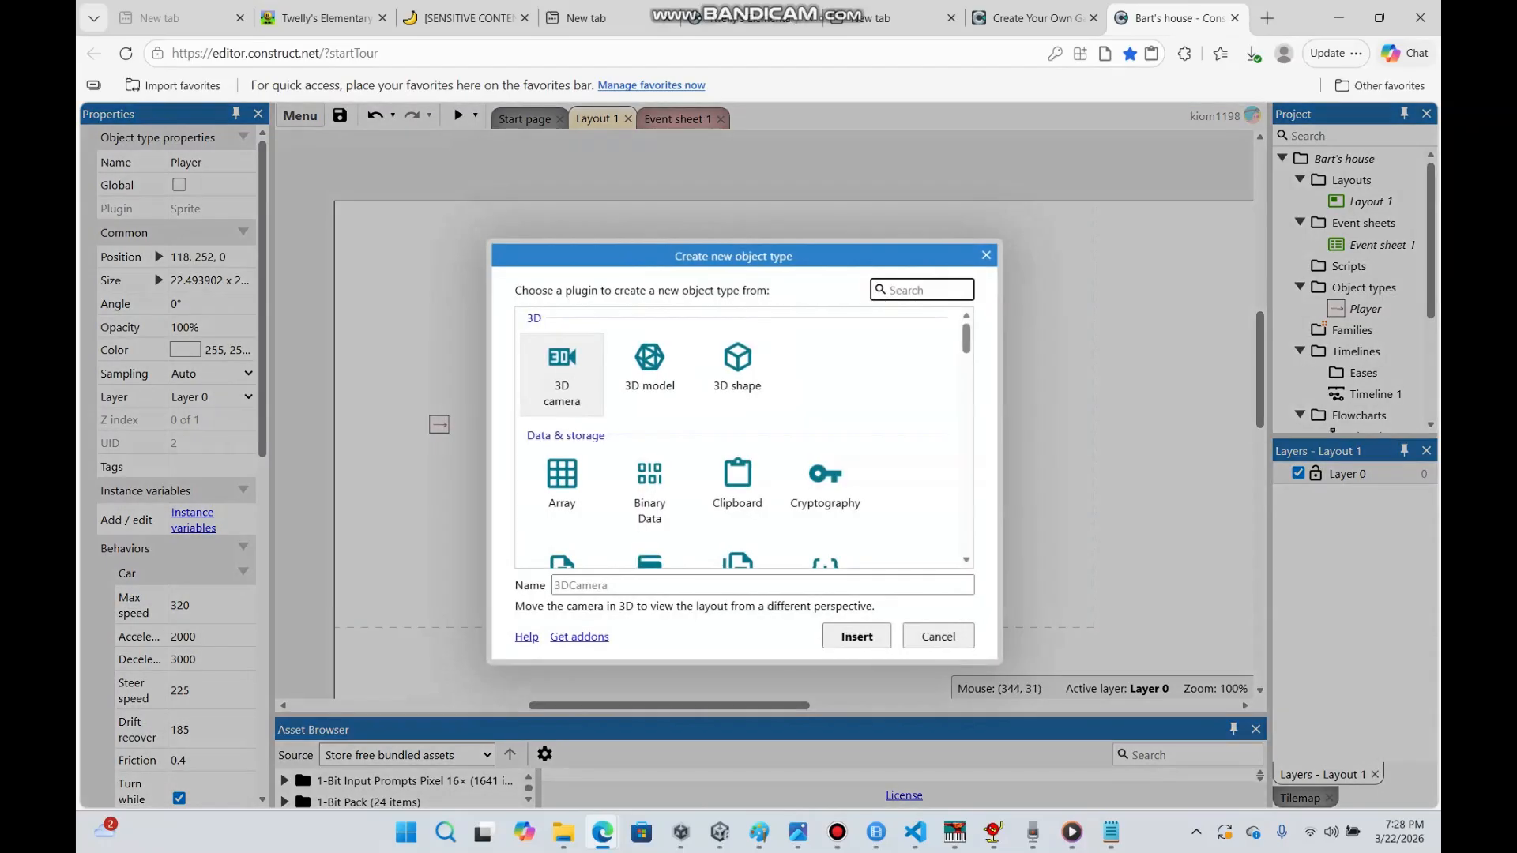
double_click(562, 375)
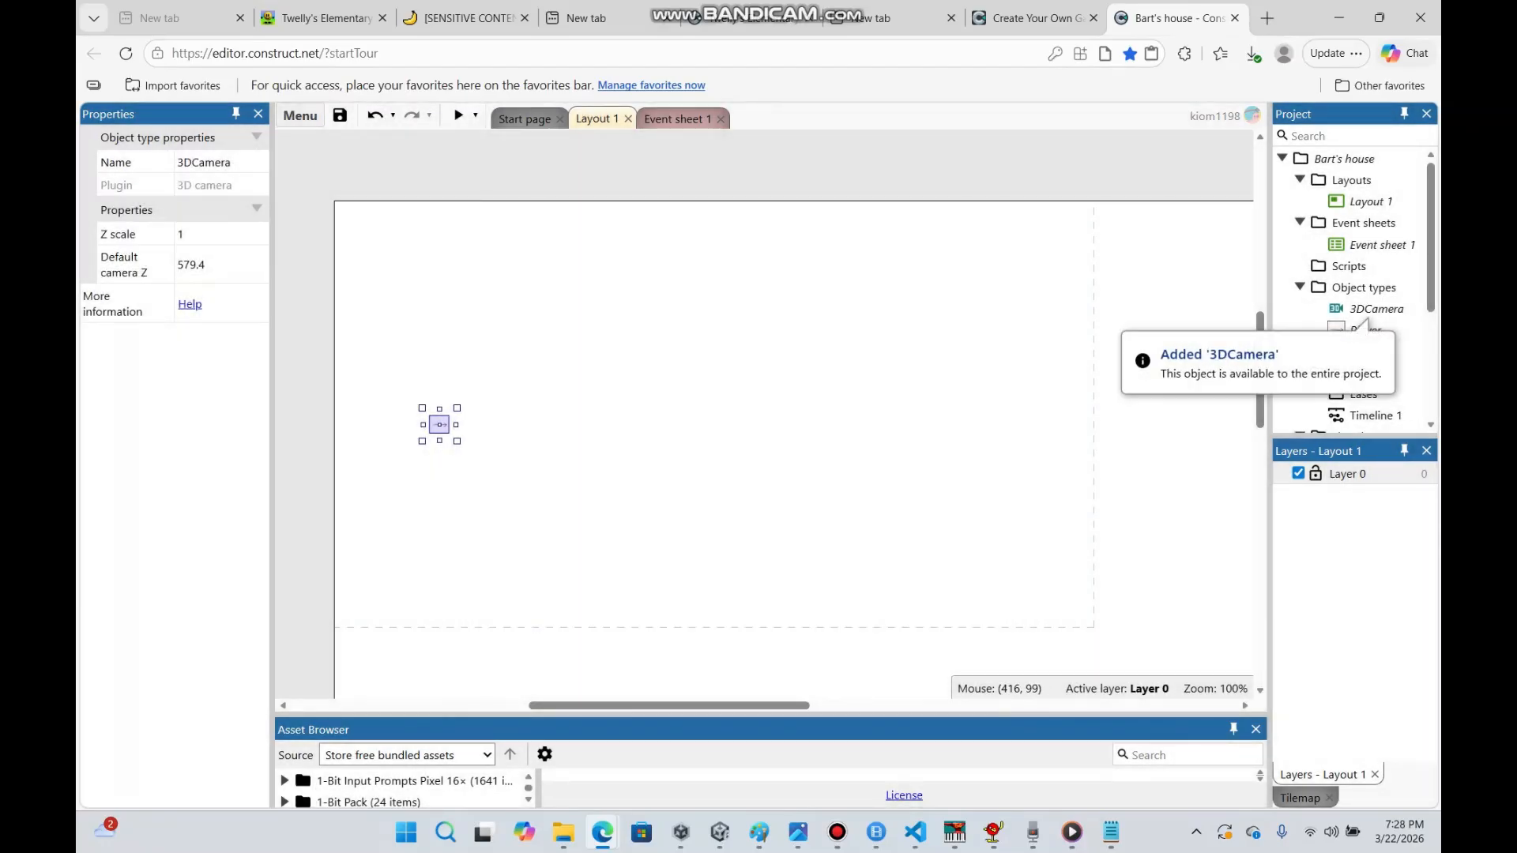
left_click(612, 215)
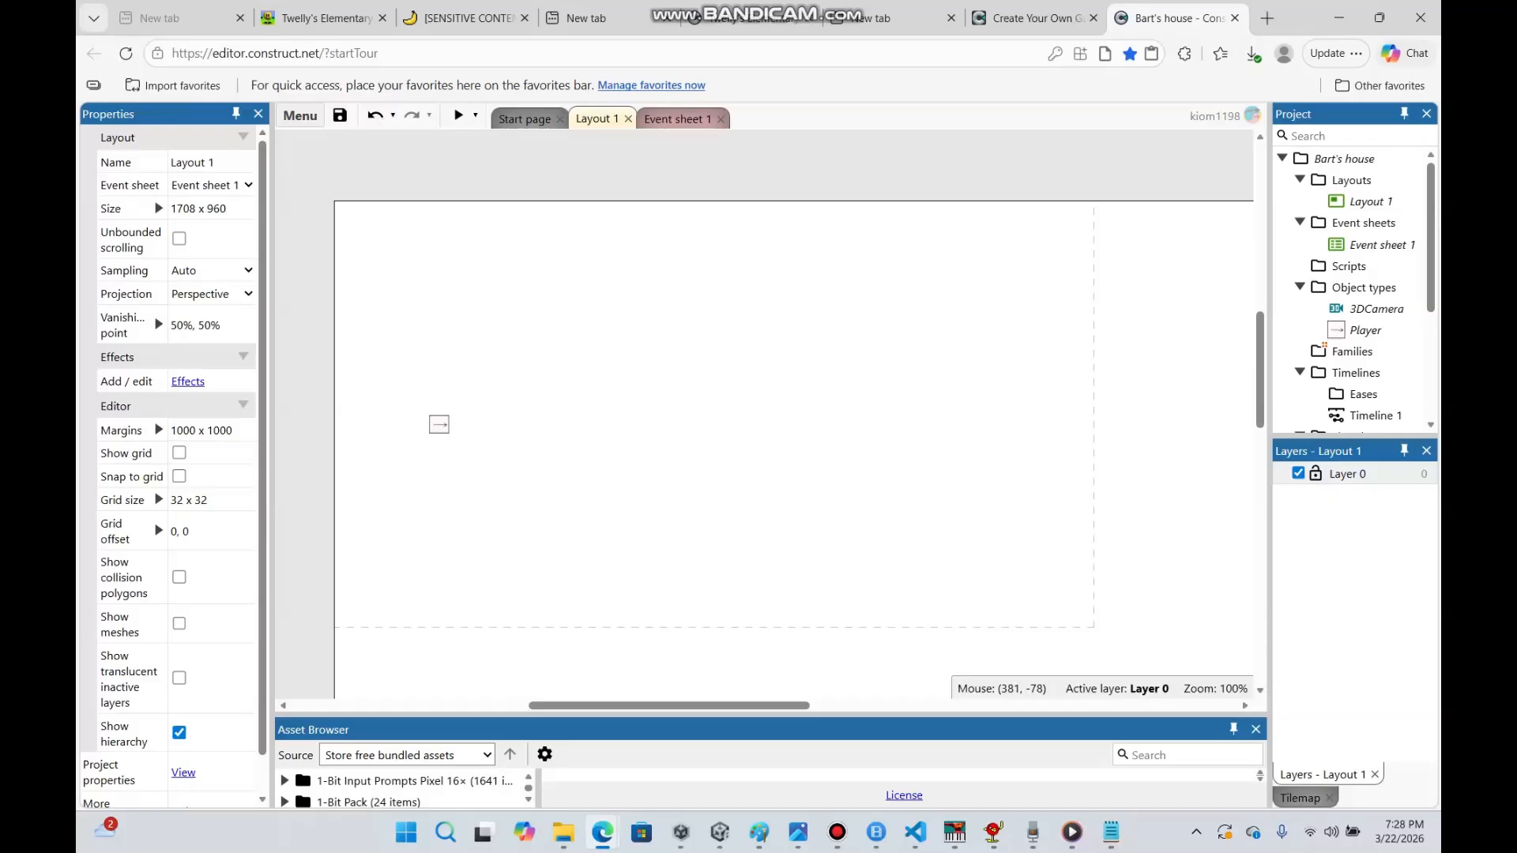
Add an event to Event sheet 1 with the System condition "On start of layout"
left_click(677, 119)
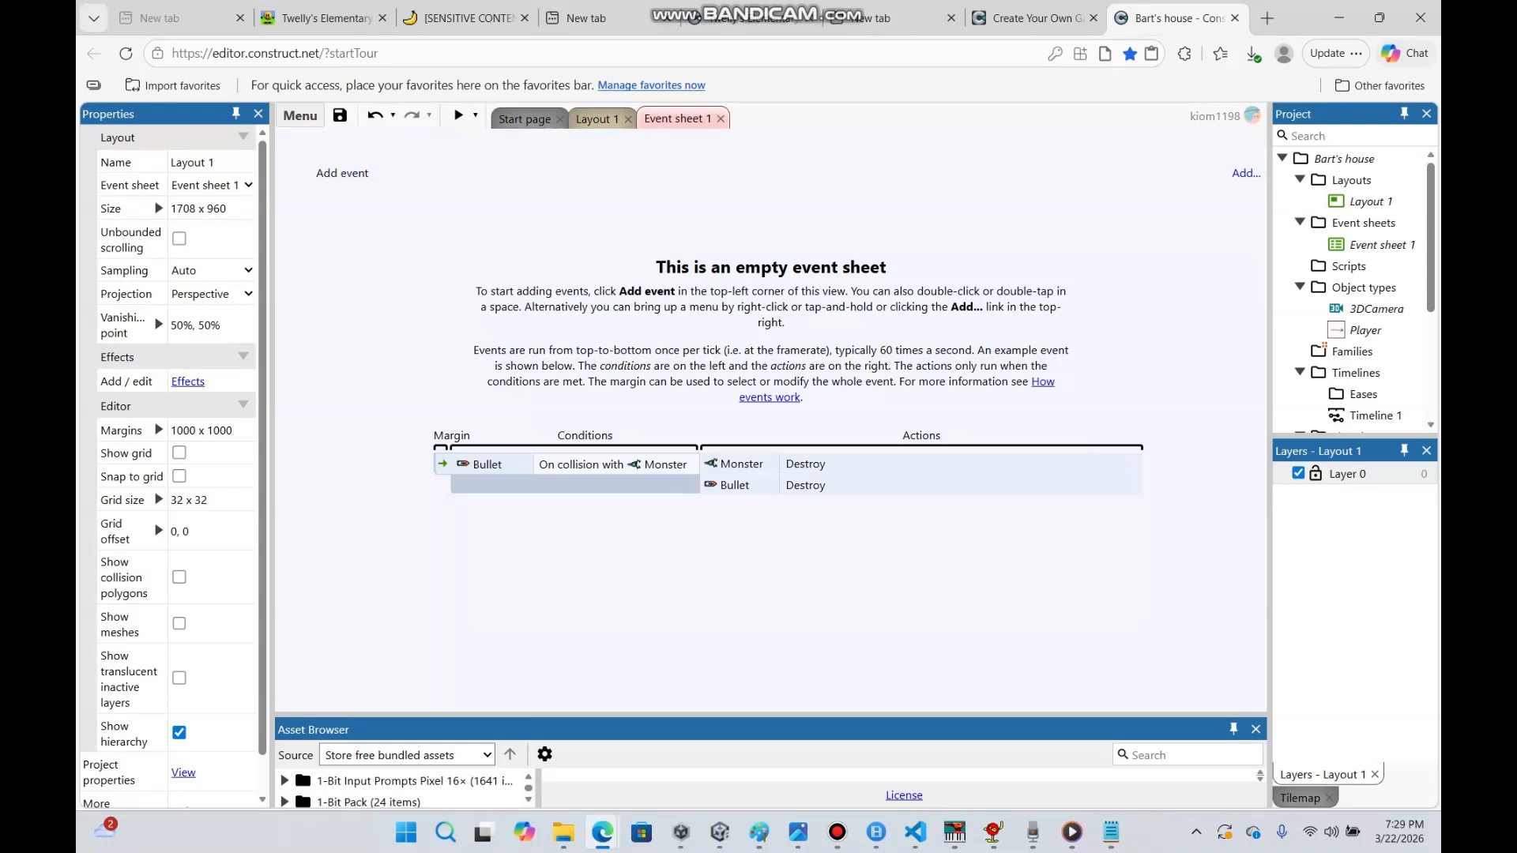
left_click(342, 173)
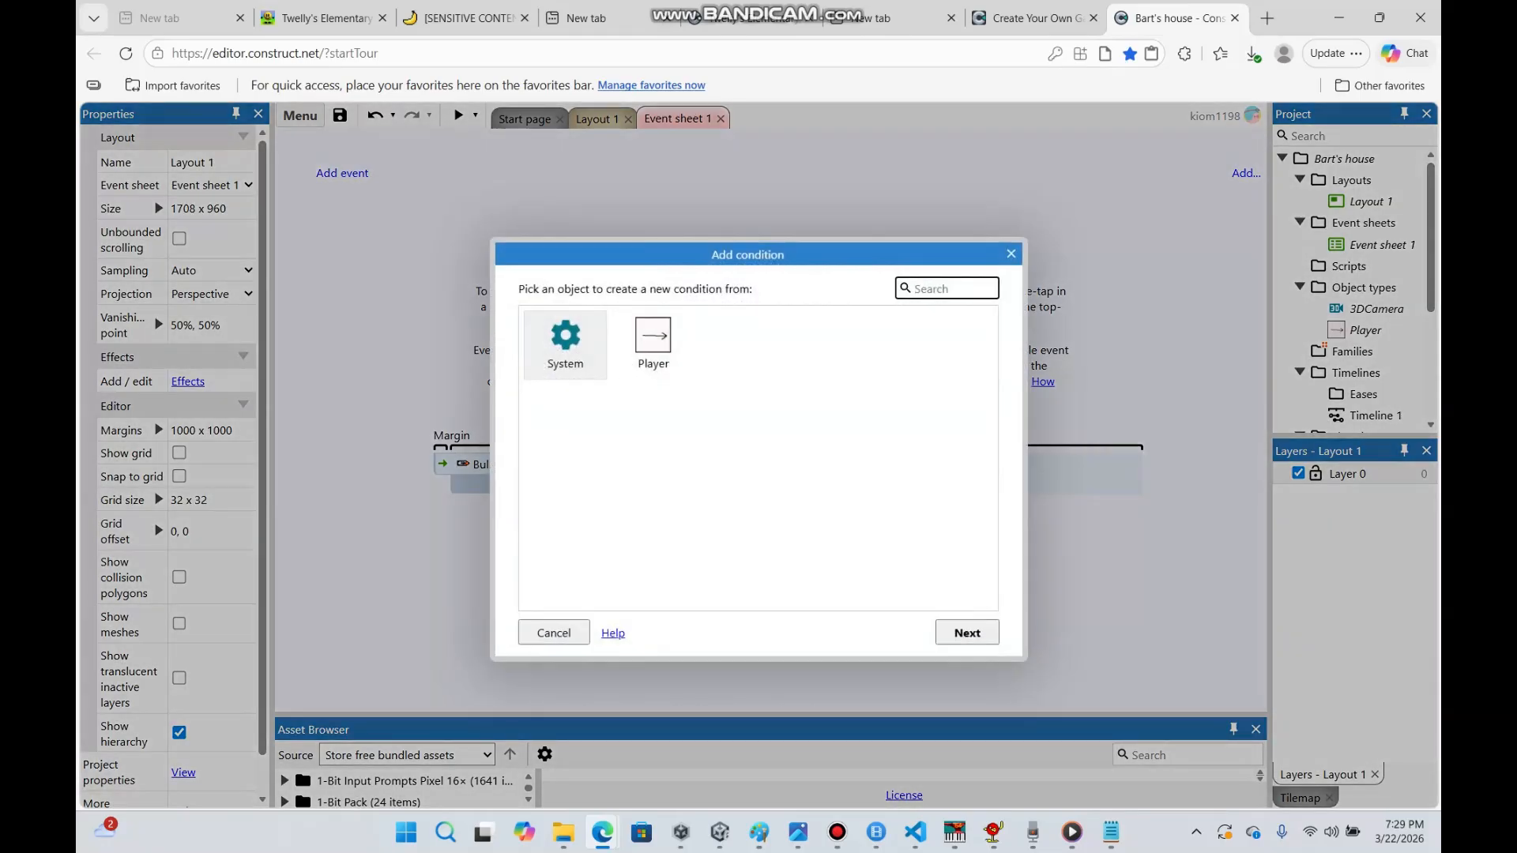
left_click(1012, 253)
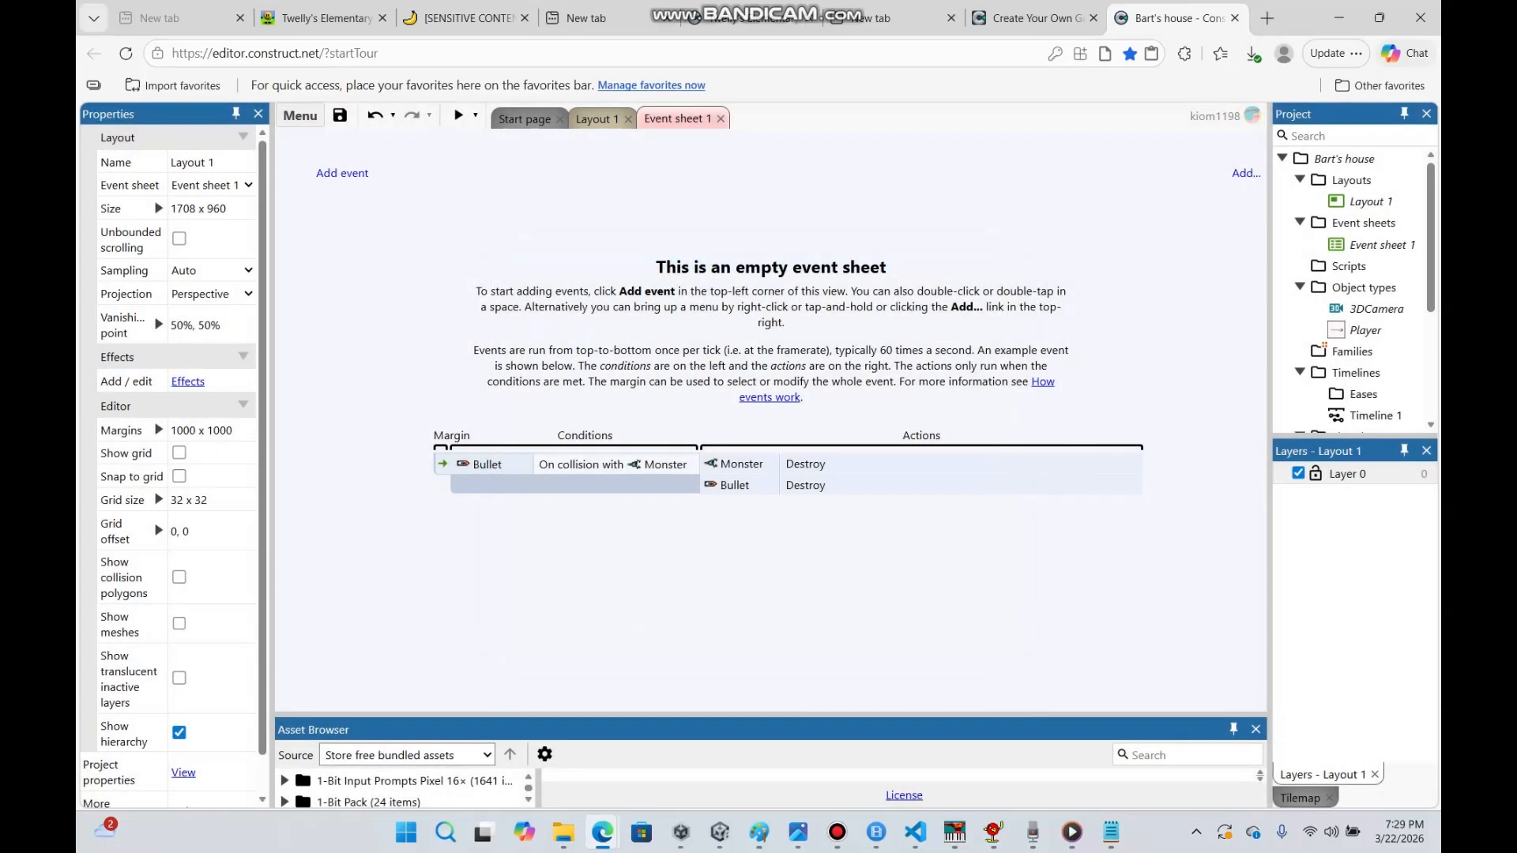
left_click(342, 173)
double_click(565, 345)
scroll(755, 462, "down", 10)
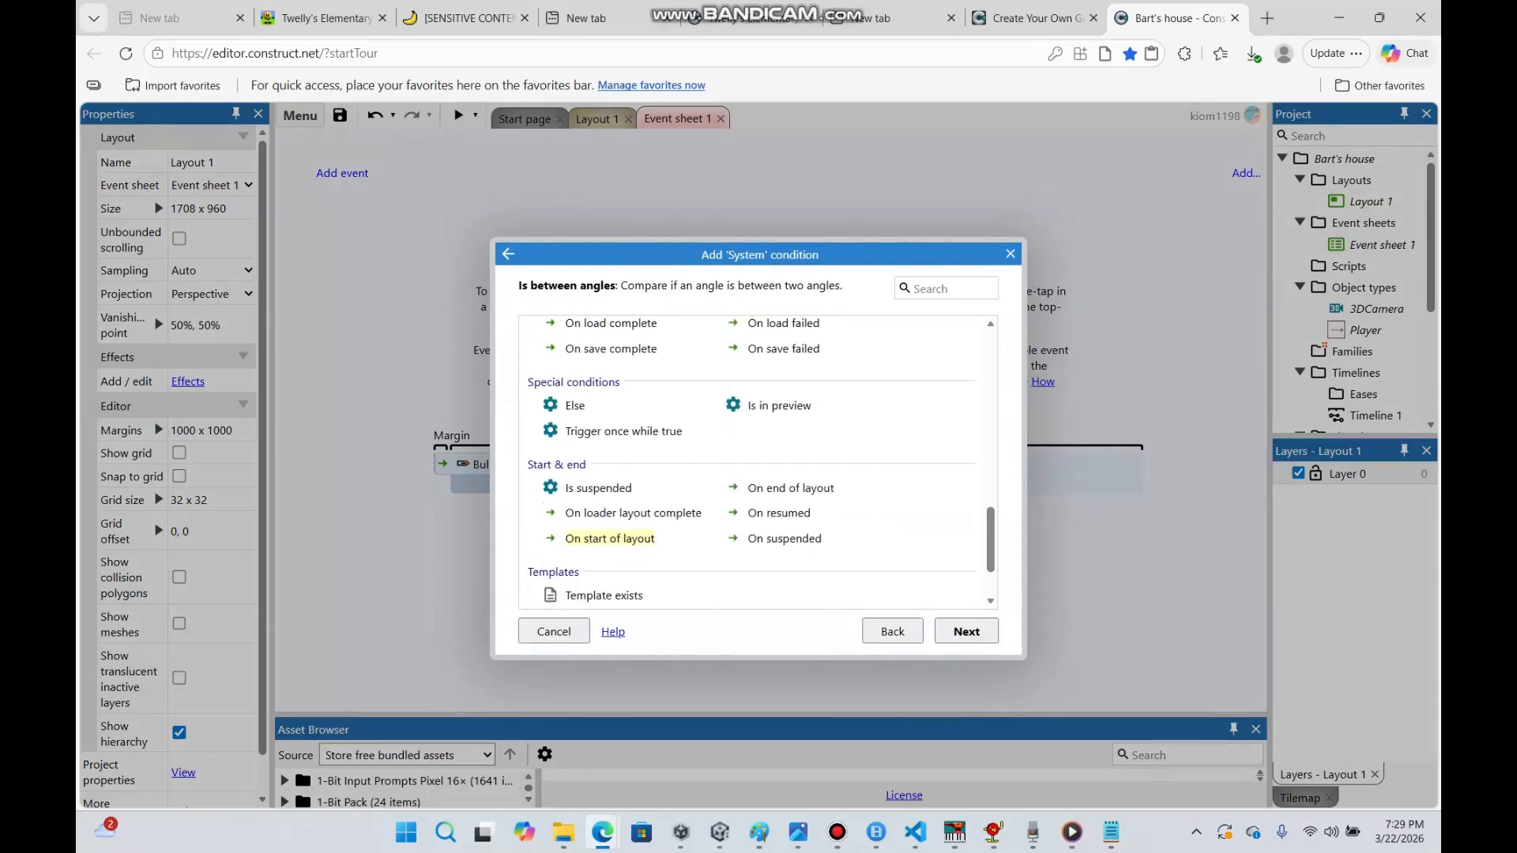
left_click(610, 539)
left_click(966, 631)
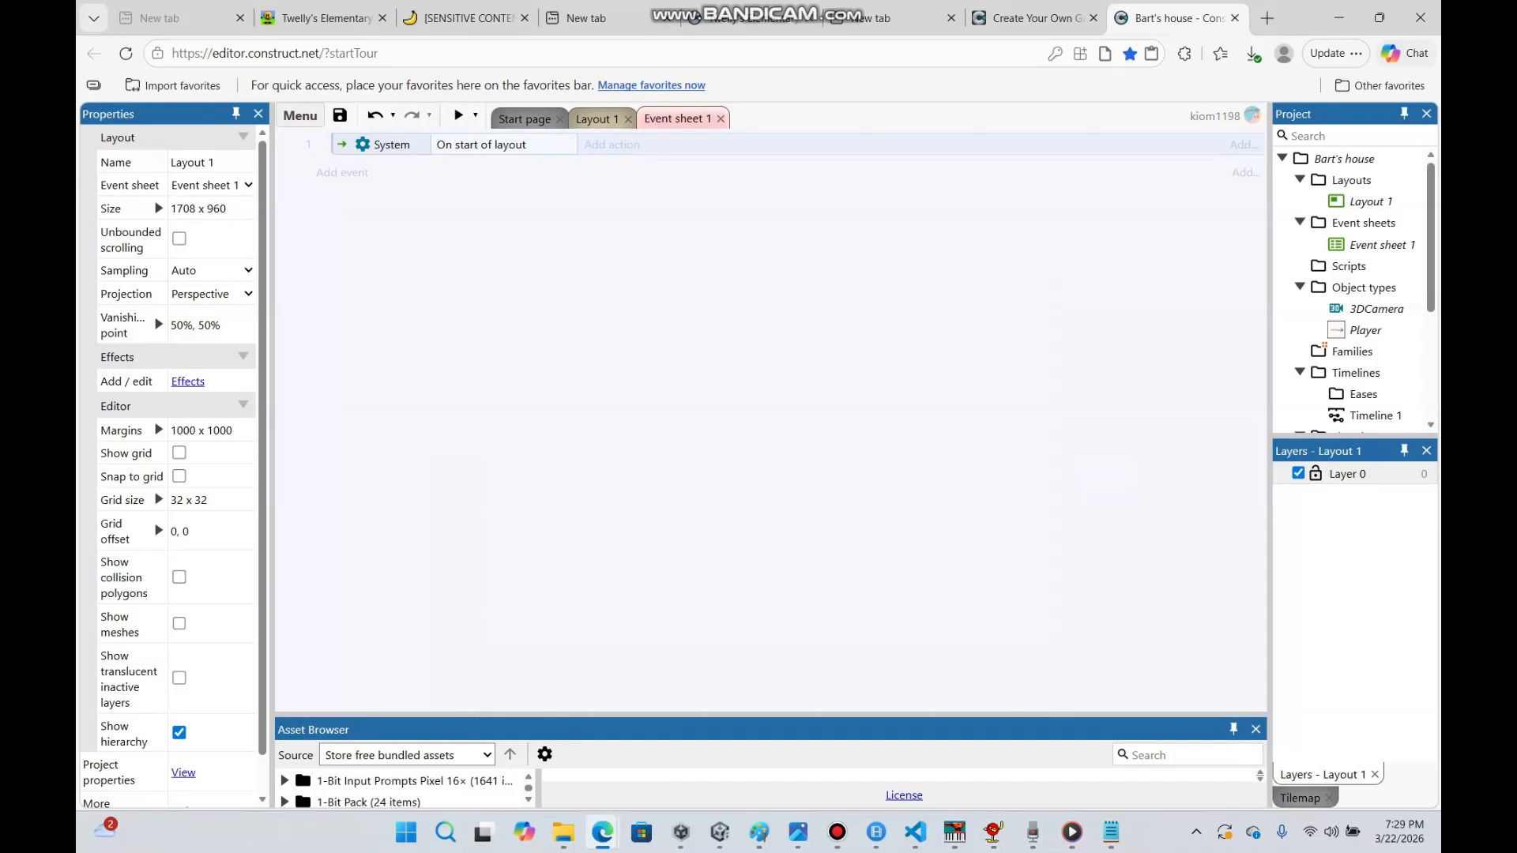
Start a 3DCamera "Look parallel to layout" action for the "On start of layout" event
left_click(611, 145)
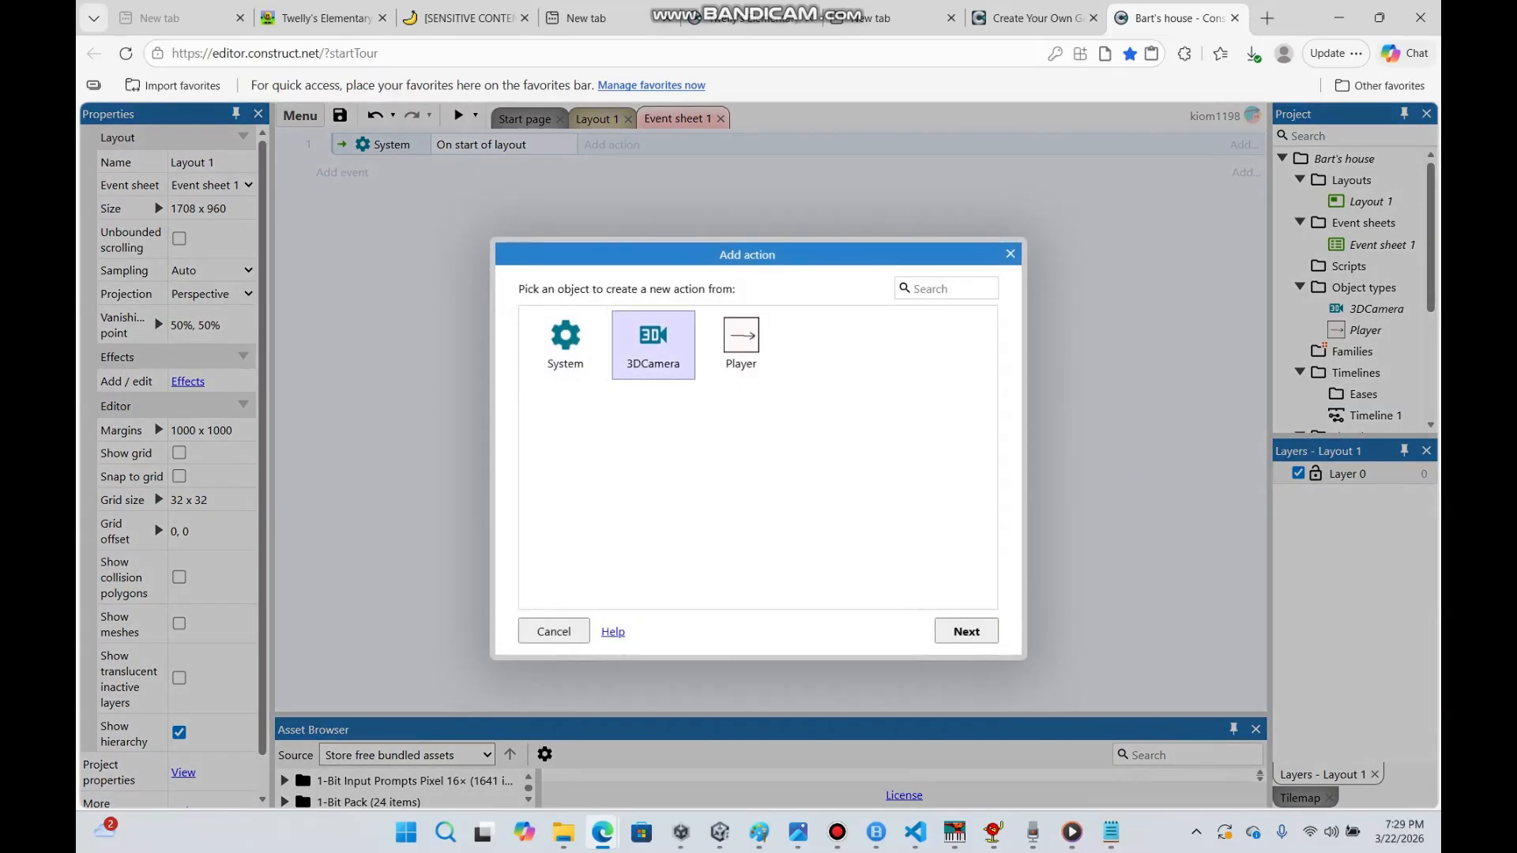
double_click(653, 346)
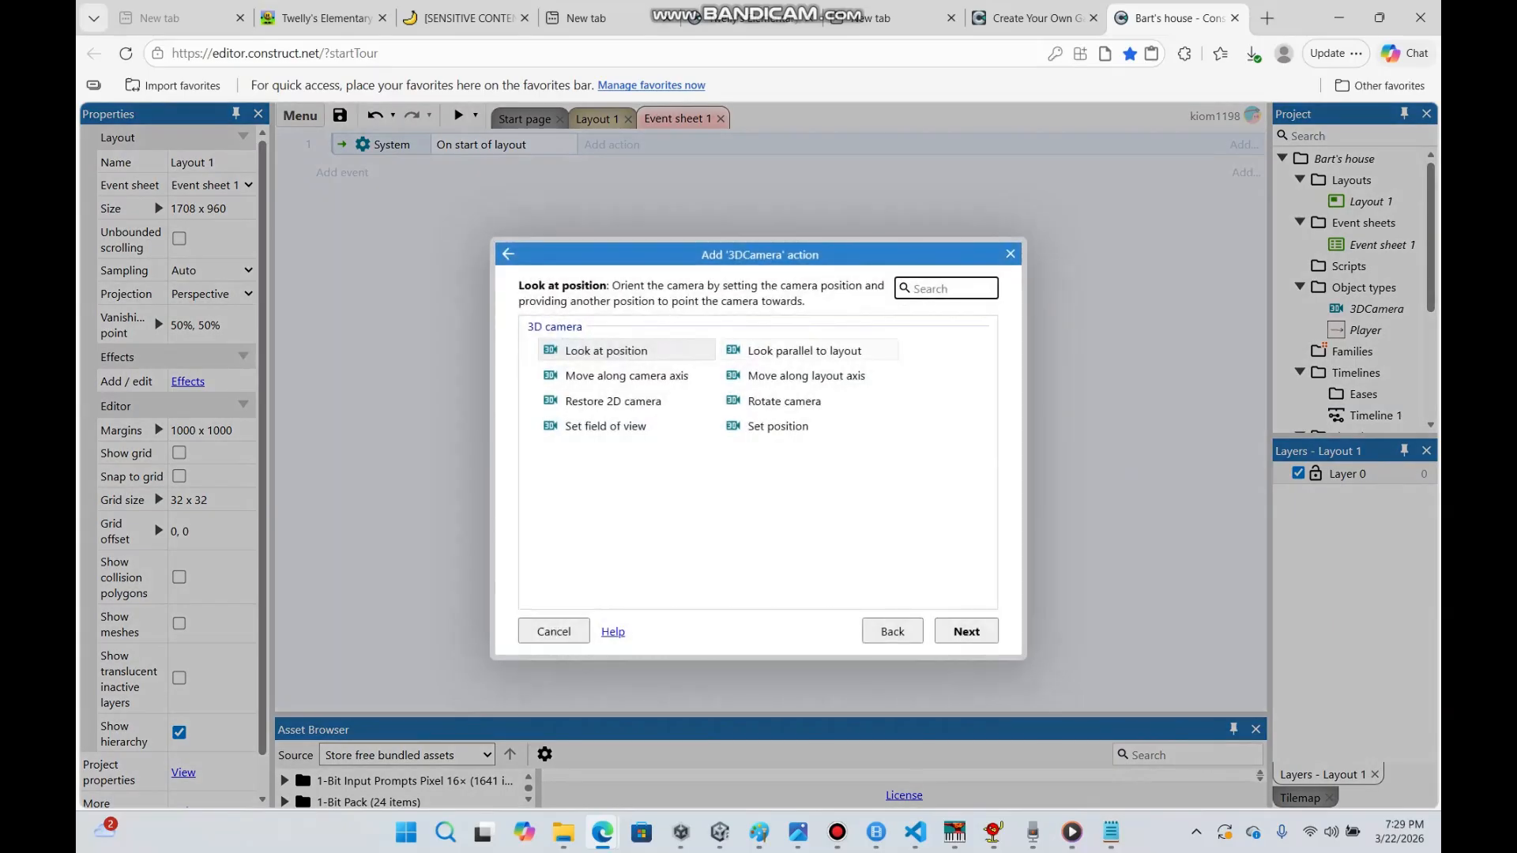
double_click(805, 350)
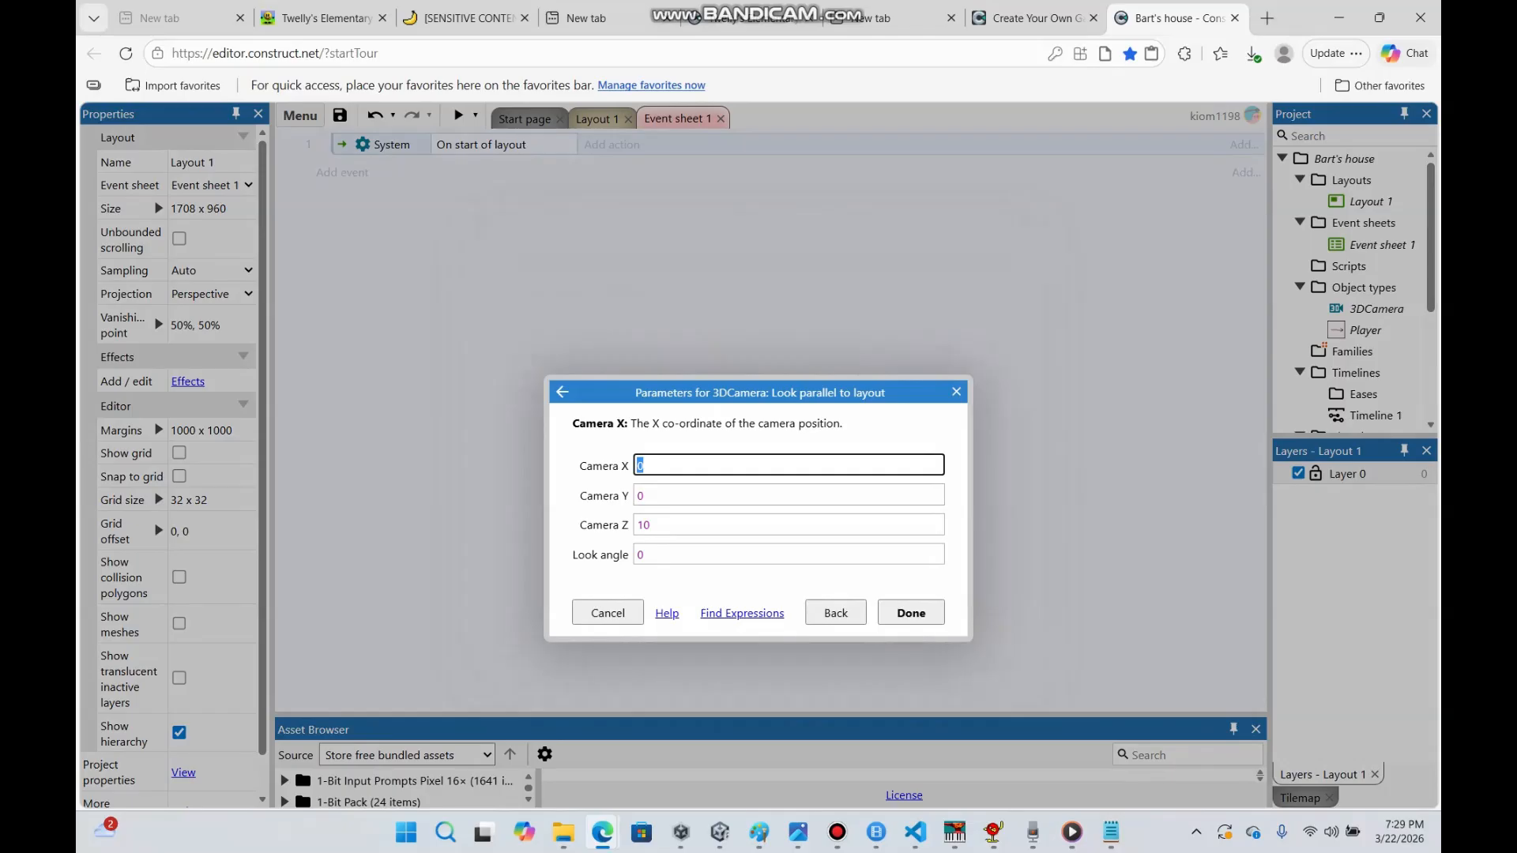
Set the look-parallel action's Camera X to Player.X and Camera Y to Player.Y
key("BackSpace")
type("Player.")
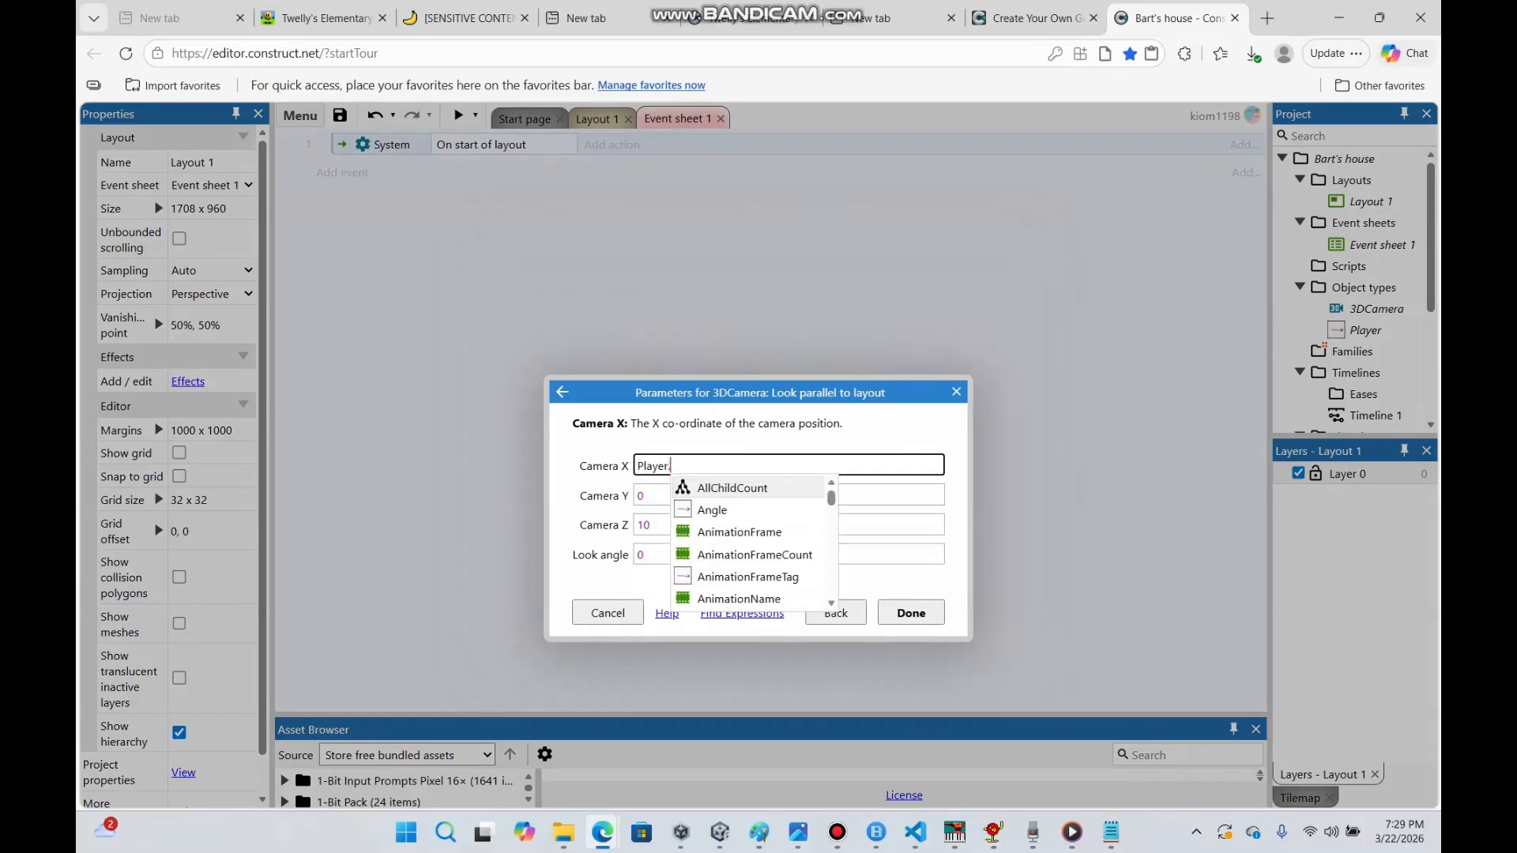
type("X")
key("Return")
key("Tab")
key("BackSpace")
type("Player")
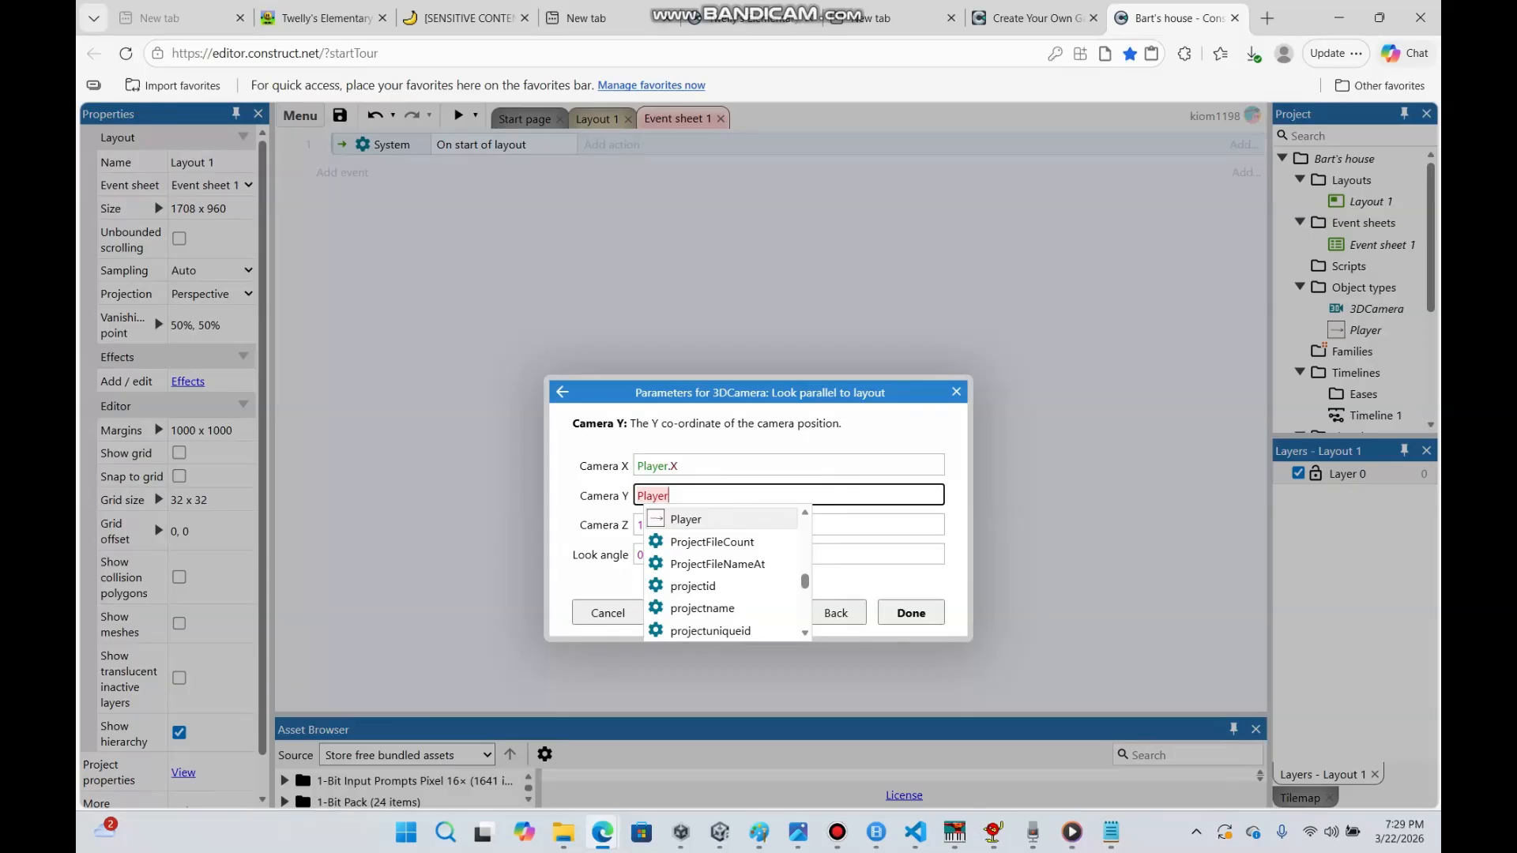
type(".")
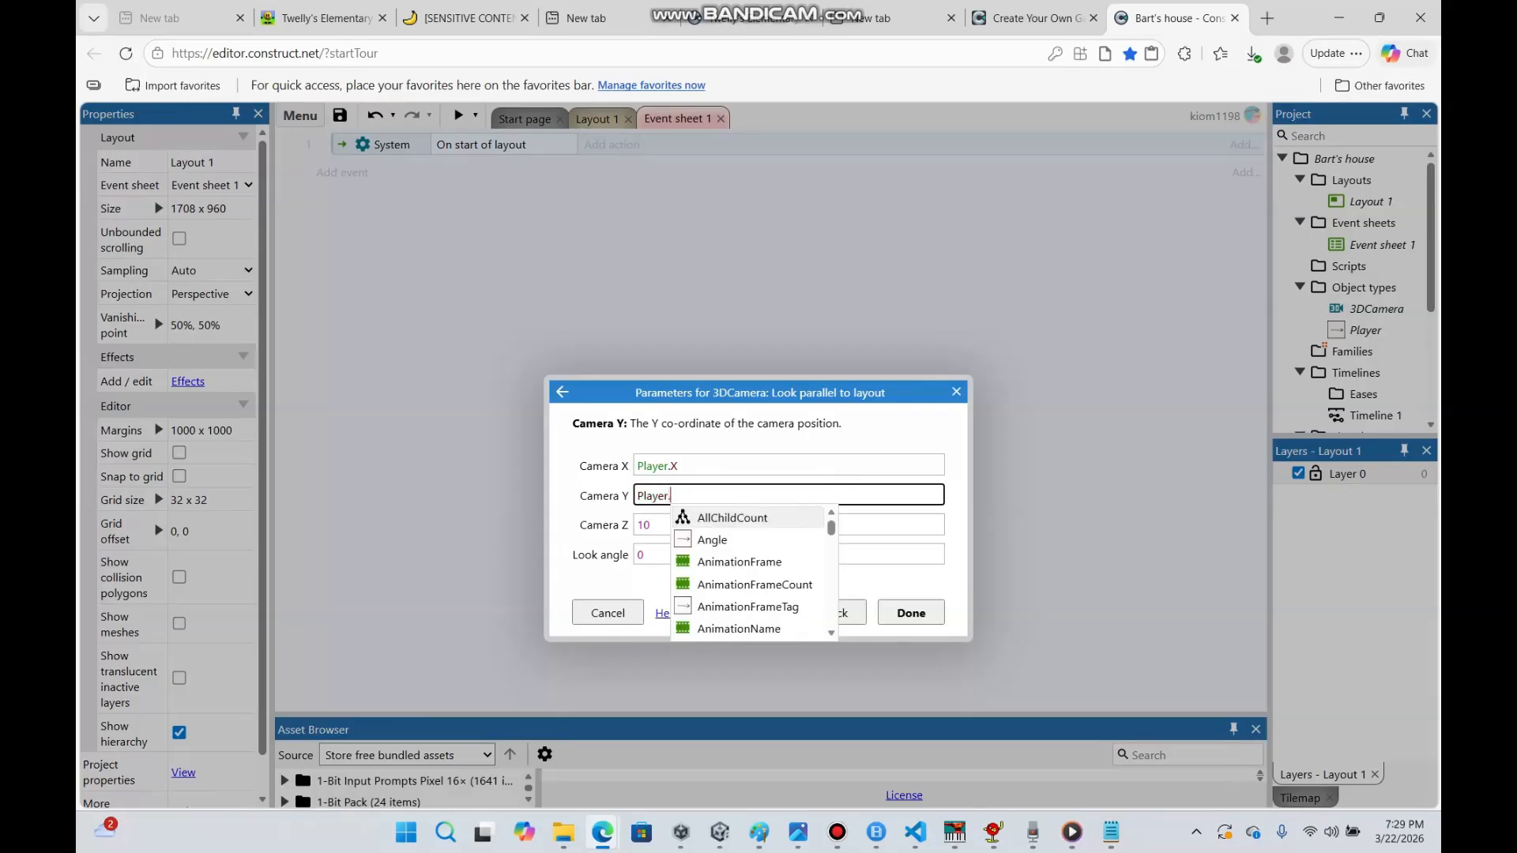
type("Y")
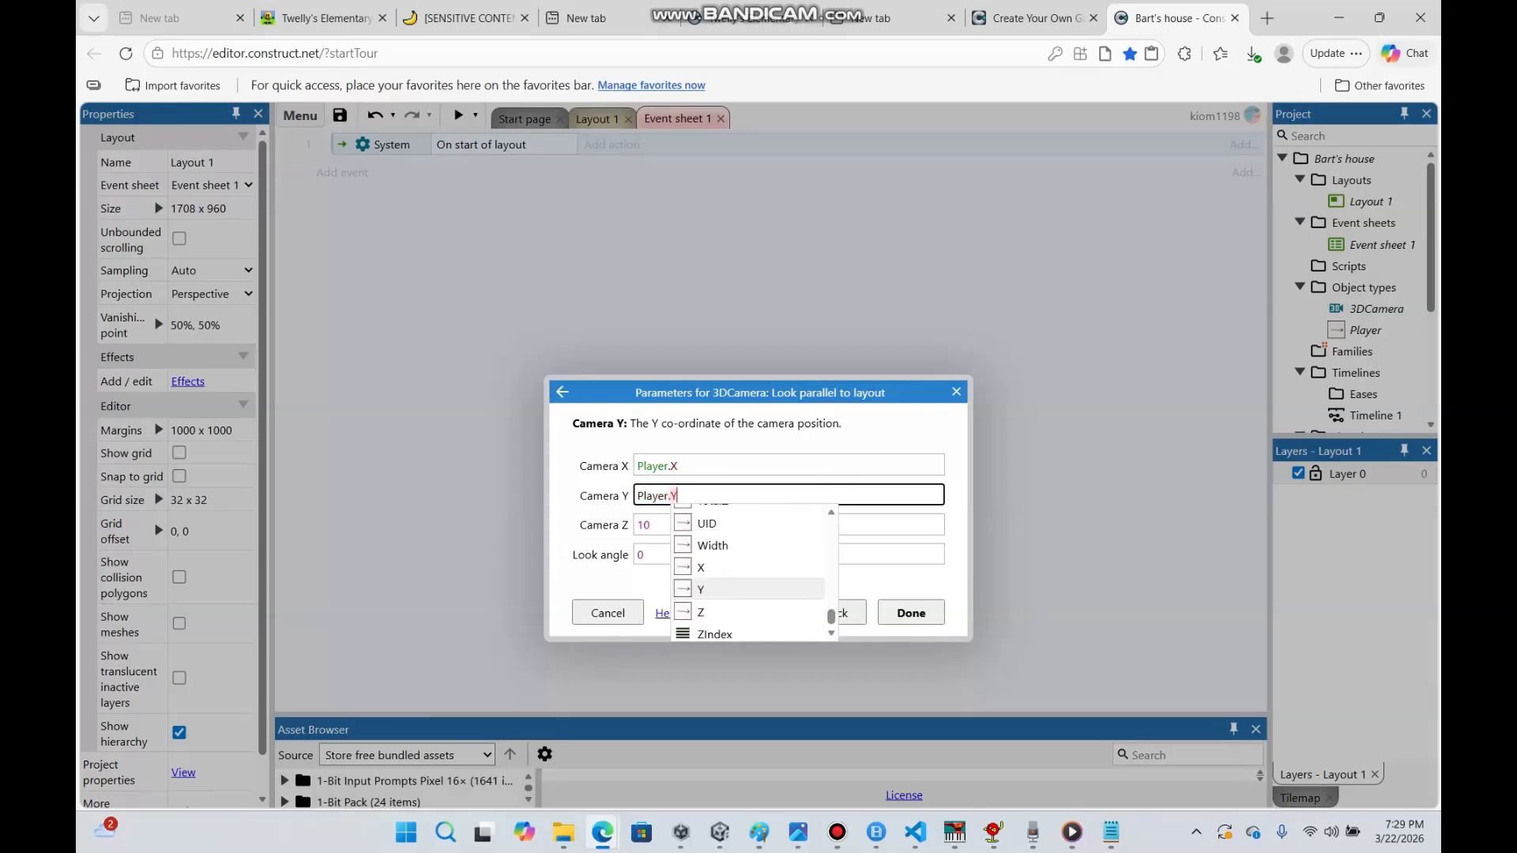
key("Tab")
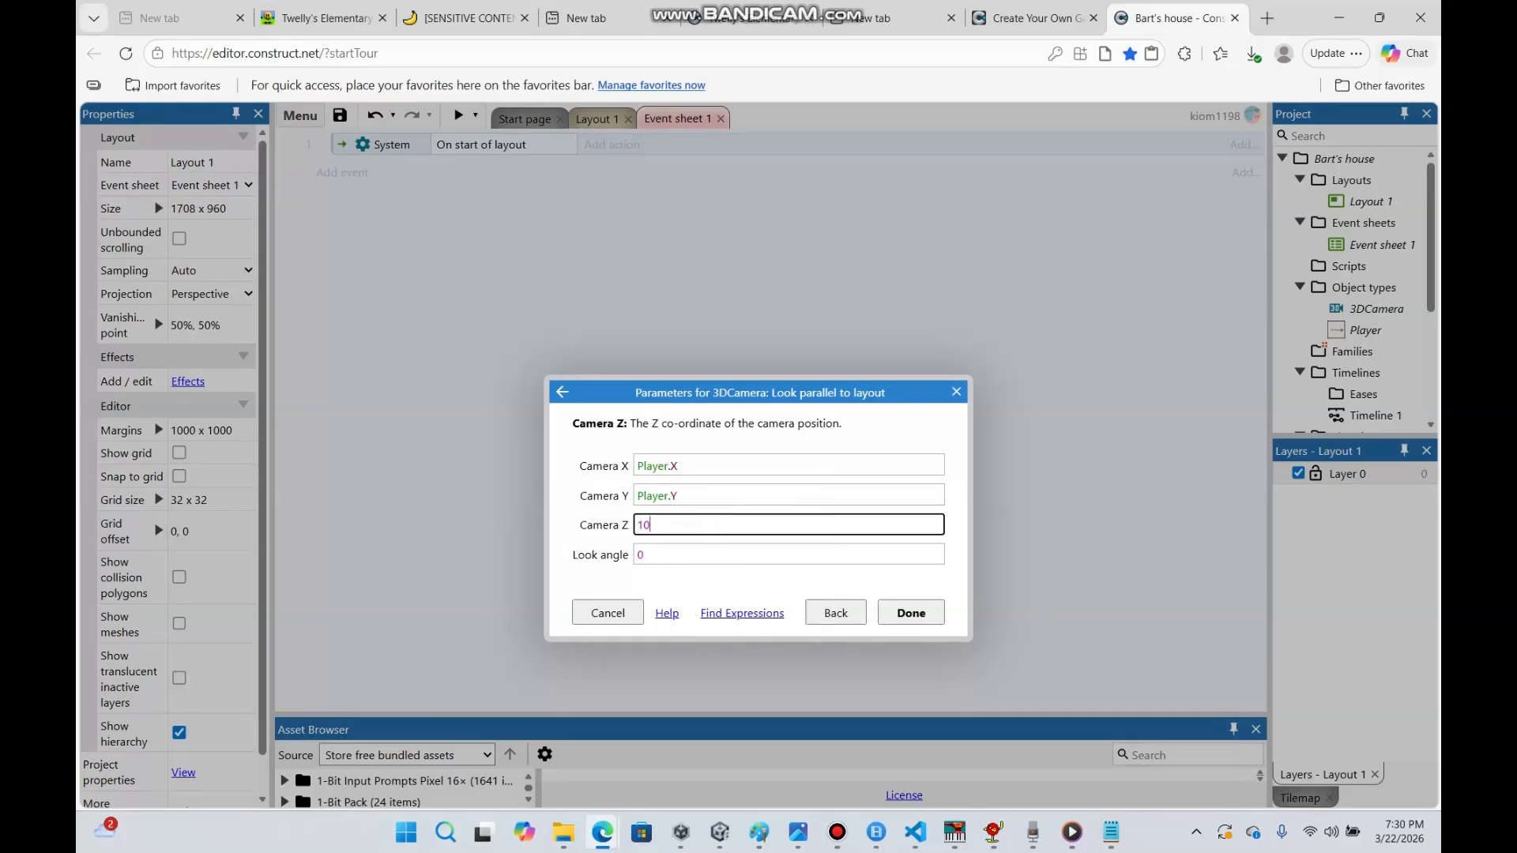
Keep Camera Z at 10, set the look angle to Player.Angle and finish adding the camera action
key("Tab")
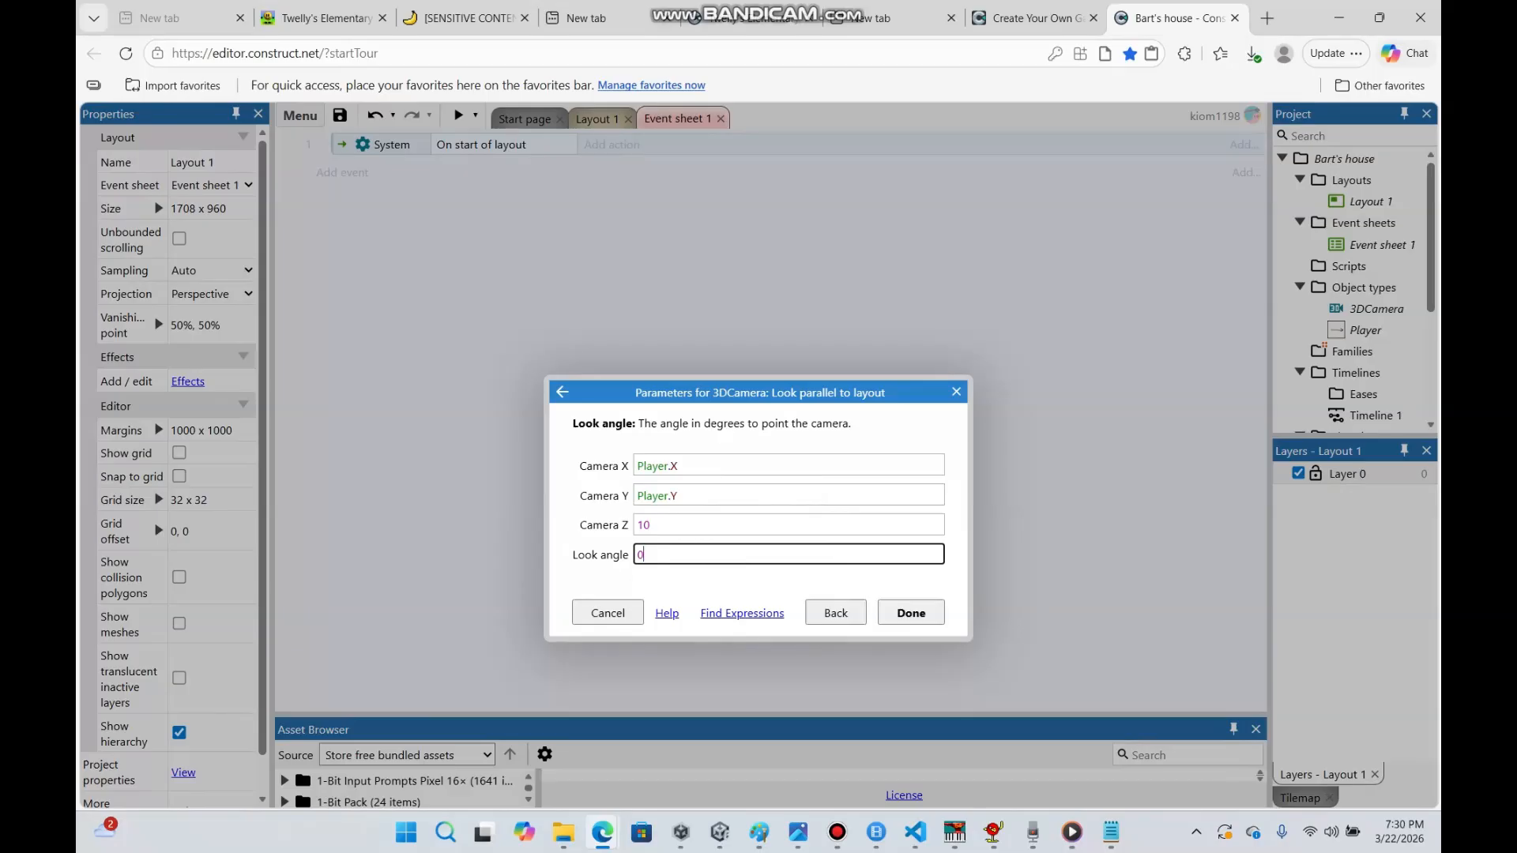
key("BackSpace")
type("Playe")
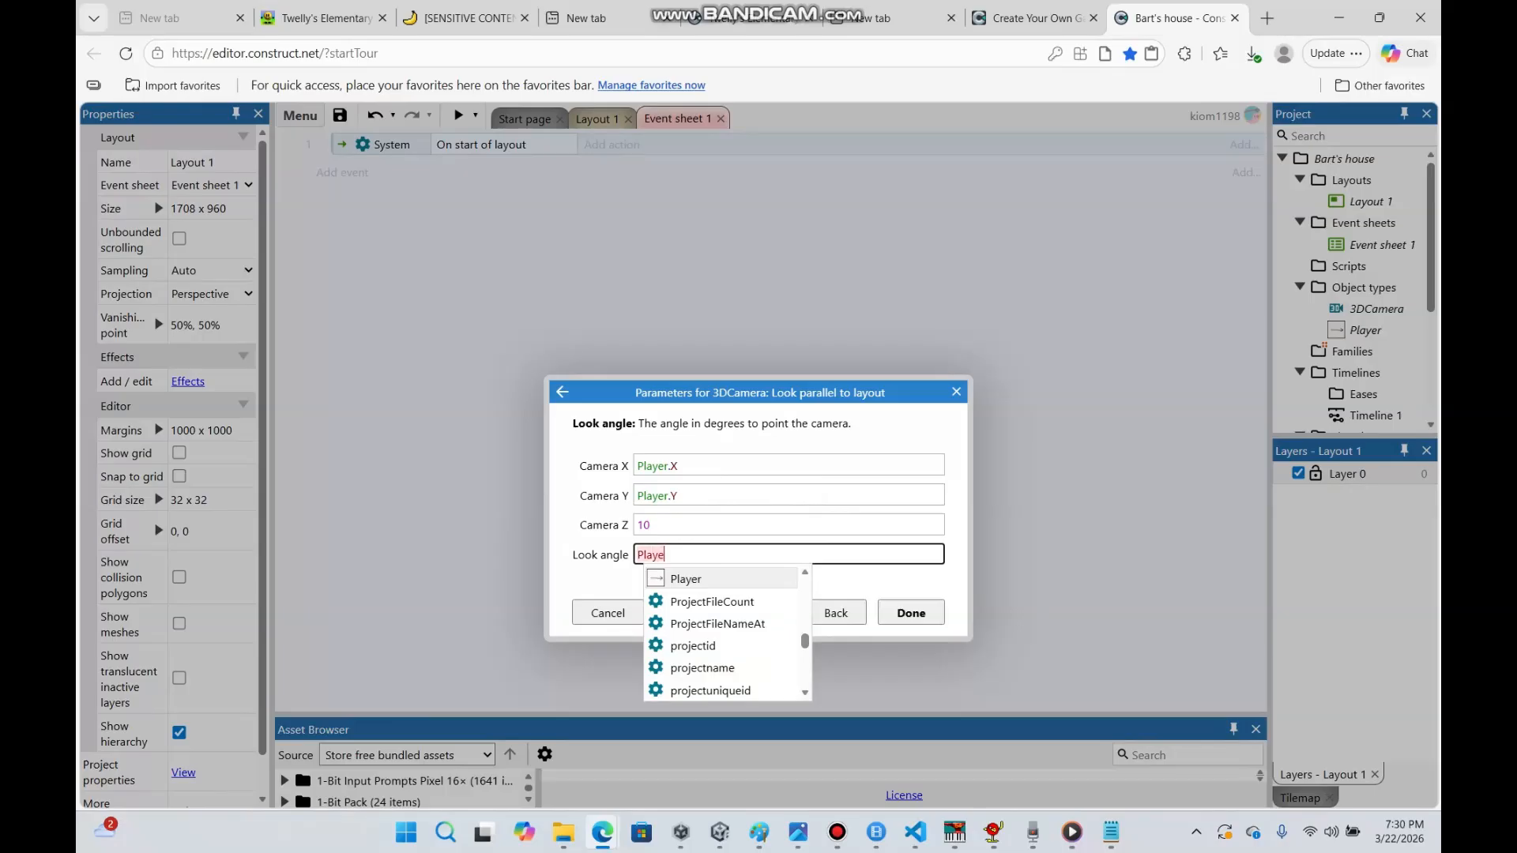
type("r.Anl")
key("BackSpace")
type("gle")
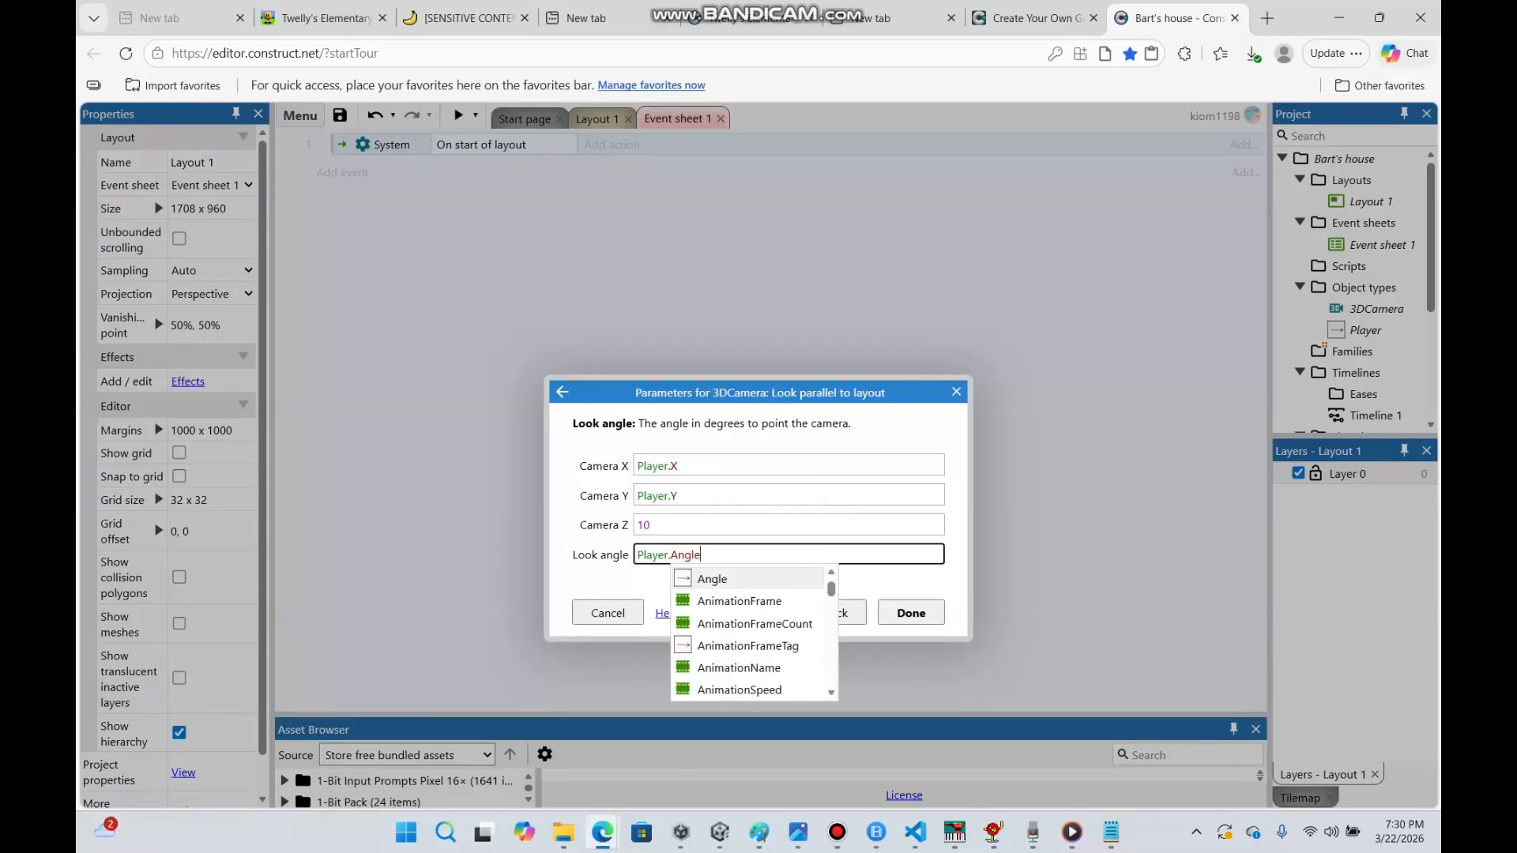
key("Return")
key("Return")
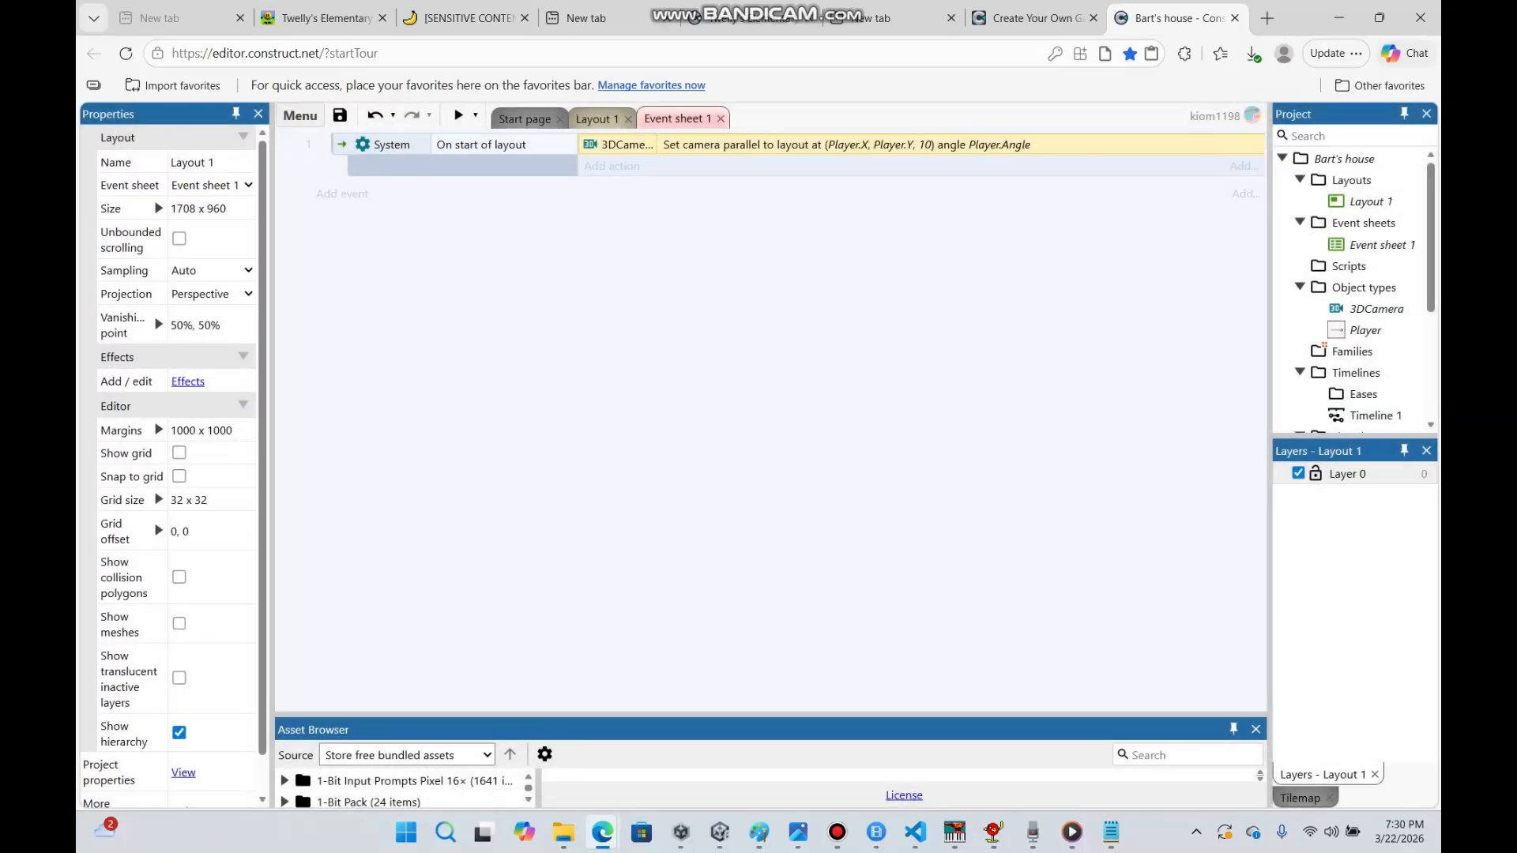
Insert a 3D shape into Layout 1 with its default face images and place it at about (471, 242), in front of the Player
left_click(601, 118)
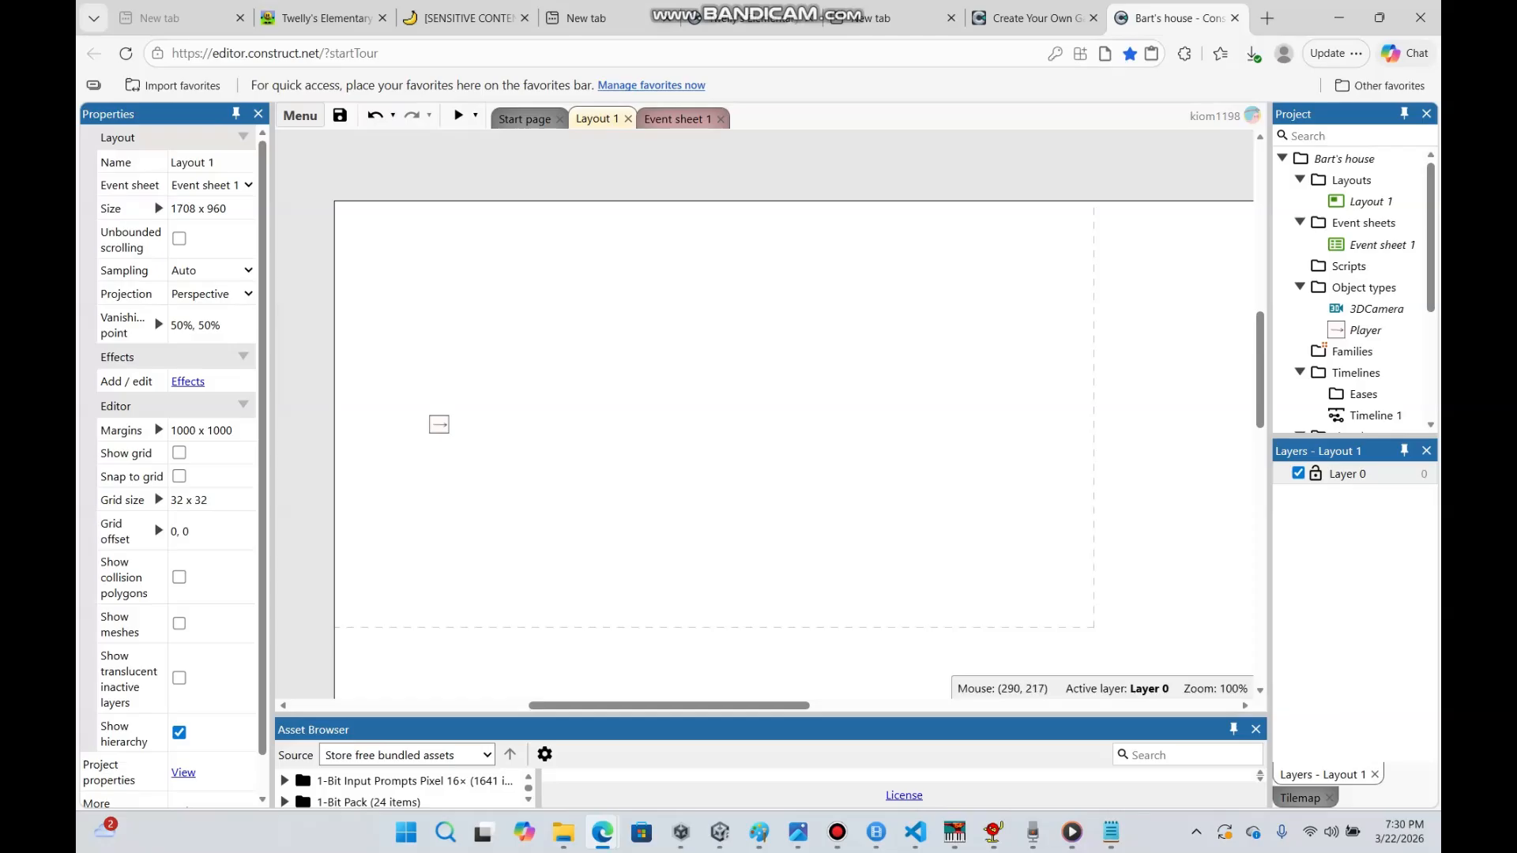
right_click(626, 393)
left_click(636, 407)
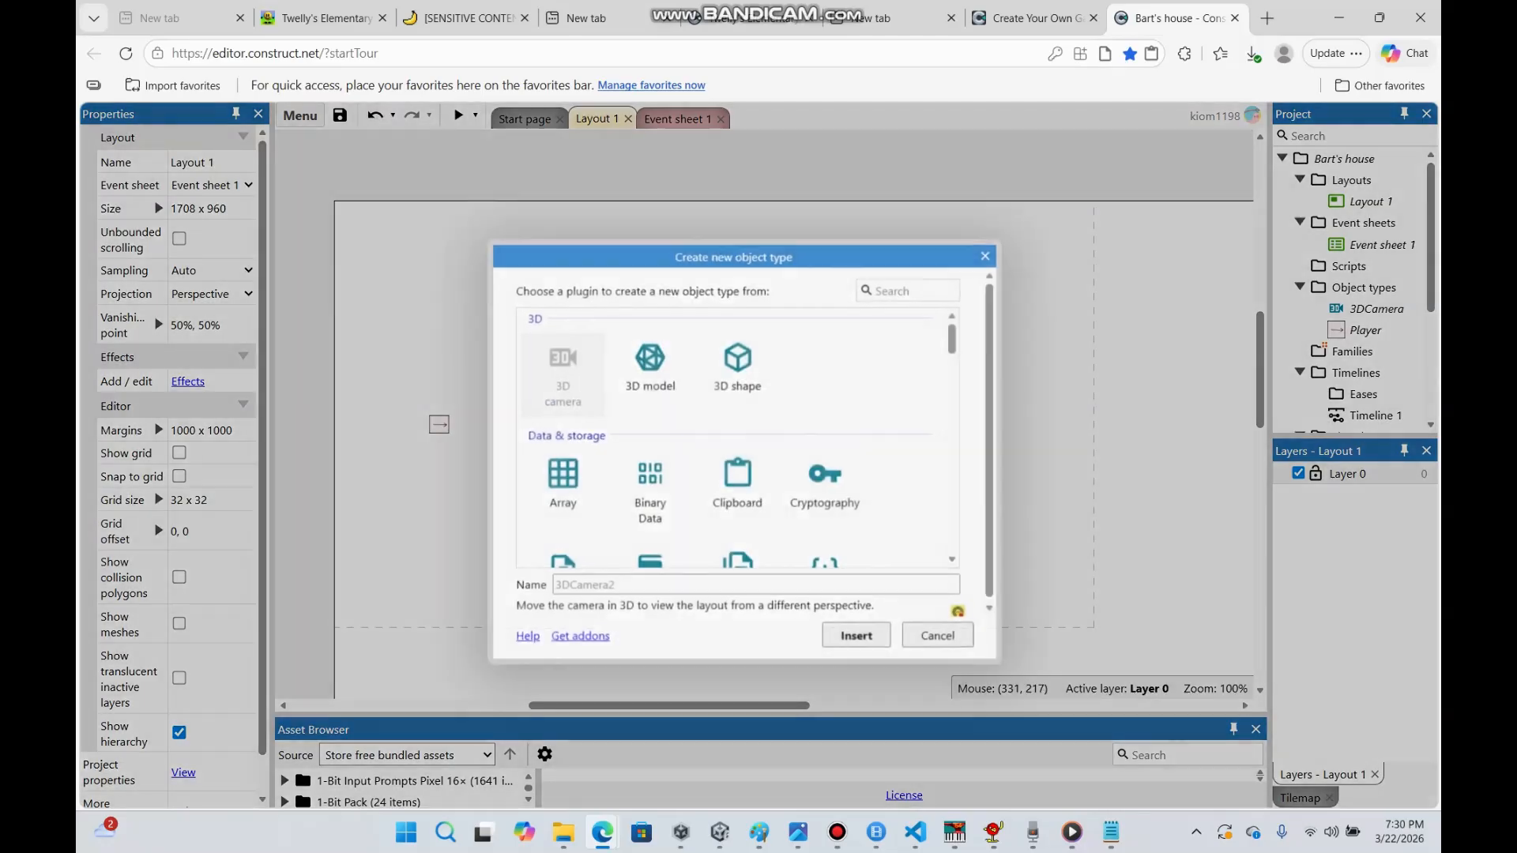
double_click(737, 367)
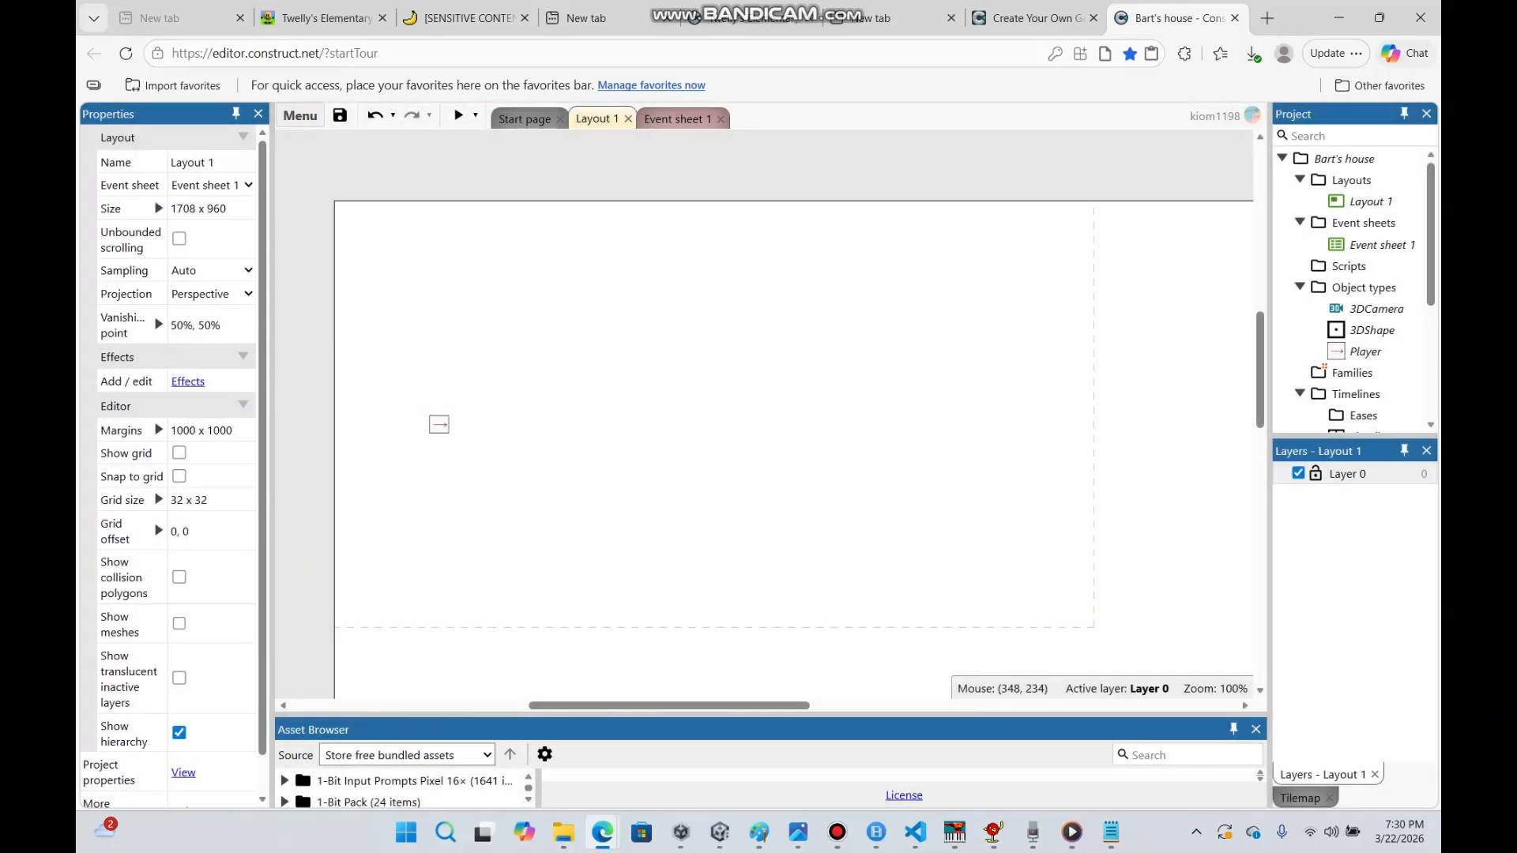
left_click(436, 425)
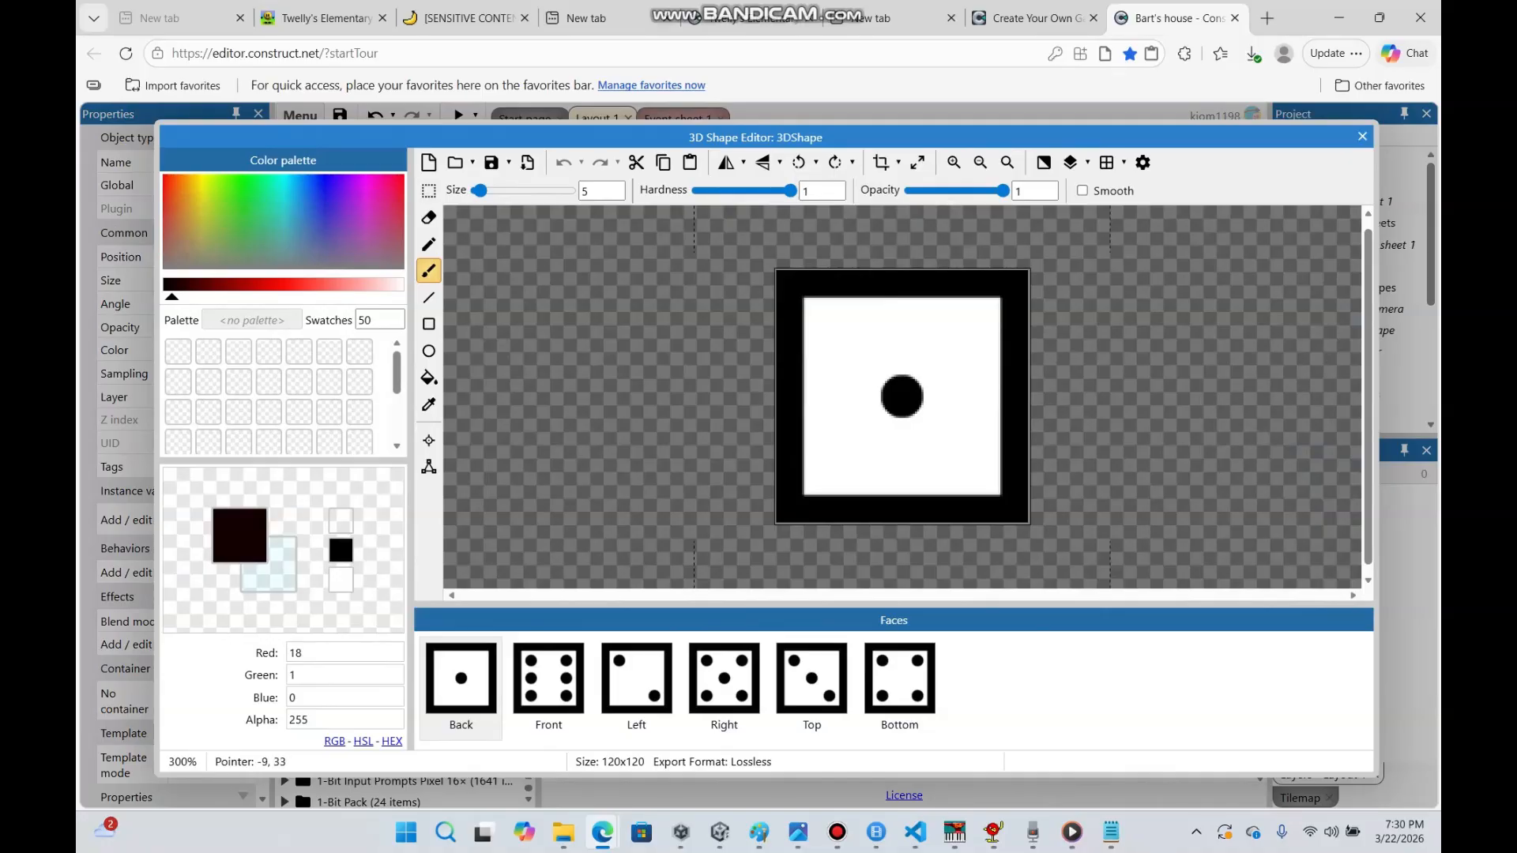
left_click(1362, 137)
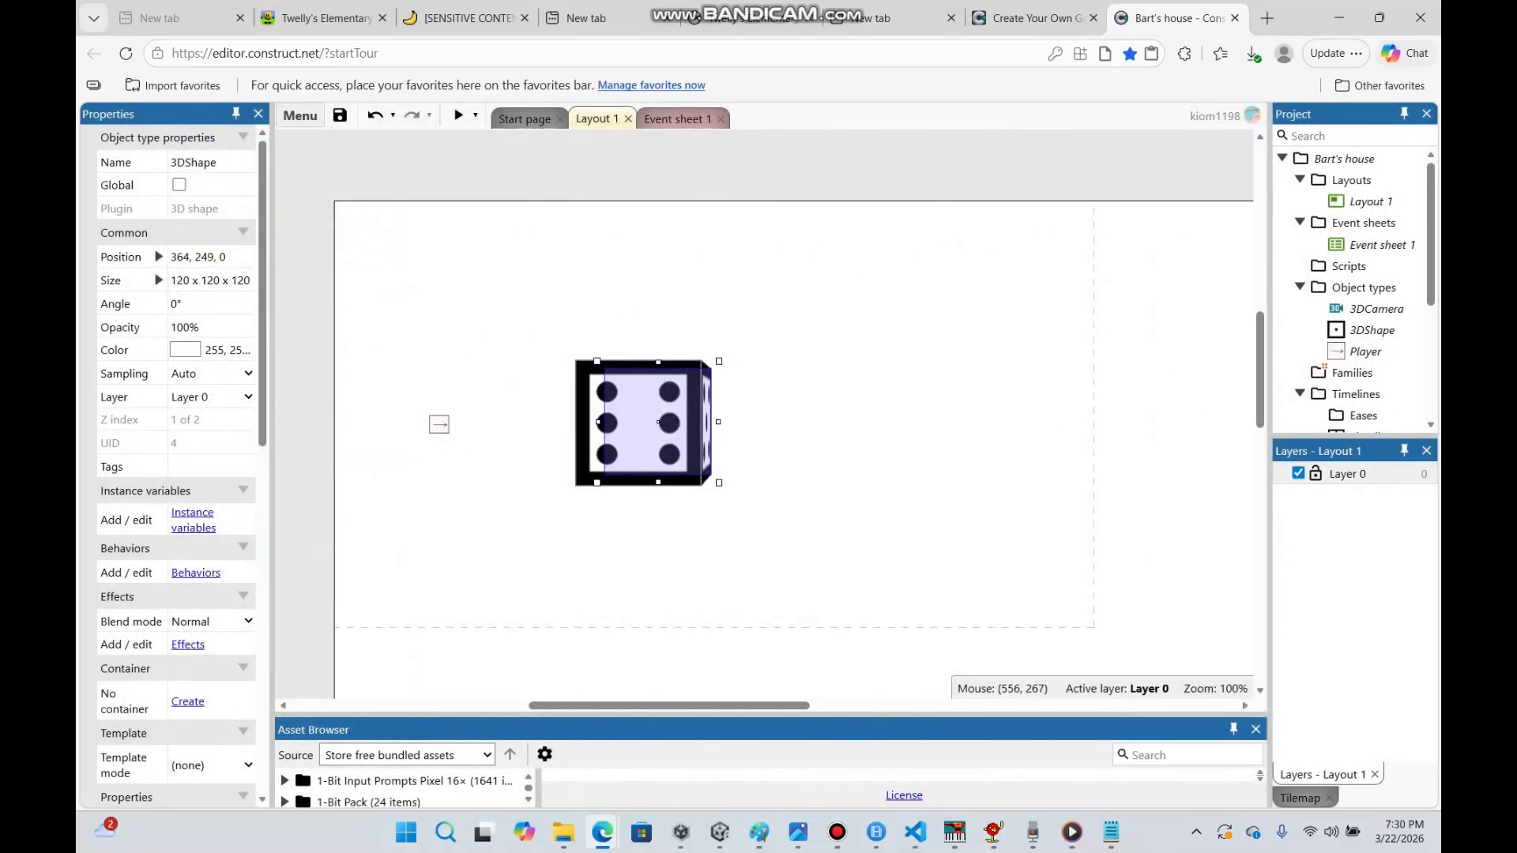
left_click_drag(679, 436, 752, 428)
left_click(636, 221)
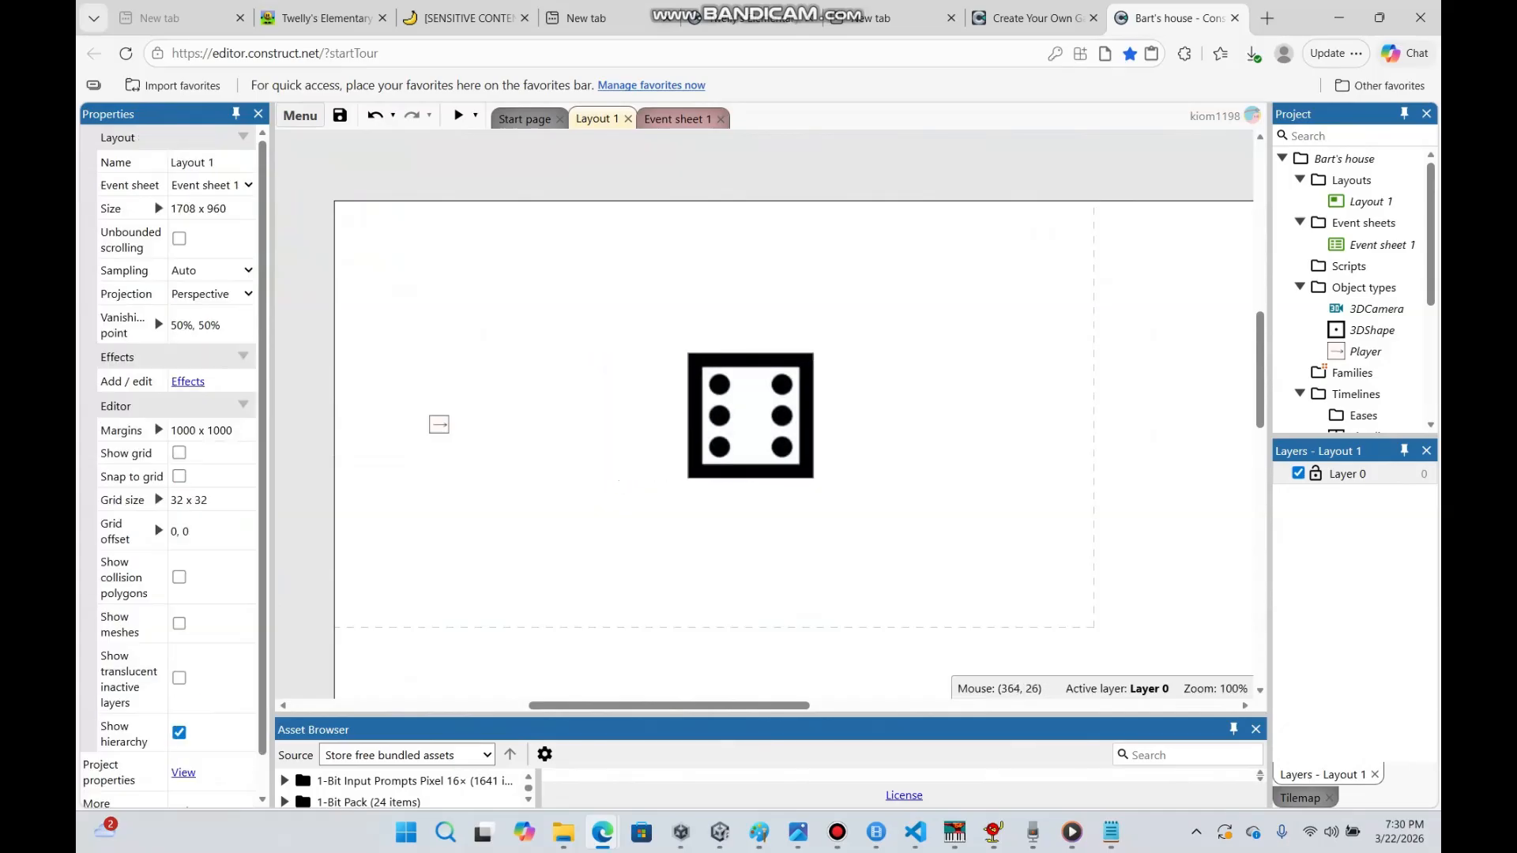
left_click(677, 119)
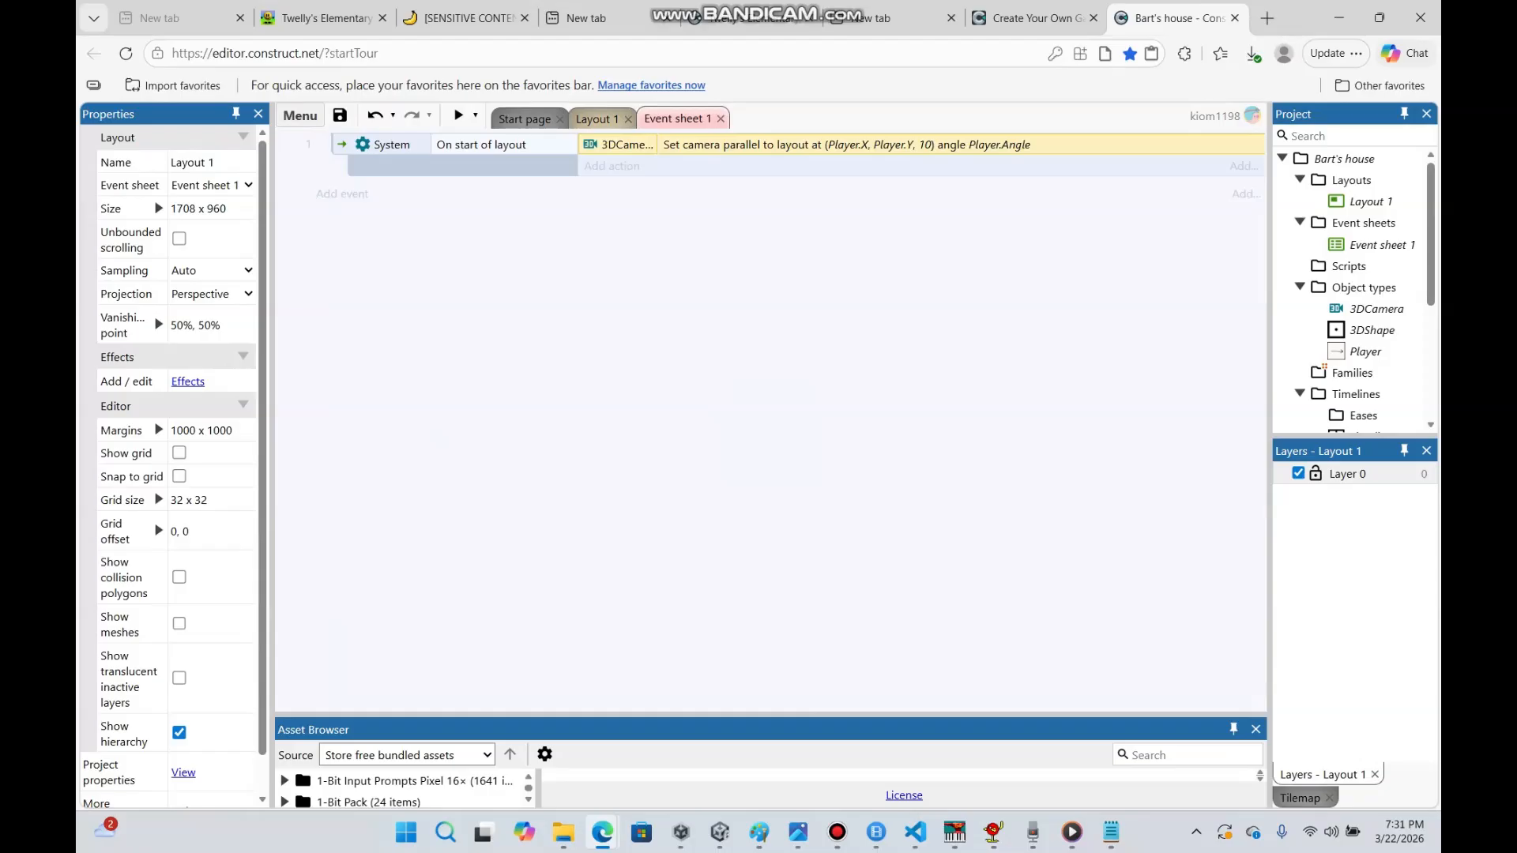
left_click(837, 831)
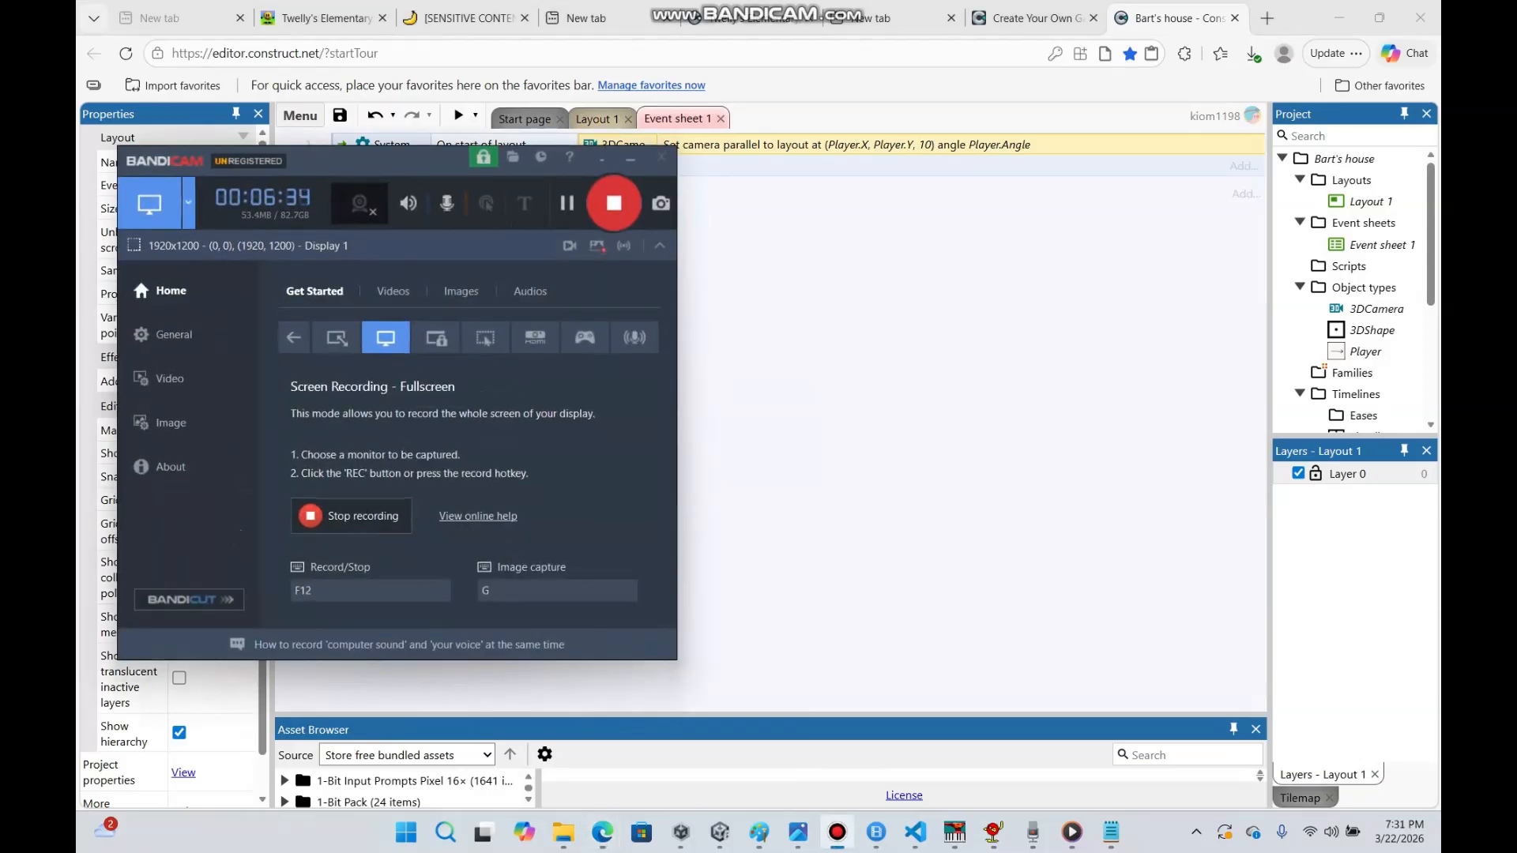
left_click(630, 160)
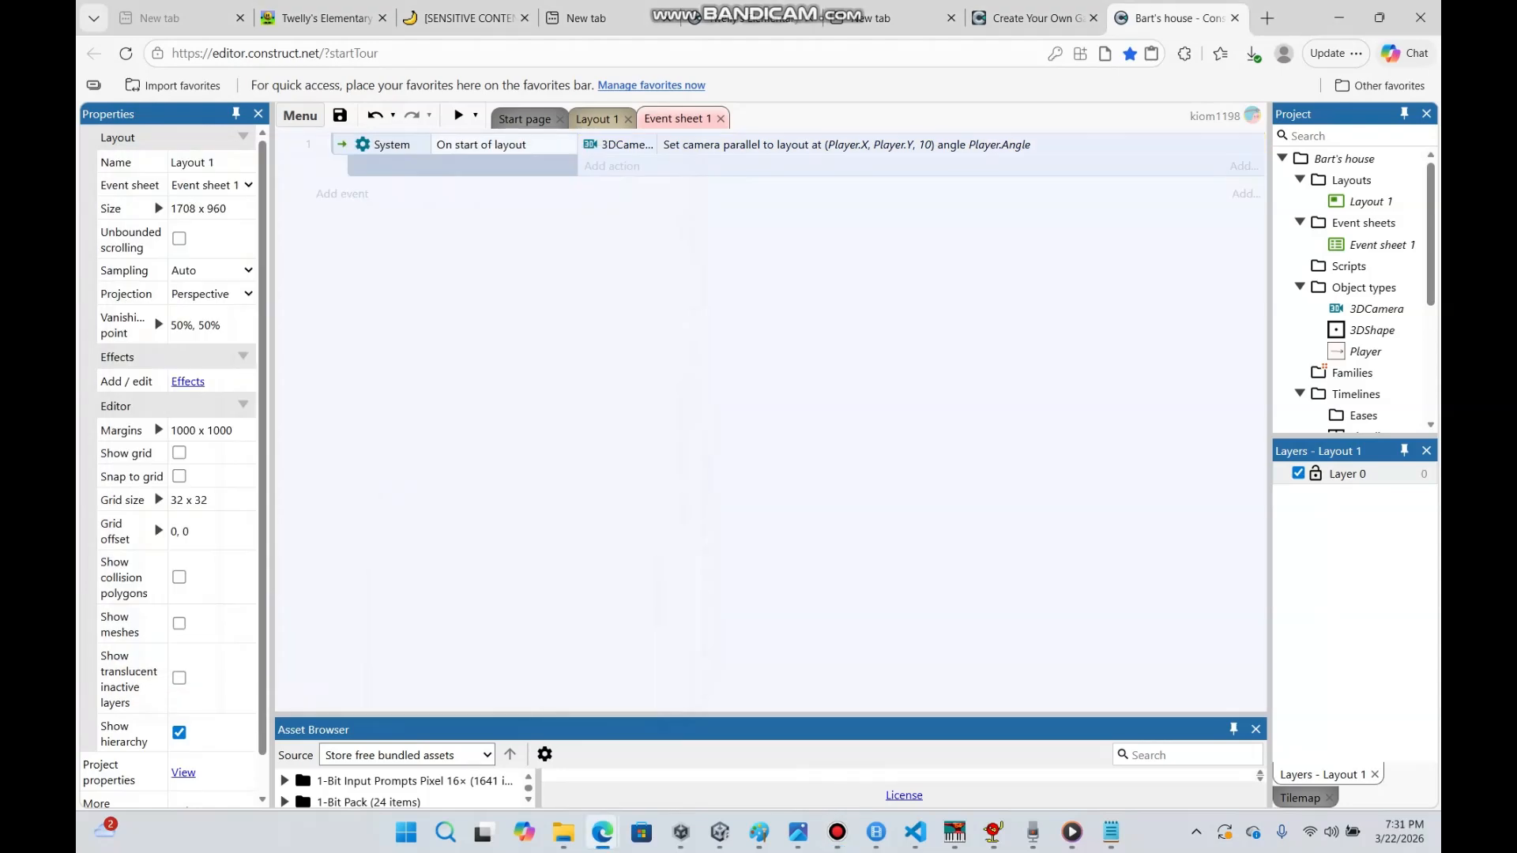
Insert a Mouse object into the project from Layout 1, keeping its default name
left_click(594, 118)
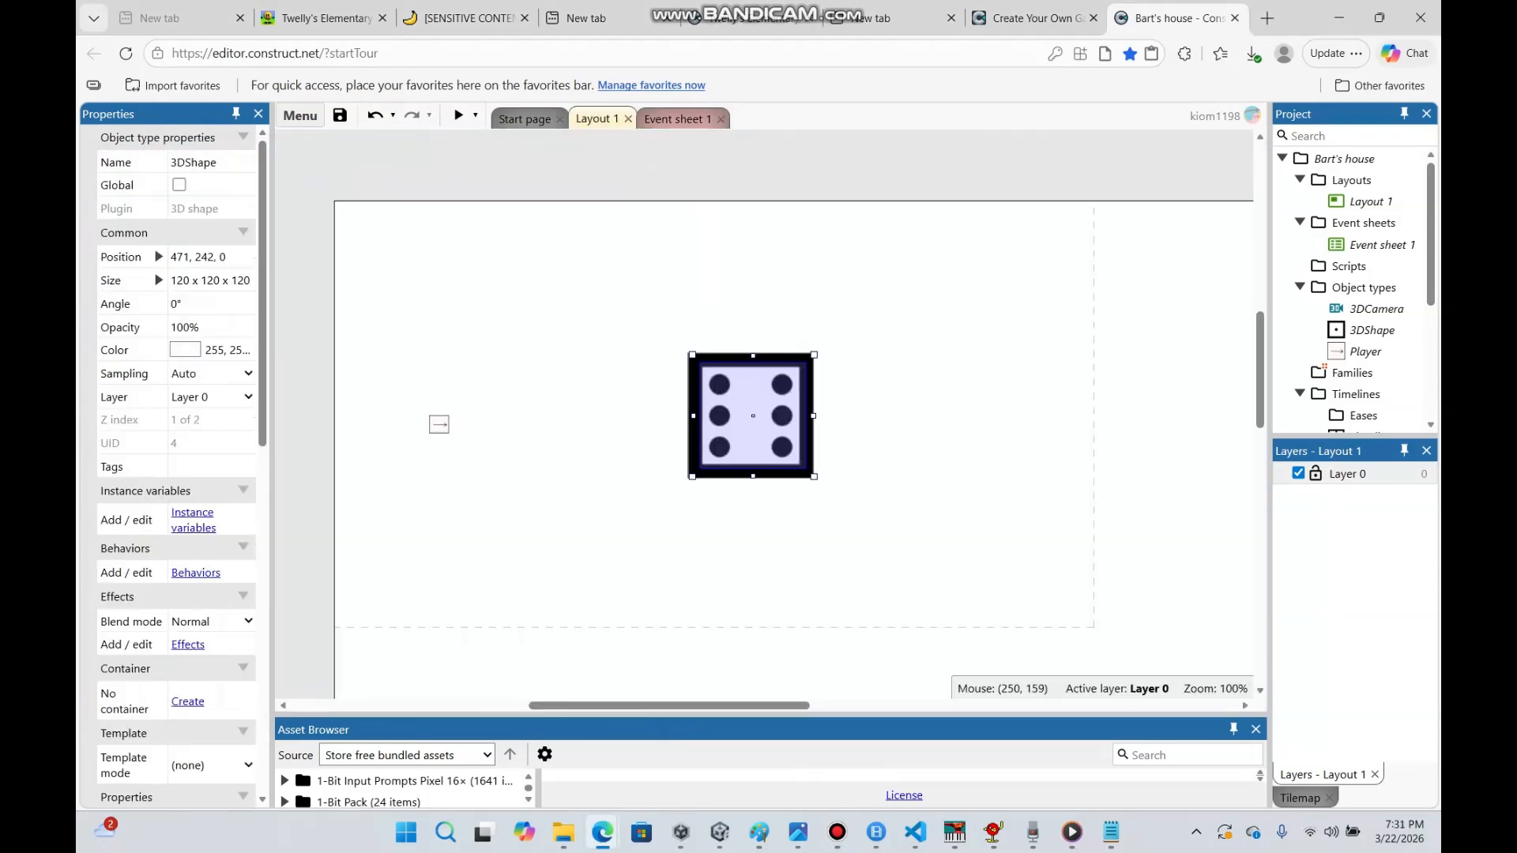
right_click(556, 342)
left_click(624, 357)
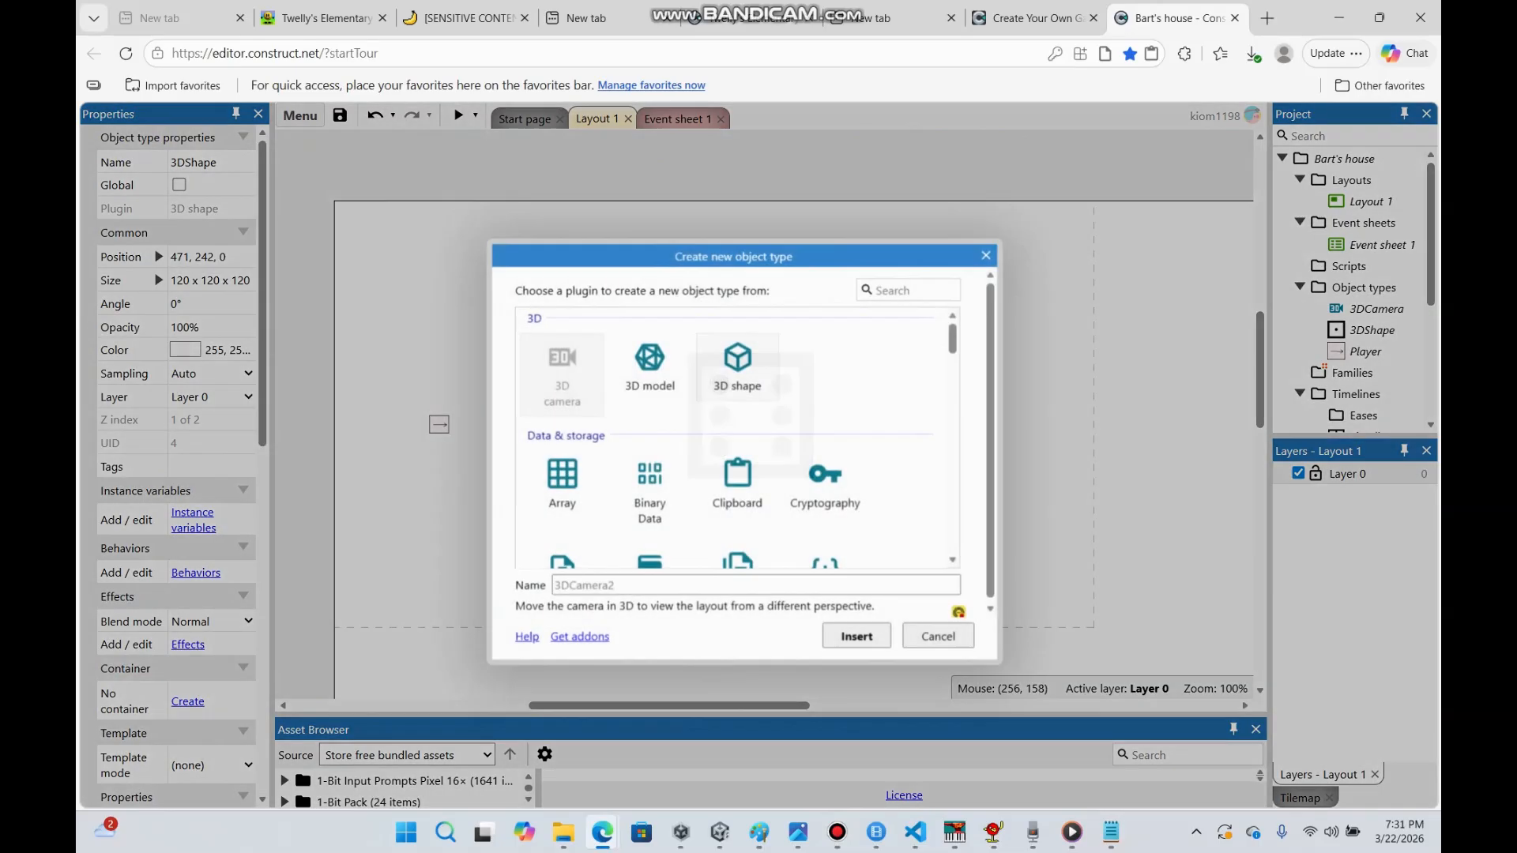
type("mouse")
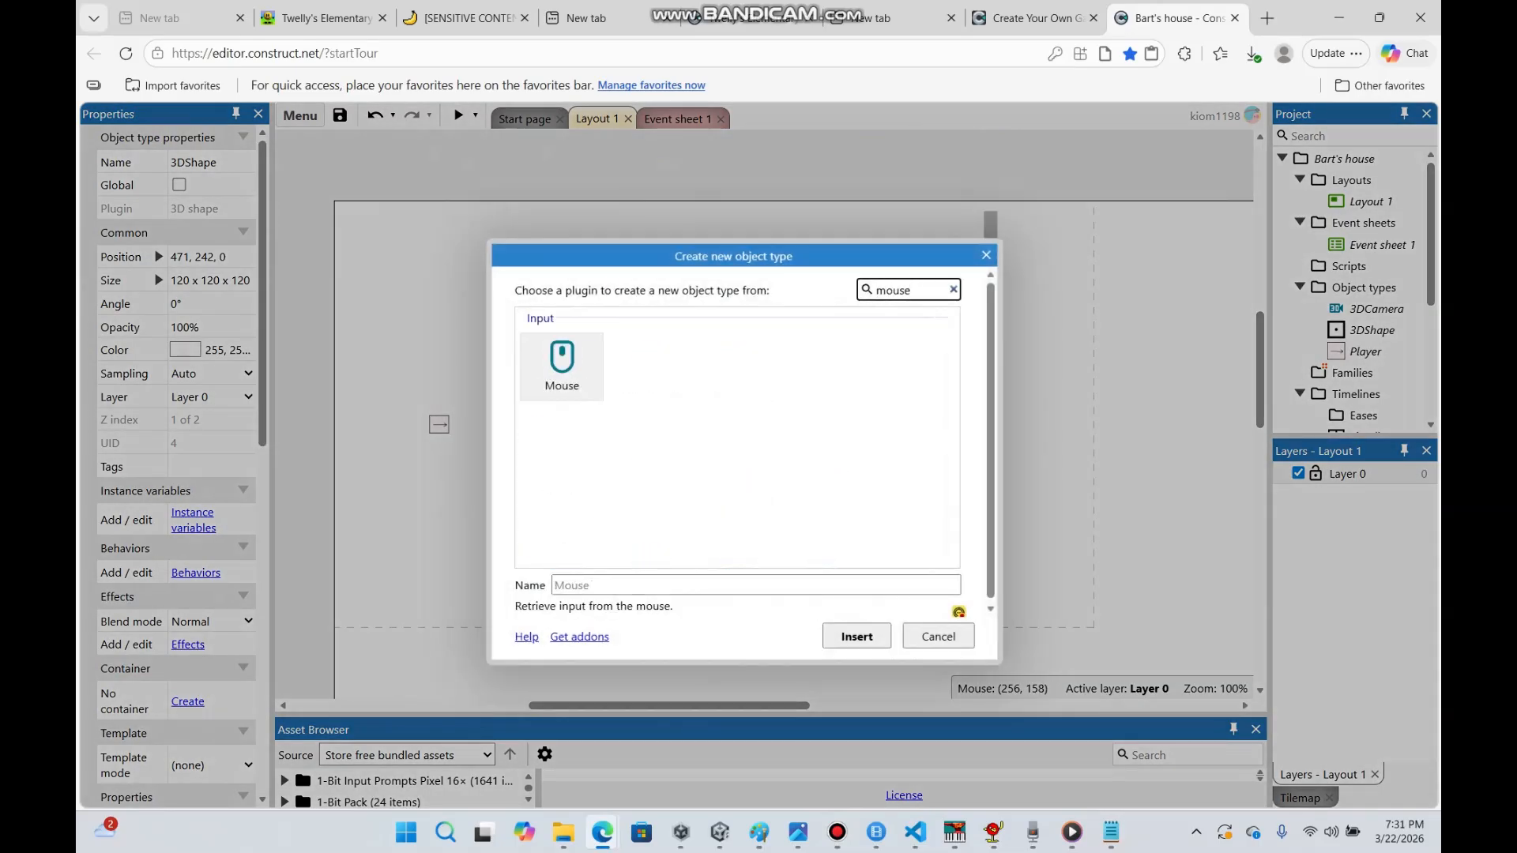
double_click(591, 359)
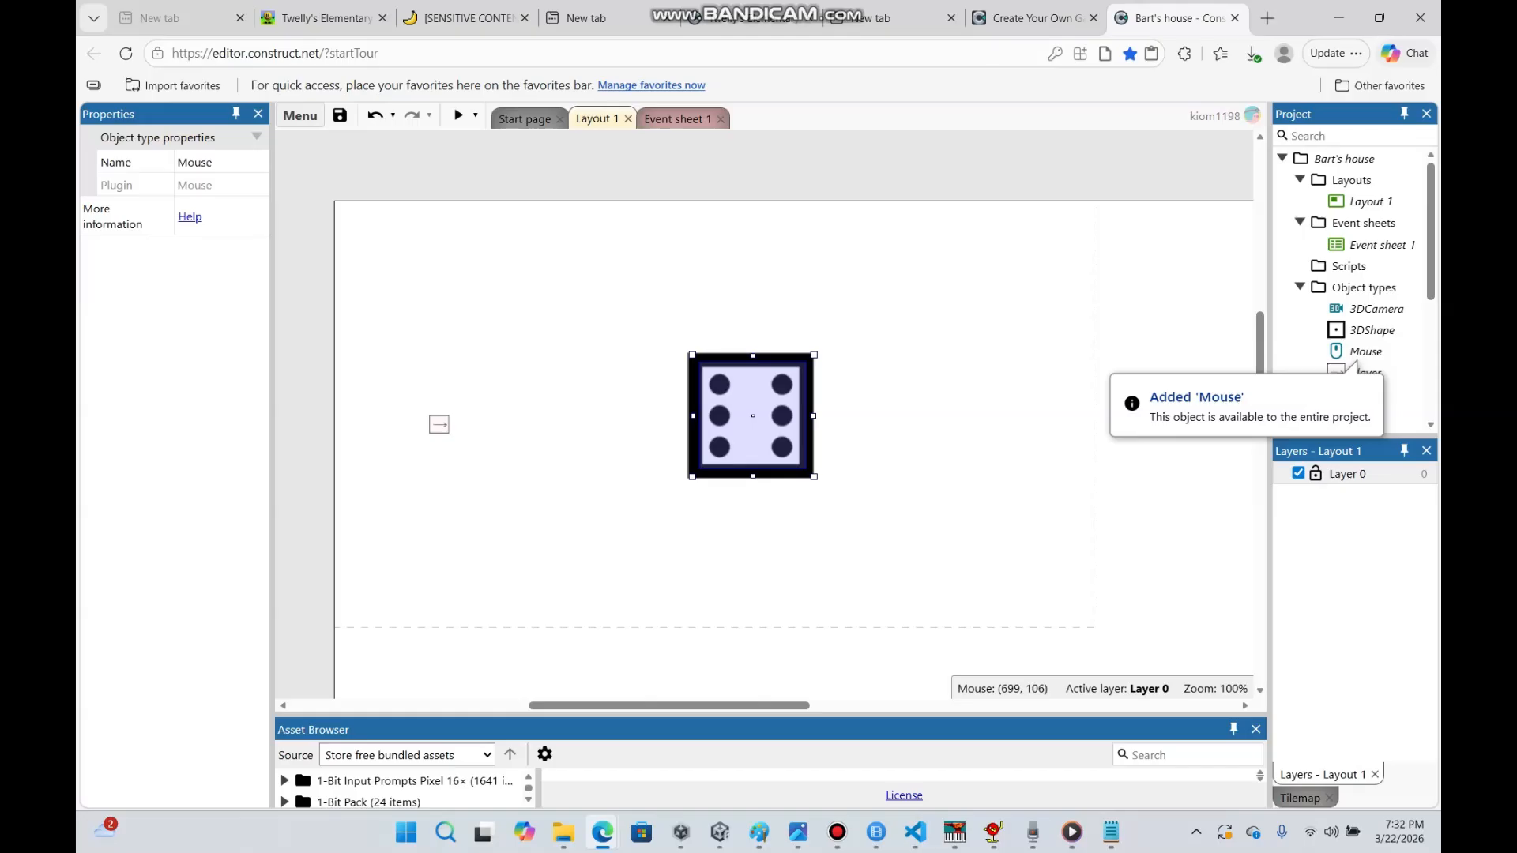
Insert a Keyboard object into the project from Layout 1, keeping its default name
right_click(583, 274)
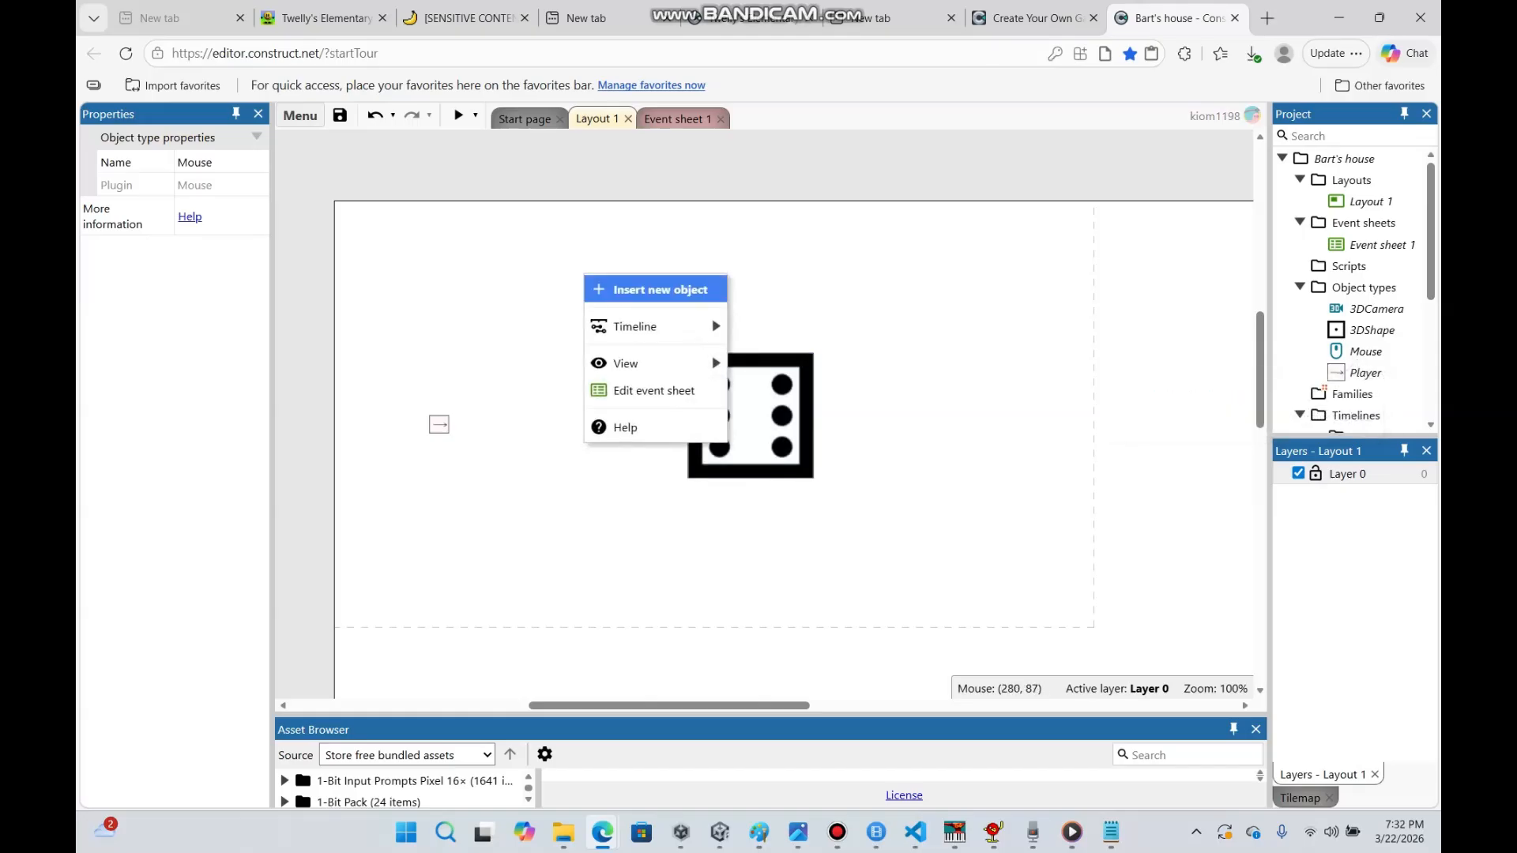
left_click(636, 288)
type("key")
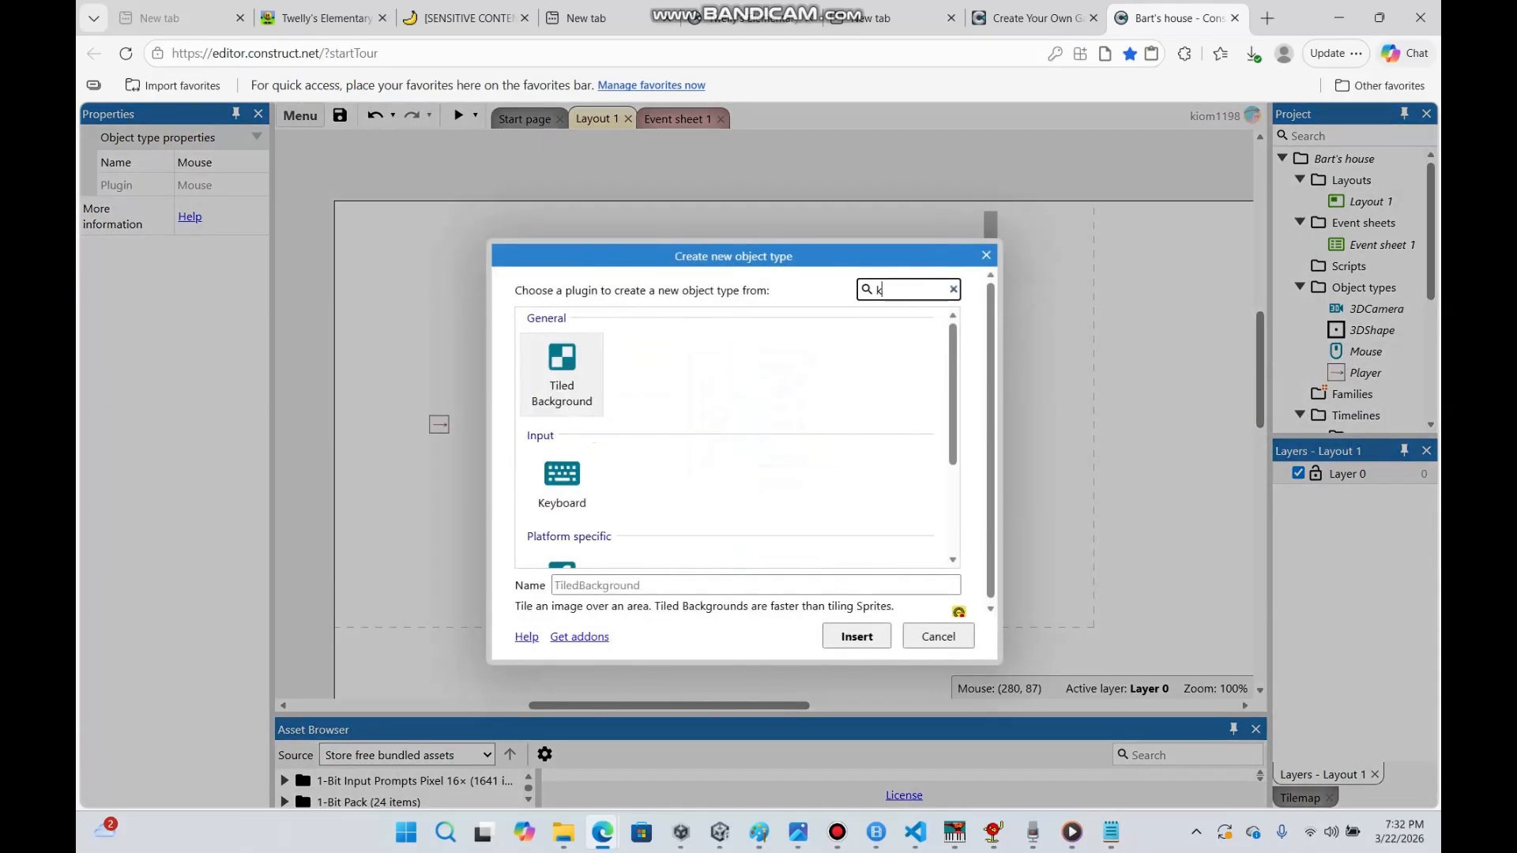
double_click(562, 367)
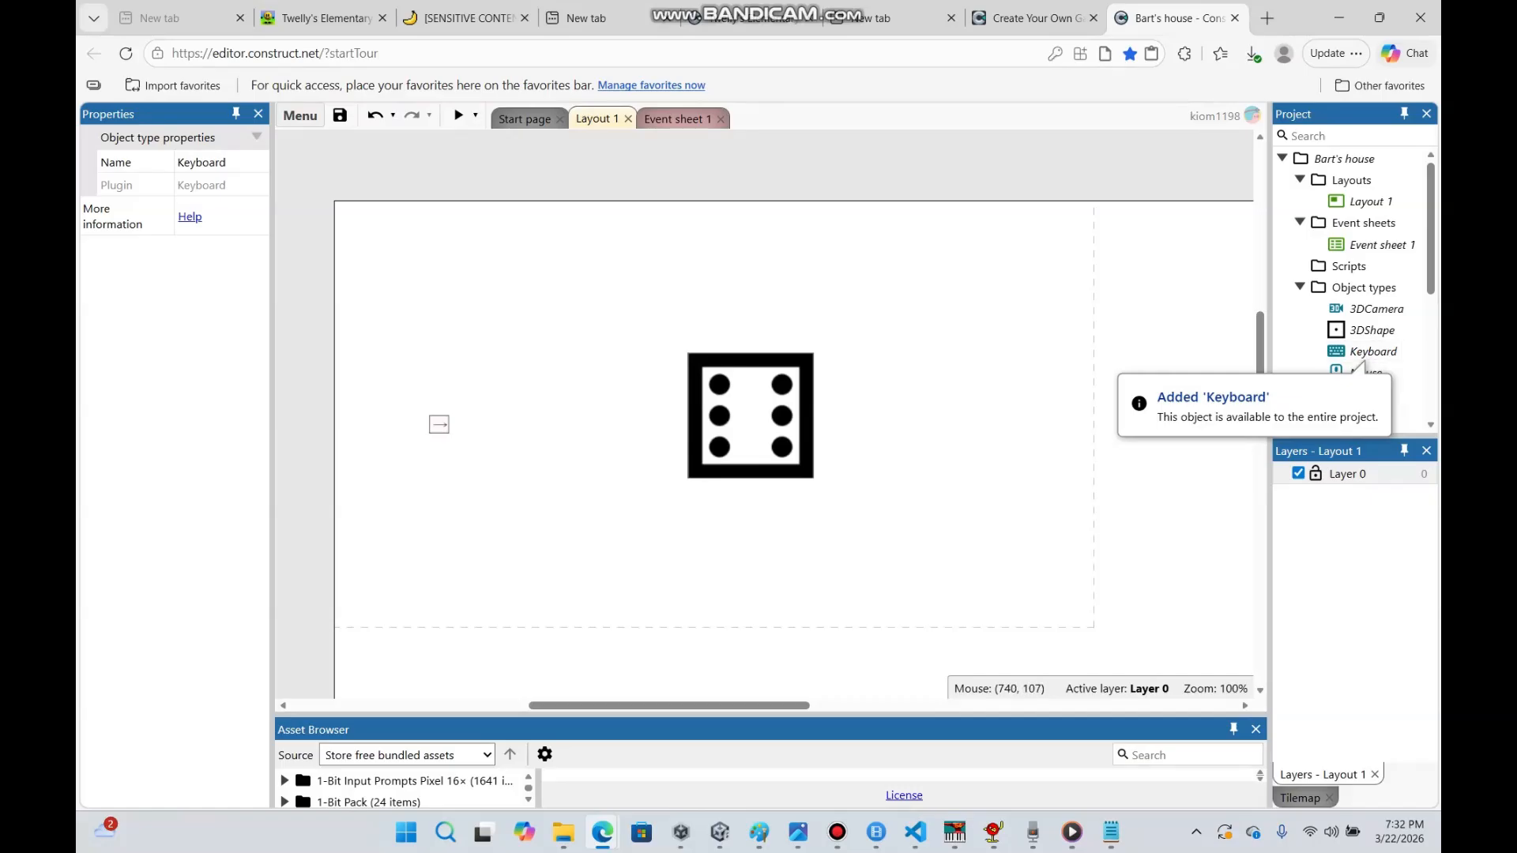
left_click(1019, 319)
Add a Mouse "Request pointer lock" action to the "On start of layout" event, leaving unadjusted movement off
left_click(675, 118)
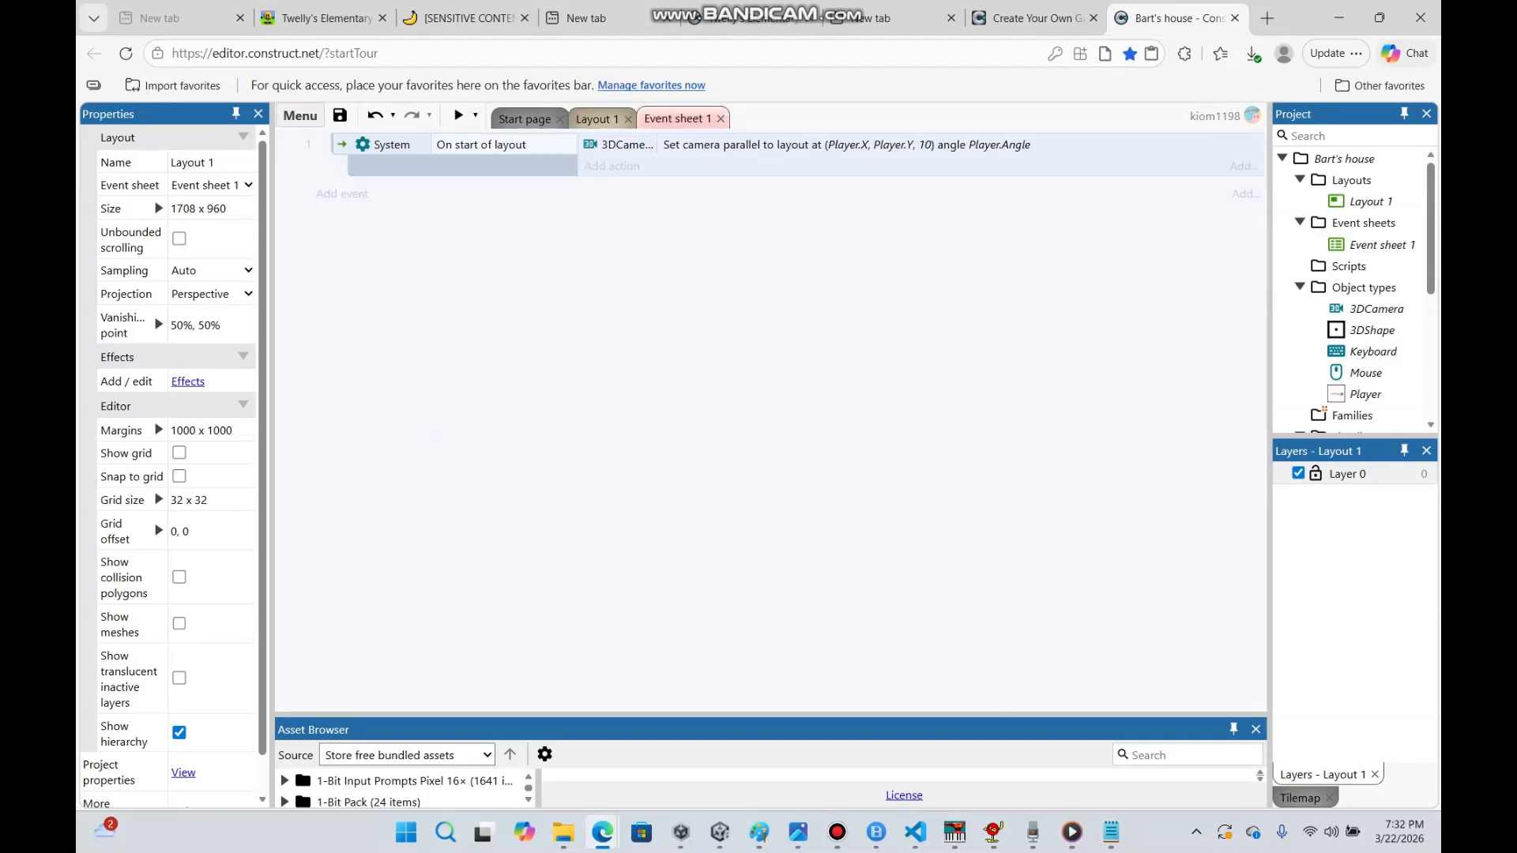
left_click(612, 166)
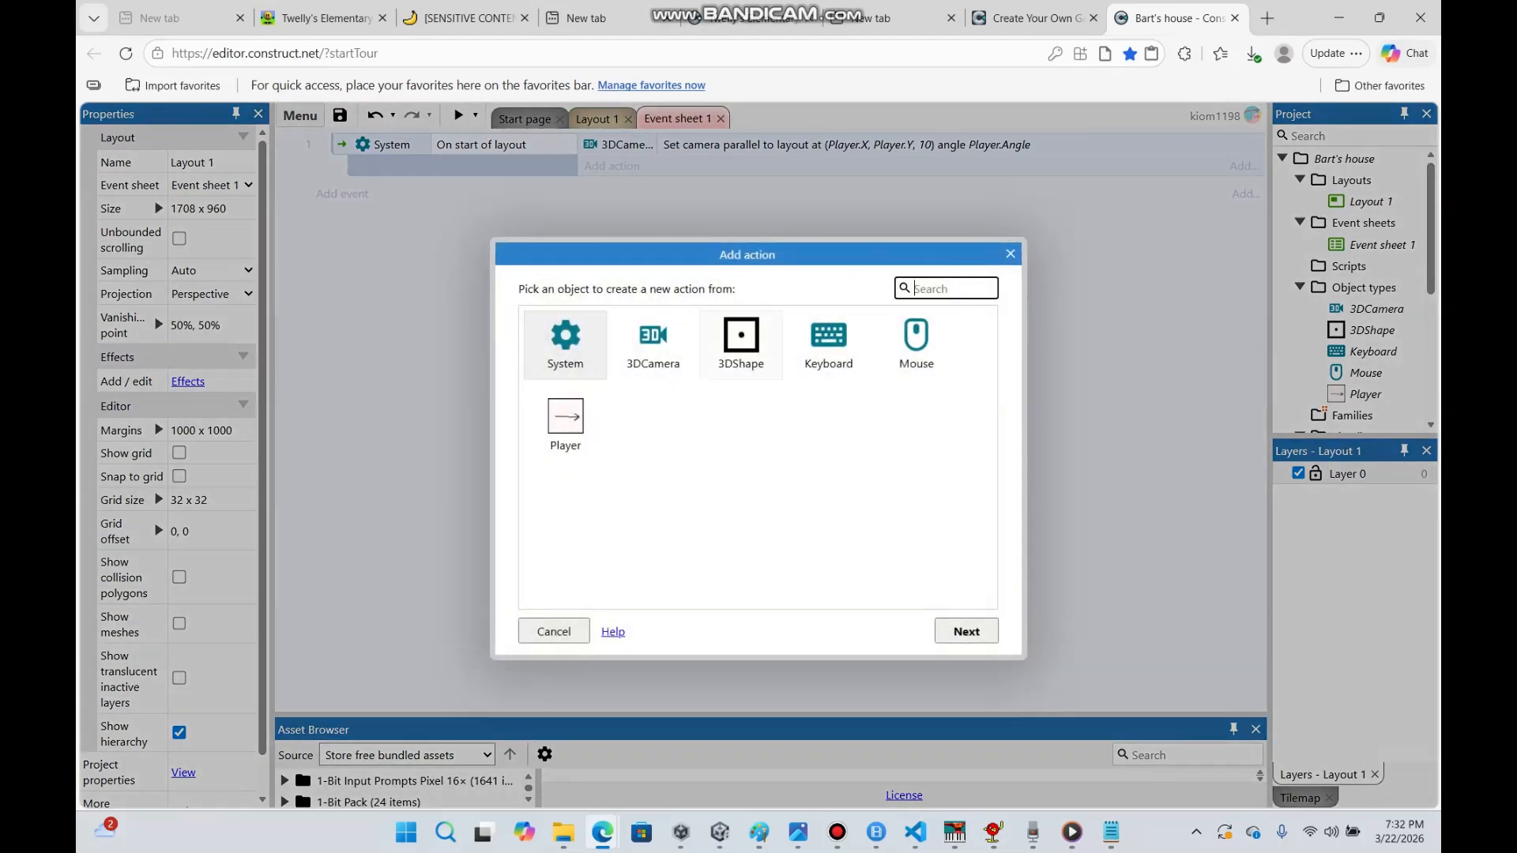
double_click(917, 348)
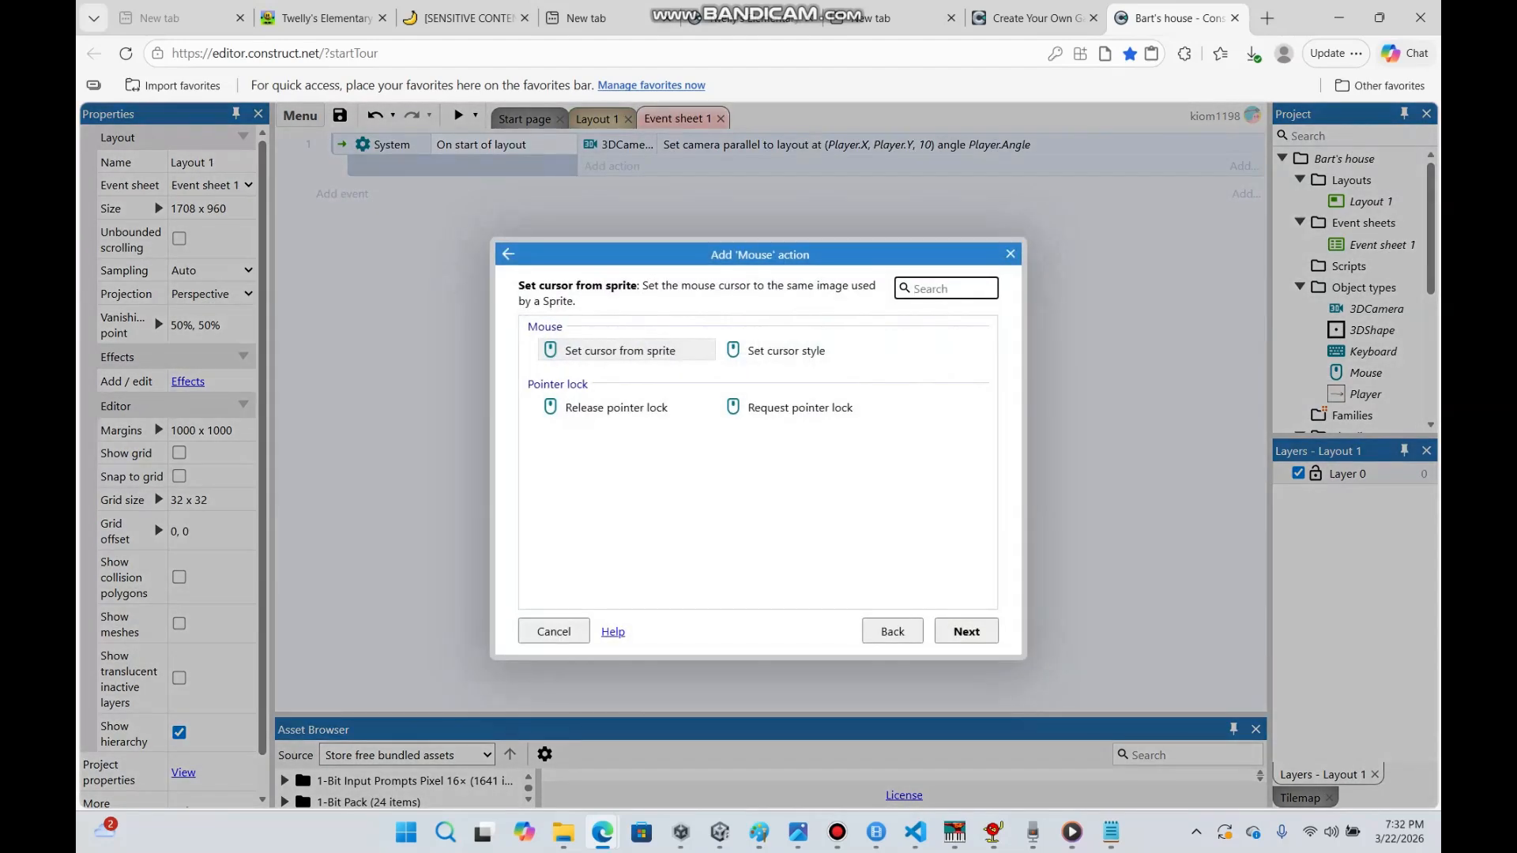
double_click(800, 407)
left_click(910, 612)
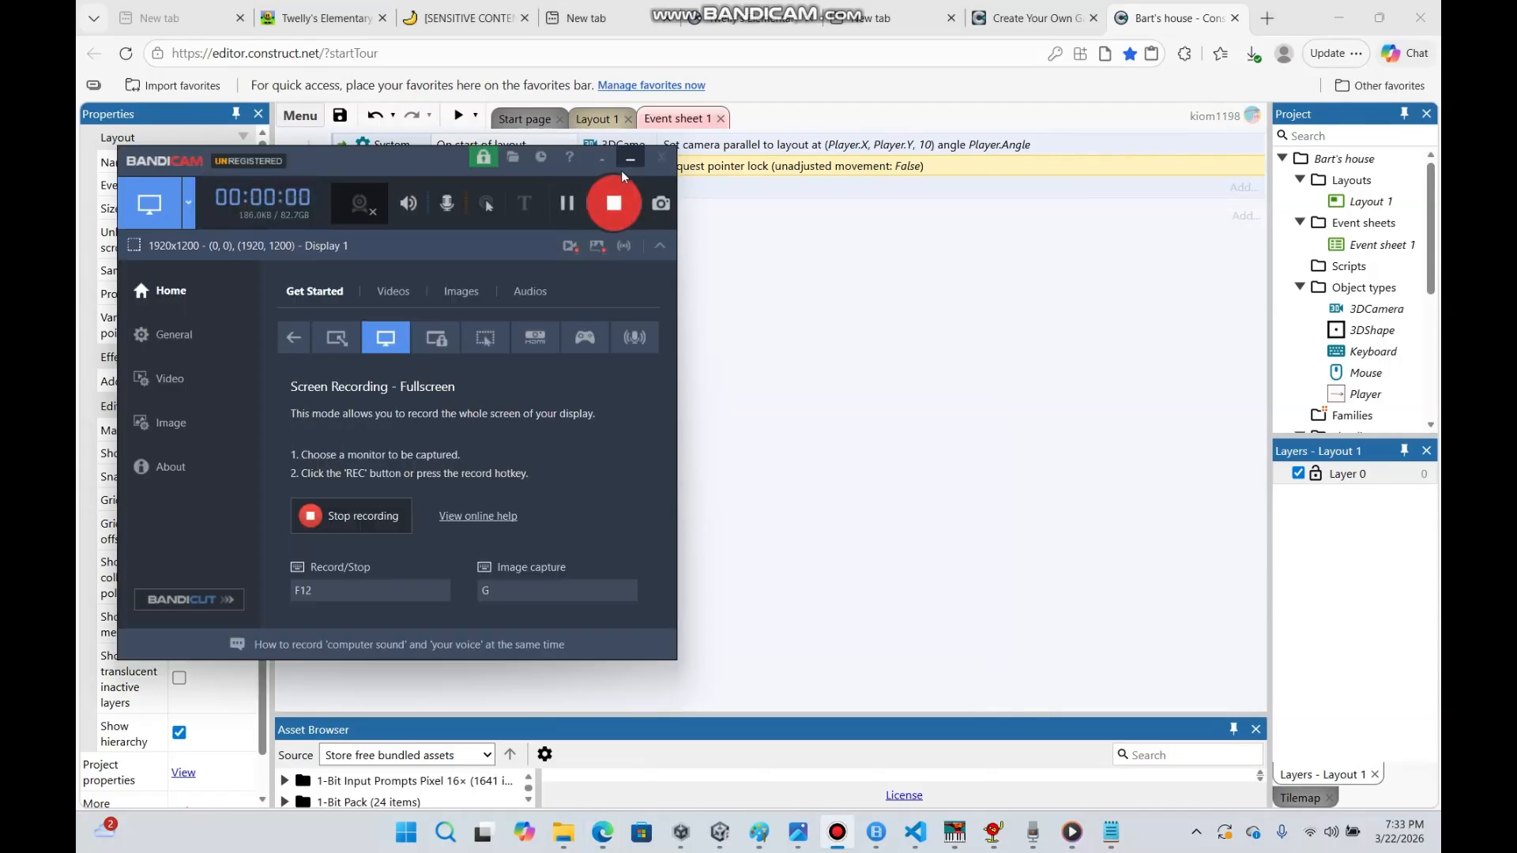
left_click(622, 166)
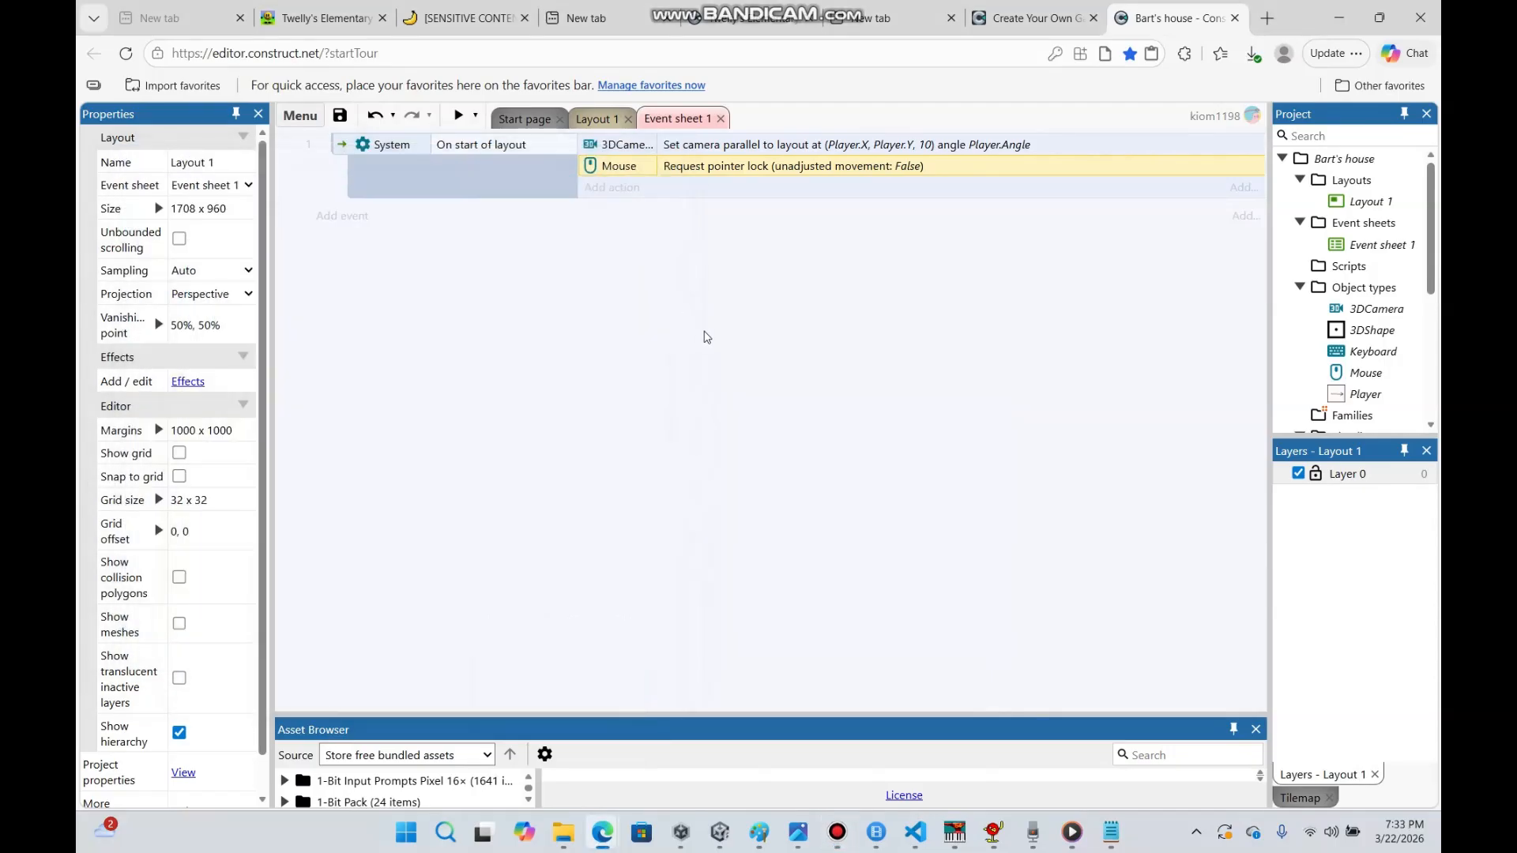
left_click(784, 320)
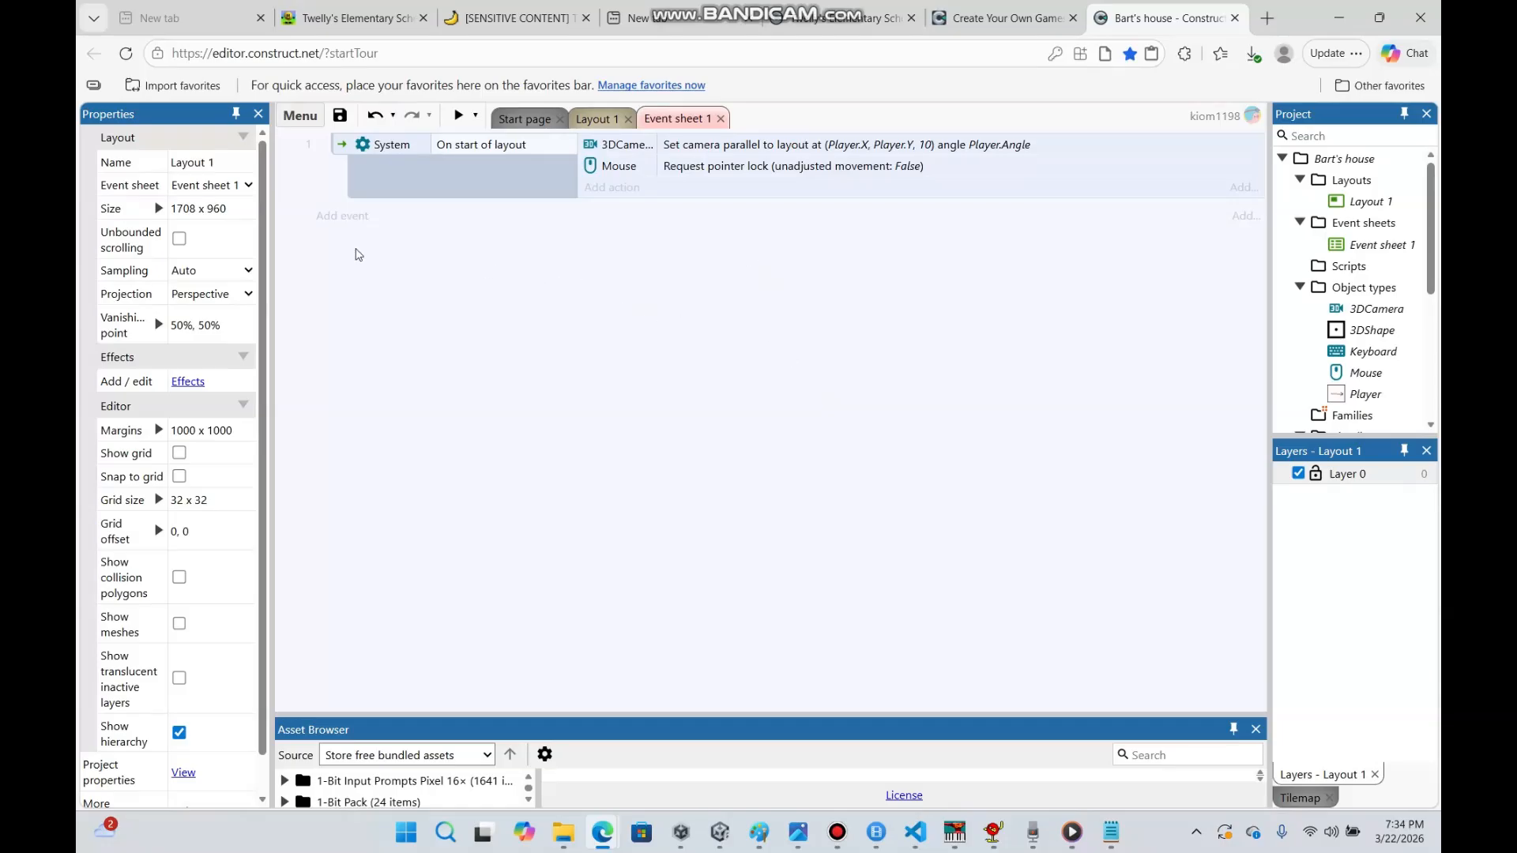
Add a global number variable named Sensitivity with an initial value of 5 to Event sheet 1
right_click(518, 258)
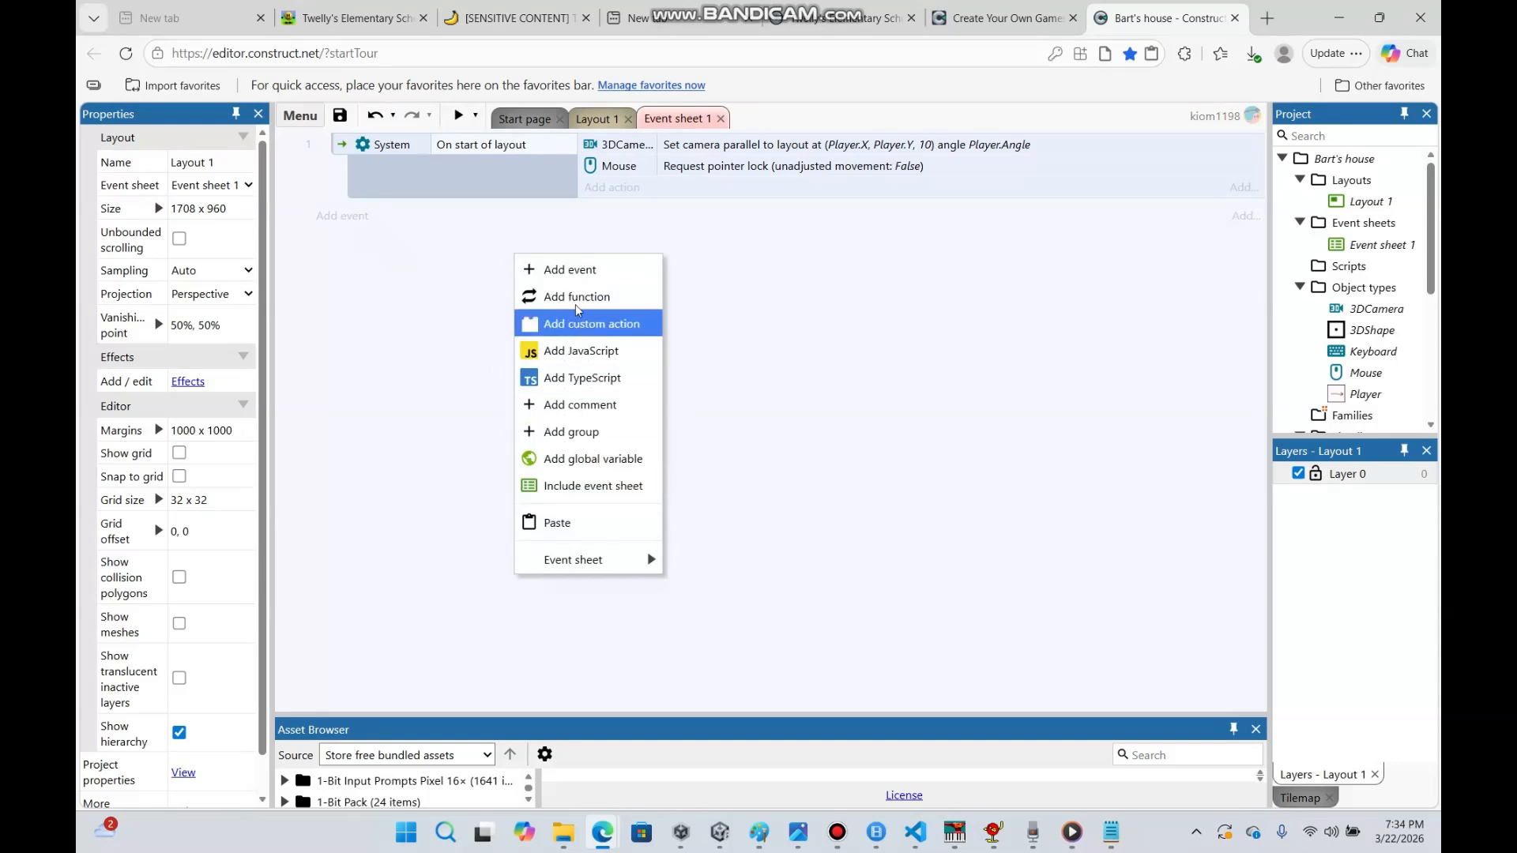
left_click(638, 460)
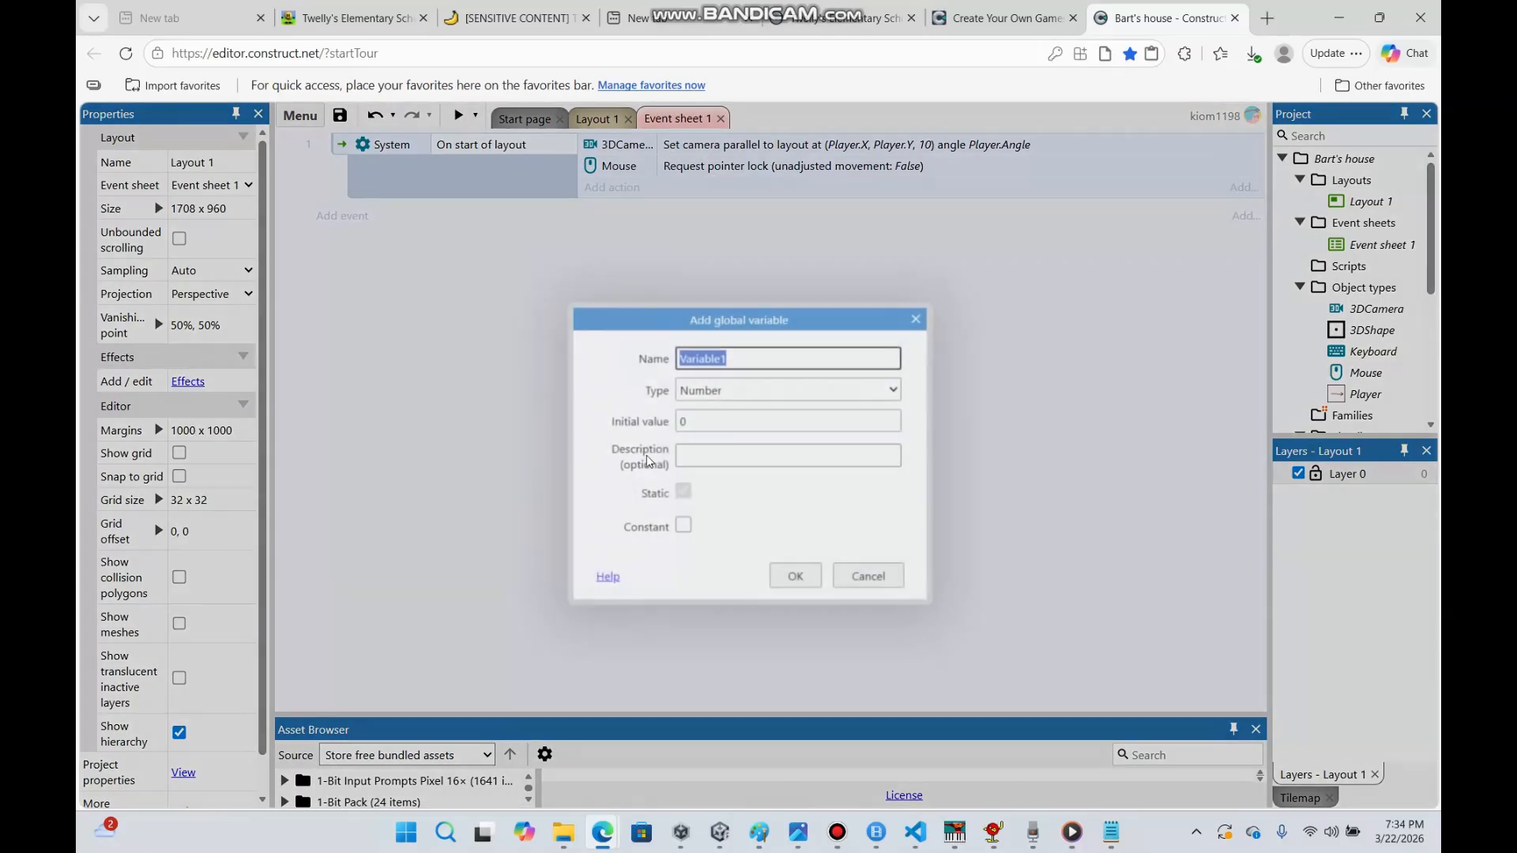
key("BackSpace")
type("Sen")
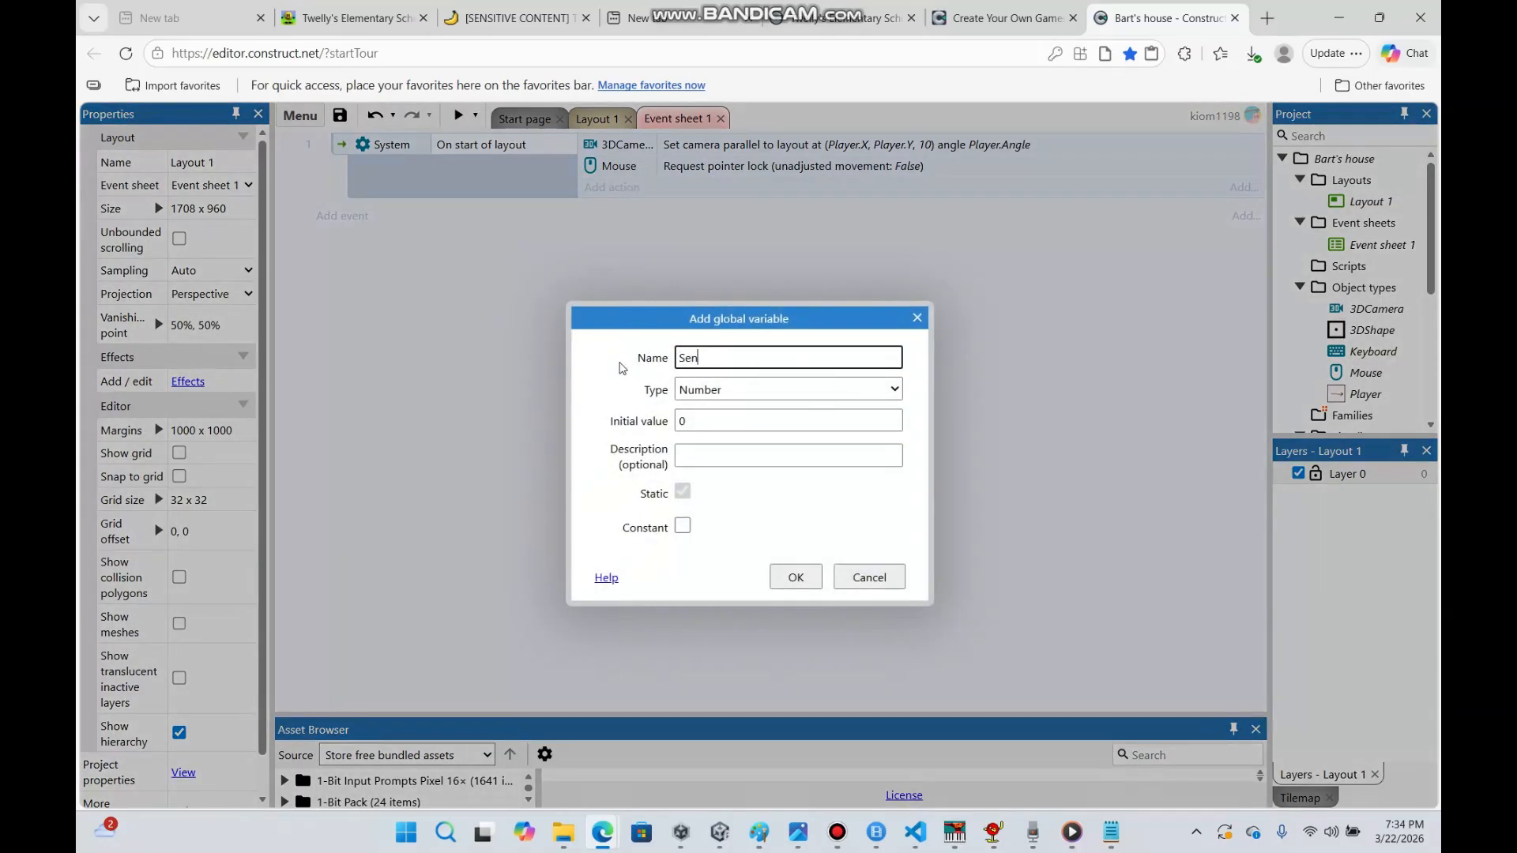
type("seitivity")
left_click(776, 420)
key("BackSpace")
type("5")
left_click(794, 576)
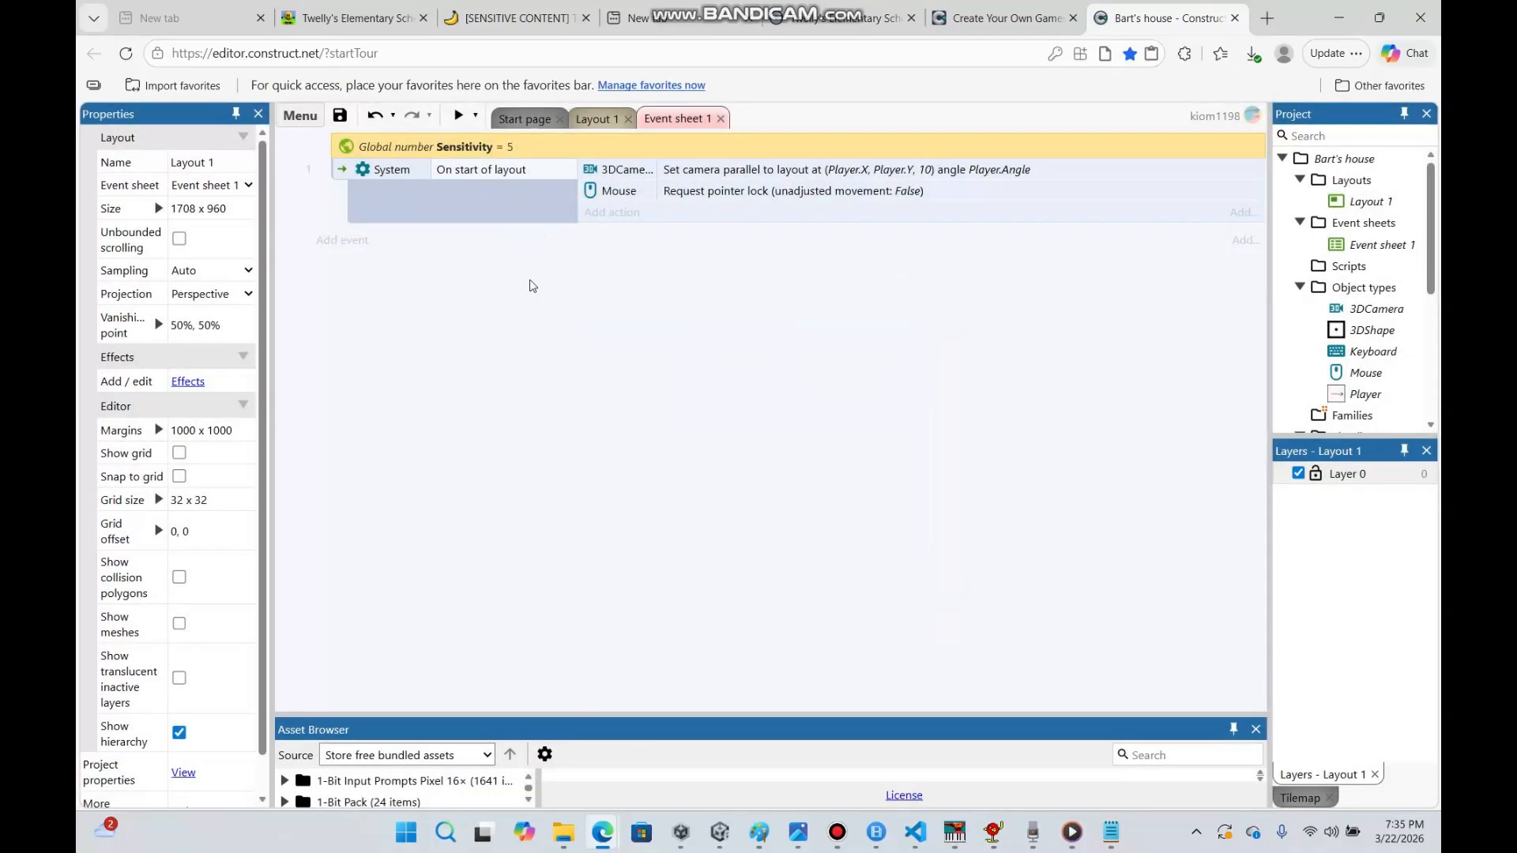
Add a new event to Event sheet 1 with the Mouse "On movement" condition
left_click(368, 250)
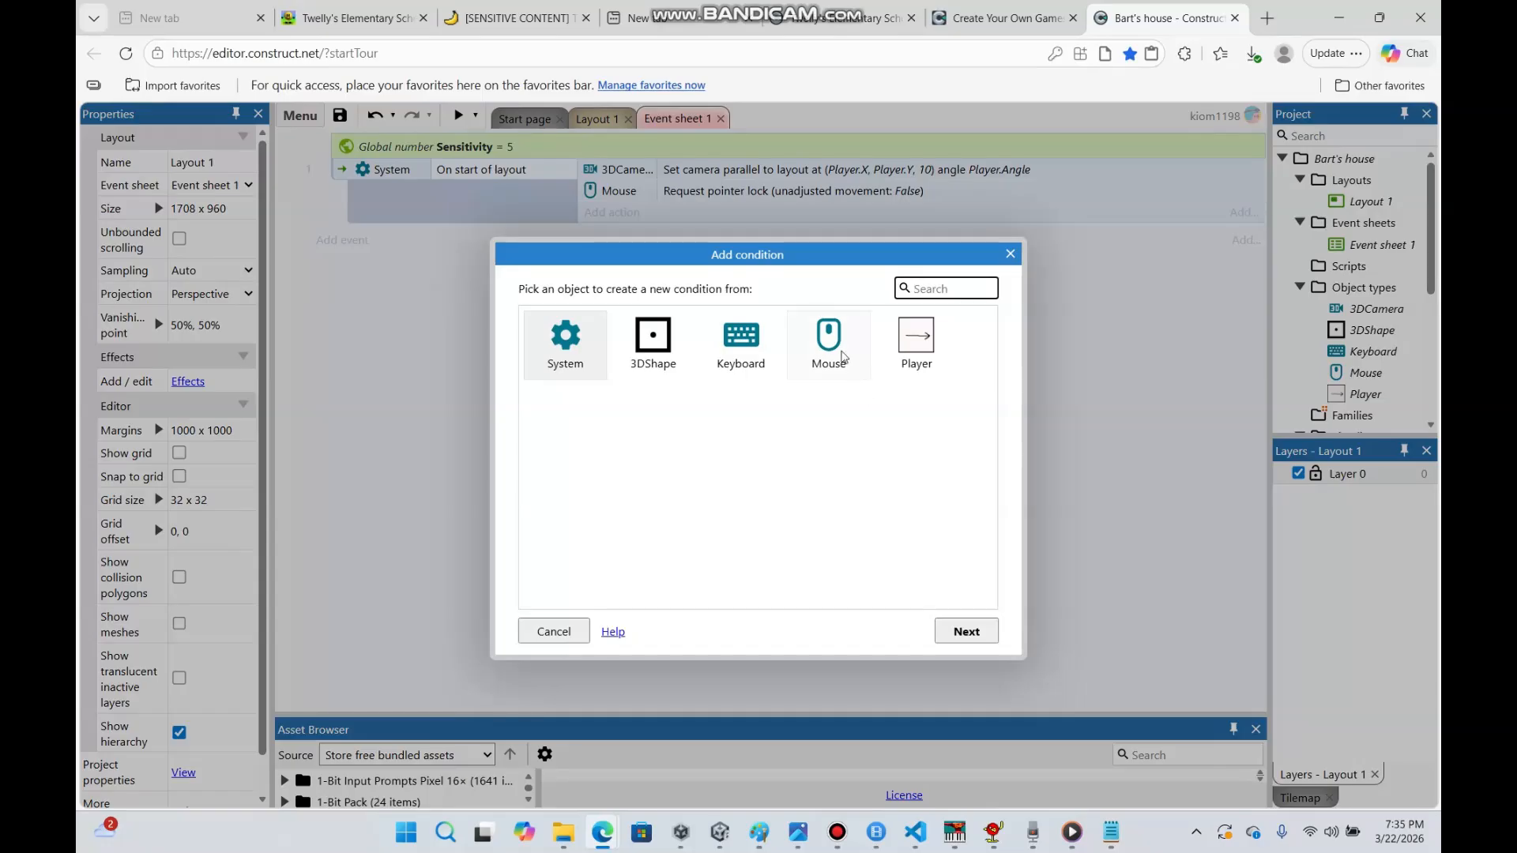
double_click(832, 341)
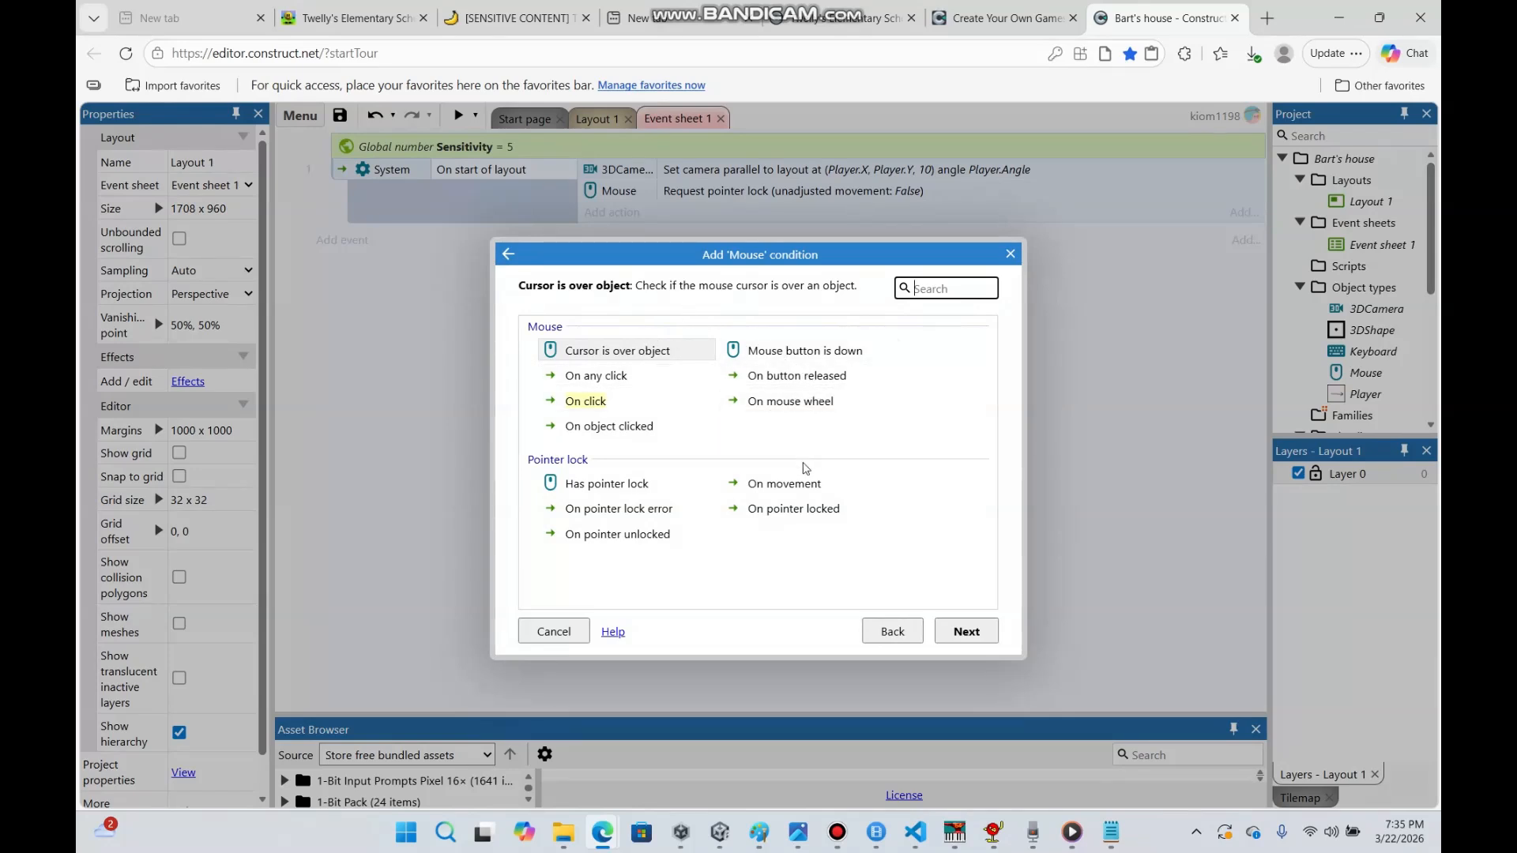
left_click(817, 488)
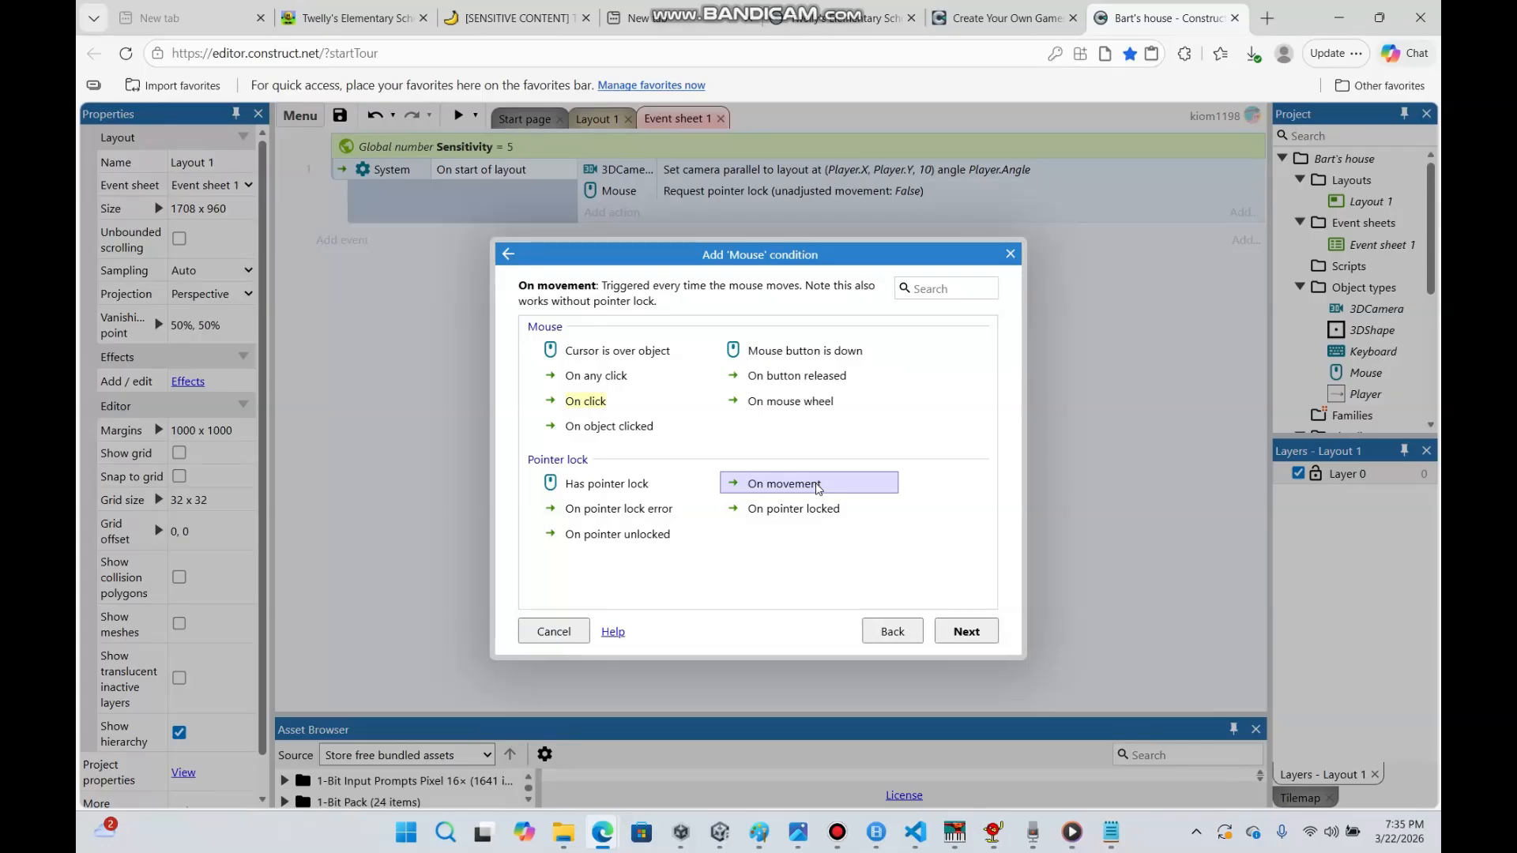
double_click(817, 485)
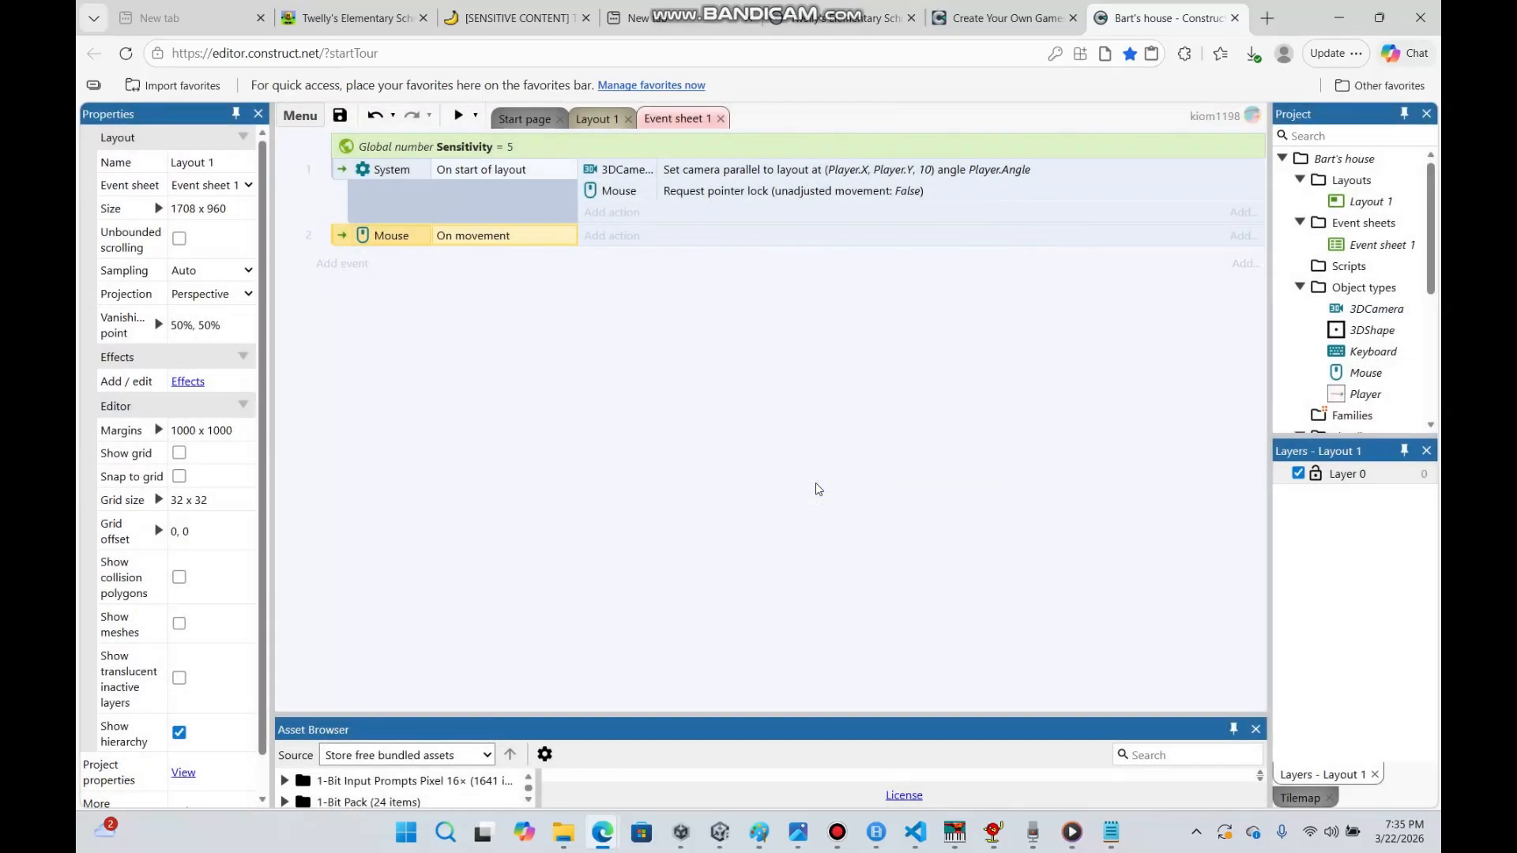
Start a 3DCamera "Rotate camera" action for the mouse movement event, with Rotate X set to Mouse.MovementX / (11 - Sensitivity)
left_click(614, 237)
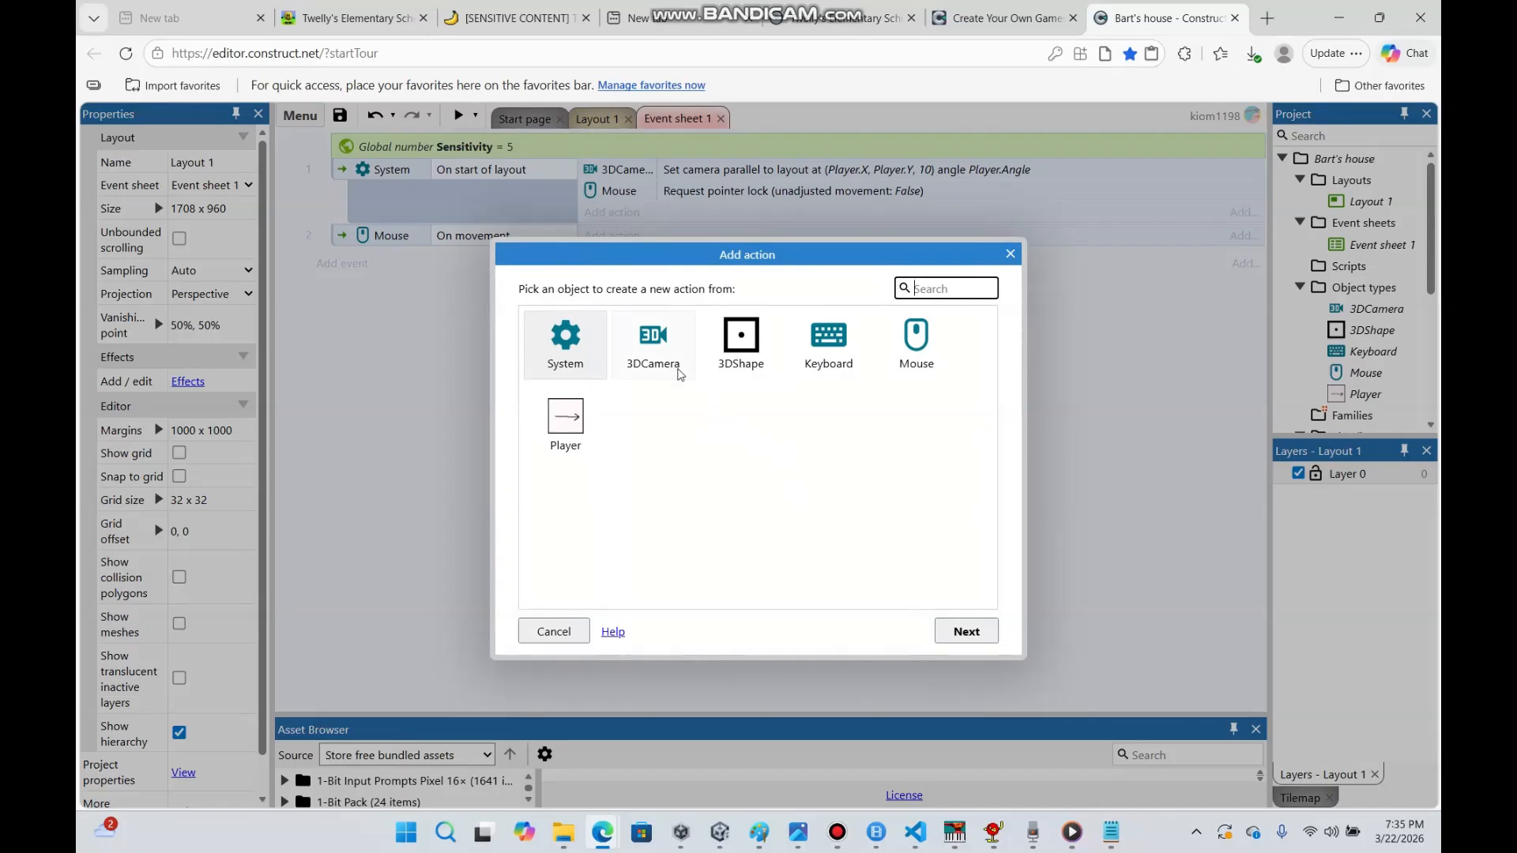
double_click(677, 374)
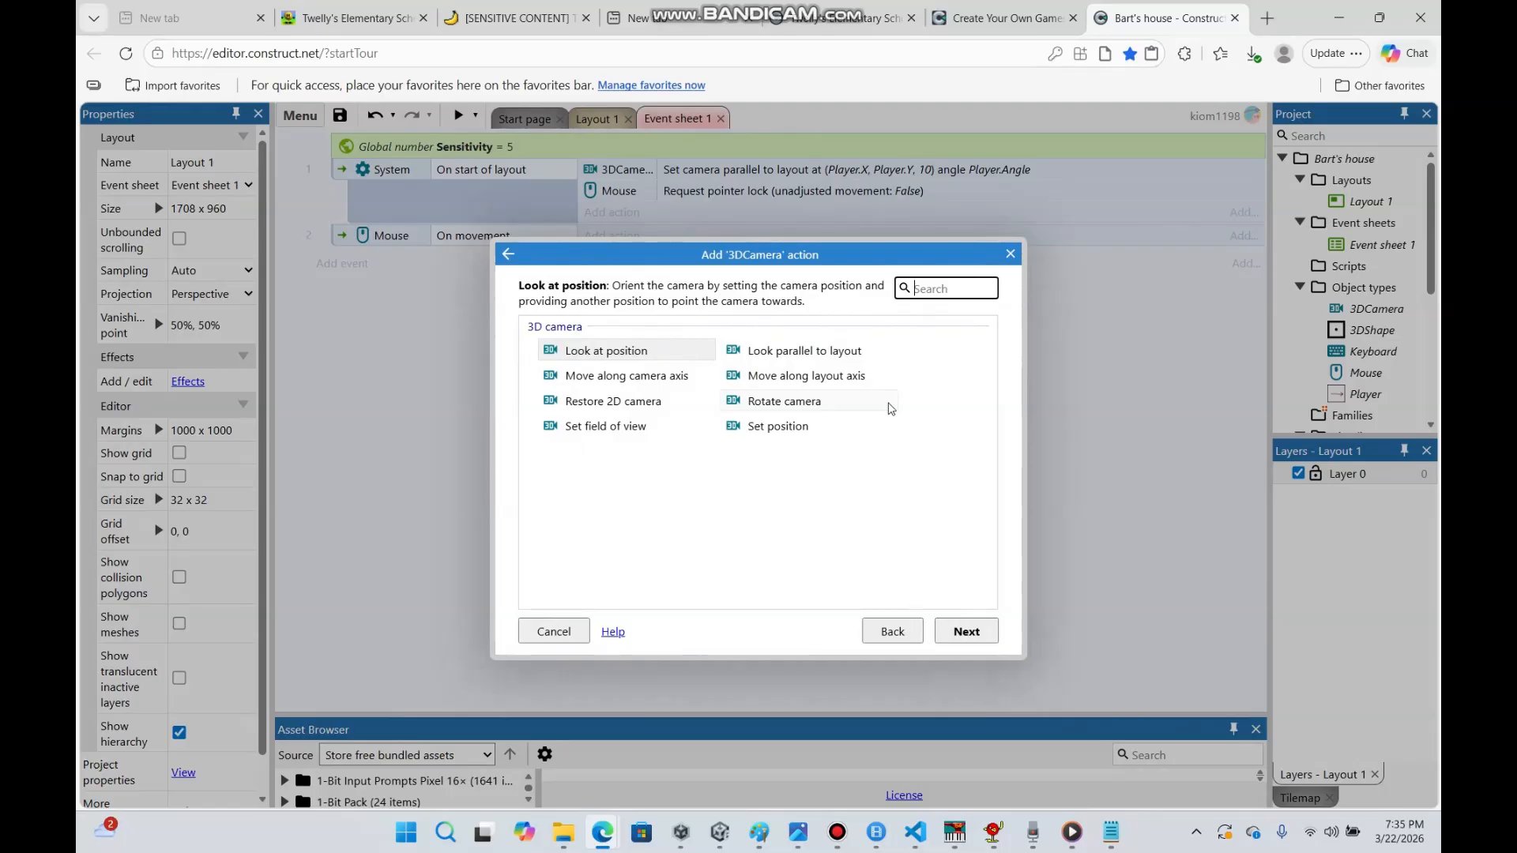
double_click(784, 401)
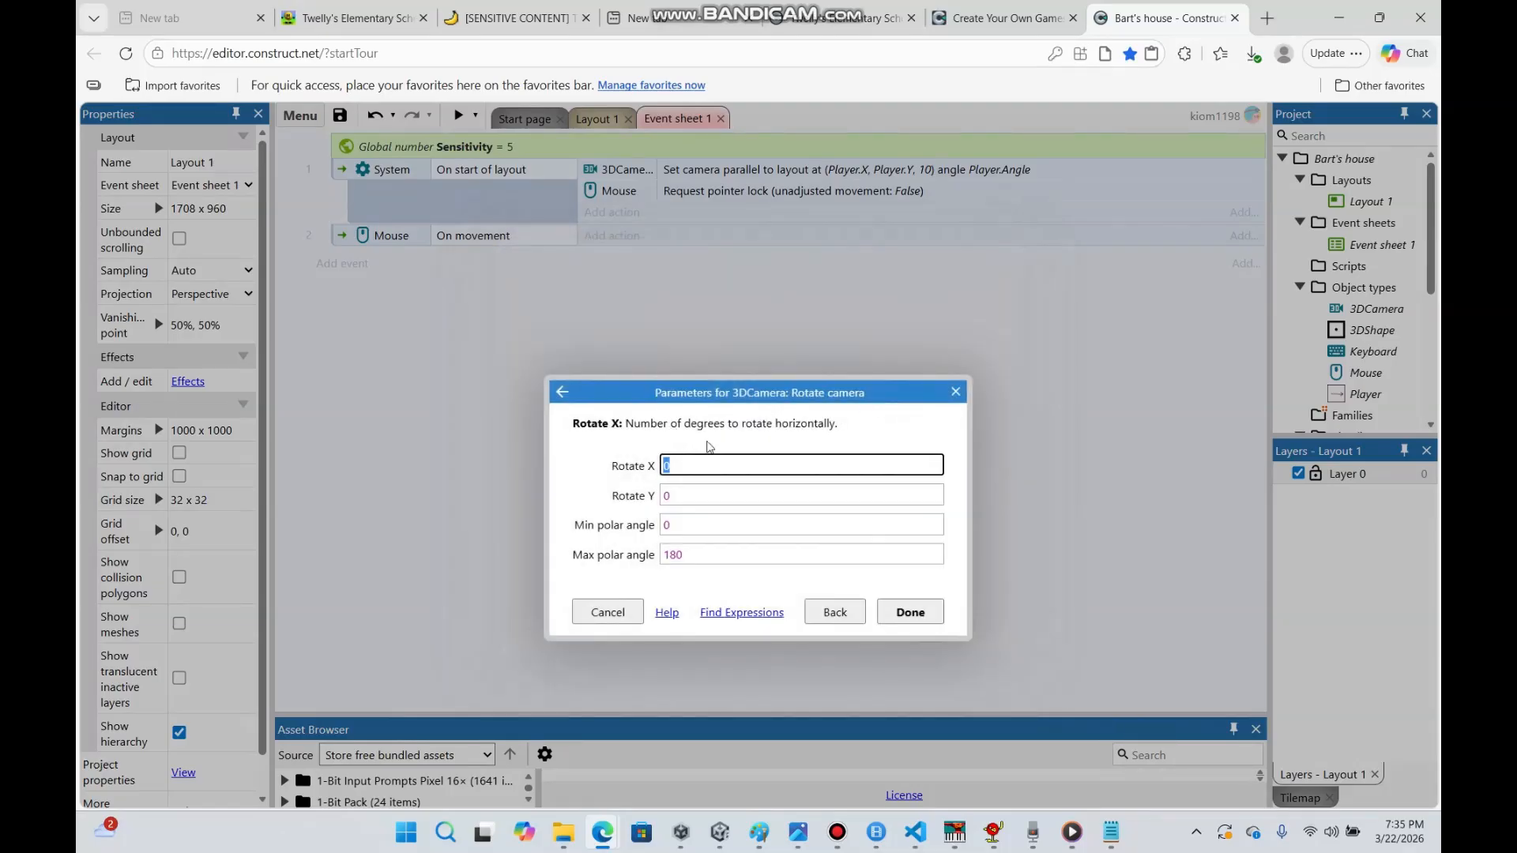
key("BackSpace")
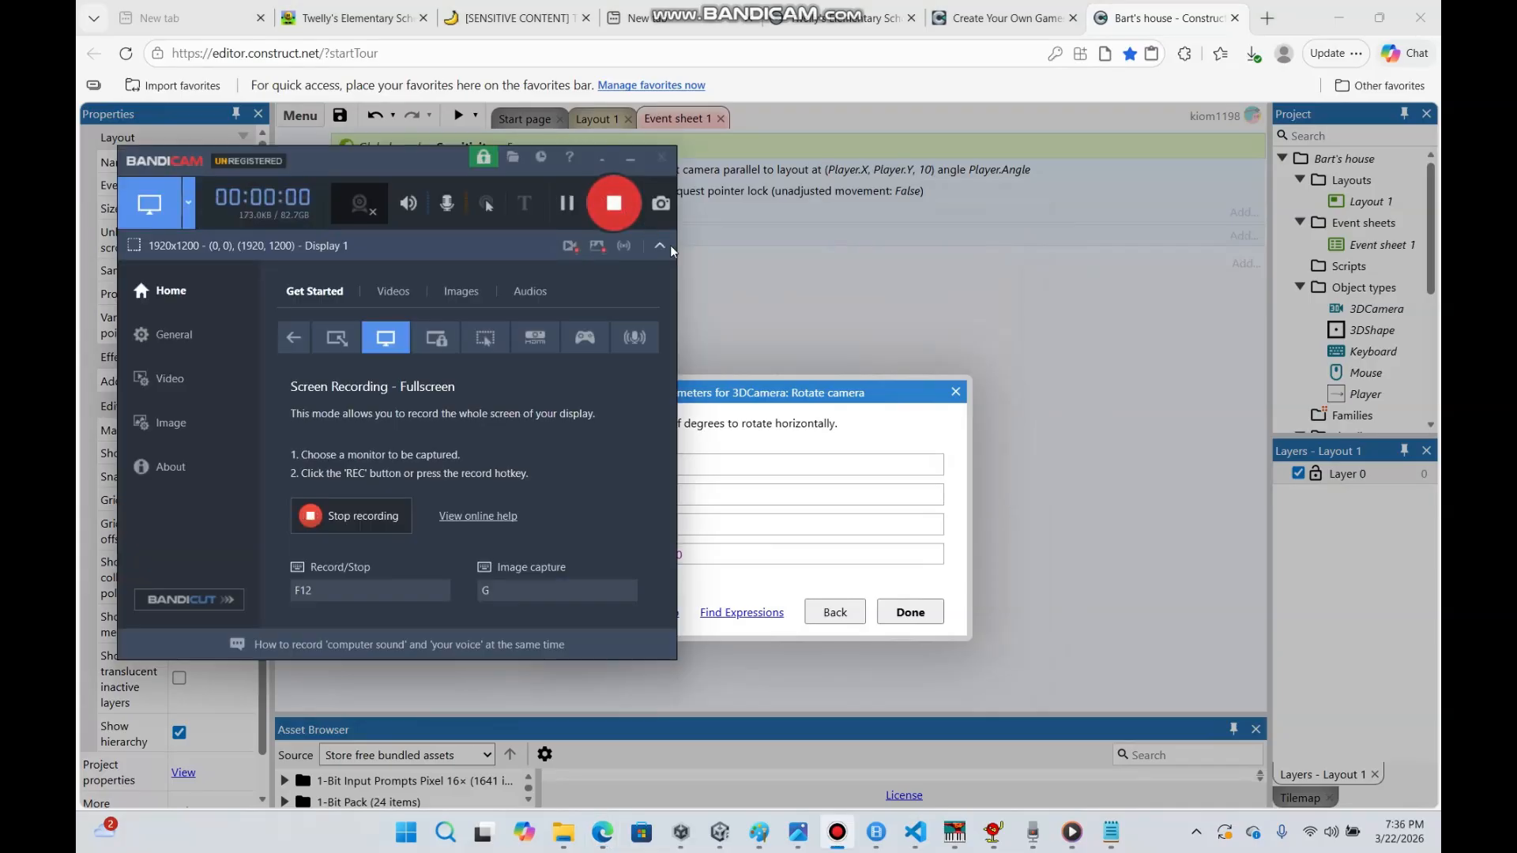
left_click(631, 159)
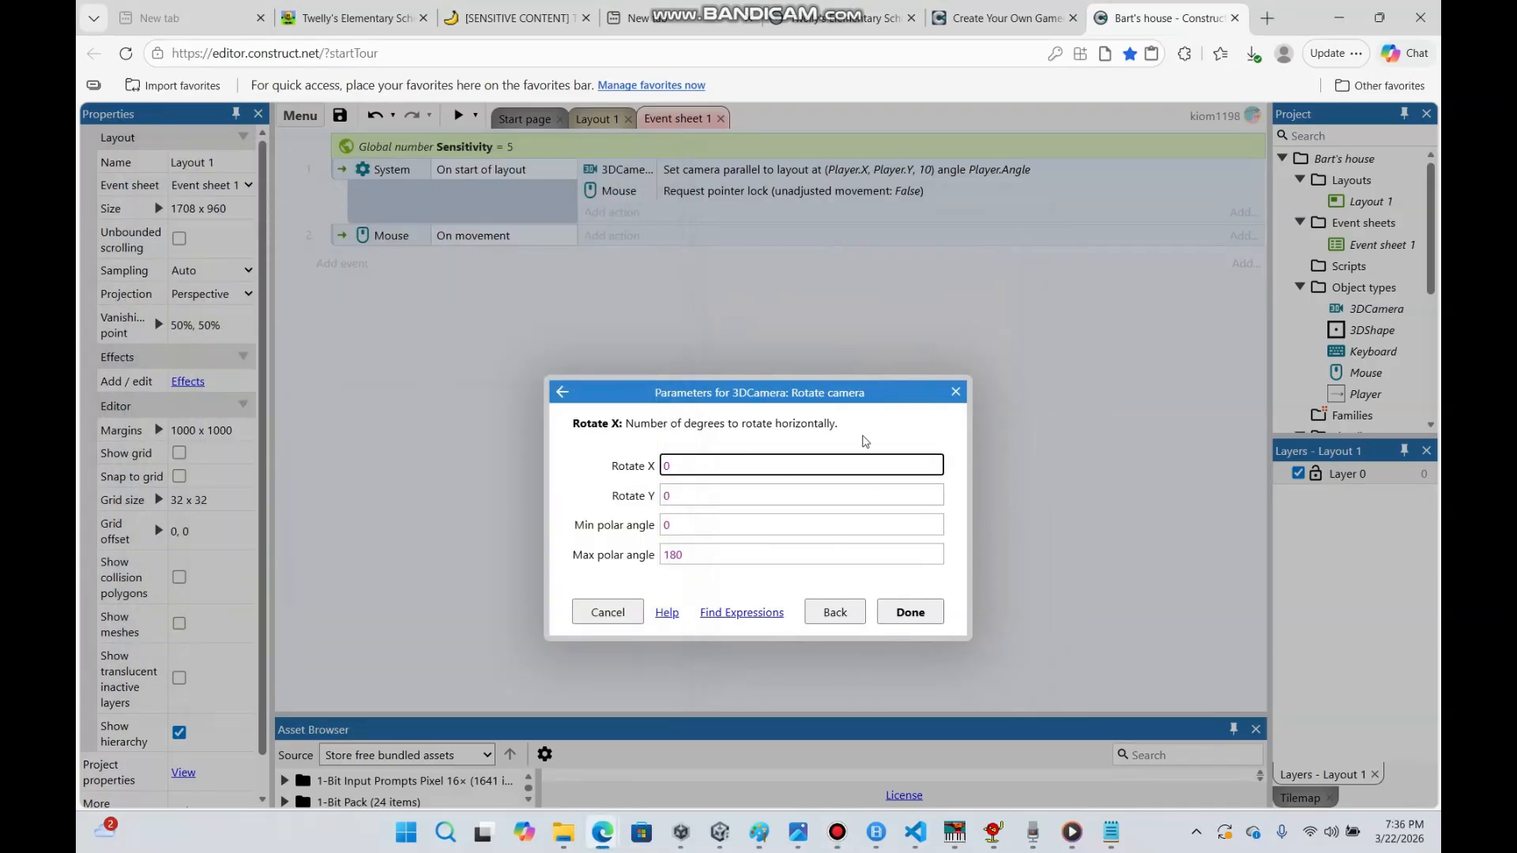
key("BackSpace")
type("Mouse.")
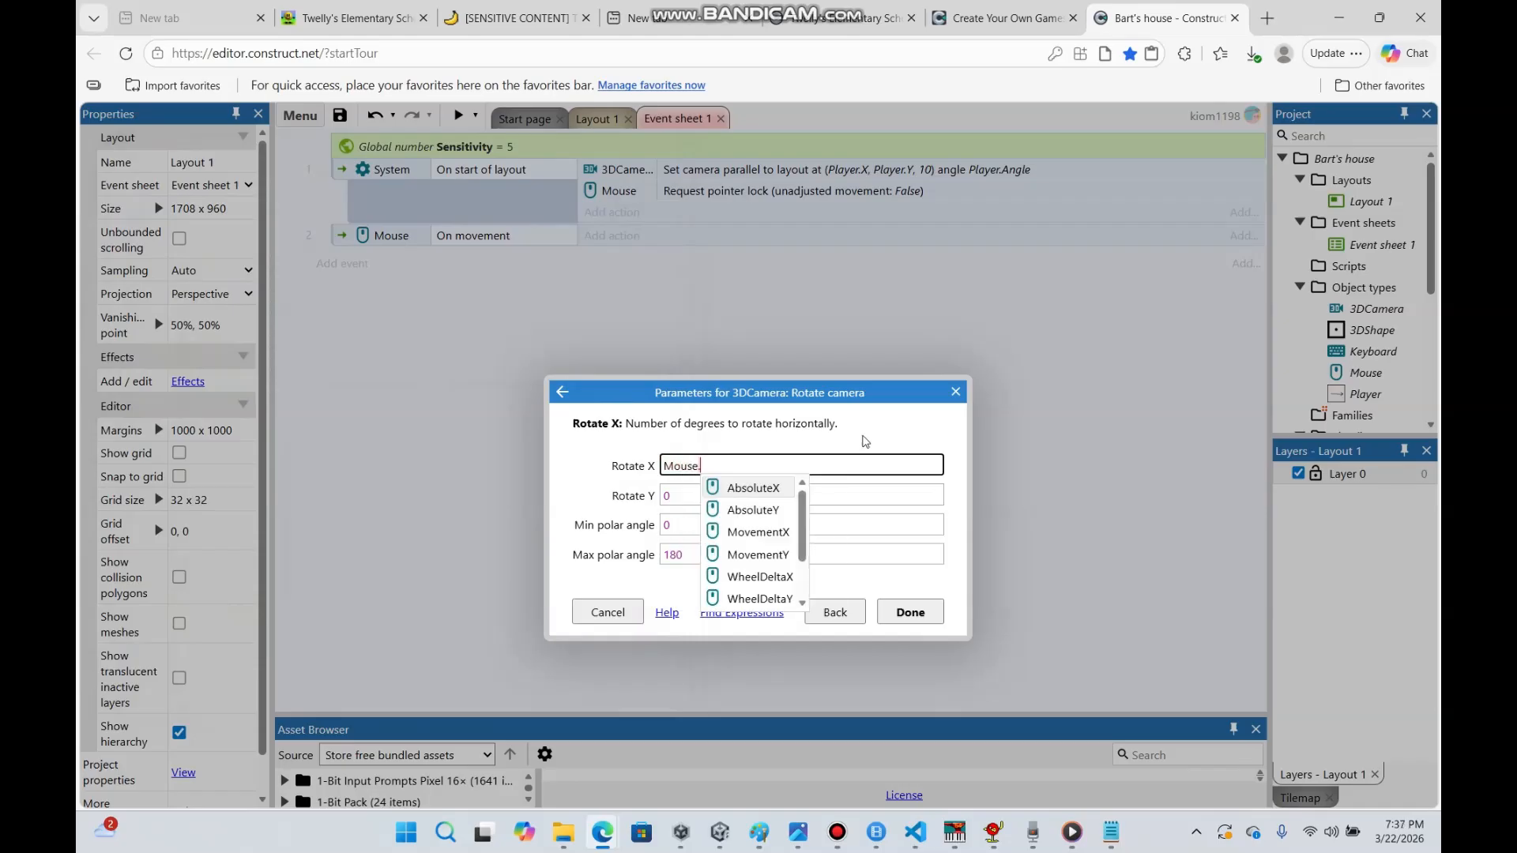
type("MovementX")
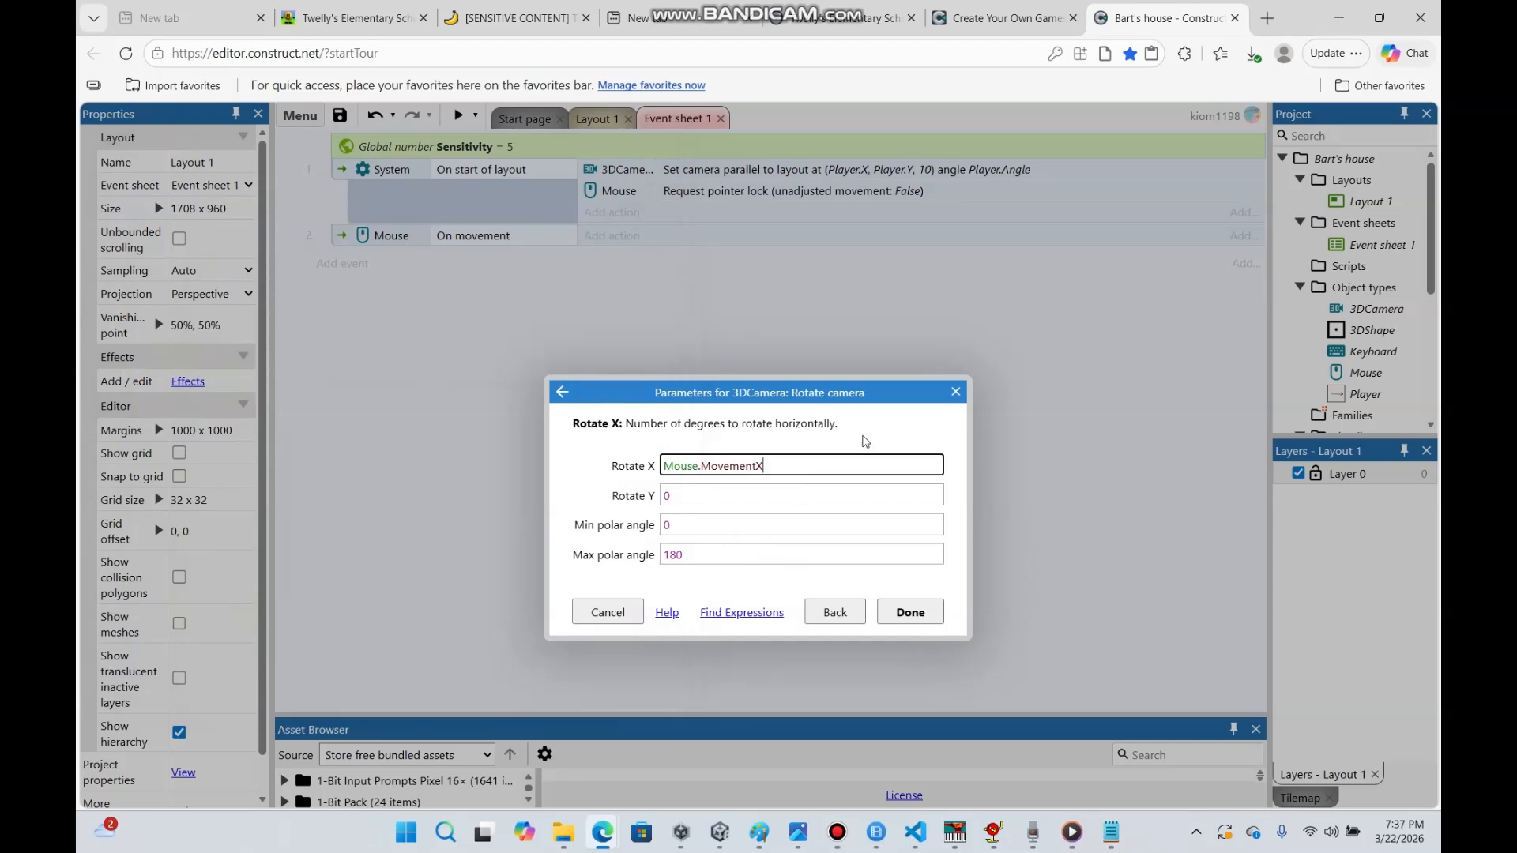
type(", / (11 - Sen")
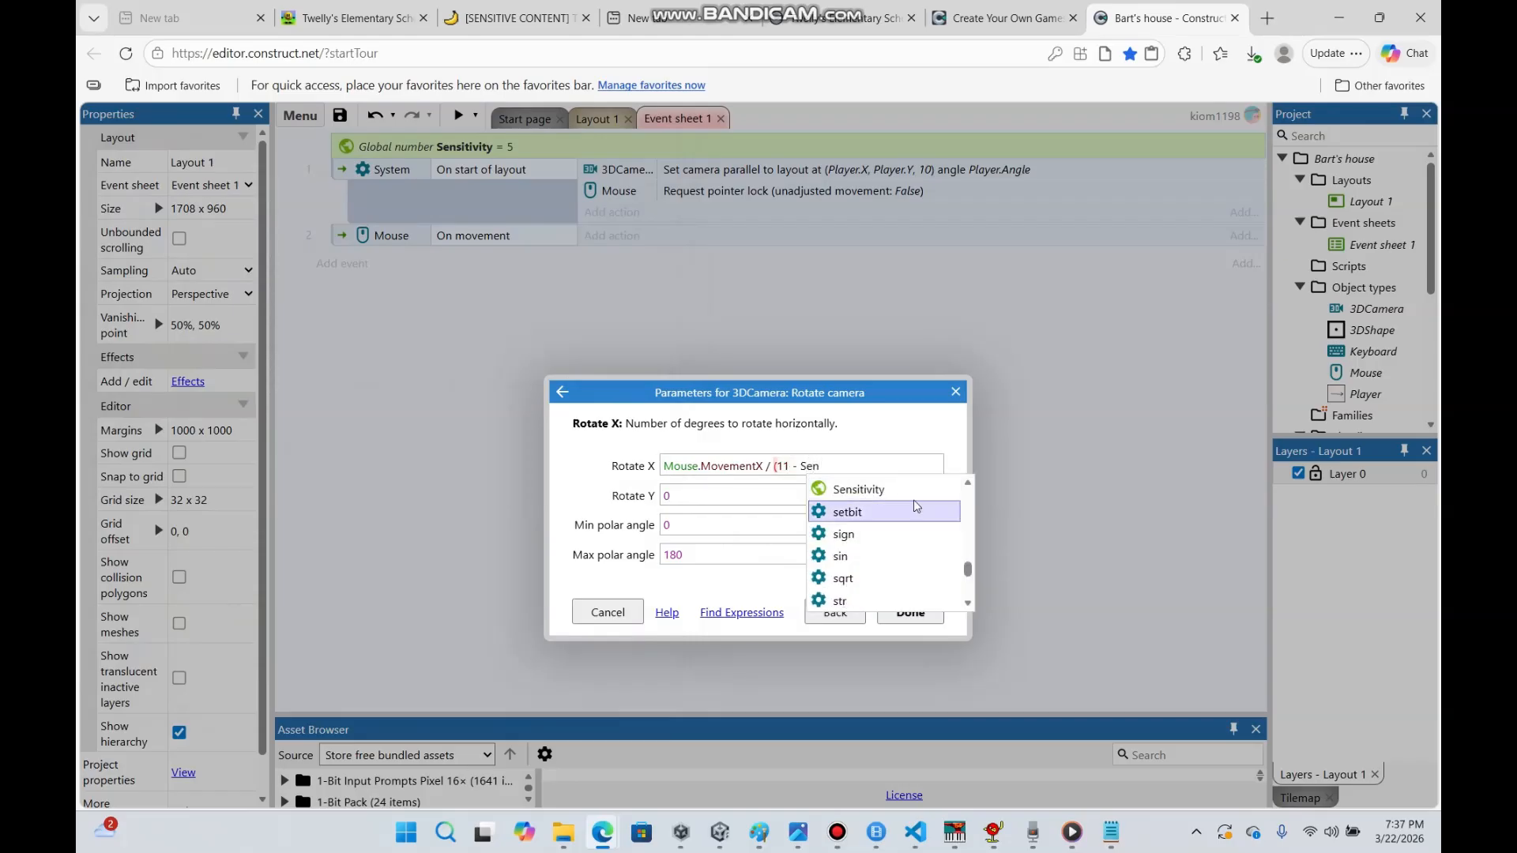
left_click(905, 491)
type(")")
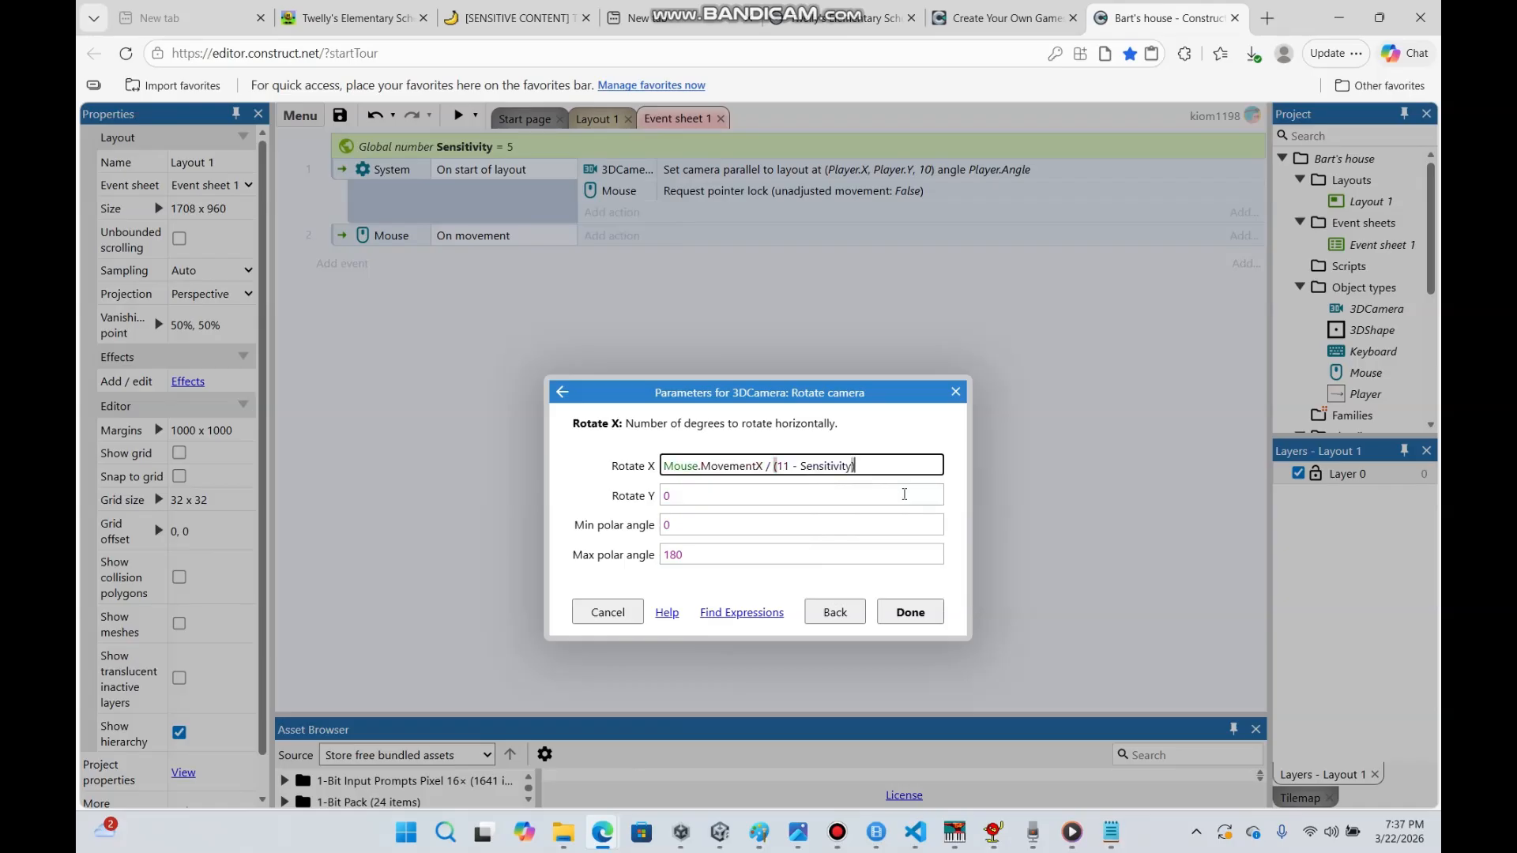
Set Rotate Y to Mouse.MovementY / (11 - Sensitivity), reusing the Rotate X expression
left_click_drag(888, 465, 652, 458)
key("ctrl+c")
left_click(716, 497)
key("BackSpace")
key("ctrl+v")
left_click(761, 496)
key("BackSpace")
type("Y")
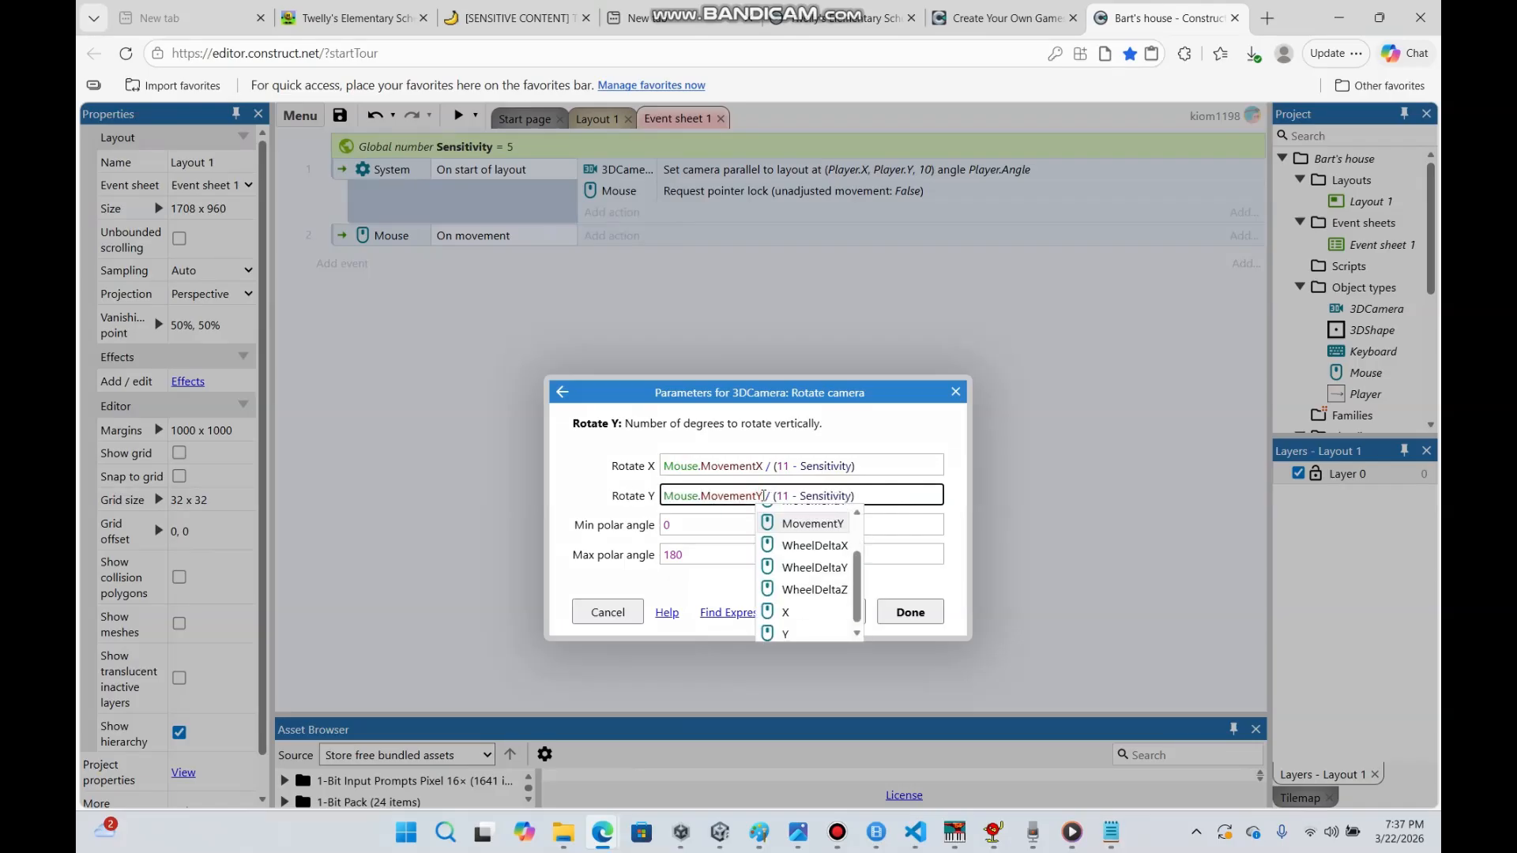
left_click(722, 495)
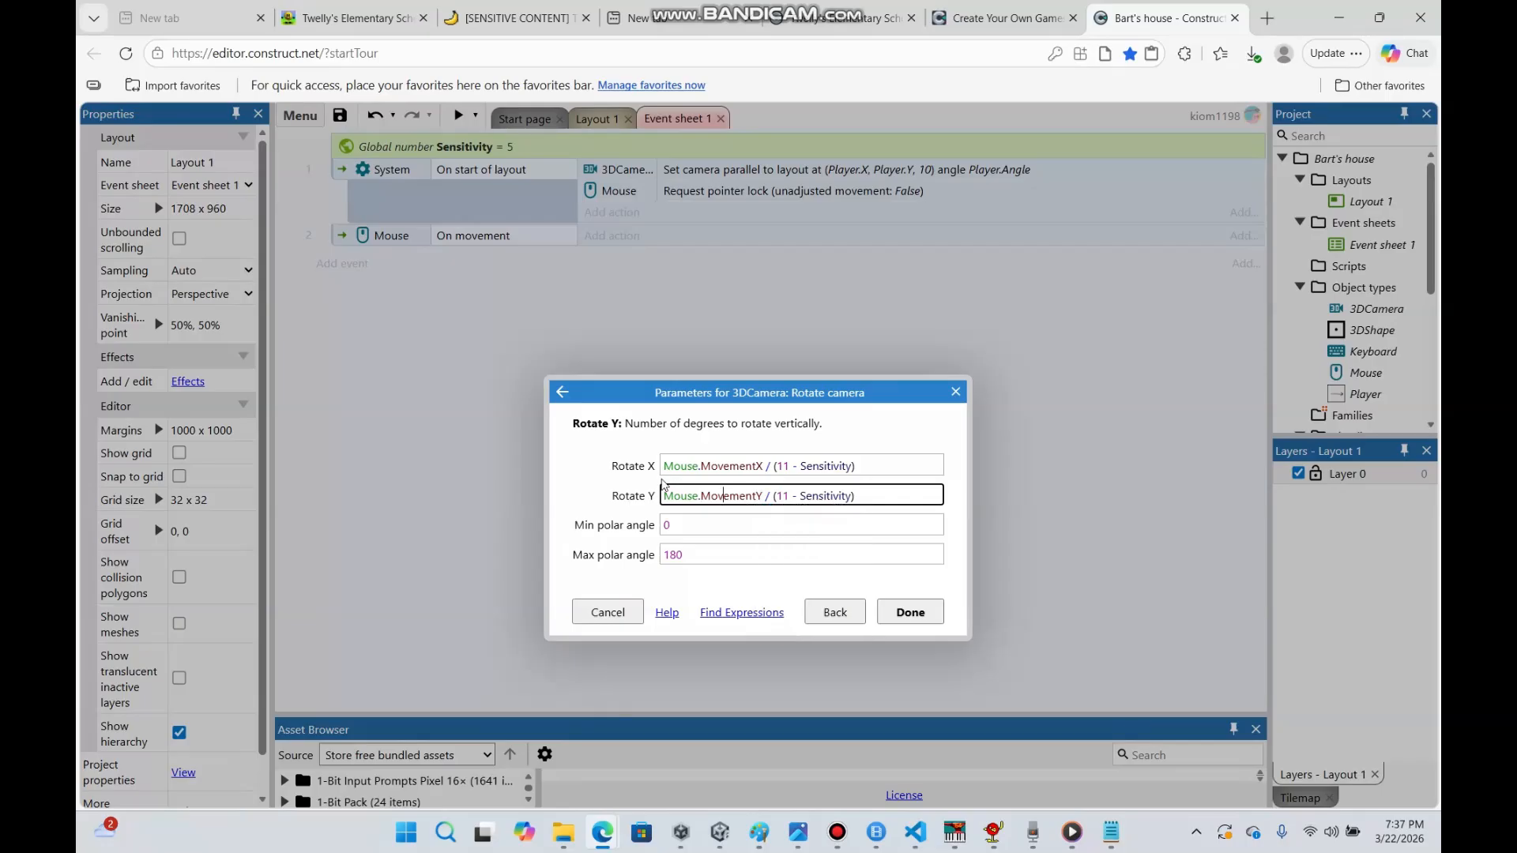
left_click_drag(662, 496, 629, 495)
Limit the camera rotation to a min polar angle of 2 and a max polar angle of 179, and finish the action
left_click(695, 531)
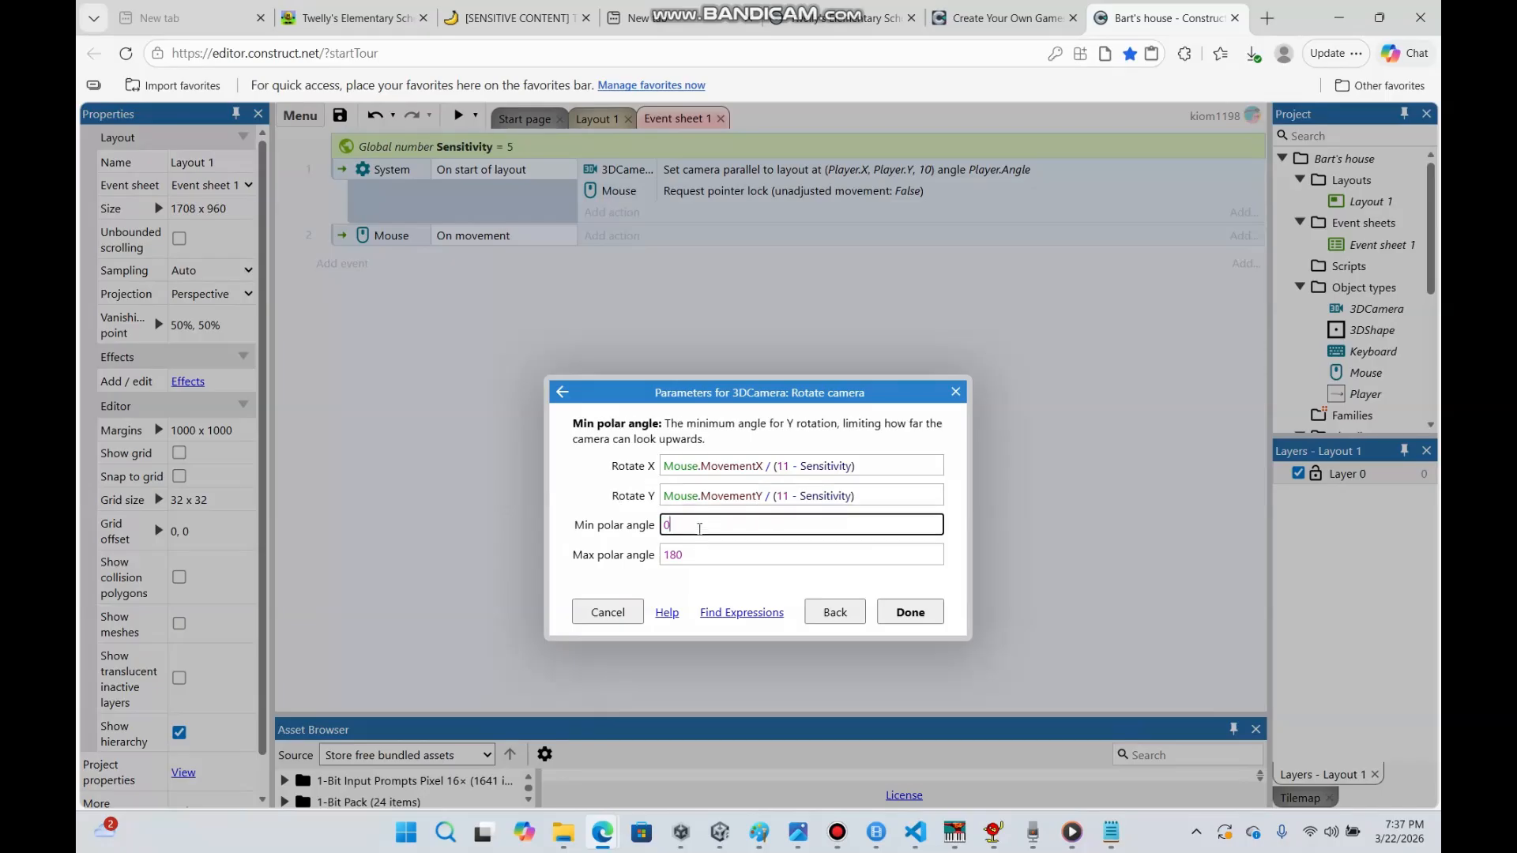
key("BackSpace")
type("2")
key("Tab")
type("179")
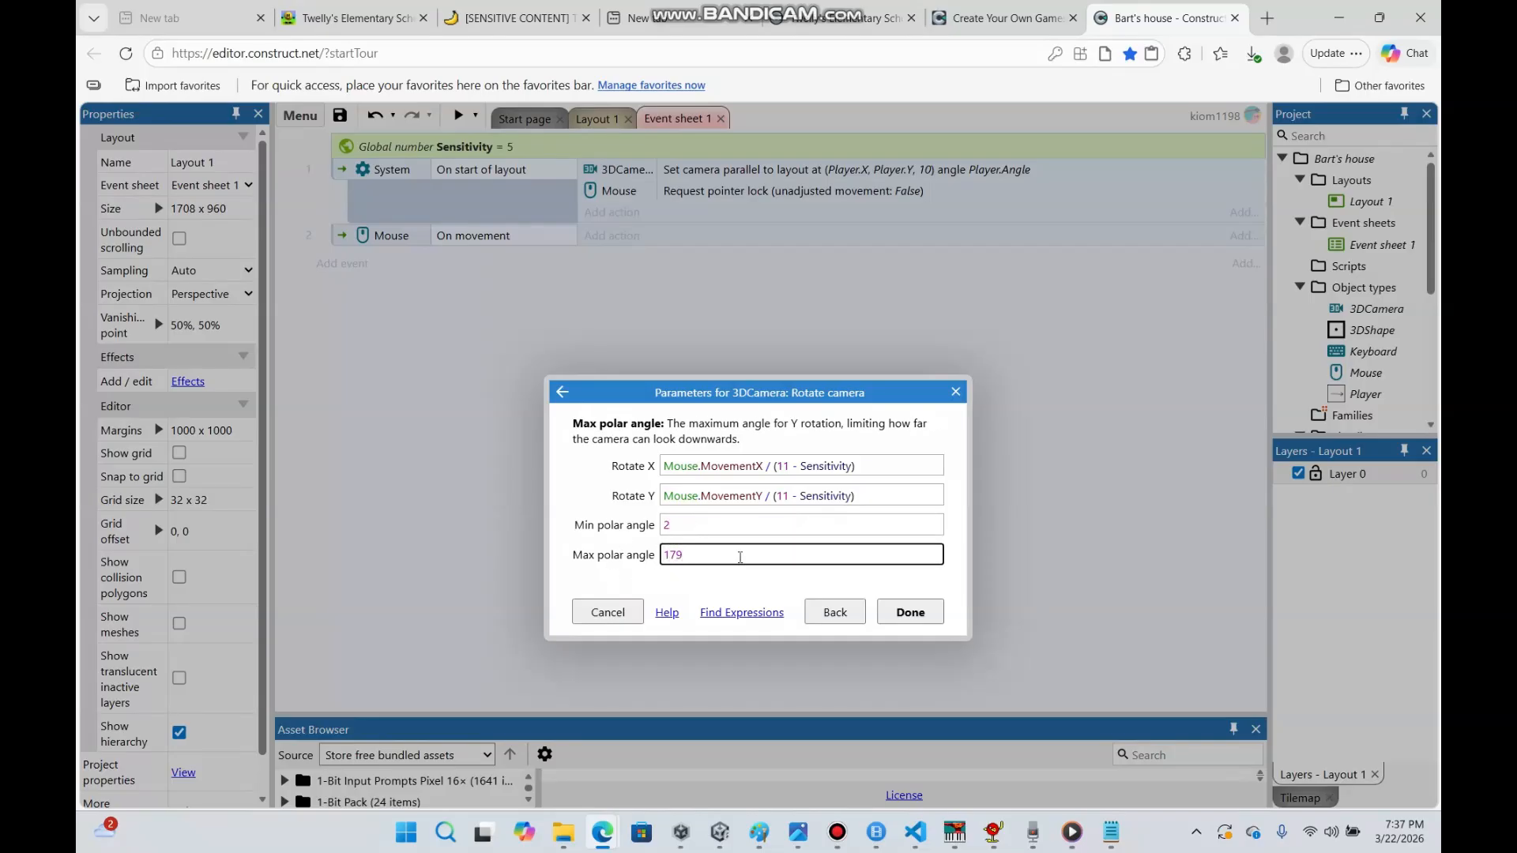
left_click(913, 617)
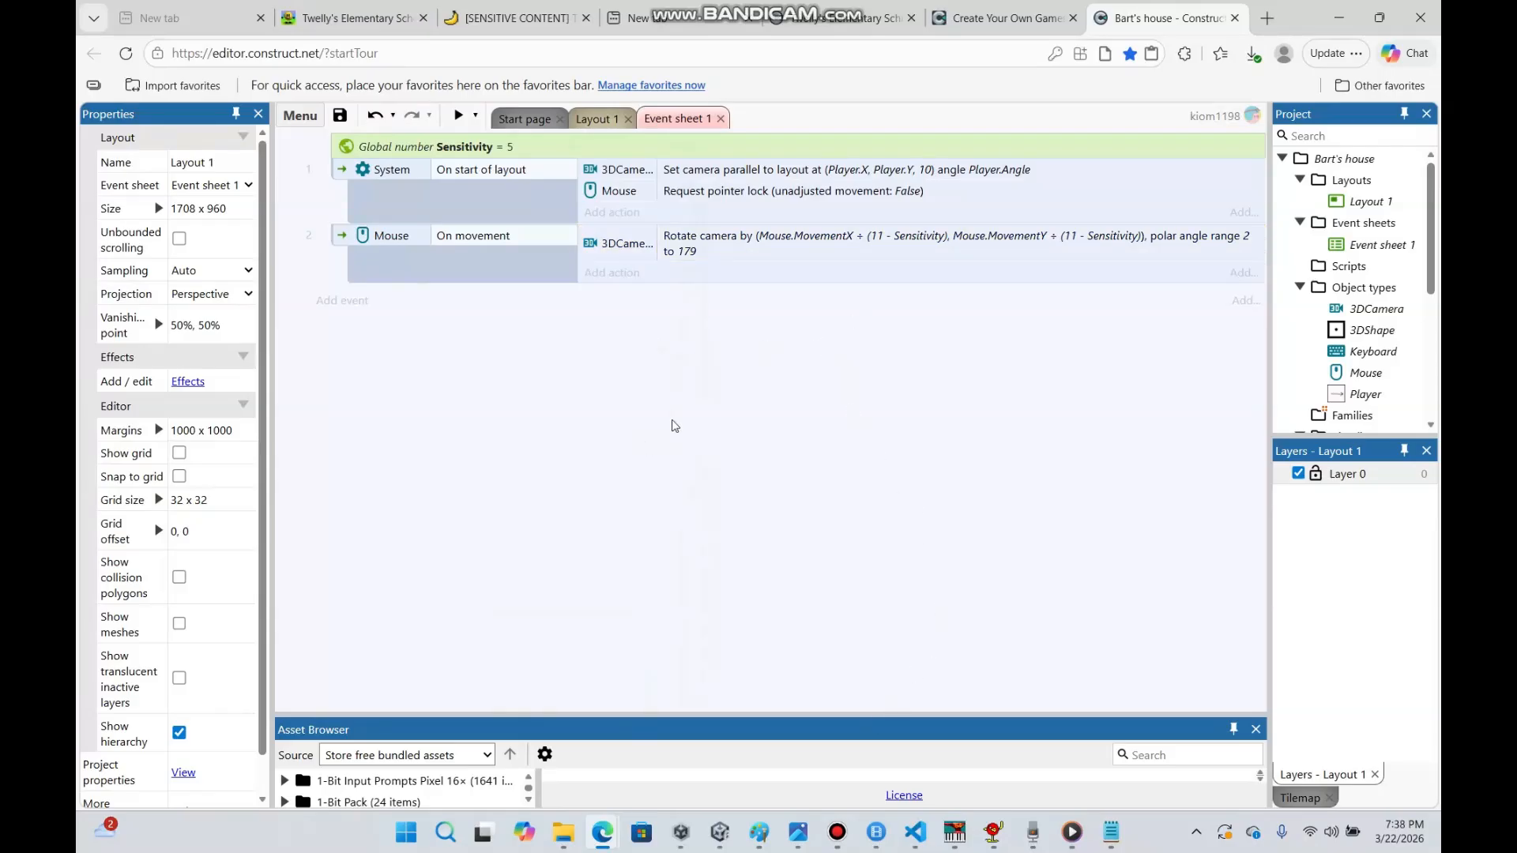
Add a new event with the System "Every tick" condition below the mouse movement event
left_click(343, 301)
double_click(594, 358)
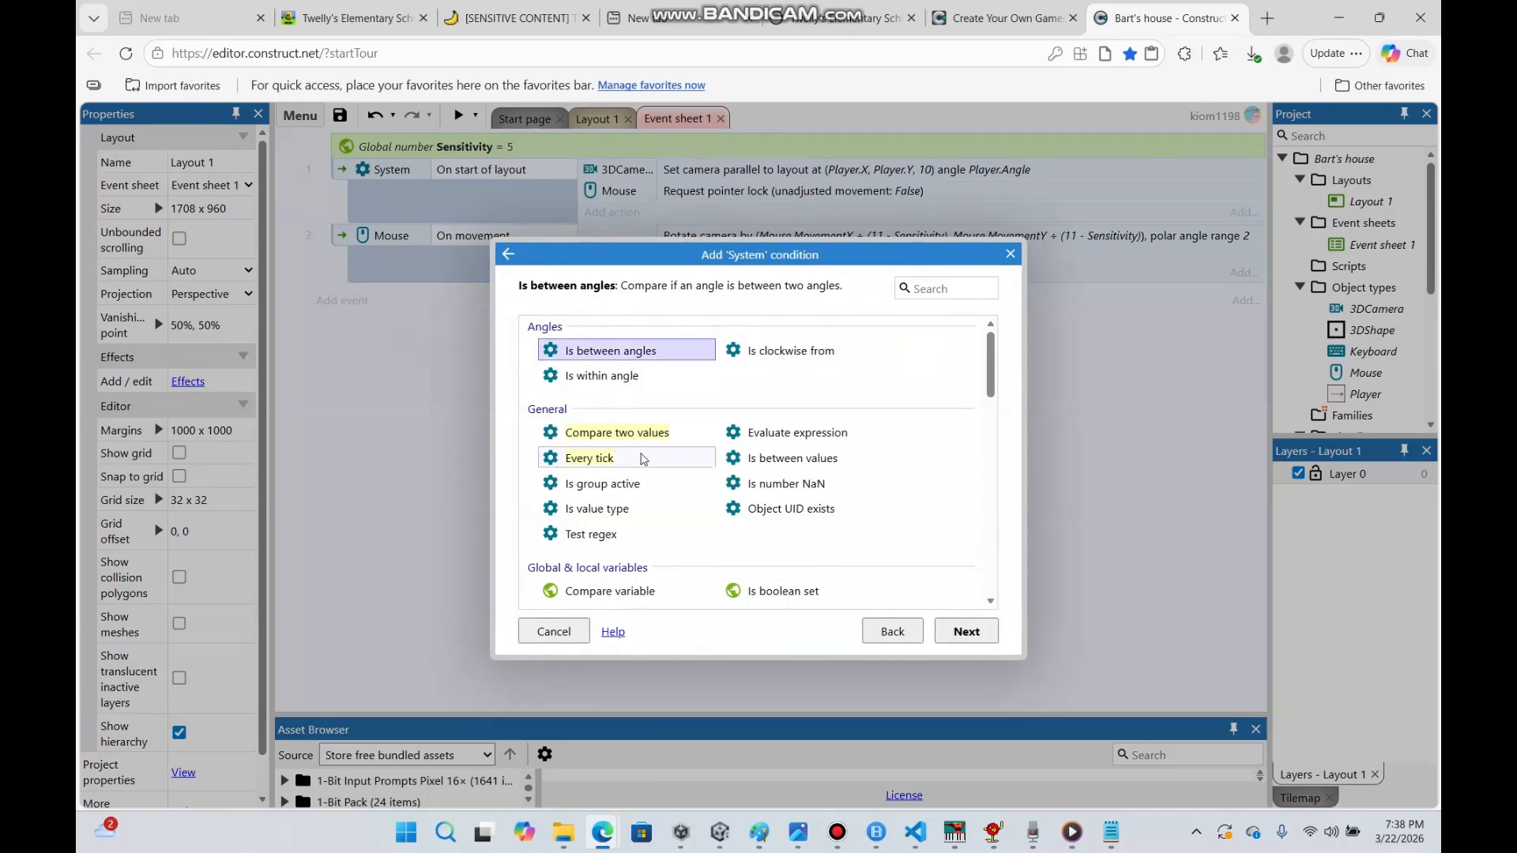
double_click(642, 459)
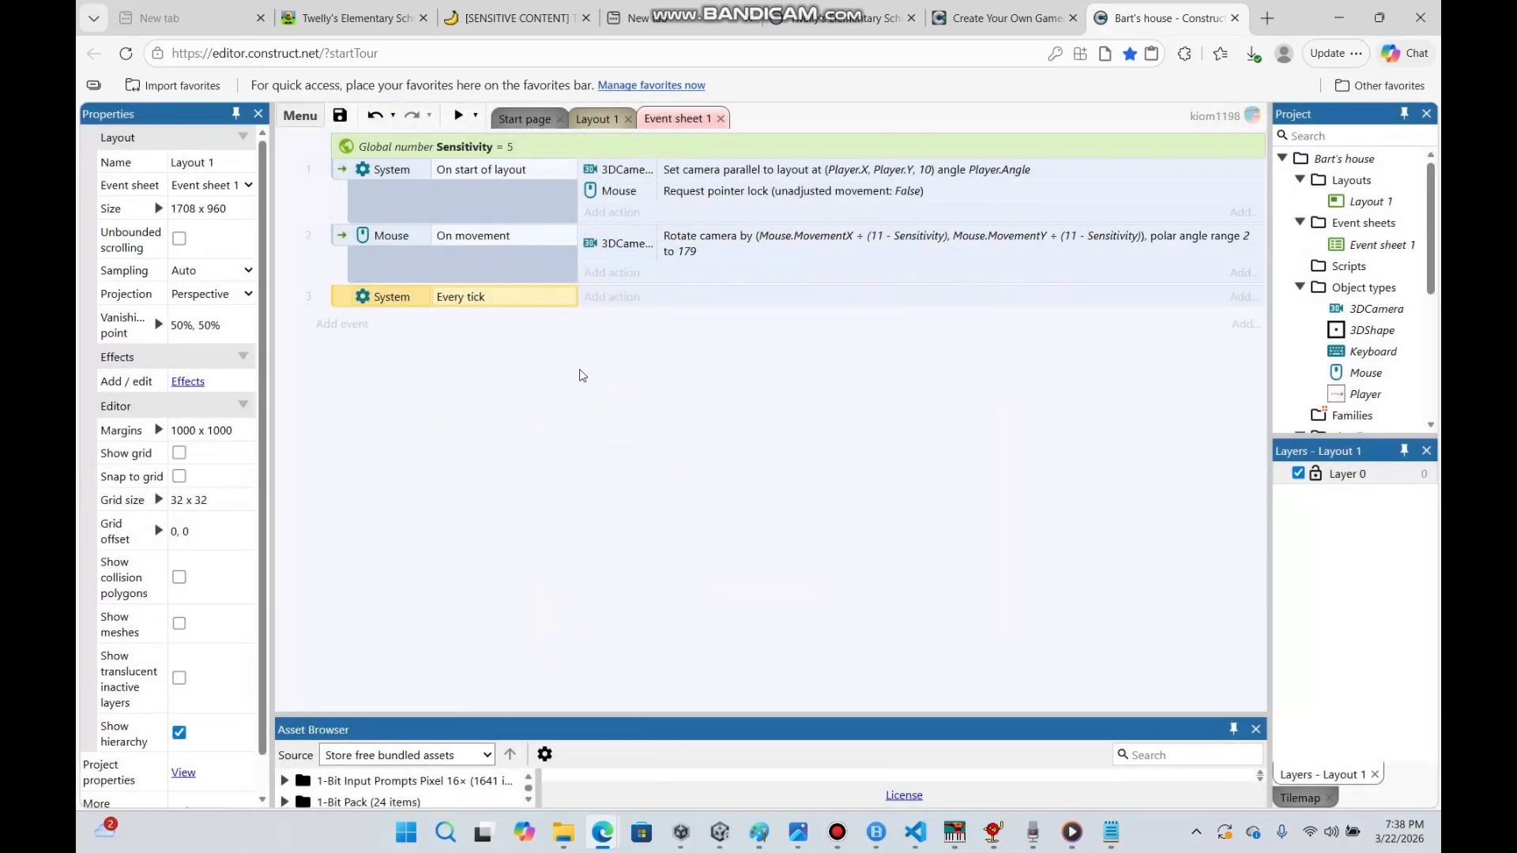
Add a 3DCamera "Set position" action to the "Every tick" event, placing the Camera at X Player.X, Y Player.Y and Z 10
left_click(614, 297)
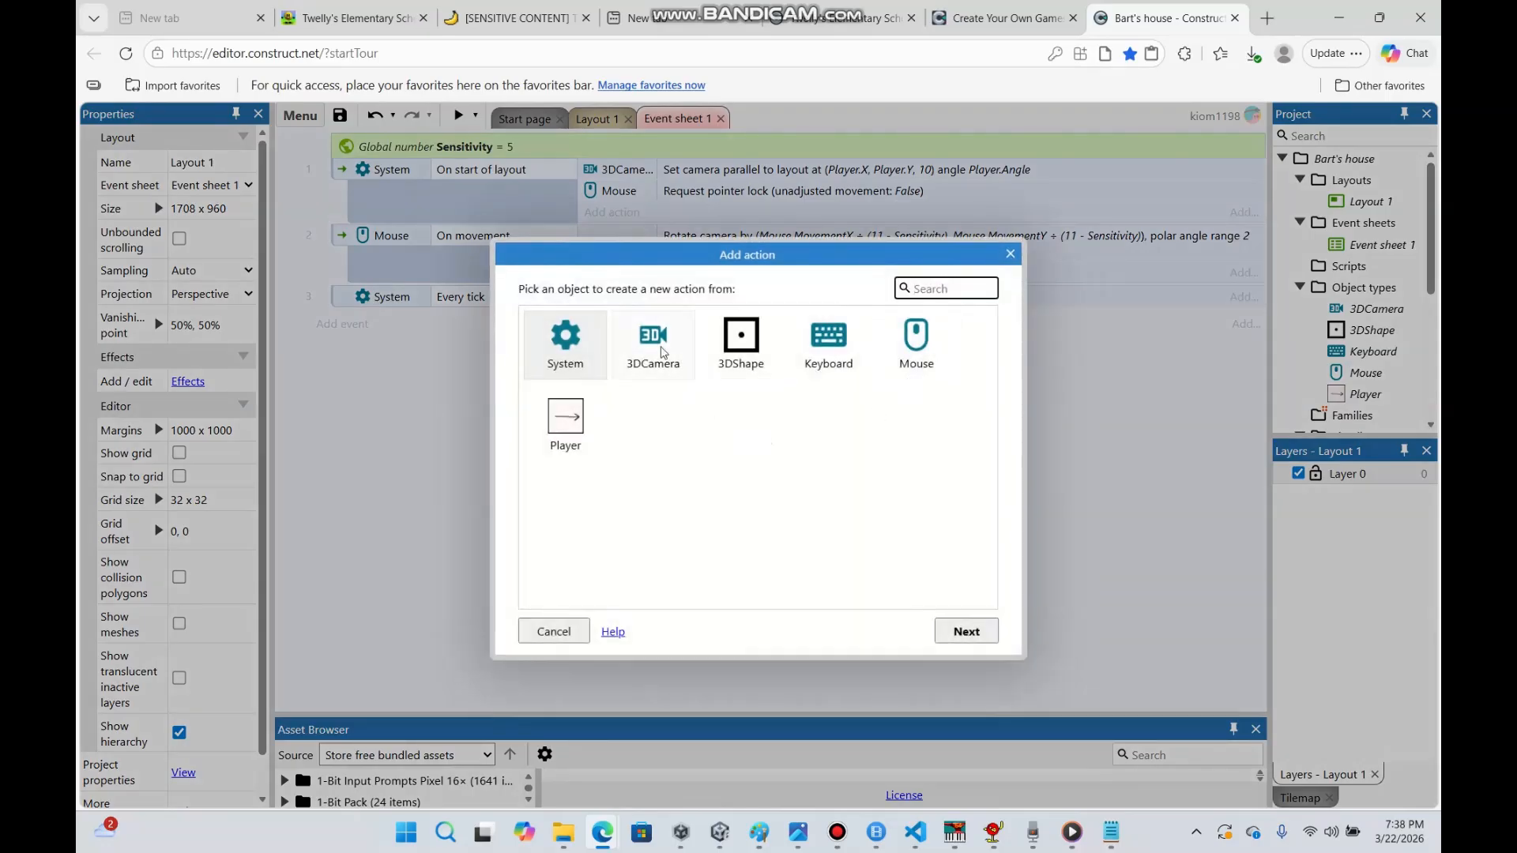
double_click(662, 353)
left_click(770, 431)
double_click(771, 431)
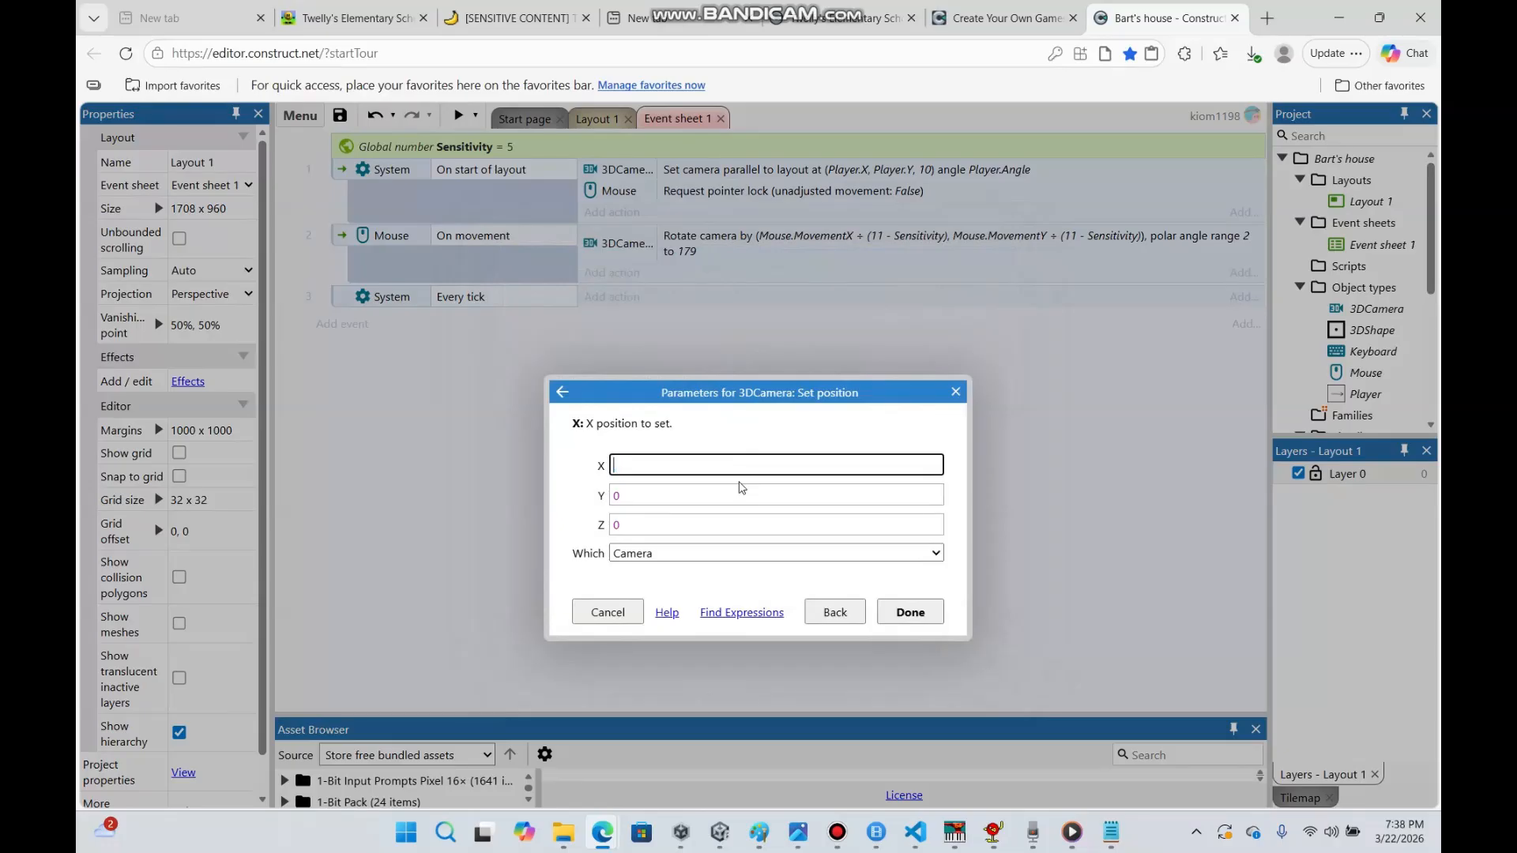
type("Player.X")
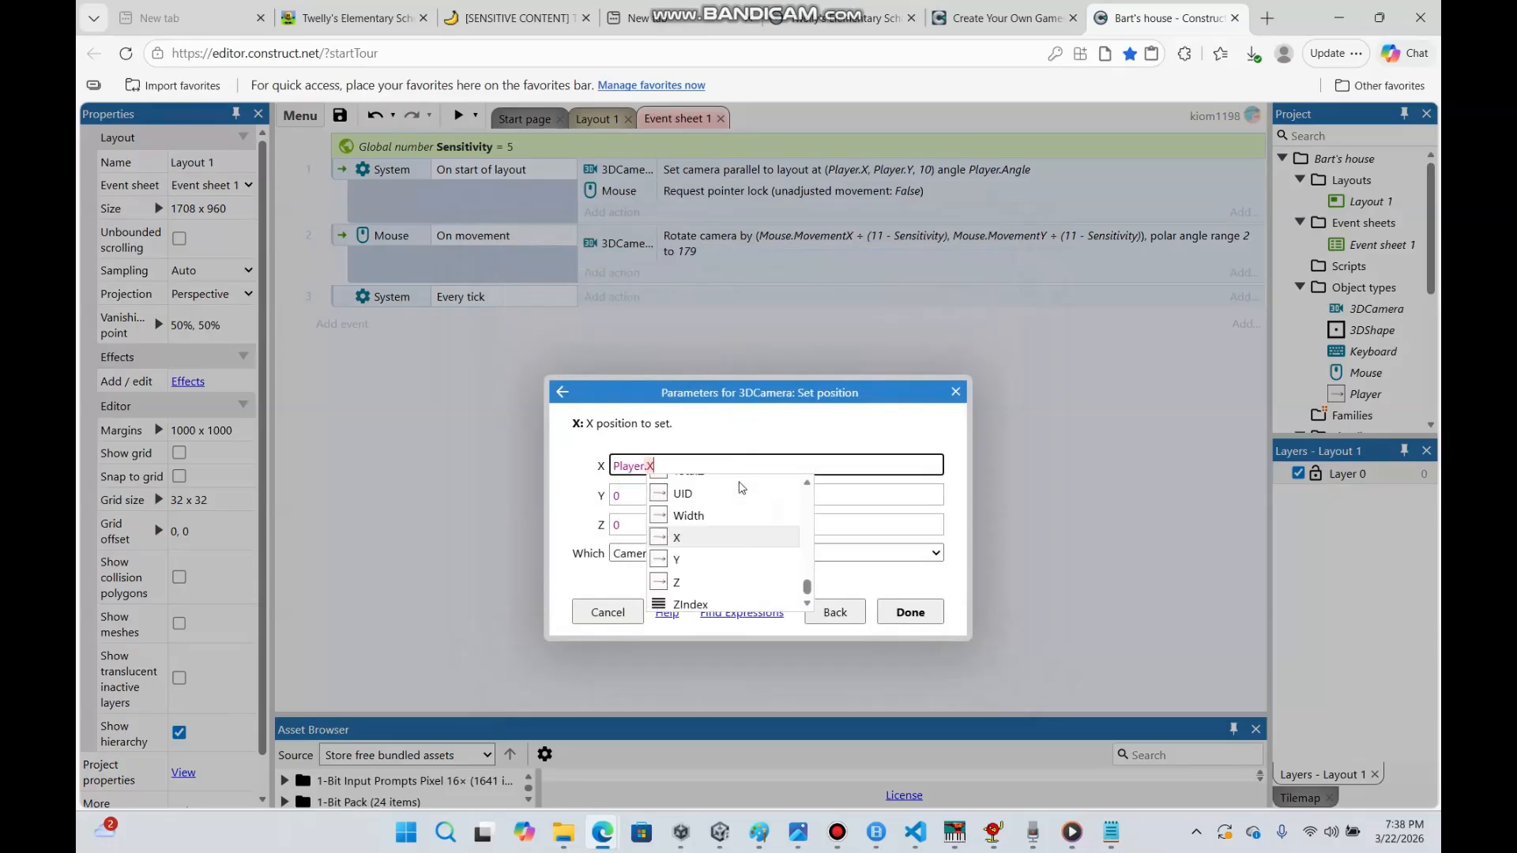
left_click(857, 490)
type("P")
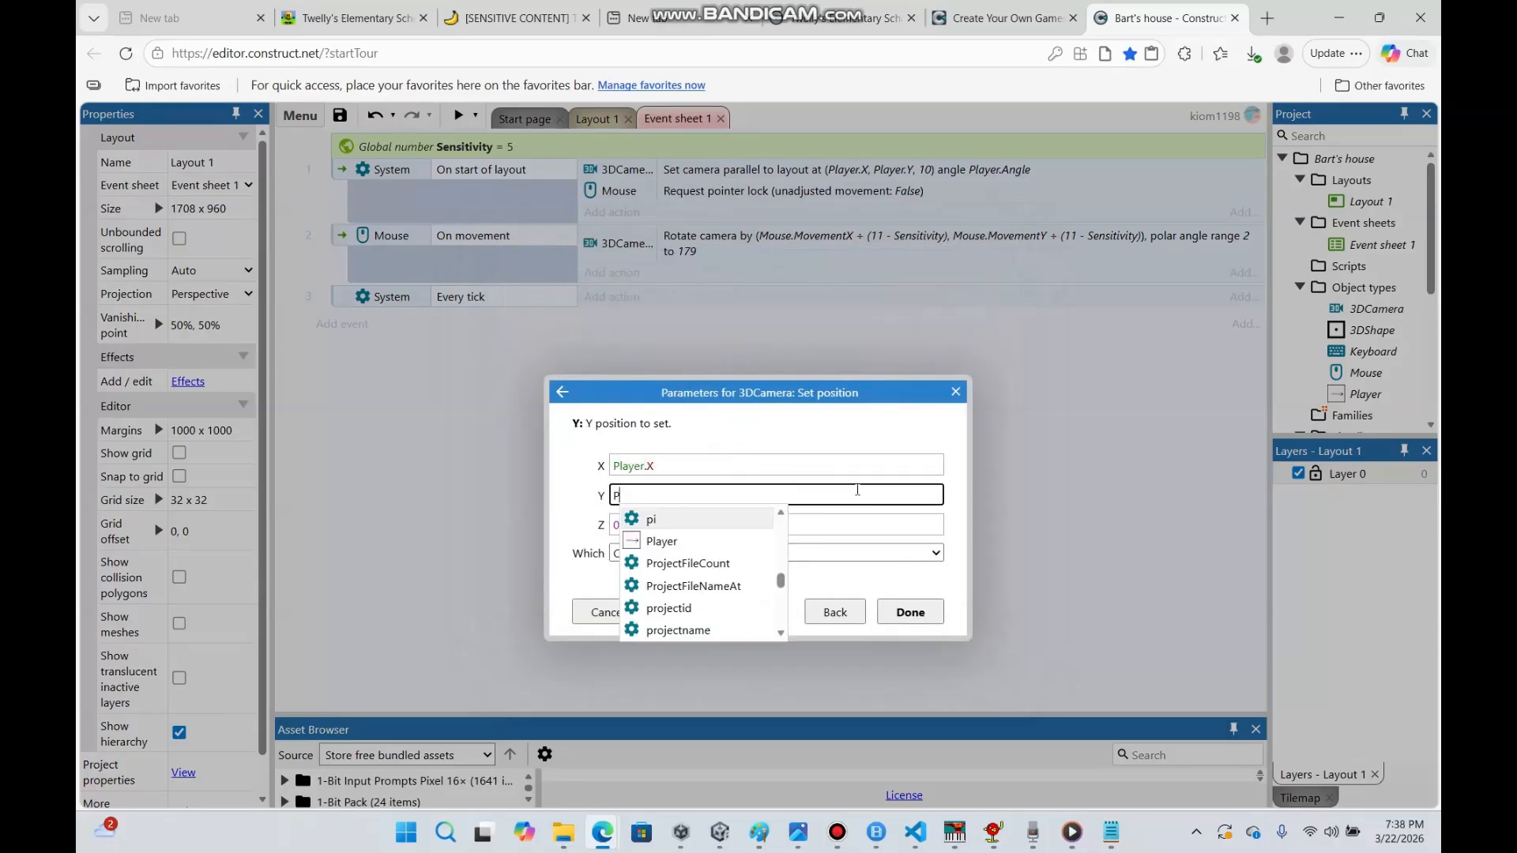
type("layer.Y")
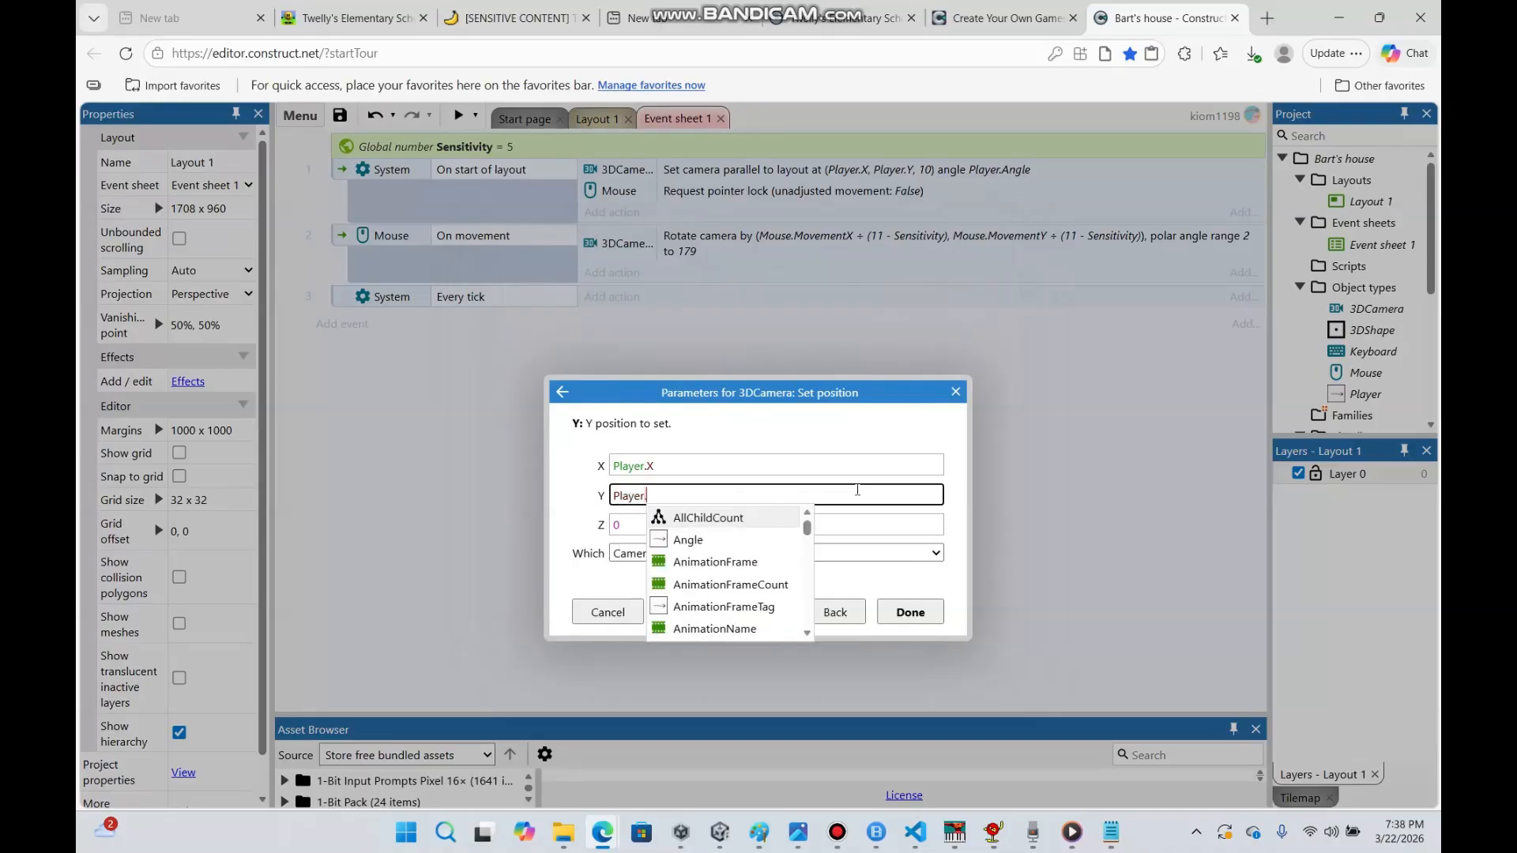
left_click(873, 525)
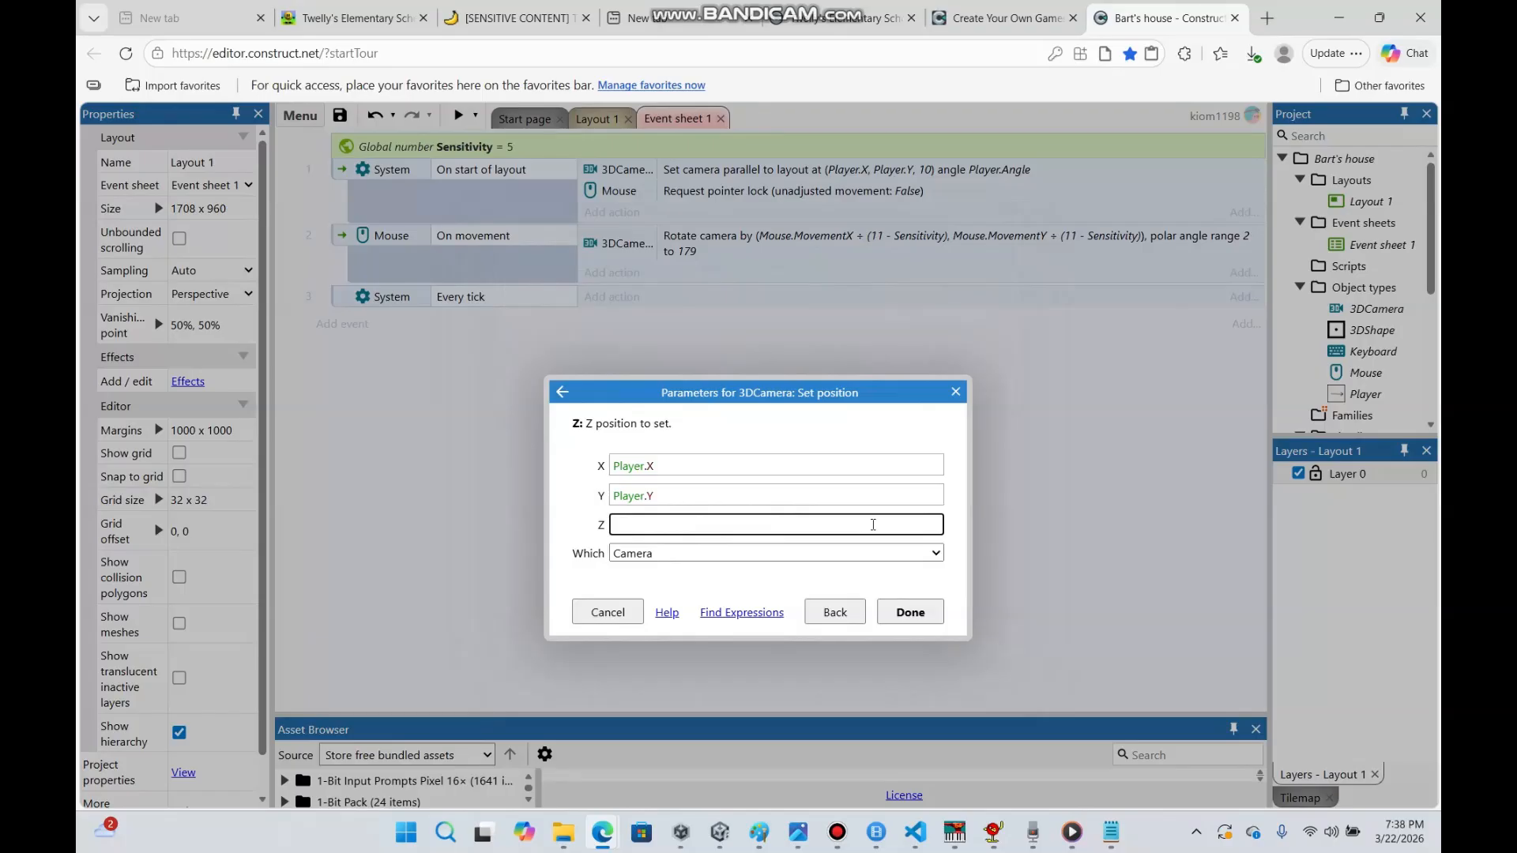
type("10")
left_click_drag(610, 521, 627, 520)
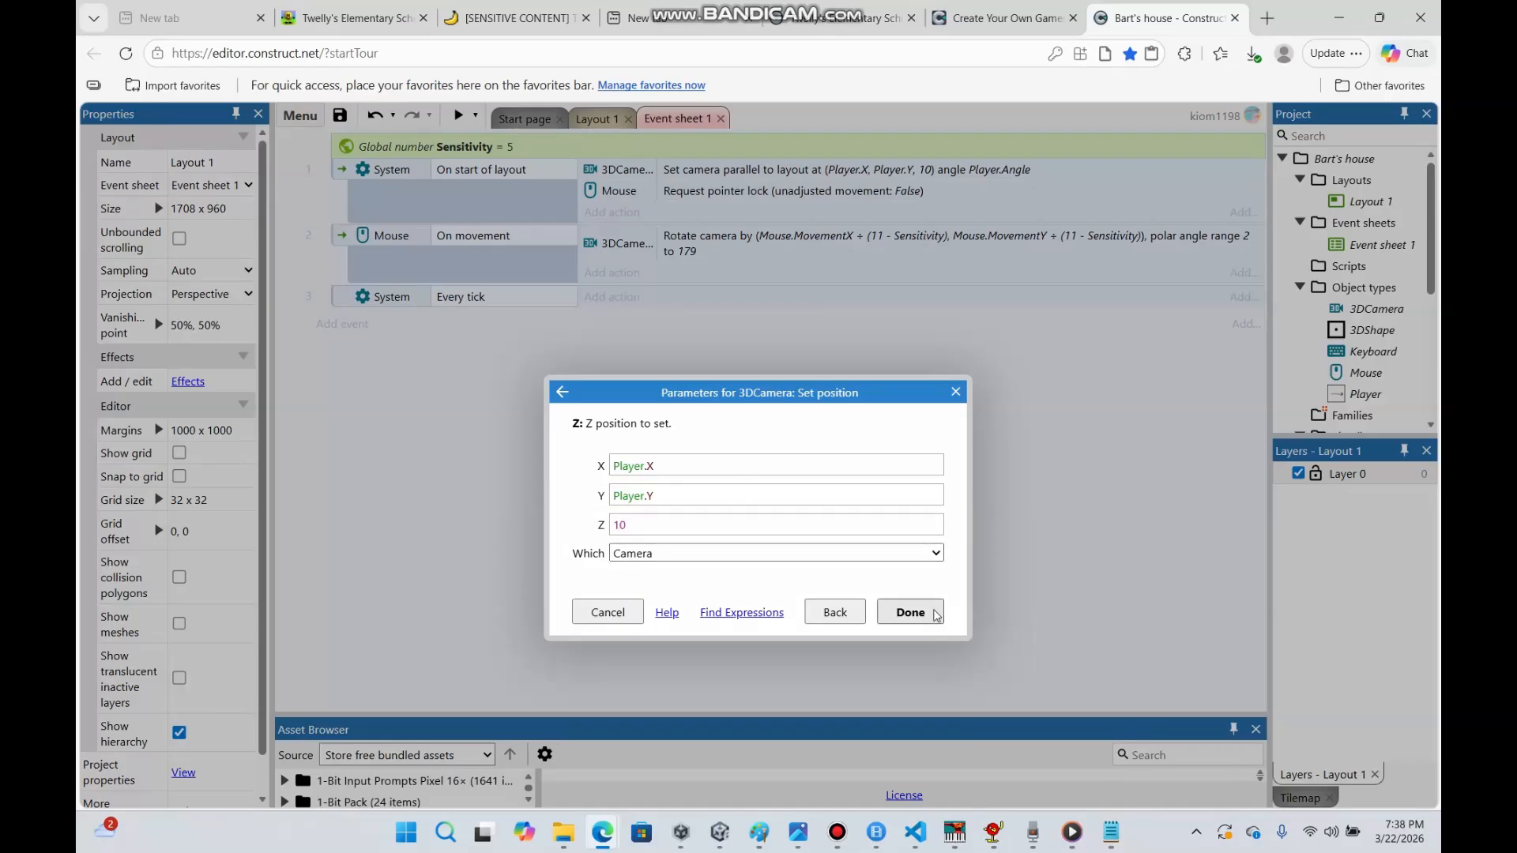
left_click(926, 613)
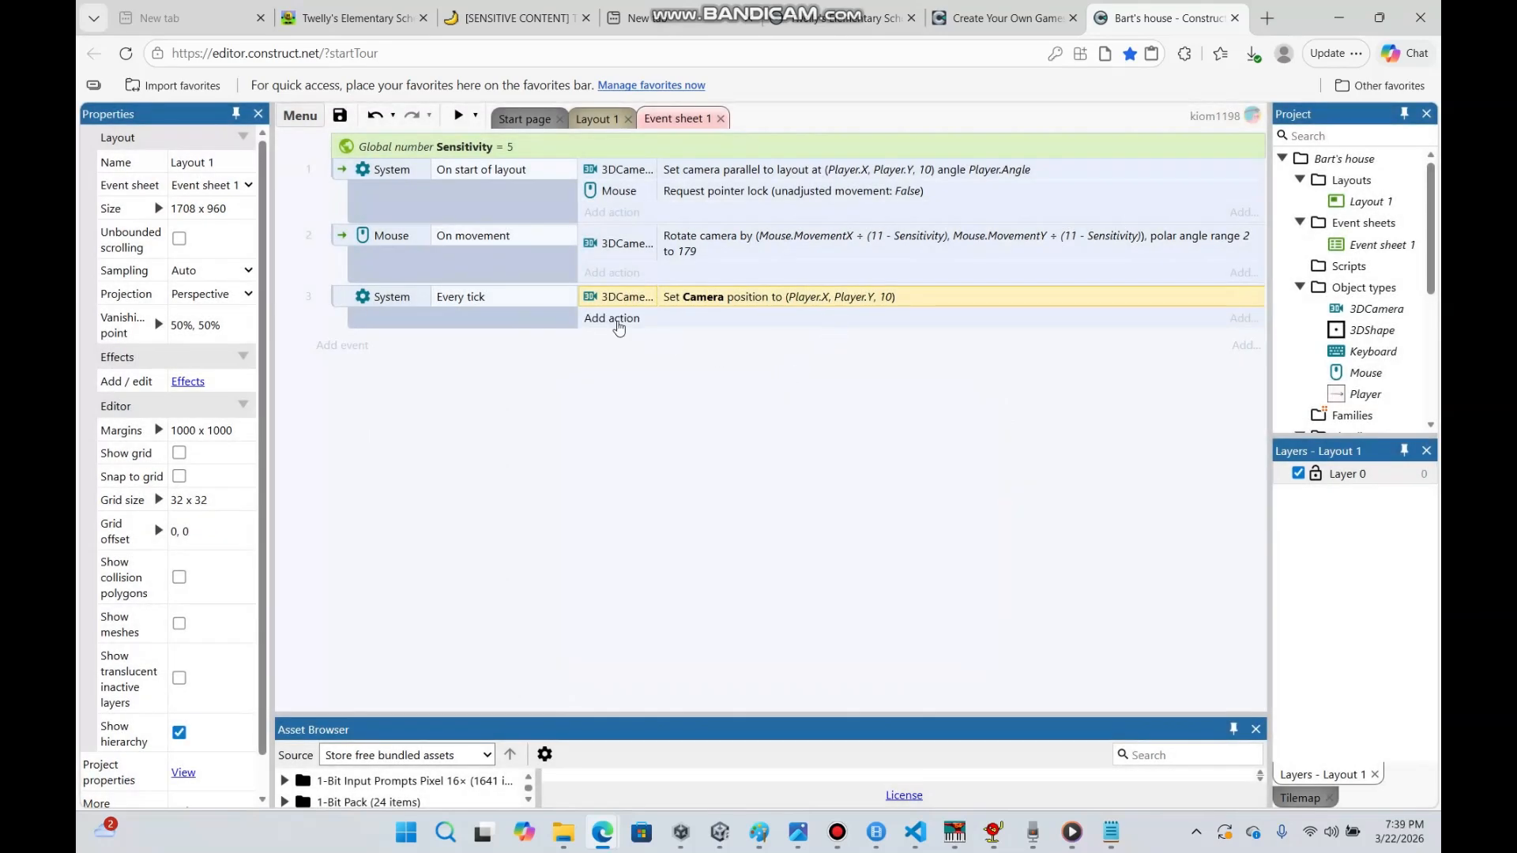
left_click(664, 353)
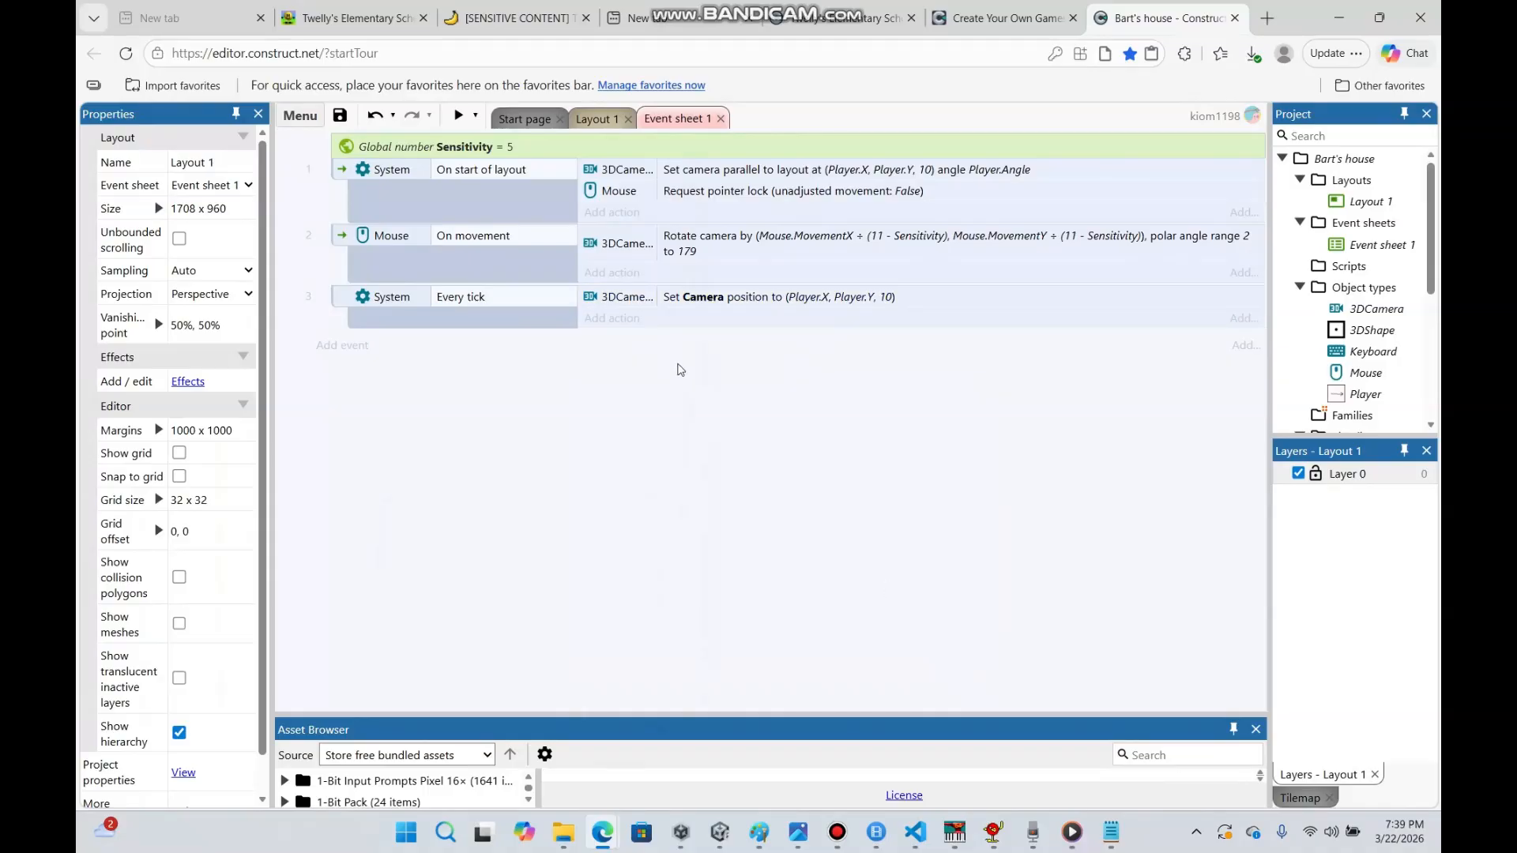
Add a Player "Set angle" action to the "Every tick" event, with the angle set to 3DCamera.CameraXRotation
left_click(634, 319)
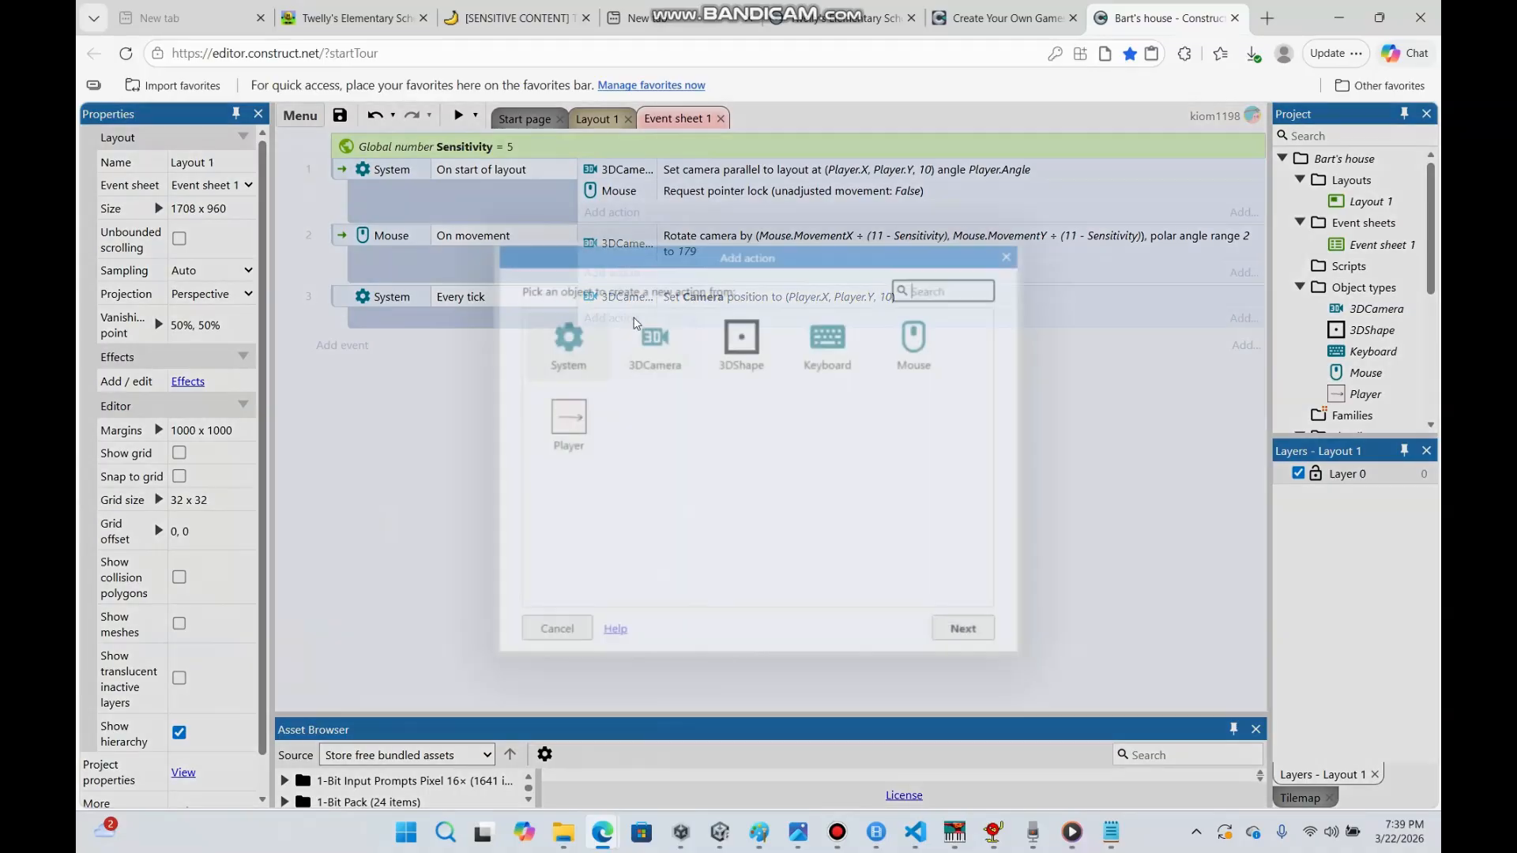
left_click(566, 425)
double_click(565, 425)
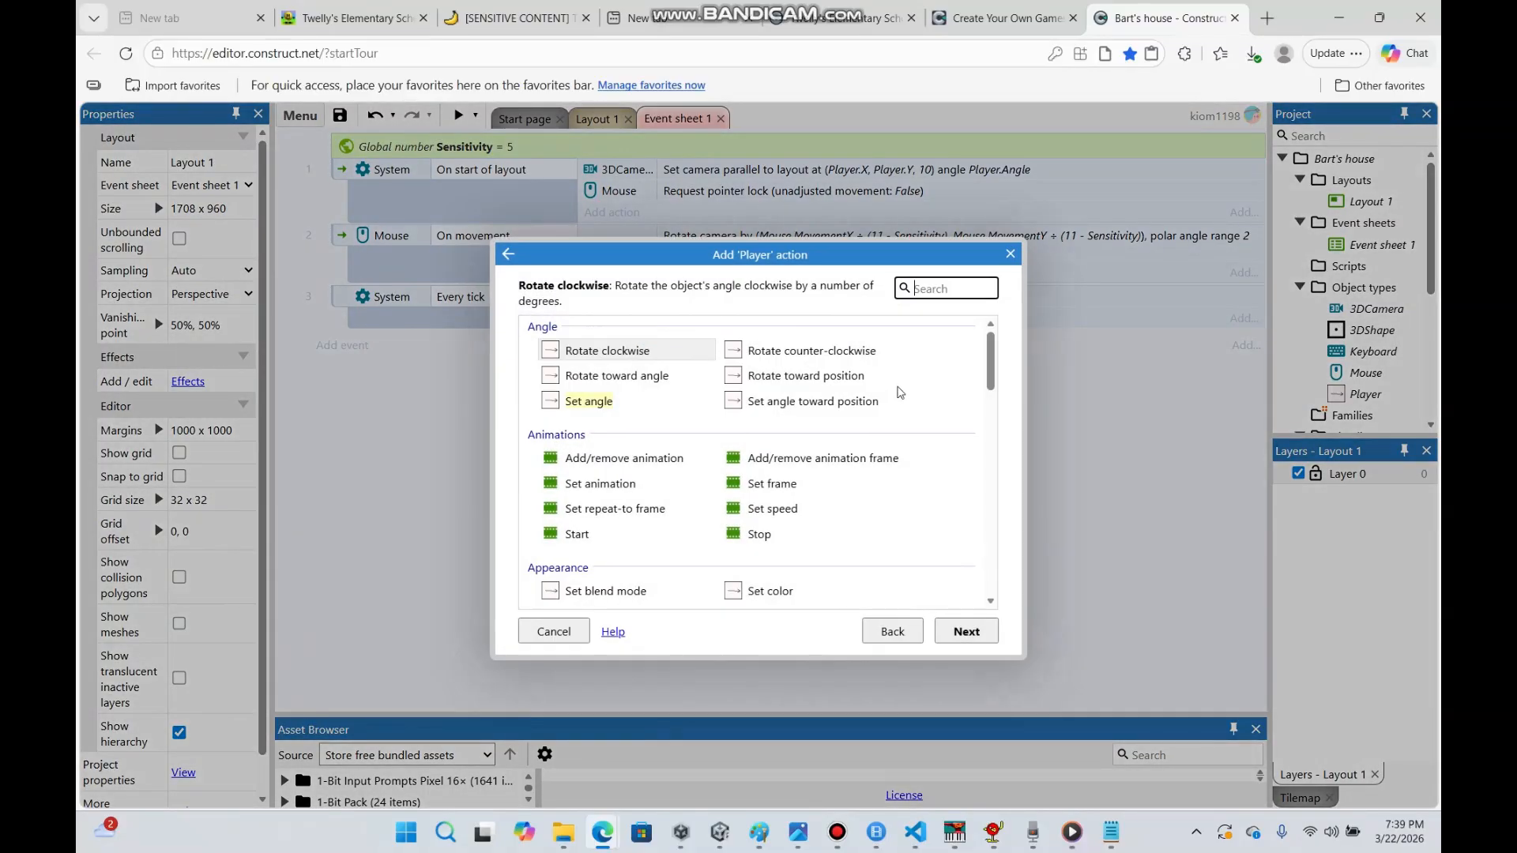
left_click(669, 409)
double_click(670, 408)
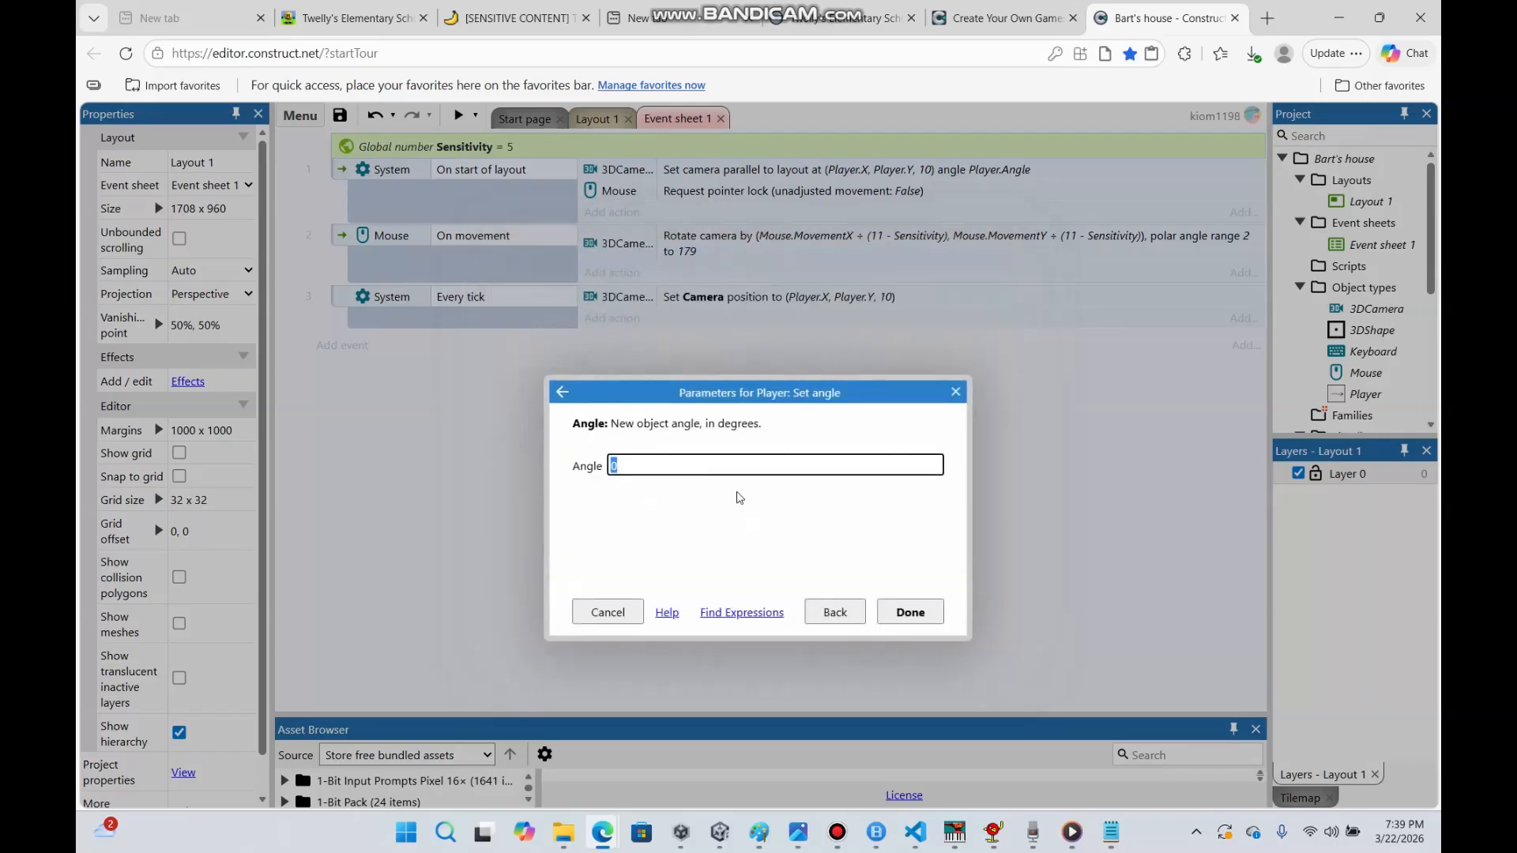
type("3DCamera")
key("Tab")
type(".")
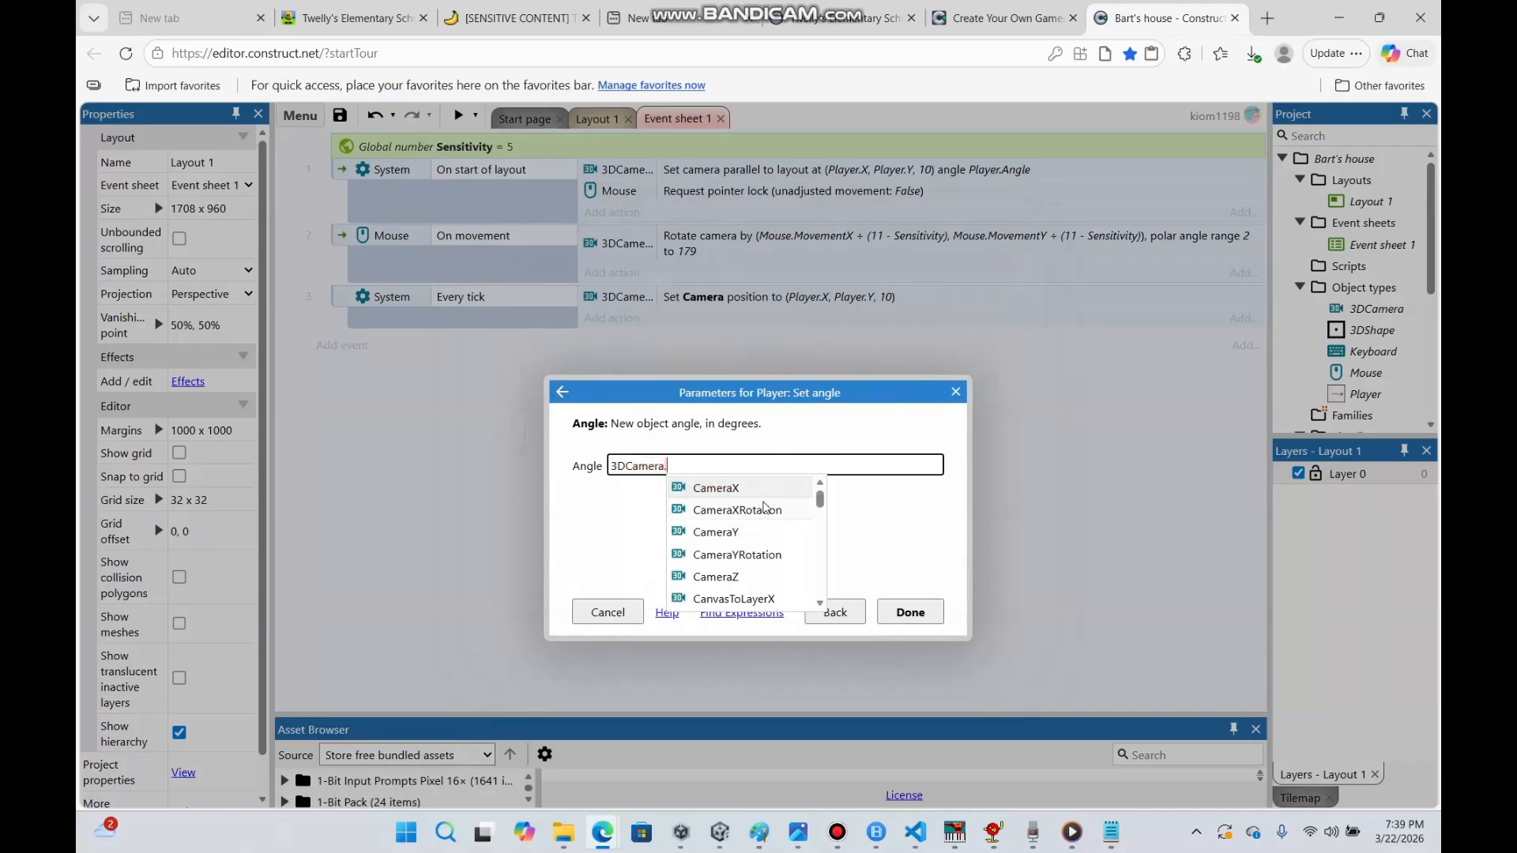
left_click(768, 511)
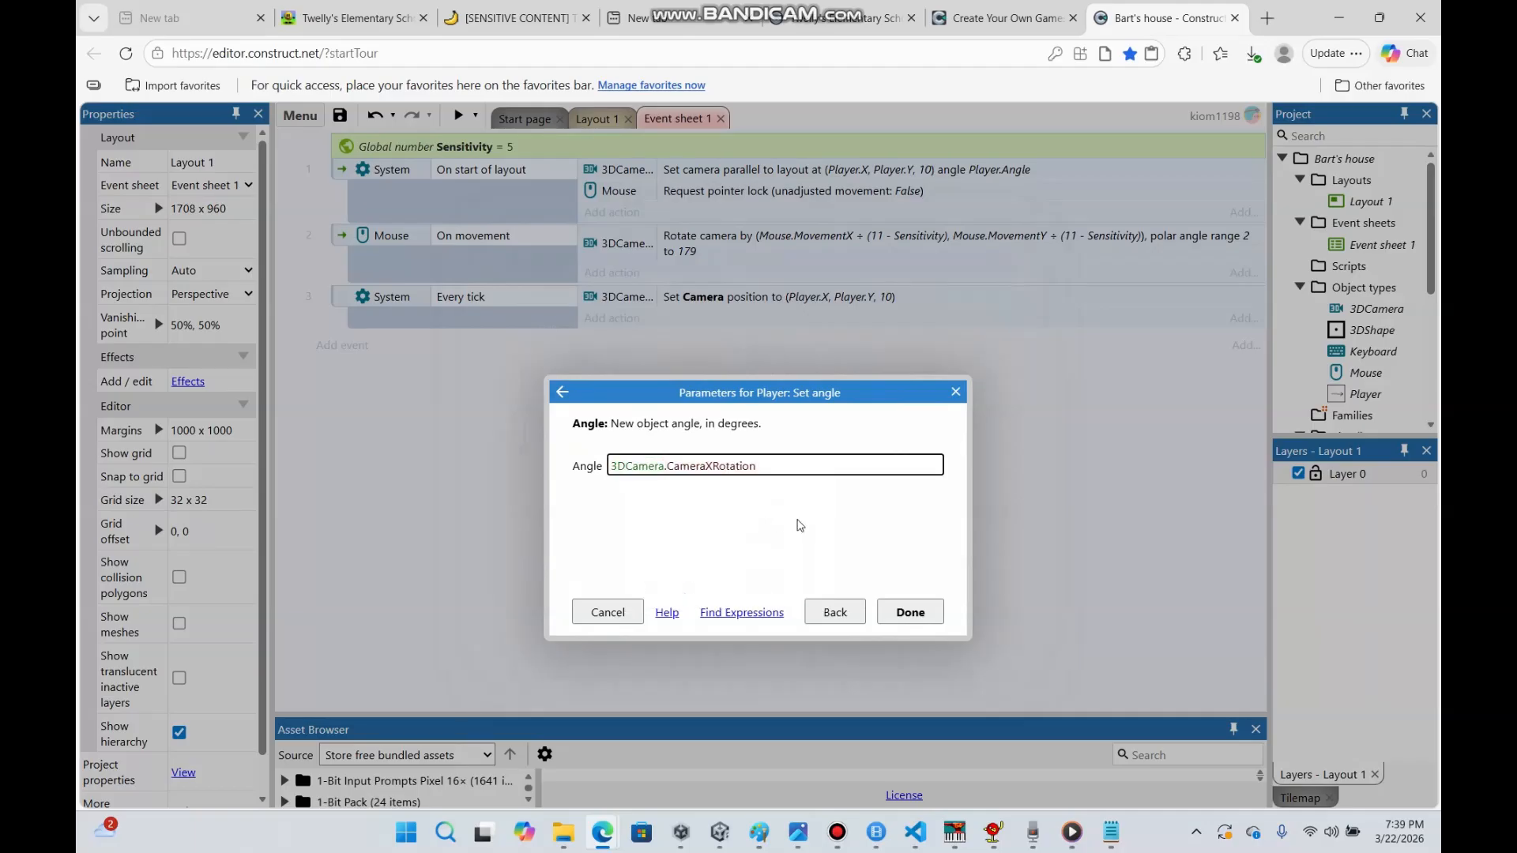
left_click(907, 605)
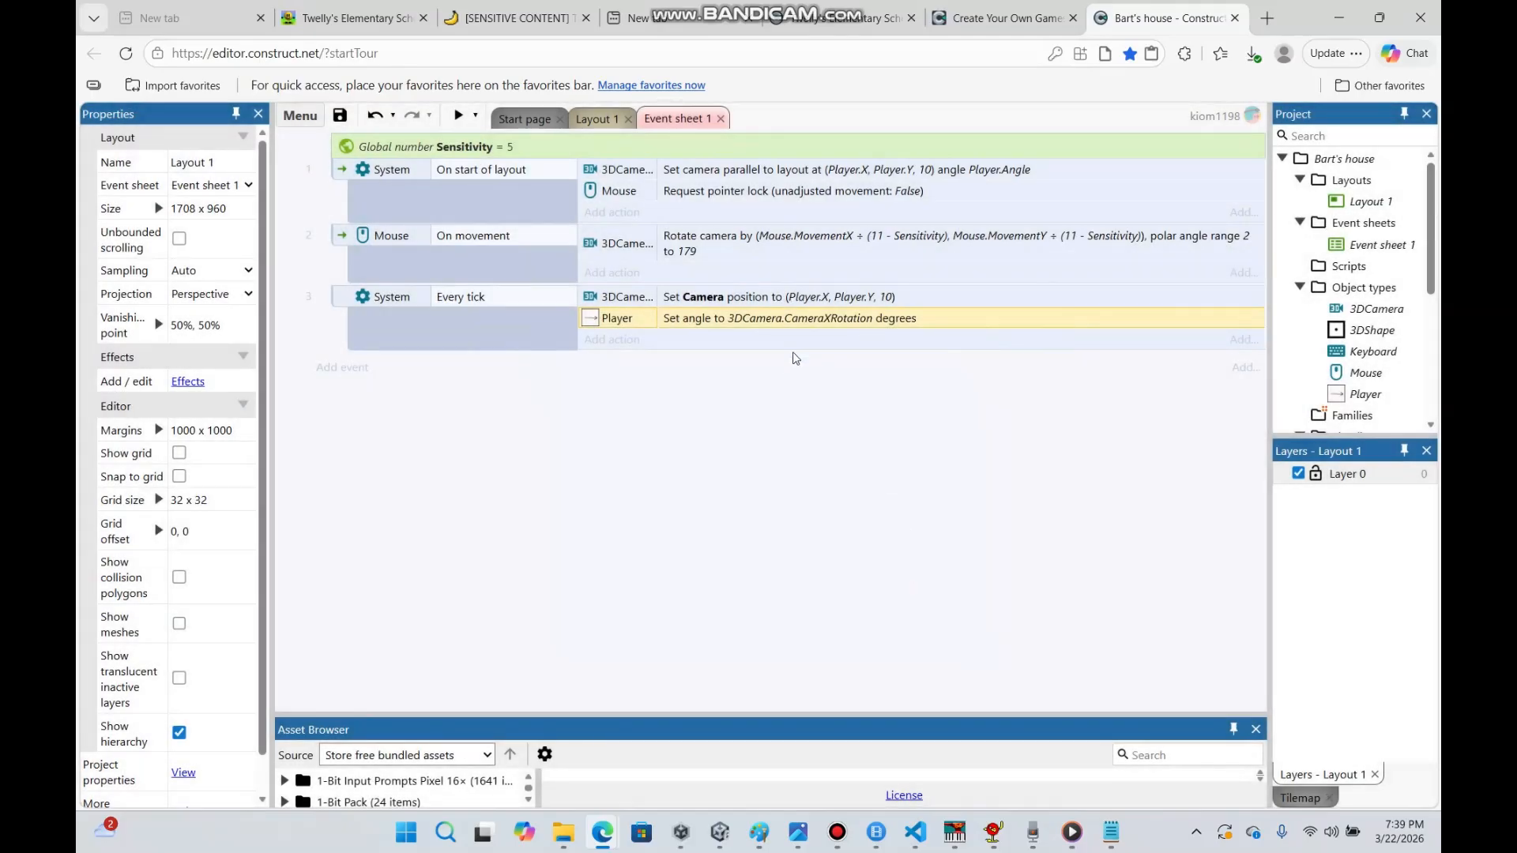
Preview Layout 1 and test driving the player forwards and backwards around the 3D shape, and close the preview
left_click(595, 119)
left_click(458, 116)
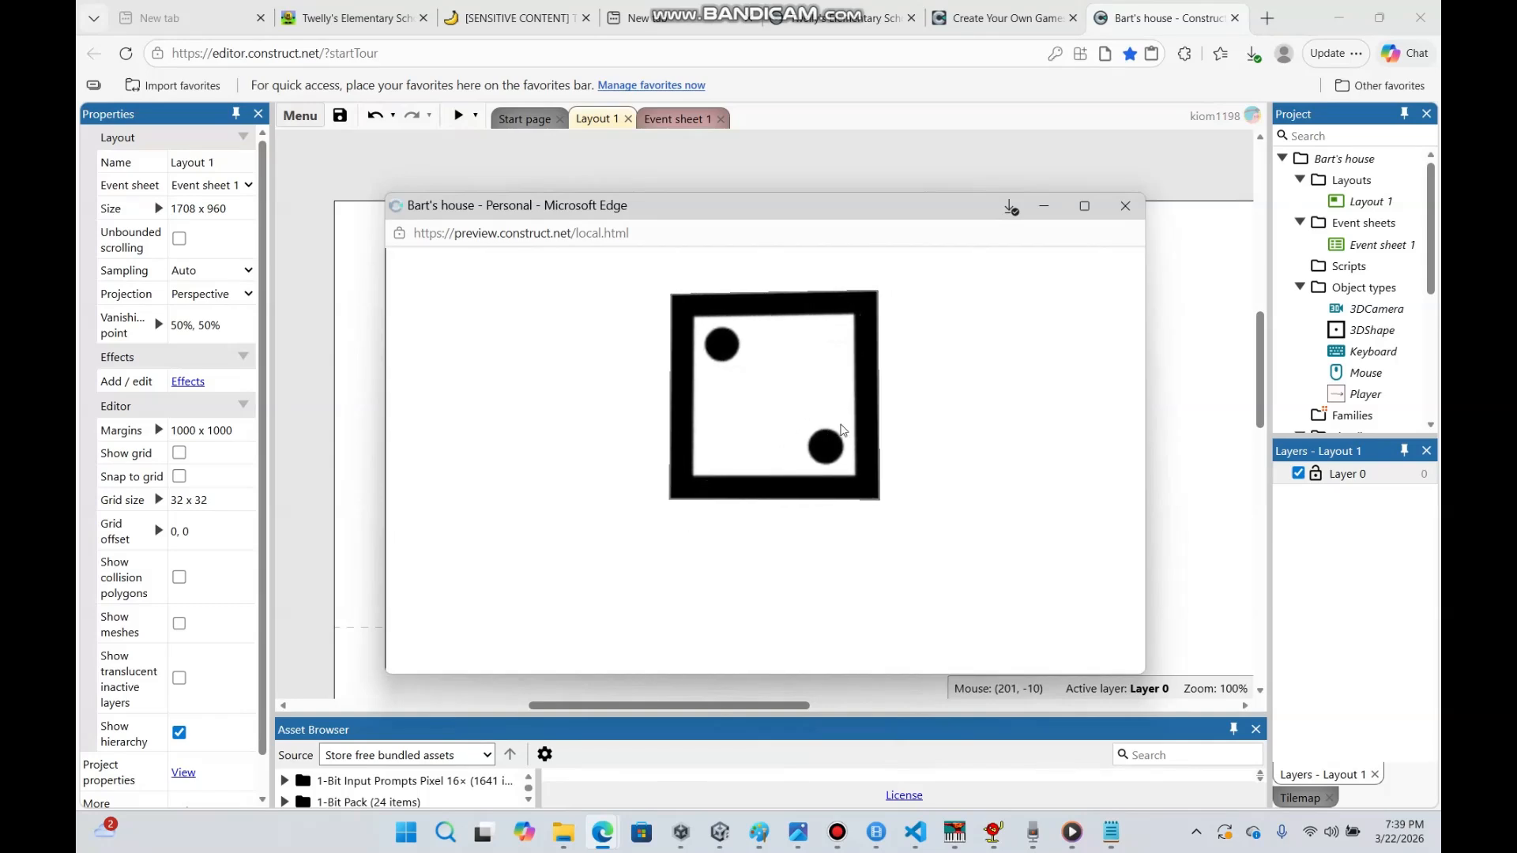
key("w")
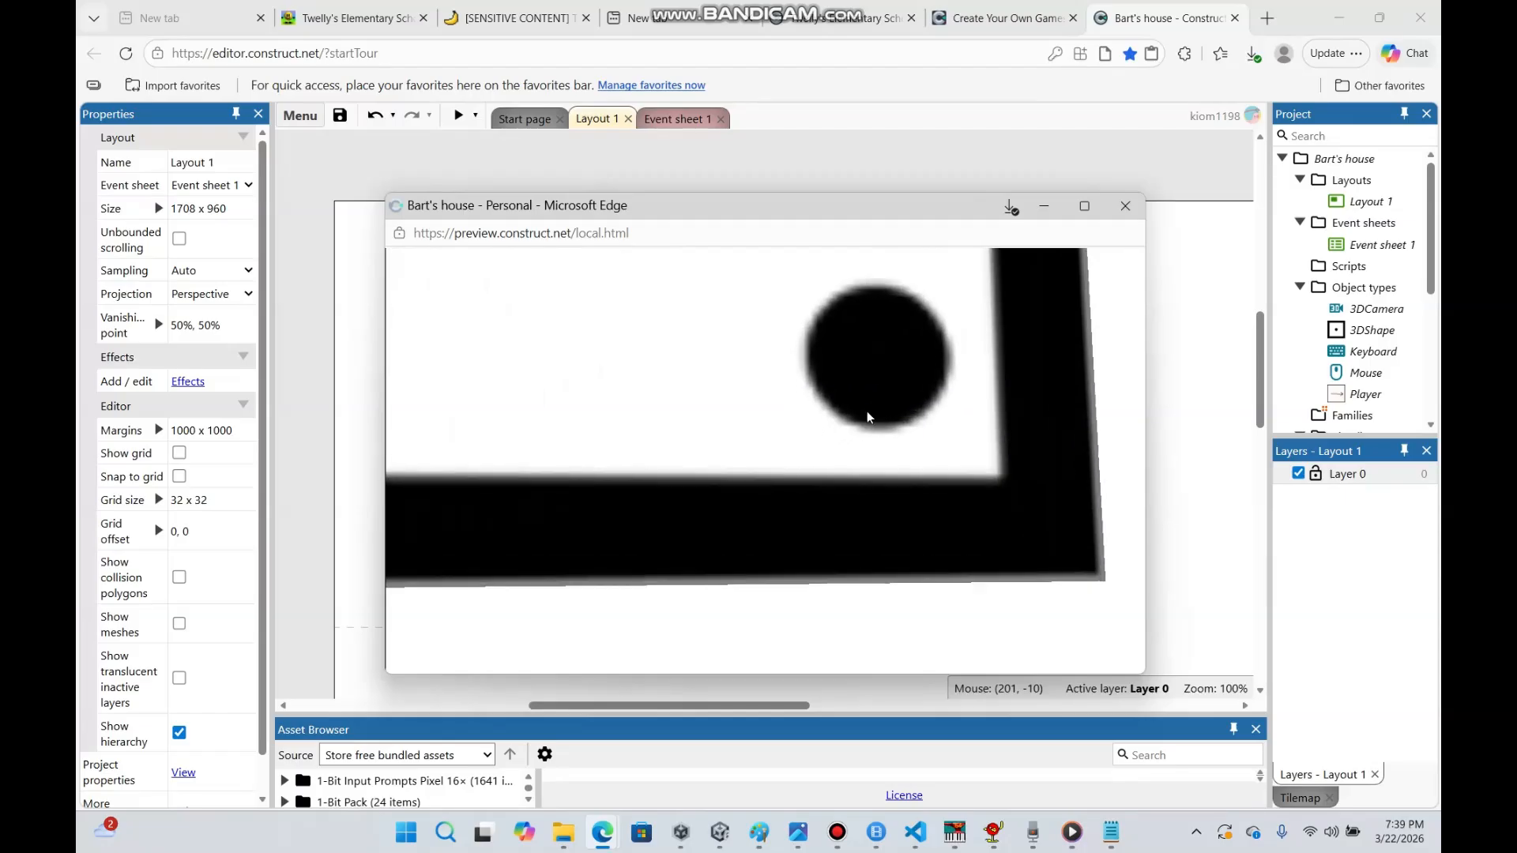
key("s")
key("w")
key("w")
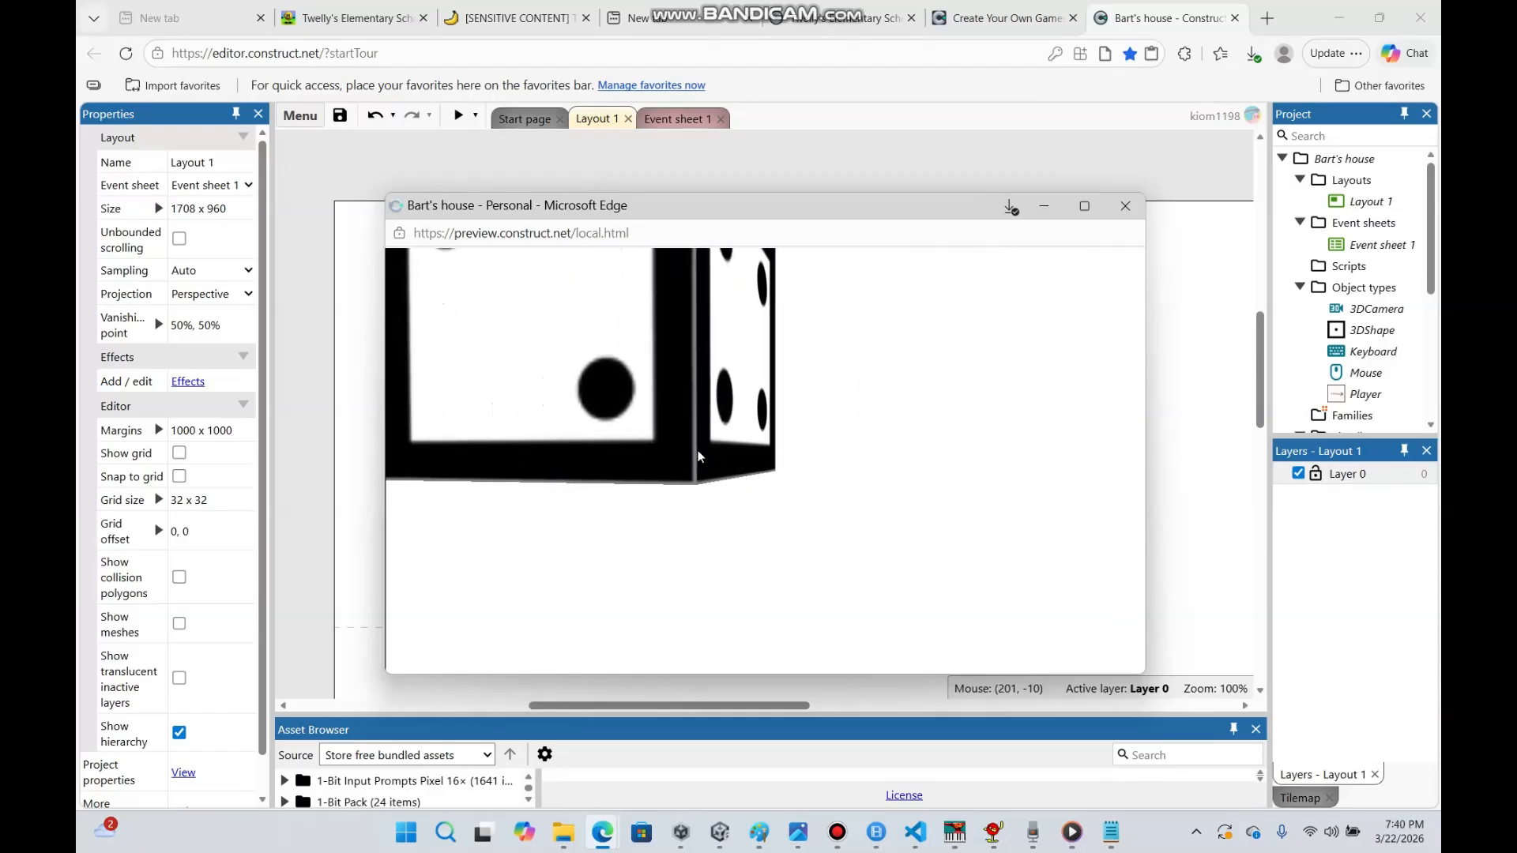
key("s")
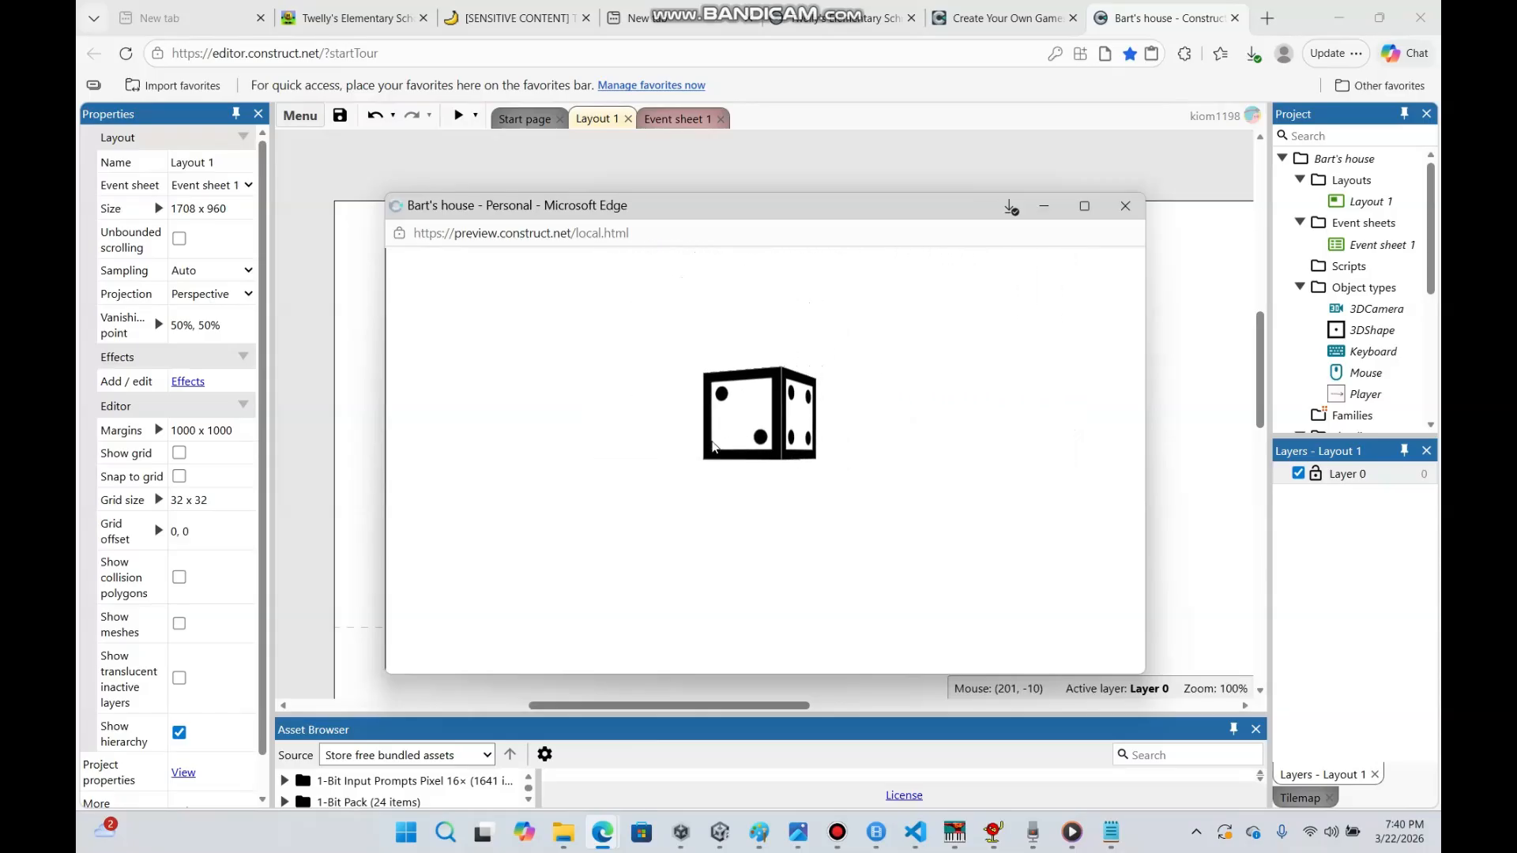
key("w")
key("w")
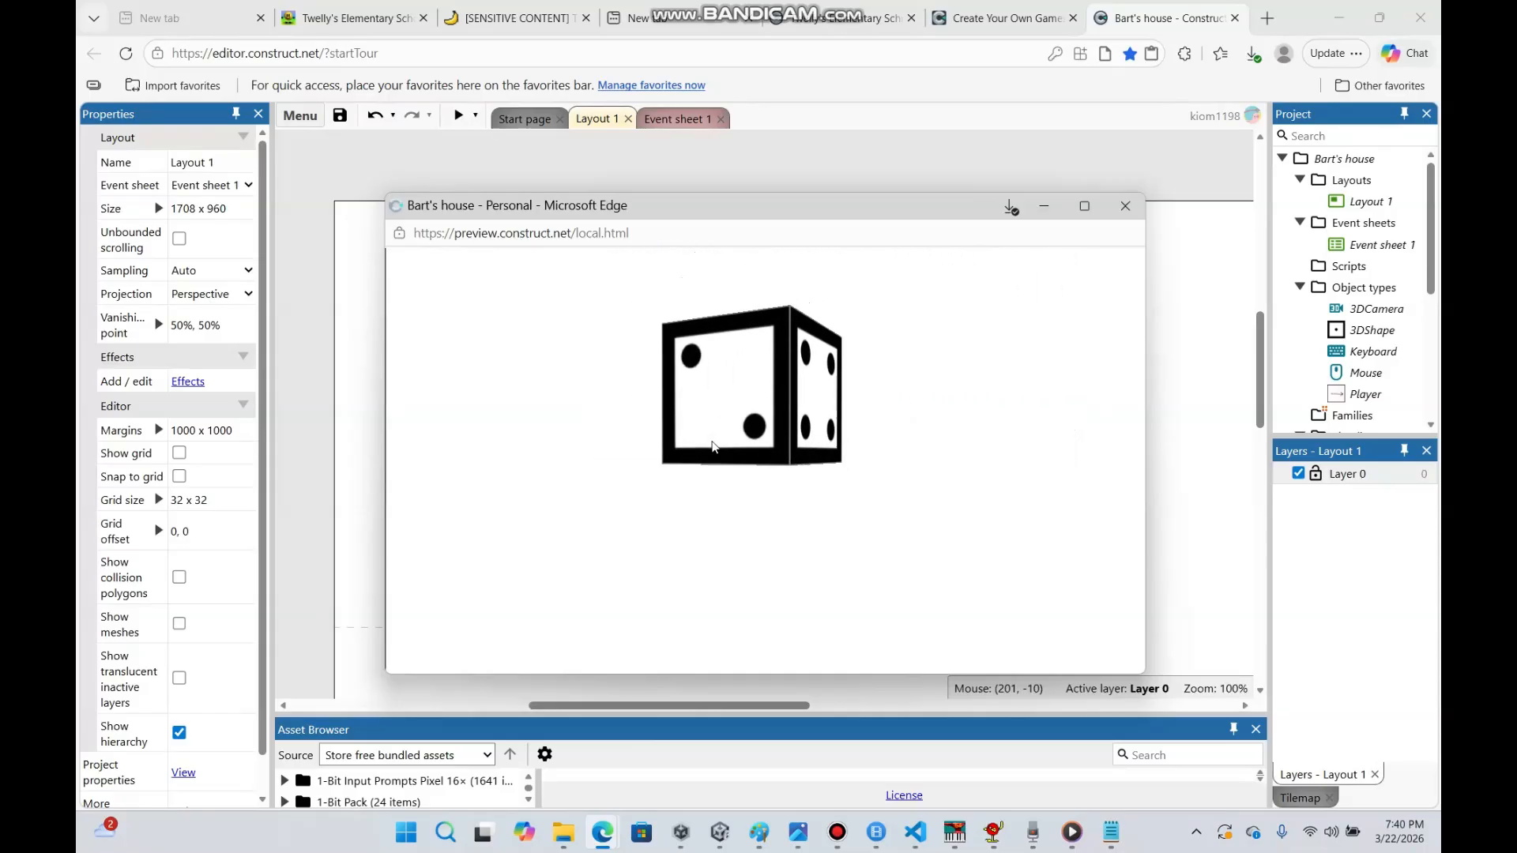
key("s")
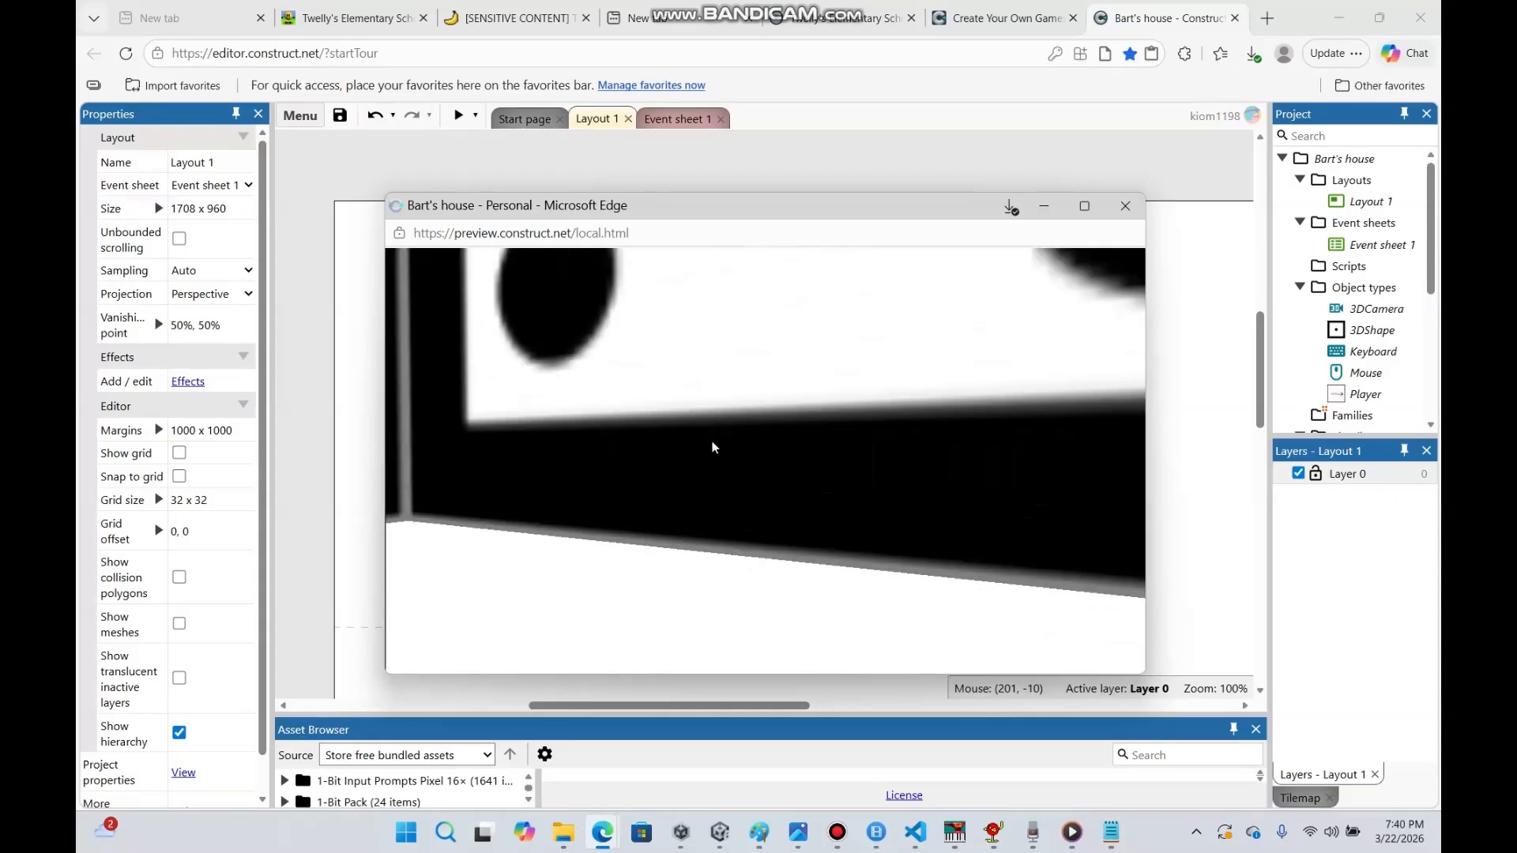
key("s")
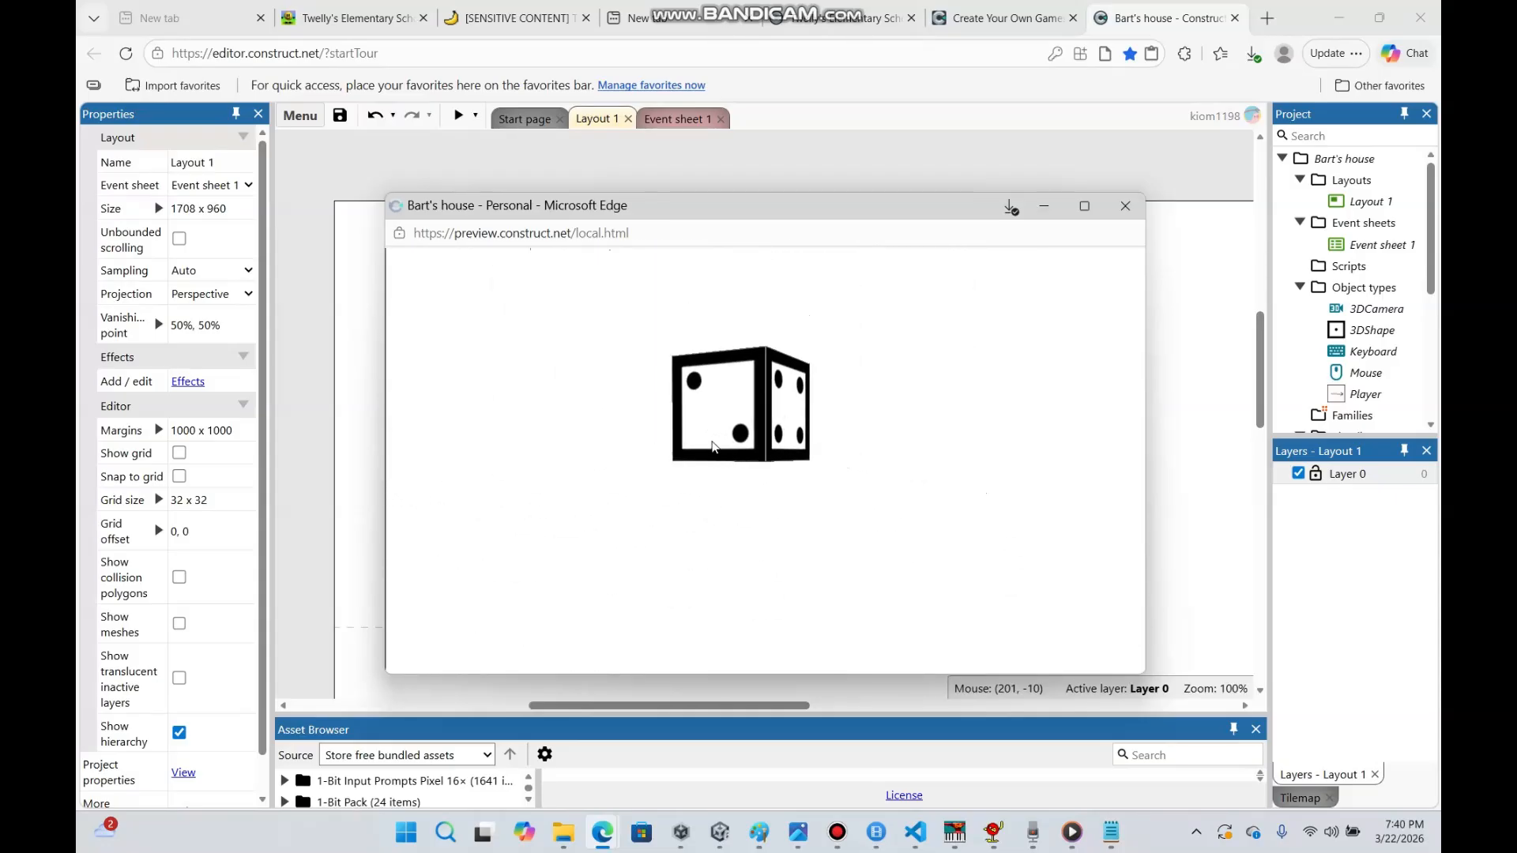
key("w")
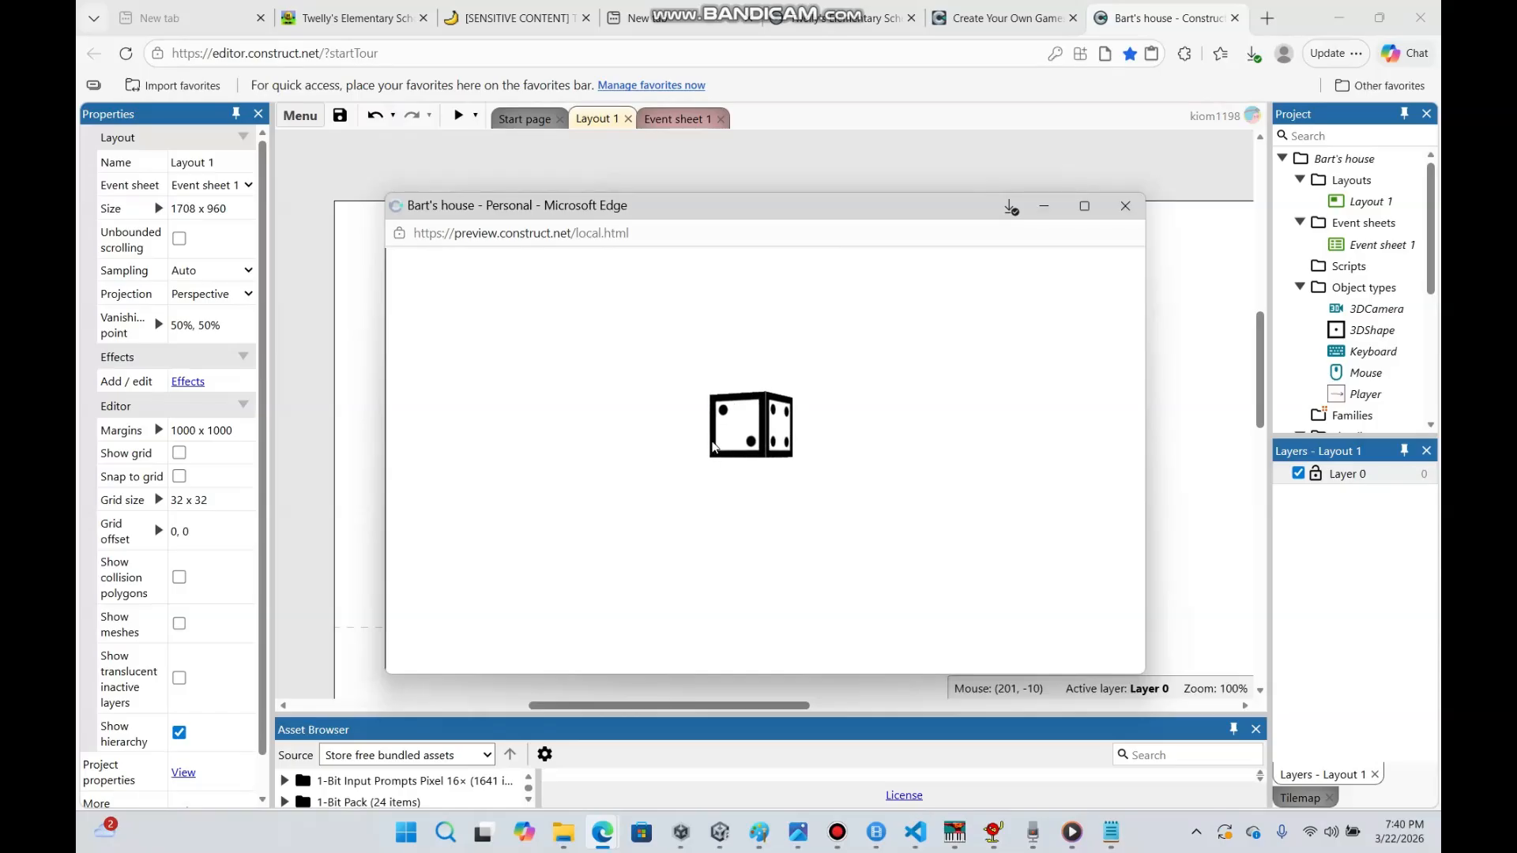
key("w")
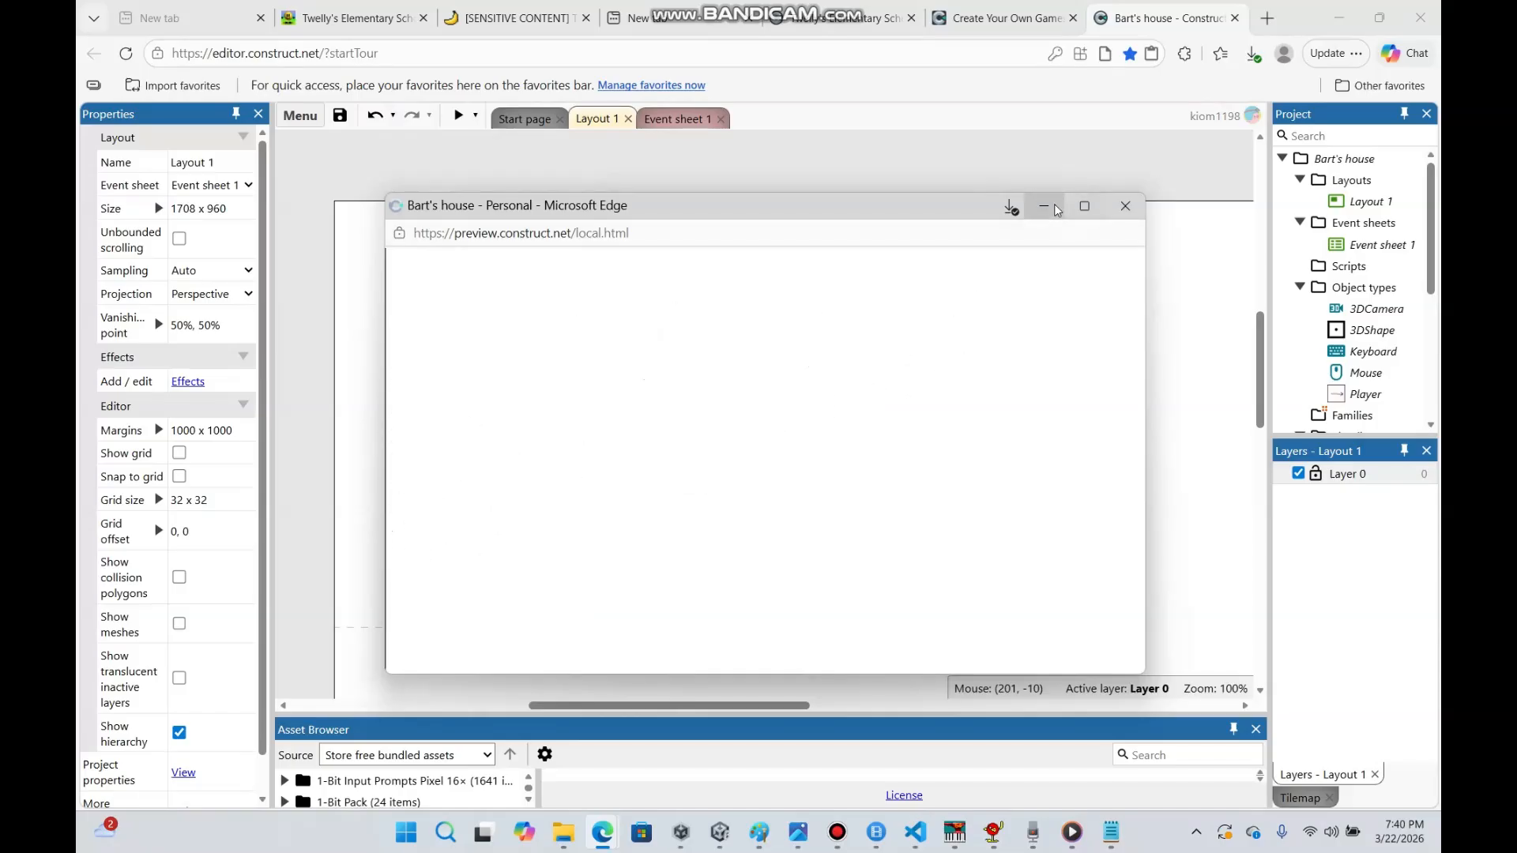
left_click(1125, 205)
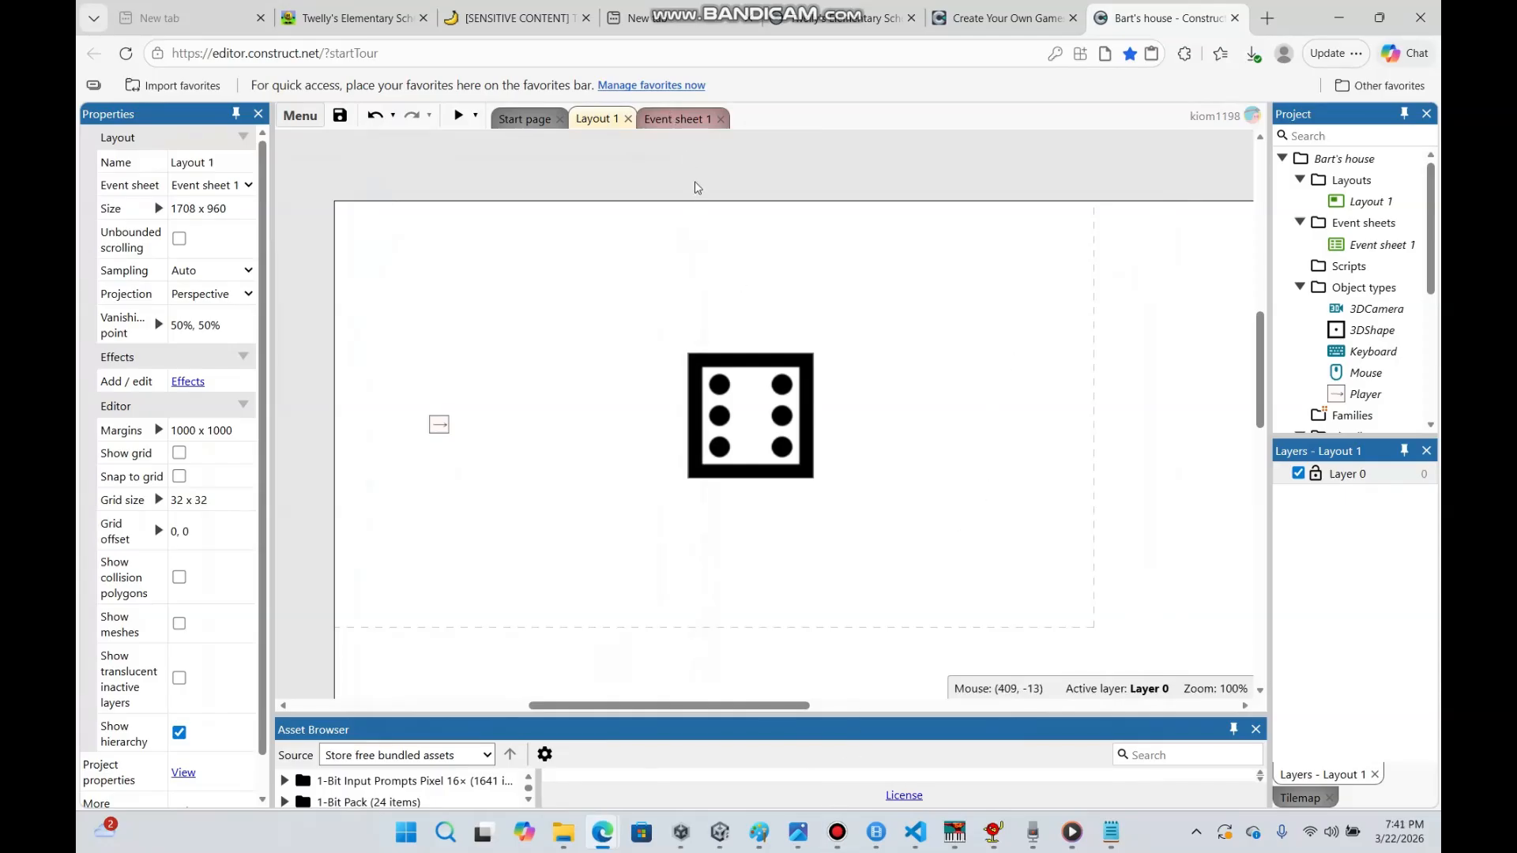
Add a new event with the Keyboard "Key is down" condition for the W key below the "Every tick" event
left_click(667, 120)
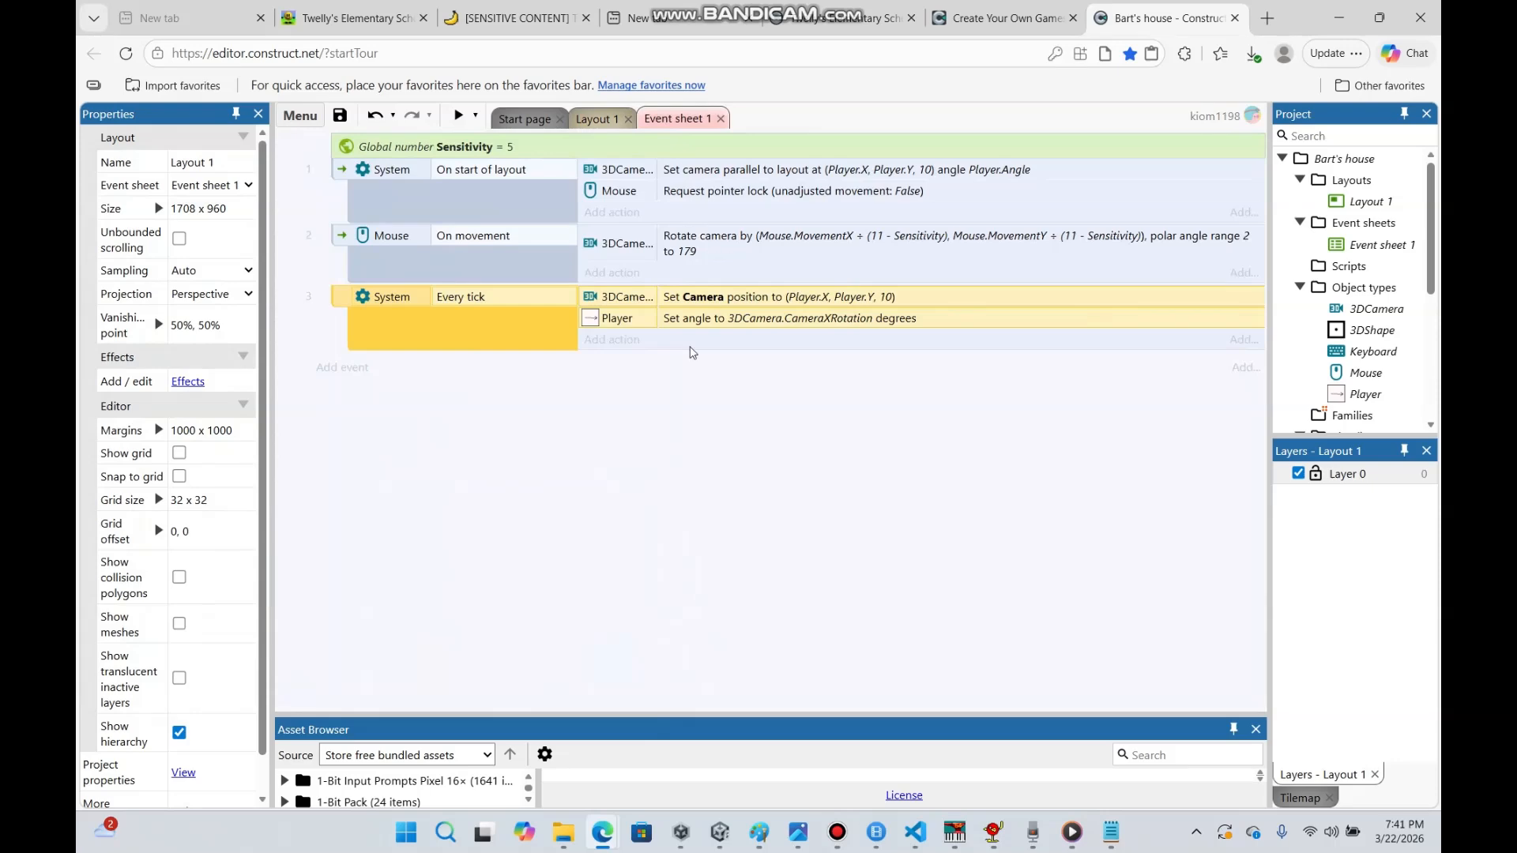
left_click(342, 368)
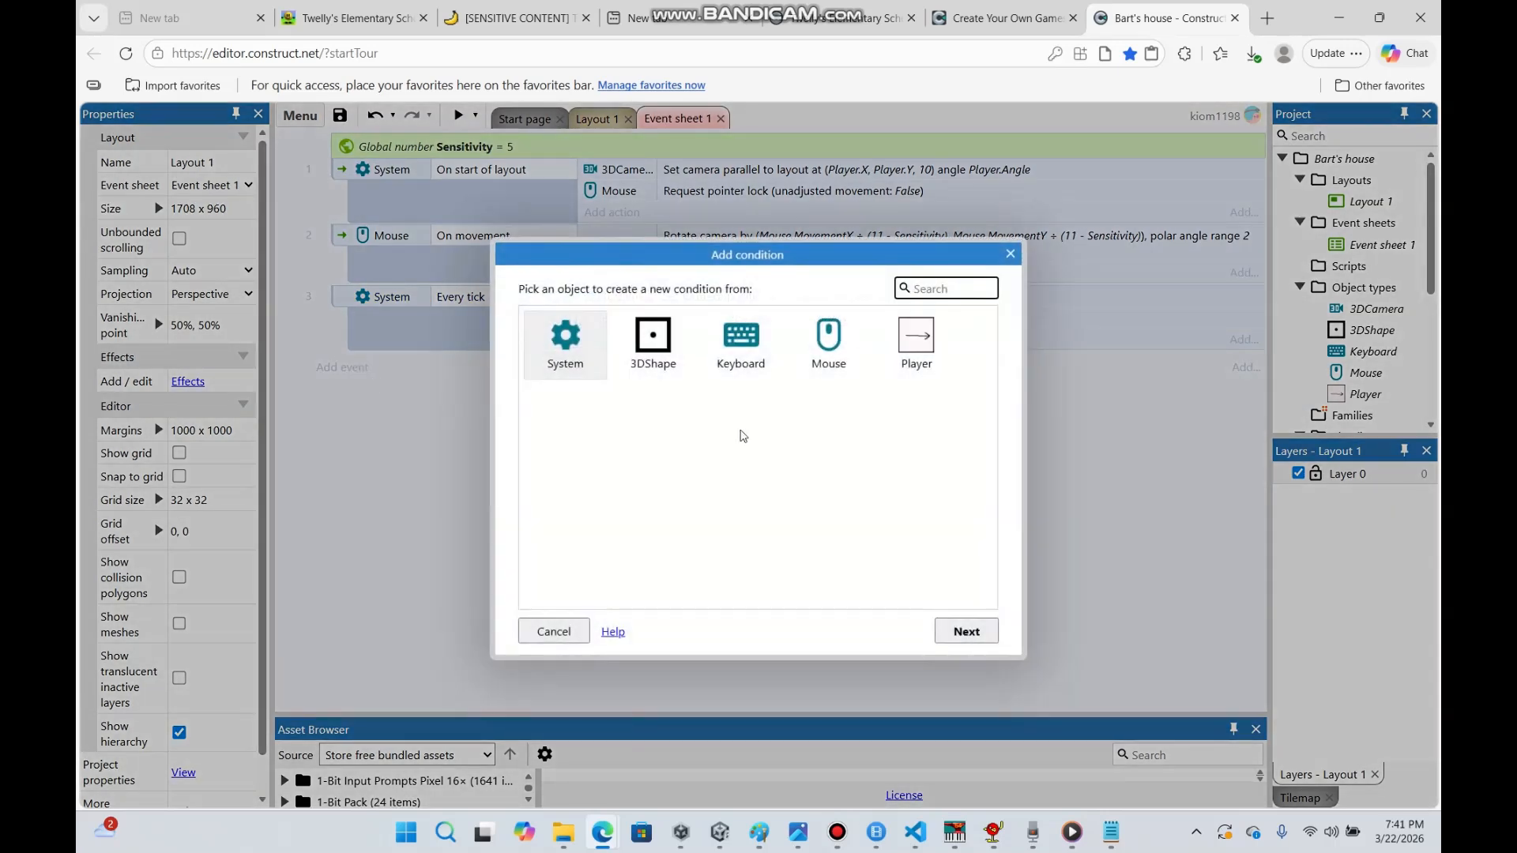
double_click(732, 375)
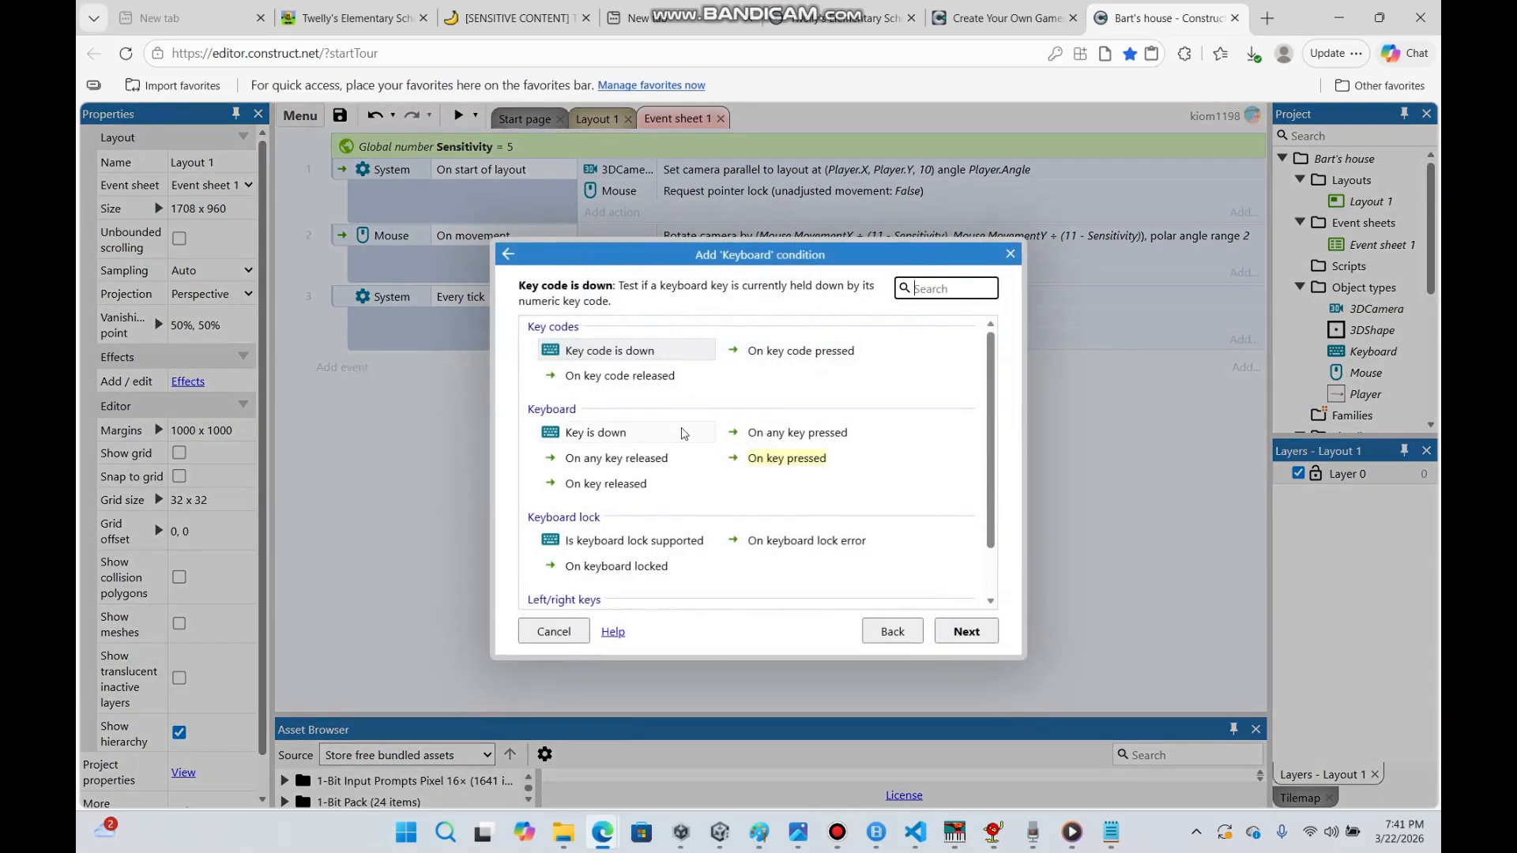
double_click(697, 445)
left_click(750, 470)
key("w")
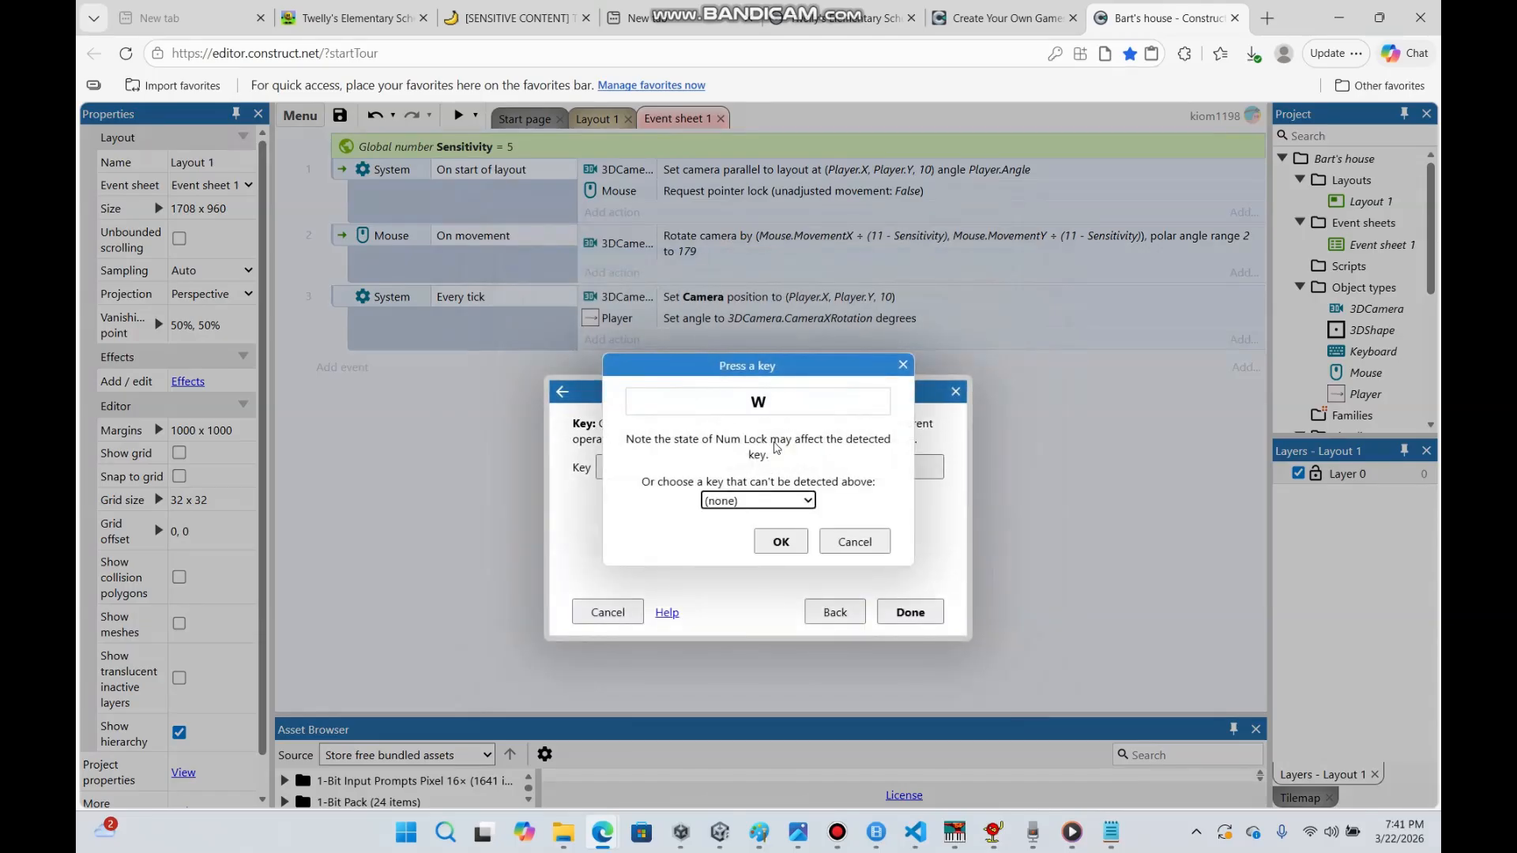
left_click(800, 540)
left_click(910, 612)
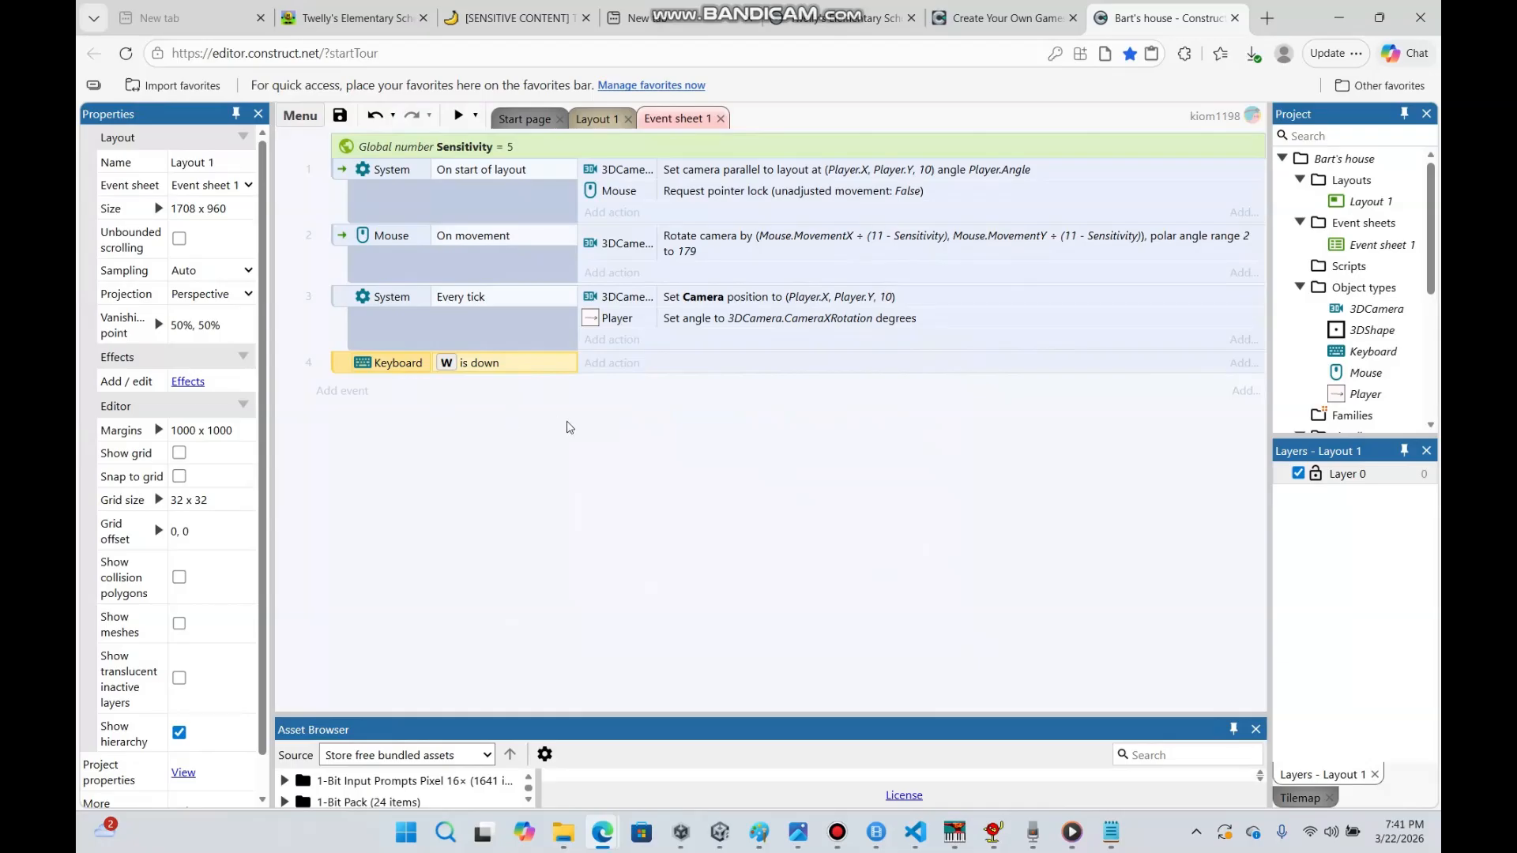
Add a Player Car "Simulate control" action to the "W is down" event, with the control set to Accelerate
left_click(610, 368)
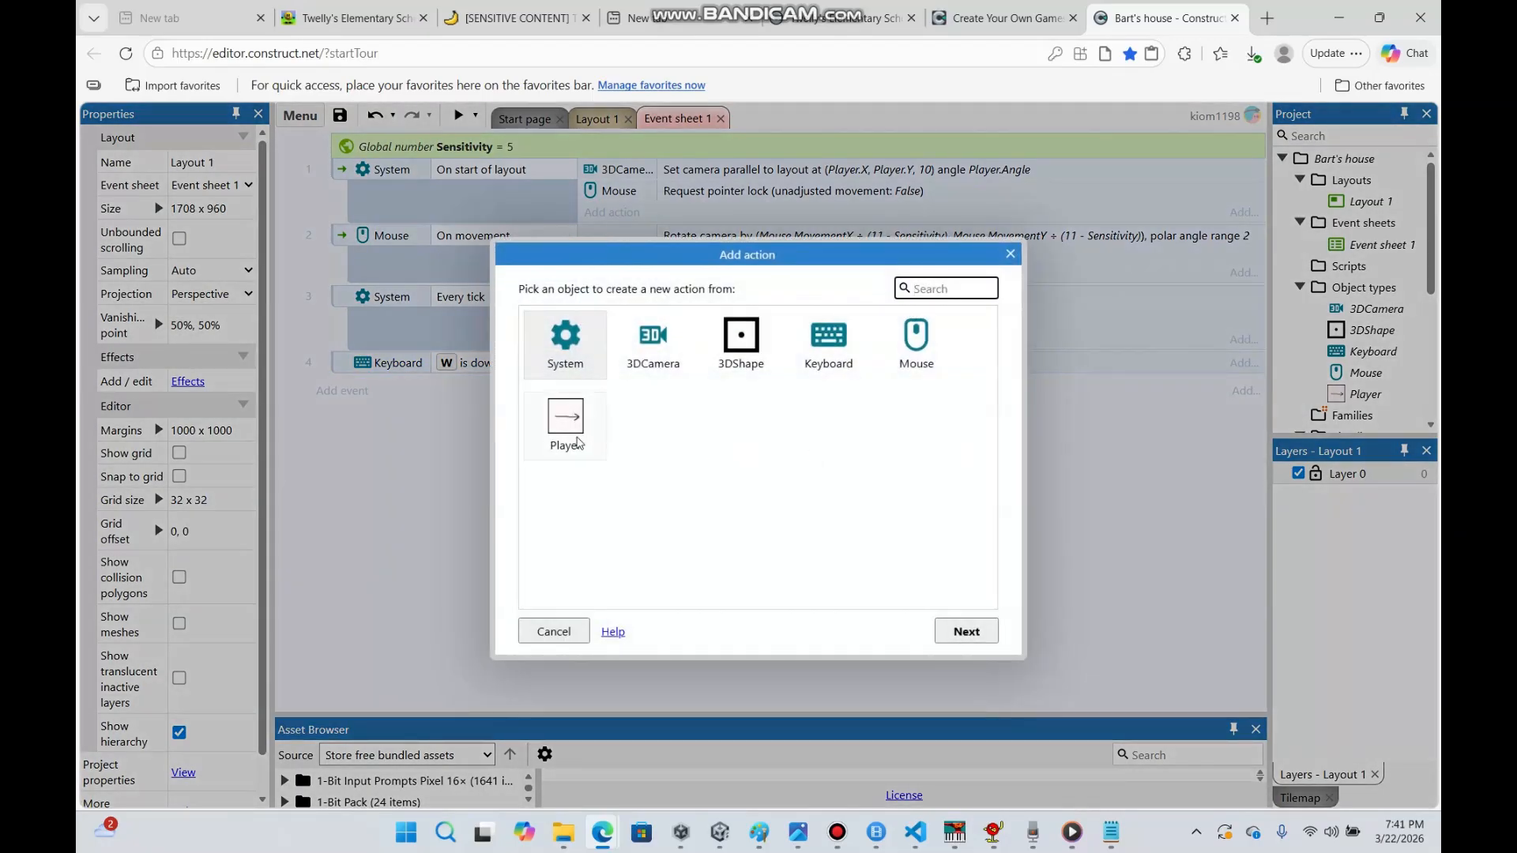
double_click(565, 422)
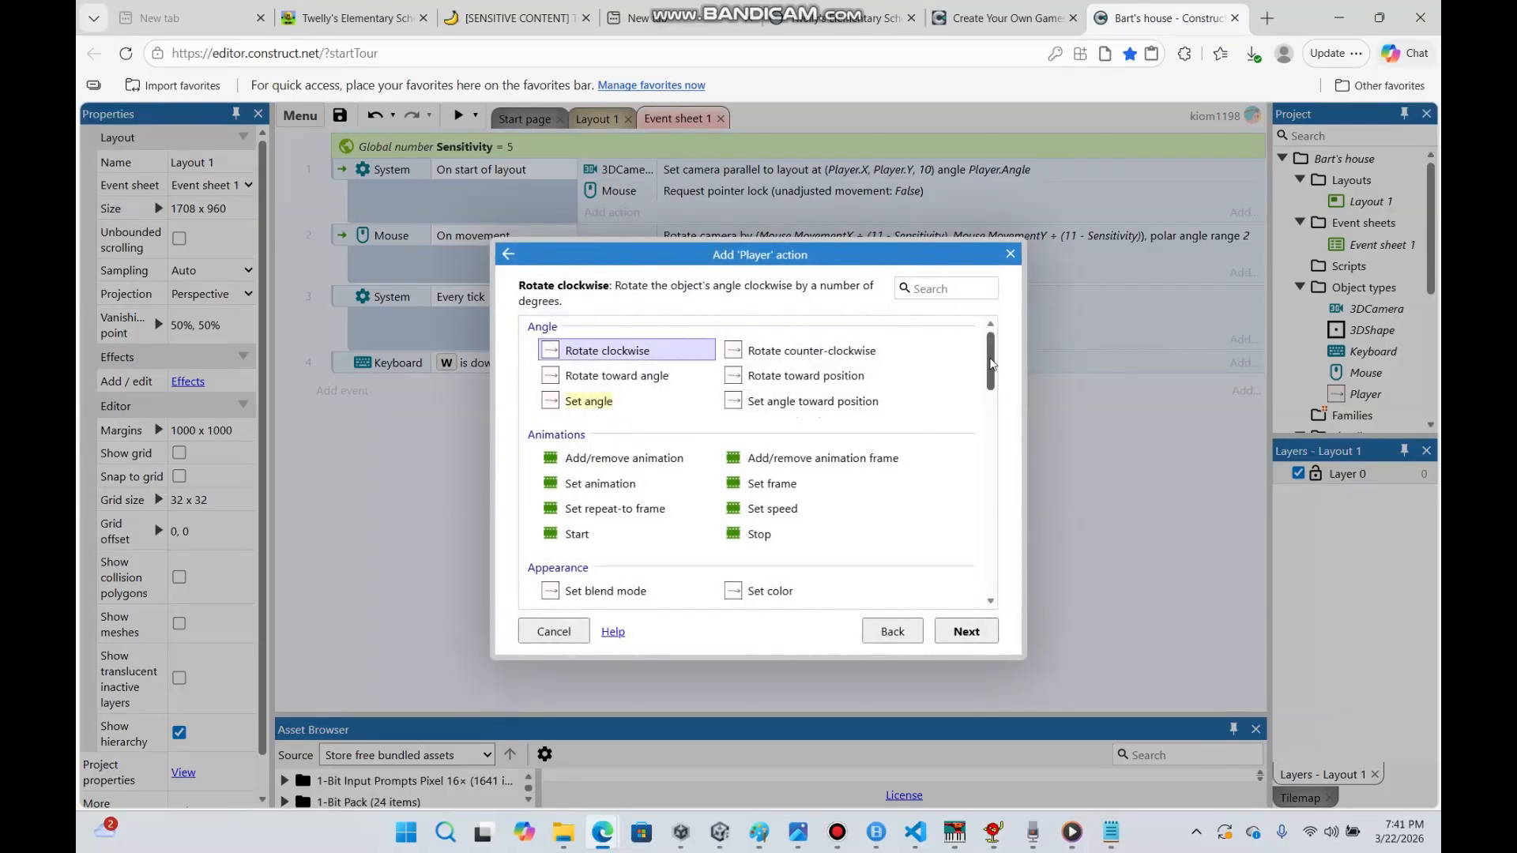
scroll(990, 363, "down", 5)
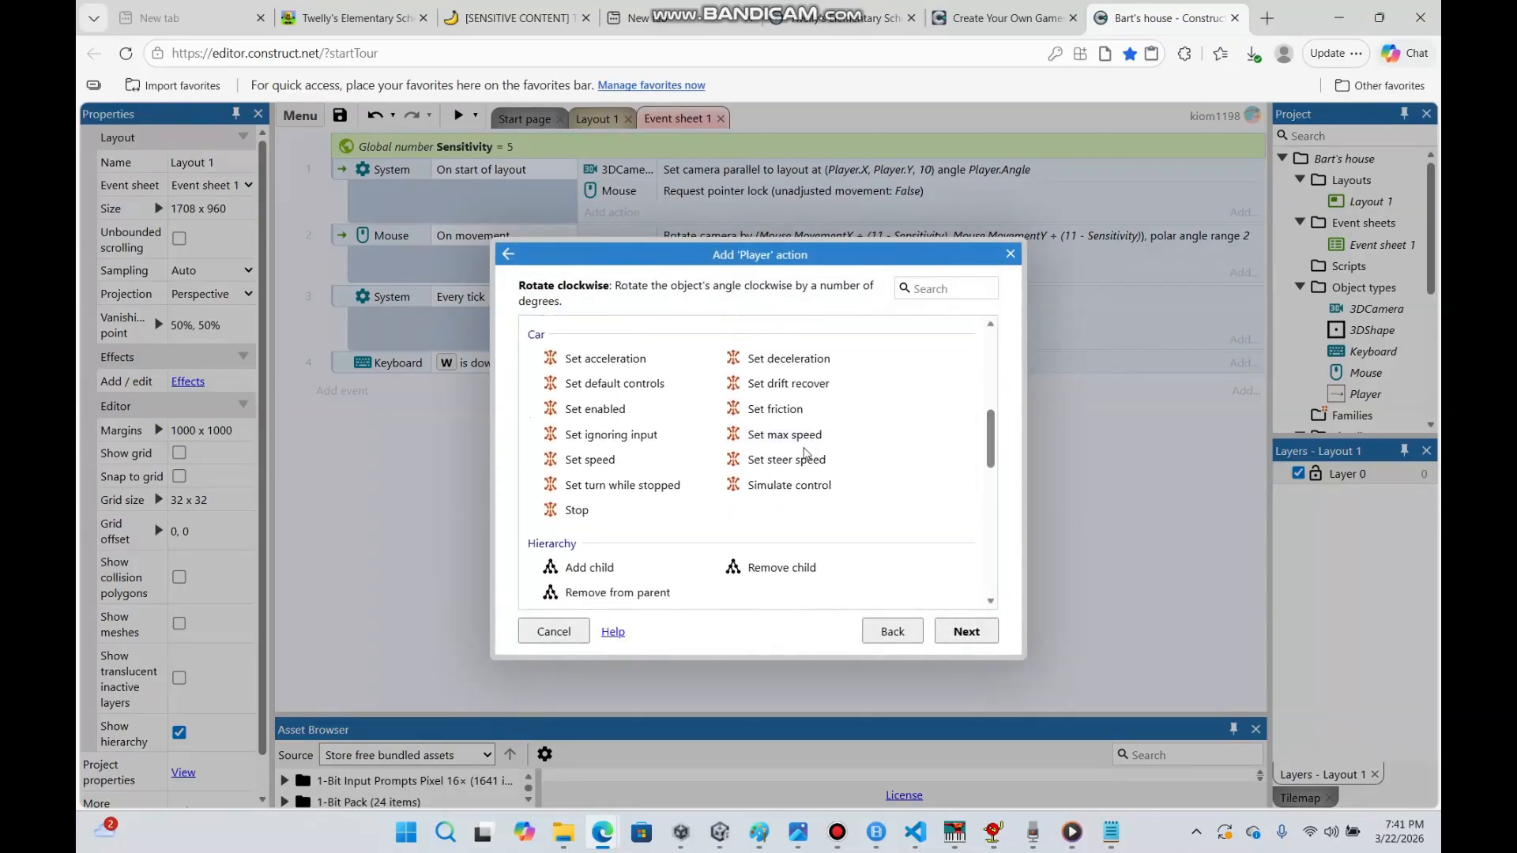
double_click(788, 485)
left_click(731, 464)
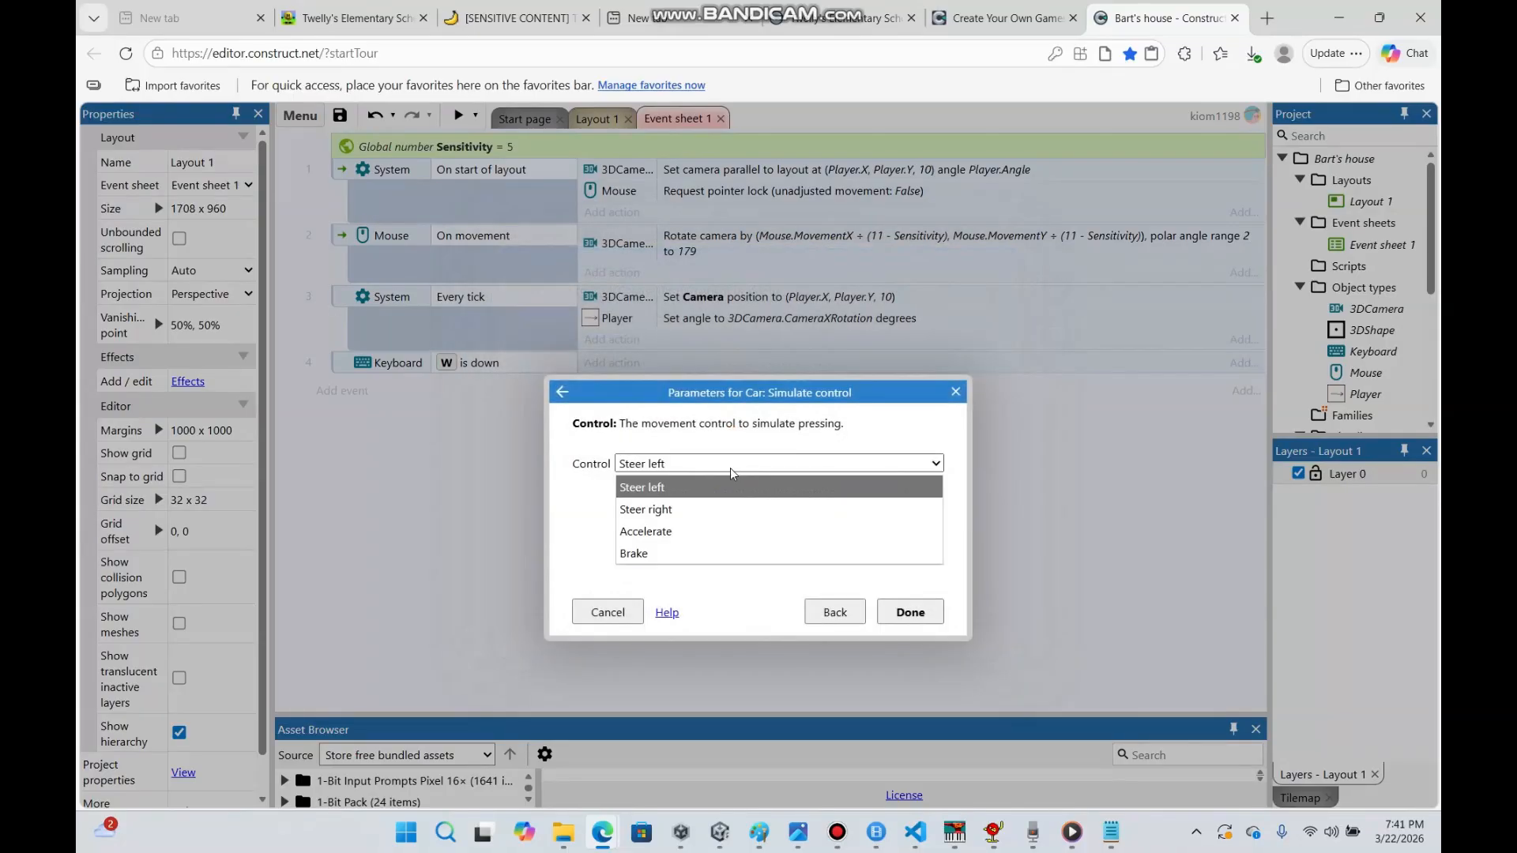
left_click(730, 530)
left_click(910, 612)
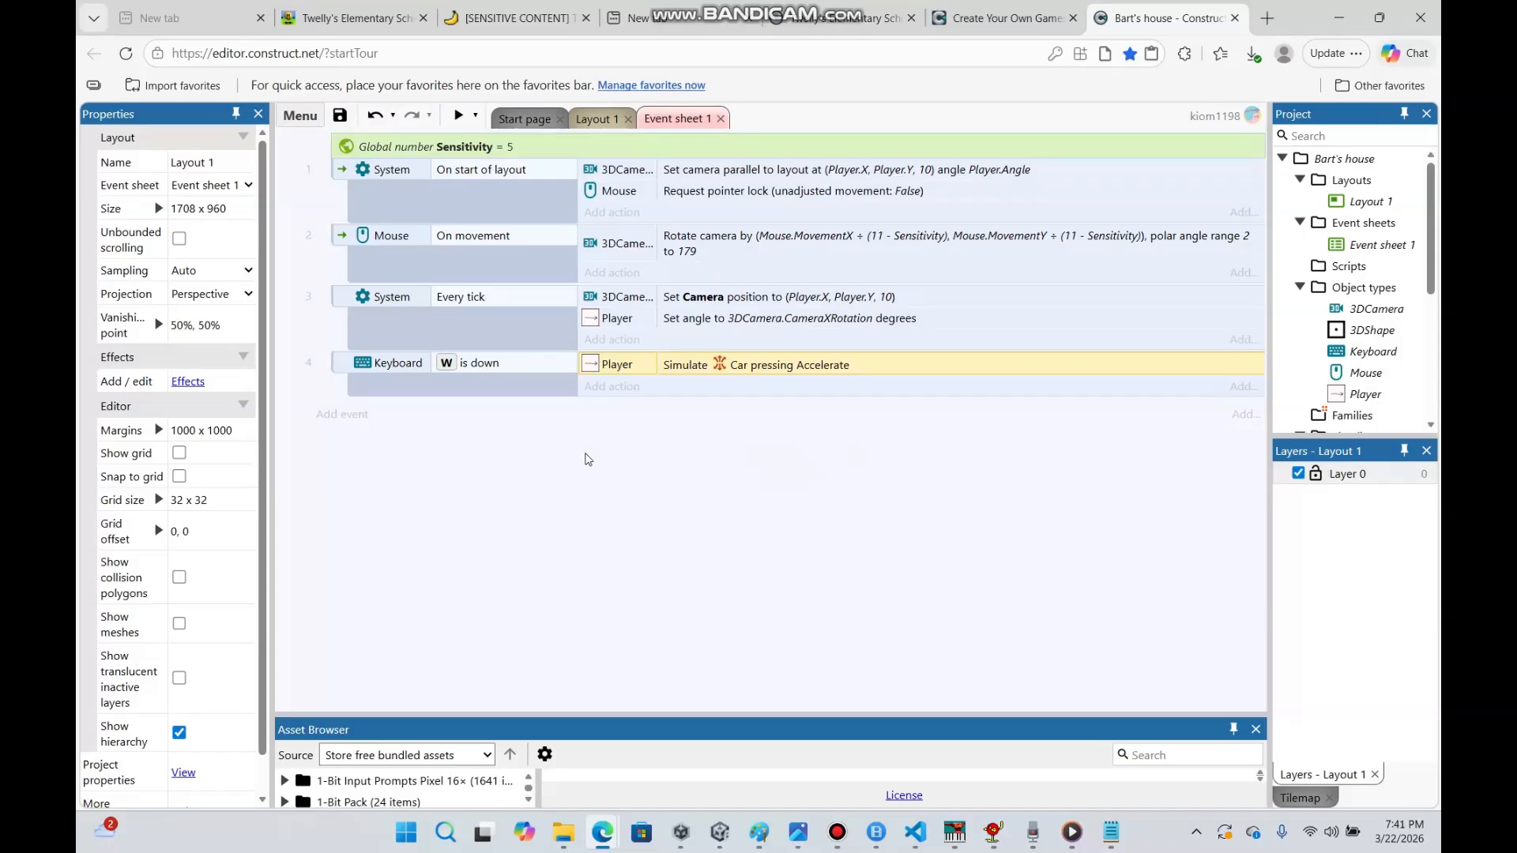
Duplicate the "W is down" event, placing the copy at the end of the event sheet
right_click(530, 392)
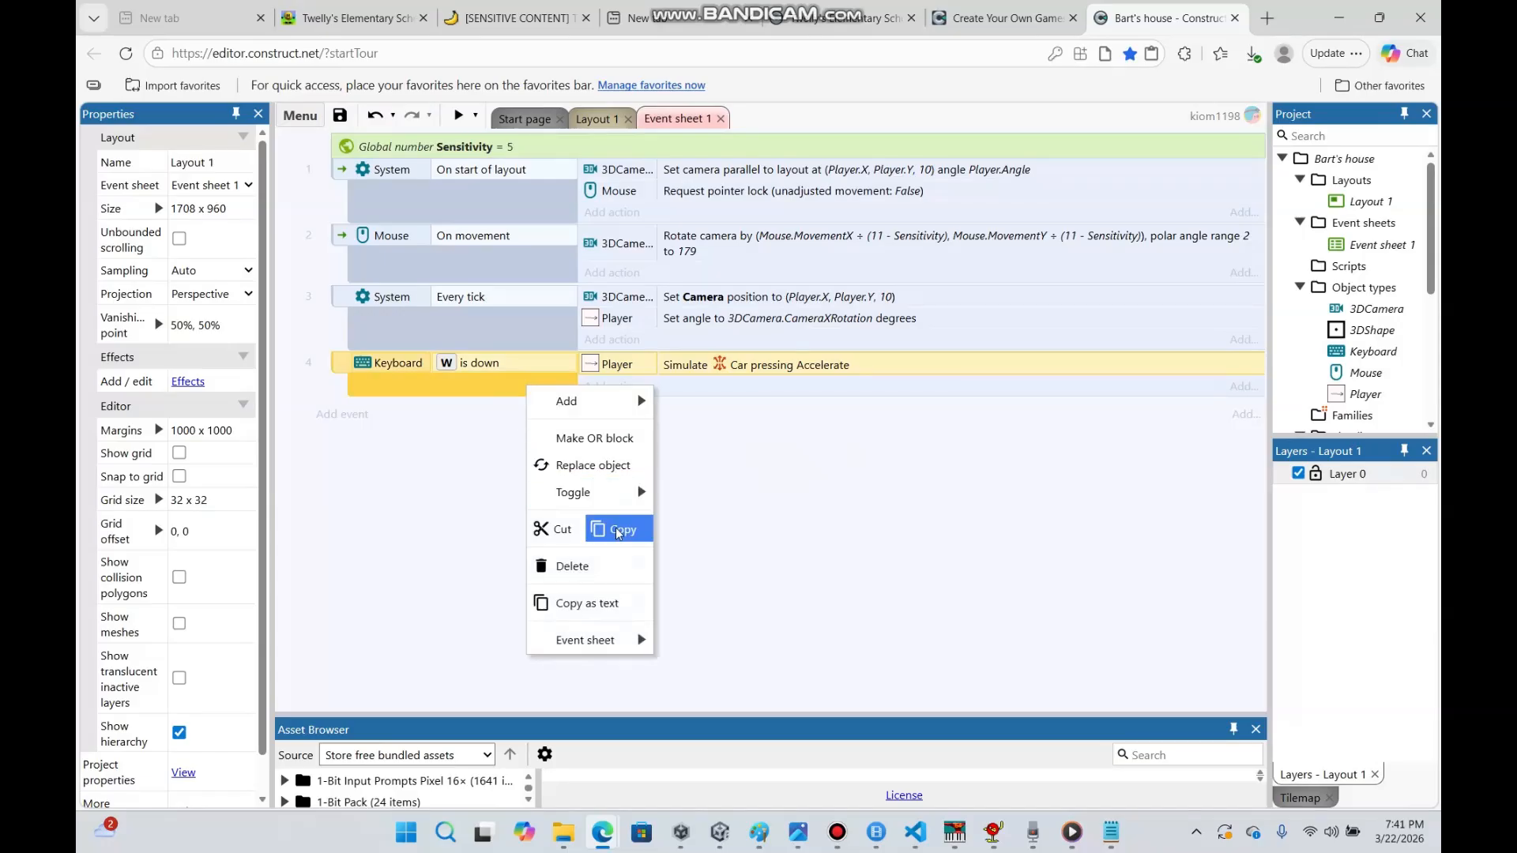
left_click(617, 529)
right_click(568, 439)
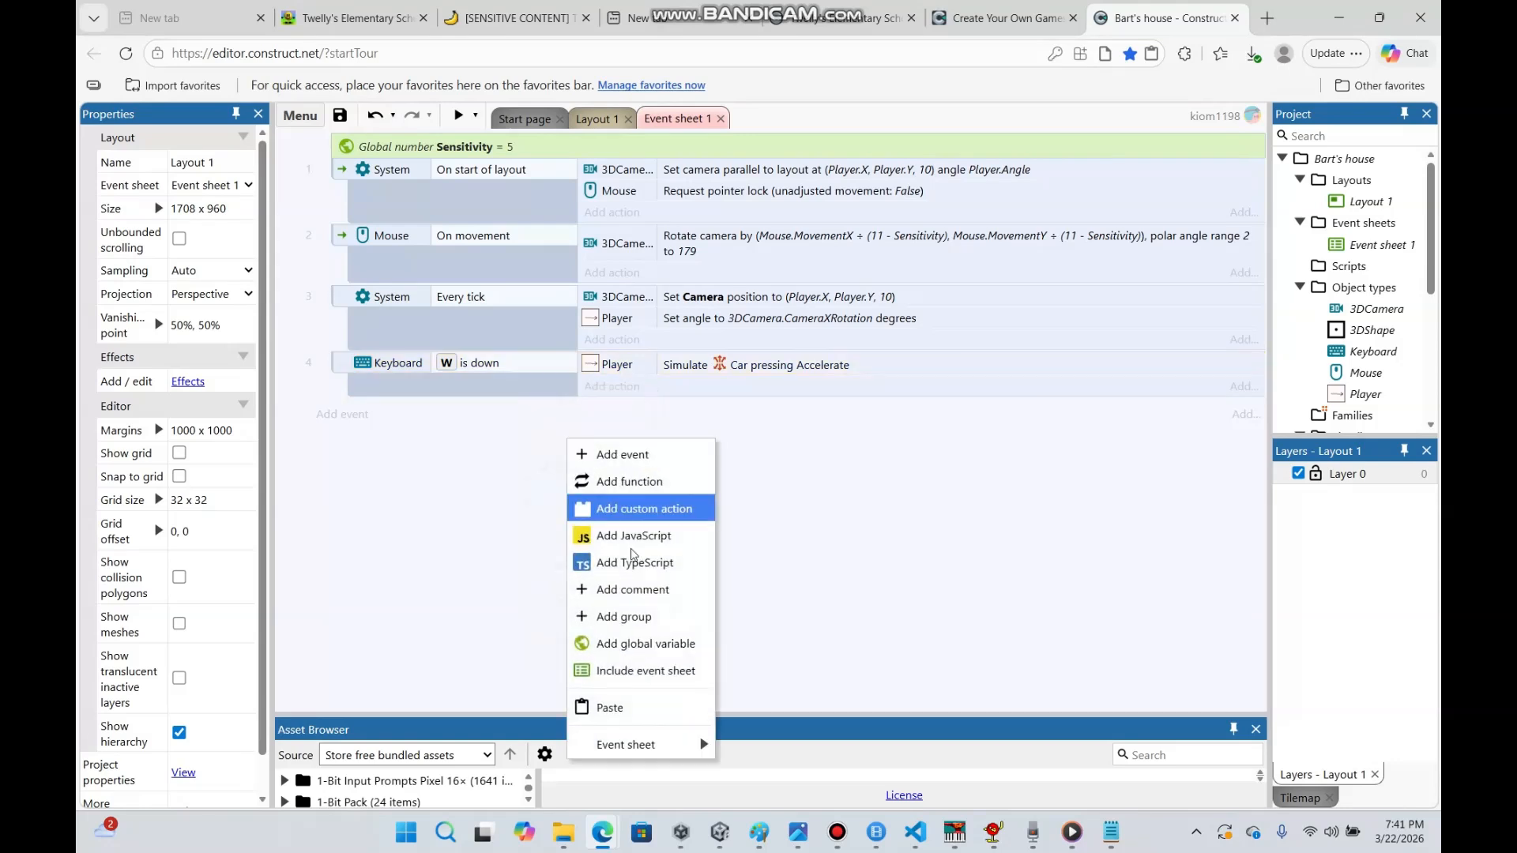
left_click(624, 700)
left_click(598, 492)
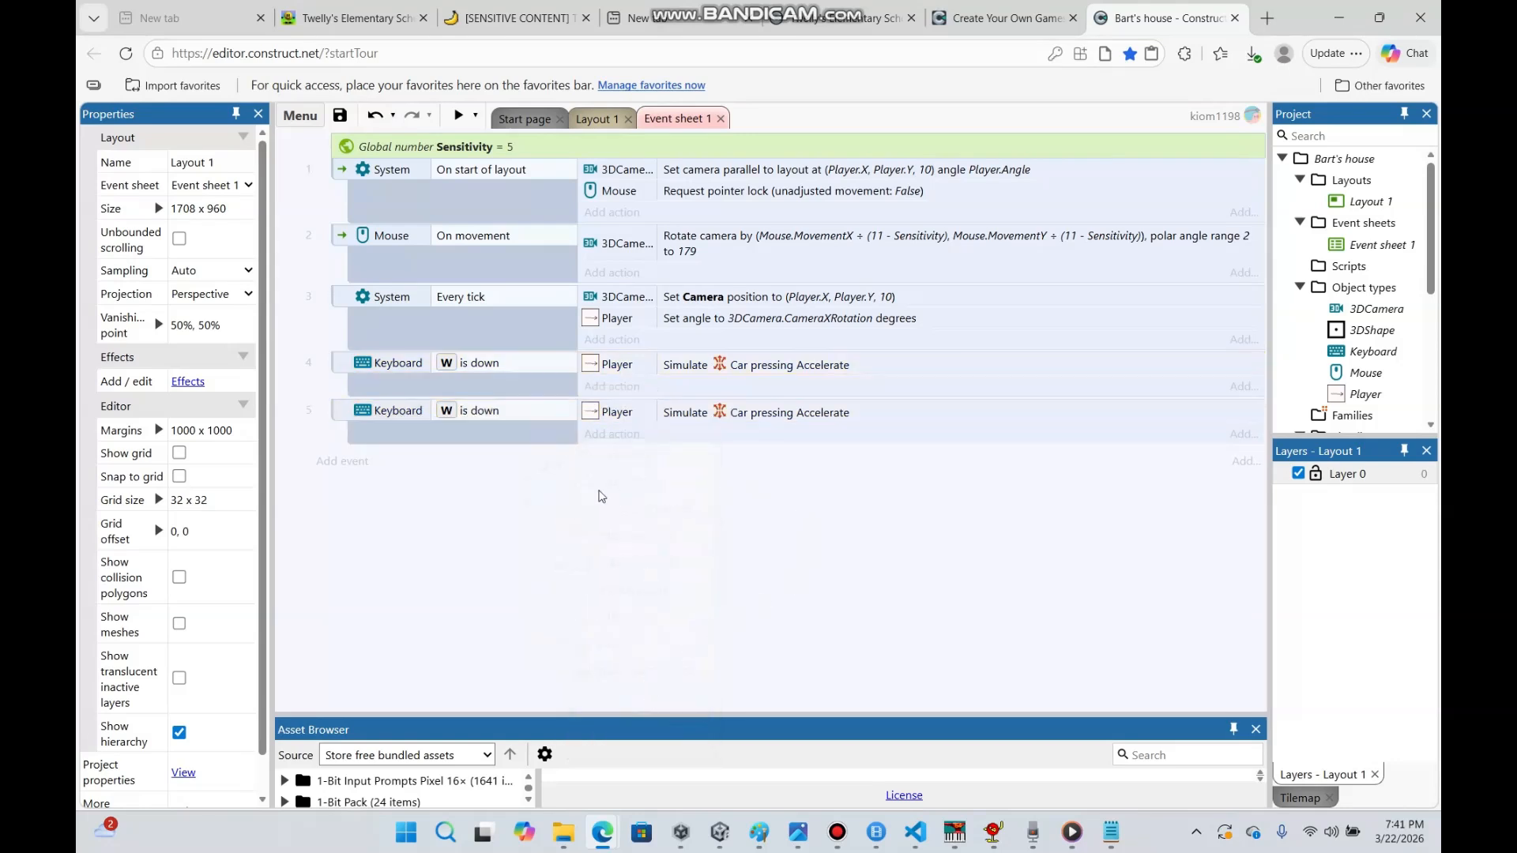
In the duplicated event, change the condition's key to S and the simulated Car control to Brake
double_click(514, 410)
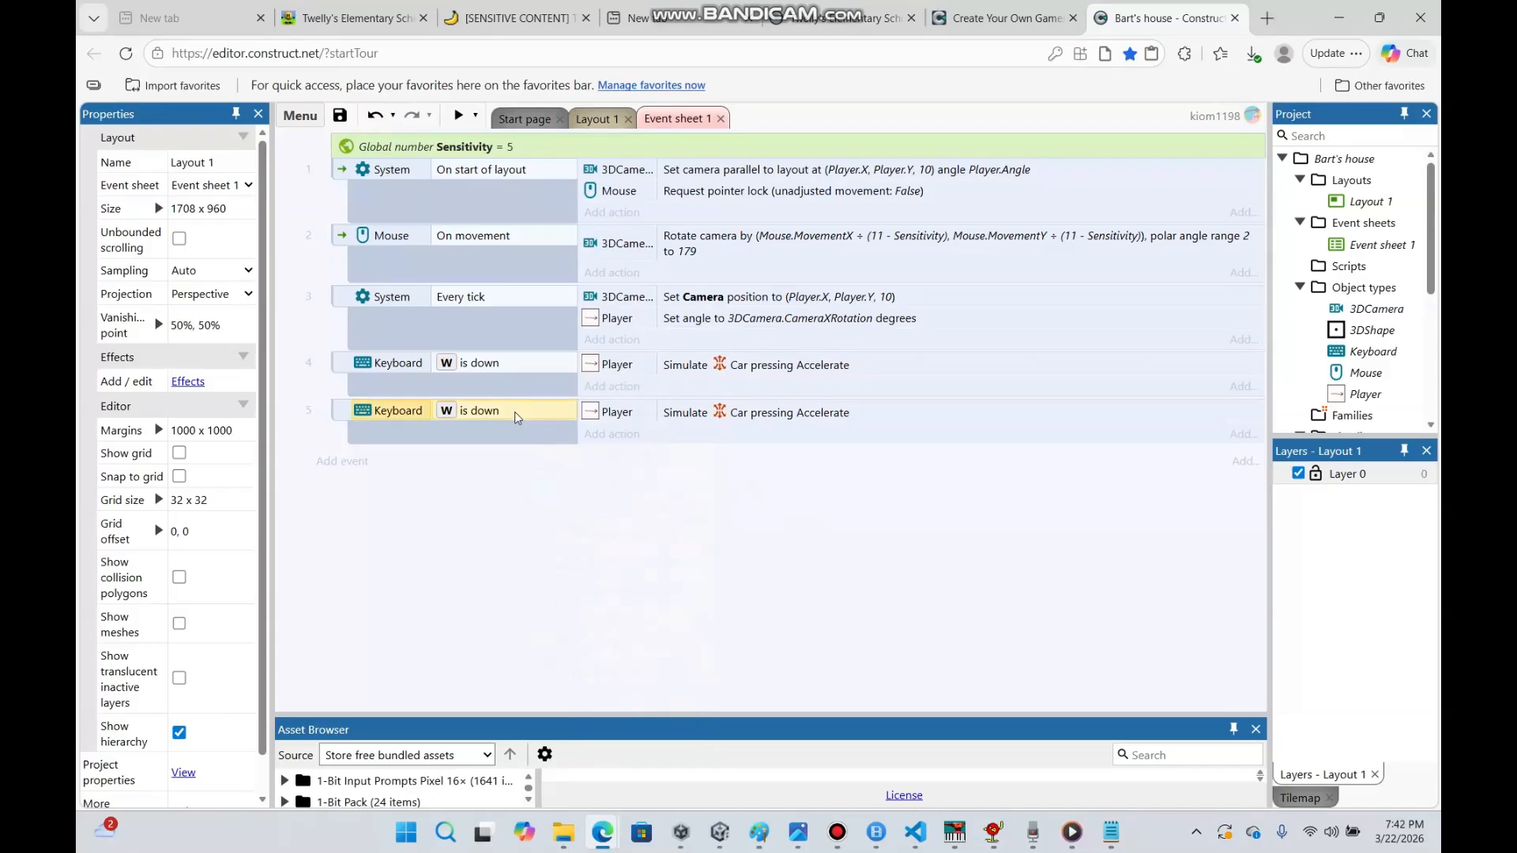
left_click(718, 470)
left_click(780, 542)
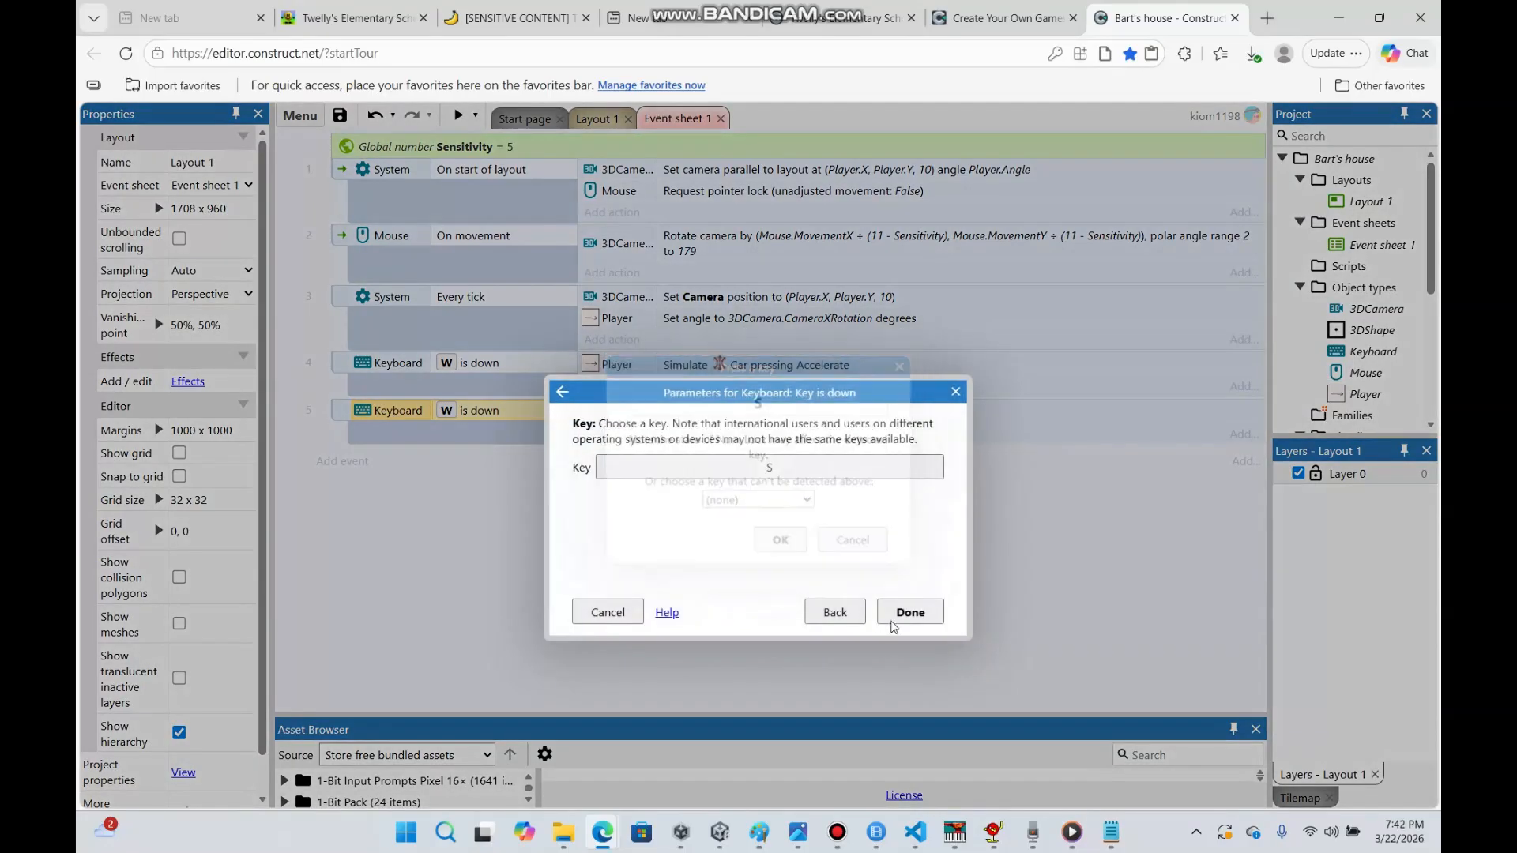
left_click(905, 614)
double_click(708, 415)
left_click(726, 463)
left_click(732, 547)
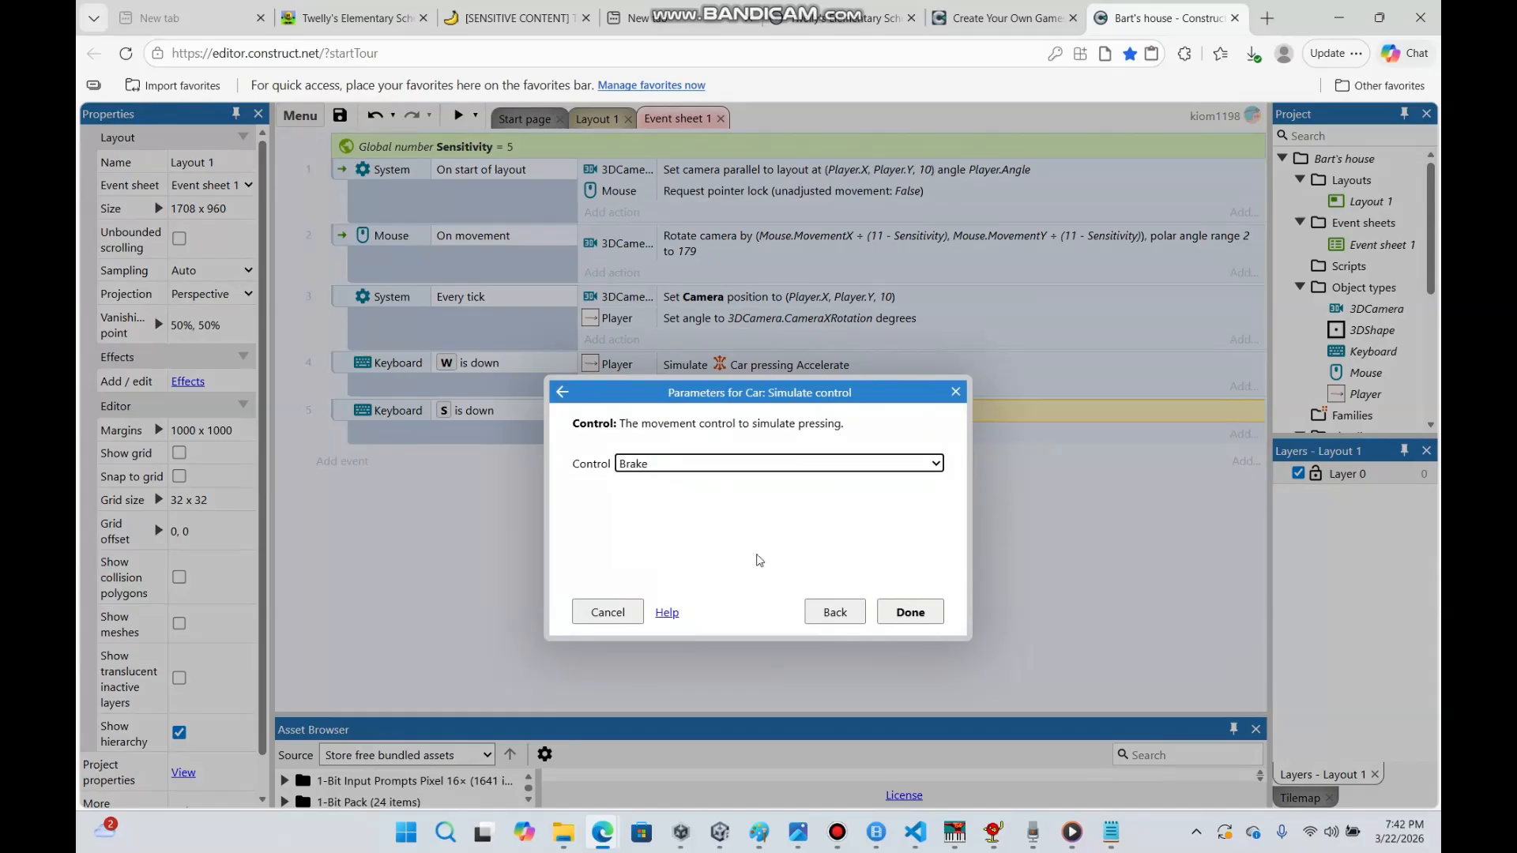
left_click(908, 612)
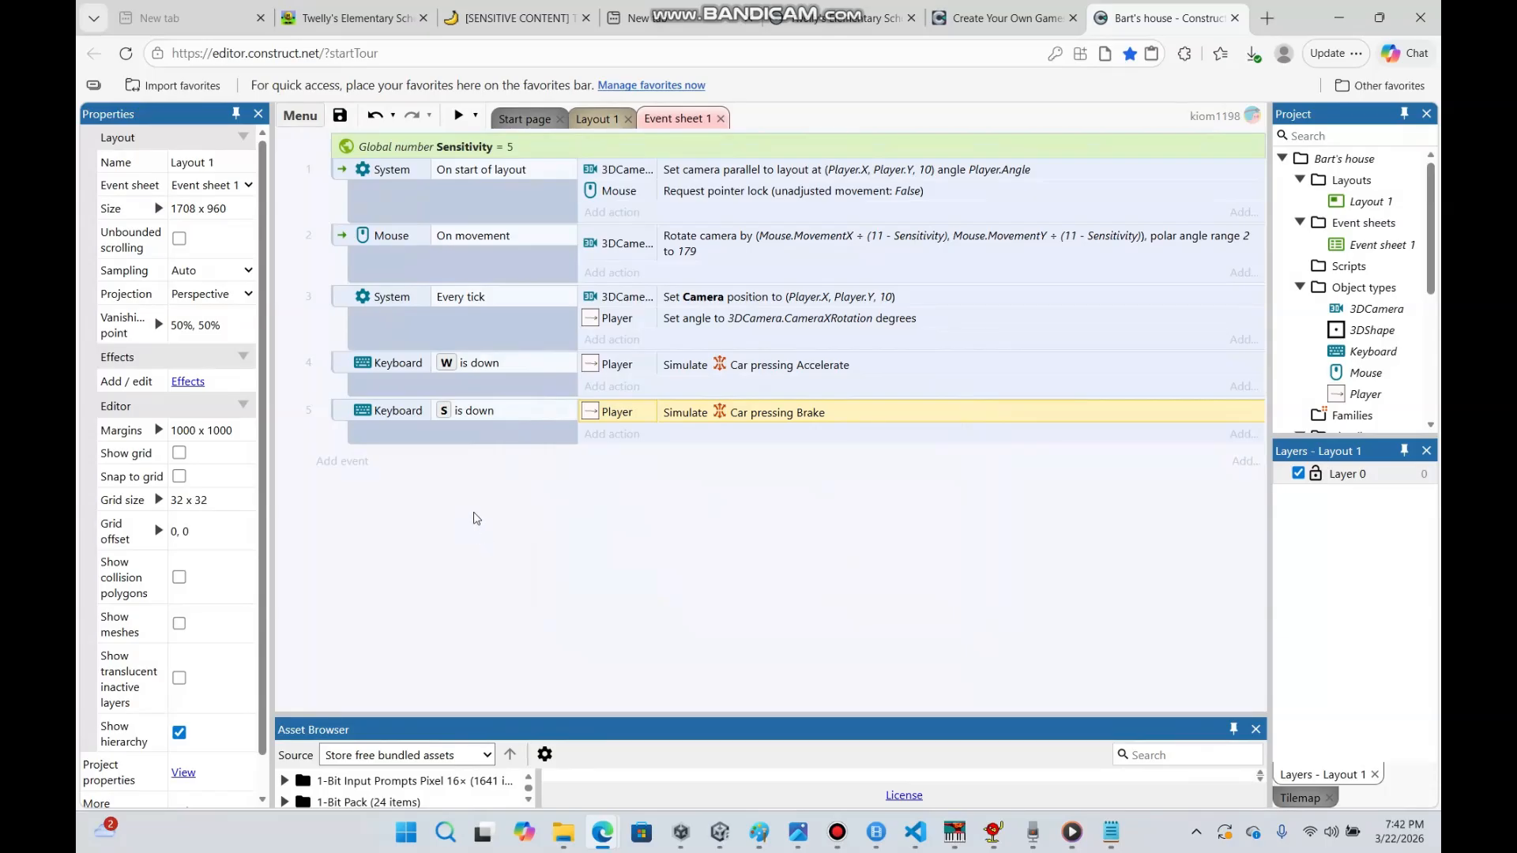
Add a new event with the Keyboard "Key is down" condition for the A key below the "S is down" event
left_click(357, 464)
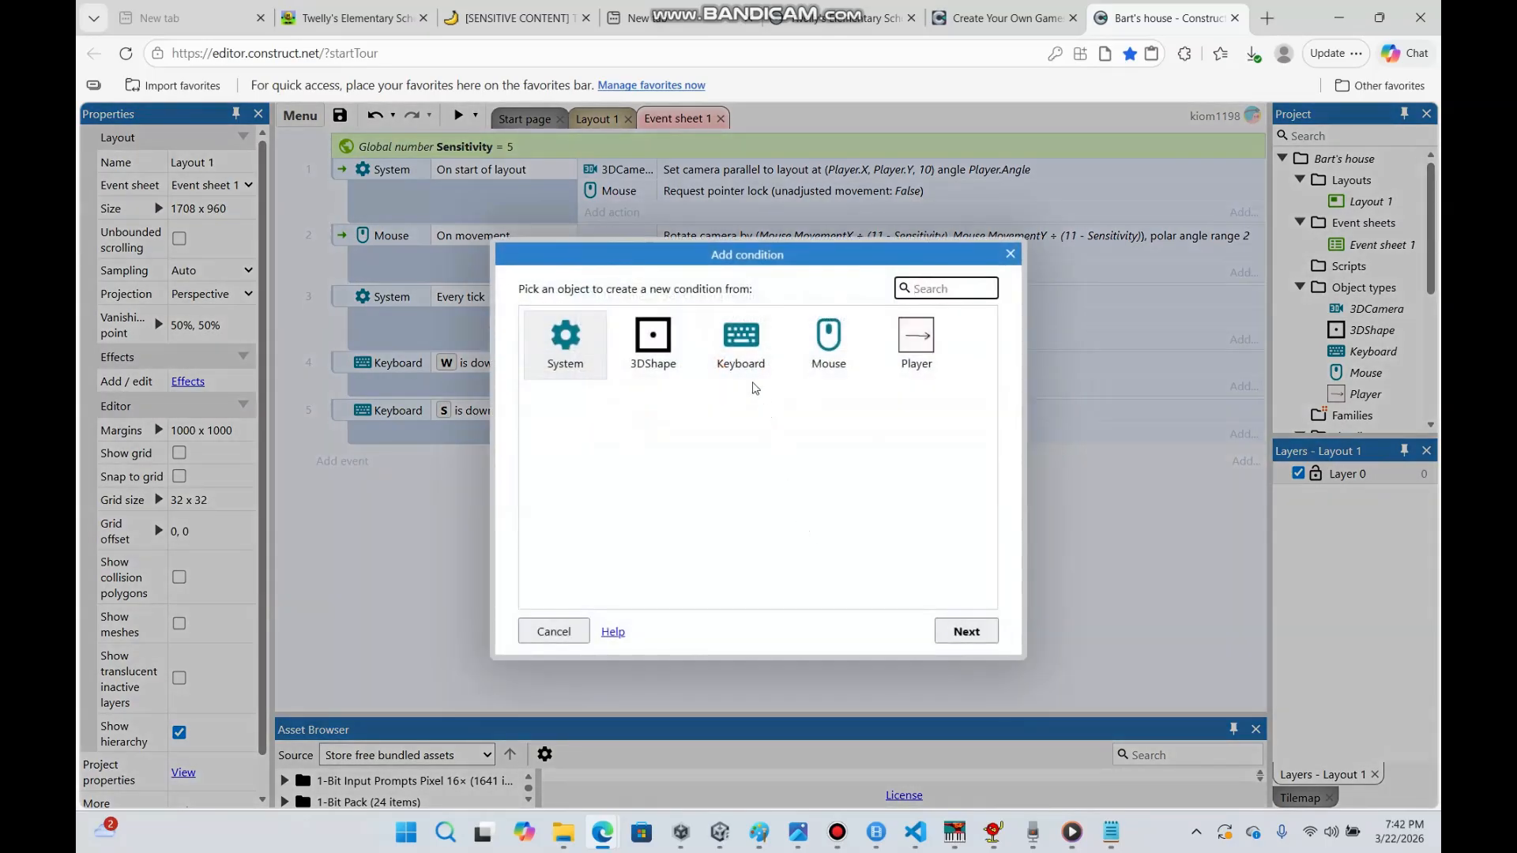
double_click(719, 338)
double_click(597, 432)
left_click(770, 467)
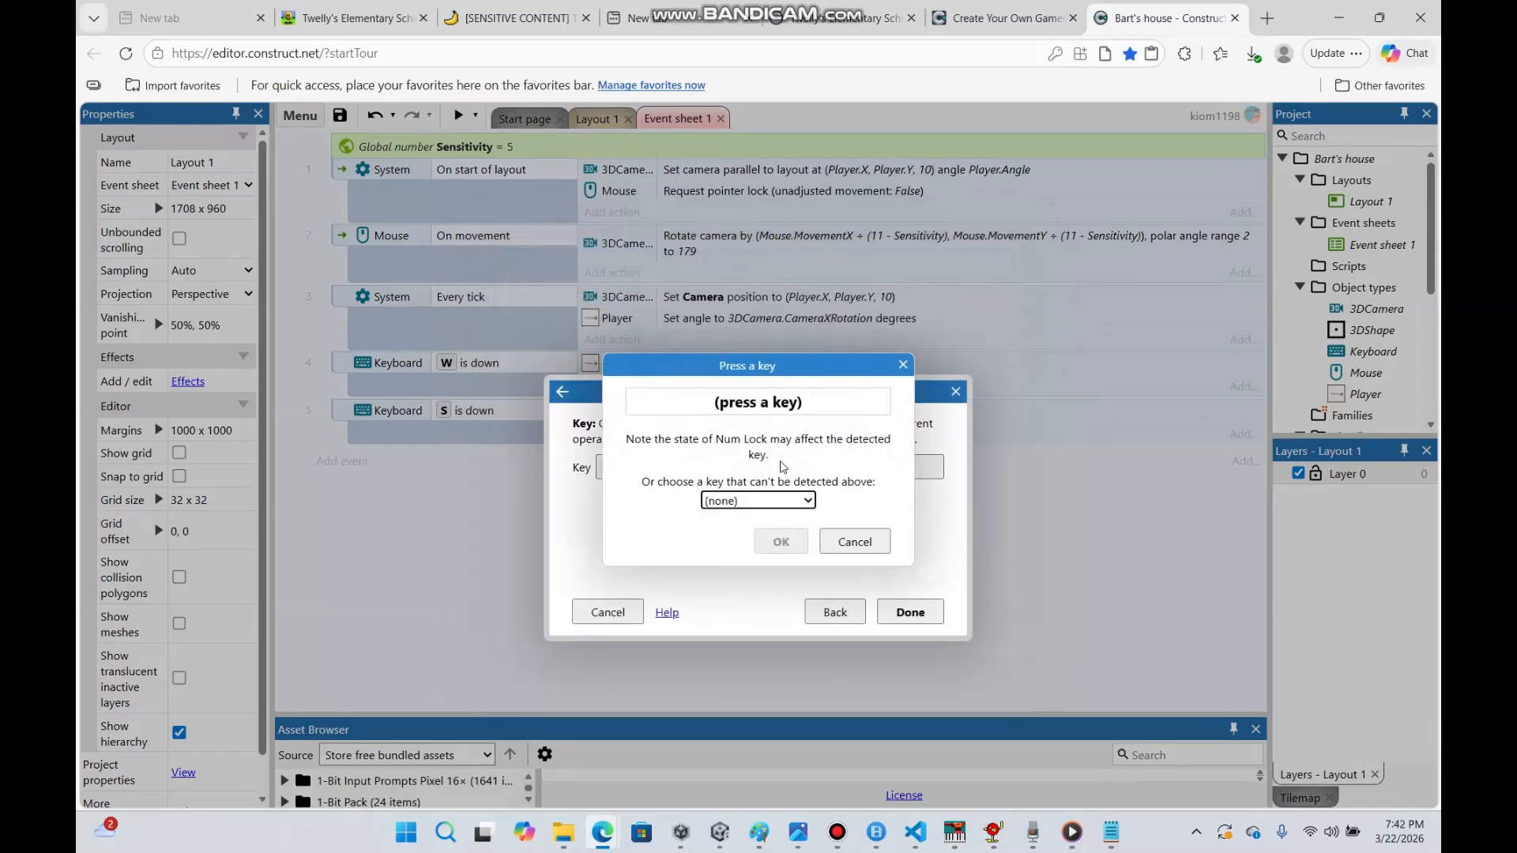
key("a")
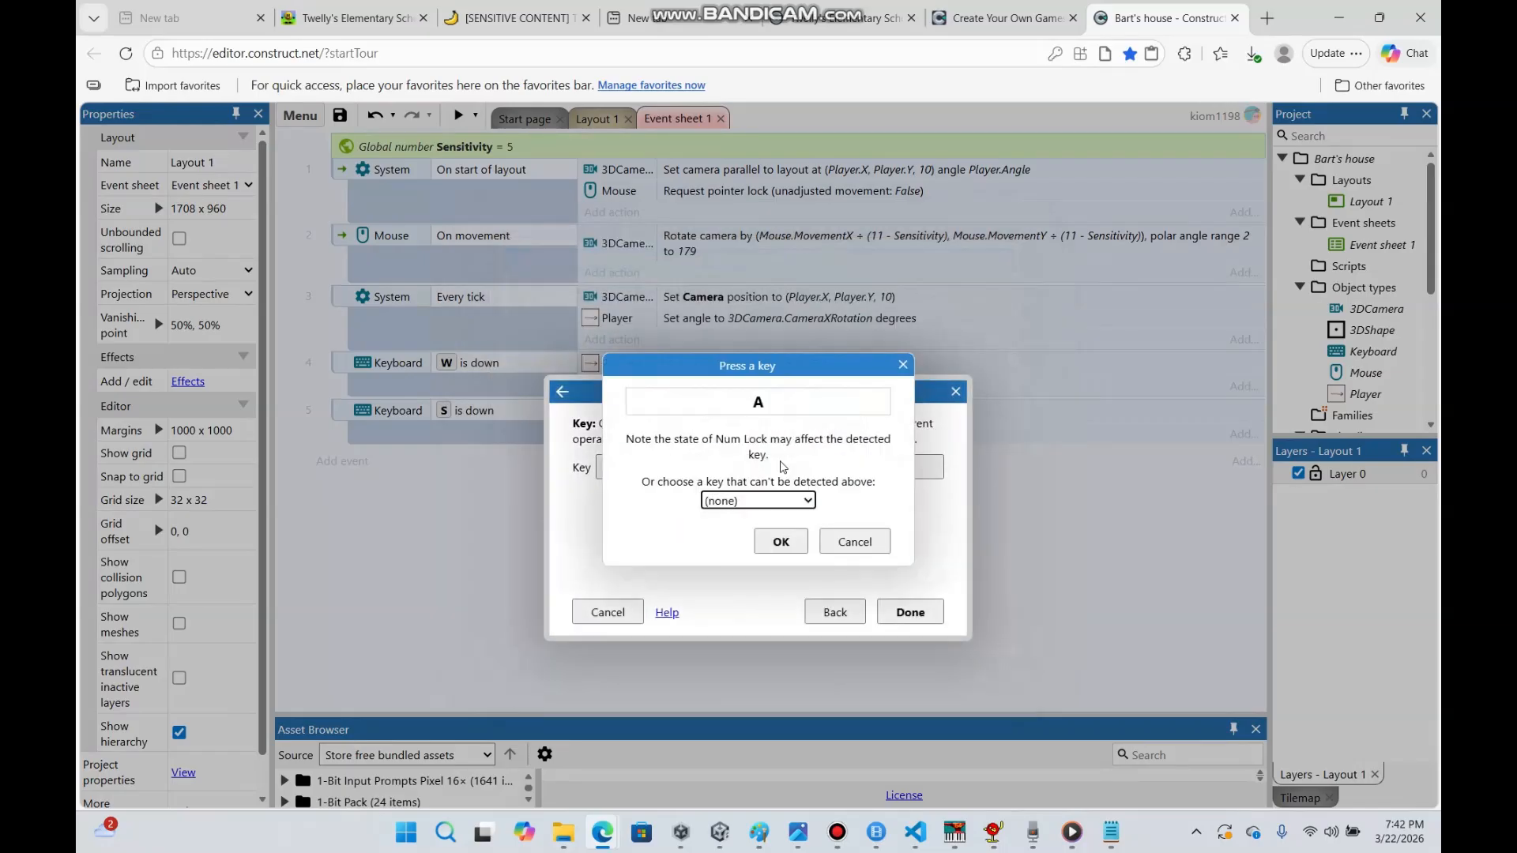
left_click(780, 542)
left_click(910, 612)
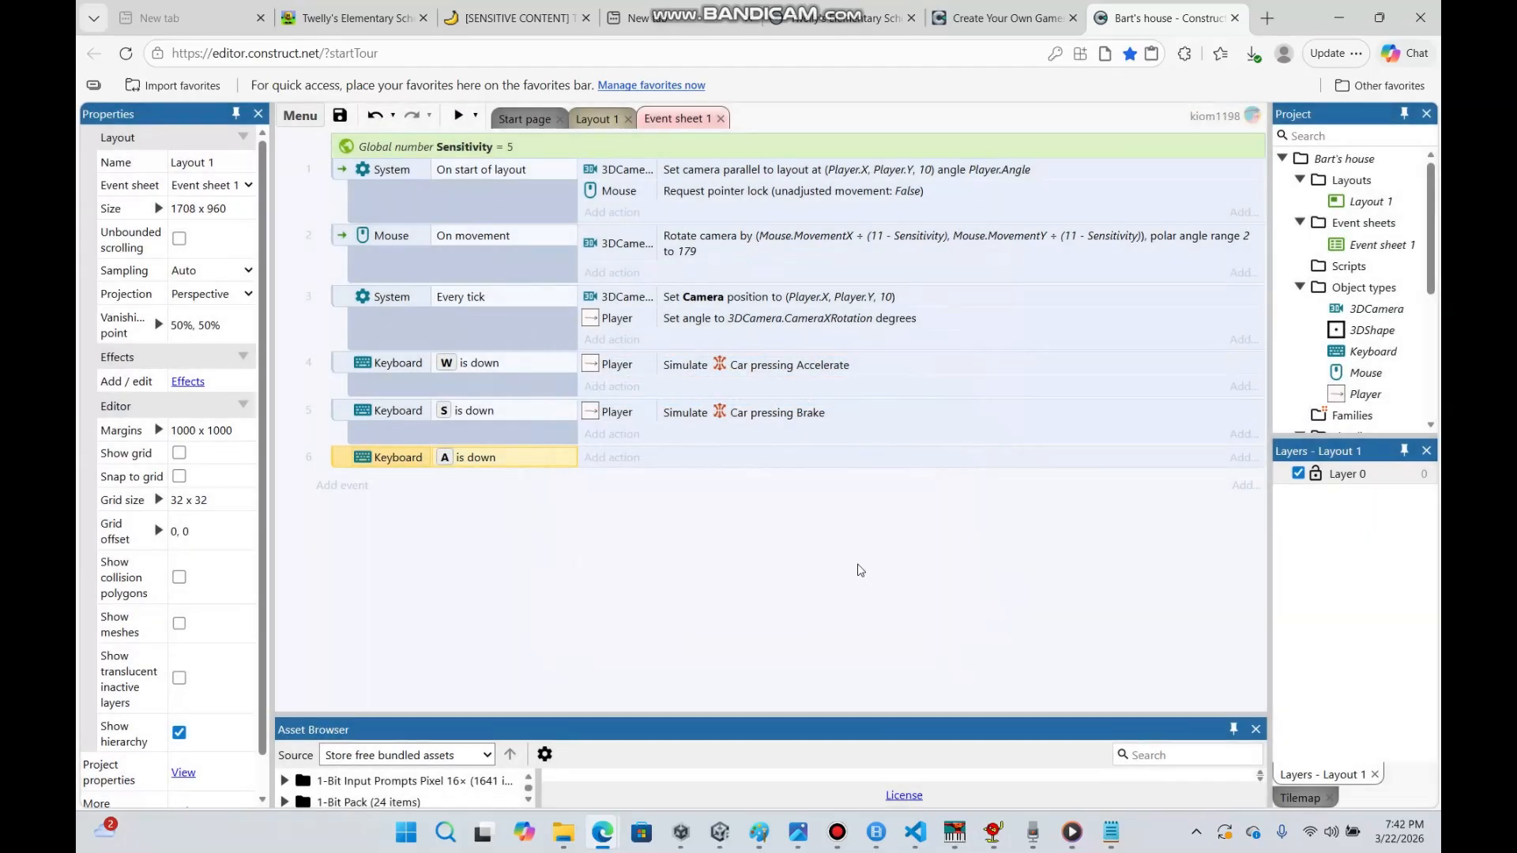
Add a Player "Move at angle" action to the "A is down" event, with angle Player.Angle-90 and distance 5
left_click(611, 457)
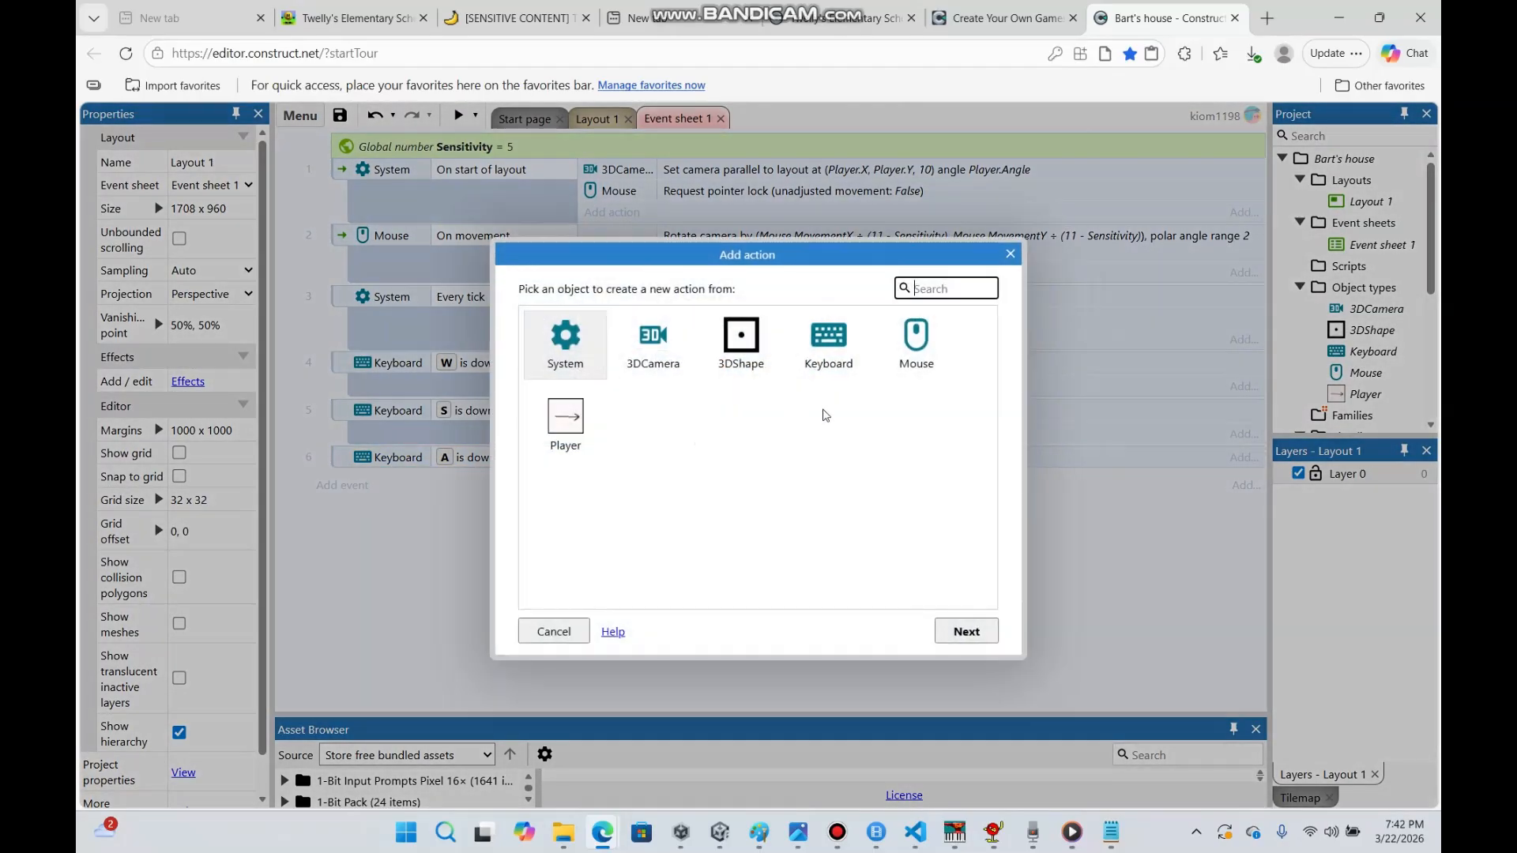
double_click(587, 430)
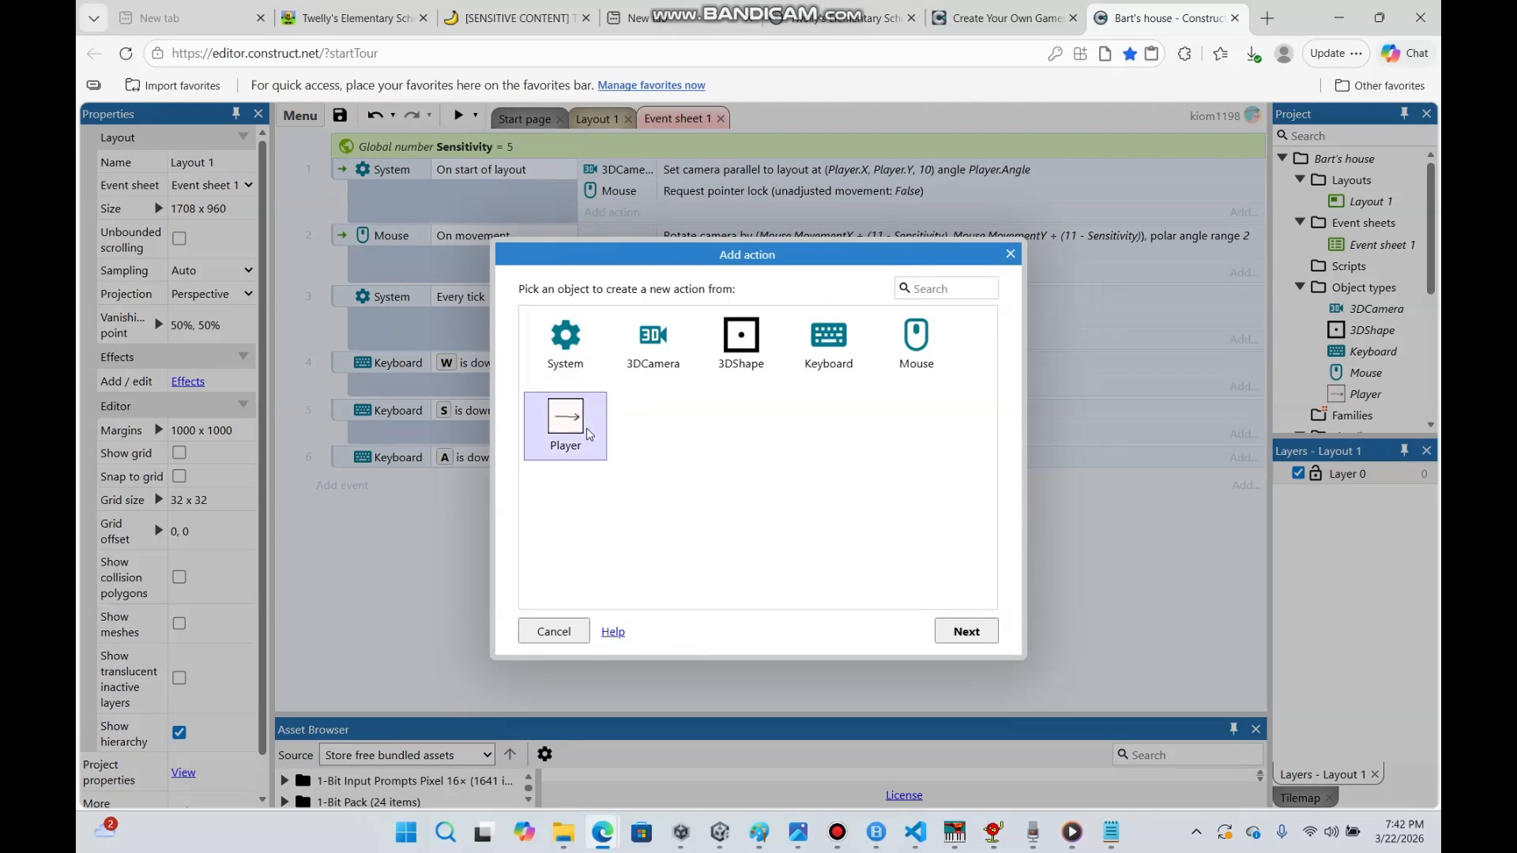
left_click_drag(991, 385, 997, 564)
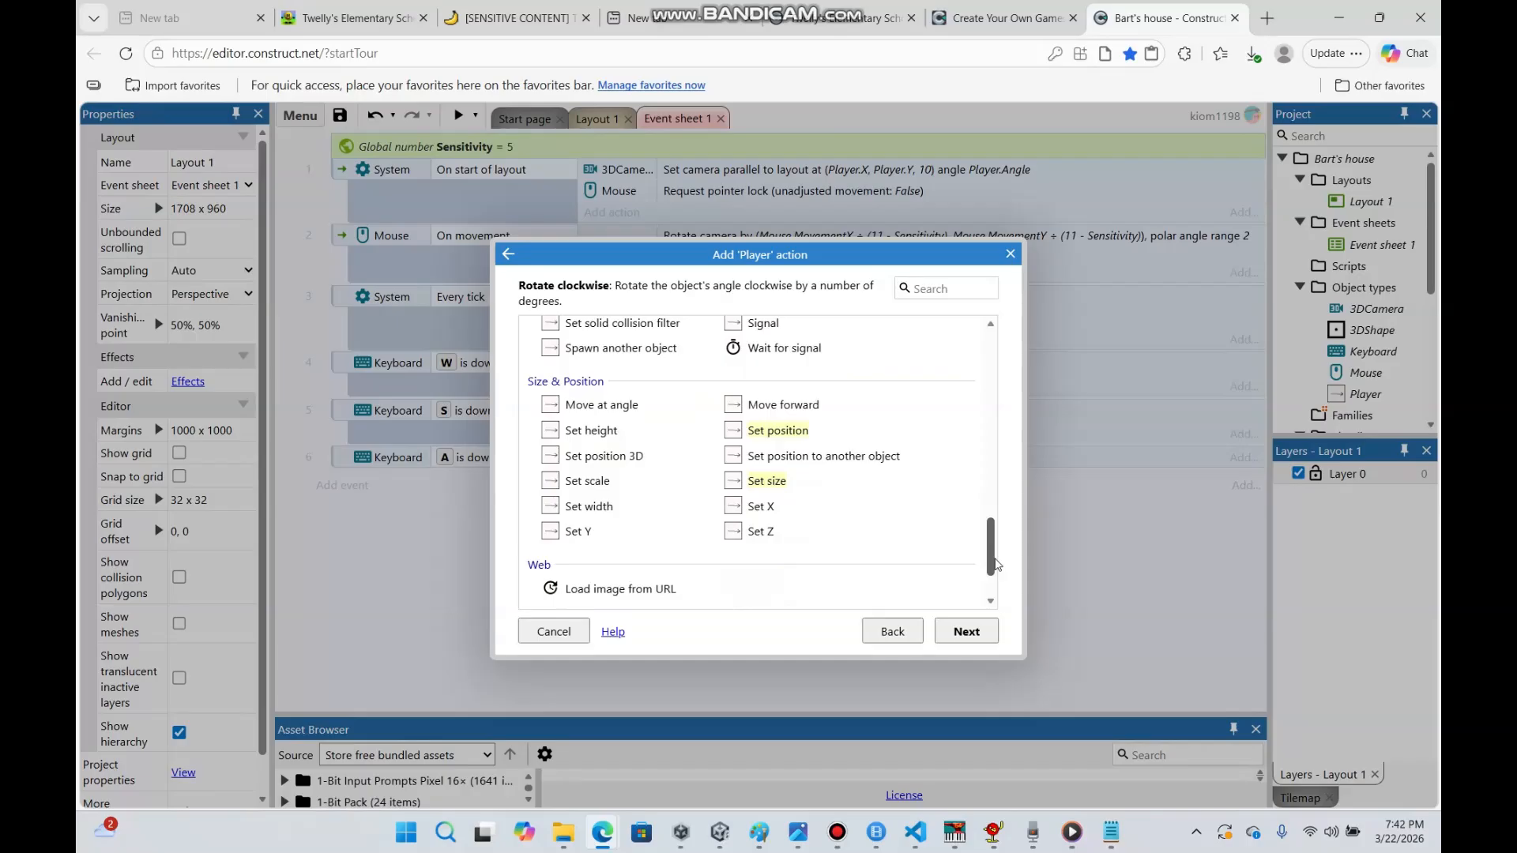
double_click(646, 411)
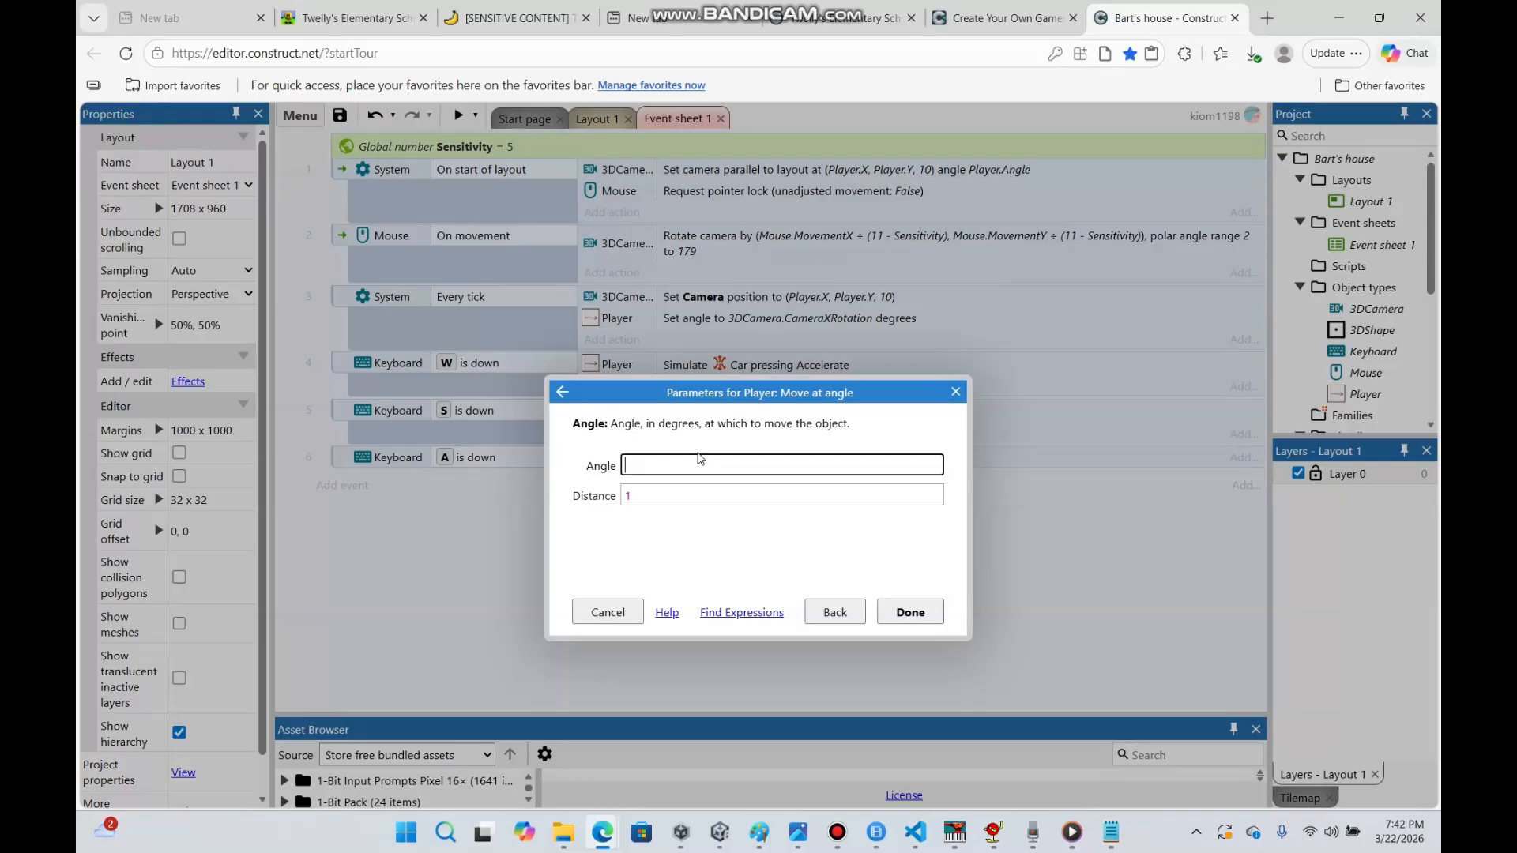
type("Pla")
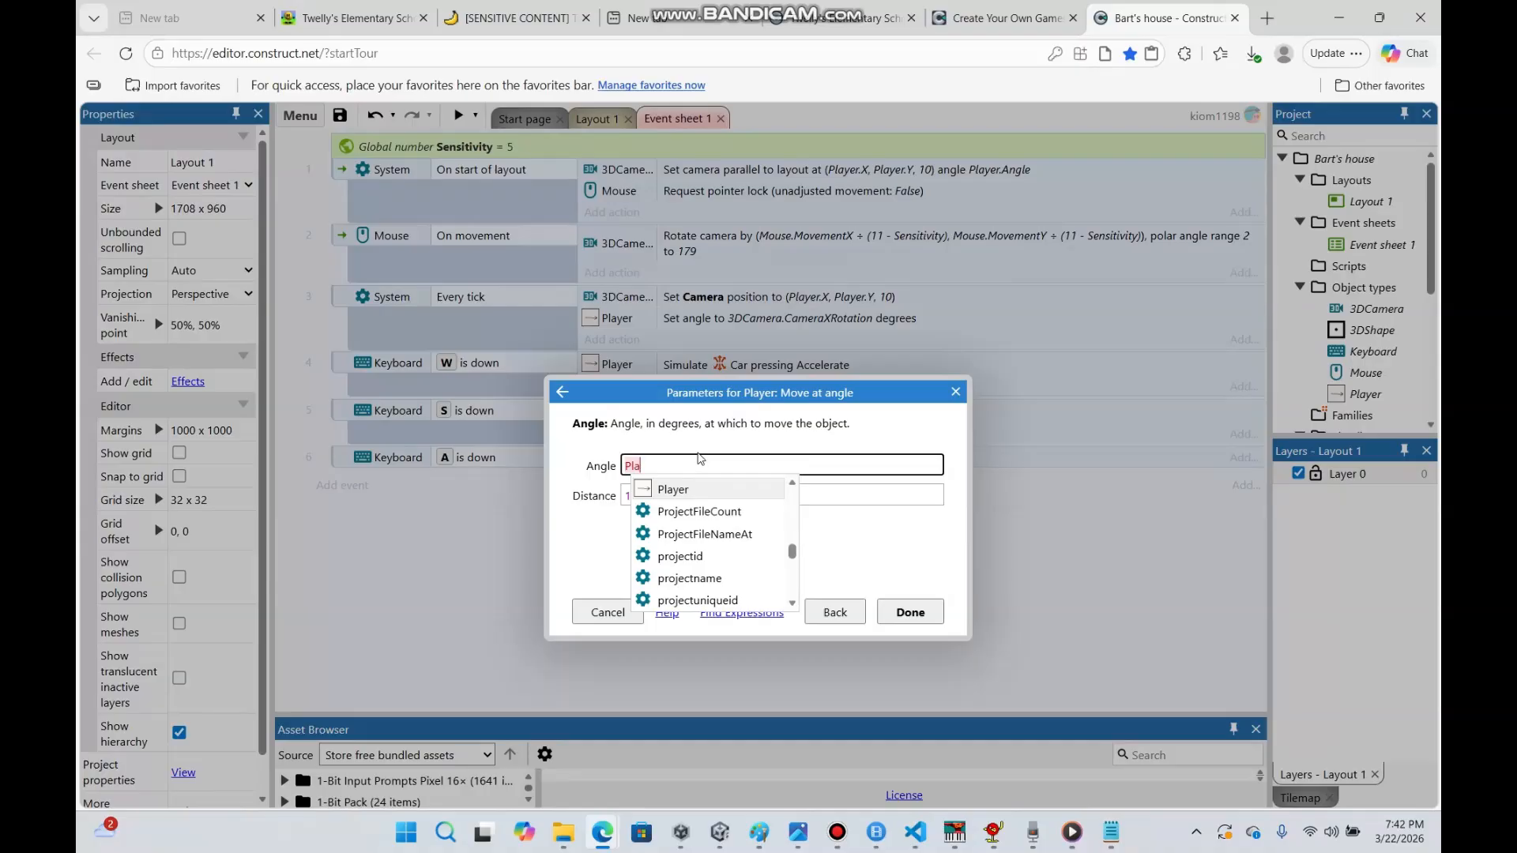
type("yer.Angle-90")
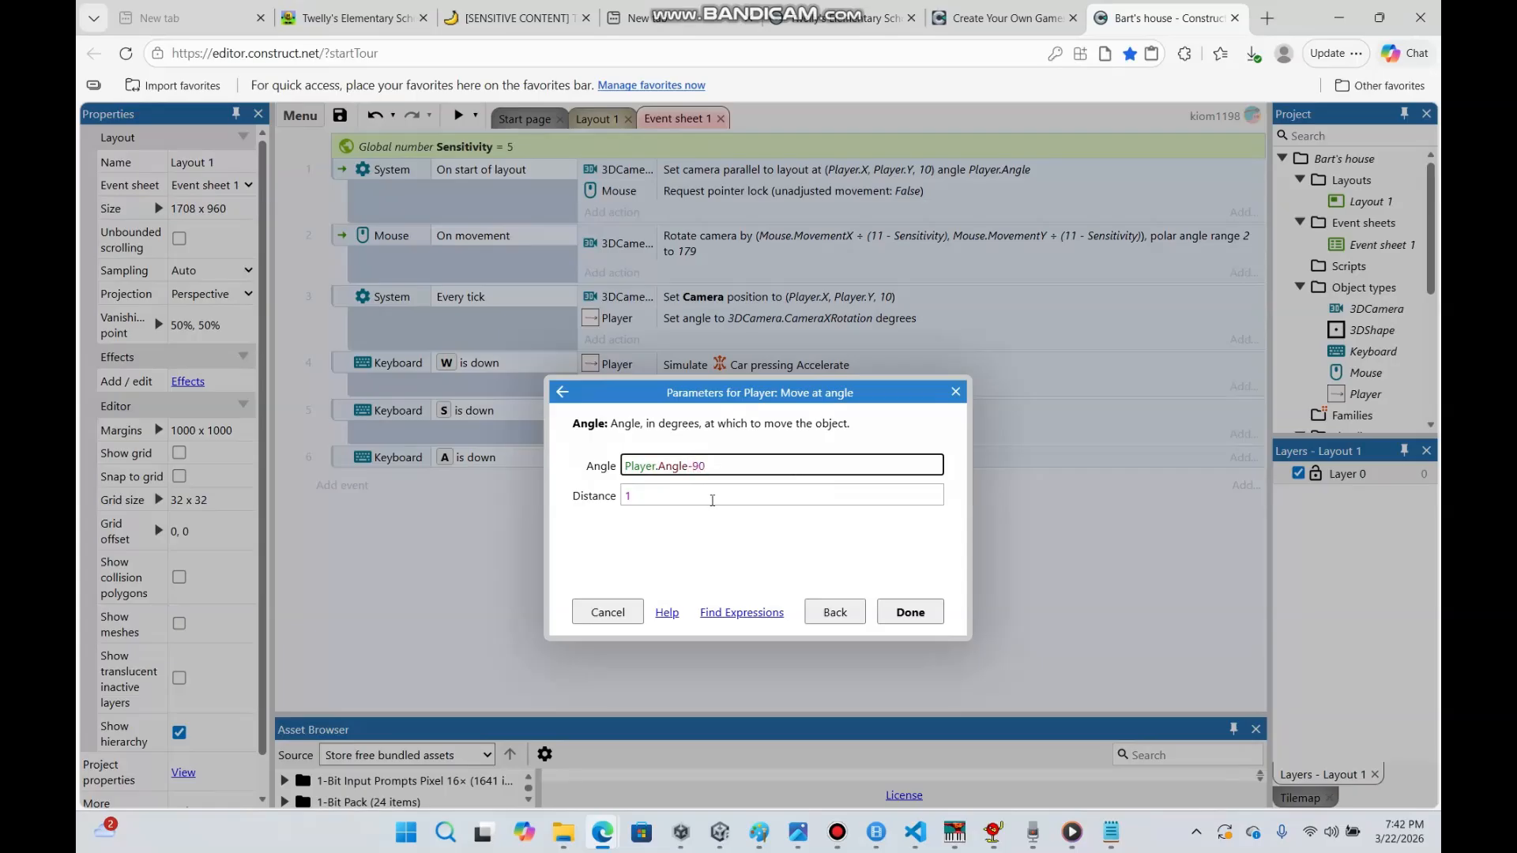
left_click(712, 500)
key("Return")
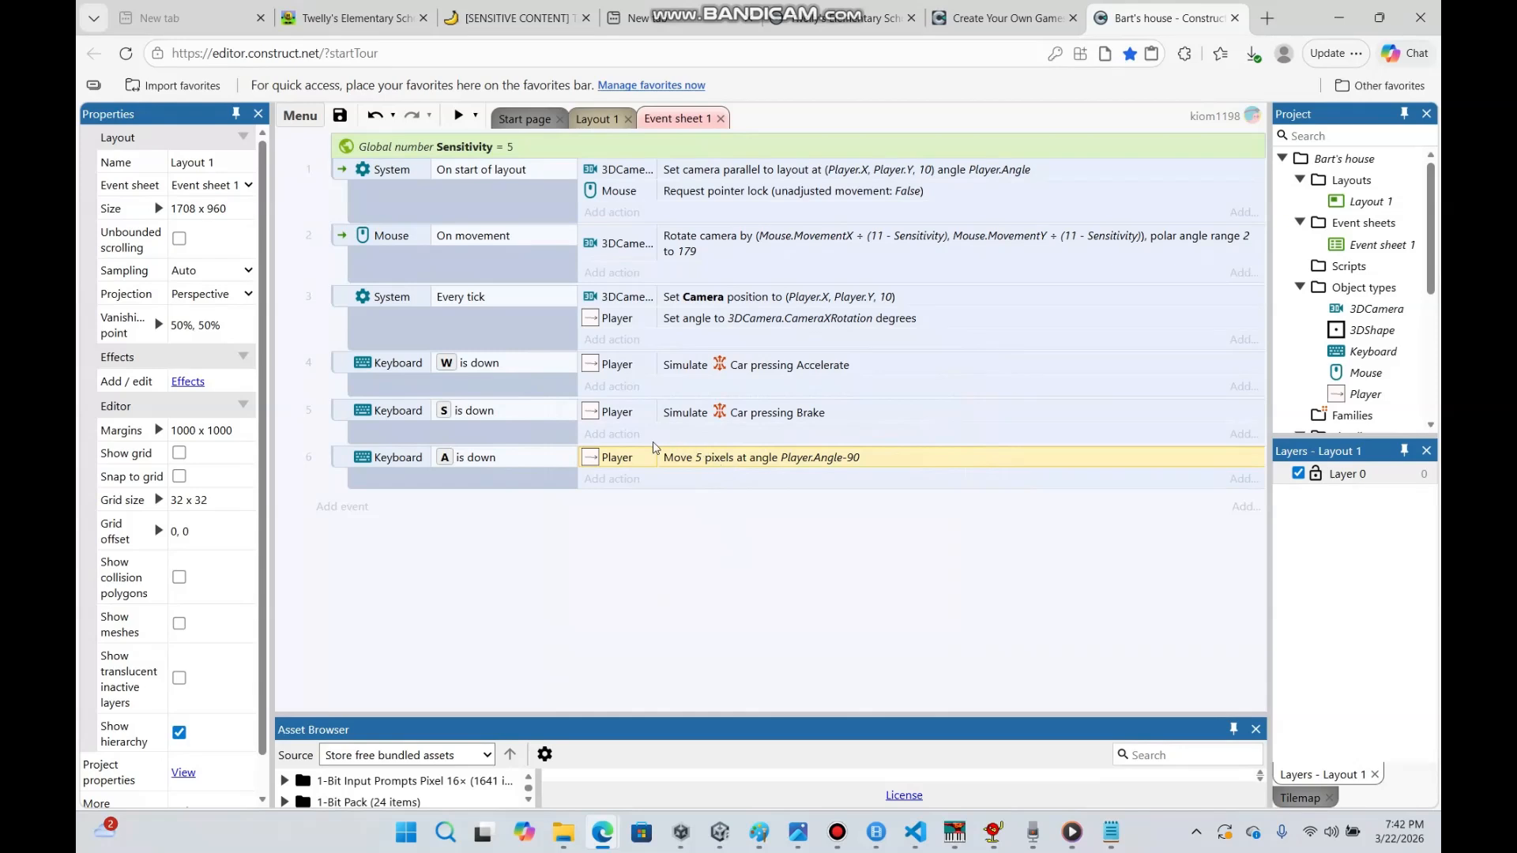
Duplicate the "A is down" event, placing the copy at the end of the event sheet
right_click(543, 478)
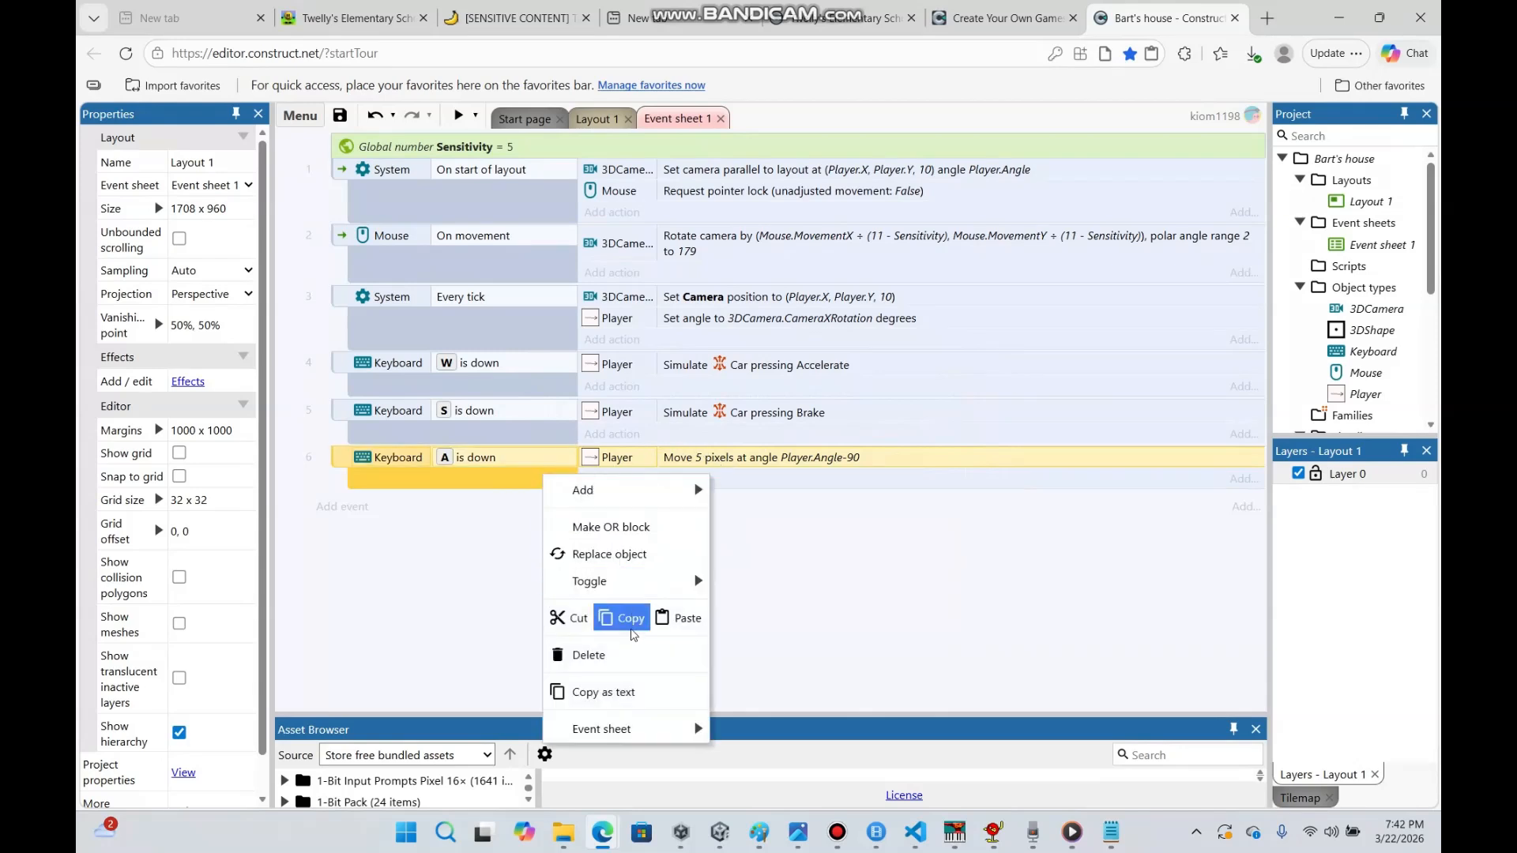
left_click(632, 620)
right_click(640, 528)
left_click(681, 476)
left_click(700, 504)
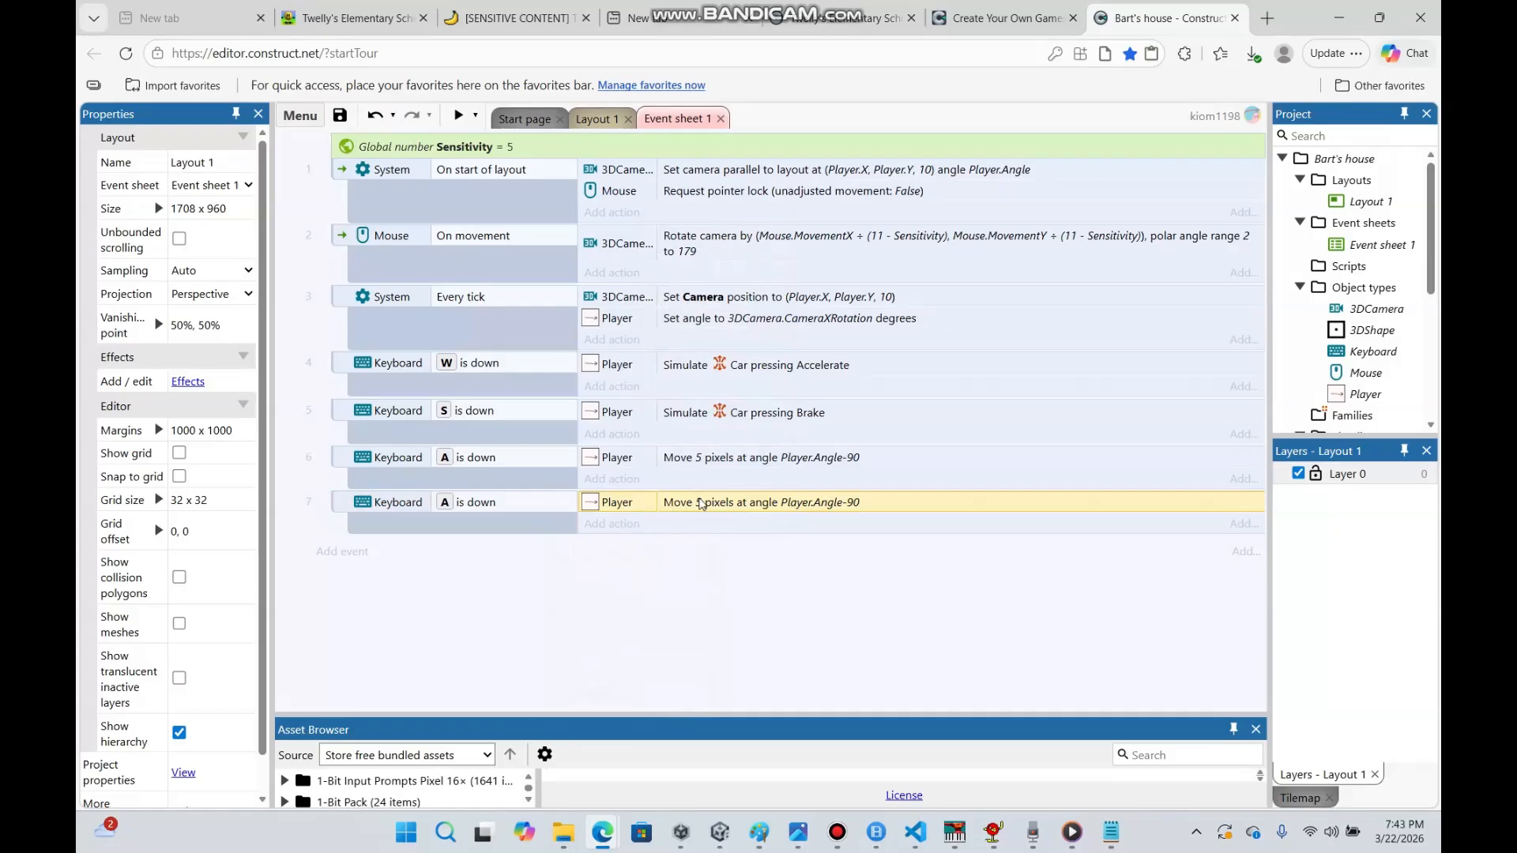
In the duplicated event, change the condition's key to D and the Player's move angle to Player.Angle+90
double_click(514, 501)
left_click(770, 467)
key("d")
left_click(910, 612)
double_click(783, 502)
left_click(692, 465)
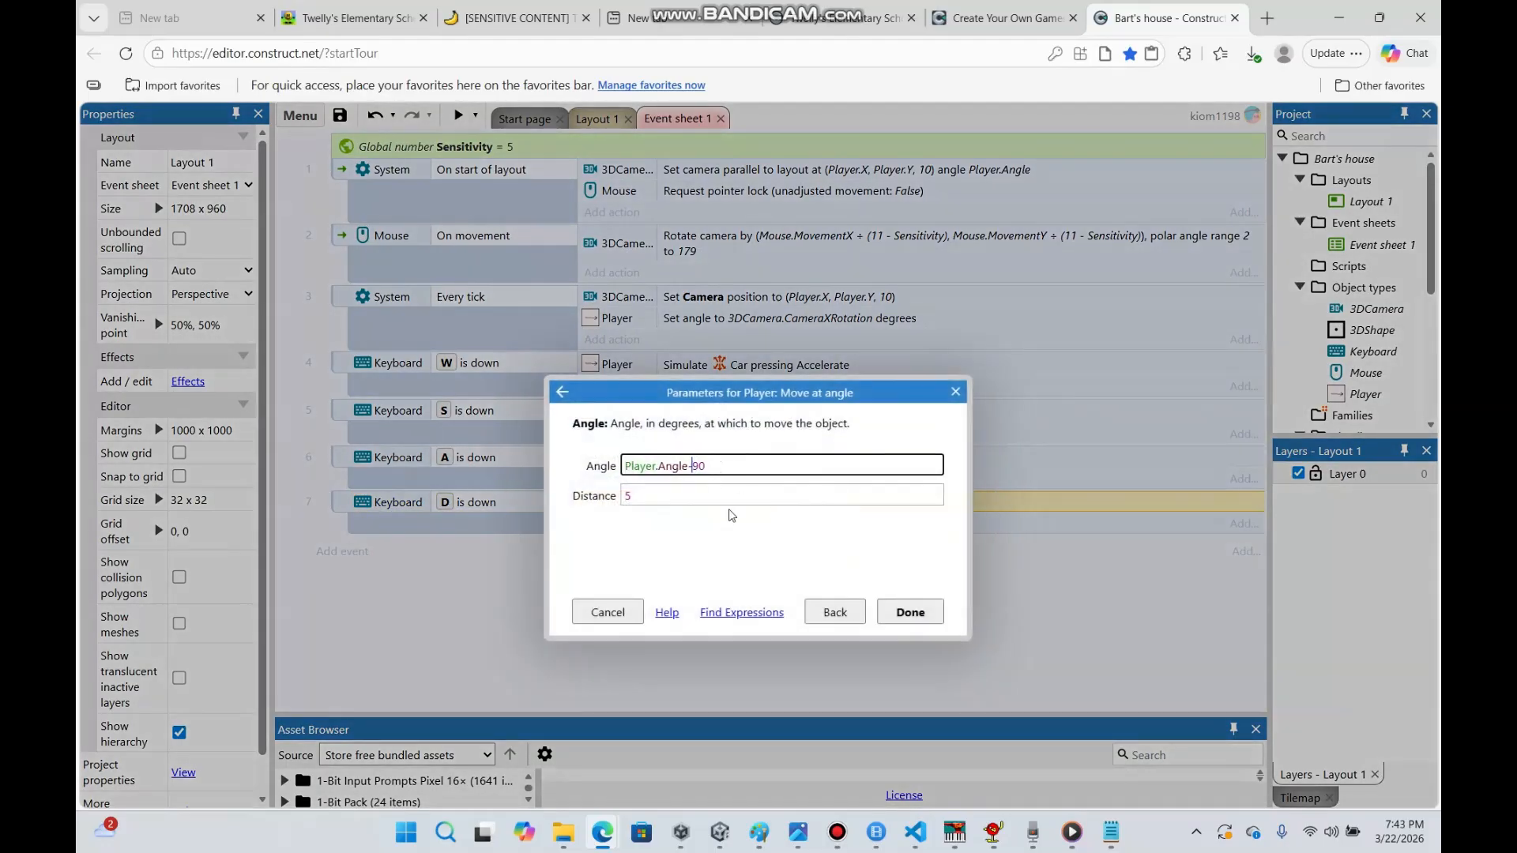
type("+")
key("Return")
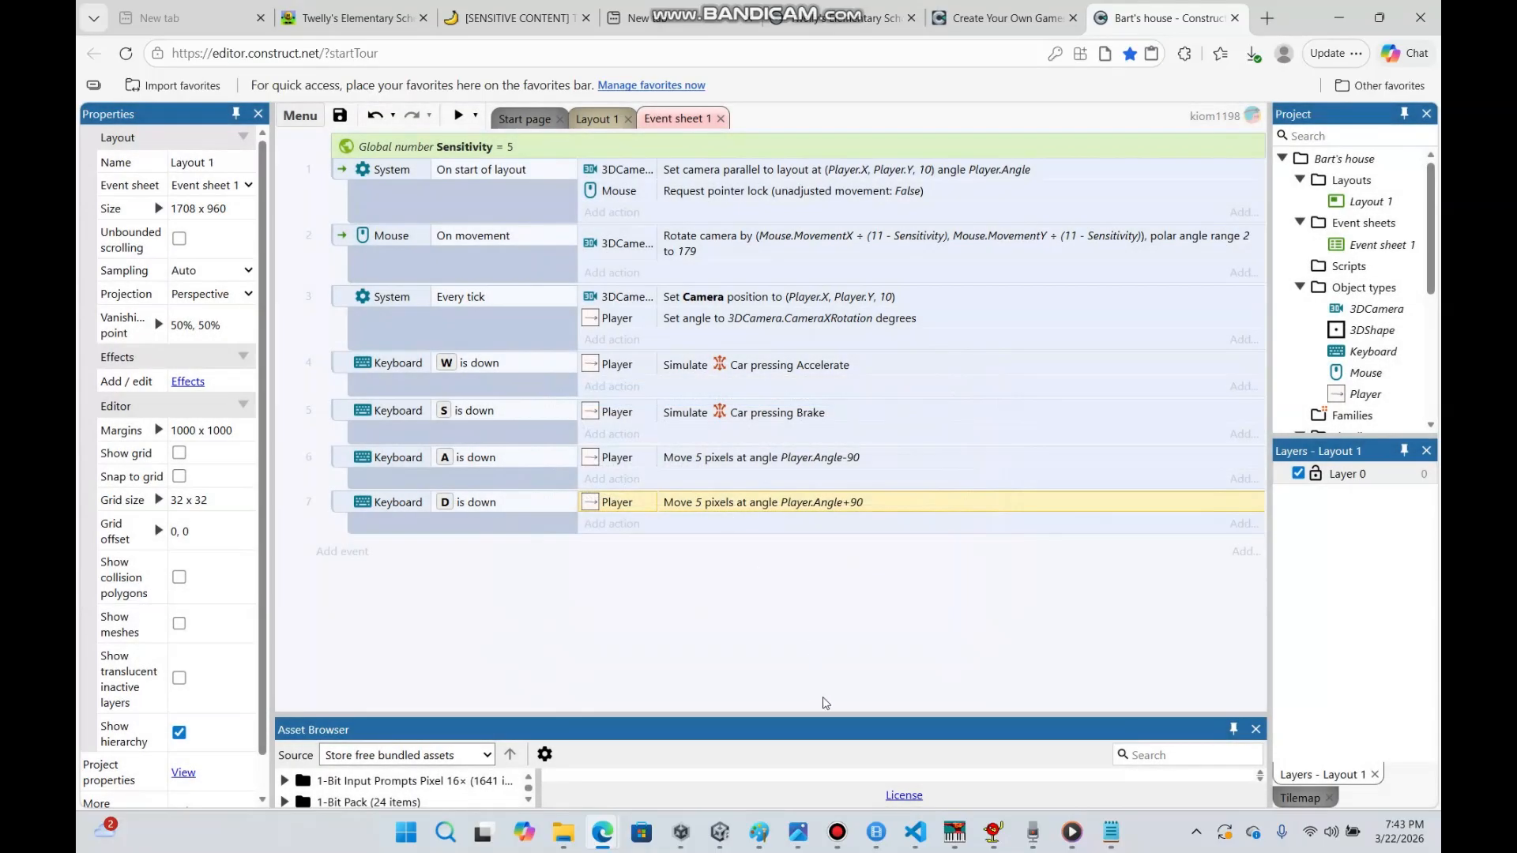
Preview Layout 1 and test the W, A, S and D movement around the 3D shape, then put the preview away
left_click(837, 832)
left_click(596, 118)
left_click(459, 116)
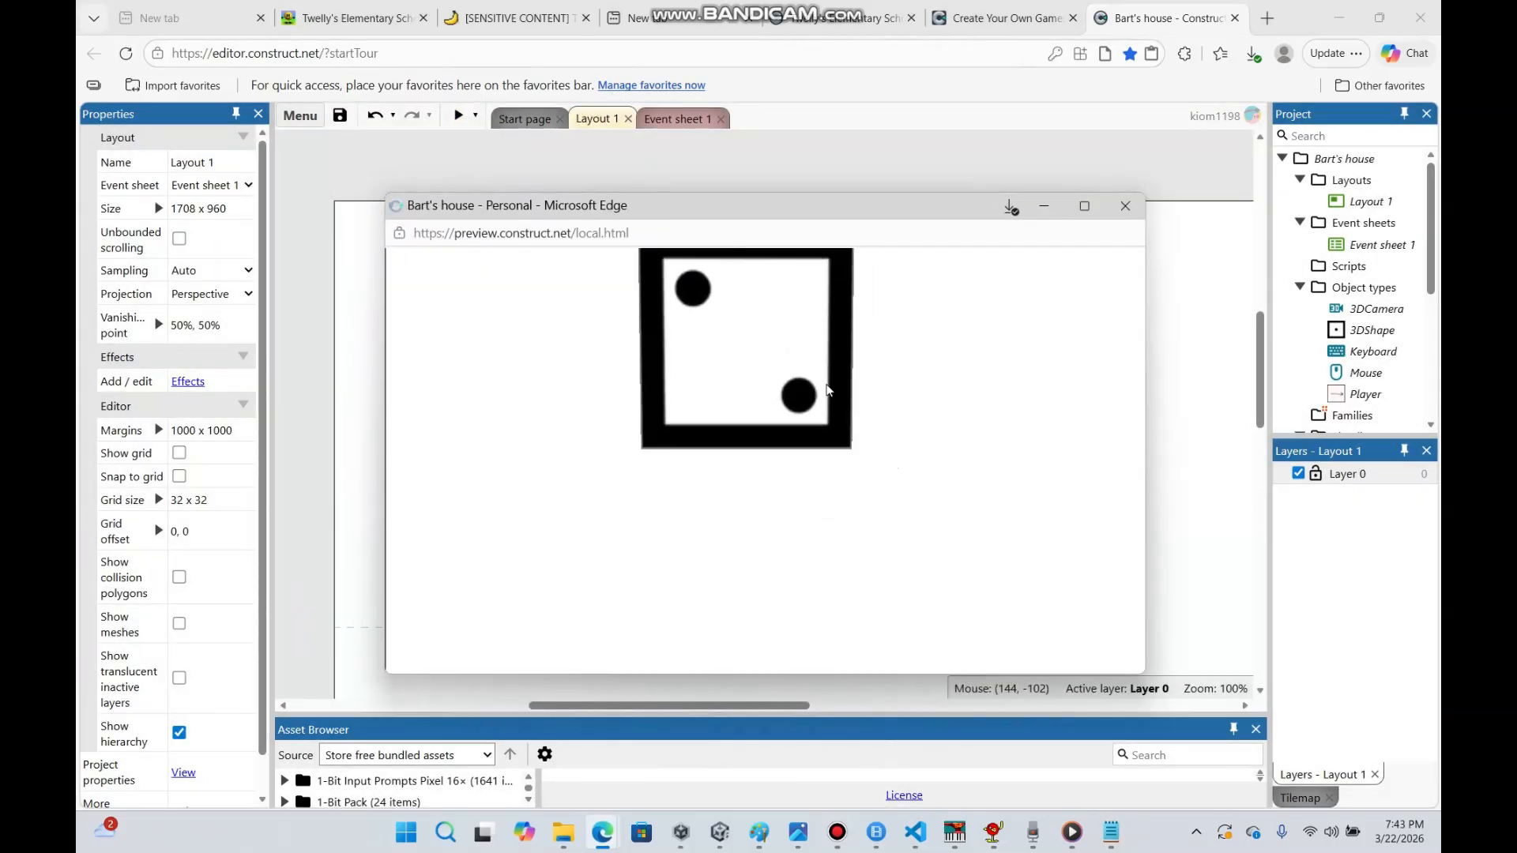
key("w")
key("d")
key("s")
key("a")
key("w")
key("s")
key("d")
key("s")
key("w")
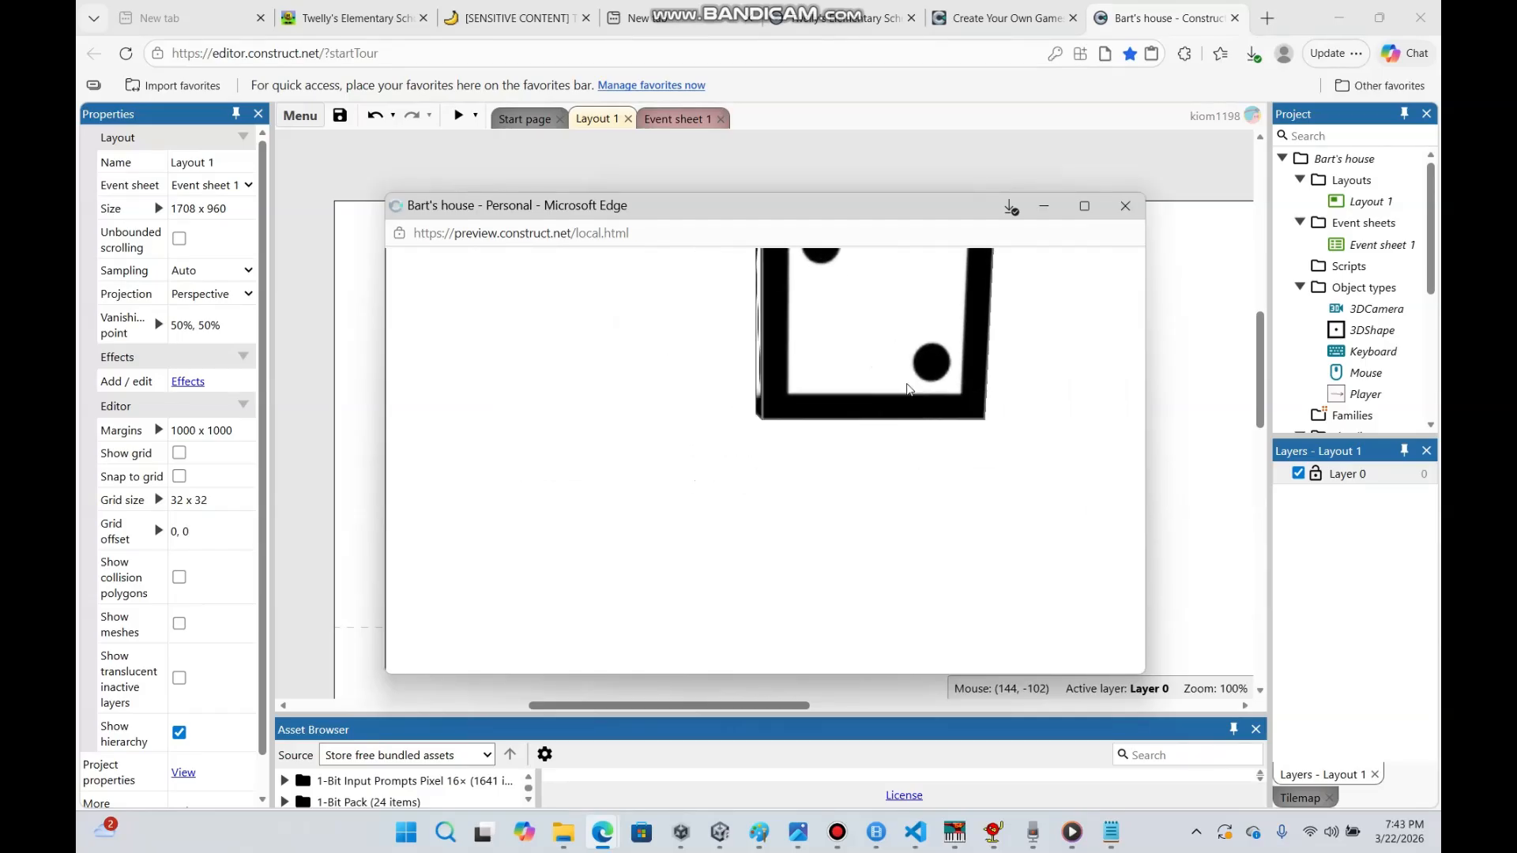
key("w")
key("a")
key("s")
key("s")
key("w")
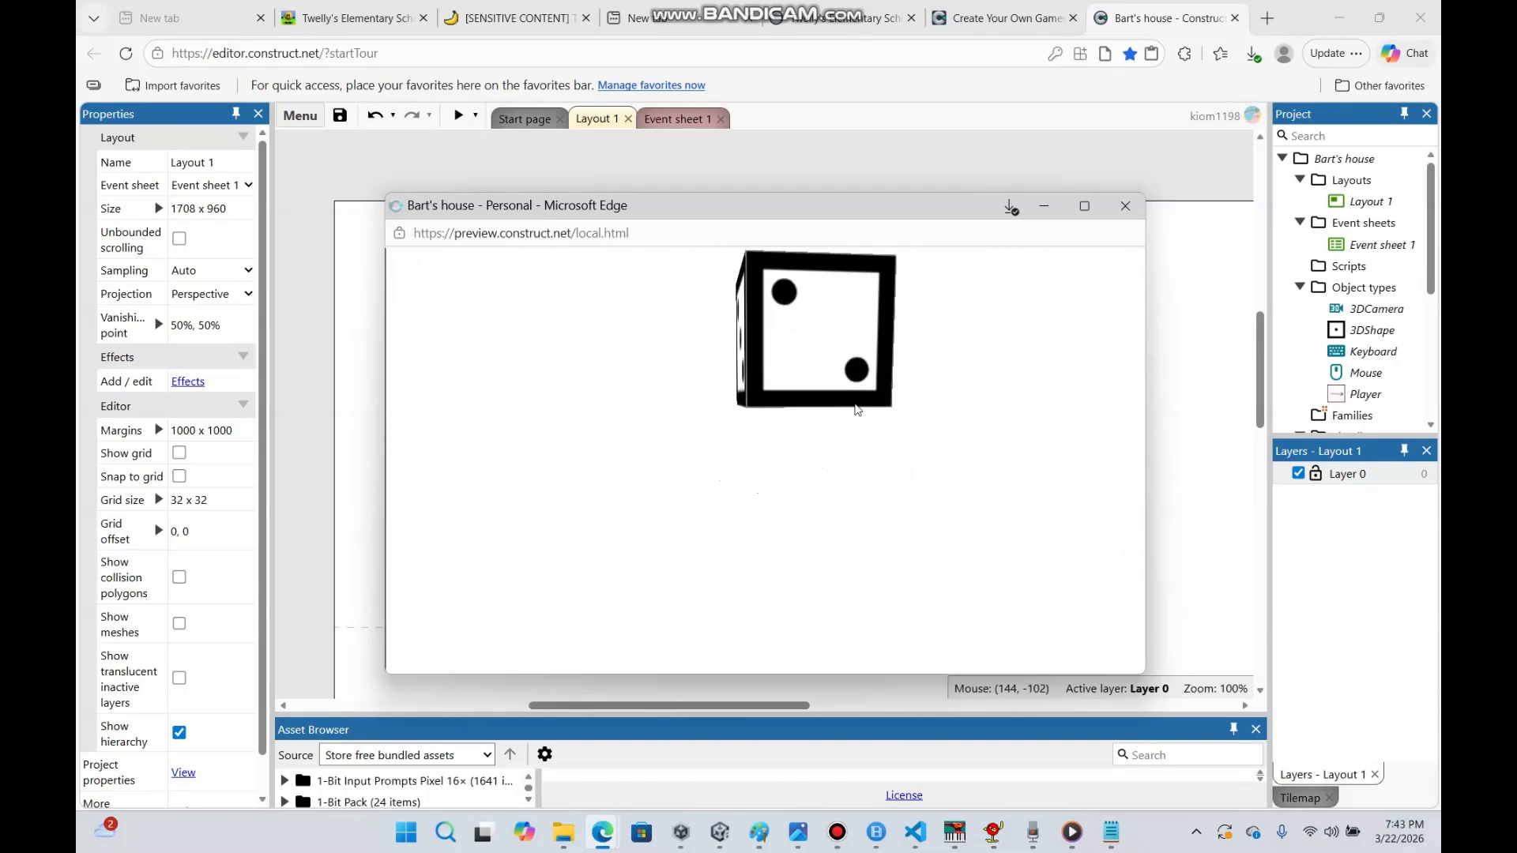
key("w")
key("s")
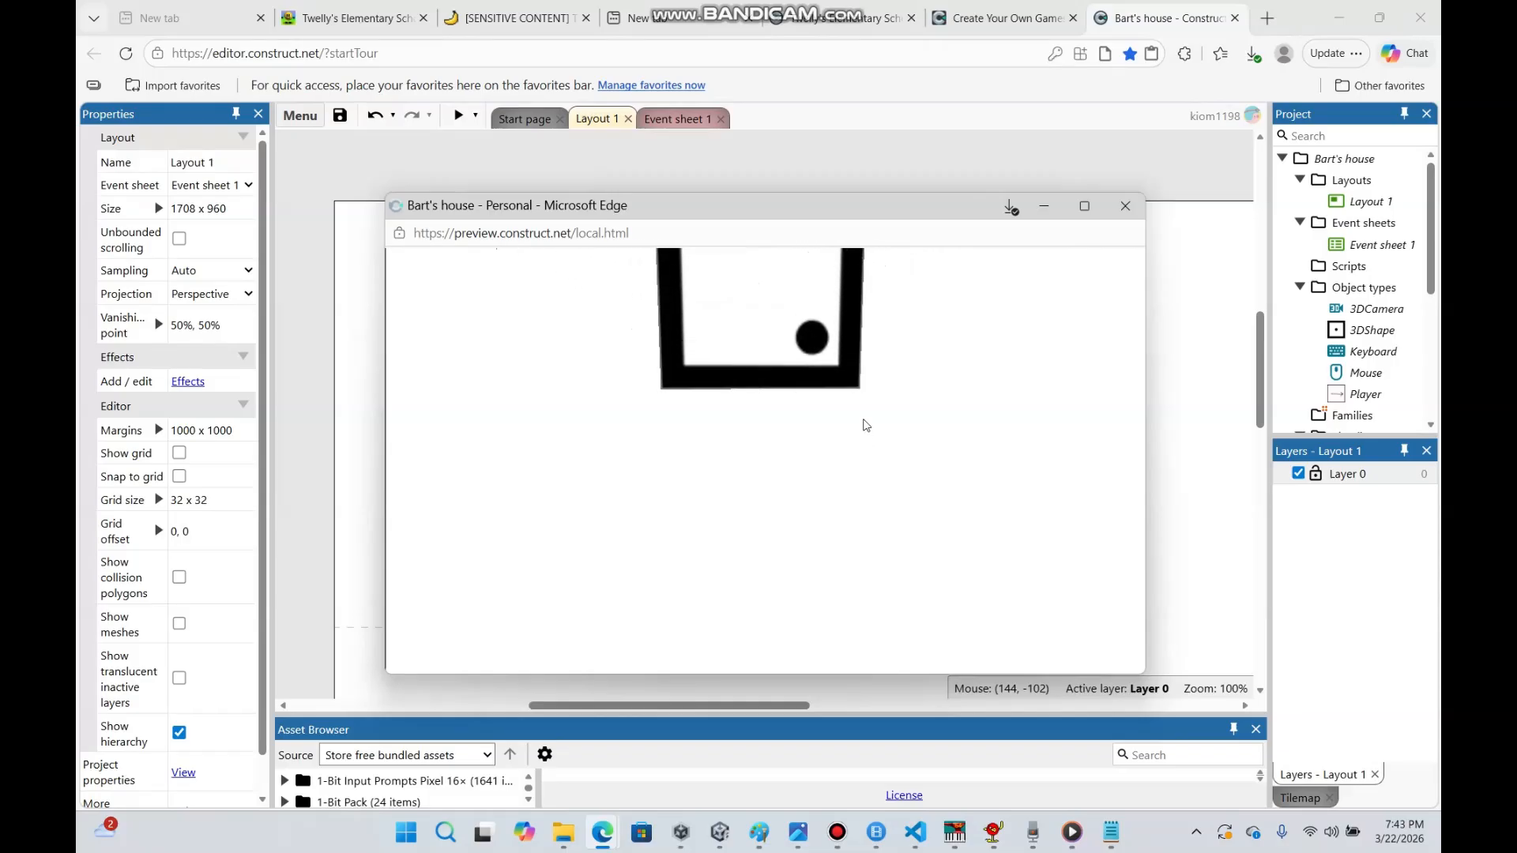
left_click(1044, 207)
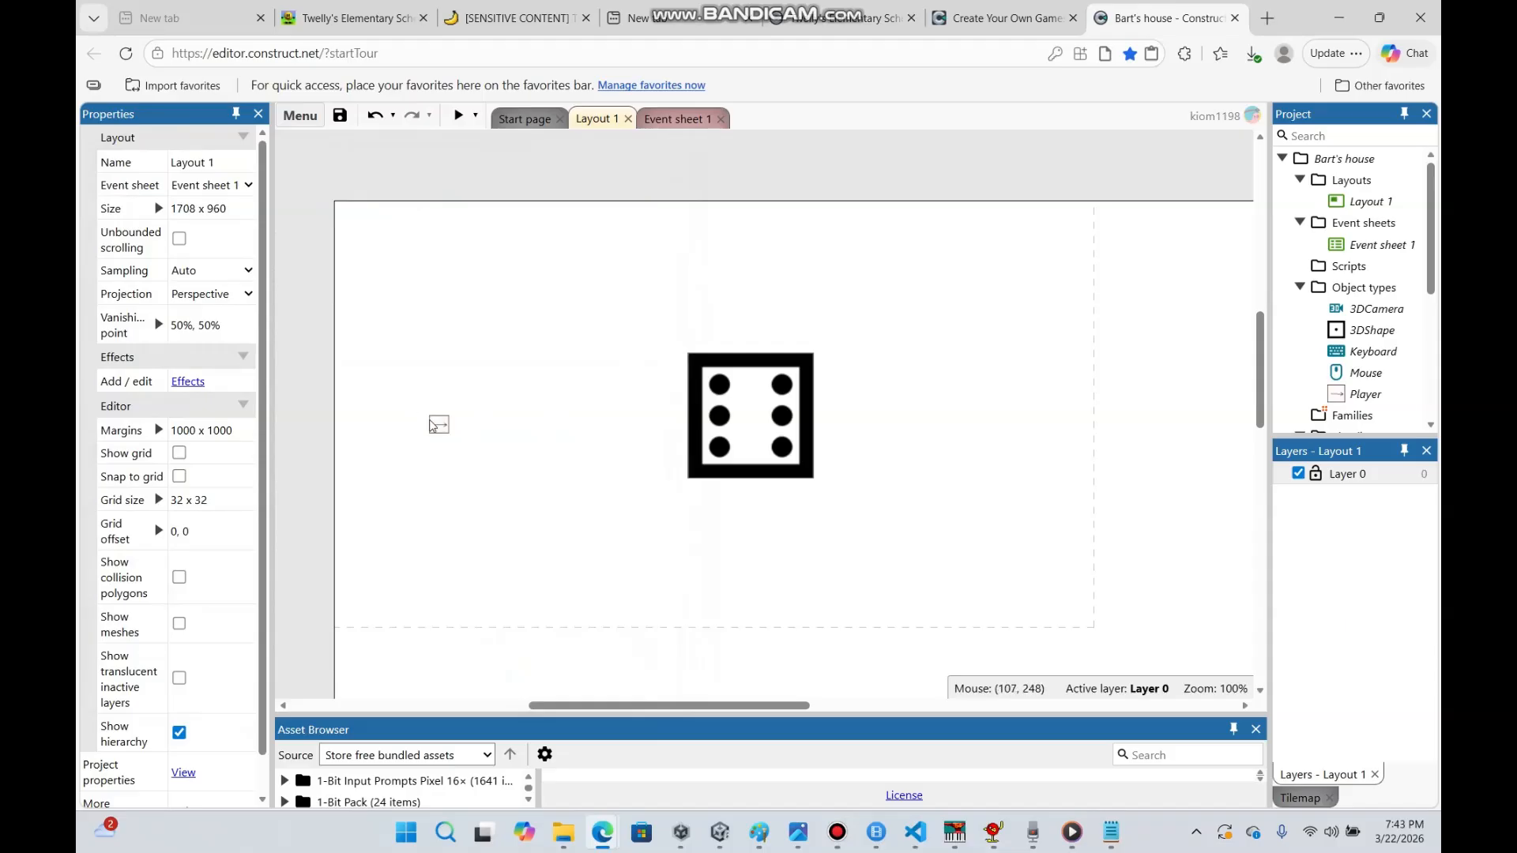
Set the Player's Car deceleration to 30000 and its acceleration to 20000
left_click(436, 425)
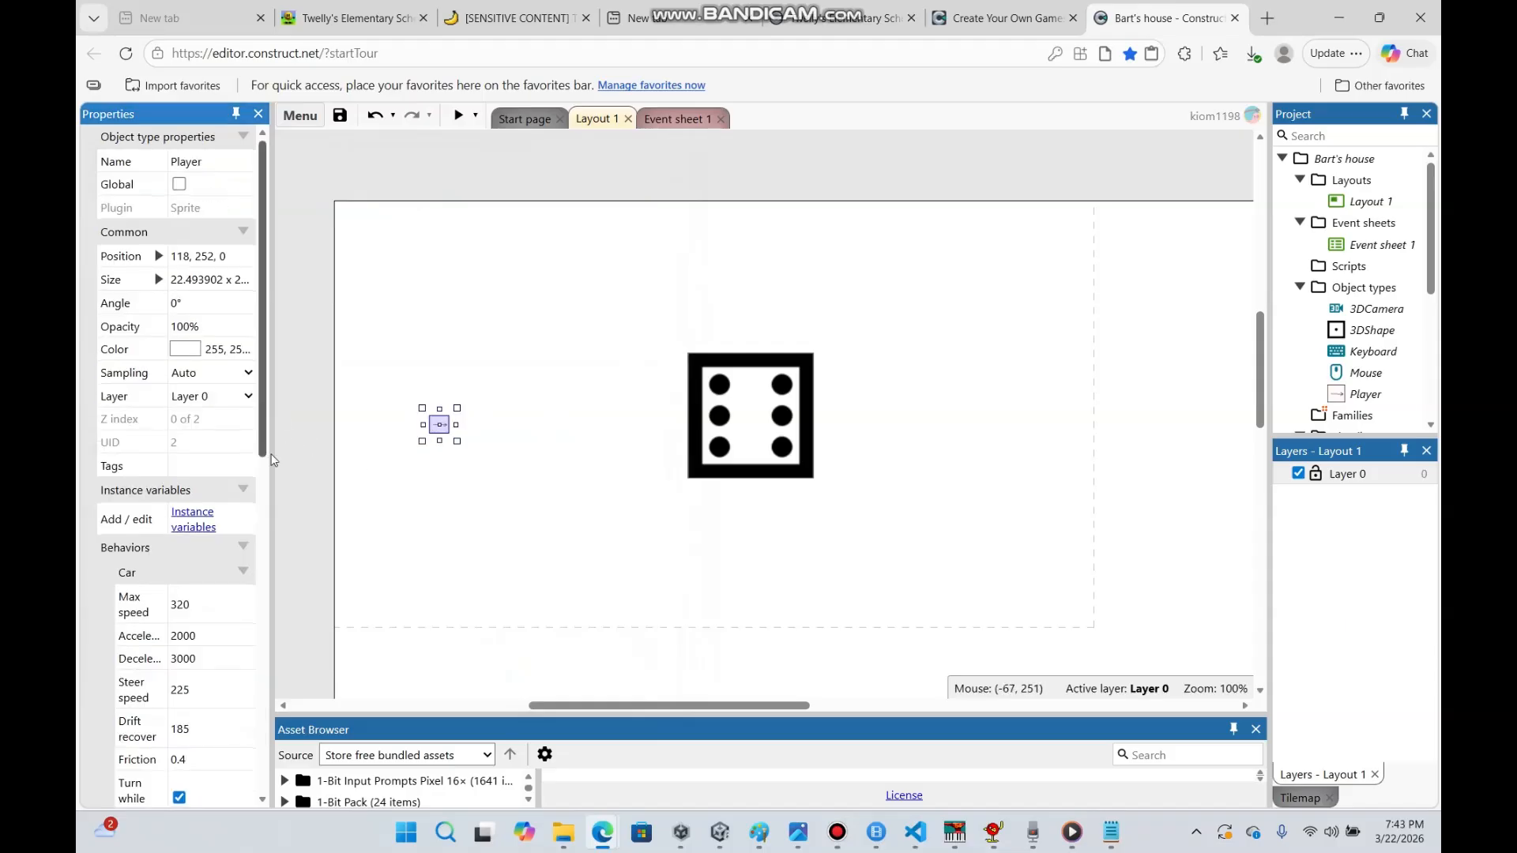
scroll(237, 451, "down", 3)
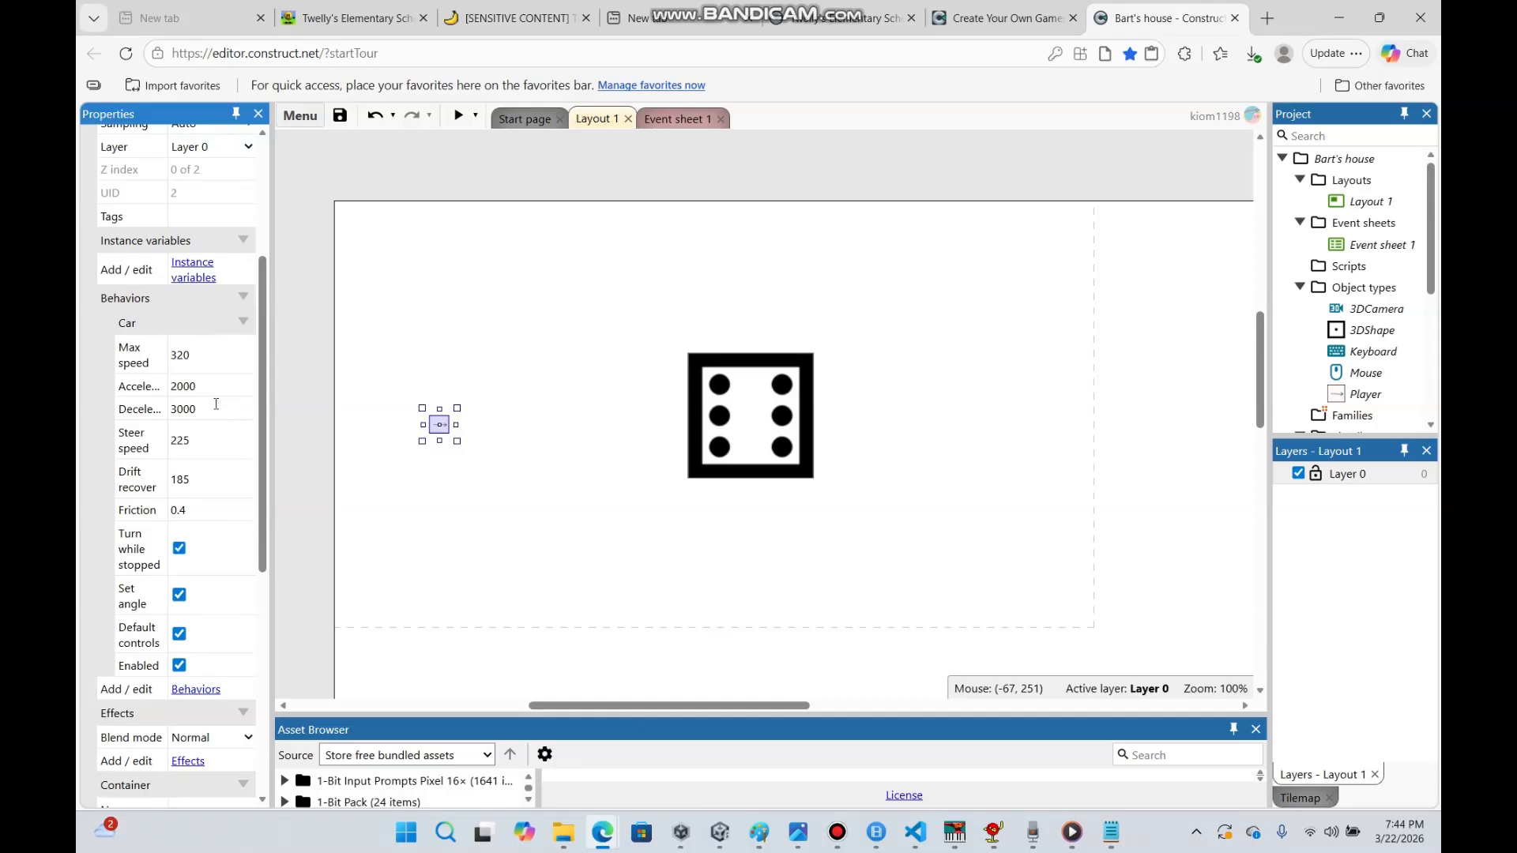
left_click(216, 405)
left_click(210, 409)
type("0")
left_click(202, 386)
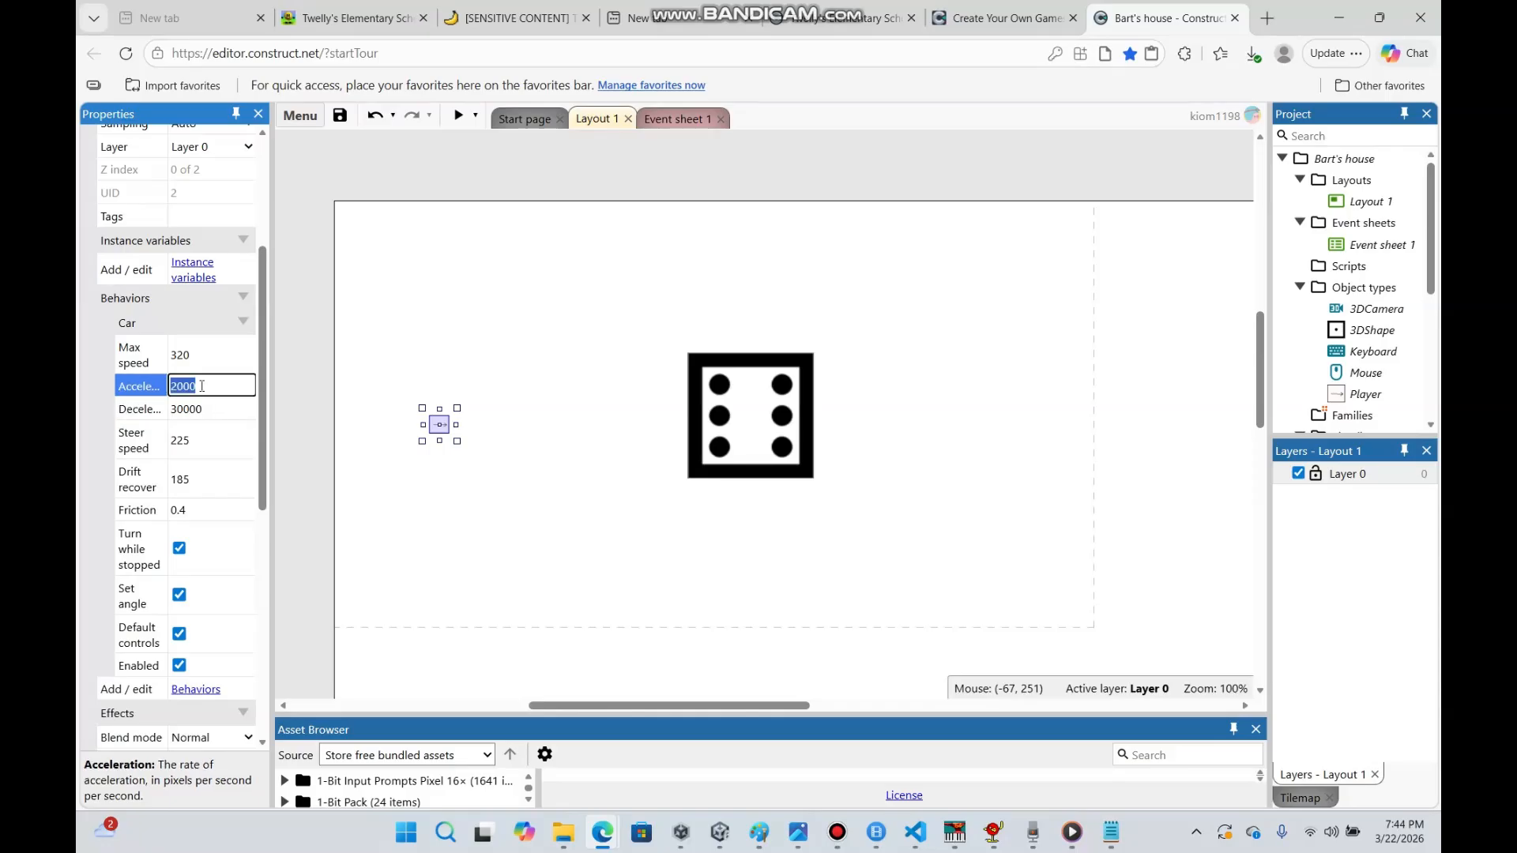
type("0")
left_click(380, 310)
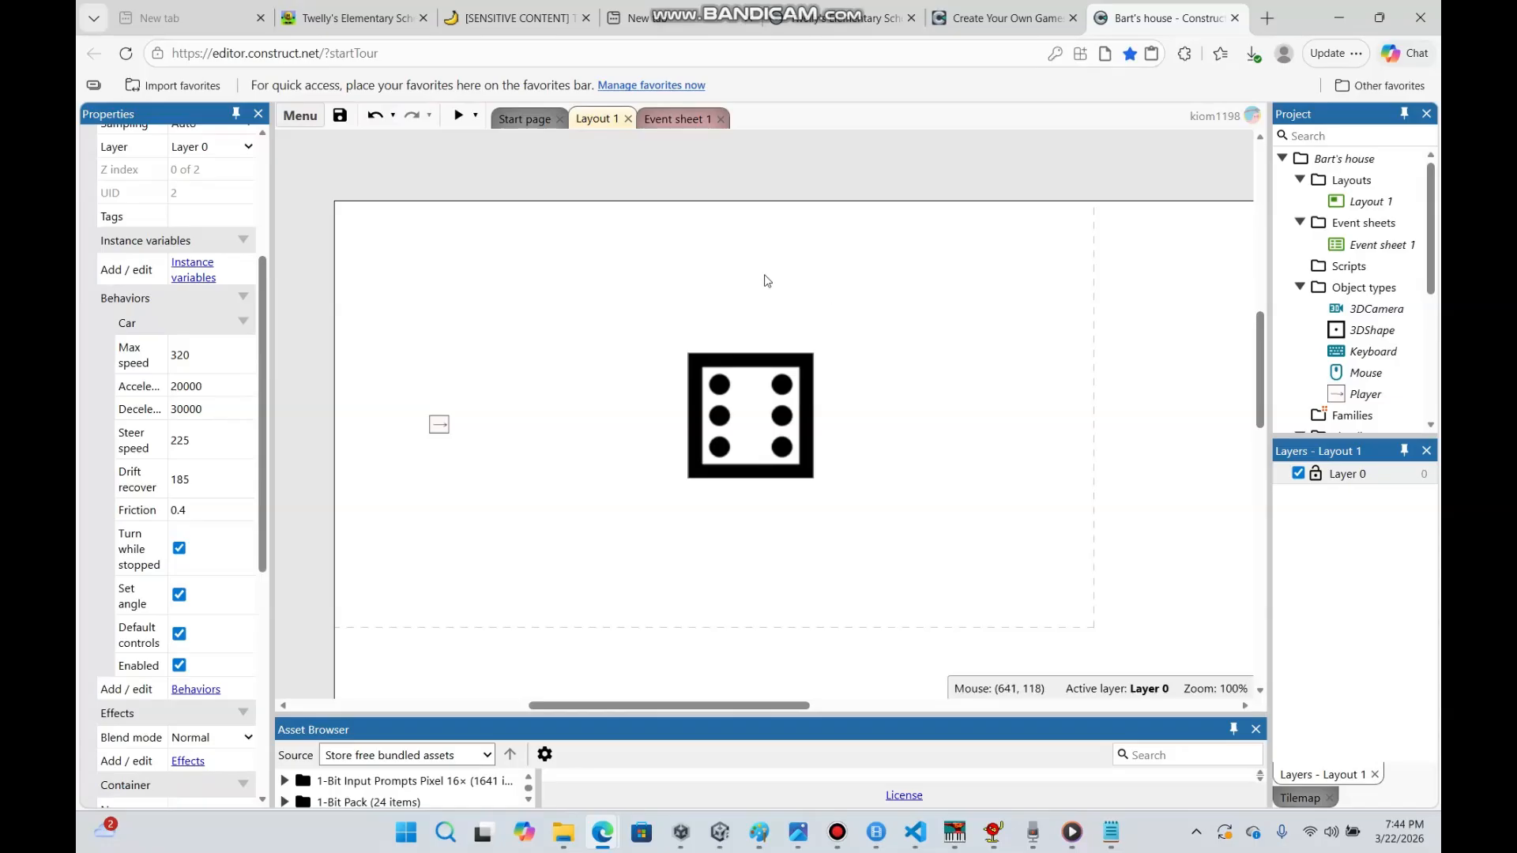
Insert a second 3D shape with its default faces above the Player and position it near the layout's upper edge
right_click(425, 248)
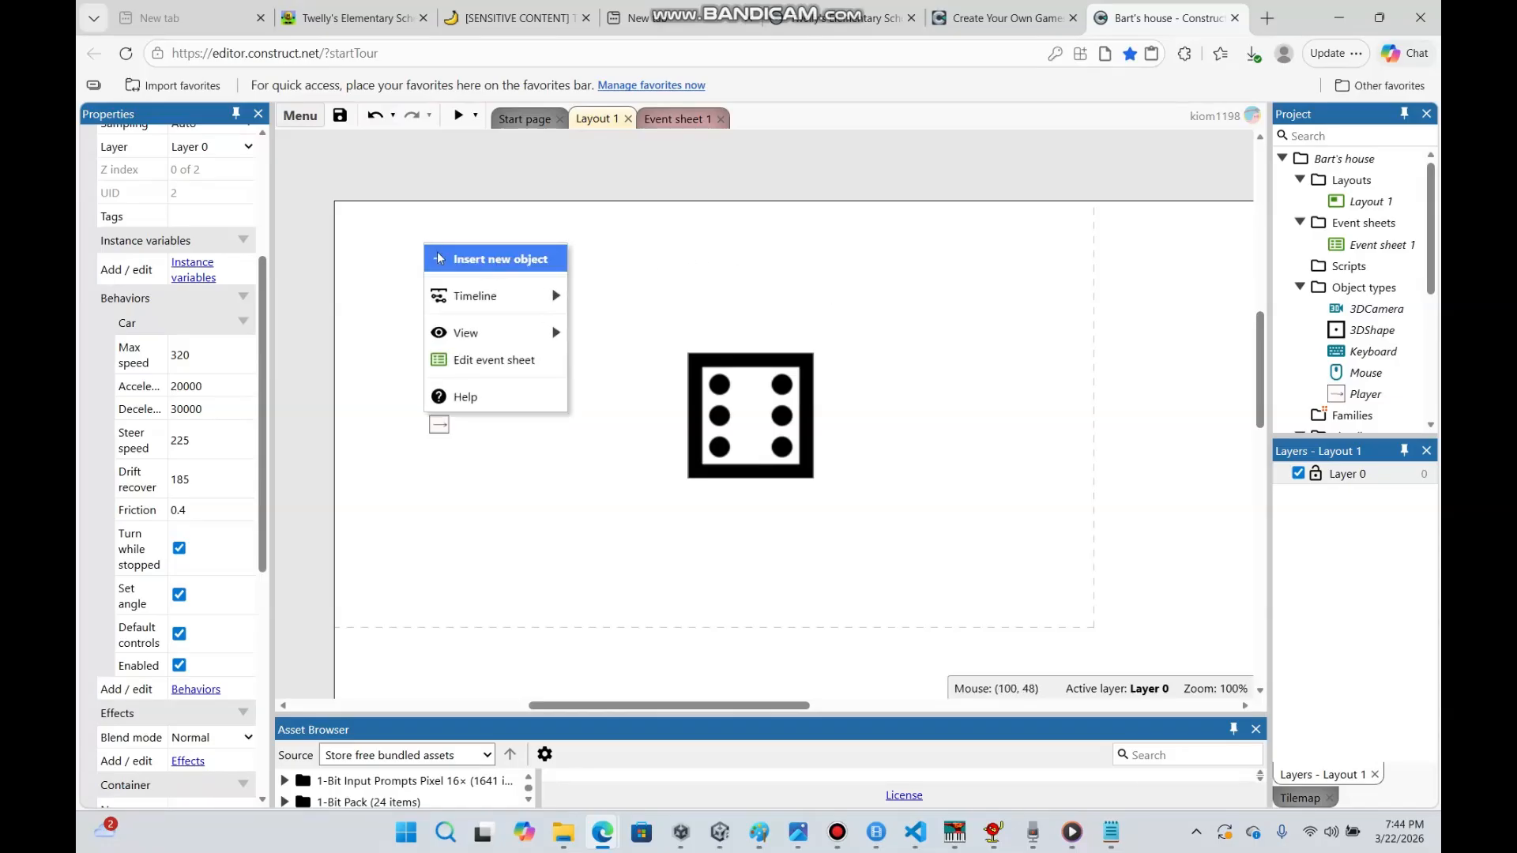
left_click(440, 258)
double_click(721, 372)
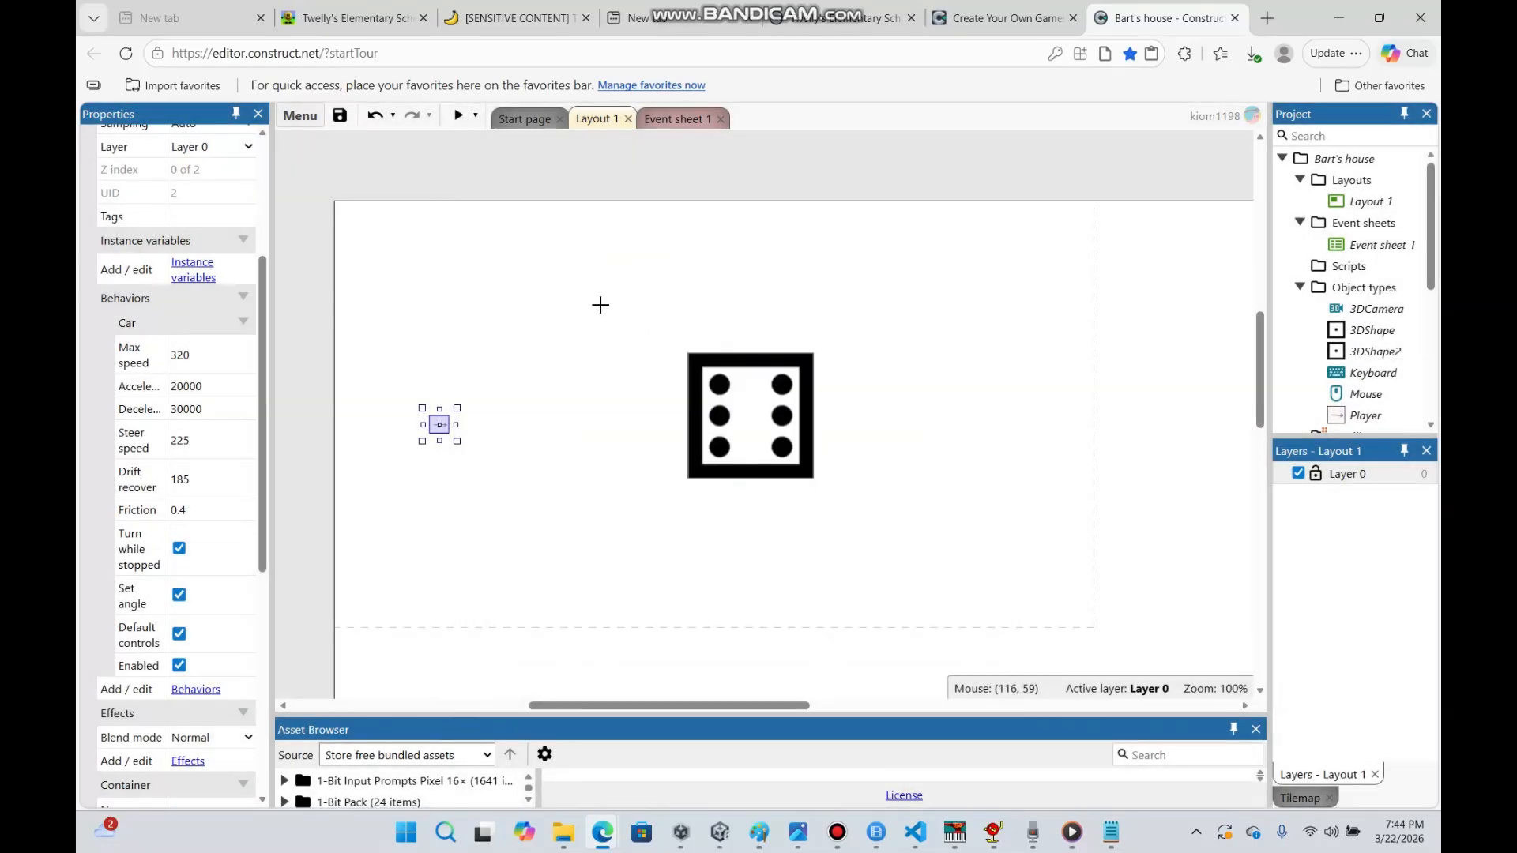
left_click(466, 296)
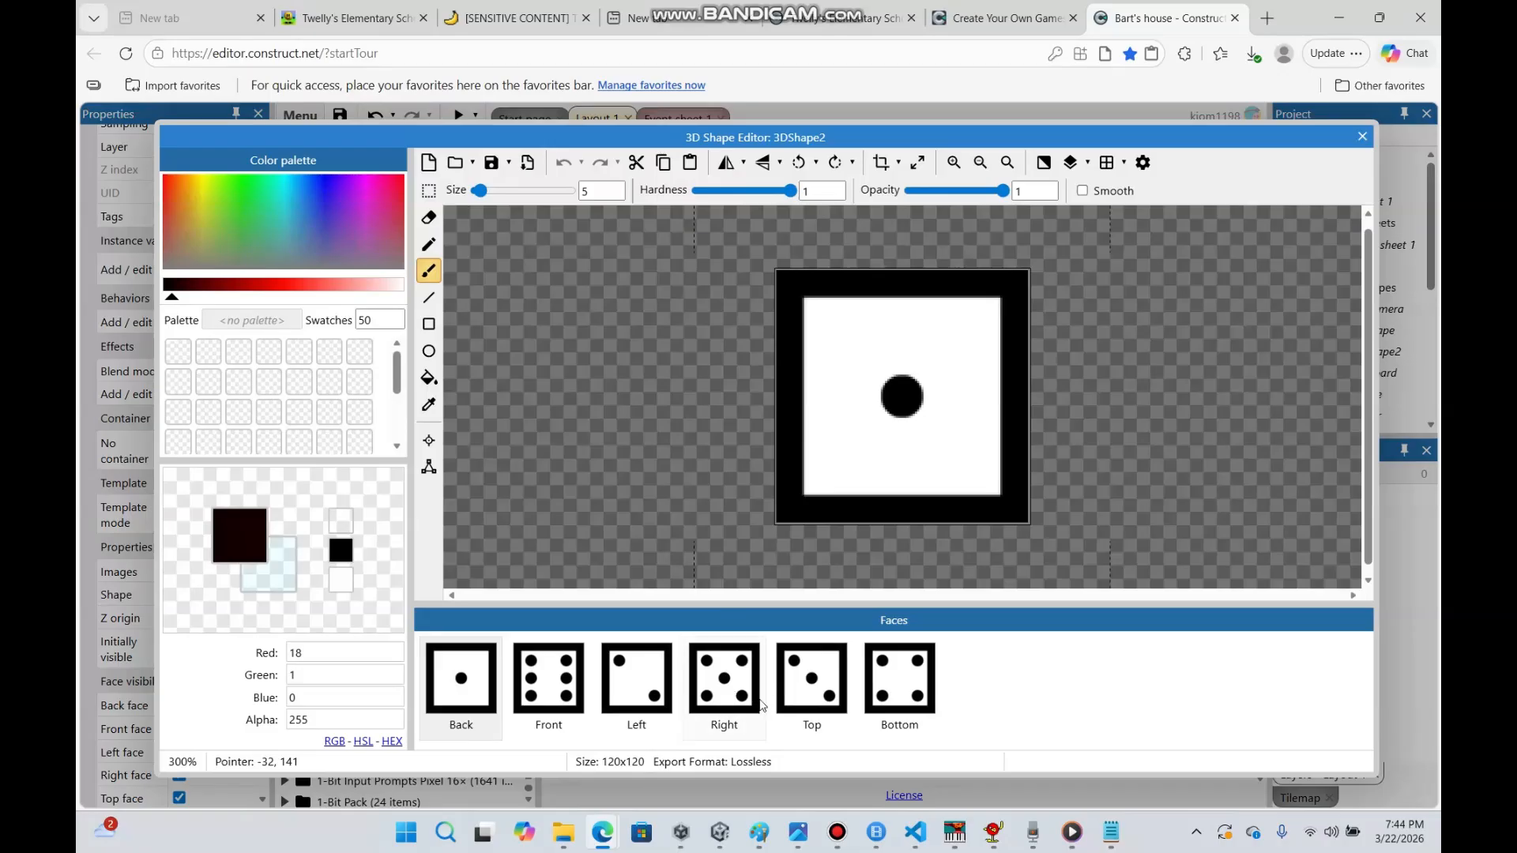
left_click(1362, 137)
left_click(495, 297)
left_click_drag(495, 298, 525, 282)
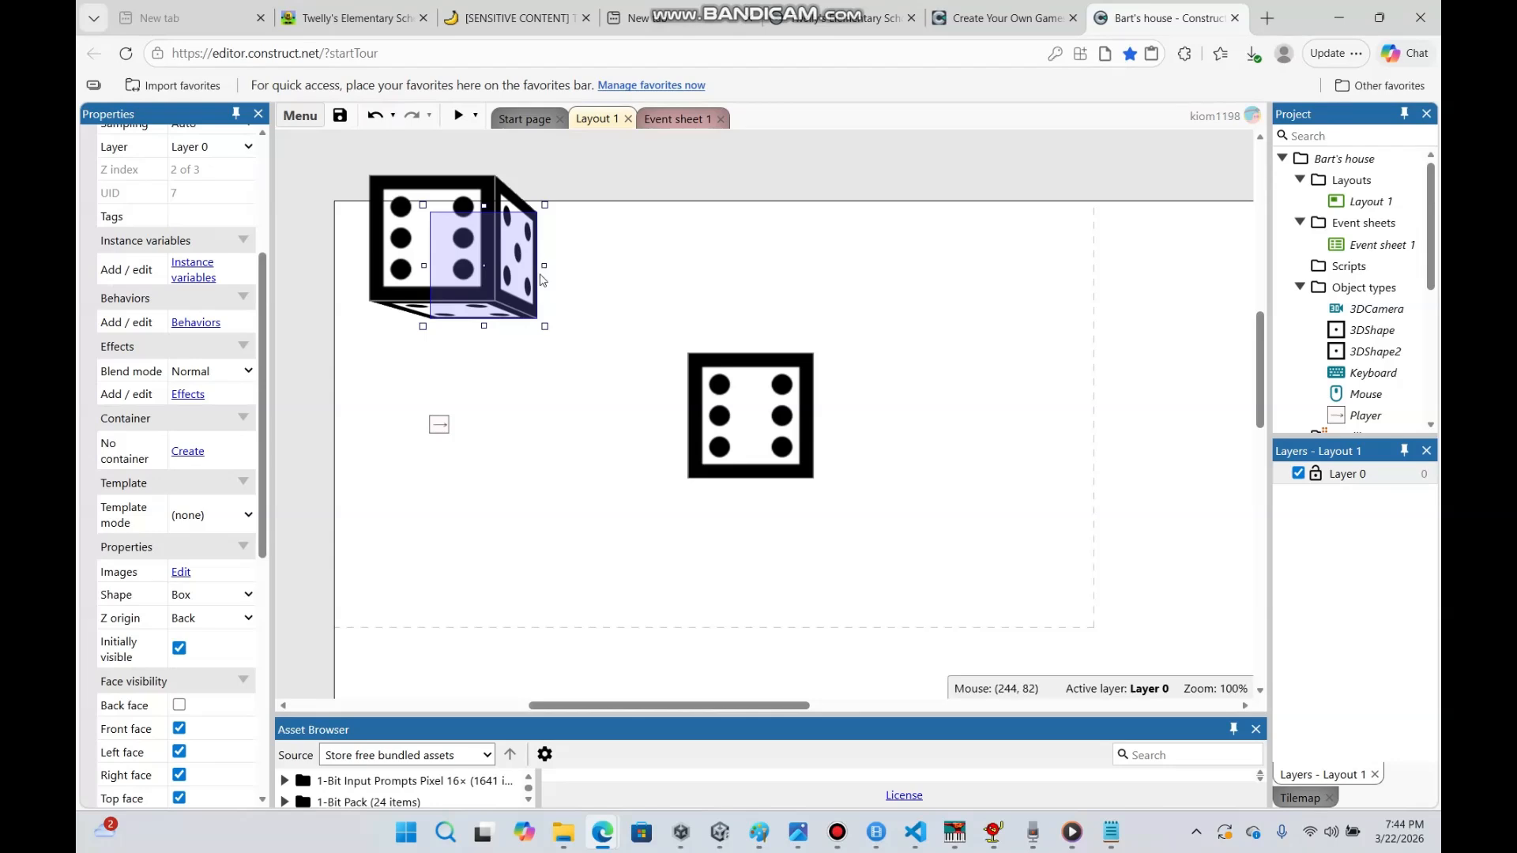
left_click_drag(509, 305, 541, 307)
Copy the new 3D shape and paste two more instances beside it along the layout's upper edge
right_click(541, 307)
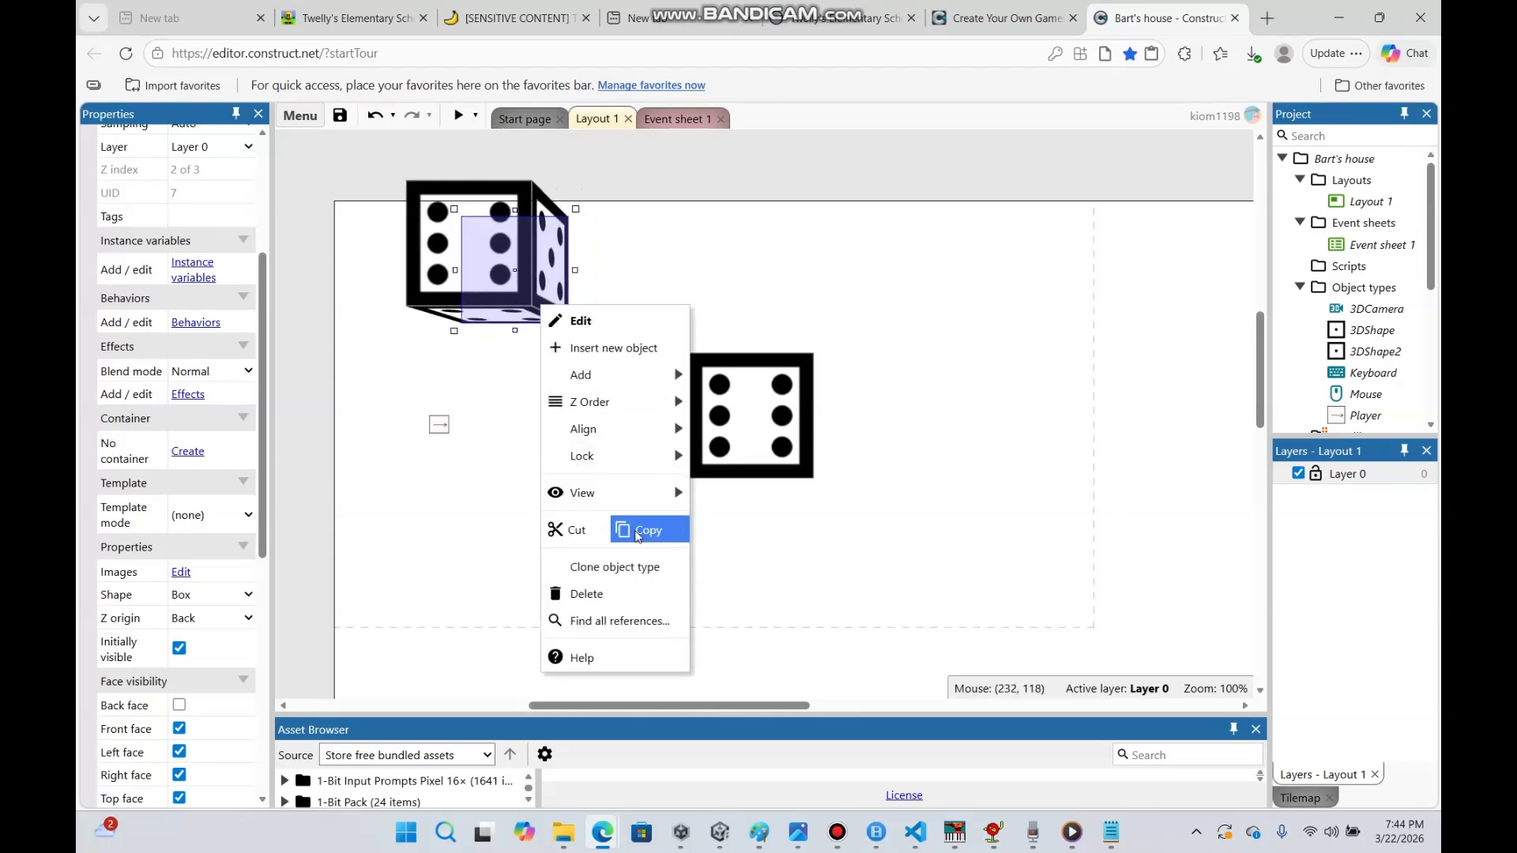
left_click(637, 521)
right_click(594, 215)
left_click(640, 380)
left_click(626, 270)
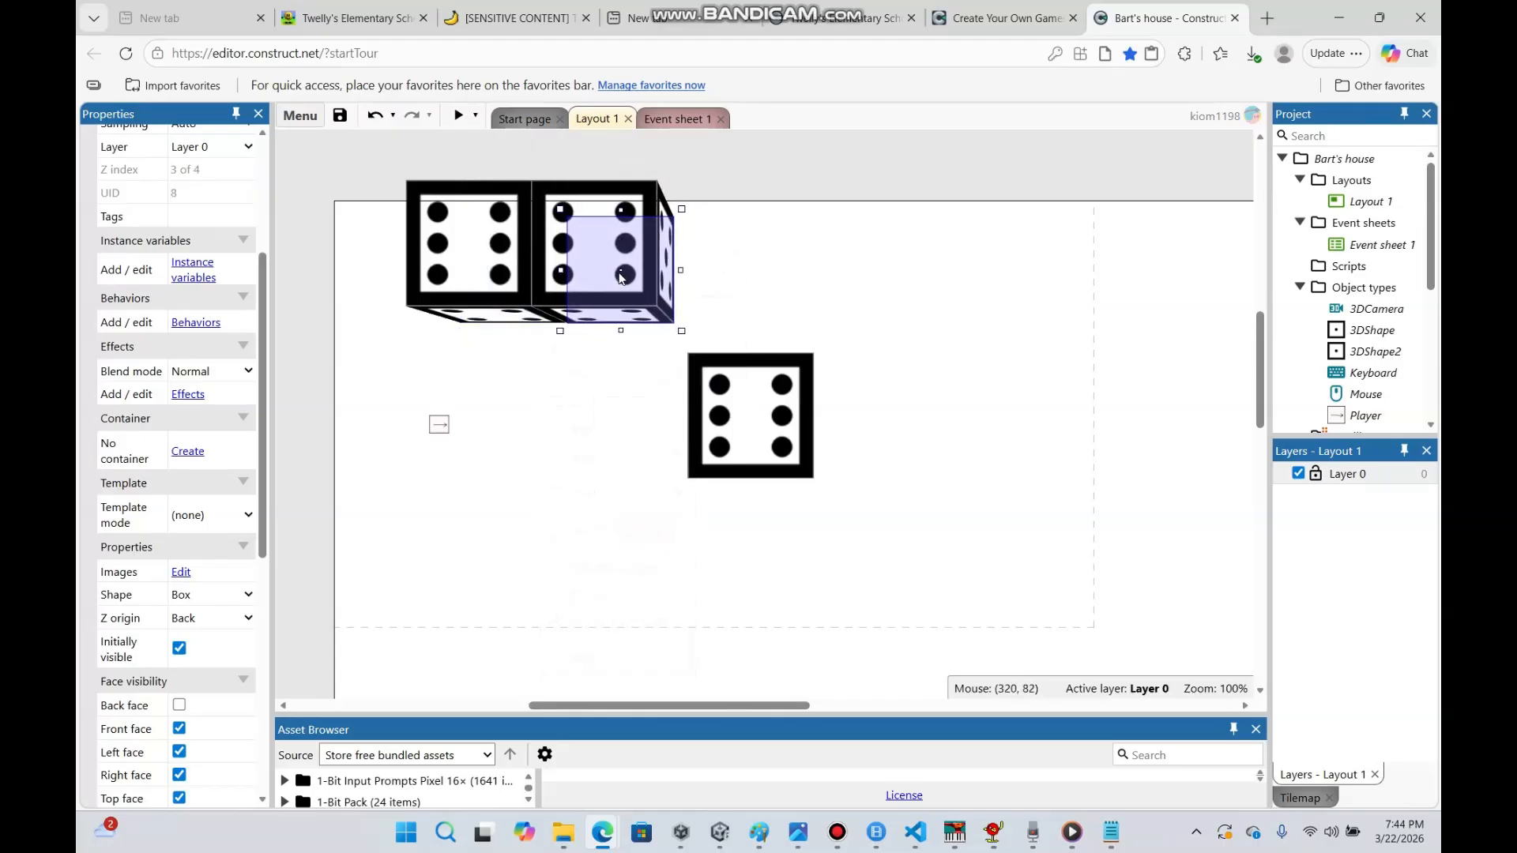
right_click(822, 278)
left_click(863, 430)
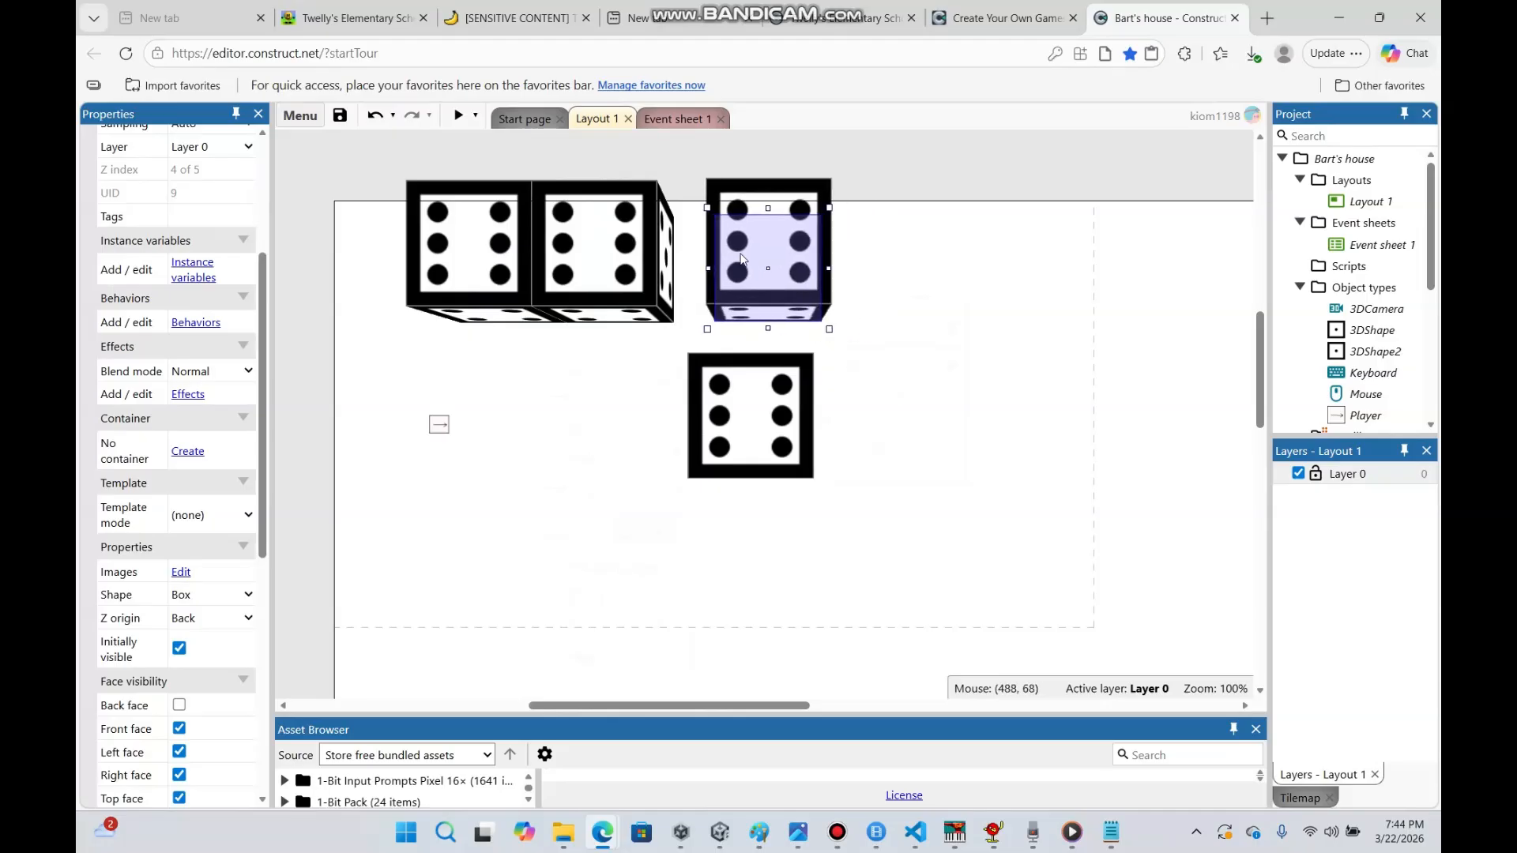
Delete both pasted 3D shape copies, keeping only the original box above the Player
left_click(708, 259)
right_click(787, 264)
right_click(738, 270)
left_click(779, 534)
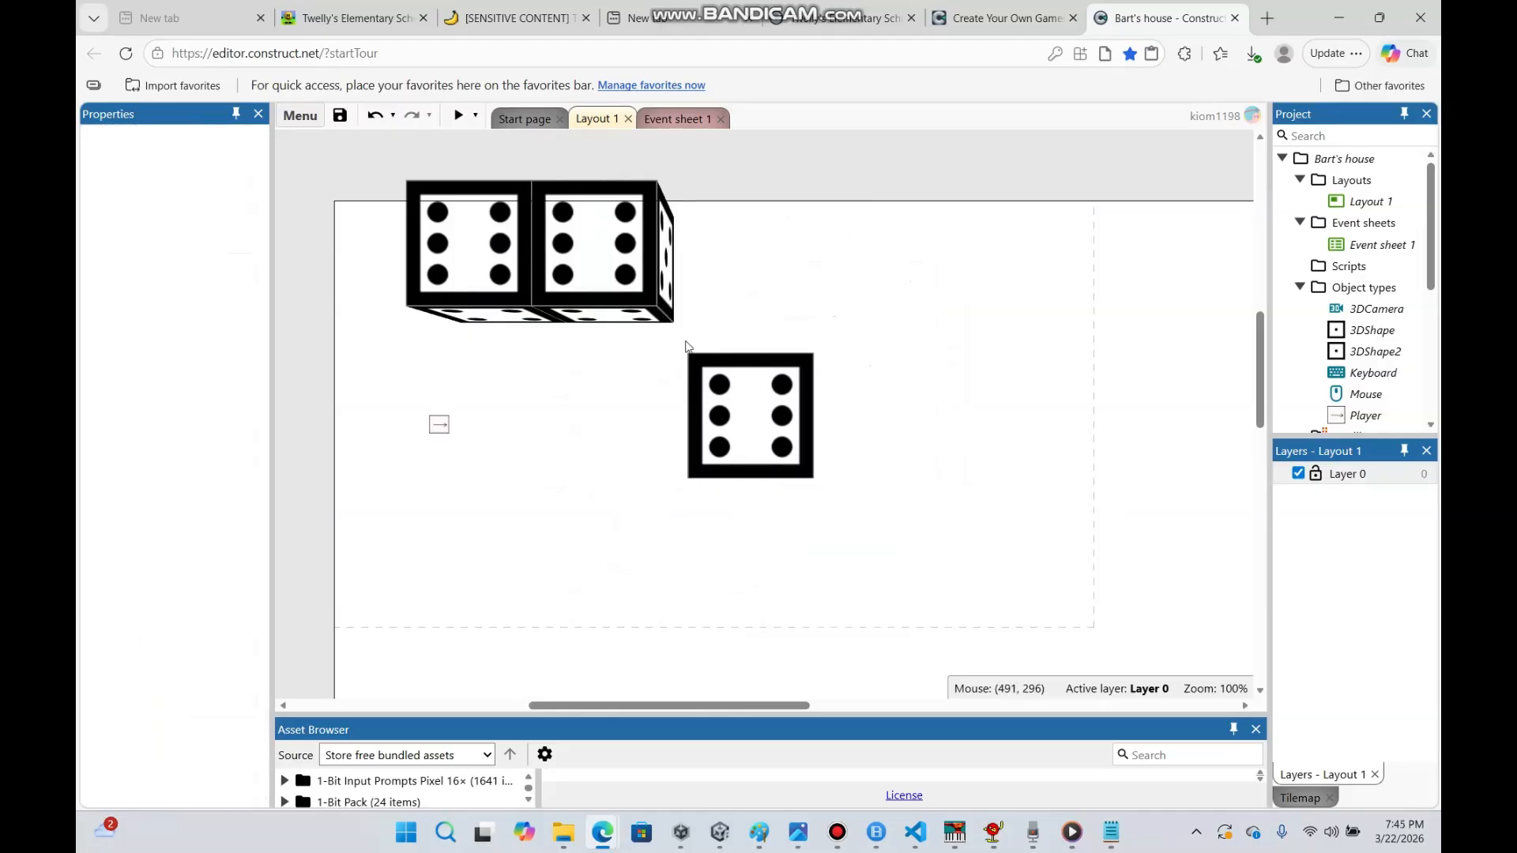
right_click(637, 306)
left_click(728, 594)
Widen the remaining 3D shape above the Player into a long wall along the layout's upper edge
left_click(562, 284)
left_click_drag(567, 271, 881, 307)
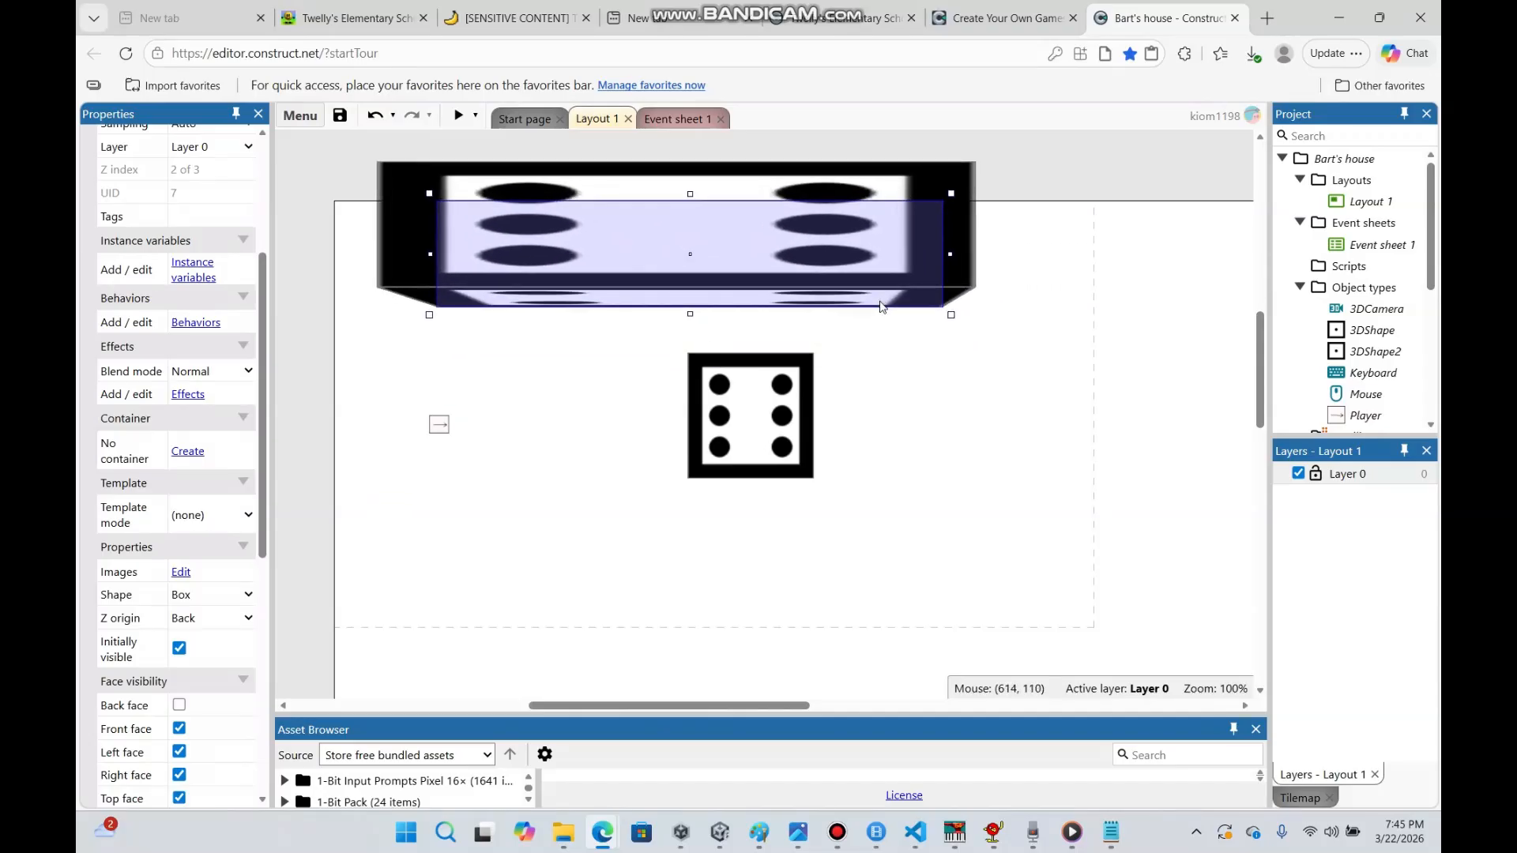
Insert a Tiled Background object with the default name in the empty area below the 3D shapes
right_click(597, 570)
left_click(608, 495)
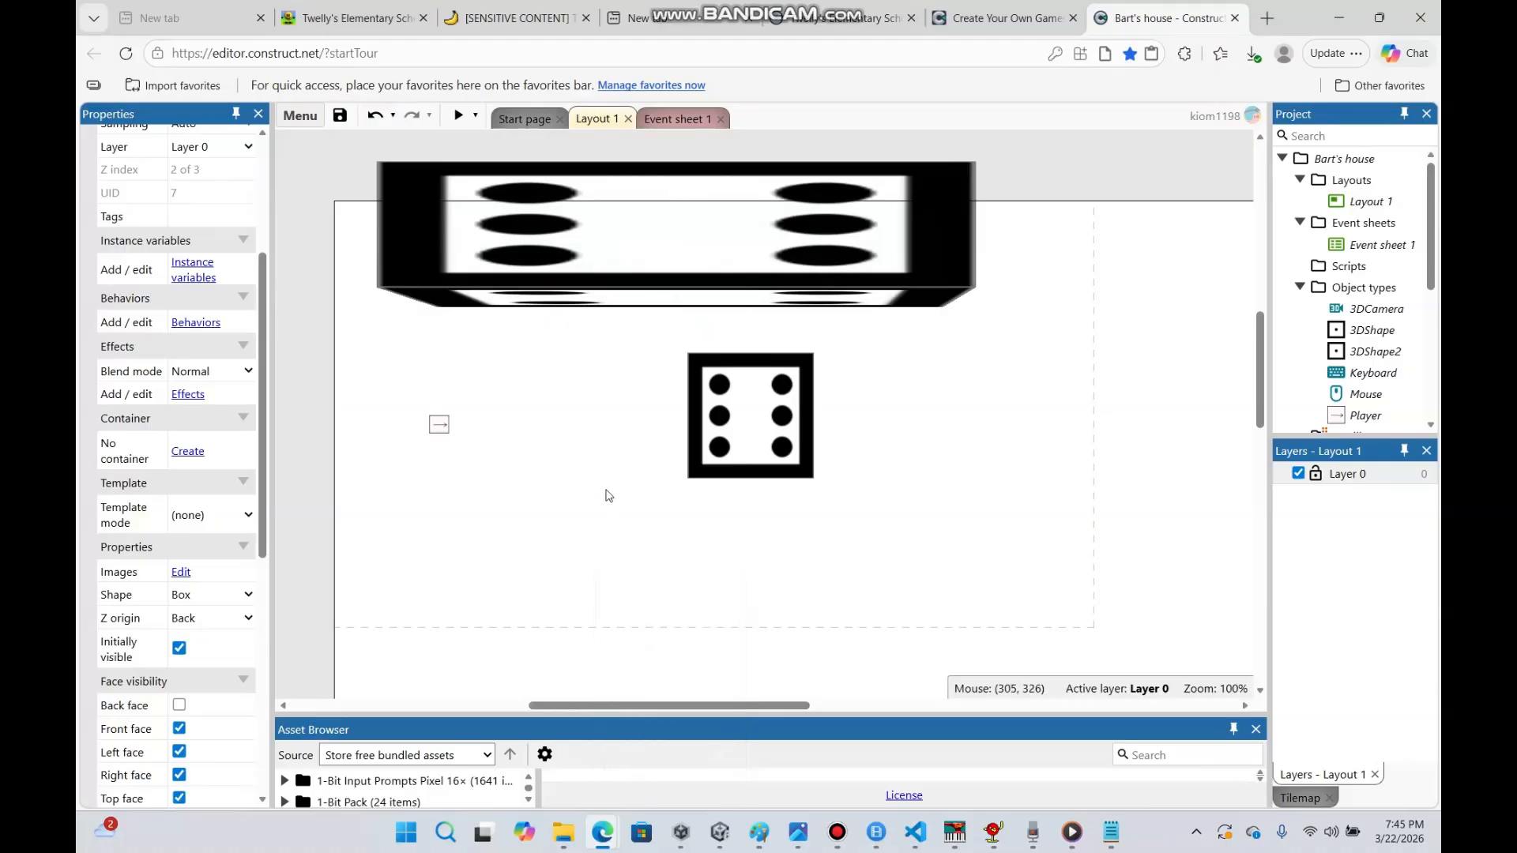
right_click(608, 496)
left_click(626, 504)
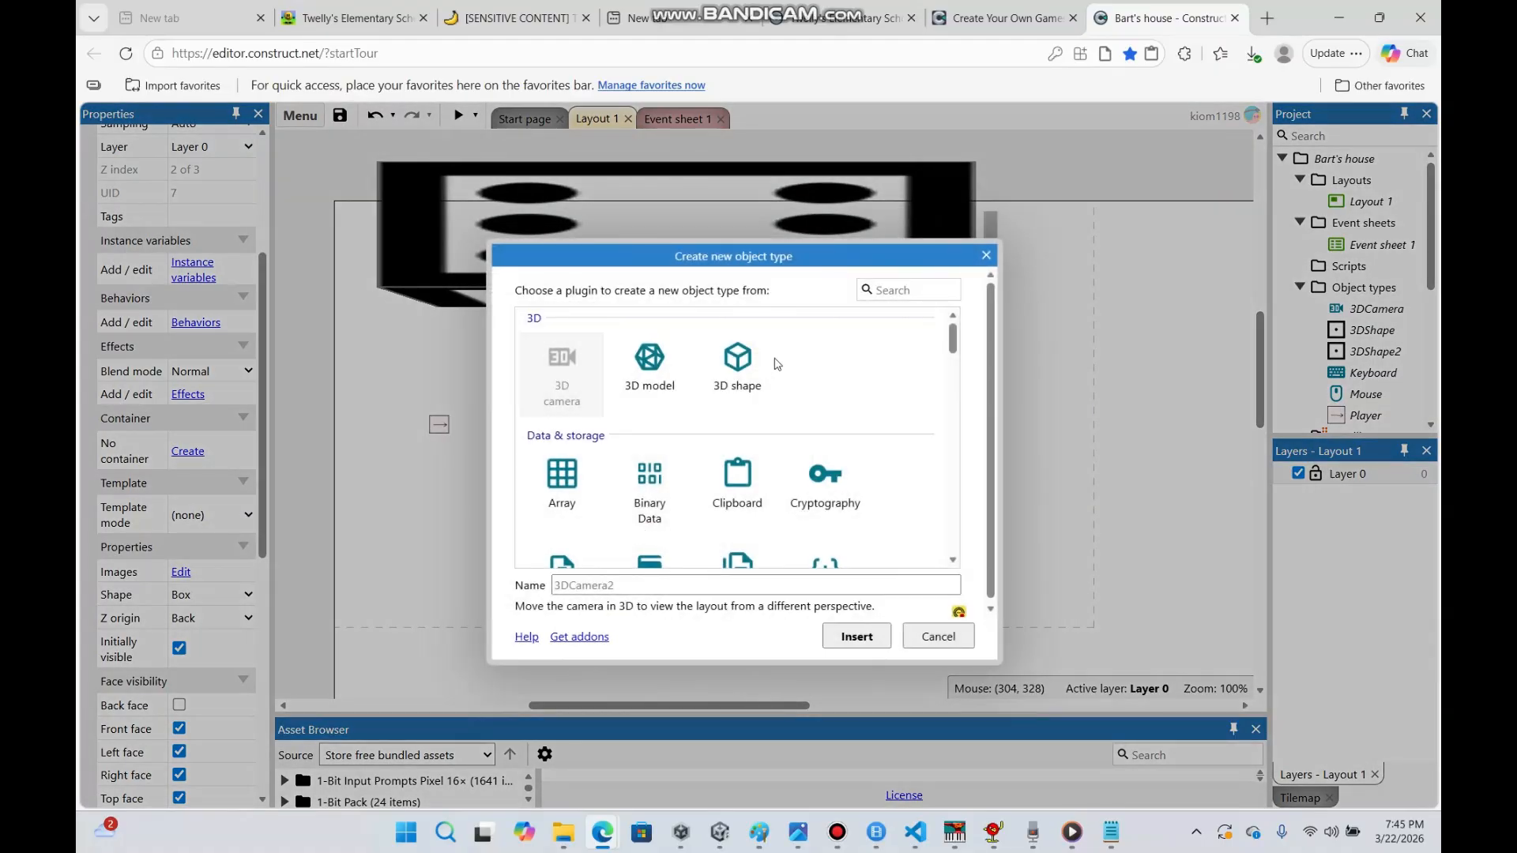
left_click(900, 290)
type("til")
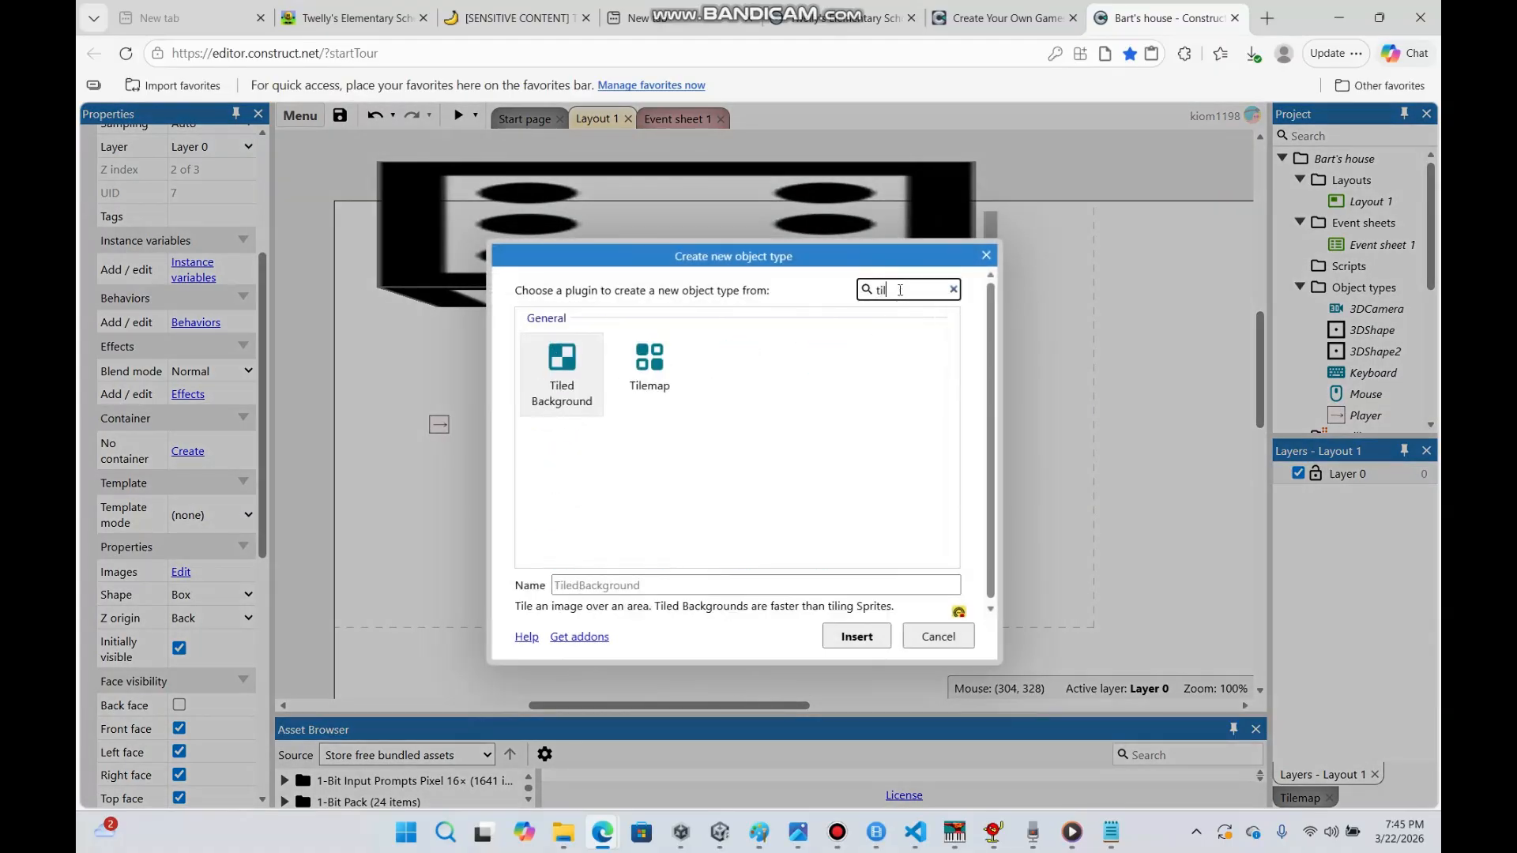
left_click(575, 389)
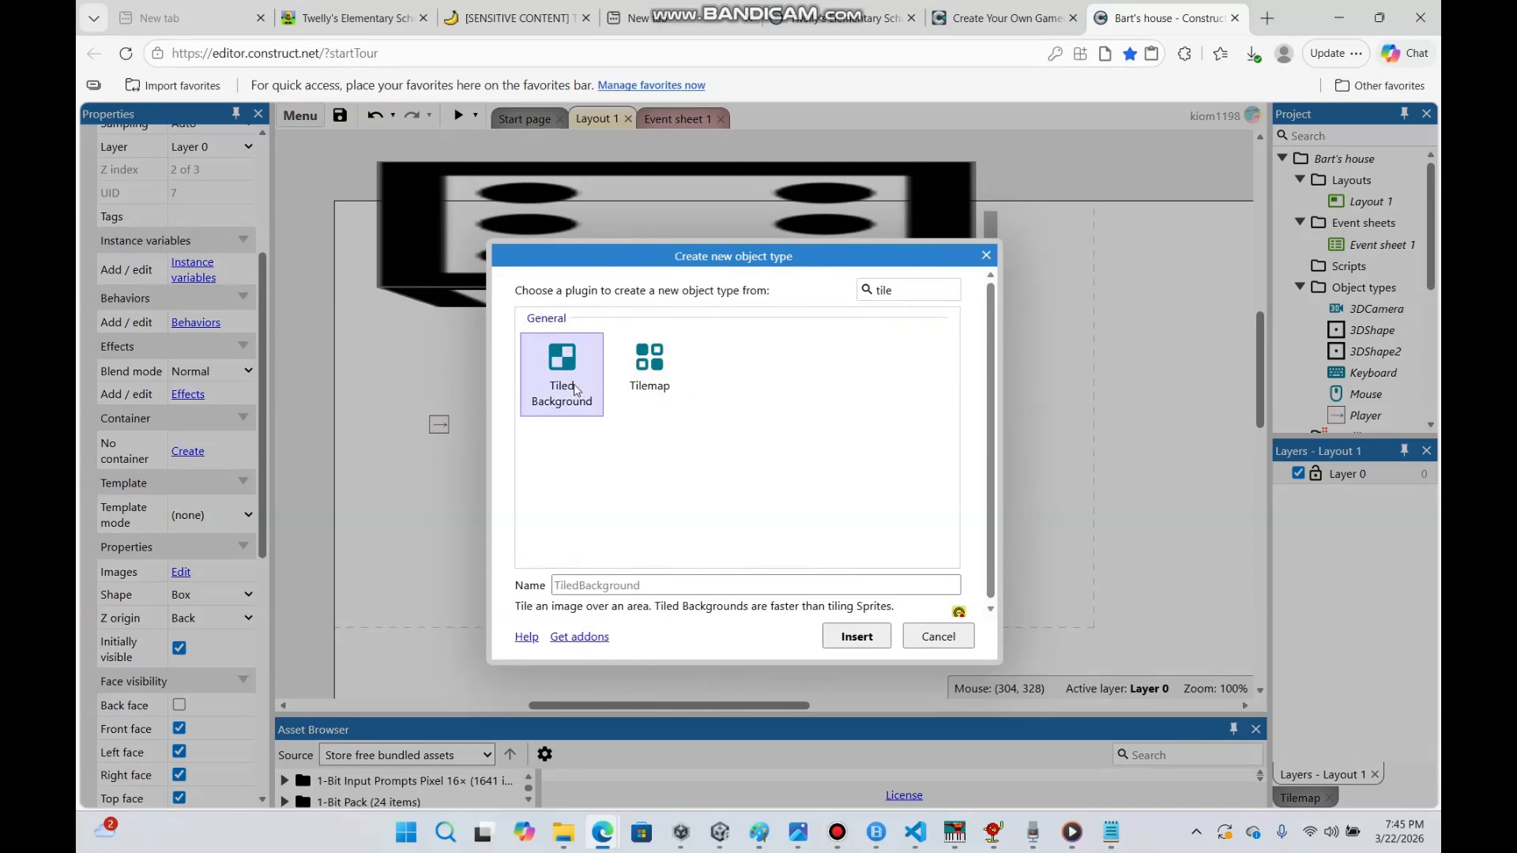
left_click(857, 636)
left_click(685, 532)
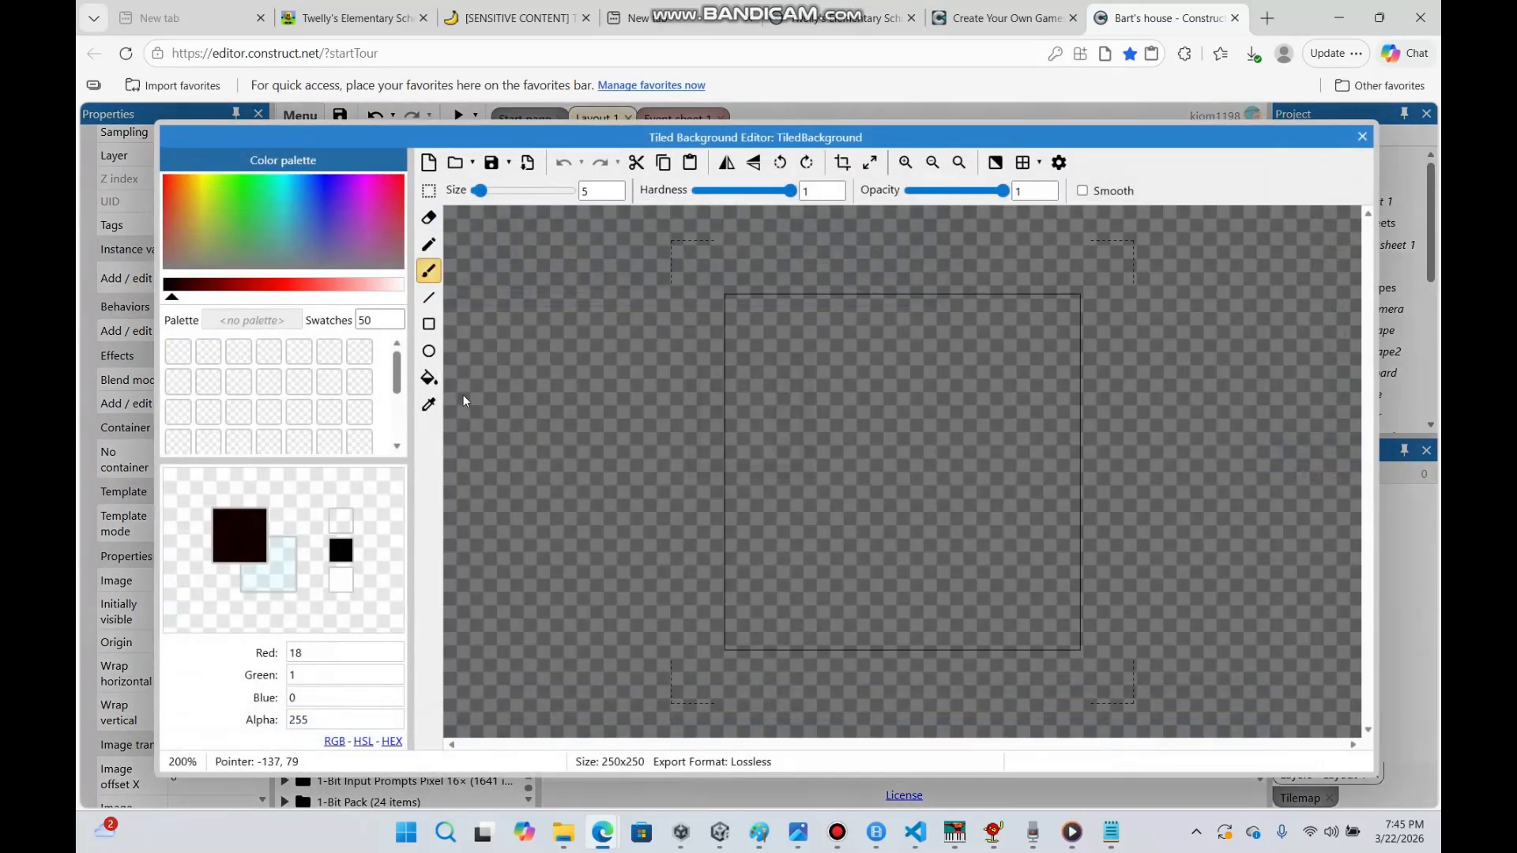
Fill the whole TiledBackground image with flat light grey, RGB 189, 190, 190
left_click(428, 326)
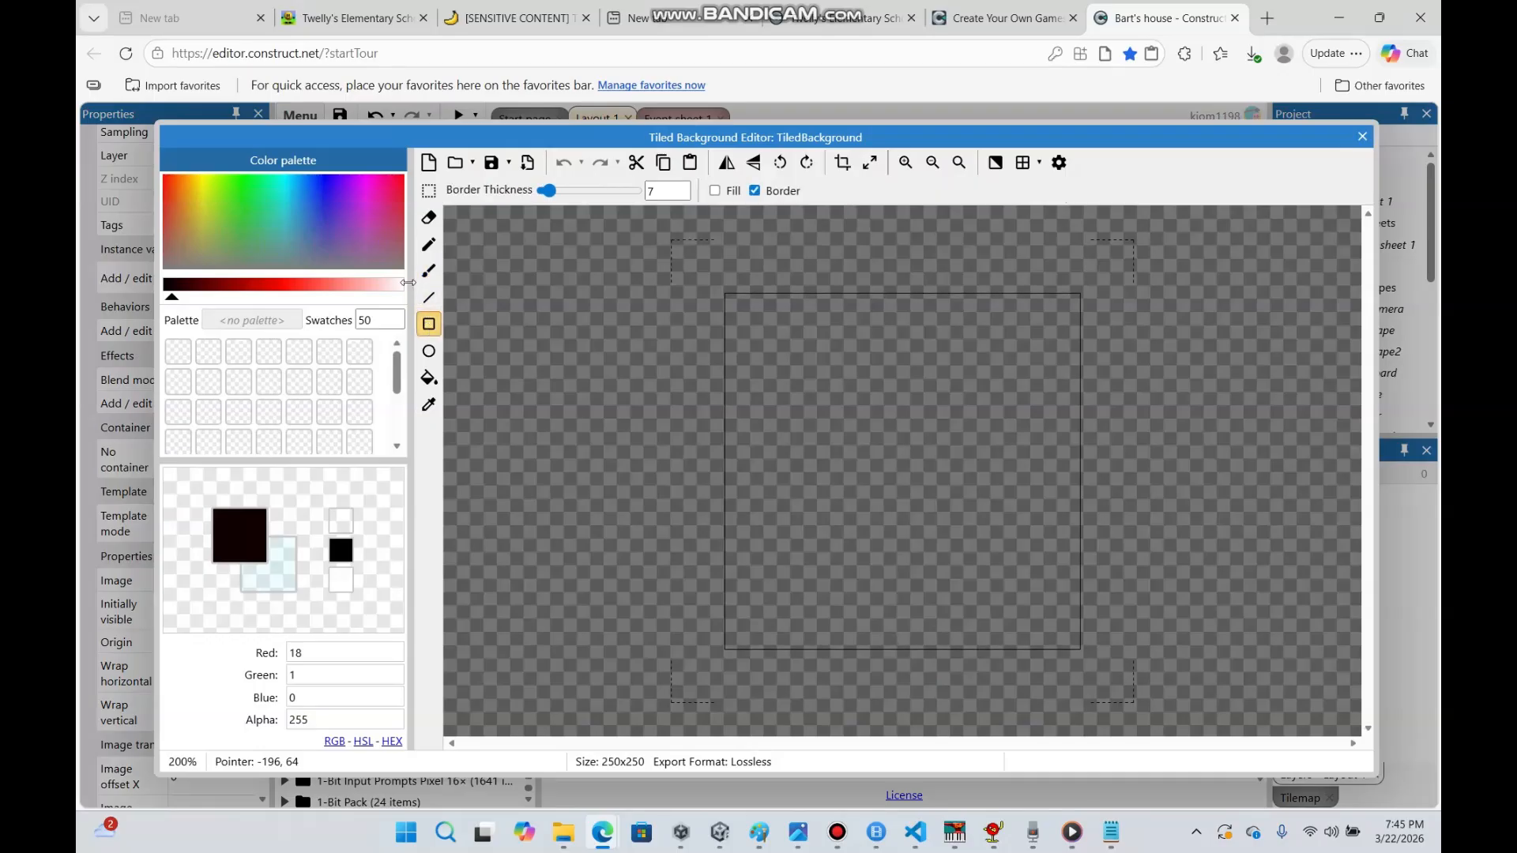
left_click(404, 285)
left_click(428, 377)
left_click(488, 310)
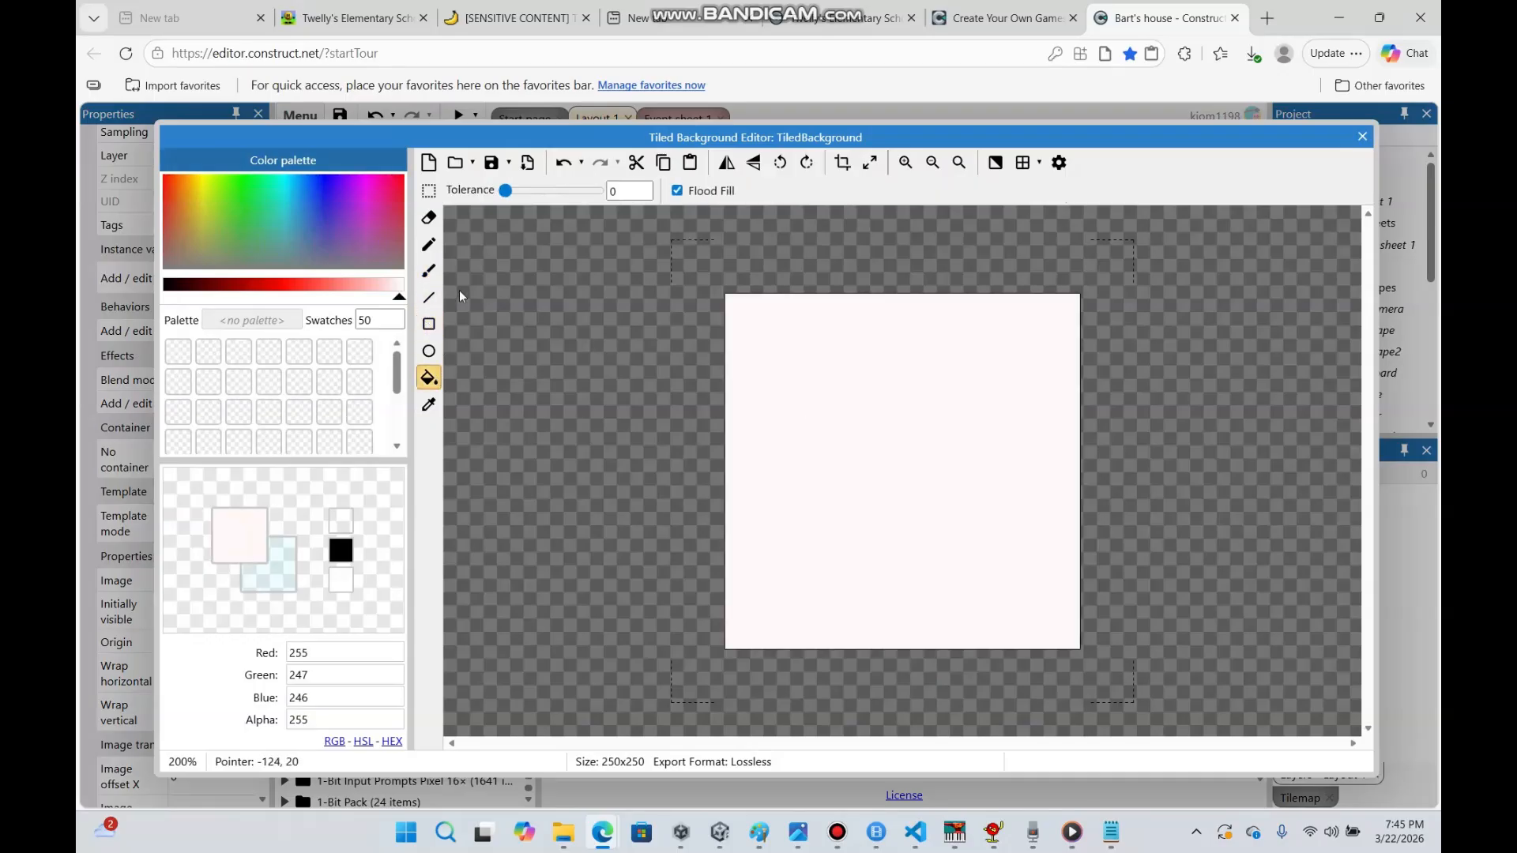
left_click(285, 266)
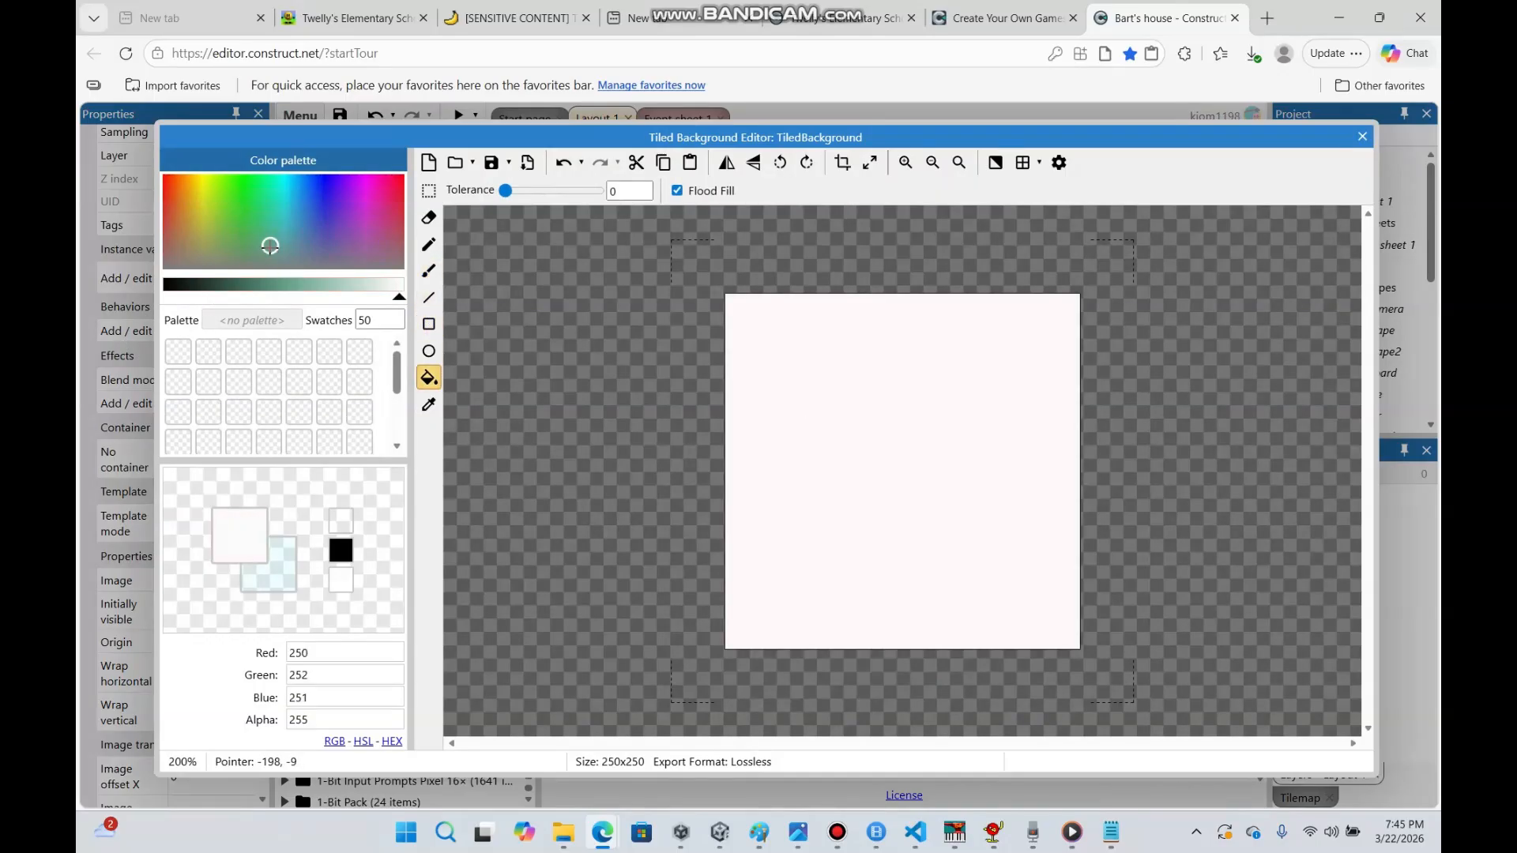
left_click(343, 290)
left_click(782, 417)
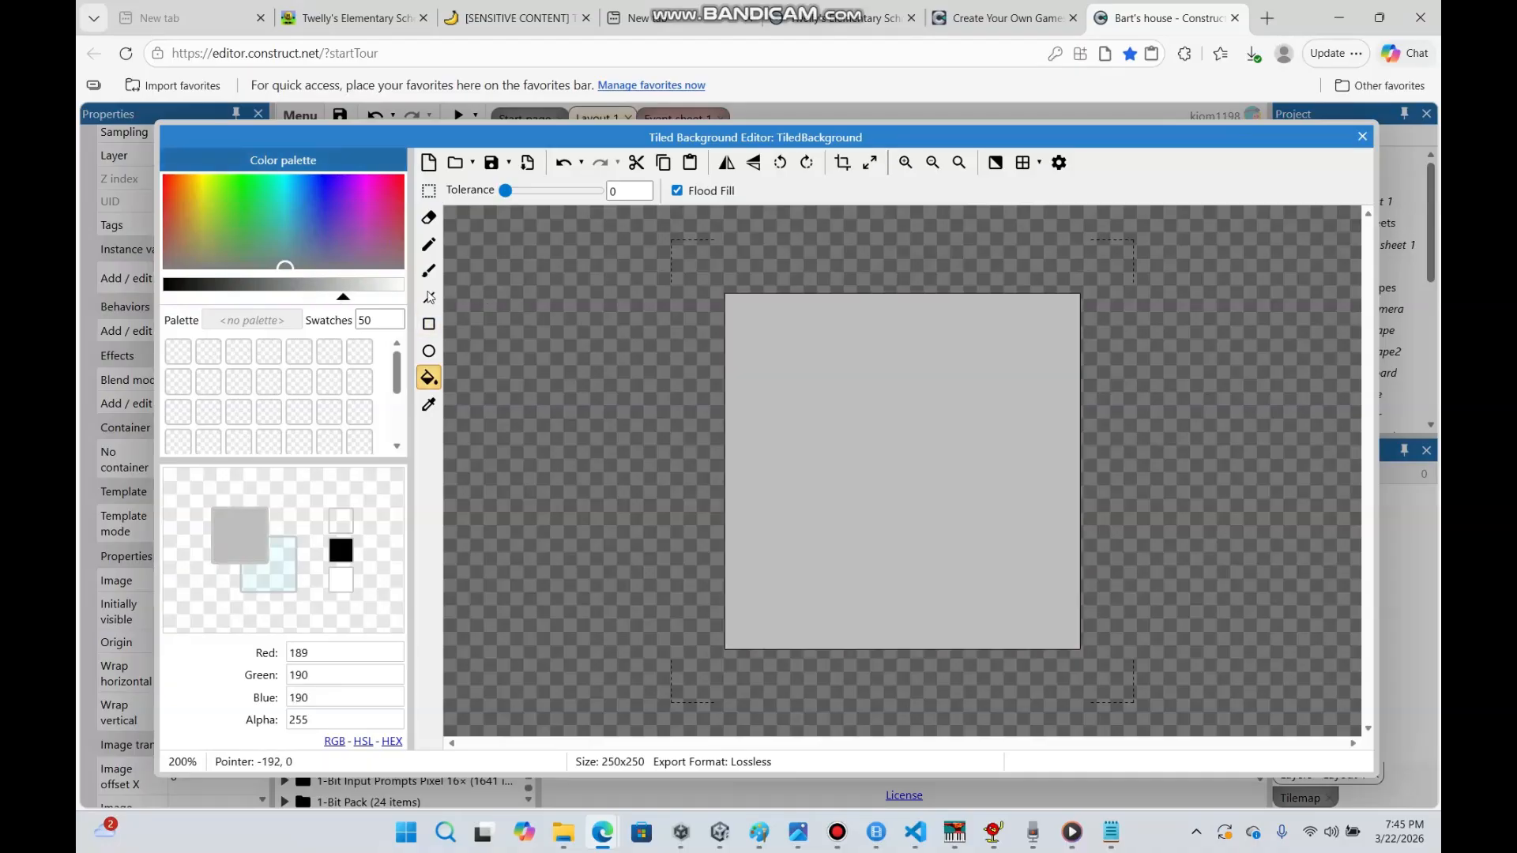
Brush near-white grout lines across the grey image at size 5, and place the tiled background below the Player
left_click(429, 271)
left_click(397, 289)
left_click_drag(725, 443, 1080, 434)
left_click_drag(913, 295, 898, 648)
left_click_drag(725, 562, 1188, 542)
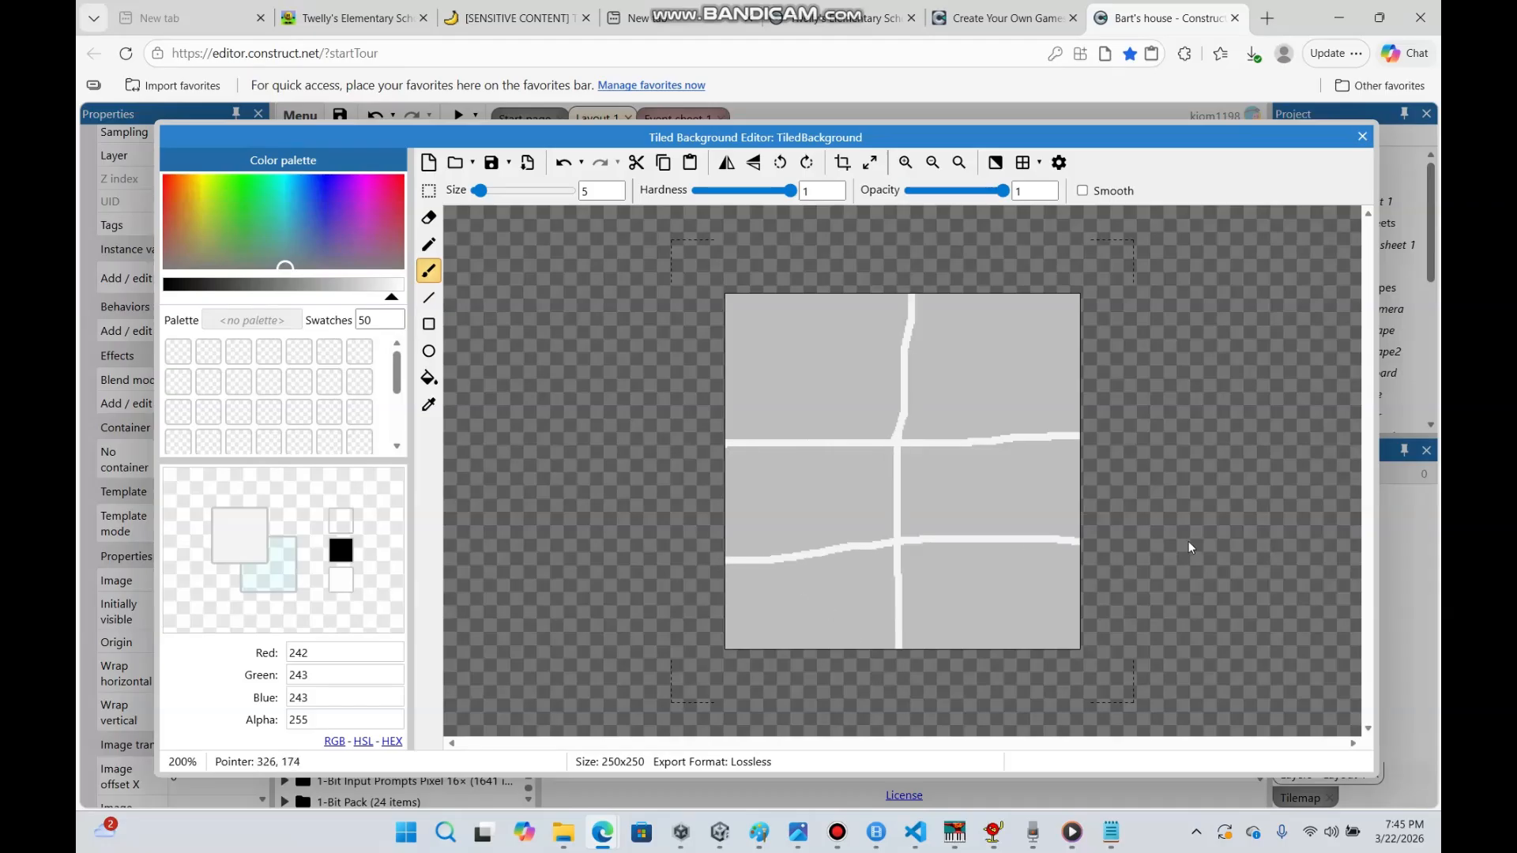
left_click(1362, 137)
left_click_drag(682, 548, 554, 561)
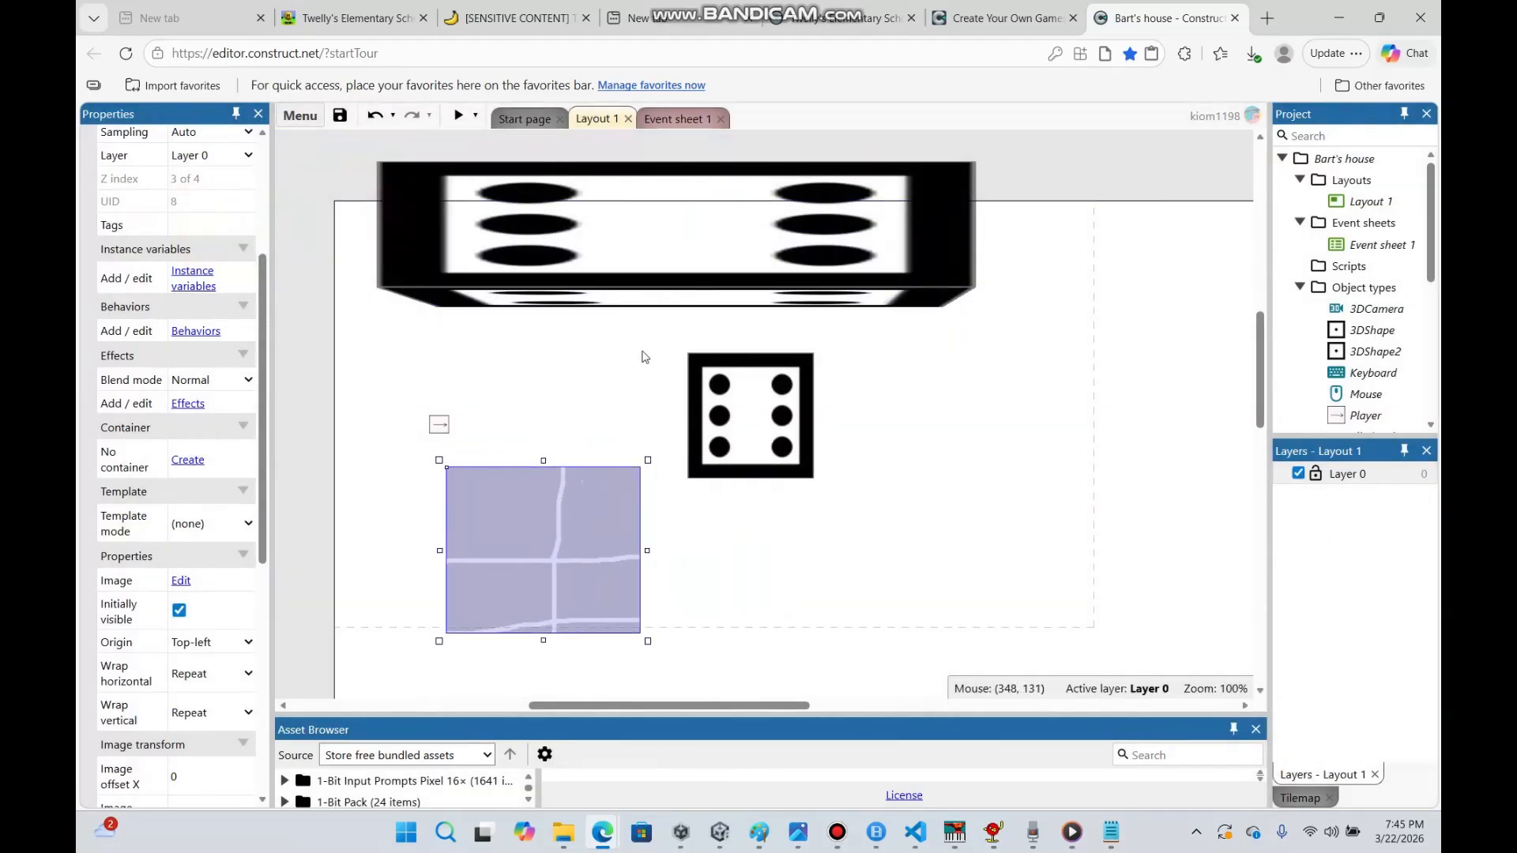
Assign TiledBackground as the long upper wall's bottom face object and widen the wall rightward
left_click(527, 303)
left_click_drag(259, 398, 245, 648)
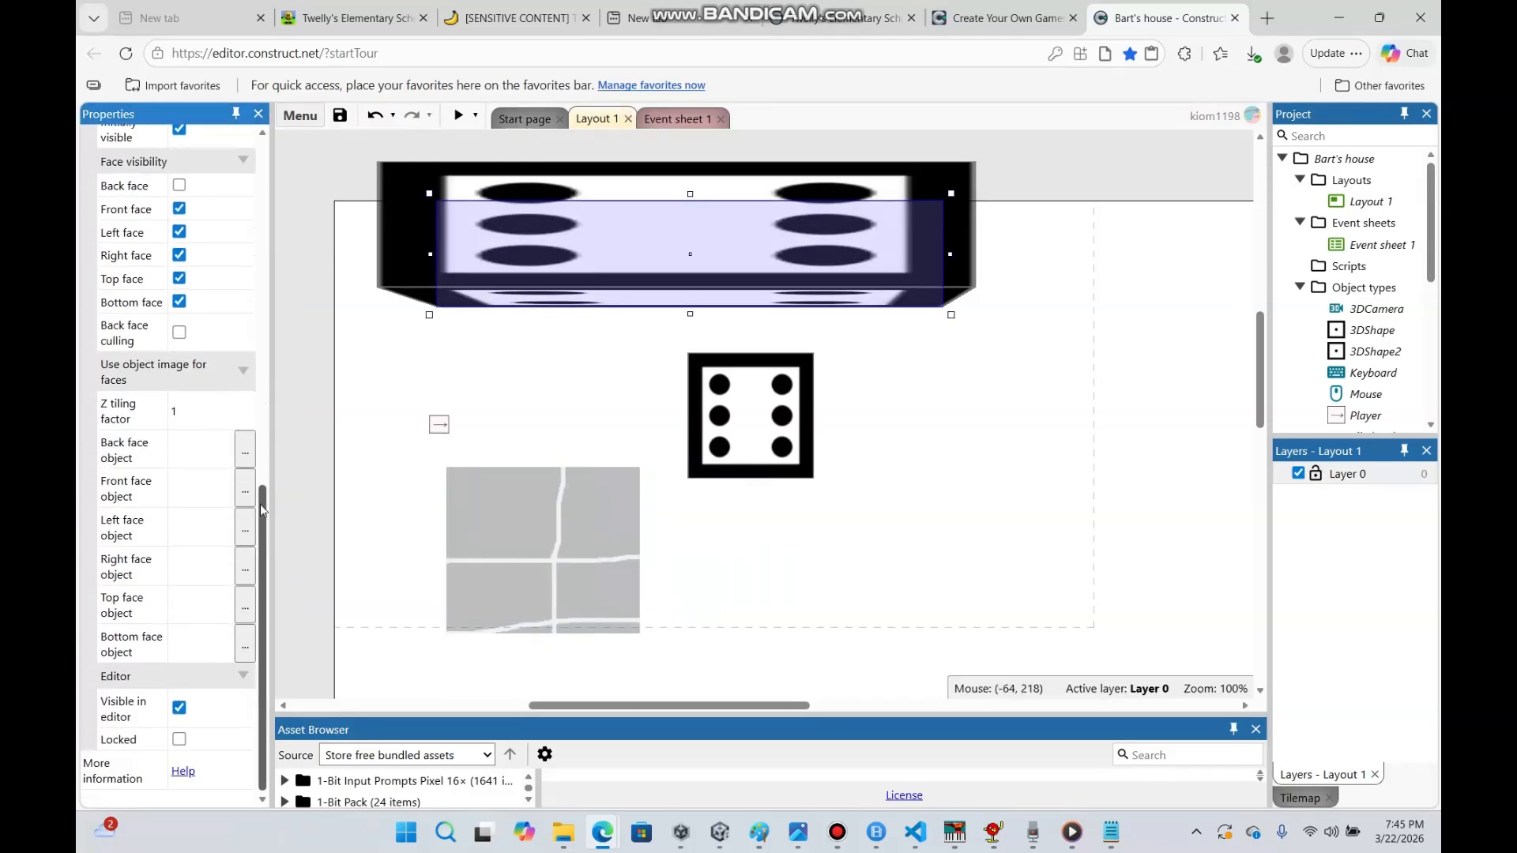
left_click(246, 644)
double_click(765, 382)
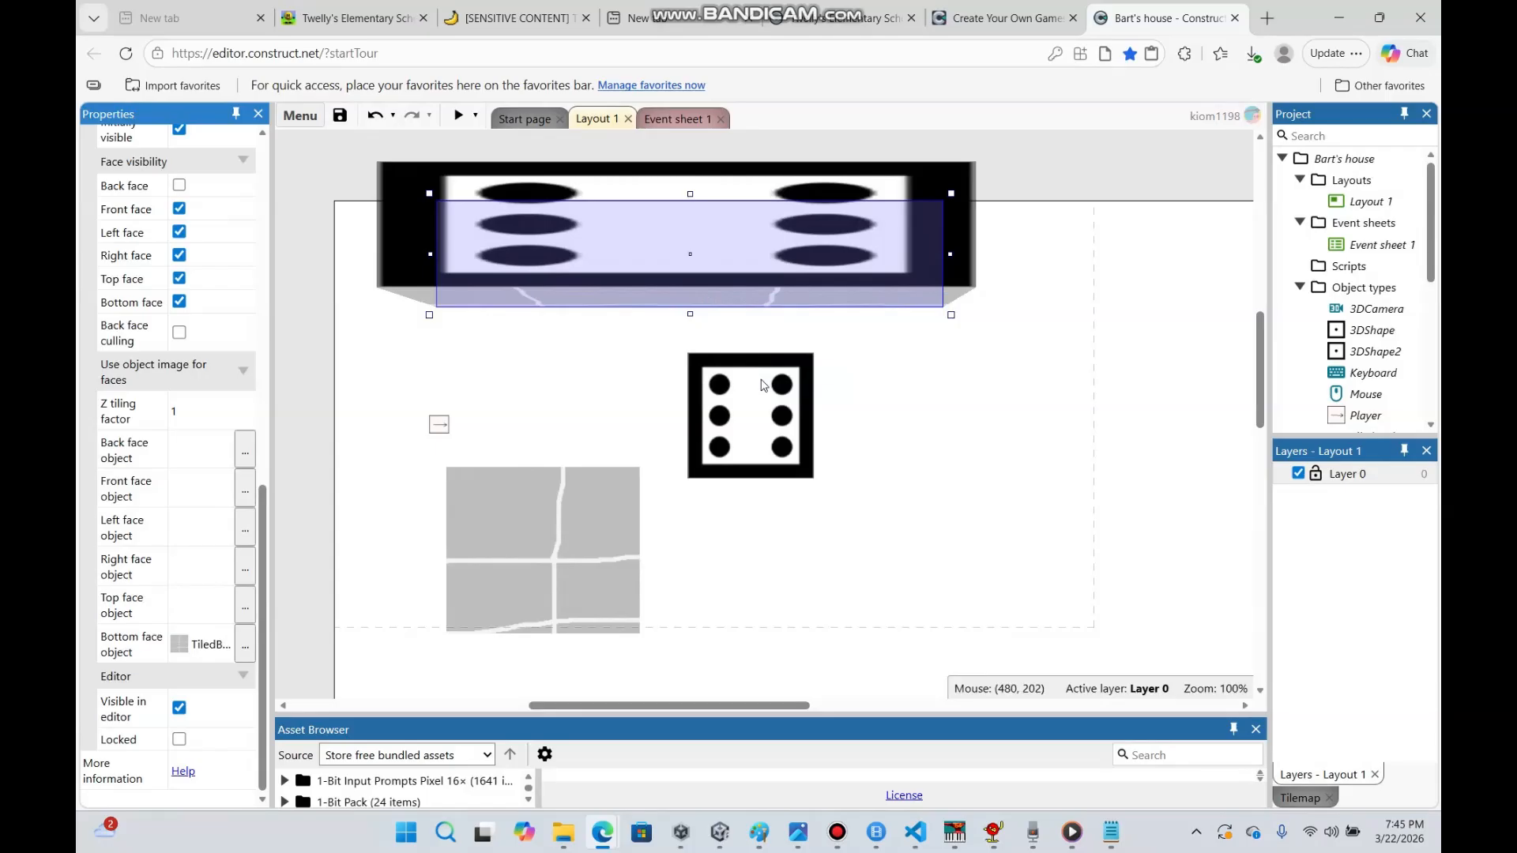
left_click_drag(950, 253, 1064, 307)
Assign TiledBackground as the upper wall's top, right, left and front face objects
left_click(245, 606)
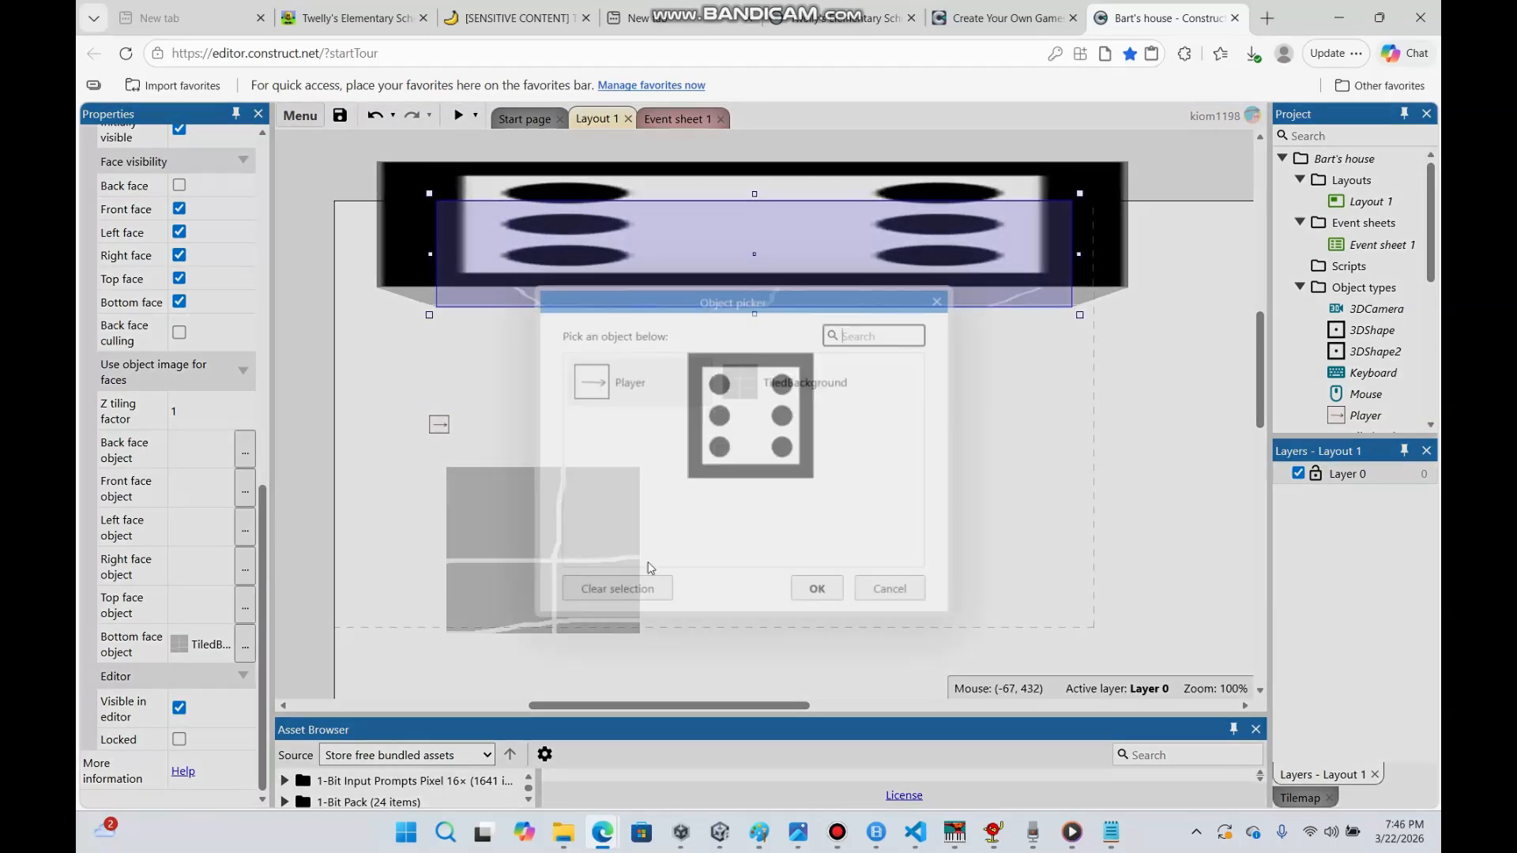
double_click(767, 387)
left_click(245, 566)
double_click(786, 383)
left_click(245, 527)
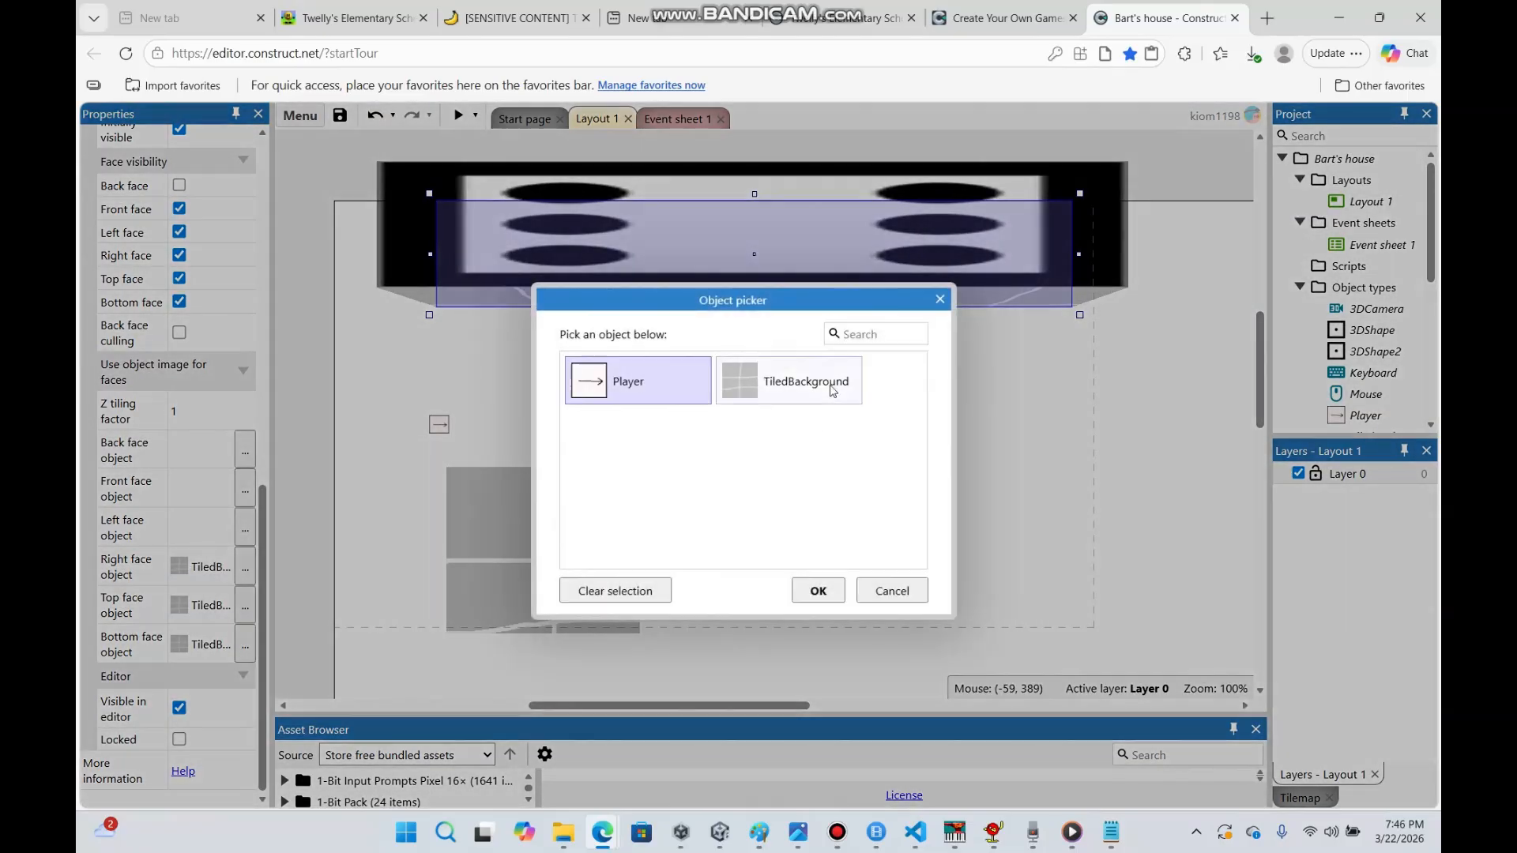
double_click(832, 391)
left_click(245, 488)
left_click(786, 385)
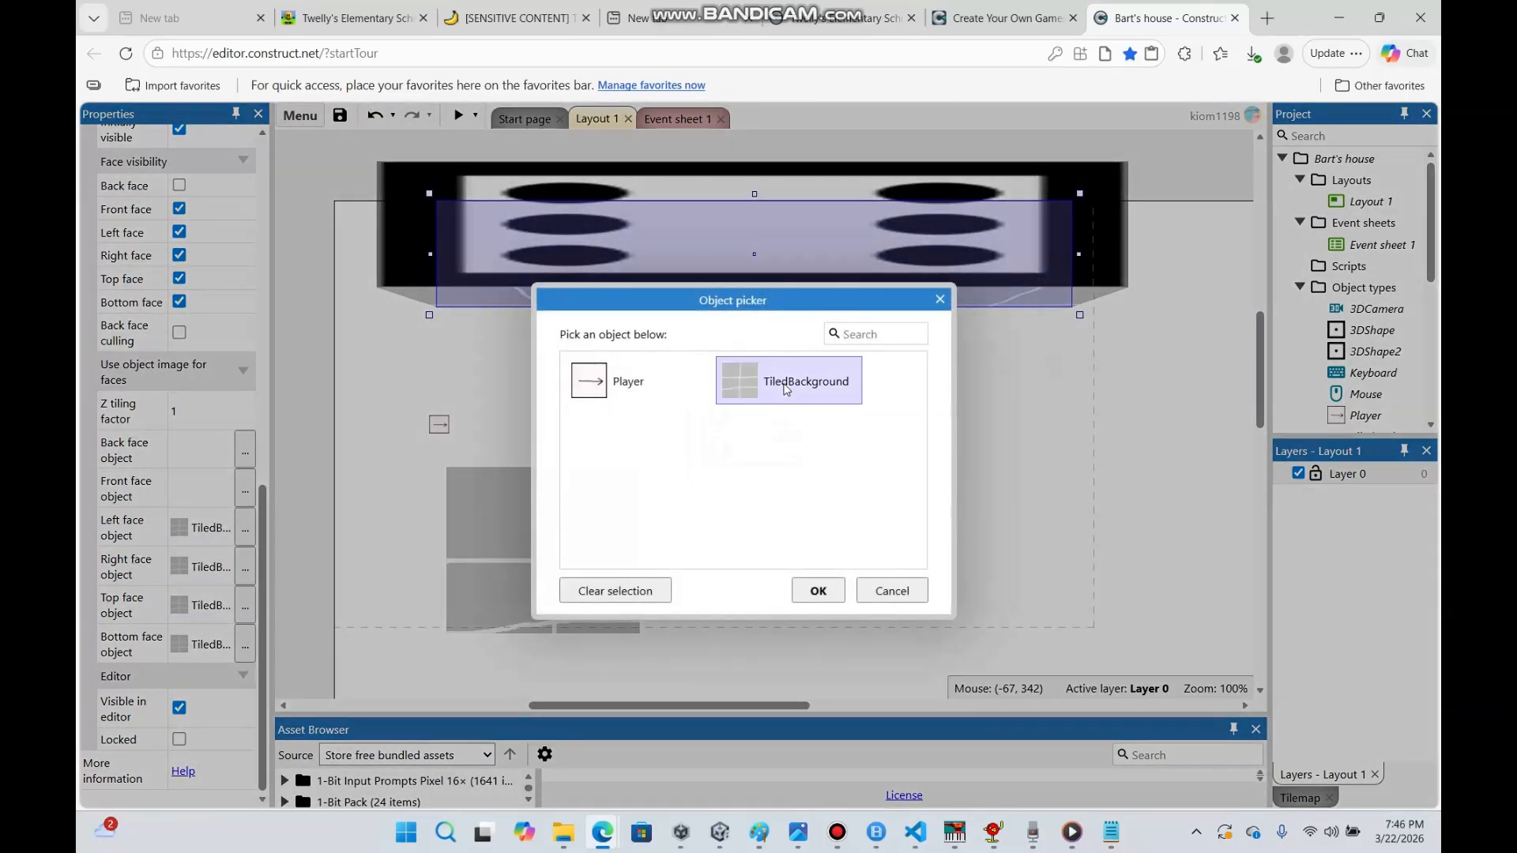
double_click(784, 389)
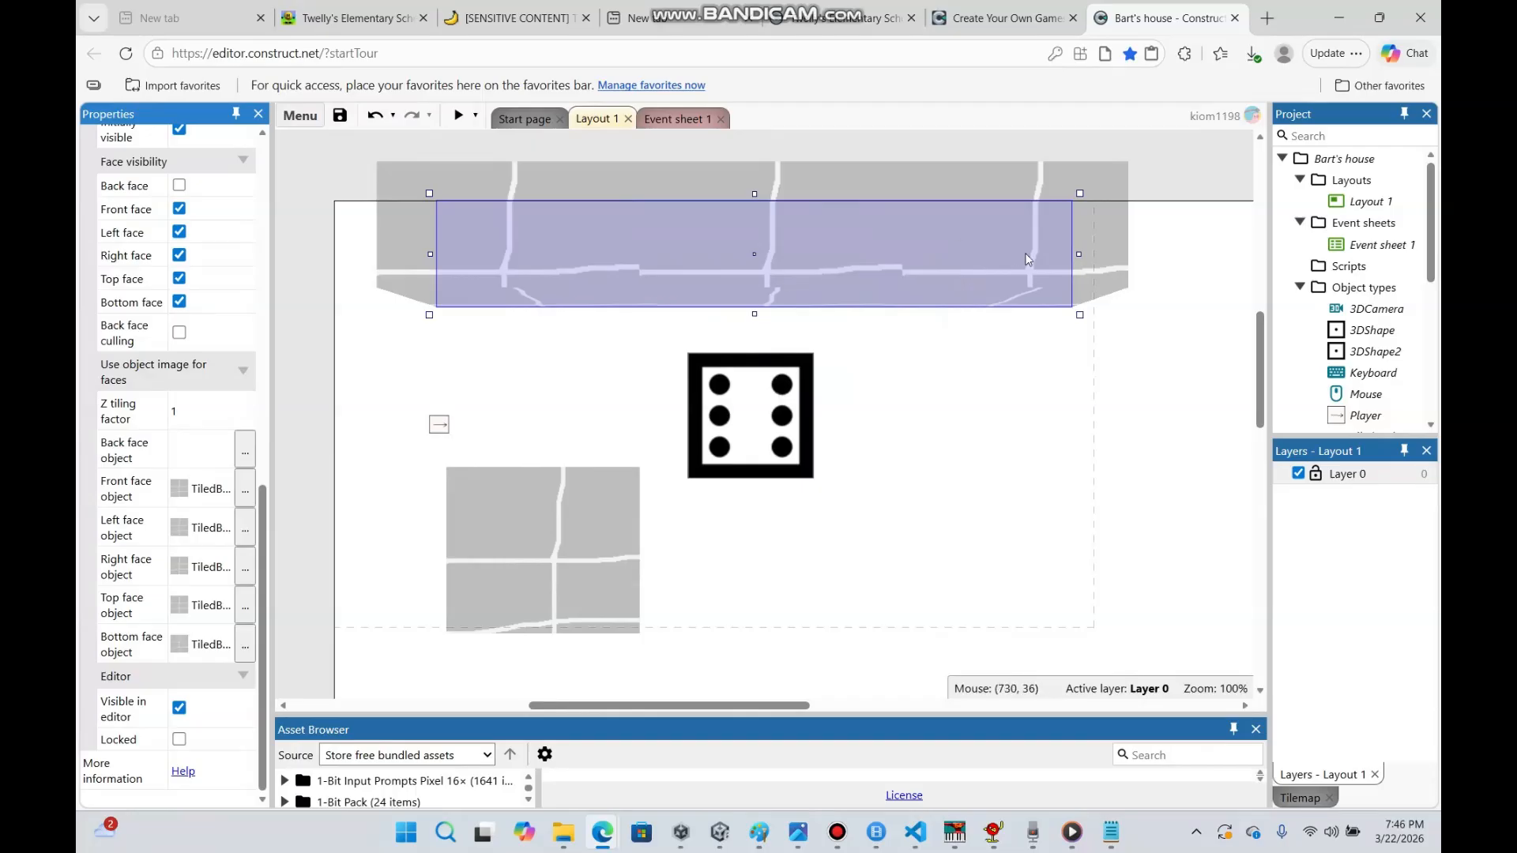
Shorten the upper wall slightly, and shrink the tiled background and park it outside the layout's left edge
left_click_drag(1075, 254, 708, 316)
left_click_drag(592, 363, 1049, 439)
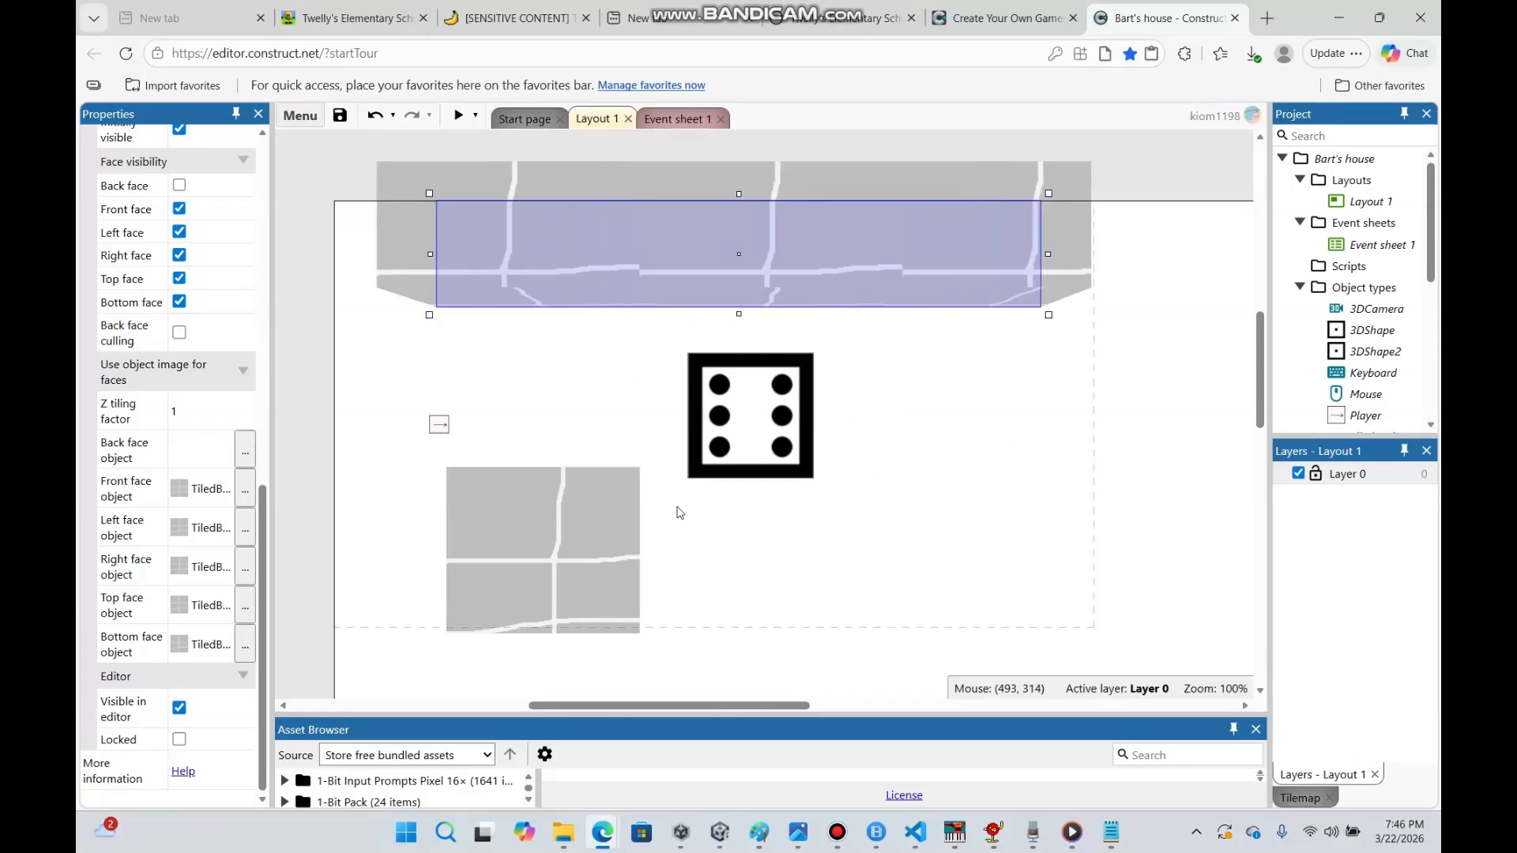
left_click(584, 577)
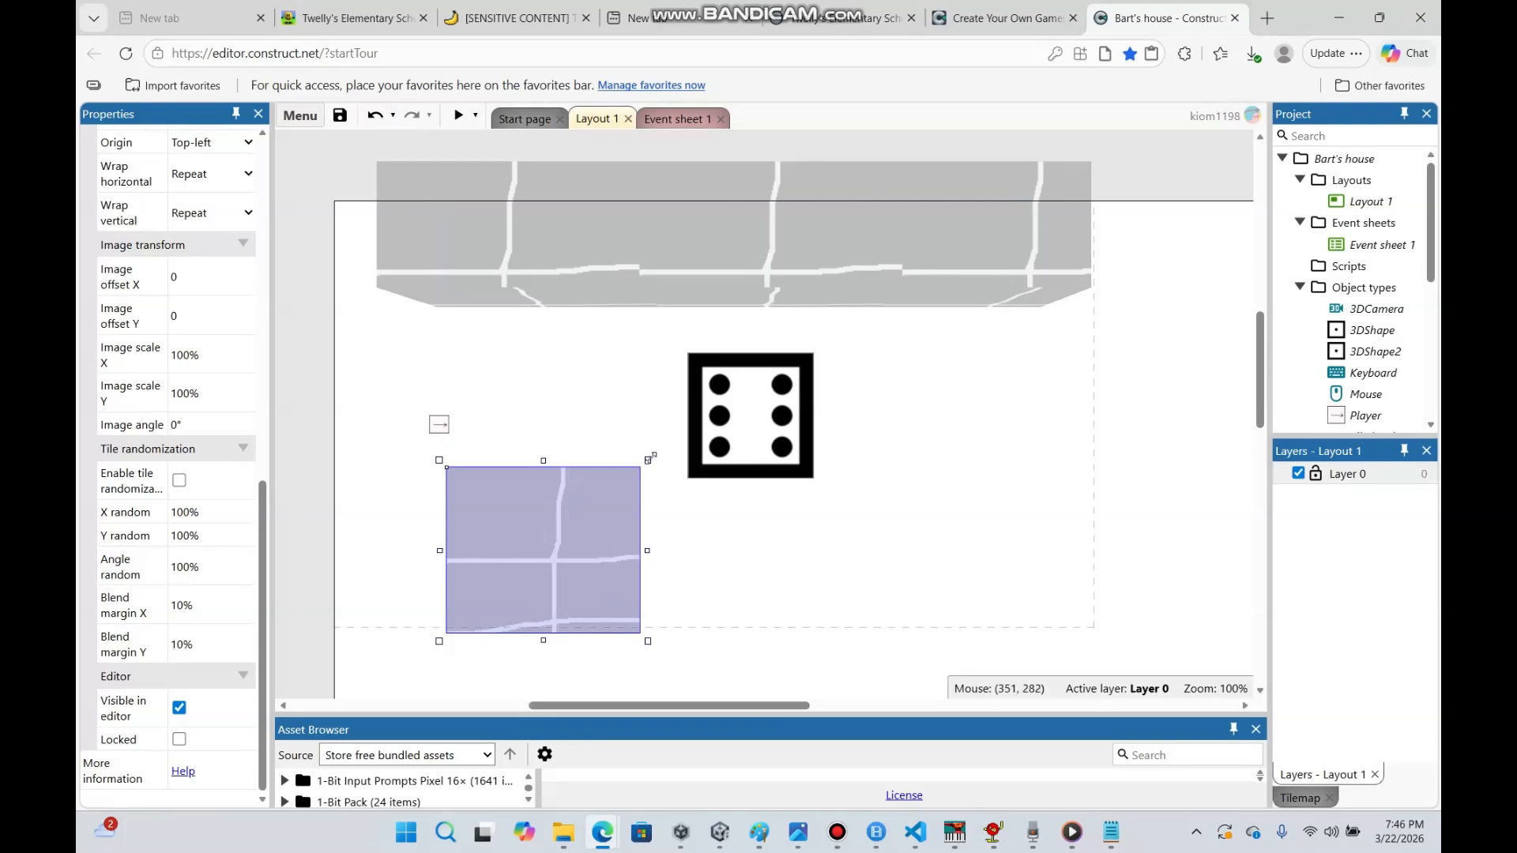
left_click_drag(652, 456, 571, 532)
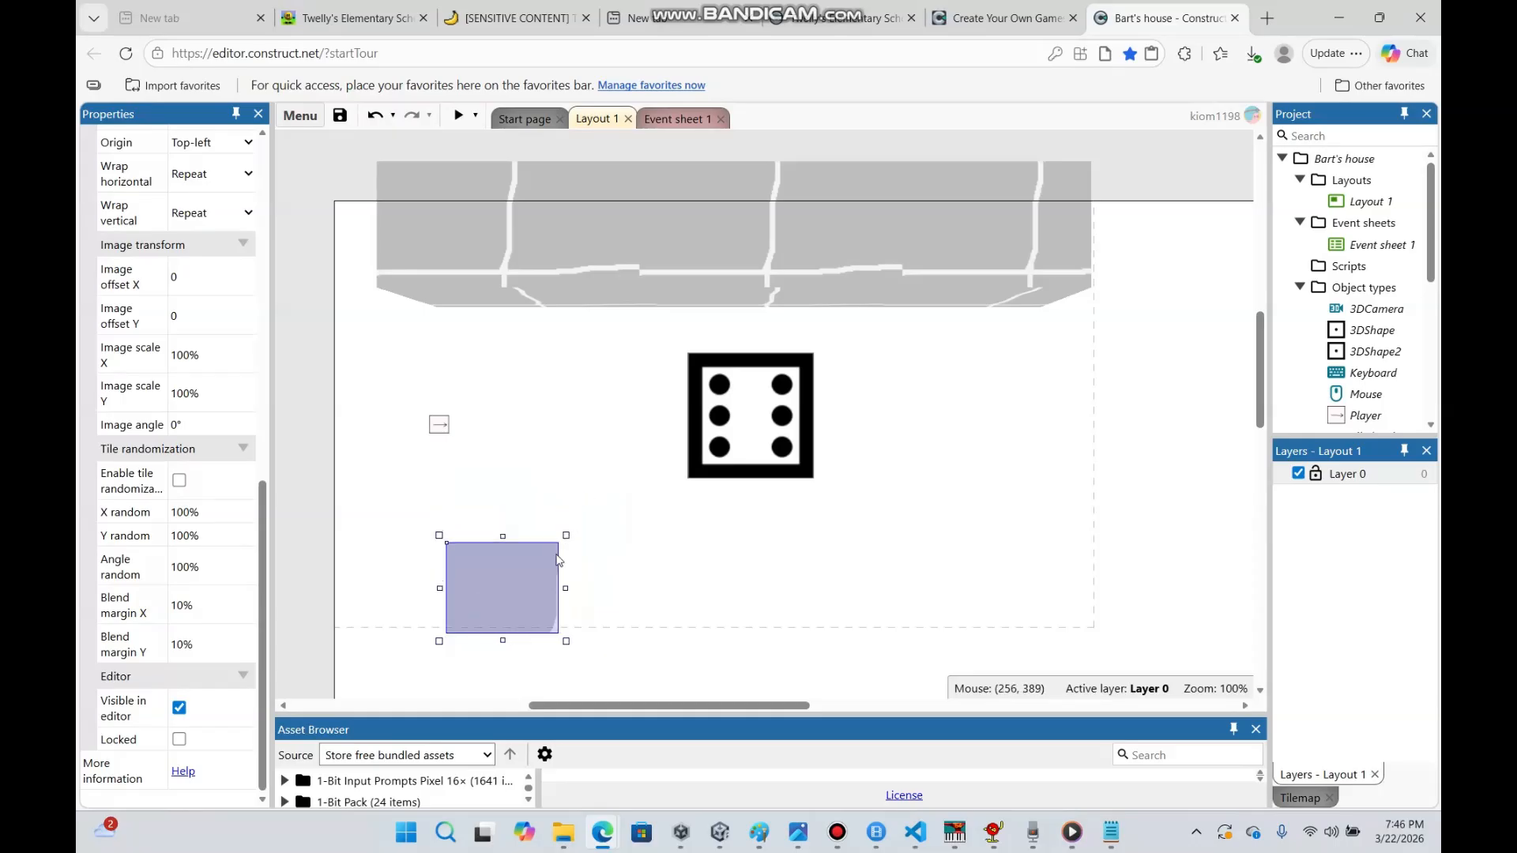
left_click_drag(522, 599, 372, 533)
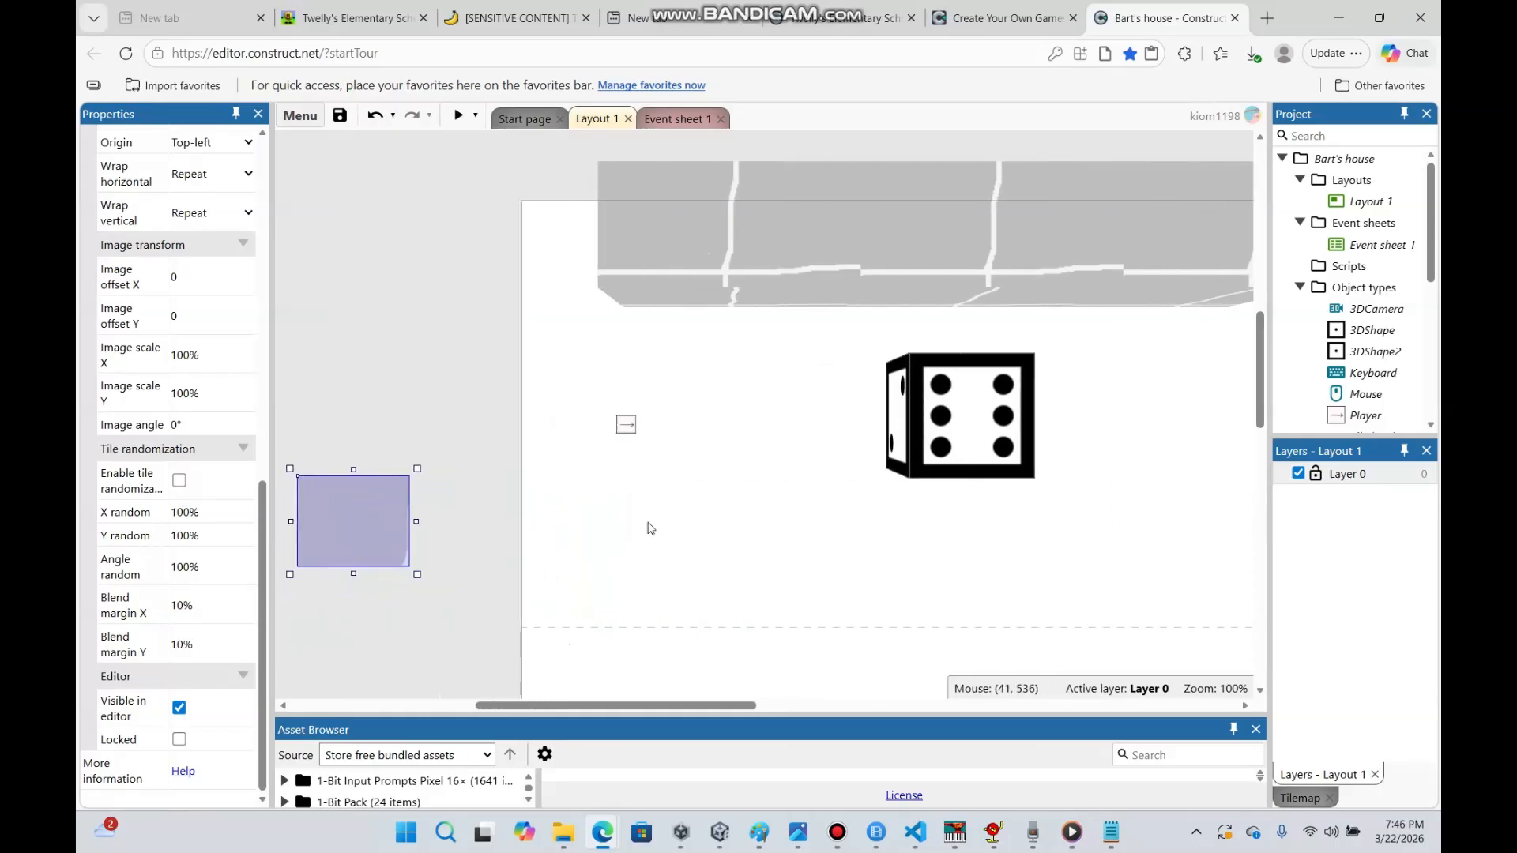
Extend the upper wall's left end toward the layout's upper-left corner
left_click(685, 307)
left_click(622, 249)
left_click(682, 291)
left_click_drag(617, 253, 558, 253)
Copy the upper wall and paste it as a vertical wall along the layout's left edge behind the Player
right_click(660, 286)
left_click(740, 508)
right_click(662, 341)
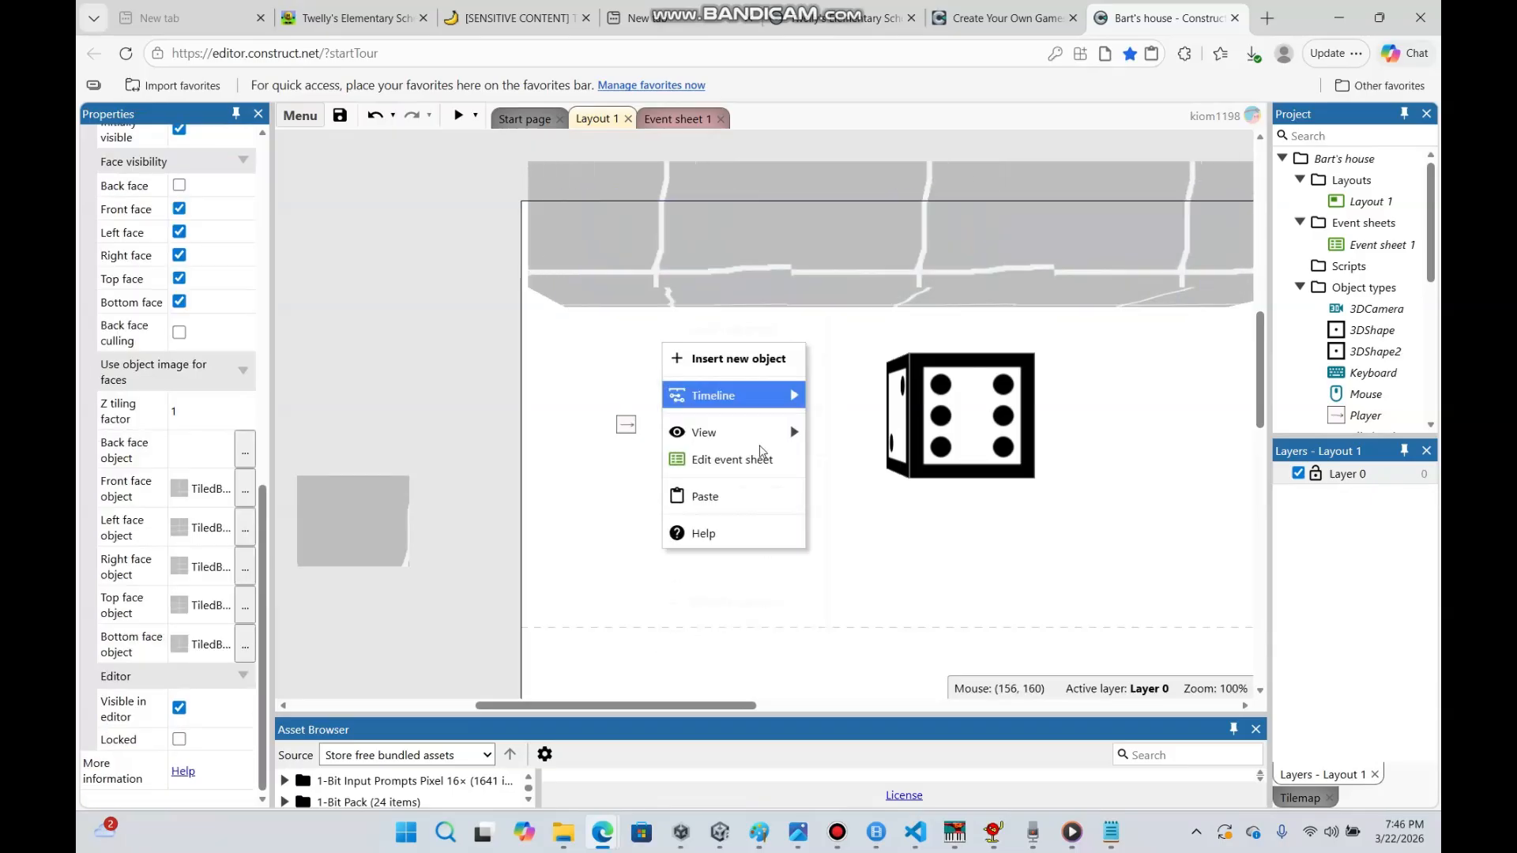
left_click(798, 492)
left_click_drag(1000, 402, 587, 522)
Copy the upper wall again and paste a duplicate below the Player as the corridor's lower wall
right_click(709, 286)
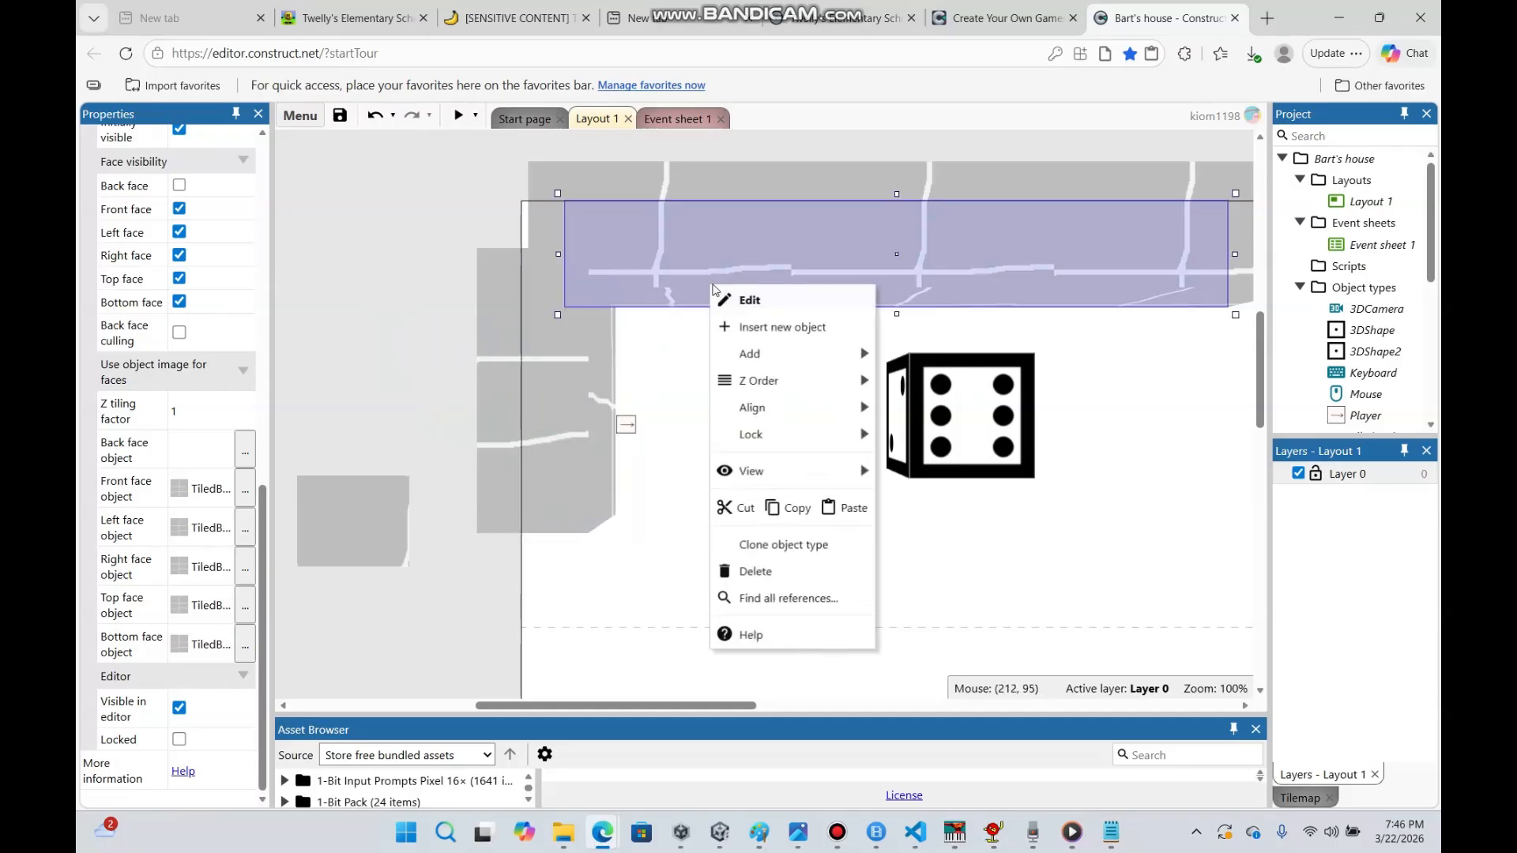
left_click(788, 504)
right_click(705, 478)
left_click(834, 559)
left_click_drag(835, 555, 821, 546)
Lengthen the upper wall rightward past the dice box
scroll(821, 546, "right", 4)
left_click(790, 251)
scroll(790, 252, "right", 2)
left_click_drag(645, 252, 1215, 253)
Paste another wall on the corridor's lower side, leaving a doorway gap, and extend the upper wall toward the layout's right edge
right_click(460, 598)
left_click(491, 346)
left_click_drag(525, 612, 1148, 569)
left_click_drag(836, 705, 914, 733)
left_click_drag(1148, 546, 961, 553)
left_click(885, 257)
left_click_drag(940, 252, 1170, 252)
Paste a wall copy and shape it into a vertical wall closing the corridor's right end
right_click(812, 372)
left_click(854, 524)
left_click_drag(1150, 375, 646, 374)
left_click_drag(545, 375, 1148, 334)
left_click_drag(1146, 393, 1145, 649)
Paste a wall copy beneath the corridor's lower right wall as the lower room's vertical right side
mouse_move(922, 706)
left_mouse_down()
mouse_move(823, 685)
mouse_move(920, 703)
left_mouse_up()
right_click(1154, 504)
left_click(1194, 400)
scroll(976, 541, "down", 3)
right_click(972, 545)
left_click(1014, 699)
left_click_drag(931, 621, 867, 570)
Paste a vertical wall copy beneath the corridor's lower left wall as the lower room's left side
left_click_drag(812, 714, 615, 711)
right_click(614, 549)
left_click(656, 701)
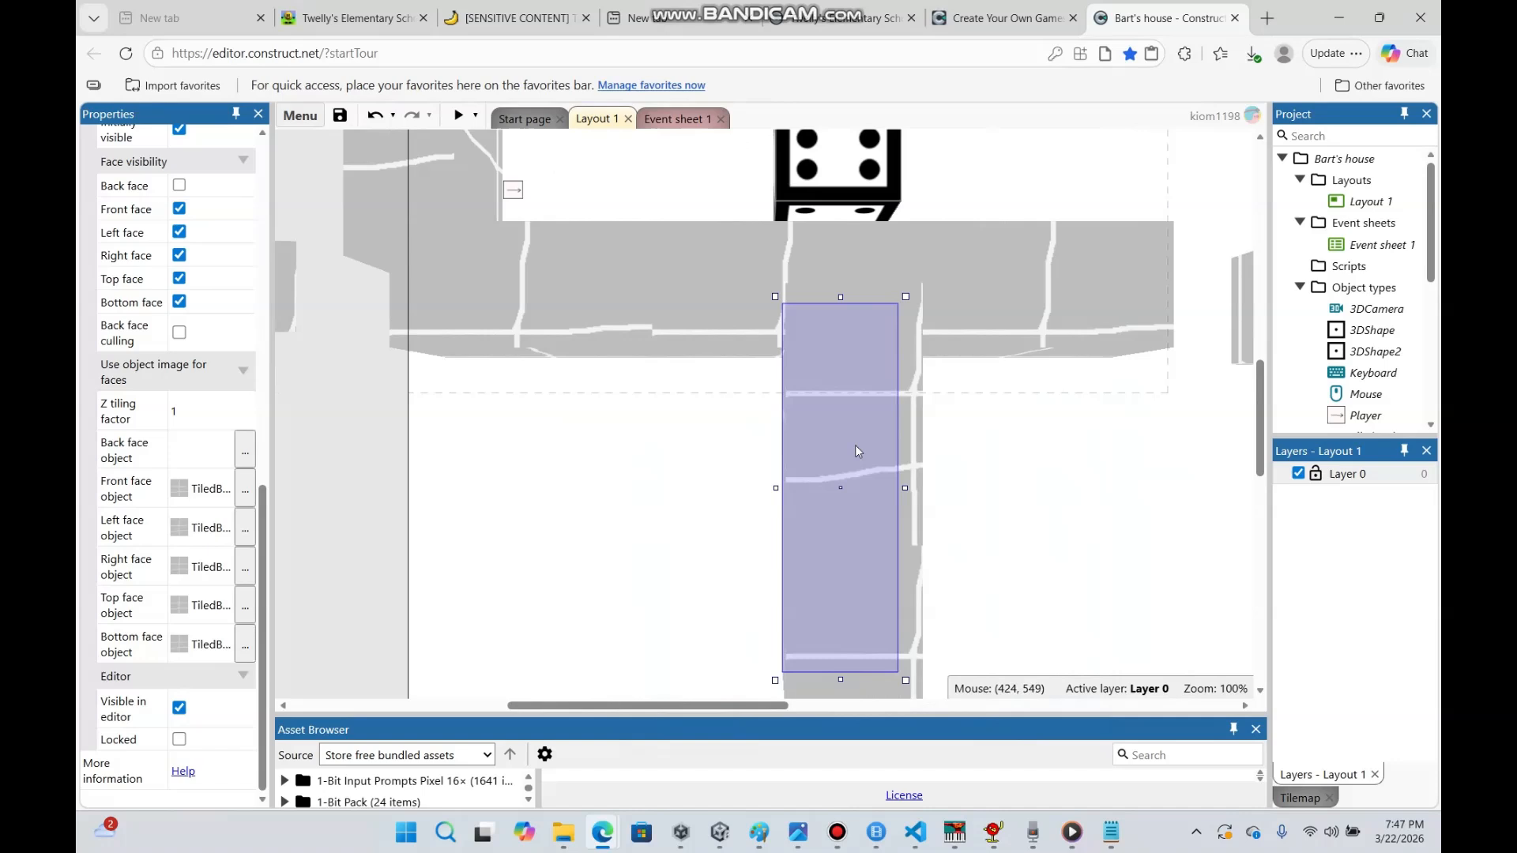
left_click_drag(606, 527, 853, 469)
Paste a horizontal wall copy below the doorway and stretch it to close the lower room's bottom side
right_click(603, 359)
right_click(731, 508)
left_click(782, 661)
scroll(869, 545, "down", 1)
left_click_drag(947, 427, 890, 555)
left_click_drag(1010, 554, 1142, 554)
left_click(1019, 343)
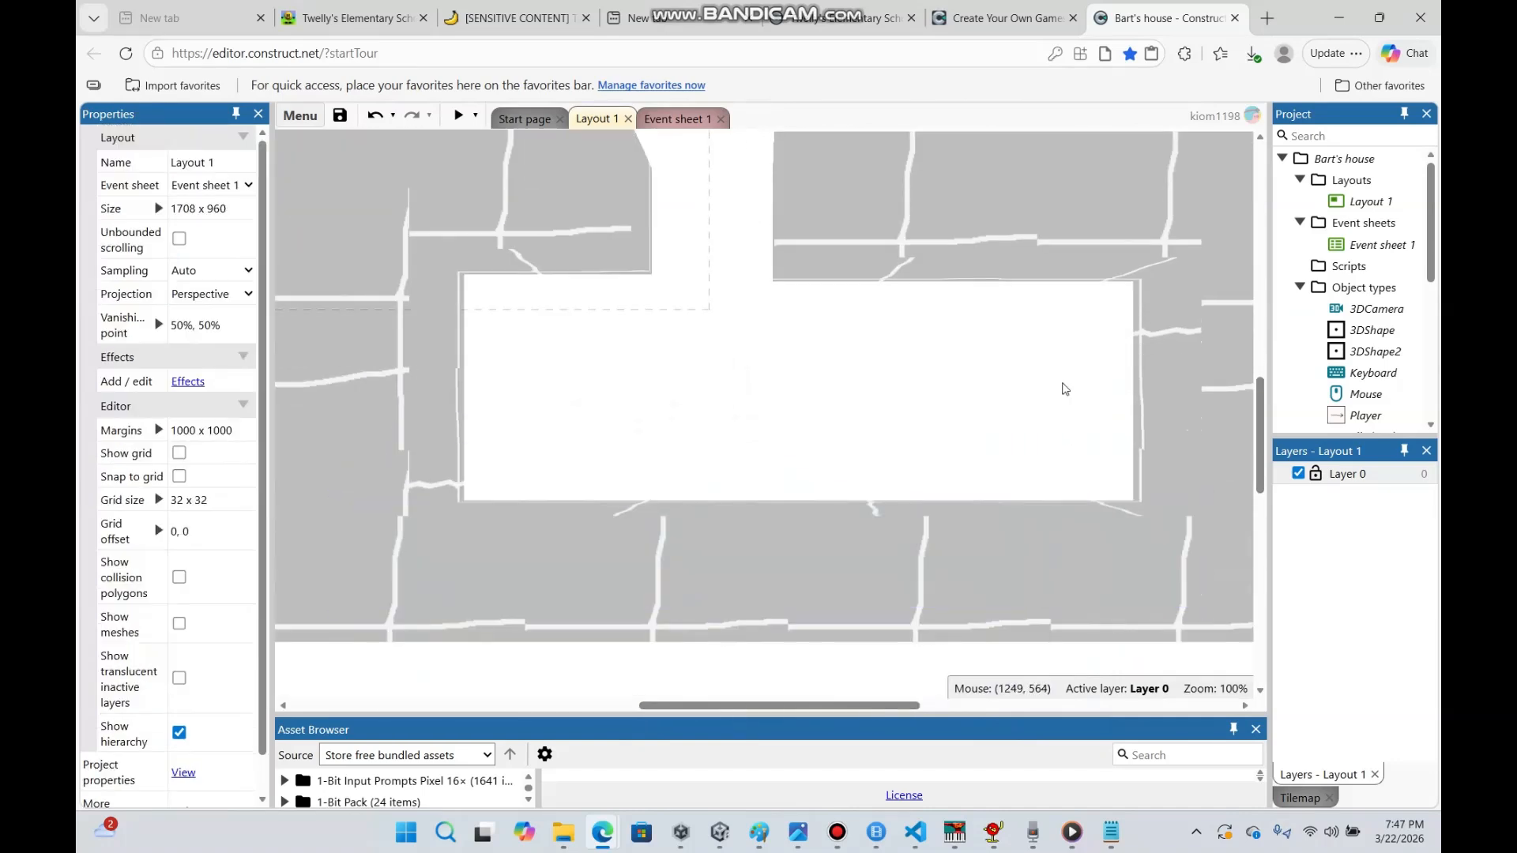
Inspect the walls around the layout and preview the game, walking through the corridor past the dice box
scroll(732, 657, "up", 1)
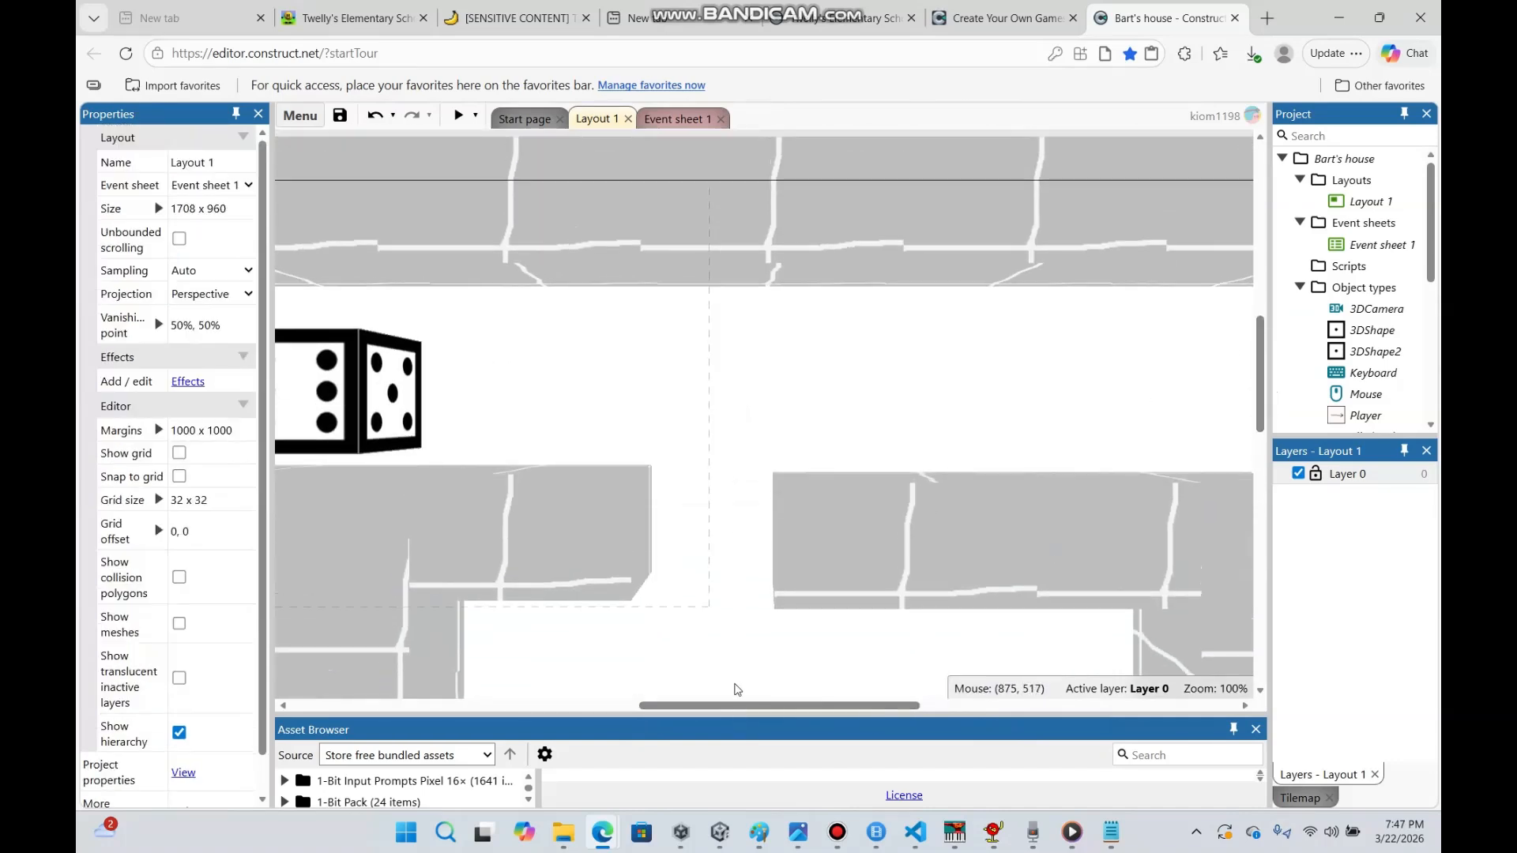
left_click_drag(751, 711, 895, 714)
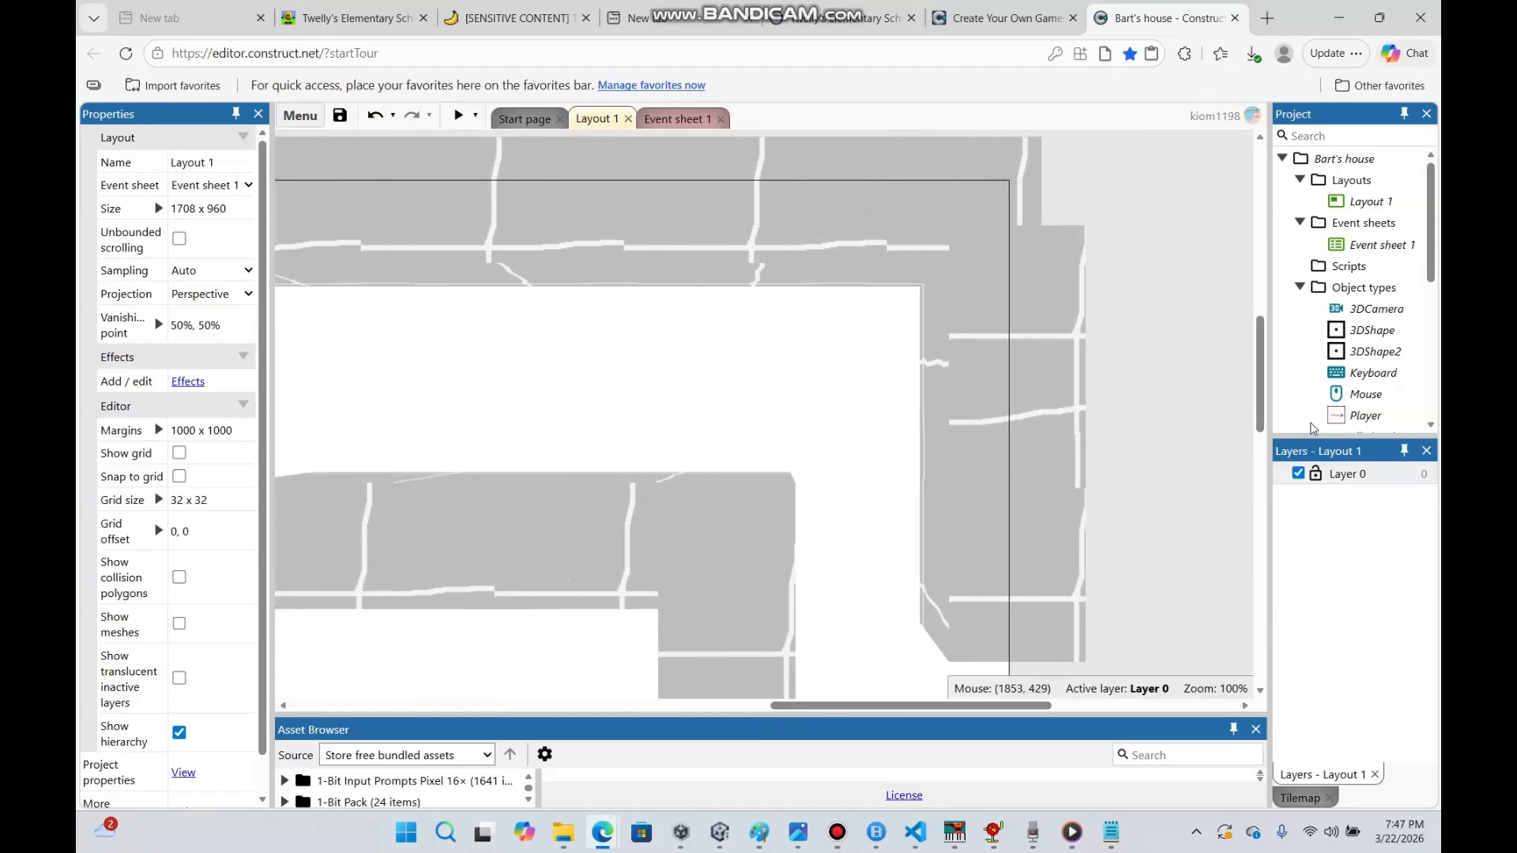
left_click_drag(1262, 374, 1264, 399)
left_click_drag(856, 708, 534, 657)
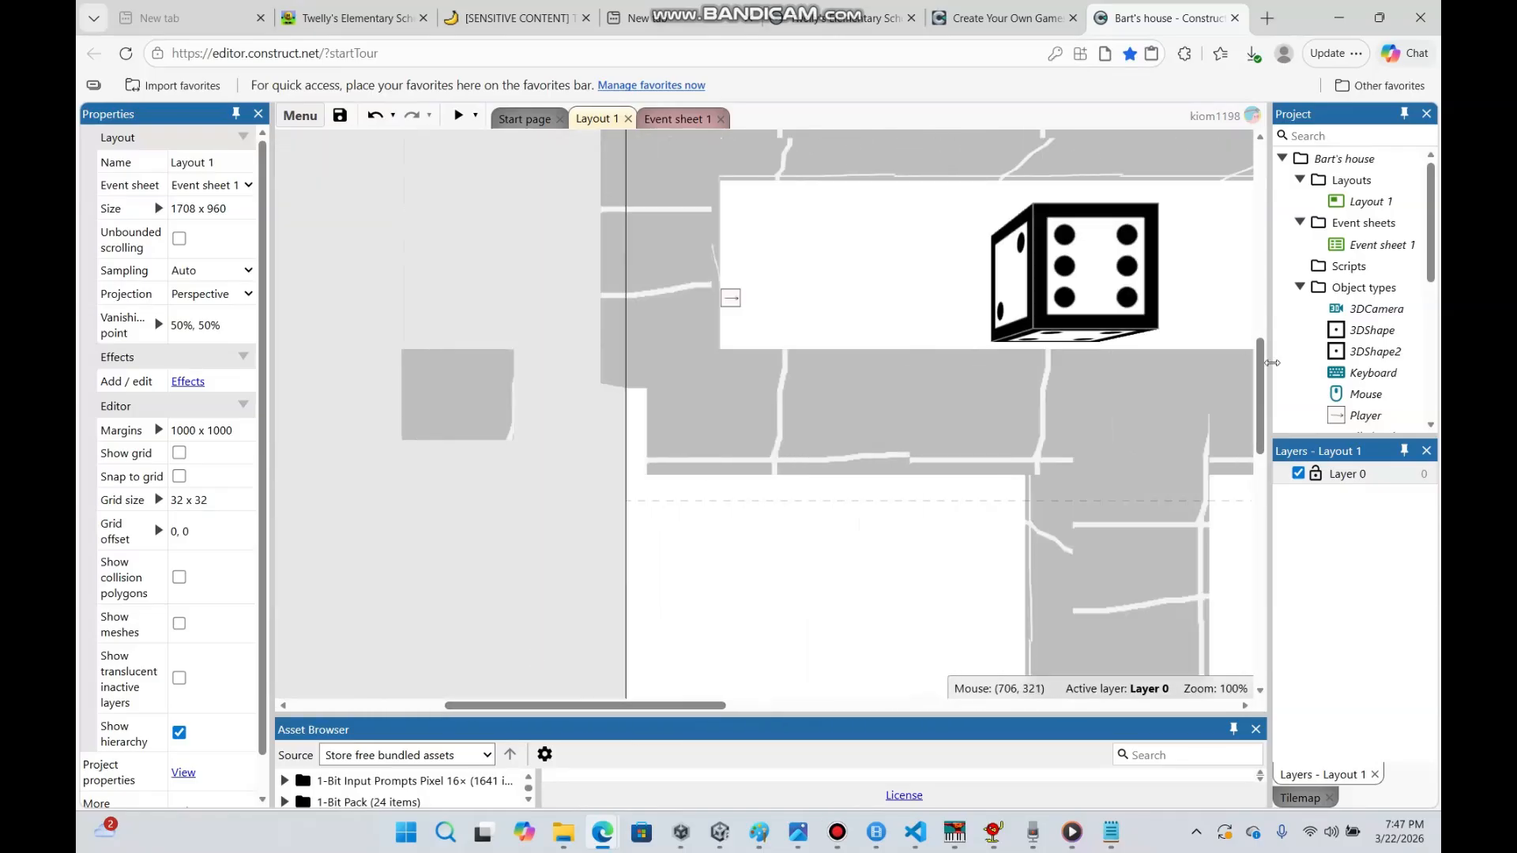
left_click_drag(1265, 366, 1235, 327)
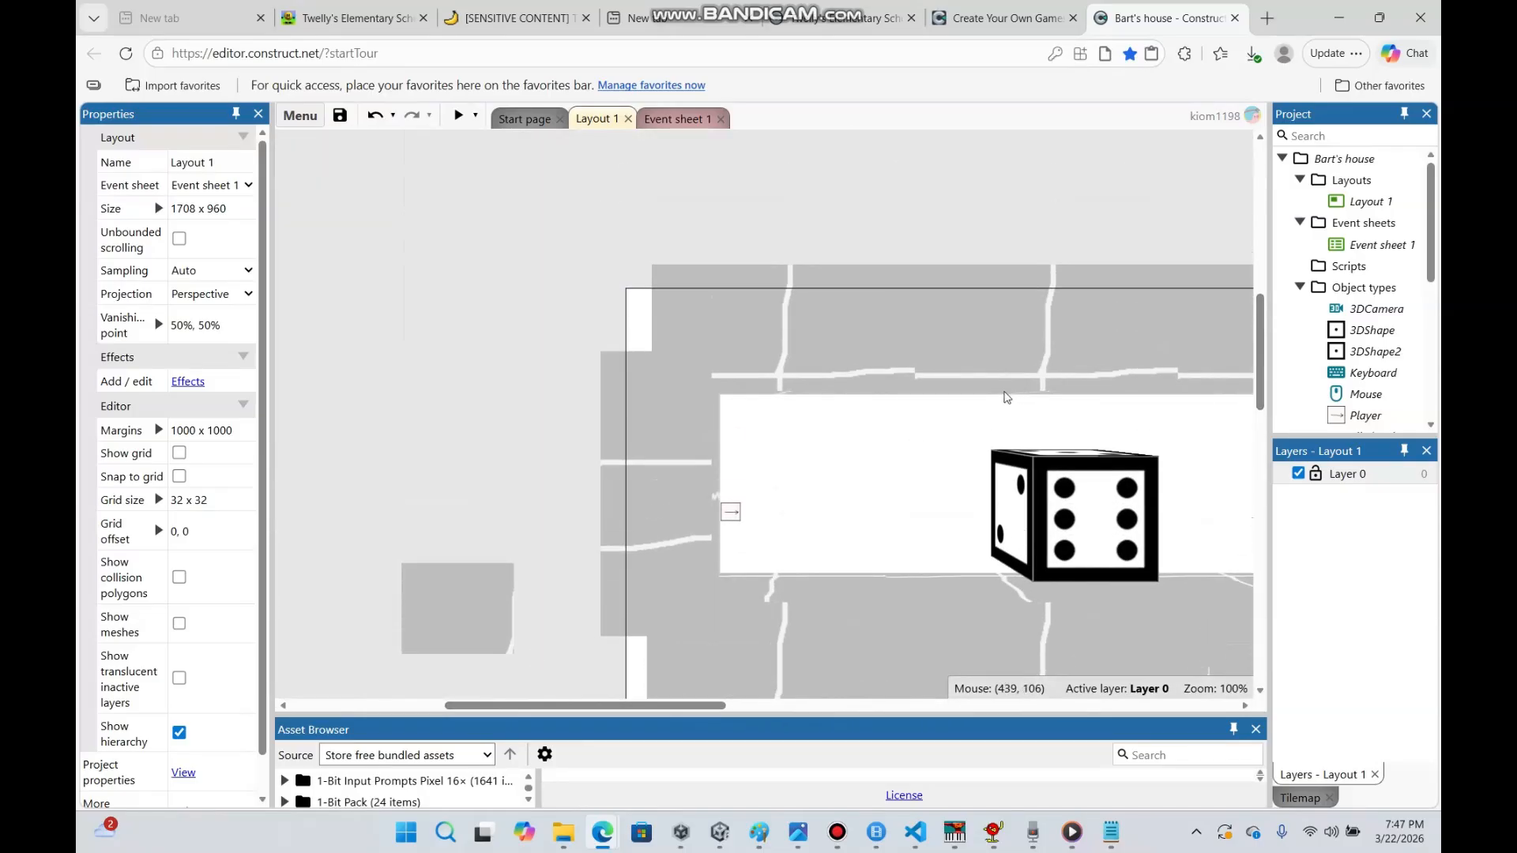
left_click(782, 357)
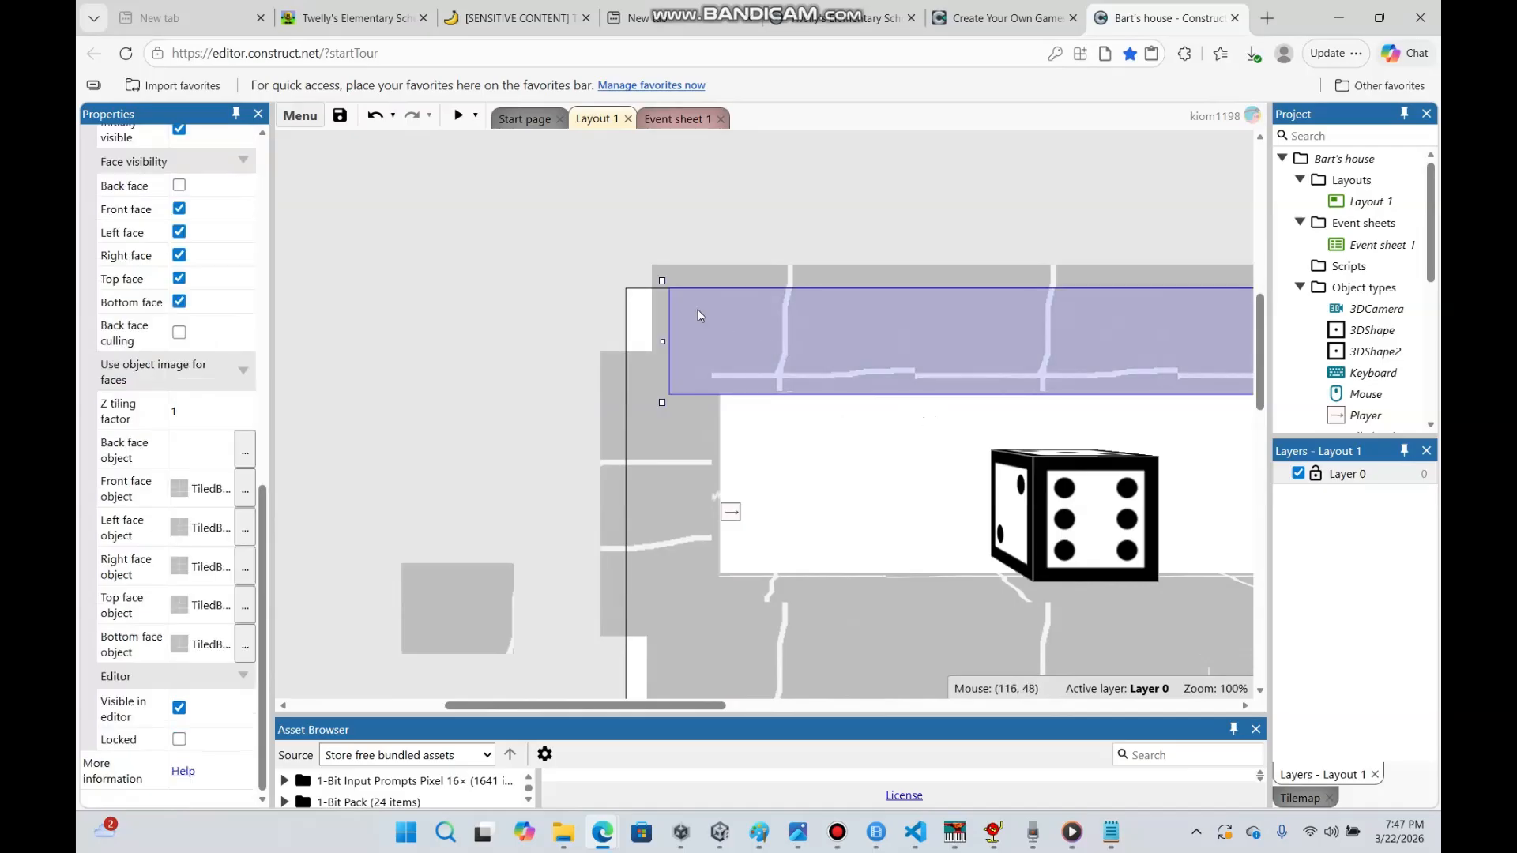
key("F5")
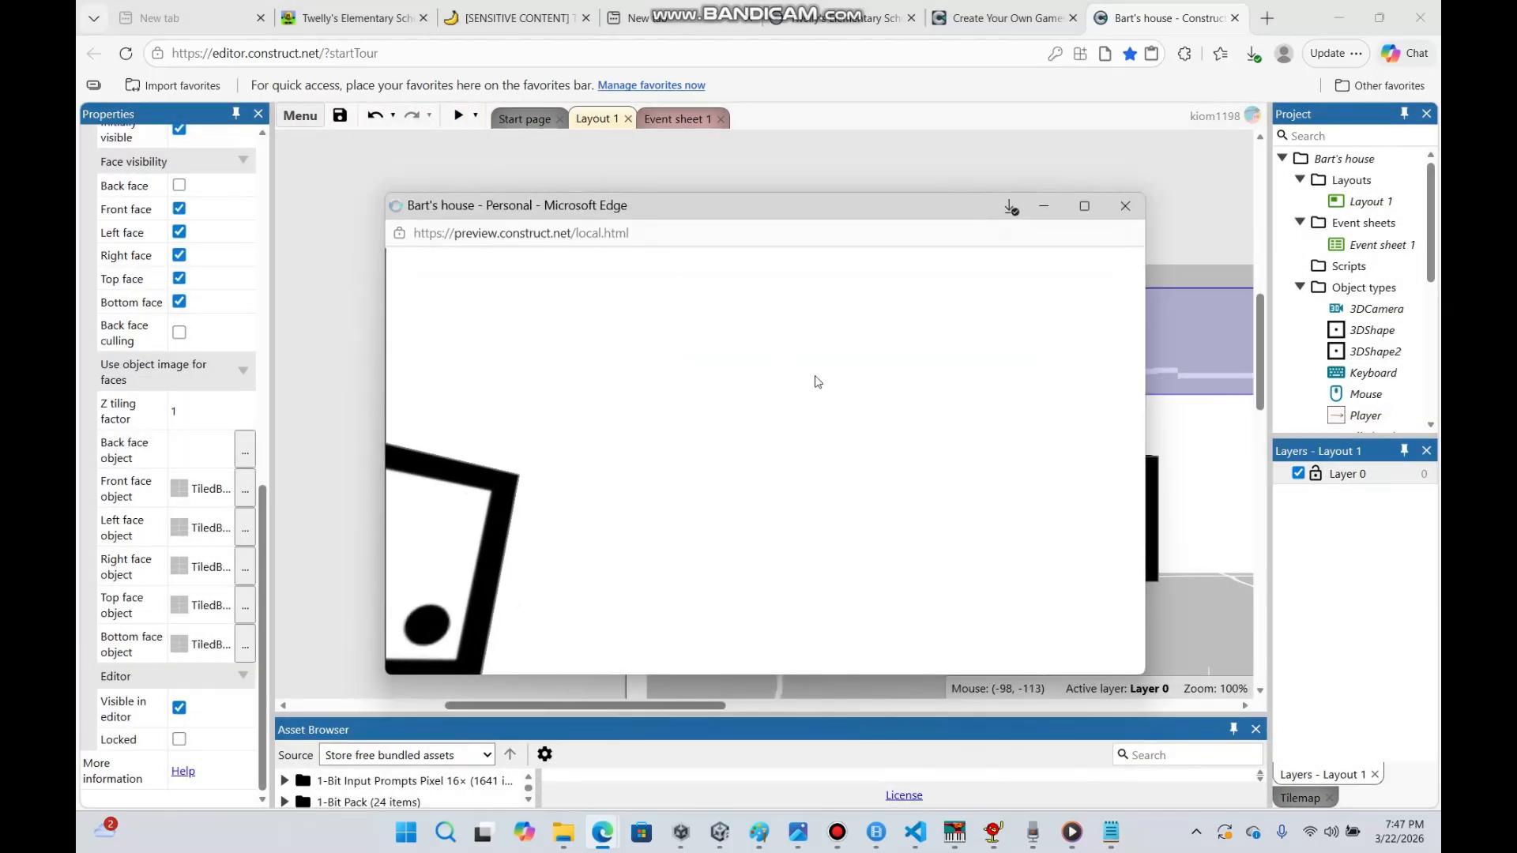
key("w")
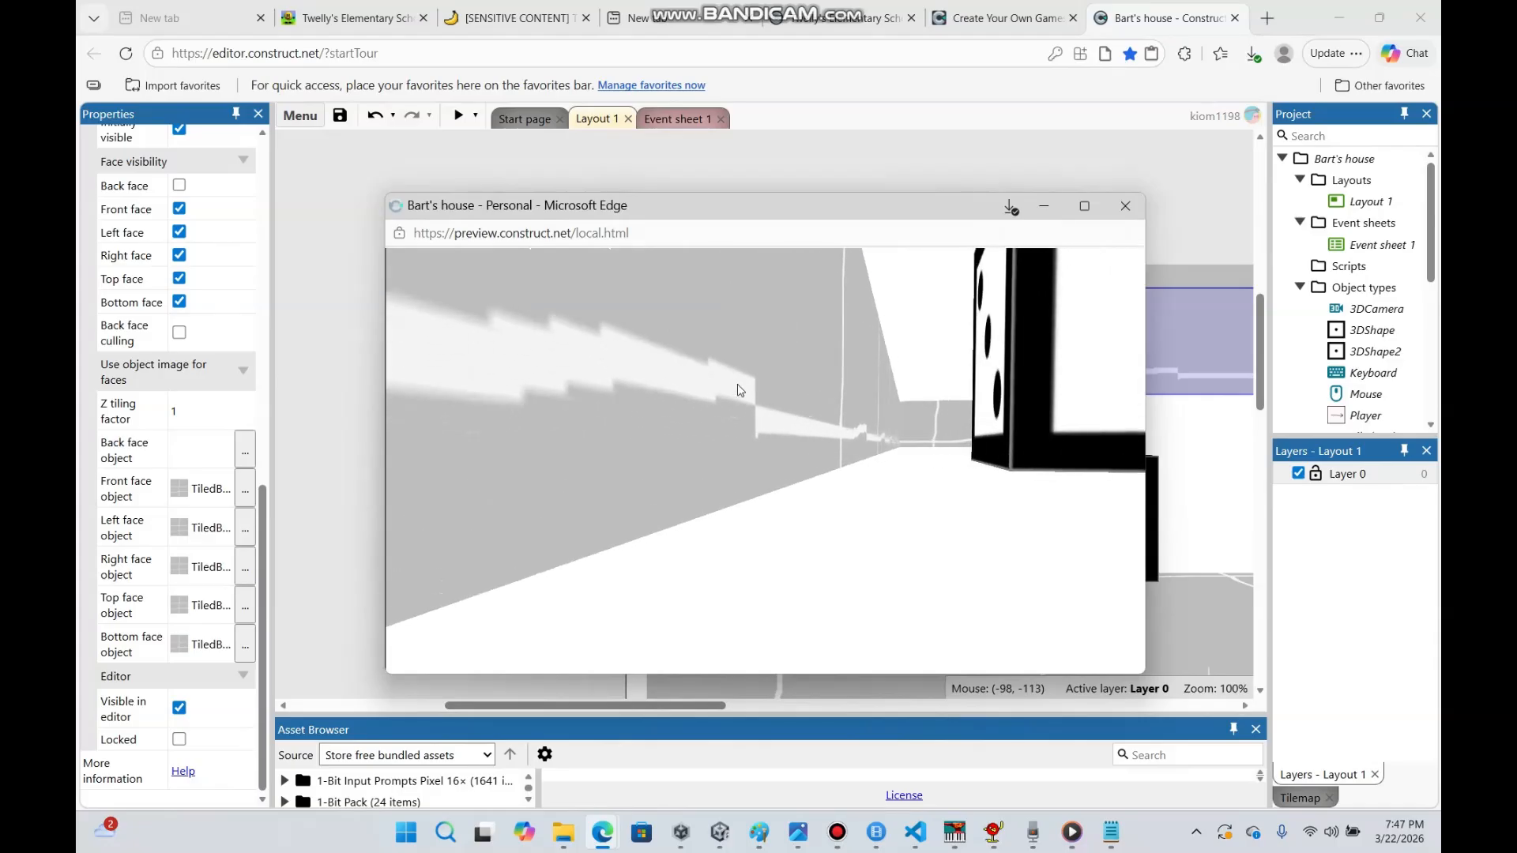
key("s")
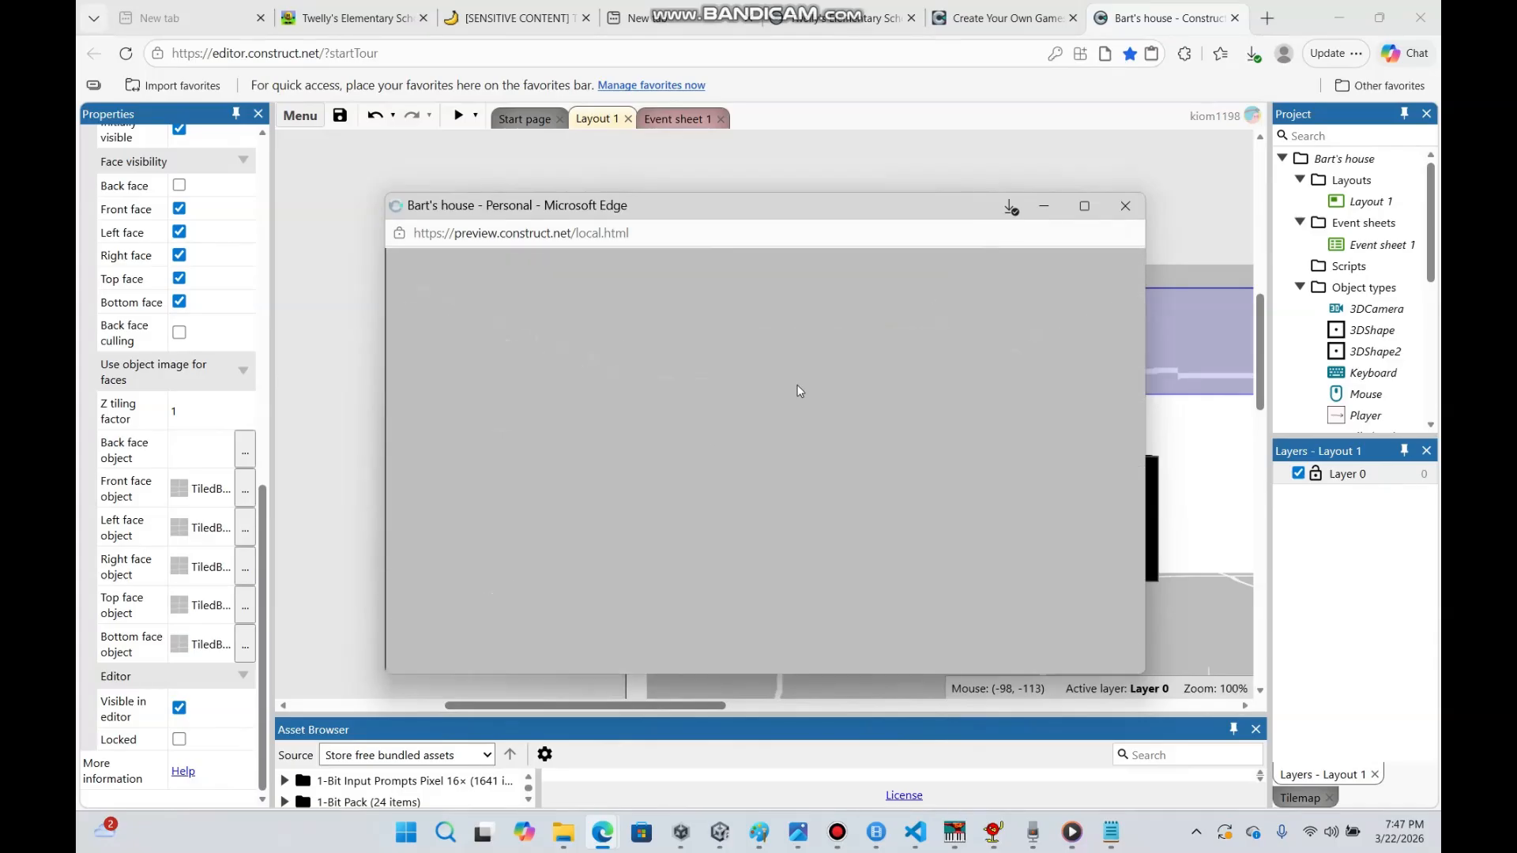
key("w")
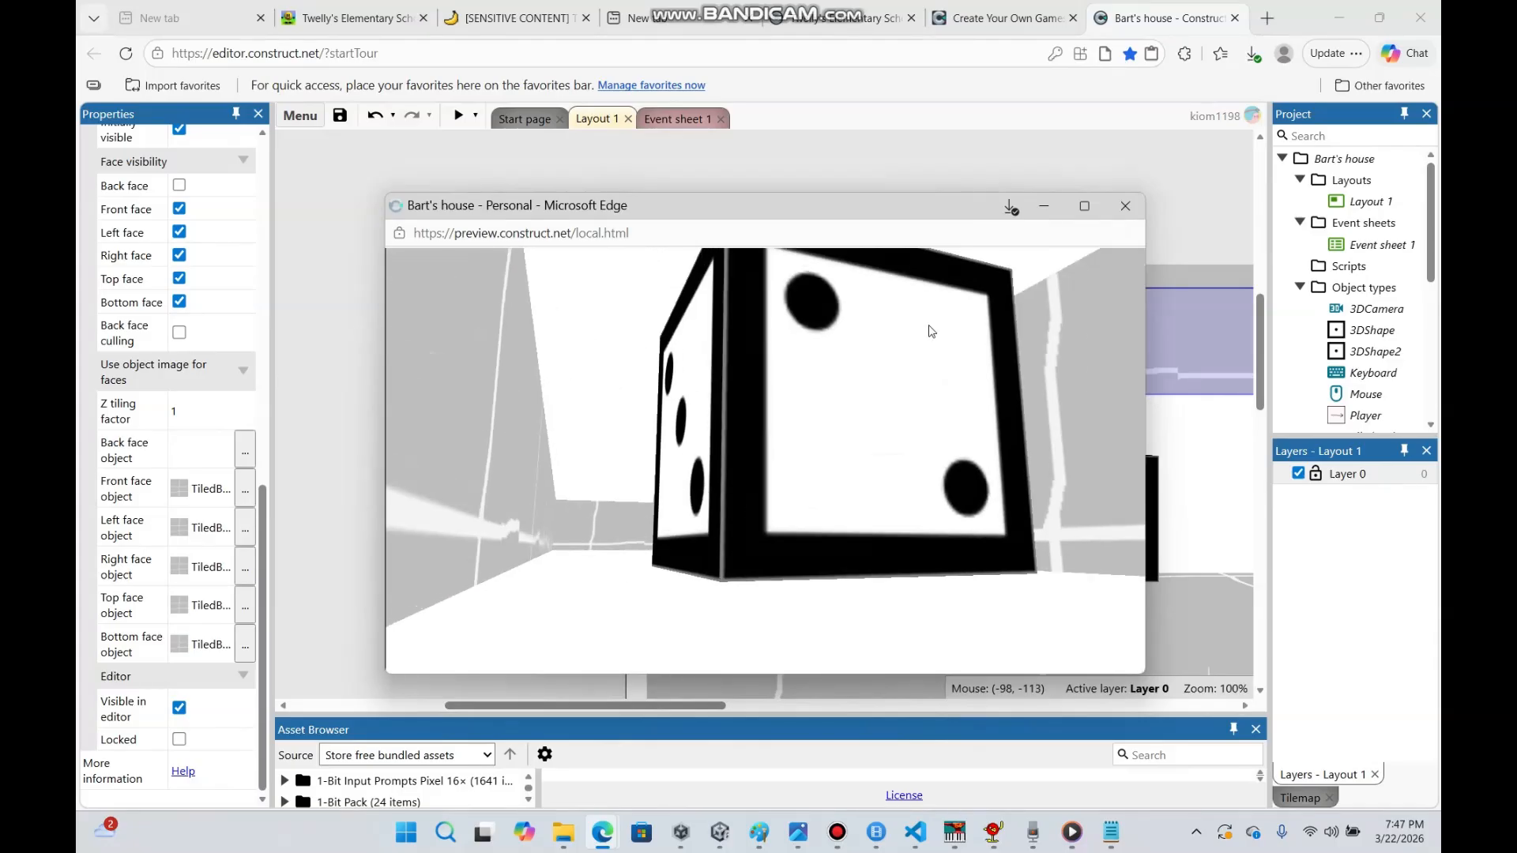
key("w")
key("a")
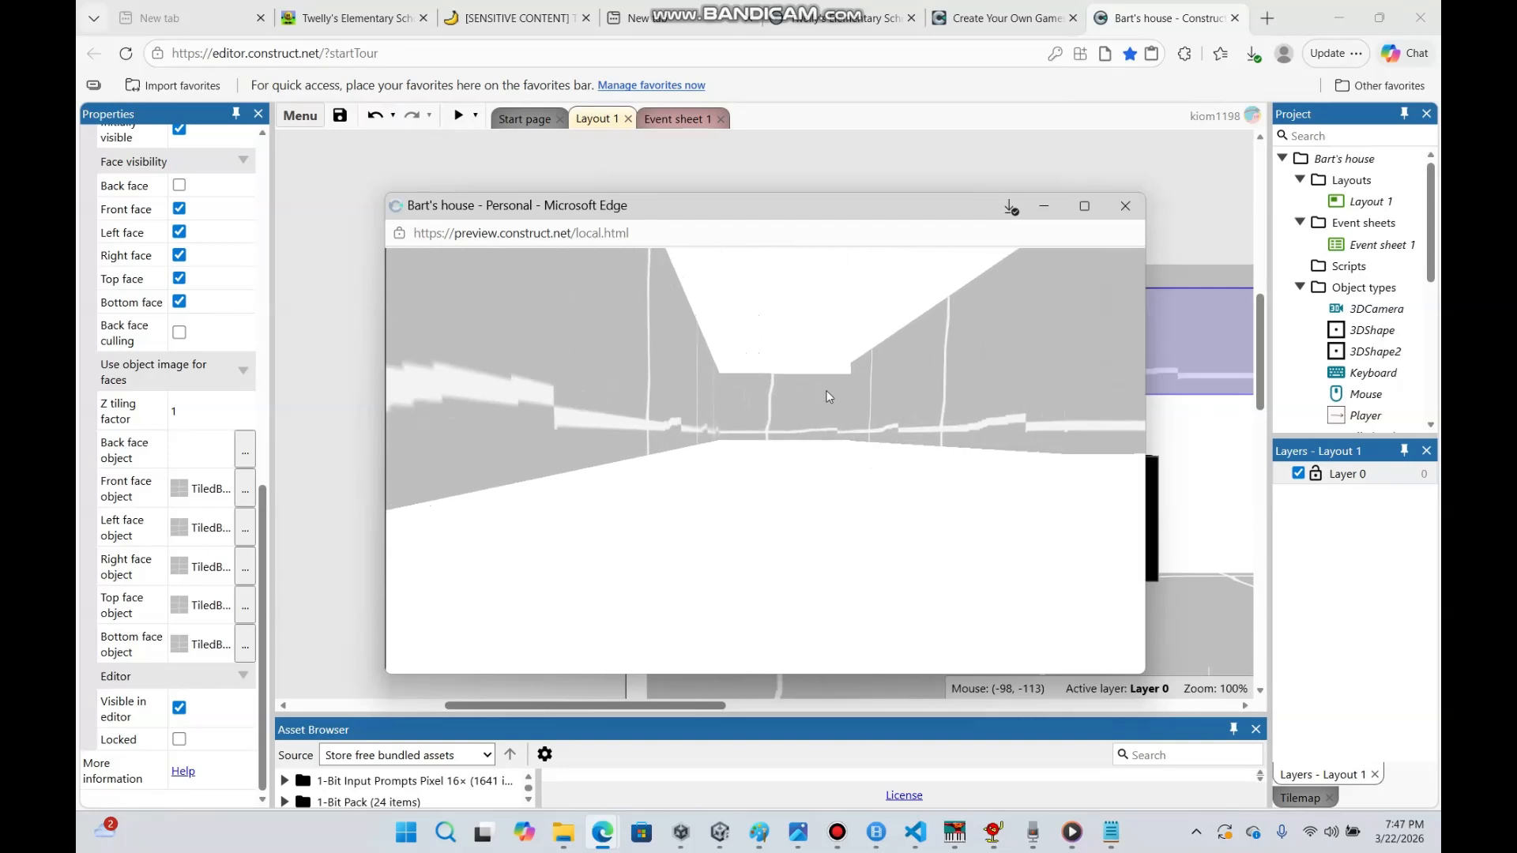
left_click(1044, 211)
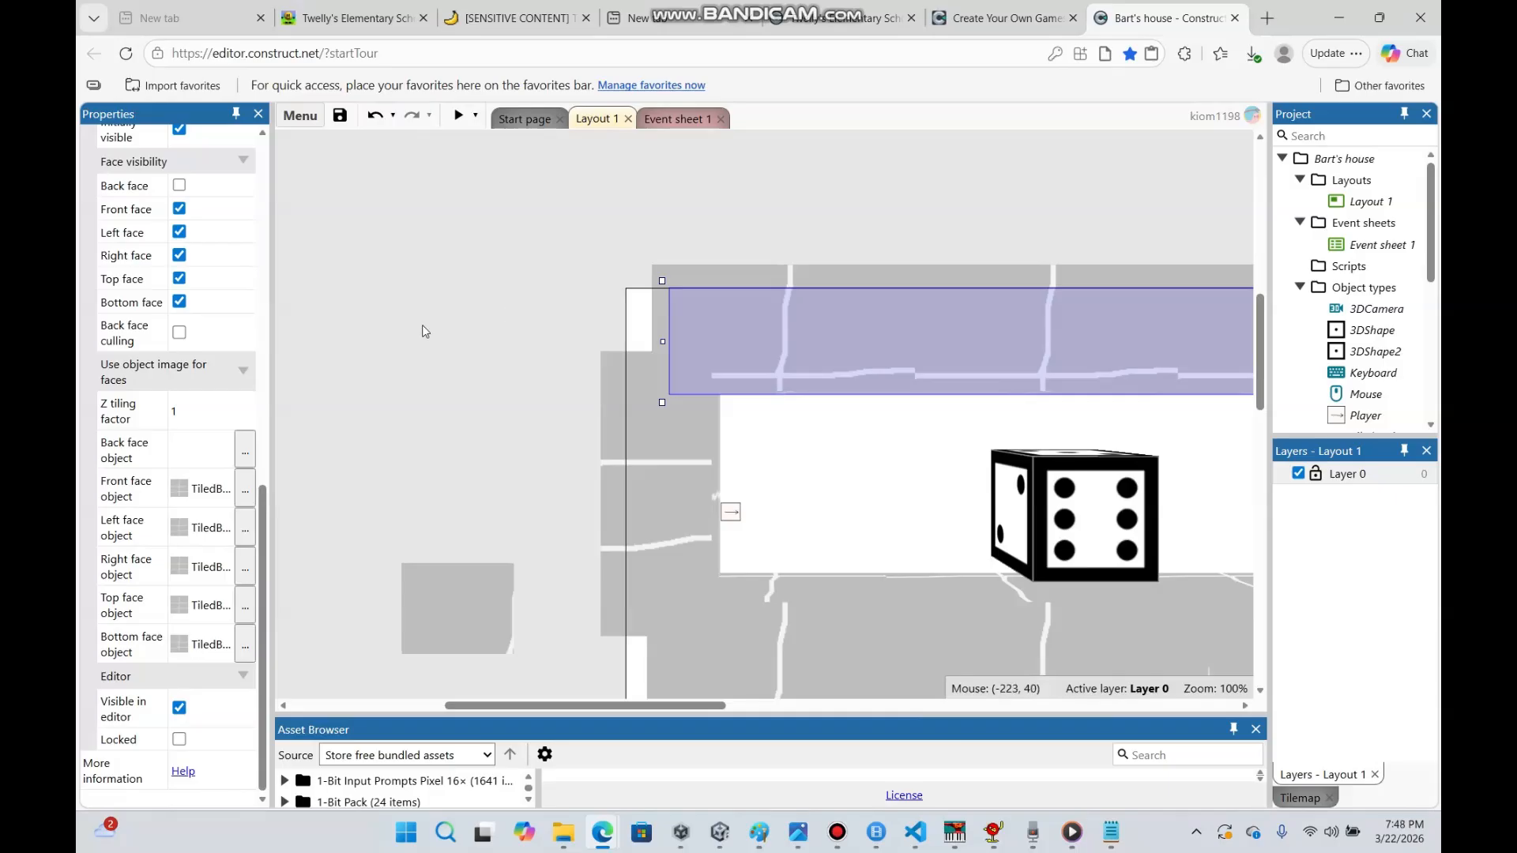
Add the Solid behavior to the 3DShape2 walls
scroll(221, 284, "up", 6)
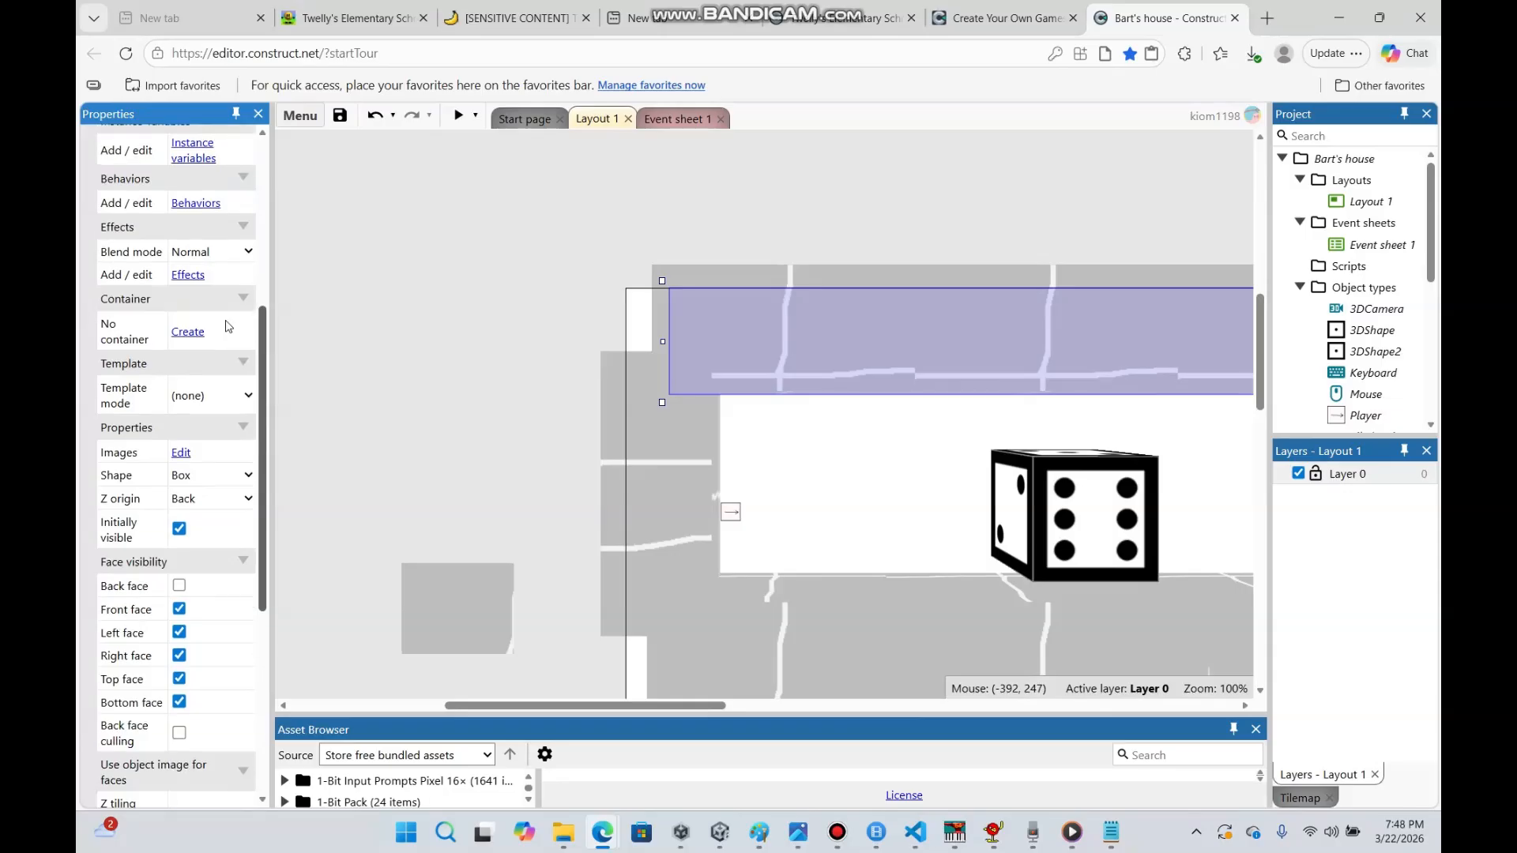
scroll(220, 285, "up", 4)
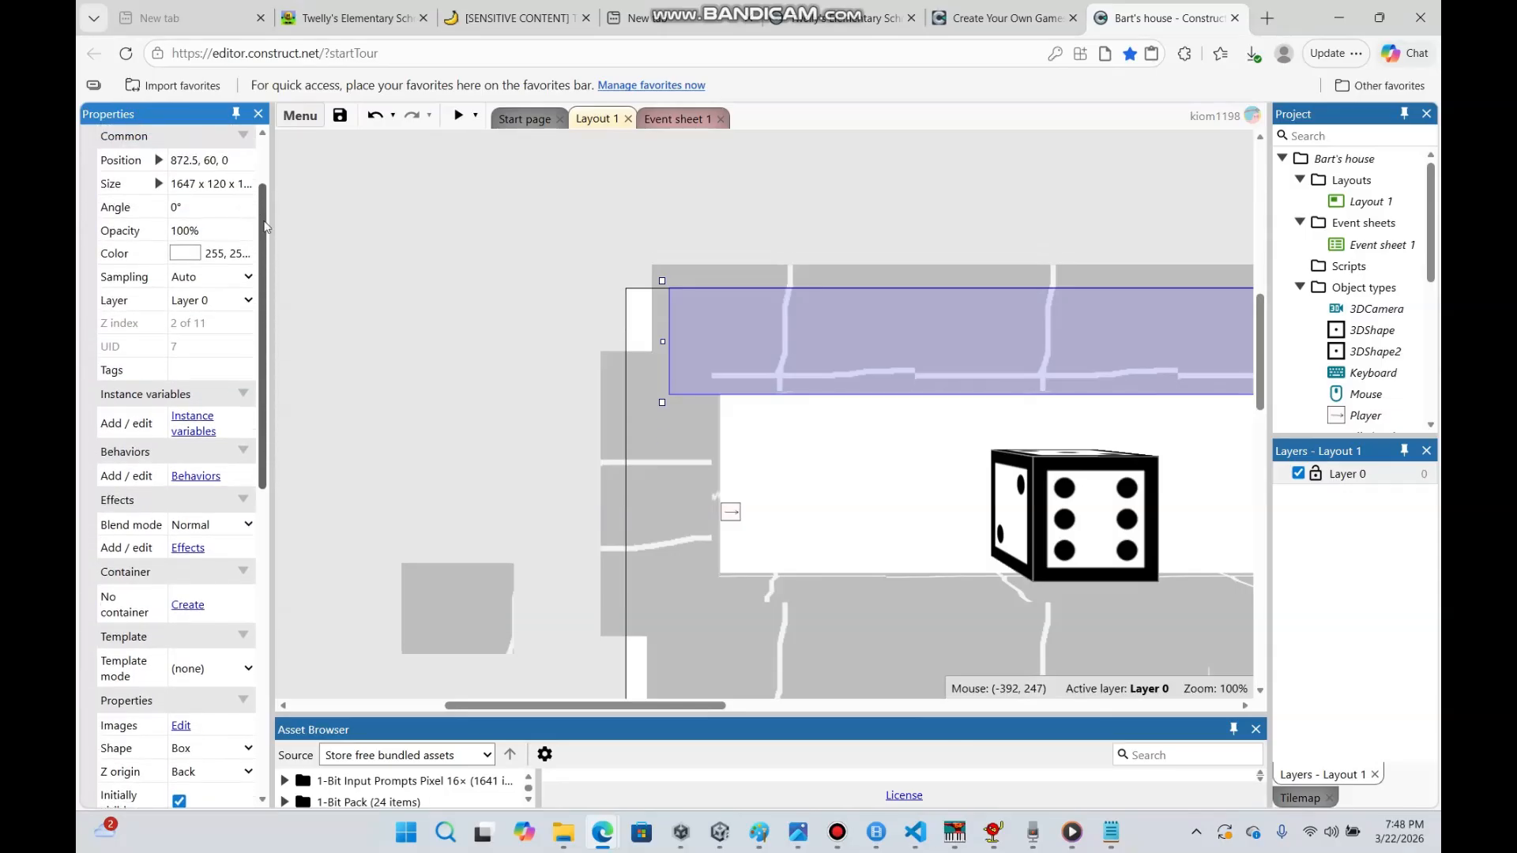
left_click_drag(260, 161, 258, 151)
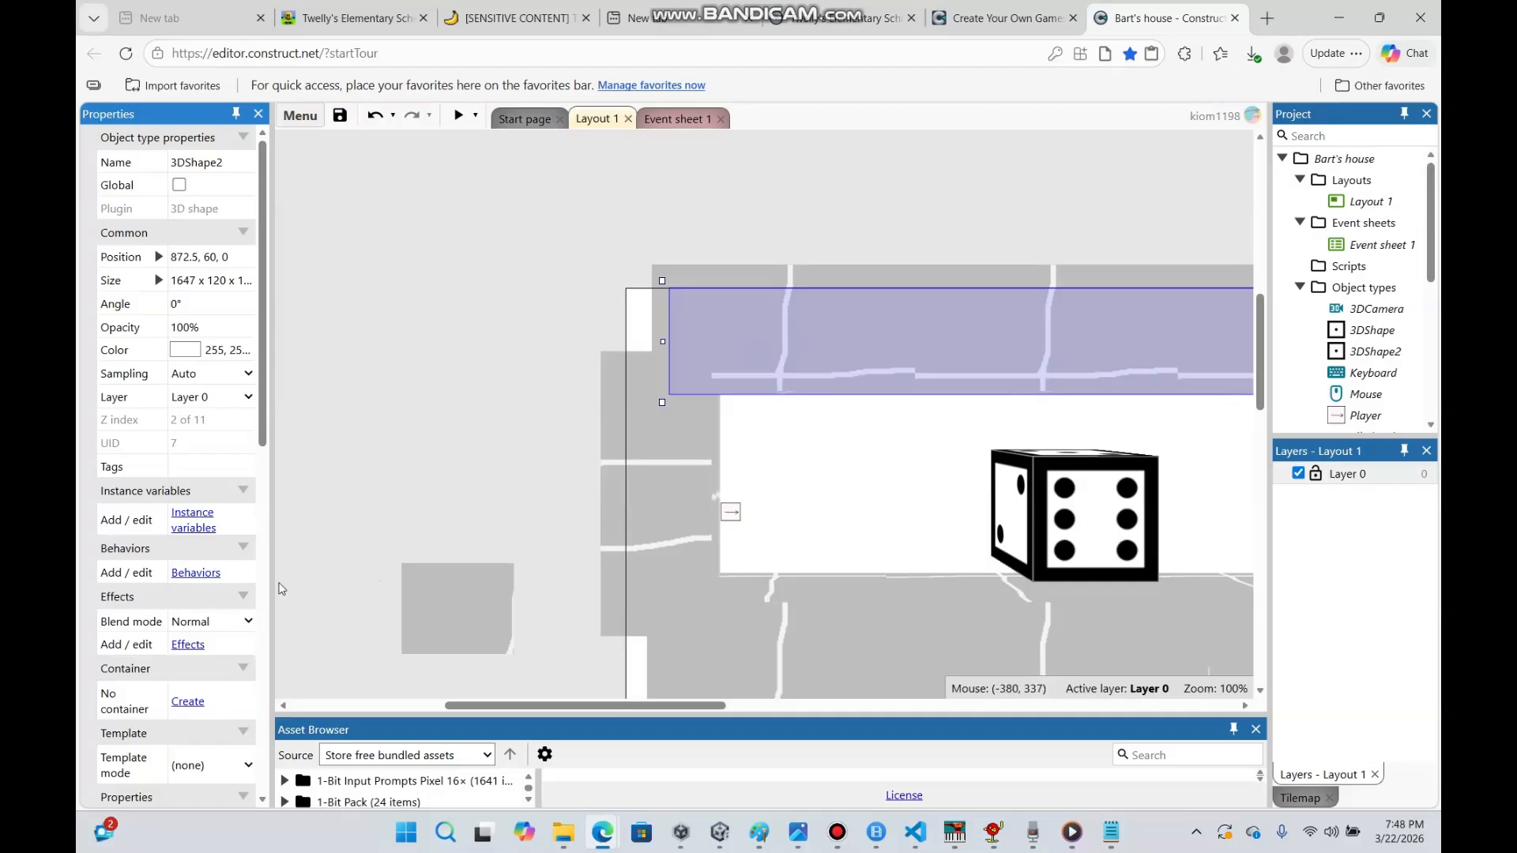
left_click(195, 572)
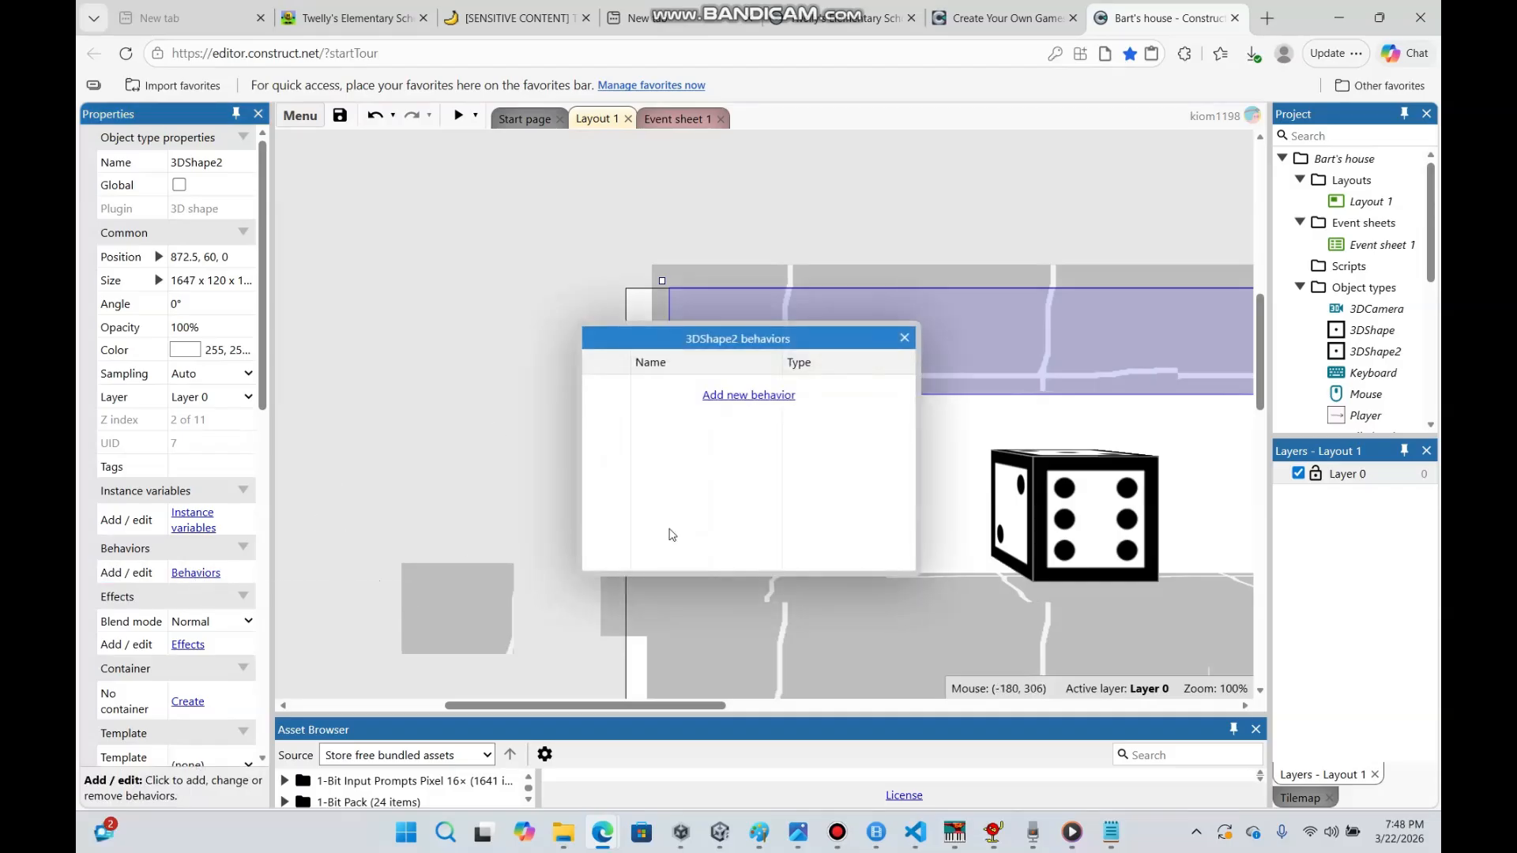
left_click(748, 396)
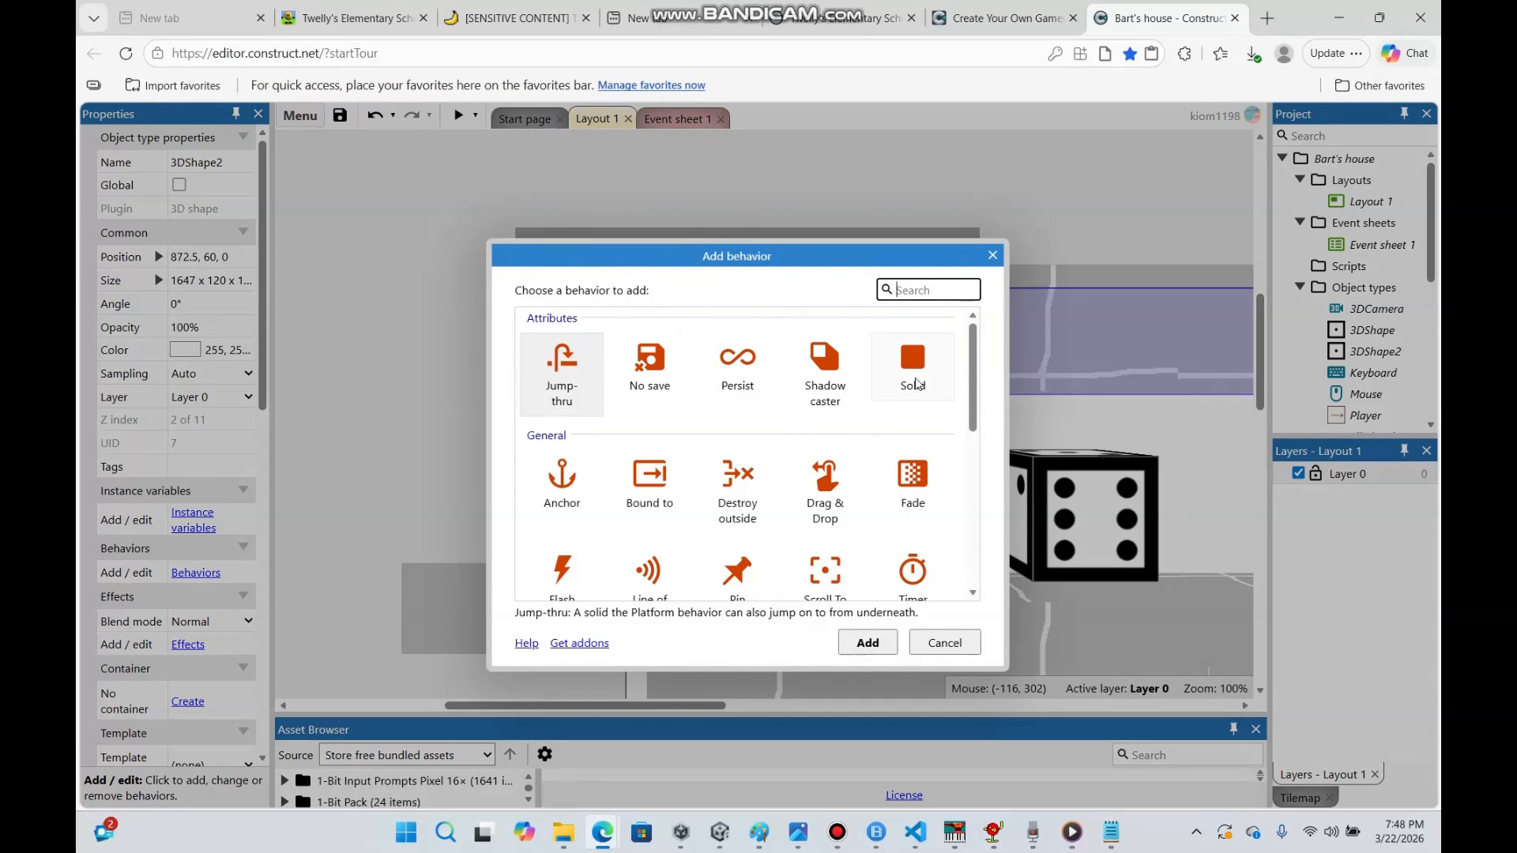
double_click(916, 383)
left_click(905, 338)
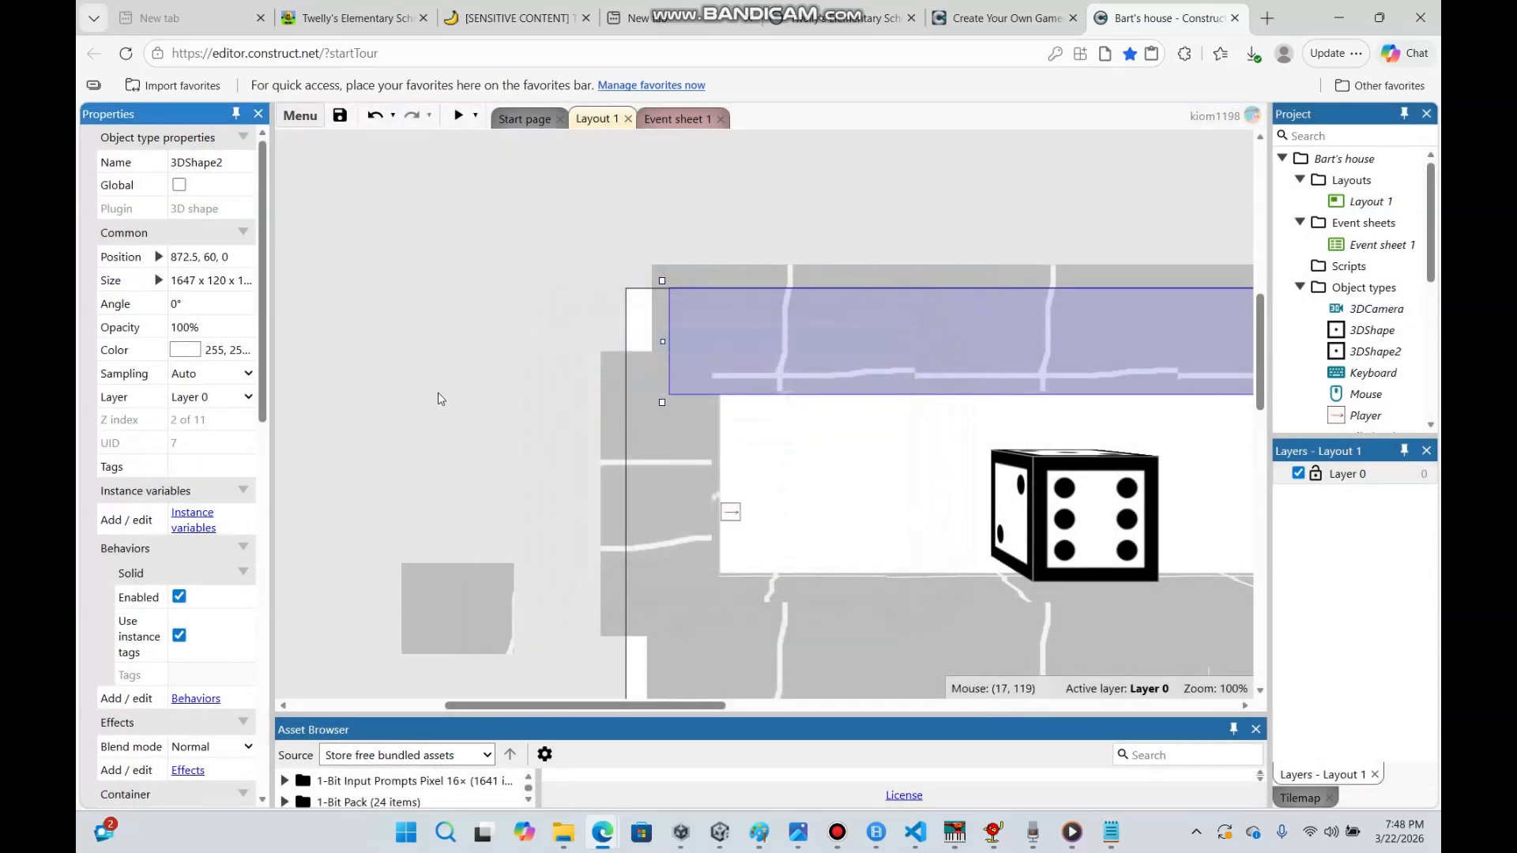
Preview the game and walk forward against the walls to test their collision
left_click(428, 169)
left_click(459, 115)
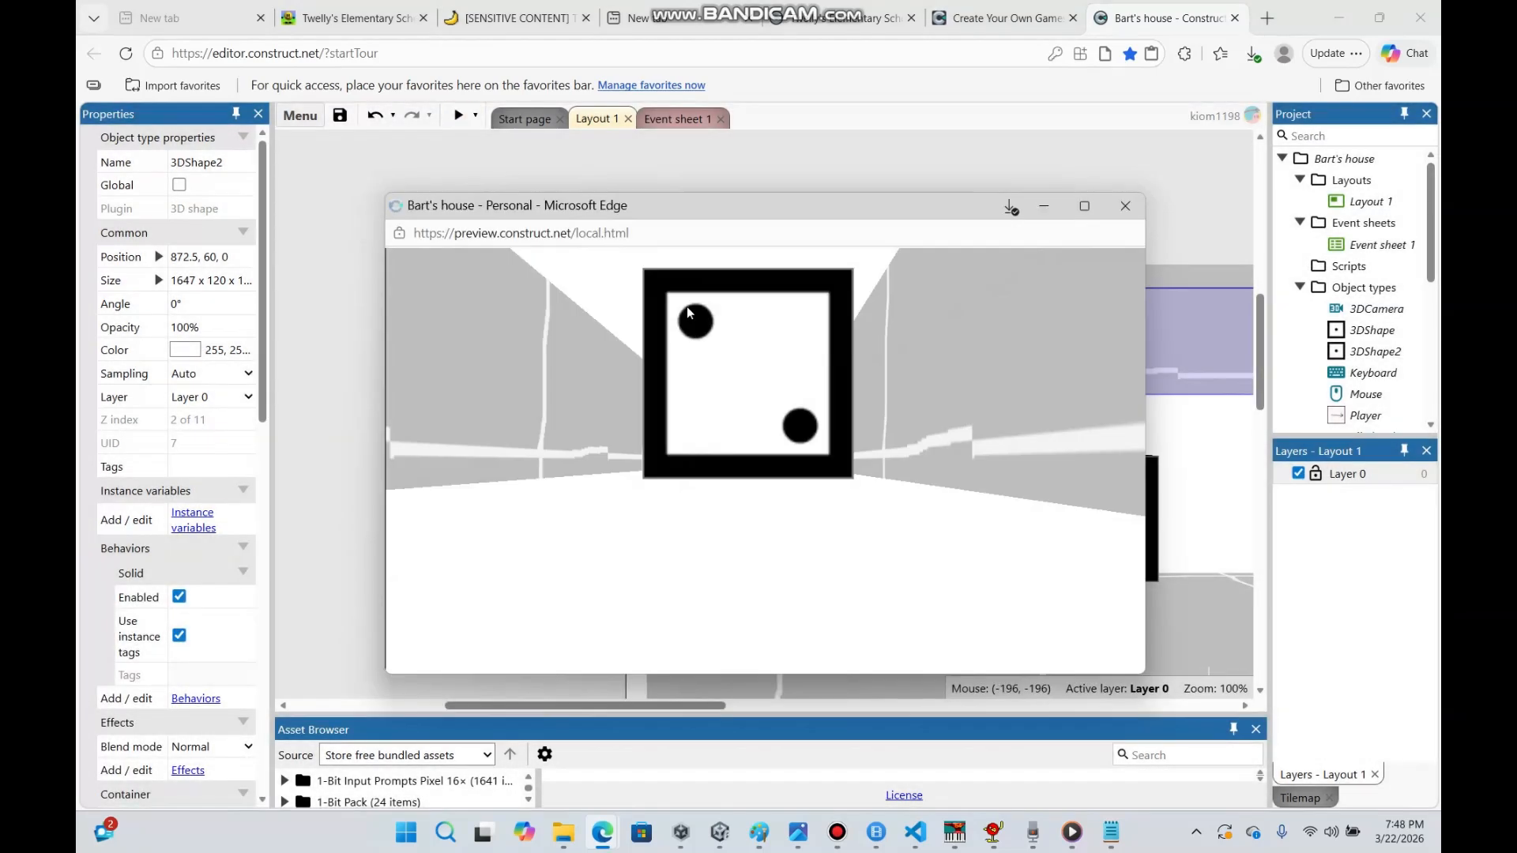
key("w")
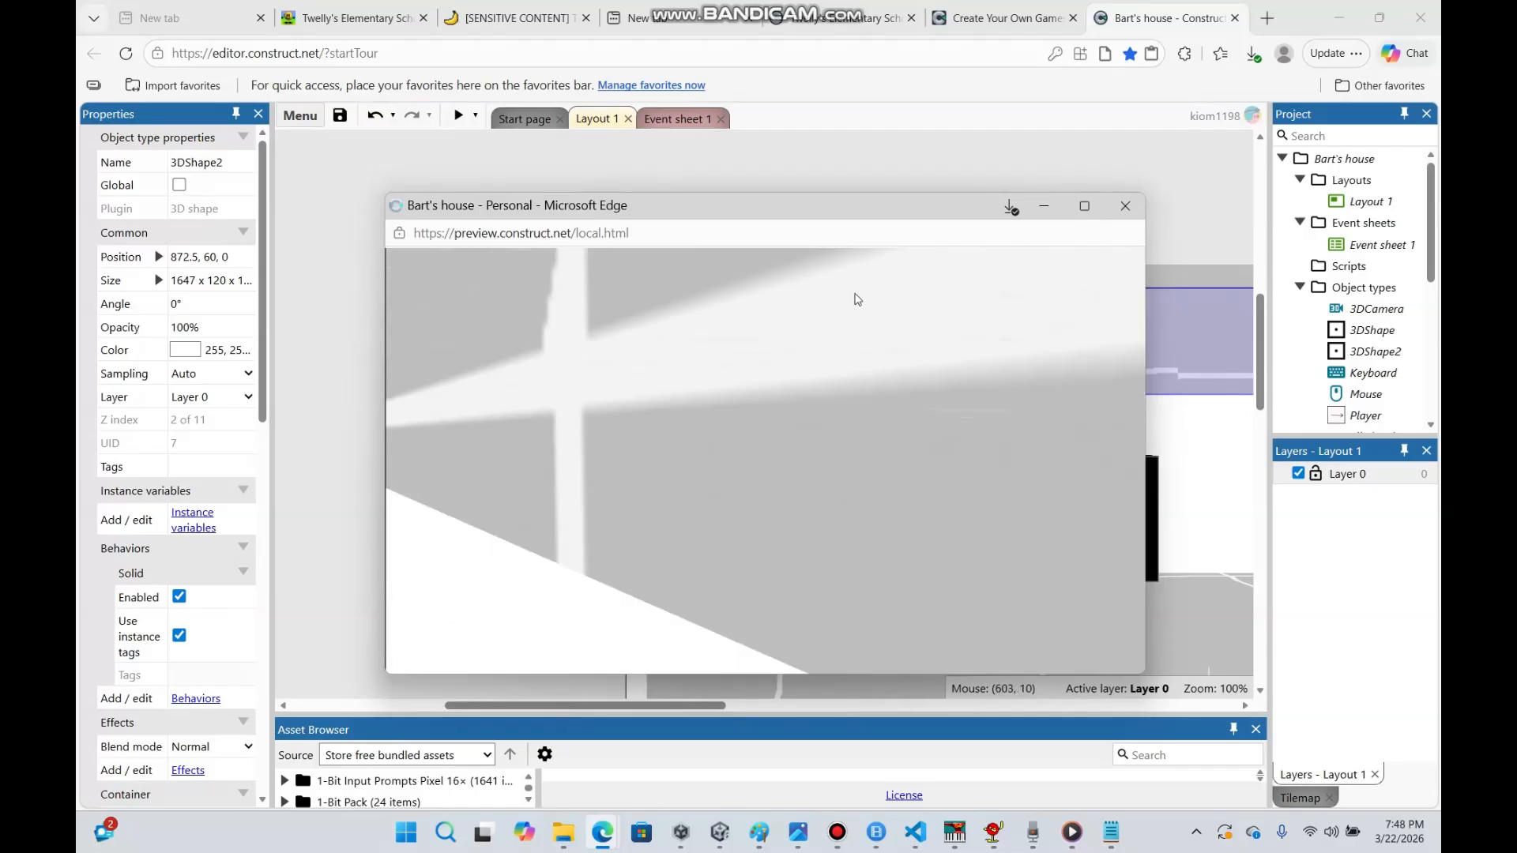
key("w")
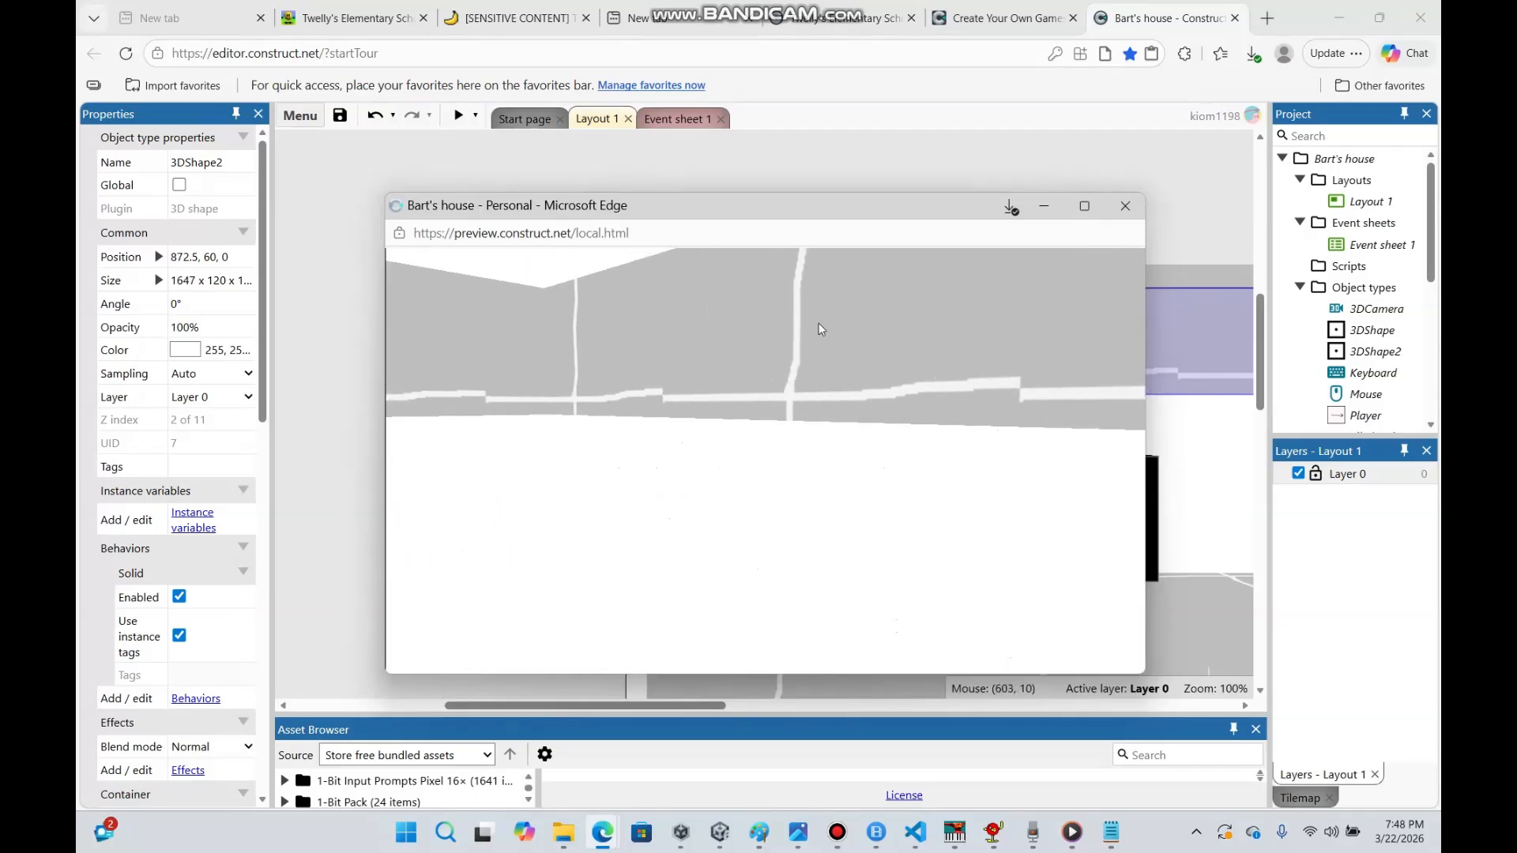
key("w")
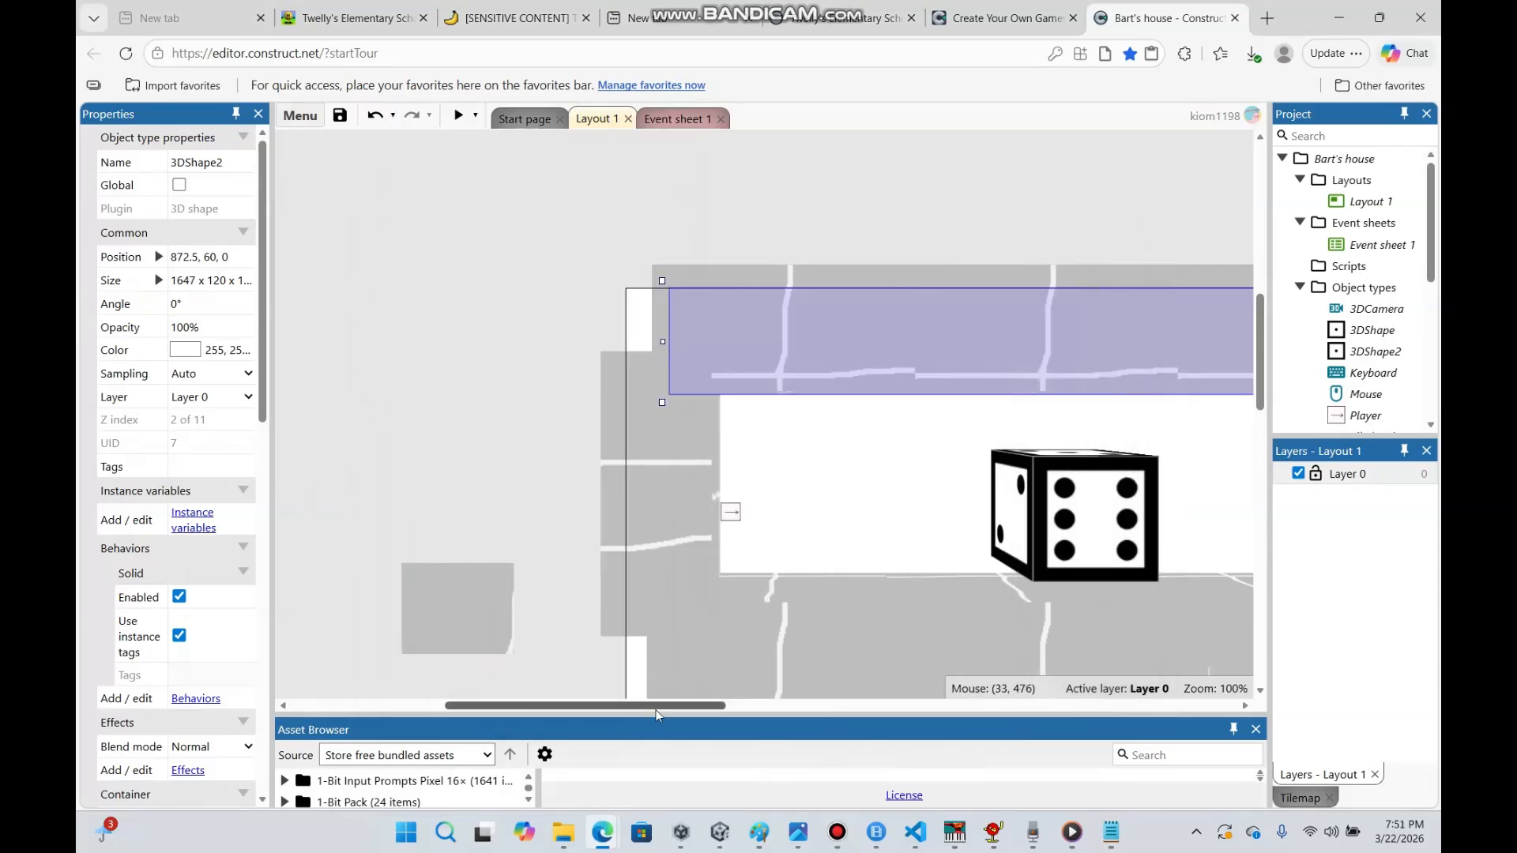
Move the dice box slightly up within the corridor to about position 466, 218
left_click_drag(656, 715, 719, 696)
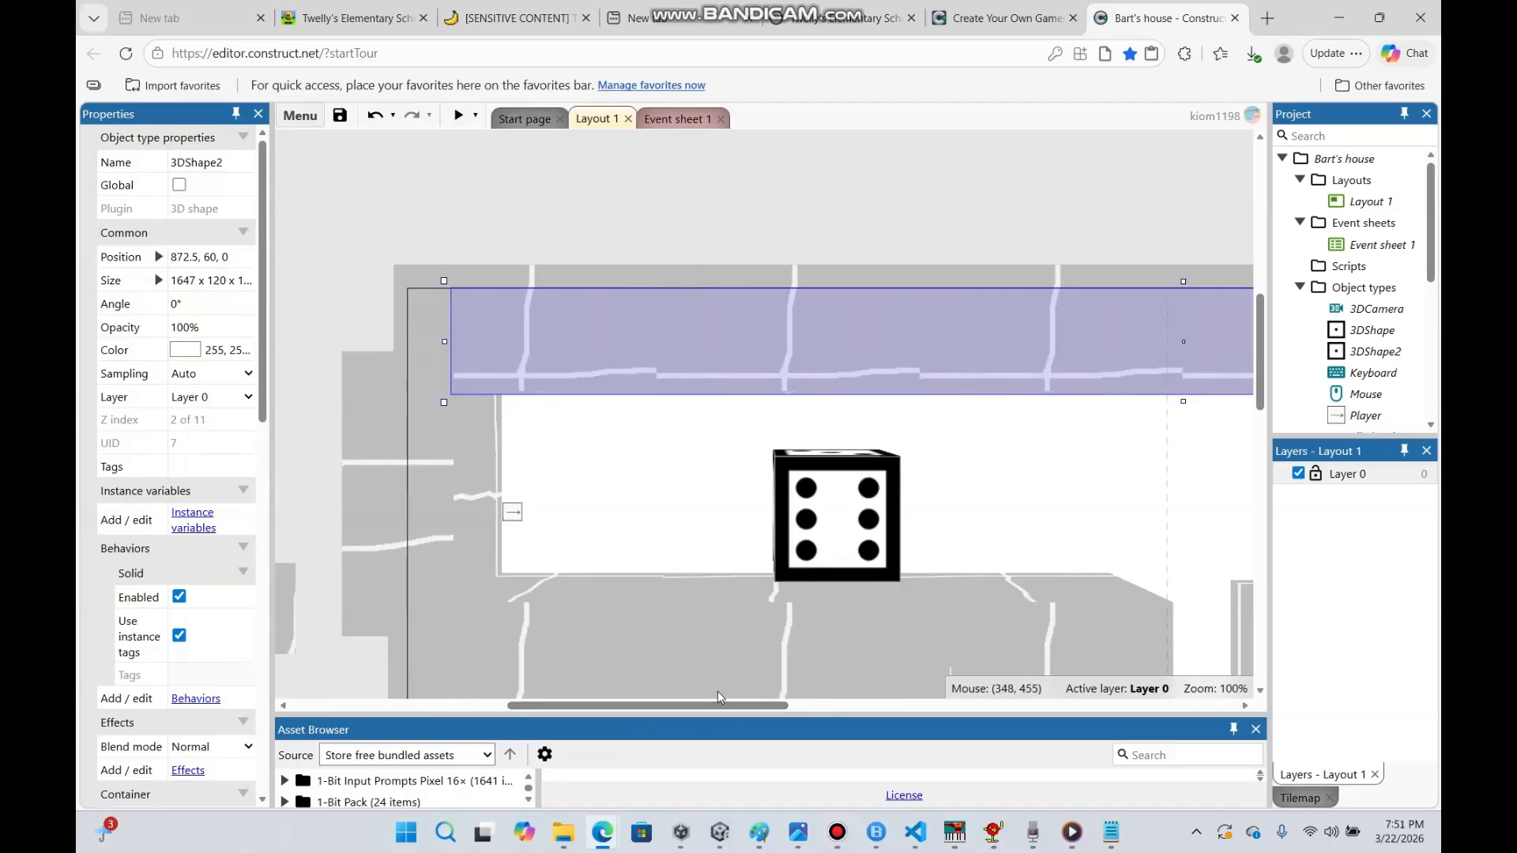
left_click(826, 485)
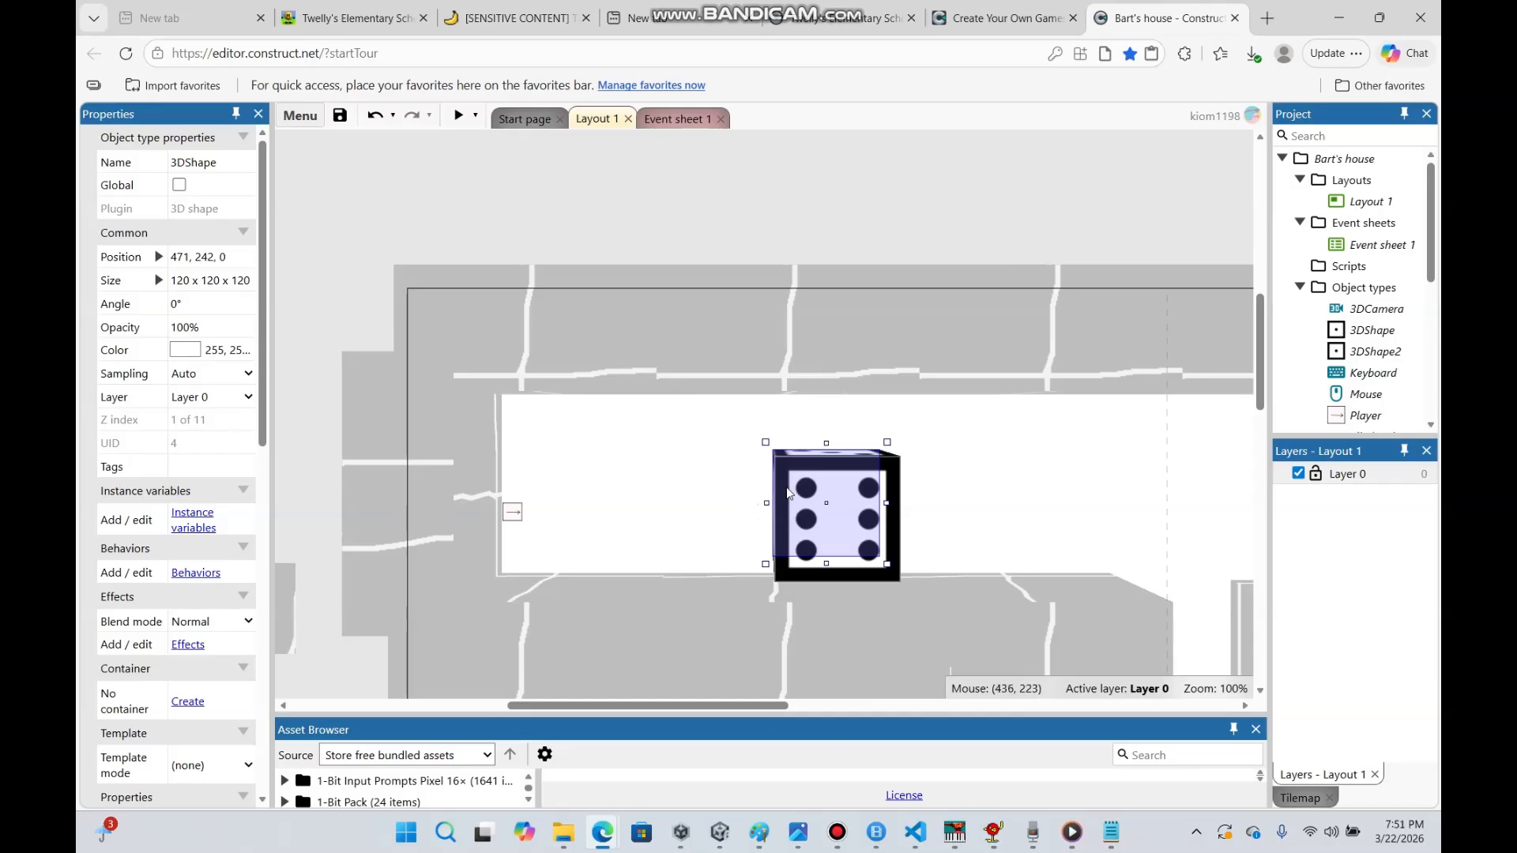
mouse_move(832, 520)
left_mouse_down()
mouse_move(853, 497)
mouse_move(828, 493)
left_mouse_up()
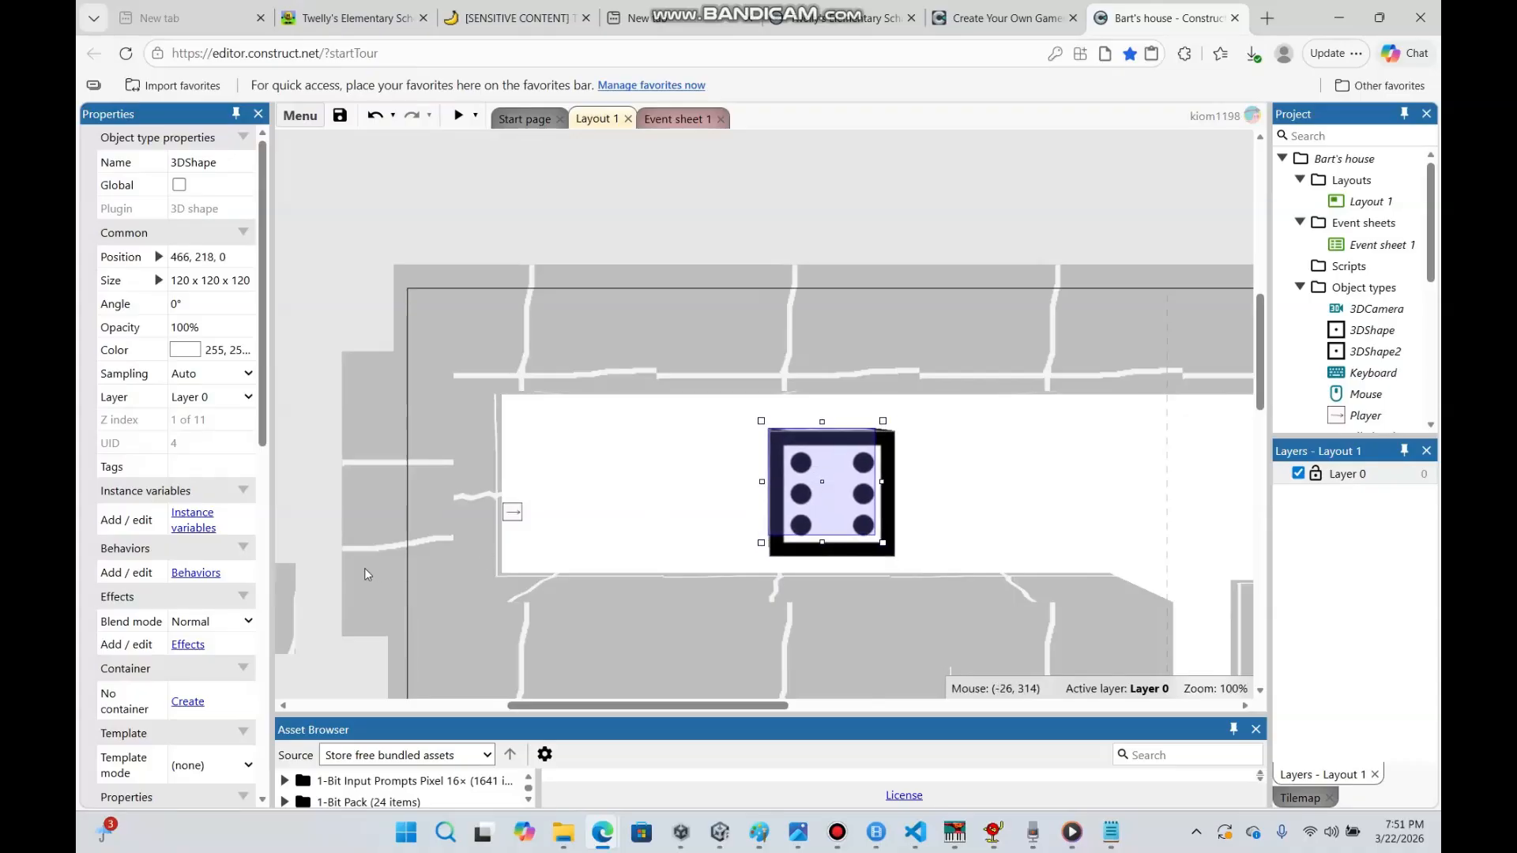
Add the Pathfinding behavior to the dice box
left_click(197, 573)
left_click(733, 395)
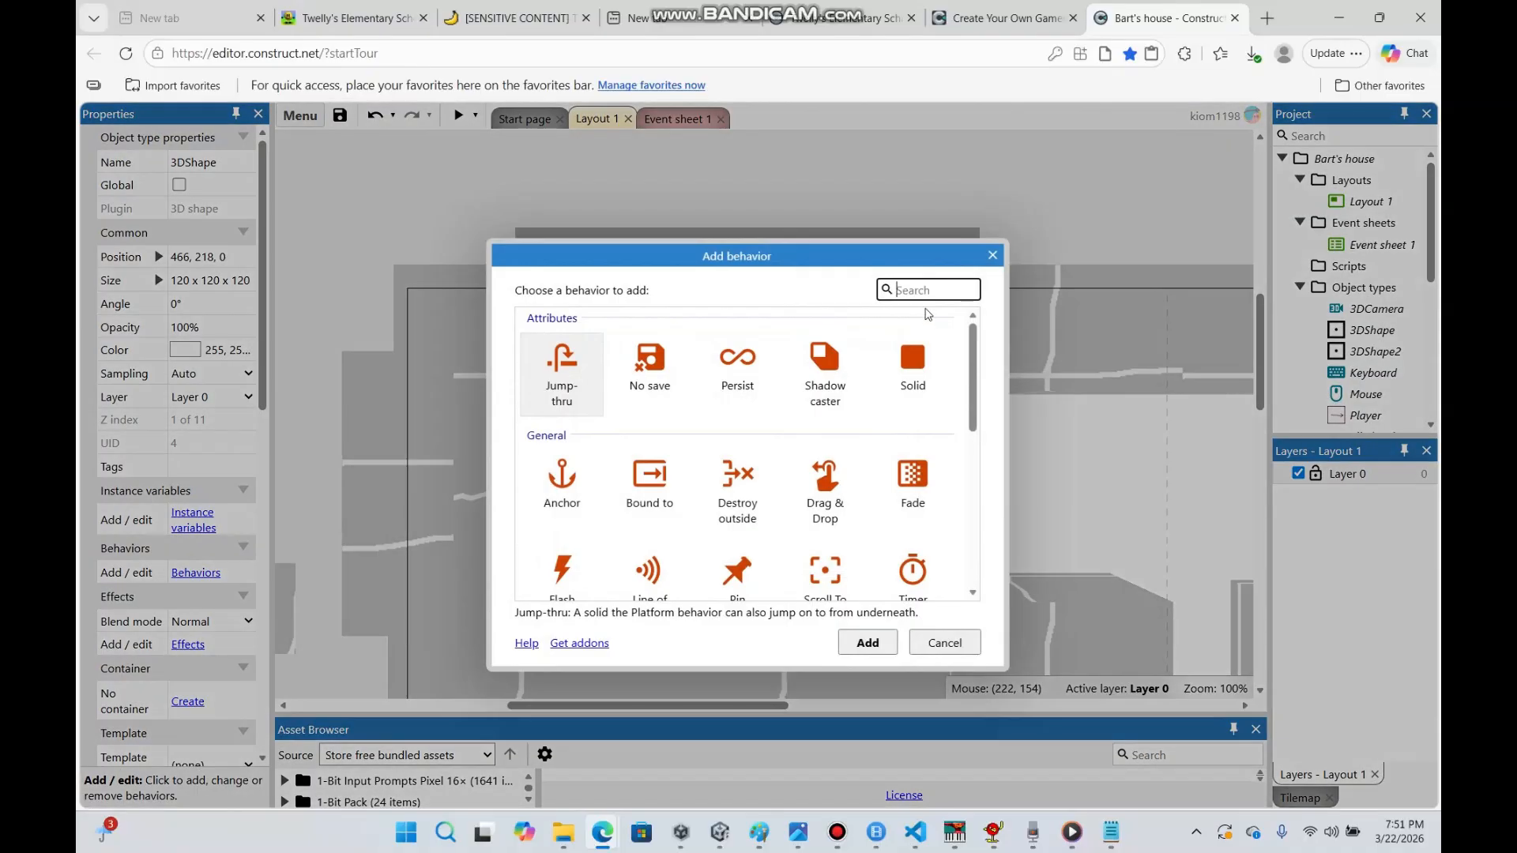
type("pl")
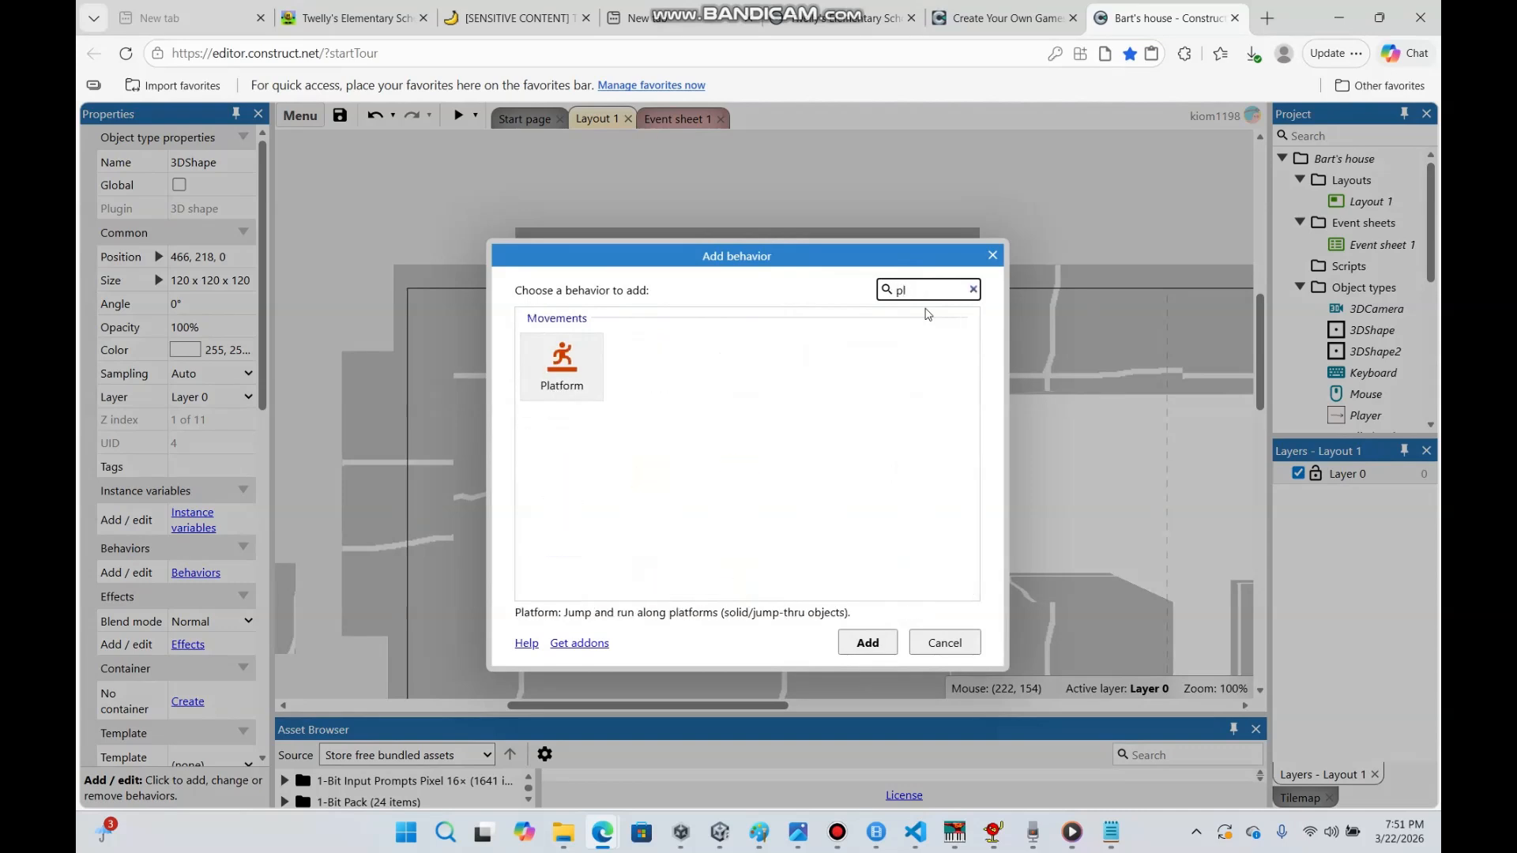
key("BackSpace")
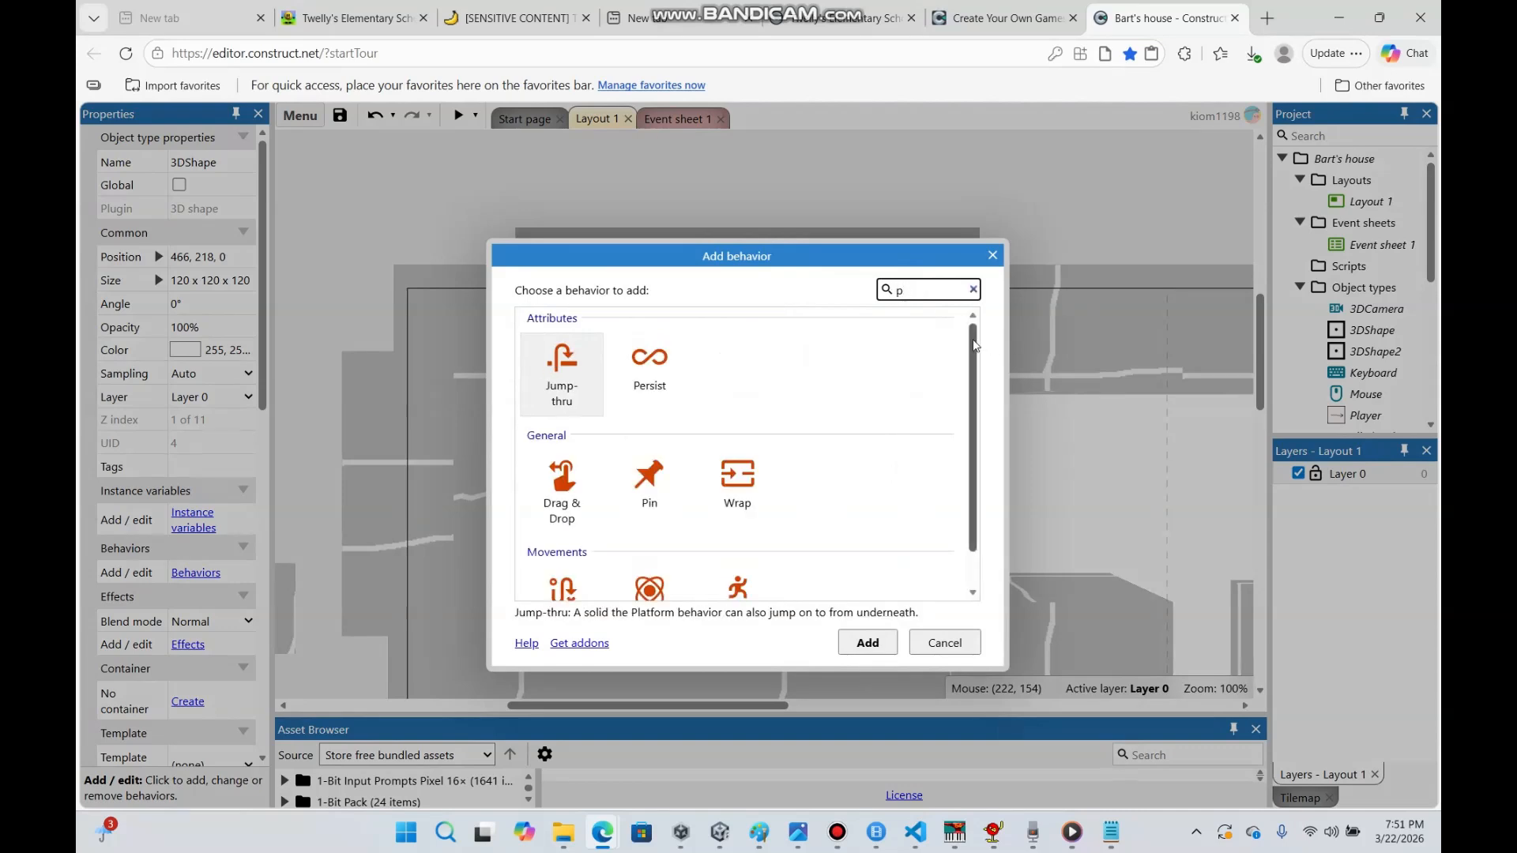
type("a")
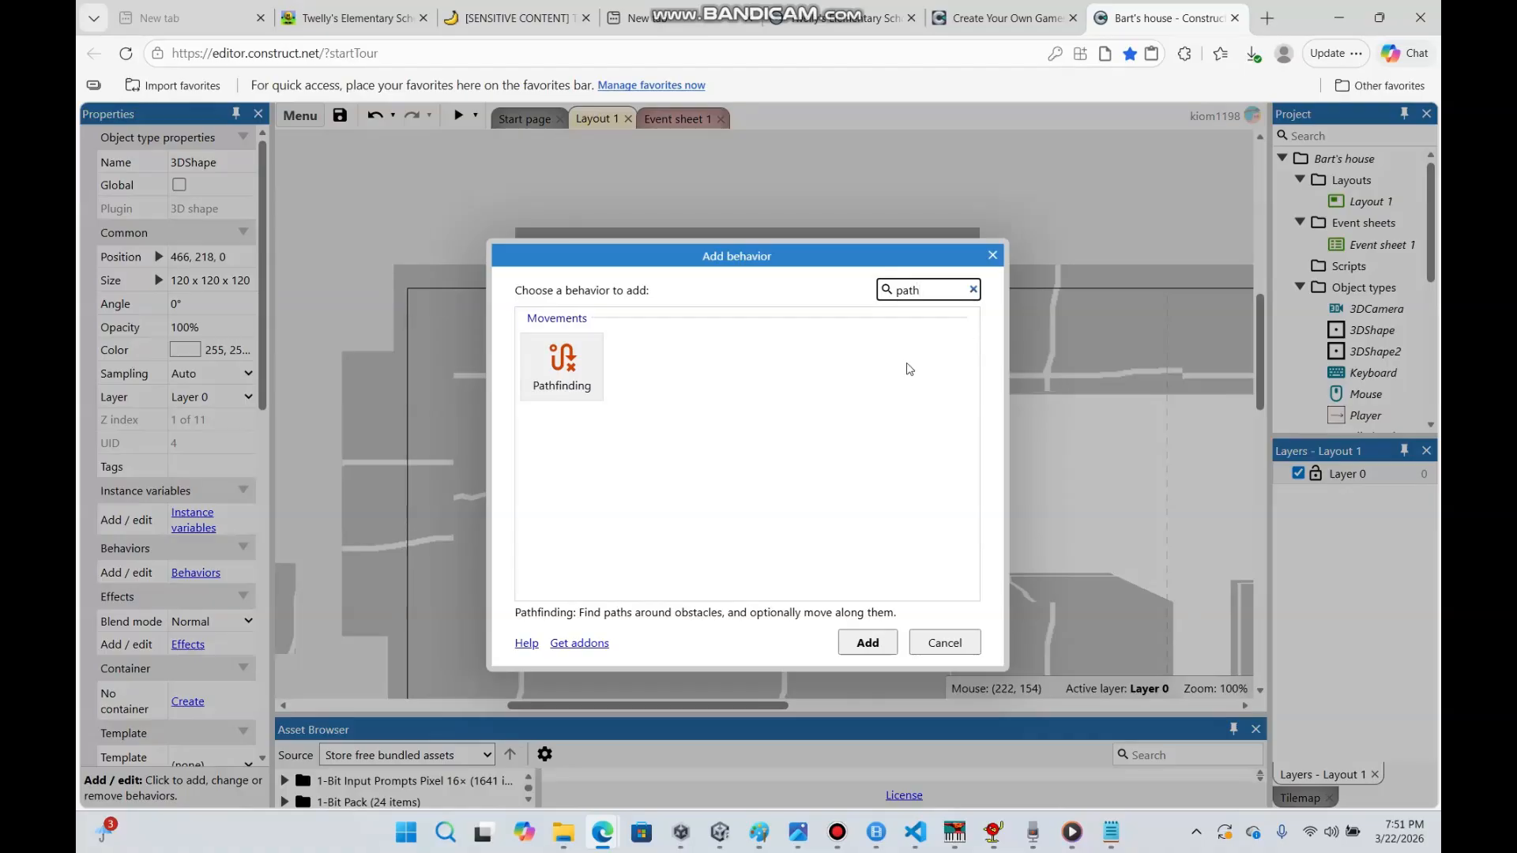
type("th")
double_click(598, 360)
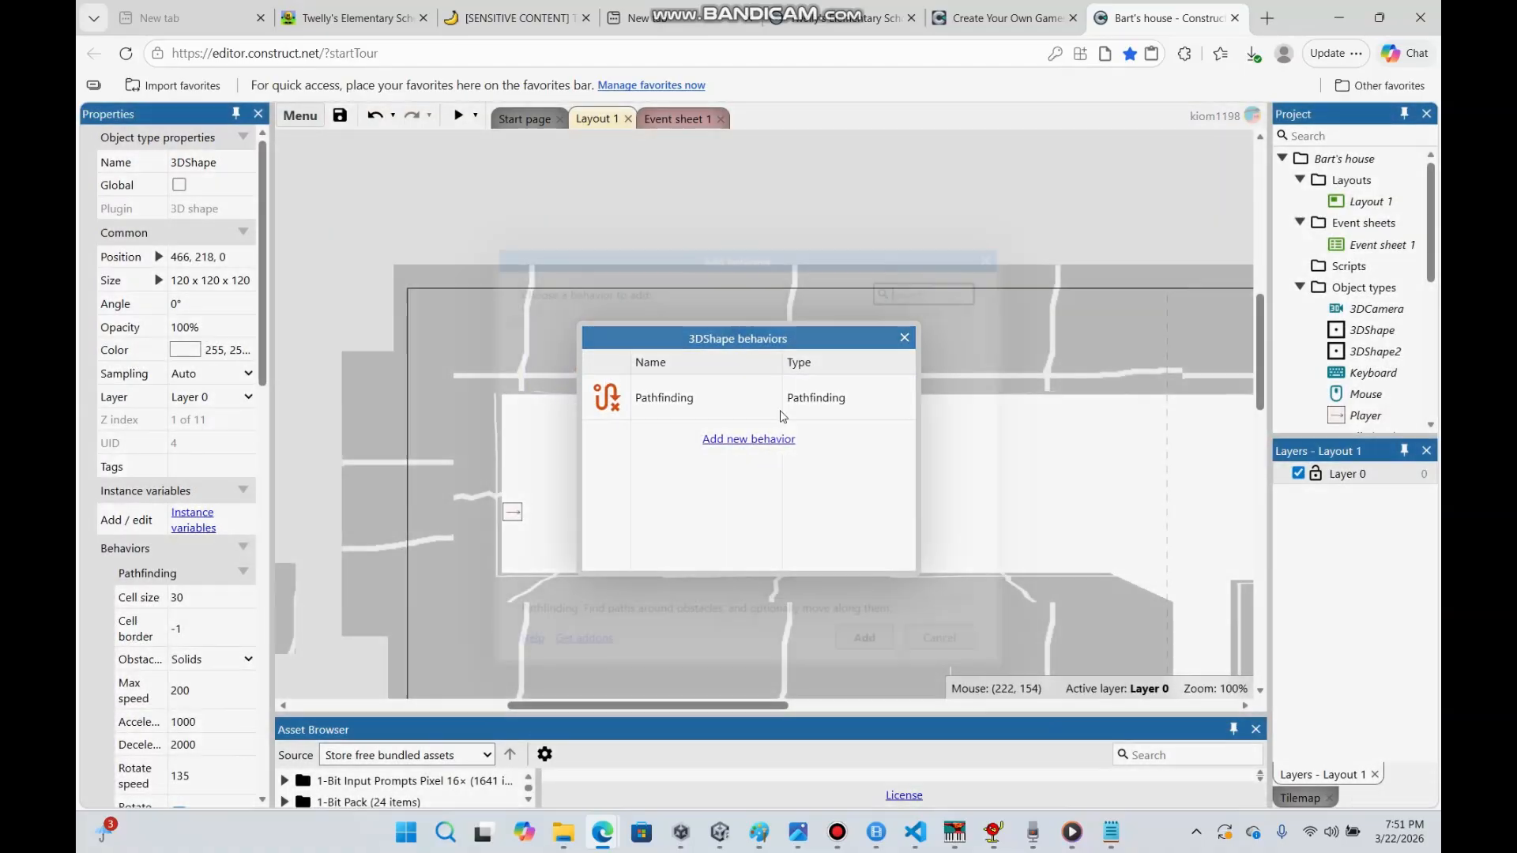
Add the Move To behavior to the dice box and review its behavior properties
left_click(748, 438)
type("move")
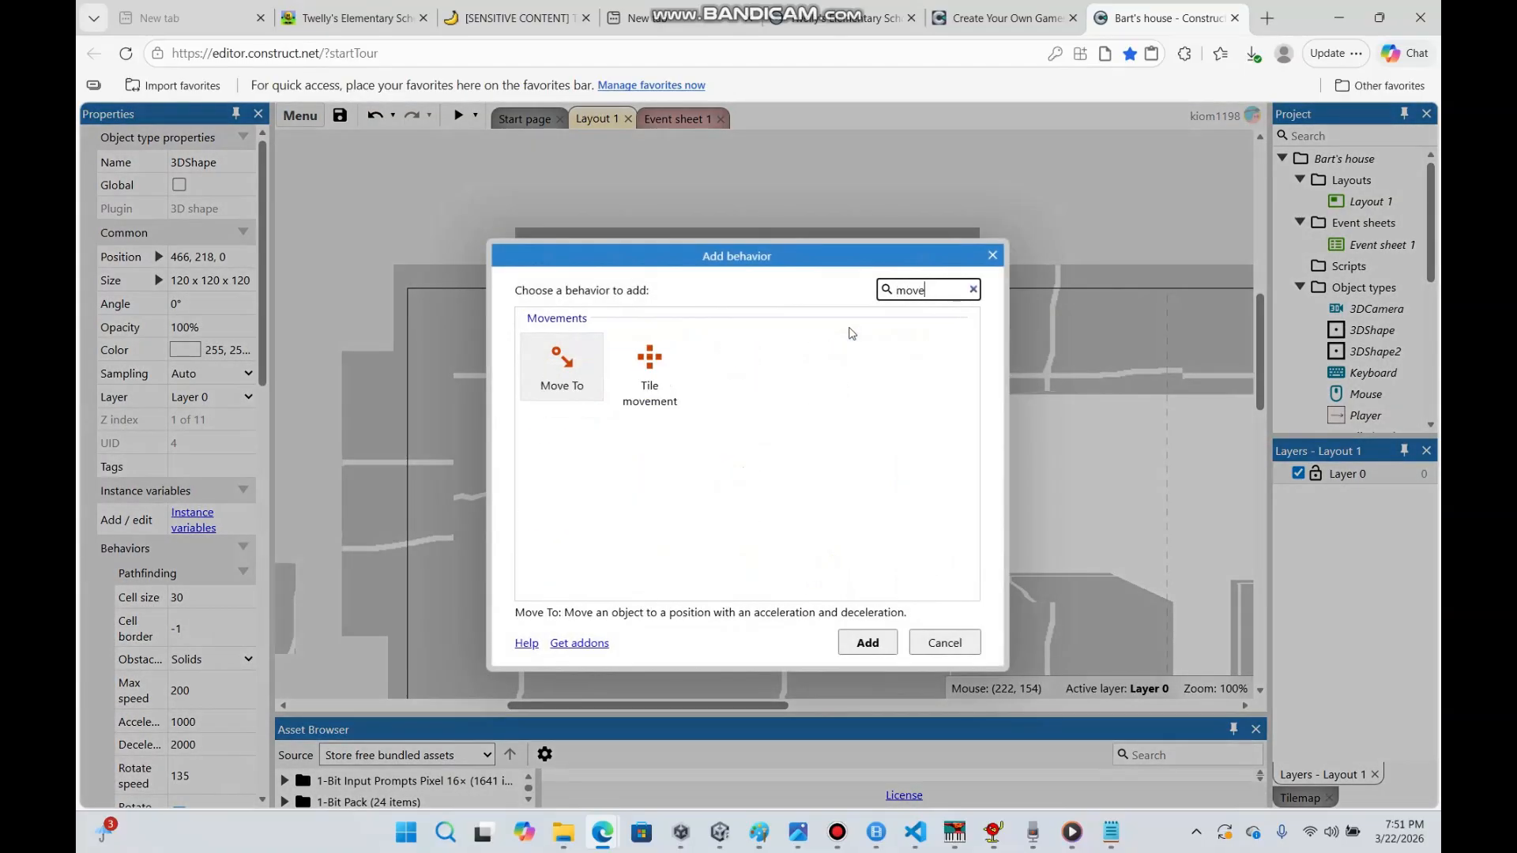
double_click(551, 372)
left_click(907, 339)
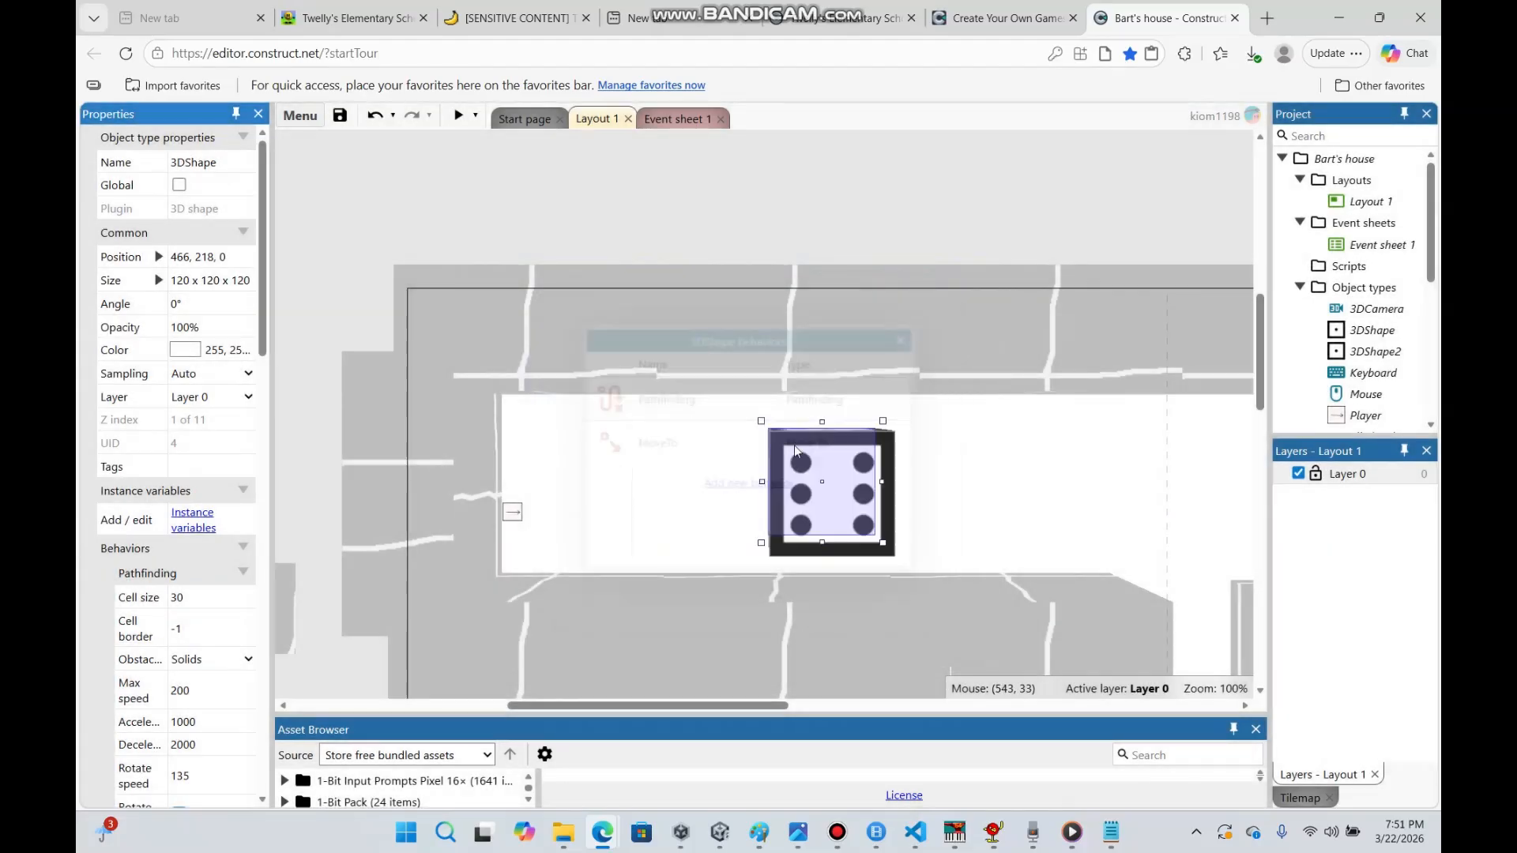
left_click_drag(277, 361, 274, 490)
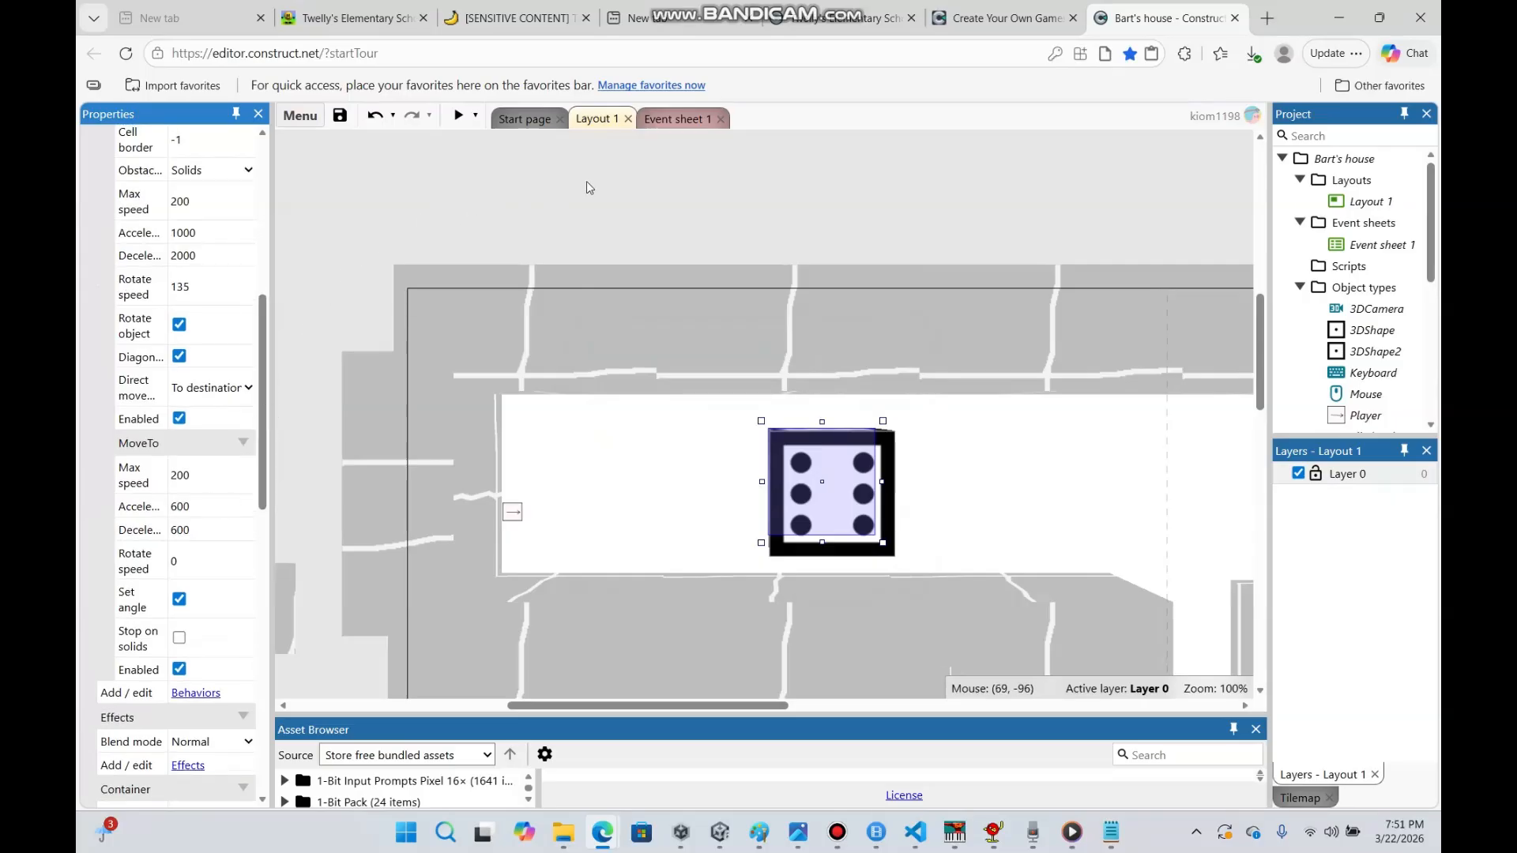
Add a new System "Every tick" event at the end of Event sheet 1
left_click(673, 150)
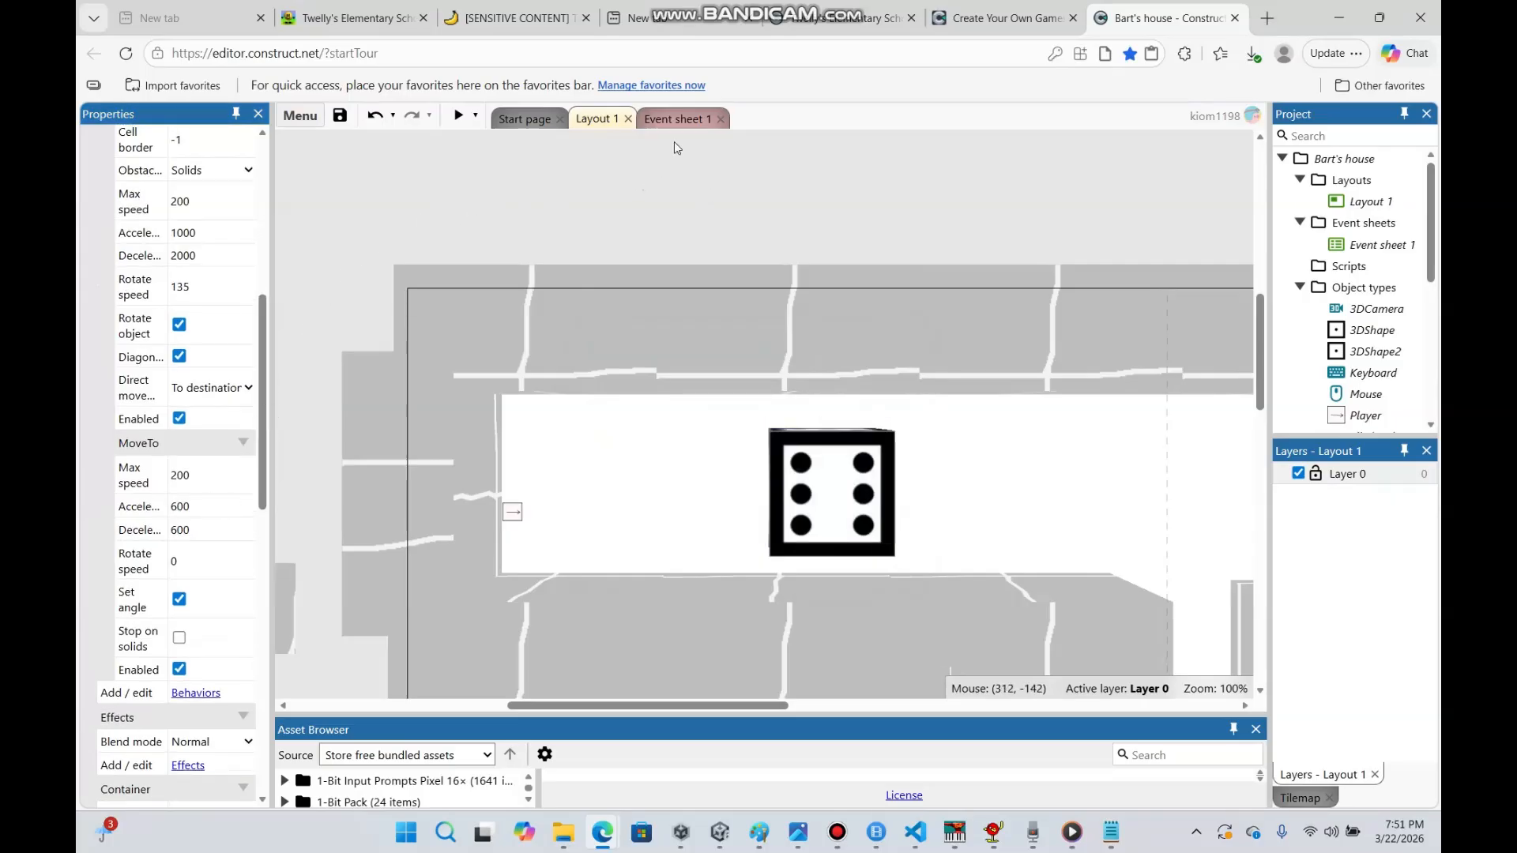
left_click(671, 120)
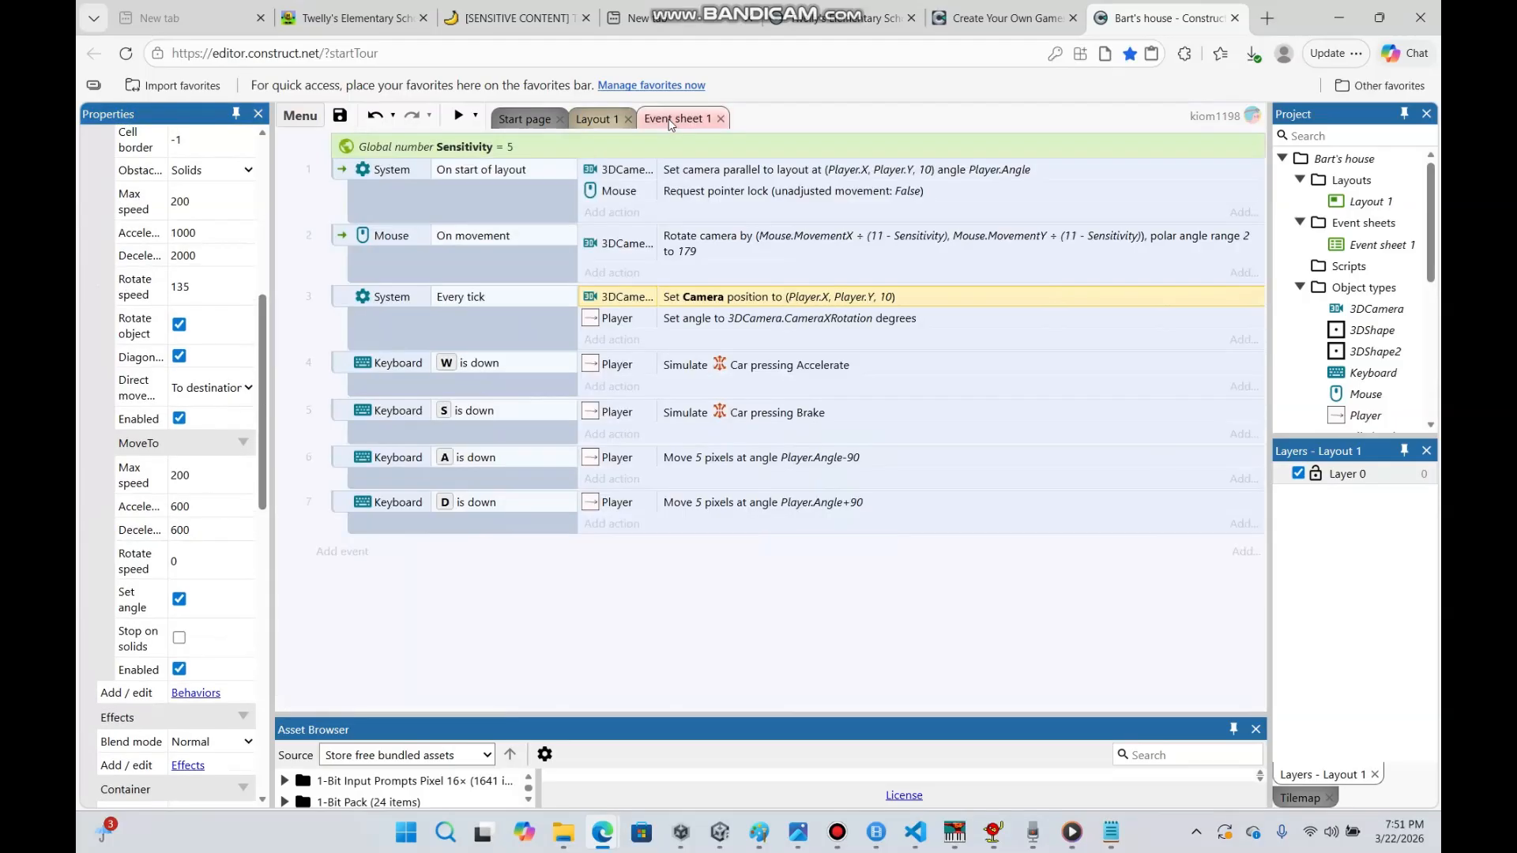
left_click(367, 552)
double_click(581, 336)
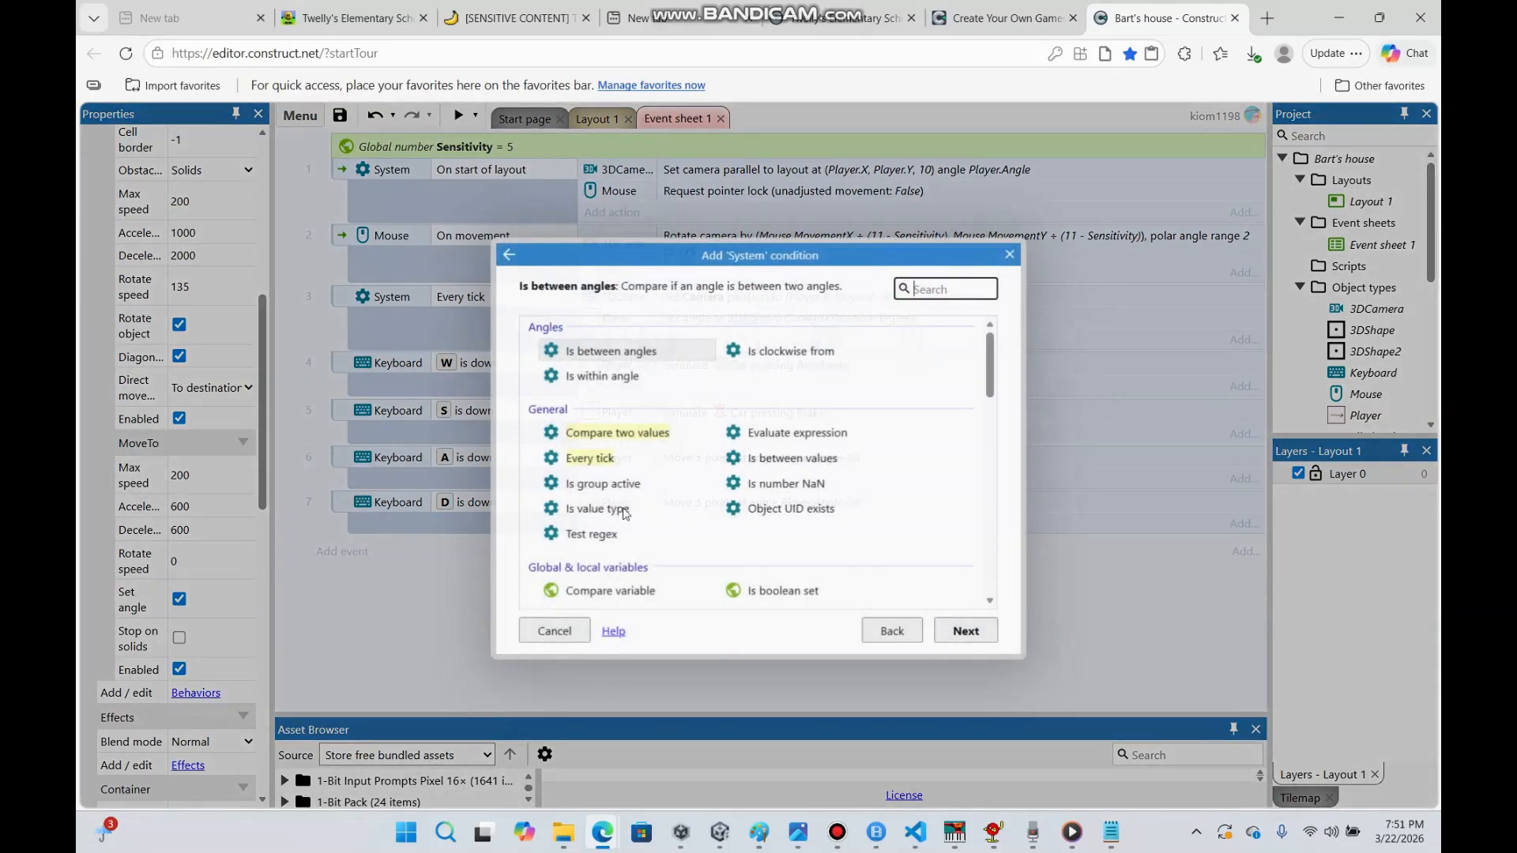
double_click(686, 460)
Give the new every-tick event a 3DShape Pathfinding "Find path" action with X Player.X and Y Player.Y
left_click(657, 553)
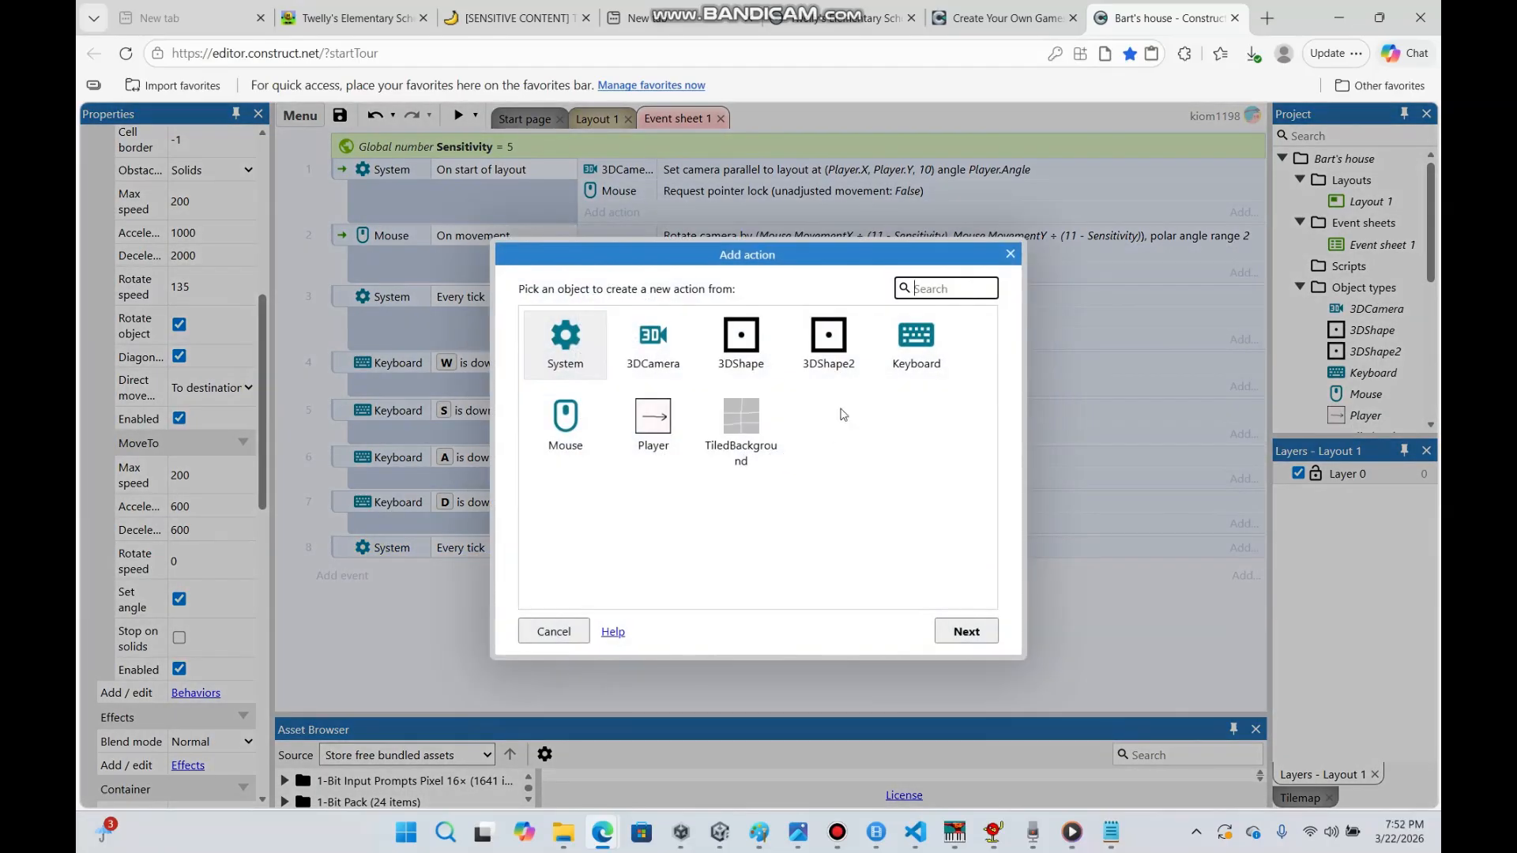
double_click(772, 366)
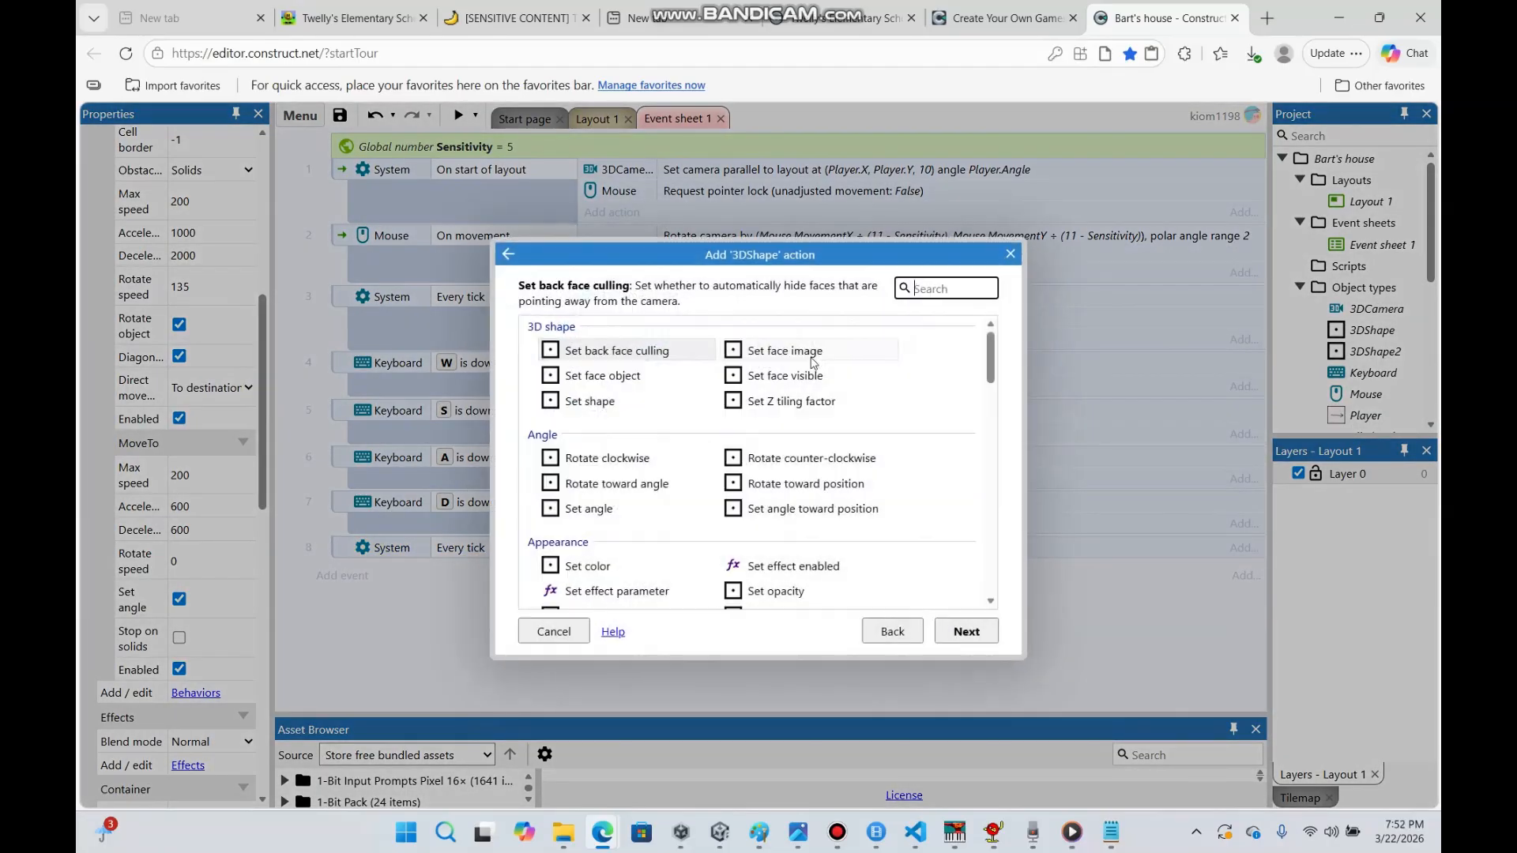
left_click_drag(993, 360, 987, 501)
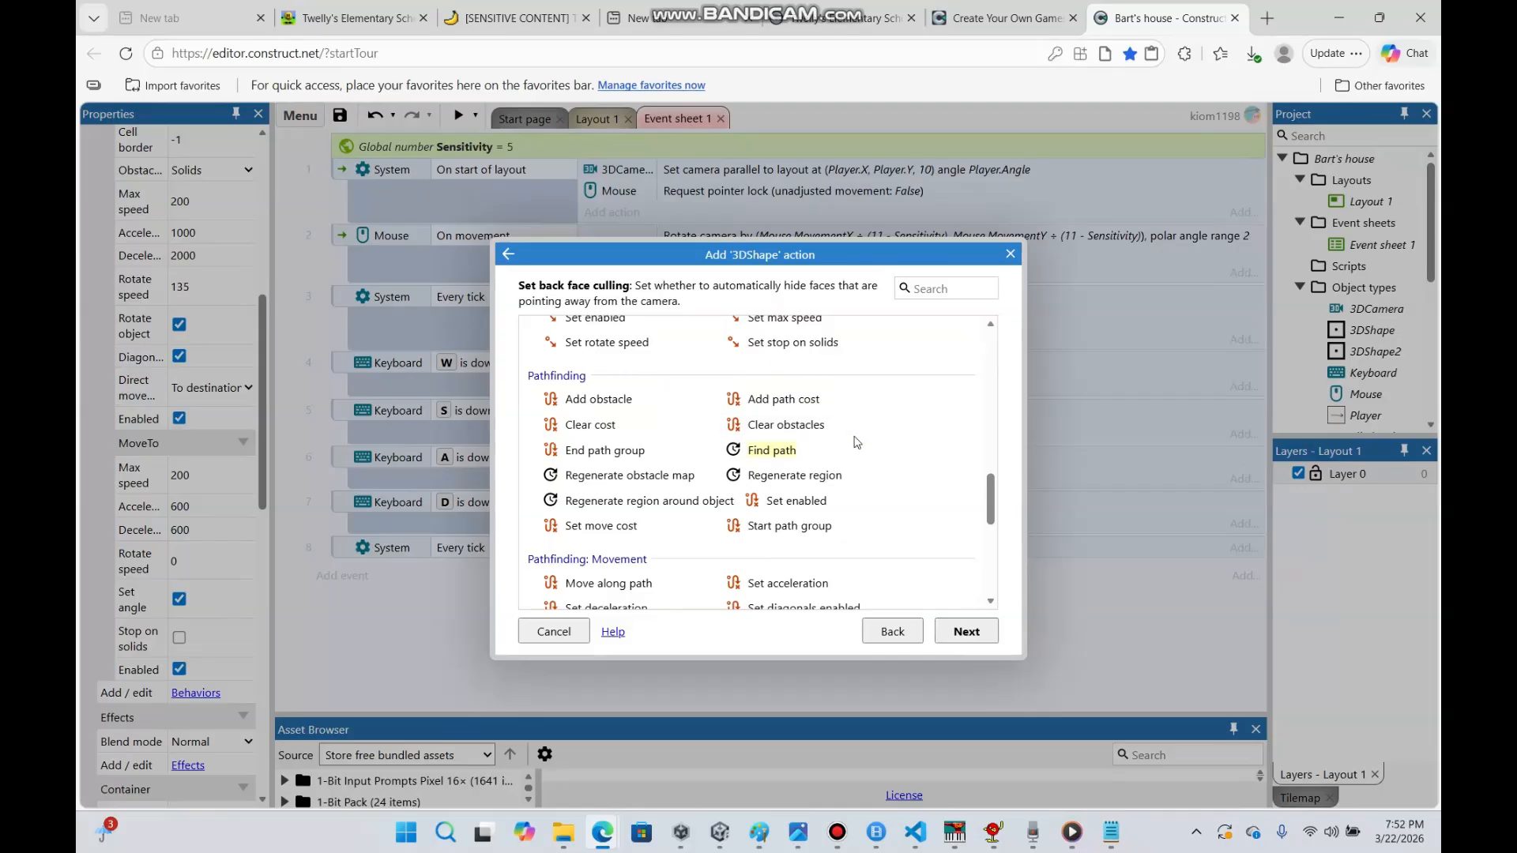
double_click(857, 450)
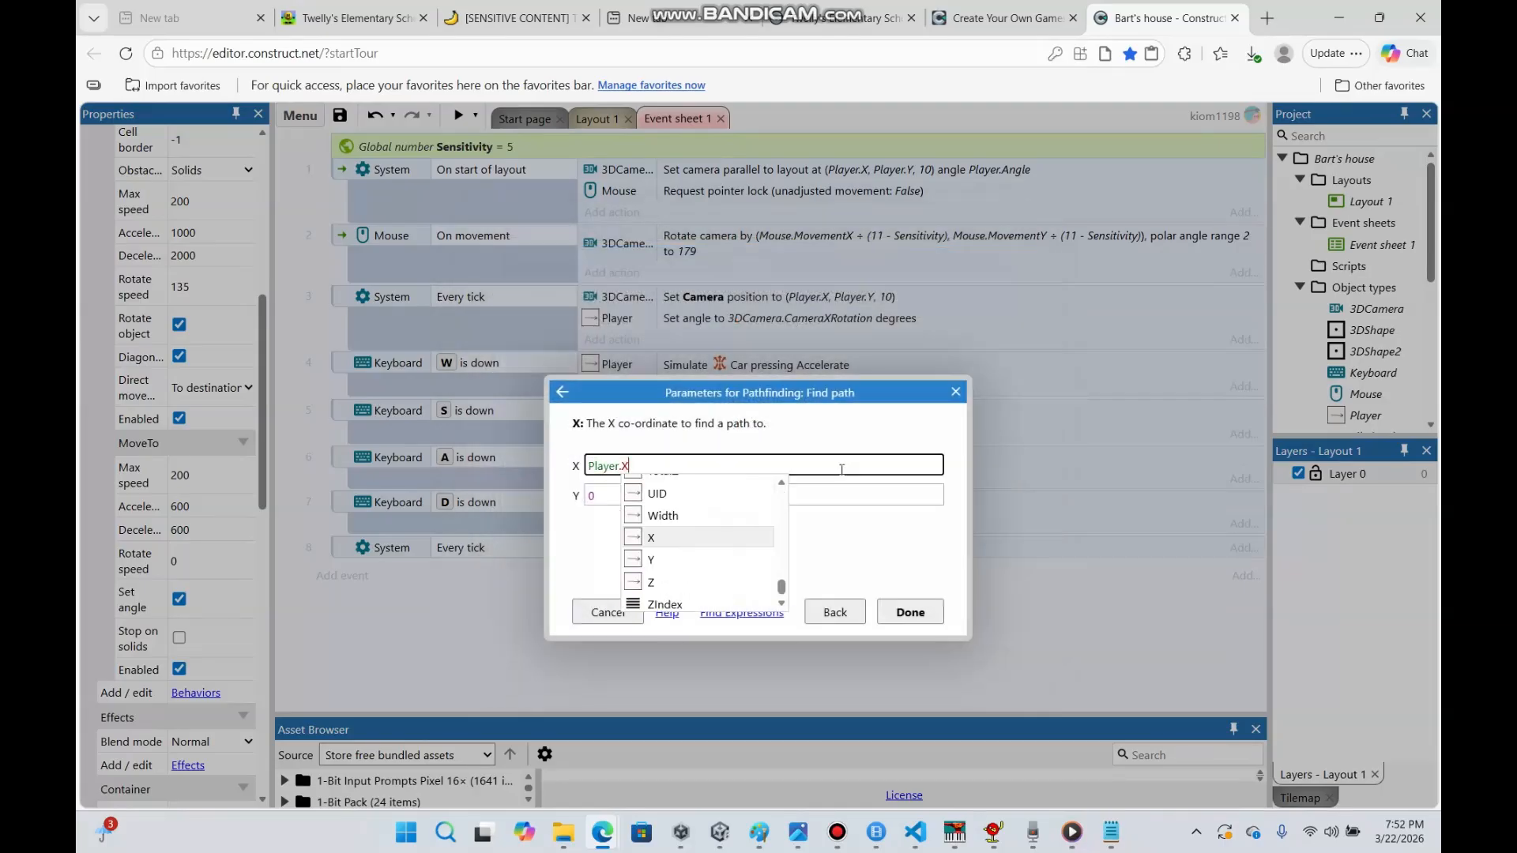
left_click(859, 500)
key("BackSpace")
type("Play")
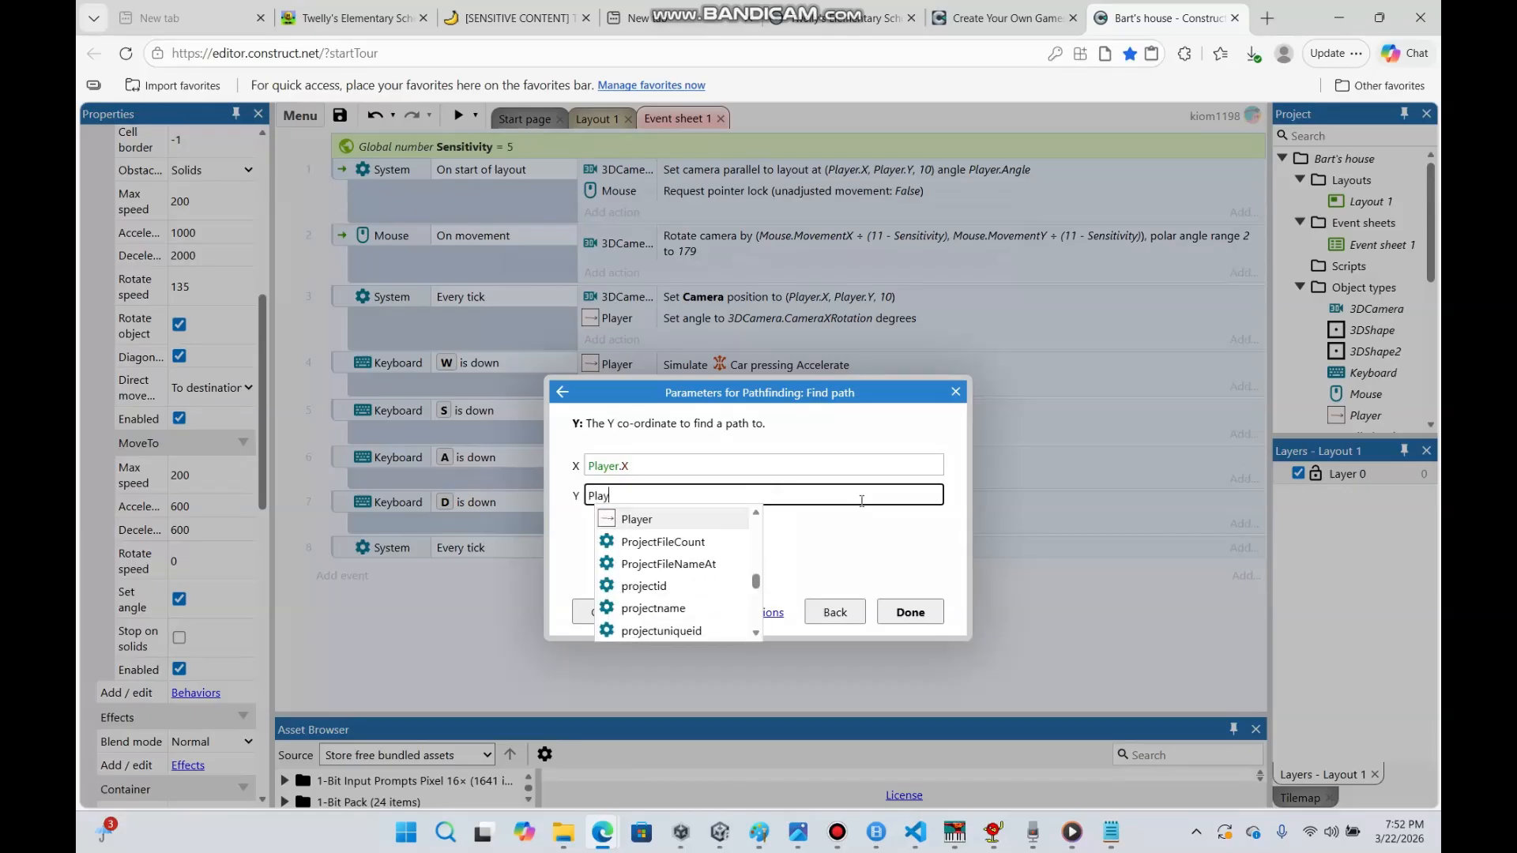
type("er.Y")
key("Return")
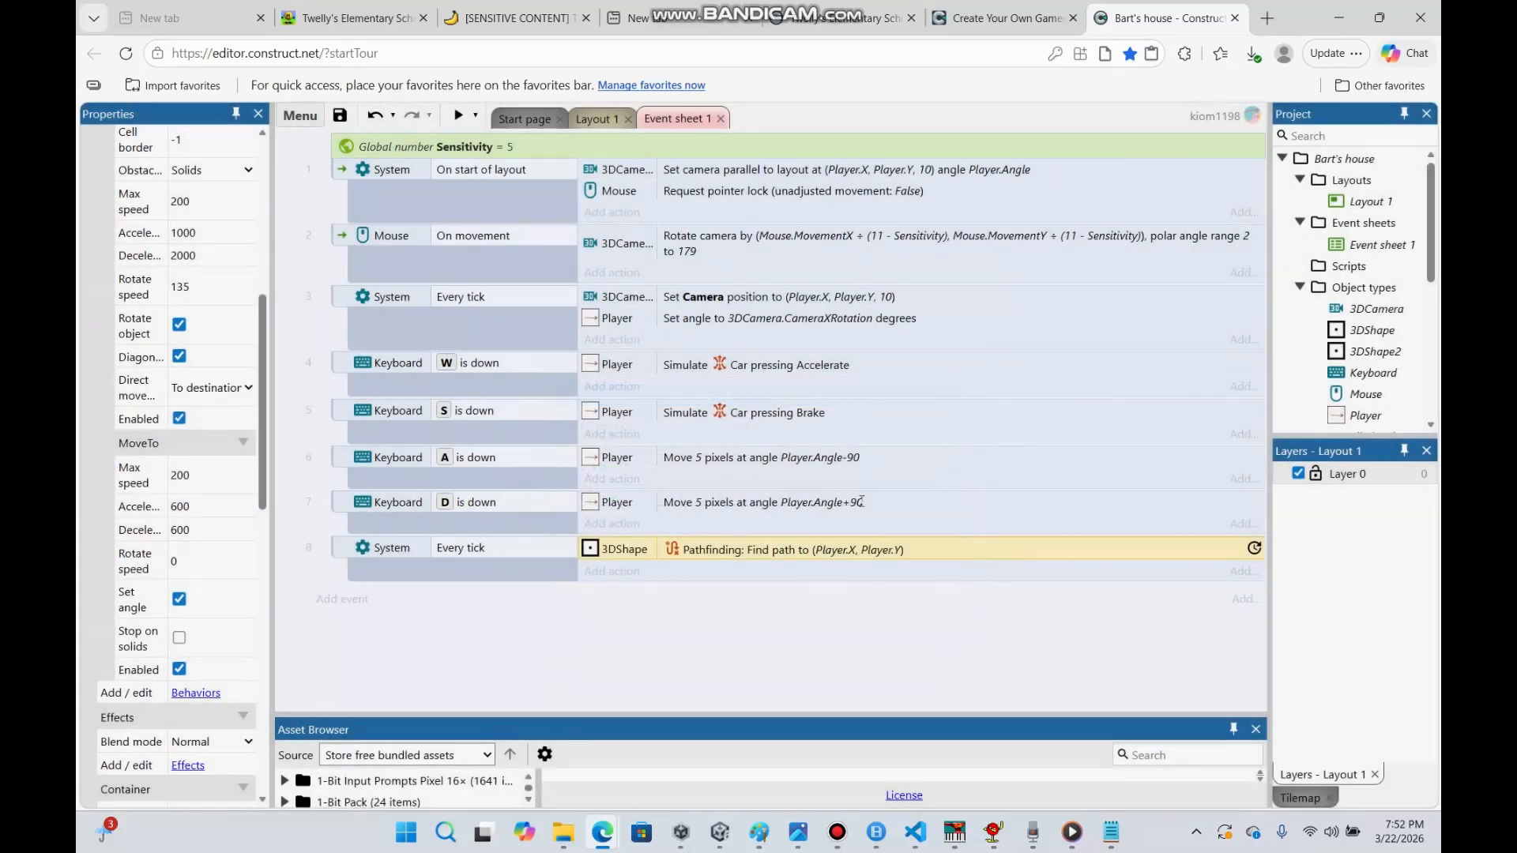
Add a 3DShape MoveTo "Move along Pathfinding path" action in Direct mode below the find-path action, and return to Layout 1
left_click(618, 573)
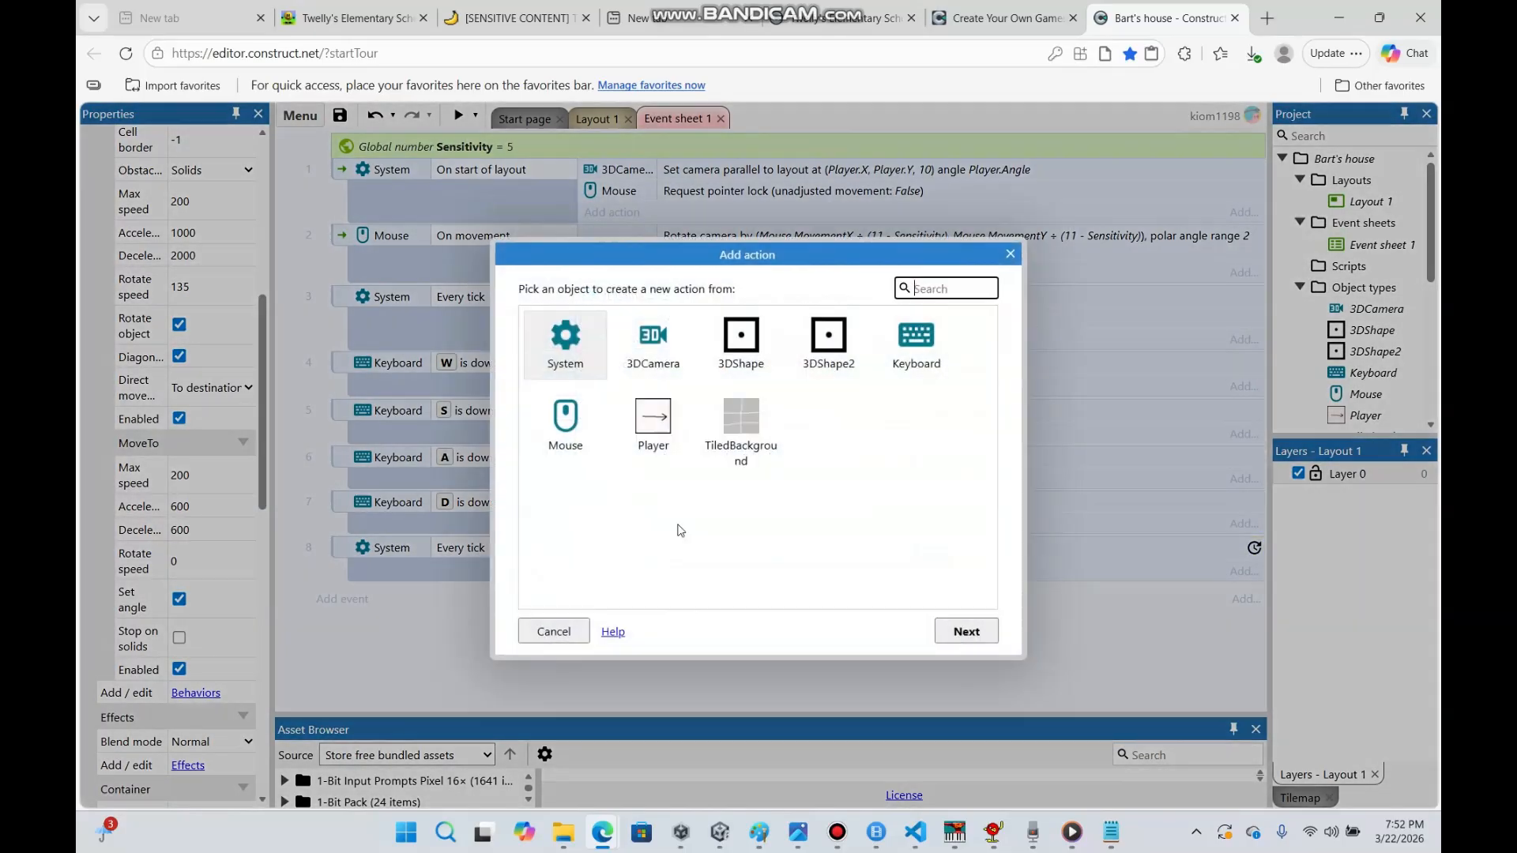
double_click(749, 352)
scroll(662, 338, "down", 10)
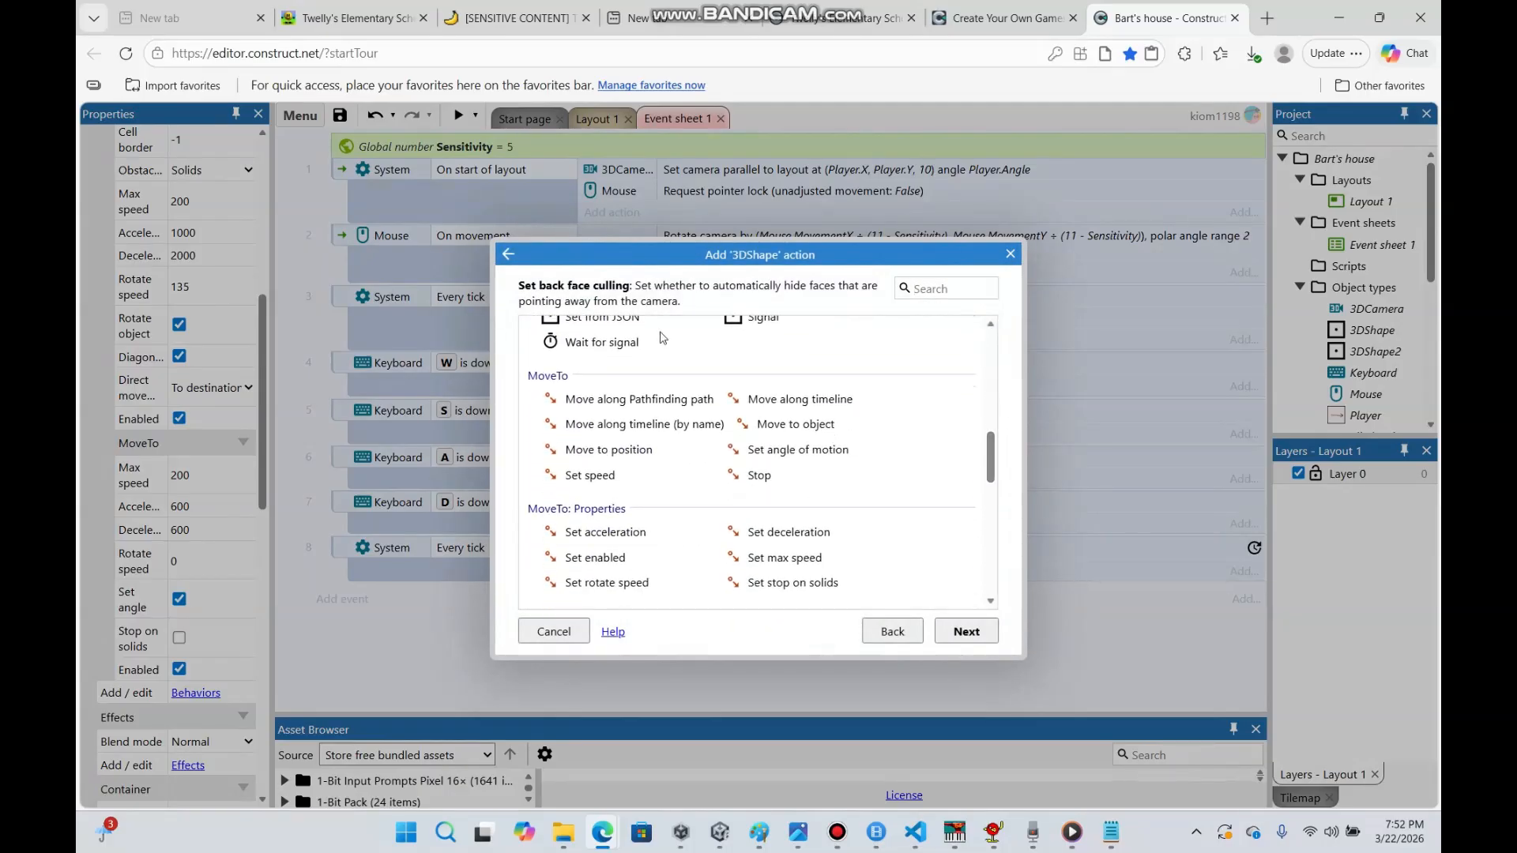
double_click(655, 400)
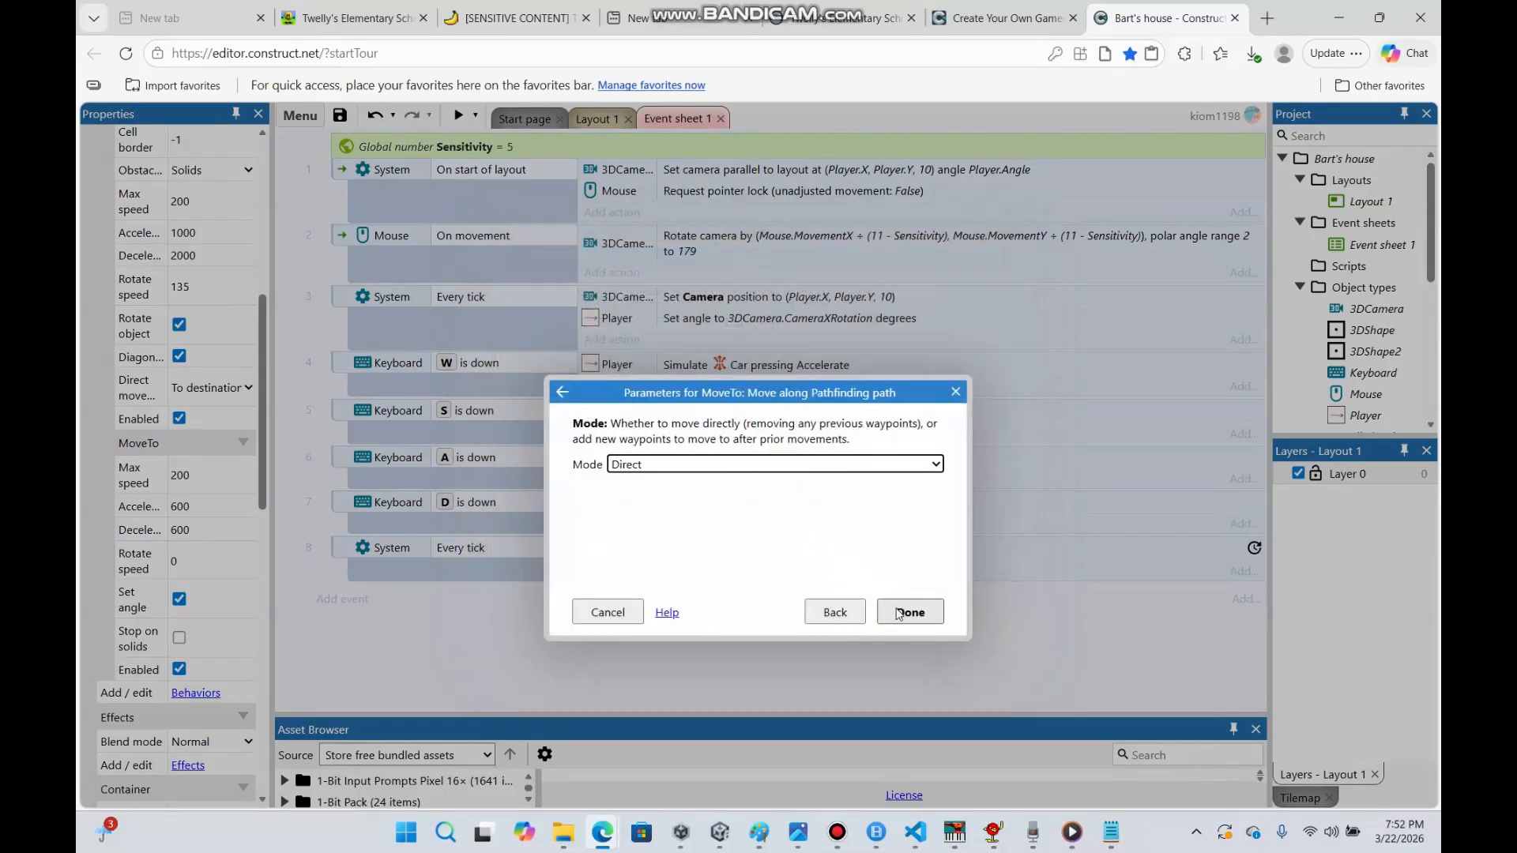
left_click(898, 614)
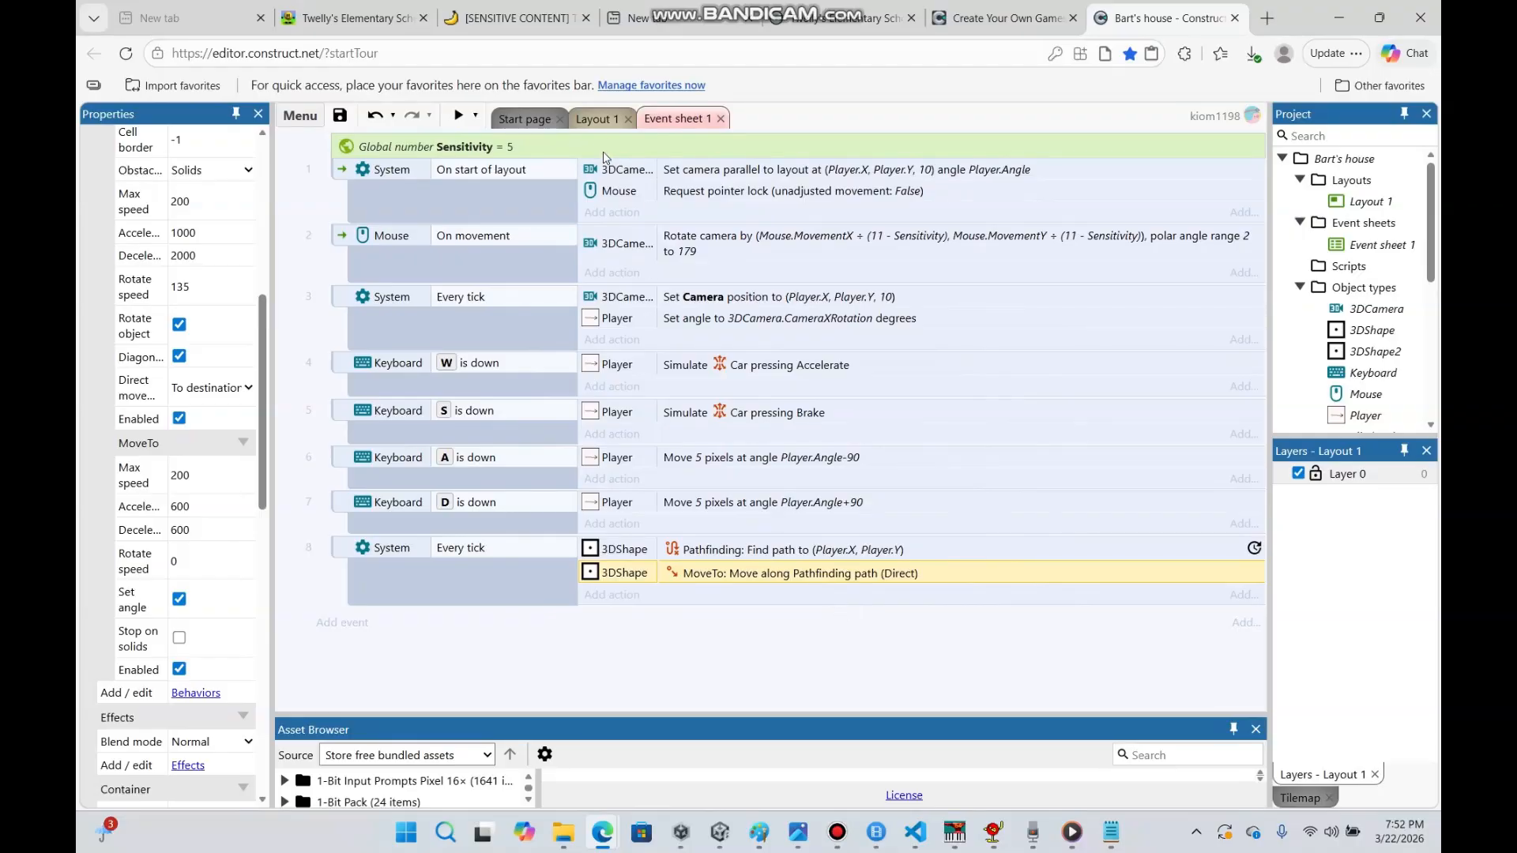
left_click(594, 119)
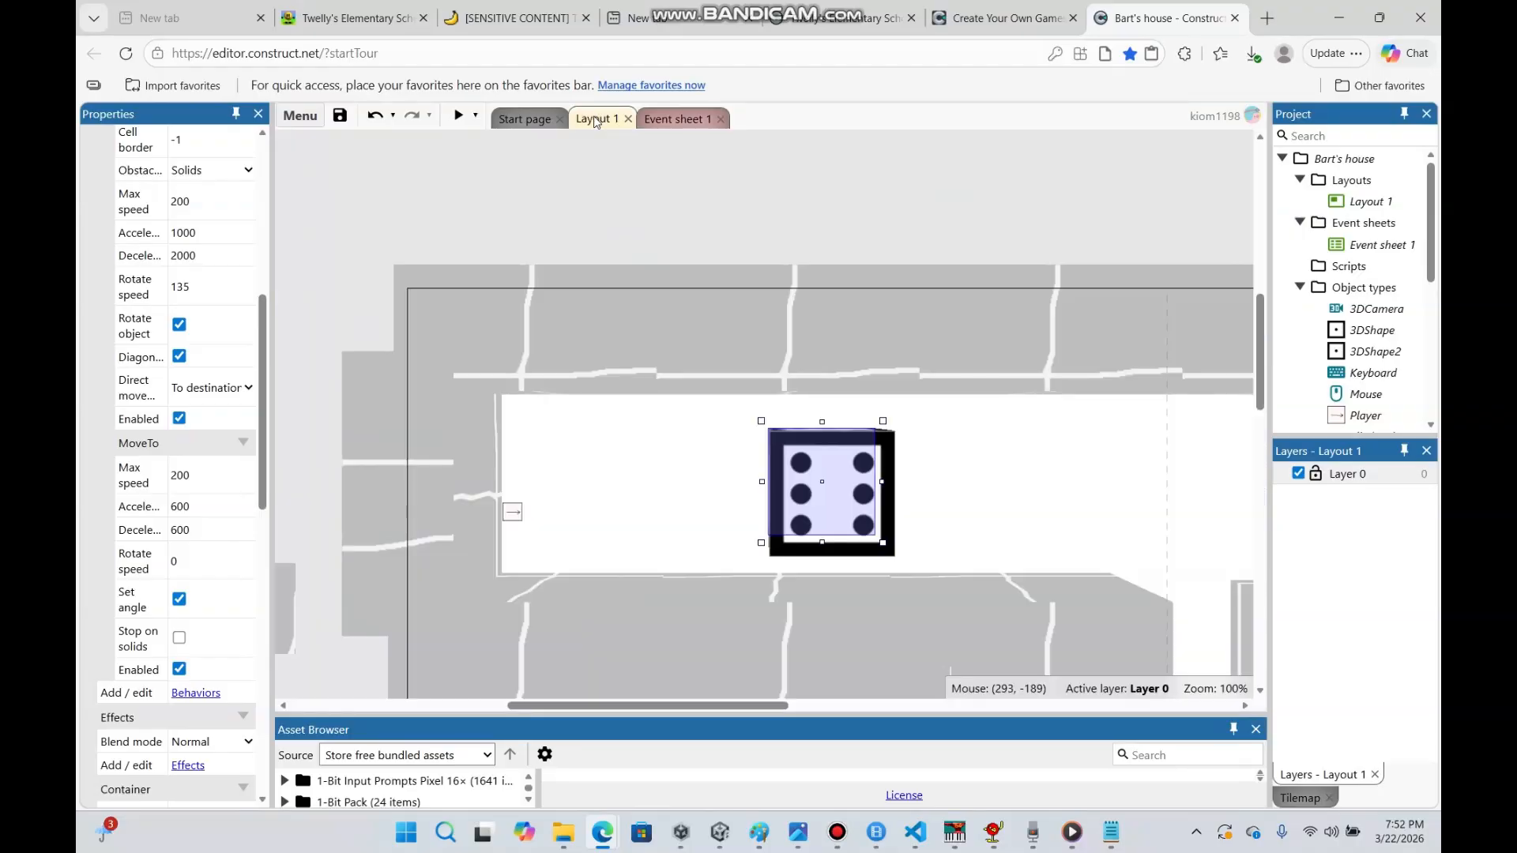
Preview the layout and walk around the house to test whether the dice box chases the player, and minimize the preview
left_click(459, 115)
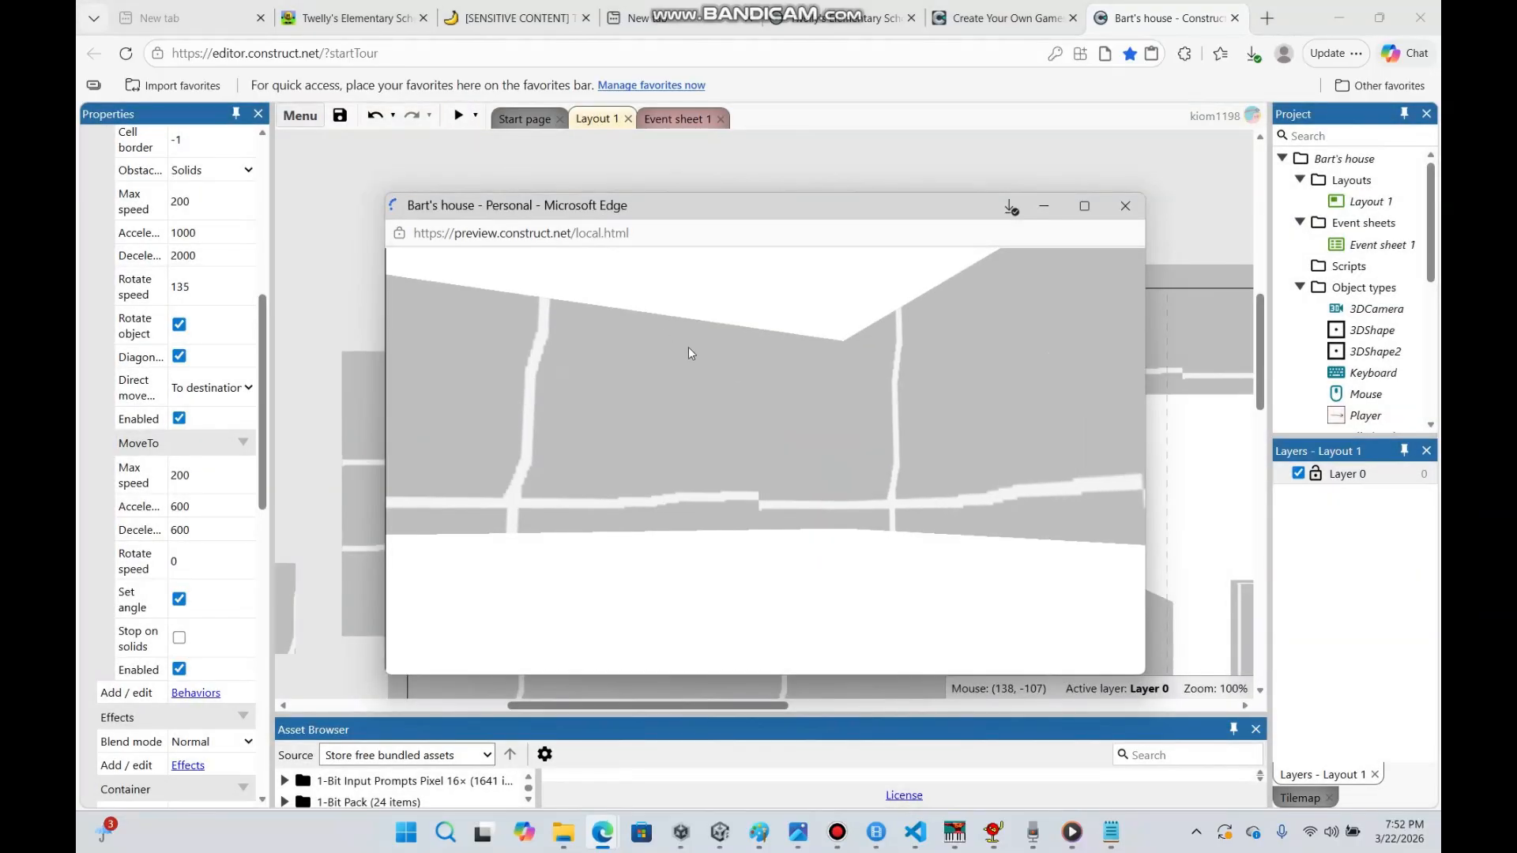
key("w")
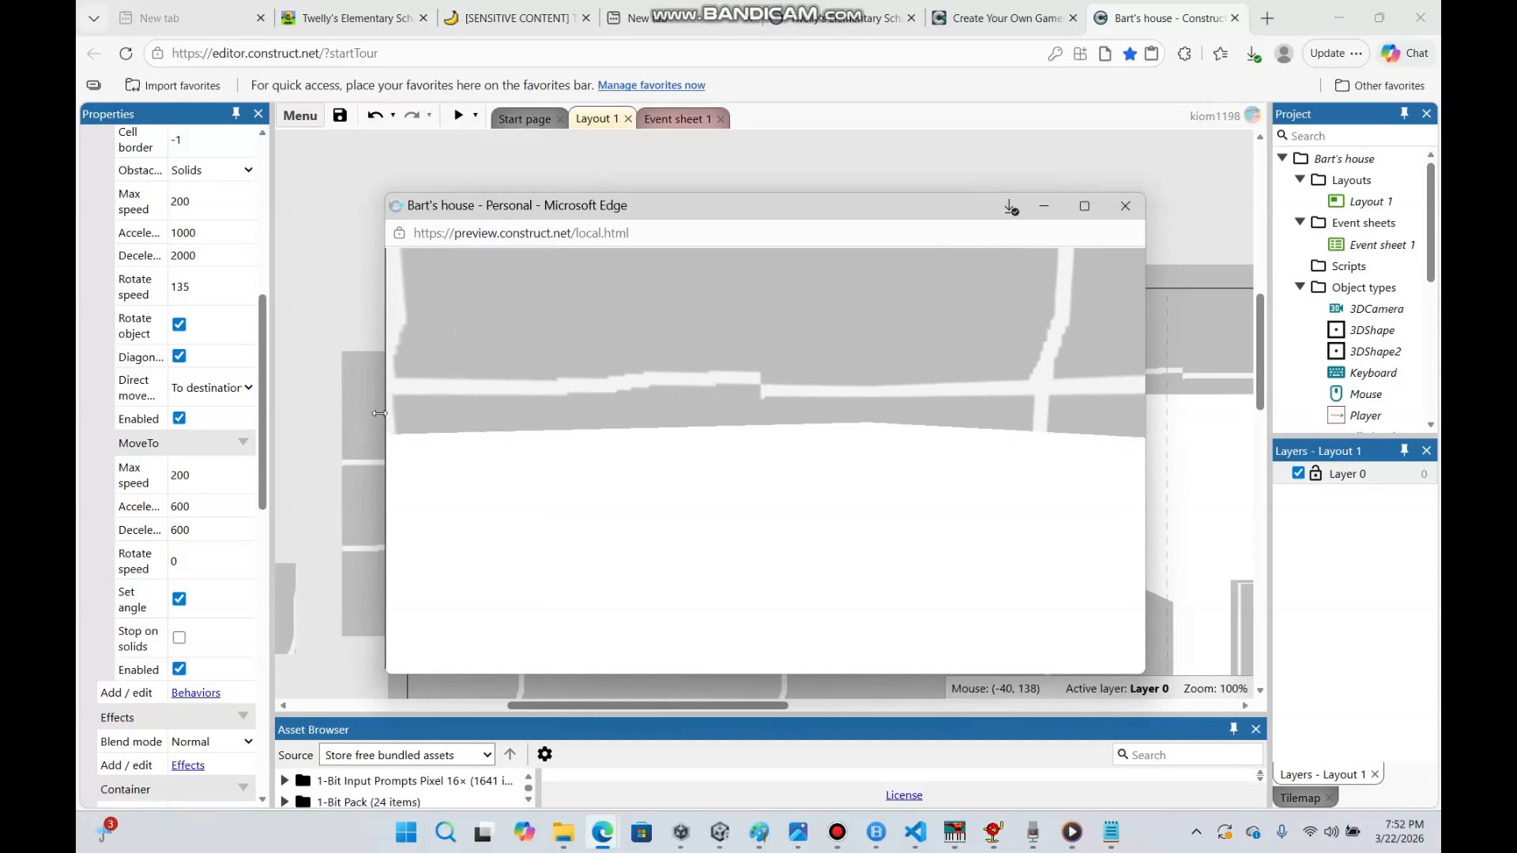
key("w")
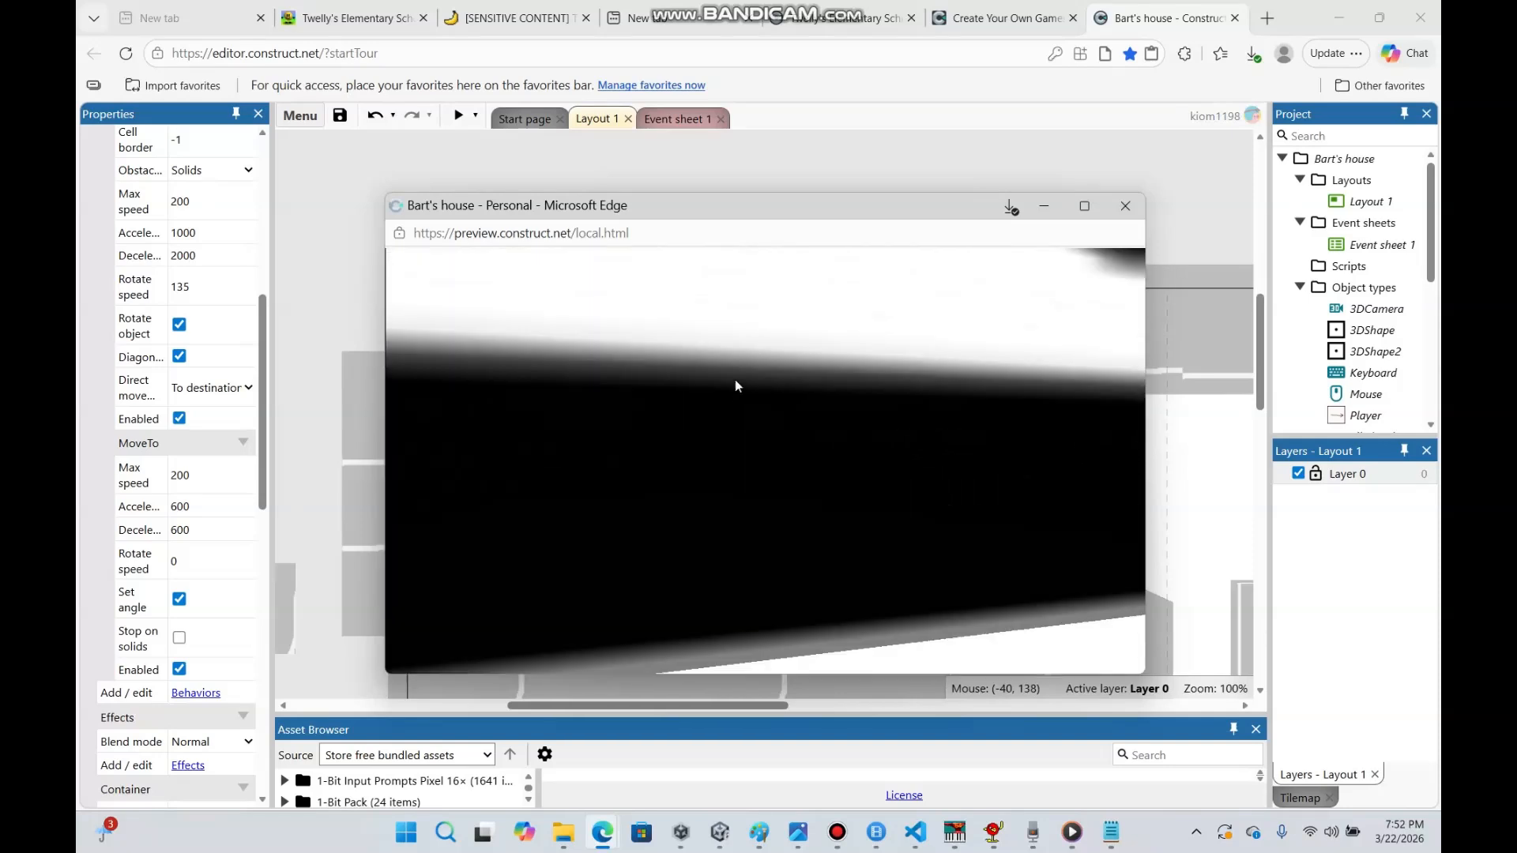
key("s")
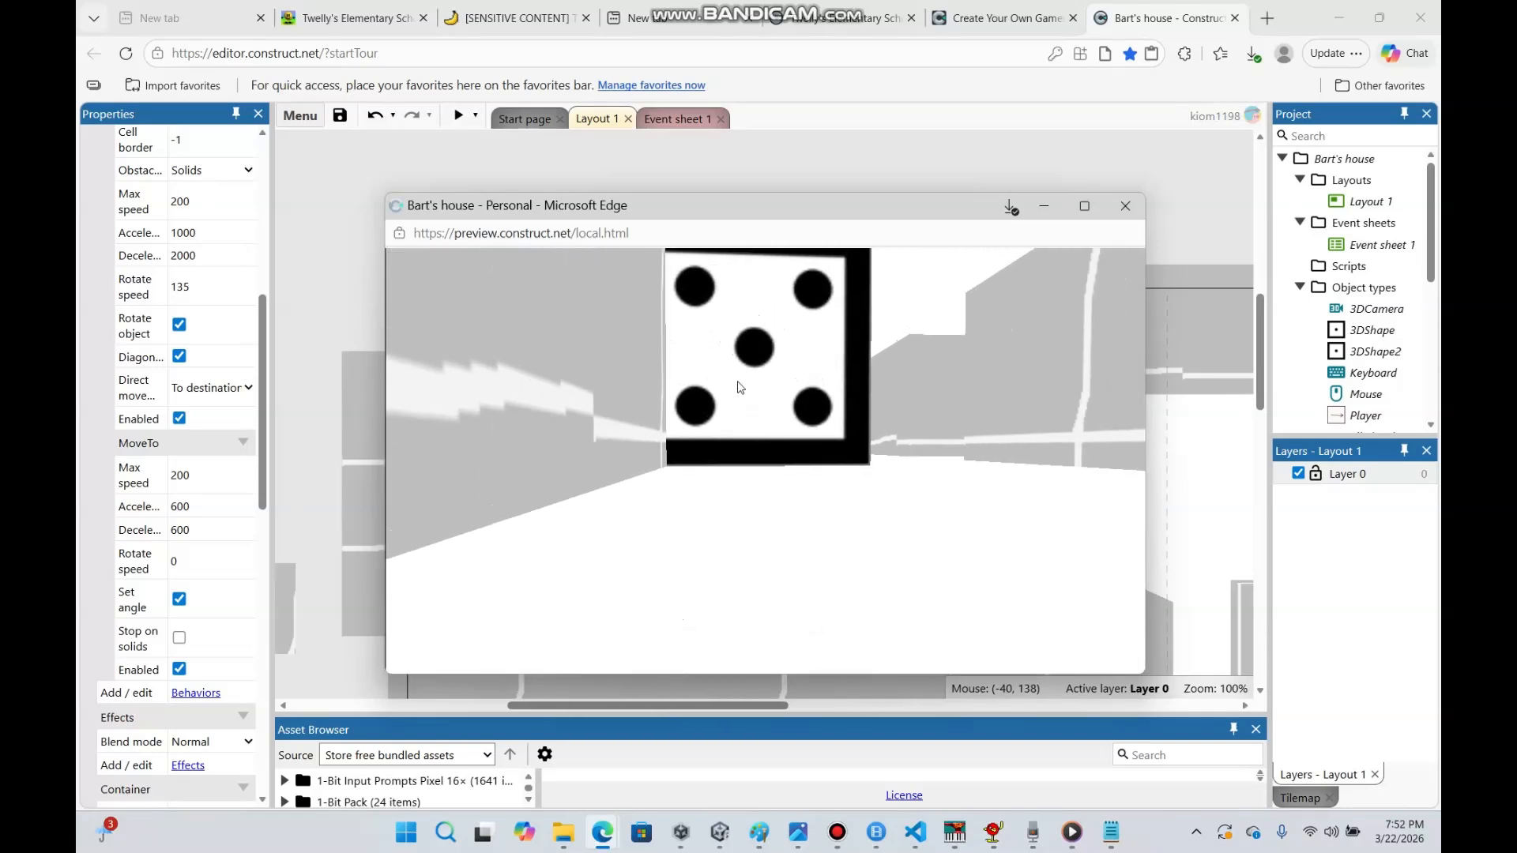
key("d")
key("w")
key("w")
key("w")
key("w")
key("w")
key("s")
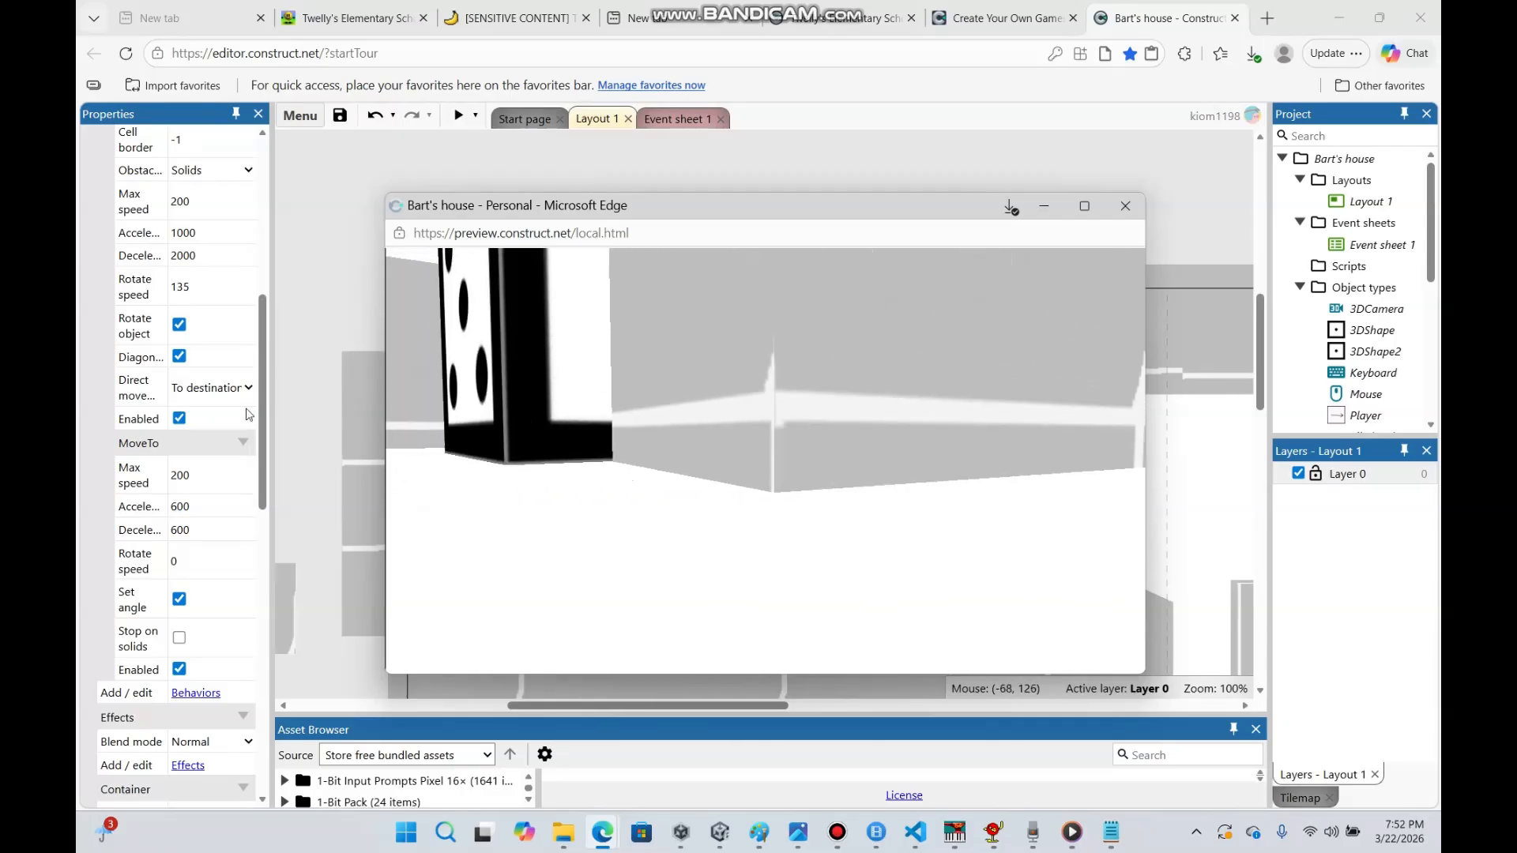
key("w")
key("w")
key("w")
key("w")
key("w")
key("w")
key("w")
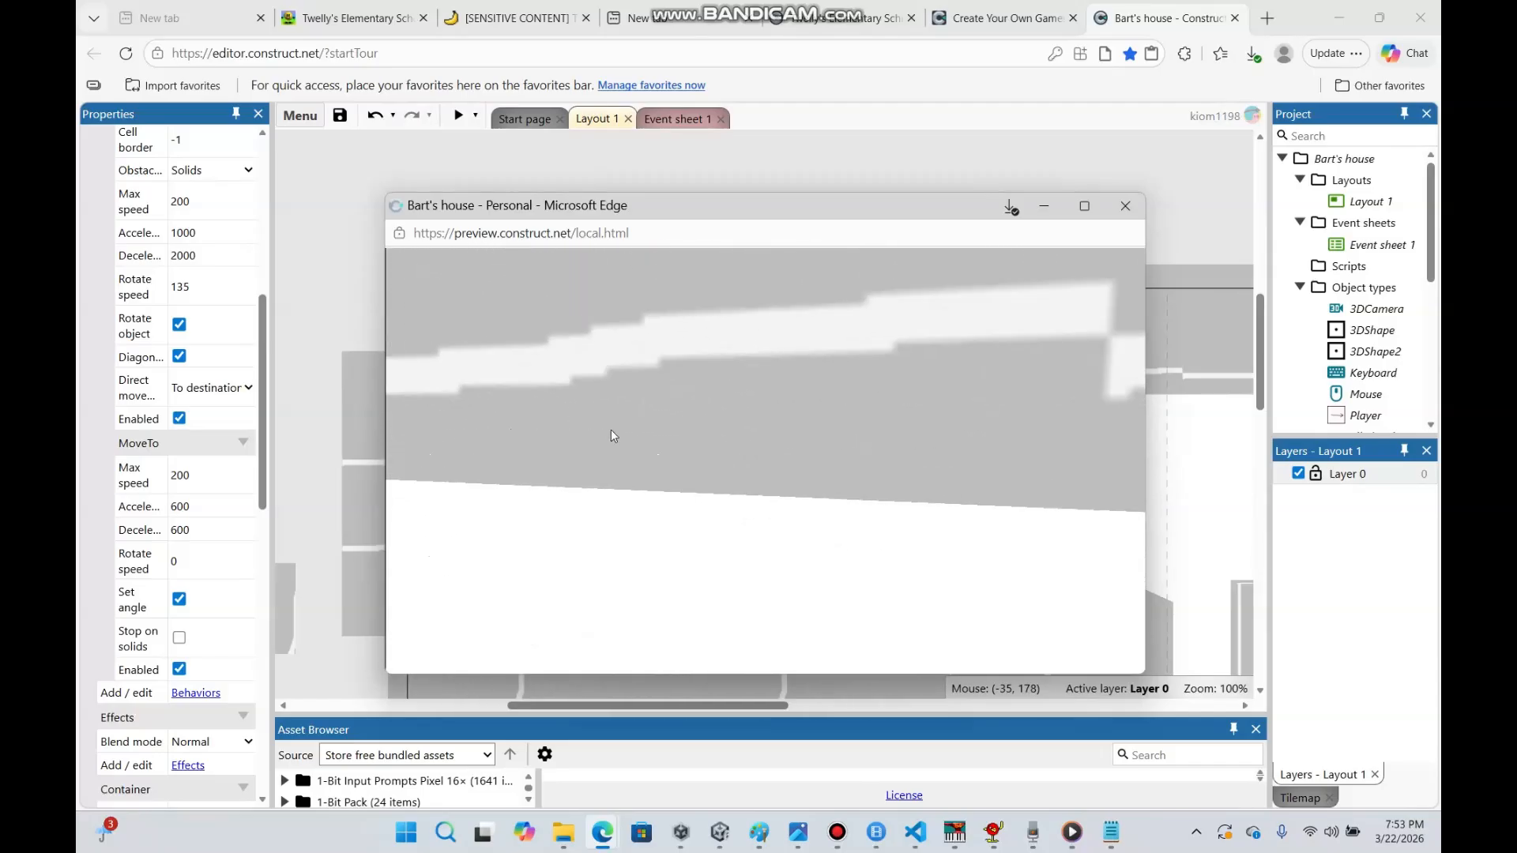
key("s")
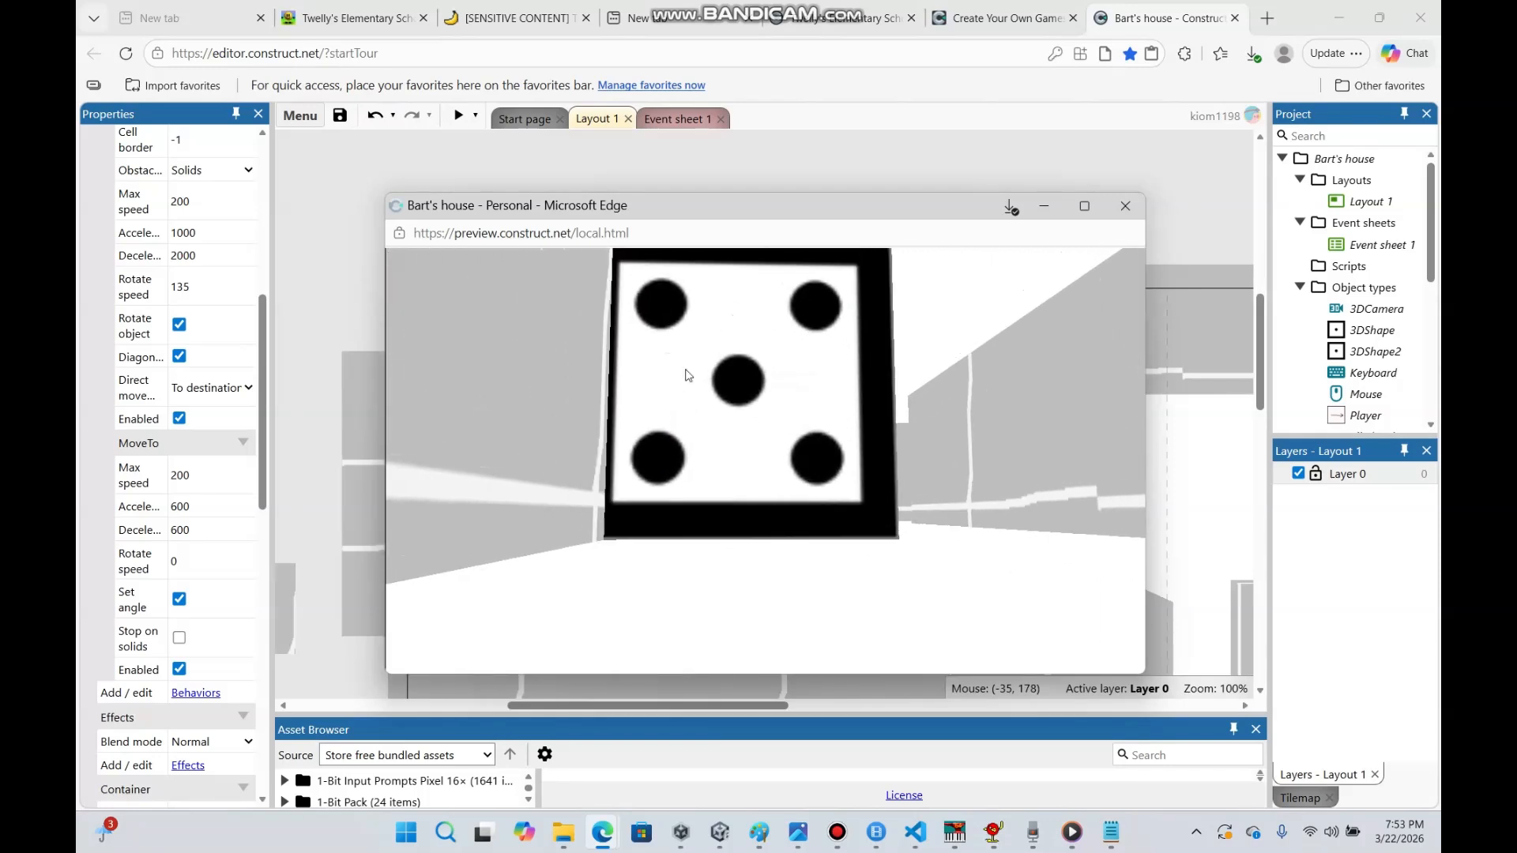
key("s")
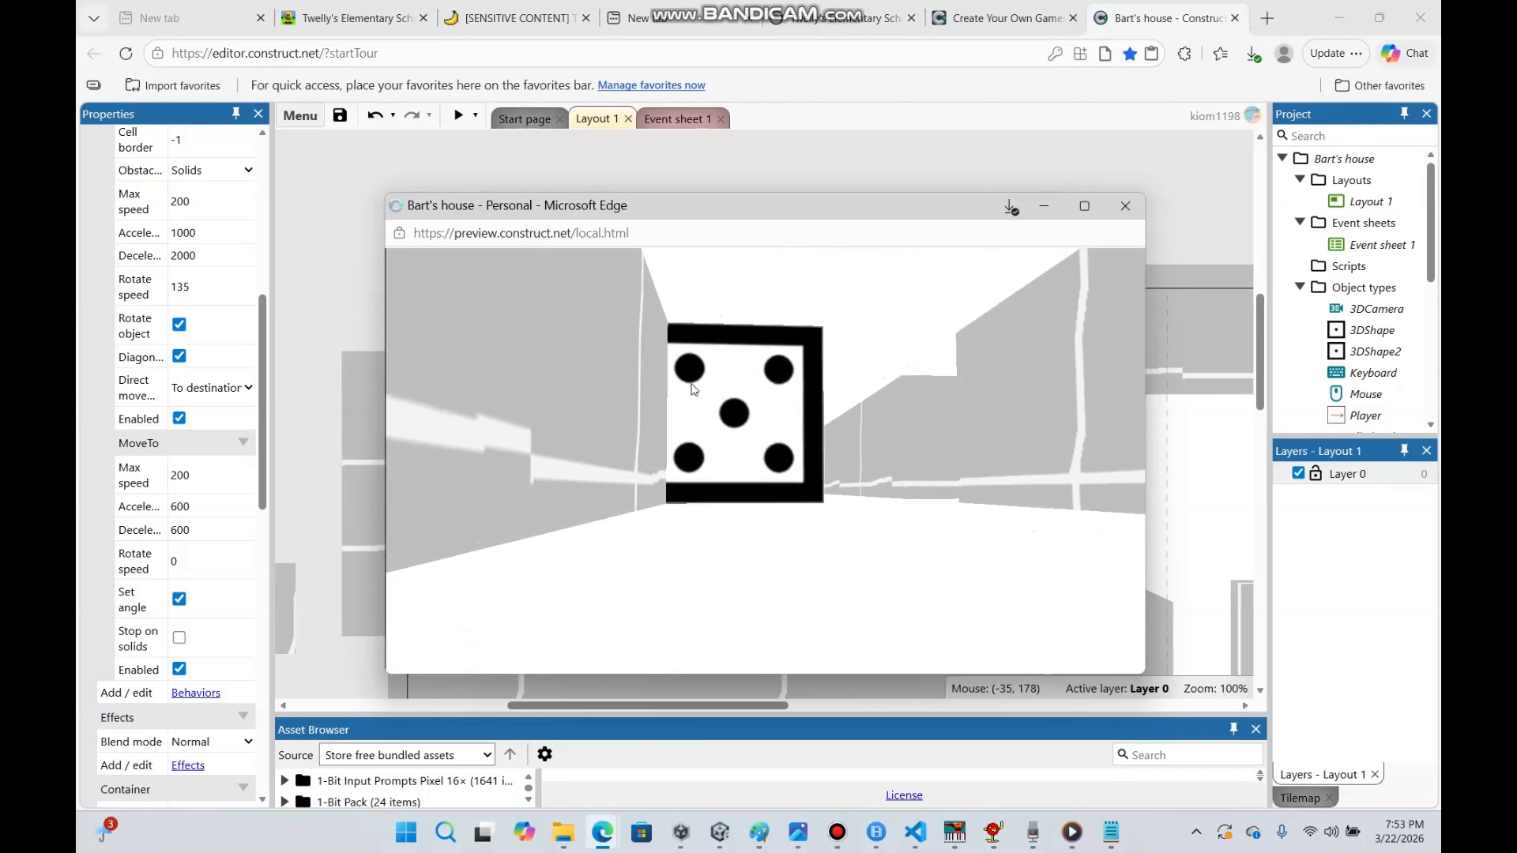
key("w")
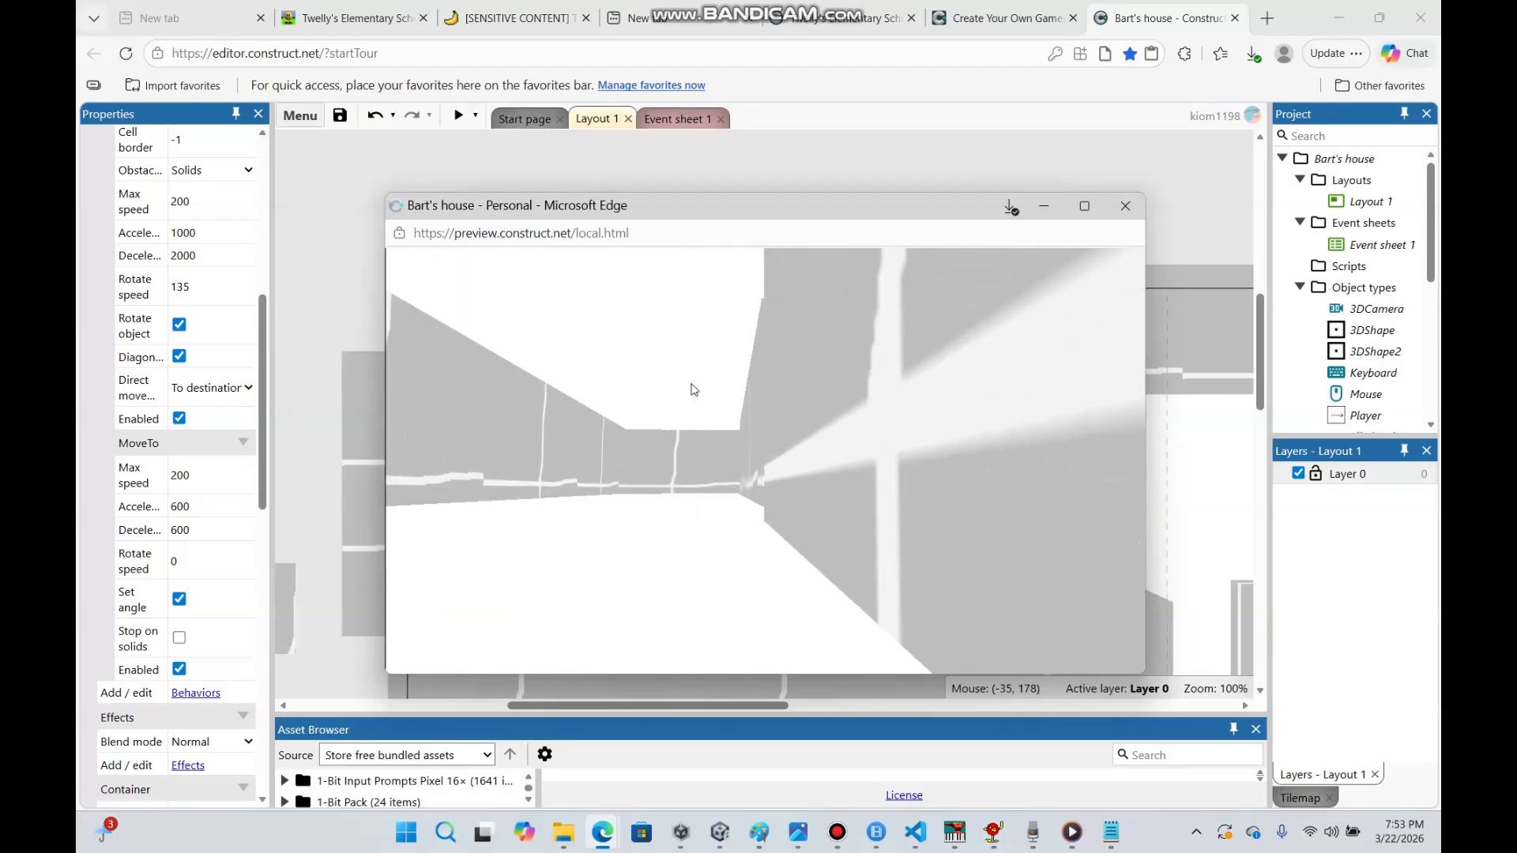
key("w")
key("w")
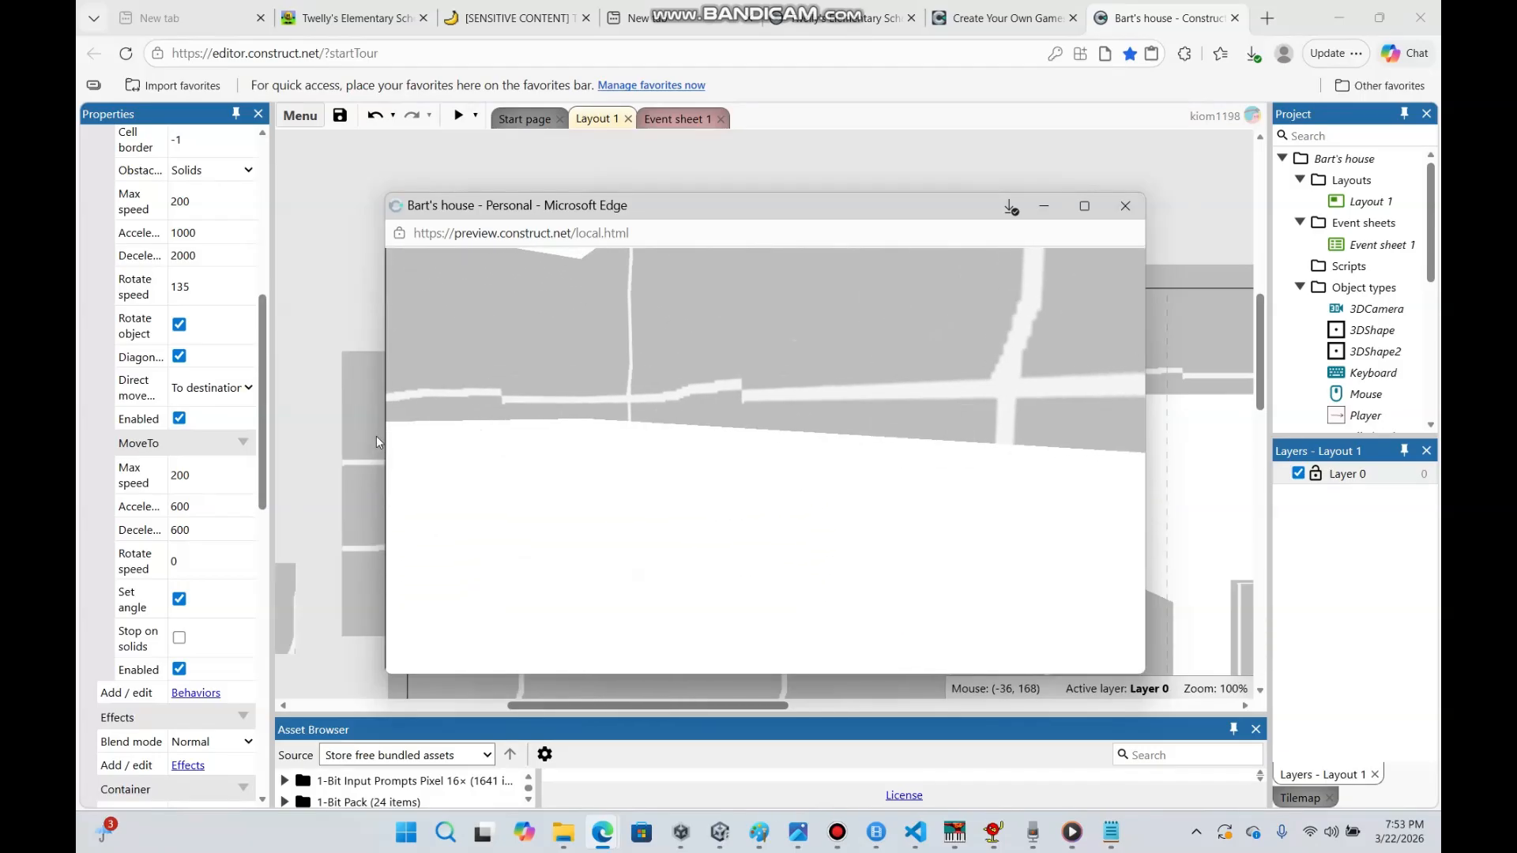
key("w")
key("w")
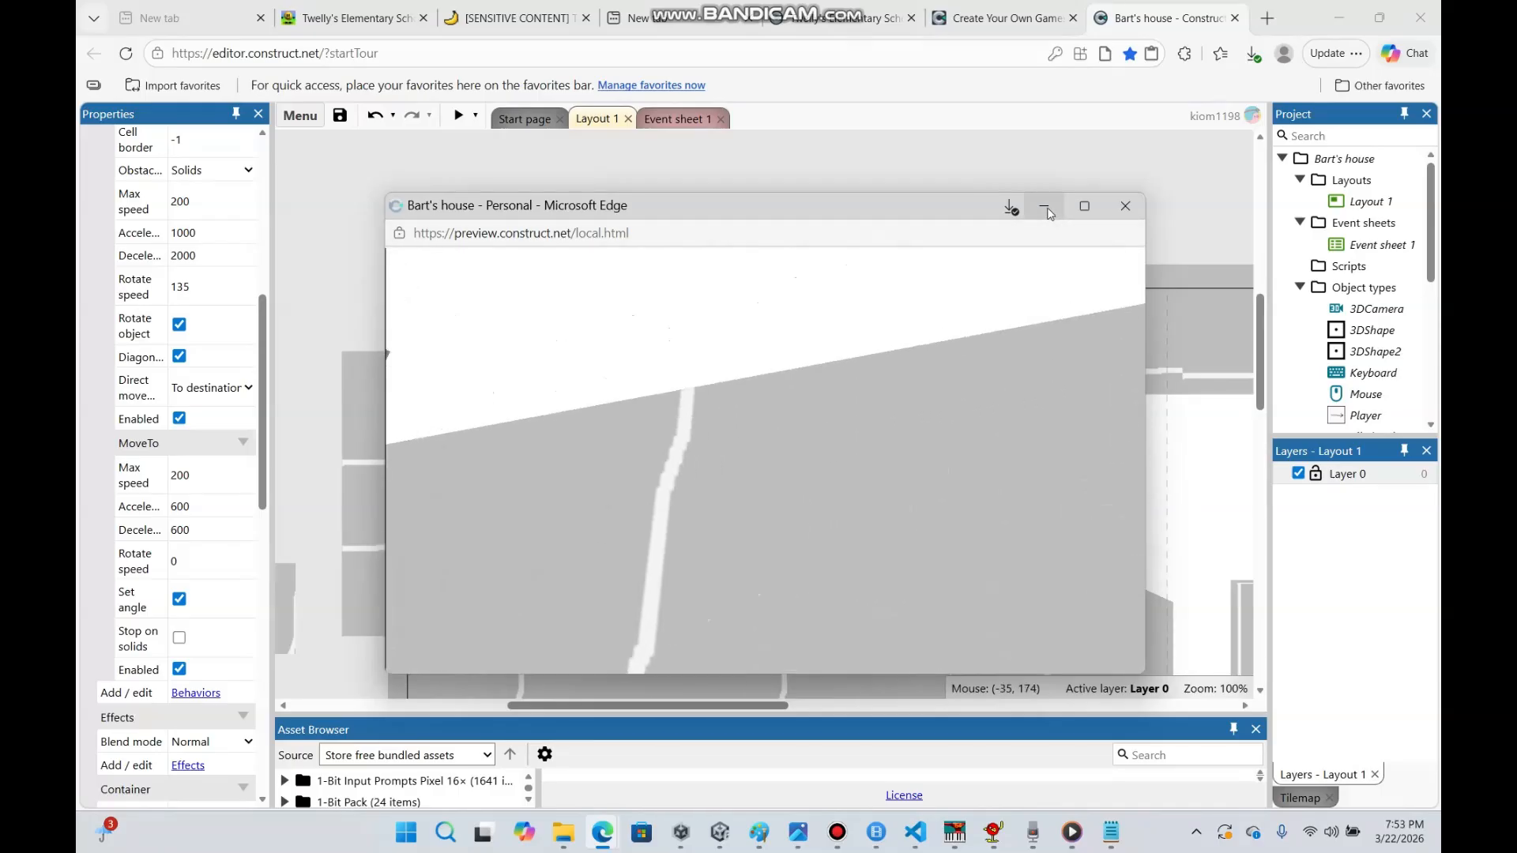
left_click(1045, 208)
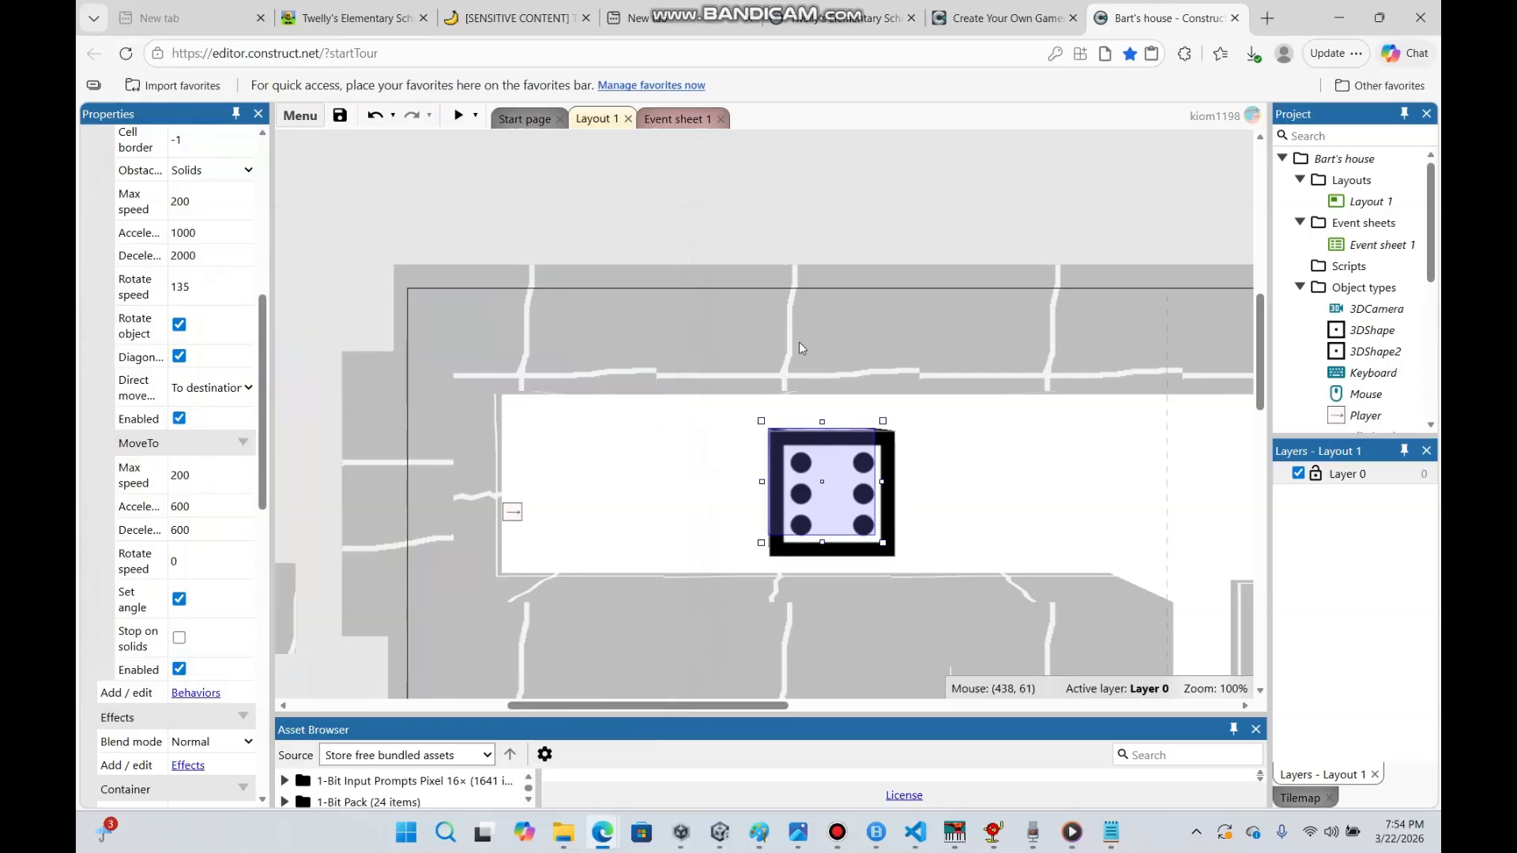
Bring the running preview back to check the dice box's position near the player, and minimize it again
mouse_move(602, 832)
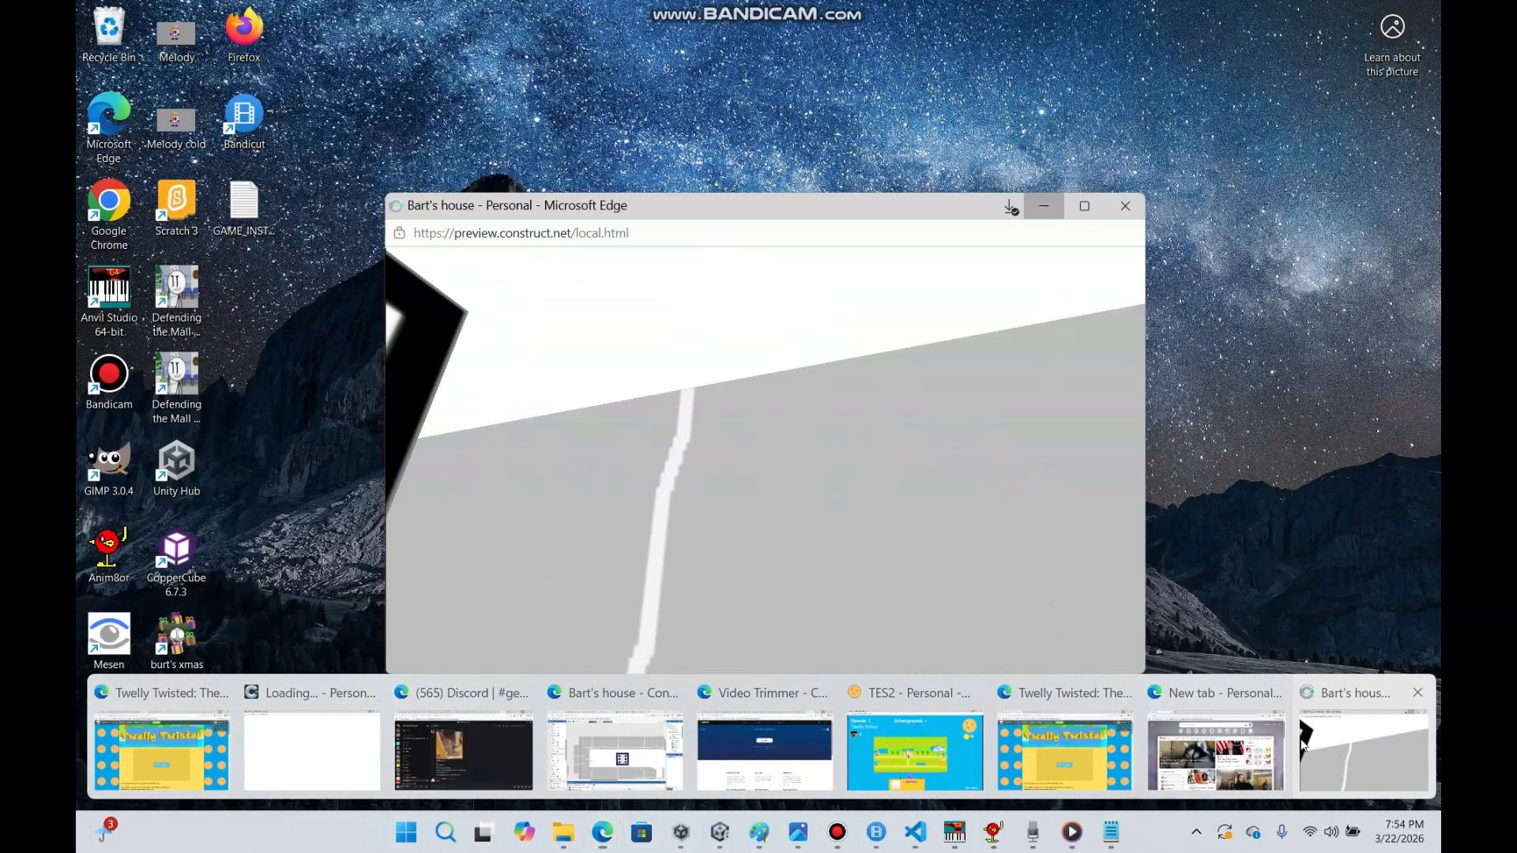
left_click(1302, 744)
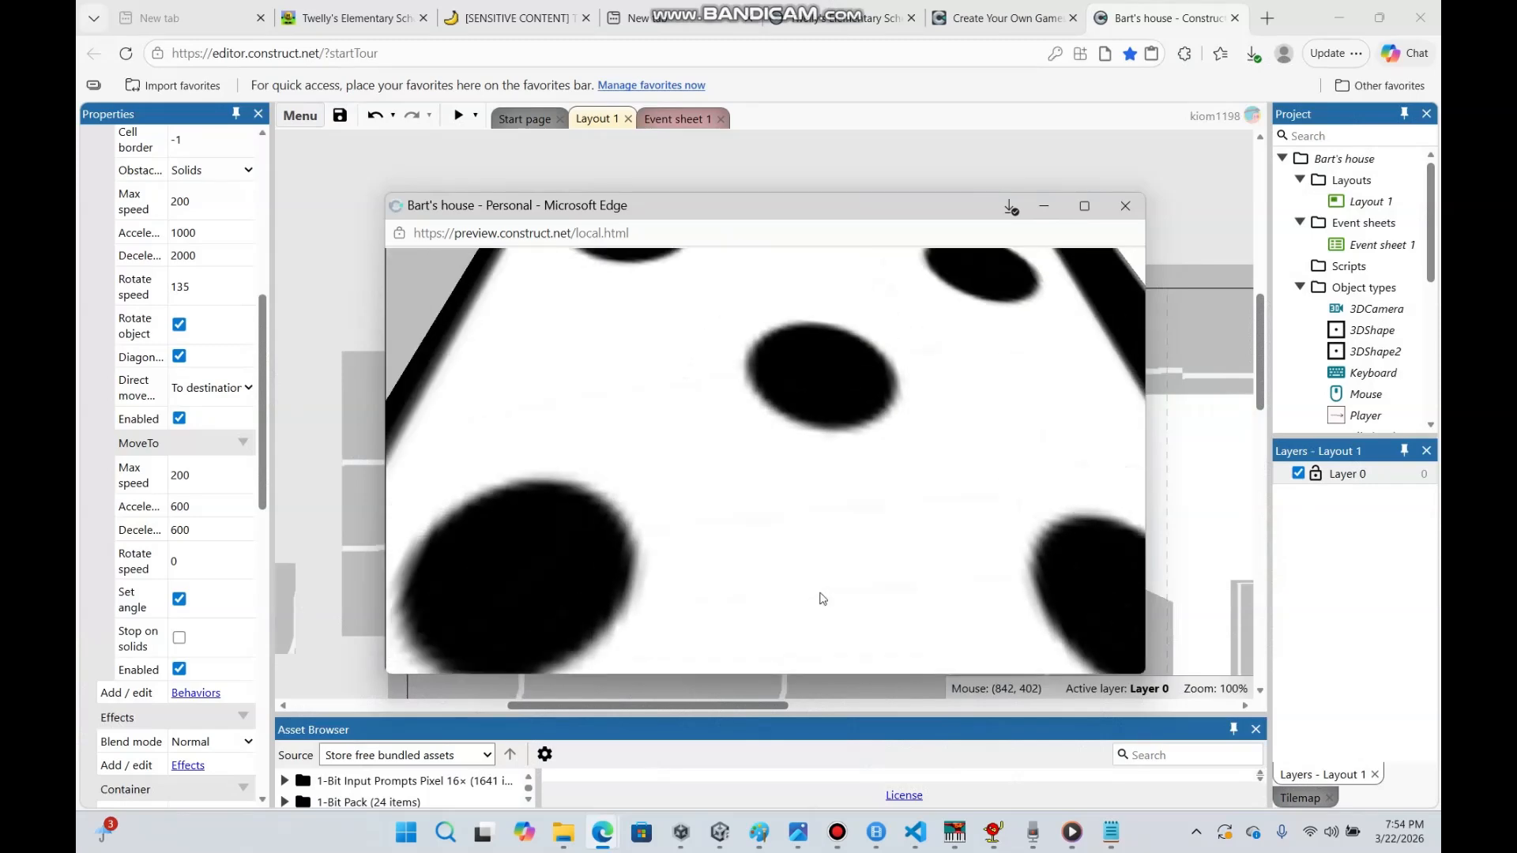
key("w")
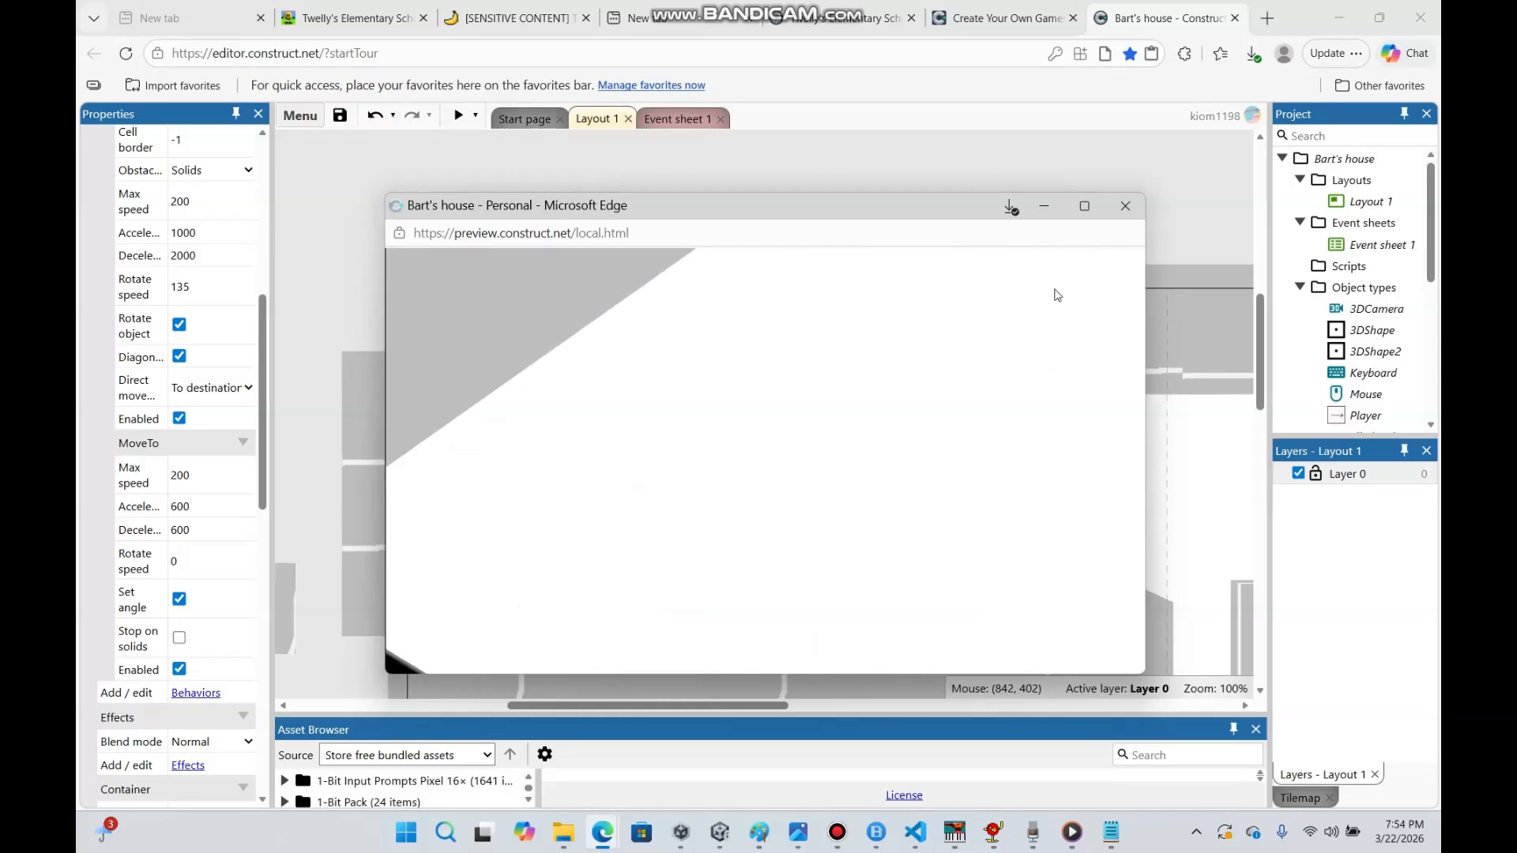
left_click(1049, 207)
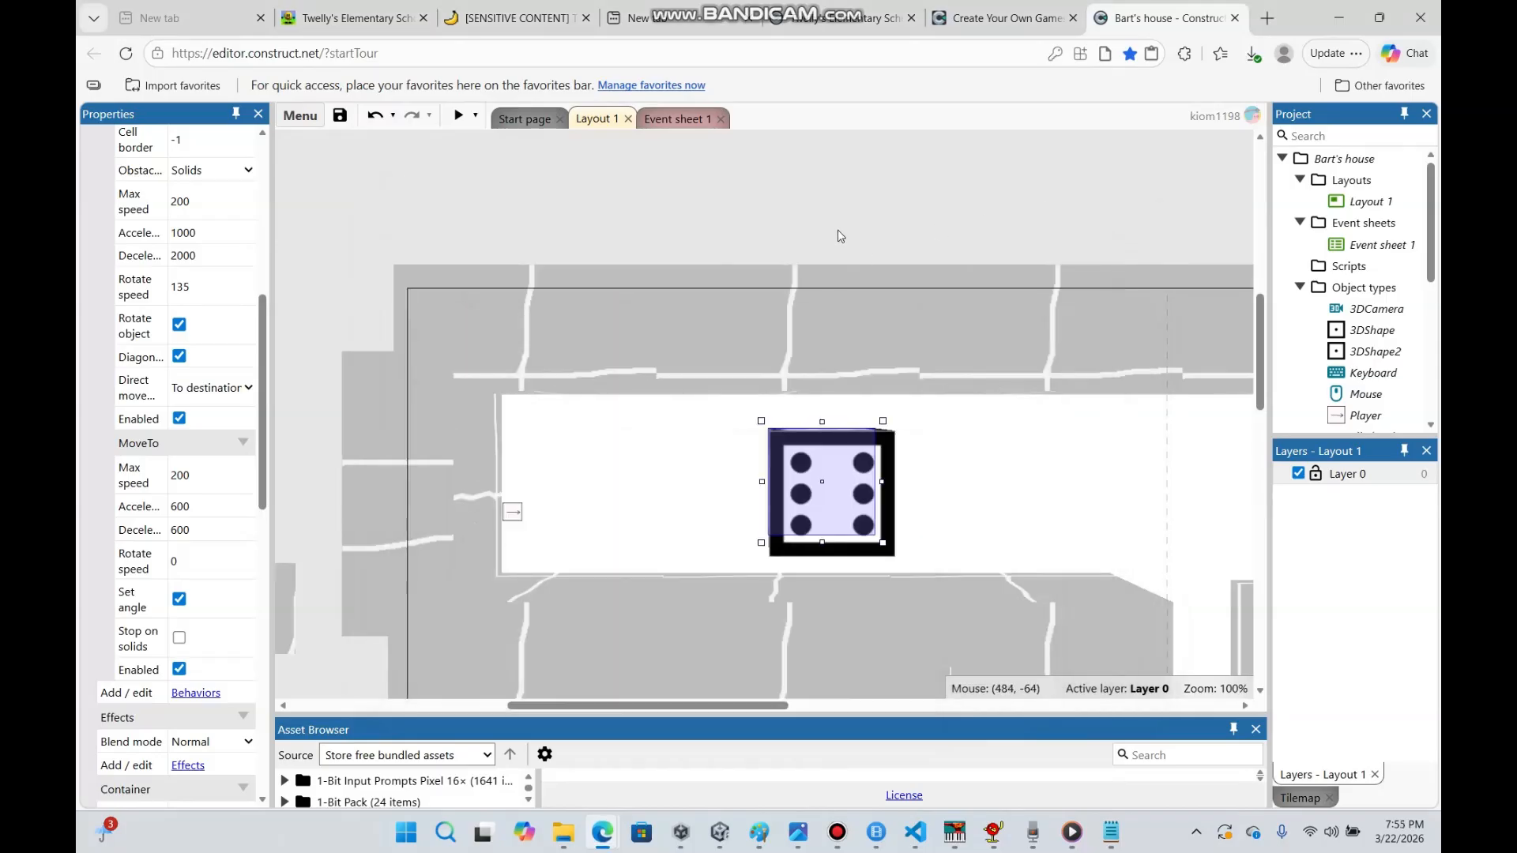
Add a Number instance variable named Speed with initial value 1 to the dice box in Layout 1
left_click(766, 217)
left_click(683, 119)
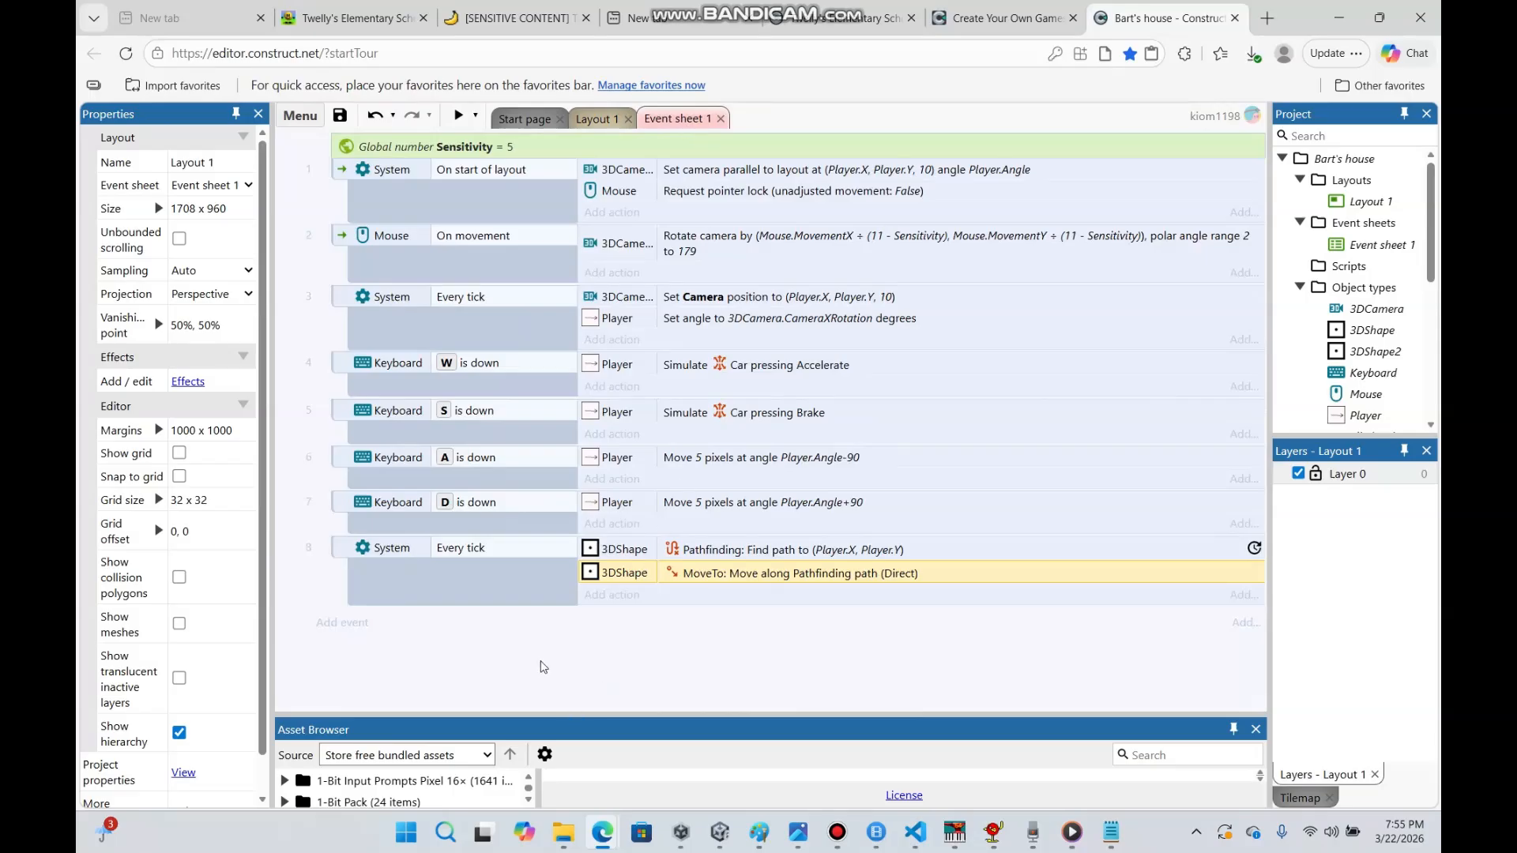
left_click(596, 119)
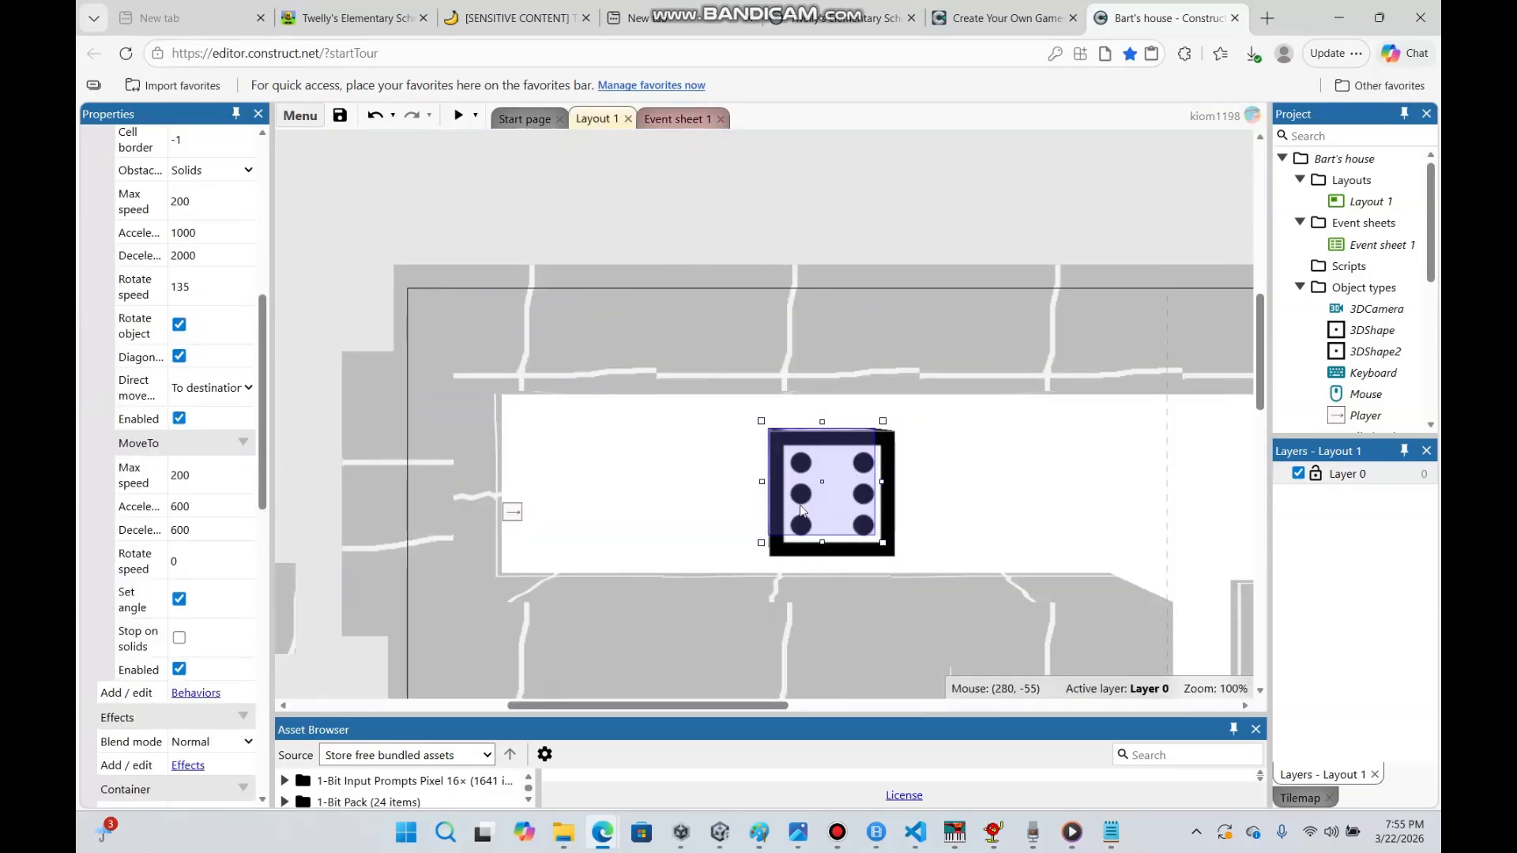
left_click_drag(259, 460, 259, 286)
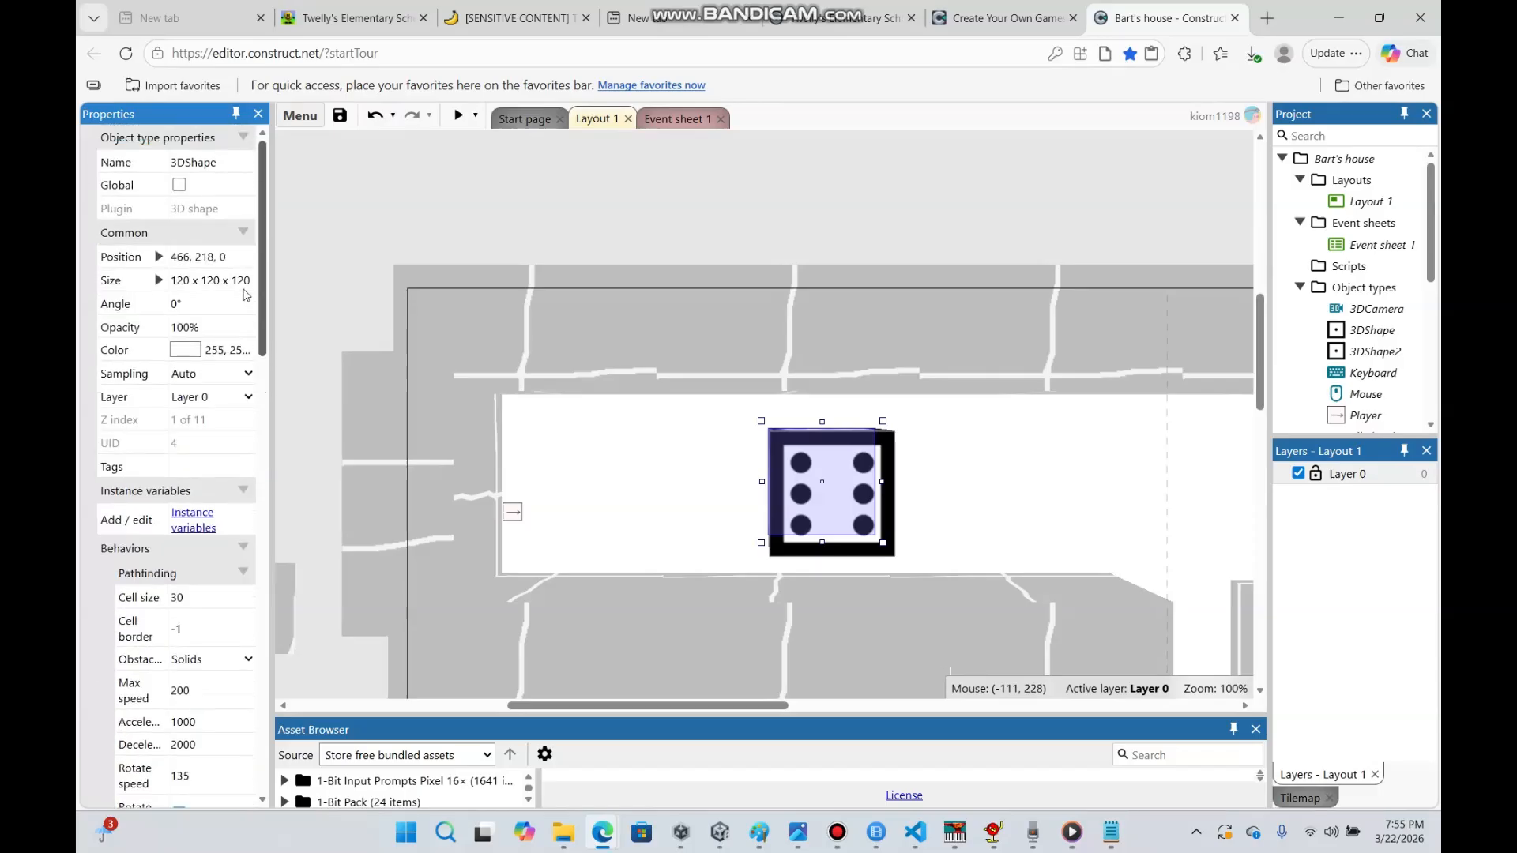
left_click(196, 527)
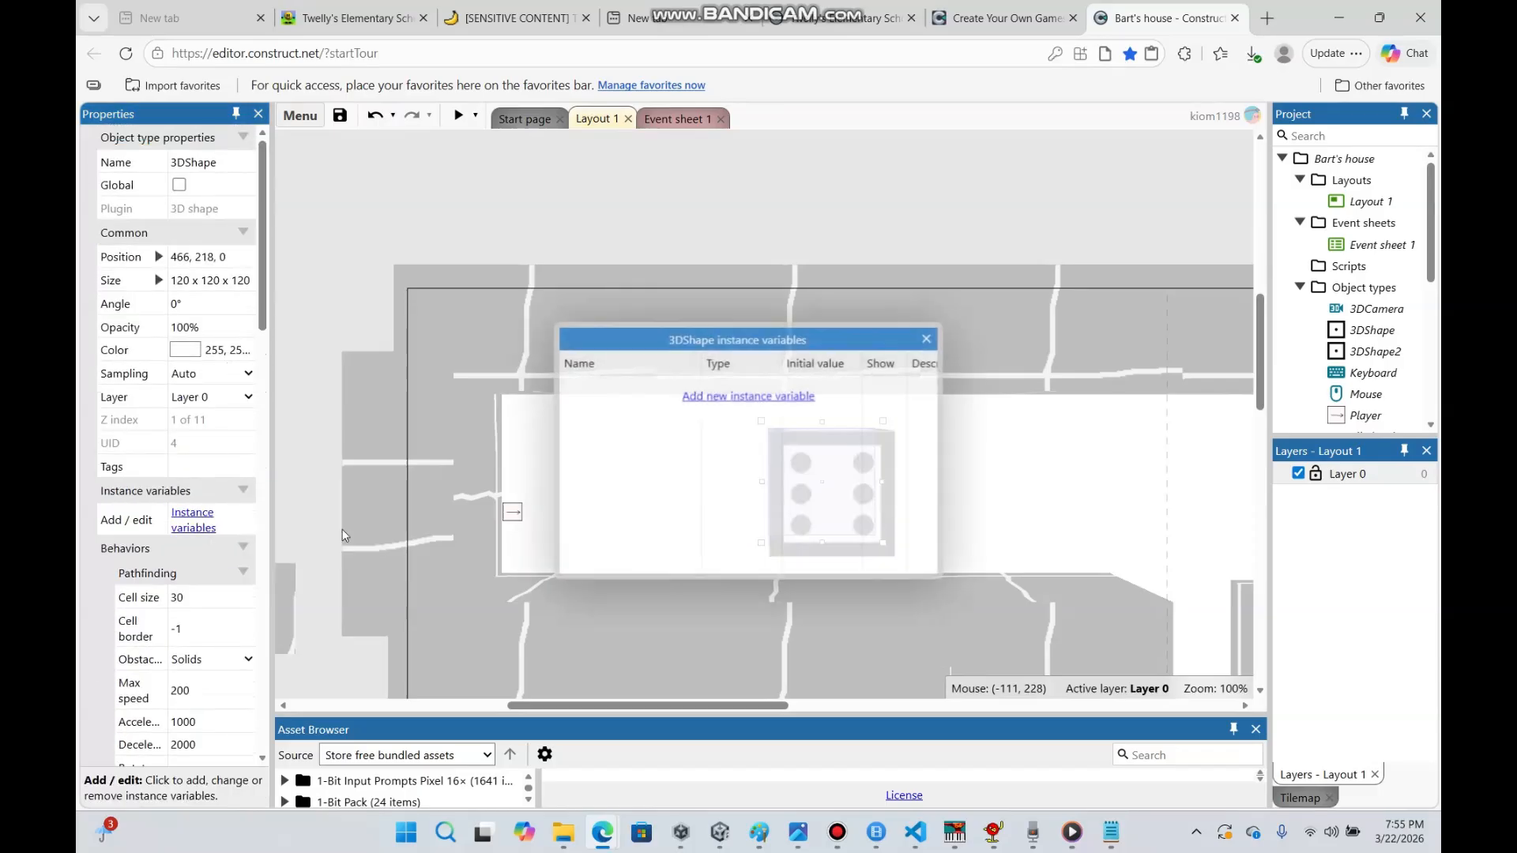
left_click(743, 396)
key("BackSpace")
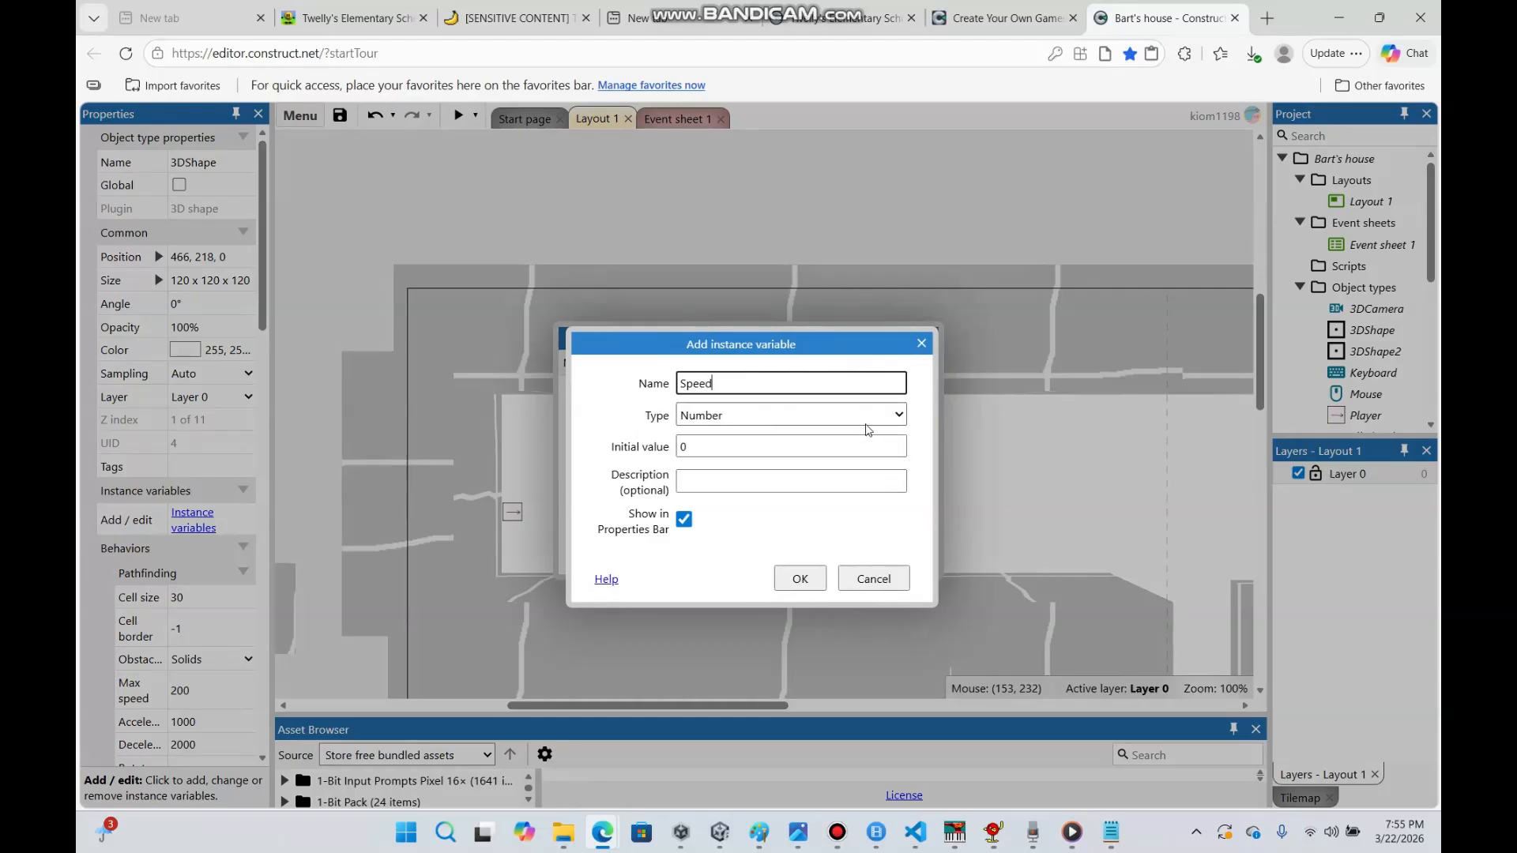
left_click(898, 442)
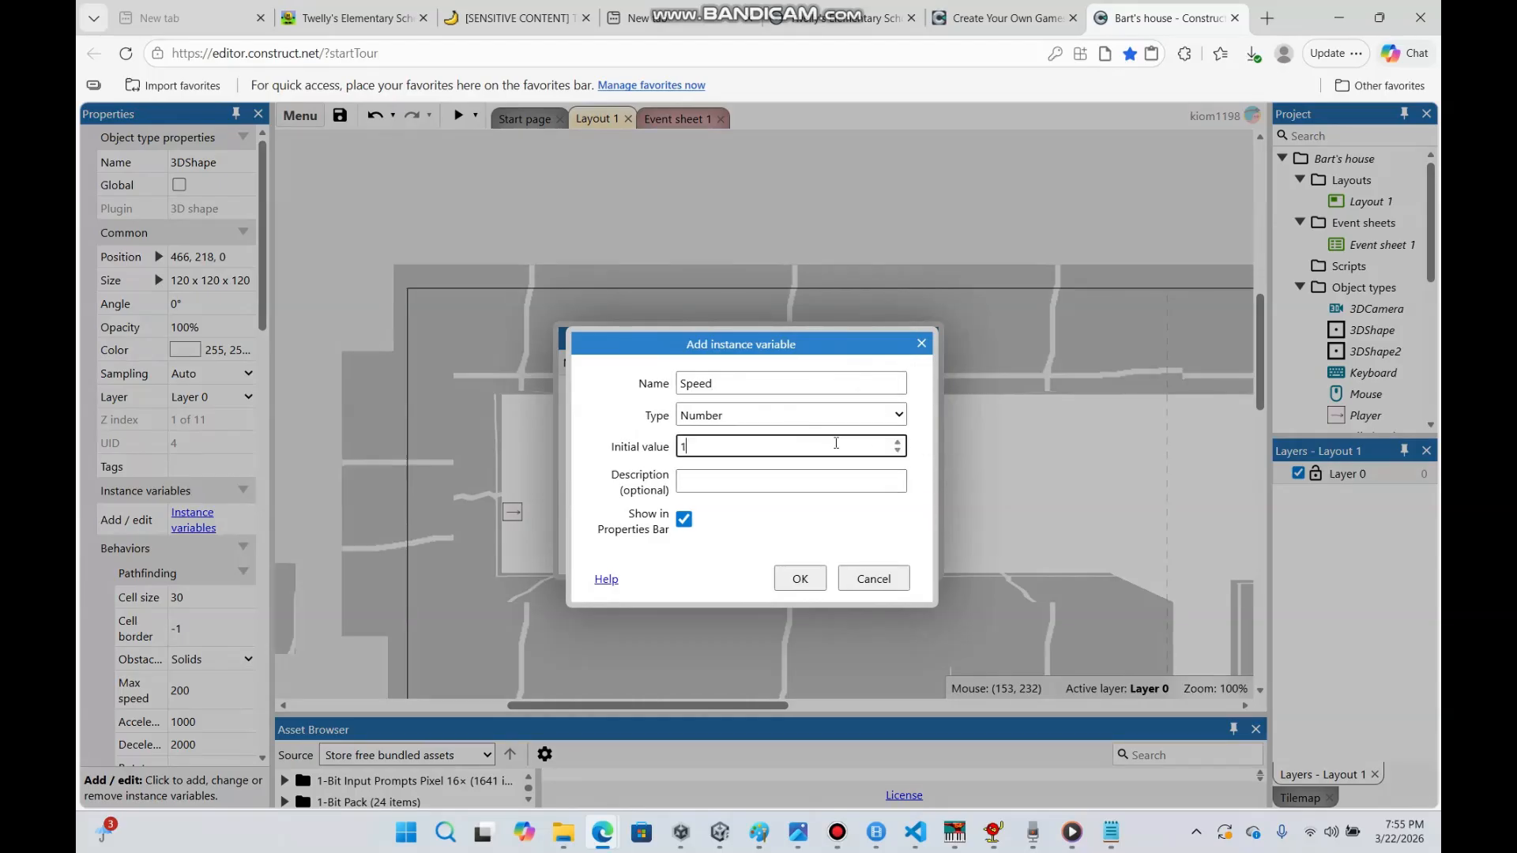
left_click(806, 579)
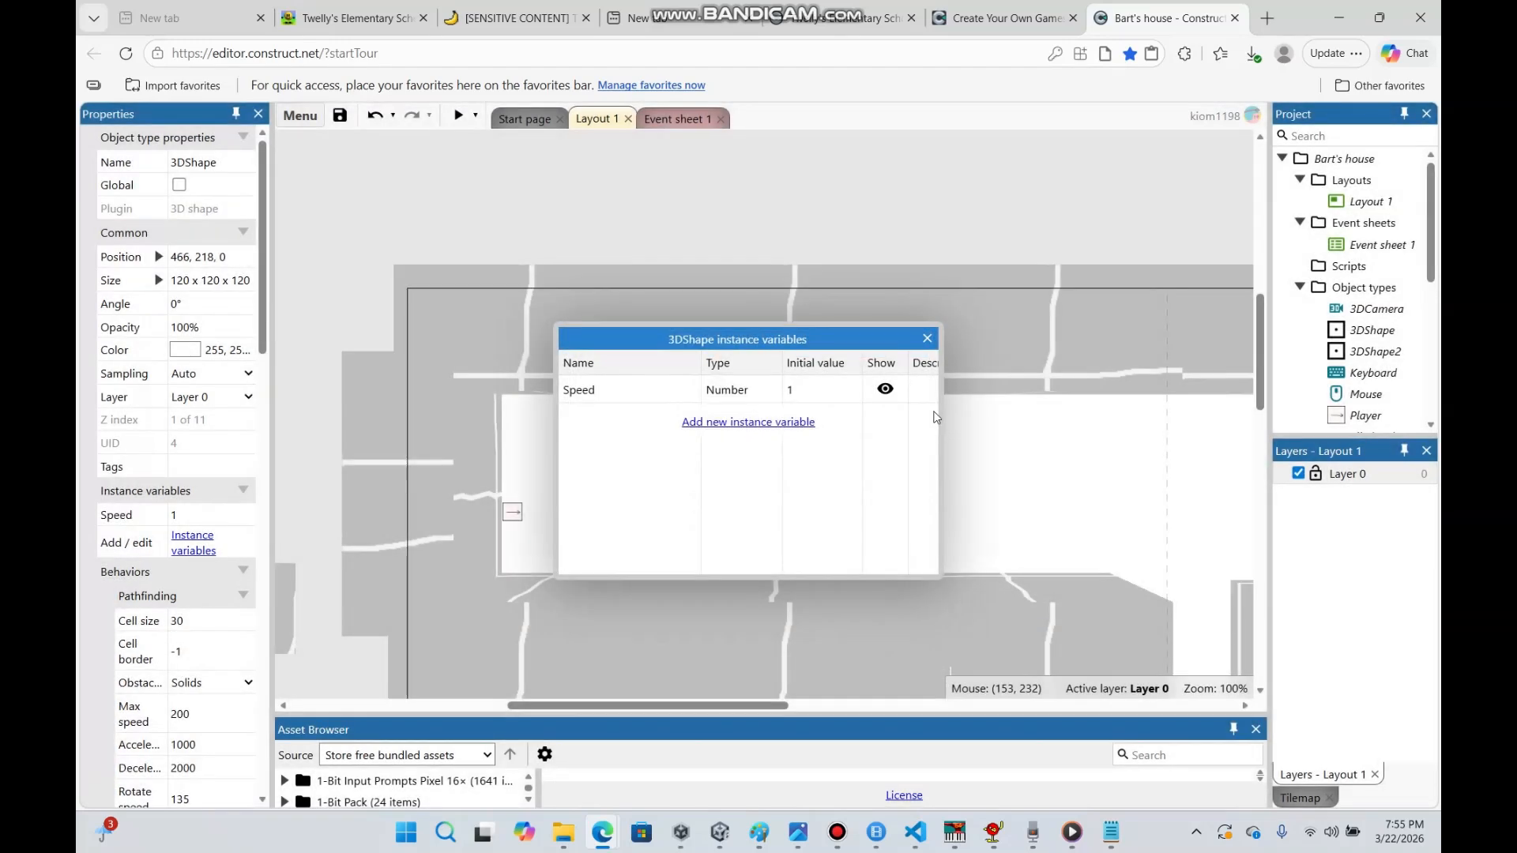
left_click(928, 338)
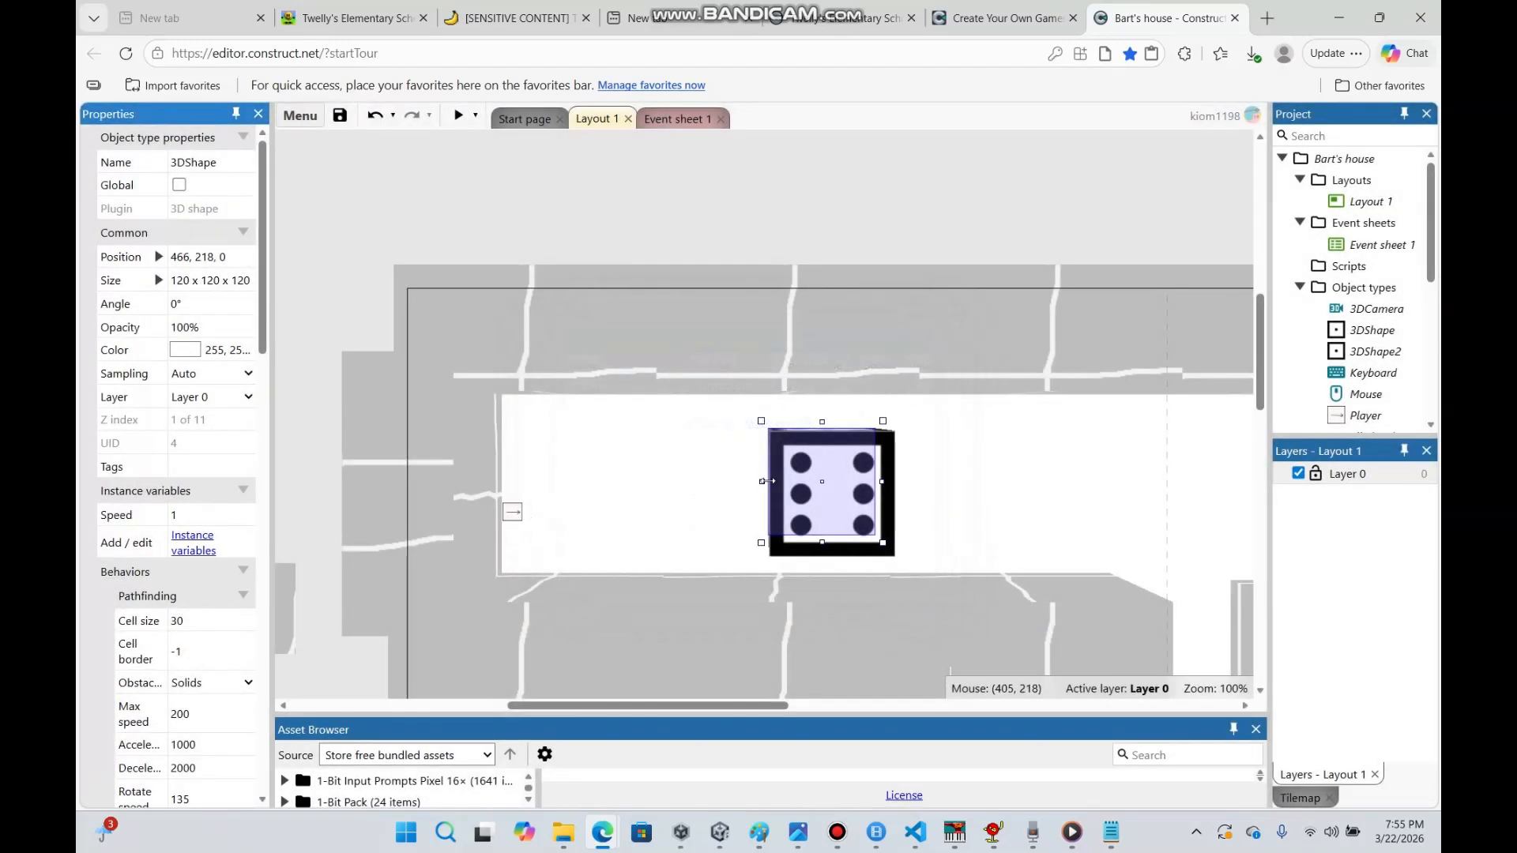
Add a Boolean instance variable named Mad with initial value true to the dice box
left_click(688, 120)
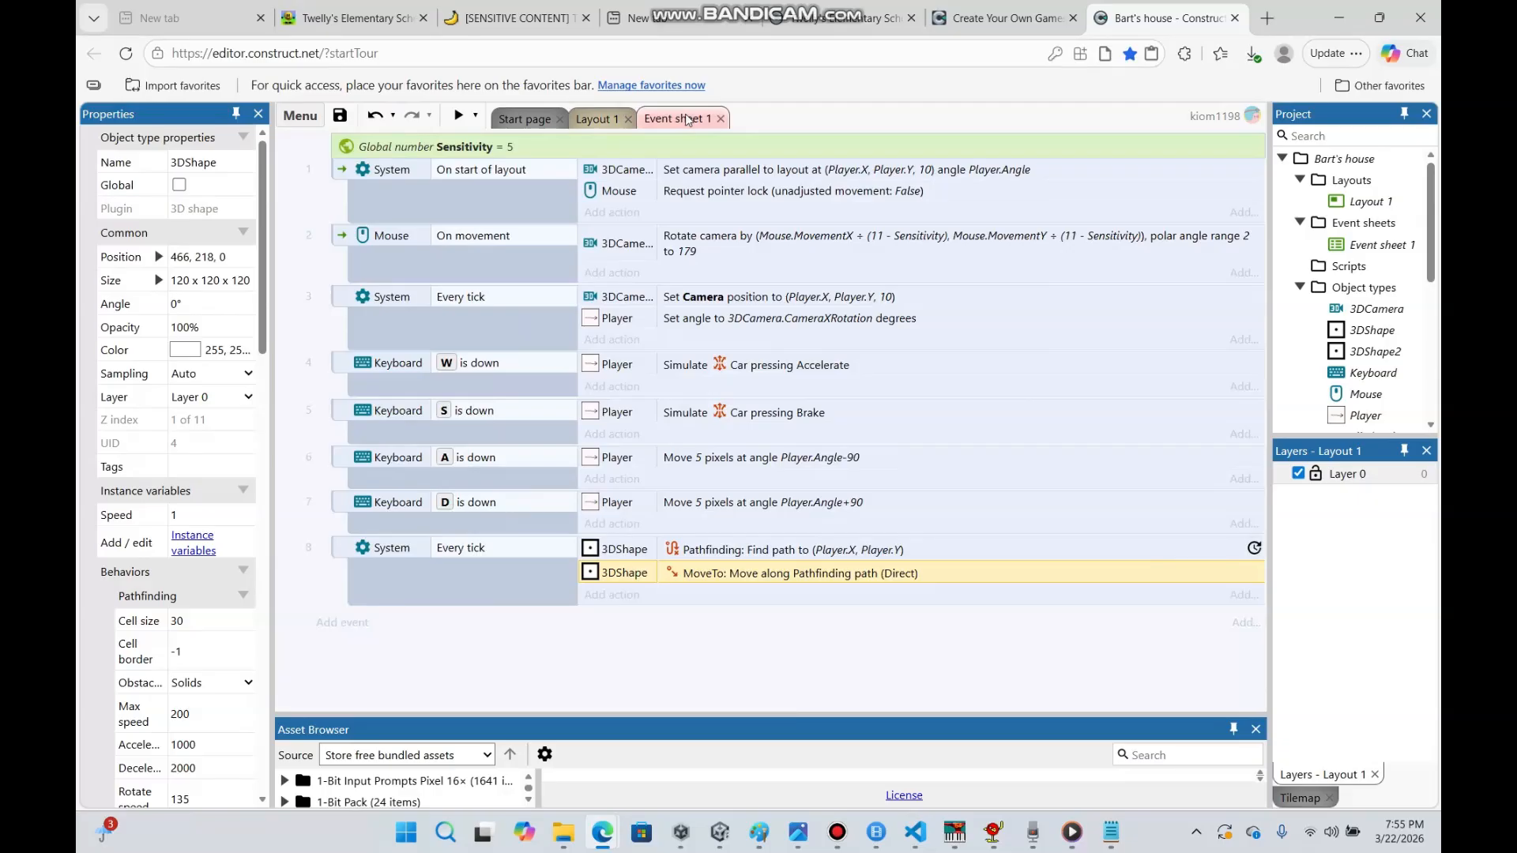
left_click(597, 118)
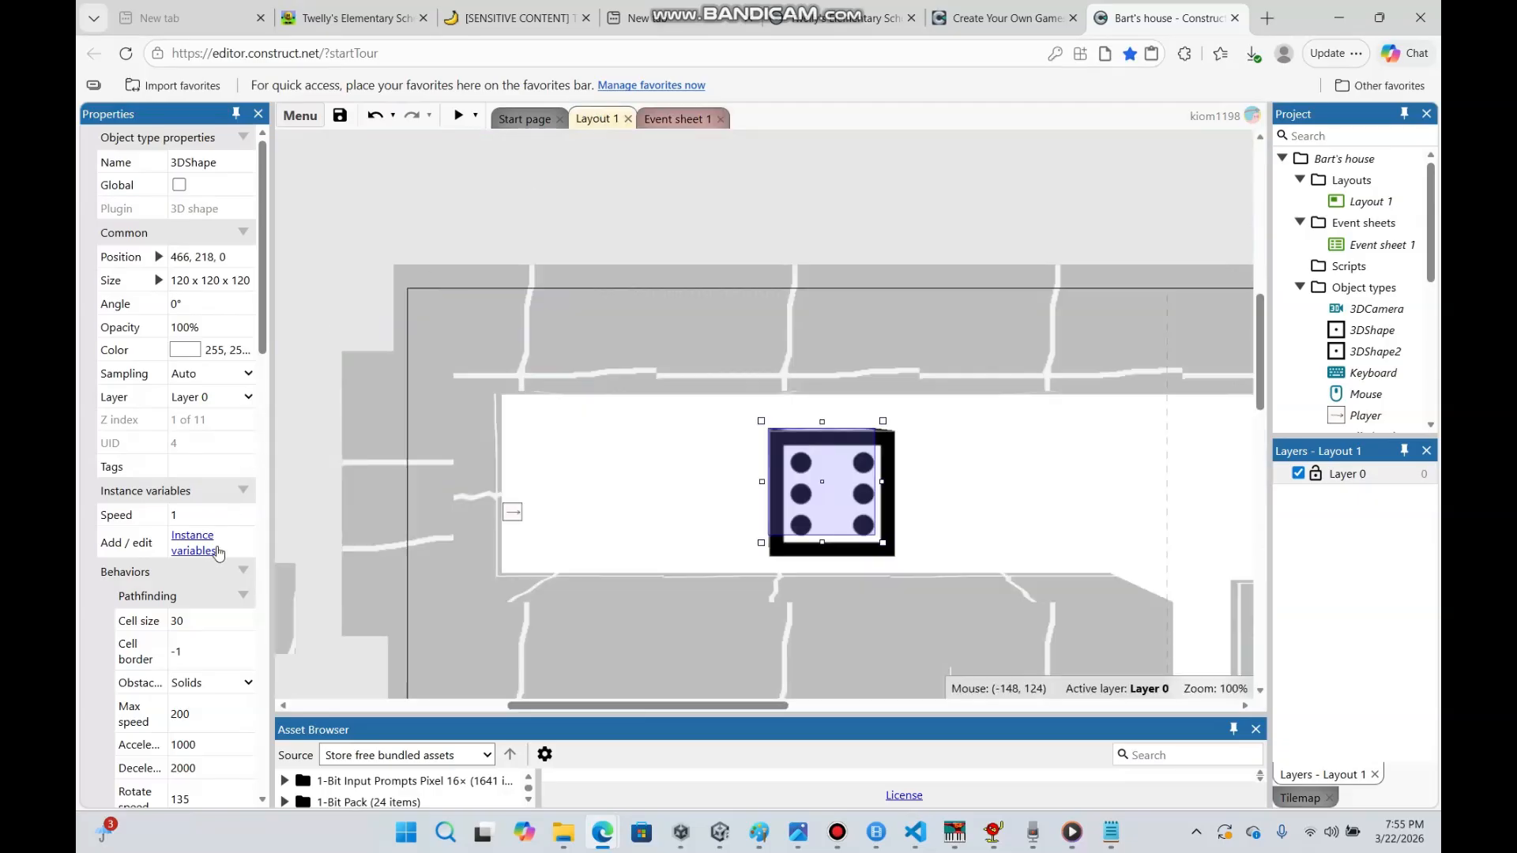
left_click(193, 542)
left_click(712, 424)
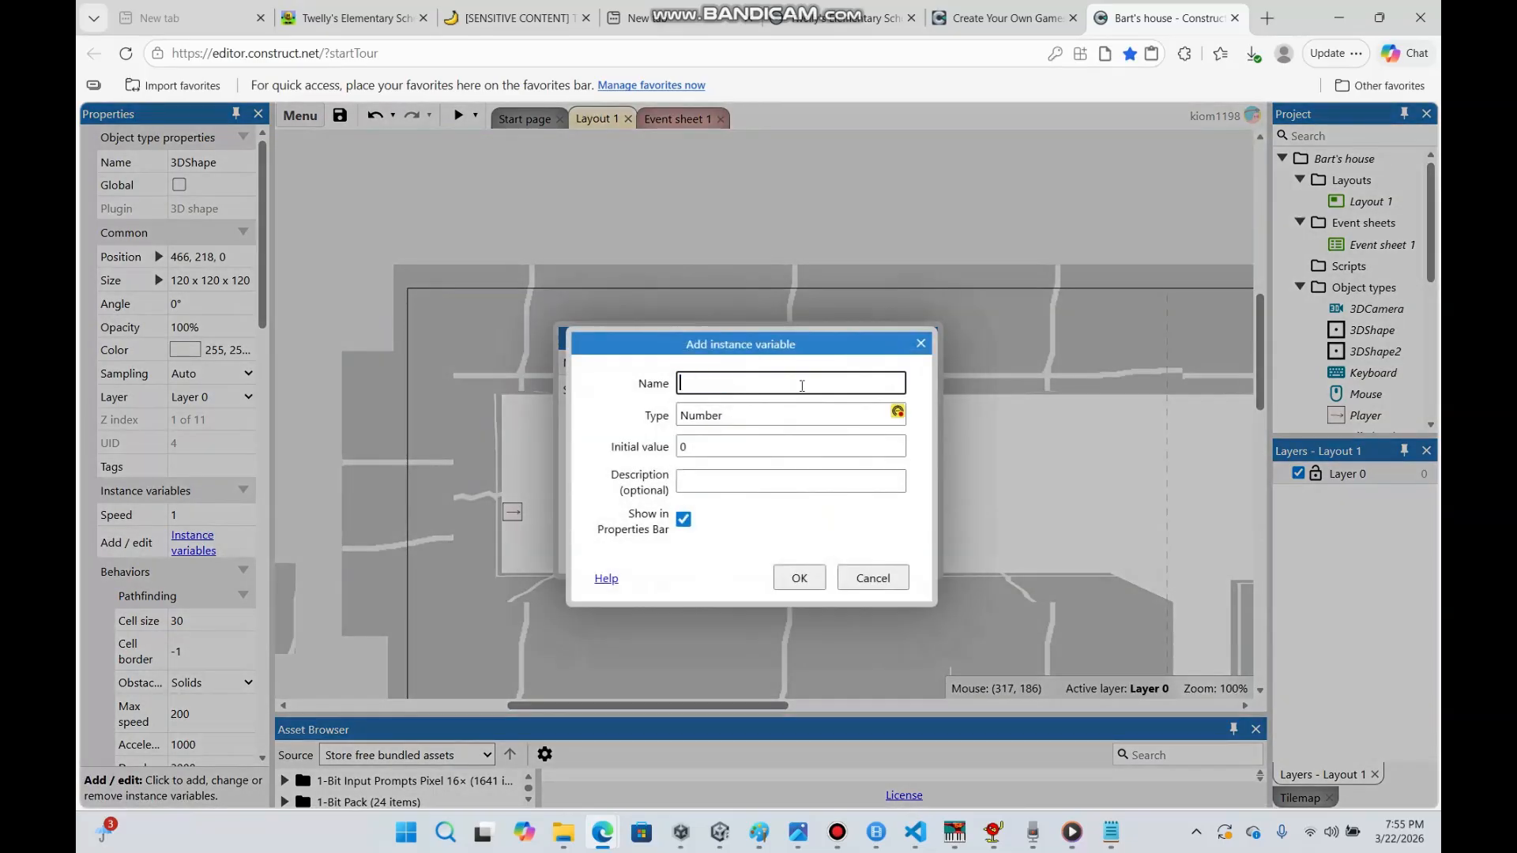
type("Mad")
left_click(798, 415)
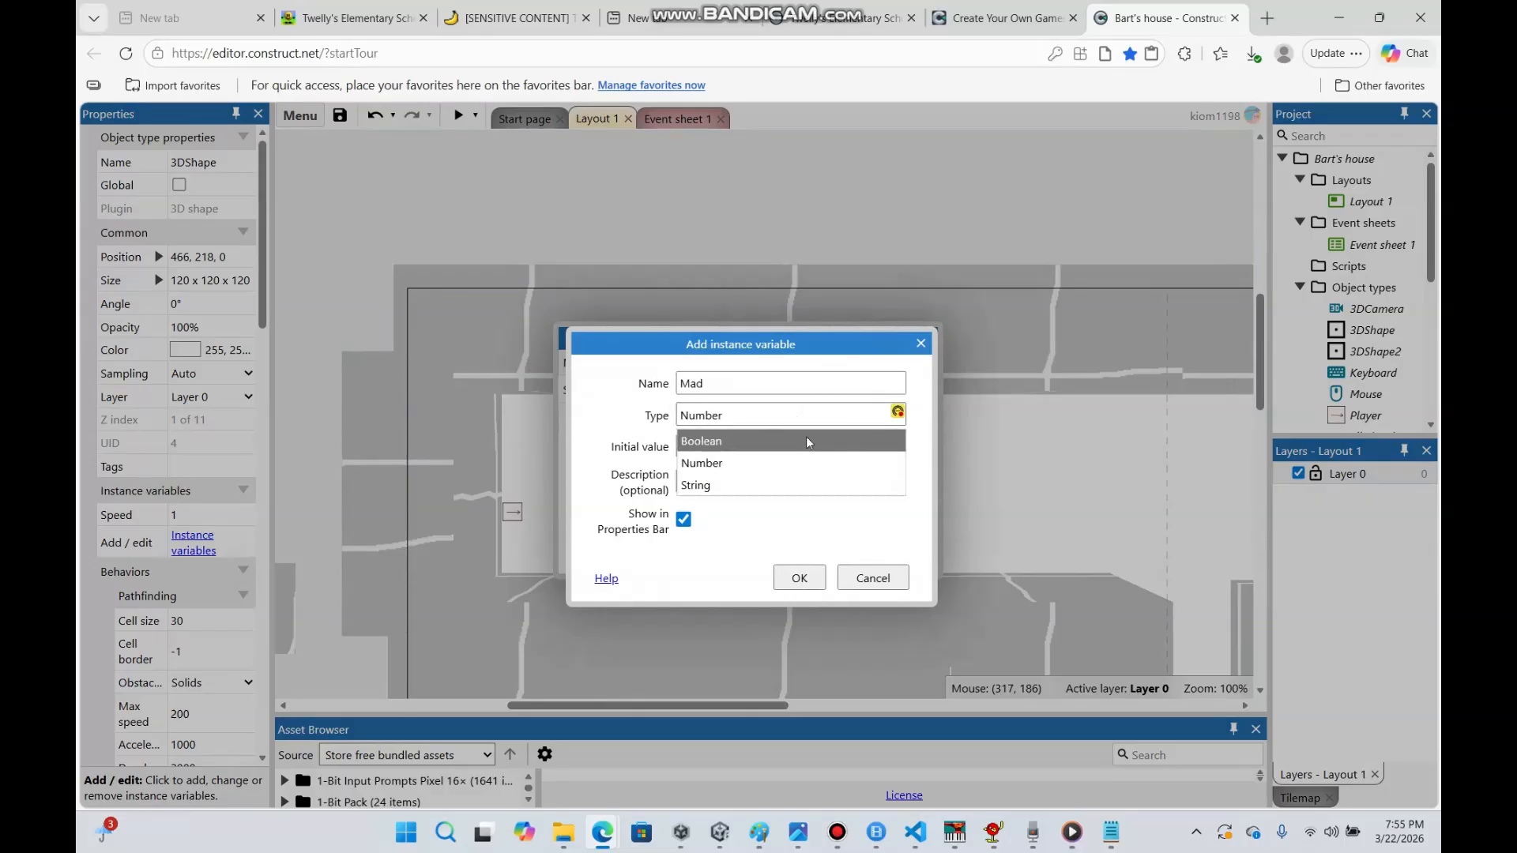
left_click(806, 436)
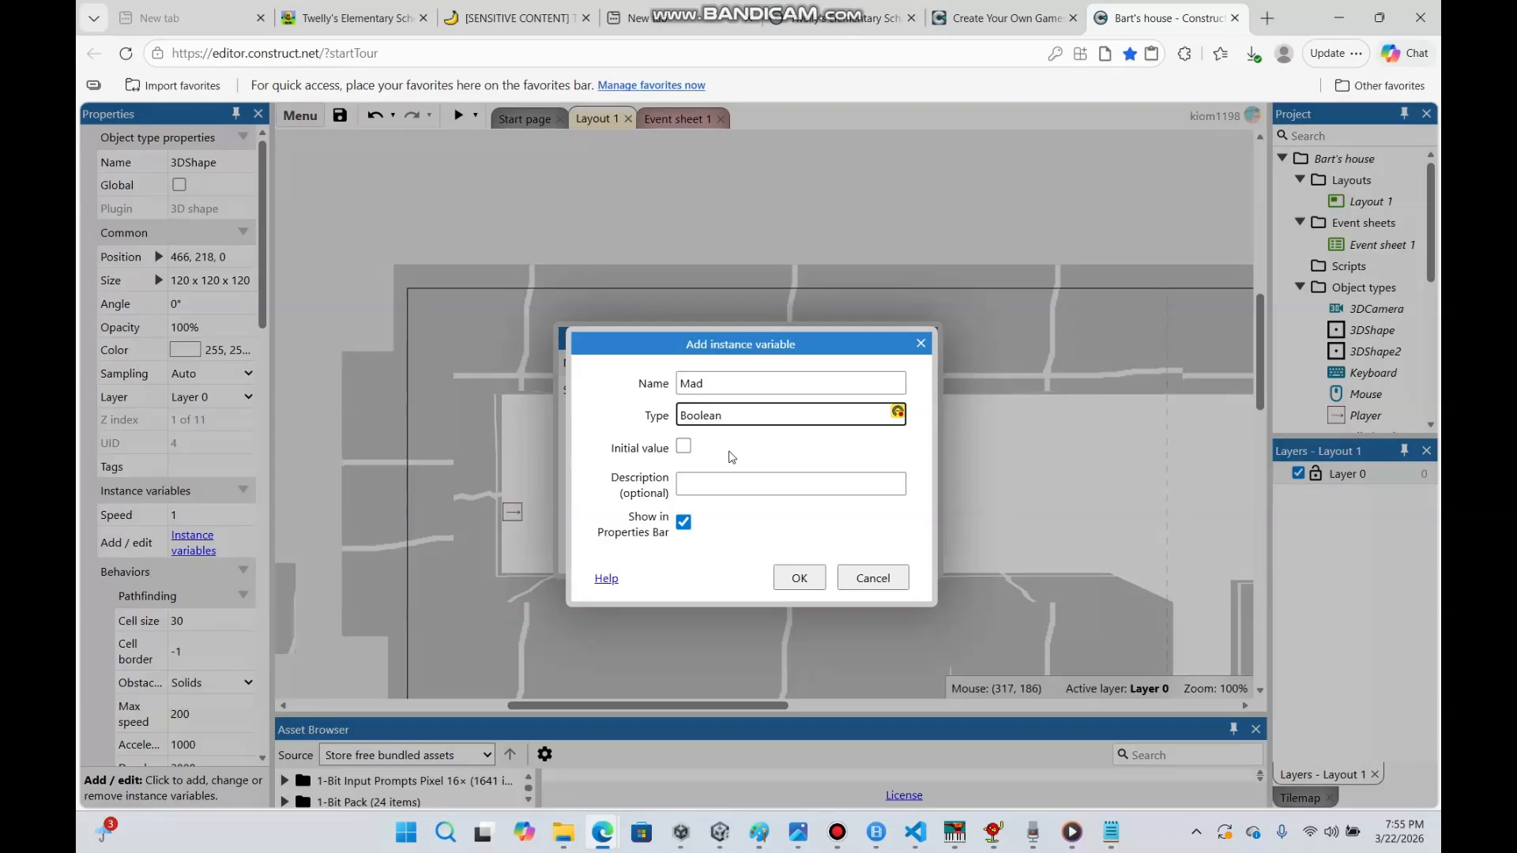
left_click(684, 446)
left_click(798, 578)
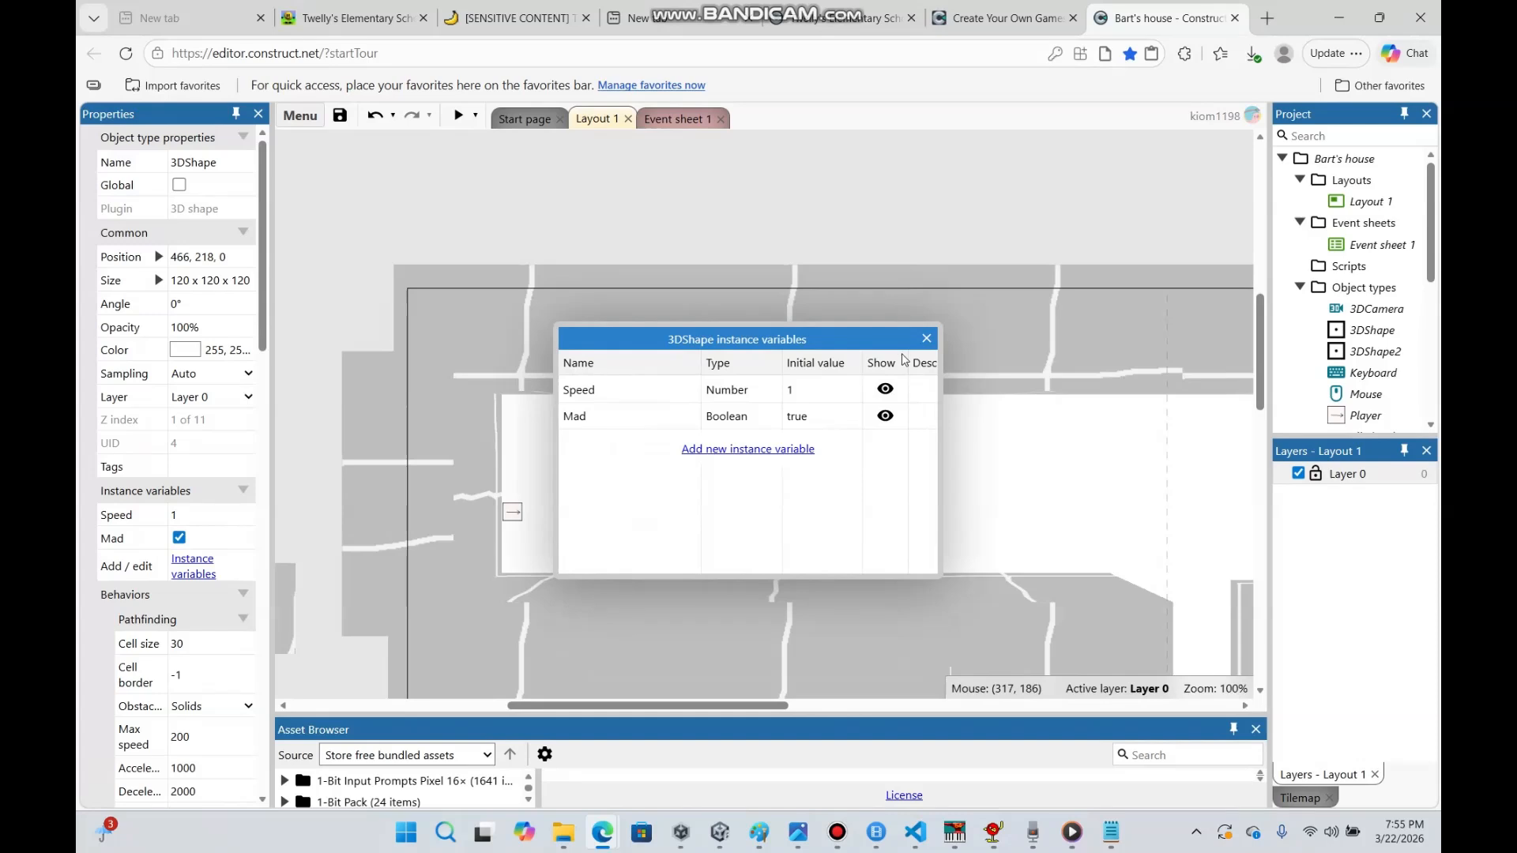
left_click(927, 339)
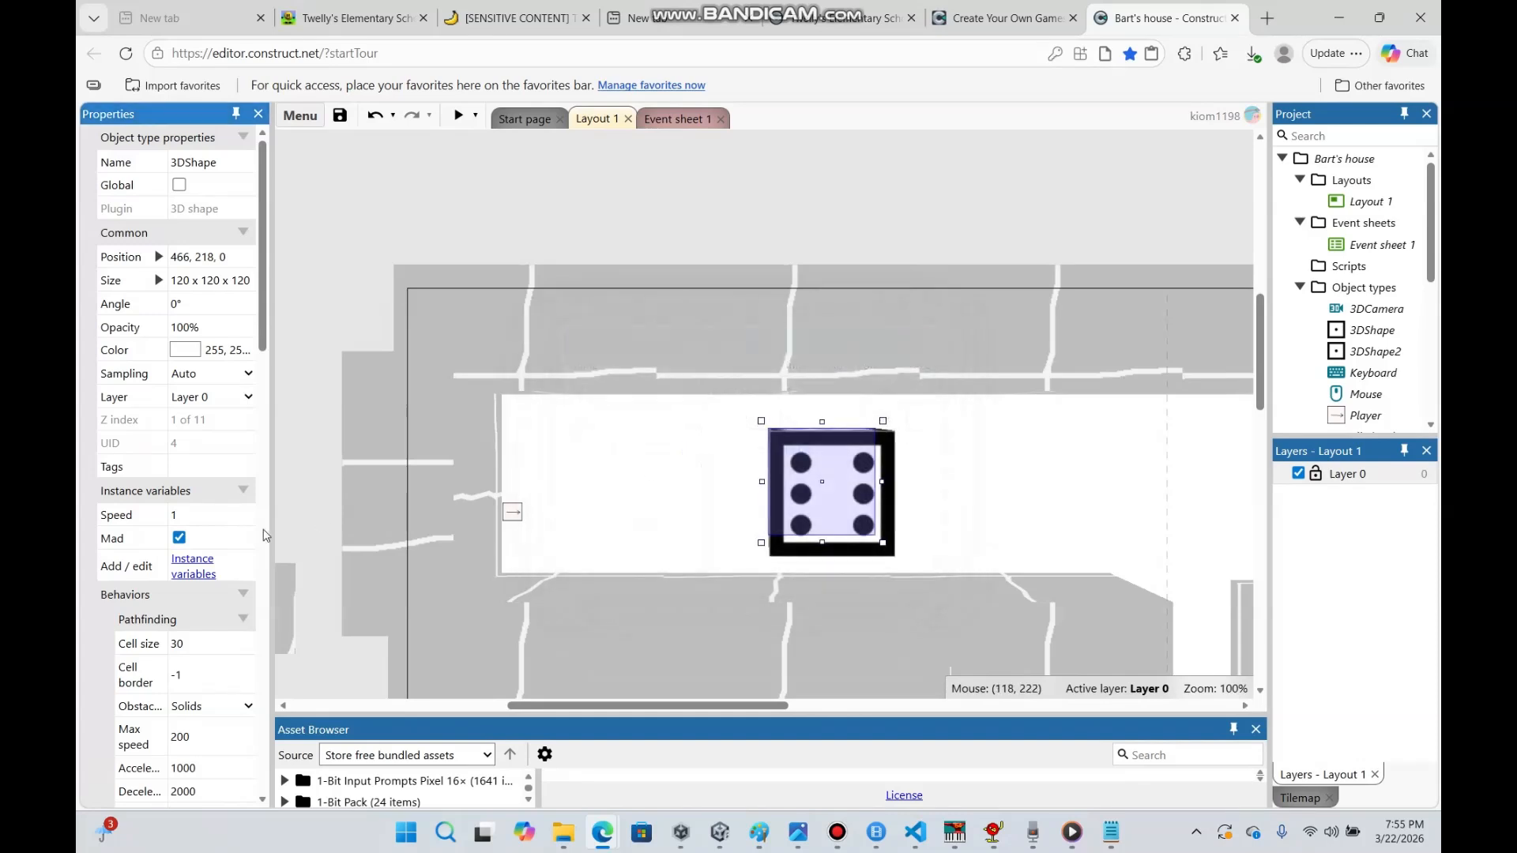
left_click(179, 538)
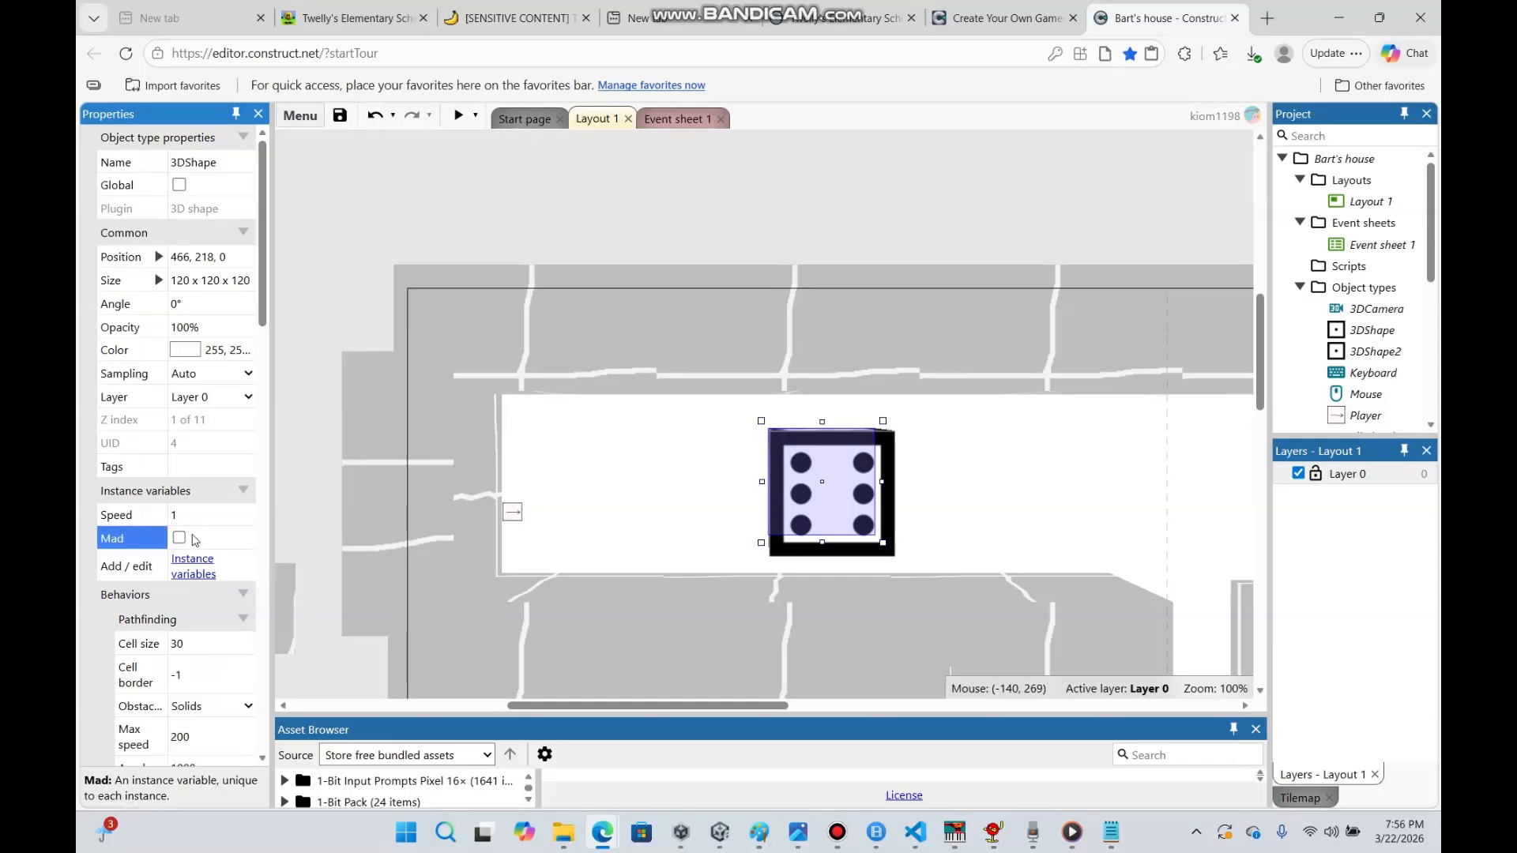
left_click(179, 538)
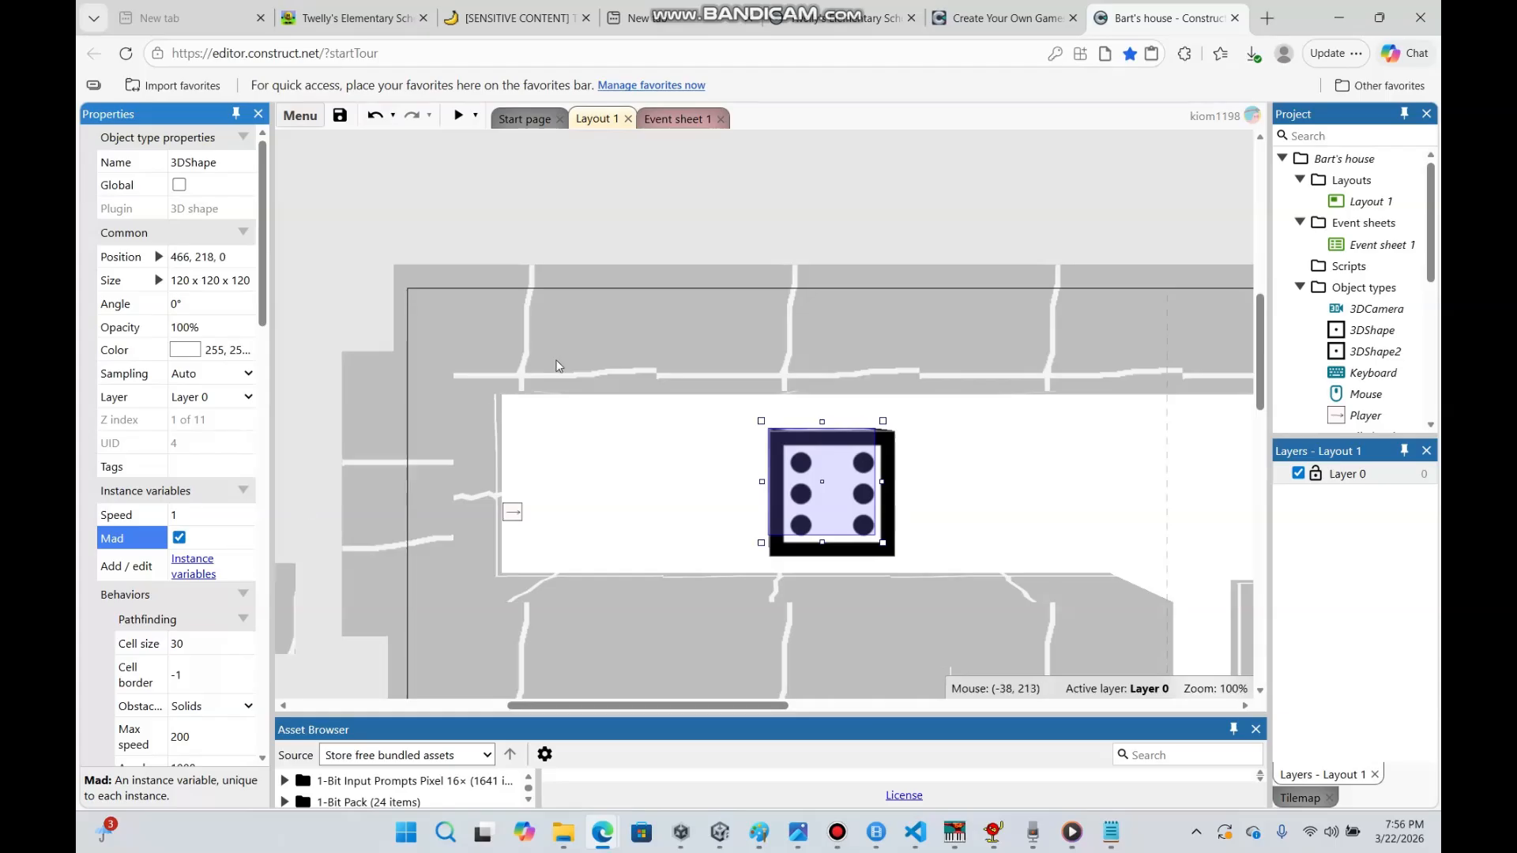
Delete the Every tick event that makes the dice box find and follow a path in Event sheet 1
left_click(638, 173)
left_click(679, 127)
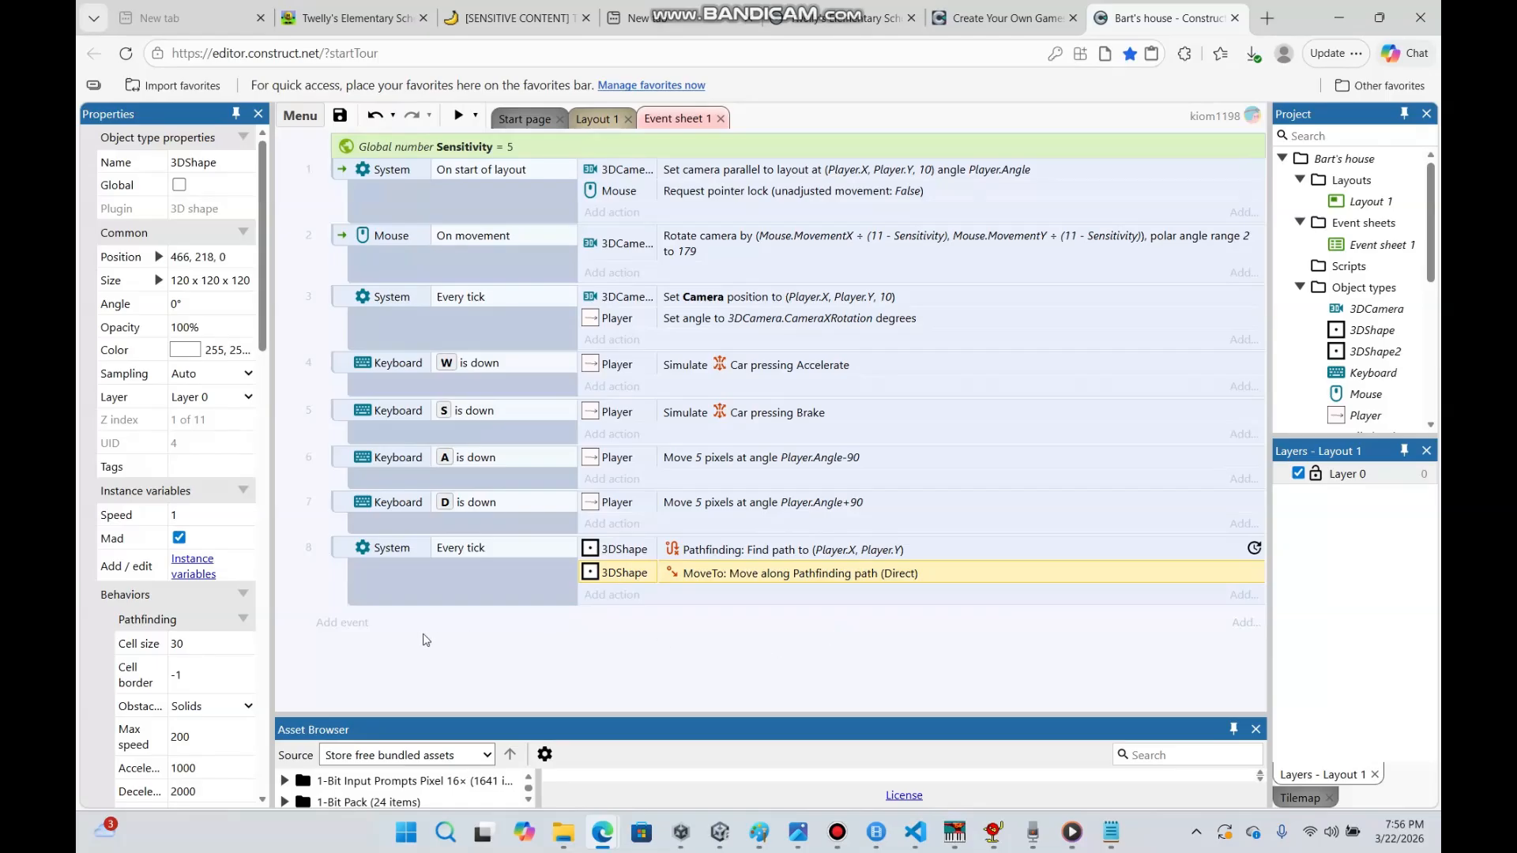
right_click(479, 588)
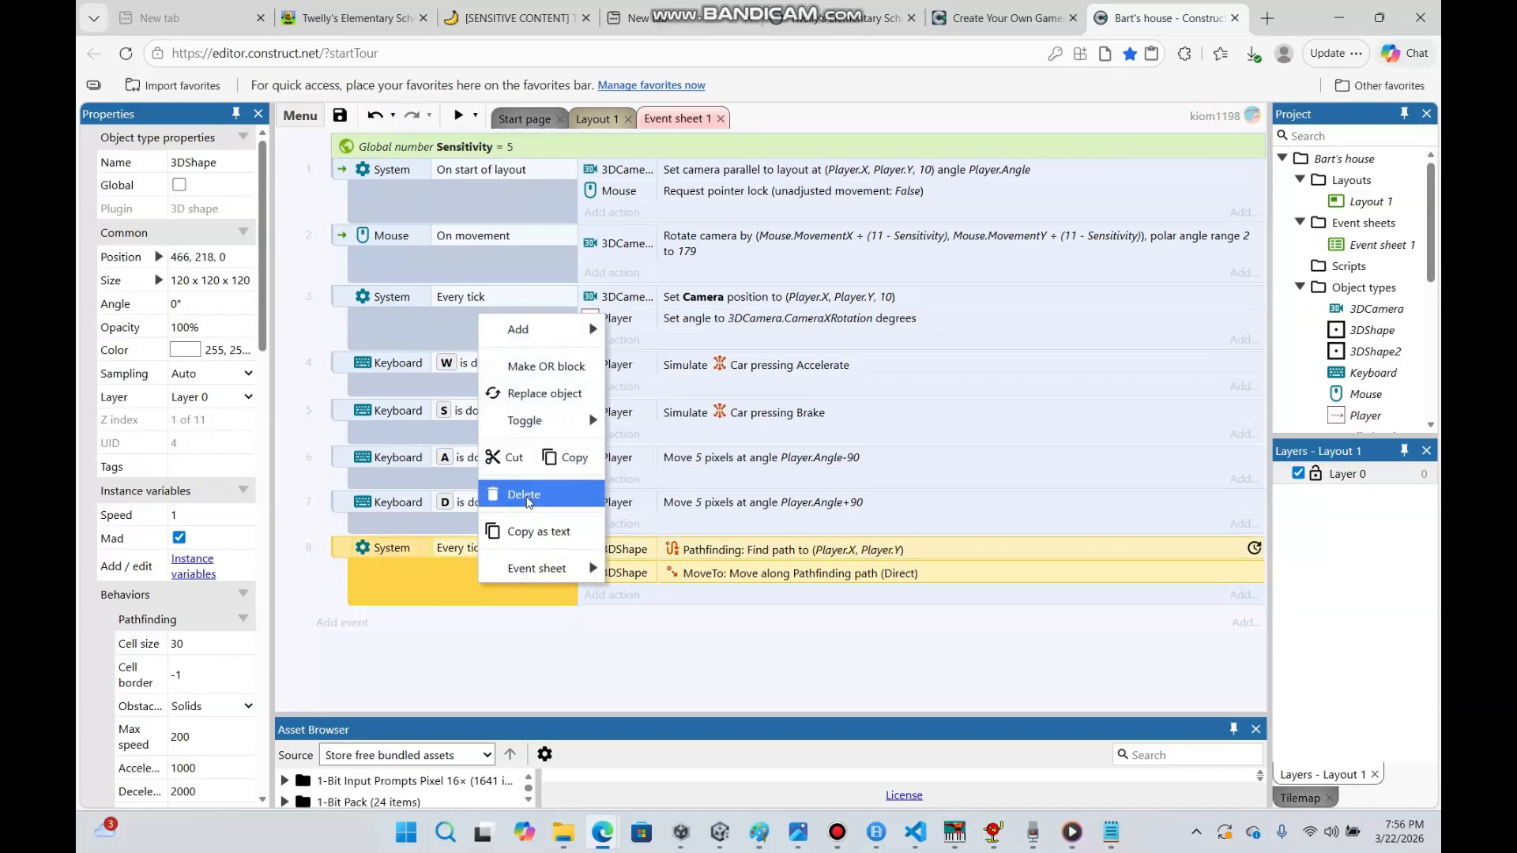
left_click(528, 498)
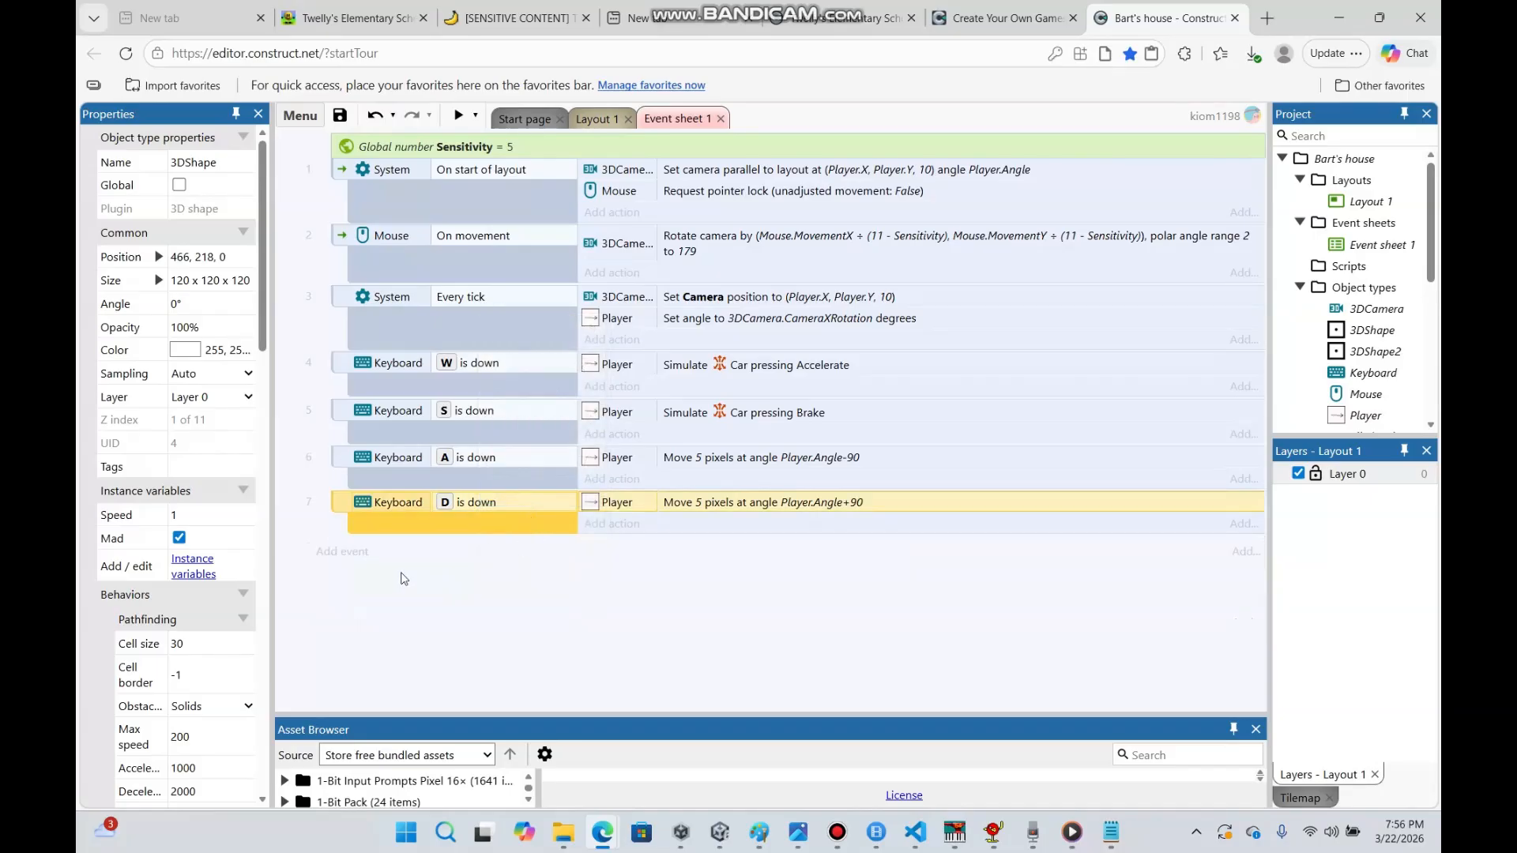
Add a System Every X seconds event with the interval 3/3DShape.Speed at the end of the event sheet
left_click(351, 551)
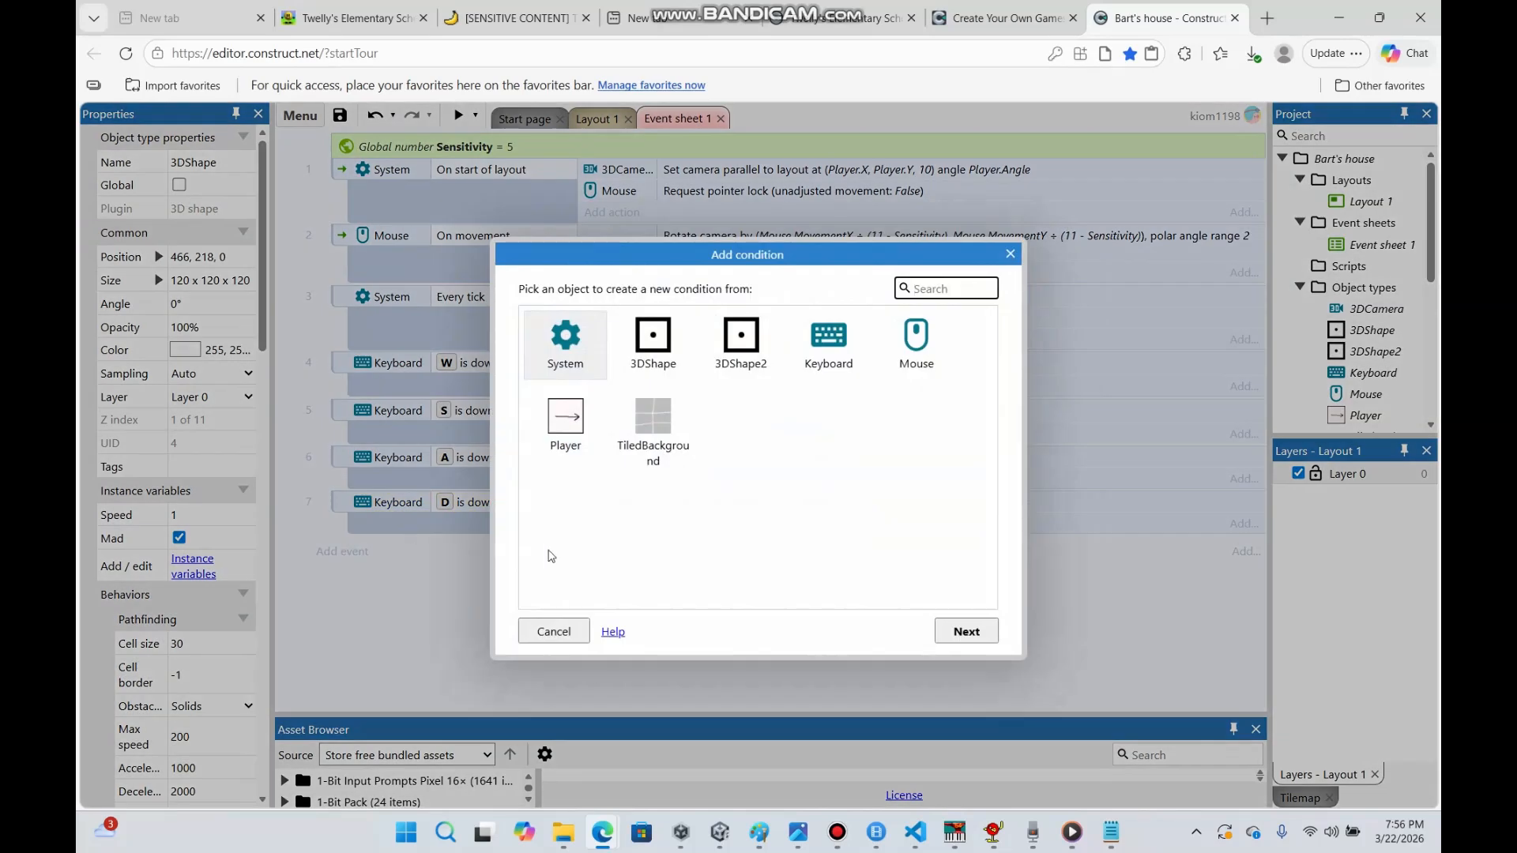
double_click(581, 370)
left_click_drag(988, 362, 1010, 598)
double_click(790, 561)
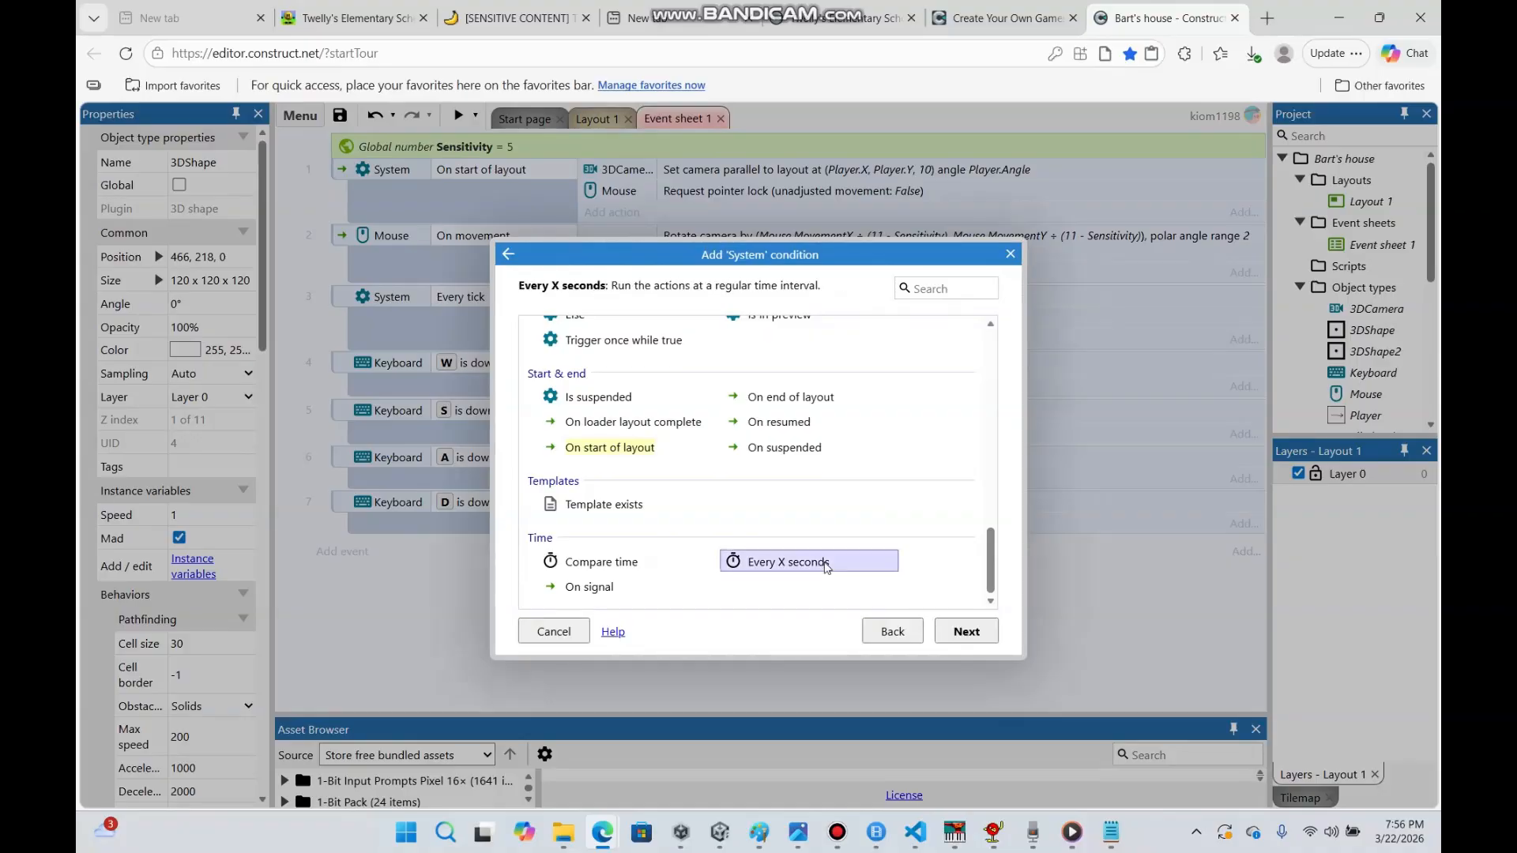
key("BackSpace")
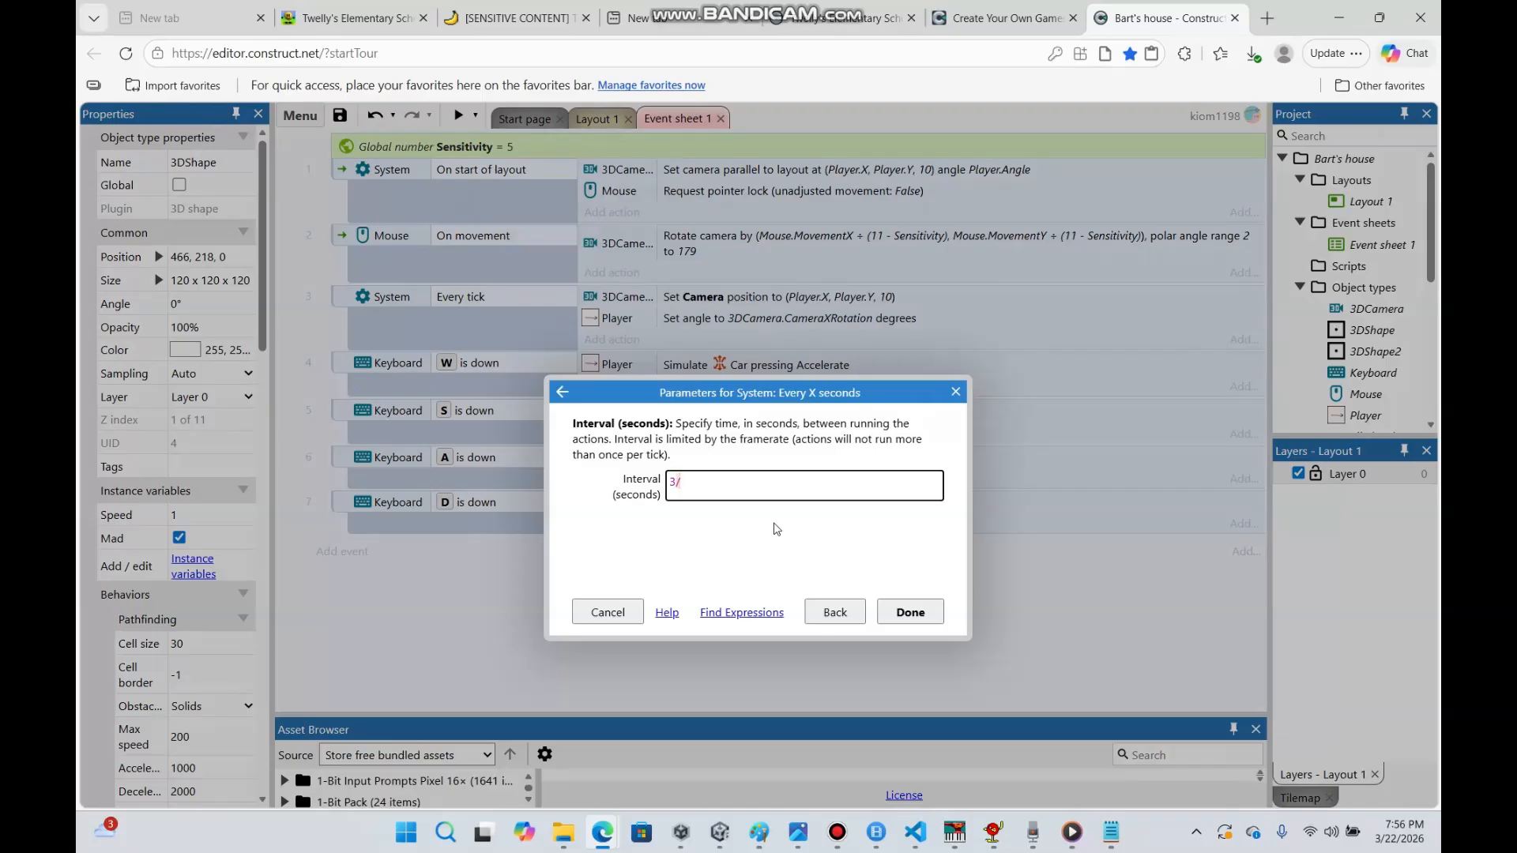
type("3/3d")
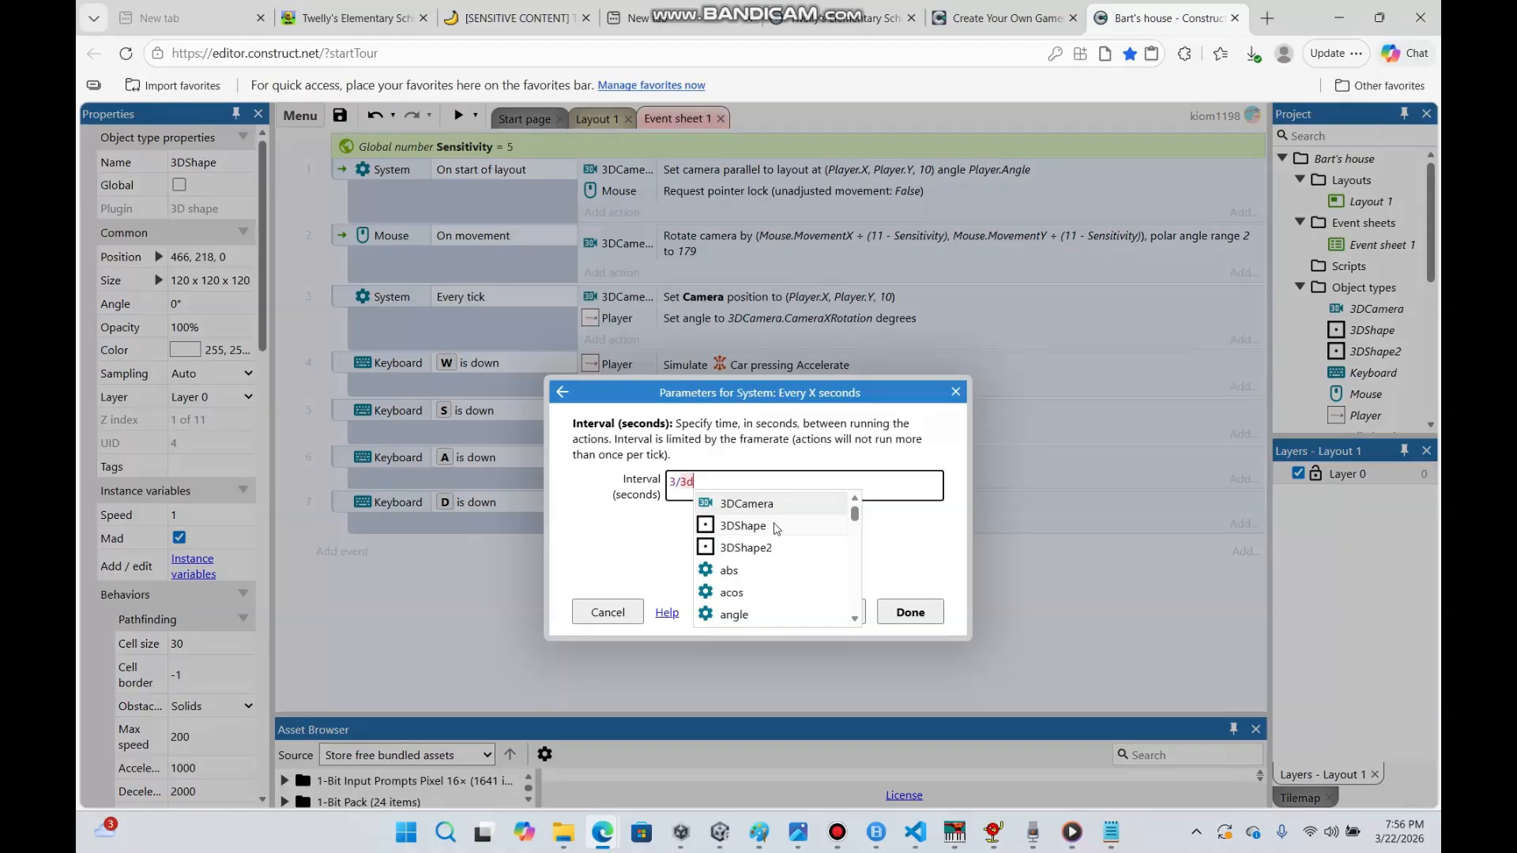
left_click(775, 527)
type(".")
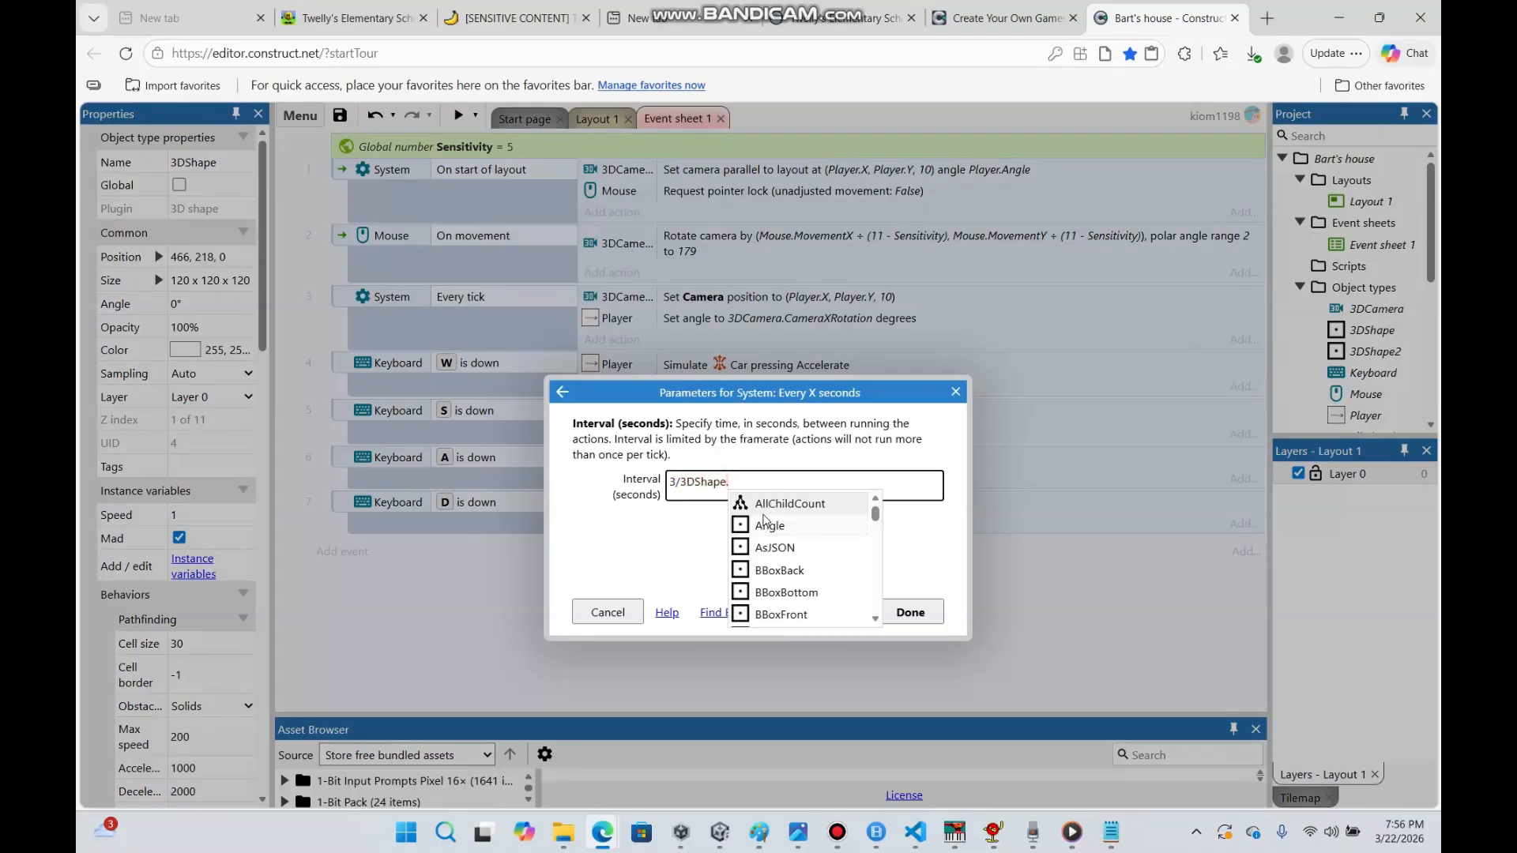
type("Speed")
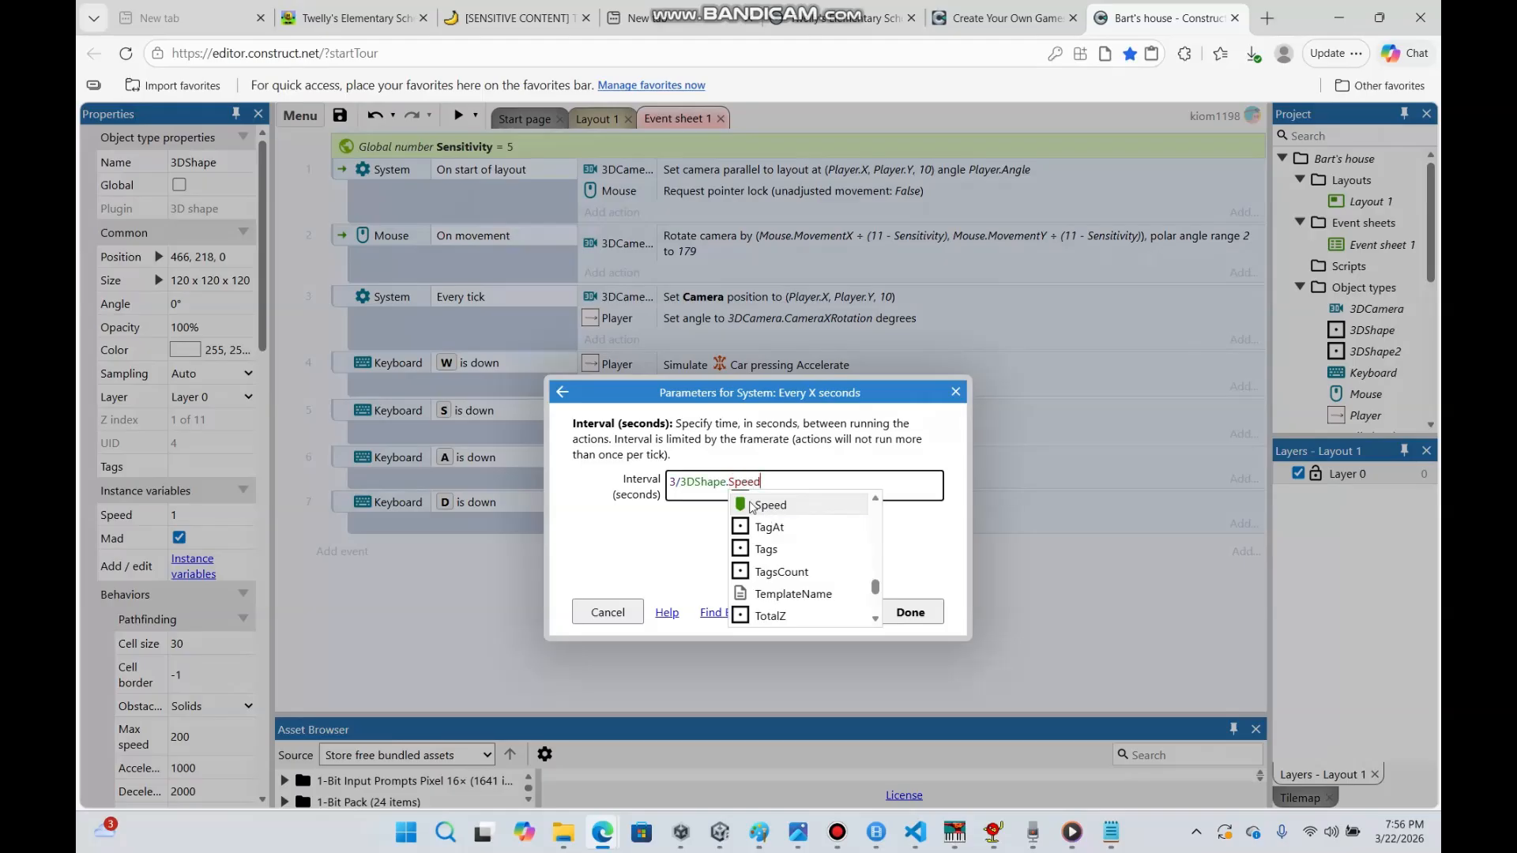
left_click(911, 612)
Add a second condition to the timed event that checks whether the 3DShape's Boolean variable Mad is set
right_click(547, 551)
left_click(624, 286)
double_click(660, 351)
scroll(986, 395, "down", 4)
left_click(774, 456)
double_click(775, 456)
left_click(908, 613)
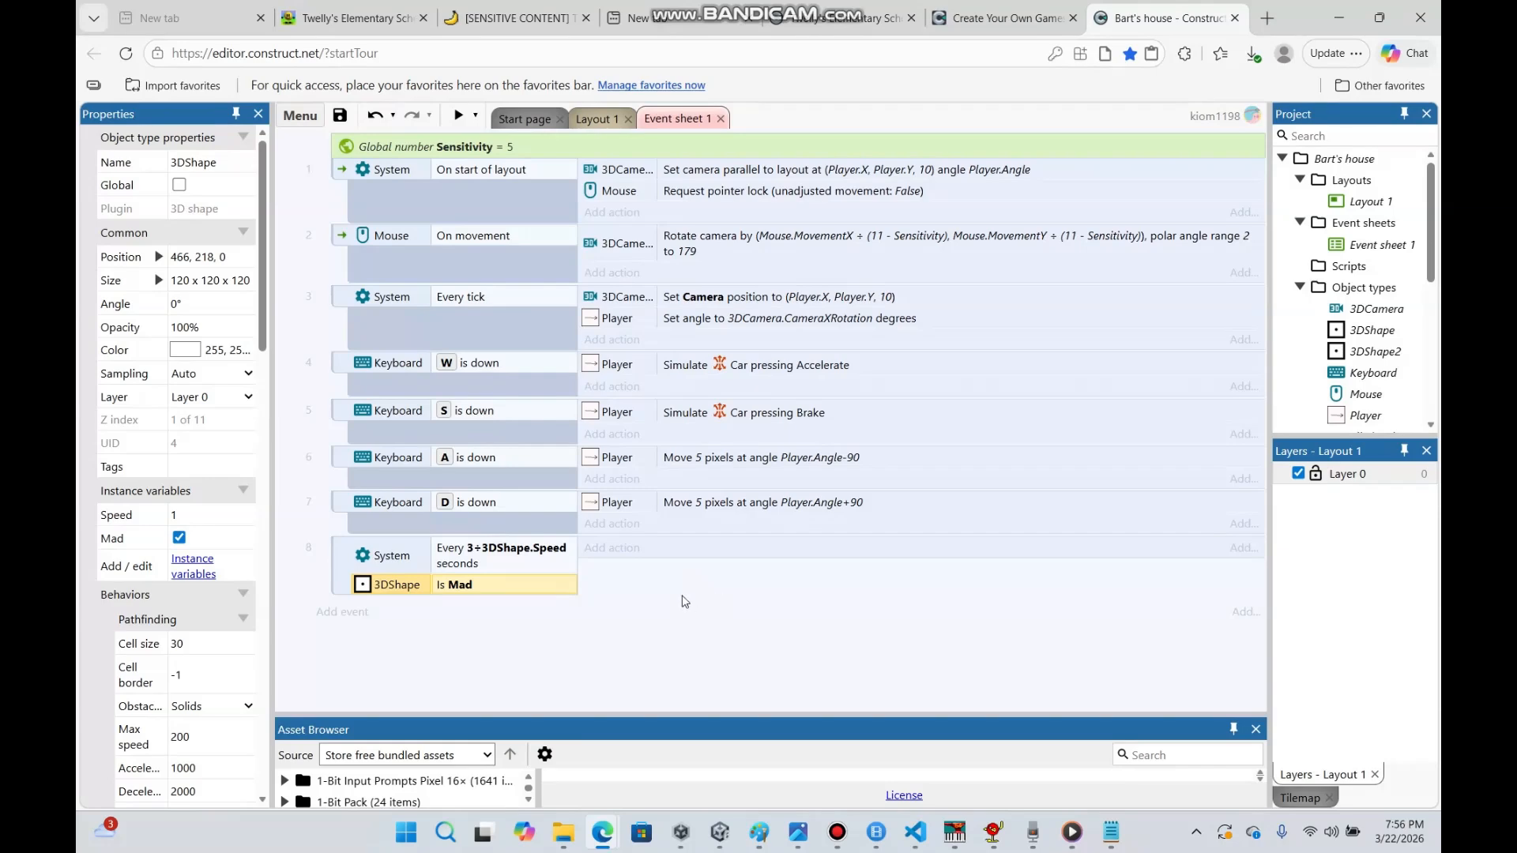
Add a 3DShape MoveTo action to the timed event that moves it along the Pathfinding path in Direct mode
left_click(608, 548)
left_click(775, 325)
double_click(773, 323)
left_click_drag(991, 369, 1030, 461)
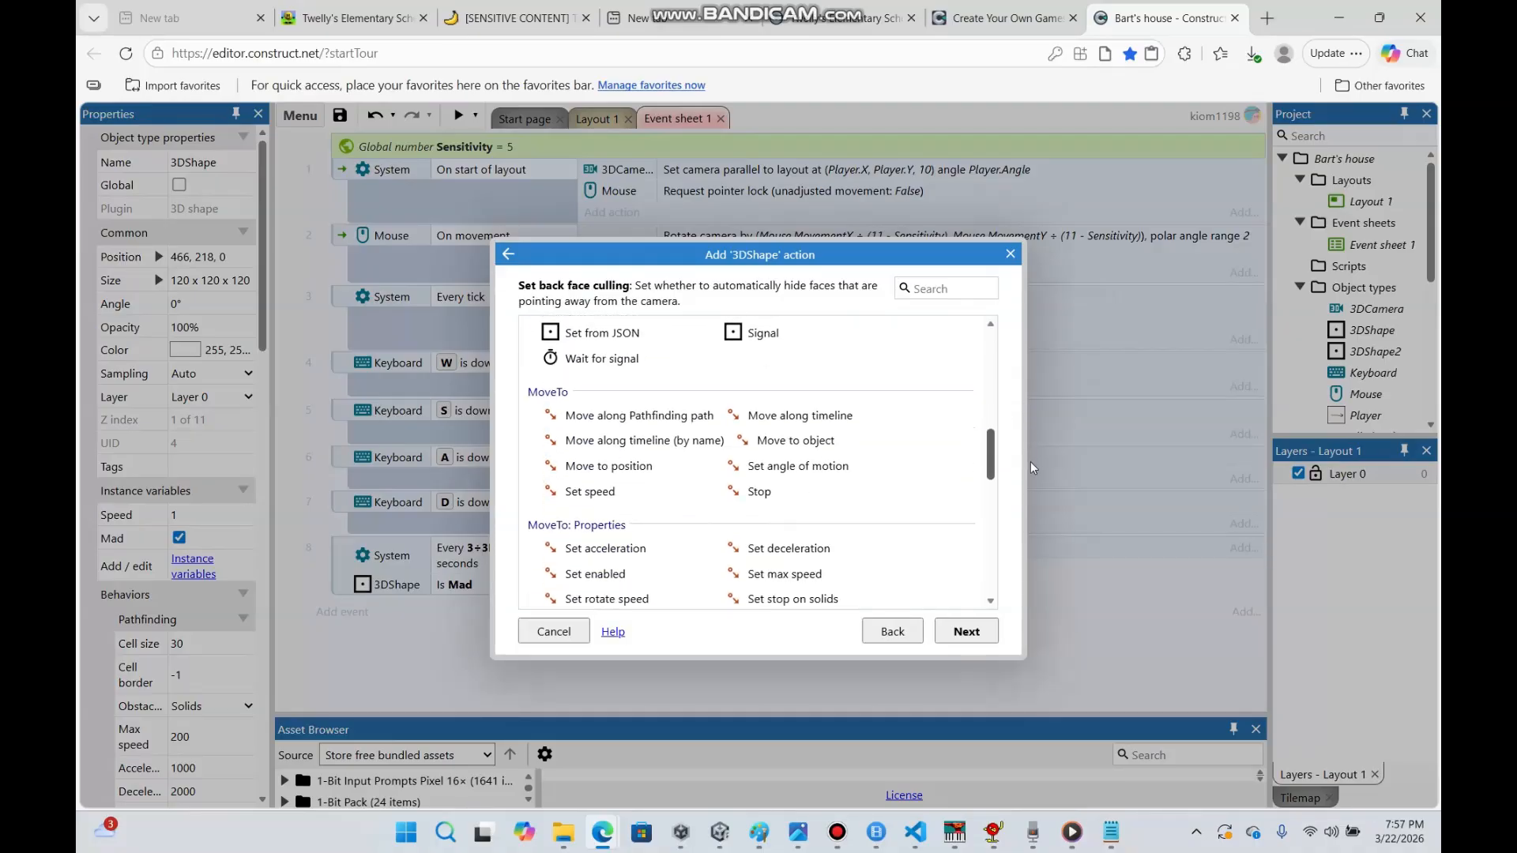
double_click(636, 417)
left_click(913, 612)
Add a System Wait action of 0.4 seconds, using time scale, after the move action
left_click(613, 576)
double_click(586, 361)
left_click_drag(990, 378, 988, 616)
double_click(697, 564)
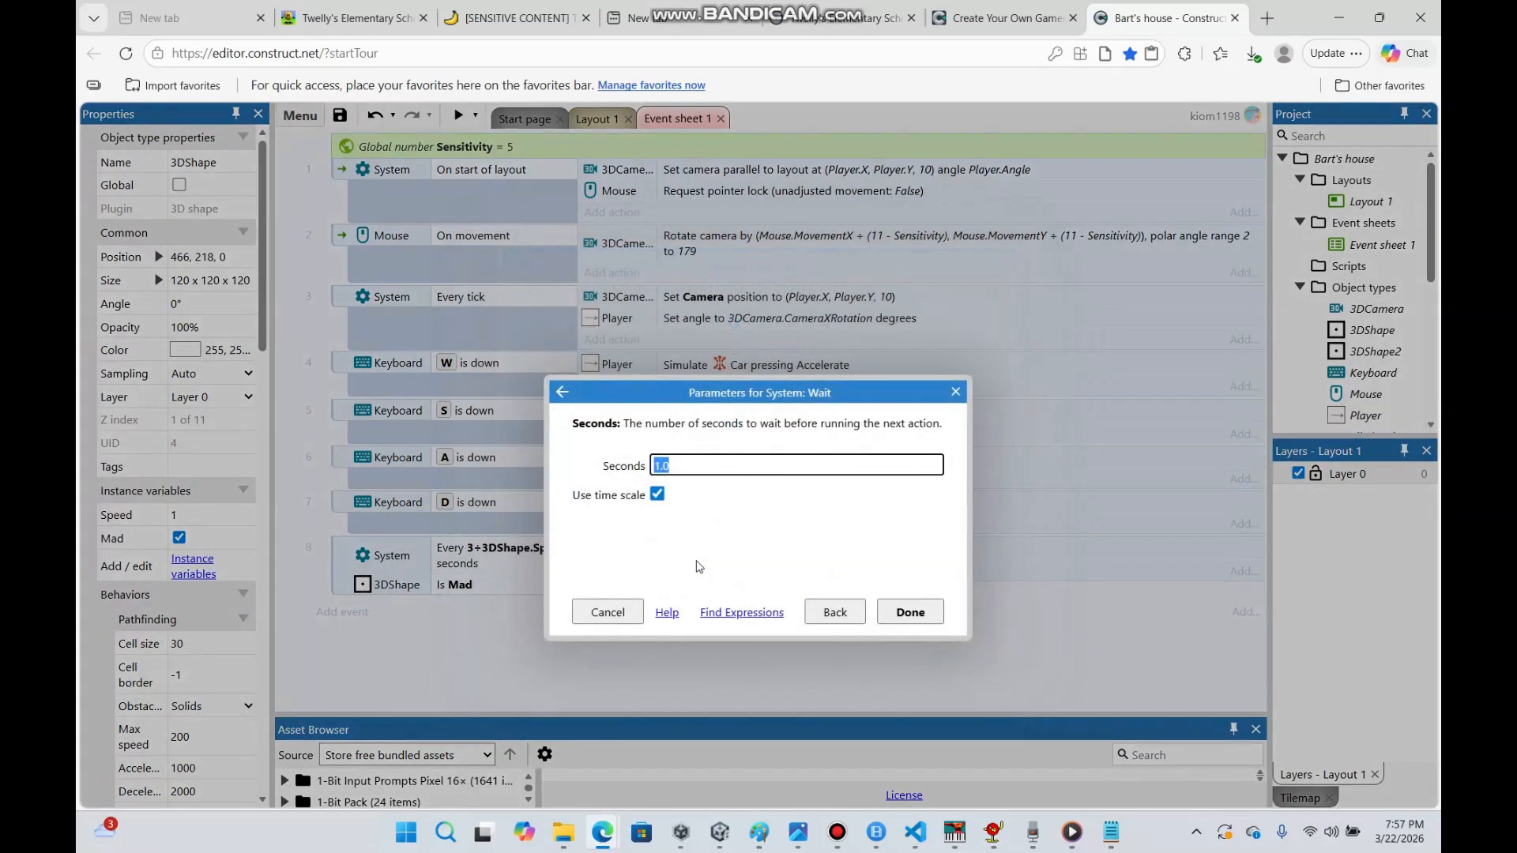
key("Return")
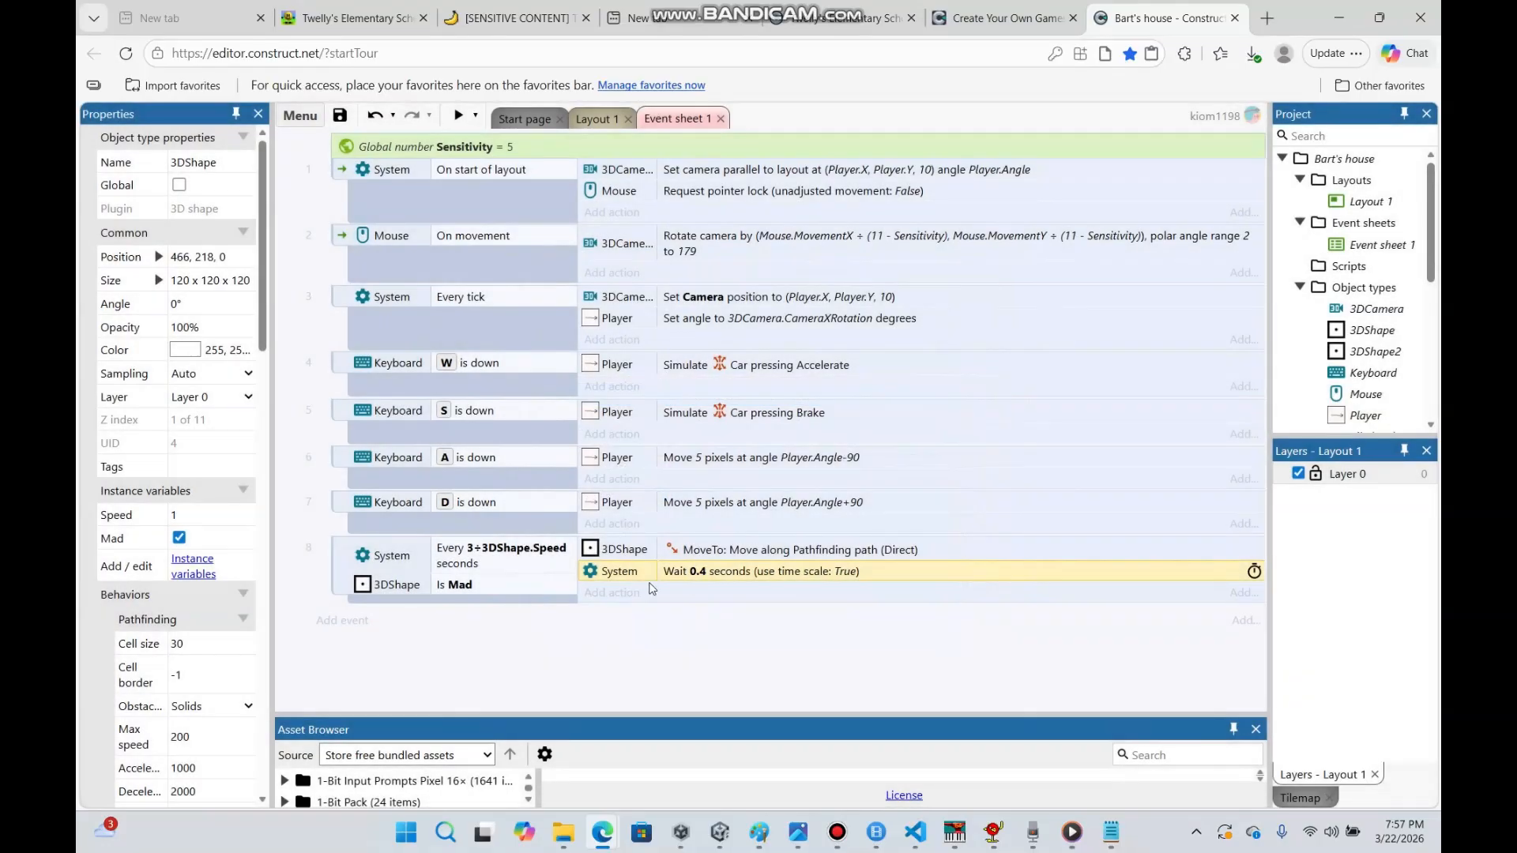
Add a 3DShape action that stops its MoveTo movement after the wait
left_click(621, 594)
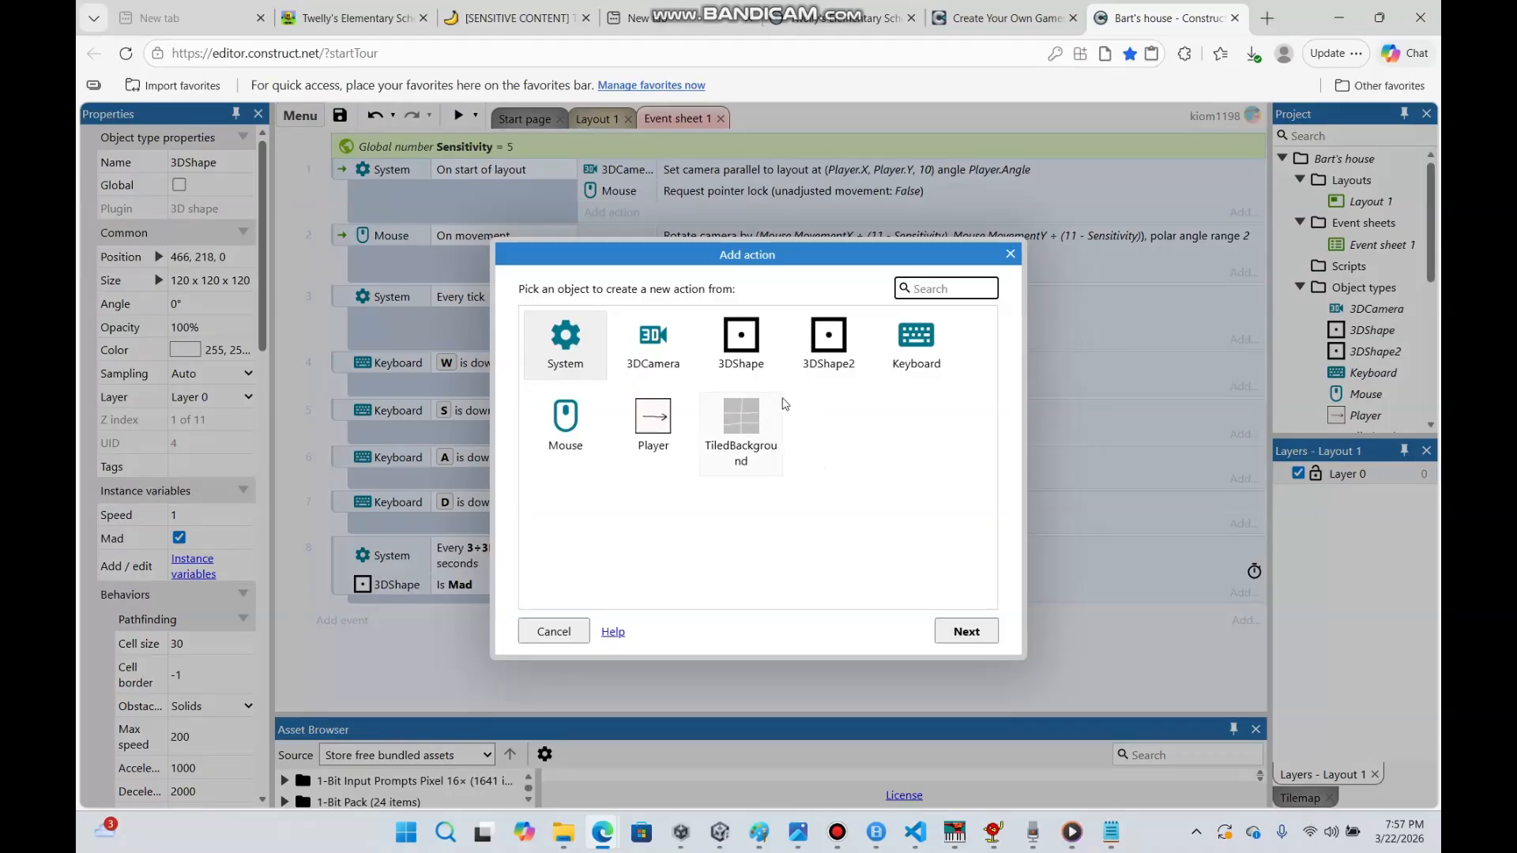
double_click(752, 341)
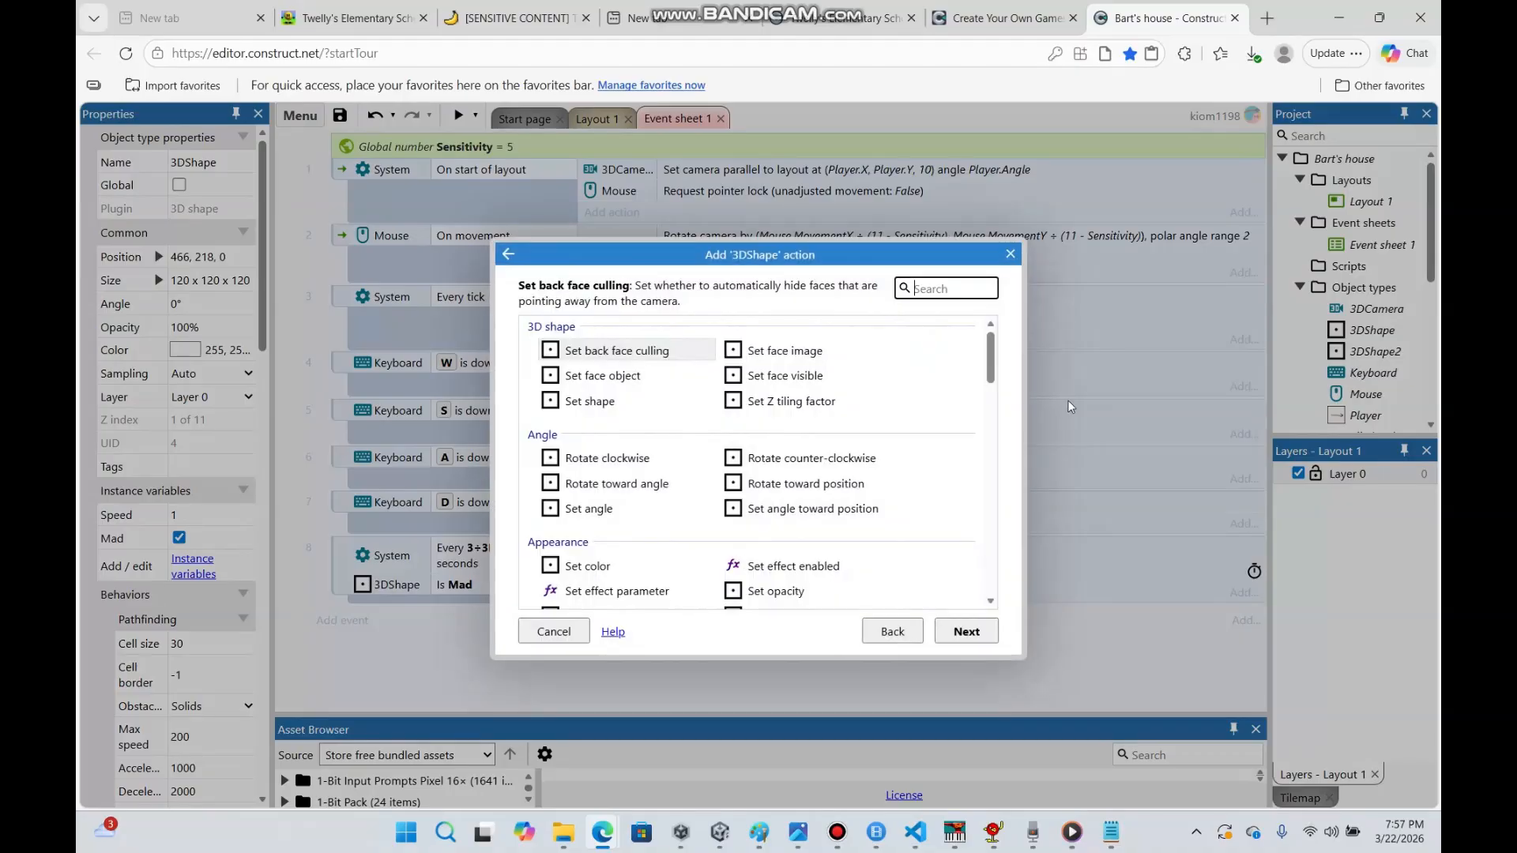
left_click_drag(990, 362, 976, 452)
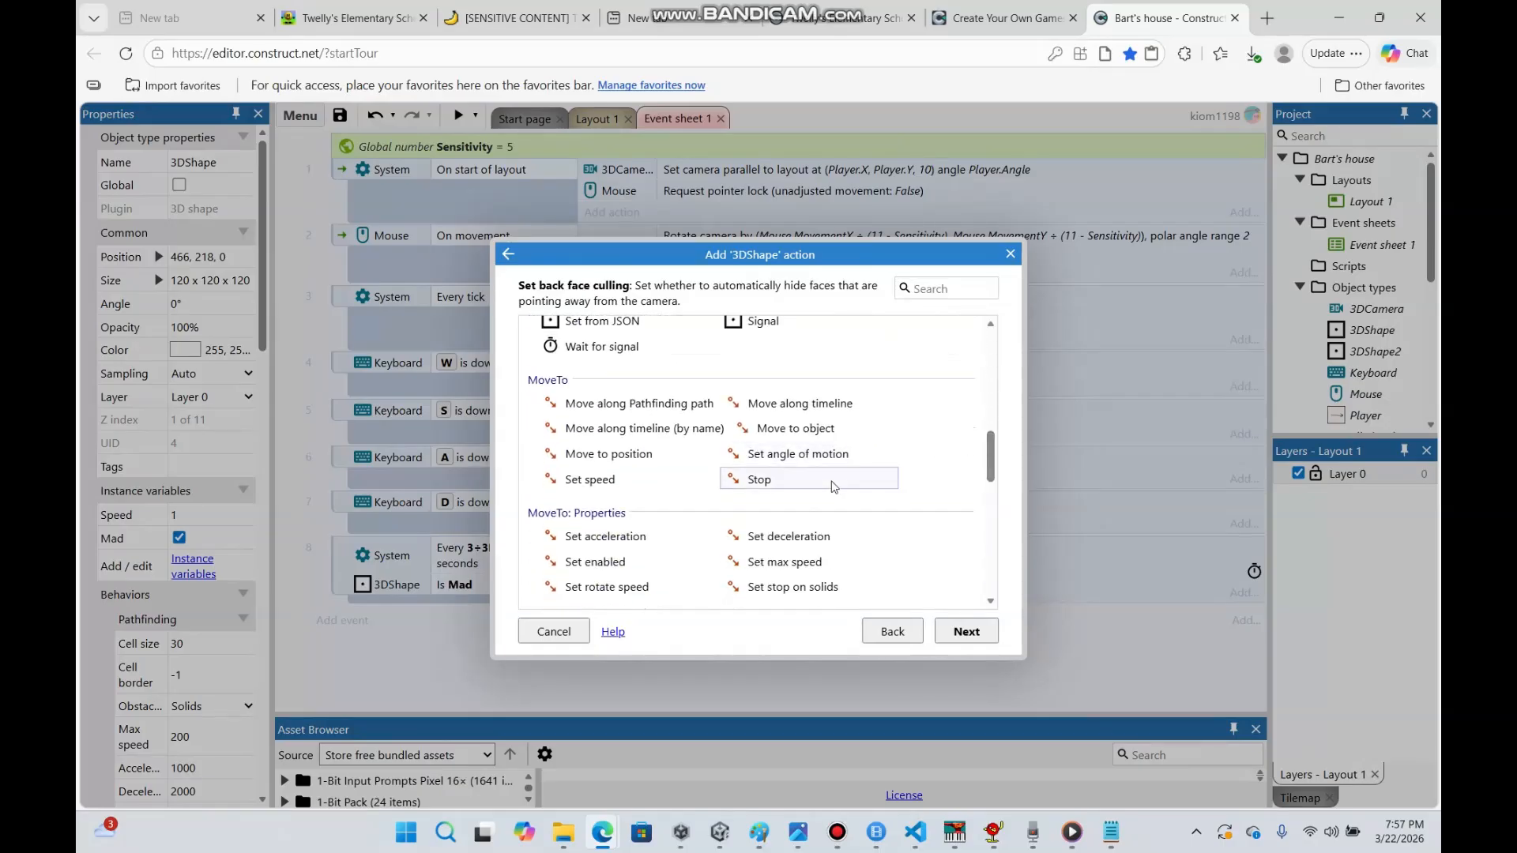
double_click(884, 478)
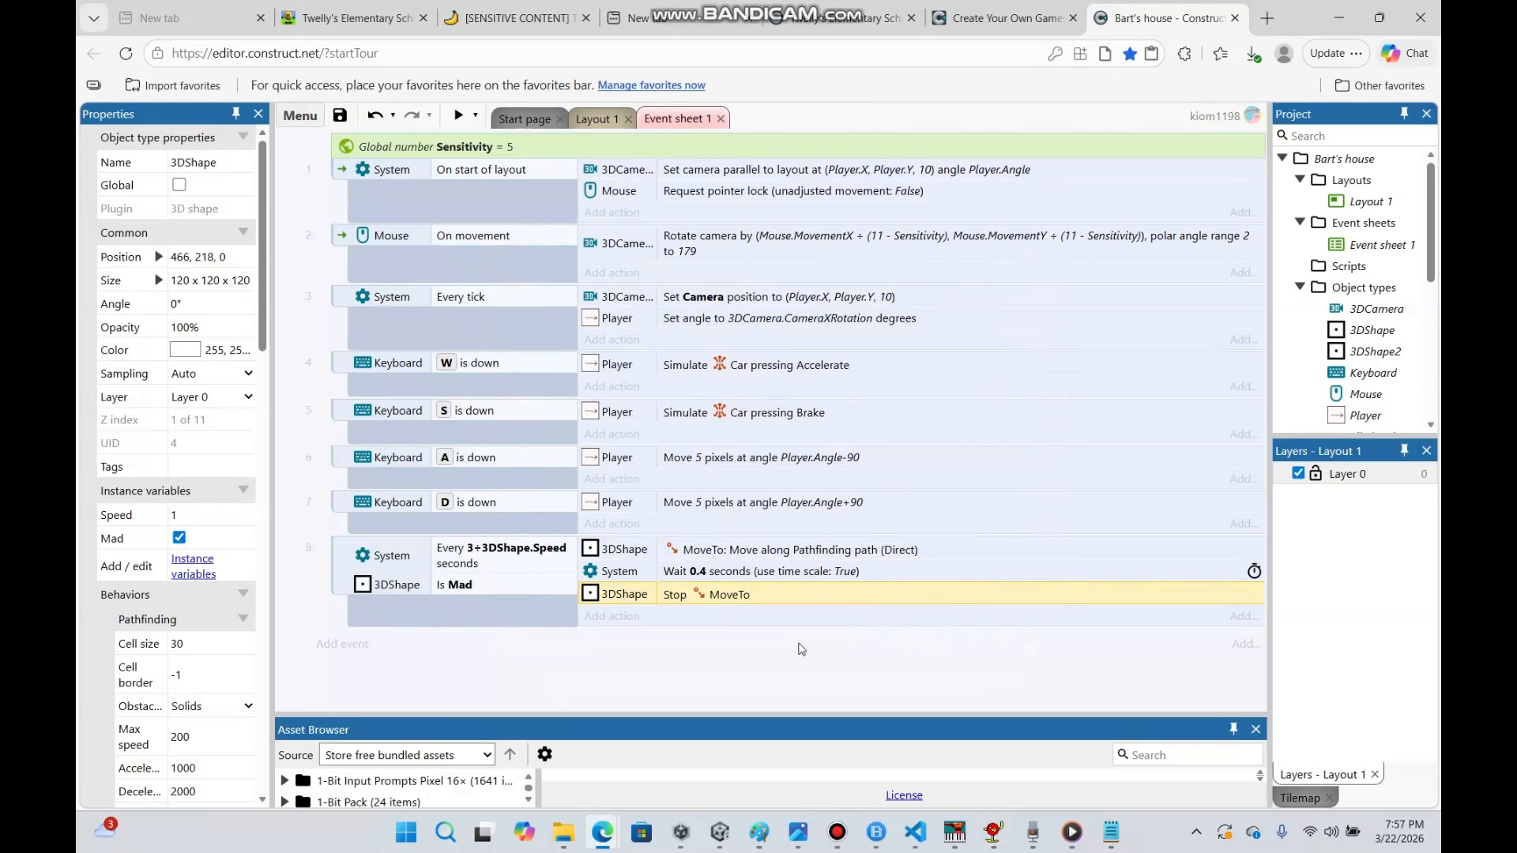
Add a new System Every tick event below the timed event
left_click(348, 644)
double_click(566, 343)
double_click(609, 450)
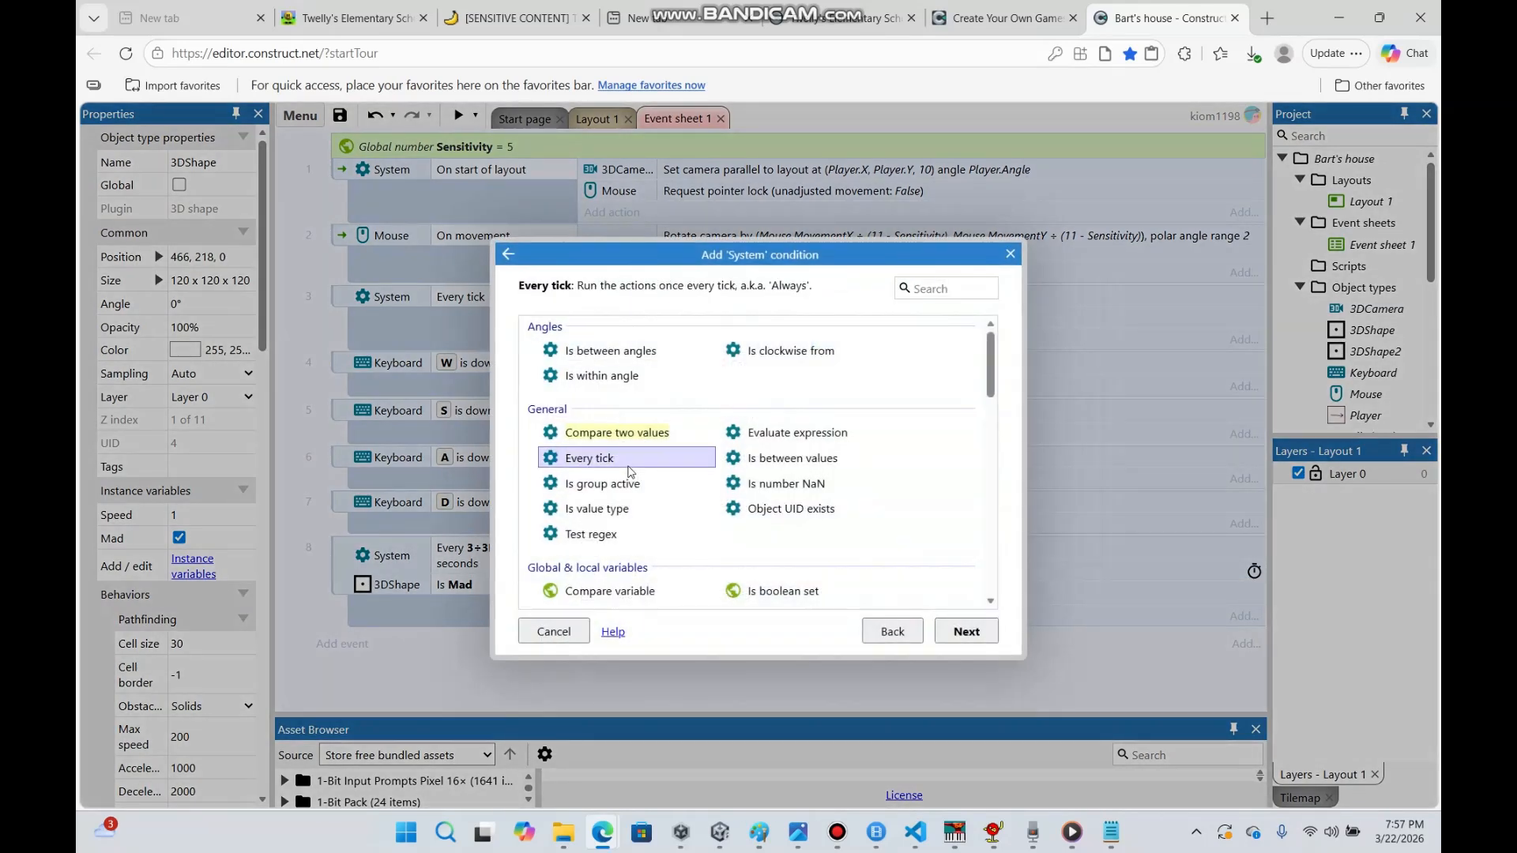
Add a 3DShape Pathfinding Find path action to the new Every tick event, targeting X Player.X and Y Player.Y
left_click(614, 637)
double_click(742, 343)
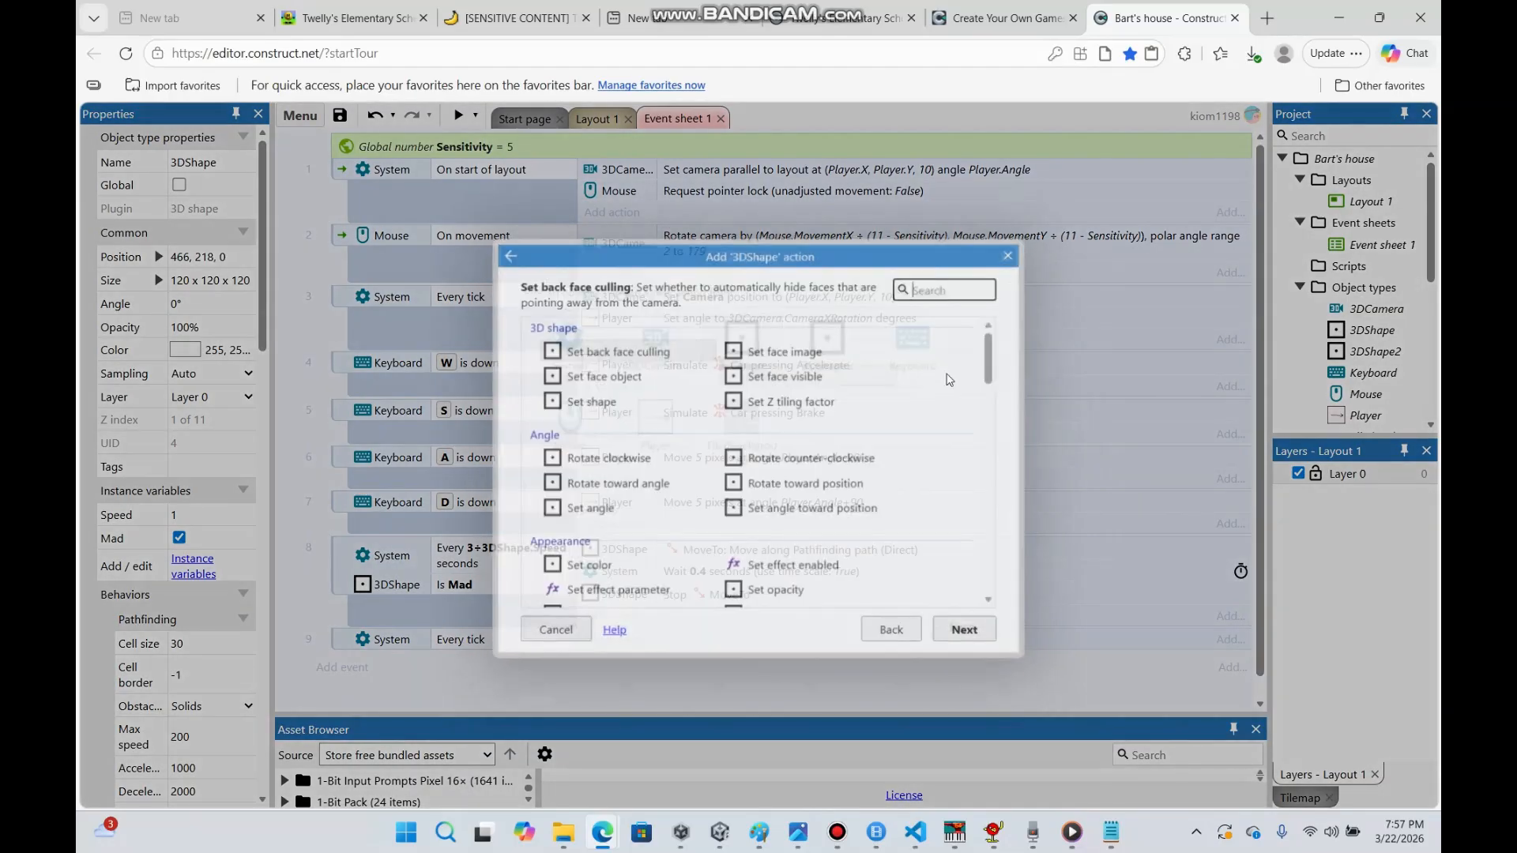
left_click_drag(990, 374, 1010, 506)
double_click(831, 503)
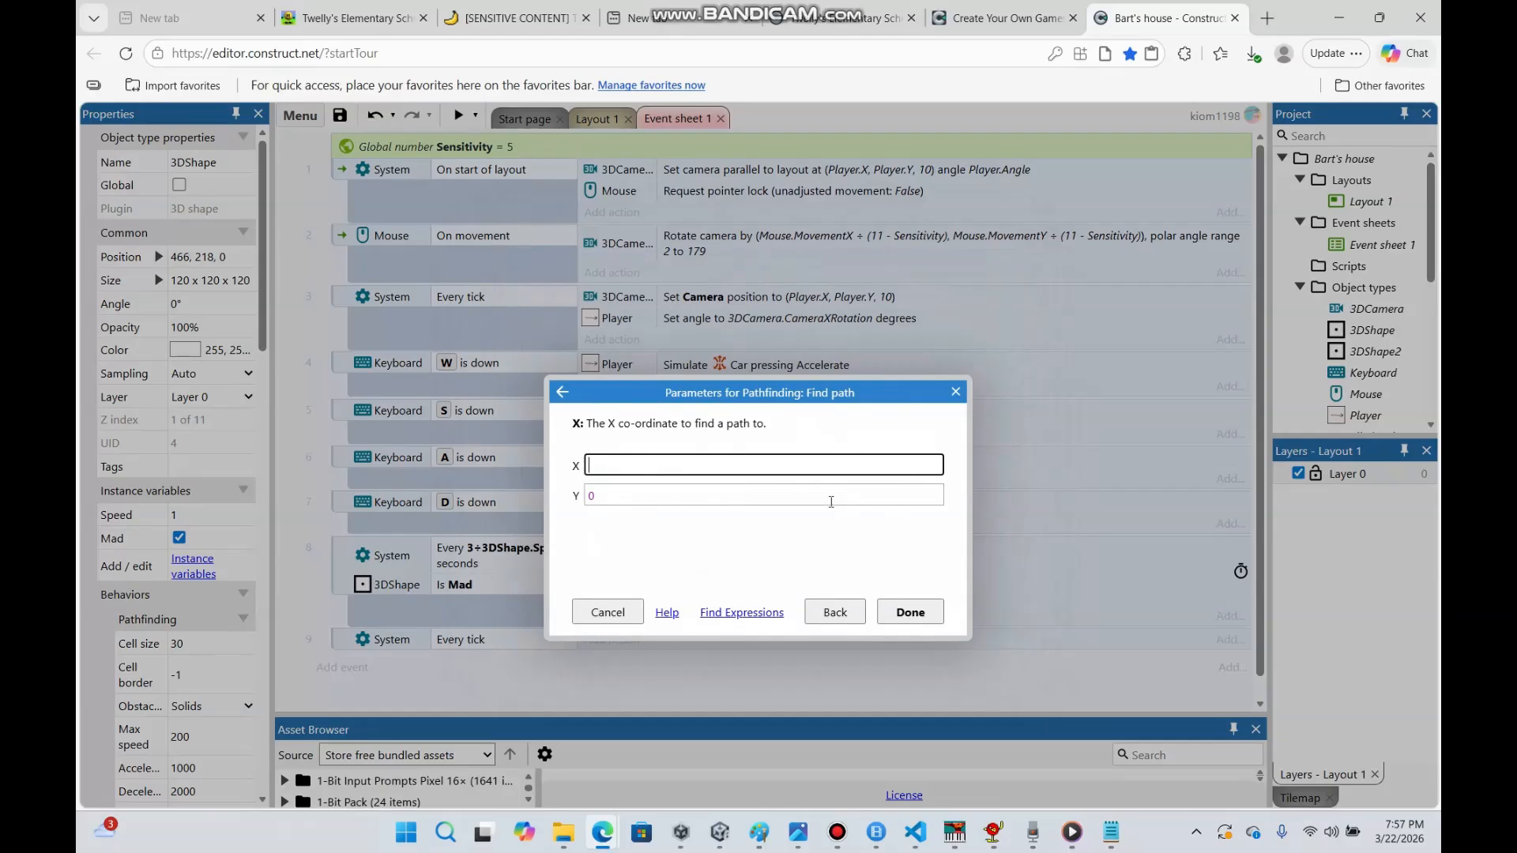
type("Player.X")
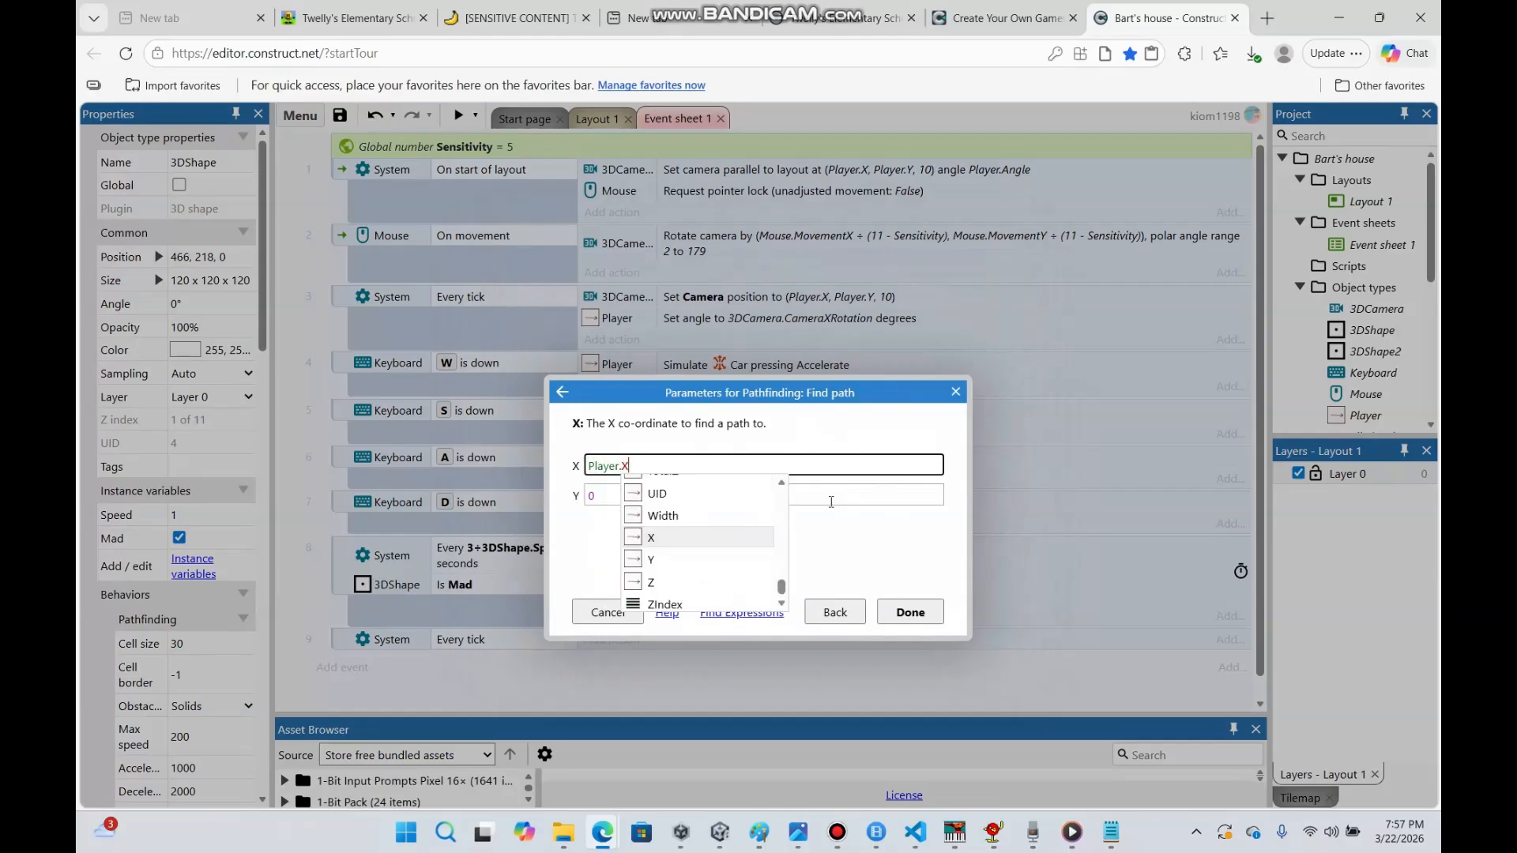
left_click(831, 503)
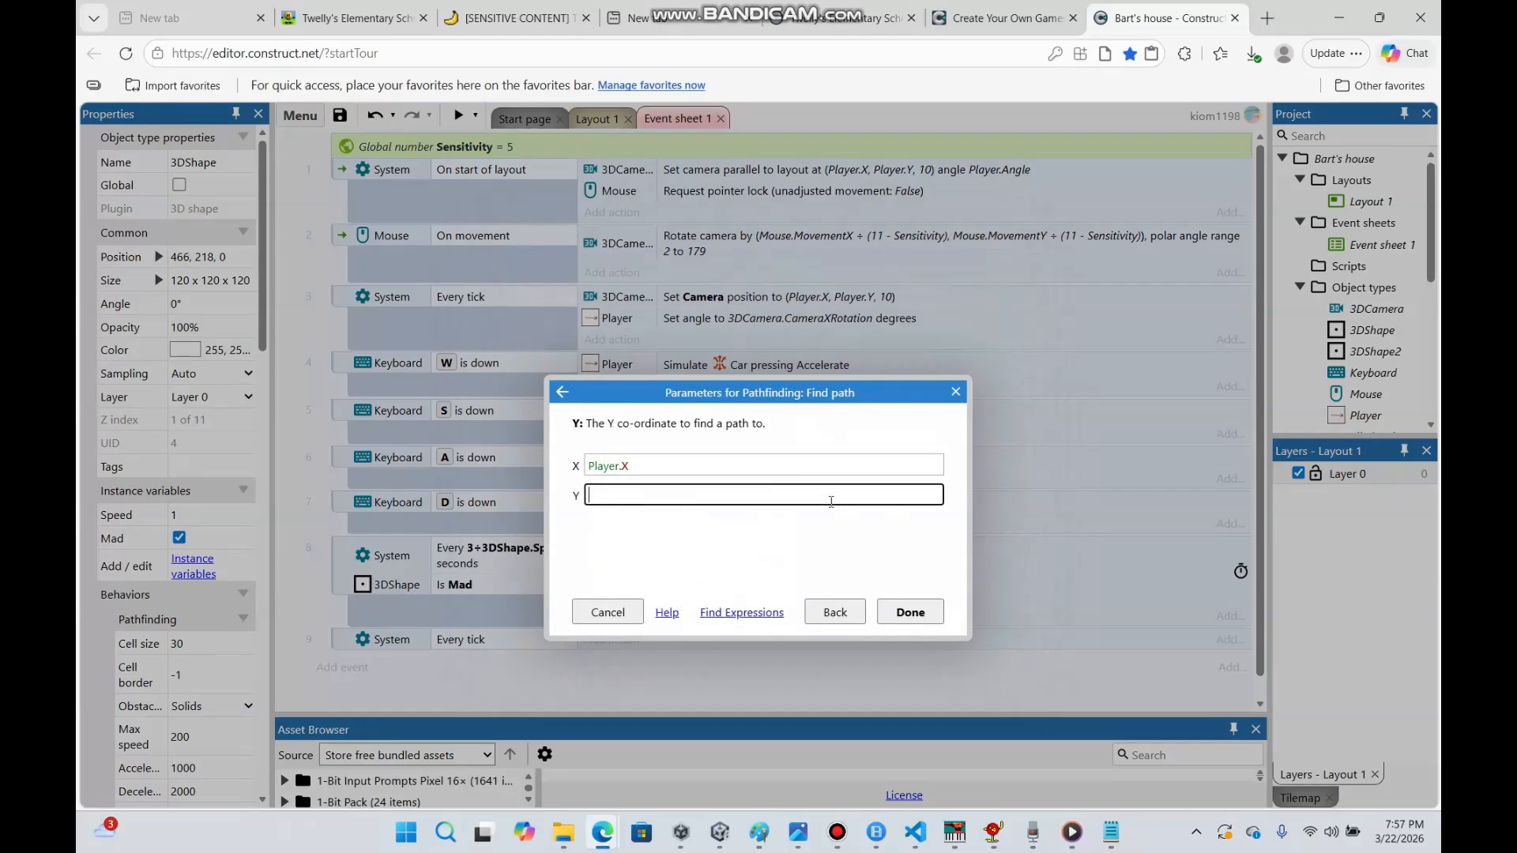
type("Playe")
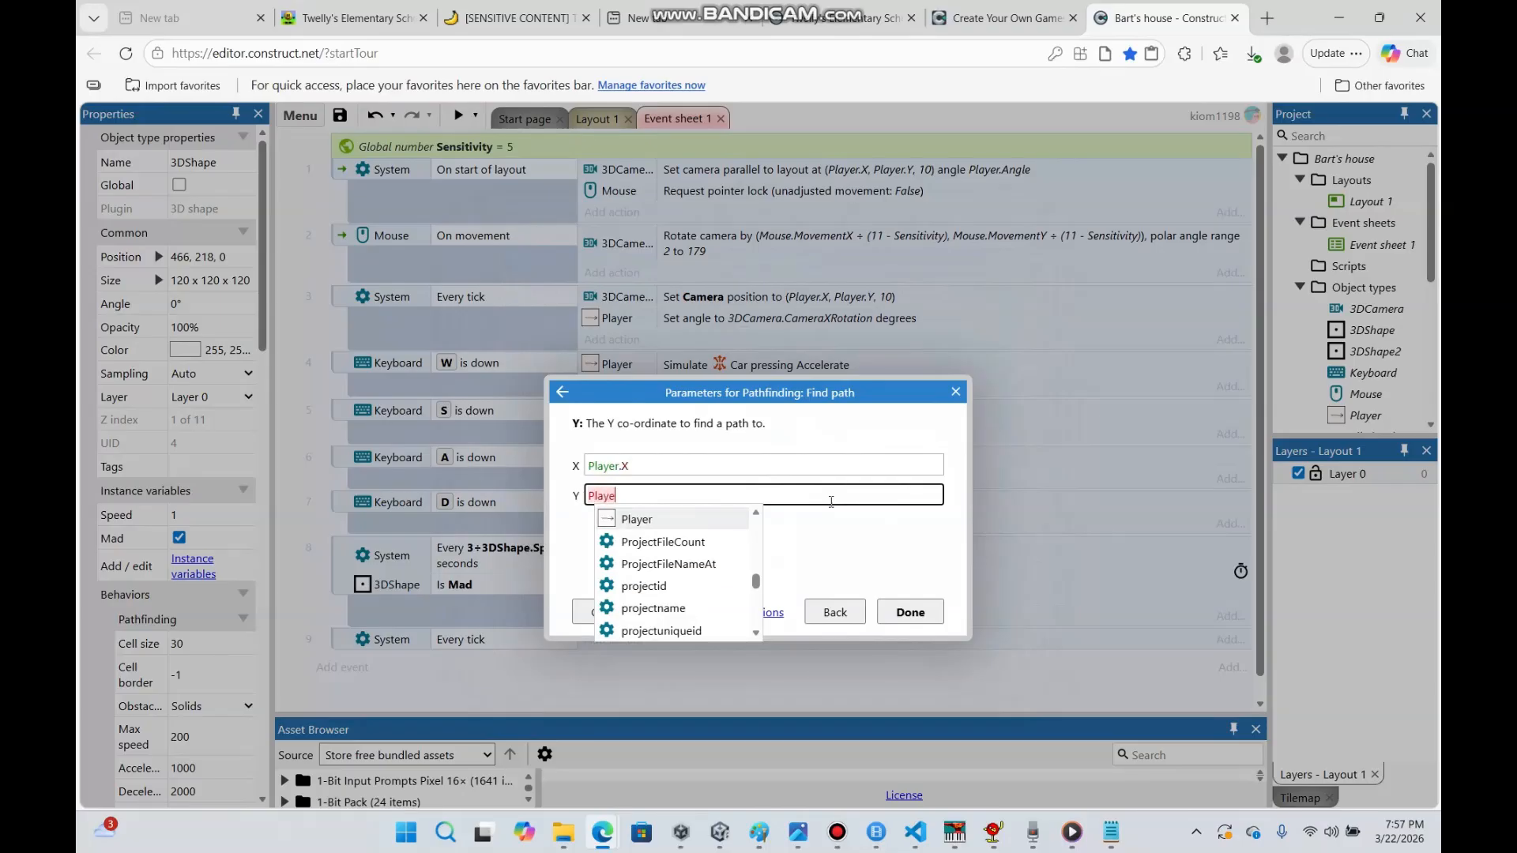
type("r.Y")
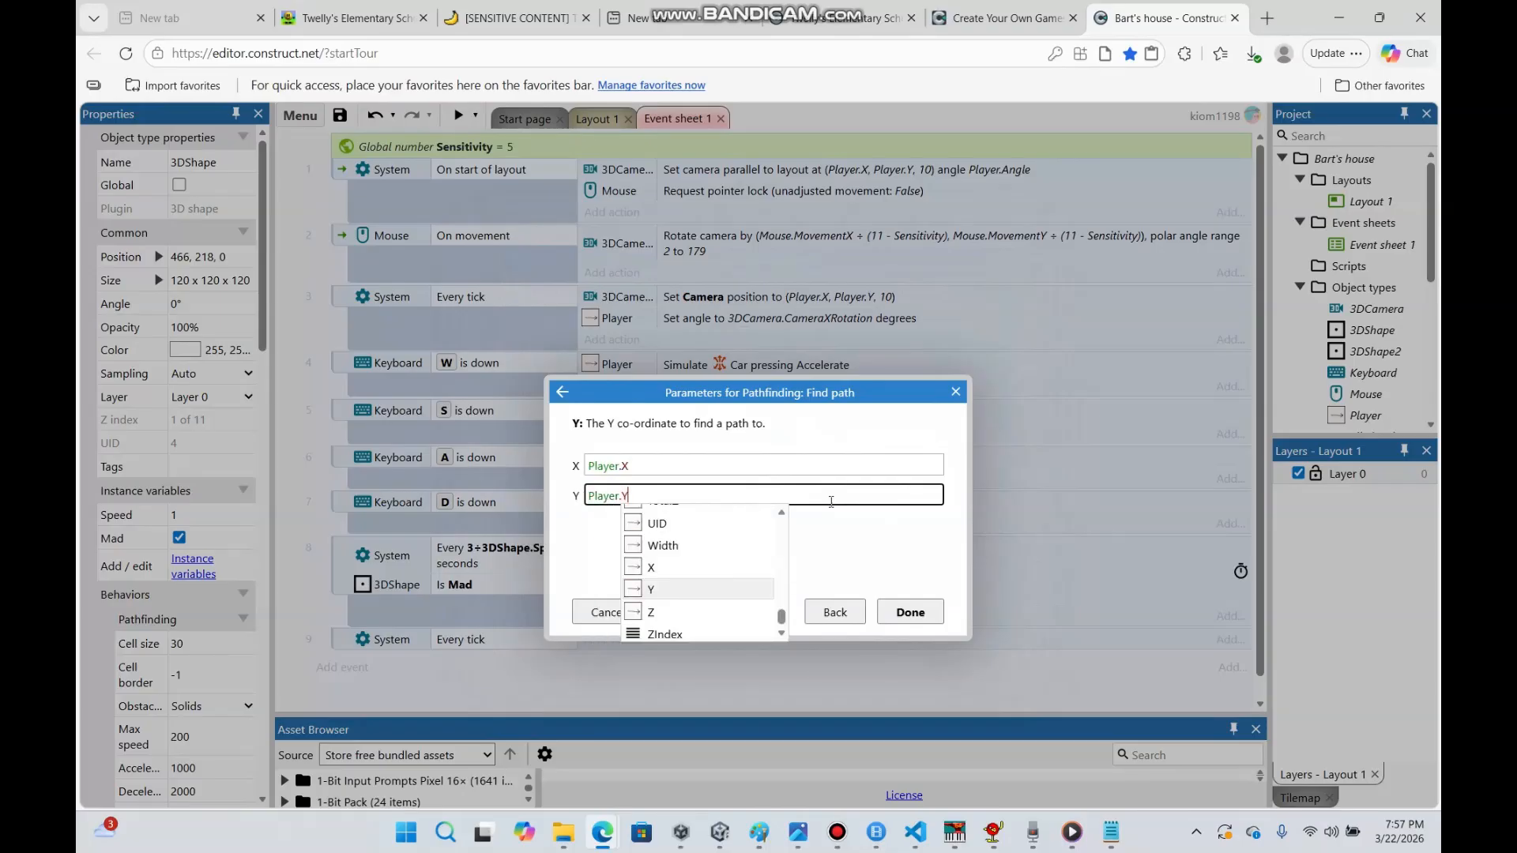
key("Return")
key("Return")
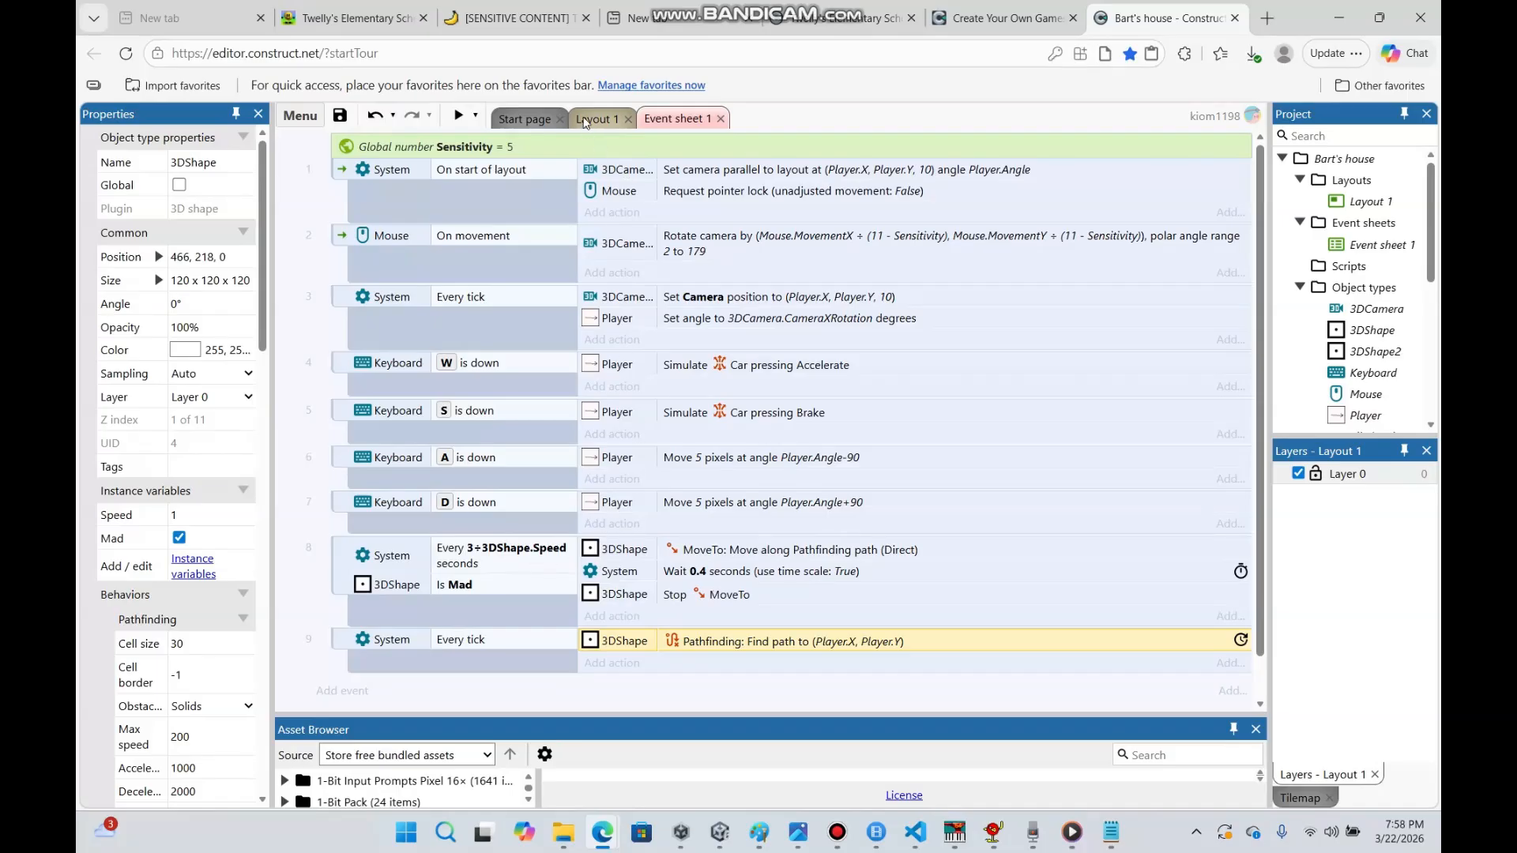
Preview Layout 1, walk around the dice box to test its timed chase movement, and minimize the preview
left_click(588, 120)
left_click(459, 115)
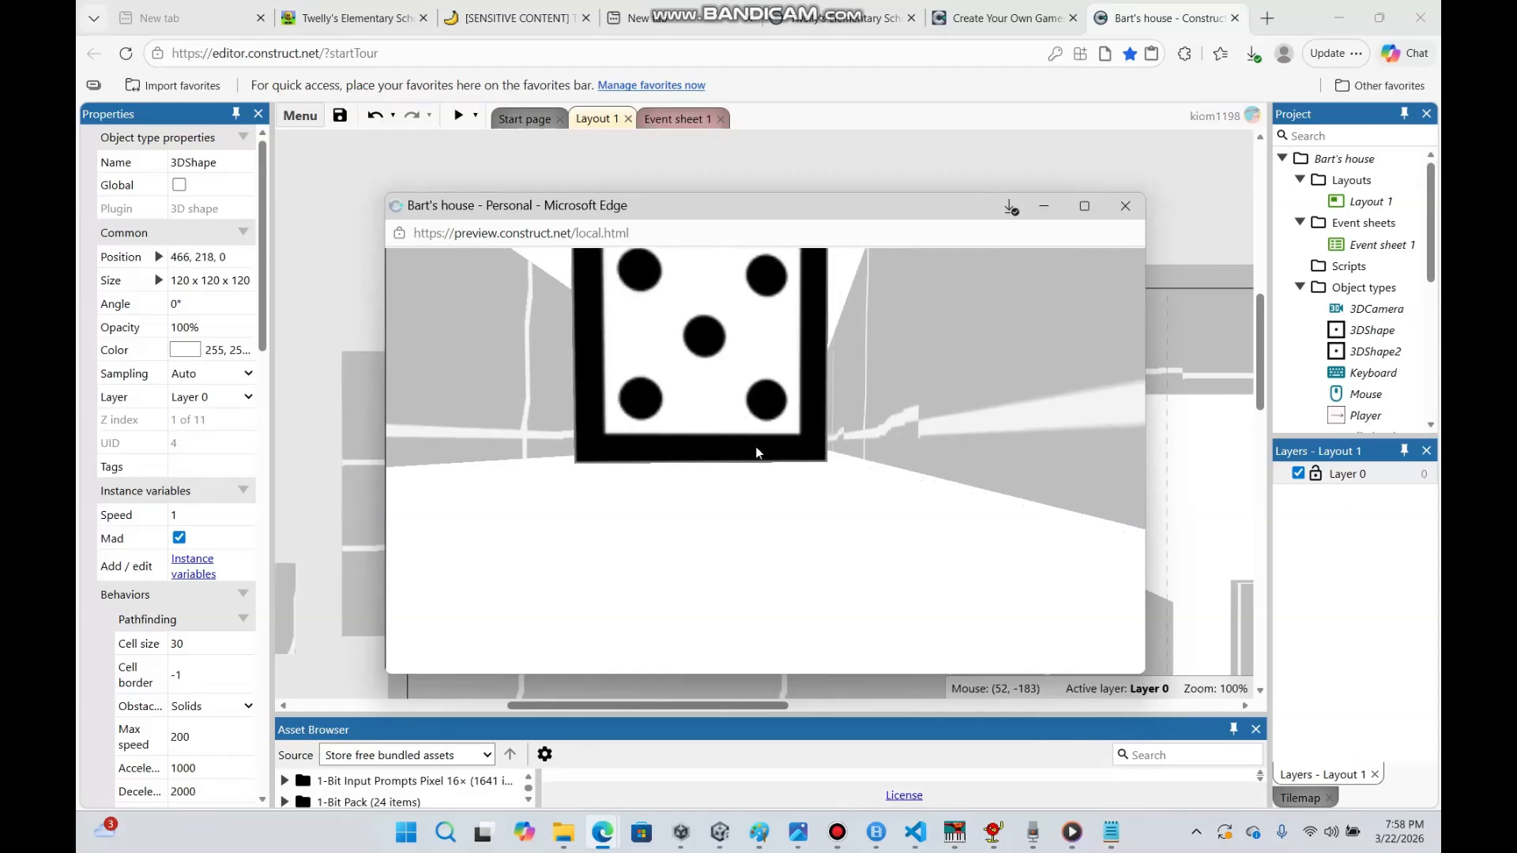
key("w")
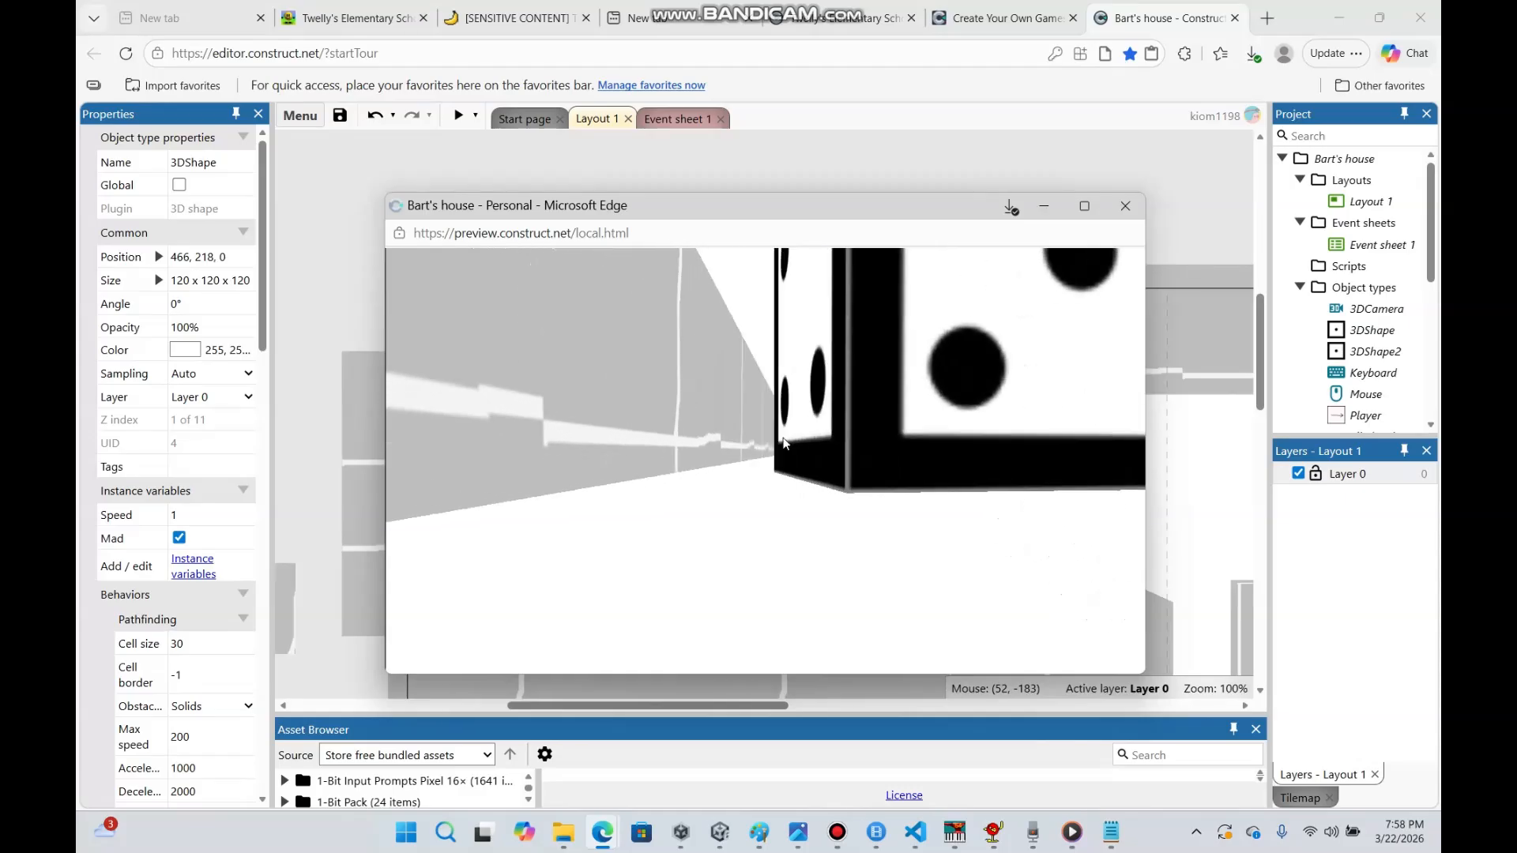
key("w")
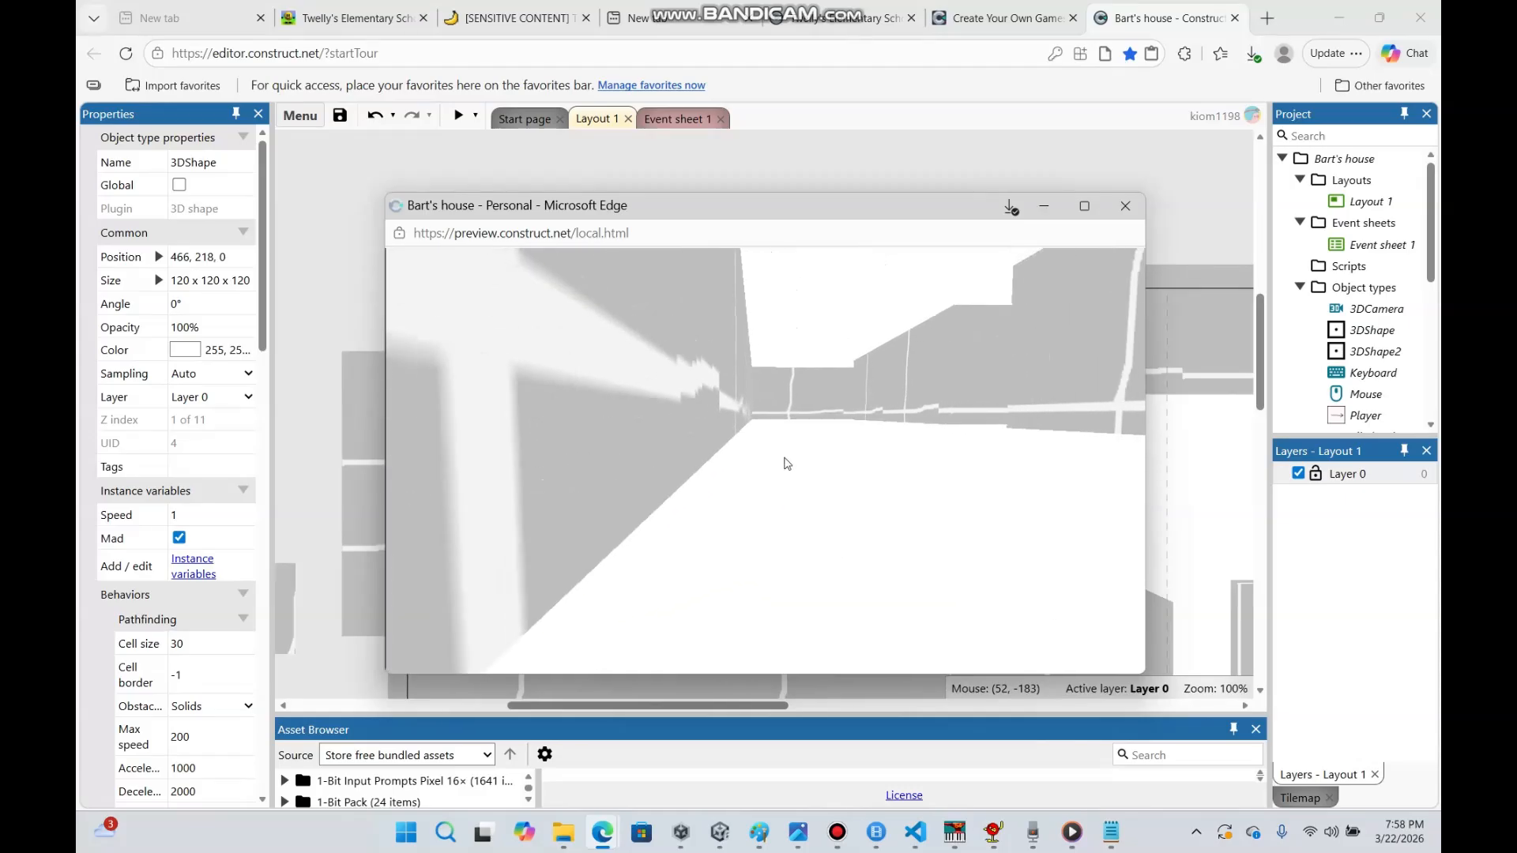
key("s")
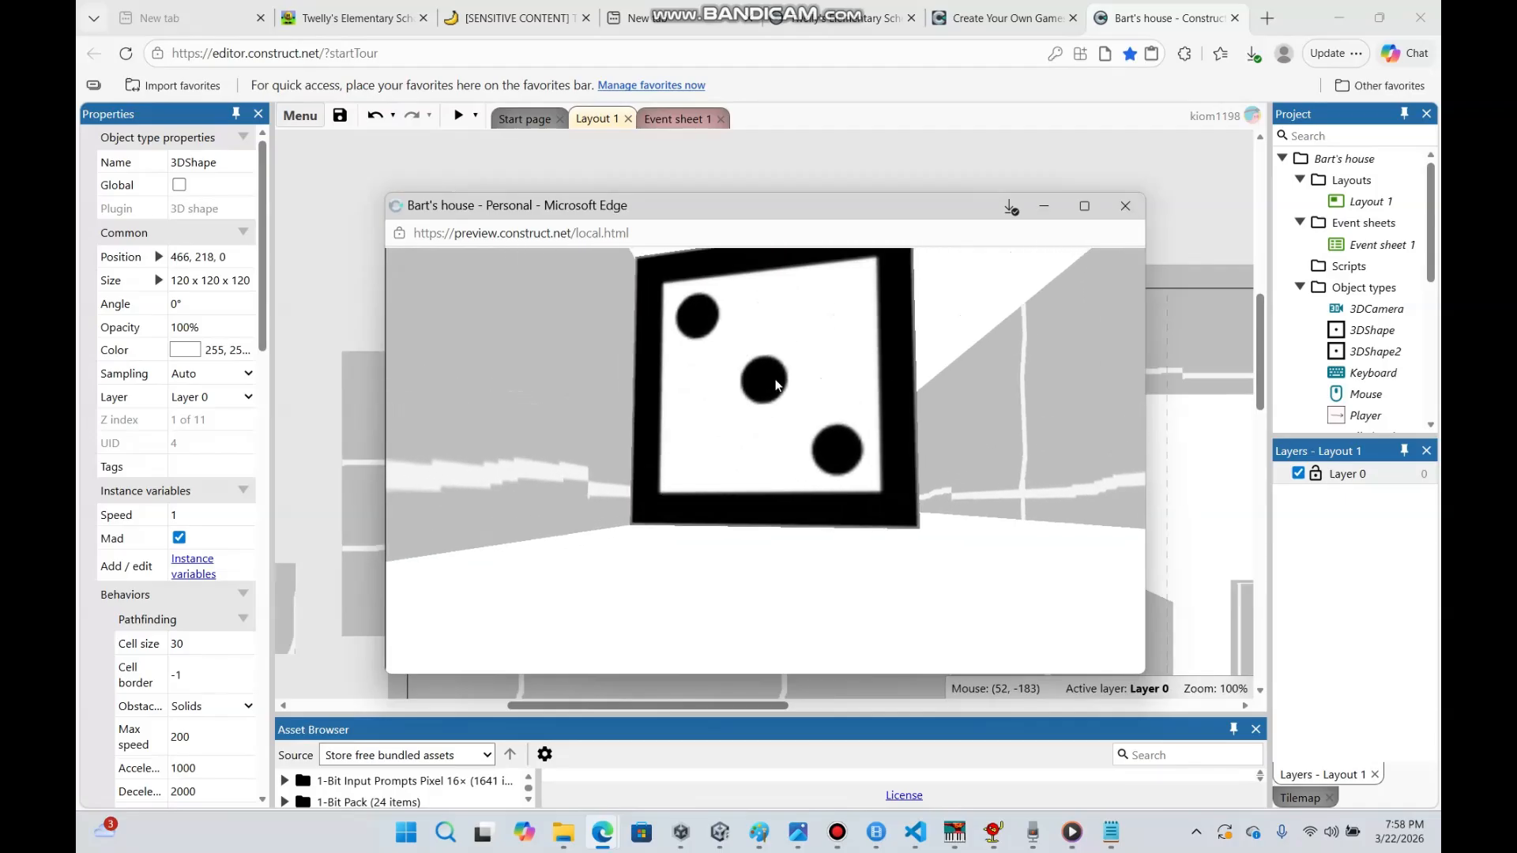
key("w")
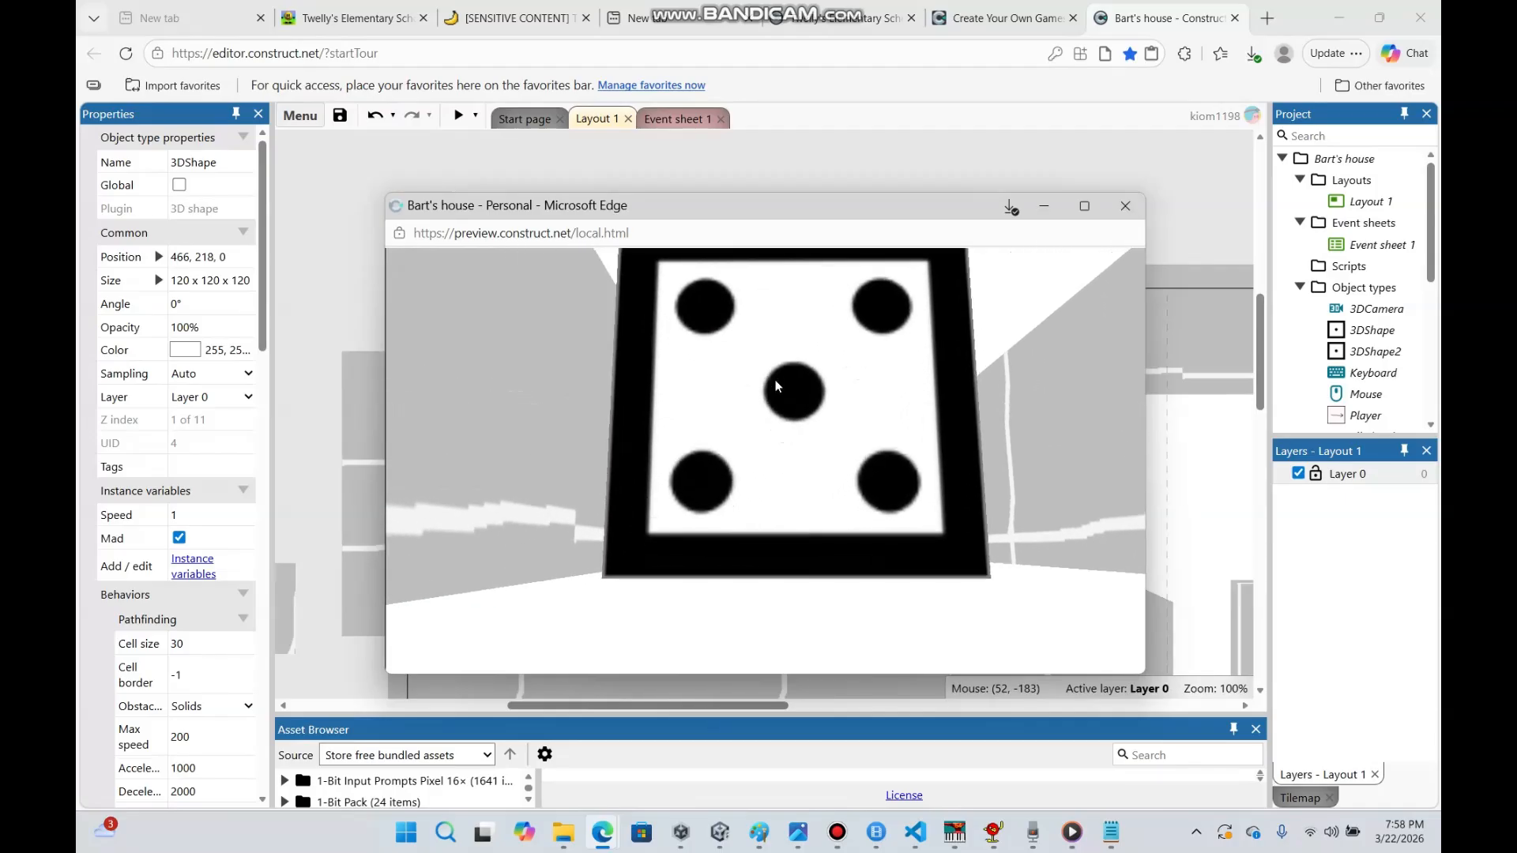
key("s")
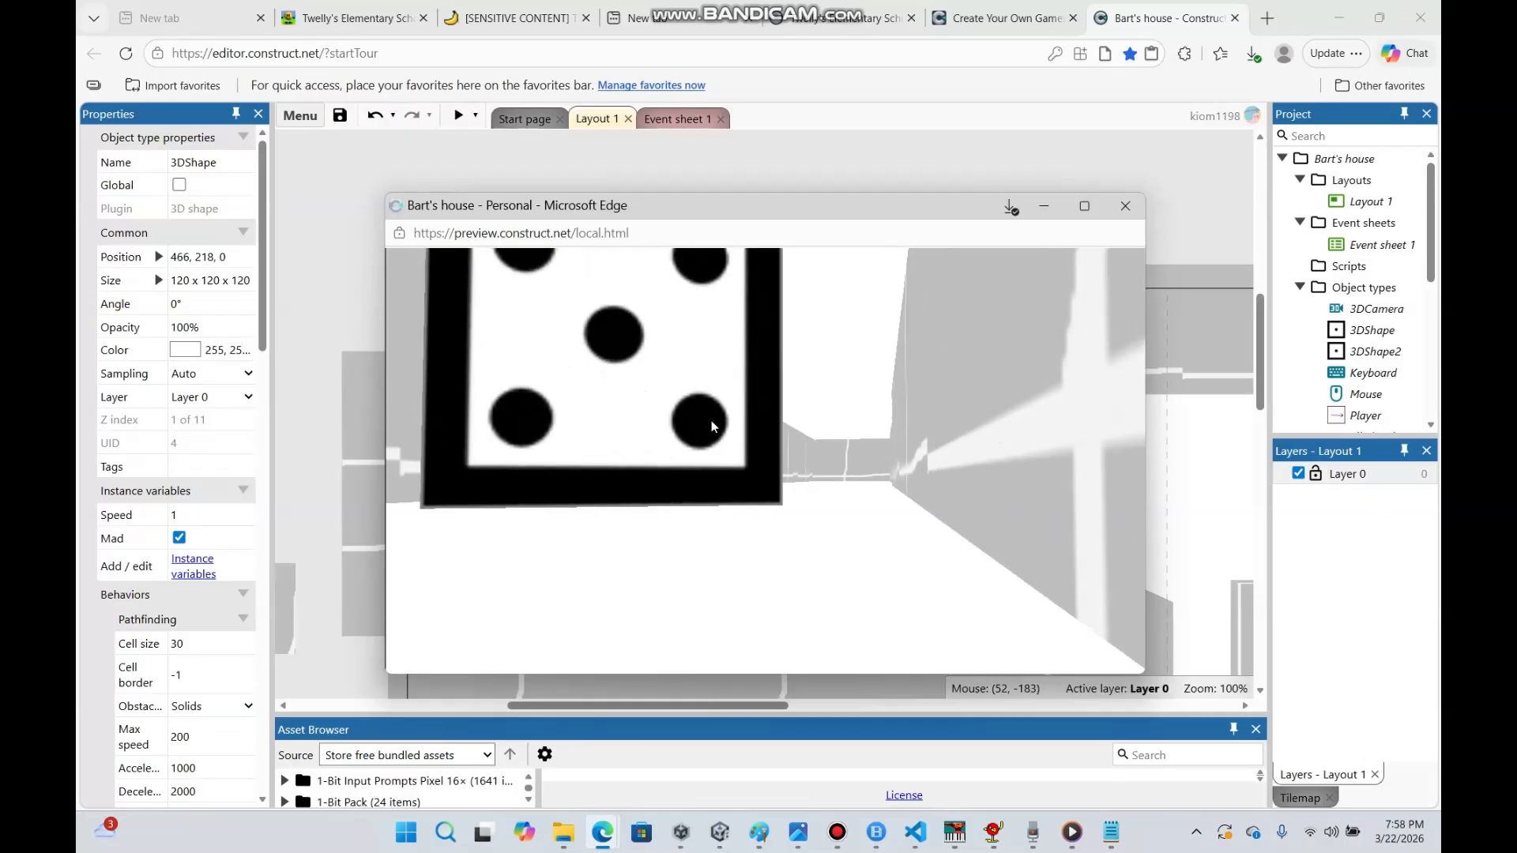
left_click(1041, 211)
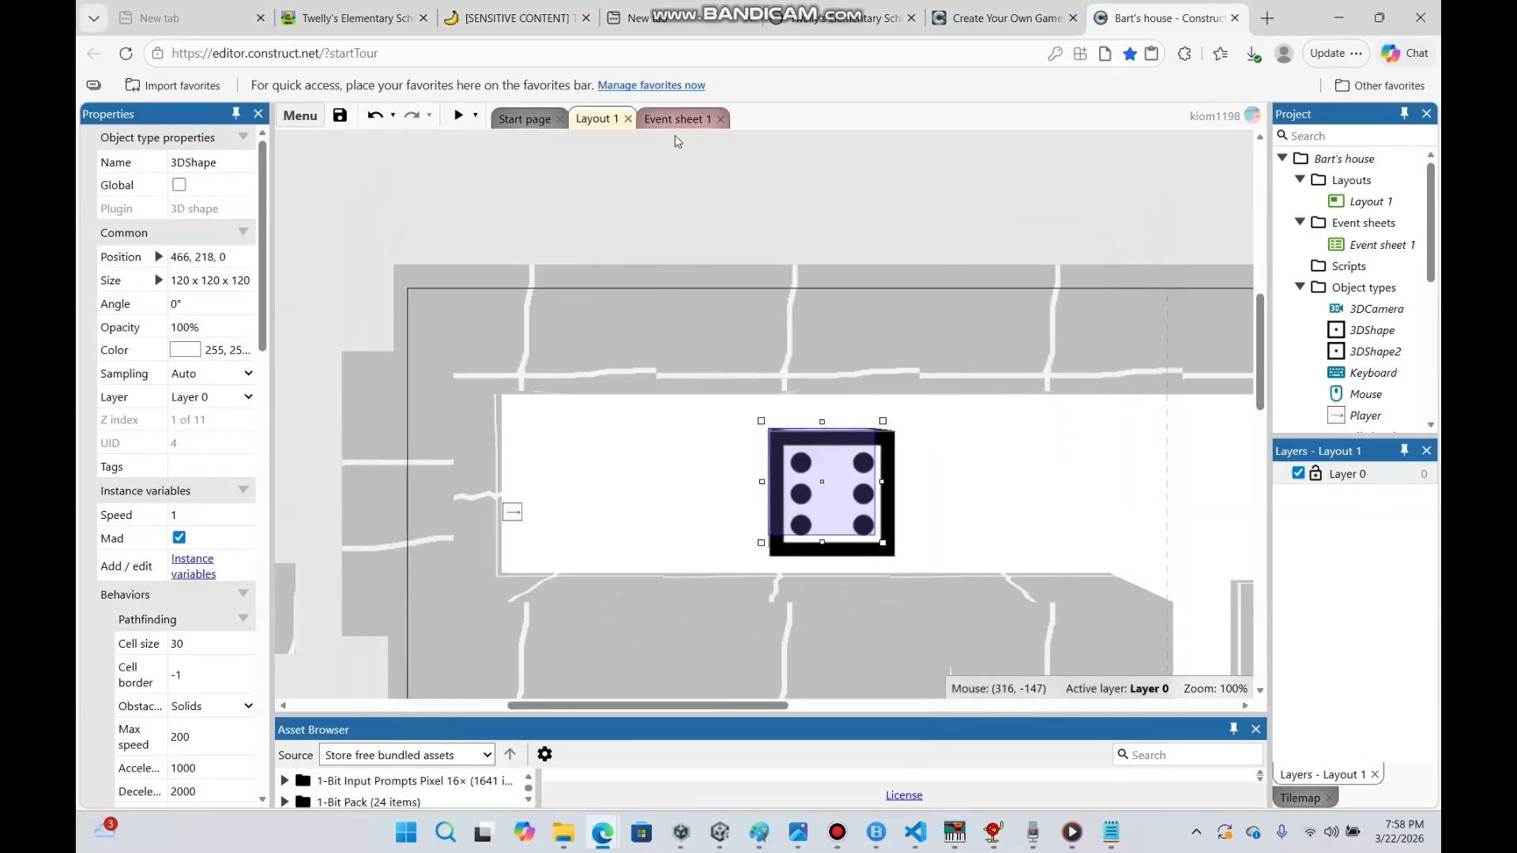
Set the dice box's MoveTo acceleration and deceleration to 0 and its max speed to 500
left_click_drag(264, 348, 267, 515)
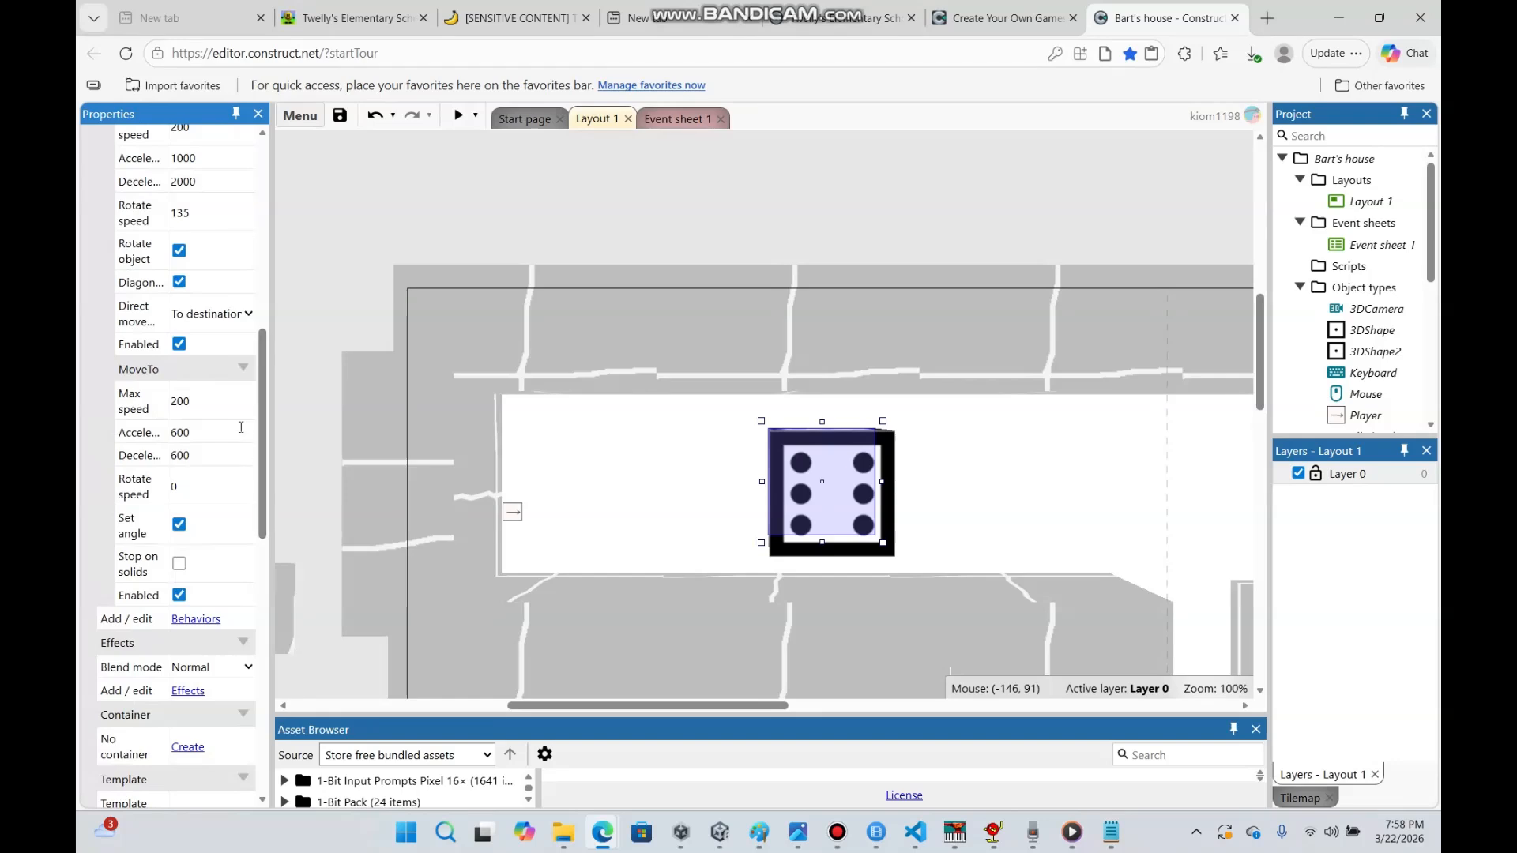
scroll(237, 462, "up", 2)
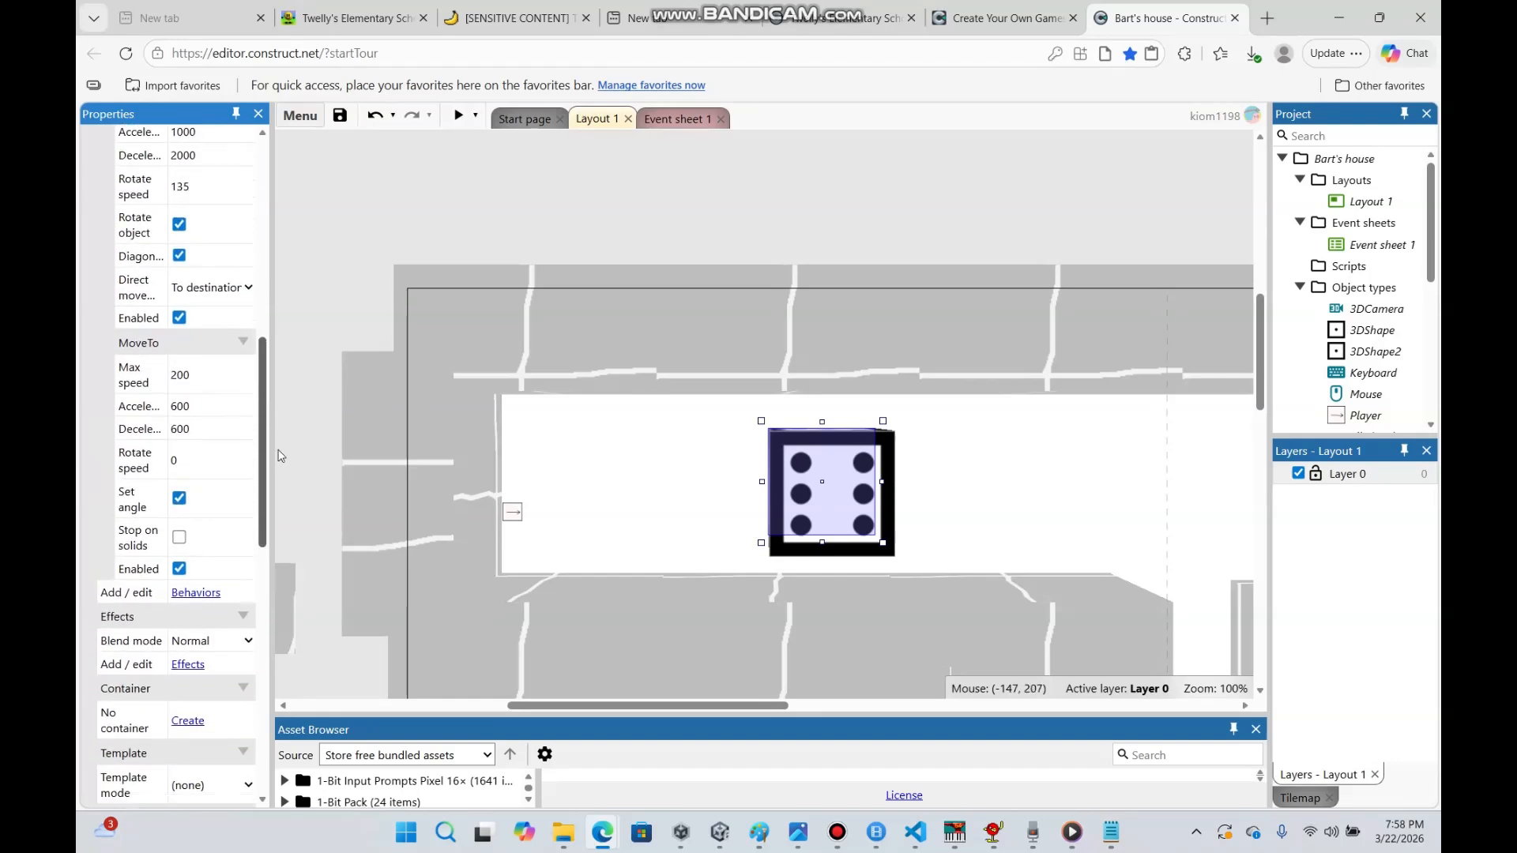
left_click(232, 468)
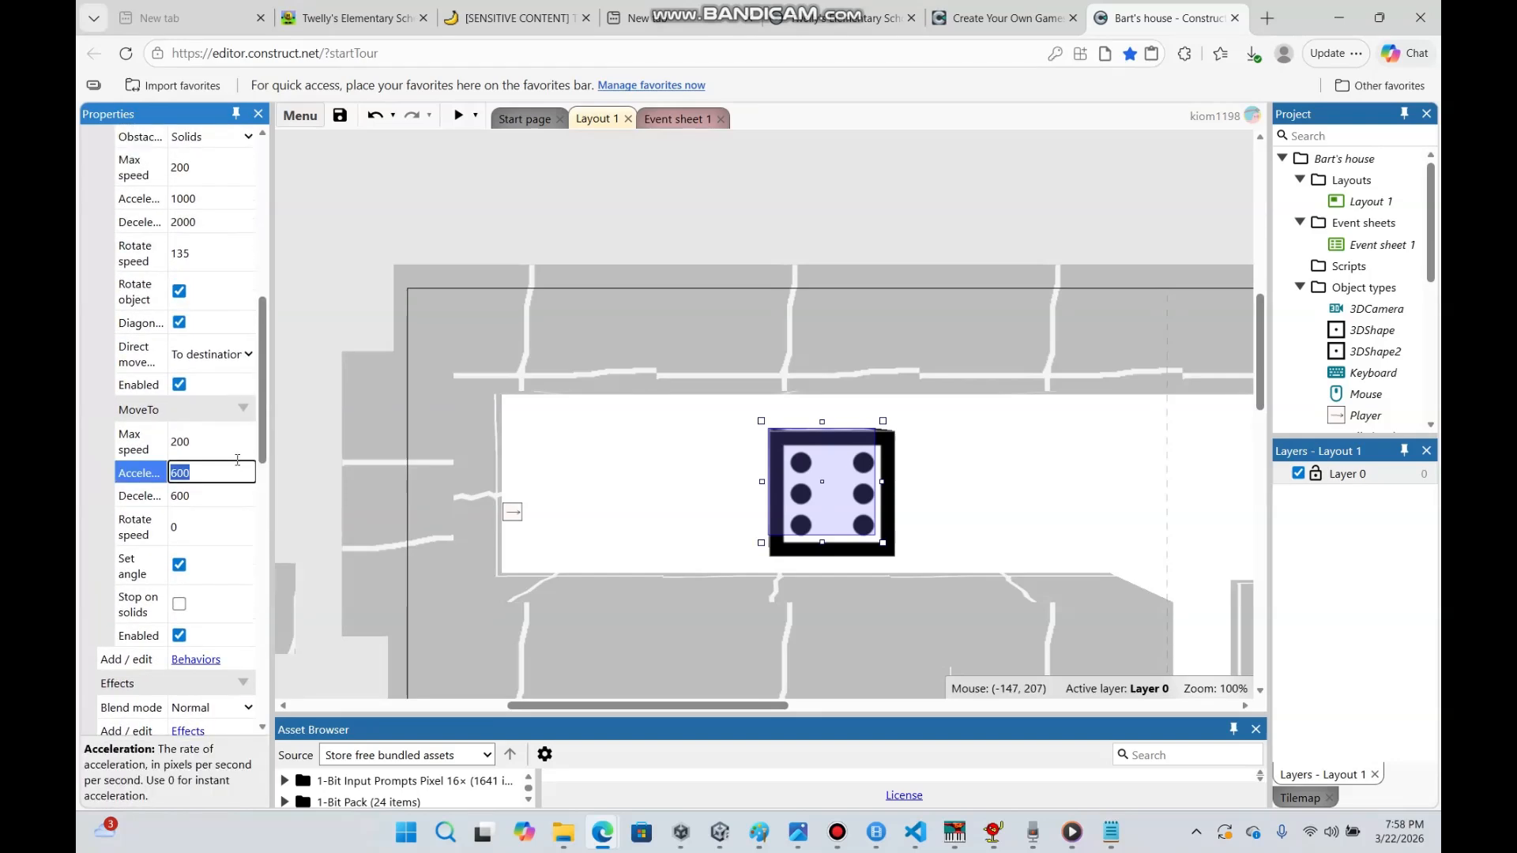
key("BackSpace")
left_click(213, 496)
key("BackSpace")
type("0")
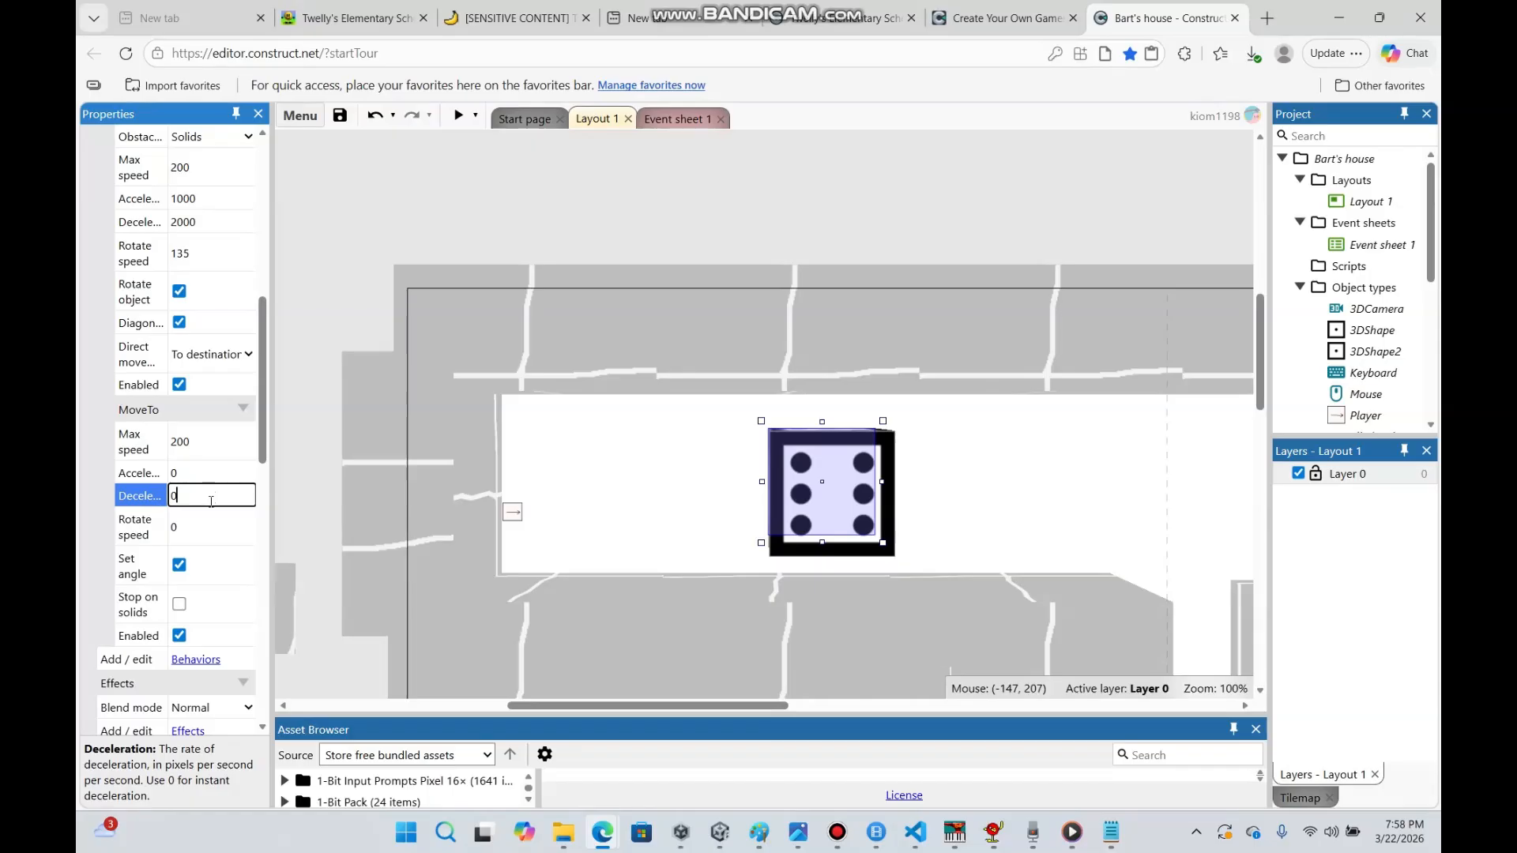
left_click(204, 443)
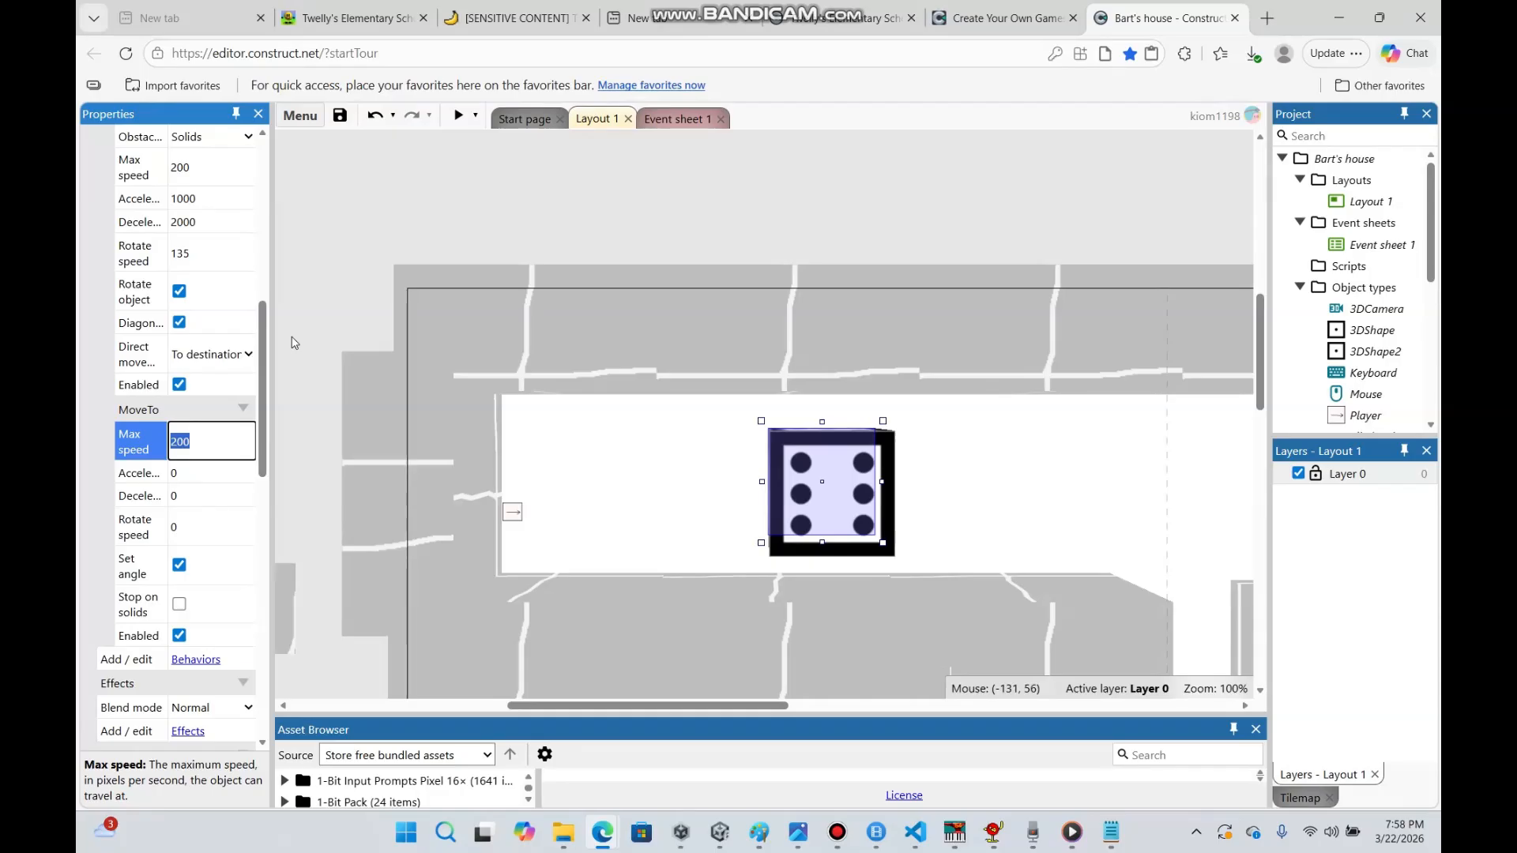
key("BackSpace")
left_click(292, 339)
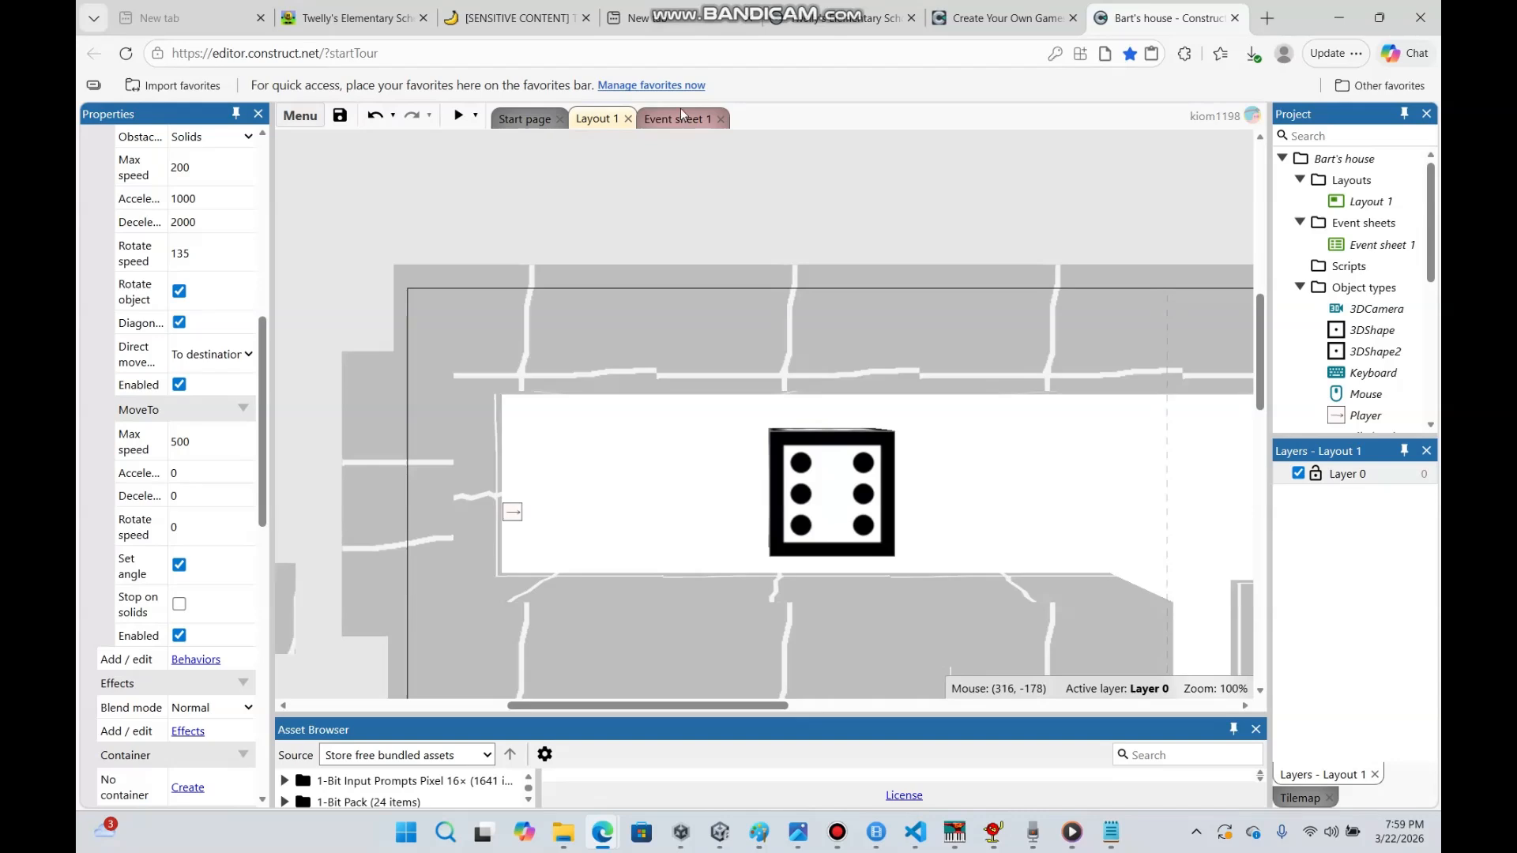
Scale the dice box down to roughly two thirds of its size in the corridor
left_click(815, 501)
left_click_drag(901, 560, 808, 494)
left_click(702, 466)
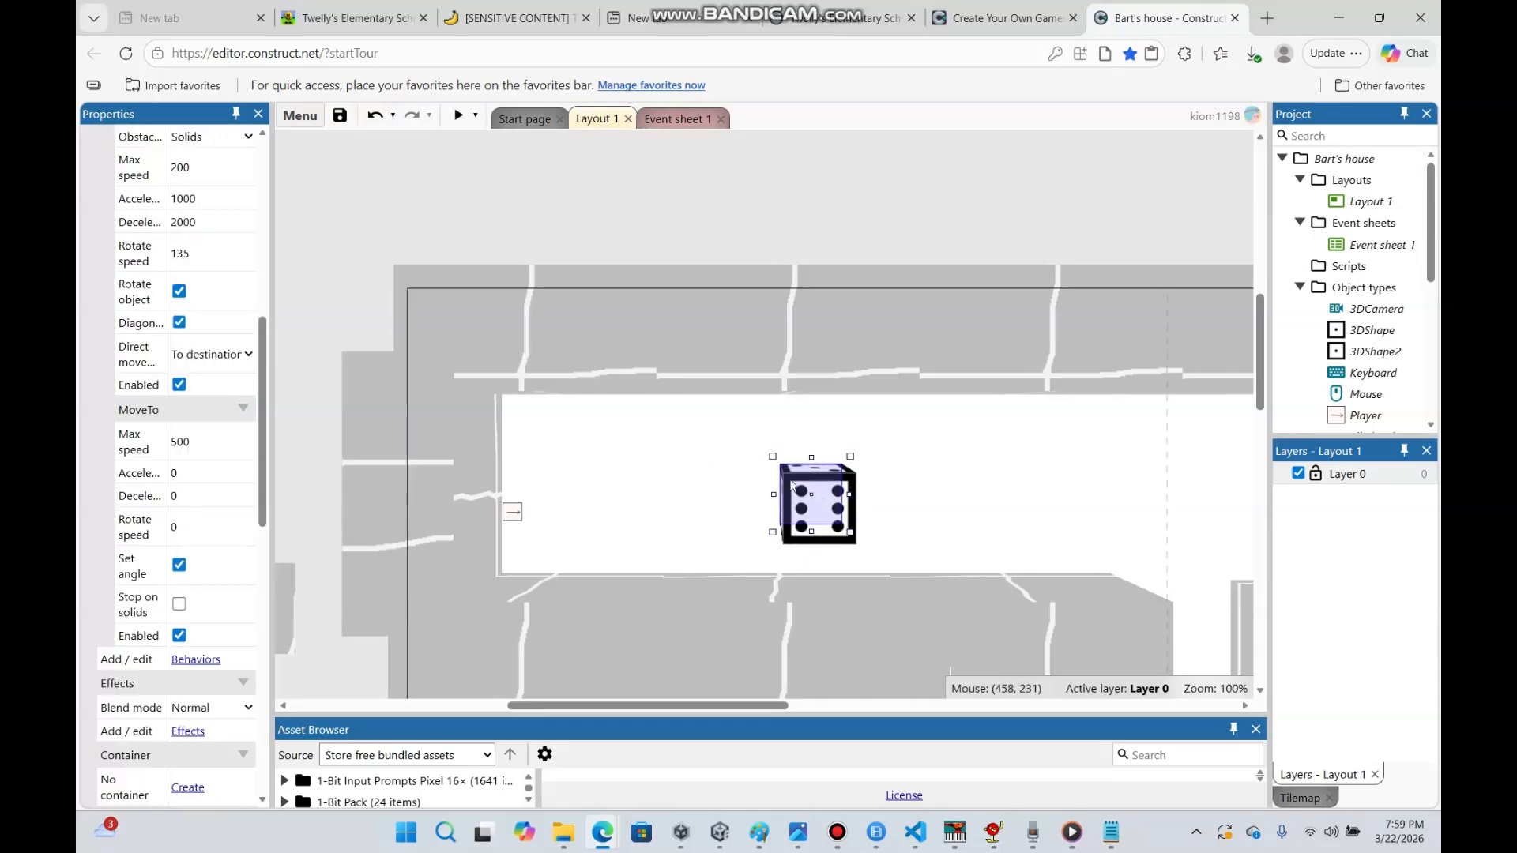
left_click(693, 452)
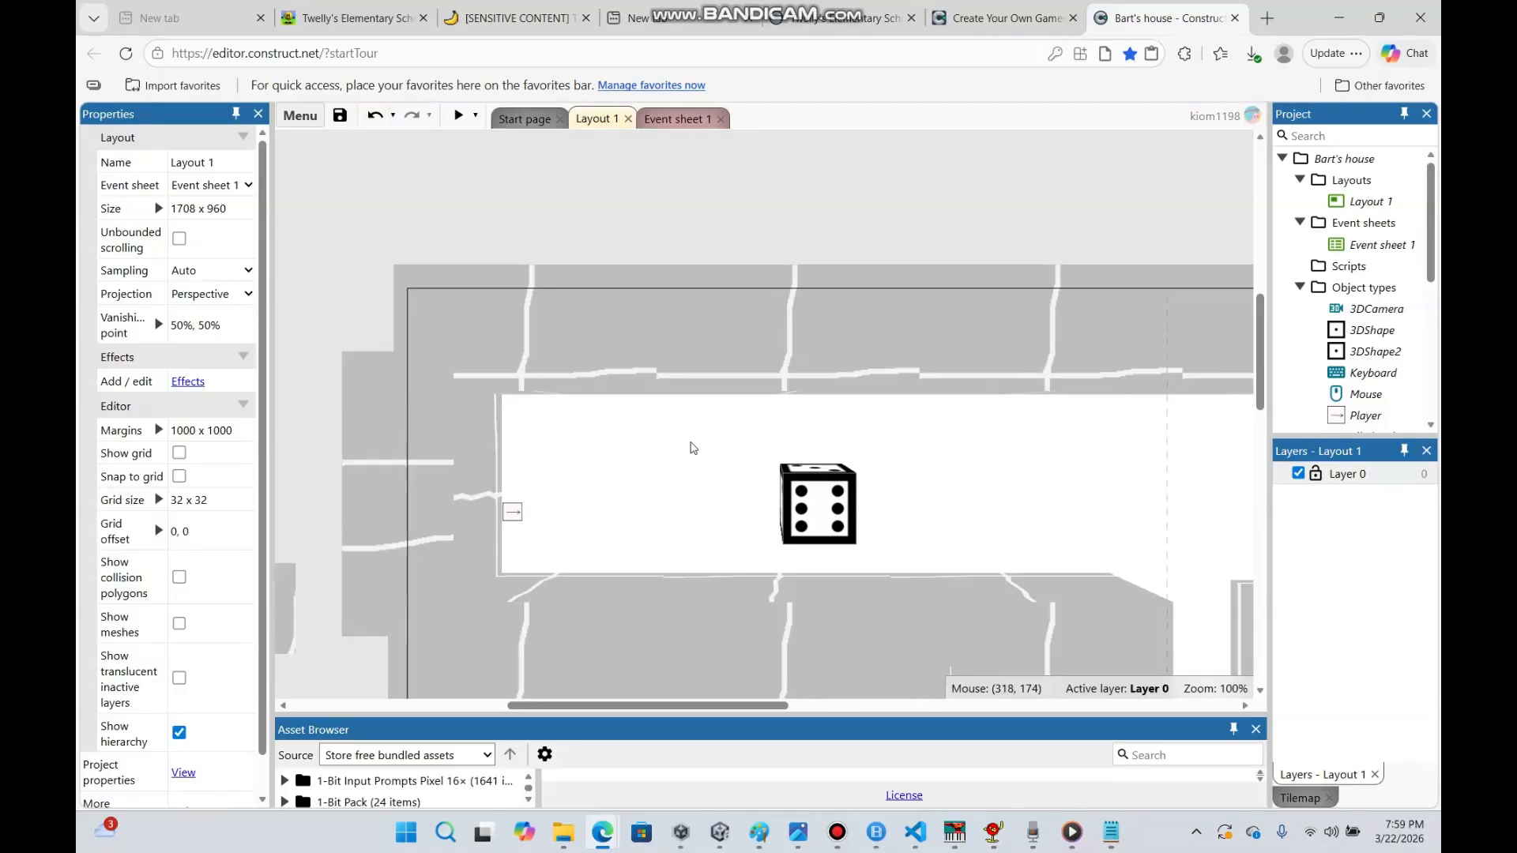
Disable Set angle in the dice box's MoveTo behavior
left_click(816, 512)
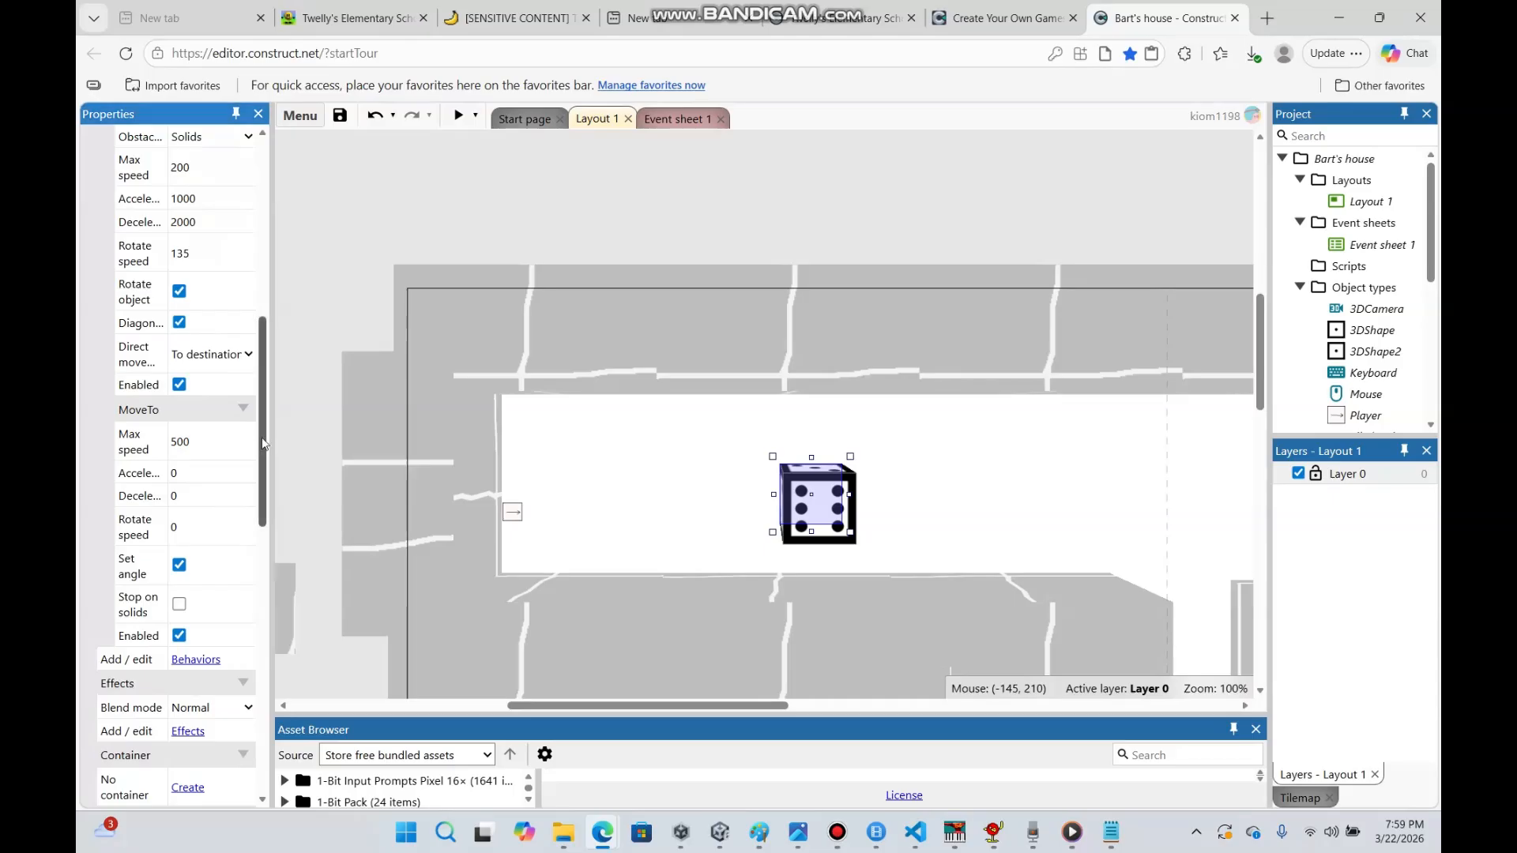
left_click(181, 572)
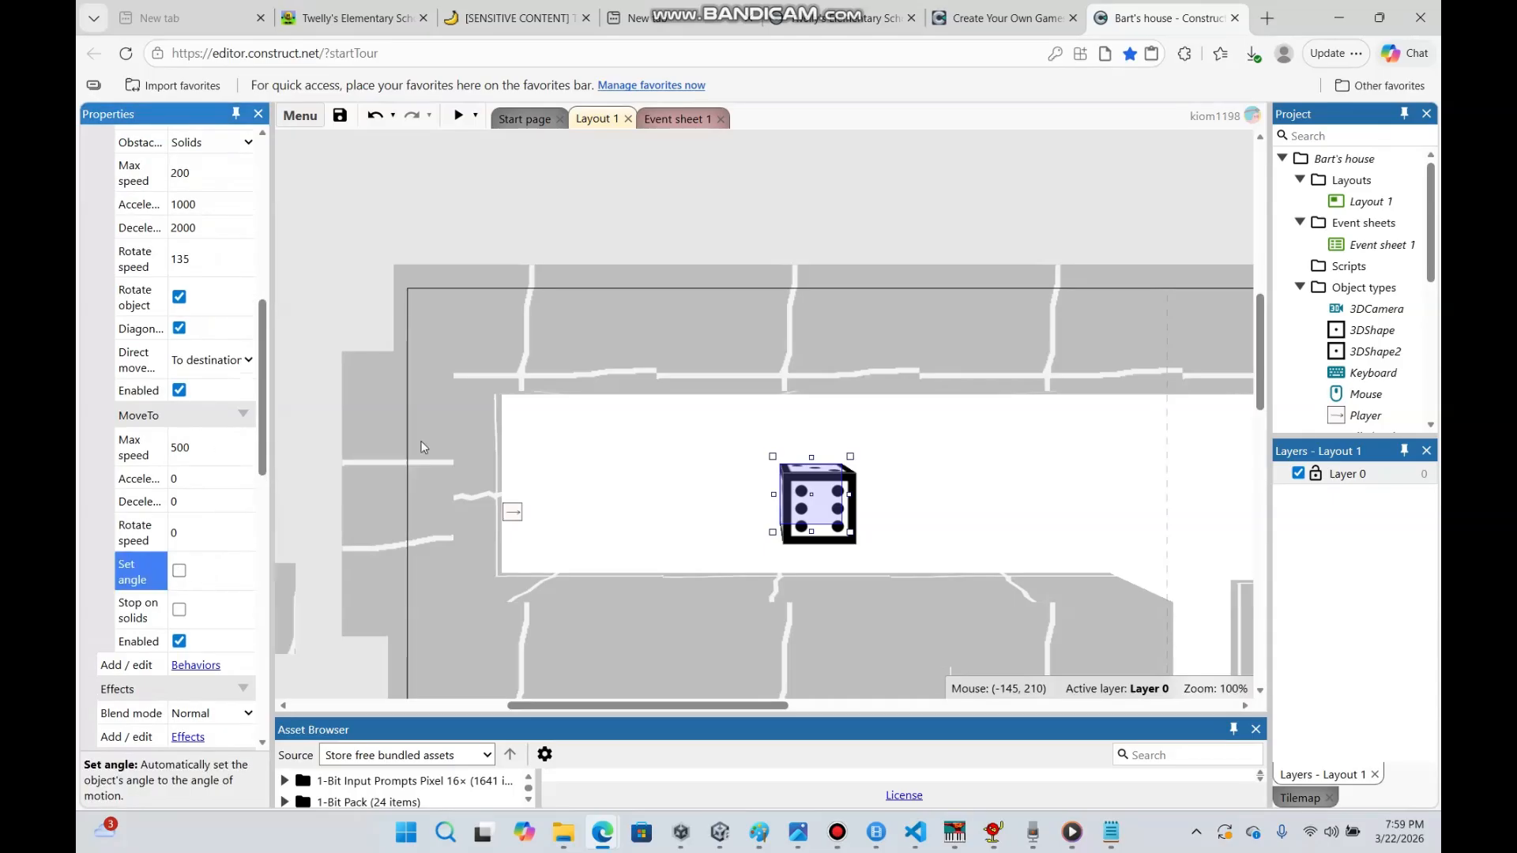
left_click(738, 194)
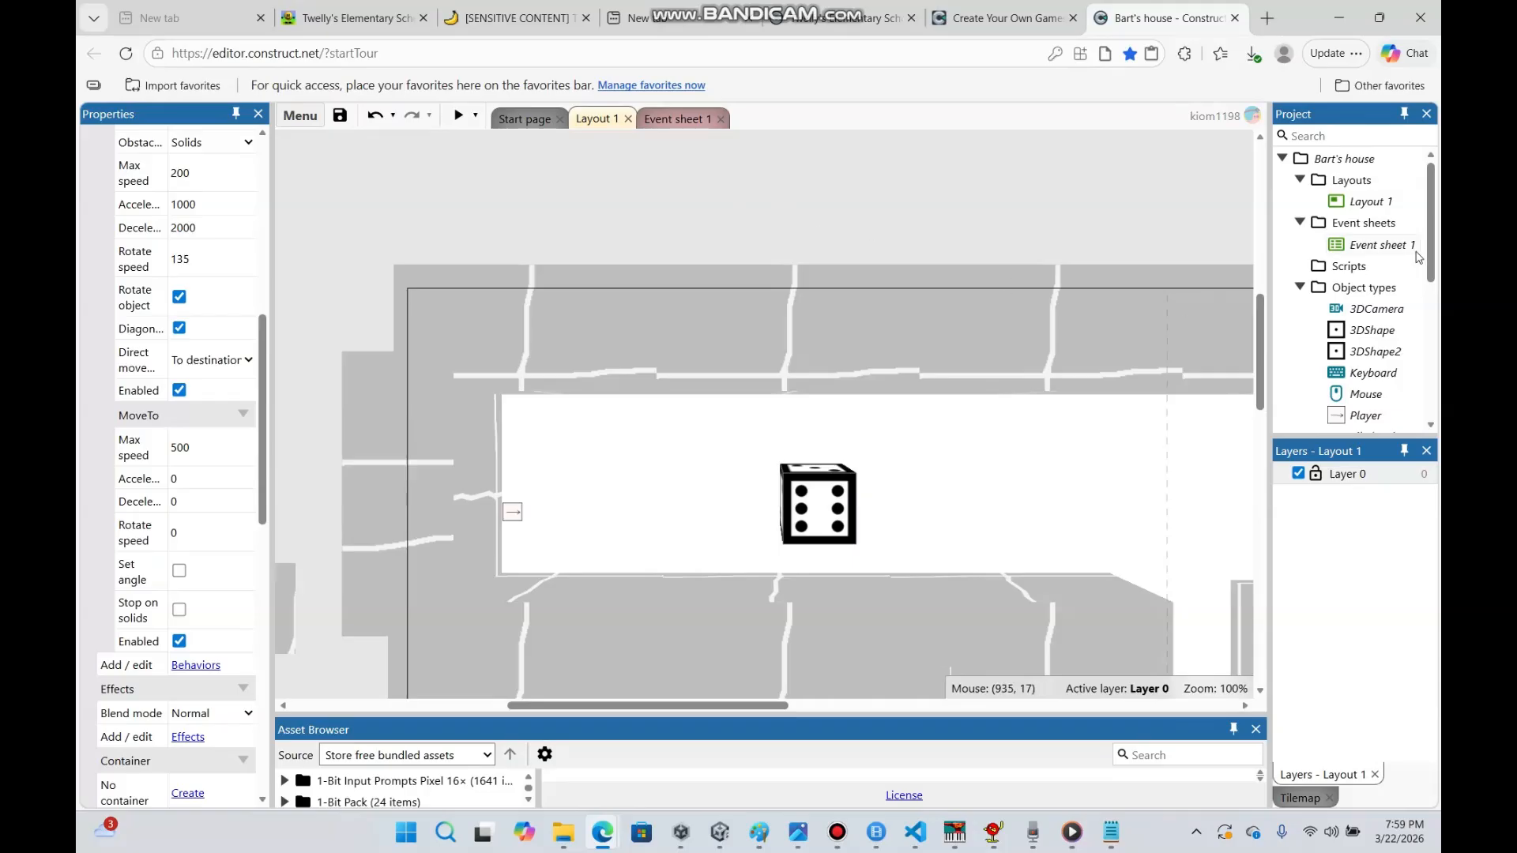
scroll(1418, 260, "down", 1)
scroll(1420, 333, "down", 2)
scroll(1420, 333, "up", 1)
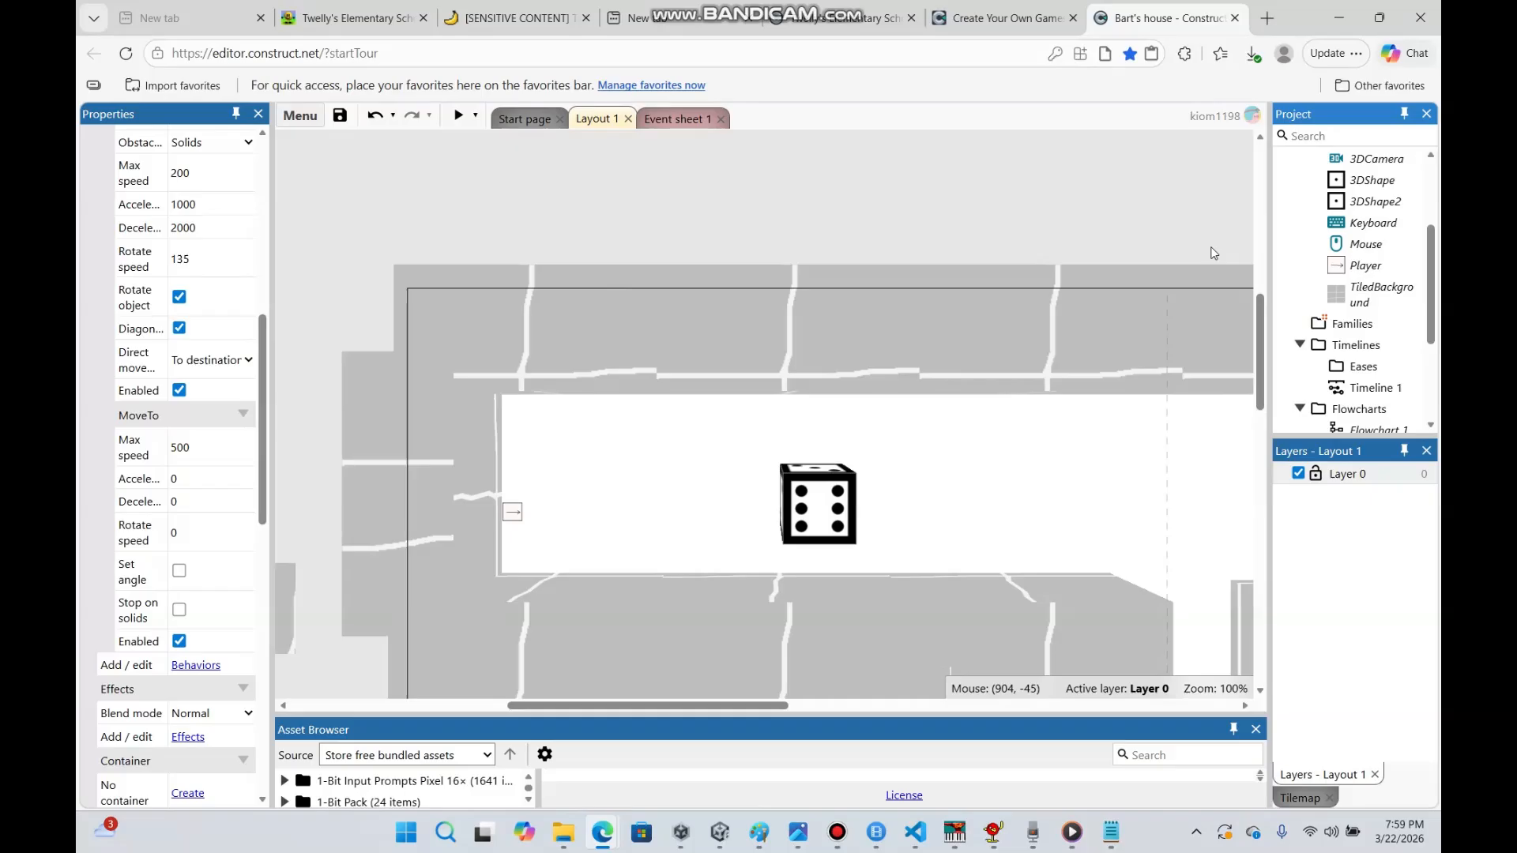
Add a 3DShape Set angle toward position action to the camera's Every tick event, with X Player.X and Y Player.Y
left_click(674, 119)
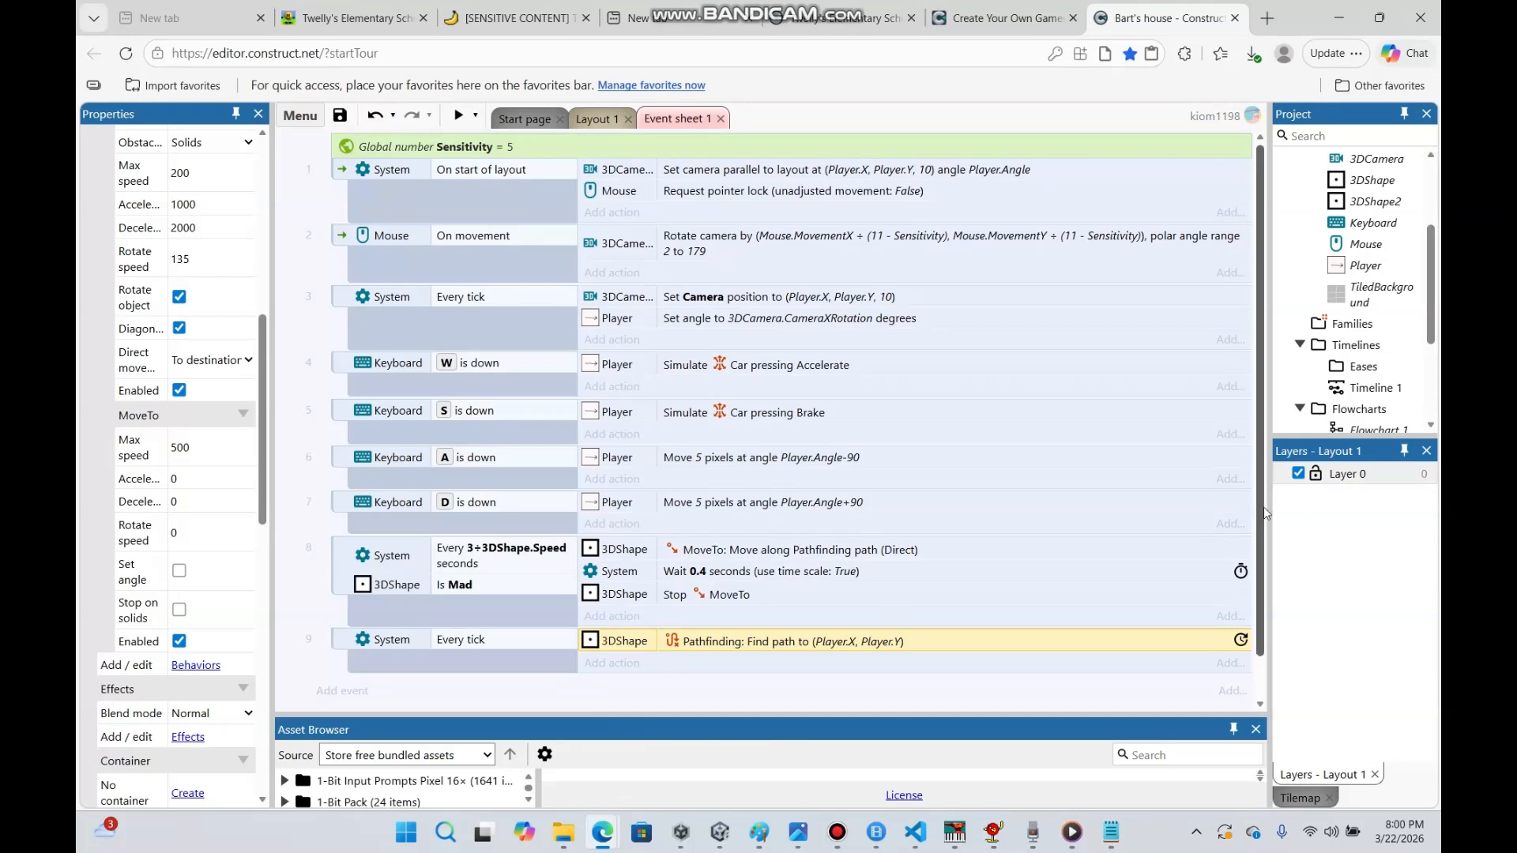
scroll(1258, 553, "down", 1)
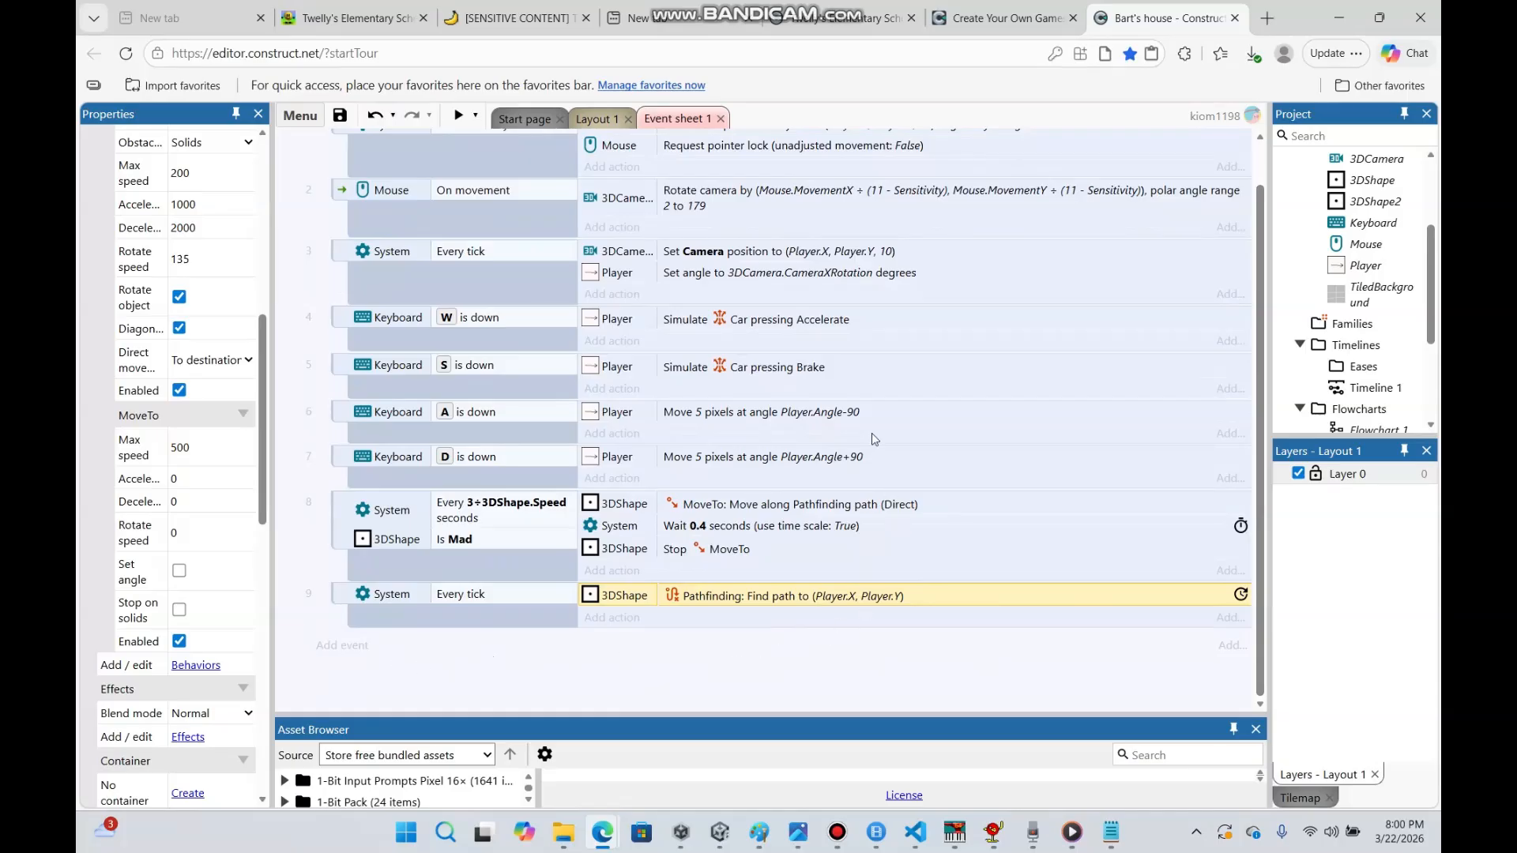
left_click(617, 296)
double_click(742, 346)
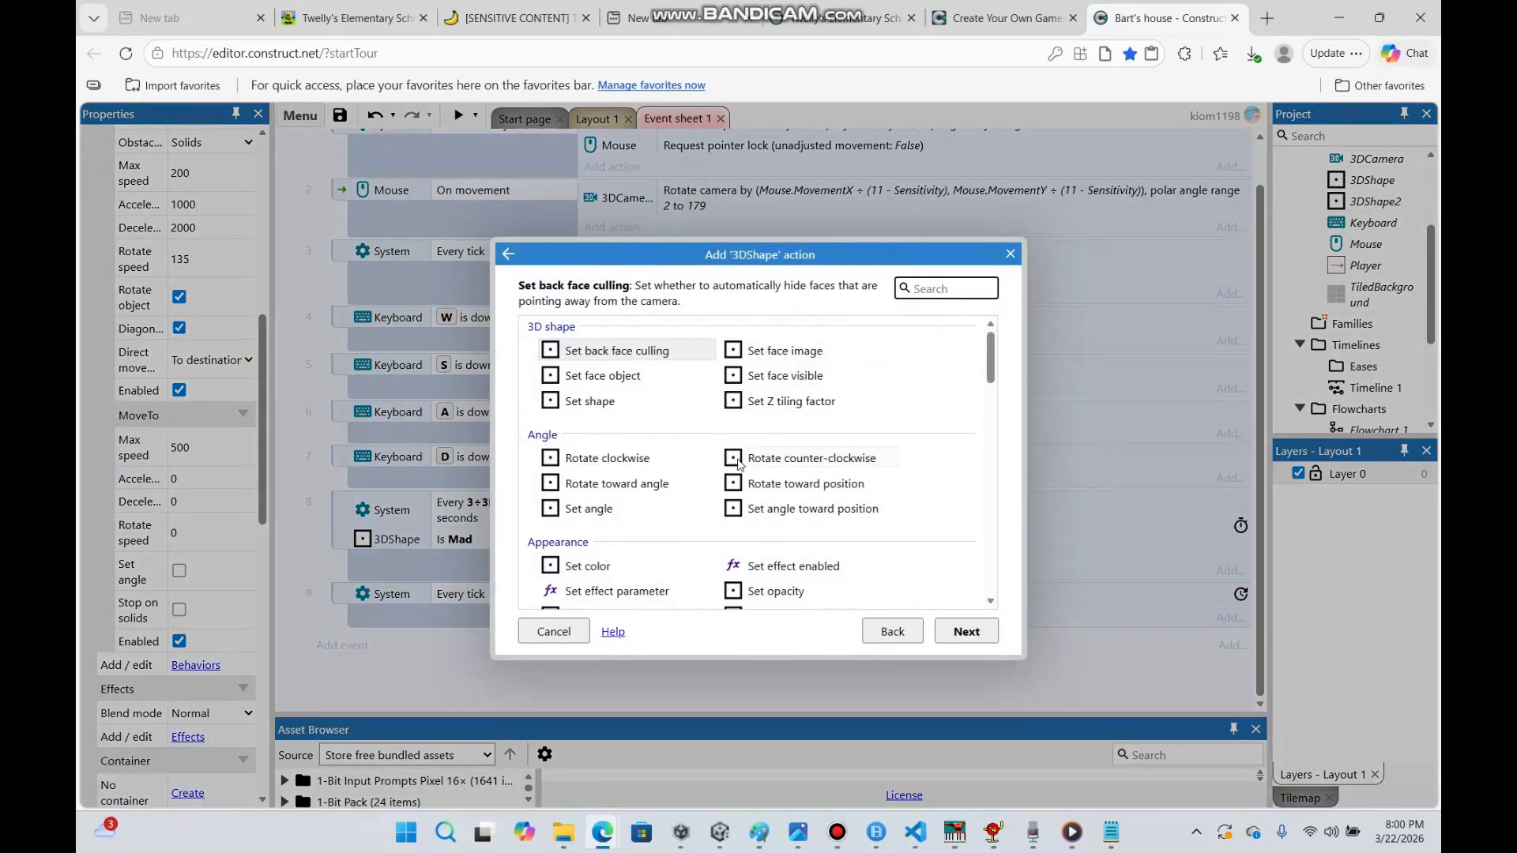
left_click(988, 363)
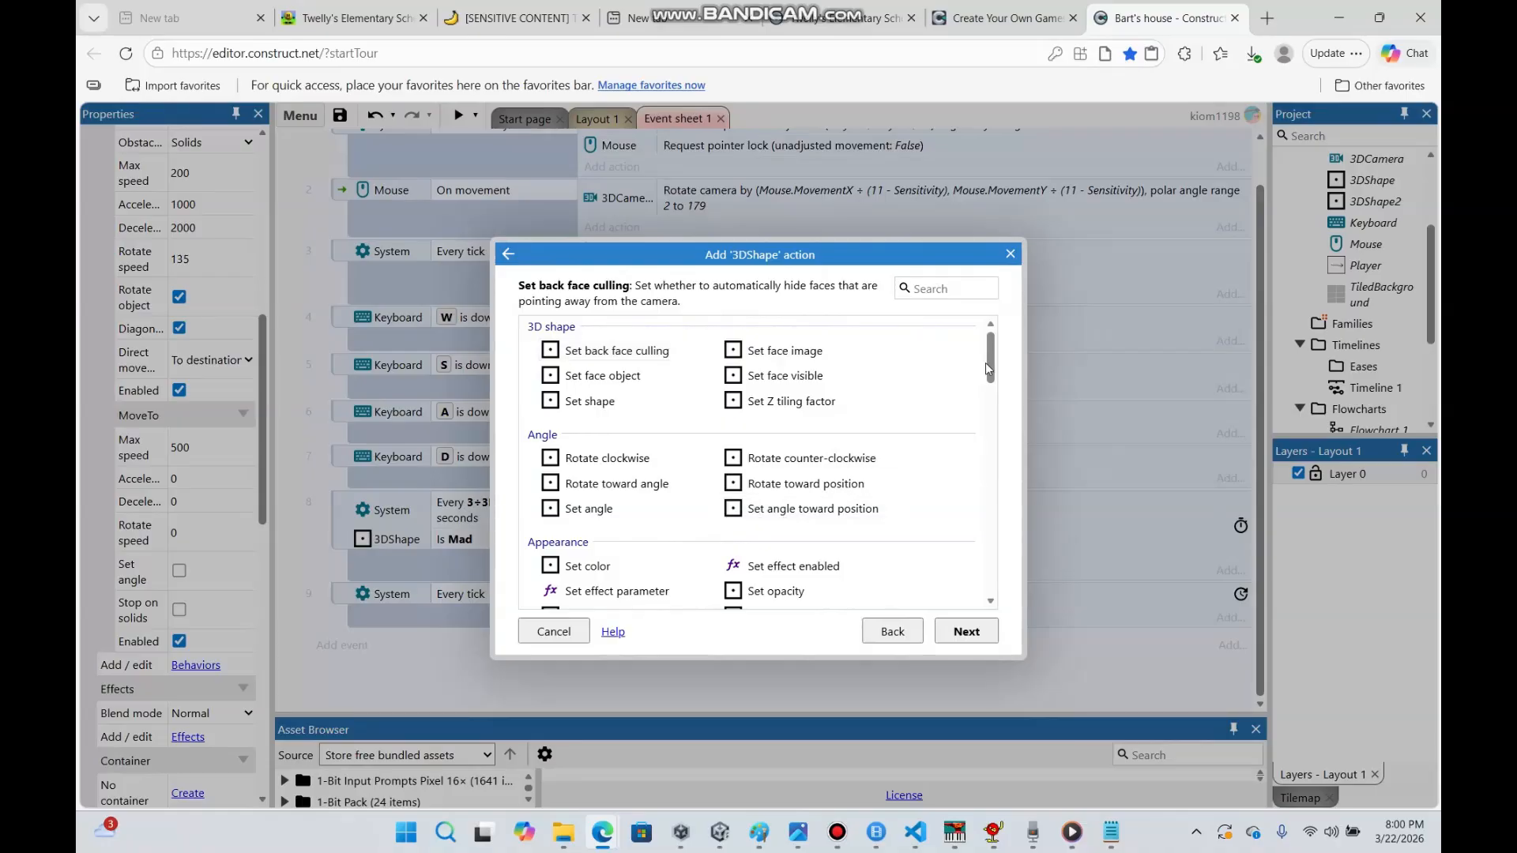
double_click(813, 510)
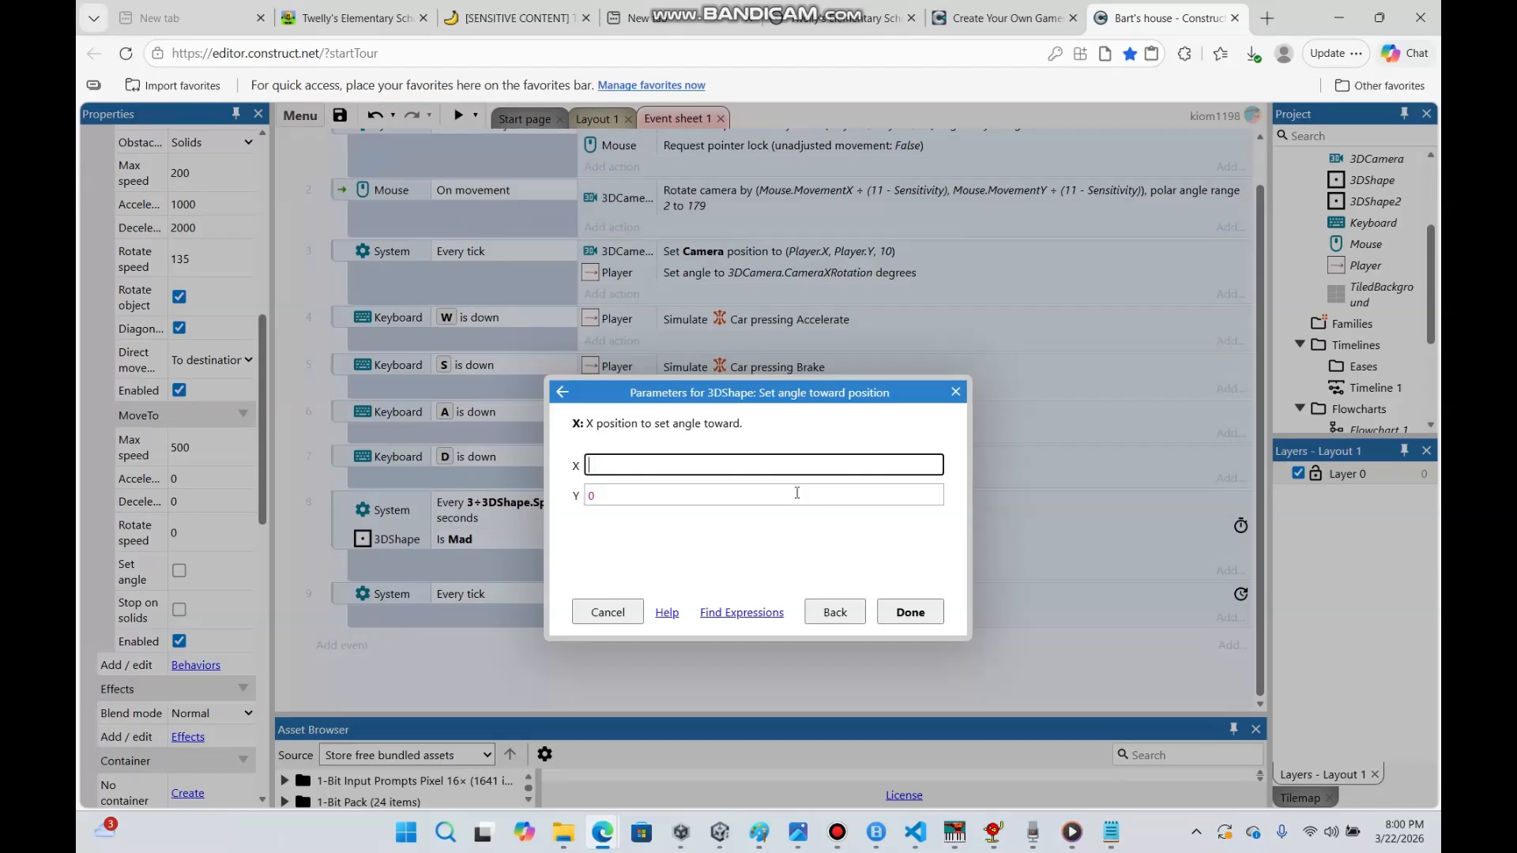
type("Player.X")
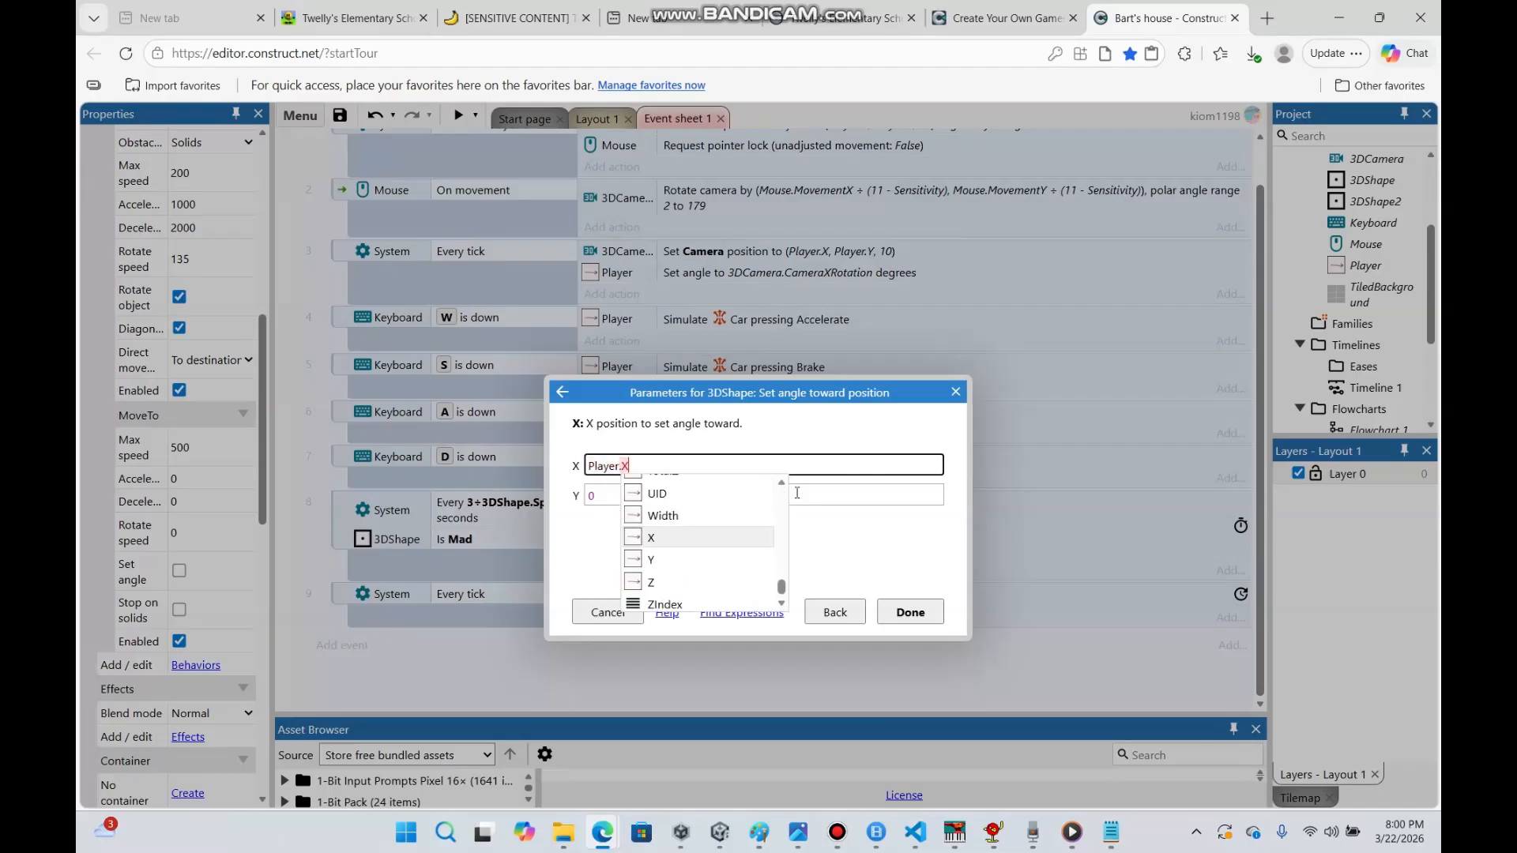
left_click(901, 501)
type("Playee")
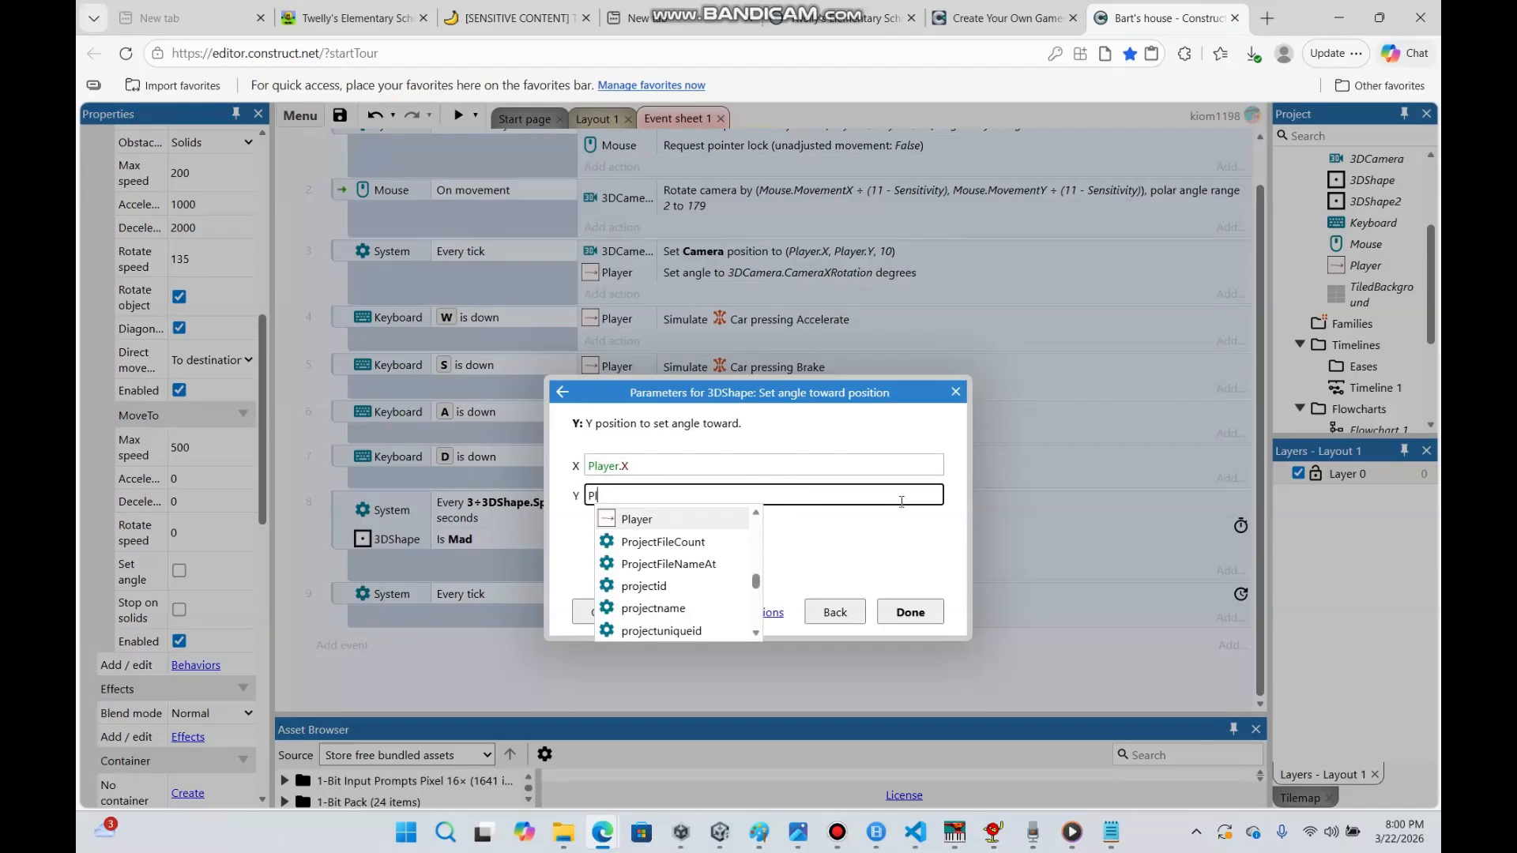
type("r.Y")
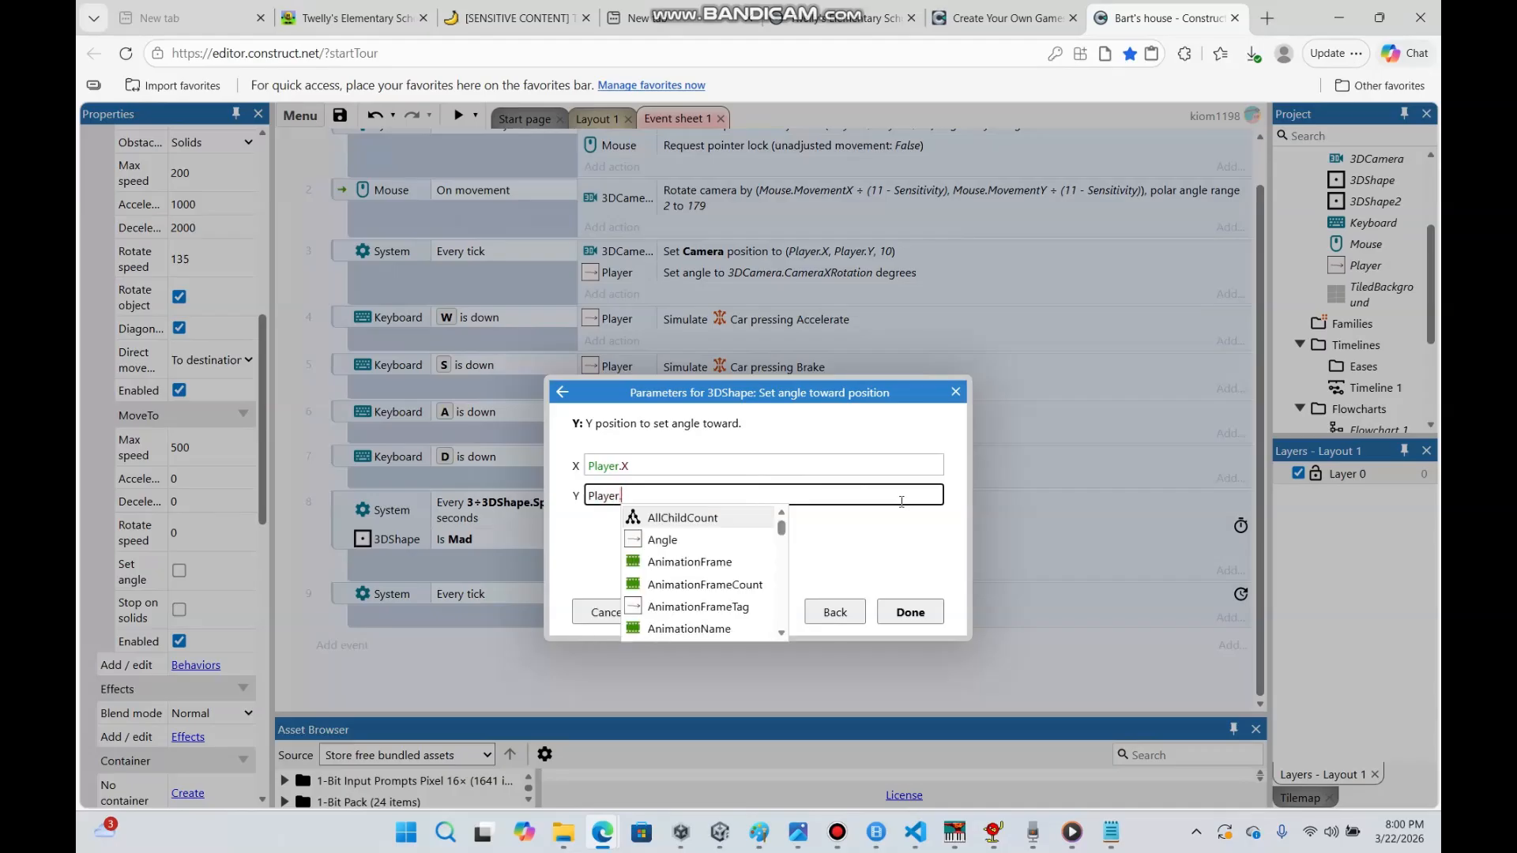
key("Return")
key("Return")
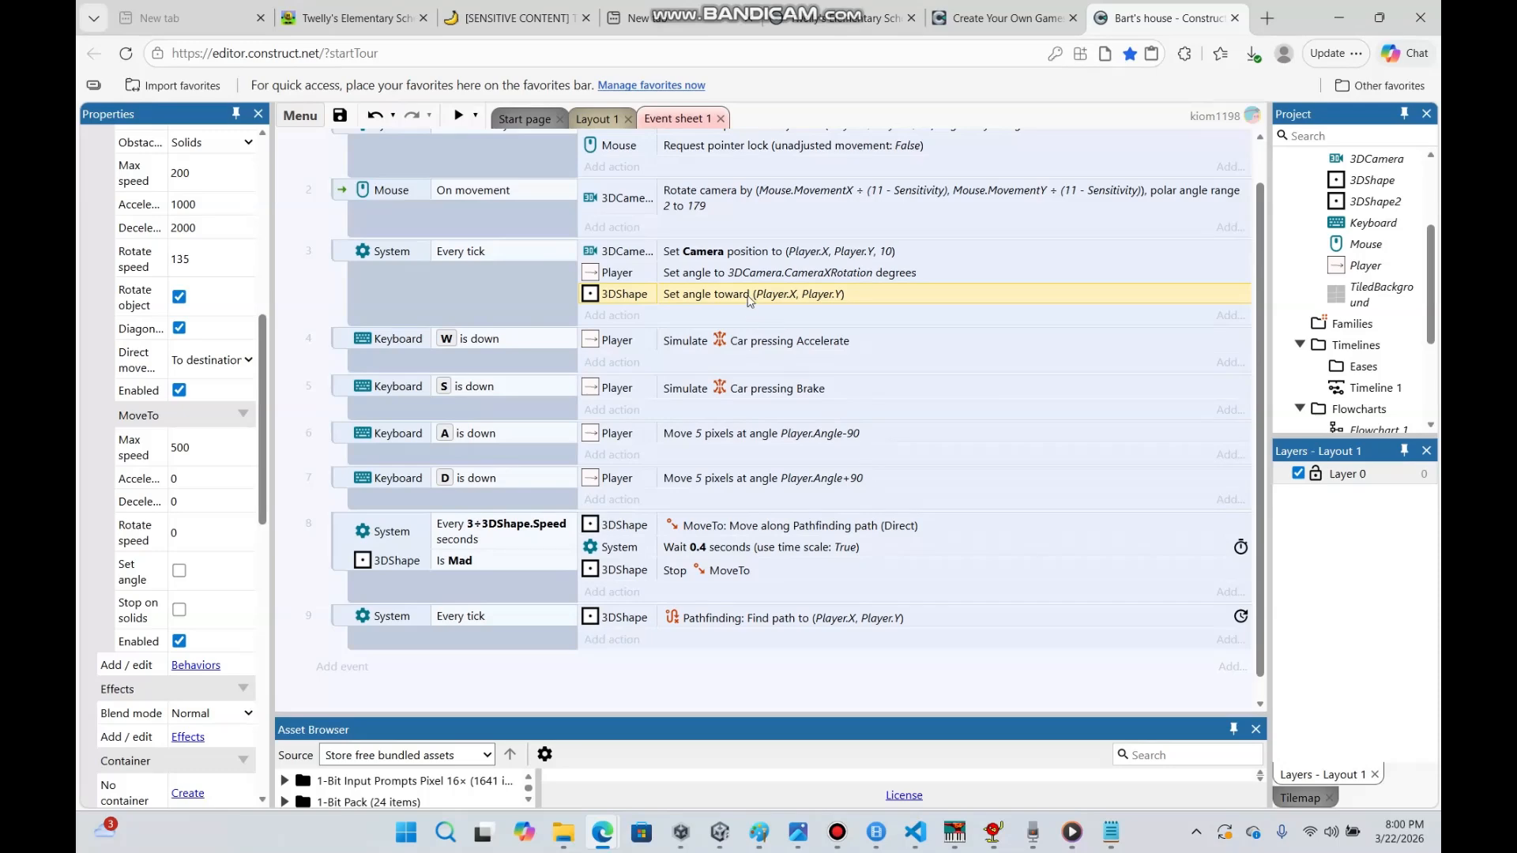
Hide the front, left, top and bottom faces of the dice box in Layout 1, keeping only the right face
left_click(594, 120)
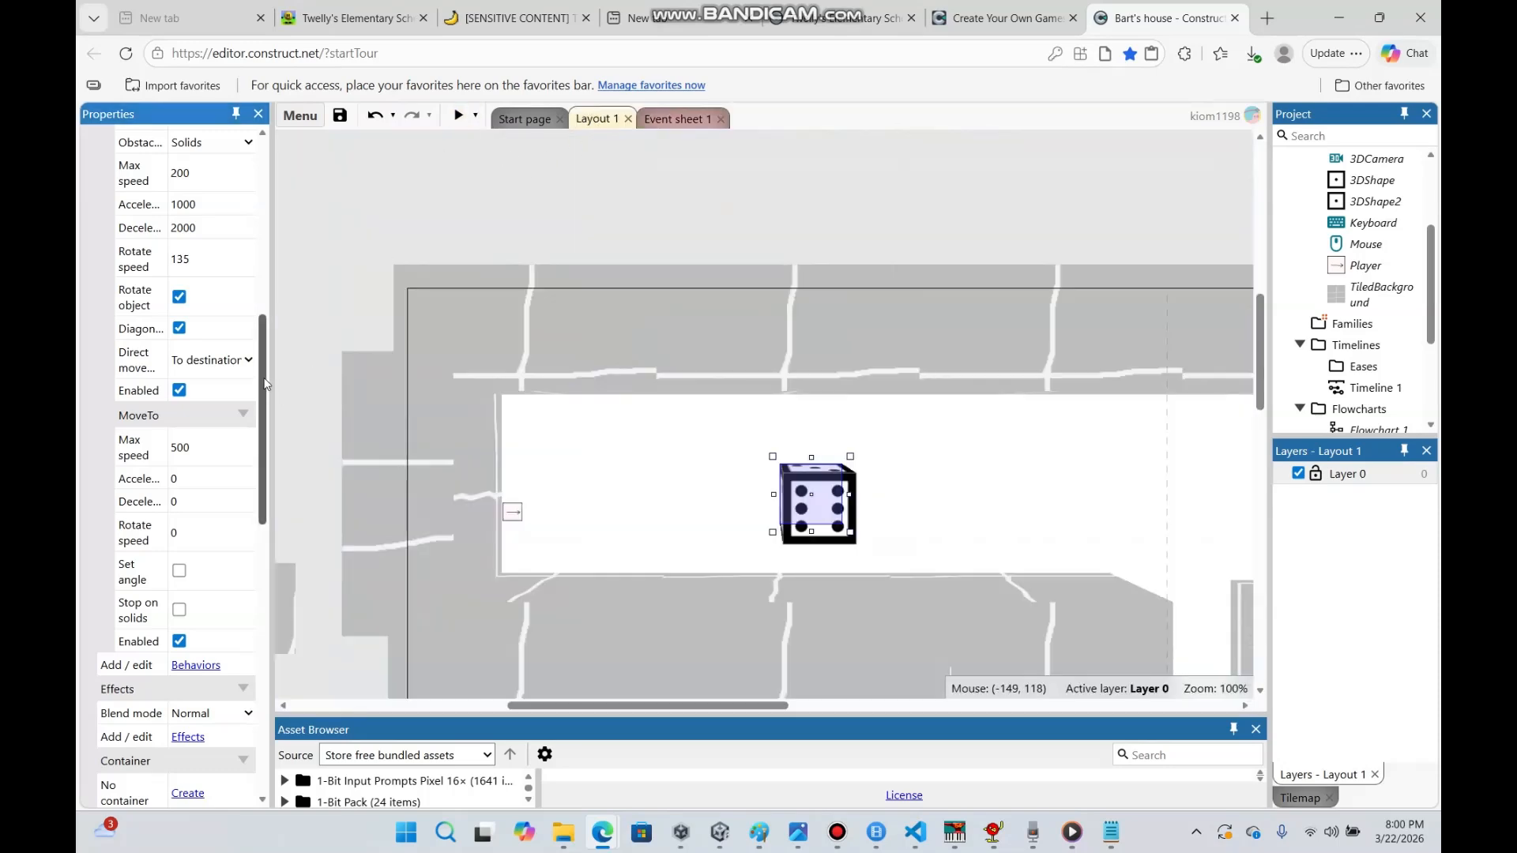
left_click_drag(265, 384, 255, 543)
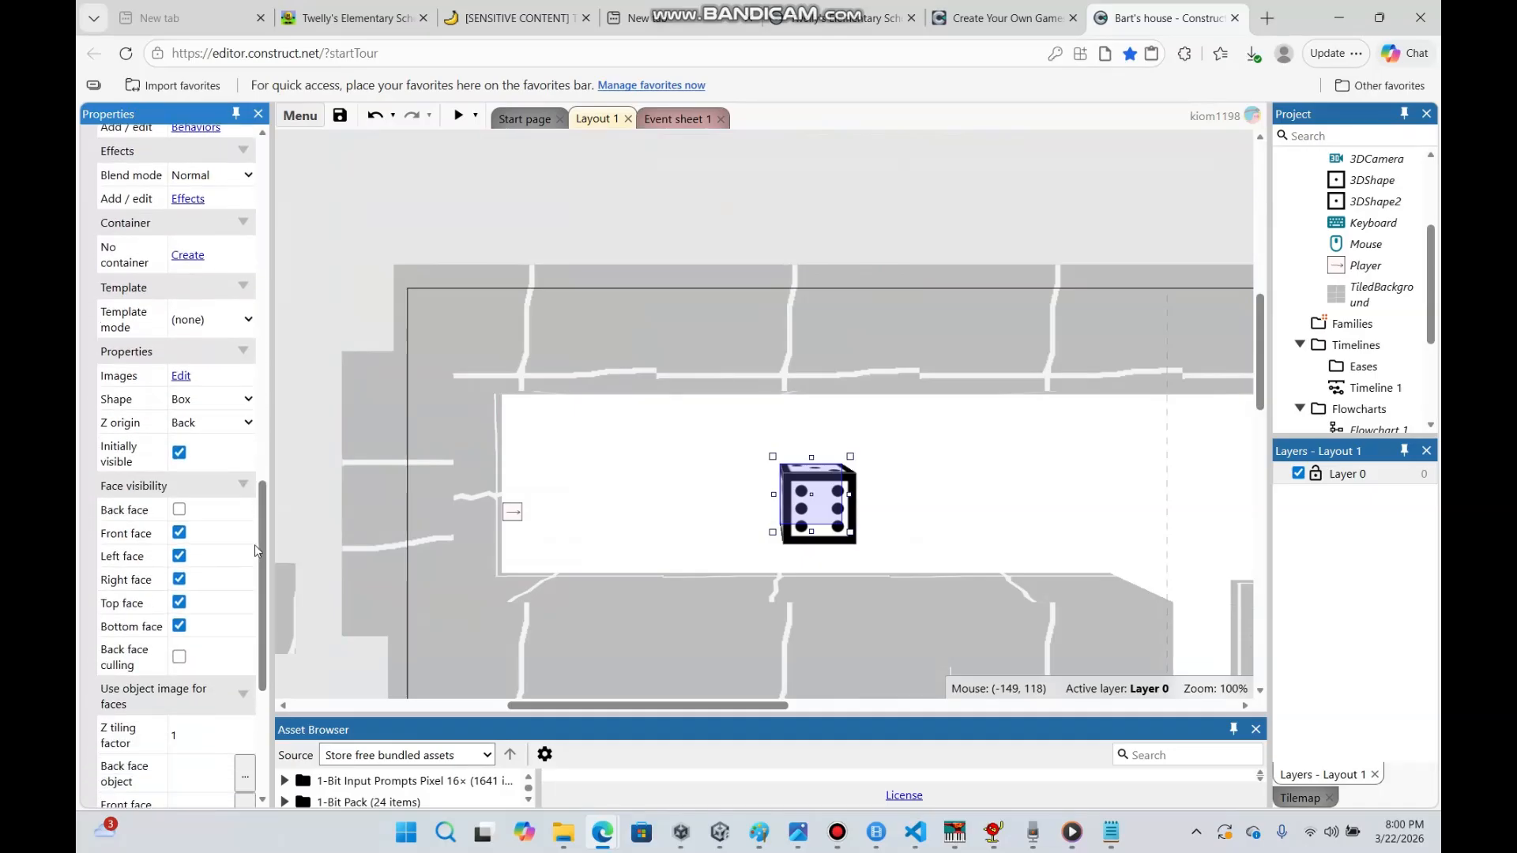
left_click(179, 533)
left_click(180, 556)
left_click(179, 603)
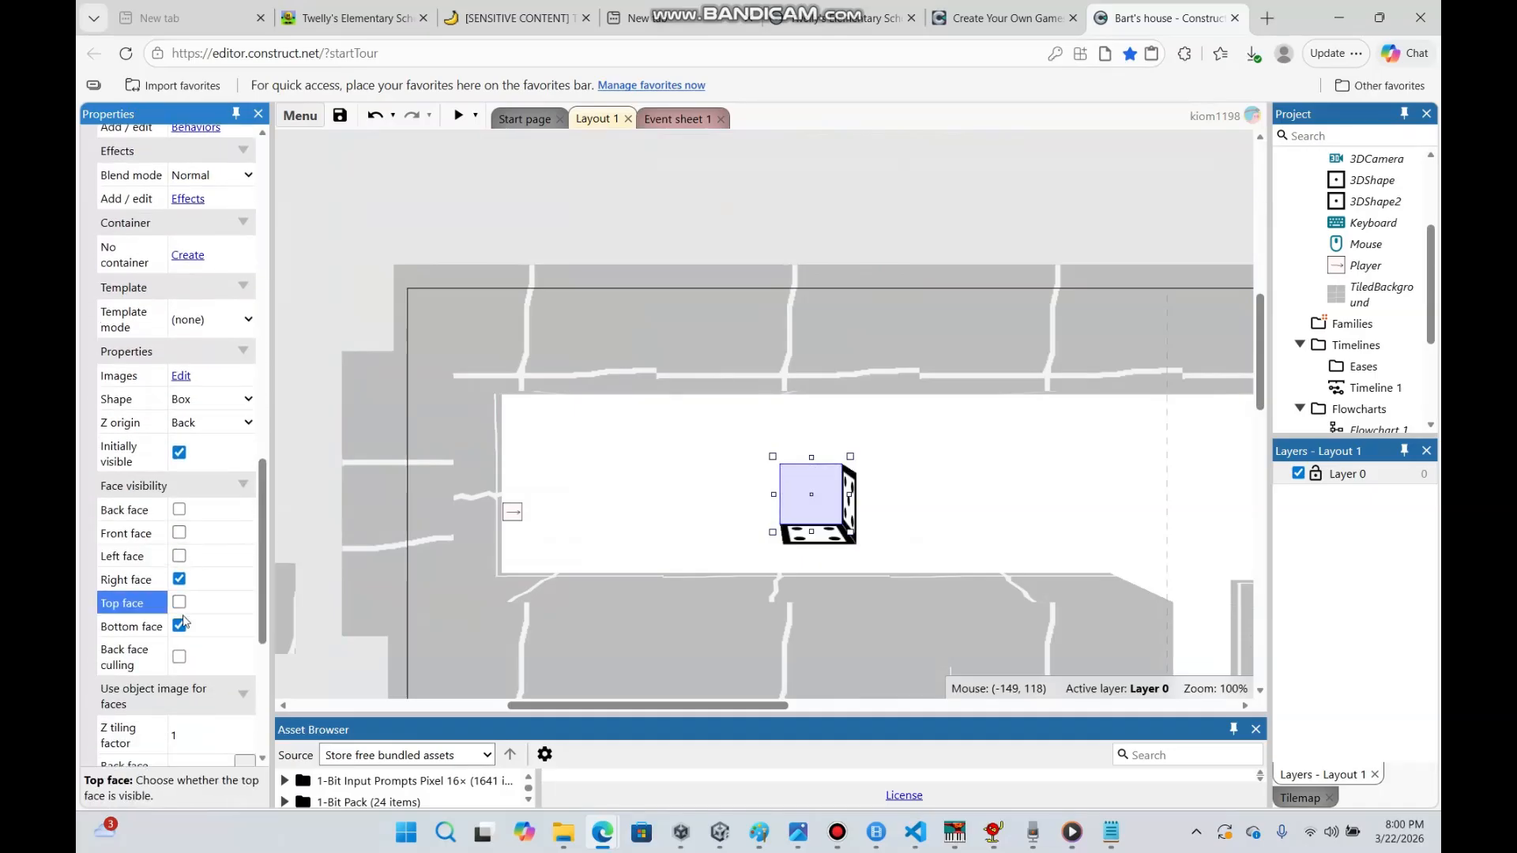
left_click(179, 626)
Preview Layout 1, walk around to check how the single-faced dice enemy faces and chases the player, and minimize the preview
left_click(459, 116)
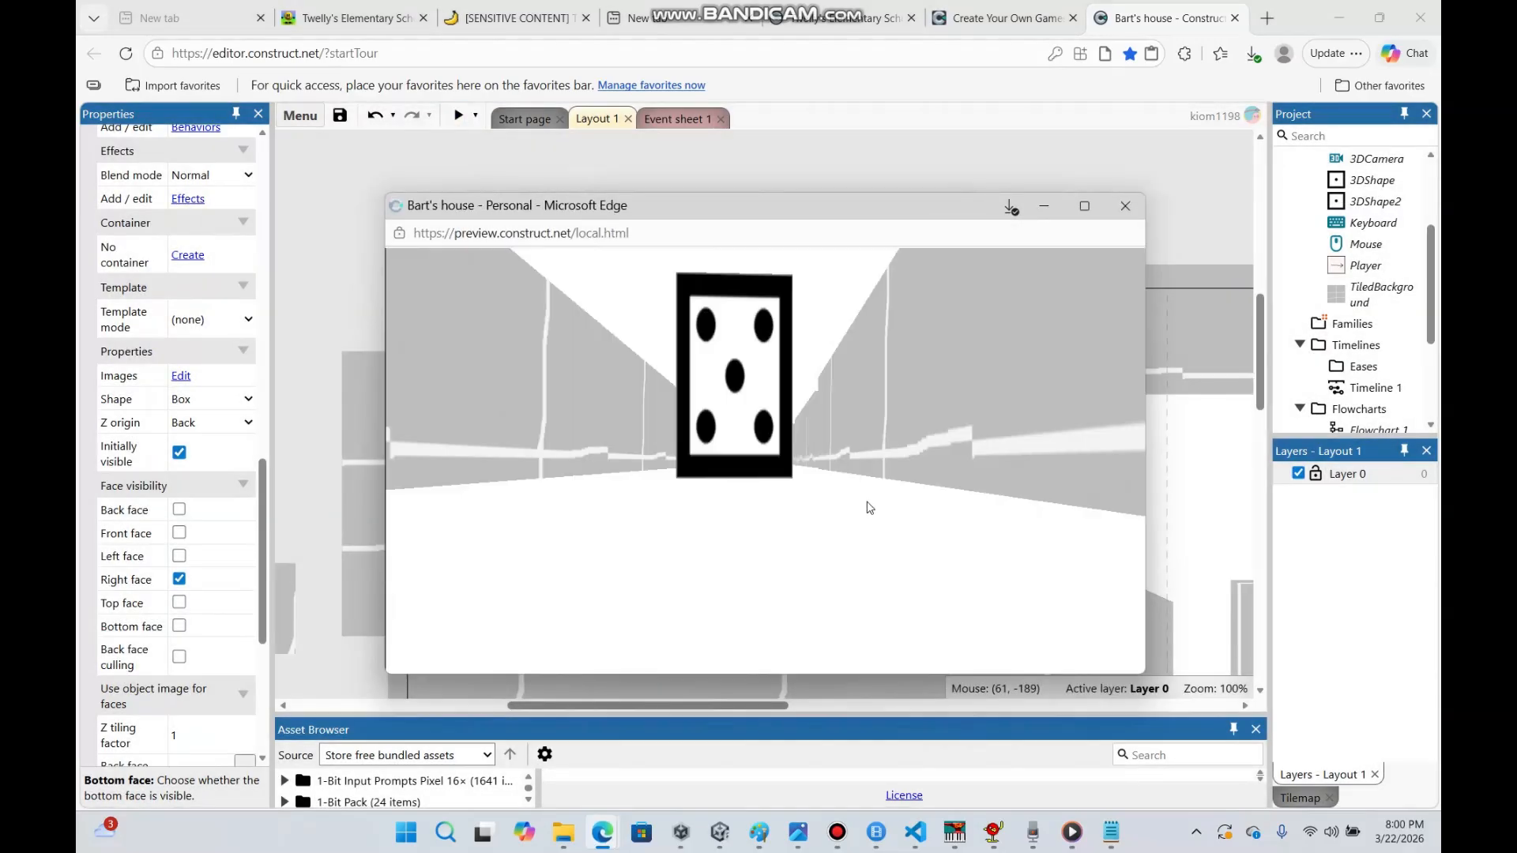
key("a")
key("d")
key("a")
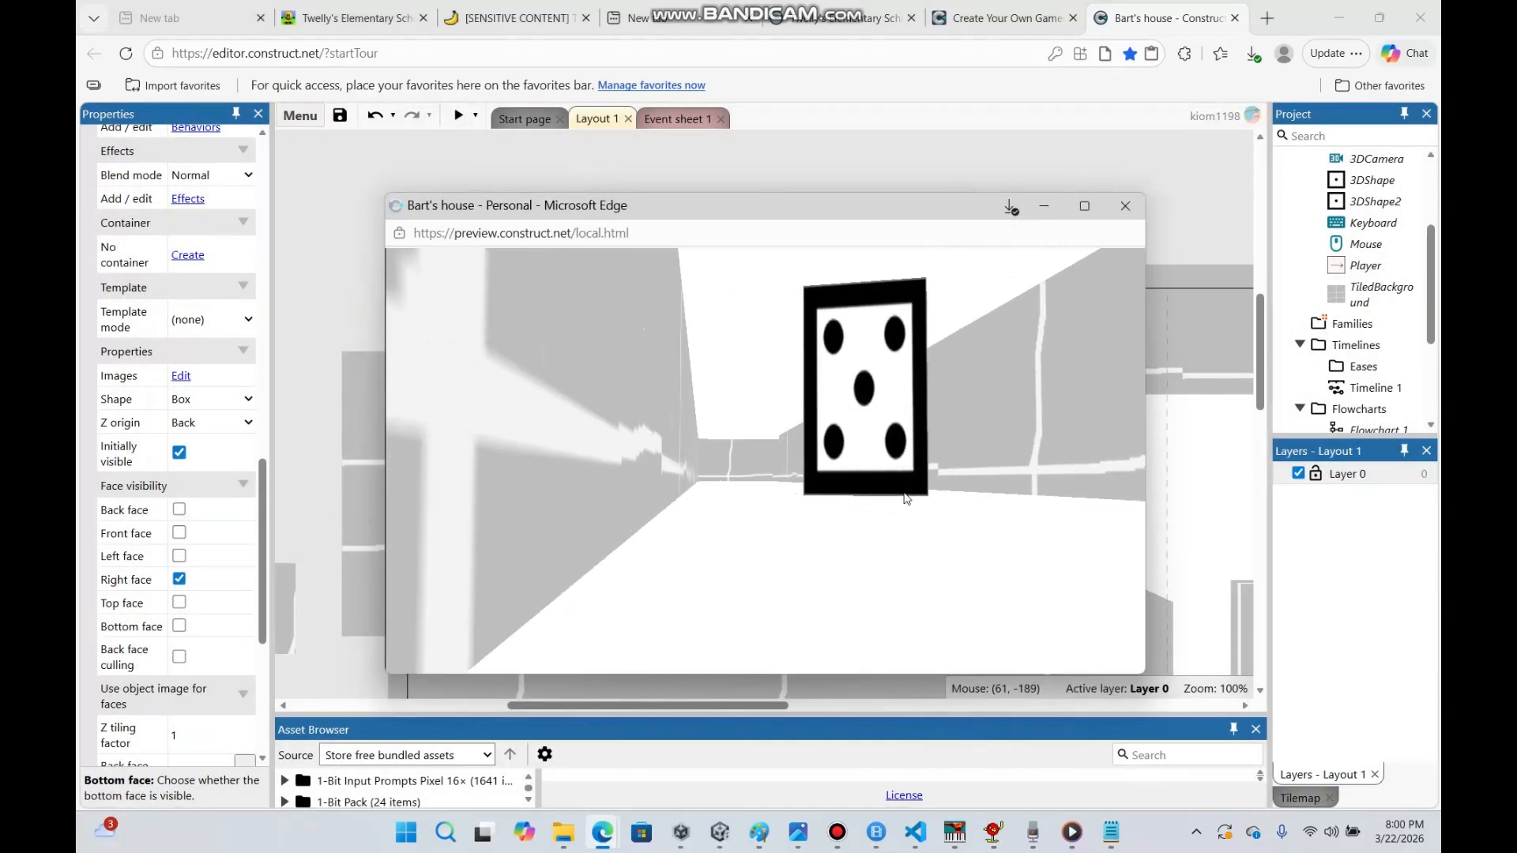
key("w")
key("d")
key("a")
key("s")
key("a")
key("w")
key("d")
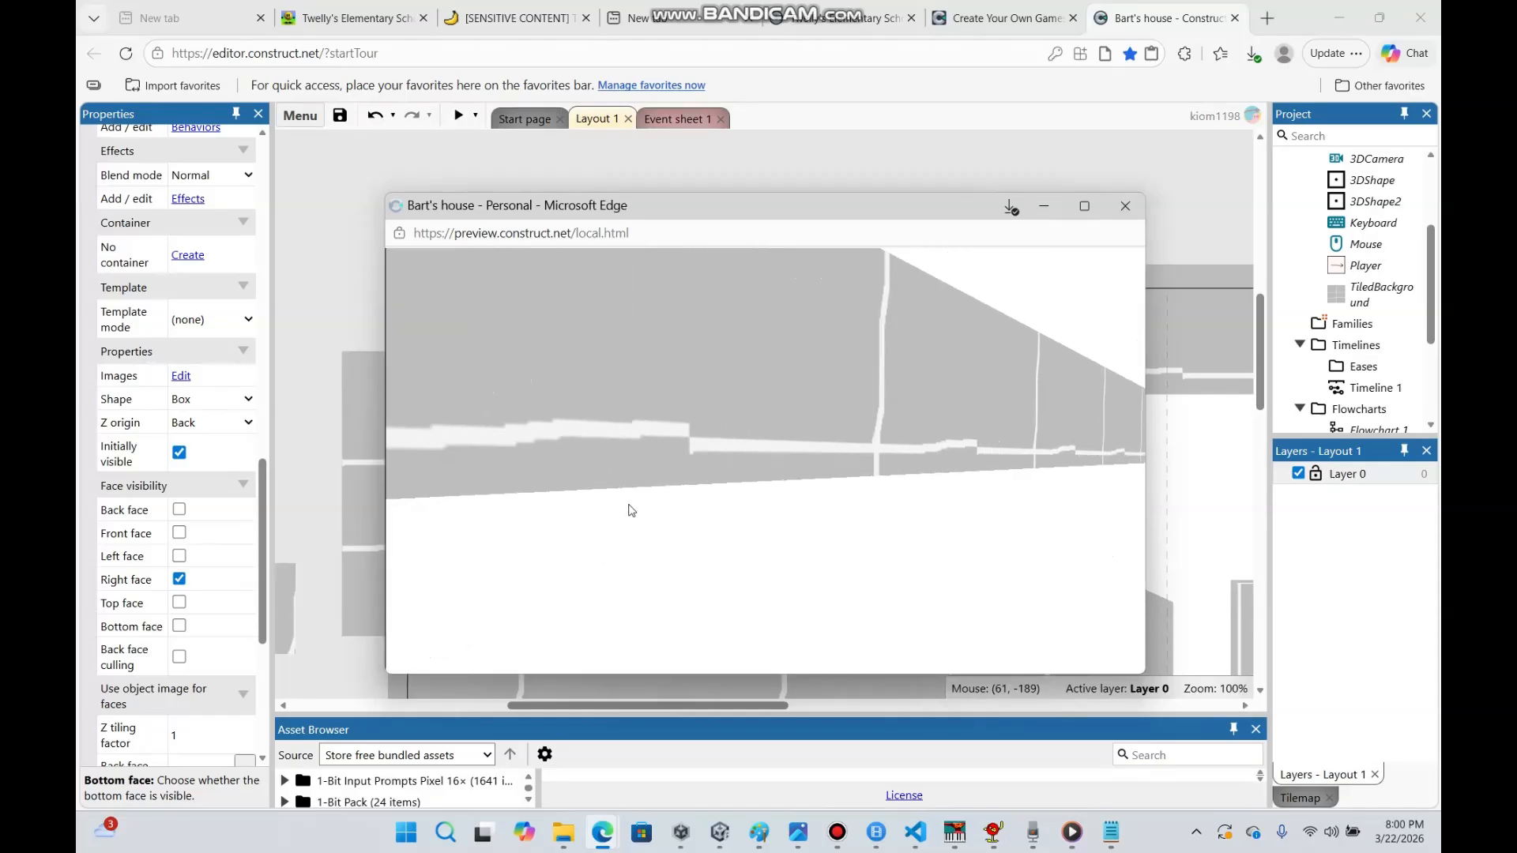
key("s")
key("a")
key("a")
key("s")
key("d")
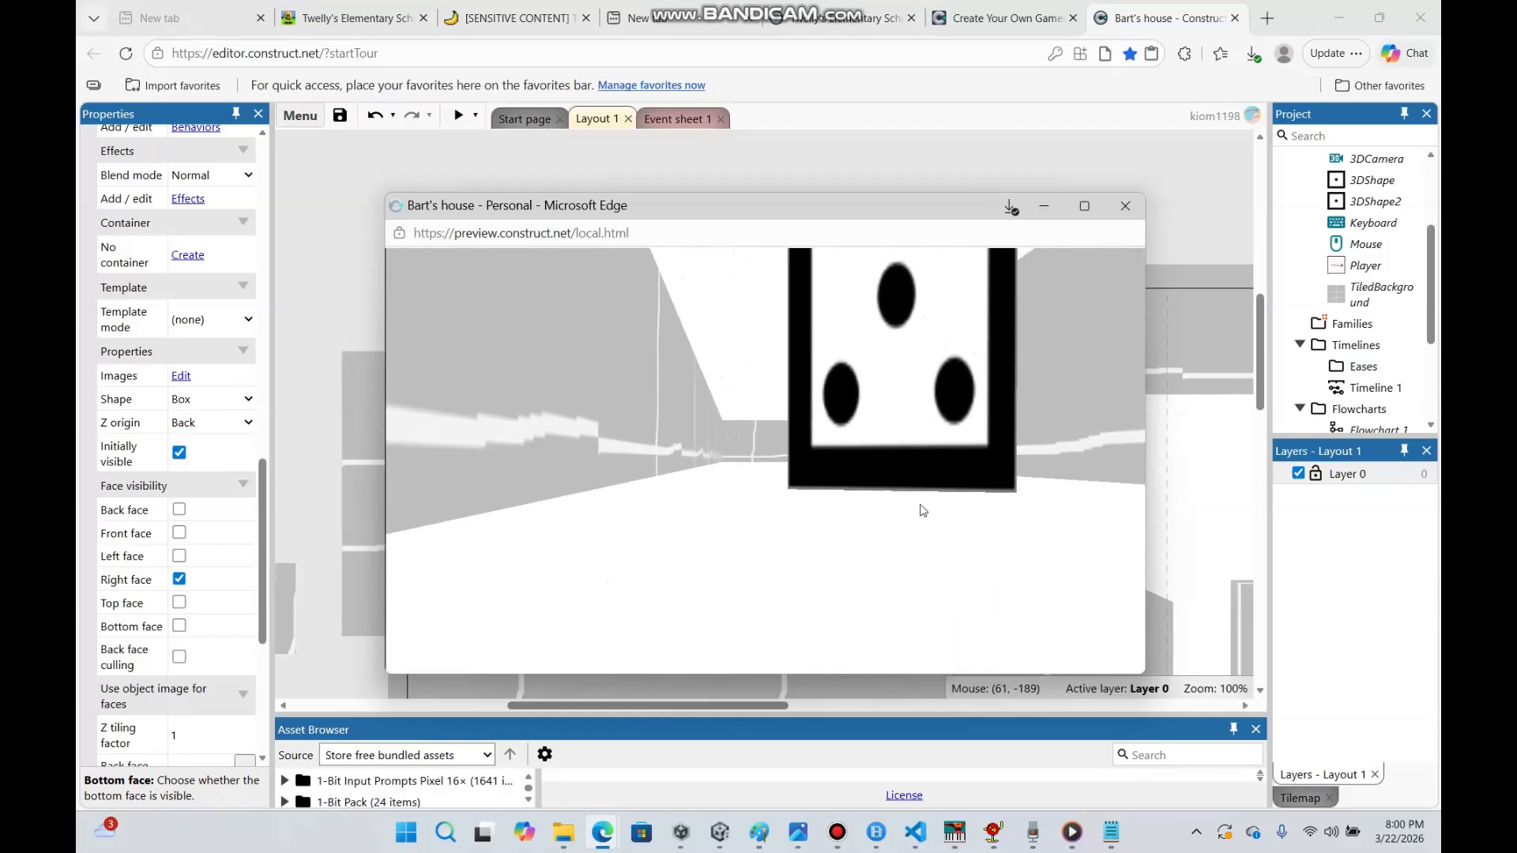
key("d")
key("w")
key("w")
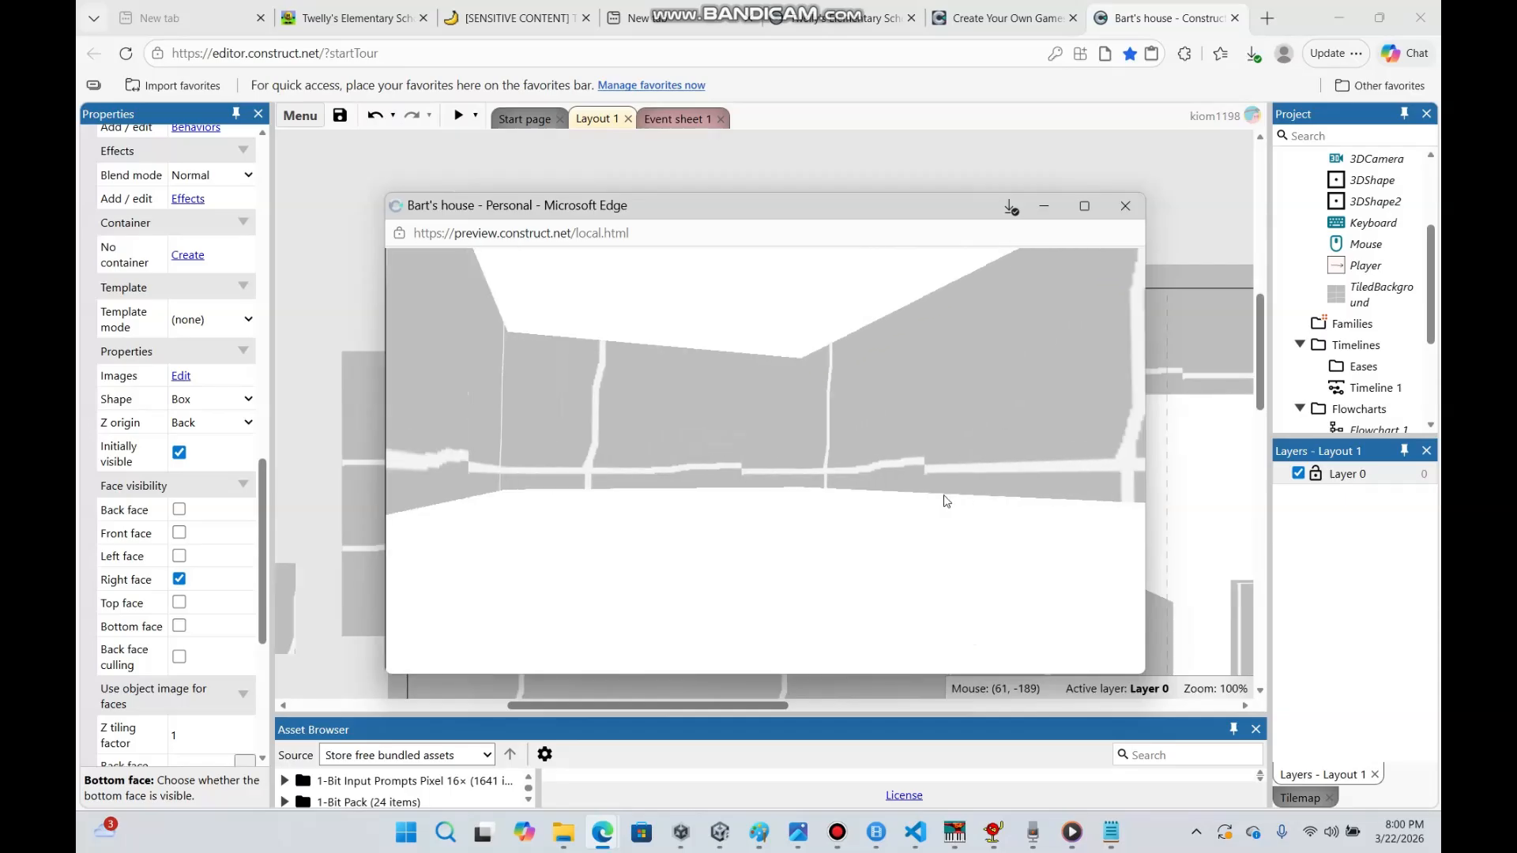
key("w")
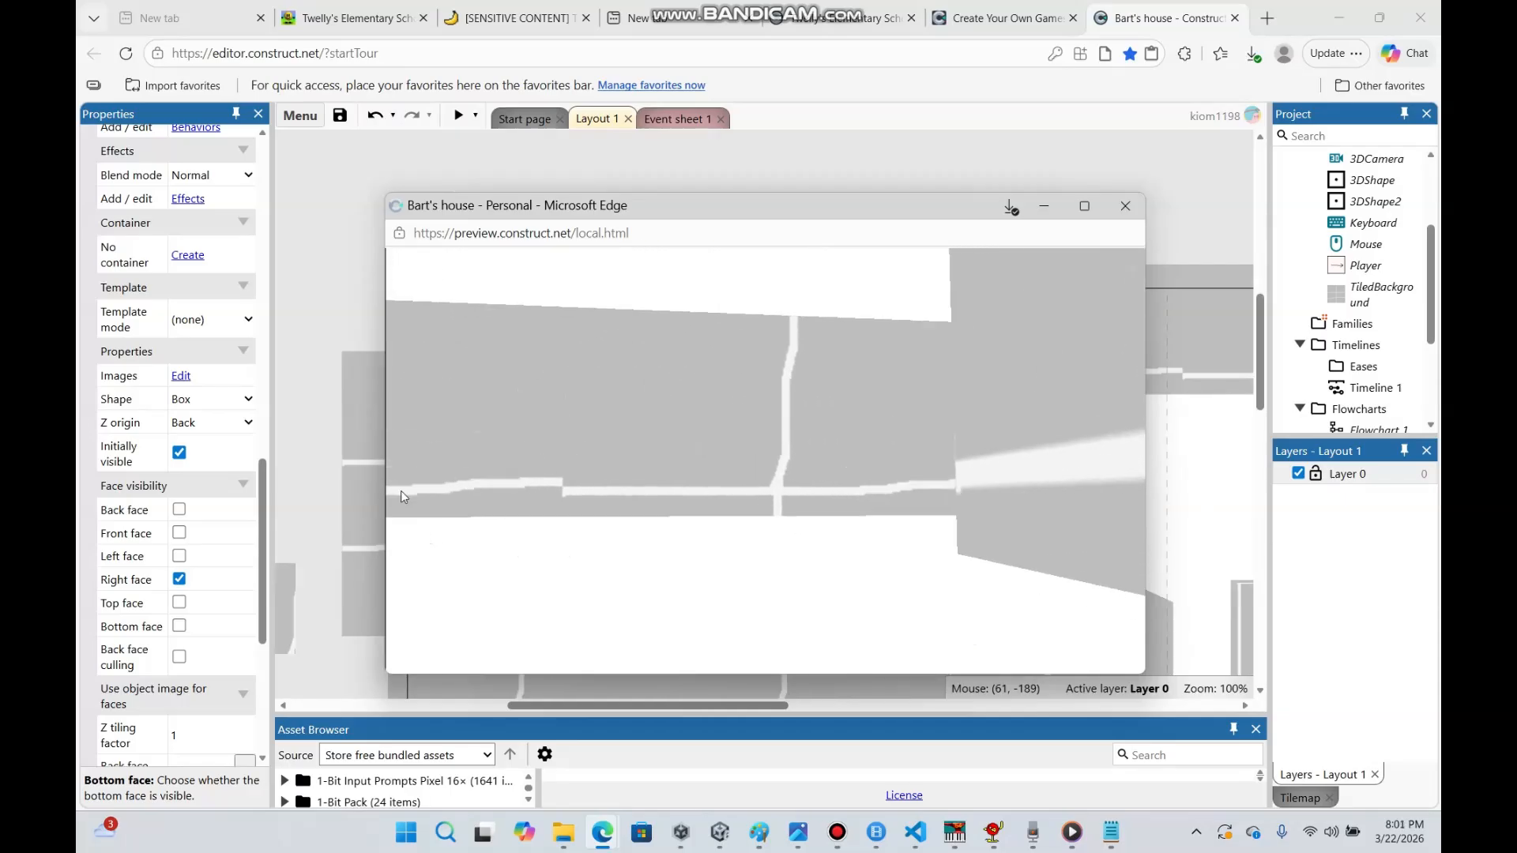
key("a")
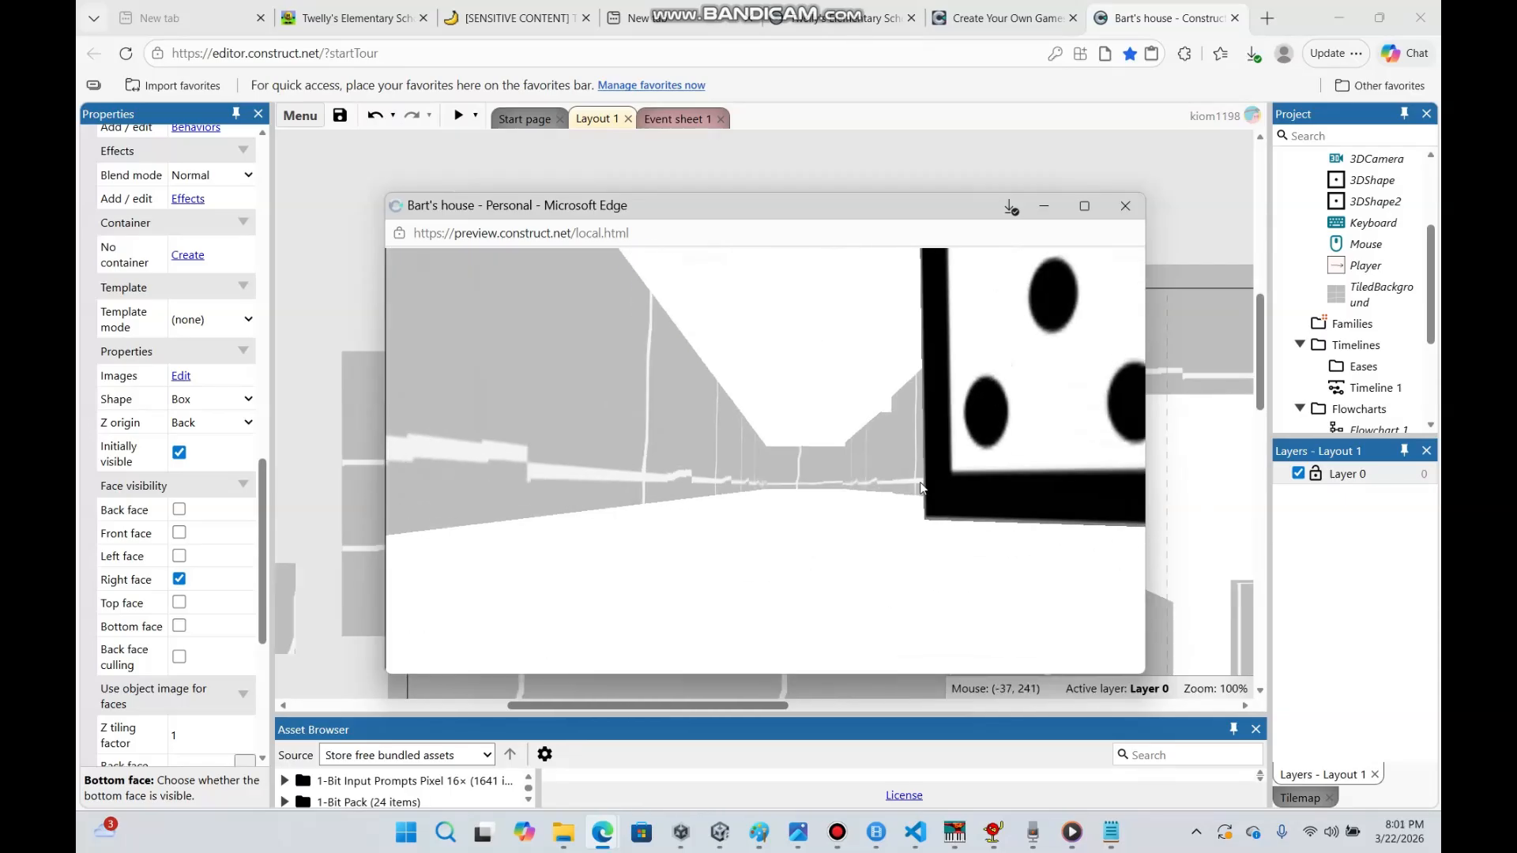
key("a")
key("d")
key("a")
left_click(1044, 206)
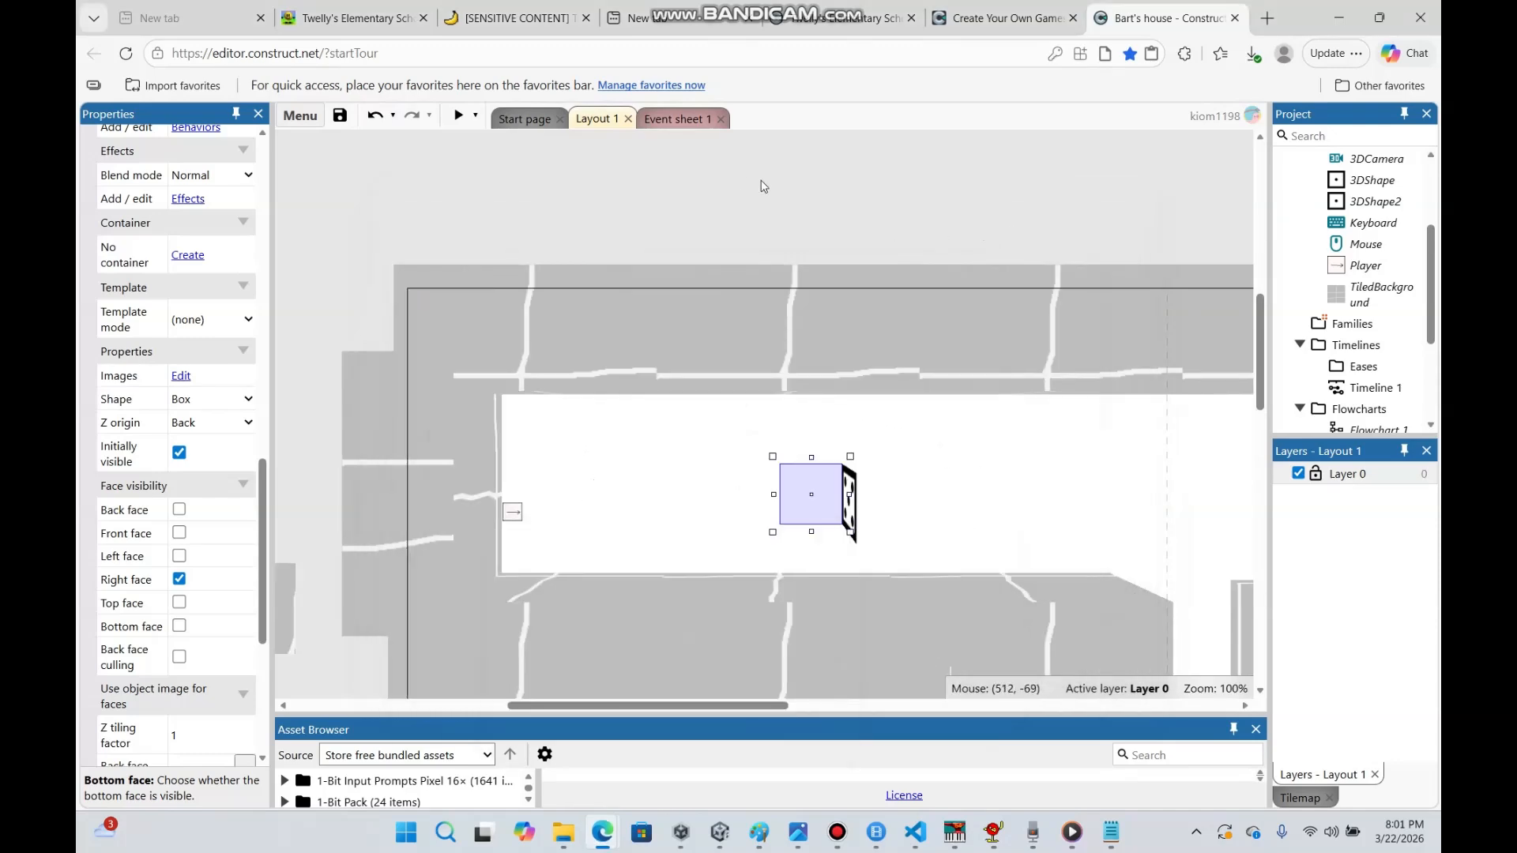
Set the X and Y of the 3DShape's Set angle toward action to 3DCamera.CameraX and 3DCamera.CameraY in the event sheet
left_click(672, 120)
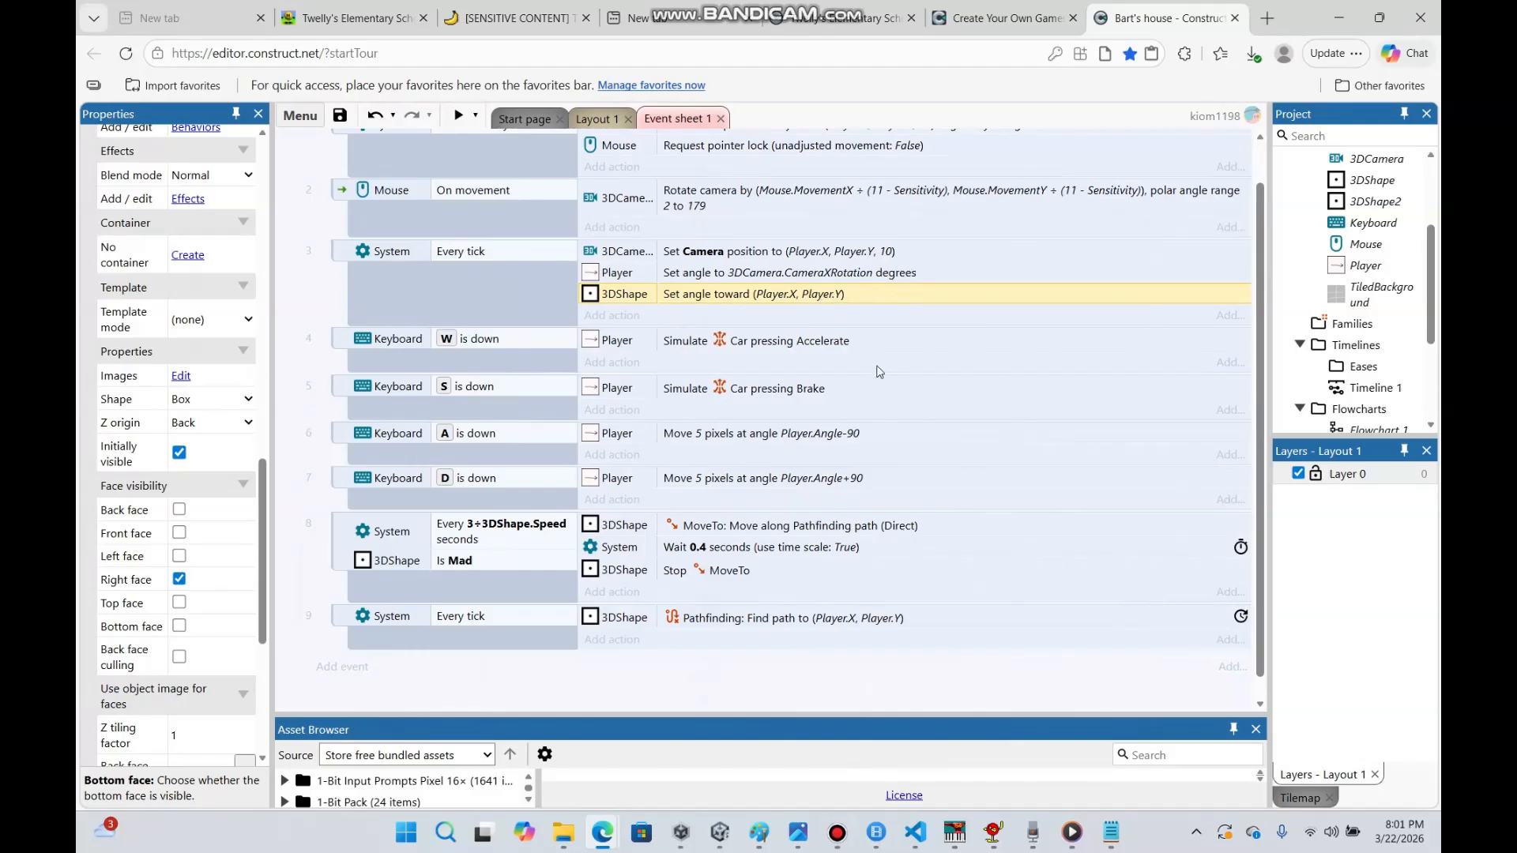
double_click(855, 297)
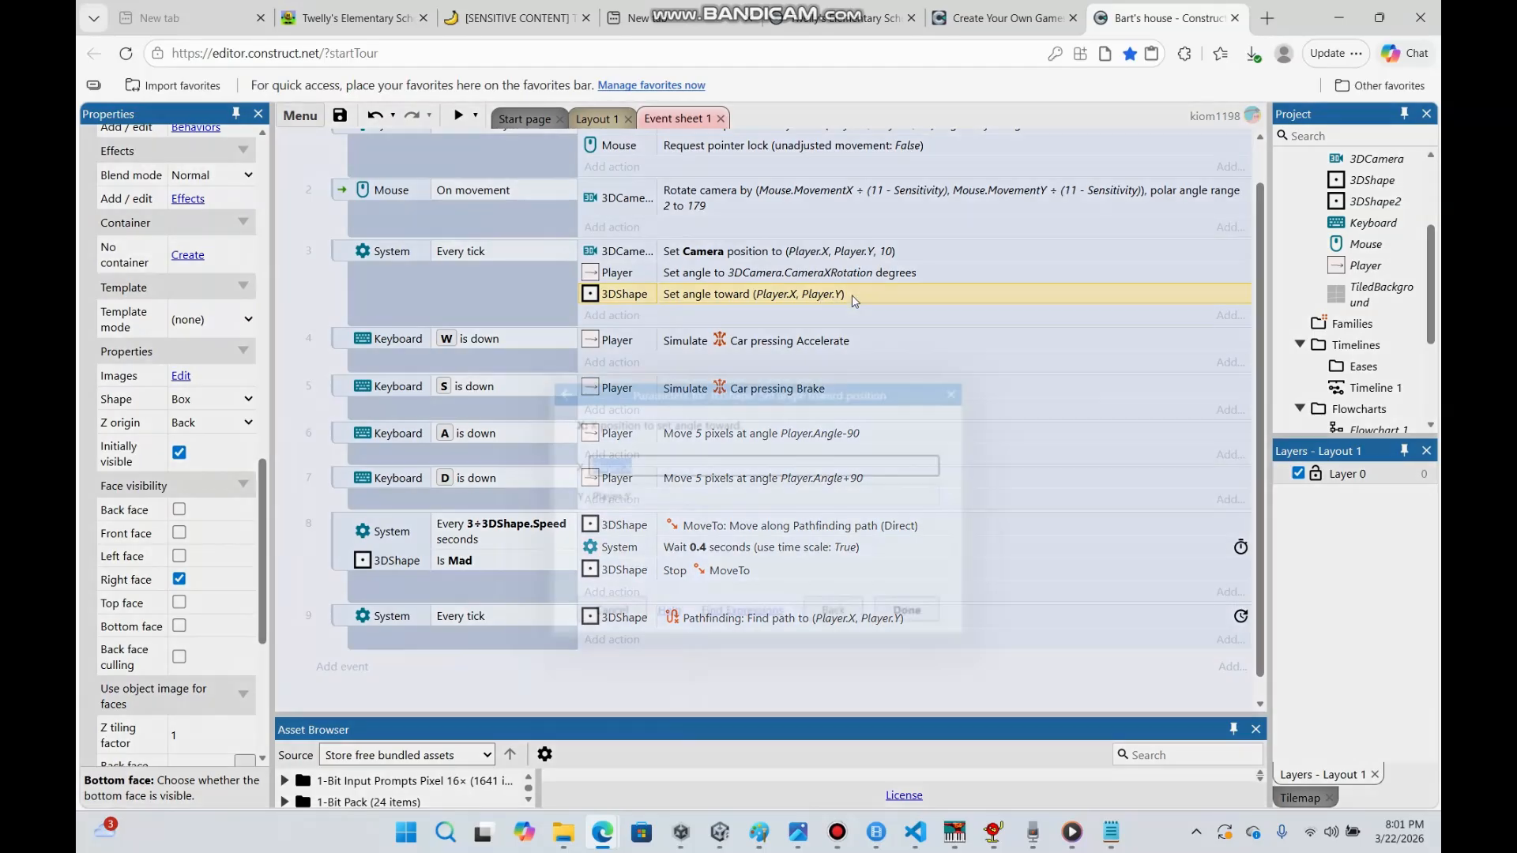
key("BackSpace")
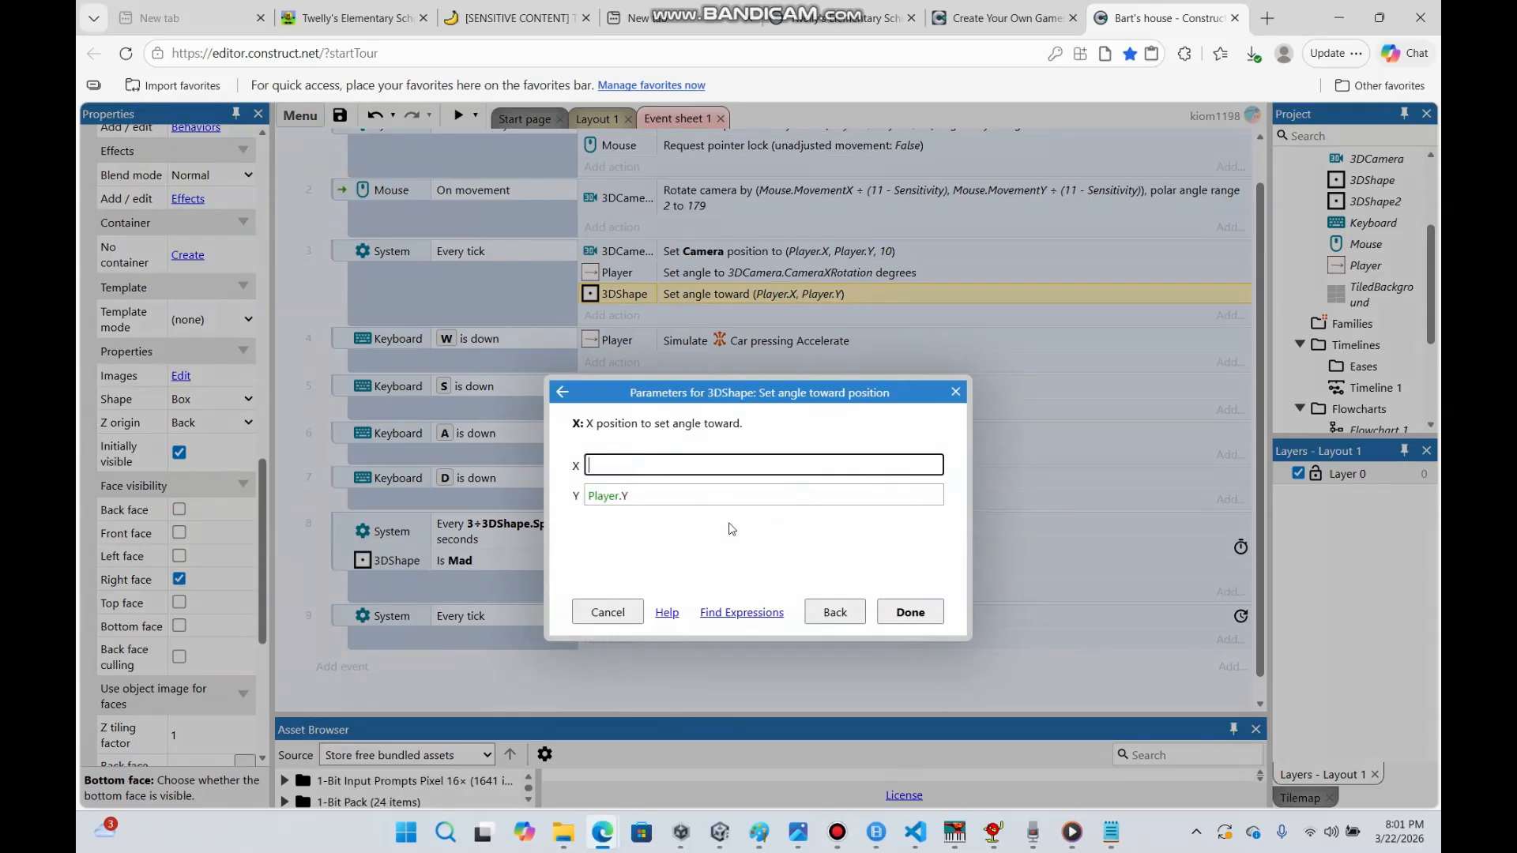
type("3d")
left_click(737, 486)
type(".")
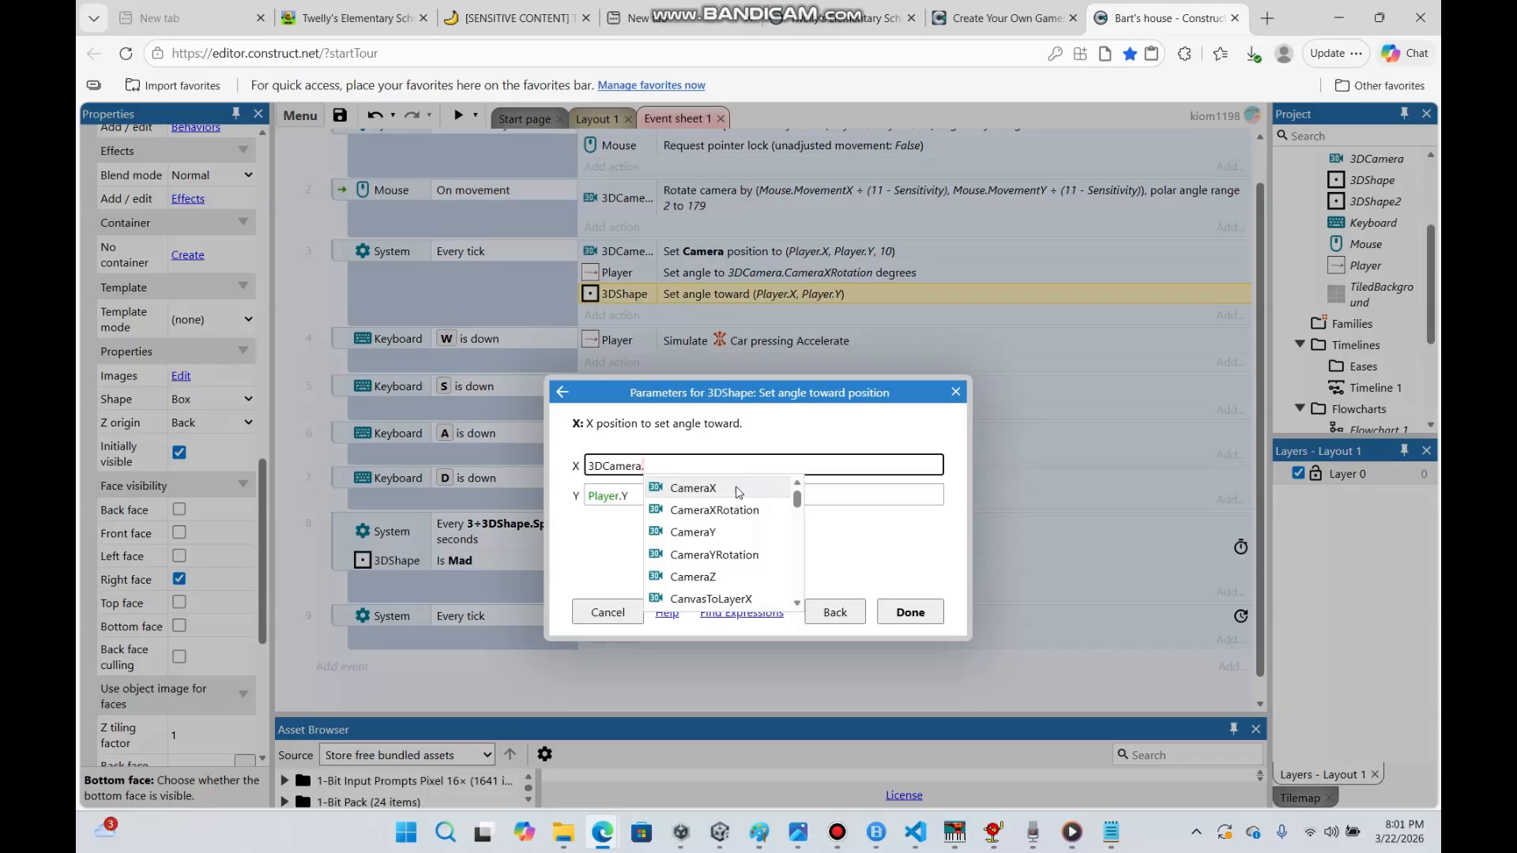
left_click(737, 487)
left_click_drag(630, 495, 558, 499)
type("3d")
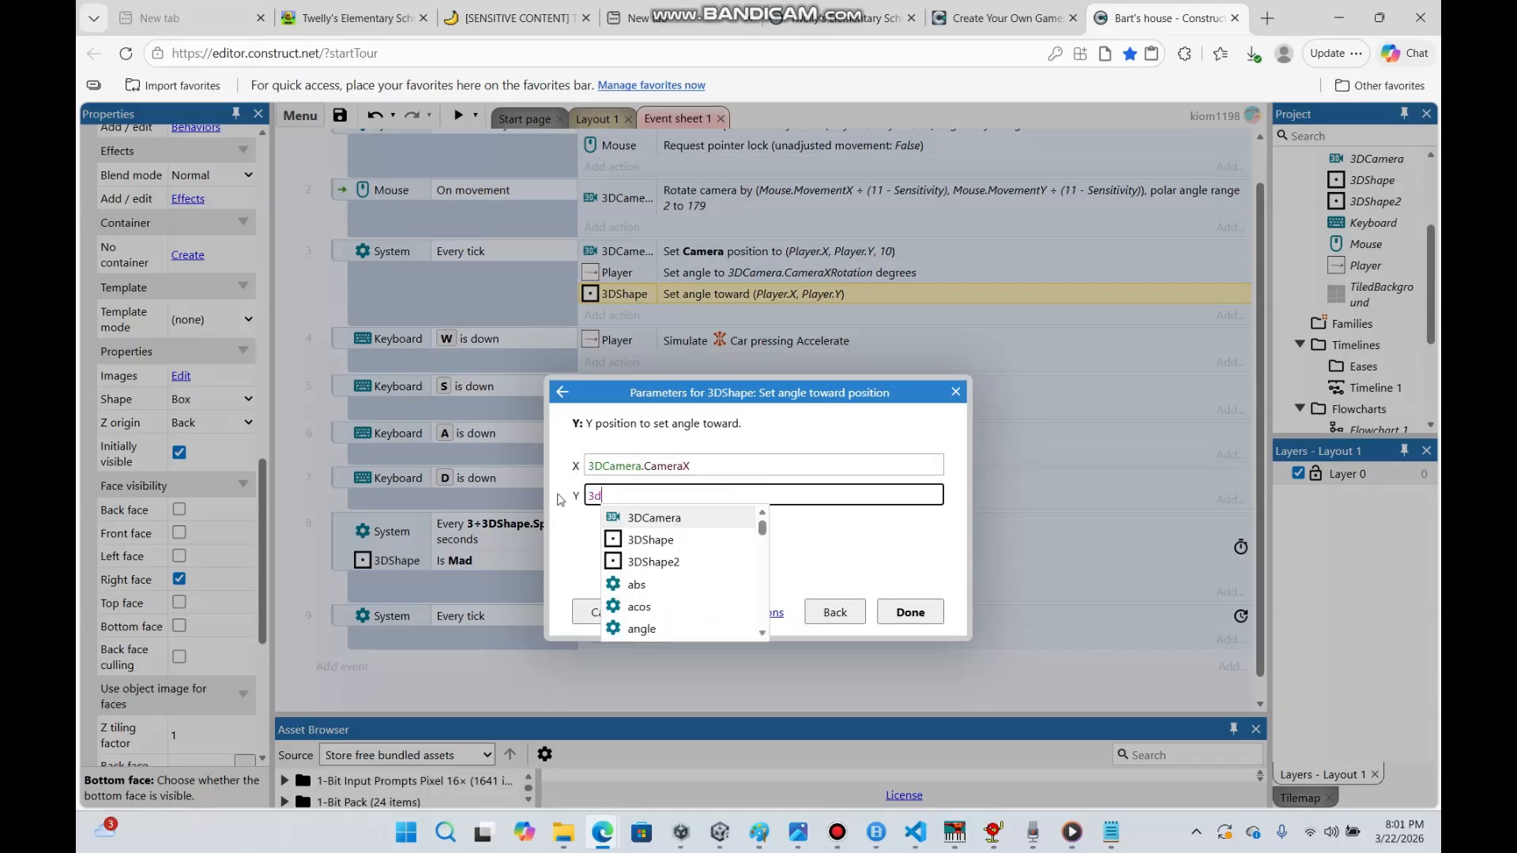
left_click(654, 518)
type(".CameraY")
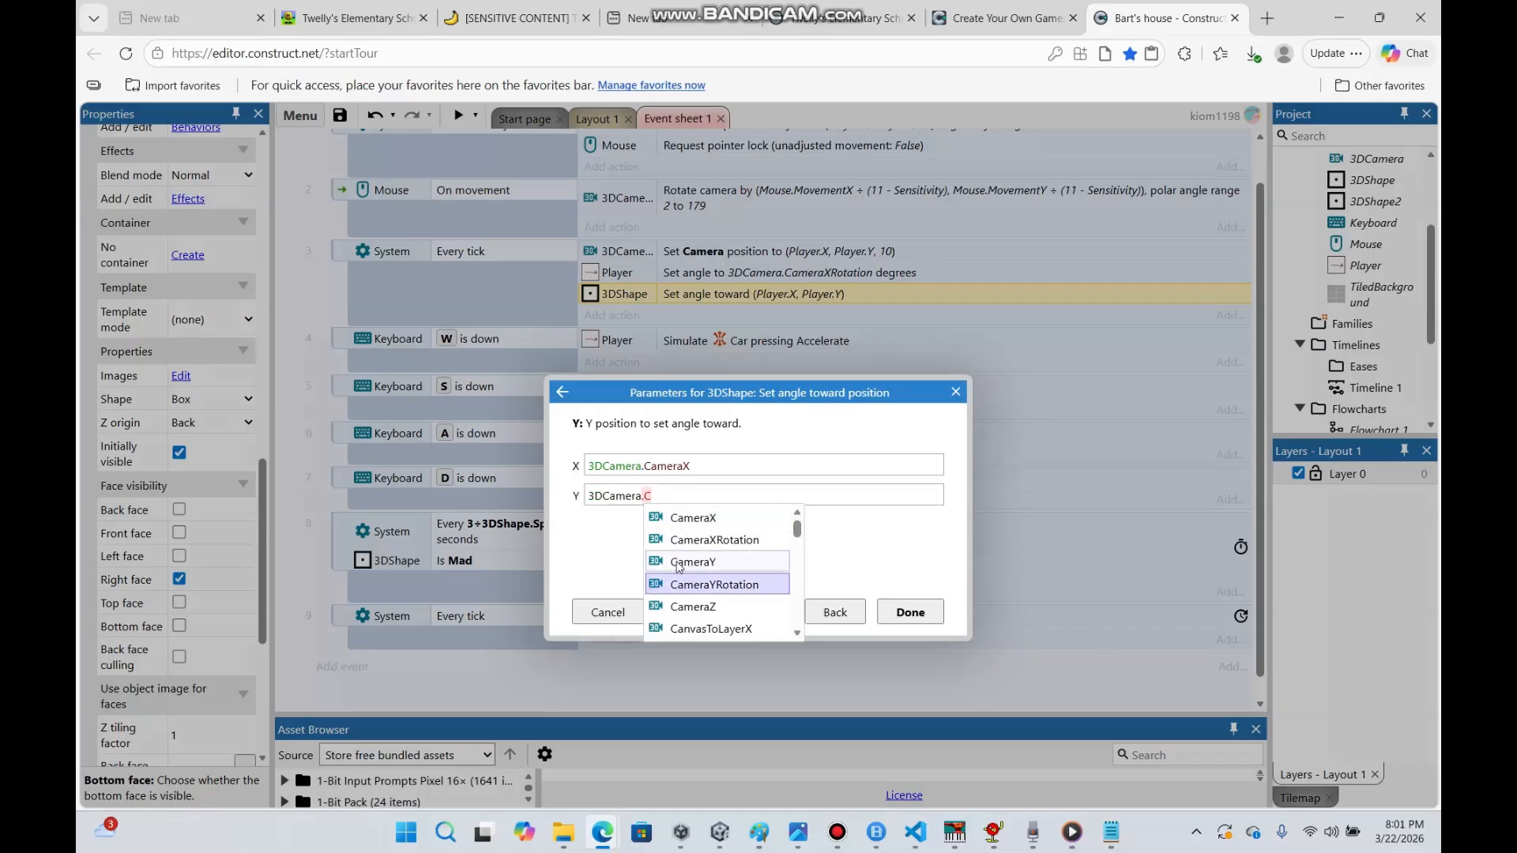
left_click(765, 564)
left_click(908, 613)
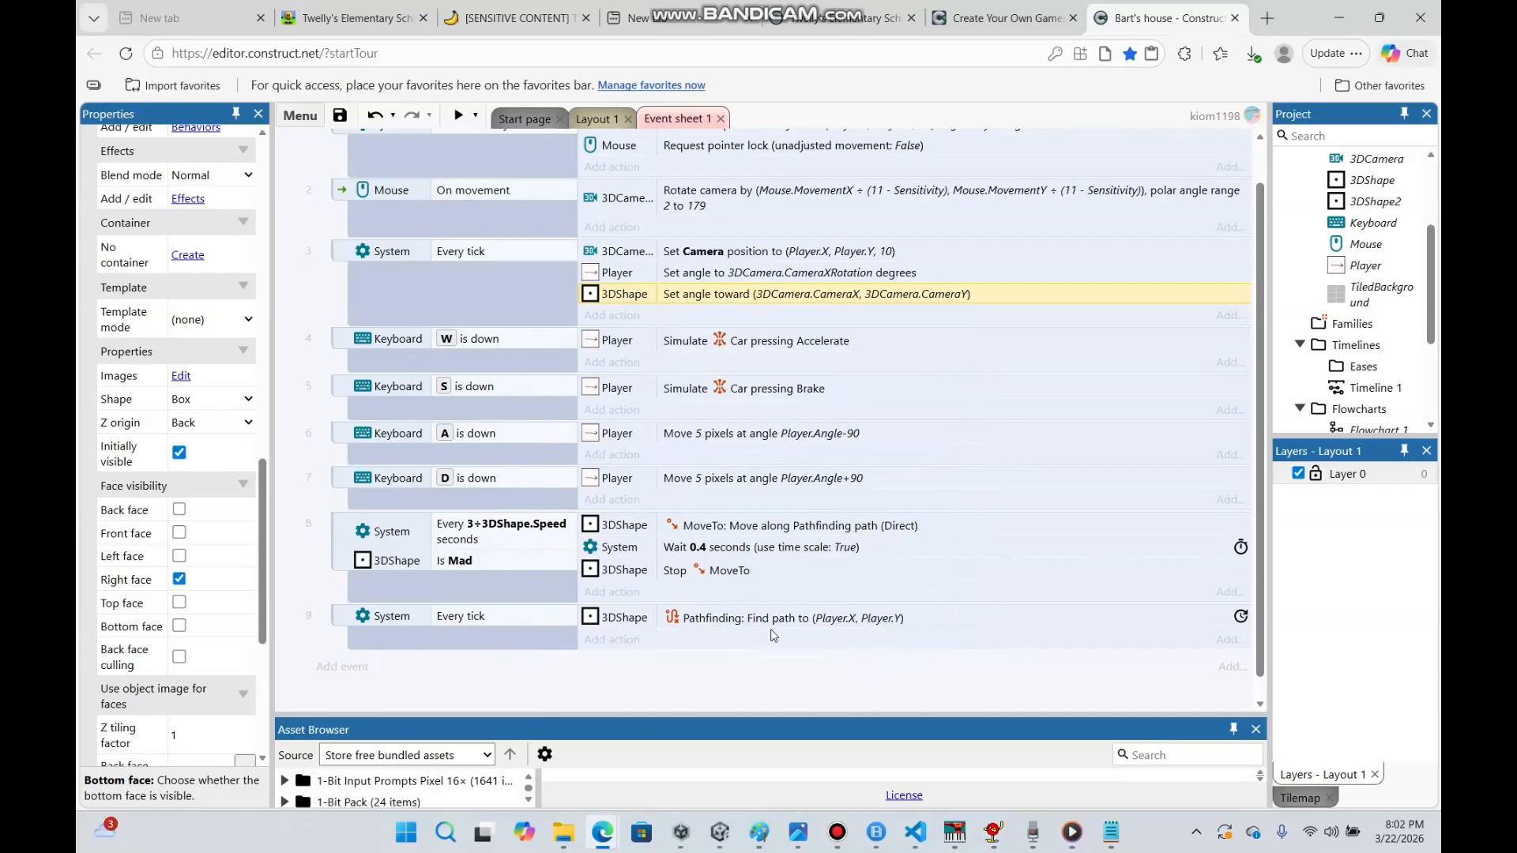
Load the turtle picture file "images" from Downloads onto the right face of the dice box in Layout 1 and close the shape editor
left_click(592, 119)
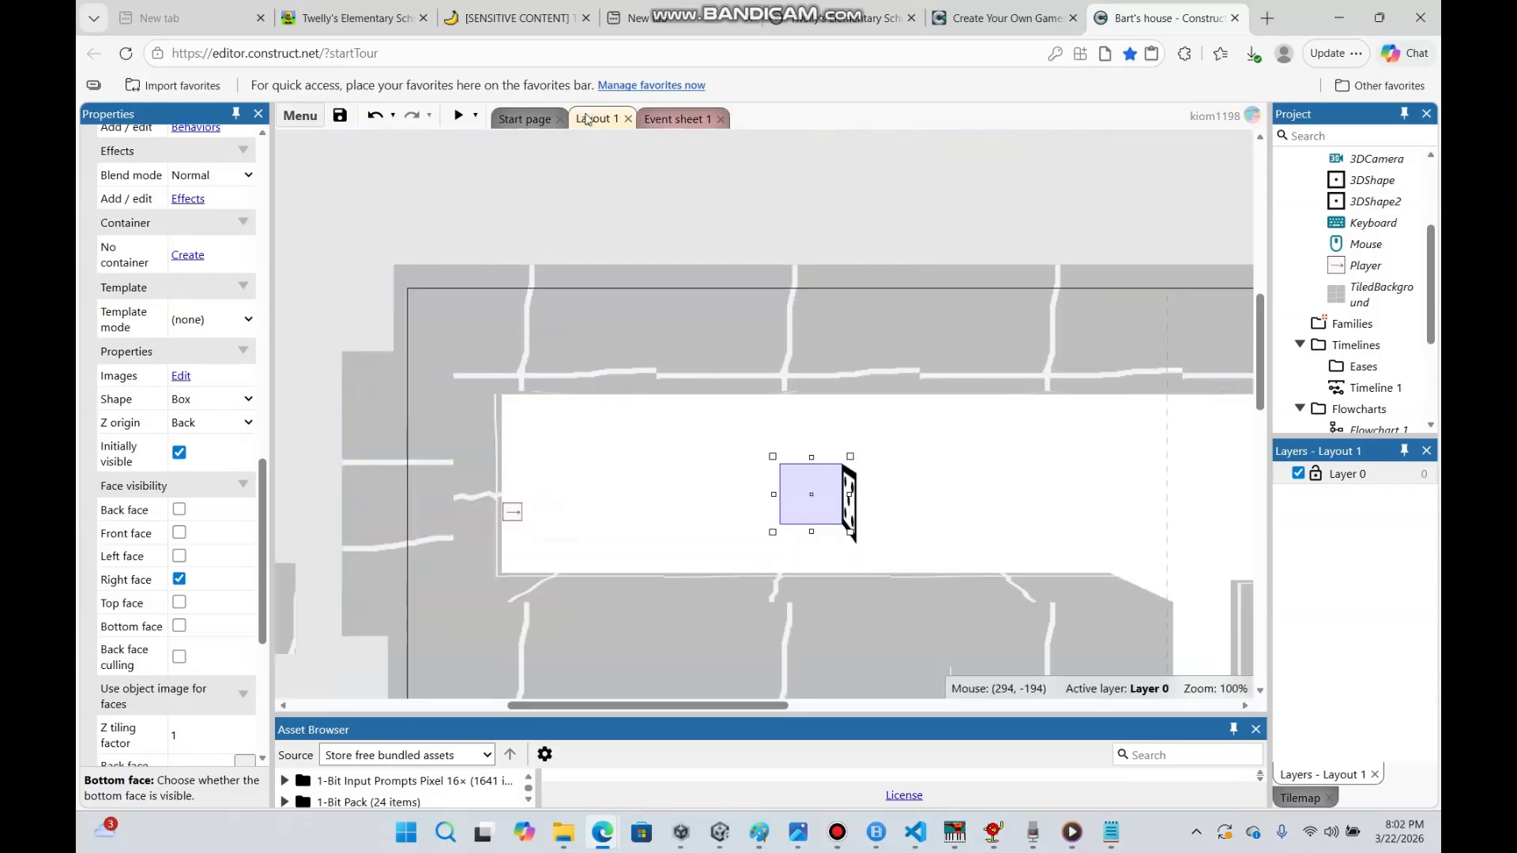
double_click(821, 506)
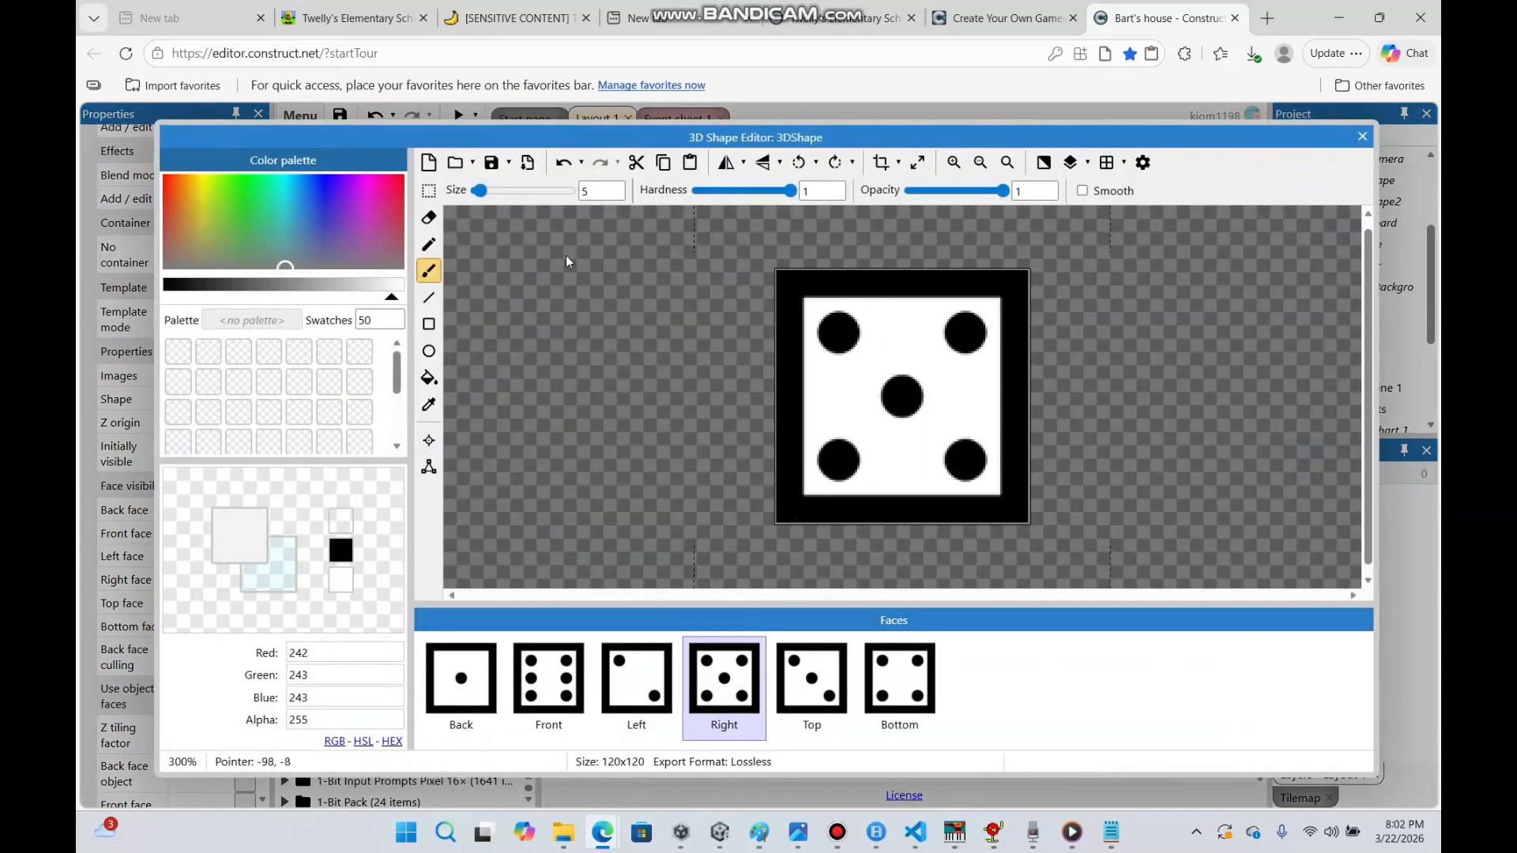
left_click(429, 190)
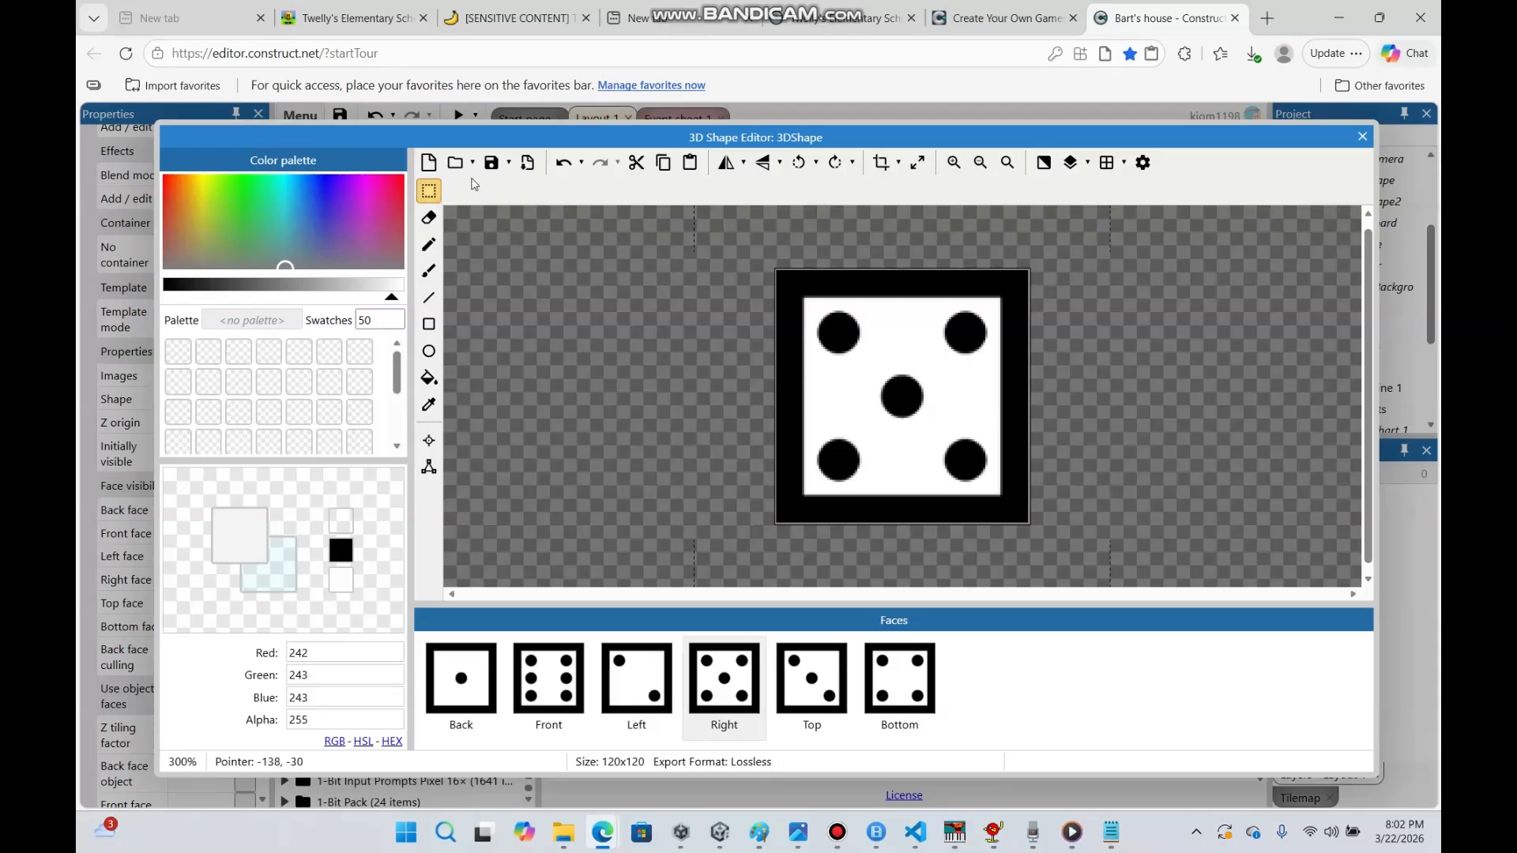
left_click(455, 161)
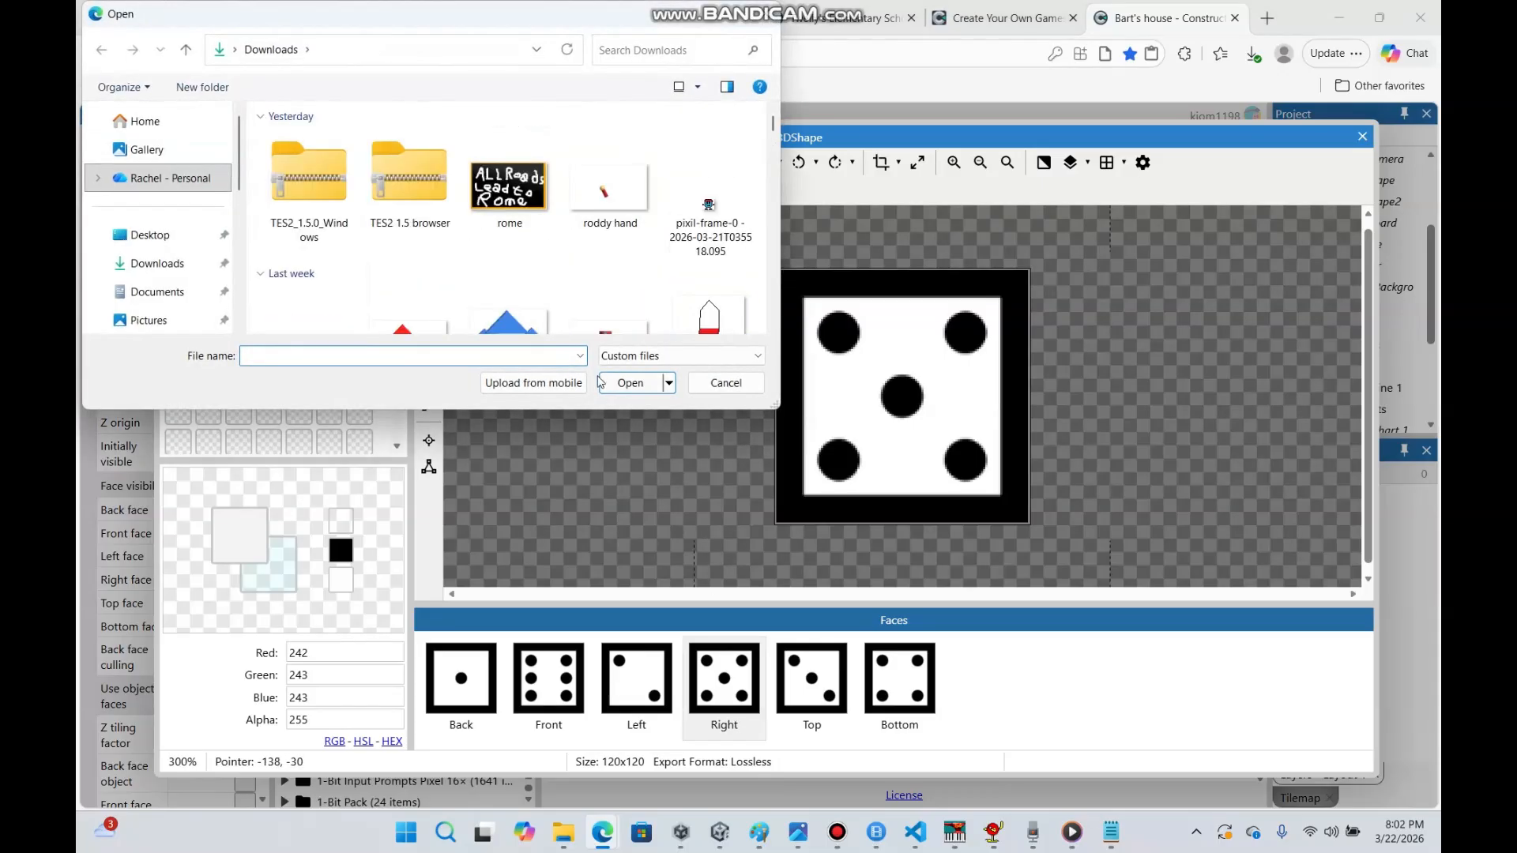
scroll(776, 127, "down", 2)
scroll(775, 127, "up", 3)
scroll(773, 126, "down", 1)
scroll(773, 126, "down", 5)
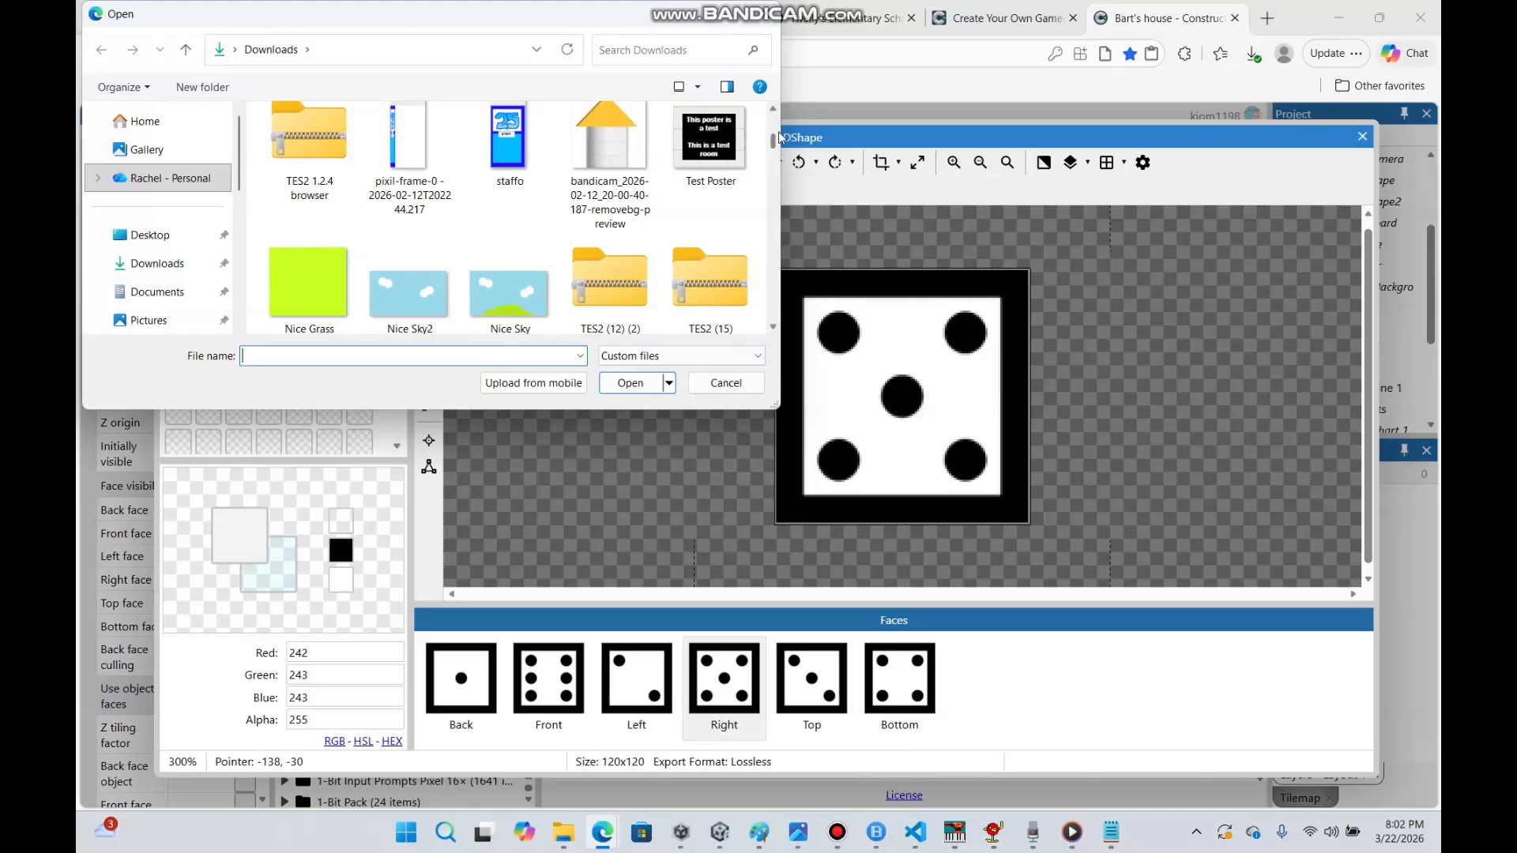
left_click_drag(775, 142, 778, 196)
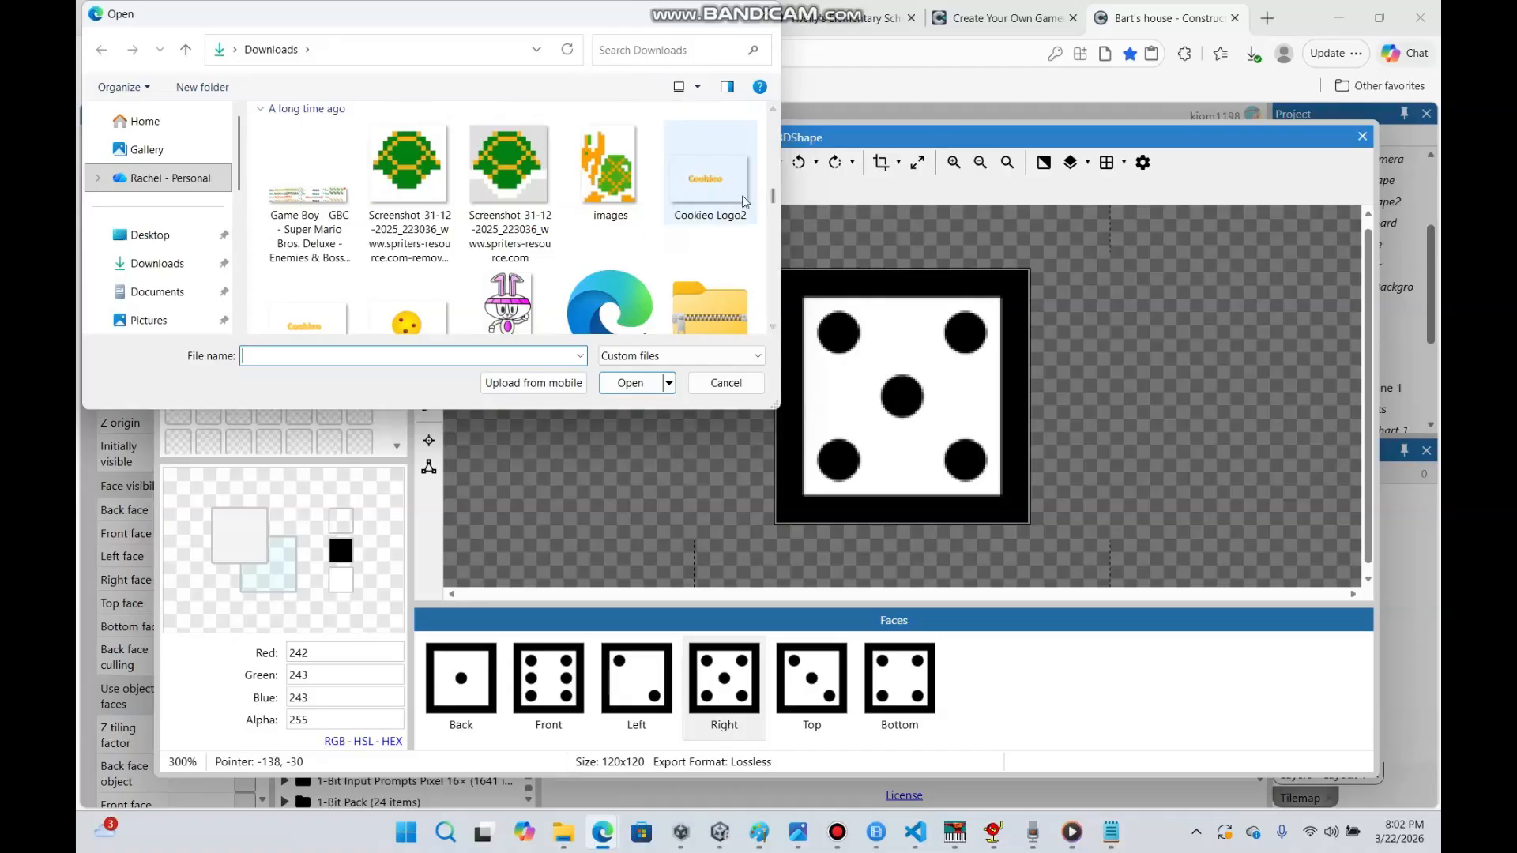
left_click(624, 197)
left_click(632, 383)
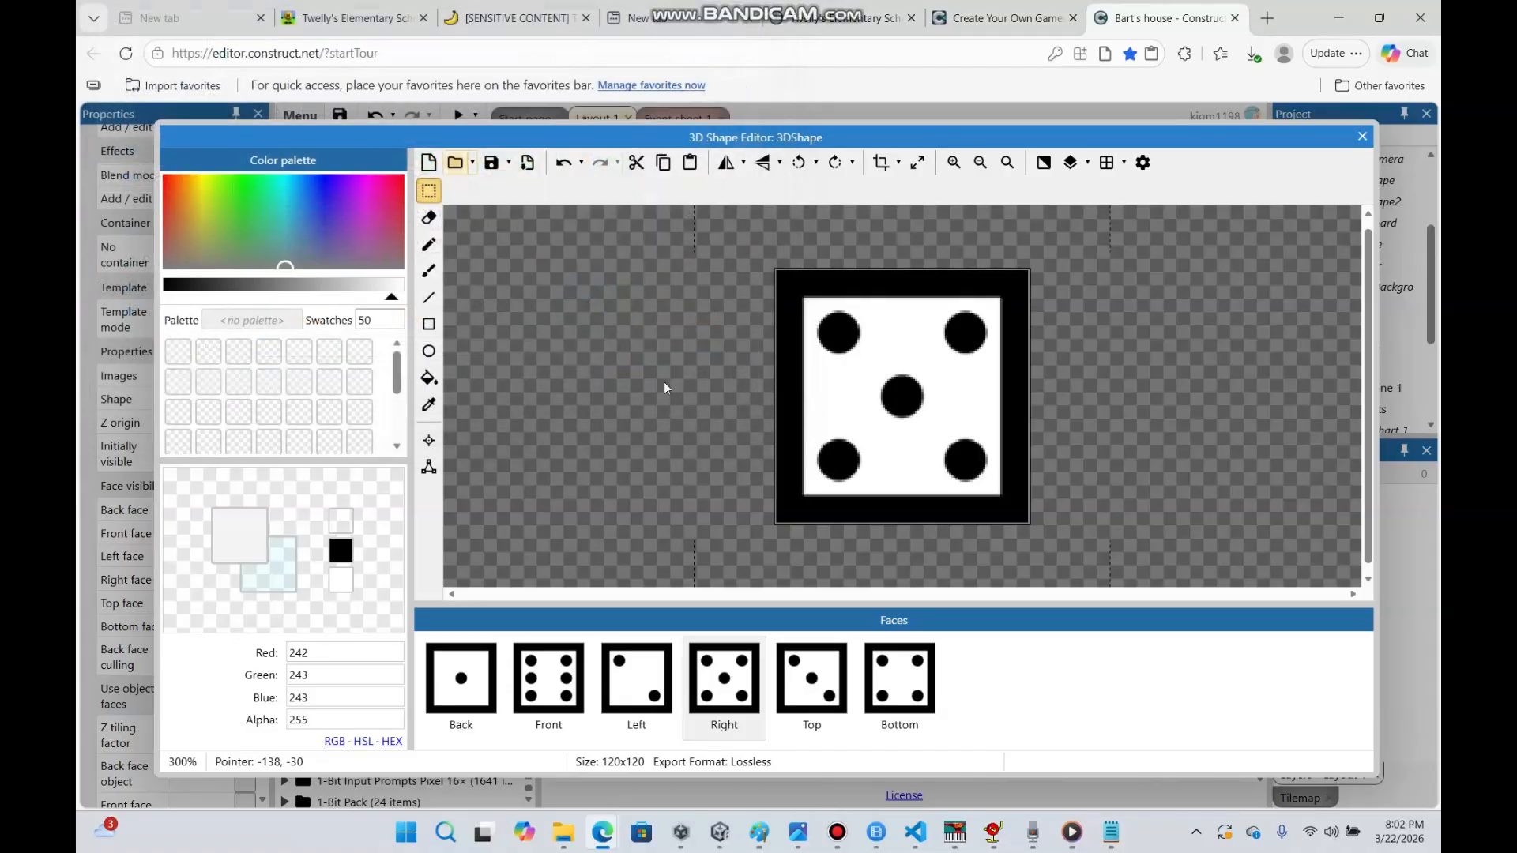
left_click(1362, 137)
Preview Layout 1 to check the enemy's new face image and how it turns toward the camera
left_click(460, 119)
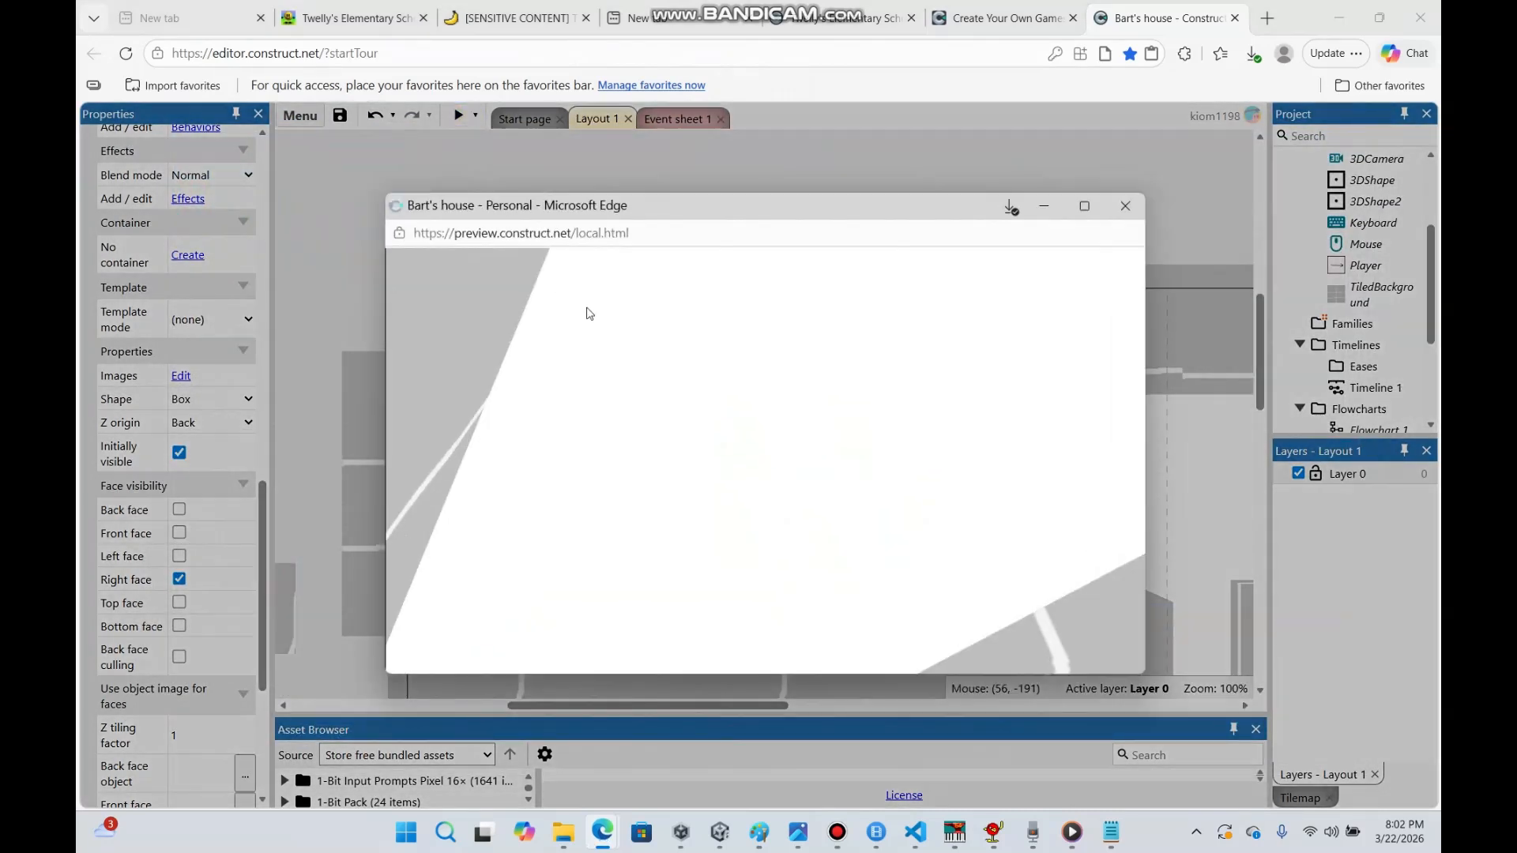
Walk around the hallway in the running preview to check the 3D enemy from several sides, and minimise the preview window
key("w")
key("s")
key("d")
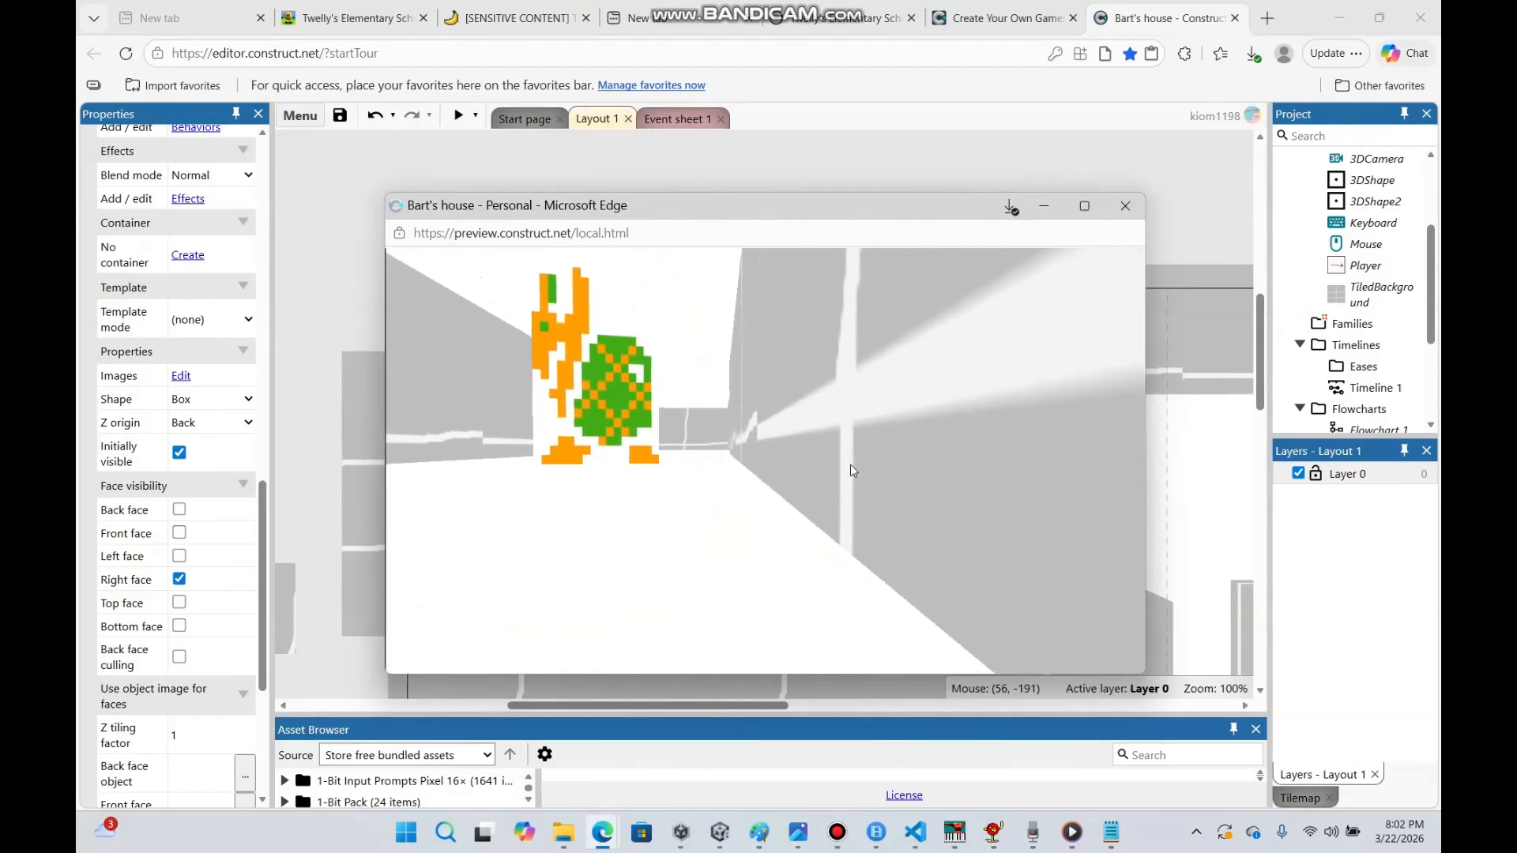
key("a")
key("w")
key("d")
key("w")
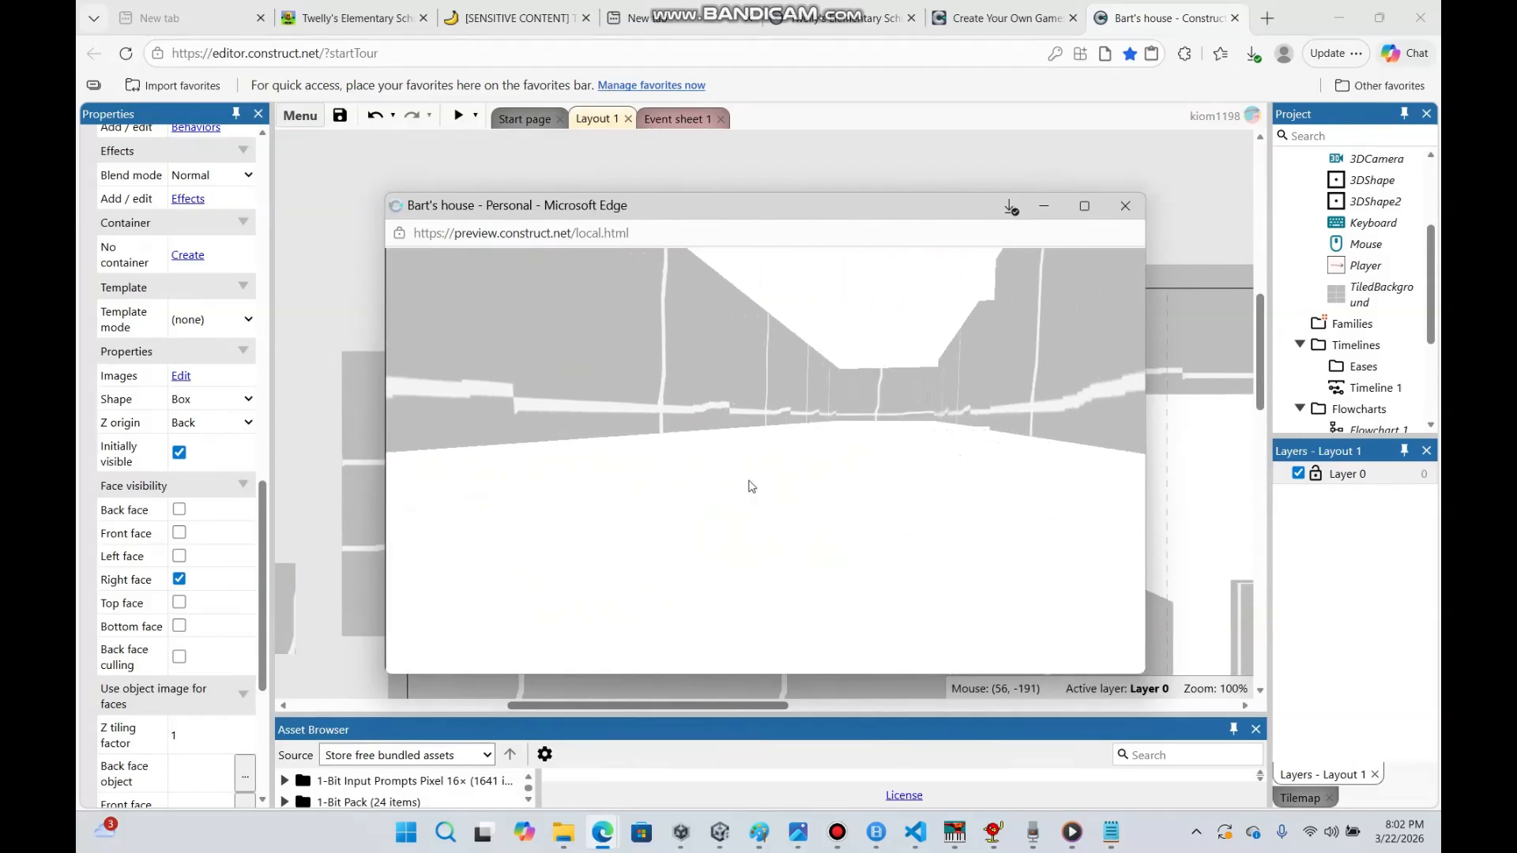
key("w")
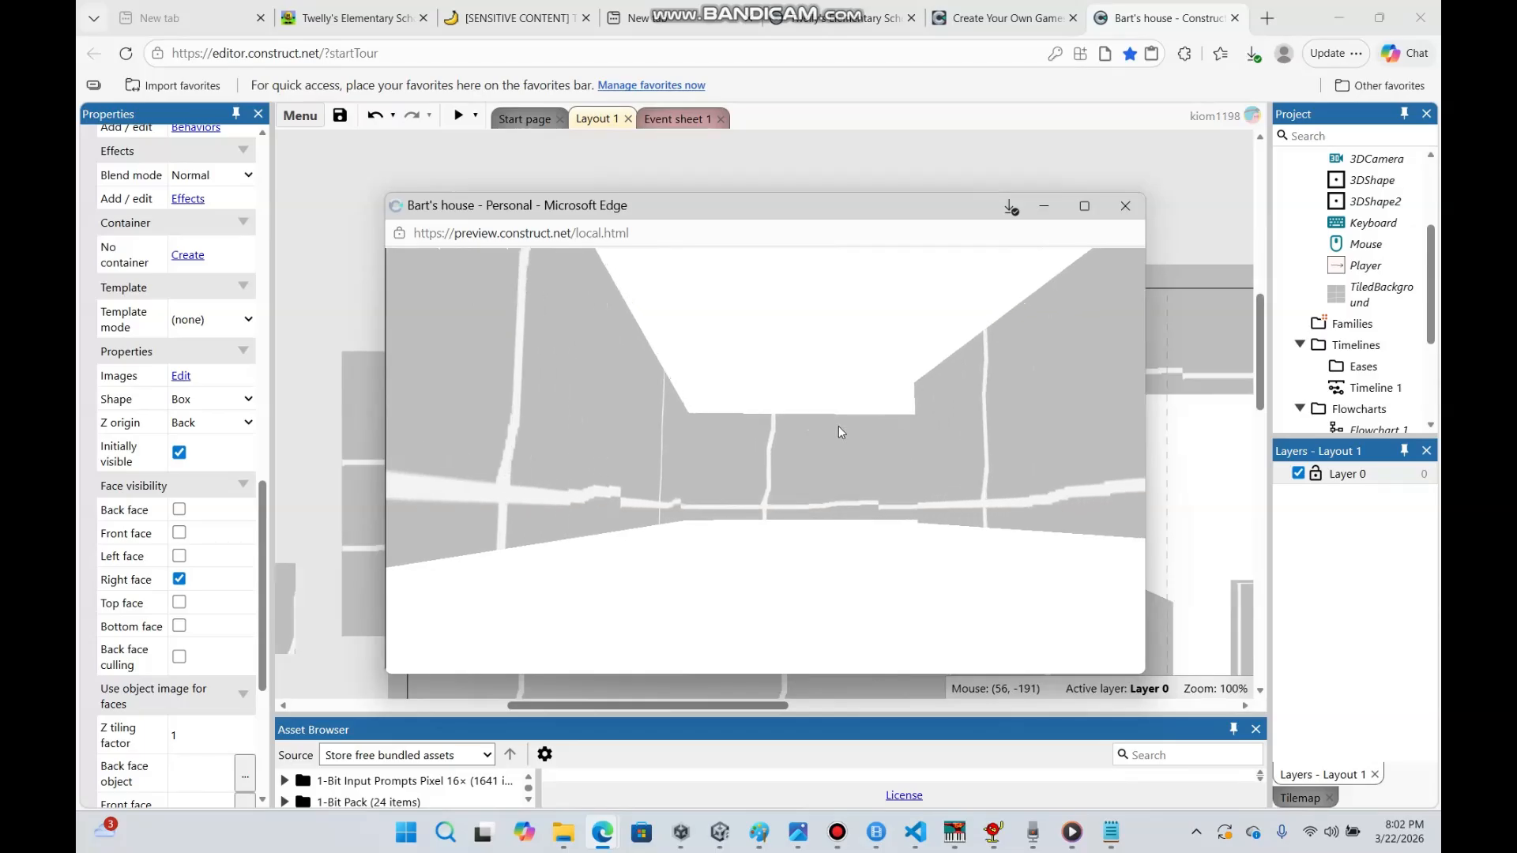
key("s")
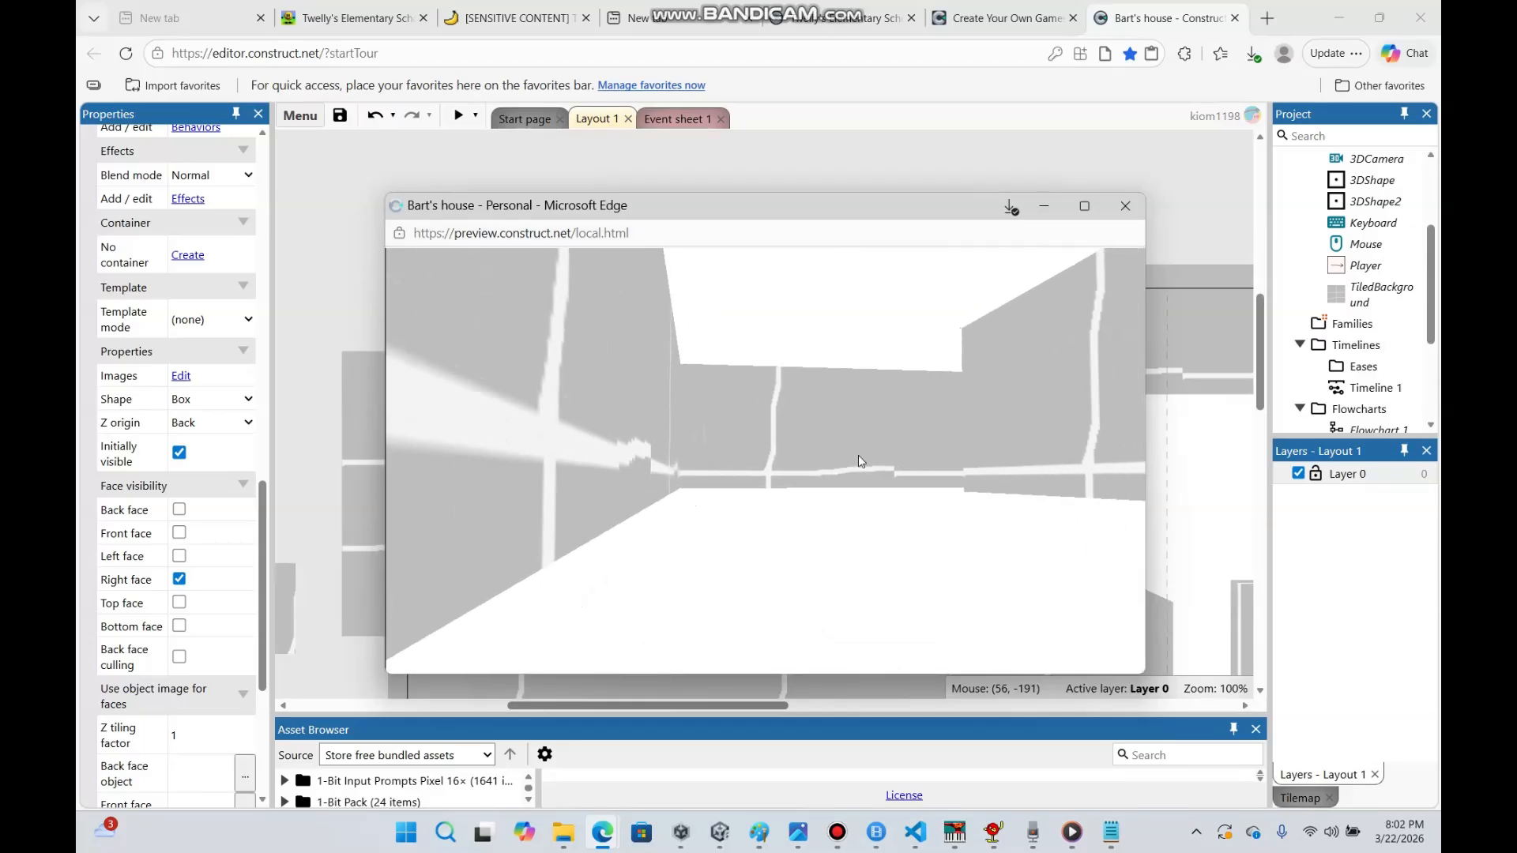
key("s")
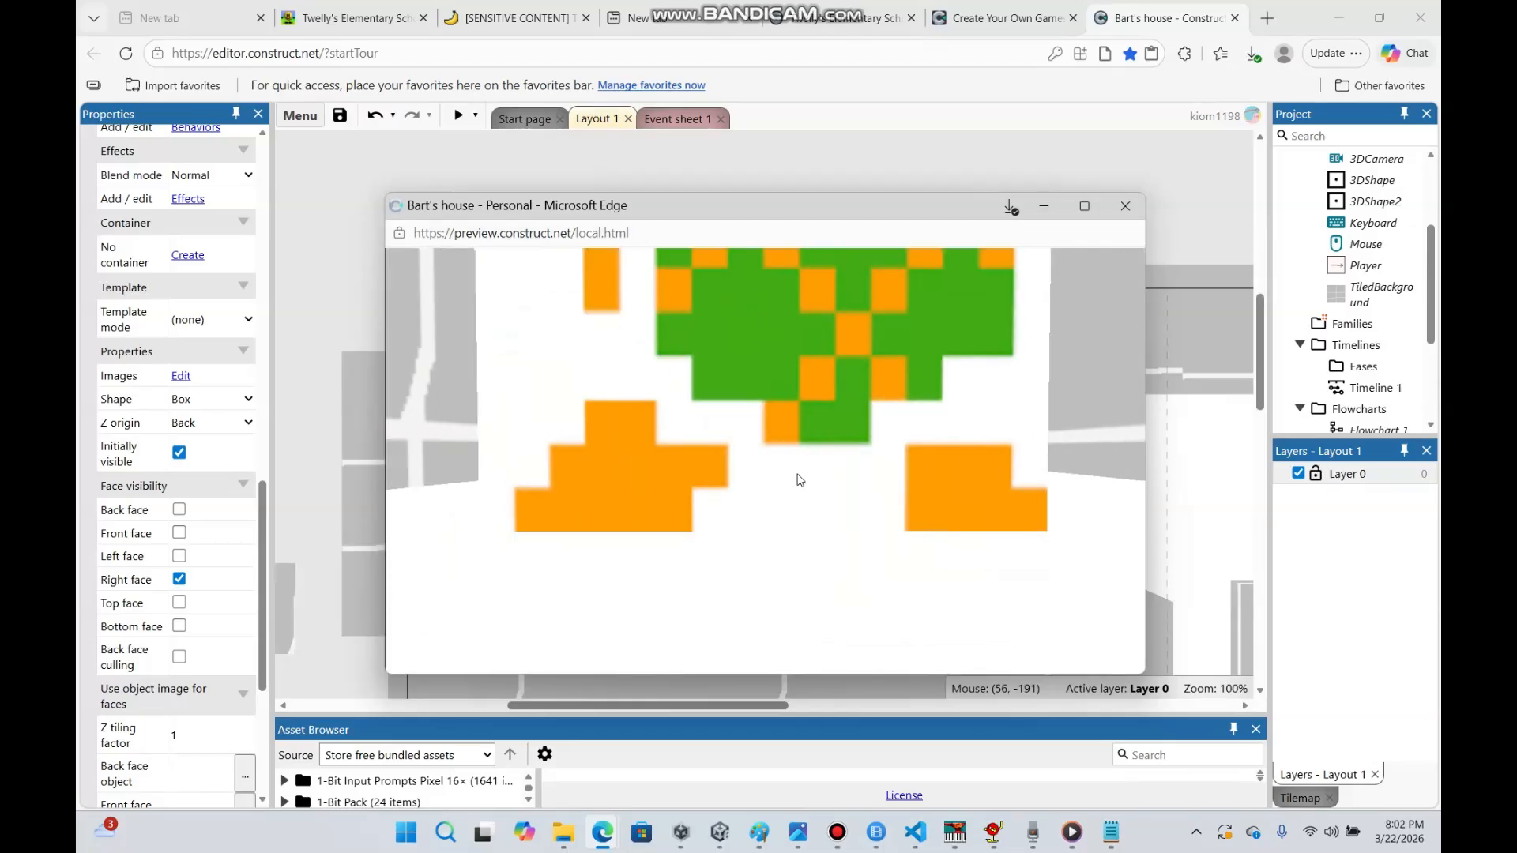
key("w")
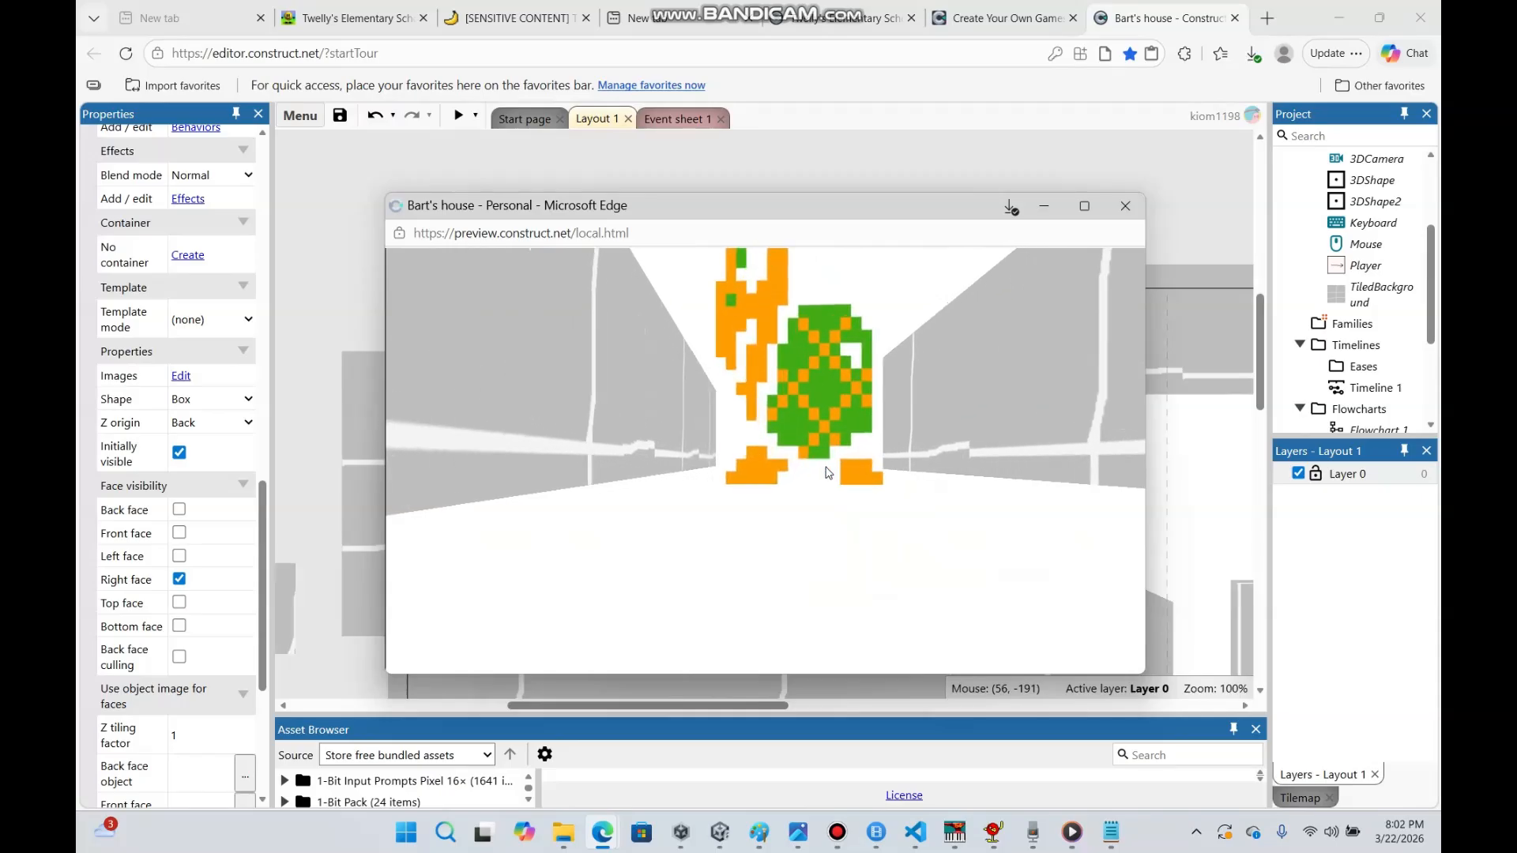
left_click(1044, 207)
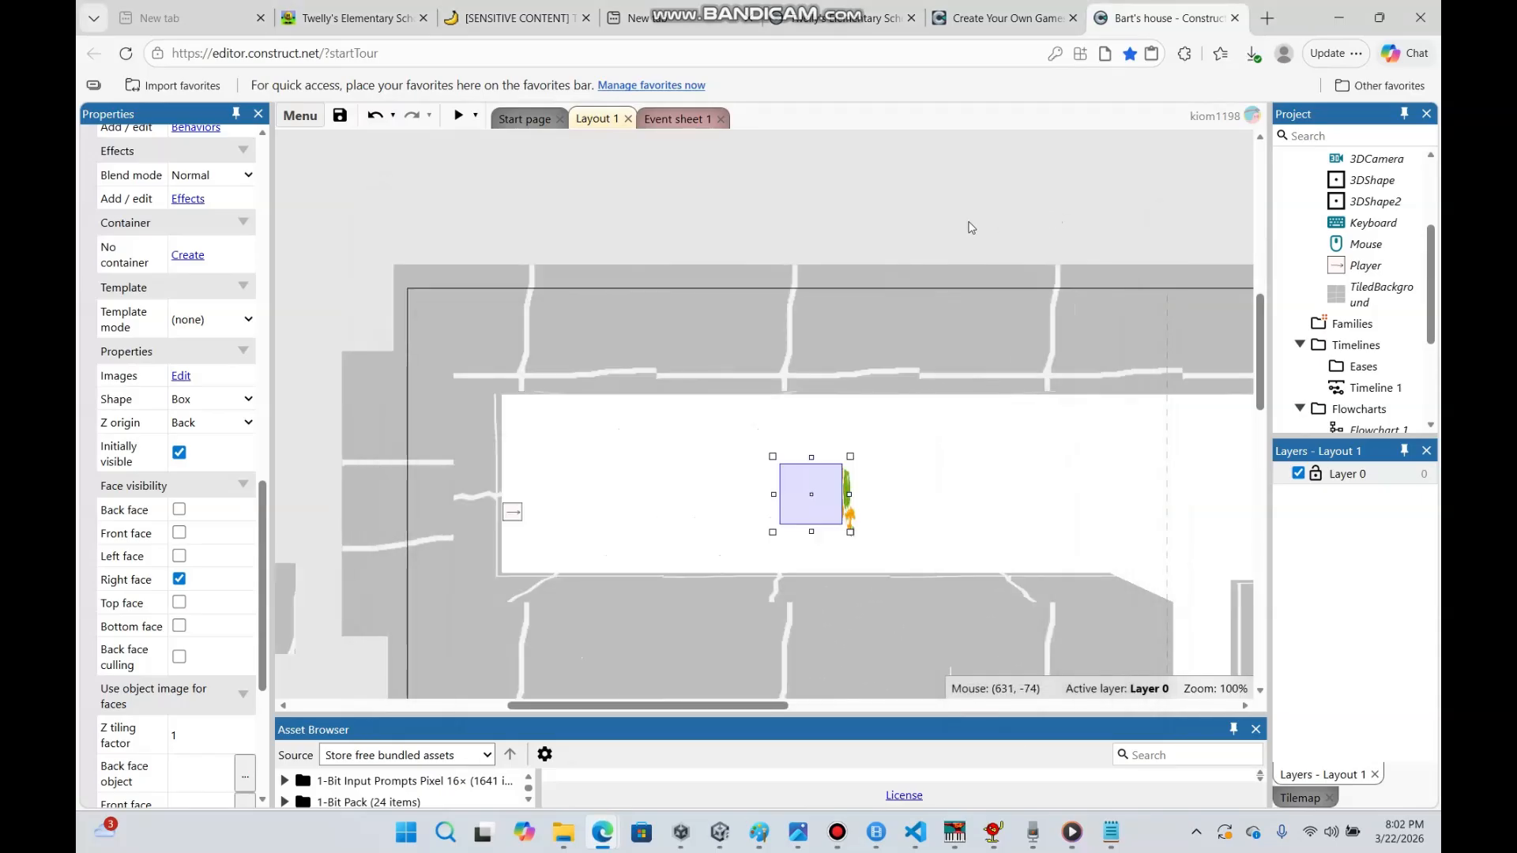
Insert a new Sprite object in the empty area above the level in Layout 1
right_click(677, 182)
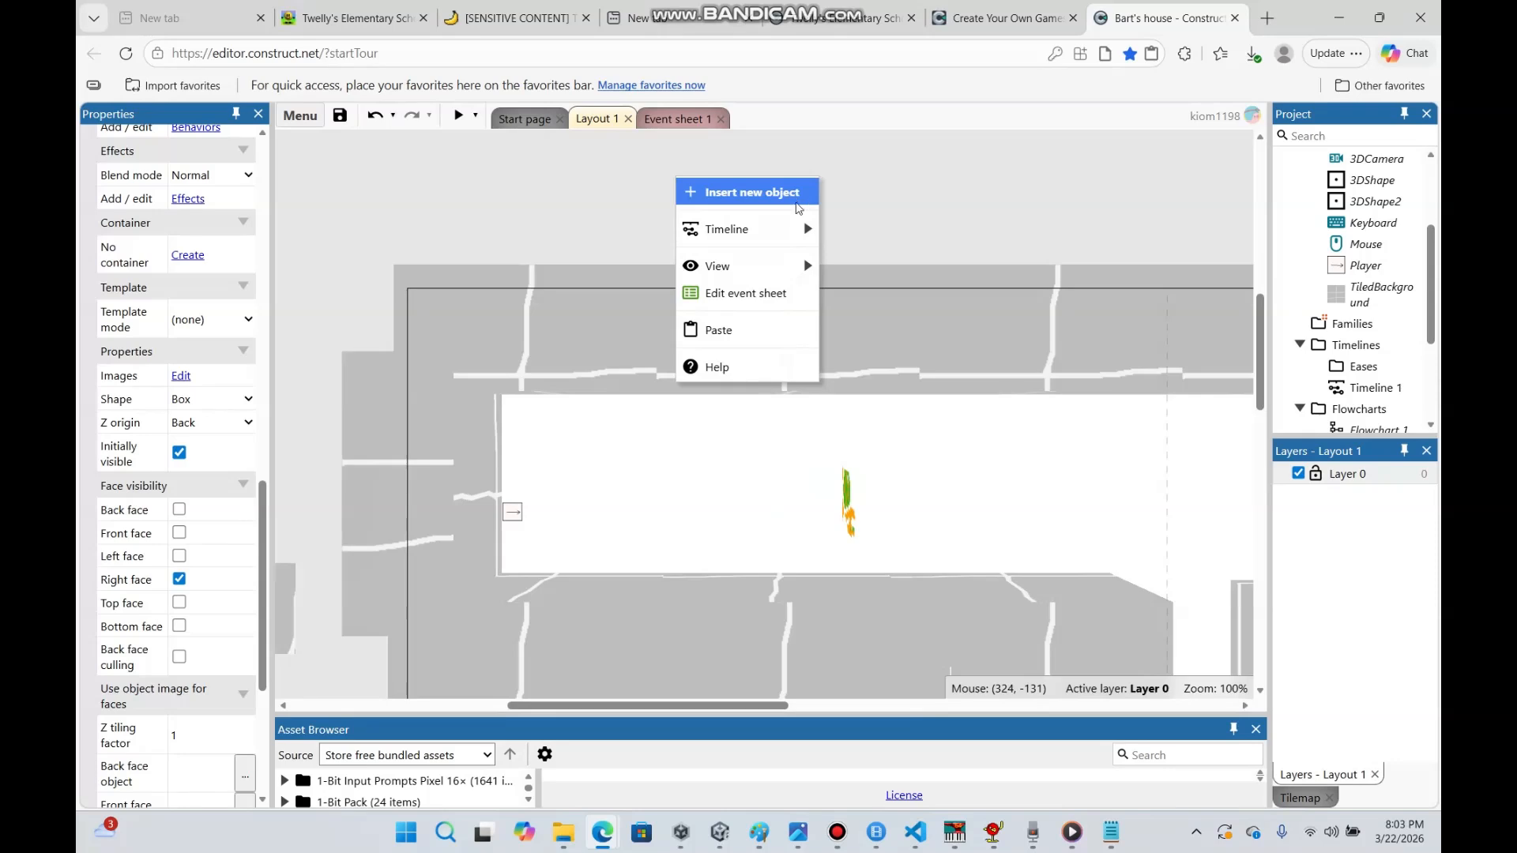
left_click(780, 202)
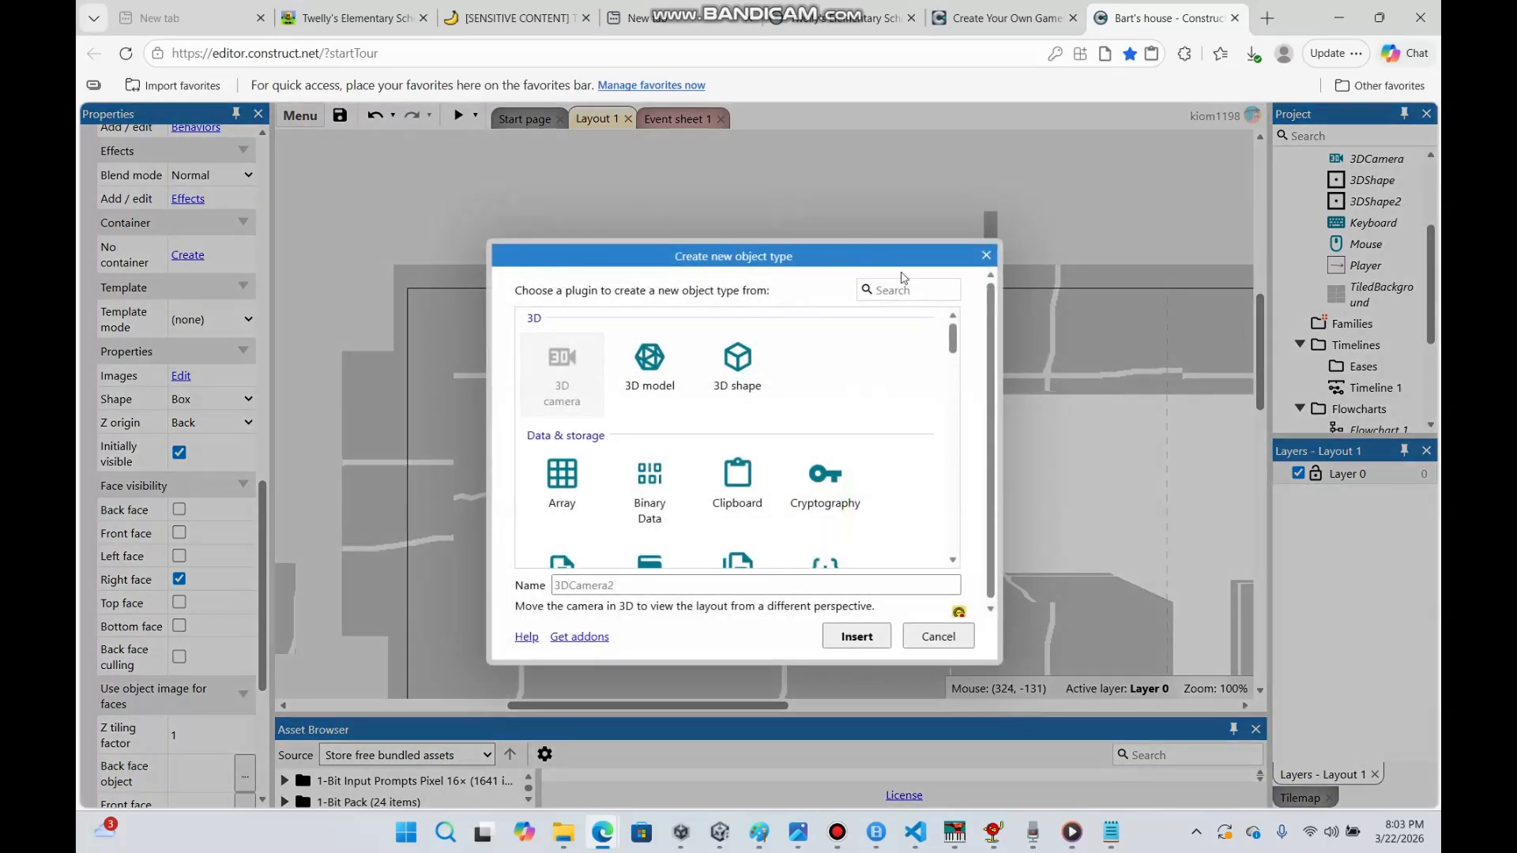
left_click(926, 292)
type("sp")
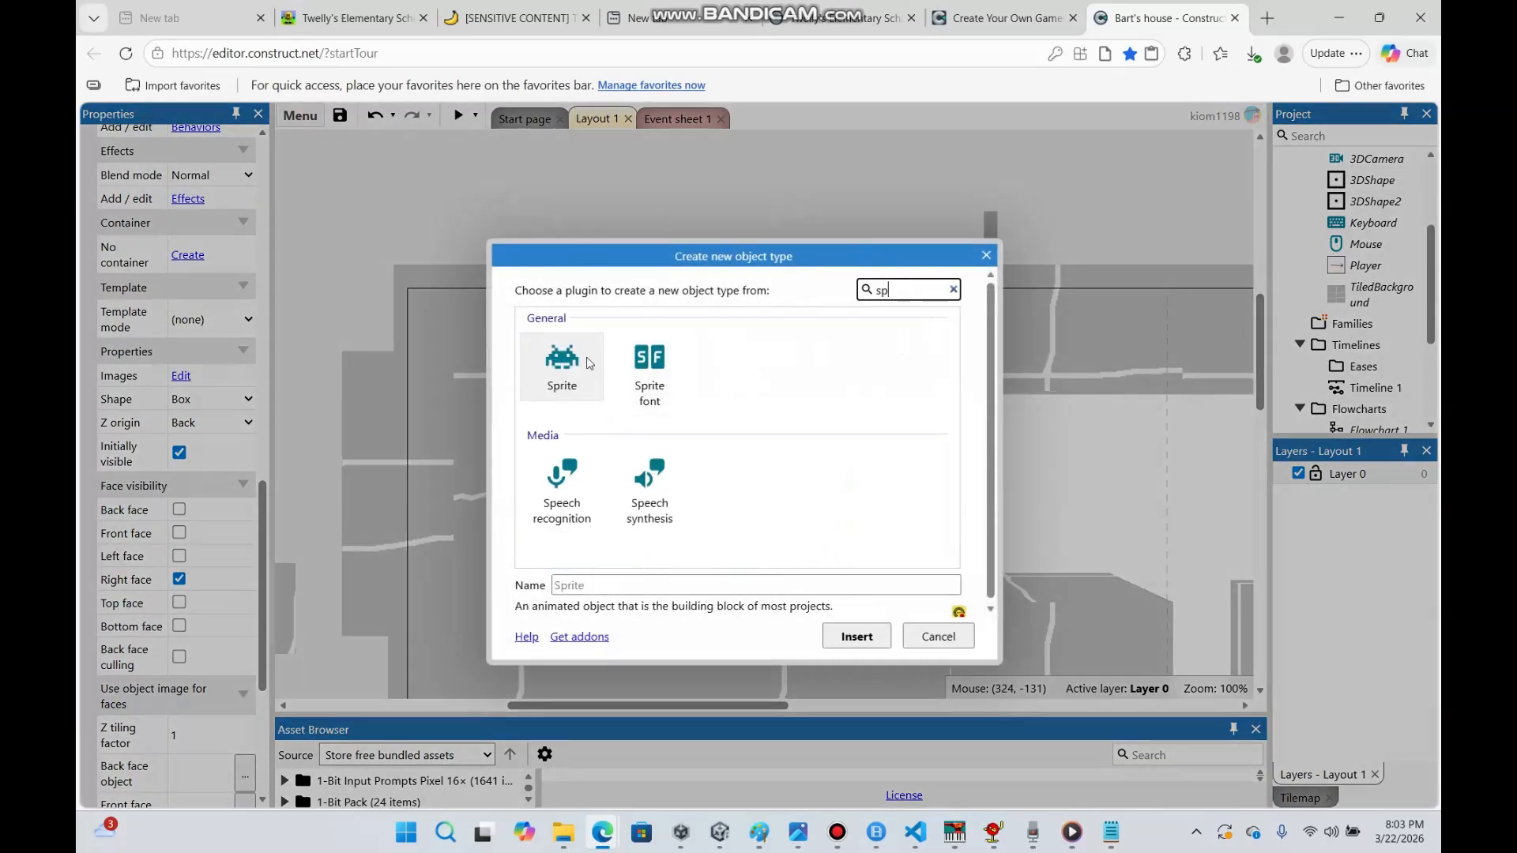
key("Return")
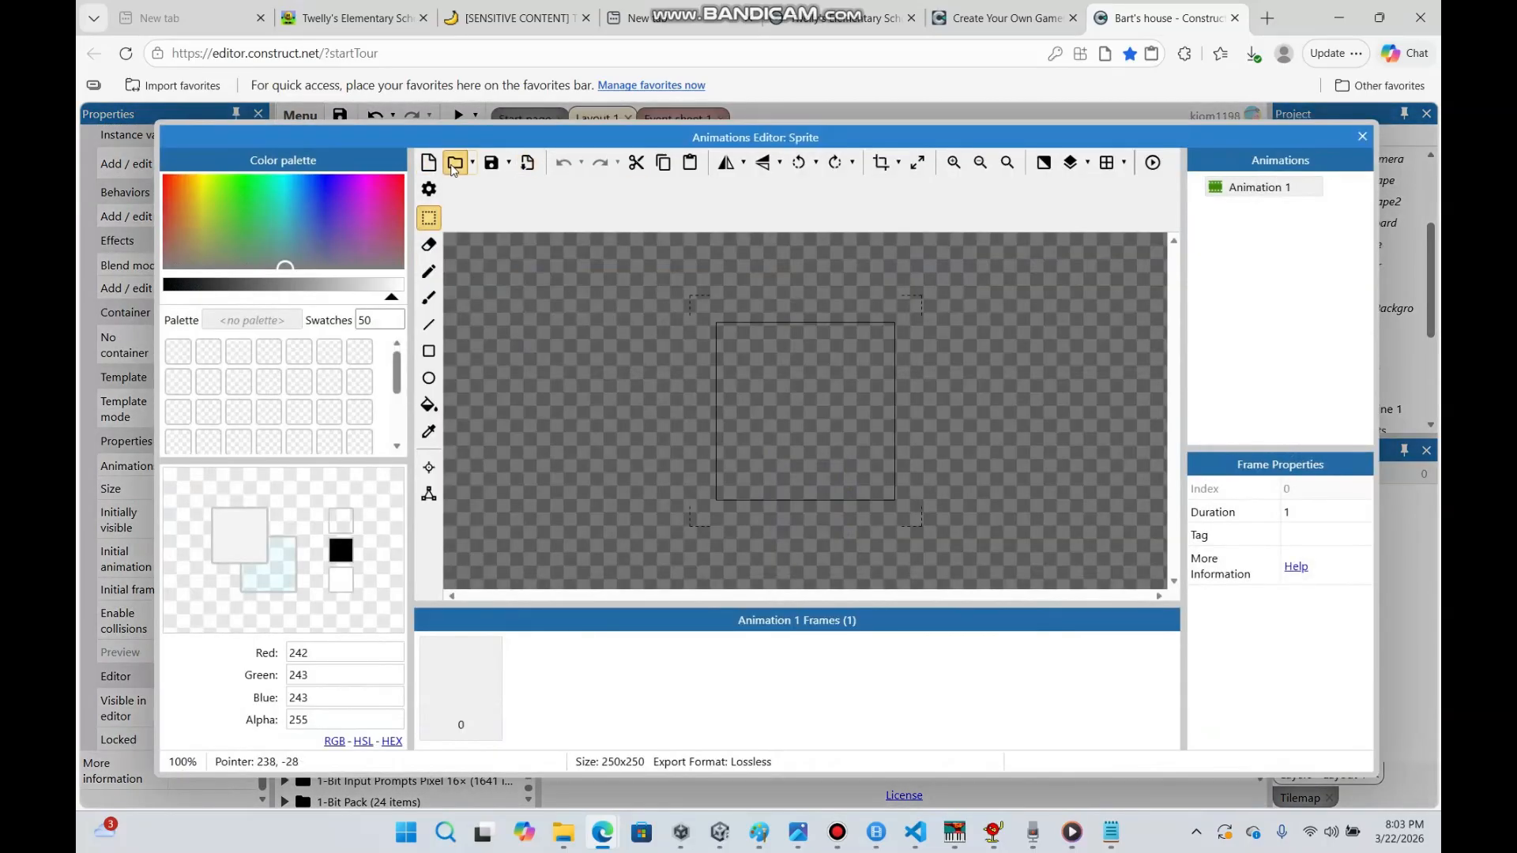
Load the red-capped, moustached character image from Downloads into the sprite's animation and check it at 800% zoom
left_click(456, 164)
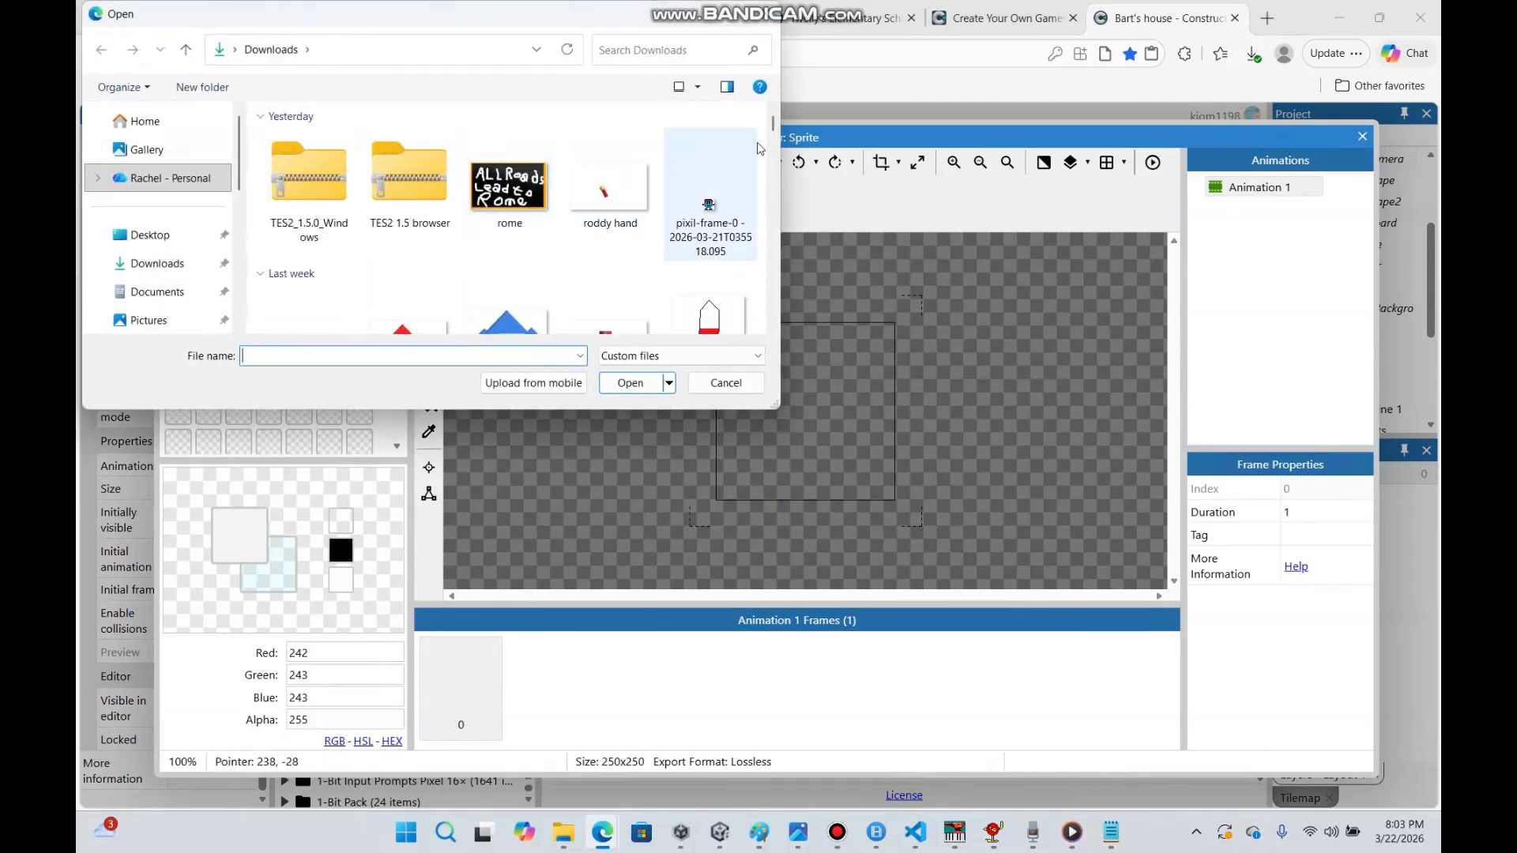
left_click_drag(773, 126, 785, 168)
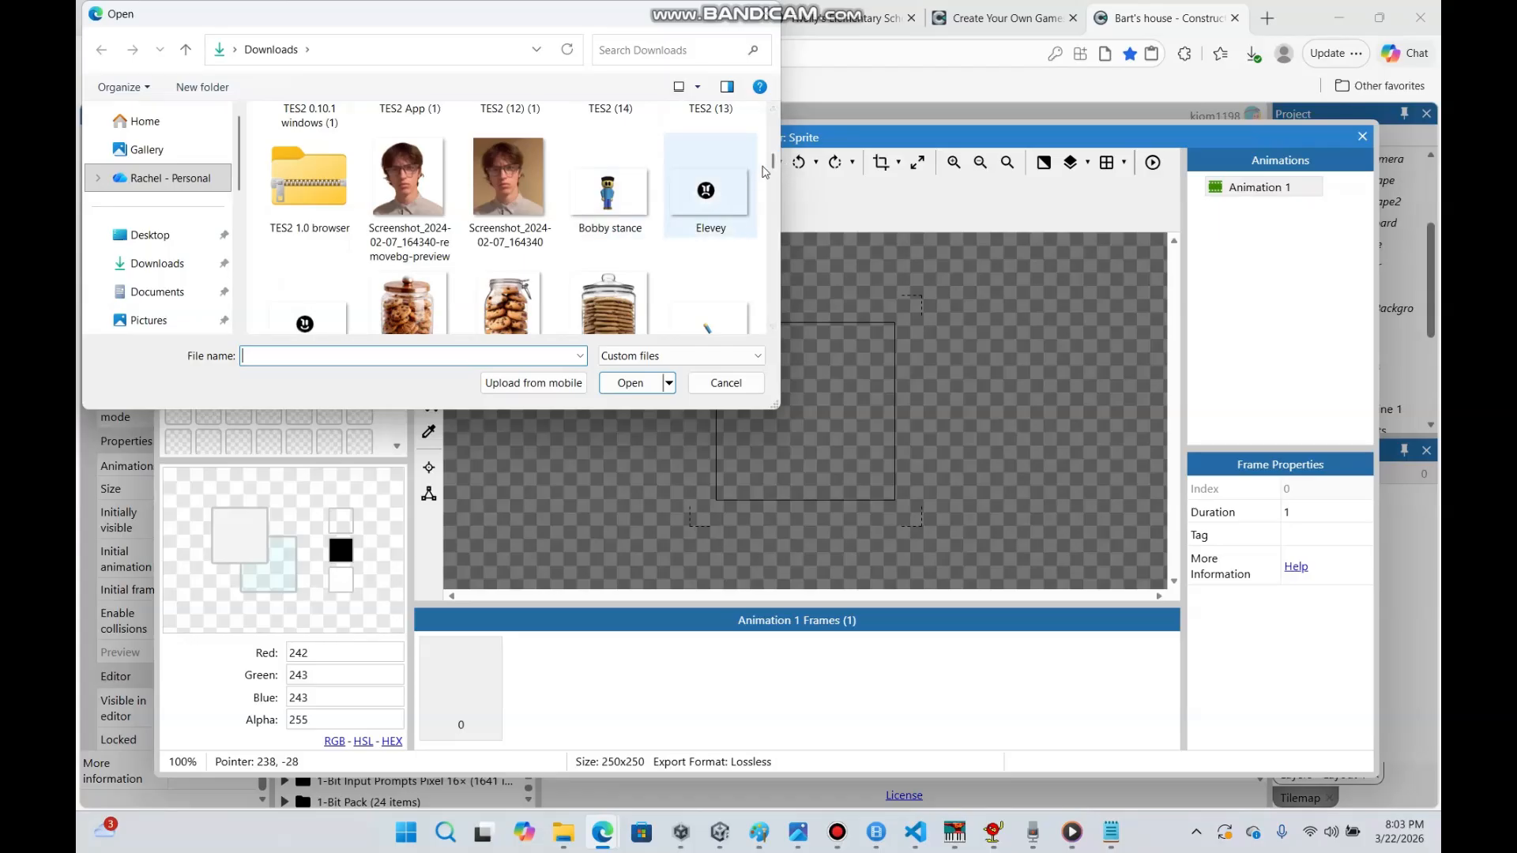
left_click_drag(775, 163, 776, 180)
left_click(707, 221)
left_click(631, 382)
left_click(953, 161)
left_click(954, 162)
left_click(953, 162)
left_click(956, 168)
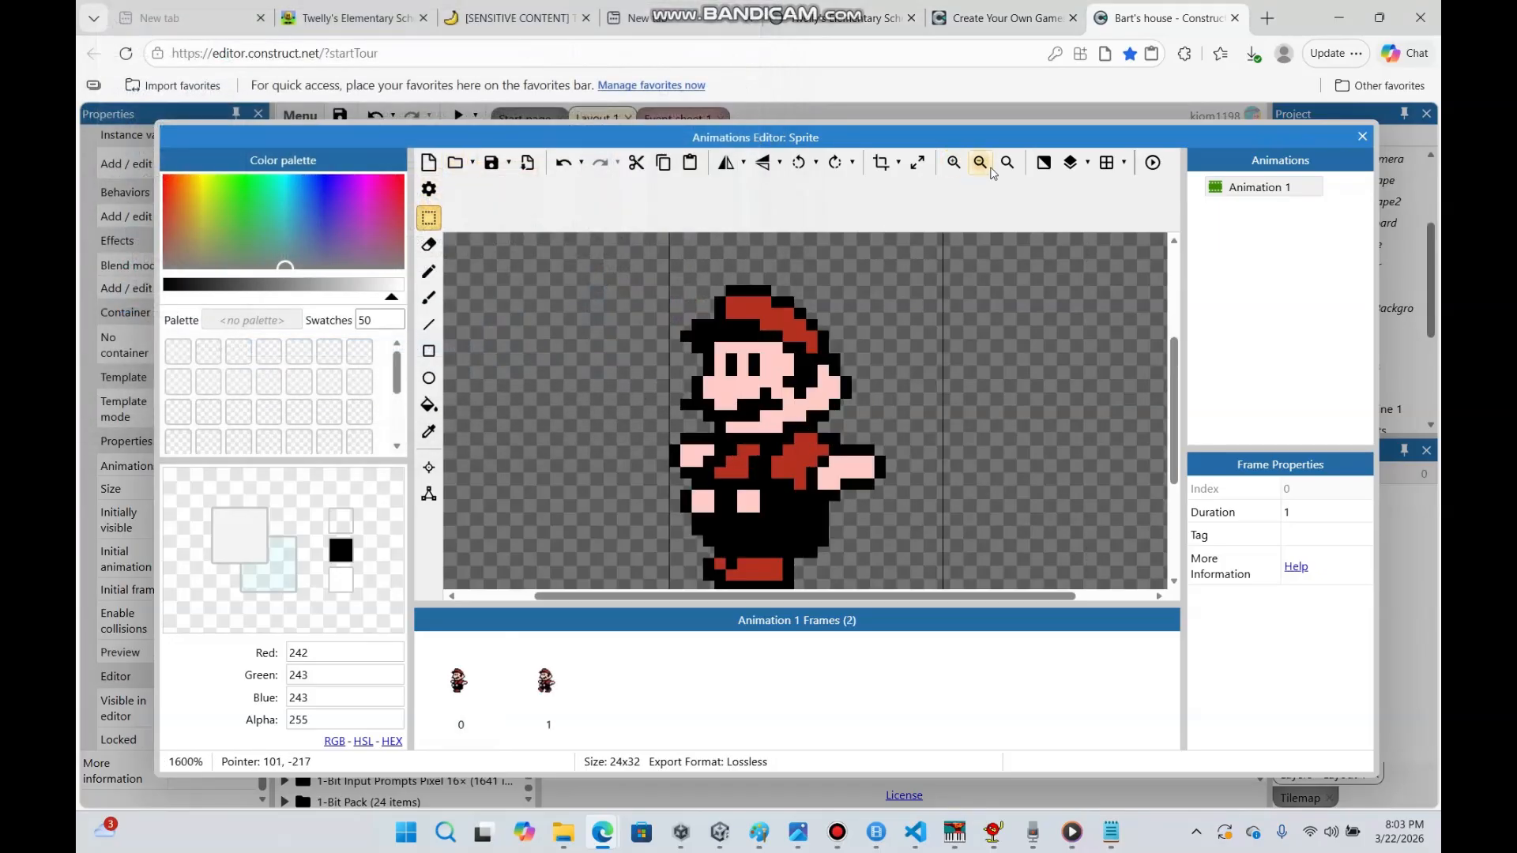
left_click(987, 166)
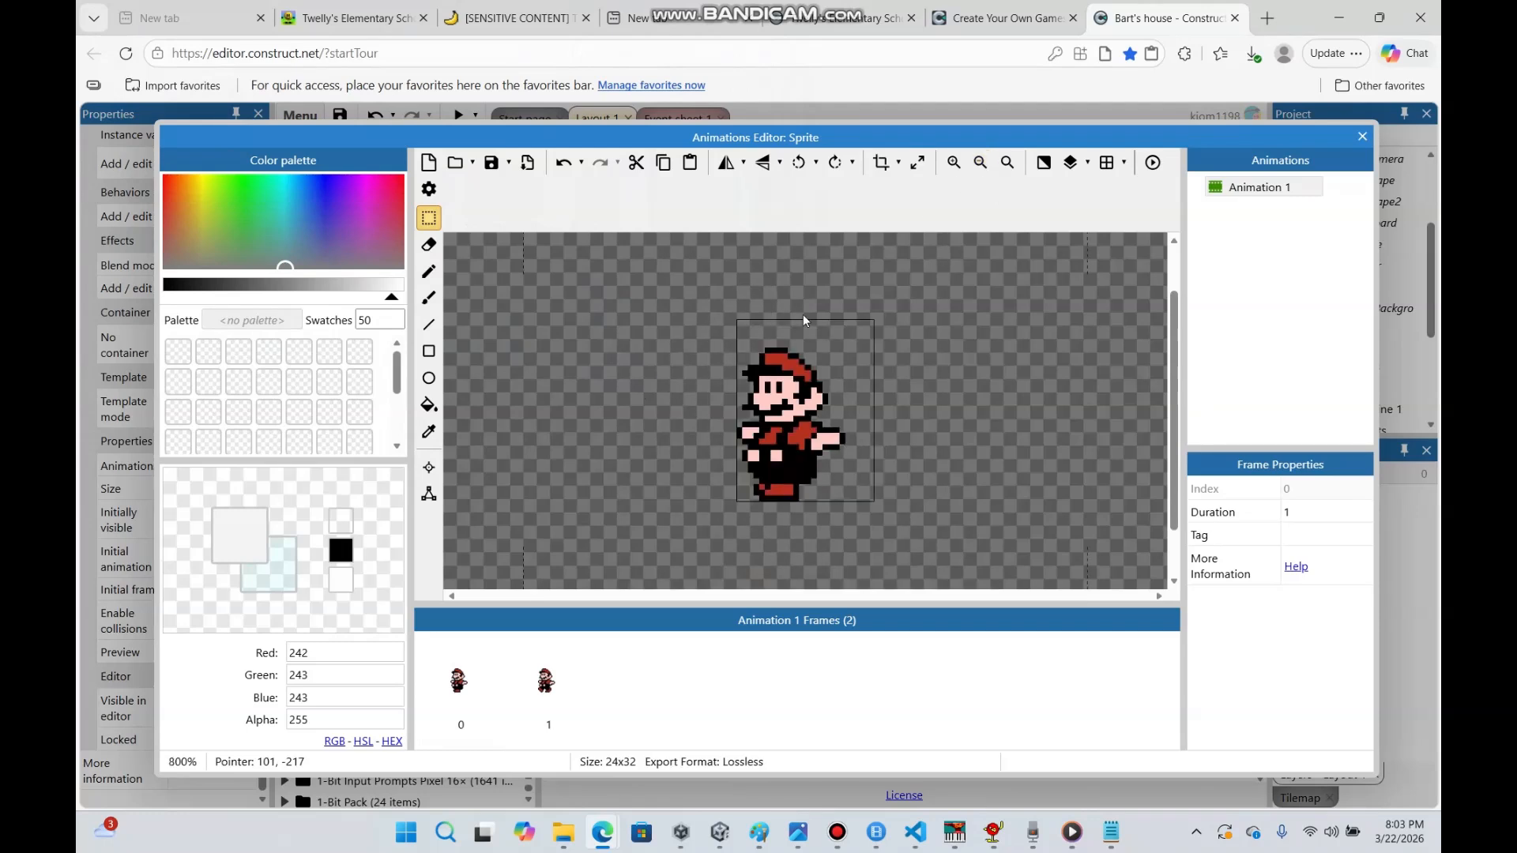
Delete frame 1 from the sprite's Animation 1, and duplicate that animation as Animation 2
left_click(531, 722)
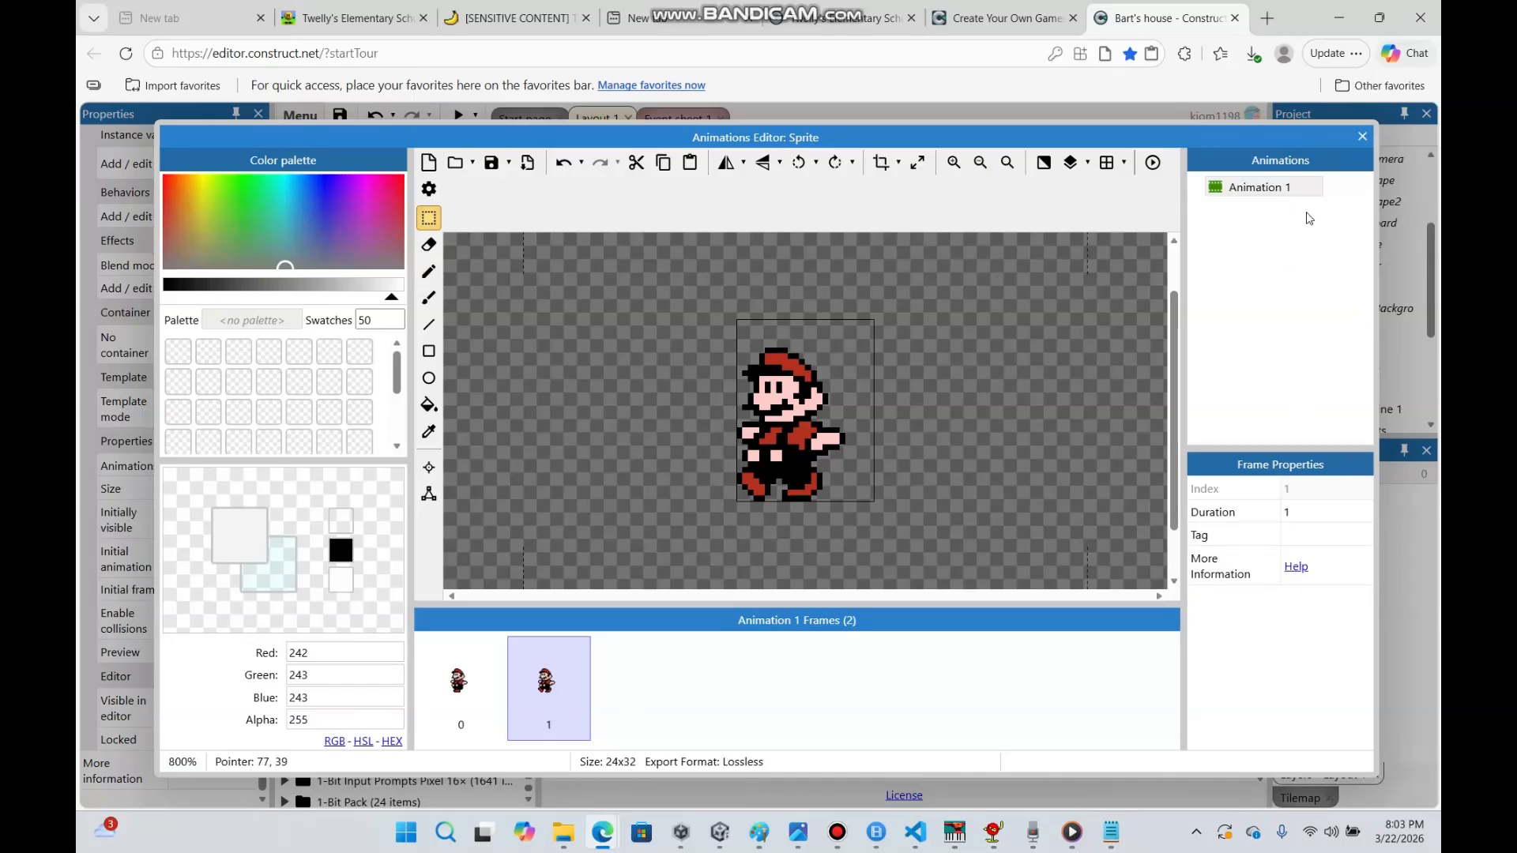
right_click(534, 707)
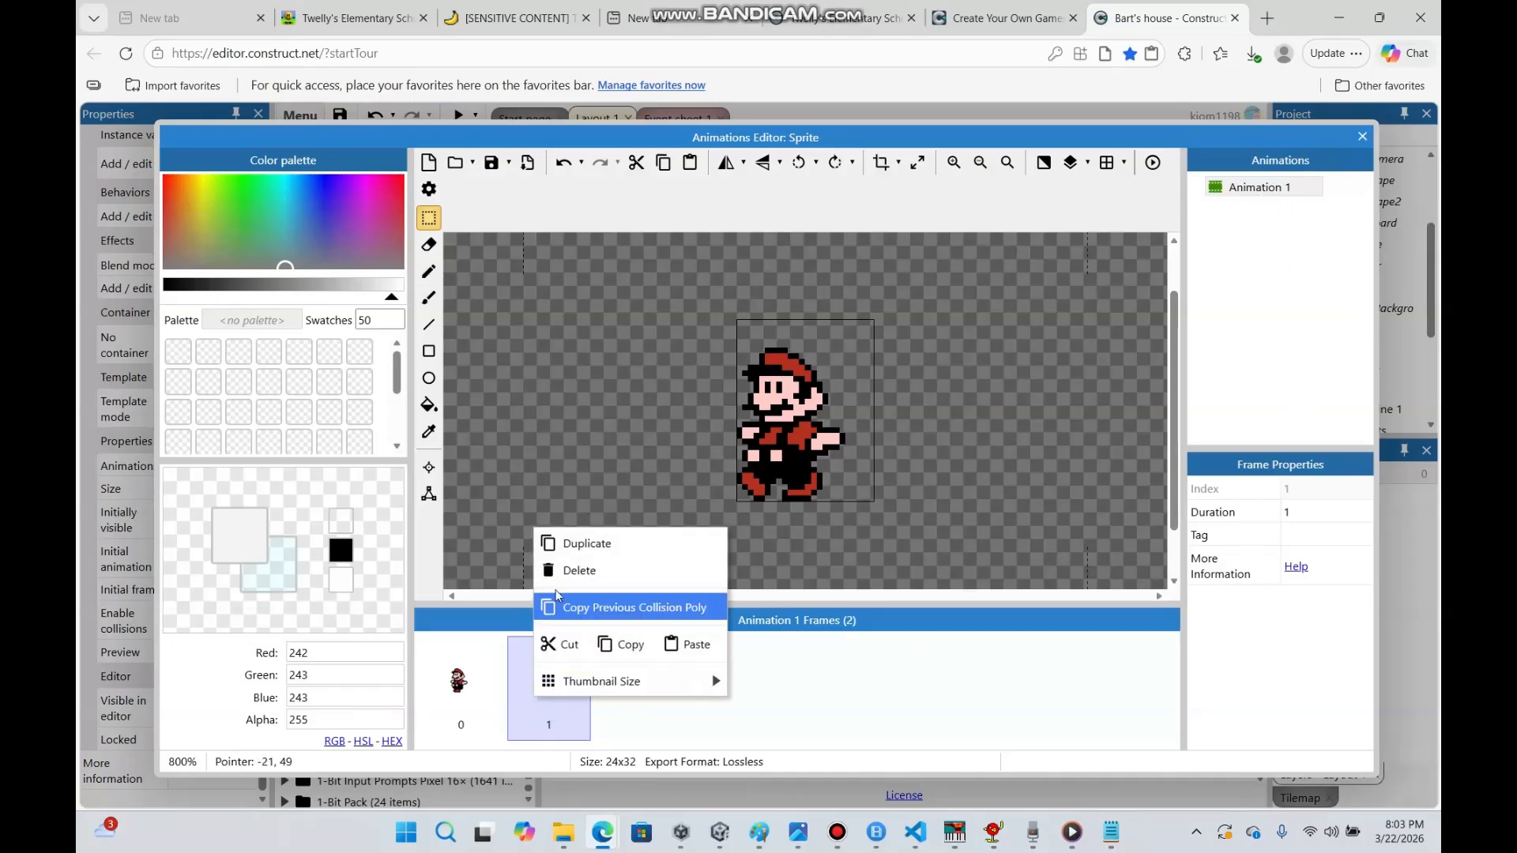
left_click(577, 569)
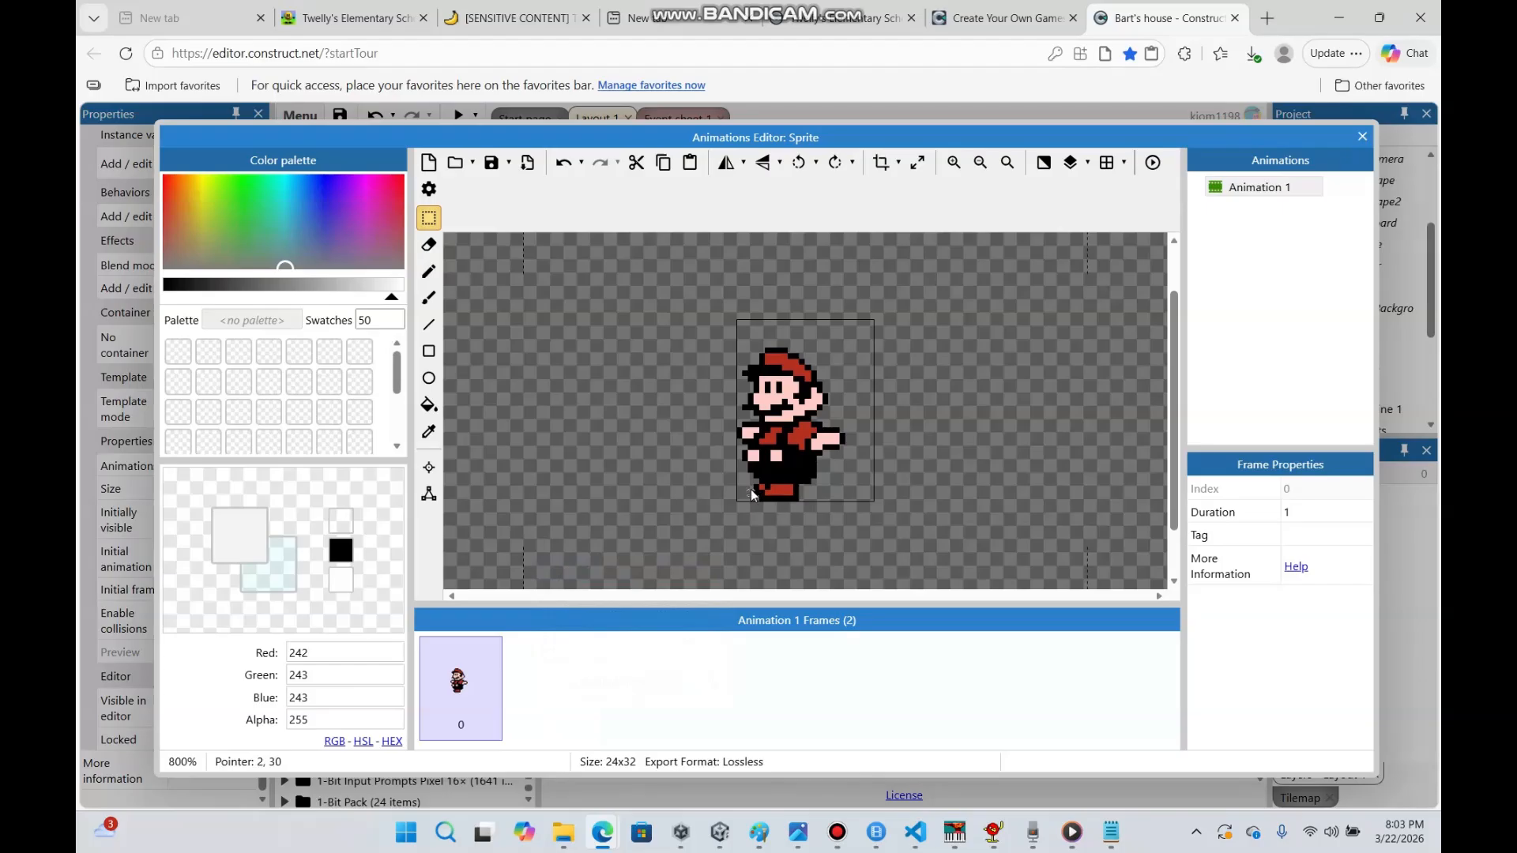
right_click(1250, 191)
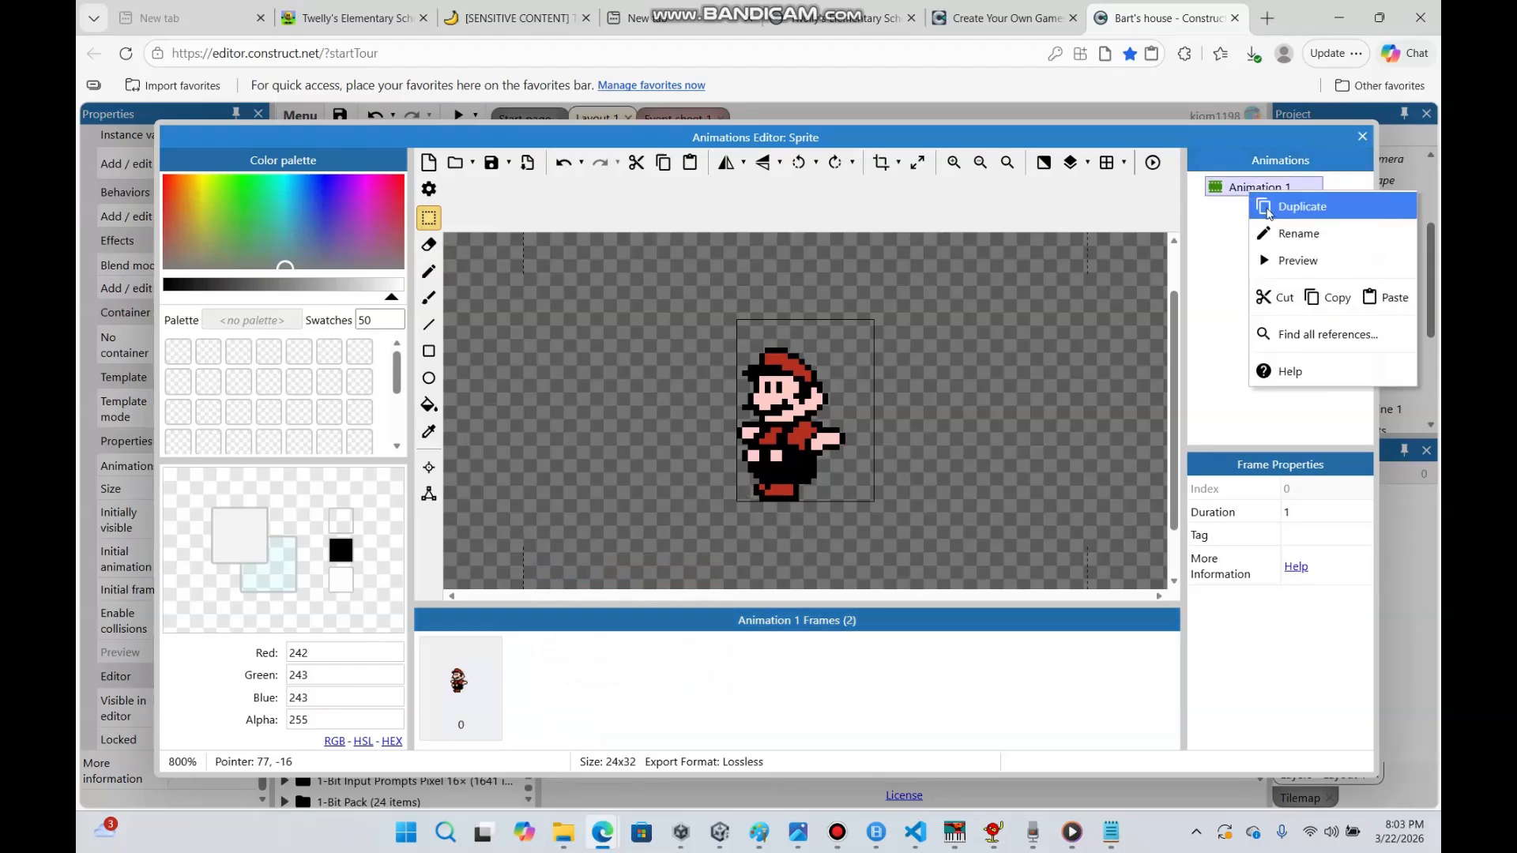
left_click(1266, 211)
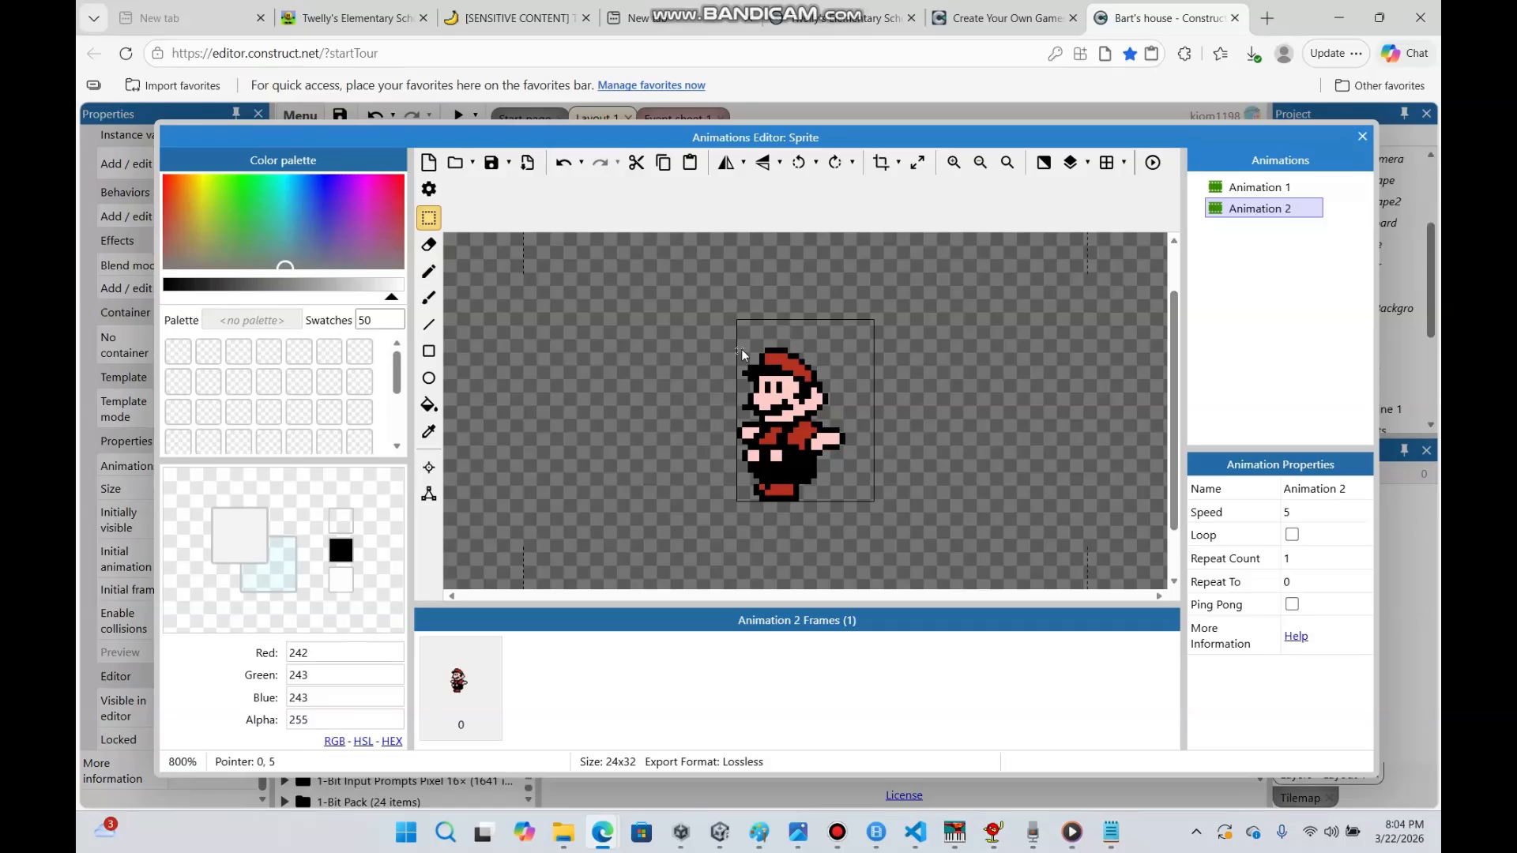
In Animation 2, paint over the character's eyes in black with a size 5 brush and shift the outstretched hand slightly down
left_click_drag(742, 349, 837, 492)
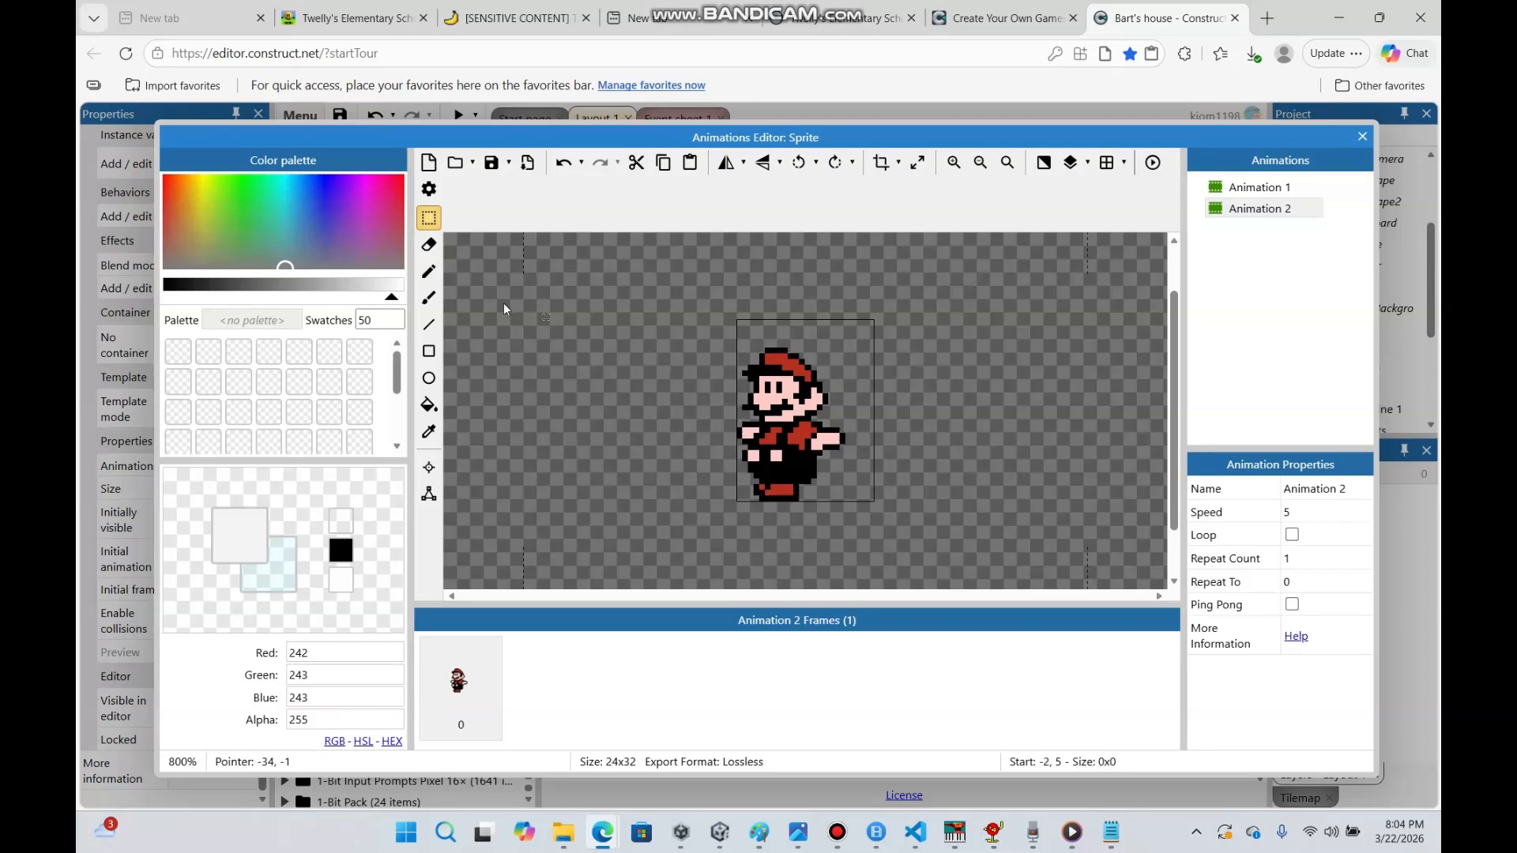
left_click(428, 298)
left_click(169, 297)
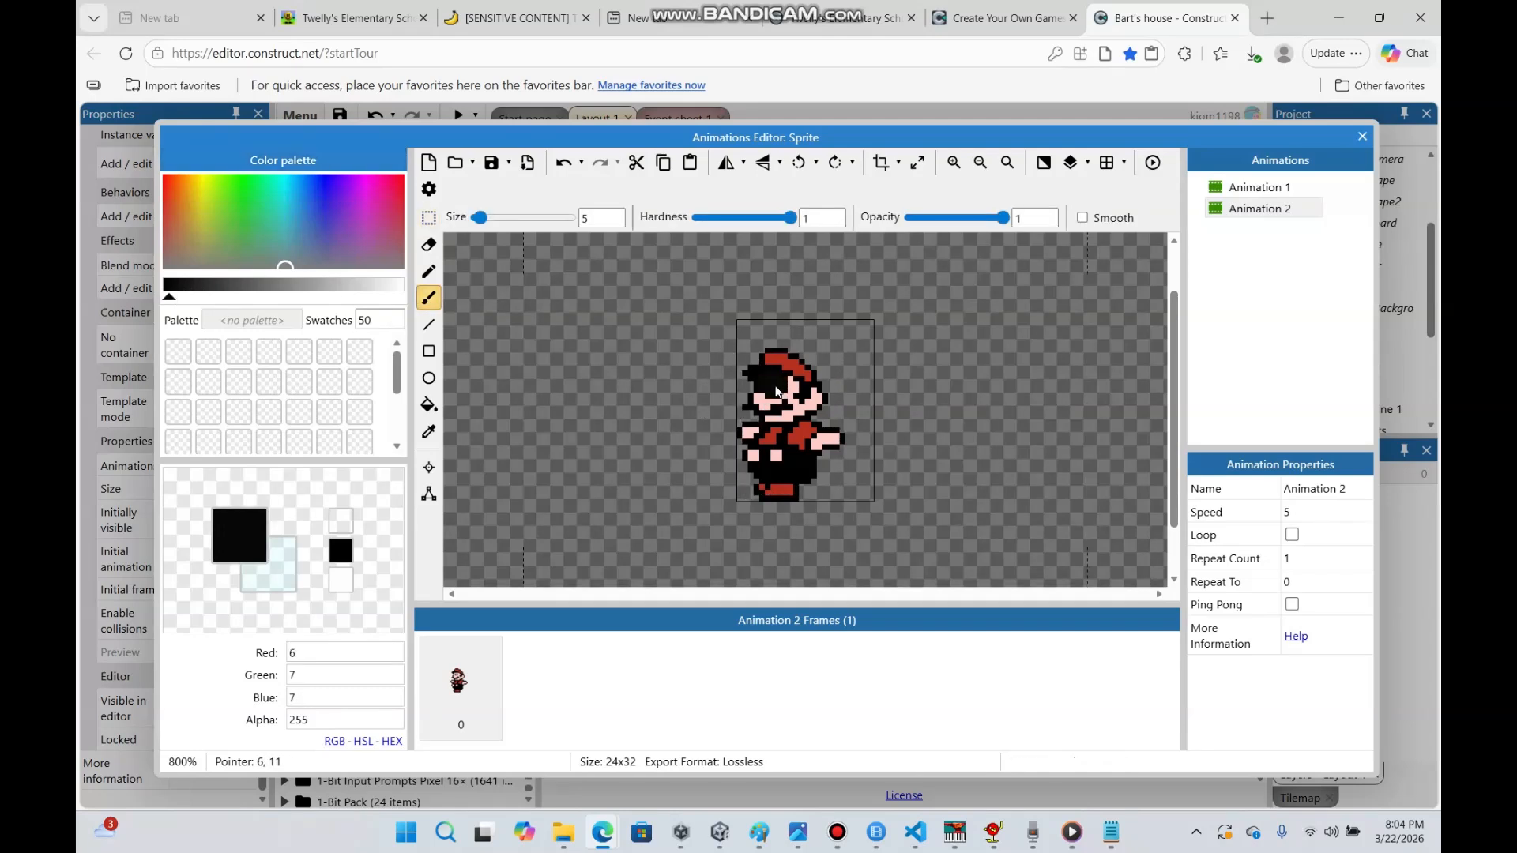
left_click(429, 218)
left_click(1256, 209)
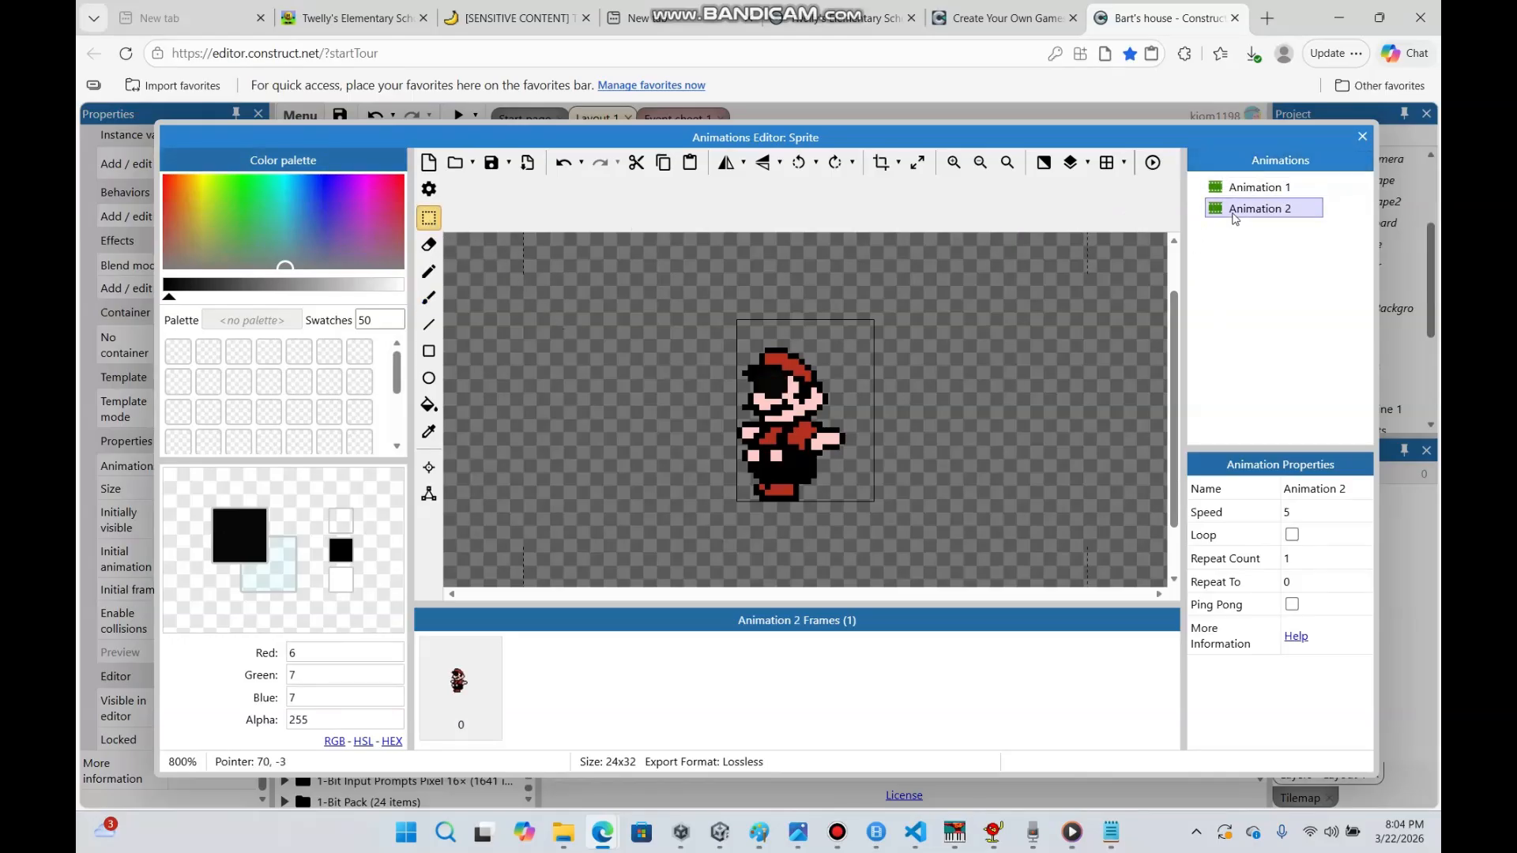
mouse_move(851, 429)
left_mouse_down()
mouse_move(807, 453)
mouse_move(840, 445)
left_mouse_up()
left_click(851, 423)
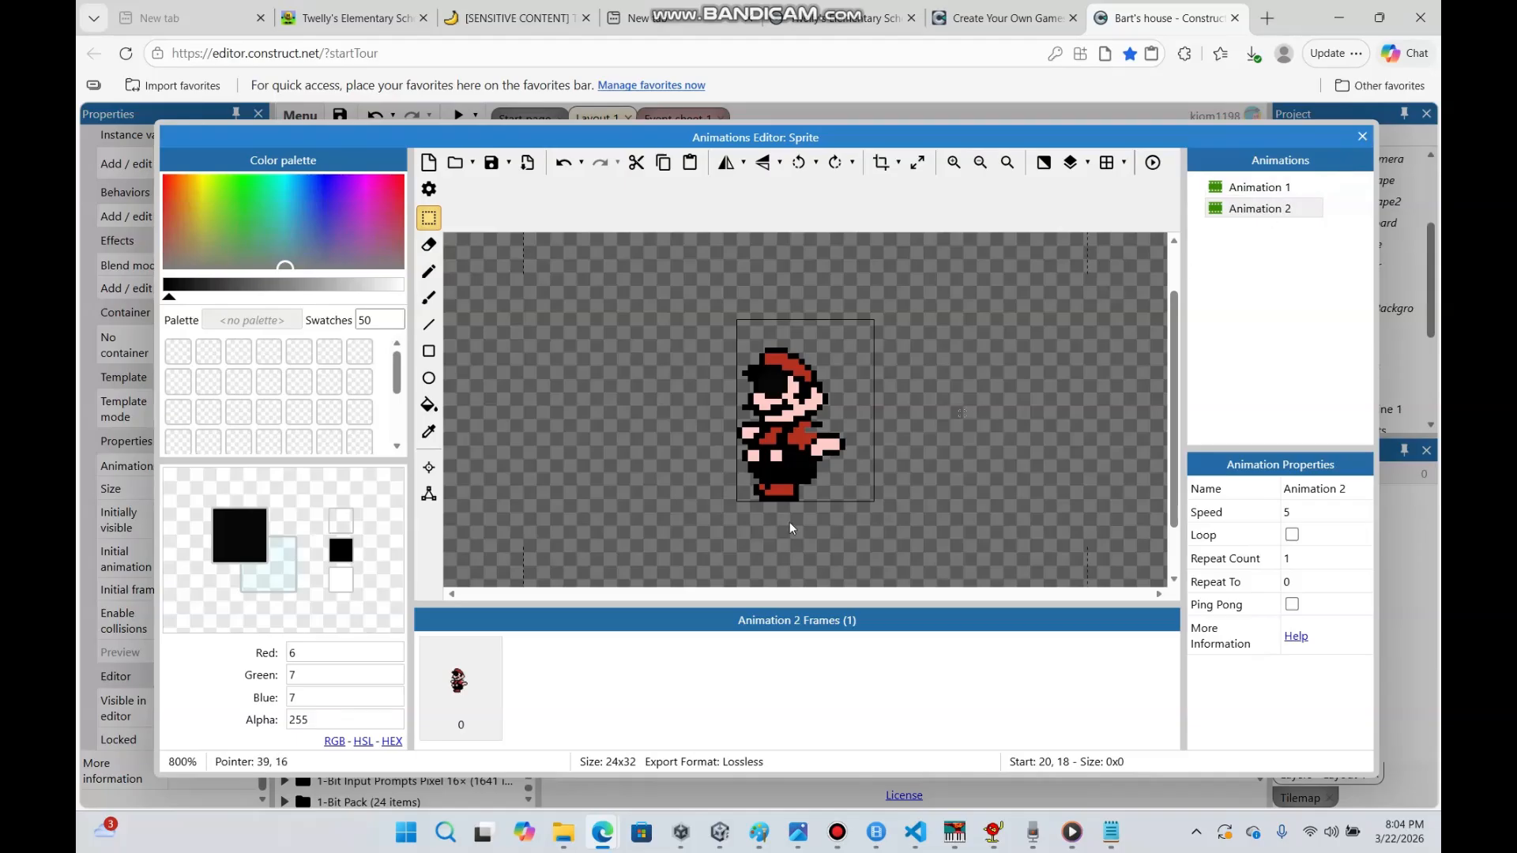
right_click(566, 677)
left_click(624, 490)
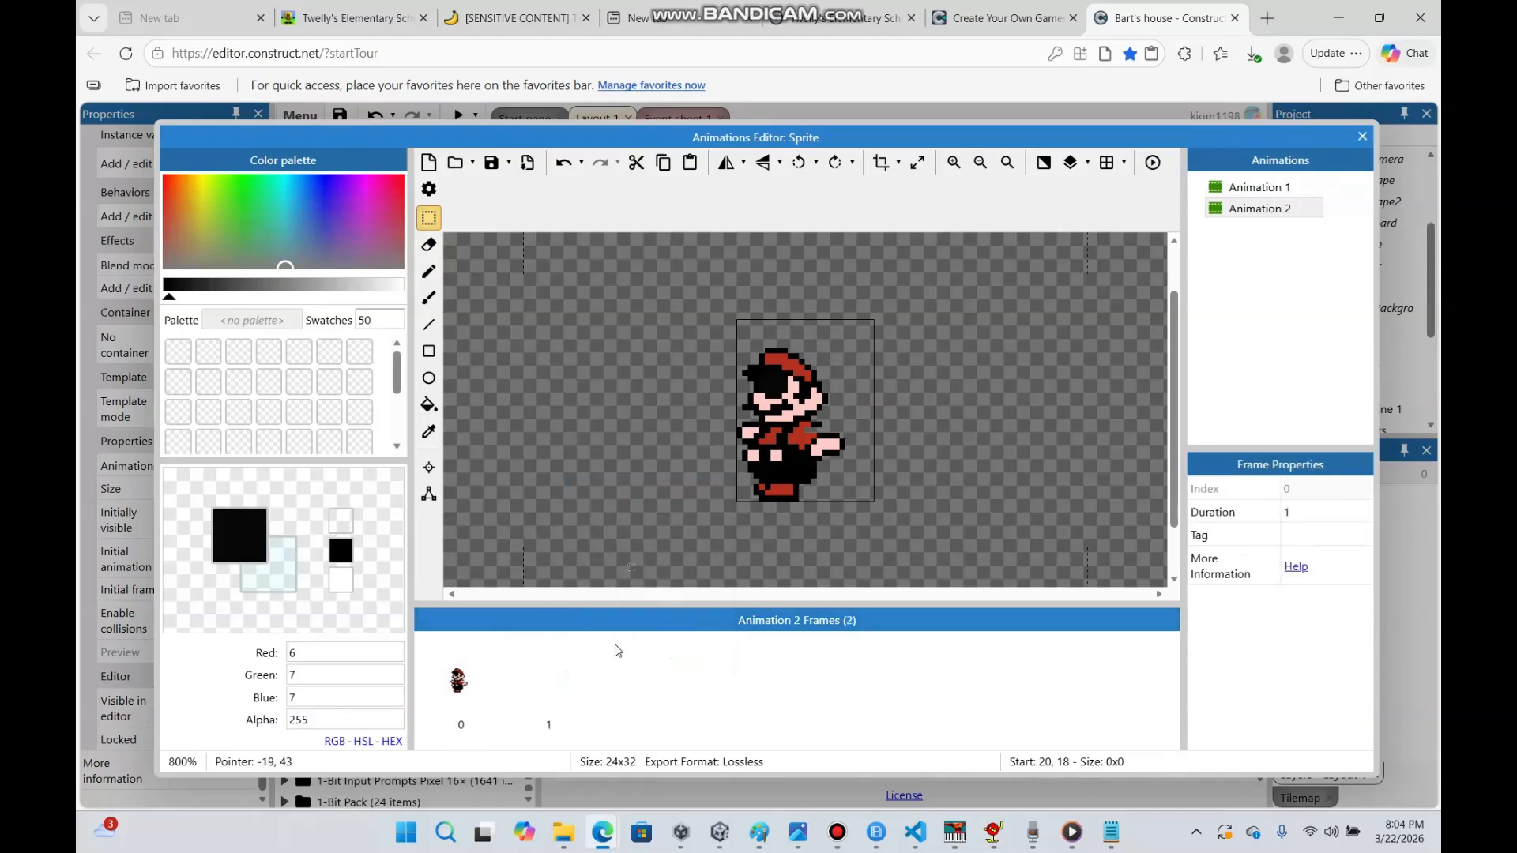
right_click(567, 681)
left_click(636, 553)
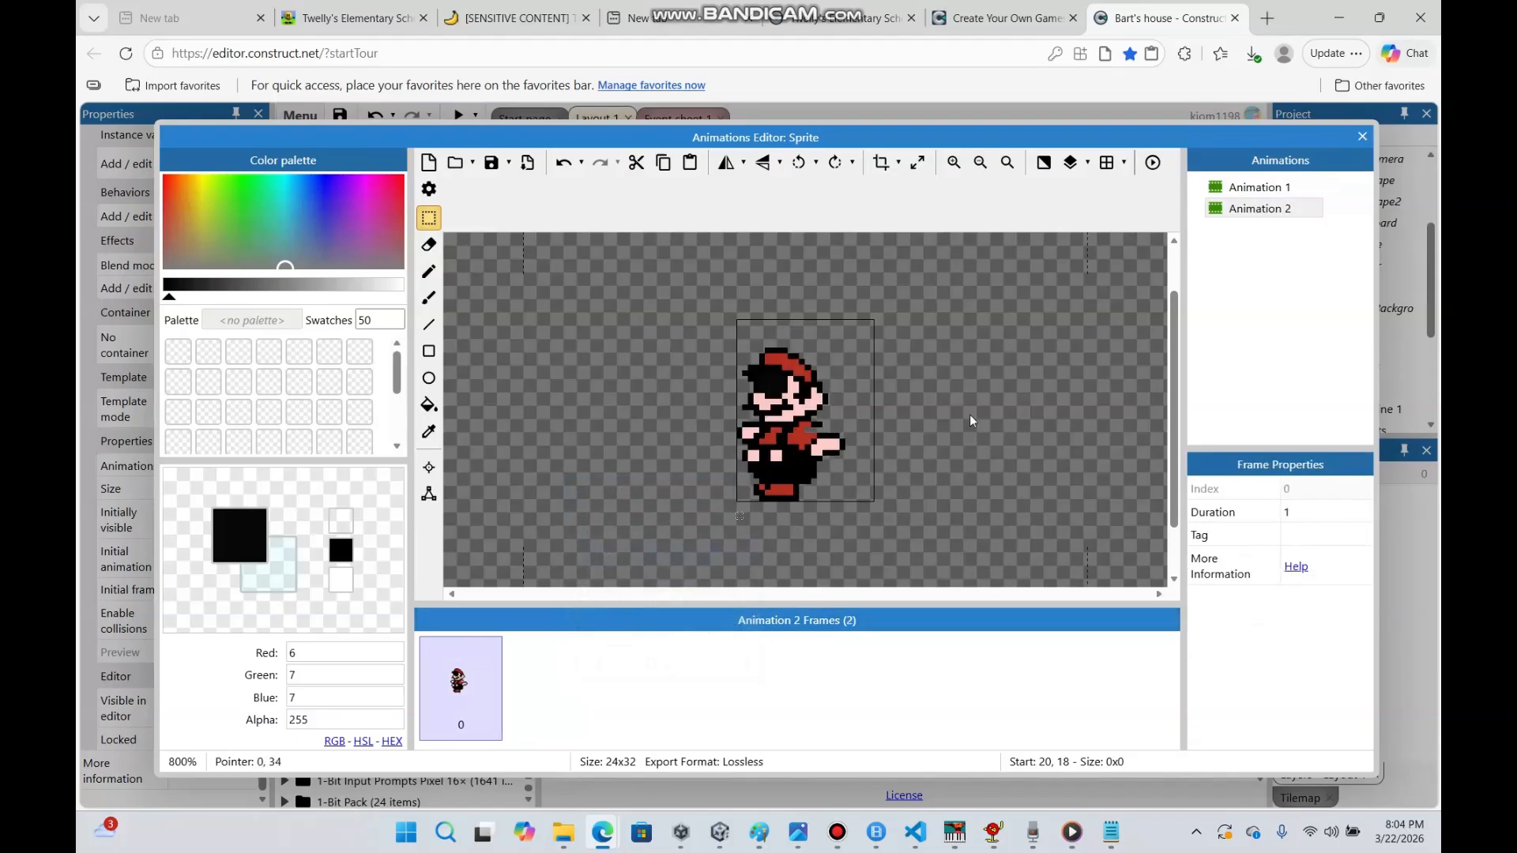
Copy frame 0 of Animation 1 into Animation 2 as its second frame, and close the animations editor
left_click(1276, 189)
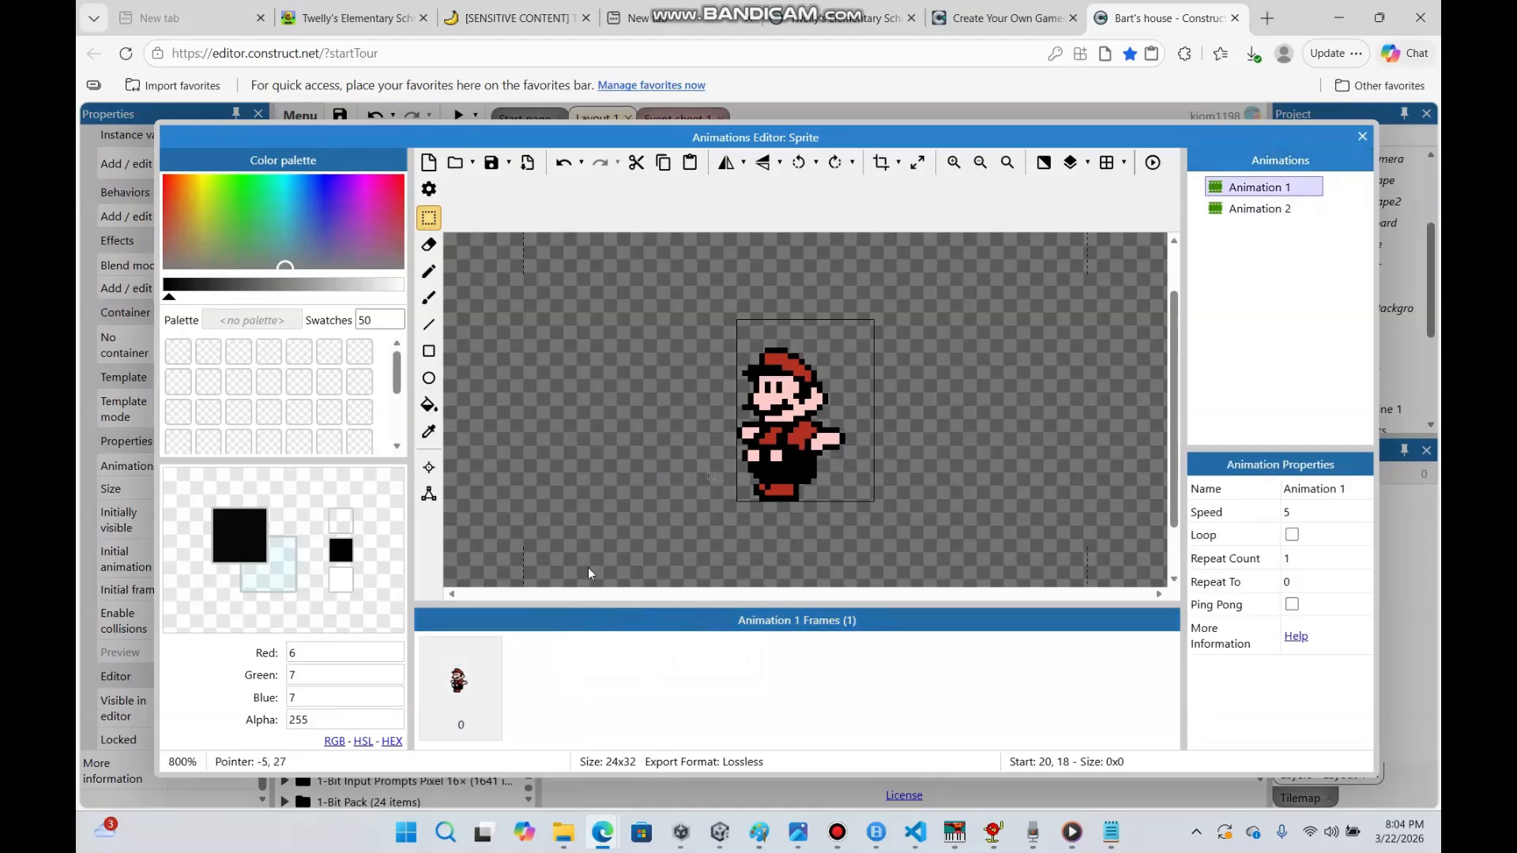
right_click(483, 679)
left_click(562, 732)
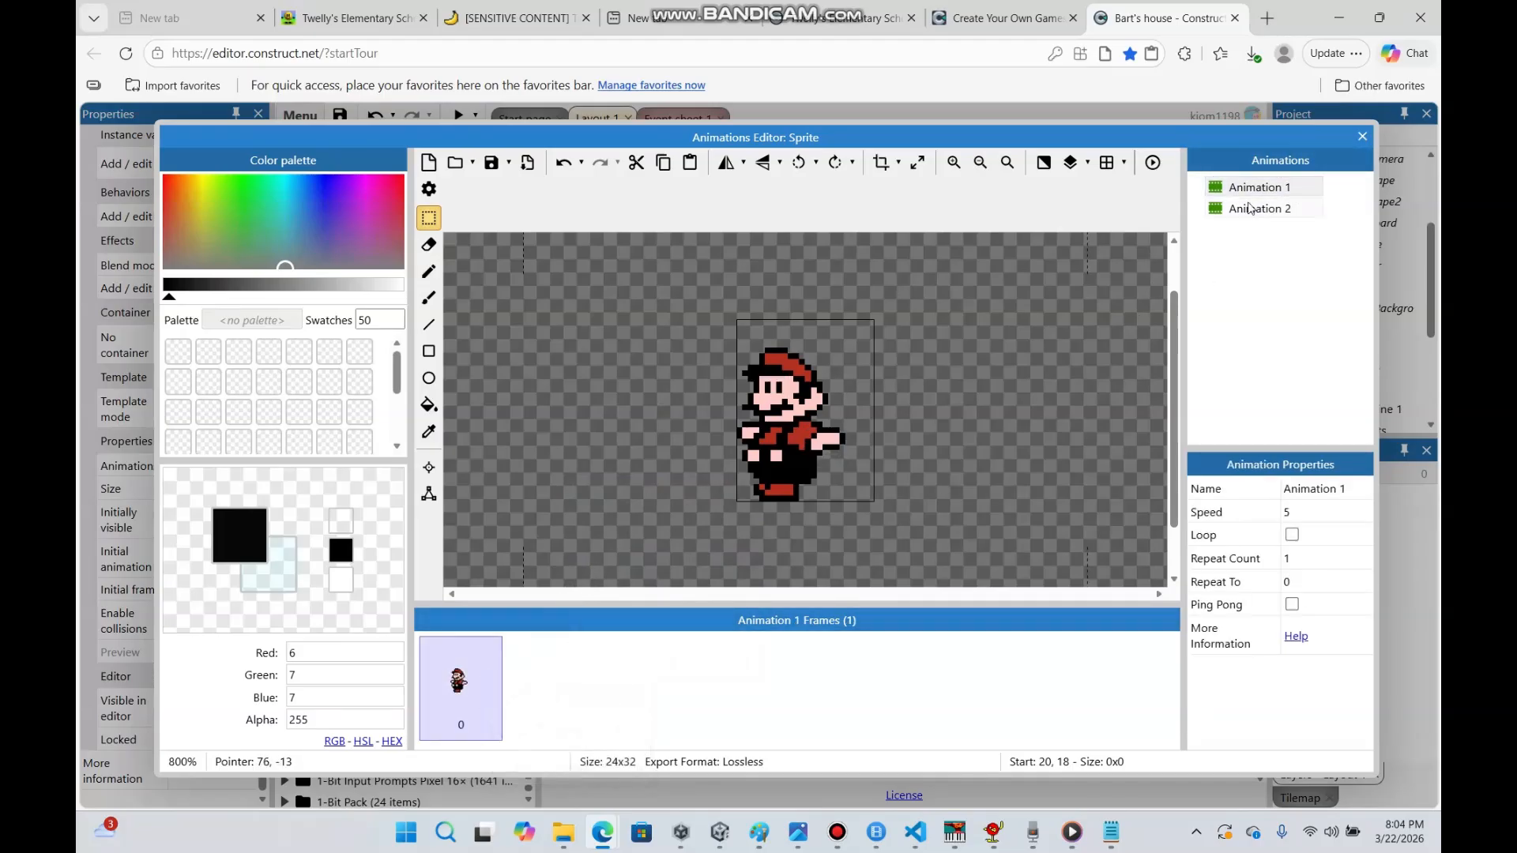
left_click(1260, 209)
right_click(580, 681)
left_click(707, 587)
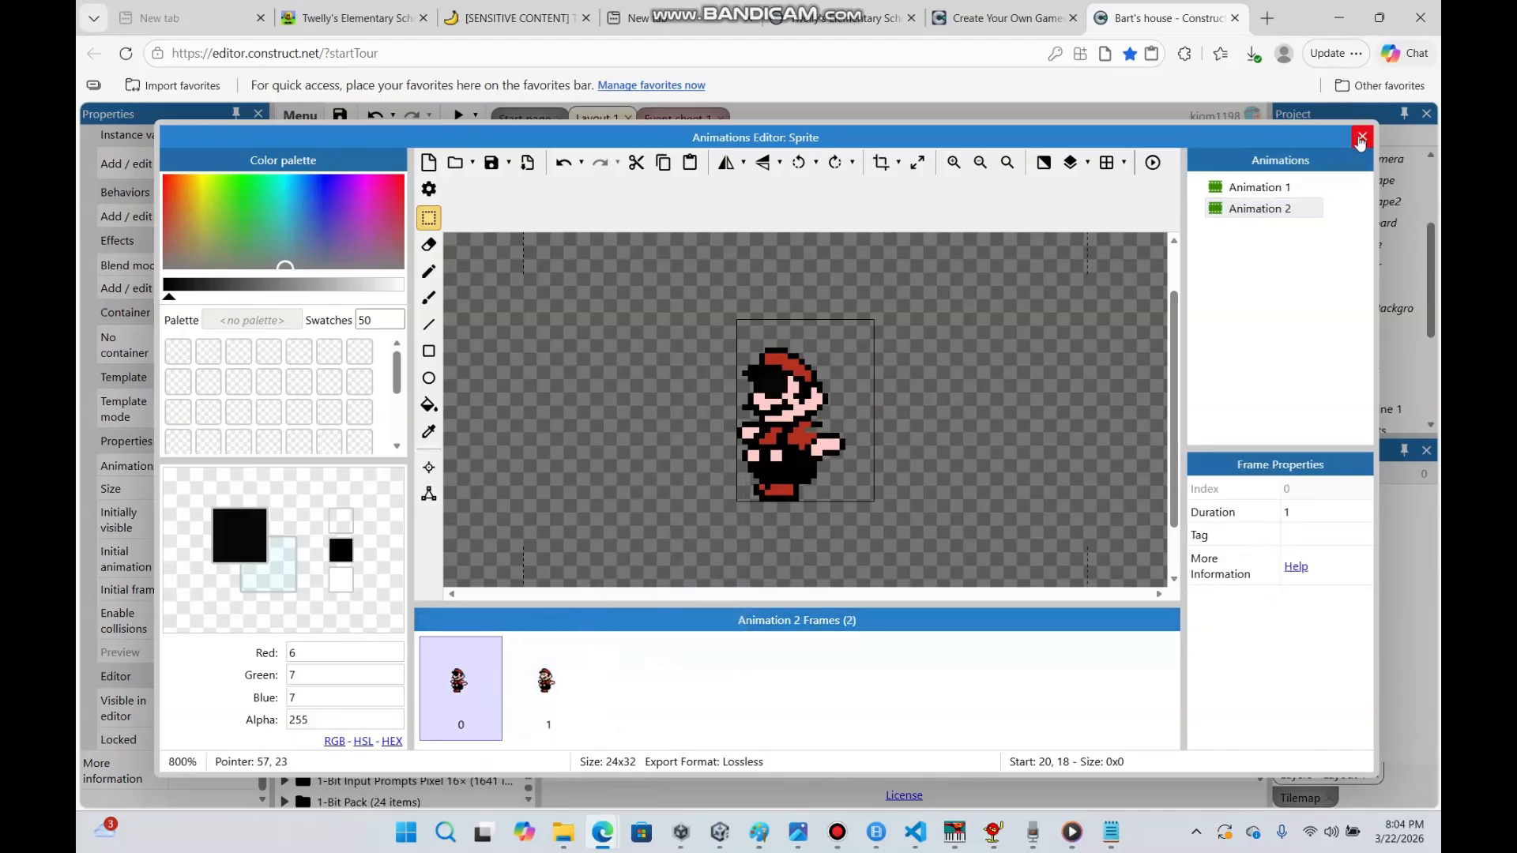
left_click(1359, 139)
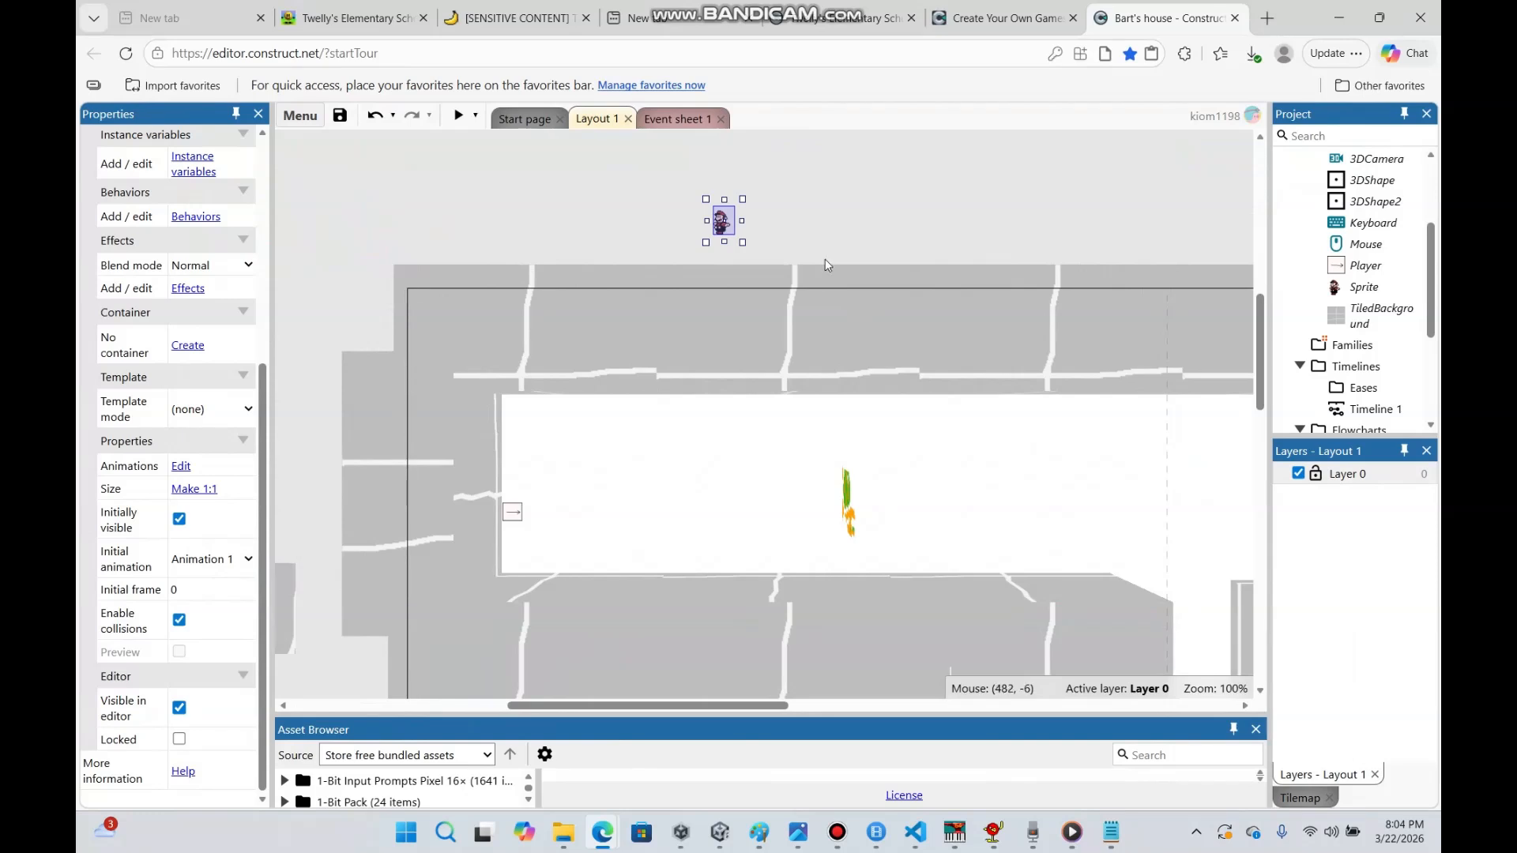
Assign Sprite as the right face object of the 3D enemy shape in the hallway
scroll(173, 395, "up", 3)
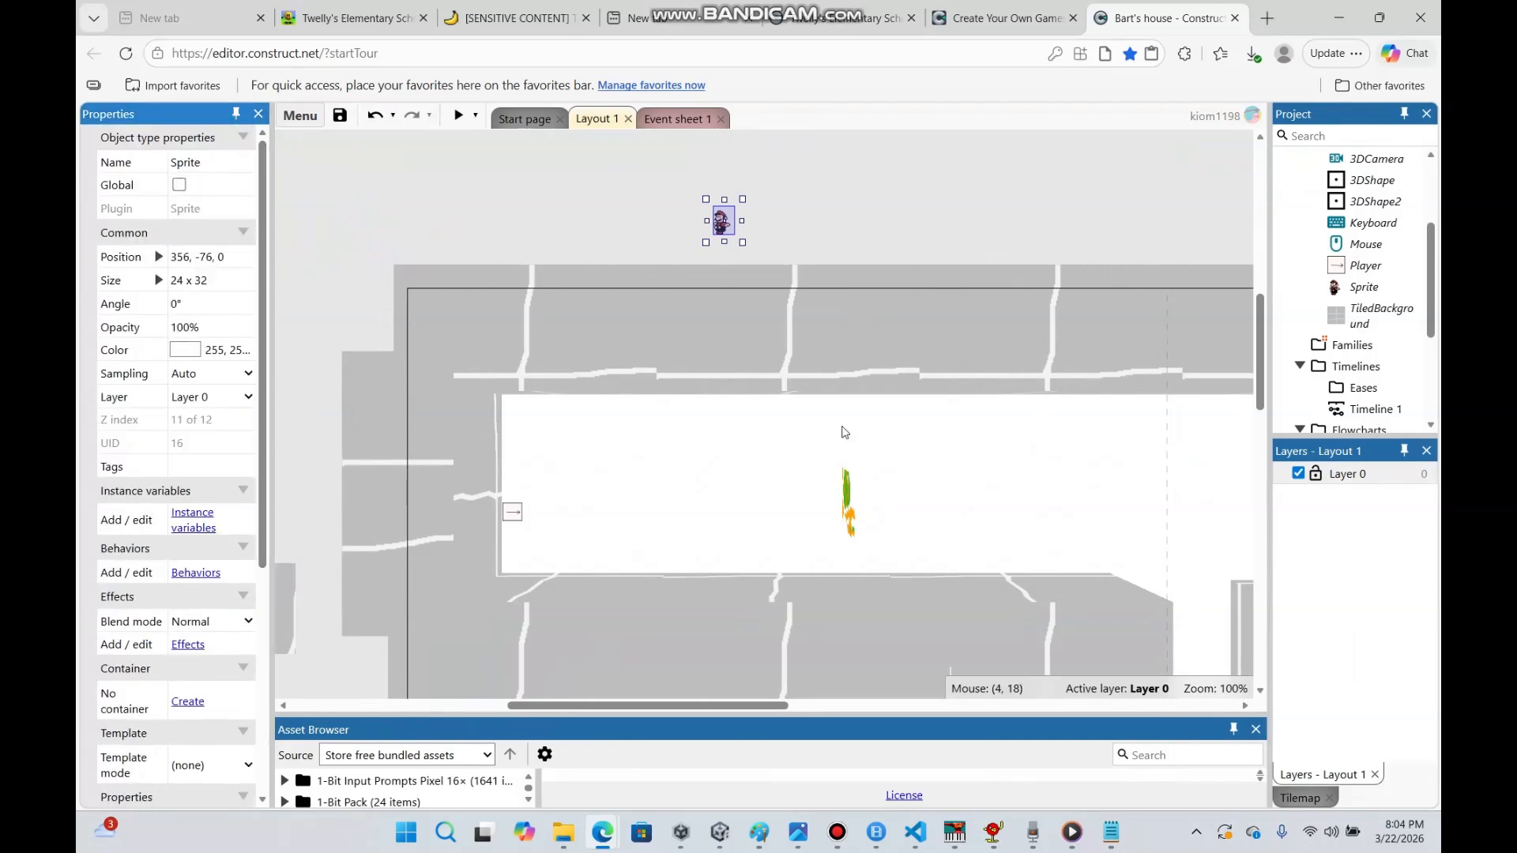
left_click(818, 505)
scroll(245, 569, "down", 4)
left_click(244, 567)
left_click(806, 395)
left_click(819, 591)
left_click(721, 221)
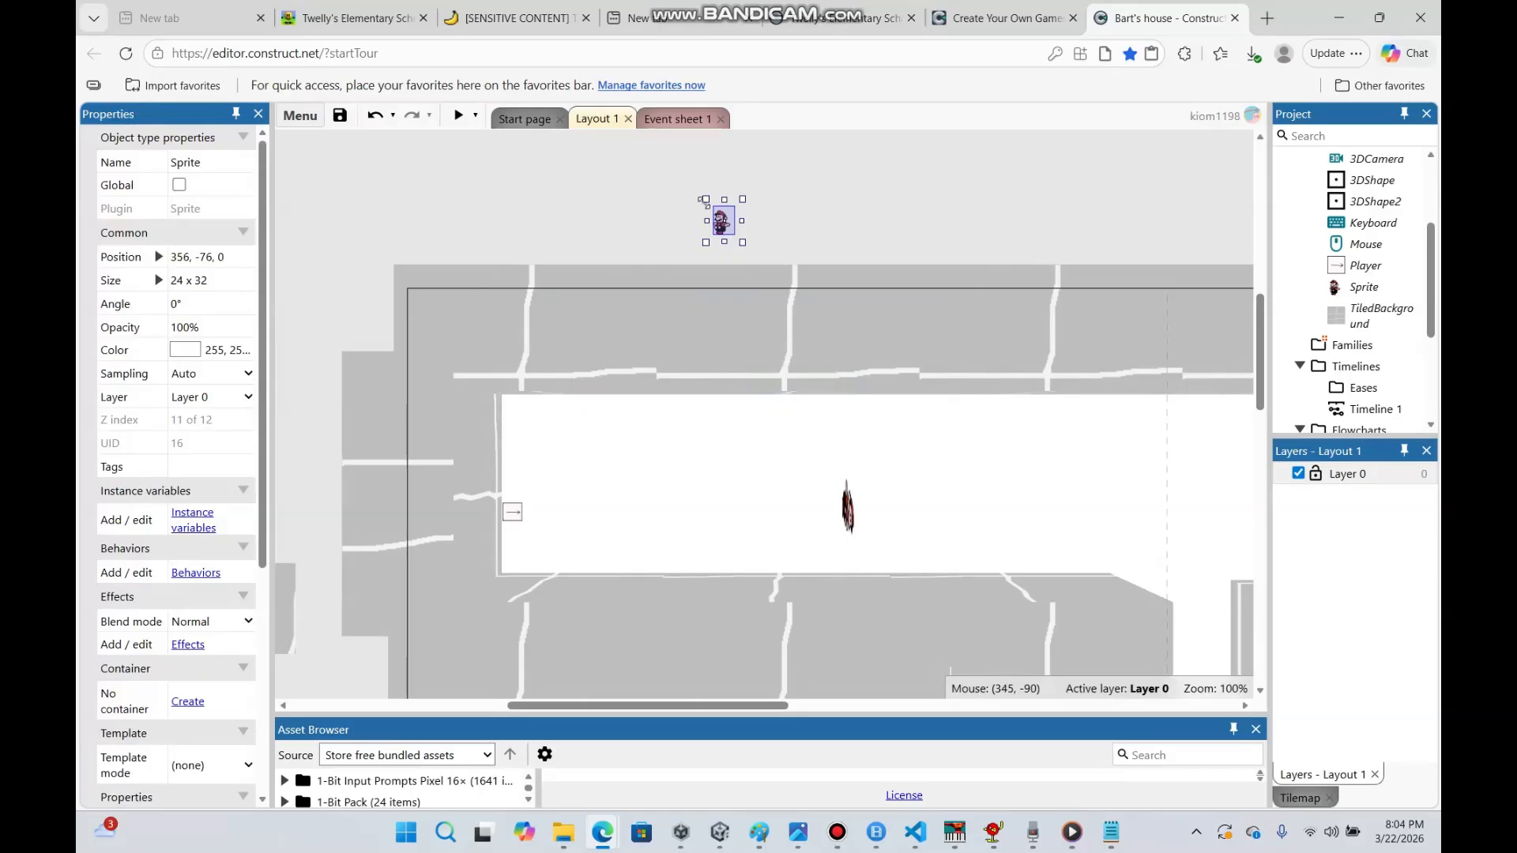
left_click(641, 169)
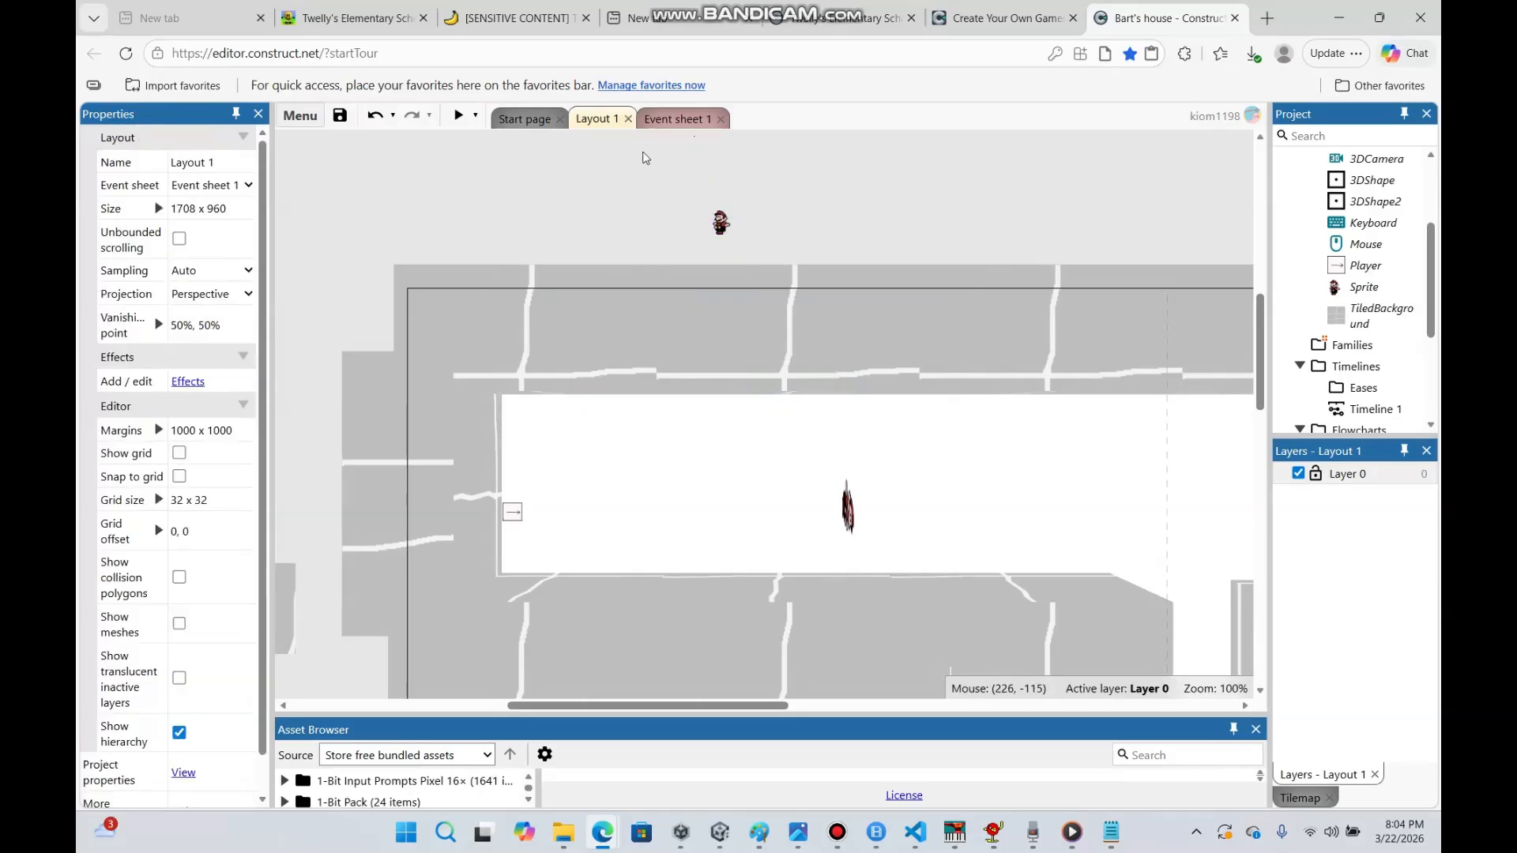
Add a Sprite action to the Is Mad event that sets the animation to "Animation 2" from the beginning, placed before the 0.4-second wait
left_click(672, 127)
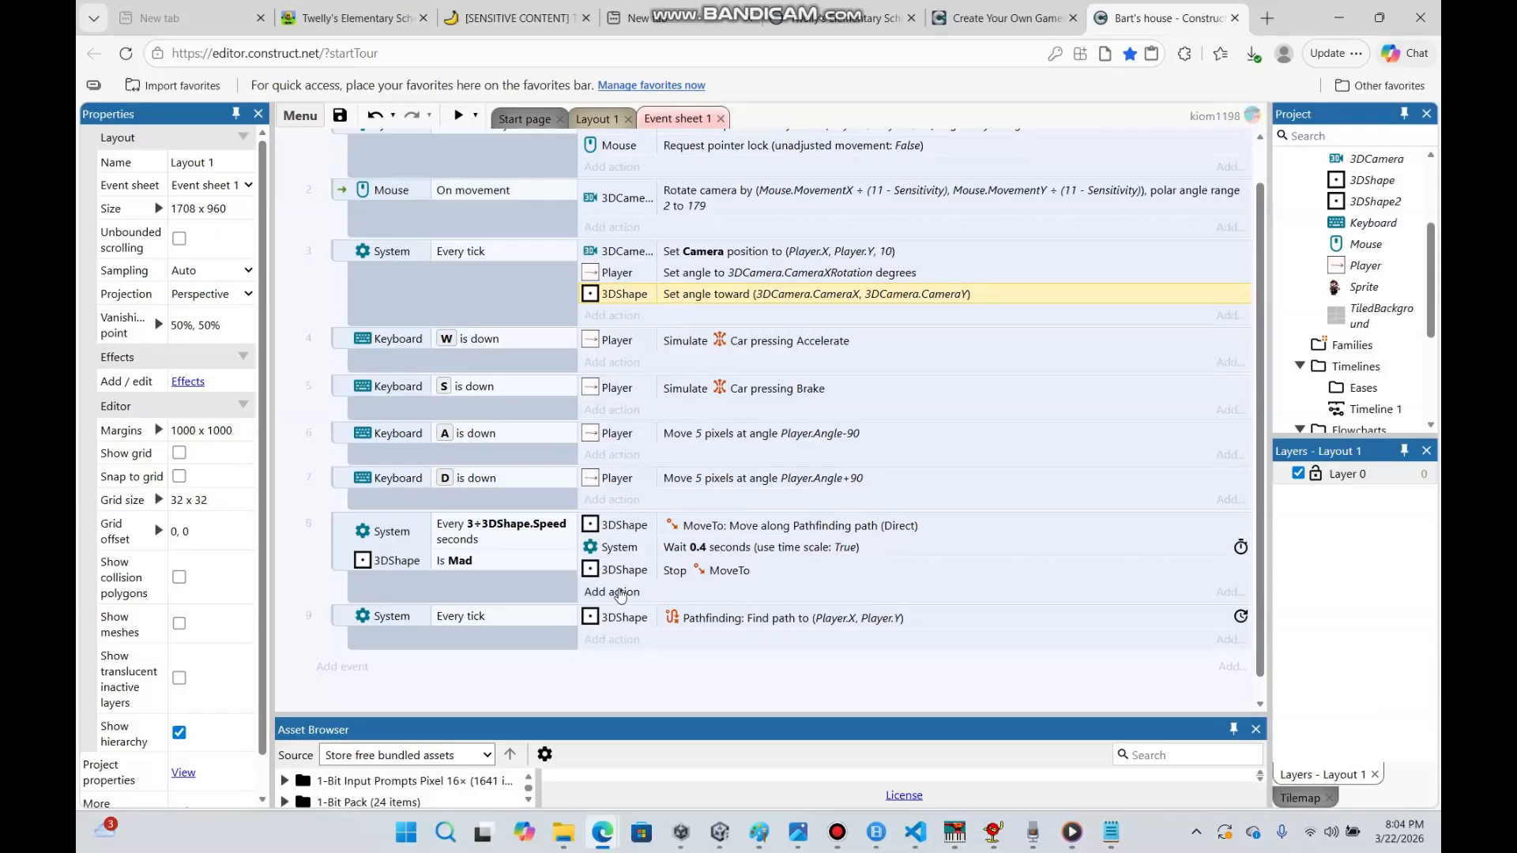
left_click(612, 589)
double_click(747, 348)
left_click(508, 254)
double_click(741, 421)
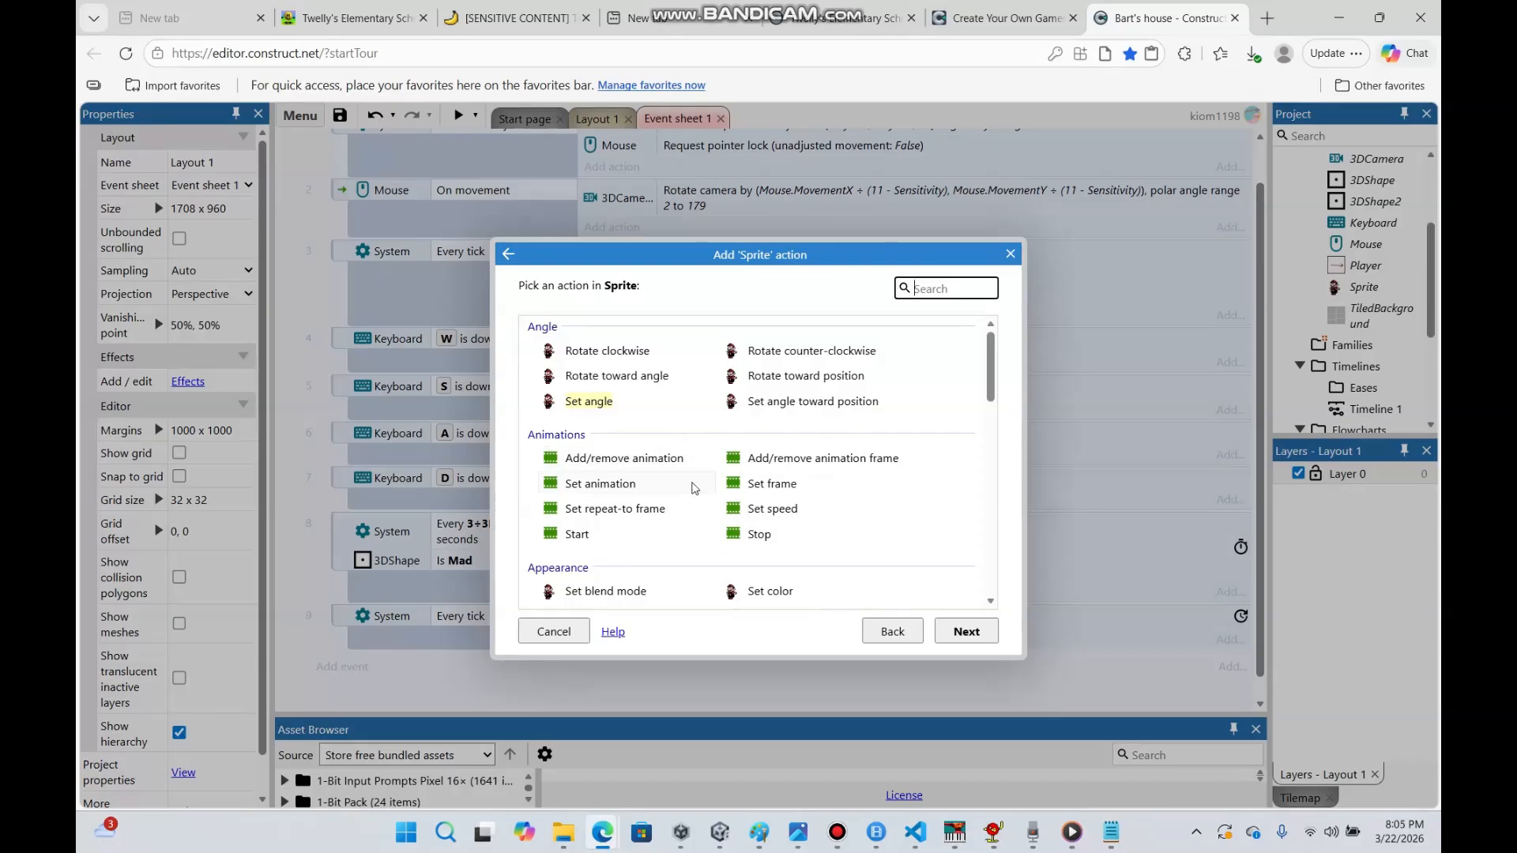
double_click(694, 483)
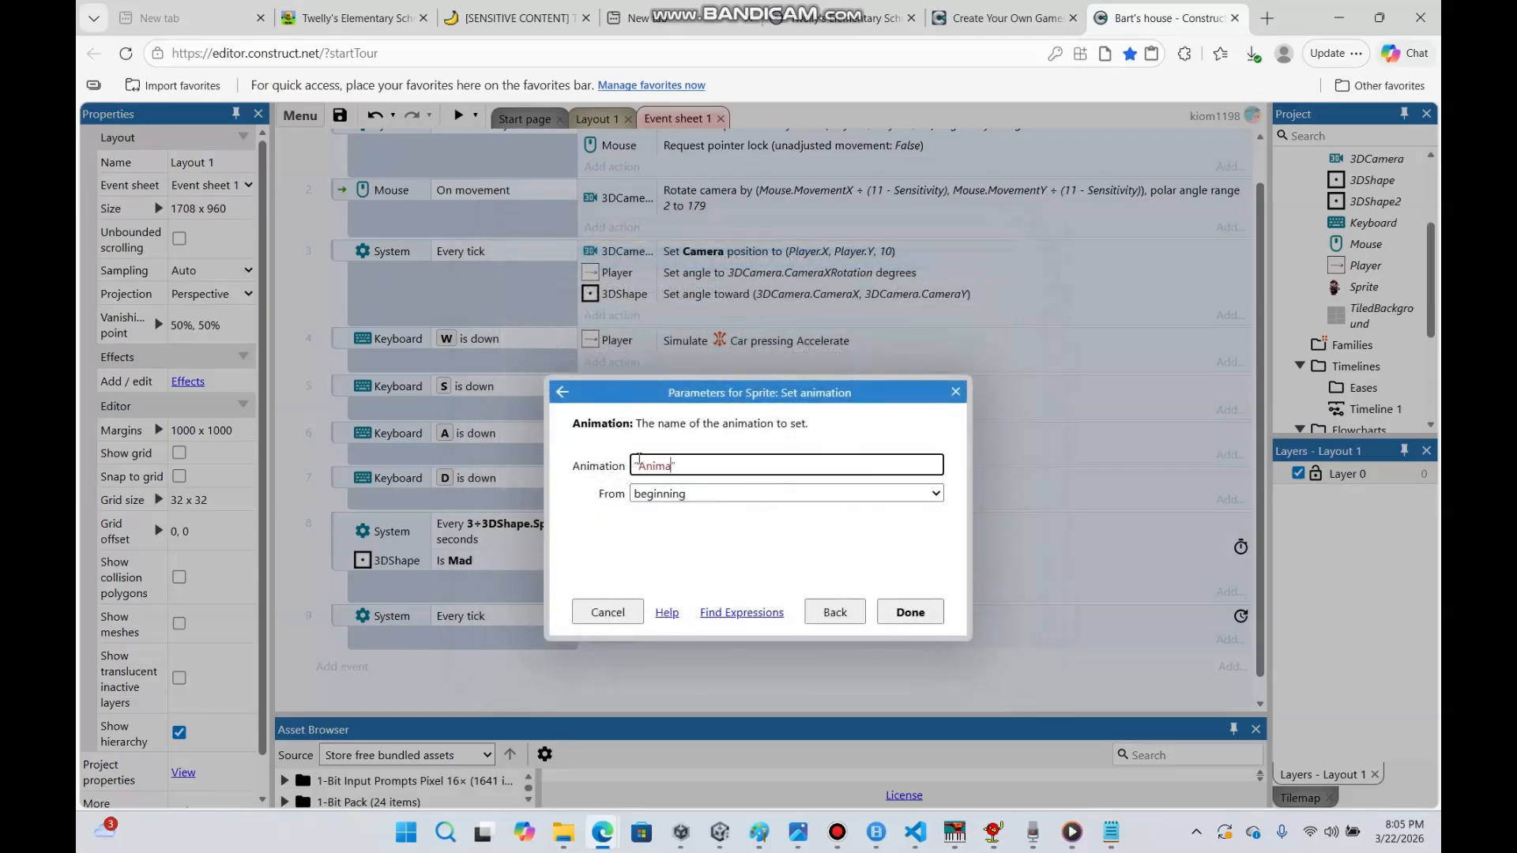
type("2")
key("Return")
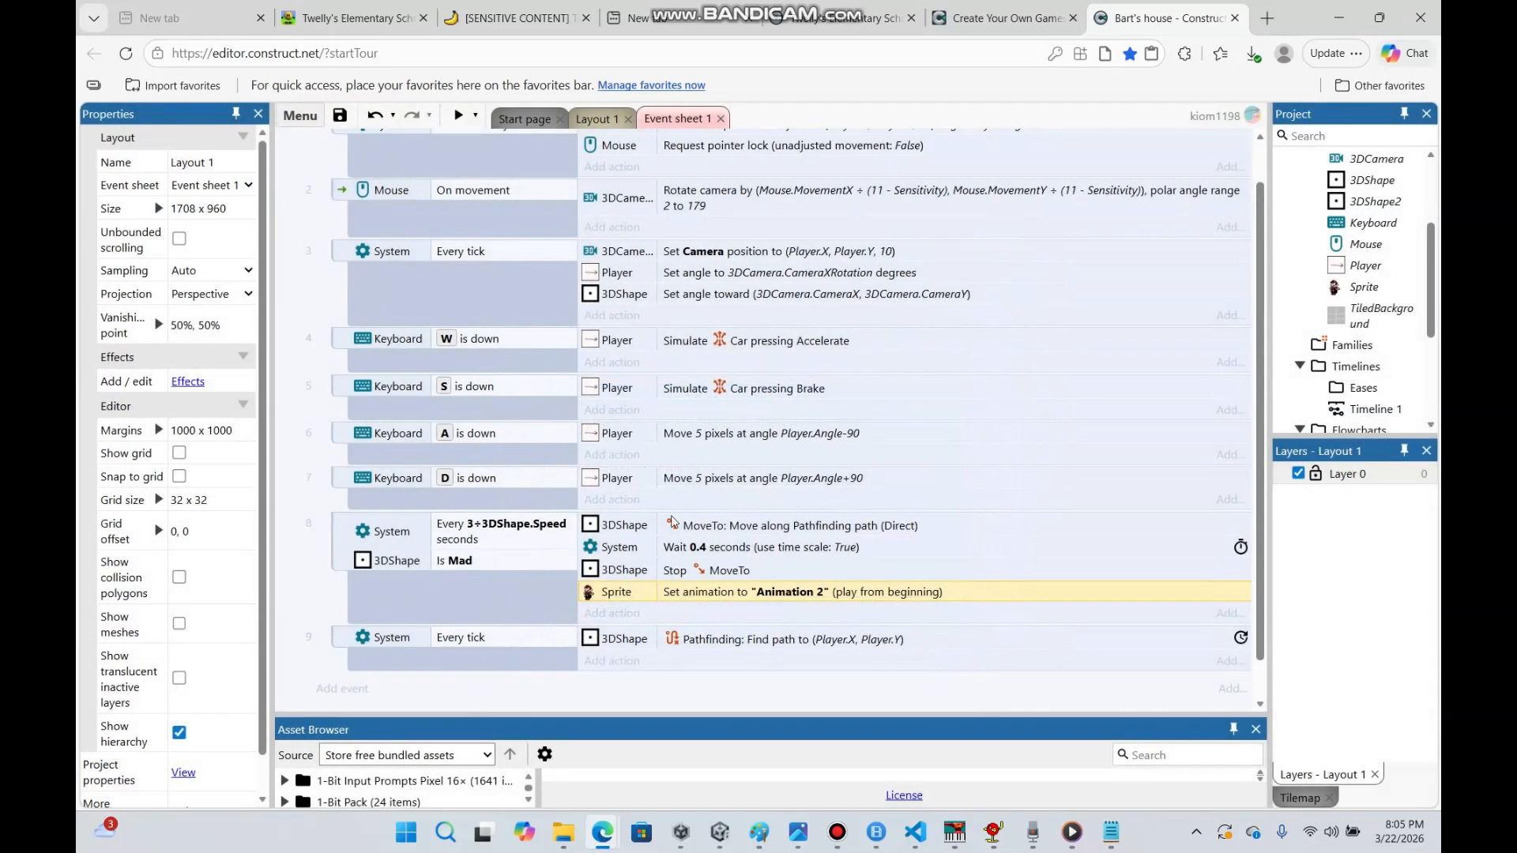
left_click_drag(718, 544, 720, 543)
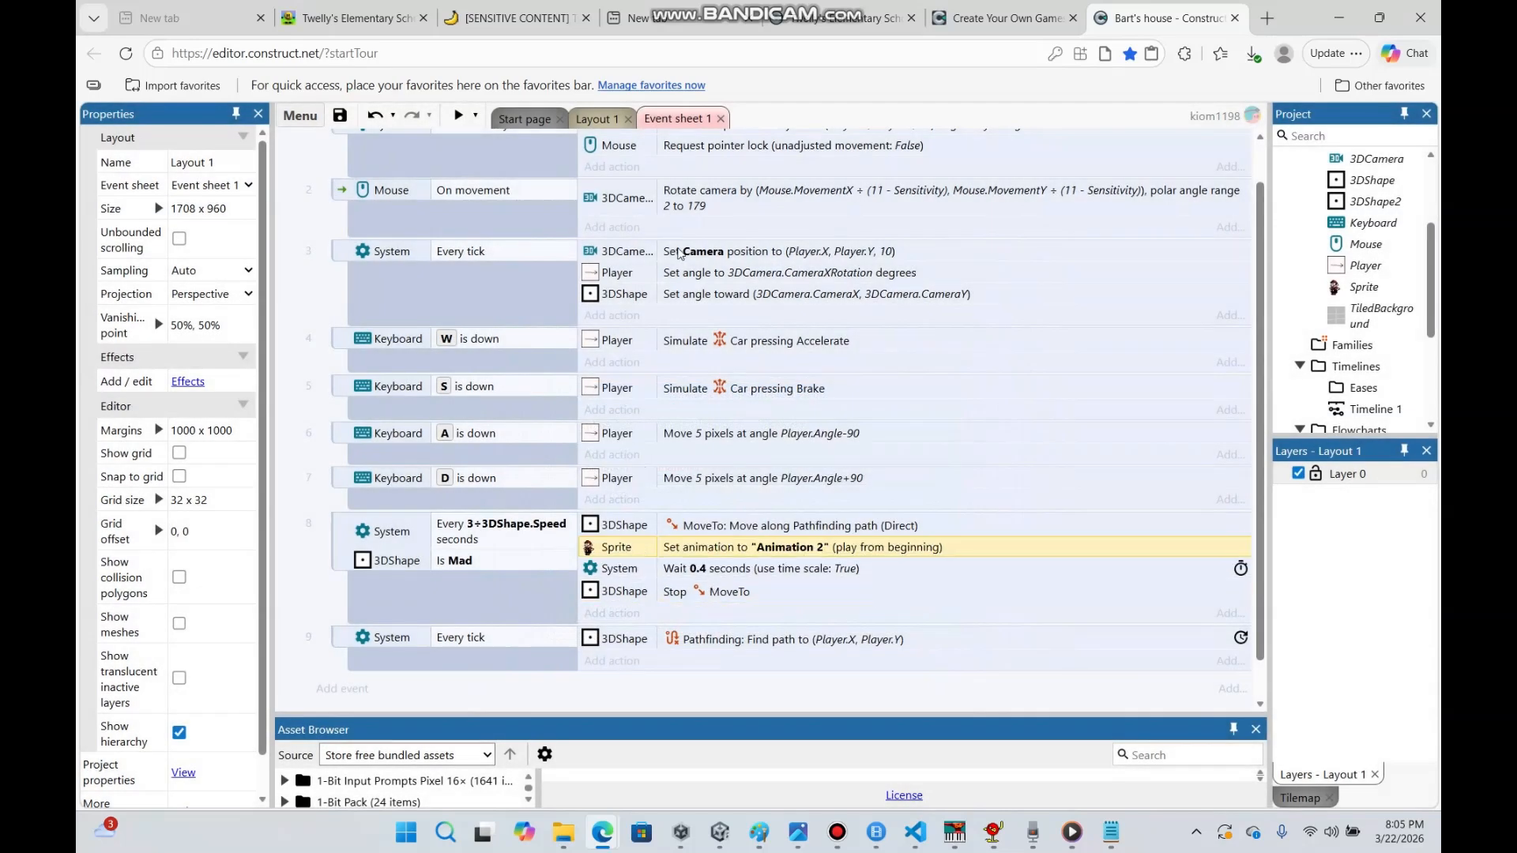
Delete Animation 1 from the Sprite in the layout, keeping Animation 2, and close the animations editor
left_click(591, 120)
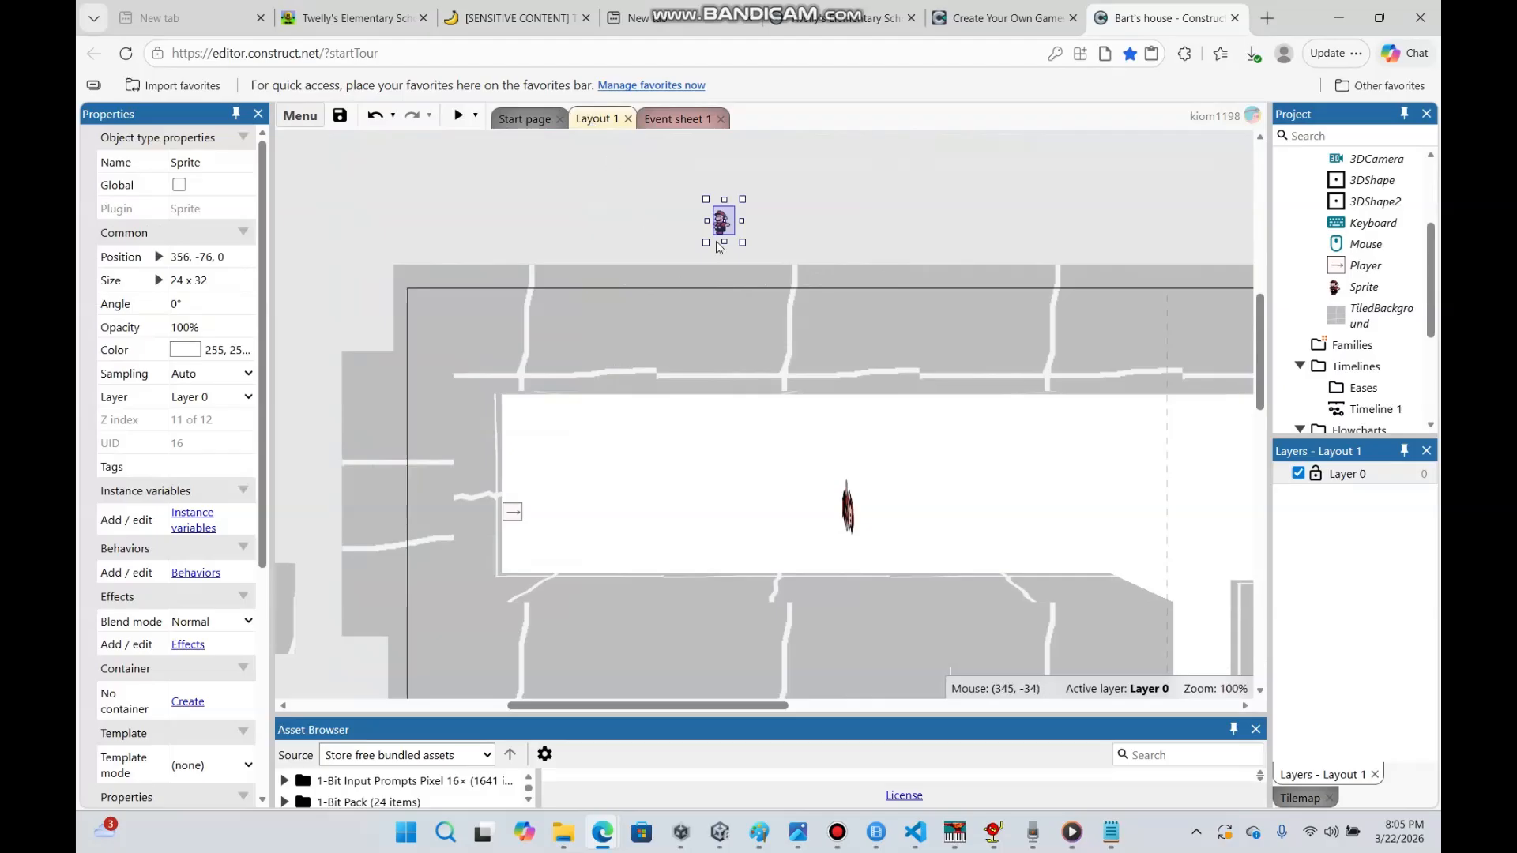
double_click(722, 221)
left_click(1277, 209)
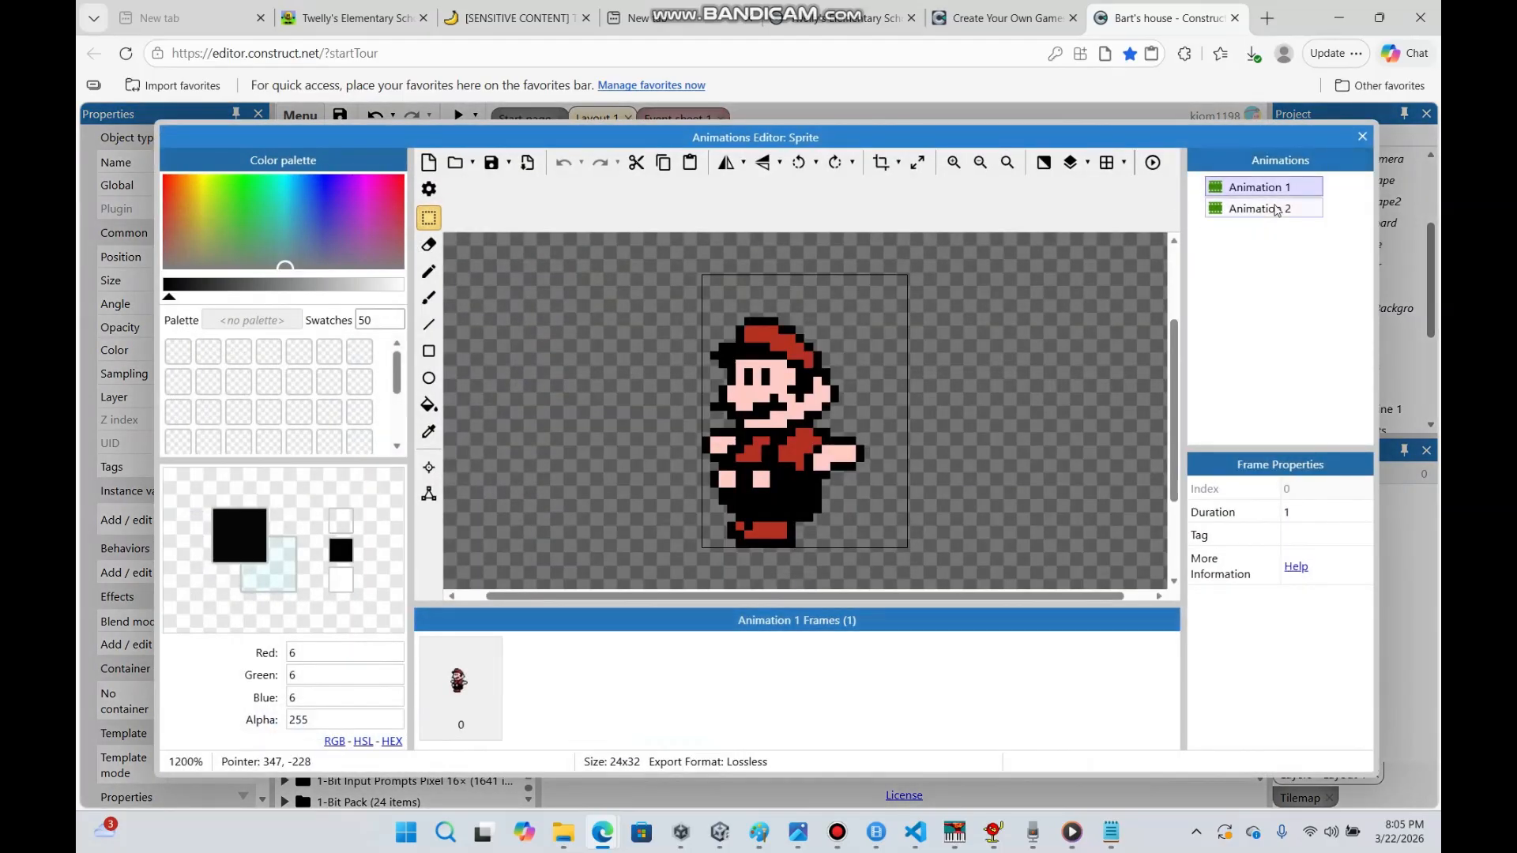
left_click(1296, 186)
right_click(1295, 186)
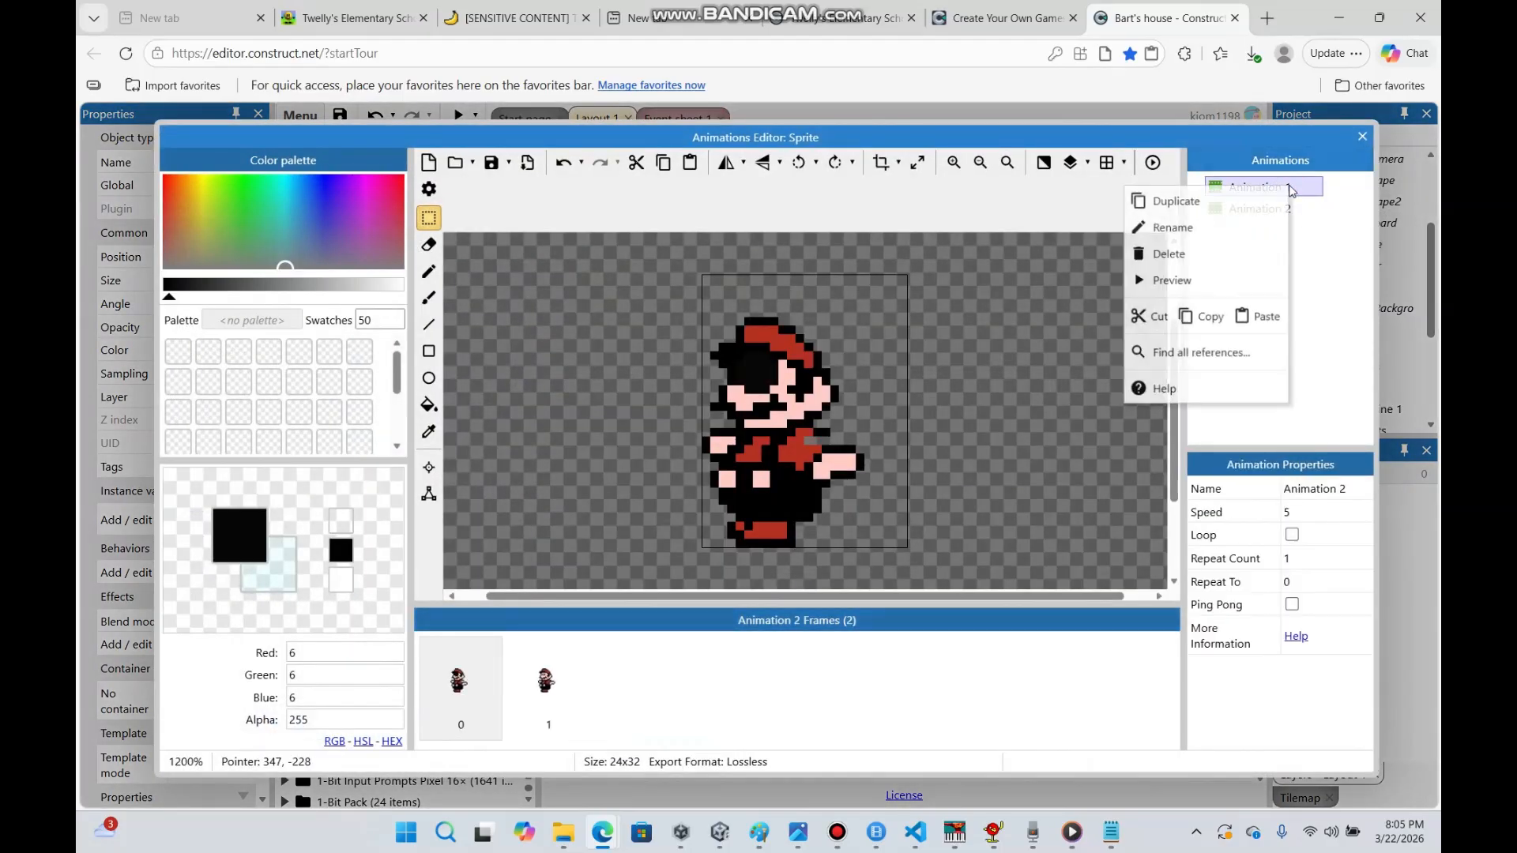
left_click(1263, 249)
left_click(1362, 136)
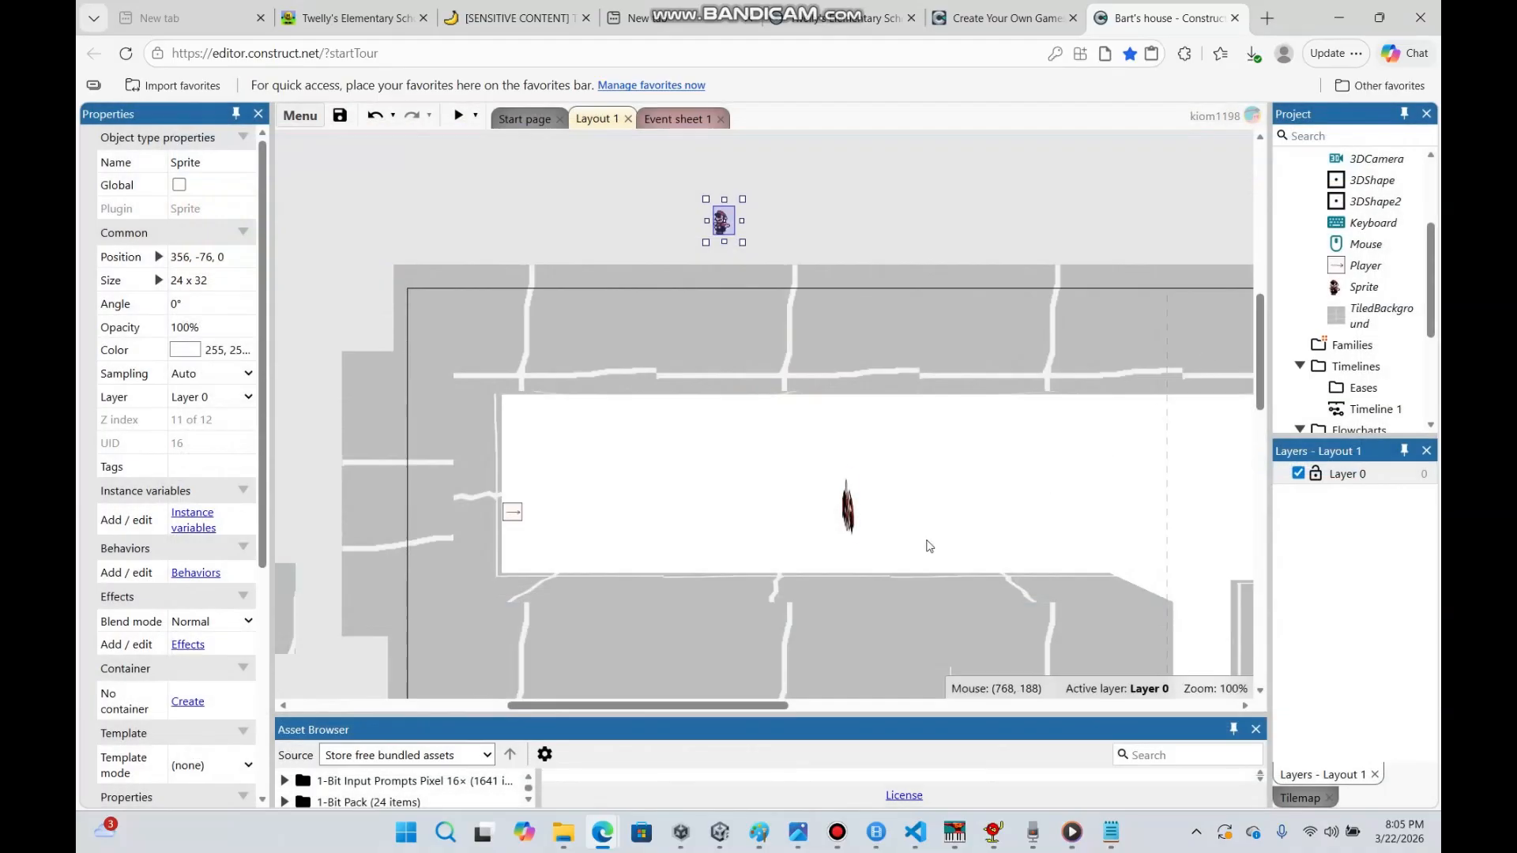
Change the Sprite's Set animation action in the Is Mad event to Start animation from the beginning
scroll(261, 458, "down", 5)
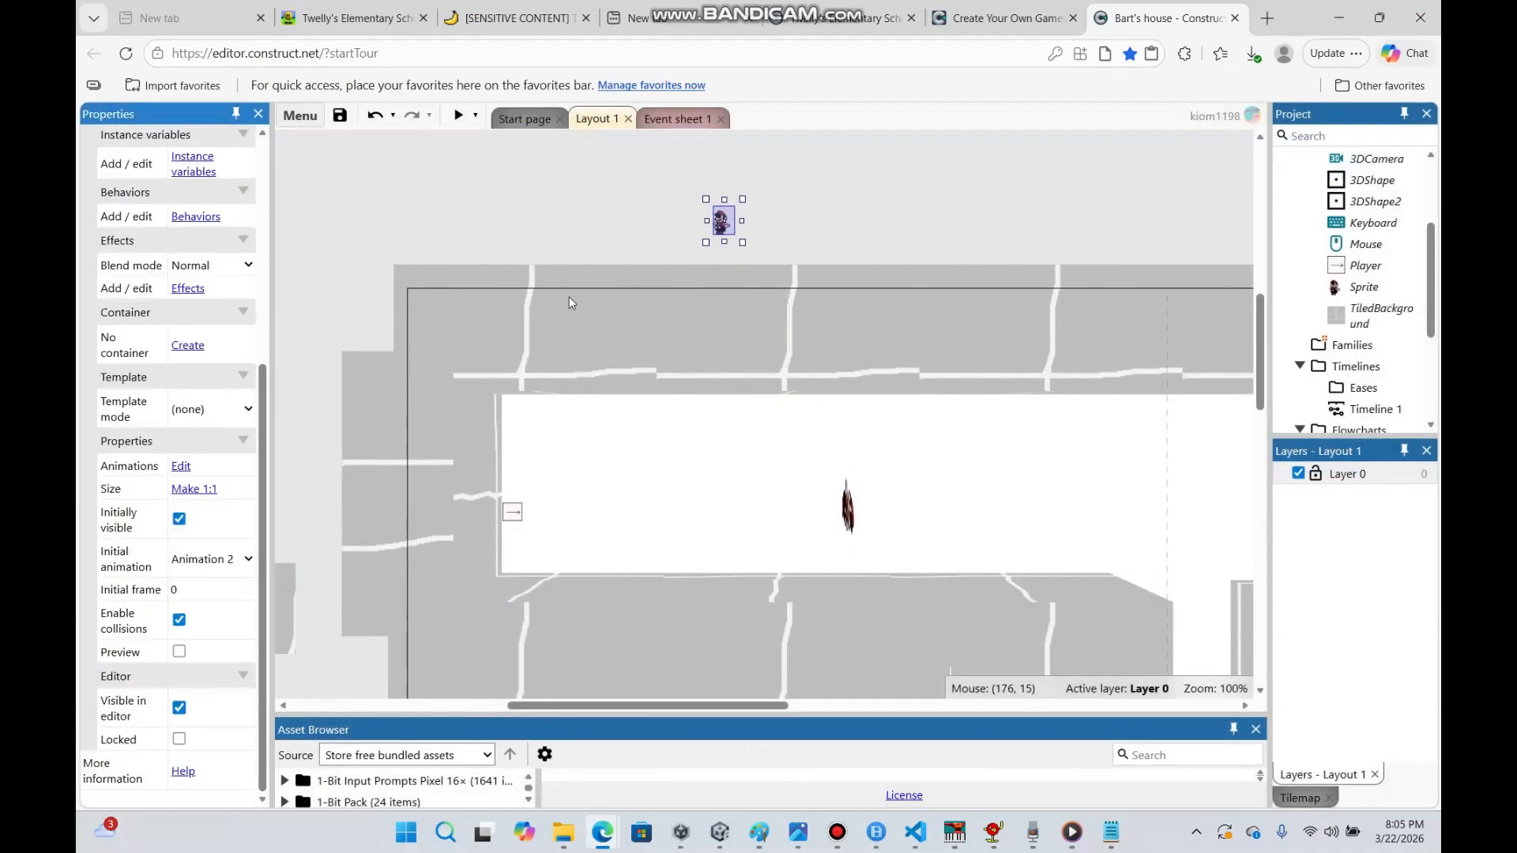
left_click(678, 119)
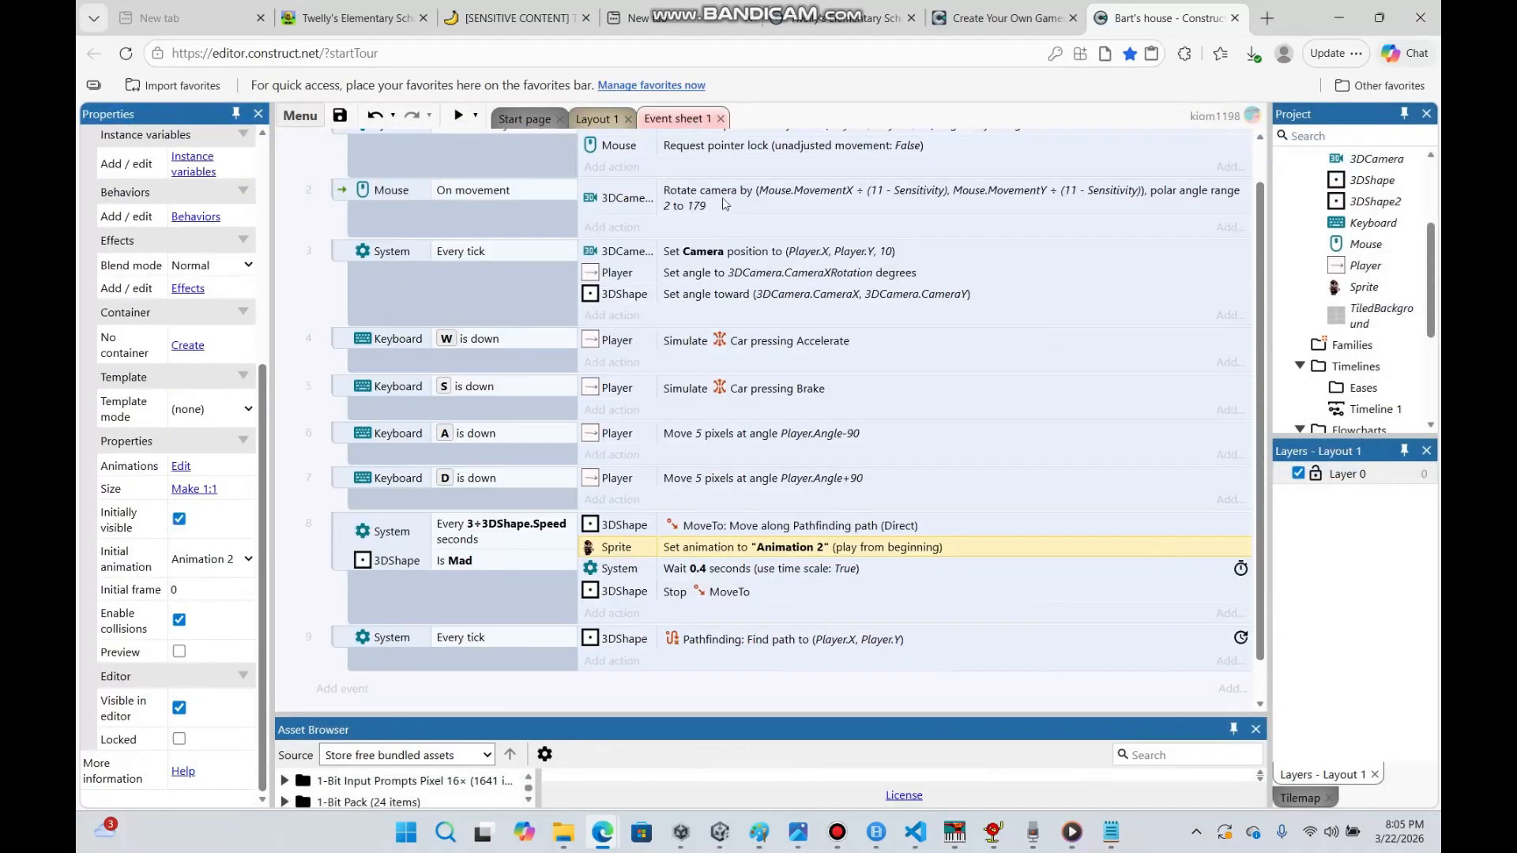
double_click(851, 555)
left_click(581, 396)
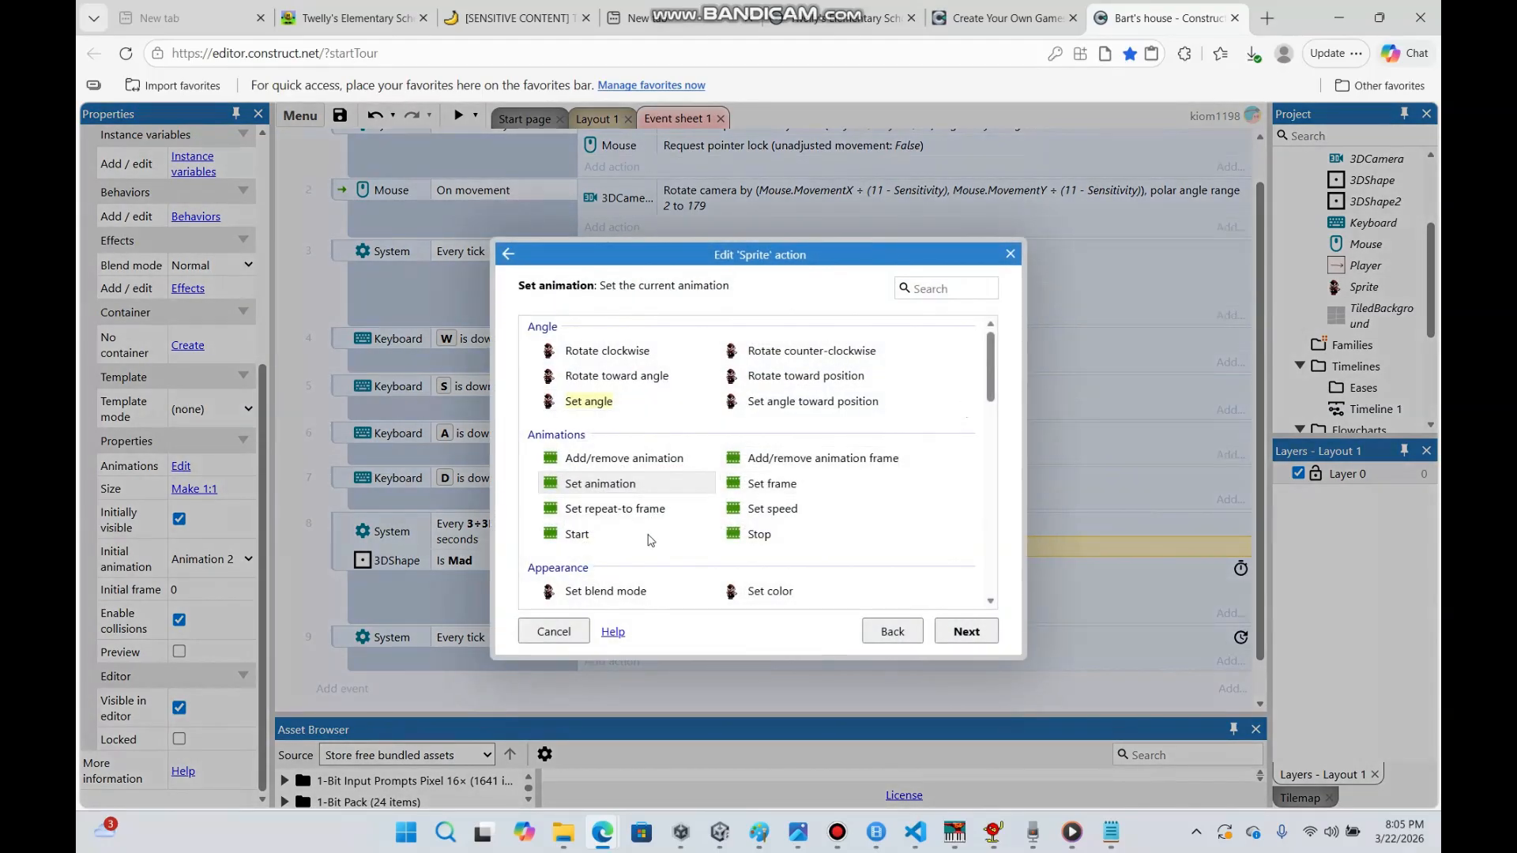
double_click(647, 536)
left_click(860, 463)
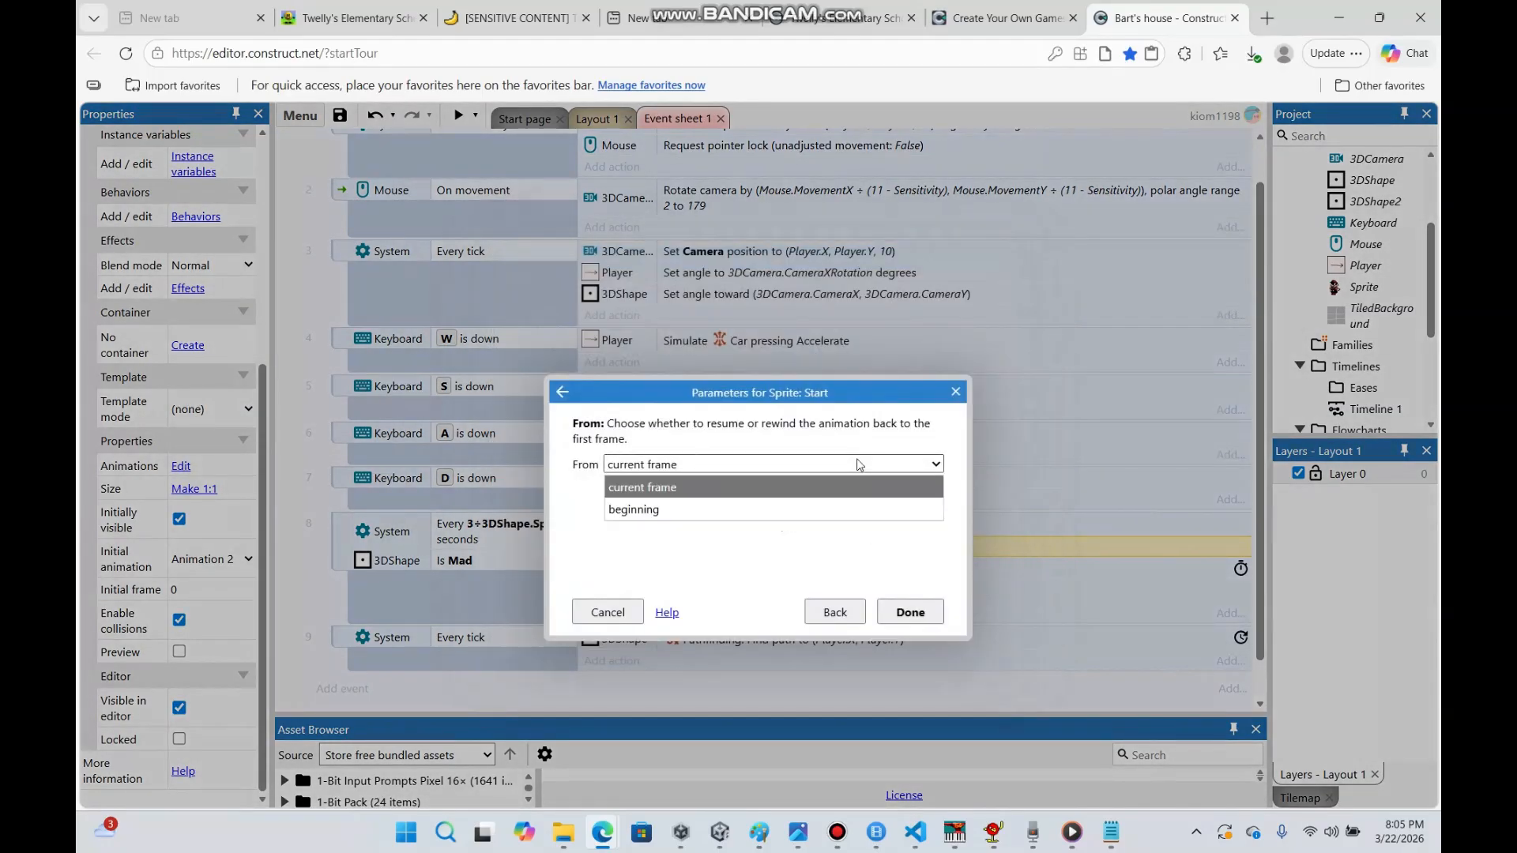
left_click(936, 615)
double_click(858, 547)
left_click(822, 464)
left_click(826, 509)
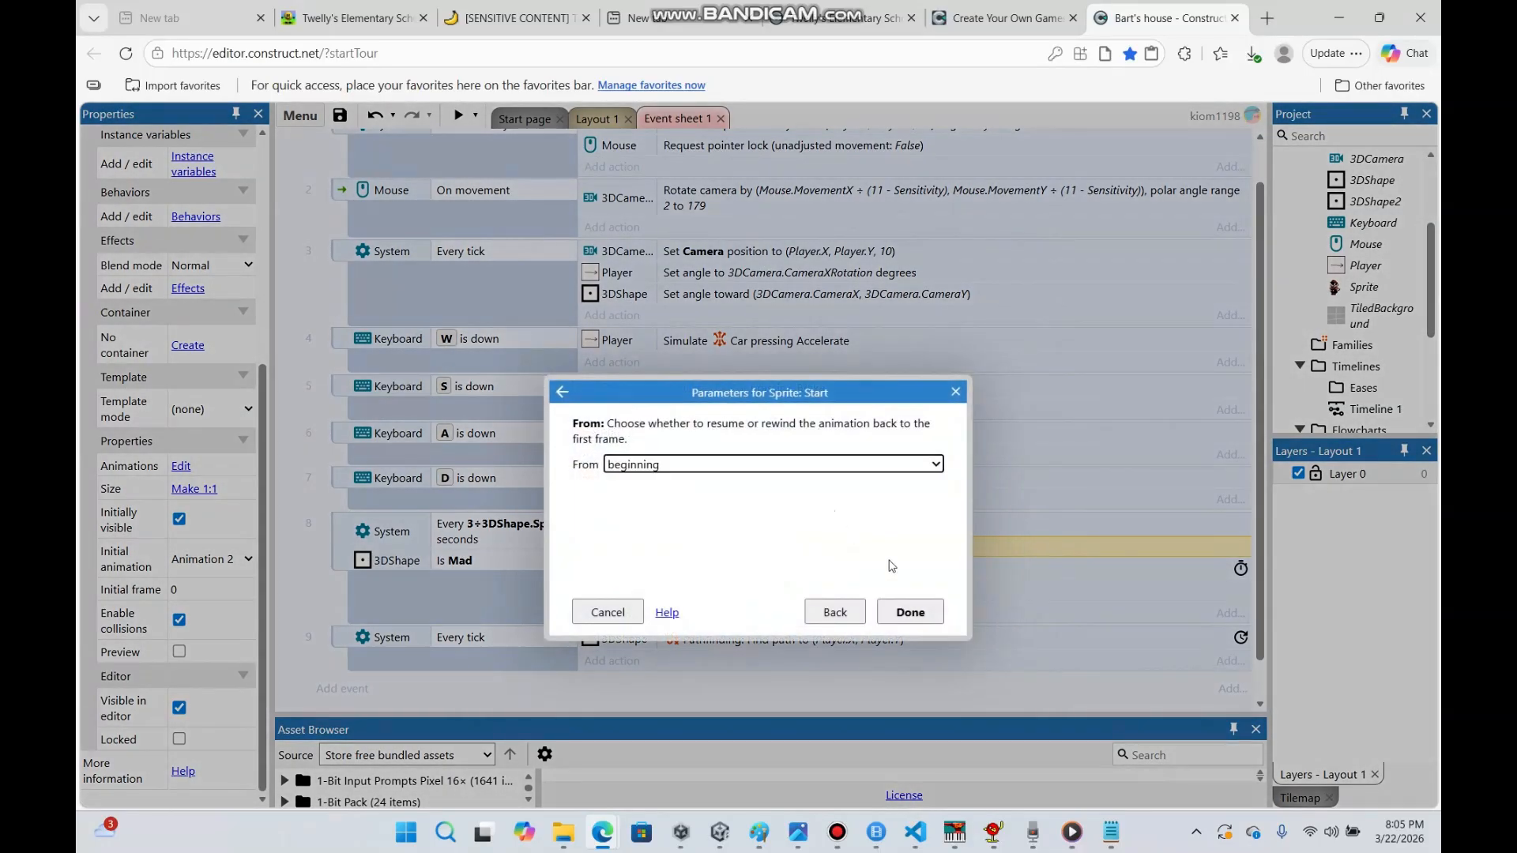
left_click(910, 614)
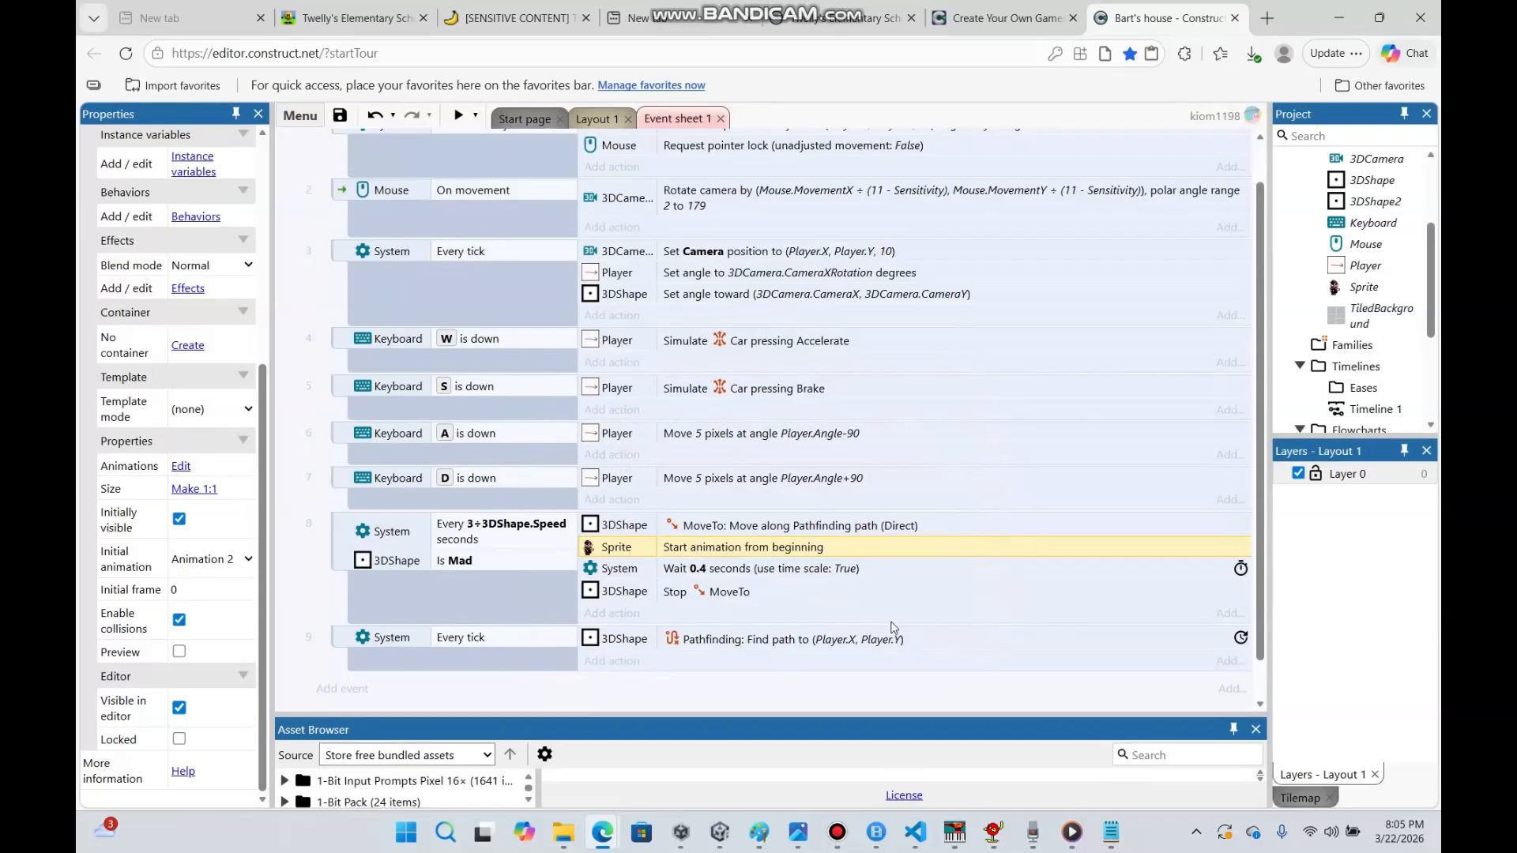
Preview the layout and walk around the hallway to check the enemy's animation while it chases, and put the preview window away
left_click(594, 120)
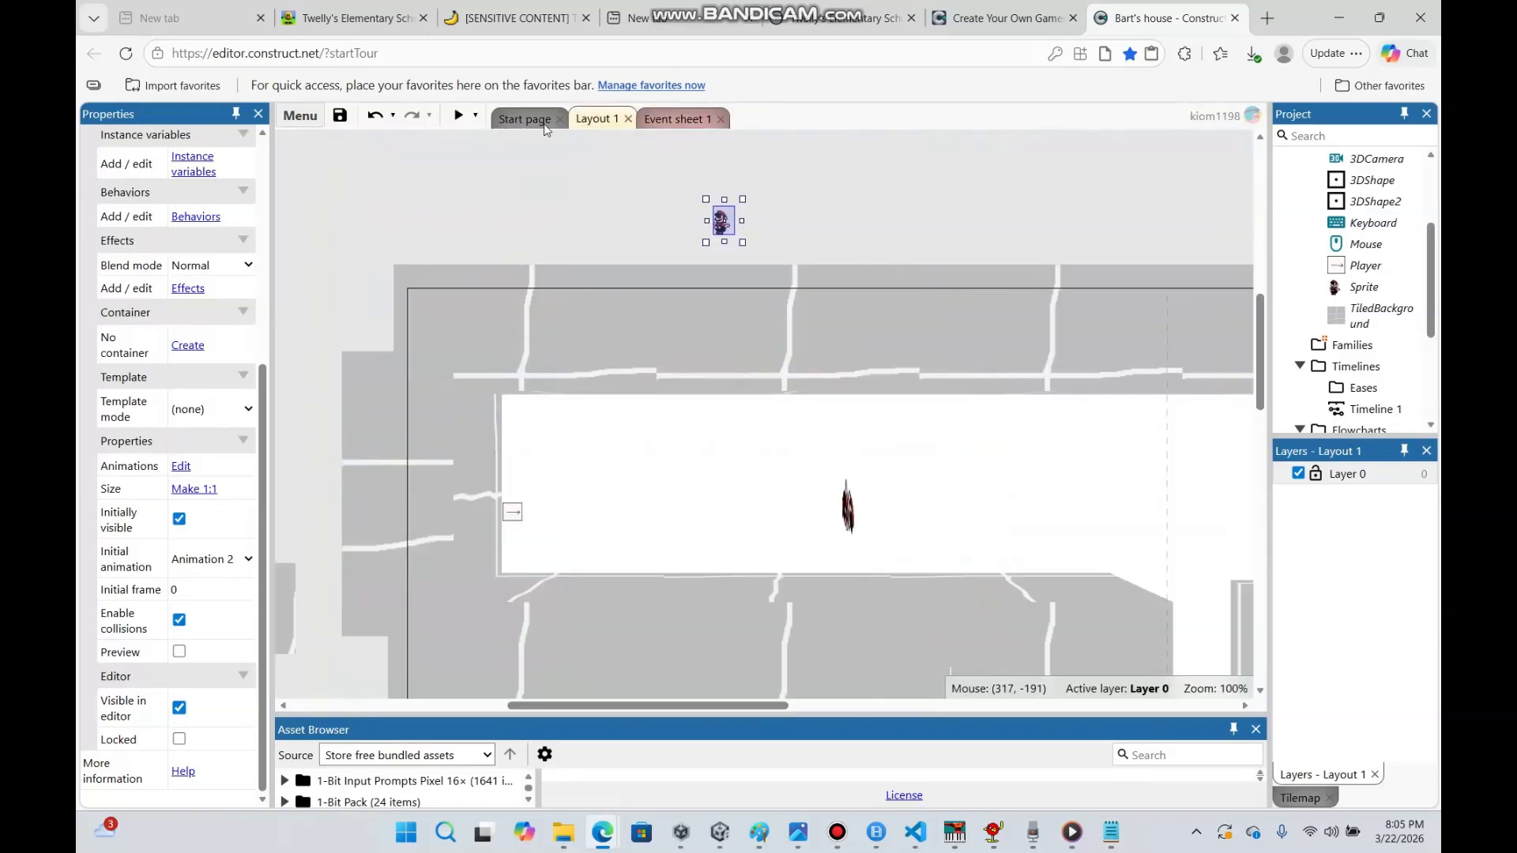
left_click(466, 116)
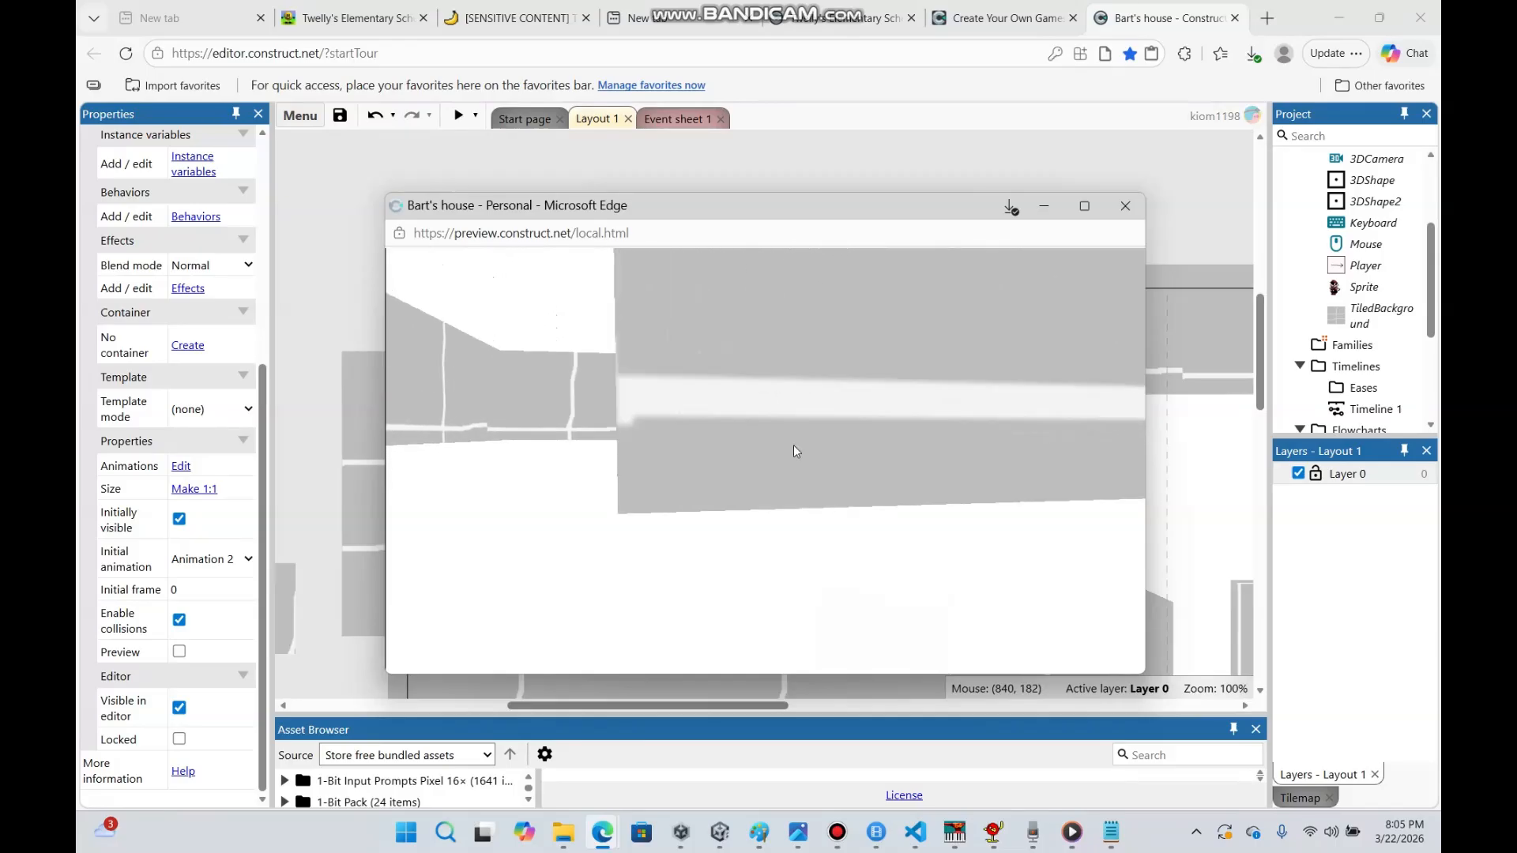
key("a")
key("s")
key("d")
key("s")
key("s")
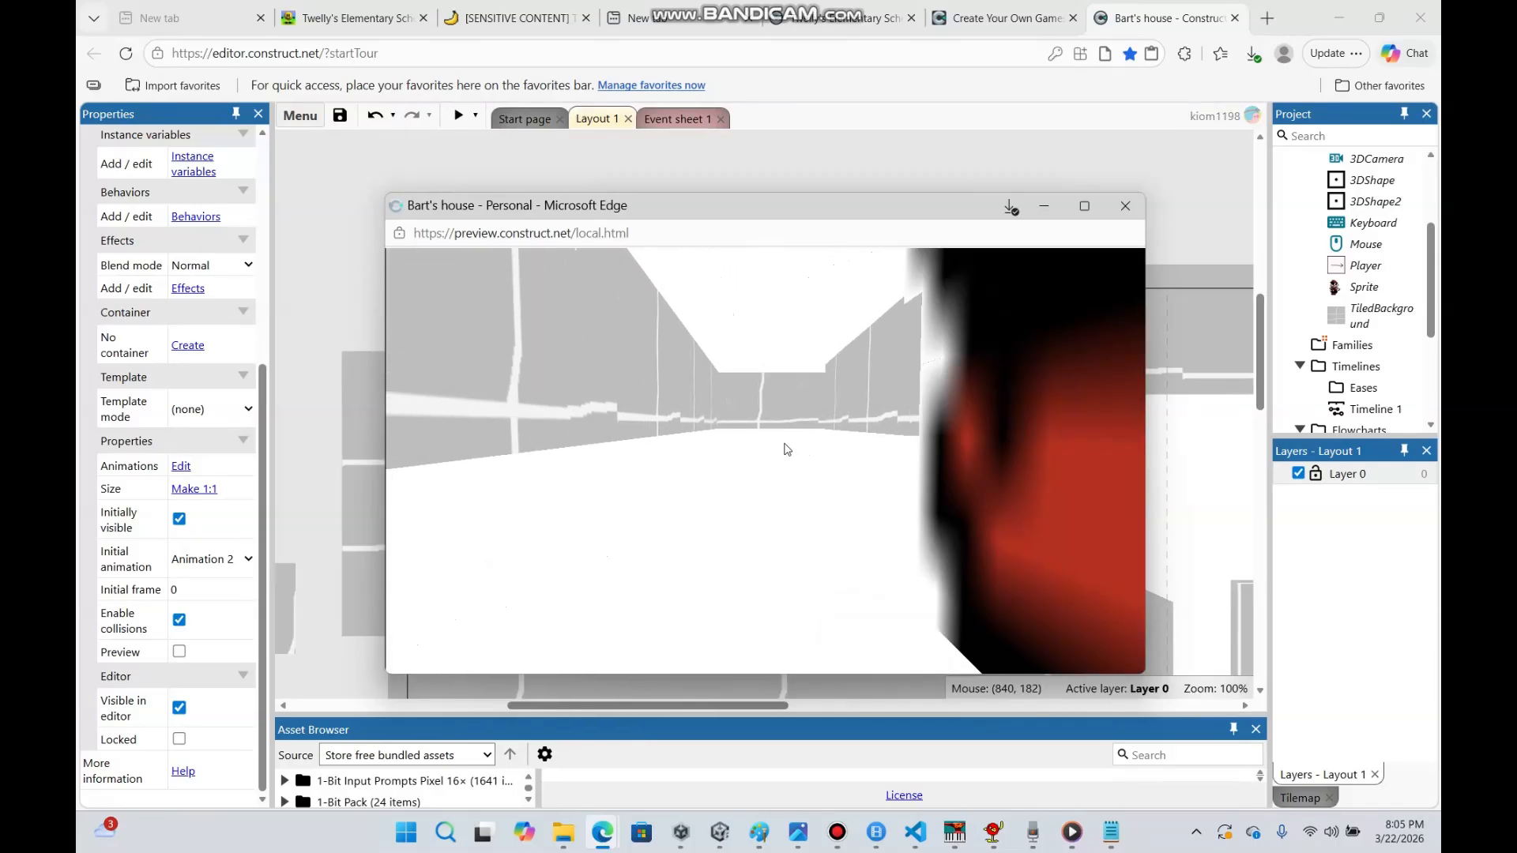
key("w")
key("d")
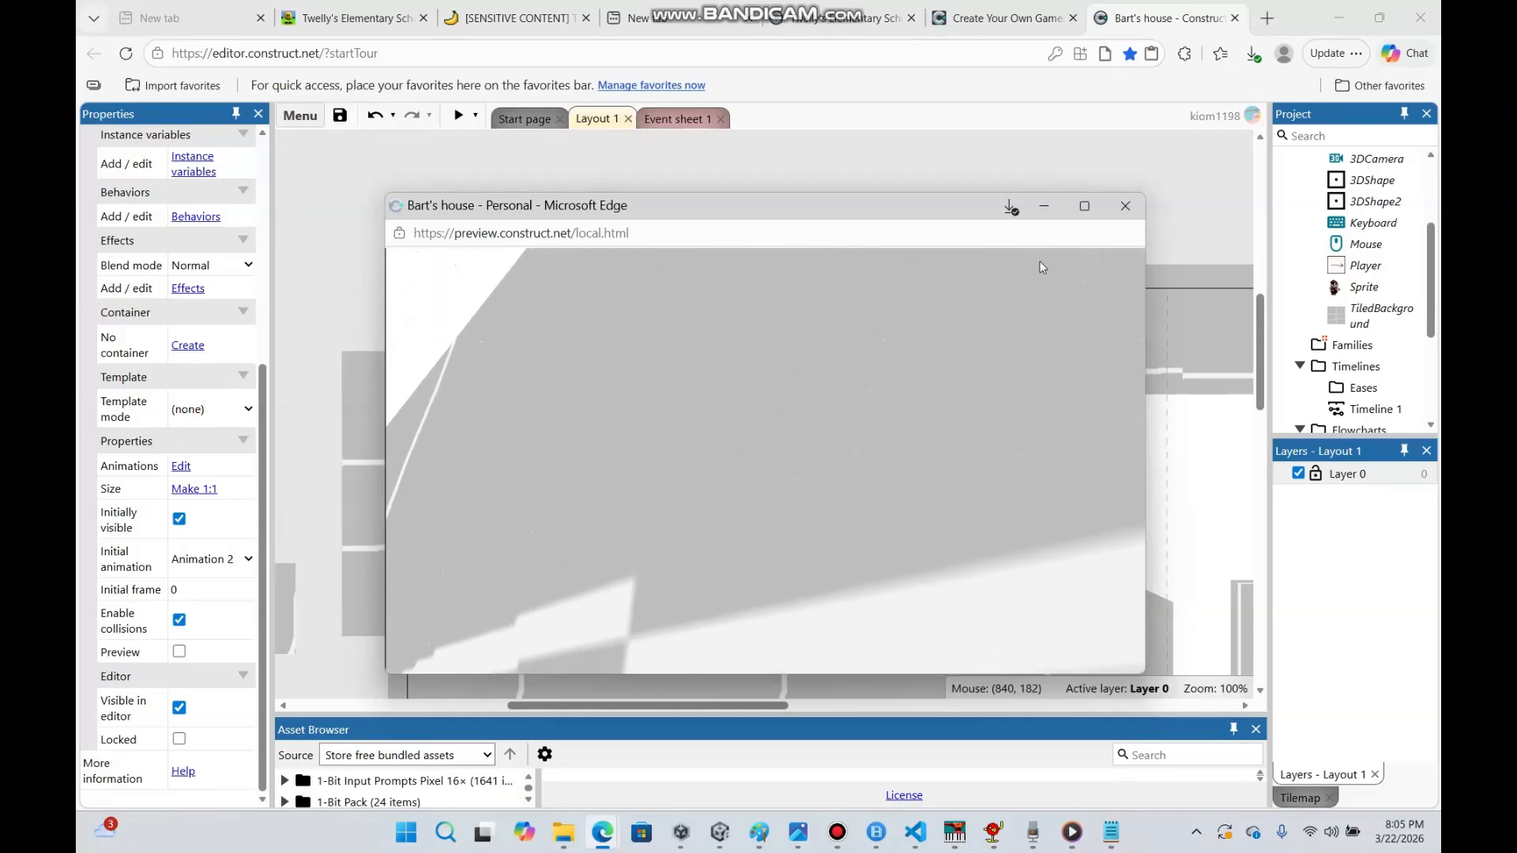
left_click(1043, 207)
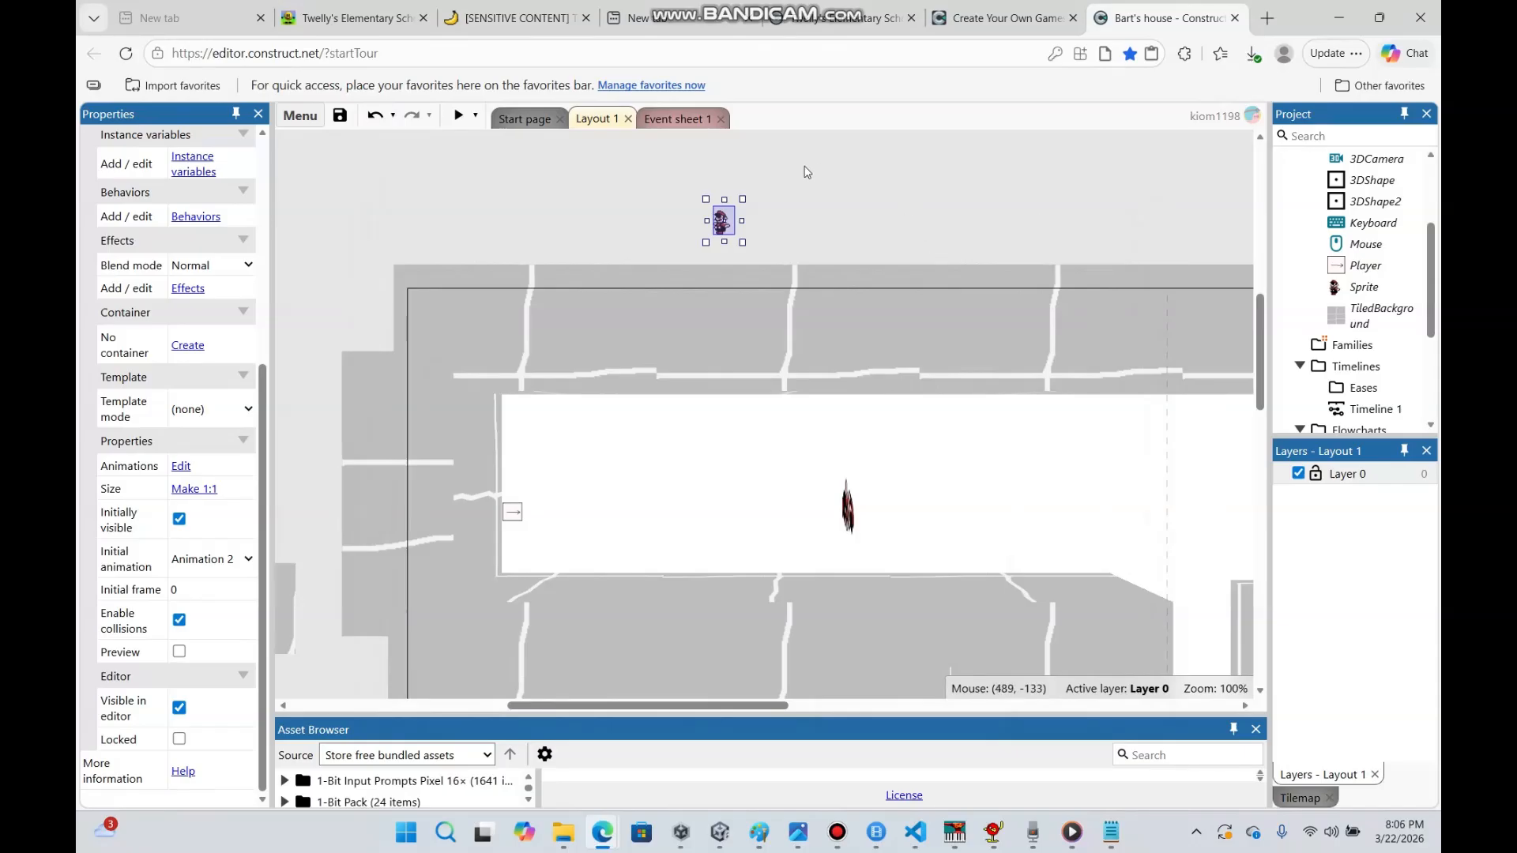
double_click(733, 223)
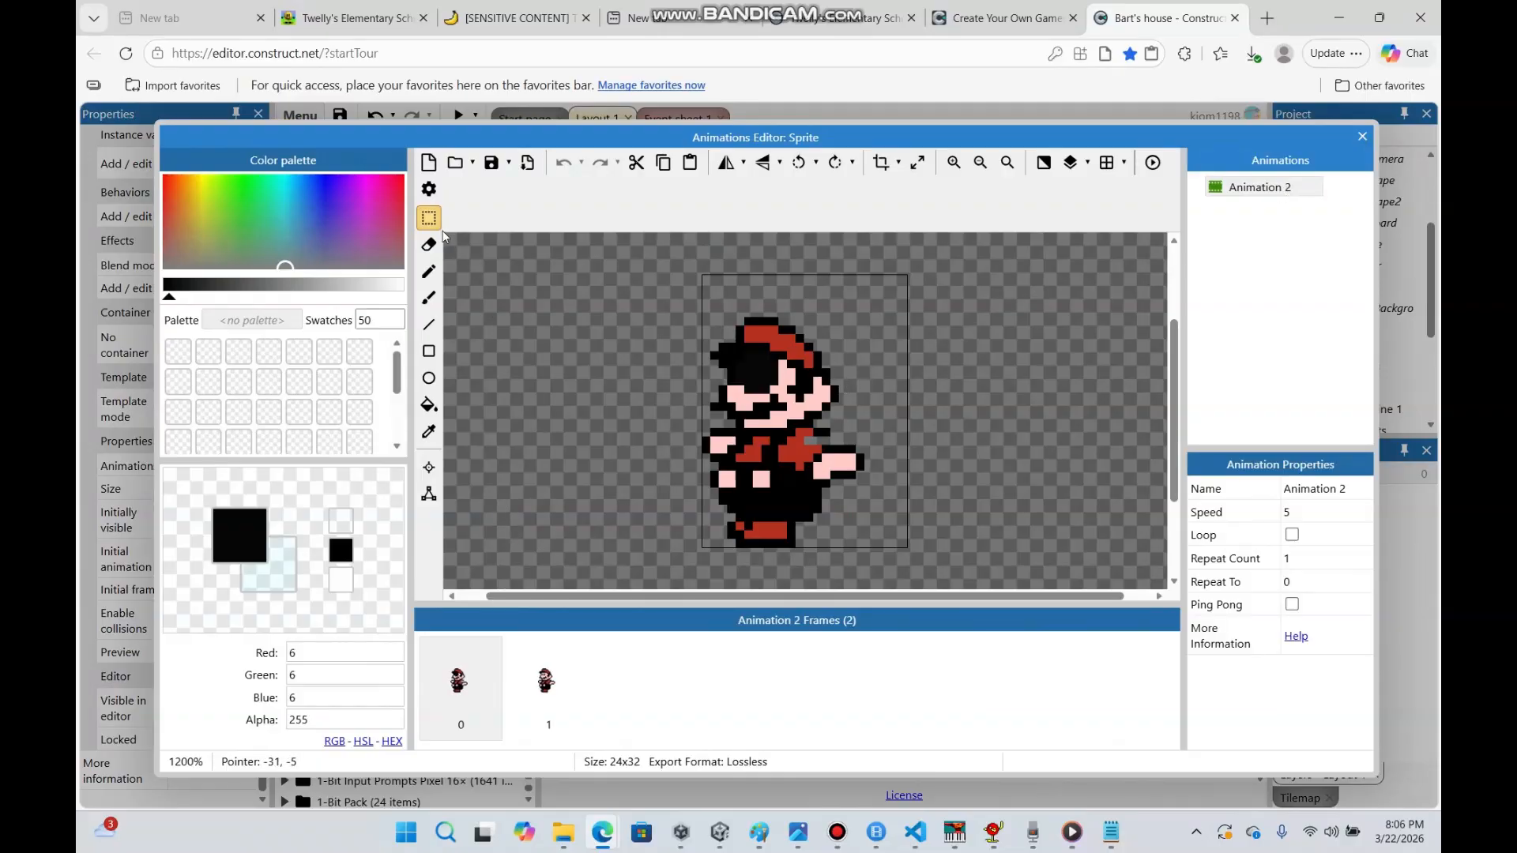
left_click(1362, 136)
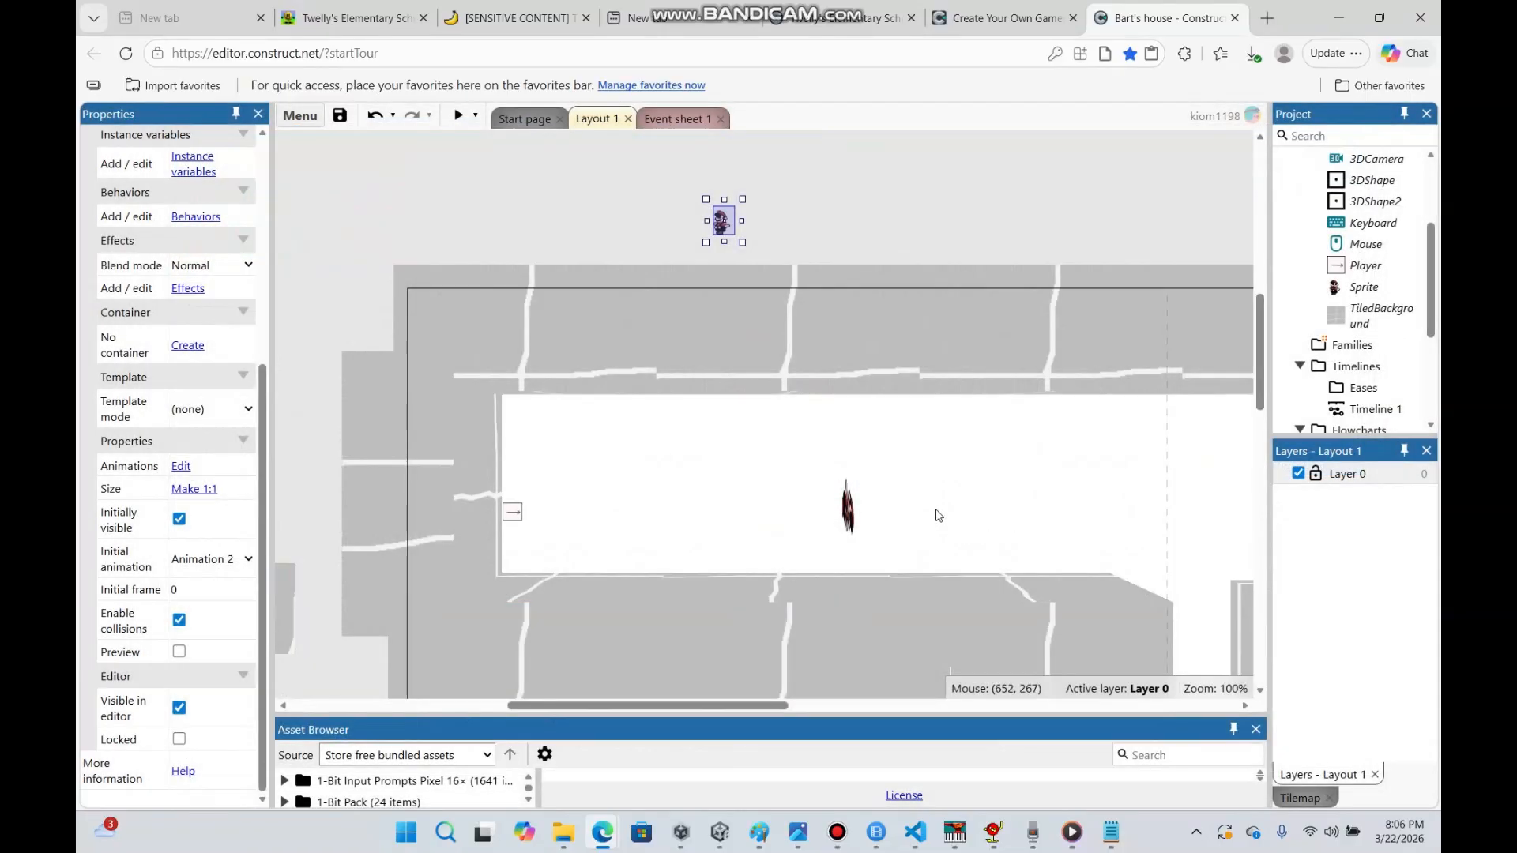
left_click(865, 233)
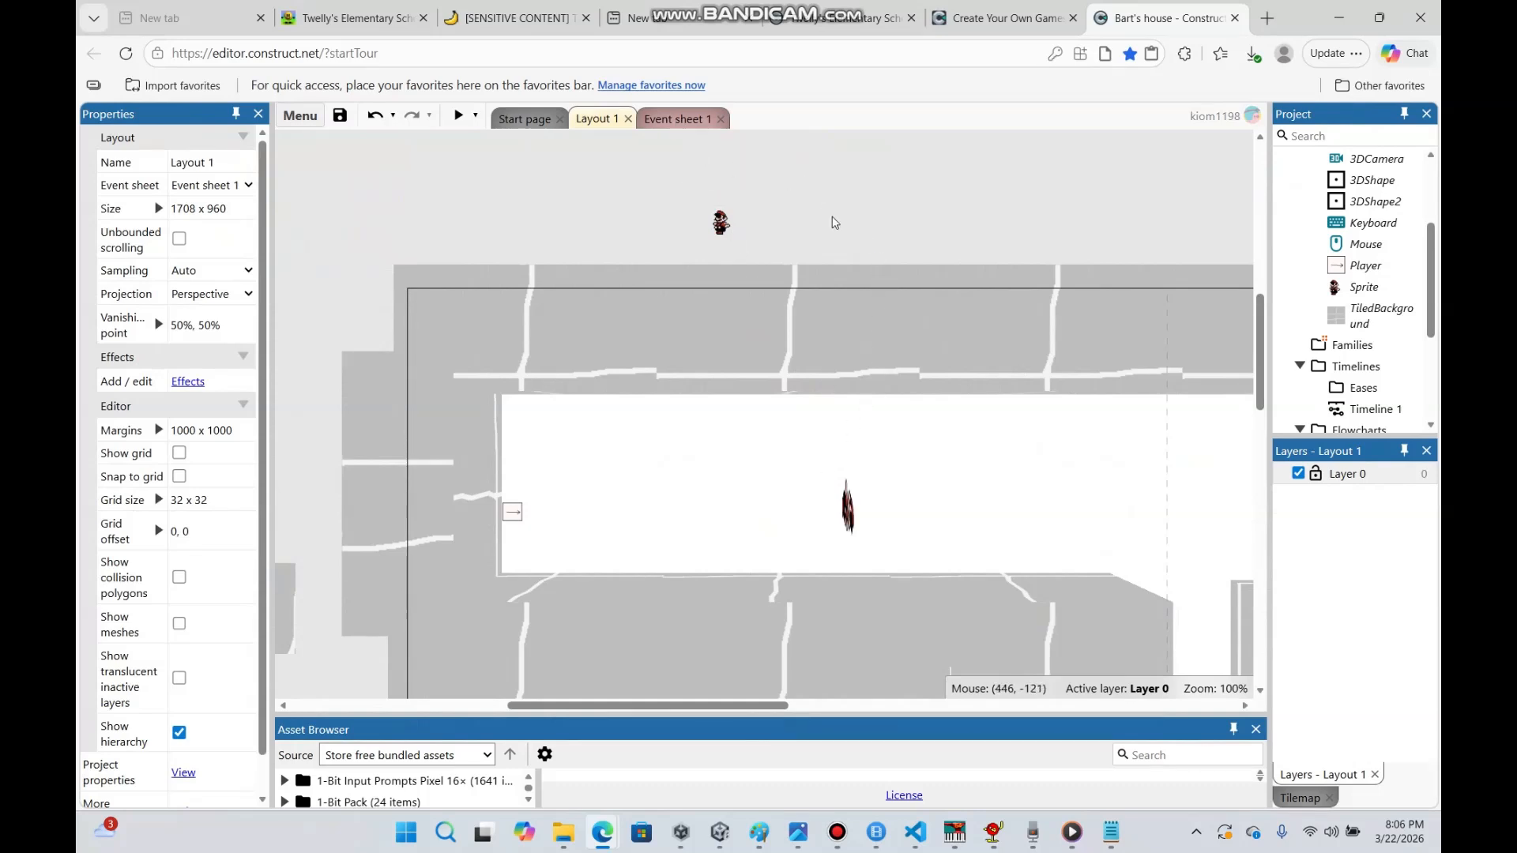
Insert a new 3D shape object in the empty room below the hallway
left_click_drag(756, 715, 876, 728)
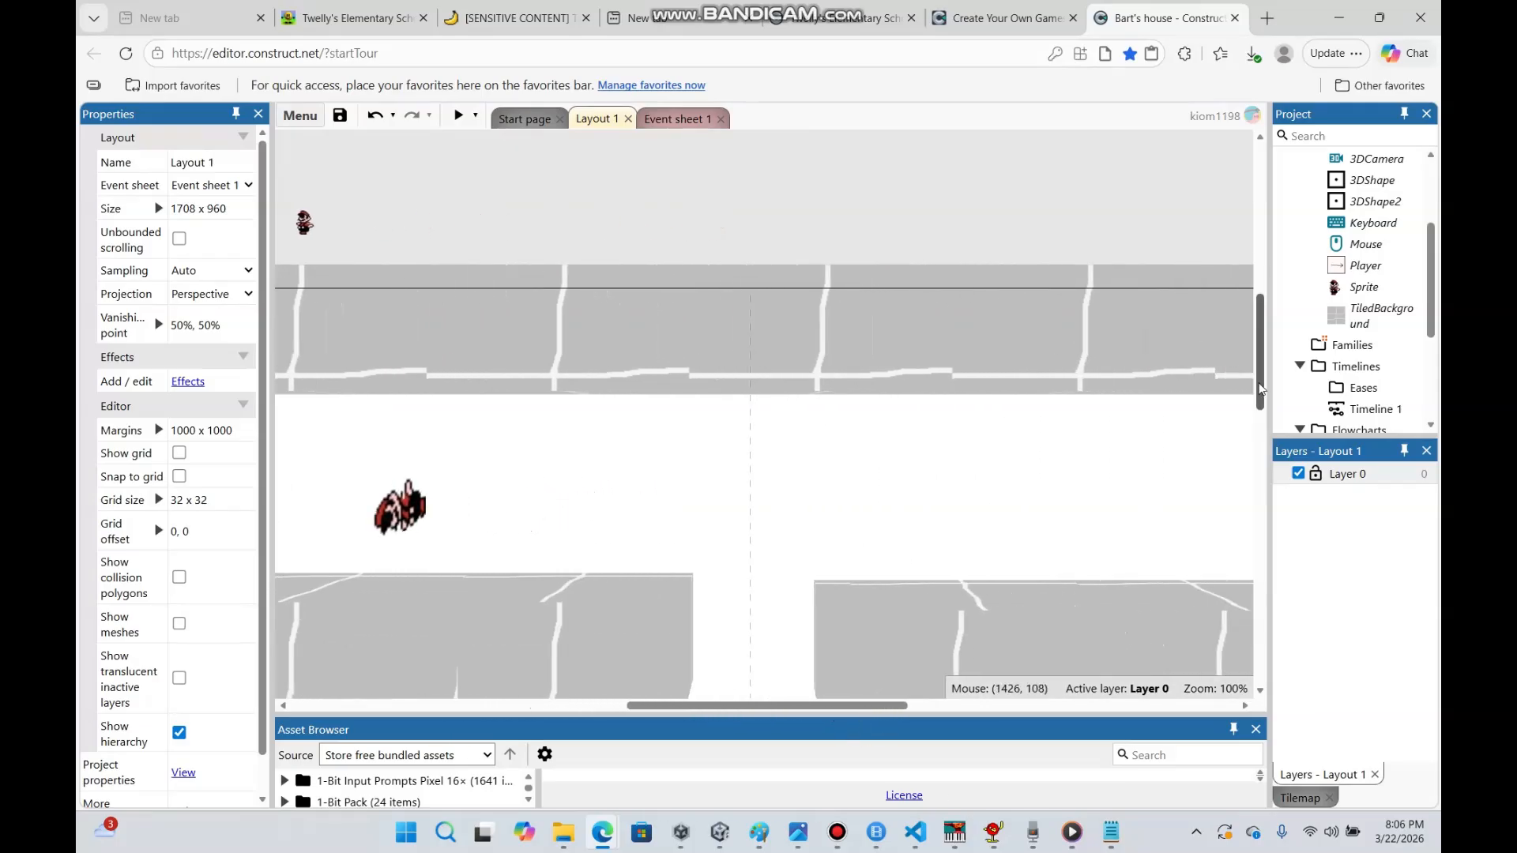
left_click_drag(1261, 388, 1268, 451)
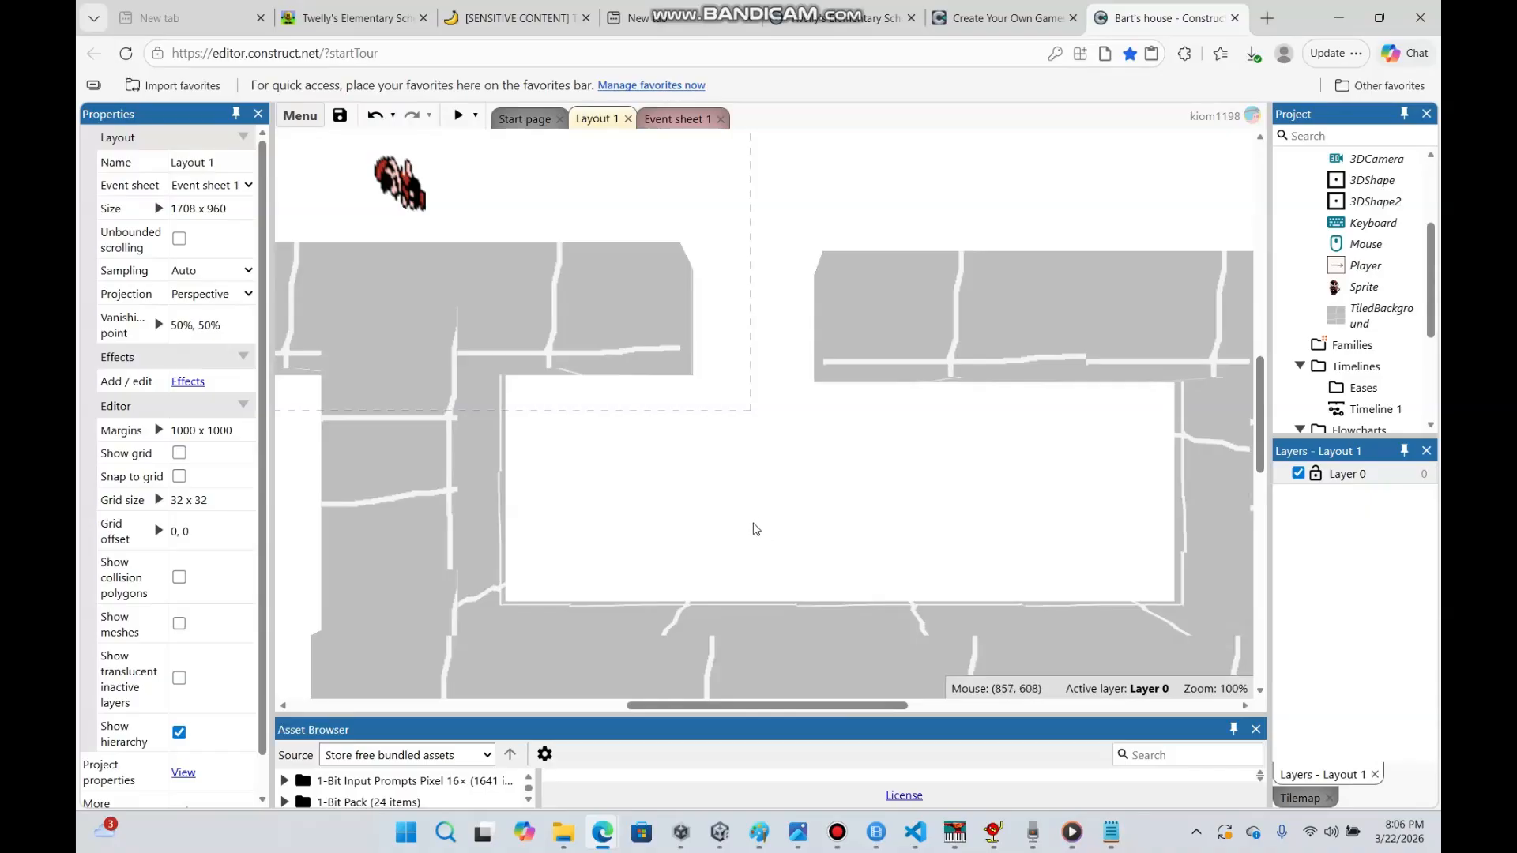
right_click(737, 525)
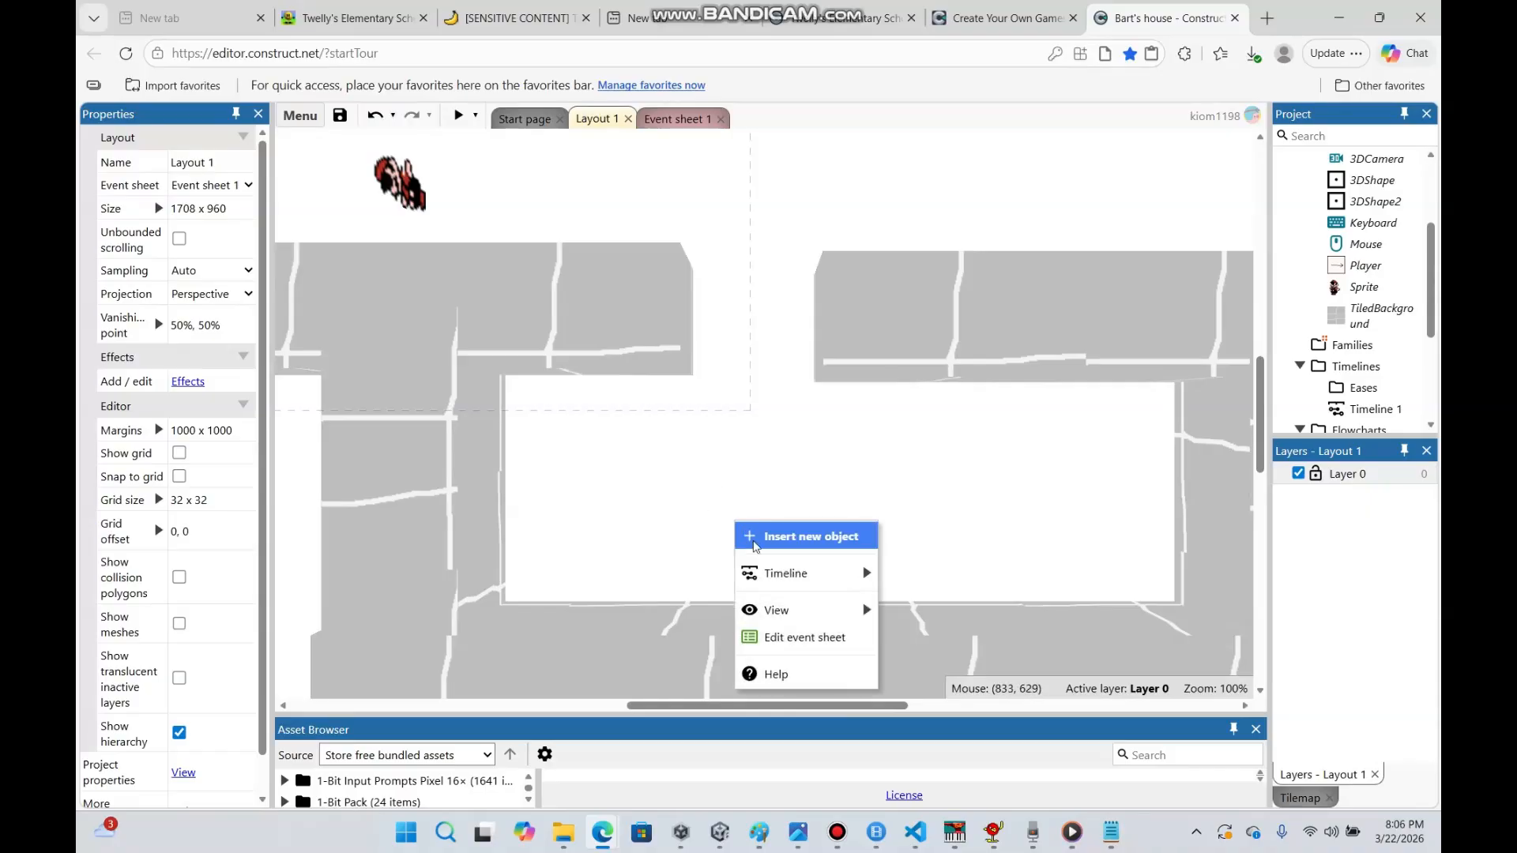
left_click(747, 535)
double_click(747, 367)
left_click(738, 531)
Clear the new shape's right face and draw a centred, filled yellow circle on it in RGB 254, 238, 21, about 94 px wide
left_click(723, 701)
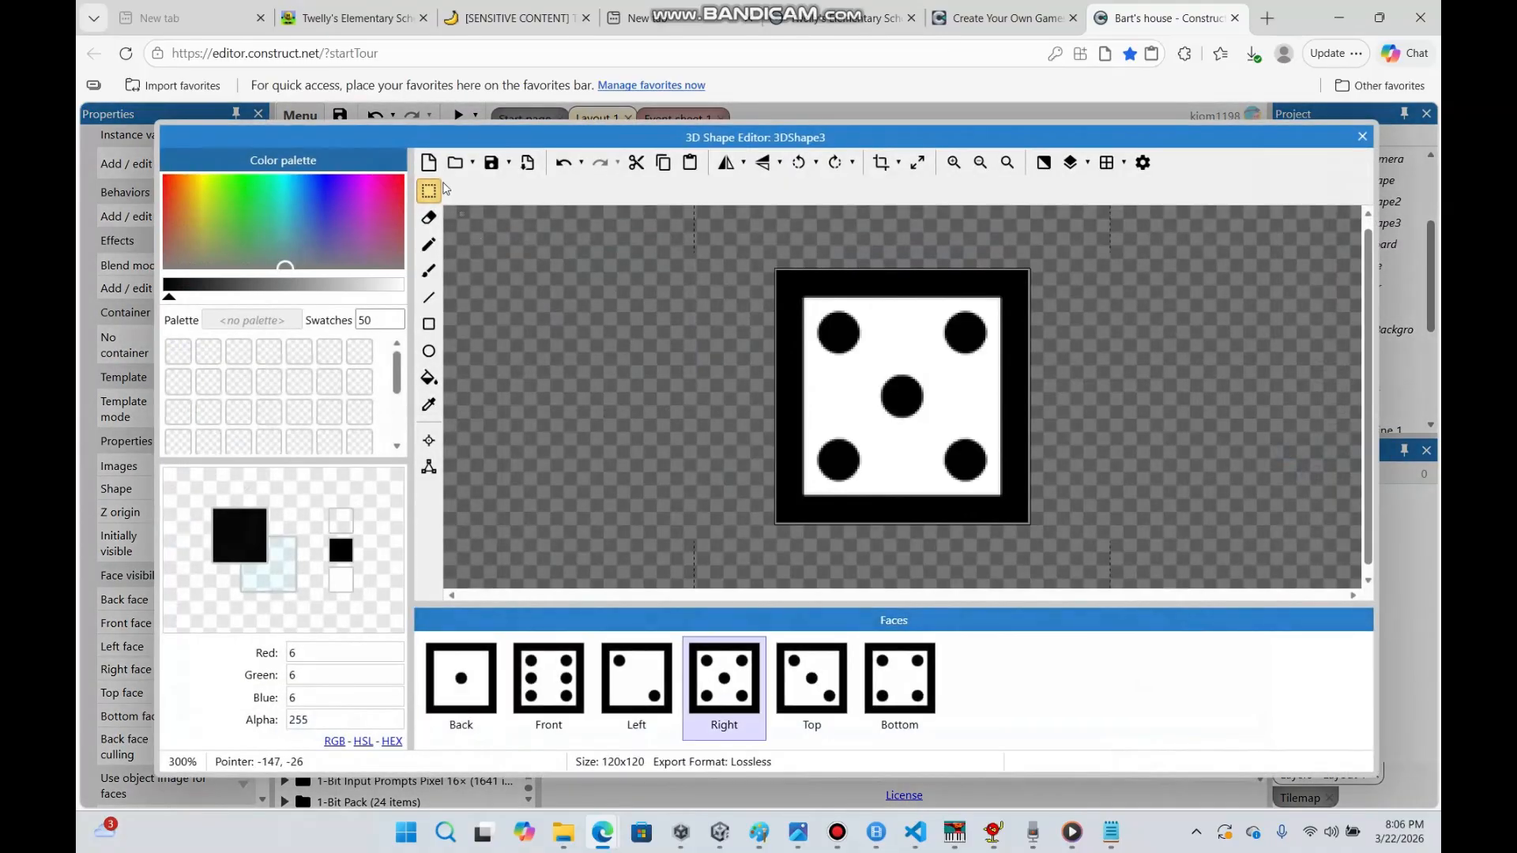
left_click(439, 172)
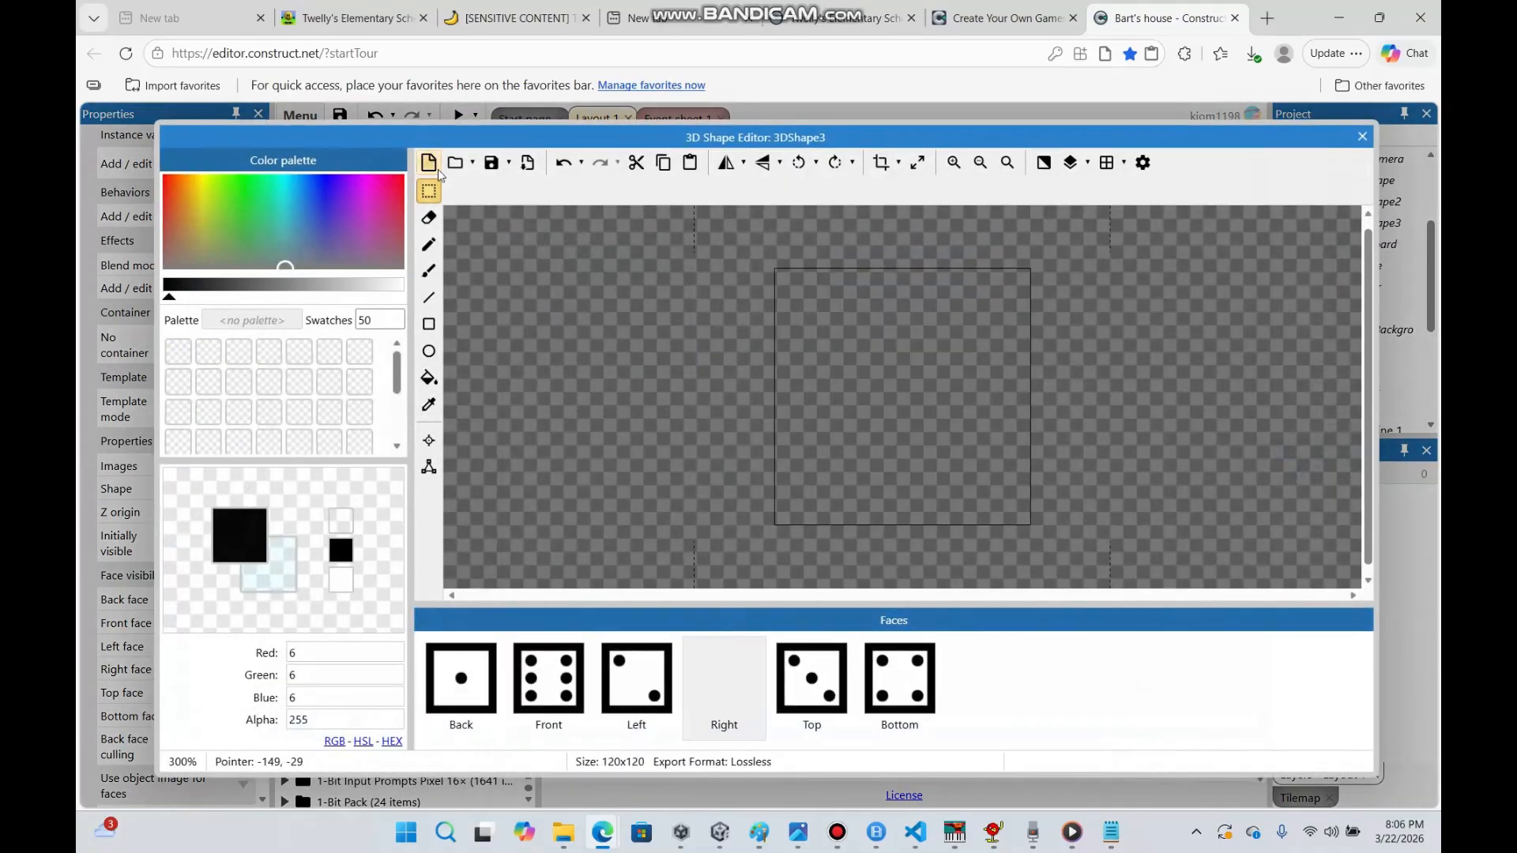
left_click(430, 358)
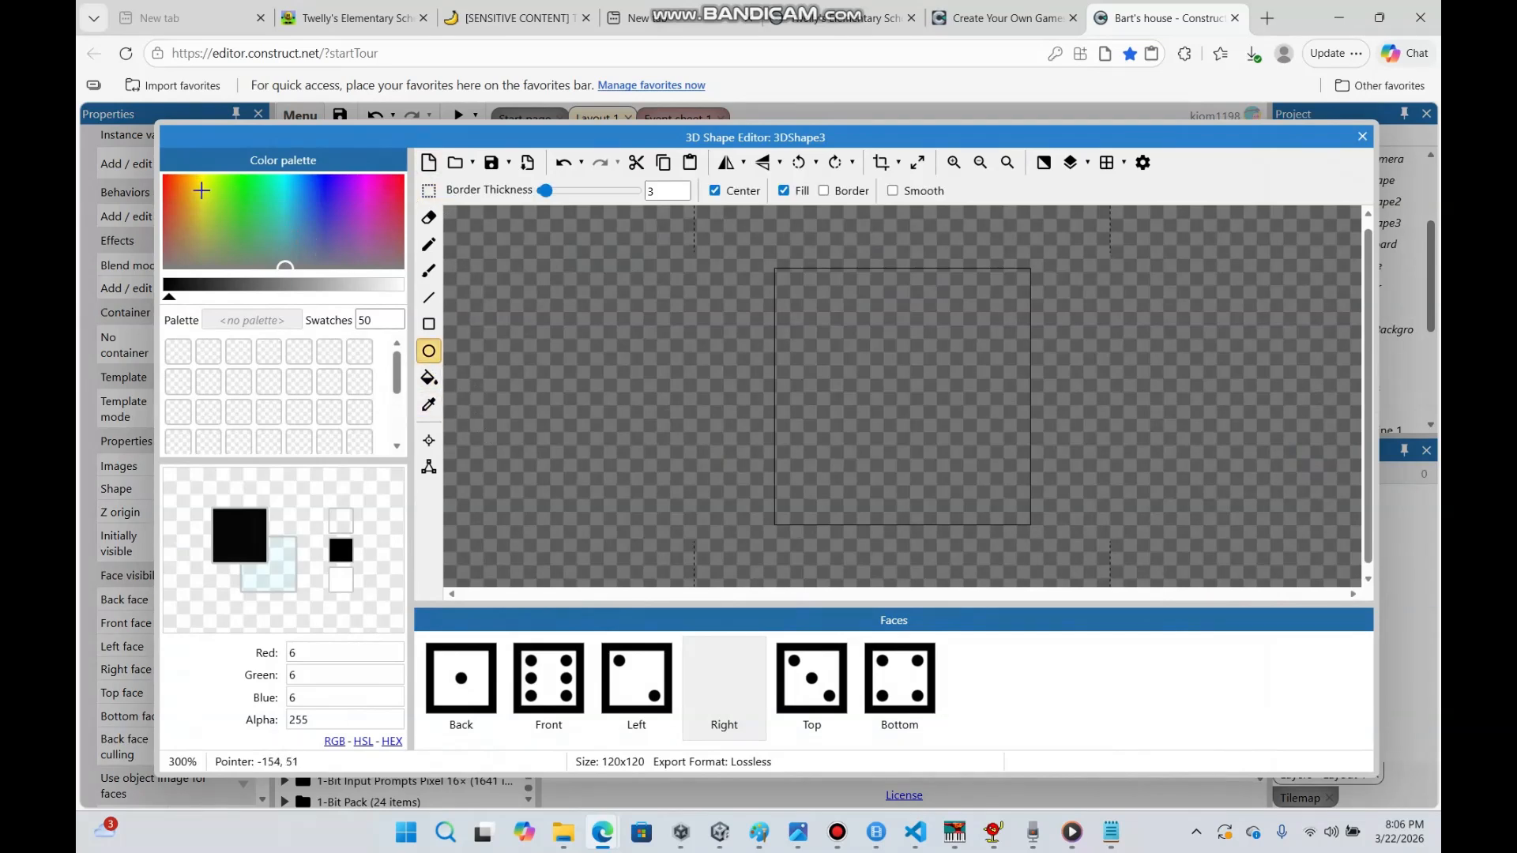
left_click_drag(202, 190, 200, 176)
left_click(293, 283)
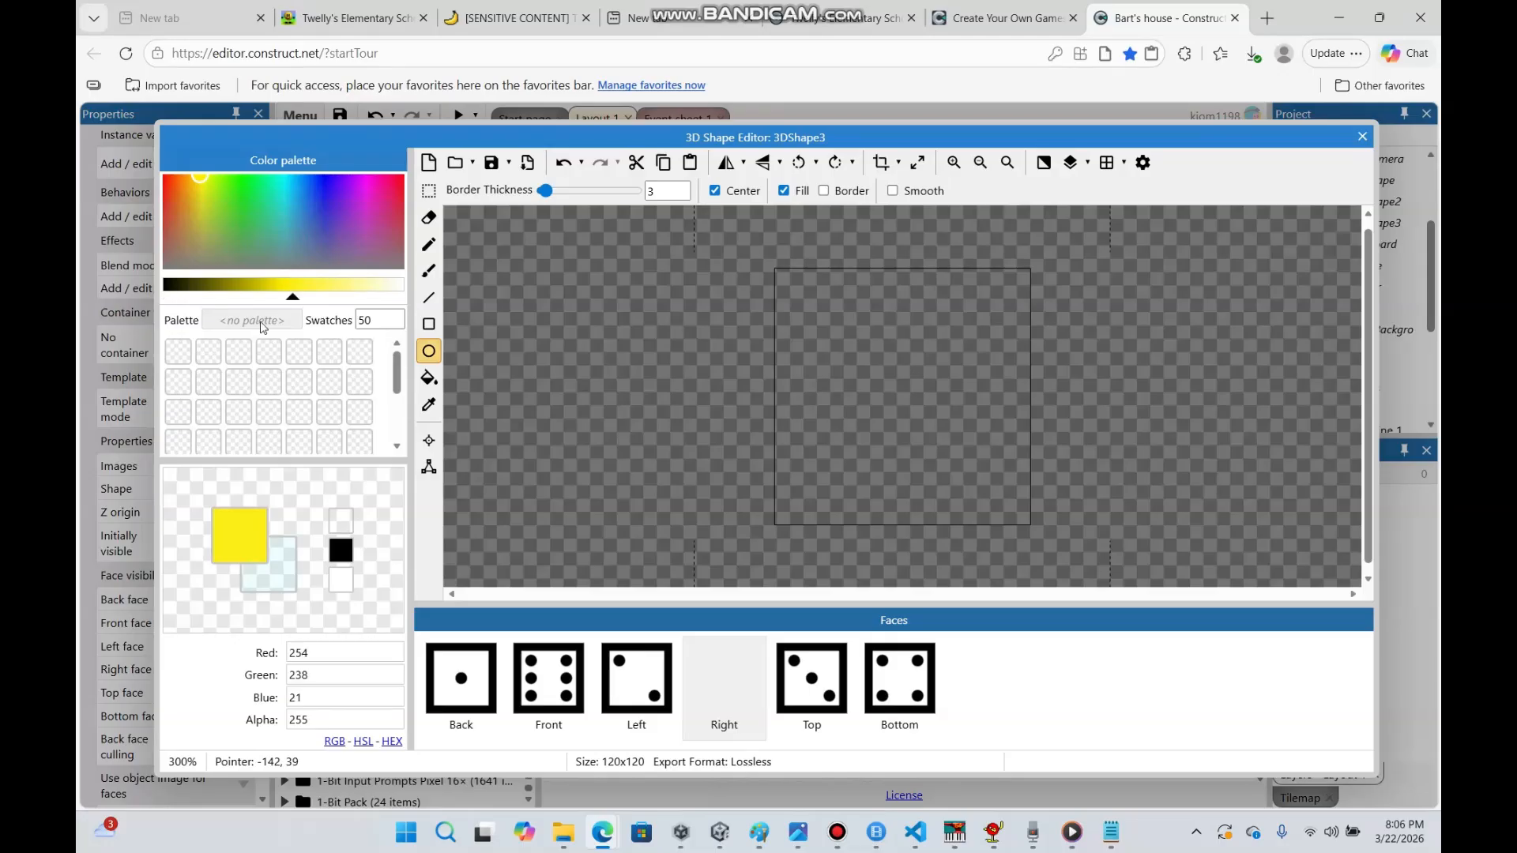
left_click_drag(902, 400, 999, 502)
Try painting a white dot in the centre of the yellow circle with a size 5 brush, and undo it
left_click(429, 271)
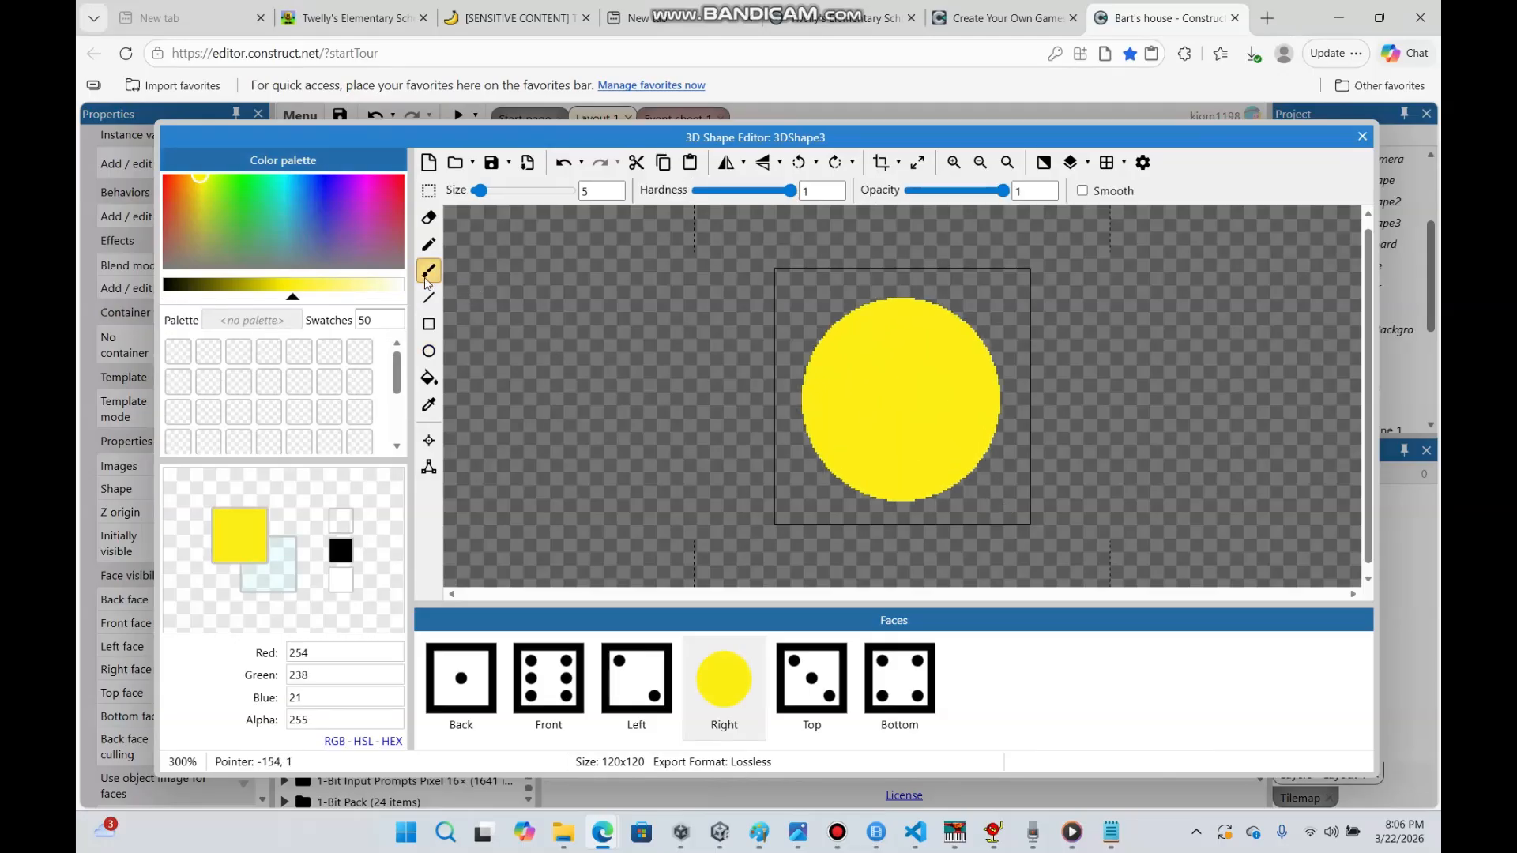
left_click(402, 284)
left_click(917, 444)
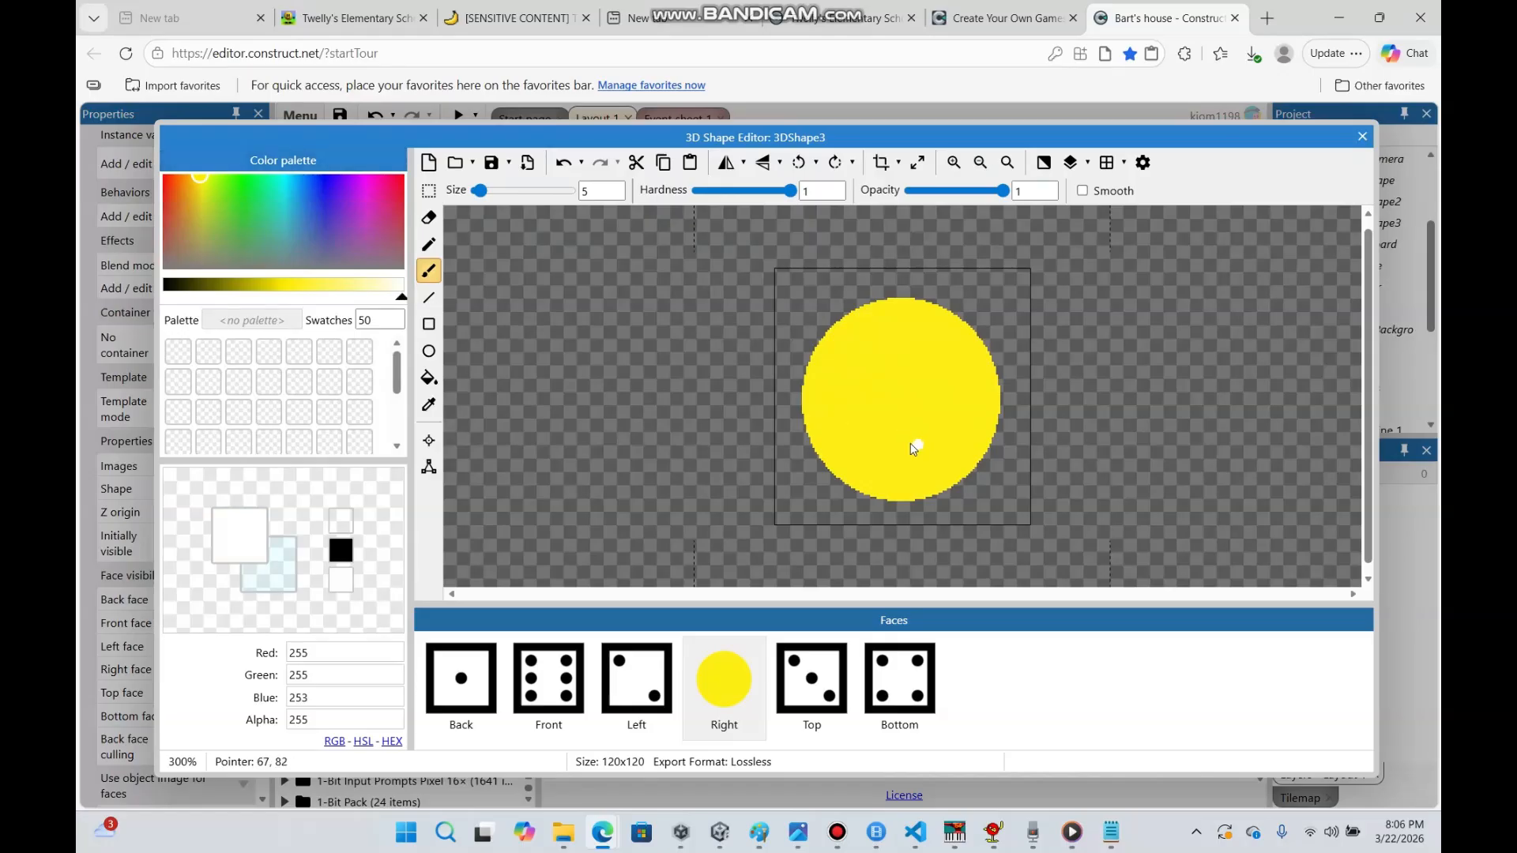
left_click(902, 402)
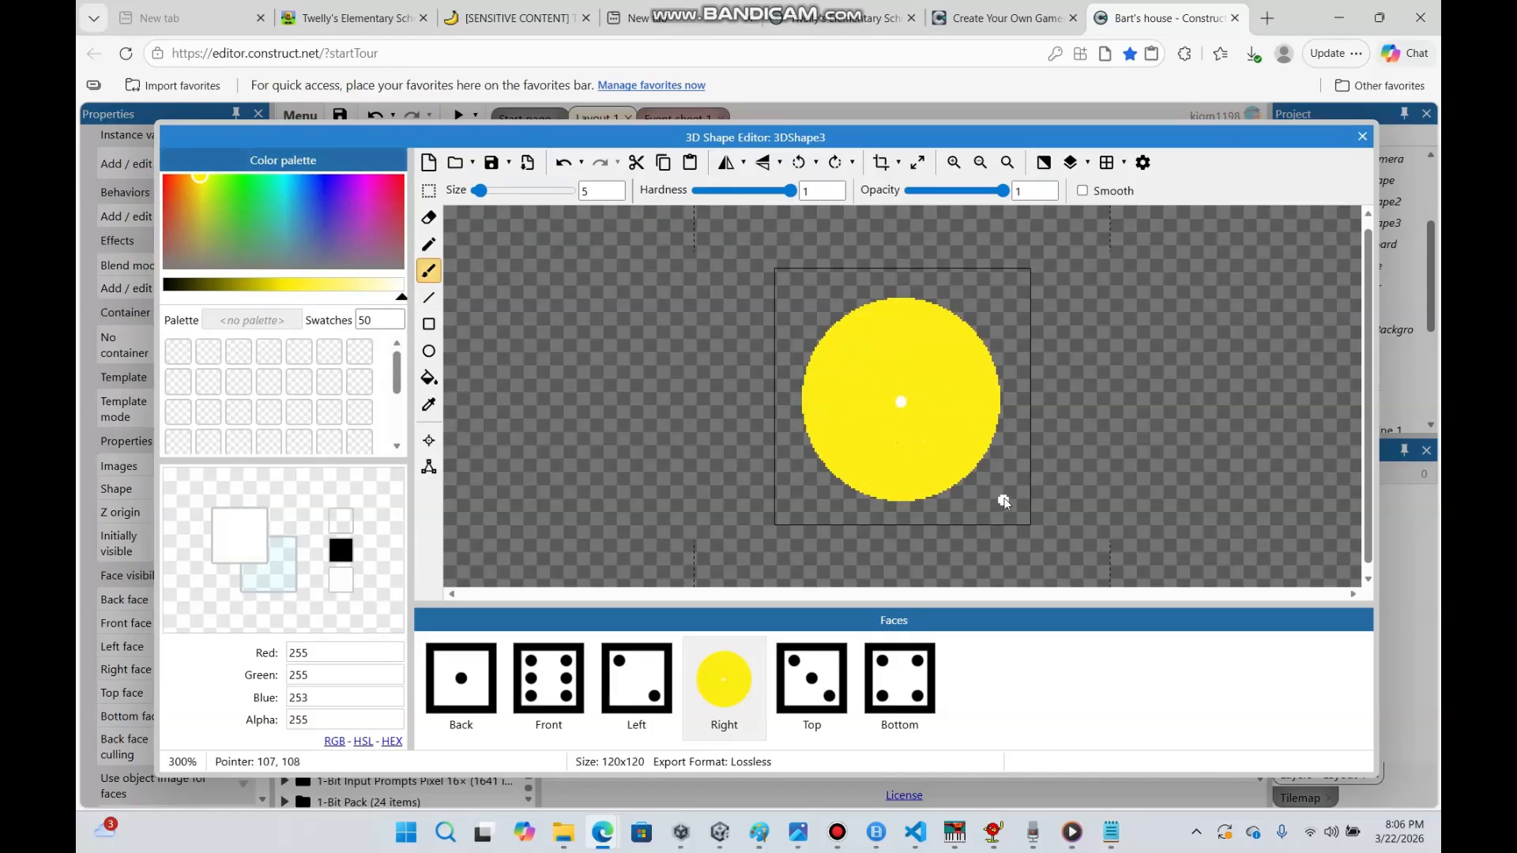
left_click(564, 163)
Close the 3D shape editor and reposition the new shape within the room below the hallway
left_click(429, 191)
left_click(640, 685)
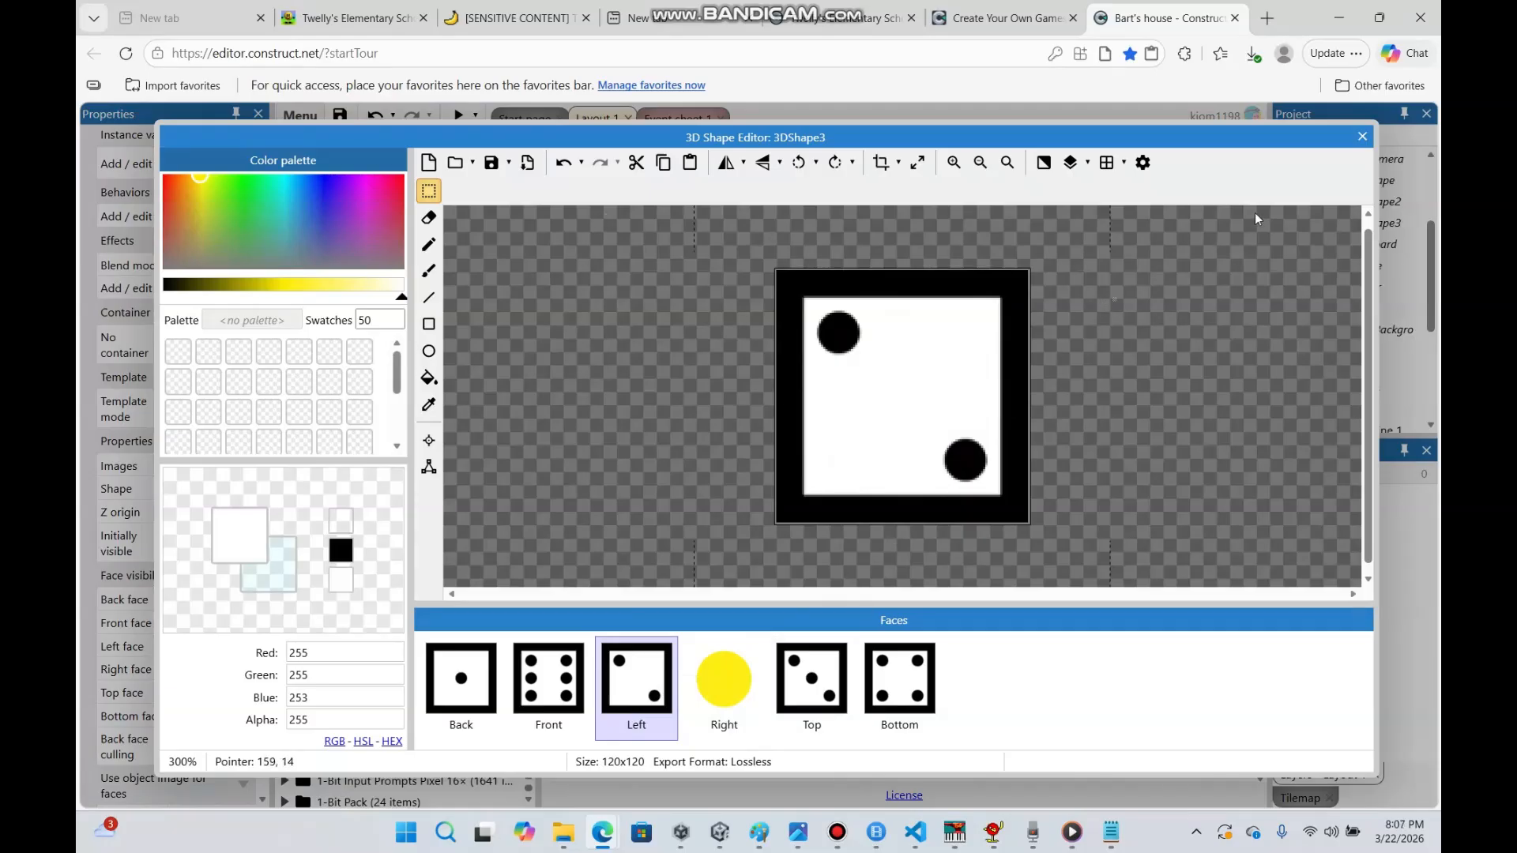
left_click(1362, 136)
left_click_drag(723, 529, 379, 511)
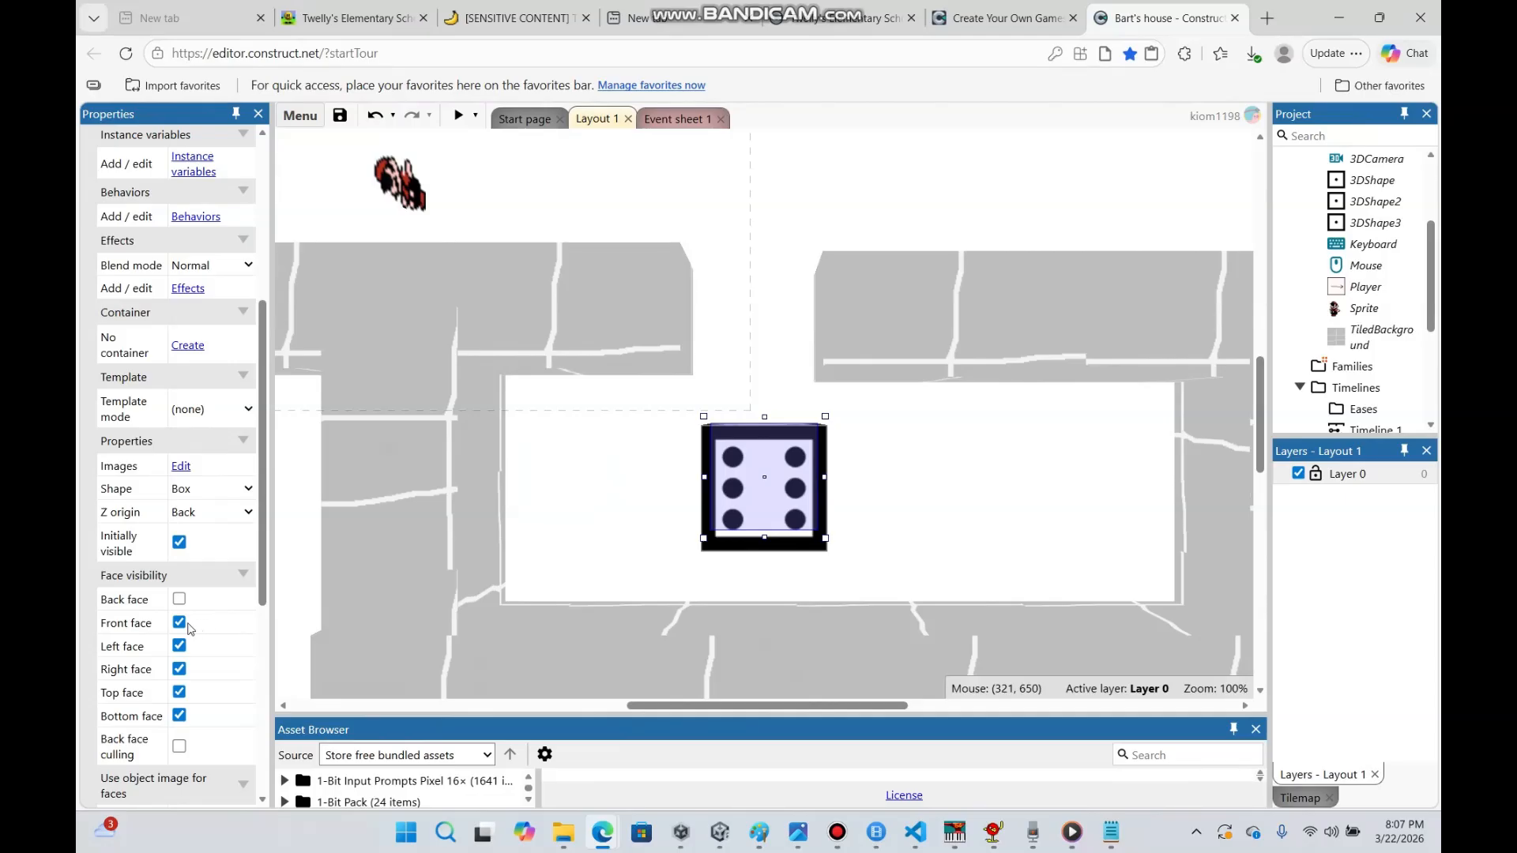
Hide the new shape's front, left, top and bottom faces and shrink it to about 37 x 34 near the room's lower wall
left_click(180, 623)
left_click(180, 645)
left_click(180, 692)
left_click(179, 715)
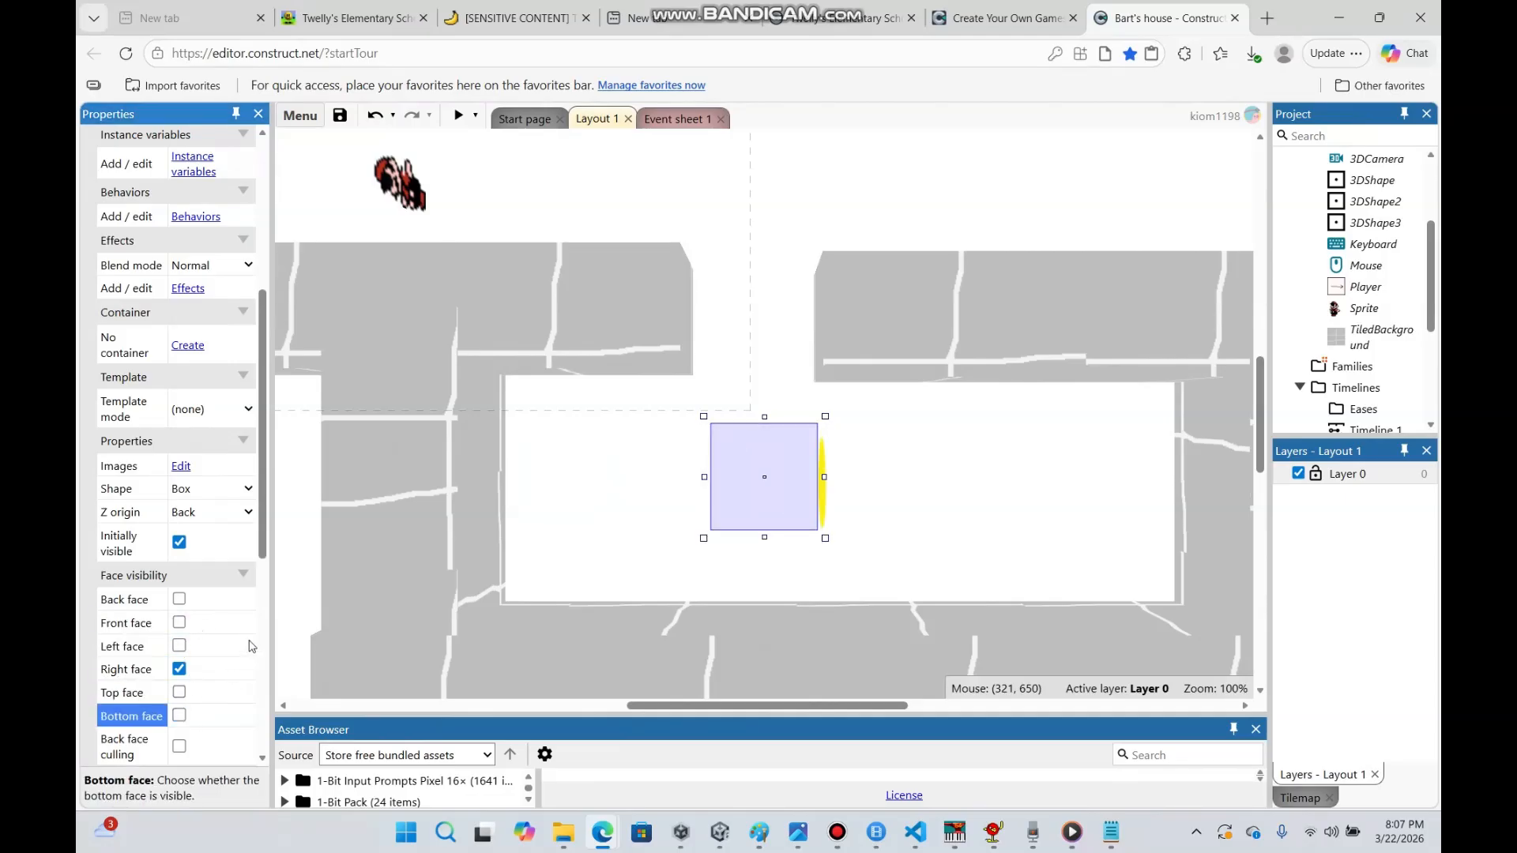
left_click_drag(826, 538, 773, 579)
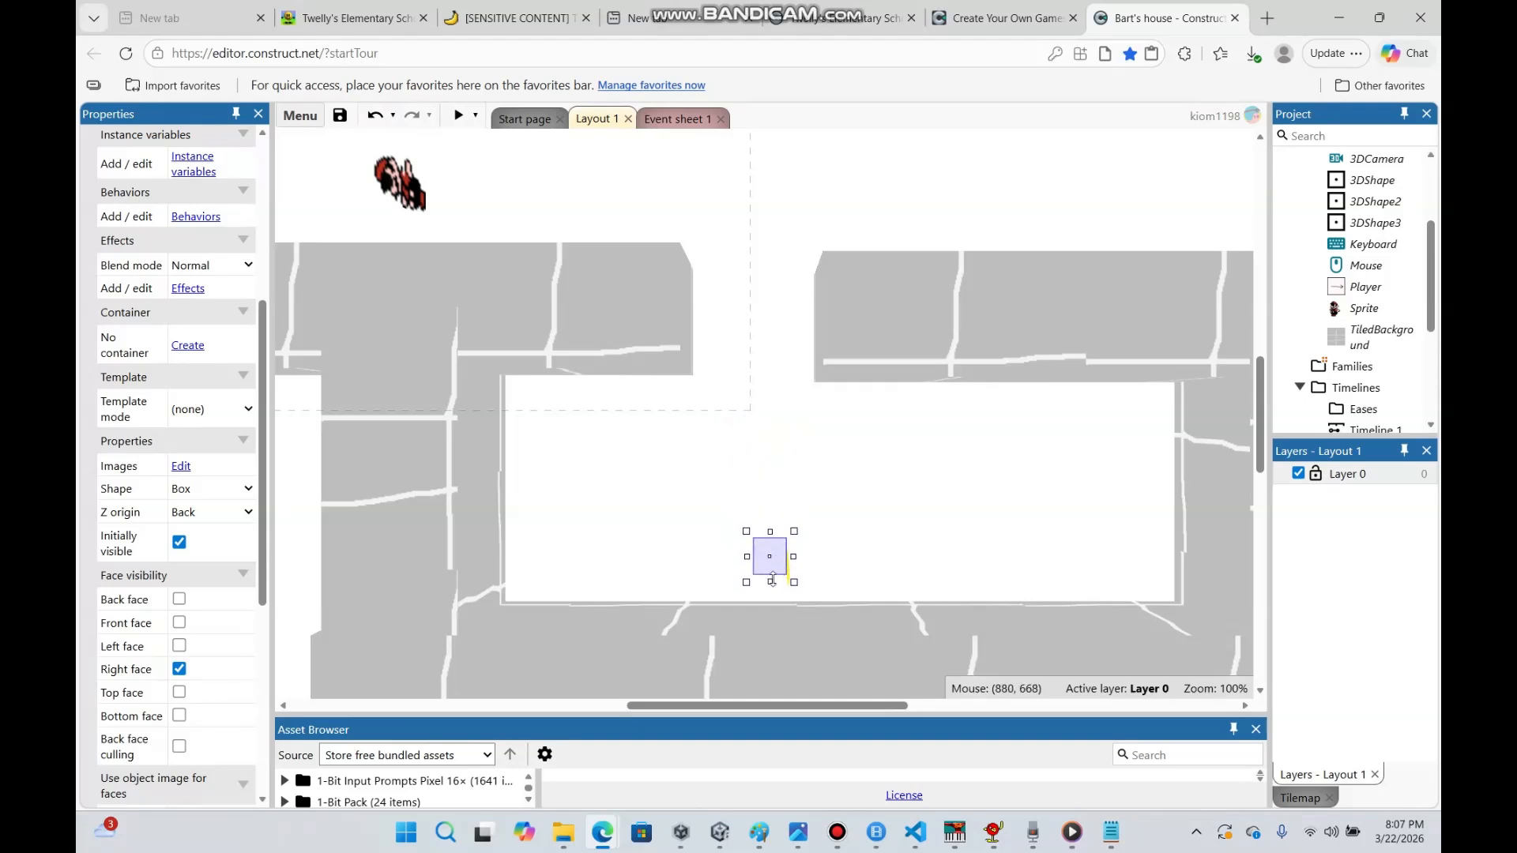
left_click(755, 416)
Duplicate the 3DShape "Set angle toward" camera action in the every-tick event and switch the copy's object to 3DShape3
left_click(678, 120)
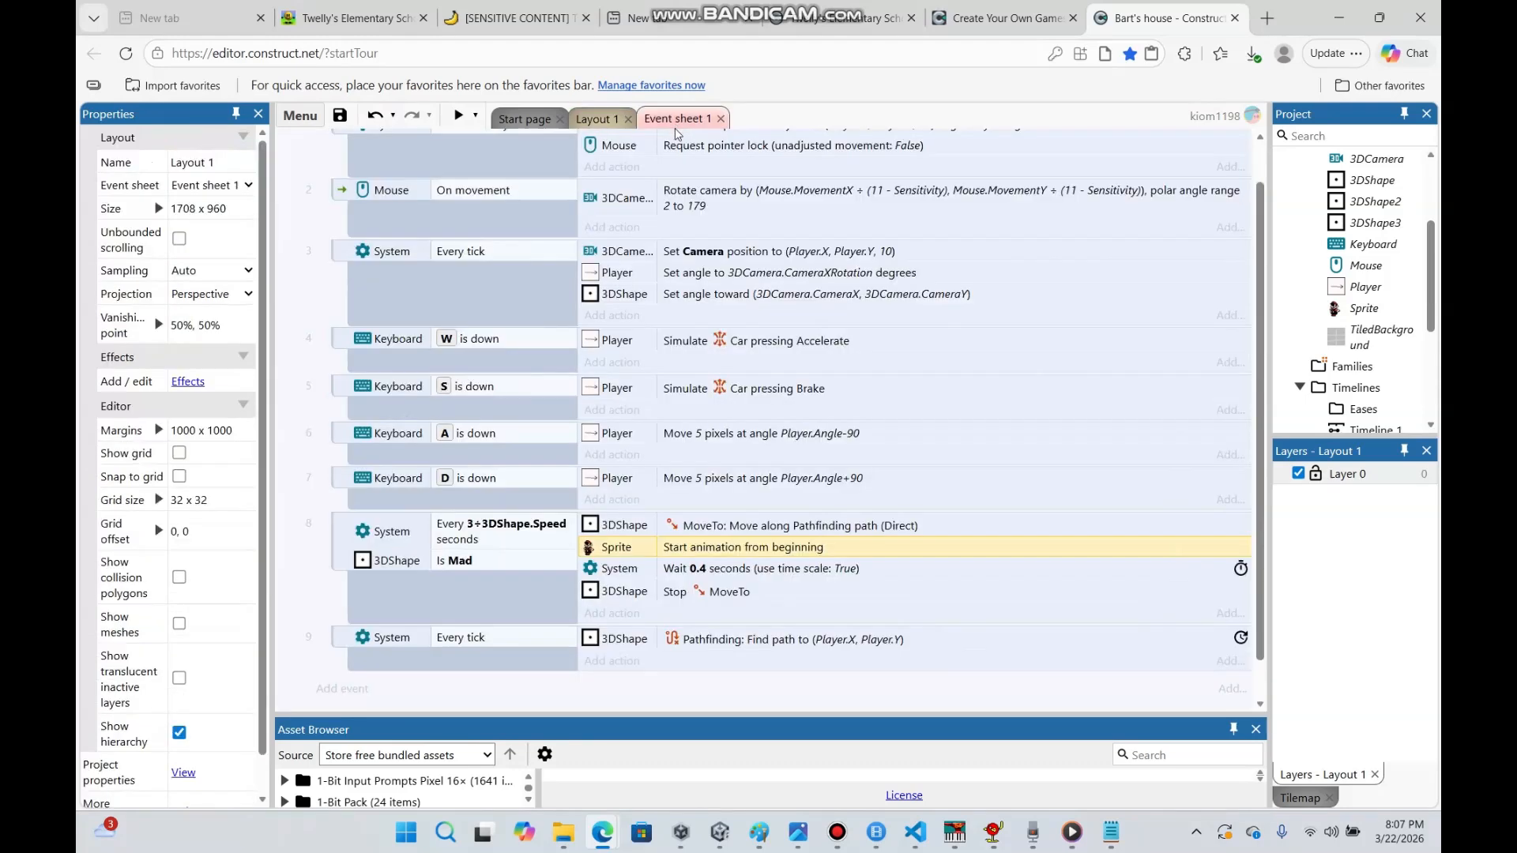
right_click(788, 300)
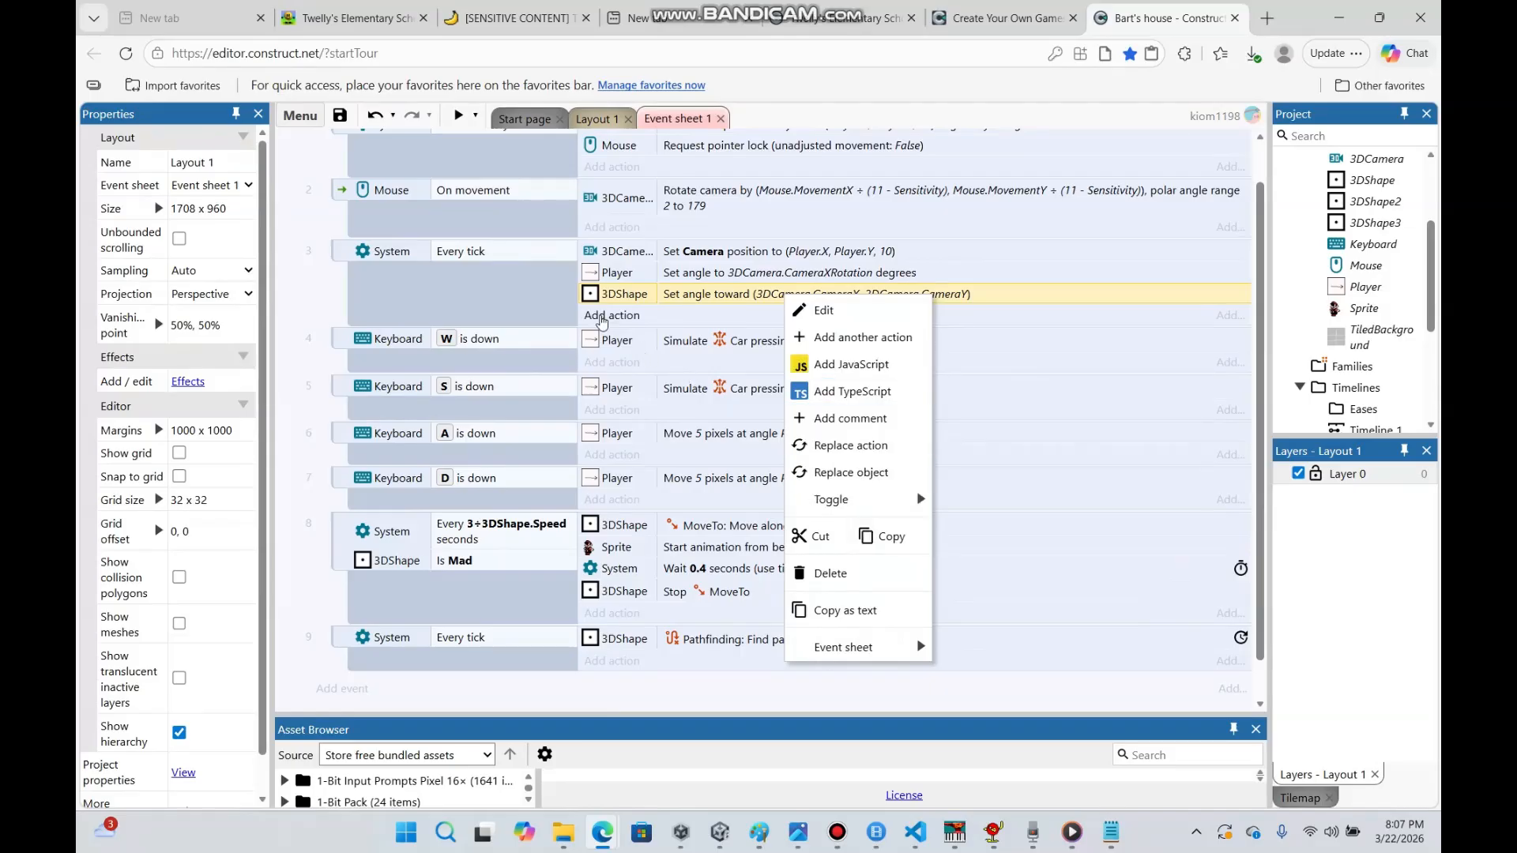
left_click(882, 545)
right_click(734, 295)
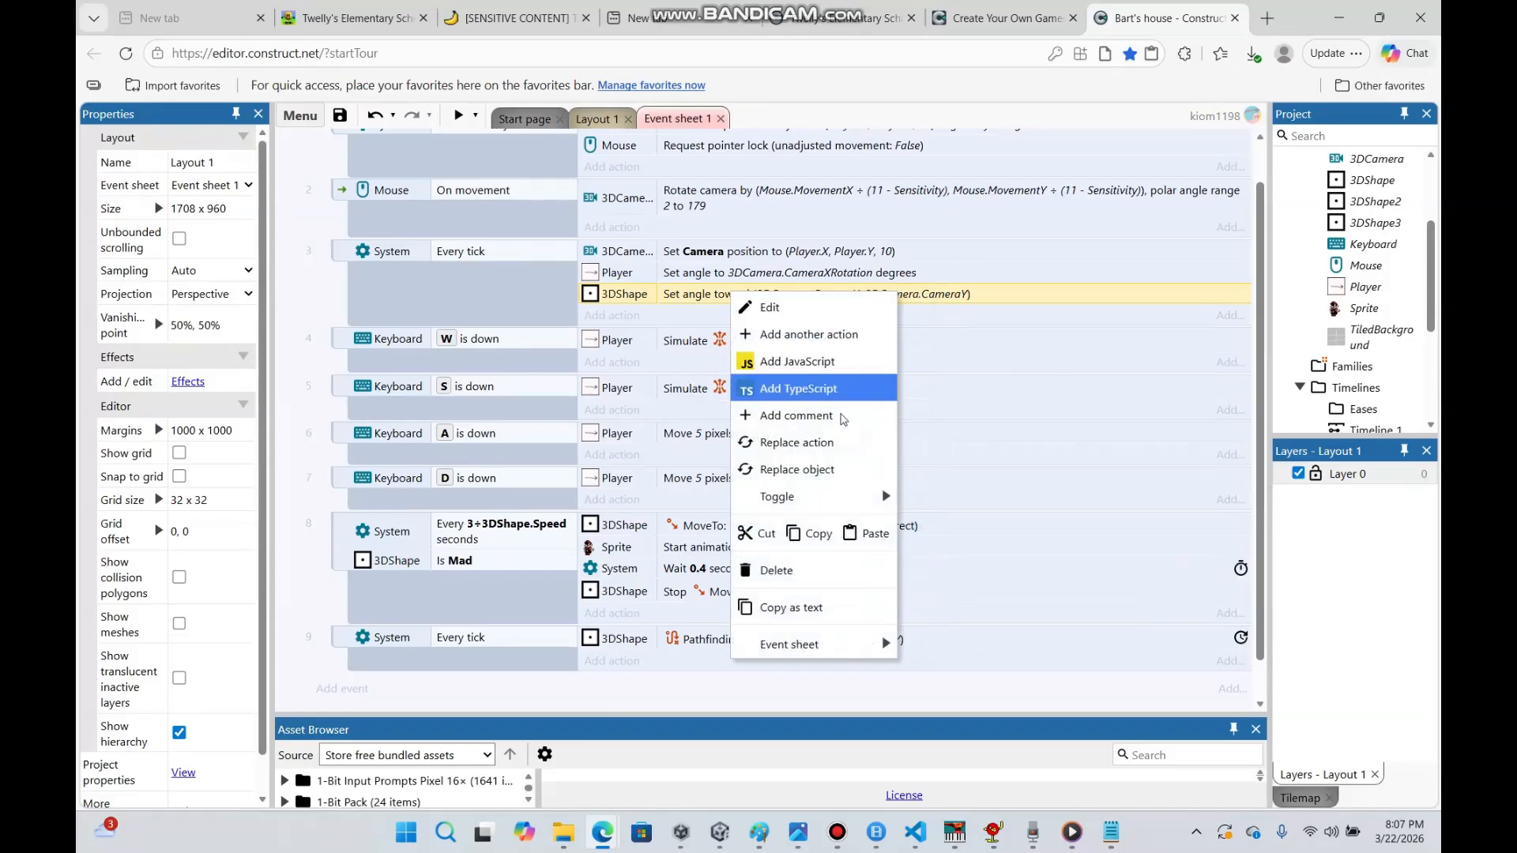
left_click(878, 536)
double_click(696, 317)
left_click(833, 609)
left_click(887, 629)
double_click(897, 359)
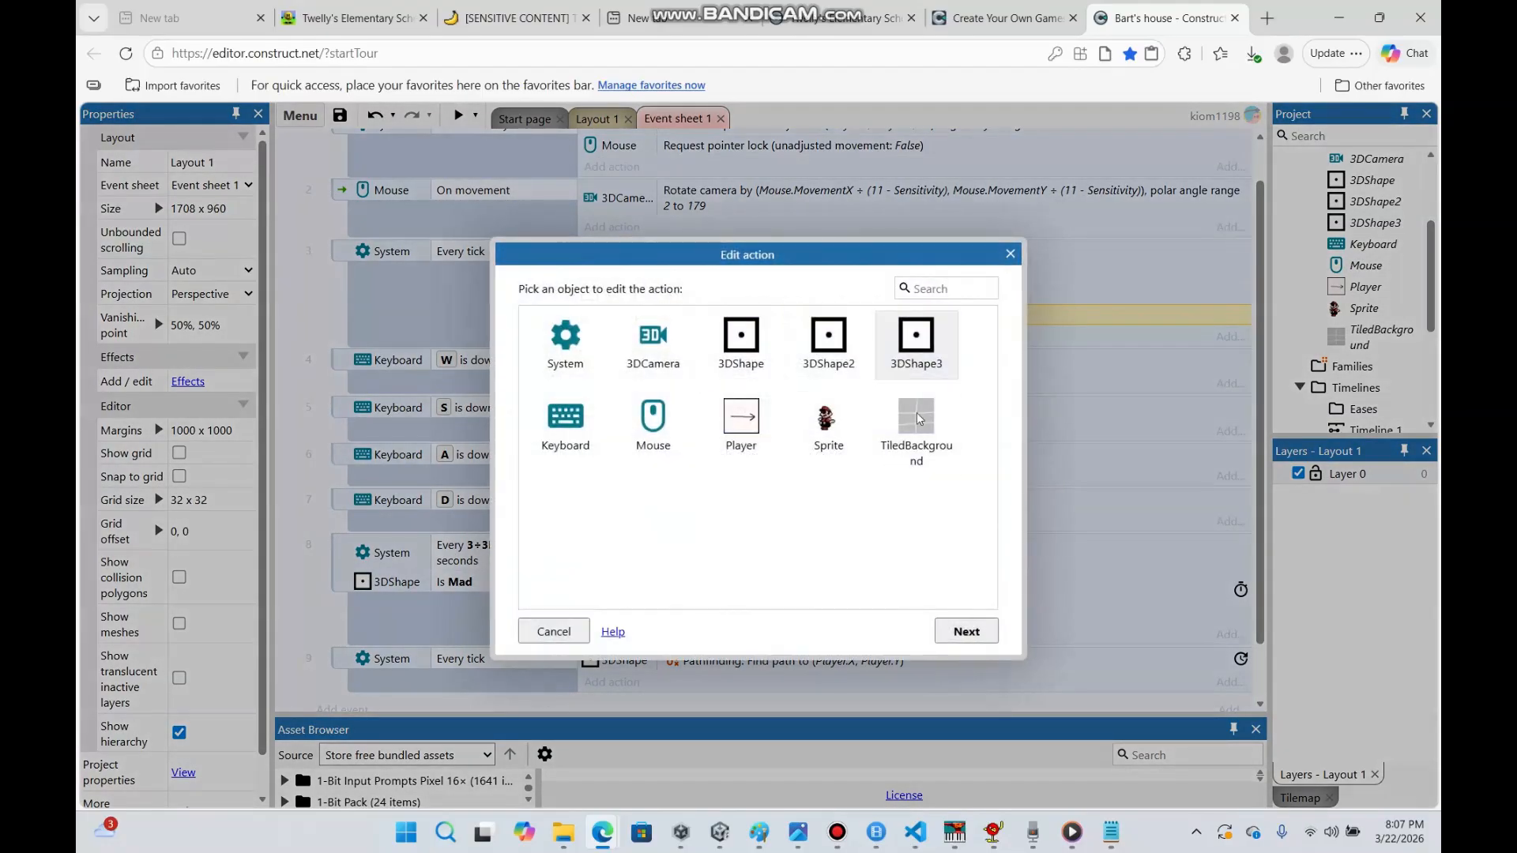
left_click(964, 632)
left_click(910, 612)
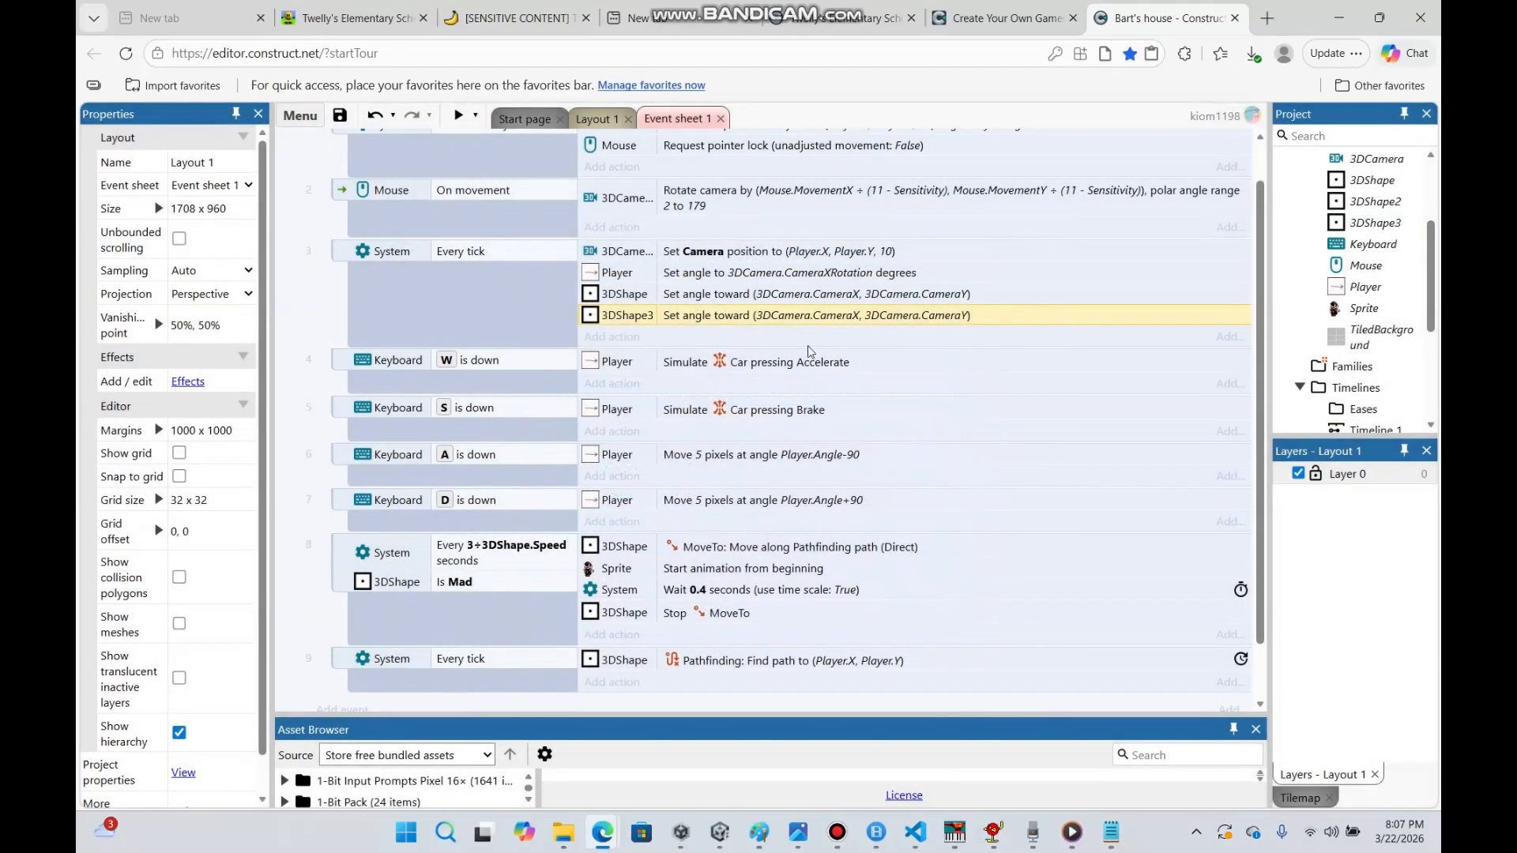
left_click(598, 120)
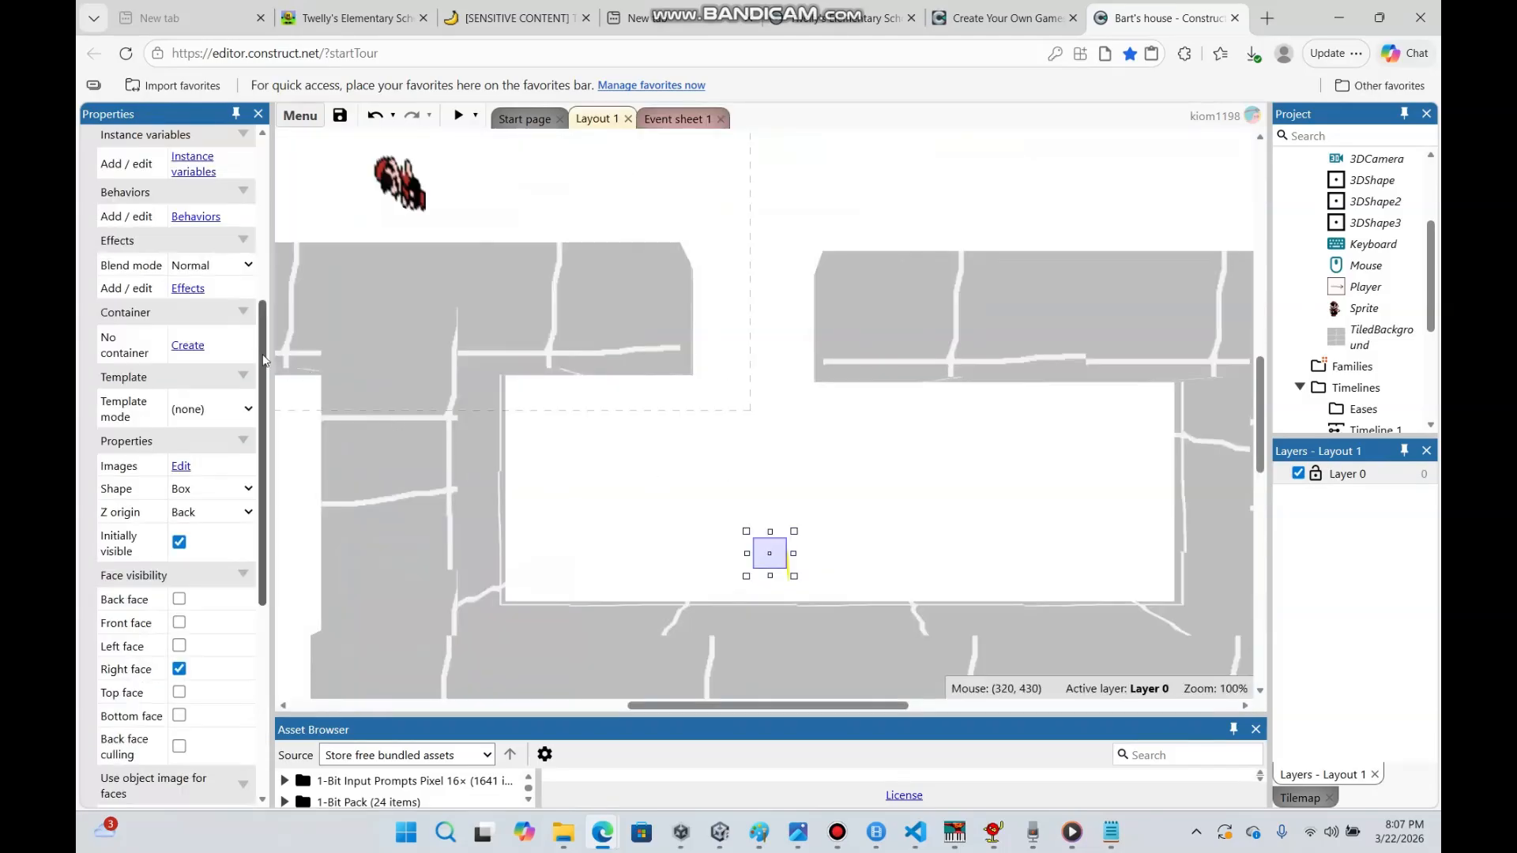
scroll(253, 395, "up", 5)
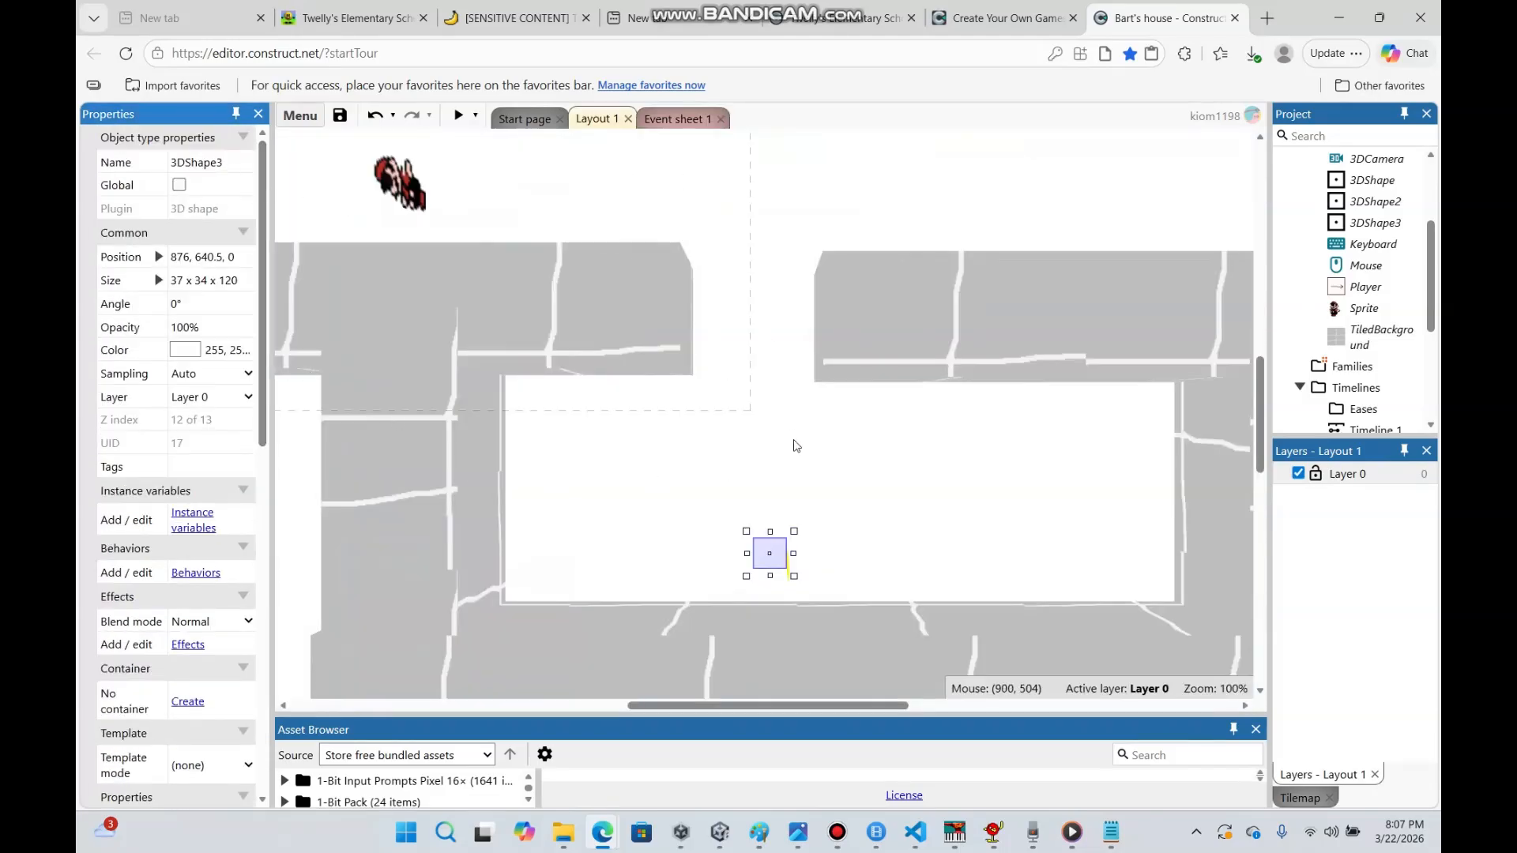
left_click(675, 118)
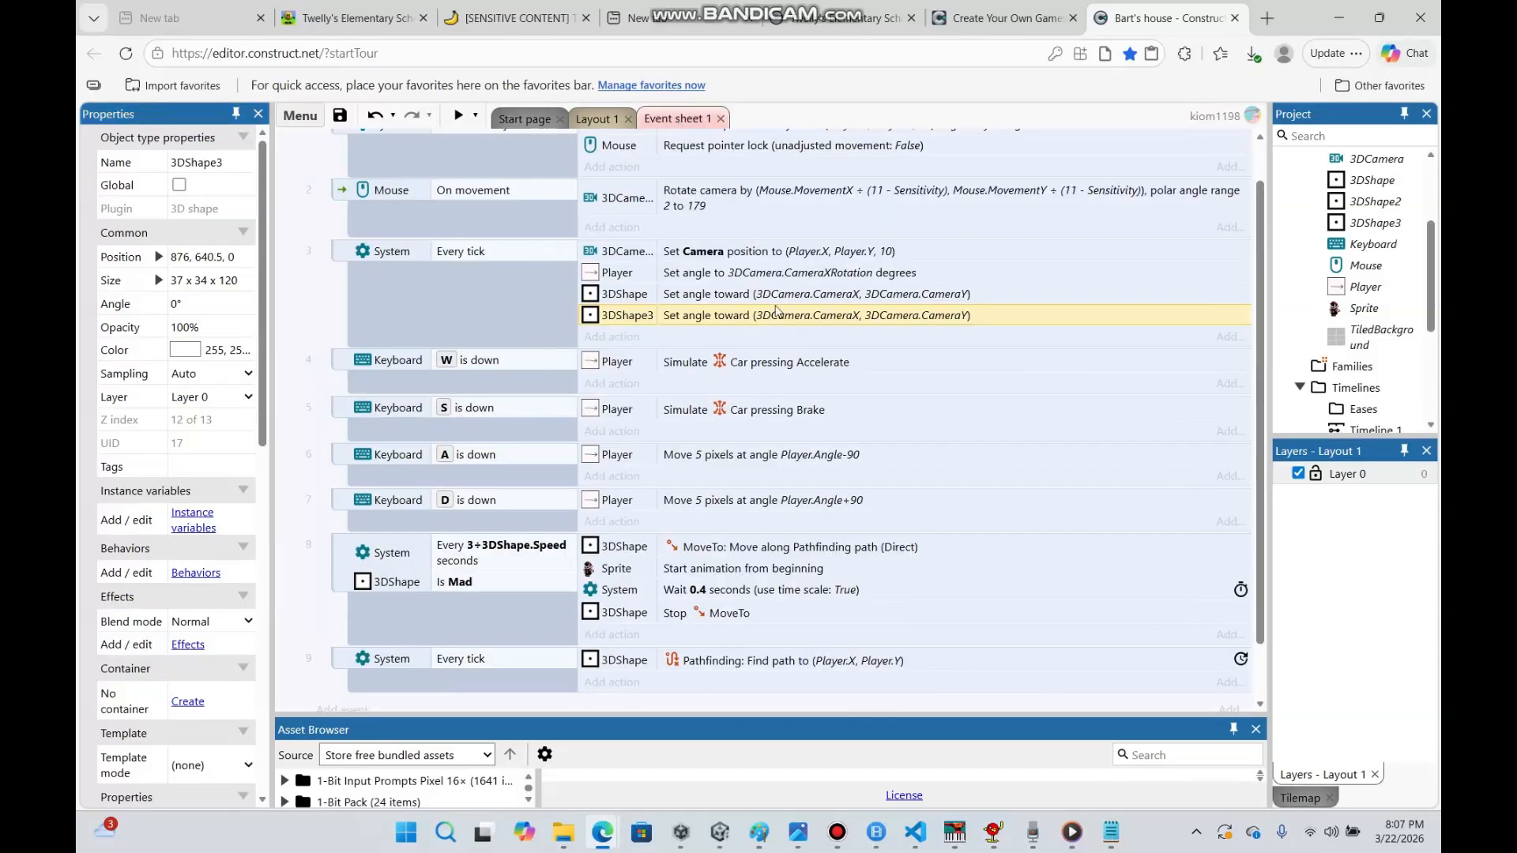
left_click(594, 119)
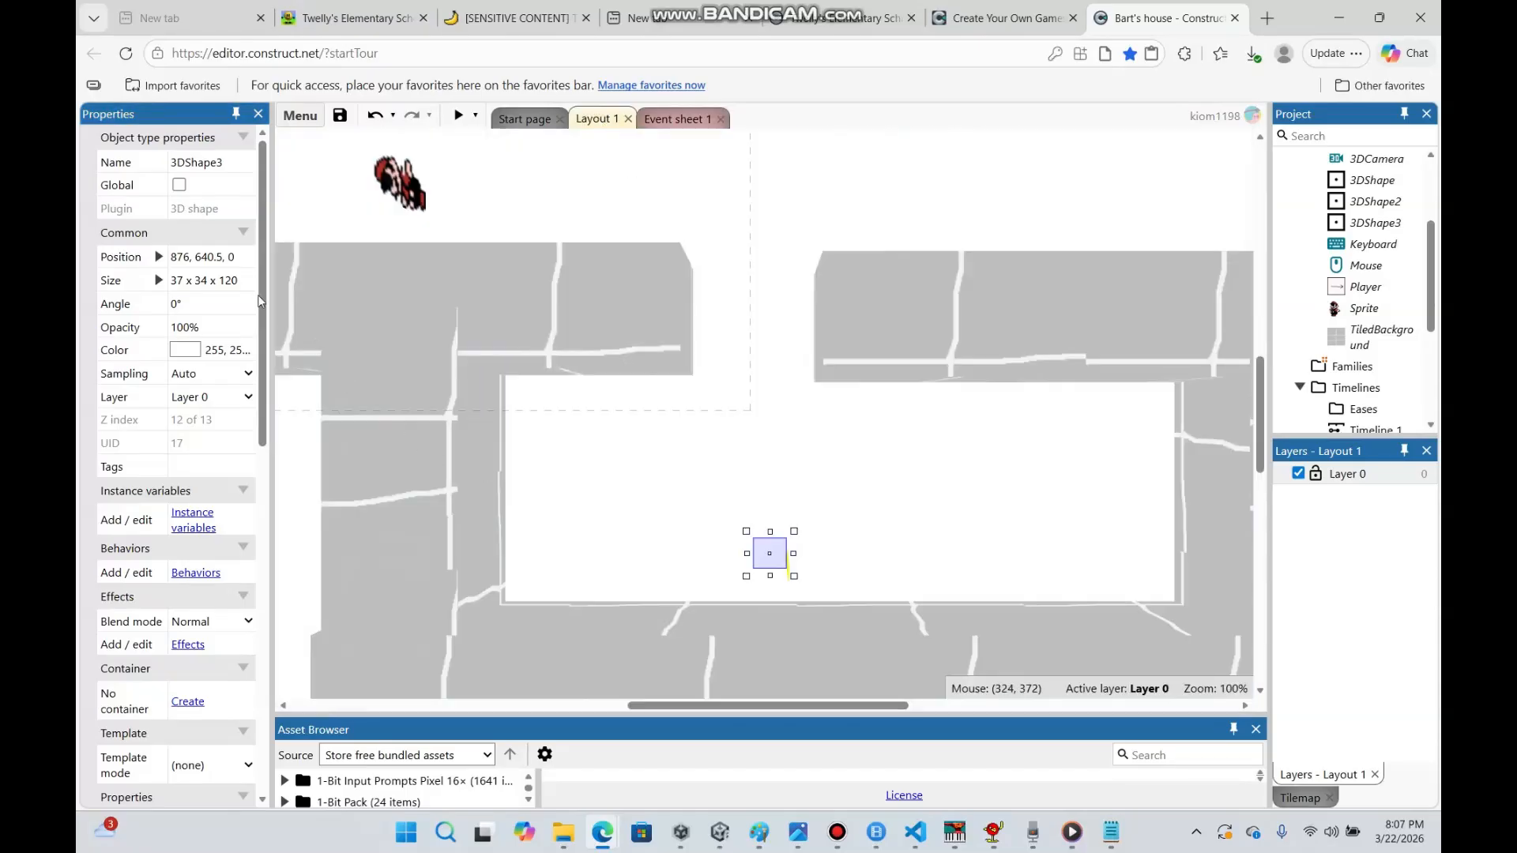
left_click_drag(263, 304, 273, 598)
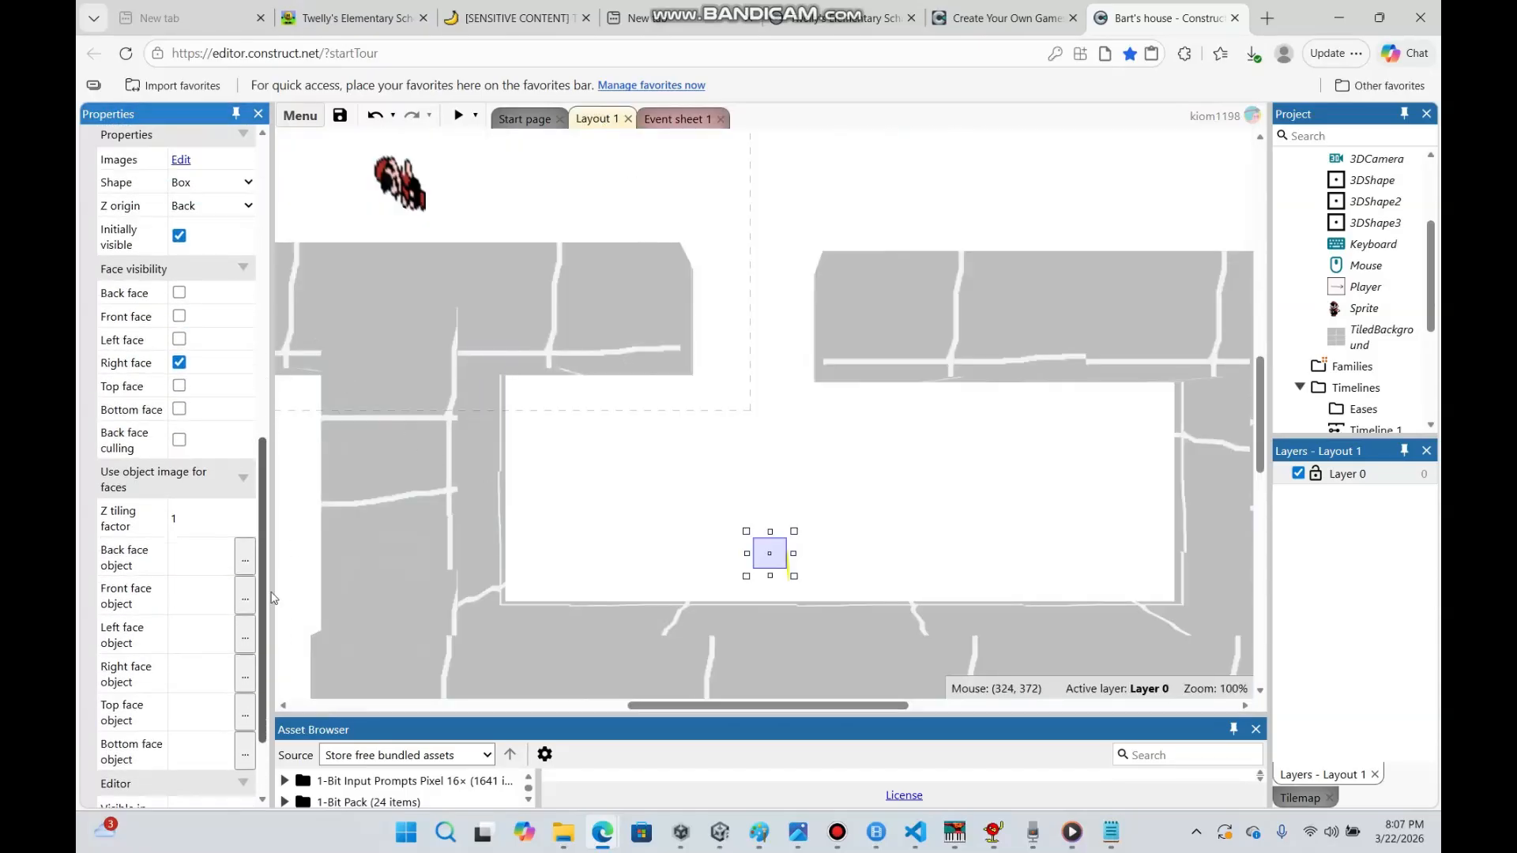
left_click(683, 119)
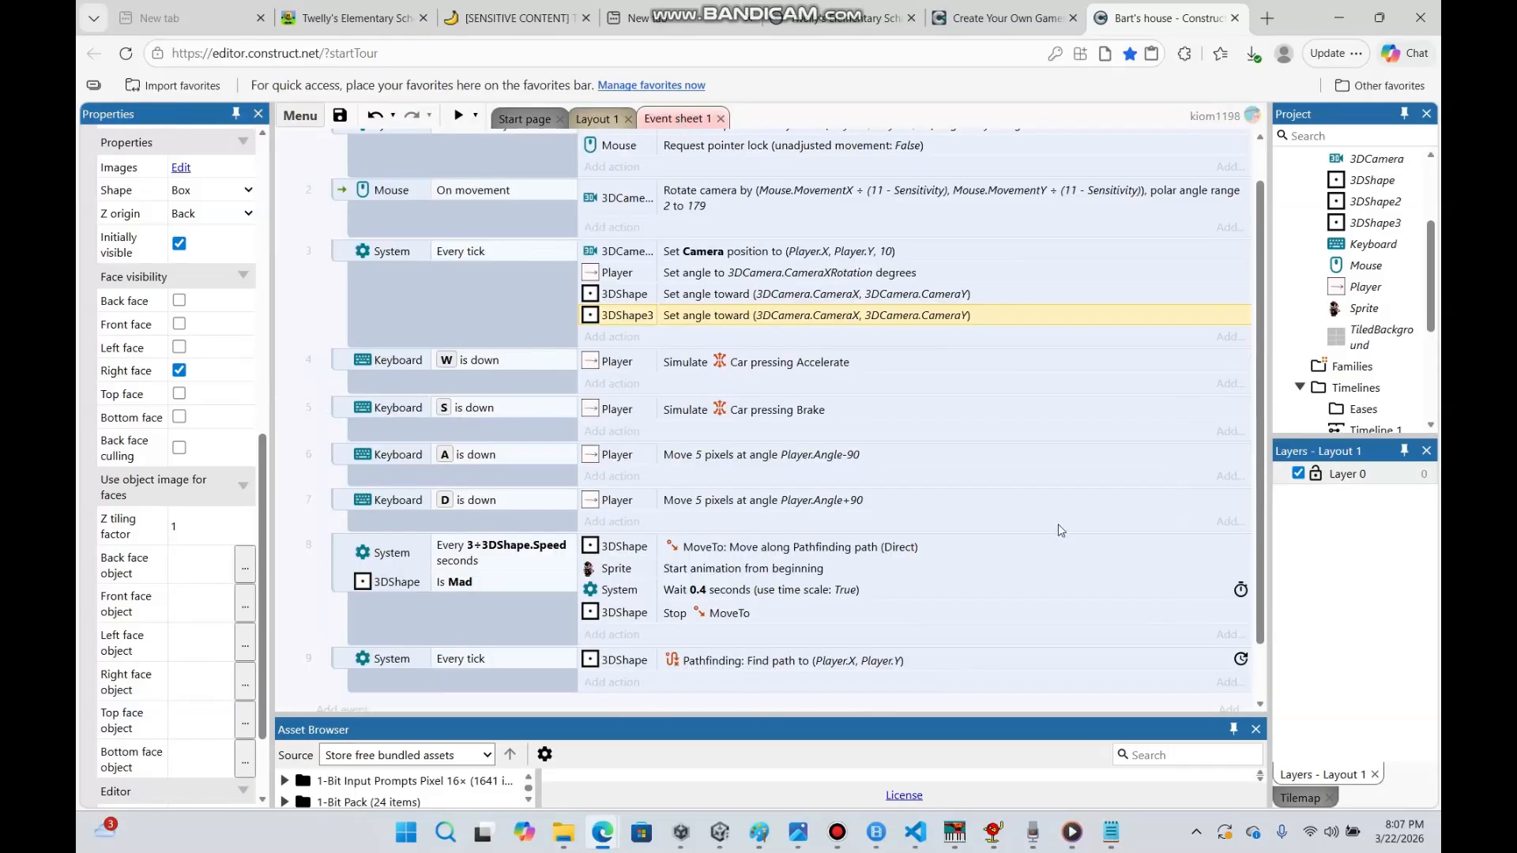
Insert a new Sprite object in the layout's empty room below the player's hallway
left_click(594, 119)
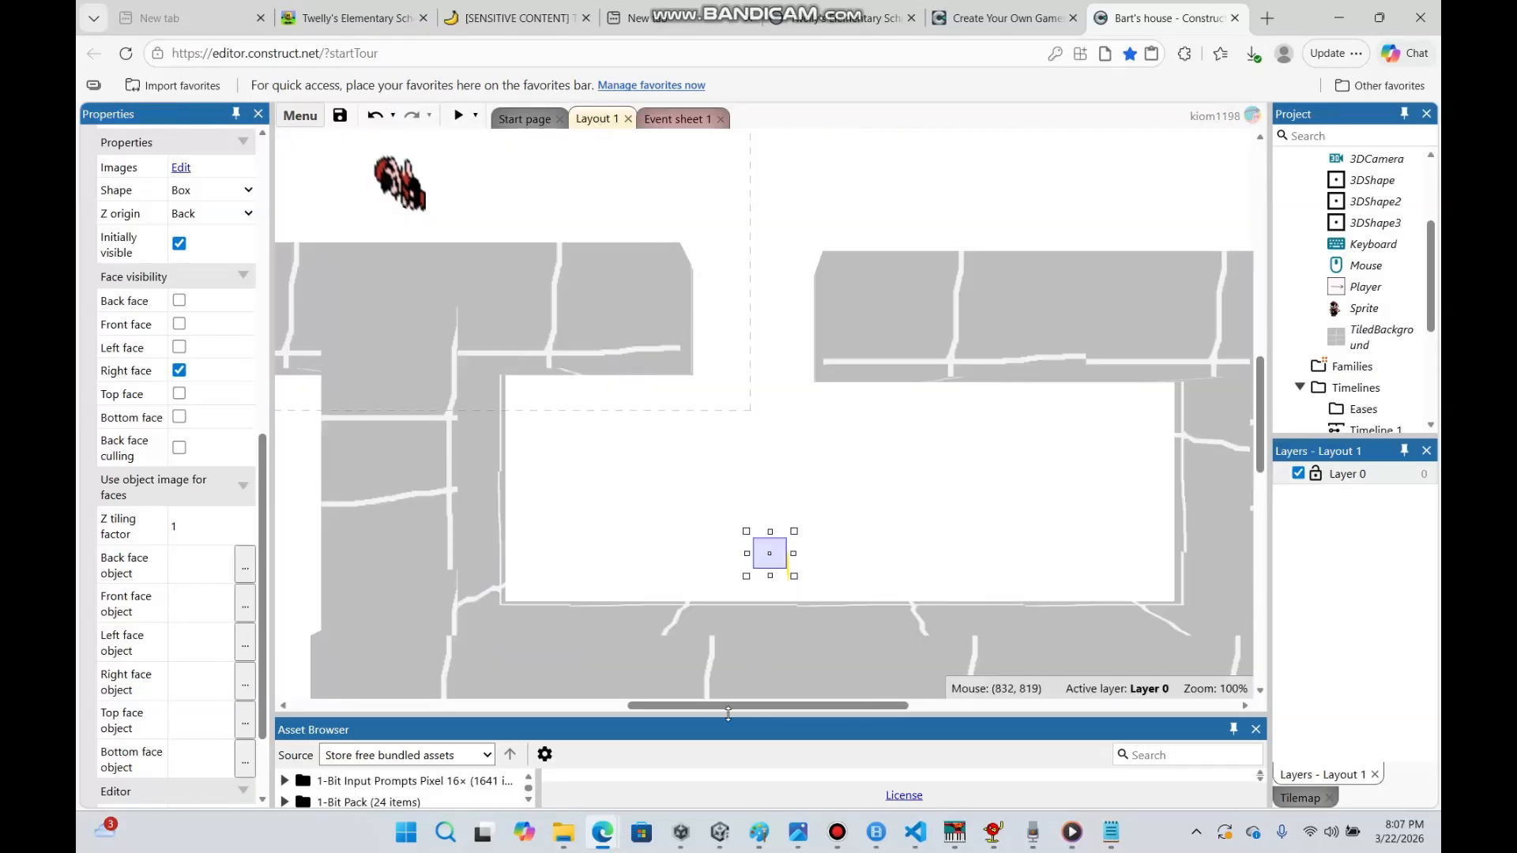
left_click_drag(721, 711, 575, 467)
right_click(572, 434)
left_click(584, 449)
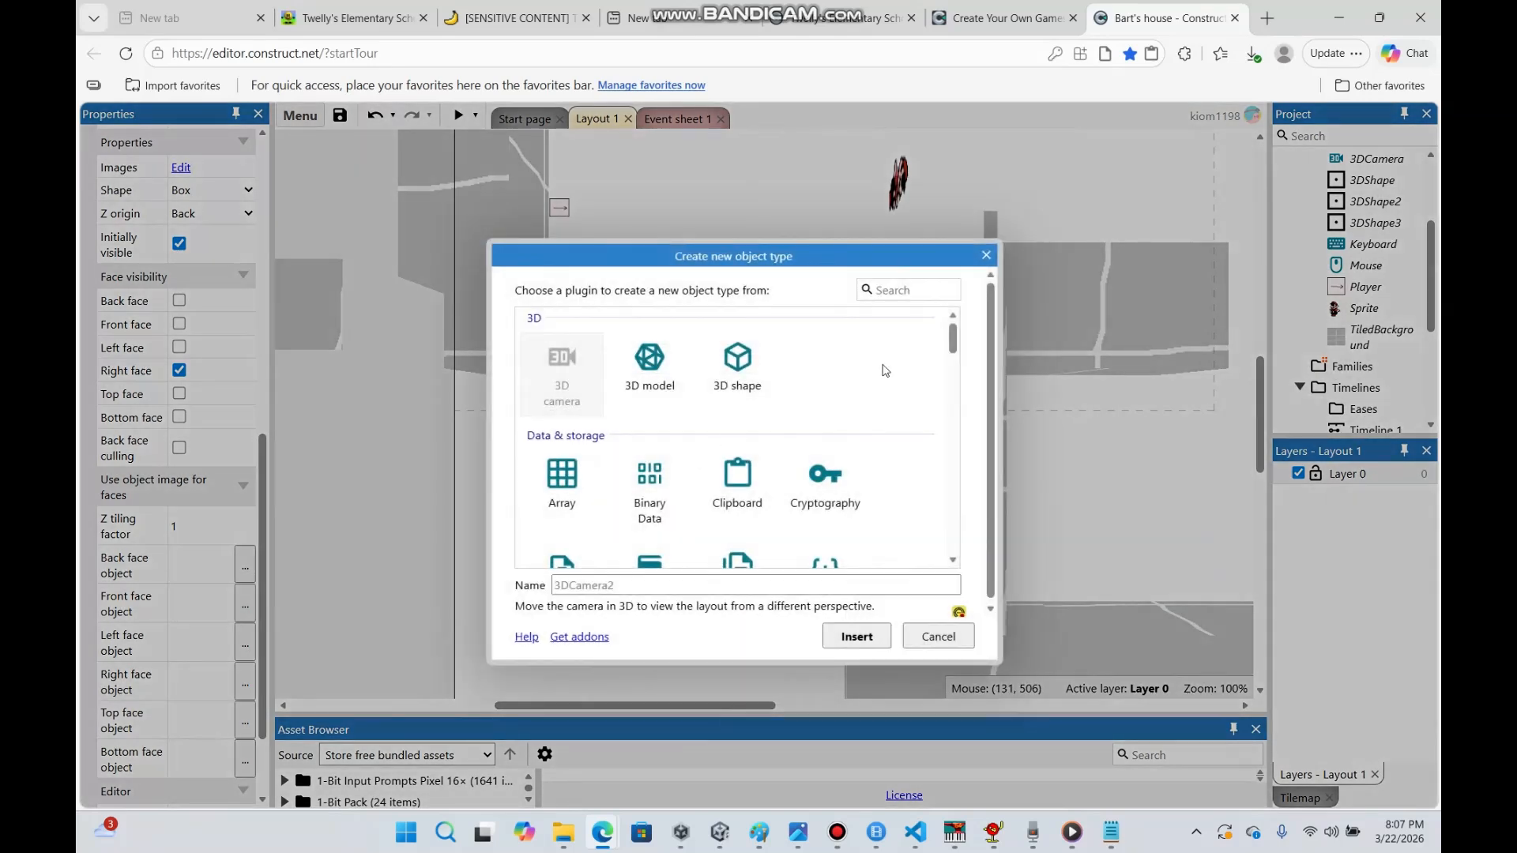
type("sp")
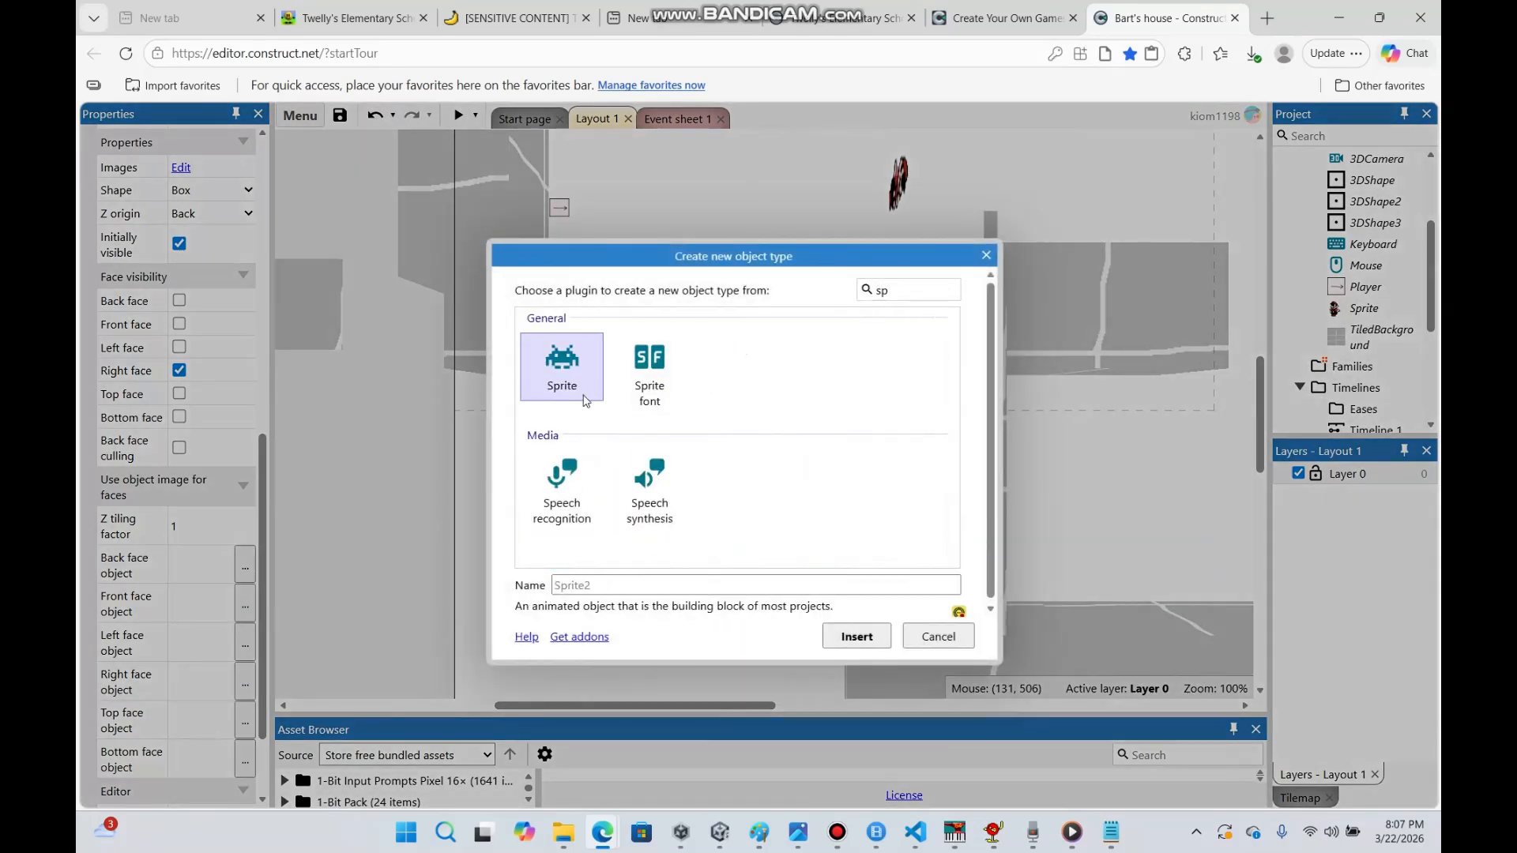
double_click(586, 438)
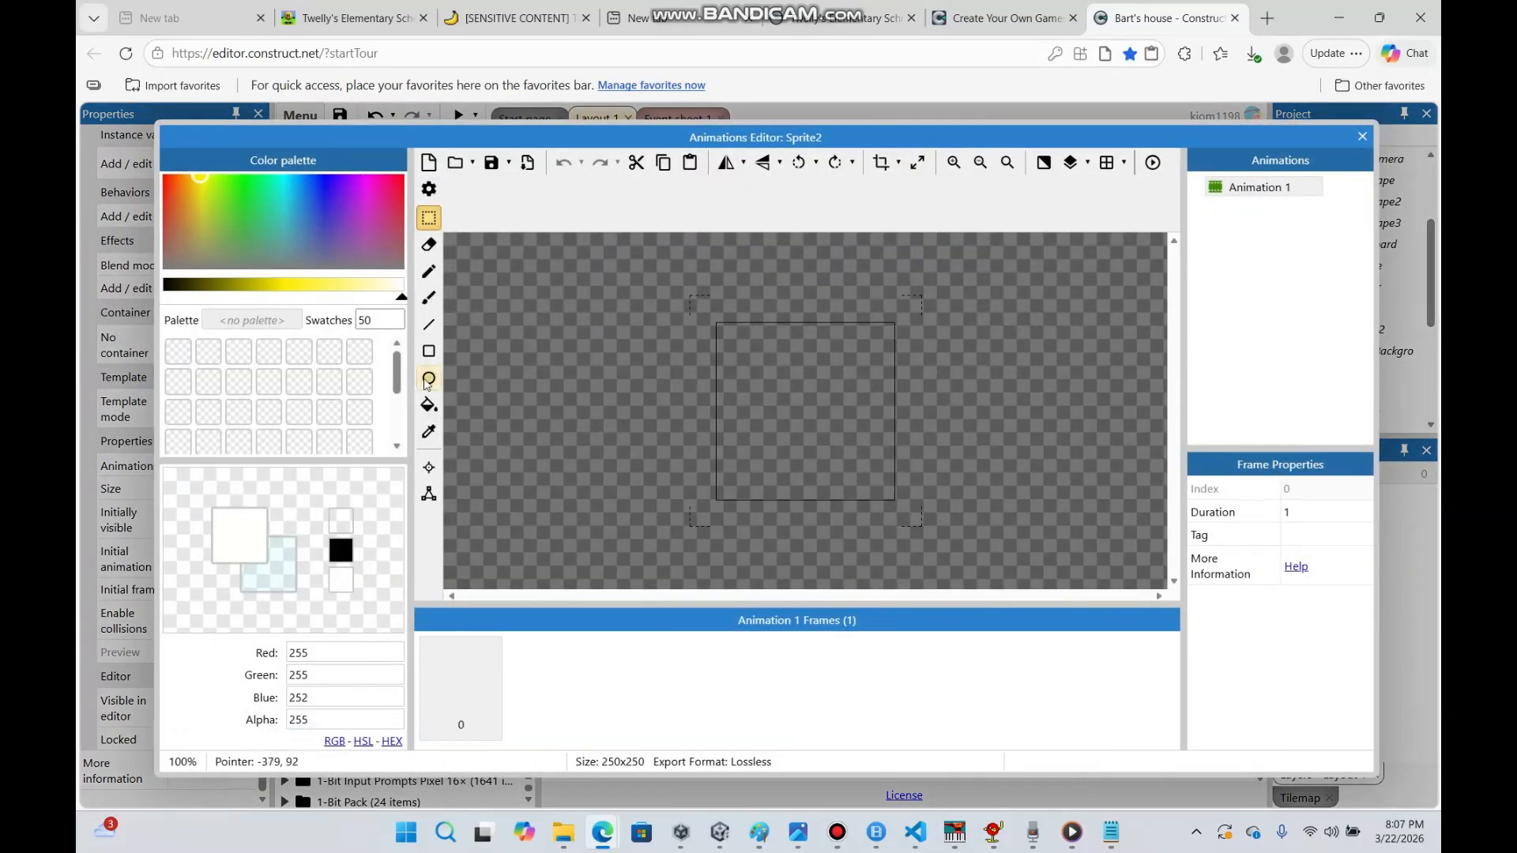
Flood-fill the new sprite's whole image with green, RGB 28, 254, 36, and close the Animations Editor
left_click(428, 378)
left_click_drag(291, 227, 250, 163)
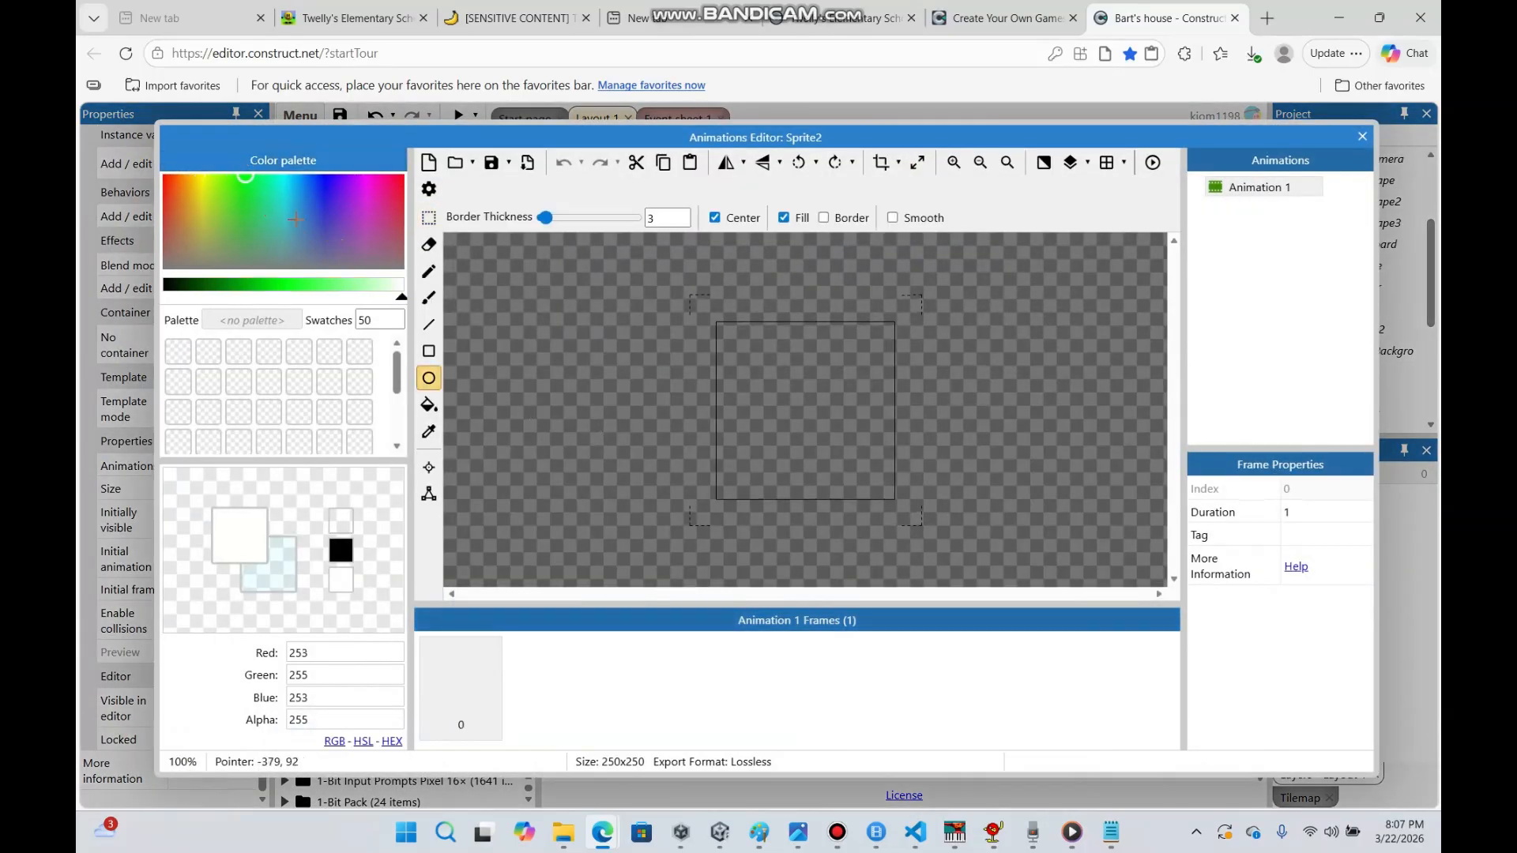
left_click(297, 295)
left_click(429, 405)
left_click(772, 416)
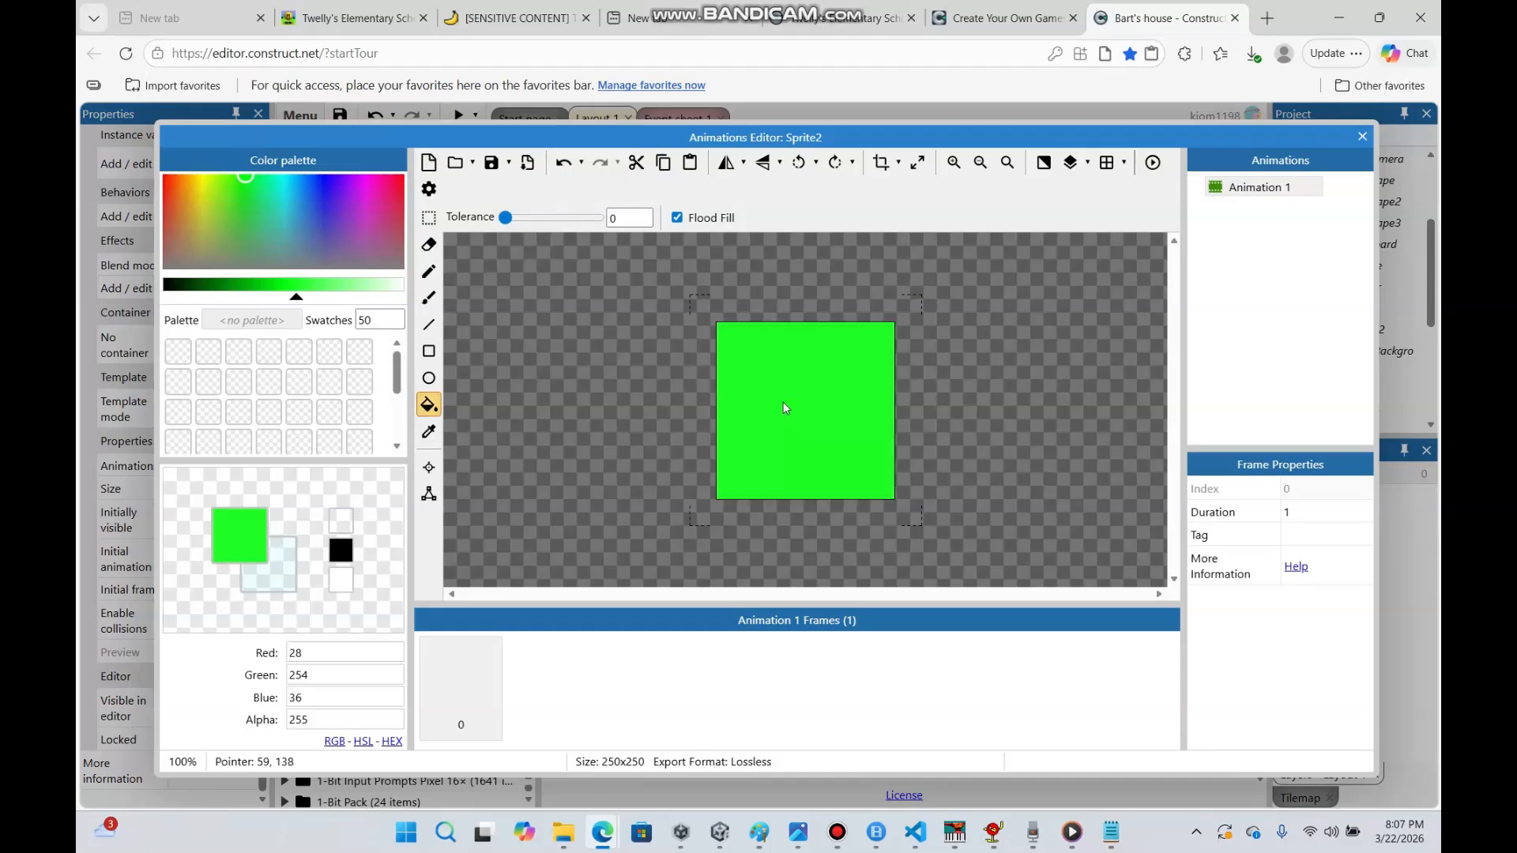
left_click(1362, 137)
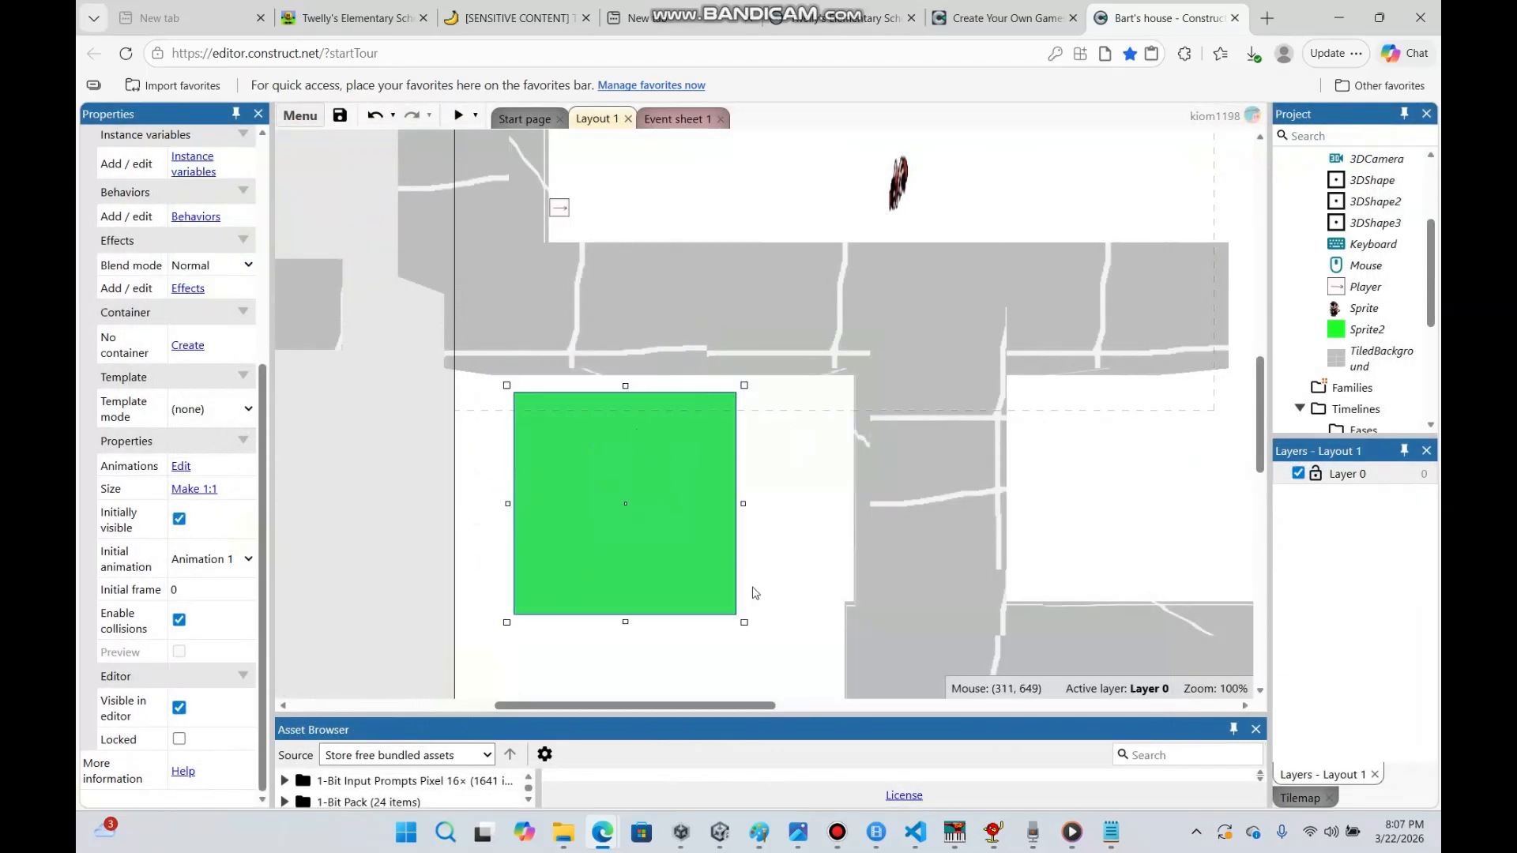
Shrink the green sprite to about 122 px wide and place it in the room below the player's hallway
left_click_drag(739, 617, 620, 498)
left_click_drag(549, 427, 668, 638)
left_click(675, 312)
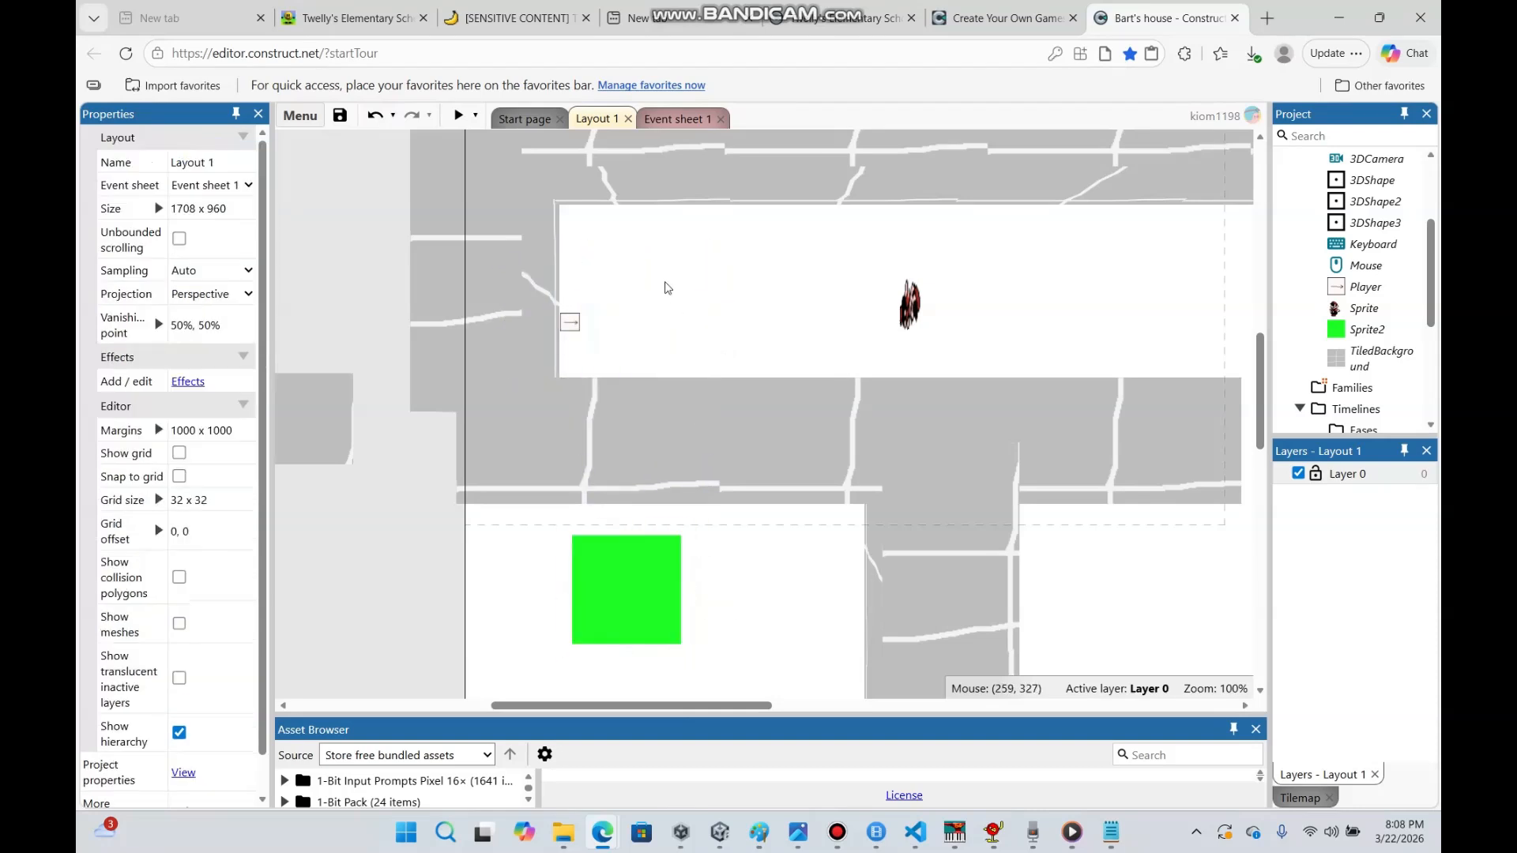
Rename the green sprite as Pradious
left_click(625, 605)
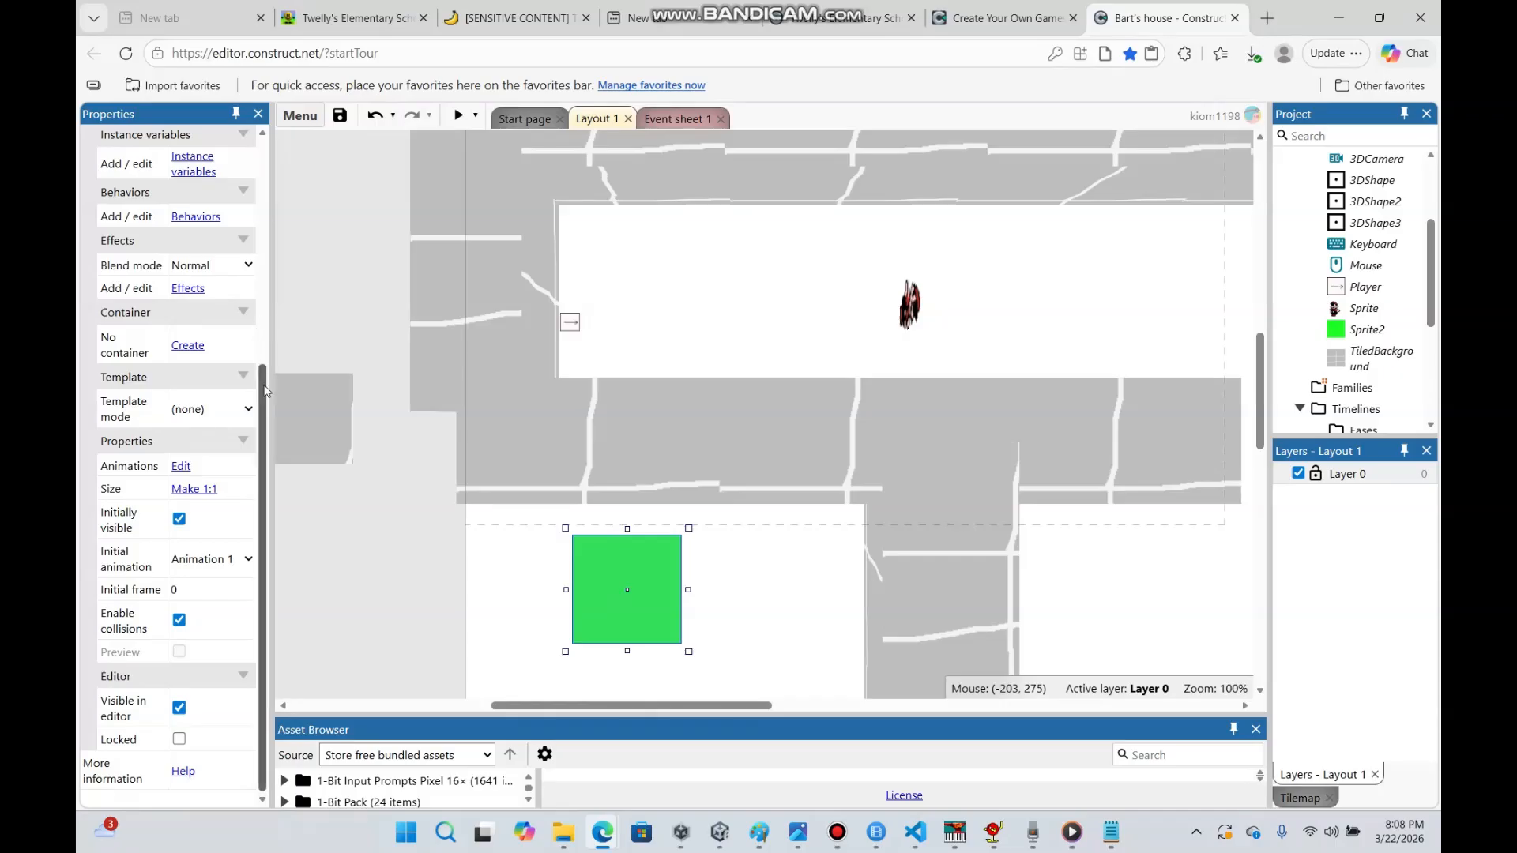
left_click_drag(265, 381, 266, 160)
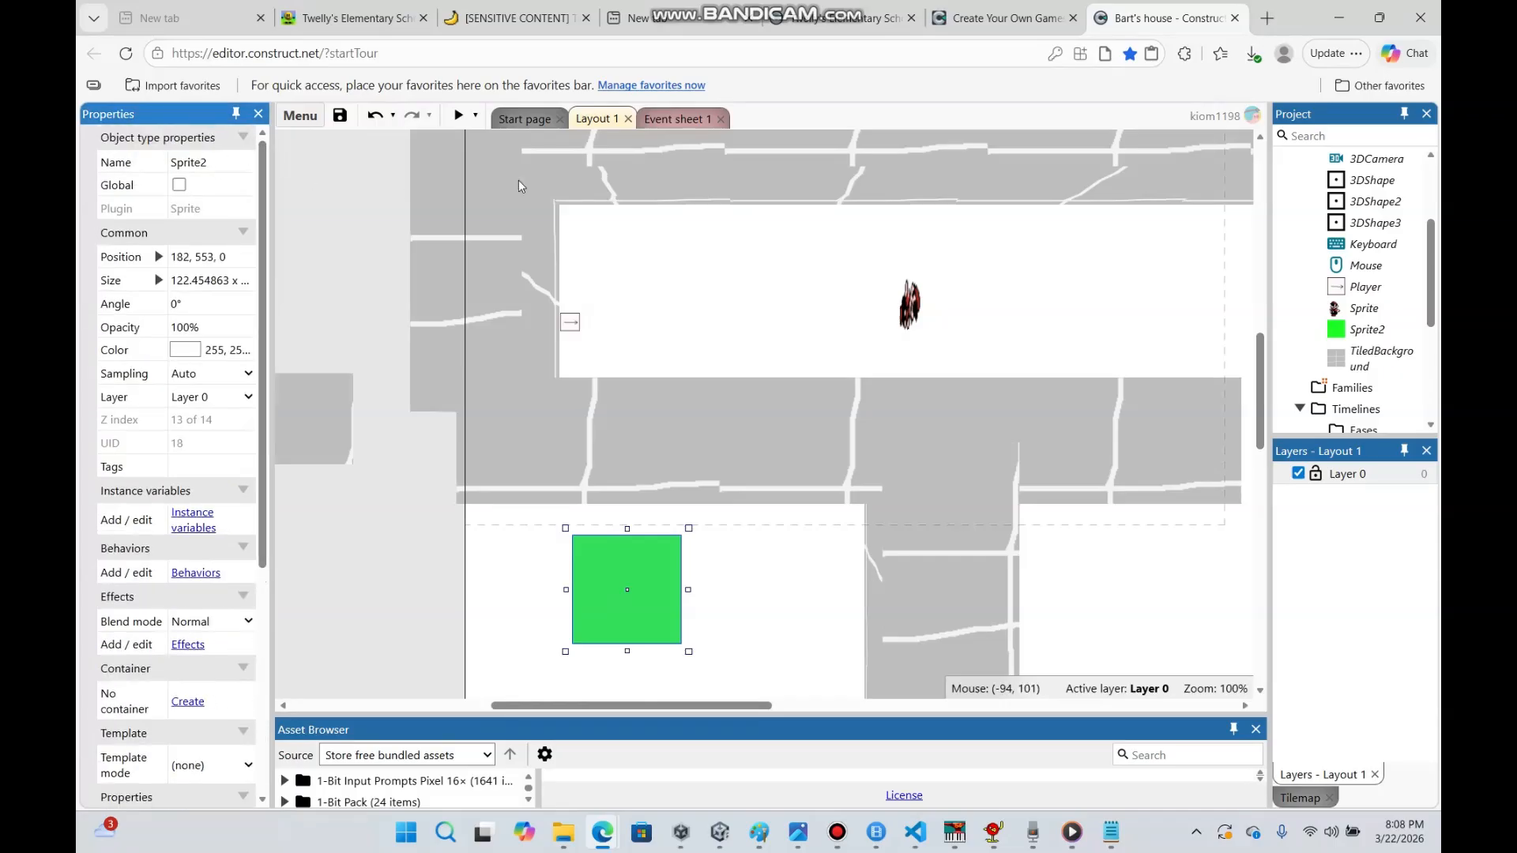
left_click(222, 176)
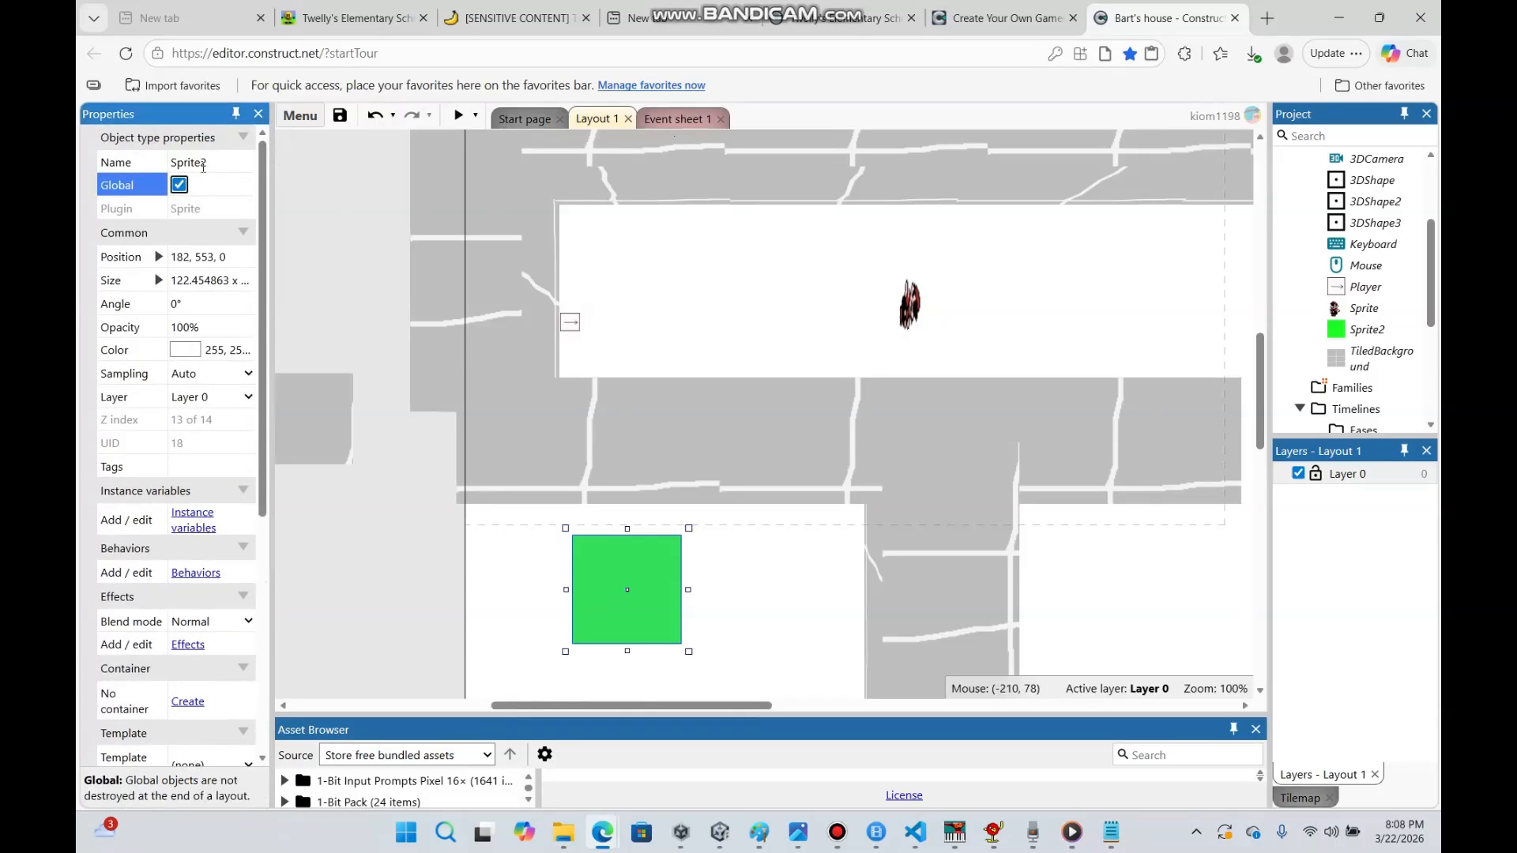
left_click(209, 162)
type("Pradiou")
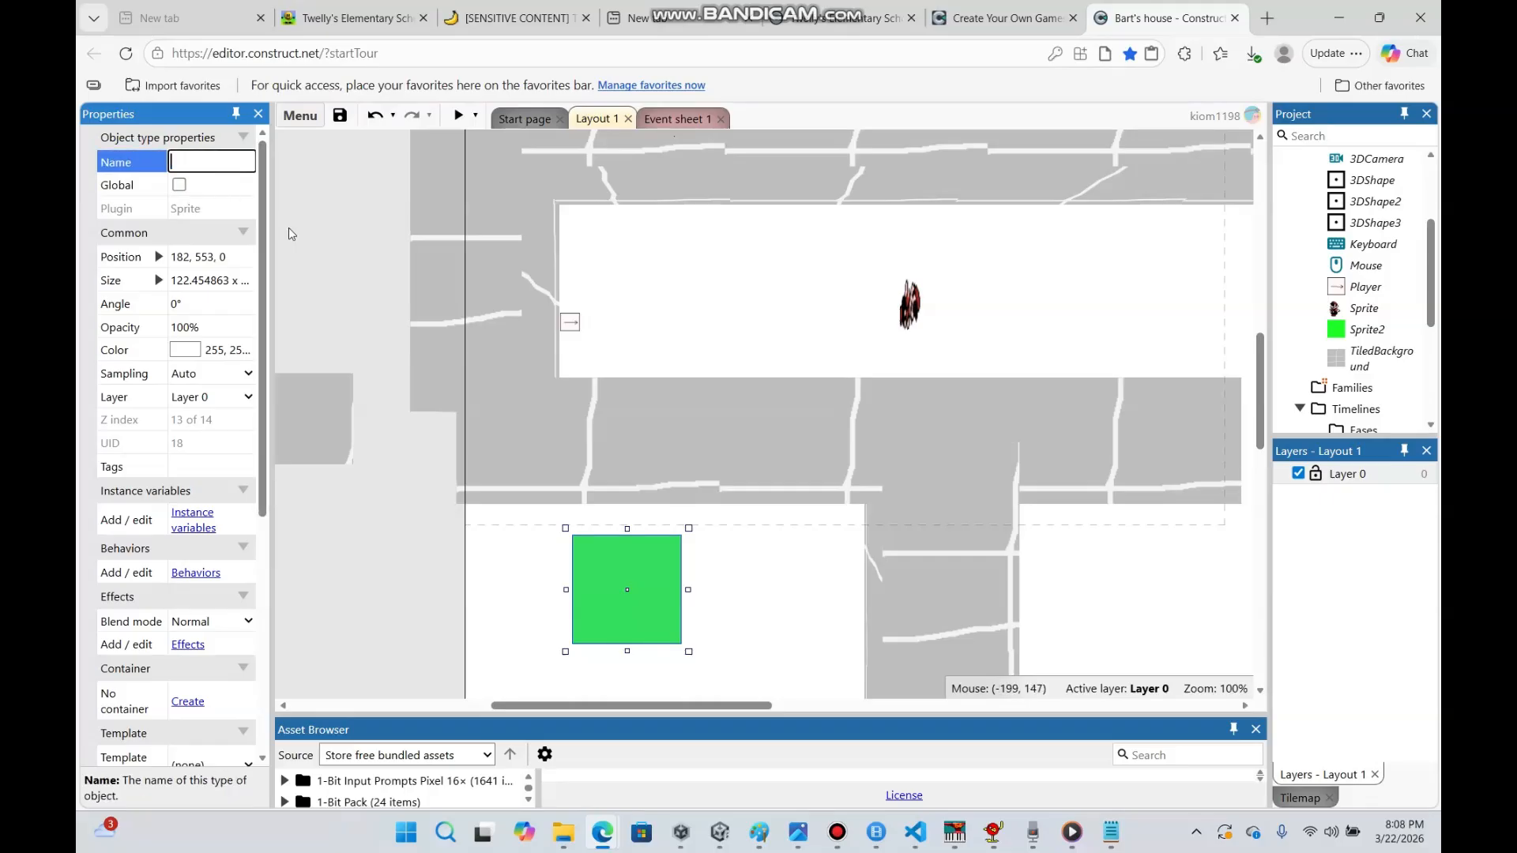
type("s")
key("Return")
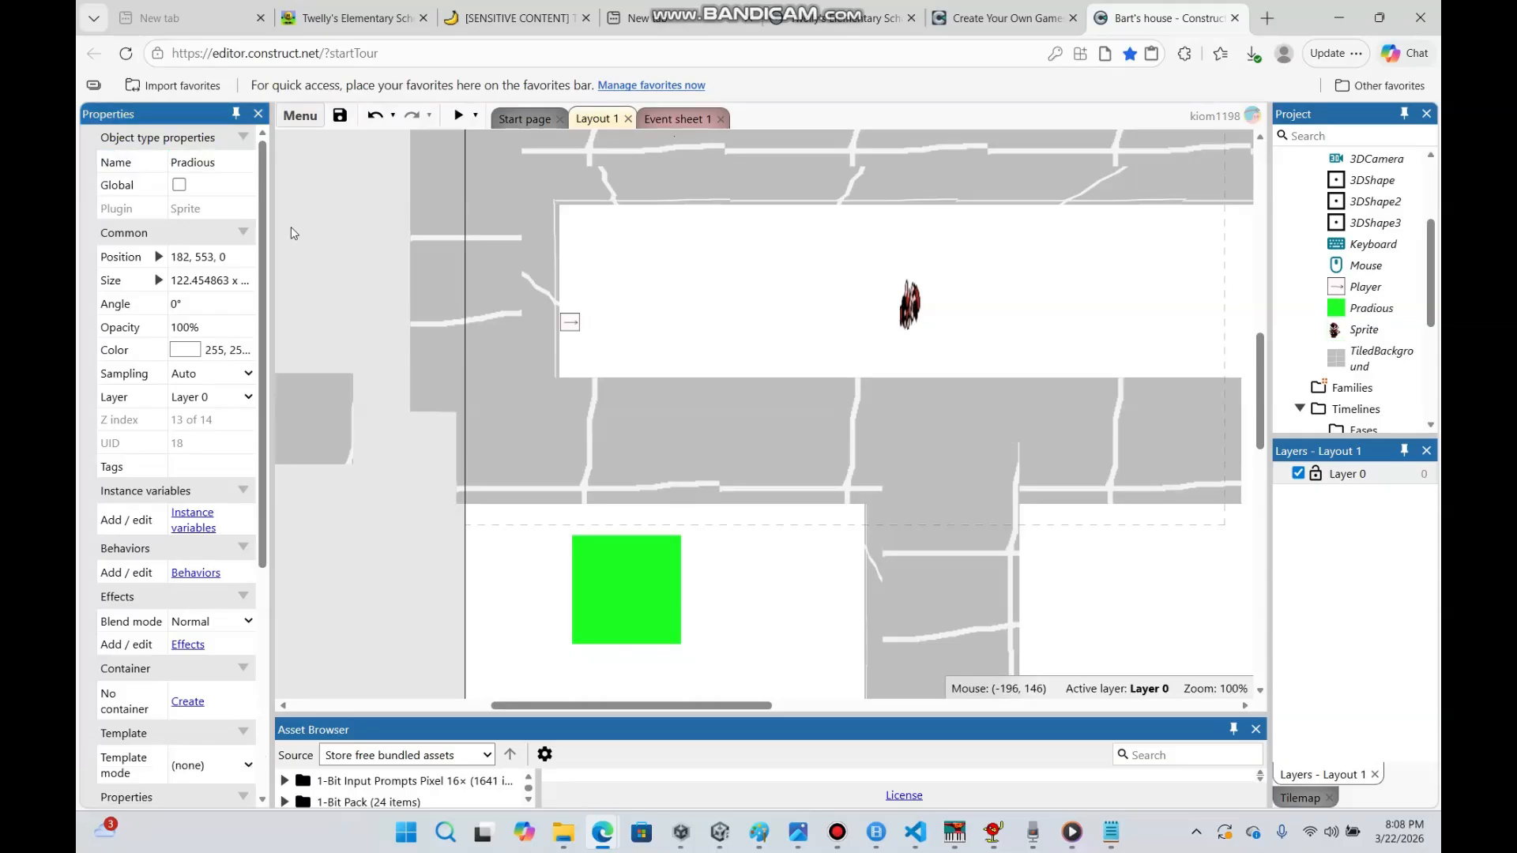
Add an action to the camera's every-tick event that sets Pradious's position to Player at image point 0
left_click(674, 117)
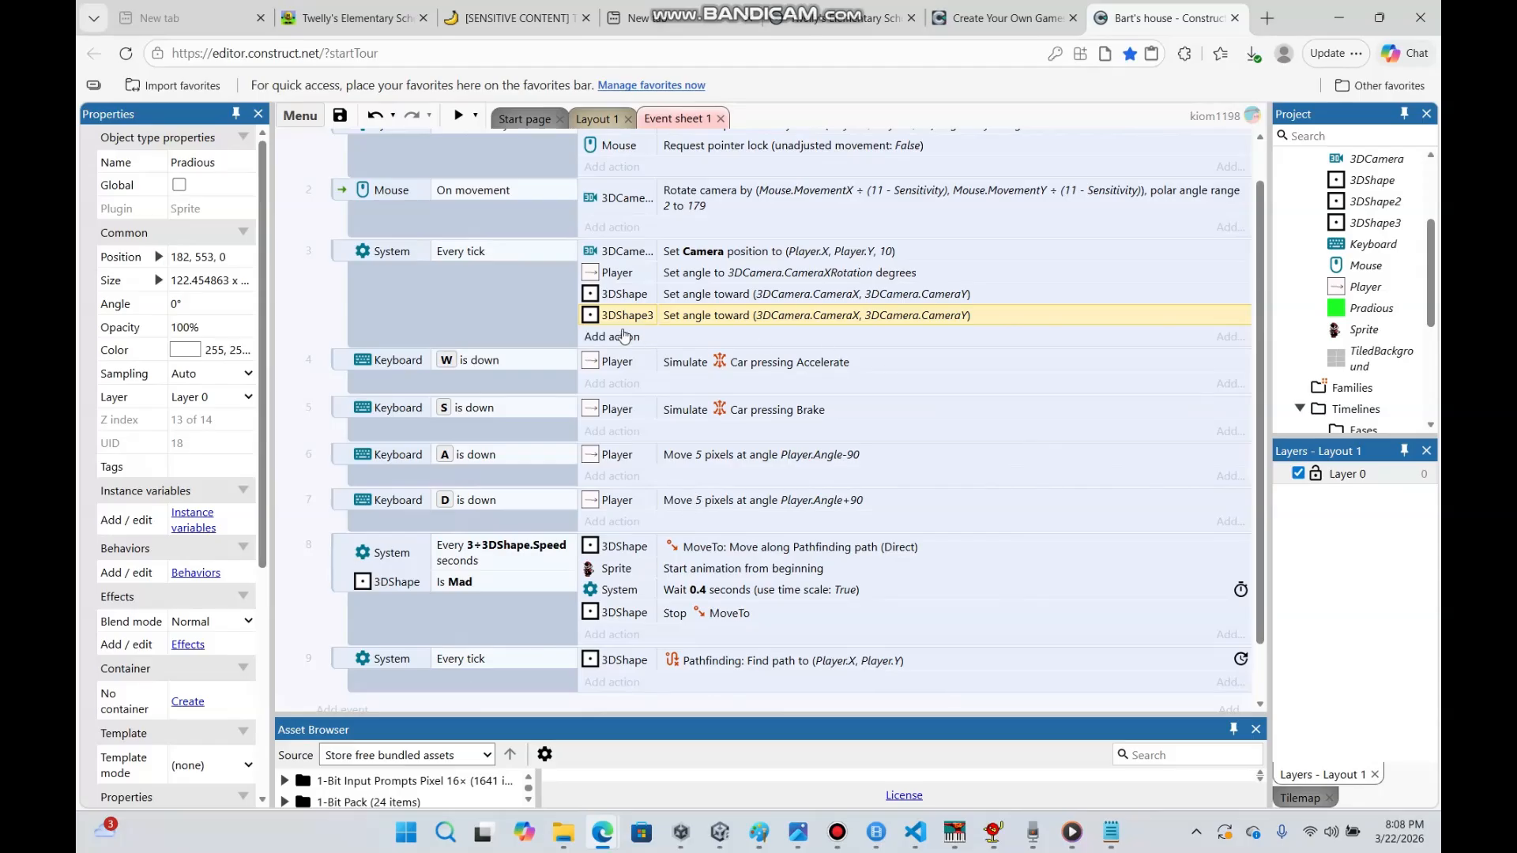
left_click(612, 337)
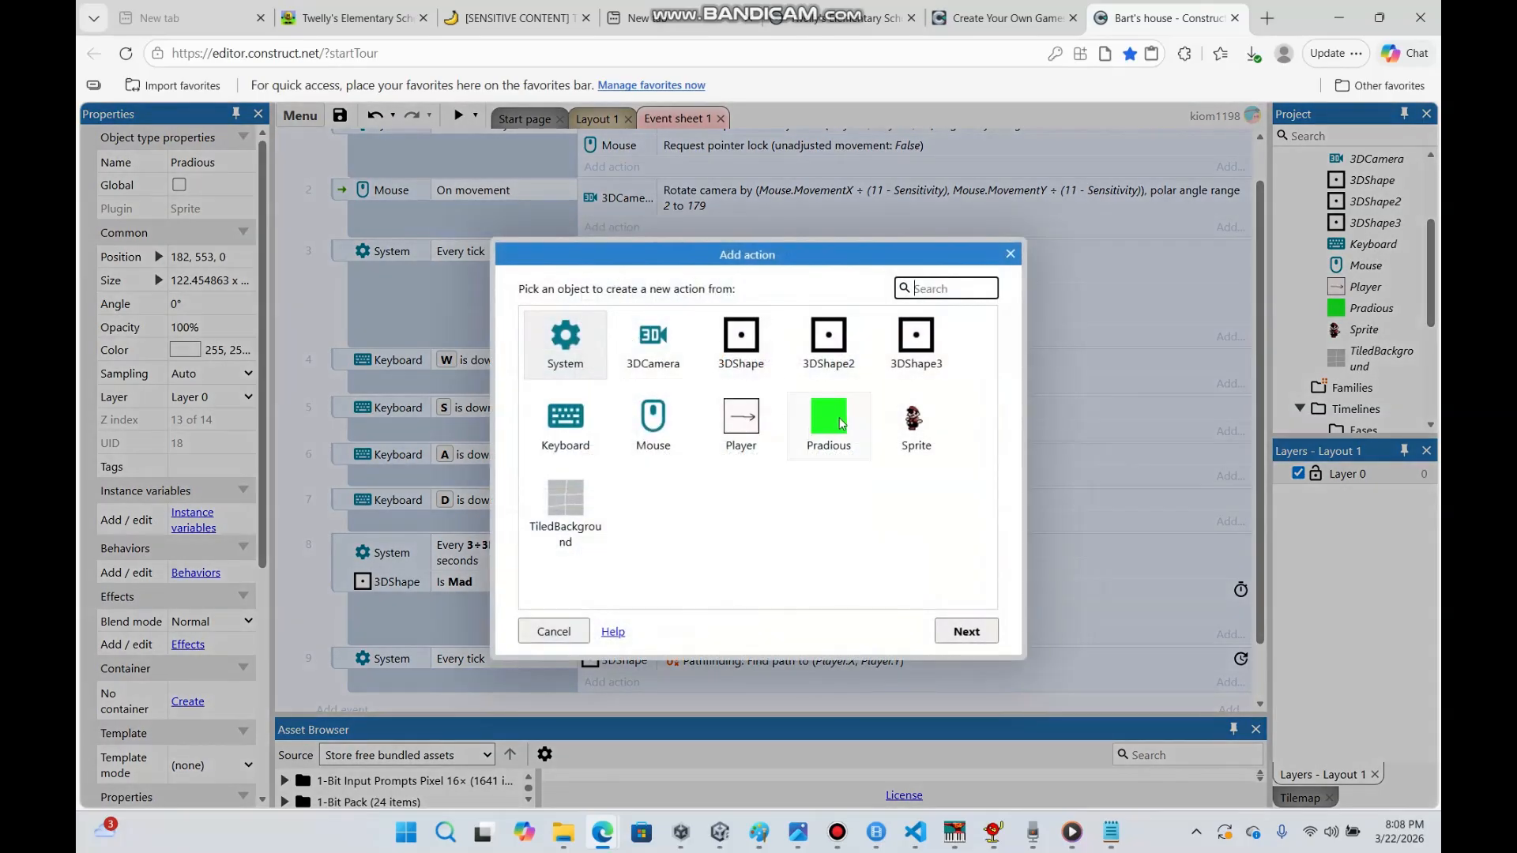
double_click(842, 422)
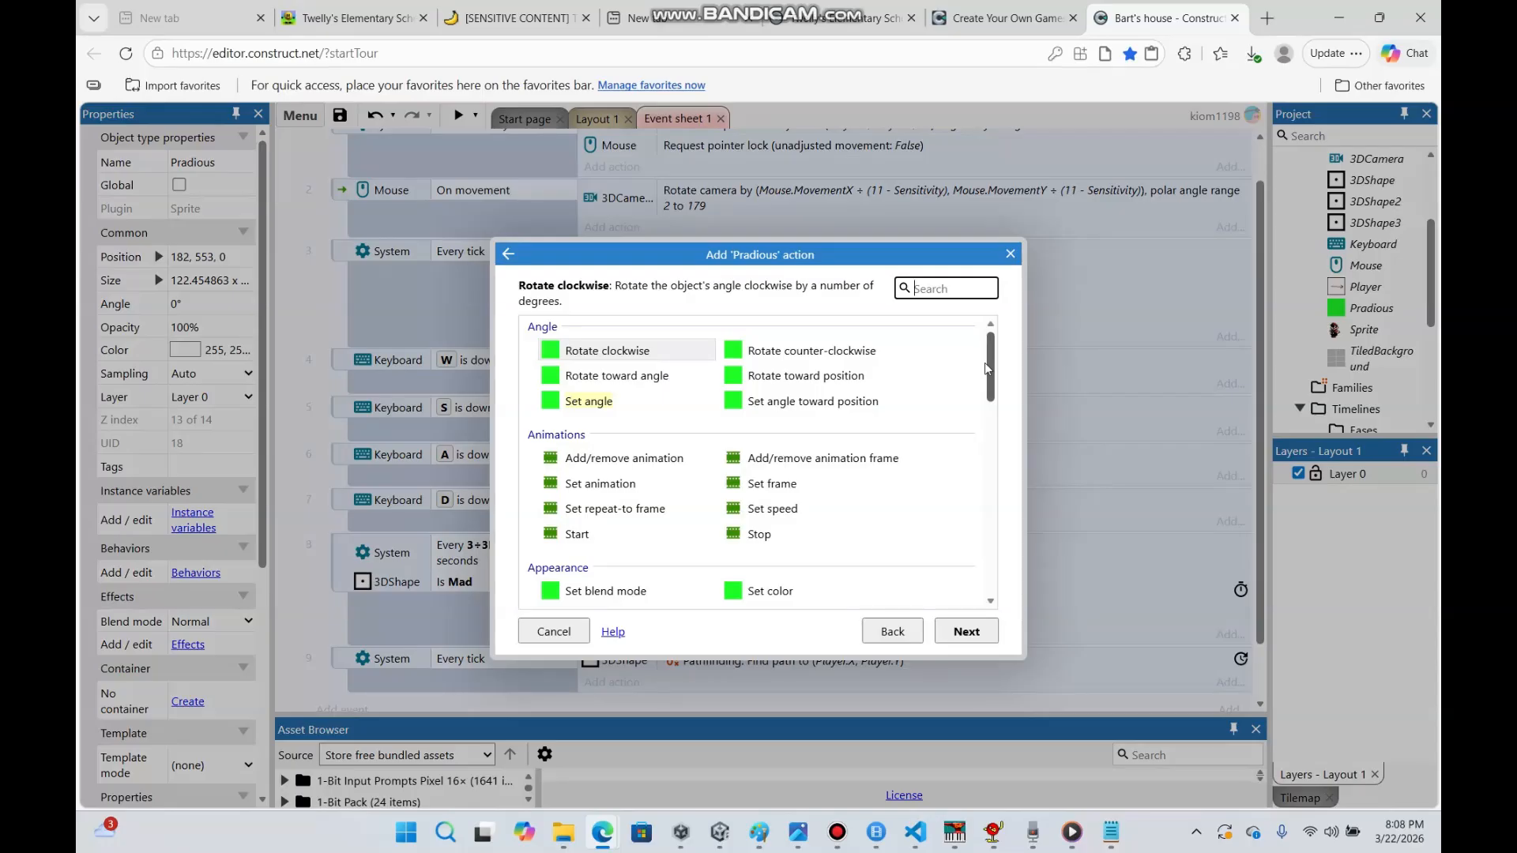
scroll(690, 472, "down", 10)
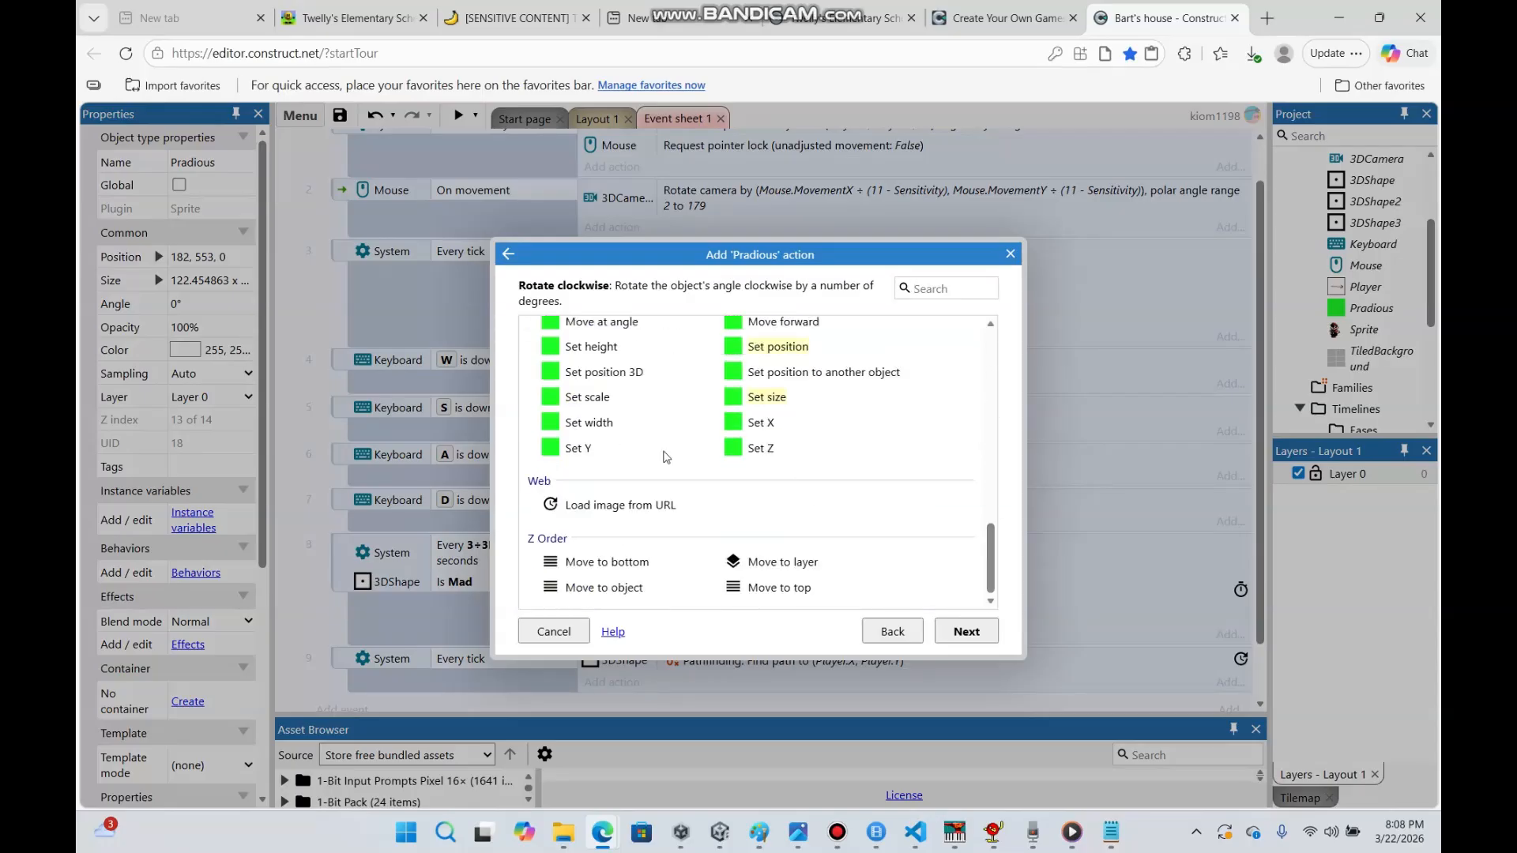
double_click(877, 376)
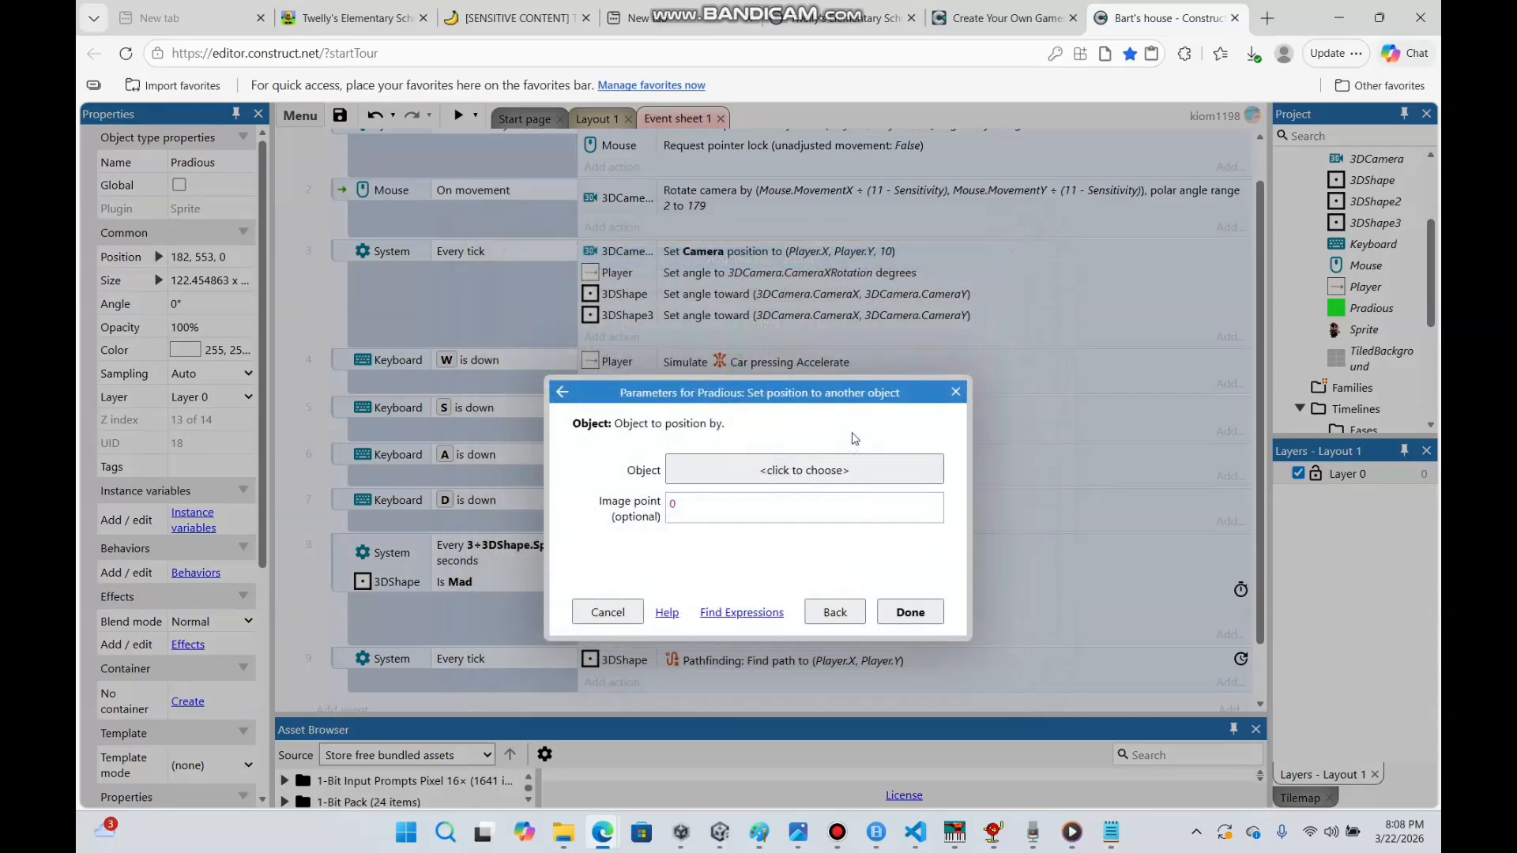
left_click(767, 437)
double_click(767, 437)
left_click(908, 613)
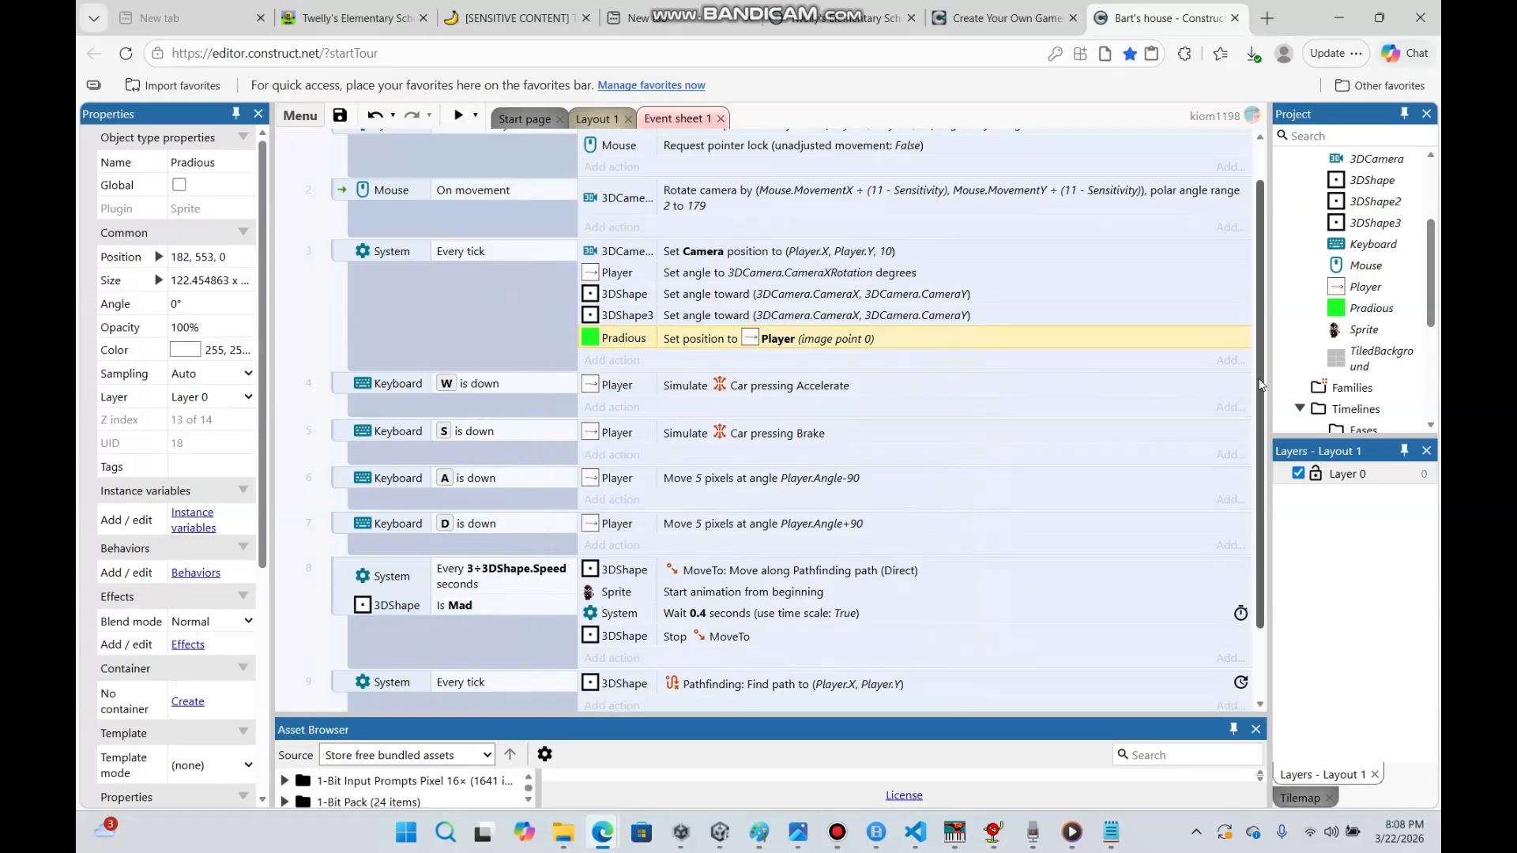
Add a new event at the end of the event sheet that tests whether Pradious is overlapping 3DShape3
left_click_drag(1262, 386, 908, 349)
scroll(1146, 424, "down", 2)
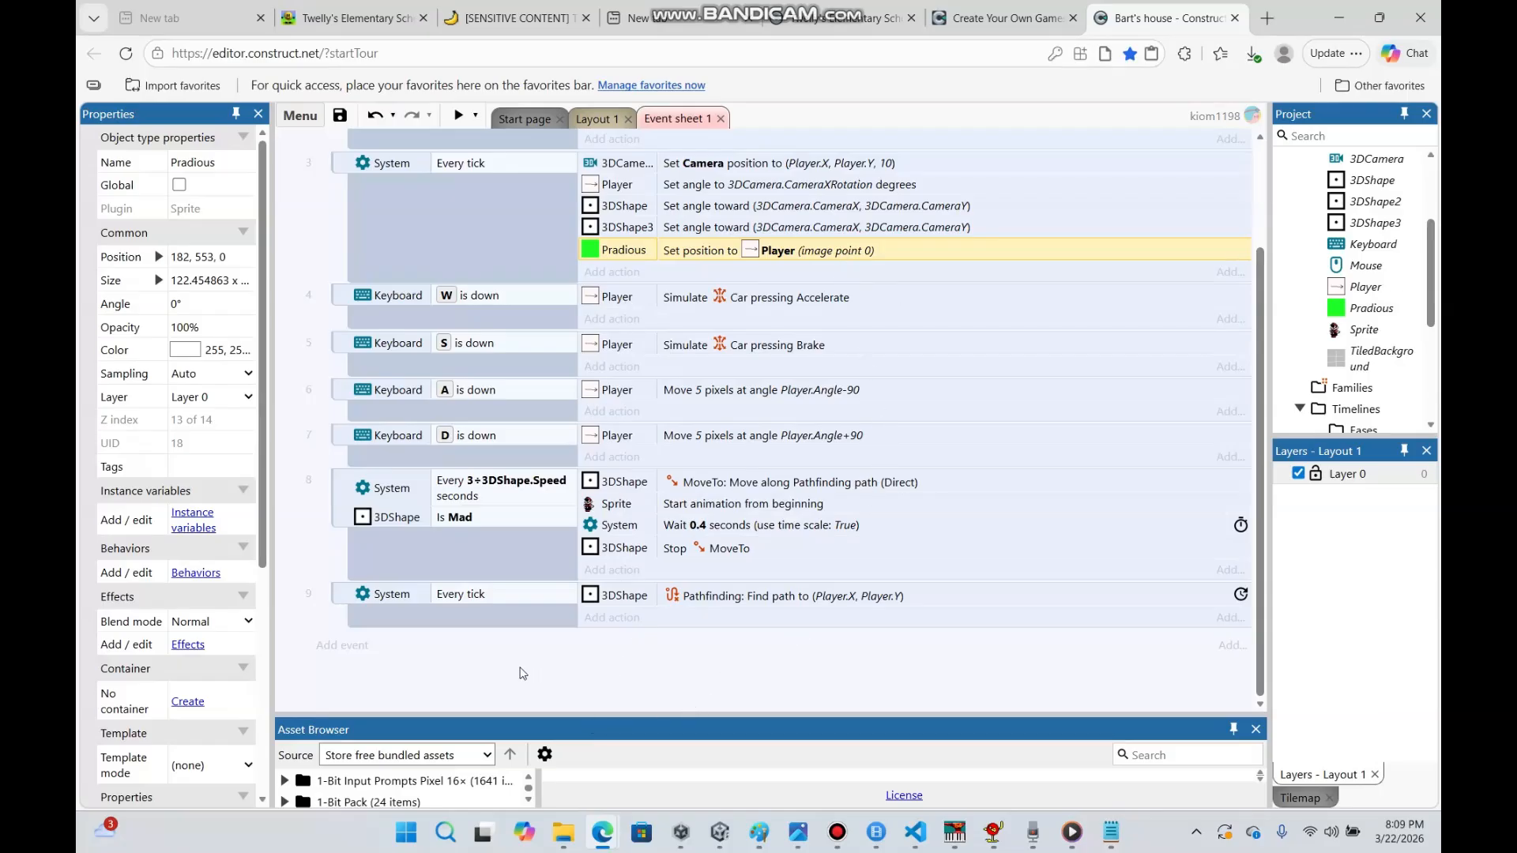
left_click(338, 646)
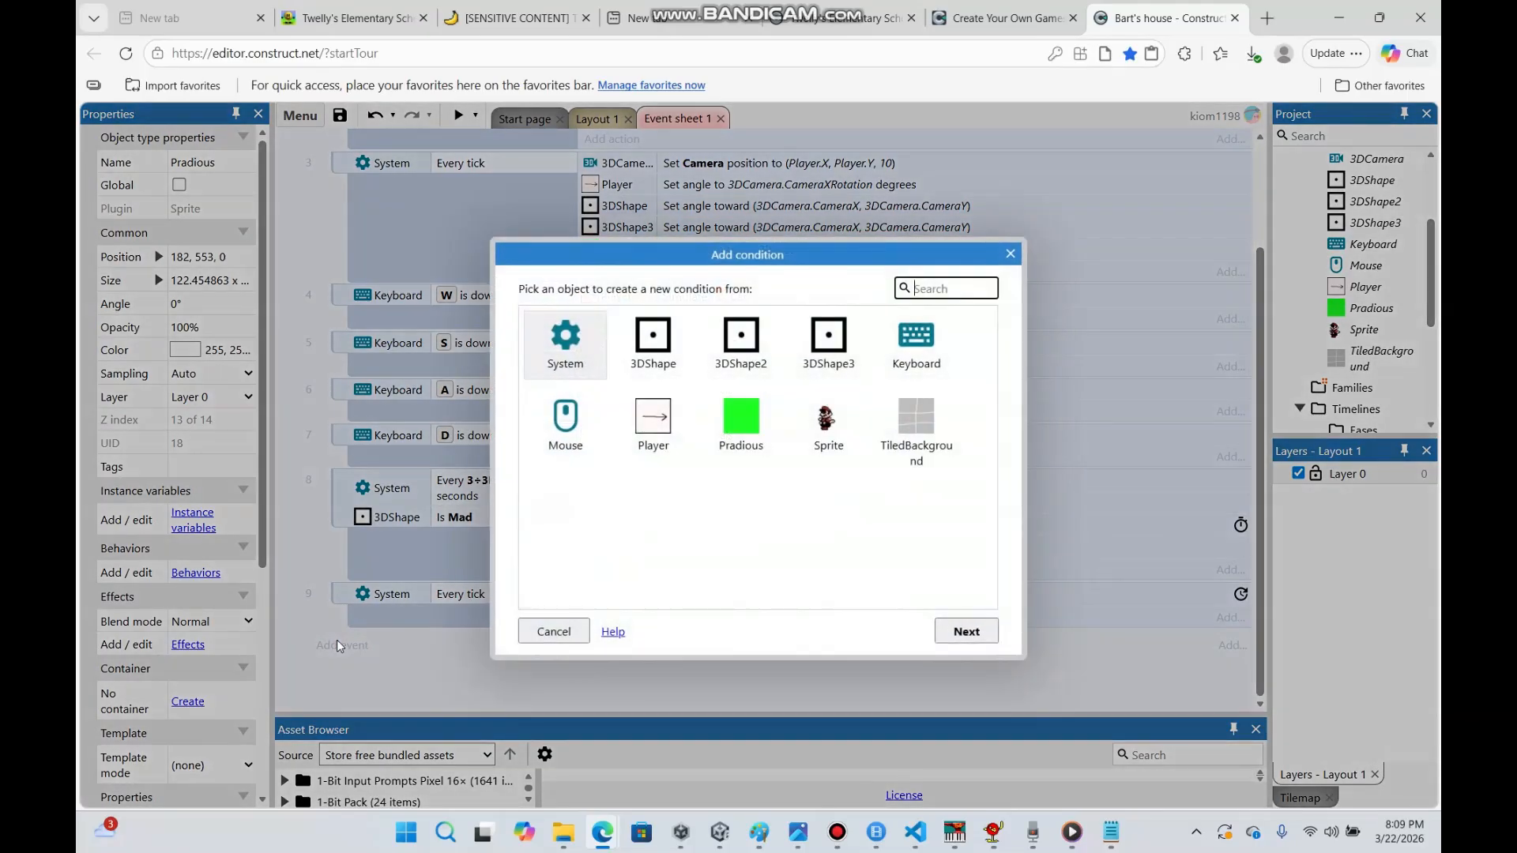
double_click(743, 440)
left_click_drag(988, 356, 988, 421)
left_click(885, 430)
double_click(884, 431)
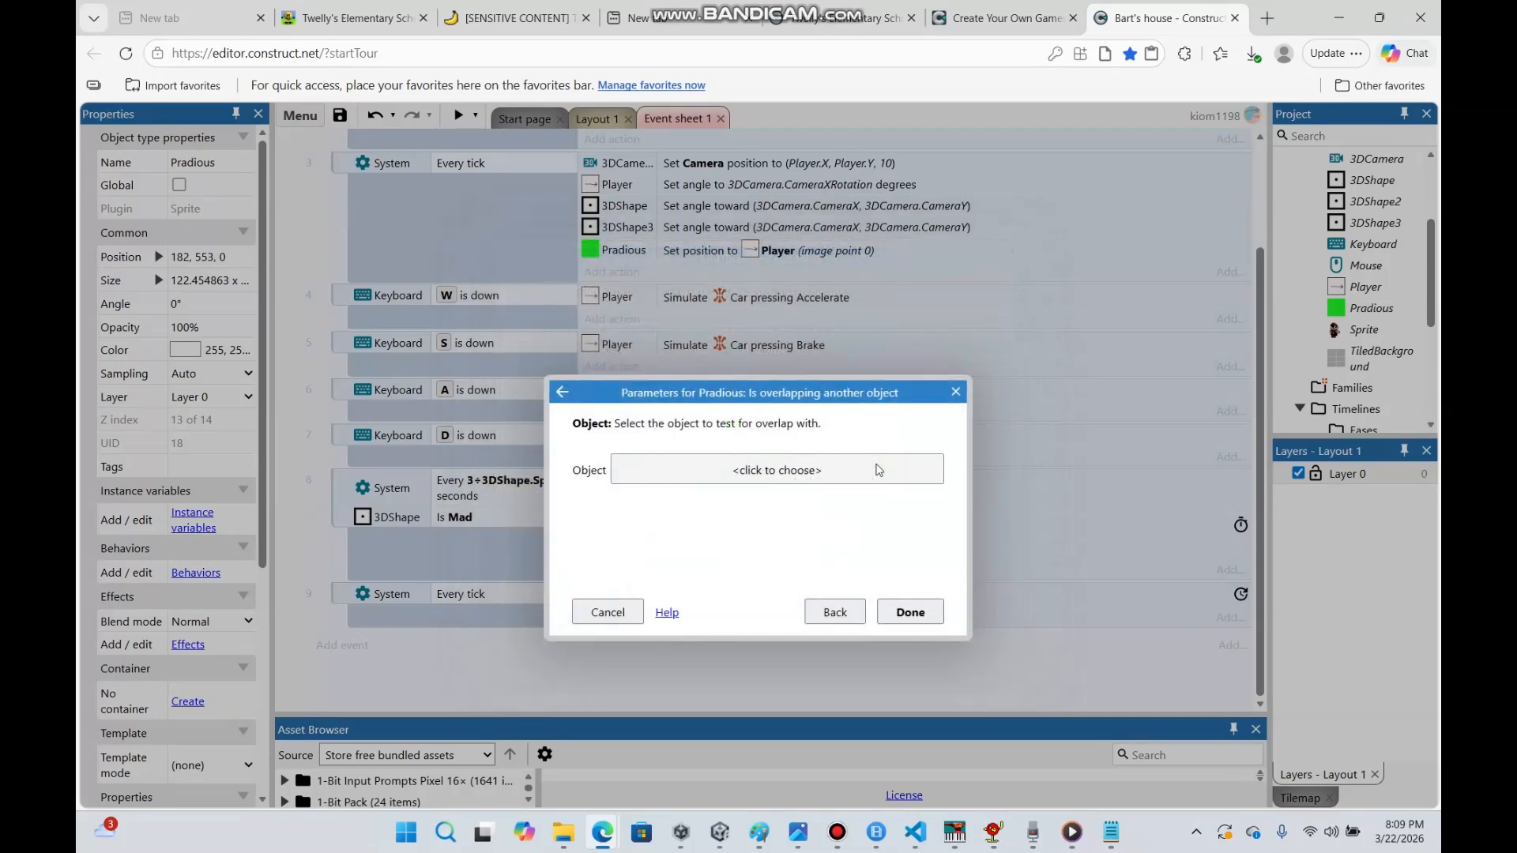
left_click(798, 467)
double_click(632, 440)
left_click(910, 616)
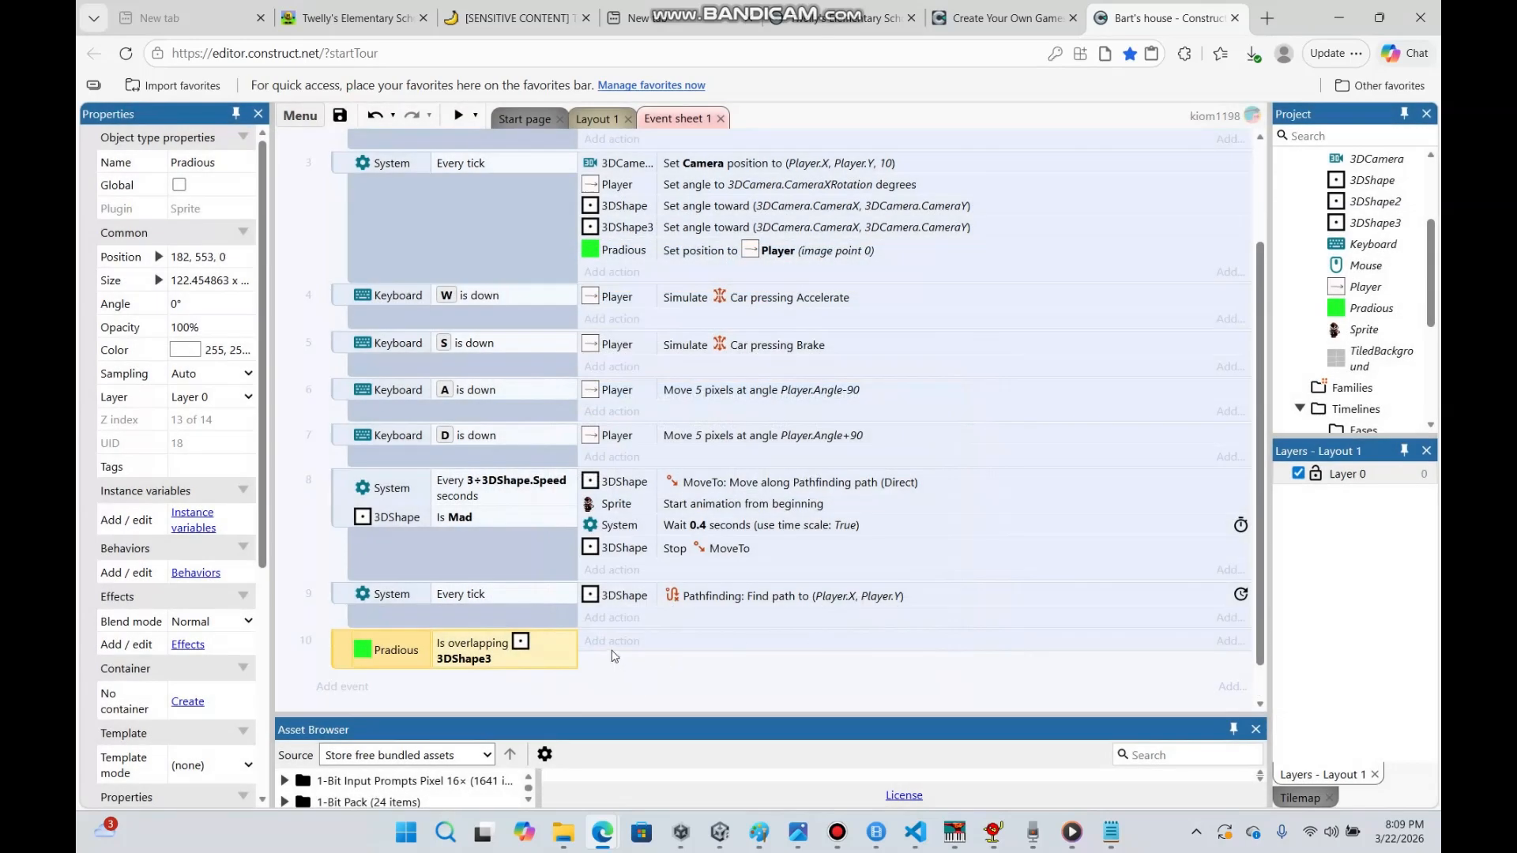
Add a Mouse condition for the left button being clicked to the Pradious overlap event
right_click(555, 646)
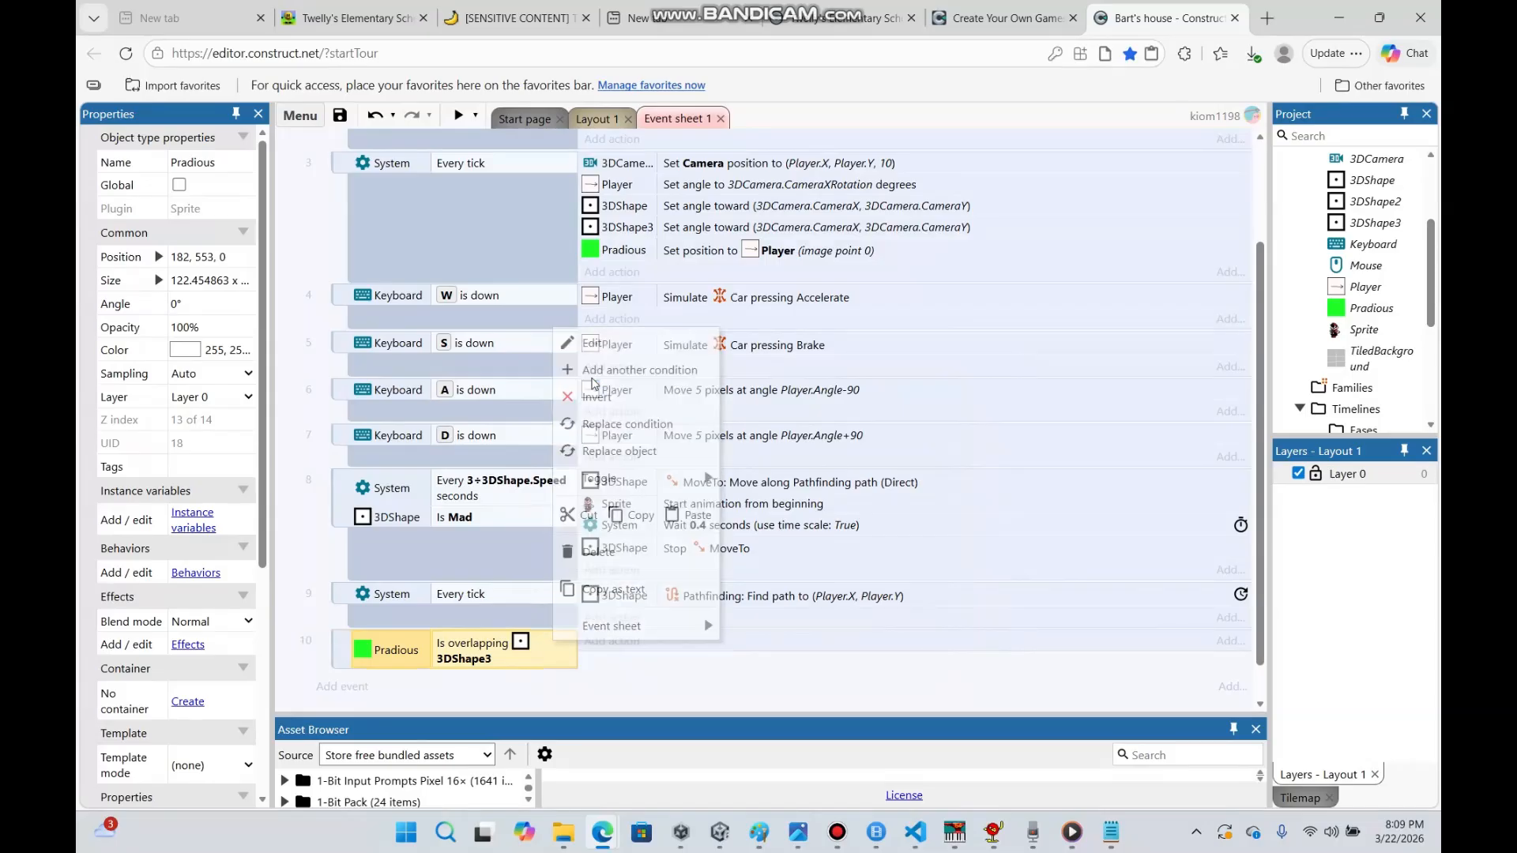
left_click(594, 383)
double_click(562, 427)
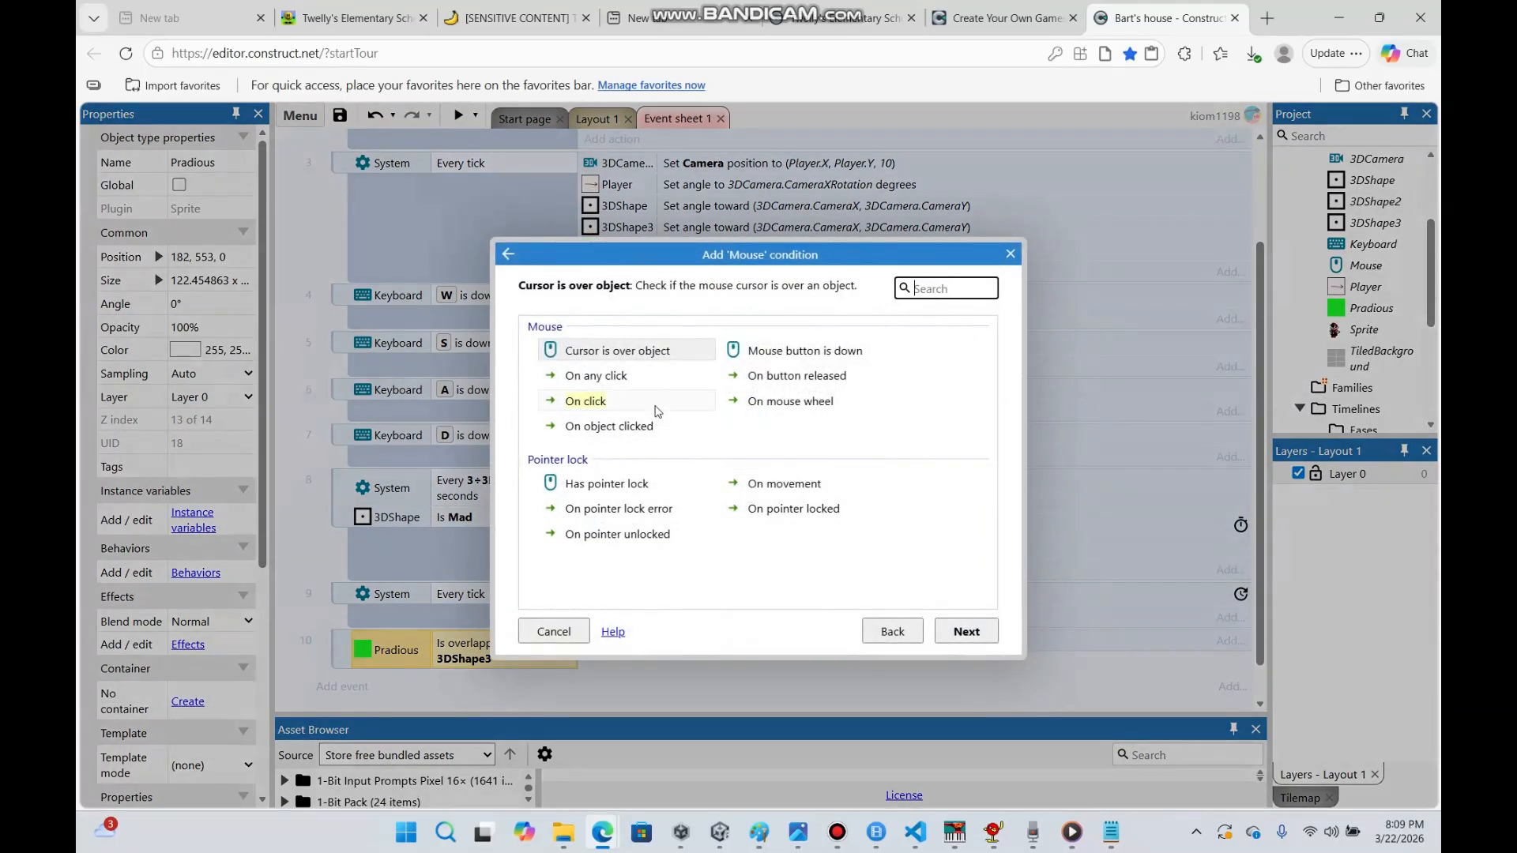
double_click(650, 400)
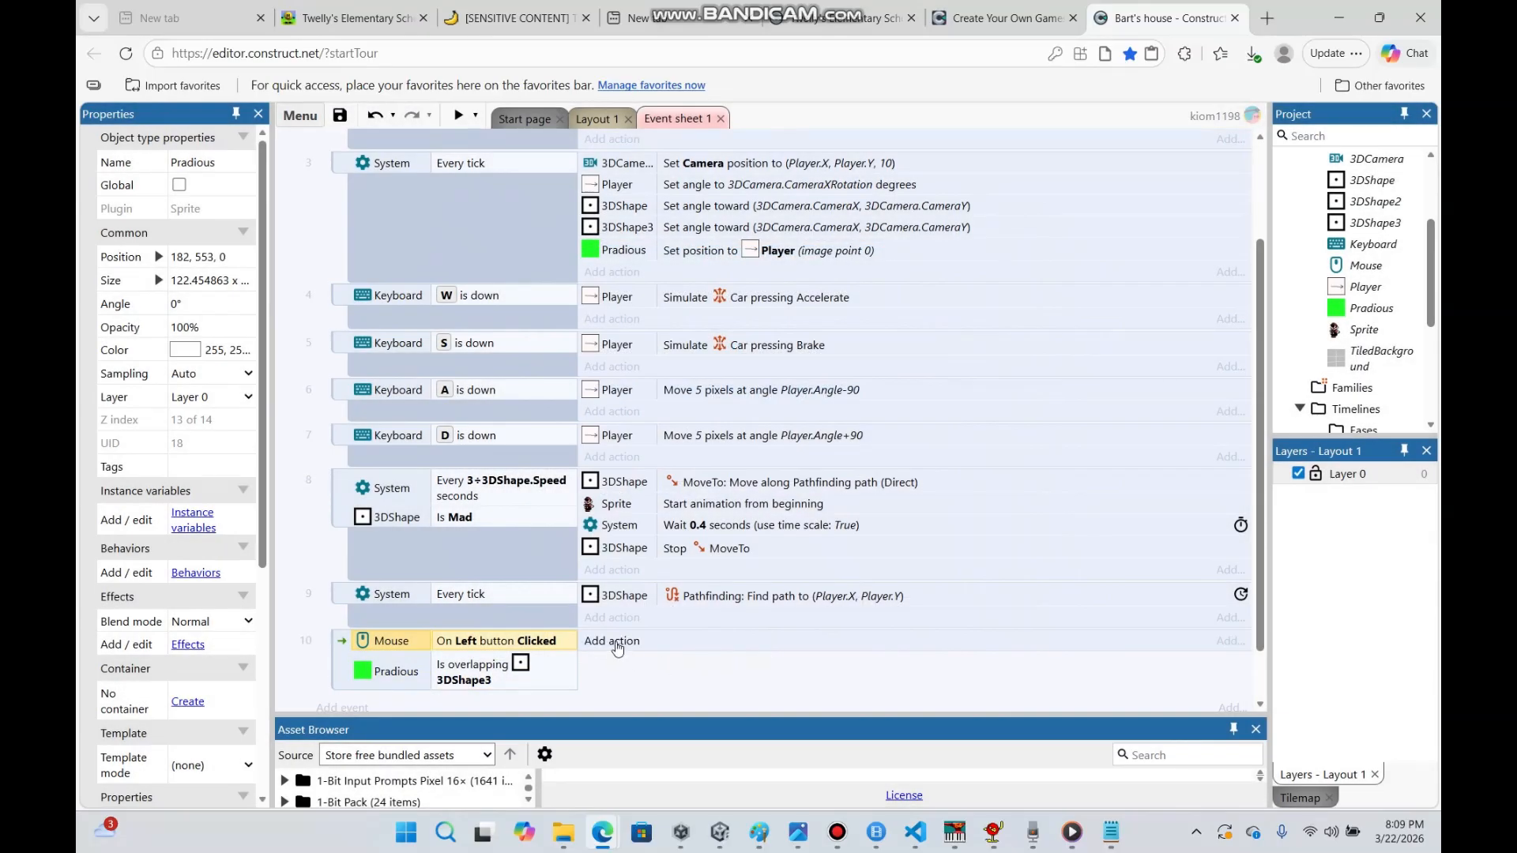
Add an action to the click-and-overlap event that destroys 3DShape3
left_click(617, 646)
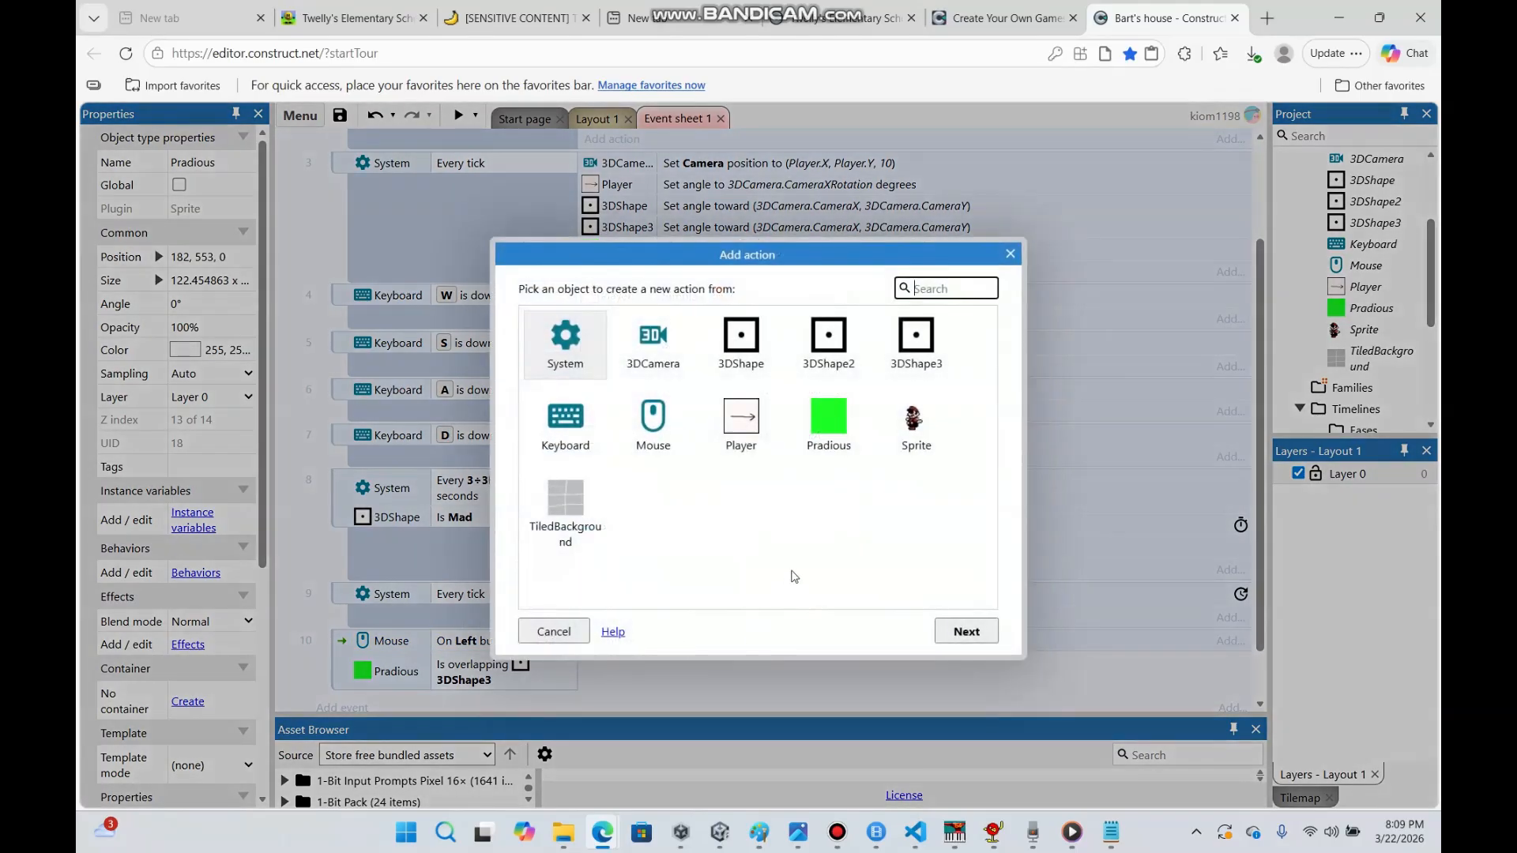
double_click(900, 367)
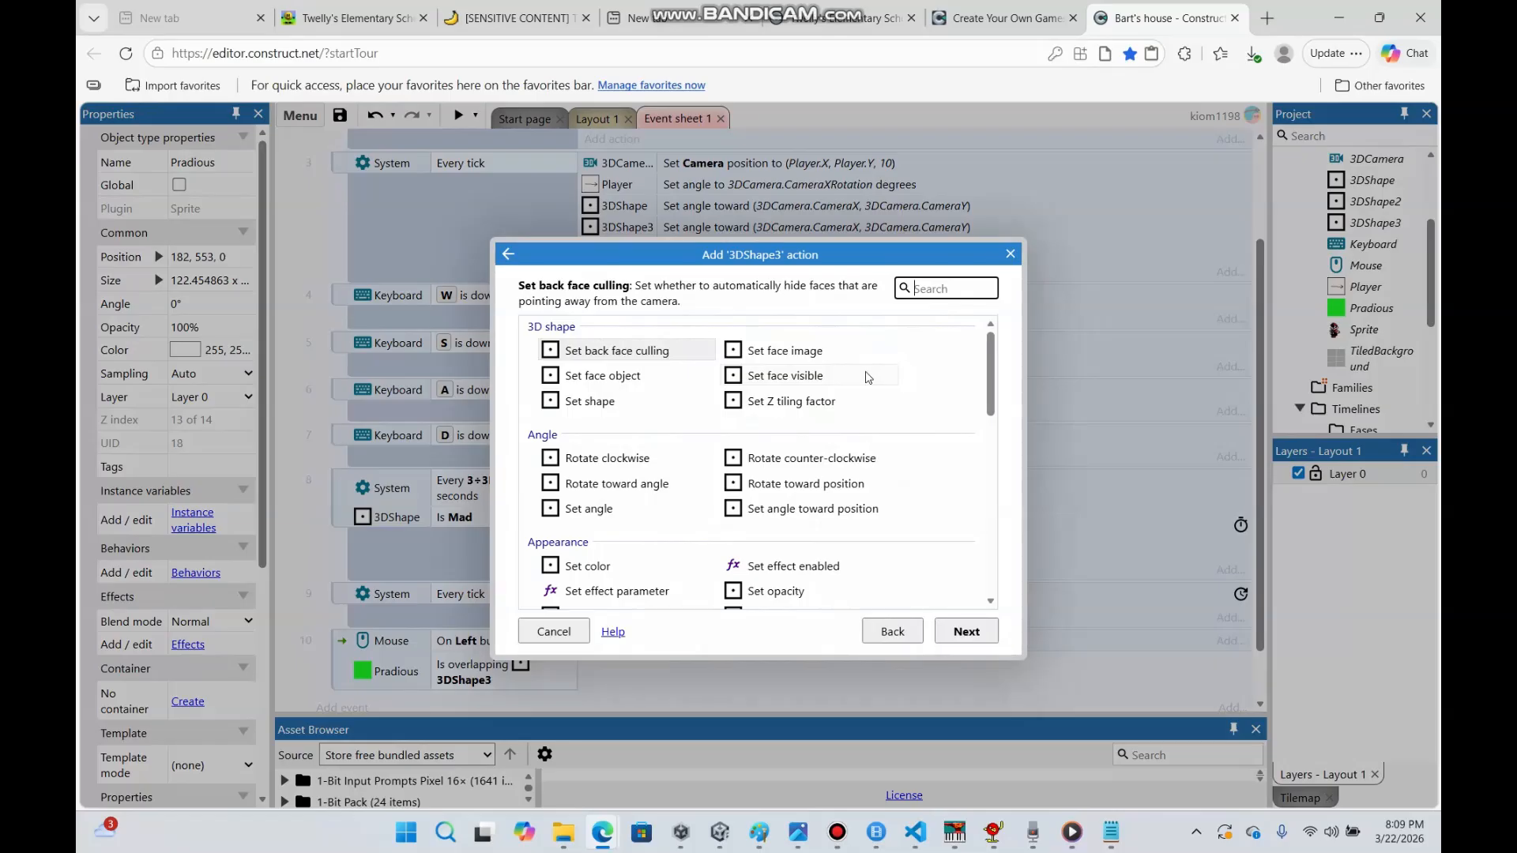
type("des")
left_click(666, 413)
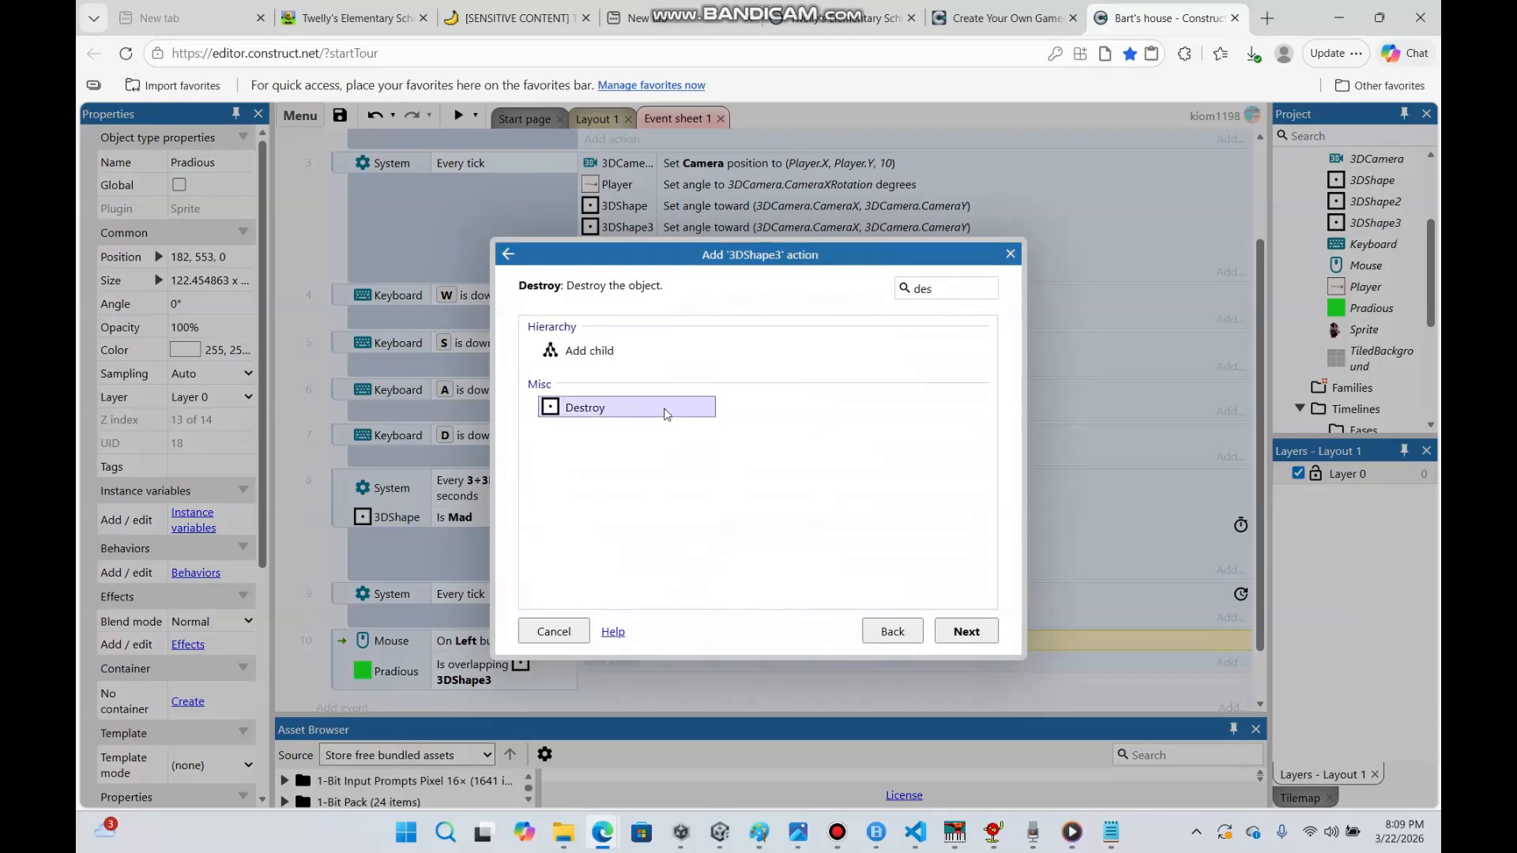
double_click(666, 408)
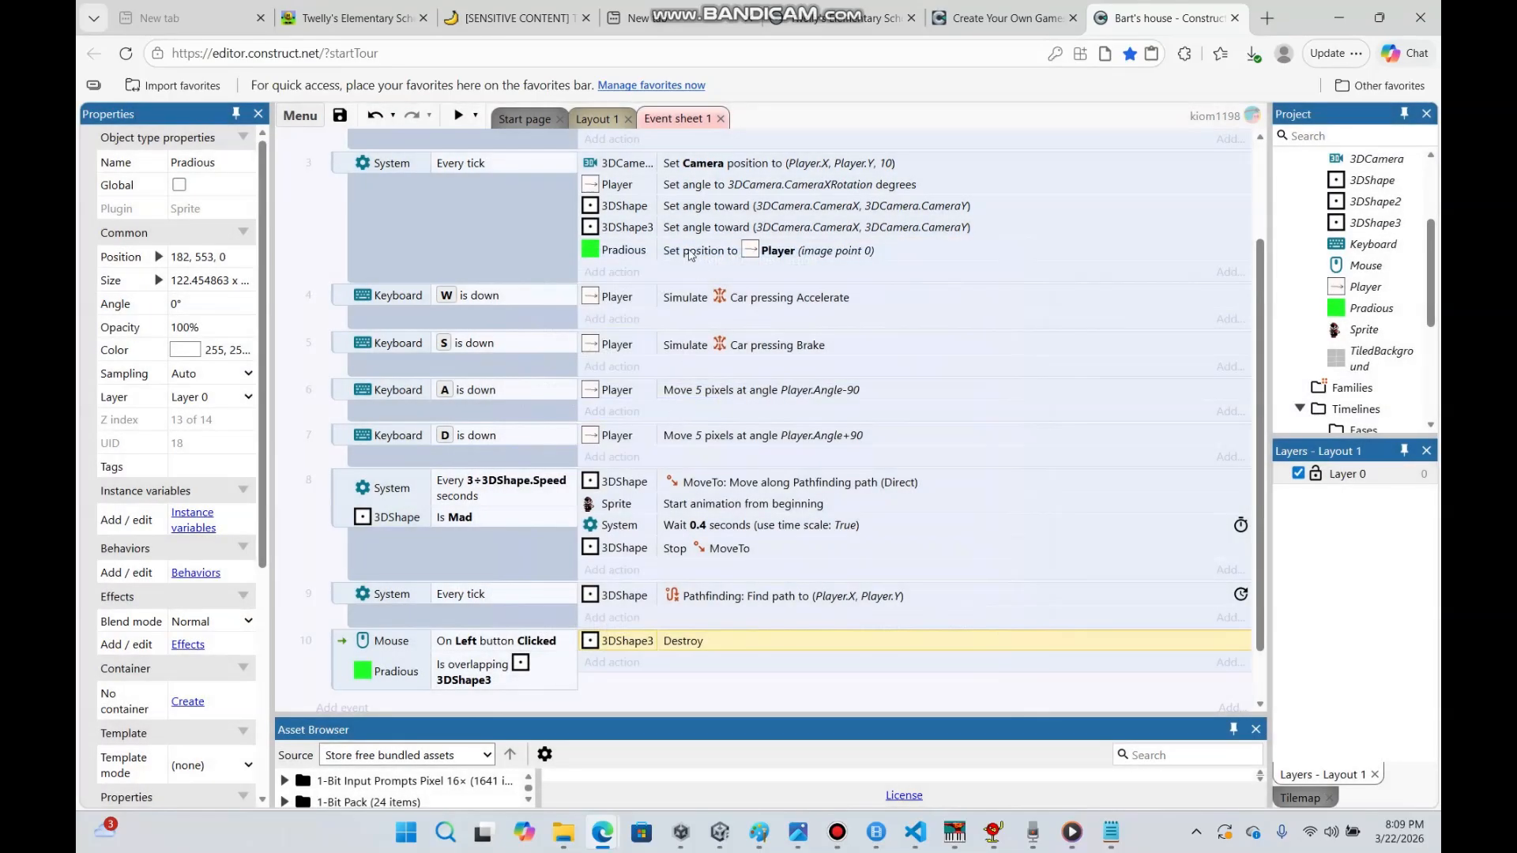
Add a number instance variable named Orbs with initial value 0 to the Player sprite in Layout 1
left_click(591, 119)
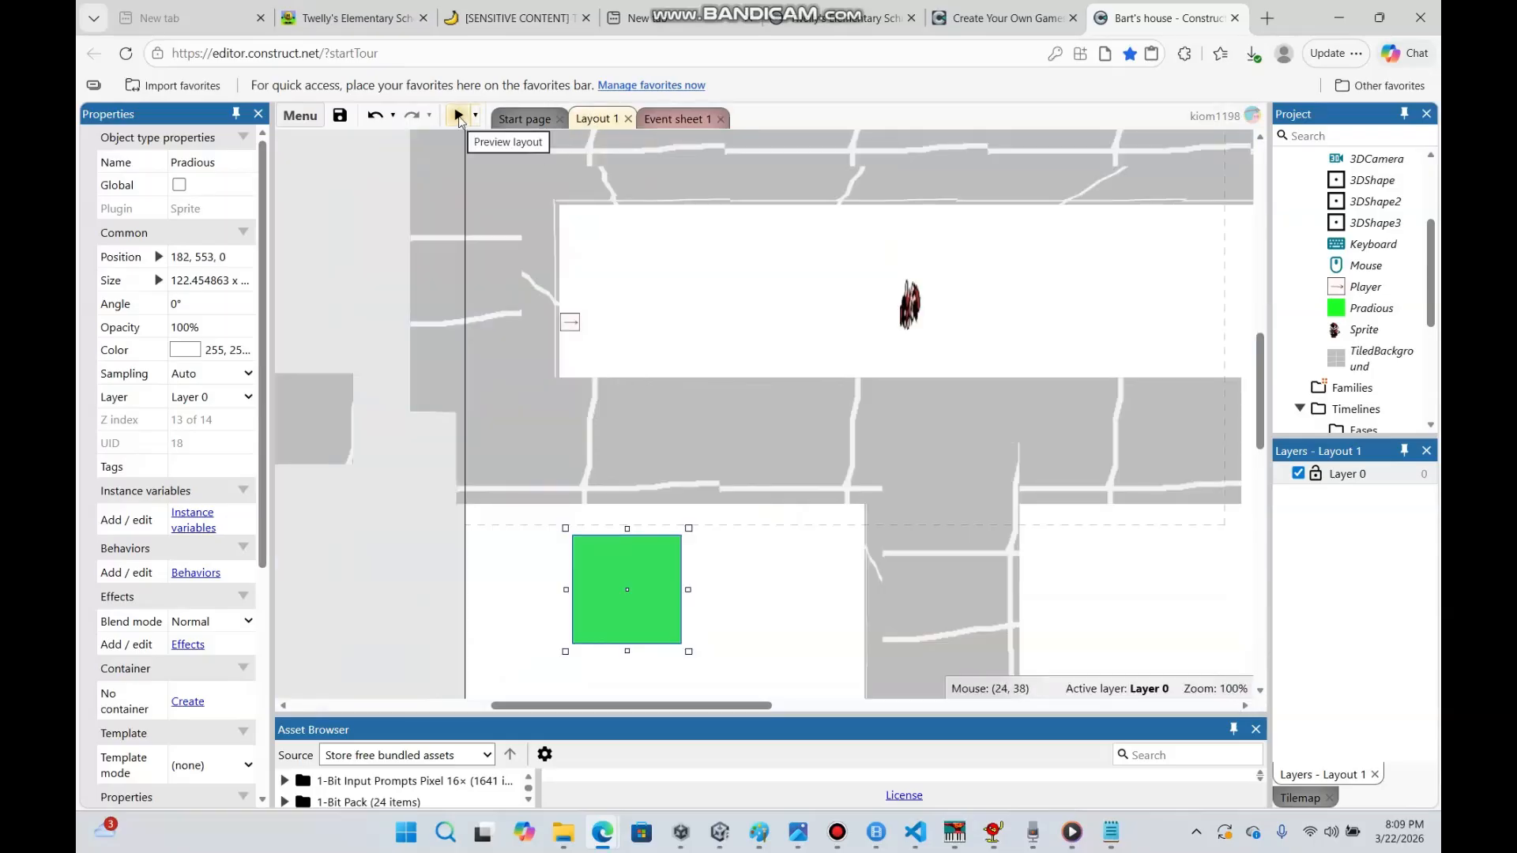
left_click(573, 321)
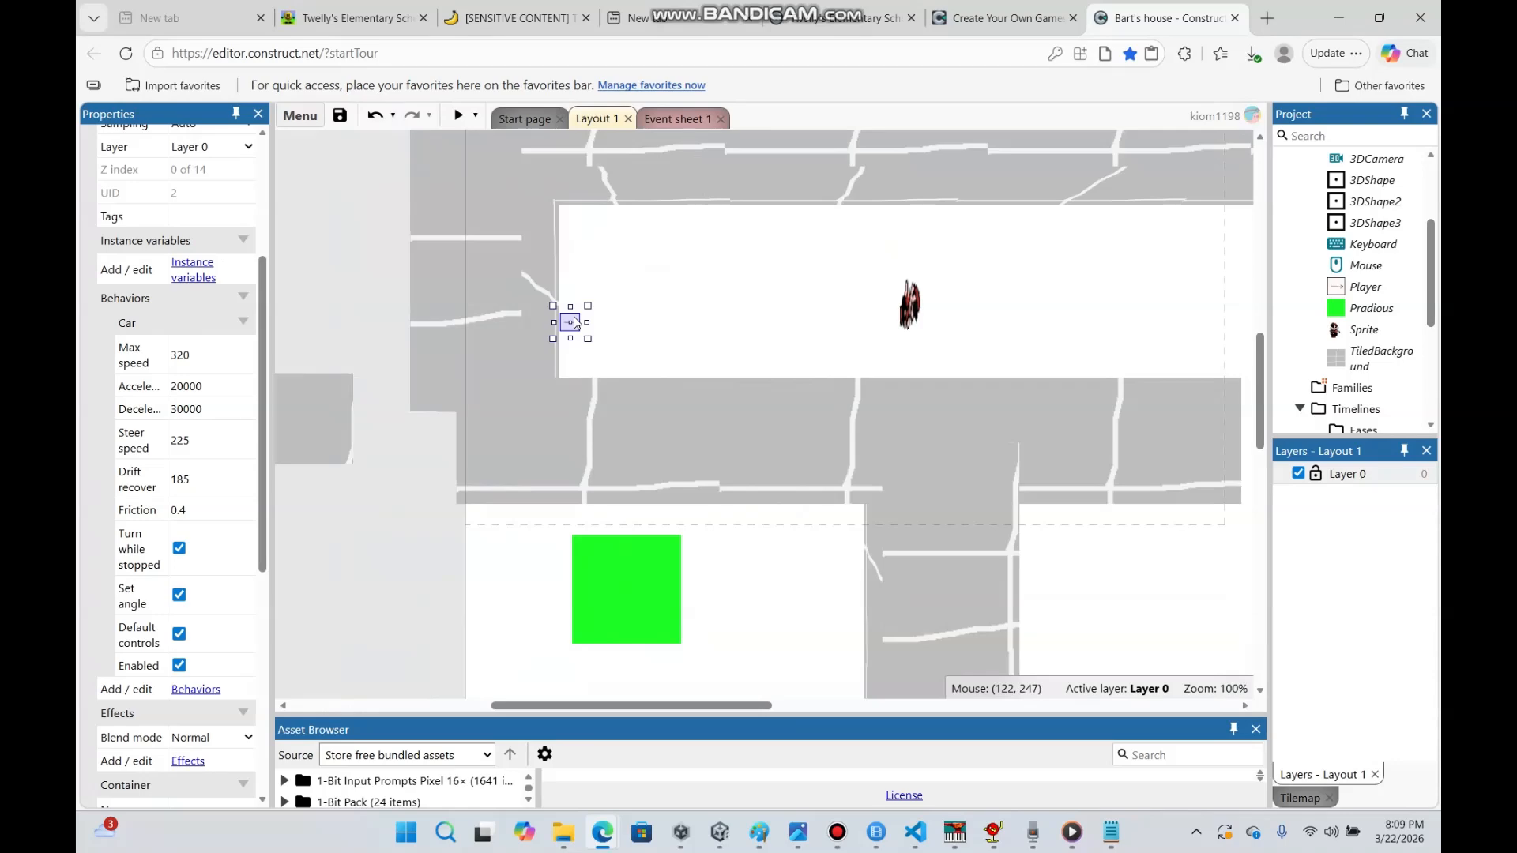
left_click(189, 278)
left_click(715, 395)
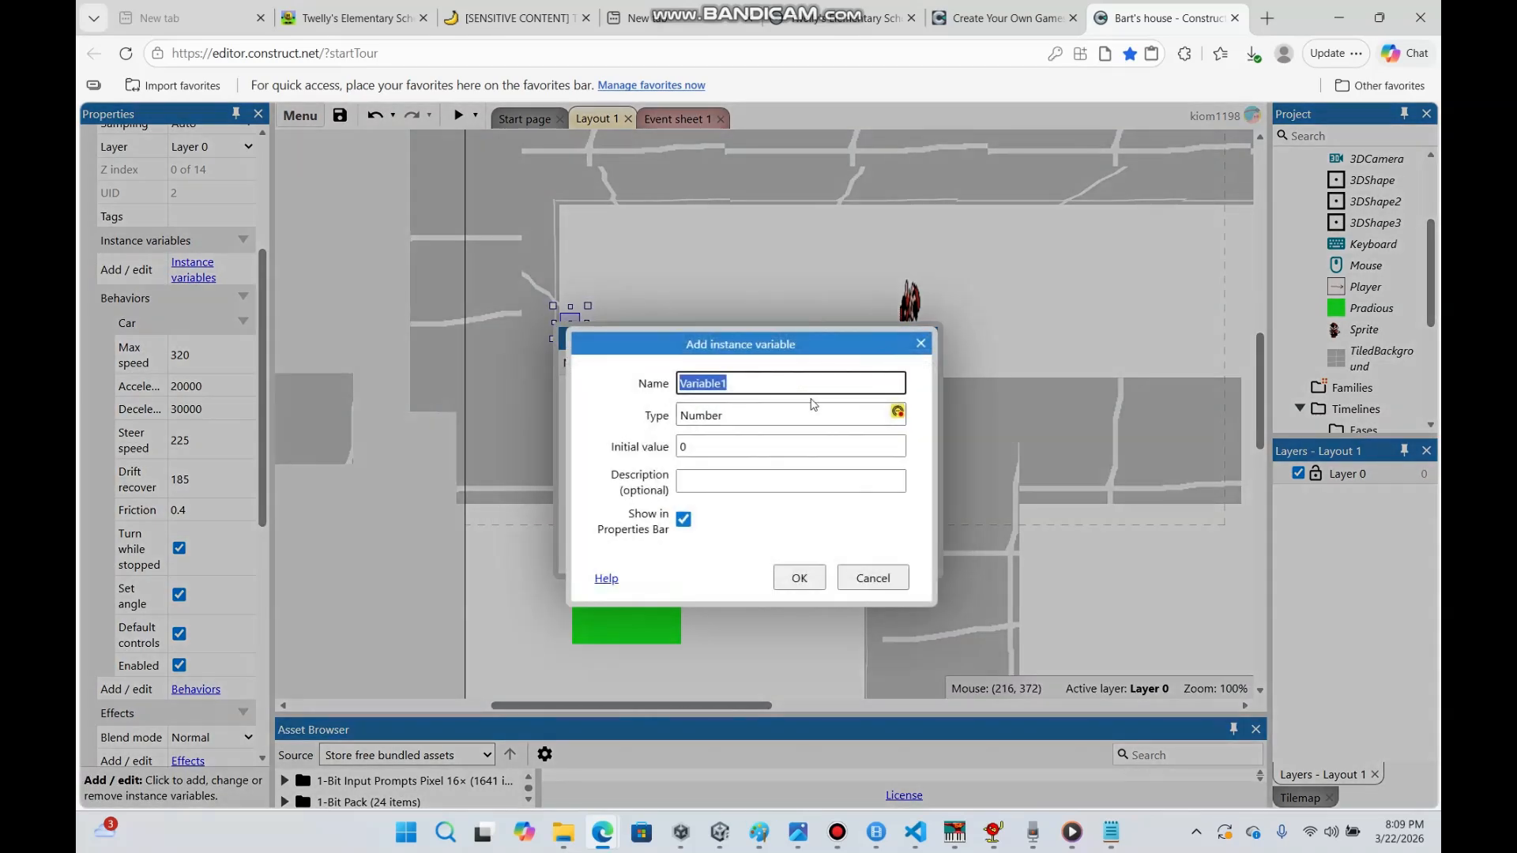
key("BackSpace")
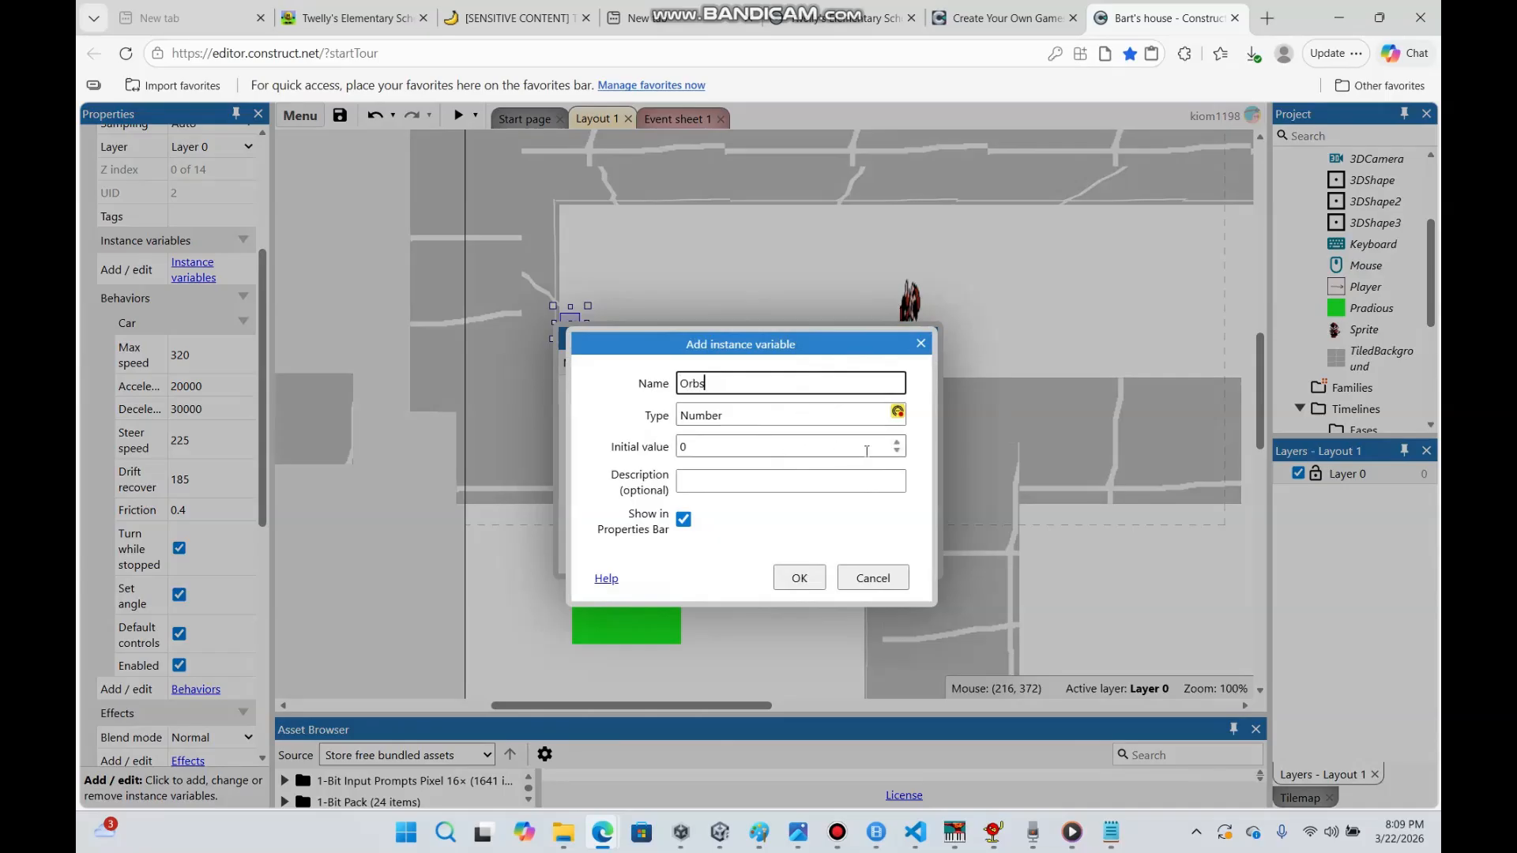
left_click(797, 585)
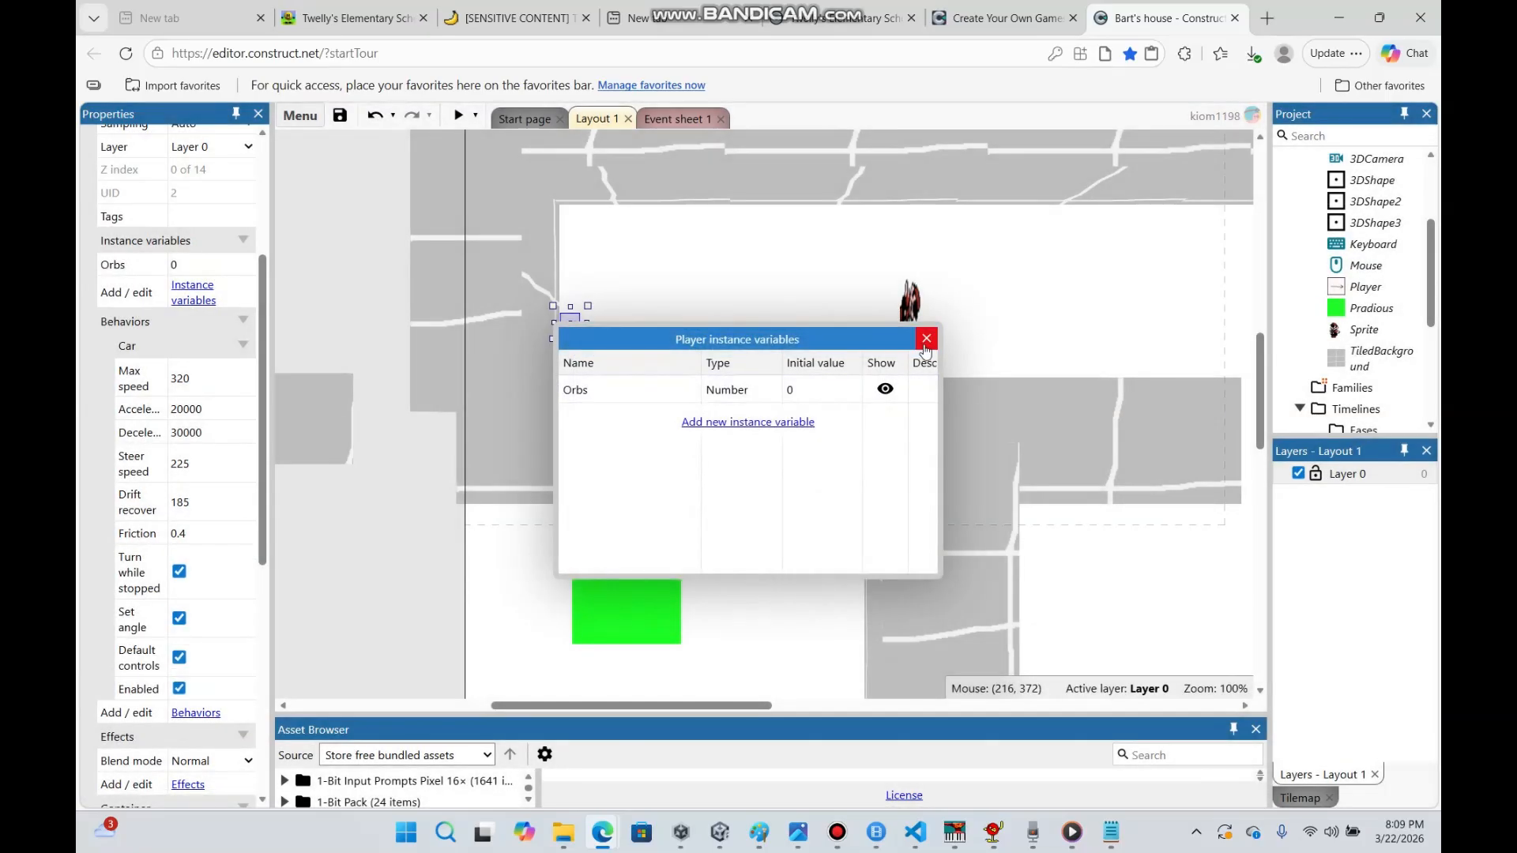
left_click(926, 335)
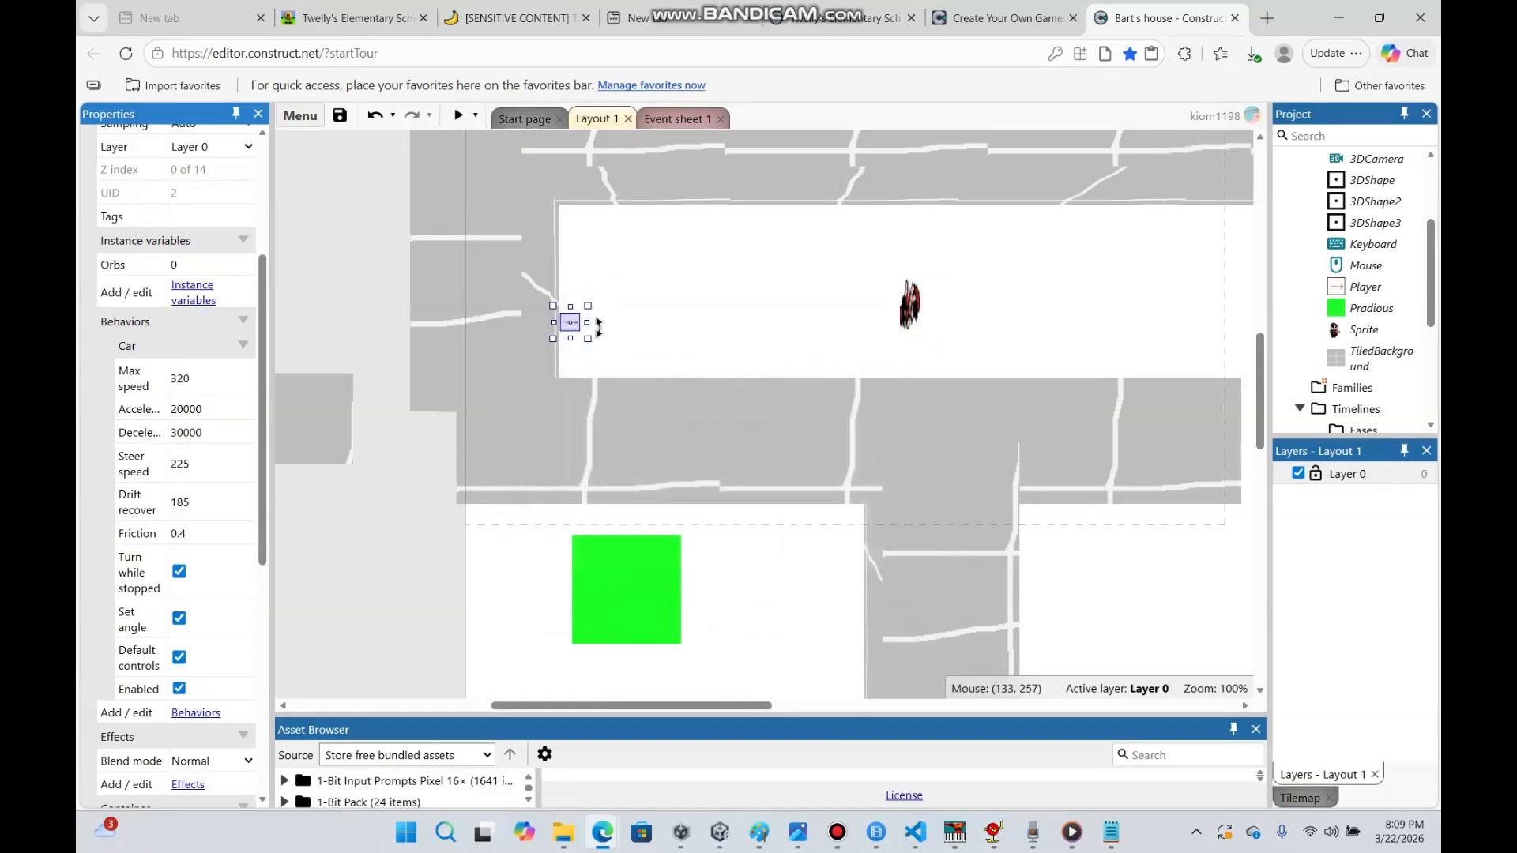
left_click_drag(263, 332, 268, 207)
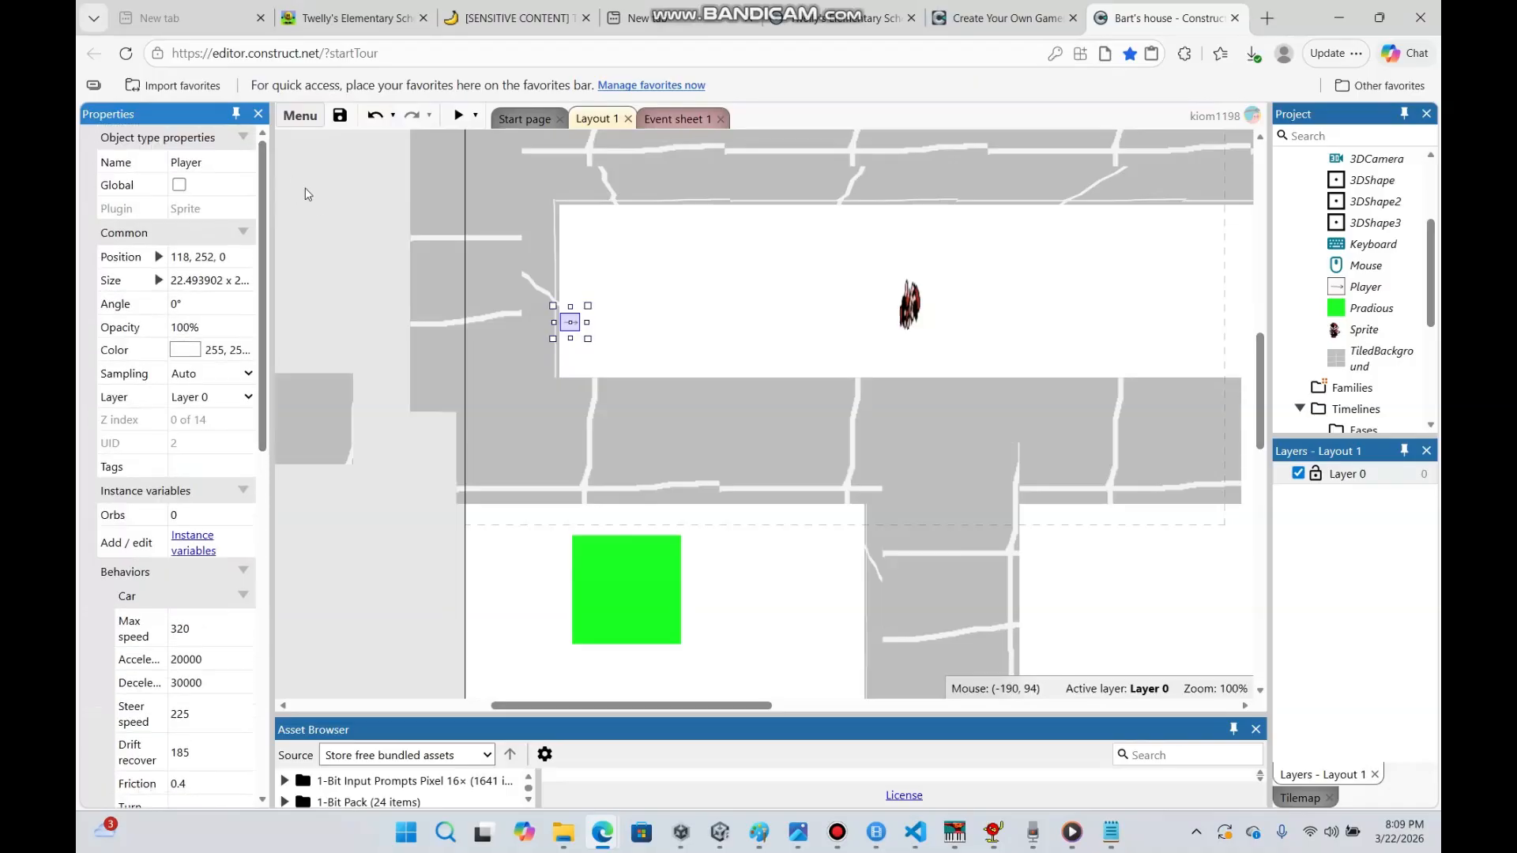
Add a Player action to the click-and-overlap event that adds 1 to the Orbs variable
left_click(681, 118)
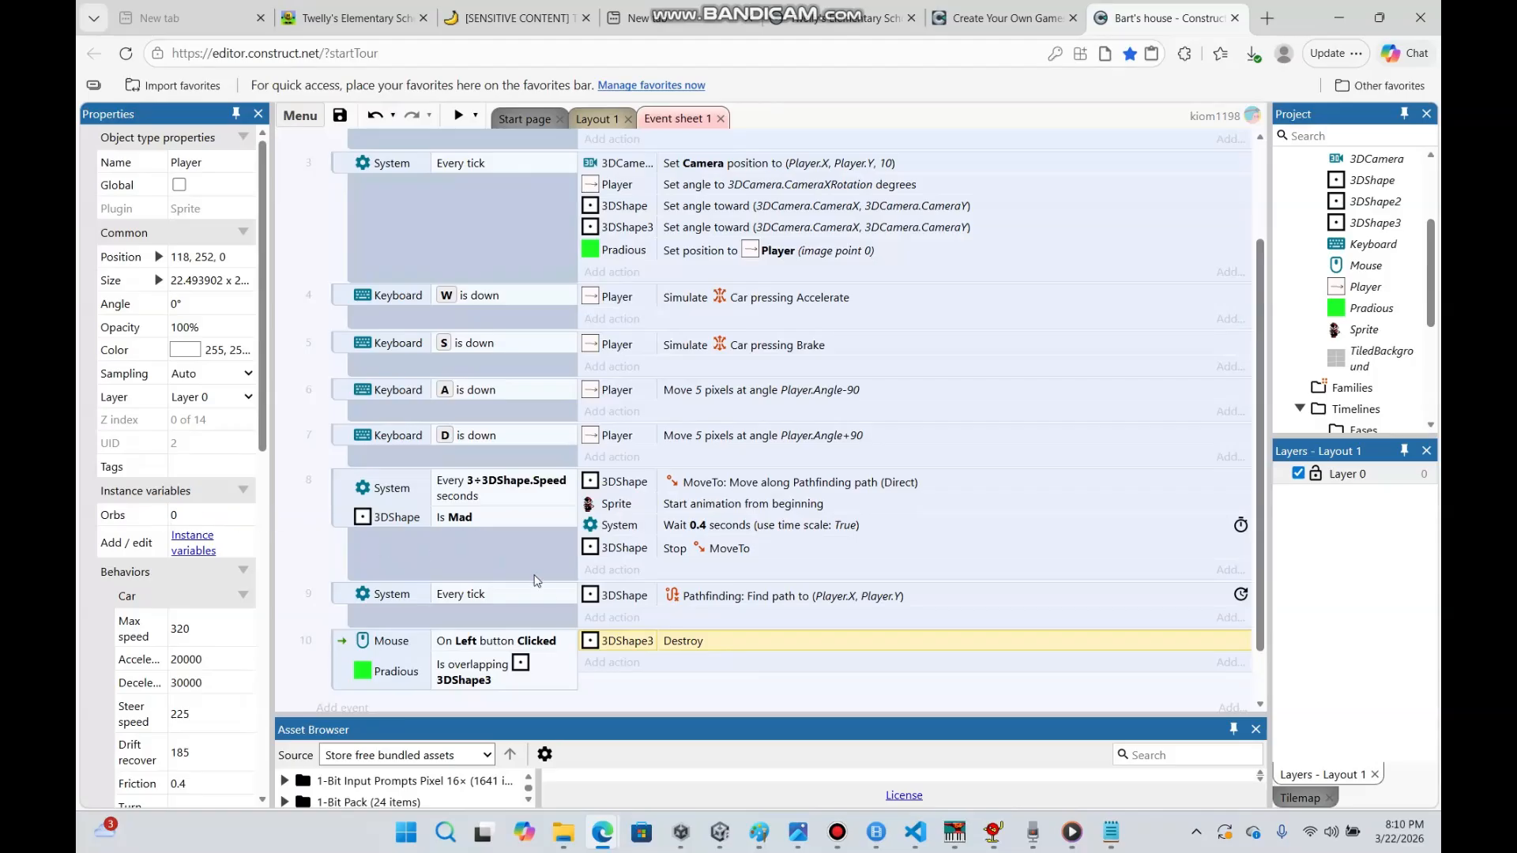
left_click(615, 663)
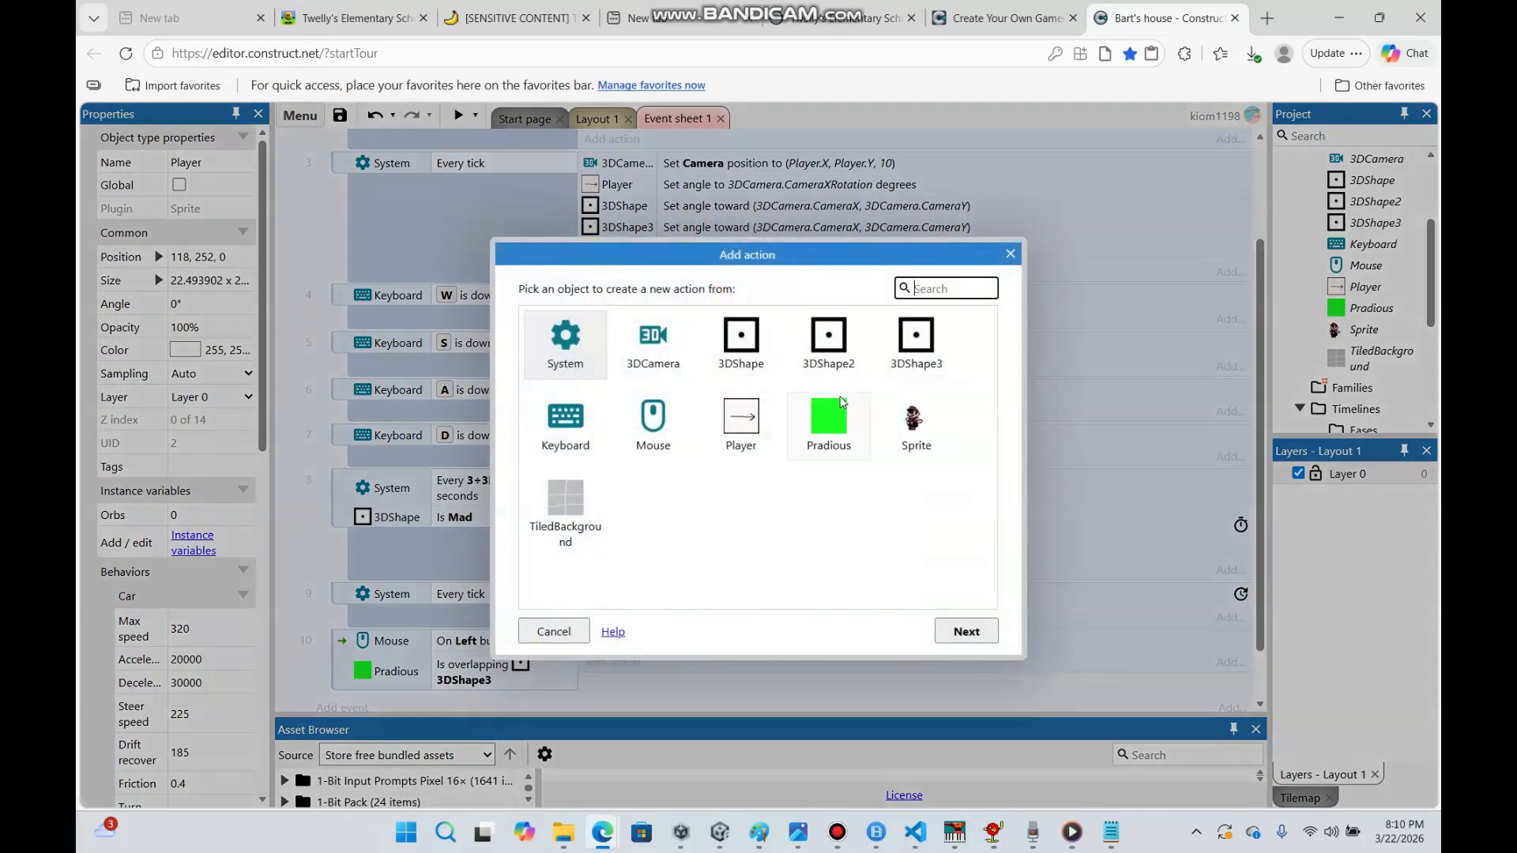
left_click(764, 423)
double_click(764, 419)
left_click_drag(989, 369, 989, 483)
double_click(681, 440)
left_click(719, 463)
left_click(845, 485)
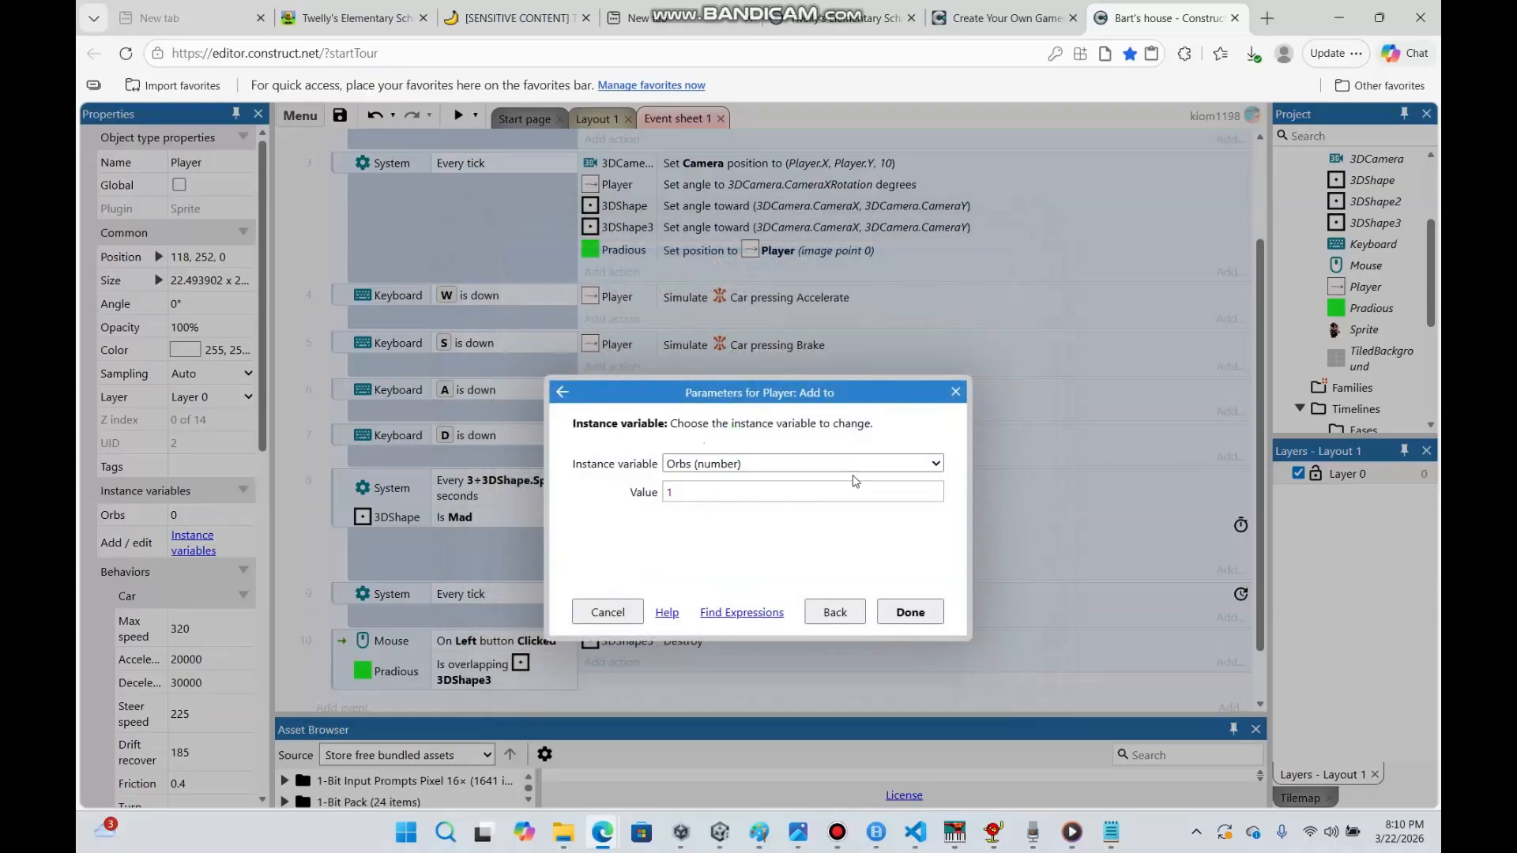
left_click(907, 612)
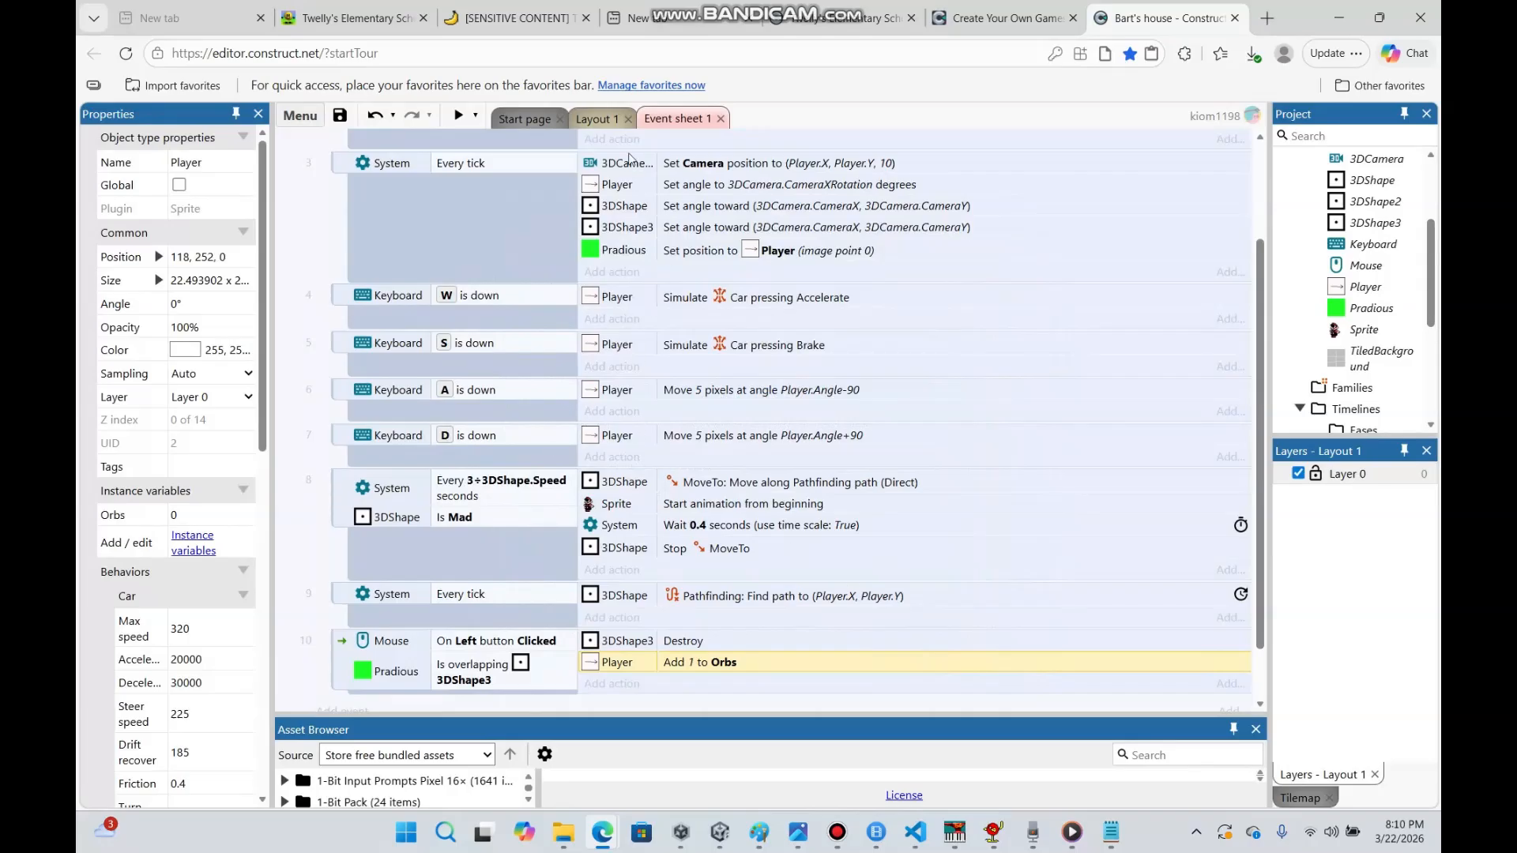
Preview the layout, walk up to the yellow circle and try to collect it, and minimize the preview window
left_click(592, 118)
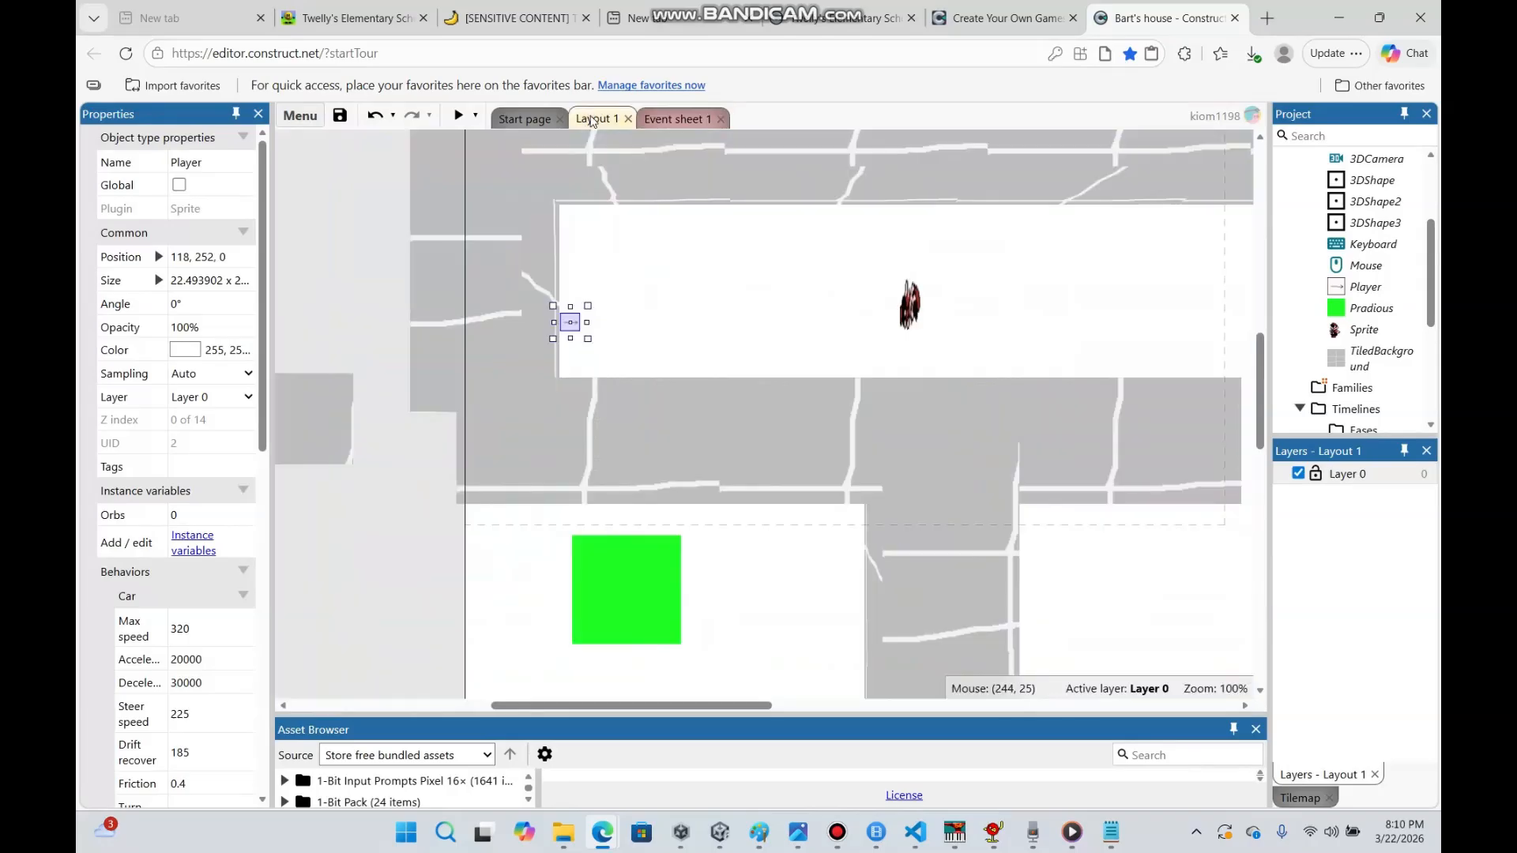
left_click_drag(1259, 341, 1249, 322)
left_click(820, 364)
left_click(459, 116)
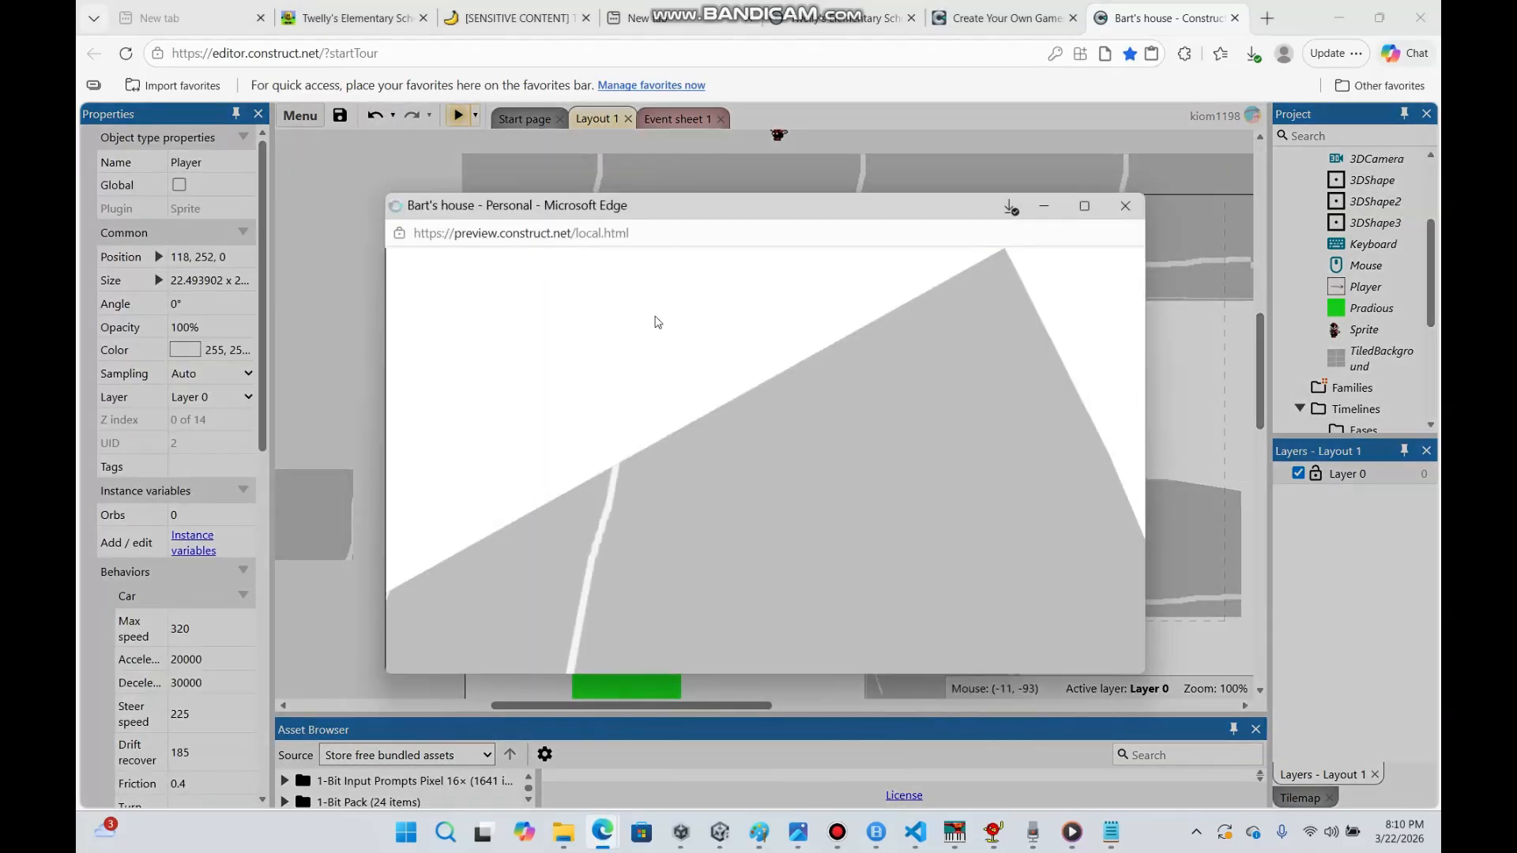
key("w")
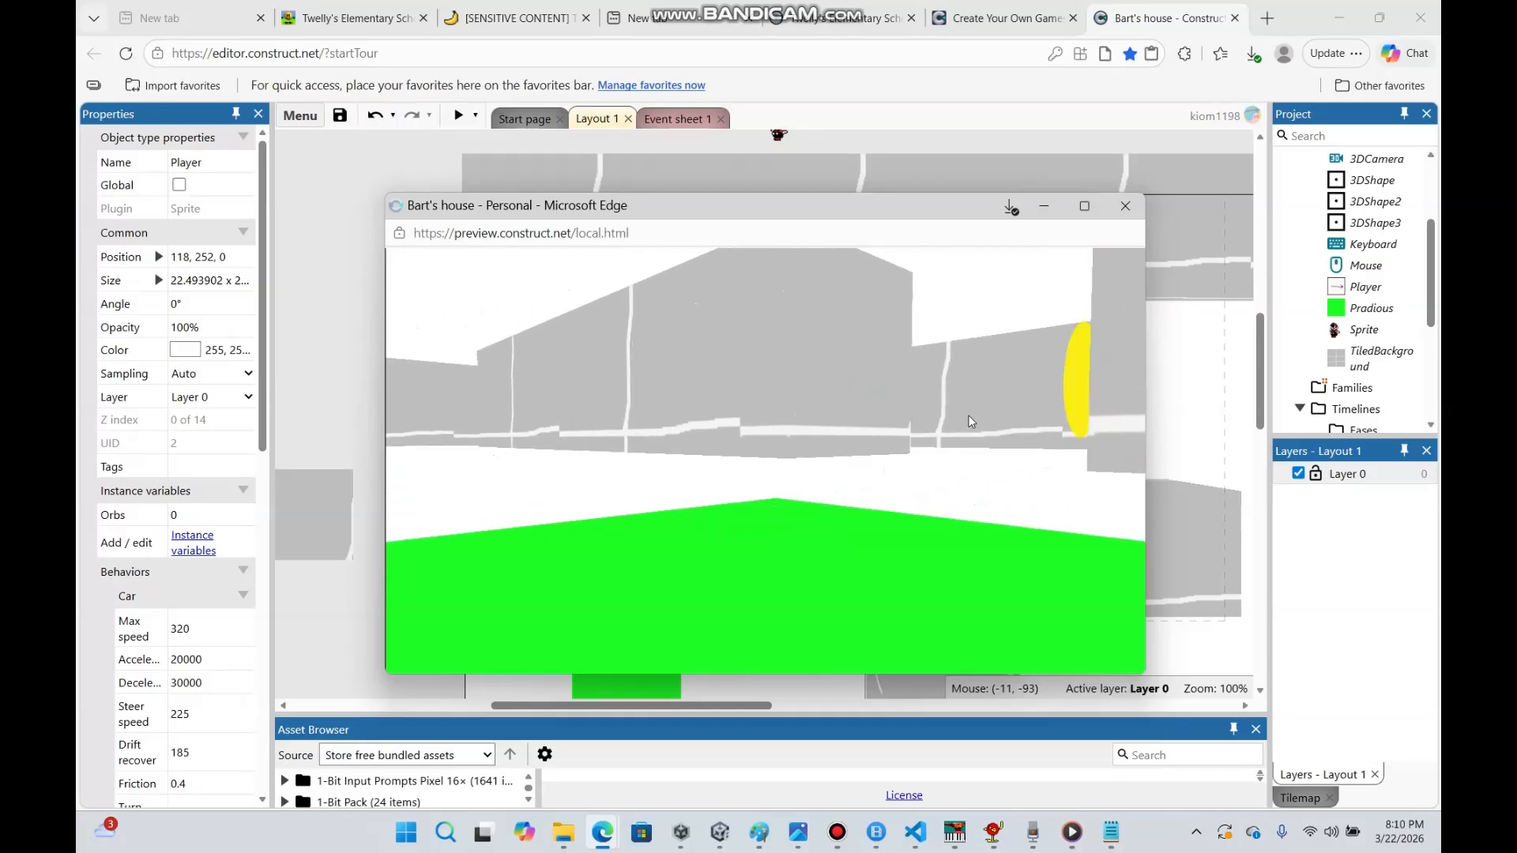
key("w")
key("w")
left_click(773, 287)
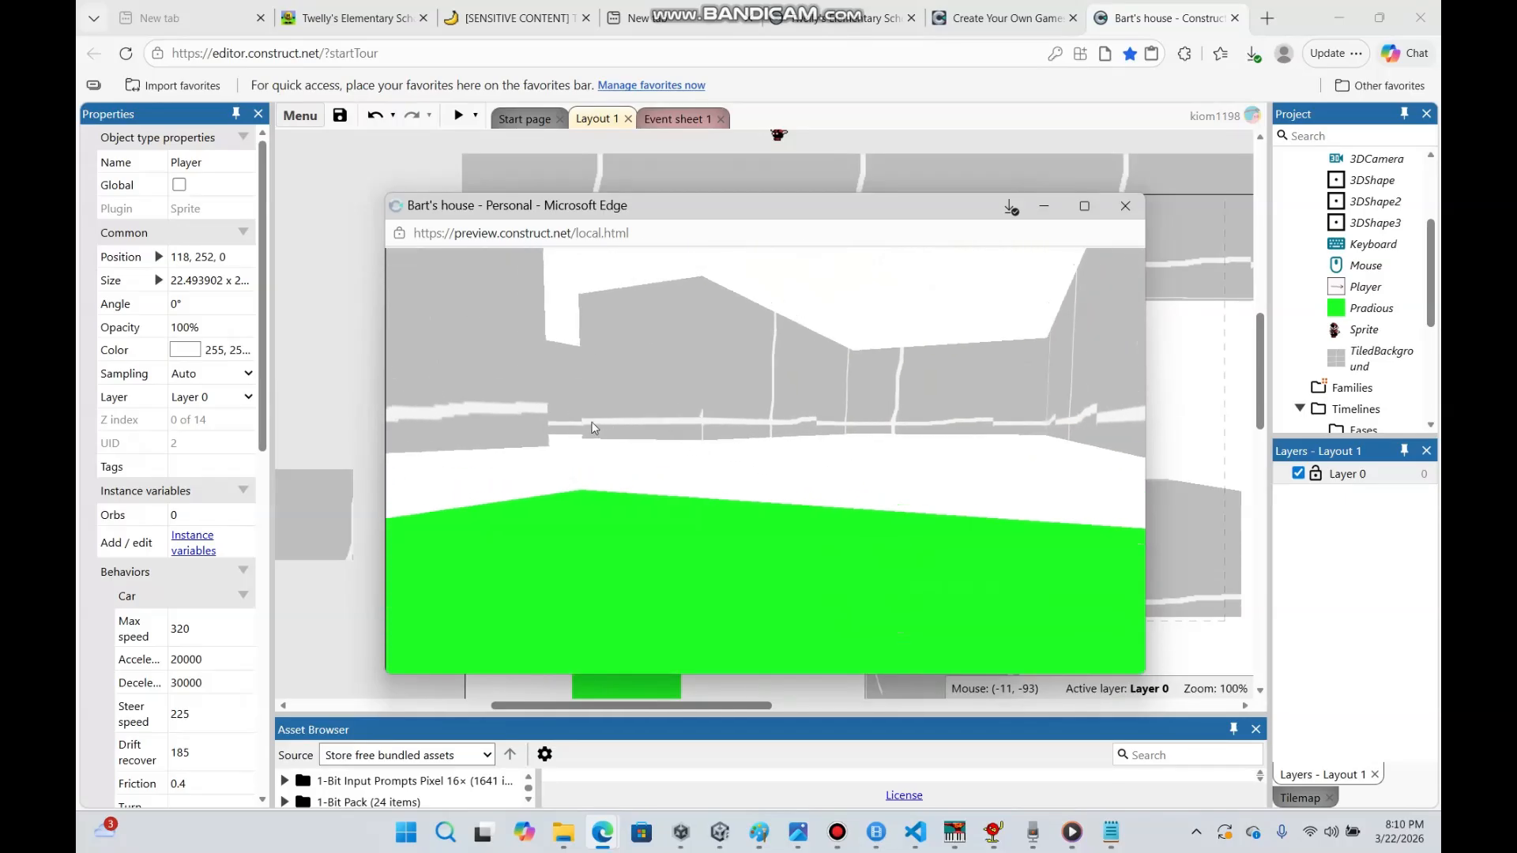
key("w")
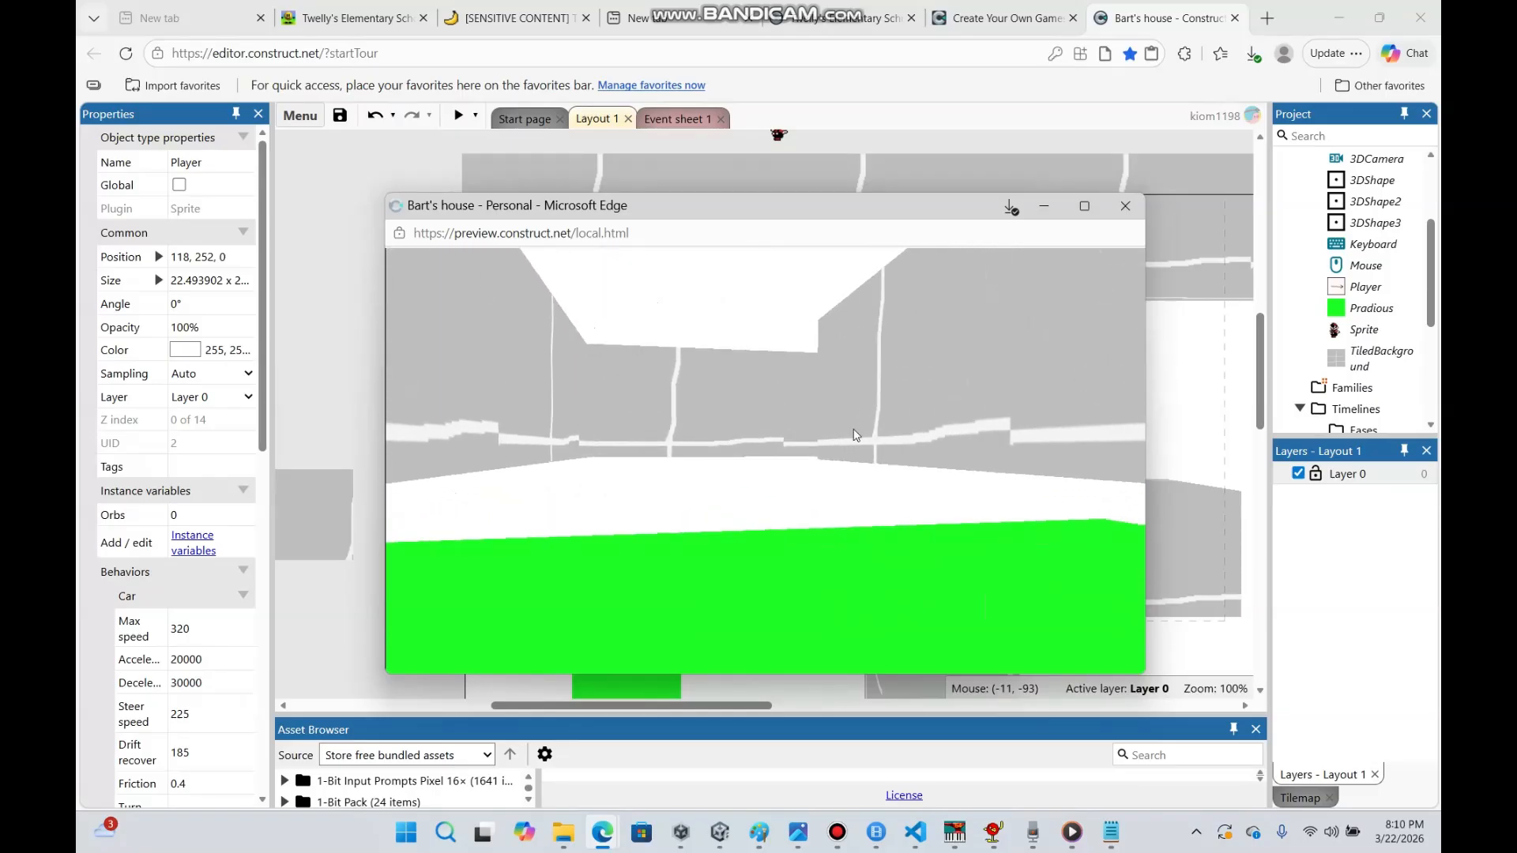
left_click(1045, 207)
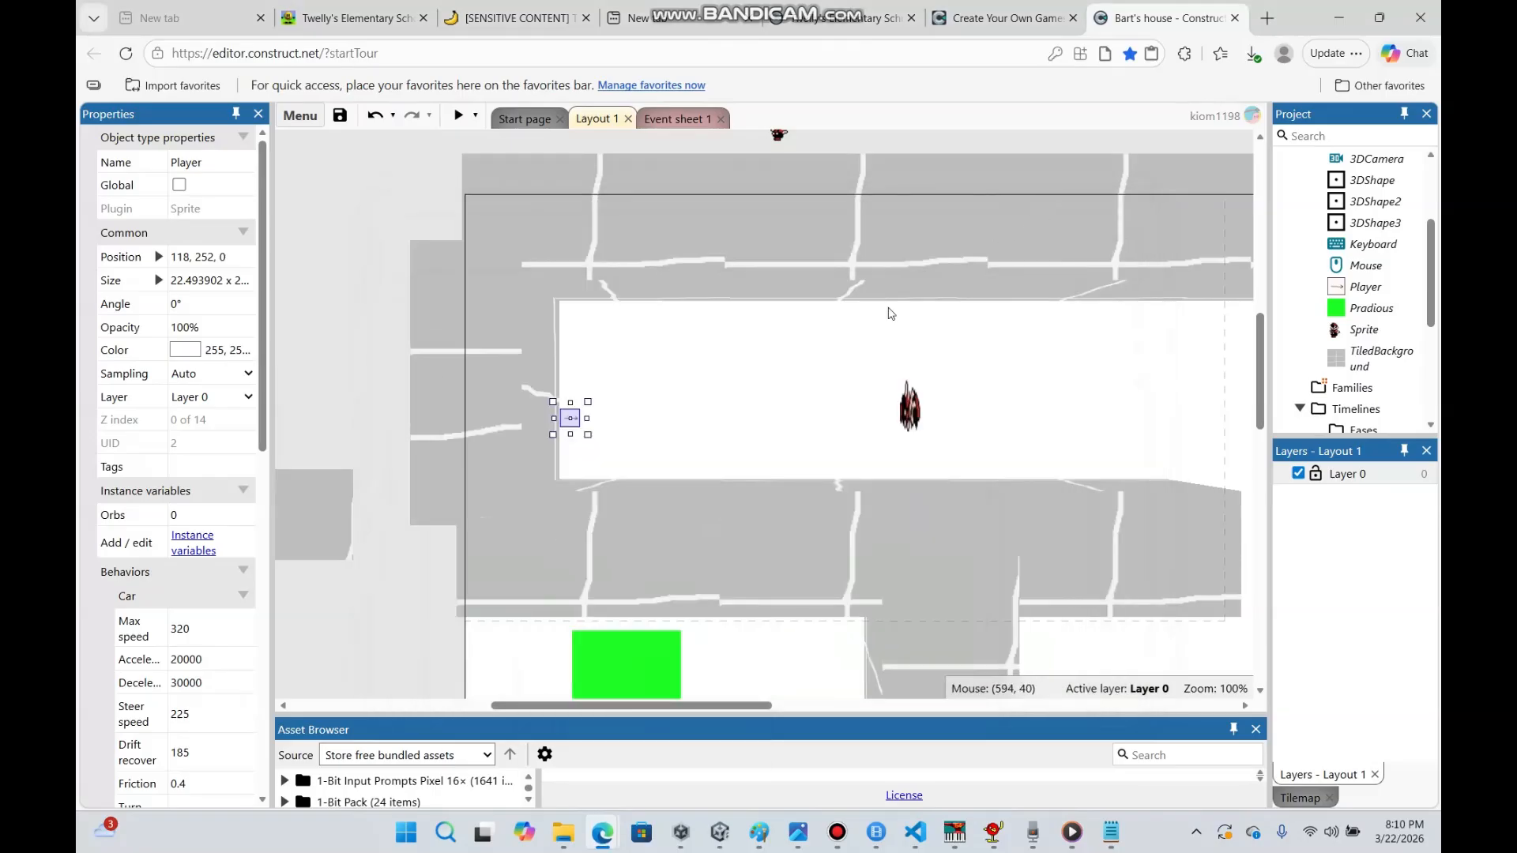
Set the size of the yellow circle object 3DShape3 in the layout to 37 x 34 x 30
left_click(668, 120)
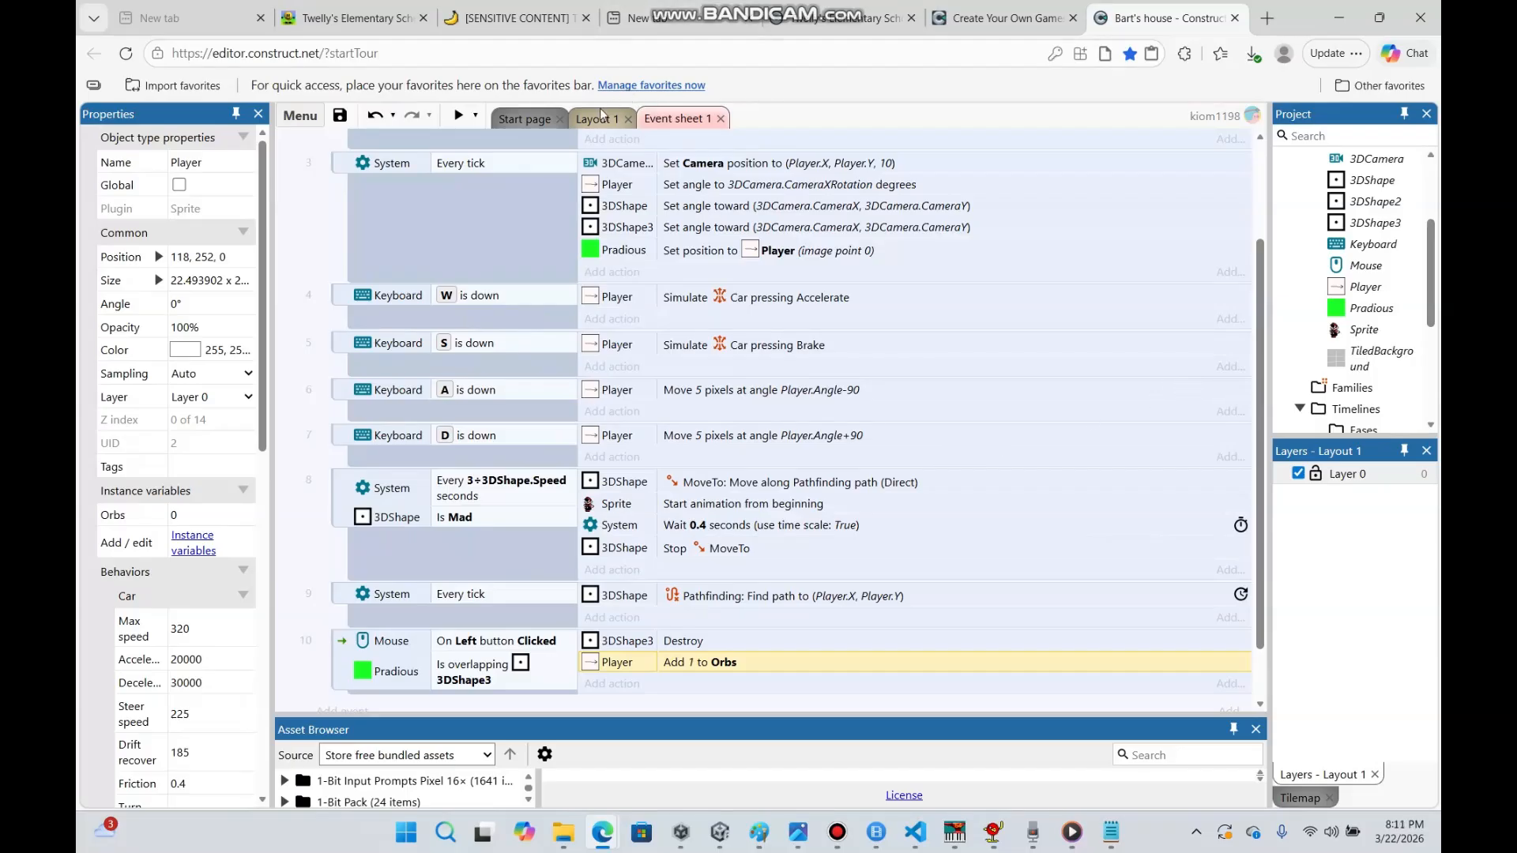
left_click(599, 117)
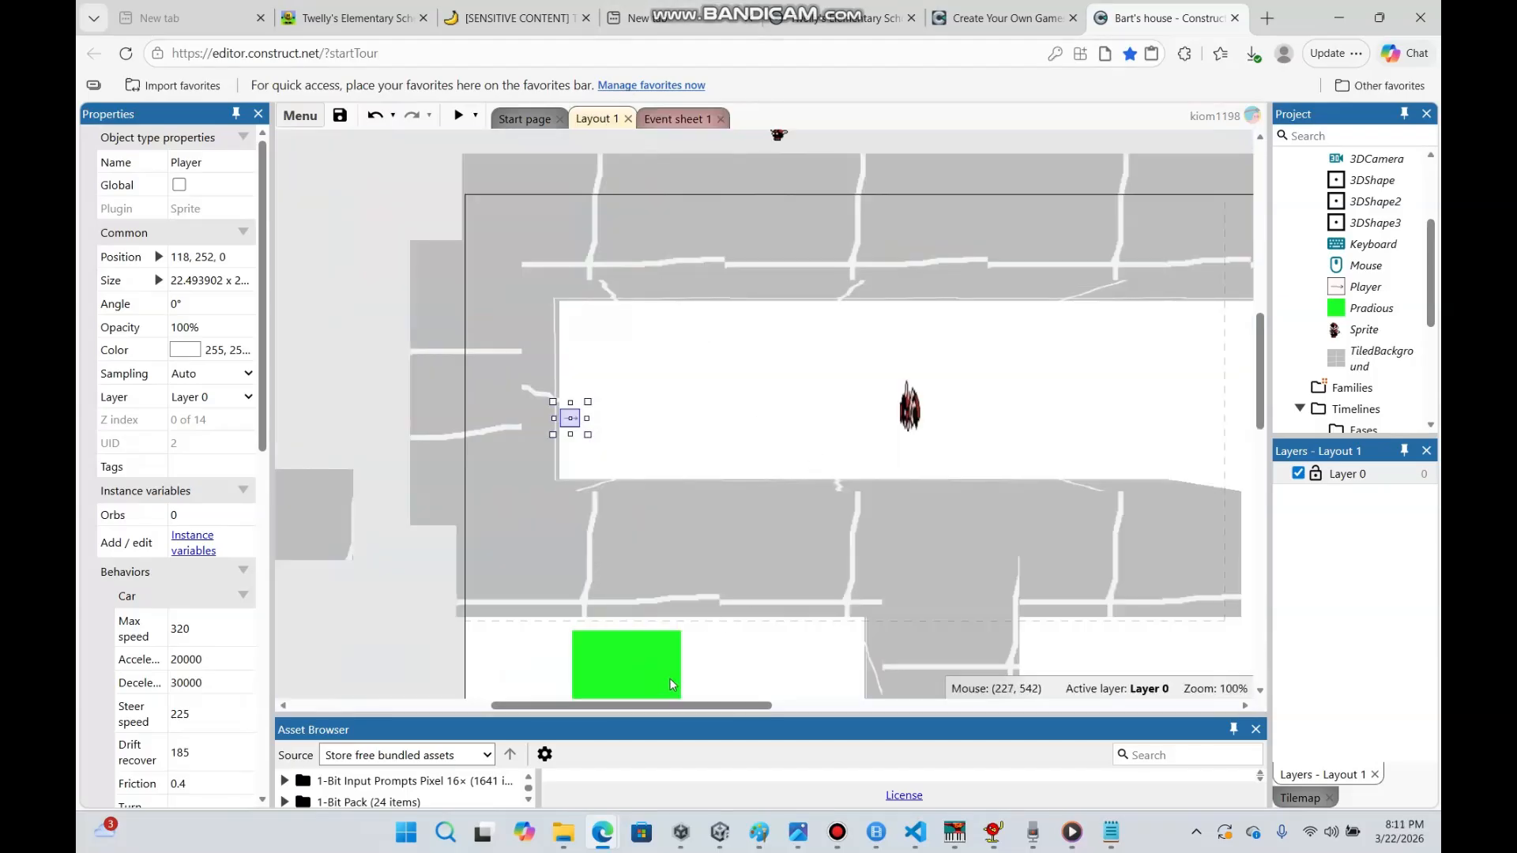
mouse_move(700, 703)
left_mouse_down()
mouse_move(785, 703)
mouse_move(694, 704)
mouse_move(730, 703)
left_mouse_up()
scroll(1179, 395, "down", 4)
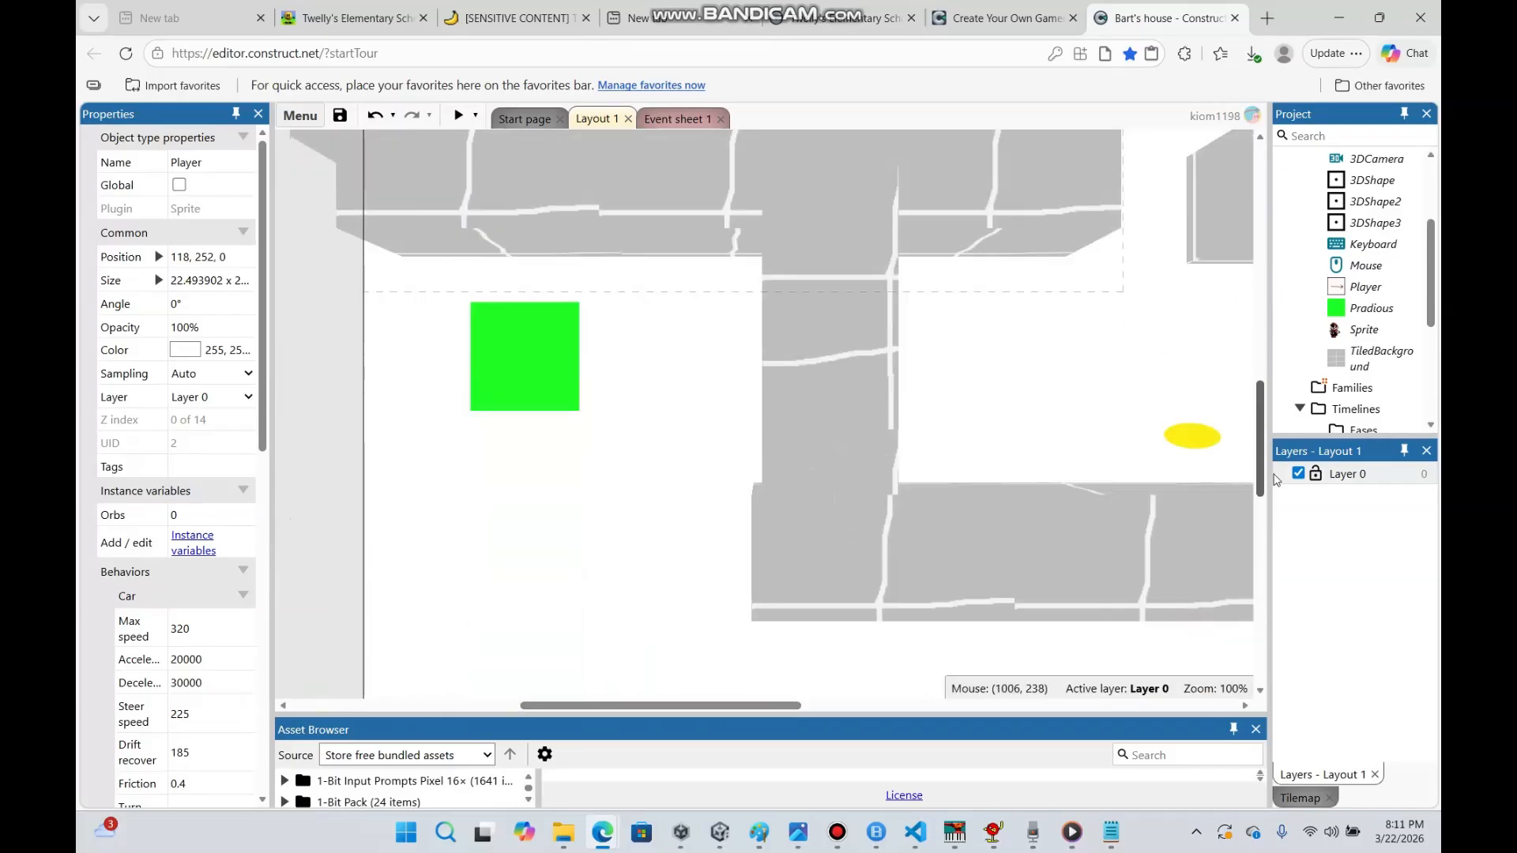
left_click(1144, 437)
left_click_drag(260, 484, 259, 194)
left_click(228, 254)
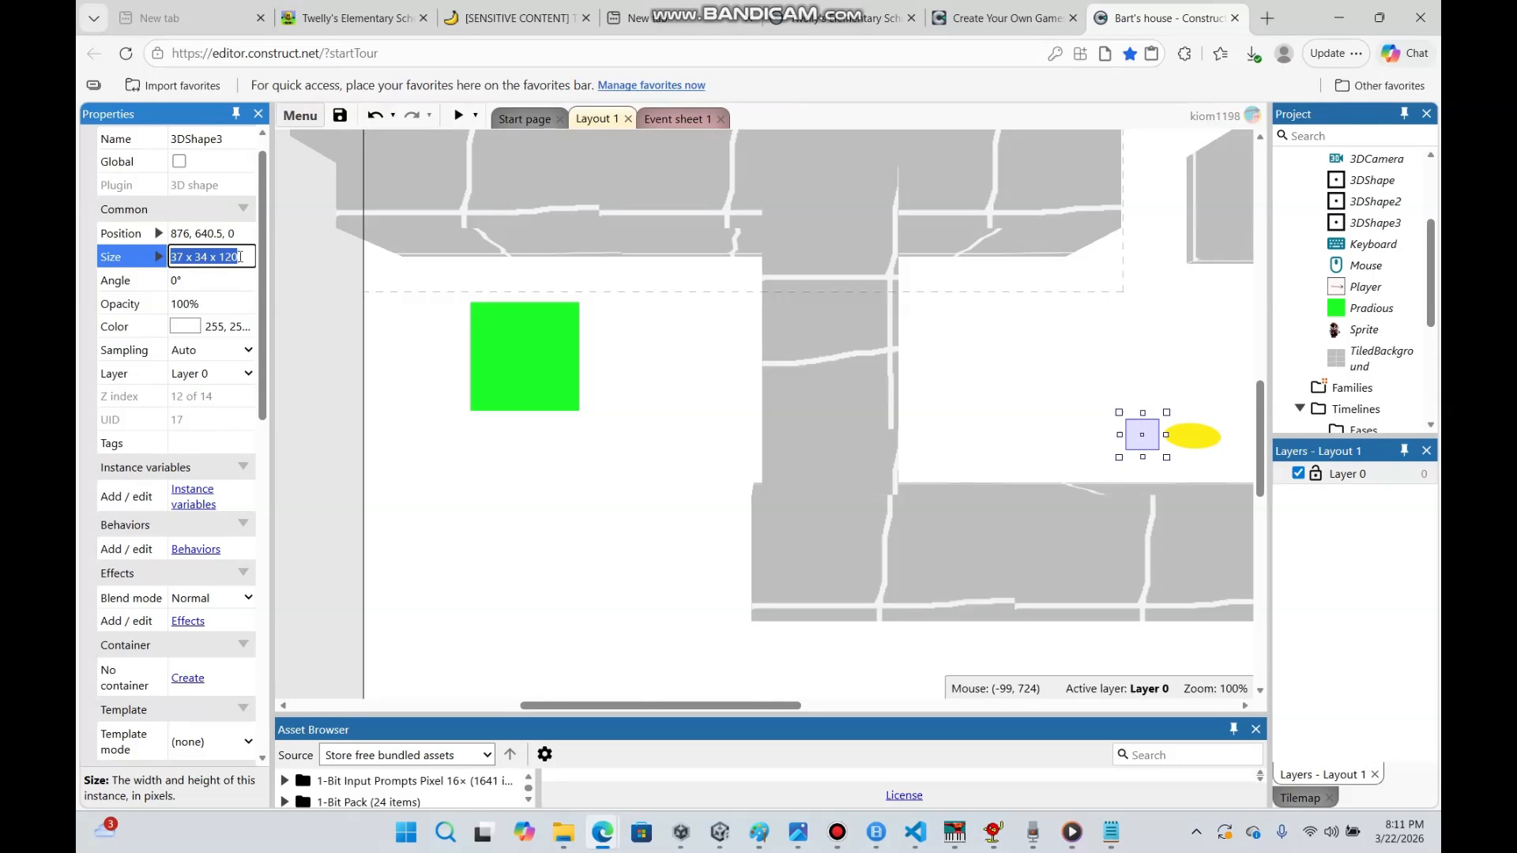
left_click(240, 257)
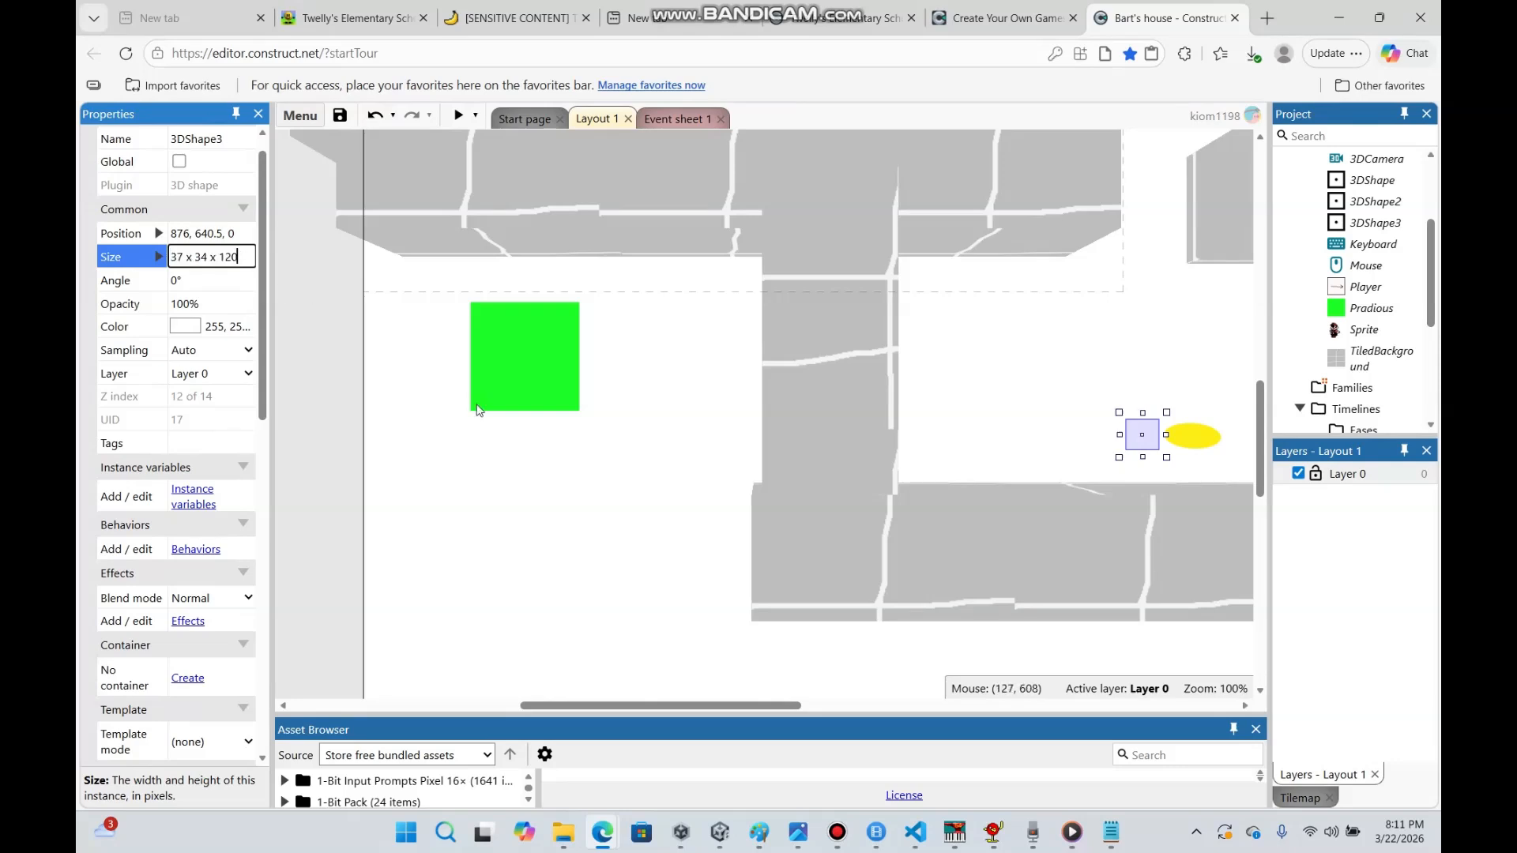
key("BackSpace")
key("BackSpace")
left_click(635, 493)
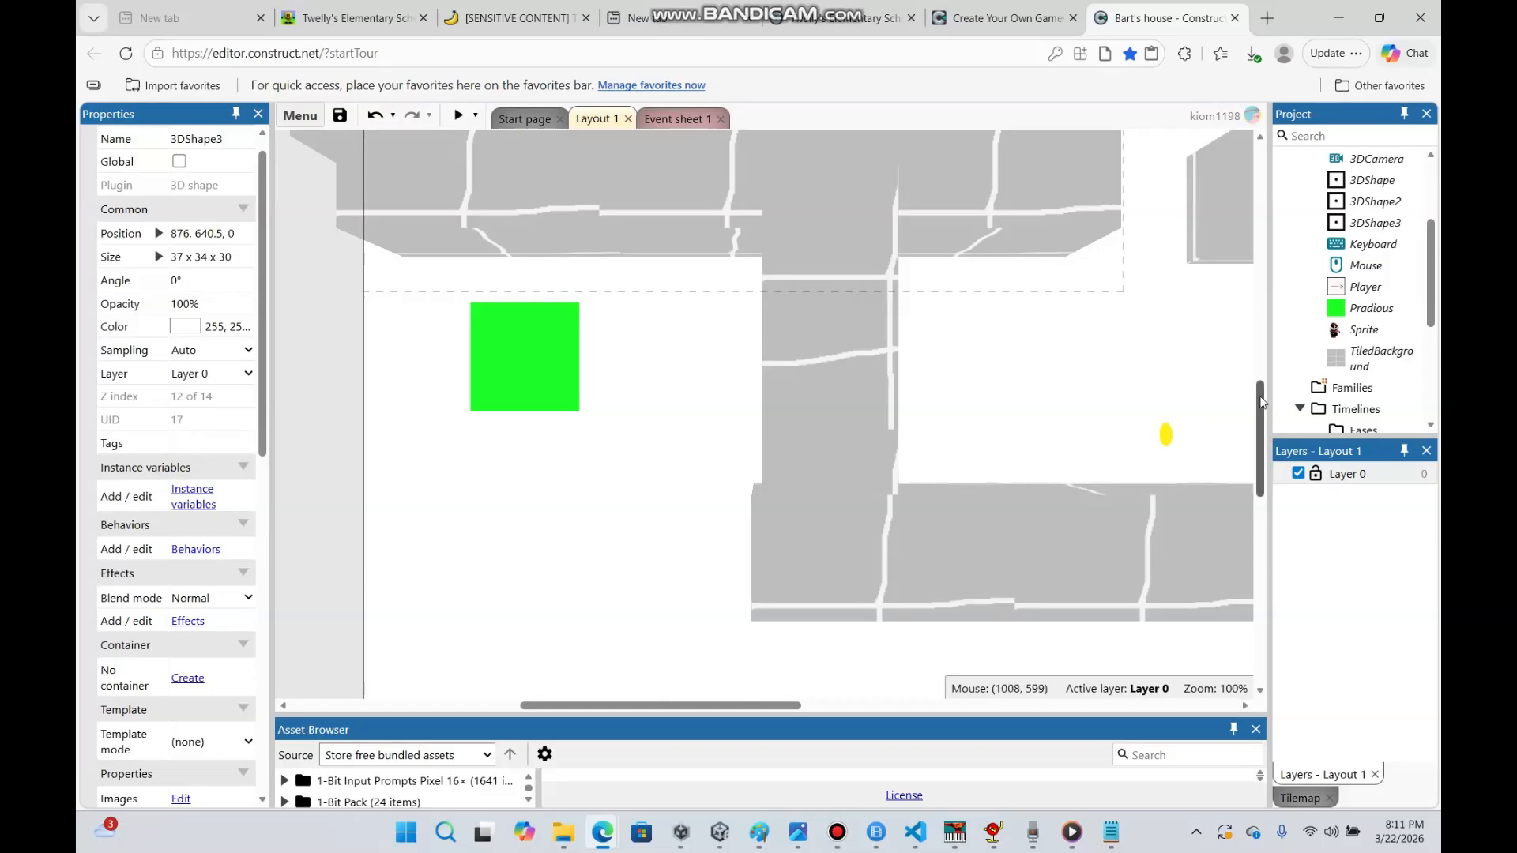
Add the Sine behavior to the yellow circle object 3DShape3 in the layout
left_click_drag(1260, 399, 1246, 376)
left_click(1158, 551)
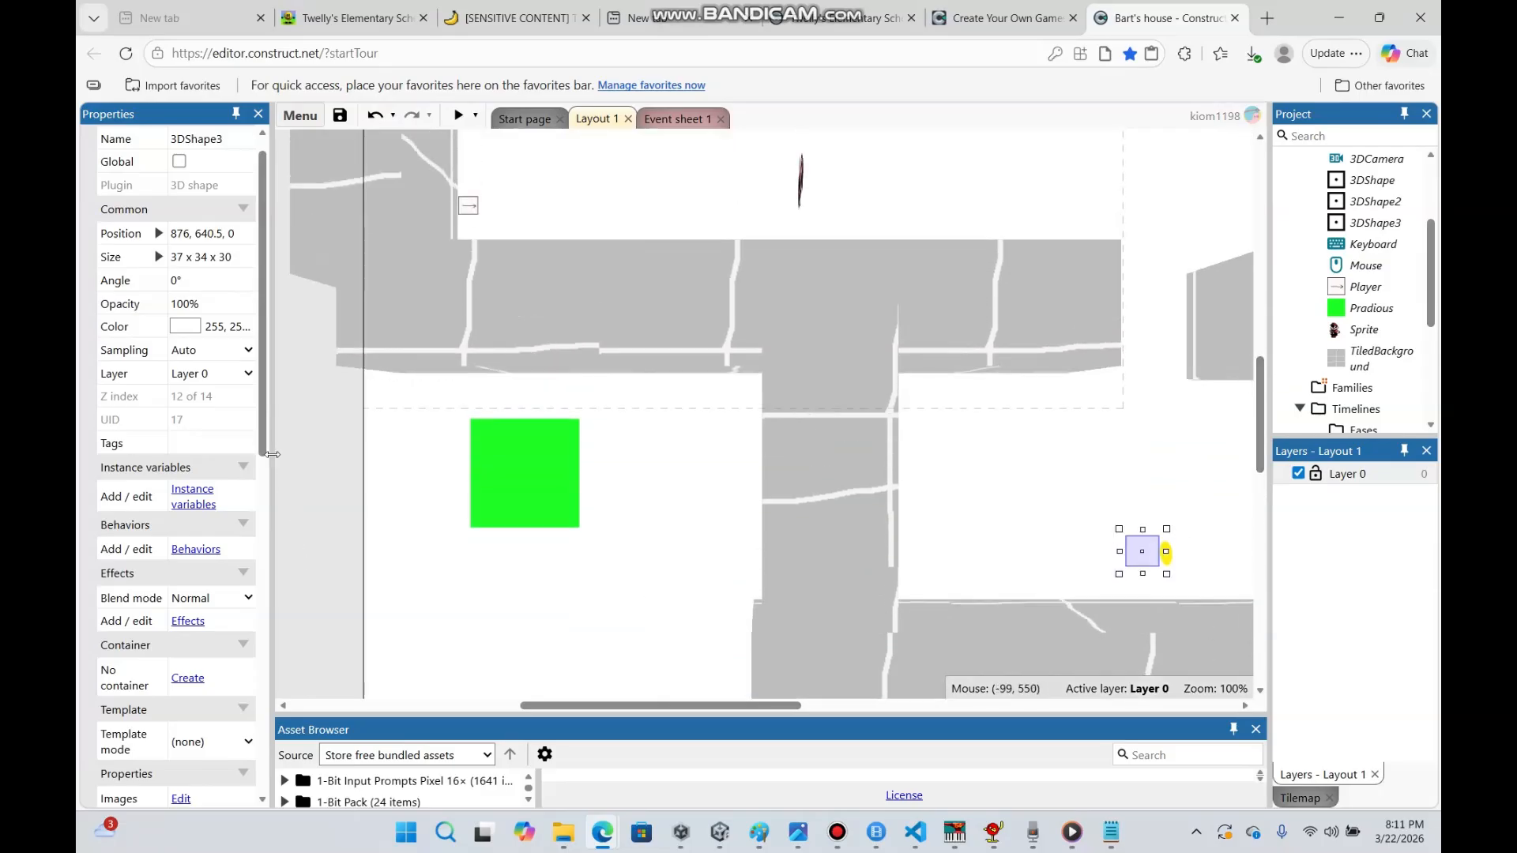
scroll(265, 442, "up", 1)
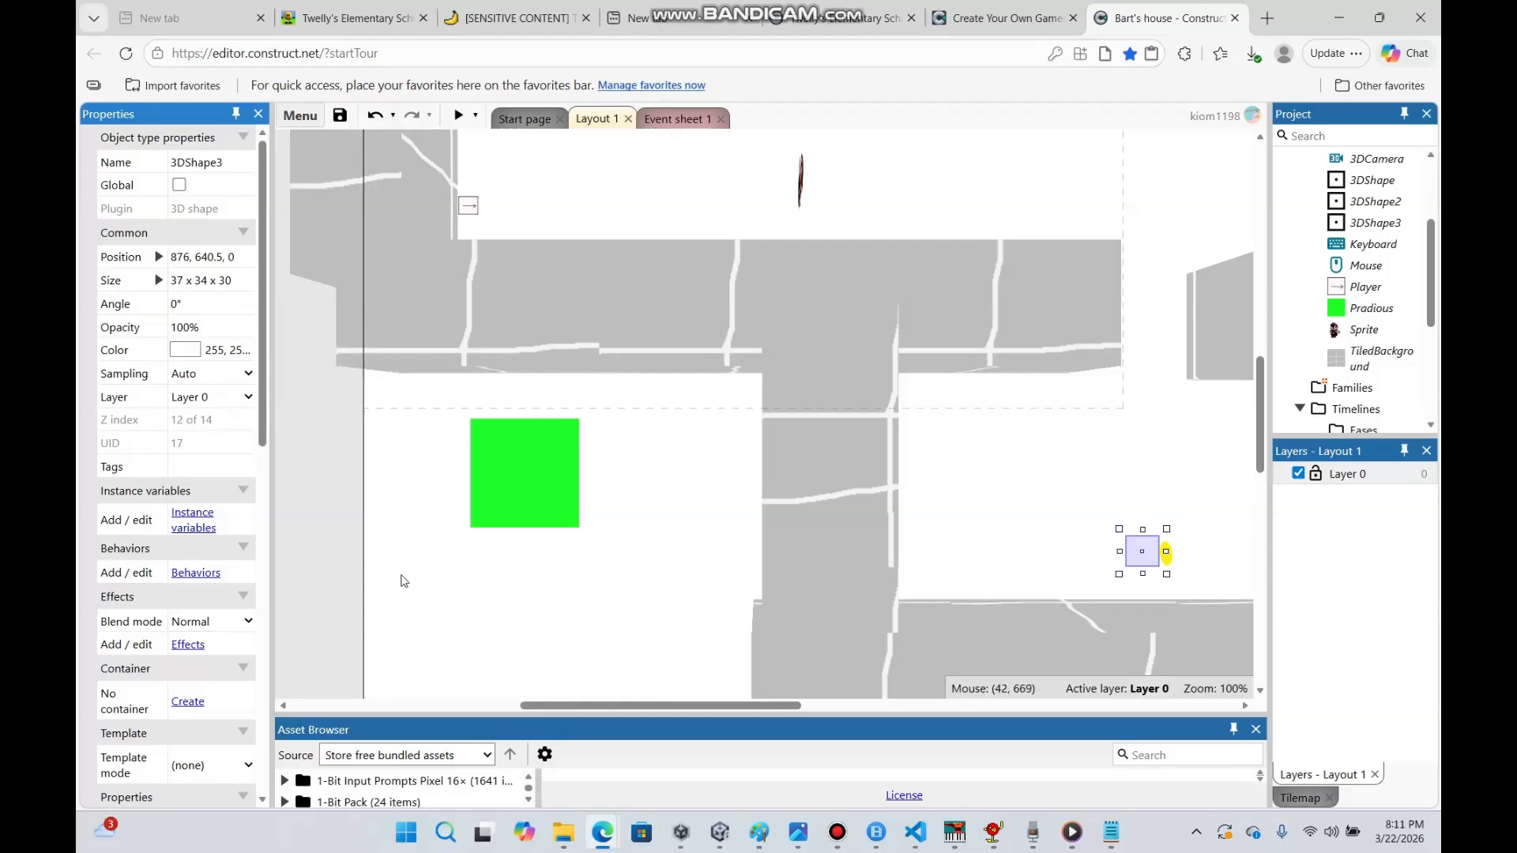
left_click(196, 573)
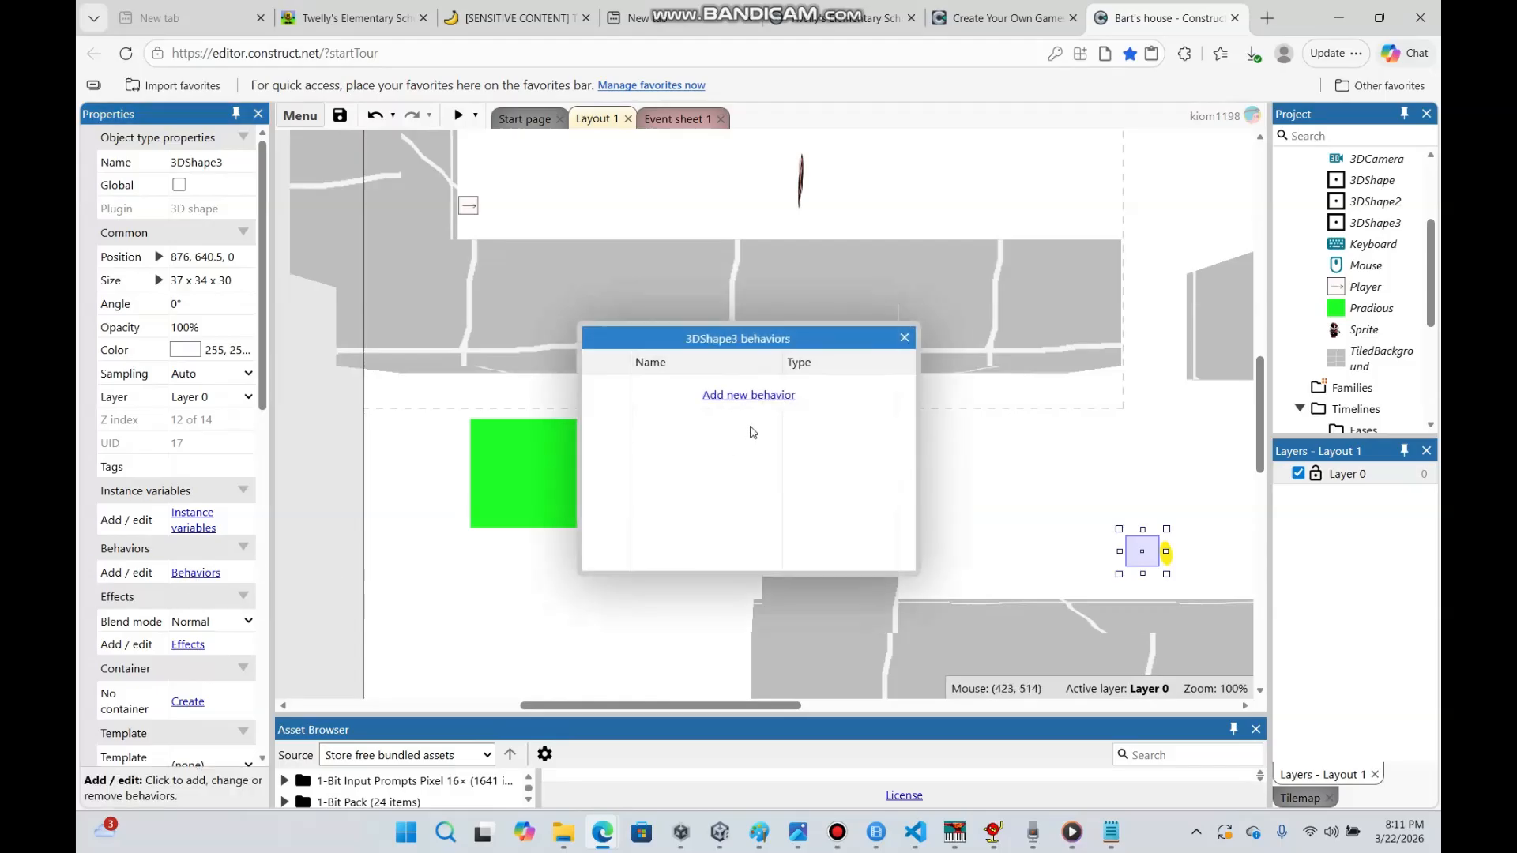
left_click(774, 395)
type("sine")
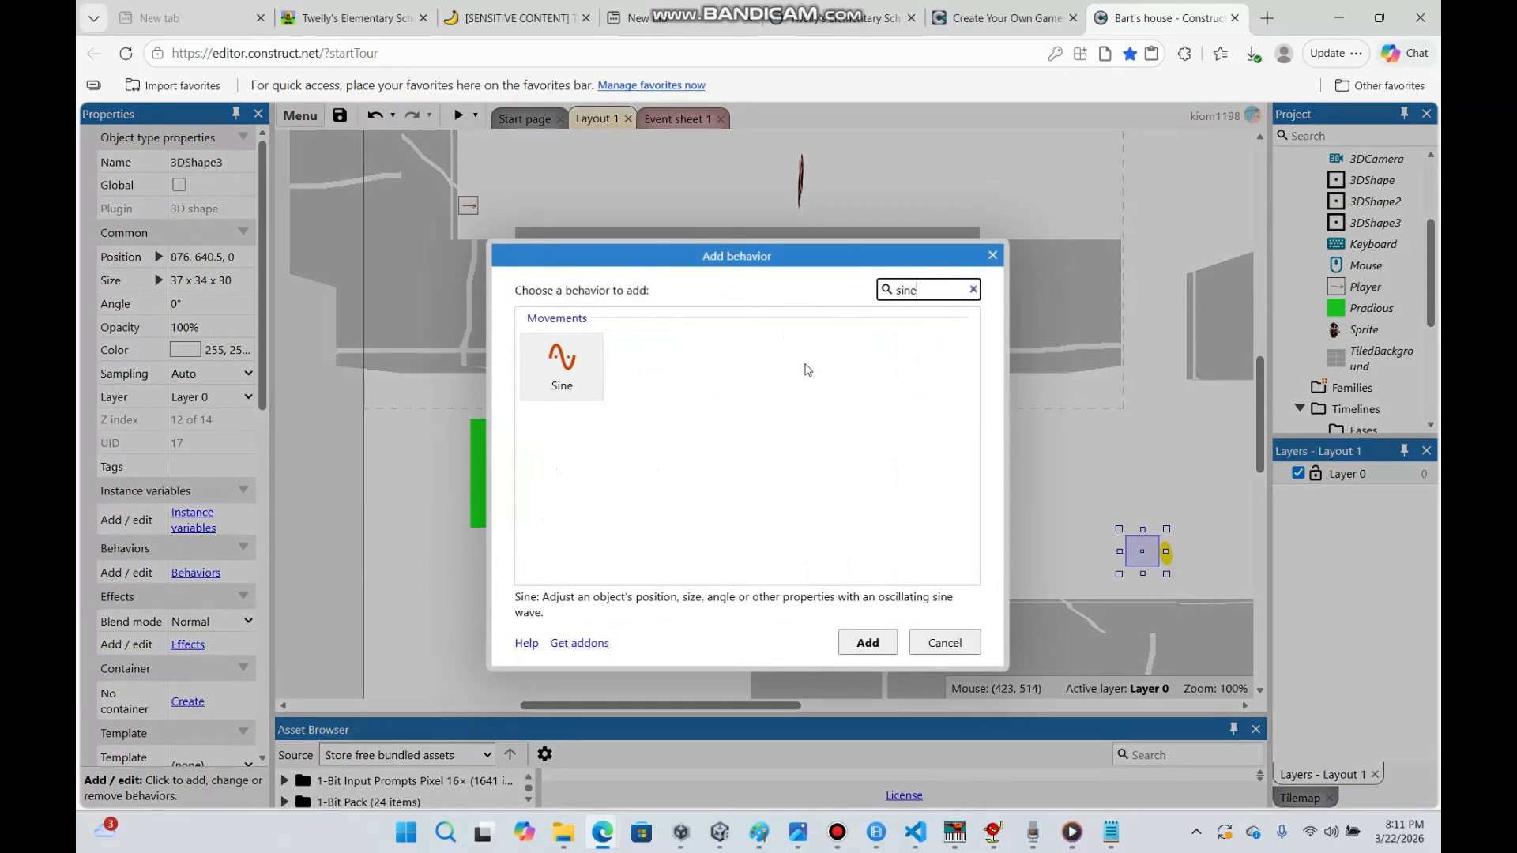
double_click(583, 378)
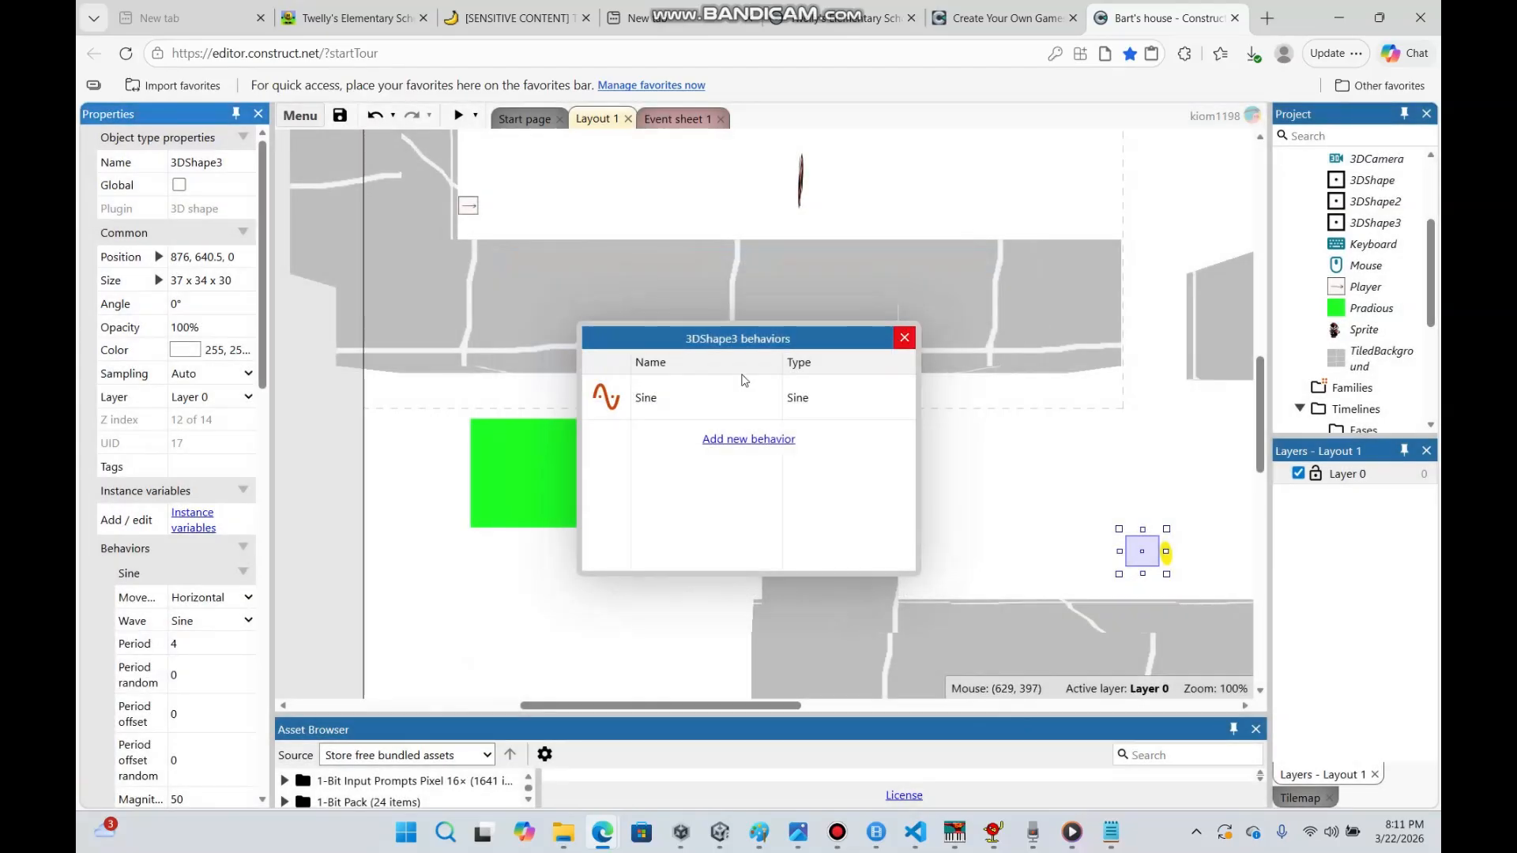
left_click(905, 338)
Set the Sine behavior of 3DShape3 to Z elevation movement with a magnitude of 10 and briefly toggle its live preview
left_click(251, 581)
left_click(244, 598)
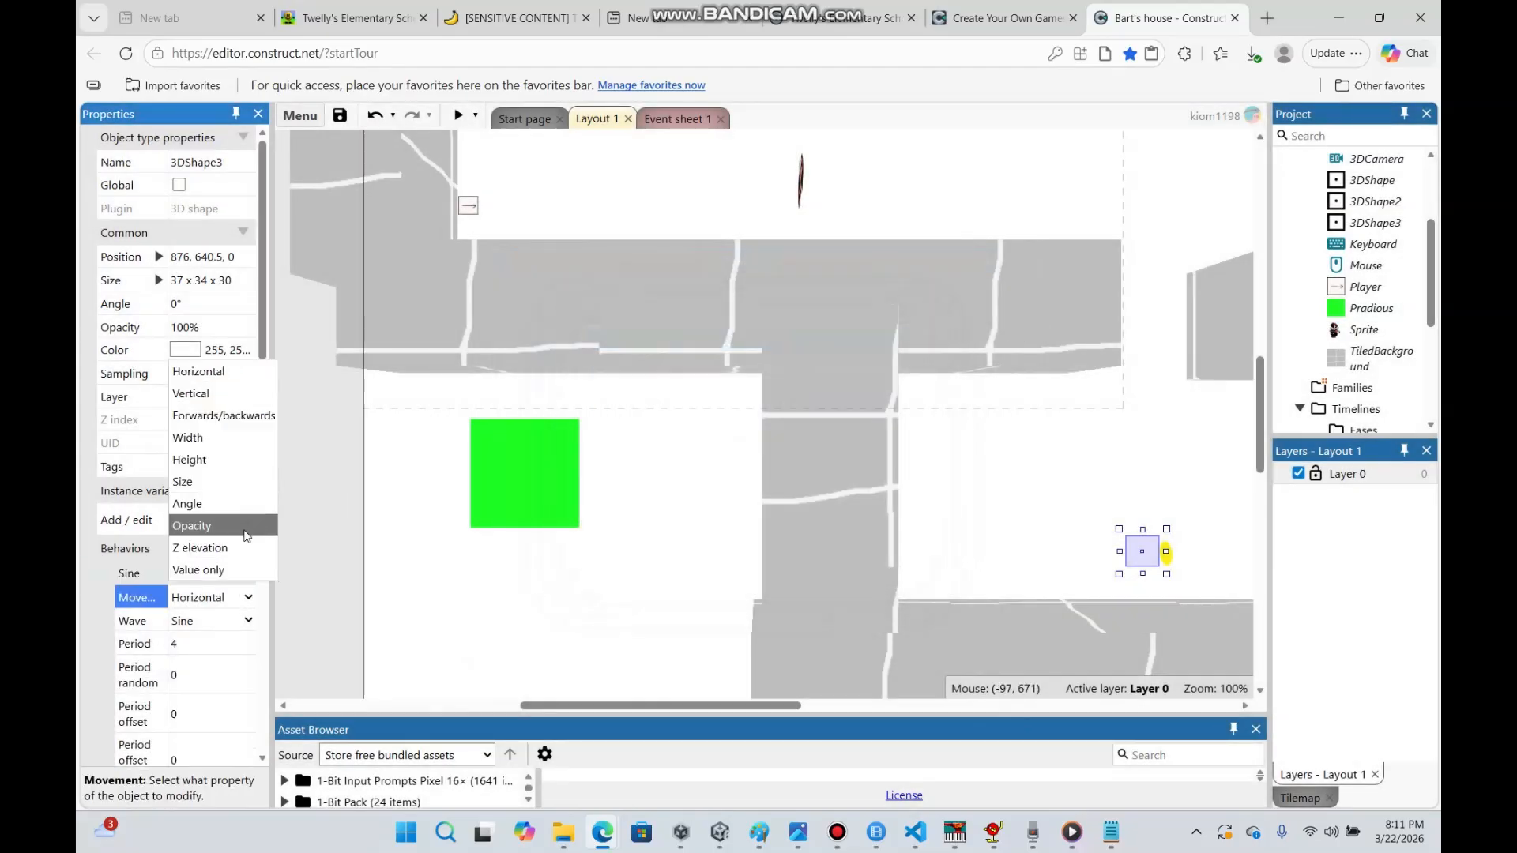
left_click(240, 545)
scroll(267, 340, "down", 4)
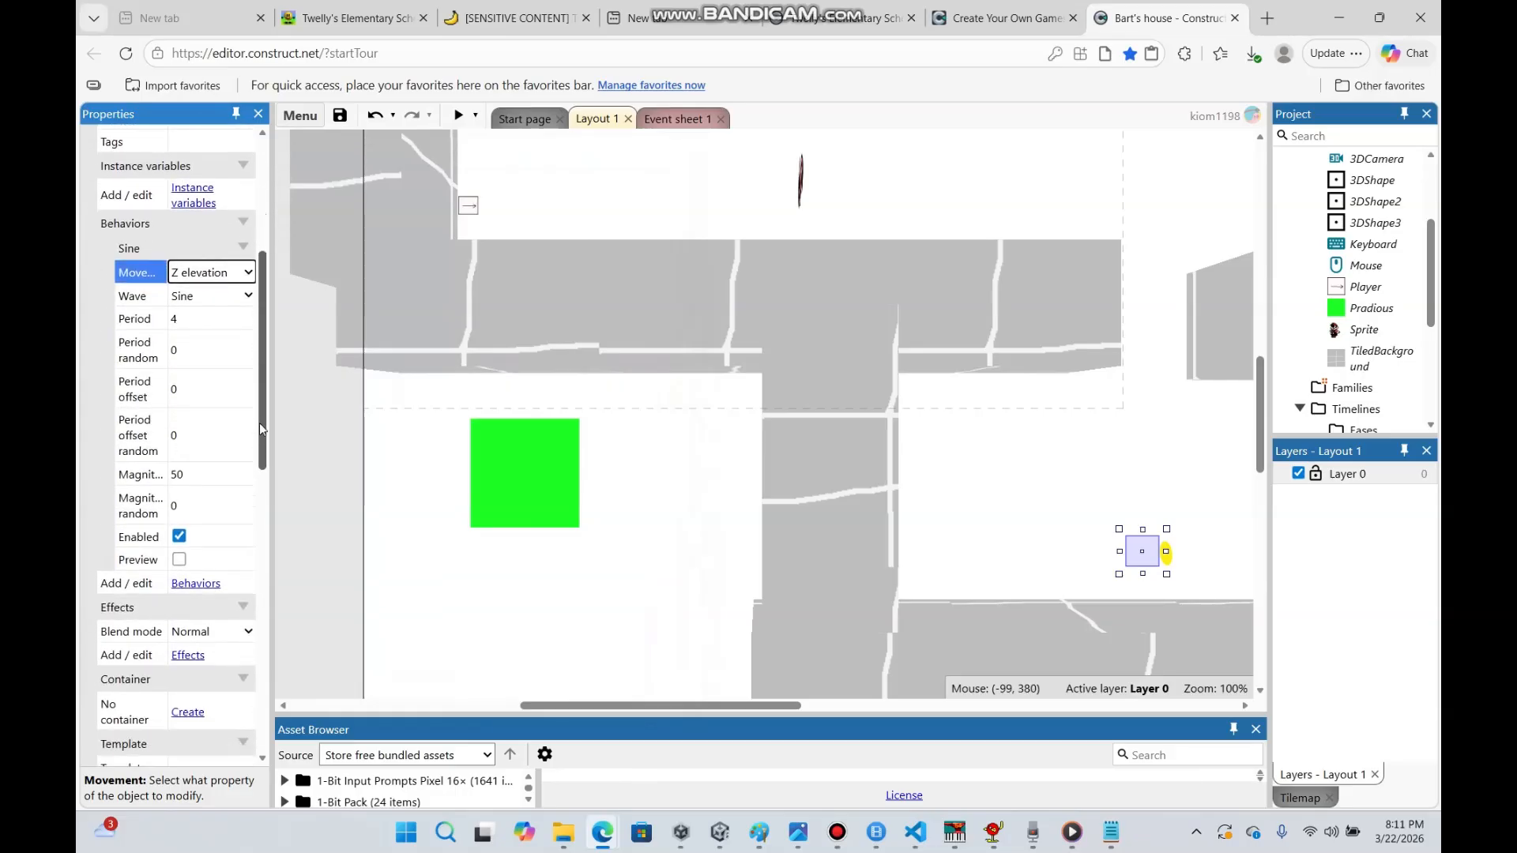
left_click(193, 466)
type("10")
left_click(178, 554)
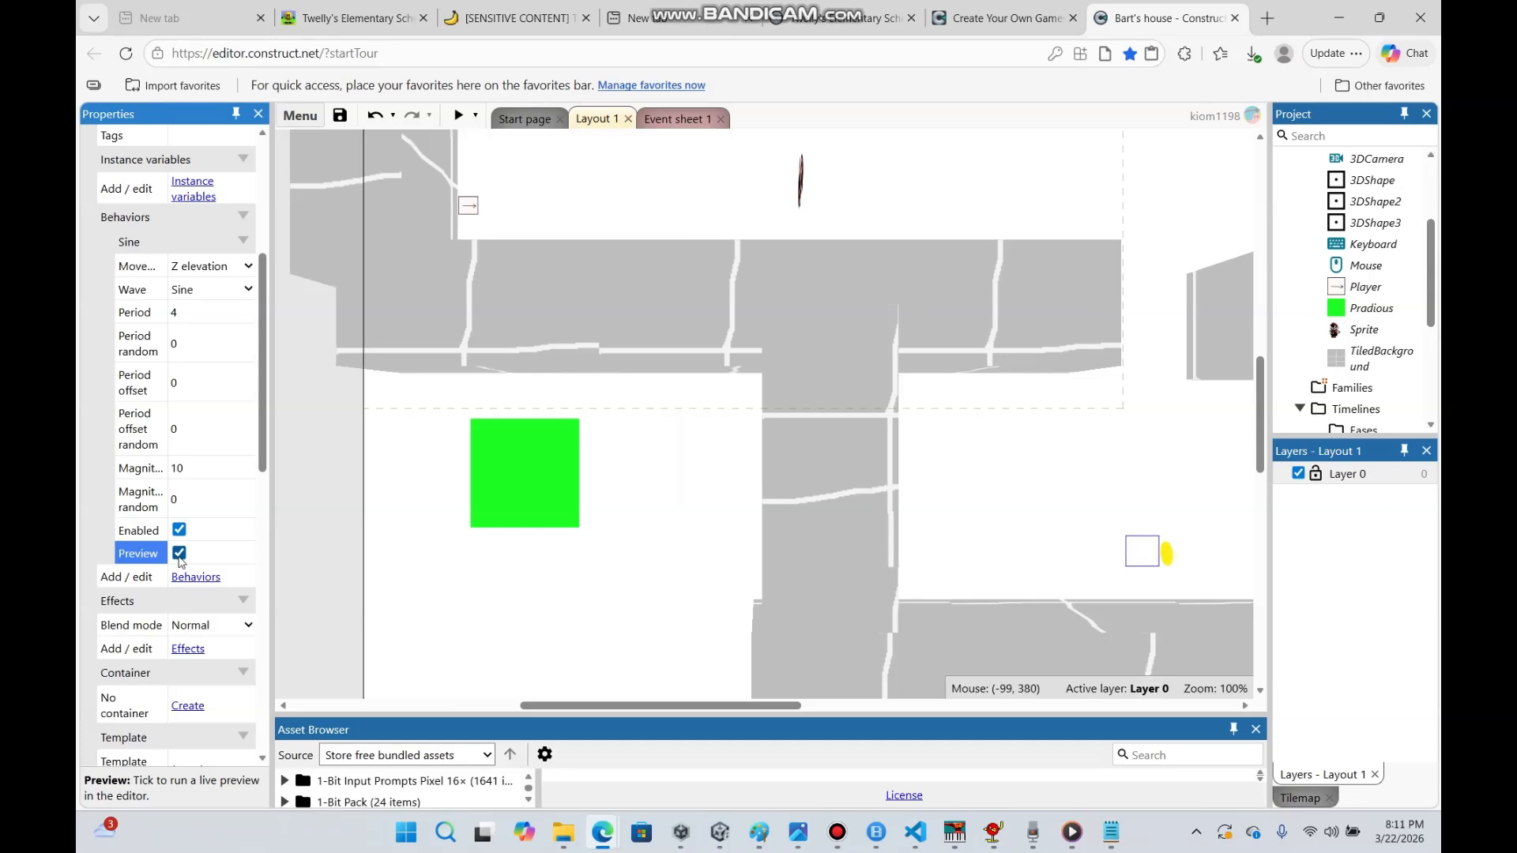
left_click(178, 553)
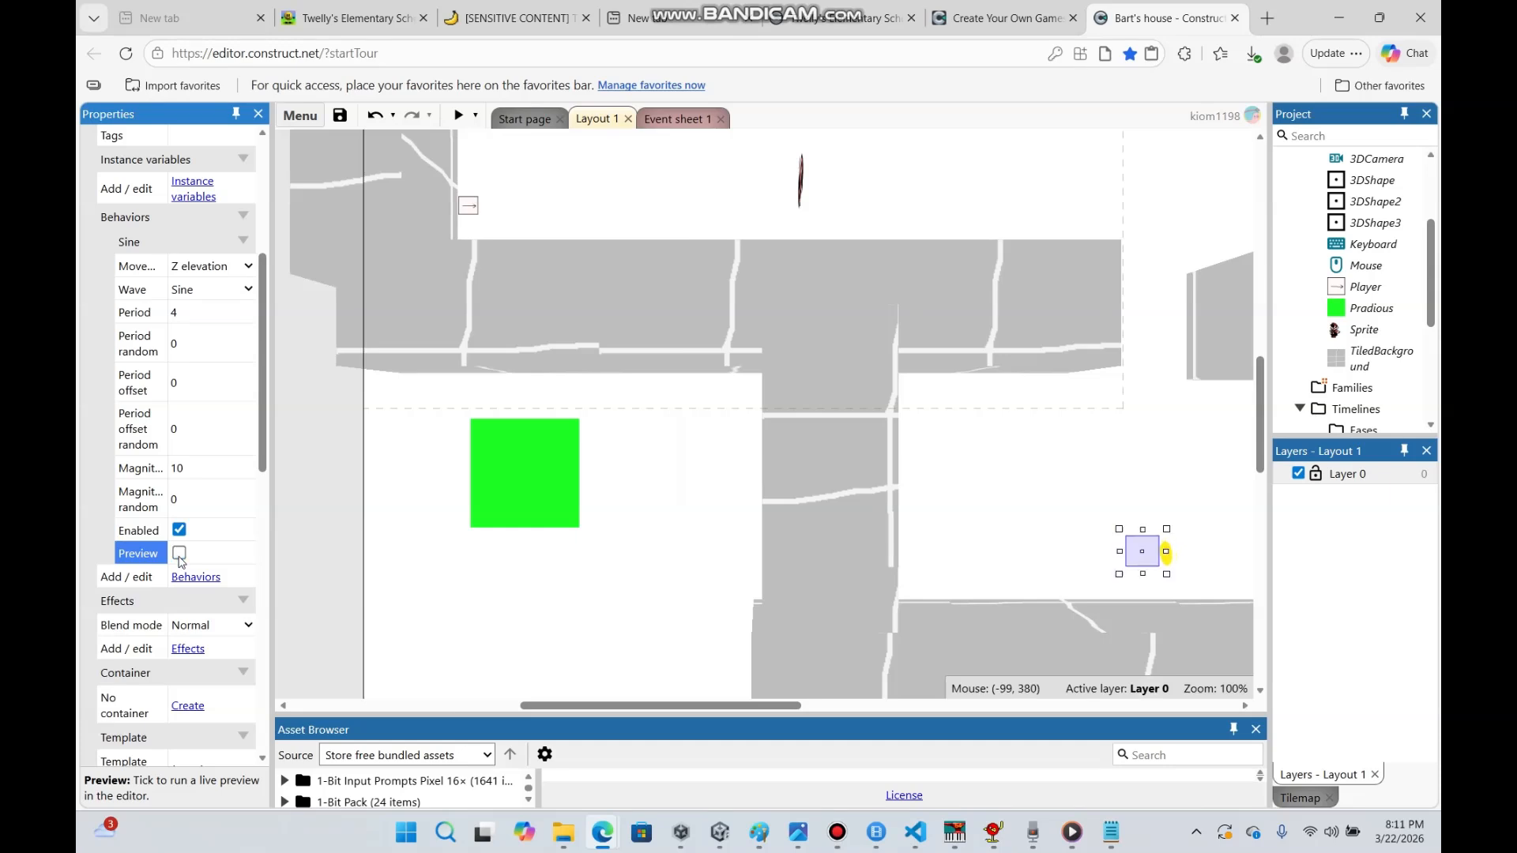
Preview the layout, walk up to the bobbing yellow orb to check its motion, and minimize the preview window
left_click(458, 116)
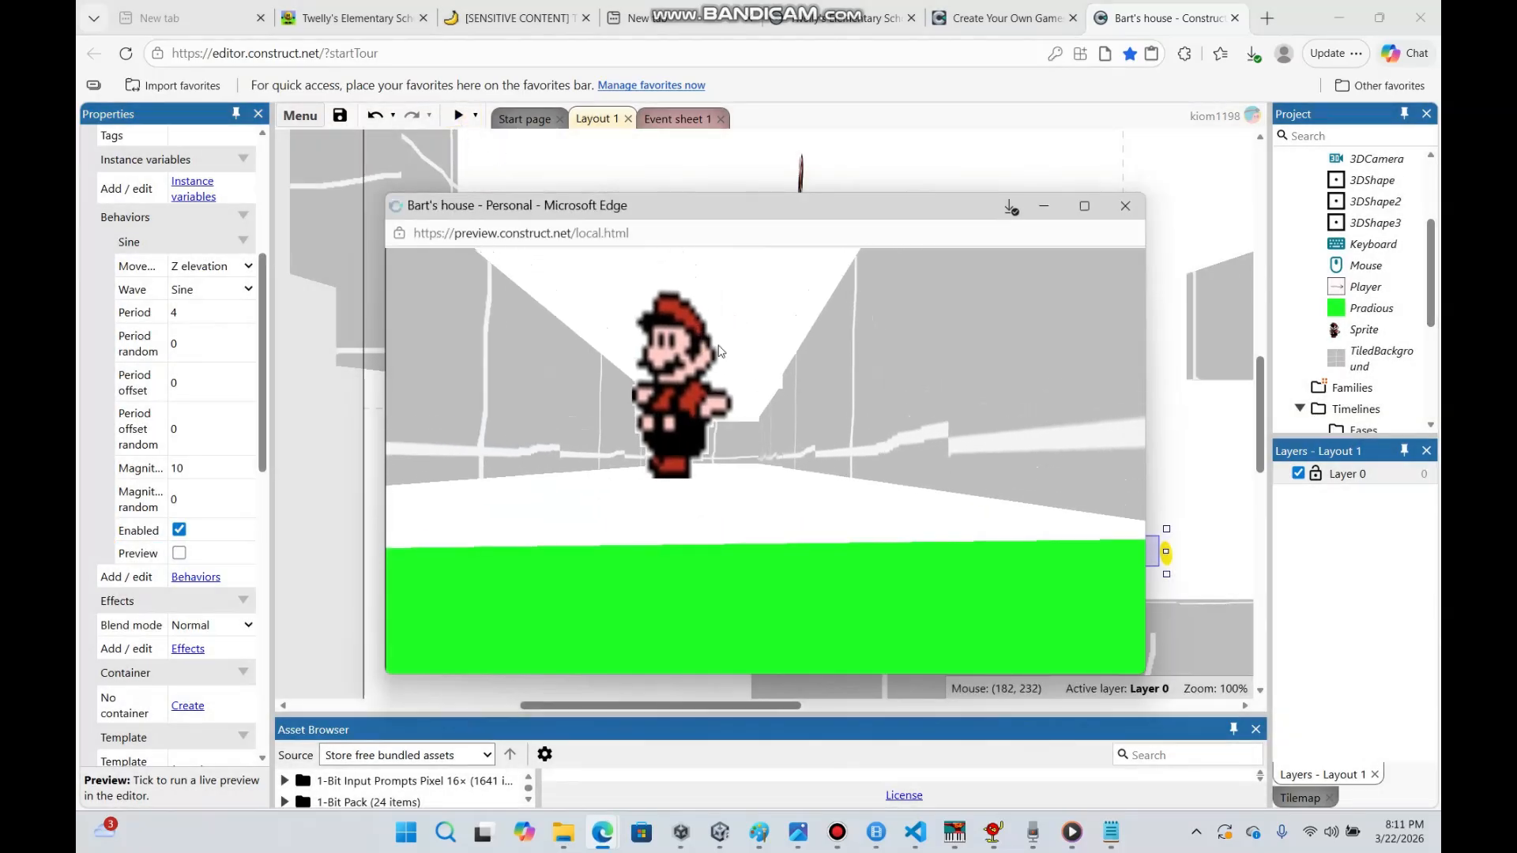
key("w")
key("d")
key("a")
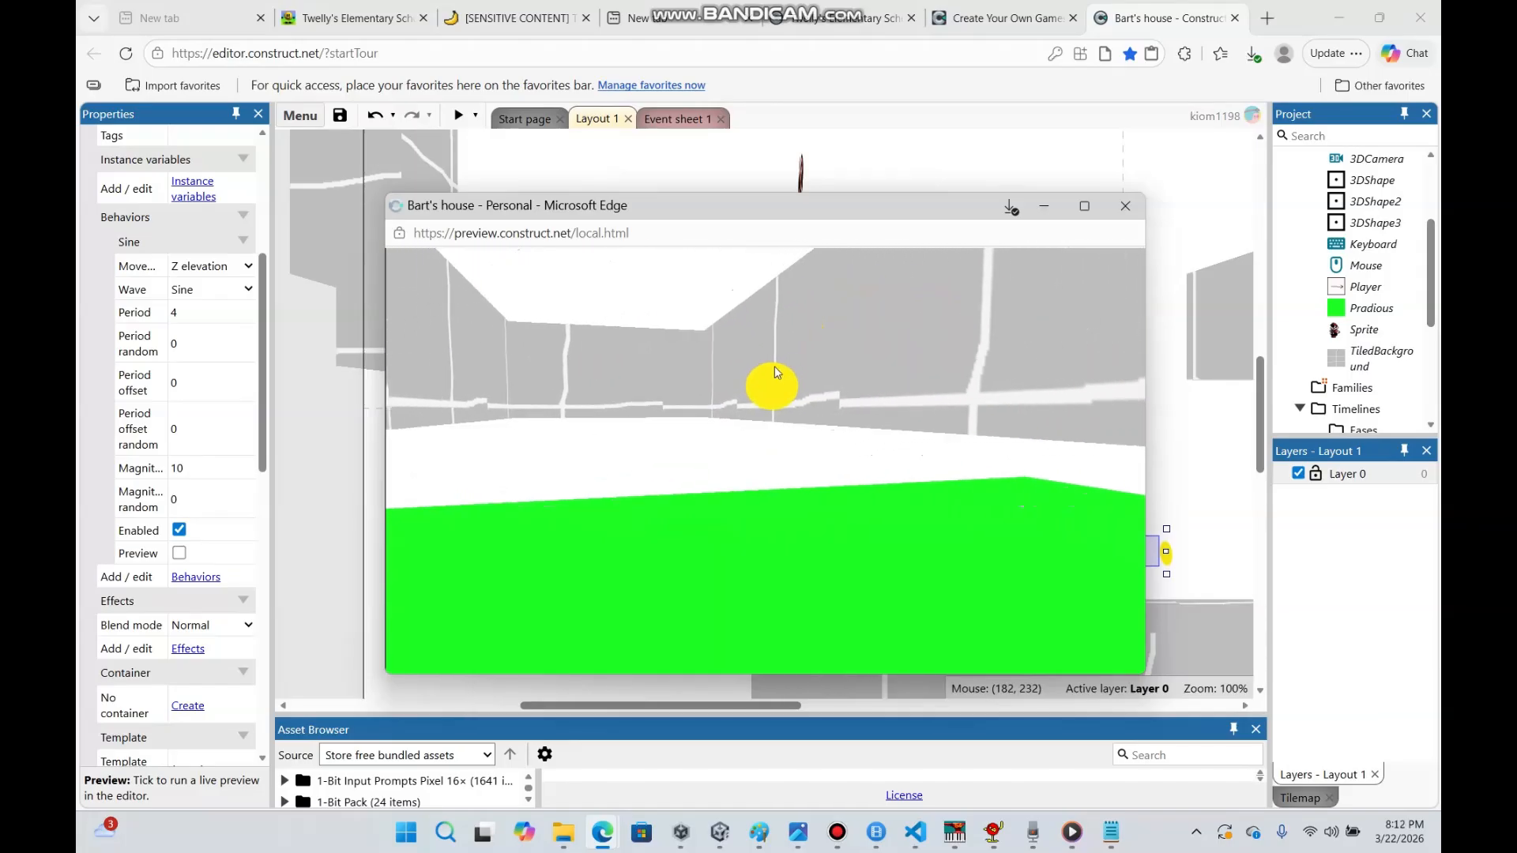
key("d")
key("w")
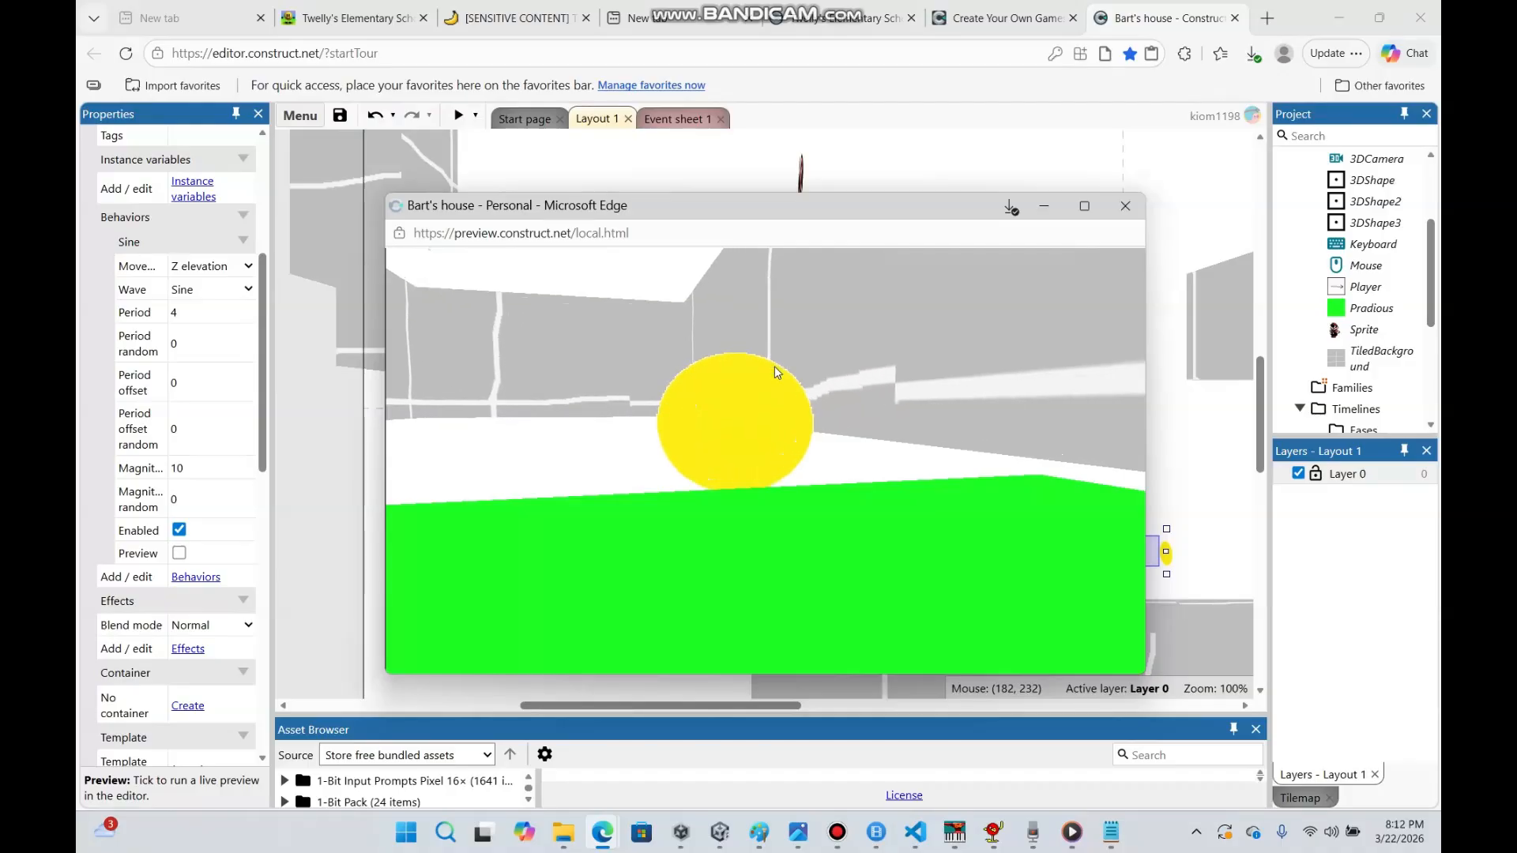
key("d")
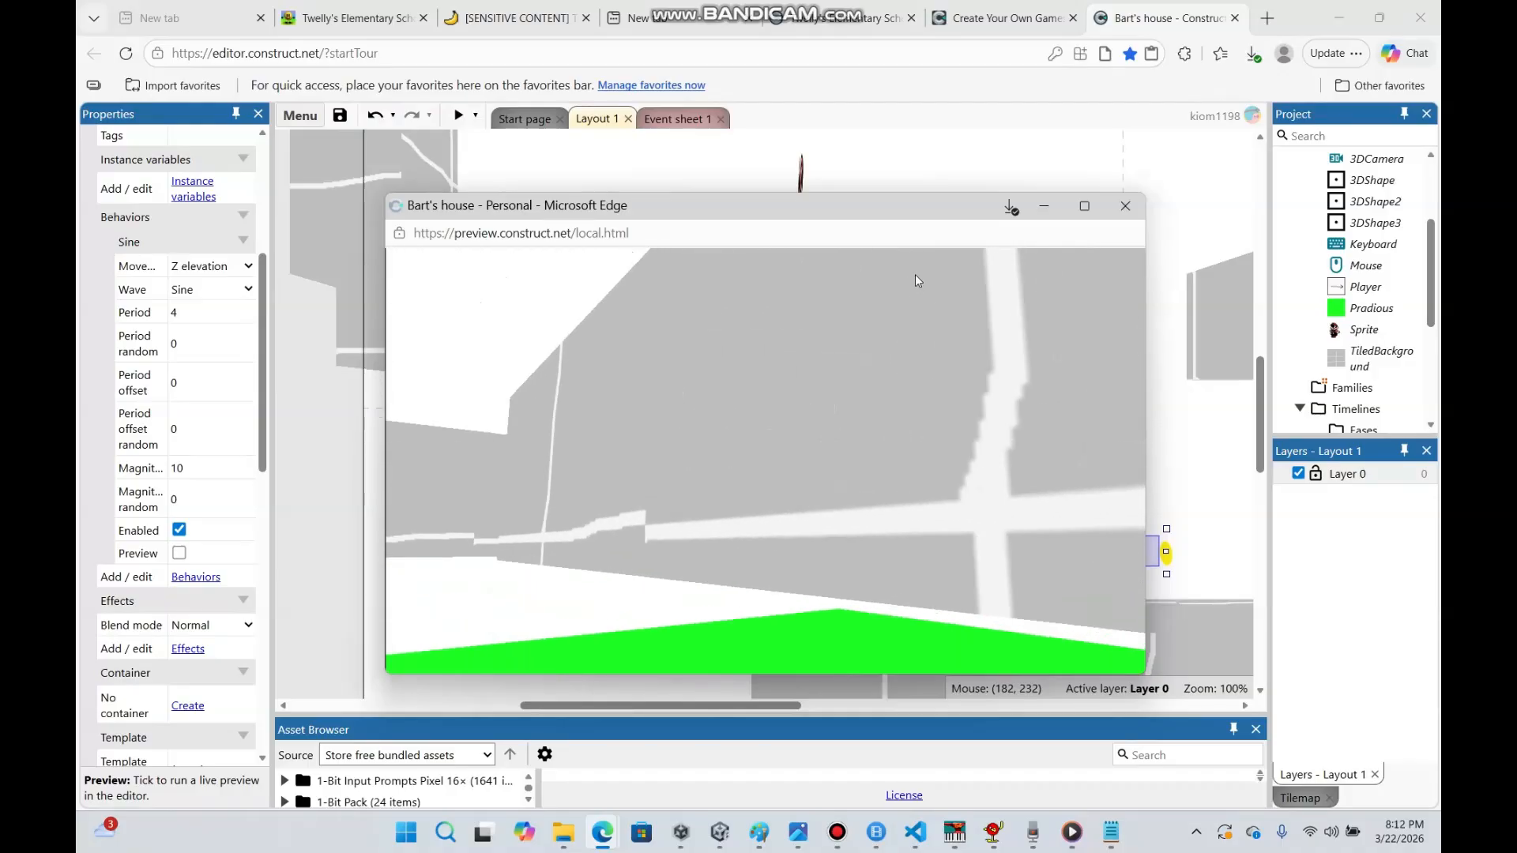
left_click(1044, 205)
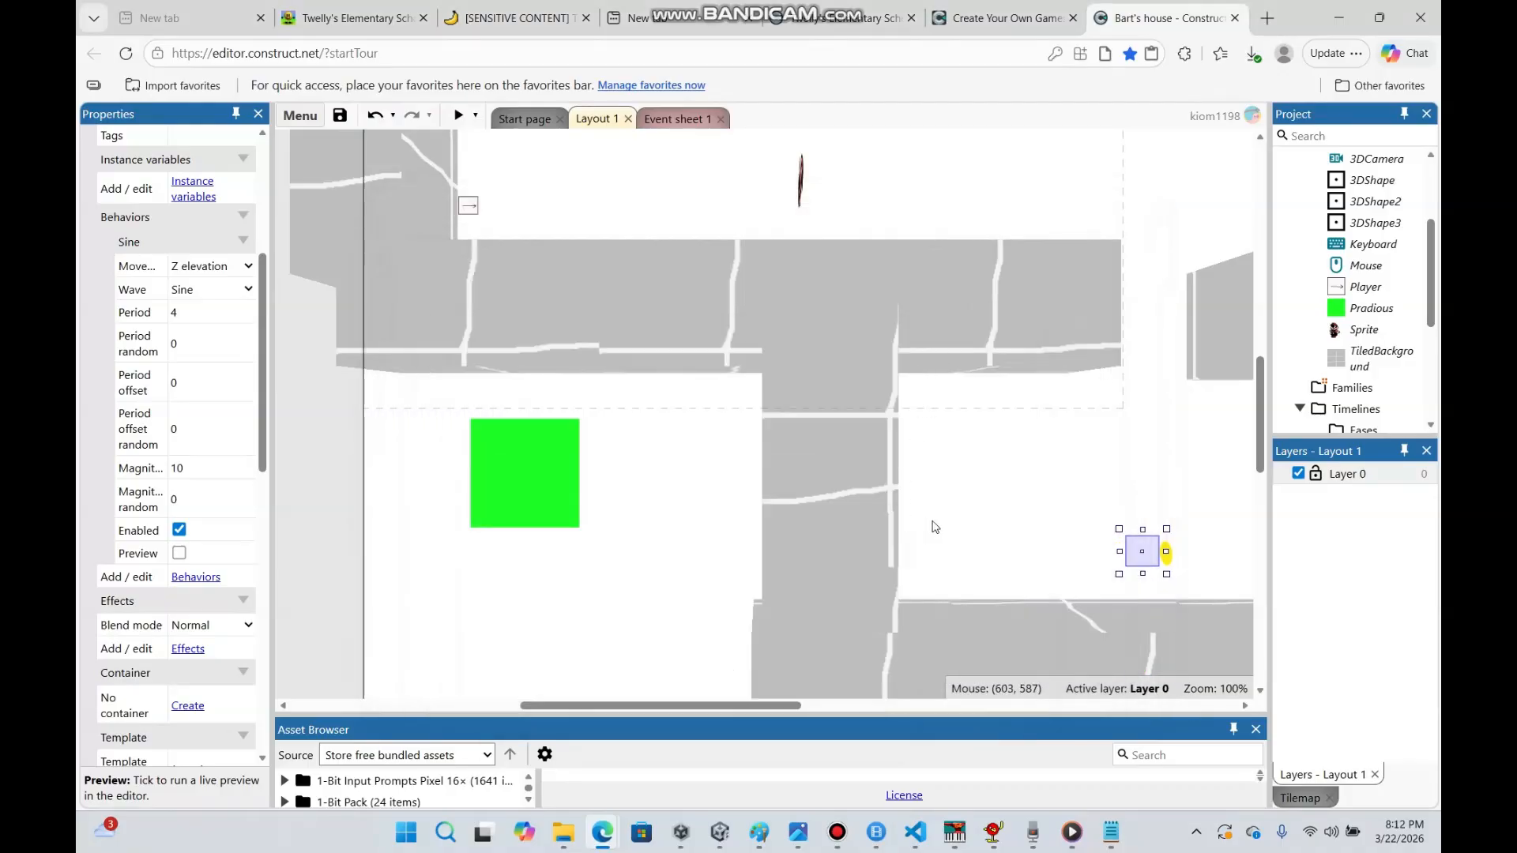
Move the Mario-textured 3D shape along the upper corridor to near its far right end and deselect it
left_click_drag(1261, 450, 1220, 425)
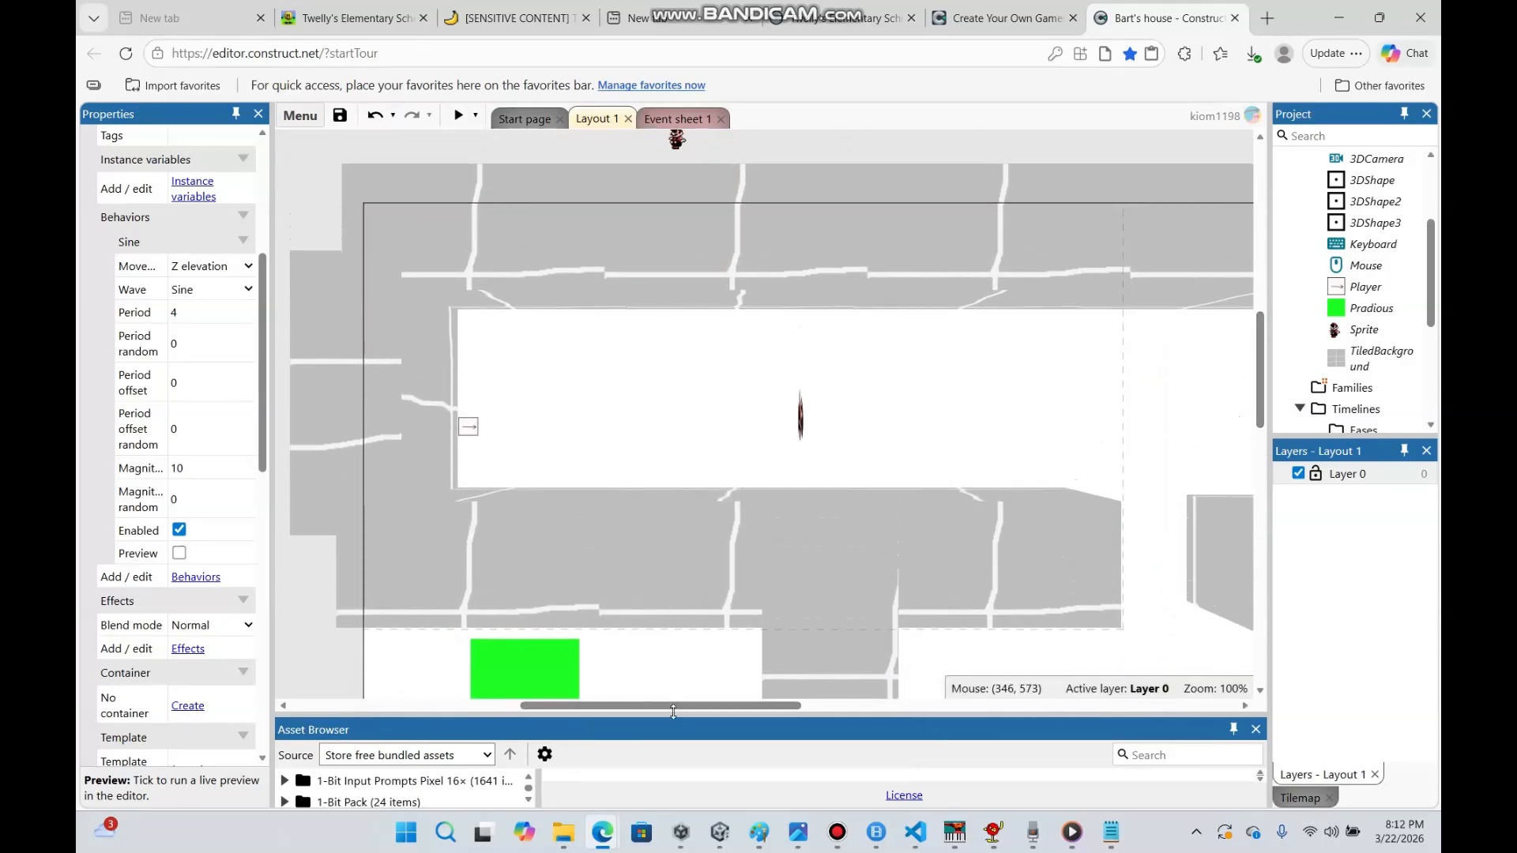
left_click_drag(675, 709, 770, 704)
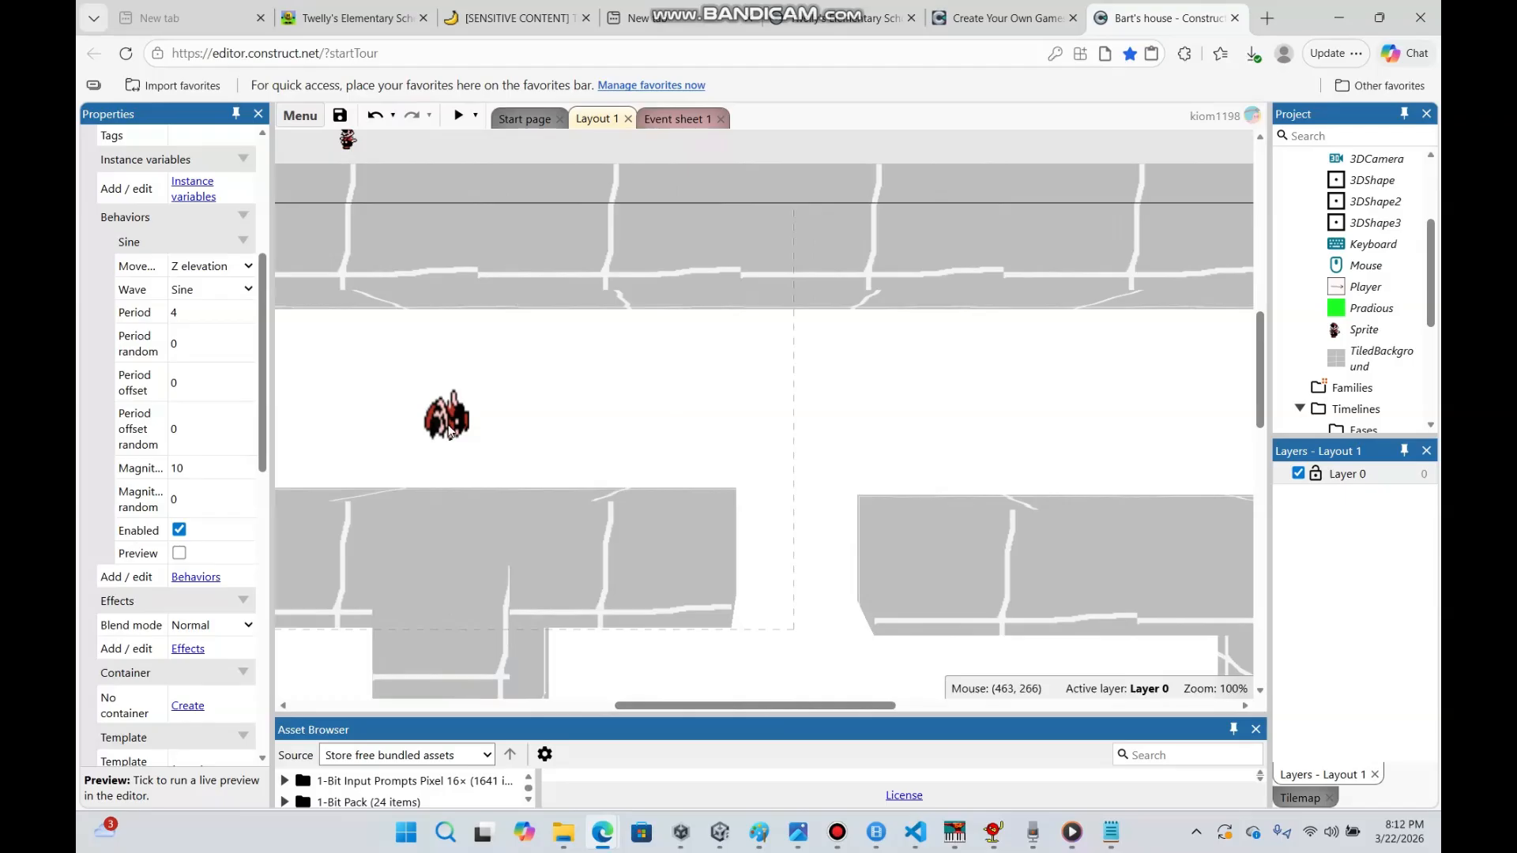
left_click_drag(448, 431, 1058, 431)
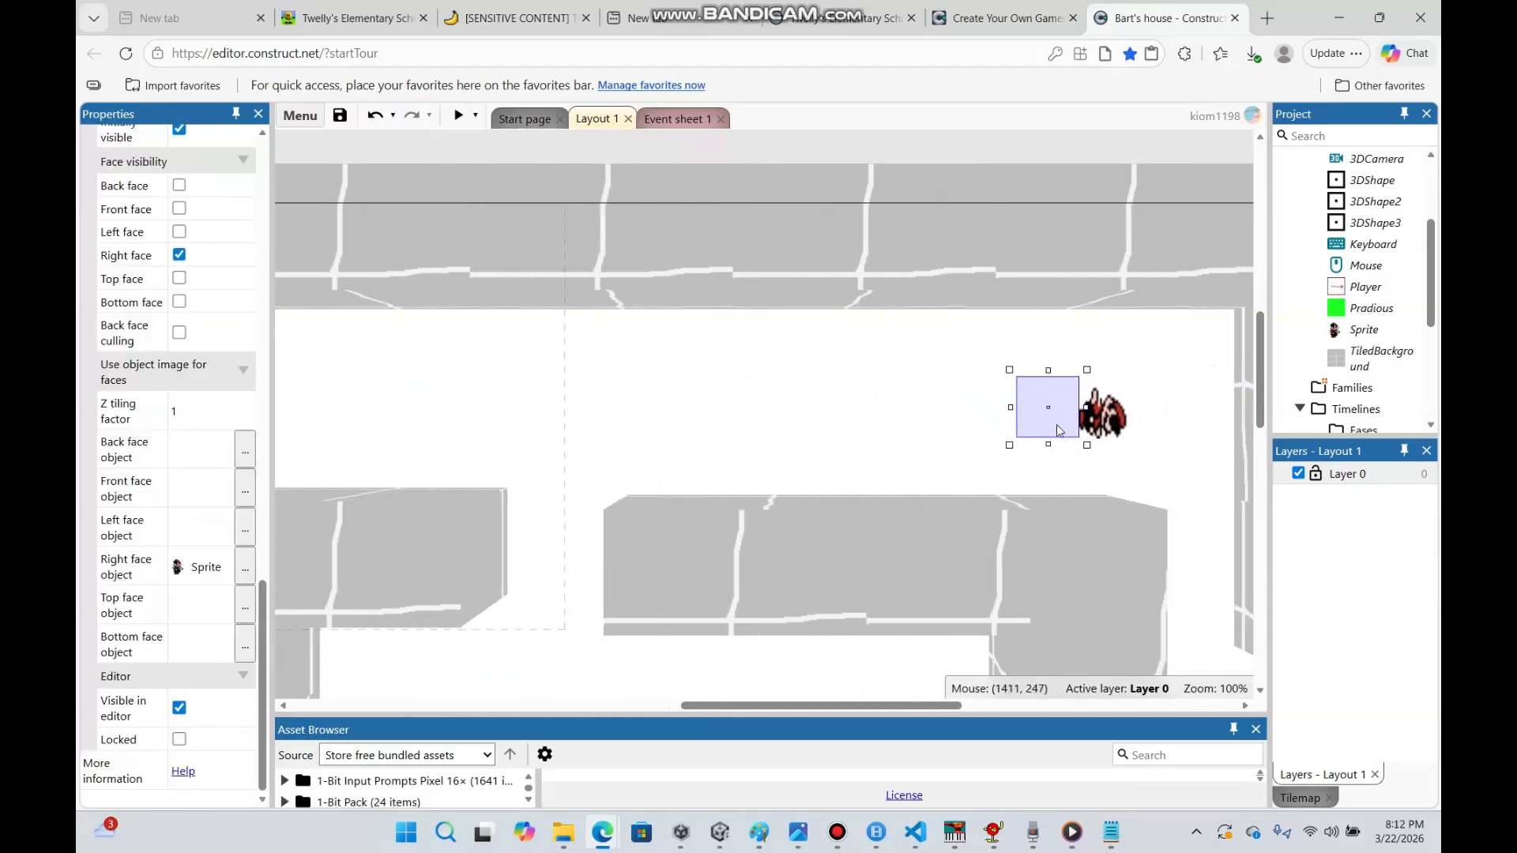
left_click(941, 424)
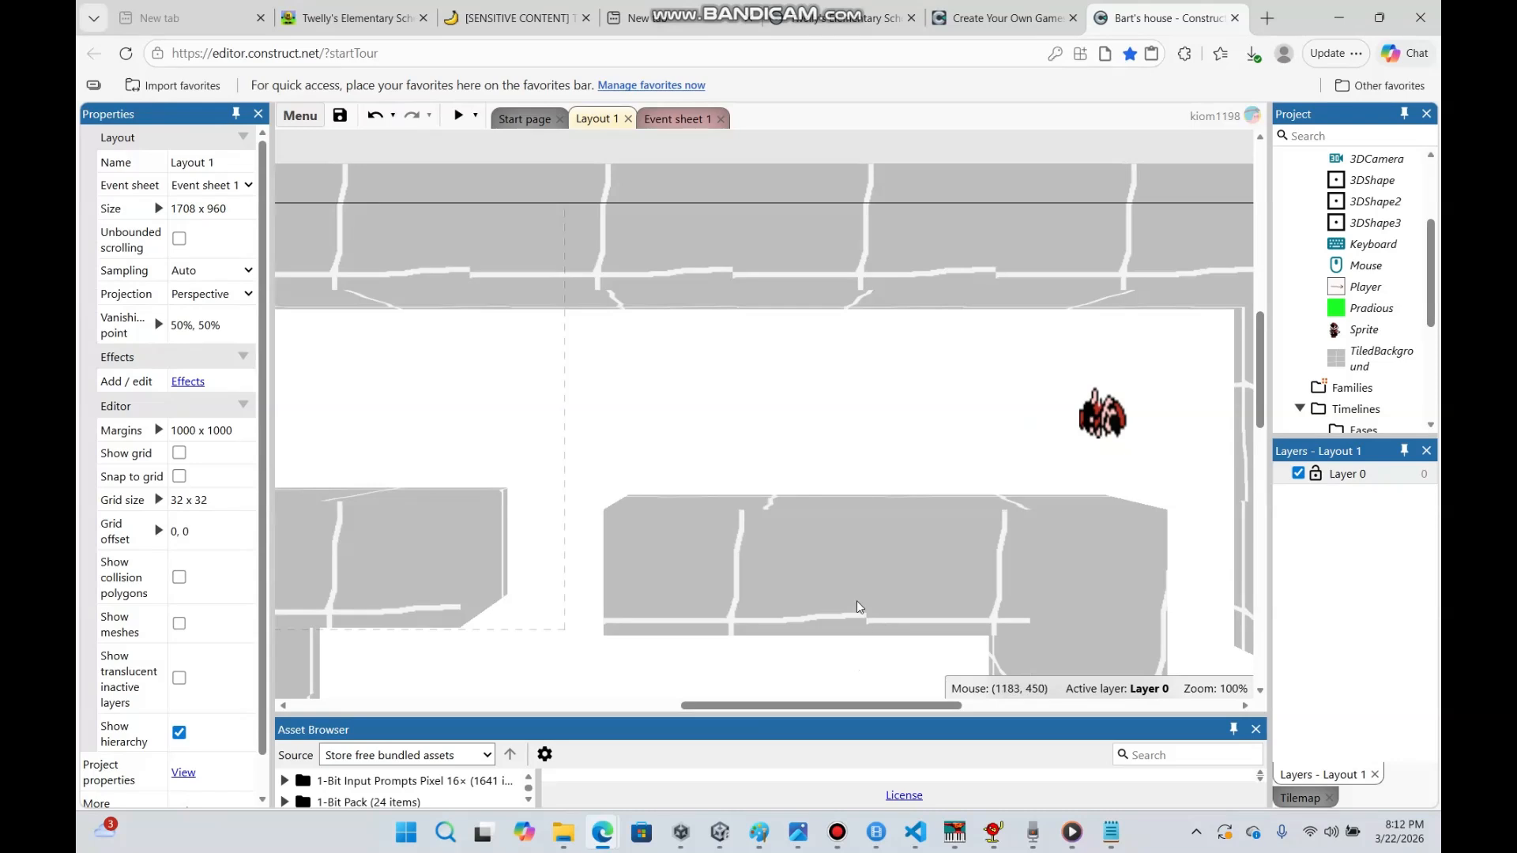
Insert a new layer above Layer 0 and name it UI
left_click_drag(820, 706, 697, 705)
mouse_move(1259, 419)
left_mouse_down()
mouse_move(1259, 485)
mouse_move(1261, 392)
mouse_move(1277, 413)
left_mouse_up()
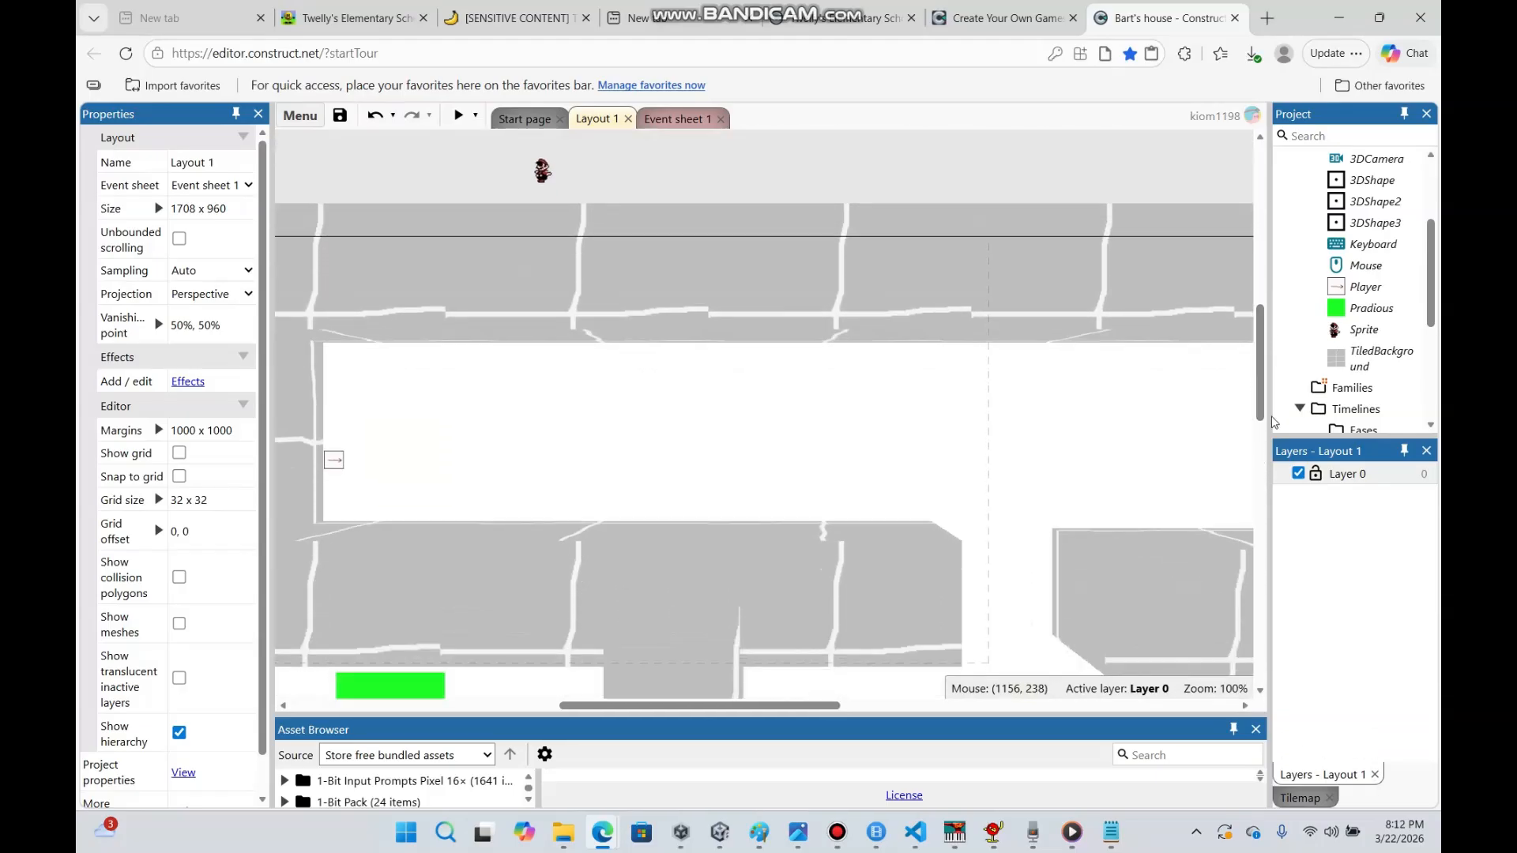
left_click_drag(827, 705, 725, 705)
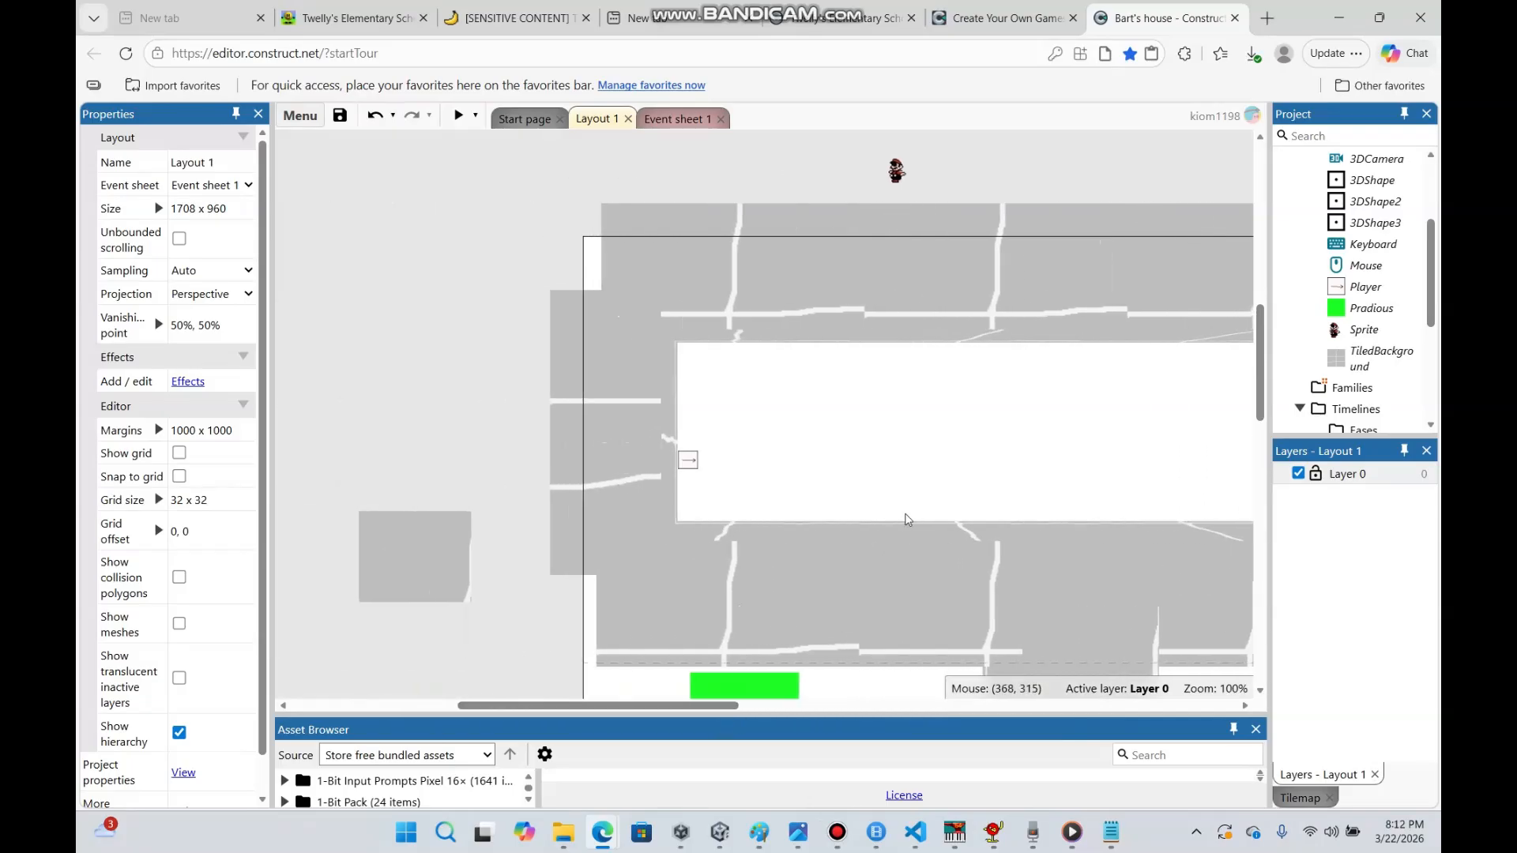
right_click(1348, 478)
left_click(1343, 489)
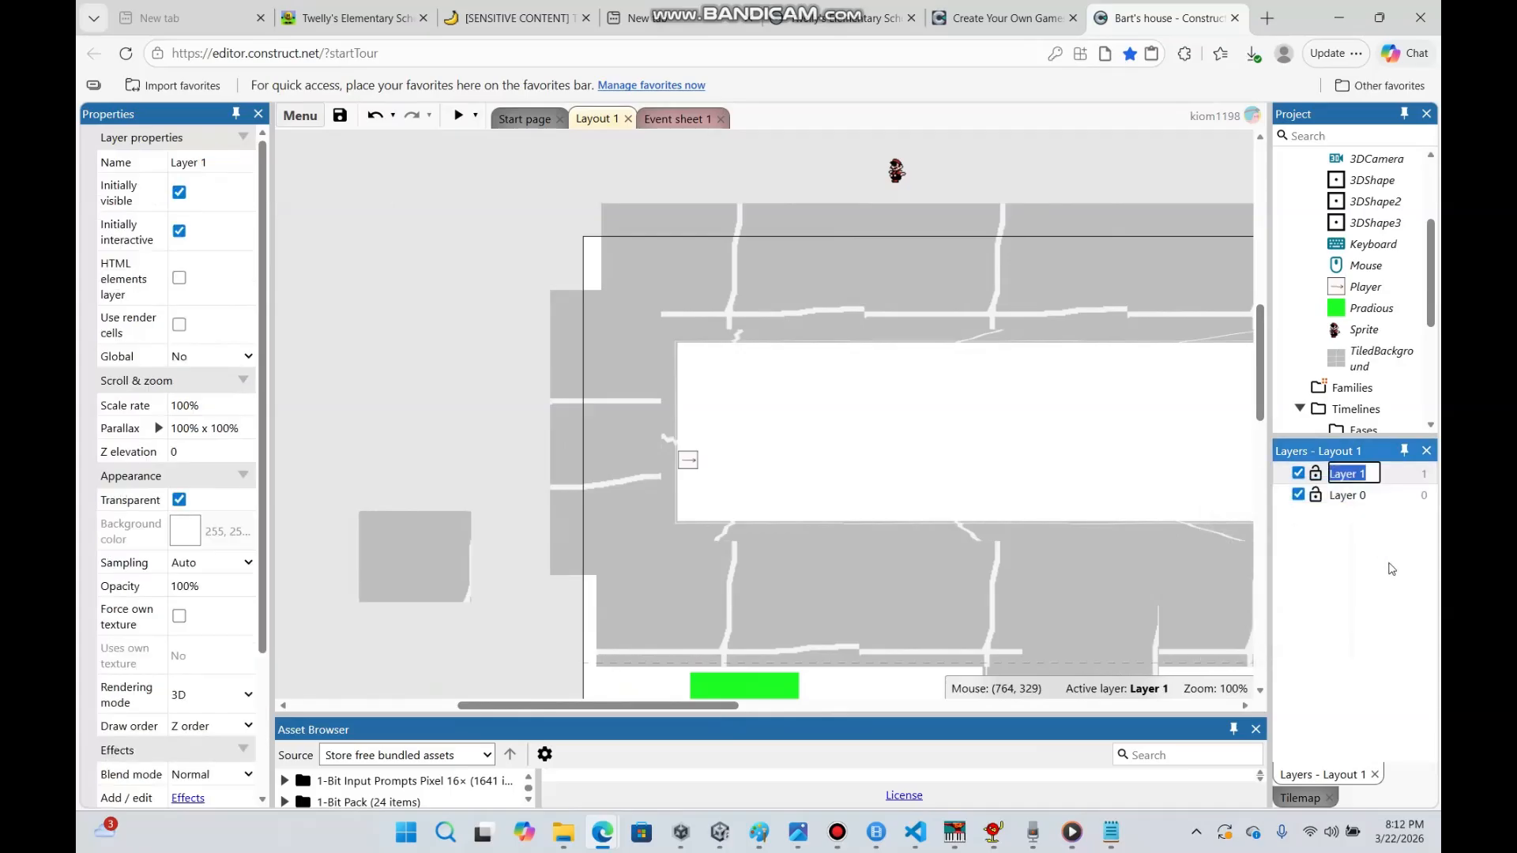
key("BackSpace")
type("UI")
key("Return")
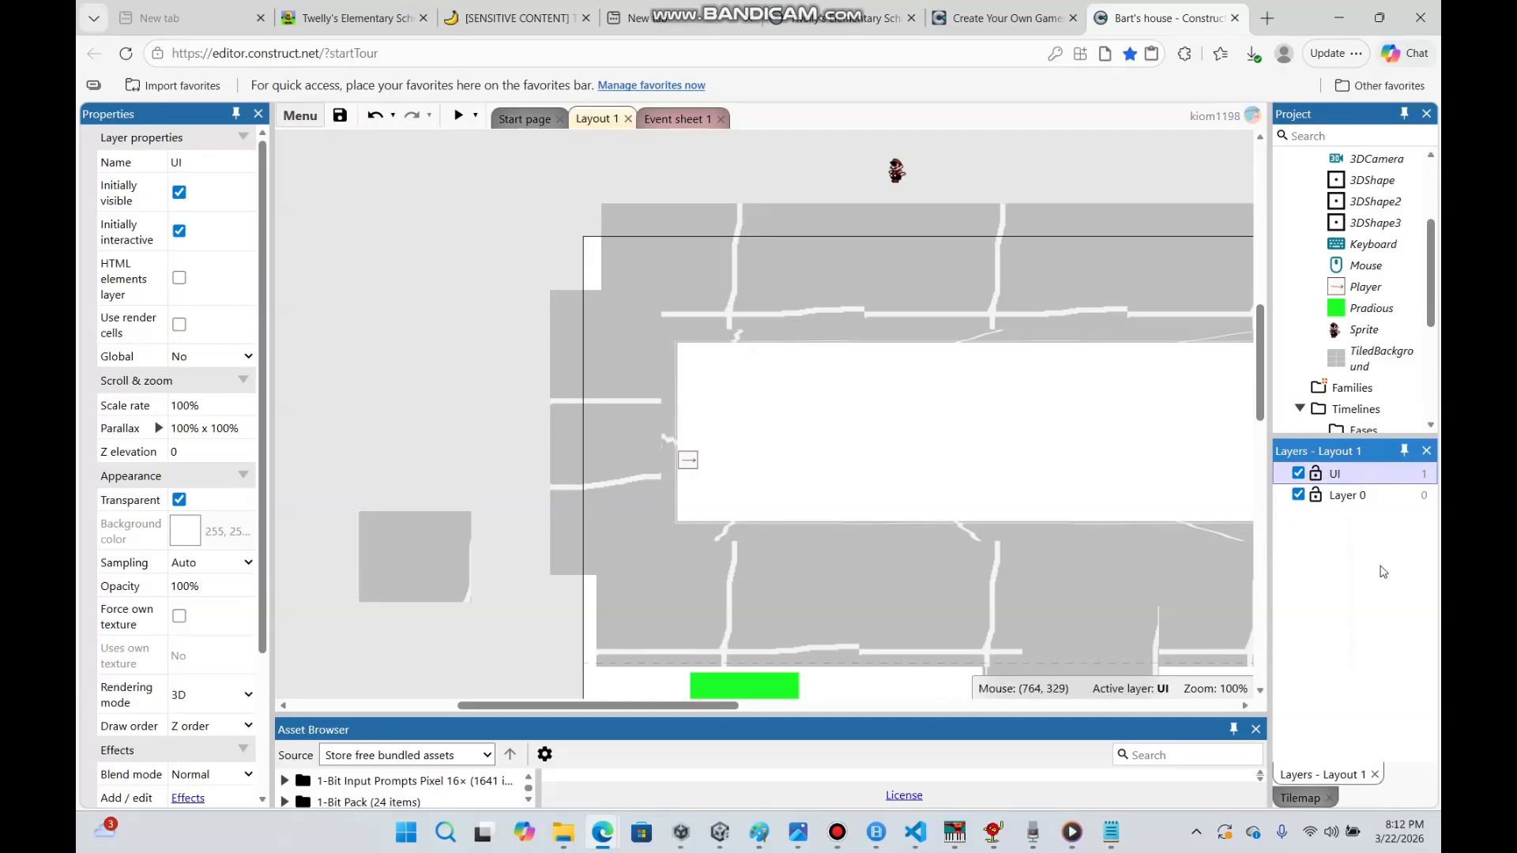
Insert a new layer below Layer 0 and name it Floor
right_click(1356, 498)
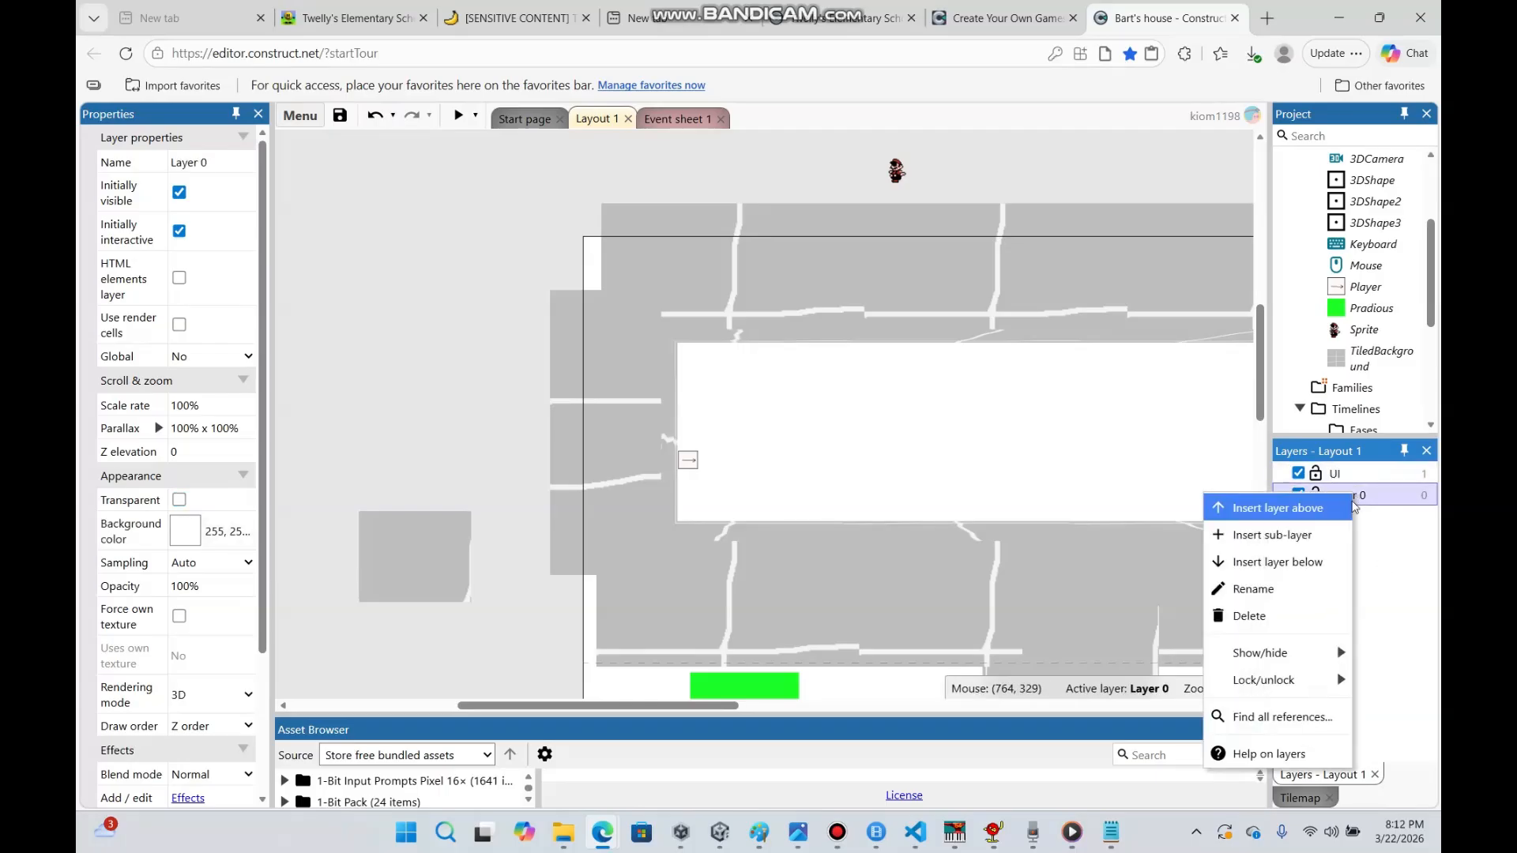
left_click(1347, 565)
key("BackSpace")
type("Floor")
key("Return")
Insert a new layer named Ceiling between Layer 0 and the UI layer
right_click(1352, 497)
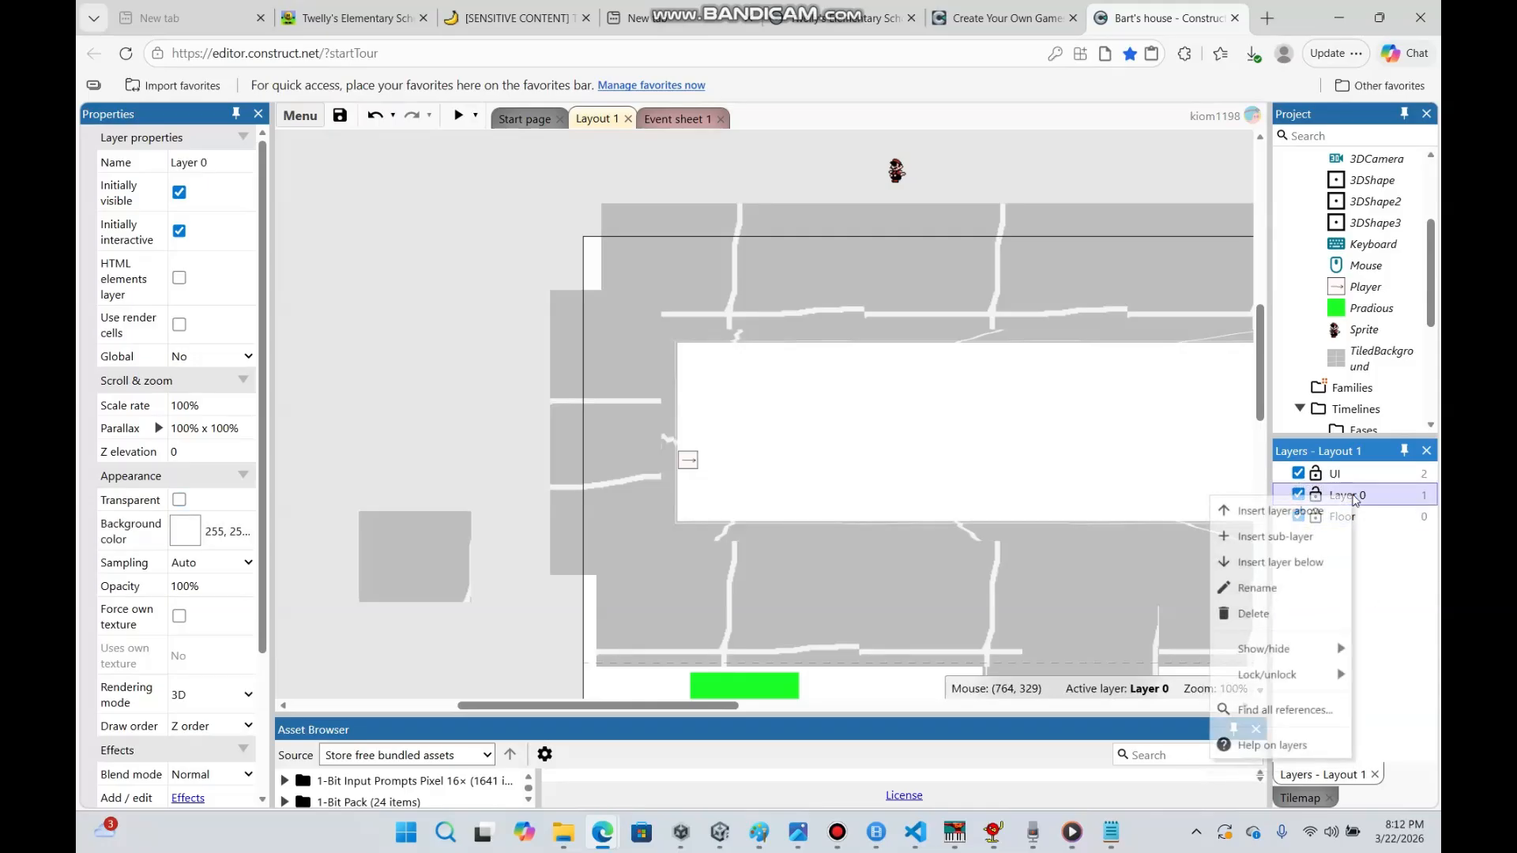
left_click(1280, 508)
type("Ceiling")
key("Return")
Rename Layer 0 as Main Layer
right_click(1362, 518)
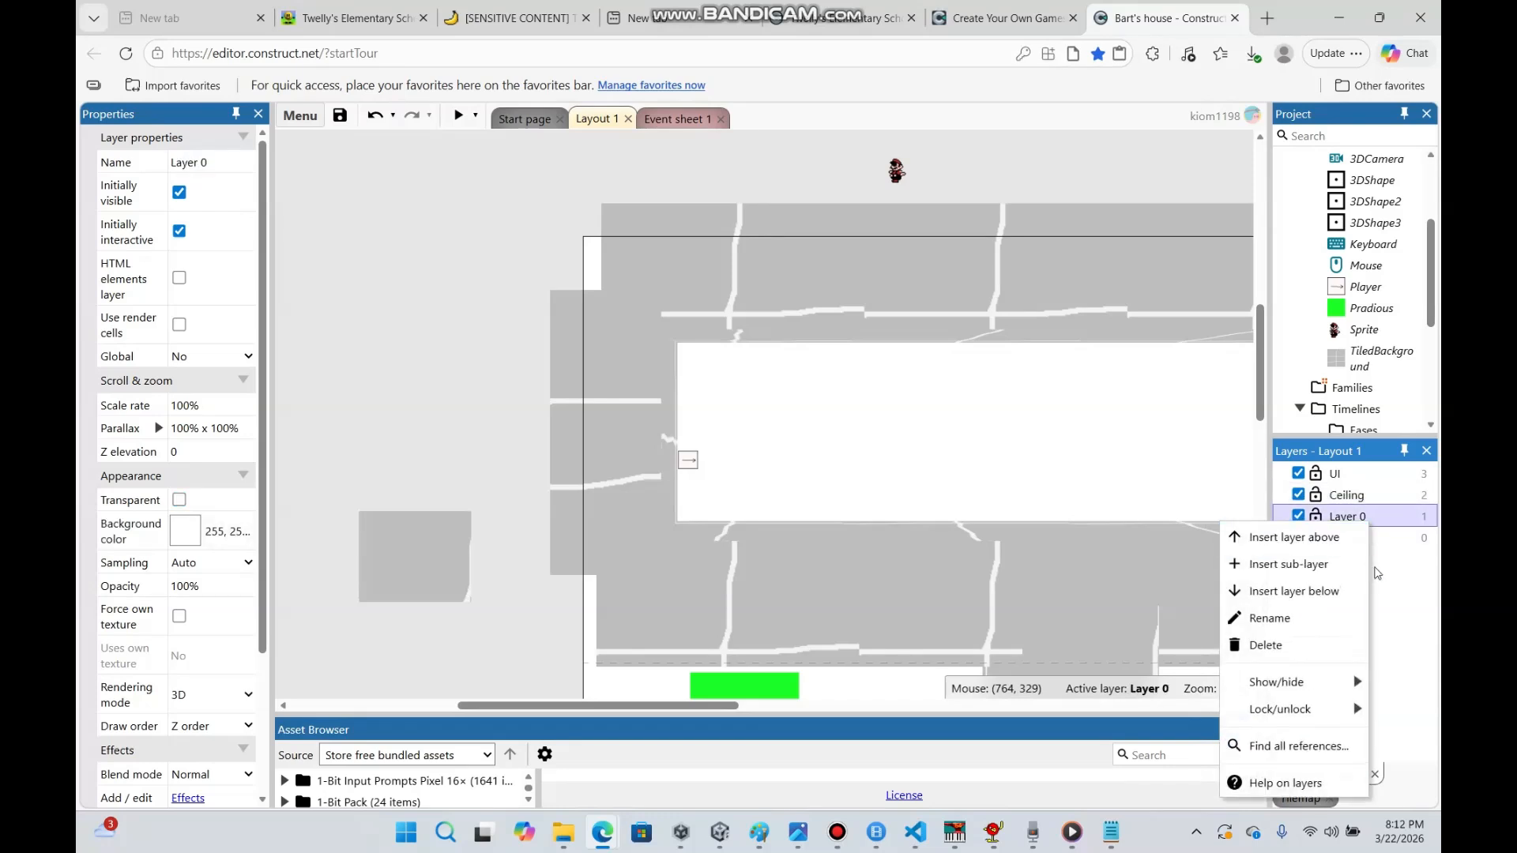
left_click(1341, 606)
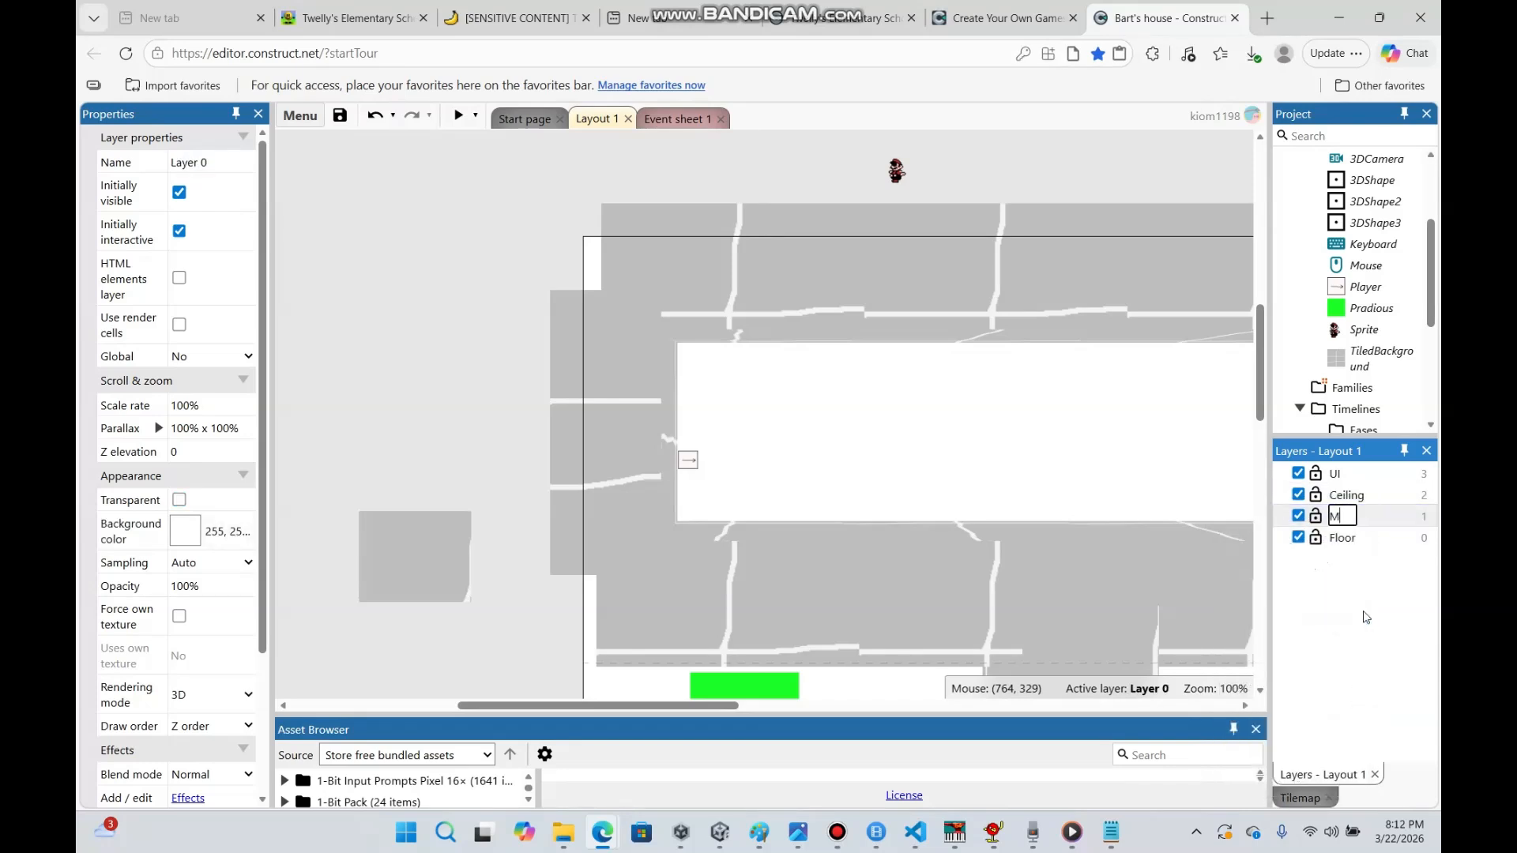
type("Main Layer")
key("Return")
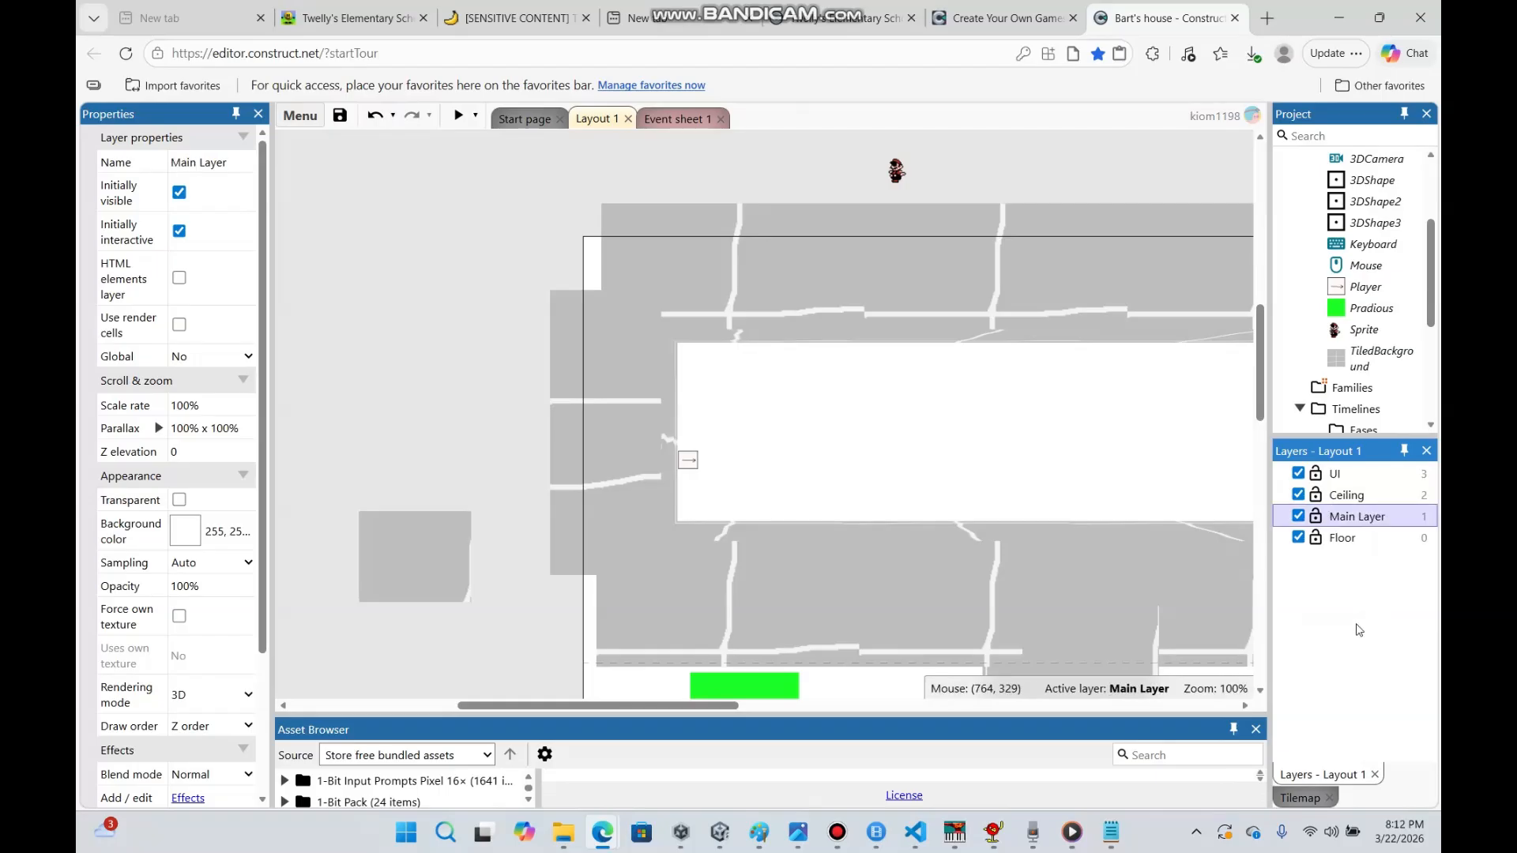
Insert a new Tiled Background object on the Floor layer in the upper corridor near the Player
left_click(1384, 541)
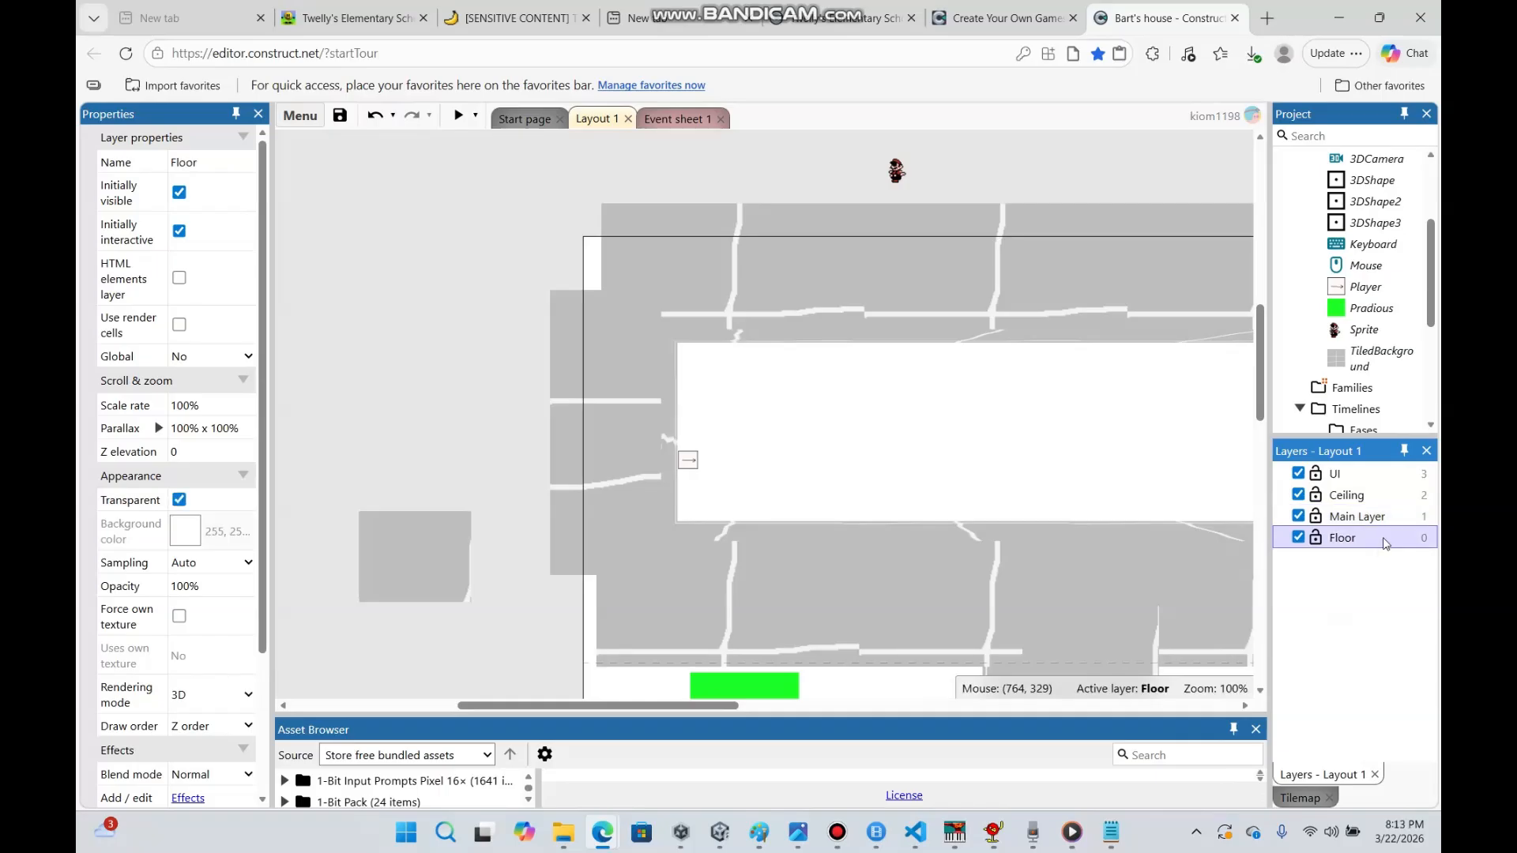
right_click(732, 369)
left_click(745, 384)
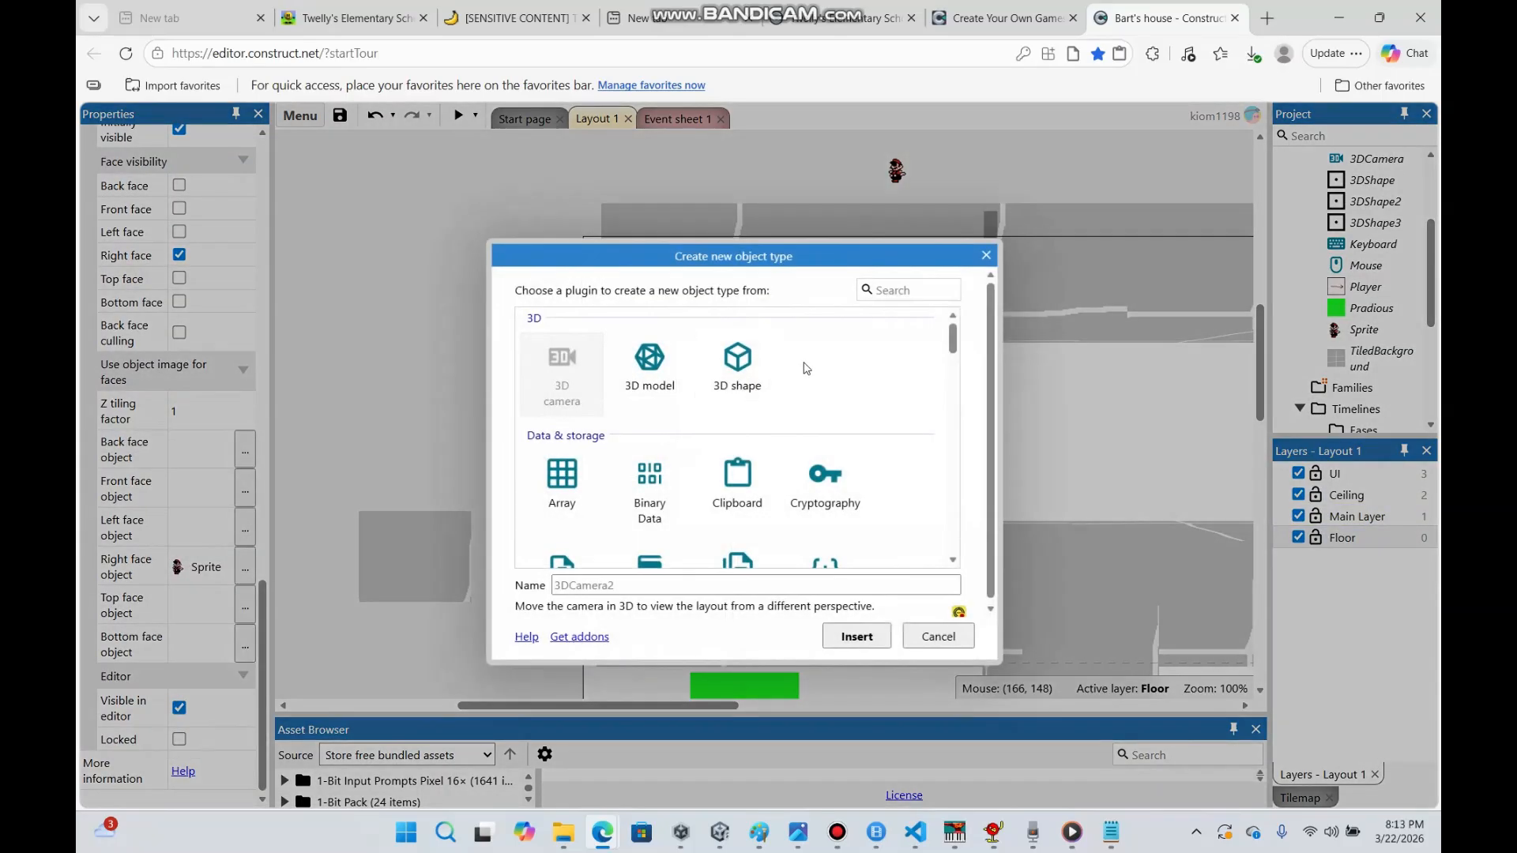
left_click(939, 287)
type("til")
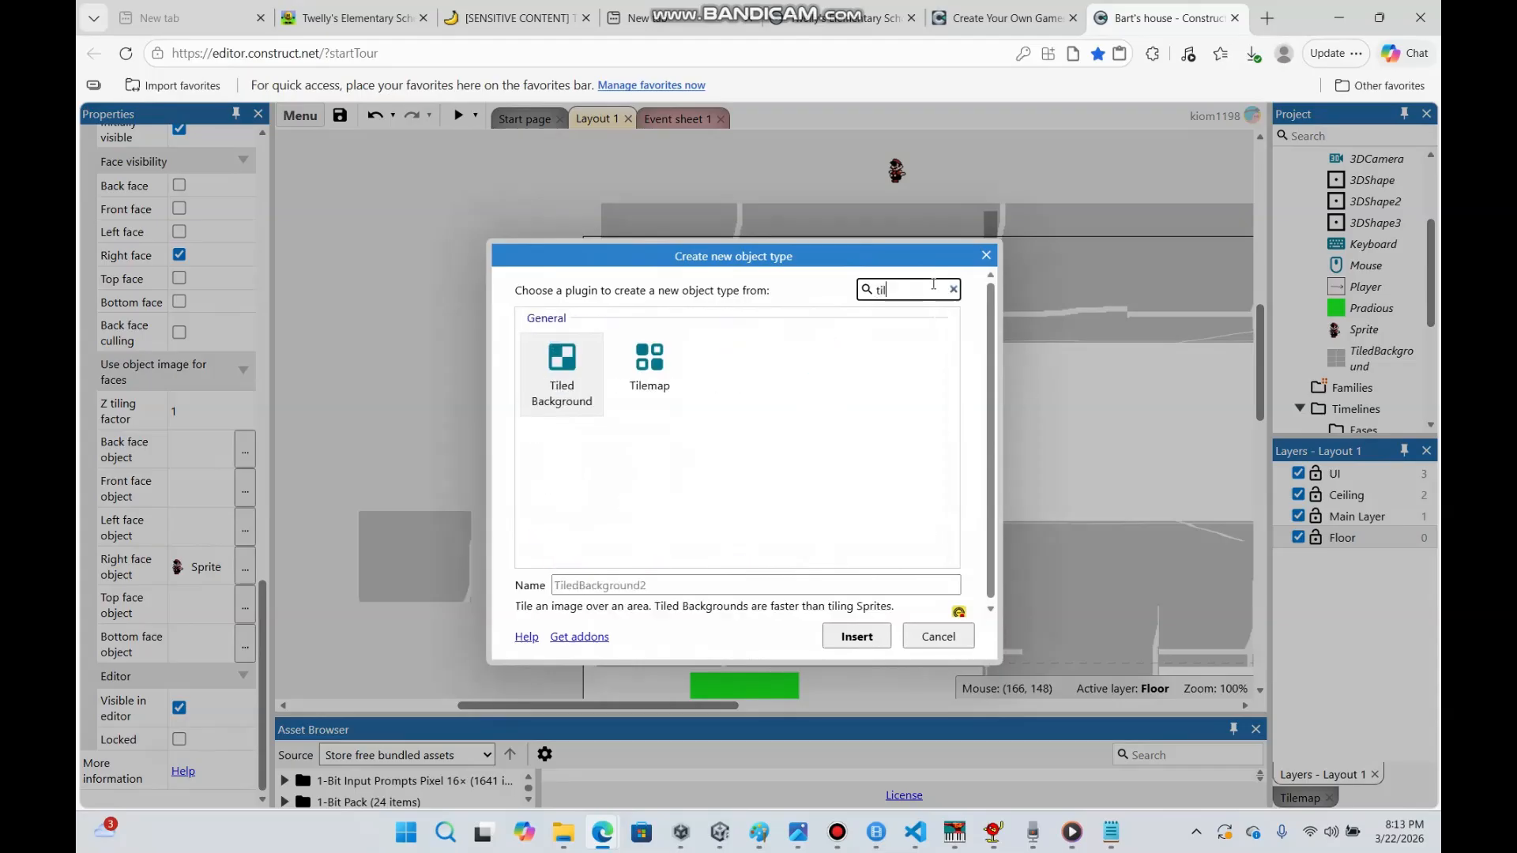
double_click(579, 382)
left_click(785, 396)
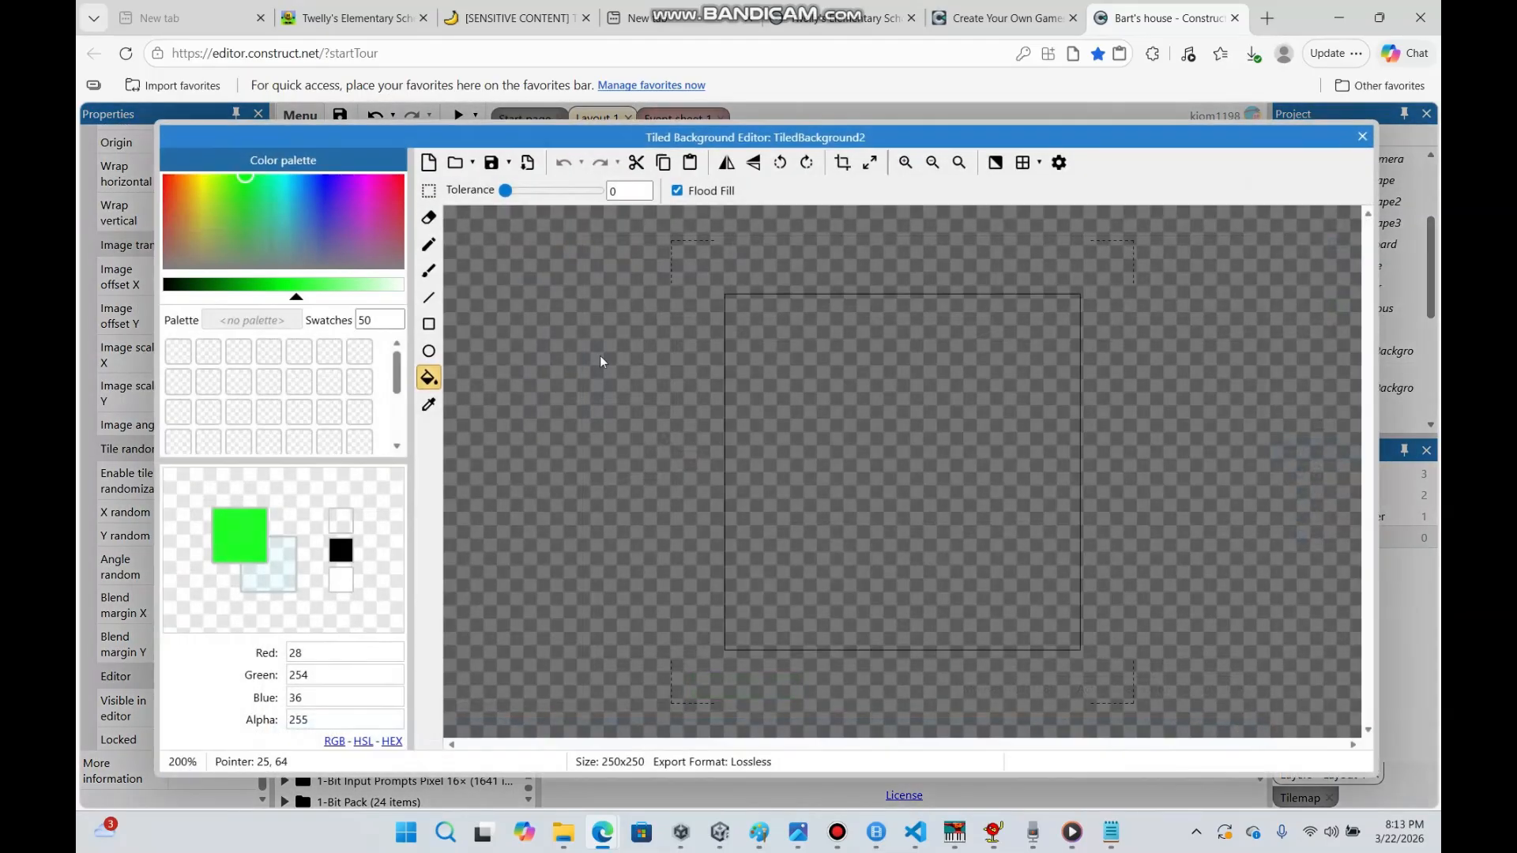
Fill the new tiled background's image with yellow (RGB 253, 221, 61) and move the object to the corridor's upper-left corner
left_click_drag(276, 229, 196, 174)
left_click(942, 420)
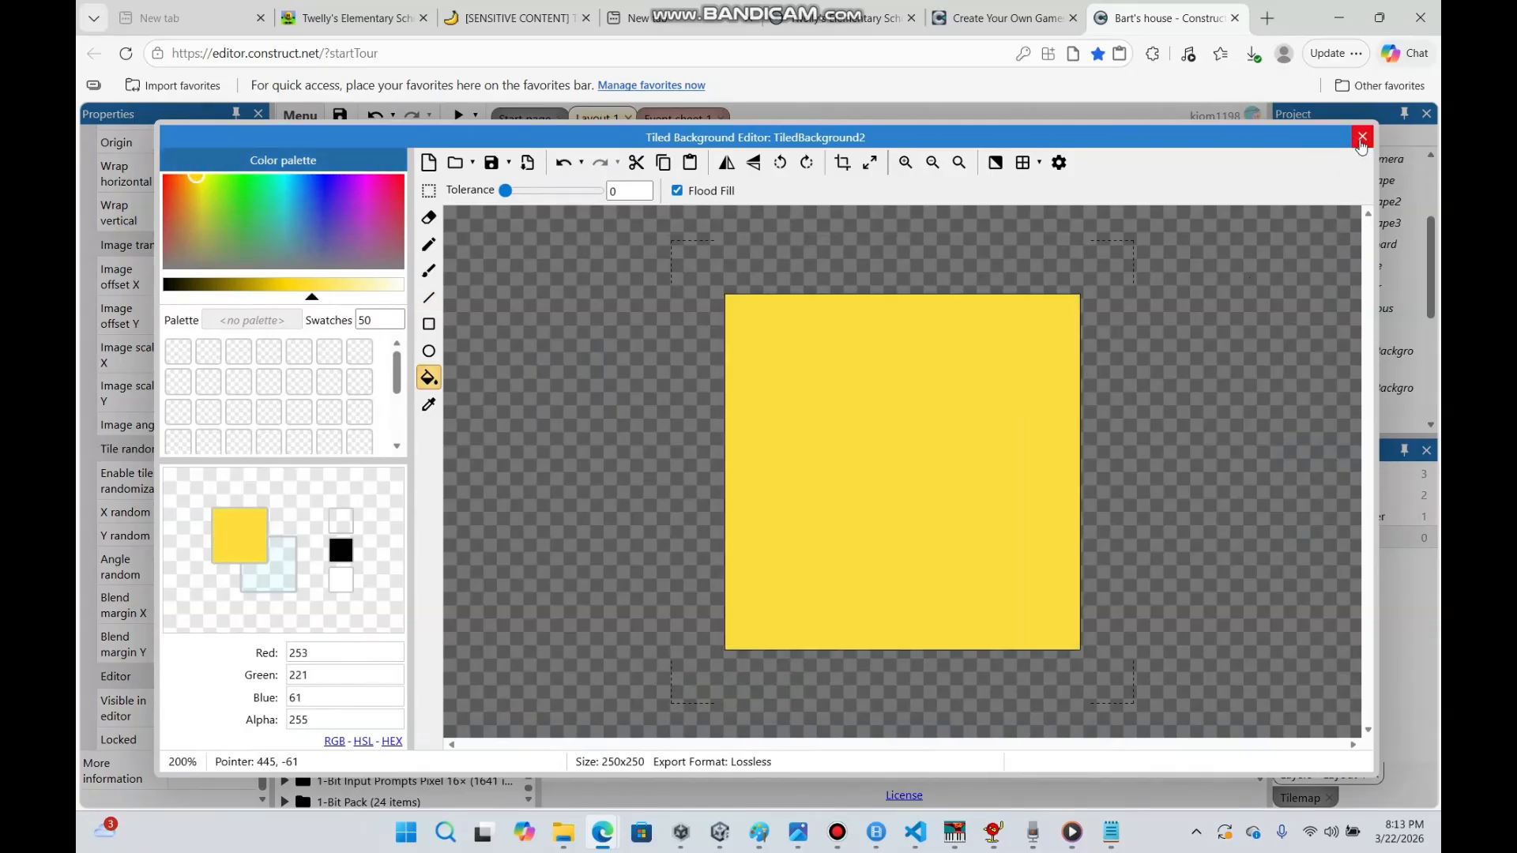
left_click(1362, 137)
left_click_drag(736, 358, 701, 338)
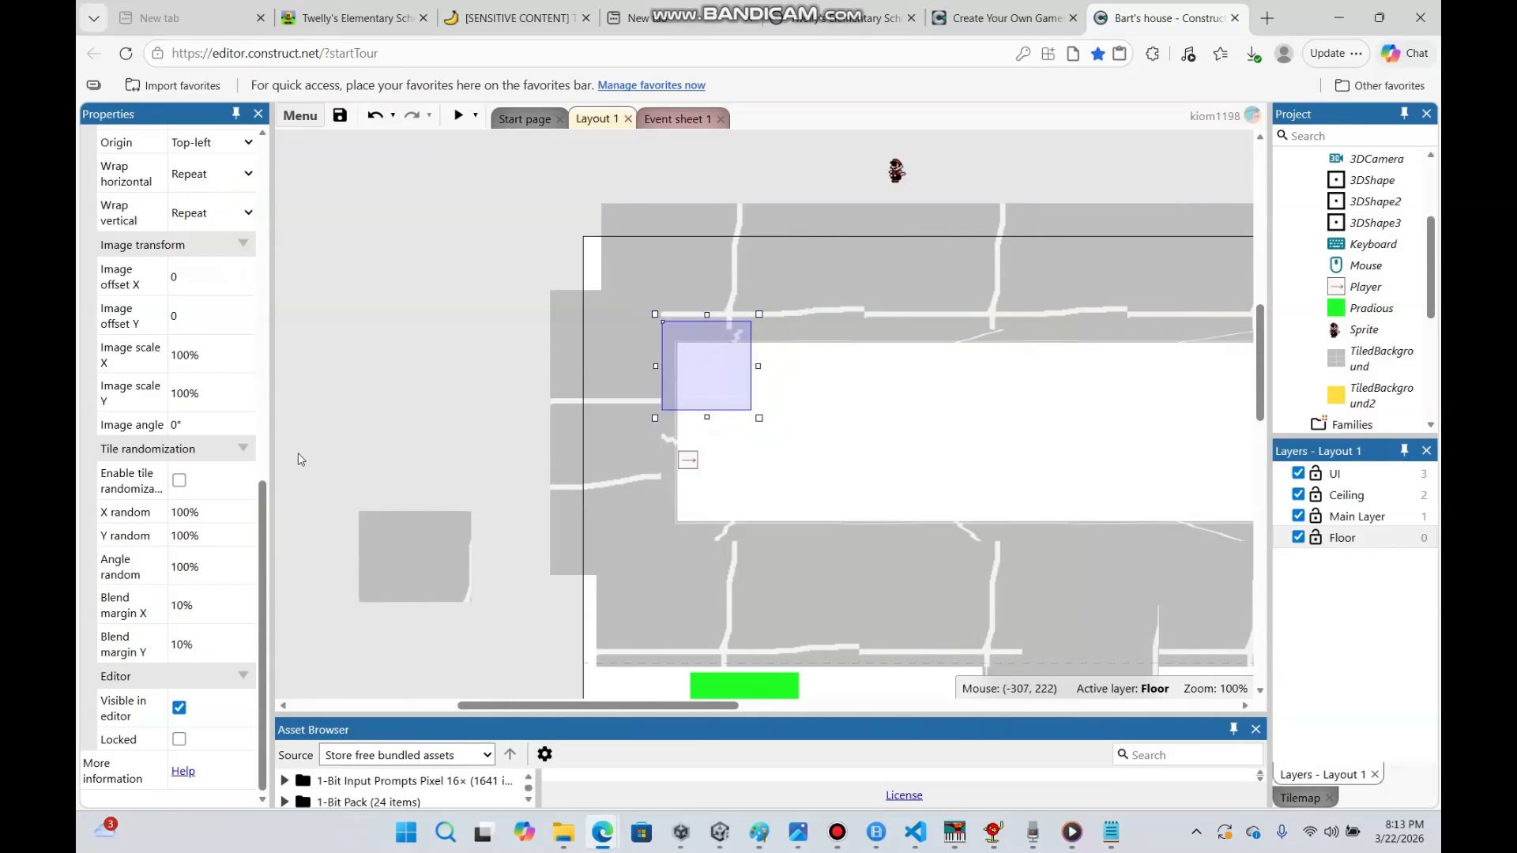
Make the Main Layer transparent
left_click(1406, 521)
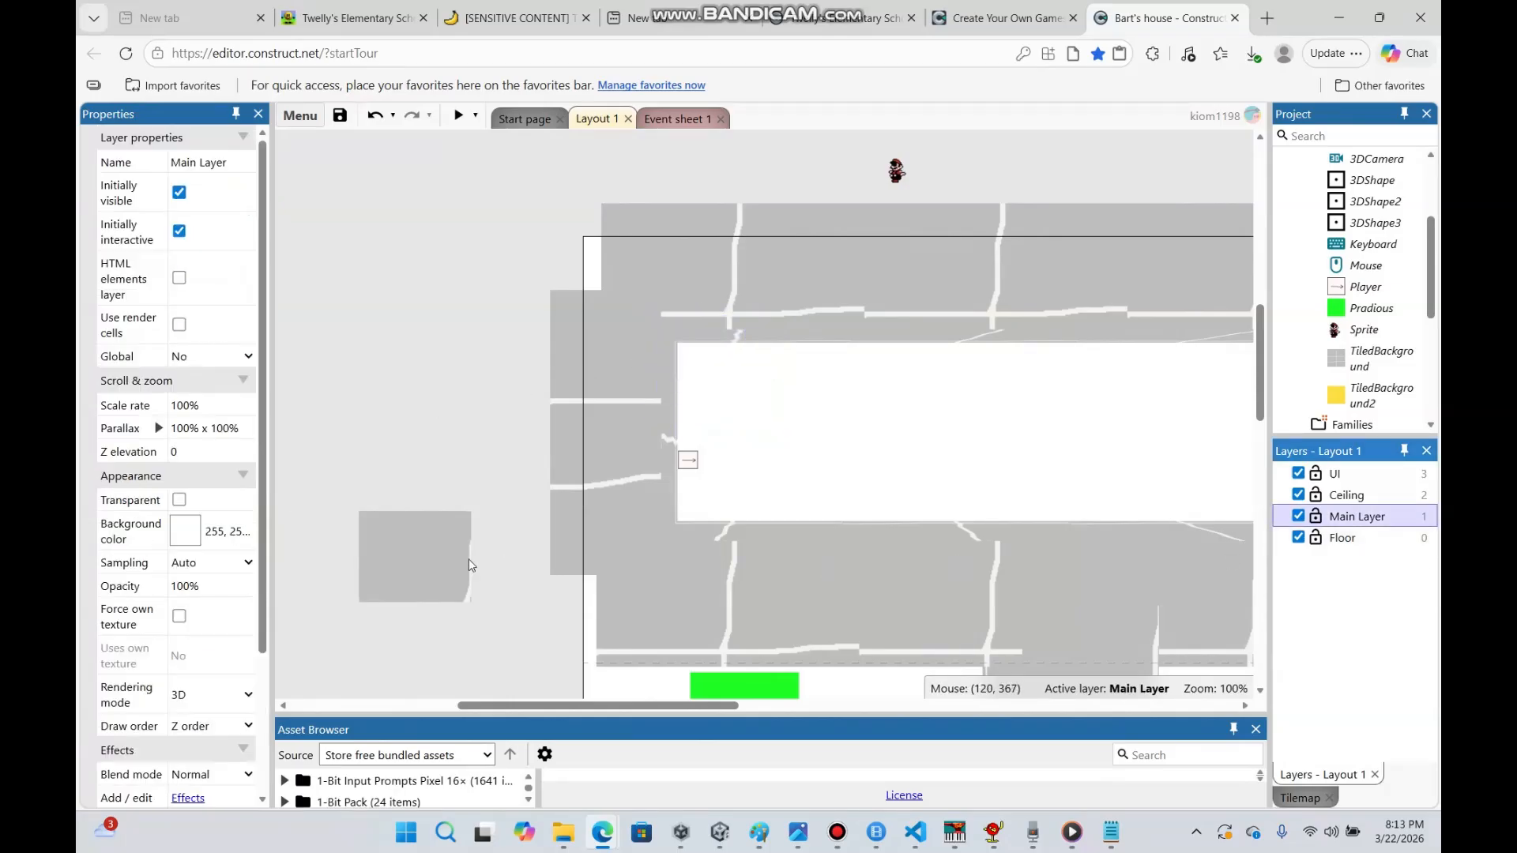
left_click(179, 500)
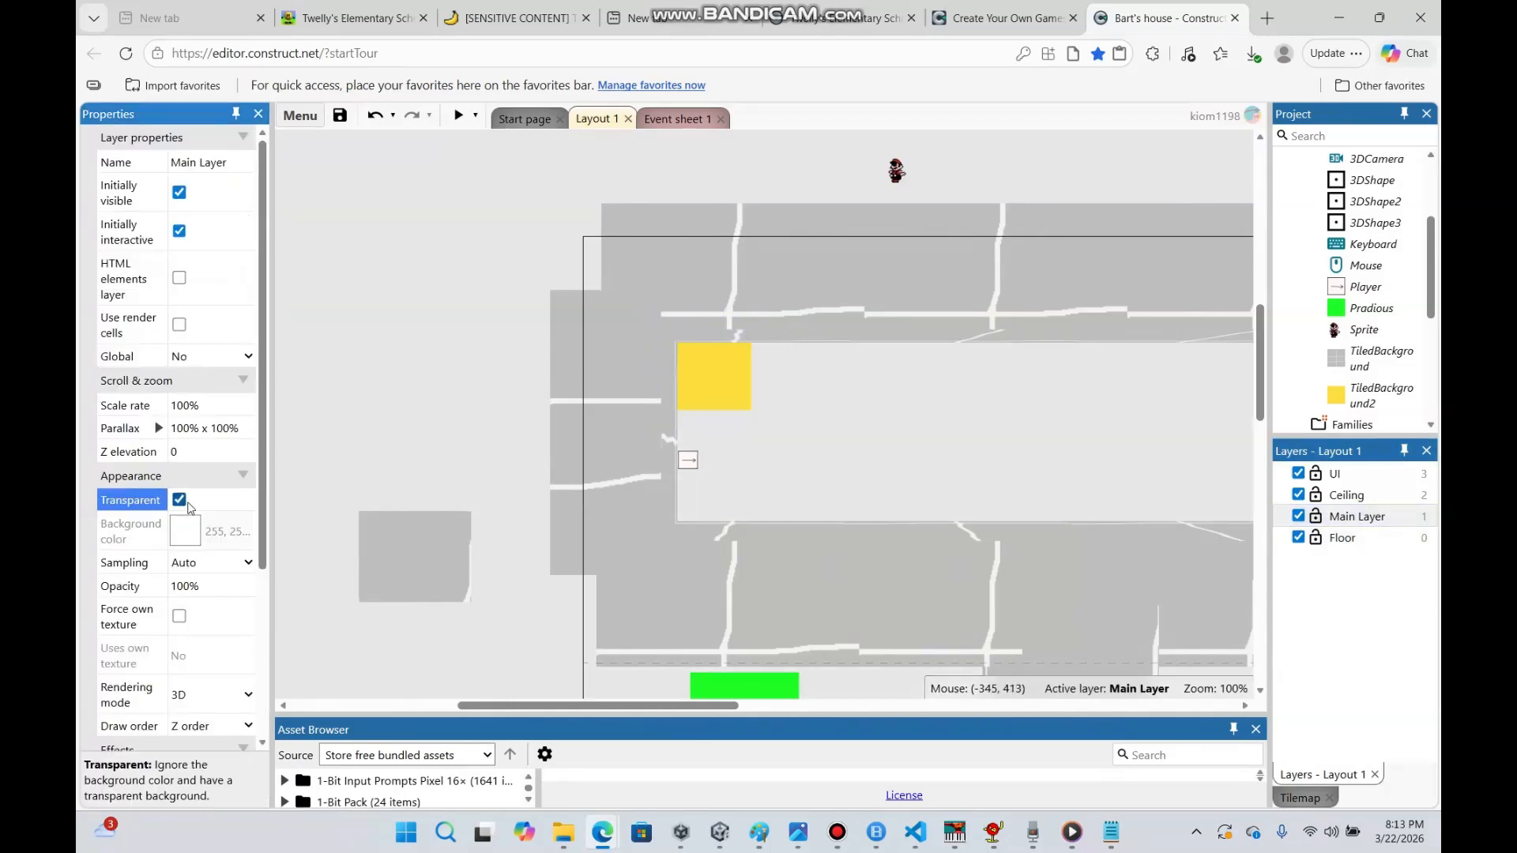
Stretch the yellow tiled background on the Floor layer to cover the whole interior of the house
left_click(1391, 539)
left_click(727, 412)
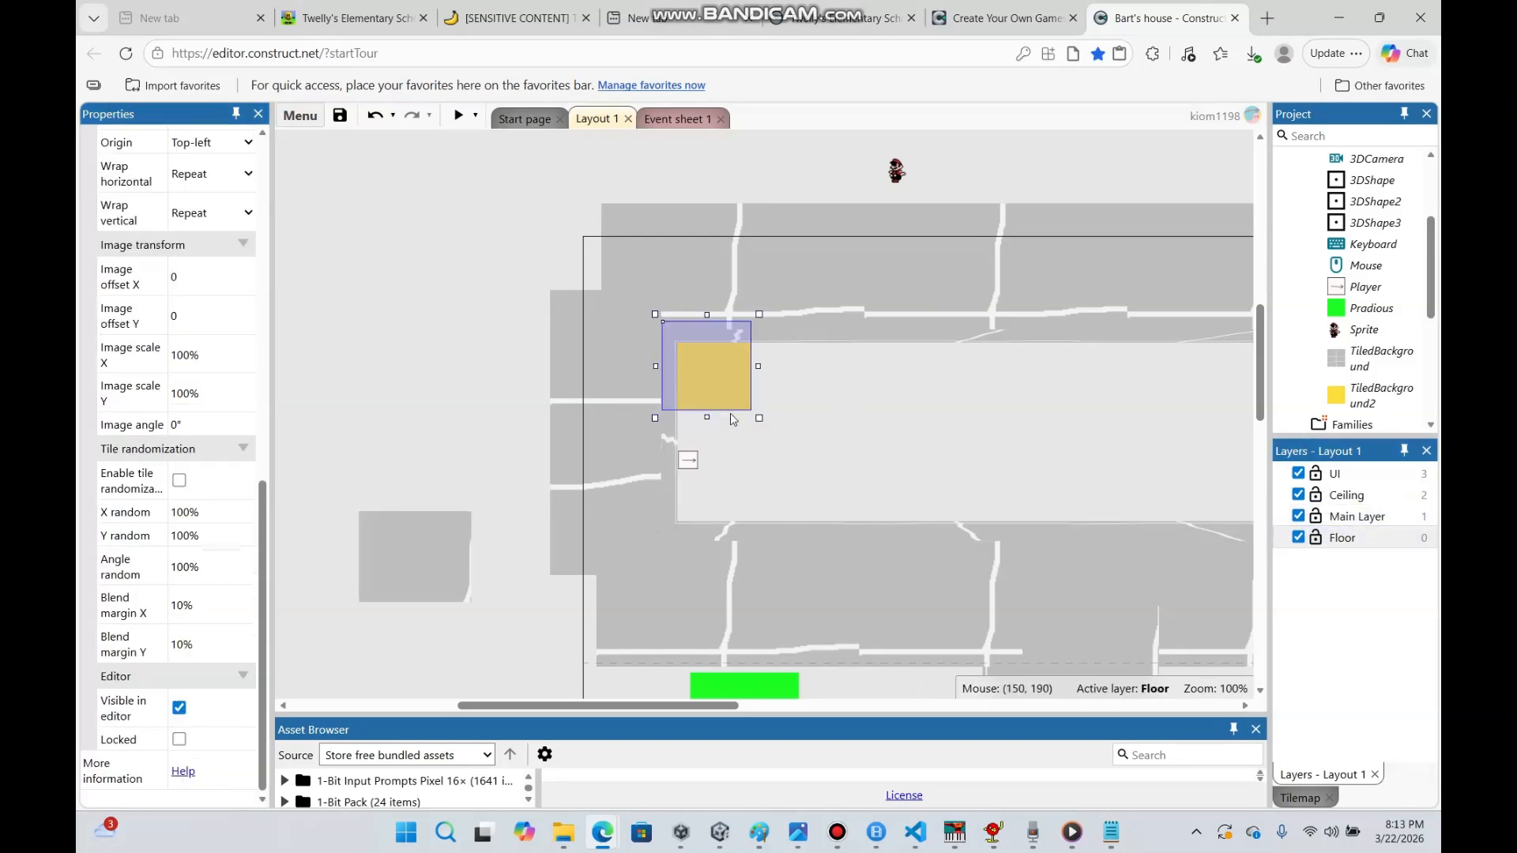
left_click_drag(758, 420, 1012, 501)
left_click_drag(962, 705, 636, 705)
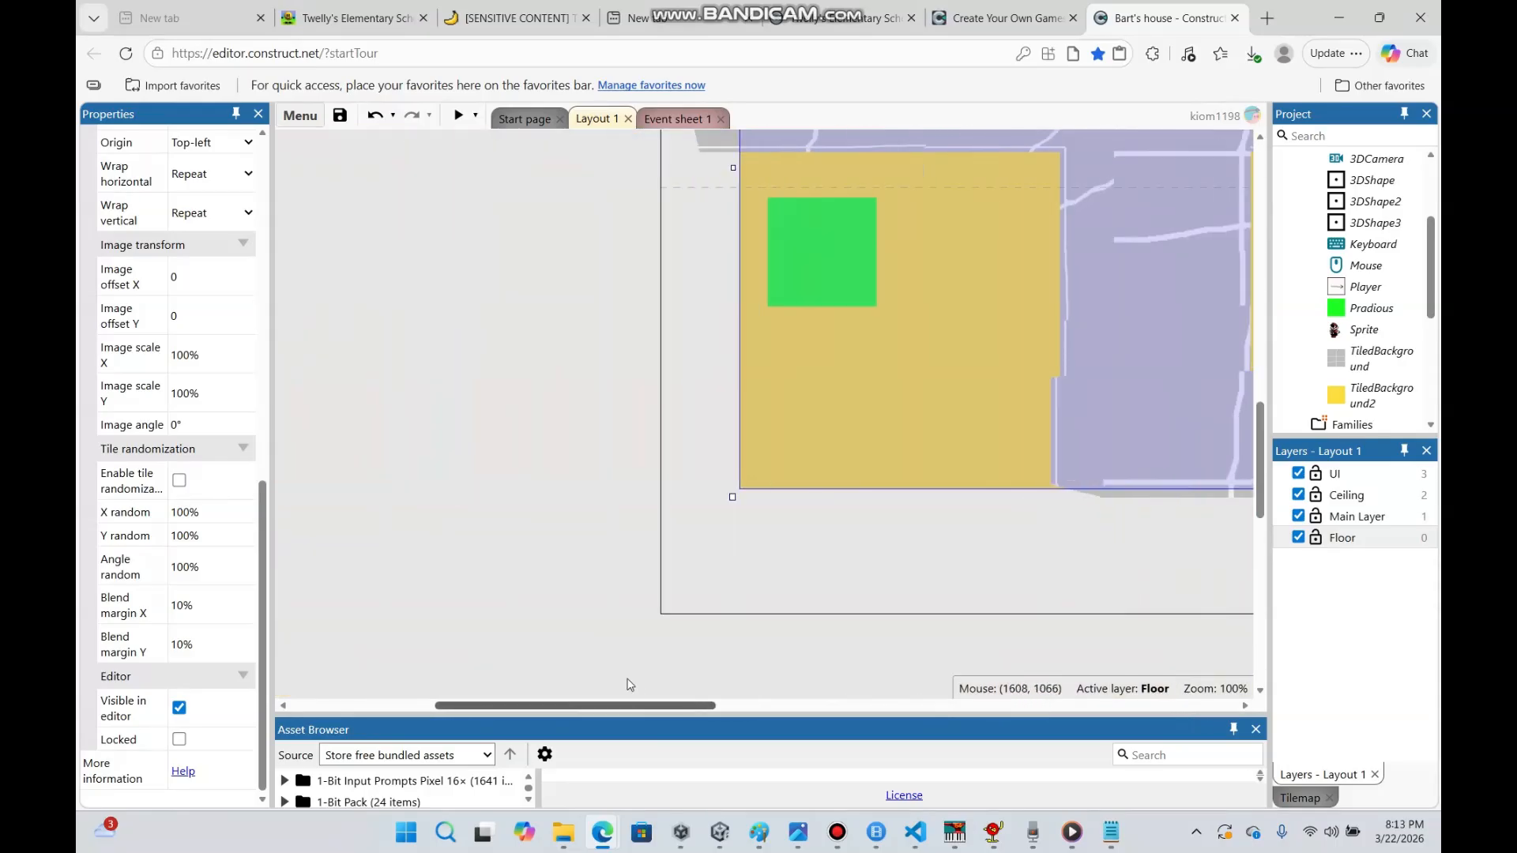
left_click_drag(1260, 433, 1233, 334)
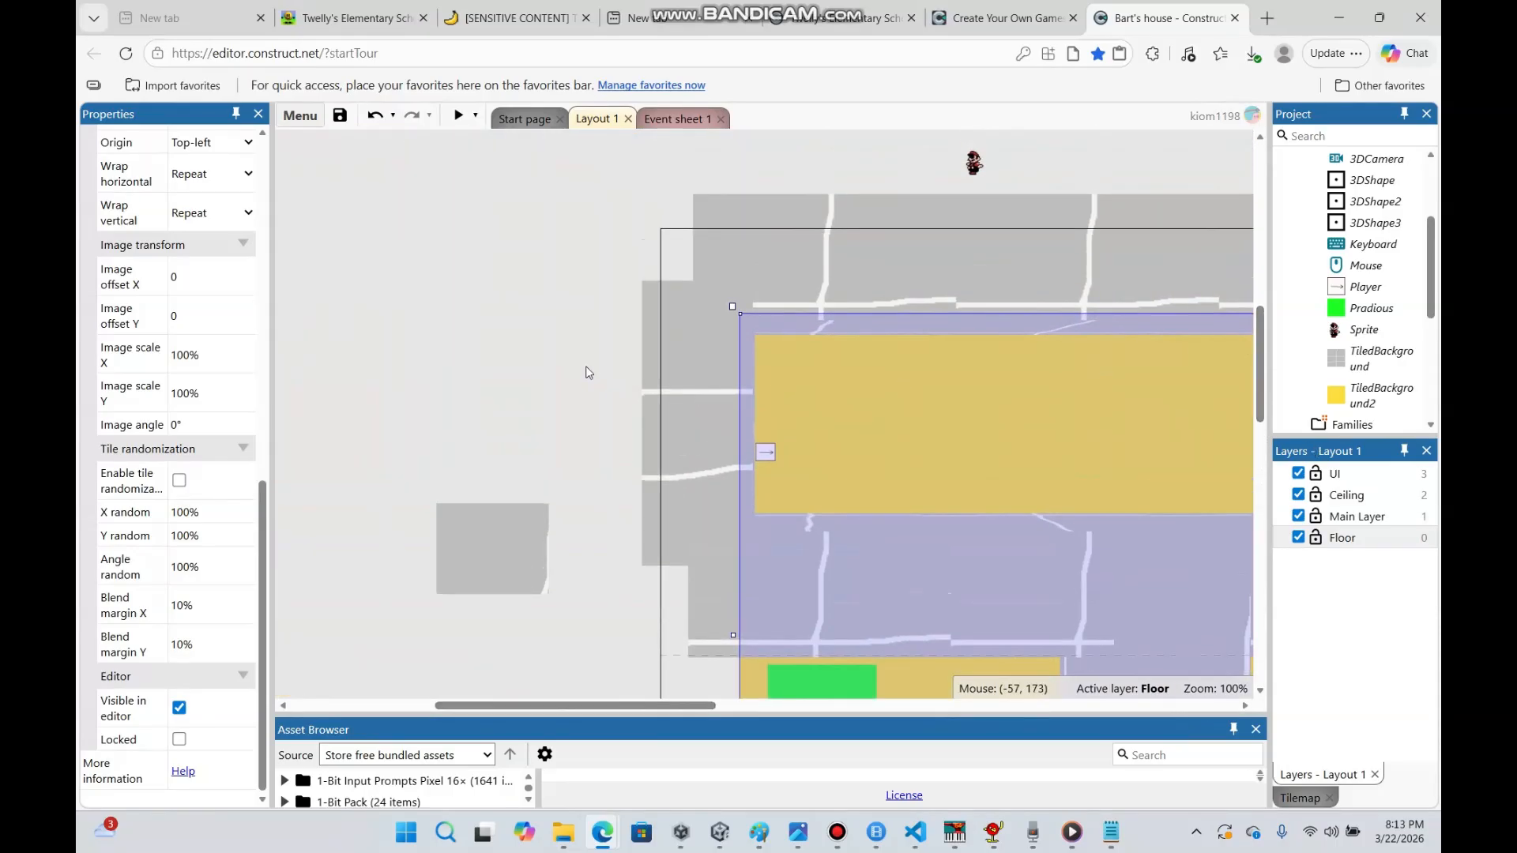
left_click(599, 375)
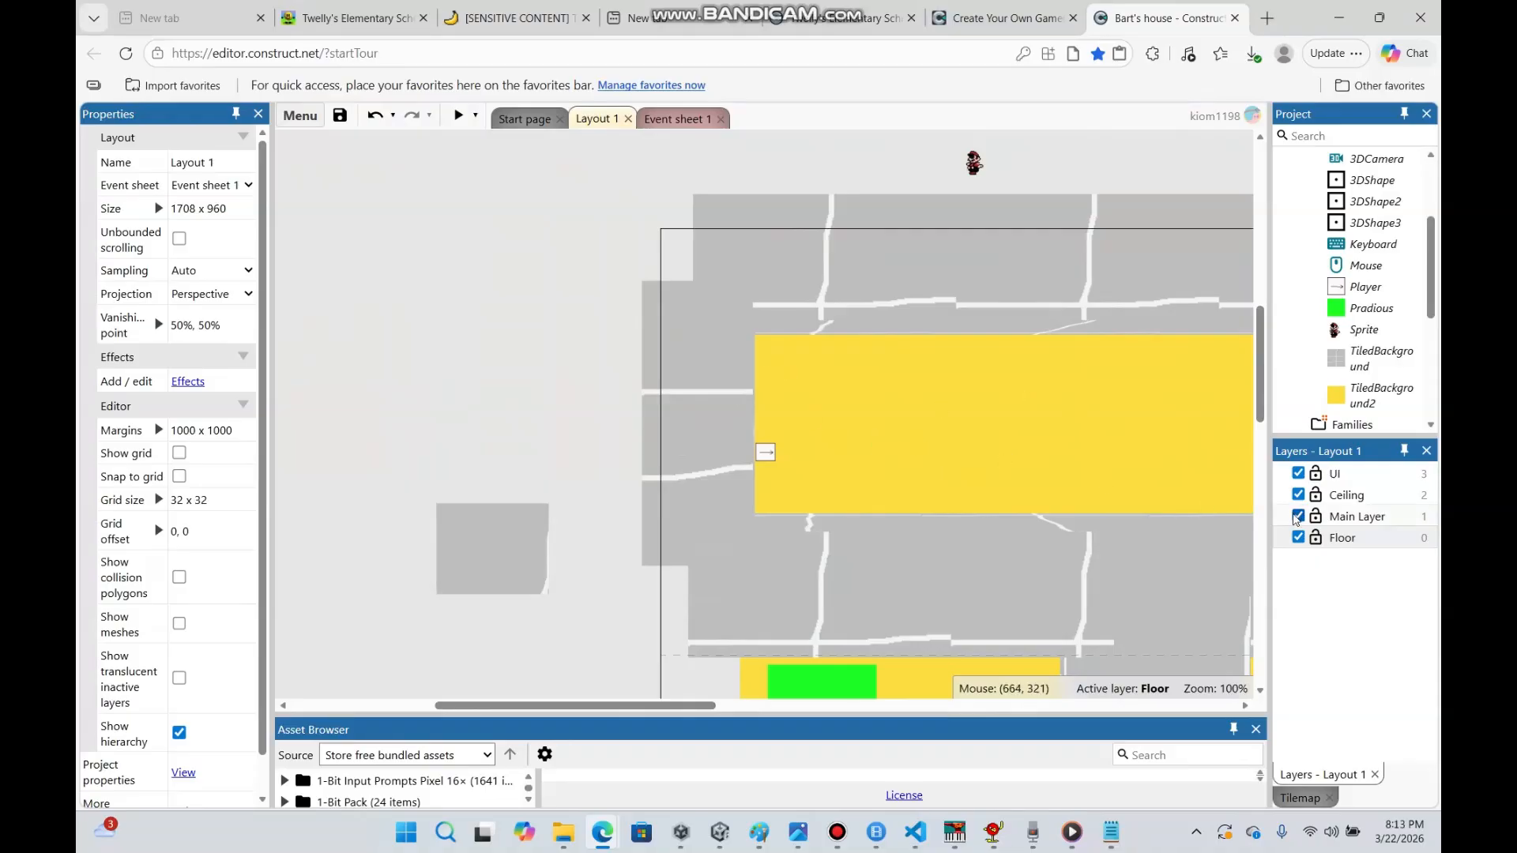
Insert a new Tiled Background object on the Ceiling layer, just outside the corridor's left end
left_click(1362, 496)
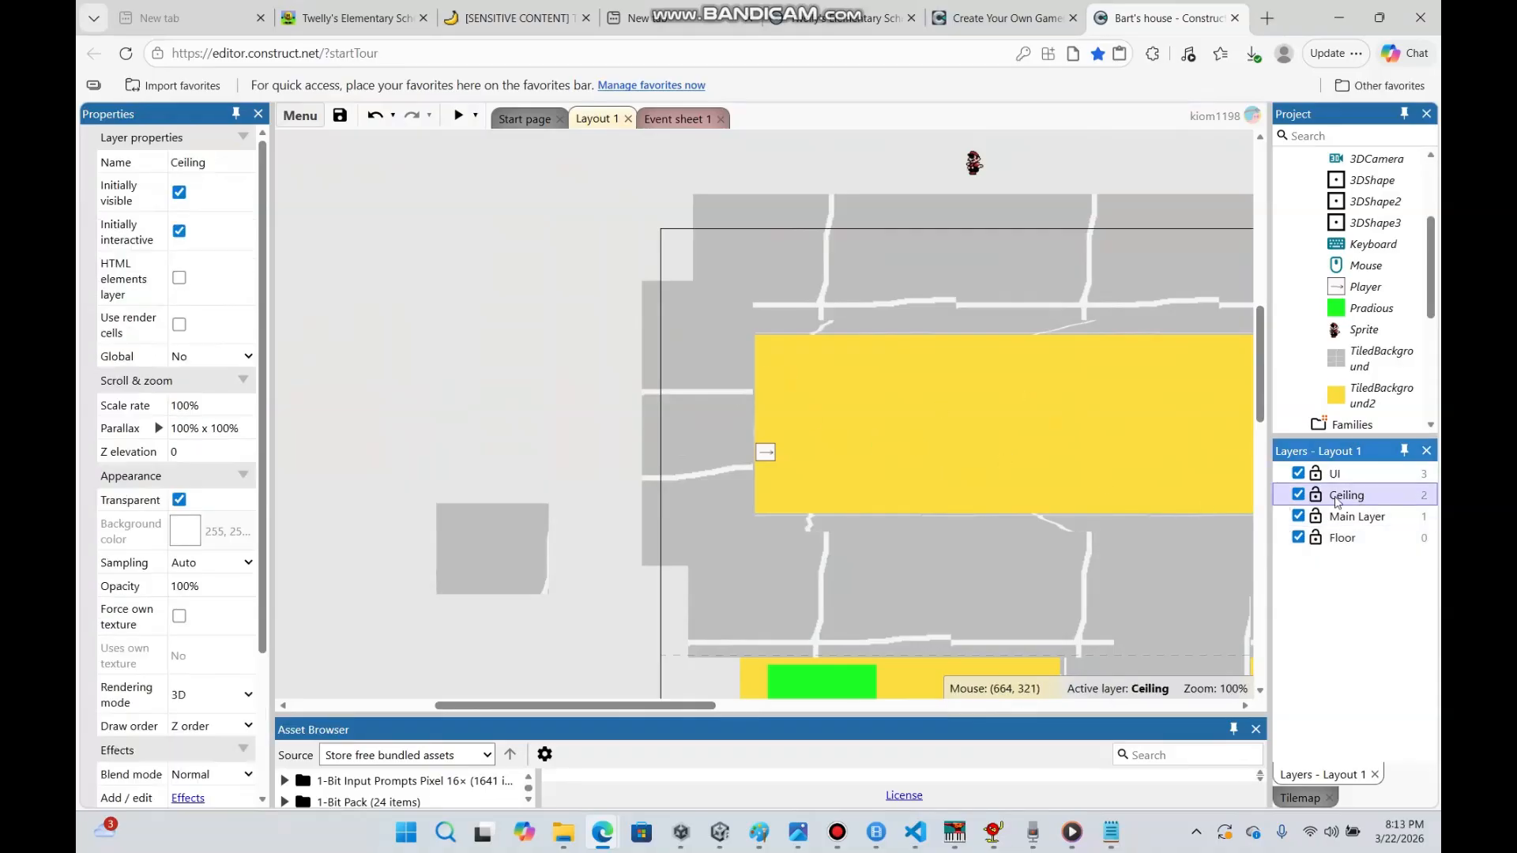
right_click(603, 377)
left_click(608, 389)
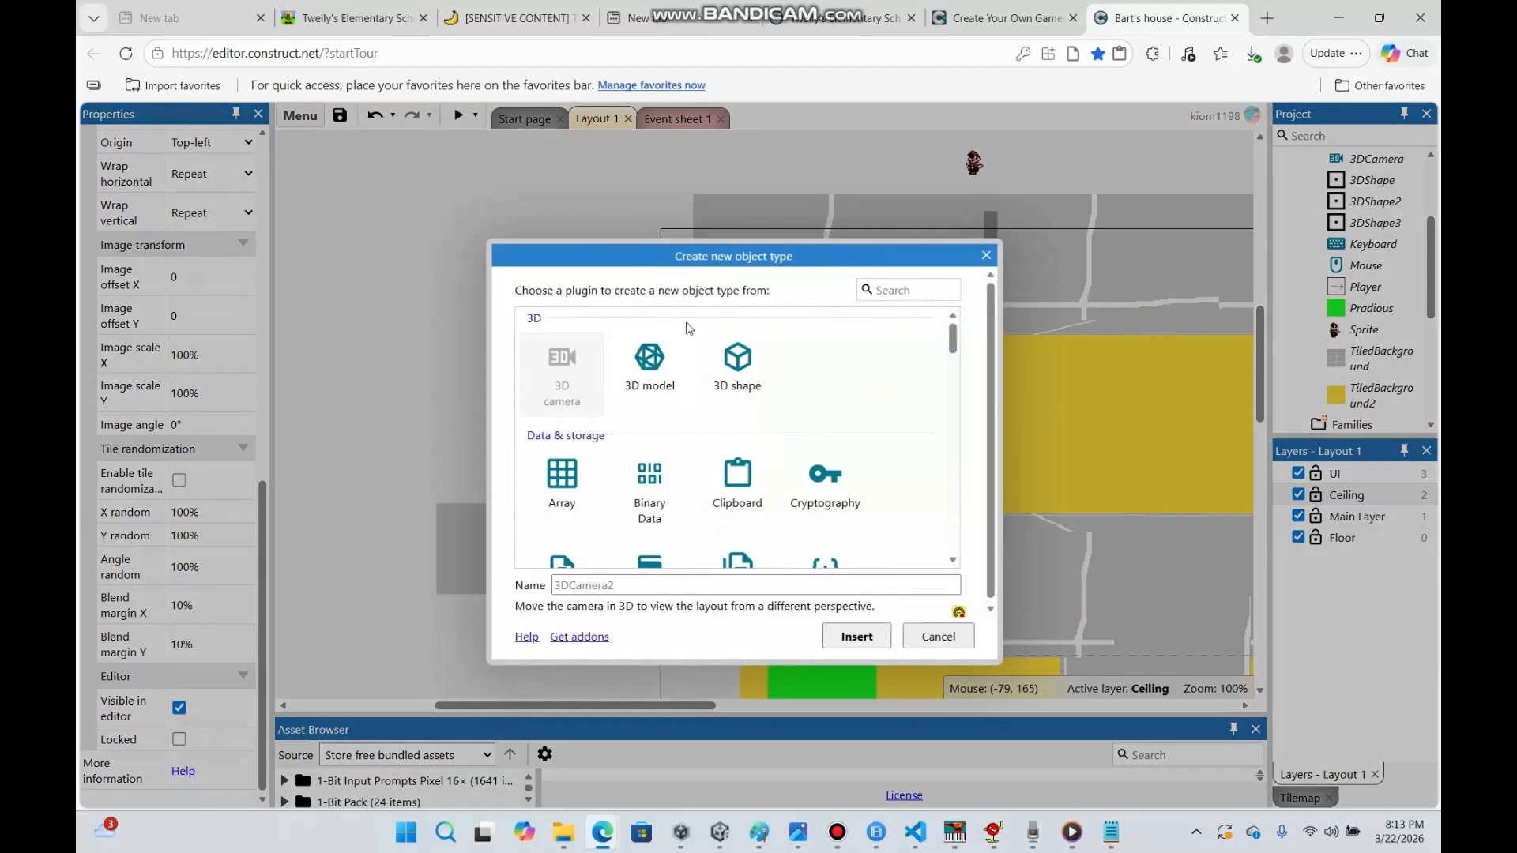
left_click(946, 289)
type("til")
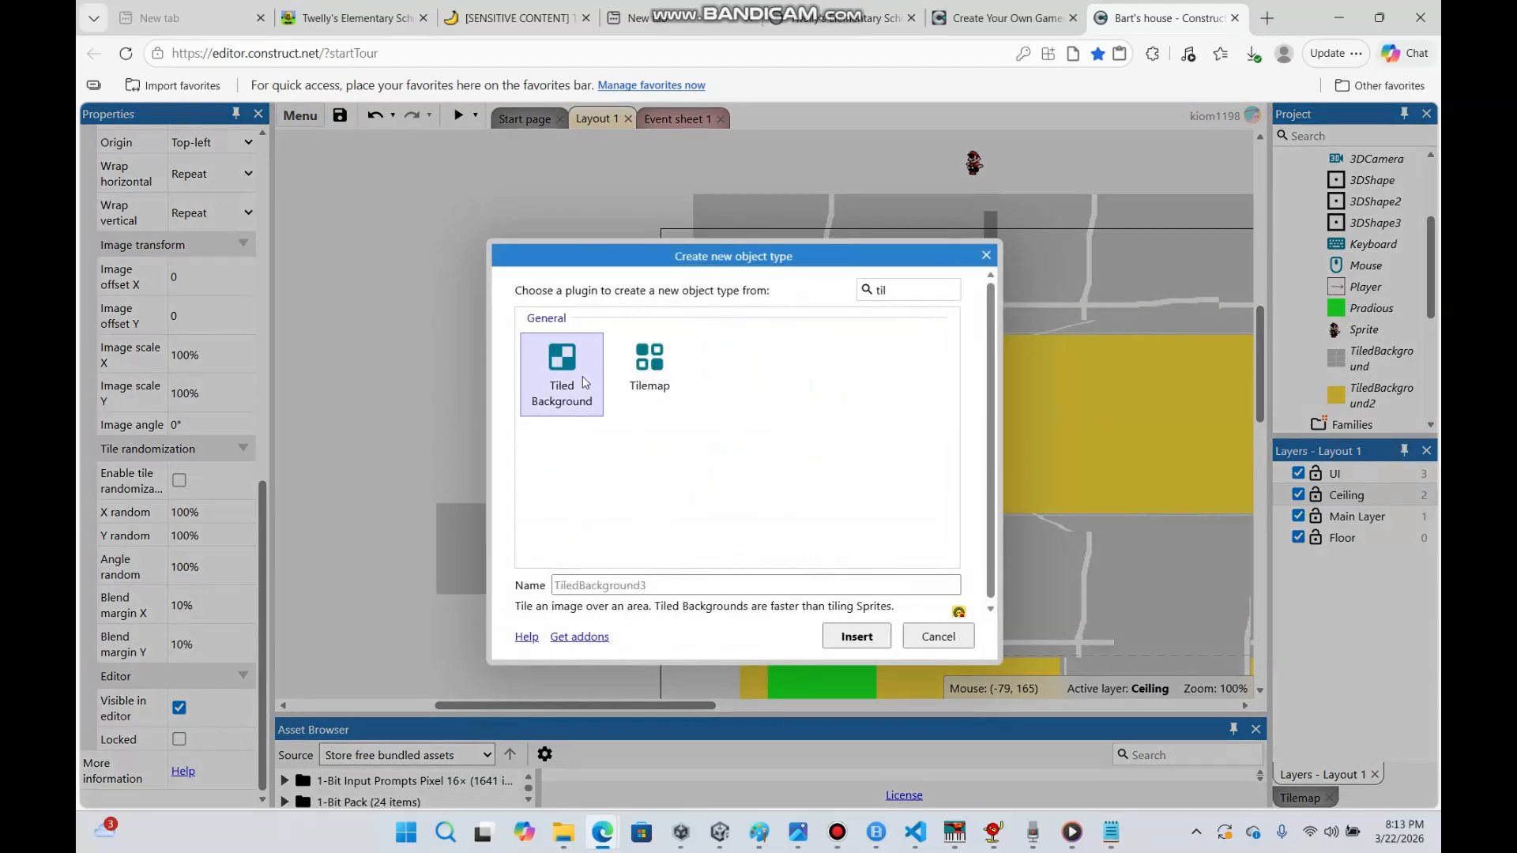
double_click(581, 376)
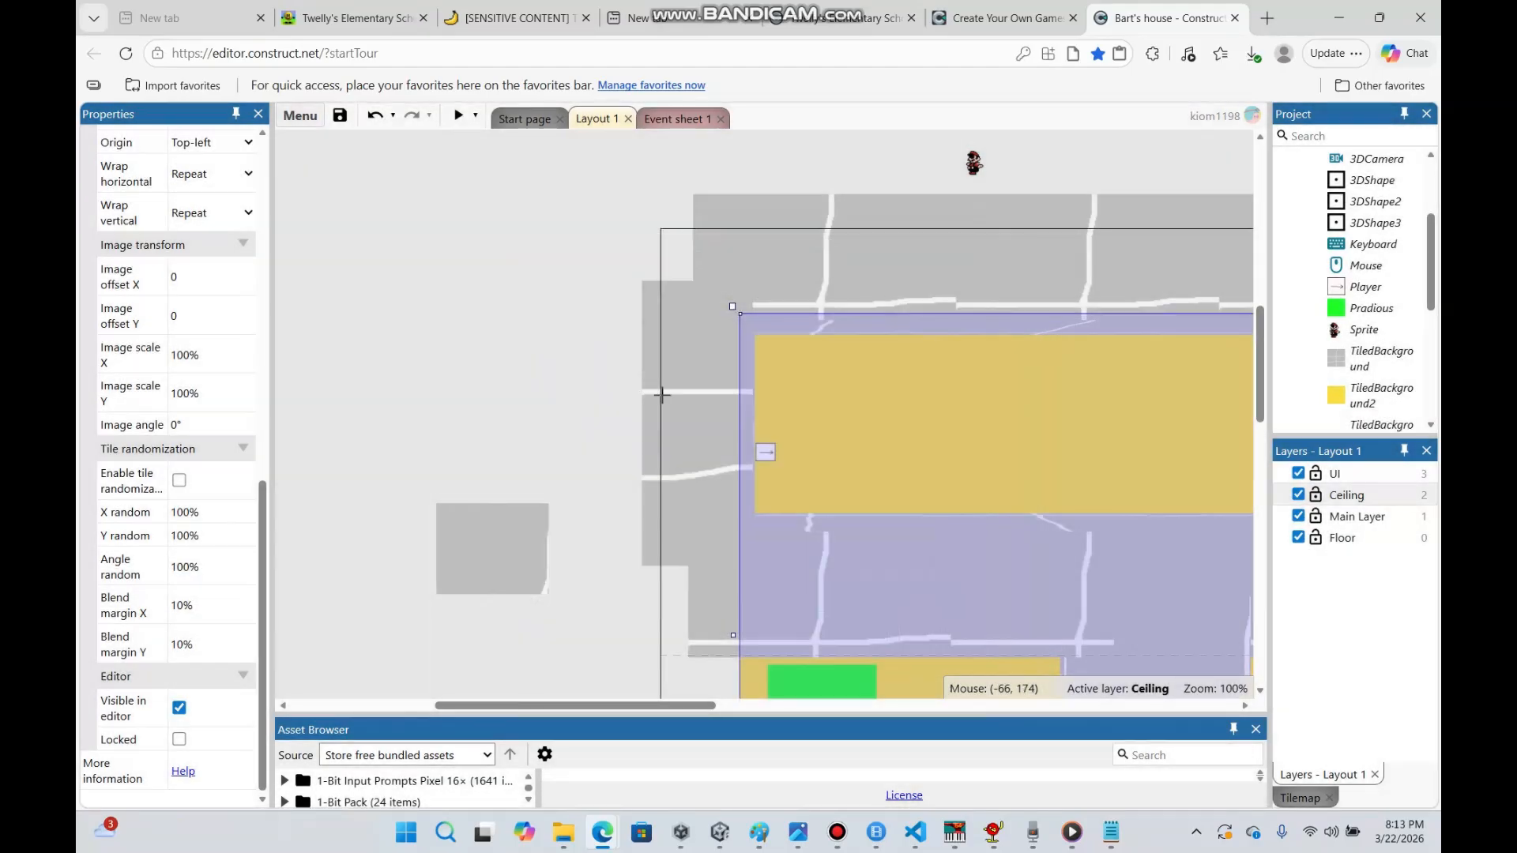
left_click(618, 400)
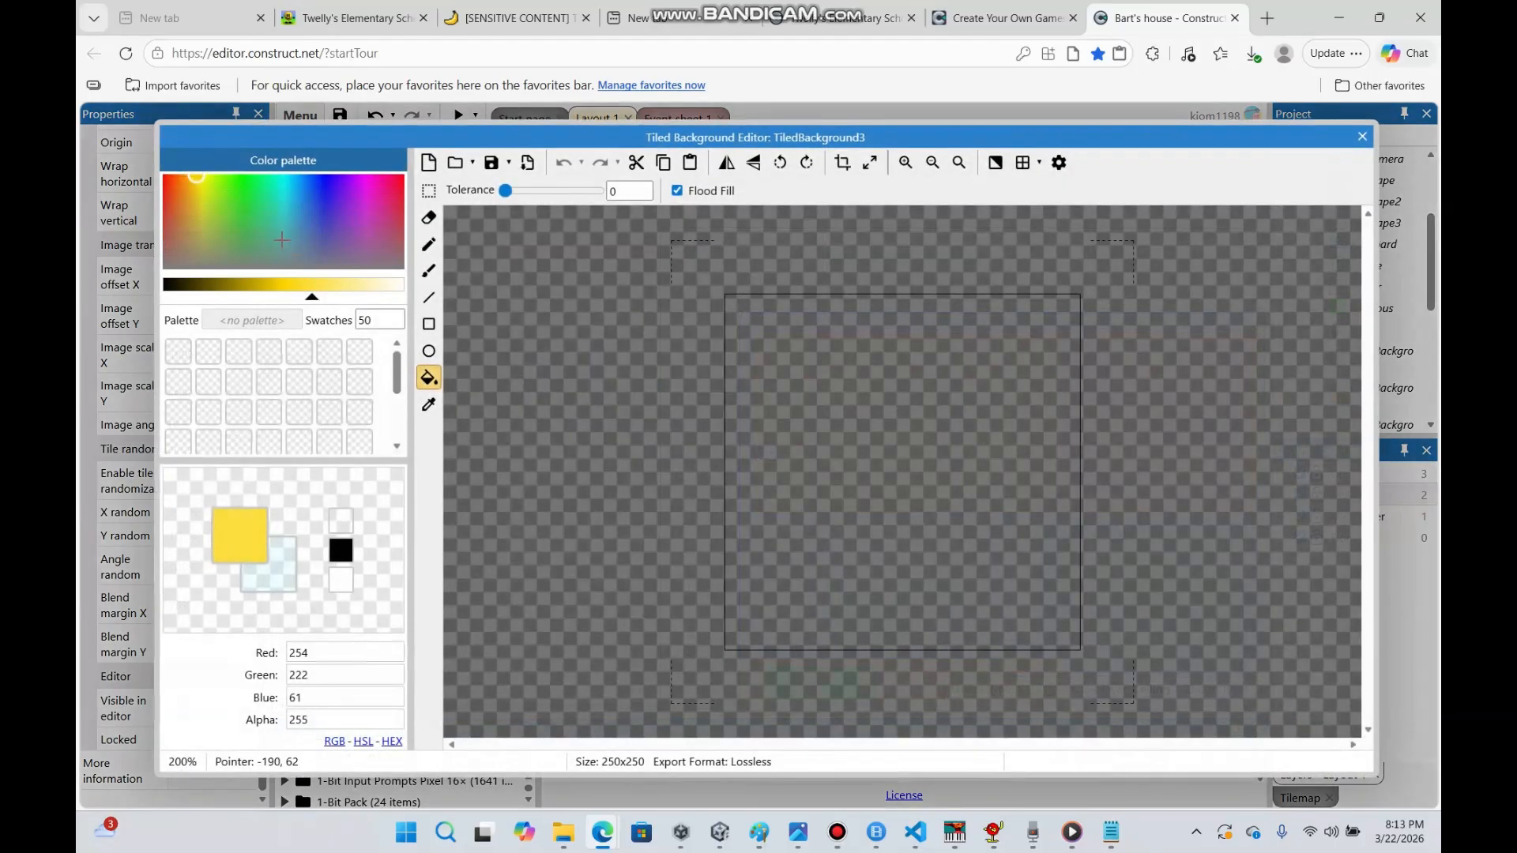
Fill the new ceiling tile's image with gray and move the object to the corridor's upper-left corner
left_click(311, 267)
left_click(893, 372)
left_click(1362, 136)
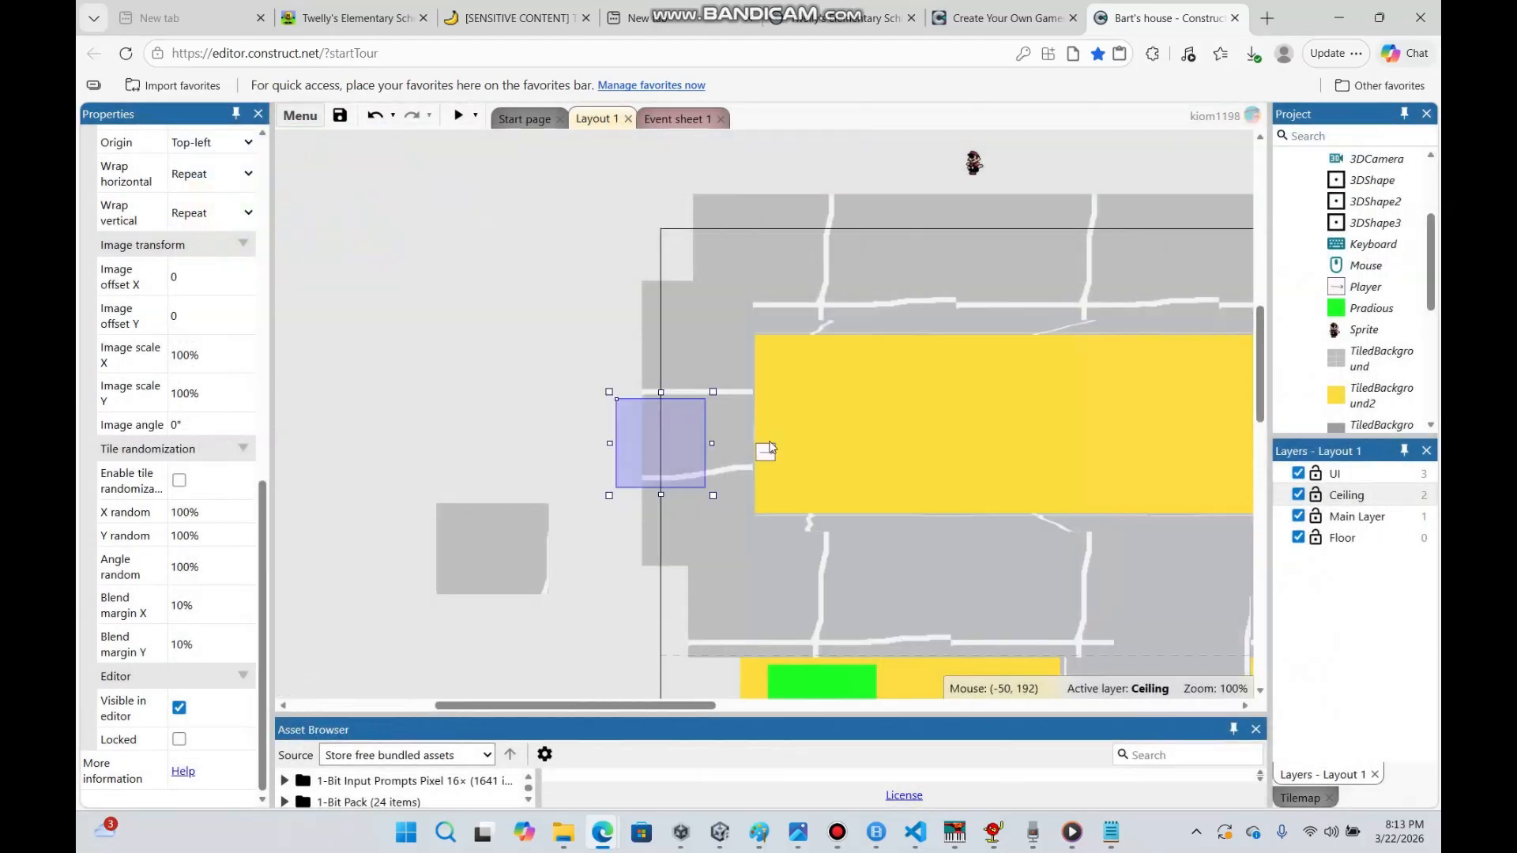
left_click_drag(641, 437, 756, 379)
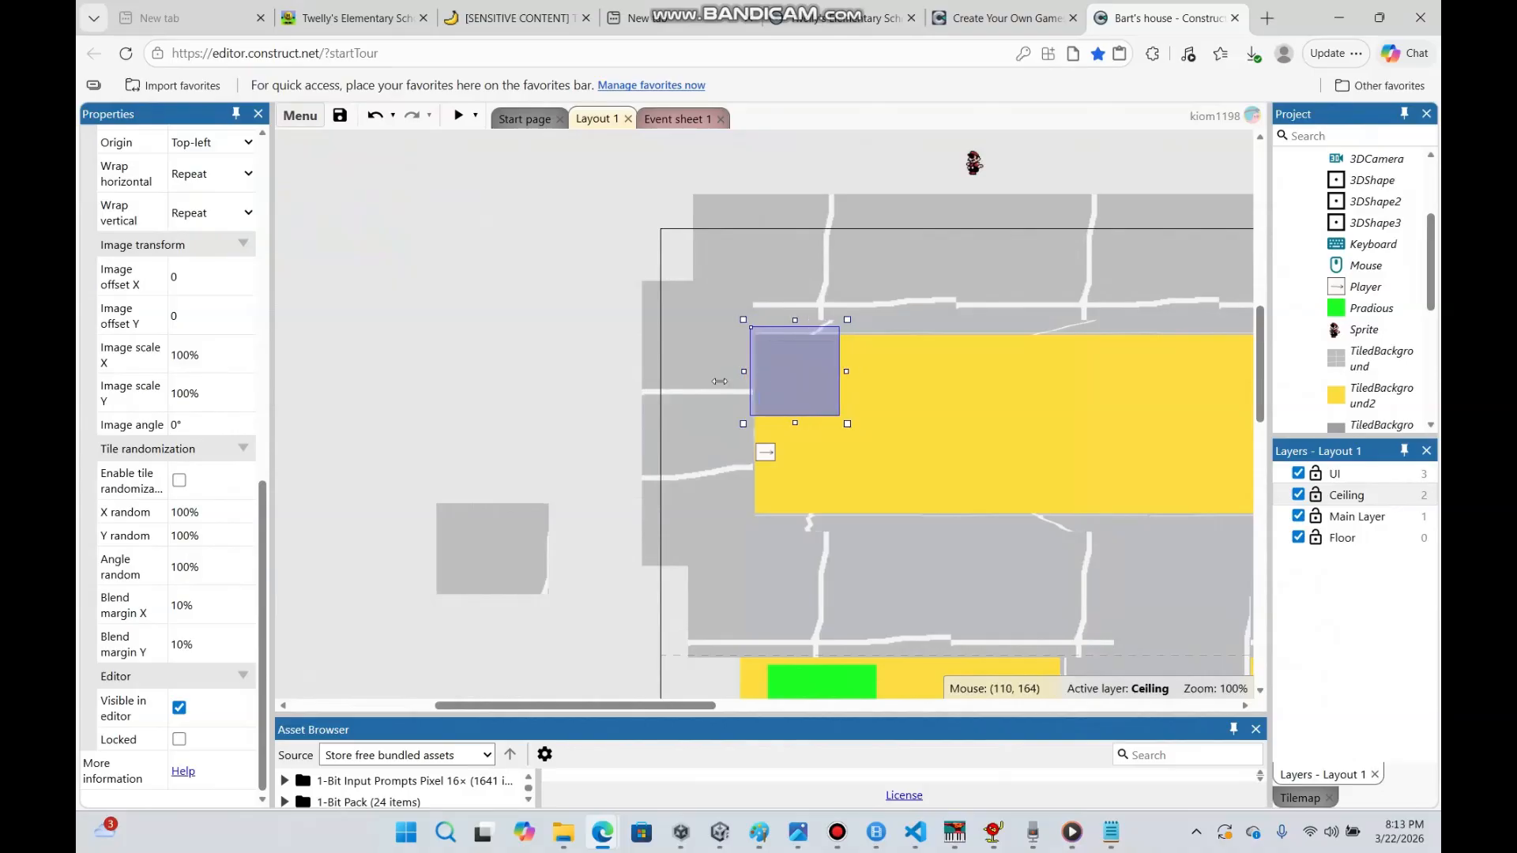
Set the ceiling tile's position to 101, 111, 120
left_click_drag(265, 504, 264, 142)
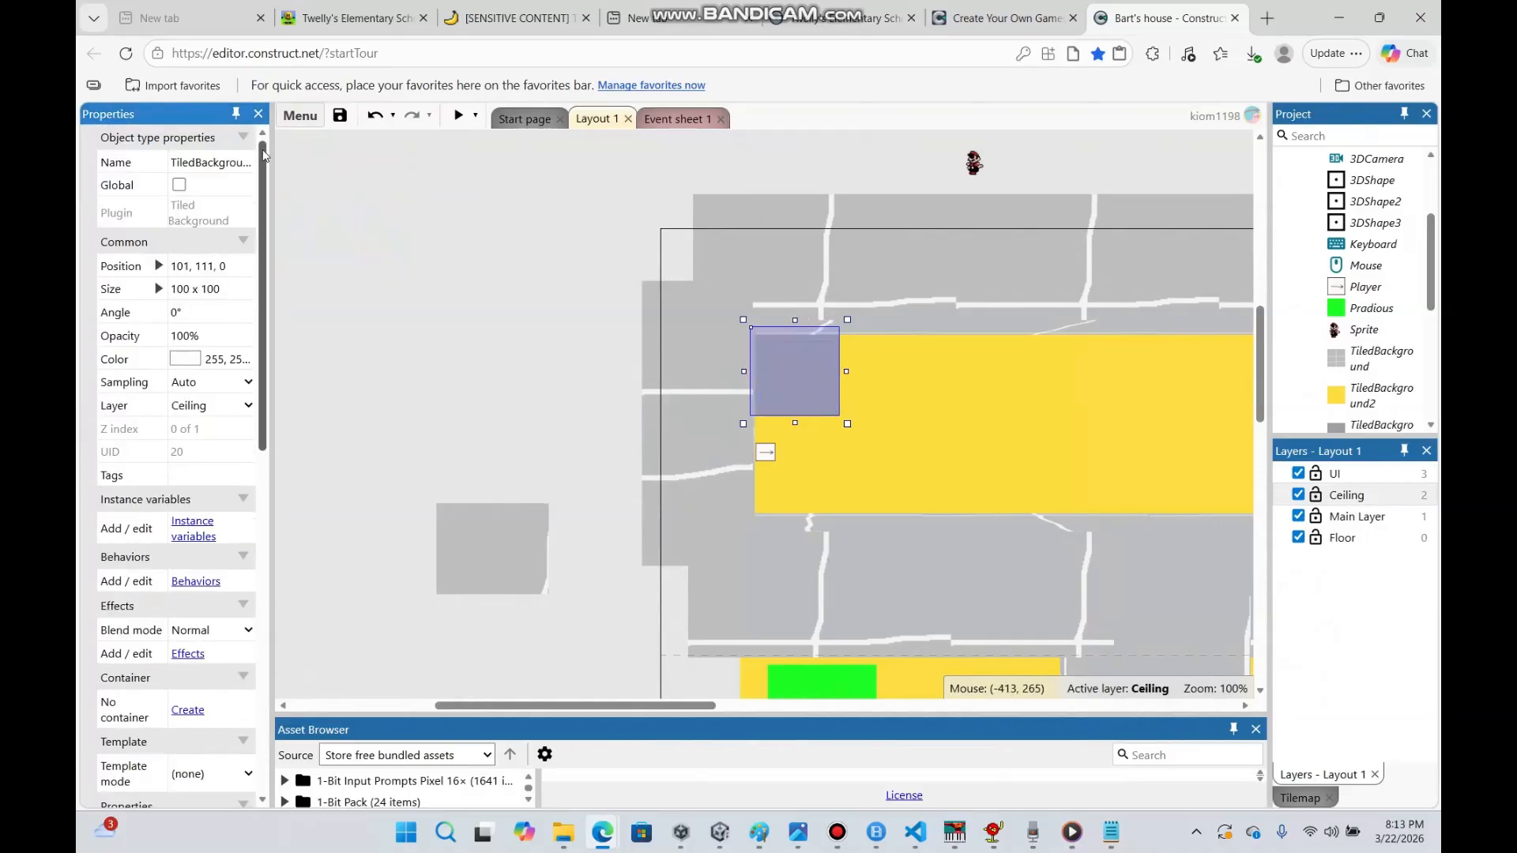
left_click(211, 265)
key("End")
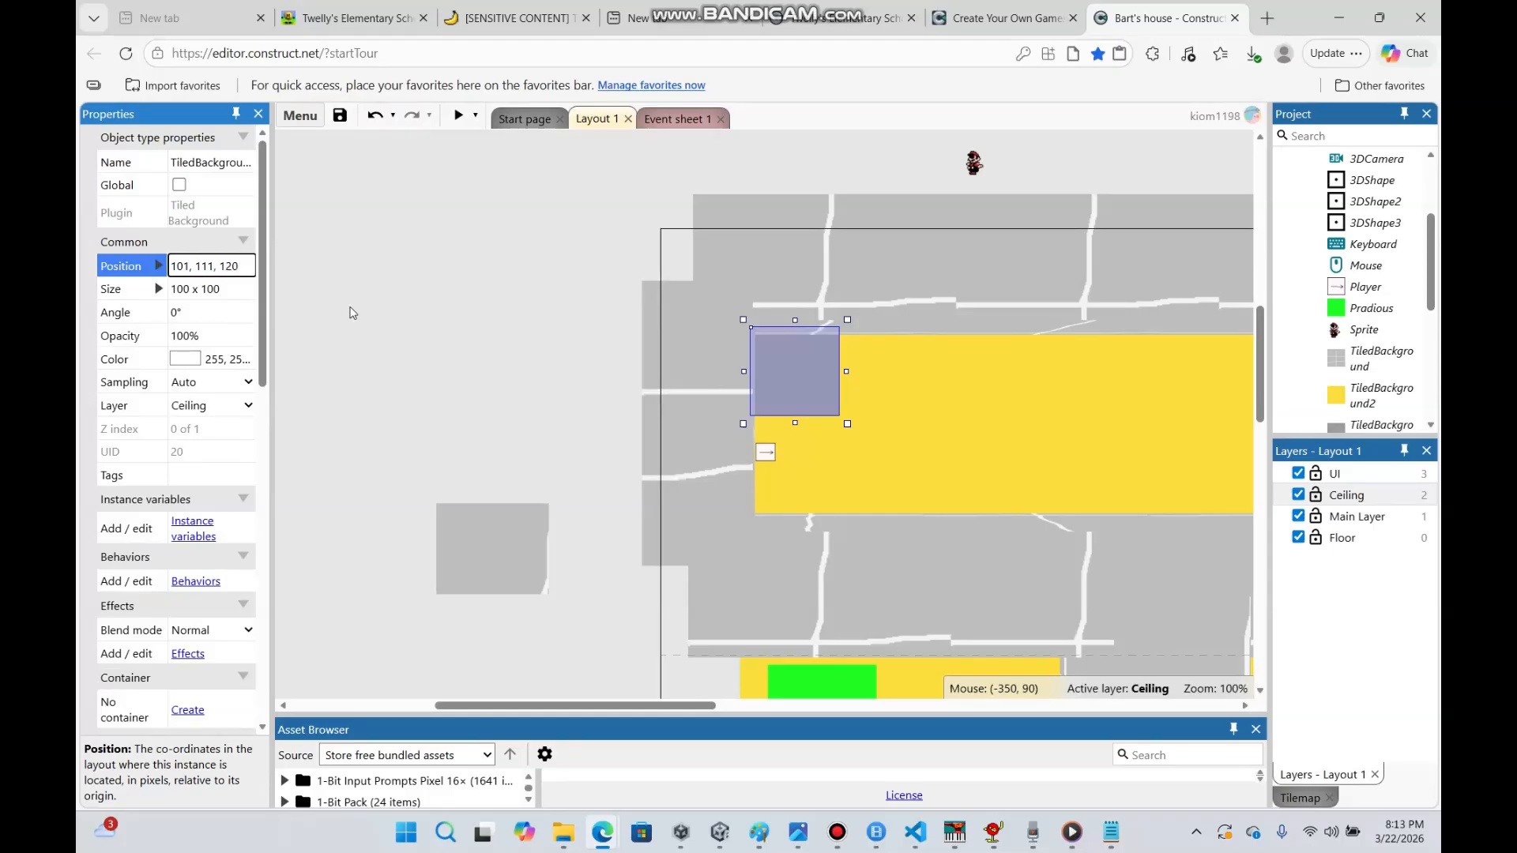
left_click(349, 307)
Stretch the gray ceiling tile over the whole house interior, to a width of about 1535
left_click(801, 393)
left_click_drag(854, 415, 1151, 679)
left_click(1007, 667)
left_click_drag(995, 706, 684, 656)
left_click_drag(1261, 406, 1227, 304)
left_click(802, 418)
left_click(228, 266)
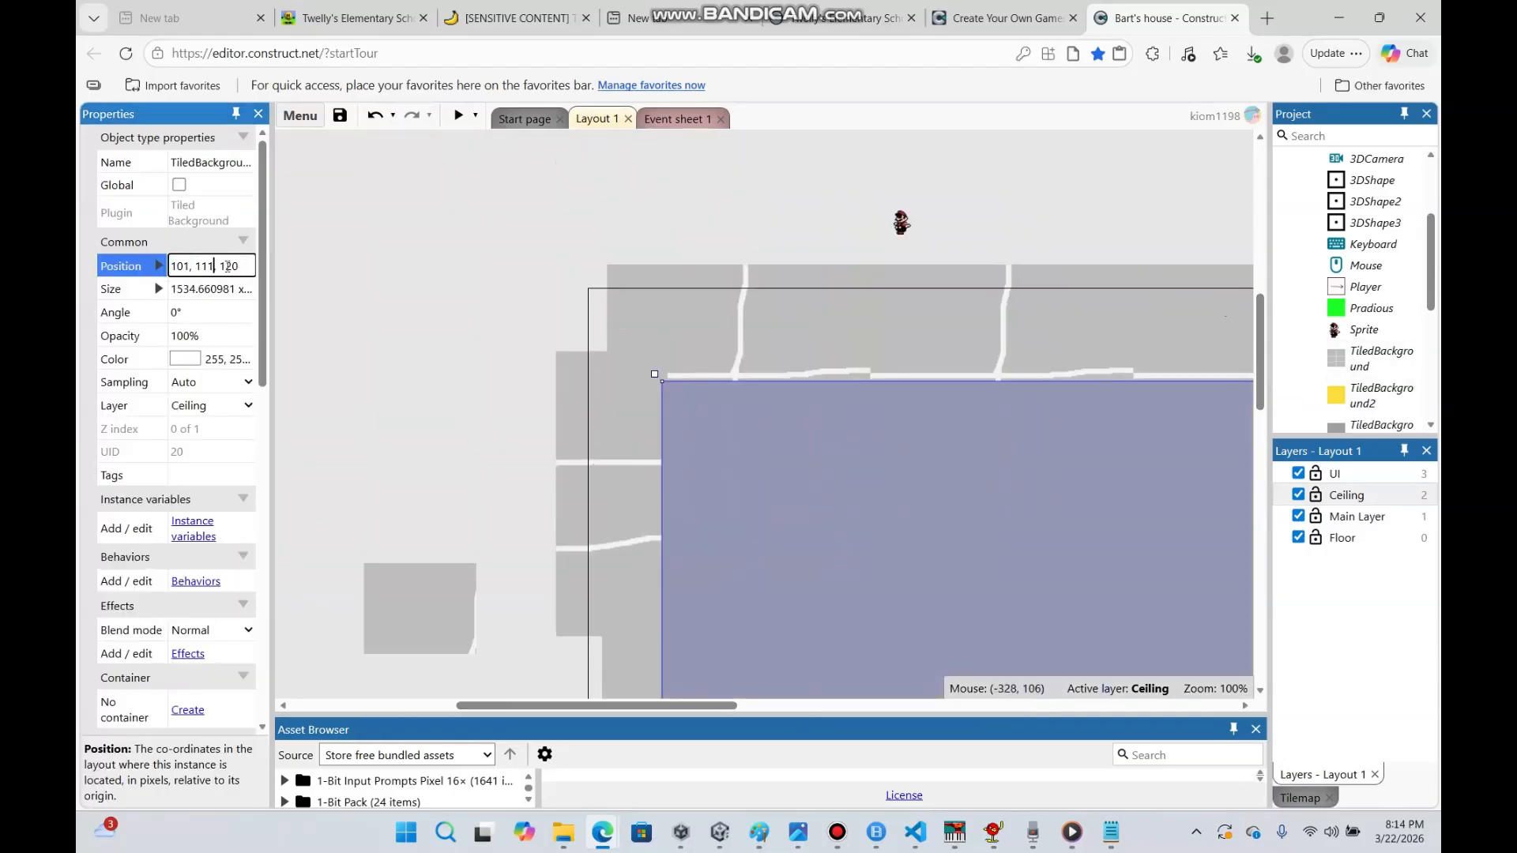
key("Return")
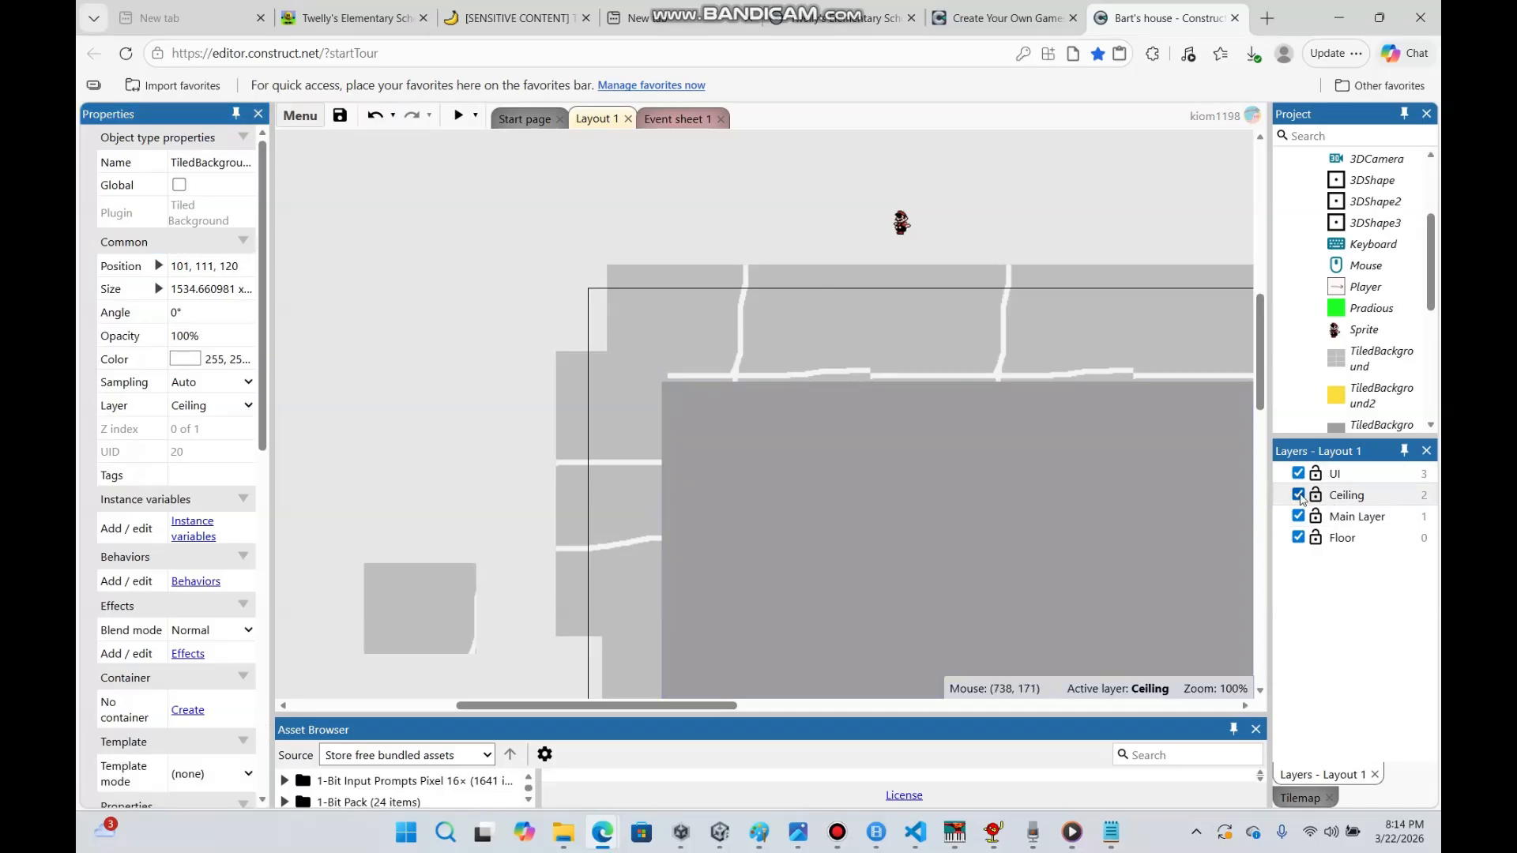
Hide the Ceiling layer in the editor while leaving it initially visible in the game
left_click(1298, 495)
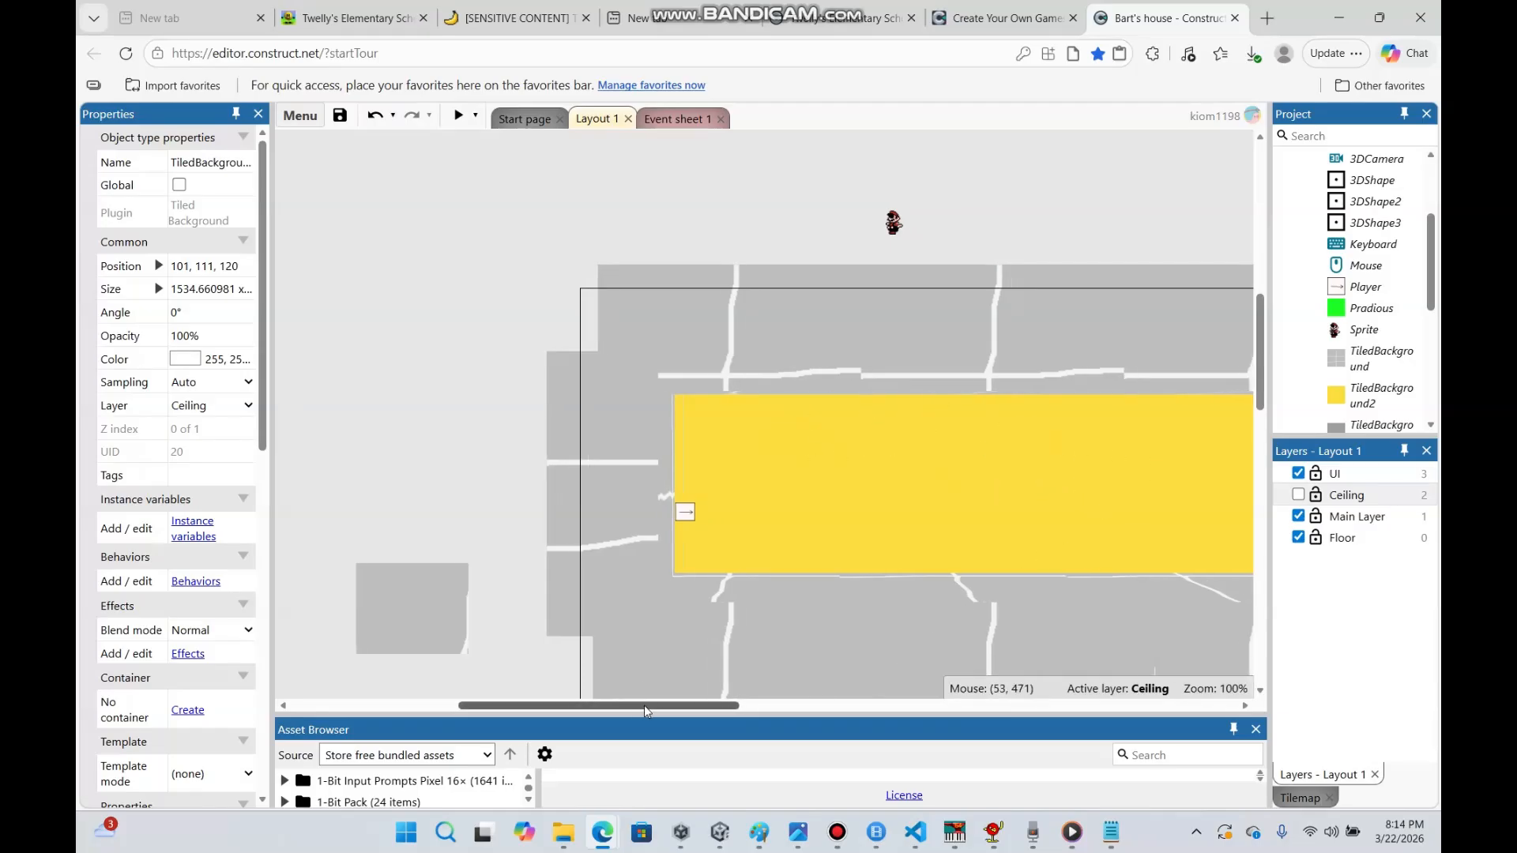
left_click_drag(637, 704, 668, 705)
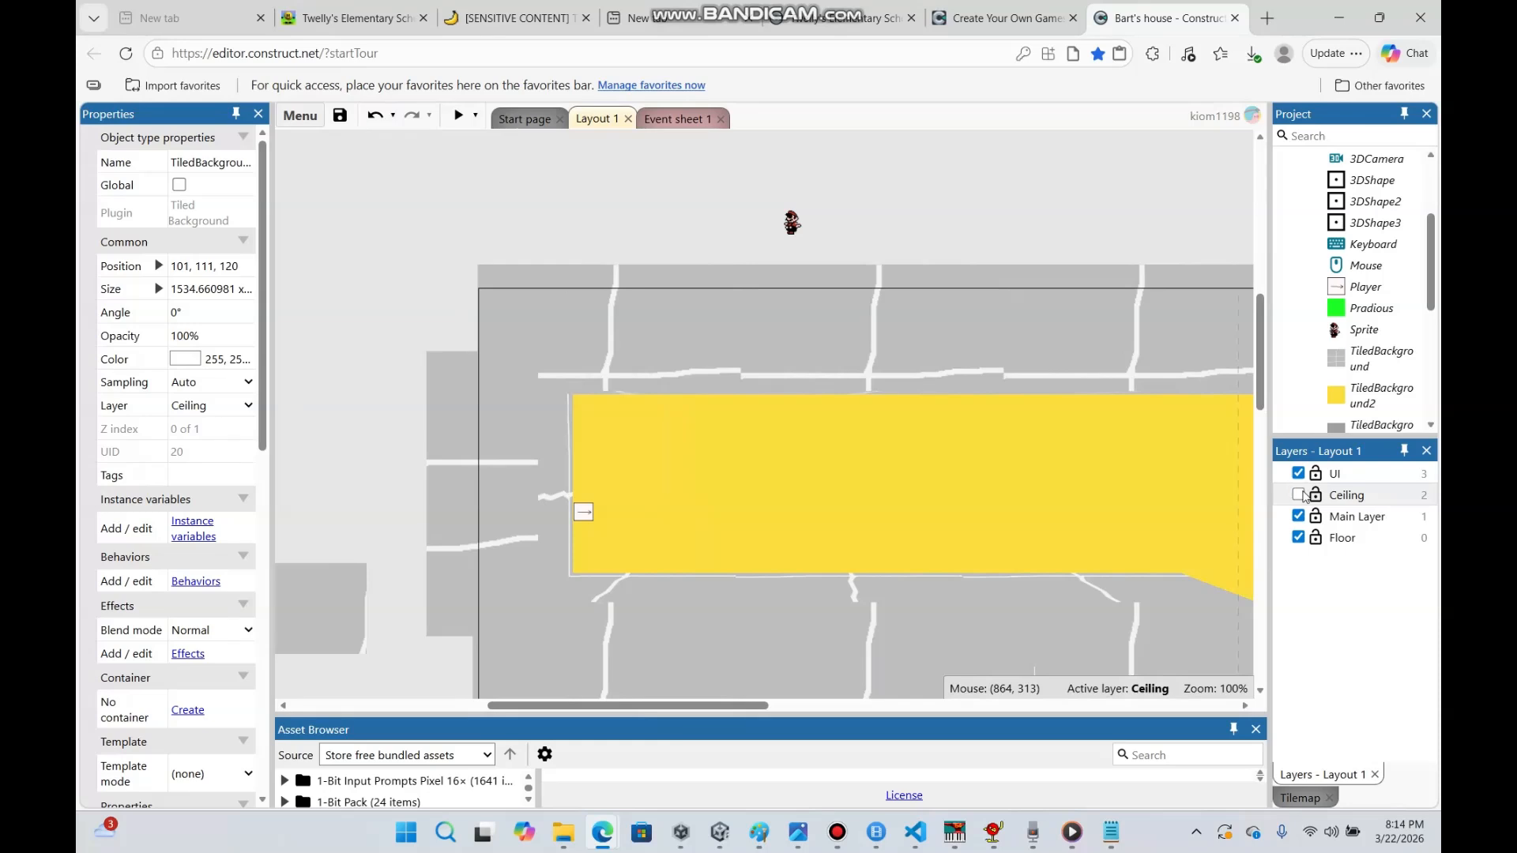
left_click(1298, 496)
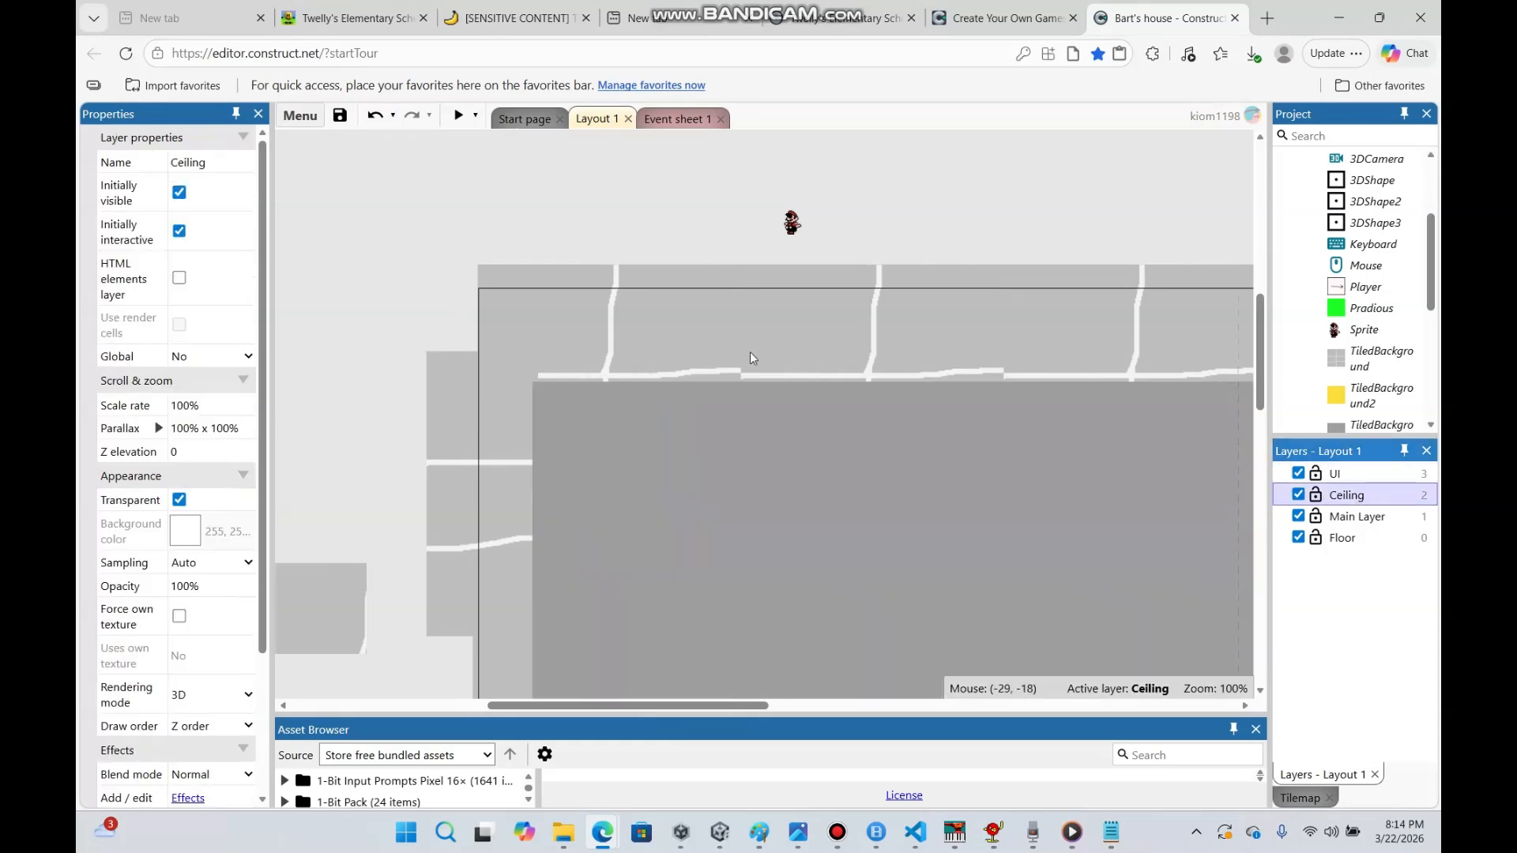
left_click(1299, 495)
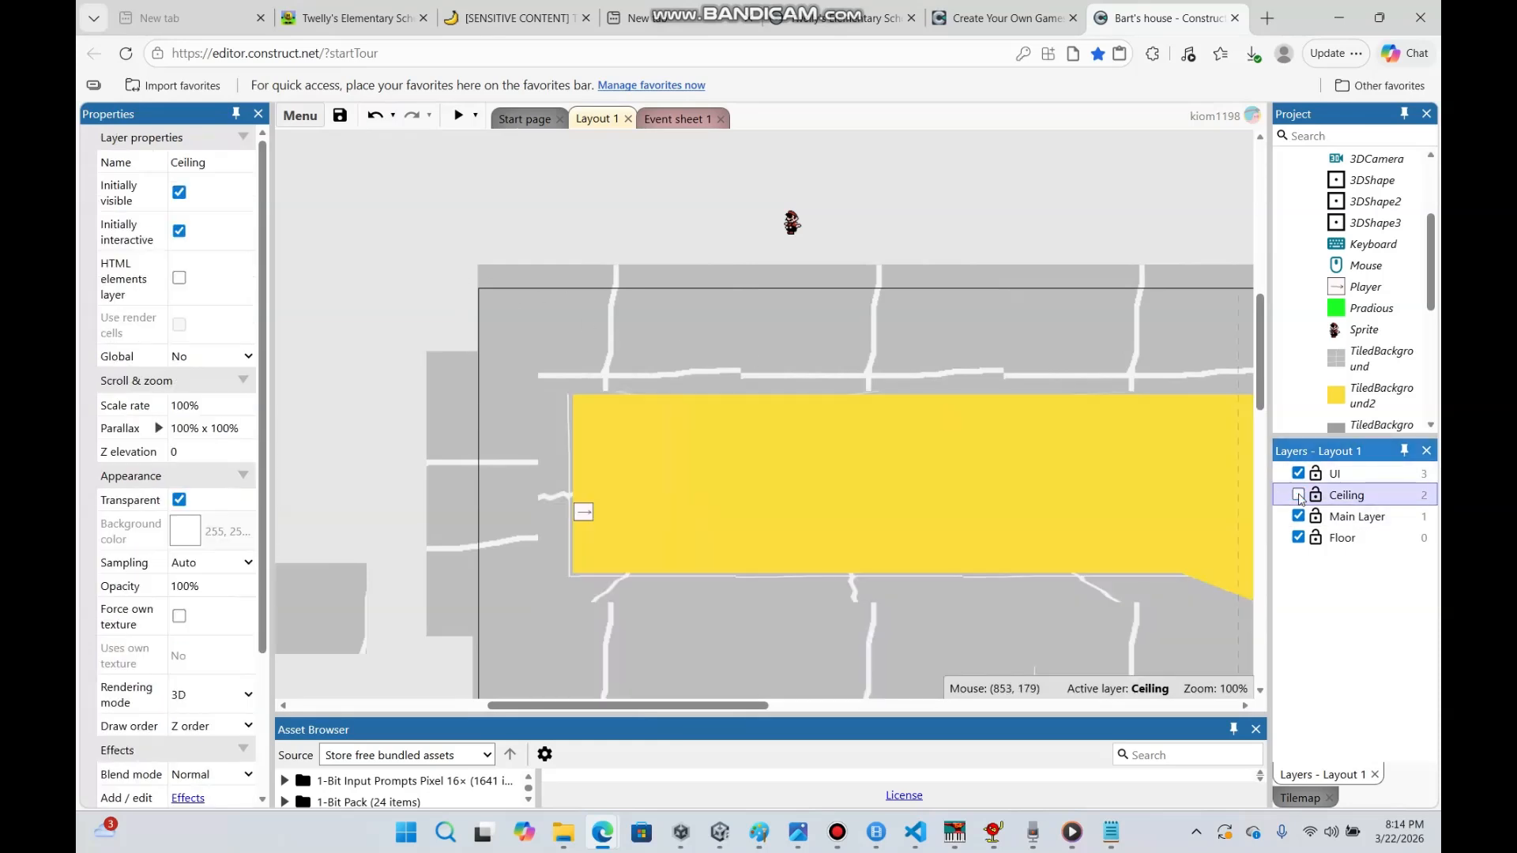
left_click(1299, 495)
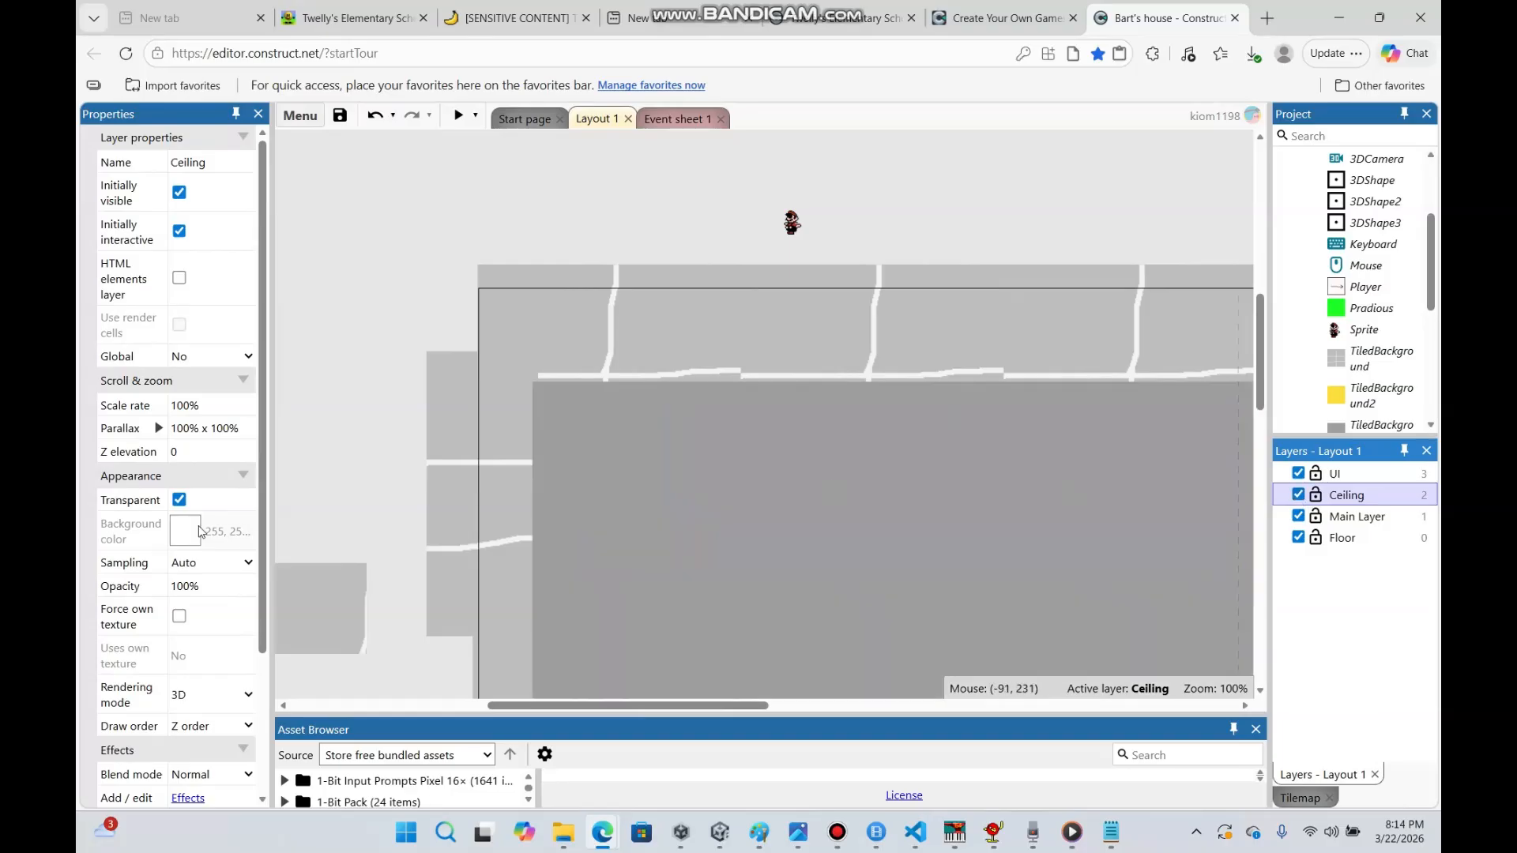
left_click_drag(261, 560, 278, 701)
left_click(1298, 496)
left_click(1298, 495)
left_click(1298, 495)
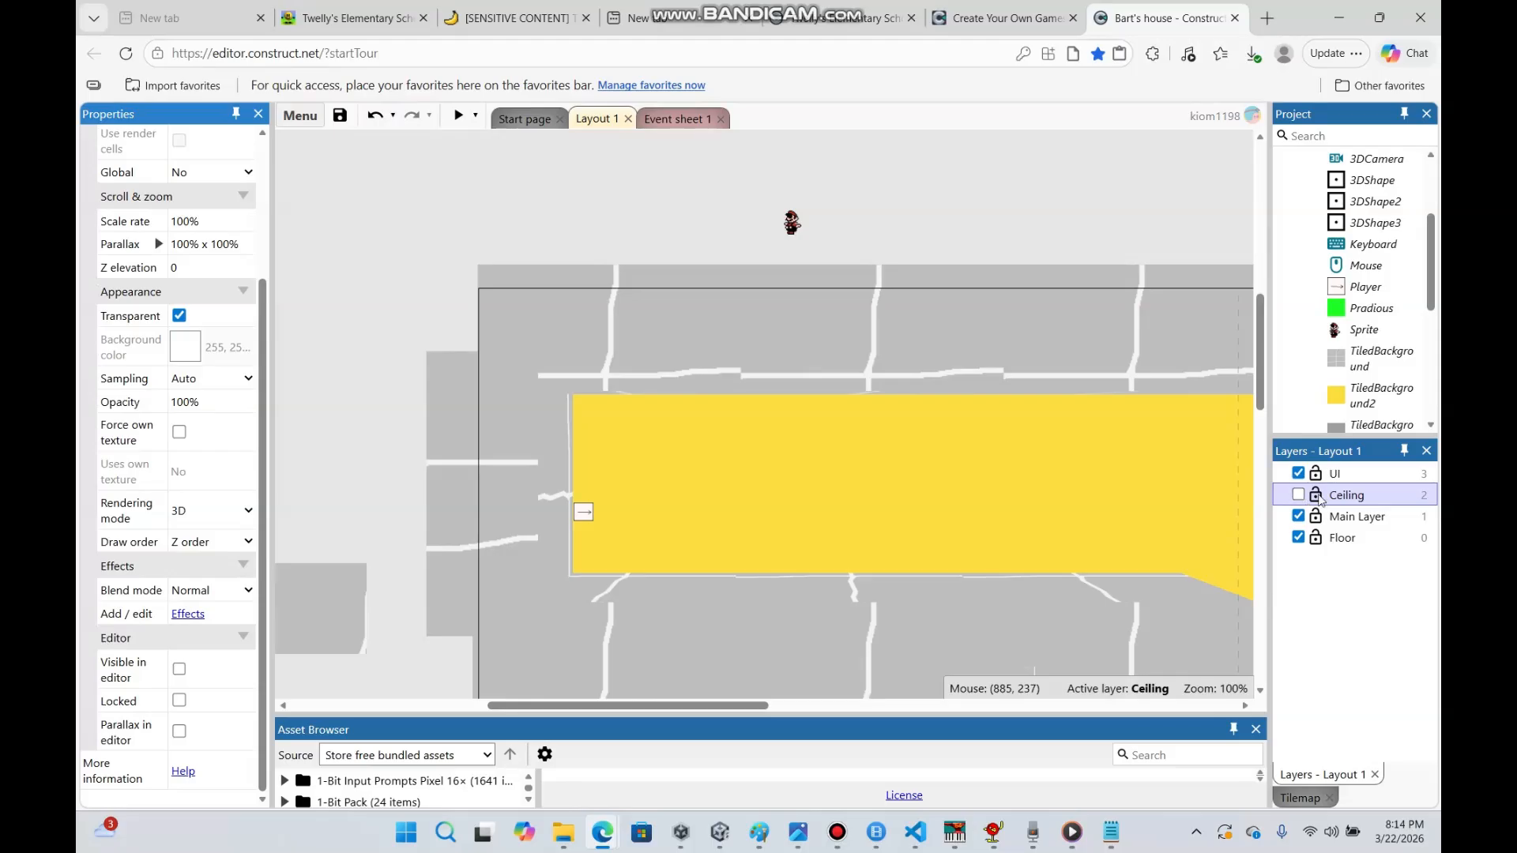
left_click_drag(262, 338, 247, 162)
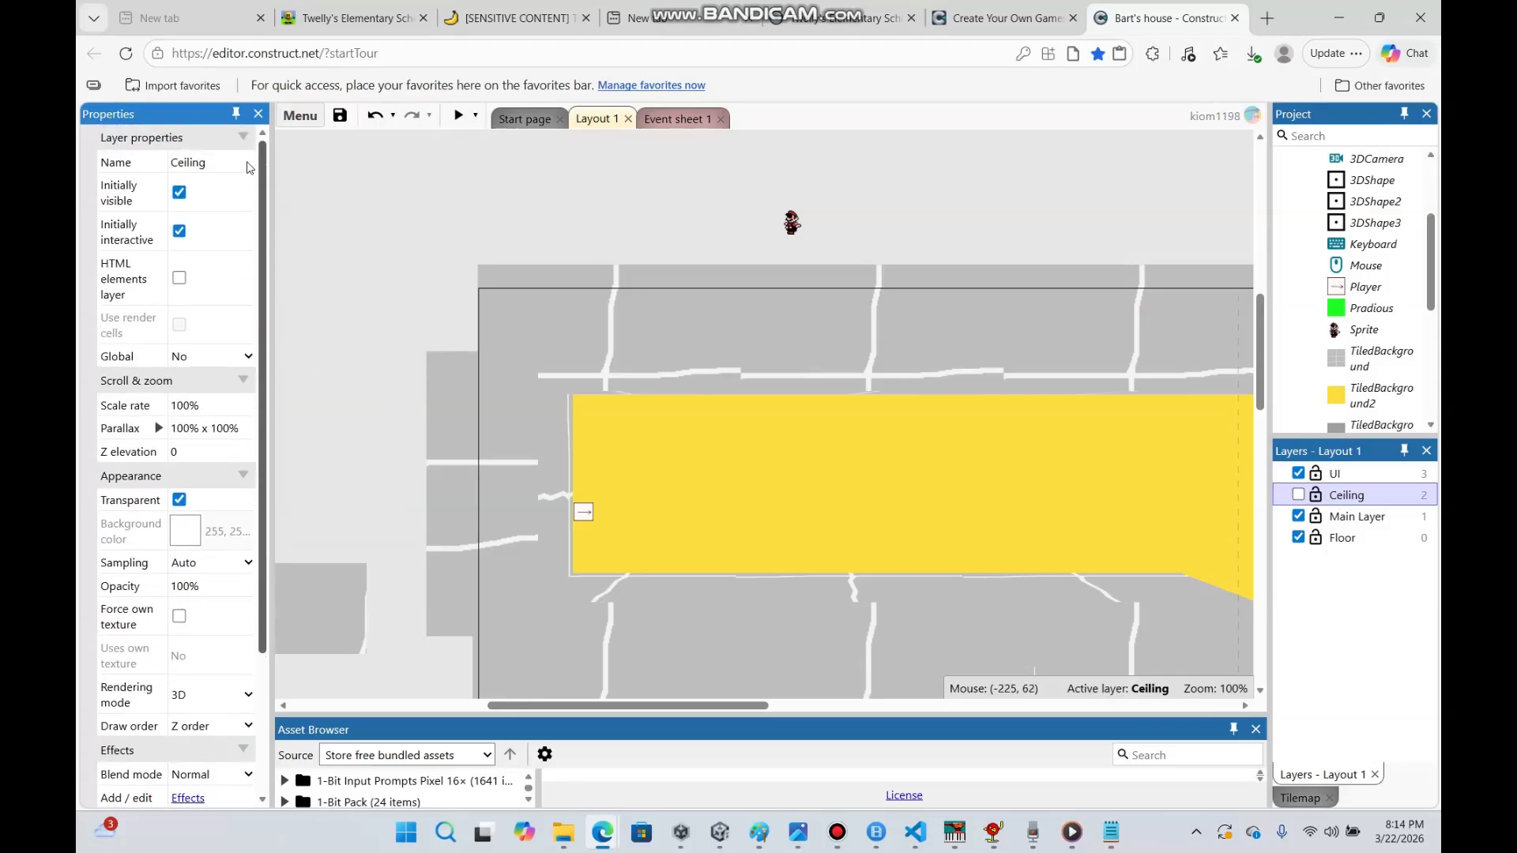
Set the UI layer's rendering mode to 2D
left_click(1355, 517)
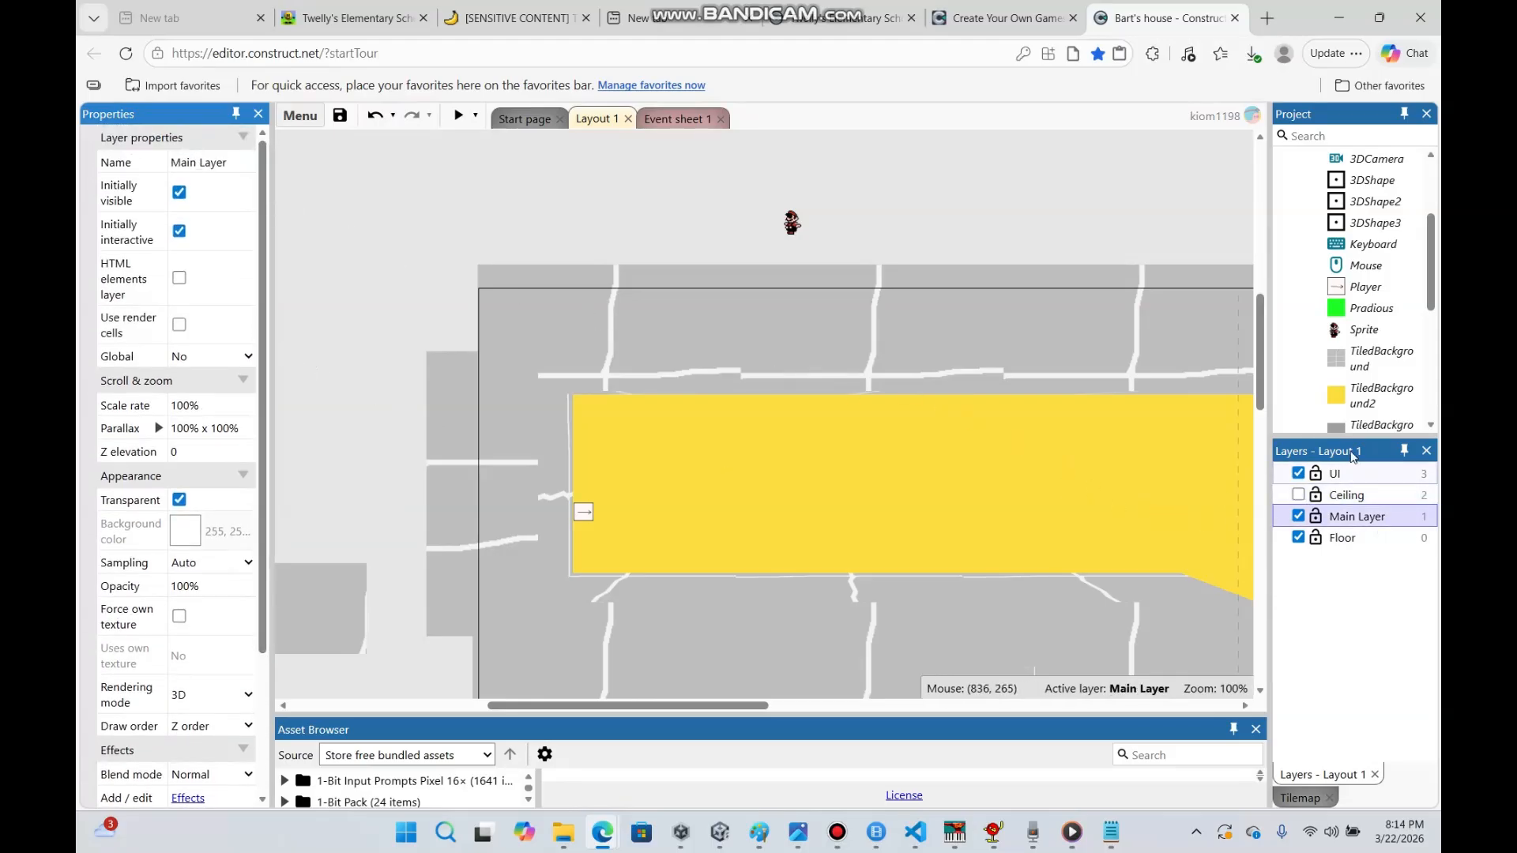
left_click(1360, 477)
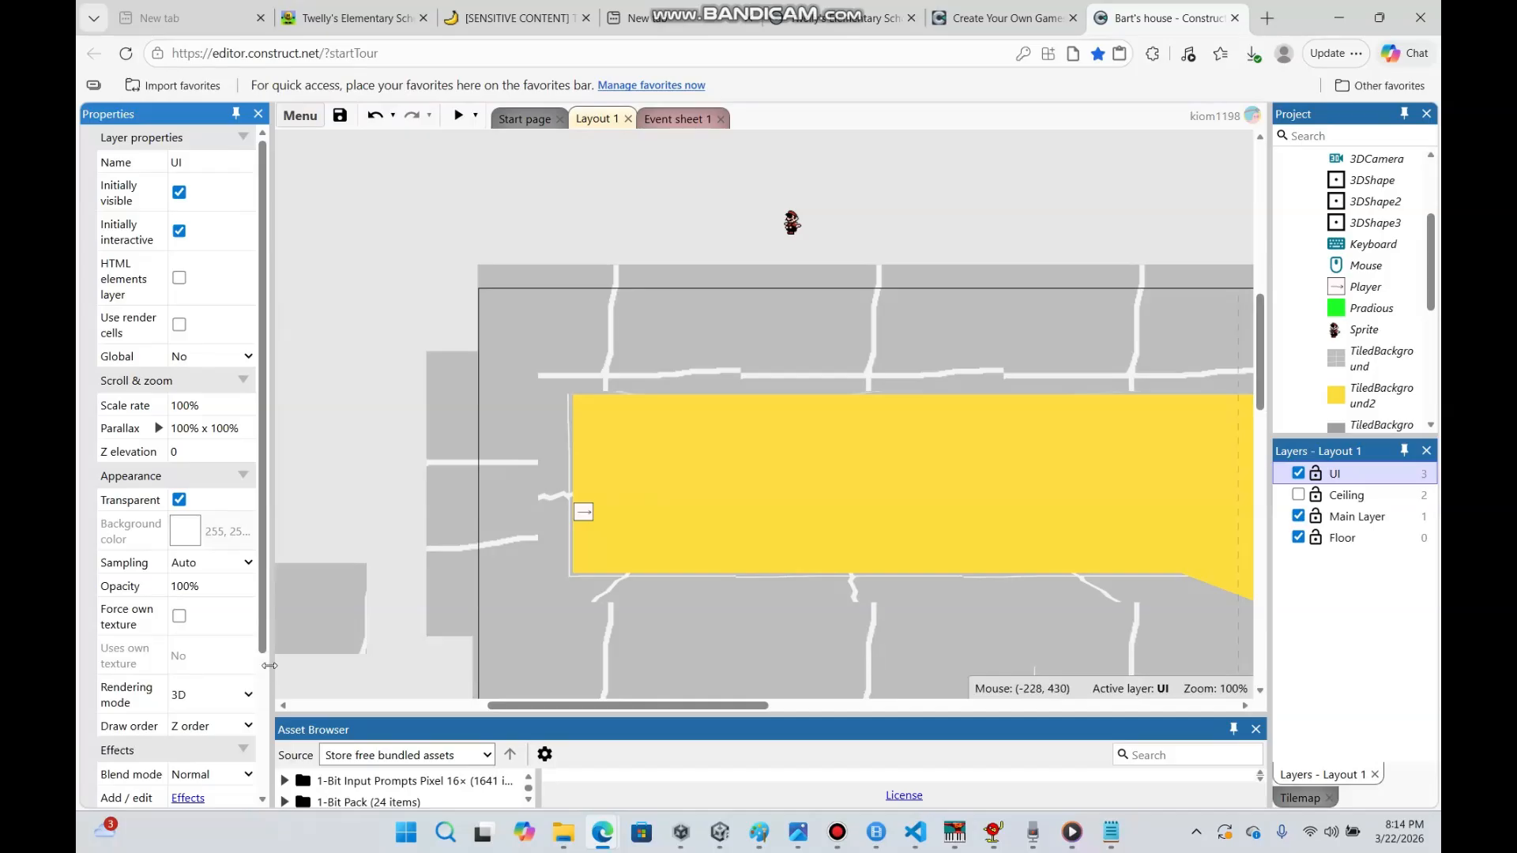
left_click(239, 697)
left_click(244, 731)
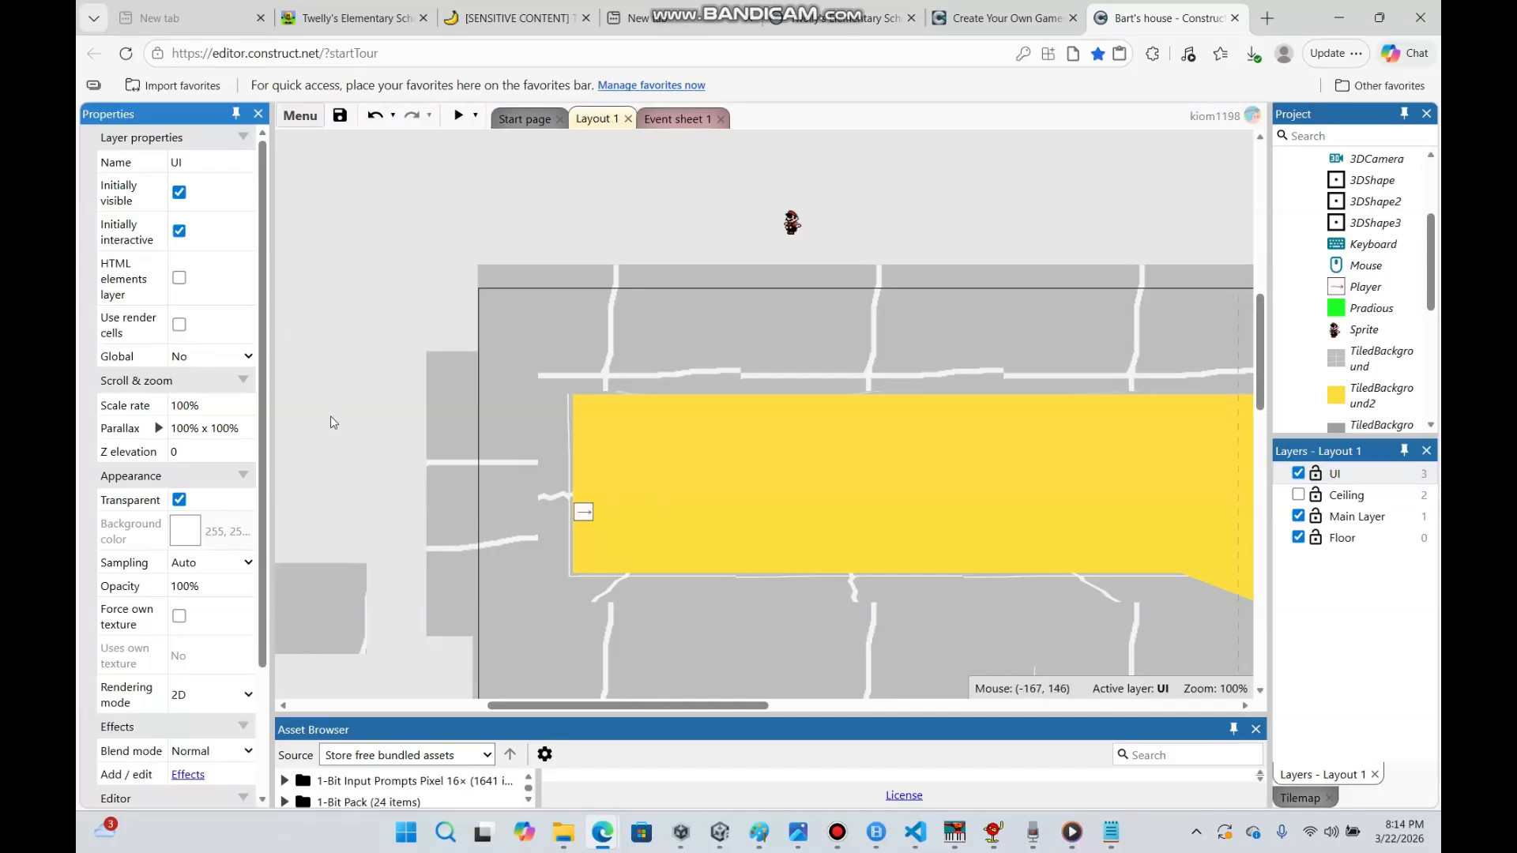
Insert a Text object on the UI layer and place it in the layout's upper-left corner at about 11, 9
left_click(357, 379)
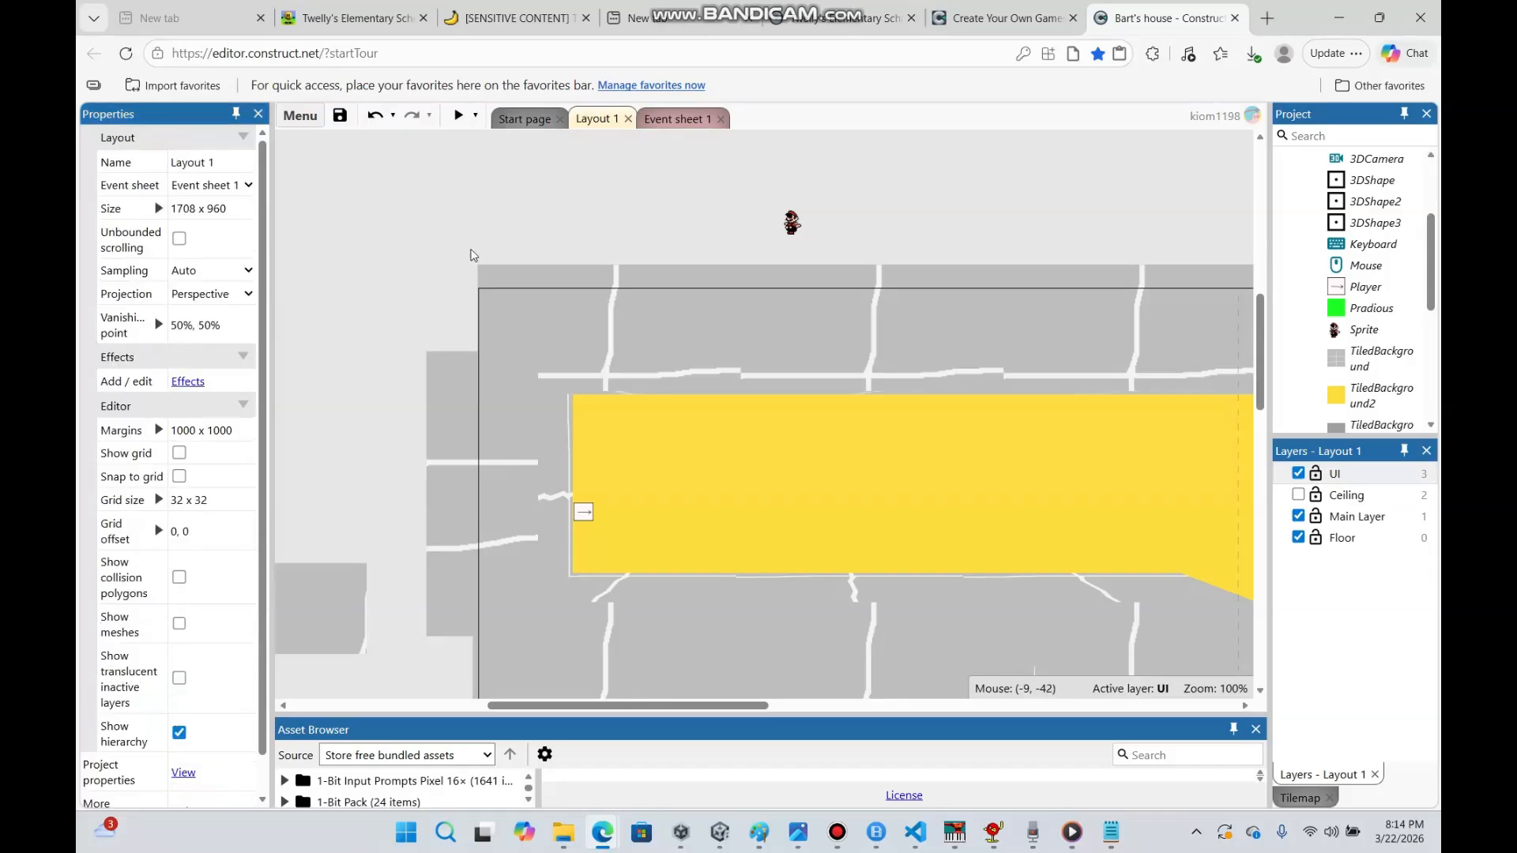
right_click(514, 236)
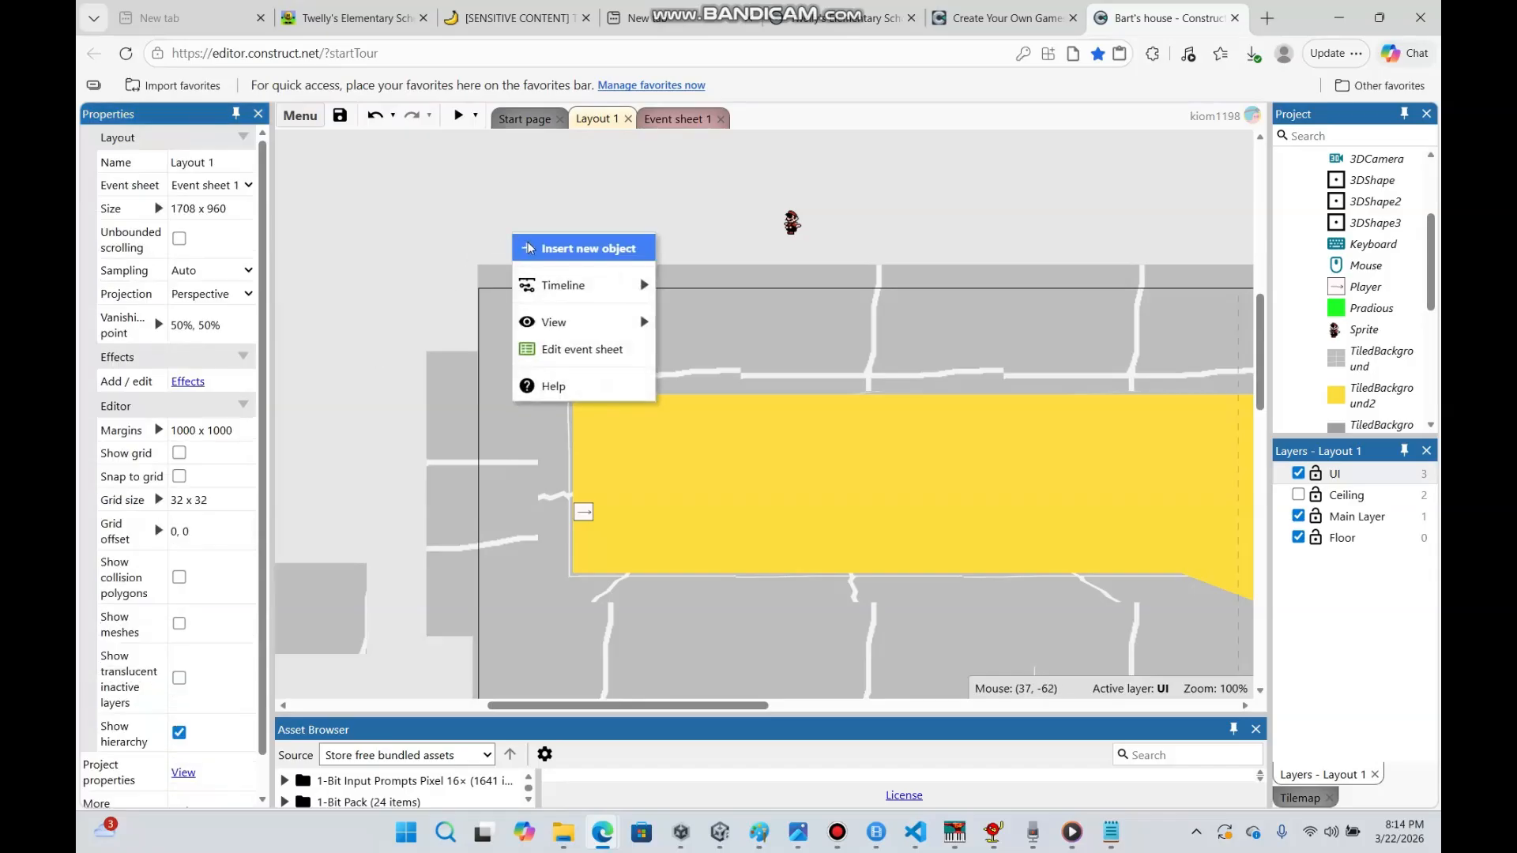
left_click(529, 248)
left_click(897, 288)
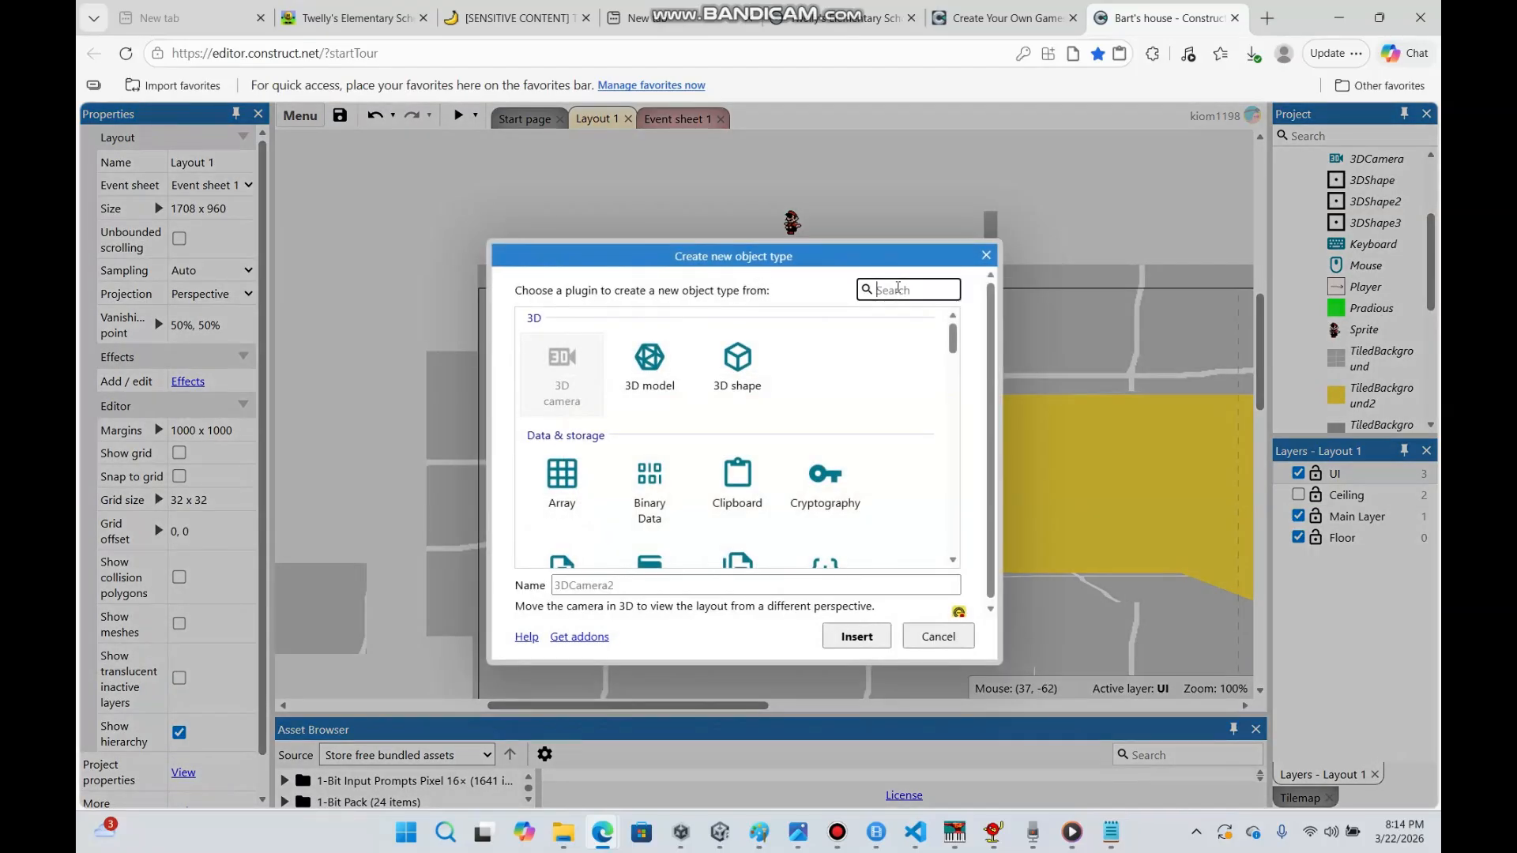
type("te")
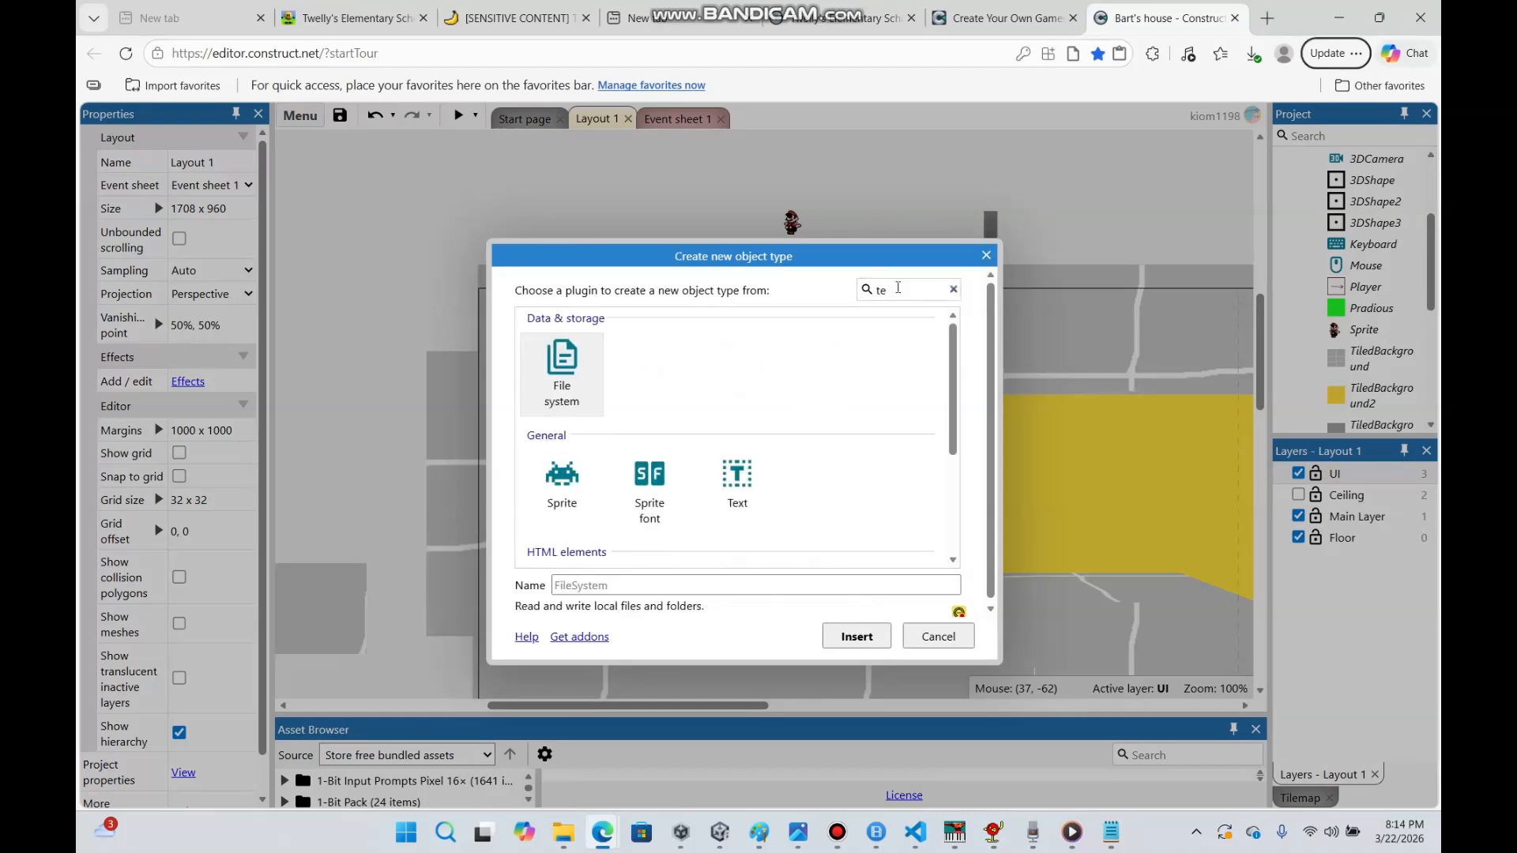
type("x")
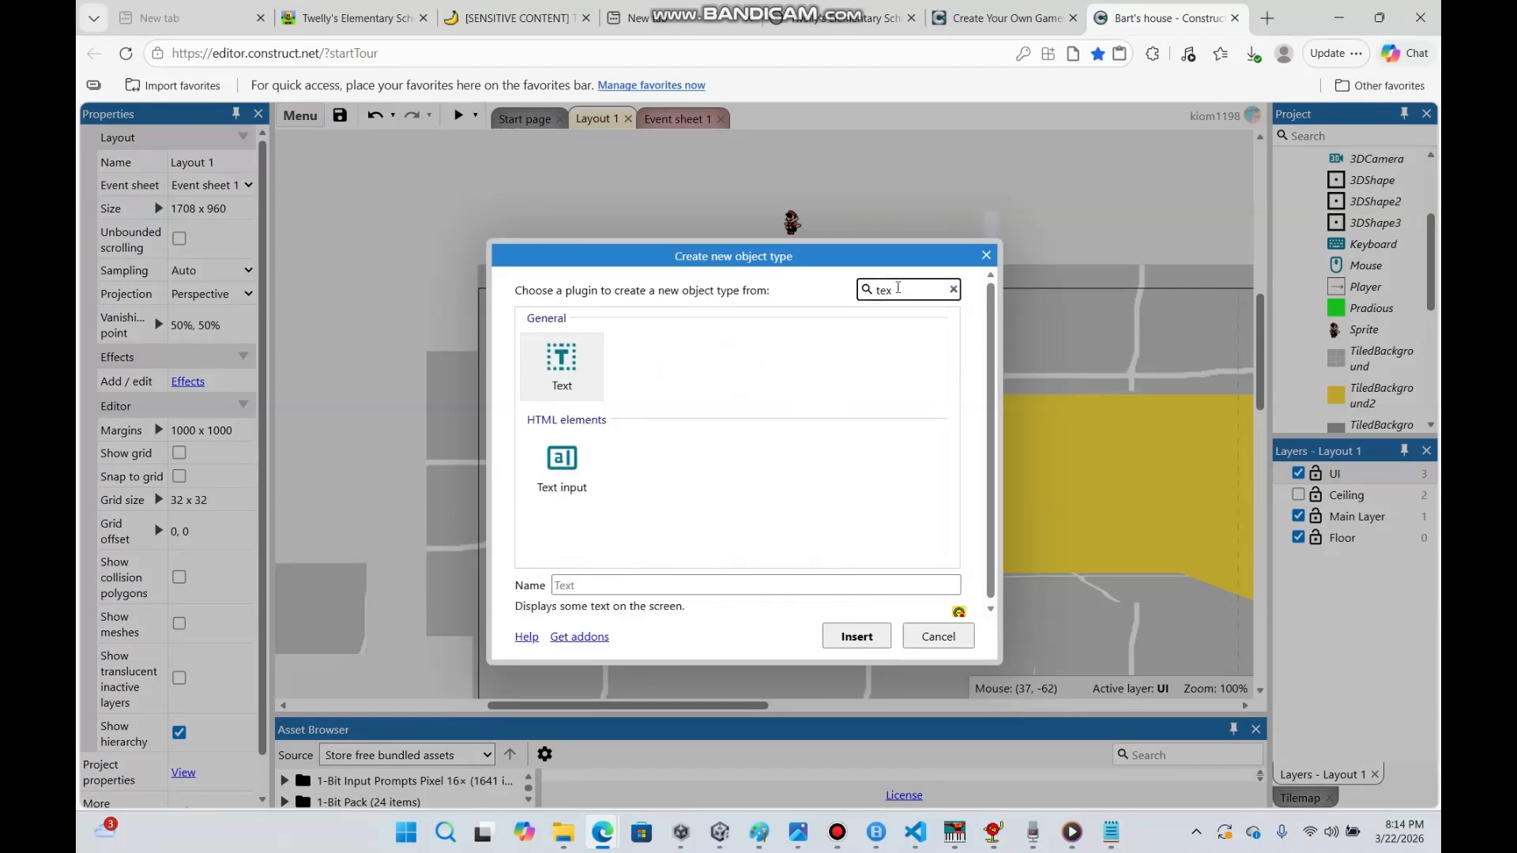
double_click(568, 370)
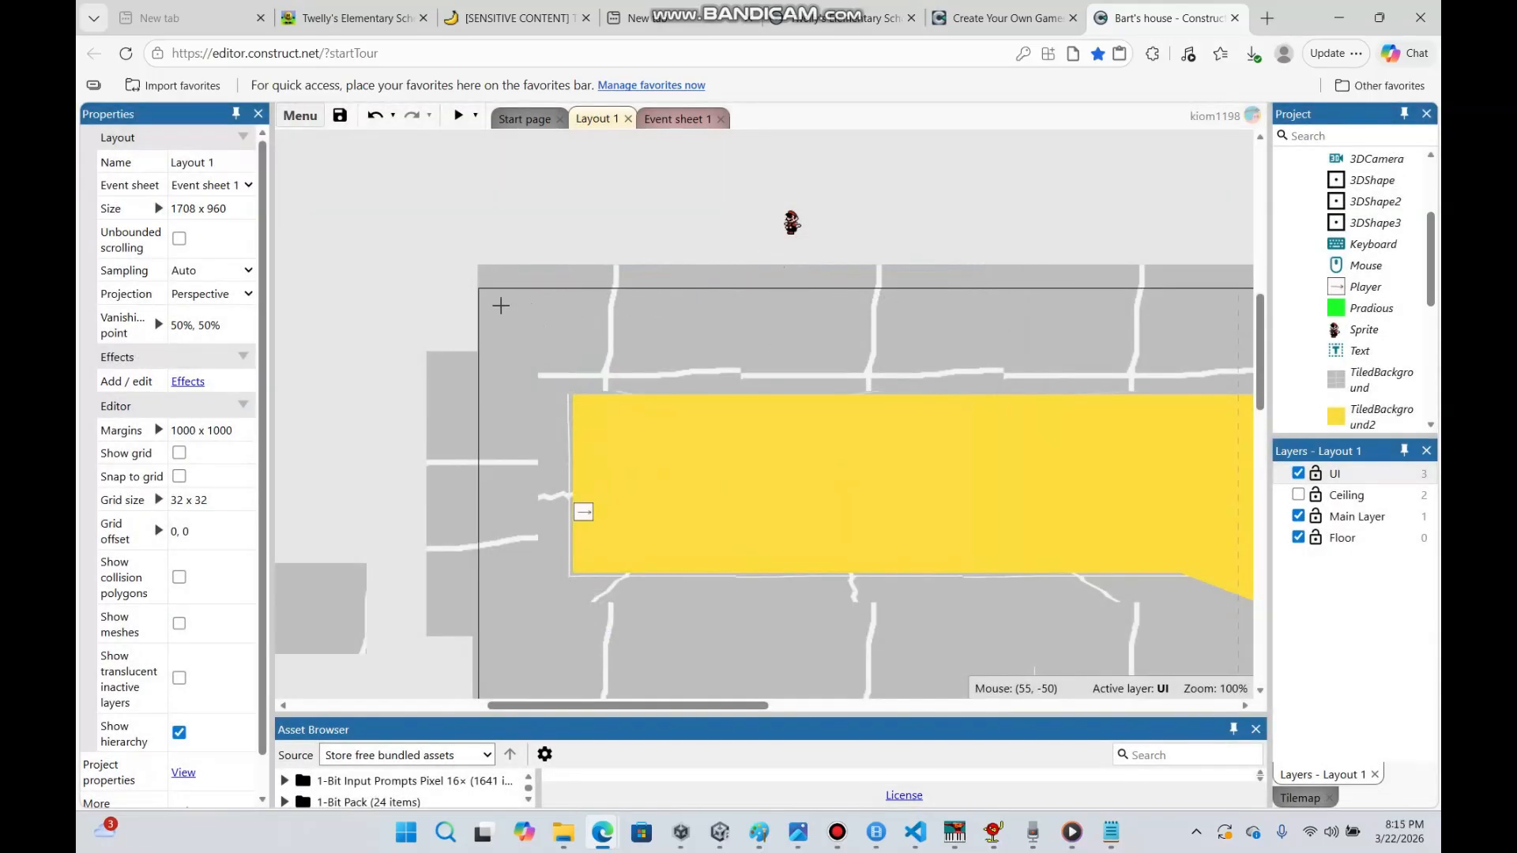
left_click(500, 306)
left_click_drag(515, 316, 507, 307)
left_click(511, 265)
Preview the game and walk toward and away from the Mario sprite to check the floor, ceiling and UI text
left_click(458, 116)
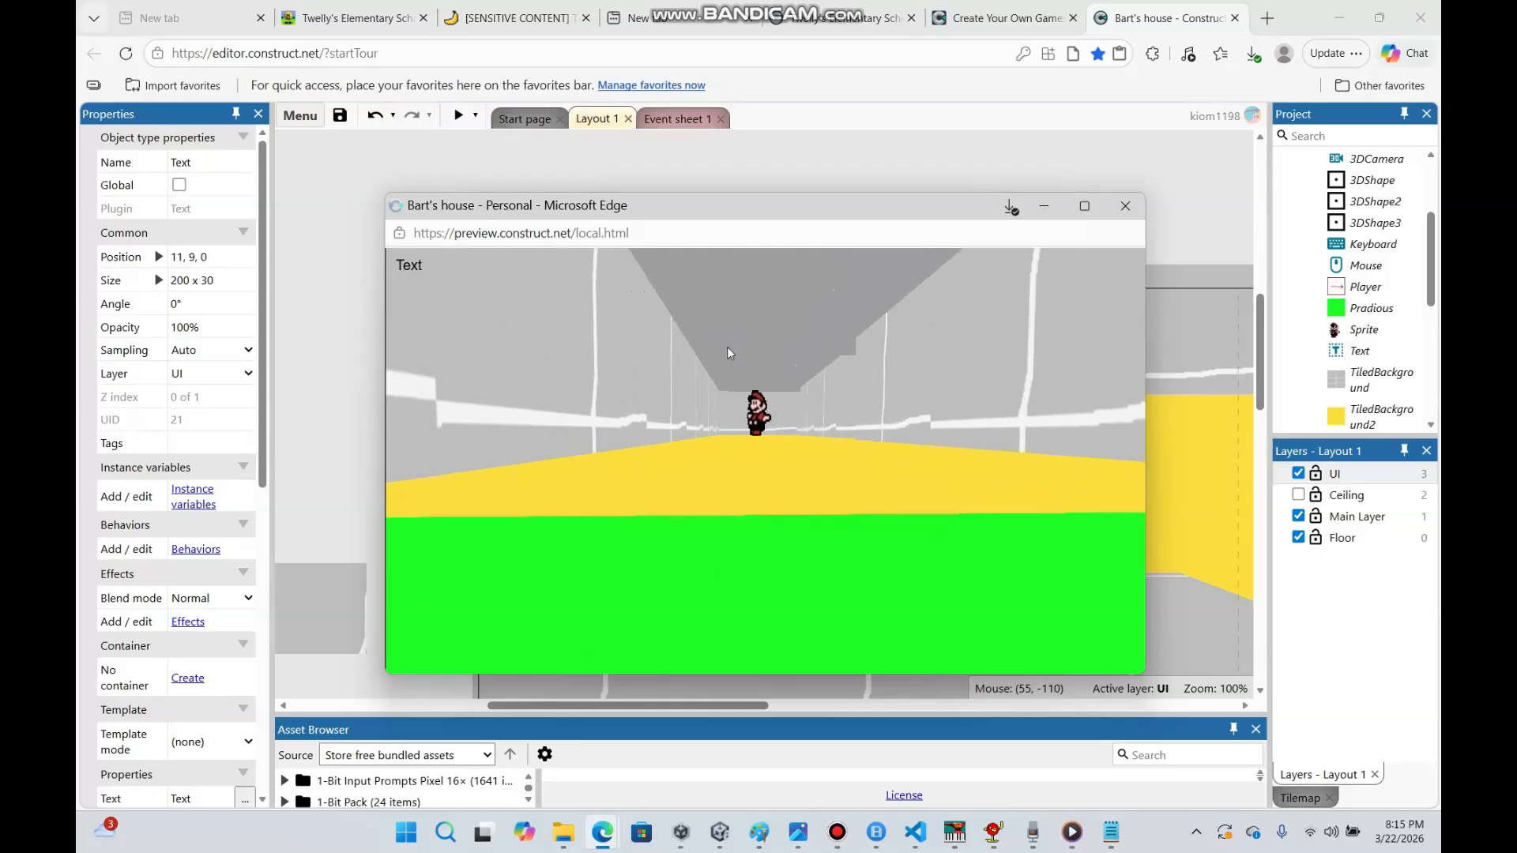
key("w")
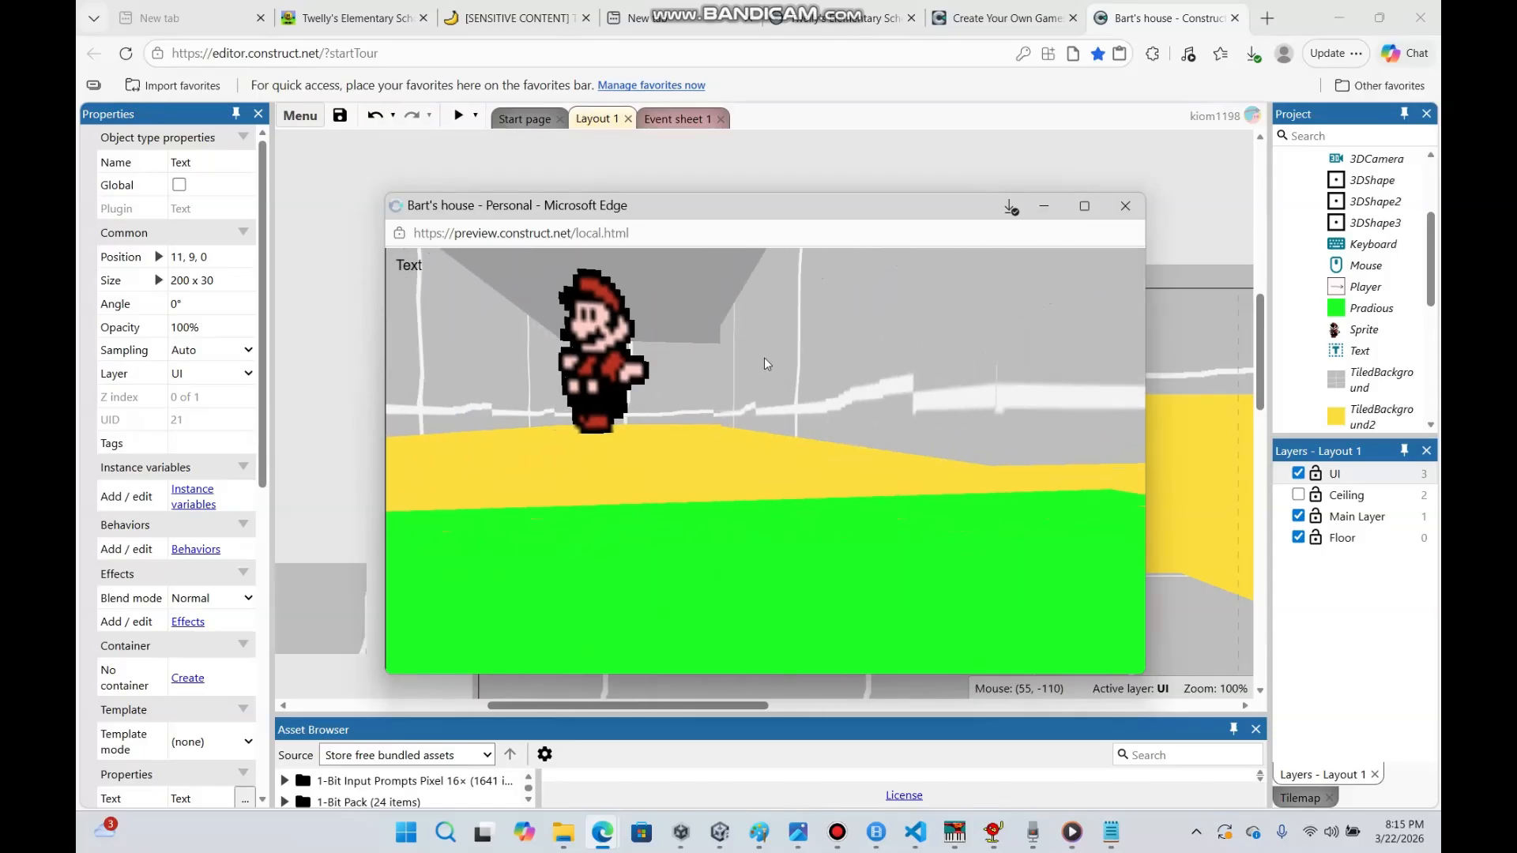
key("w")
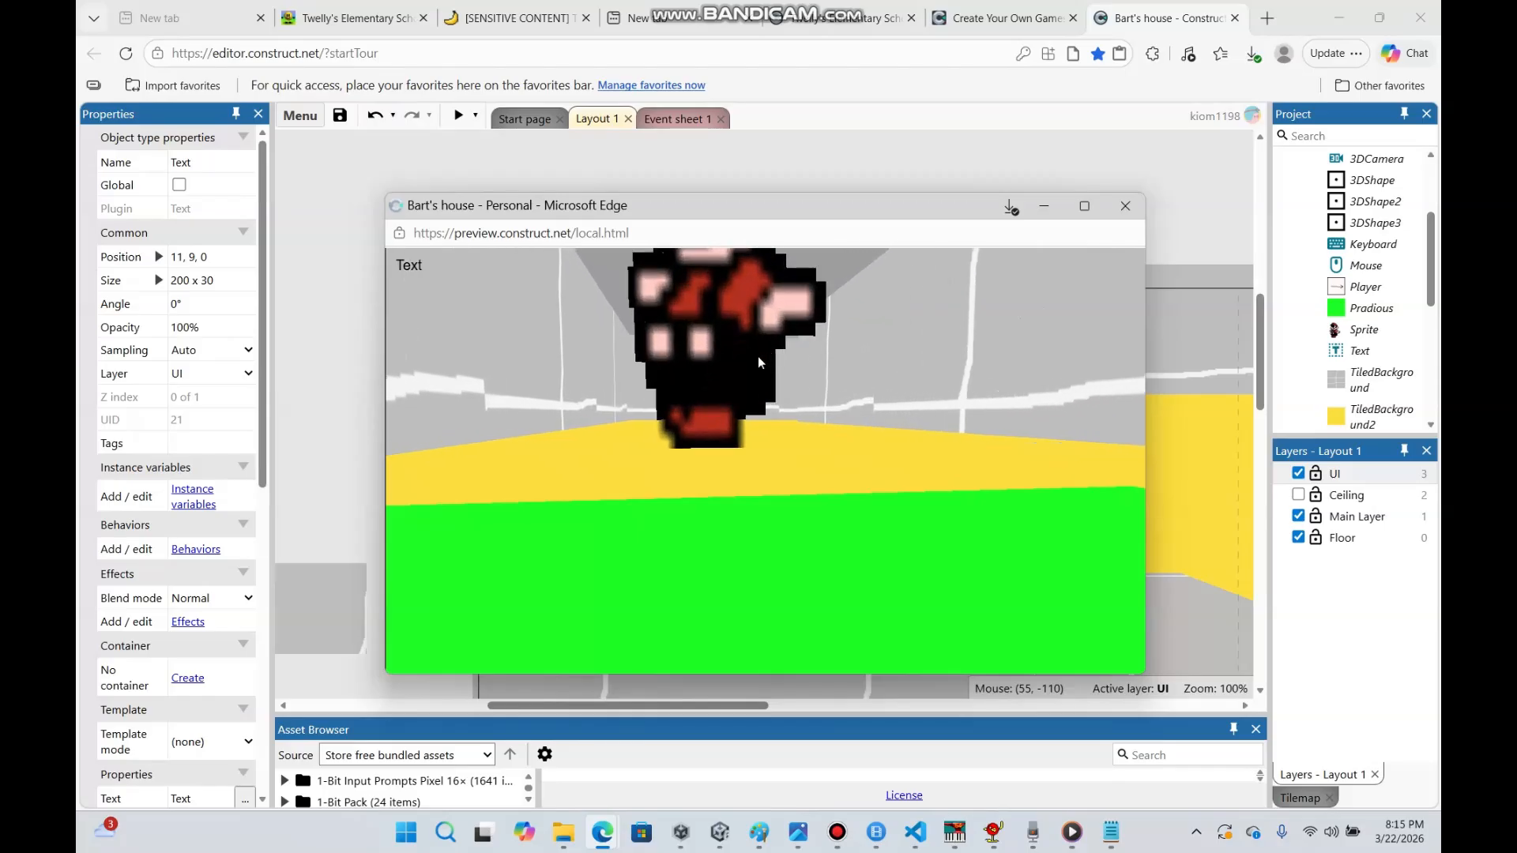
key("s")
key("s")
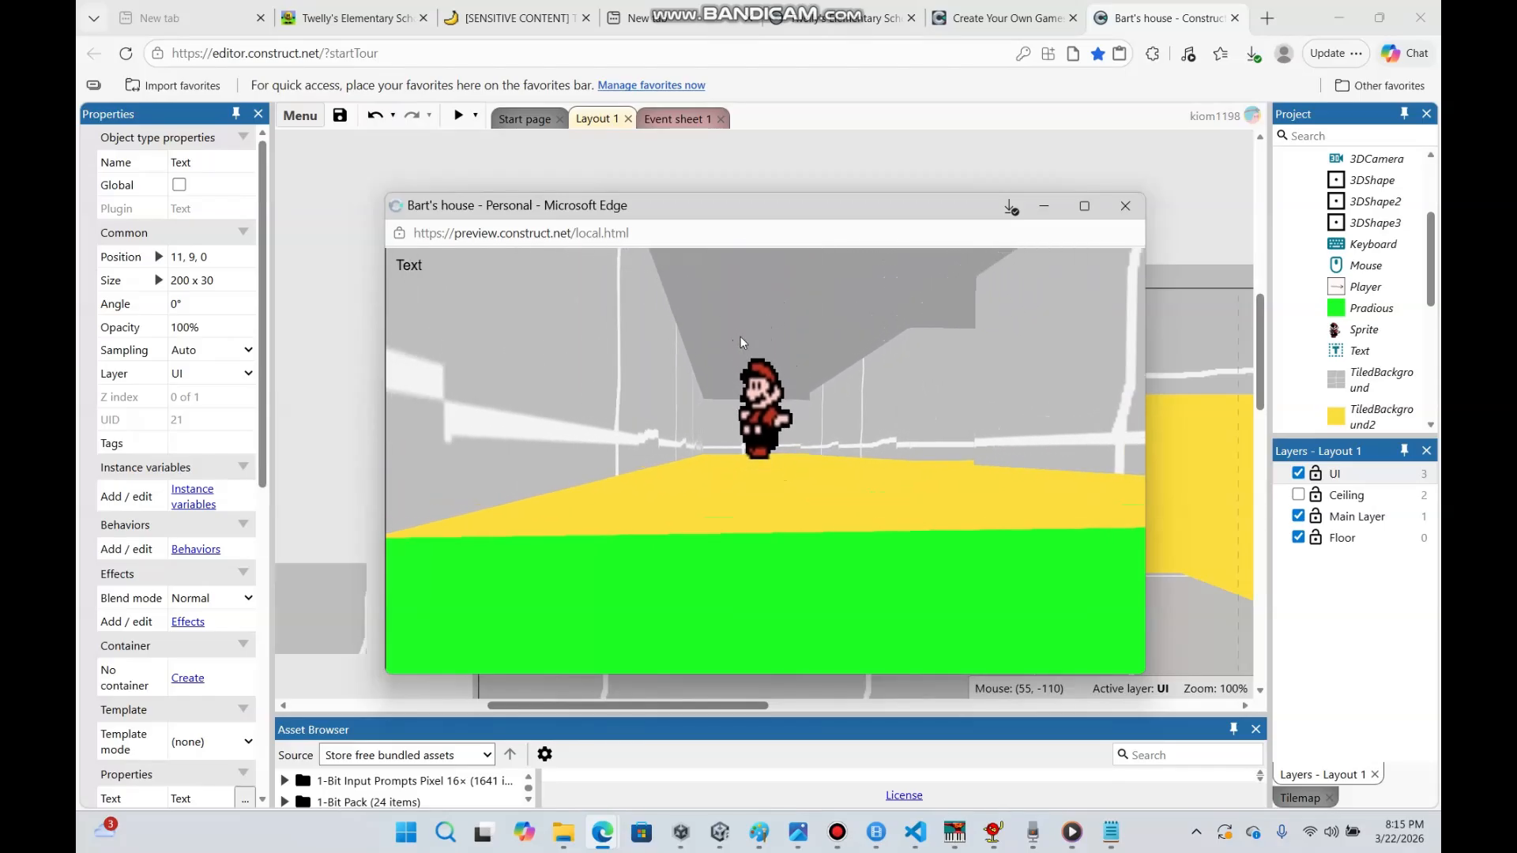
Walk forward past the Mario sprite in the preview, checking the green sprite's visibility, and return to the layout editor
key("w")
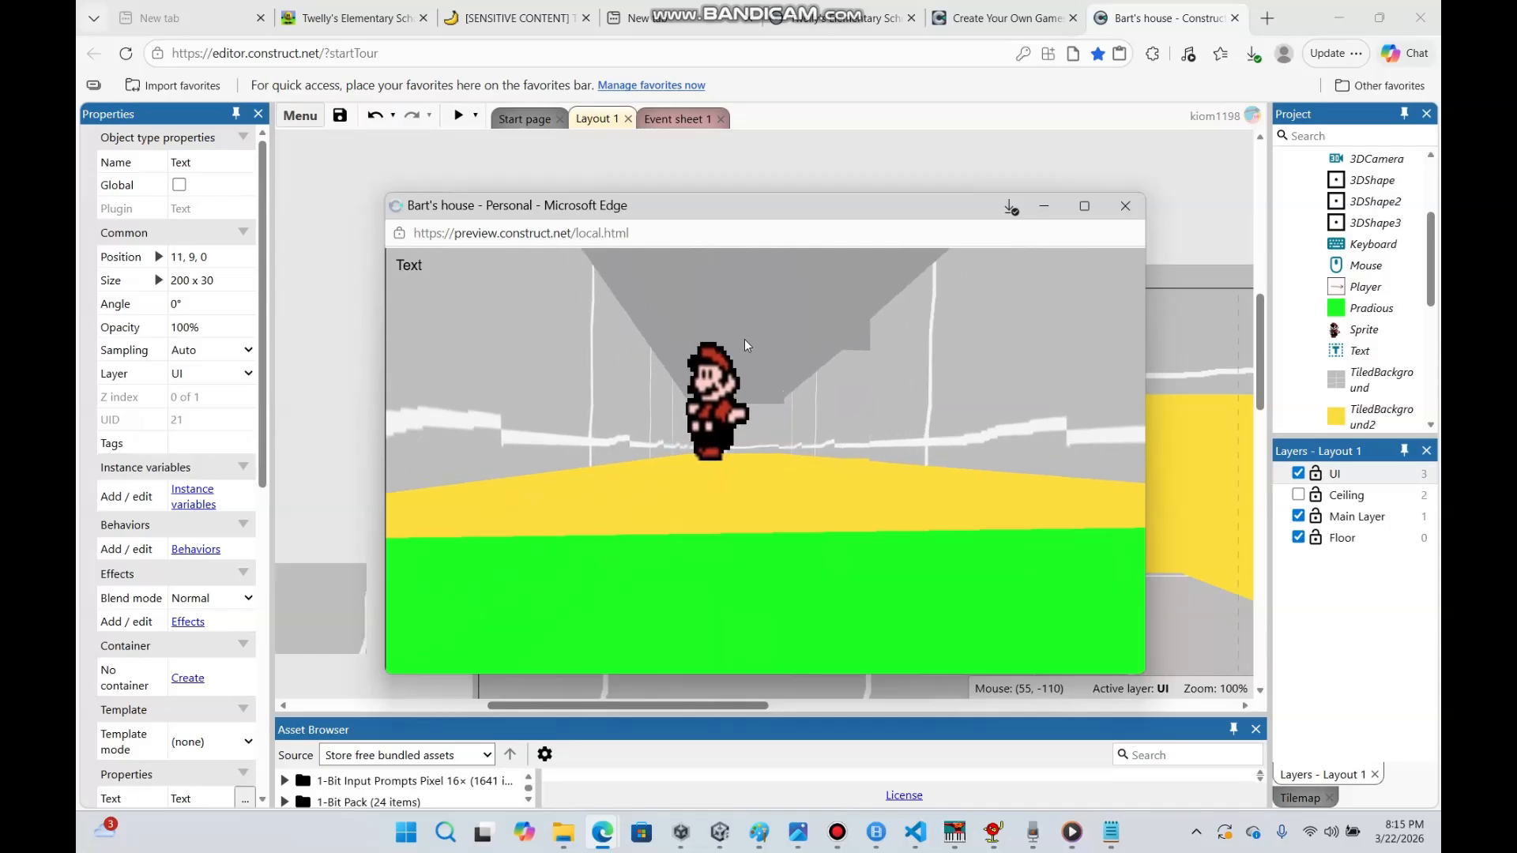
key("w")
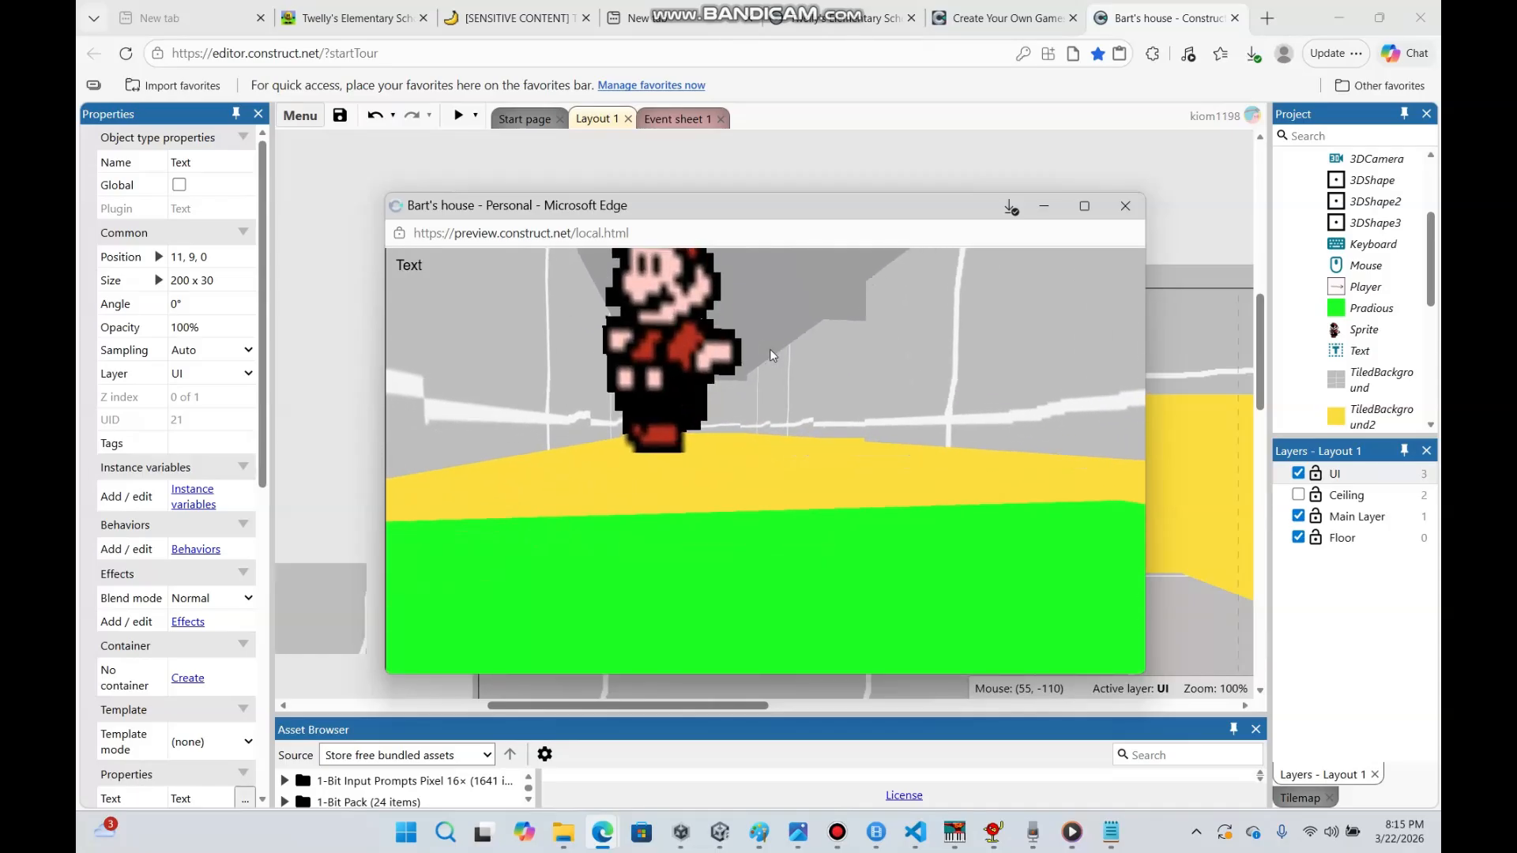
left_click(1044, 206)
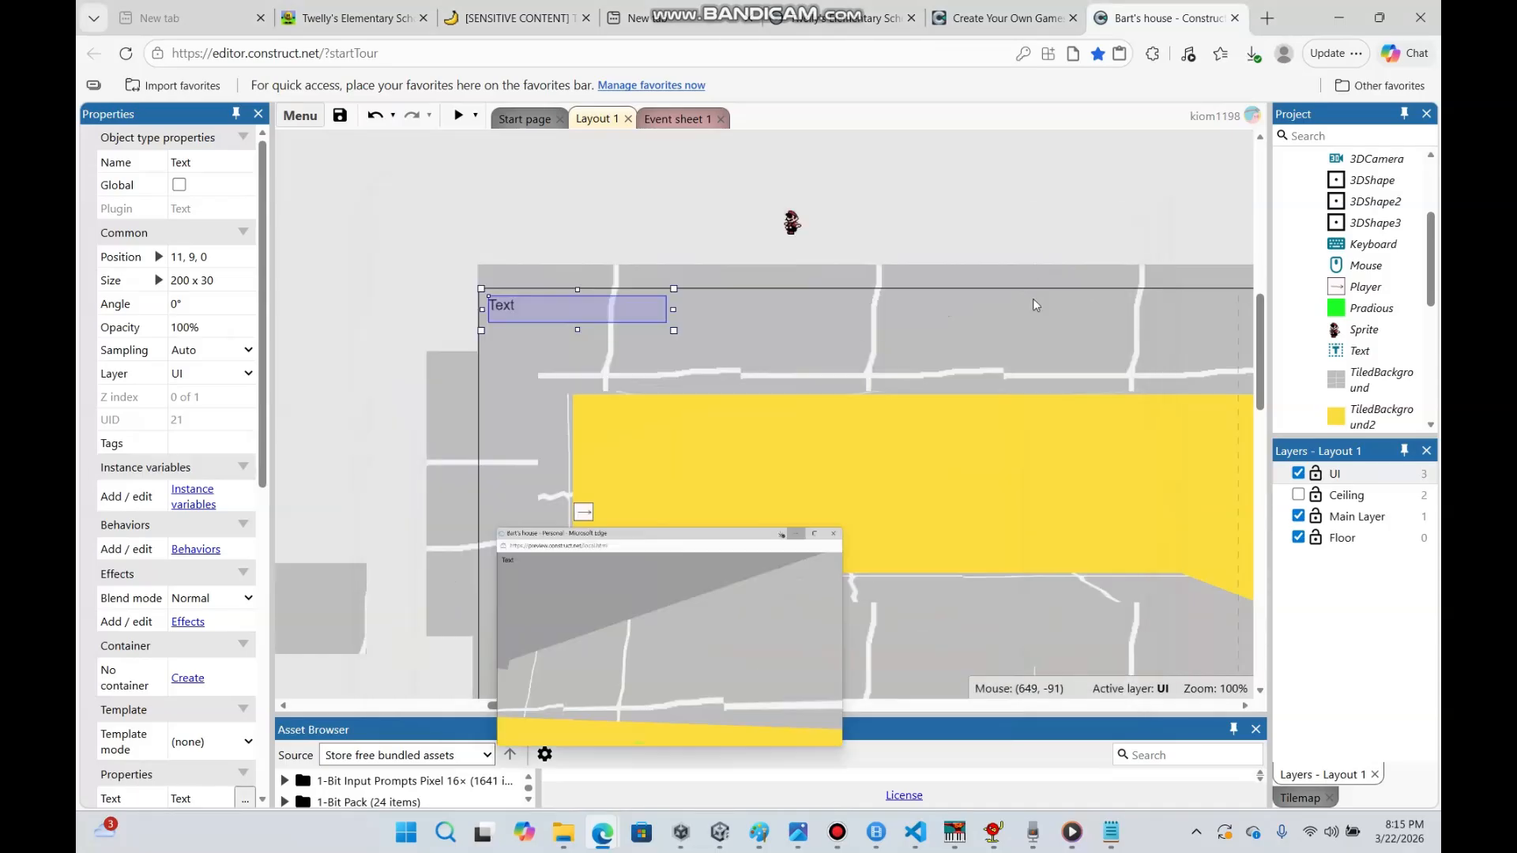
Make the green Pradious sprite initially invisible in the game while keeping it visible in the editor
left_click_drag(1262, 378, 1262, 443)
left_click(662, 484)
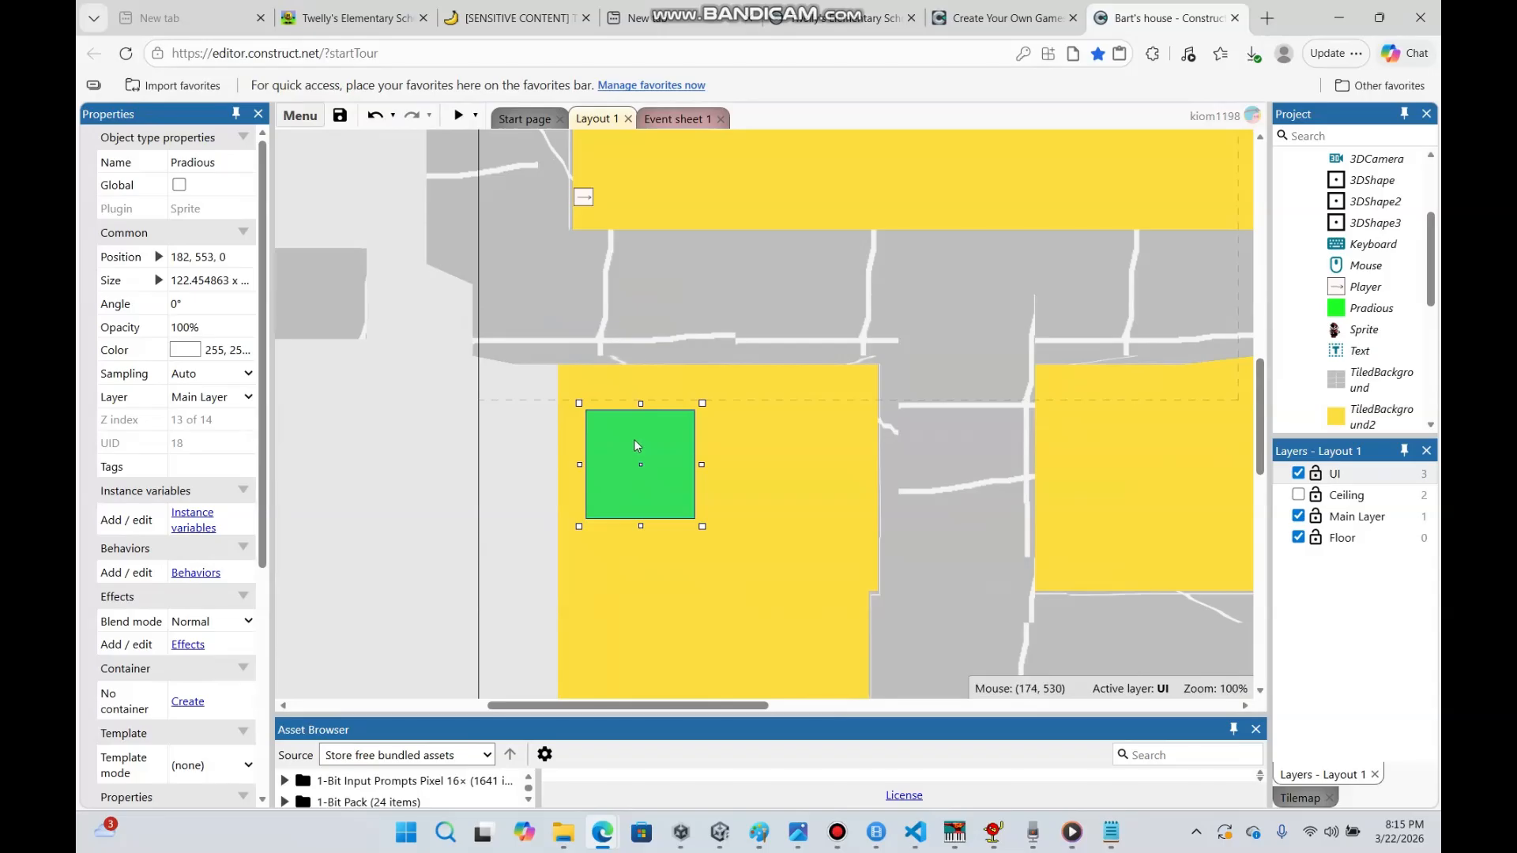
left_click_drag(263, 427, 251, 685)
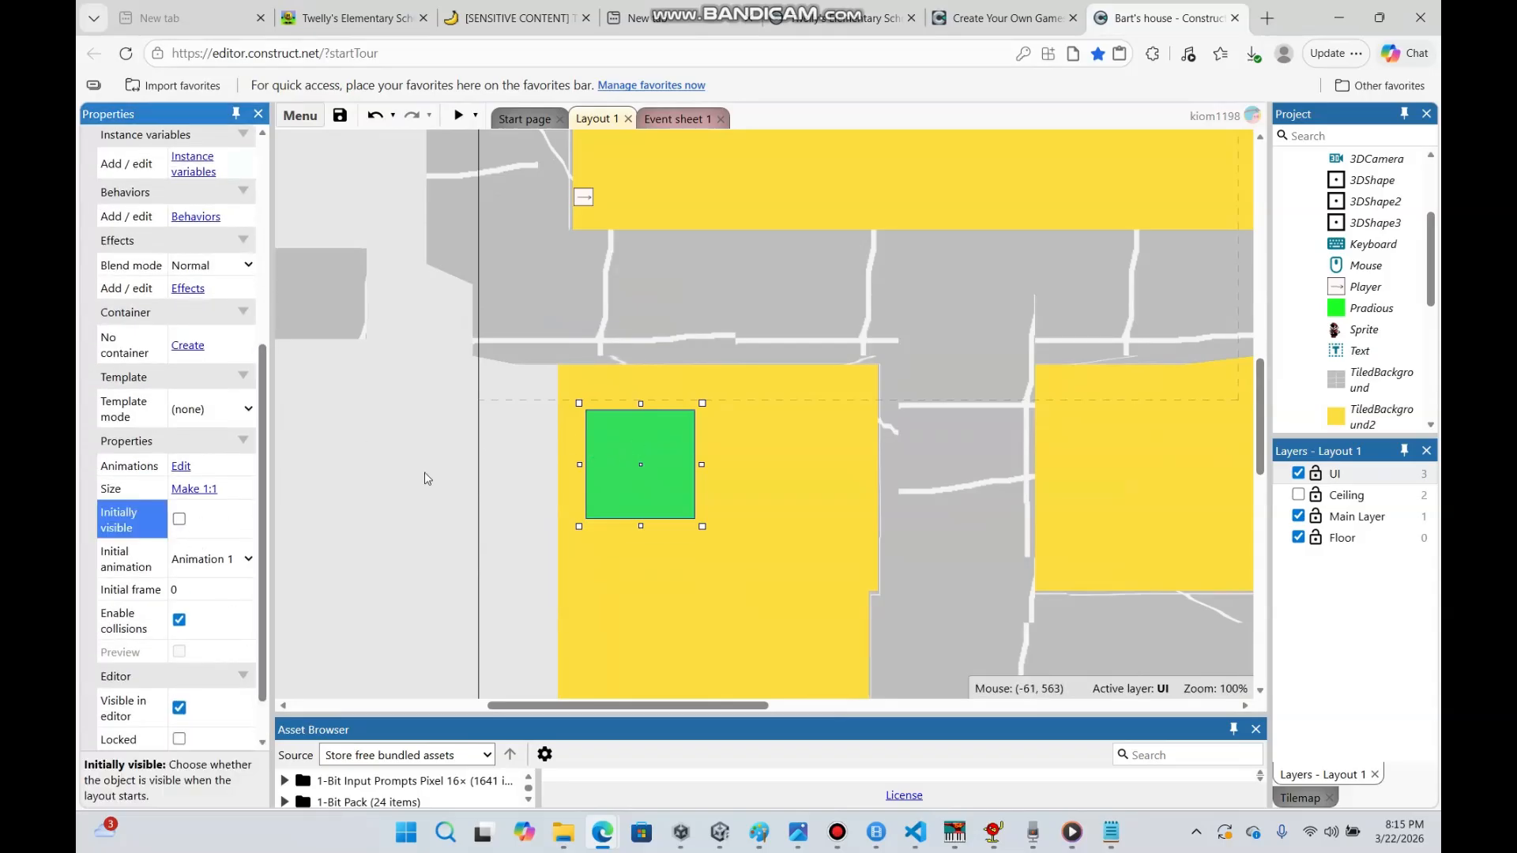
left_click(180, 519)
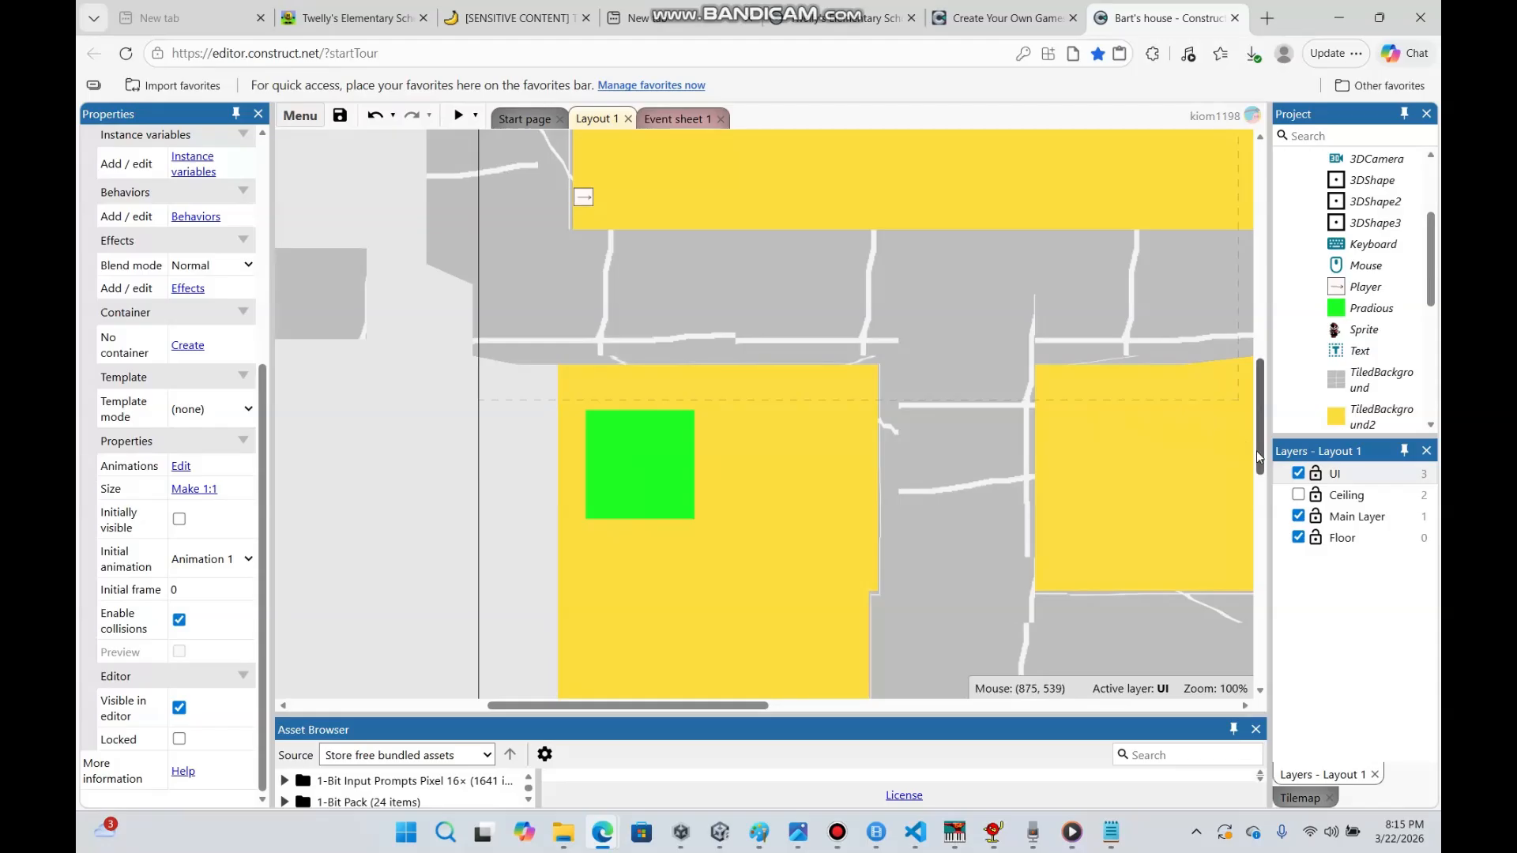
Change the content of the Text object on the UI layer to "0/5 orbs"
left_click_drag(1257, 447, 1241, 398)
scroll(1232, 387, "up", 2)
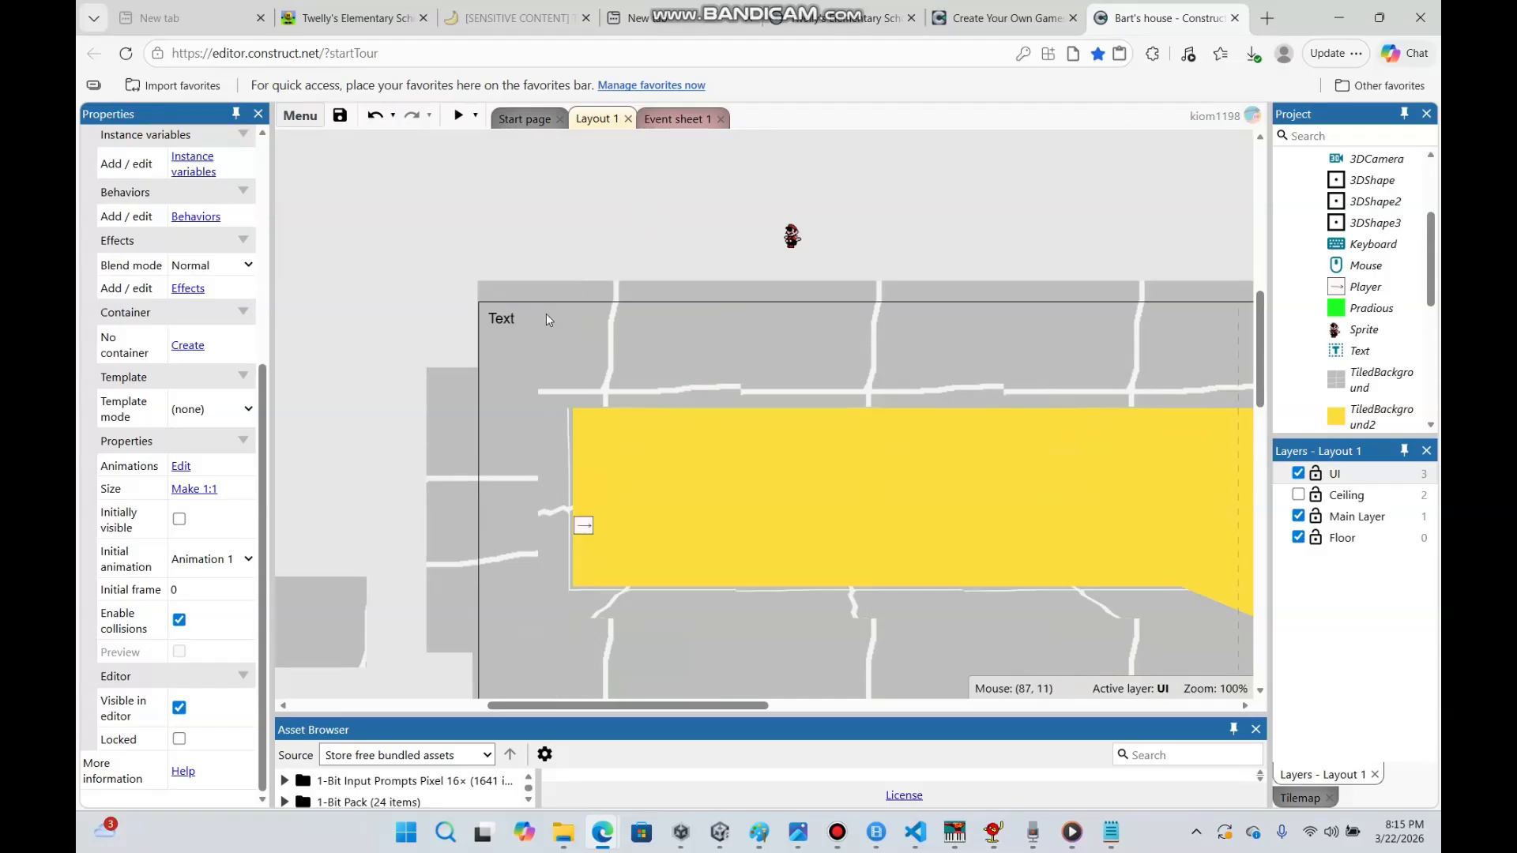
left_click(499, 330)
double_click(499, 330)
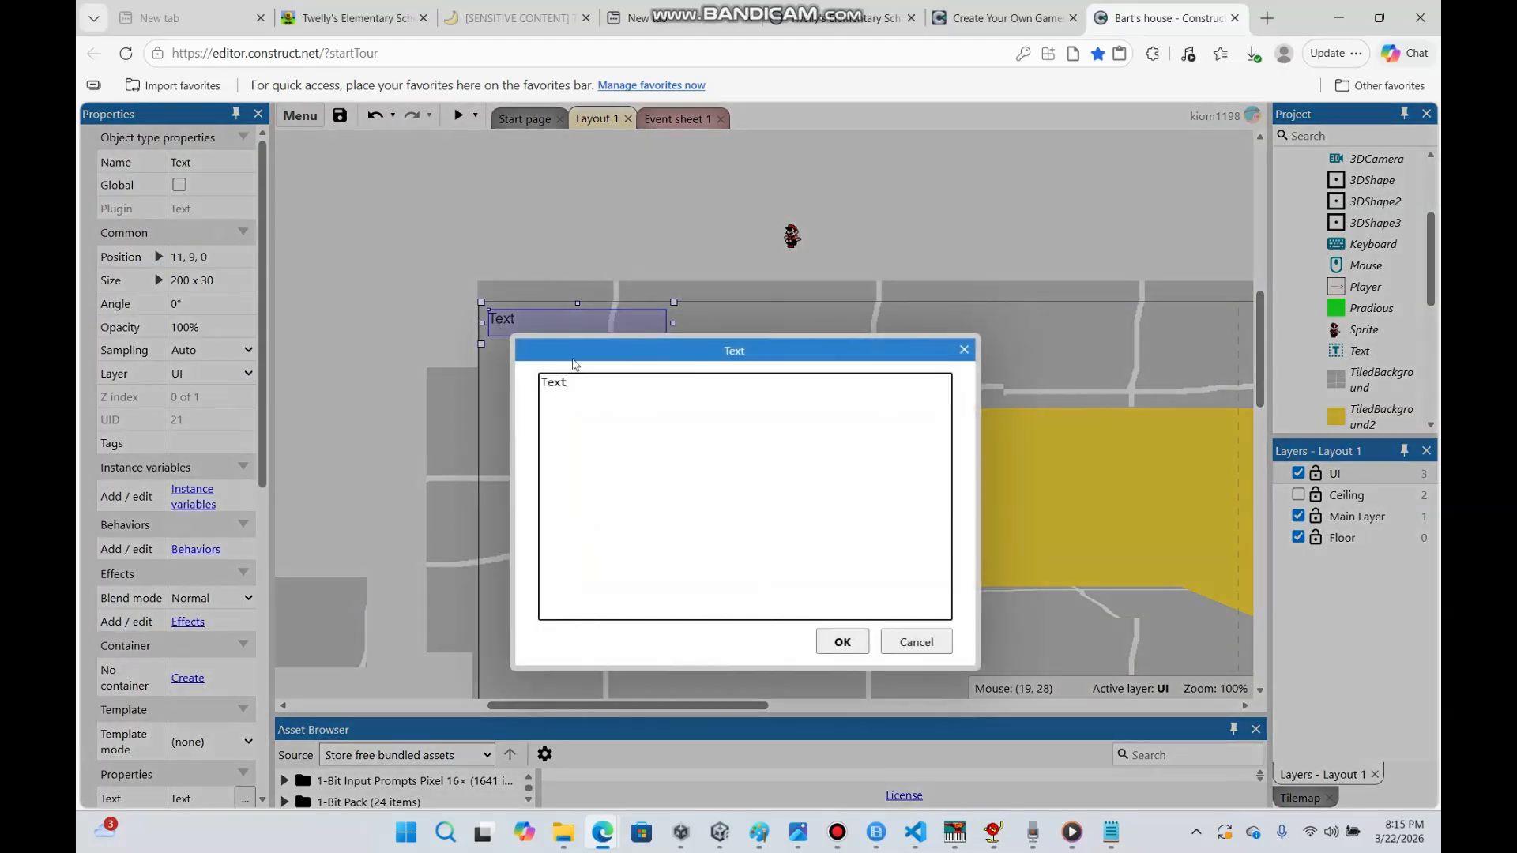
left_click_drag(578, 385, 542, 380)
key("BackSpace")
left_click(846, 648)
left_click(528, 212)
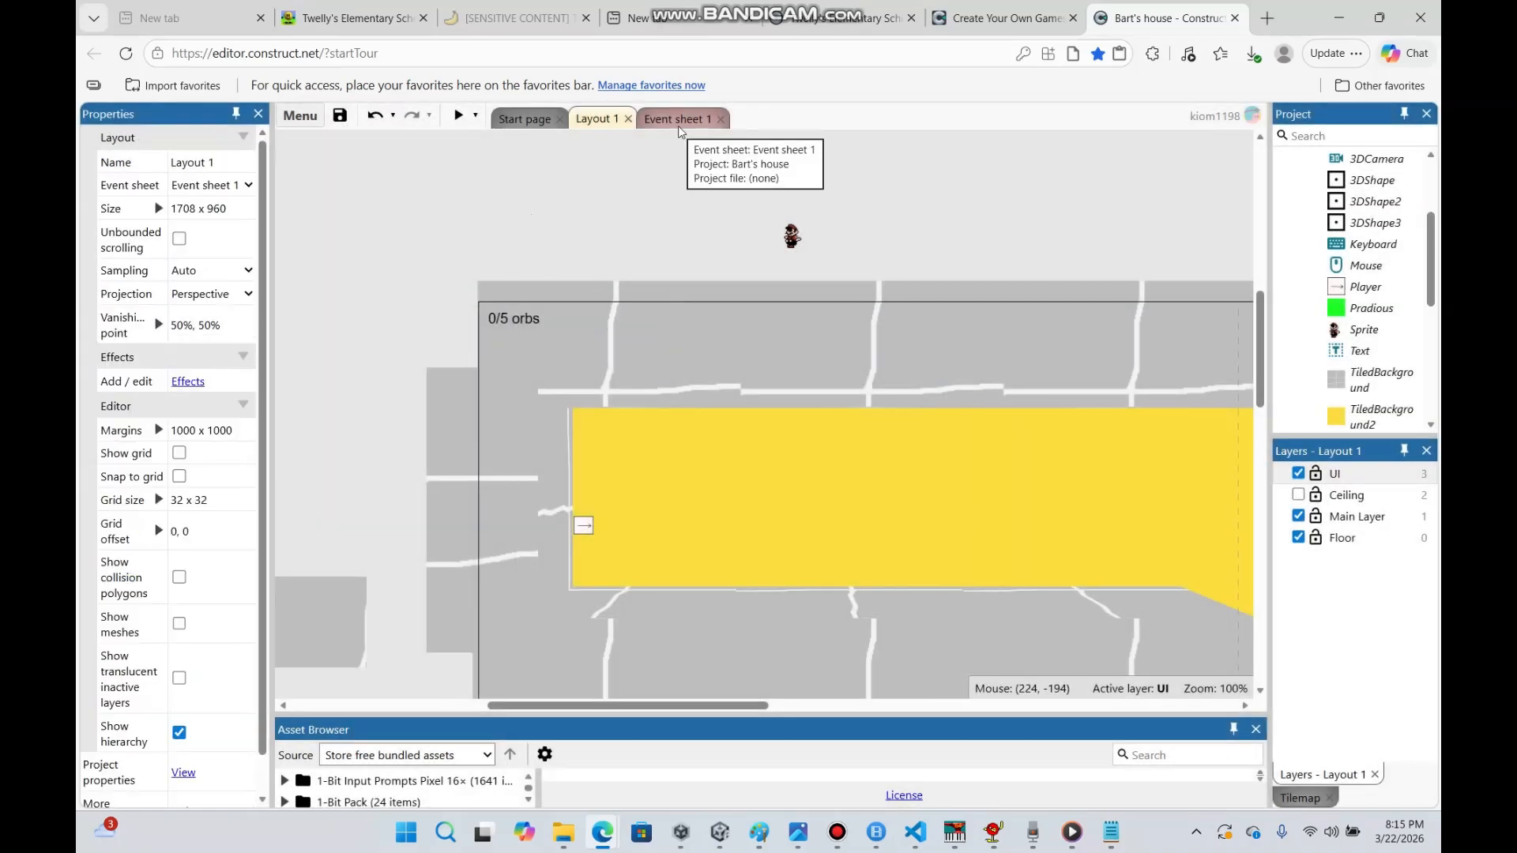
left_click(547, 322)
left_click(636, 162)
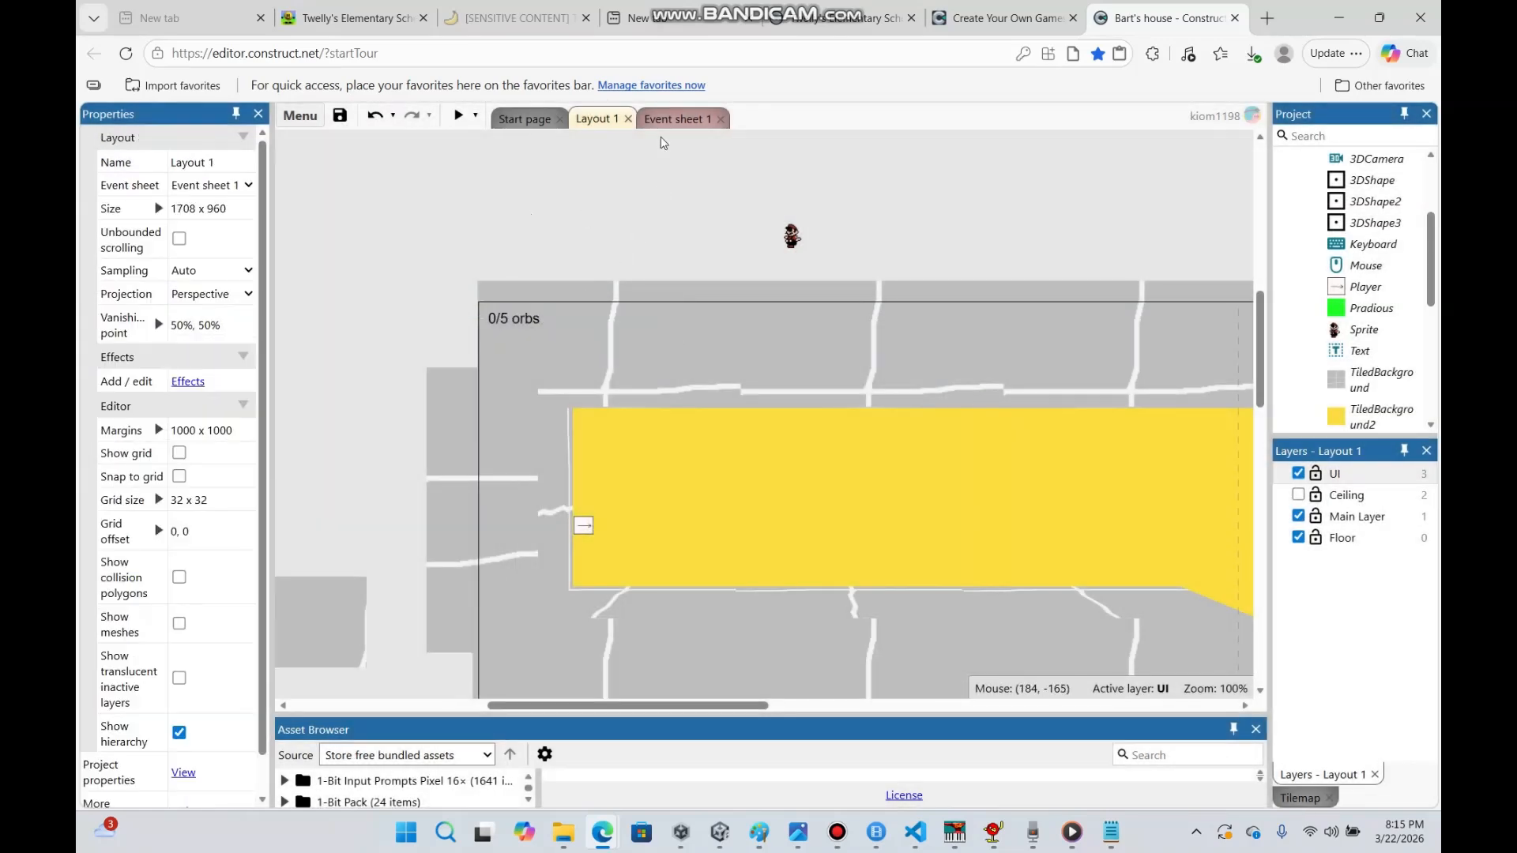
Add a System Every tick event at the end of Event sheet 1
left_click(671, 120)
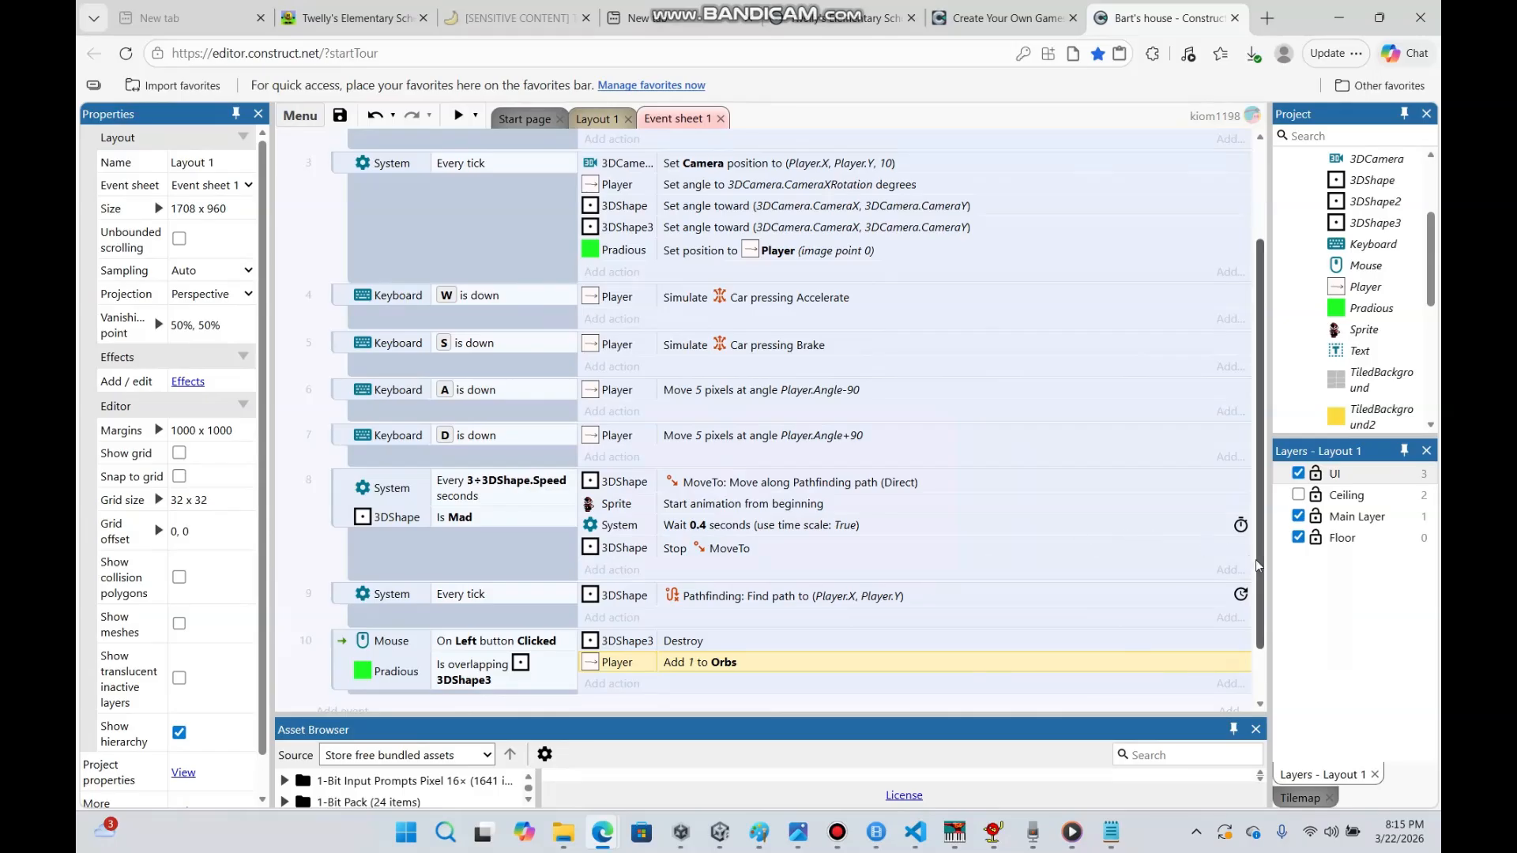
scroll(837, 585, "down", 1)
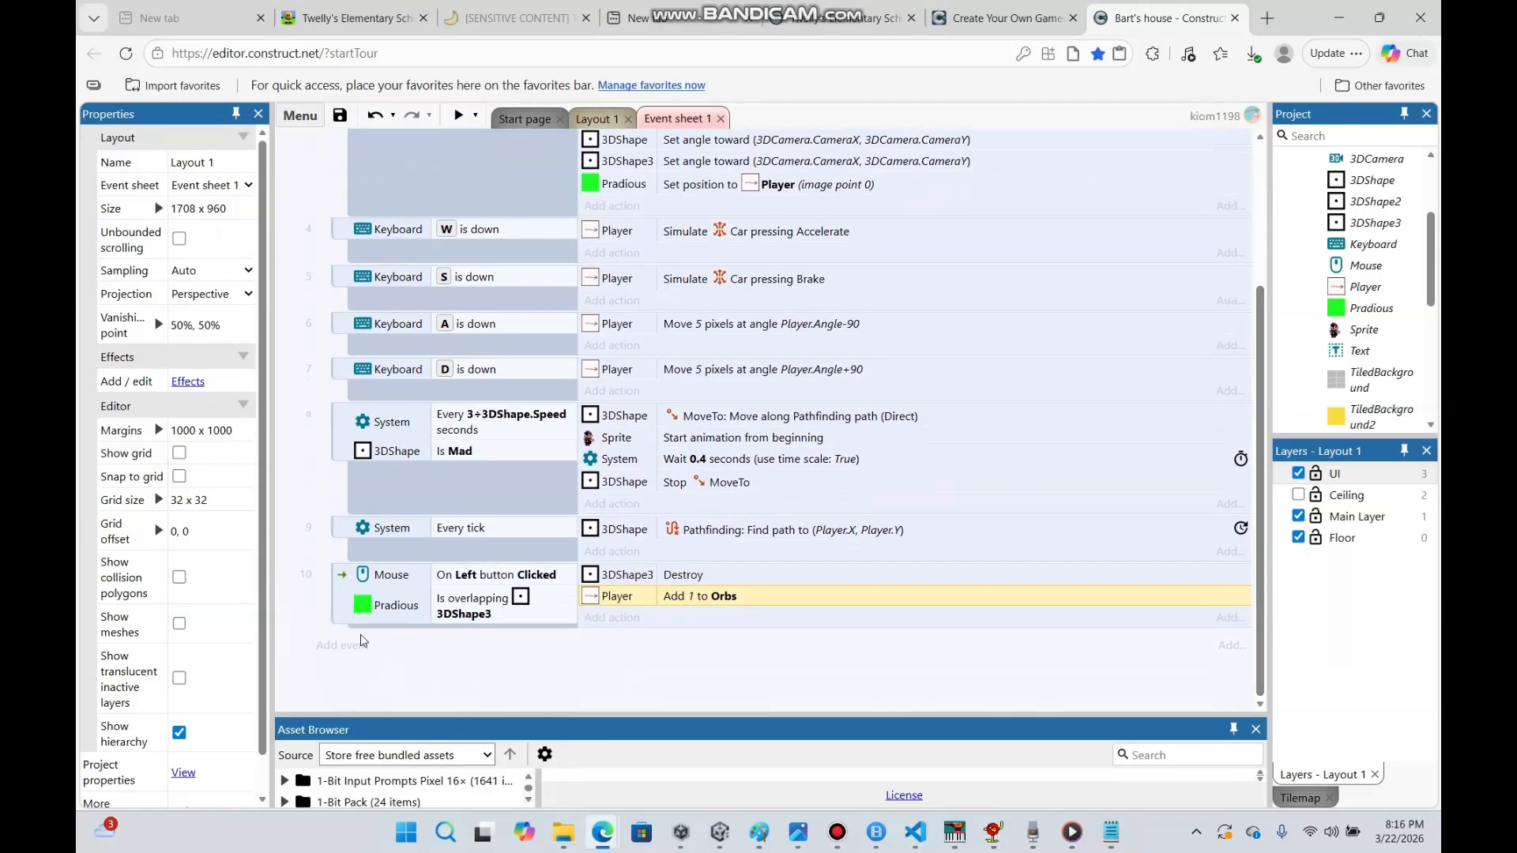
left_click(363, 641)
double_click(587, 352)
double_click(662, 456)
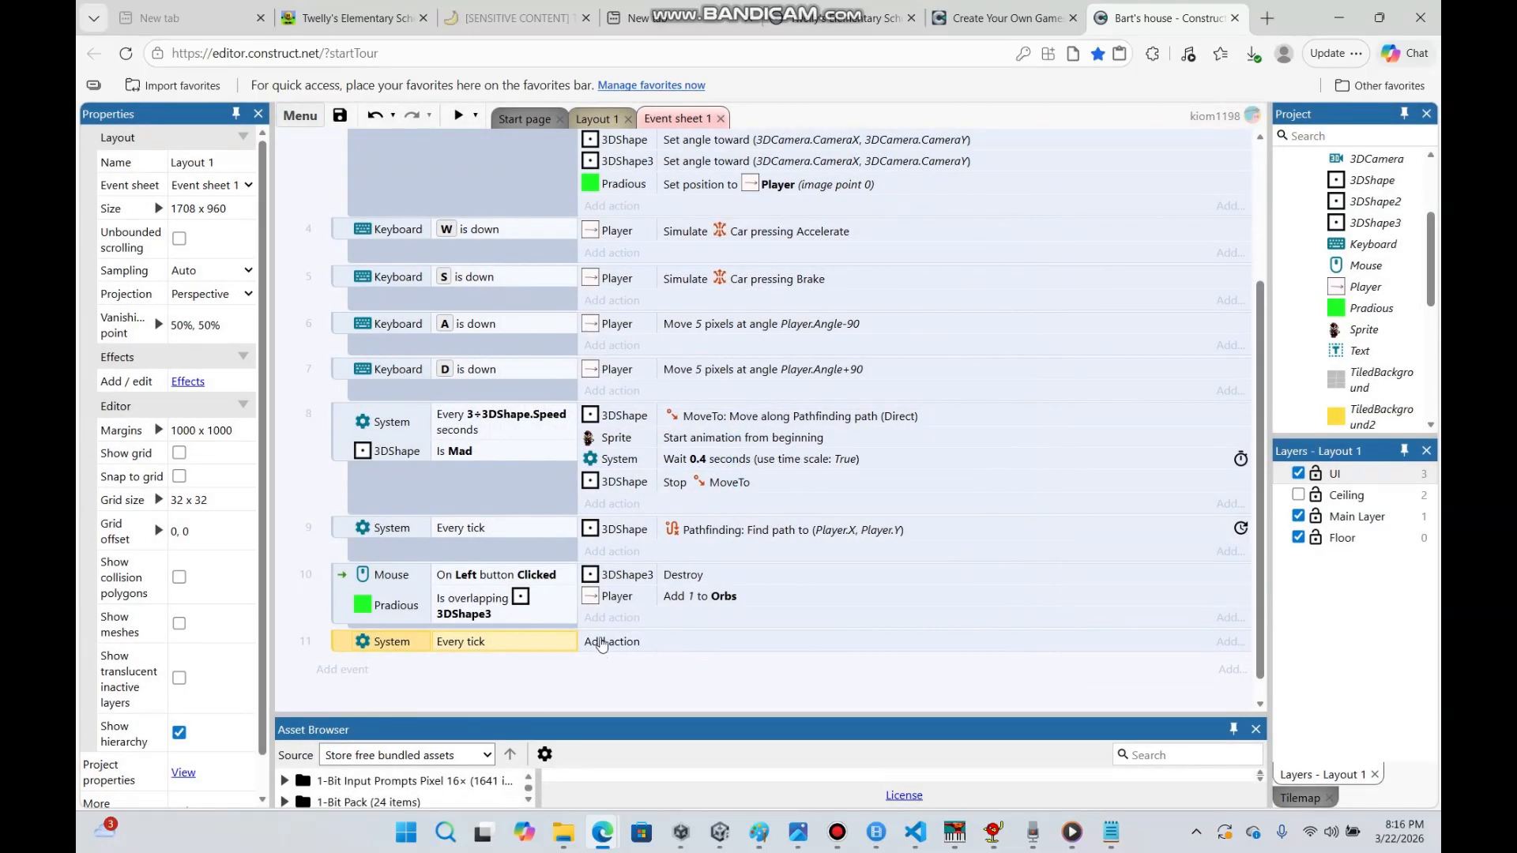
Add a Set text action for the Text object to the new Every tick event, using Player.Orbs & "/5 orbs"
left_click(602, 643)
double_click(565, 504)
scroll(972, 424, "down", 5)
left_click_drag(989, 430, 990, 569)
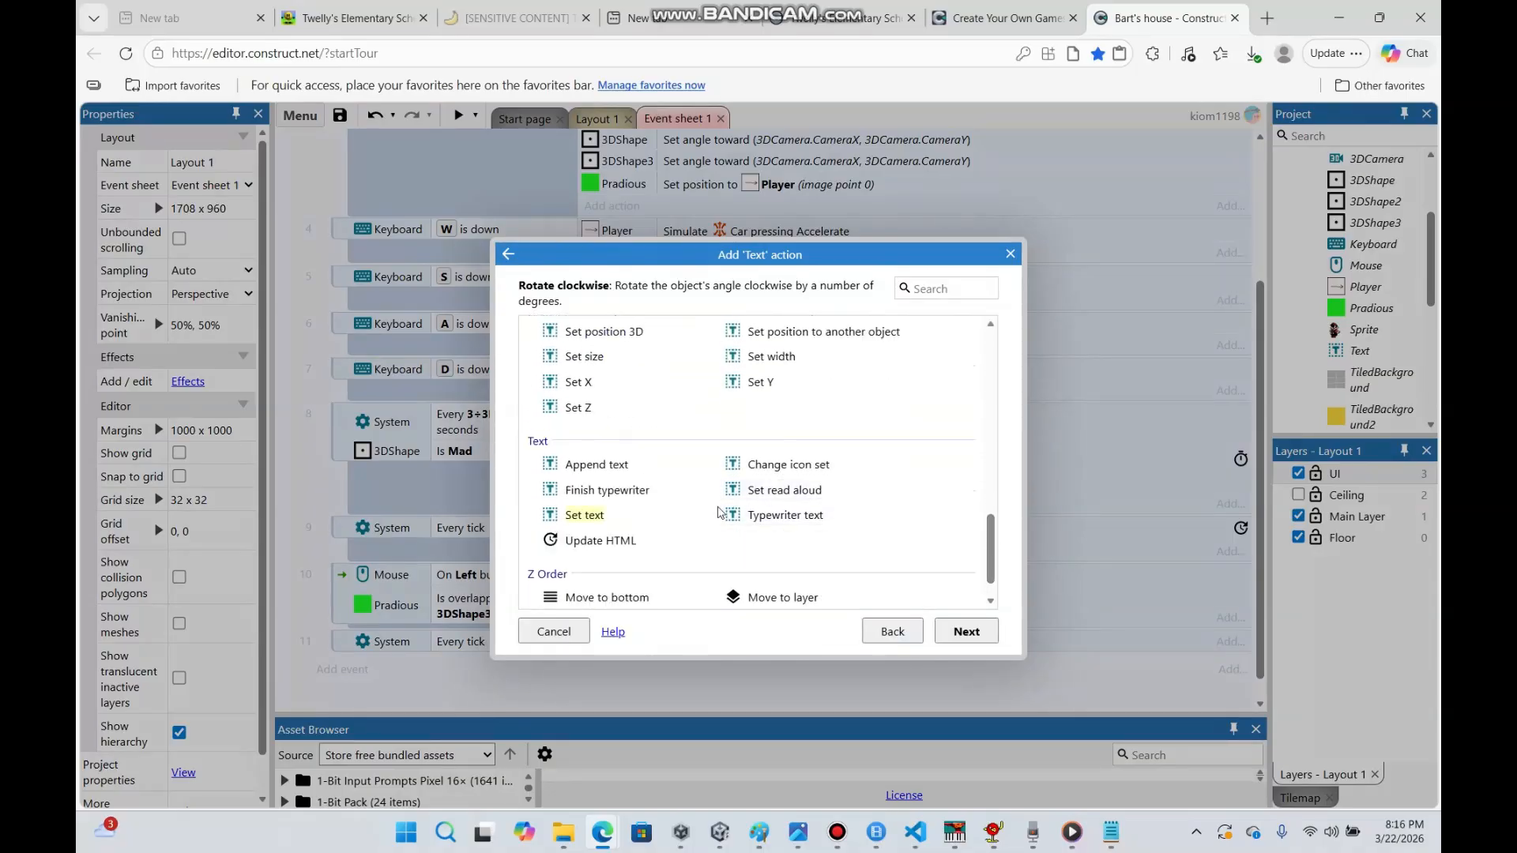
double_click(721, 512)
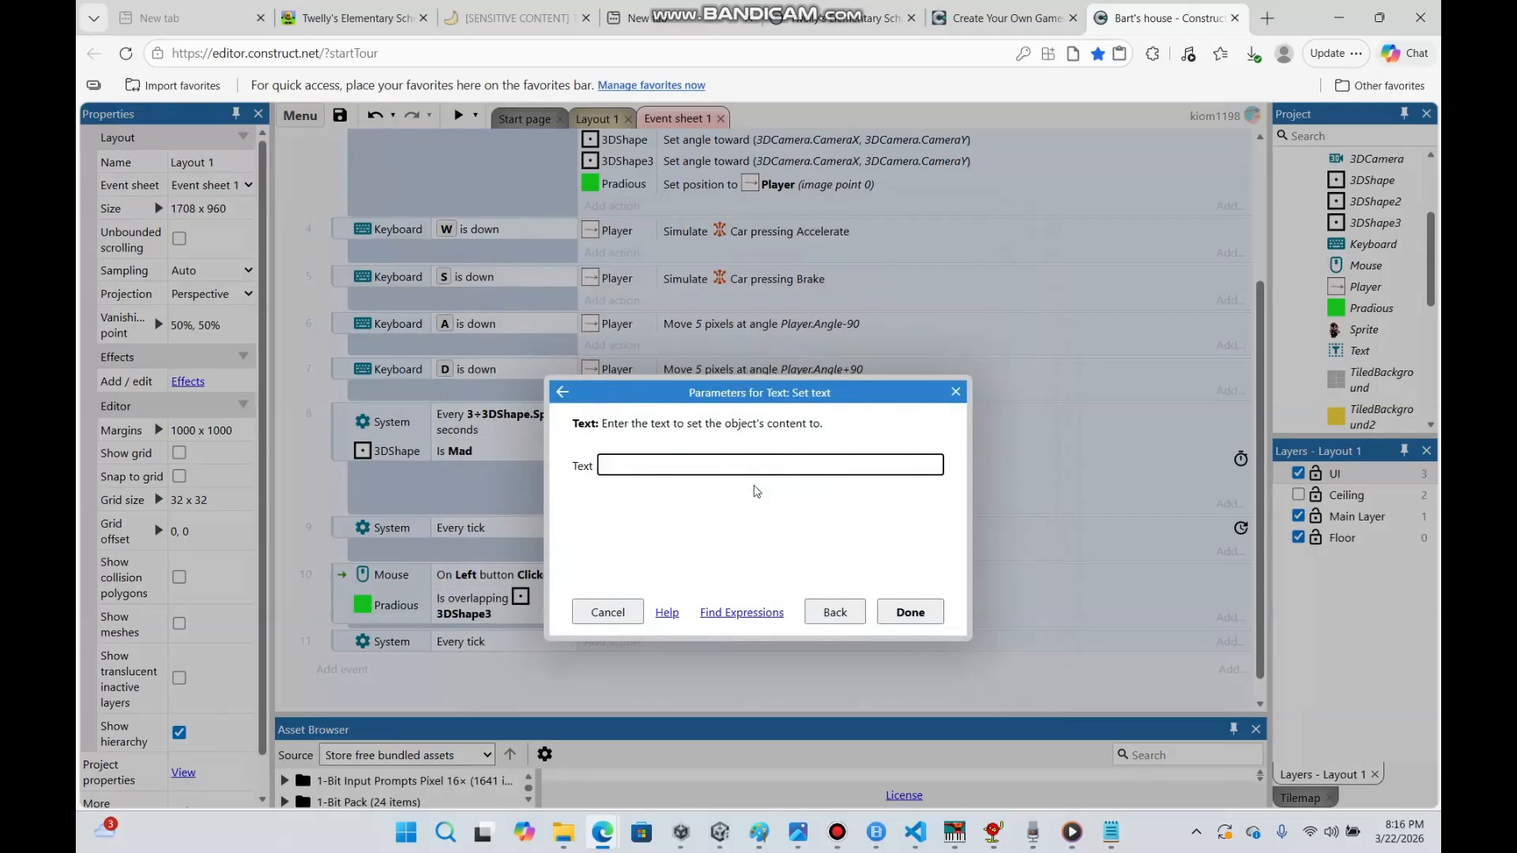
type("Player.Orbs & \"/5 orbs")
left_click(909, 611)
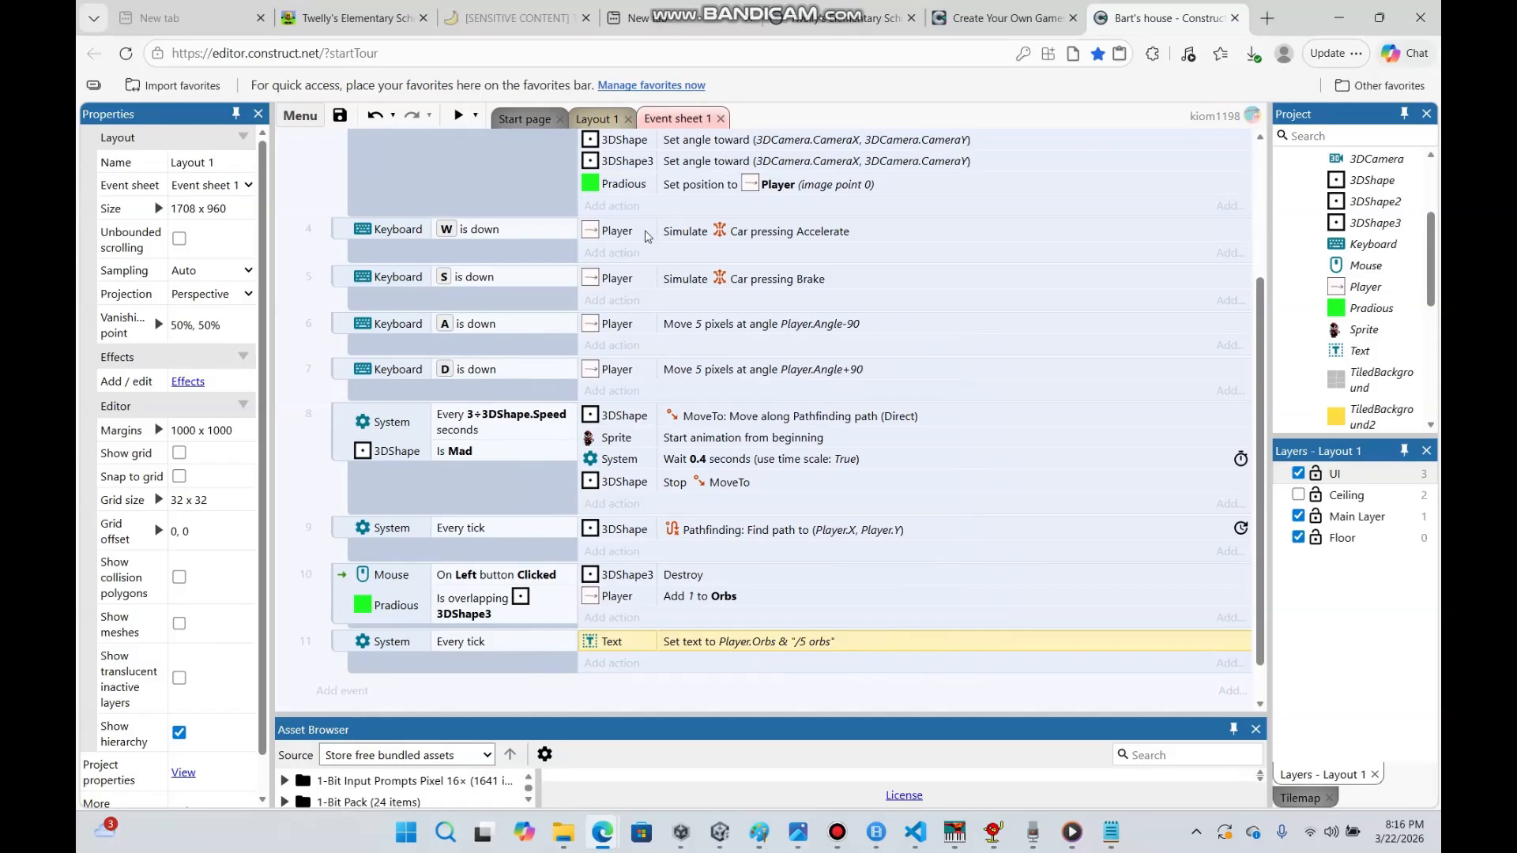
Preview the game from Layout 1 and collect a yellow orb to test the orb counter text
left_click(587, 119)
left_click(458, 115)
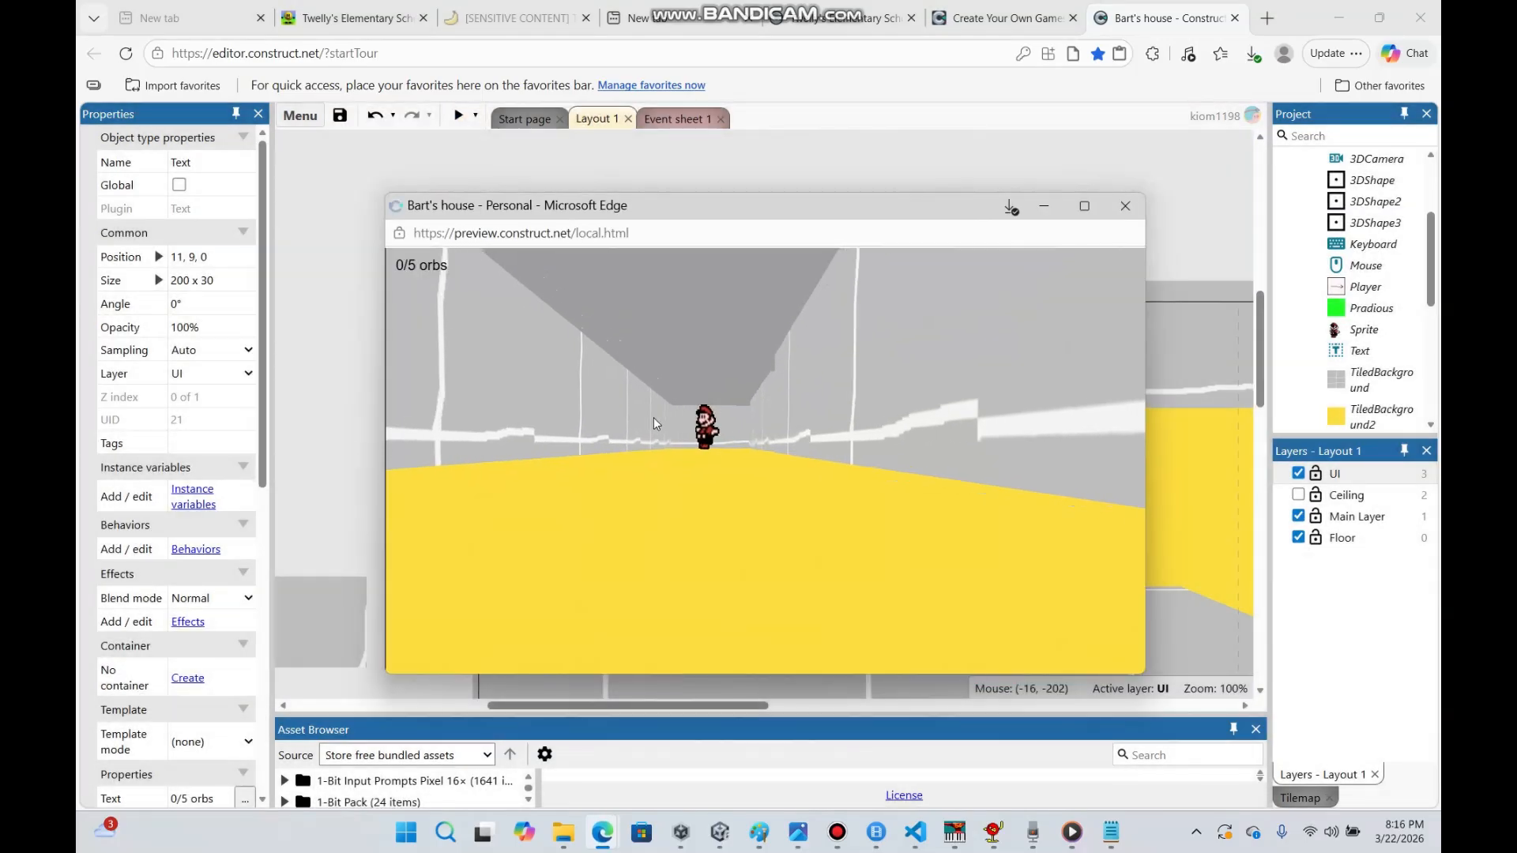
key("w")
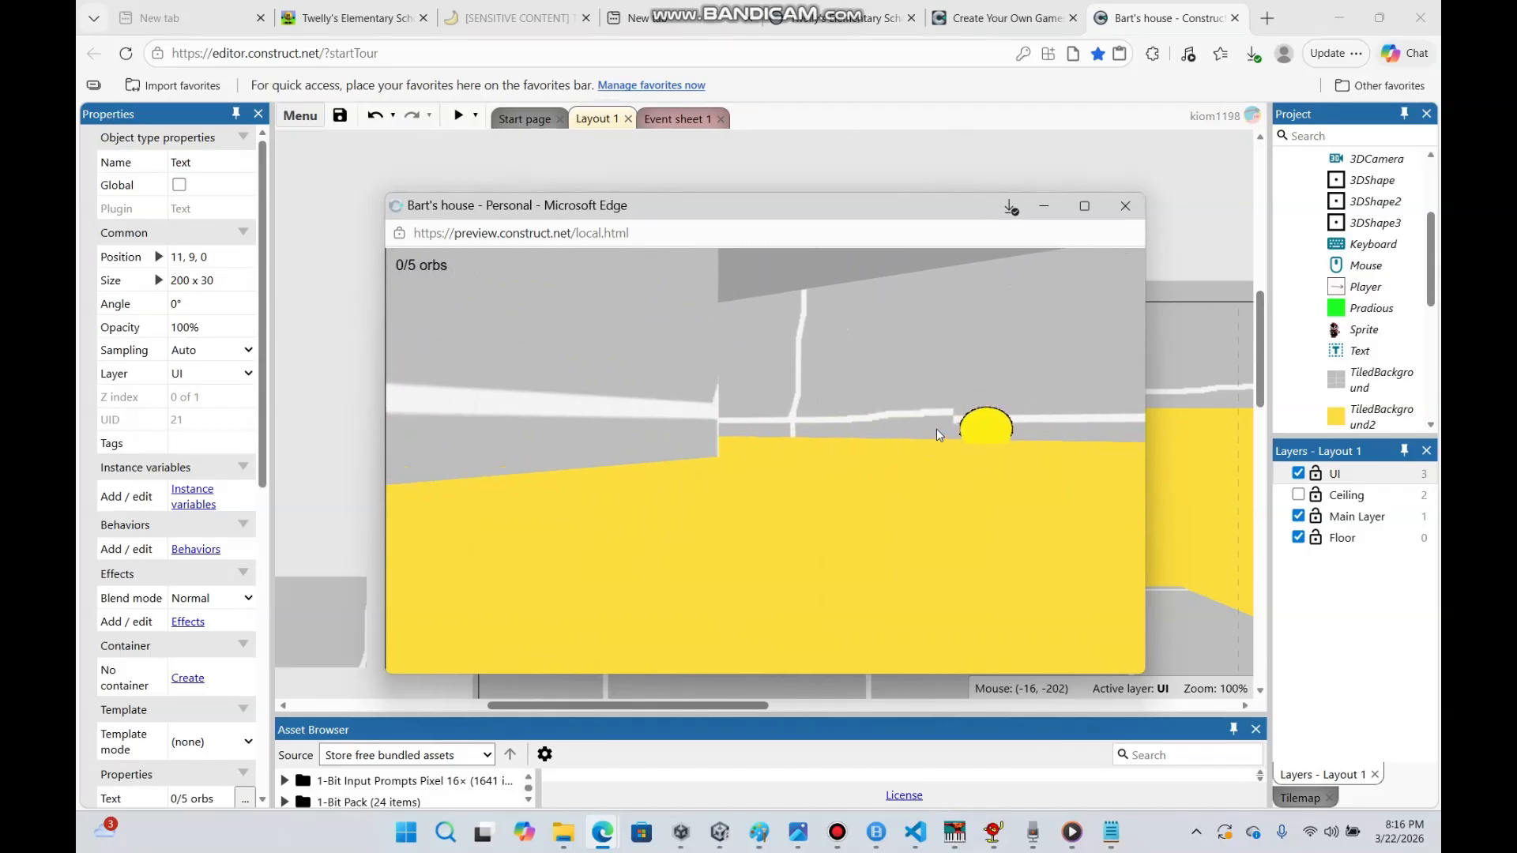
key("w")
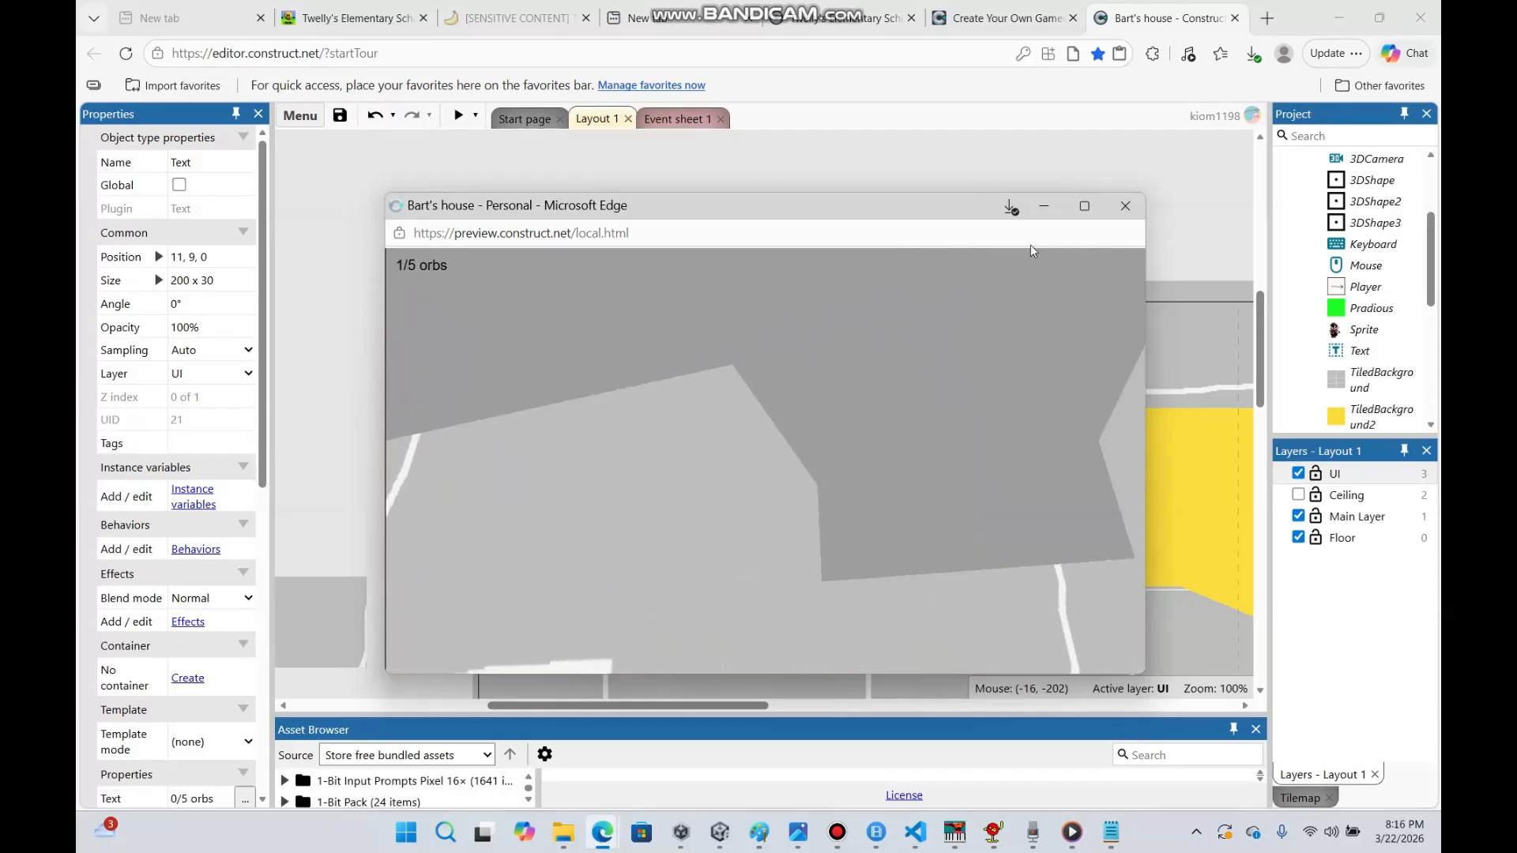
left_click(1034, 211)
Look over the corridors and rooms of Layout 1, including the player start, the far end and the green Pradious area
left_click(667, 118)
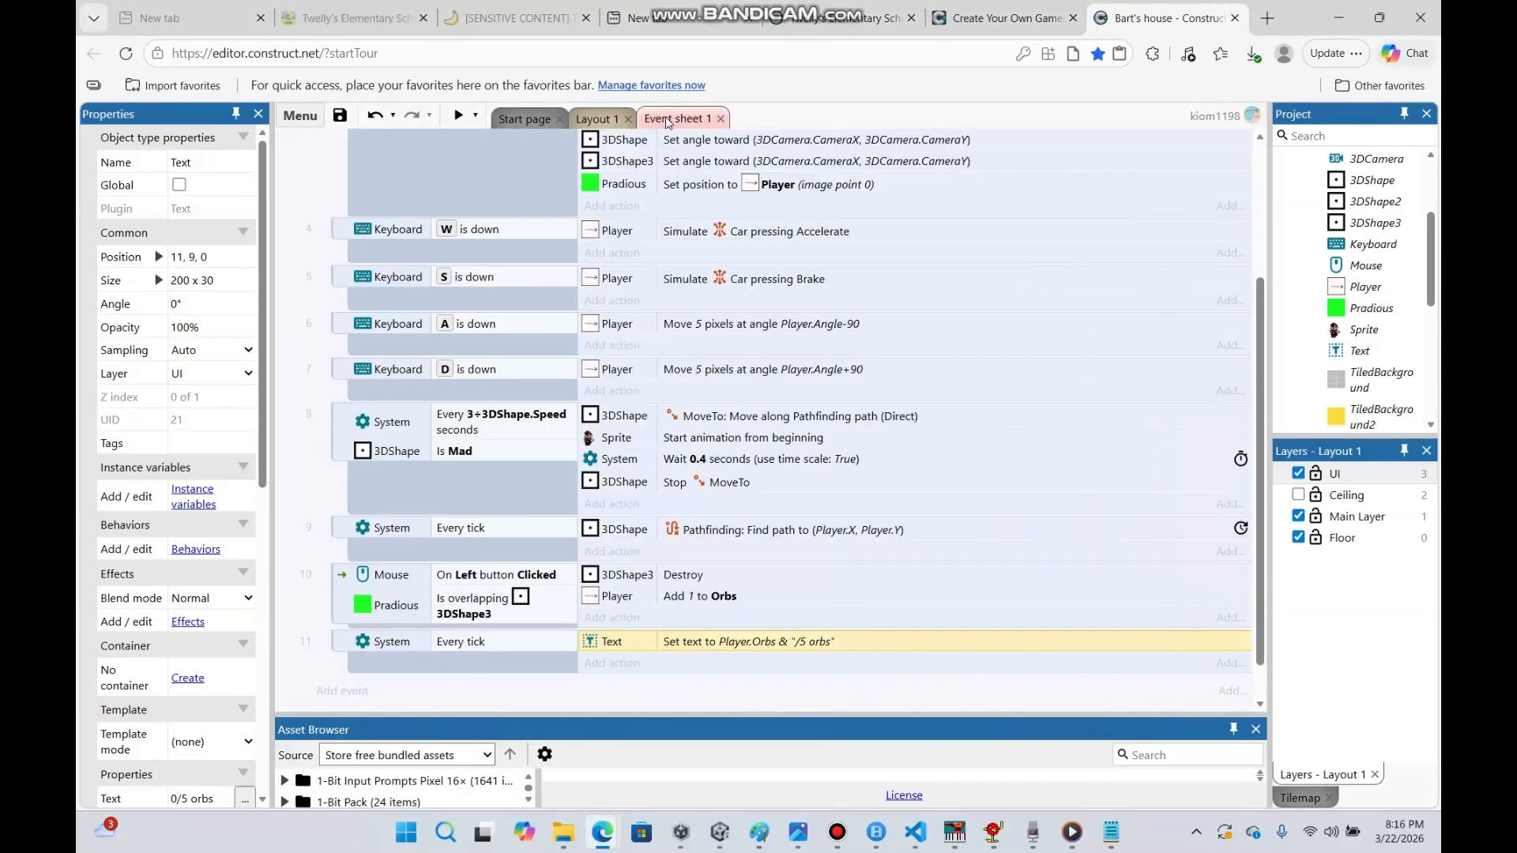
left_click(595, 118)
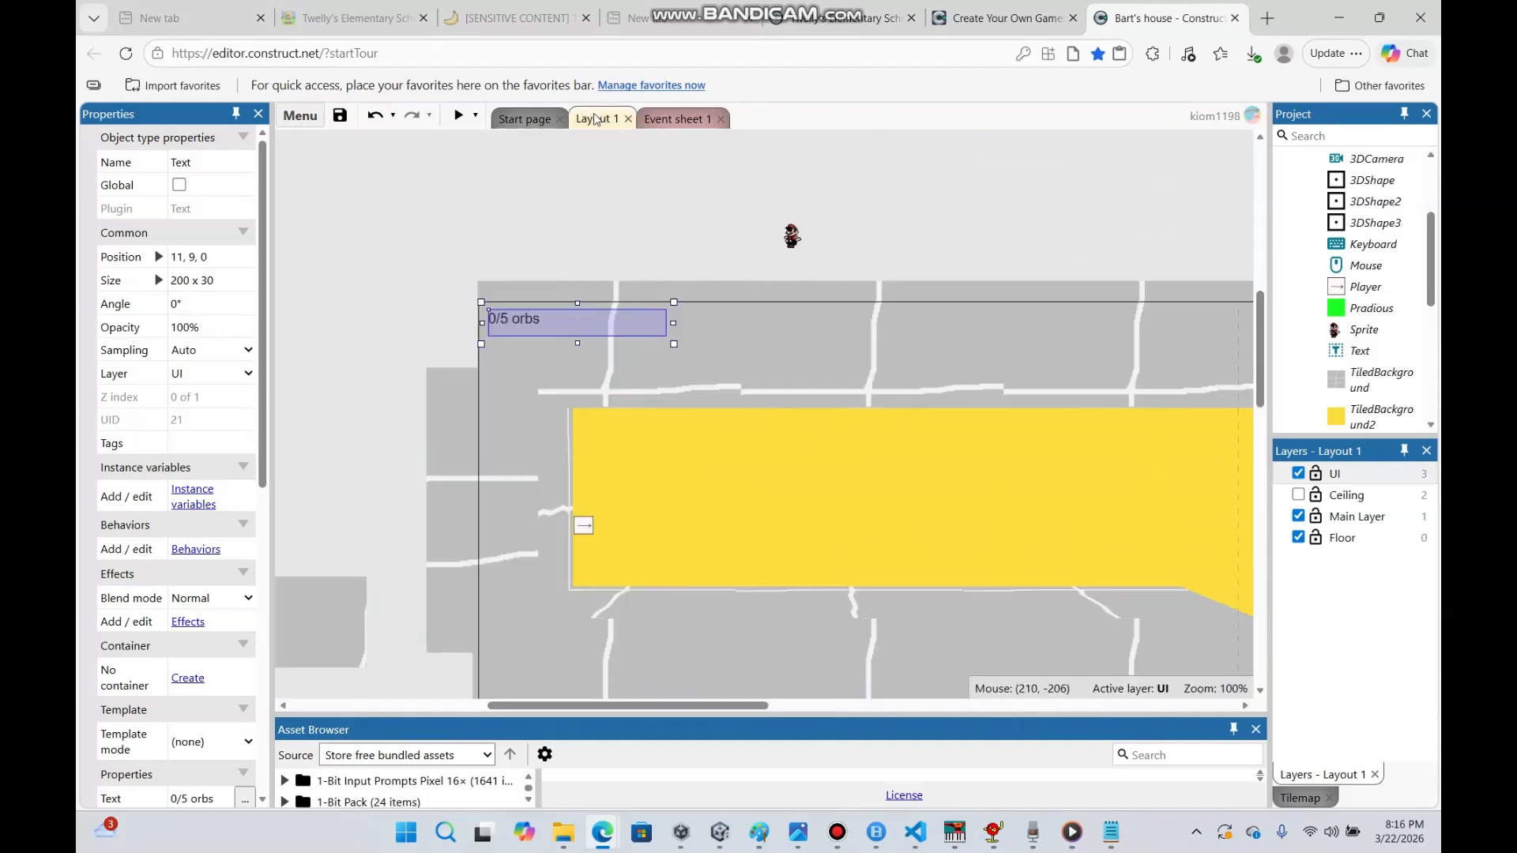
left_click_drag(719, 705, 1012, 714)
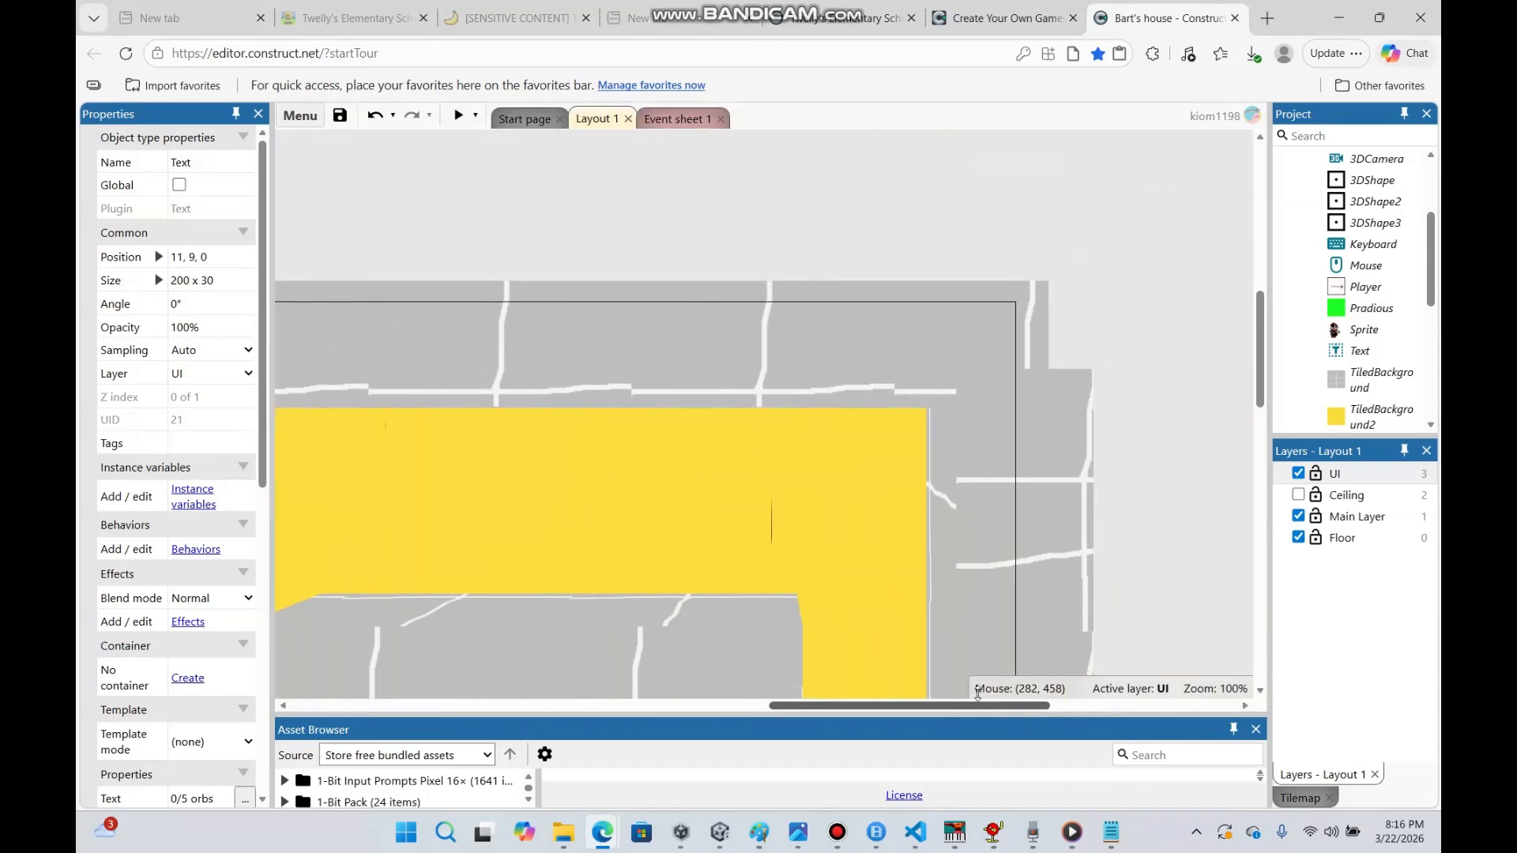
left_click_drag(733, 518, 855, 642)
left_click_drag(843, 704, 542, 704)
left_click(427, 271)
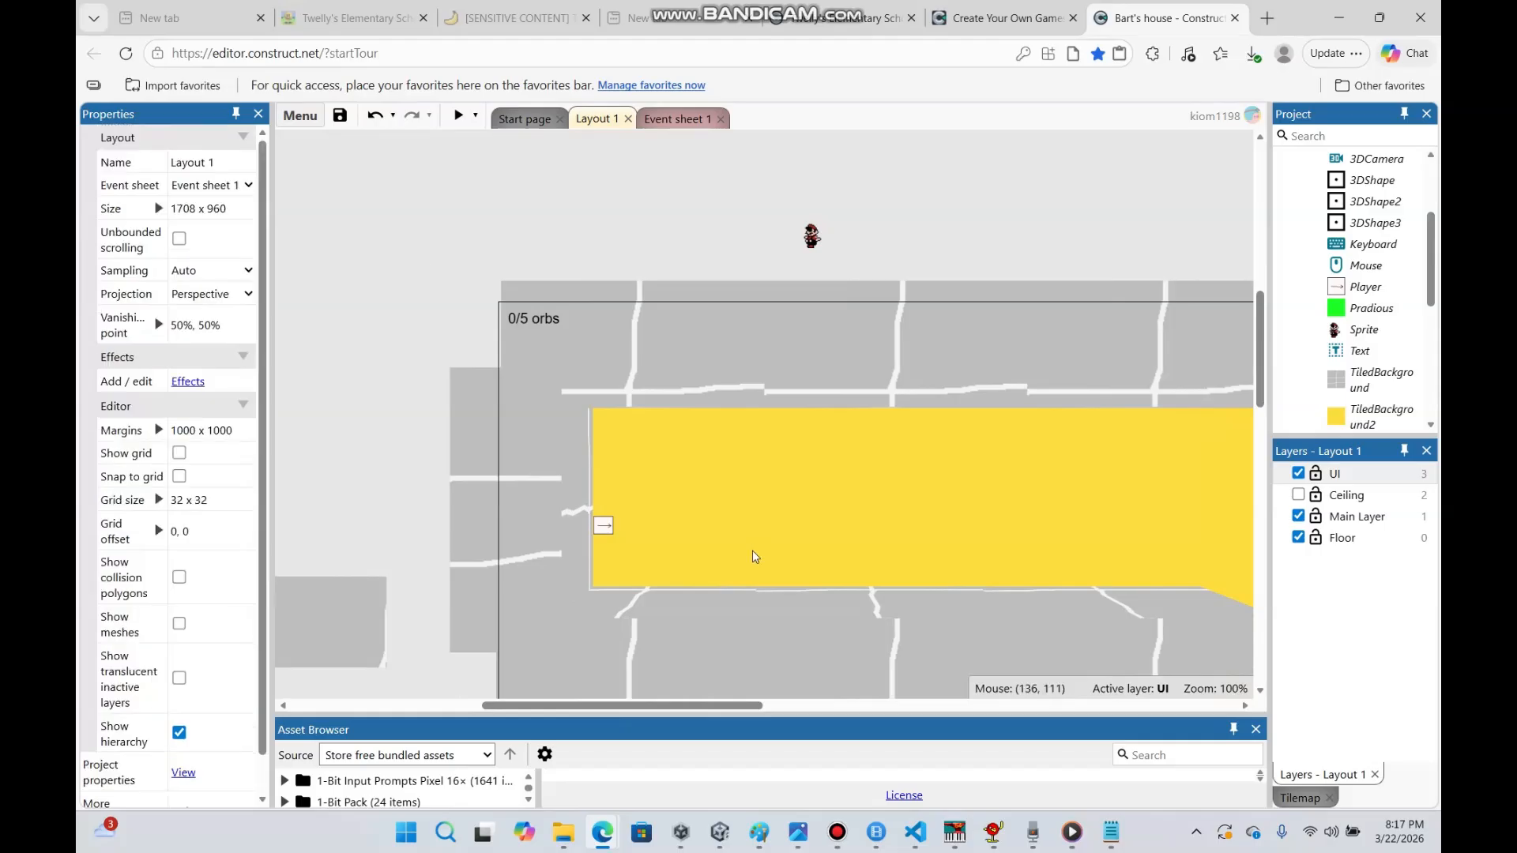
left_click_drag(692, 706, 805, 706)
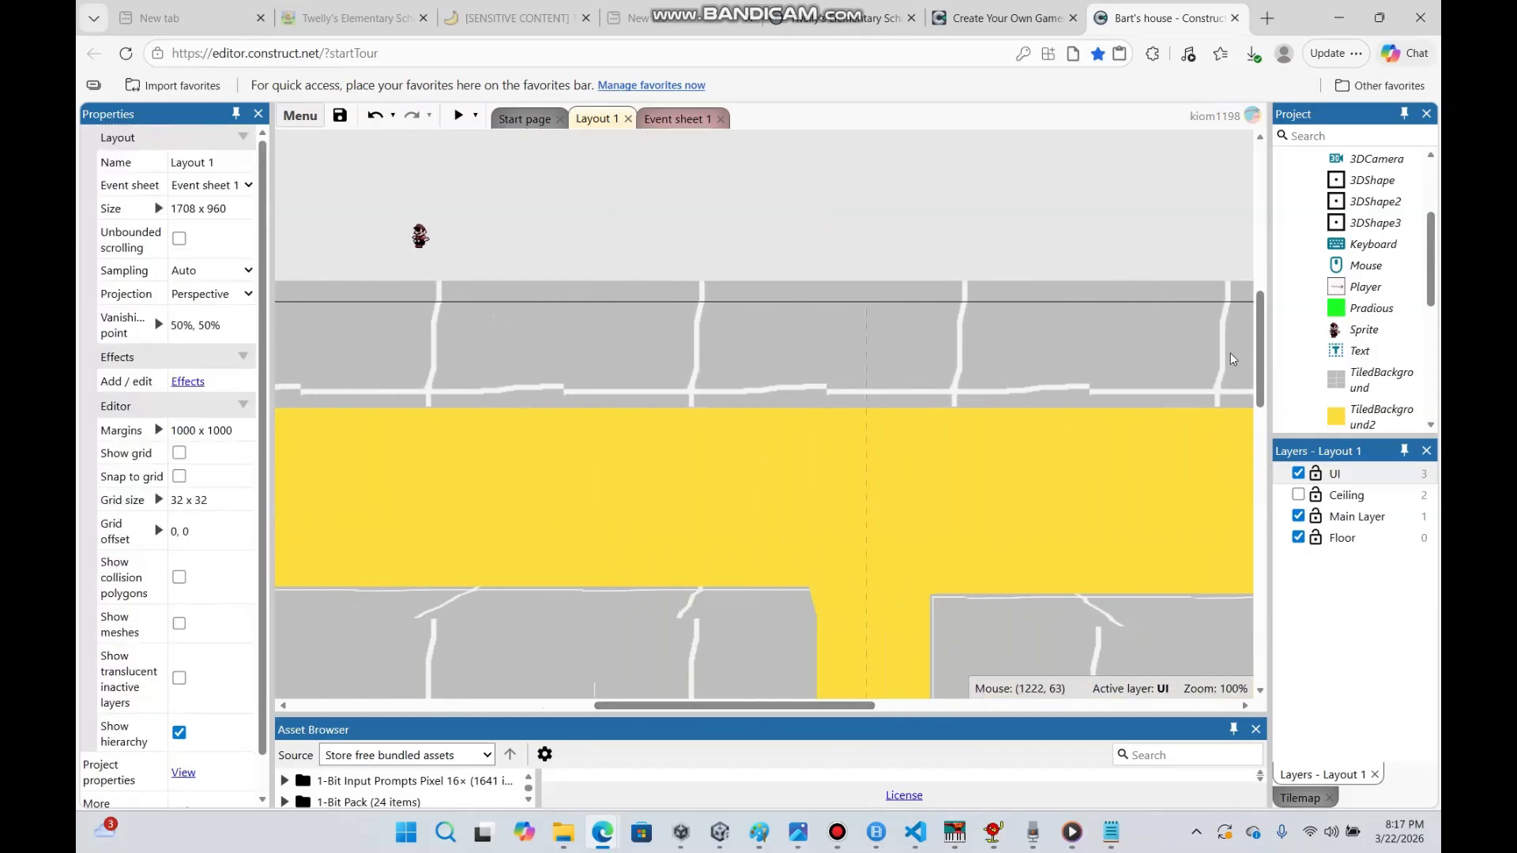
left_click_drag(1261, 366, 1264, 429)
left_click_drag(857, 709, 735, 709)
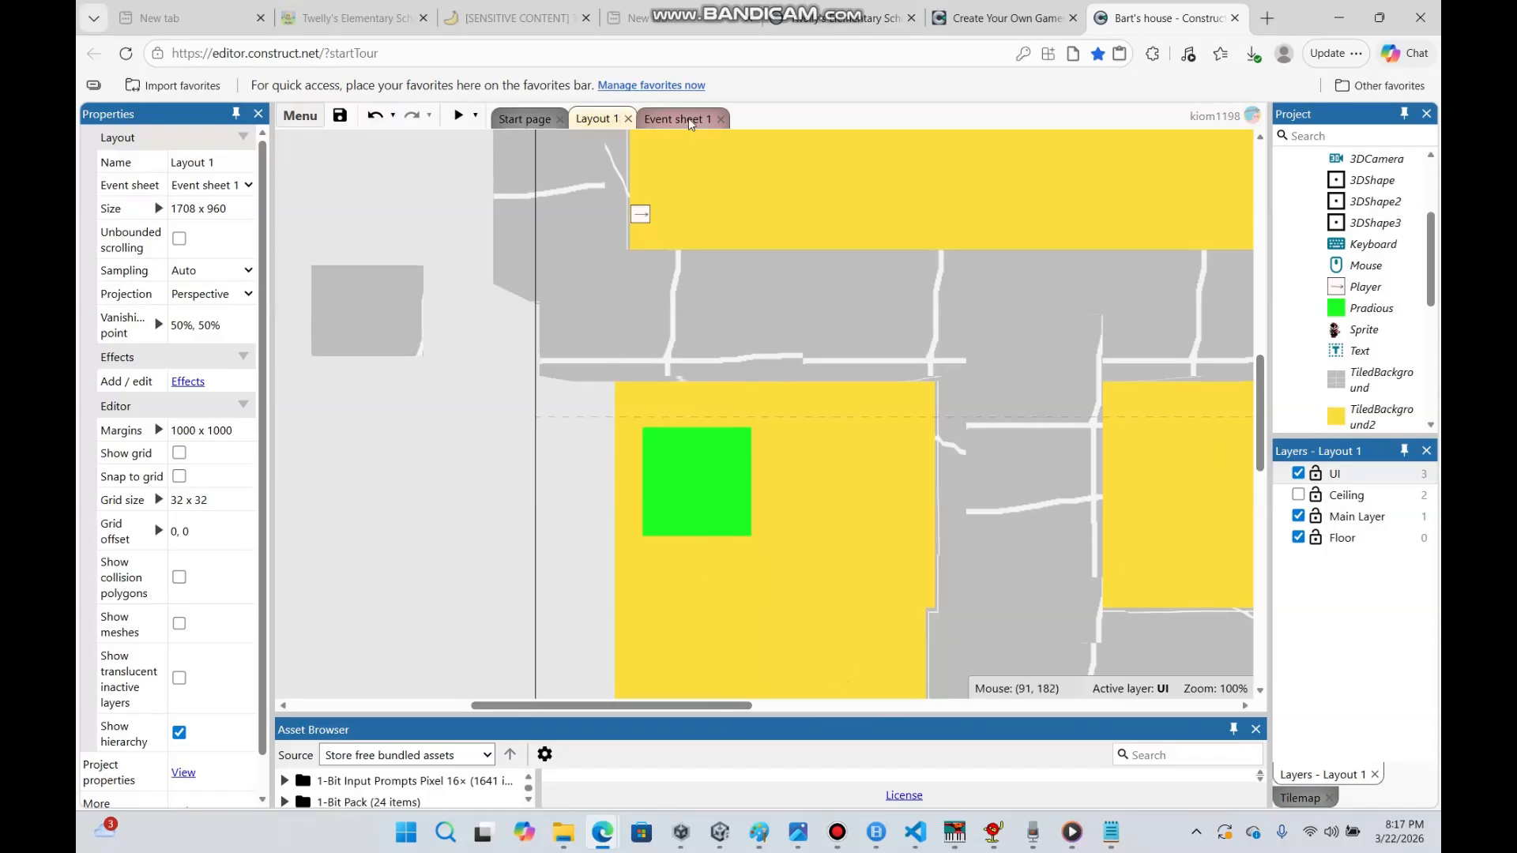
left_click_drag(1262, 366, 1251, 320)
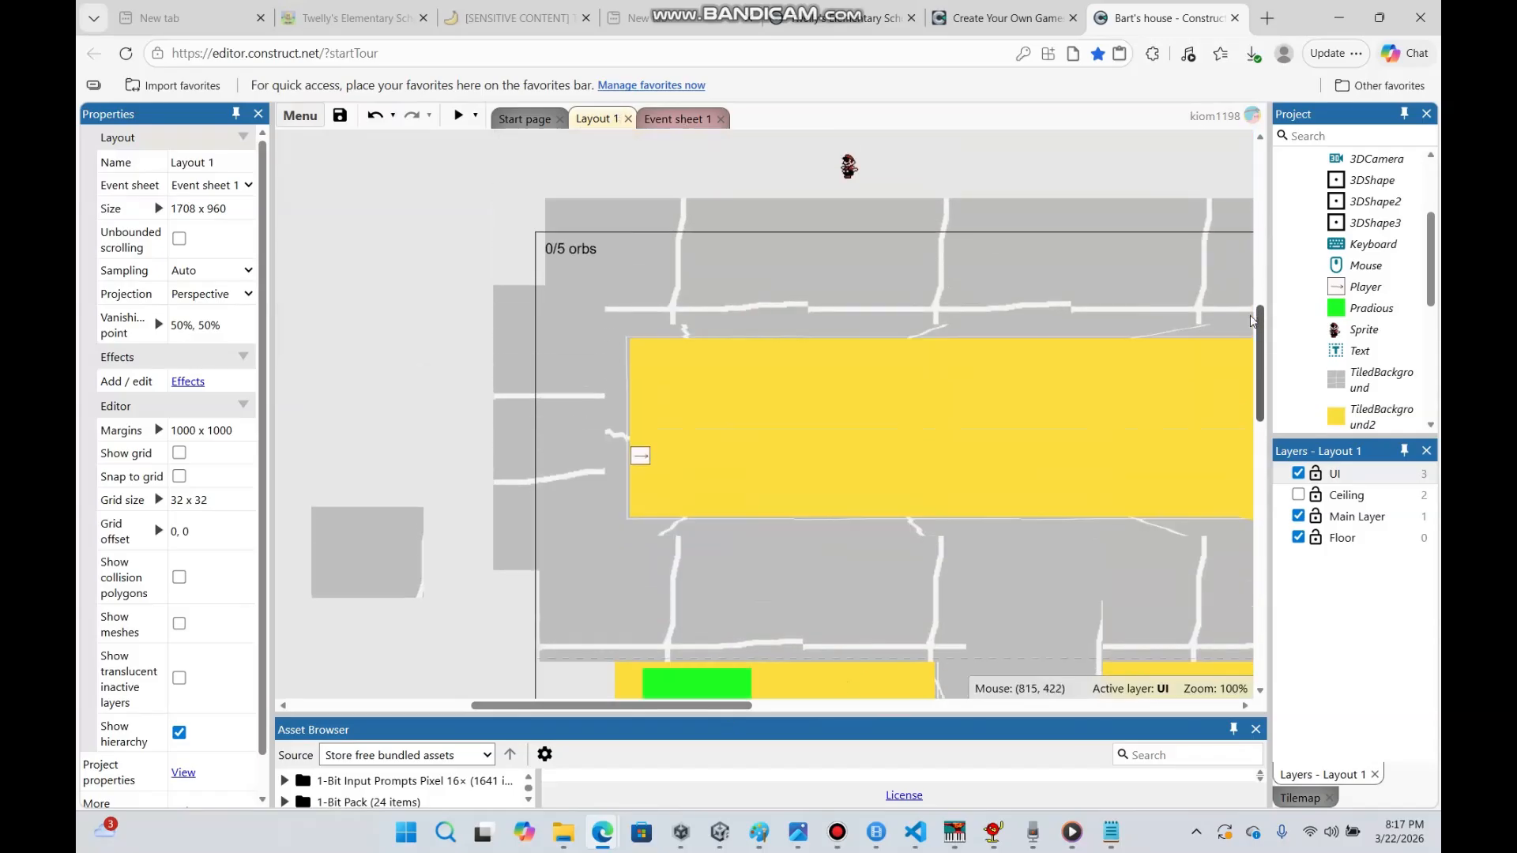
Add an event to Event sheet 1 that compares the Player's instance variable Orbs as equal to 1
left_click(676, 118)
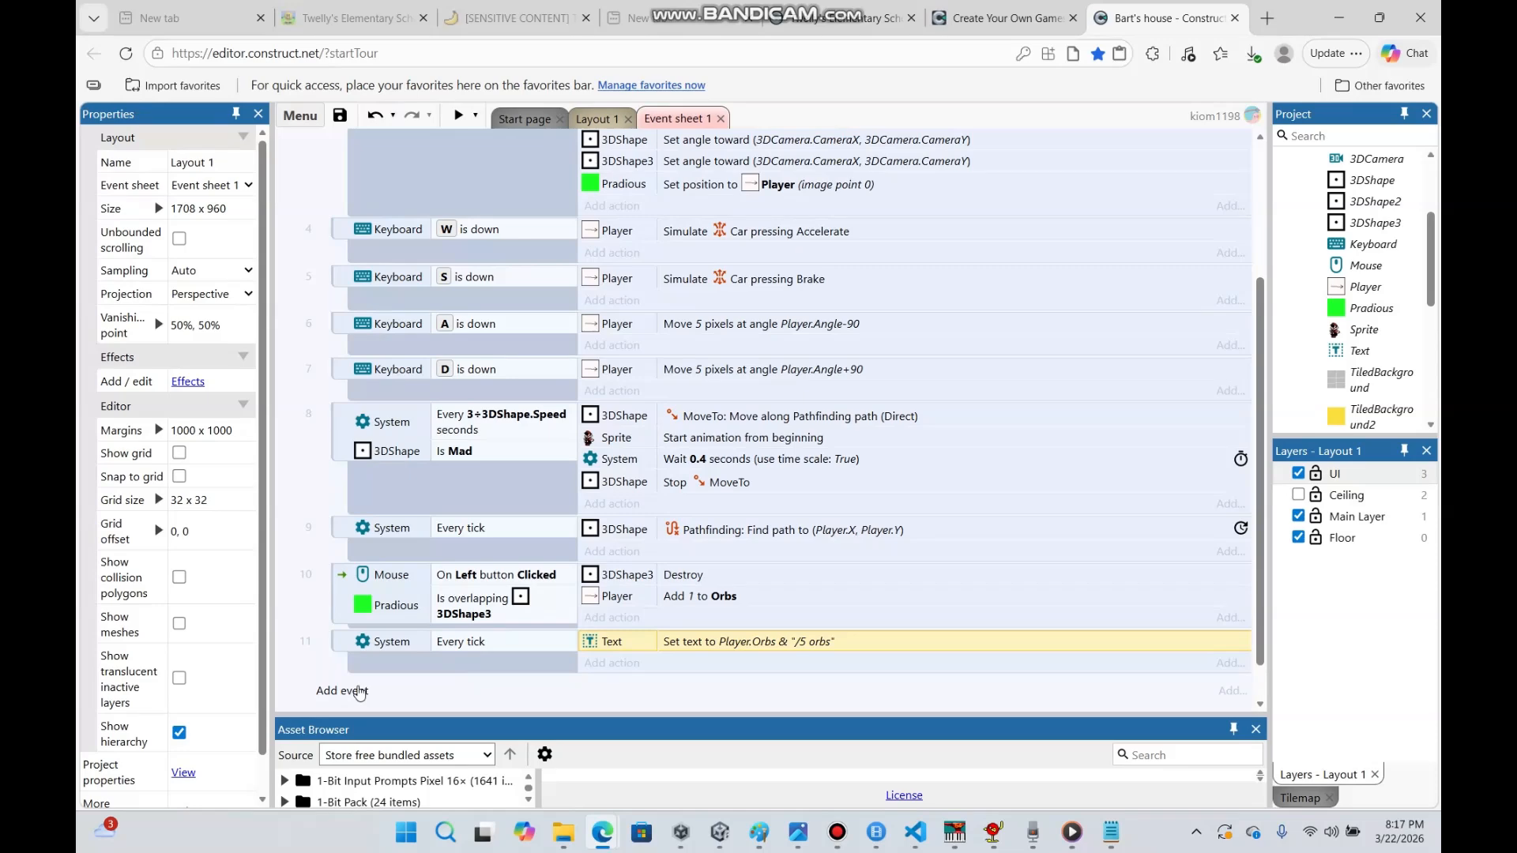
left_click(359, 692)
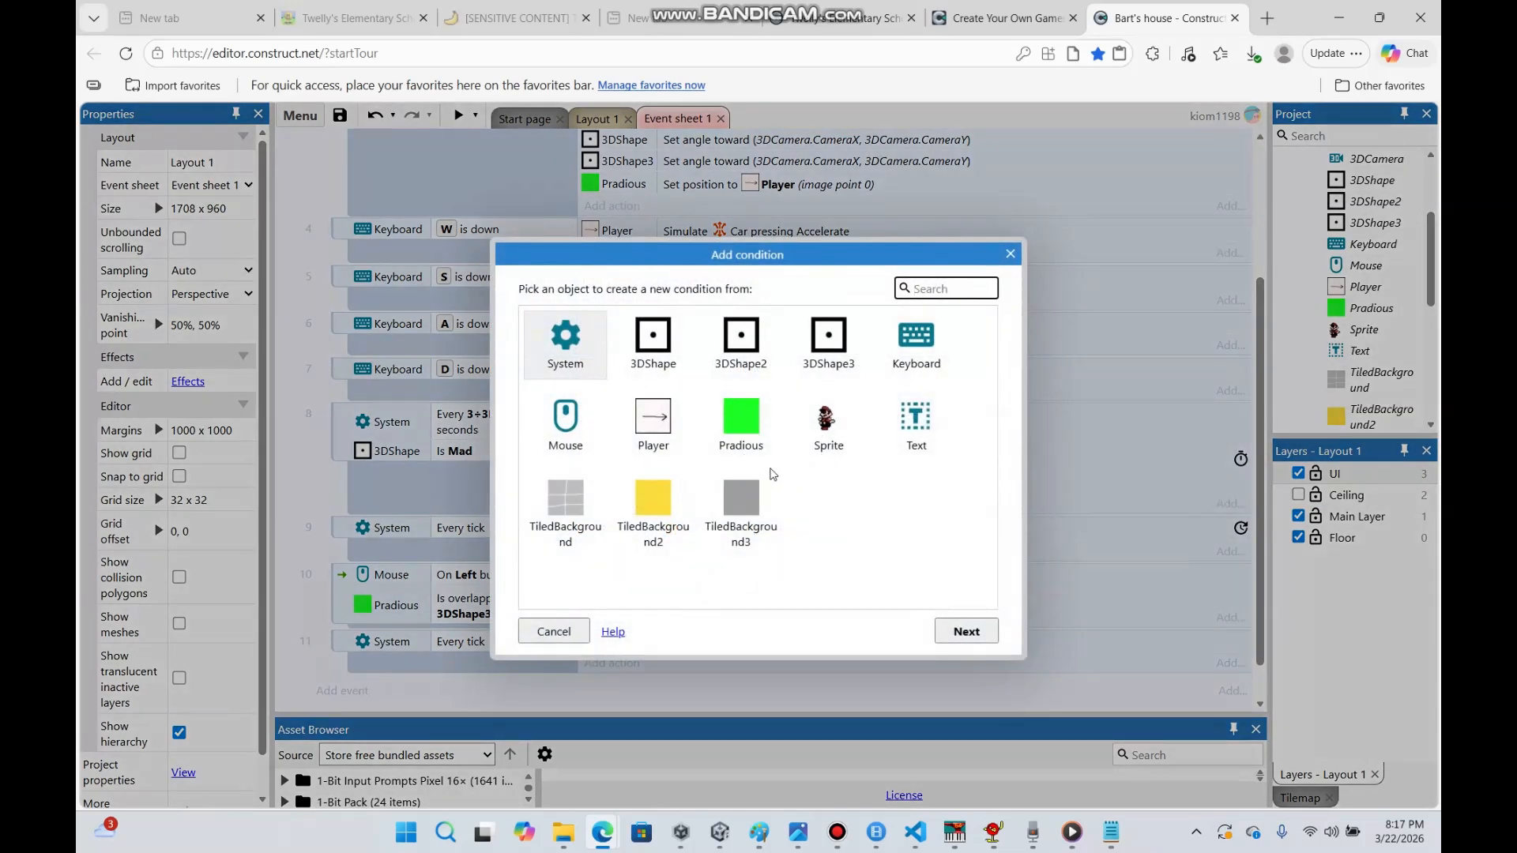
left_click(676, 444)
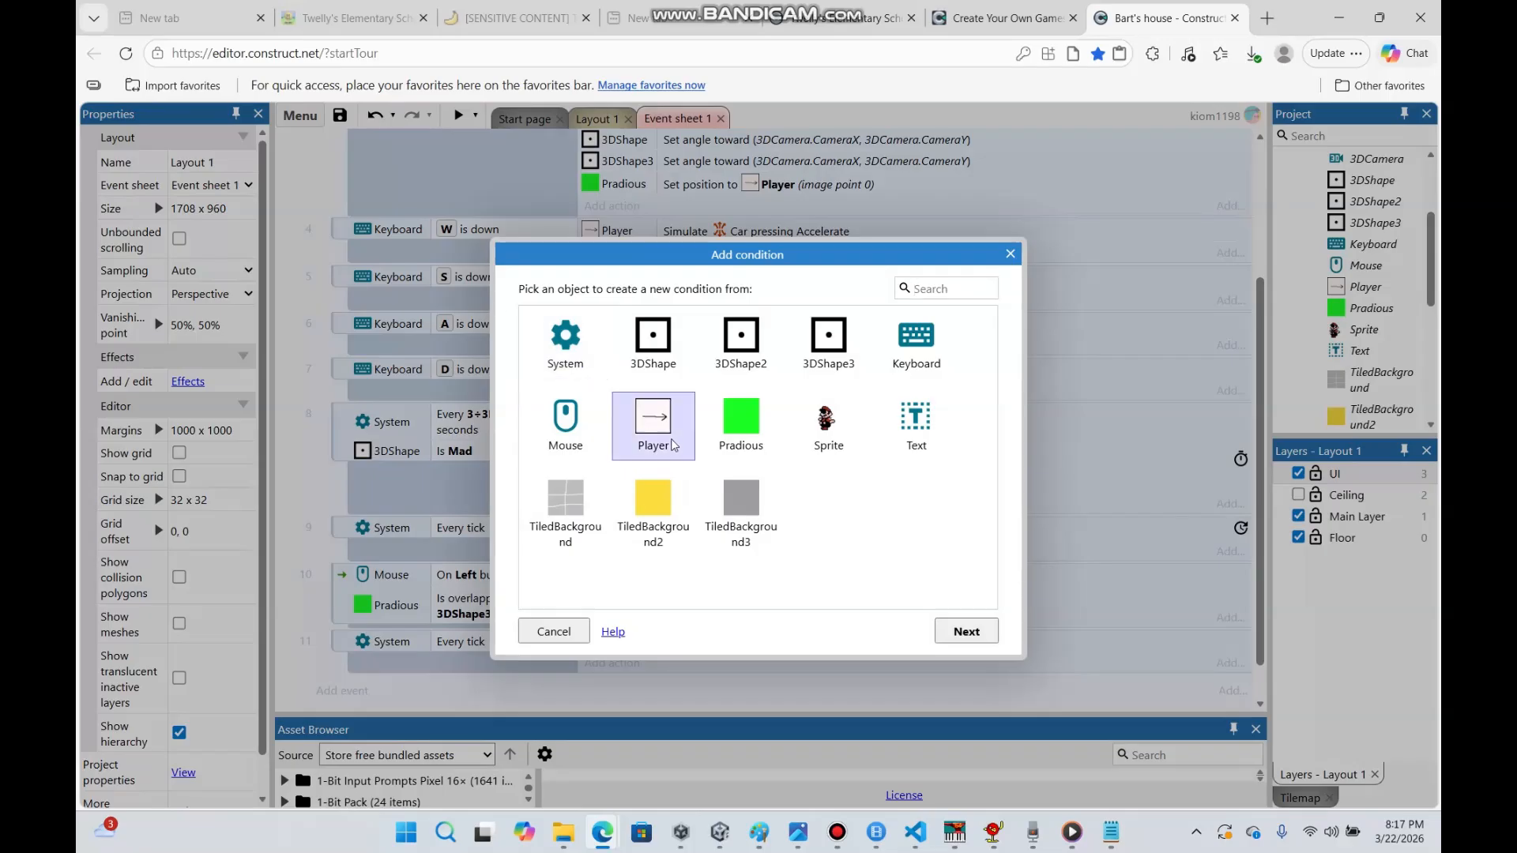
double_click(674, 444)
scroll(1008, 429, "down", 5)
scroll(1007, 429, "down", 2)
double_click(687, 506)
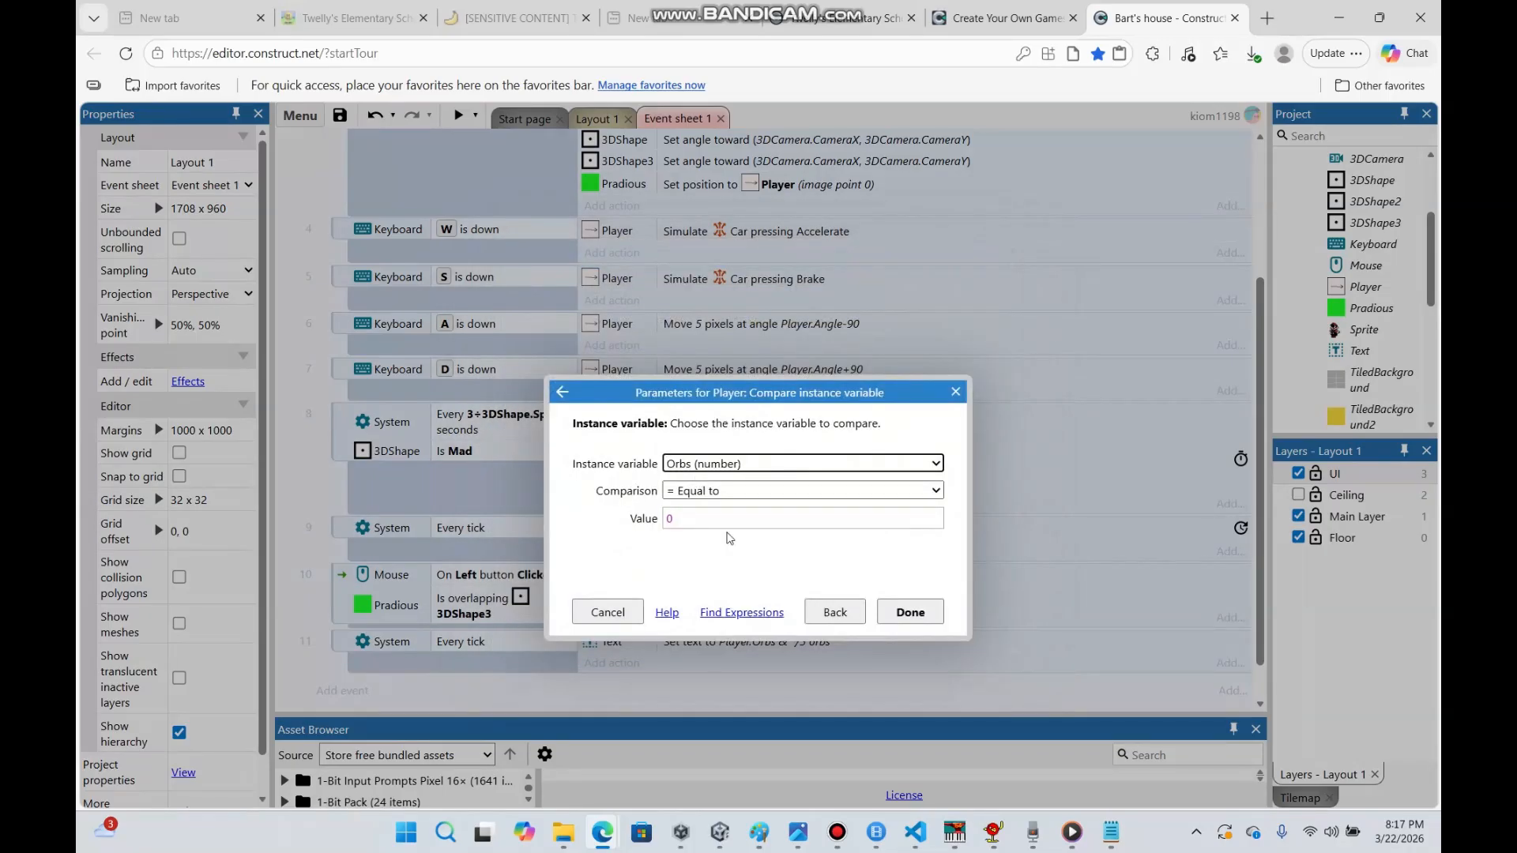
left_click(717, 517)
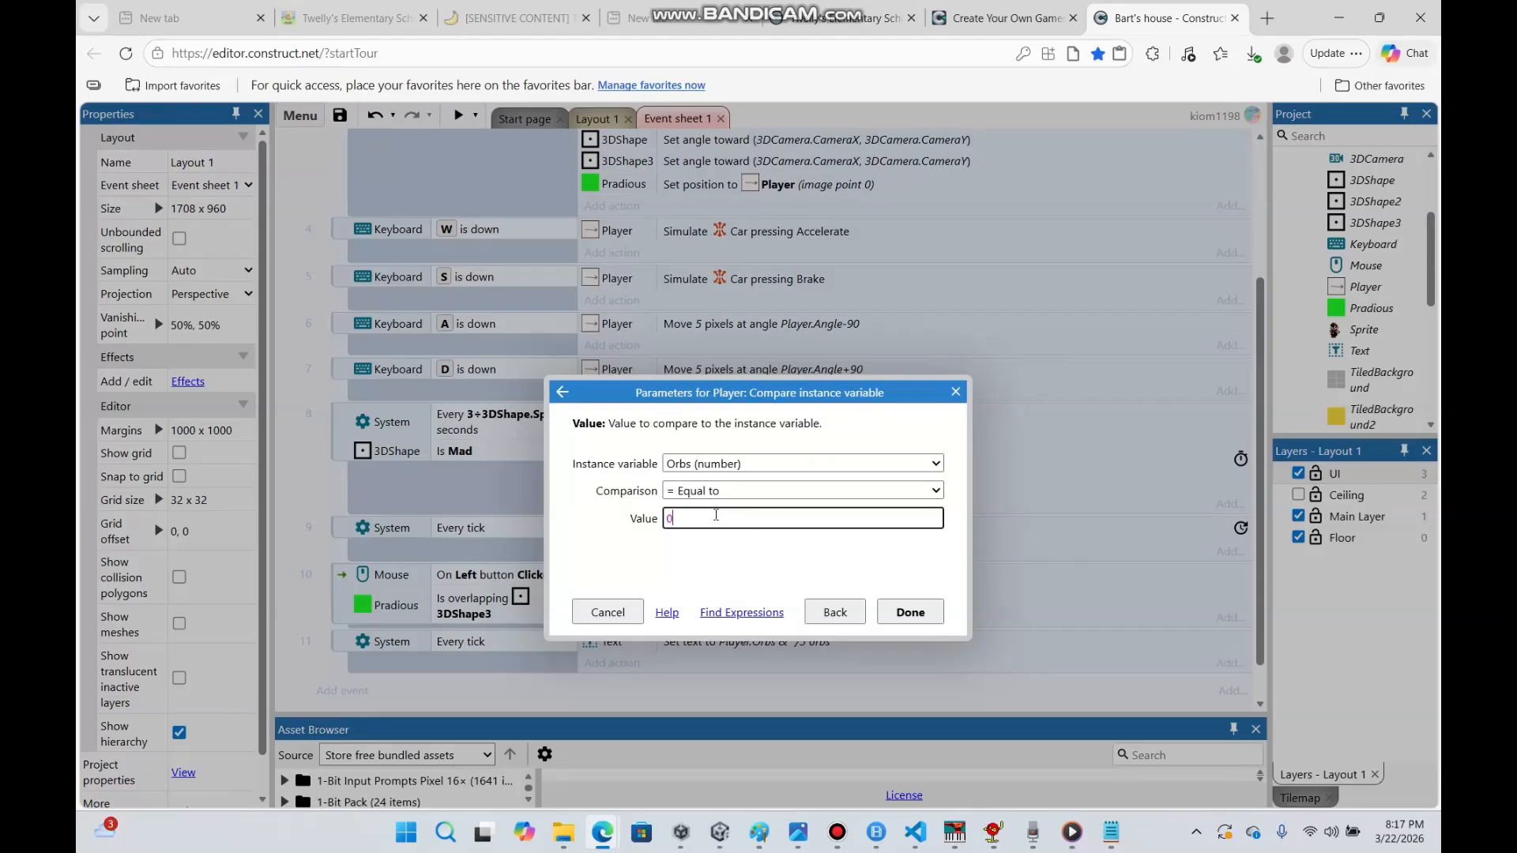
type("1")
left_click(802, 491)
left_click(711, 515)
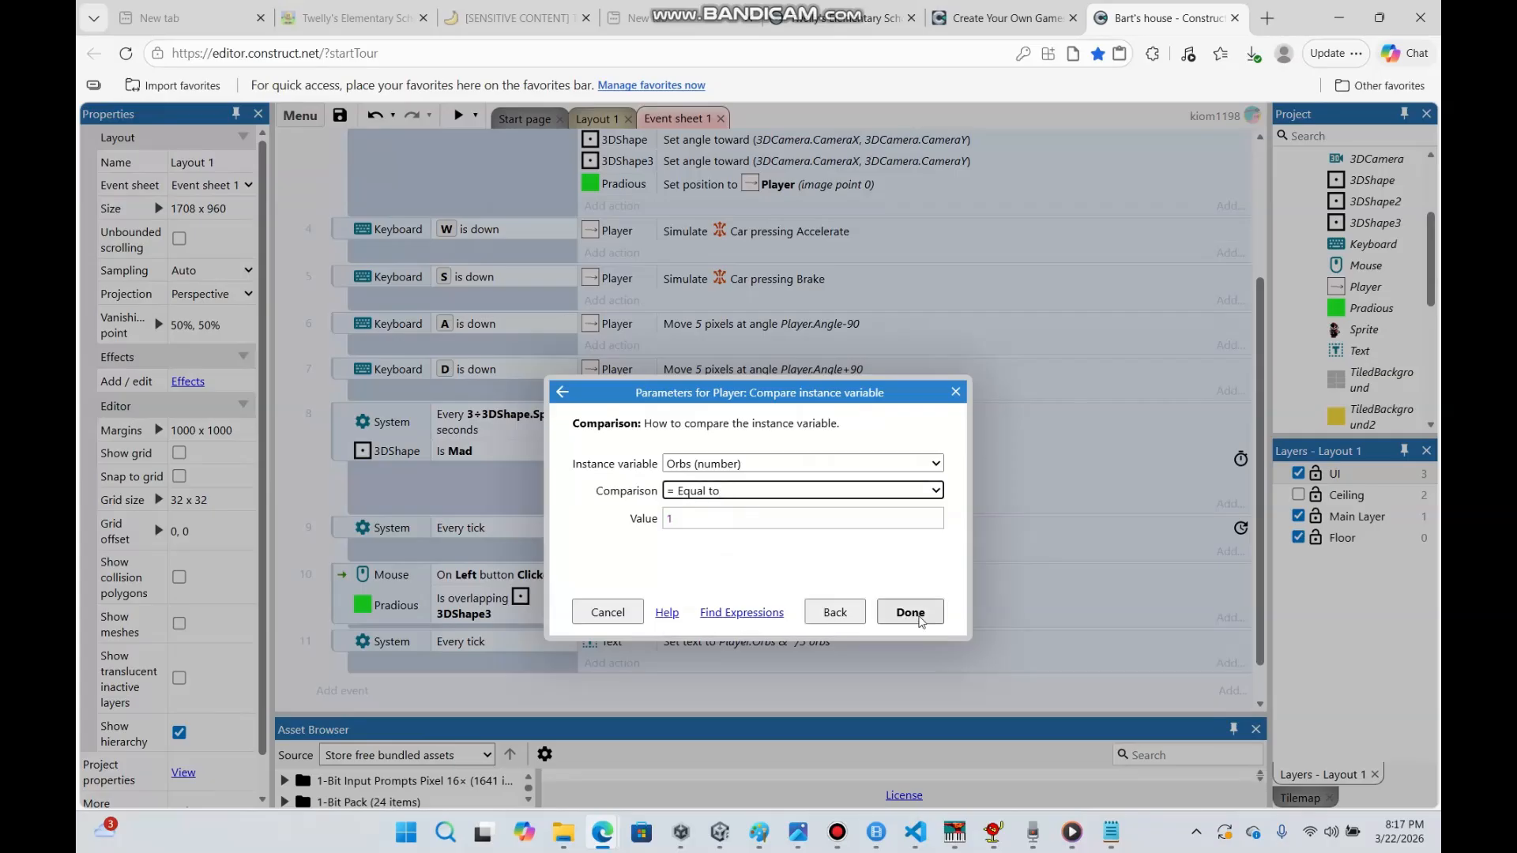
left_click(910, 612)
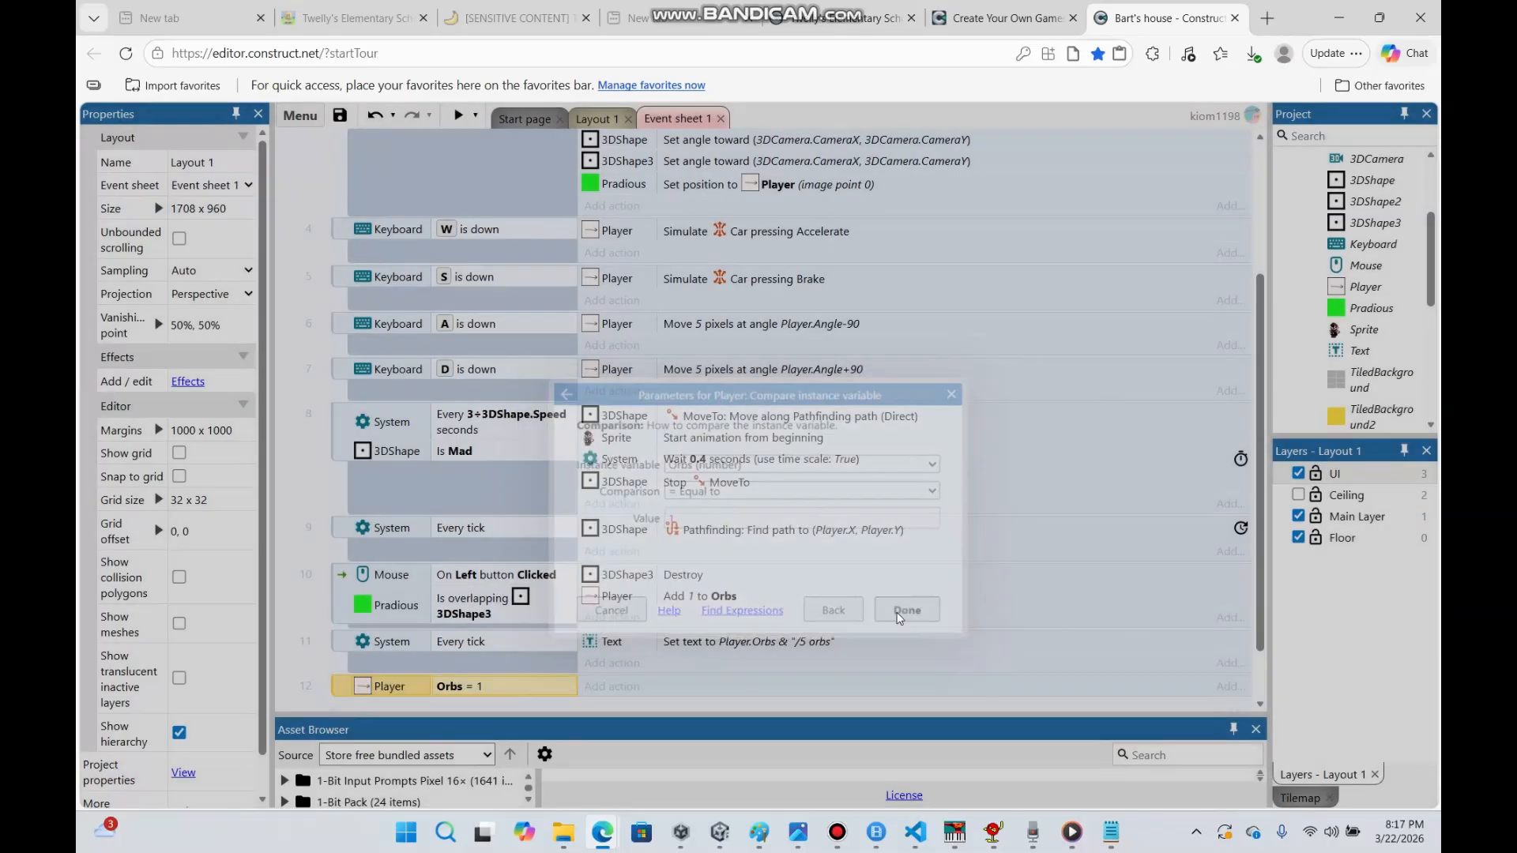
Add a System Trigger once condition to the Player Orbs = 1 event
right_click(543, 688)
left_click(587, 412)
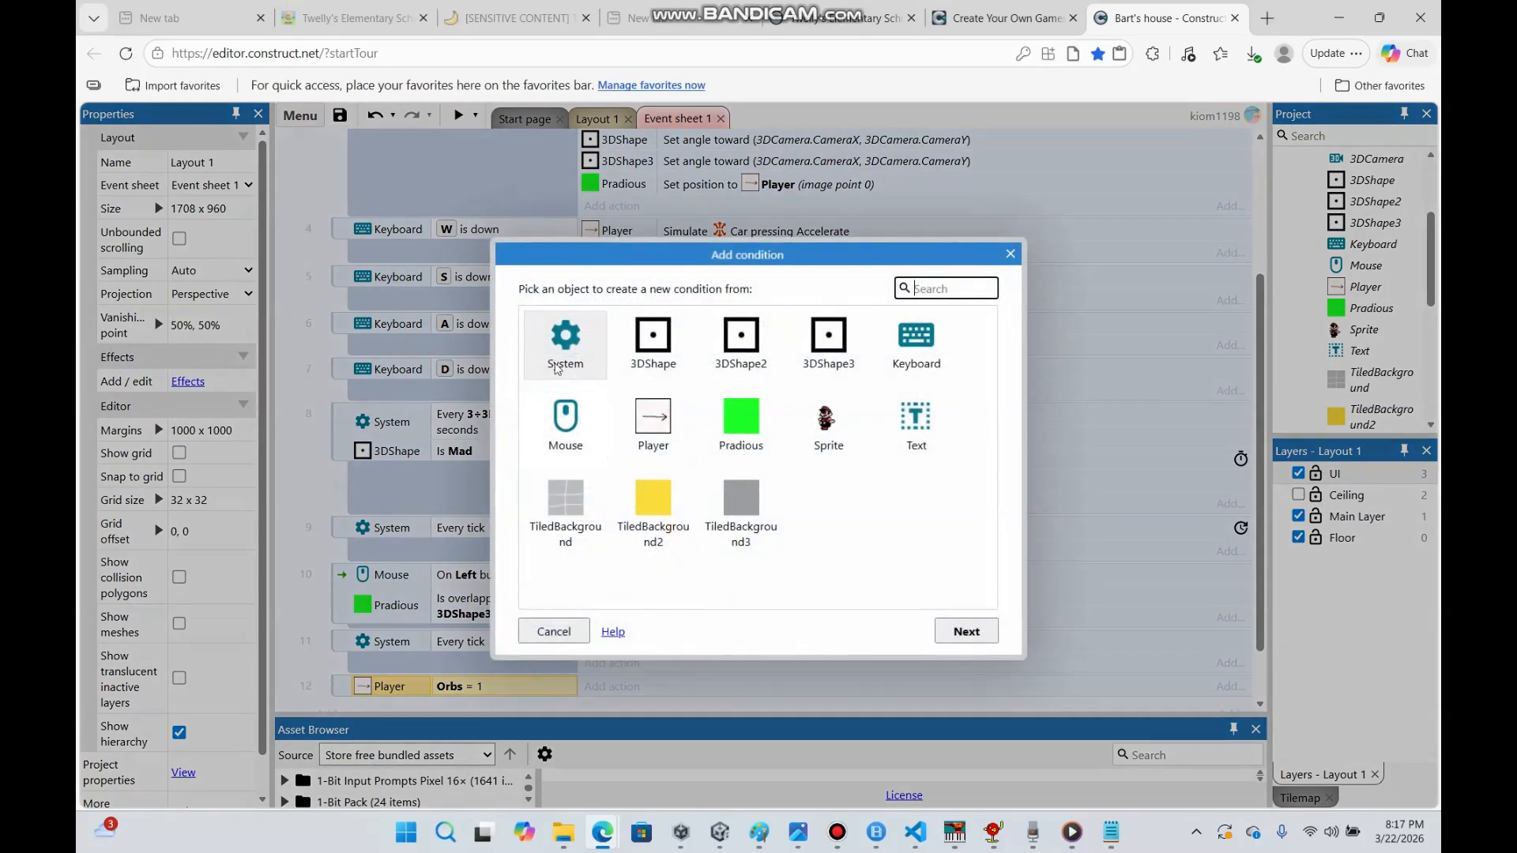
double_click(566, 341)
left_click_drag(992, 399, 997, 438)
scroll(953, 512, "down", 5)
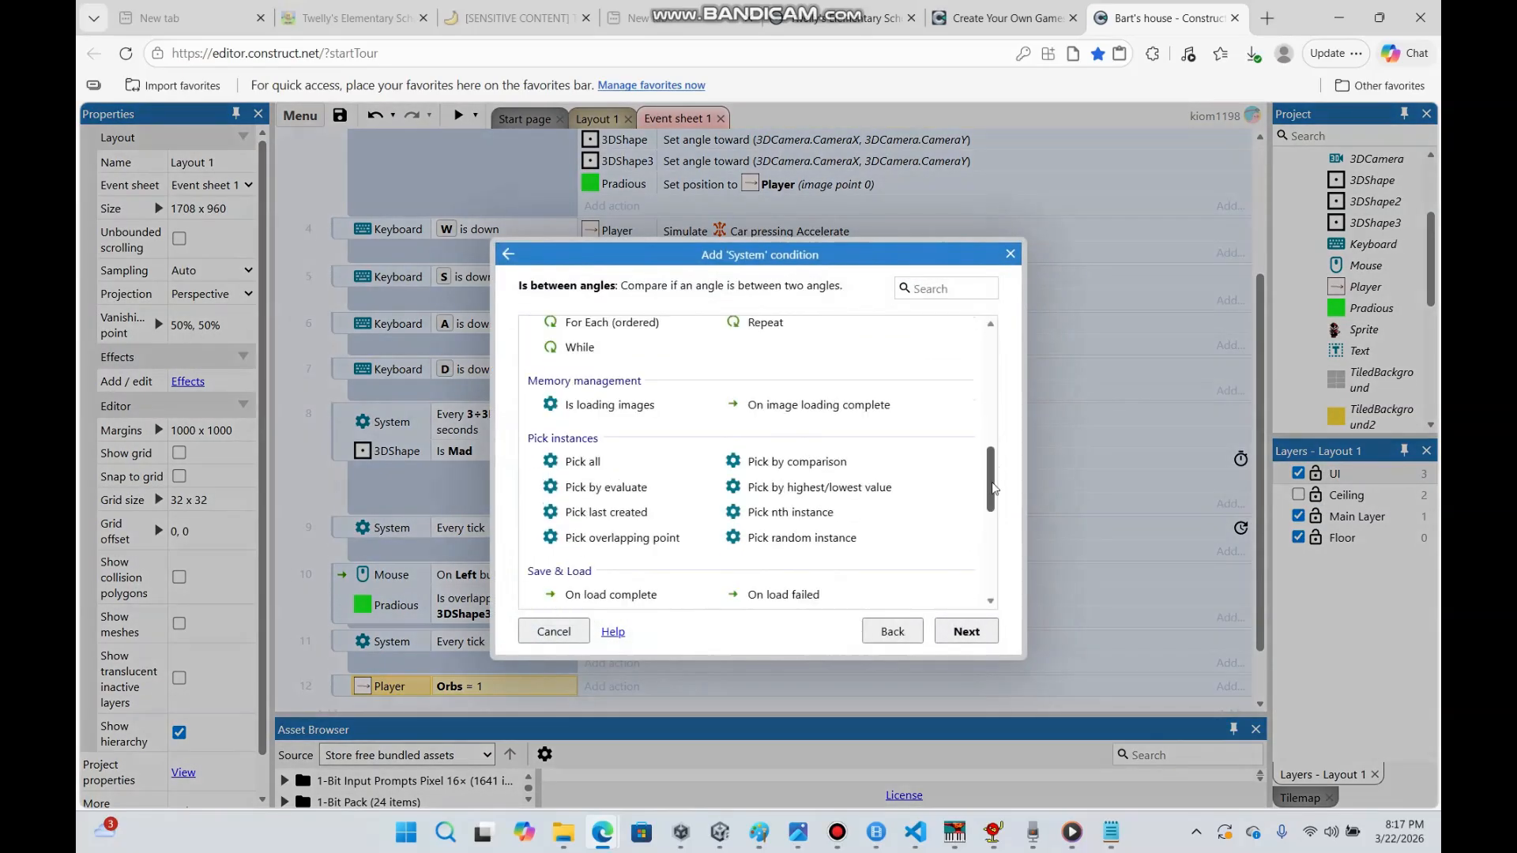
double_click(664, 520)
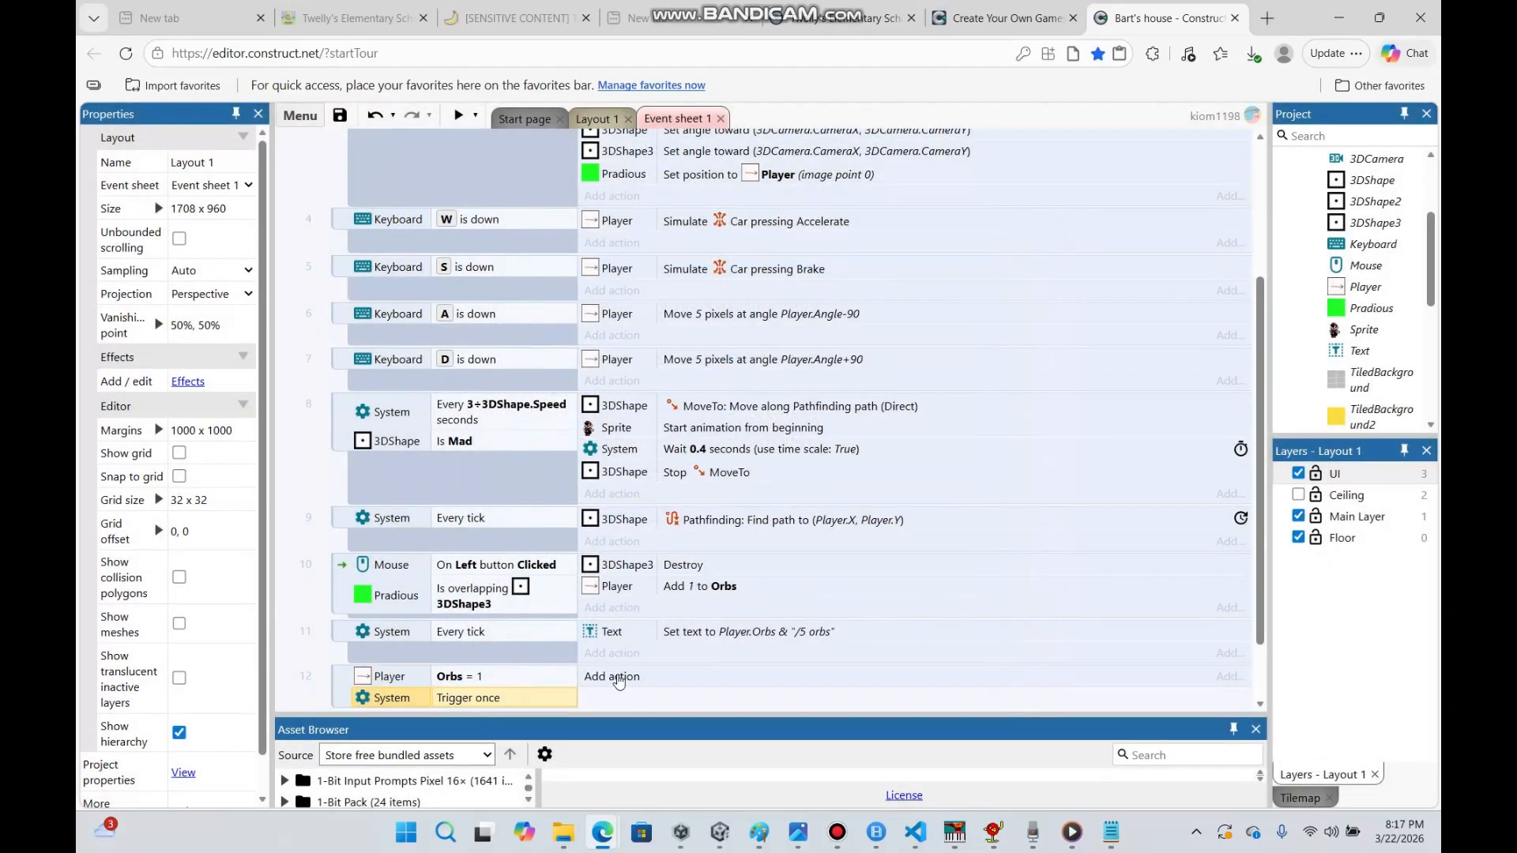
Add a Set boolean action for 3DShape to the Orbs = 1 event, setting Mad to True
left_click(619, 680)
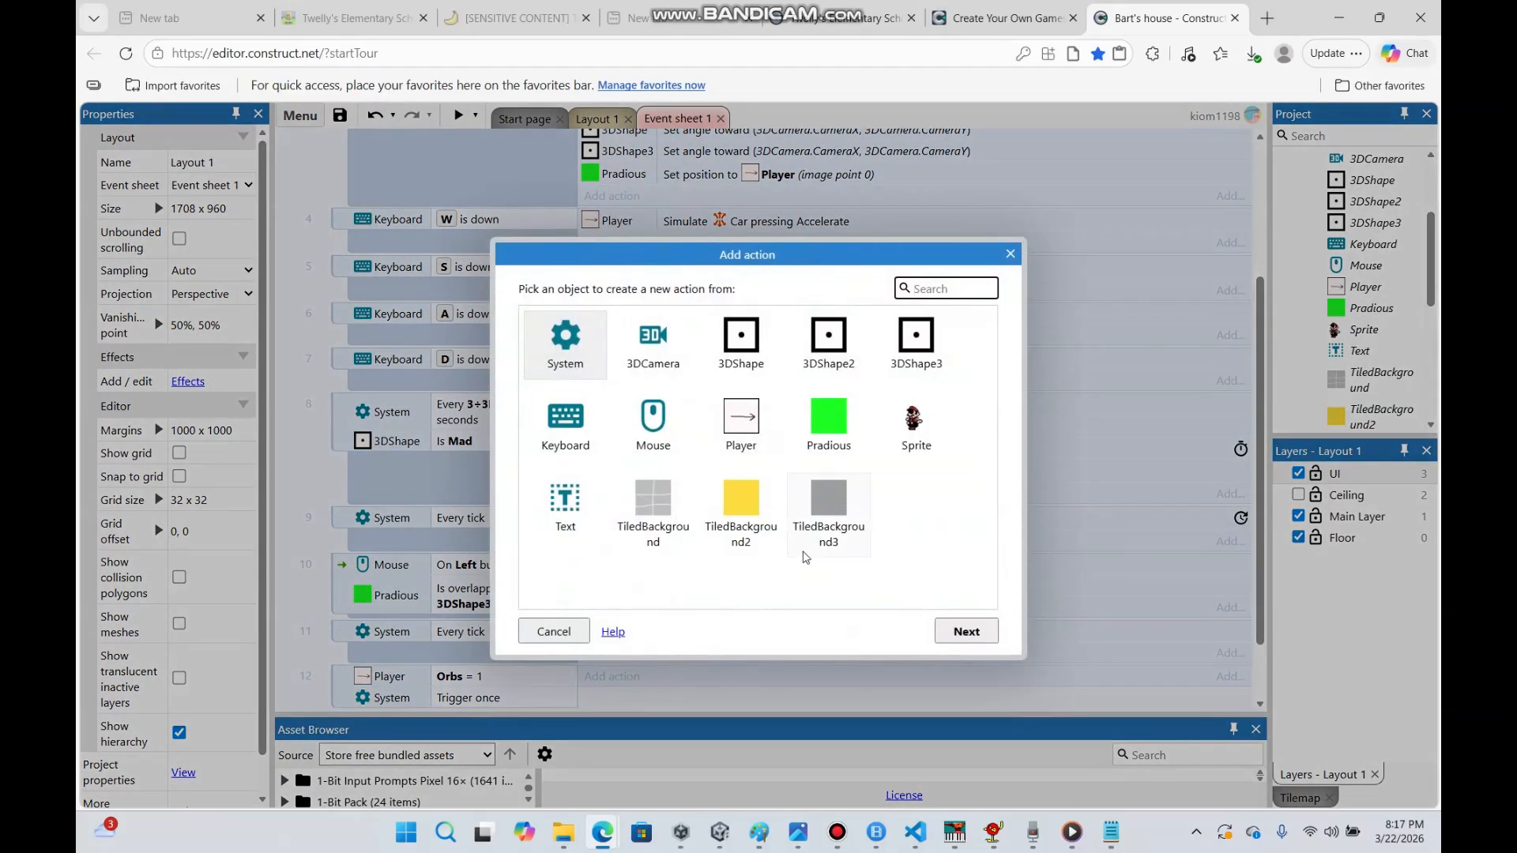
double_click(779, 360)
scroll(979, 474, "down", 10)
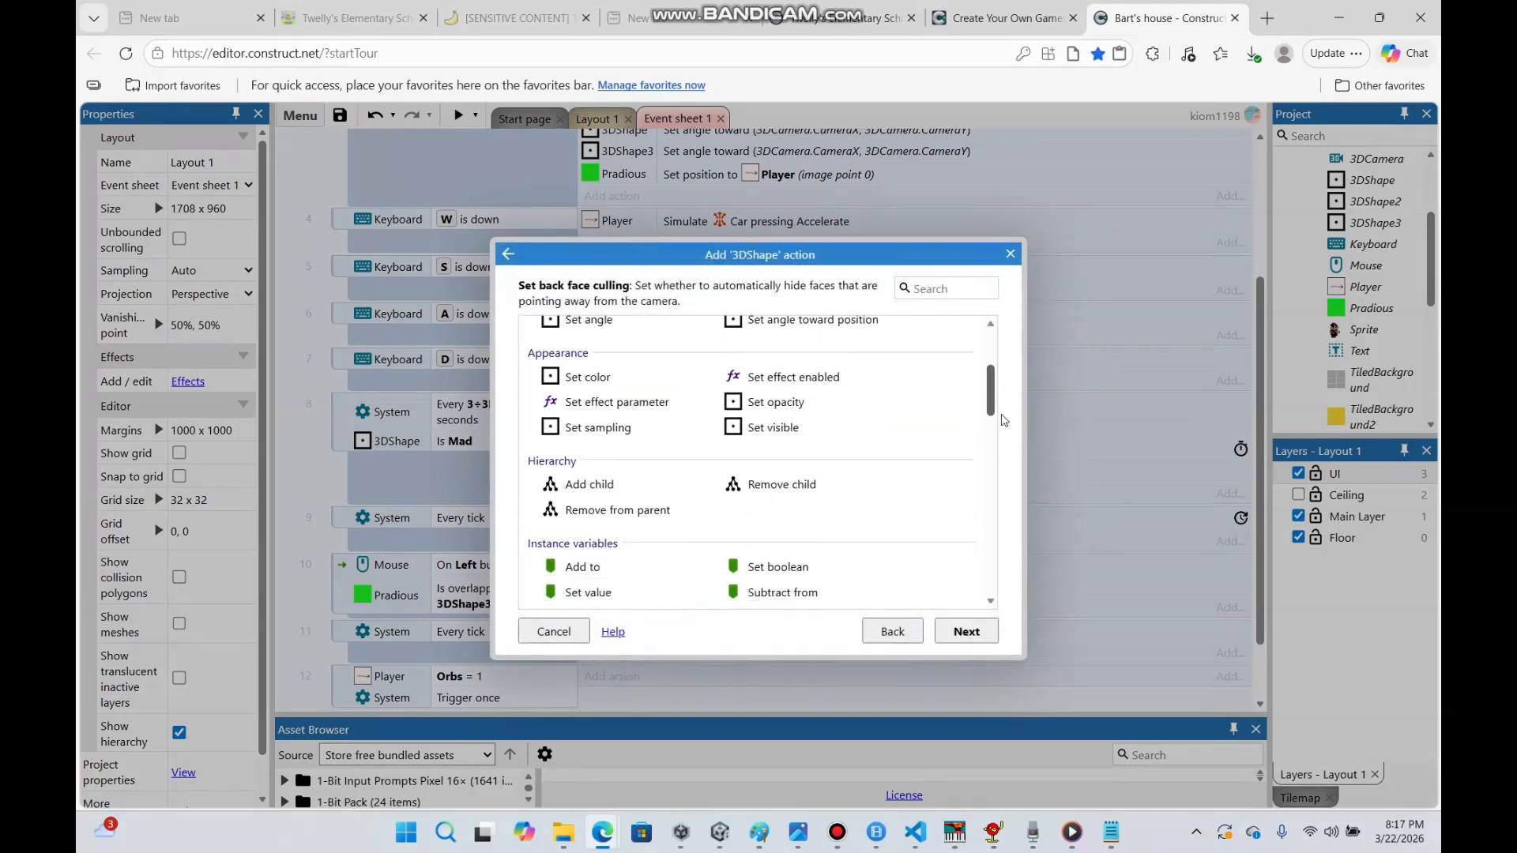
left_click_drag(1012, 476, 1004, 415)
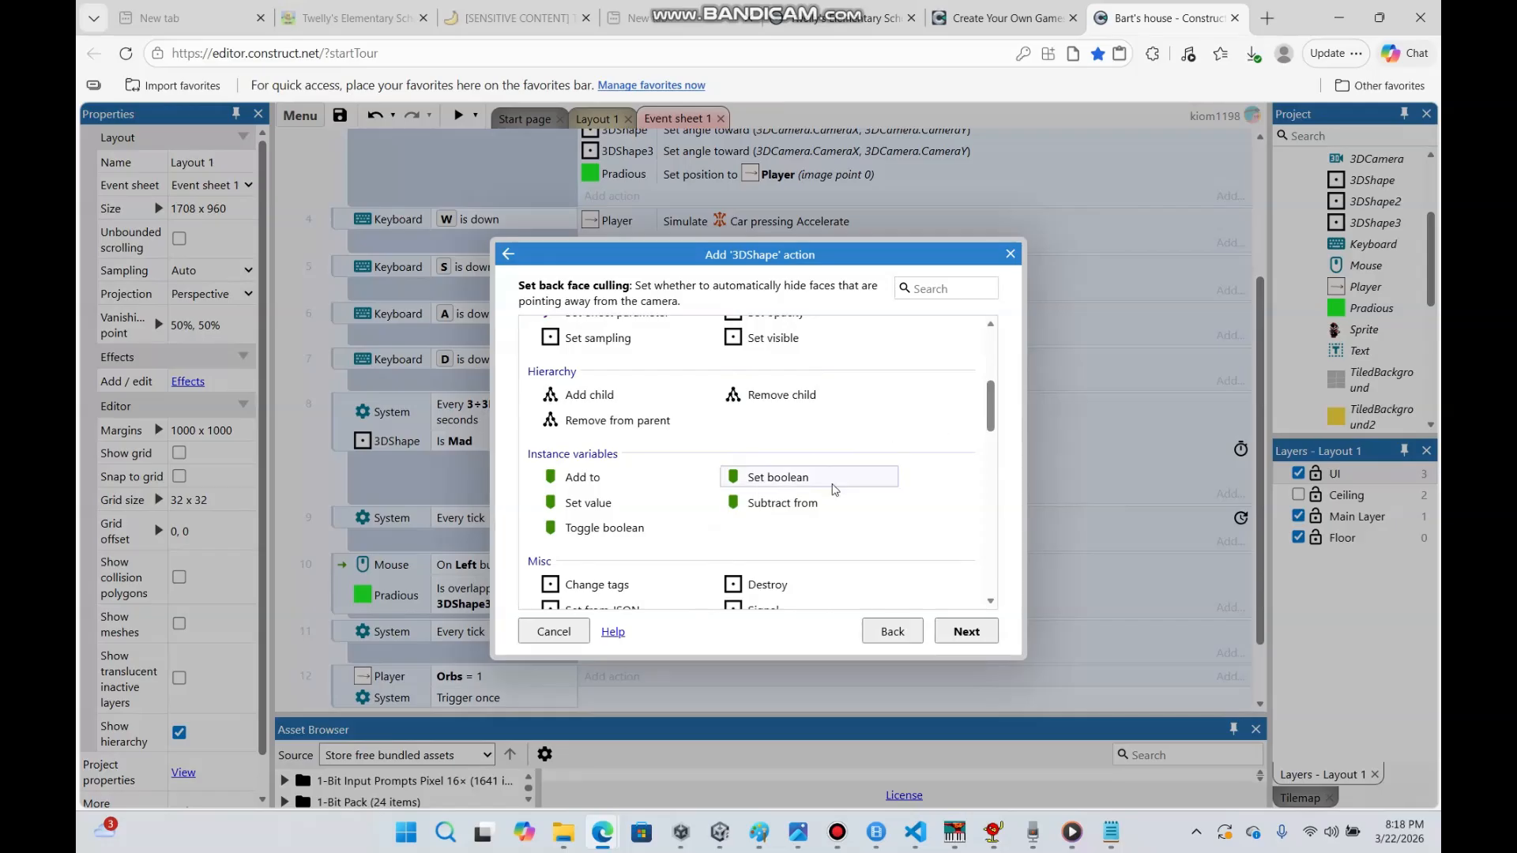
double_click(771, 476)
left_click(910, 612)
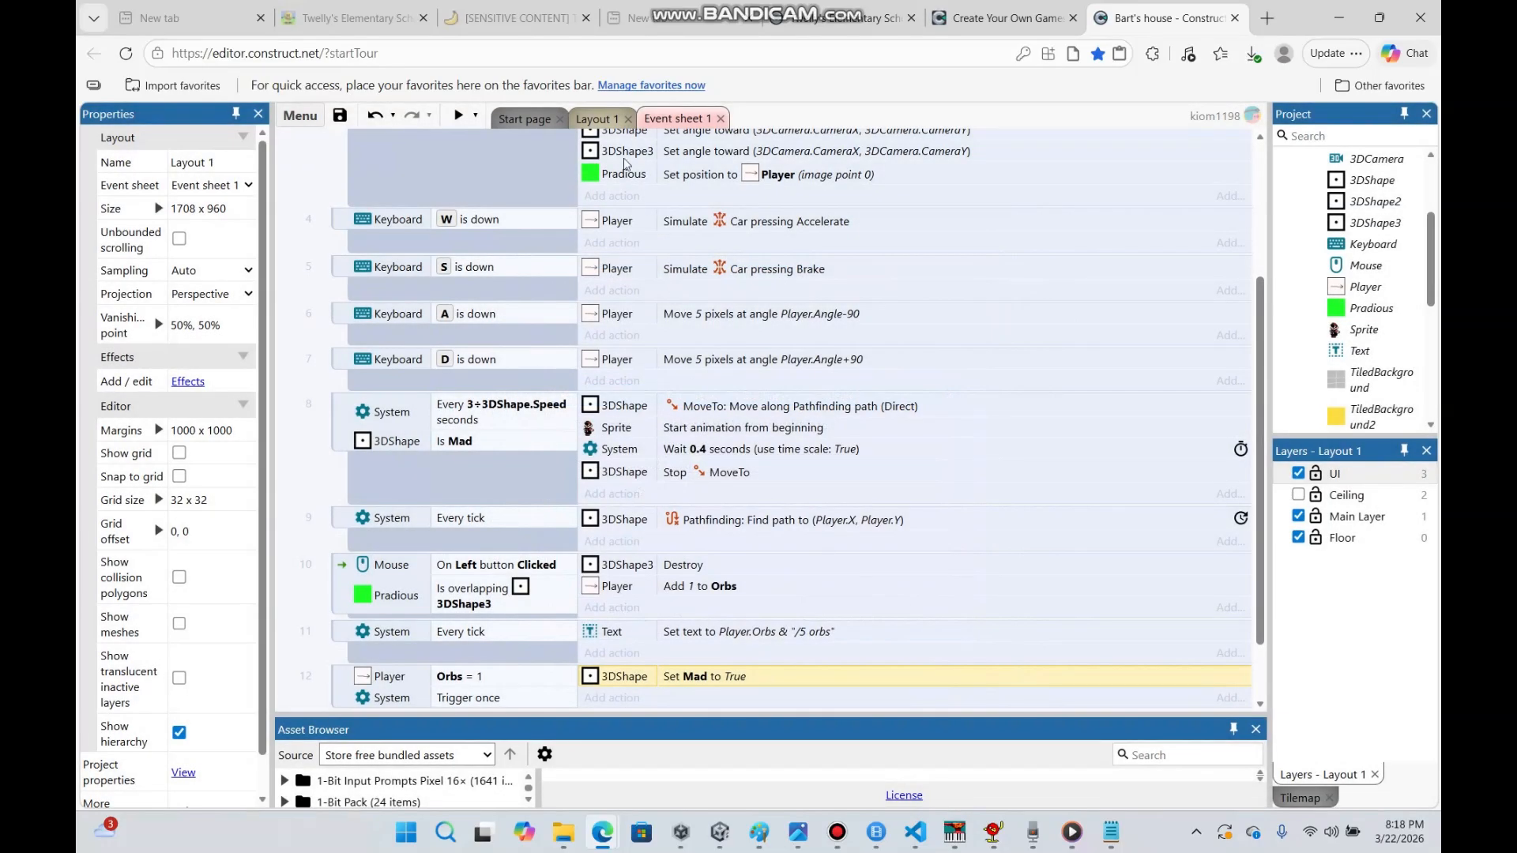
Turn off the Mad instance variable on the 3DShape character at the far end of Layout 1
left_click(584, 119)
left_click_drag(669, 706, 985, 687)
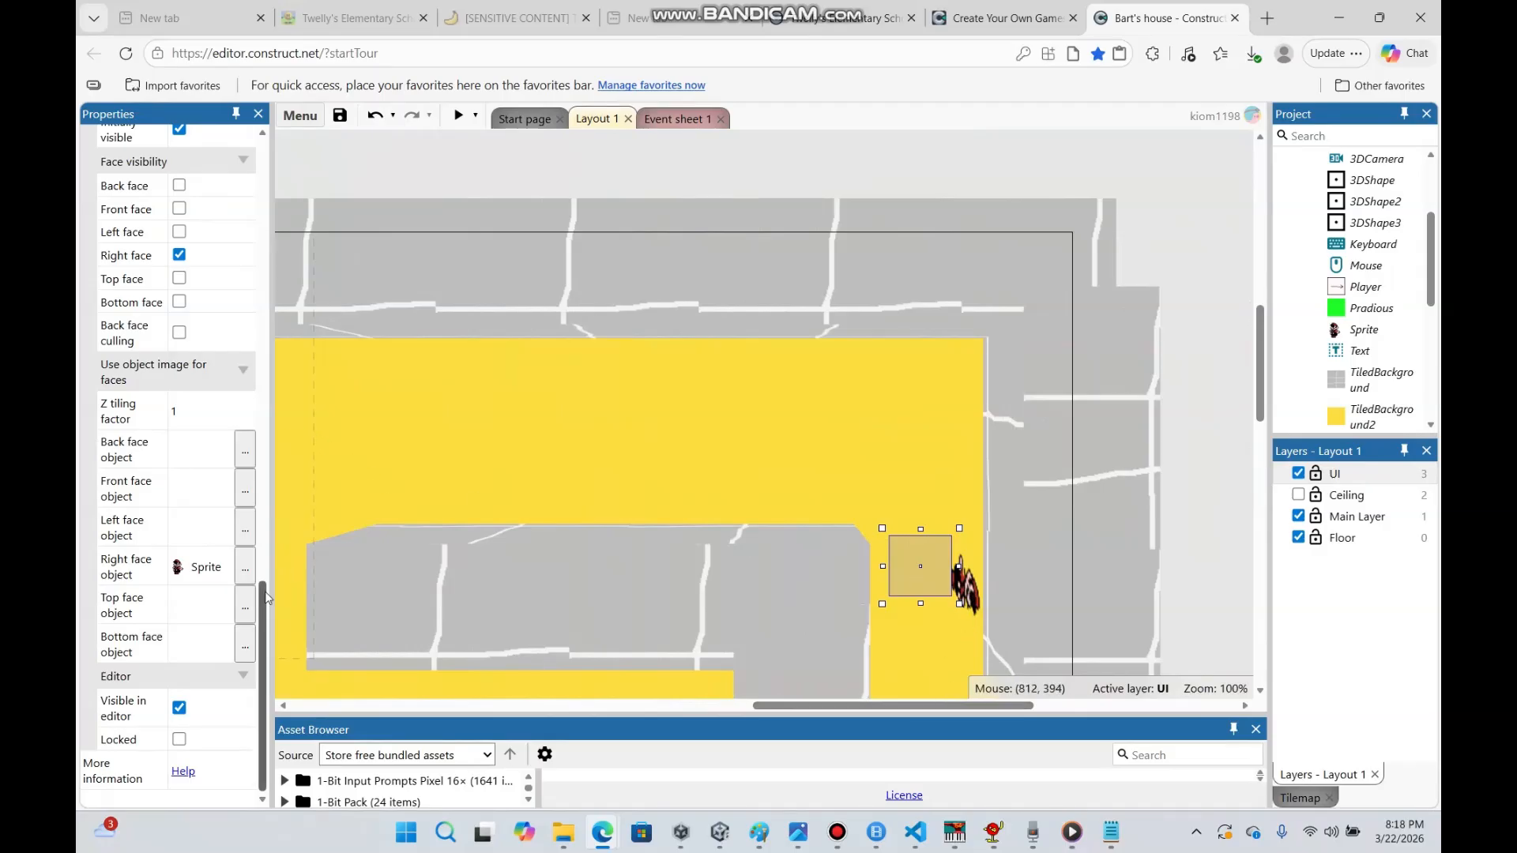
scroll(222, 423, "up", 6)
scroll(221, 423, "up", 9)
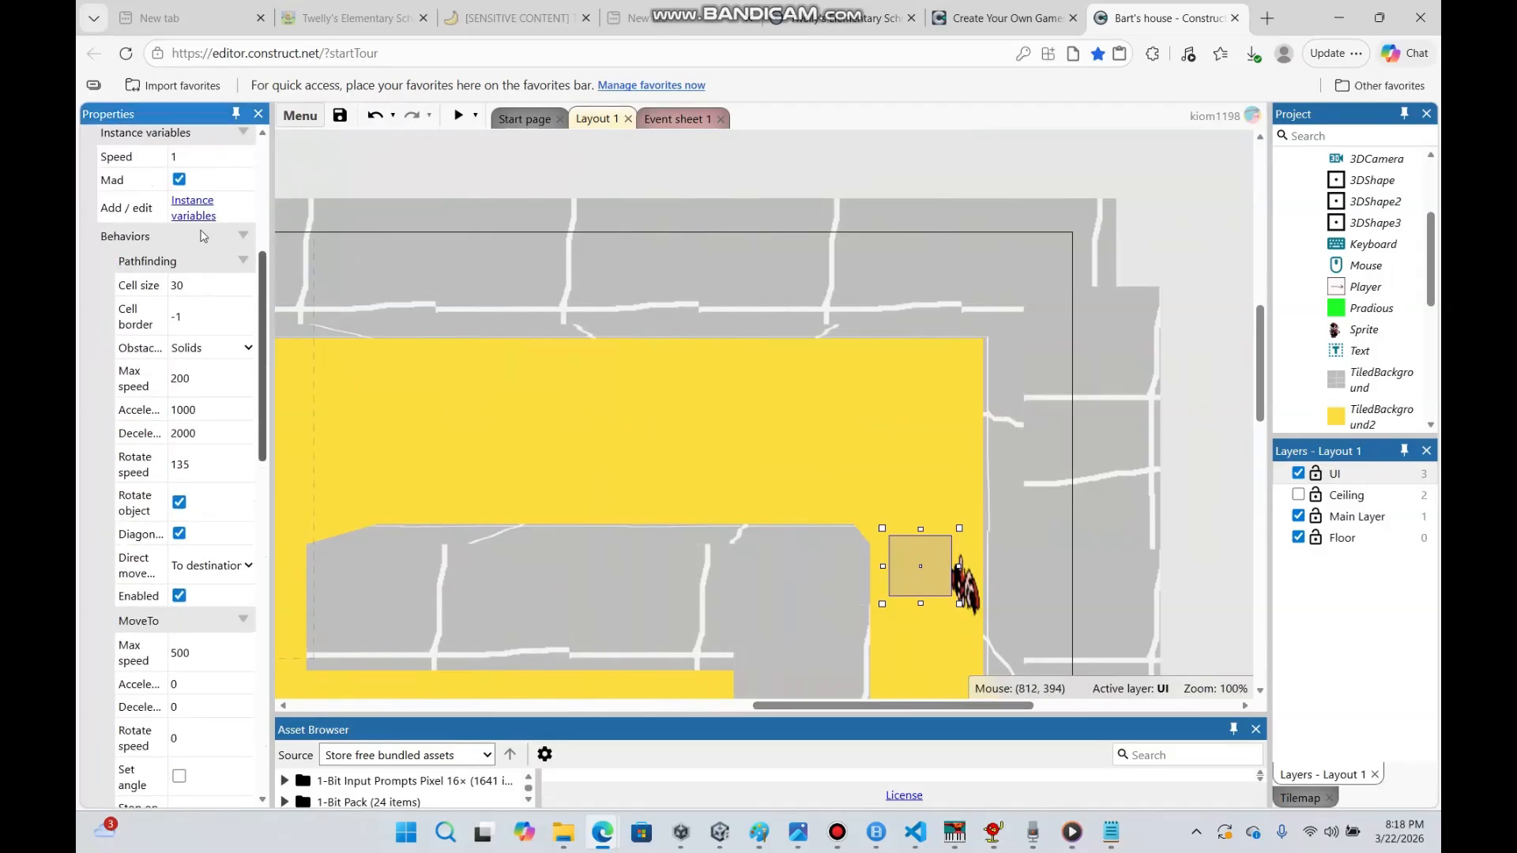
left_click(180, 285)
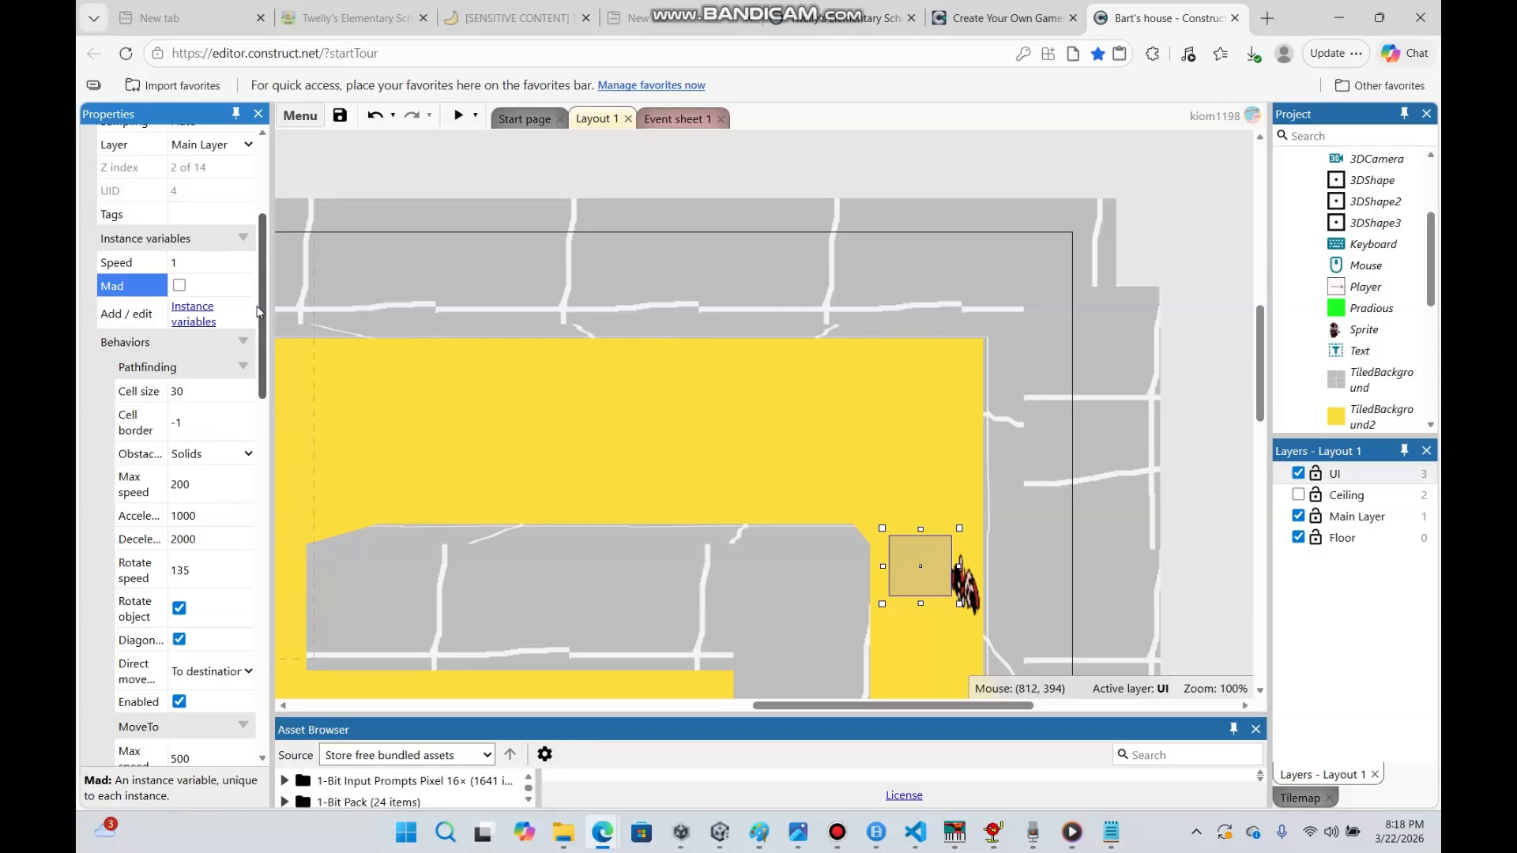
Preview the game from Layout 1, walk to the character and collect an orb to test the Mad trigger
left_click_drag(817, 708, 578, 628)
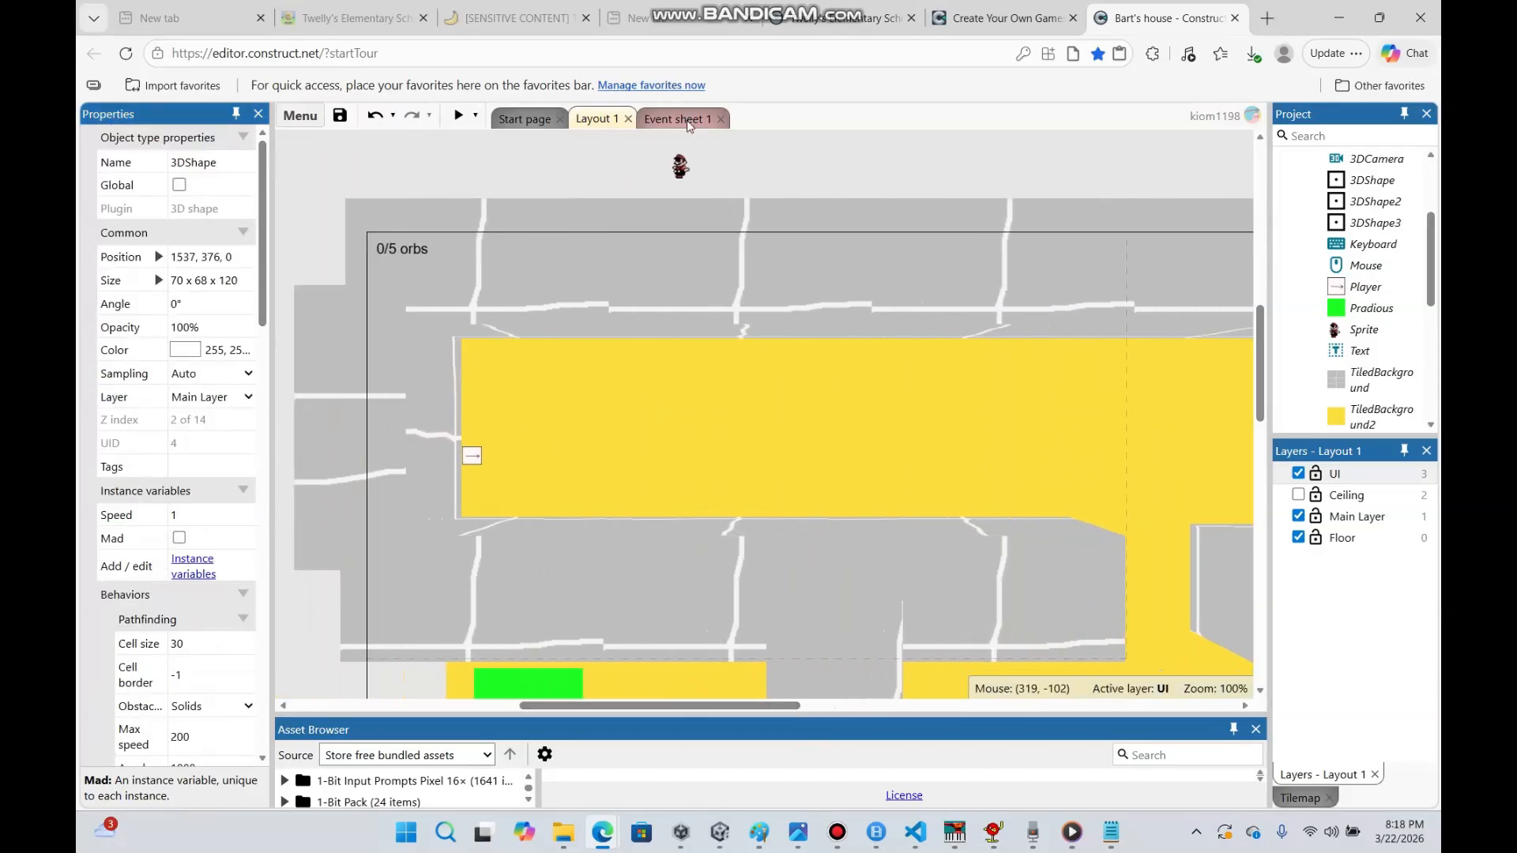
left_click(462, 186)
left_click(458, 116)
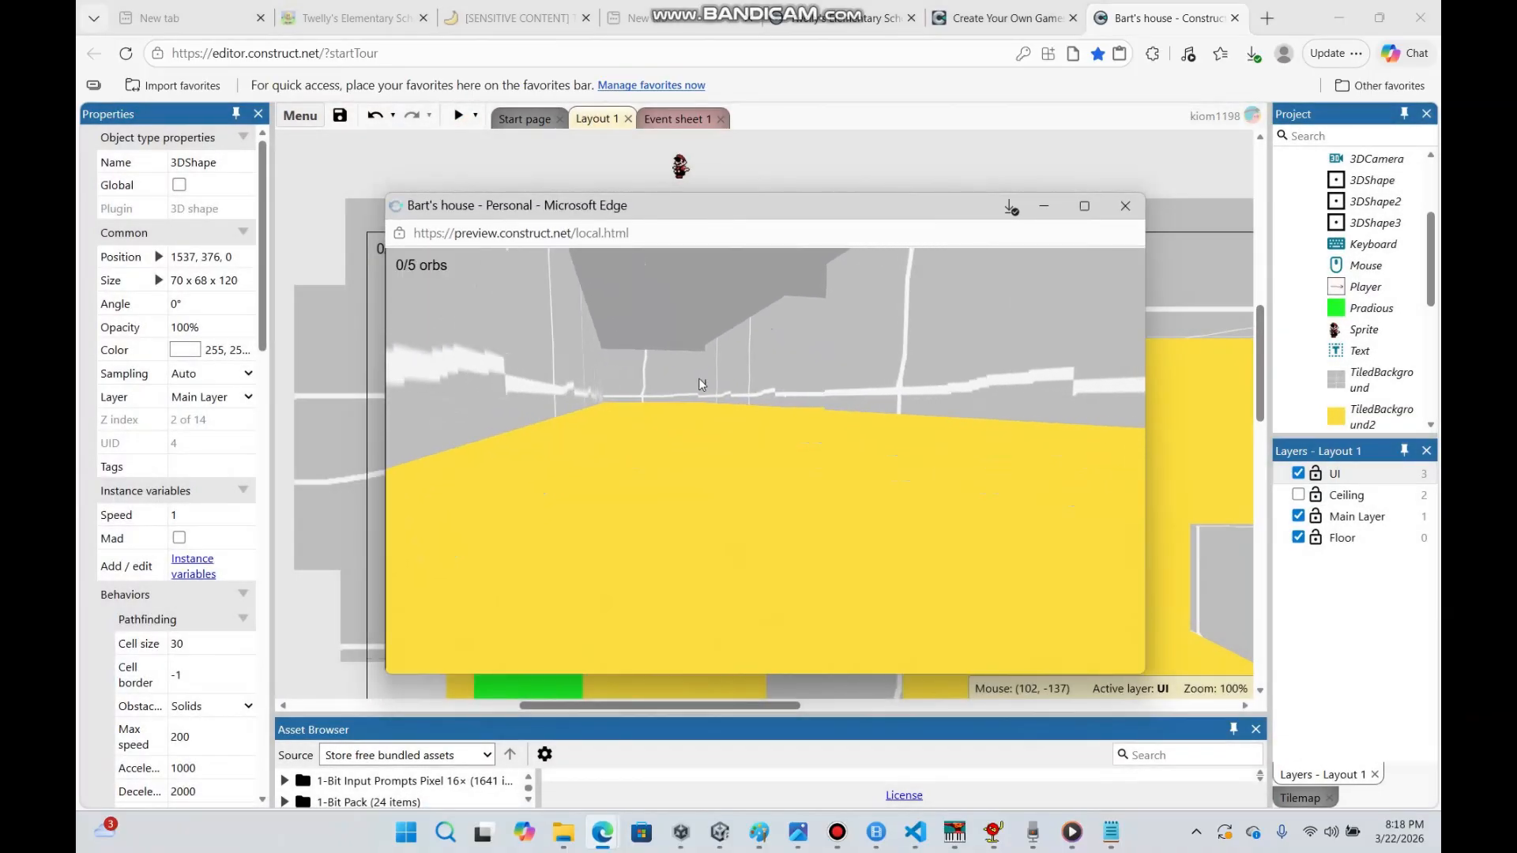
key("w")
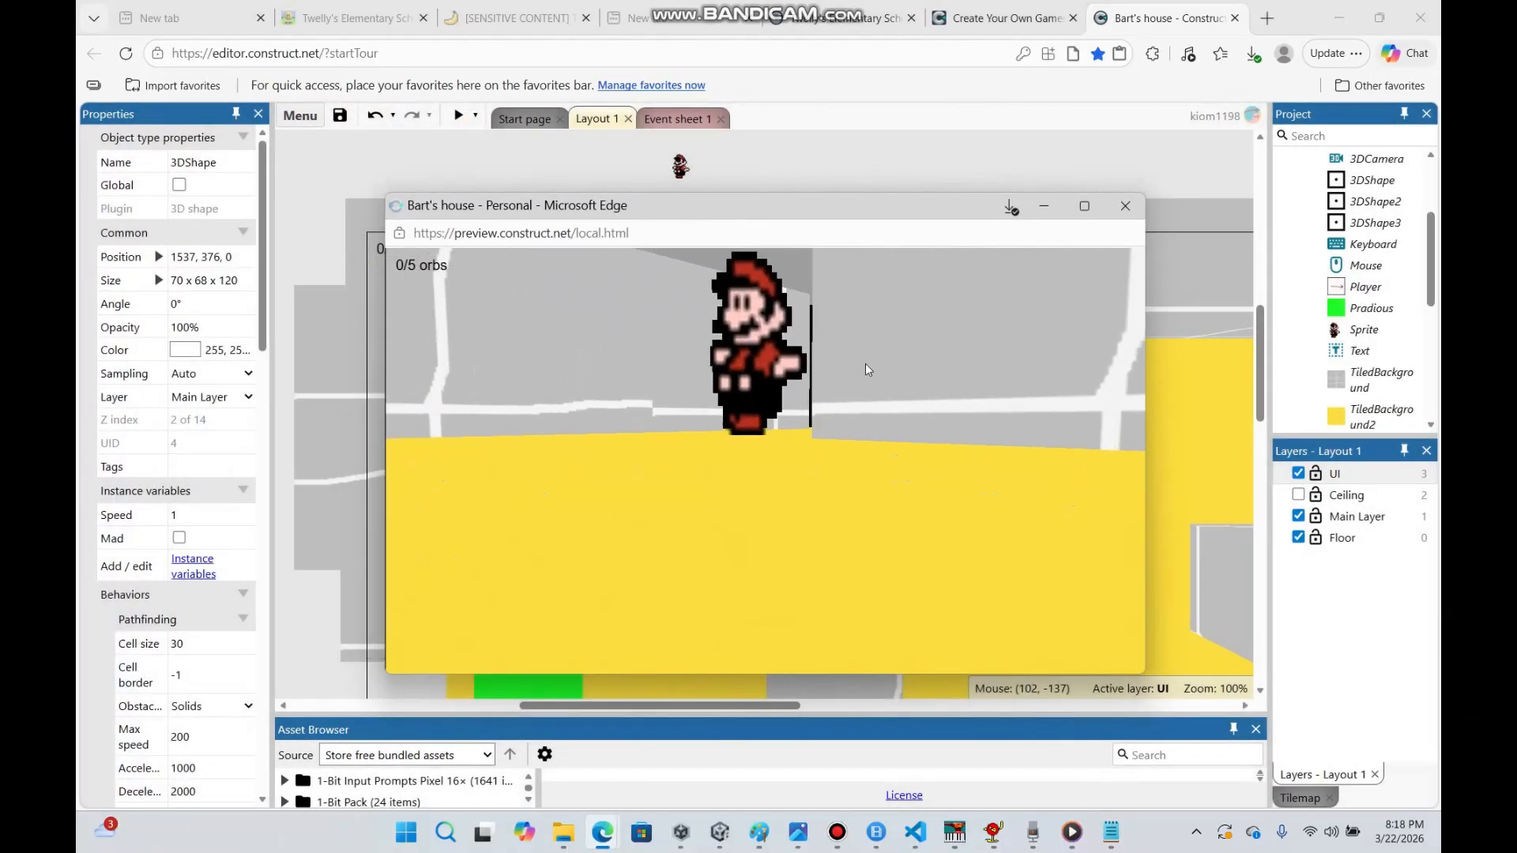
key("w")
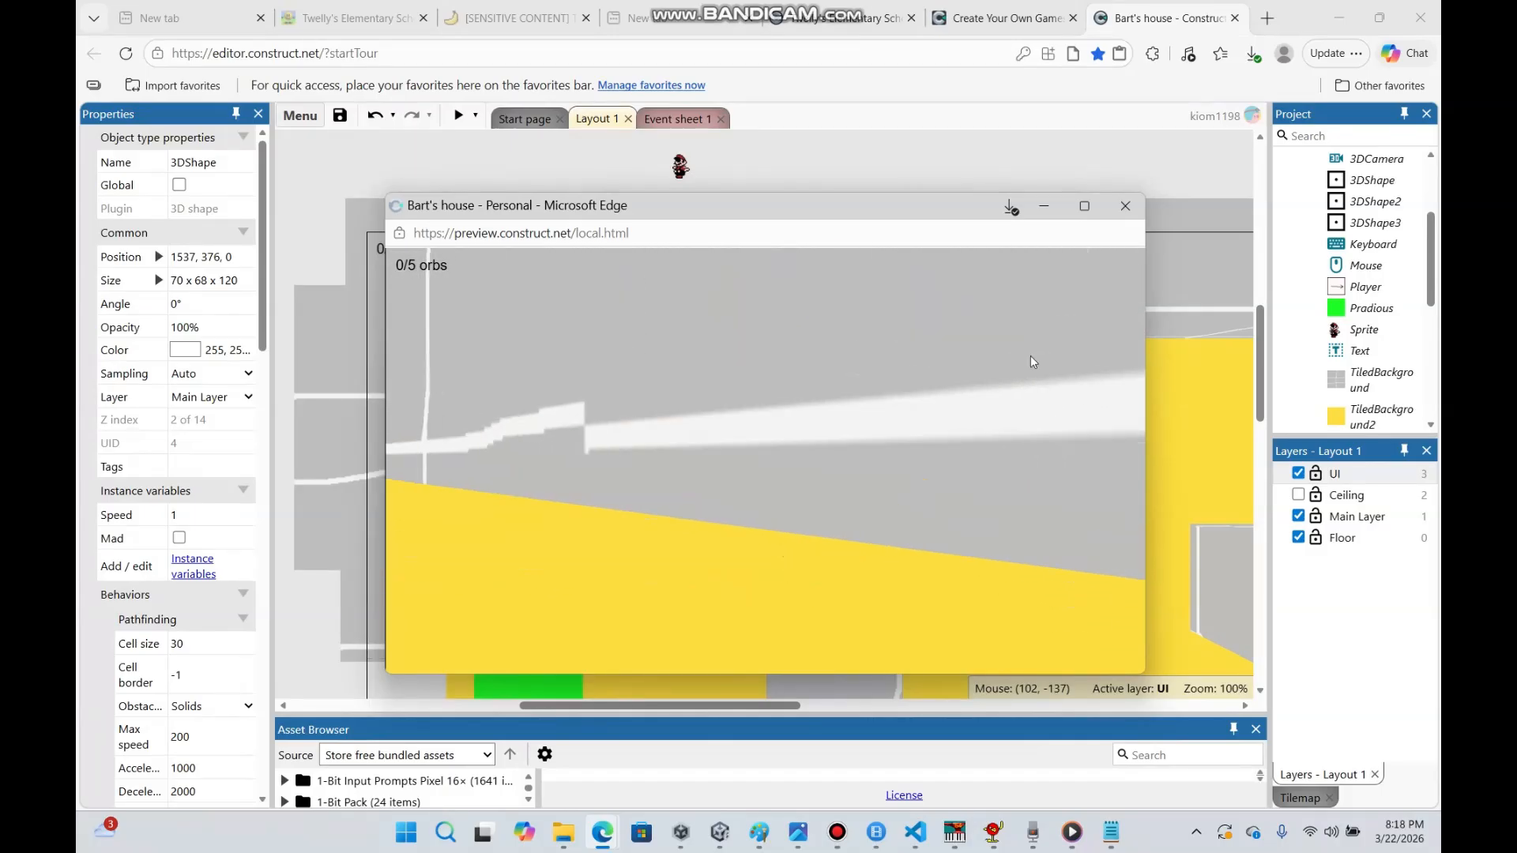
key("w")
key("w")
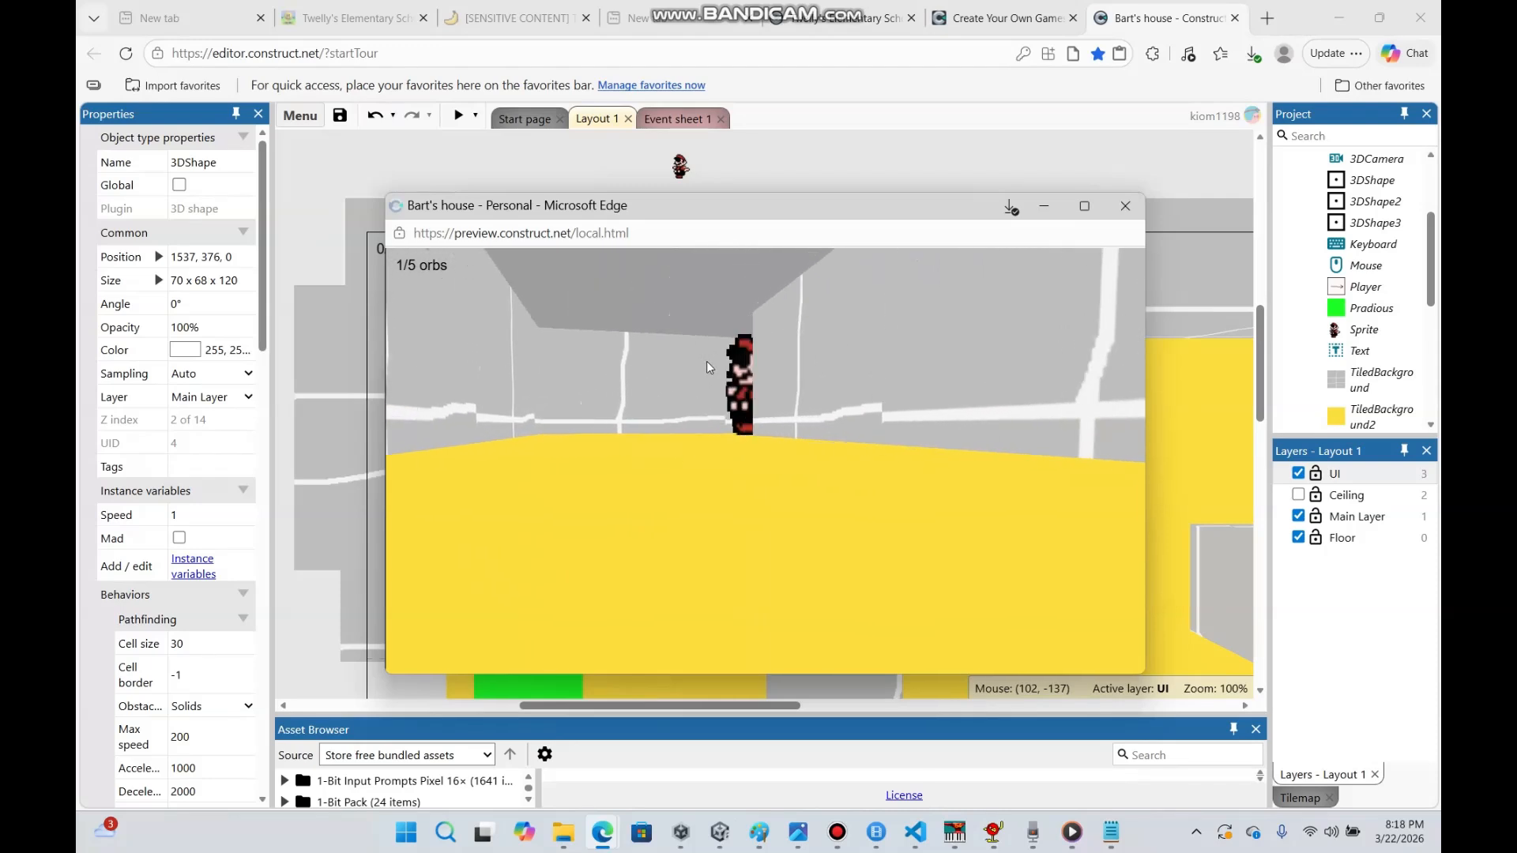
key("w")
key("s")
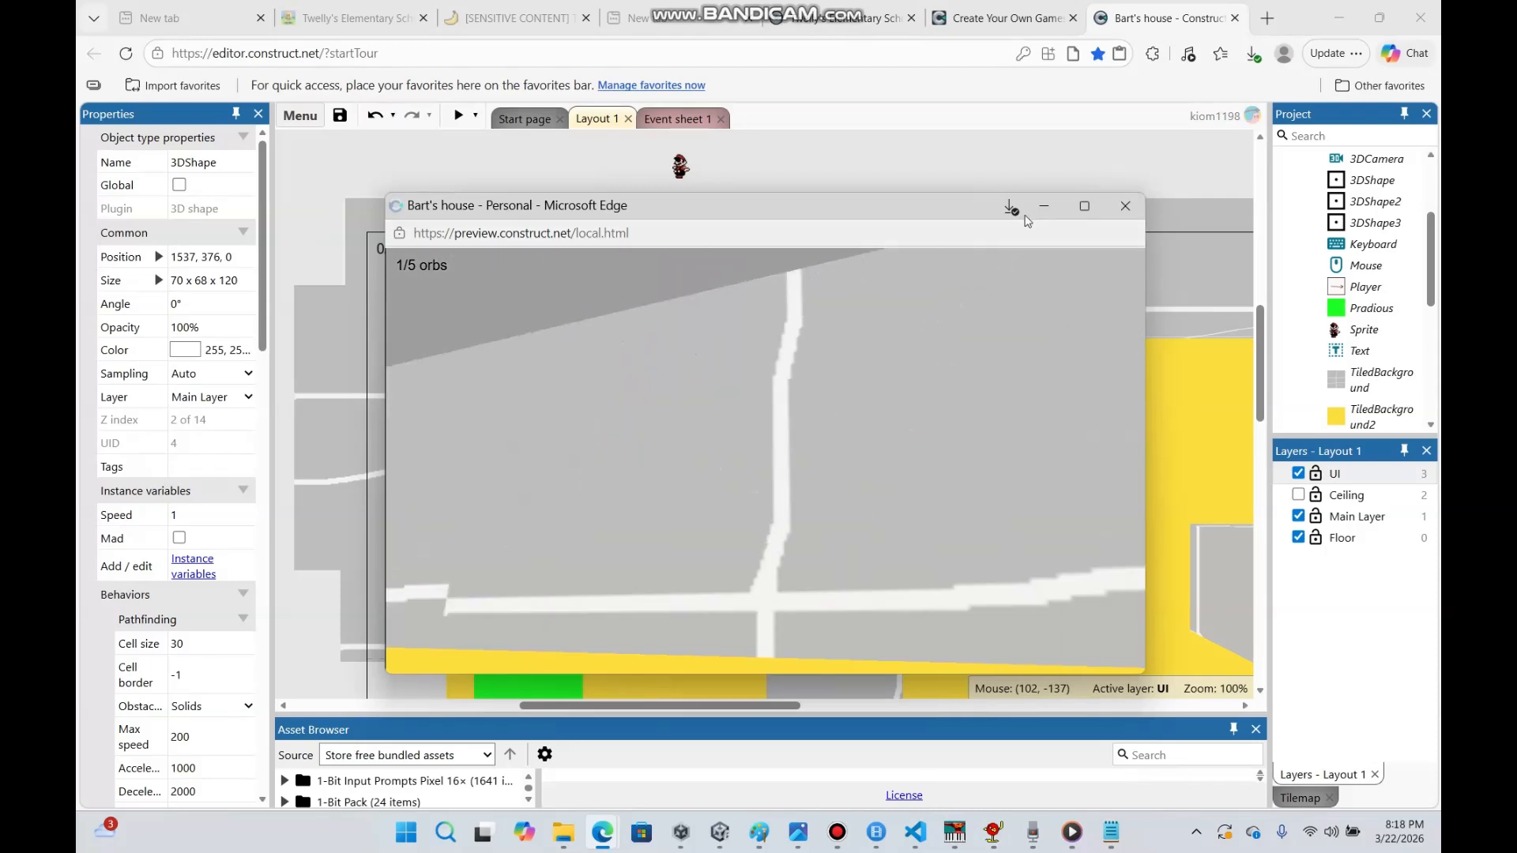
left_click(1041, 207)
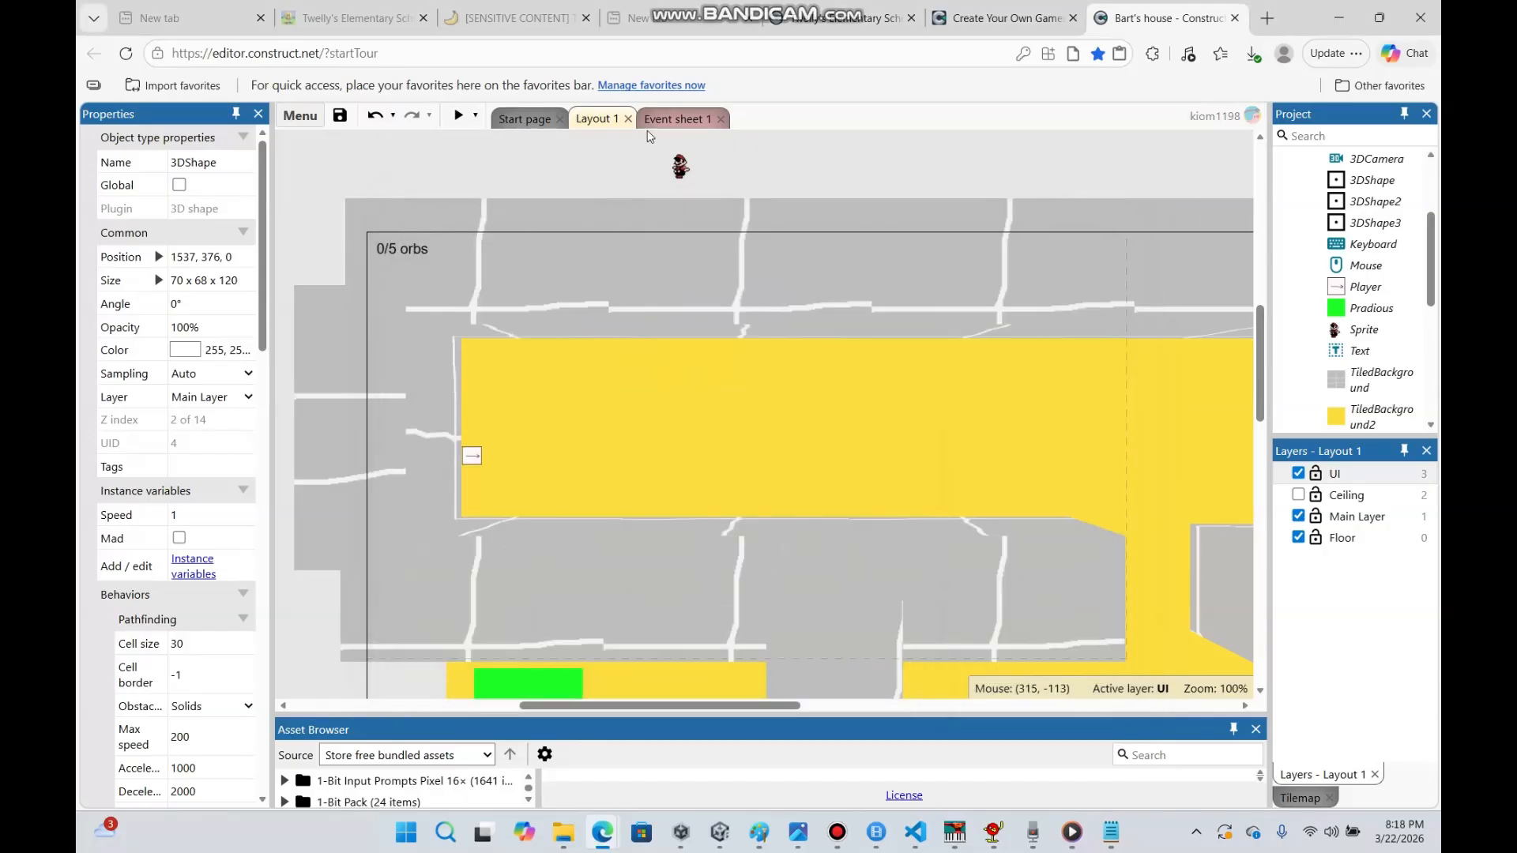
Insert a new 3D shape object in Layout 1's upper corridor, just above the passage opening in the lower wall
left_click(666, 121)
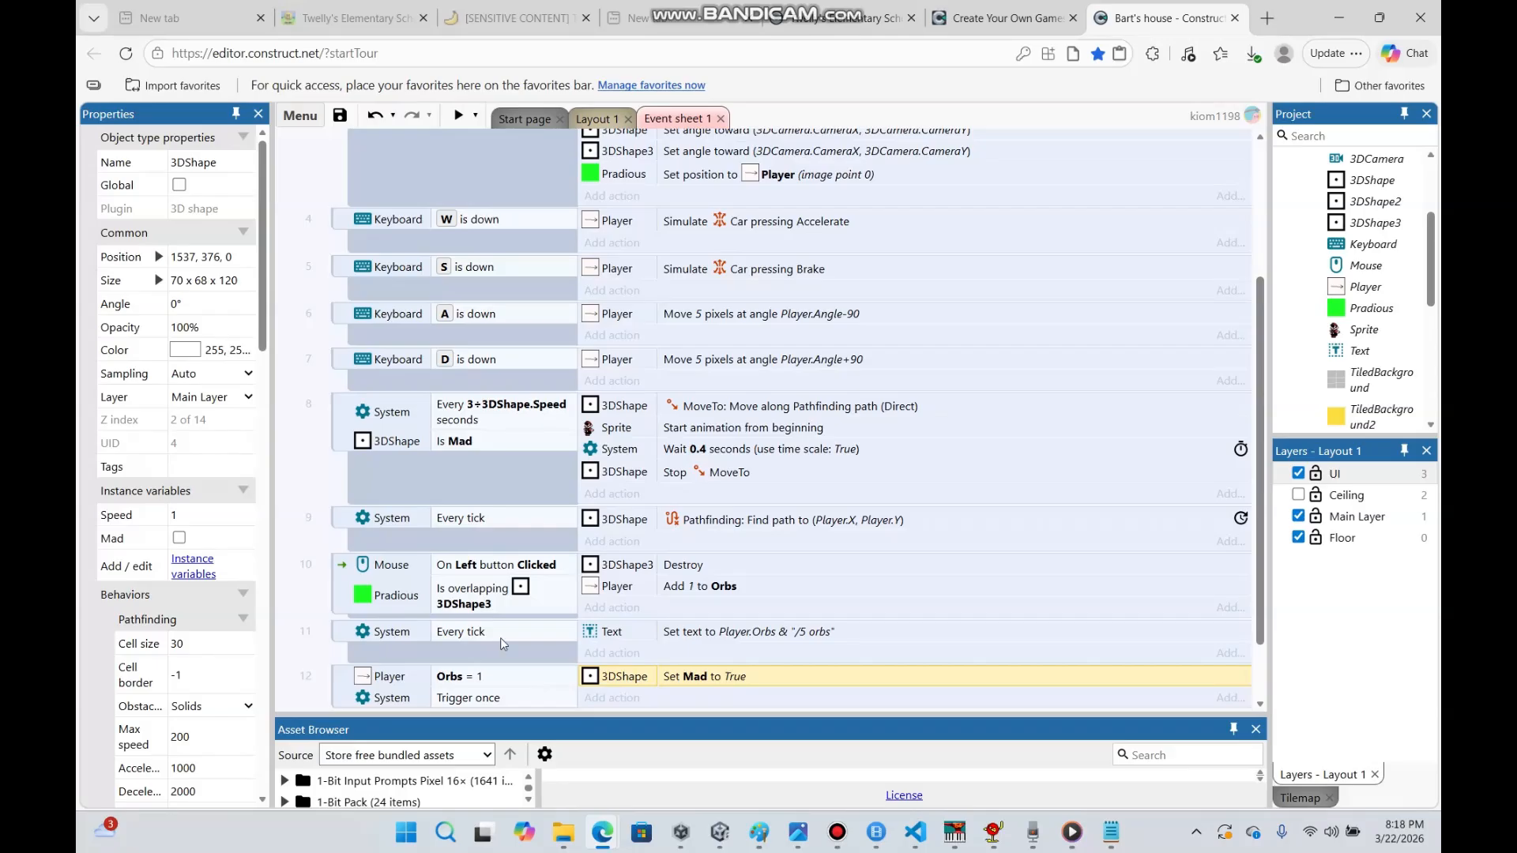
left_click(594, 118)
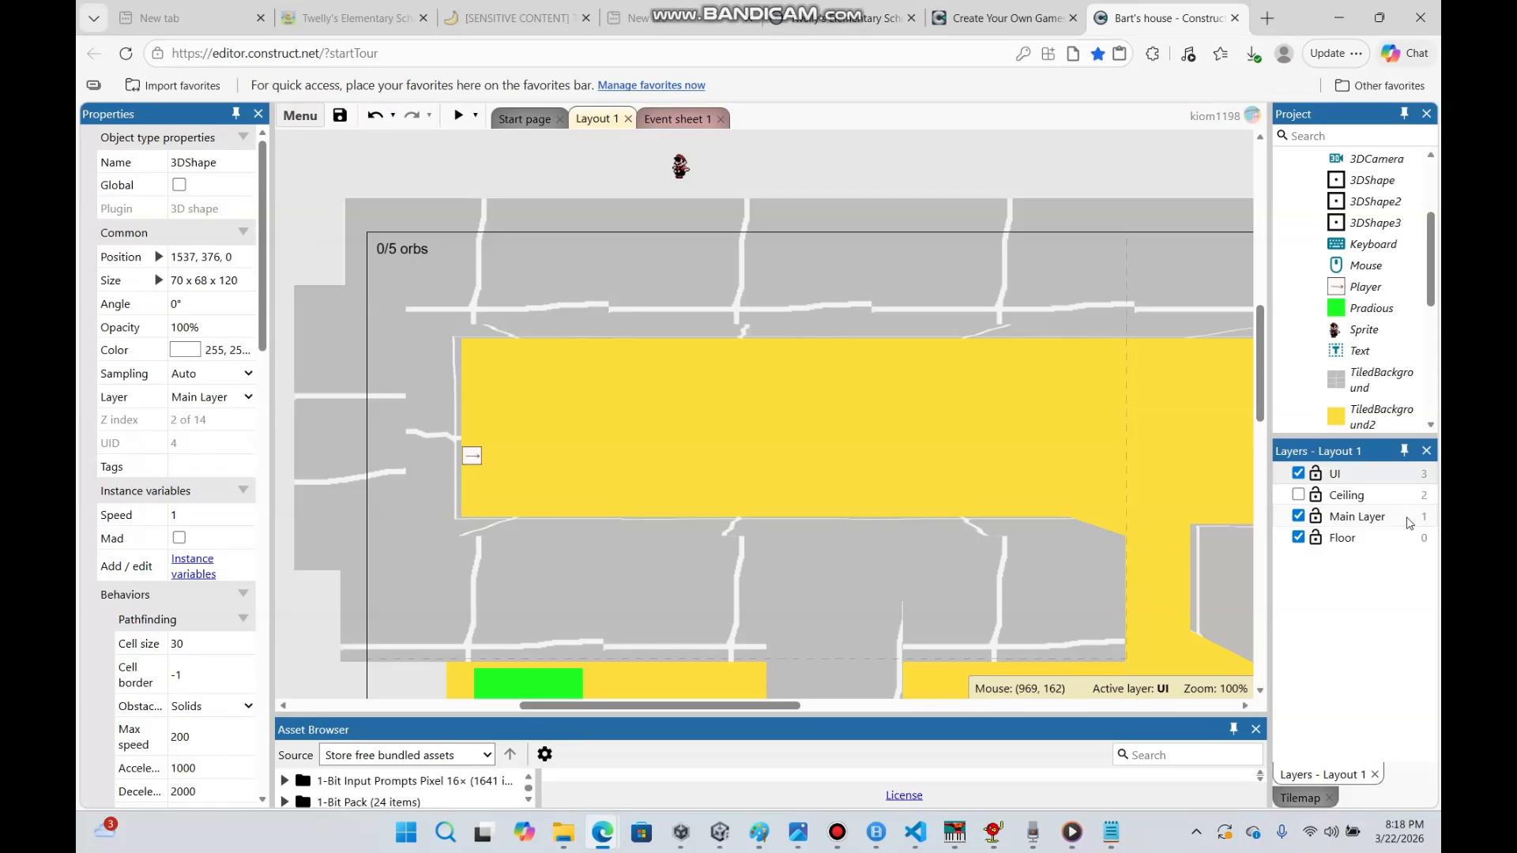
left_click_drag(775, 707, 889, 720)
right_click(722, 532)
left_click(819, 180)
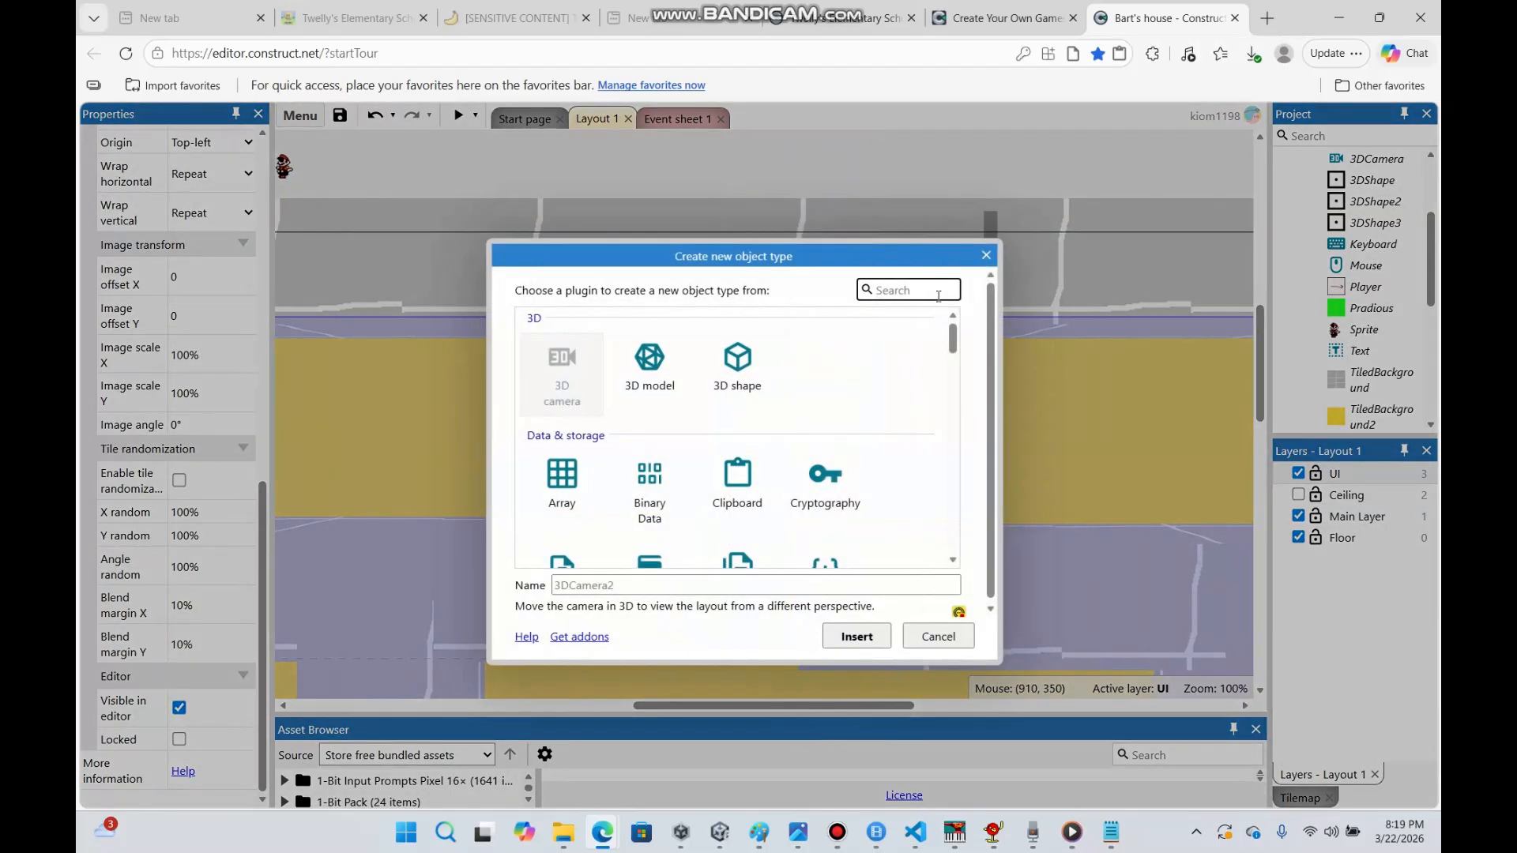
double_click(760, 358)
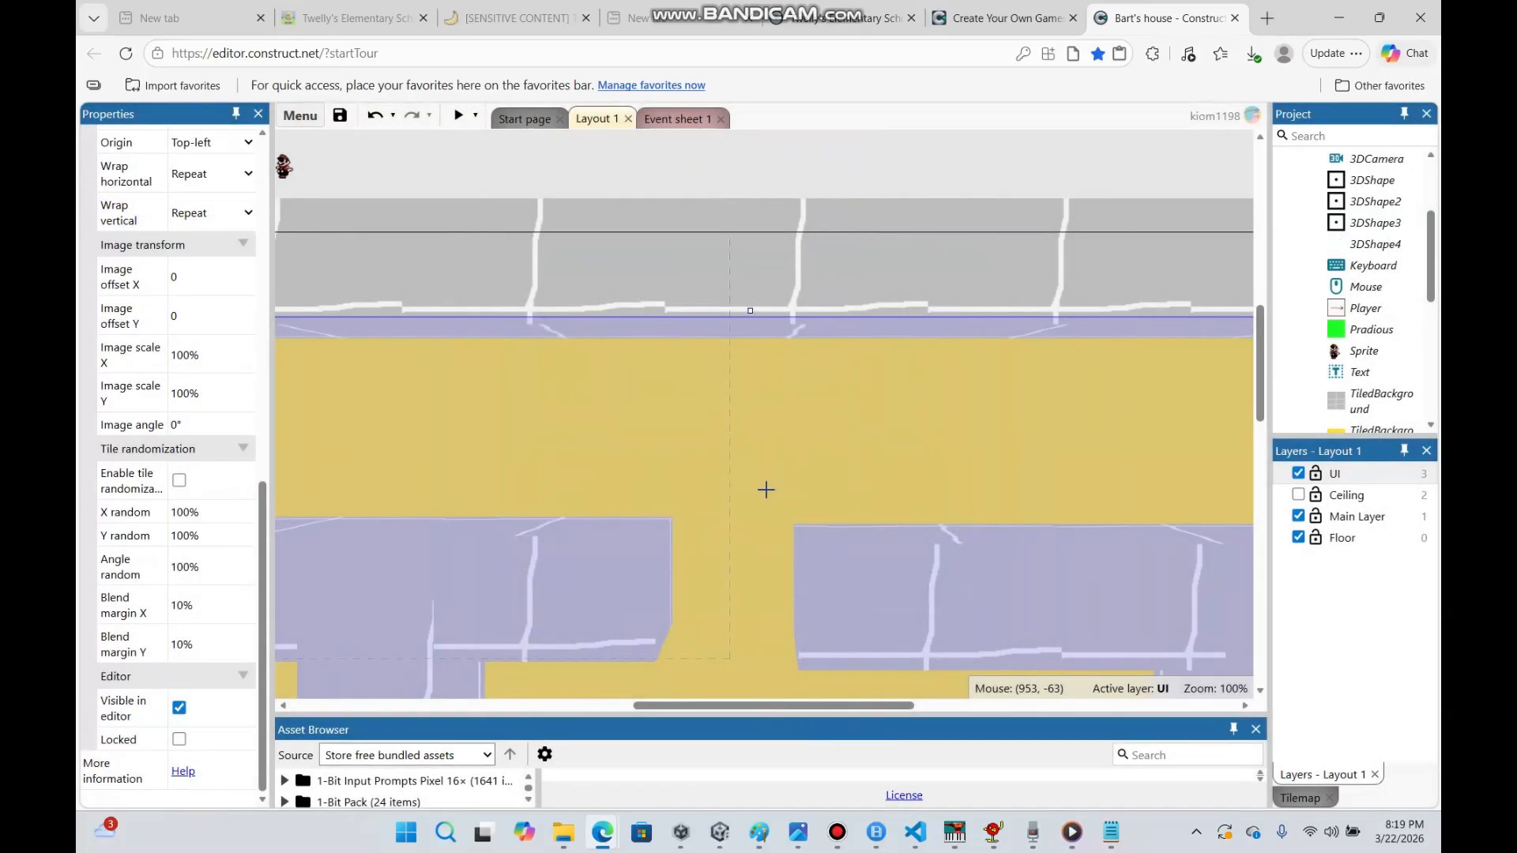
left_click(729, 488)
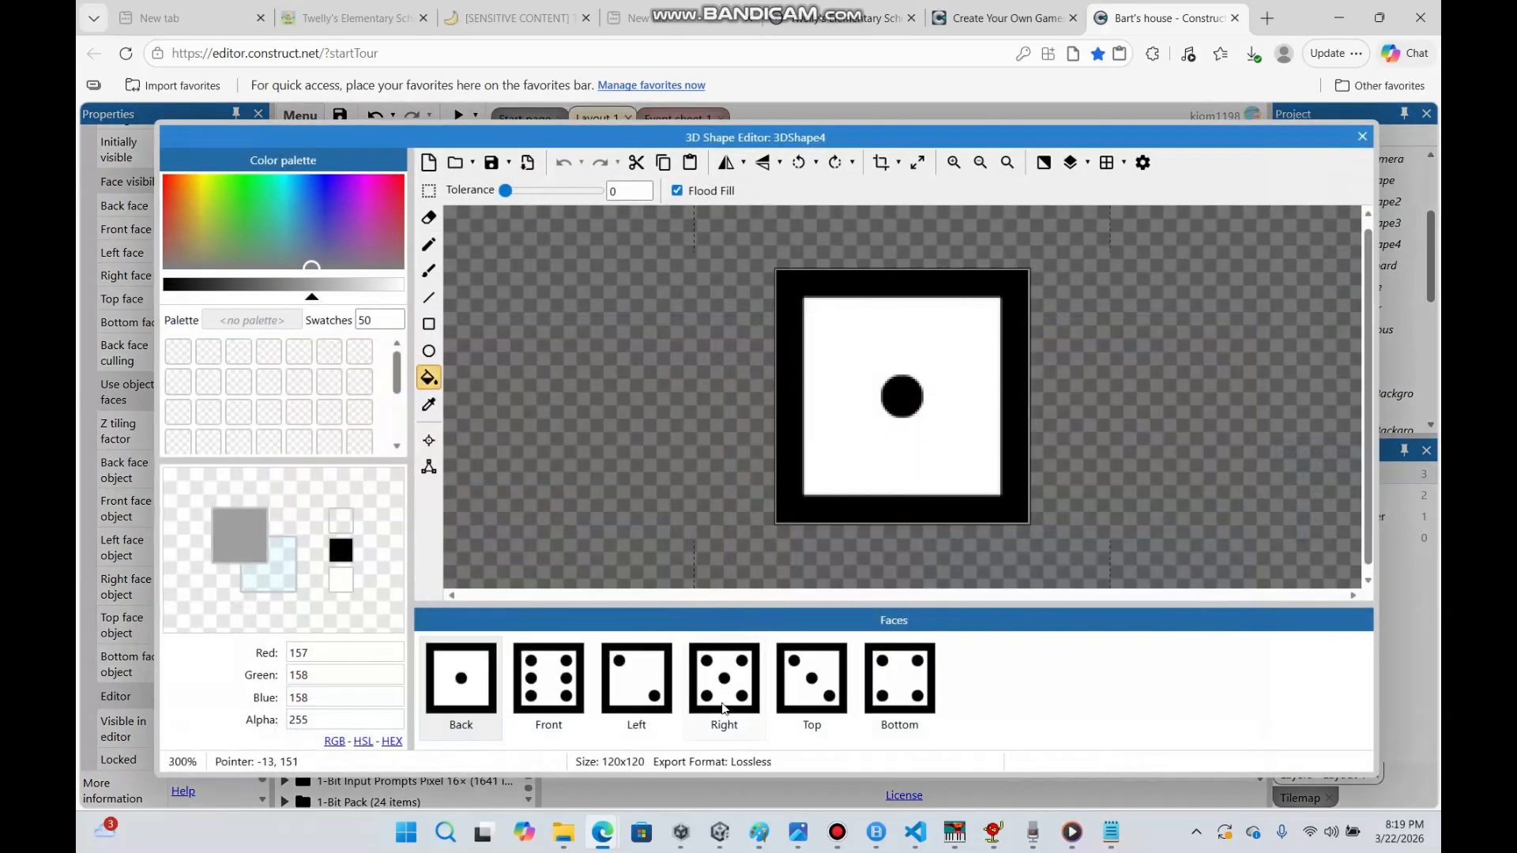
Repaint the new shape's Right face as a solid orange door with a yellow circular knob of about 12 px radius near its edge
left_click(723, 679)
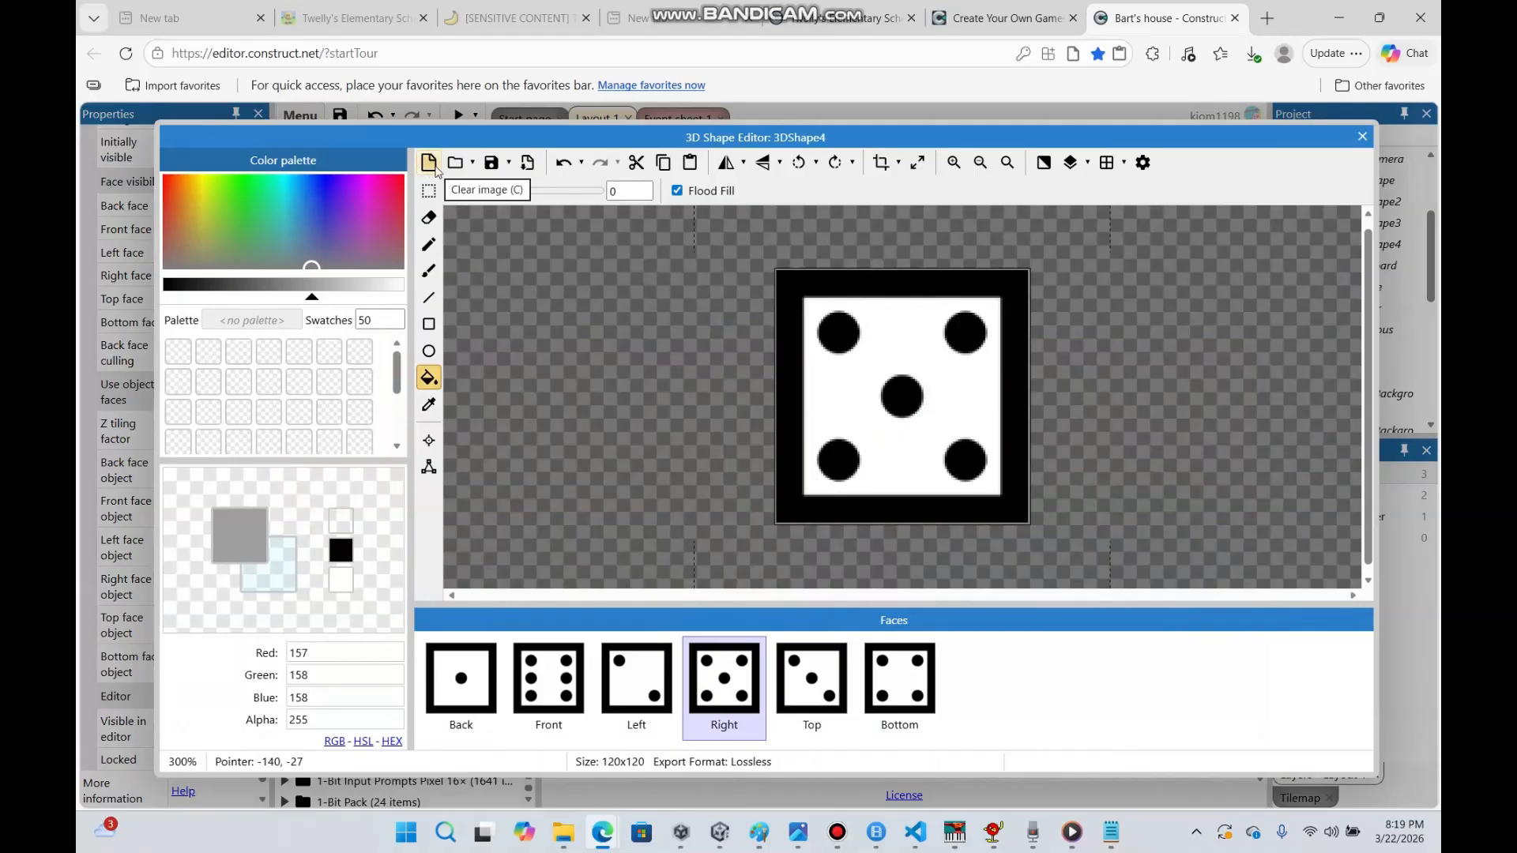
left_click(429, 163)
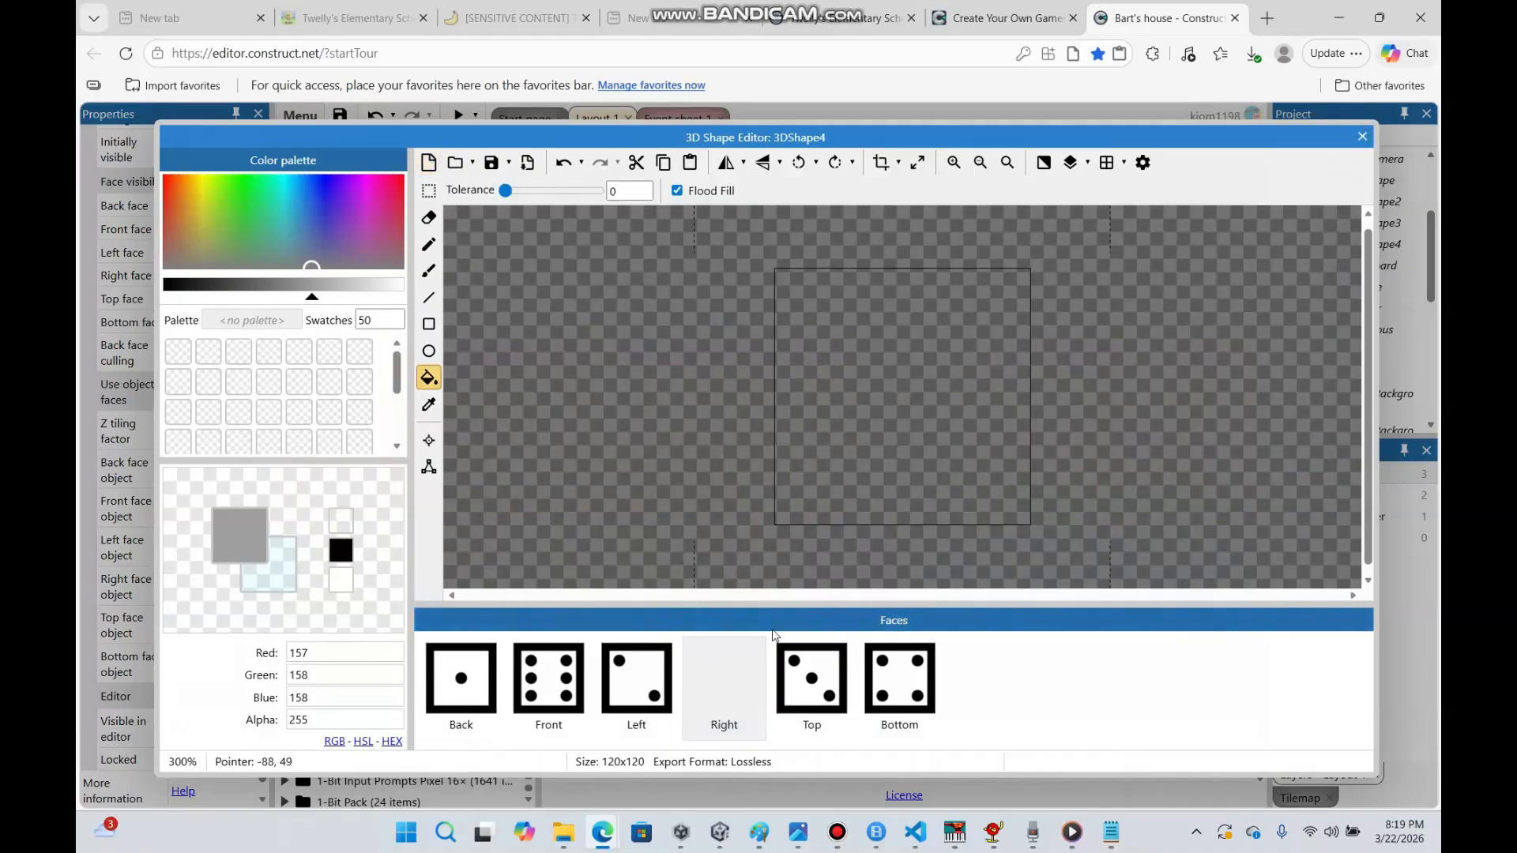
left_click_drag(263, 236, 183, 153)
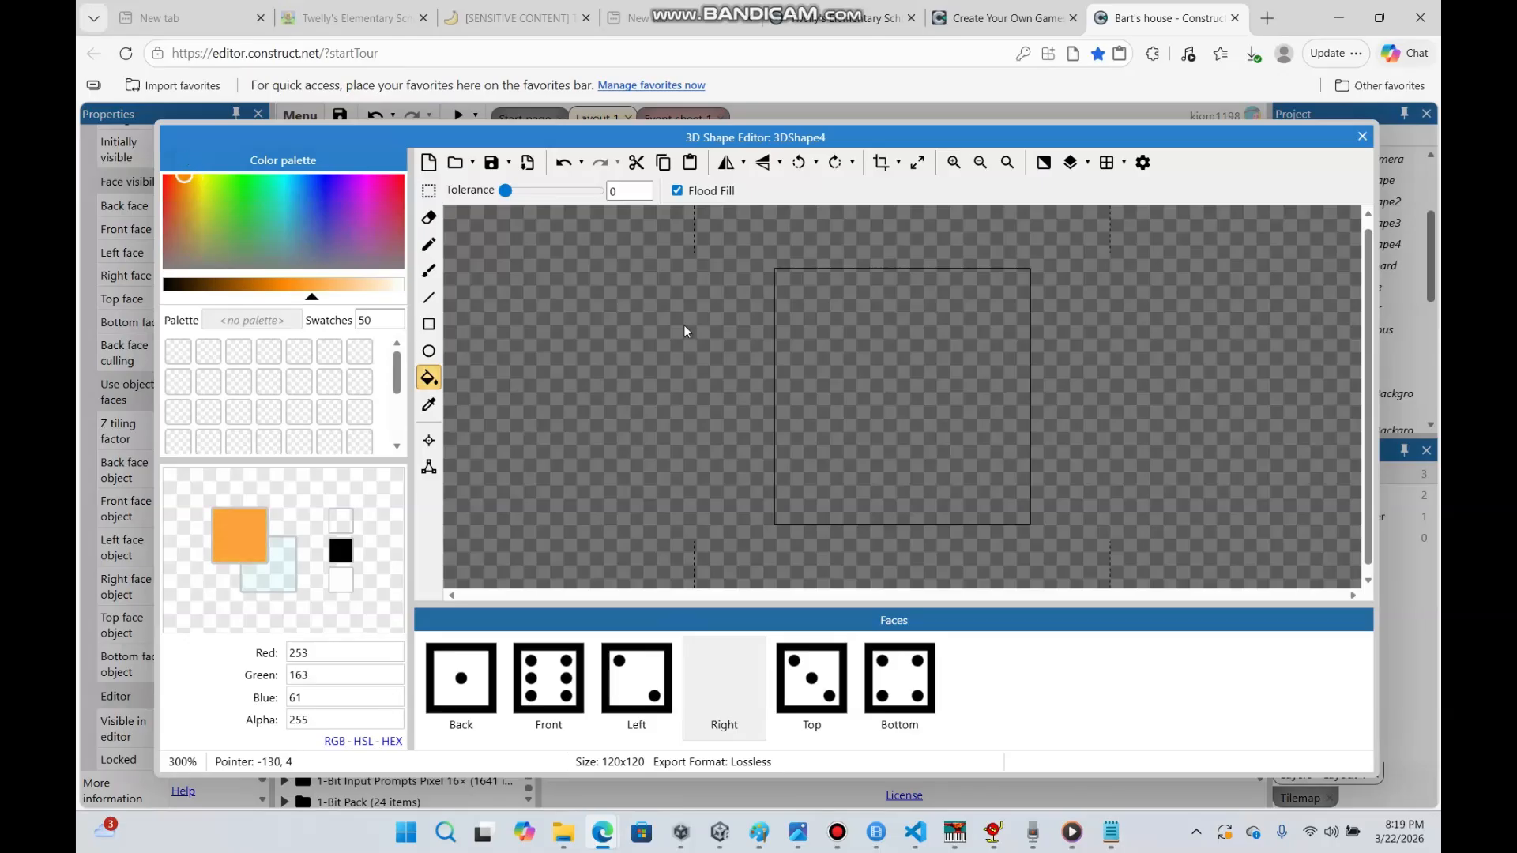
left_click(948, 399)
left_click(429, 351)
left_click_drag(186, 175, 201, 176)
left_click_drag(991, 399, 1016, 422)
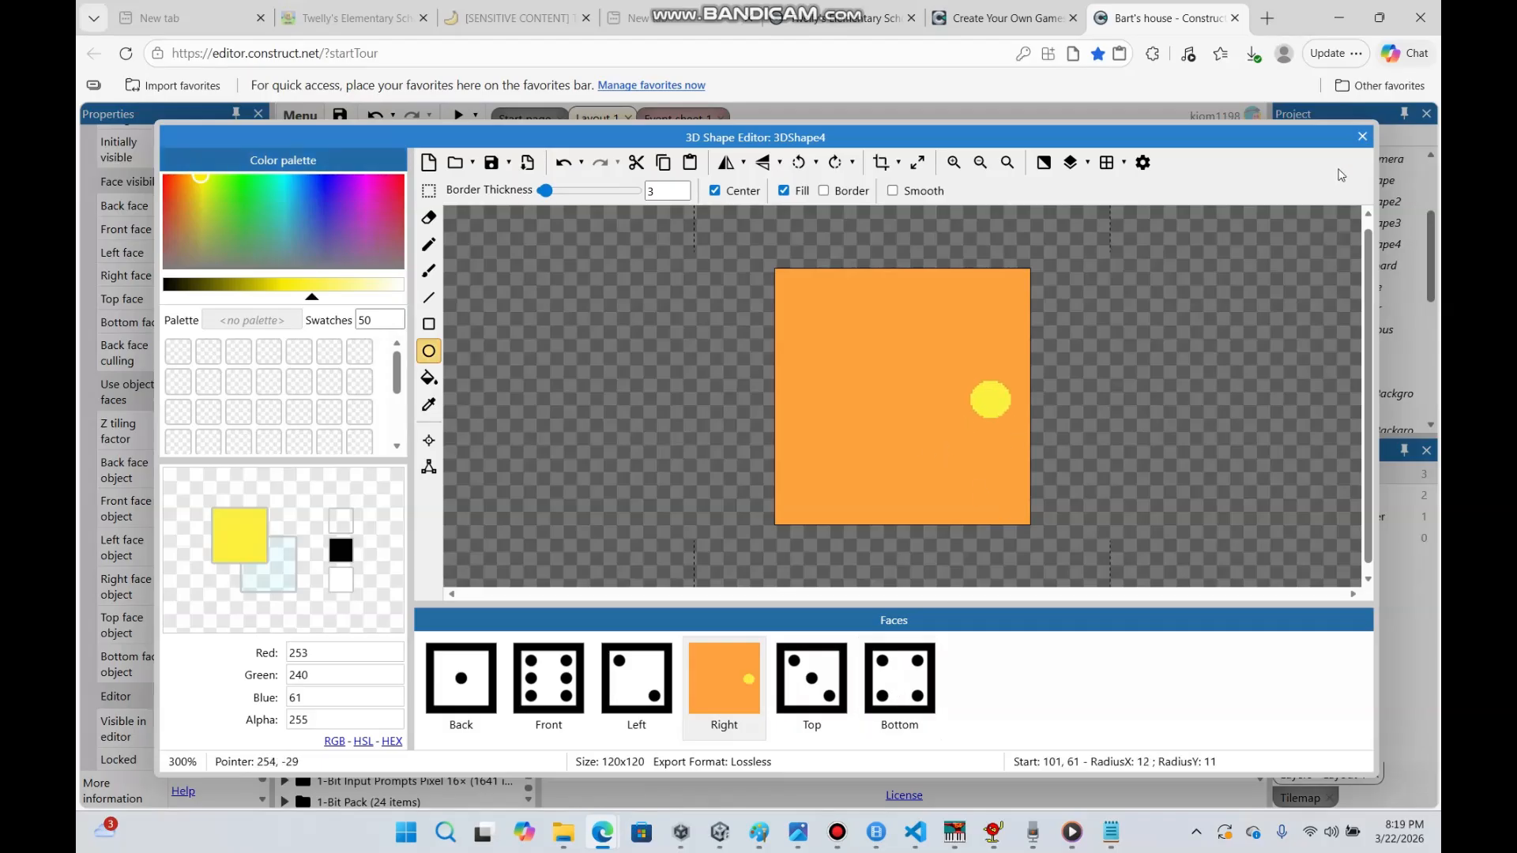
Clear the images of the shape's Bottom, Top, Left, Front and Back faces, and close the 3D shape editor
left_click(905, 686)
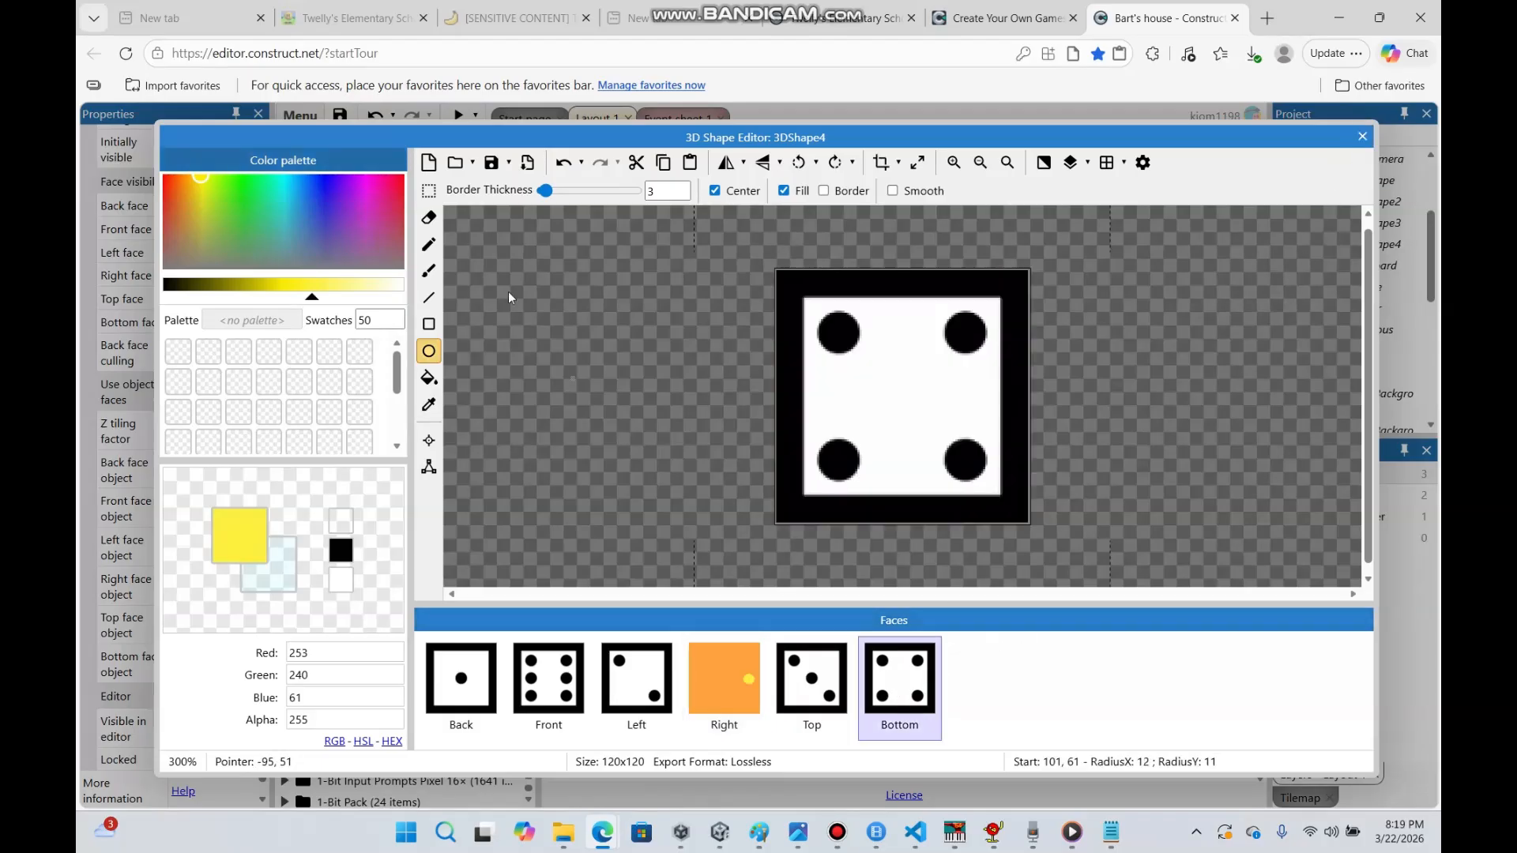
left_click(429, 164)
left_click(824, 693)
left_click(429, 163)
left_click(636, 681)
left_click(428, 164)
left_click(559, 673)
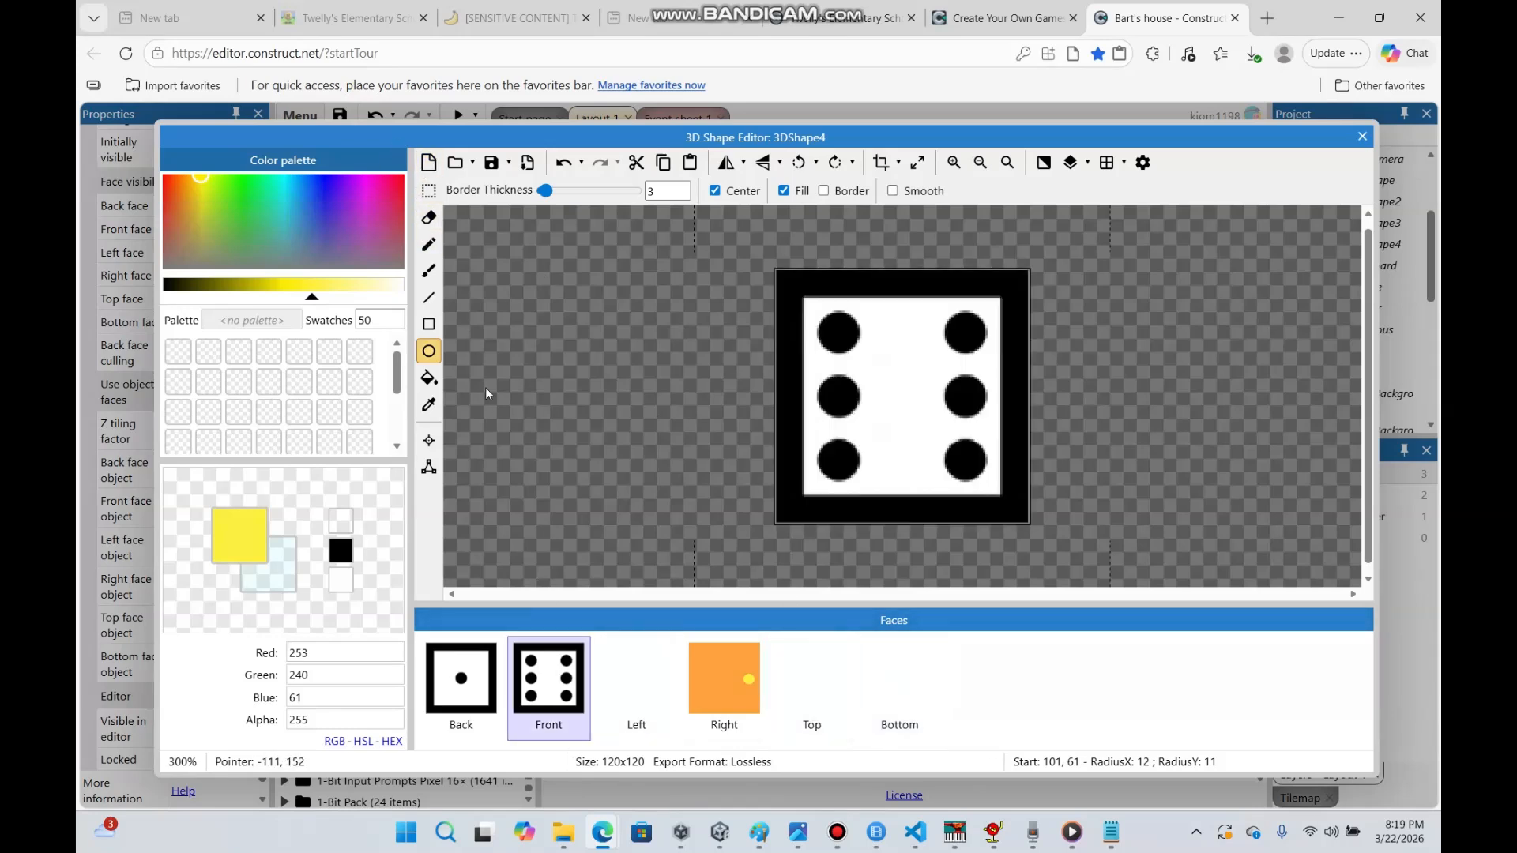
left_click(429, 163)
left_click(461, 679)
left_click(429, 164)
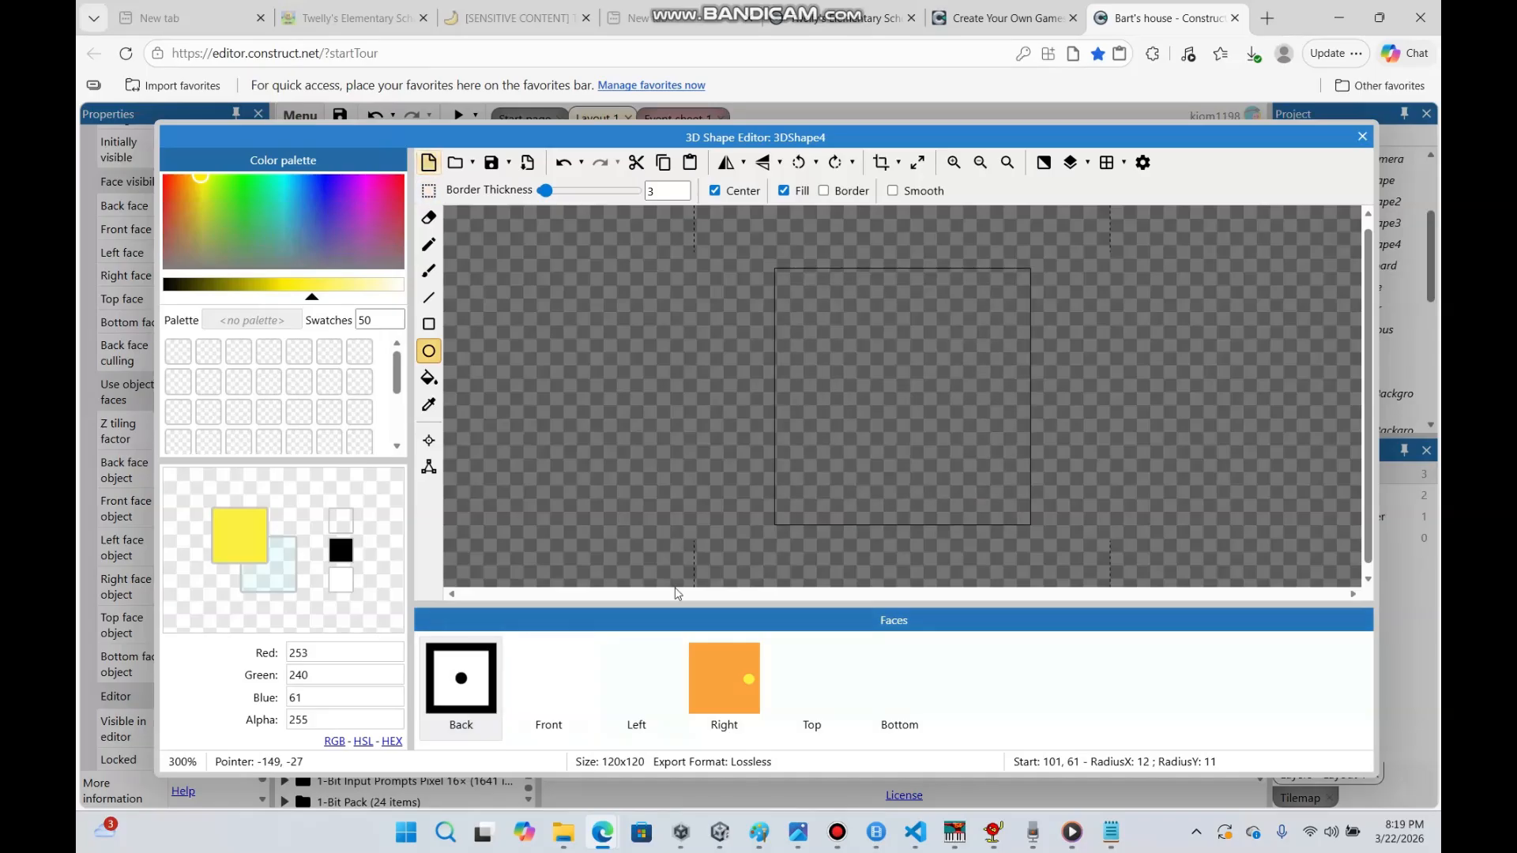
left_click(723, 681)
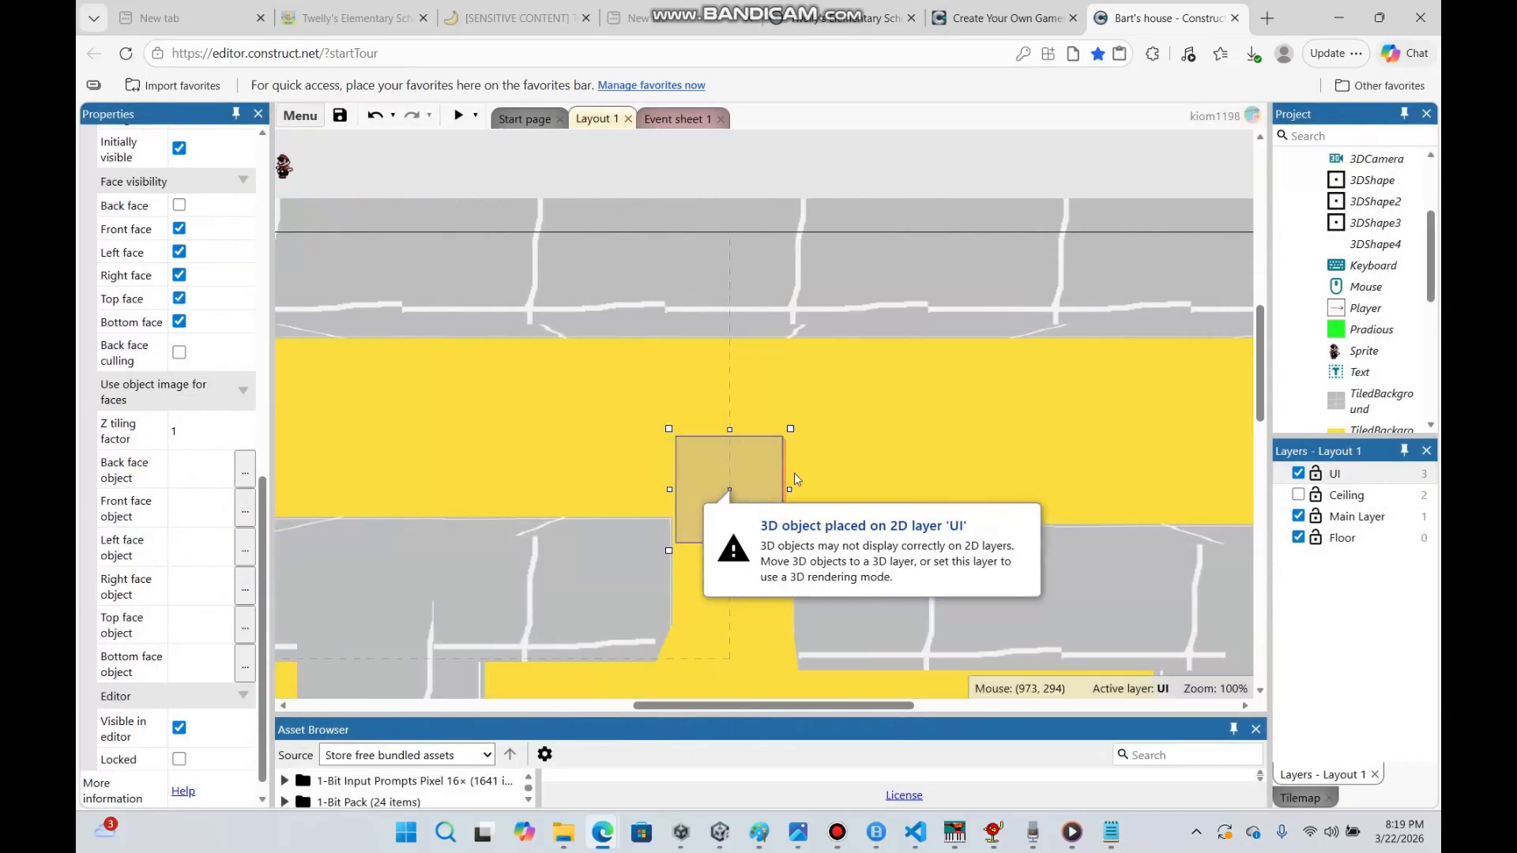
Move the door shape to the Main Layer and fit it into the passage opening at about 857, 389, sized 137 x 120
scroll(265, 495, "up", 10)
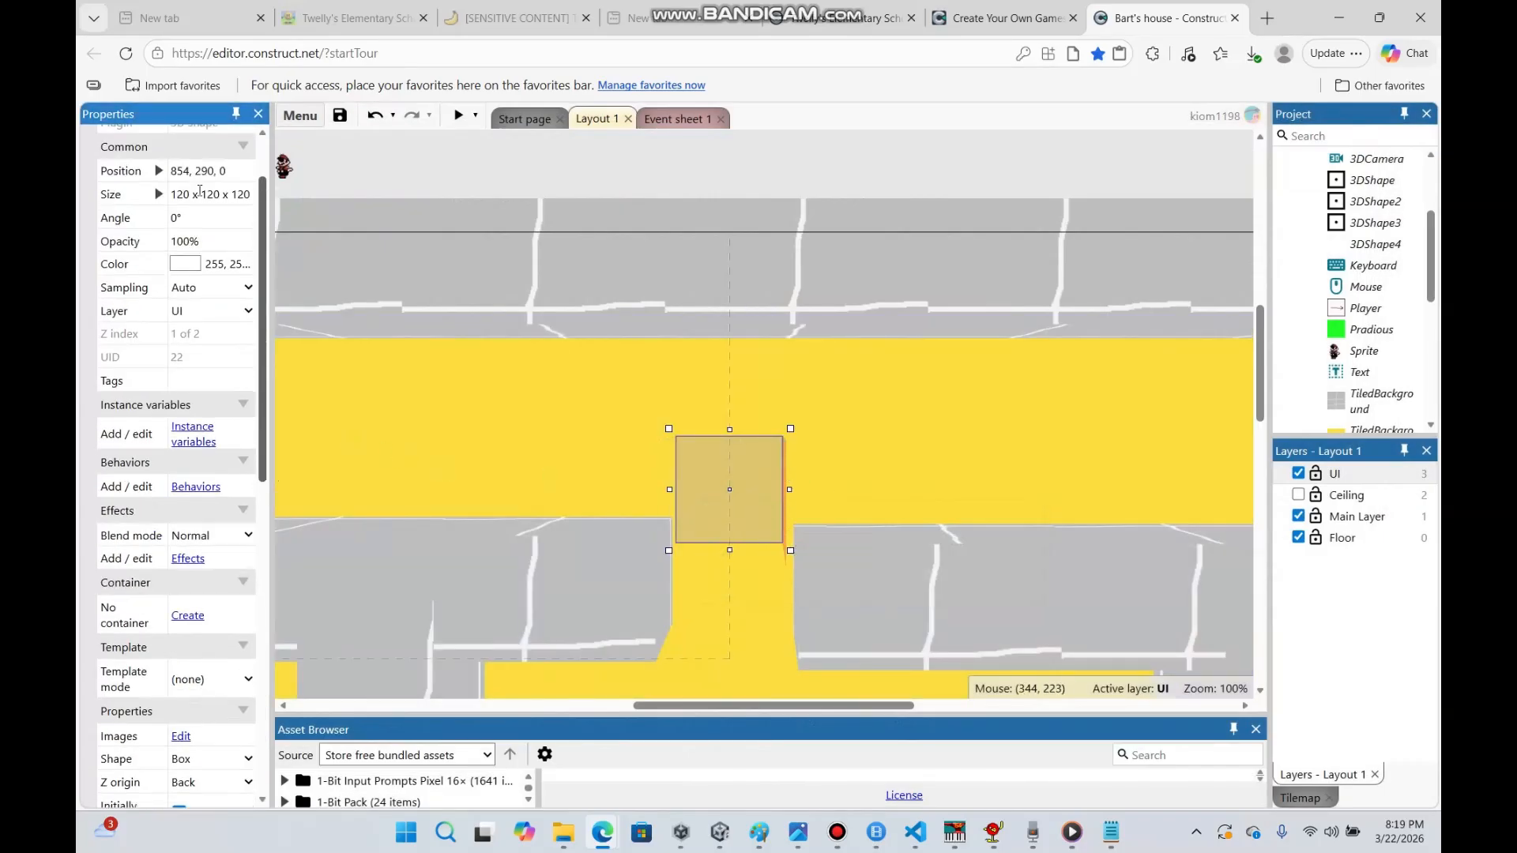
left_click(210, 315)
left_click(222, 387)
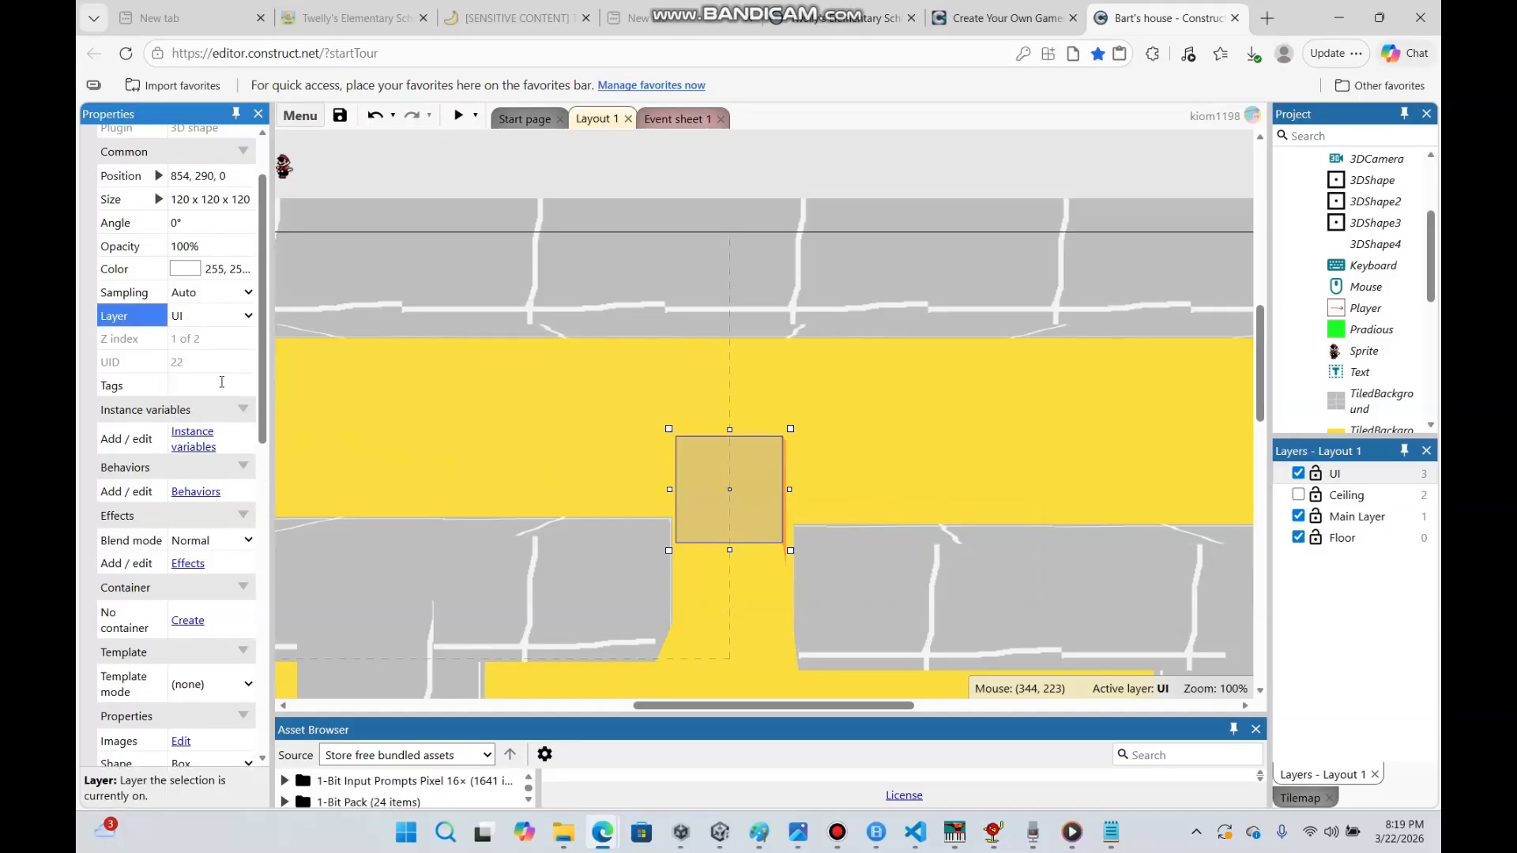
left_click_drag(756, 503, 751, 578)
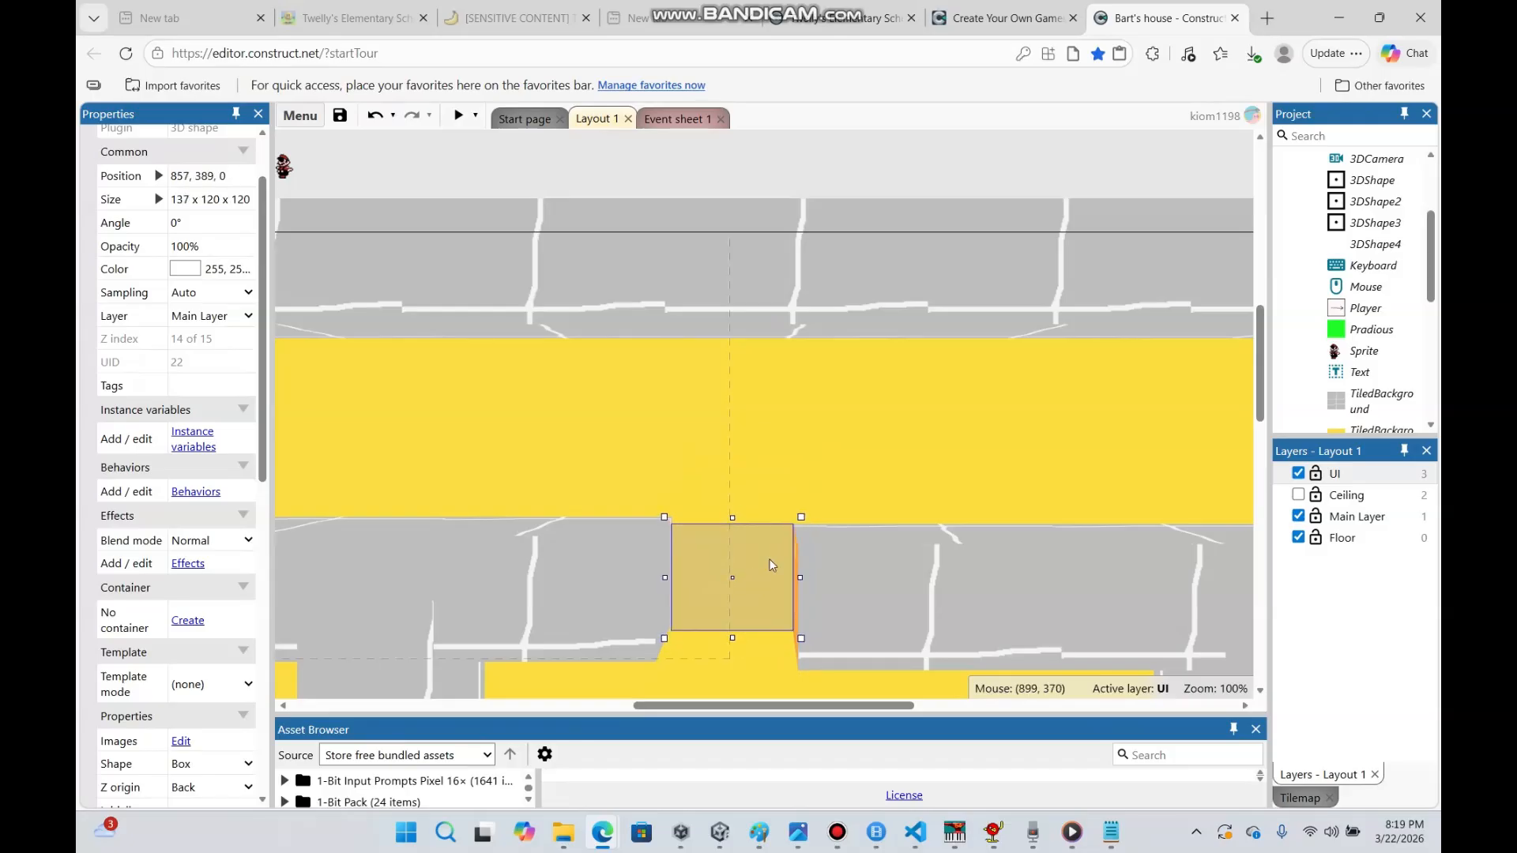
mouse_move(838, 705)
left_mouse_down()
mouse_move(850, 705)
mouse_move(636, 705)
mouse_move(839, 709)
left_mouse_up()
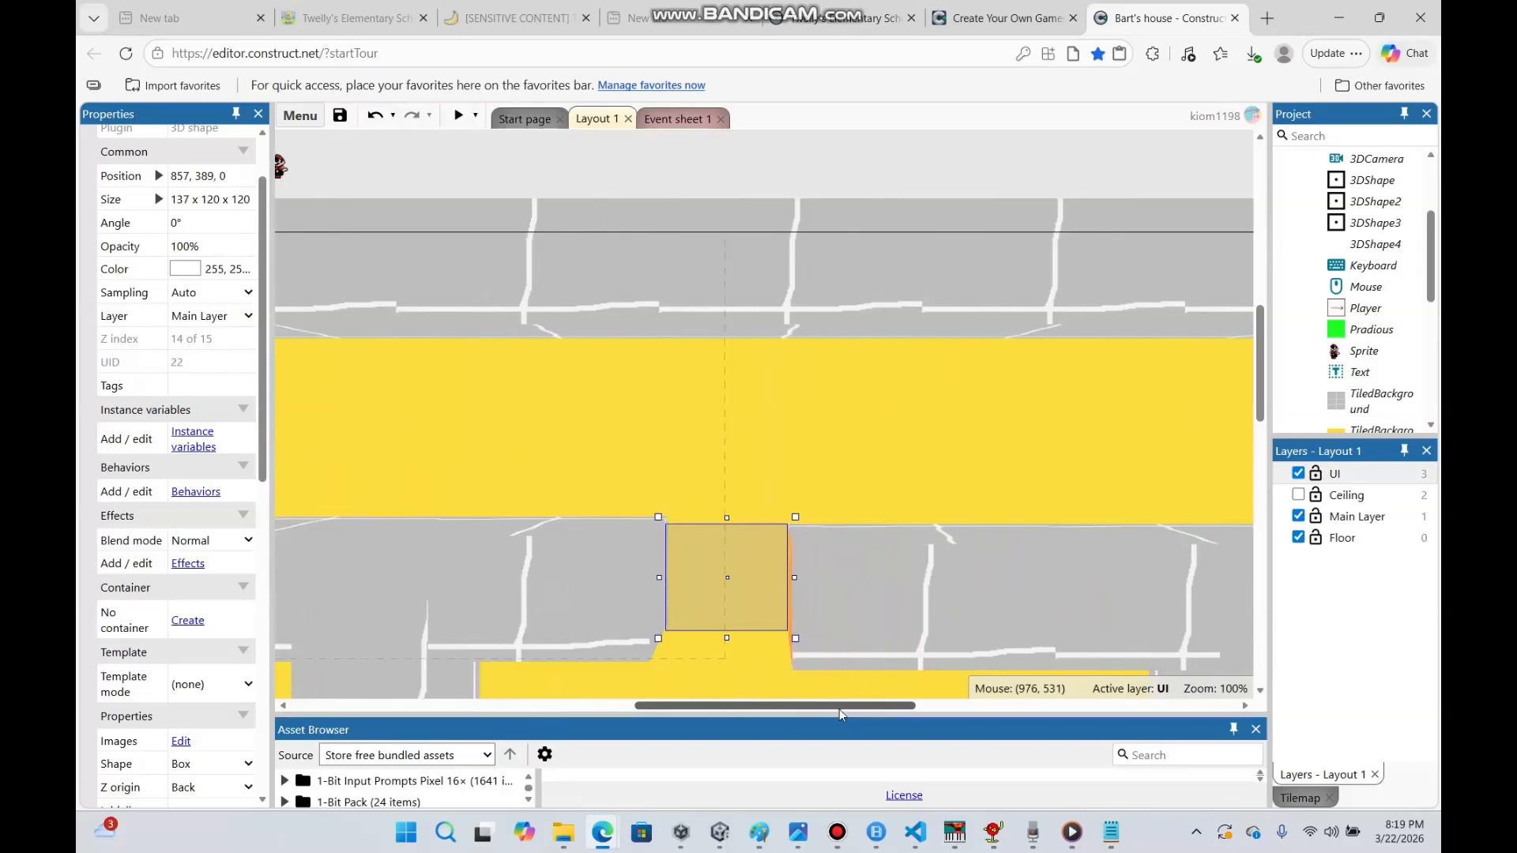
left_click_drag(261, 460, 263, 636)
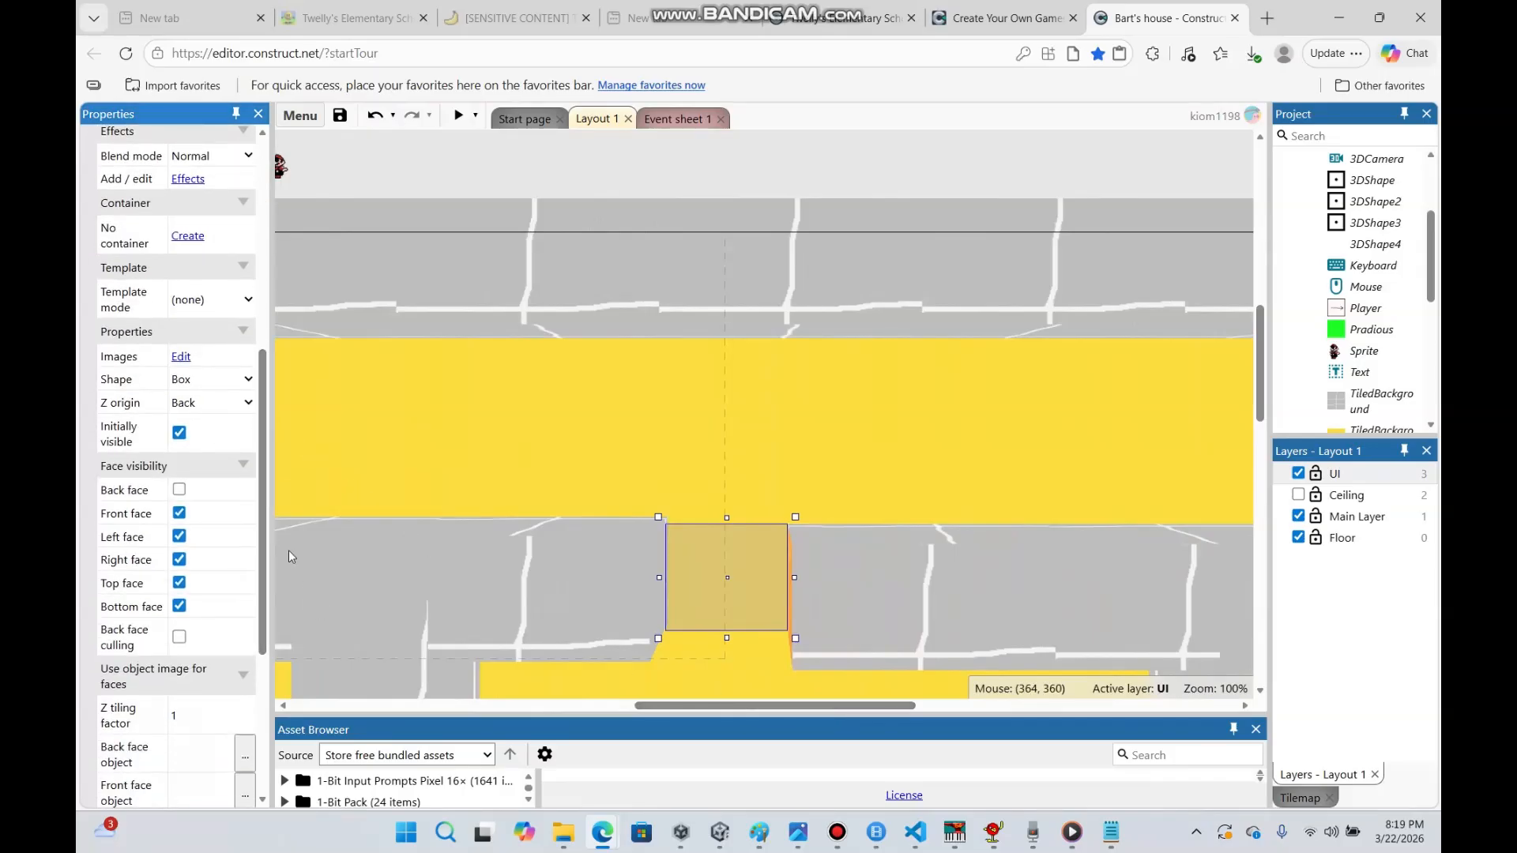
Rotate the door shape to 270° and refit it in the passage opening at about 859.5, 399, sized 137 x 139
left_click_drag(261, 497, 261, 289)
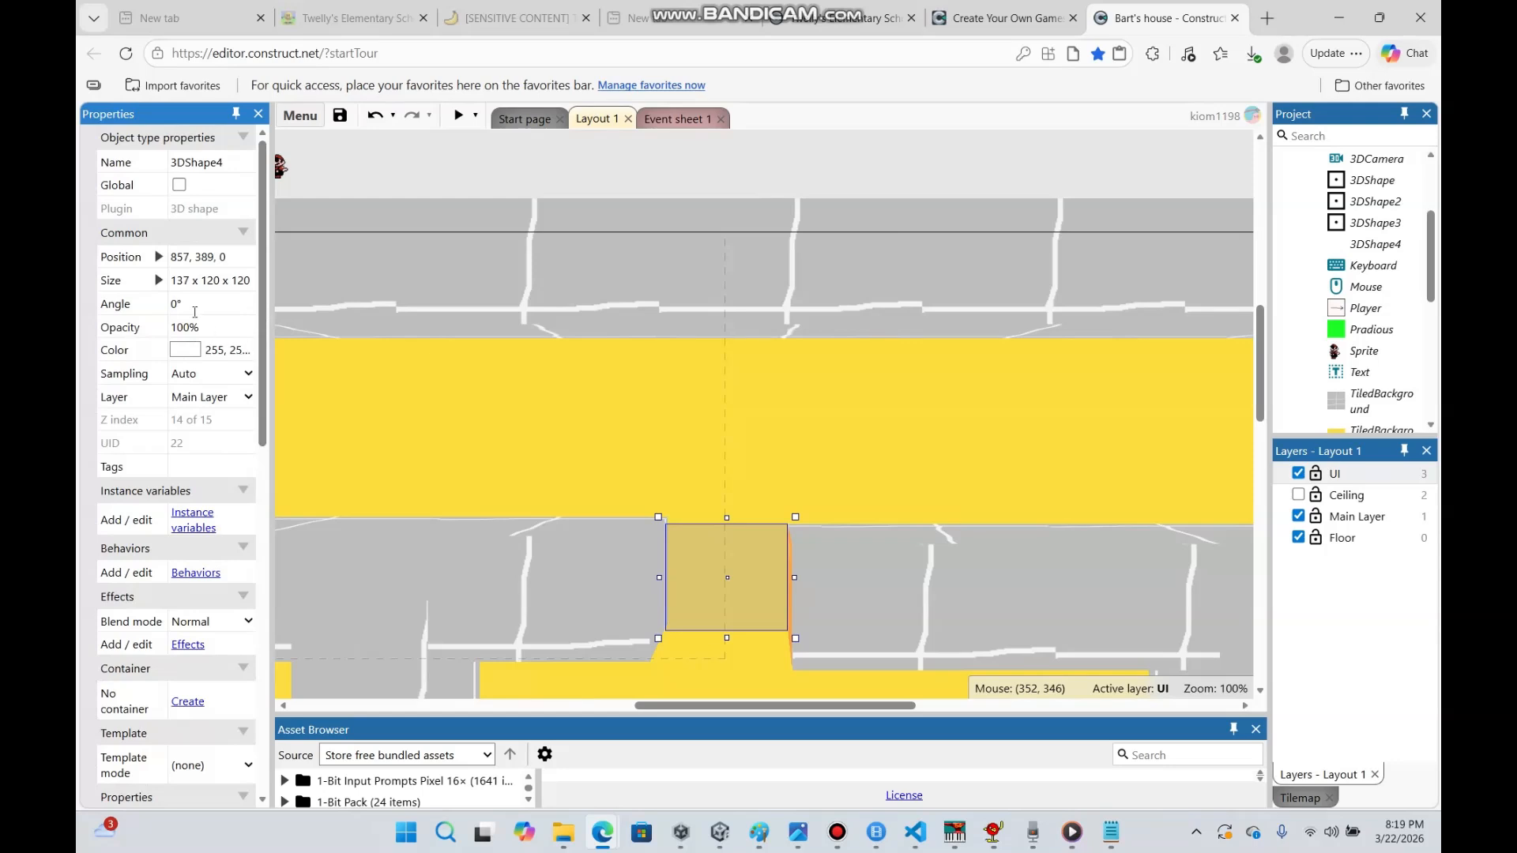
left_click(196, 306)
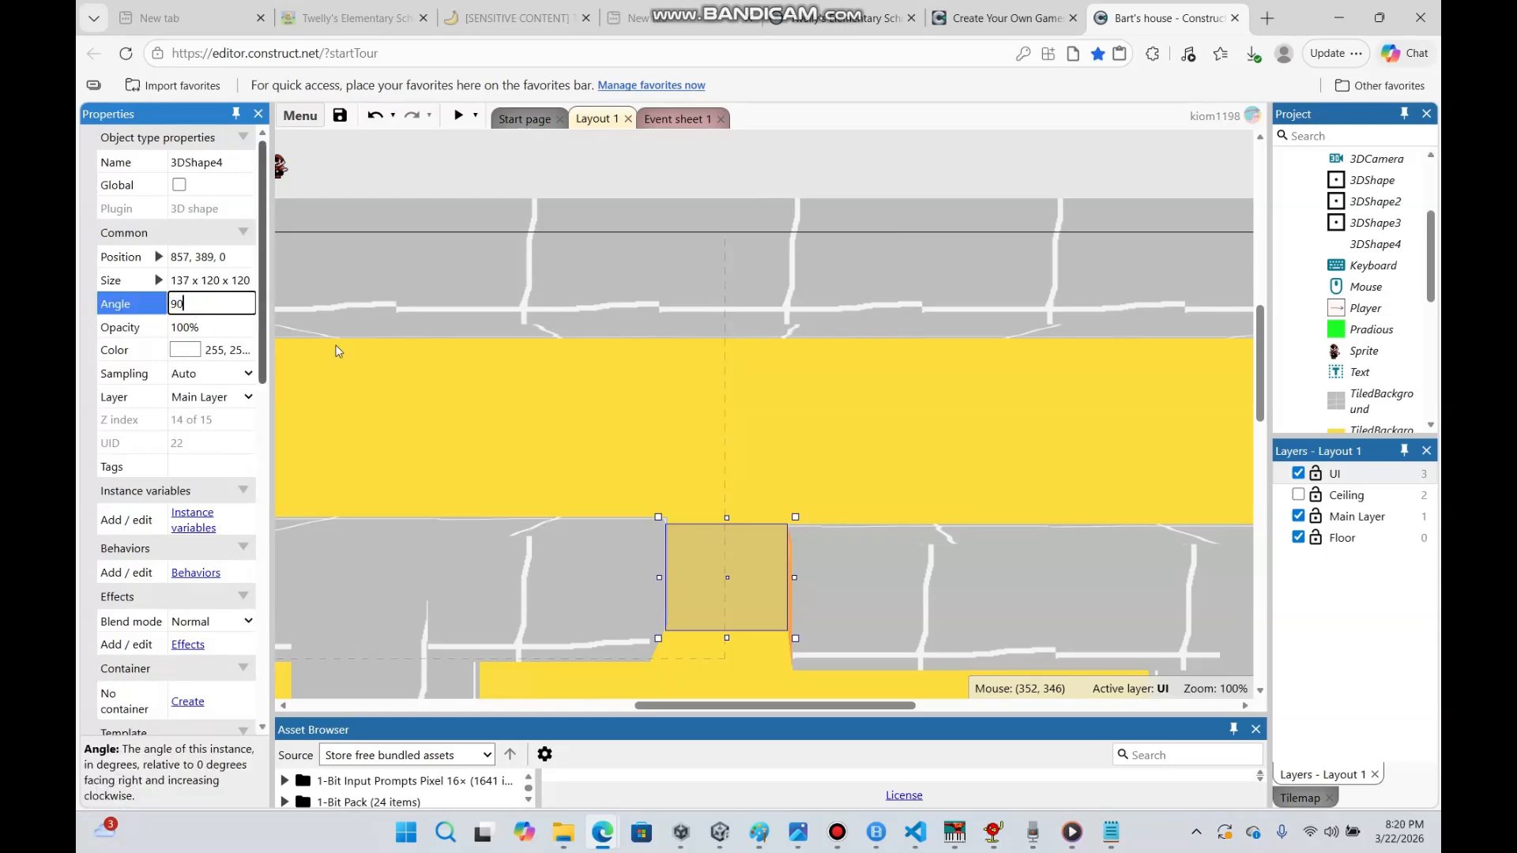
left_click(1039, 456)
left_click(741, 617)
left_click_drag(725, 650, 728, 395)
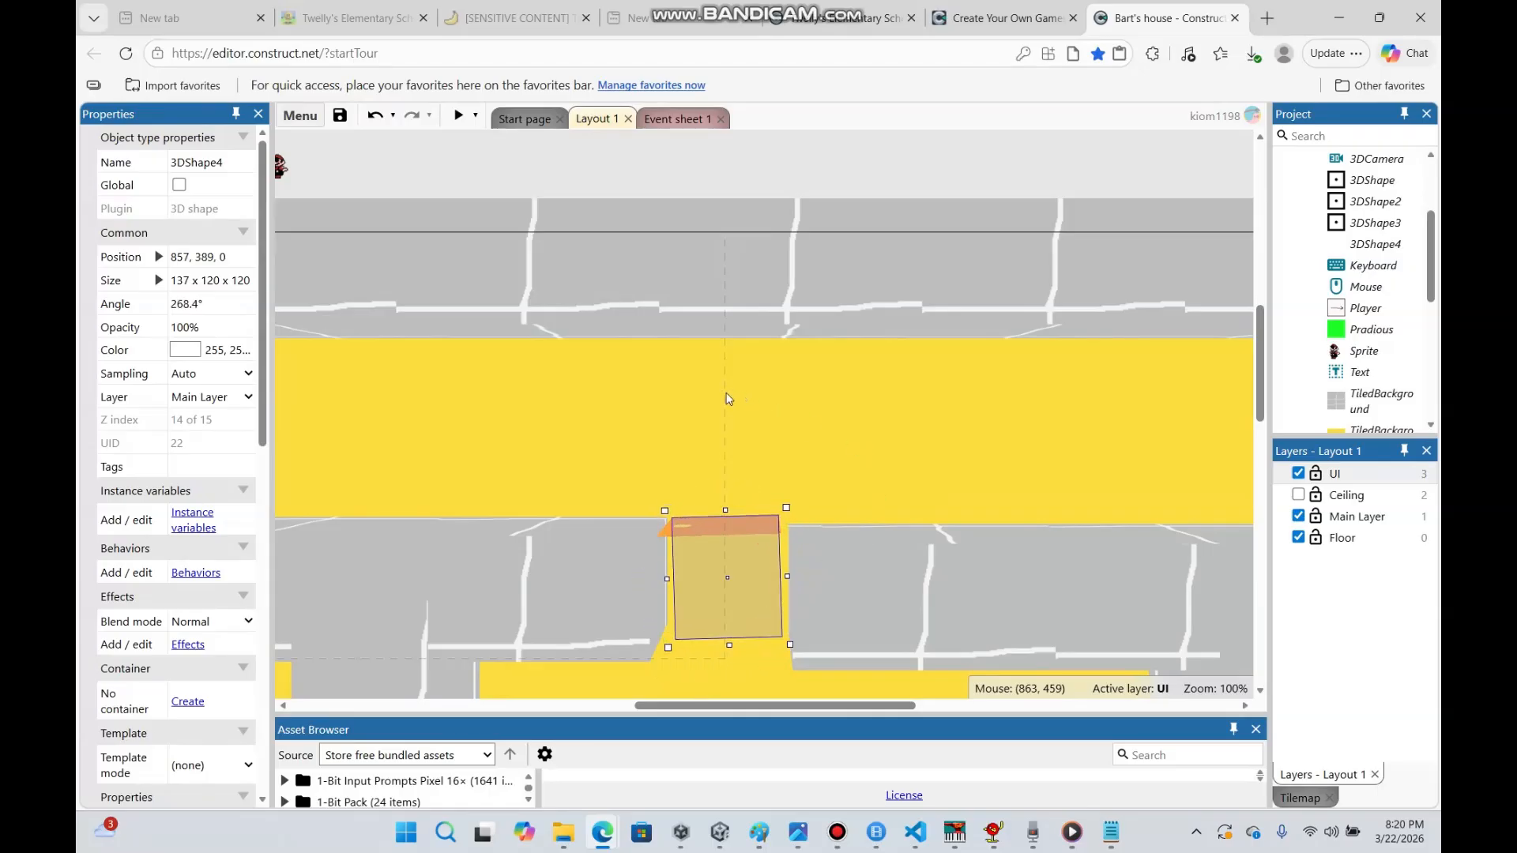
left_click(222, 309)
key("BackSpace")
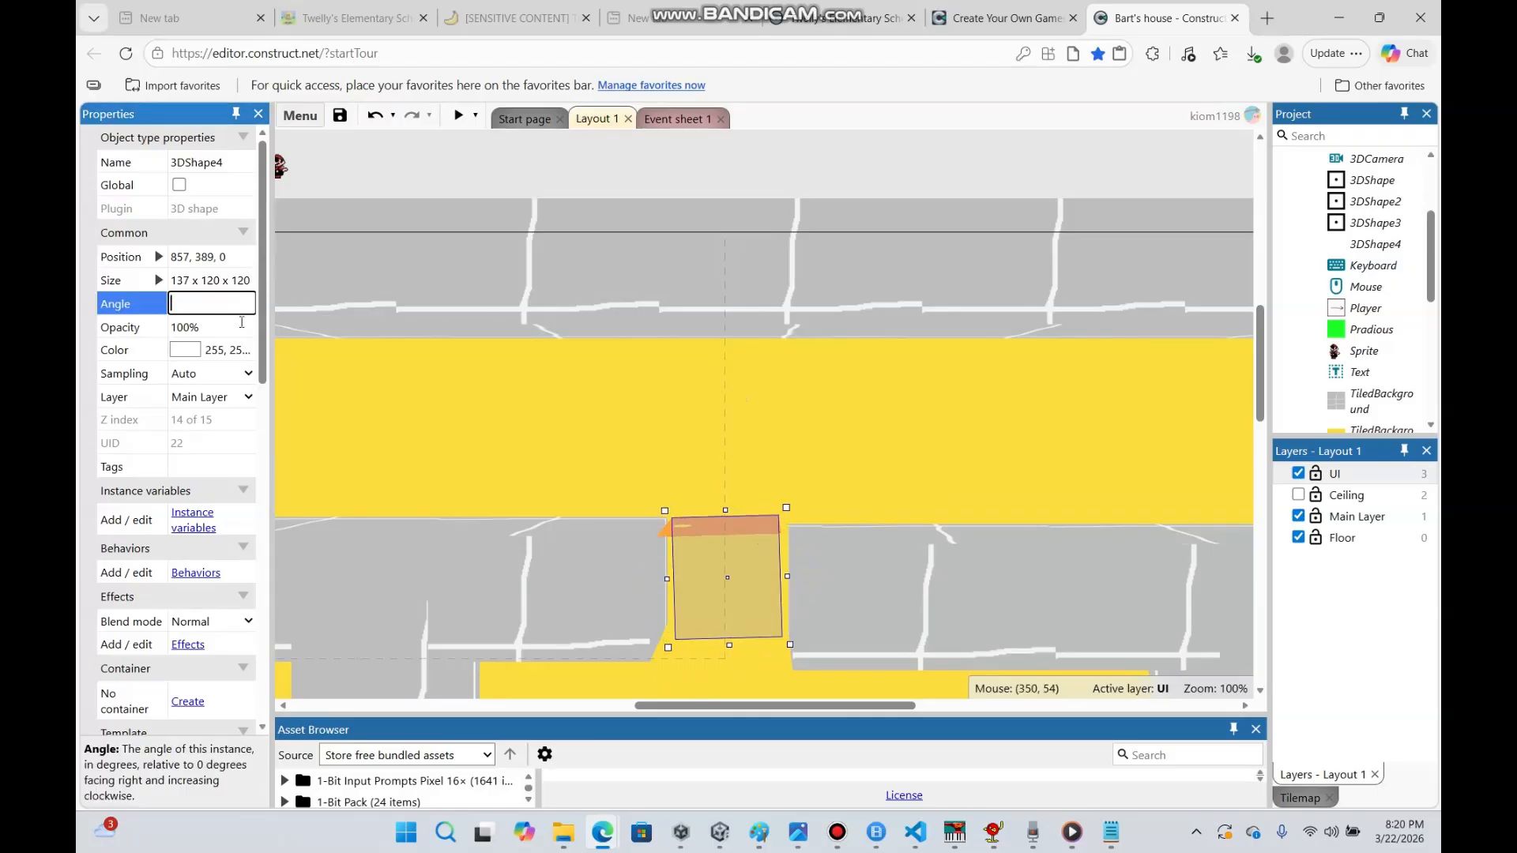
left_click(860, 436)
left_click(744, 576)
left_click_drag(729, 587, 798, 598)
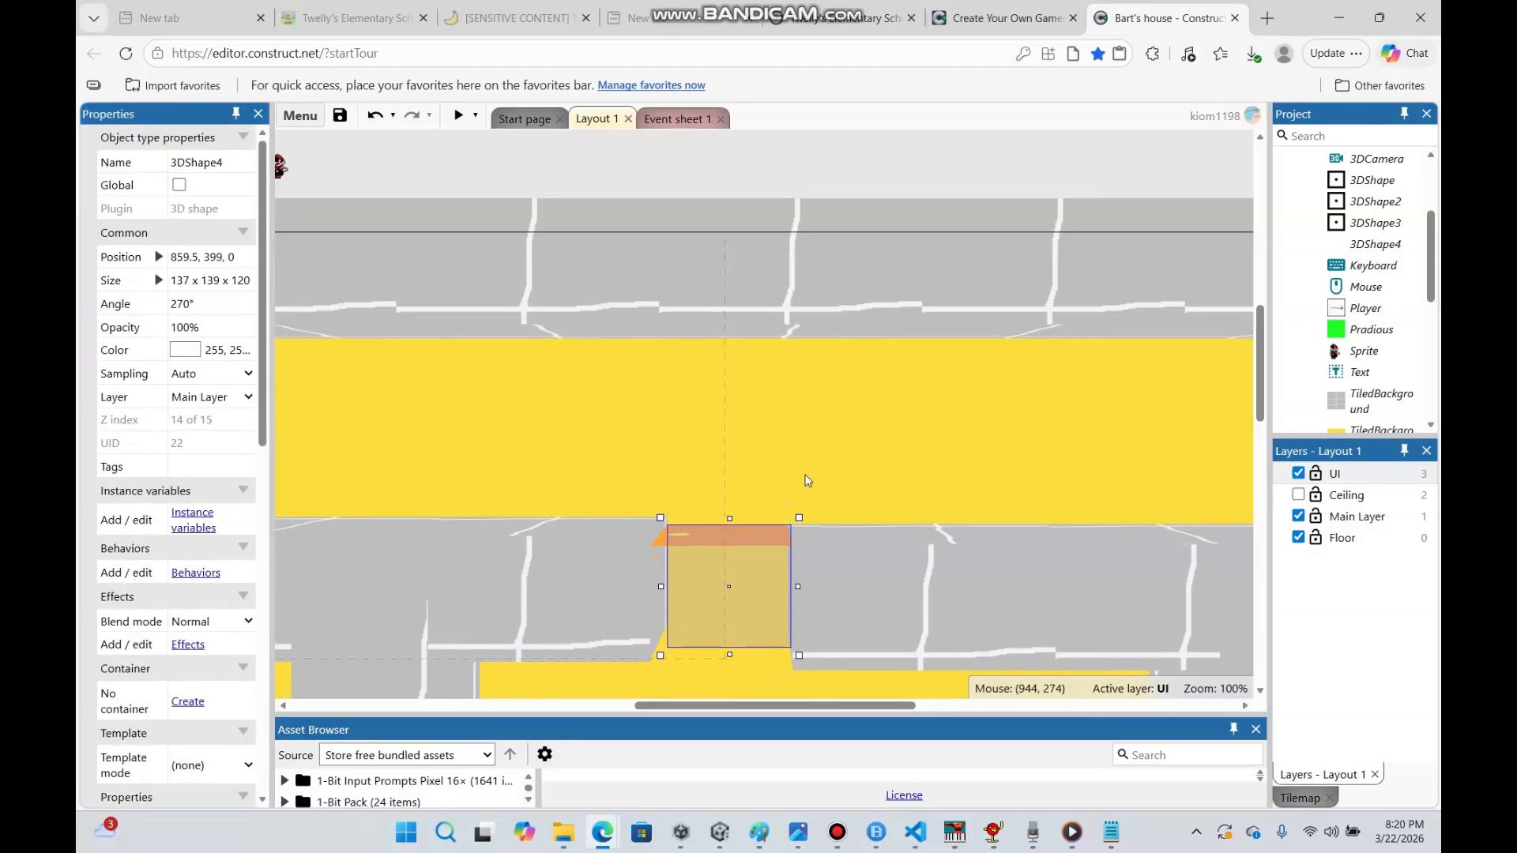
left_click(806, 480)
mouse_move(757, 705)
left_mouse_down()
mouse_move(712, 709)
mouse_move(758, 710)
left_mouse_up()
left_click(704, 567)
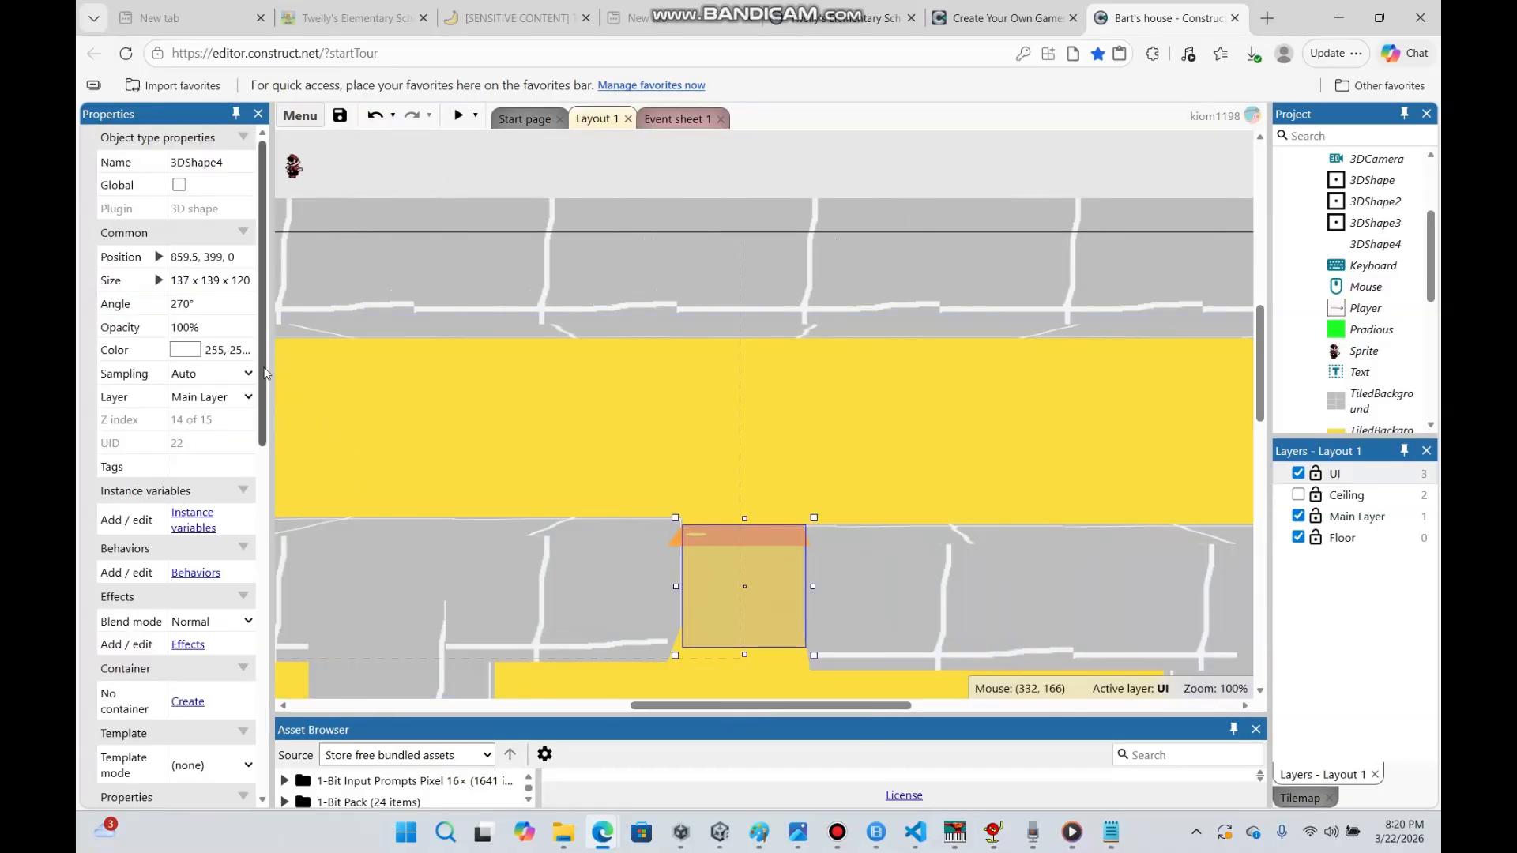
scroll(260, 379, "down", 5)
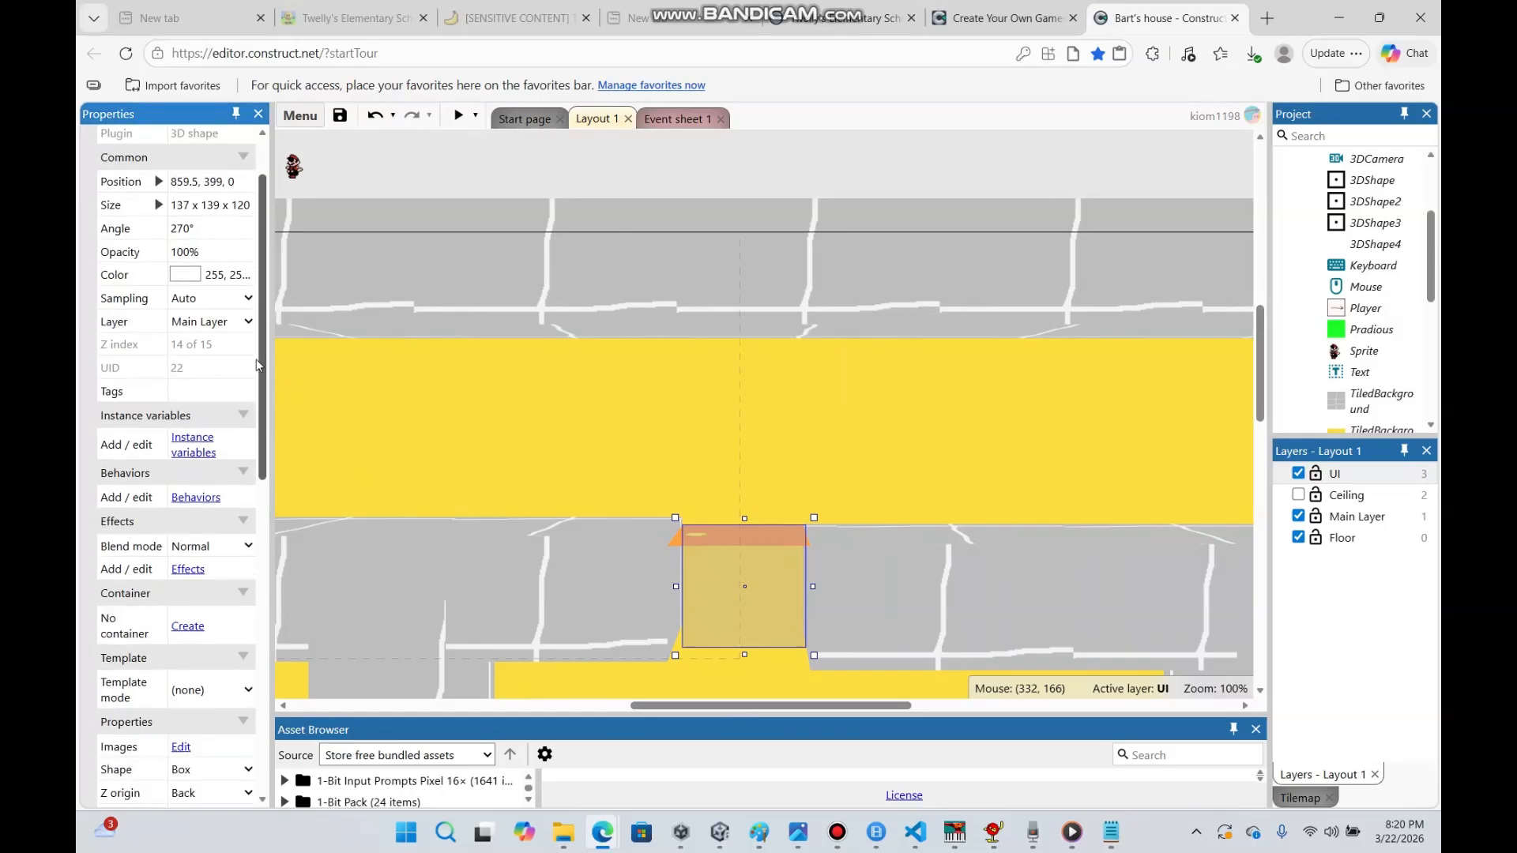
left_click(429, 162)
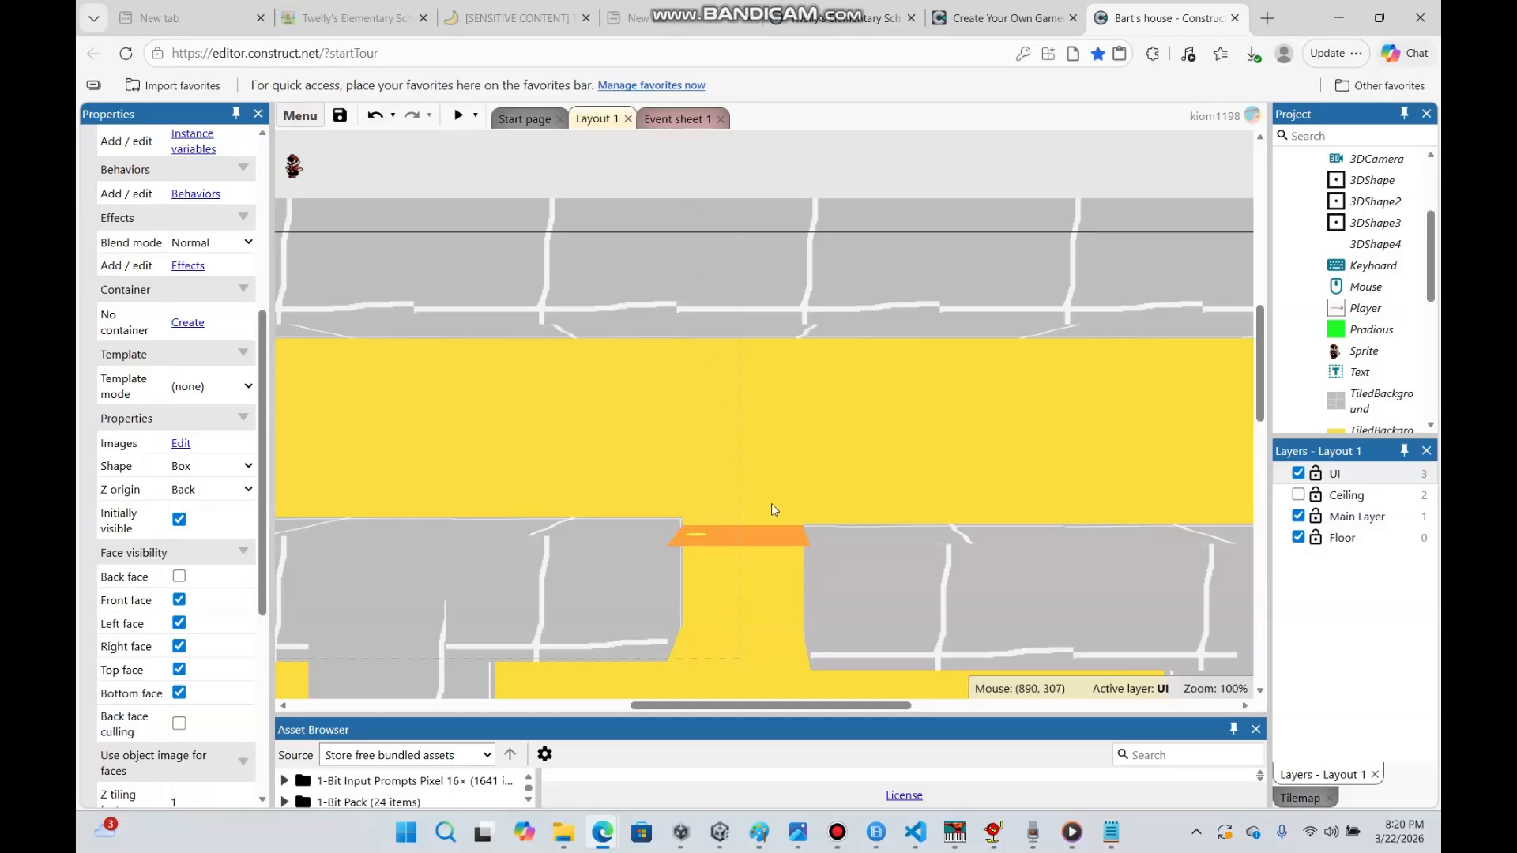
left_click(672, 120)
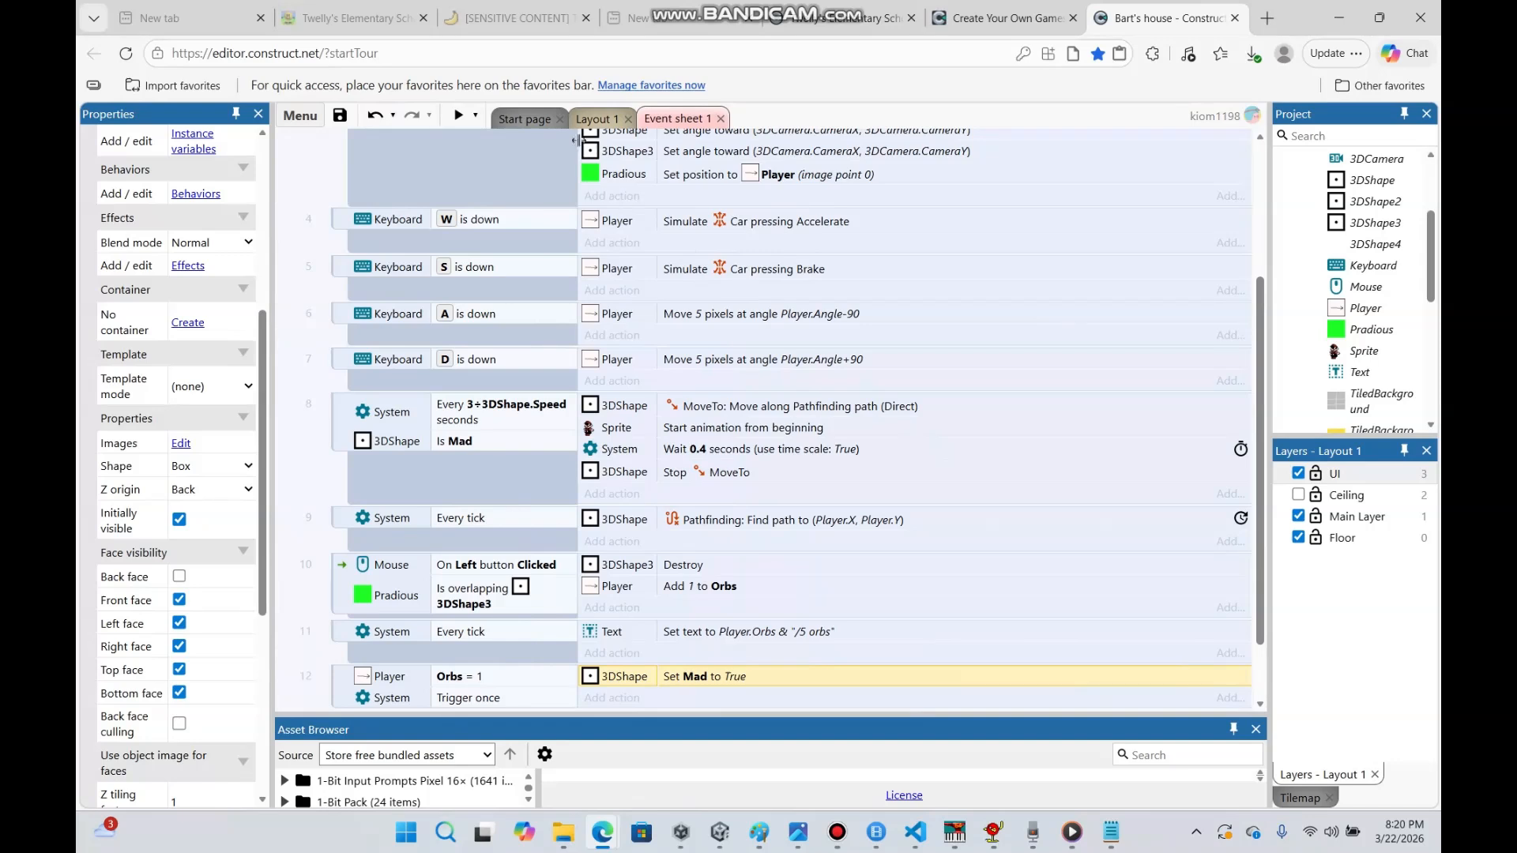
left_click(593, 120)
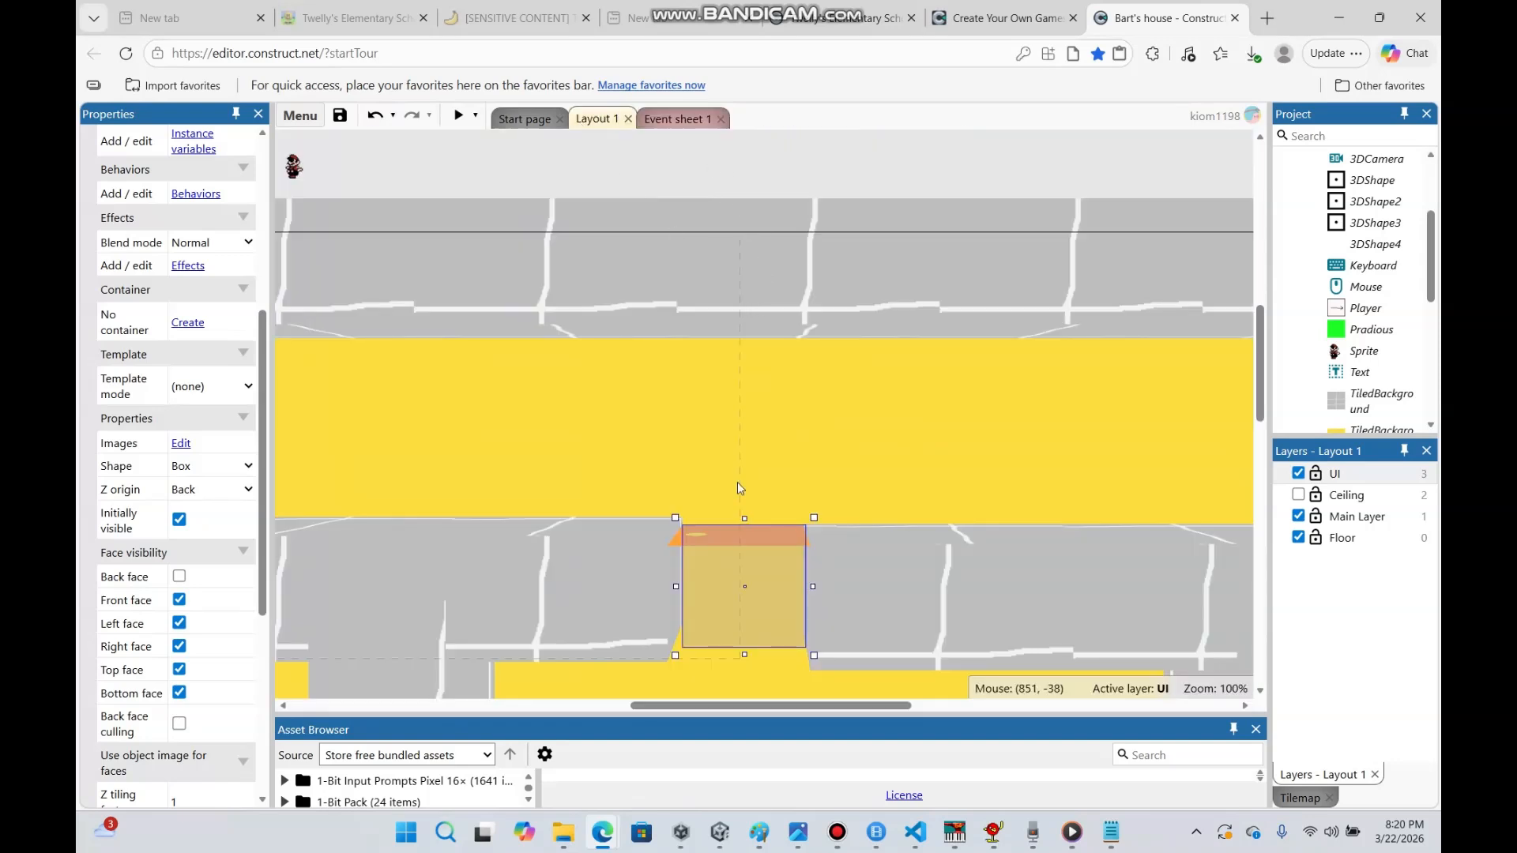
Insert a new Sprite object in the empty area above Layout 1's upper wall
left_click_drag(1261, 401, 1244, 368)
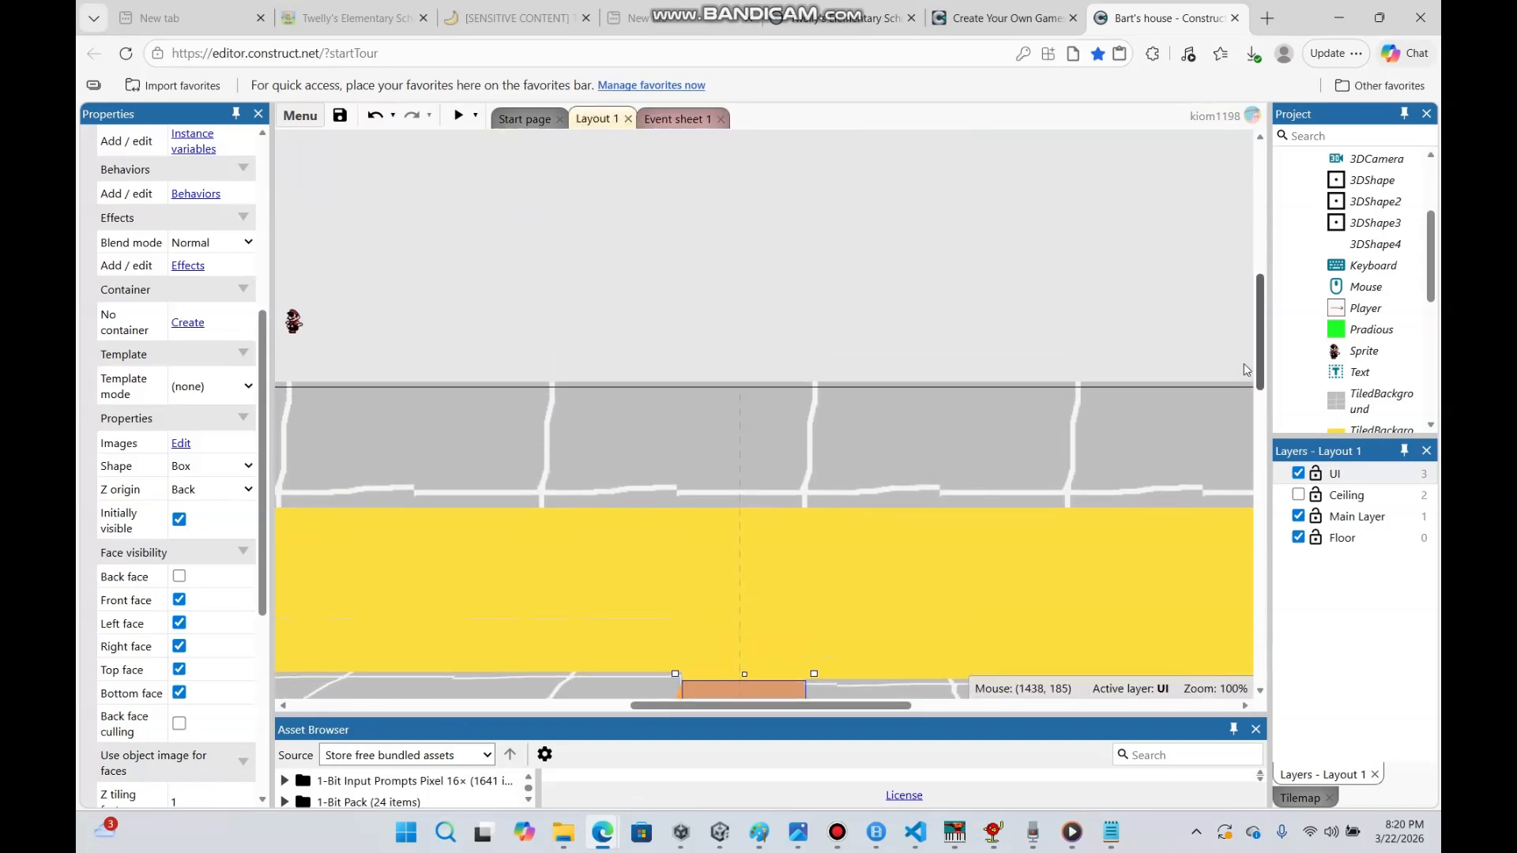
left_click_drag(817, 705, 737, 713)
right_click(684, 241)
left_click(713, 256)
left_click(895, 292)
type("sp")
key("Return")
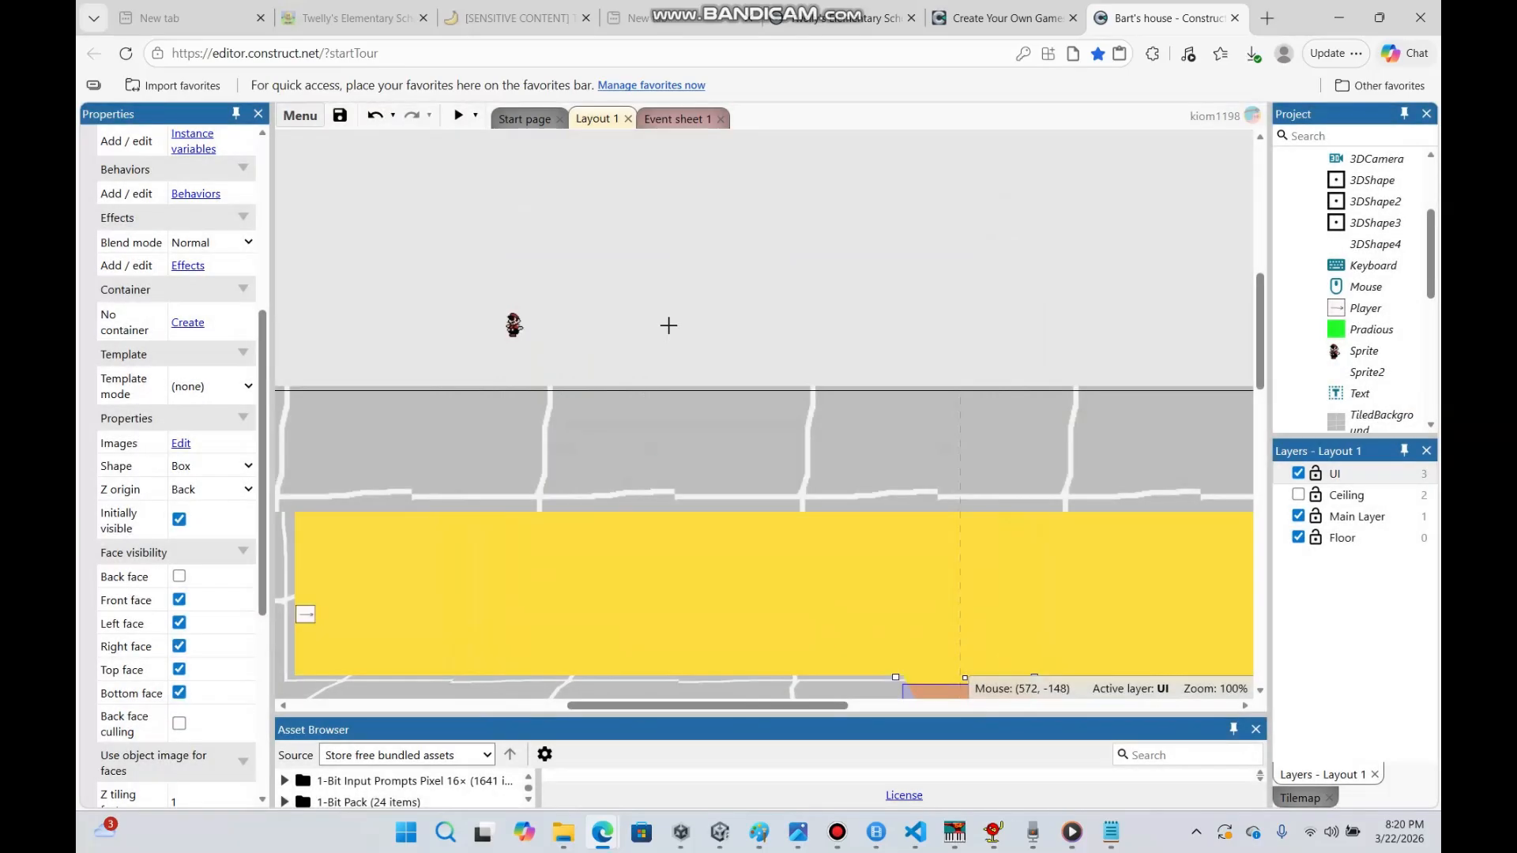
left_click(668, 326)
Paint the sprite as a solid orange door with a yellow circular knob of about 25 px radius, and place it at about 589, -163
left_click_drag(190, 185, 191, 175)
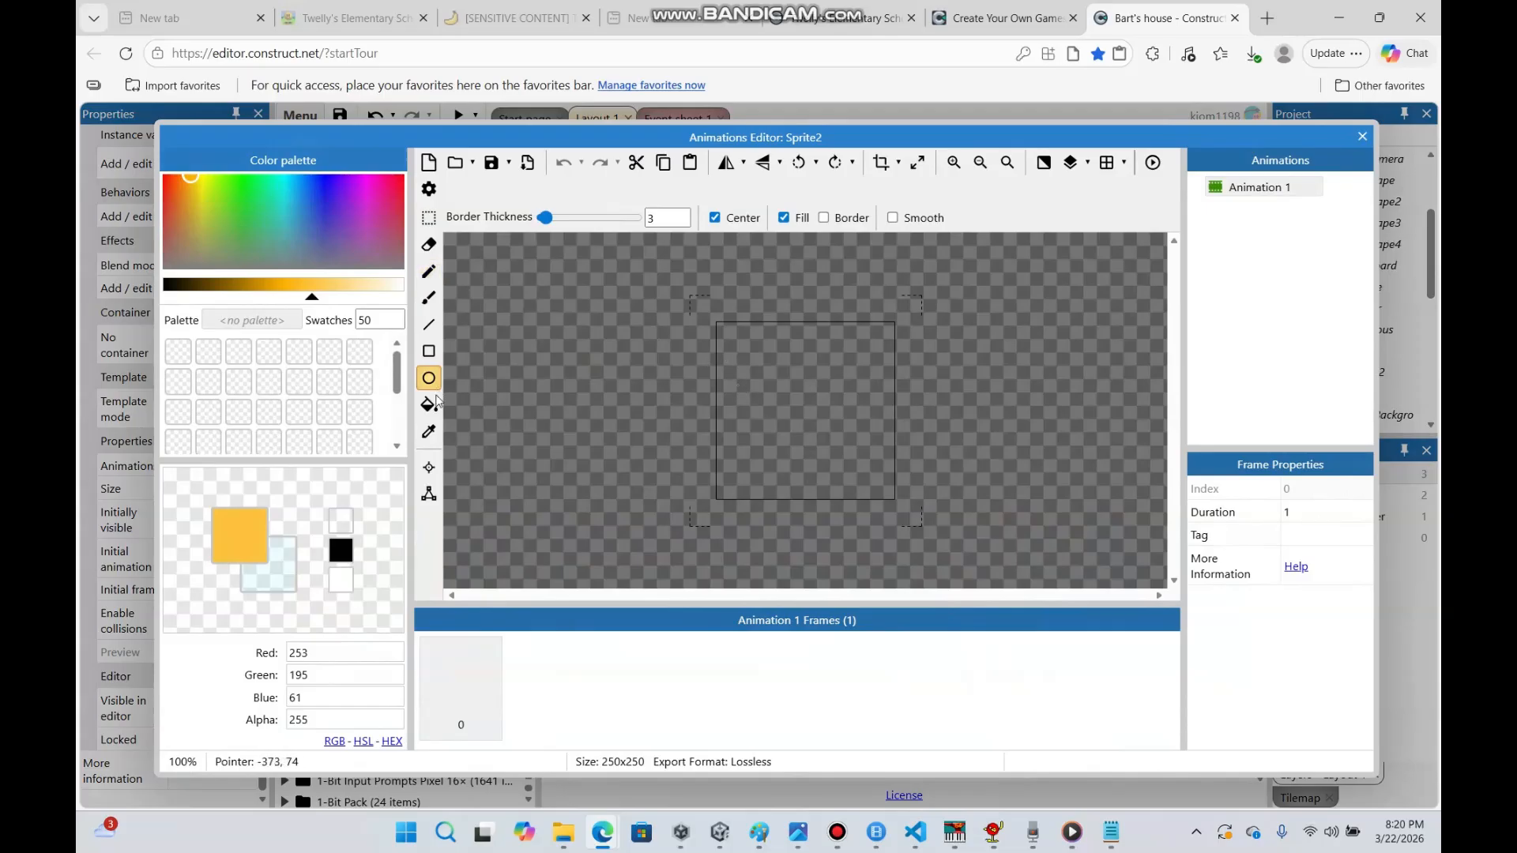
left_click(429, 404)
left_click(811, 410)
left_click(293, 284)
left_click(825, 400)
left_click(429, 377)
left_click(197, 195)
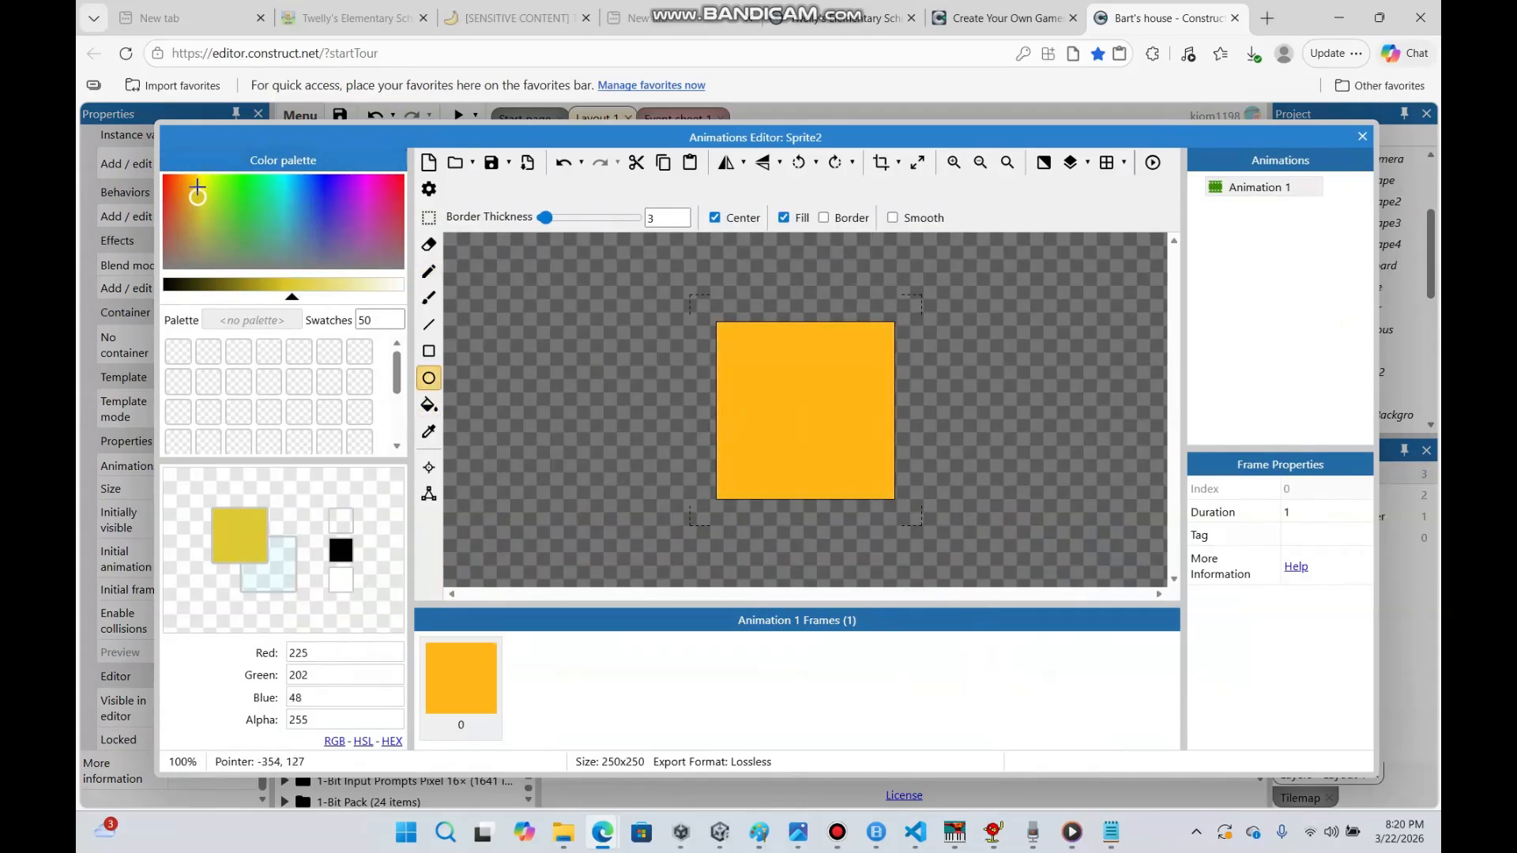
left_click_drag(197, 196, 206, 175)
left_click_drag(859, 424, 874, 437)
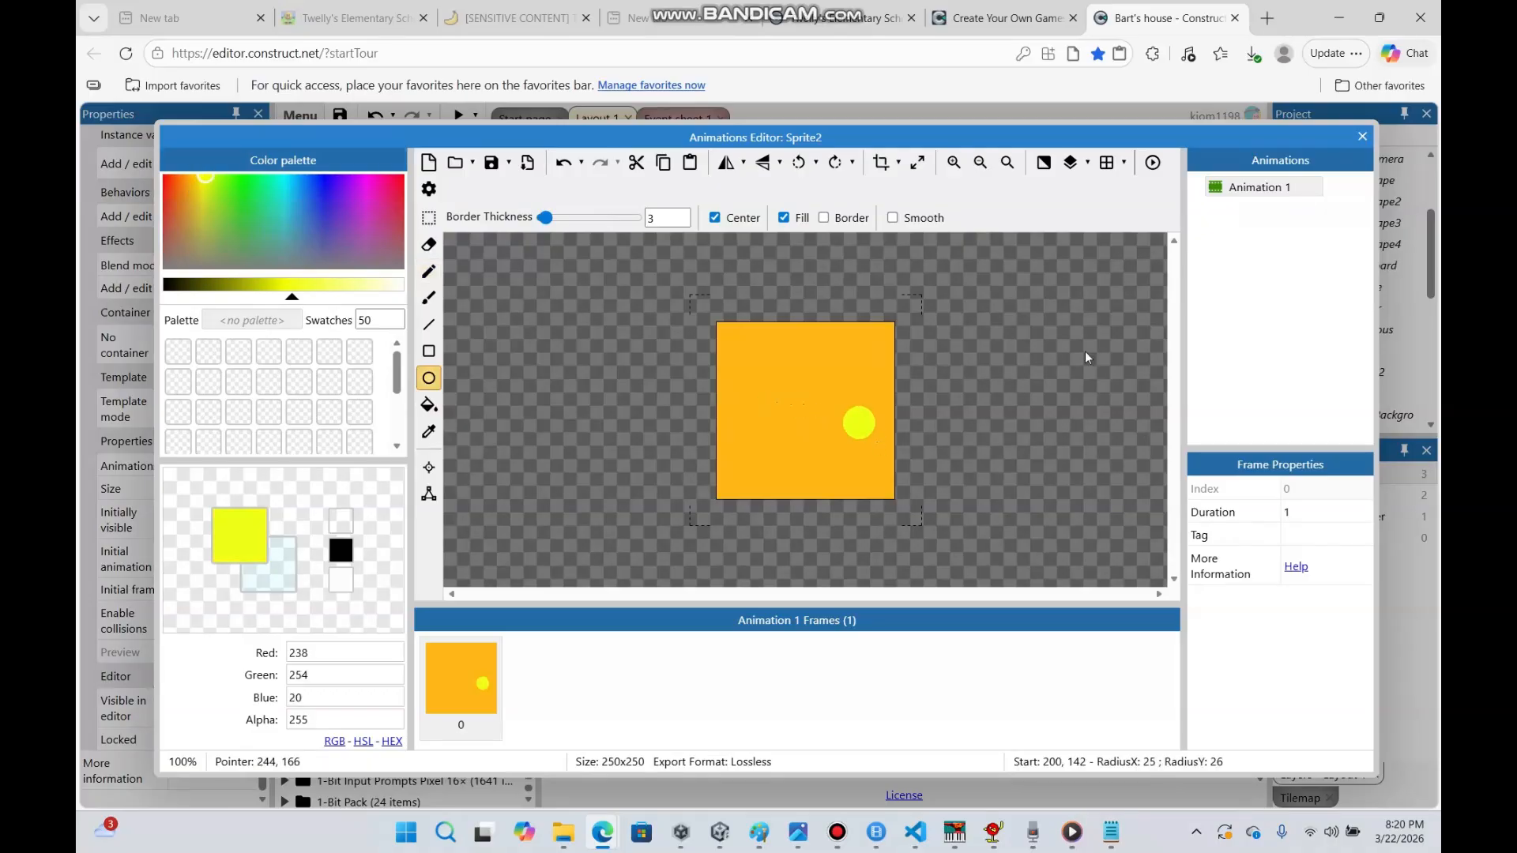
left_click(1362, 137)
left_click_drag(742, 386, 796, 310)
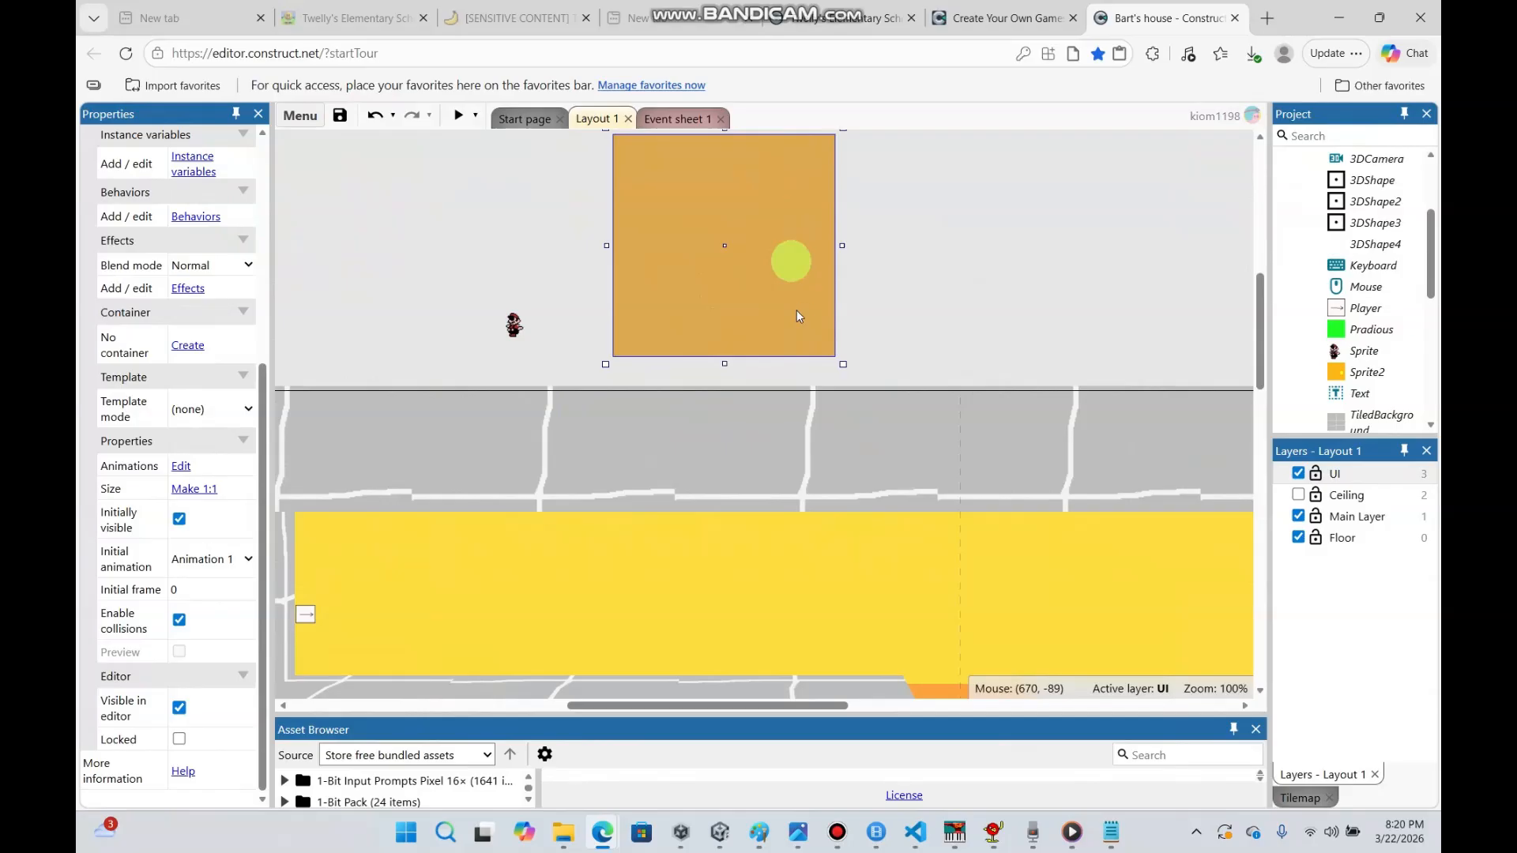
Duplicate Animation 1 of the door sprite and shift the copy's image left, leaving a narrow strip with the knob at the left edge
double_click(797, 310)
right_click(1252, 188)
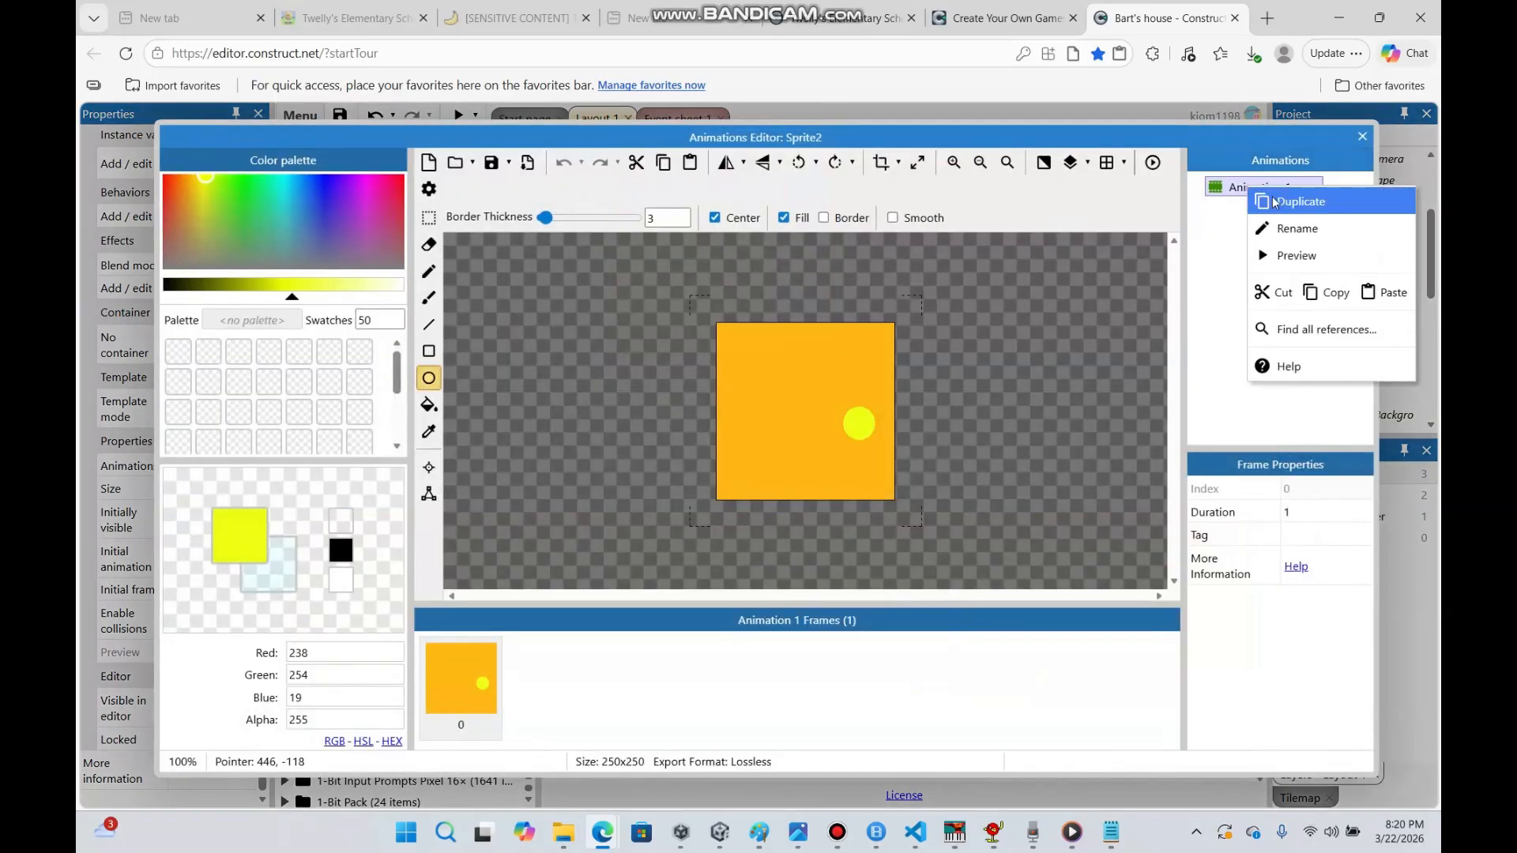
left_click(1296, 201)
key("s")
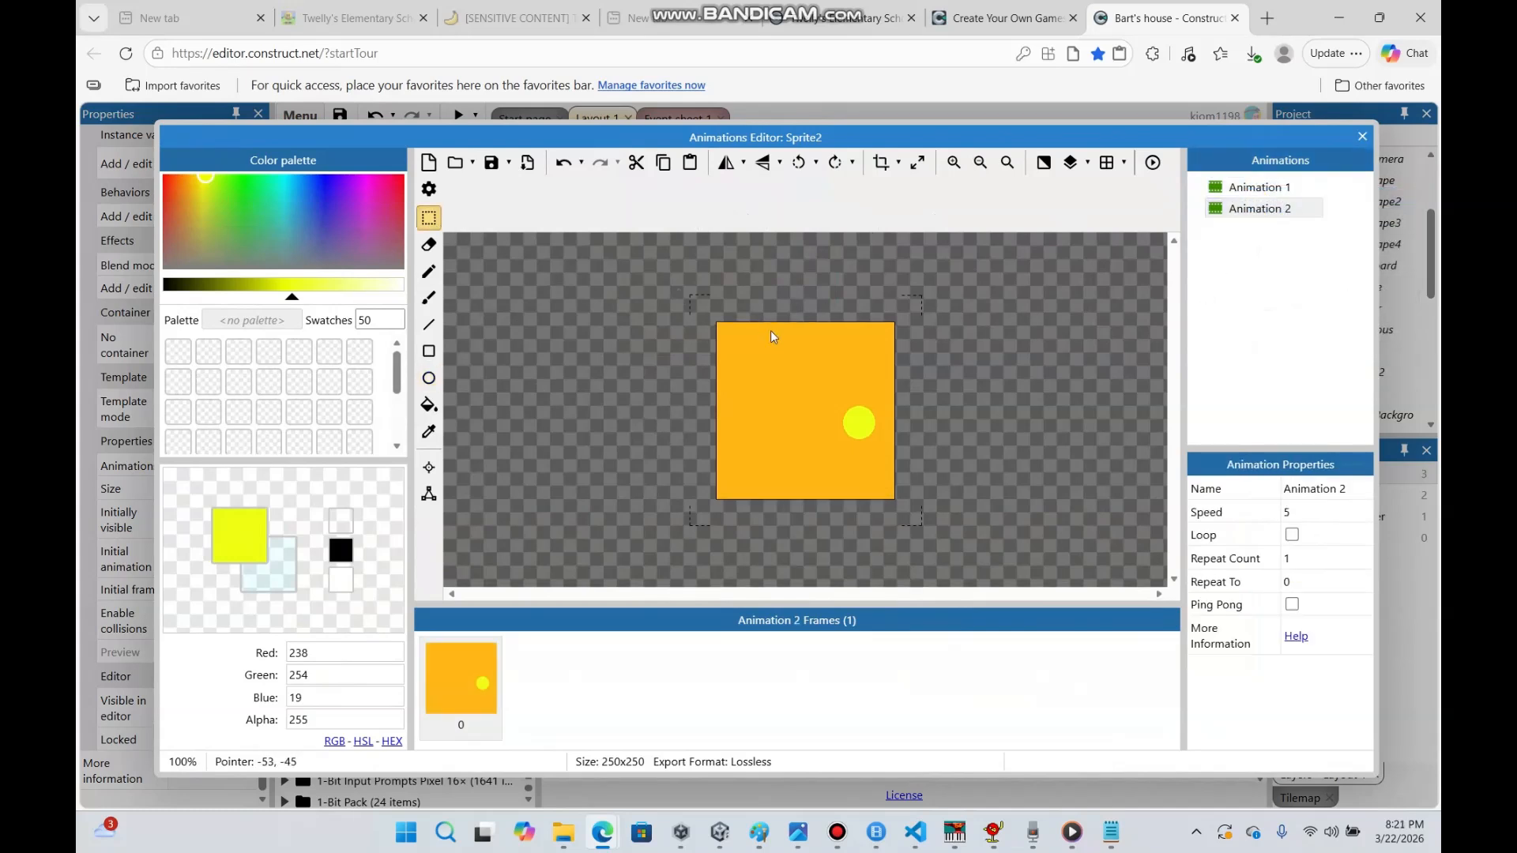
left_click_drag(752, 317, 938, 518)
left_click_drag(881, 450, 737, 453)
left_click(966, 382)
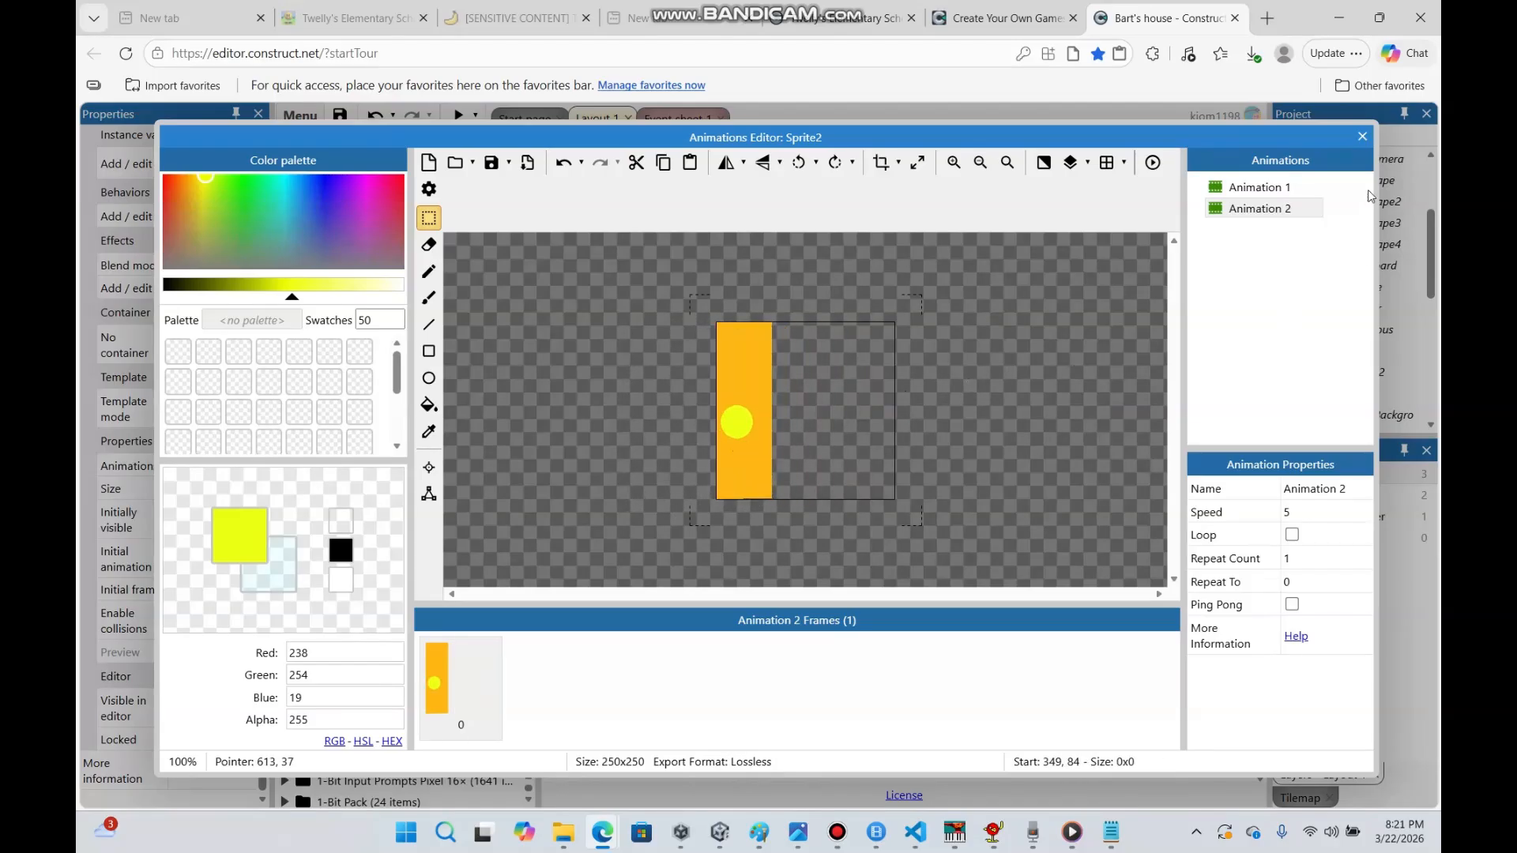
left_click(1288, 189)
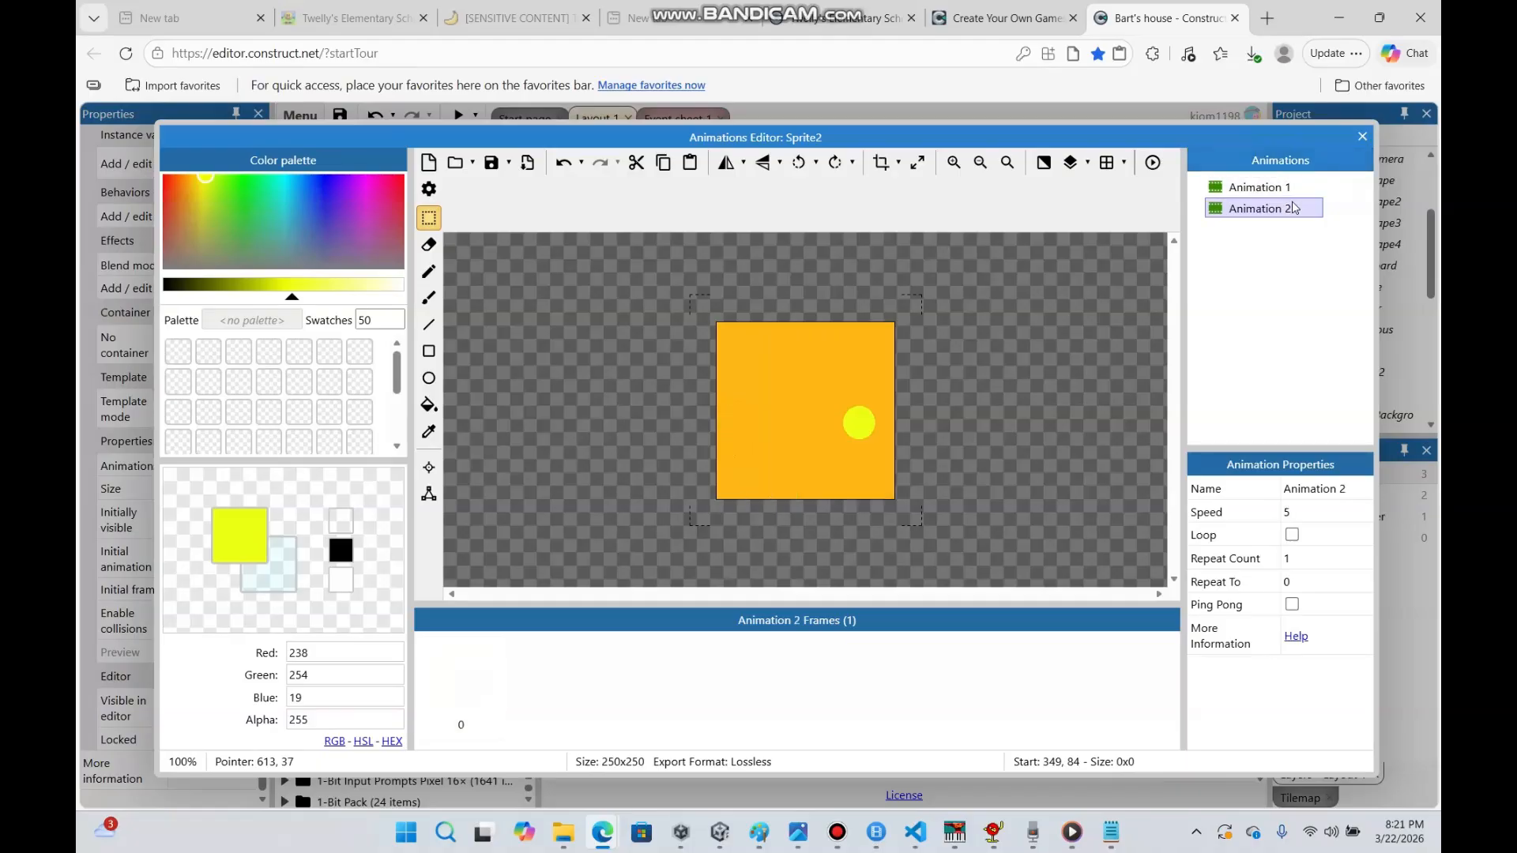
left_click(1362, 138)
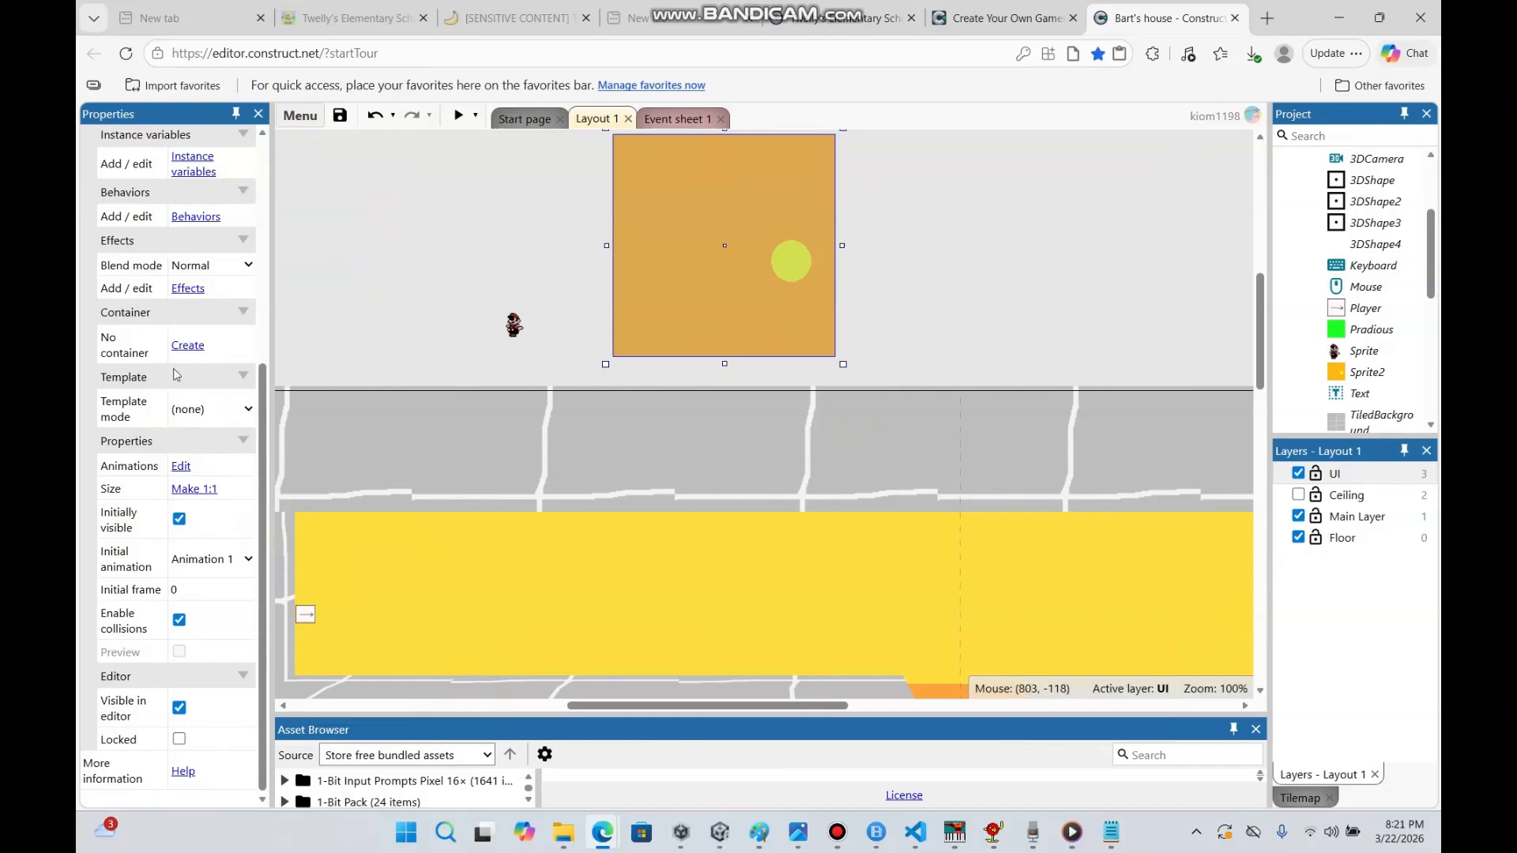
Rename the door sprite as DoorSprite
left_click_drag(263, 402, 239, 125)
left_click(471, 254)
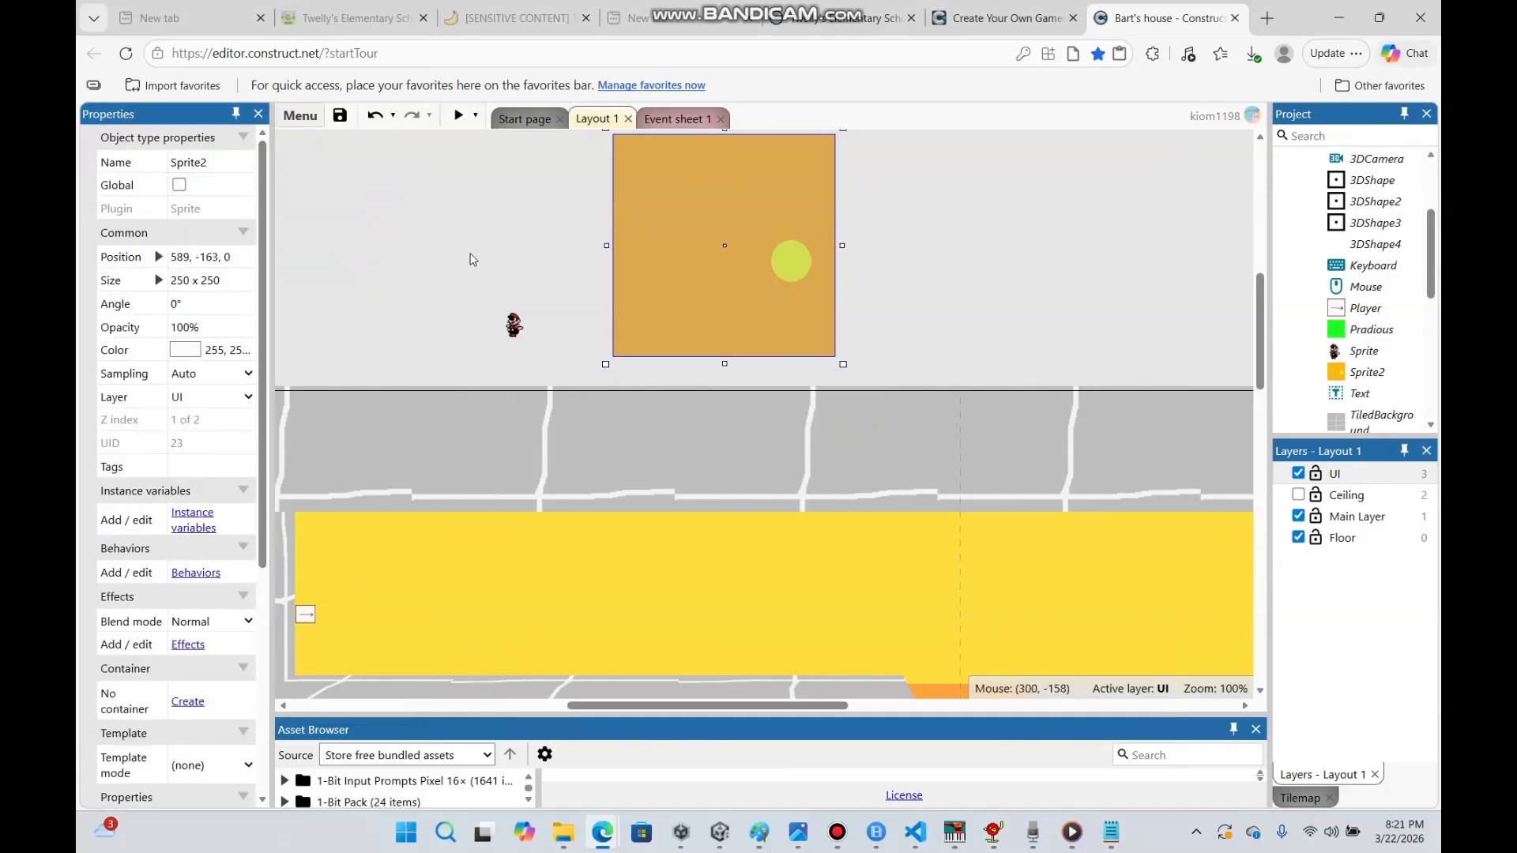
left_click(770, 298)
left_click(205, 162)
type("D")
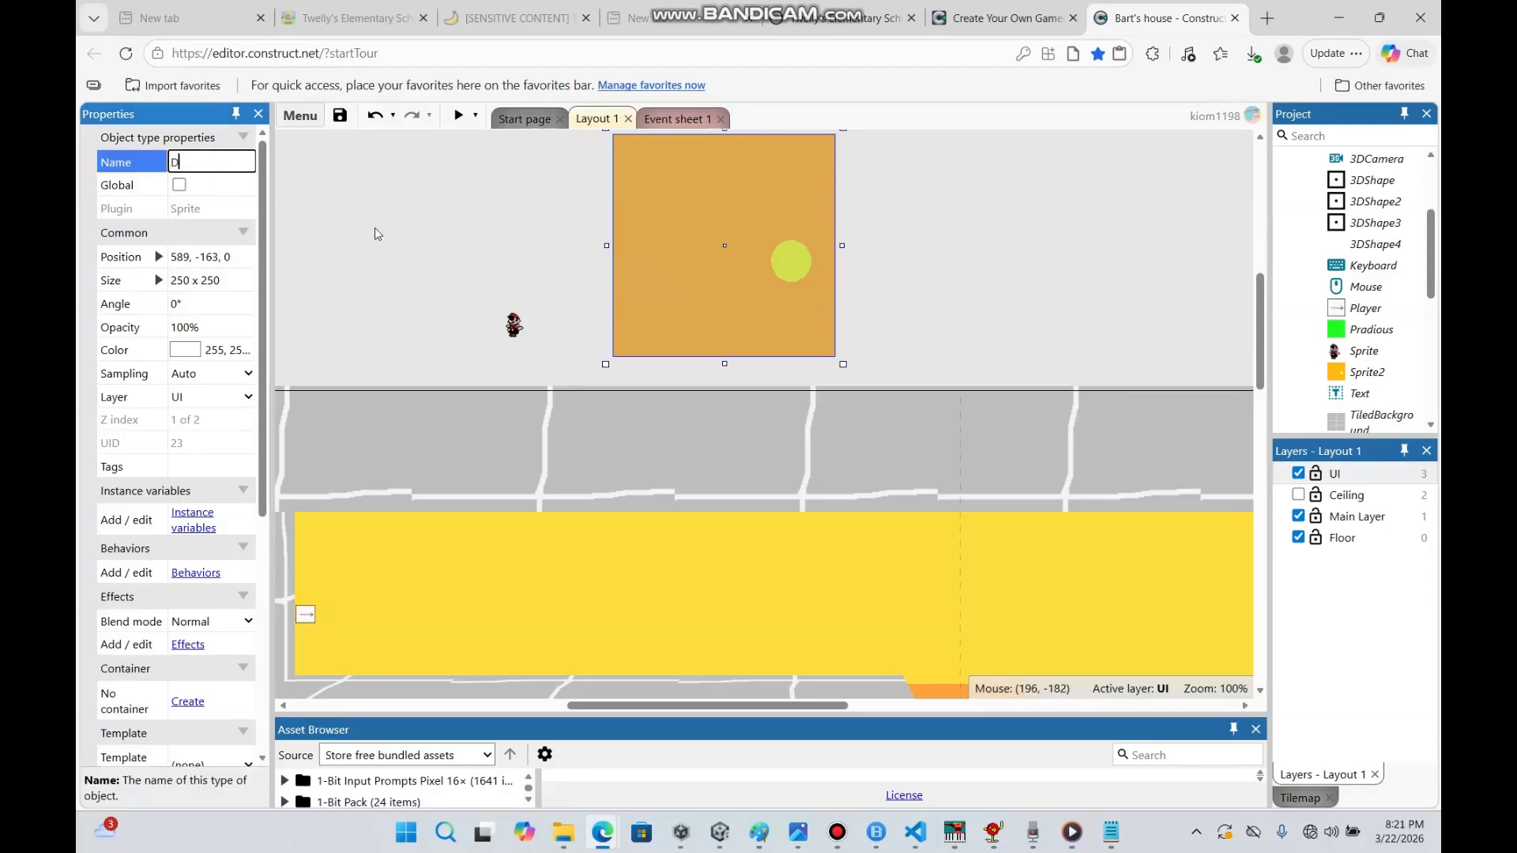
type("oorSprite")
key("Return")
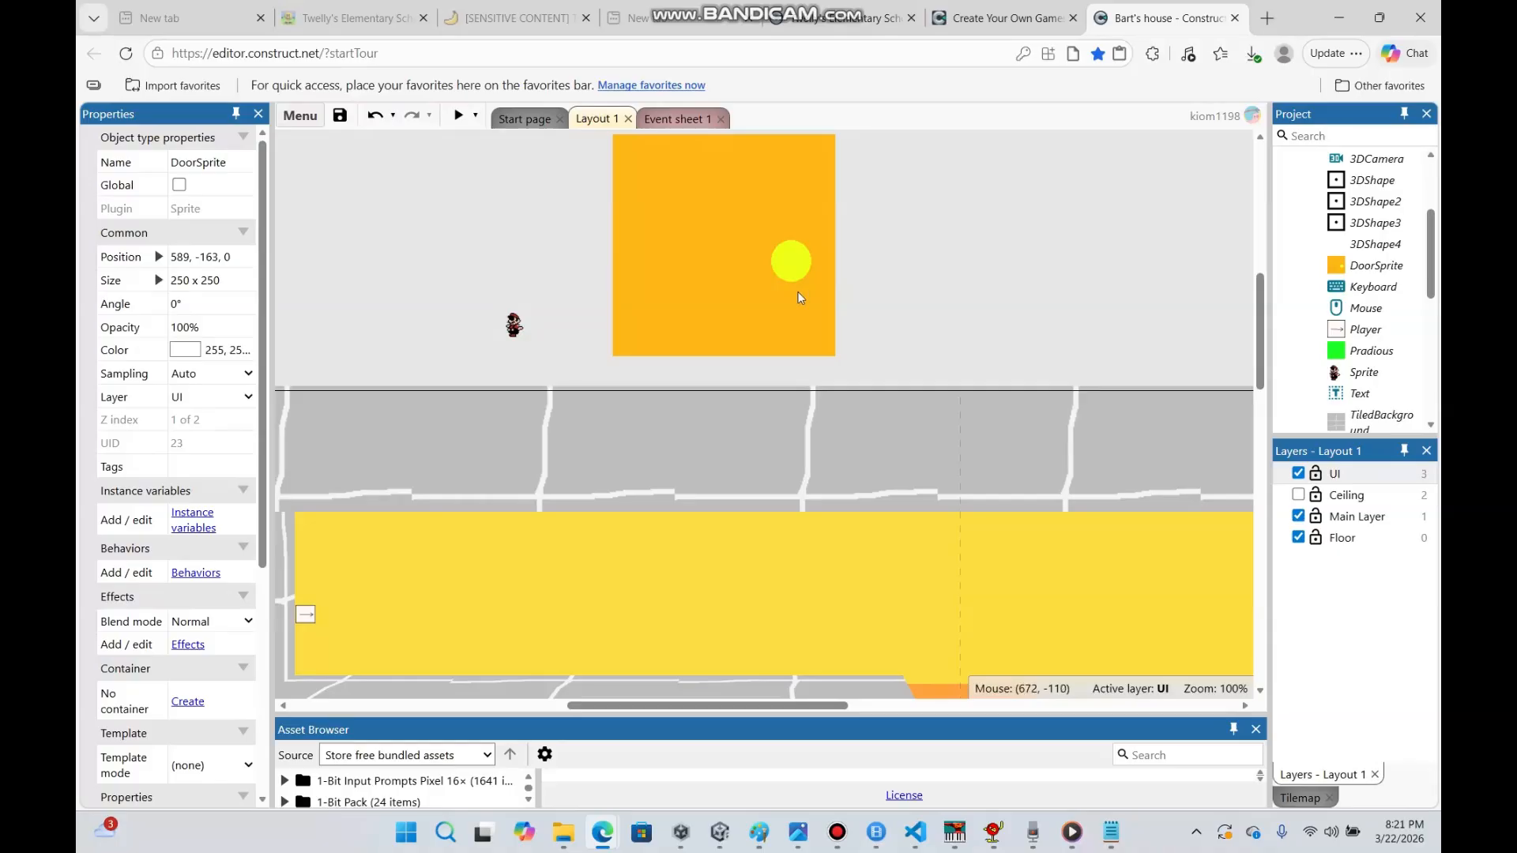
Clone the DoorSprite object type and place the clone beside the original at about 857, -166
left_click(728, 265)
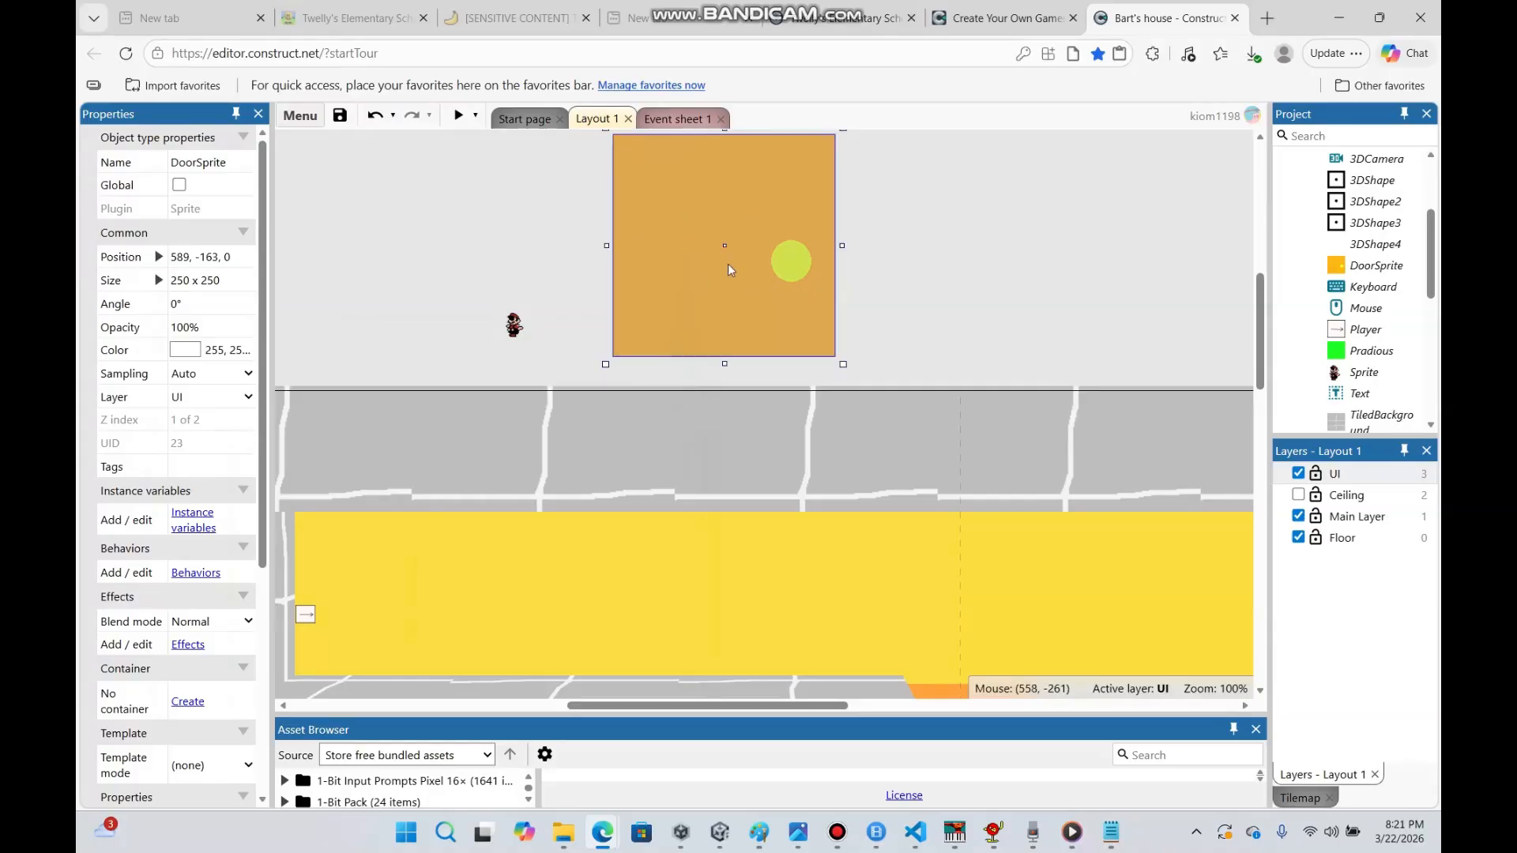
right_click(729, 282)
left_click(838, 569)
left_click(934, 236)
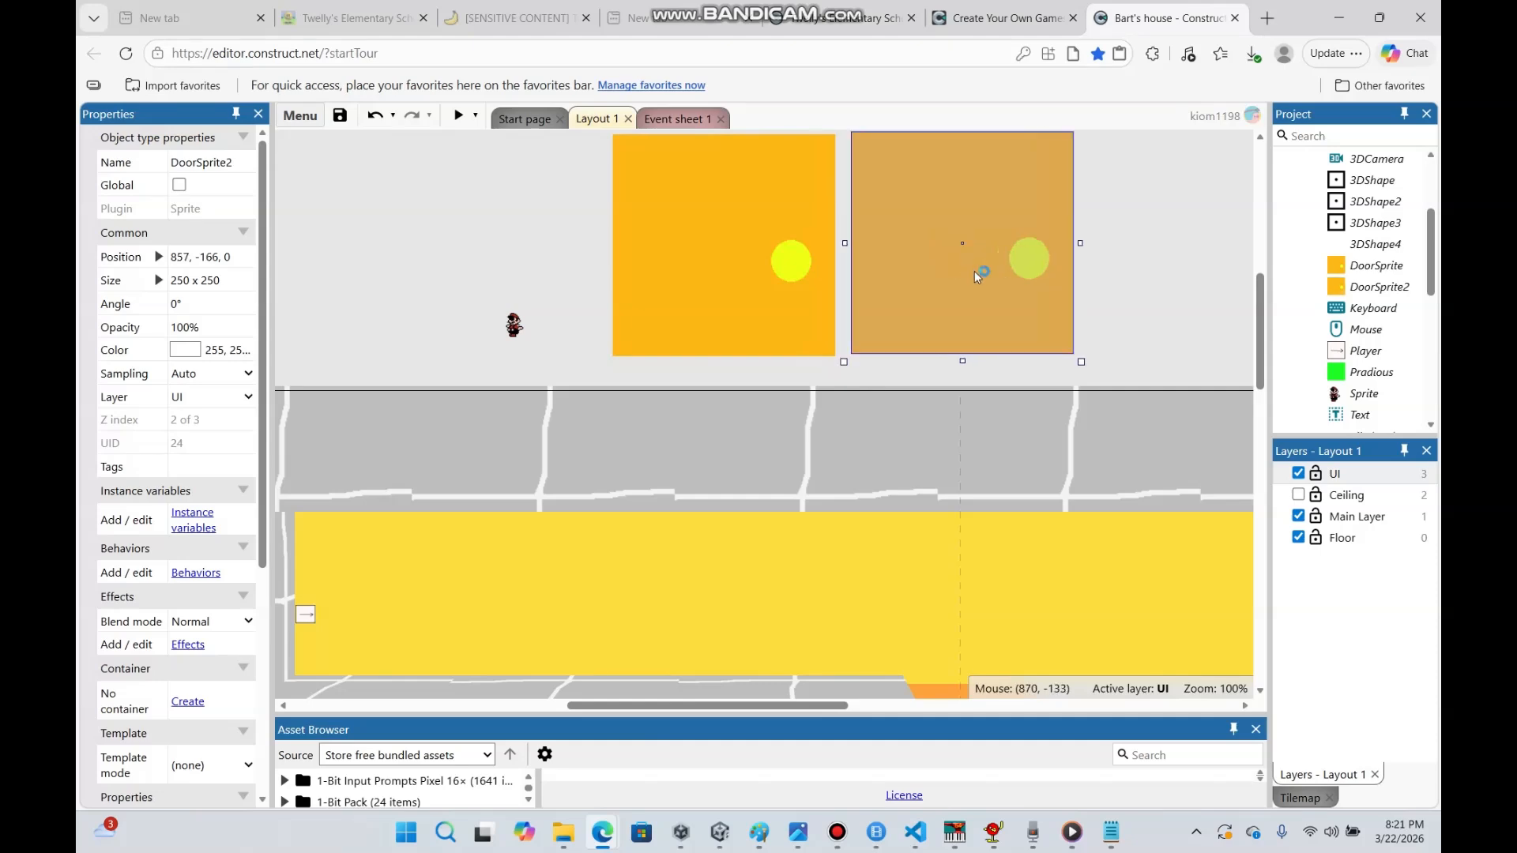
Delete Animation 1 from the cloned door sprite and Animation 2 from DoorSprite
double_click(974, 272)
right_click(1248, 188)
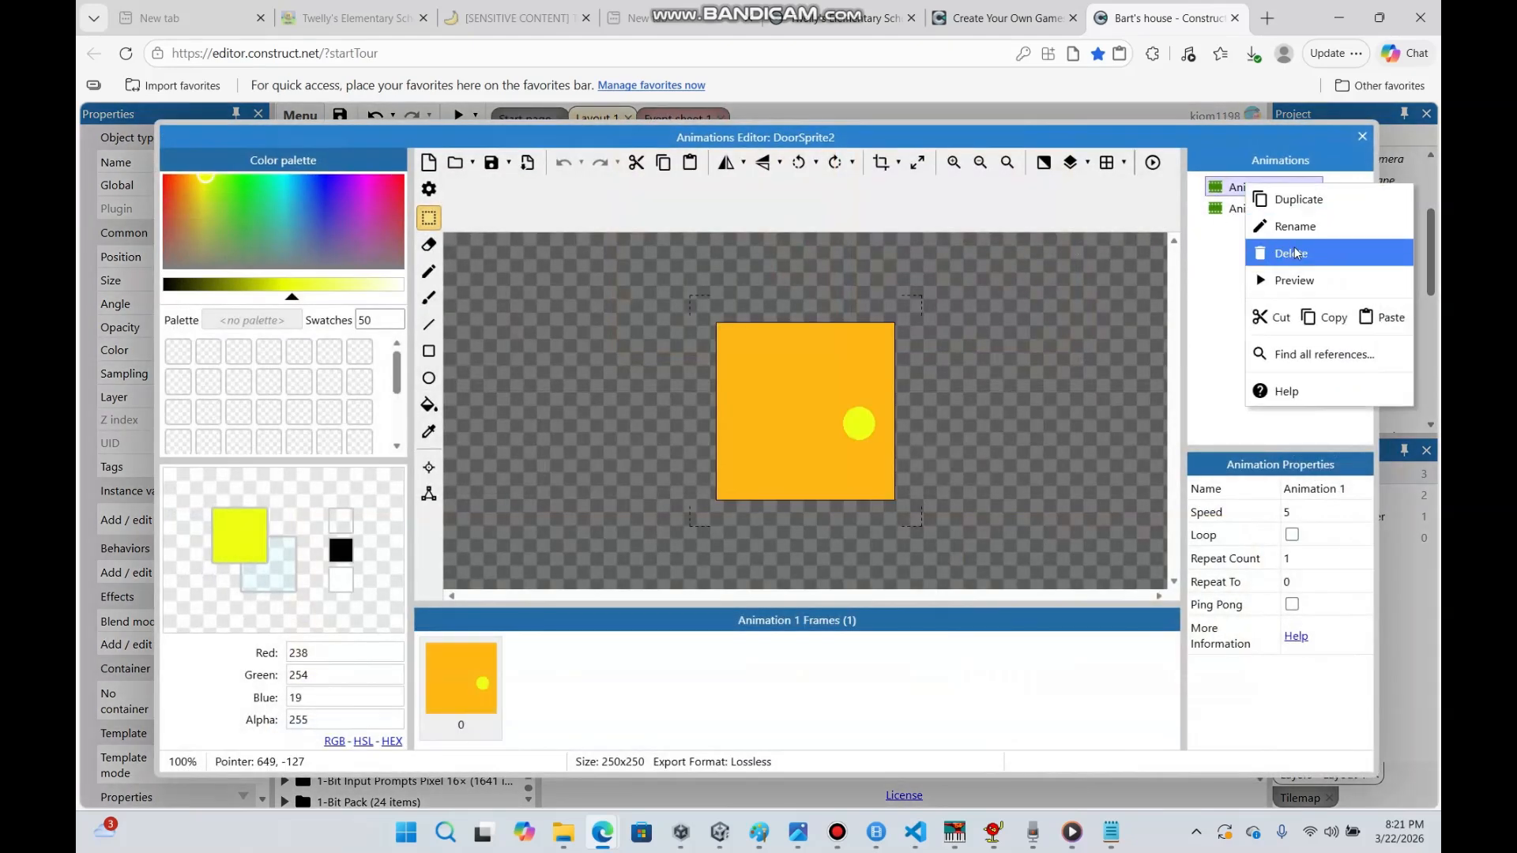
left_click(1295, 253)
left_click(1362, 137)
double_click(793, 296)
right_click(1248, 208)
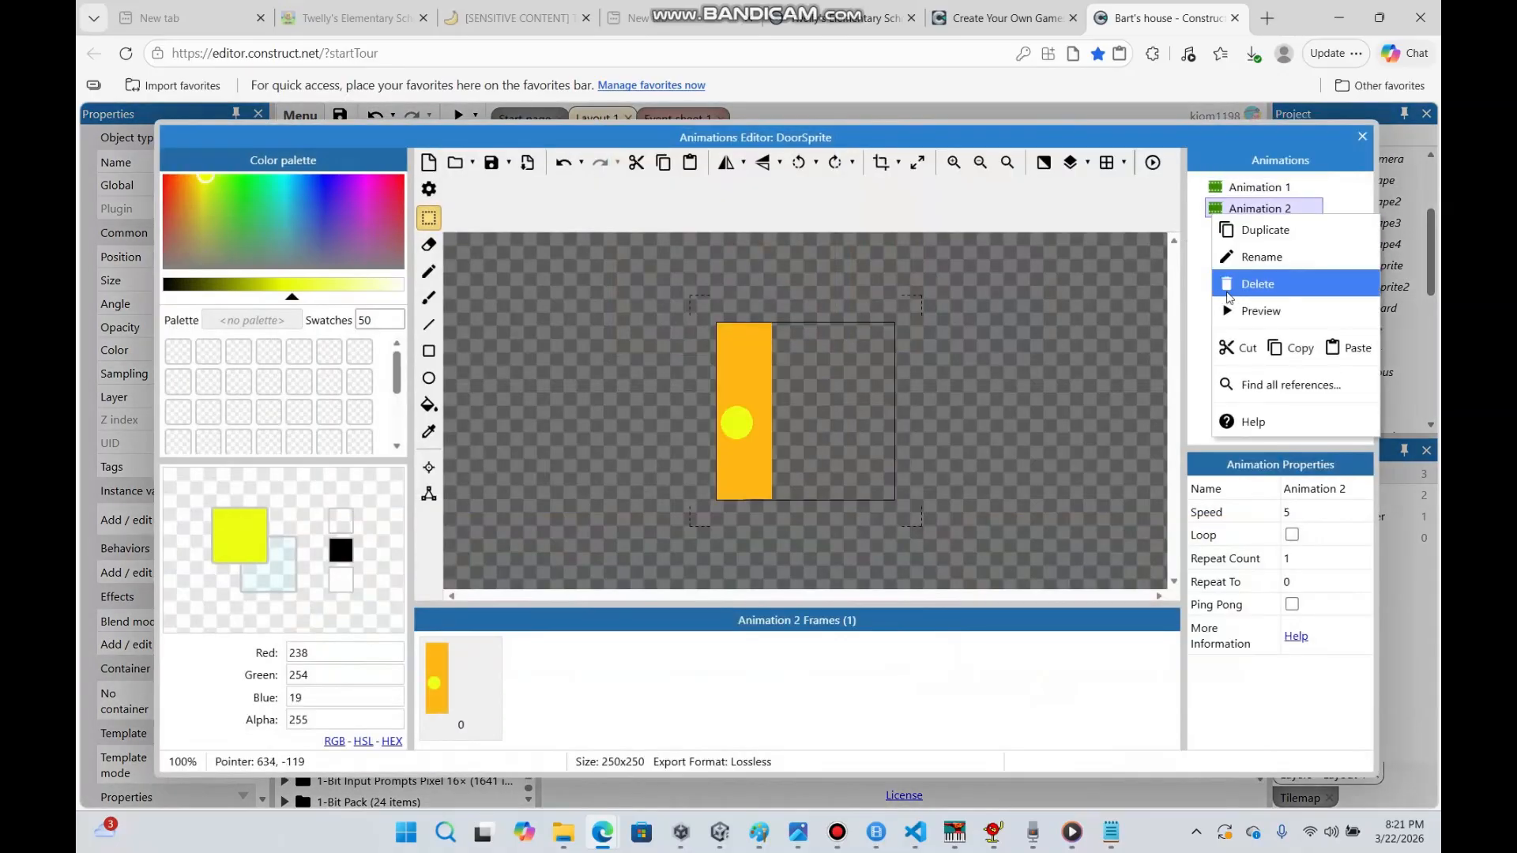
left_click(1256, 283)
left_click(1362, 137)
Reposition the narrow door sprite level with the full door sprite, just to its right above the layout
mouse_move(979, 280)
left_mouse_down()
mouse_move(989, 271)
mouse_move(967, 277)
left_mouse_up()
left_click(766, 268)
left_click(963, 264)
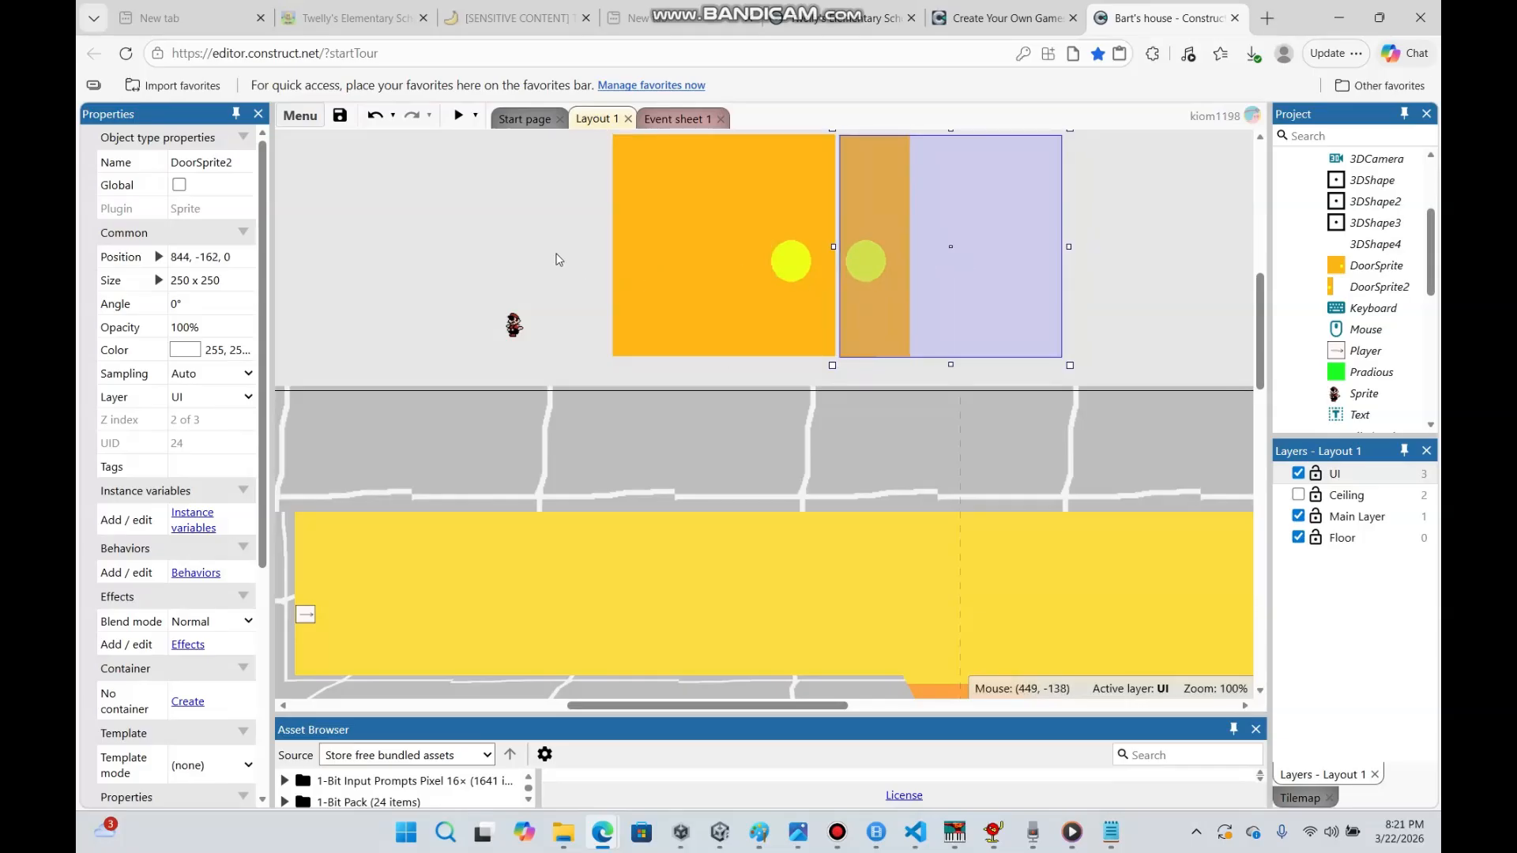
left_click(558, 259)
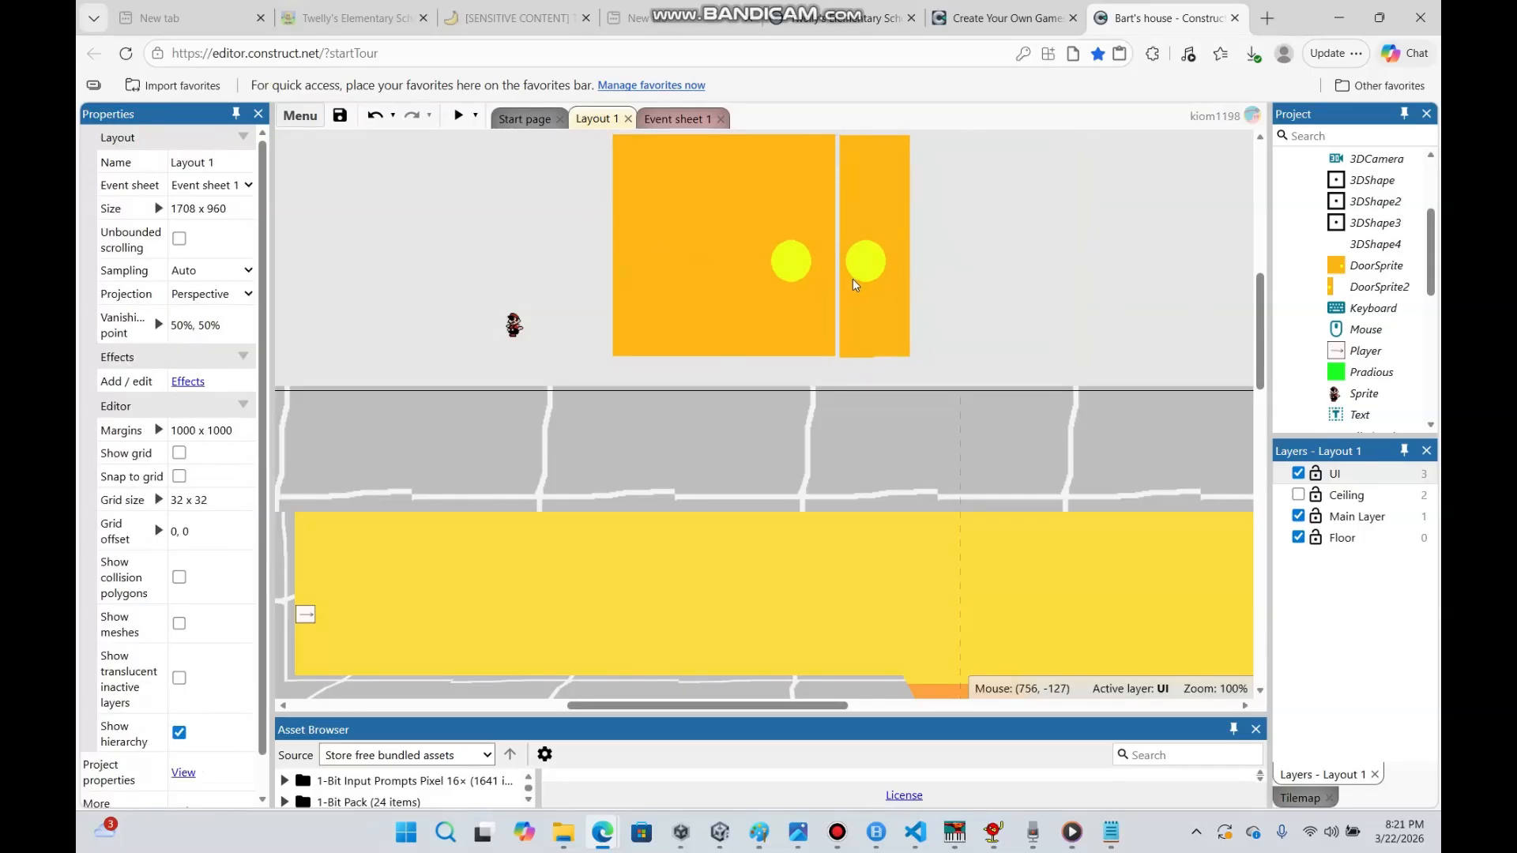
left_click_drag(920, 278, 974, 274)
left_click(777, 236)
Assign DoorSprite as the Right face object of the door shape in the passage opening
left_click_drag(1258, 347, 1259, 401)
left_click(993, 496)
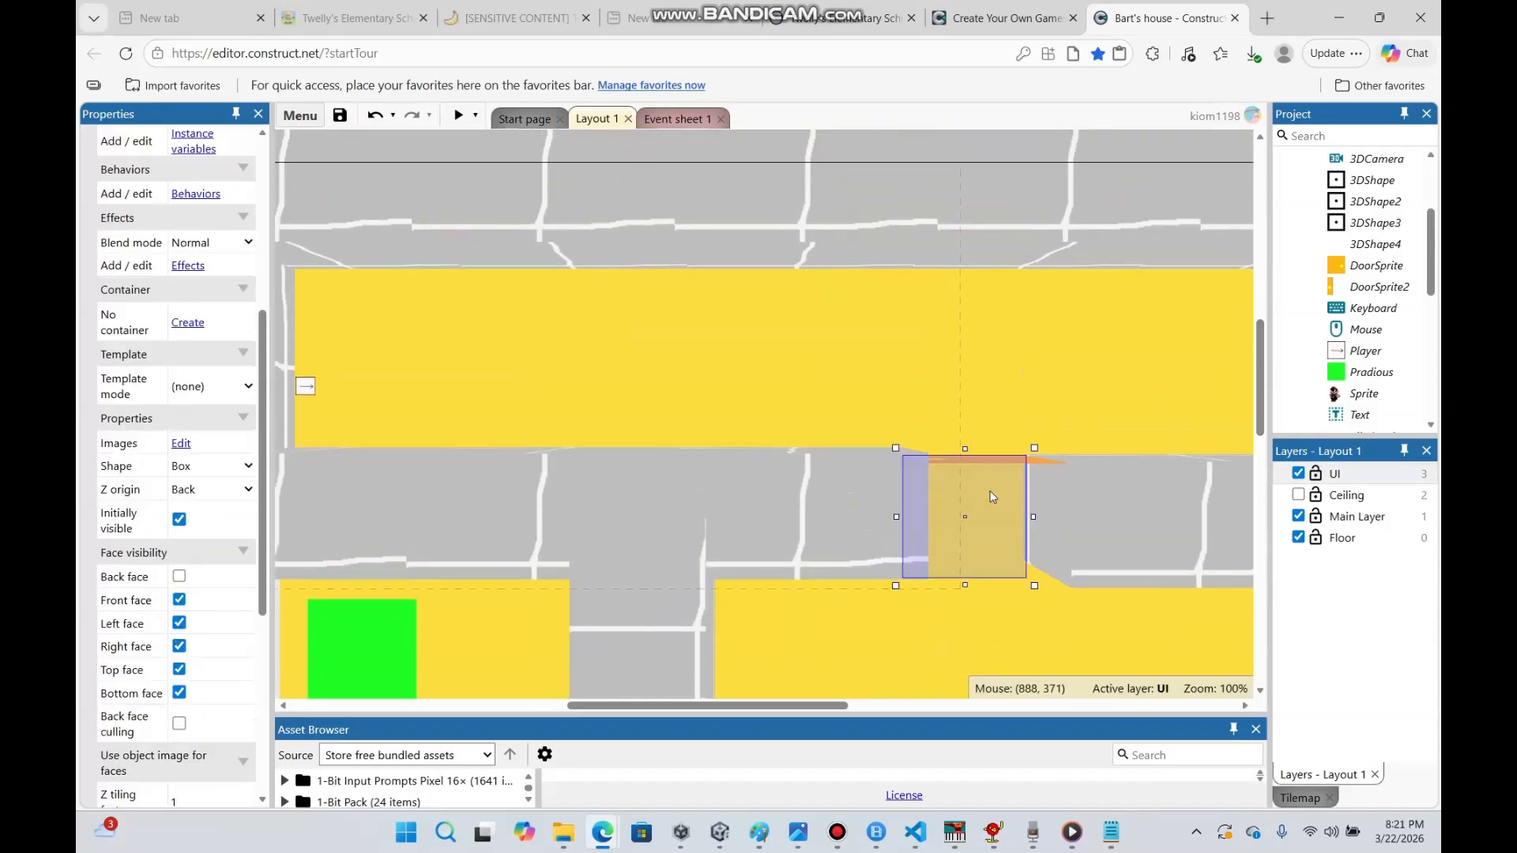
scroll(242, 579, "down", 5)
left_click(244, 577)
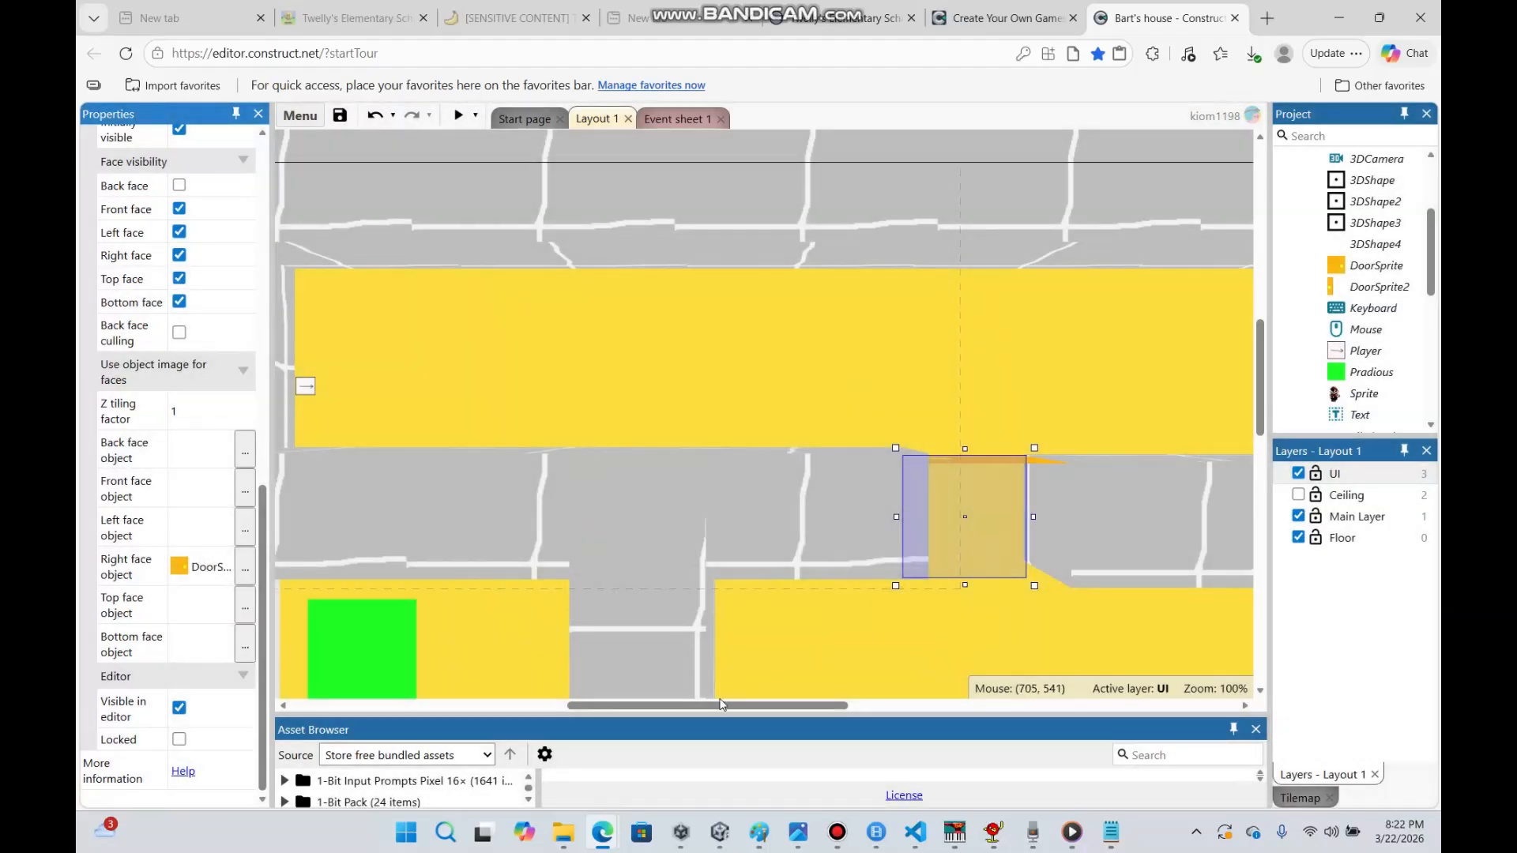
Duplicate the left-click event with the Pradious overlapping 3DShape3 condition in Event sheet 1
left_click(665, 121)
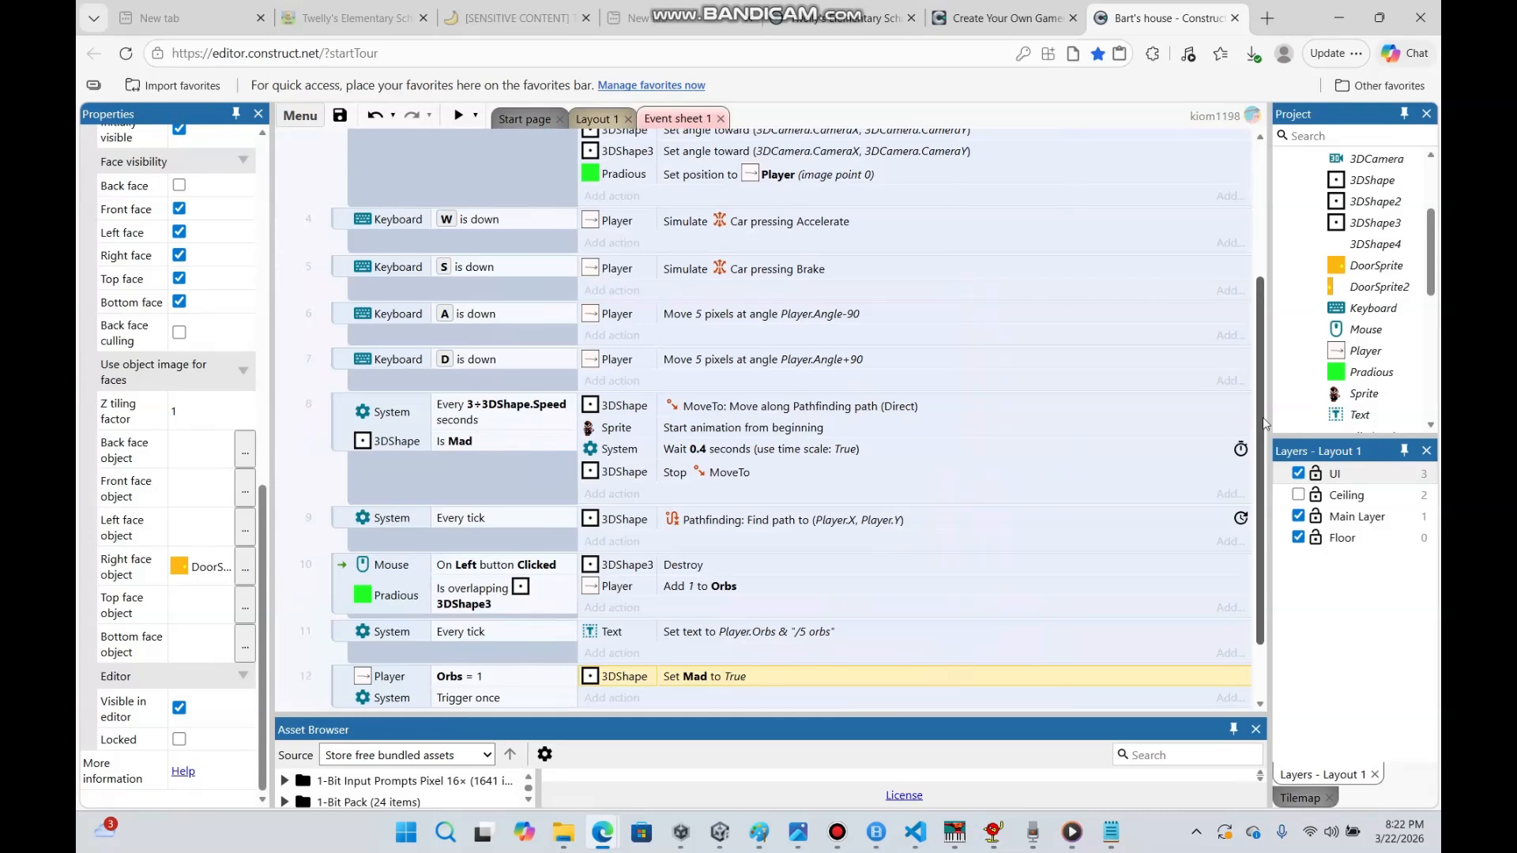
scroll(909, 466, "down", 1)
right_click(340, 535)
left_click(410, 404)
right_click(333, 510)
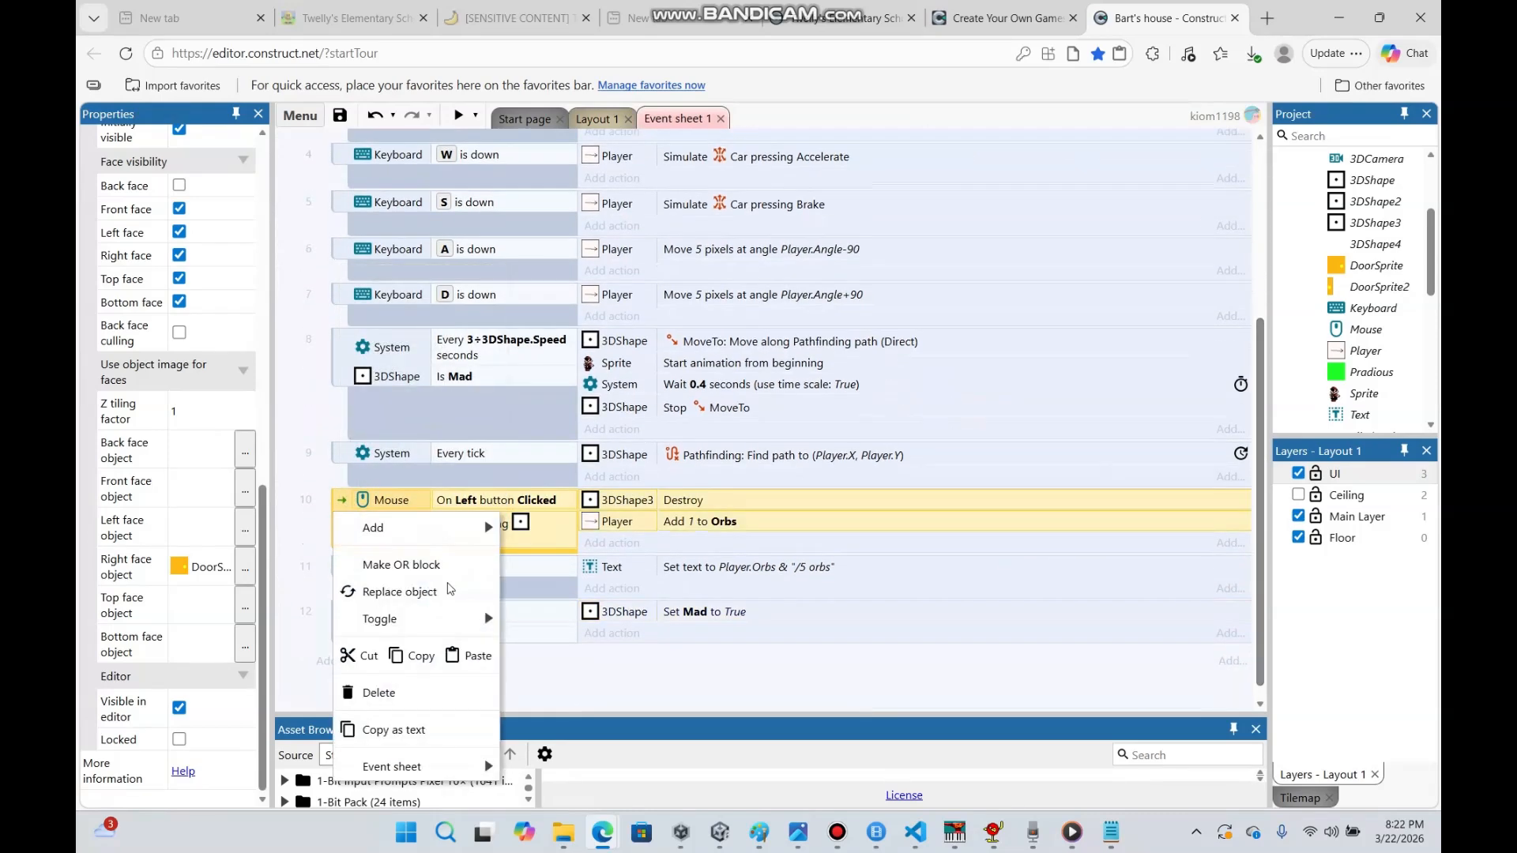
left_click(458, 646)
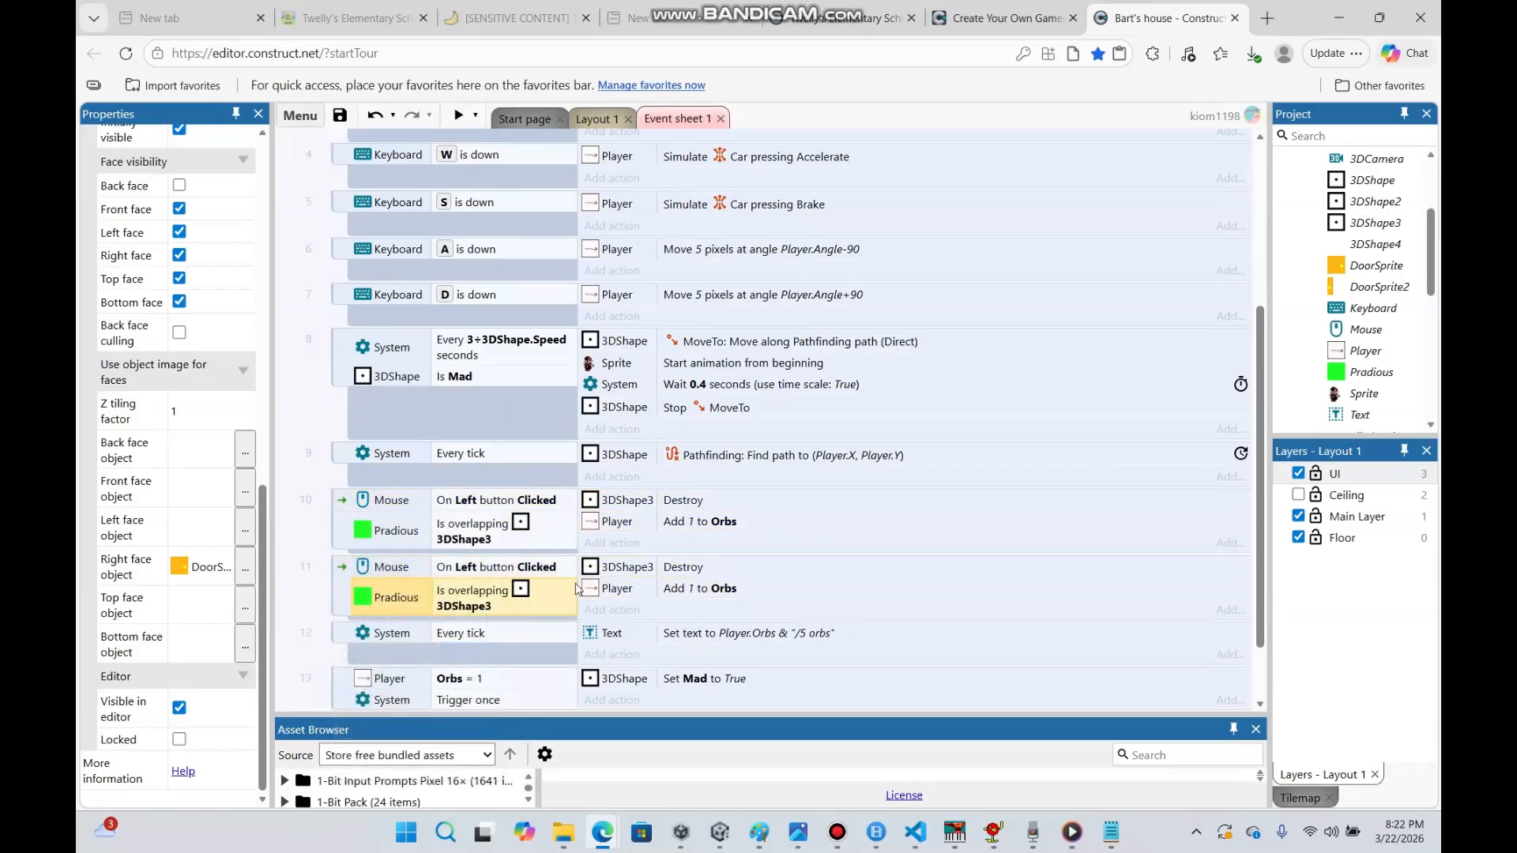
Change the duplicated click event's Pradious overlap condition to test against 3DShape4
double_click(517, 606)
left_click(781, 477)
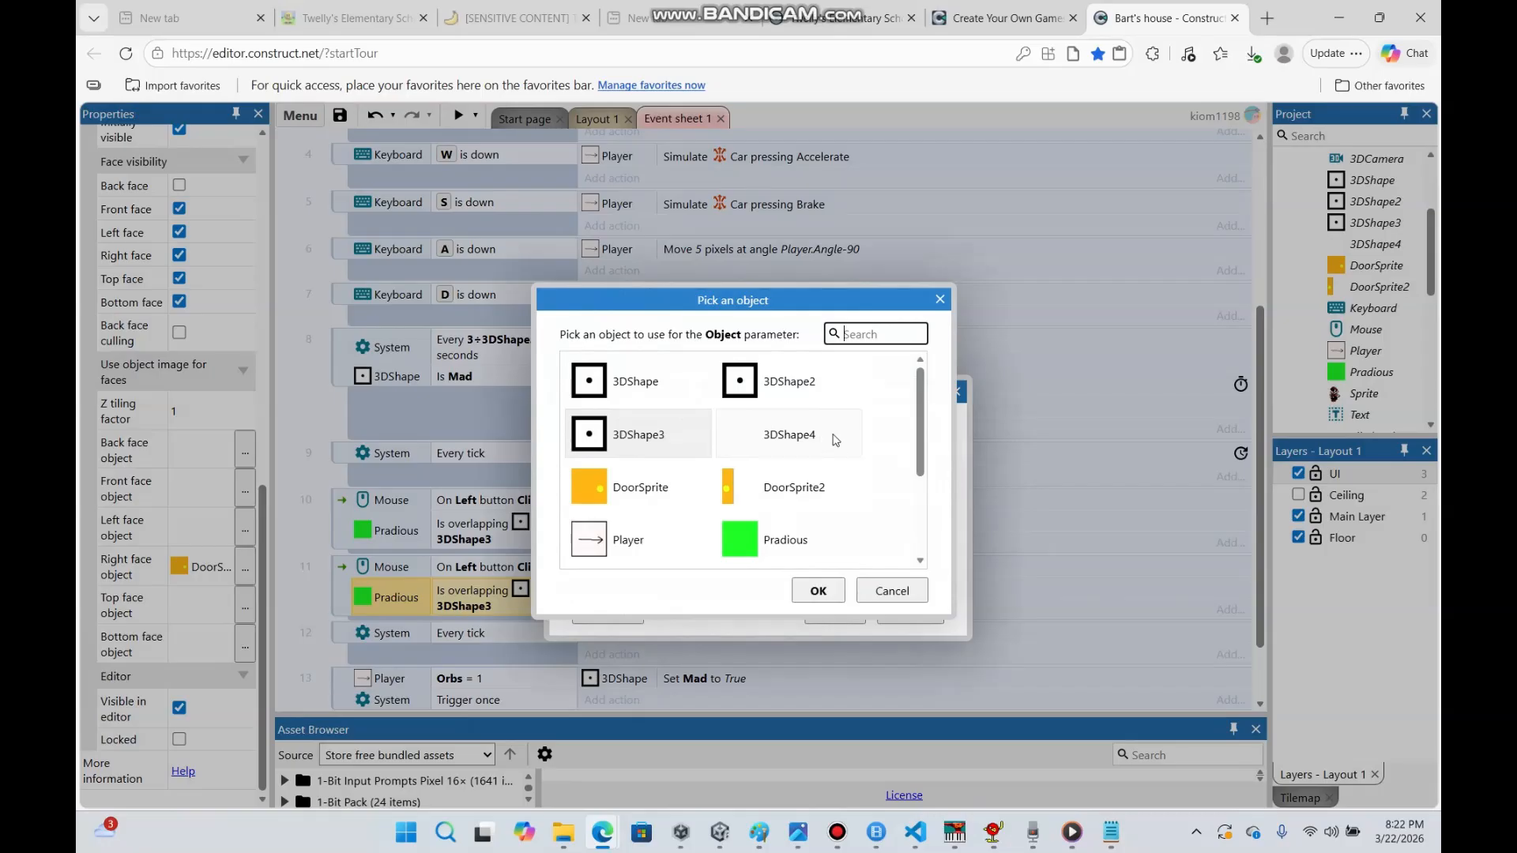
double_click(835, 440)
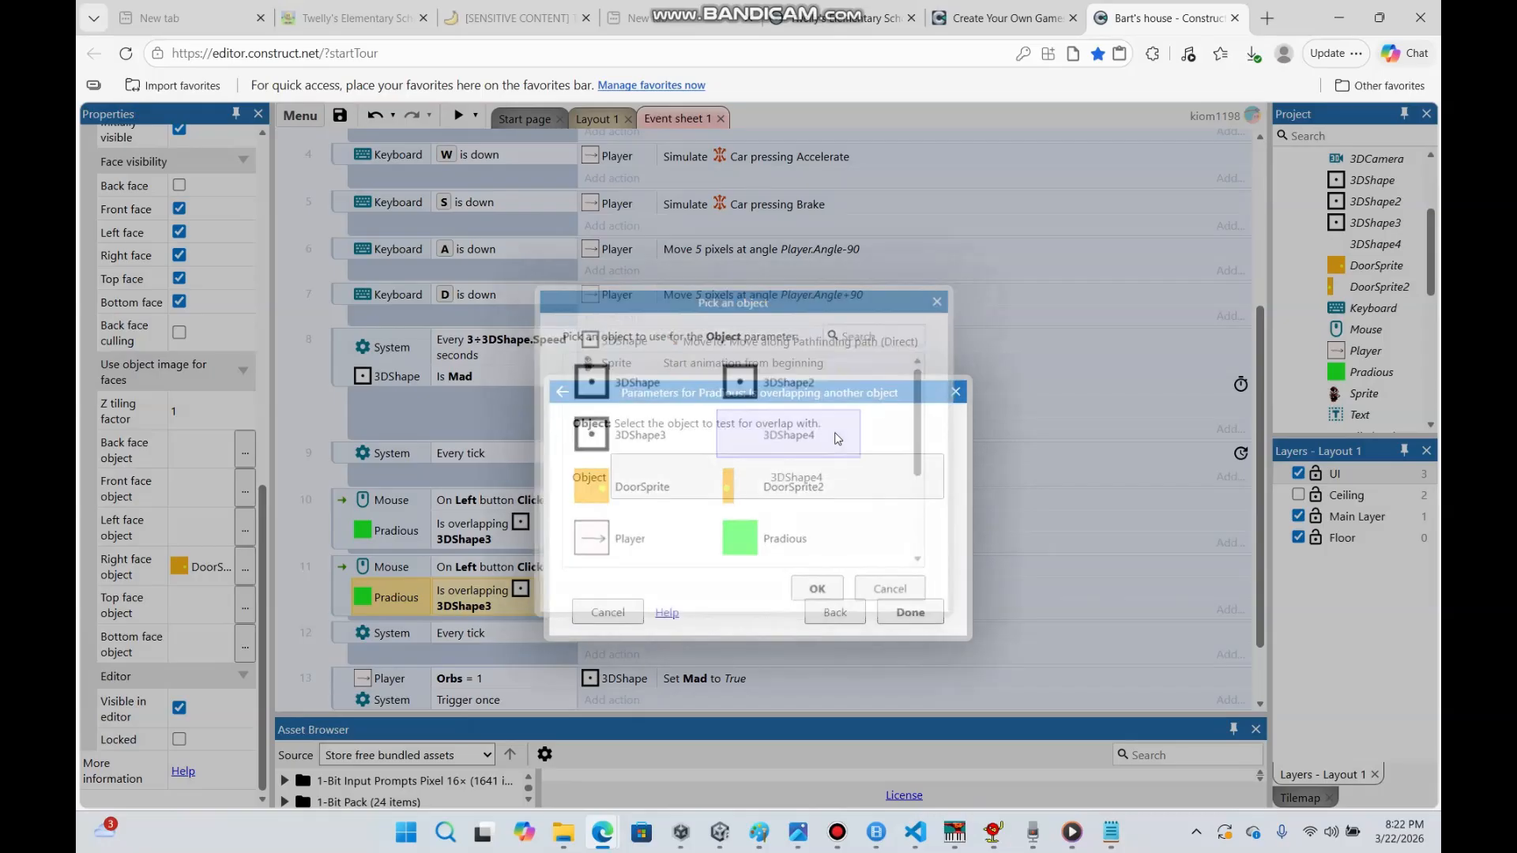
left_click(909, 612)
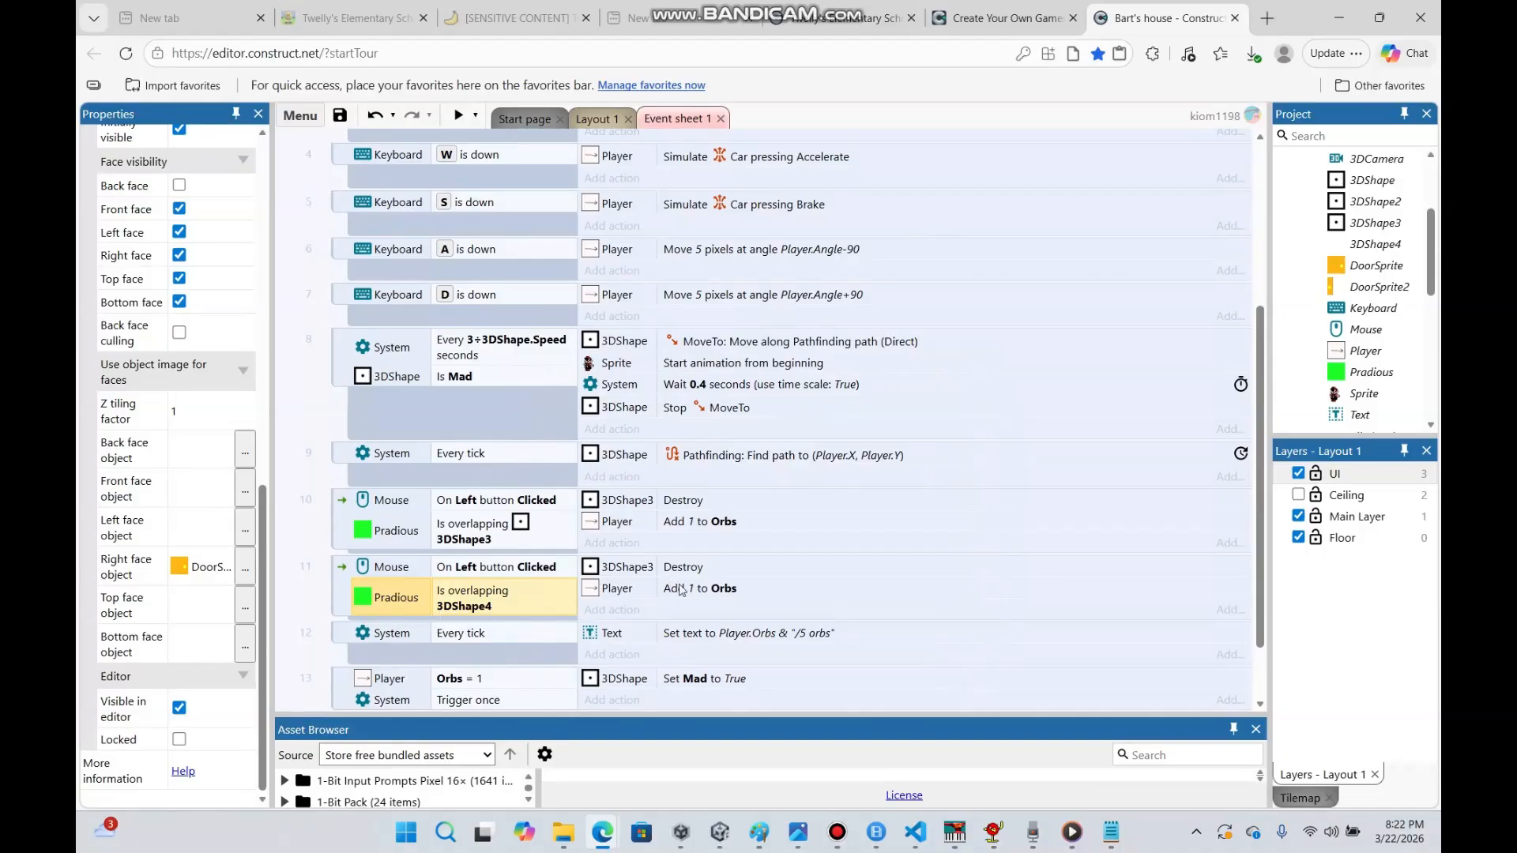
Delete the 3DShape3 Destroy and Player Add 1 to Orbs actions from the 3DShape4 click event
left_click(681, 569)
left_click(685, 586, "shift")
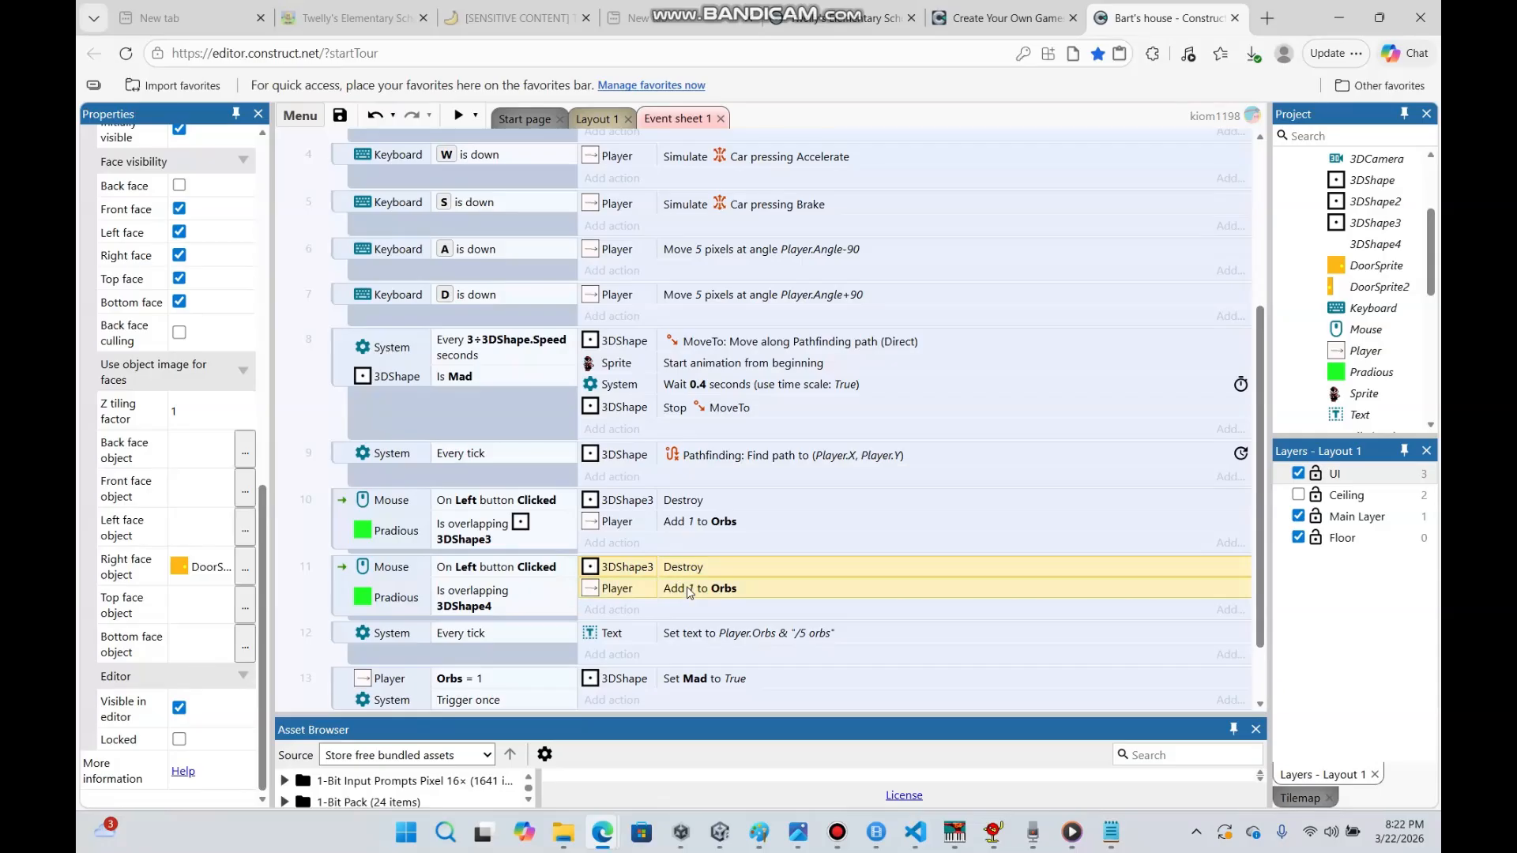
right_click(686, 586)
left_click(735, 496)
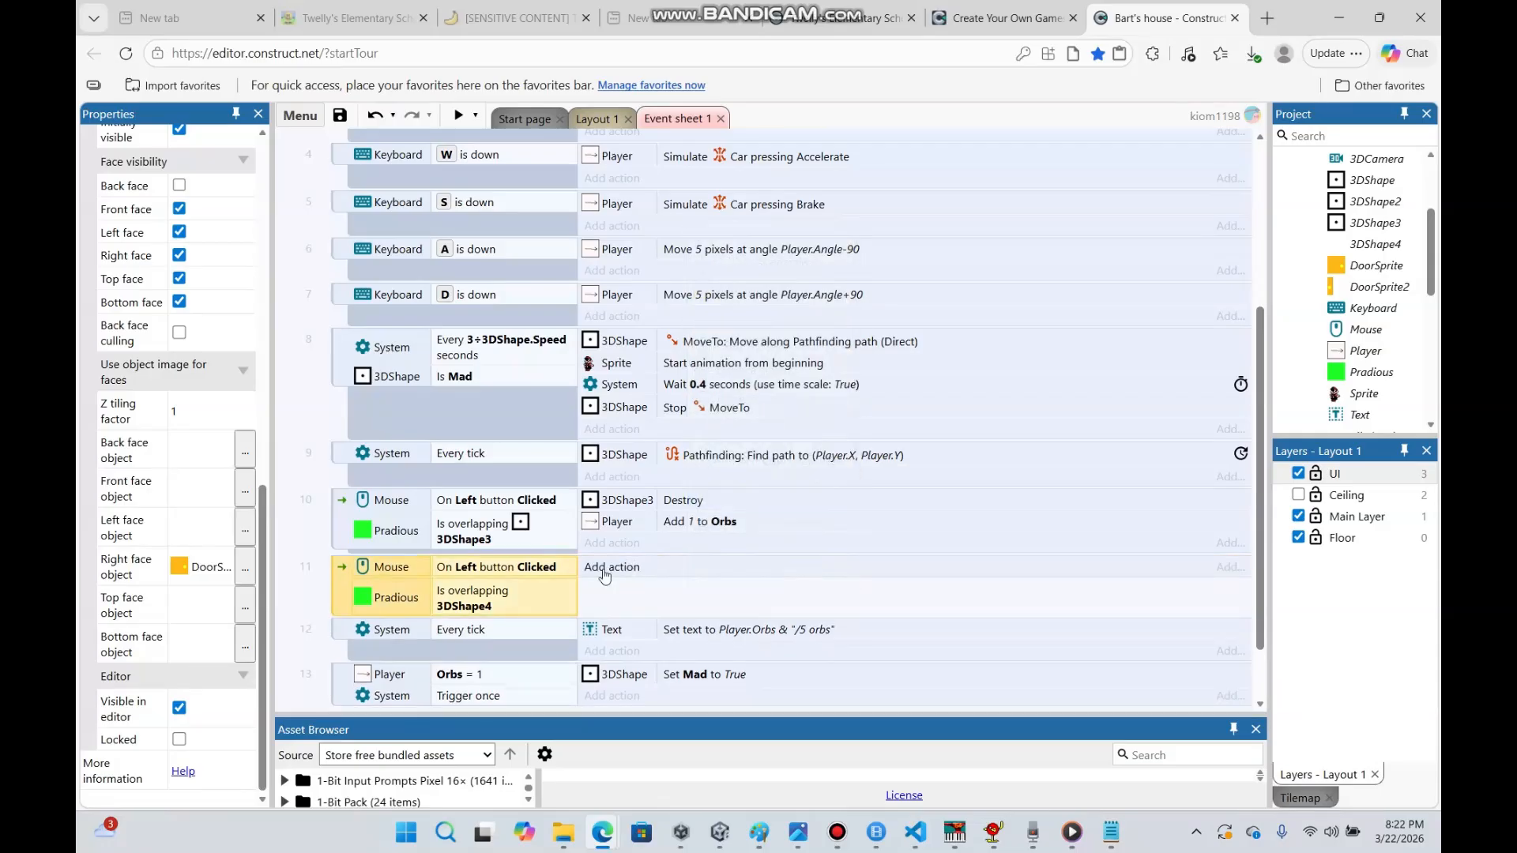
Add a 3DShape4 Set face object action to the door click event, using DoorSprite2 for the Right face
left_click(605, 571)
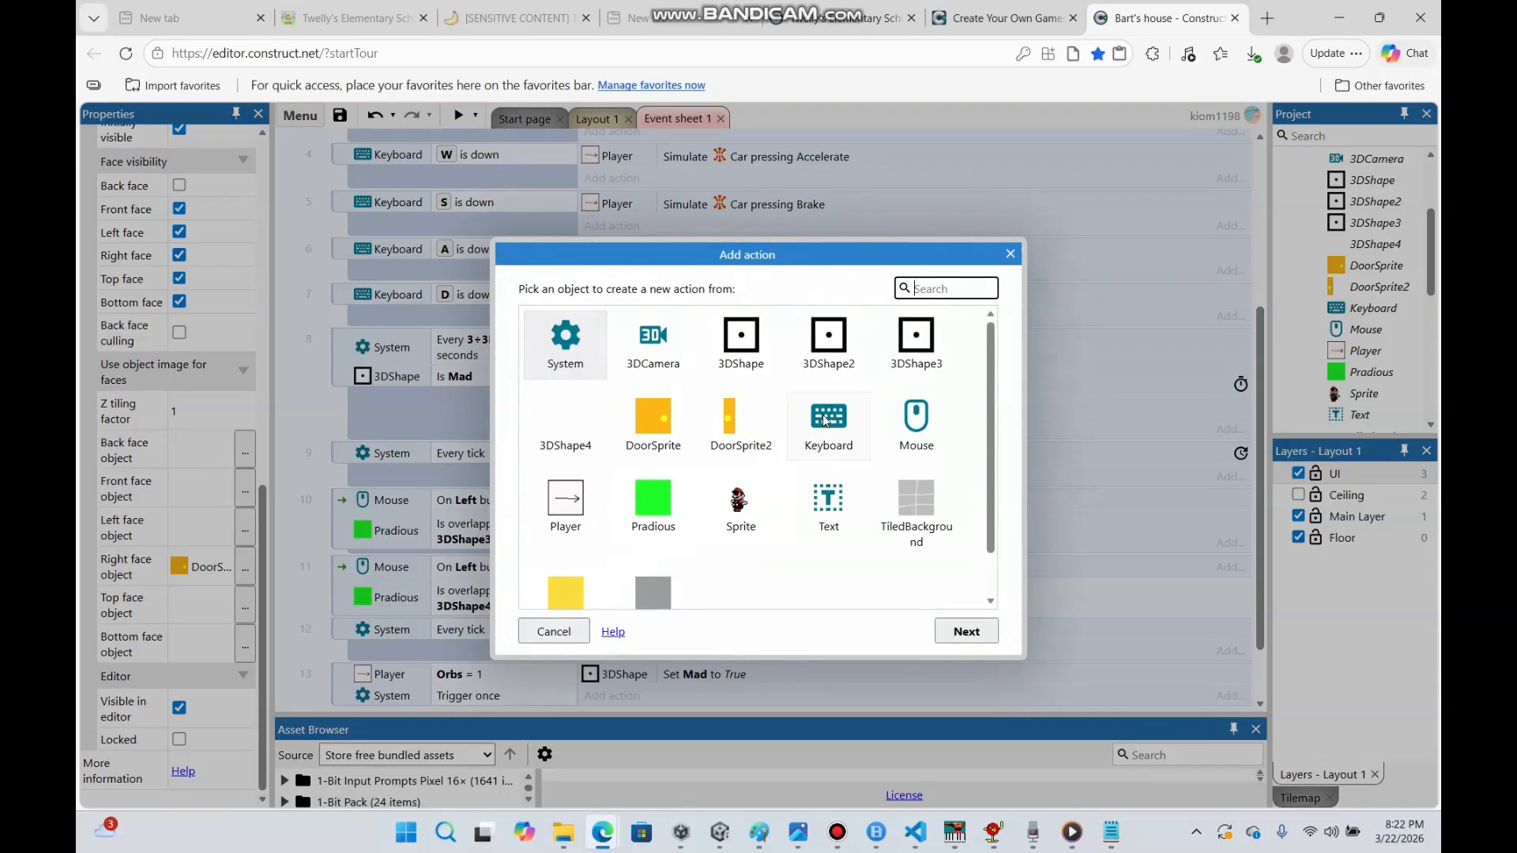
double_click(597, 444)
double_click(602, 375)
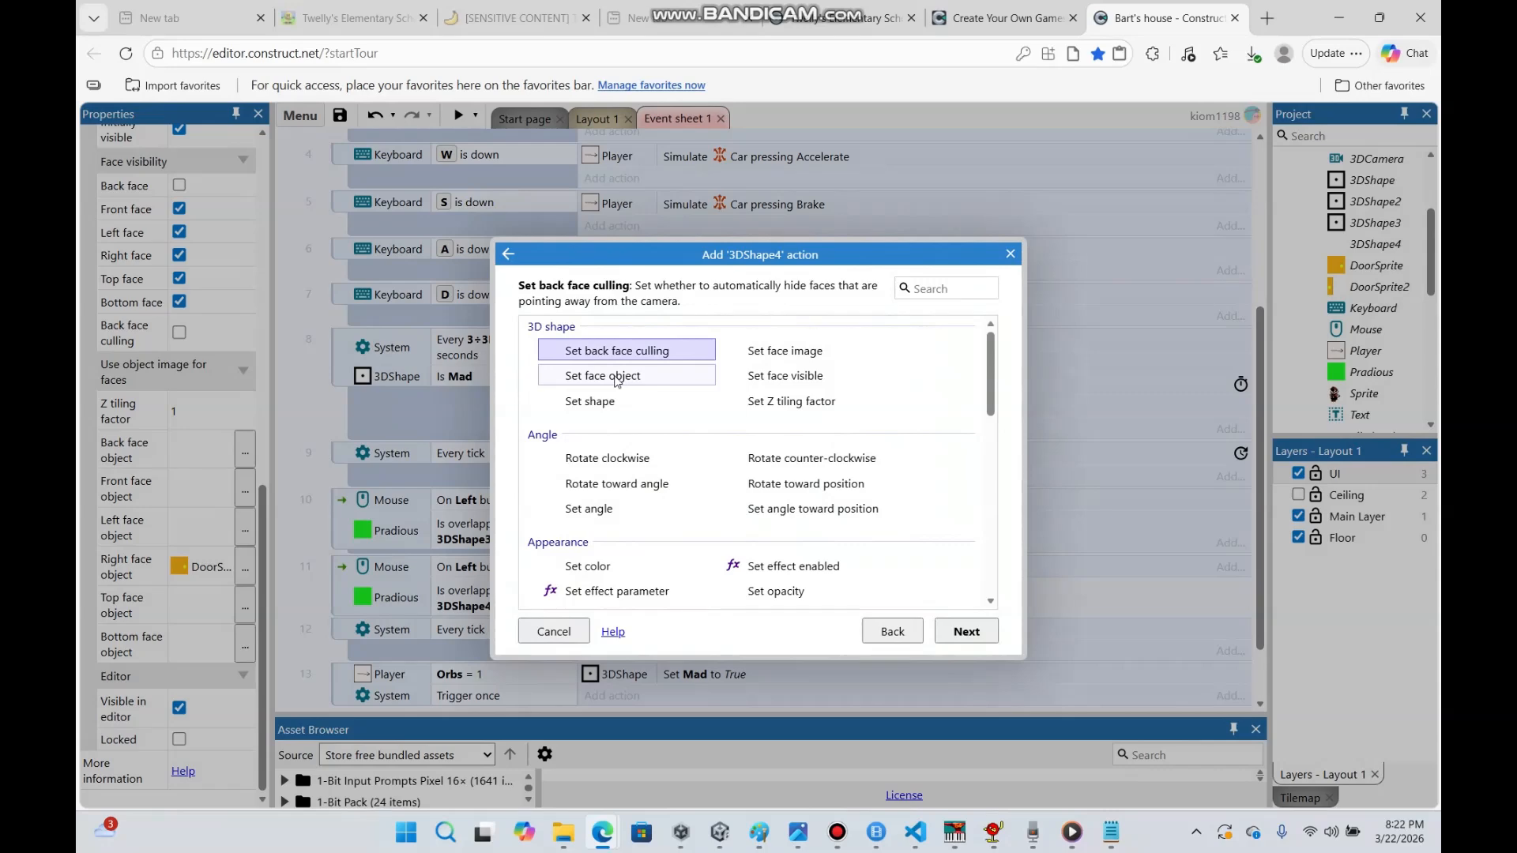
left_click(711, 464)
left_click(702, 551)
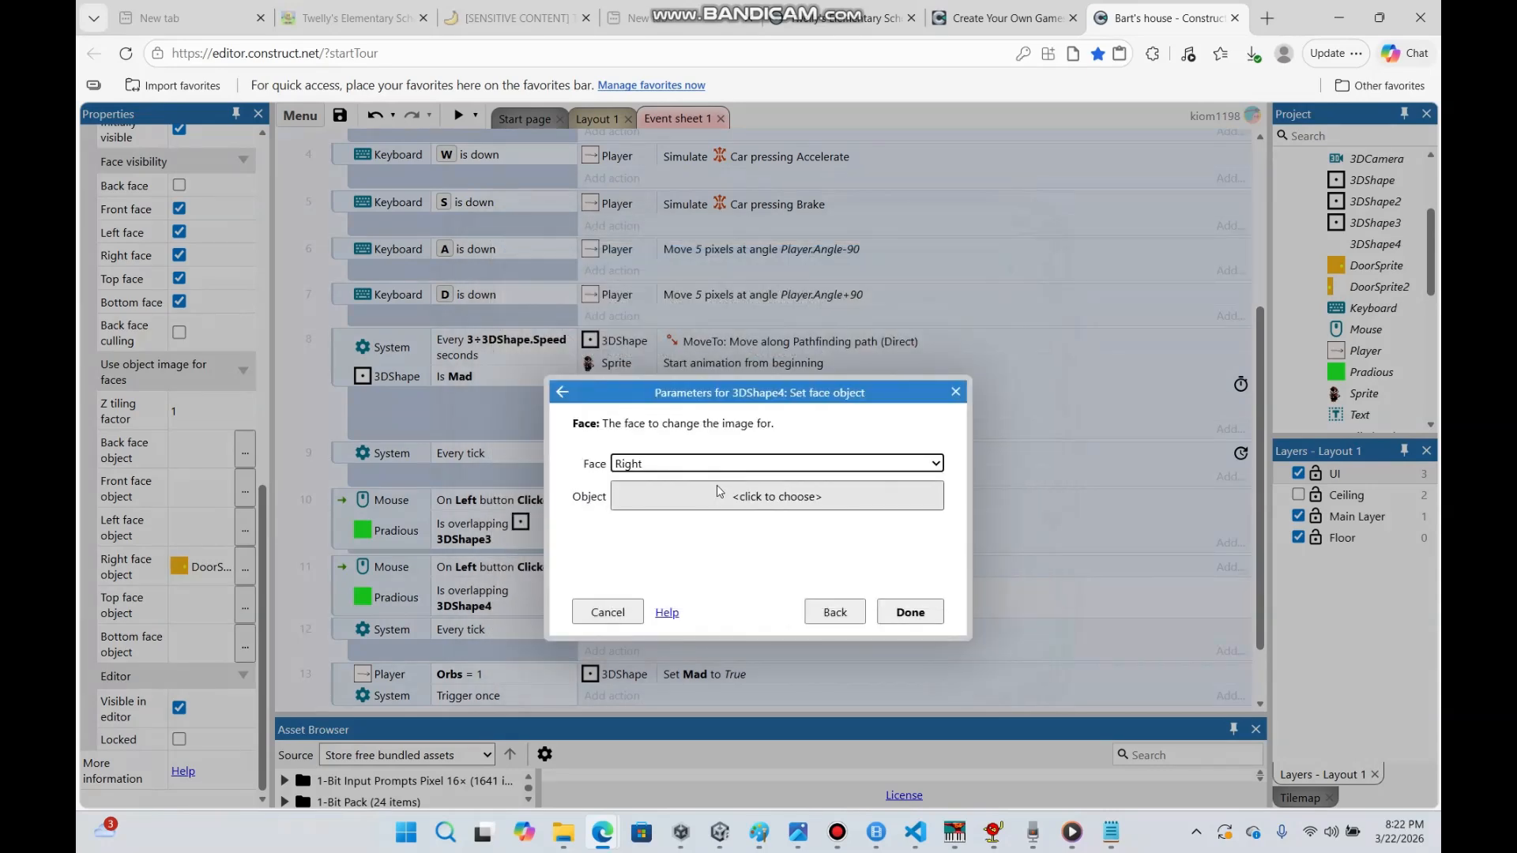
left_click(778, 495)
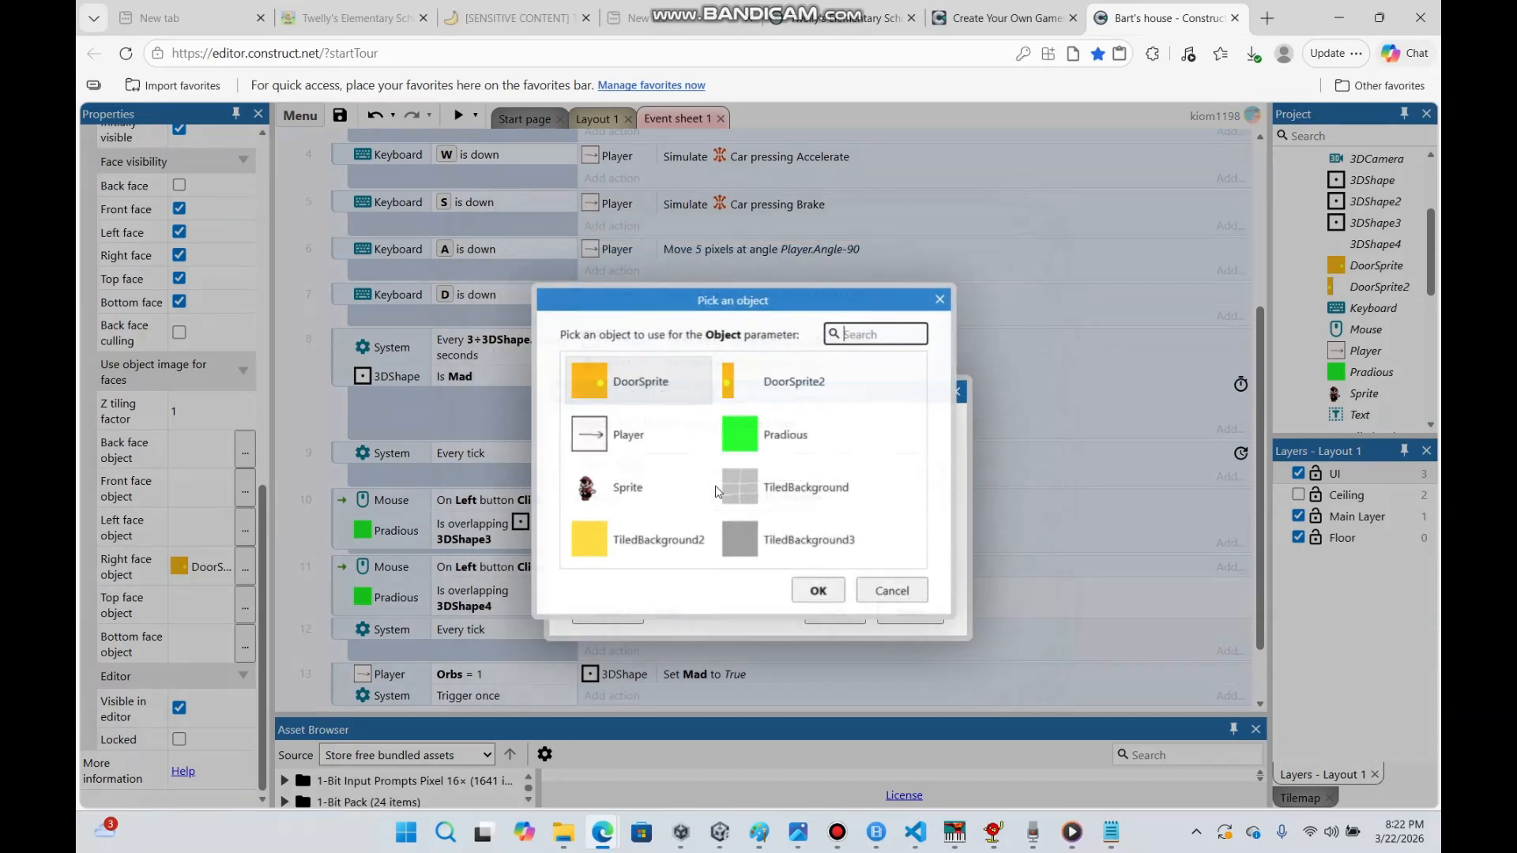
double_click(807, 395)
left_click(907, 610)
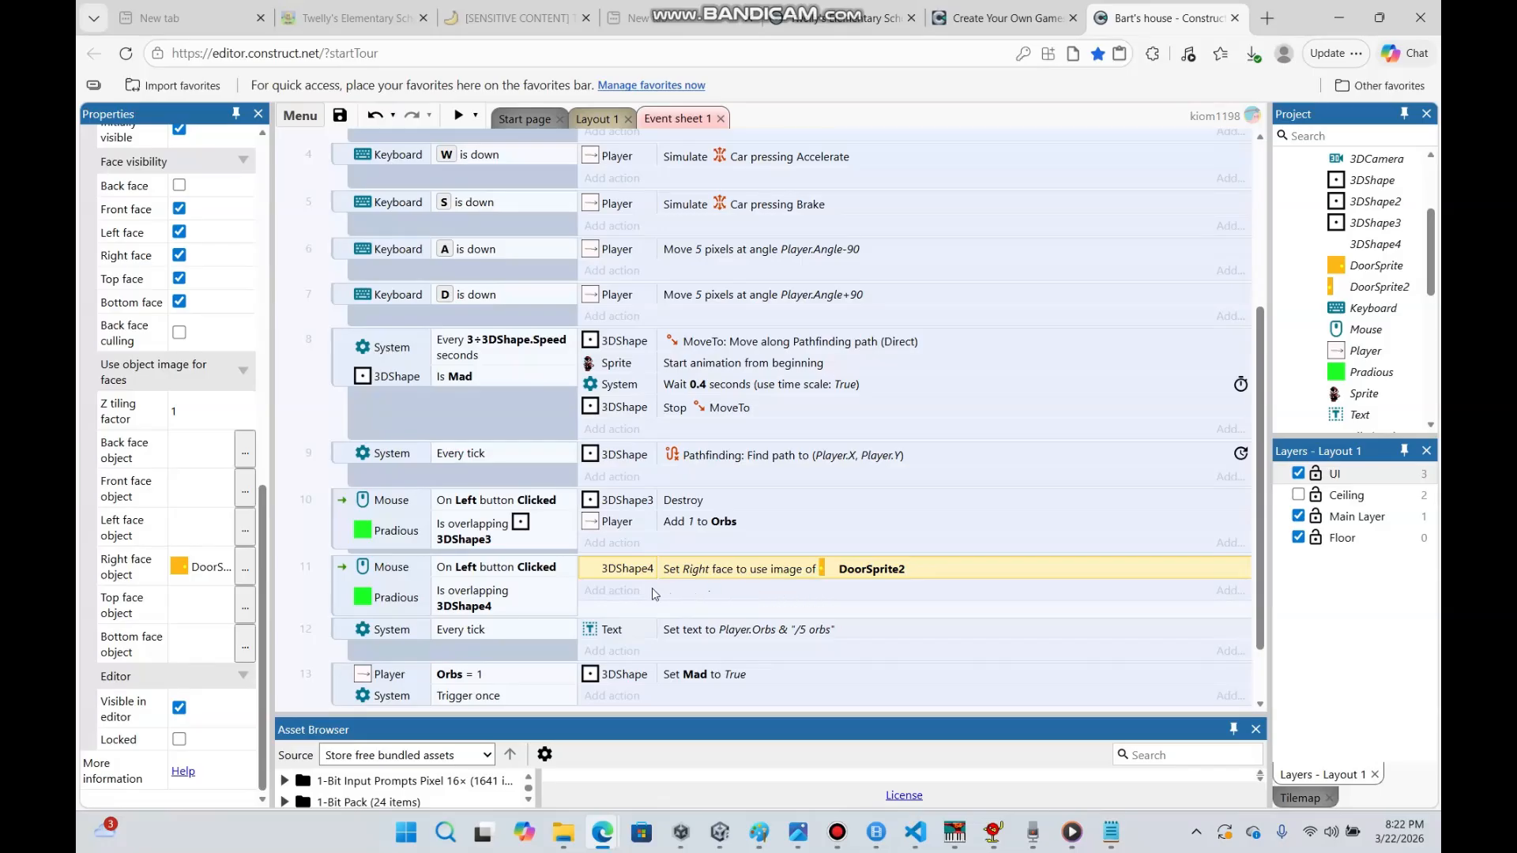
Add the Solid behavior to the door shape 3DShape4 in Layout 1
left_click(599, 119)
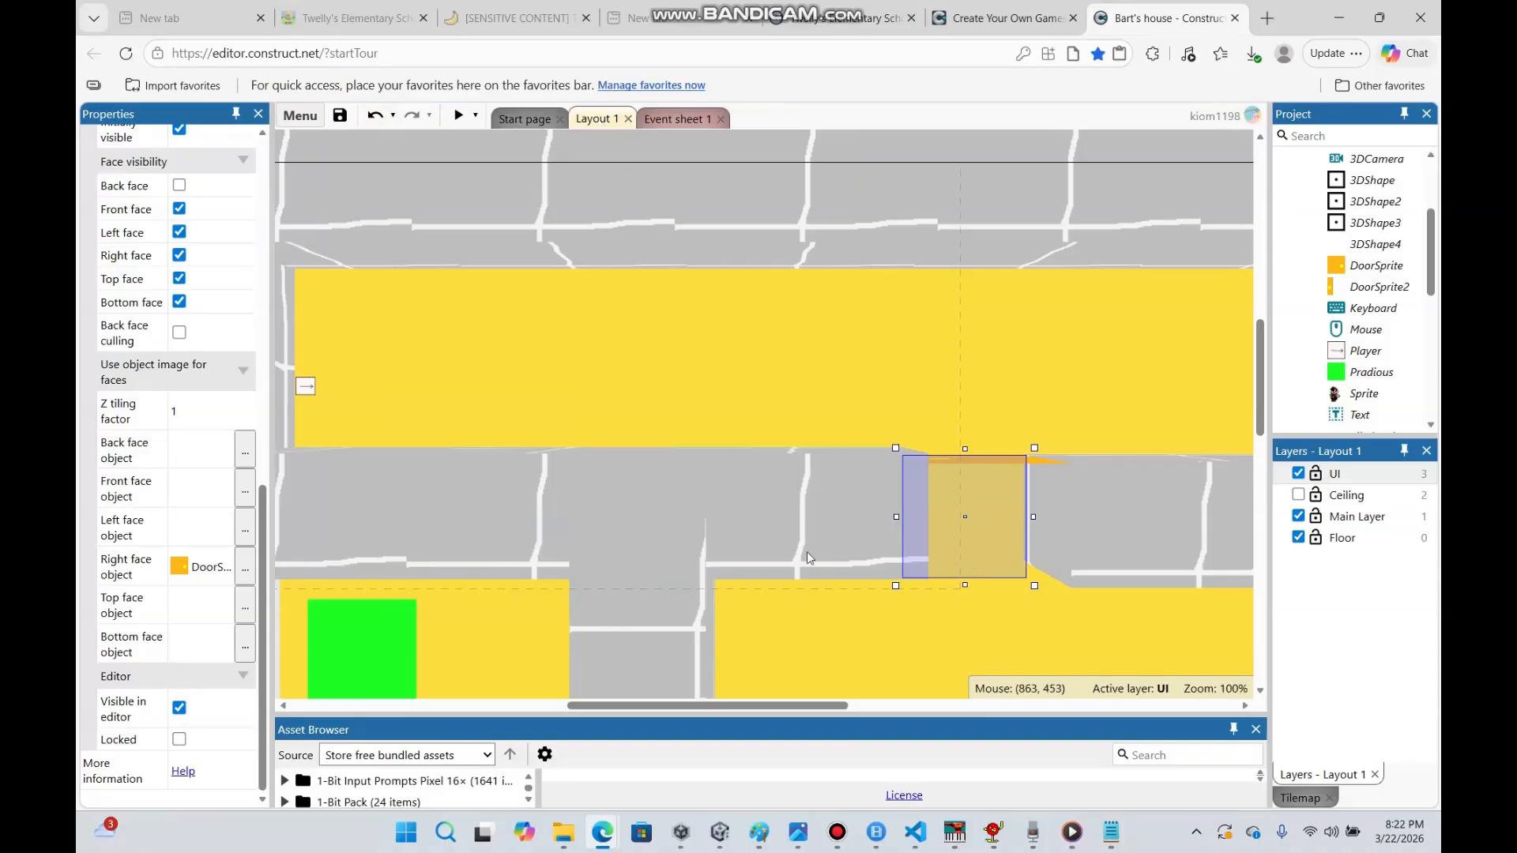
left_click_drag(263, 553, 228, 292)
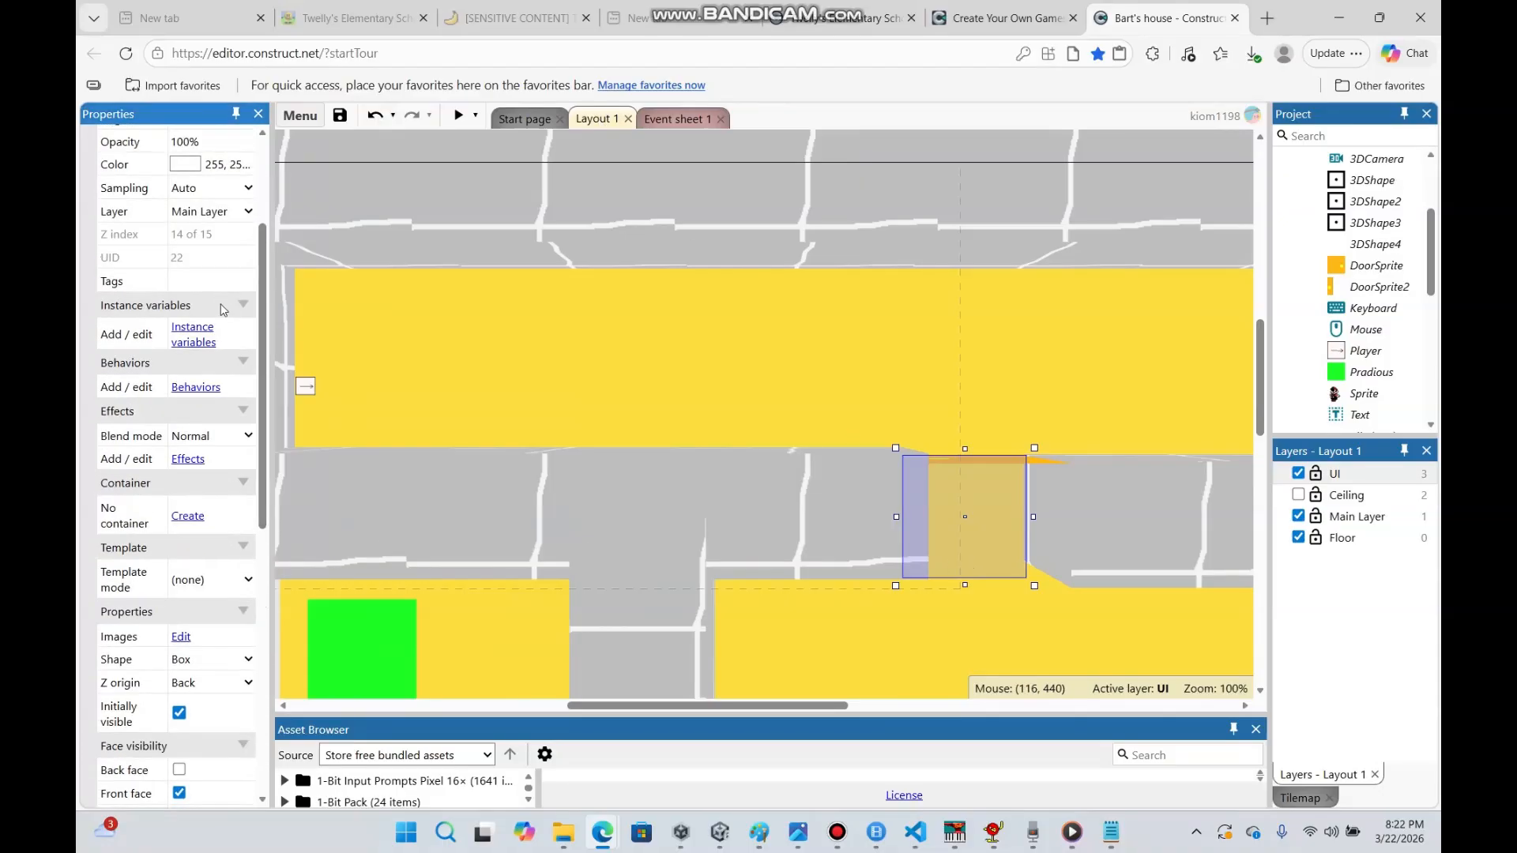
left_click(195, 387)
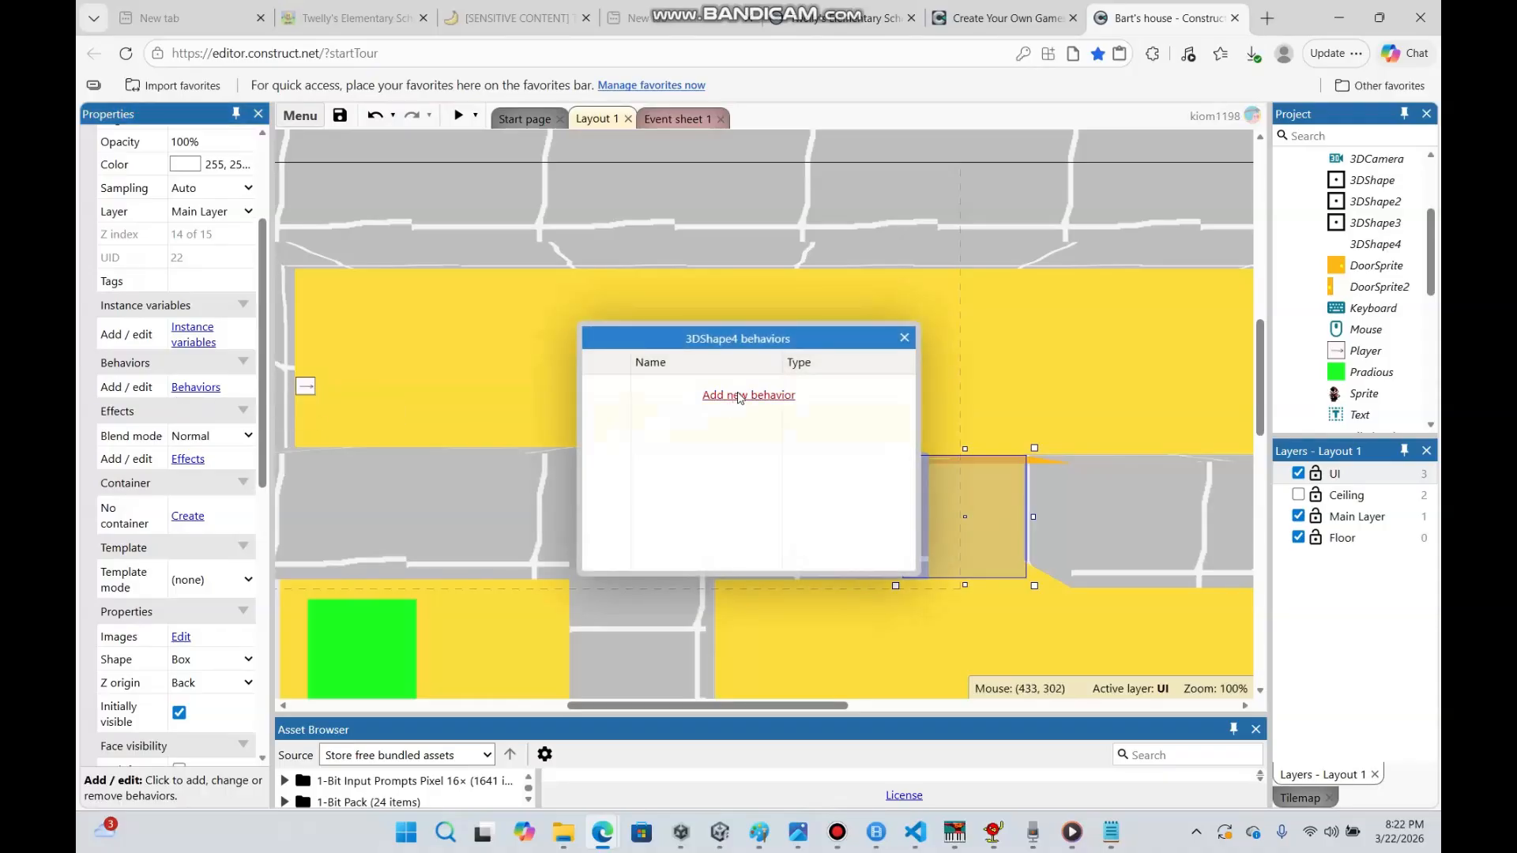
left_click(748, 395)
double_click(907, 352)
left_click(904, 339)
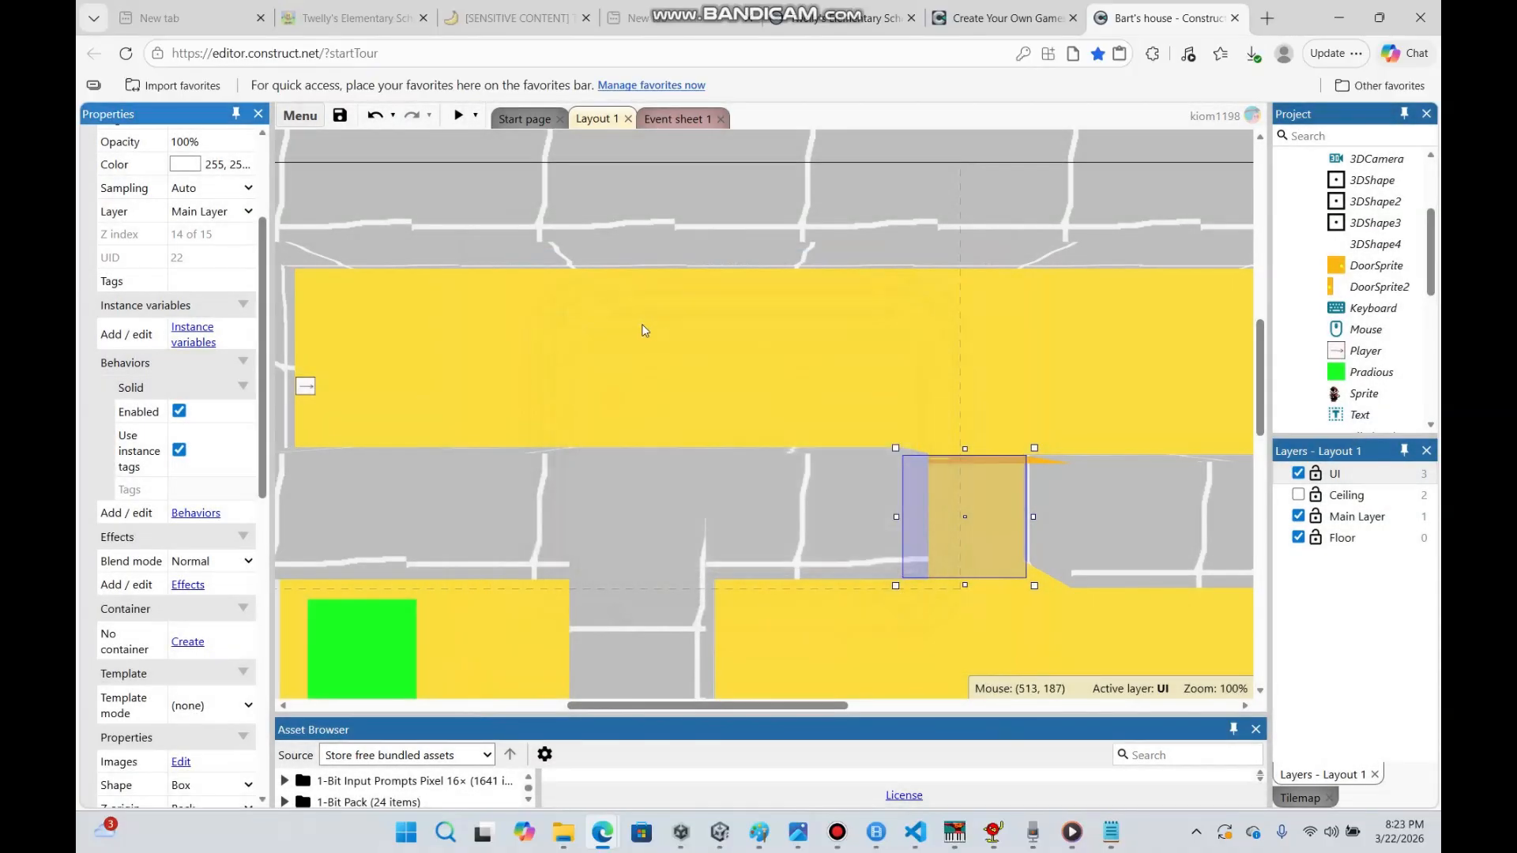
Add an action to the door click event in Event sheet 1 that sets 3DShape4's Solid behavior to Disabled
left_click(676, 122)
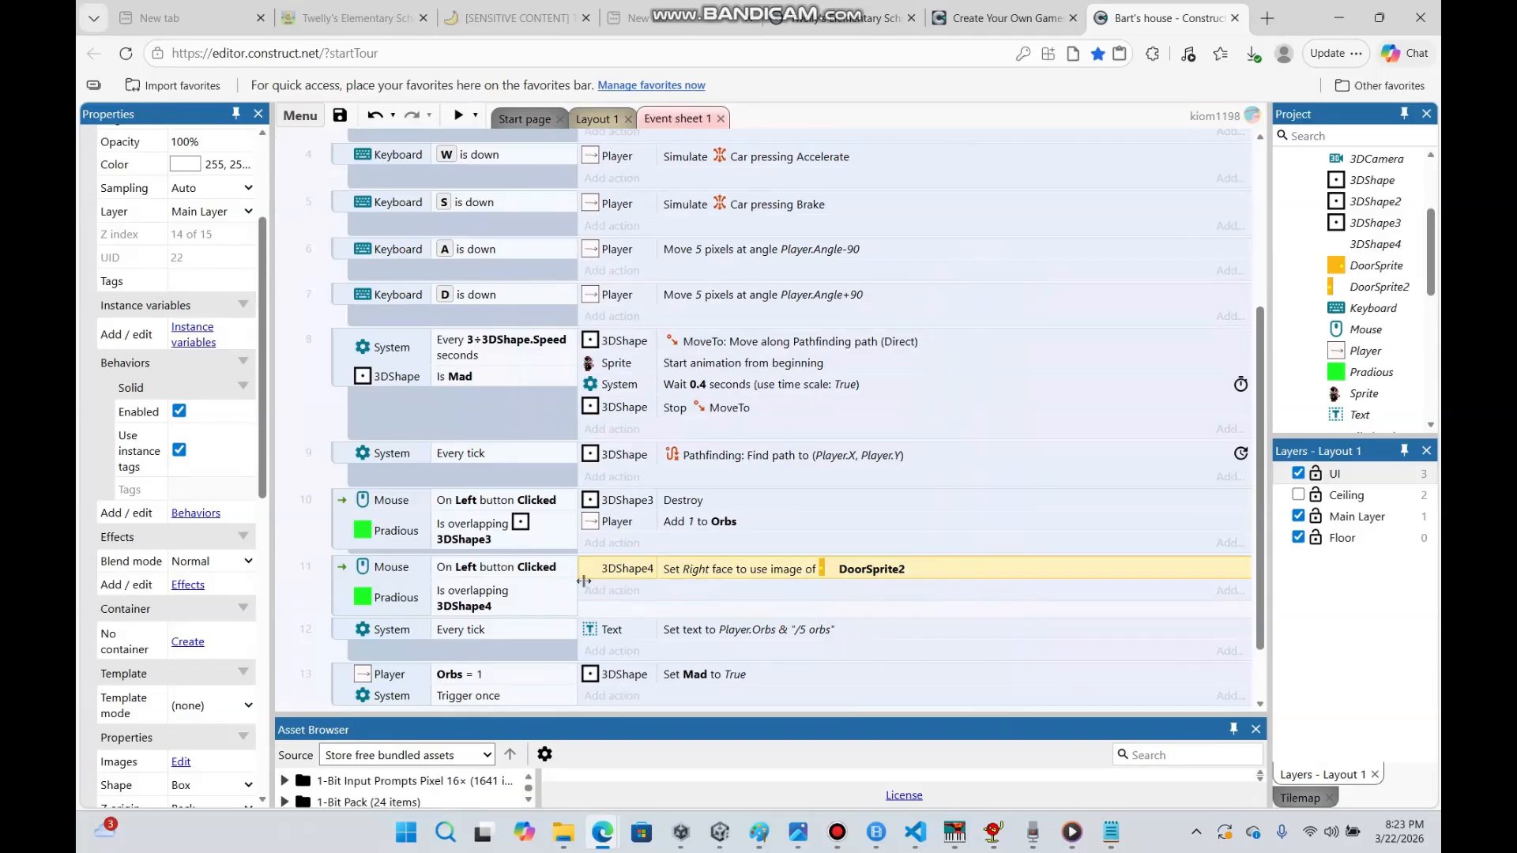
left_click(610, 591)
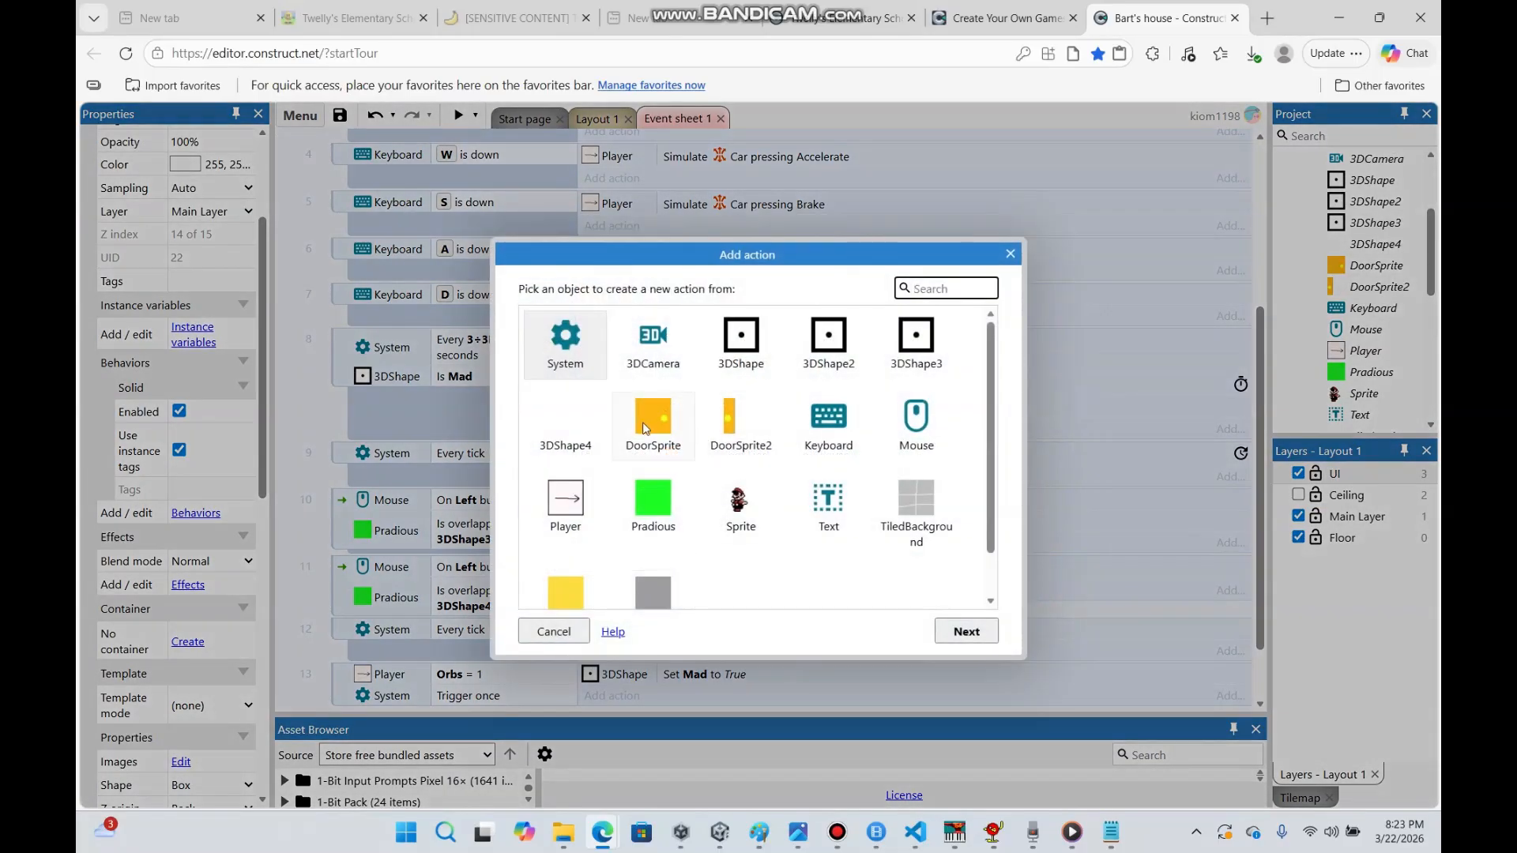
double_click(567, 423)
scroll(988, 439, "down", 5)
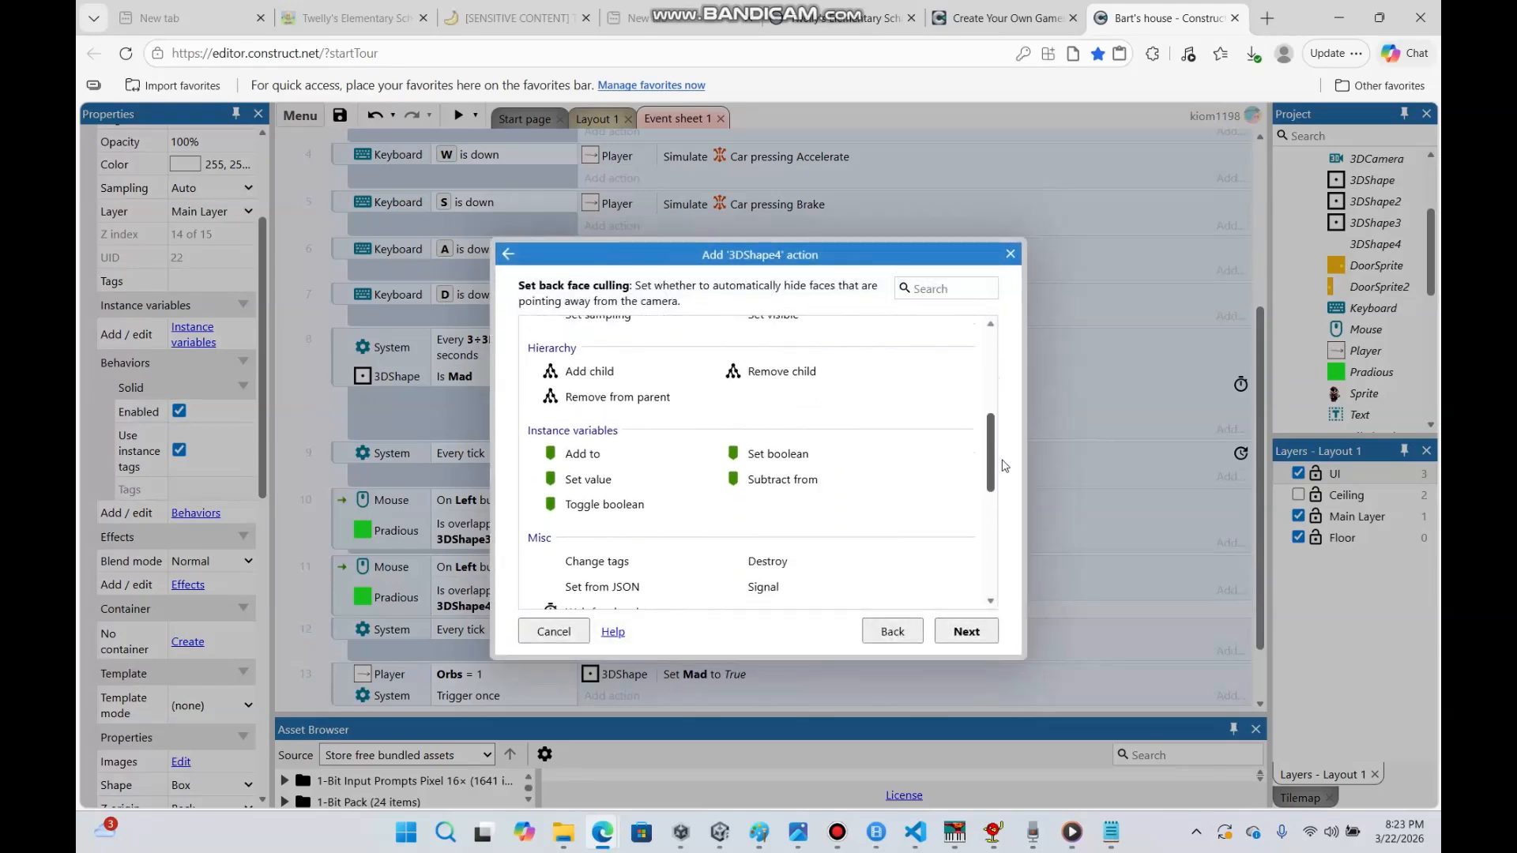
scroll(985, 462, "down", 10)
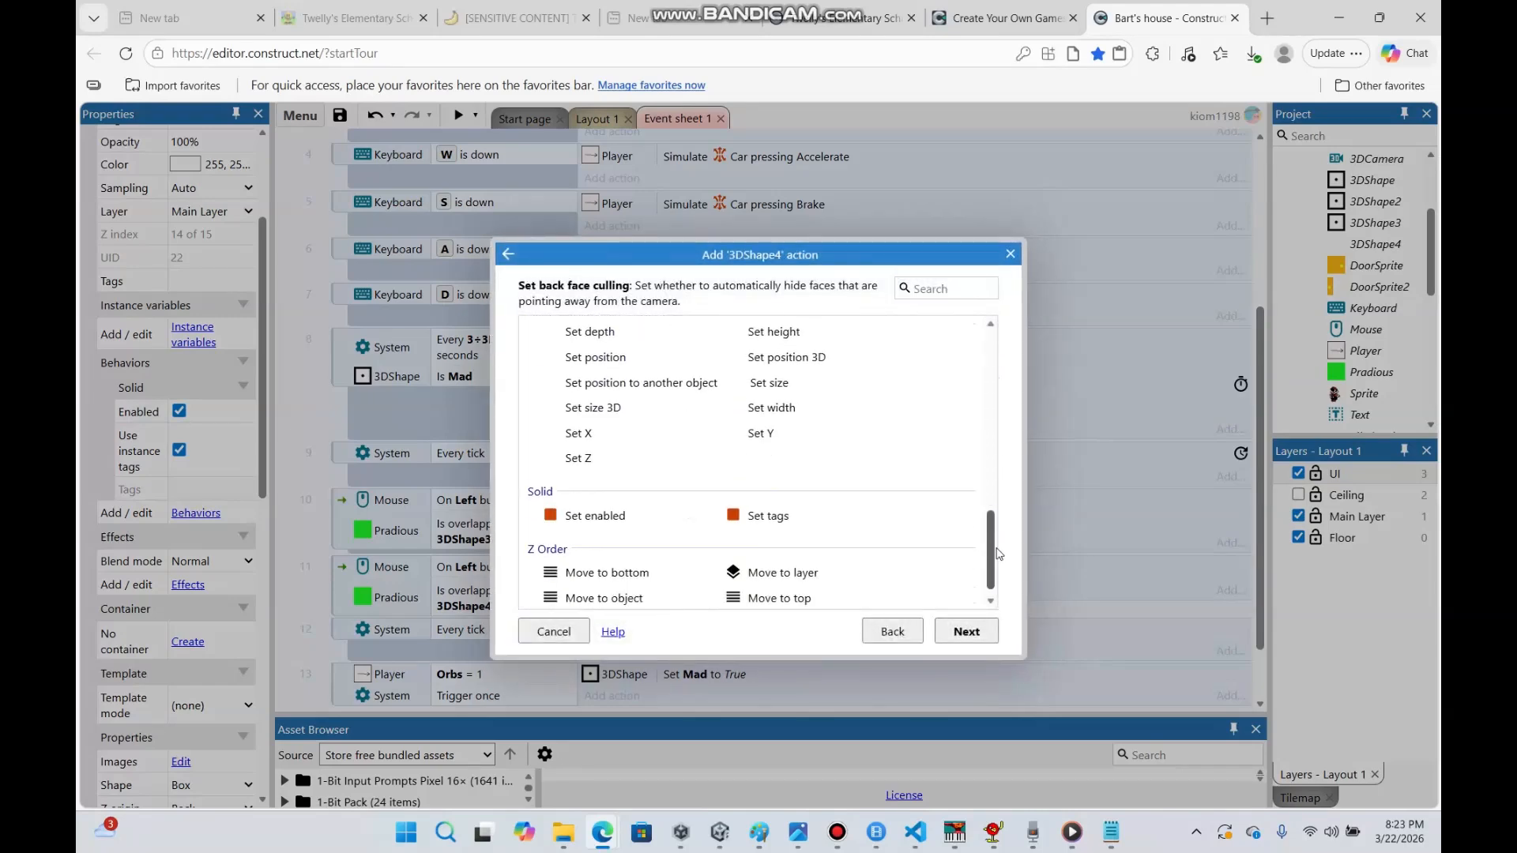
double_click(706, 503)
left_click(695, 464)
left_click(695, 485)
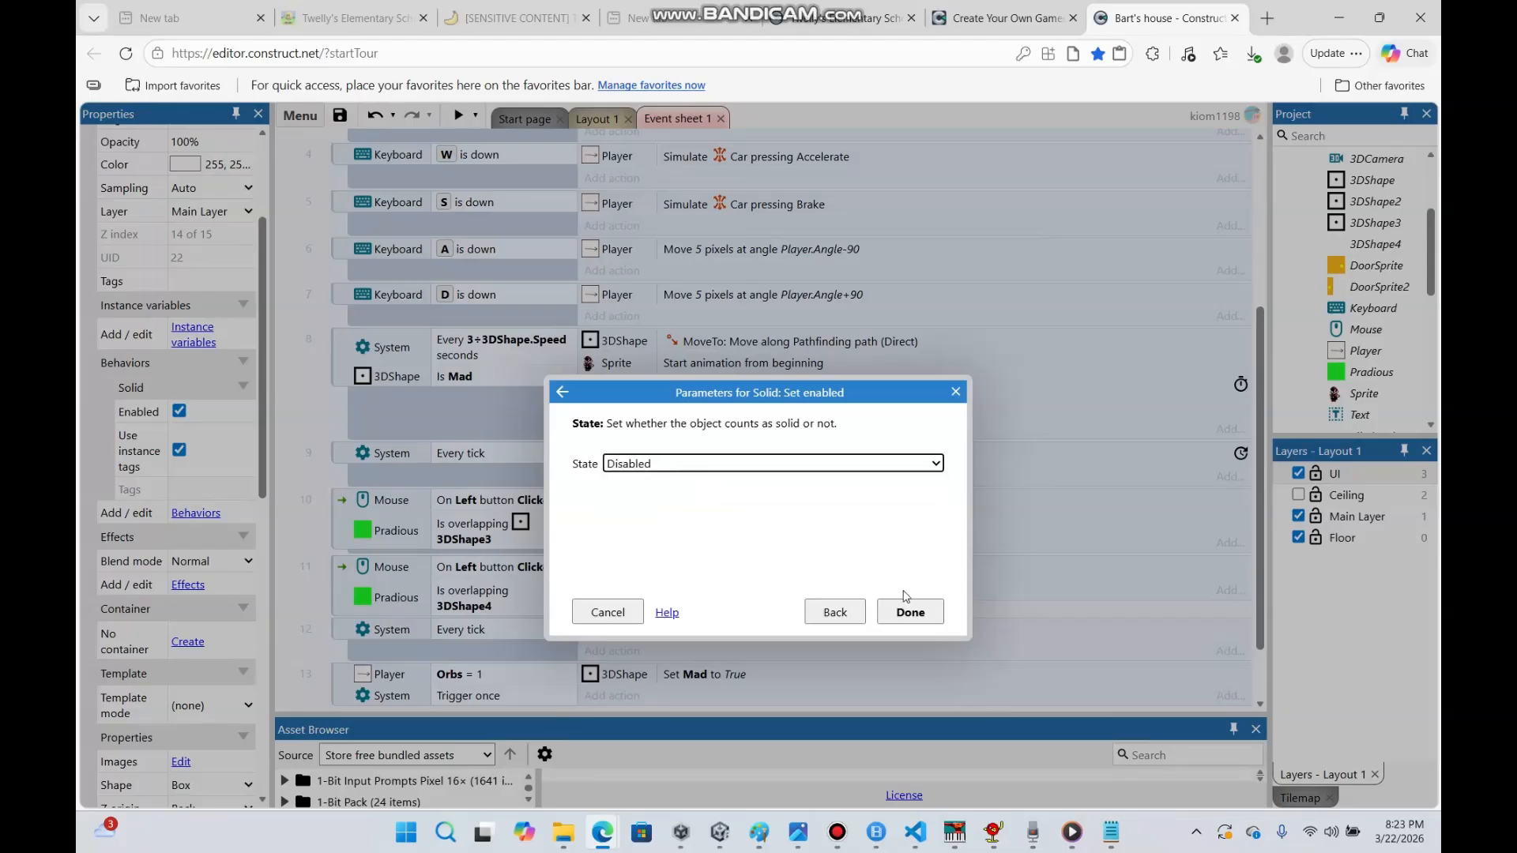
left_click(908, 611)
Add a System Wait action of 1.0 seconds after the Solid Disabled action in the door click event
left_click(612, 614)
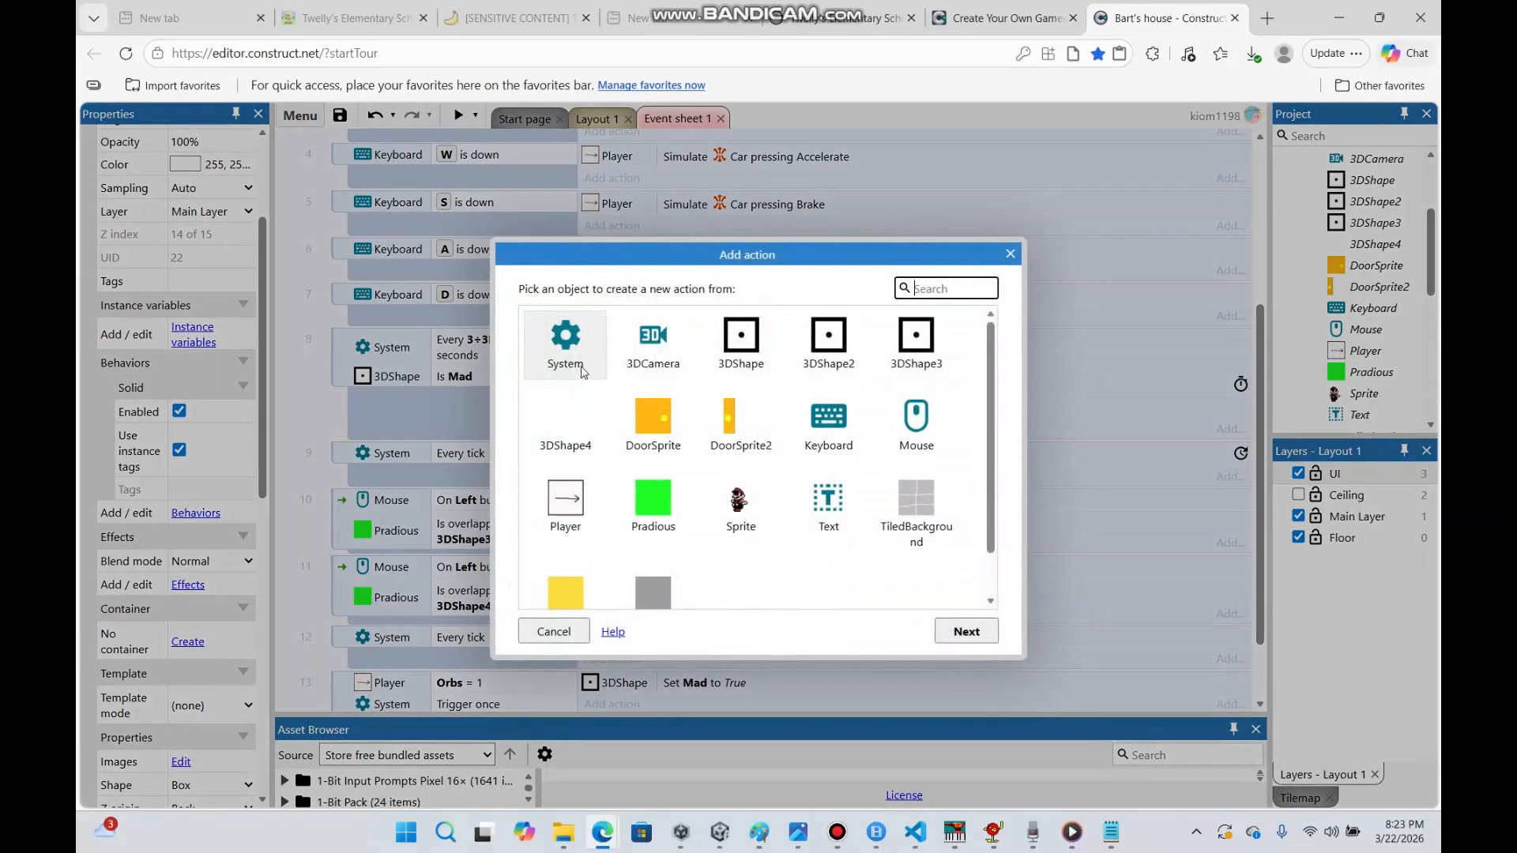
double_click(565, 346)
type("wa")
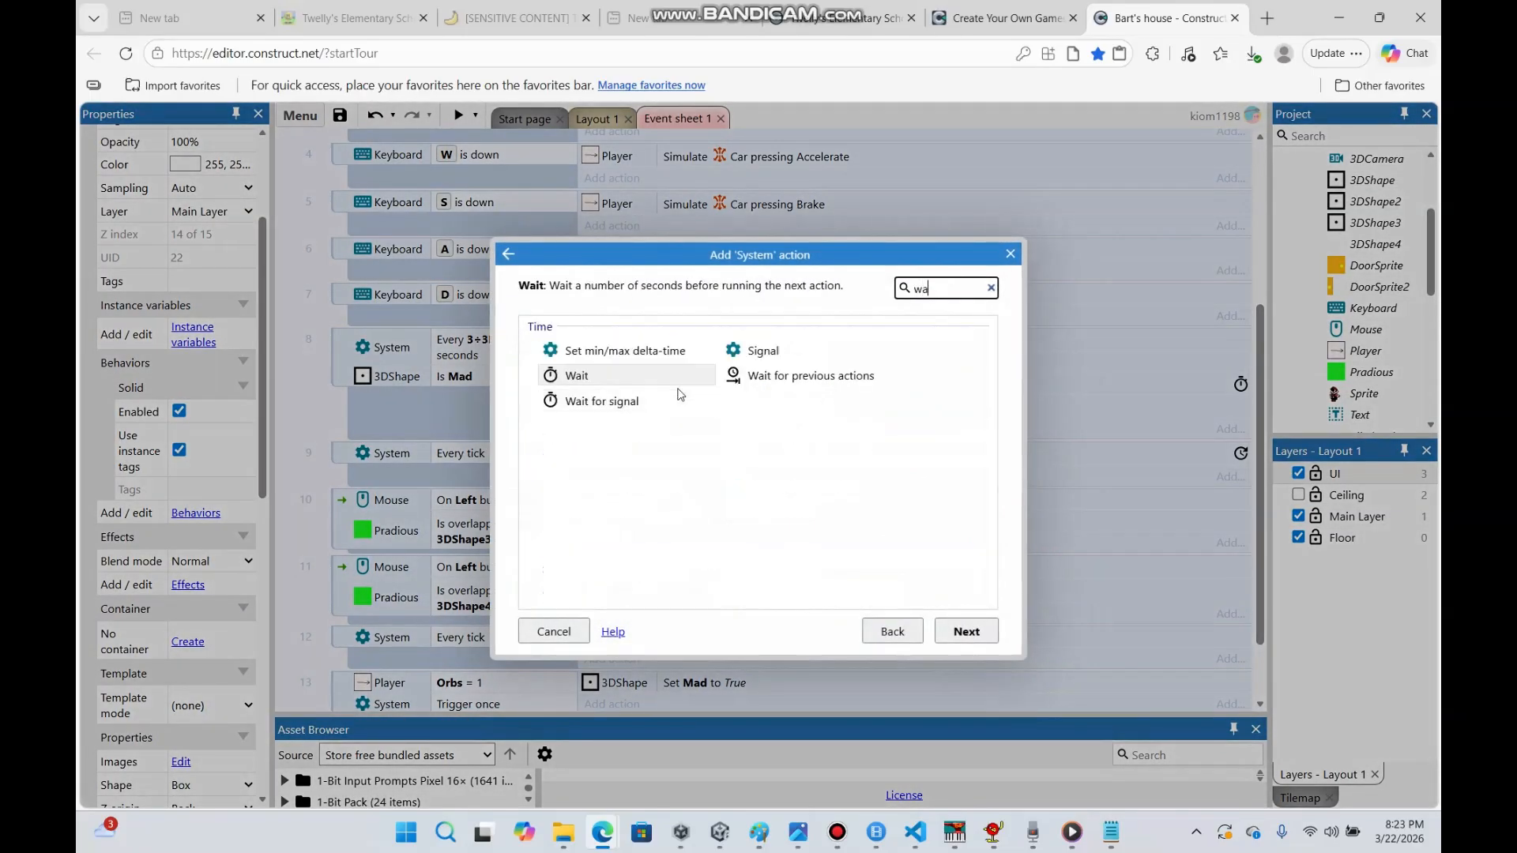
double_click(663, 376)
left_click(910, 605)
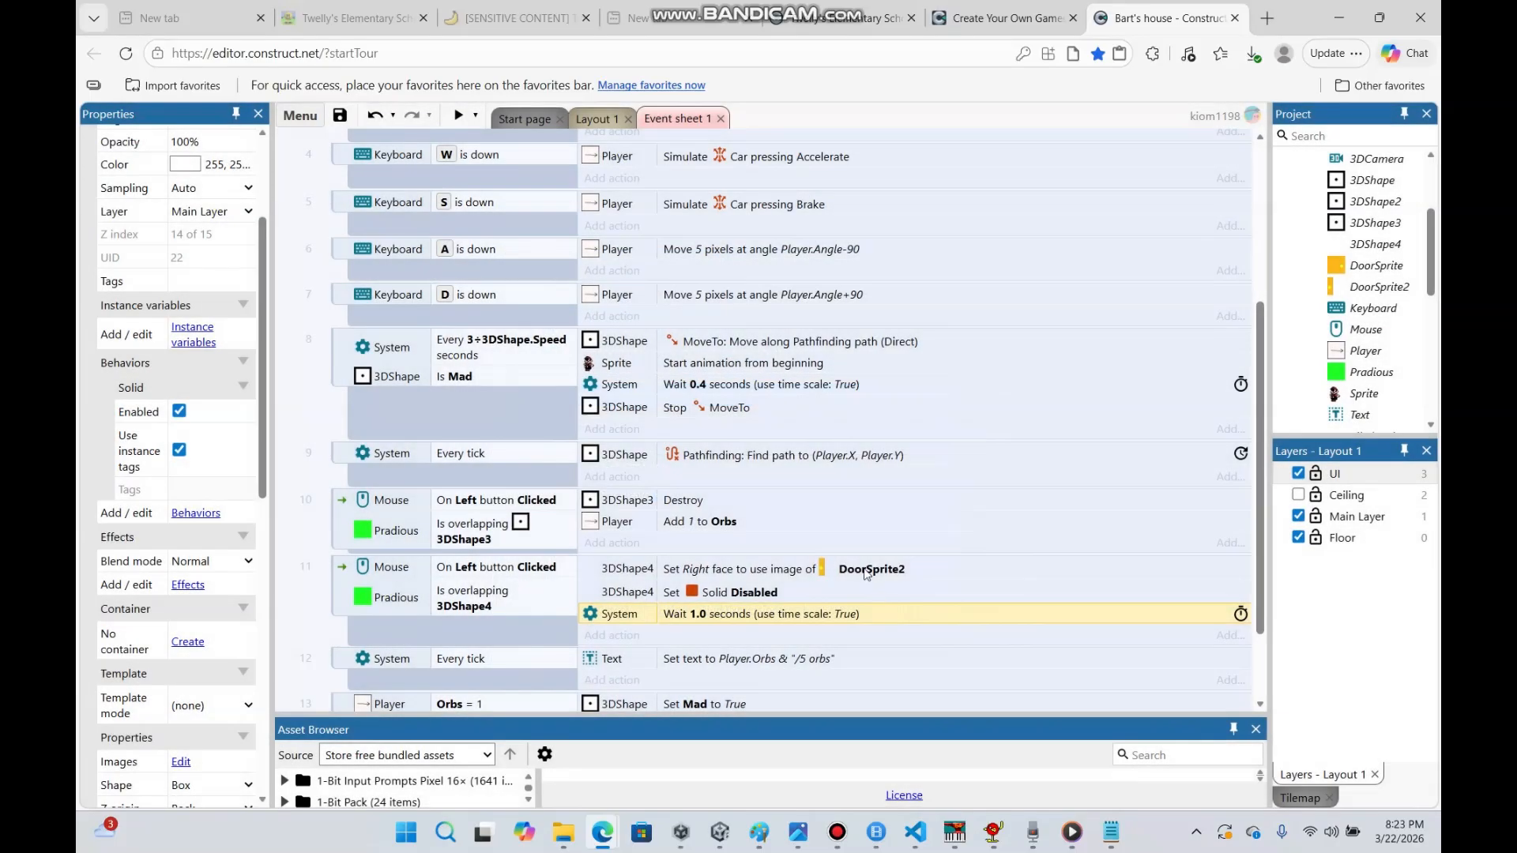
Copy the Right face action to after the wait and set its object to DoorSprite
right_click(866, 575)
left_click(948, 444)
right_click(858, 614)
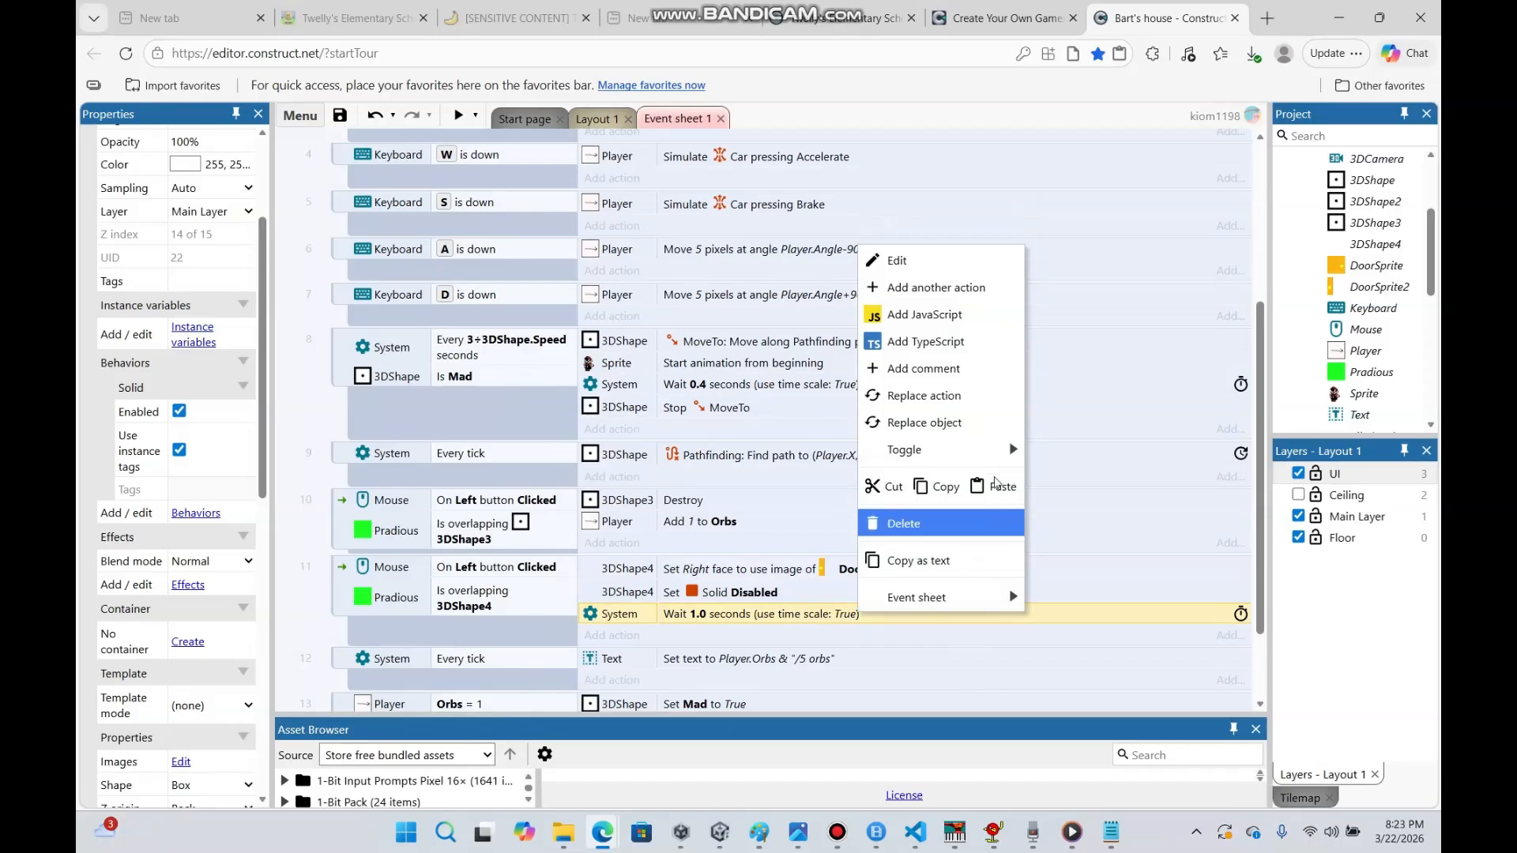
left_click(1003, 491)
double_click(834, 644)
left_click(790, 509)
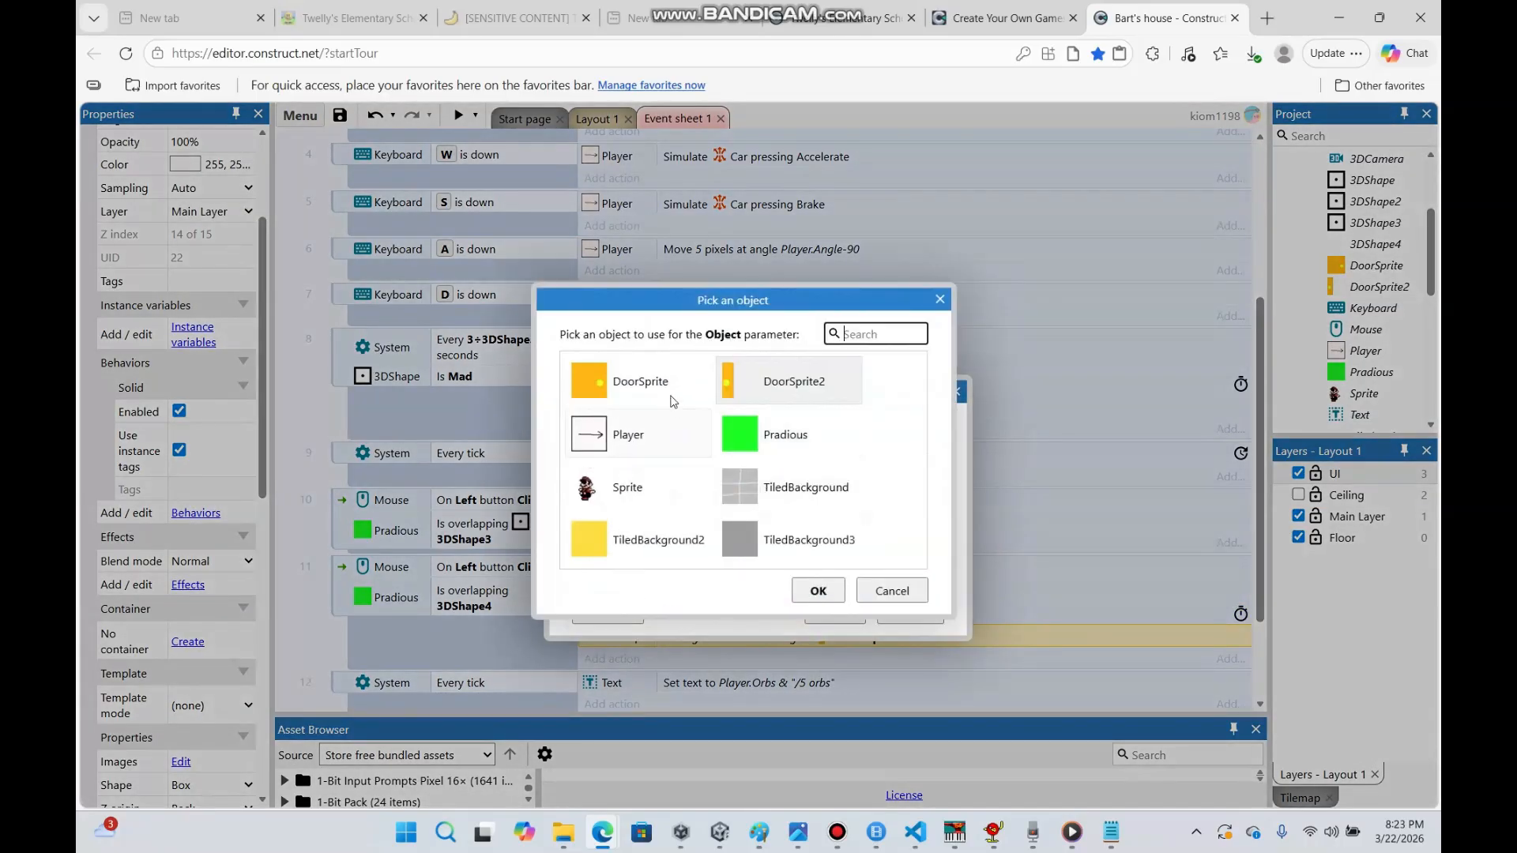
double_click(668, 400)
left_click(912, 613)
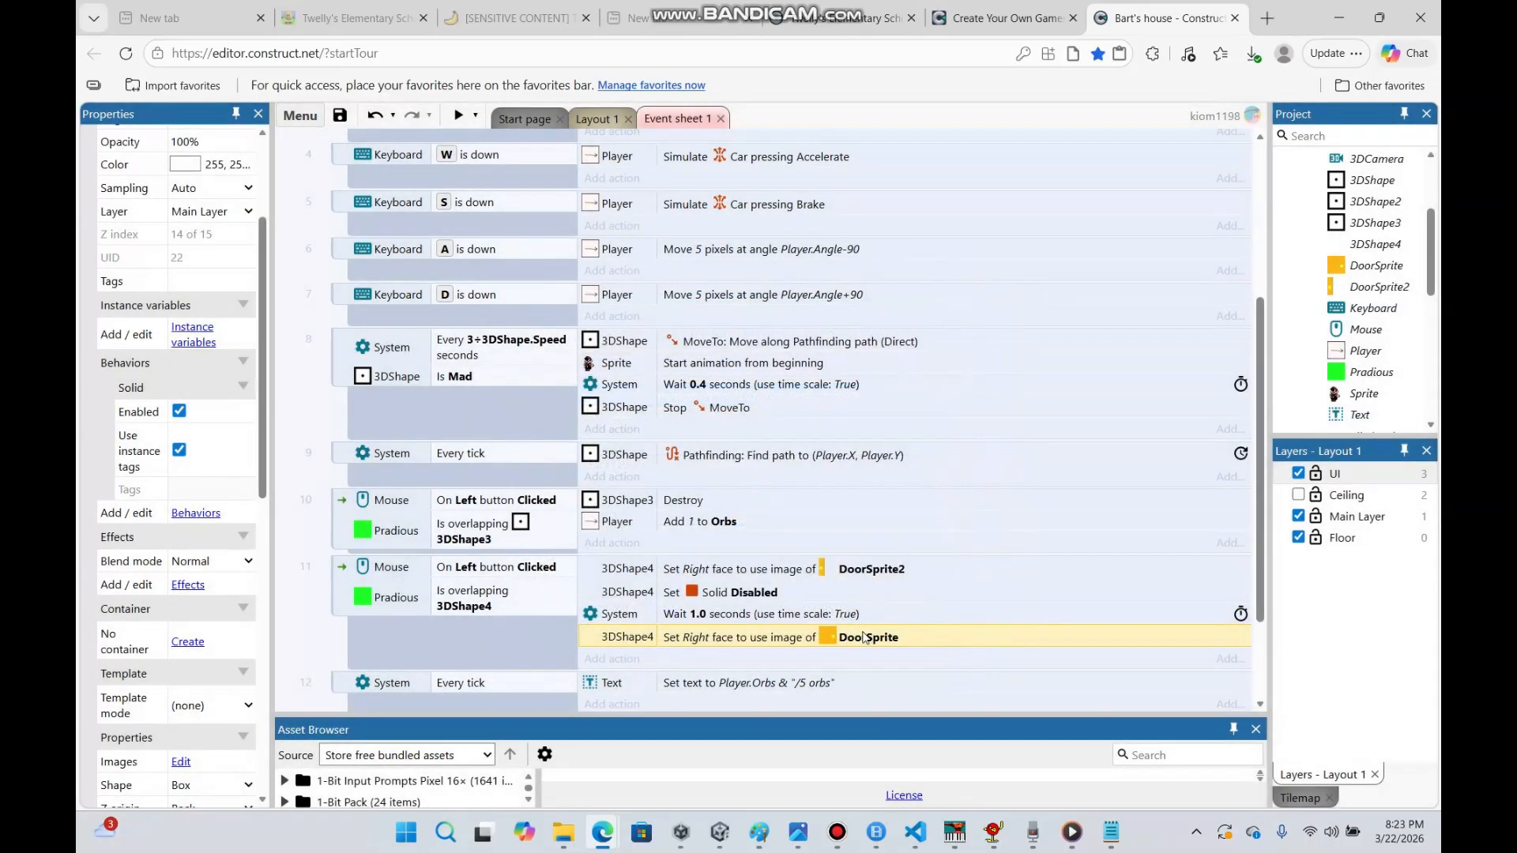
Copy the 3DShape4 Solid action to the end of the door click event and set its state to Enabled
right_click(800, 597)
left_click(878, 463)
right_click(843, 632)
left_click(978, 502)
double_click(830, 665)
left_click(770, 464)
left_click(770, 509)
left_click(912, 615)
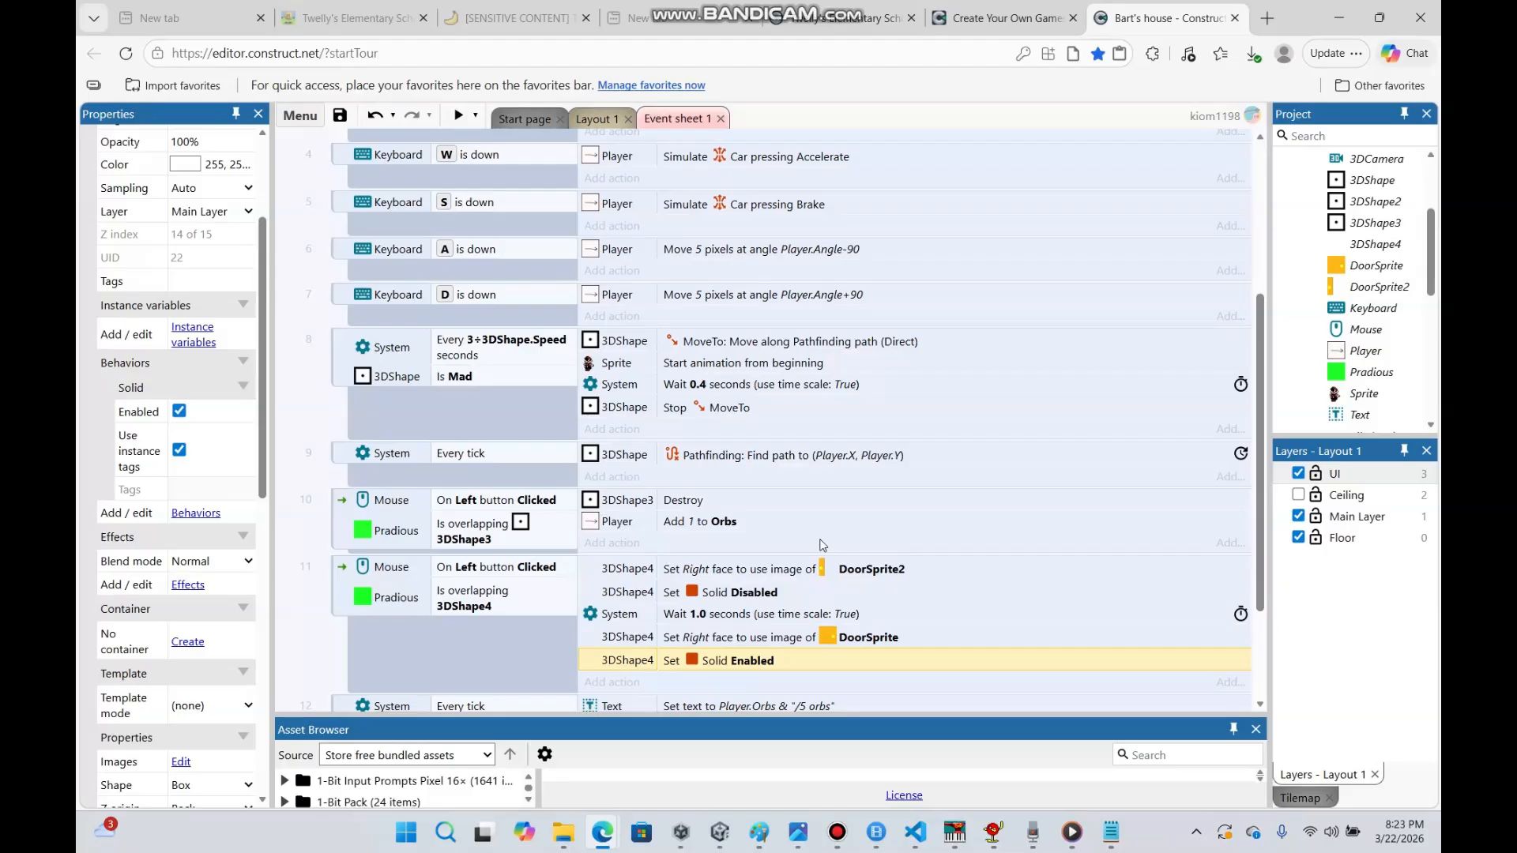
Preview Layout 1 and play through the house to test the door, the orb pickup and the enemy chase
left_click(598, 120)
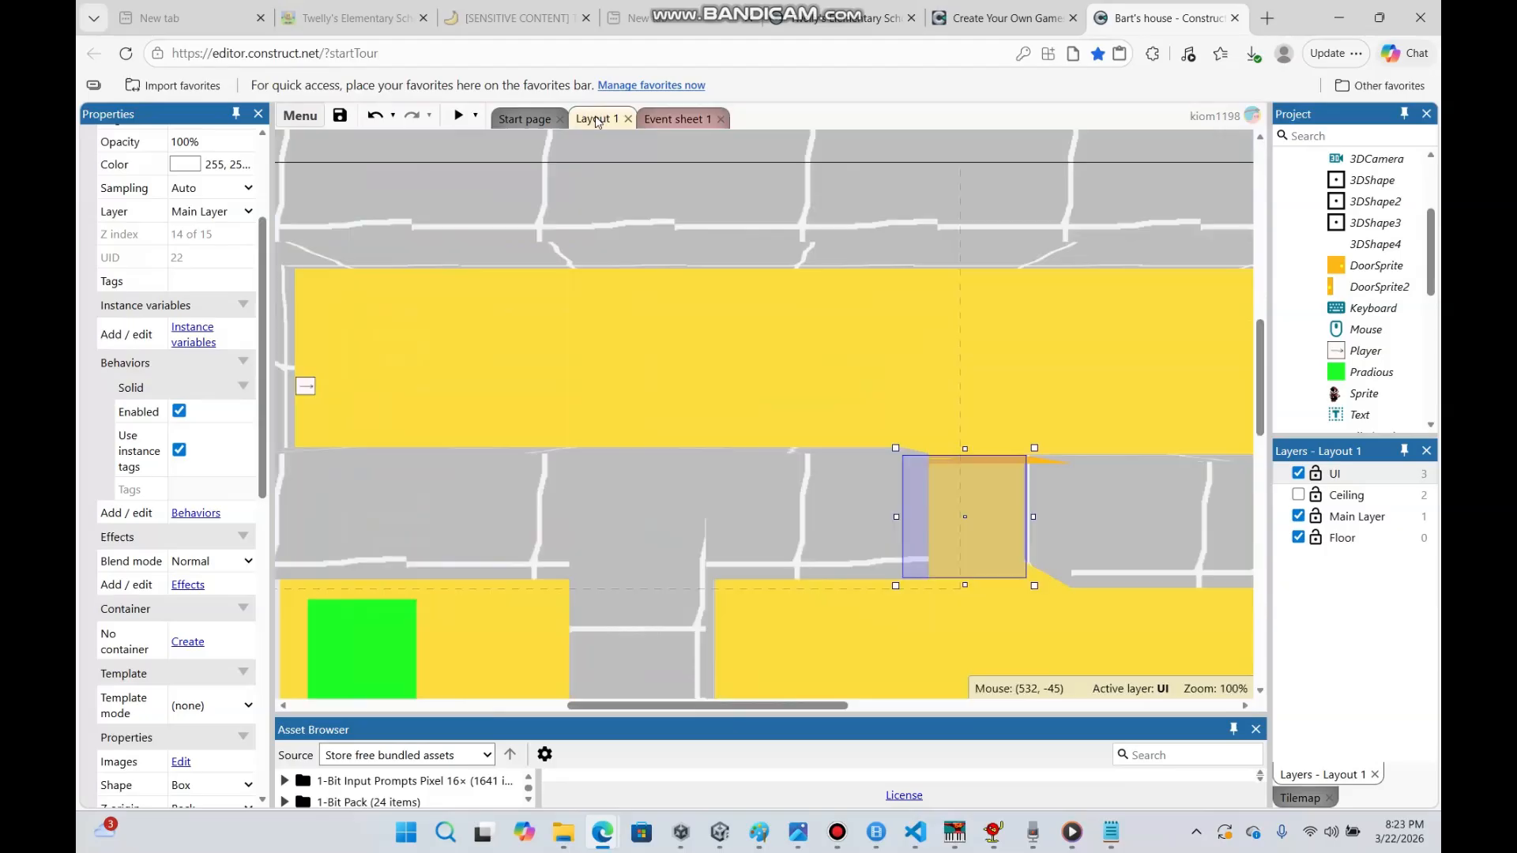
left_click(458, 119)
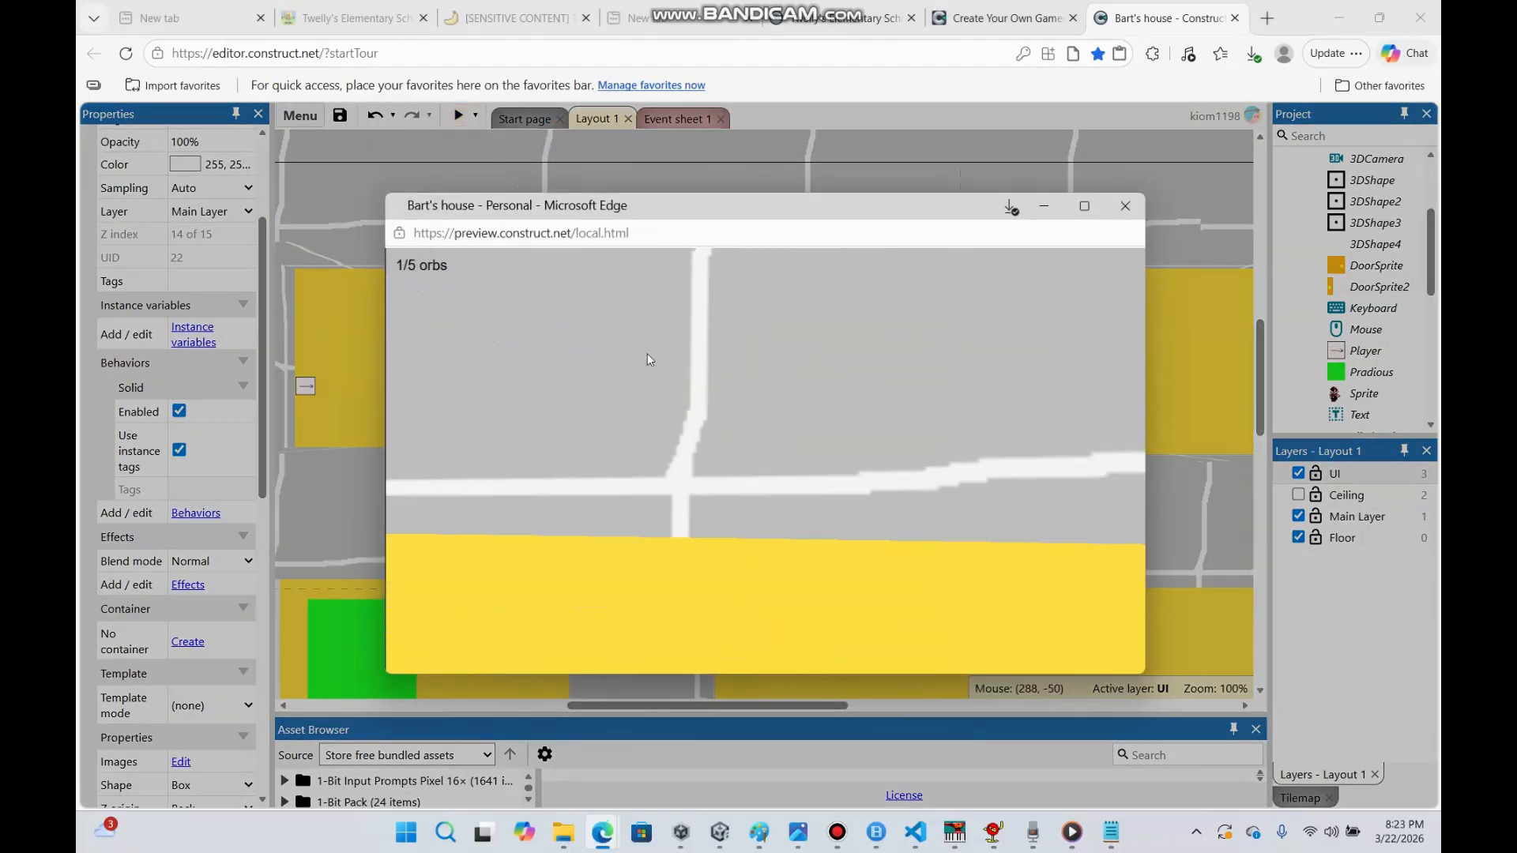
key("w")
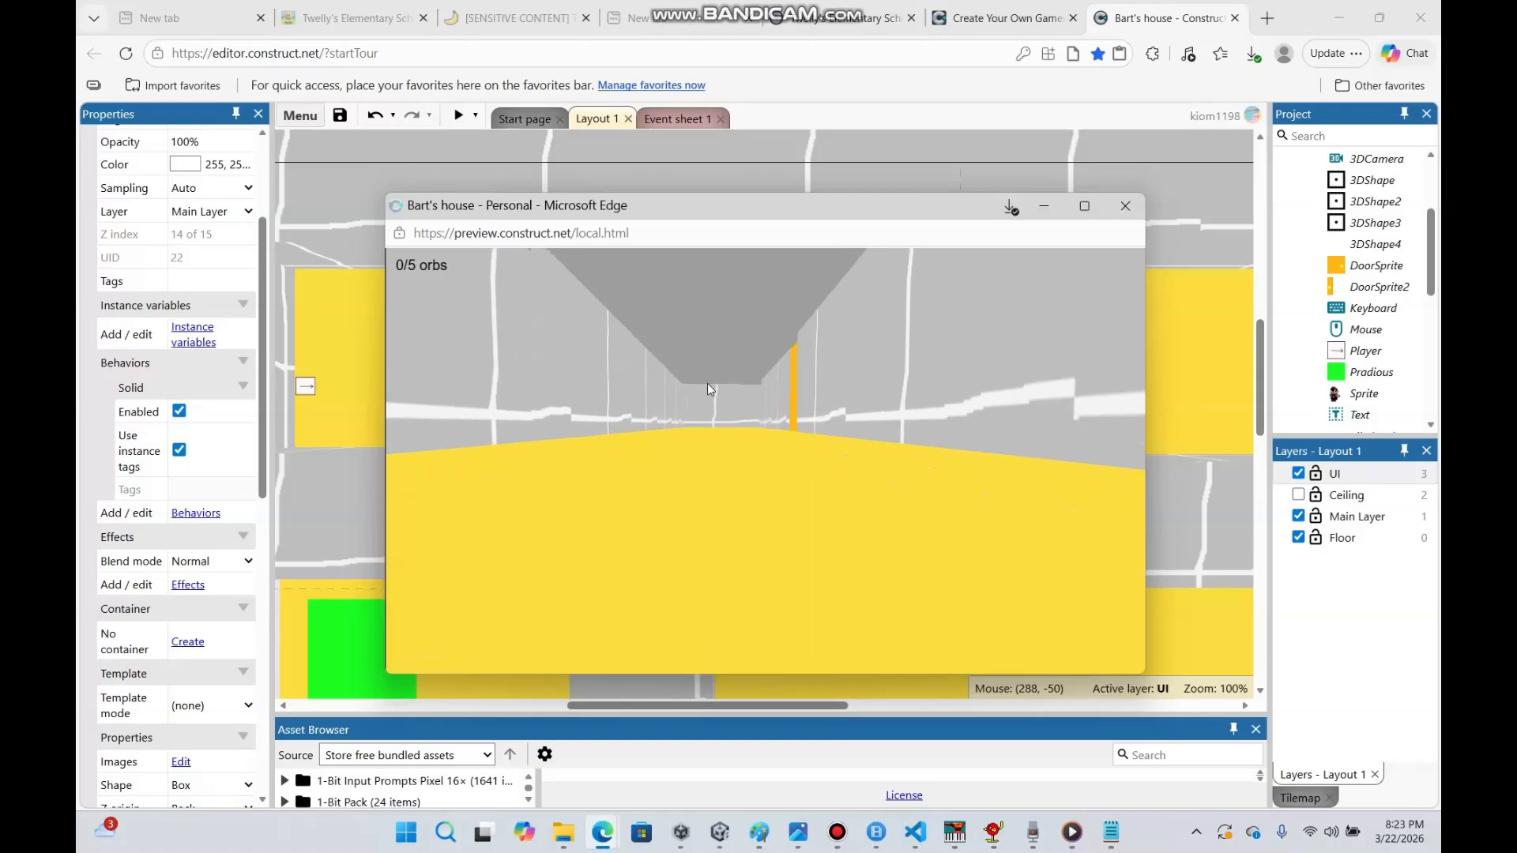
key("w")
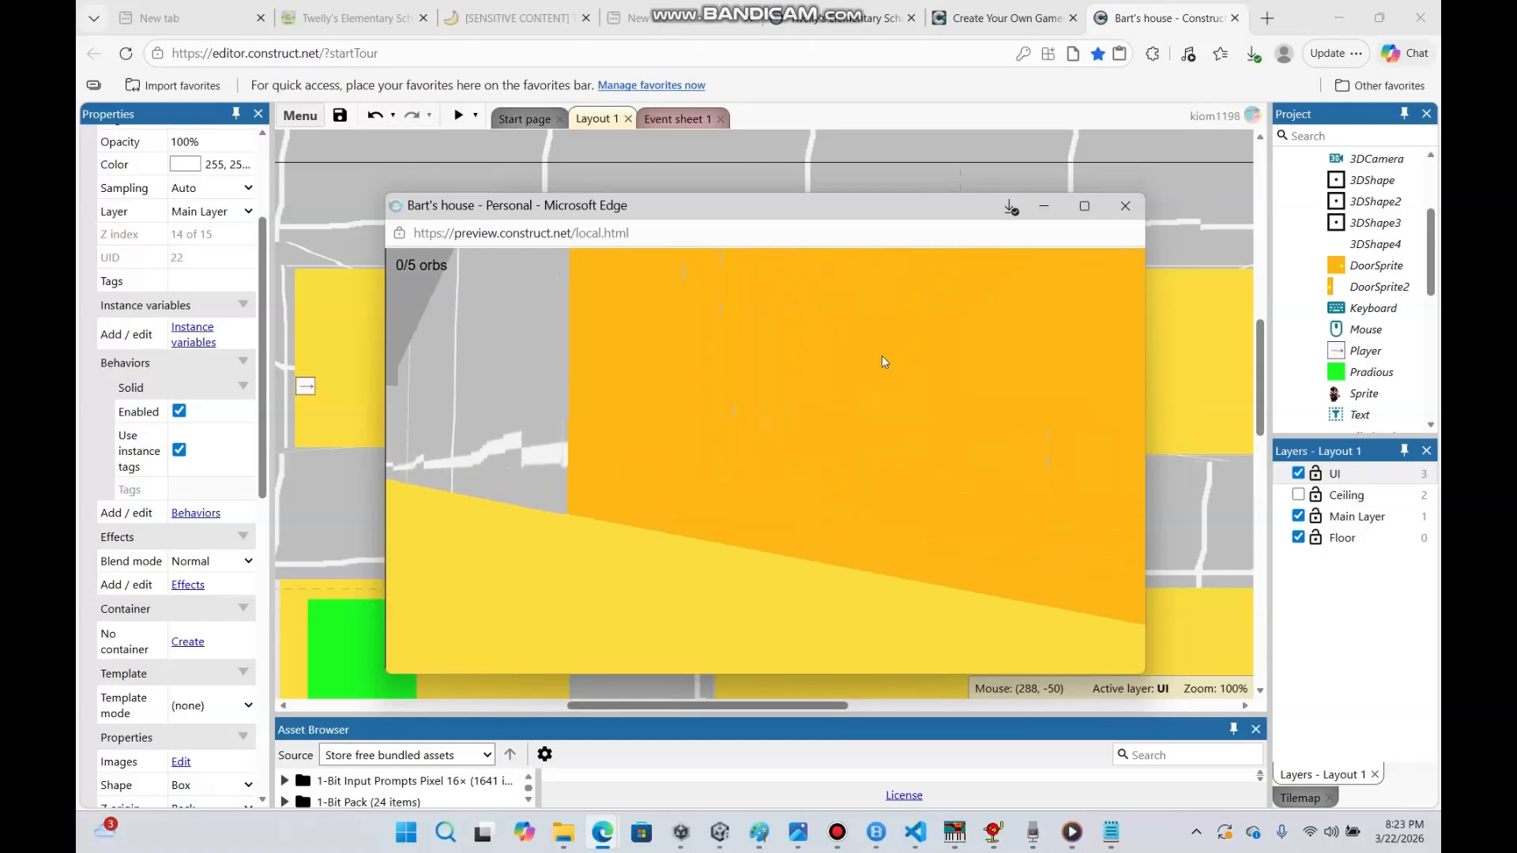
key("w")
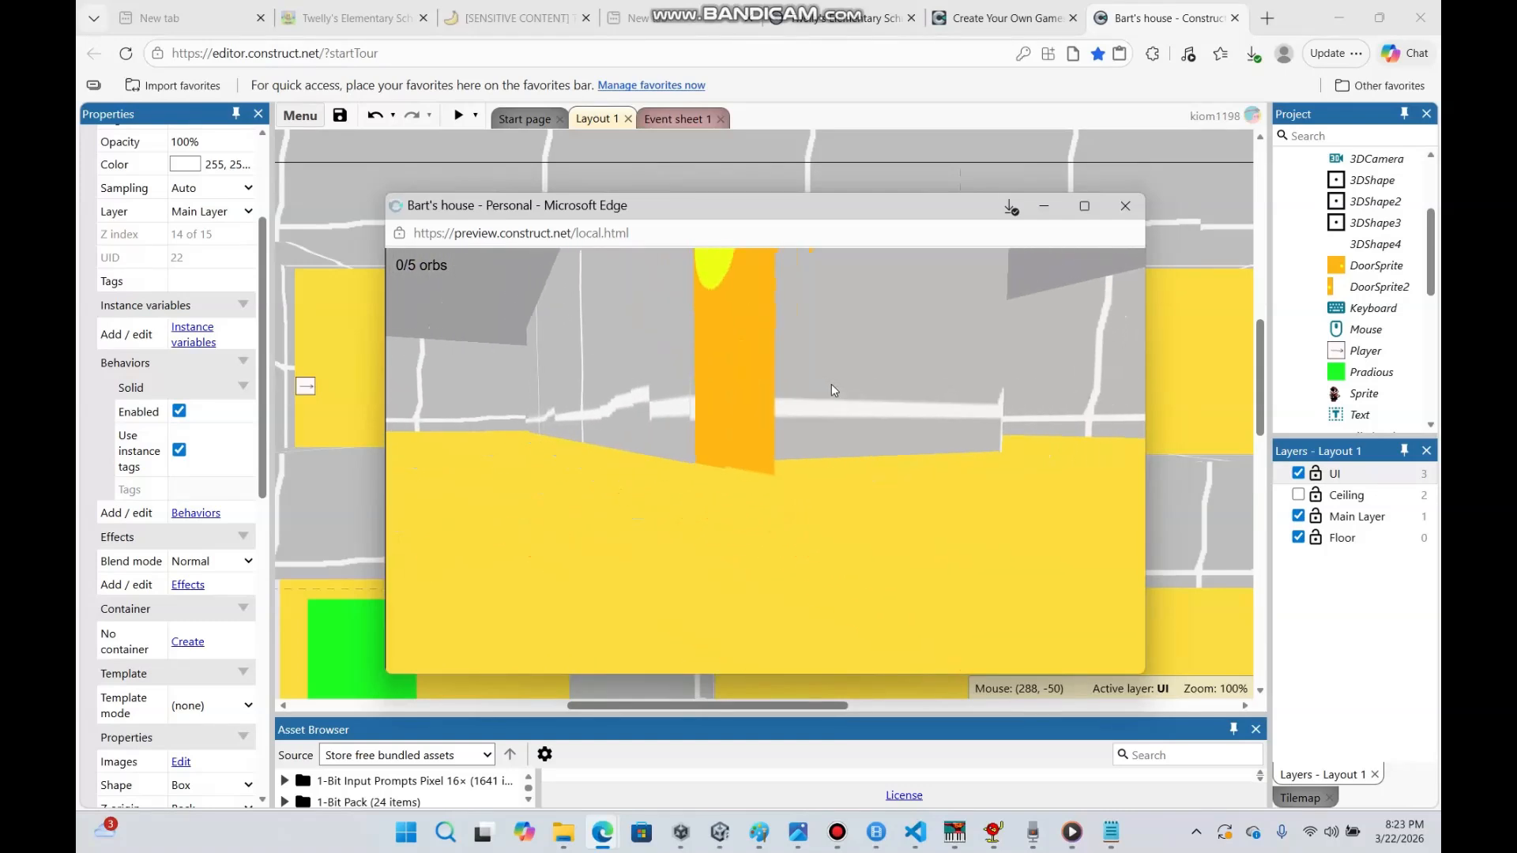
key("w")
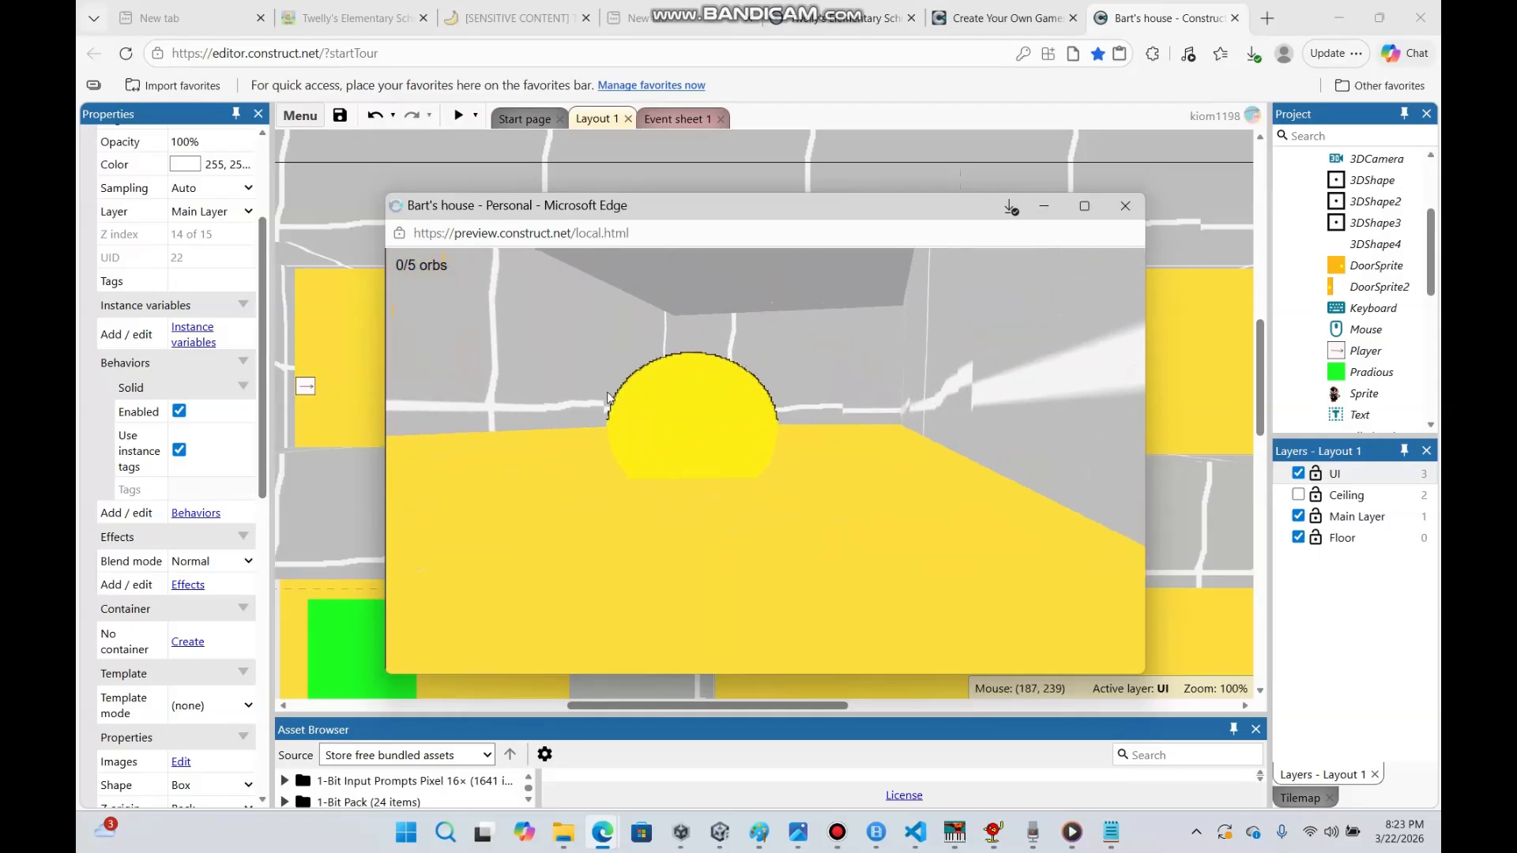
key("w")
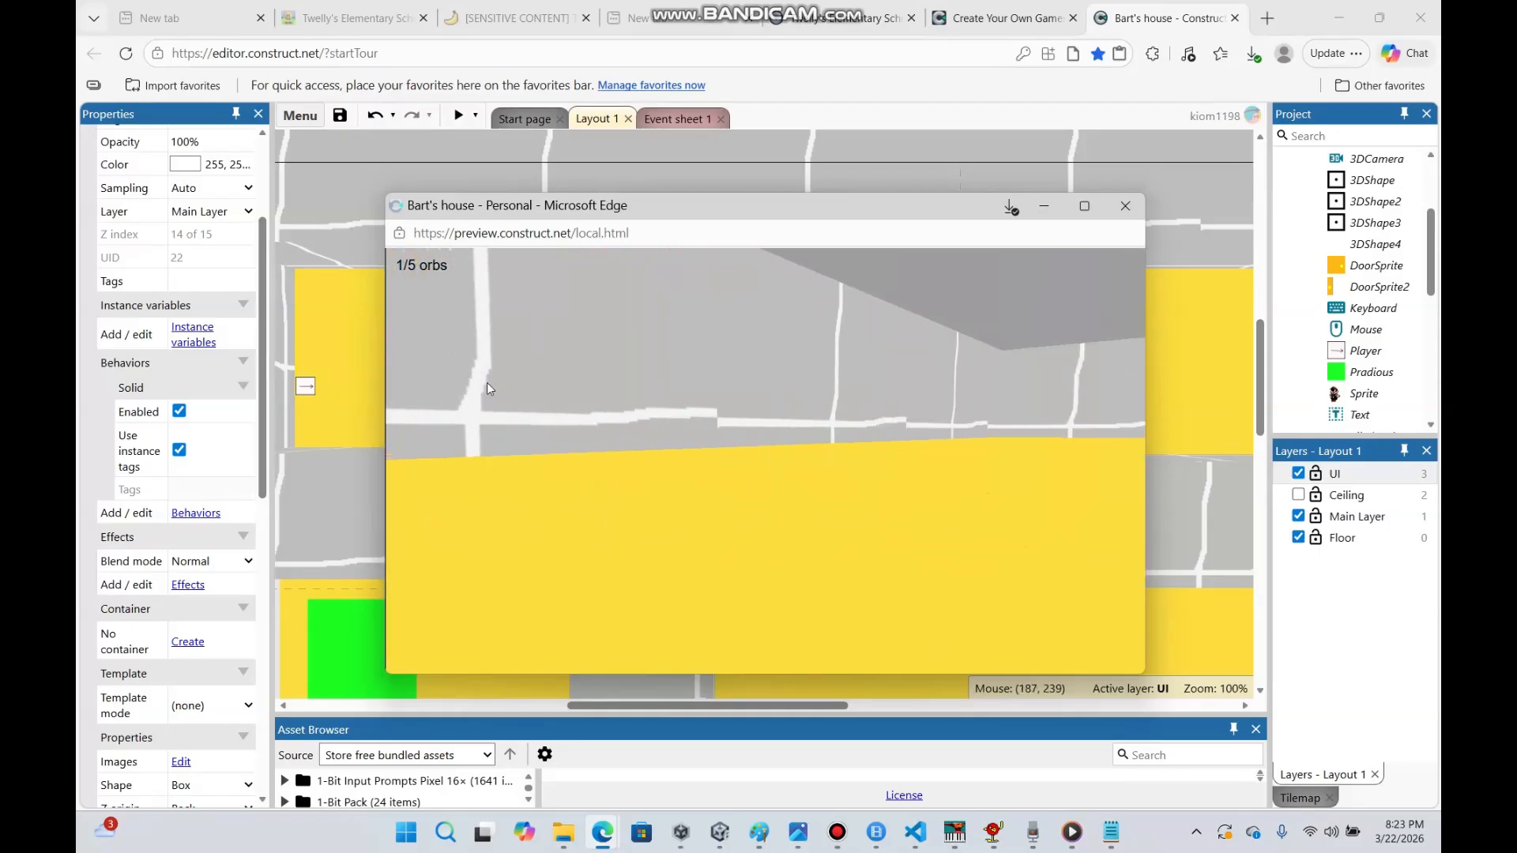
key("s")
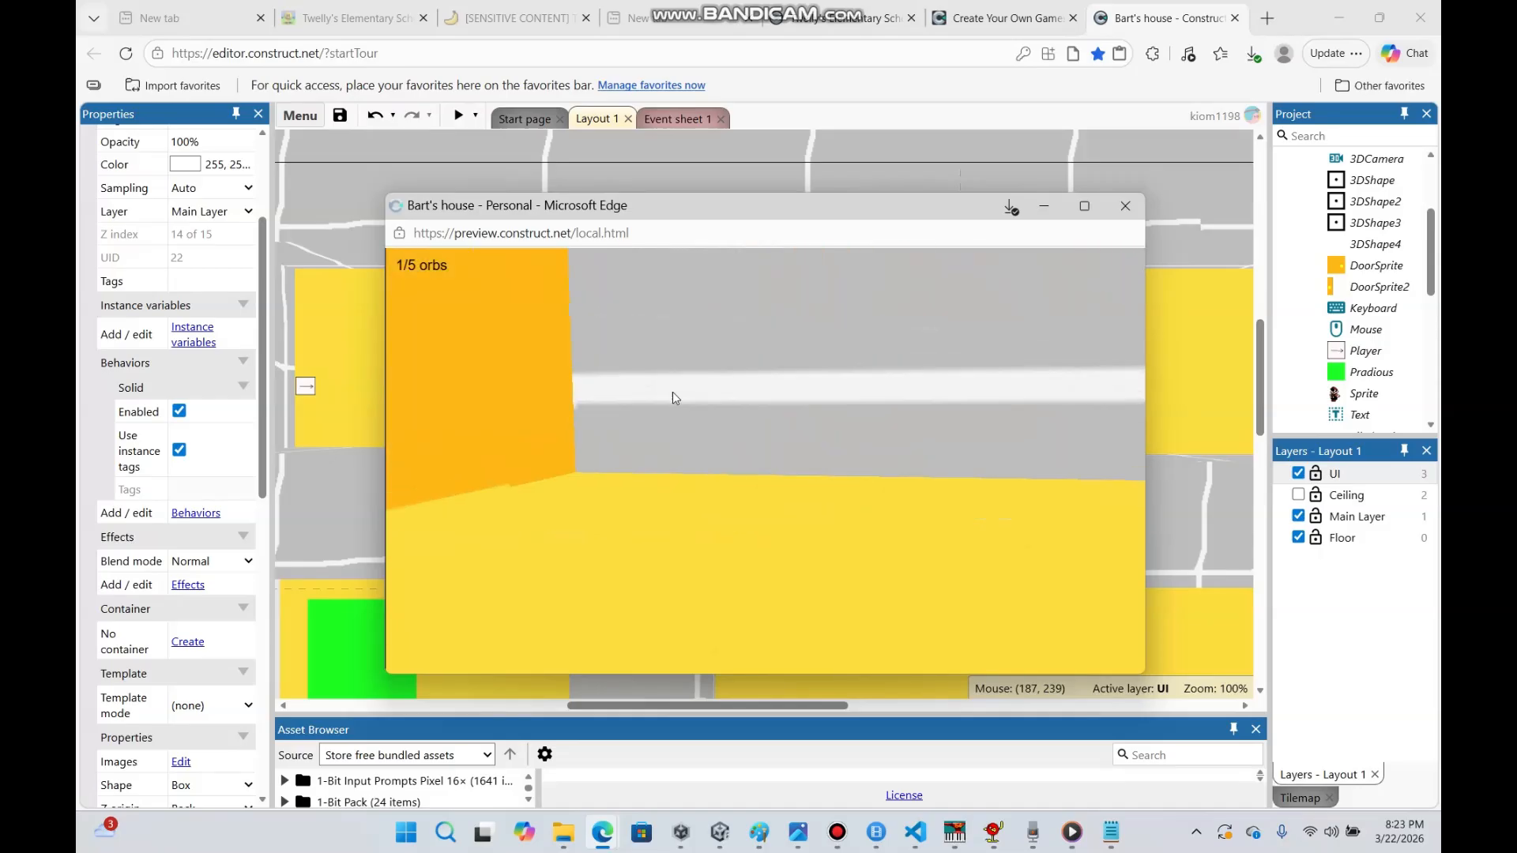
key("w")
key("w")
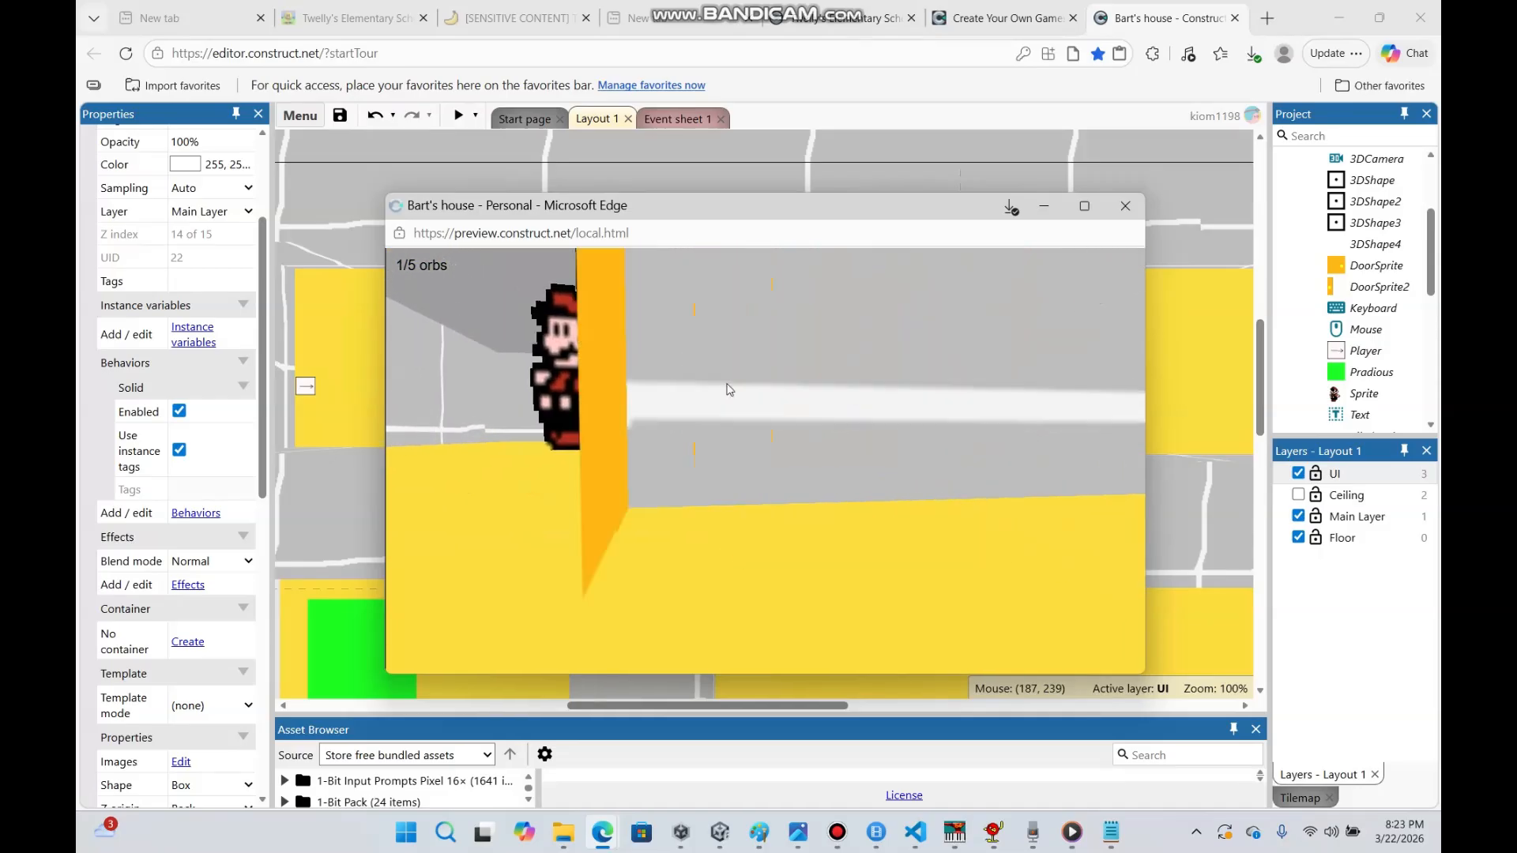
key("s")
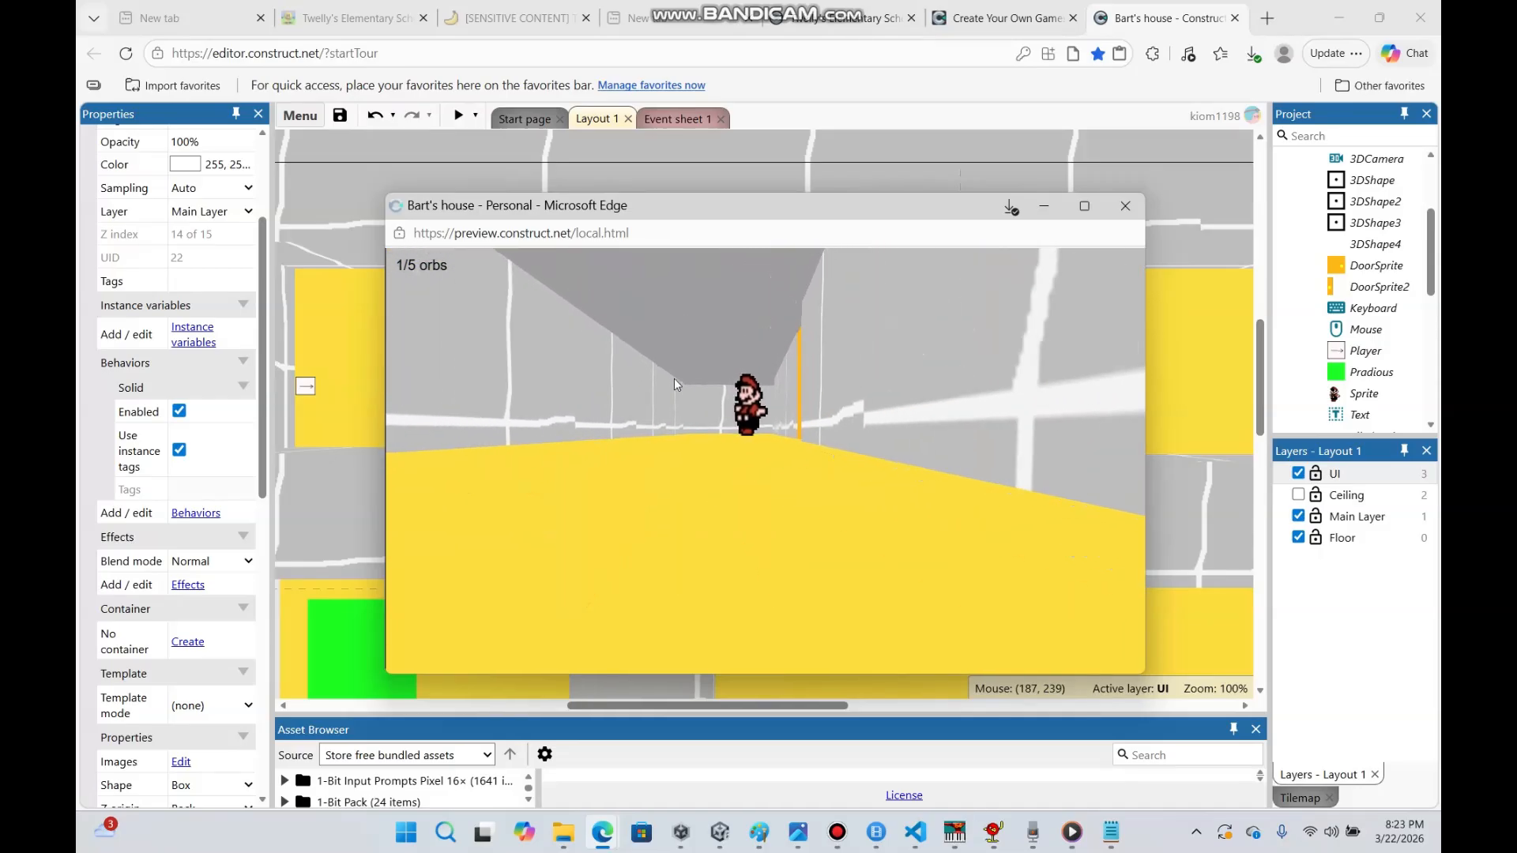
key("w")
key("w")
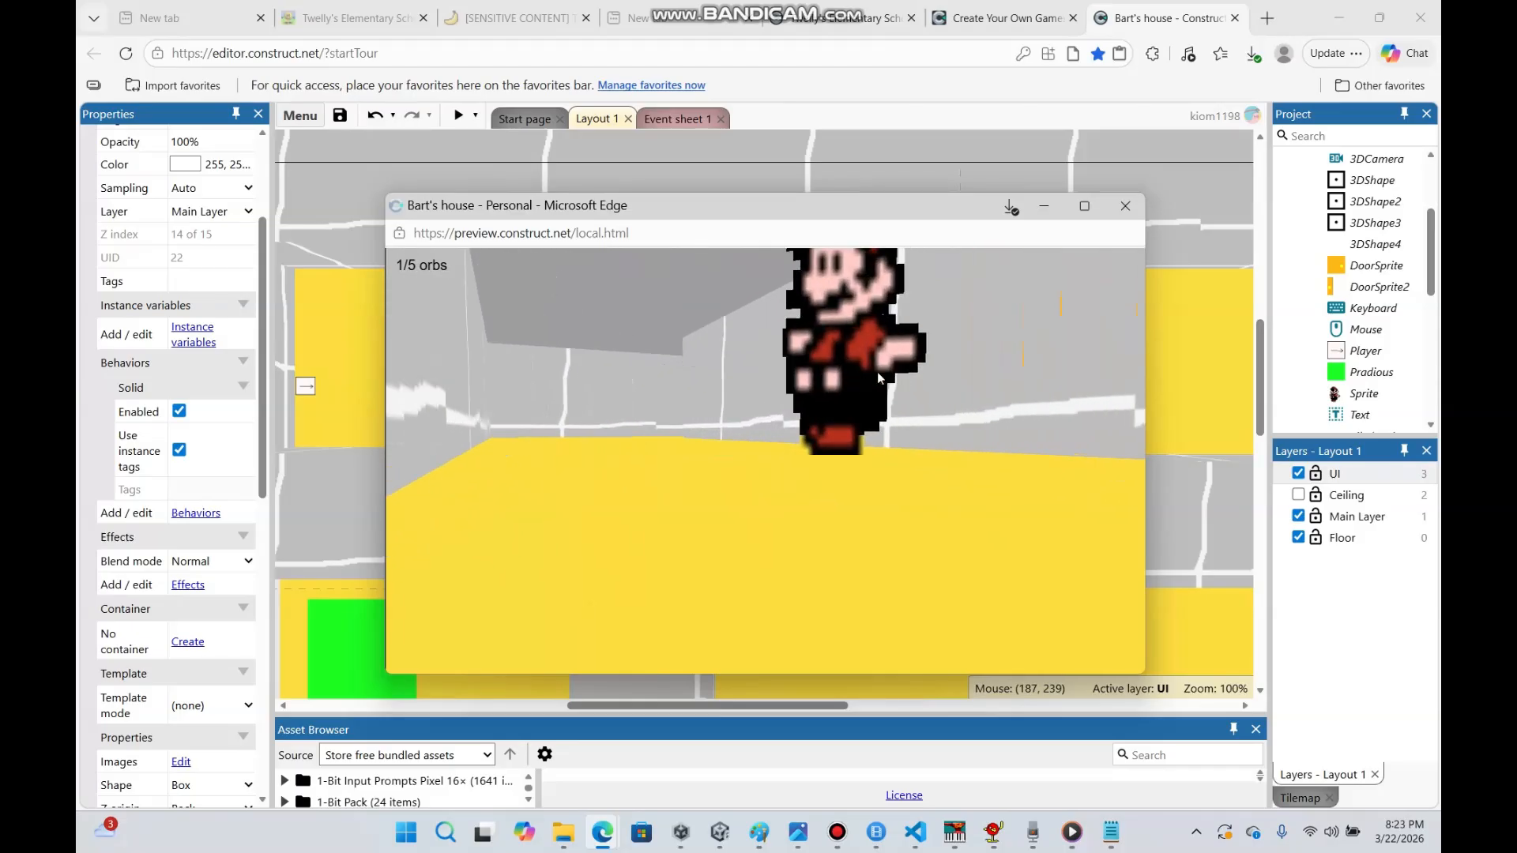
left_click(1059, 203)
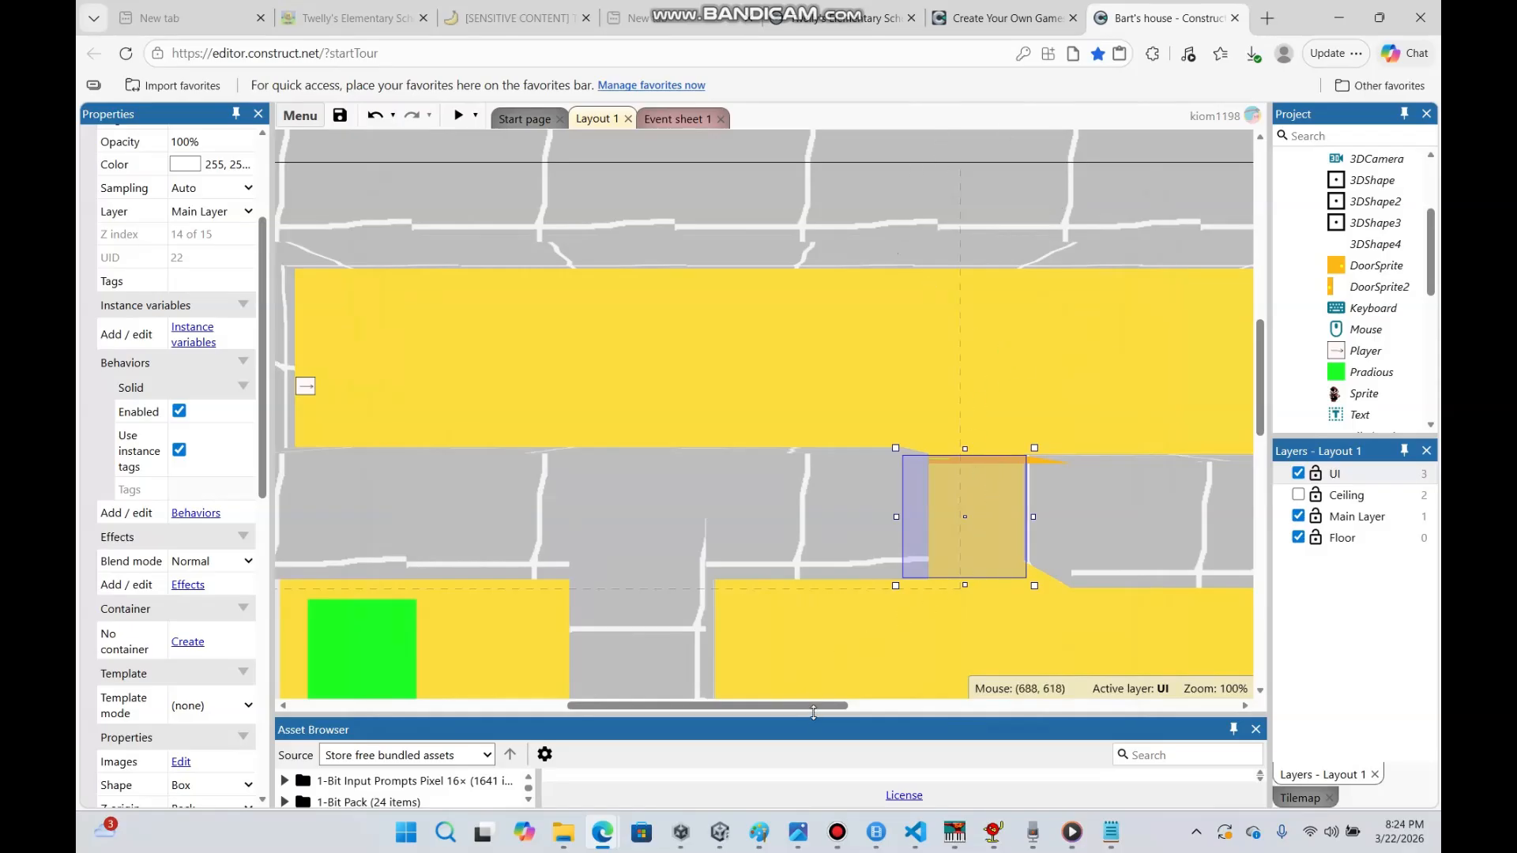
Duplicate the 3DShape4 door click event directly below itself in Event sheet 1
left_click_drag(805, 706, 869, 706)
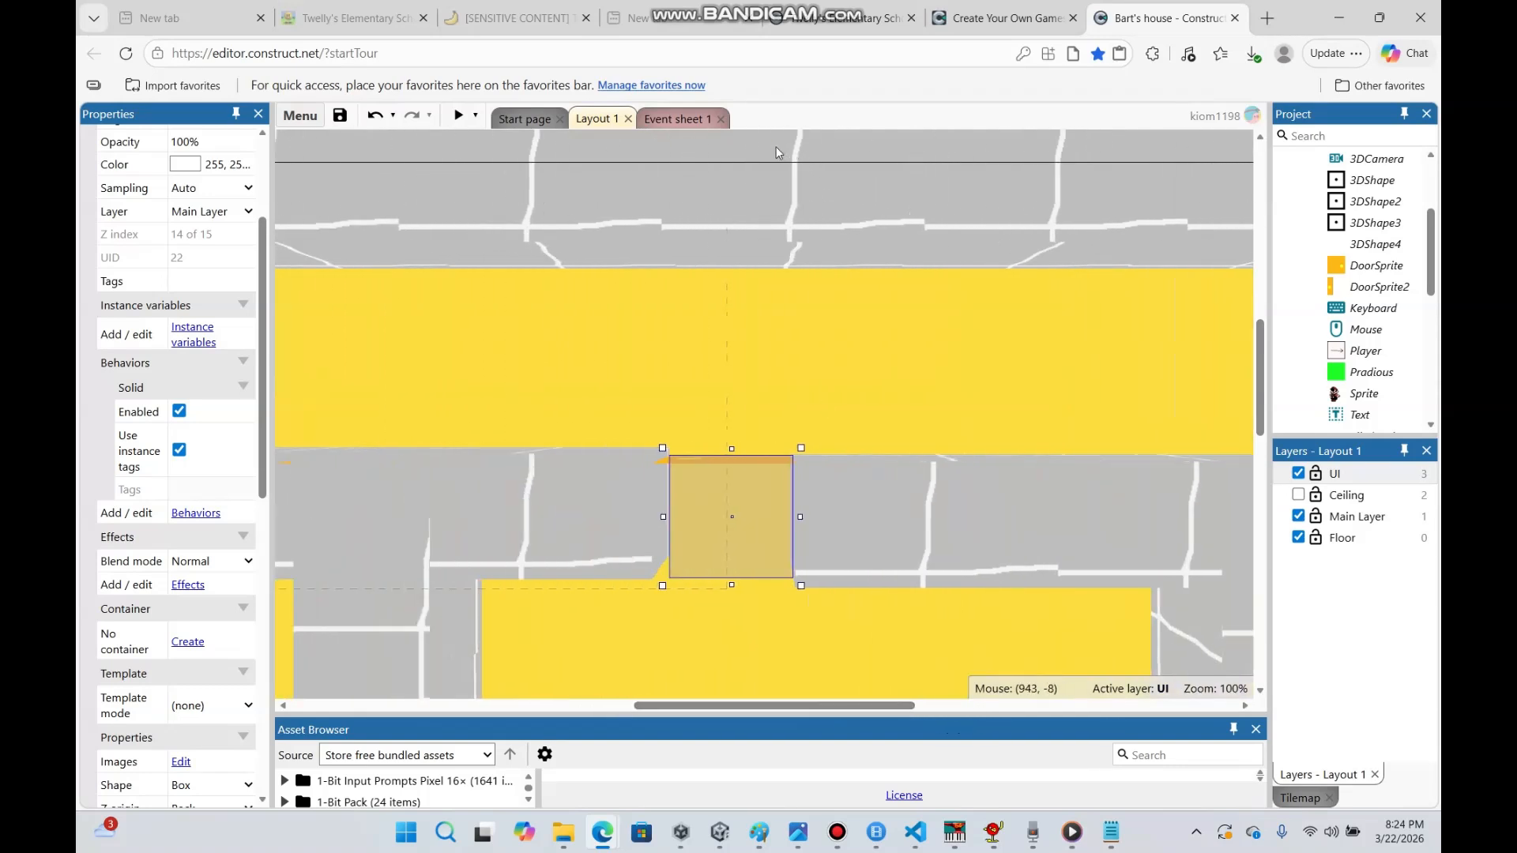
left_click(675, 120)
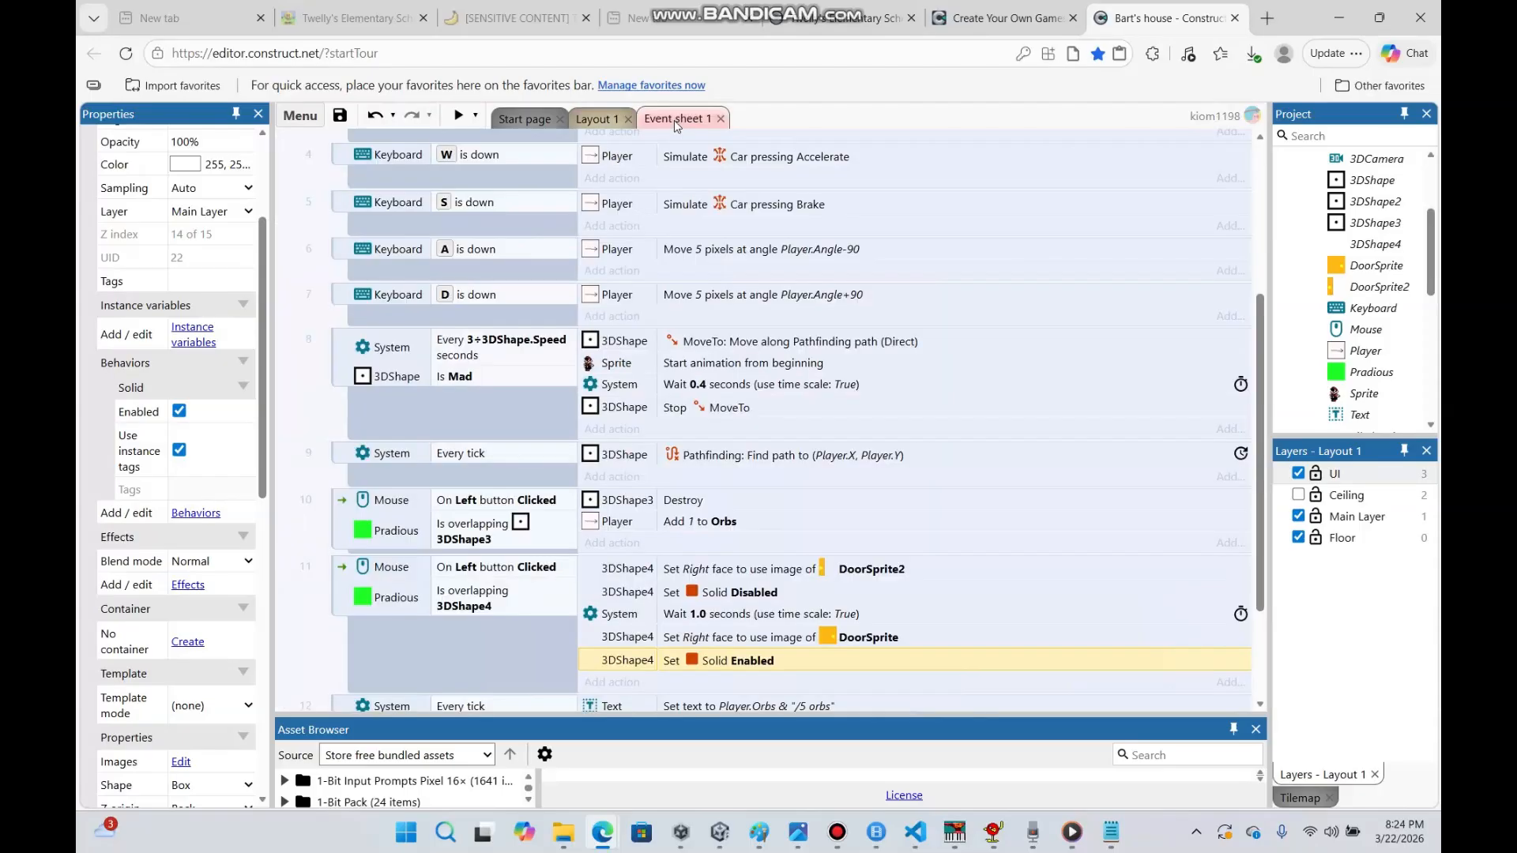
left_click_drag(1261, 418, 1268, 475)
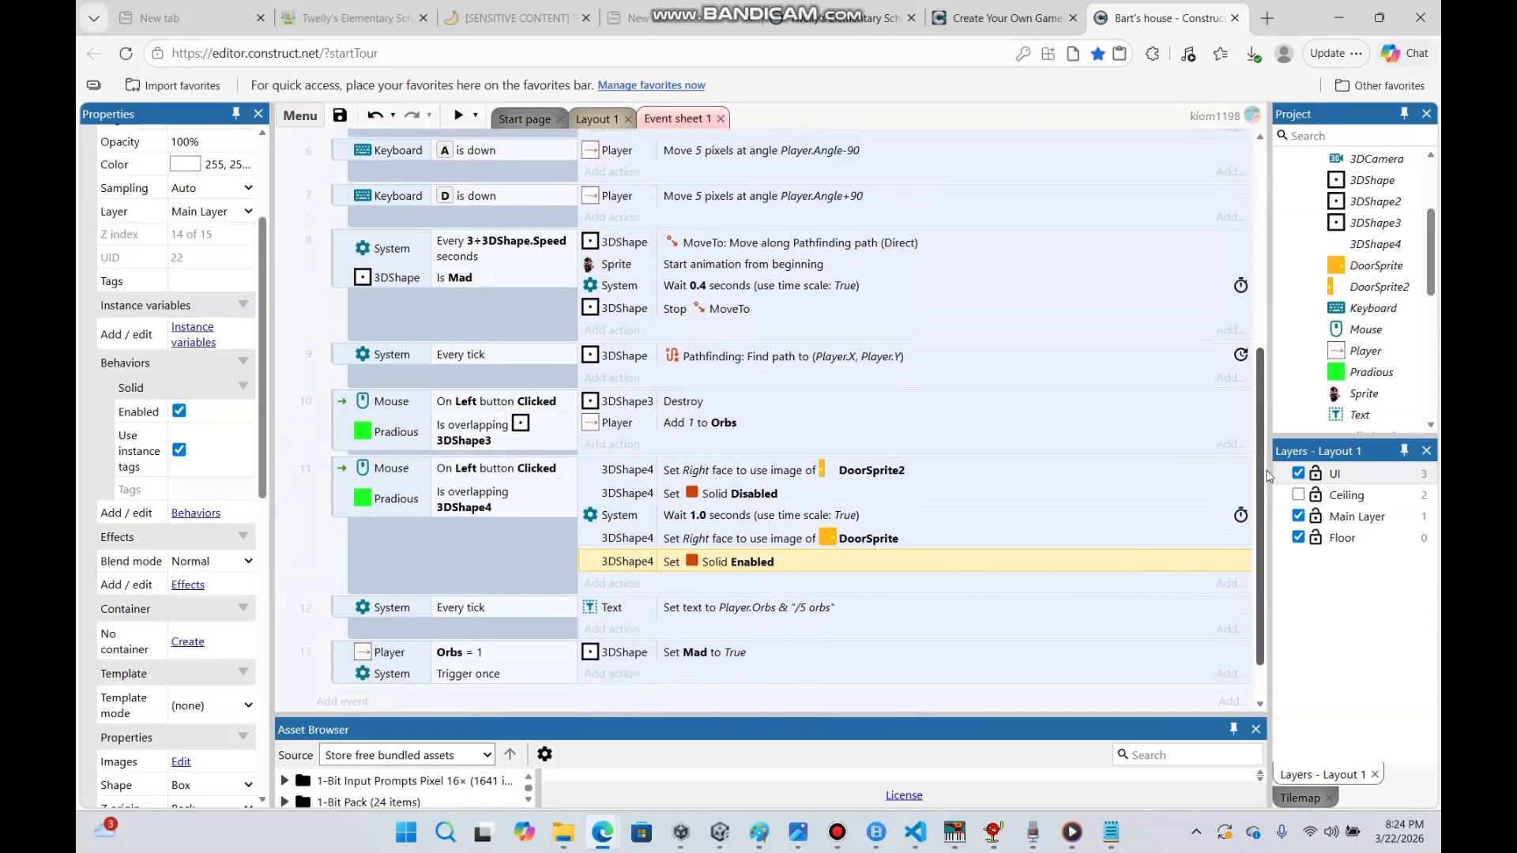
left_click_drag(1268, 475, 1276, 497)
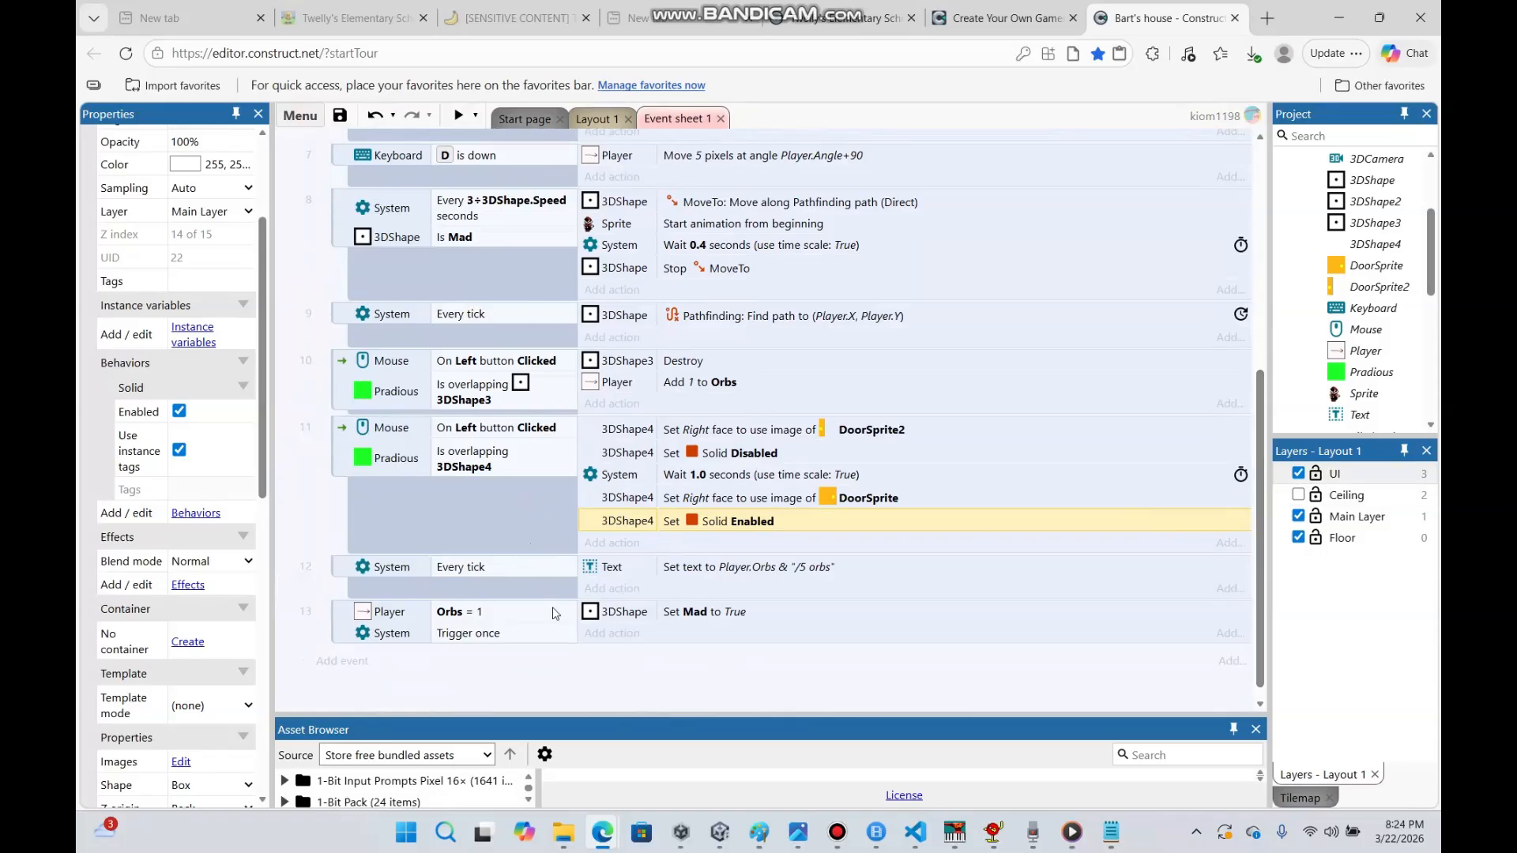
right_click(485, 538)
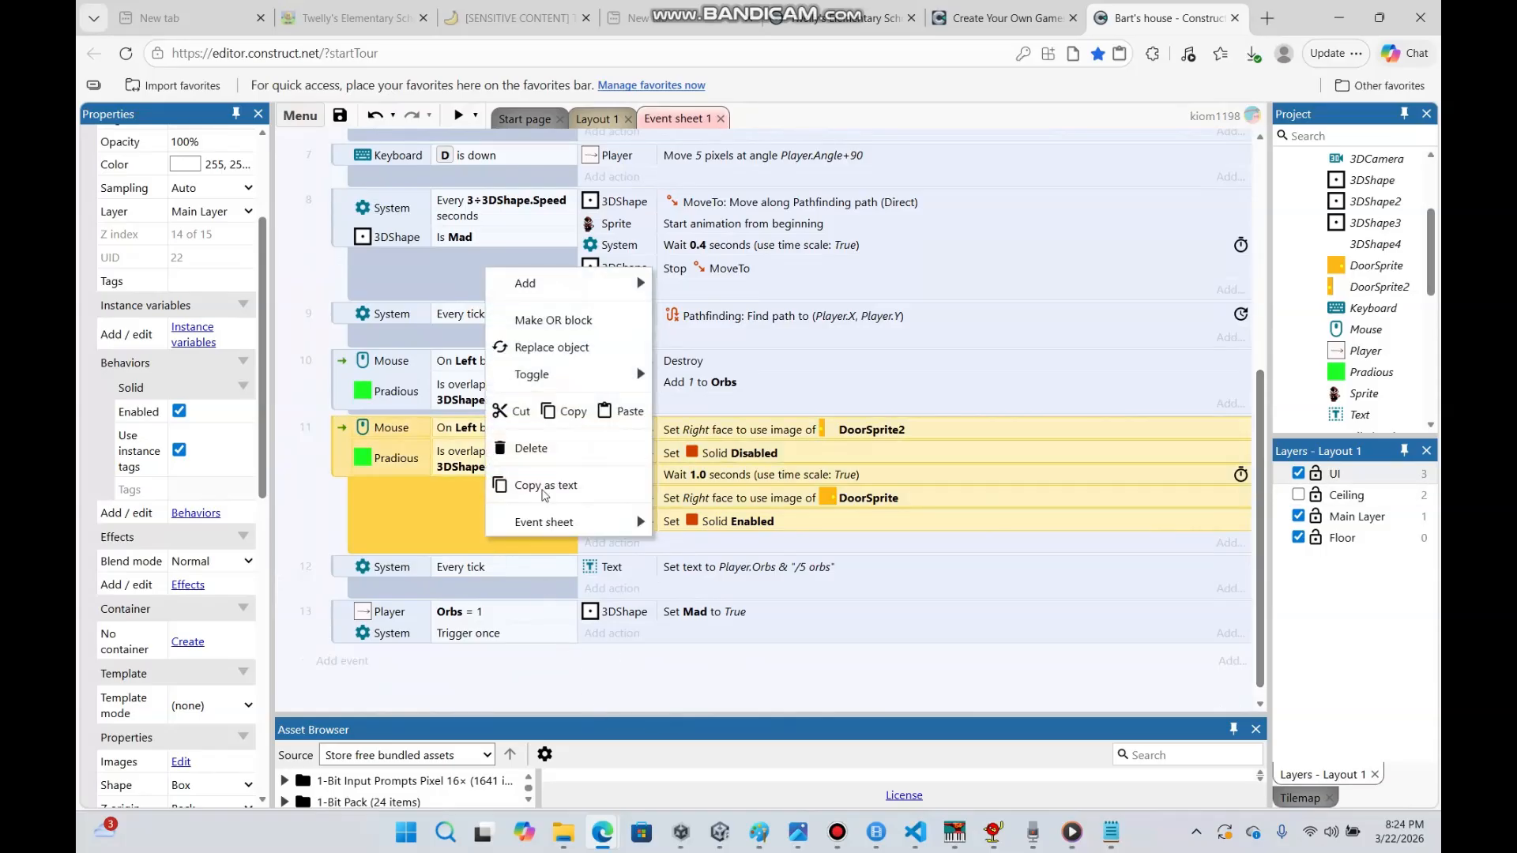
left_click(562, 411)
right_click(528, 518)
left_click(674, 657)
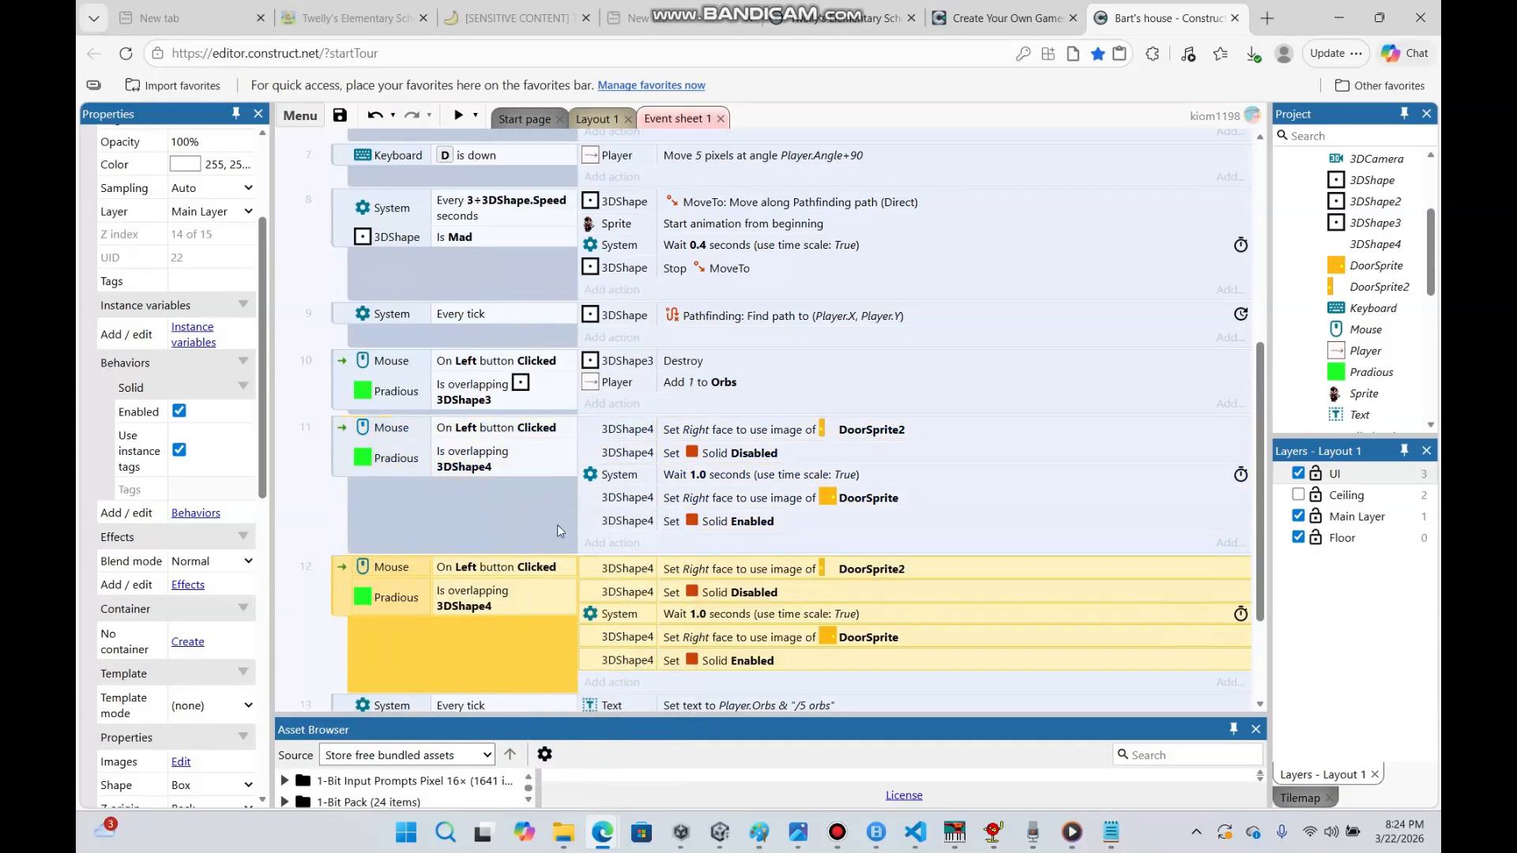
Remove the mouse condition from the duplicated door event and replace its overlap condition with Pradious On collision with 3DShape4
right_click(551, 570)
left_click(624, 474)
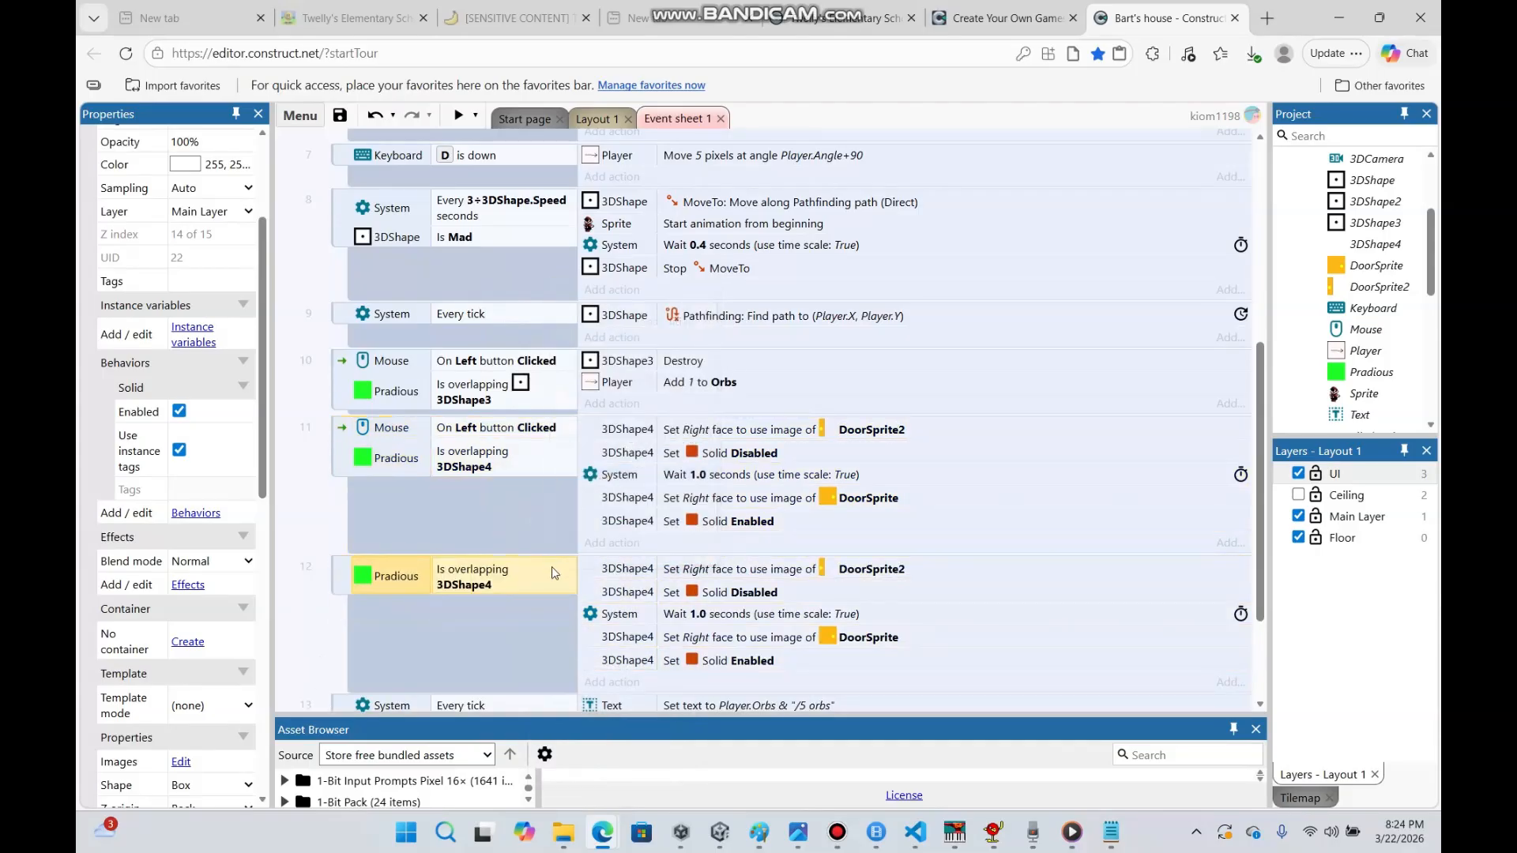
double_click(551, 570)
left_click(832, 613)
scroll(993, 409, "down", 3)
double_click(821, 413)
left_click(908, 610)
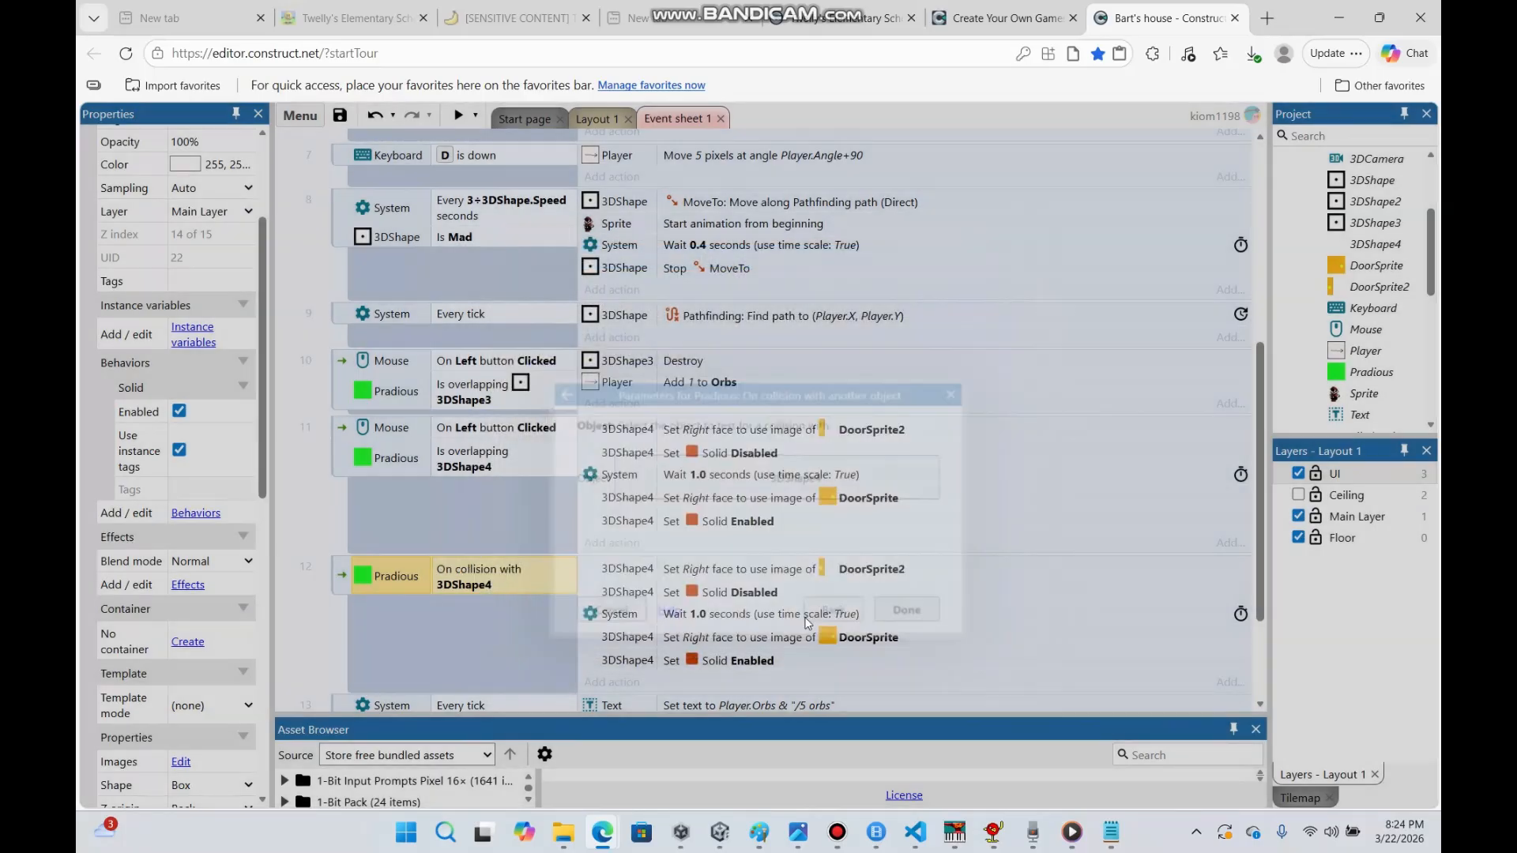
Delete the Solid Disabled and Solid Enabled actions from the Pradious collision event
left_click(800, 573)
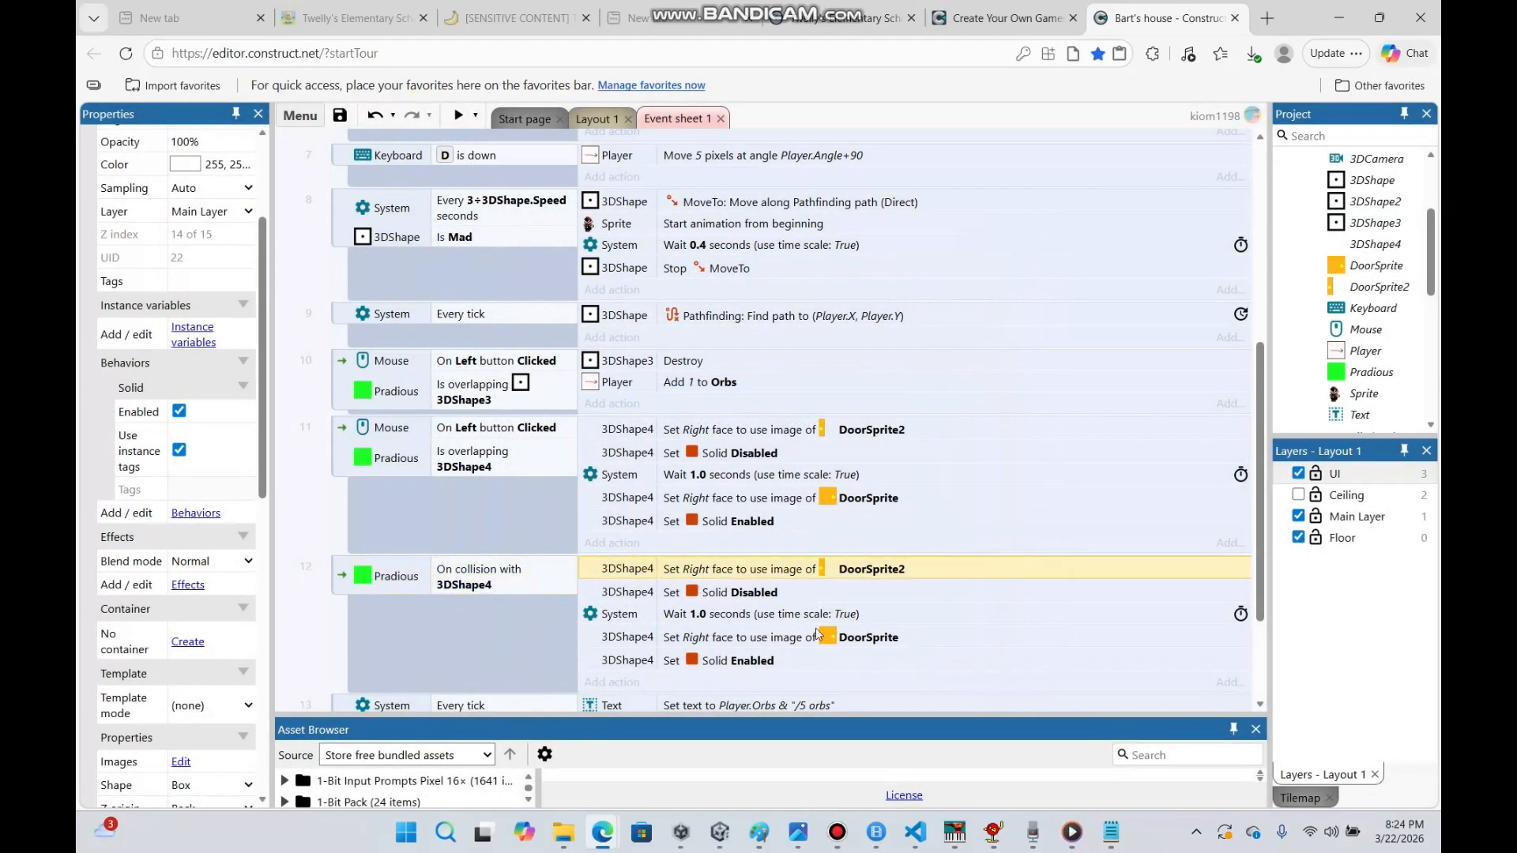
right_click(788, 600)
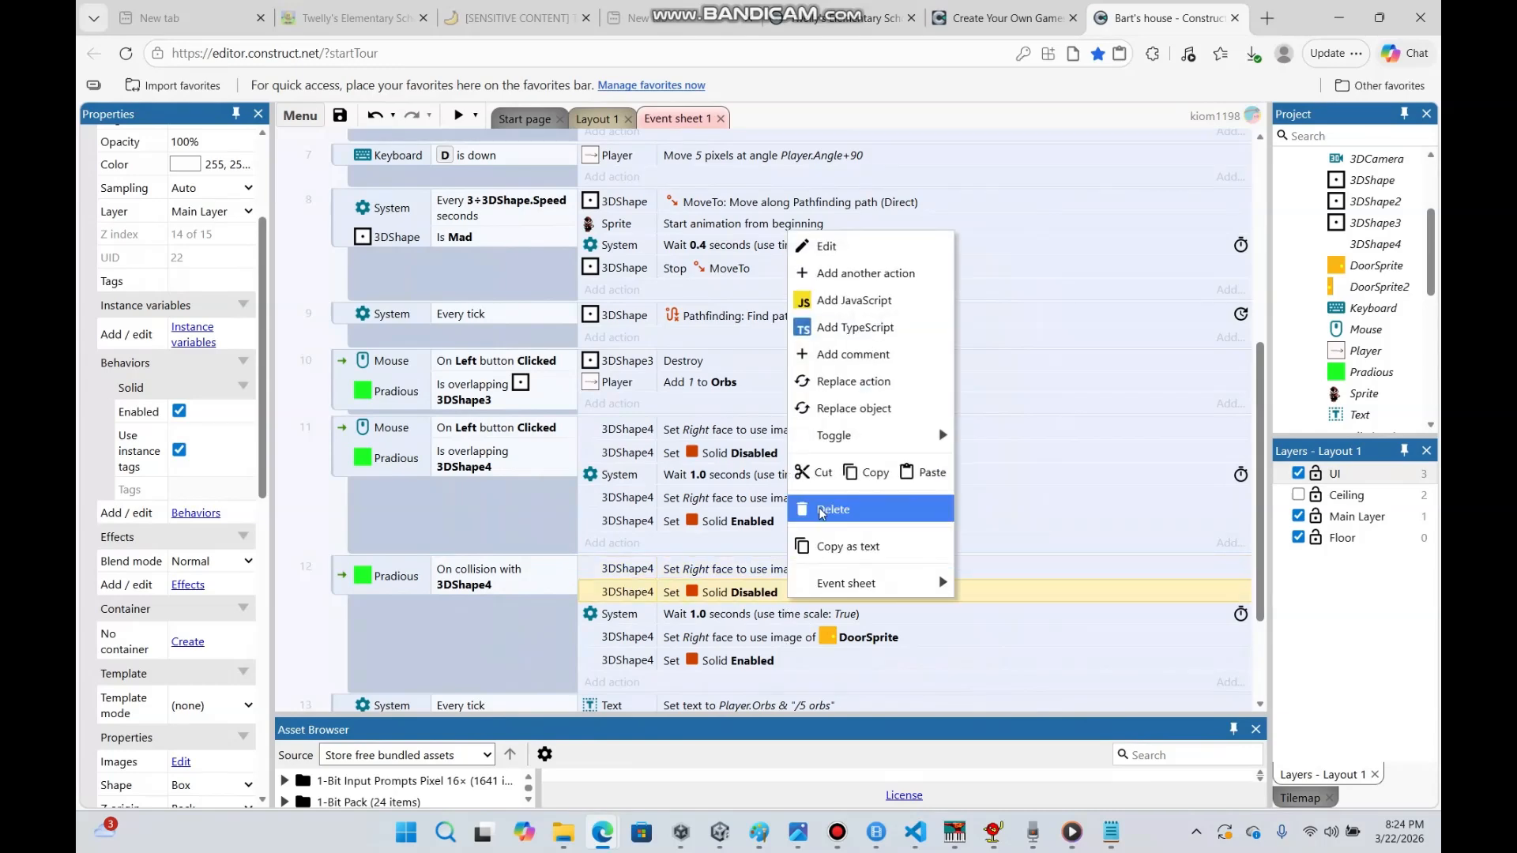
left_click(814, 510)
right_click(793, 641)
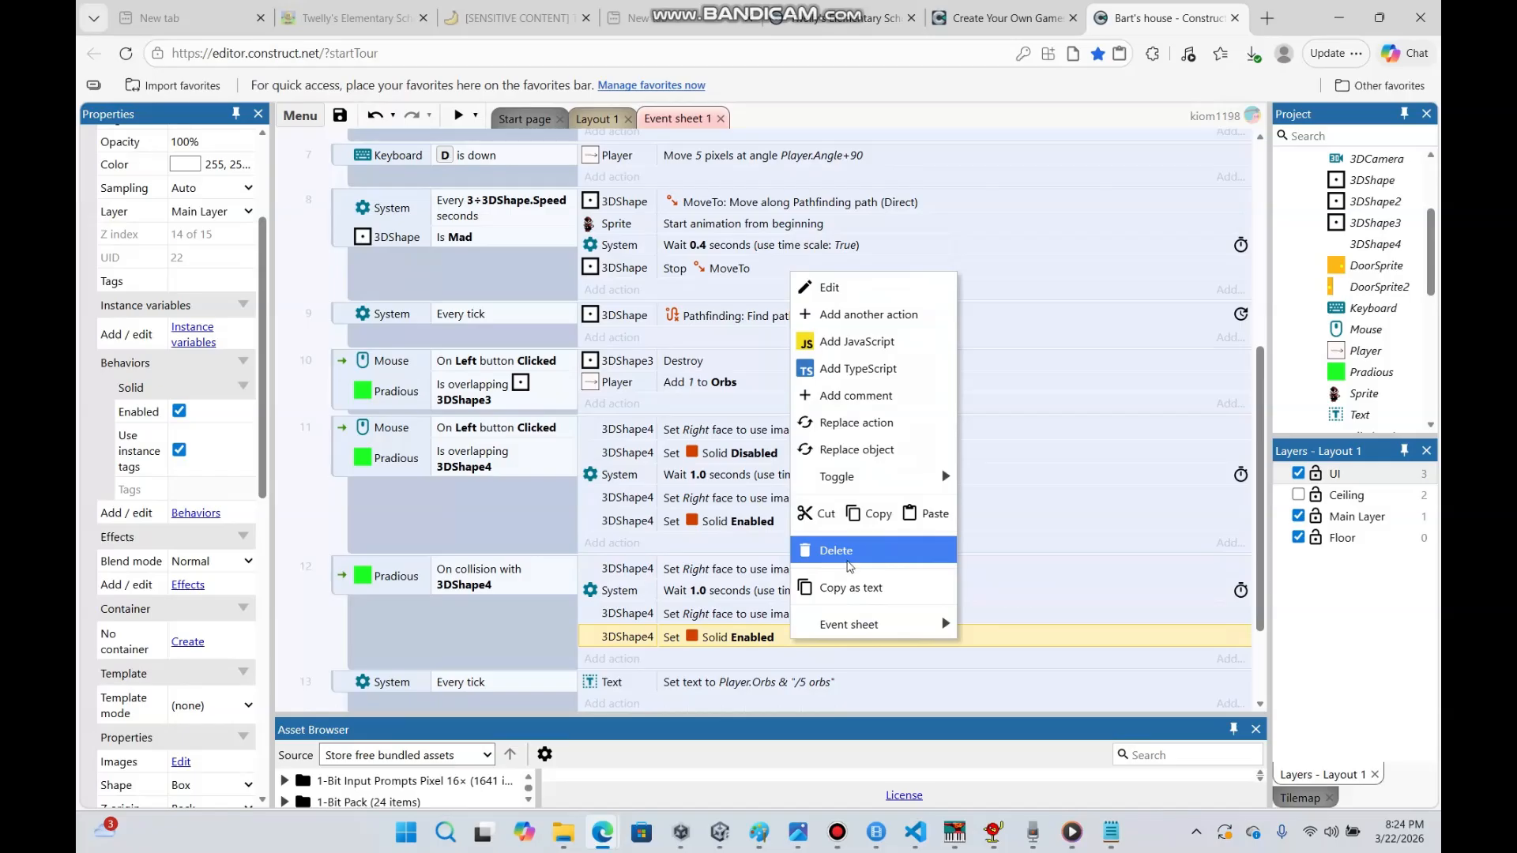
left_click(849, 566)
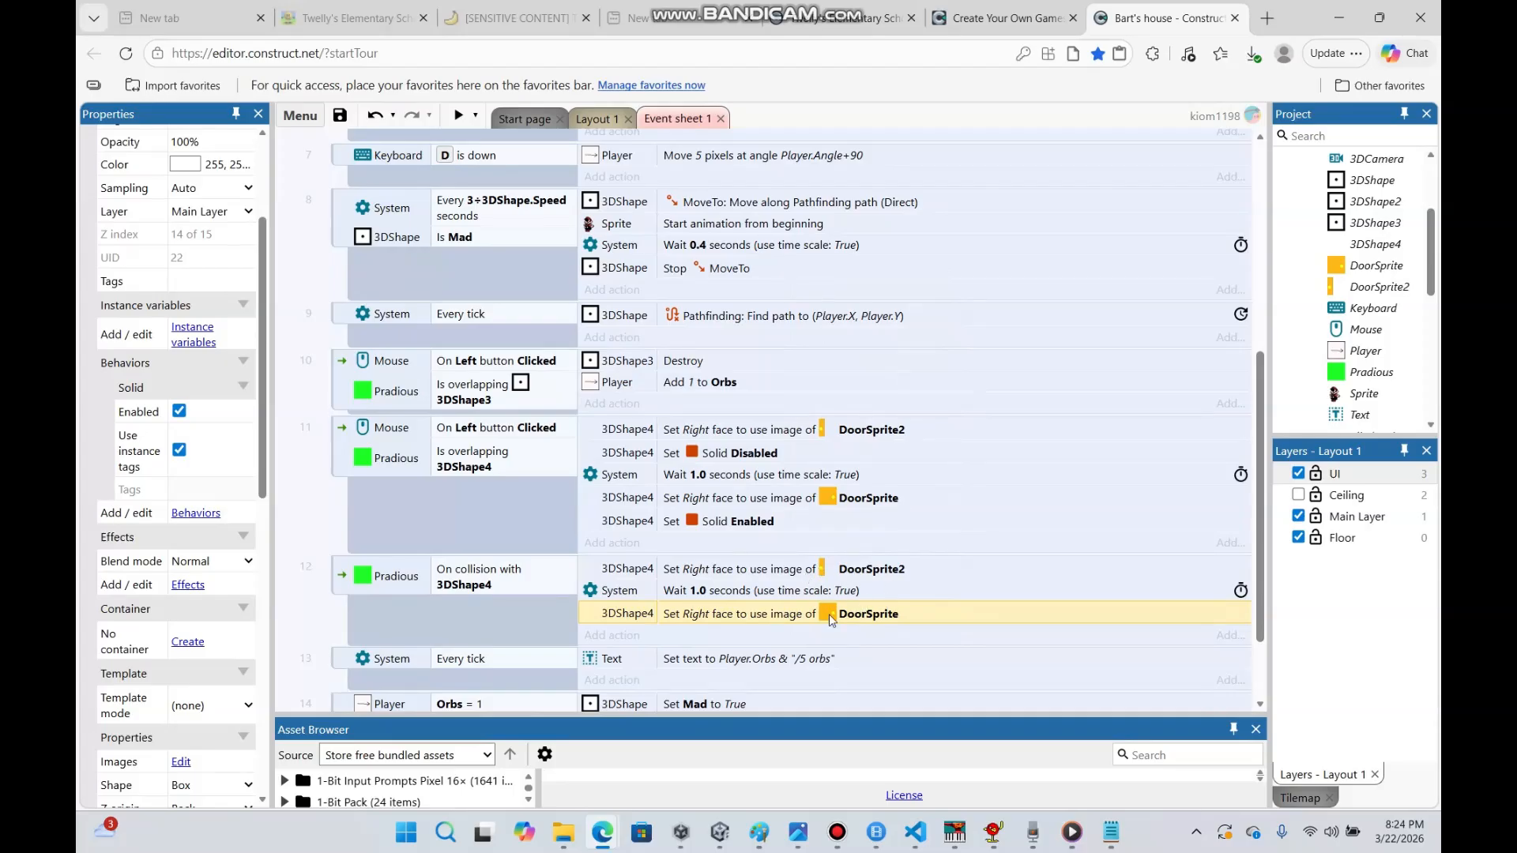
Delete the whole Pradious On collision with 3DShape4 event, keeping the original door click event
left_click(544, 613)
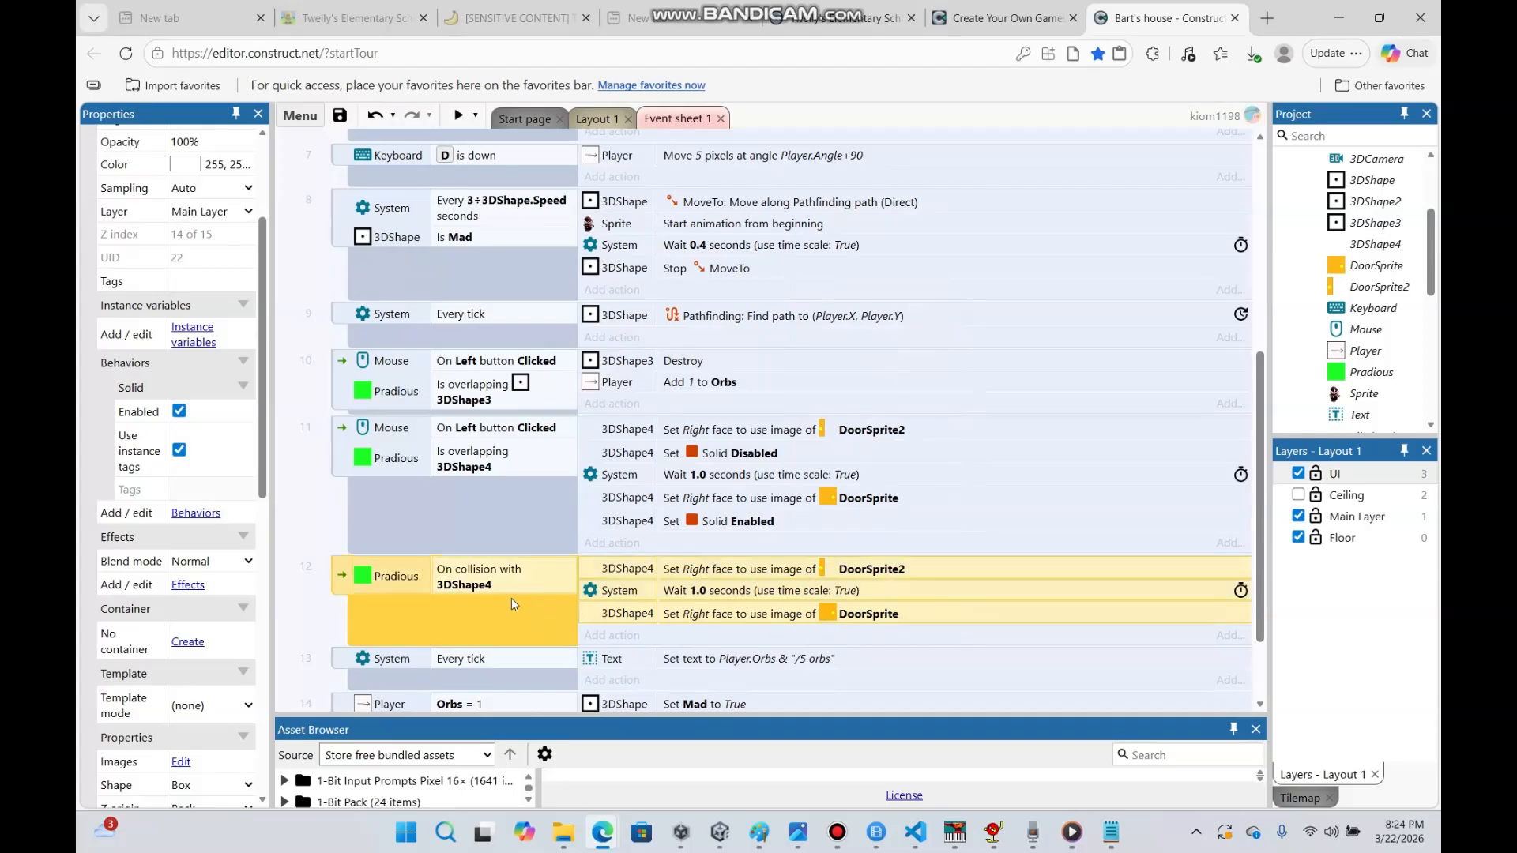
right_click(528, 619)
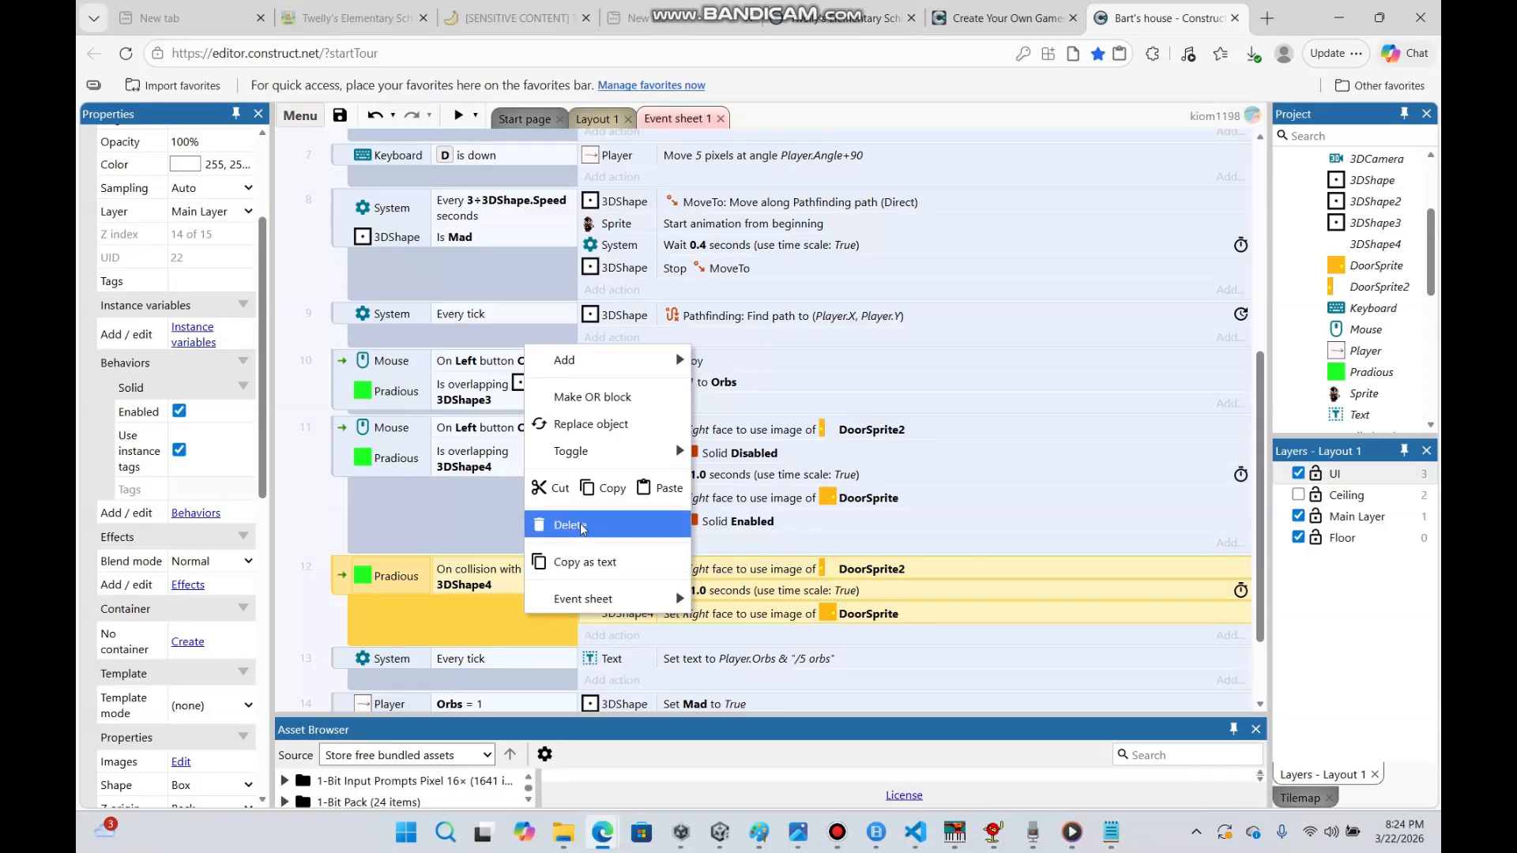
left_click(583, 526)
left_click(519, 528)
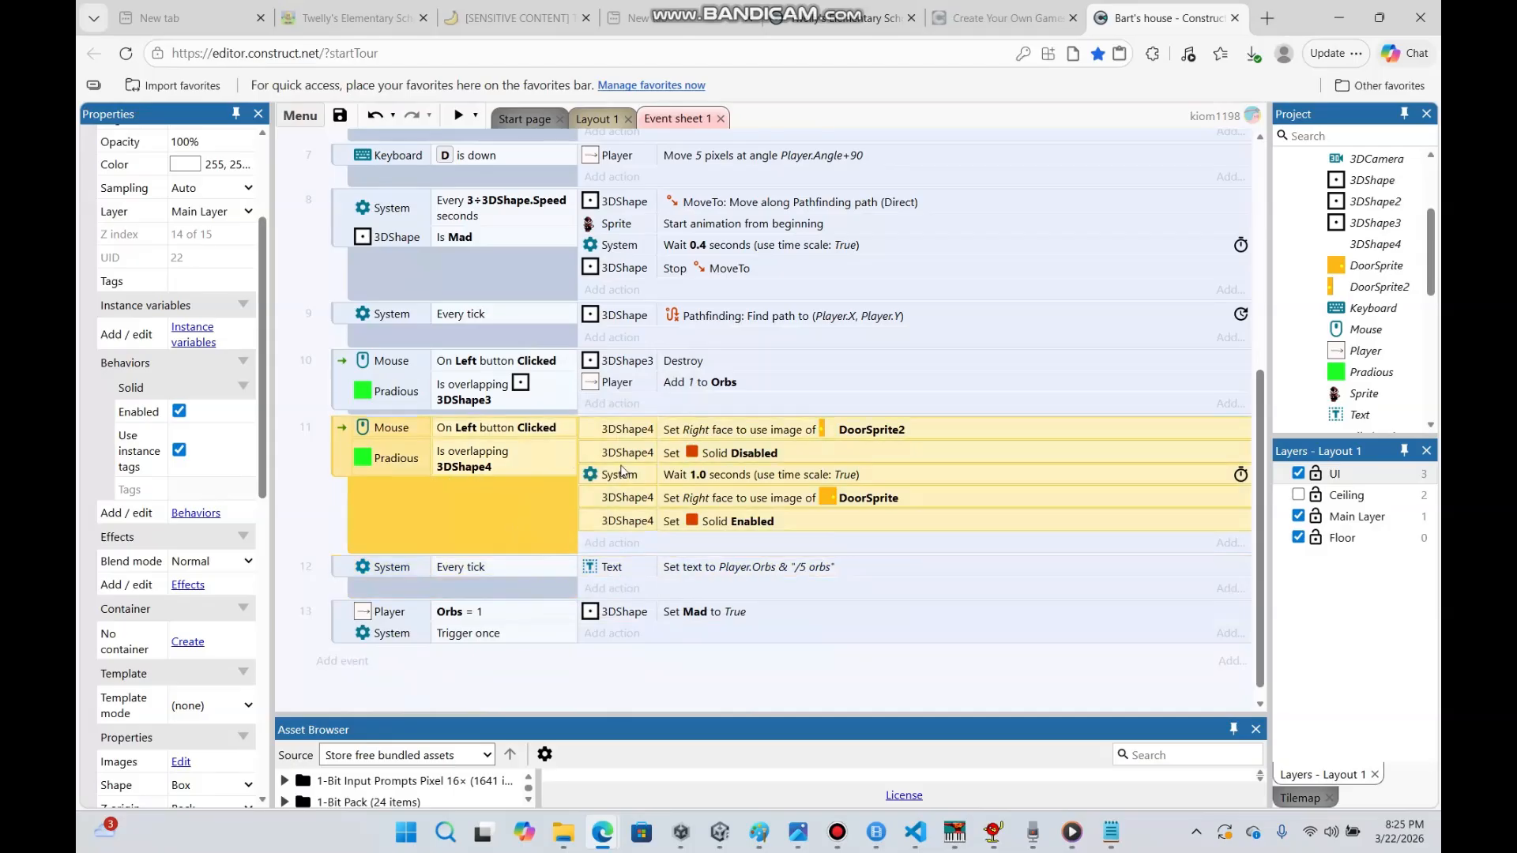
Insert a new Tiled Background object on the UI layer of Layout 1, near the layout's left edge
left_click(595, 117)
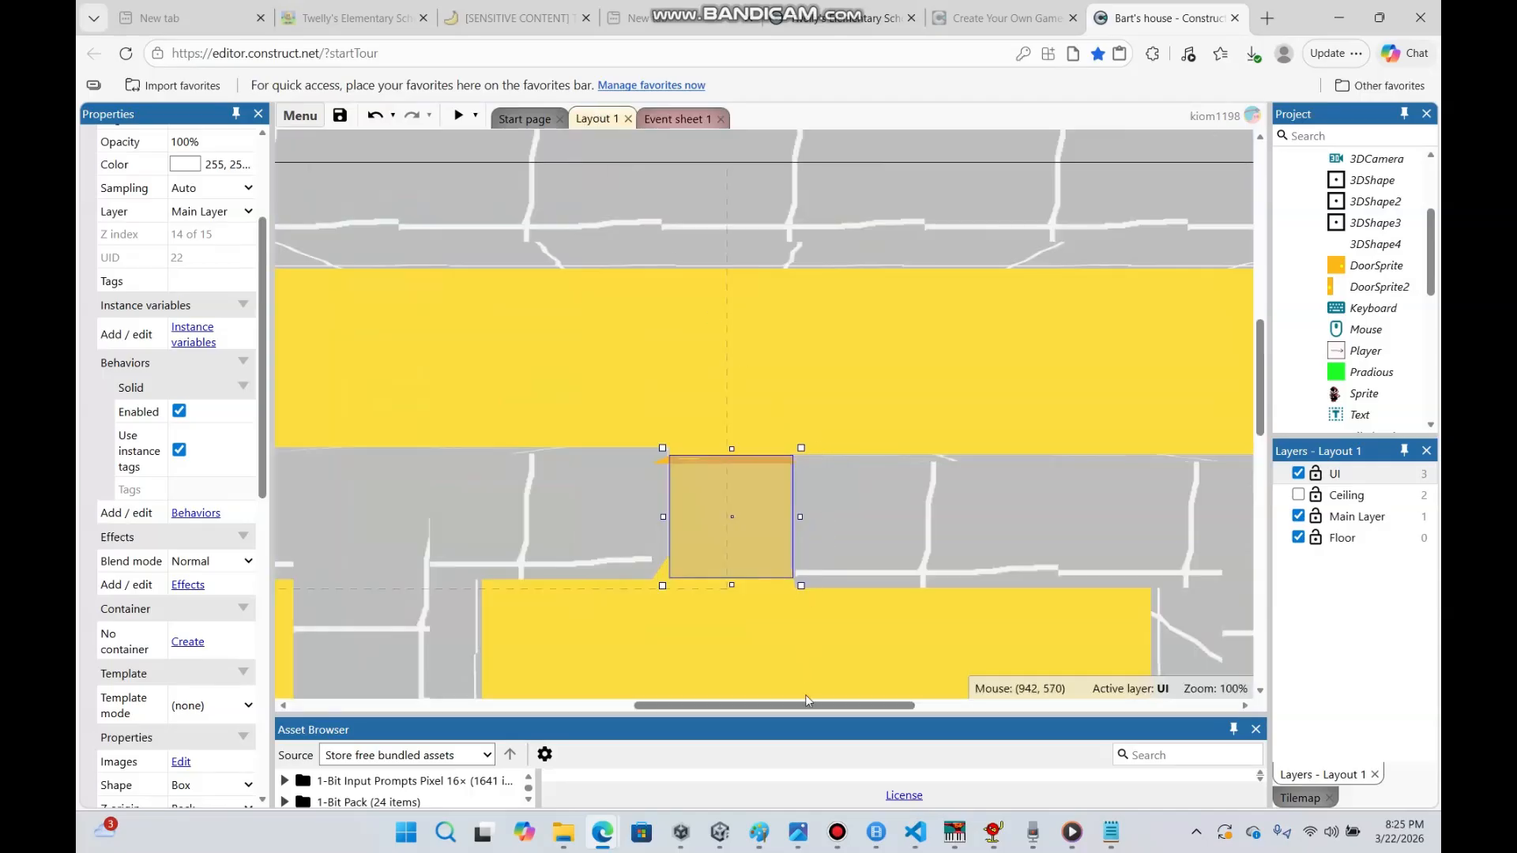
left_click_drag(805, 706, 595, 728)
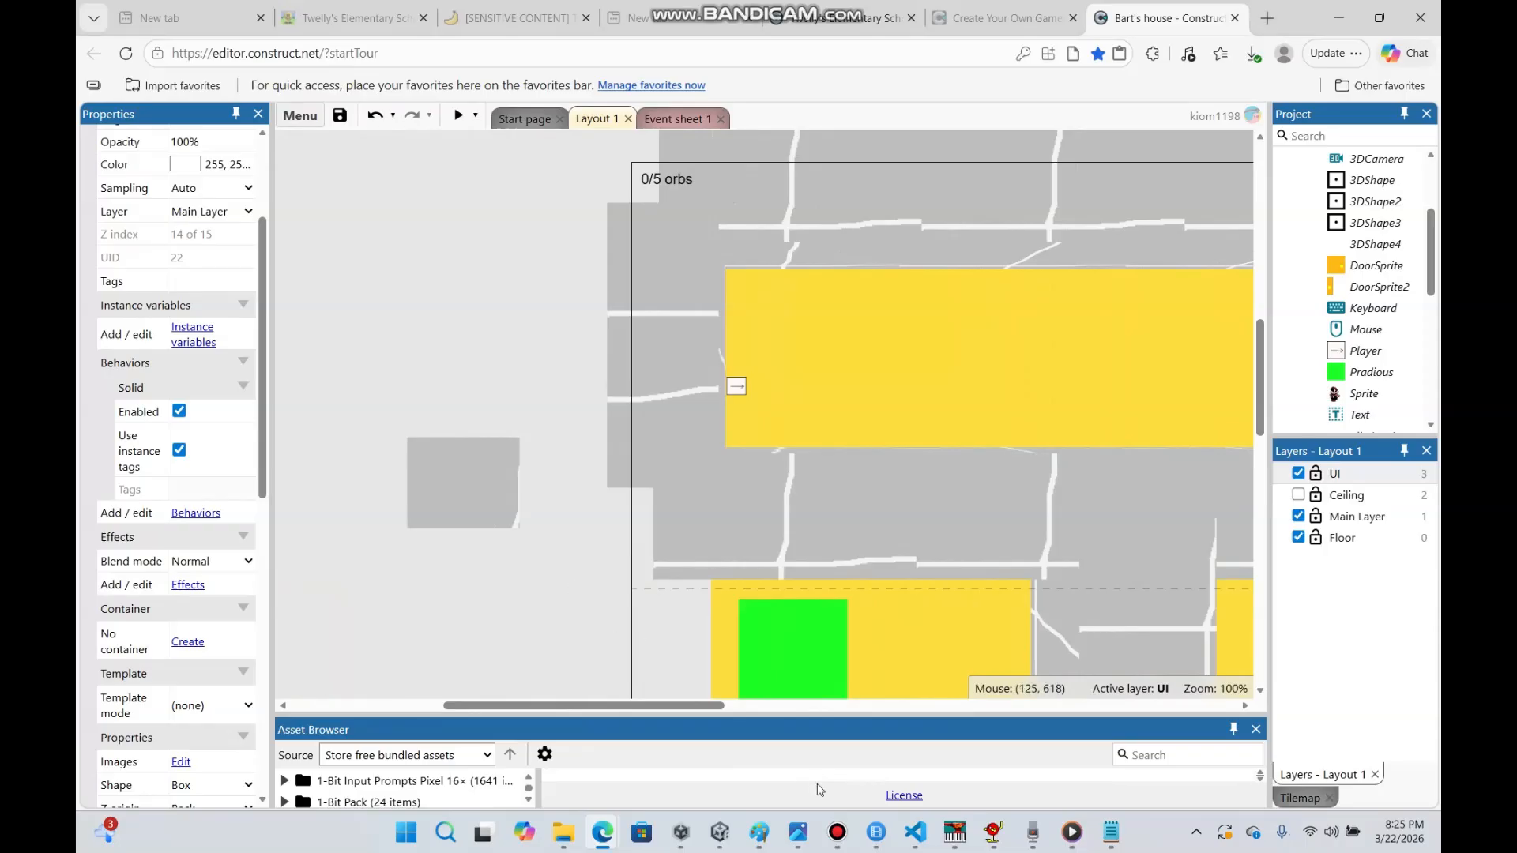
right_click(558, 317)
left_click(573, 335)
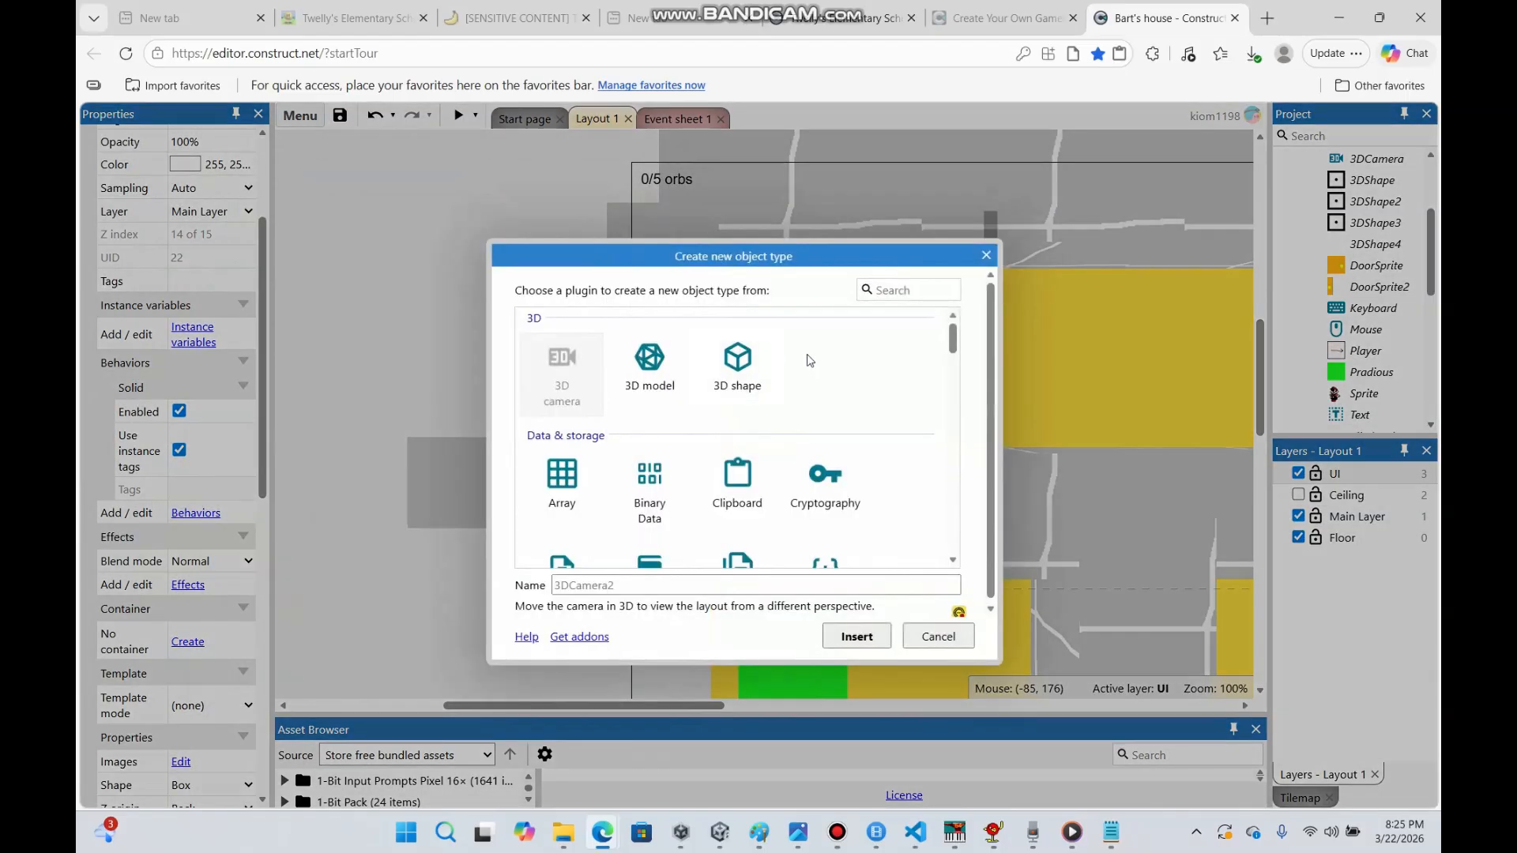
left_click(924, 290)
type("til")
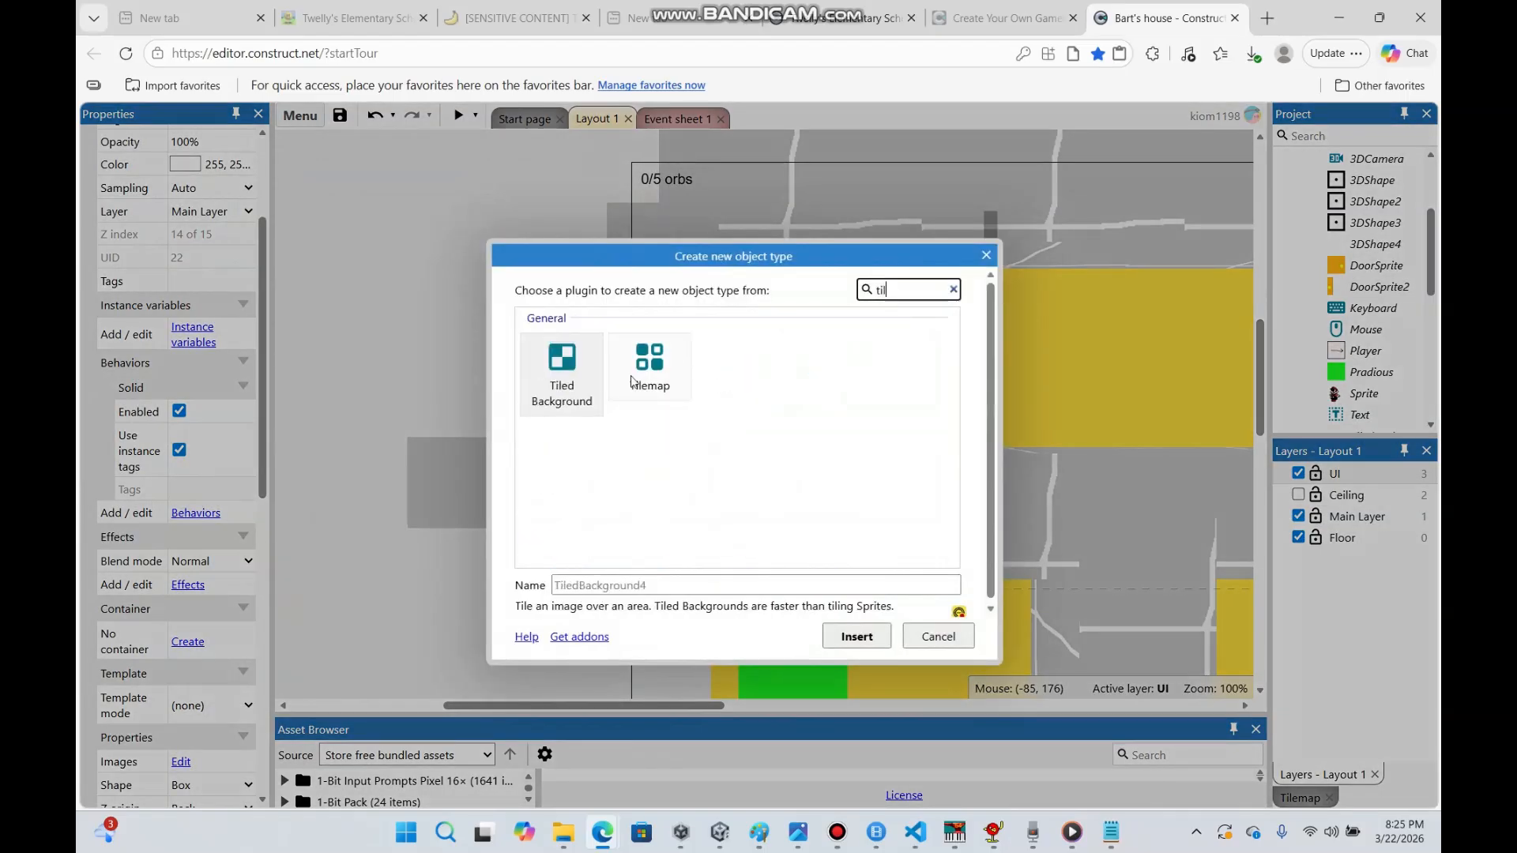
double_click(553, 392)
left_click(561, 412)
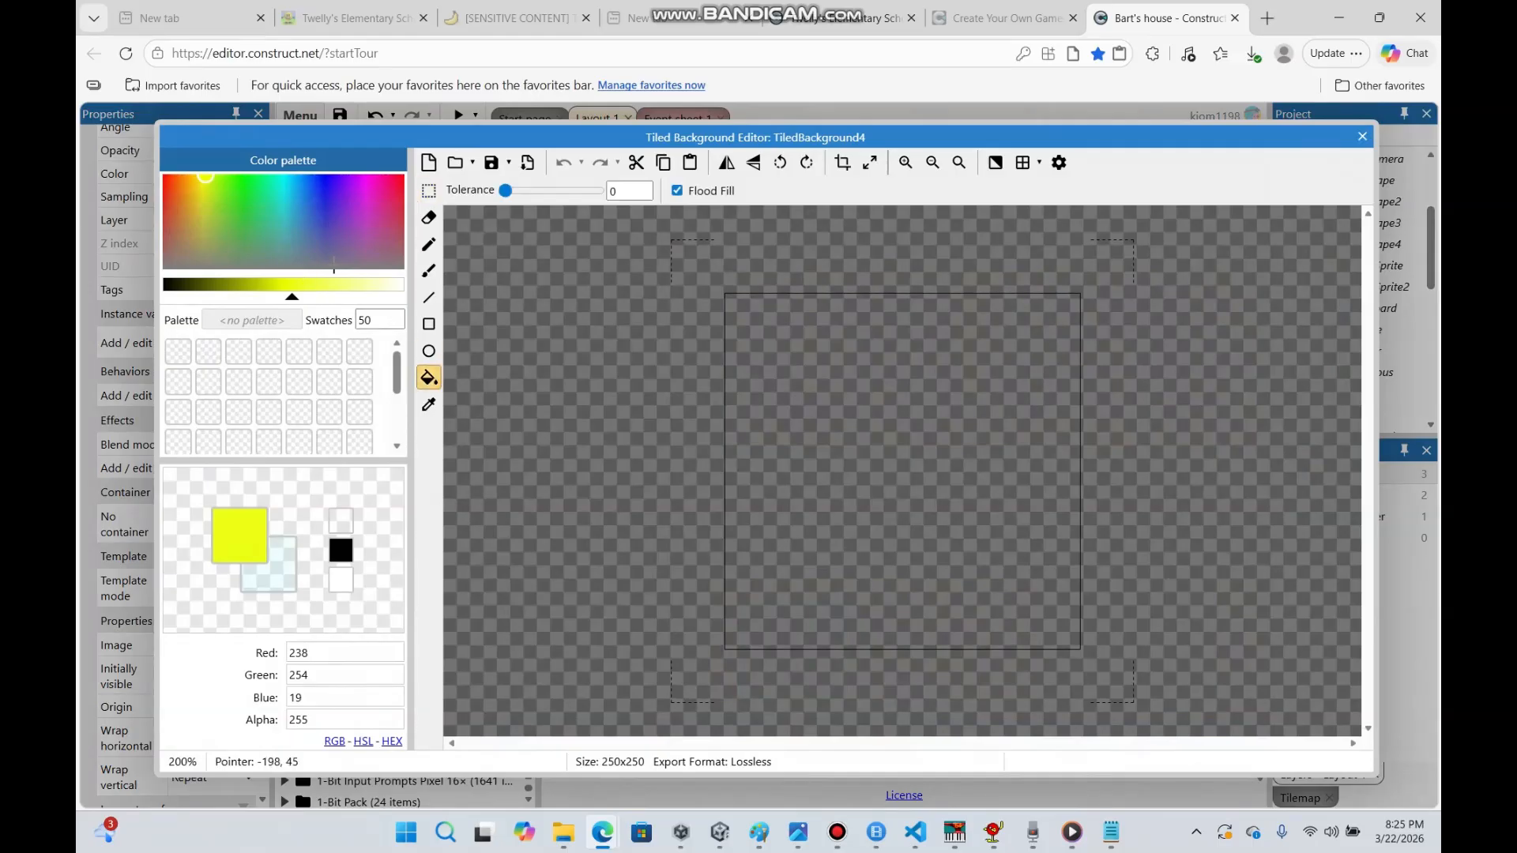
Draw a thin bright green rectangle strip along the left edge of the tiled background image
left_click(239, 175)
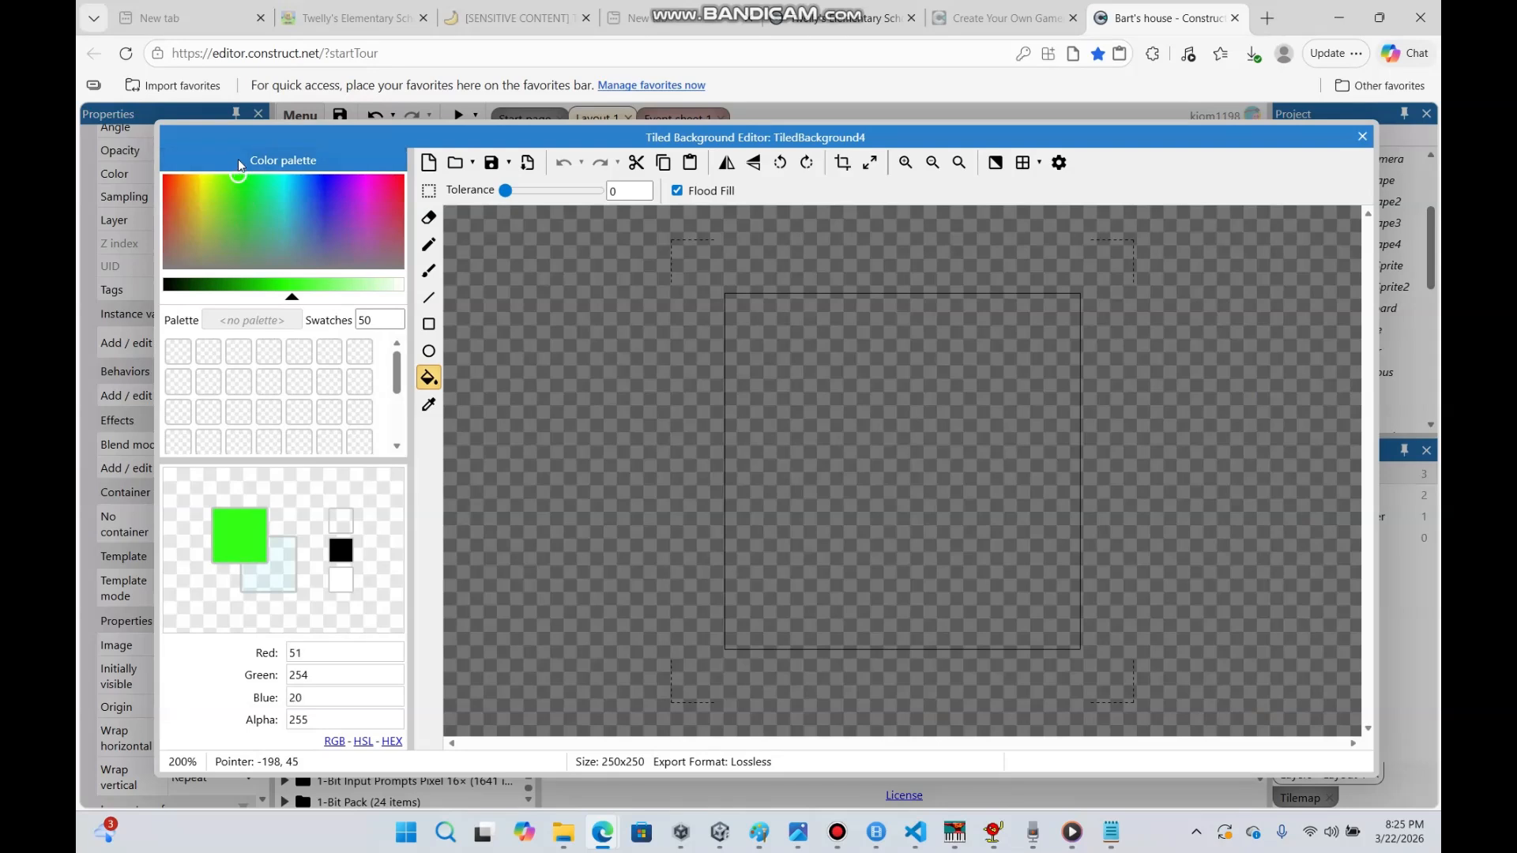
left_click(429, 323)
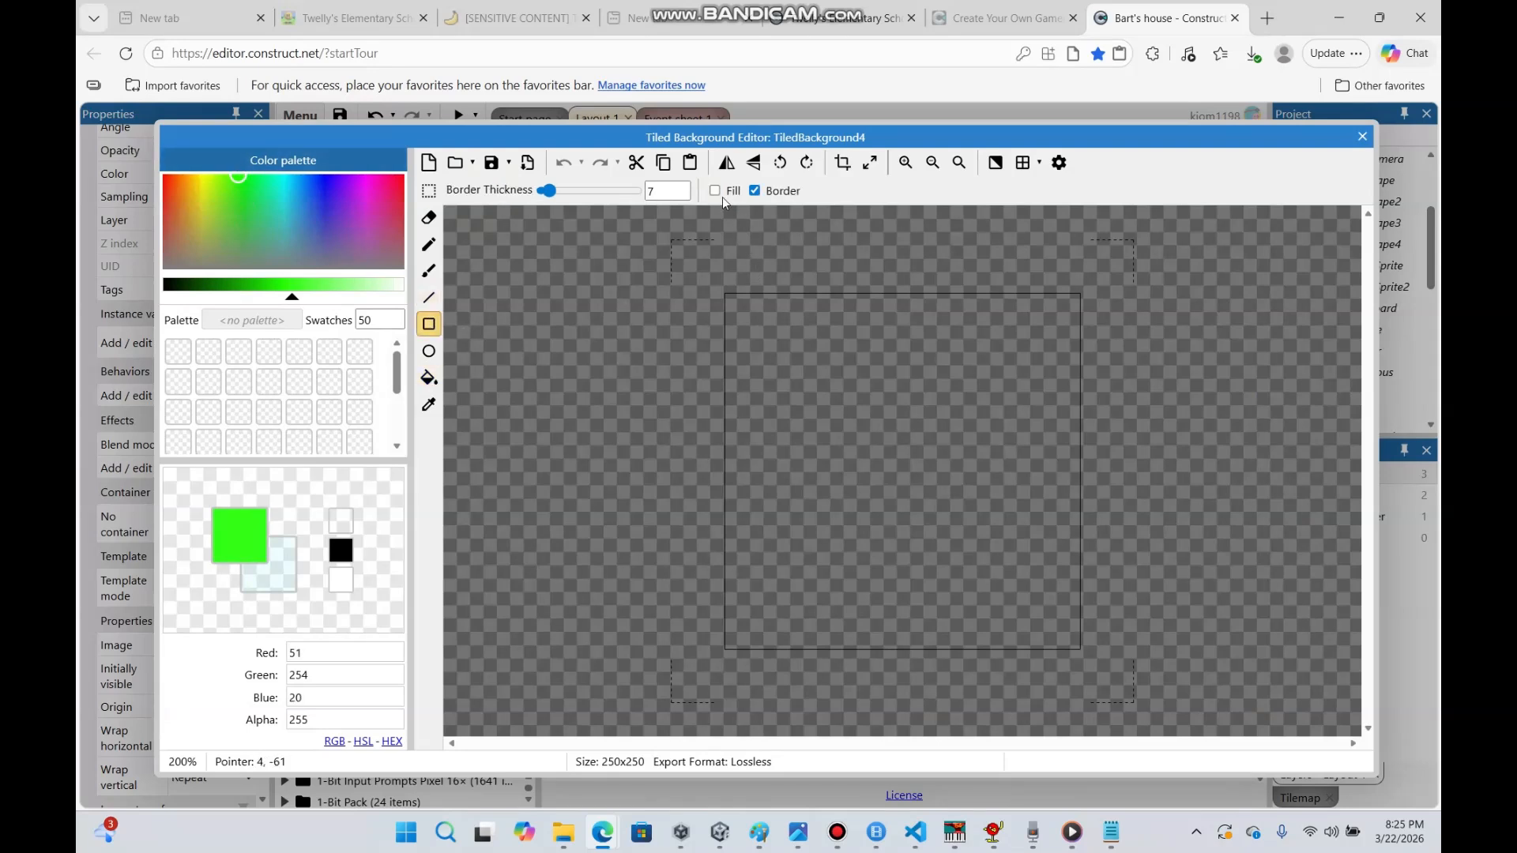
left_click(800, 194)
left_click_drag(700, 261, 727, 668)
Flood fill the rest of the tiled background image with red and close the image editor
left_click(429, 377)
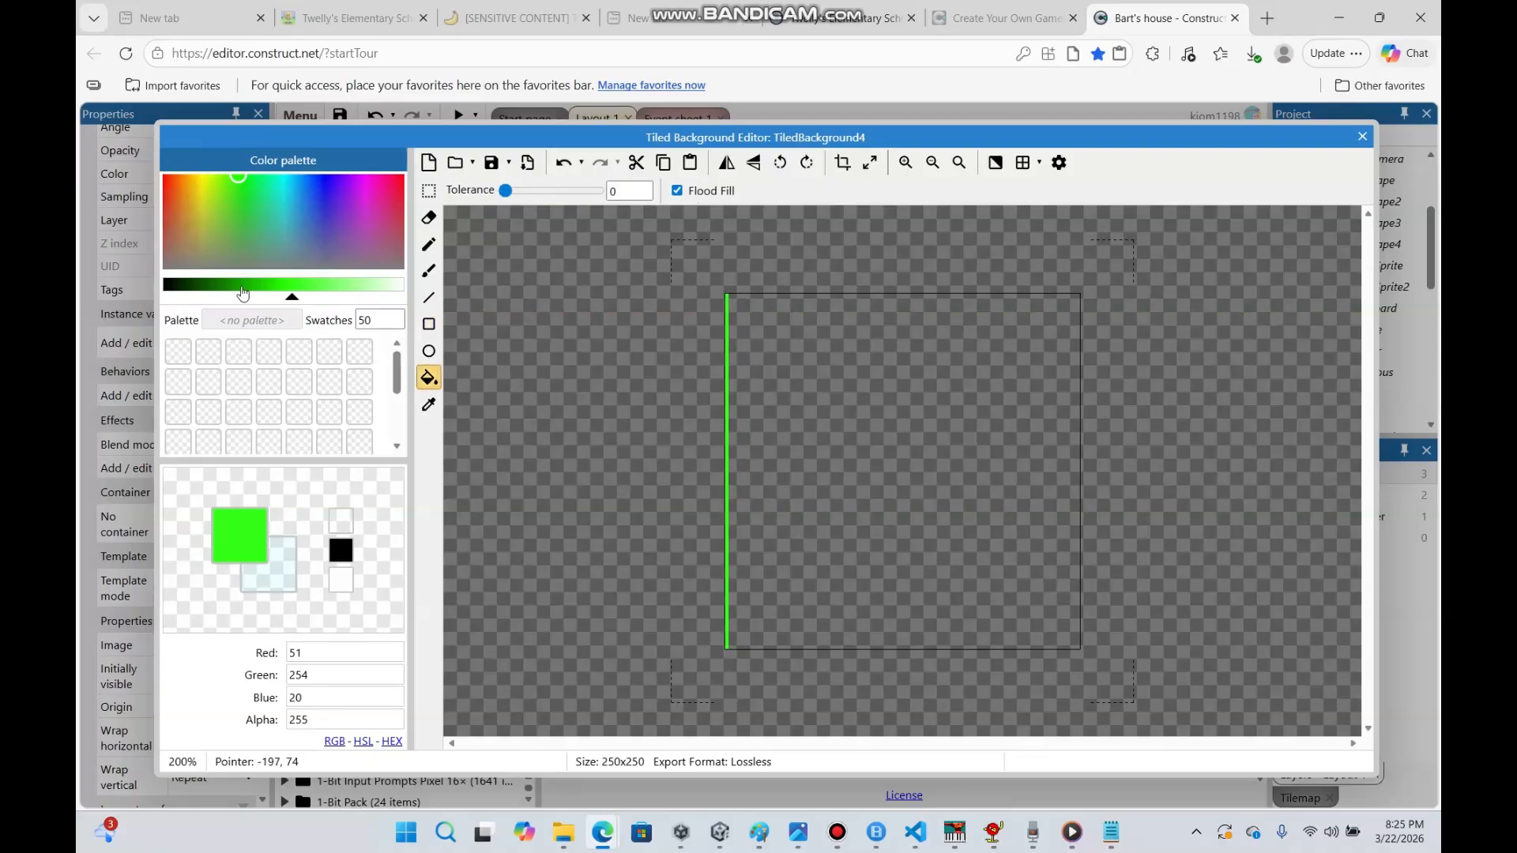
left_click(191, 217)
left_click(166, 175)
left_click(880, 518)
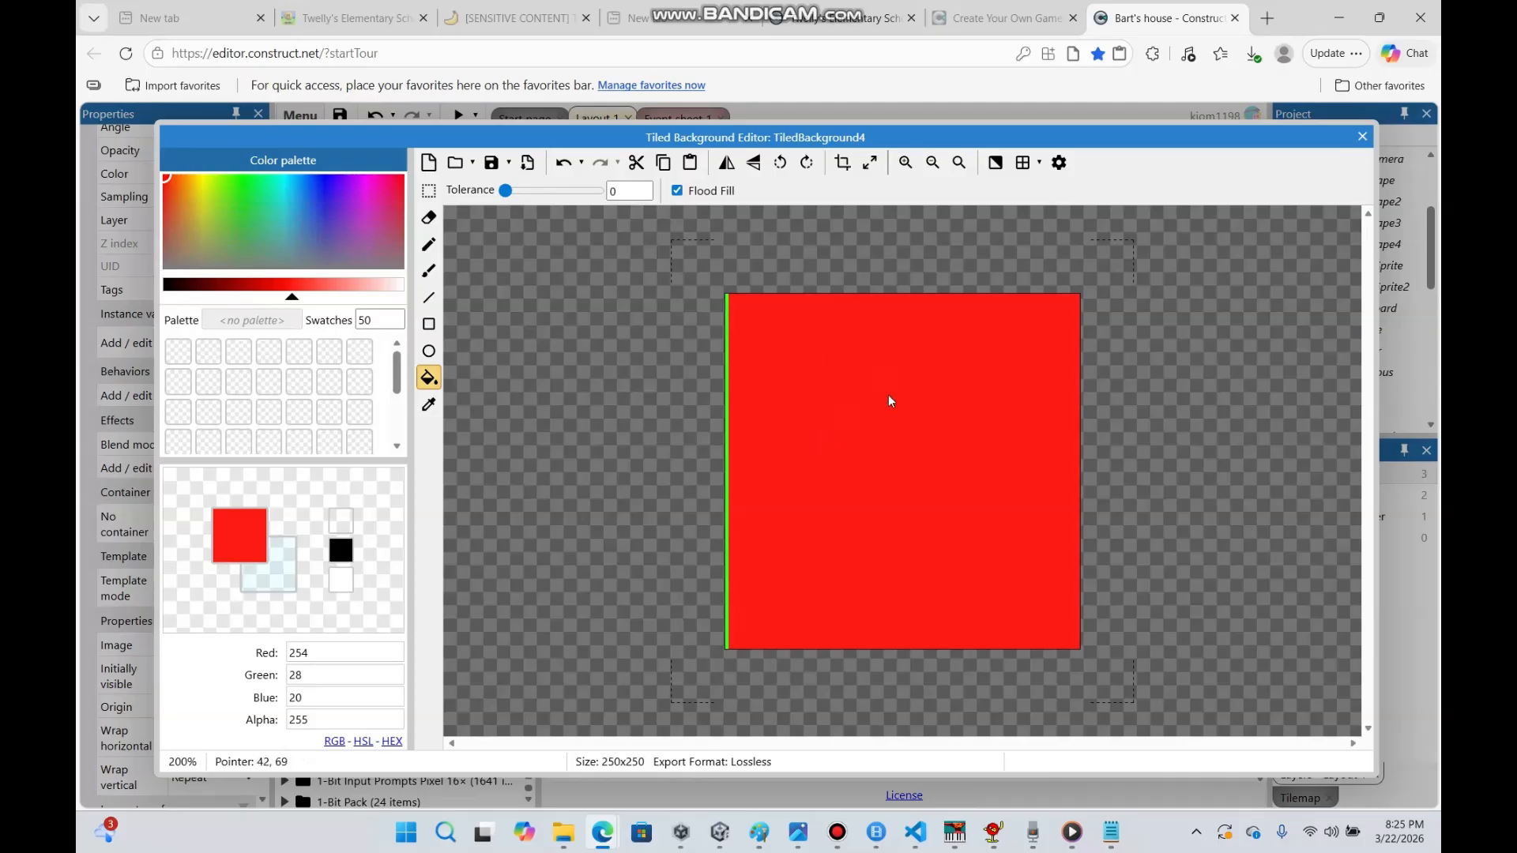
left_click(1362, 137)
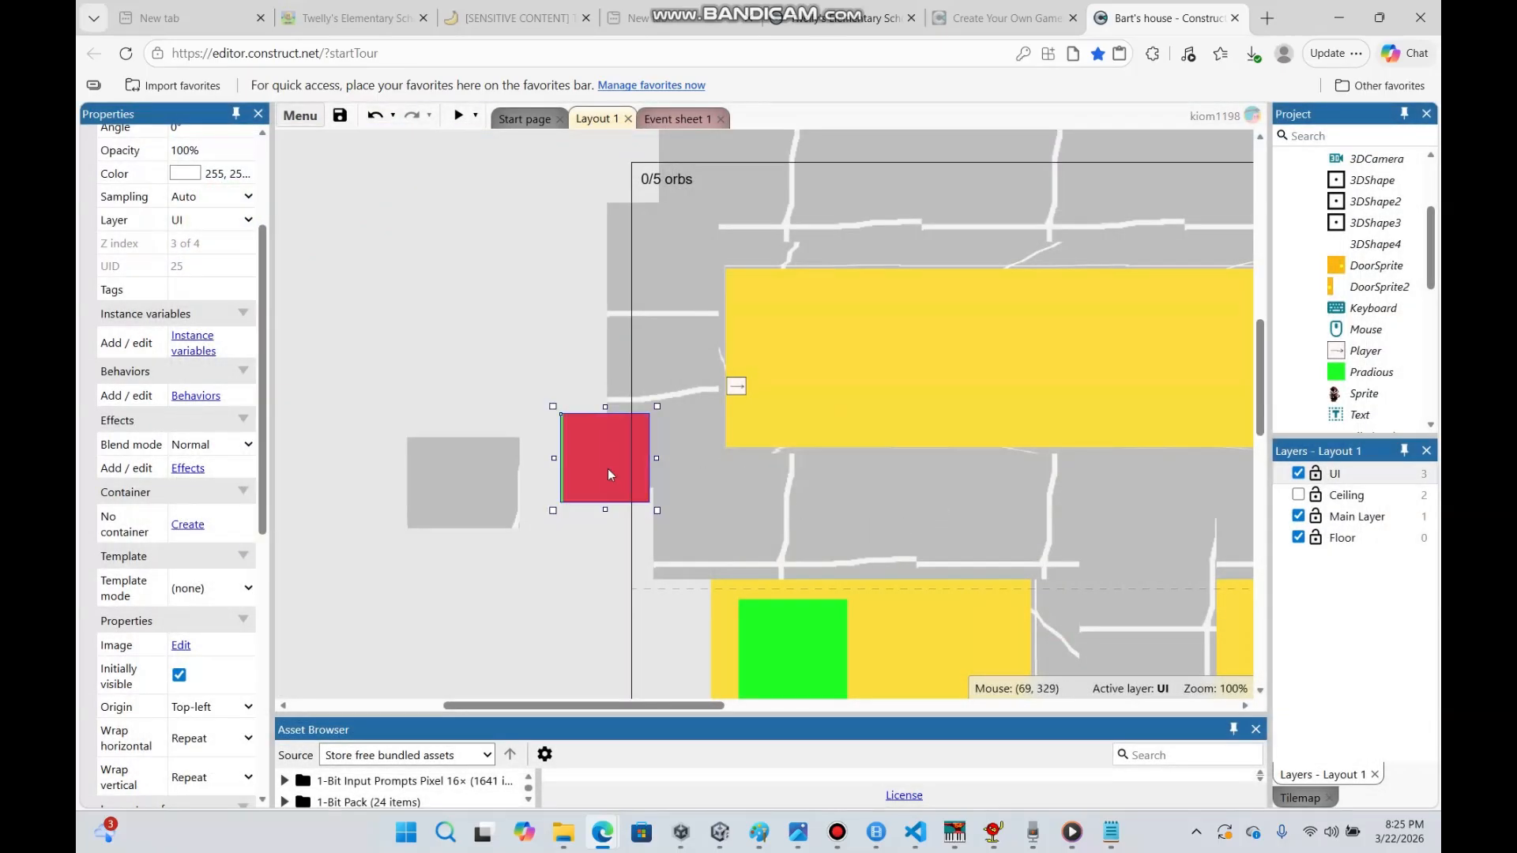
Reshape the red tiled background into a long thin bar and place it in the lower-left corner of the dashed viewport outline
left_click_drag(660, 460, 789, 460)
left_click_drag(707, 408, 698, 481)
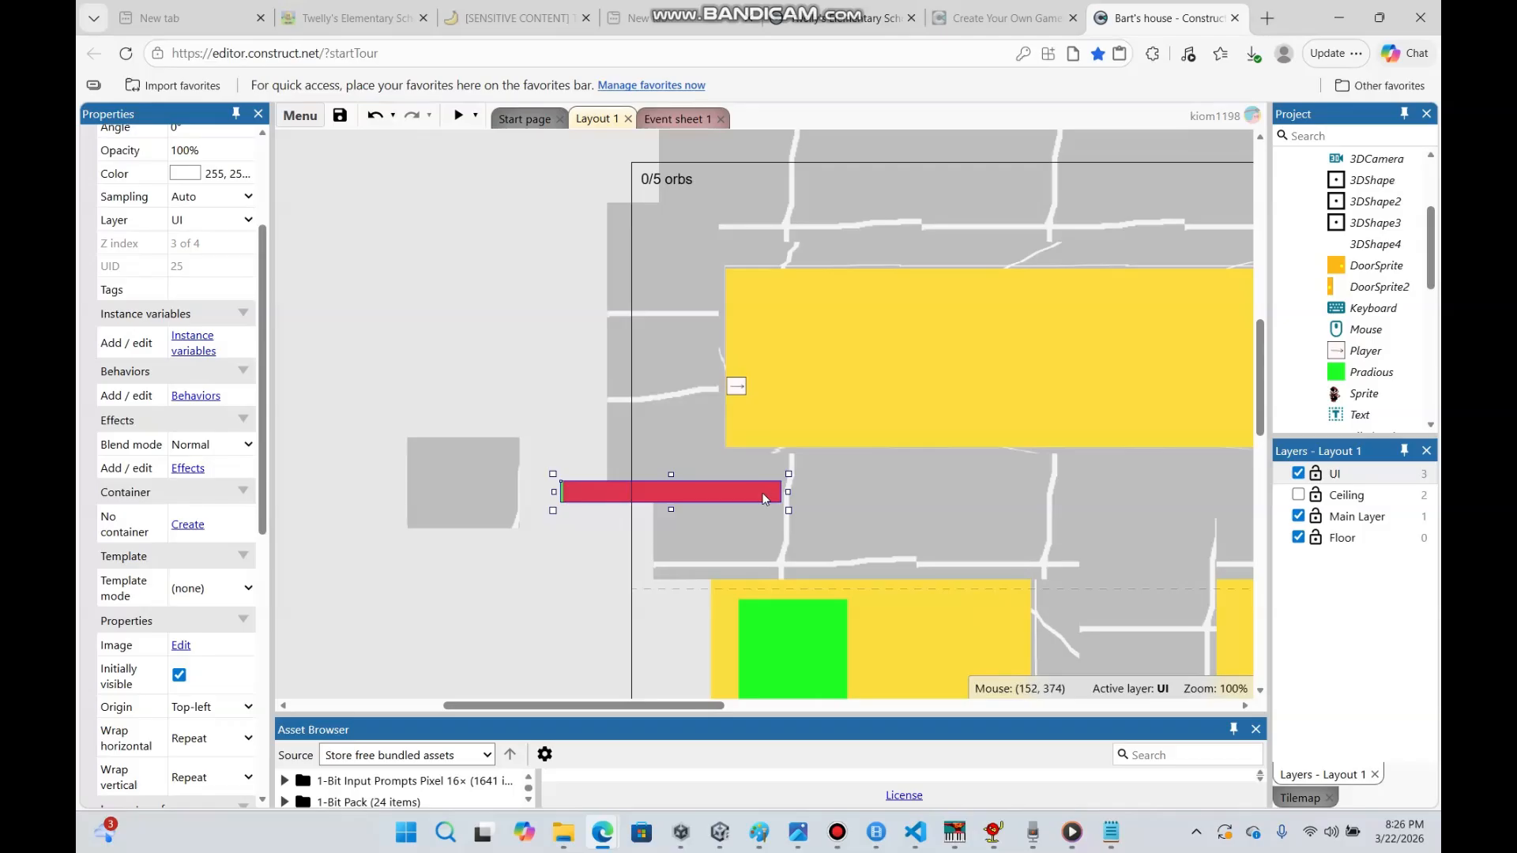
left_click_drag(768, 506, 845, 583)
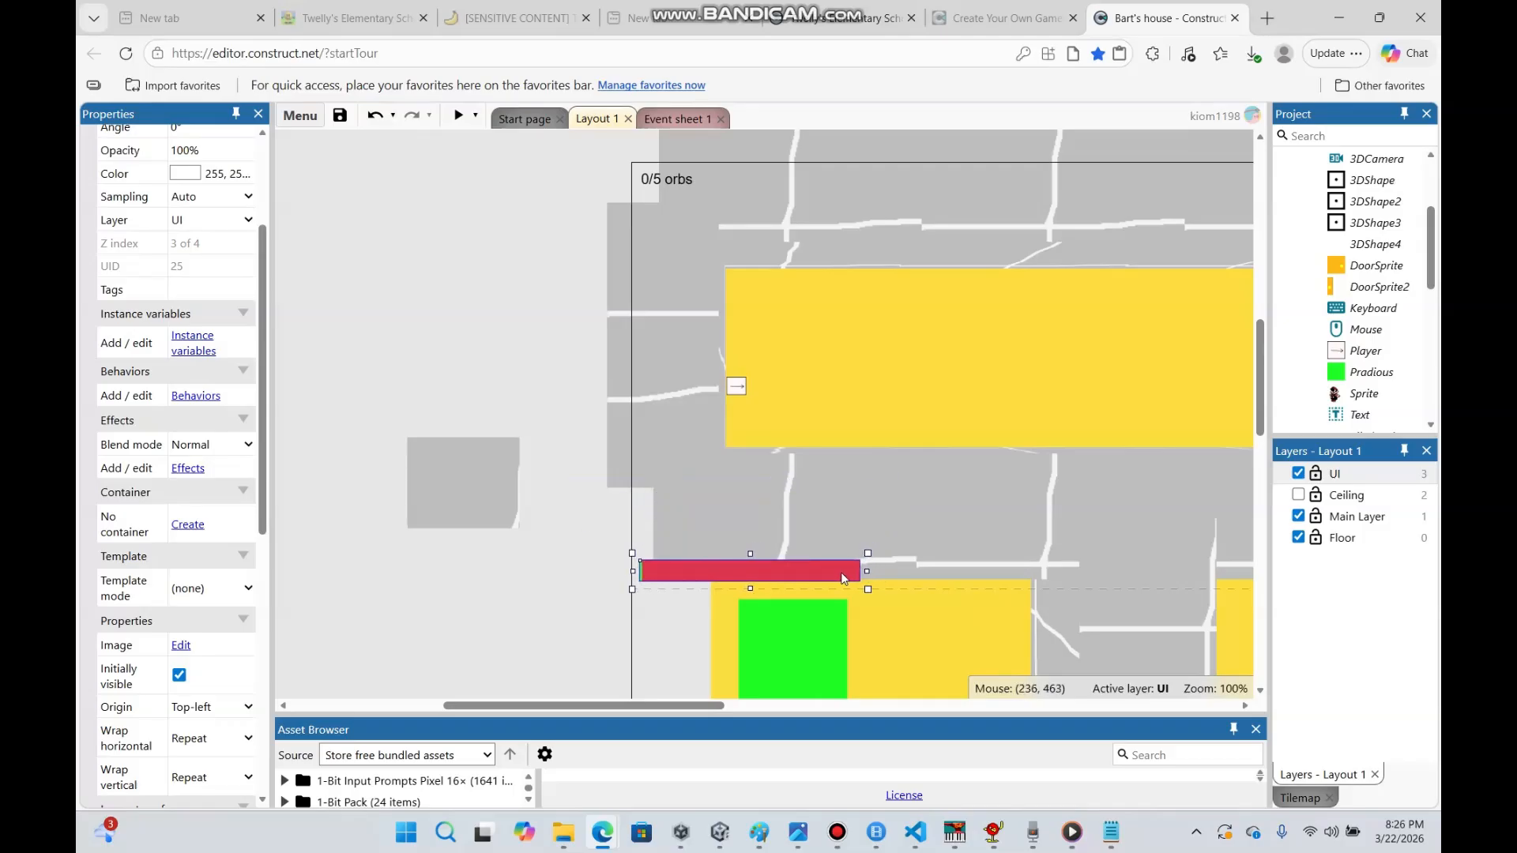
Try stretching the image of the red bar on the UI layer by setting its image scale X to 1000%
scroll(263, 553, "down", 5)
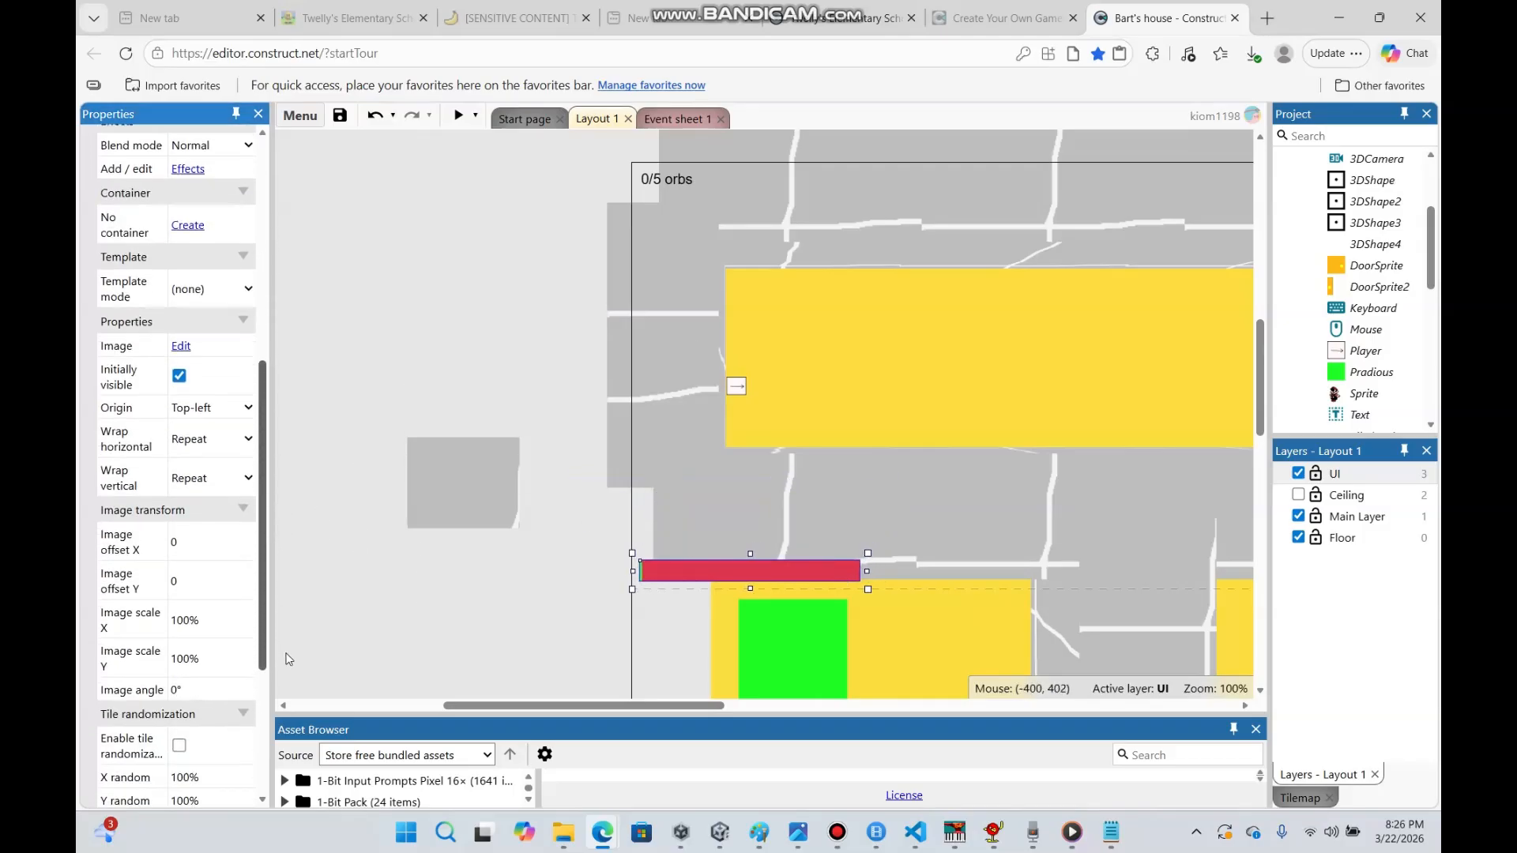
scroll(259, 570, "down", 2)
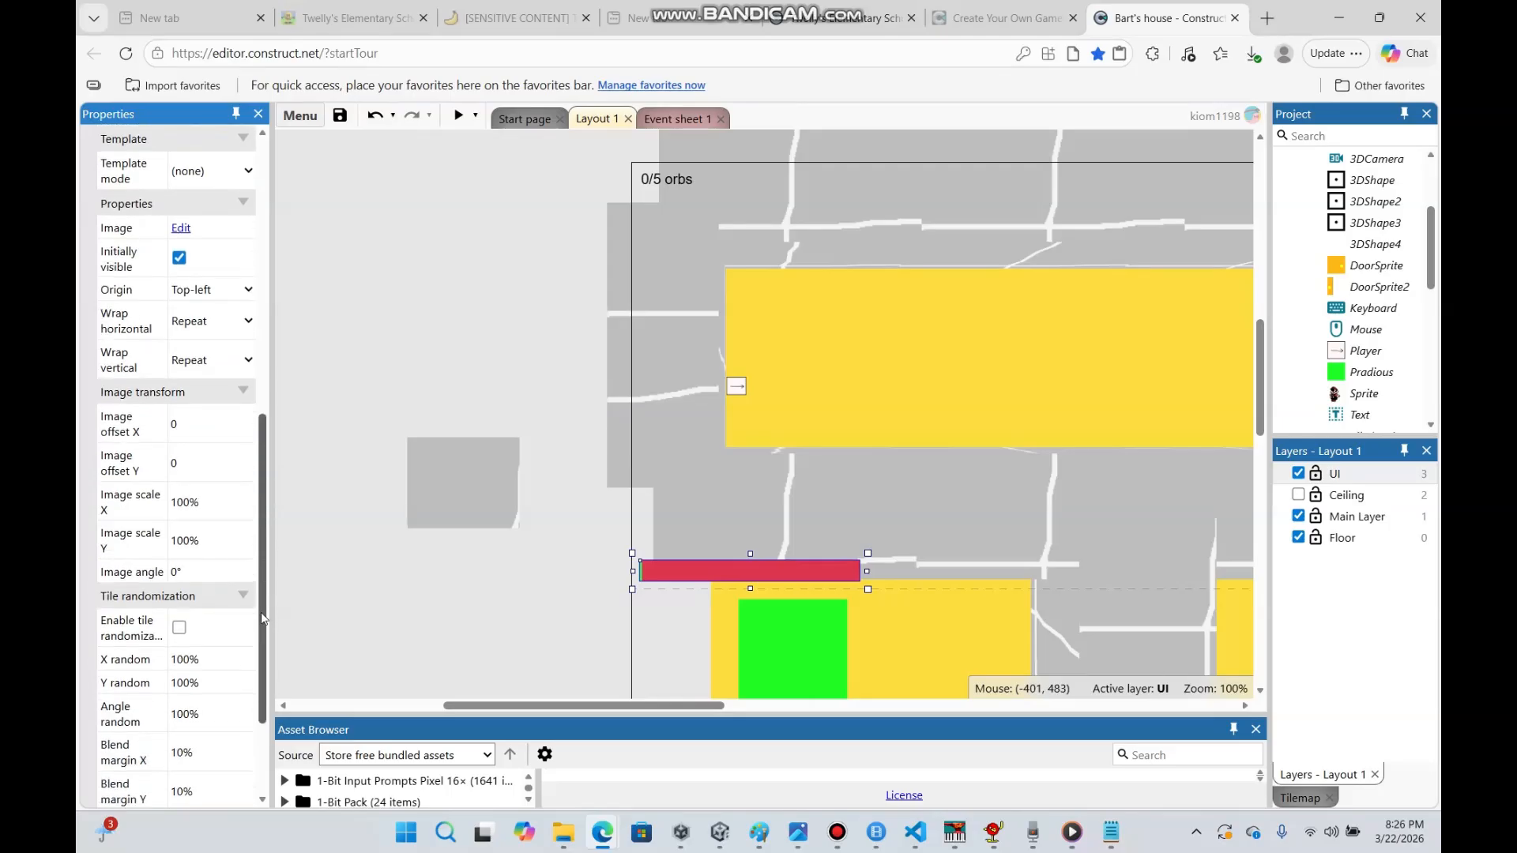
left_click(202, 497)
type("119.92%")
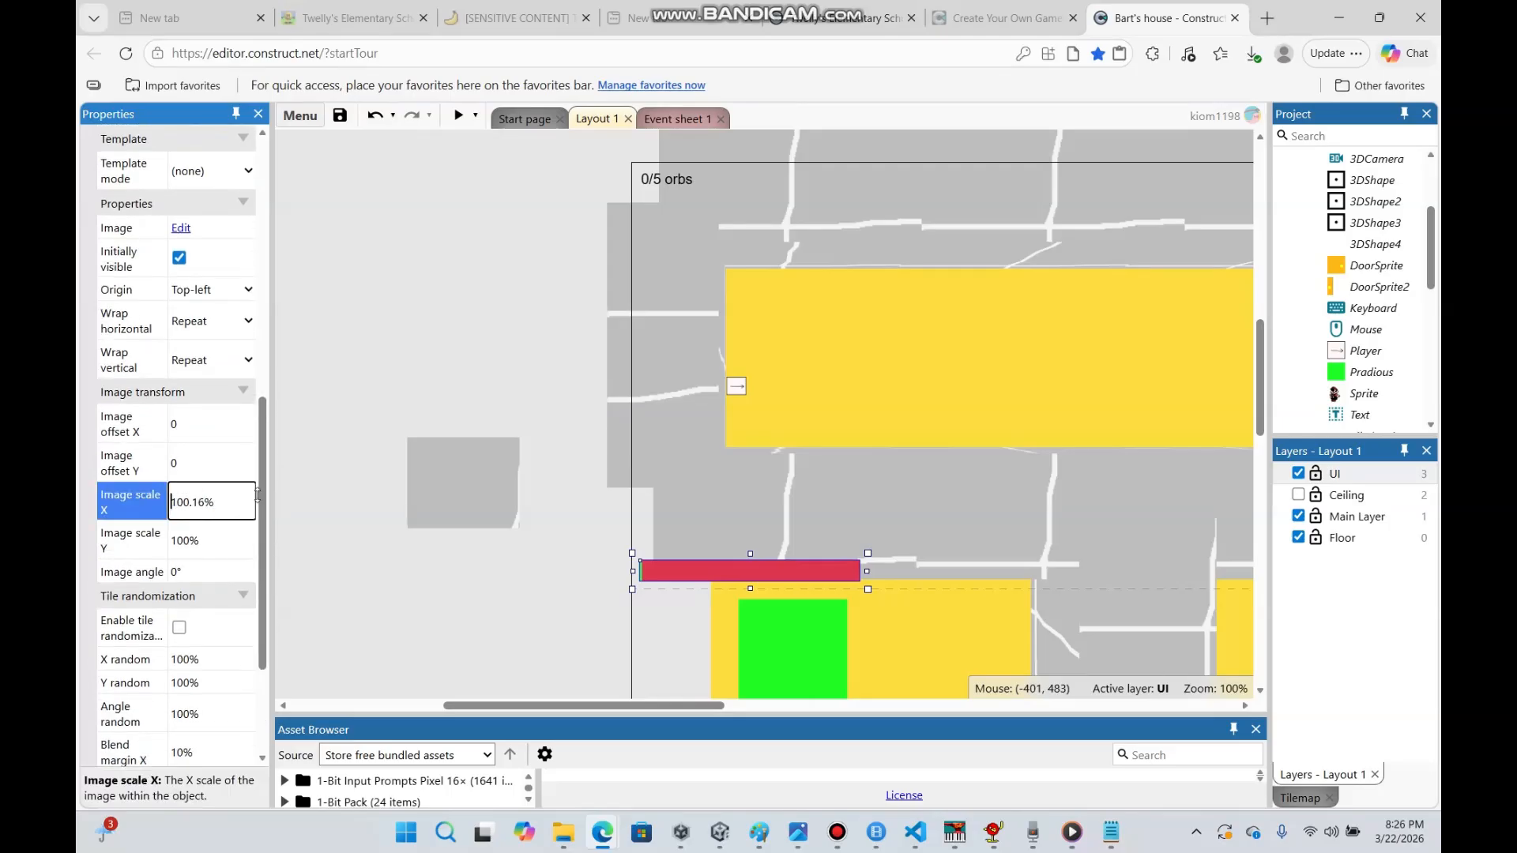
left_click_drag(237, 302, 235, 249)
left_click_drag(225, 473, 225, 264)
left_click_drag(230, 485, 226, 251)
left_click_drag(225, 499, 248, 239)
left_click_drag(245, 462, 237, 309)
left_click_drag(223, 503, 225, 359)
left_click_drag(222, 505, 222, 345)
left_click(154, 470)
left_click(204, 501)
type("1000")
left_click(134, 472)
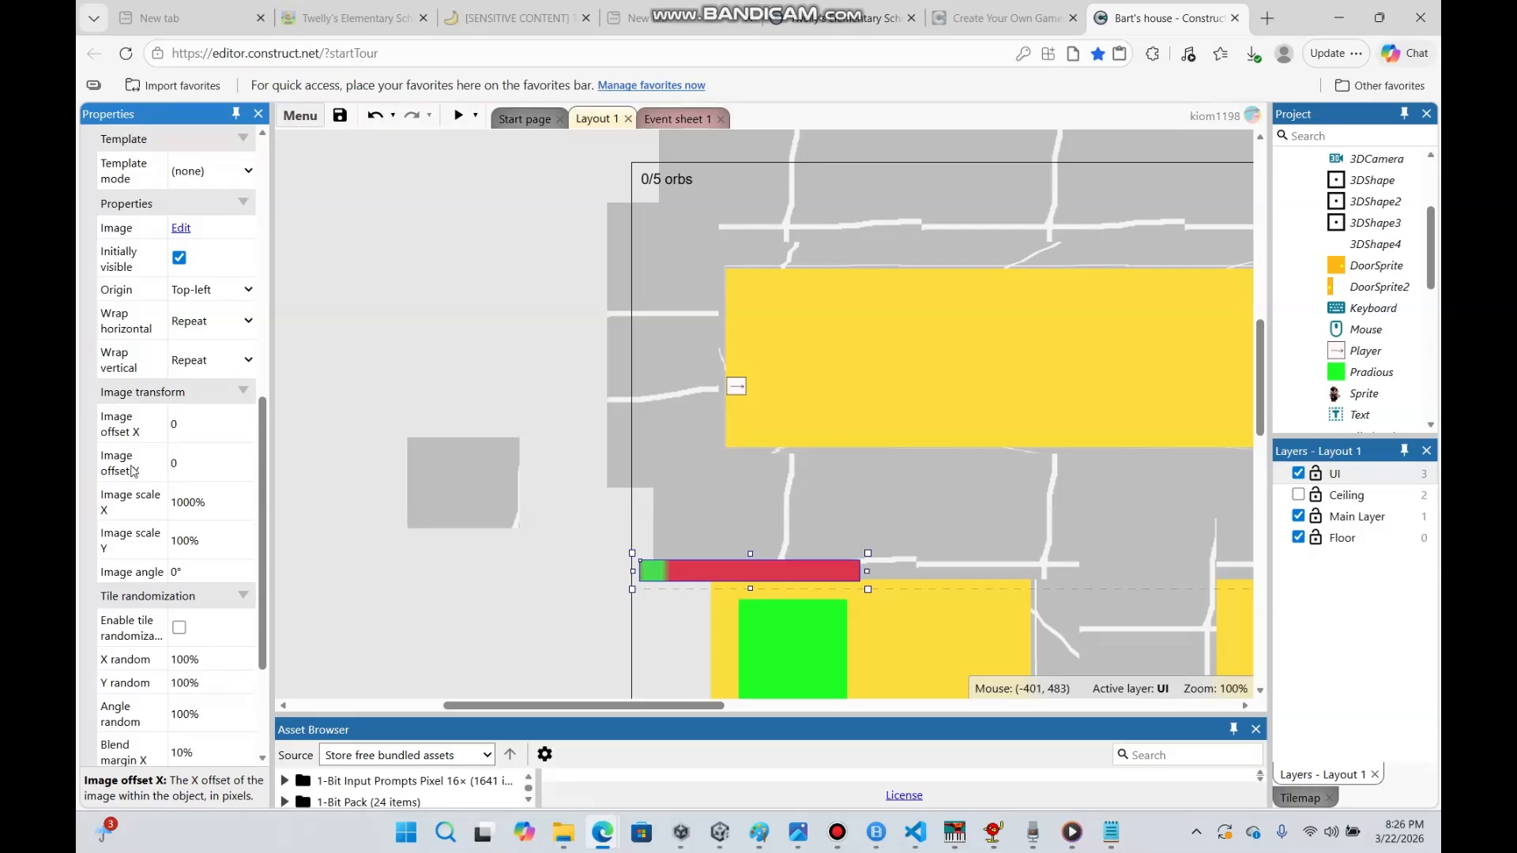
Reset the red bar's image scale X to 100%
left_click(185, 507)
key("BackSpace")
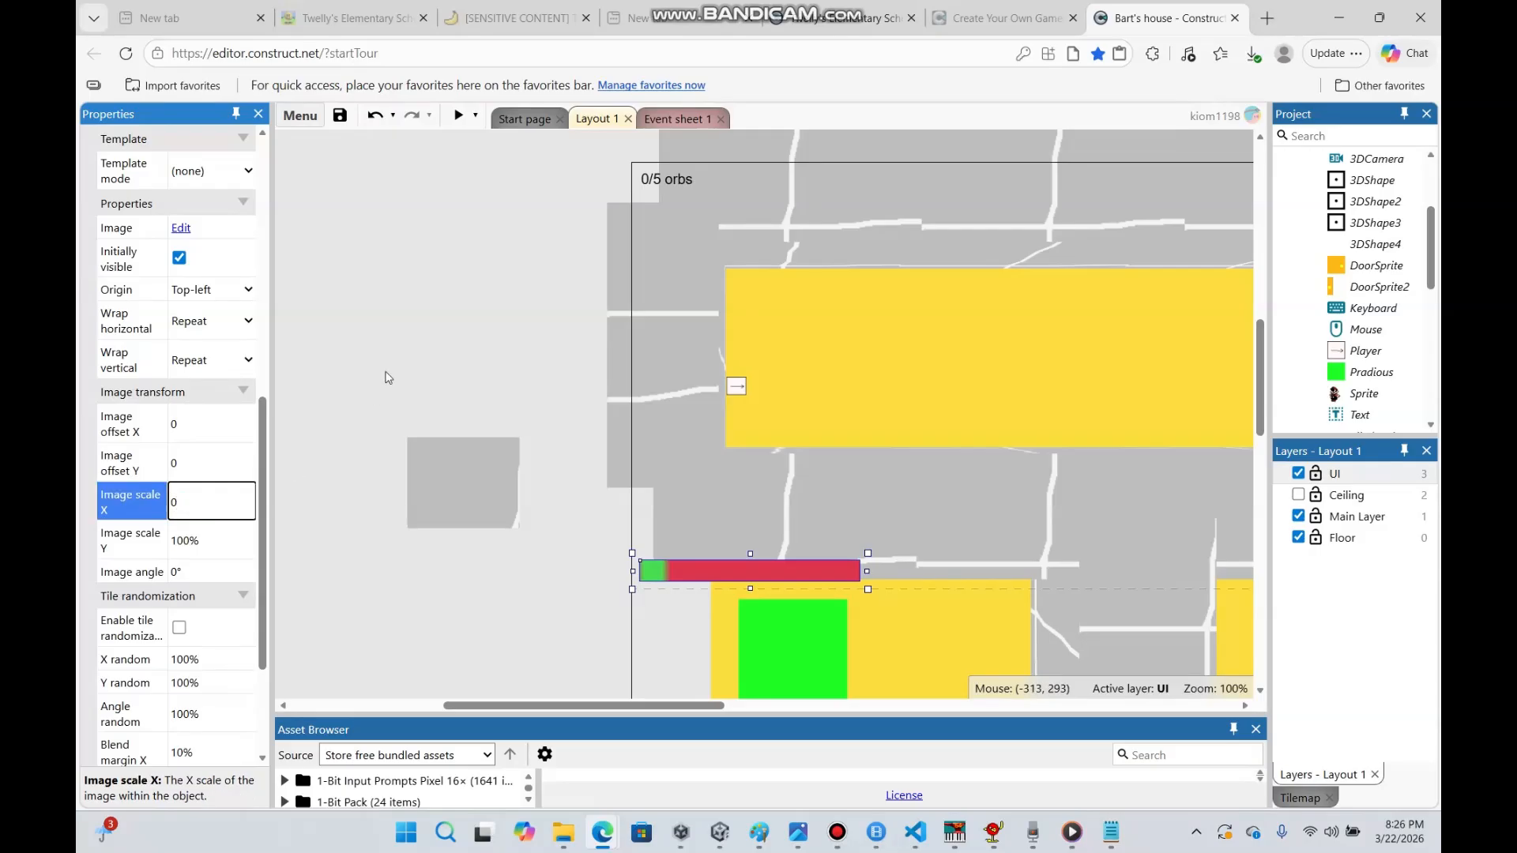
key("Return")
left_click(375, 115)
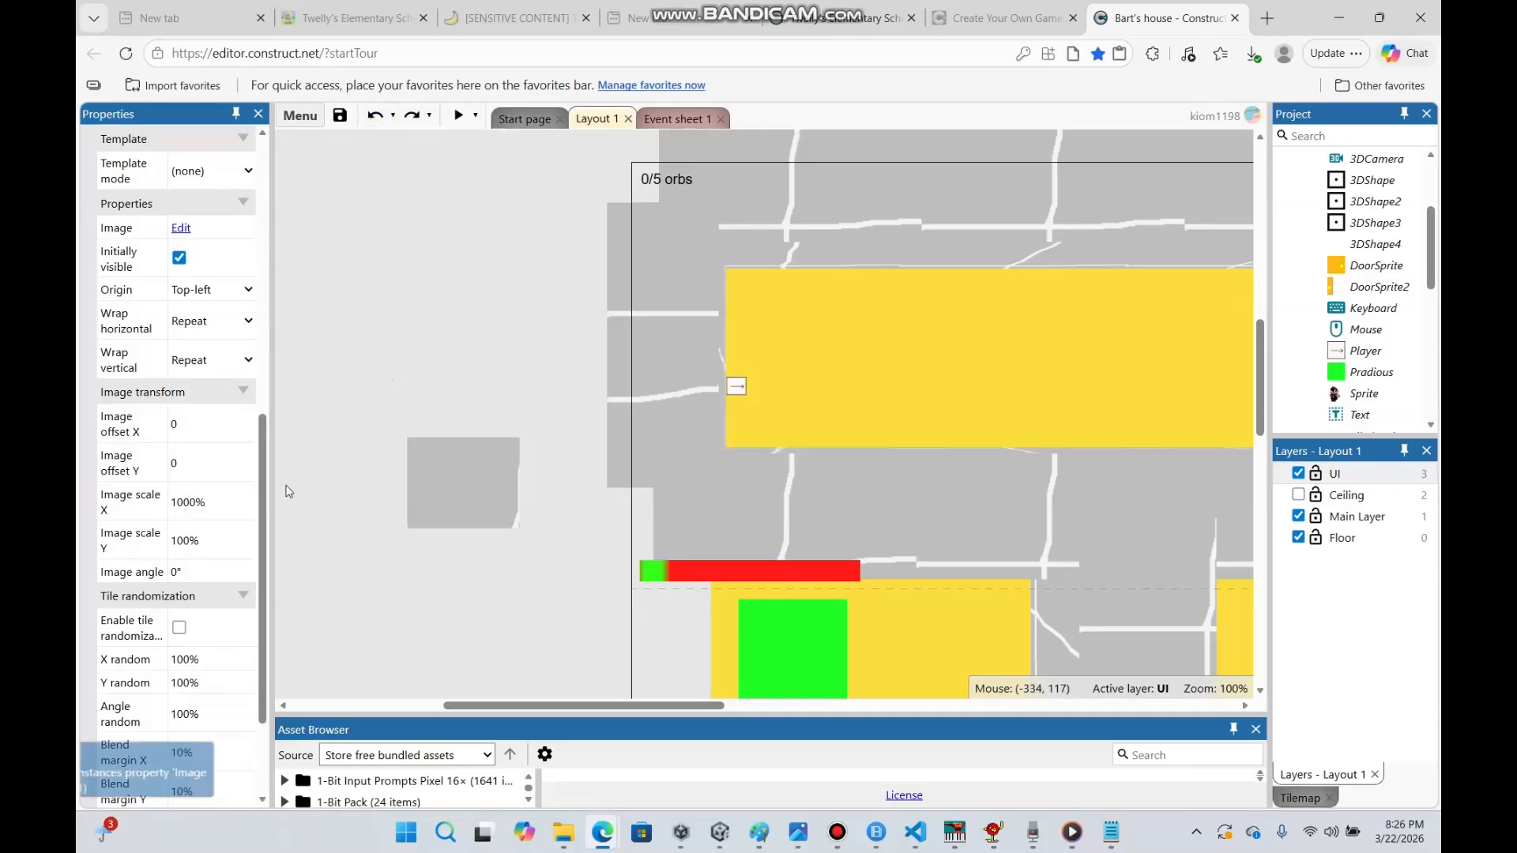
left_click(228, 503)
type("100")
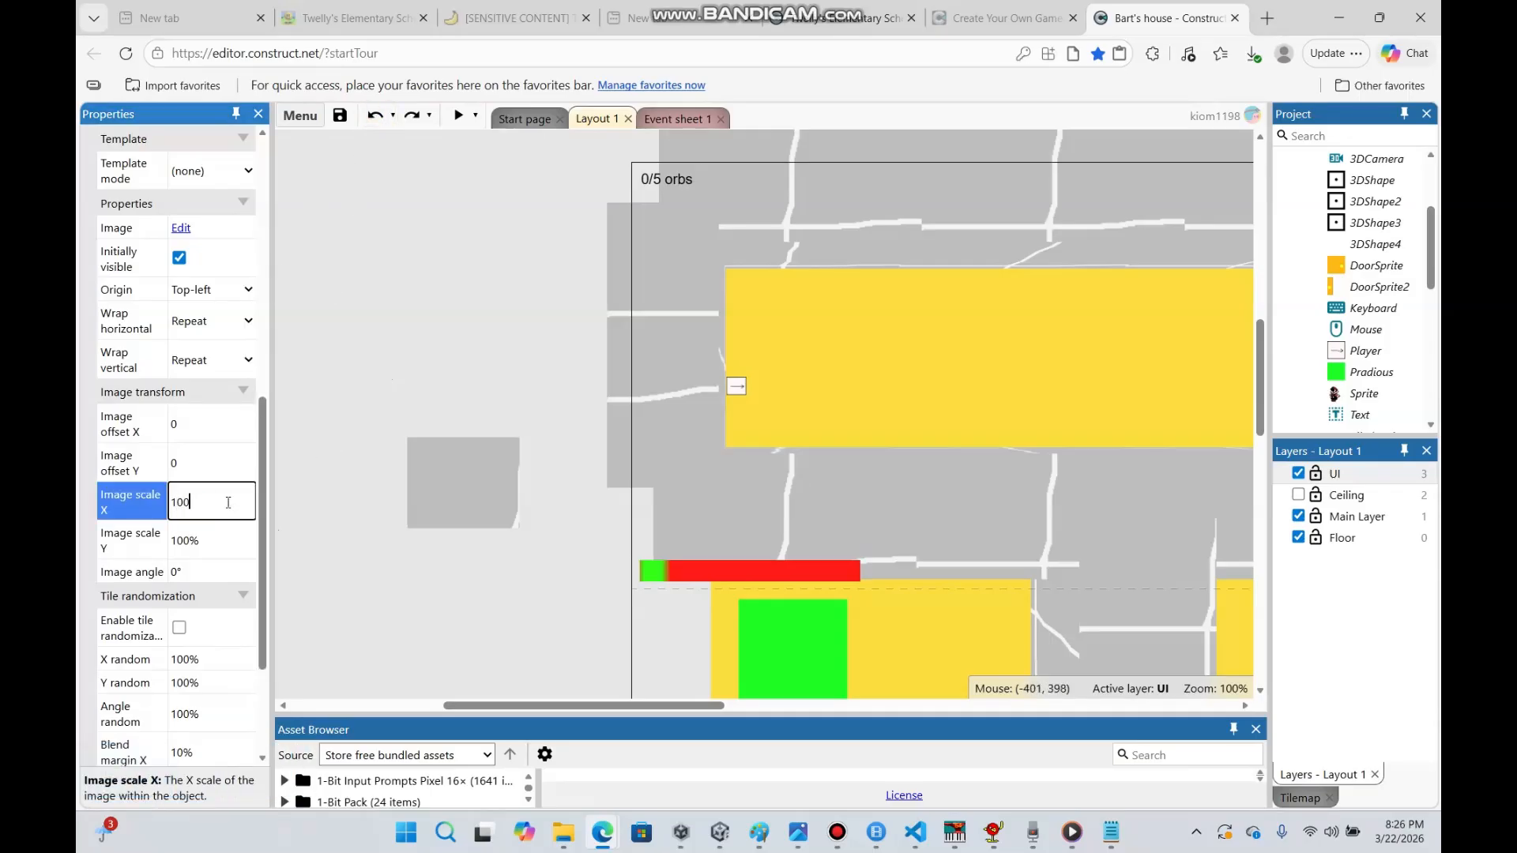
key("Return")
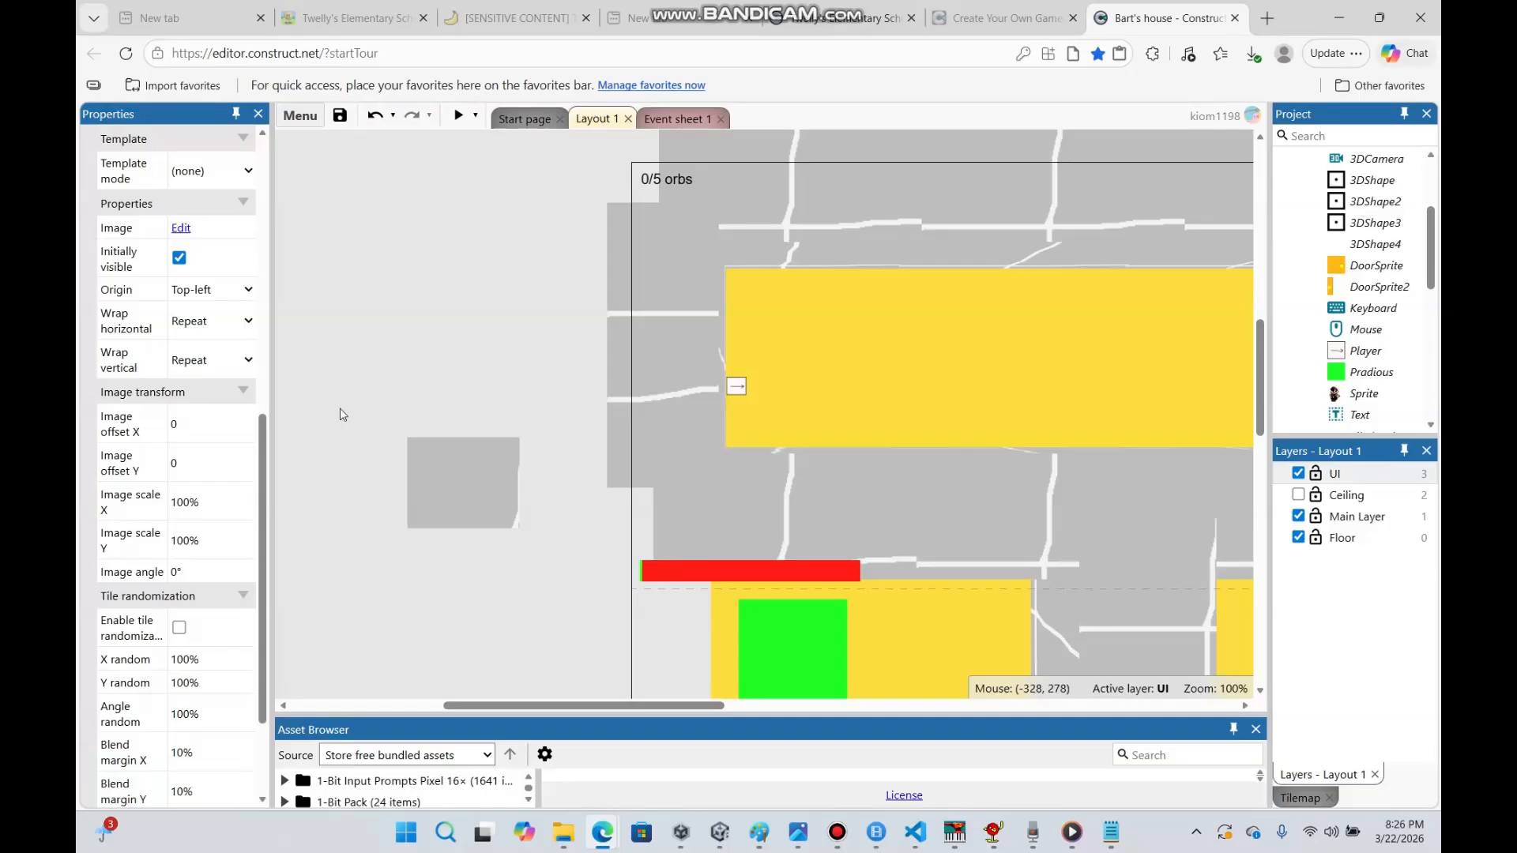
Add a number instance variable named Stamina with an initial value of 100 to the Player object
left_click(658, 124)
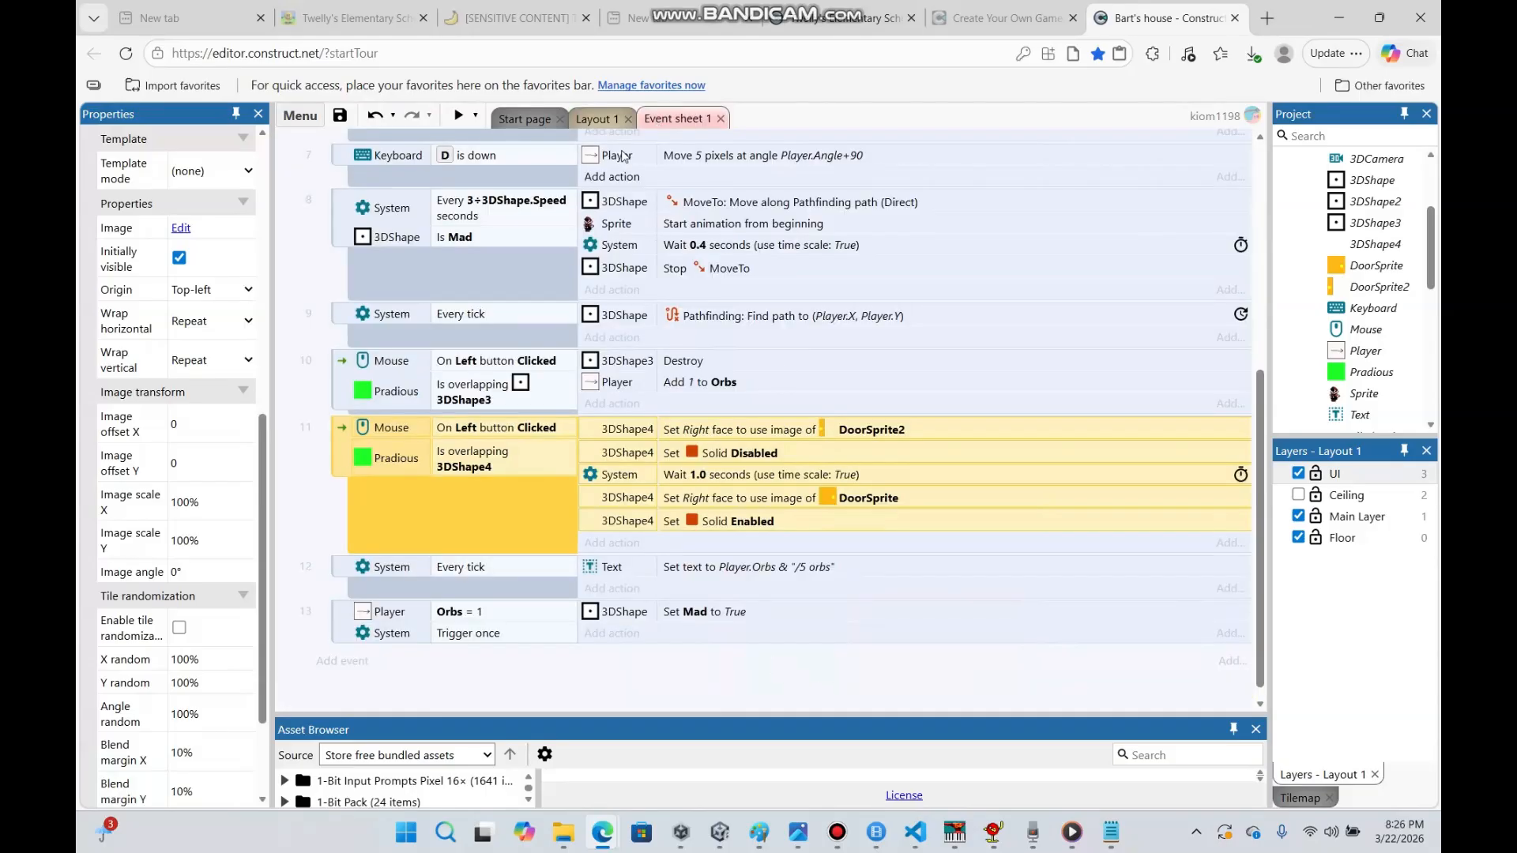
left_click(594, 118)
left_click(737, 387)
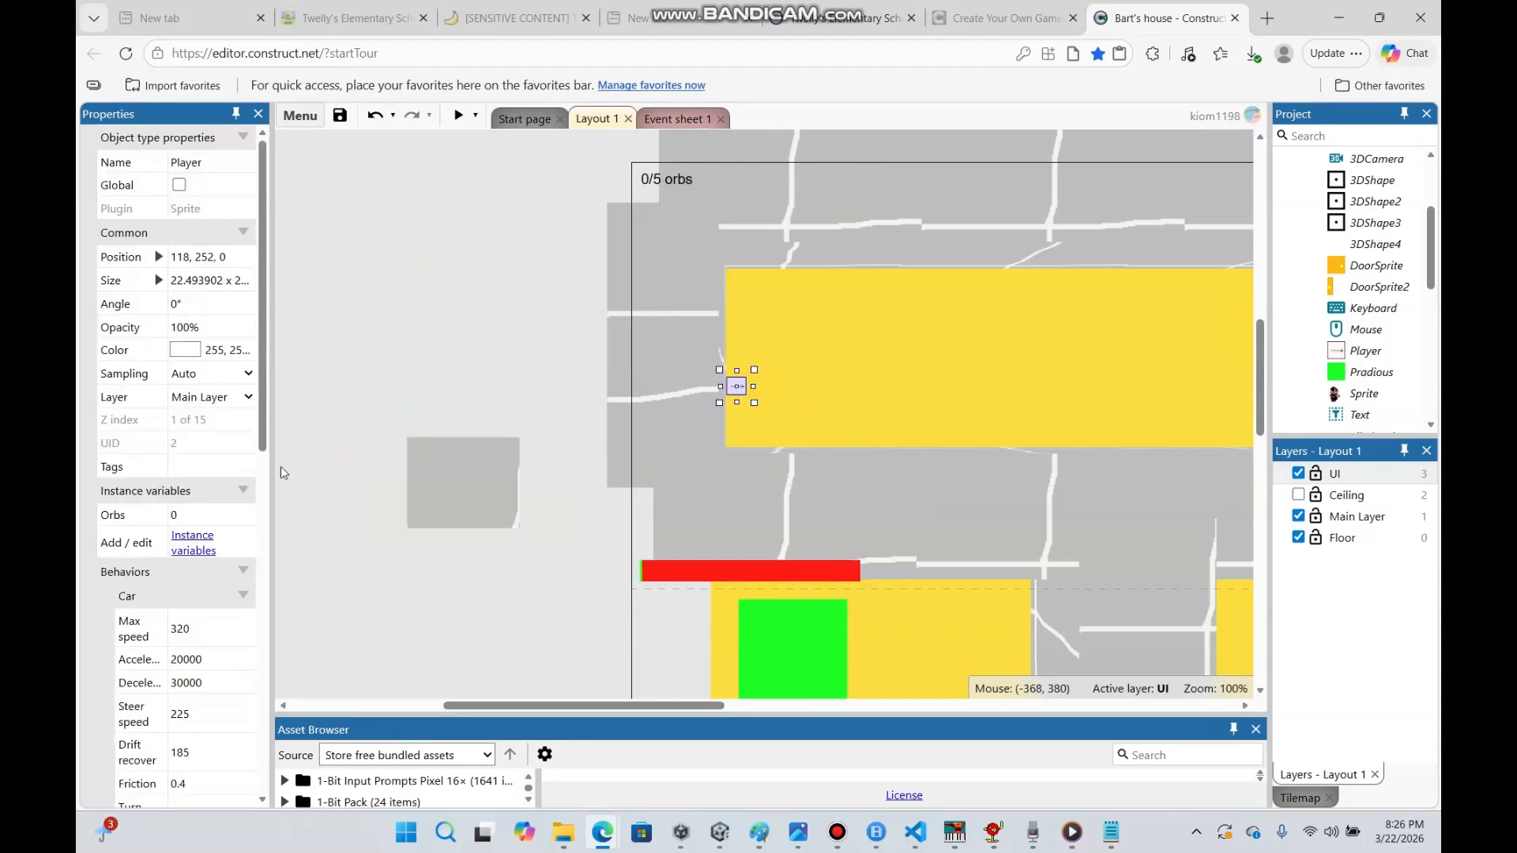
left_click(190, 542)
left_click(726, 424)
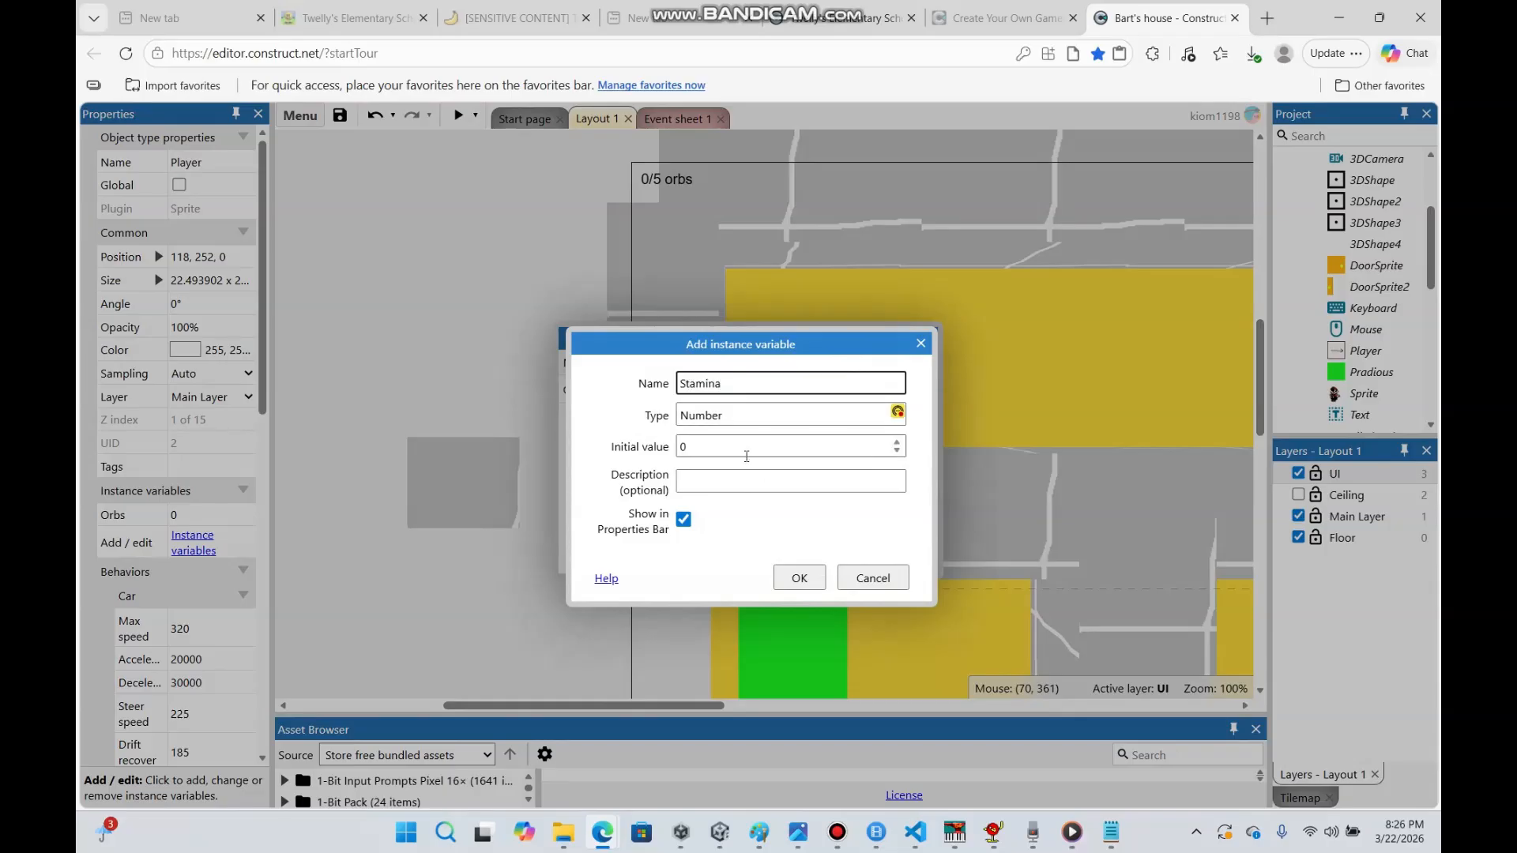
left_click(740, 451)
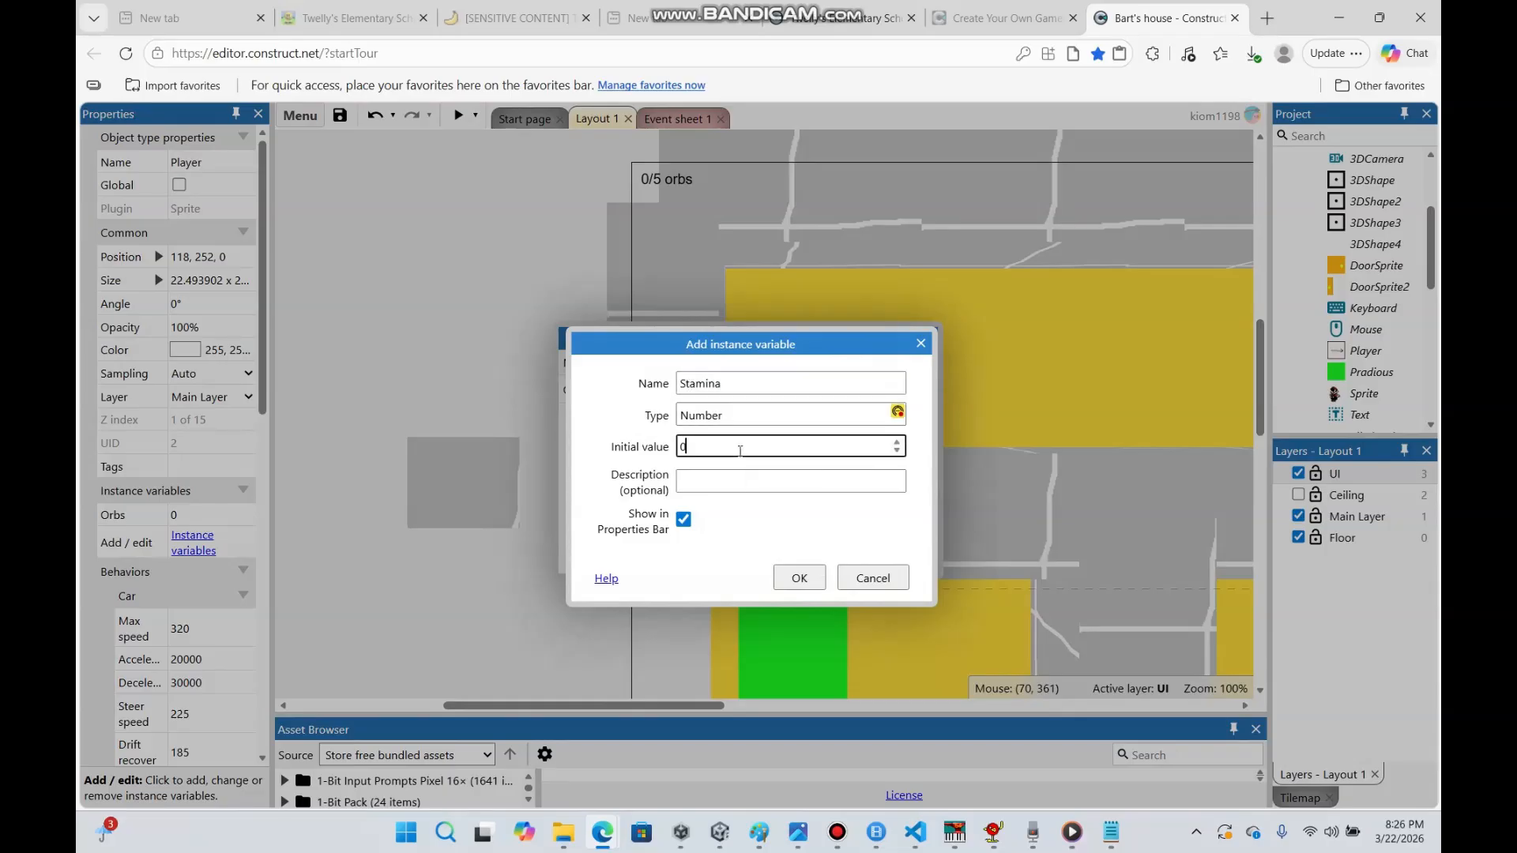
type("100")
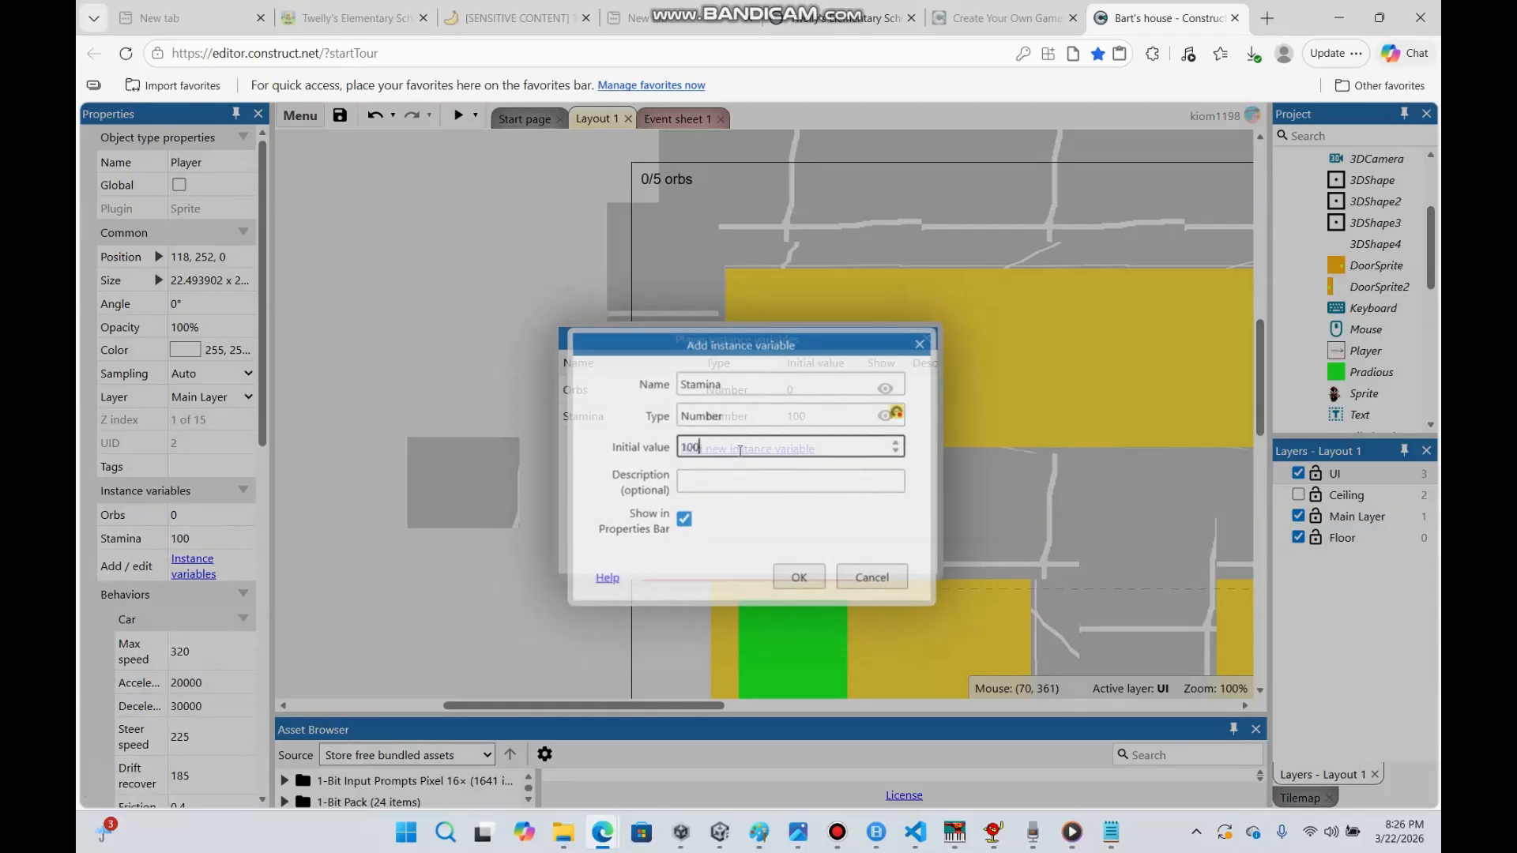
key("Return")
left_click(924, 339)
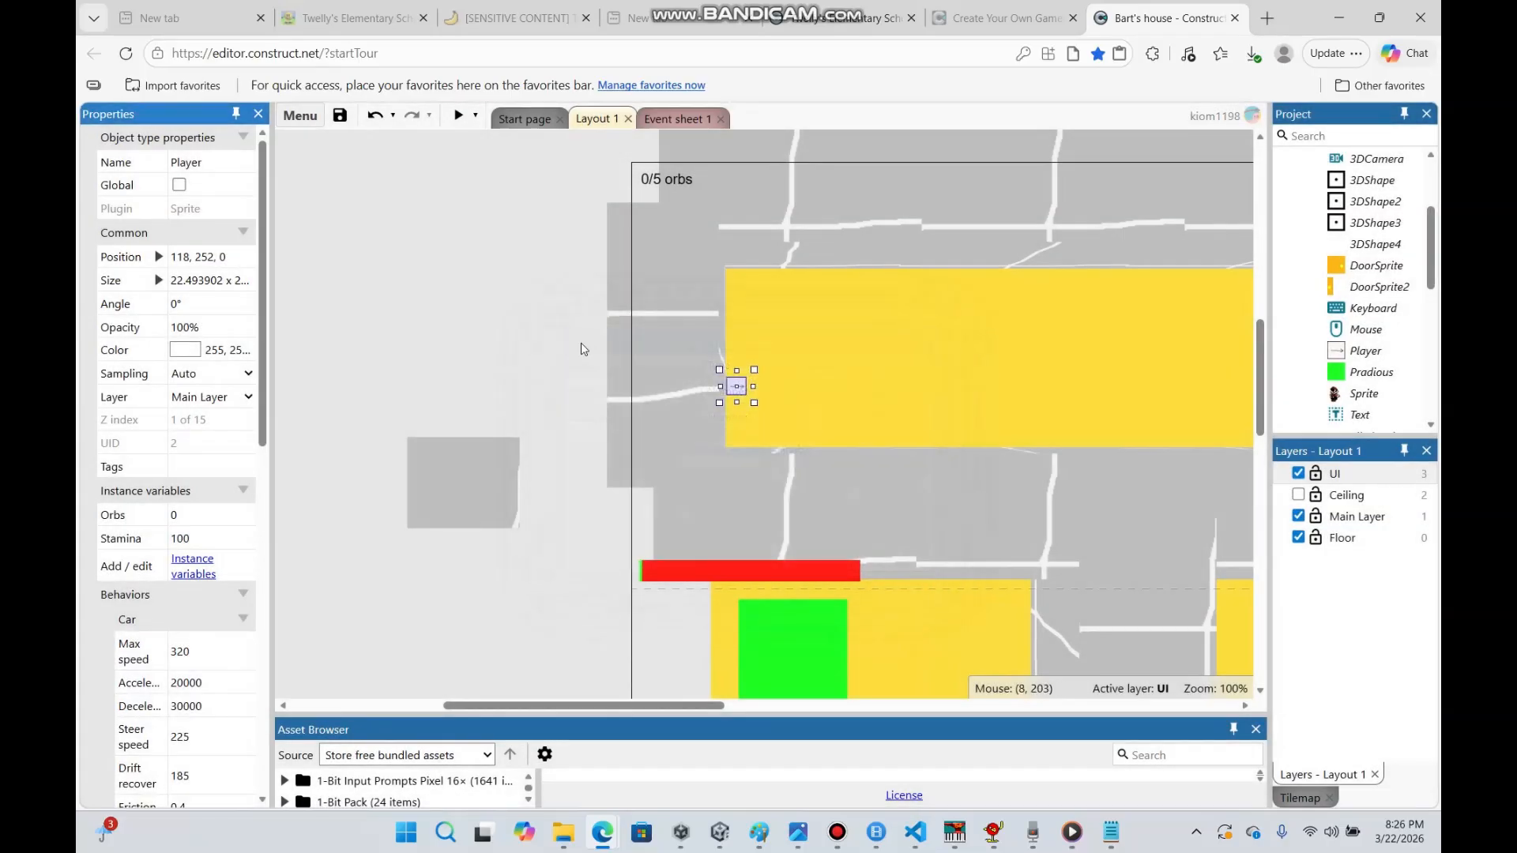
scroll(273, 456, "down", 1)
scroll(273, 456, "down", 8)
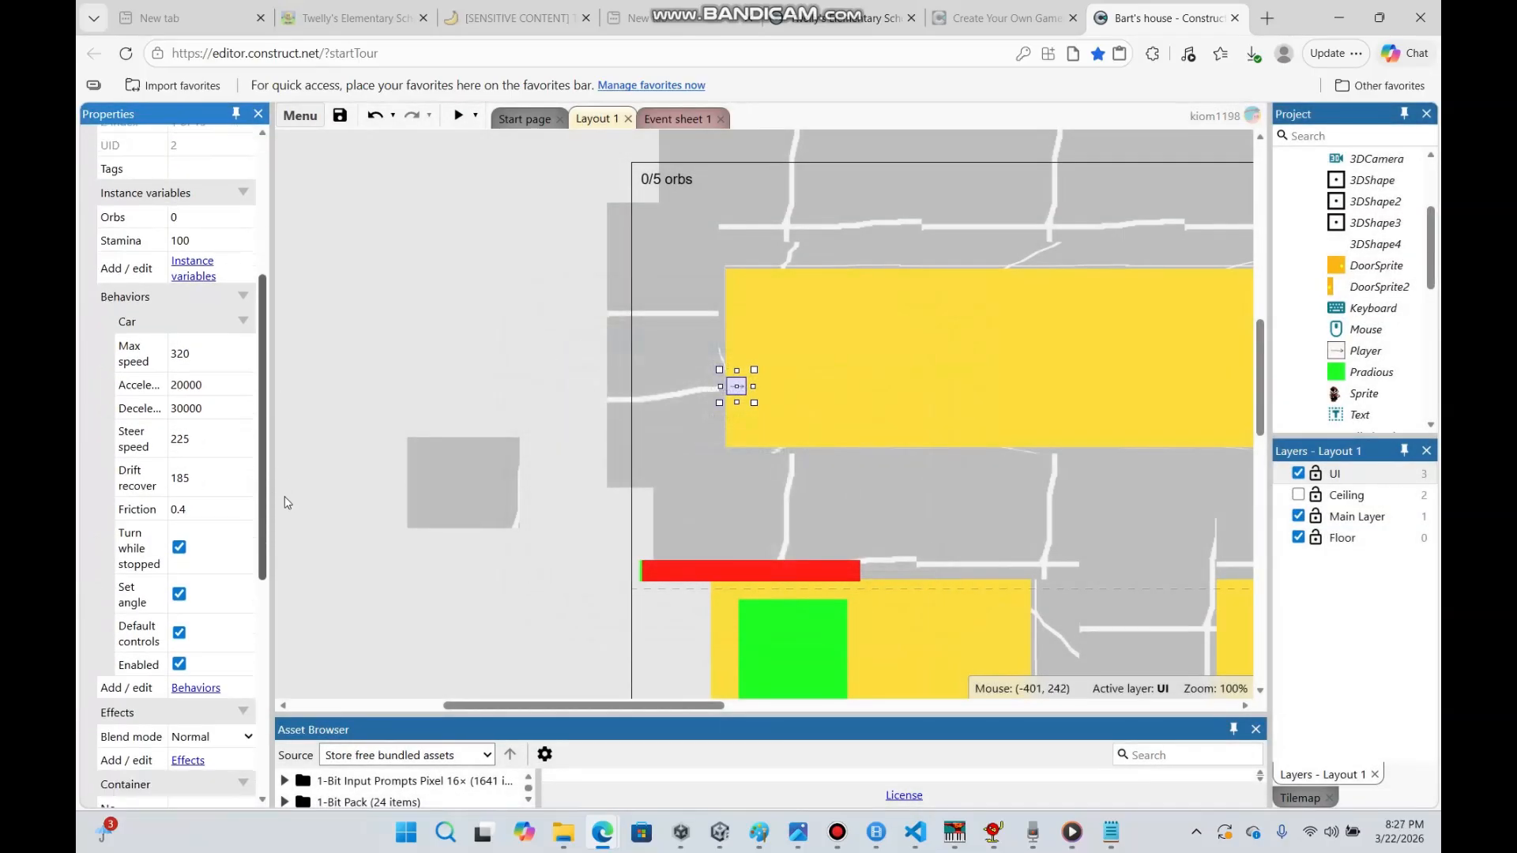
scroll(273, 456, "up", 7)
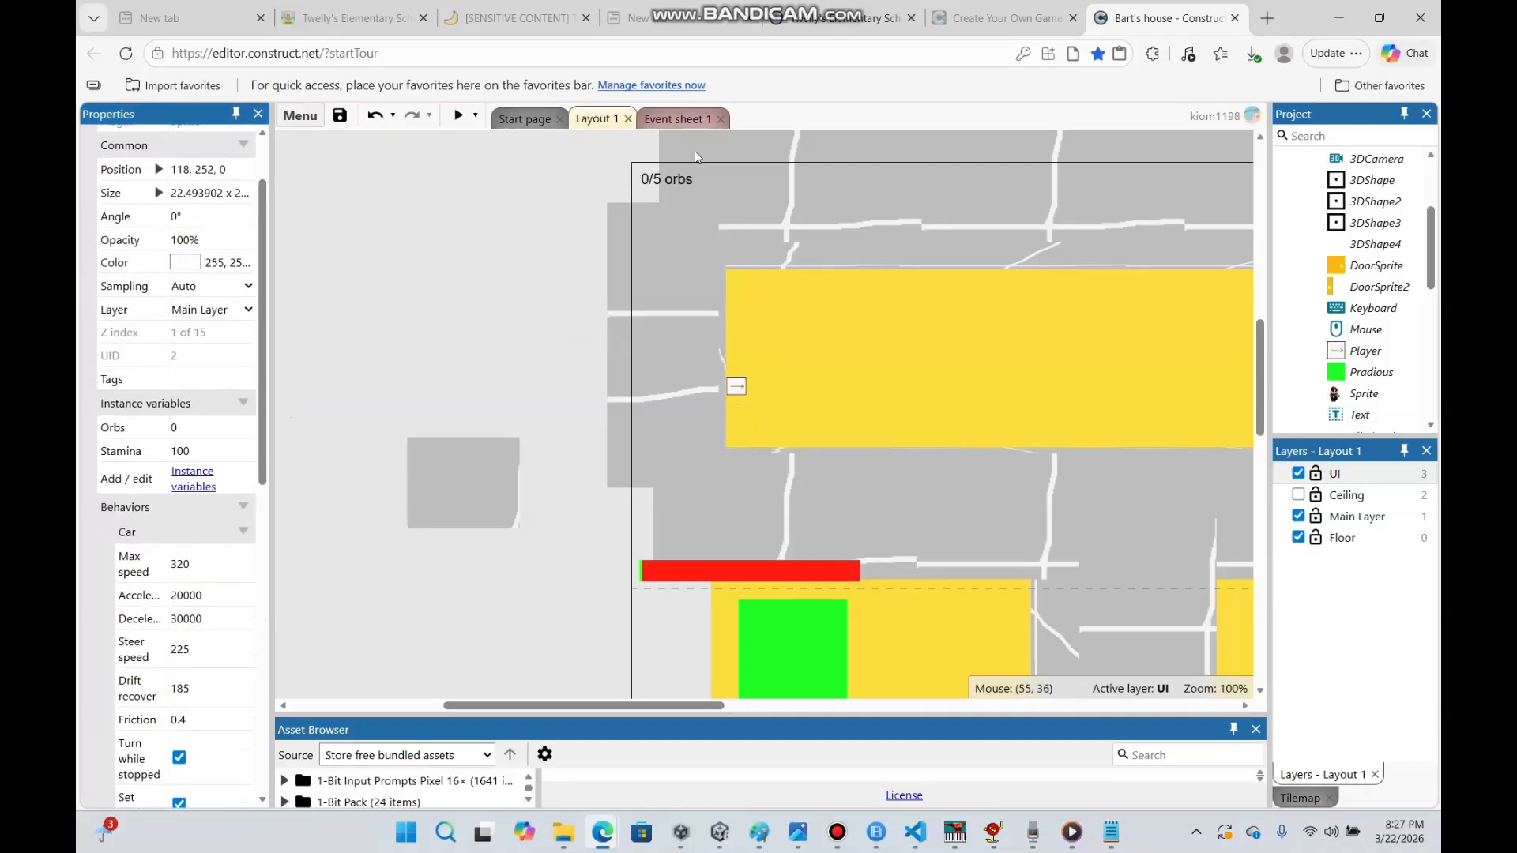
Add a new event at the end of the event sheet with a Keyboard condition checking that Shift is down
left_click(684, 119)
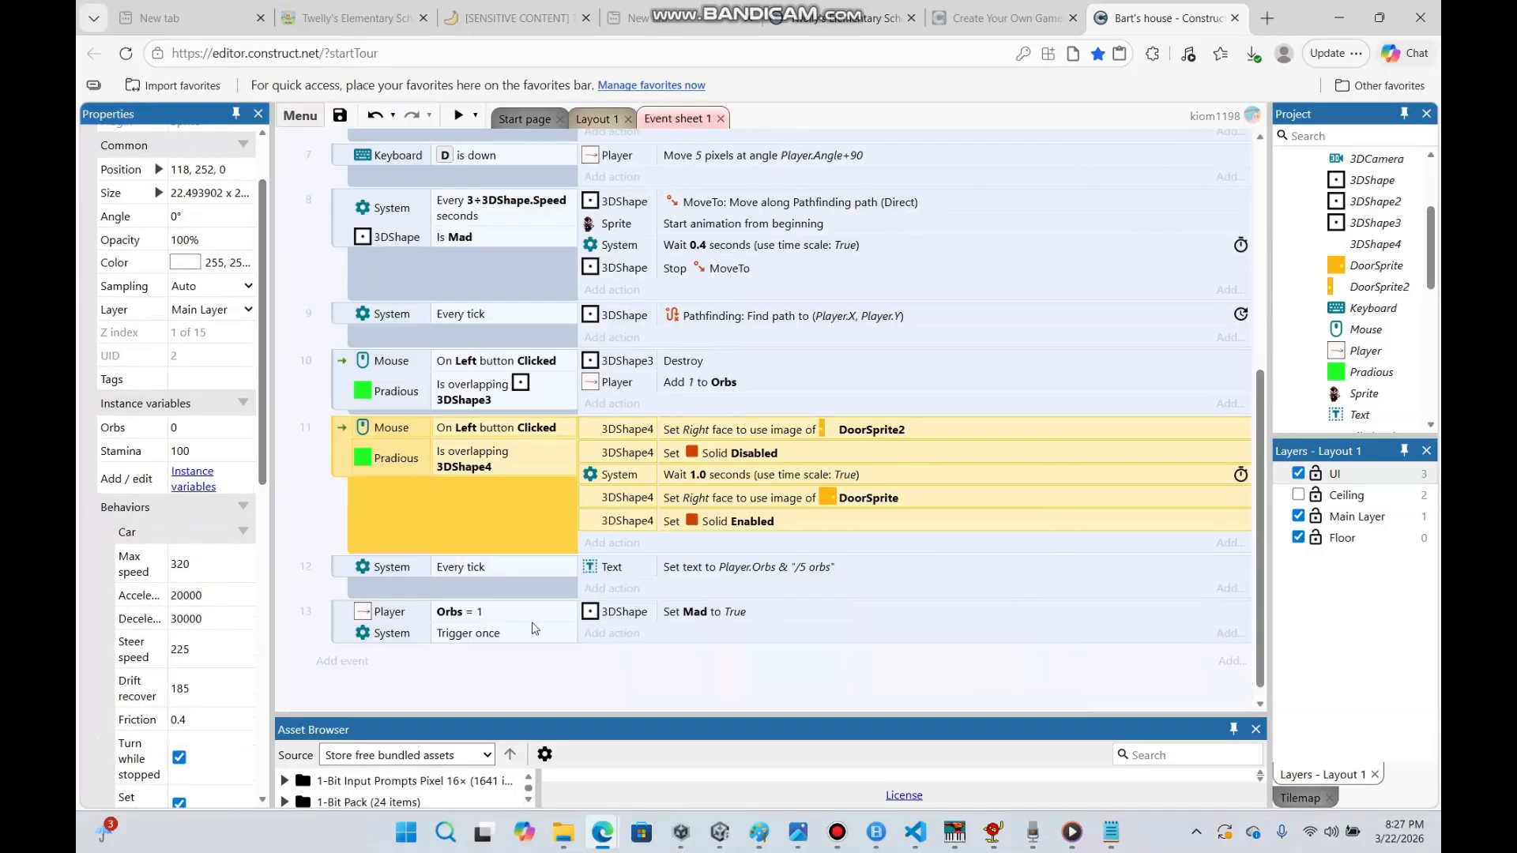
left_click(351, 669)
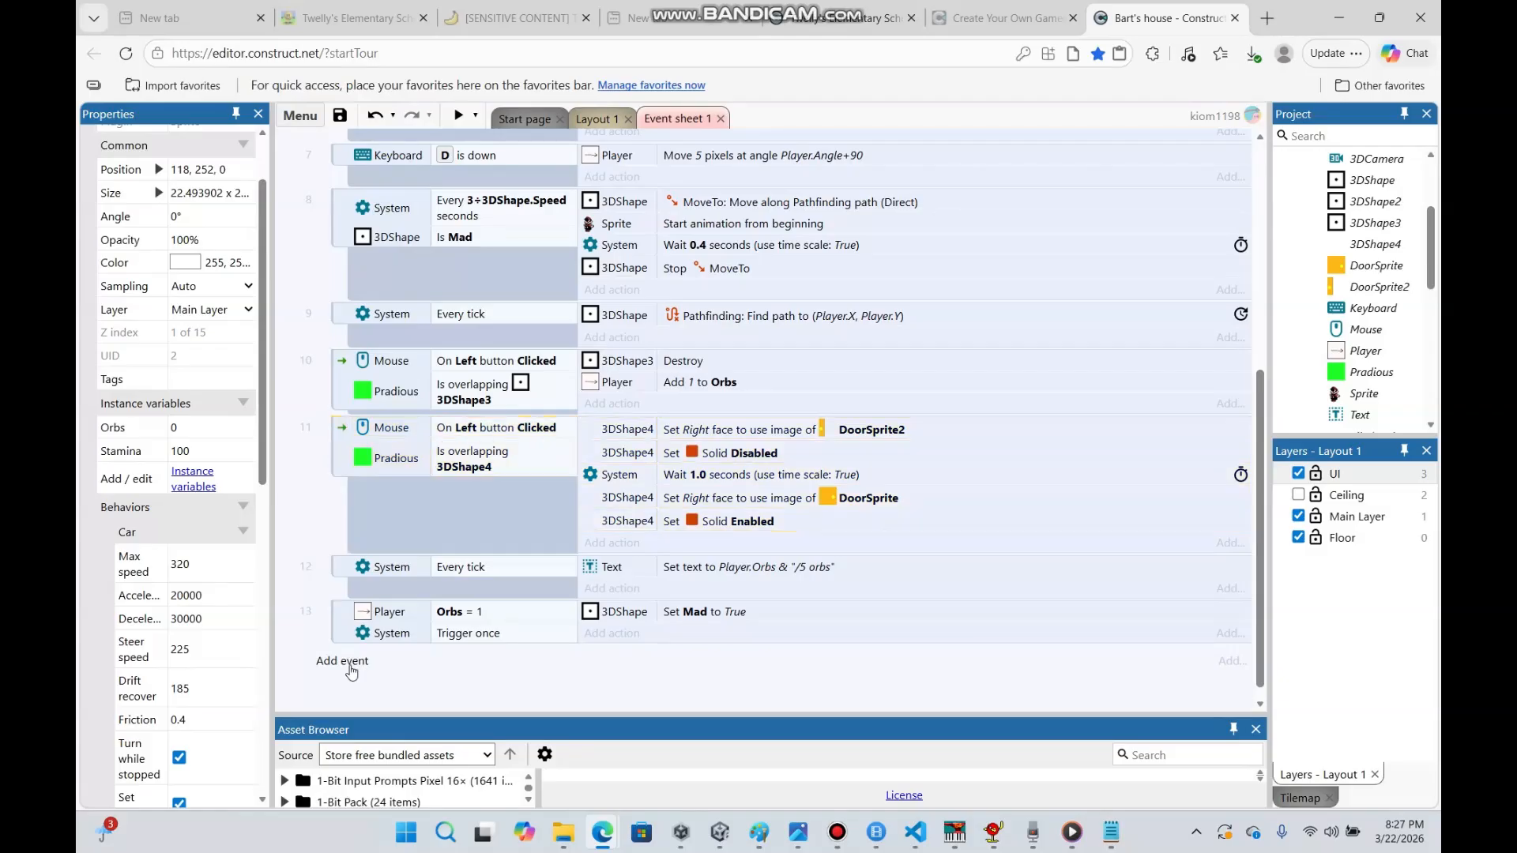
double_click(741, 418)
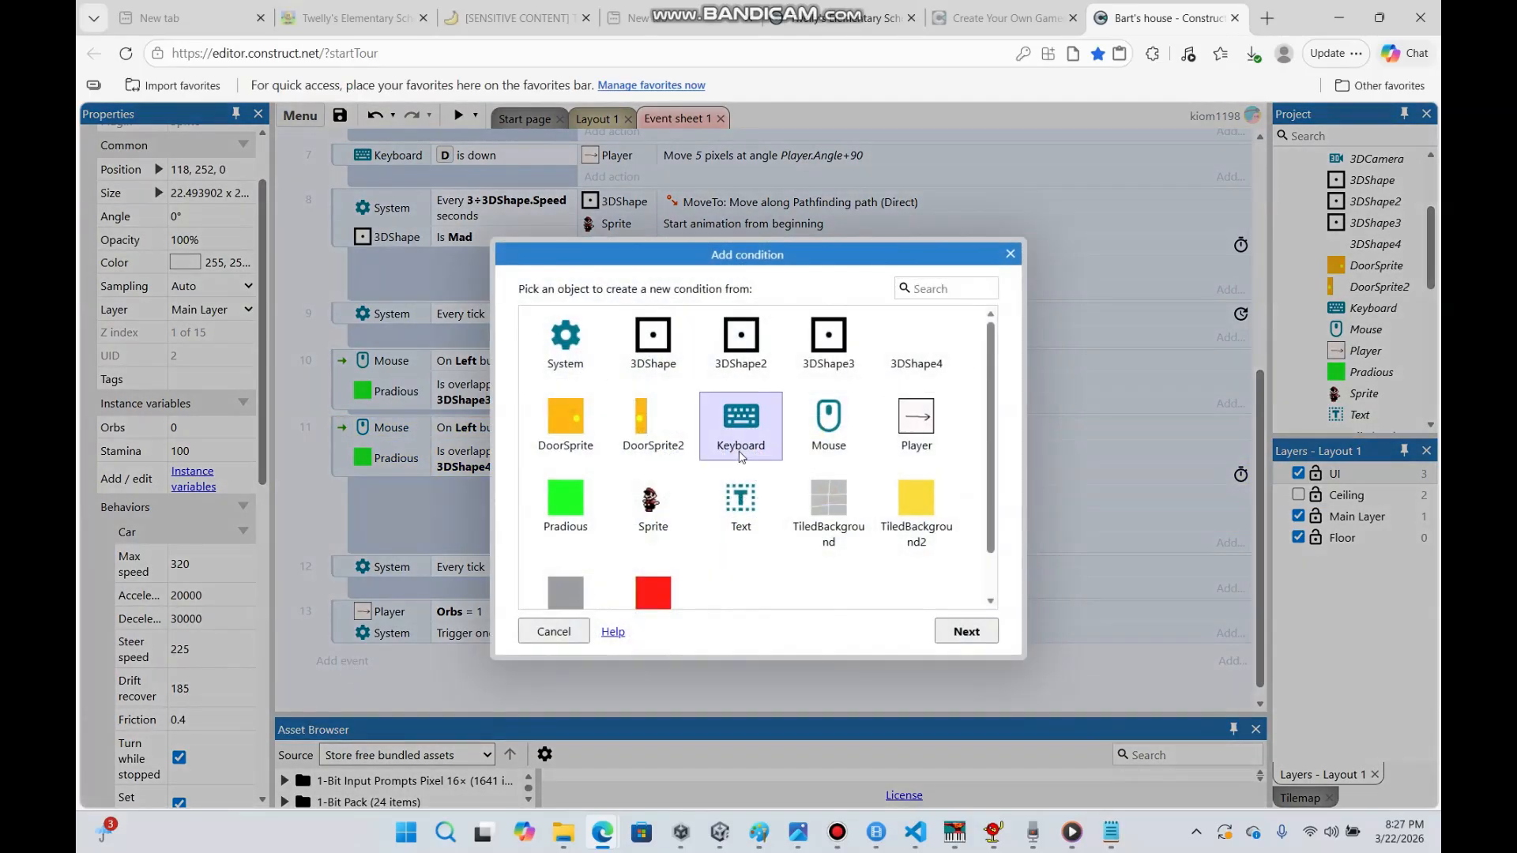
double_click(608, 431)
left_click(747, 467)
key("shift")
left_click(780, 540)
left_click(908, 611)
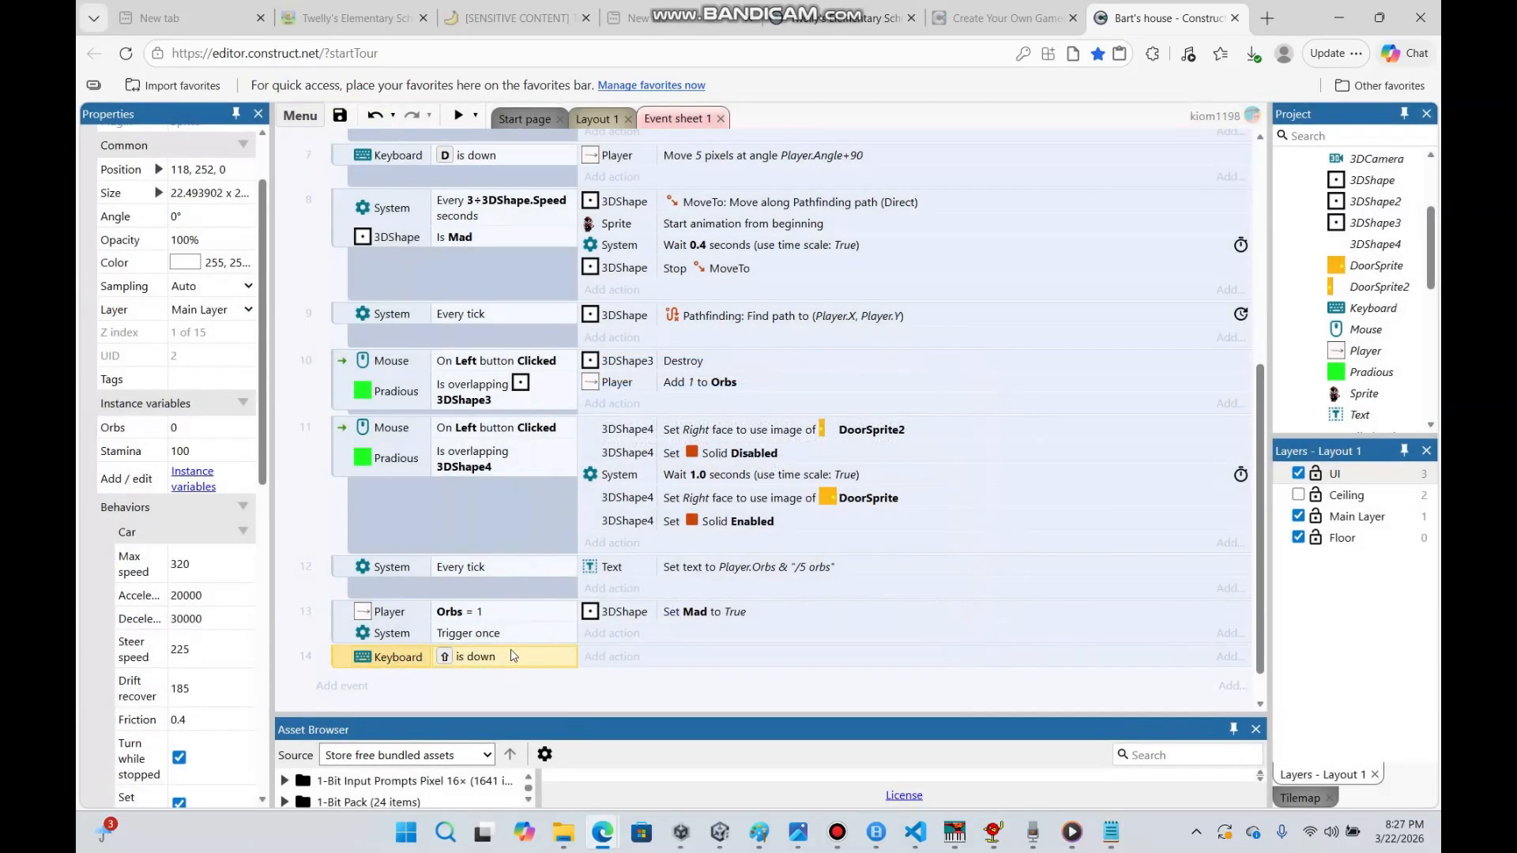
Give the Shift event a Player action that subtracts 1 from Stamina
right_click(512, 651)
left_click(627, 657)
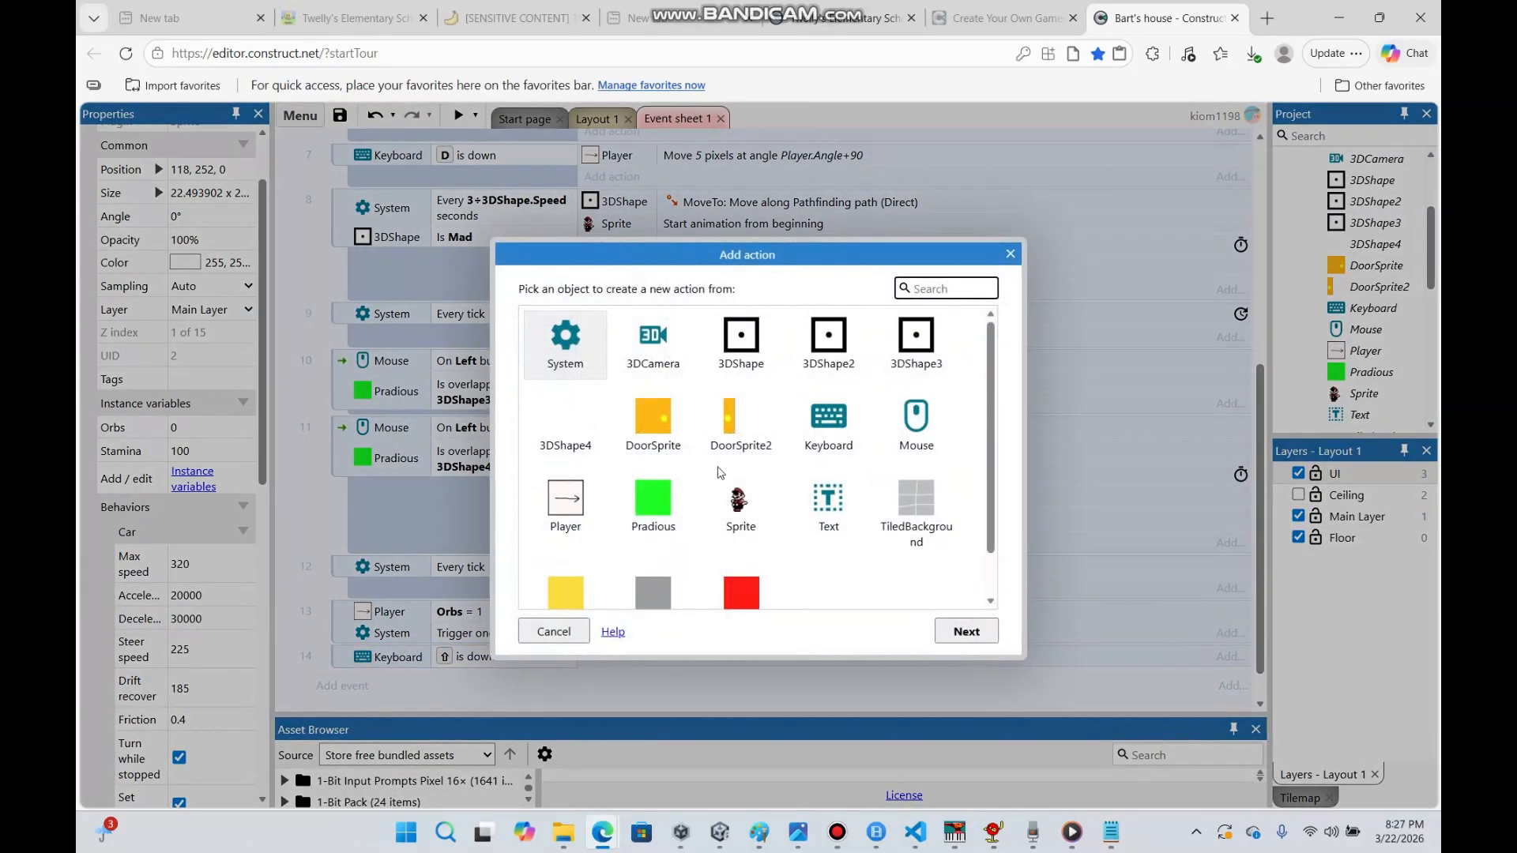
type("pl")
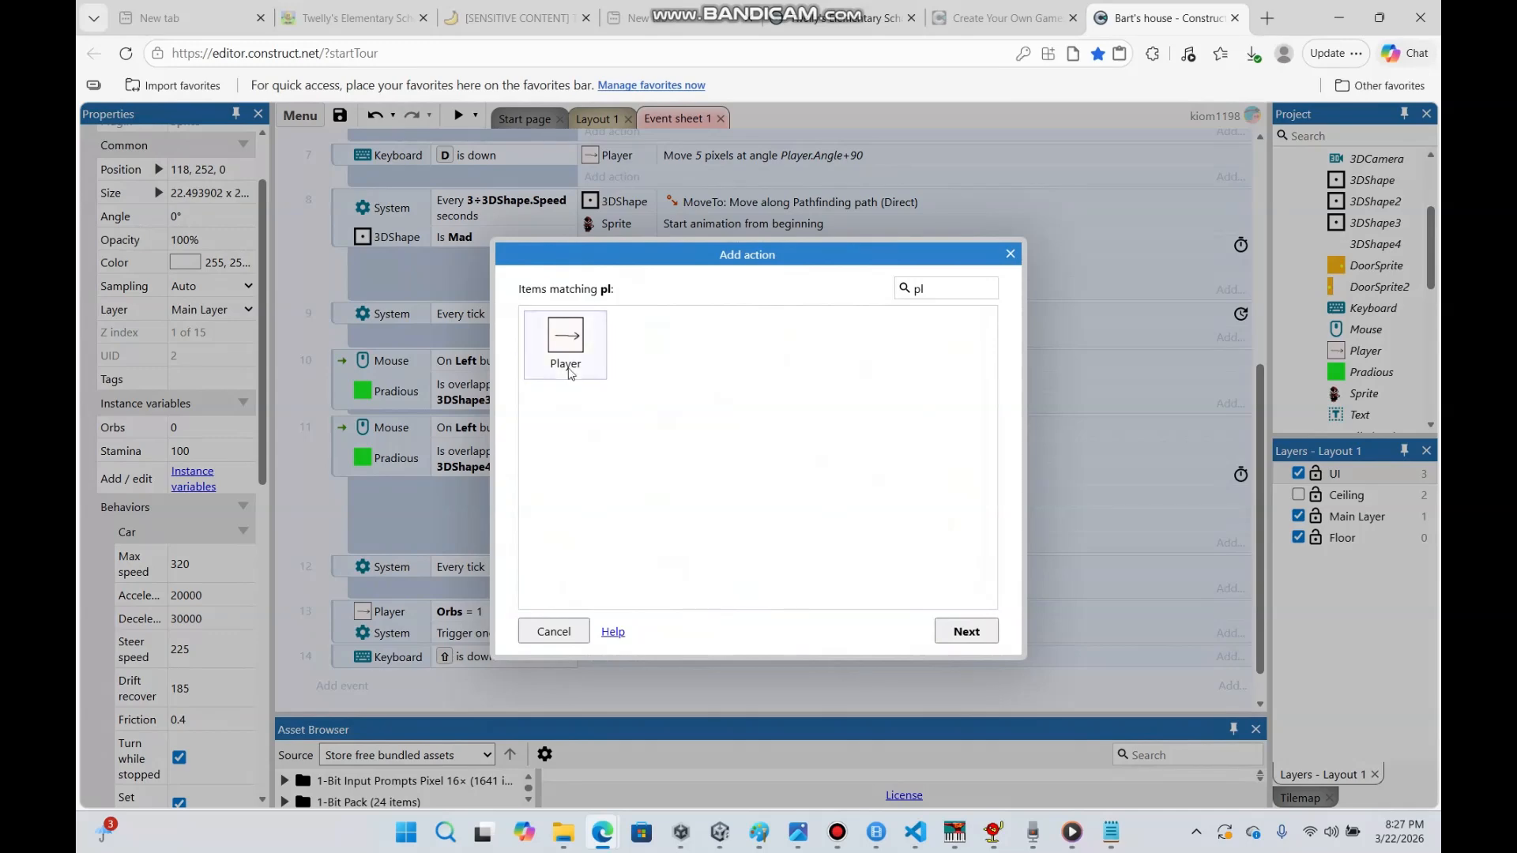
double_click(570, 373)
scroll(999, 462, "down", 8)
scroll(999, 462, "up", 1)
scroll(716, 471, "down", 5)
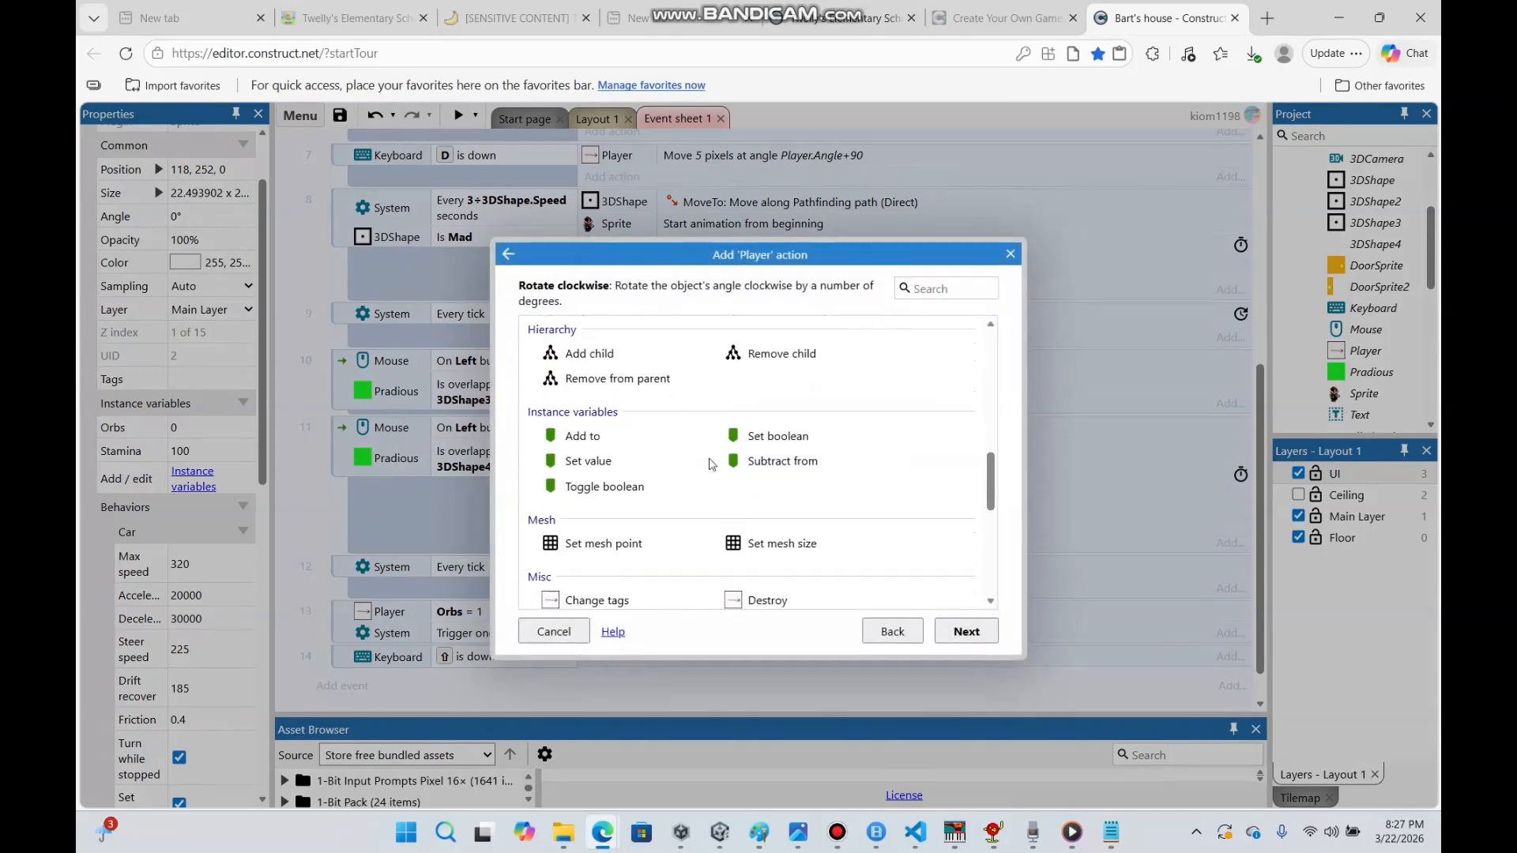
double_click(781, 462)
left_click(799, 464)
left_click(800, 509)
left_click(910, 613)
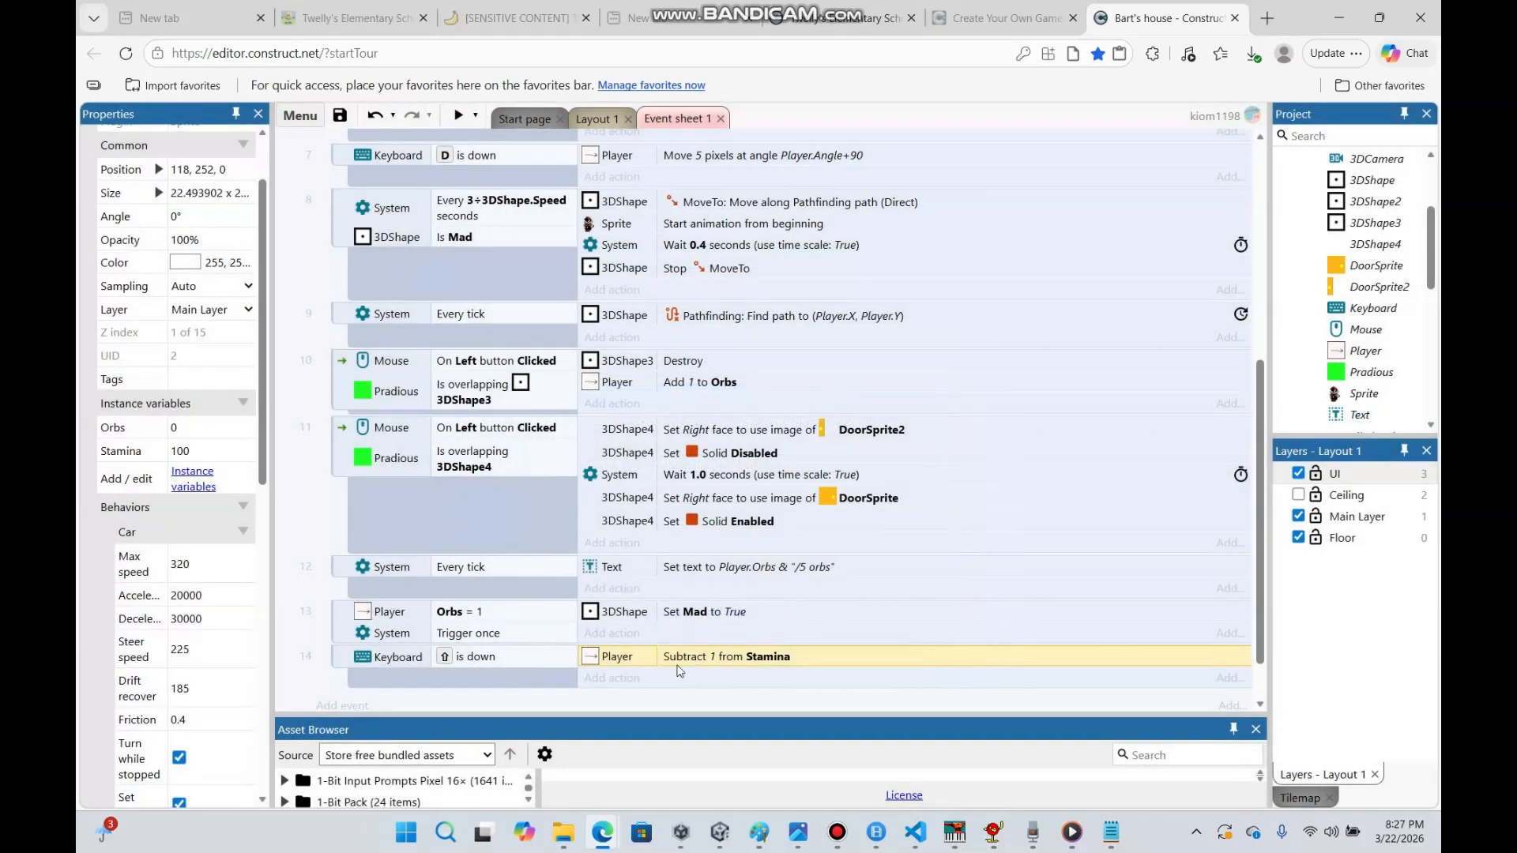
Add a second Player action to the Shift event that sets the Car maximum speed to 700
left_click(631, 678)
type("pl")
double_click(568, 363)
left_click_drag(992, 372, 1021, 441)
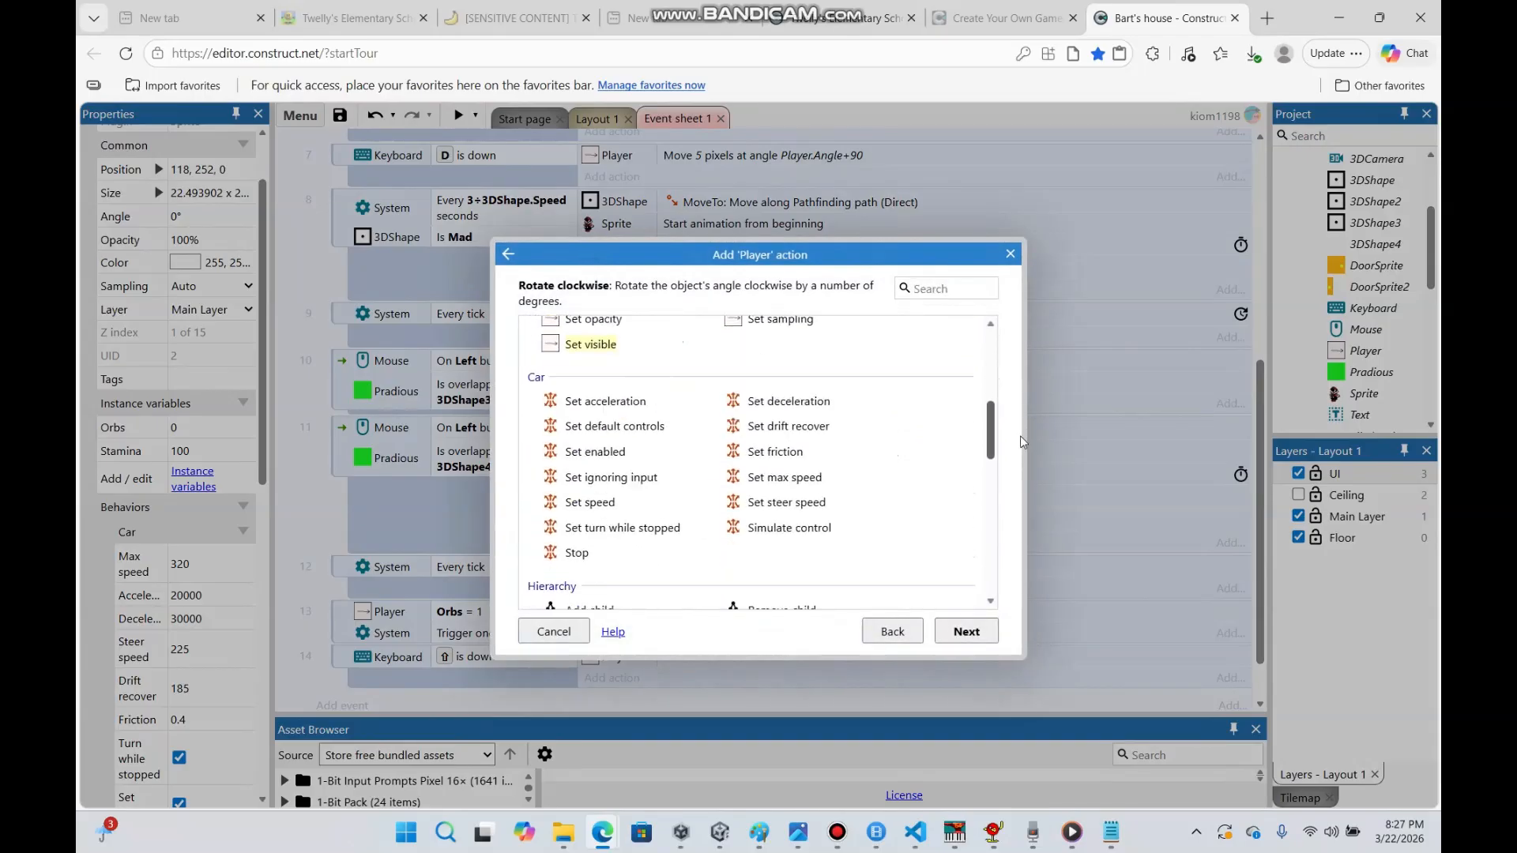
double_click(786, 477)
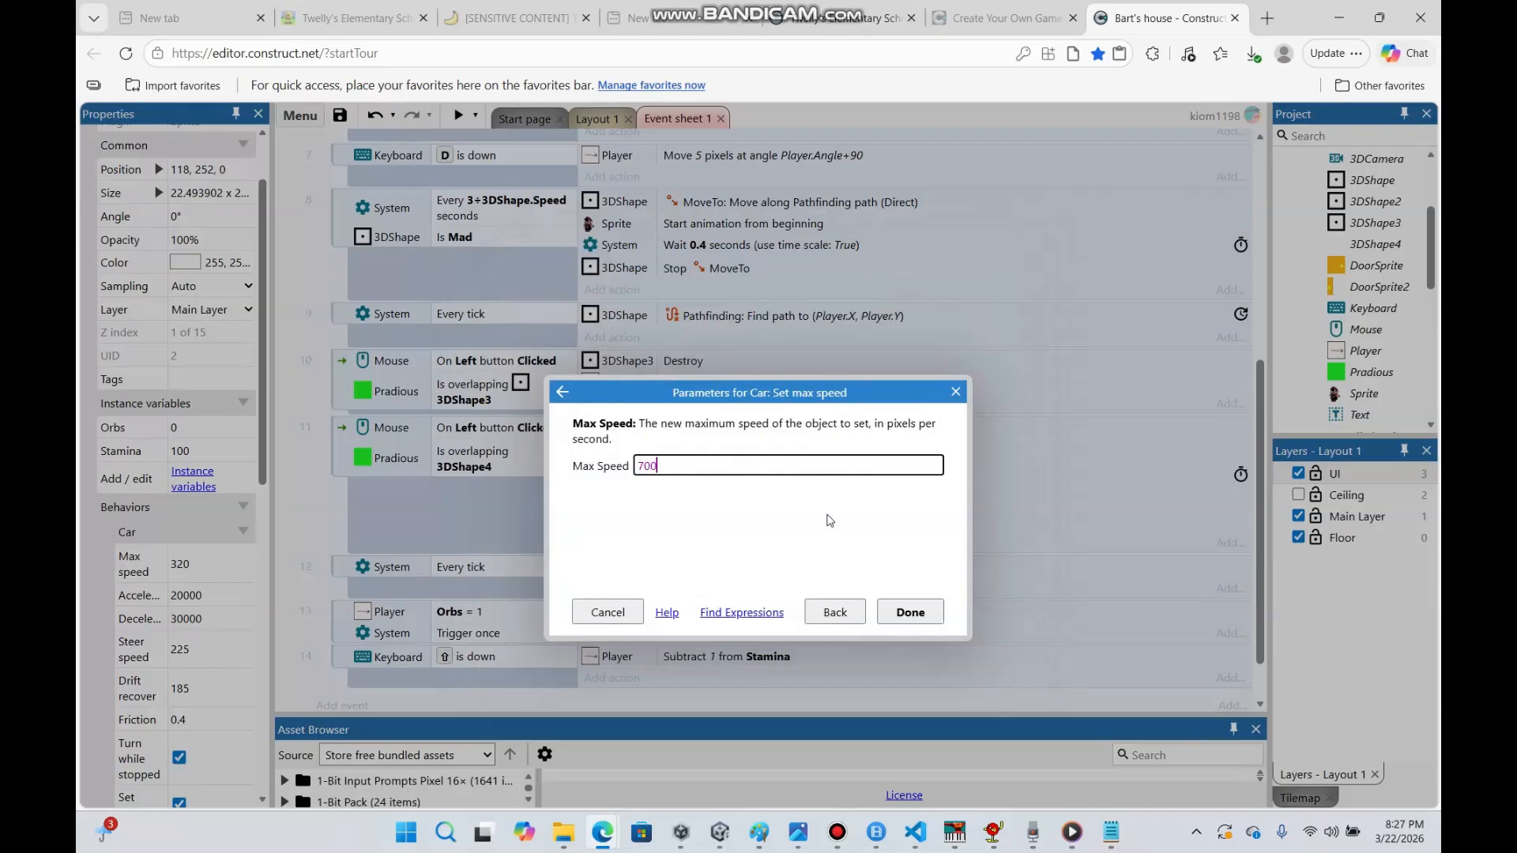
key("Return")
Add a Player instance variable condition to the Shift event requiring Stamina to be greater than 0
scroll(808, 670, "down", 1)
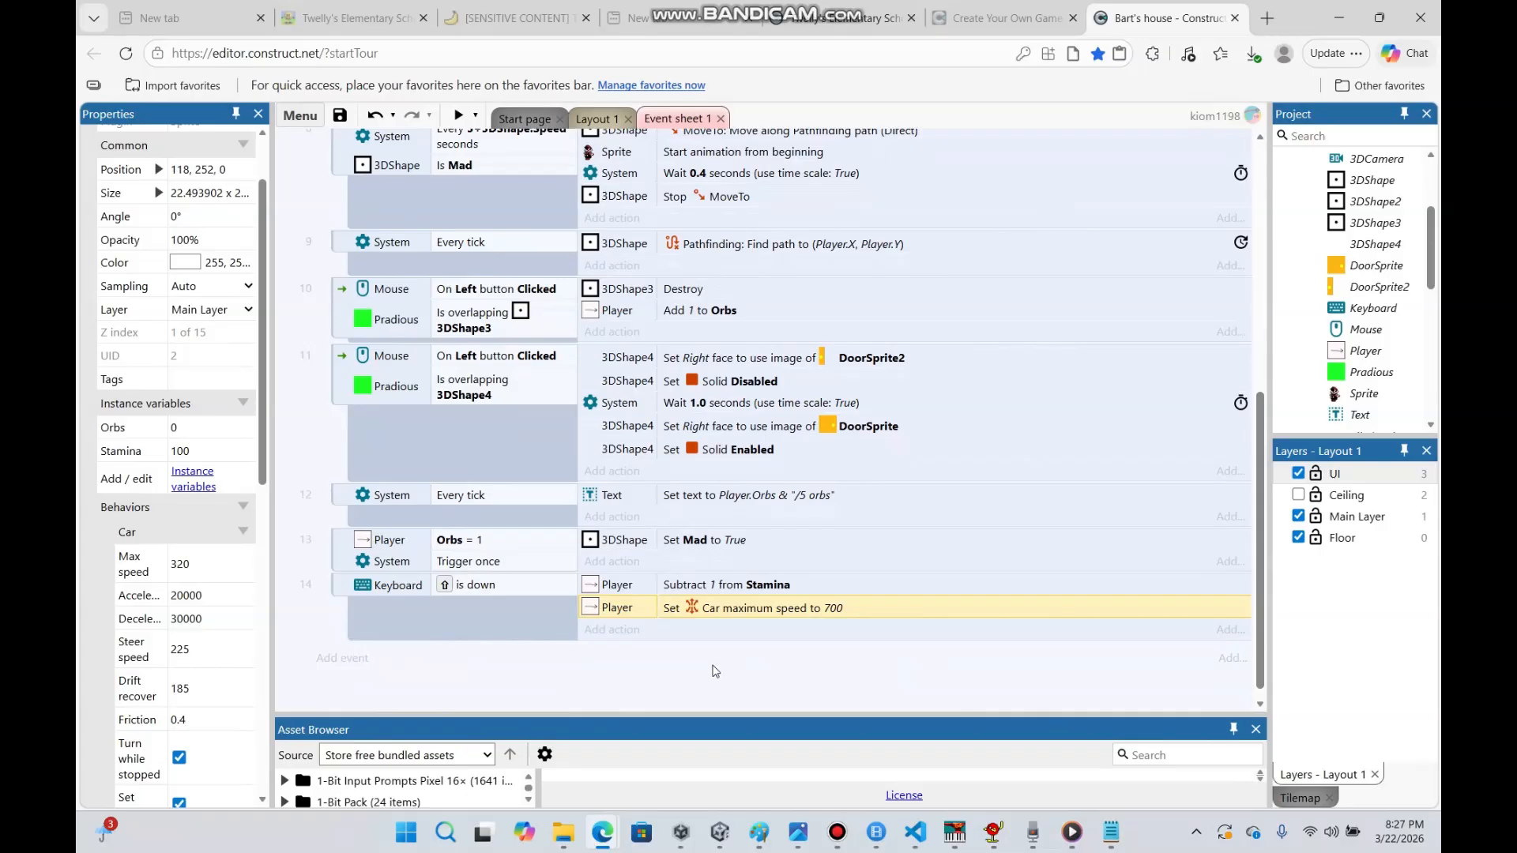
right_click(519, 594)
left_click(577, 317)
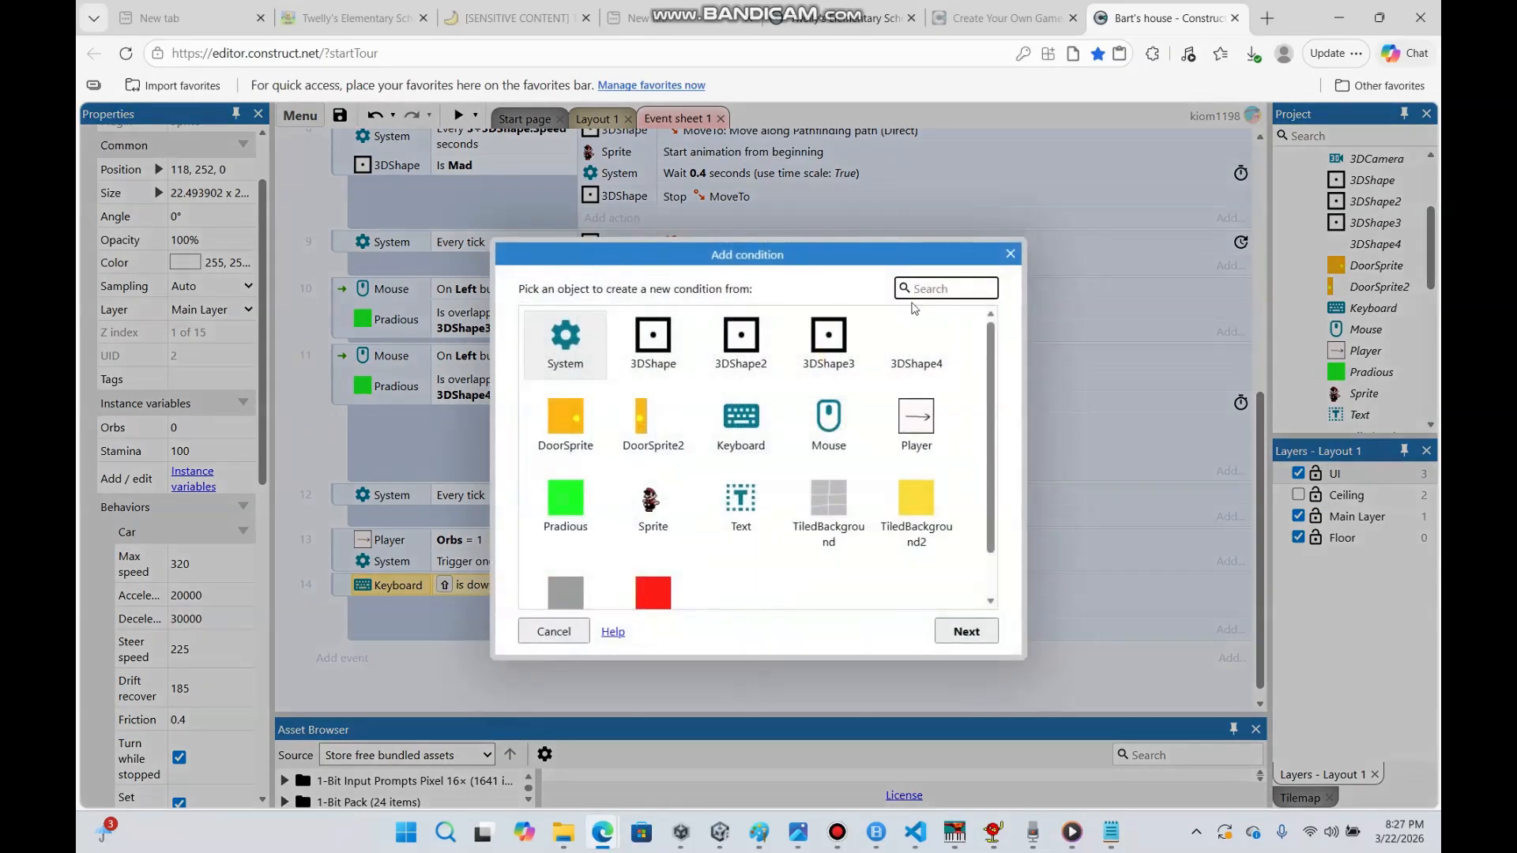
type("pl")
key("Return")
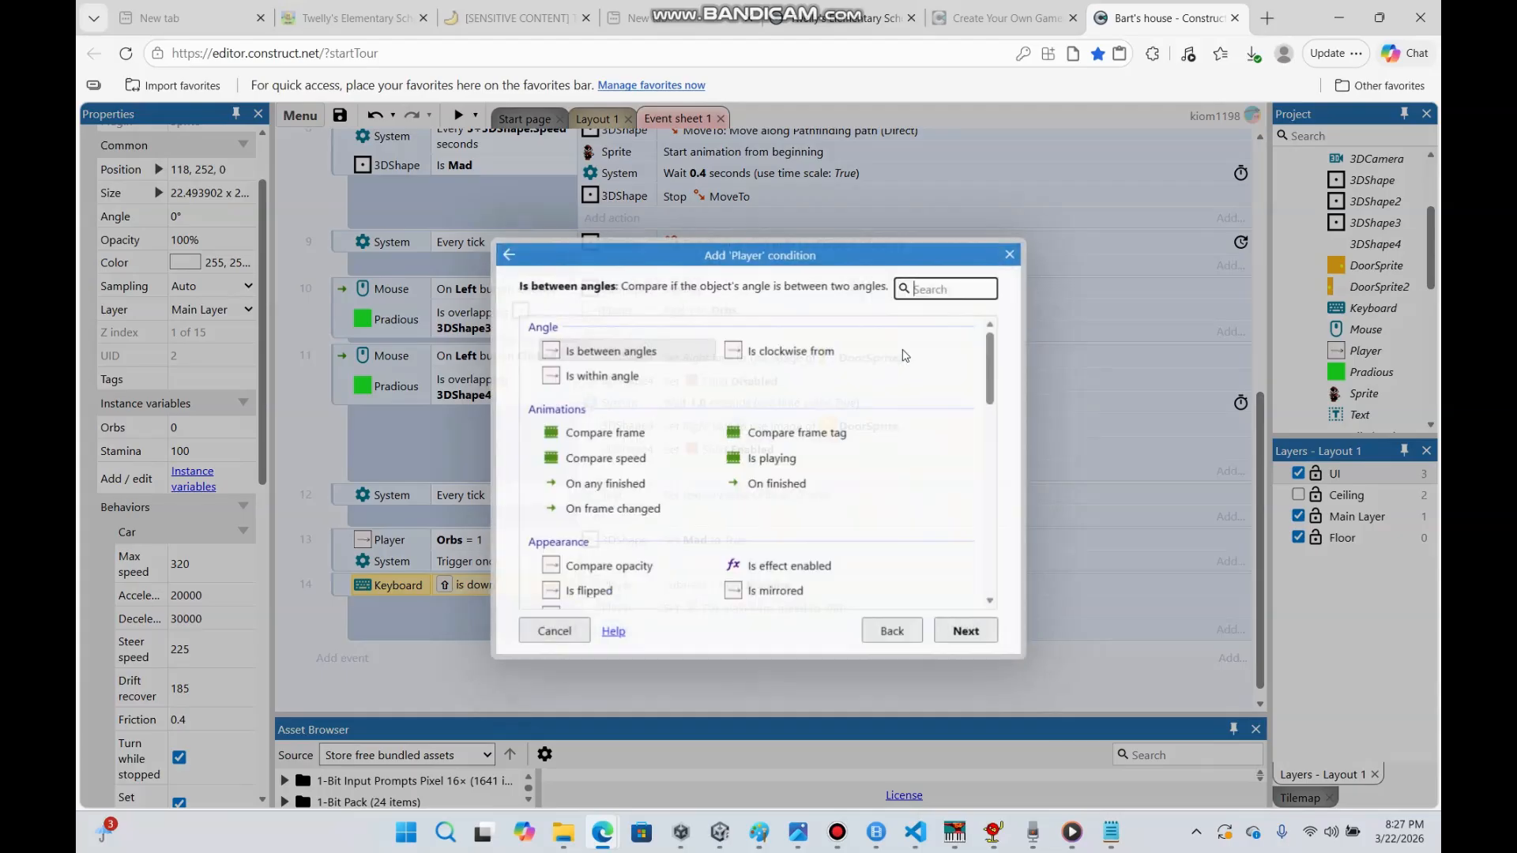
scroll(830, 427, "down", 5)
double_click(671, 600)
left_click(750, 465)
left_click(749, 508)
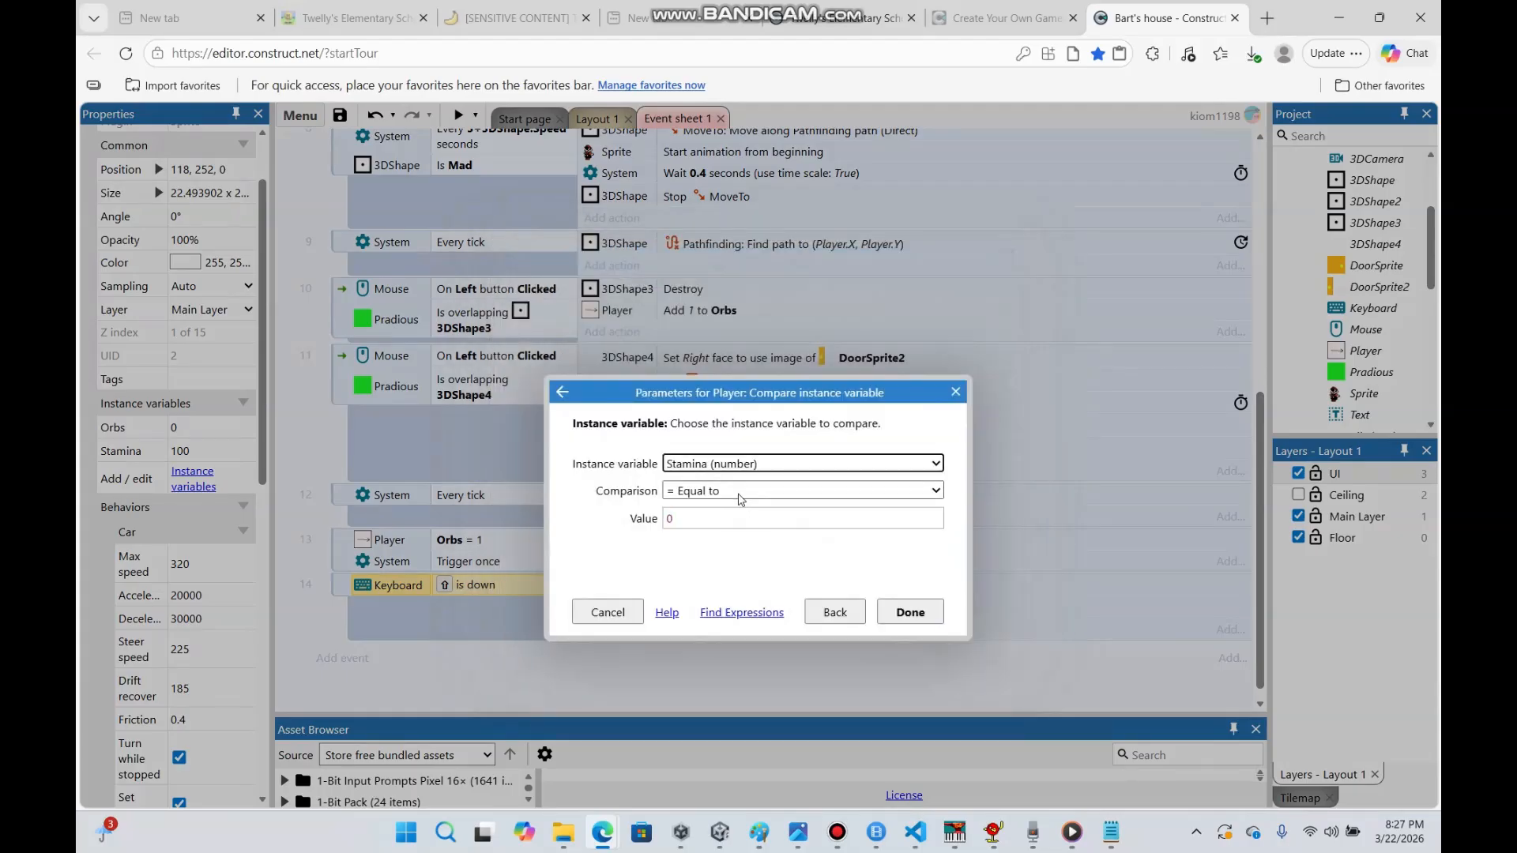
left_click(743, 492)
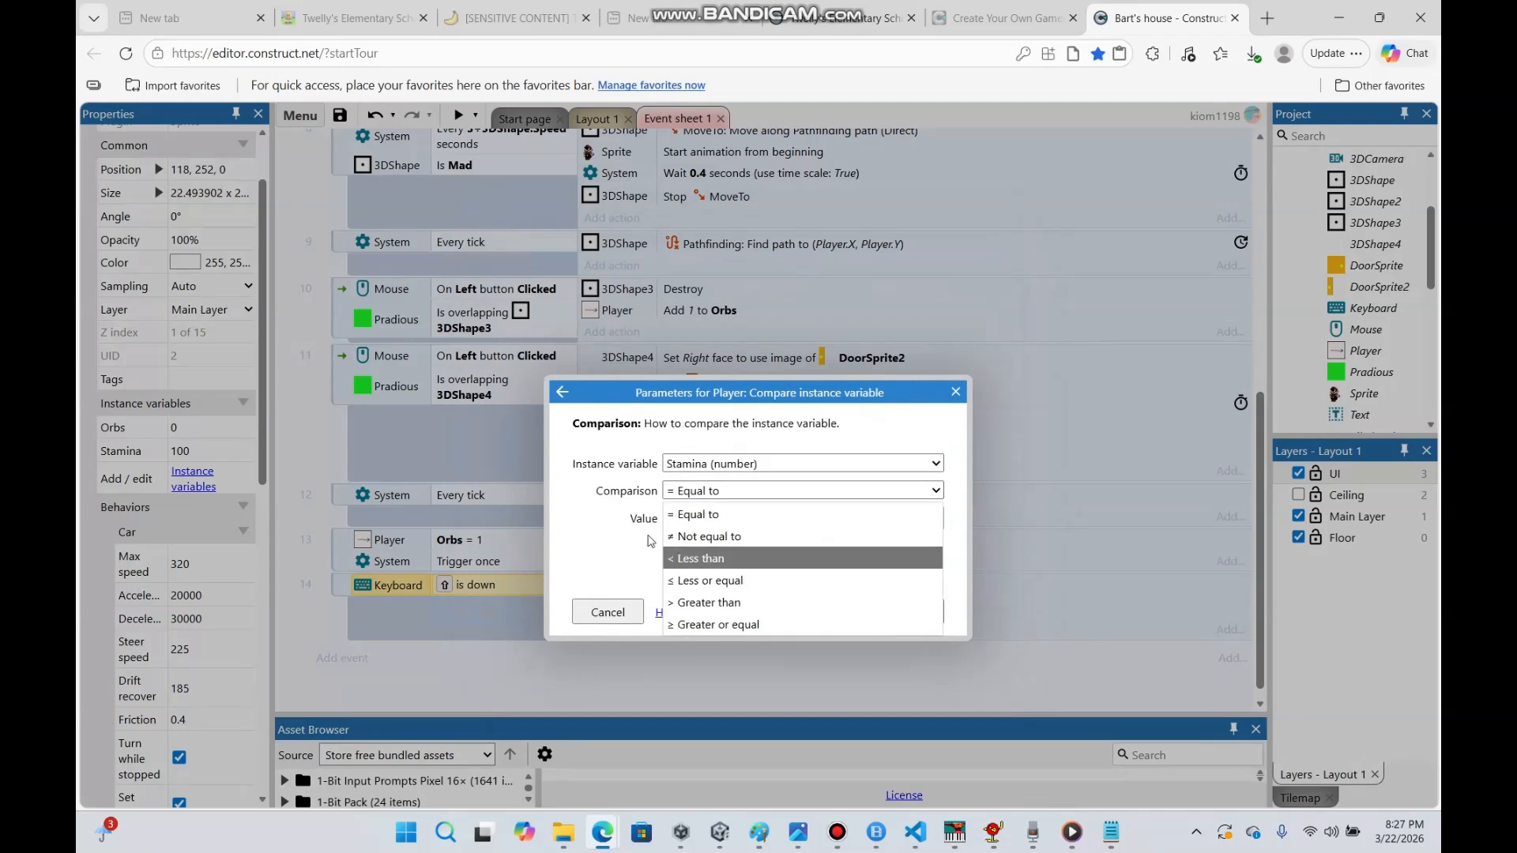
left_click(840, 602)
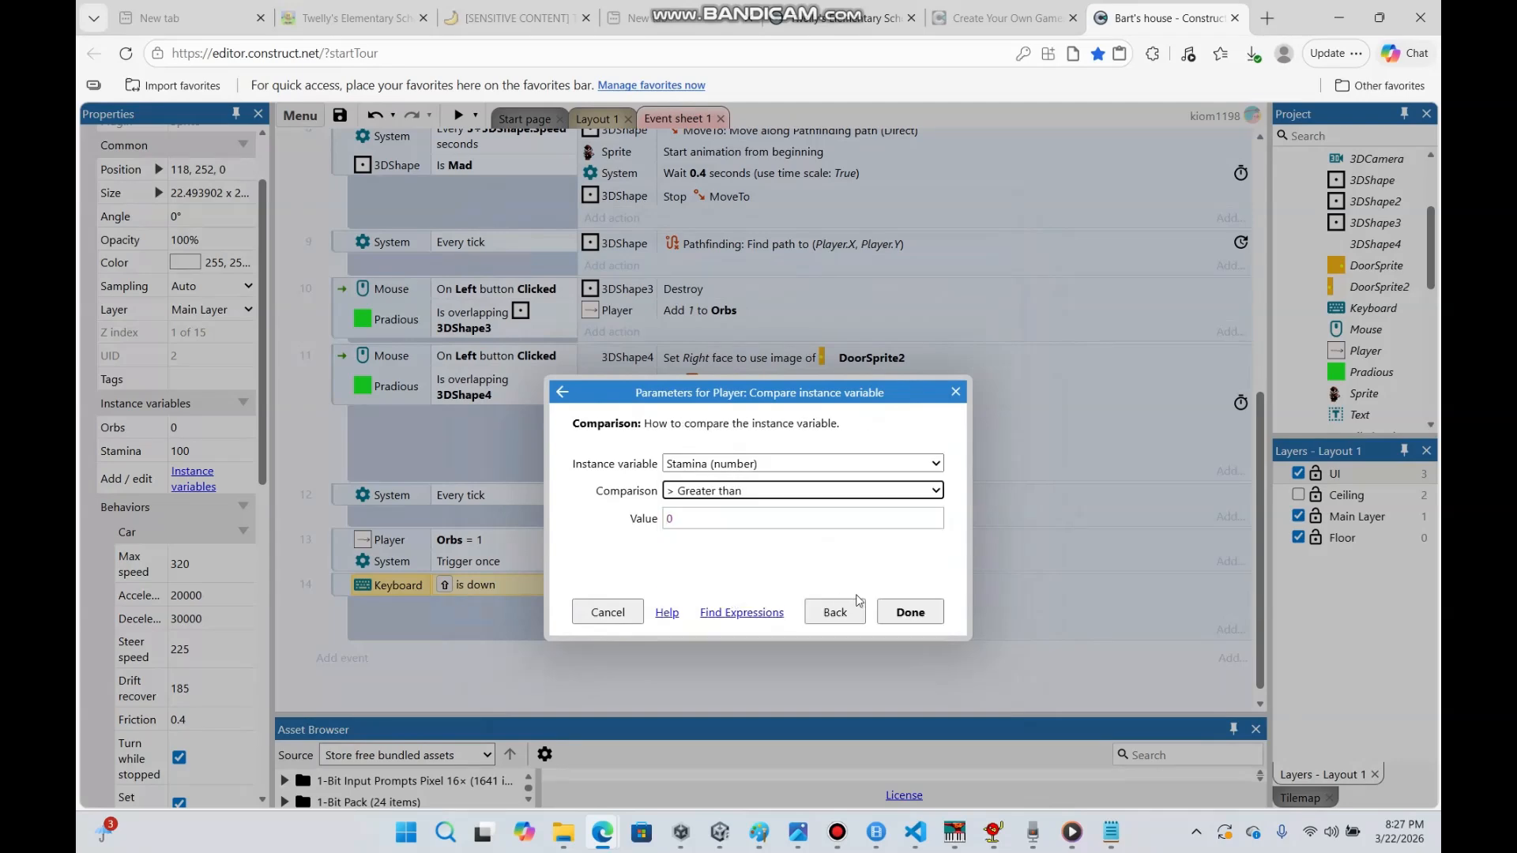
left_click(908, 612)
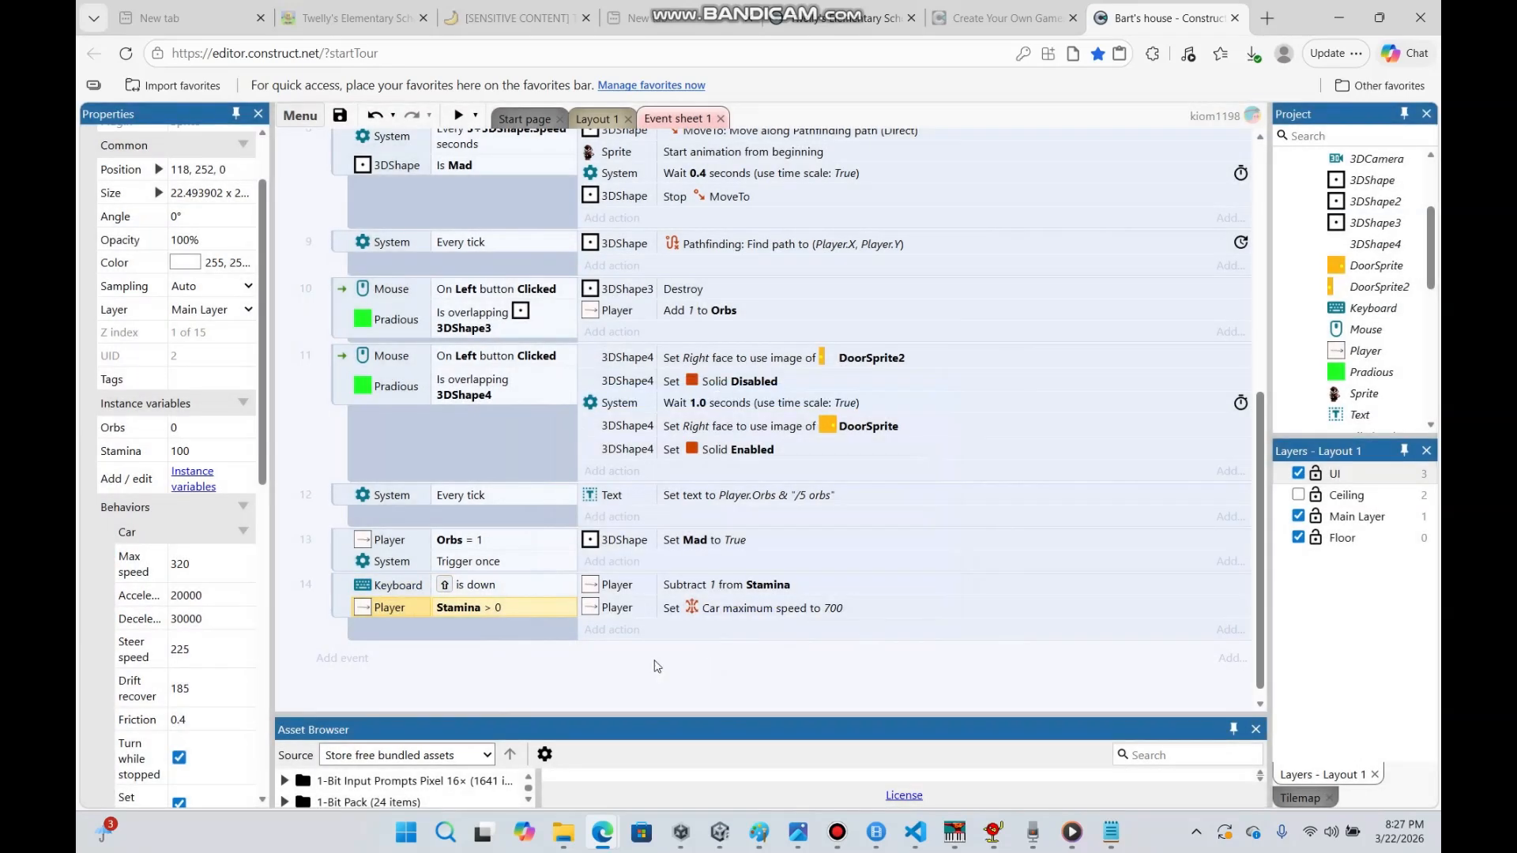
Duplicate the Shift event below itself and delete the Stamina > 0 condition from the copy
right_click(515, 634)
left_click(643, 497)
right_click(605, 671)
left_click(643, 600)
right_click(531, 671)
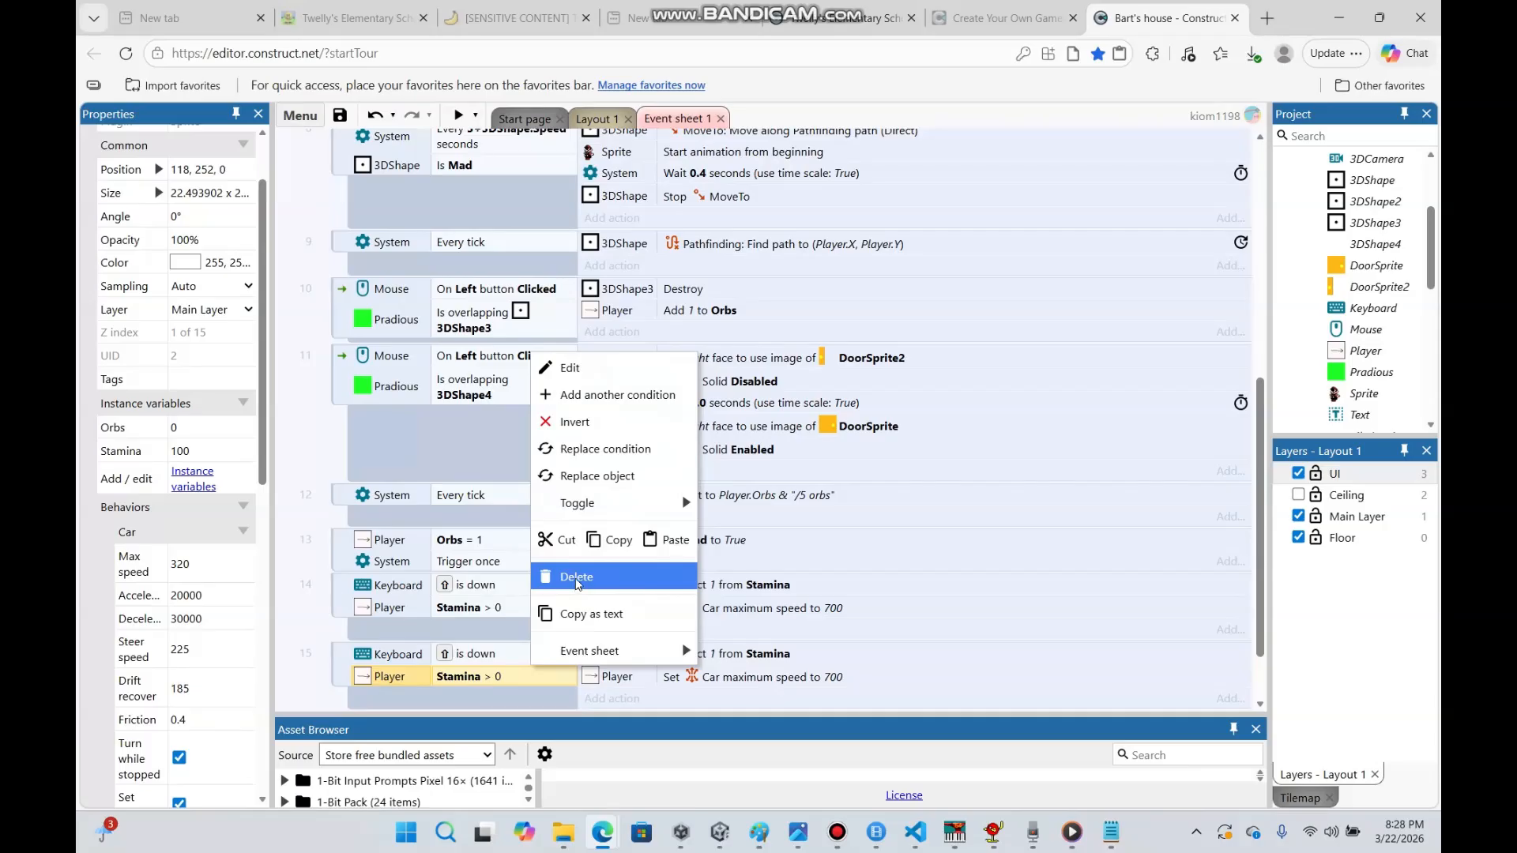
left_click(576, 576)
Invert the Shift is down condition in the duplicated event
right_click(542, 654)
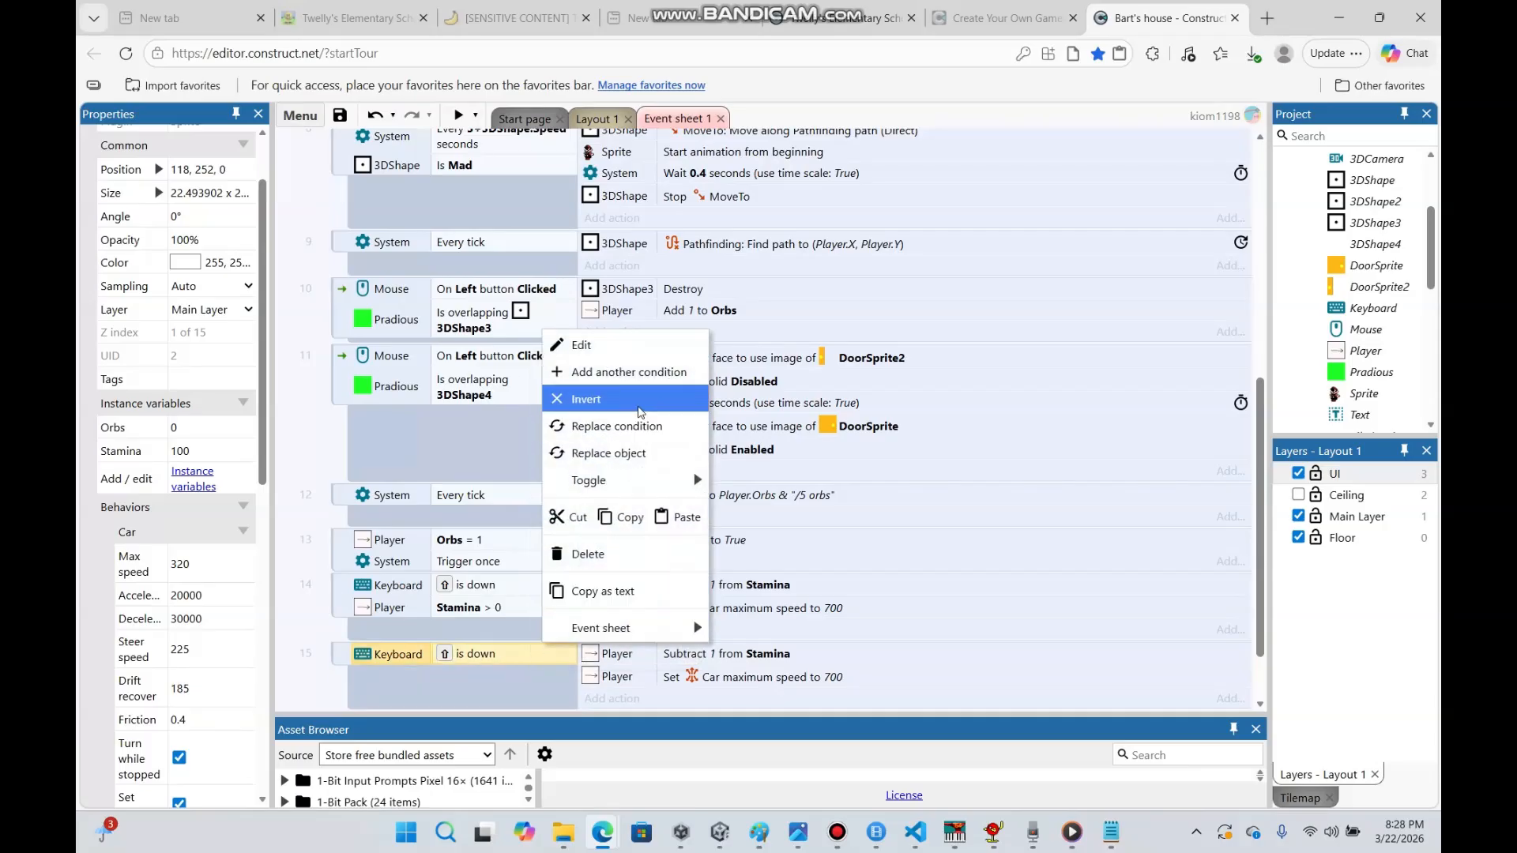
left_click(636, 408)
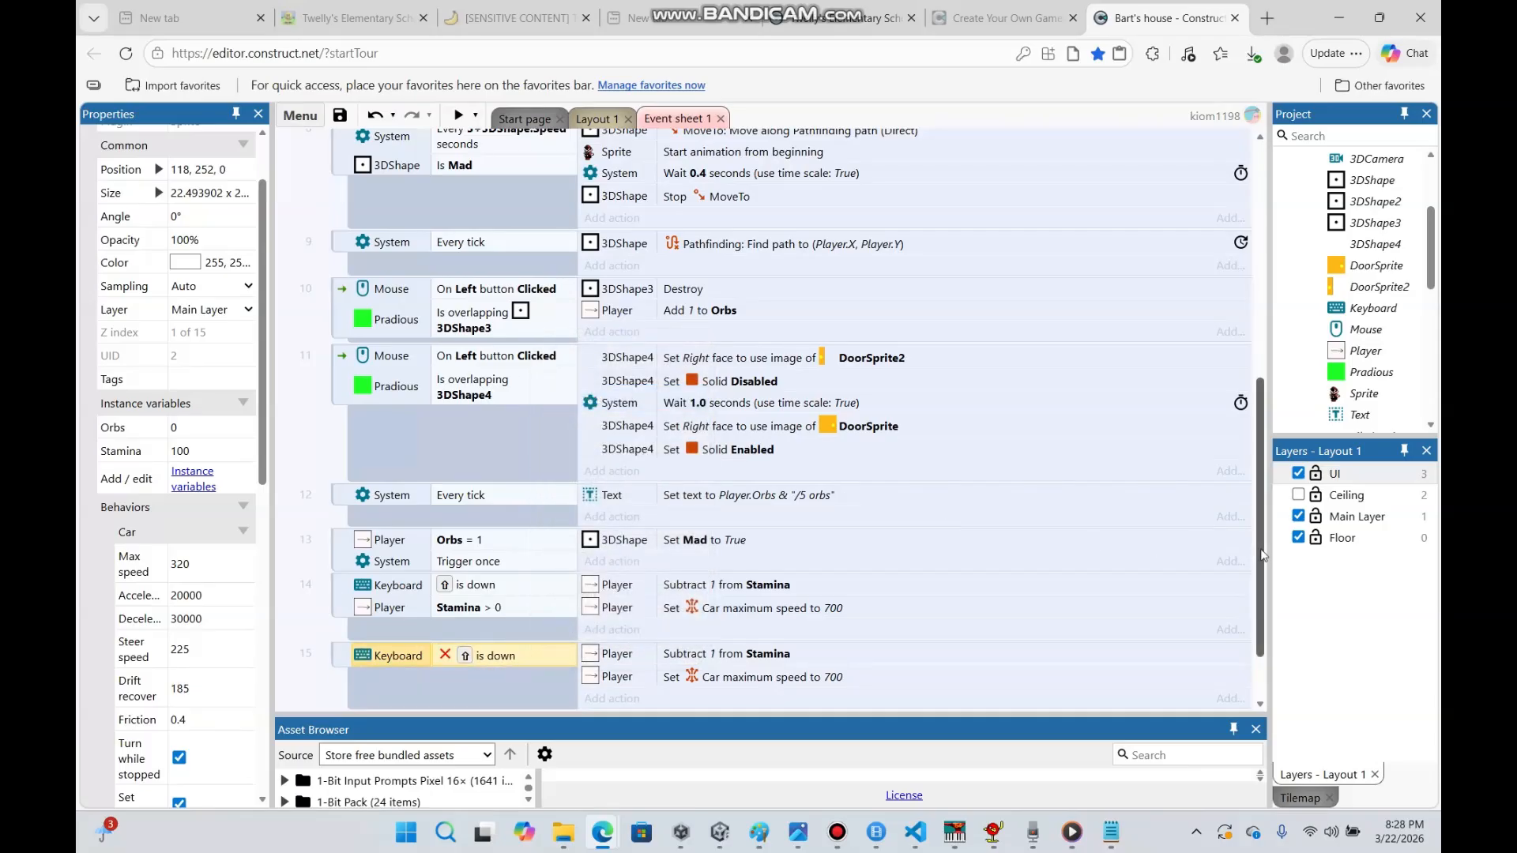
Set the Car maximum speed in the inverted Shift event to 320 and delete its Subtract 1 from Stamina action
scroll(1261, 555, "down", 2)
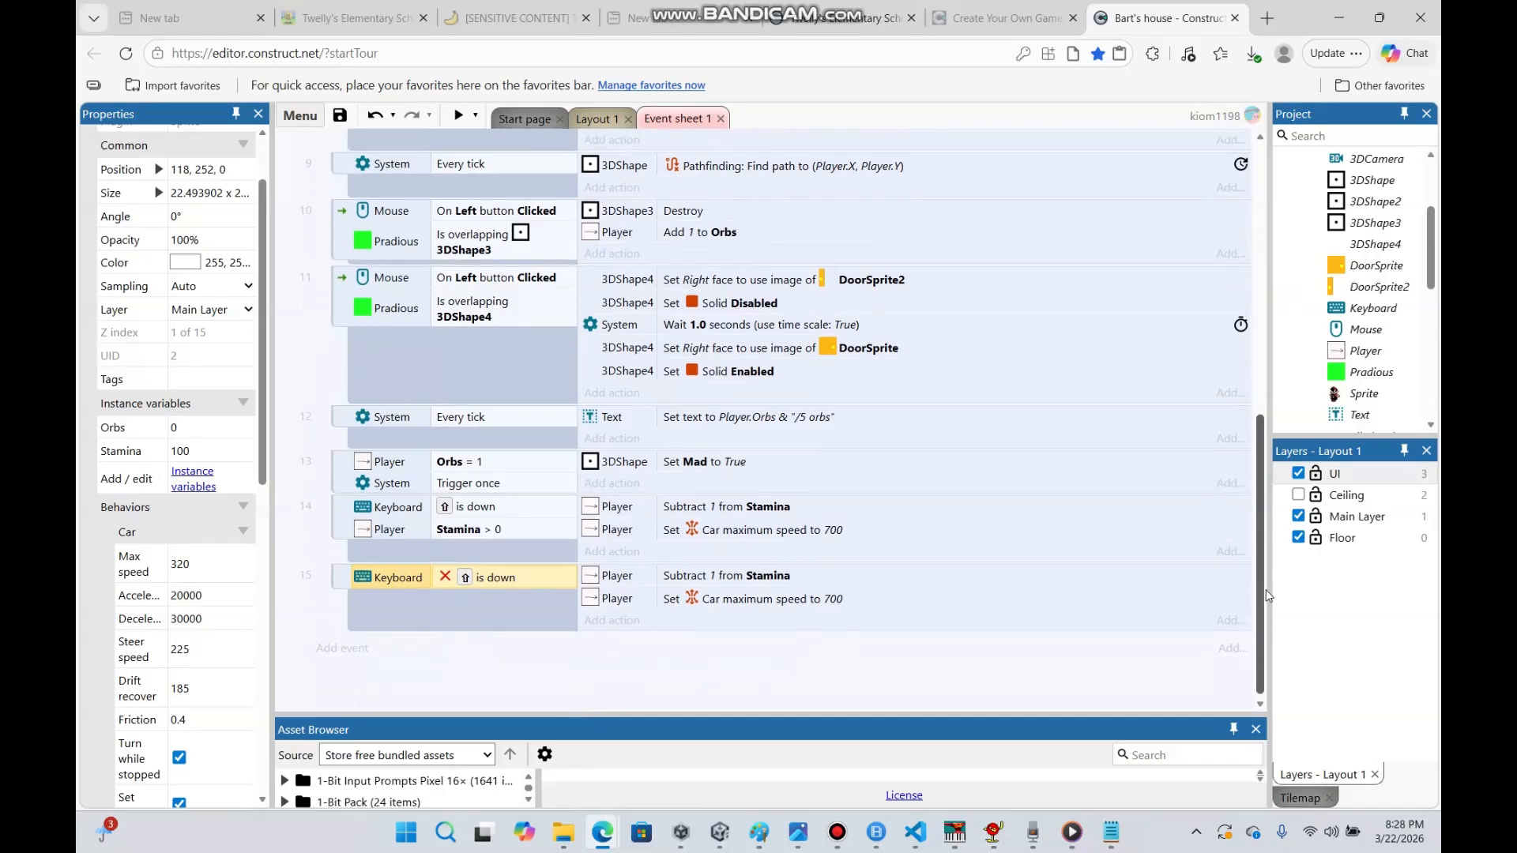
right_click(762, 581)
double_click(749, 593)
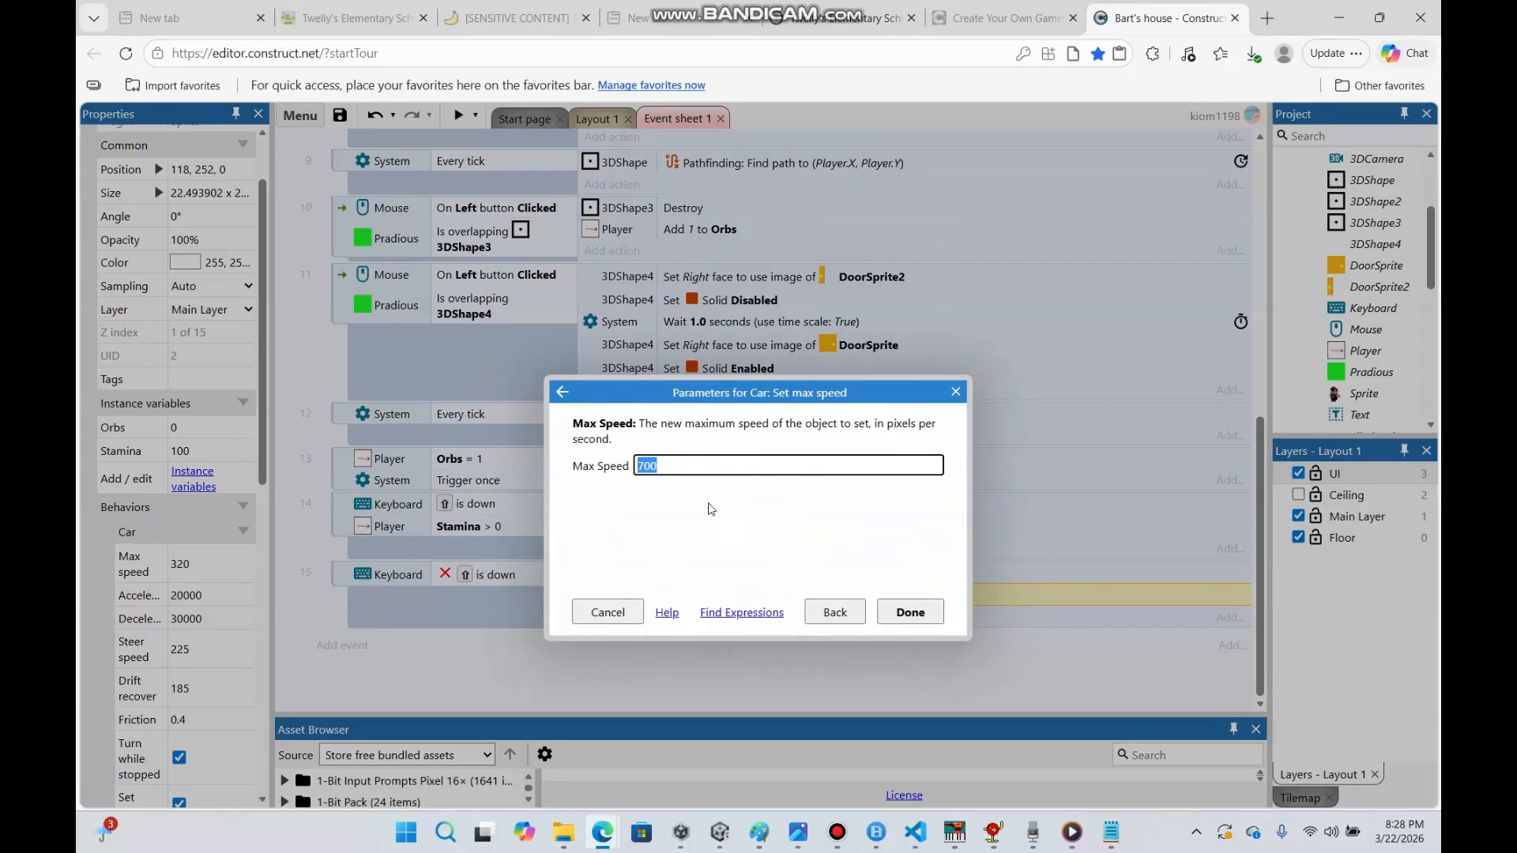
type("320")
key("Return")
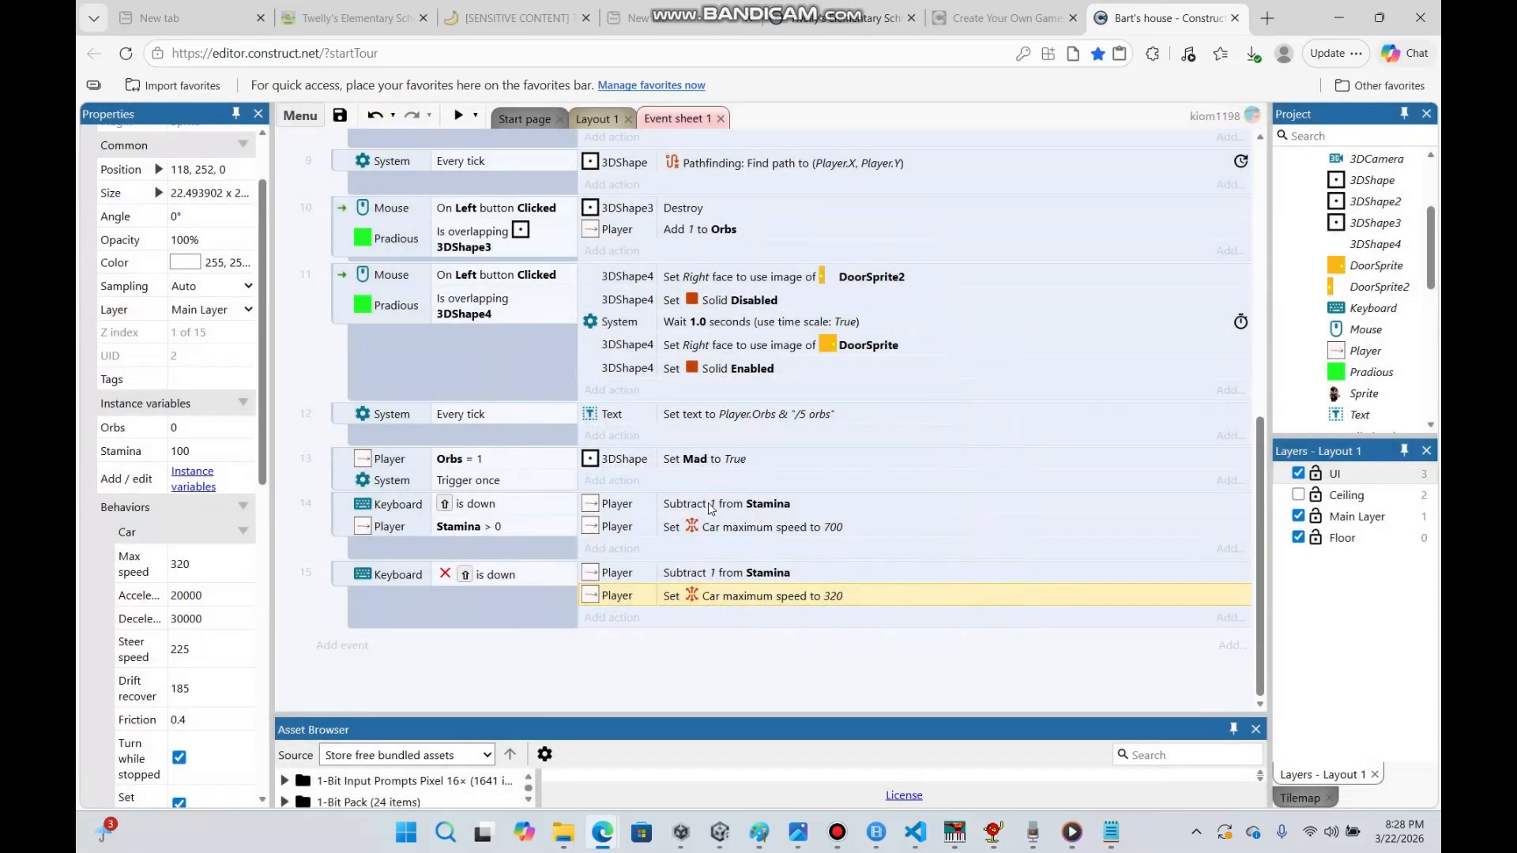
right_click(709, 575)
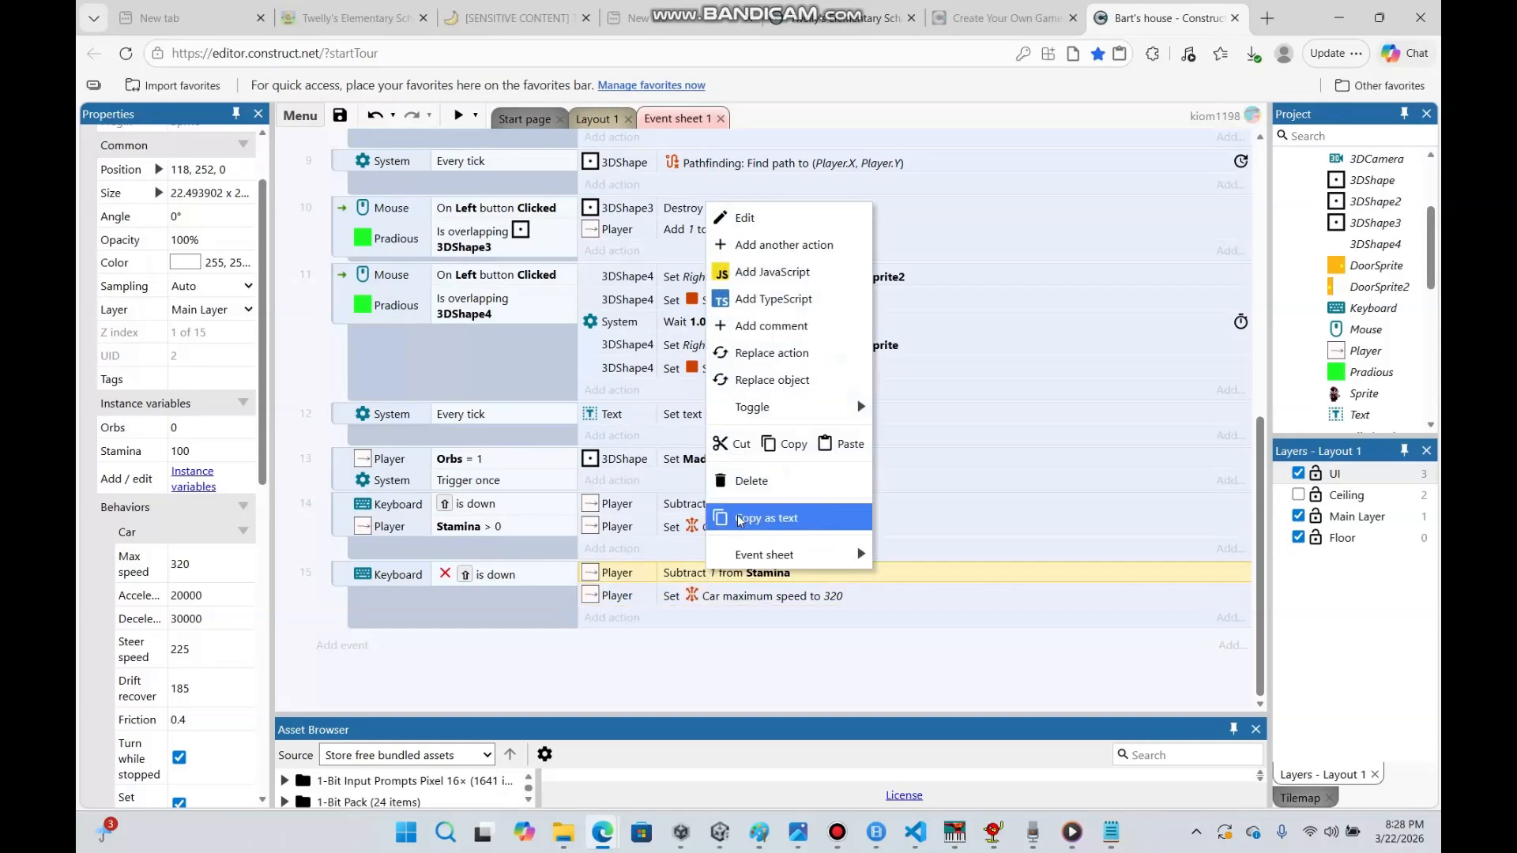
left_click(728, 483)
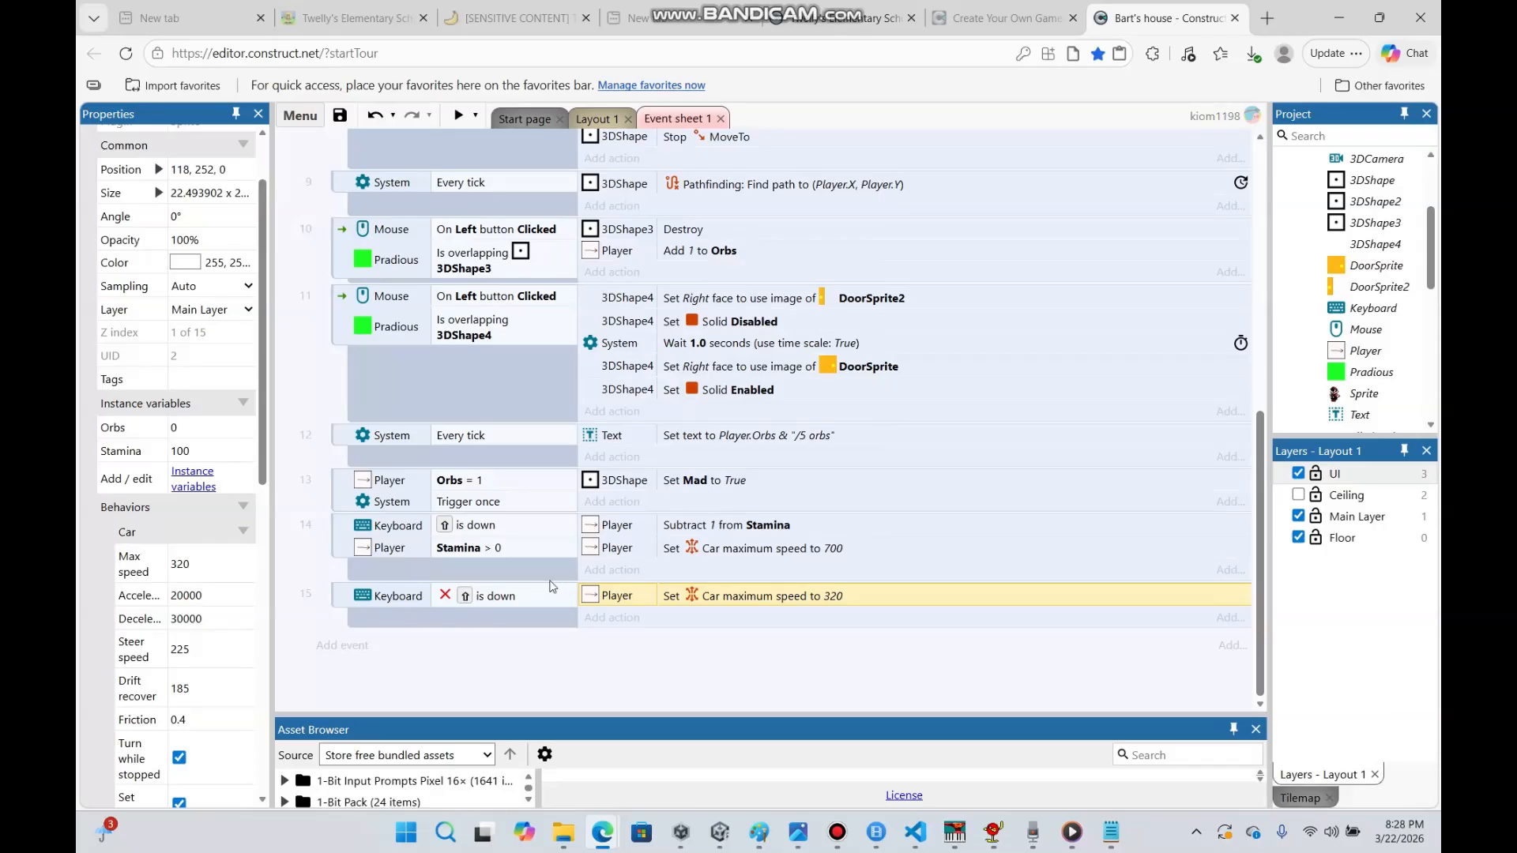
Copy the original Shift event with the Stamina > 0 condition to the end of the sheet and invert the copy's Shift condition
right_click(548, 571)
left_click(624, 443)
right_click(632, 646)
left_click(665, 592)
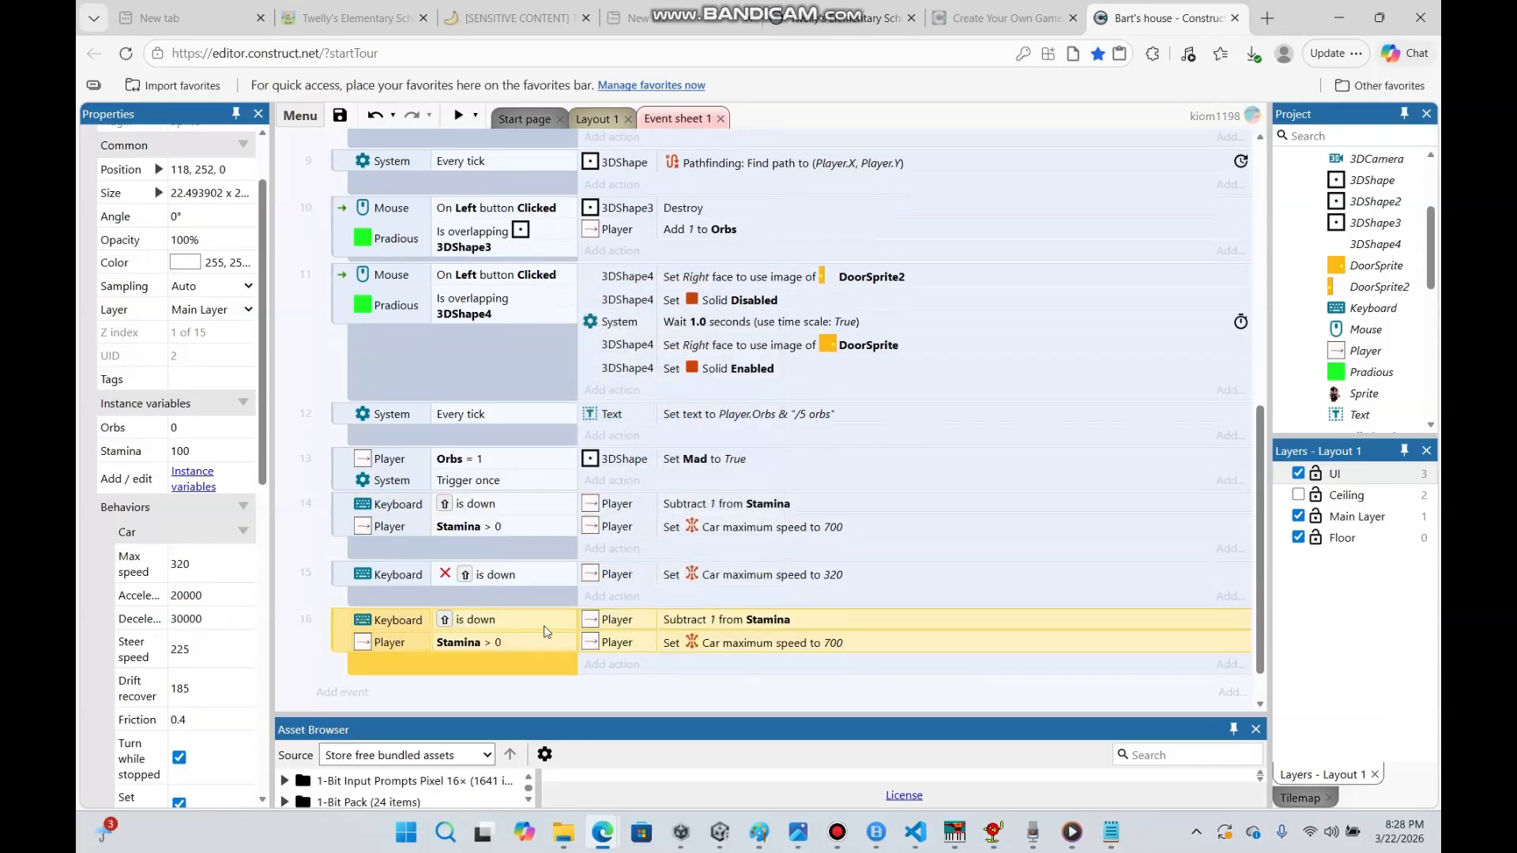
right_click(557, 624)
left_click(596, 382)
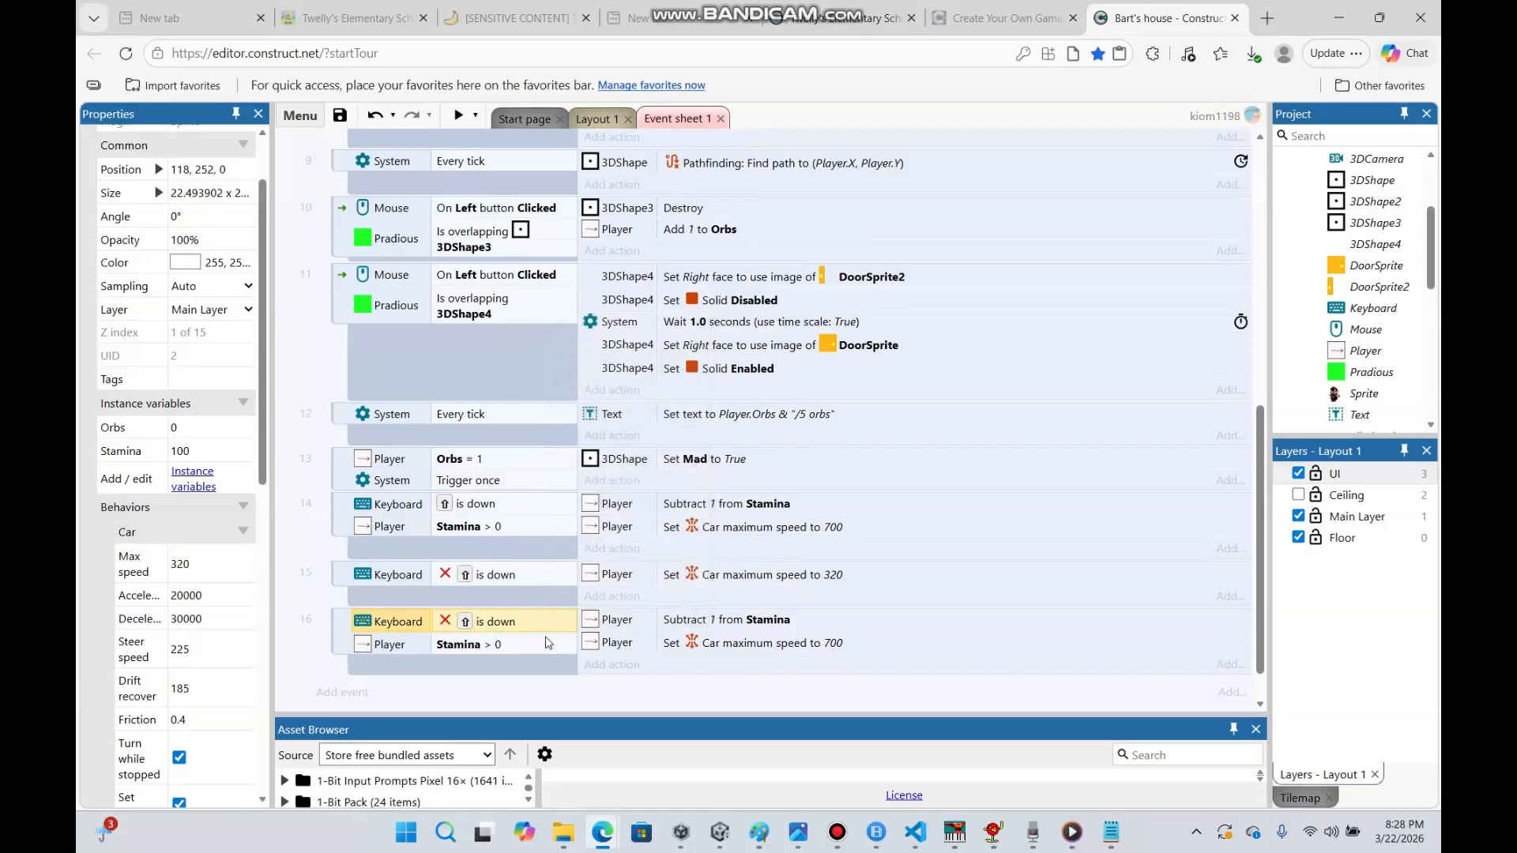
Change the new event's Stamina condition to Less than 100
double_click(547, 643)
left_click(709, 491)
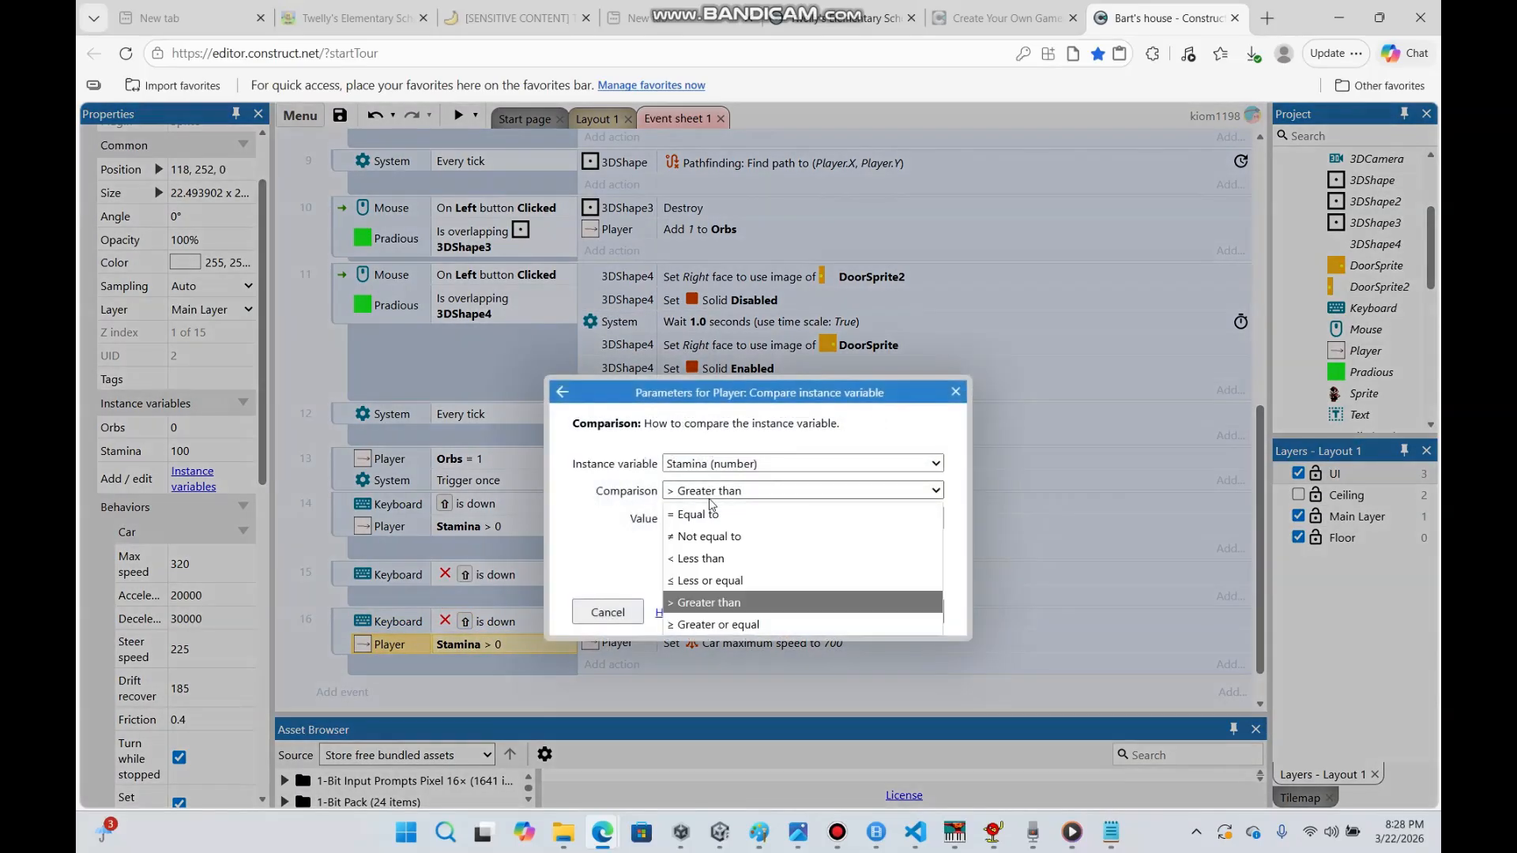
left_click(727, 558)
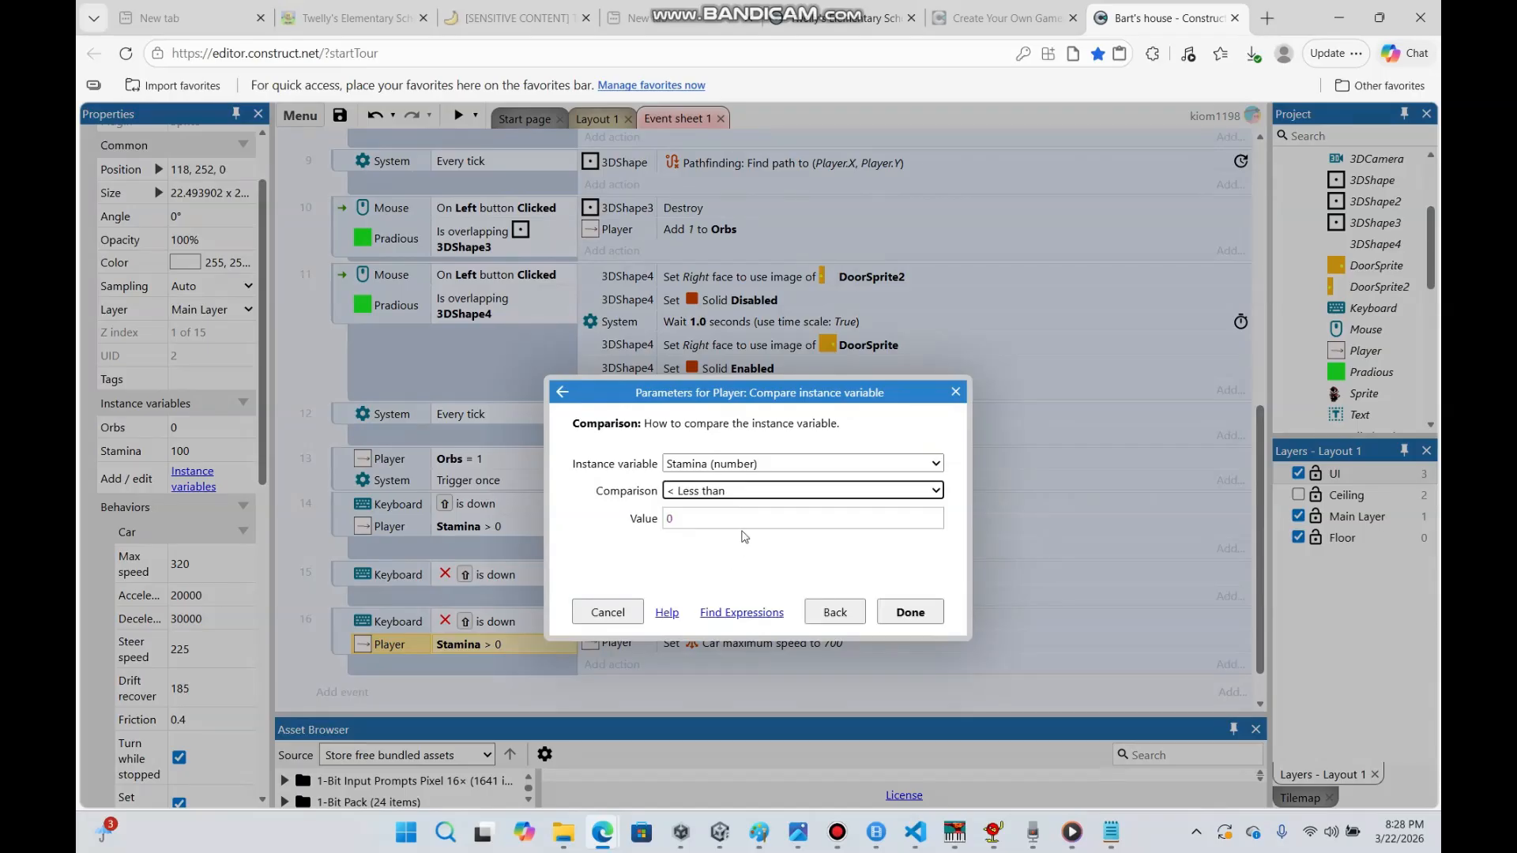
left_click(738, 518)
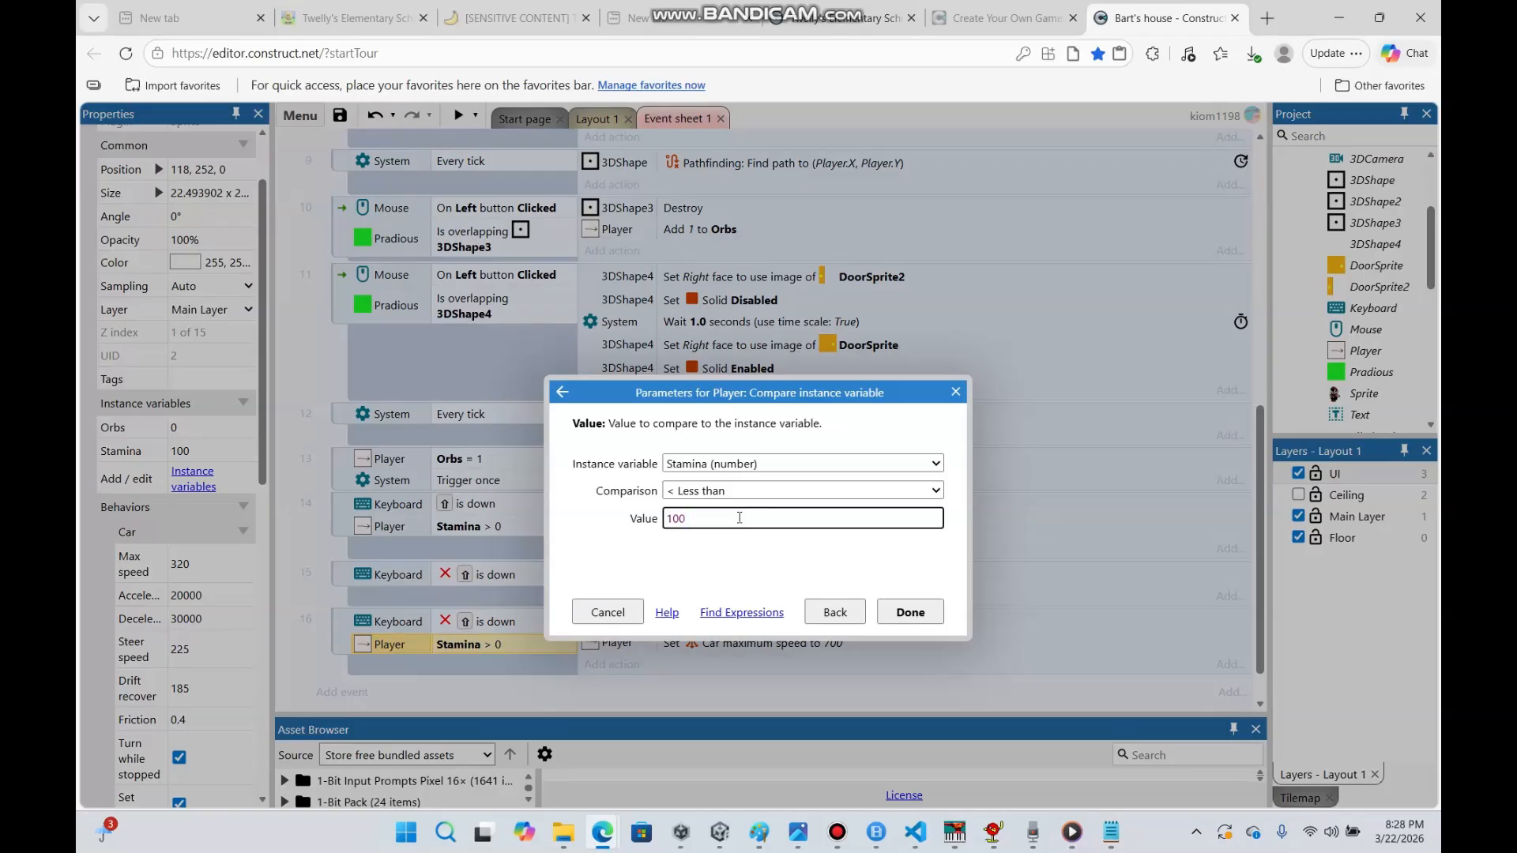
key("Return")
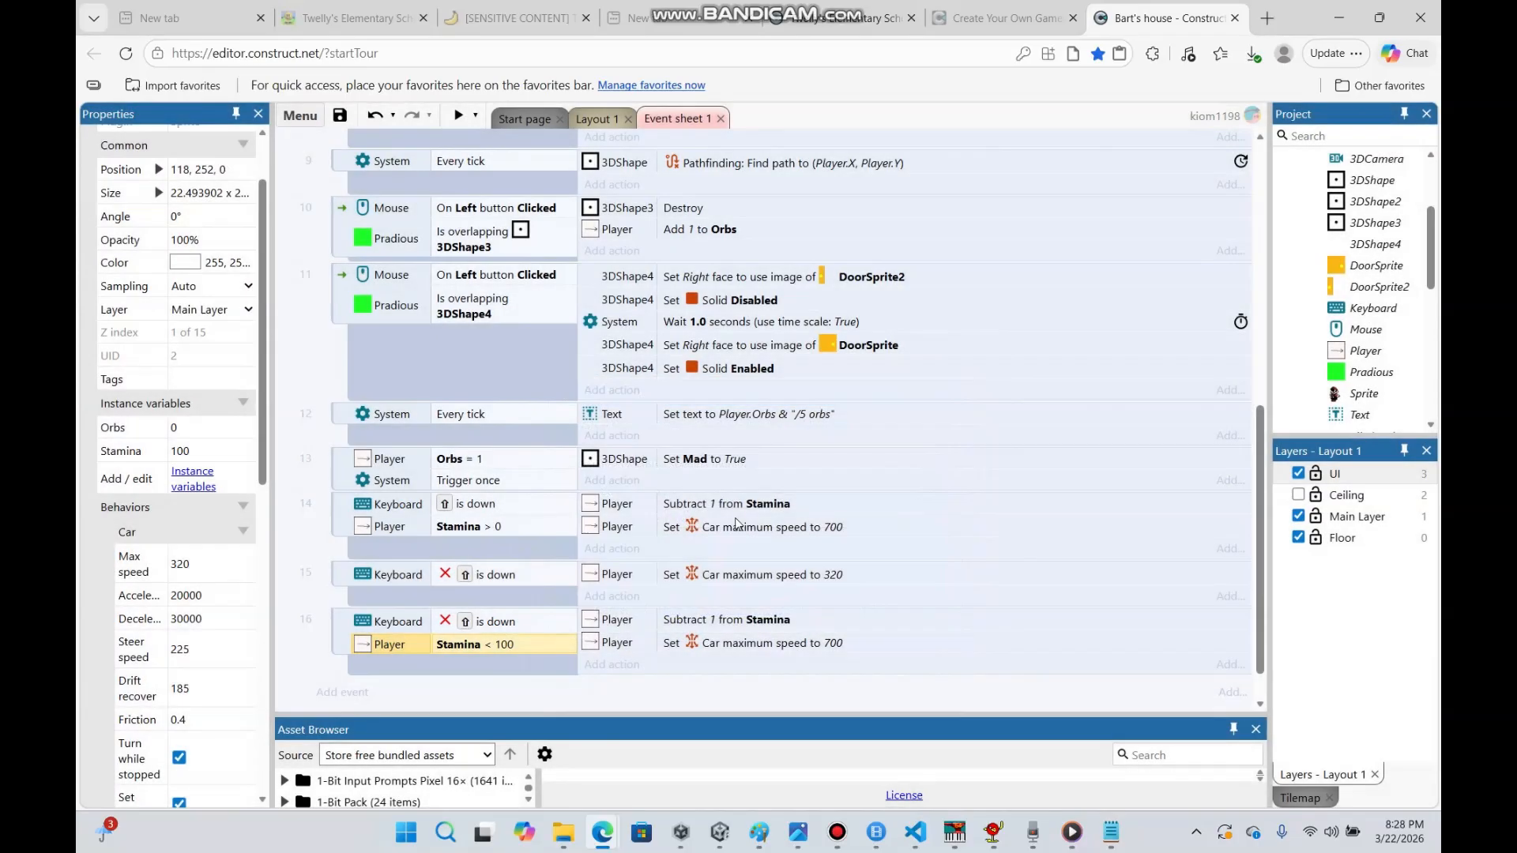
Add an inverted Player Car is moving condition to the Stamina < 100 event
right_click(542, 646)
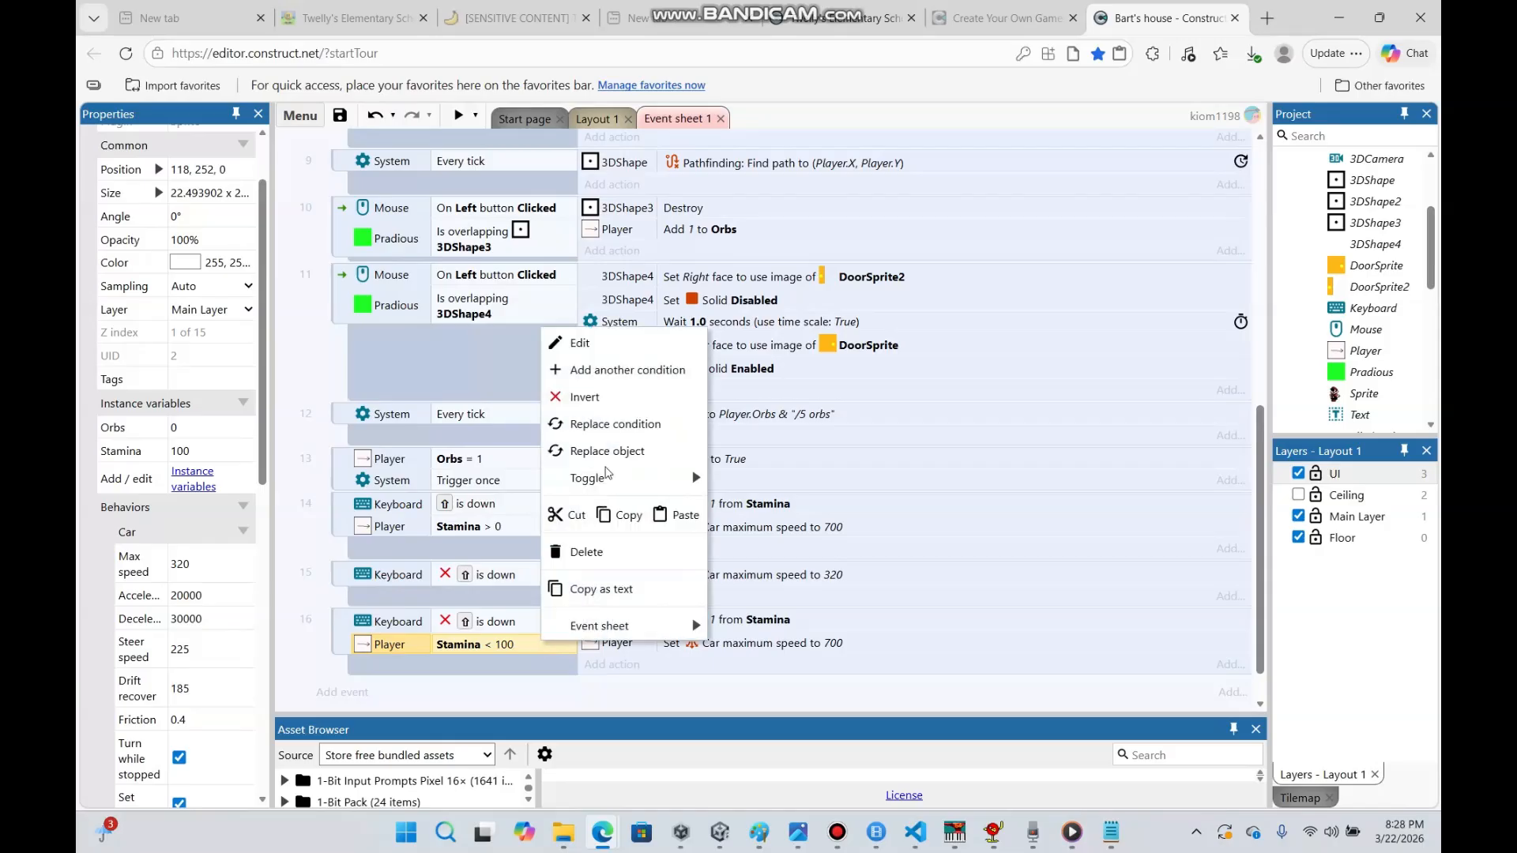
left_click(604, 381)
type("pl")
double_click(600, 376)
left_click_drag(992, 367, 995, 431)
left_click(675, 435)
double_click(674, 434)
right_click(545, 666)
left_click(577, 424)
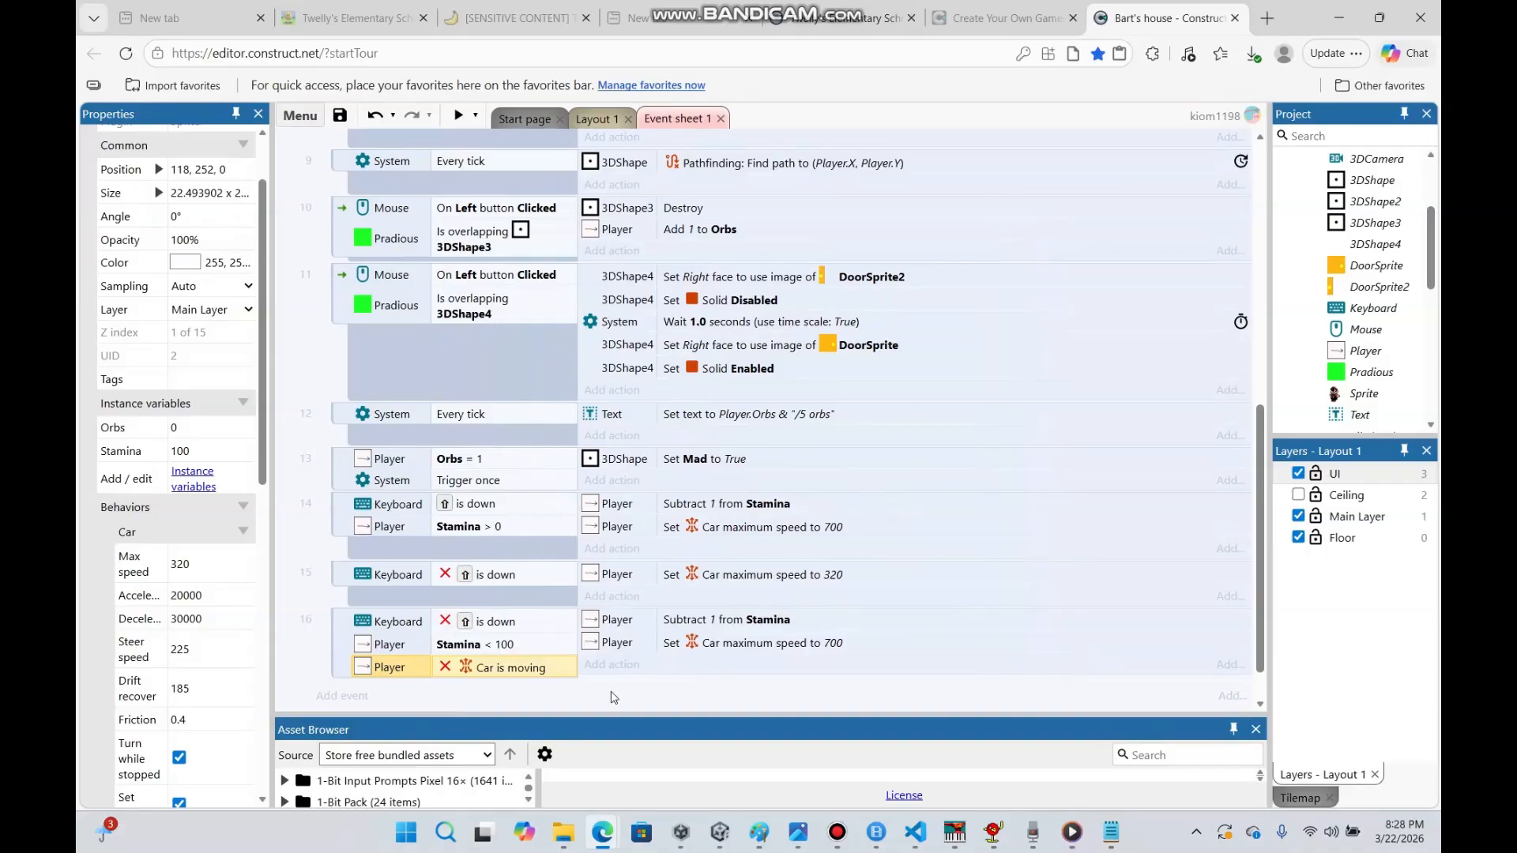
Delete the Car maximum speed action from the Stamina < 100 event and replace its subtraction with Add 1 to Stamina
left_click(713, 625)
right_click(725, 647)
left_click(766, 553)
double_click(748, 625)
left_click(836, 613)
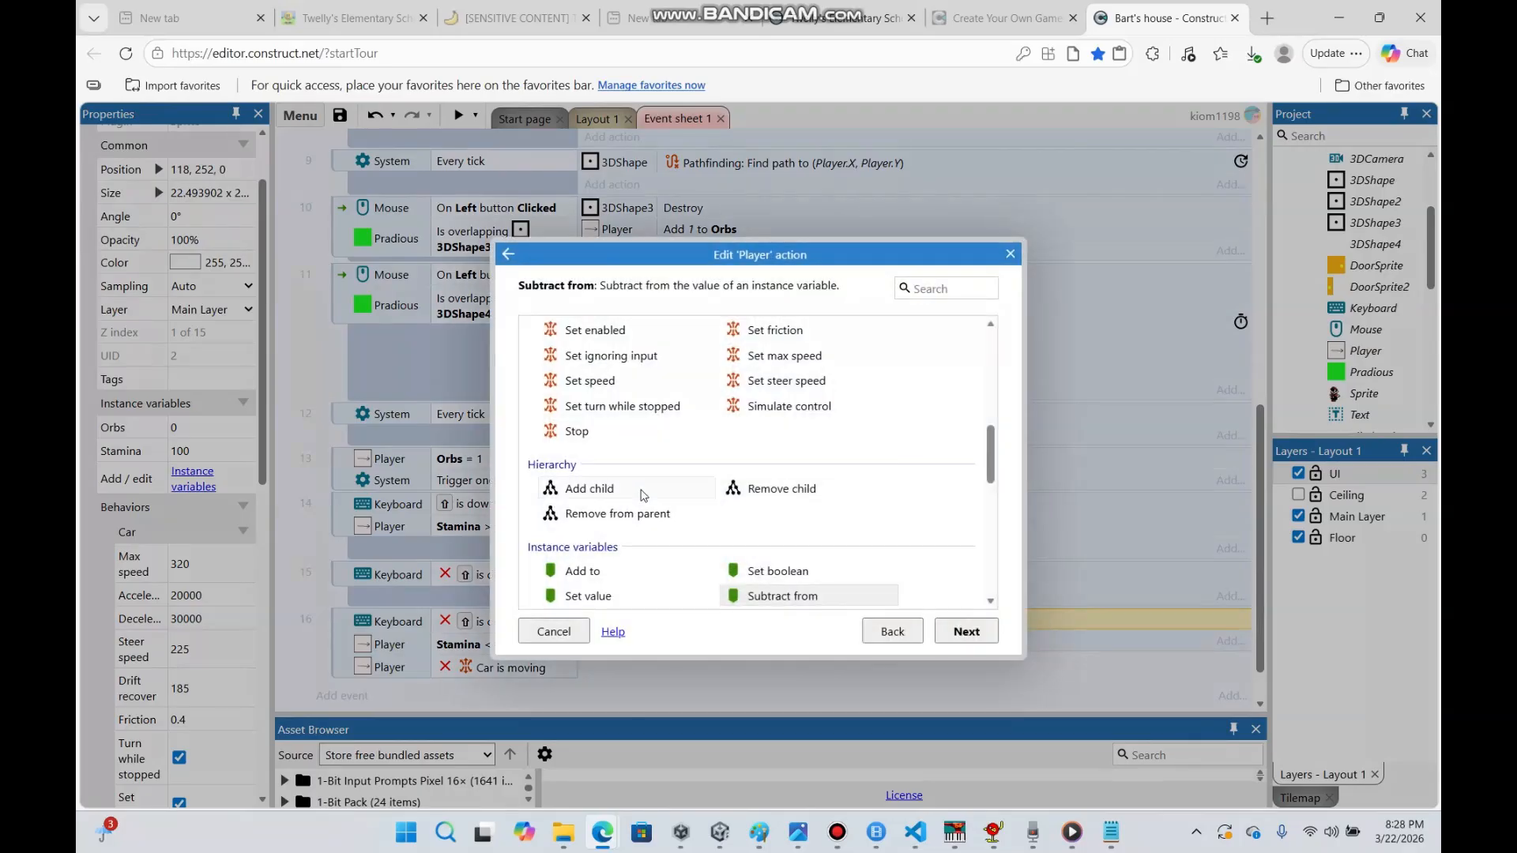
double_click(654, 569)
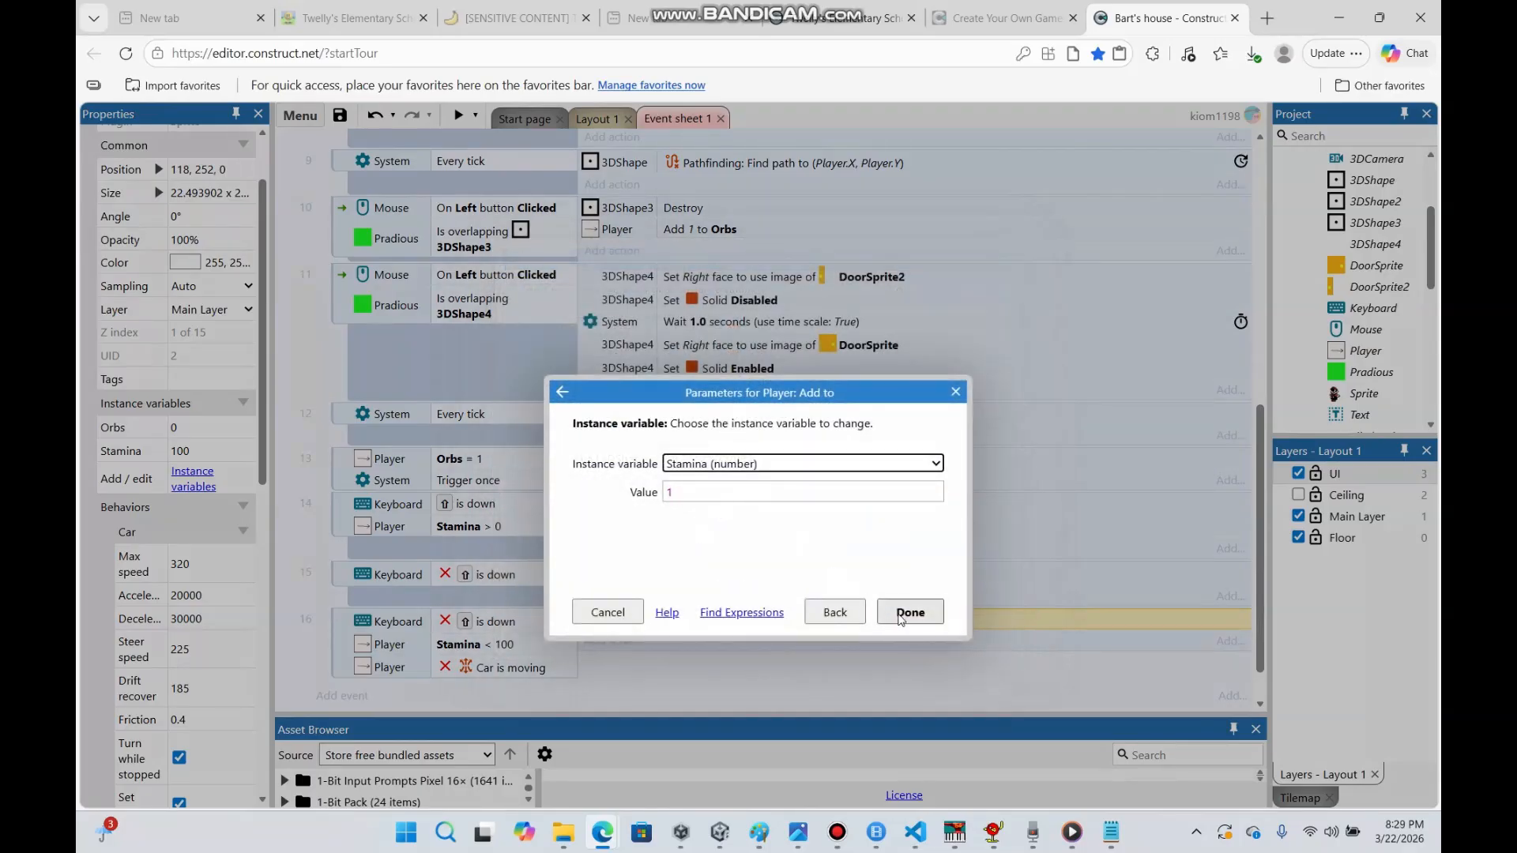
left_click(907, 612)
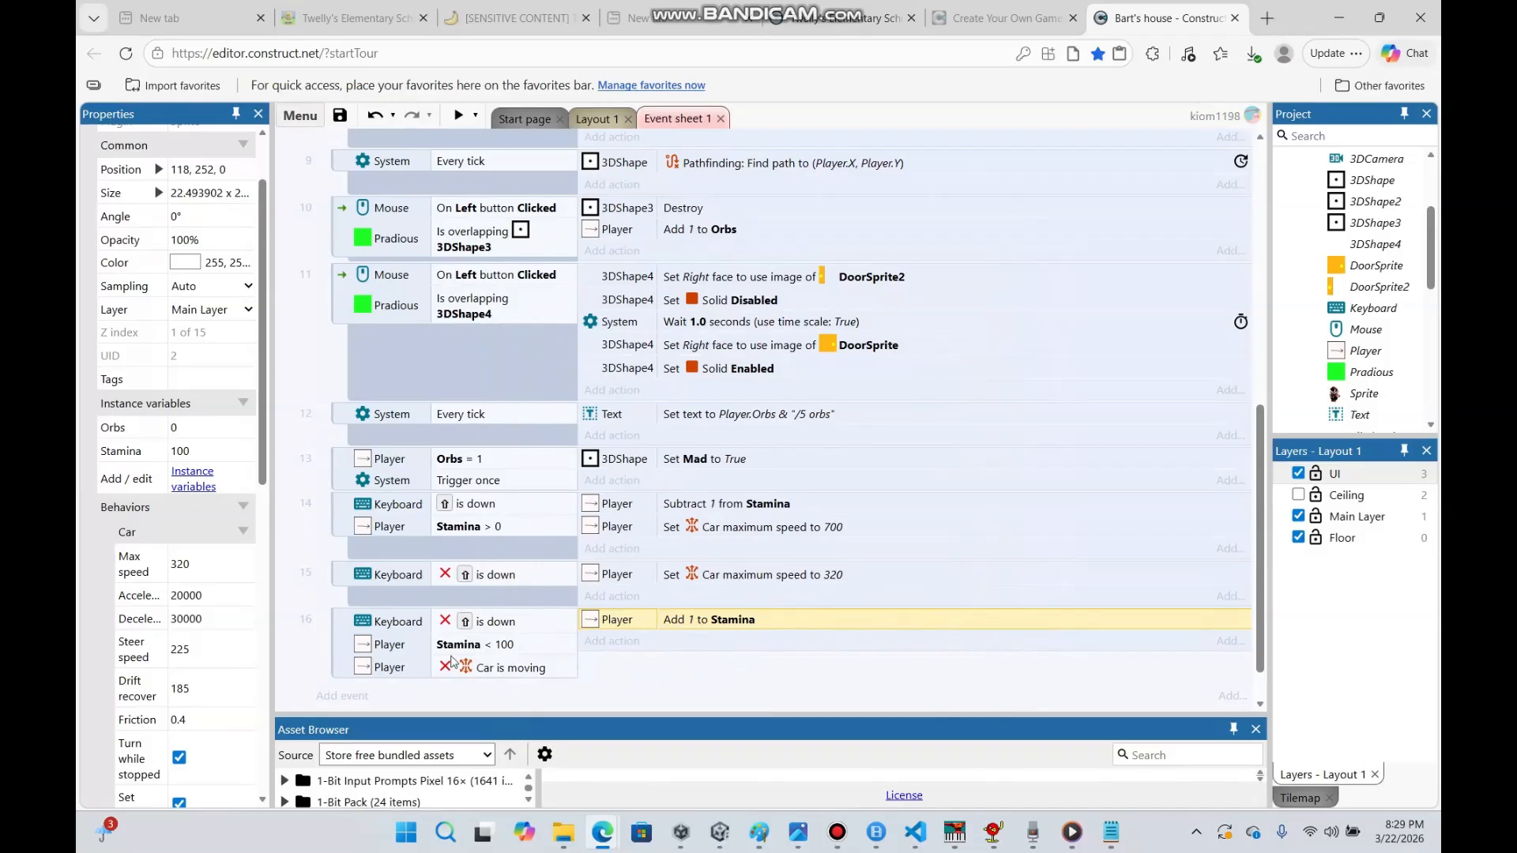
Add a System Every tick event at the end of the event sheet
left_click(373, 700)
double_click(566, 339)
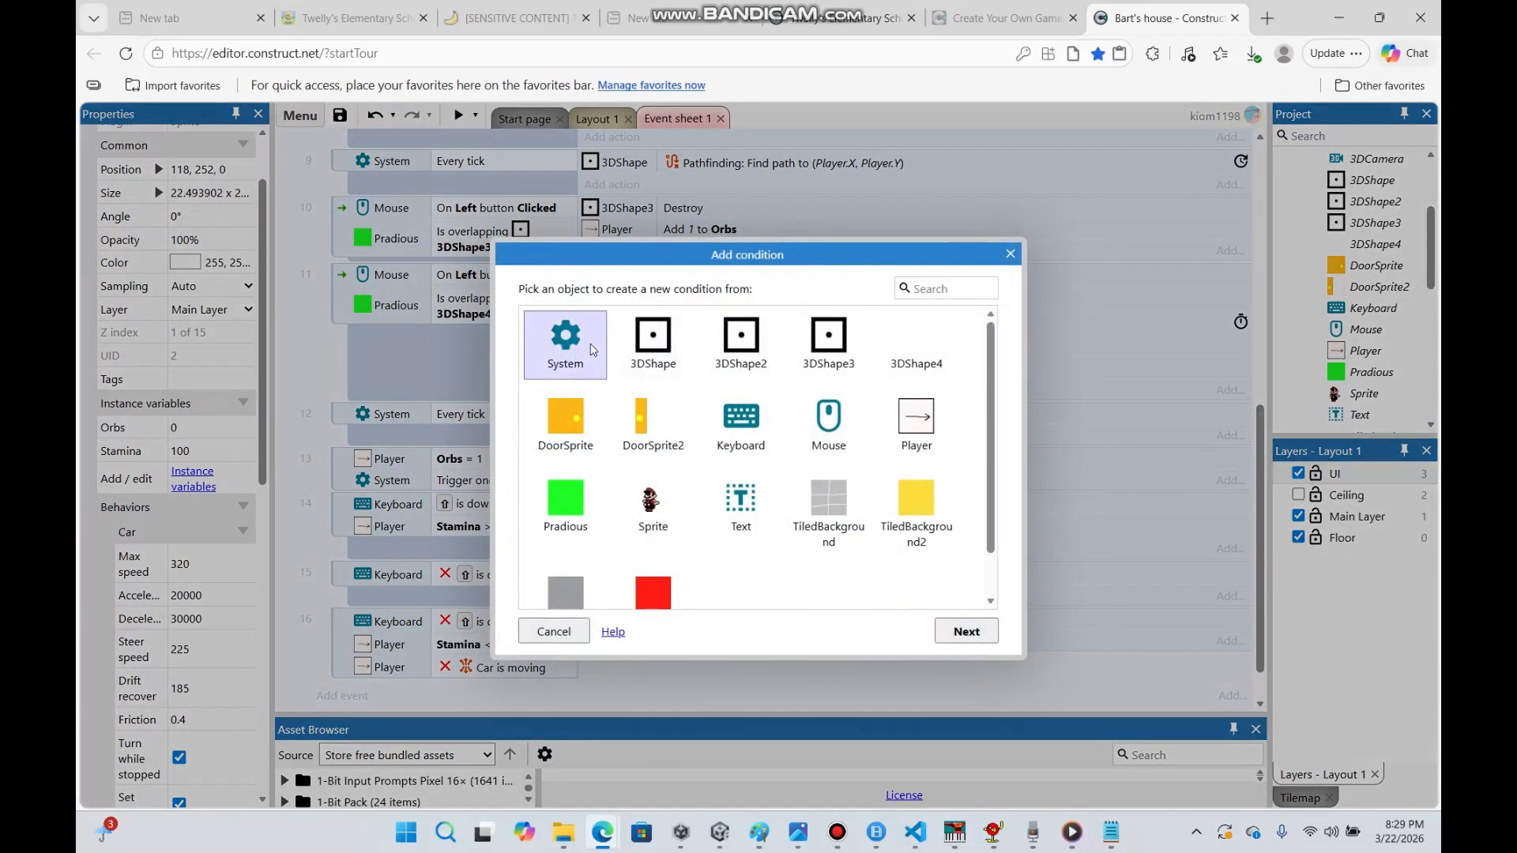
double_click(589, 458)
Give the new Every tick event a TiledBackground4 action that sets the image X scale to Player.Stamina*51
left_click(613, 692)
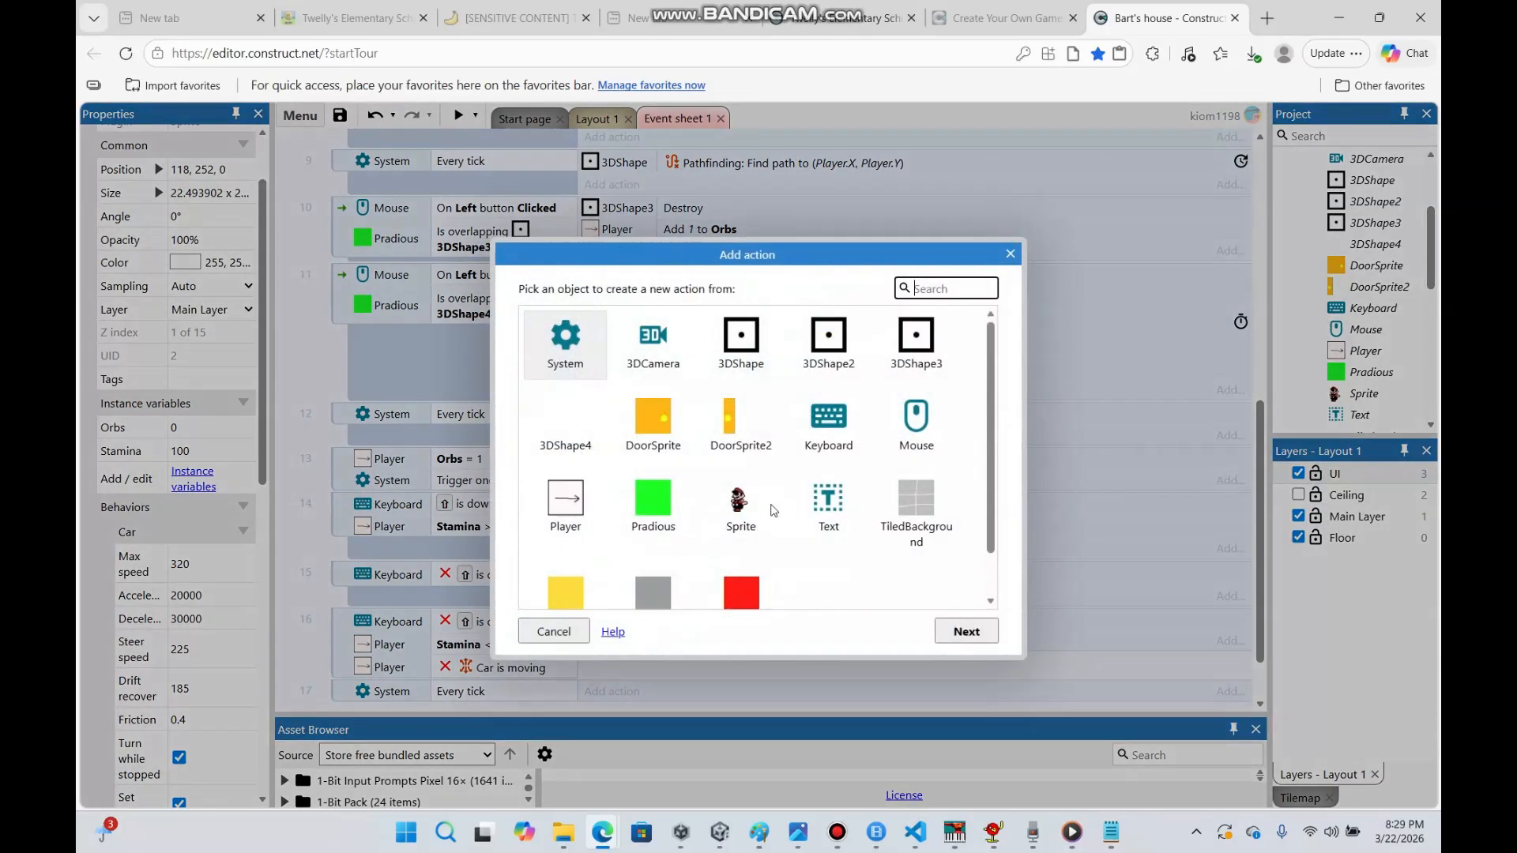
scroll(988, 442, "down", 2)
double_click(741, 553)
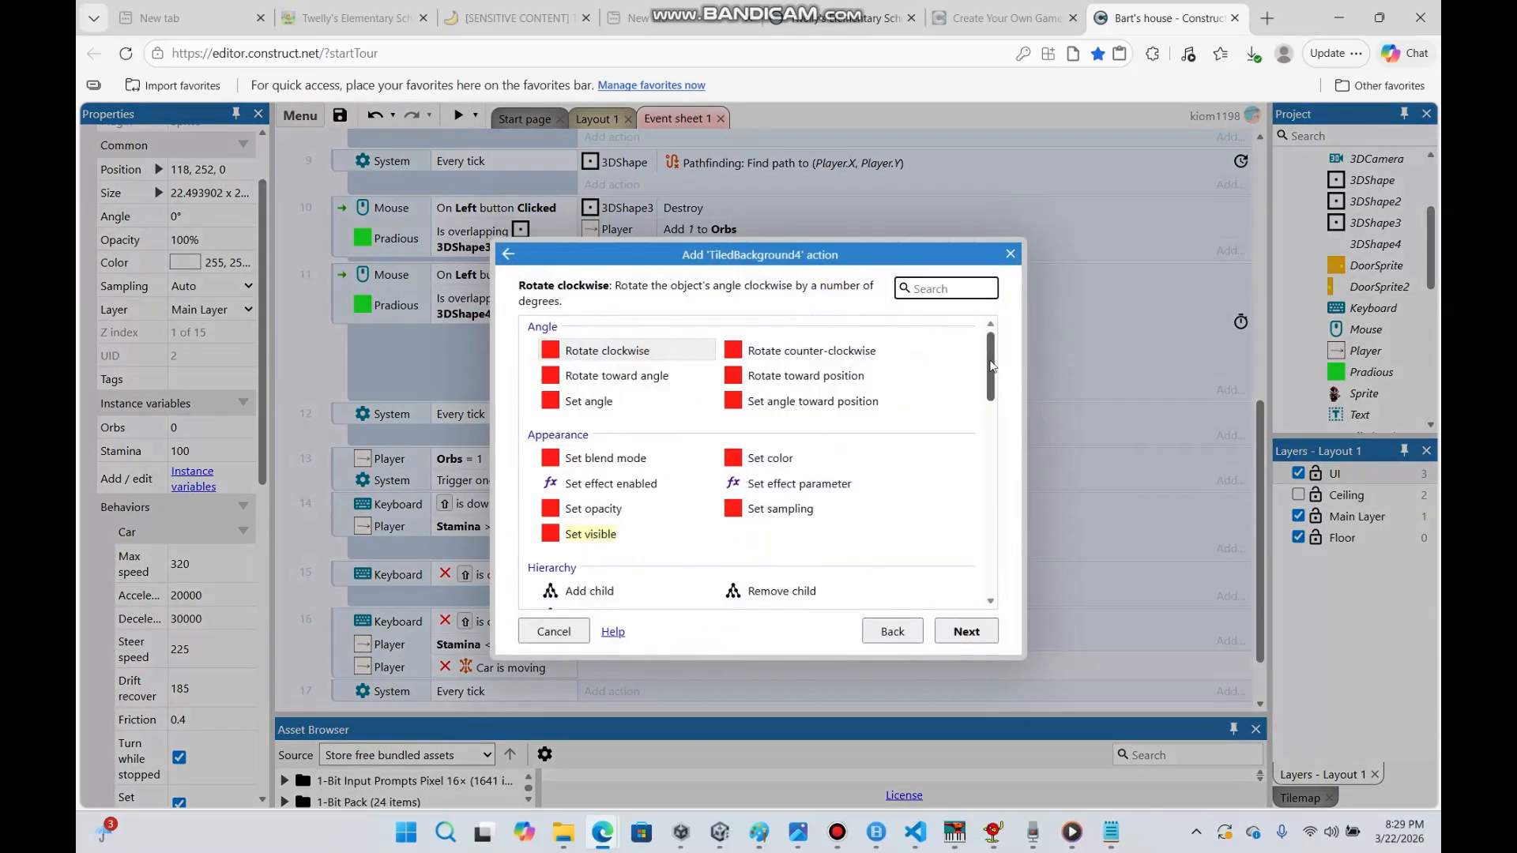
left_click_drag(991, 366, 991, 432)
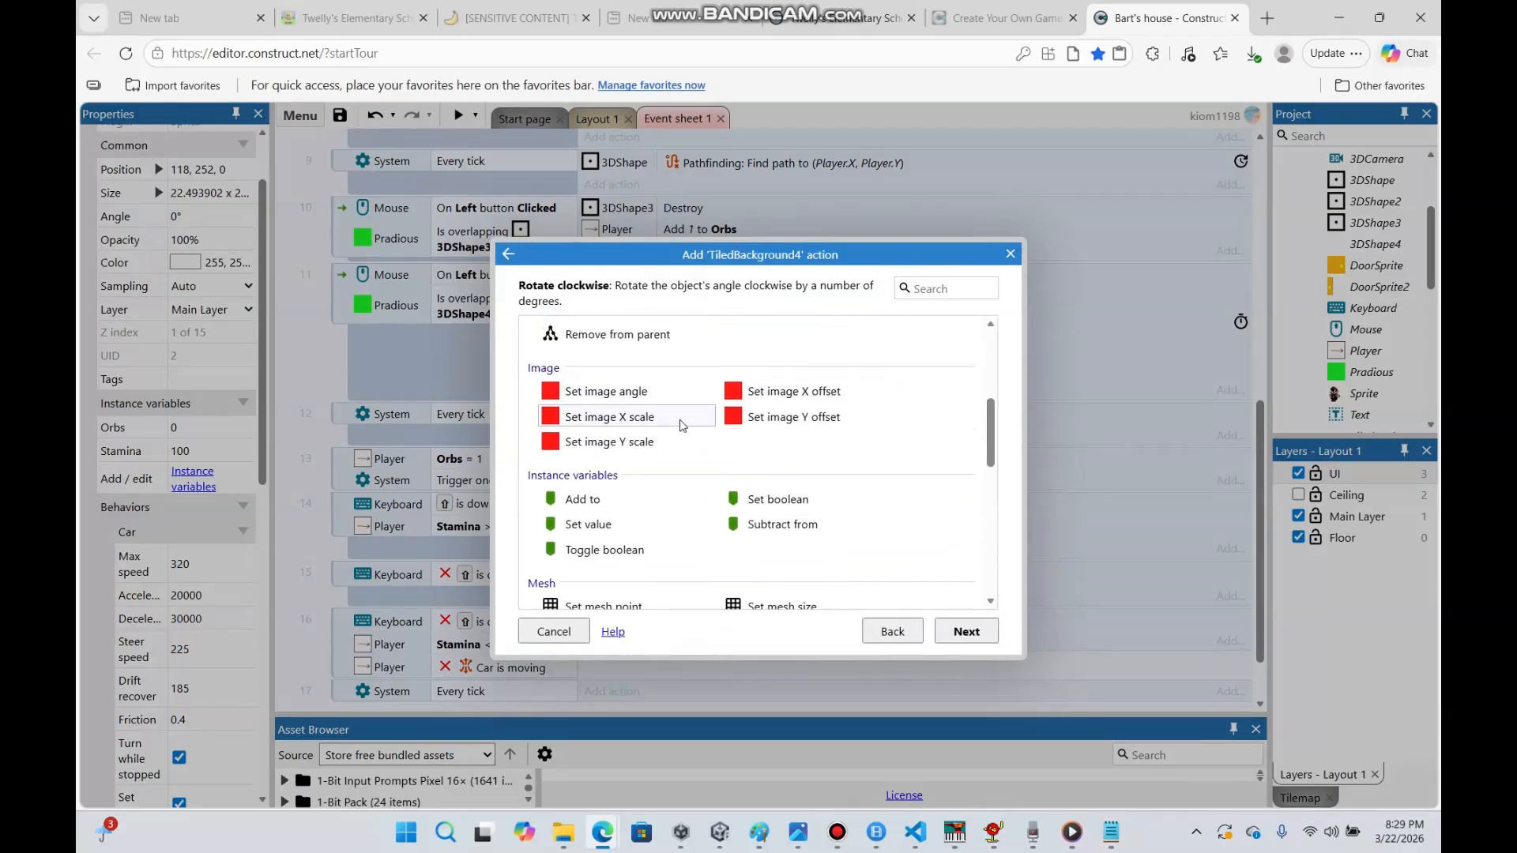
double_click(616, 416)
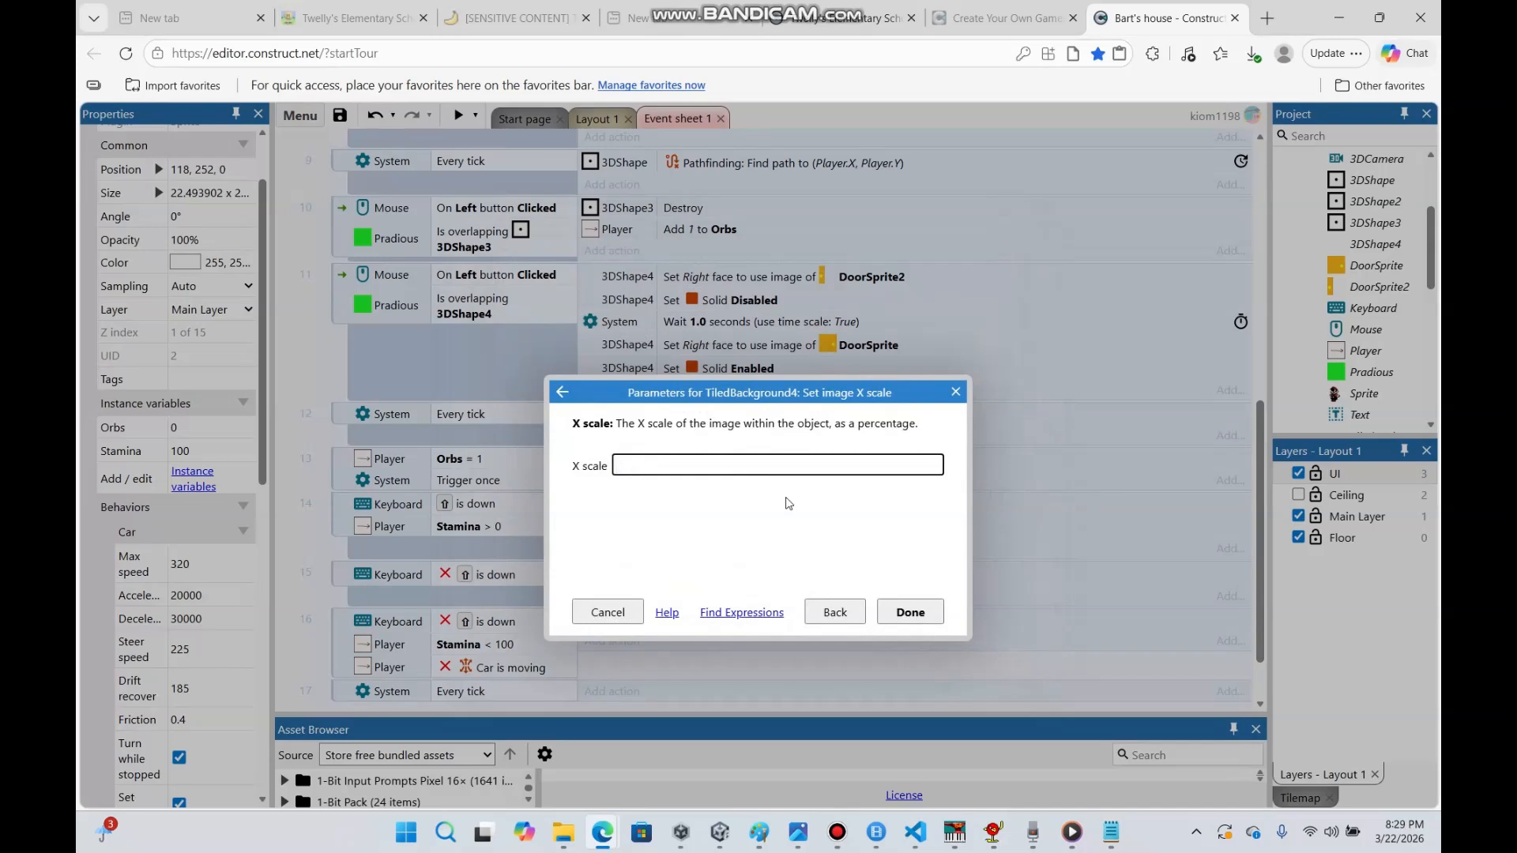
type("Player.Stamina")
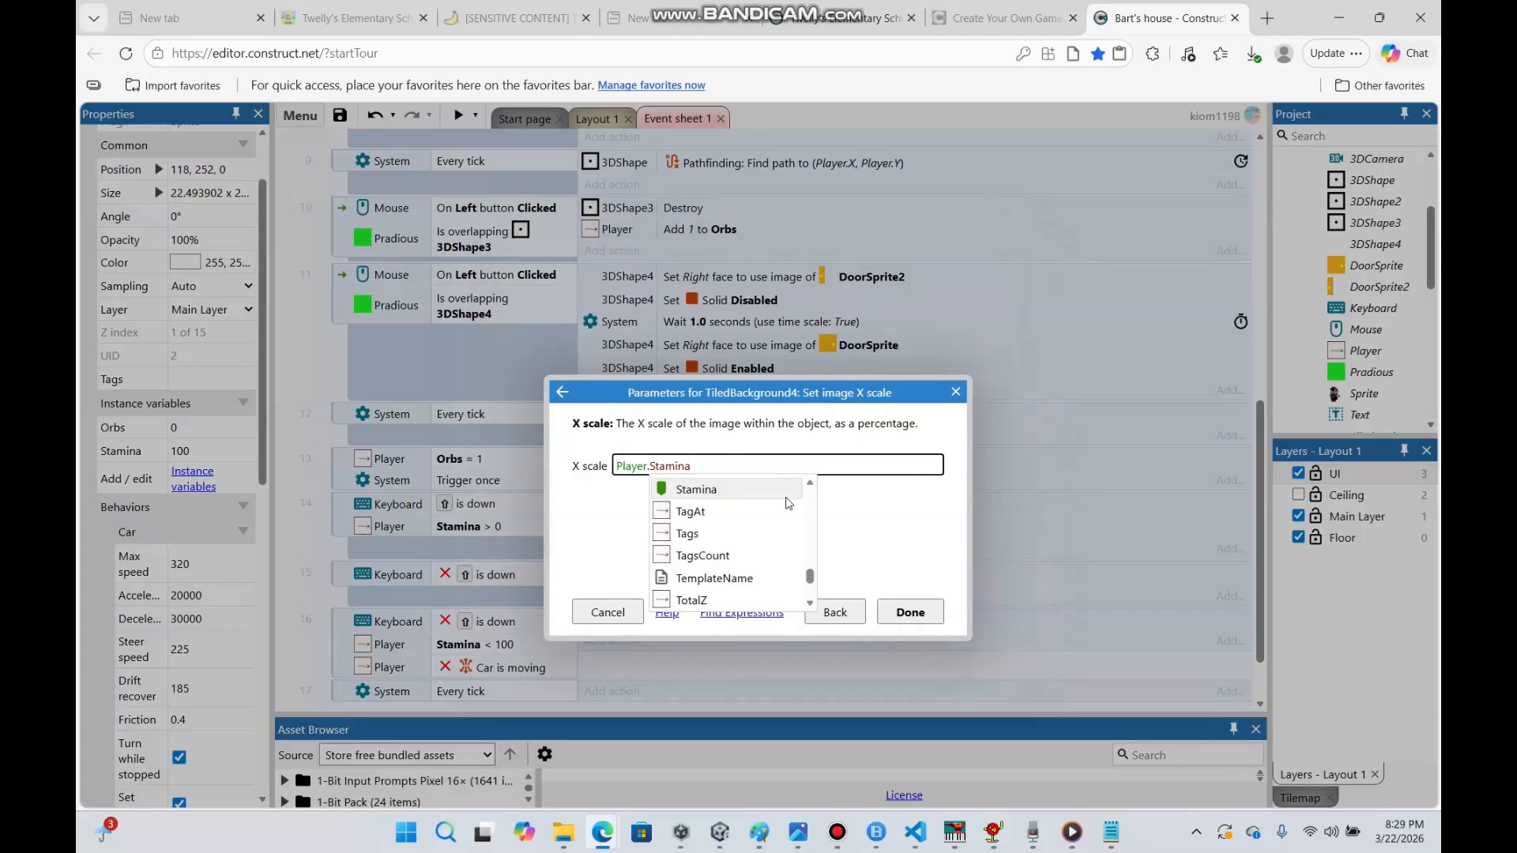
type("*")
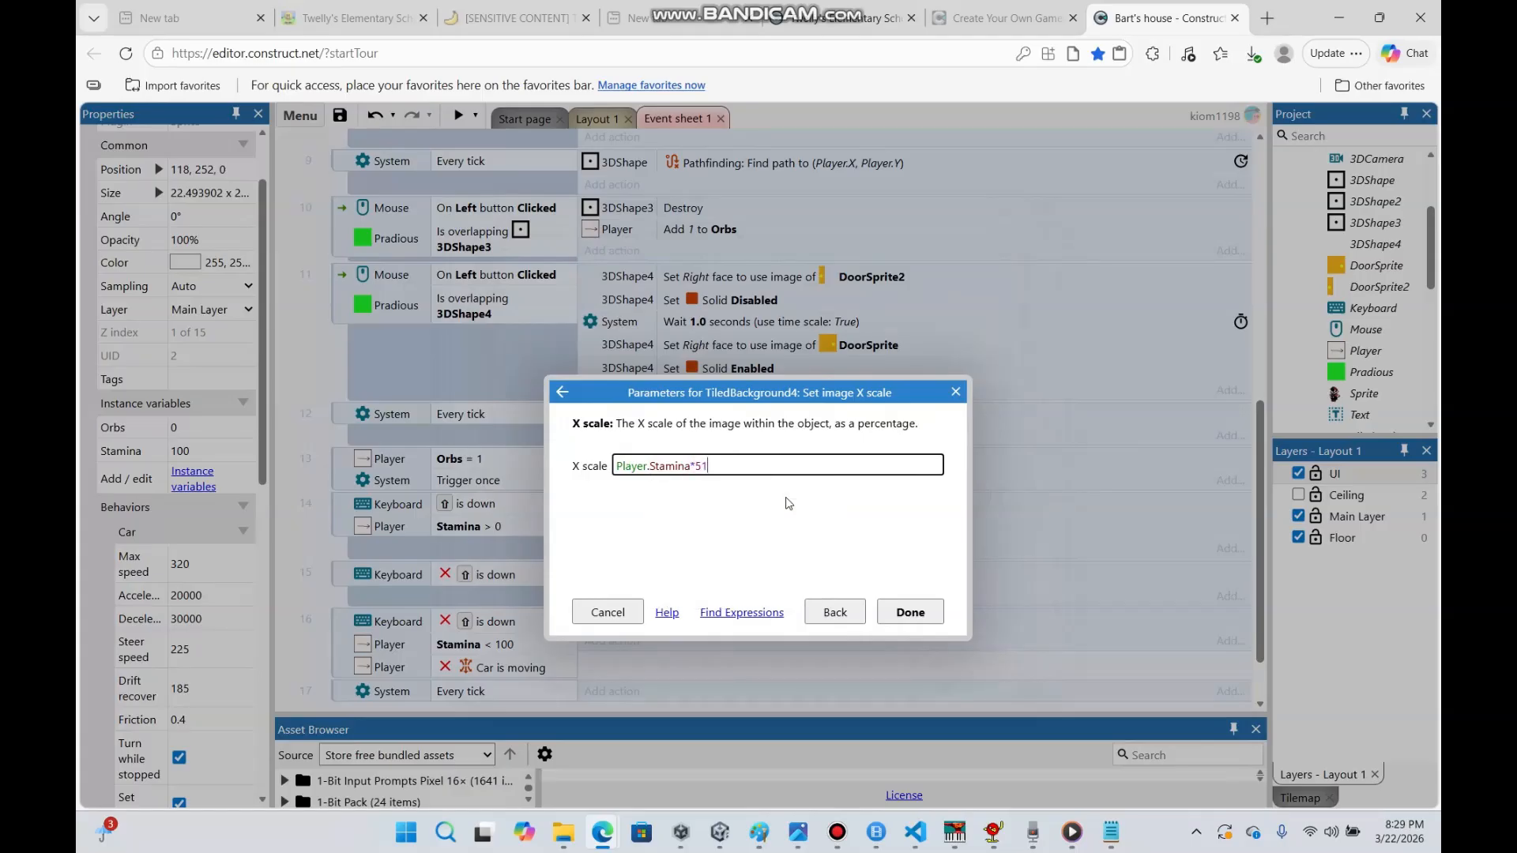
left_click(890, 603)
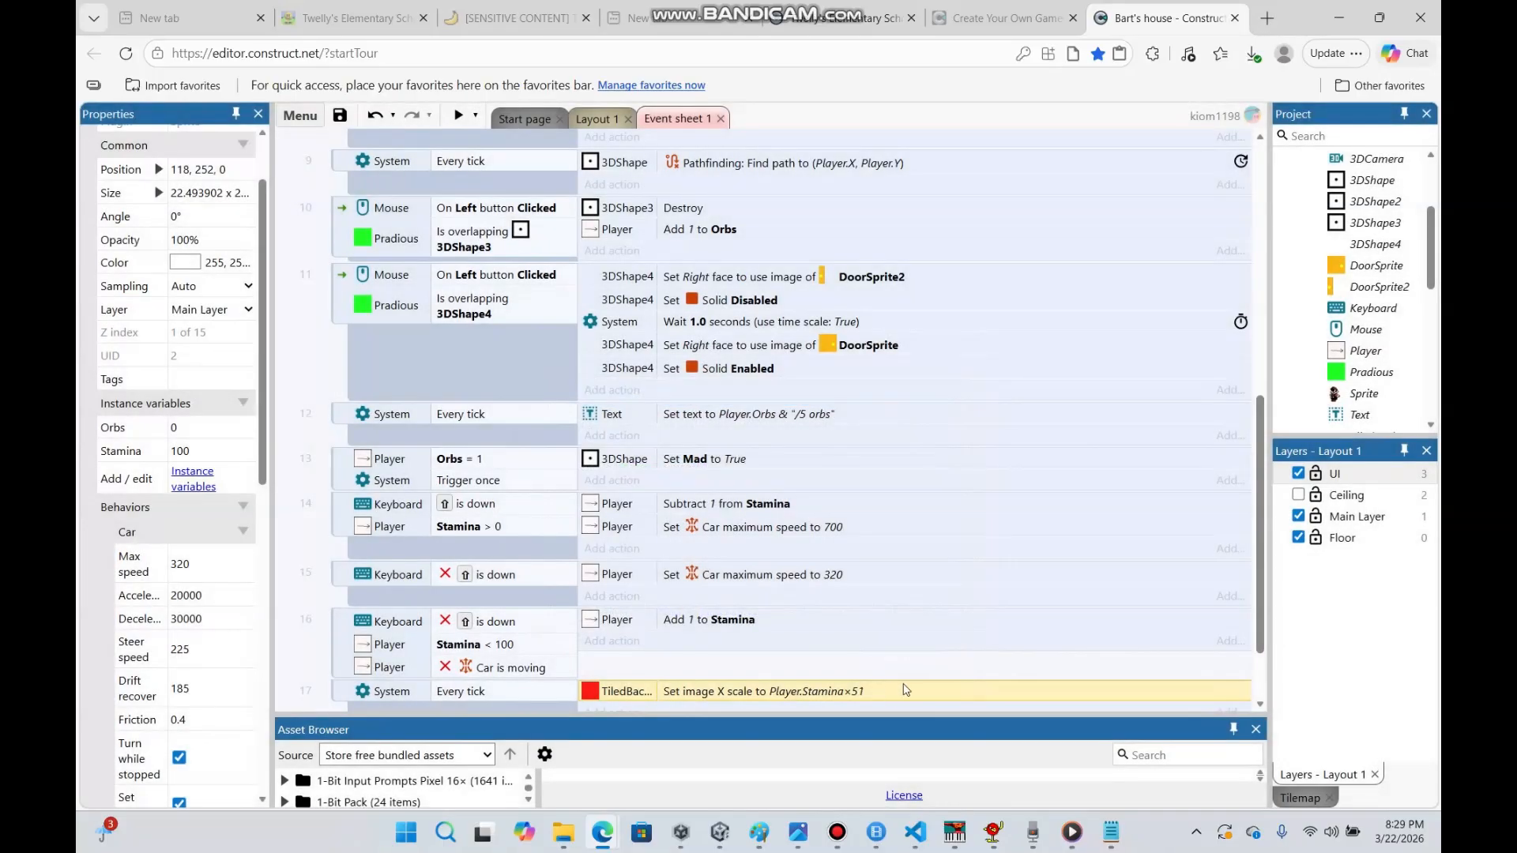
Preview Layout 1 and walk the player around the house to test sprinting and the stamina bar, closing the preview when done
left_click(594, 118)
left_click(457, 117)
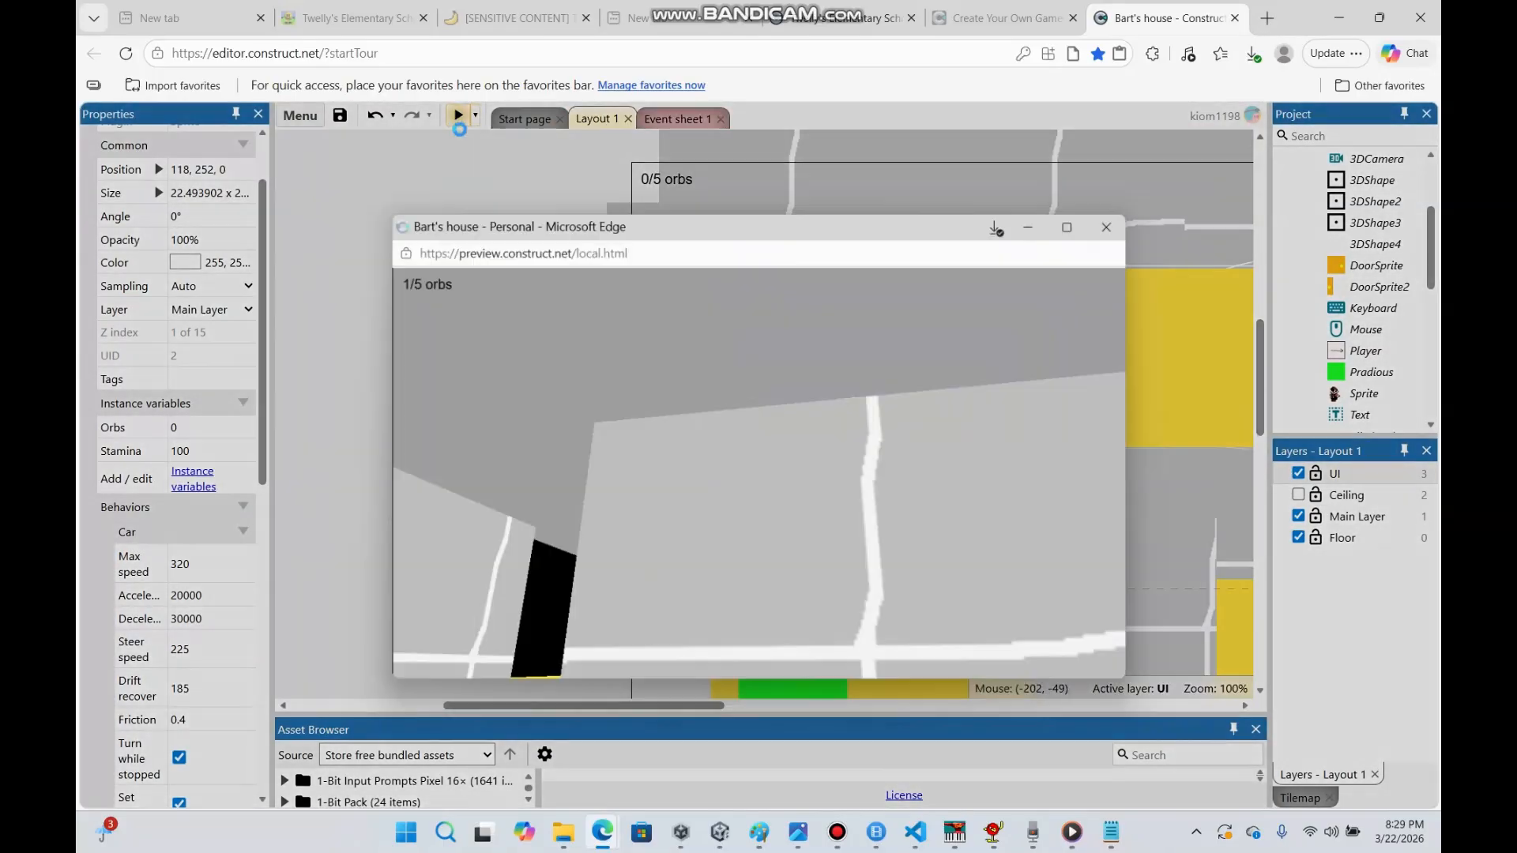
key("Up")
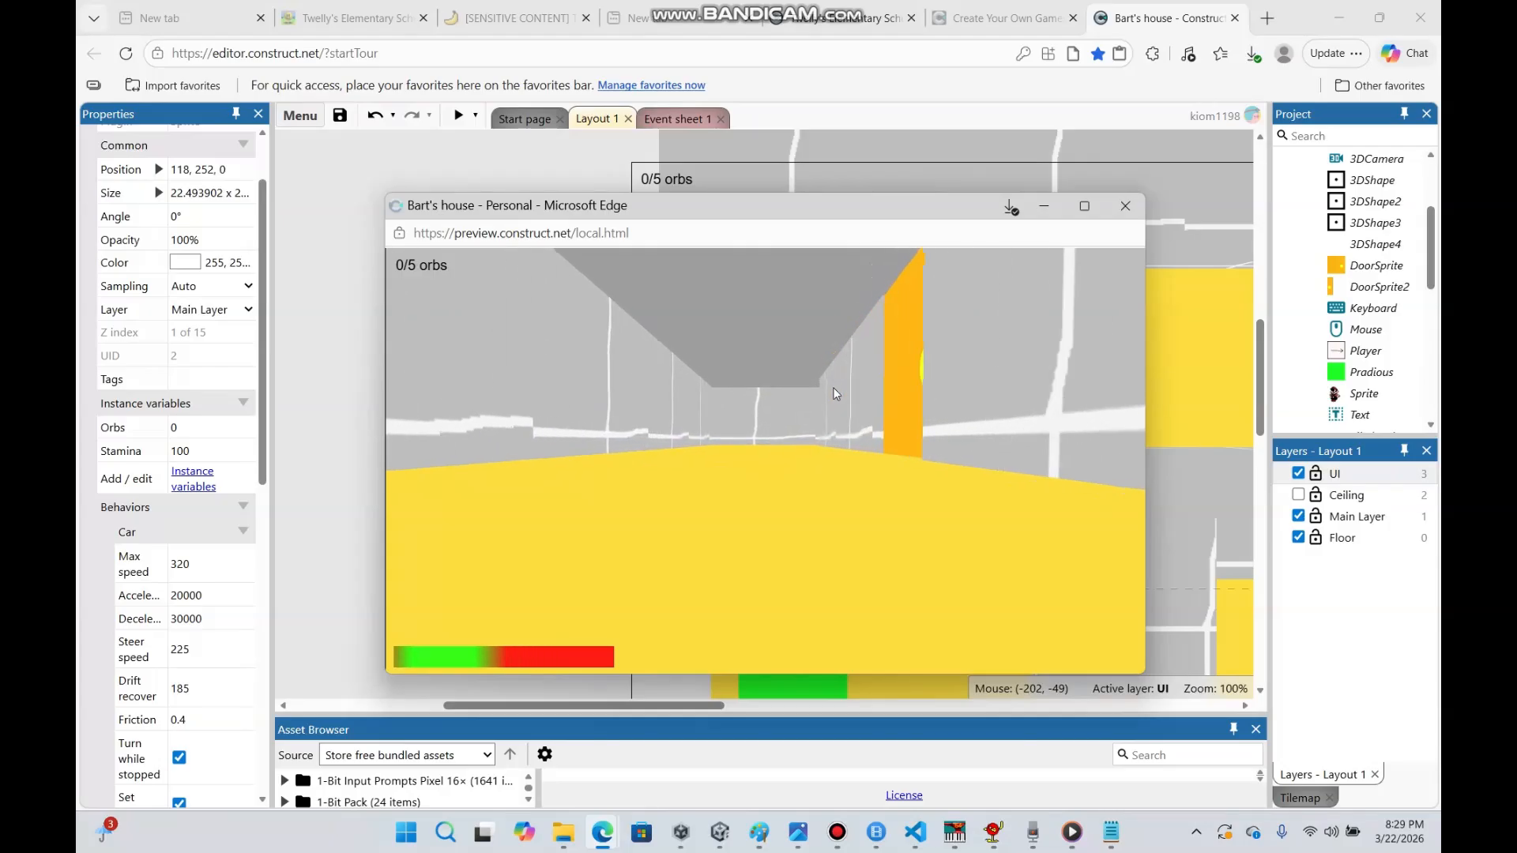
key("Up")
key("Right")
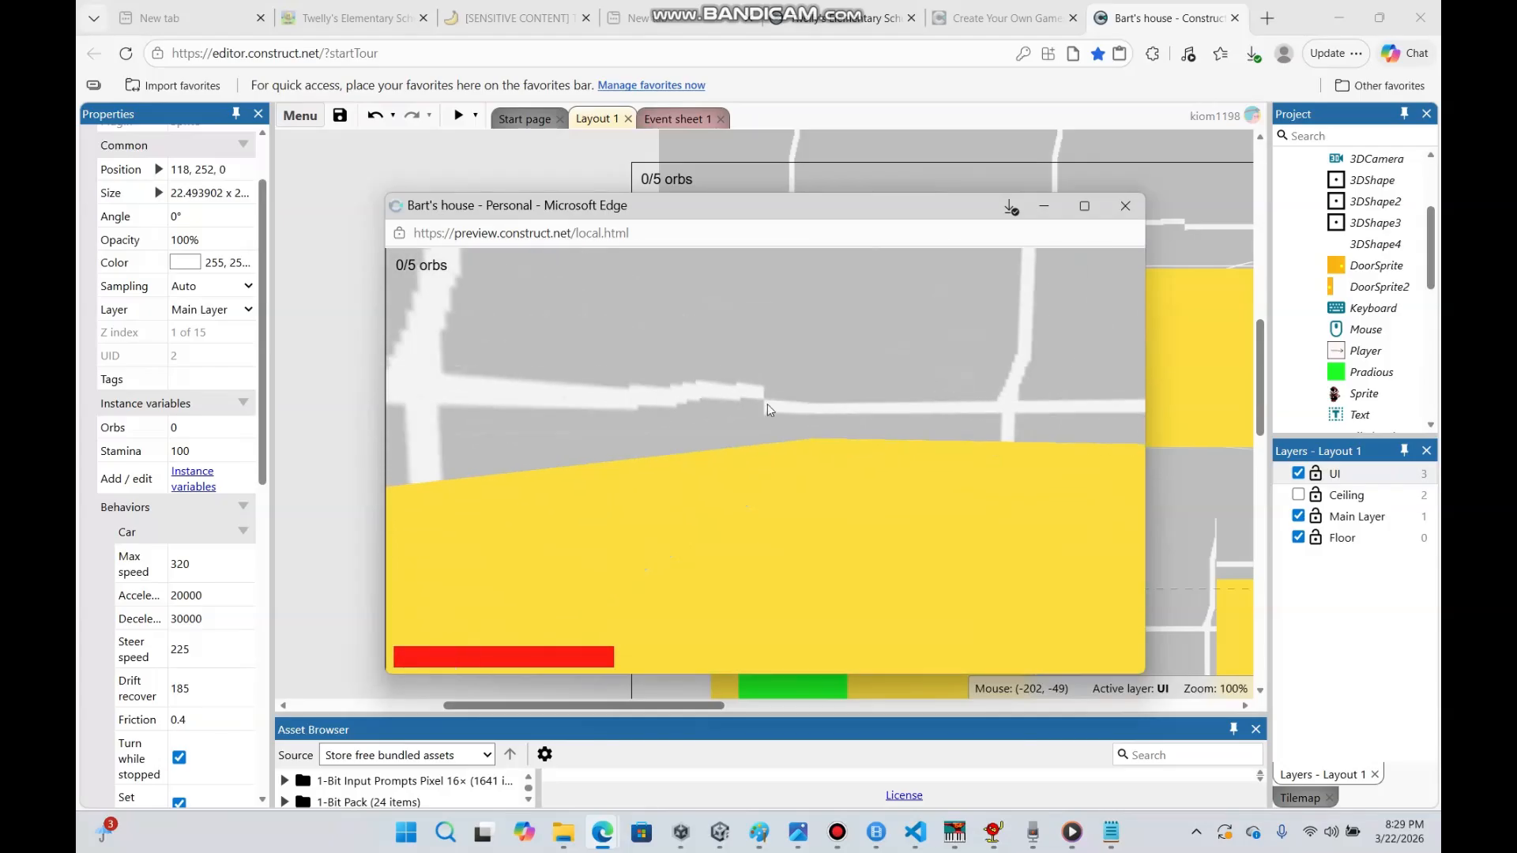
key("Right")
key("Up")
key("Right")
key("Right")
key("Left")
key("Up")
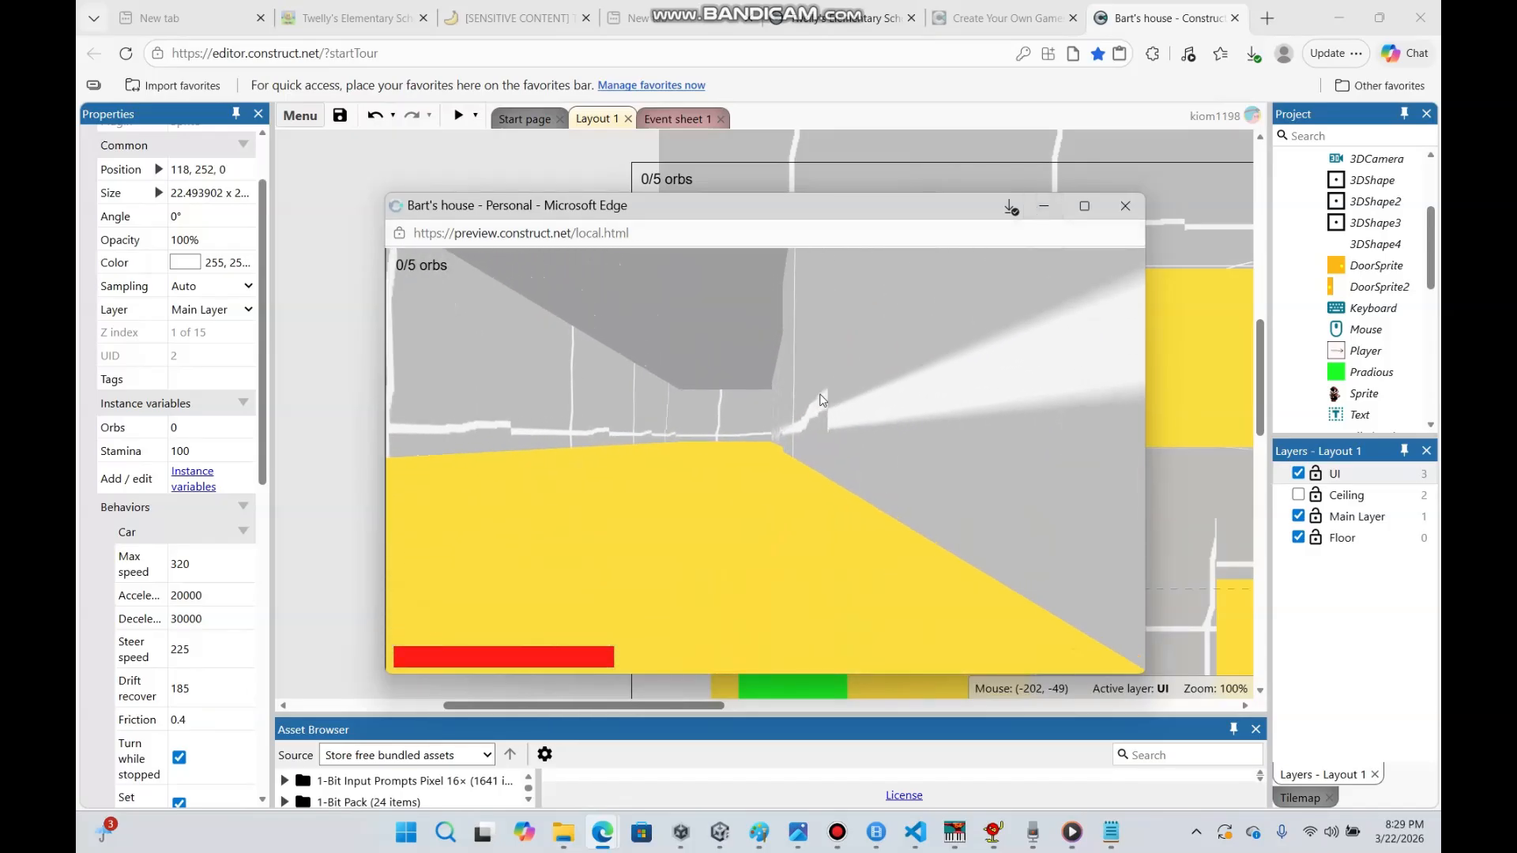
left_click(1125, 206)
Change the TiledBackground4 image X scale expression in the Every tick event to Player.Stamina*100
left_click(653, 118)
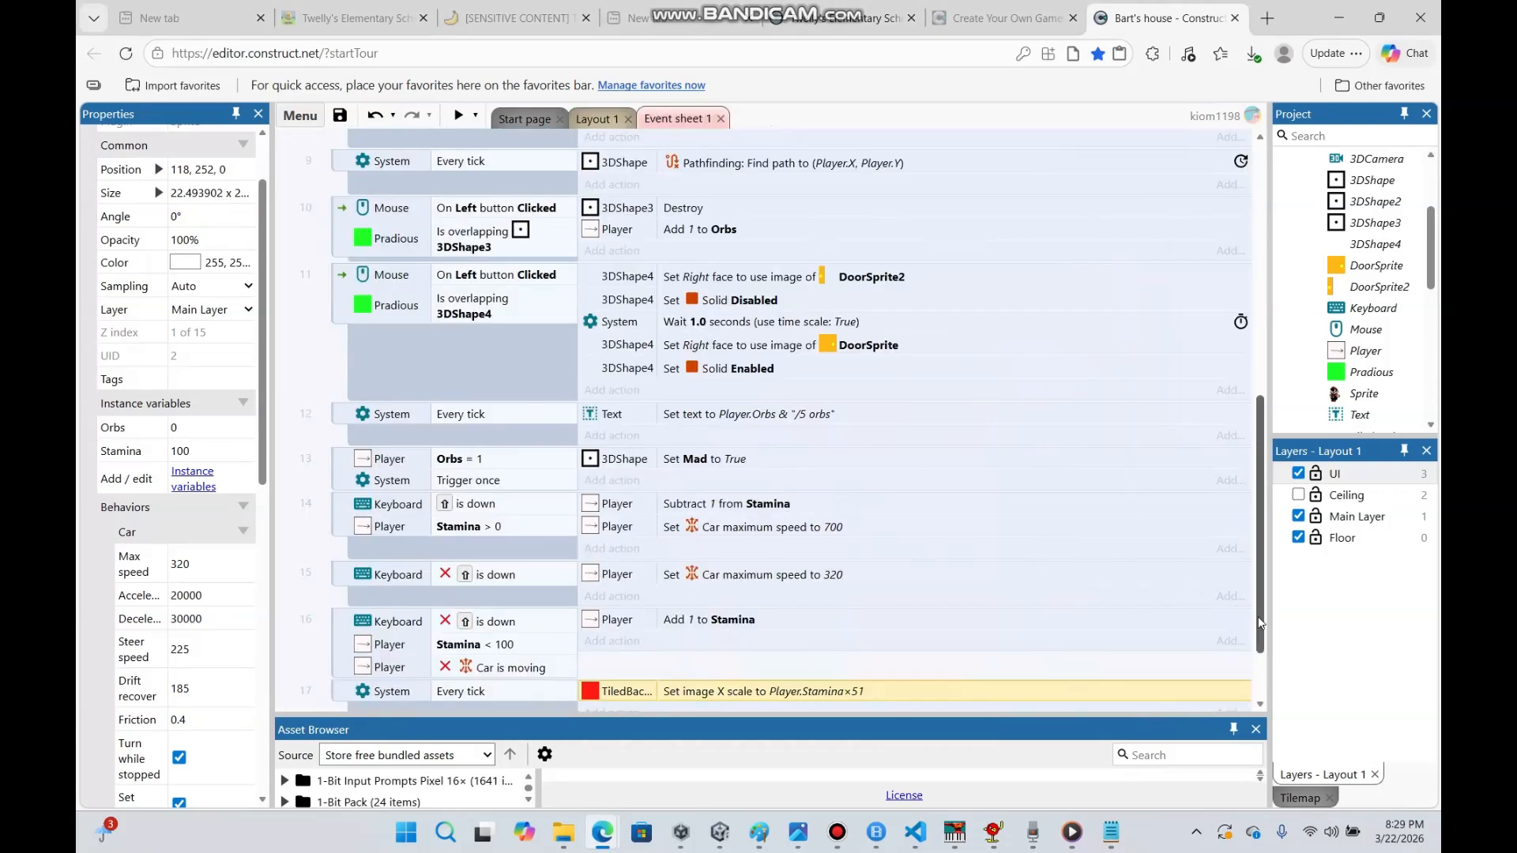
scroll(1066, 612, "down", 3)
double_click(868, 604)
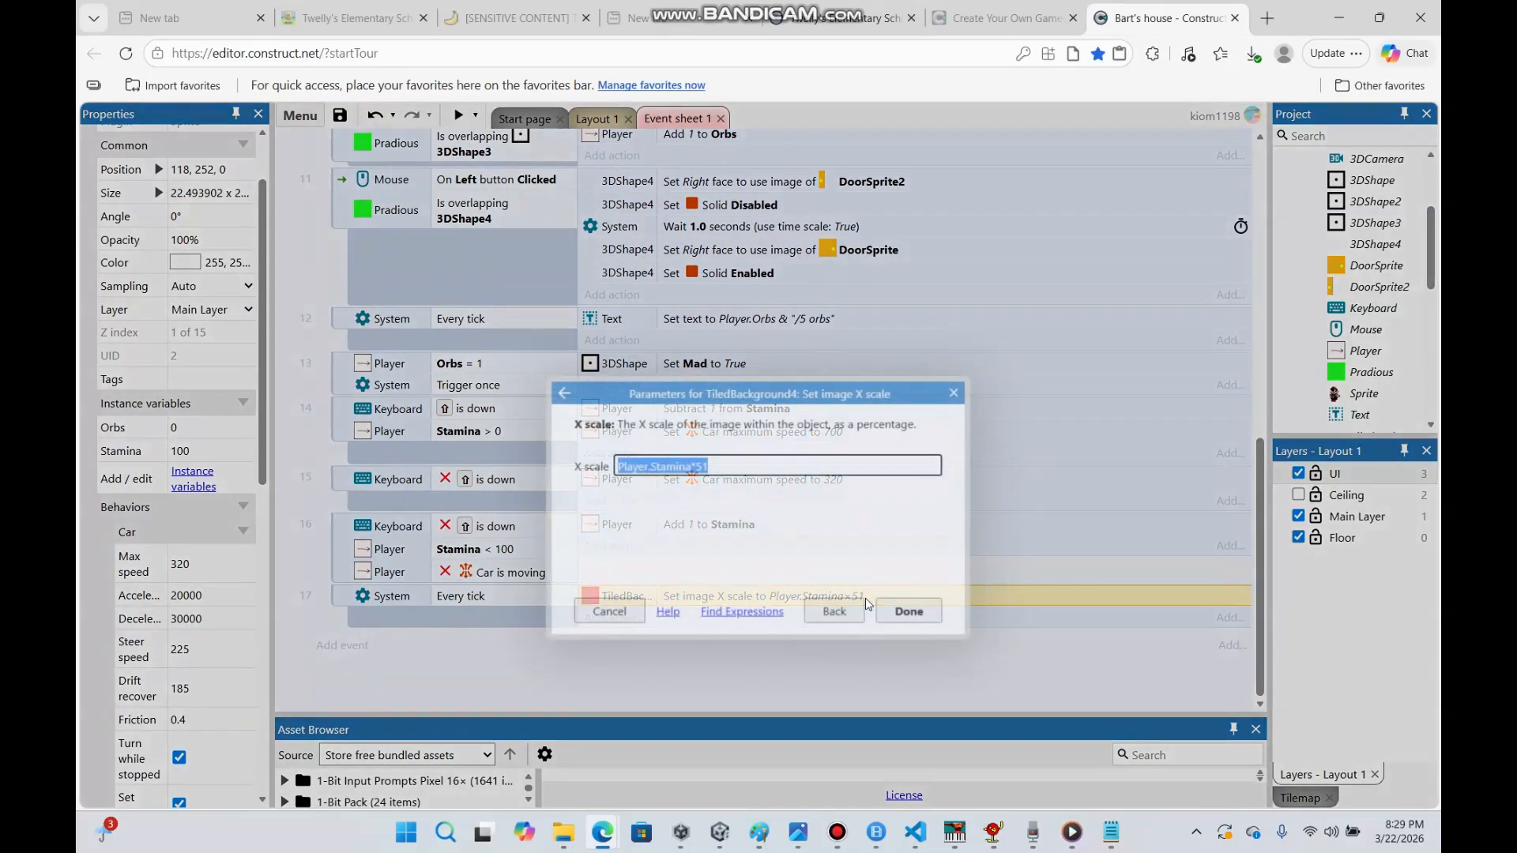
left_click(740, 462)
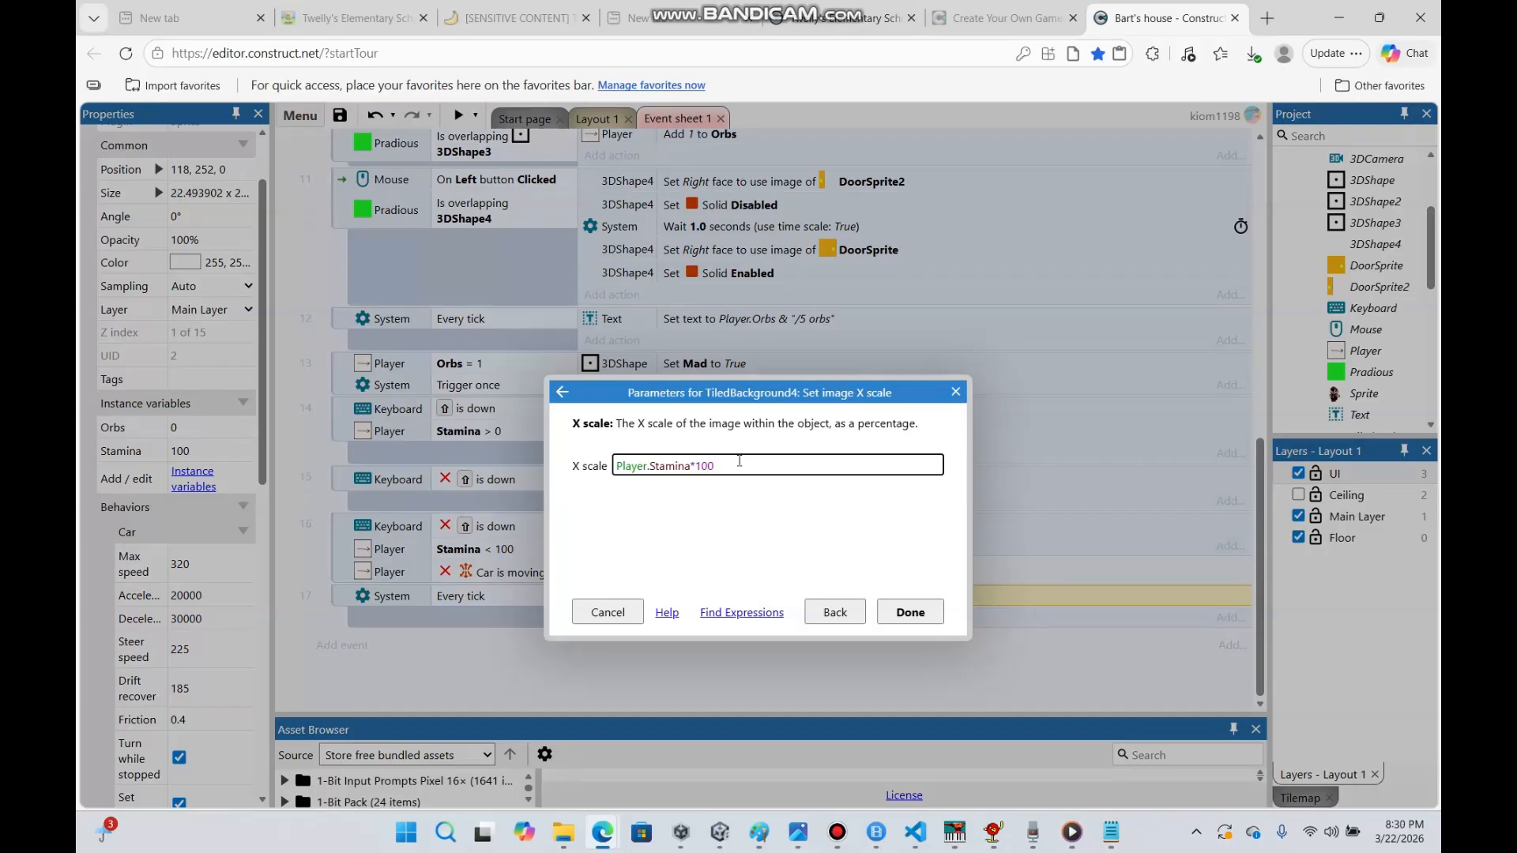
key("Return")
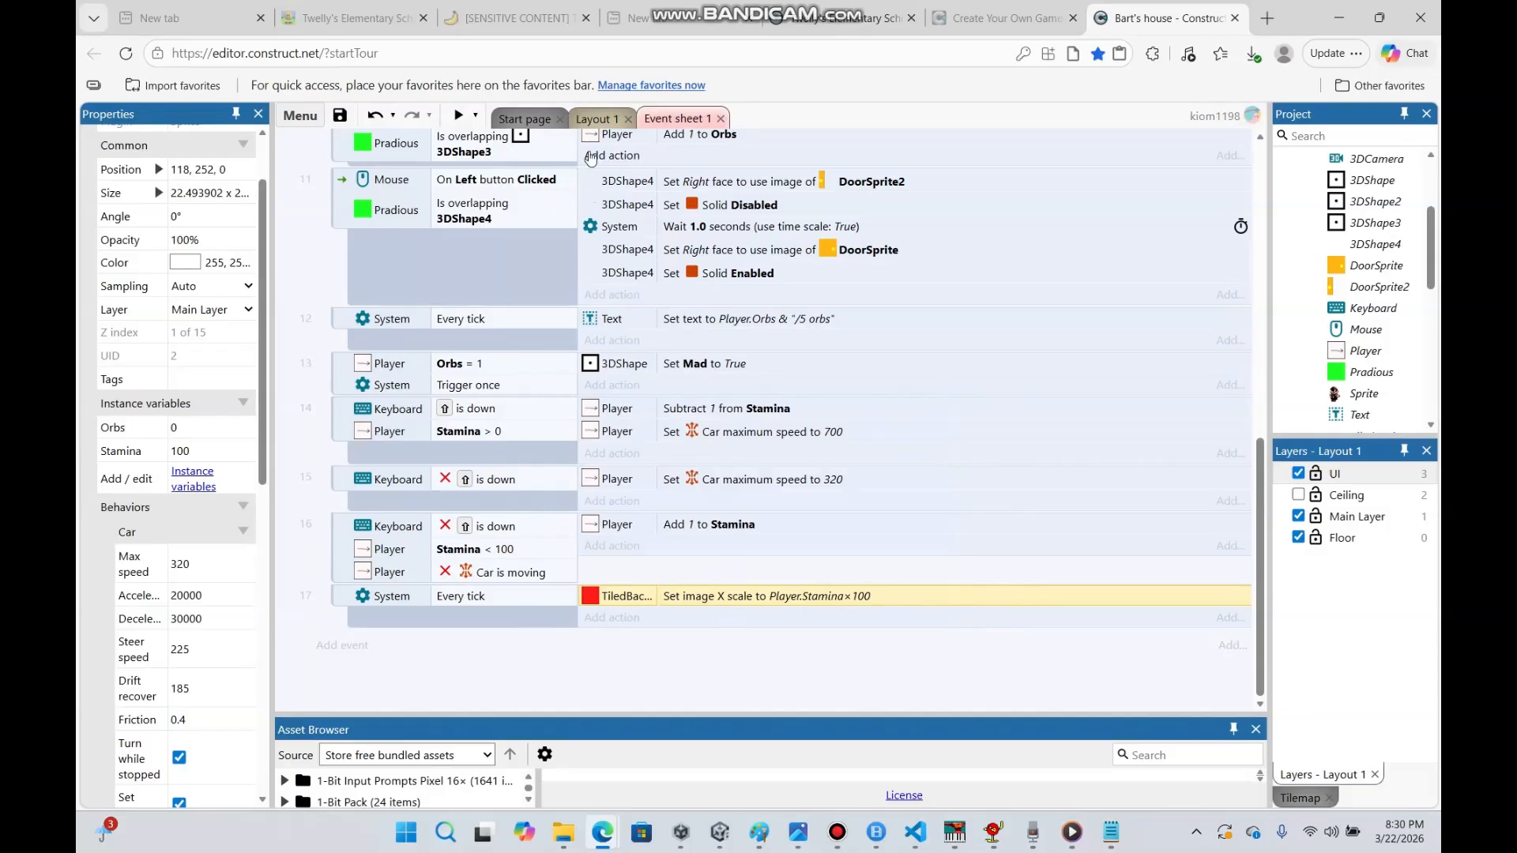
Preview Layout 1 and sprint through the house to test the stamina bar, putting the preview away when done
left_click(593, 119)
left_click(458, 115)
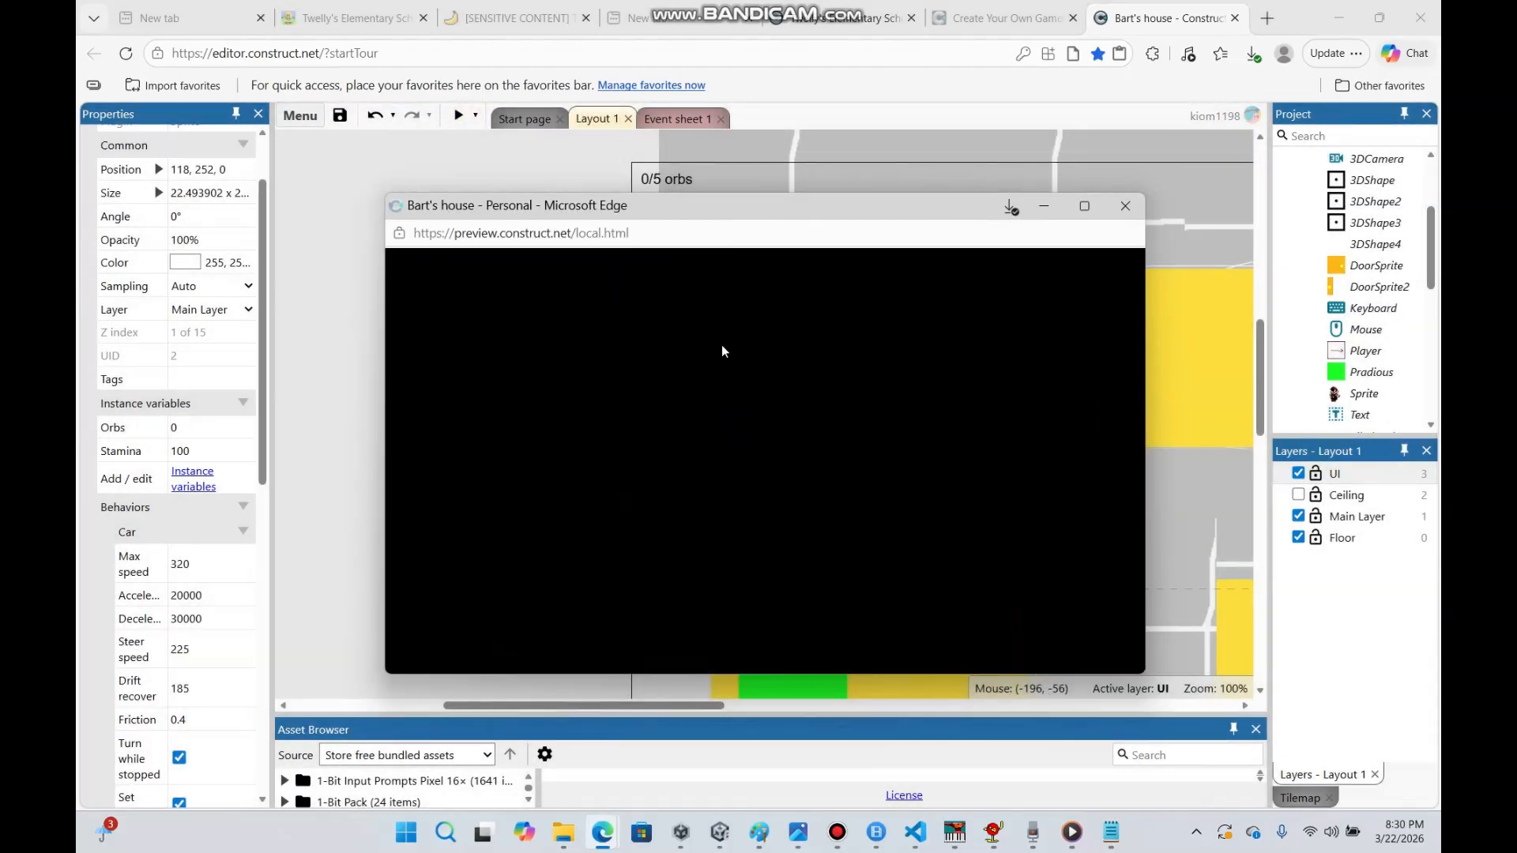
key("shift+Up")
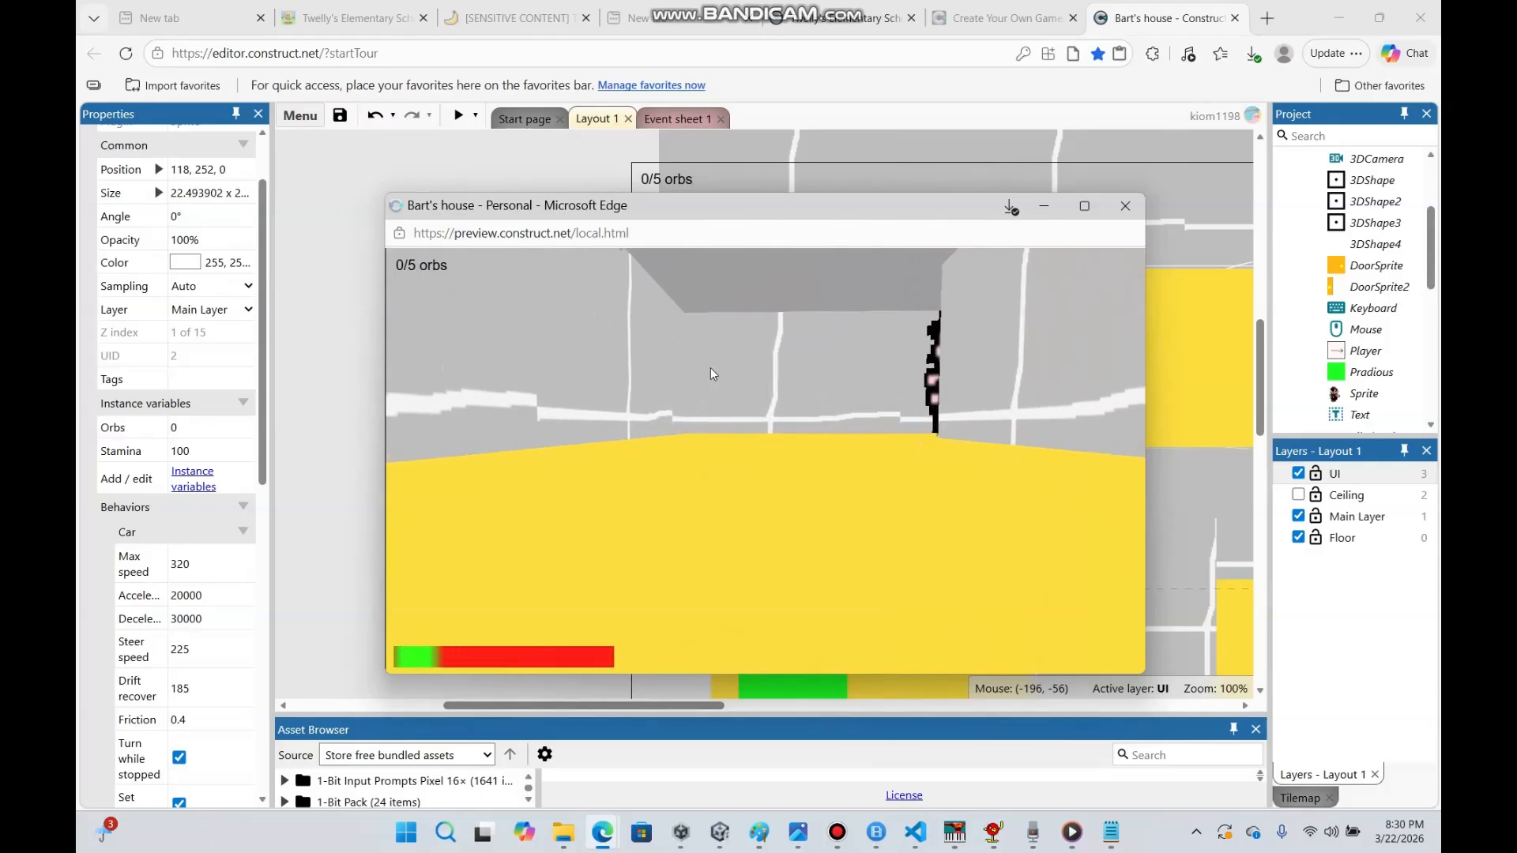
key("shift+Up")
key("Right")
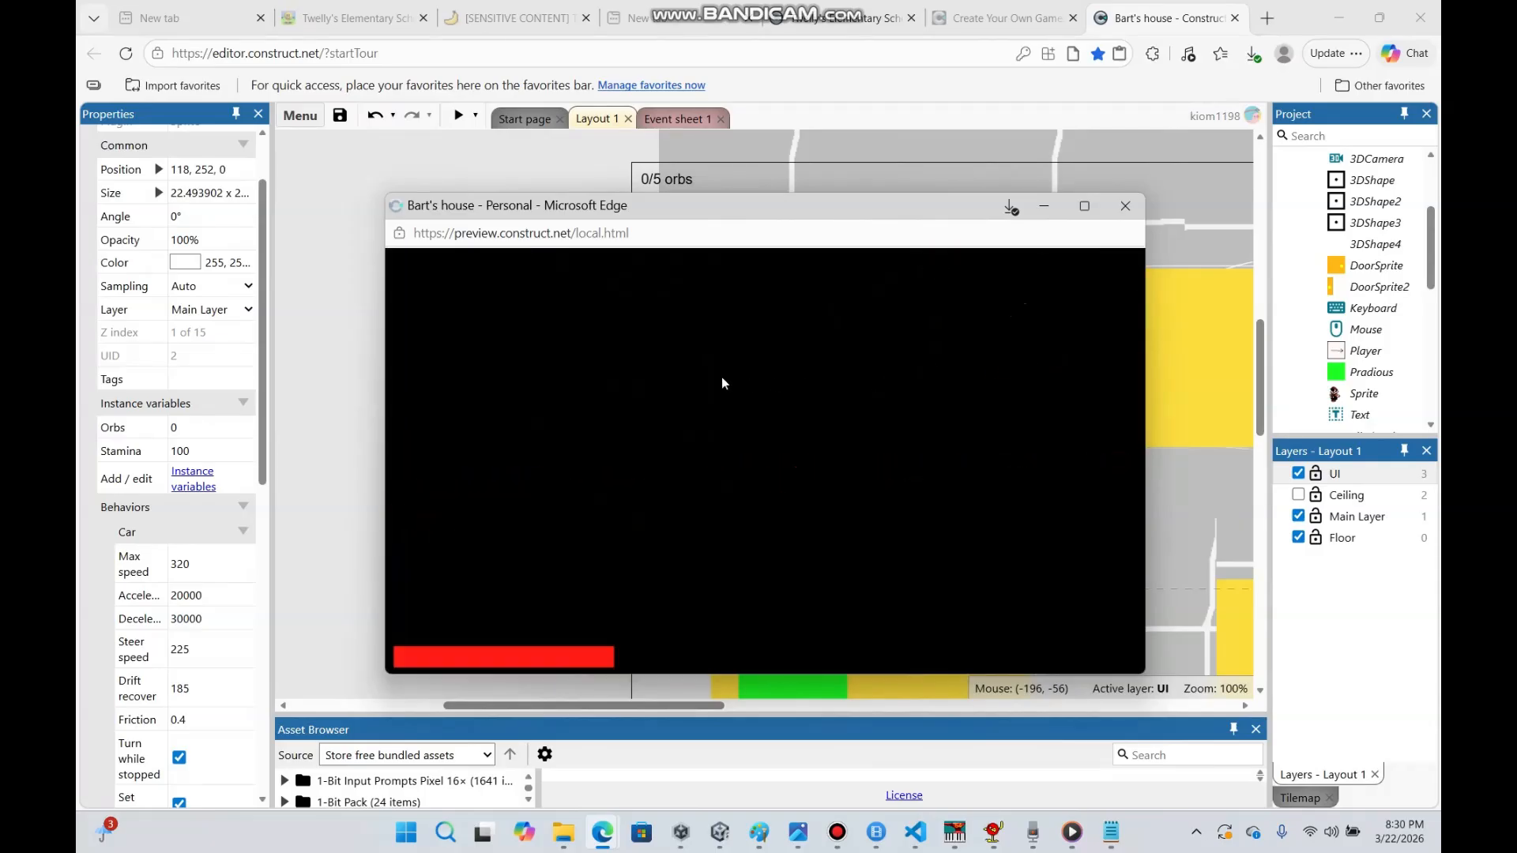
left_click(1044, 207)
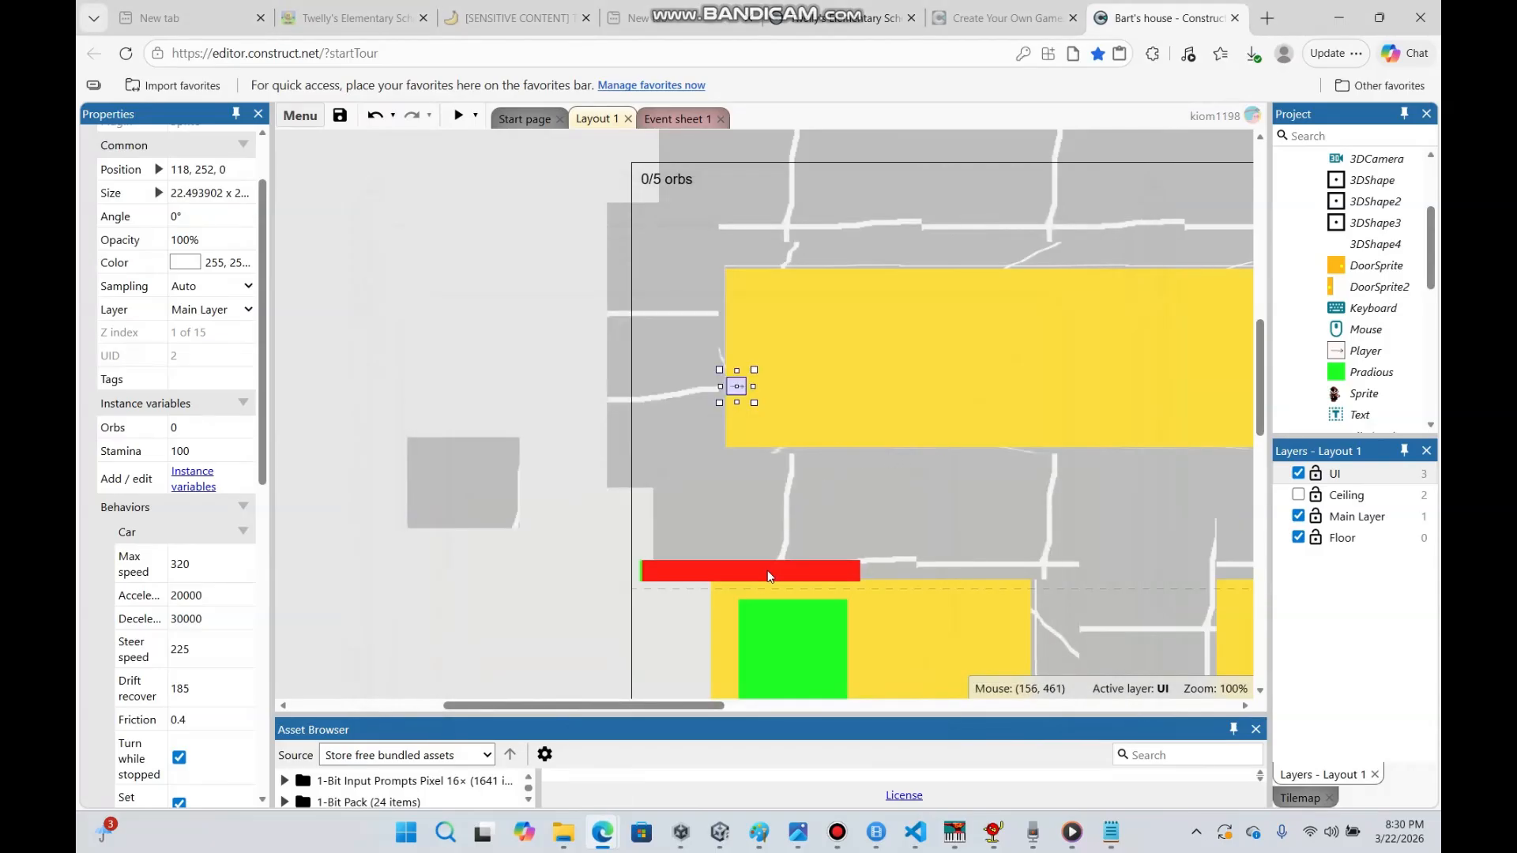
Run Layout 1 in debug mode and inspect the Player instance's instance variables and Car values
left_click(474, 116)
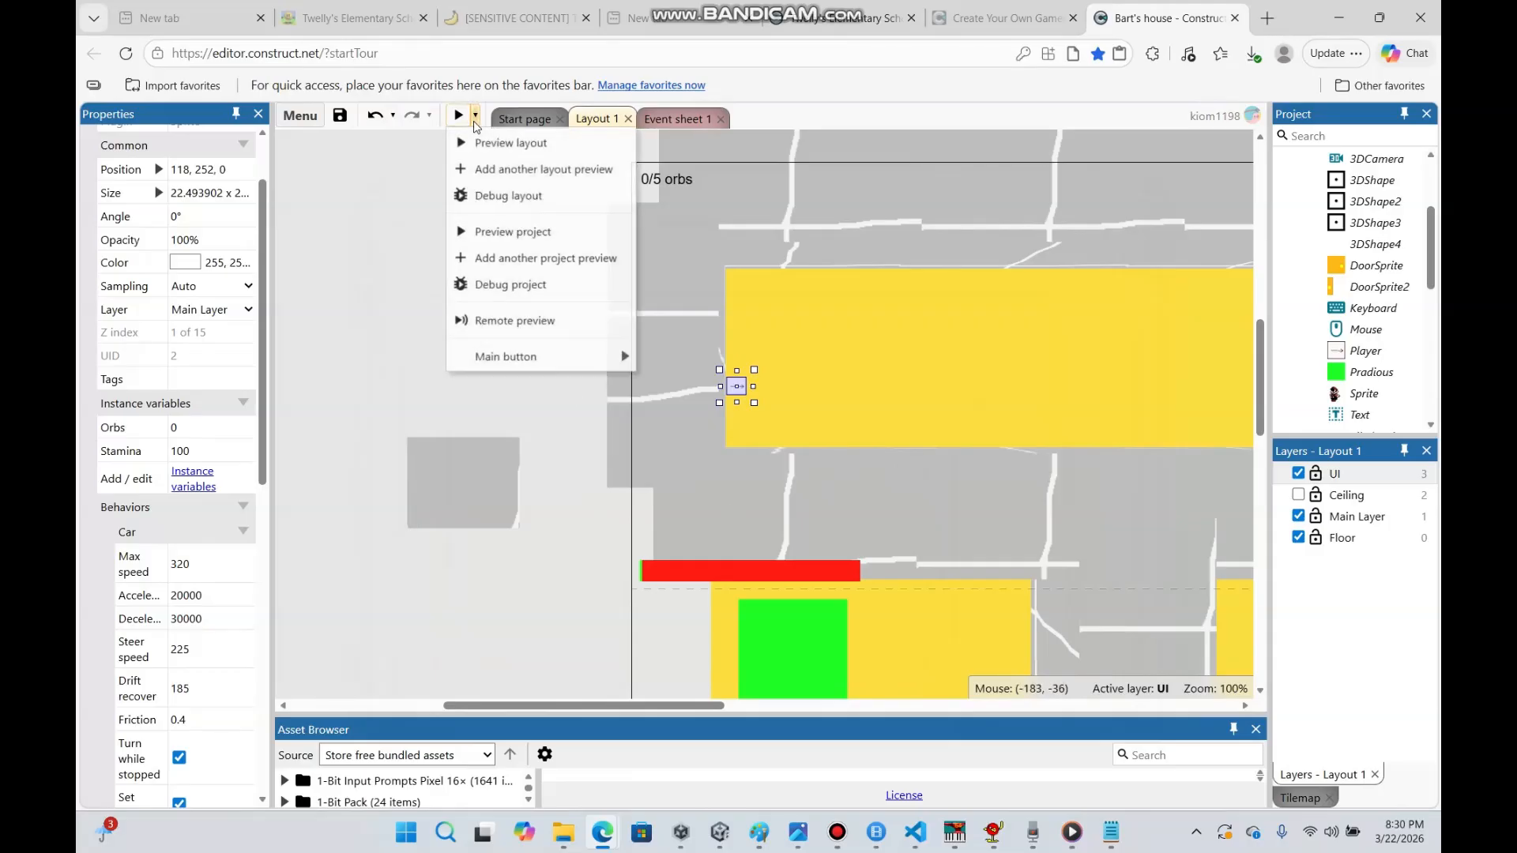
left_click(499, 198)
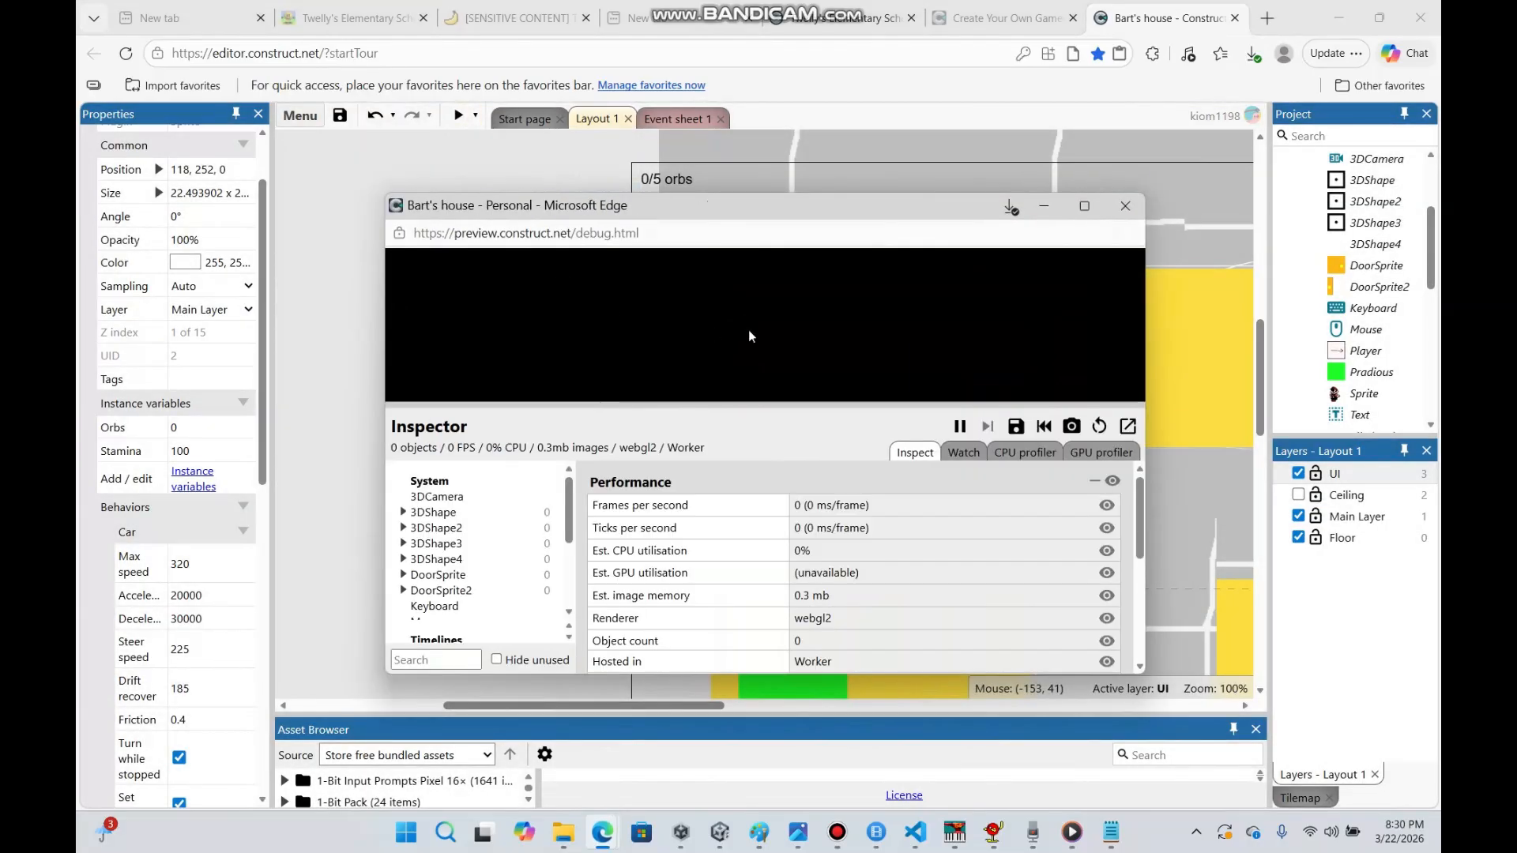
left_click_drag(566, 498, 565, 539)
left_click(427, 536)
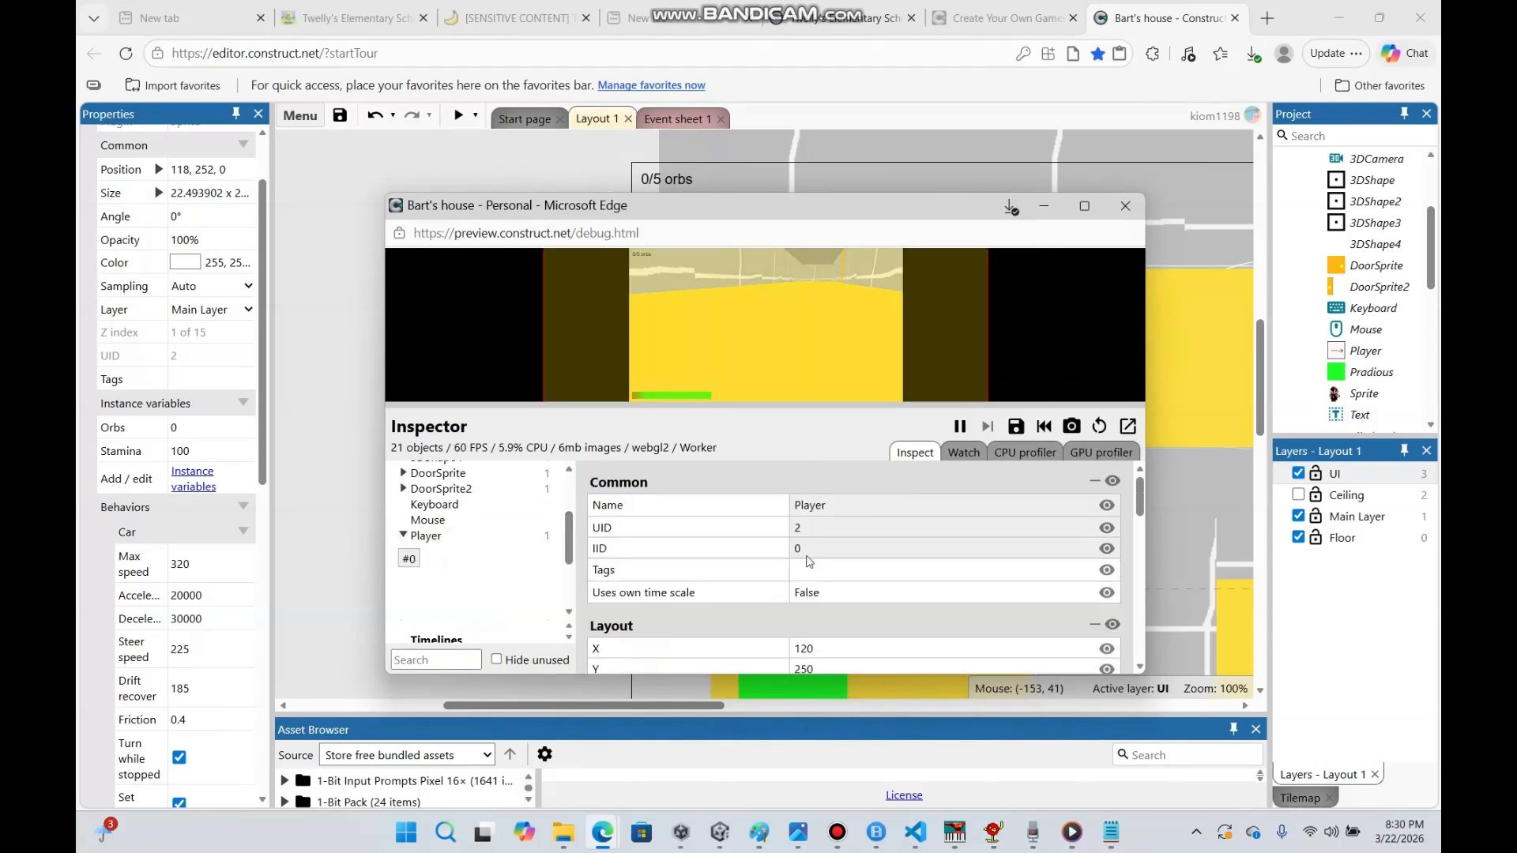
left_click_drag(1140, 508, 1157, 590)
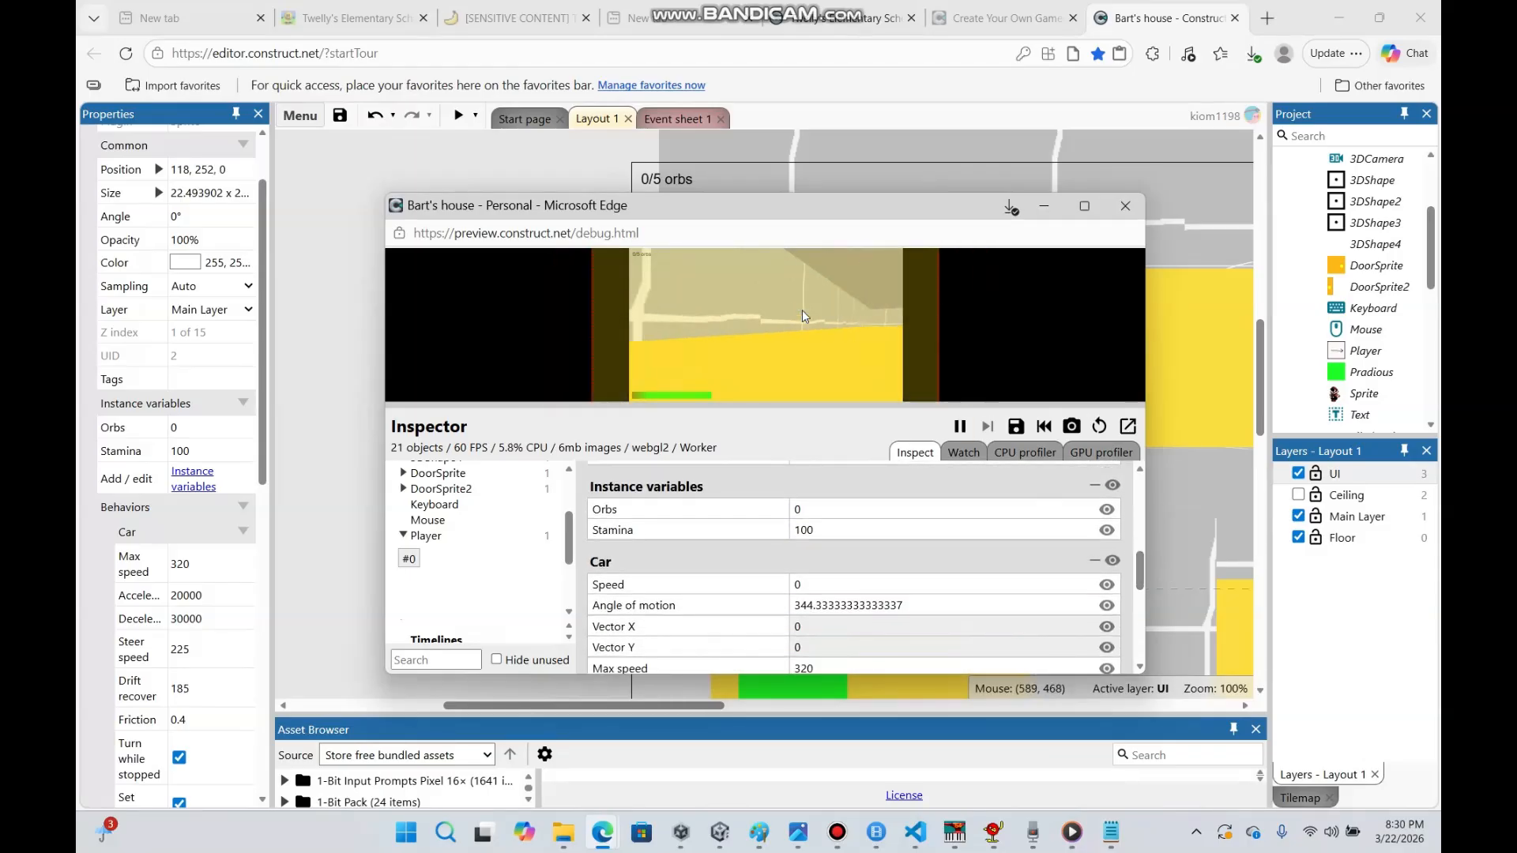
Sprint and reverse in the debug preview while watching the Player's Stamina and Car speed, closing the preview when done
key("shift+w")
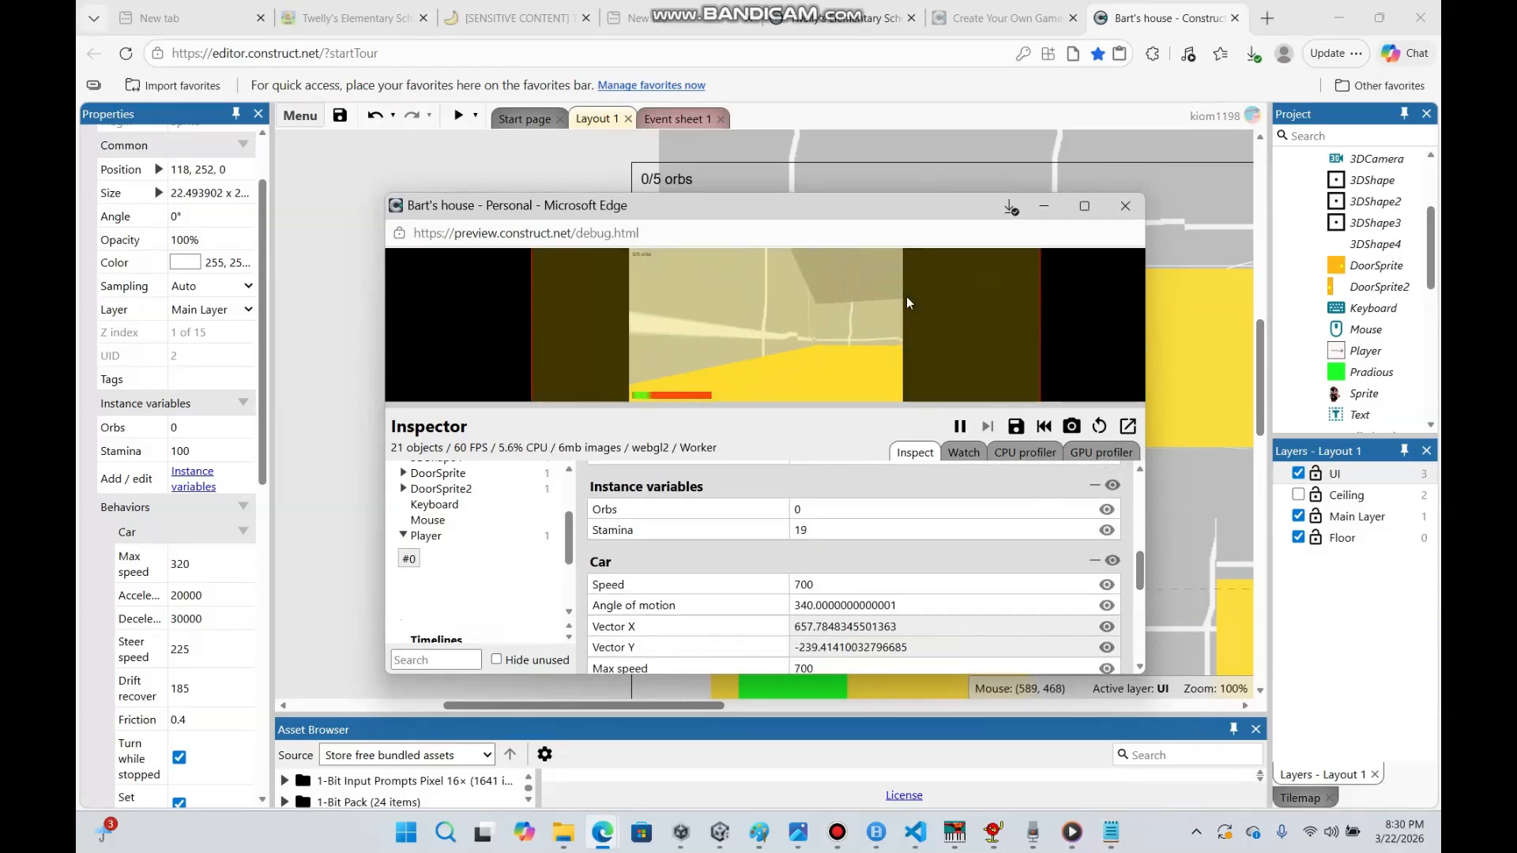
key("d")
key("s")
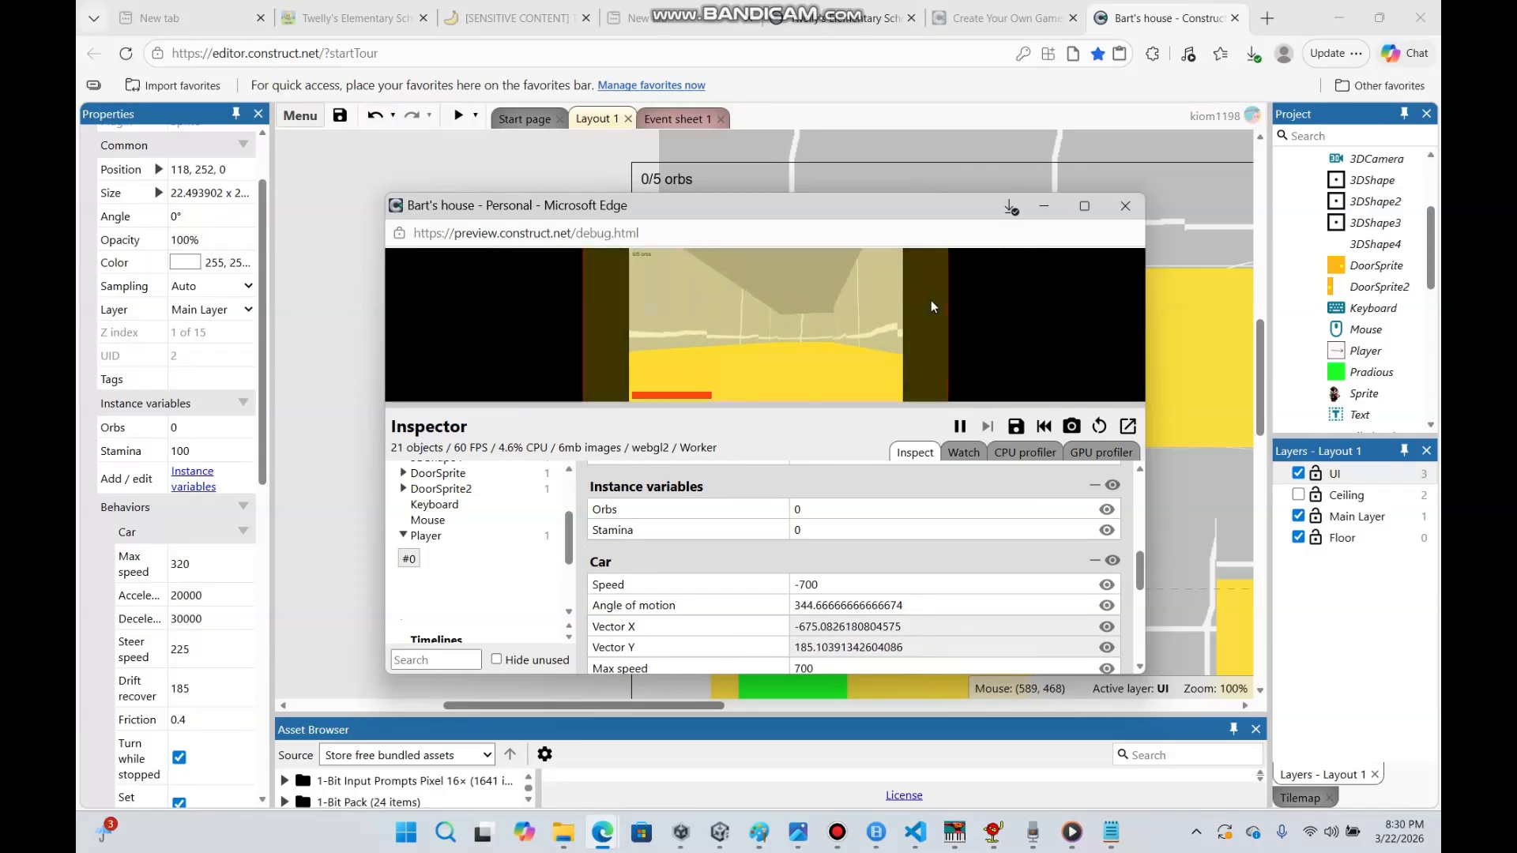
key("w")
left_click(1125, 206)
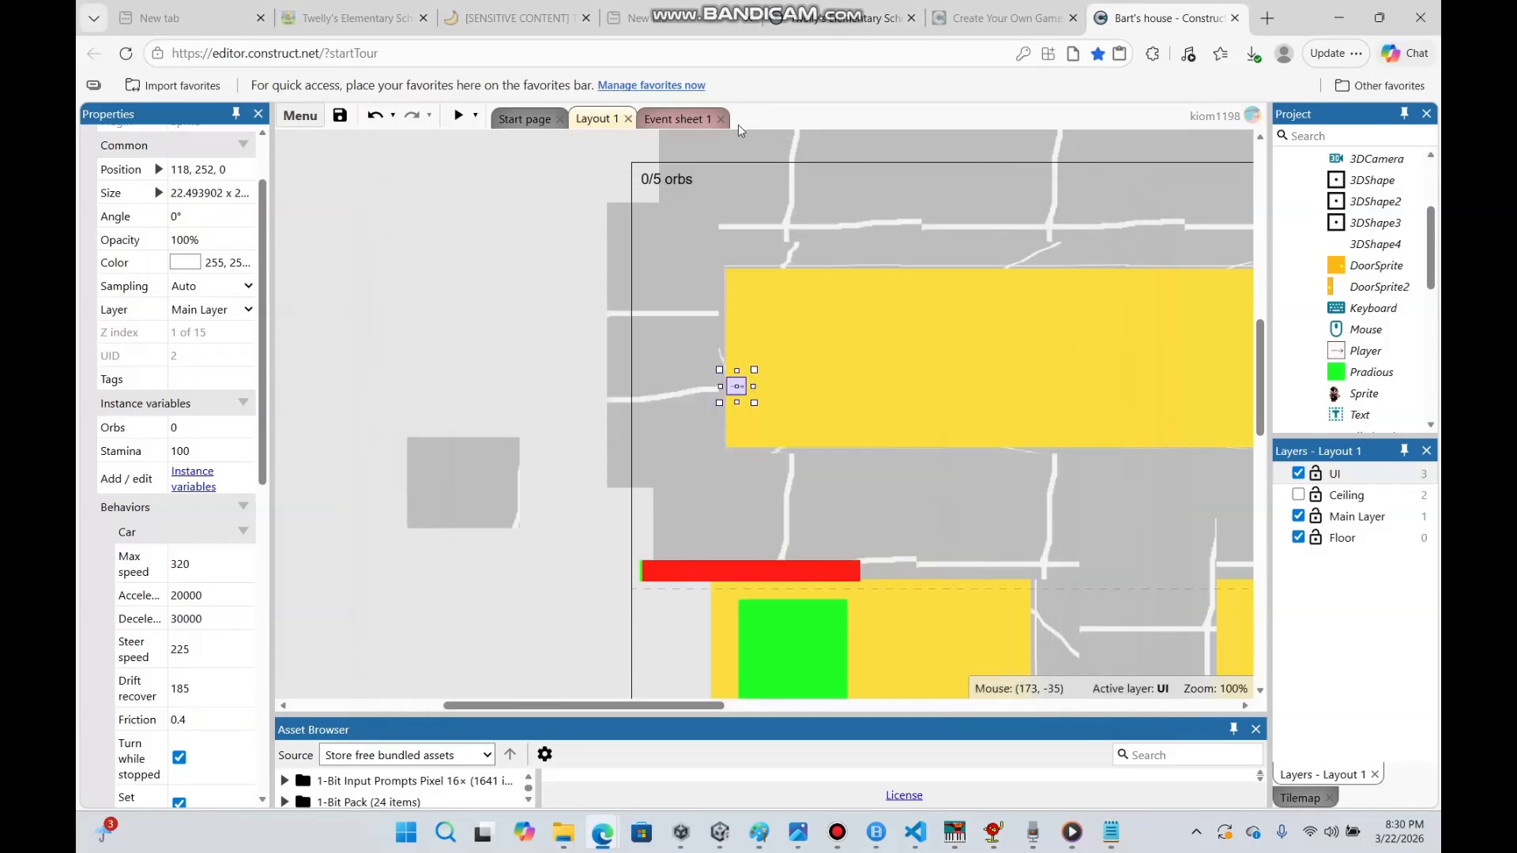
Duplicate the event that runs while Shift is down and Stamina > 0, placing the copy directly below it
left_click(676, 118)
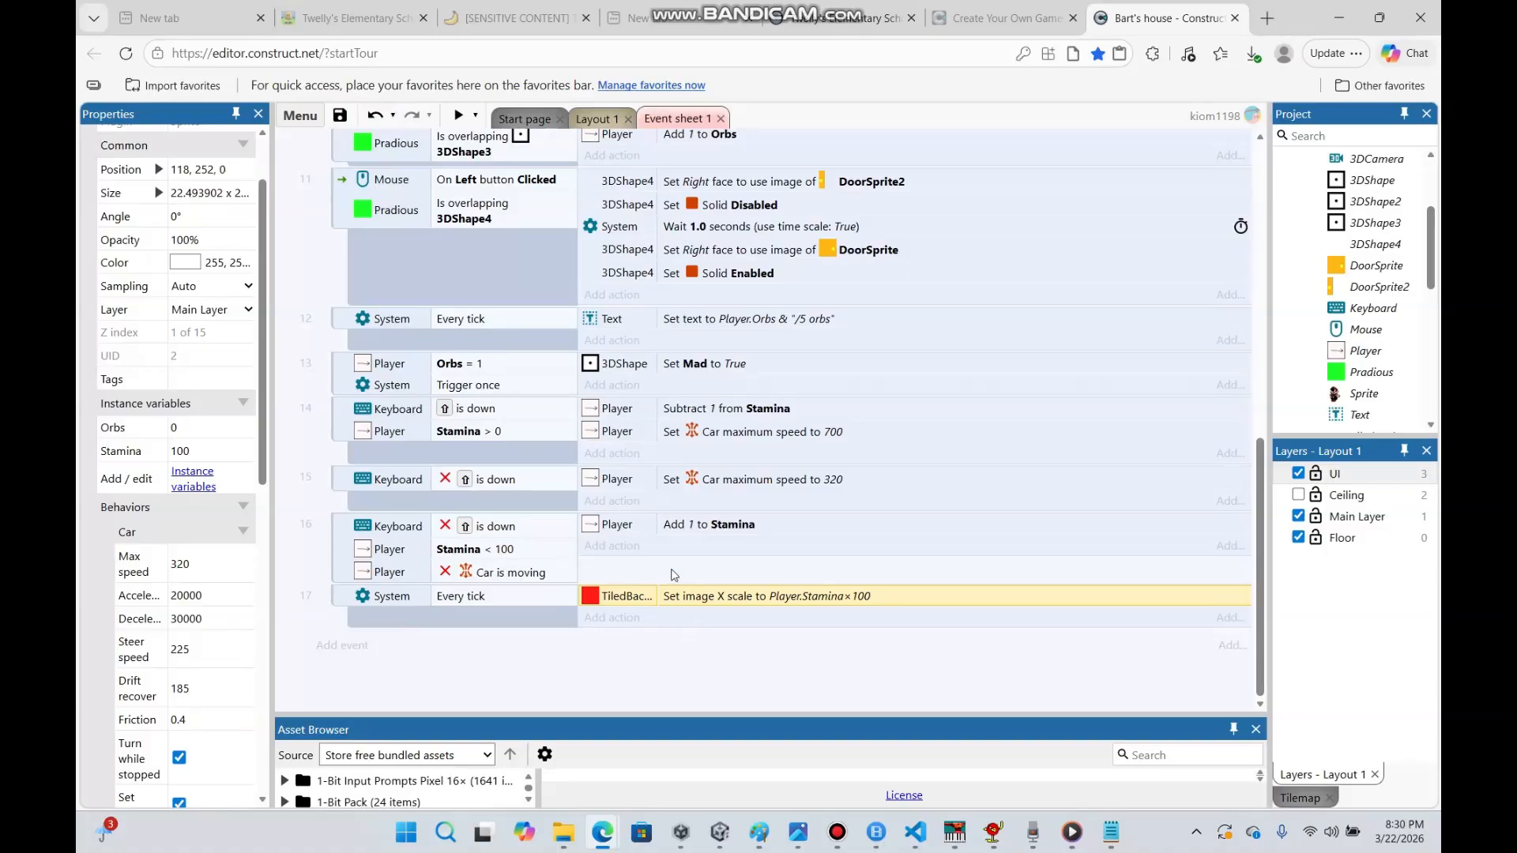
right_click(542, 451)
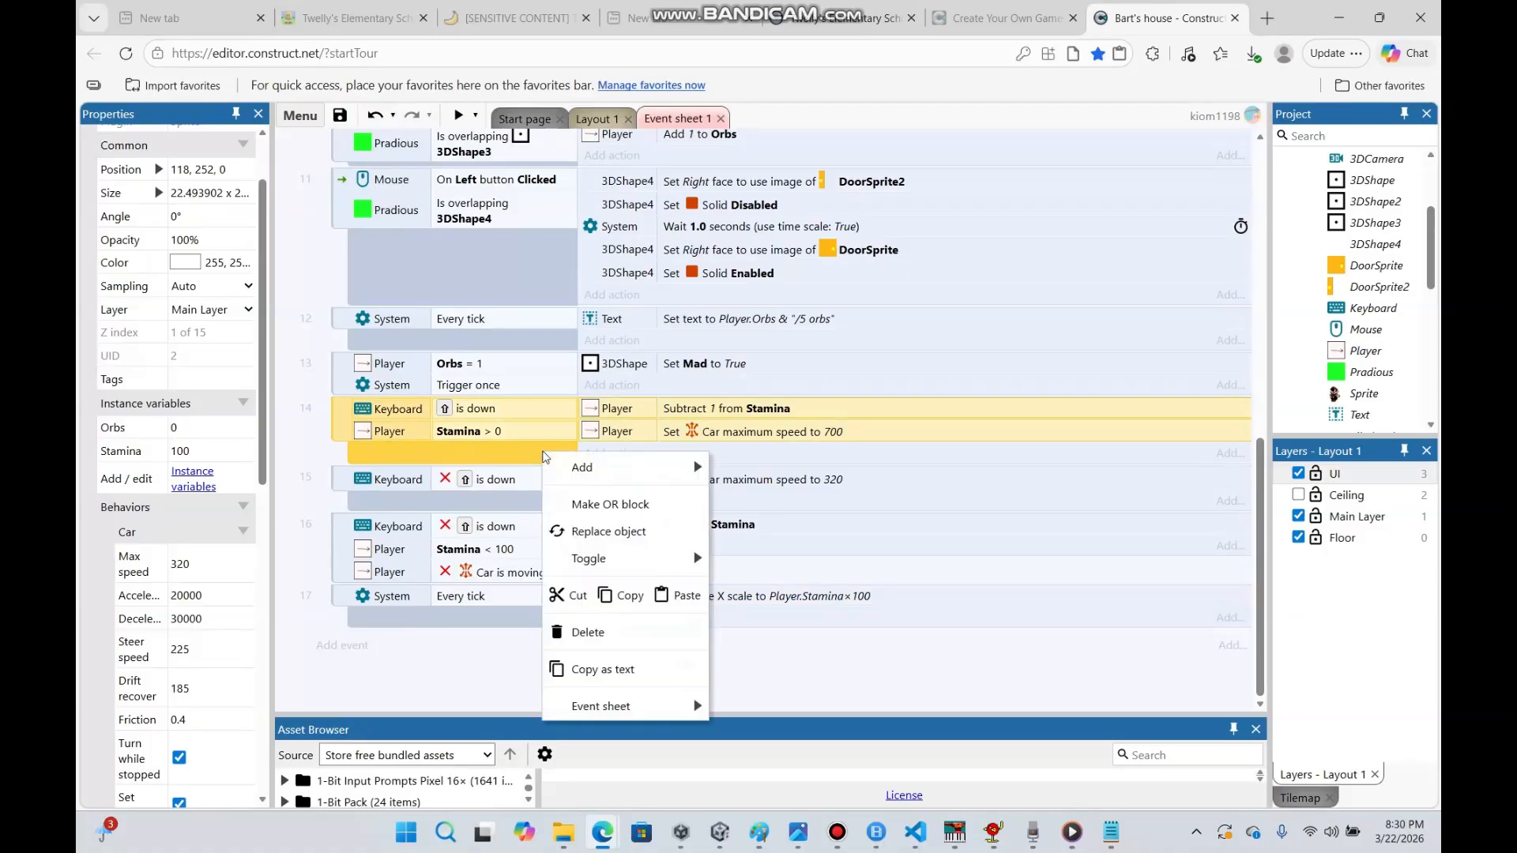
left_click(620, 596)
right_click(515, 454)
left_click(659, 598)
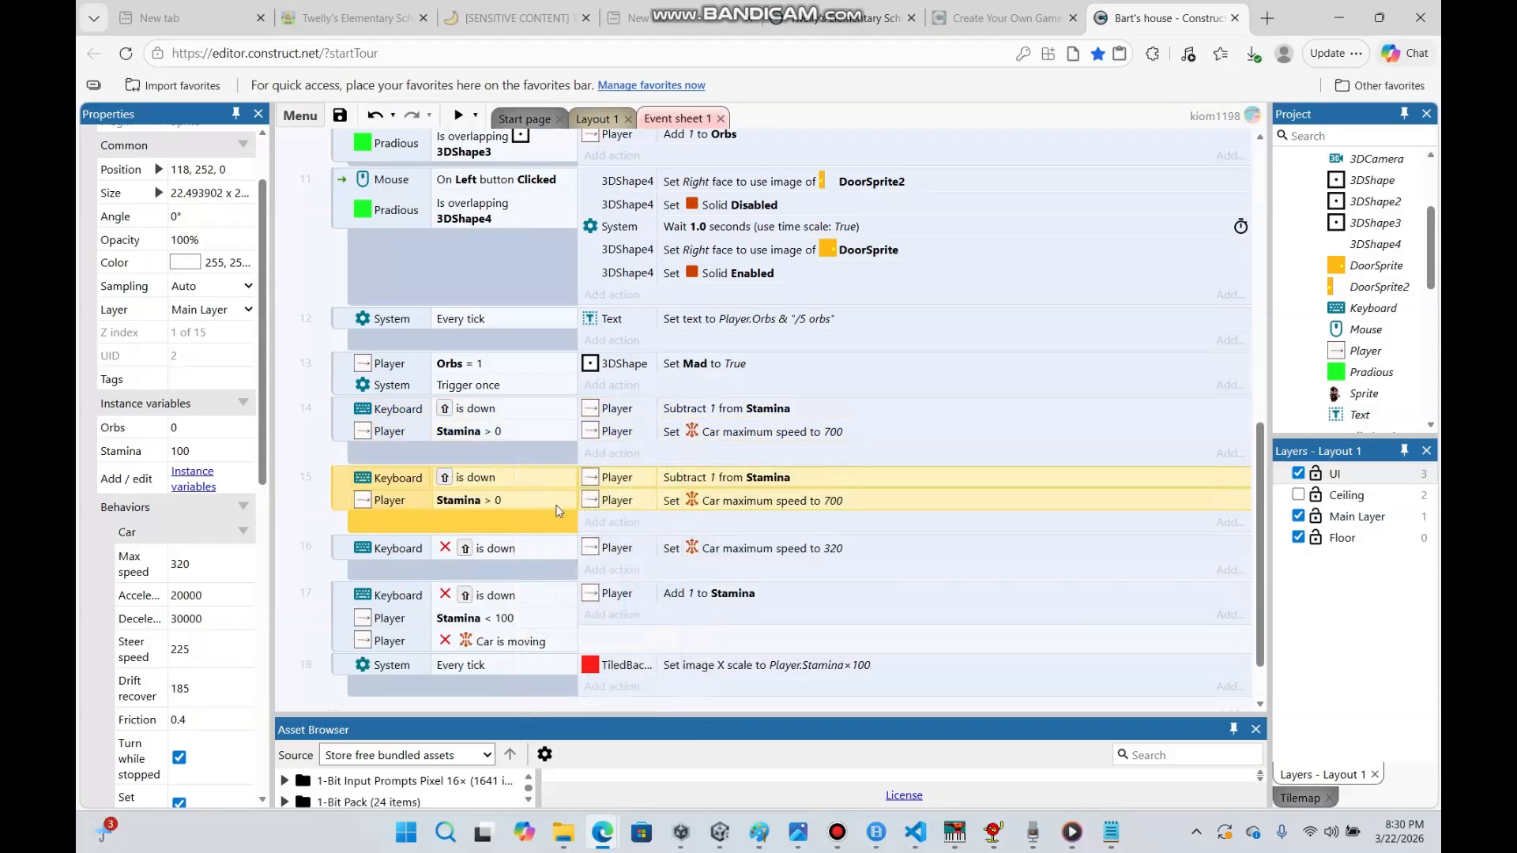
Change the Stamina comparison in the duplicated Shift event to Equal to 0
left_click(529, 470)
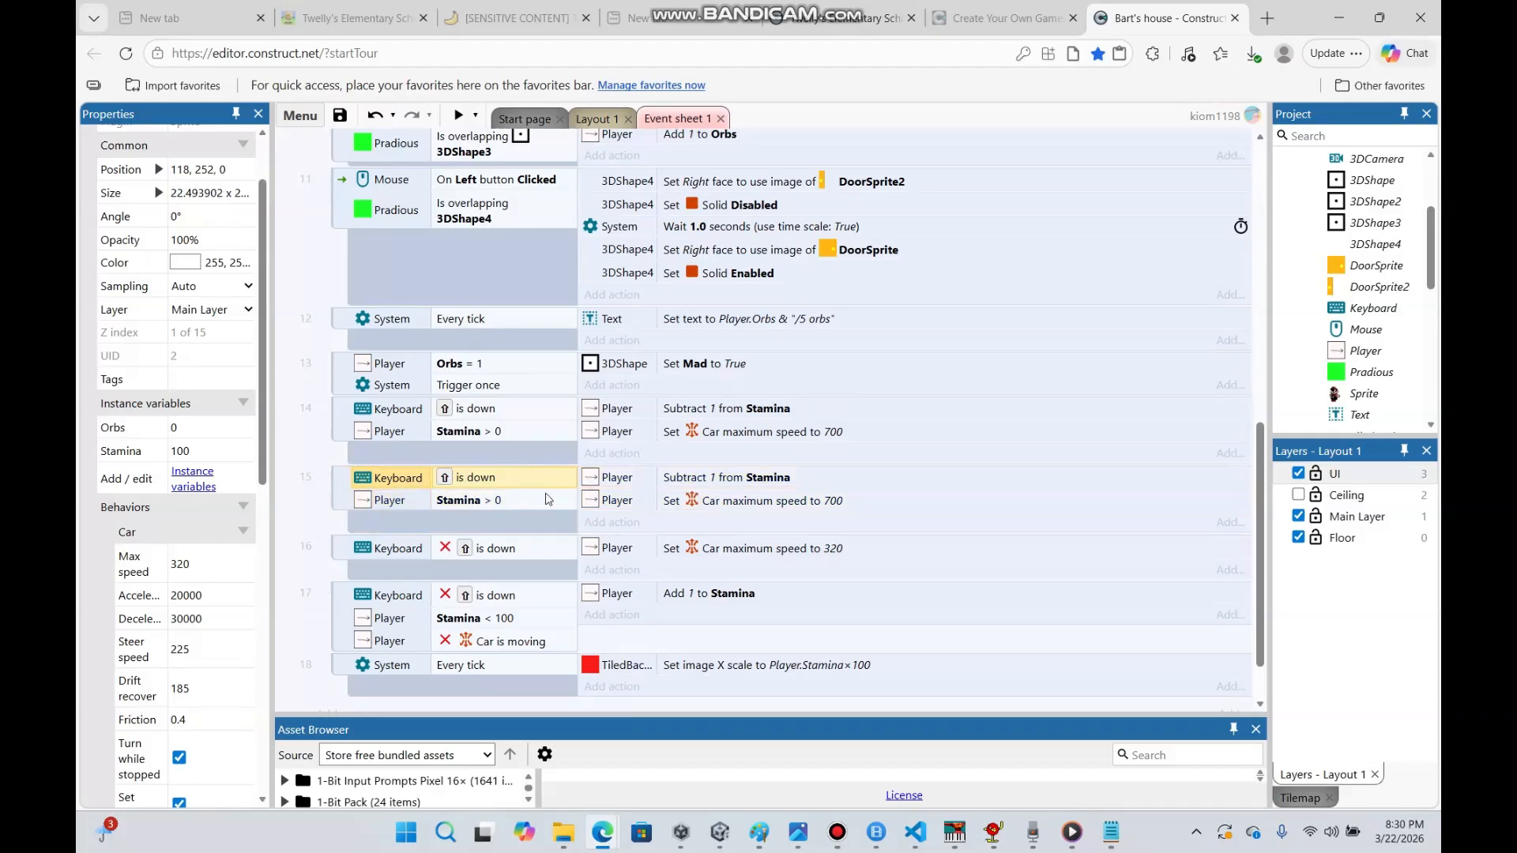
double_click(552, 495)
left_click(750, 491)
left_click(711, 514)
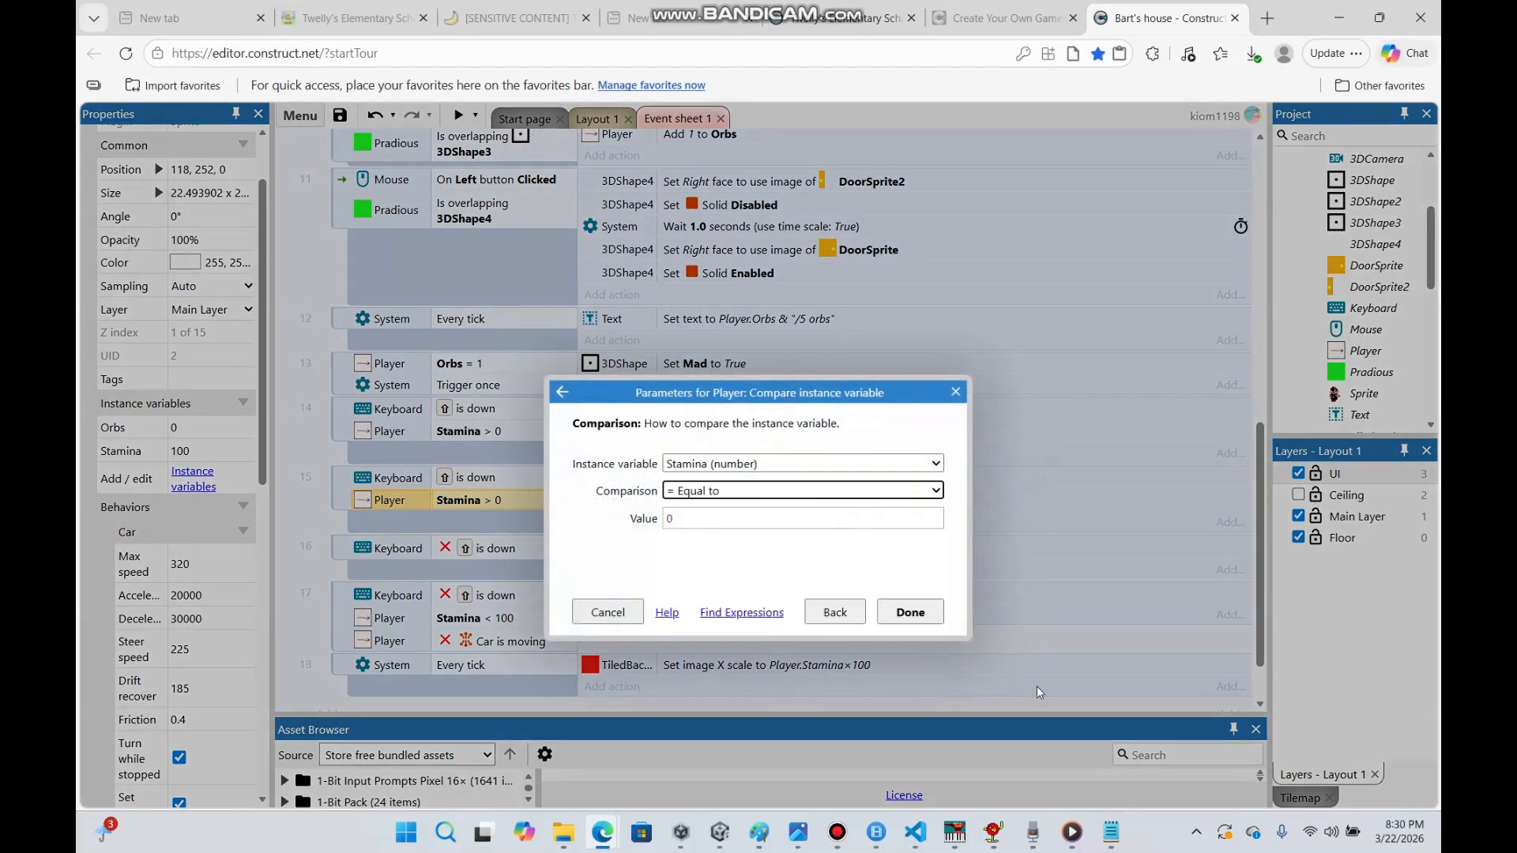
left_click(910, 613)
Replace both actions of the Stamina = 0 event with a copy of the Player action that sets Car maximum speed to 320
left_click(771, 485)
left_click(784, 506, "shift")
right_click(784, 508)
left_click(822, 414)
right_click(820, 527)
left_click(648, 491)
right_click(516, 477)
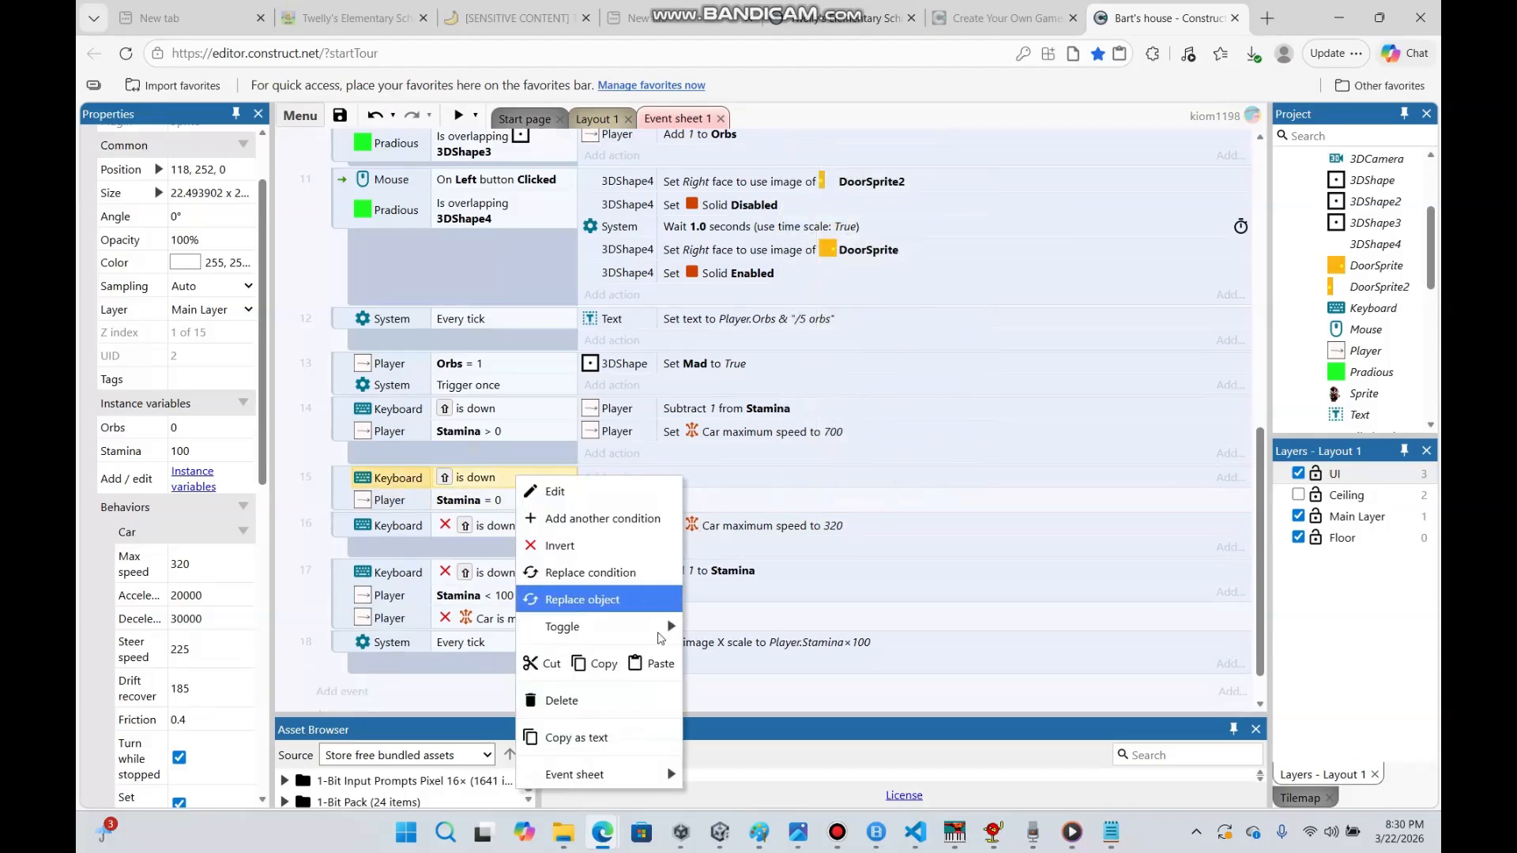
left_click(652, 664)
Preview Layout 1 and alternate sprinting and standing still to test stamina drain and regeneration, putting the preview away when done
left_click(598, 118)
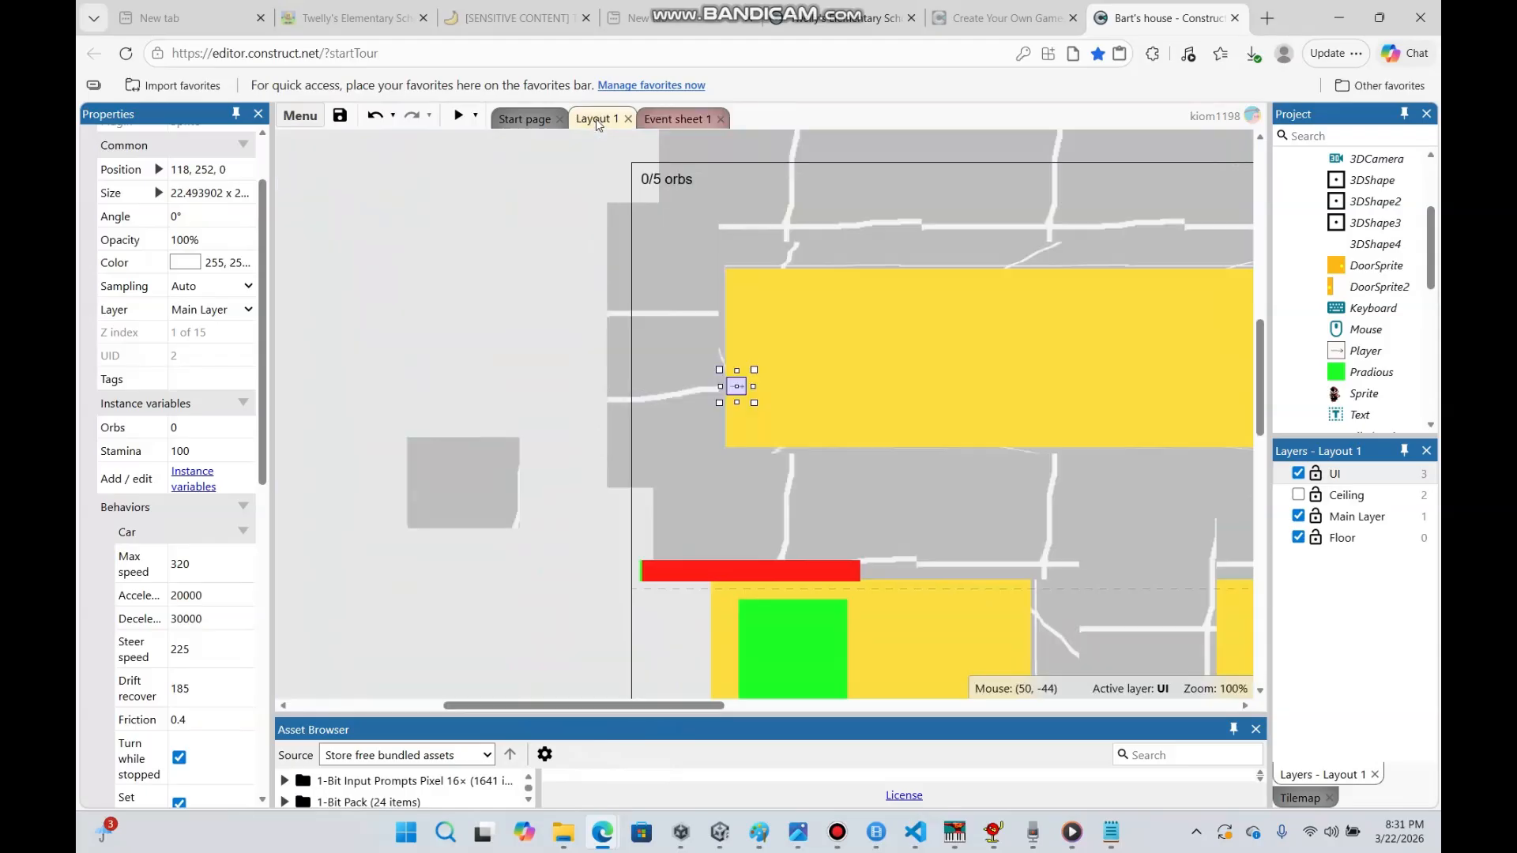
left_click(479, 273)
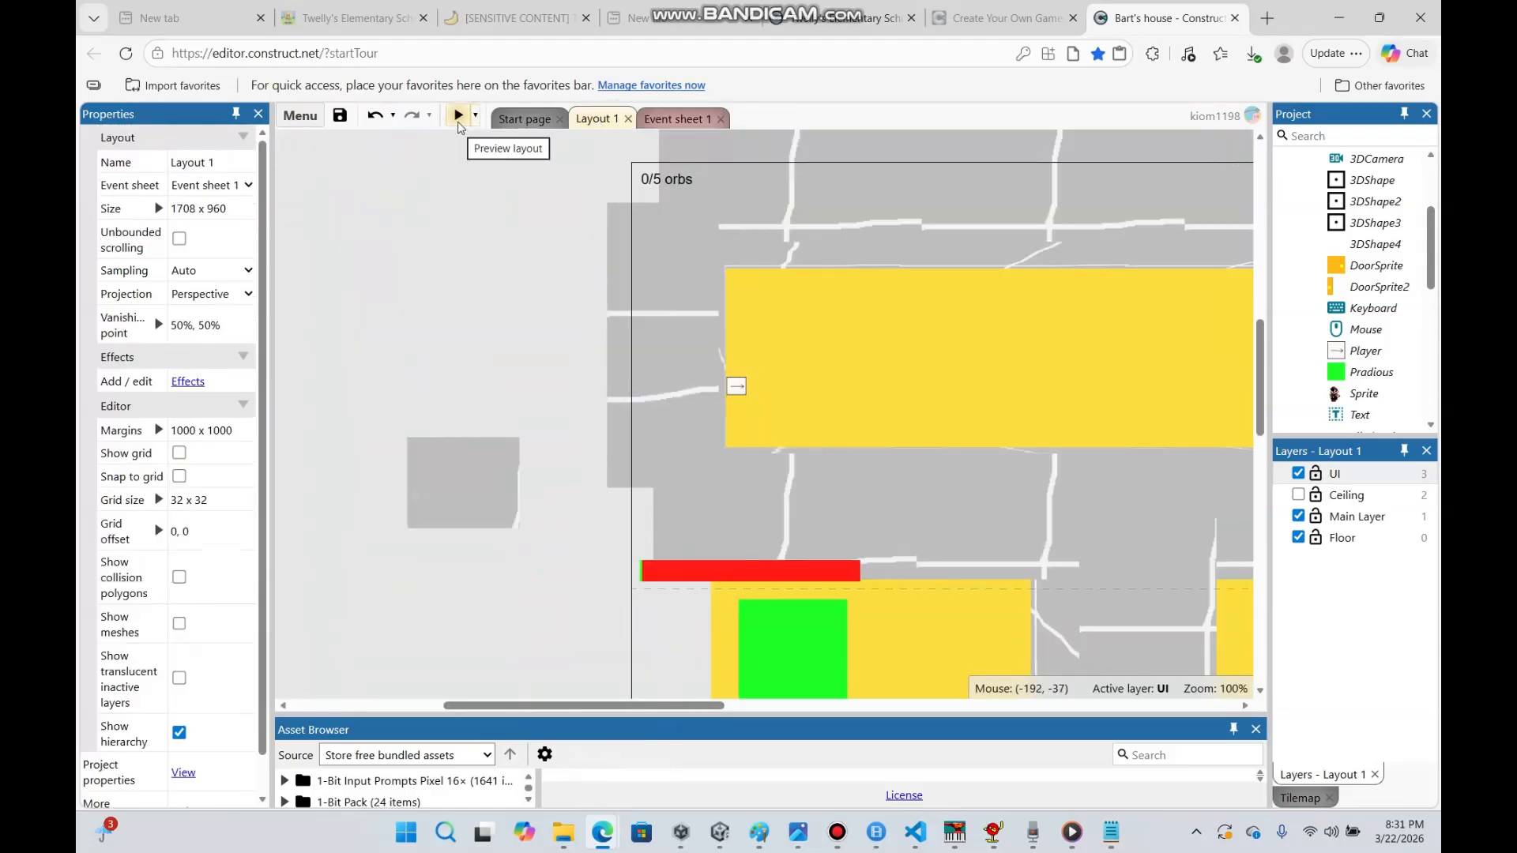
left_click(458, 116)
key("shift+w")
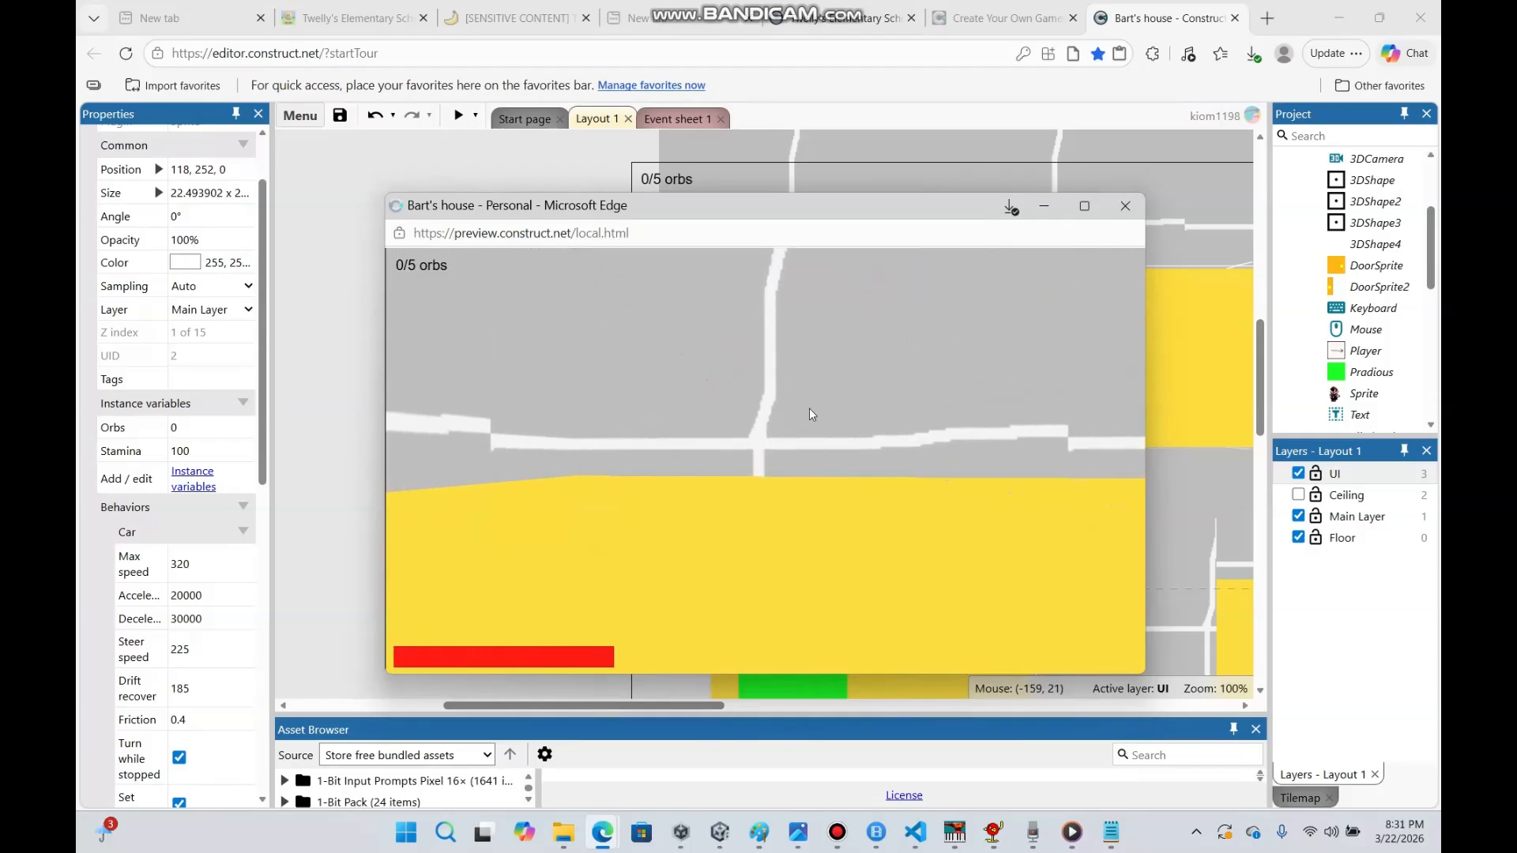
key("s")
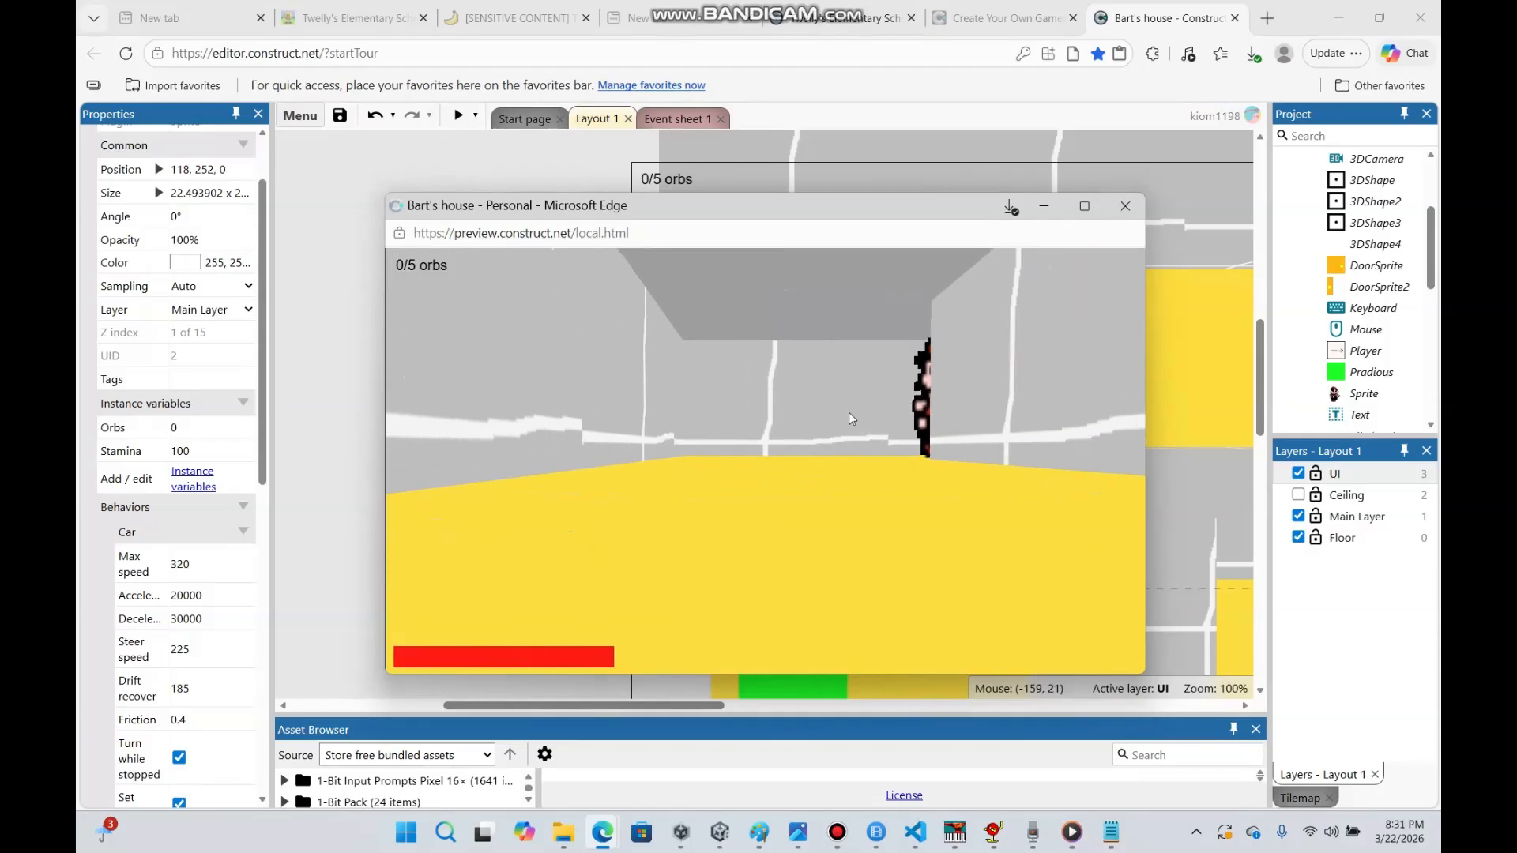
key("a")
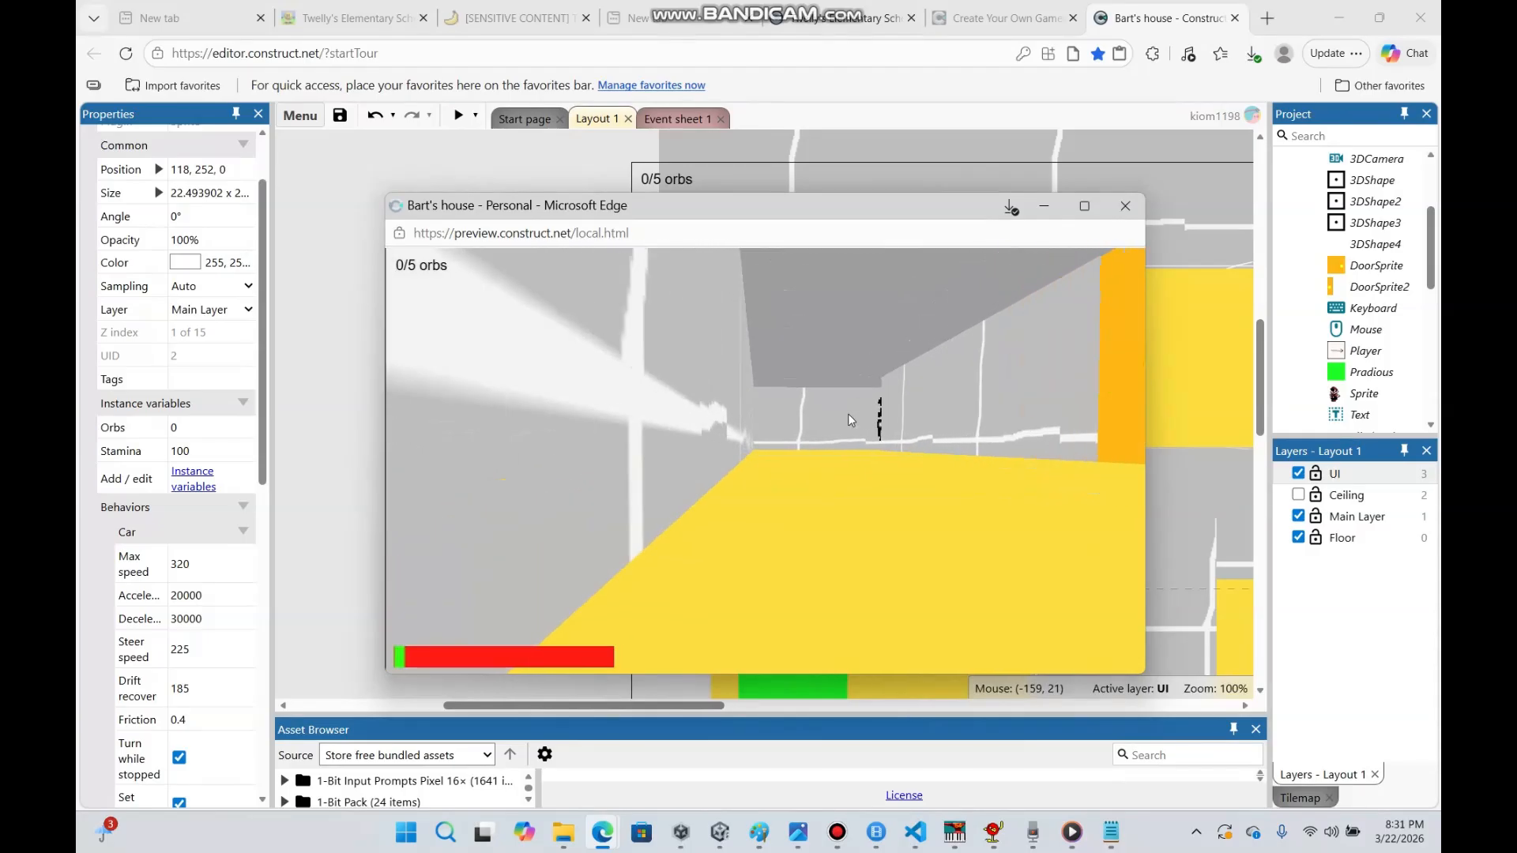
key("d")
key("w")
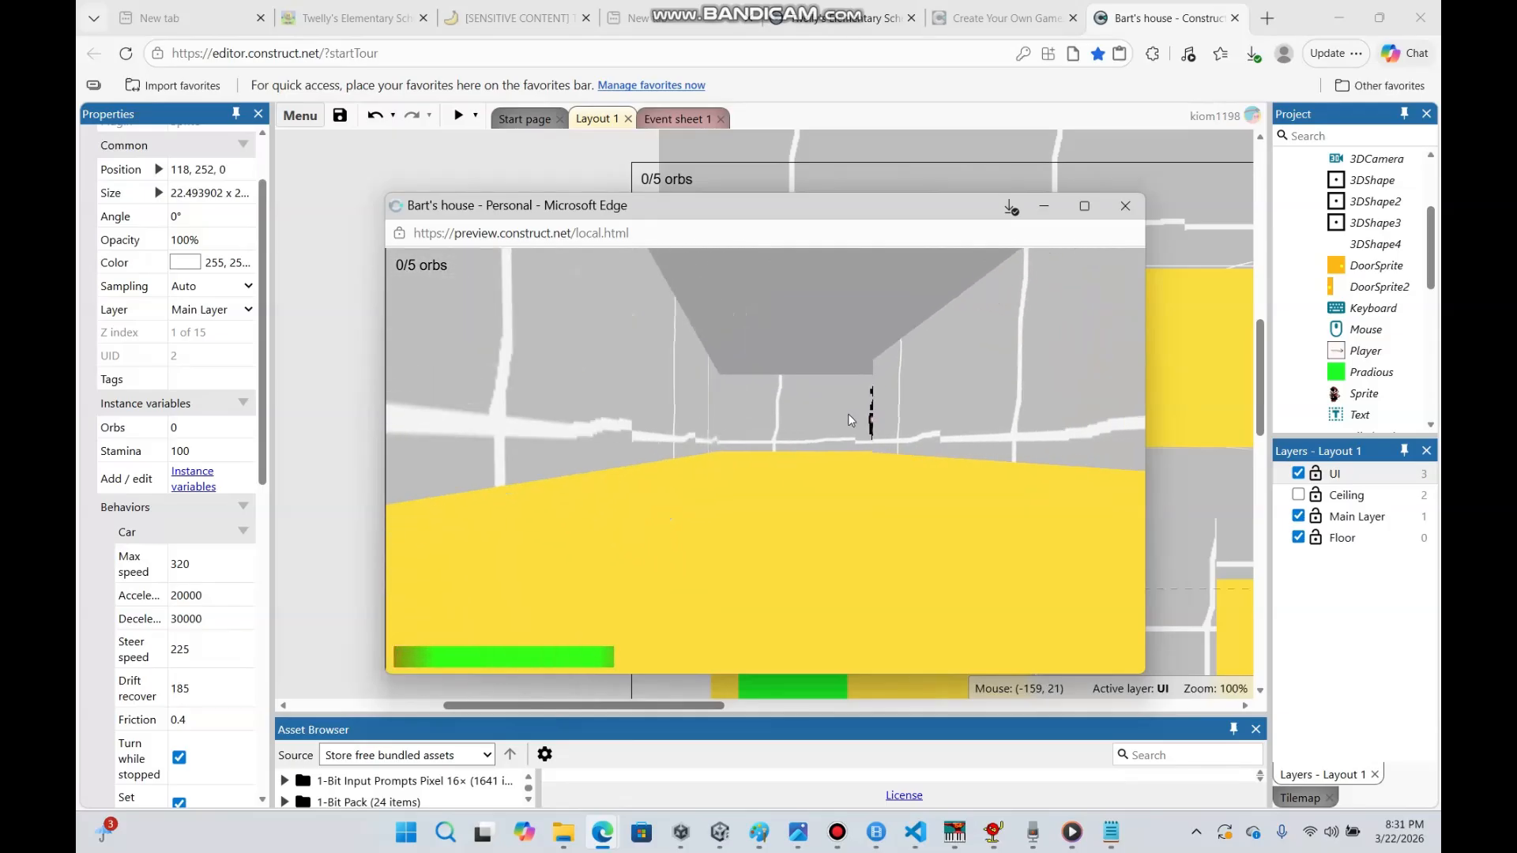
key("shift+w")
key("d")
key("shift+s")
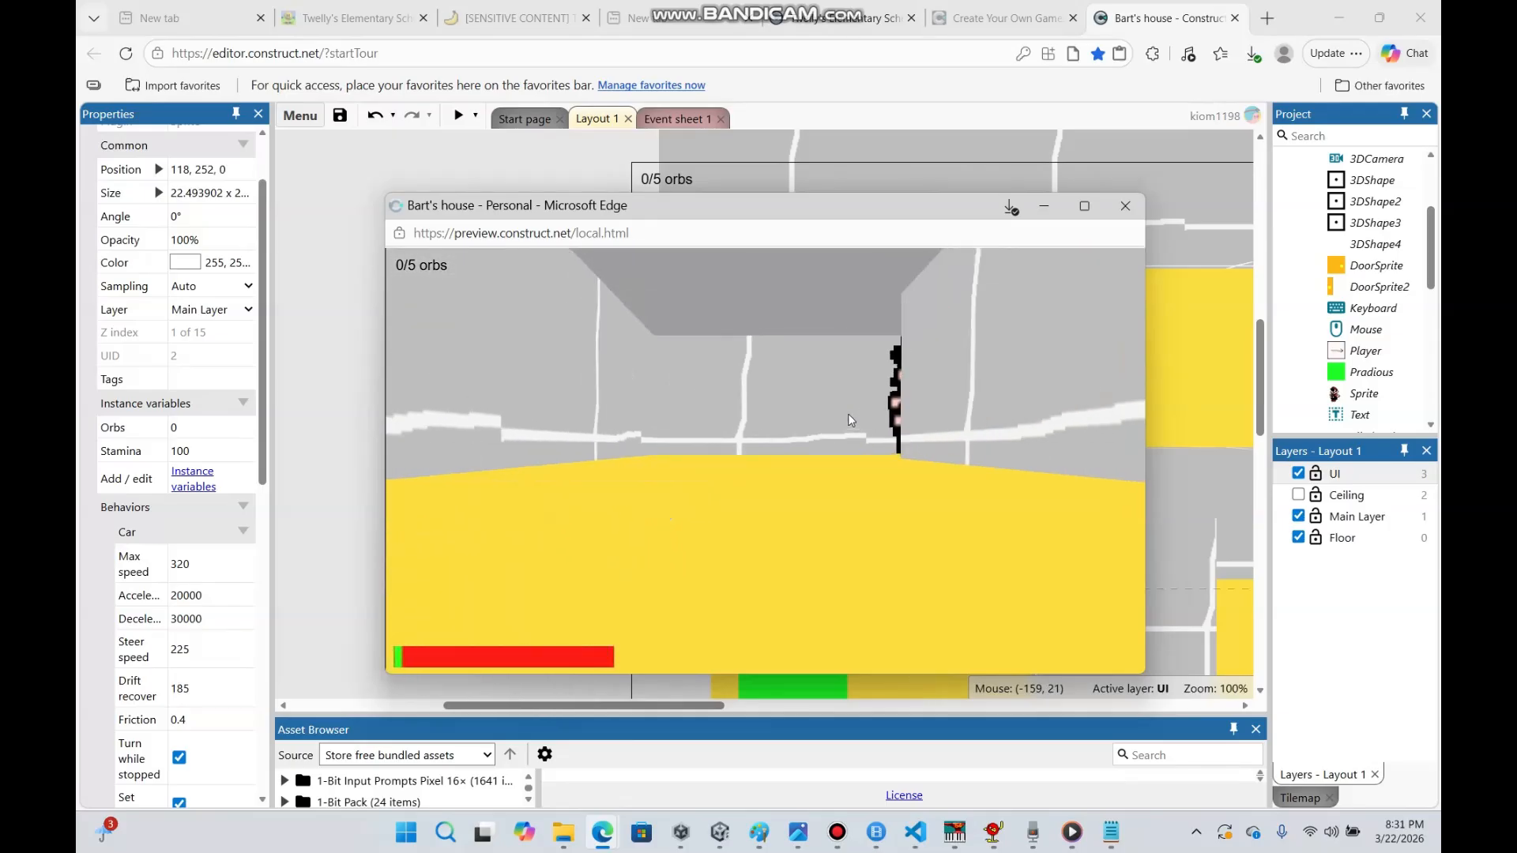
key("shift+s")
key("w")
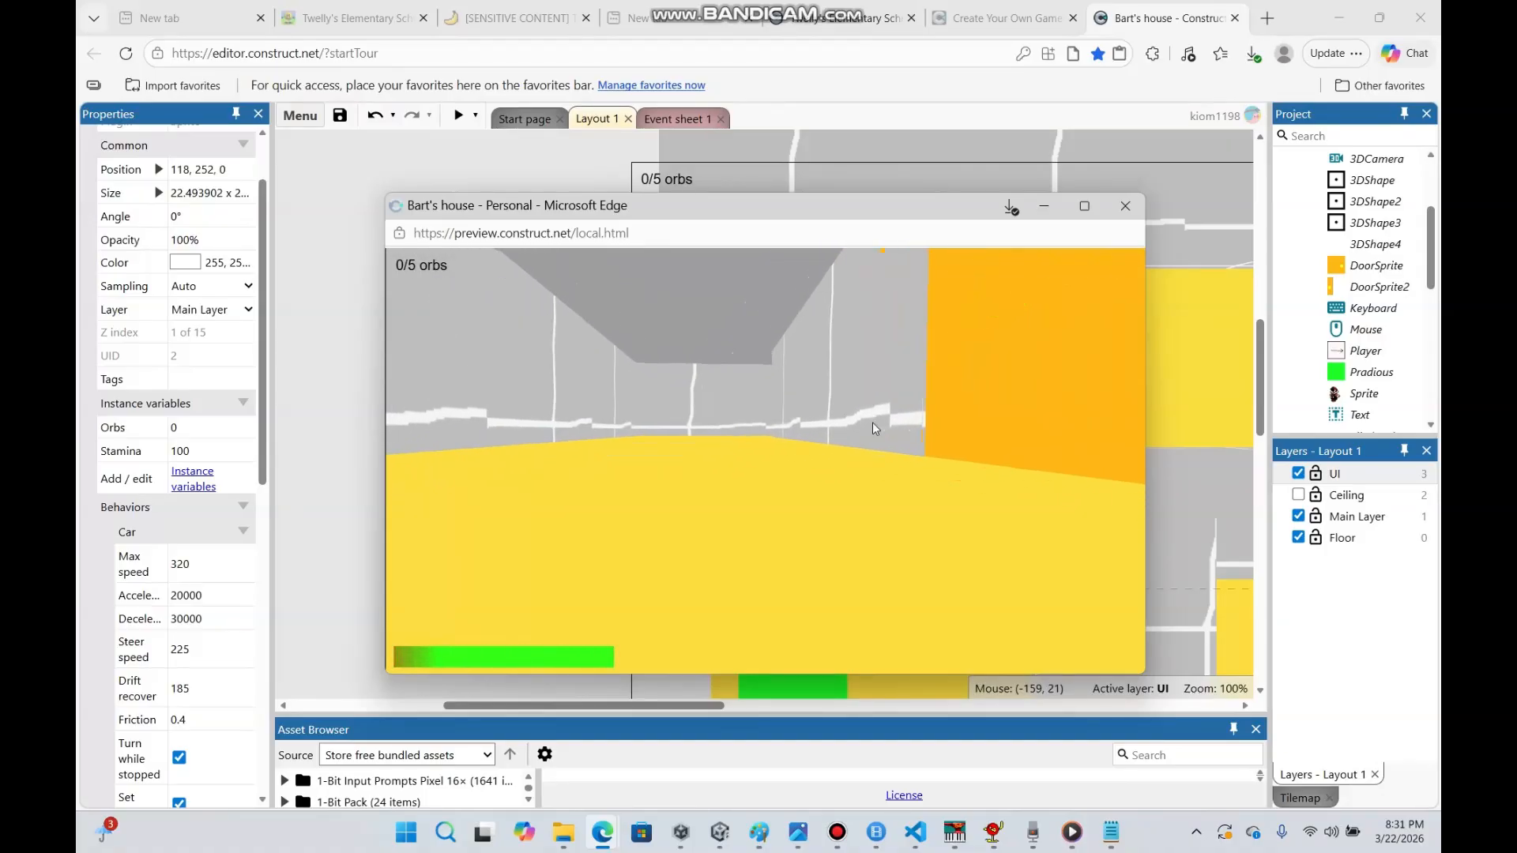
key("s")
key("a")
key("shift+w")
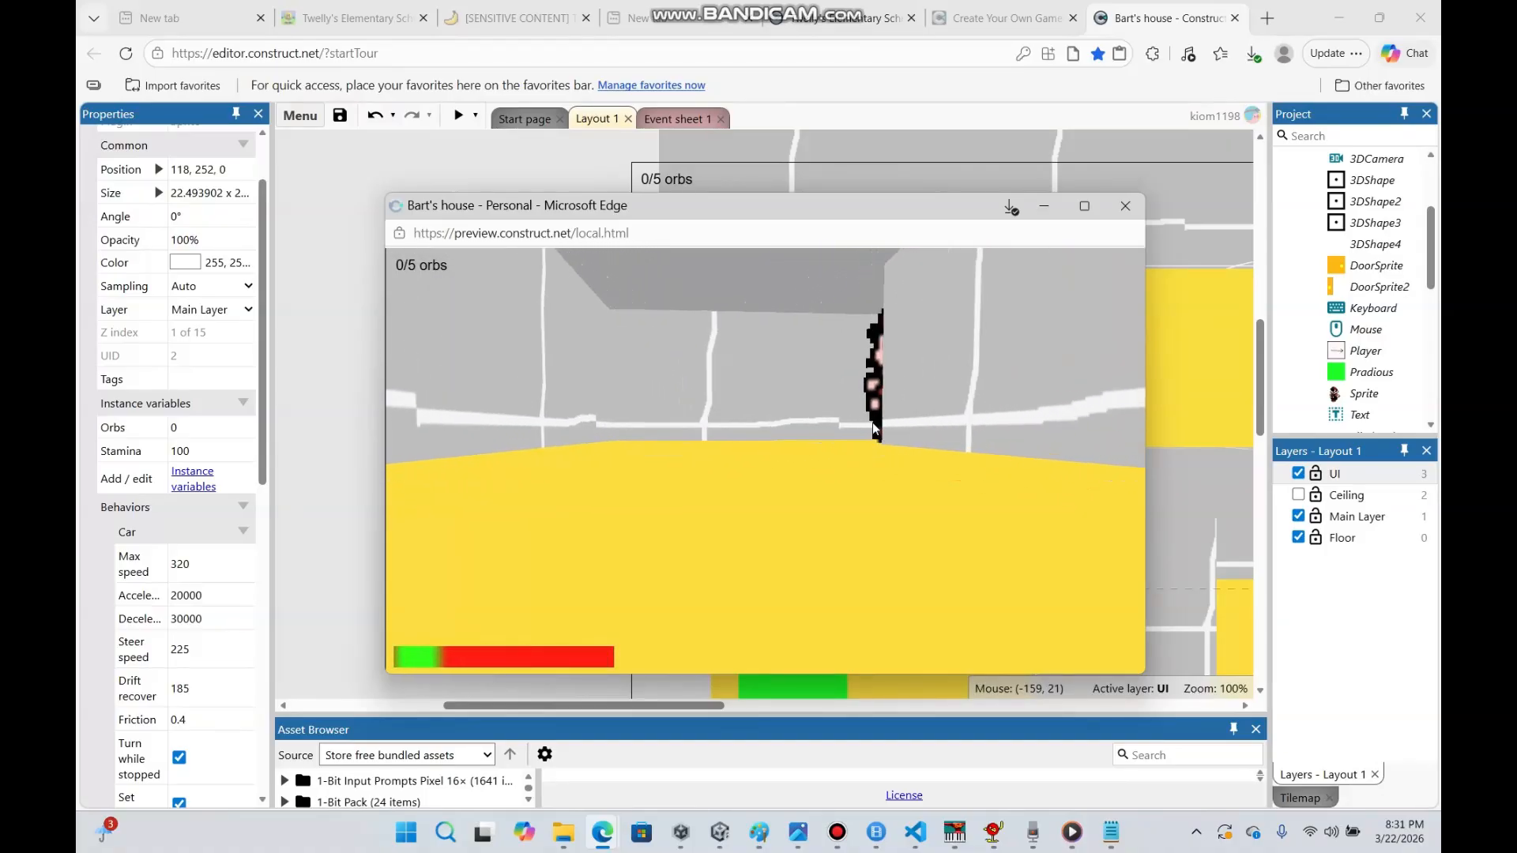
key("shift+w")
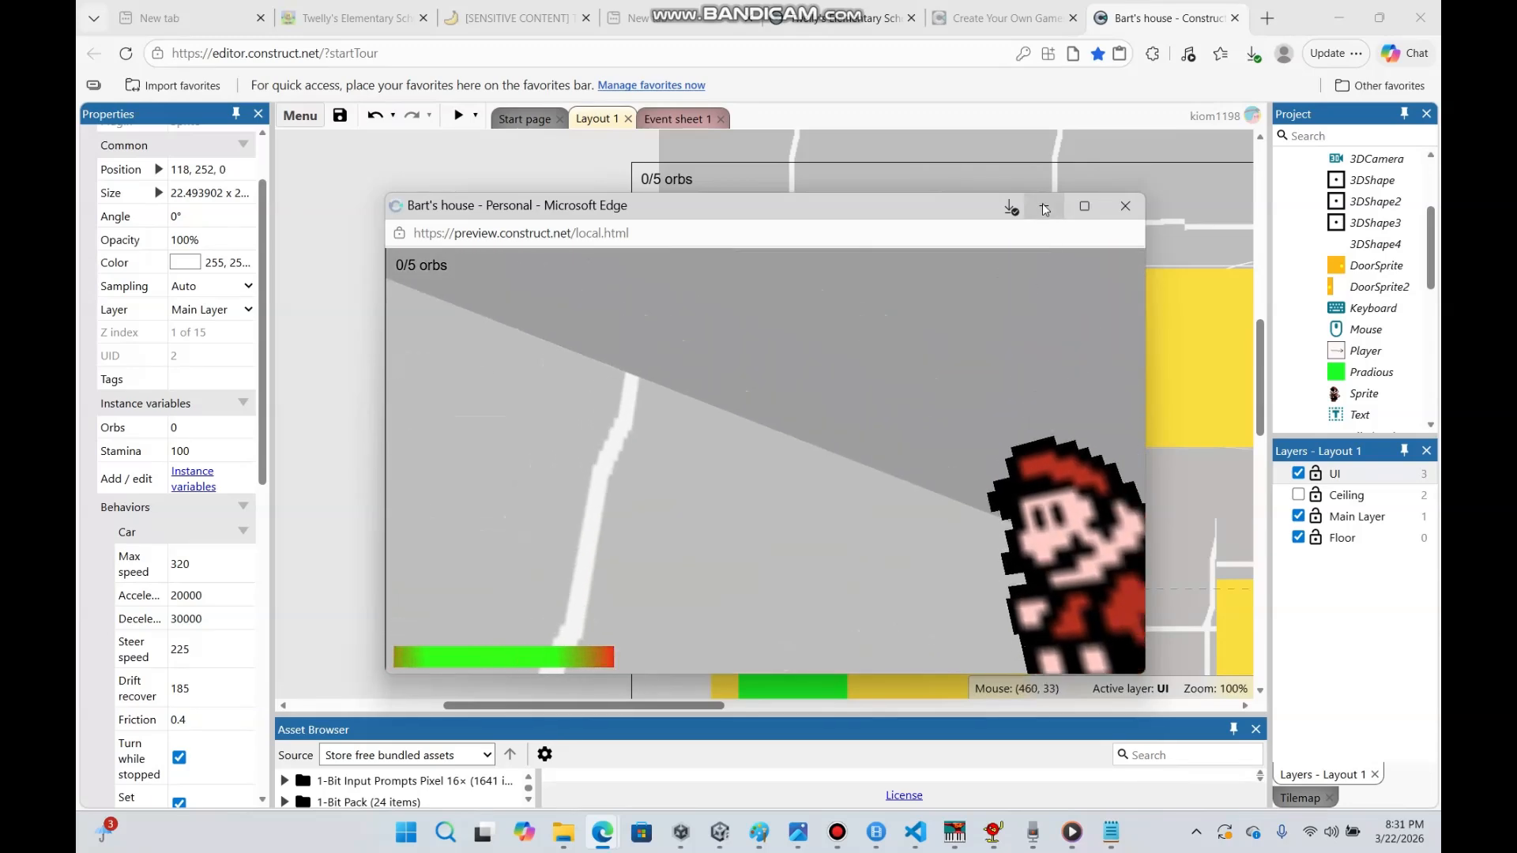
left_click(1044, 207)
Set the amount subtracted from Stamina in the Shift sprint event to 0.5
left_click(672, 120)
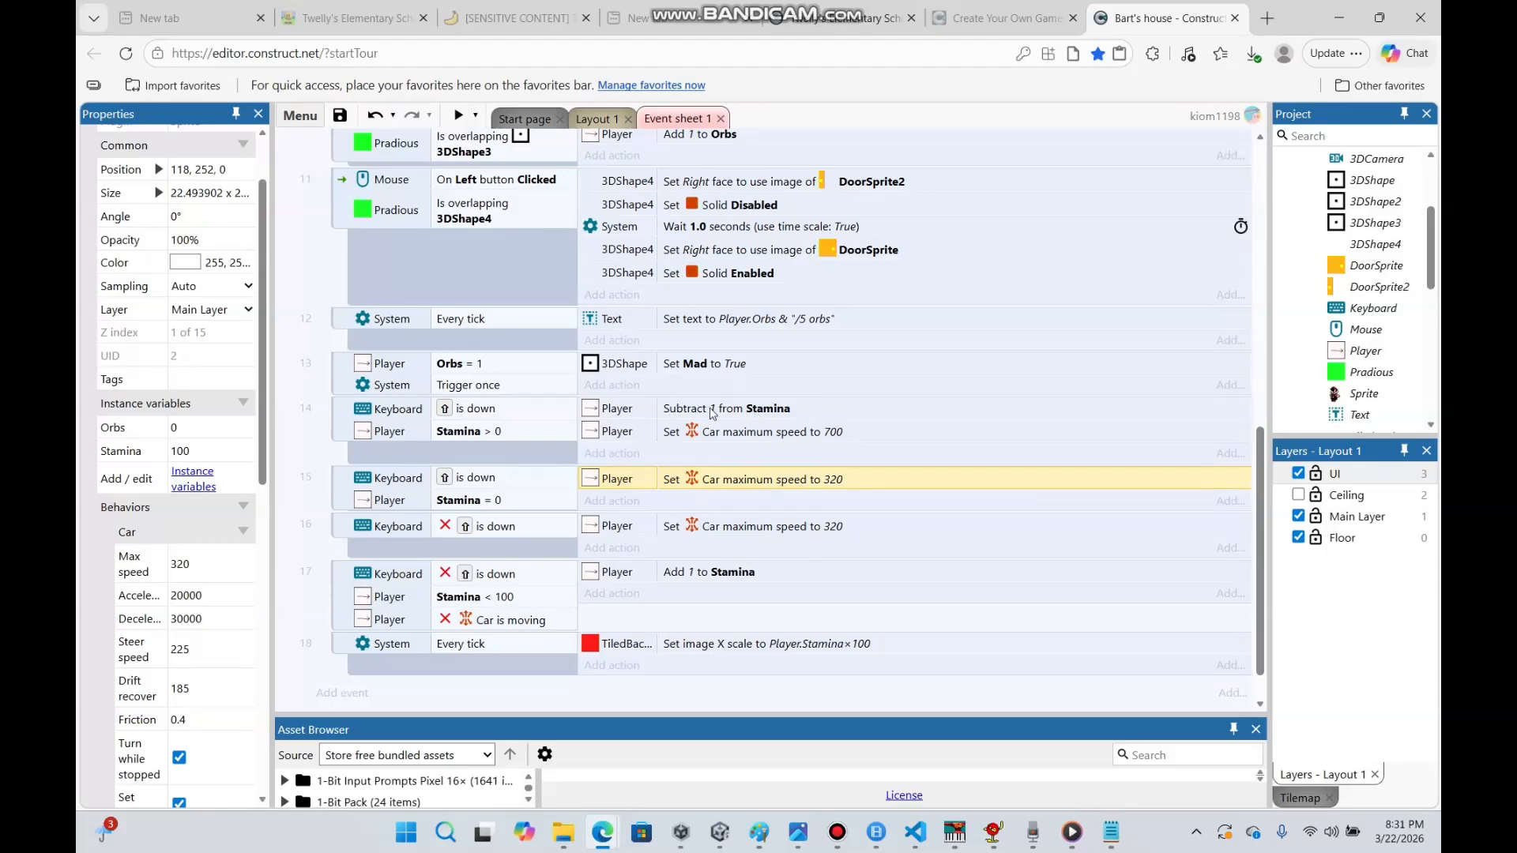
double_click(712, 412)
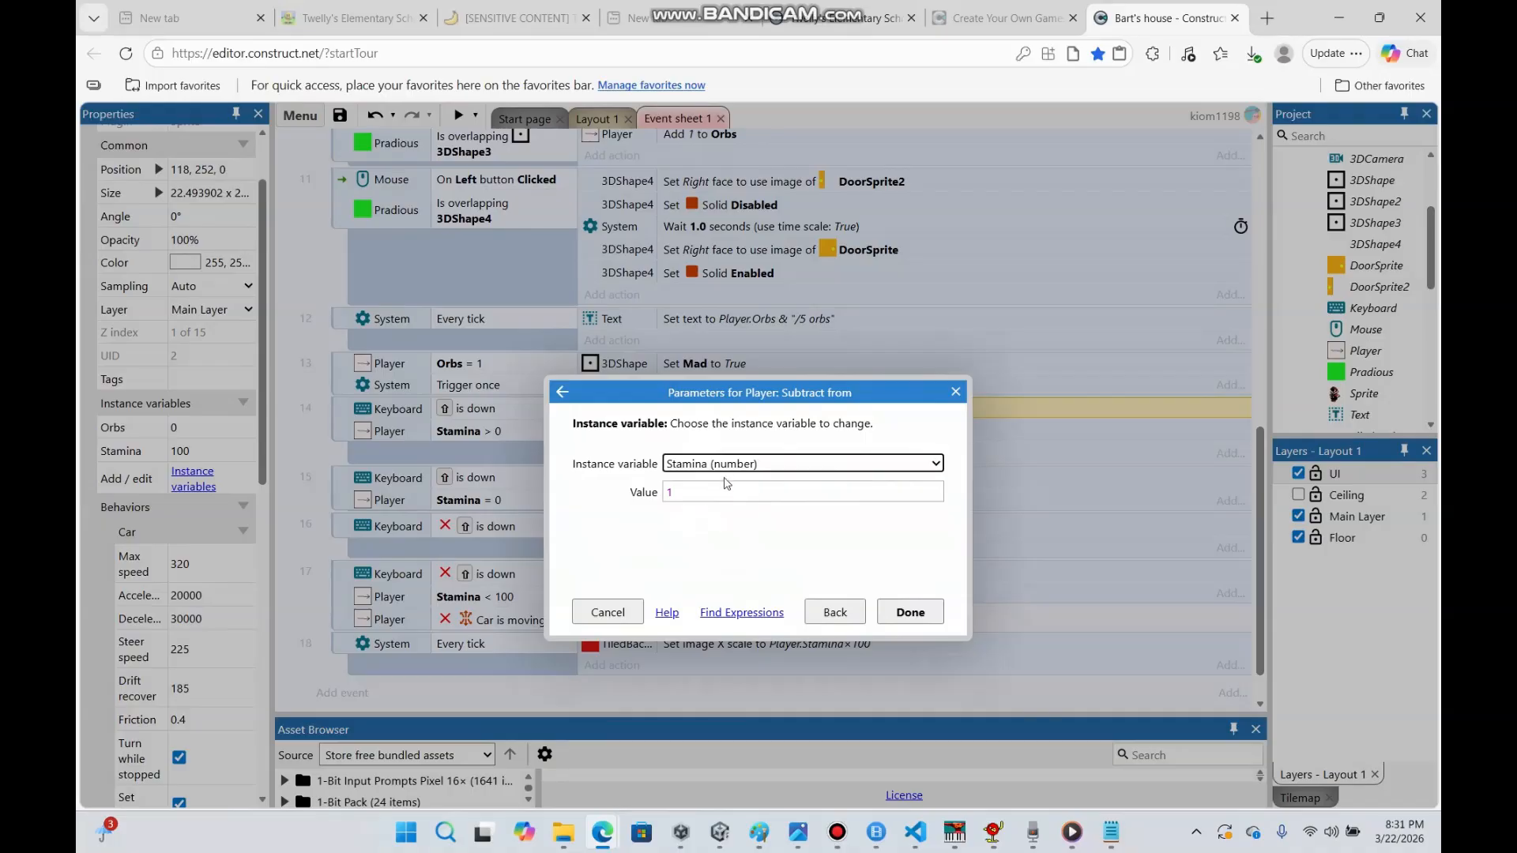
left_click(728, 490)
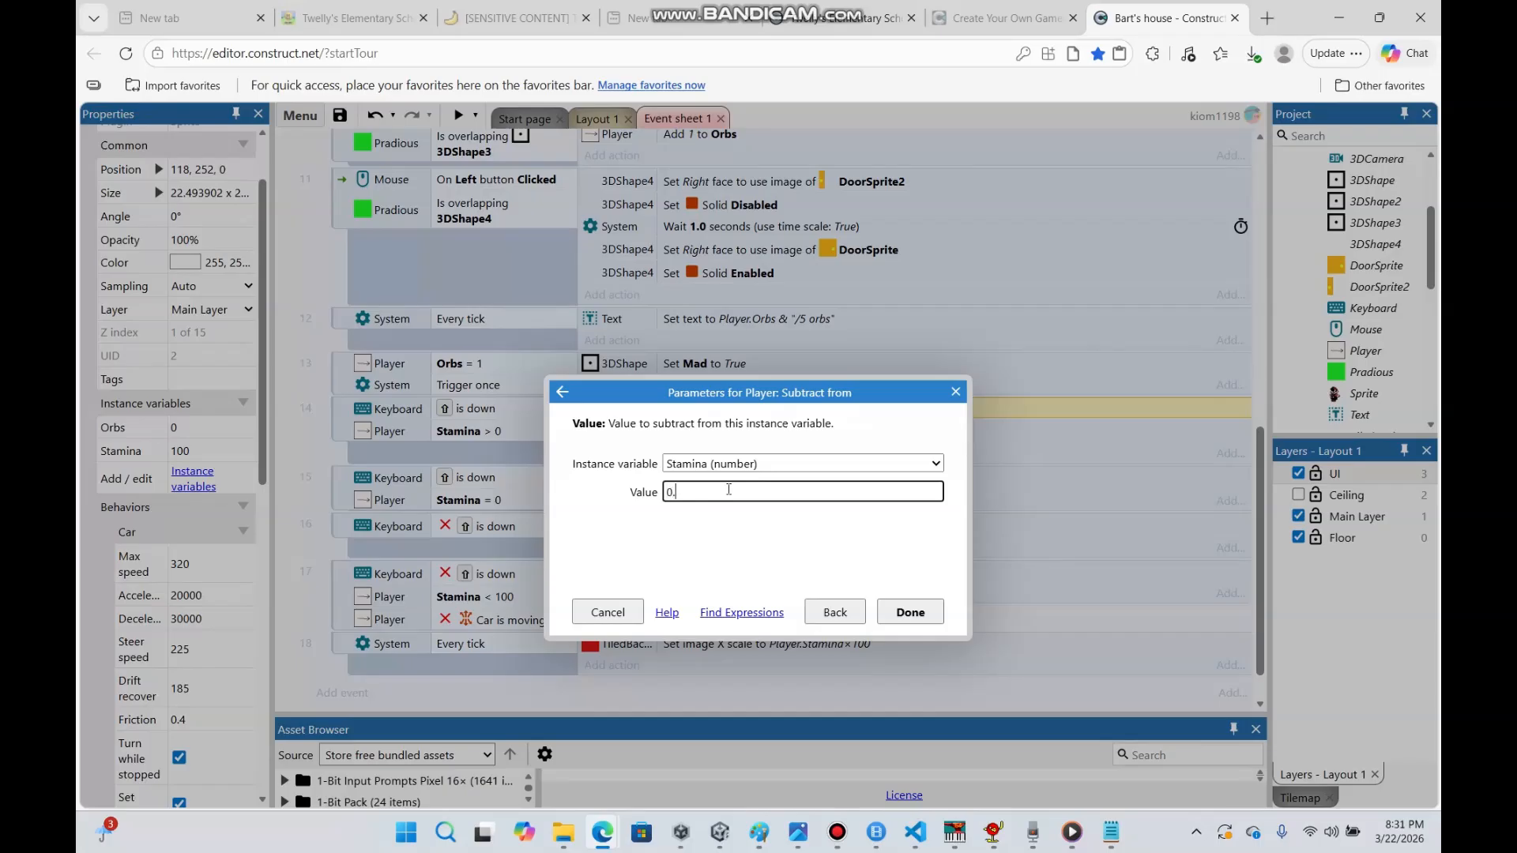
left_click(932, 612)
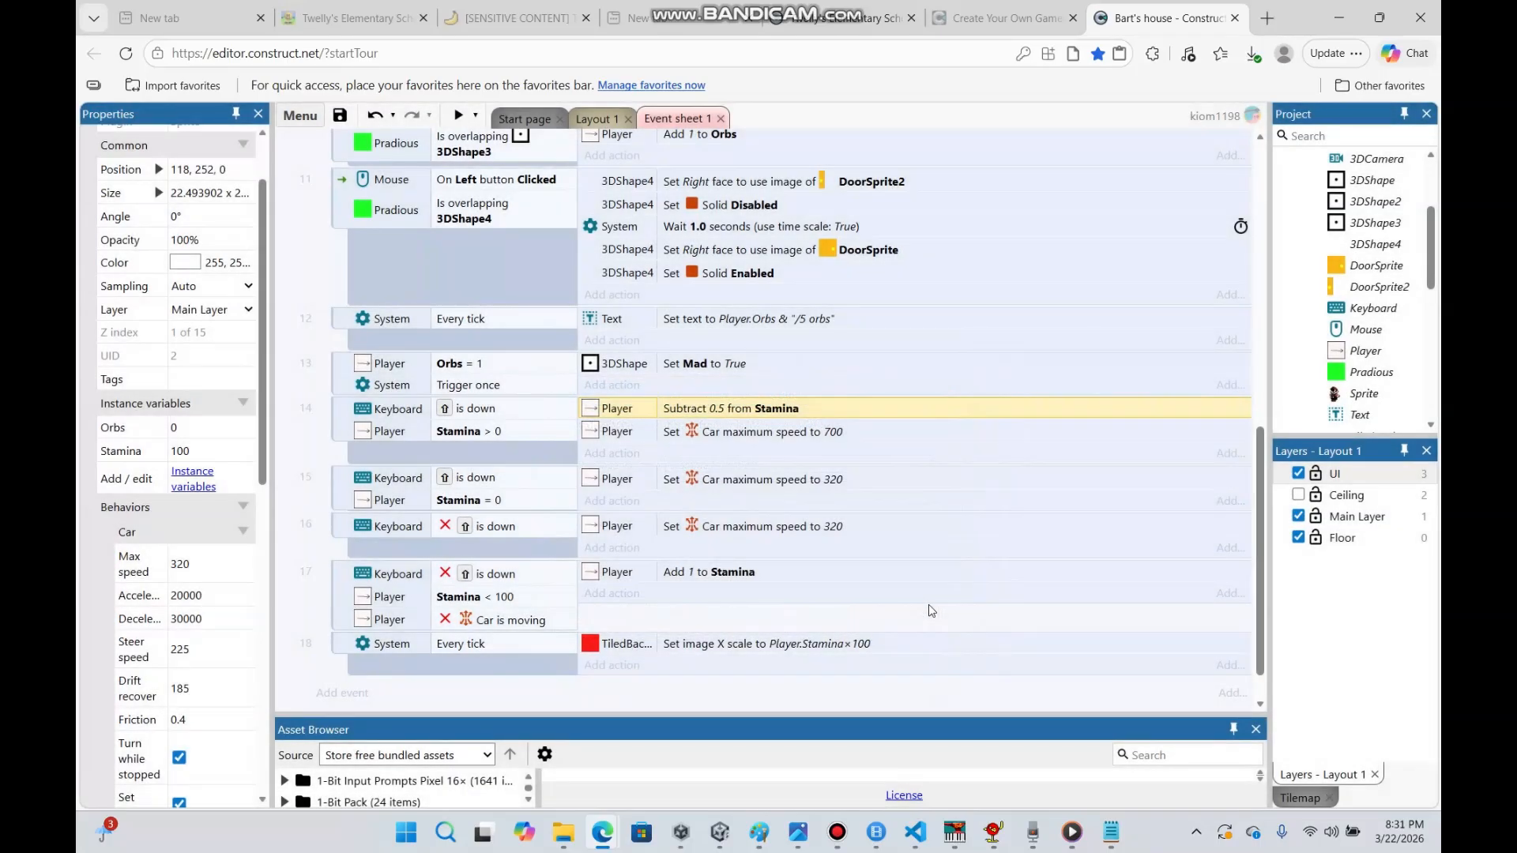
Set the amount added to Stamina in the regeneration event to 0.5
double_click(838, 581)
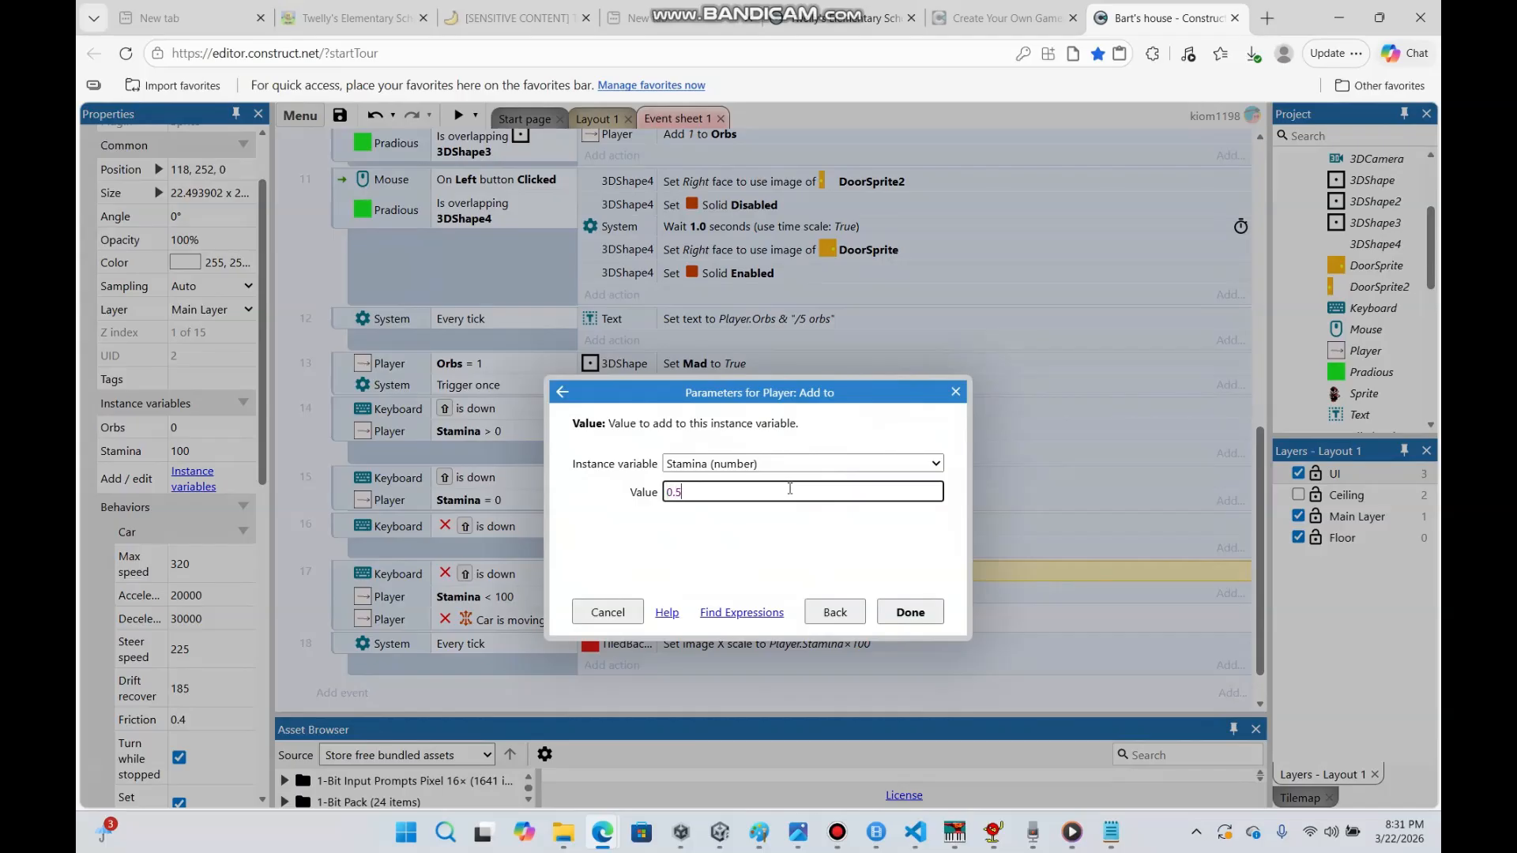
type("0.5")
key("Return")
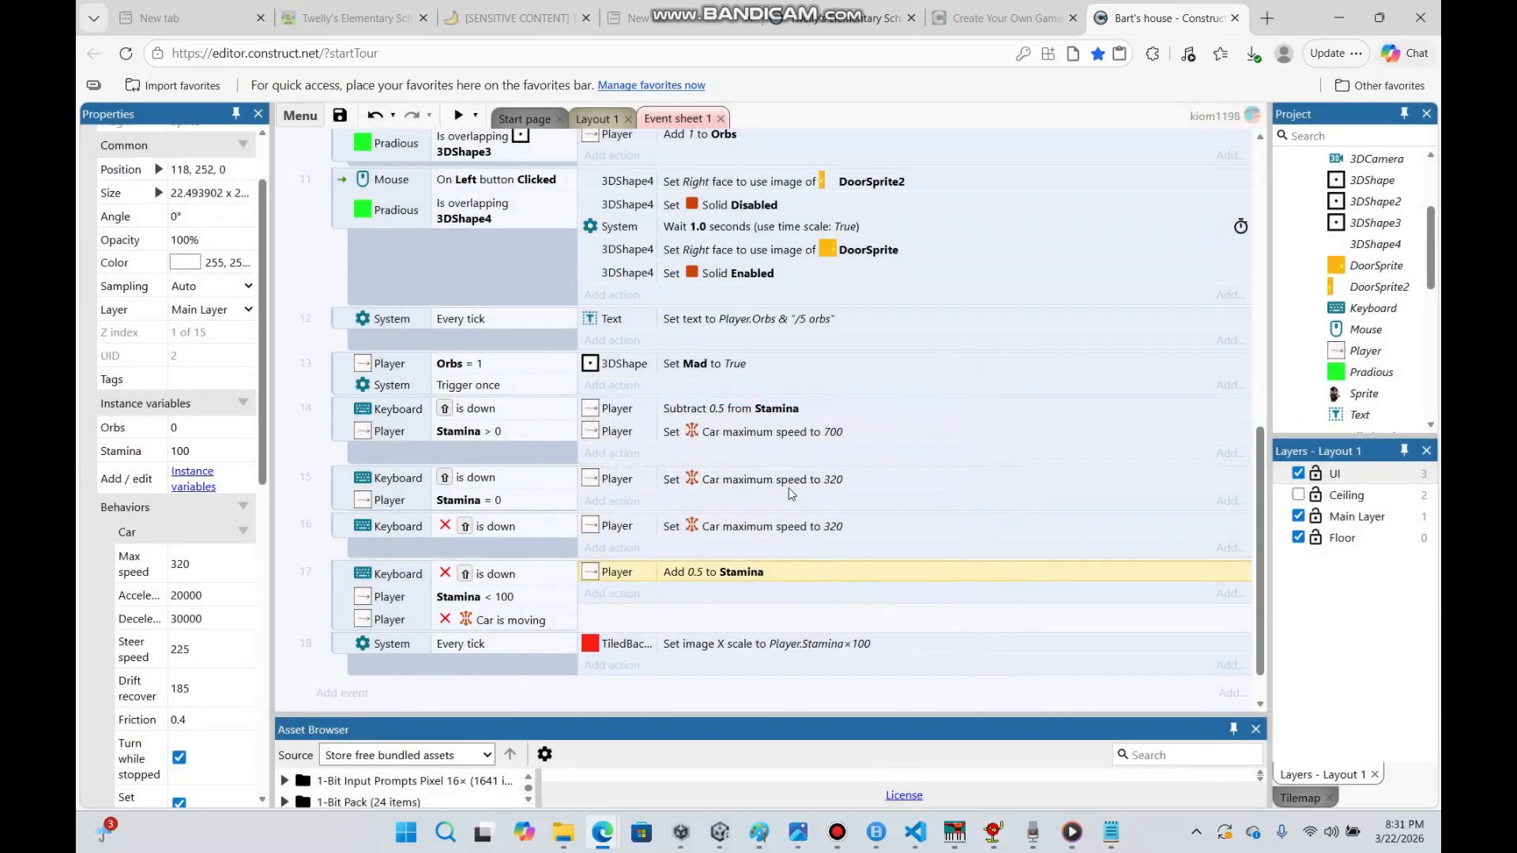
Preview Layout 1 and walk and sprint through the house to test stamina drain, putting the preview away when done
left_click(602, 120)
left_click(458, 115)
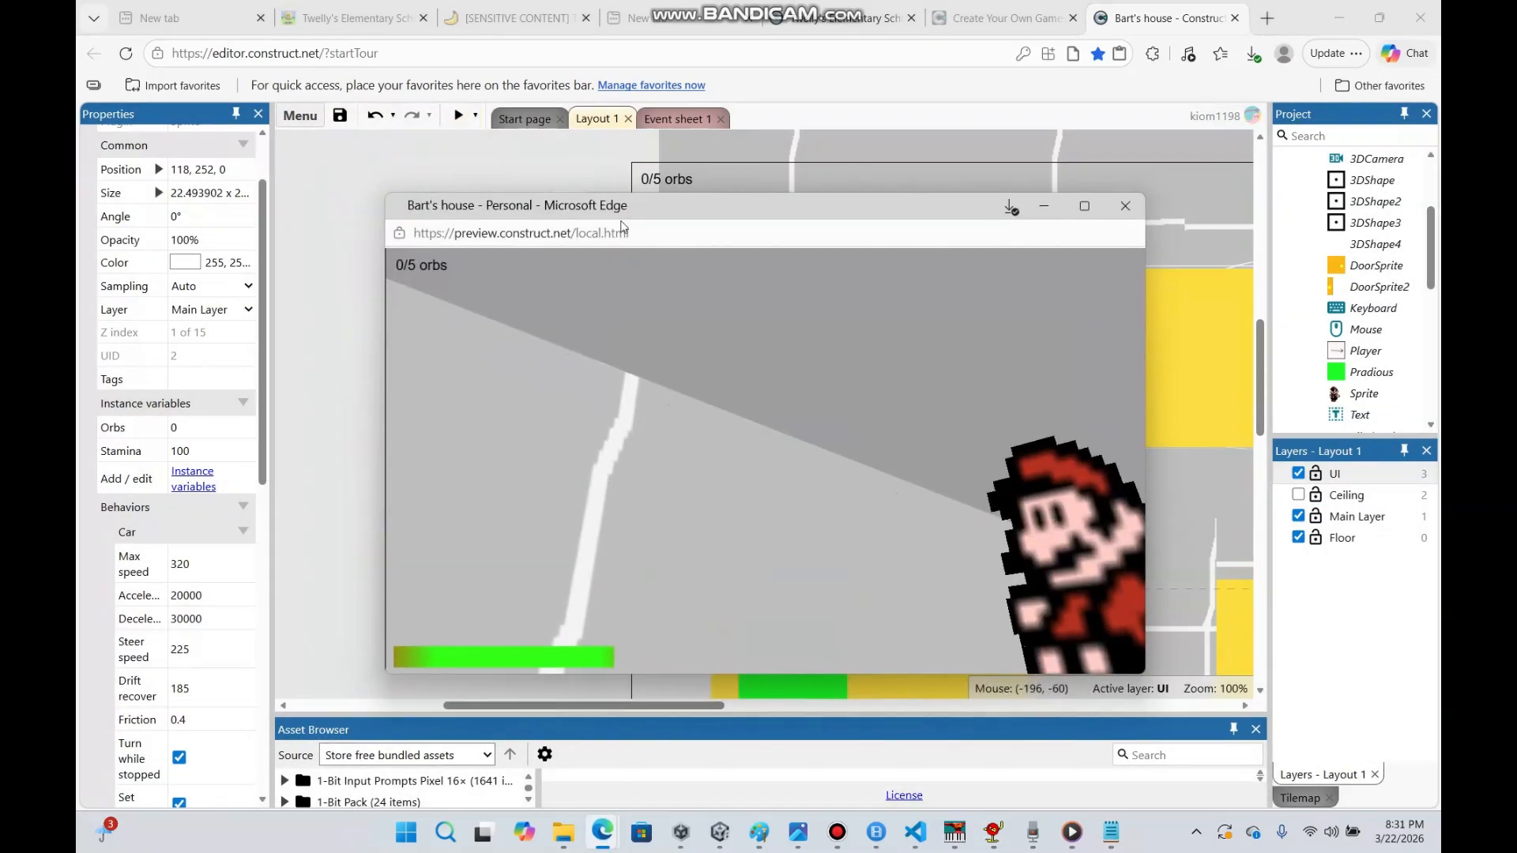
key("w")
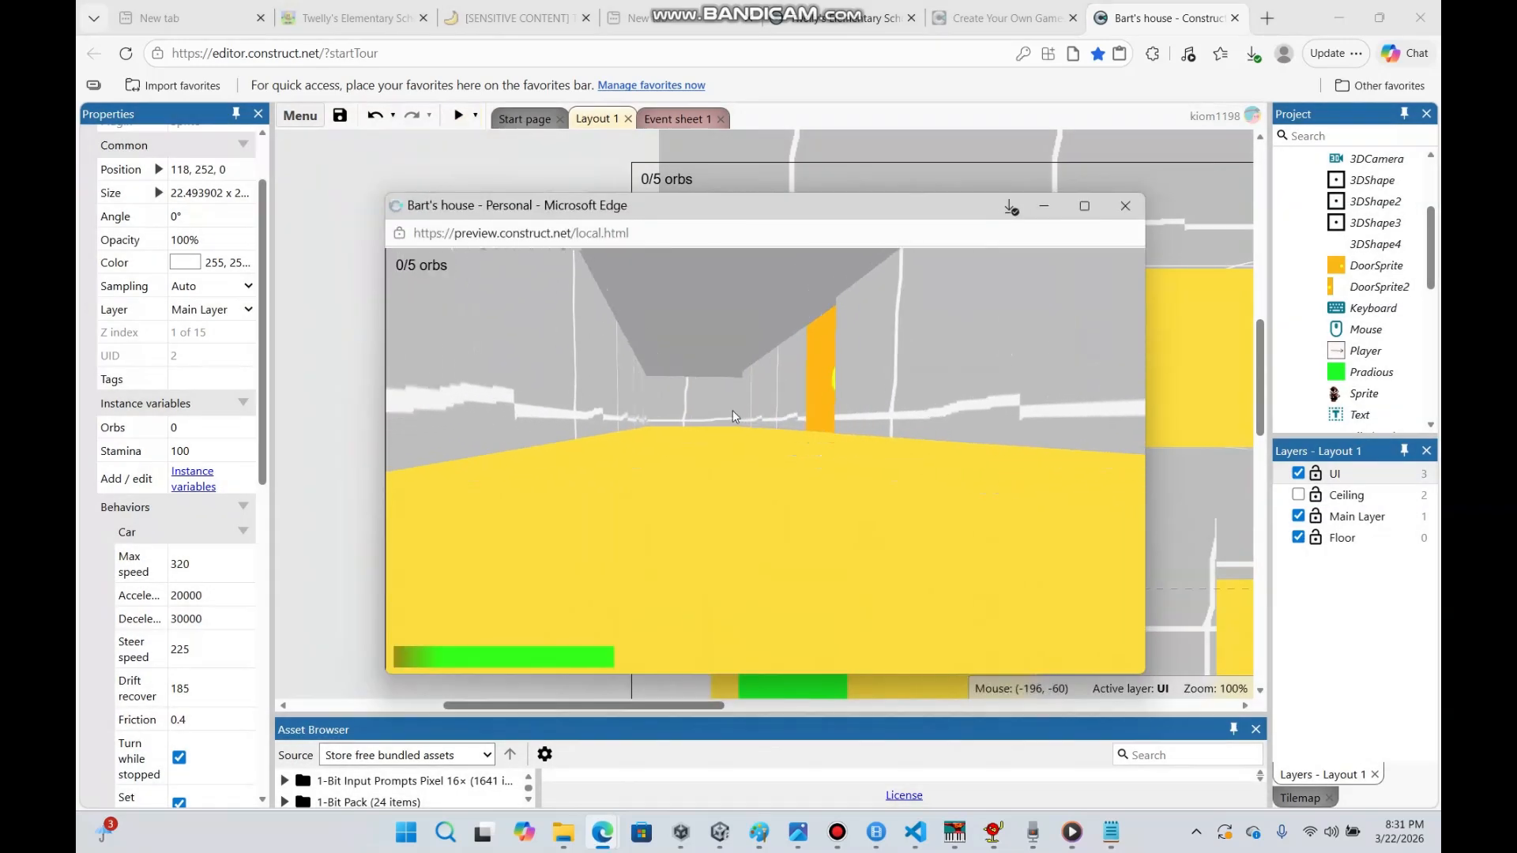
key("w")
key("w")
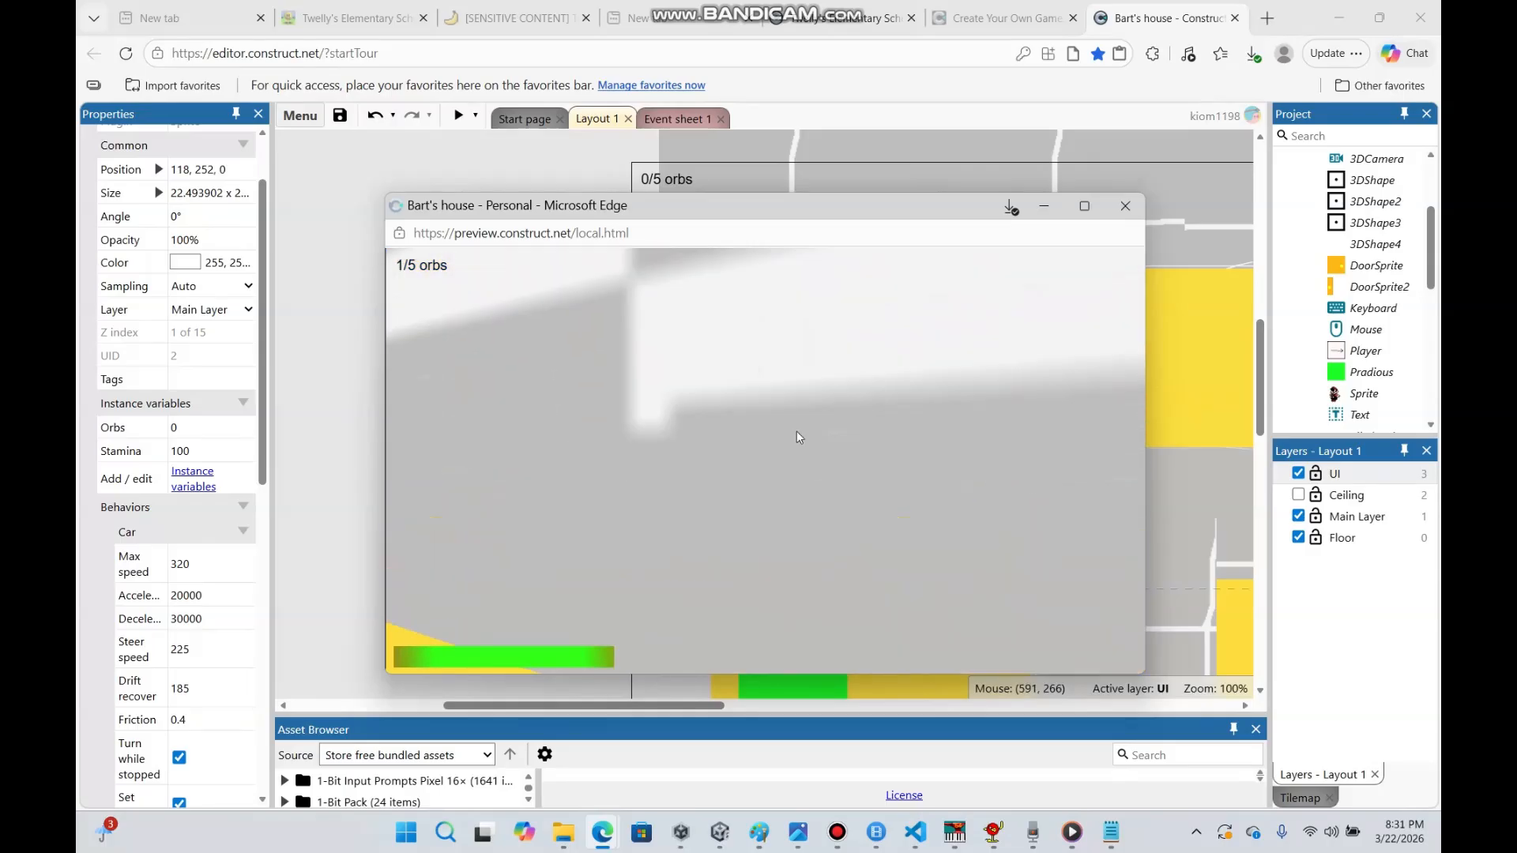
key("w")
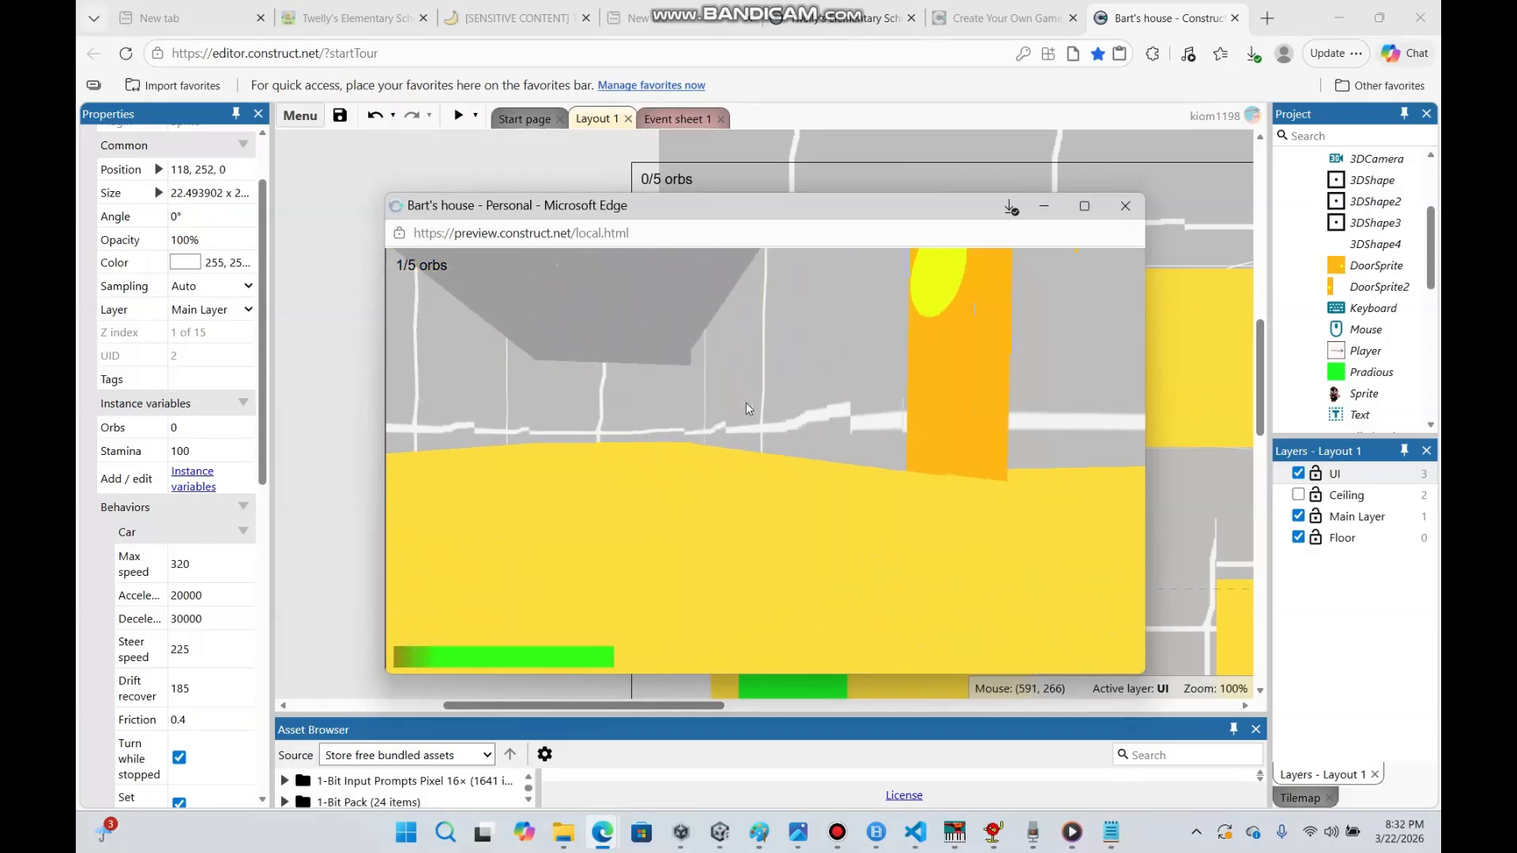
key("w")
key("w")
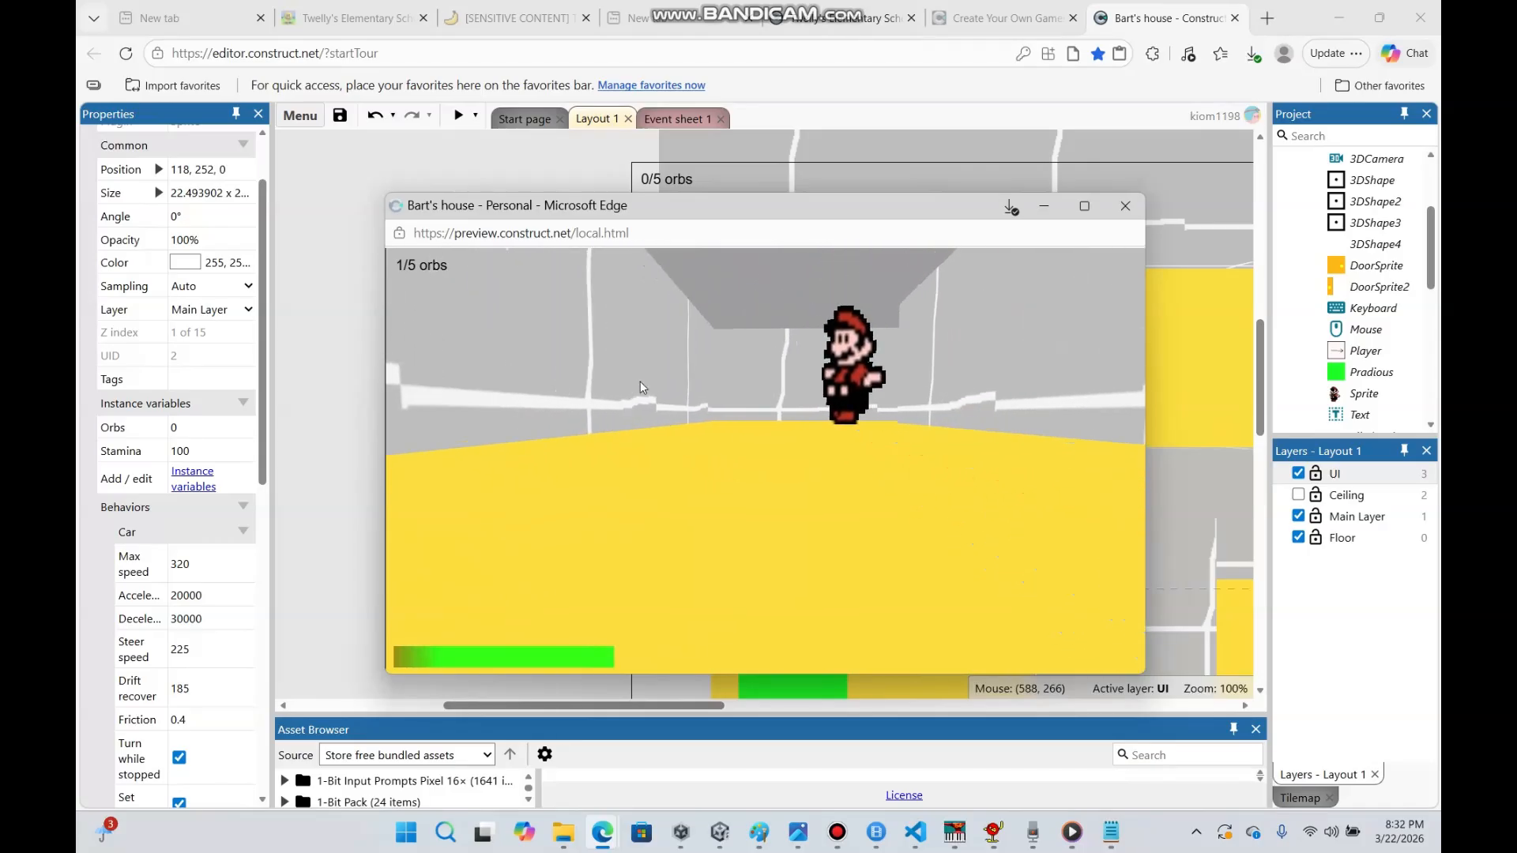
key("d")
key("shift+w")
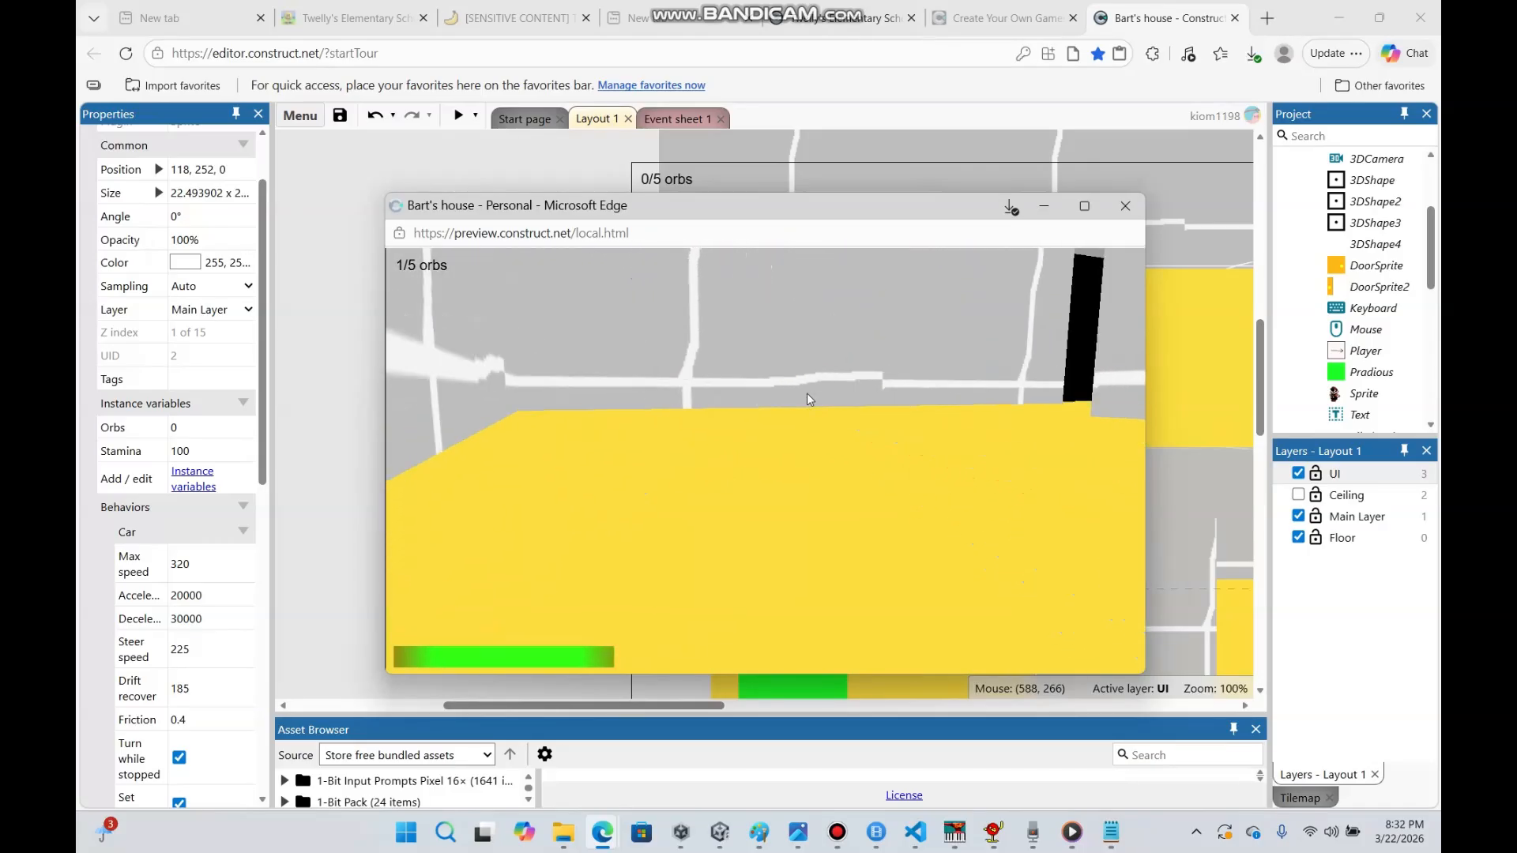
key("w")
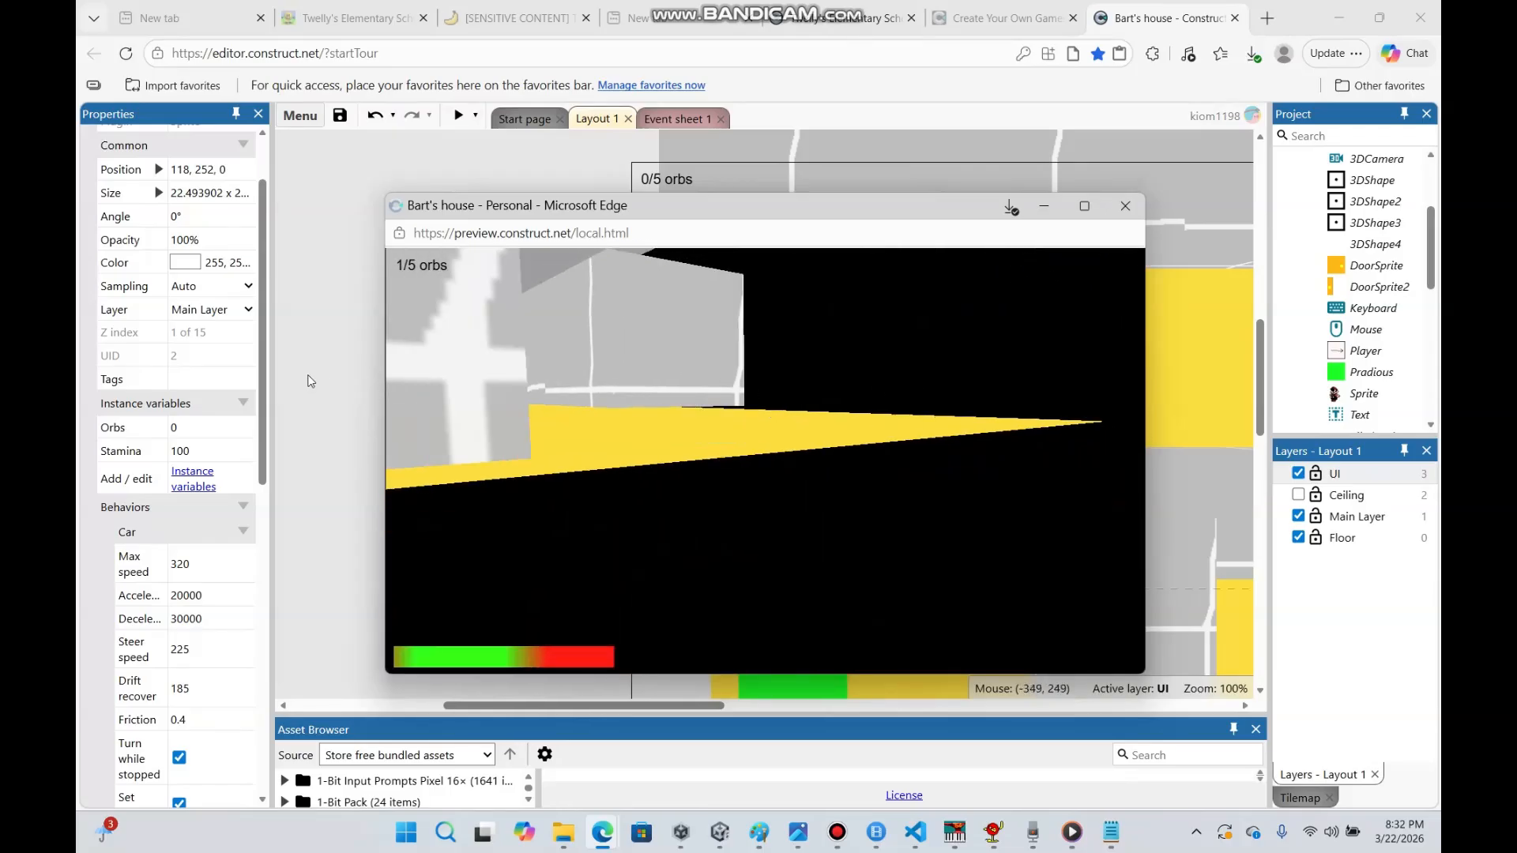
left_click(1044, 205)
left_click(459, 338)
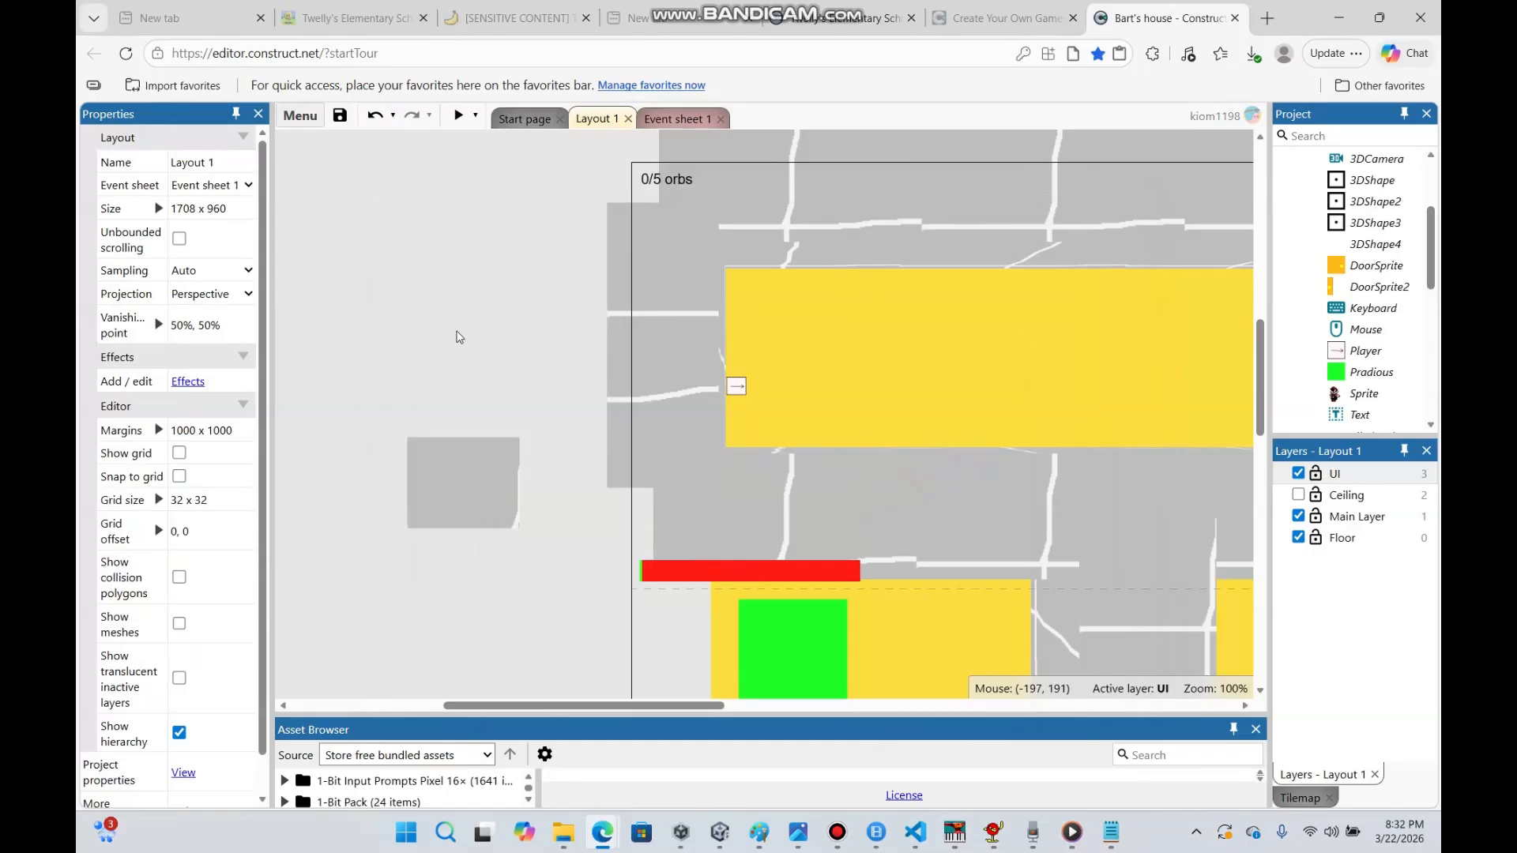
Set the font of the orb counter text in Layout 1 to Comic Sans MS
left_click(683, 188)
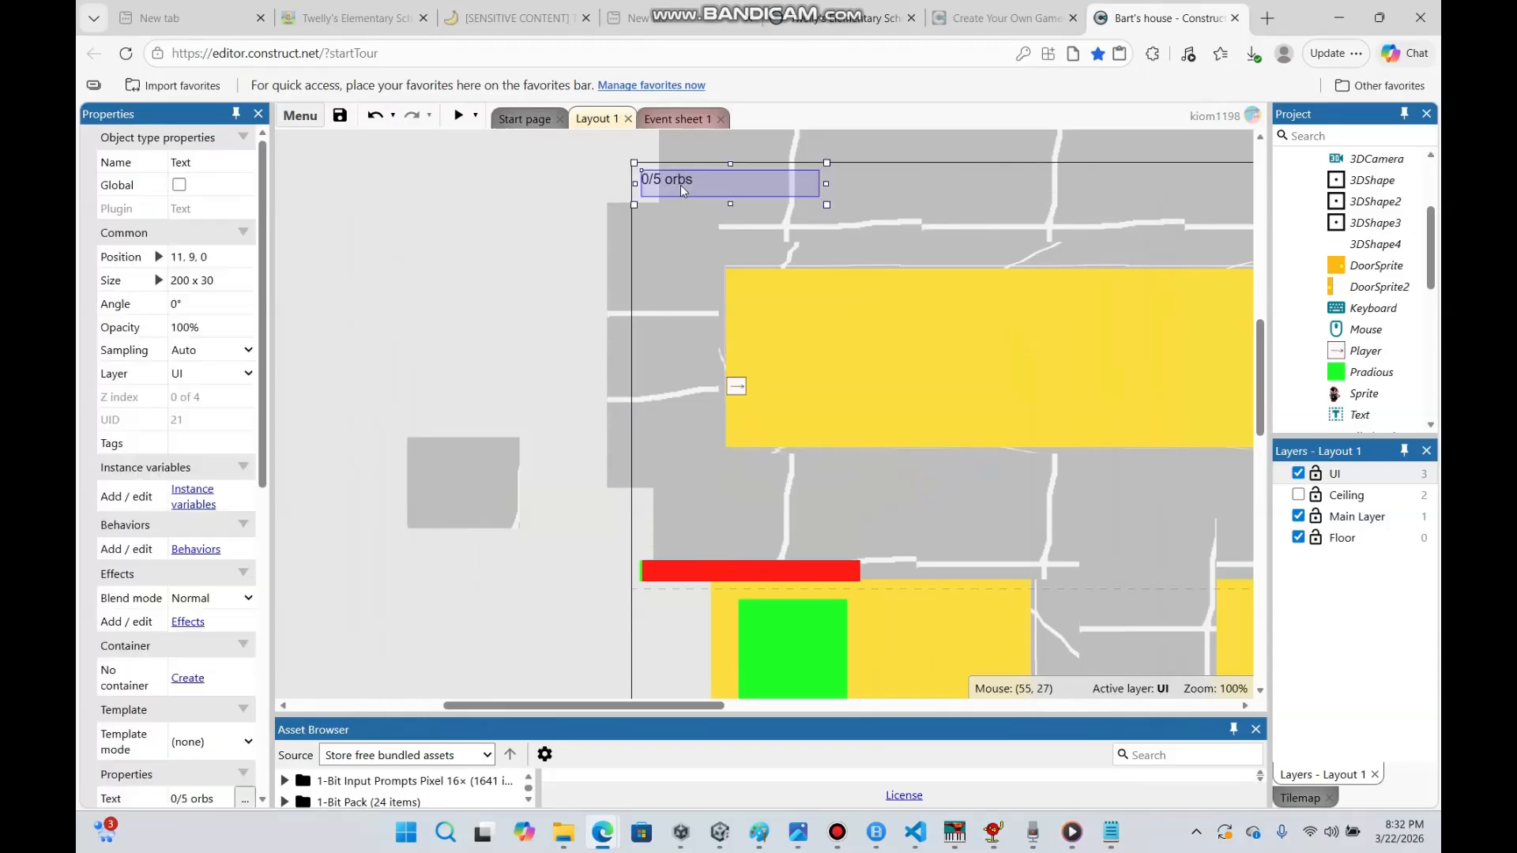
scroll(269, 474, "down", 5)
left_click(244, 452)
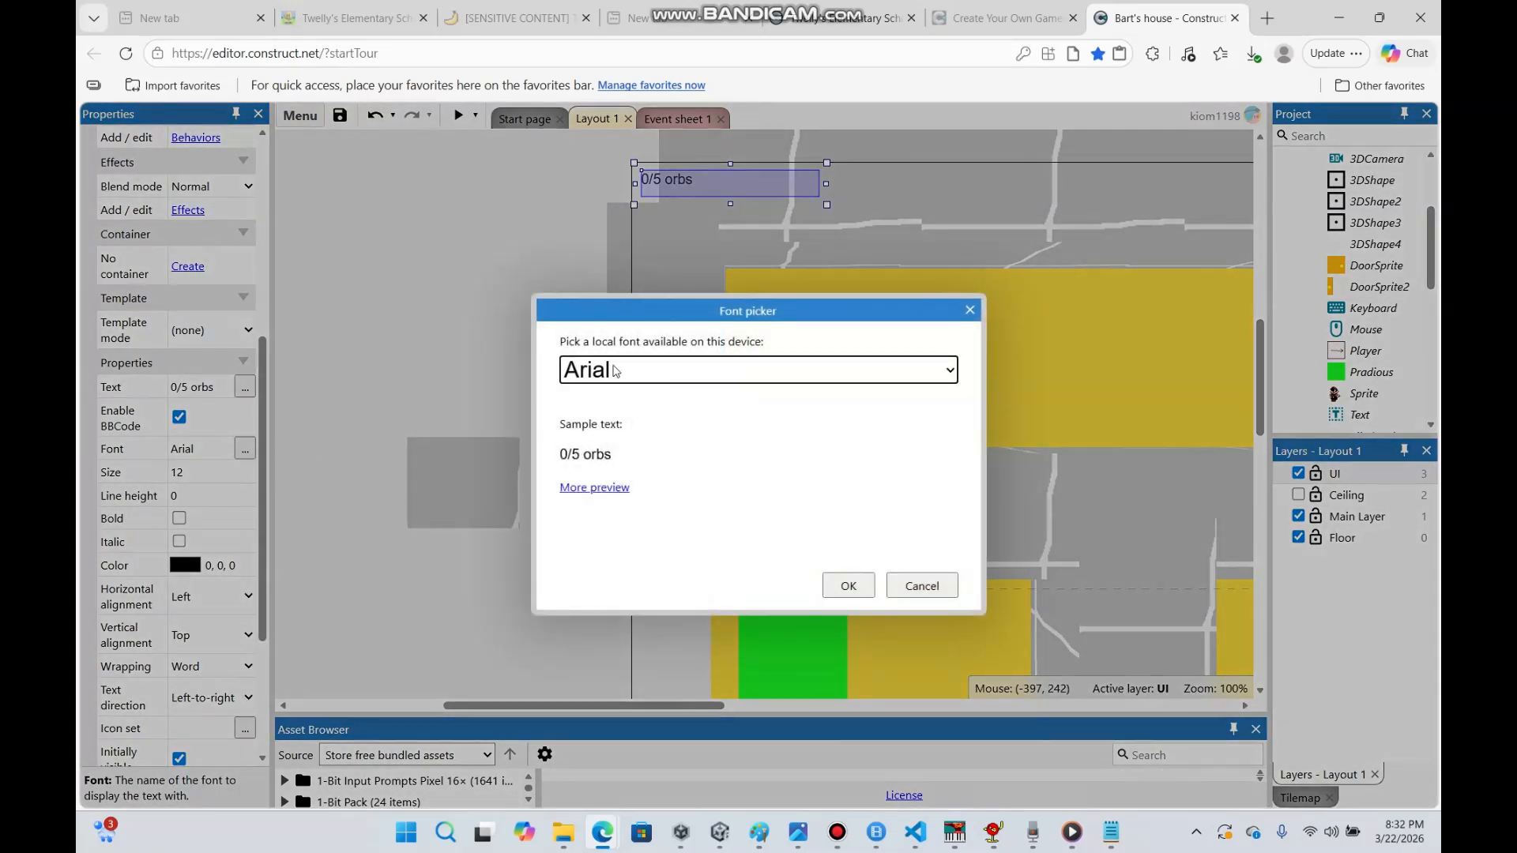
left_click(635, 368)
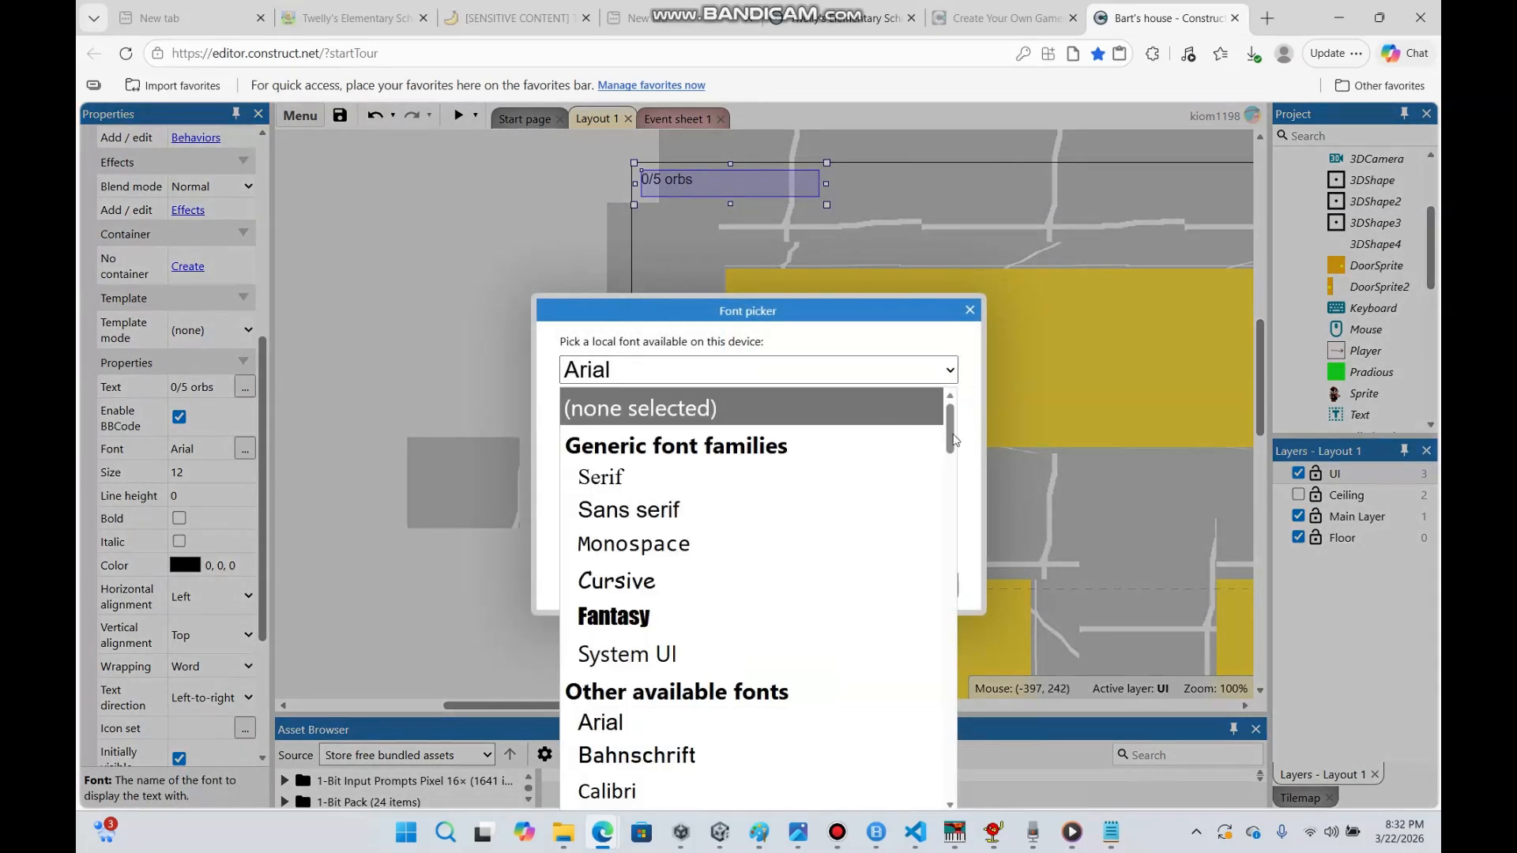
scroll(887, 603, "down", 4)
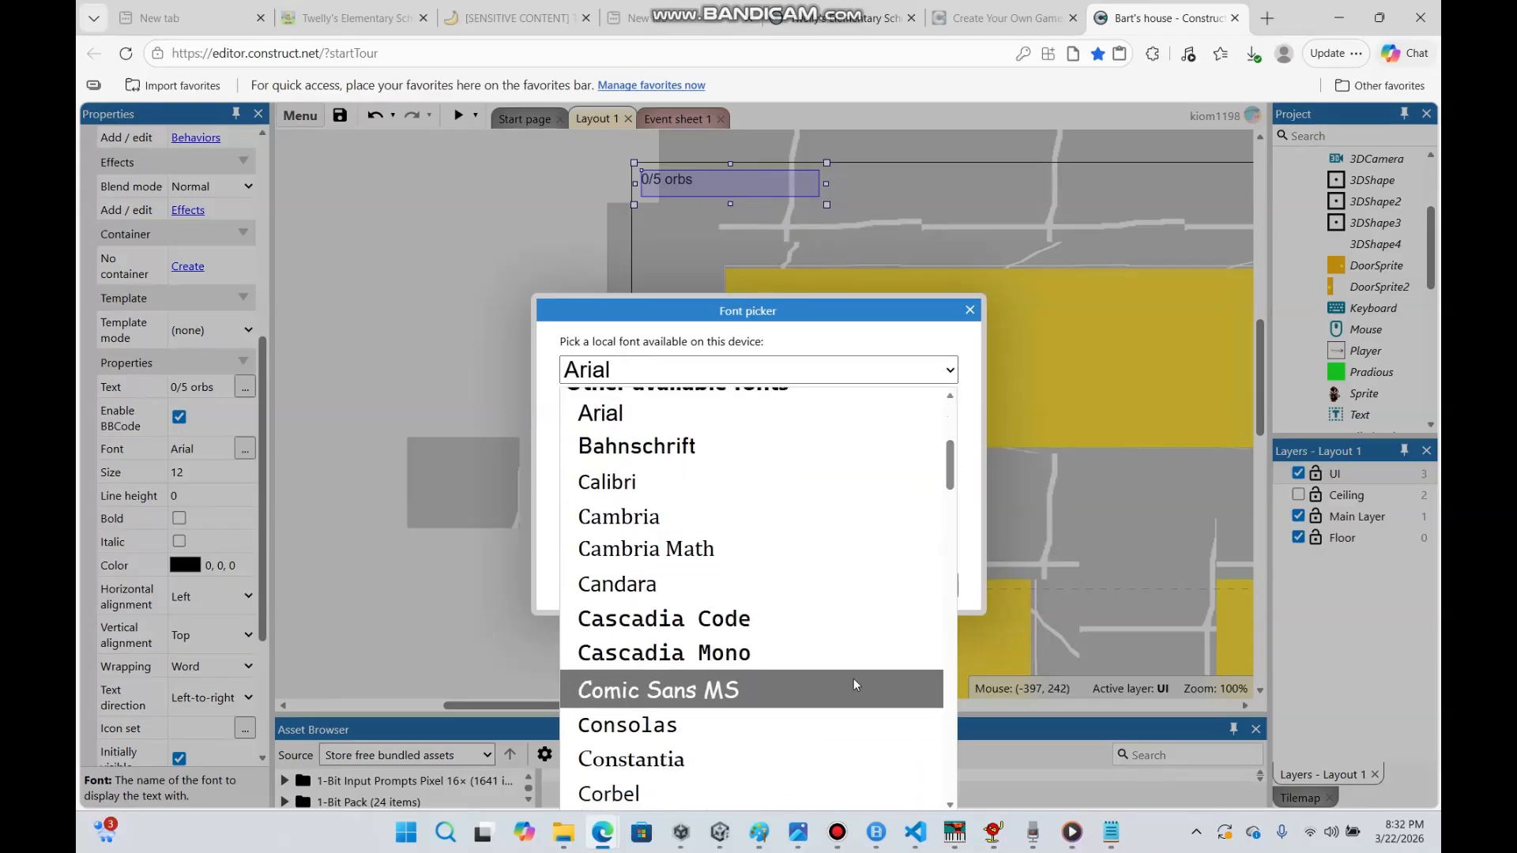
left_click(853, 684)
left_click(866, 579)
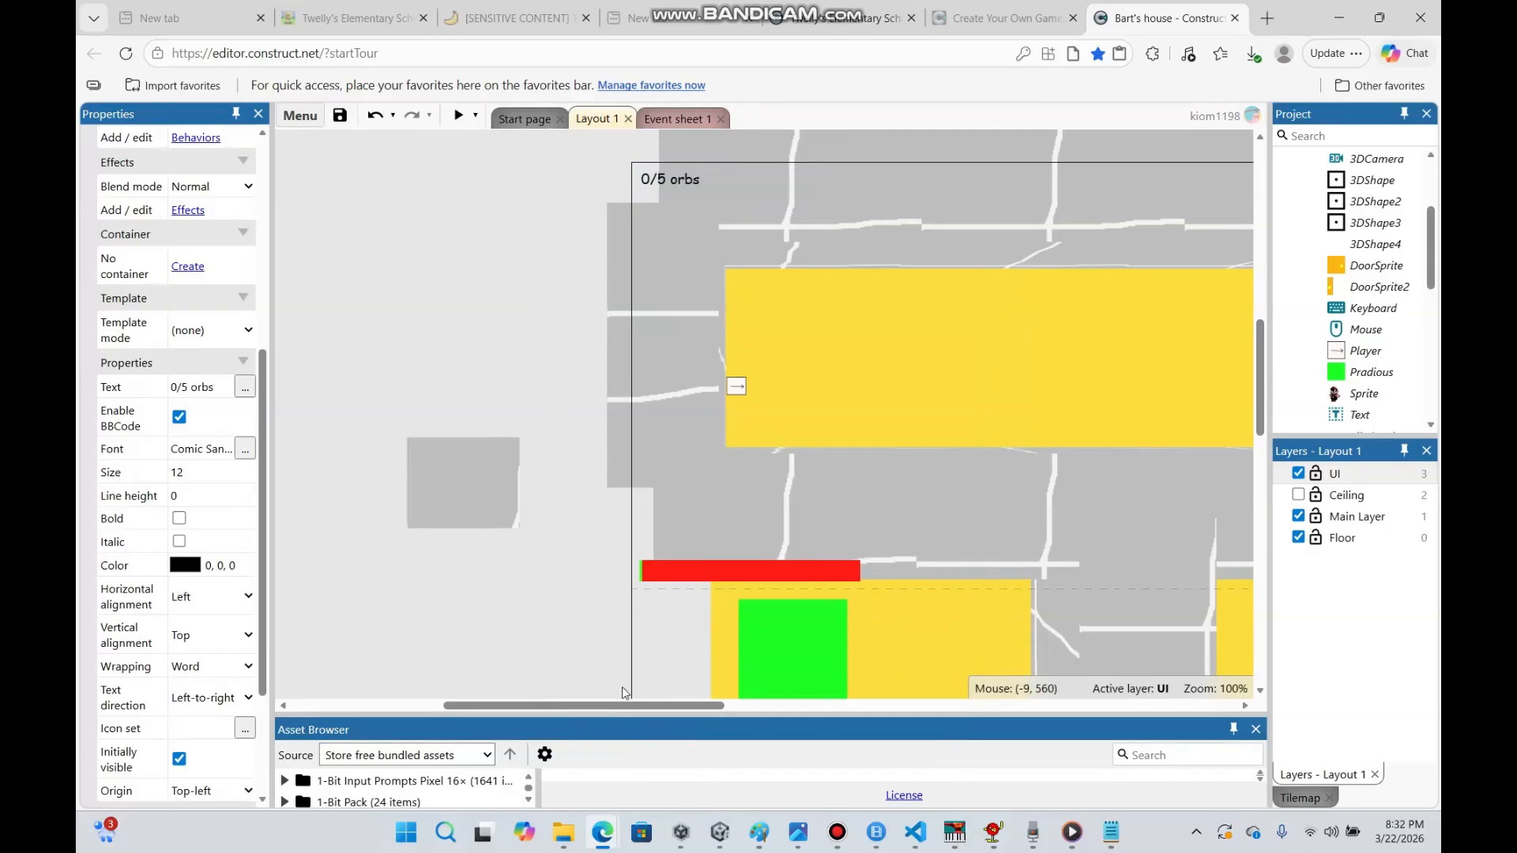
Add a new layout with its own event sheet to the project and name the layout Game over
left_click_drag(608, 705, 984, 709)
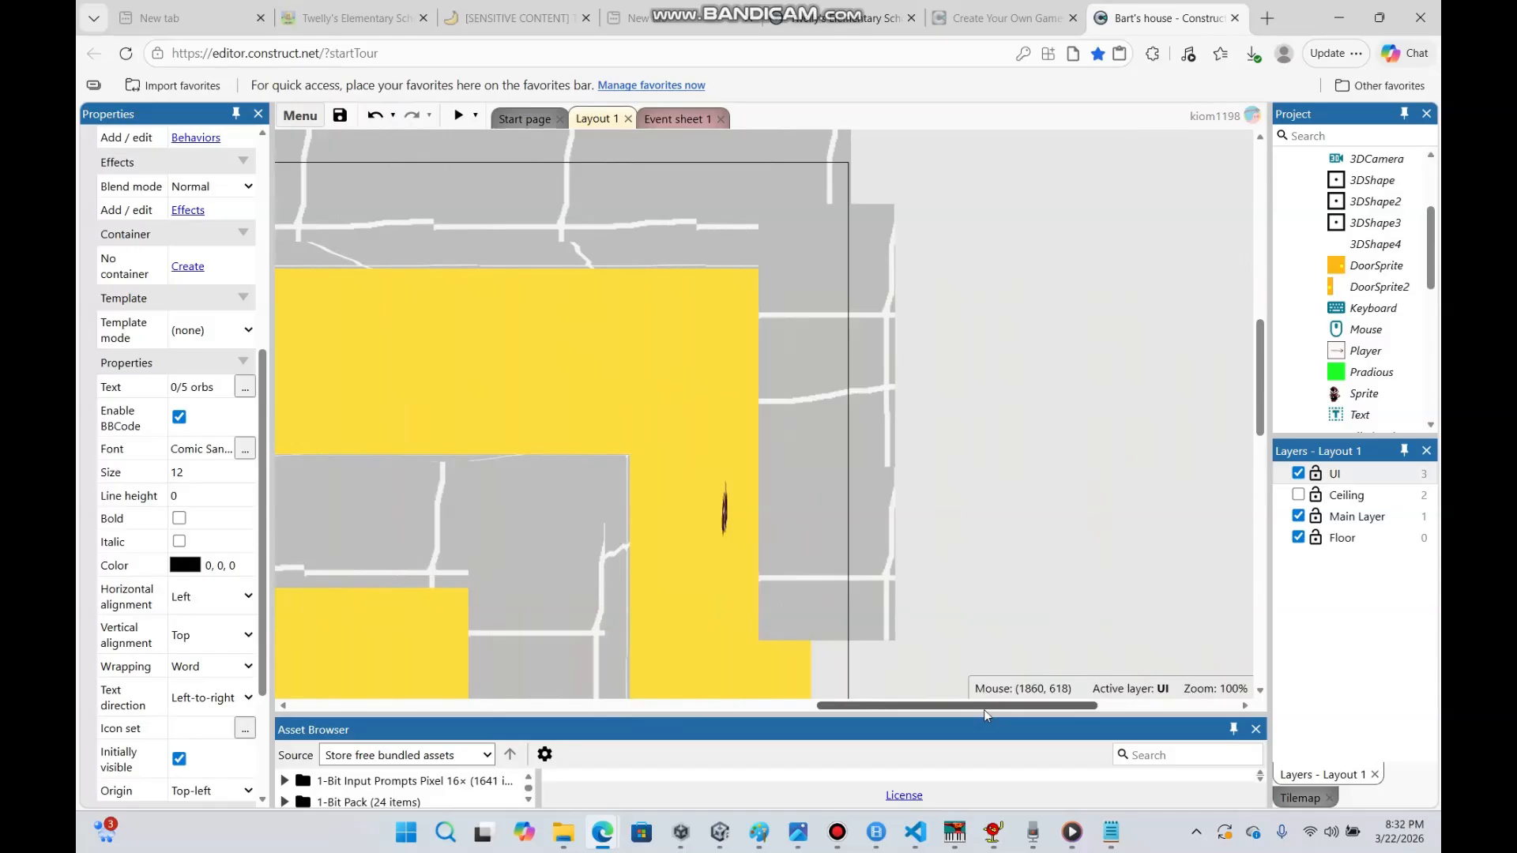
left_click_drag(983, 710, 633, 681)
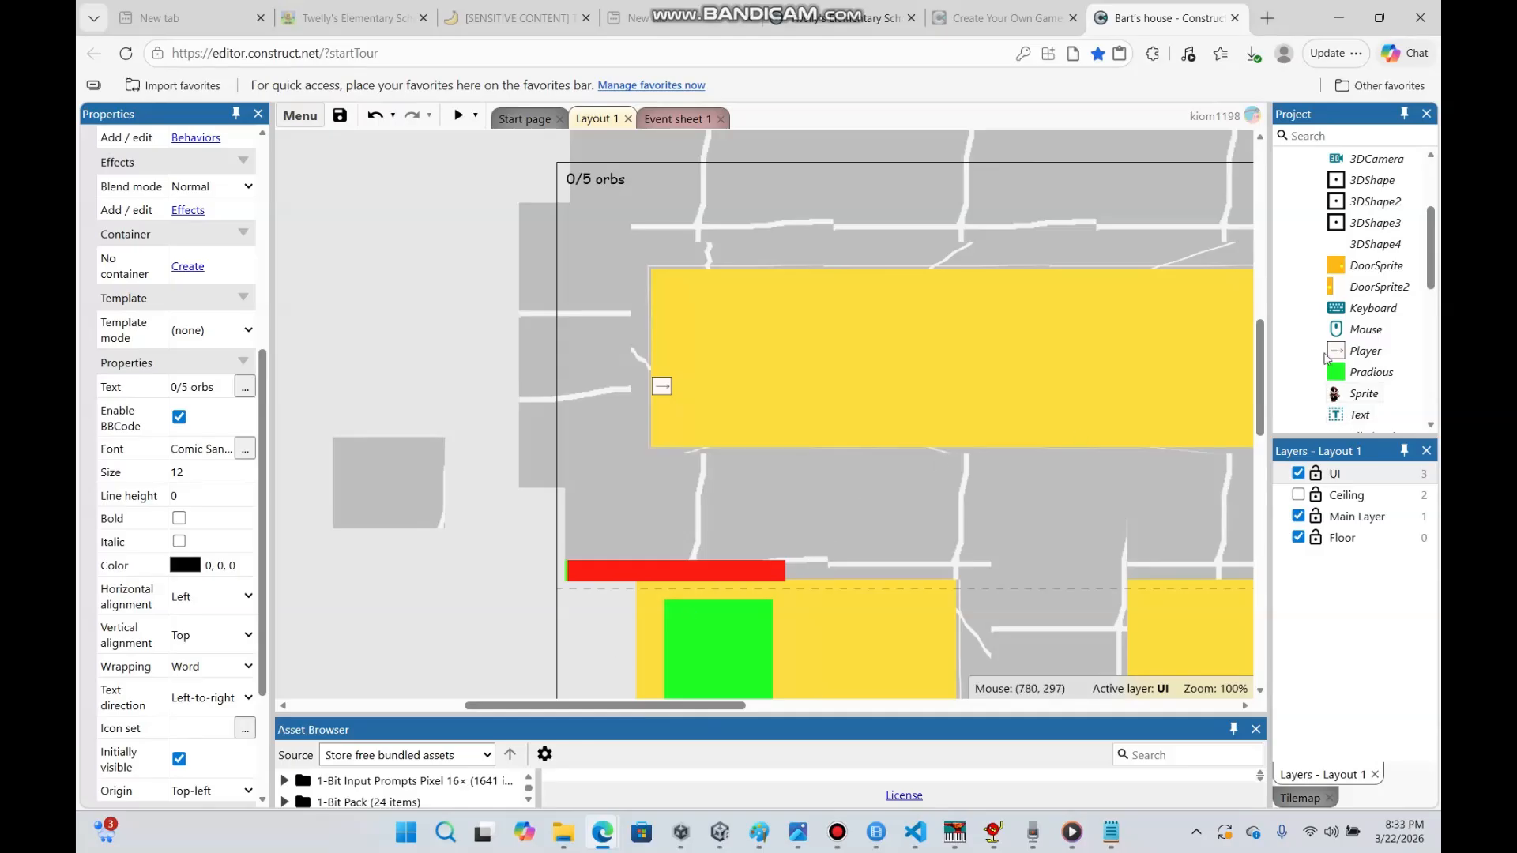
left_click_drag(1433, 248, 1428, 198)
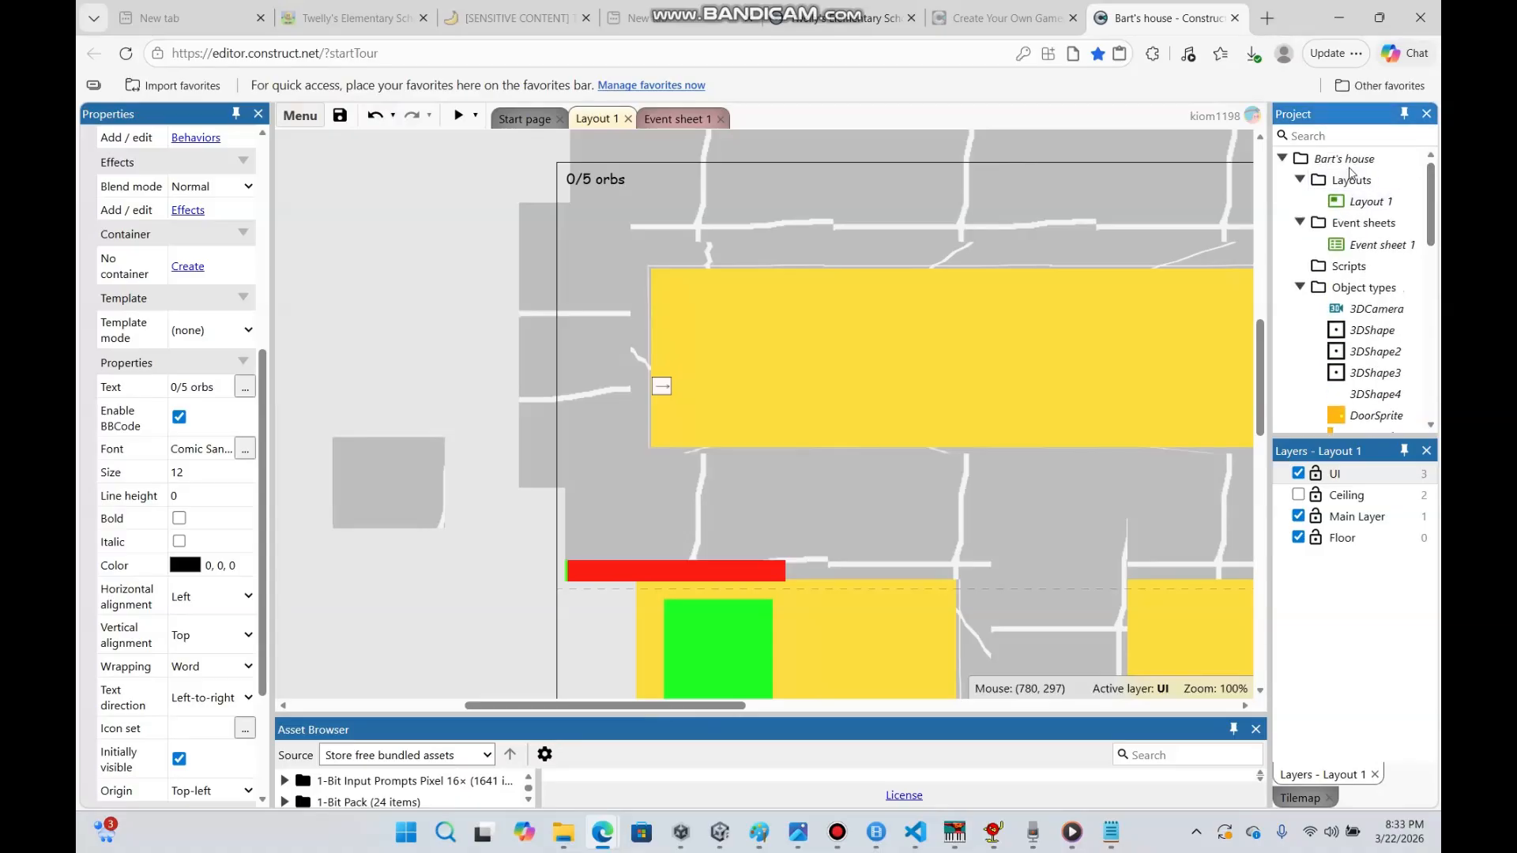
right_click(1352, 179)
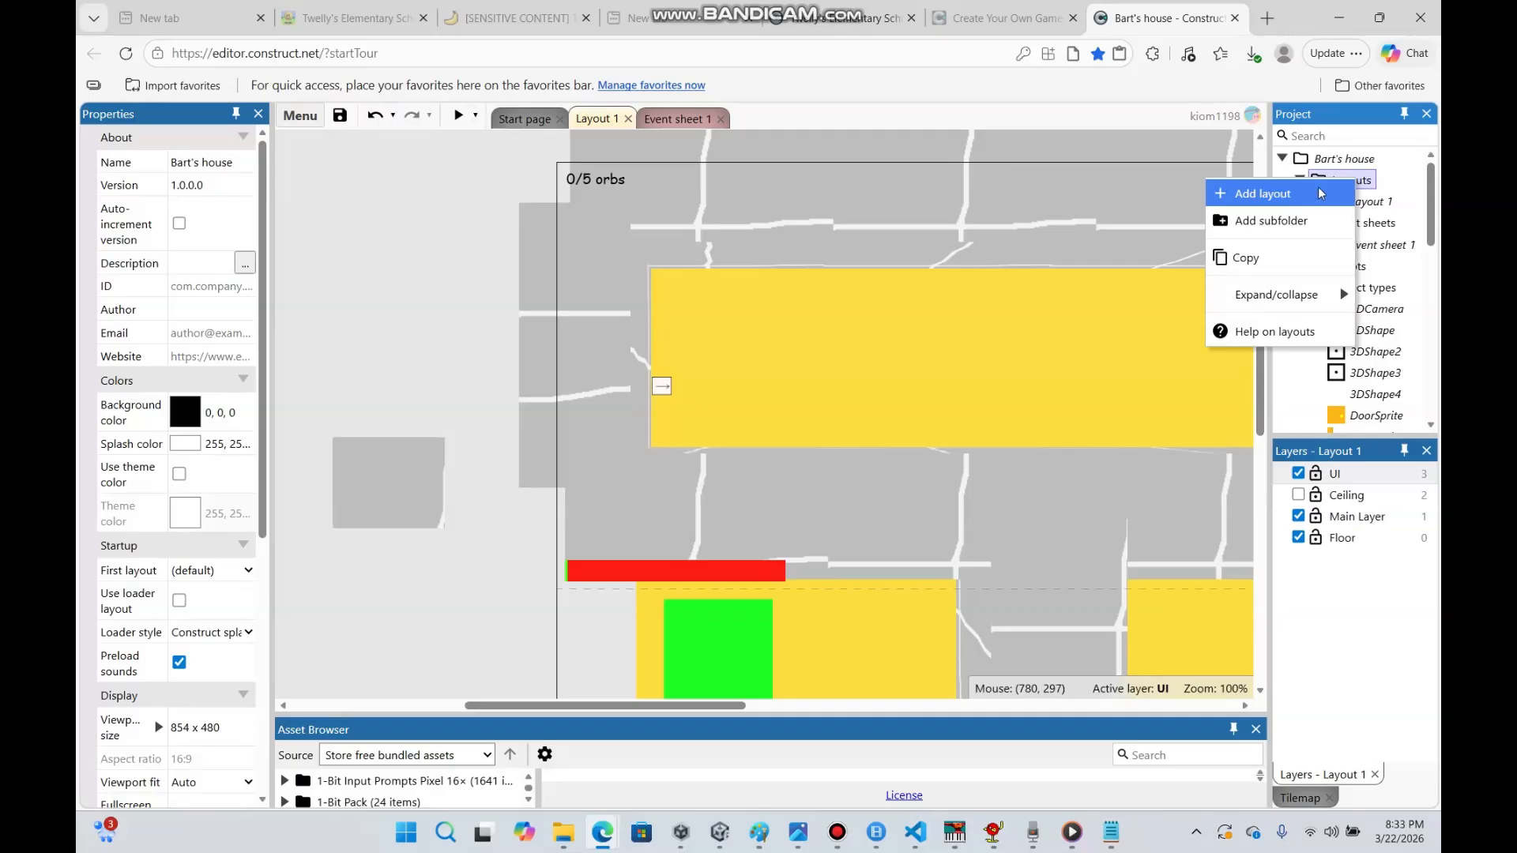
right_click(1349, 188)
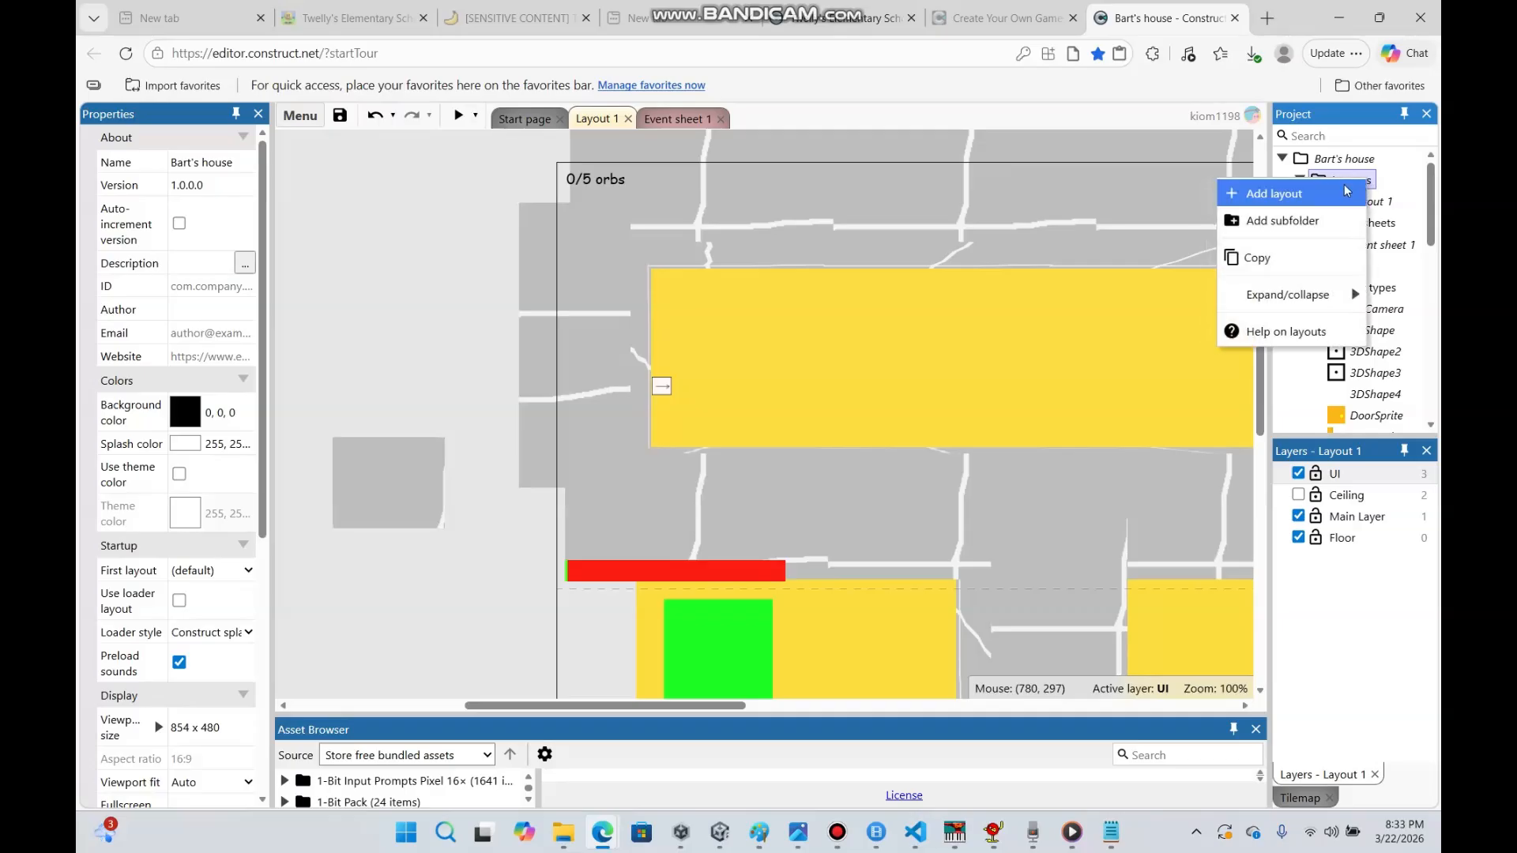
left_click(1348, 191)
left_click(616, 483)
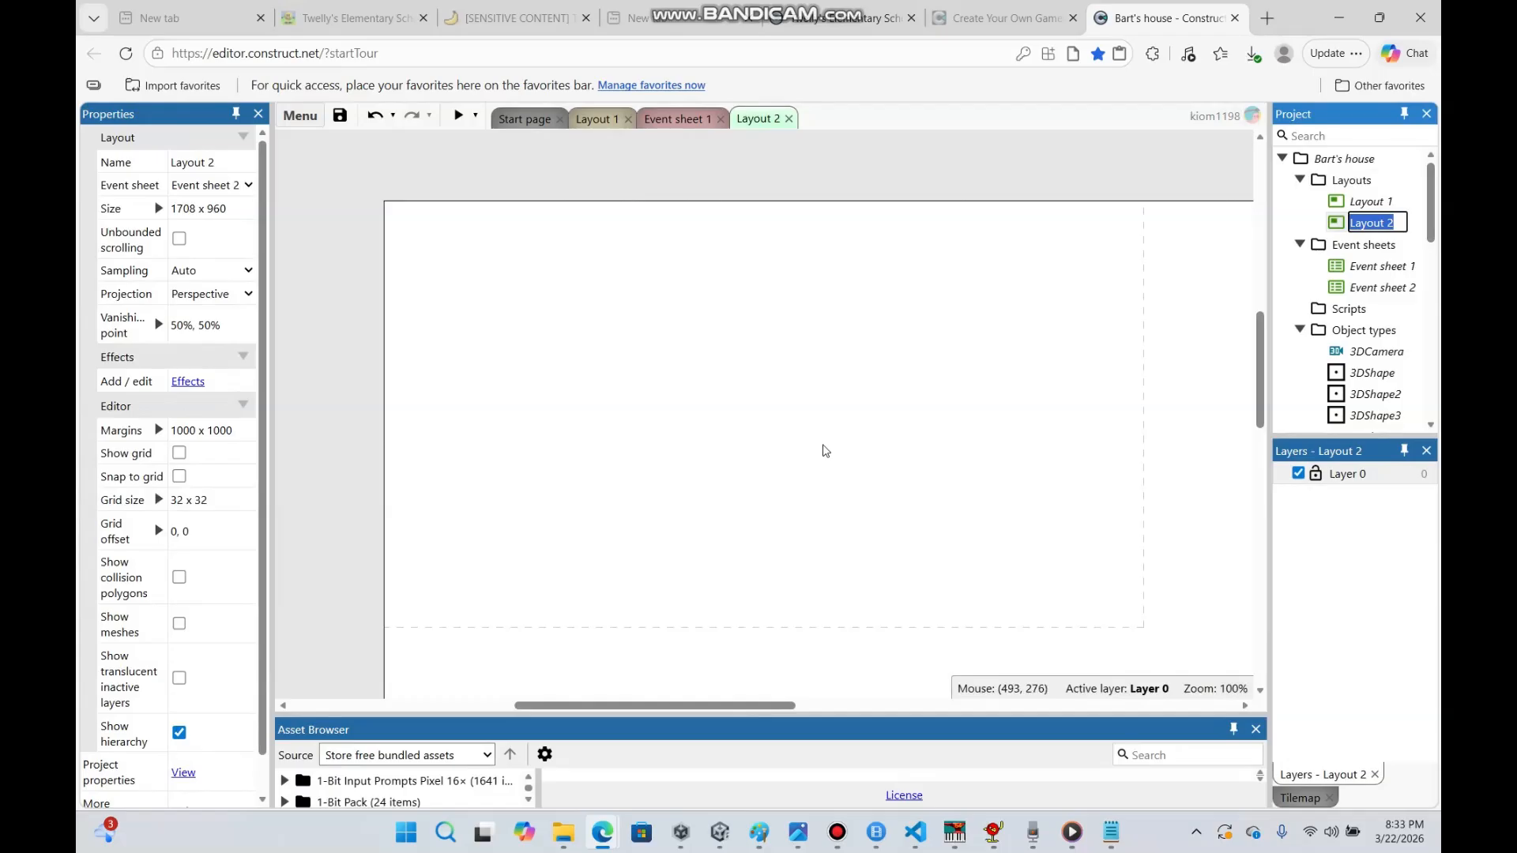
key("BackSpace")
type("Game ove")
left_click(669, 402)
Insert a Text object near the middle of the Game over layout's viewport area
right_click(625, 342)
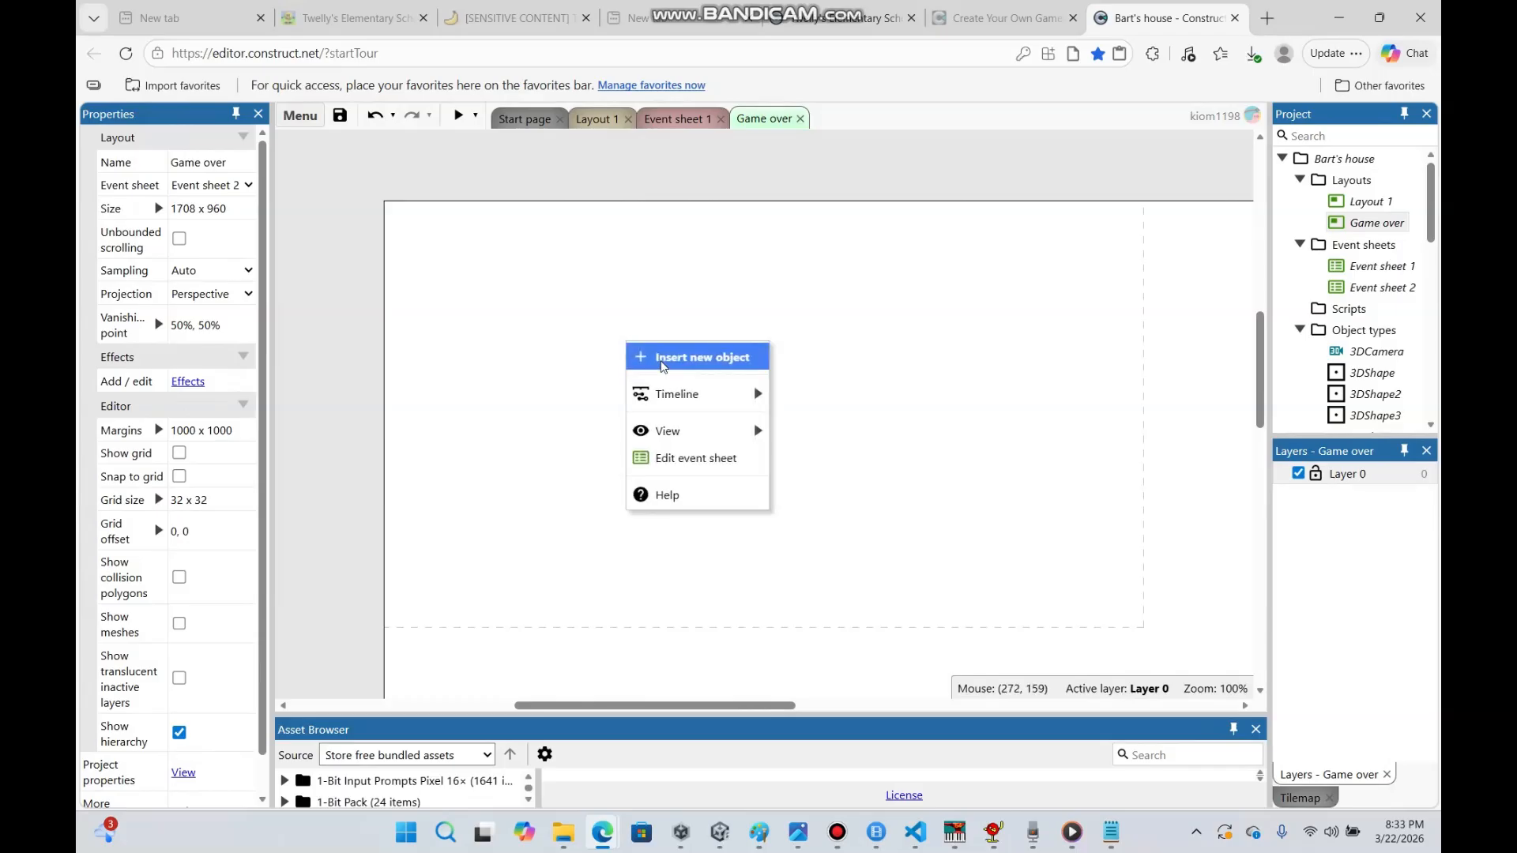
left_click(663, 358)
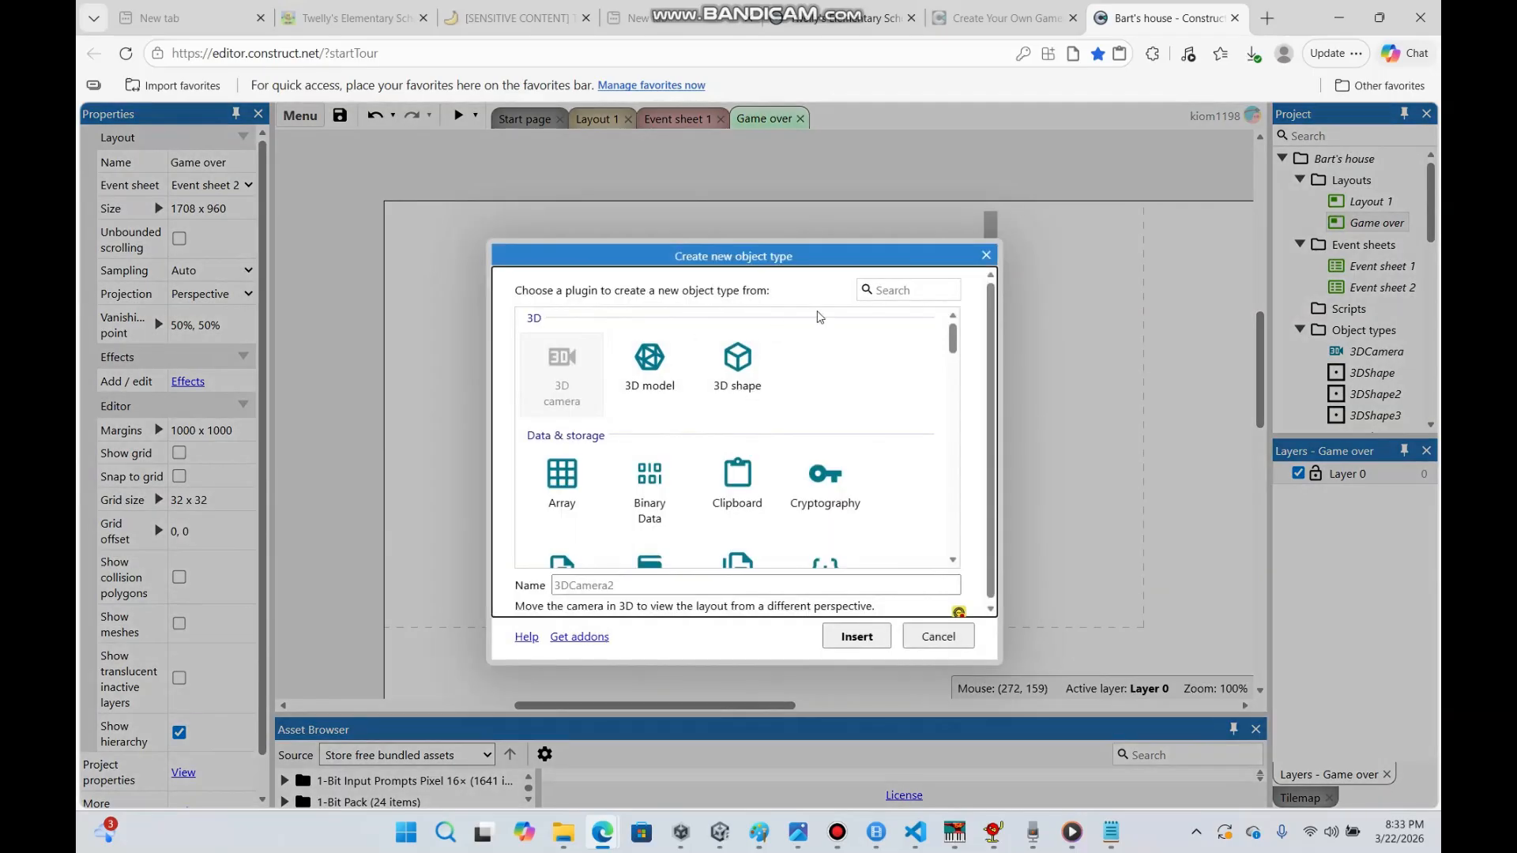
left_click(916, 283)
type("text")
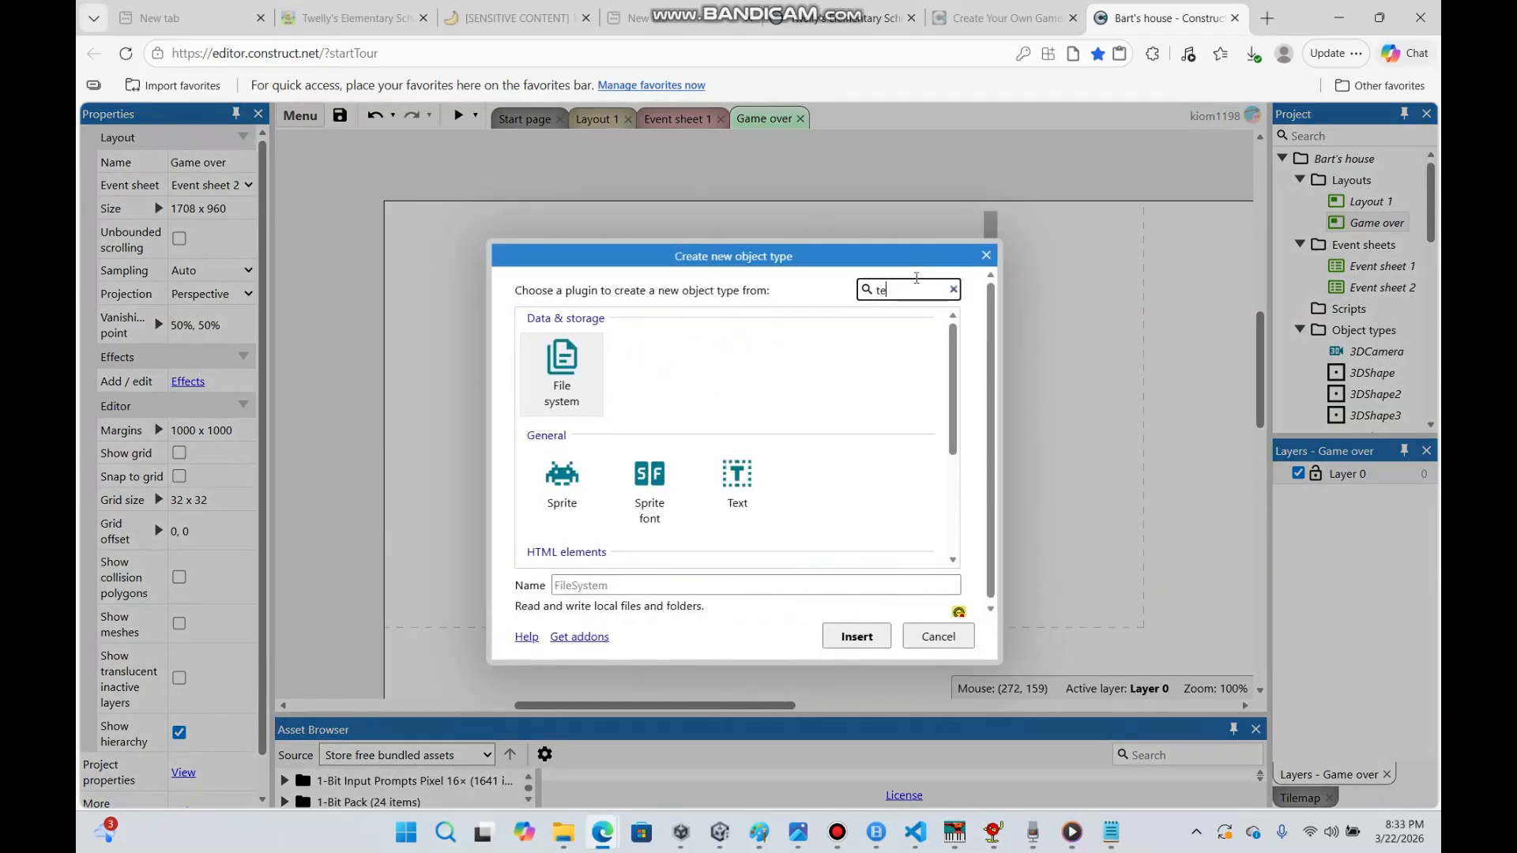
left_click(577, 365)
double_click(577, 365)
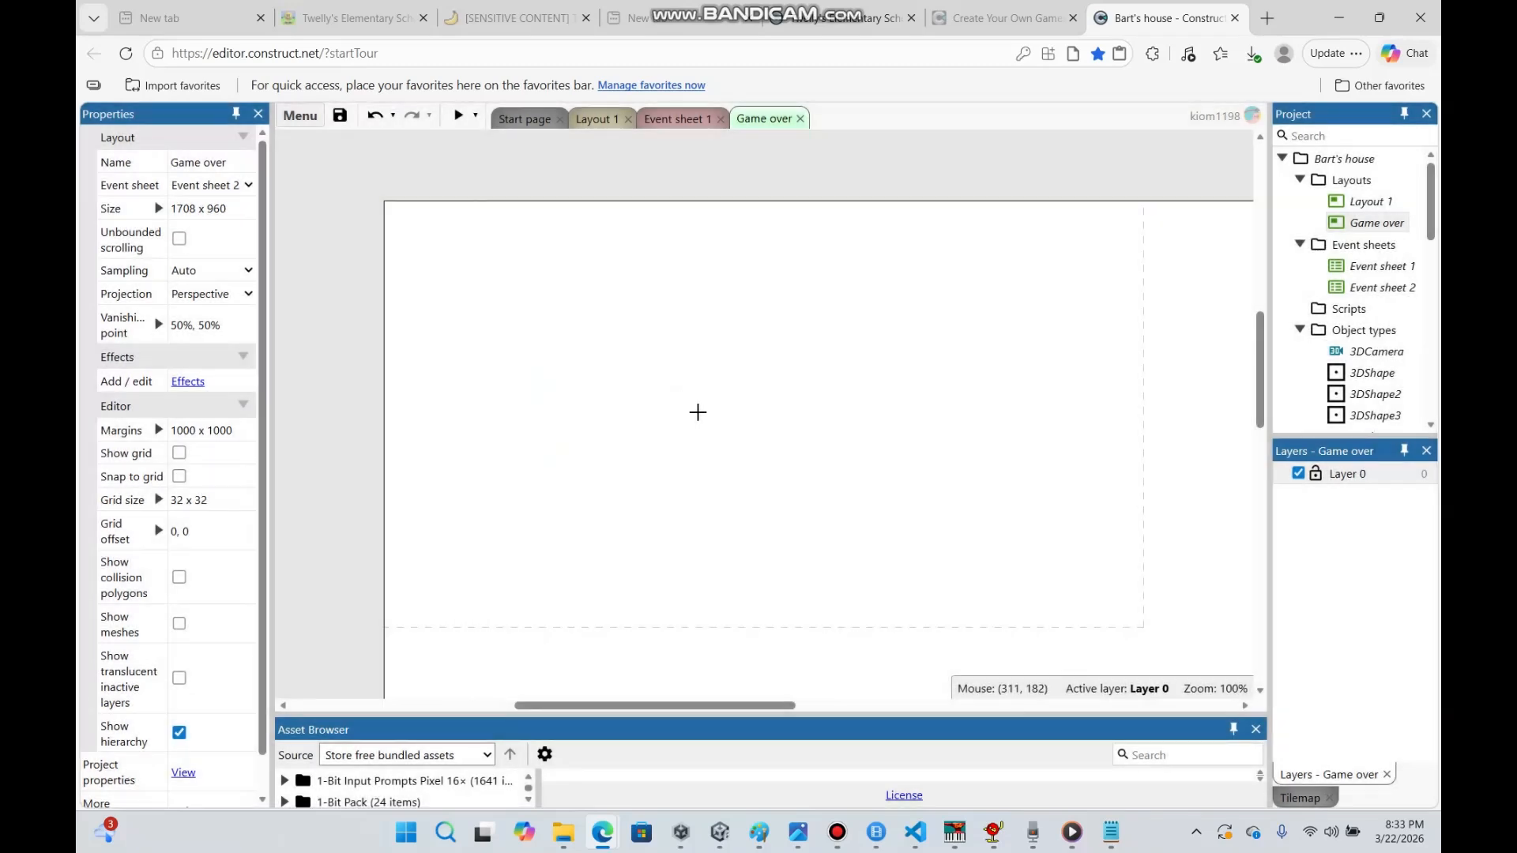
left_click(688, 417)
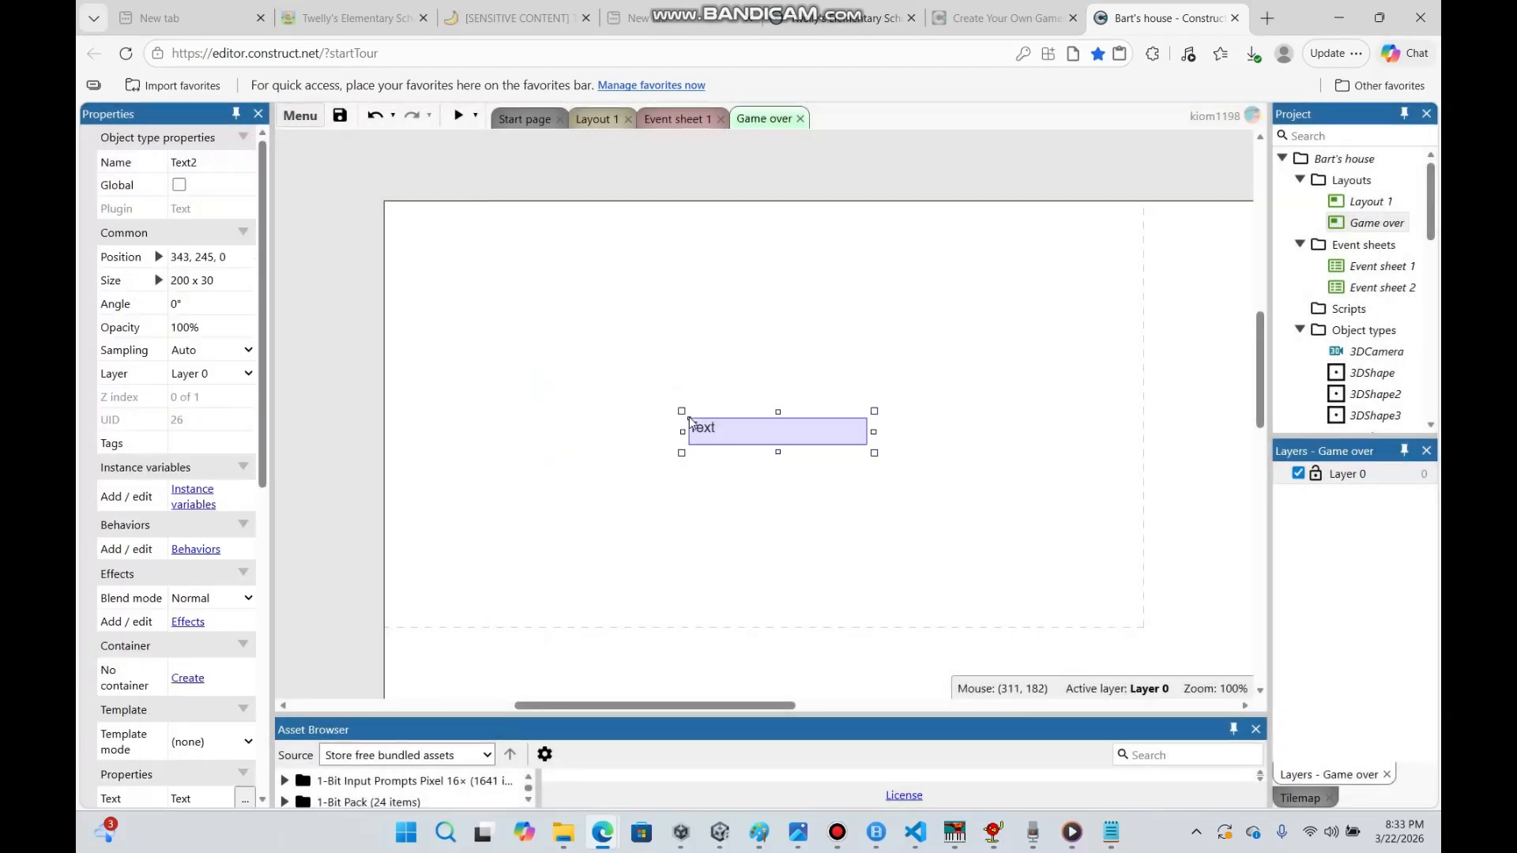
Change the Game over text to "you died" and shift it slightly to the right
double_click(695, 430)
key("BackSpace")
type("yo")
key("Return")
left_click(480, 404)
left_click_drag(765, 439, 787, 438)
left_click(771, 323)
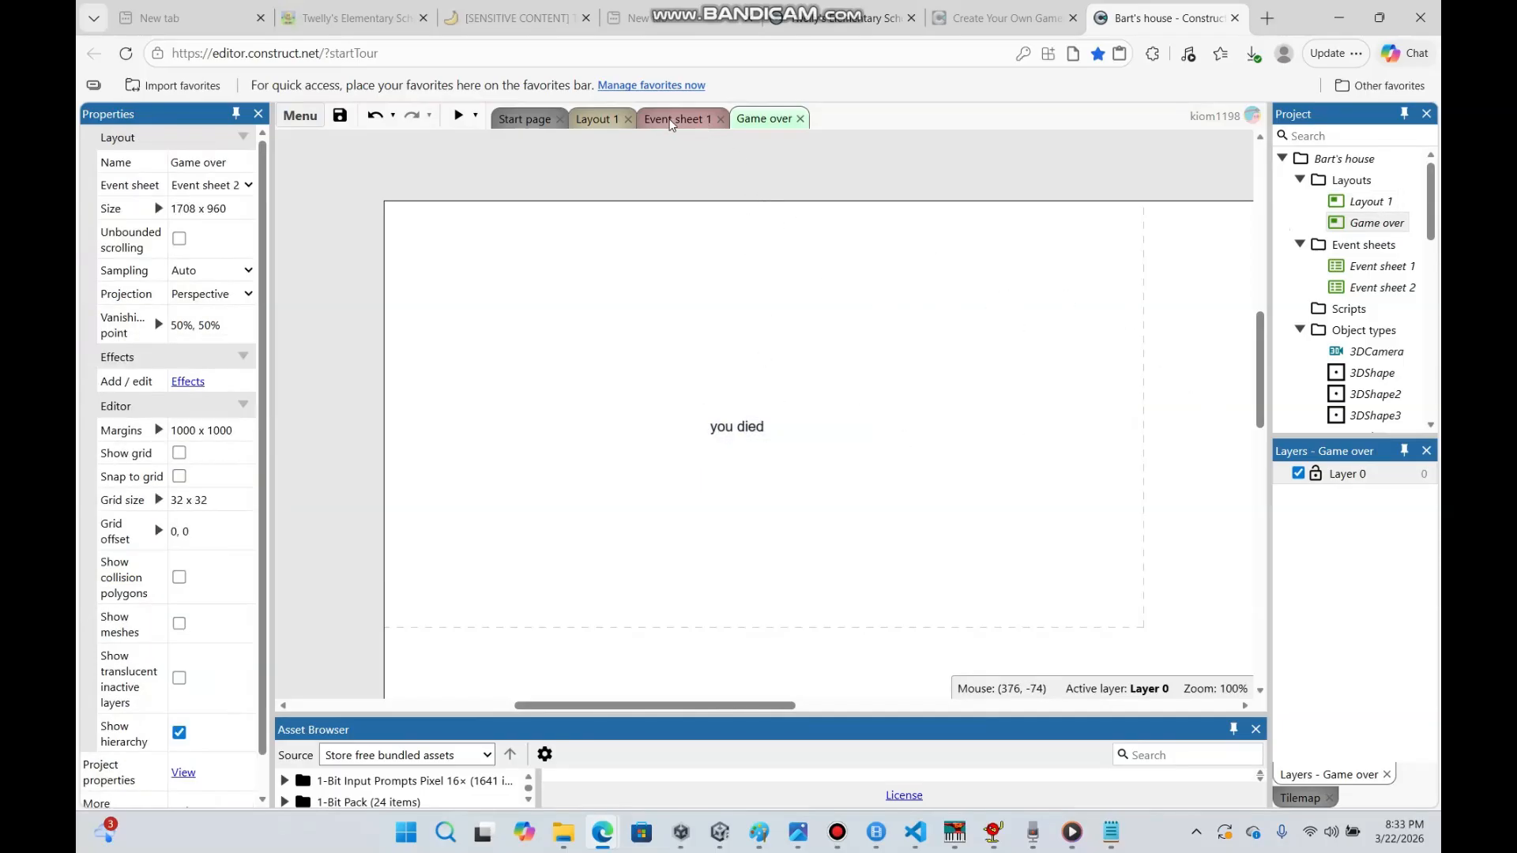
Add an event to Event sheet 1 with the Pradious condition On collision with 3DShape
left_click(677, 118)
left_click(342, 693)
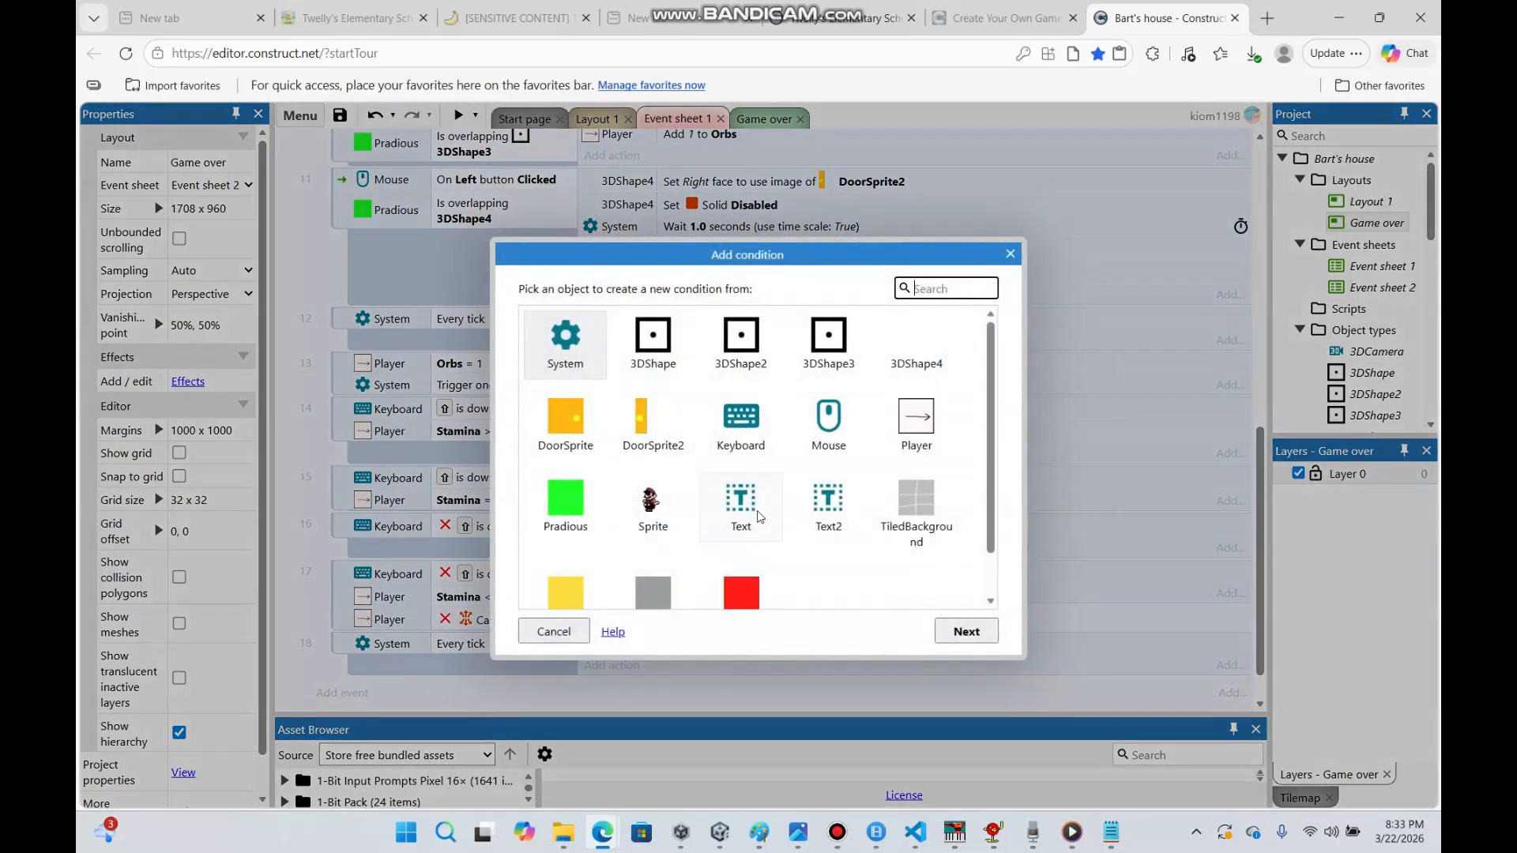
type("p")
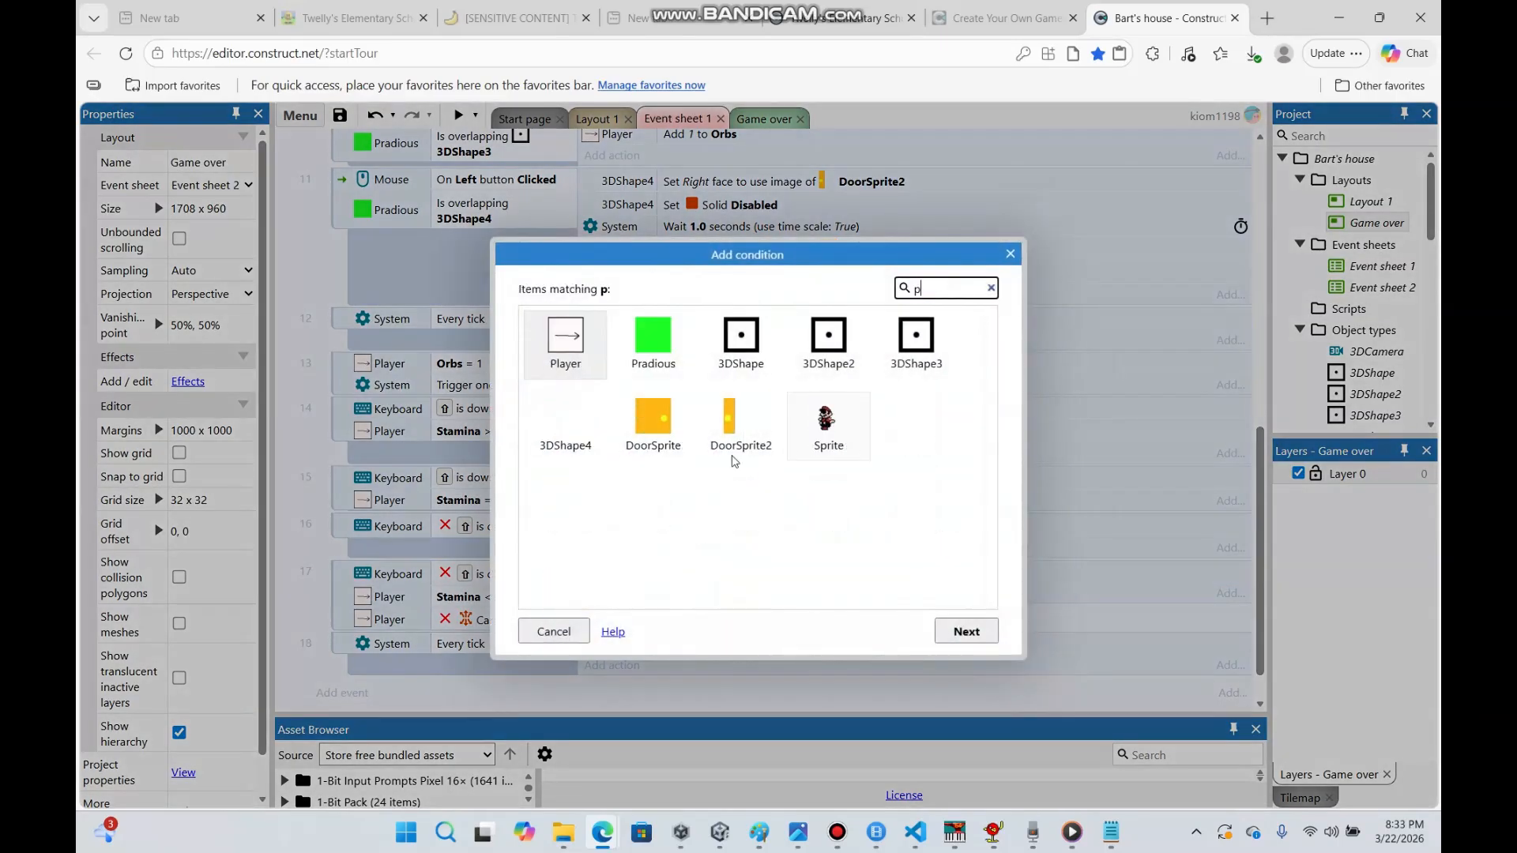
double_click(654, 339)
left_click_drag(984, 371, 984, 447)
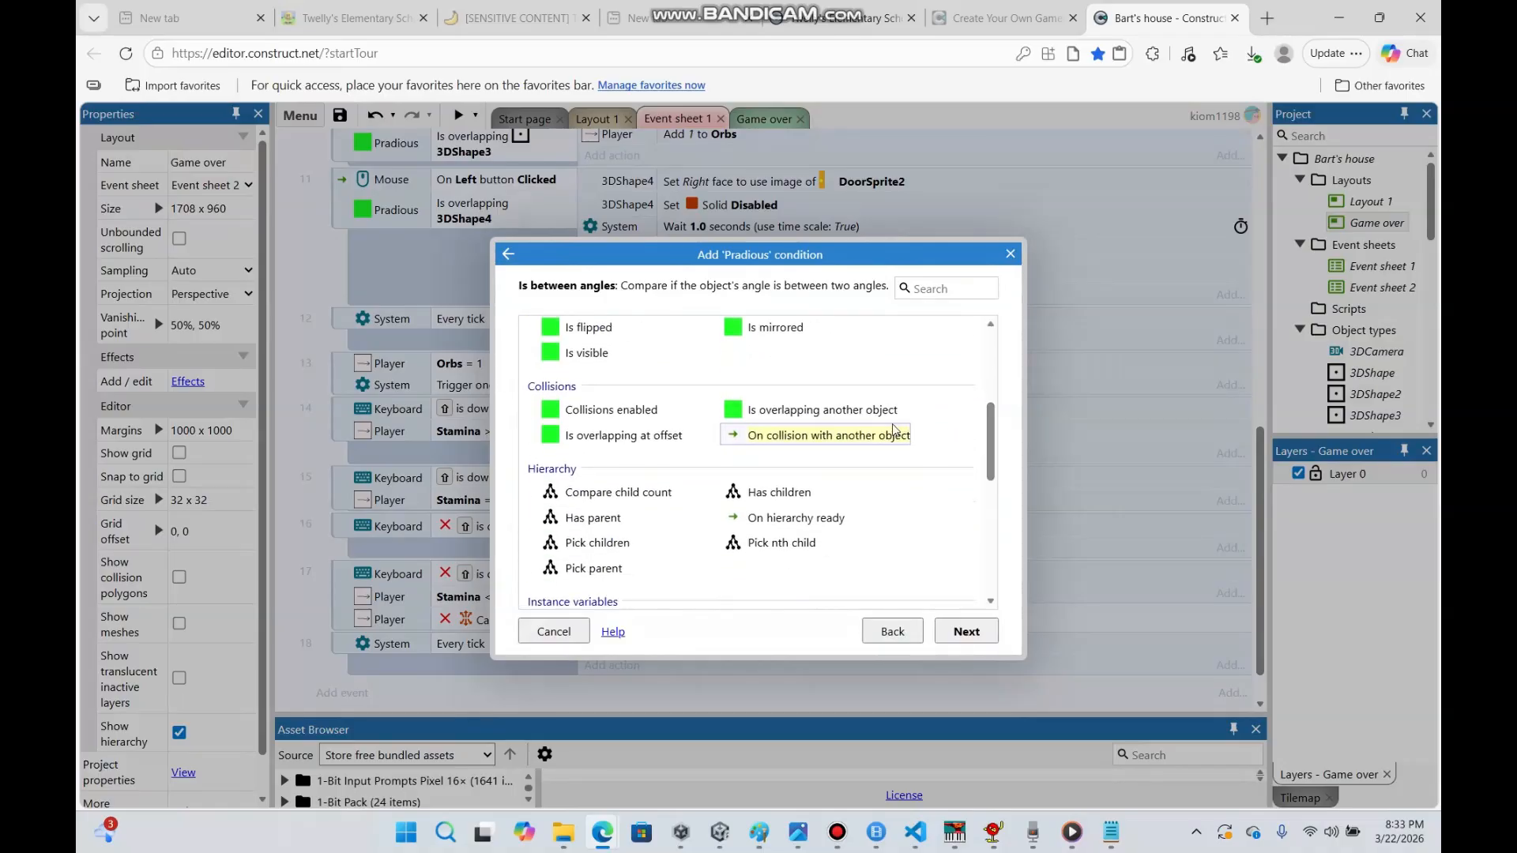
left_click(873, 435)
double_click(864, 443)
left_click(861, 468)
left_click(662, 395)
left_click(910, 614)
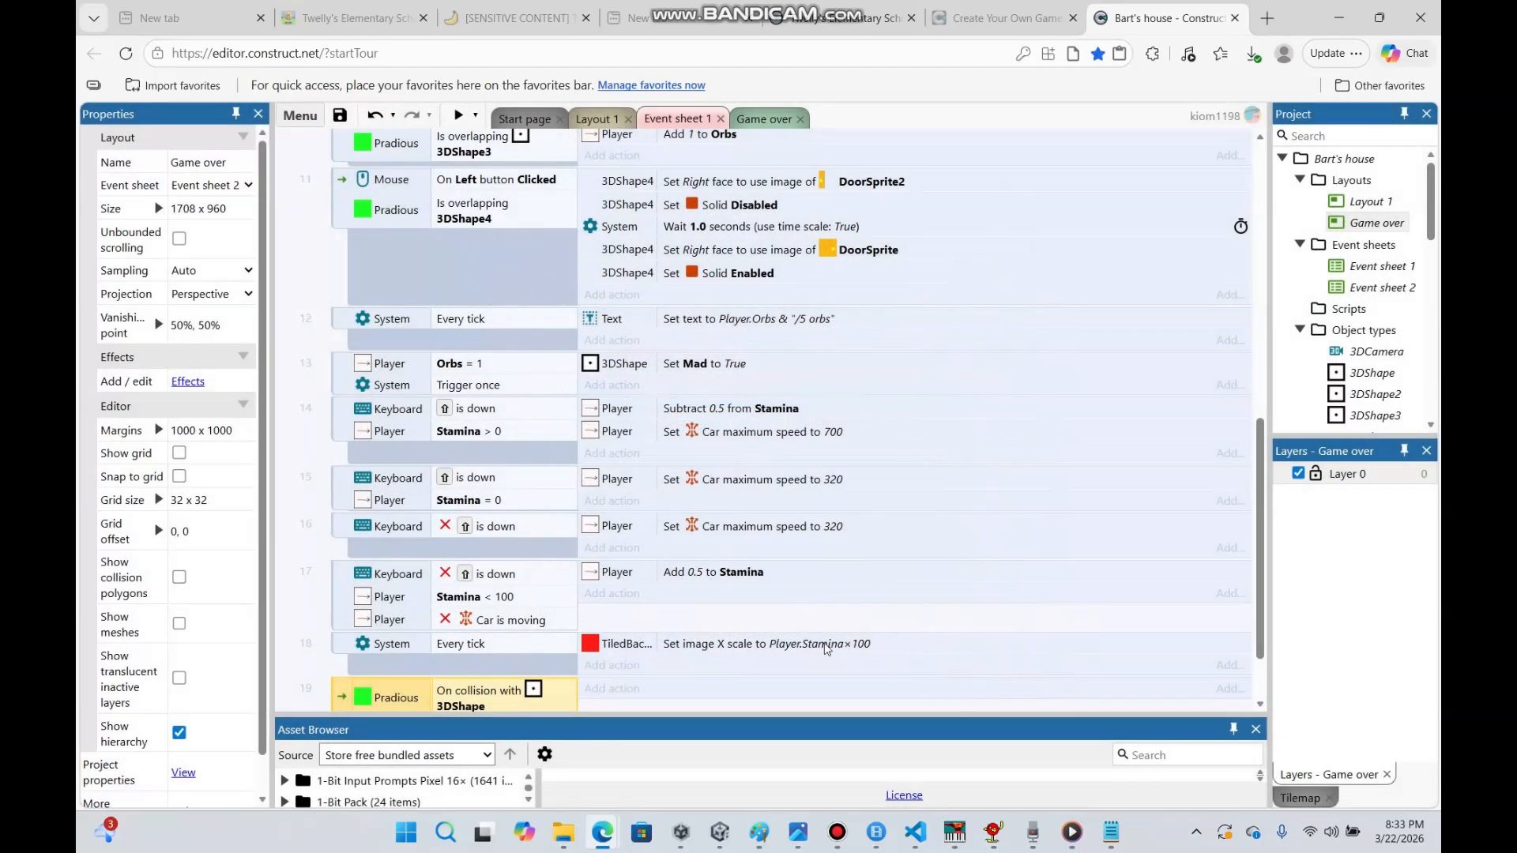
Add a second condition to the Pradious collision event that checks whether 3DShape's boolean Mad is set
scroll(1256, 577, "down", 2)
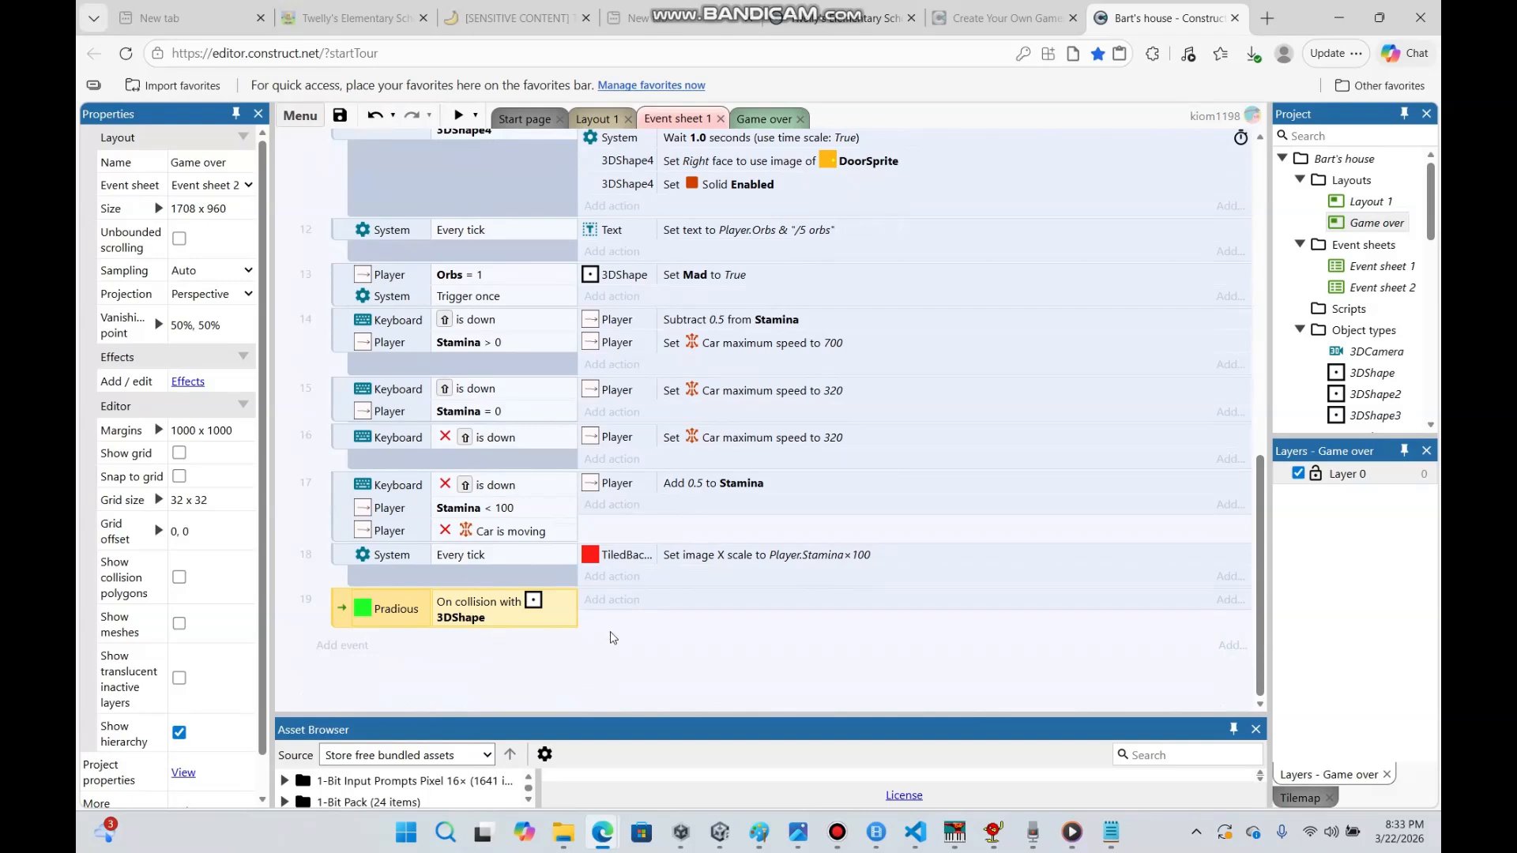
right_click(551, 618)
left_click(632, 367)
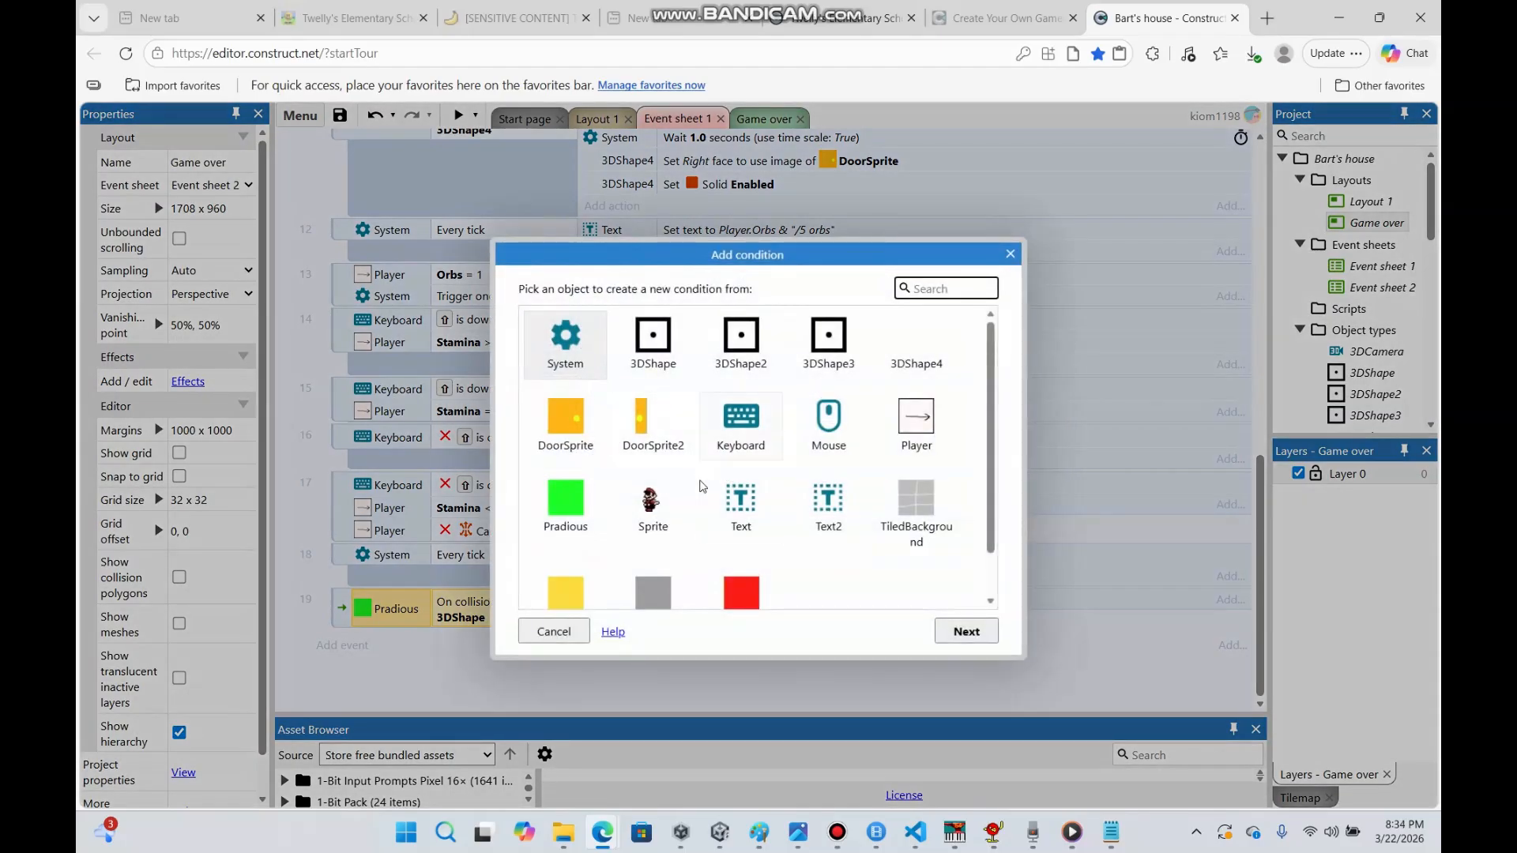
double_click(652, 338)
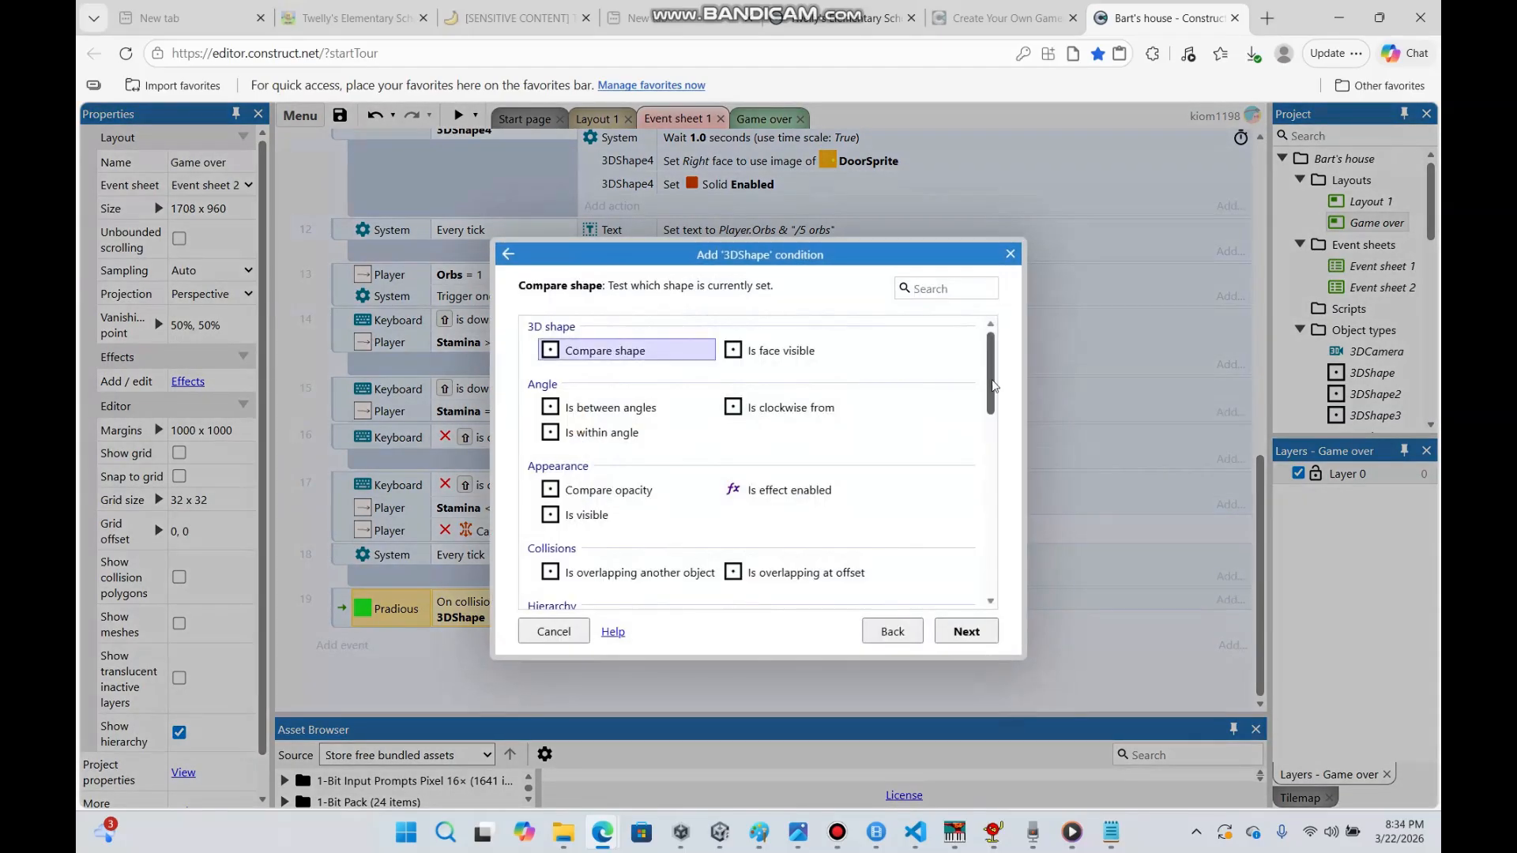
scroll(847, 454, "down", 3)
double_click(825, 537)
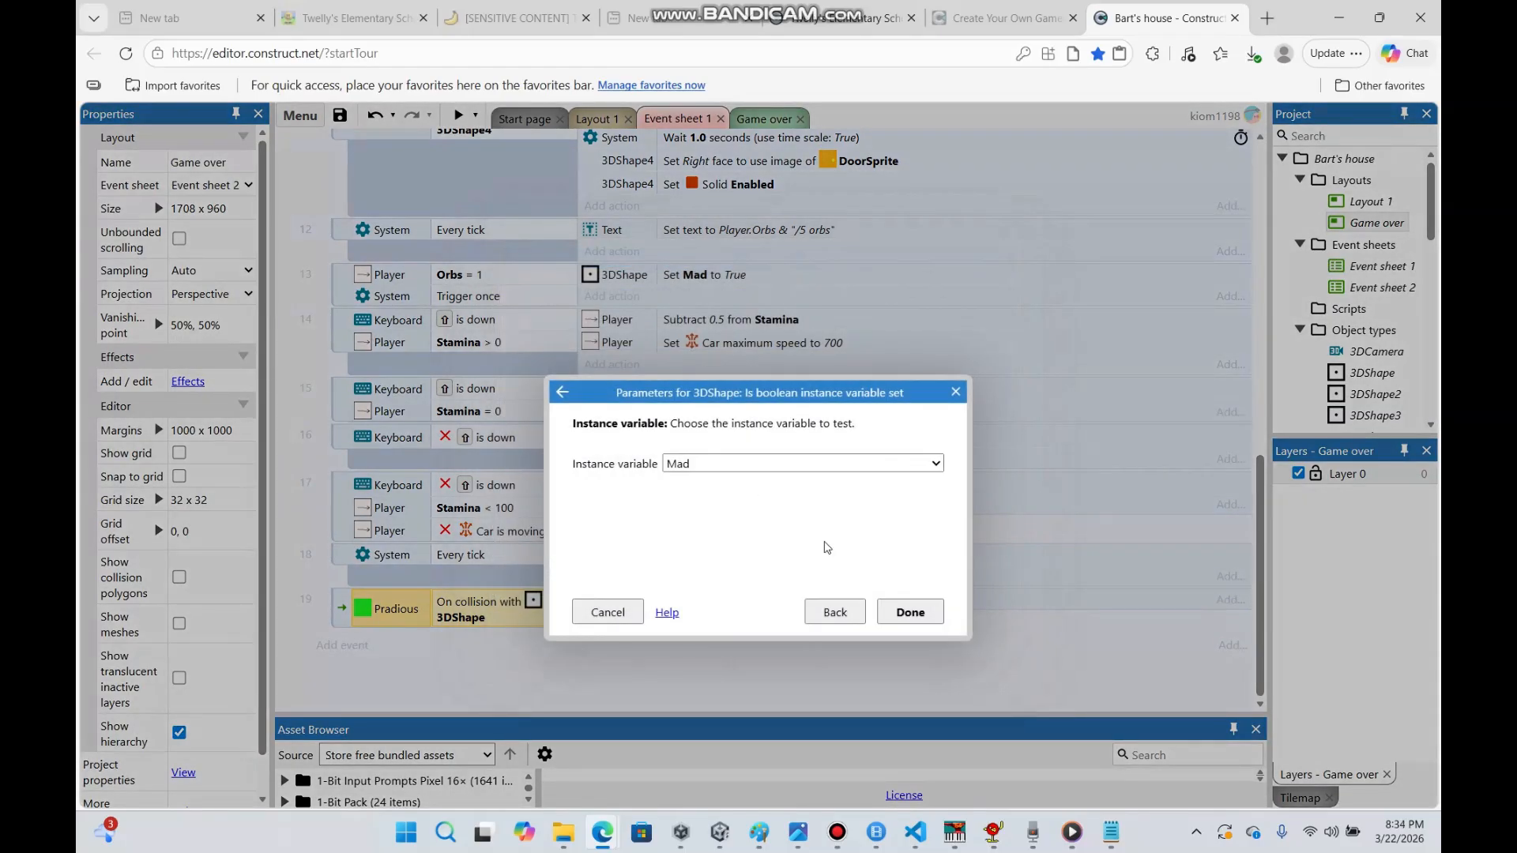
left_click(906, 610)
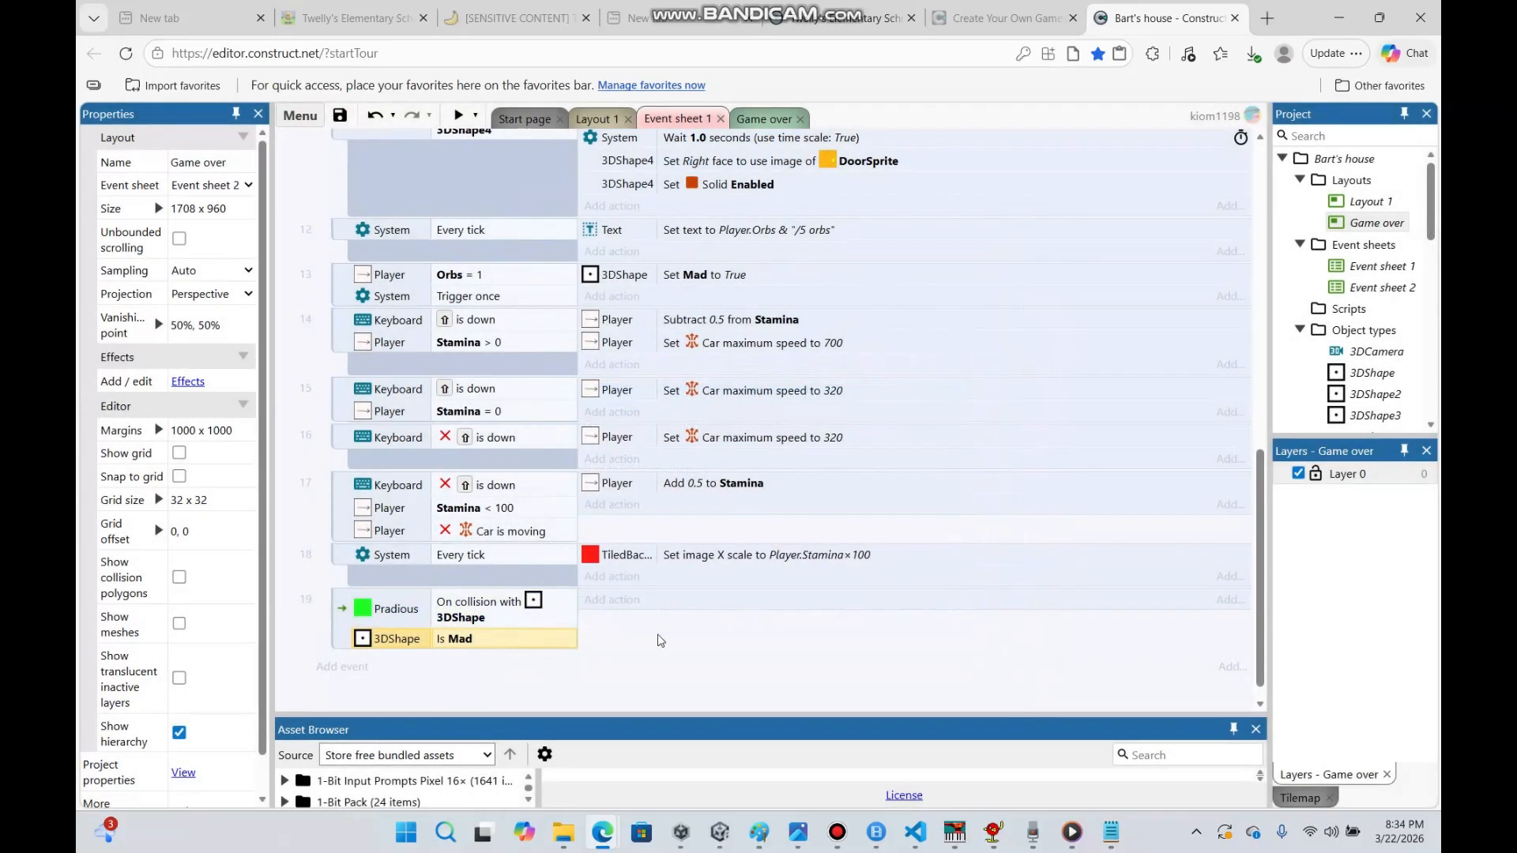
Add a System Go to layout action targeting Game over to the Pradious collision event
left_click(613, 601)
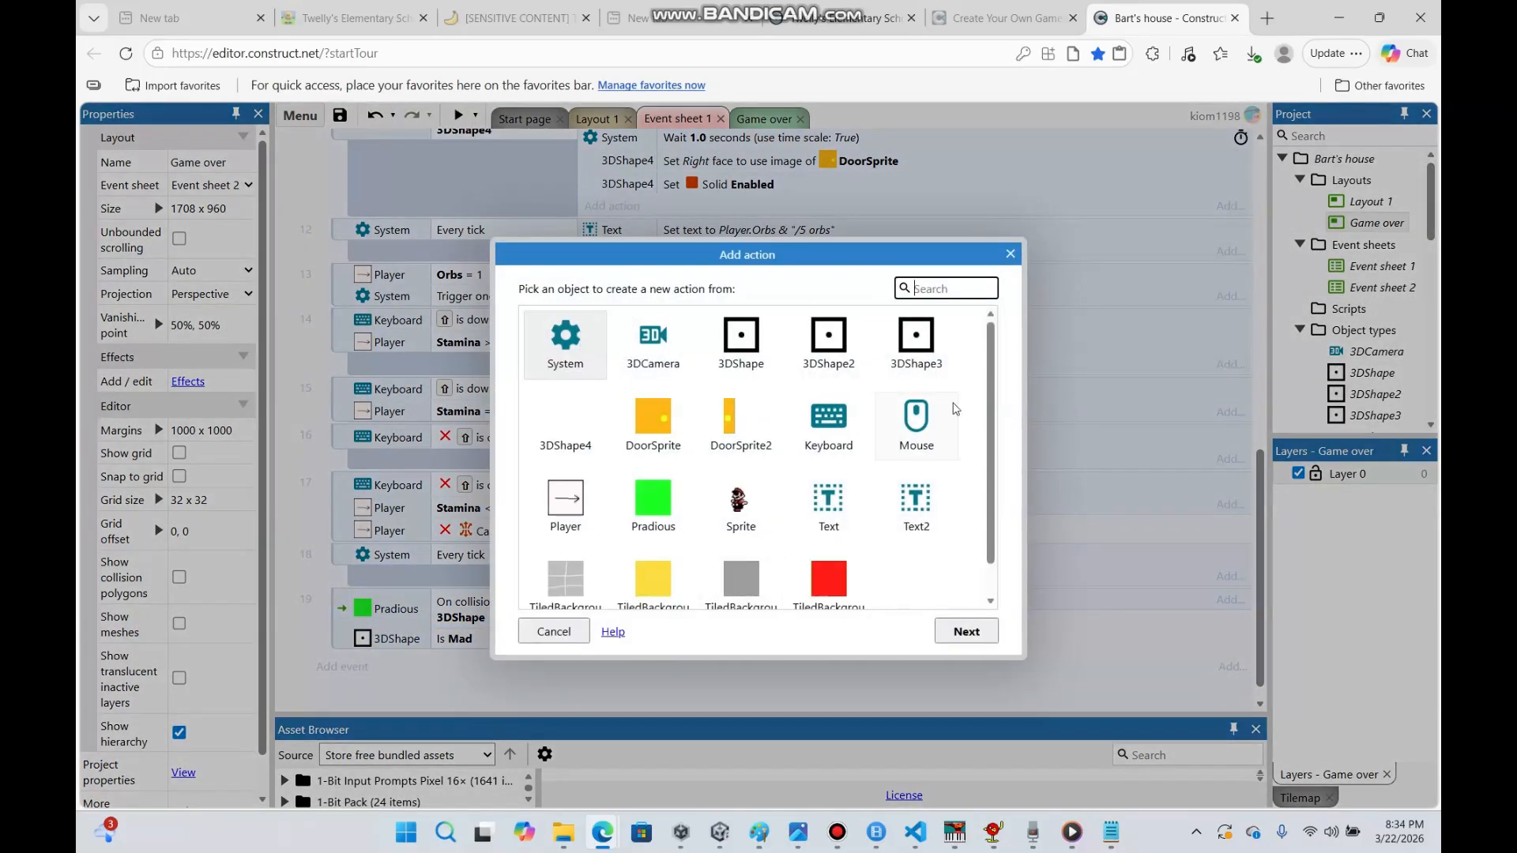
left_click(568, 367)
double_click(569, 368)
scroll(971, 375, "down", 15)
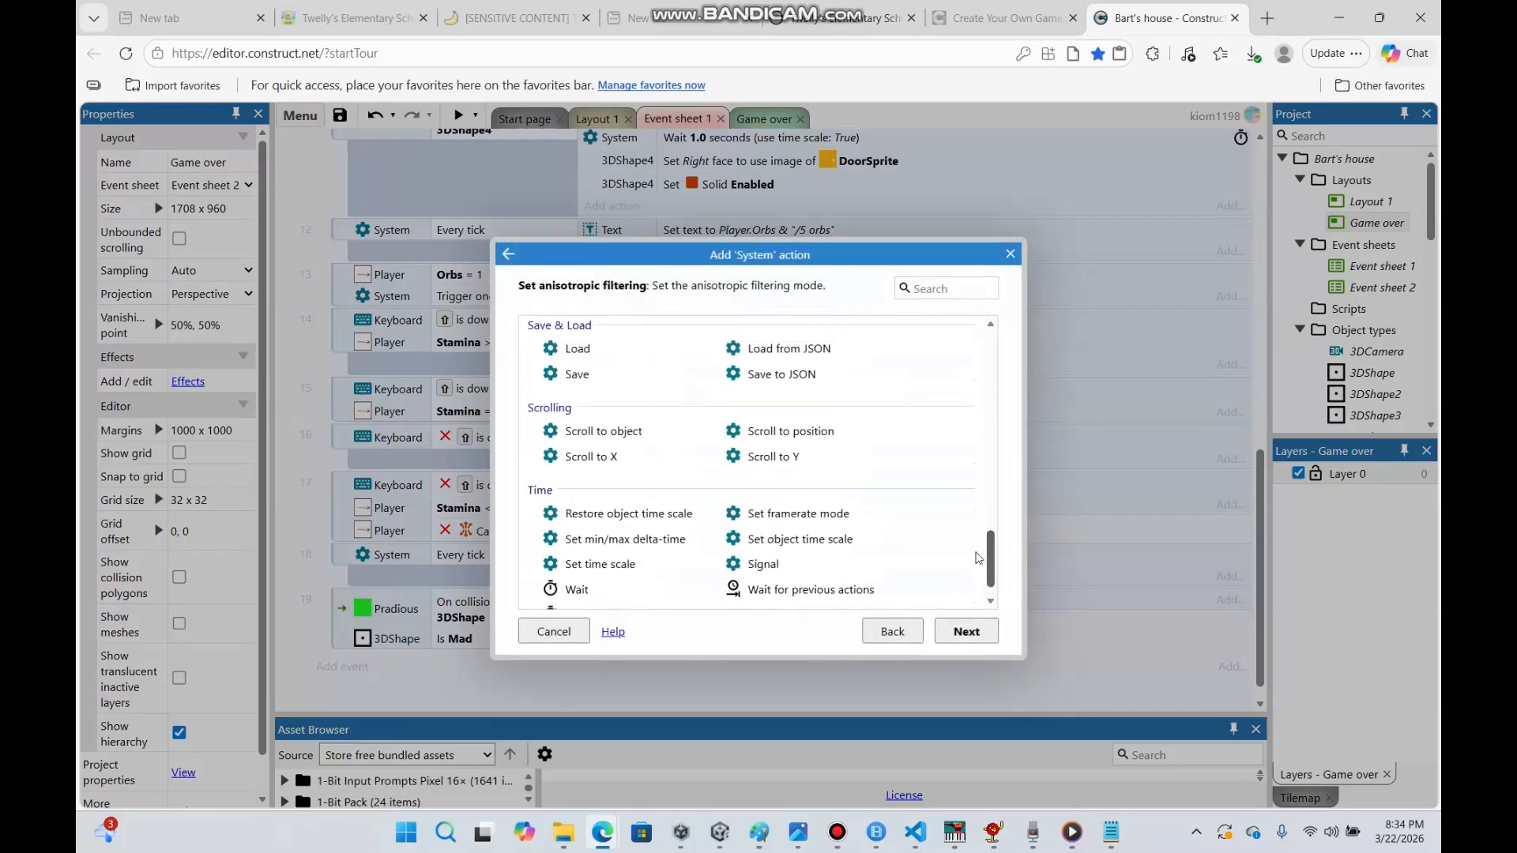
scroll(966, 516, "up", 5)
double_click(602, 410)
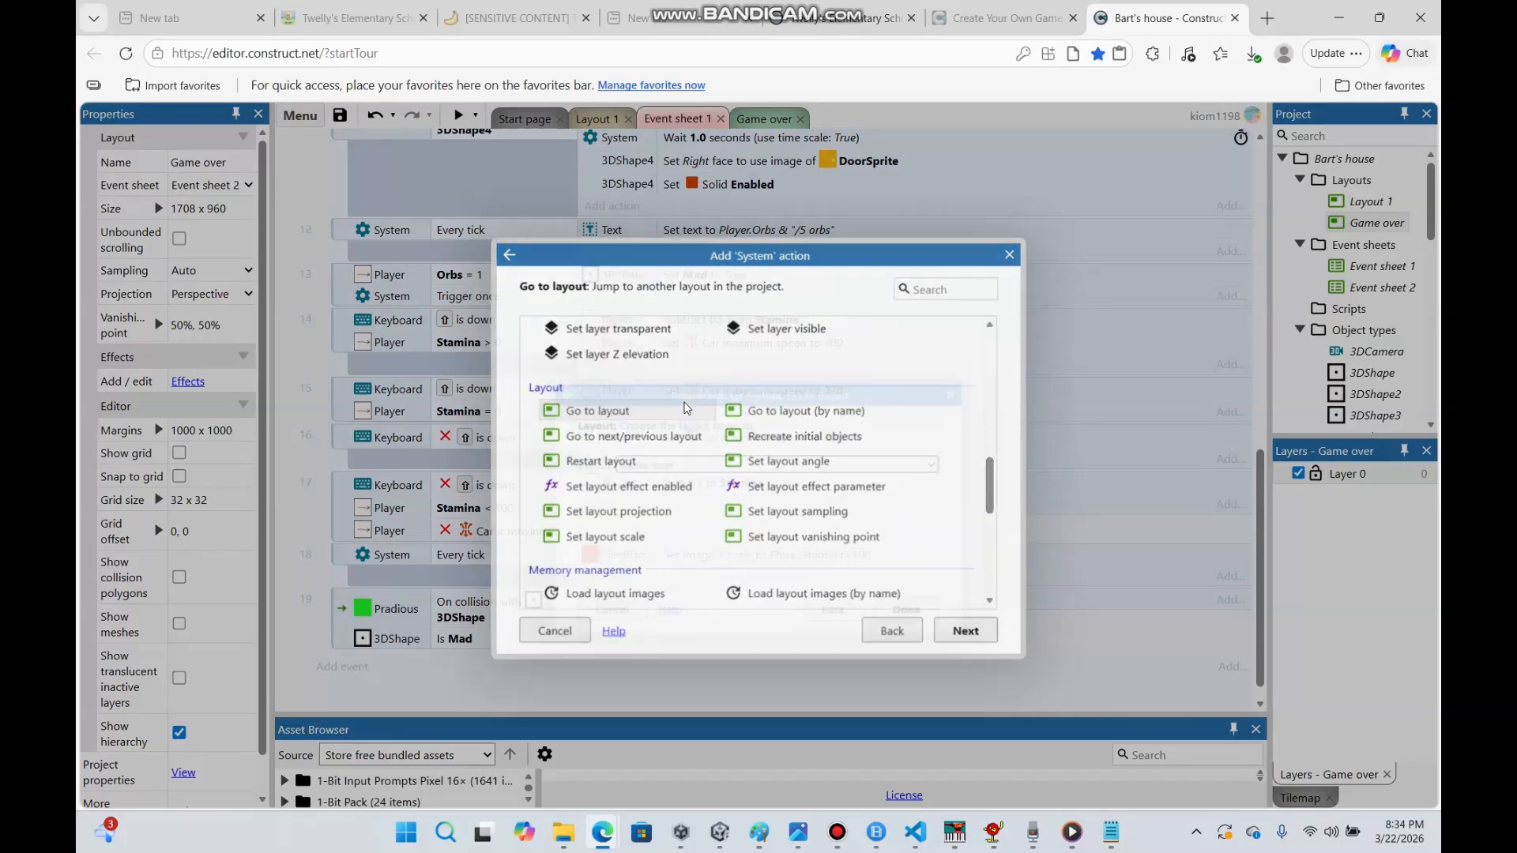
left_click(908, 612)
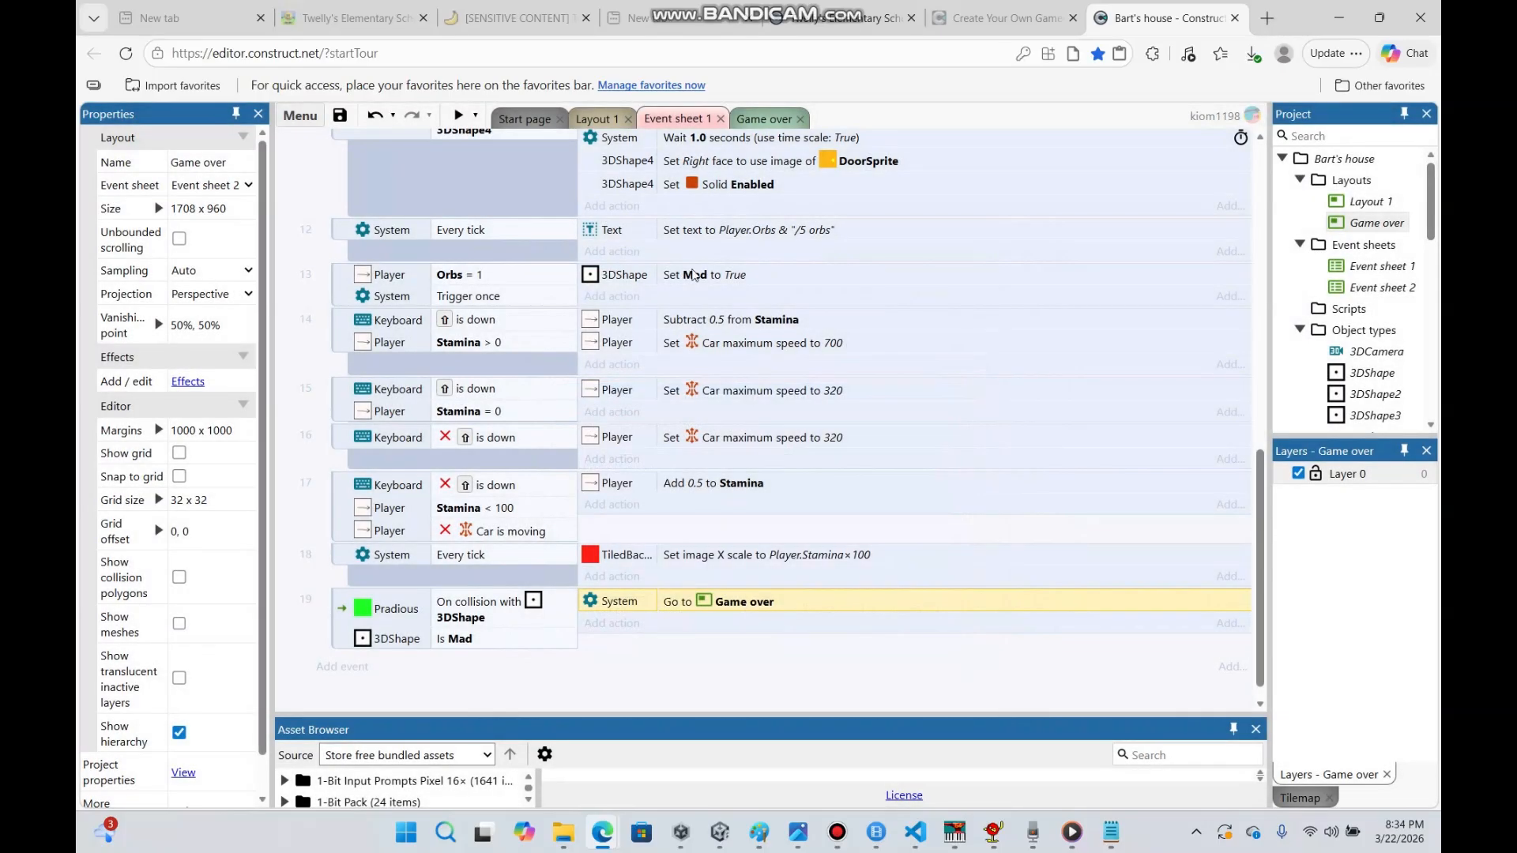
Open Event sheet 2 and add an event with the System condition On start of layout
left_click(763, 125)
left_click(914, 282)
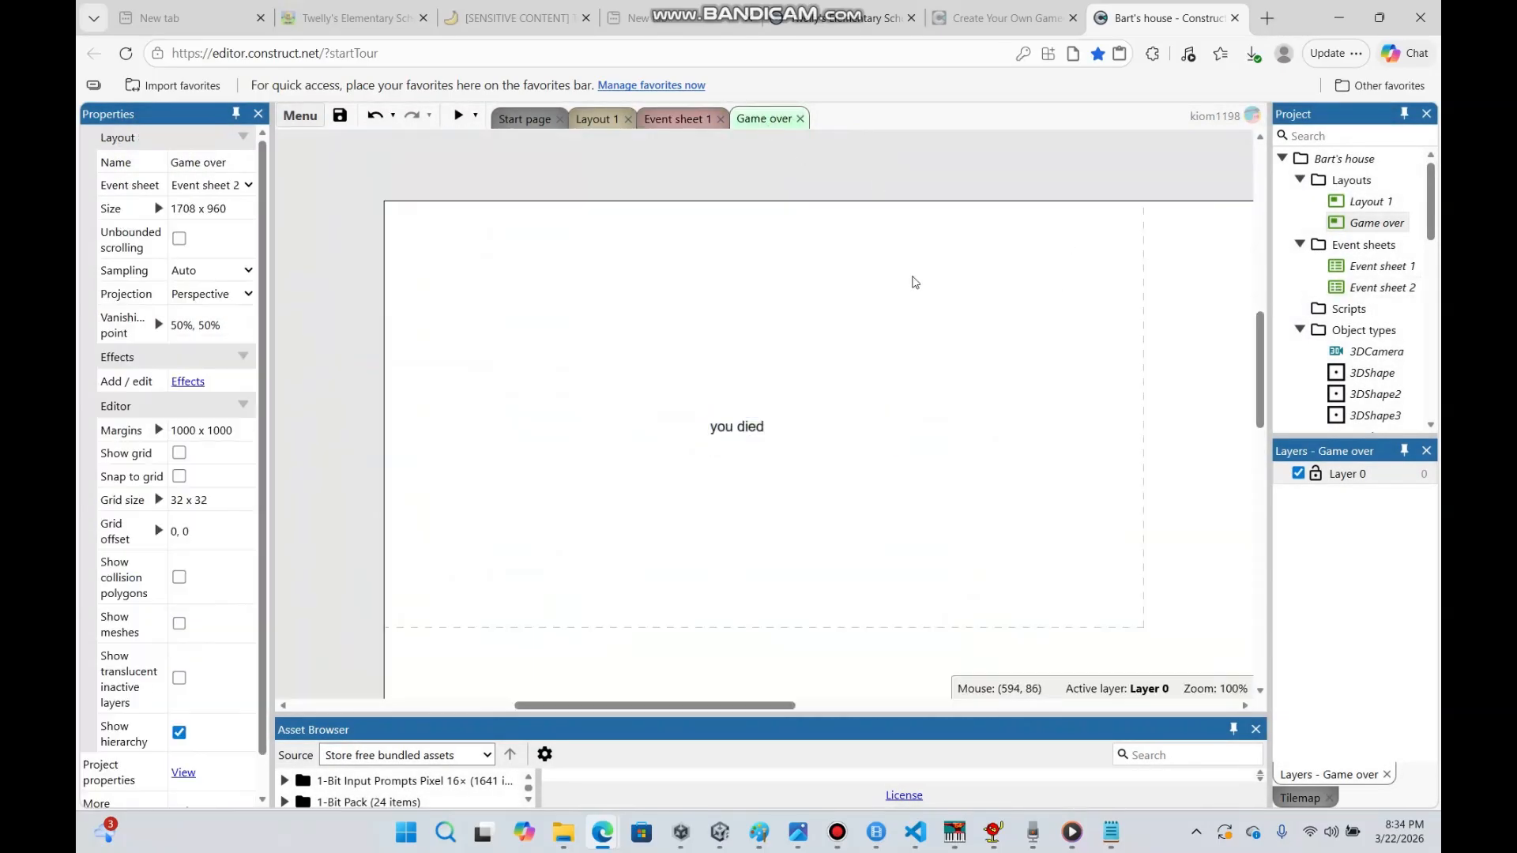
double_click(1343, 286)
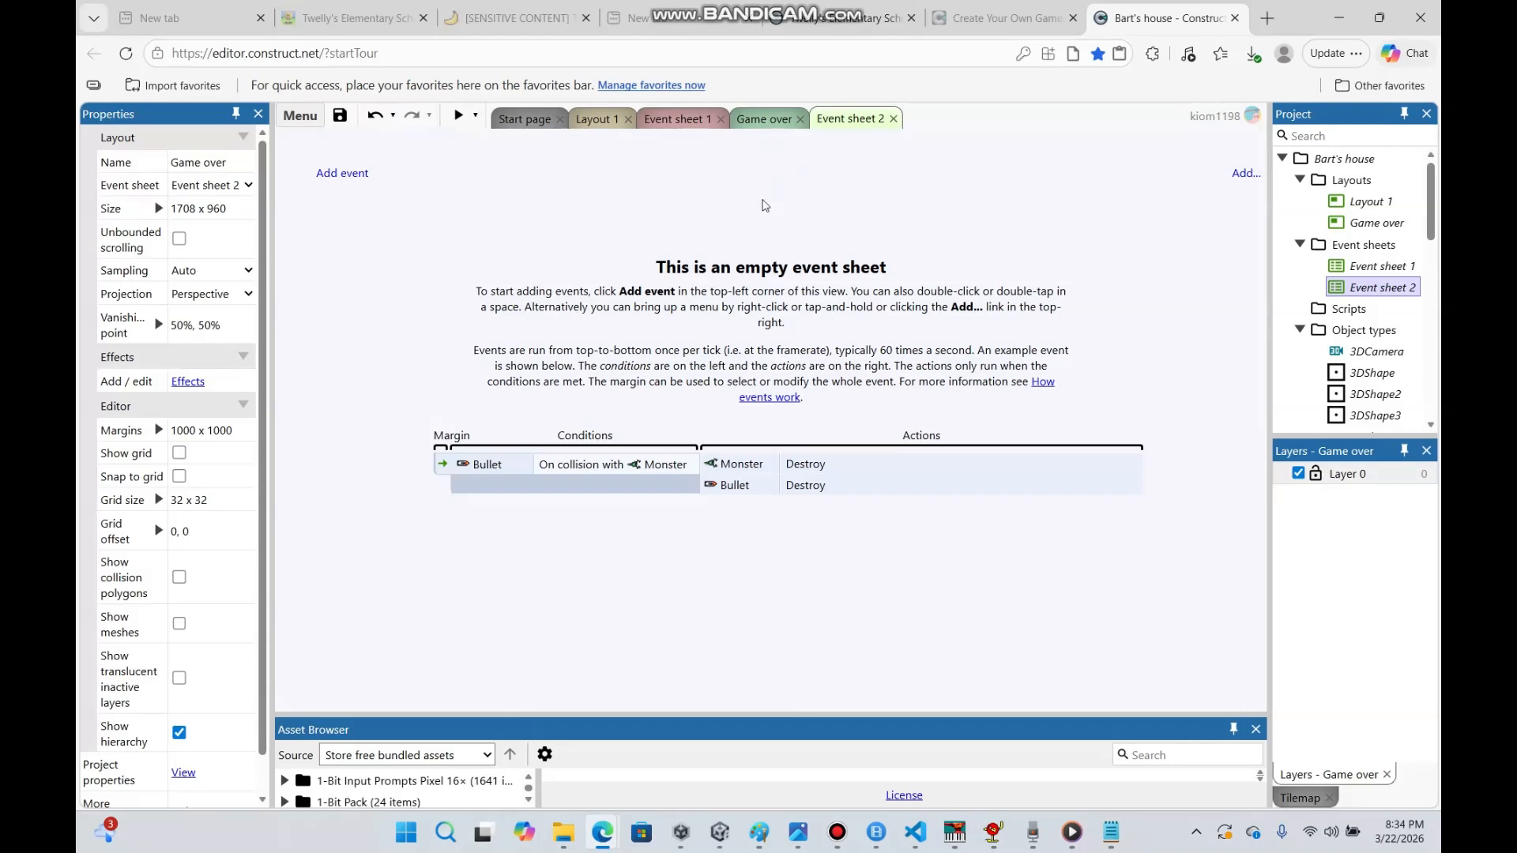
left_click(348, 177)
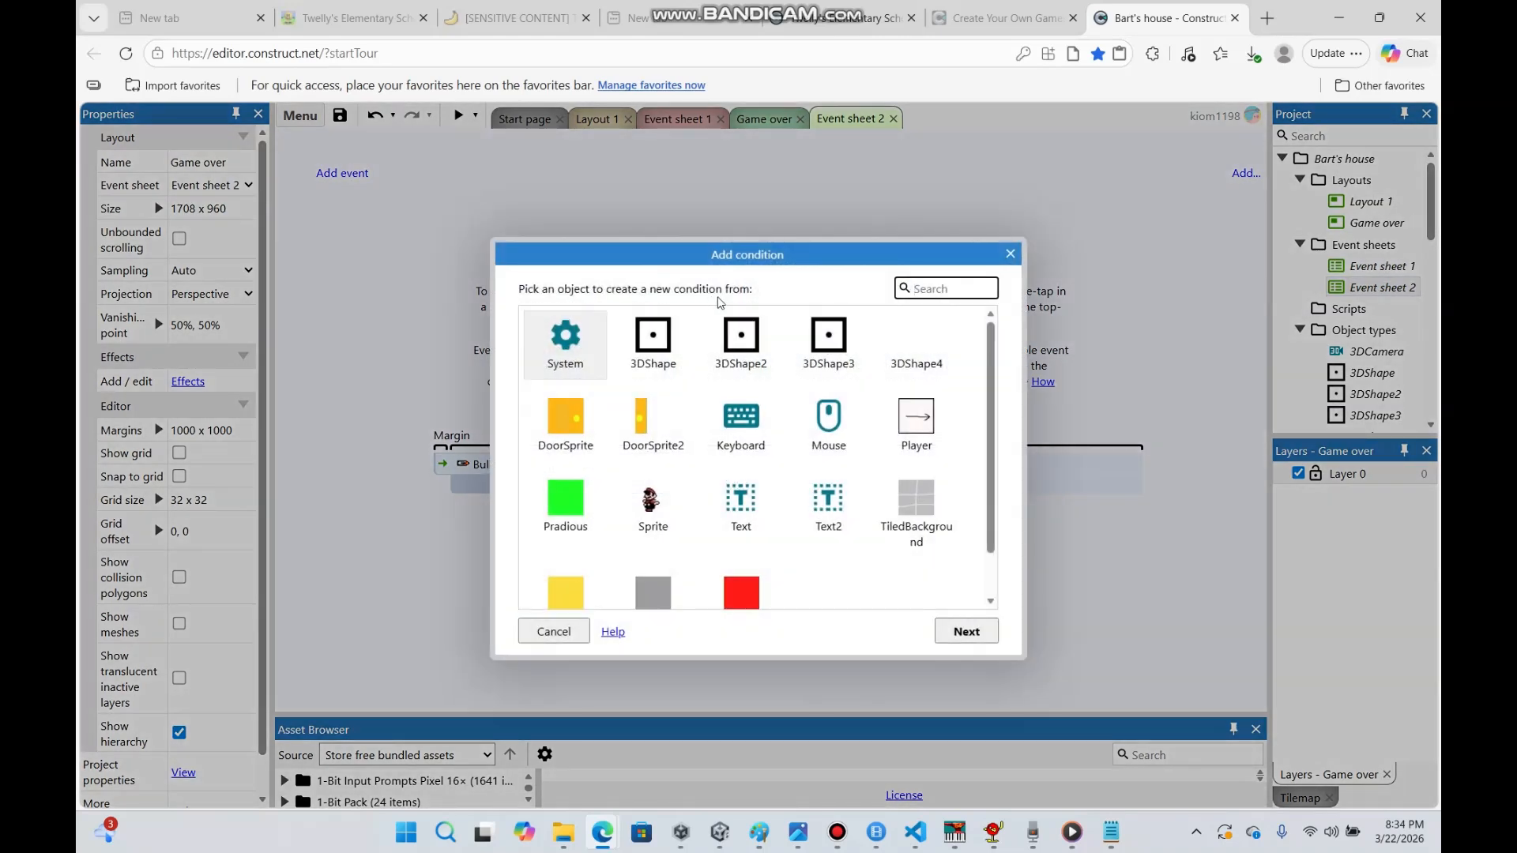
double_click(577, 335)
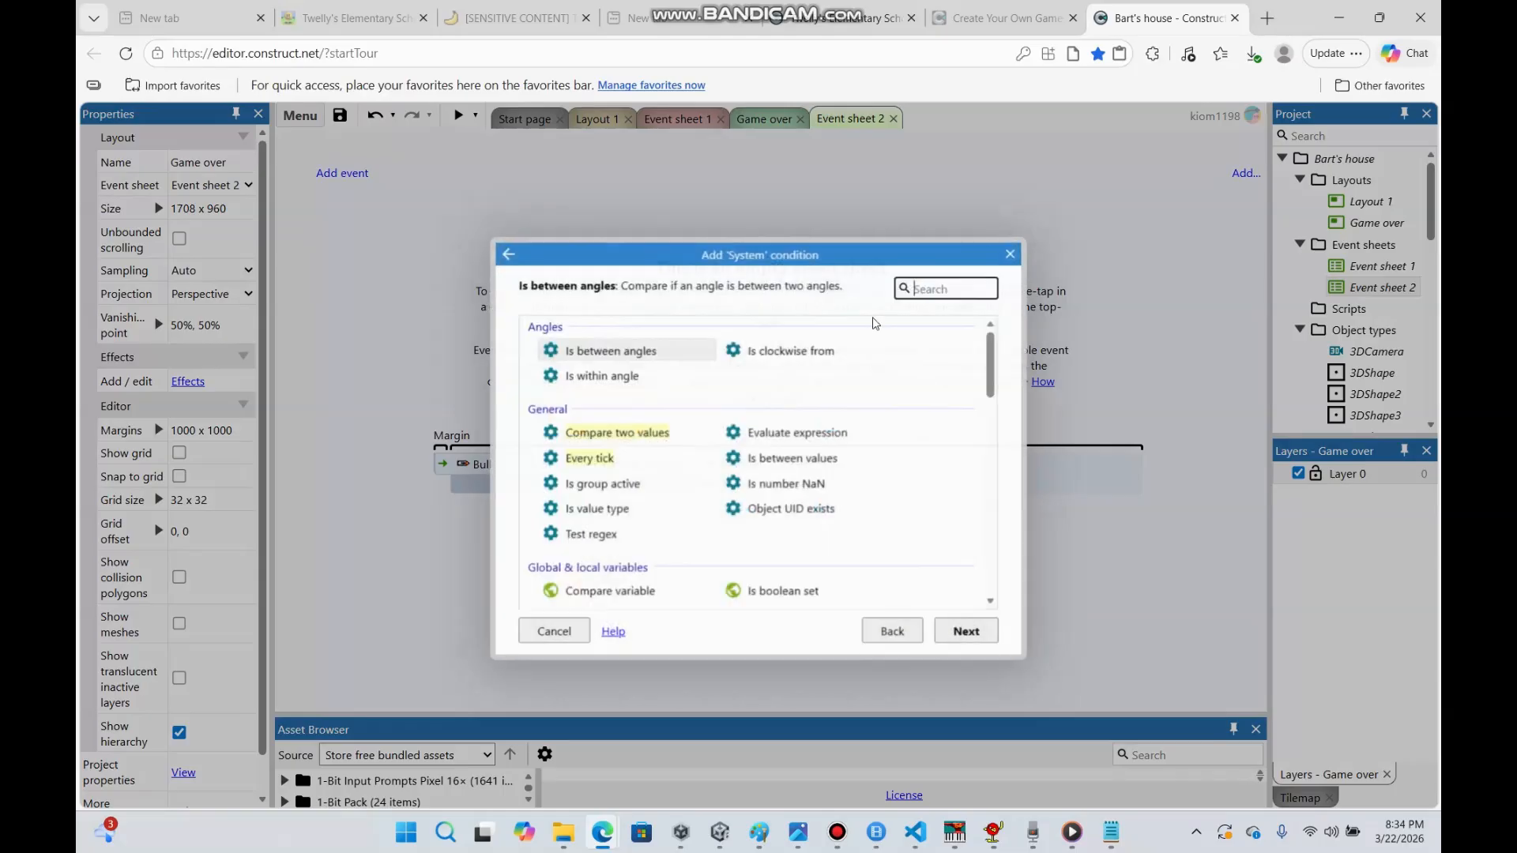
scroll(958, 532, "down", 6)
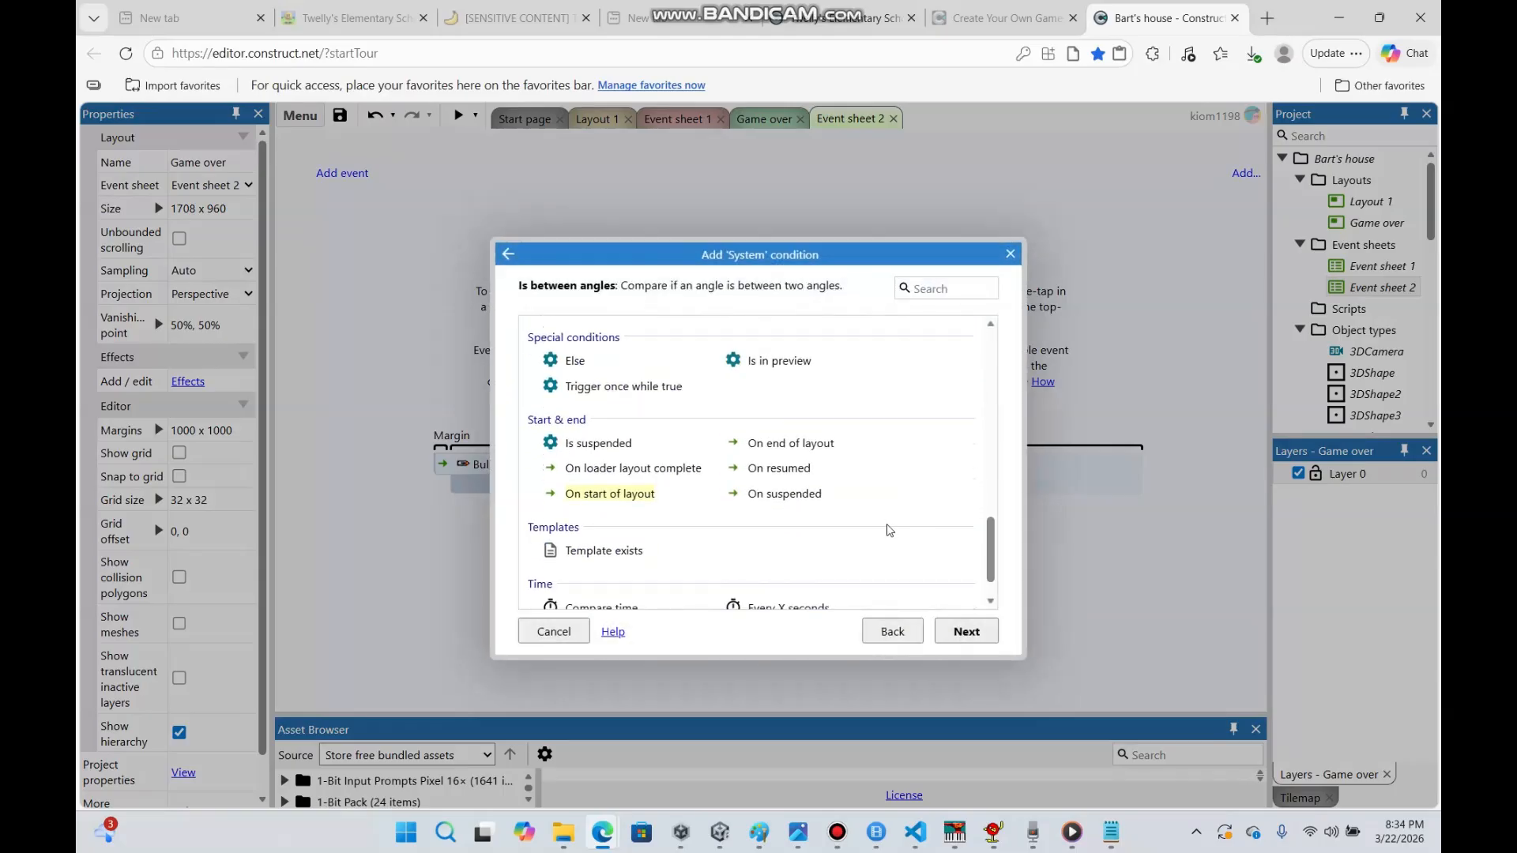
double_click(624, 492)
Add a System Wait action of 2 seconds to the On start of layout event
left_click(600, 146)
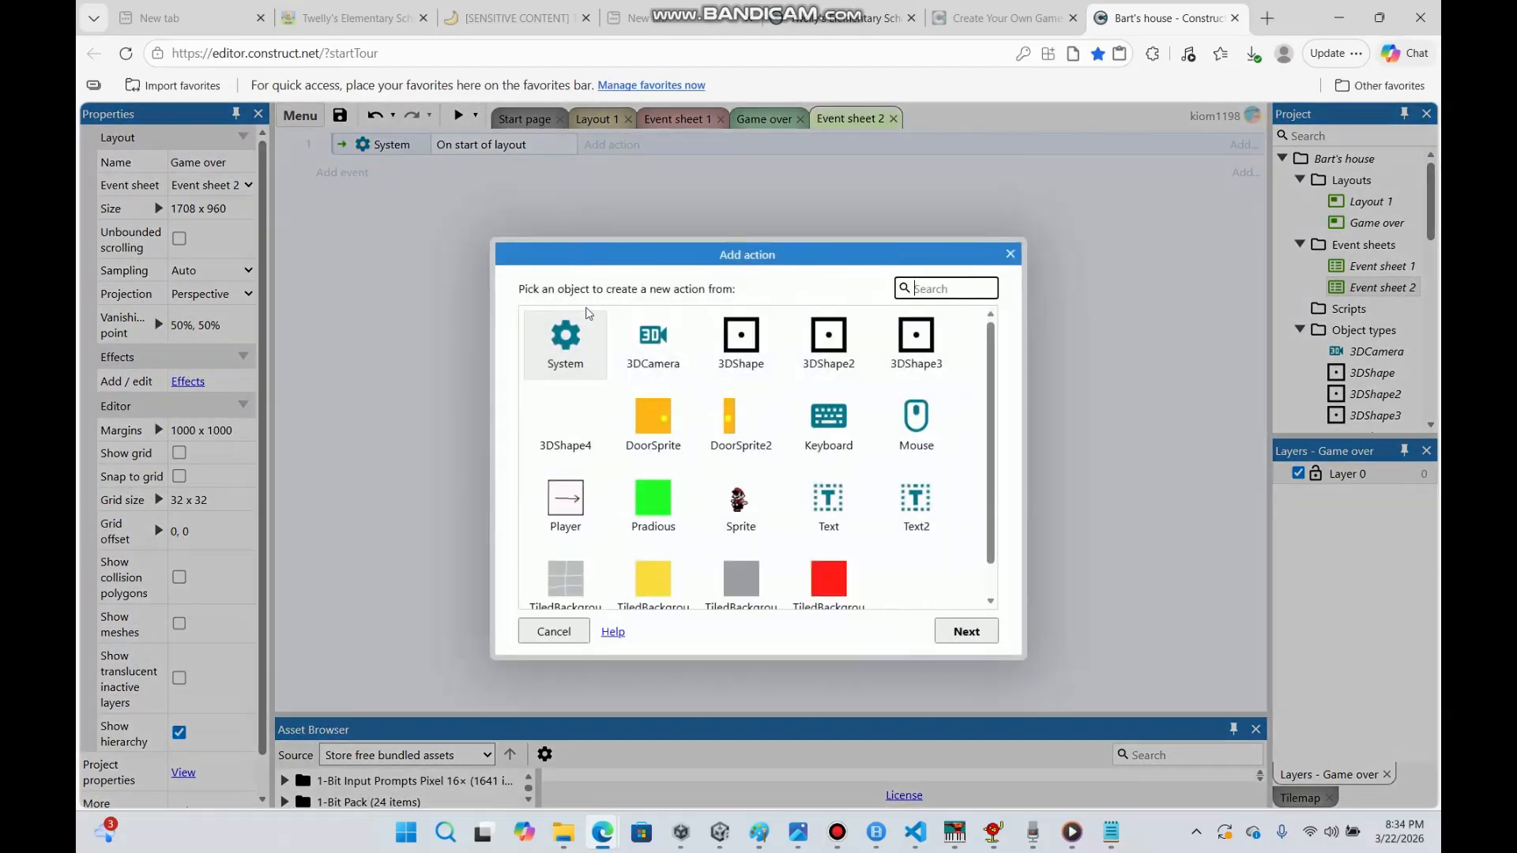
double_click(577, 352)
type("wa")
double_click(648, 378)
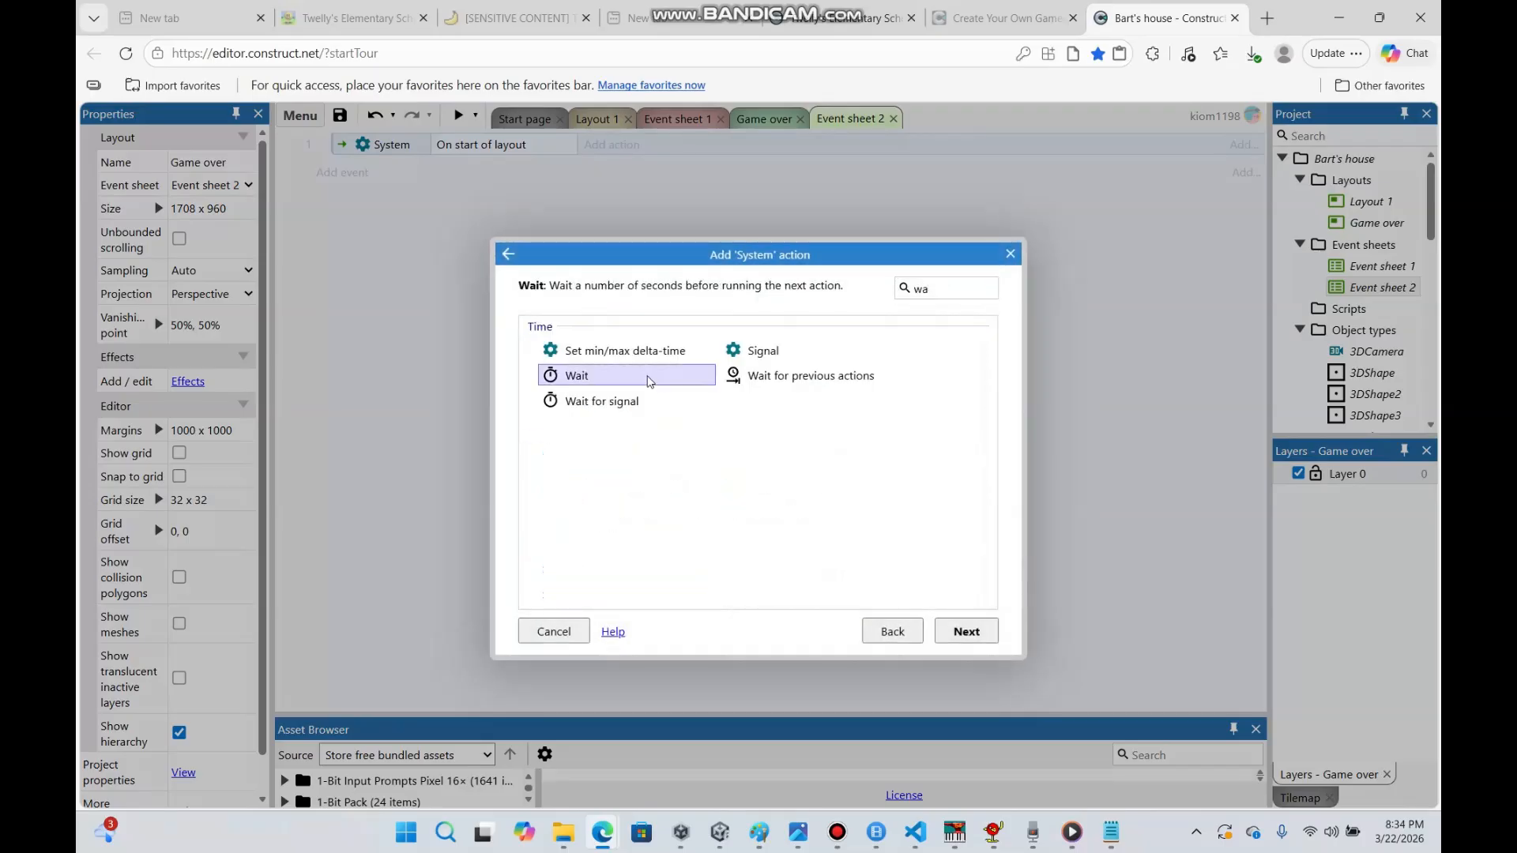
key("BackSpace")
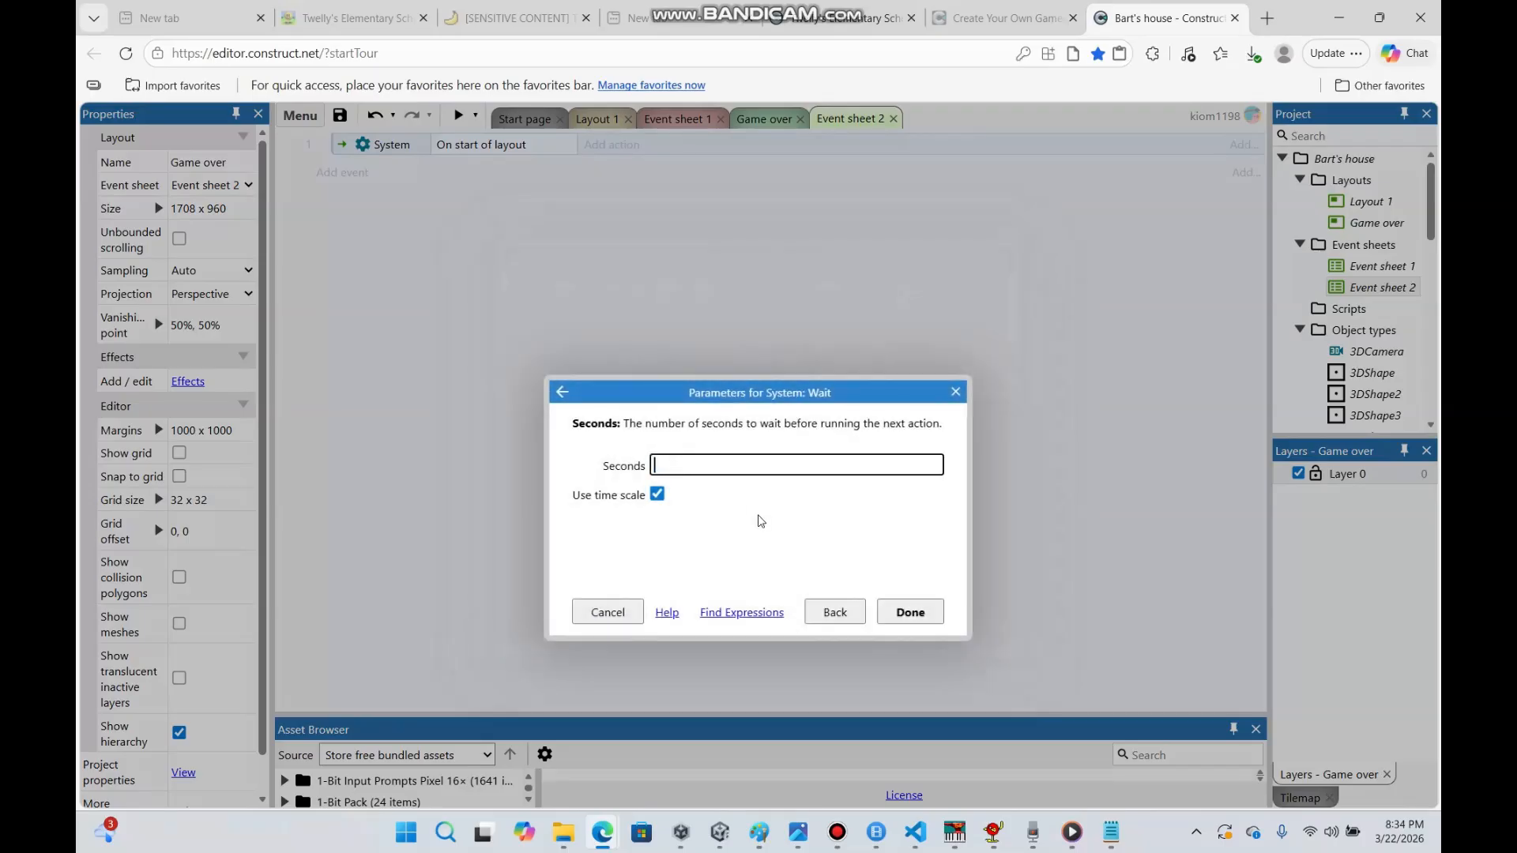
type("2")
key("Return")
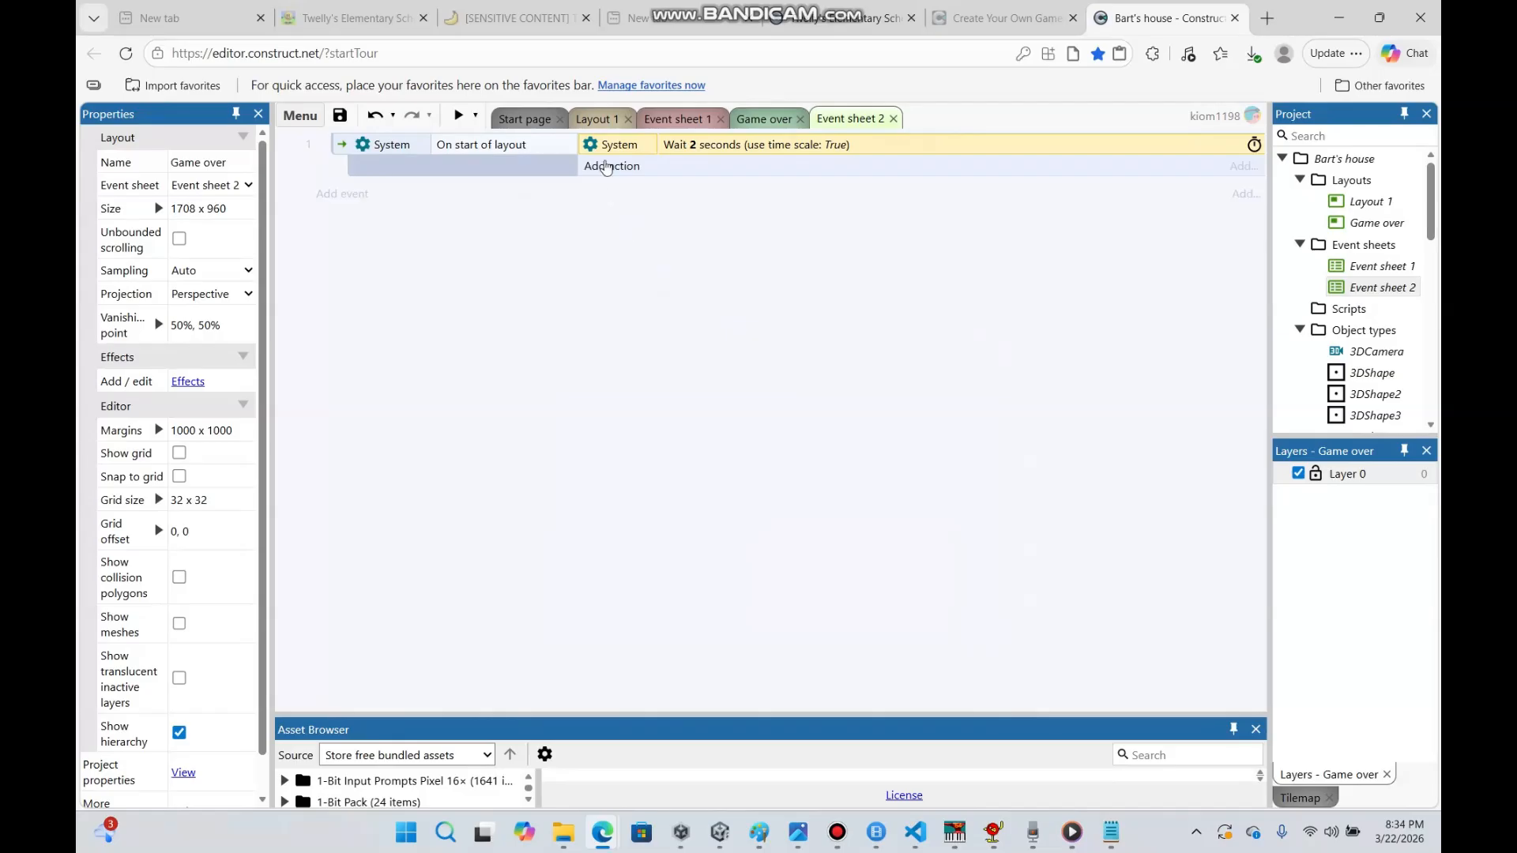
Add a System Go to layout action targeting Layout 1 after the Wait action in Event sheet 2
left_click(611, 166)
double_click(584, 356)
type("go")
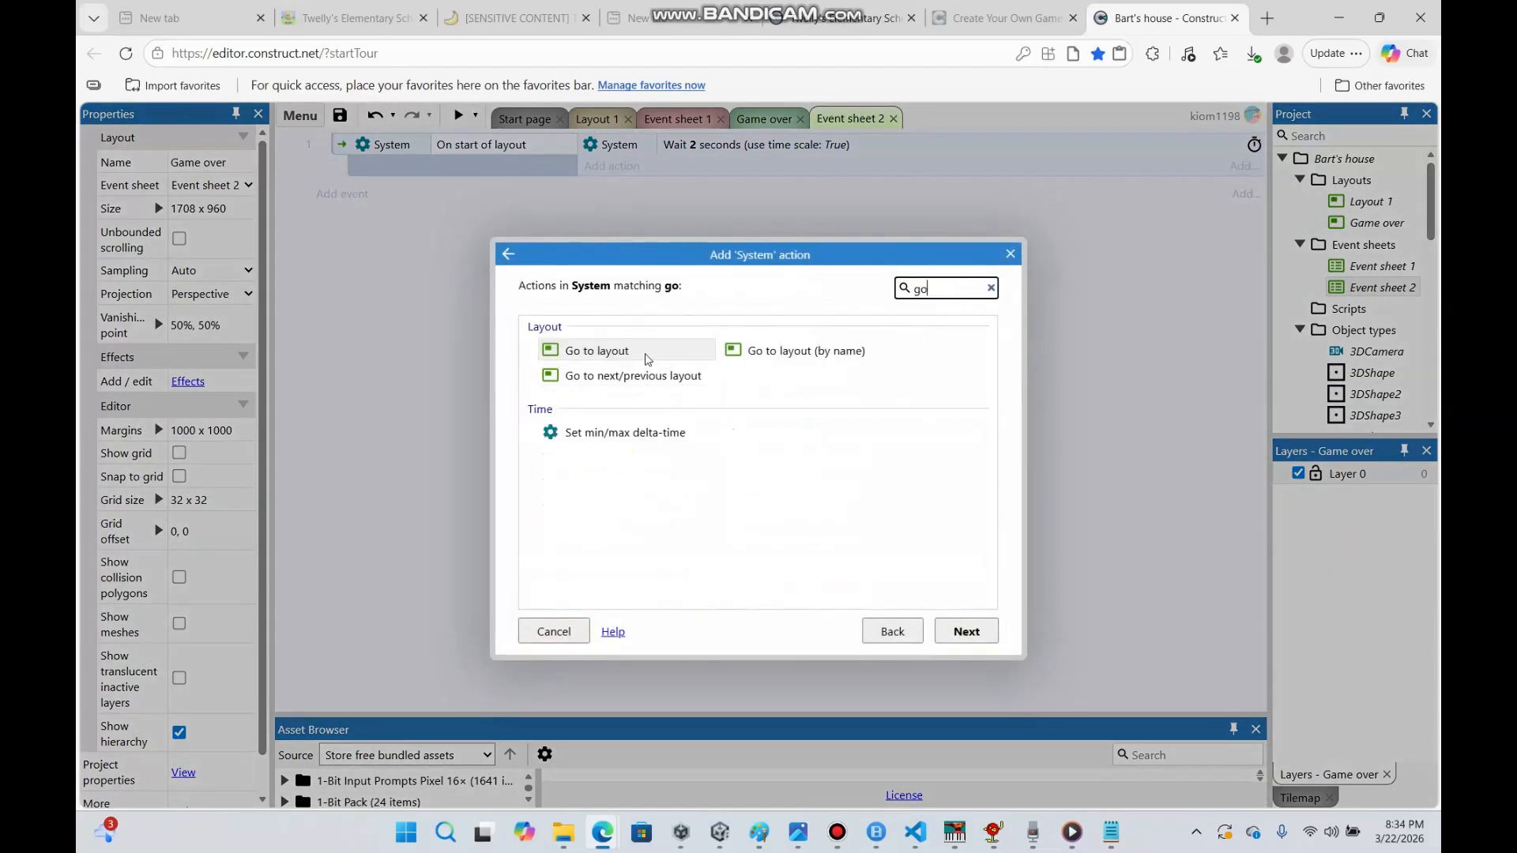
double_click(647, 352)
left_click(671, 465)
left_click(683, 509)
left_click(911, 612)
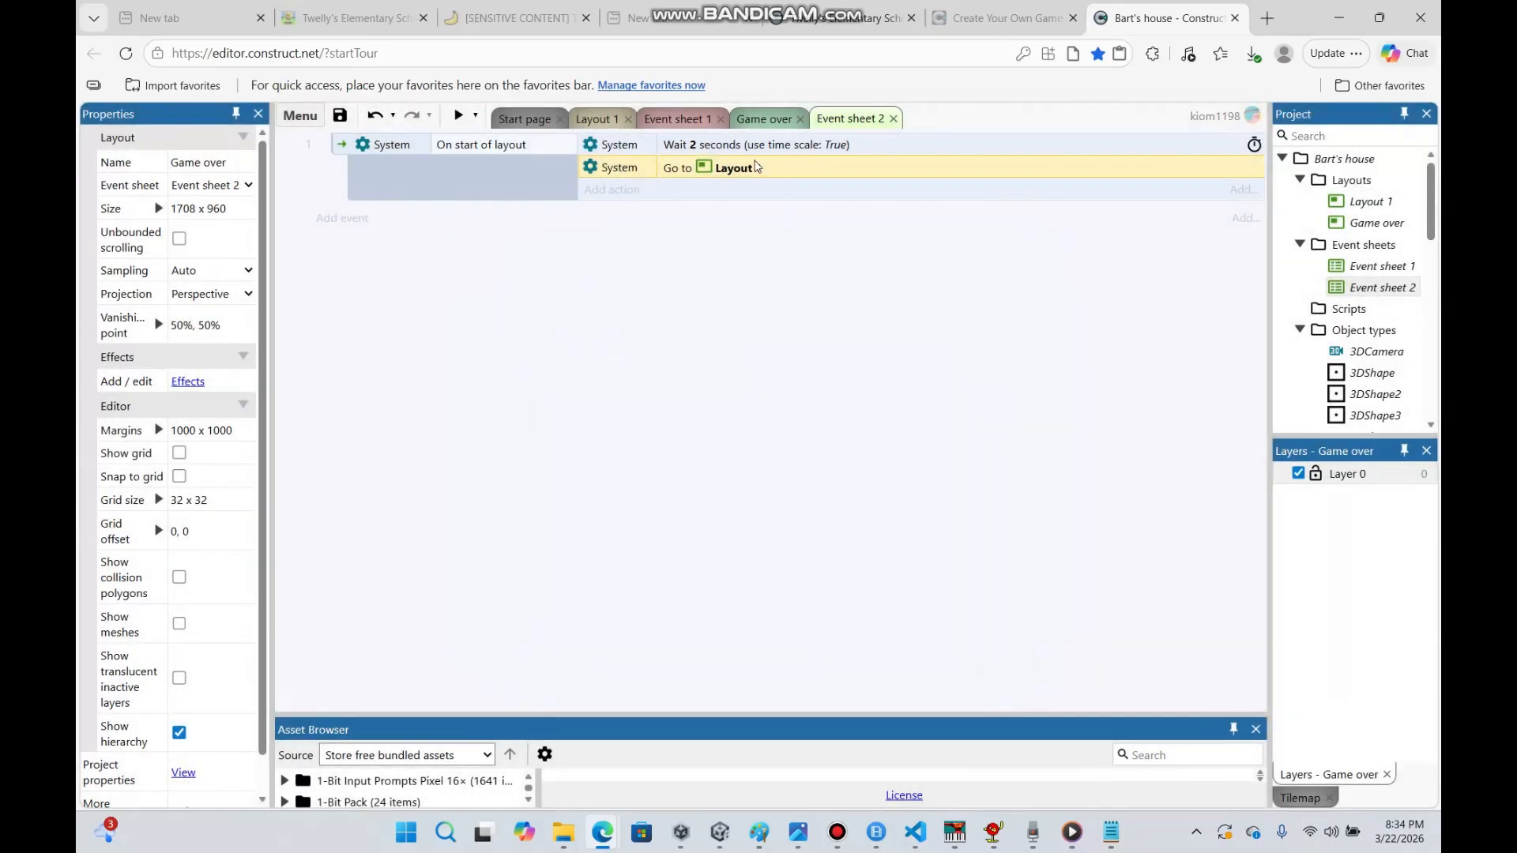
Preview the game from Layout 1, collecting an orb and meeting the mad enemy to test the Game over screen and restart
left_click(594, 119)
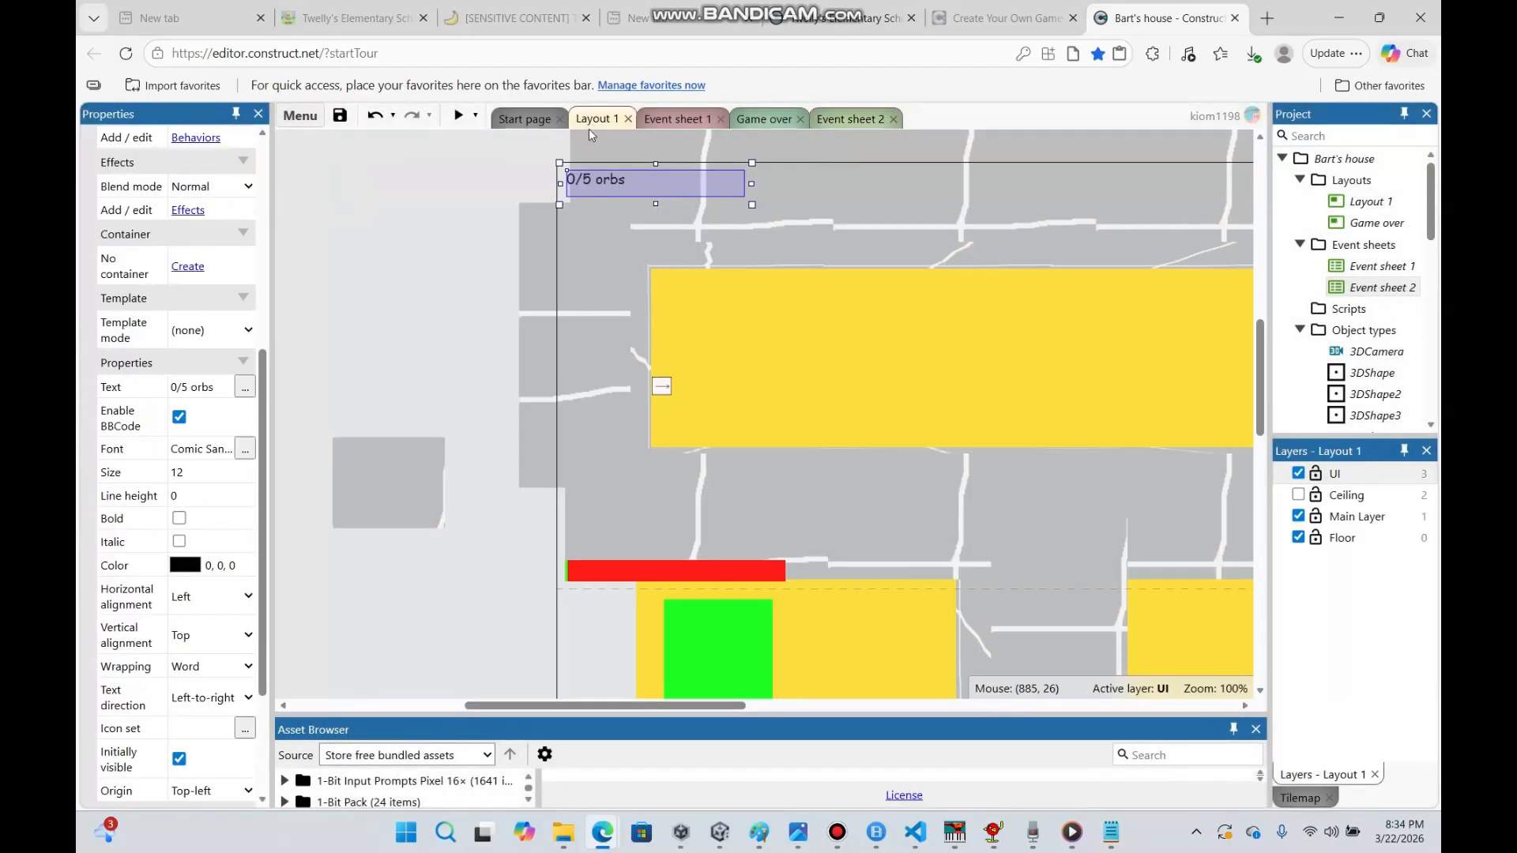
left_click(763, 119)
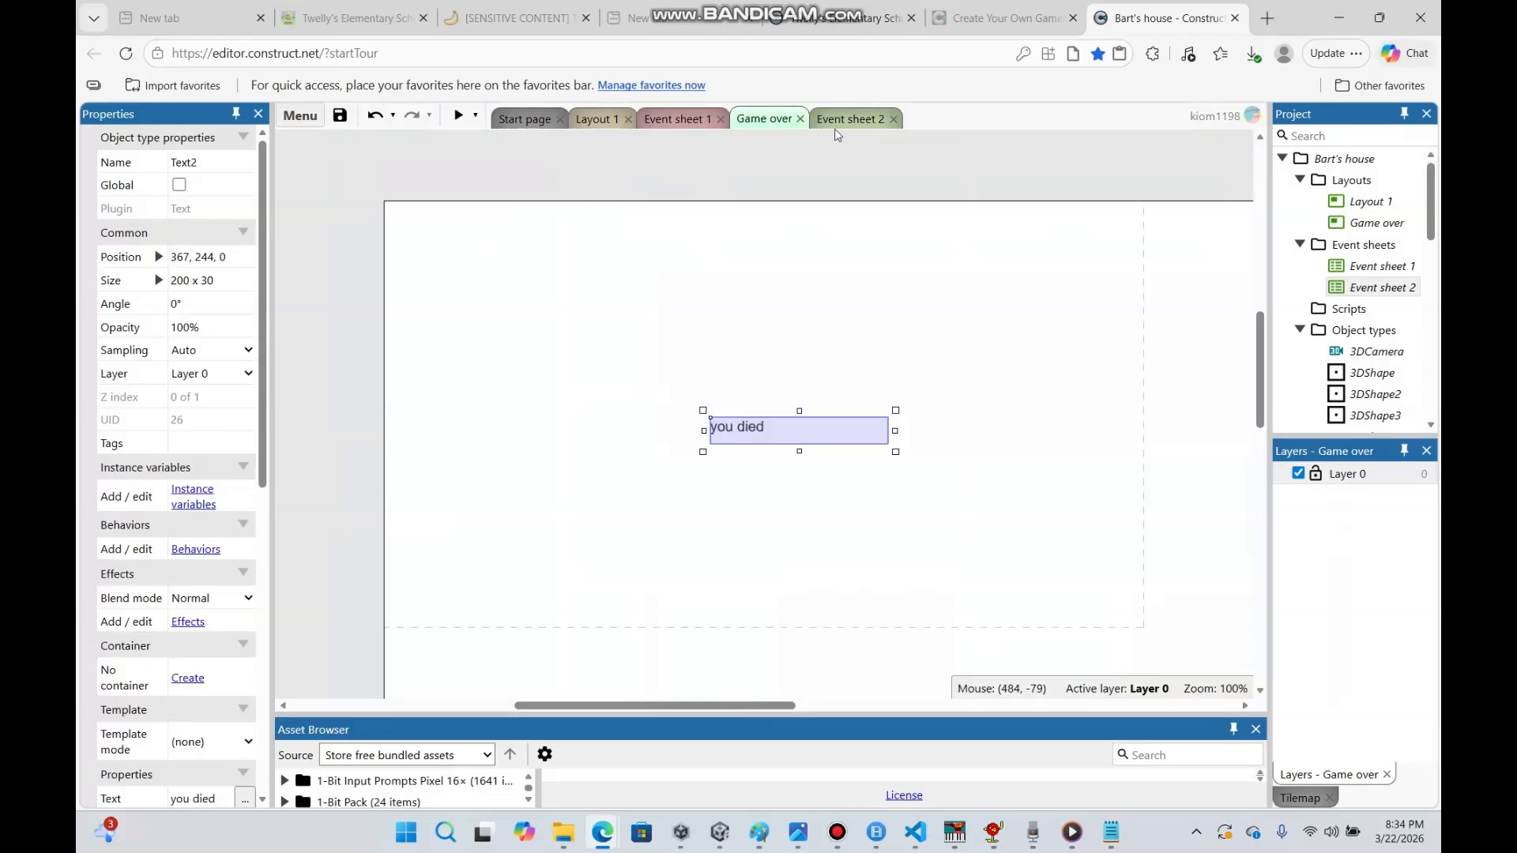
left_click(850, 118)
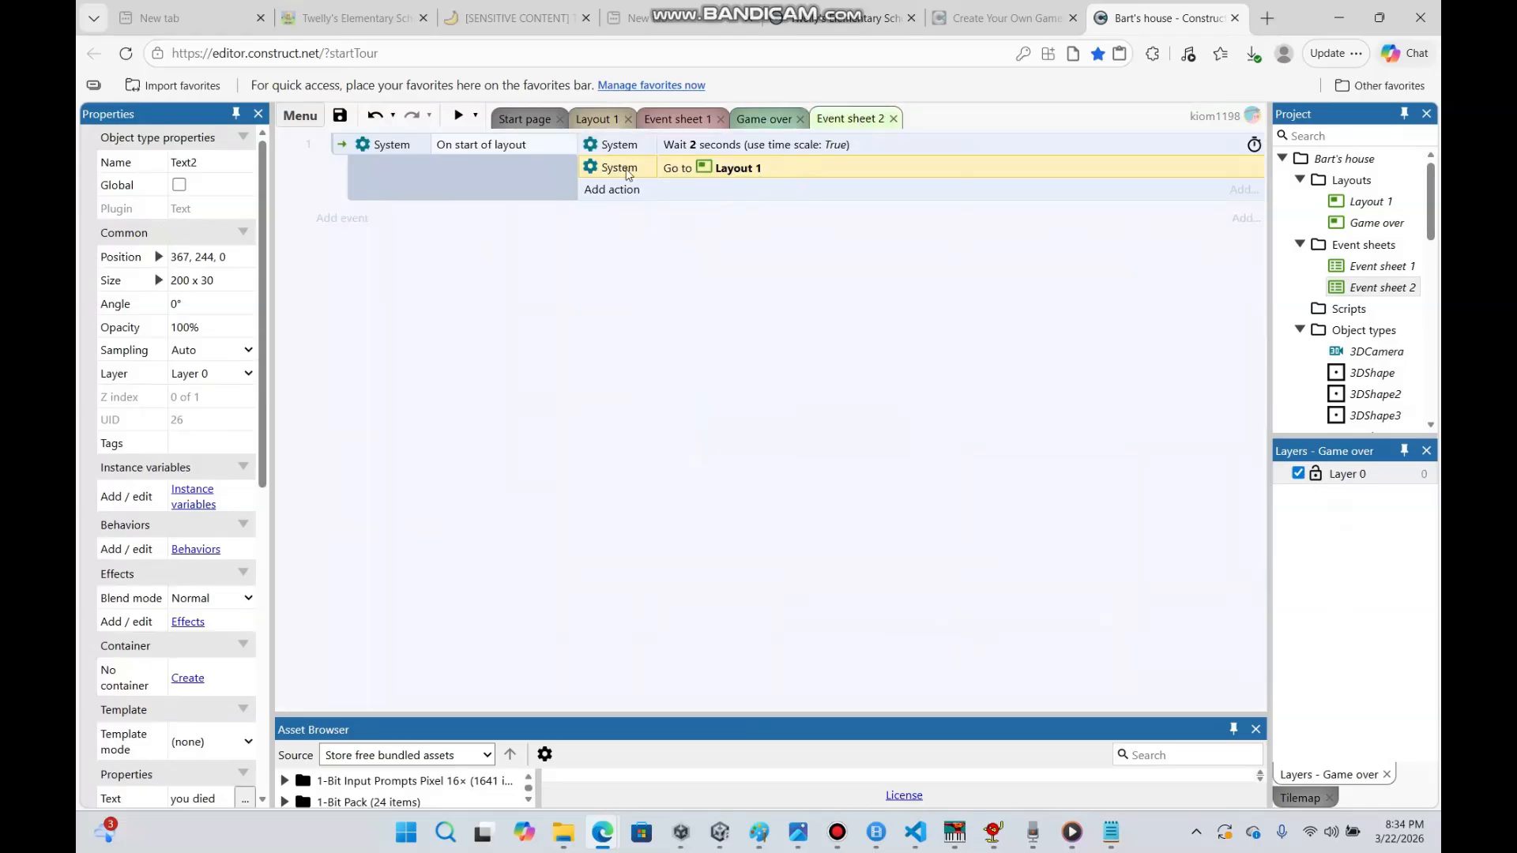
left_click(601, 119)
left_click(458, 115)
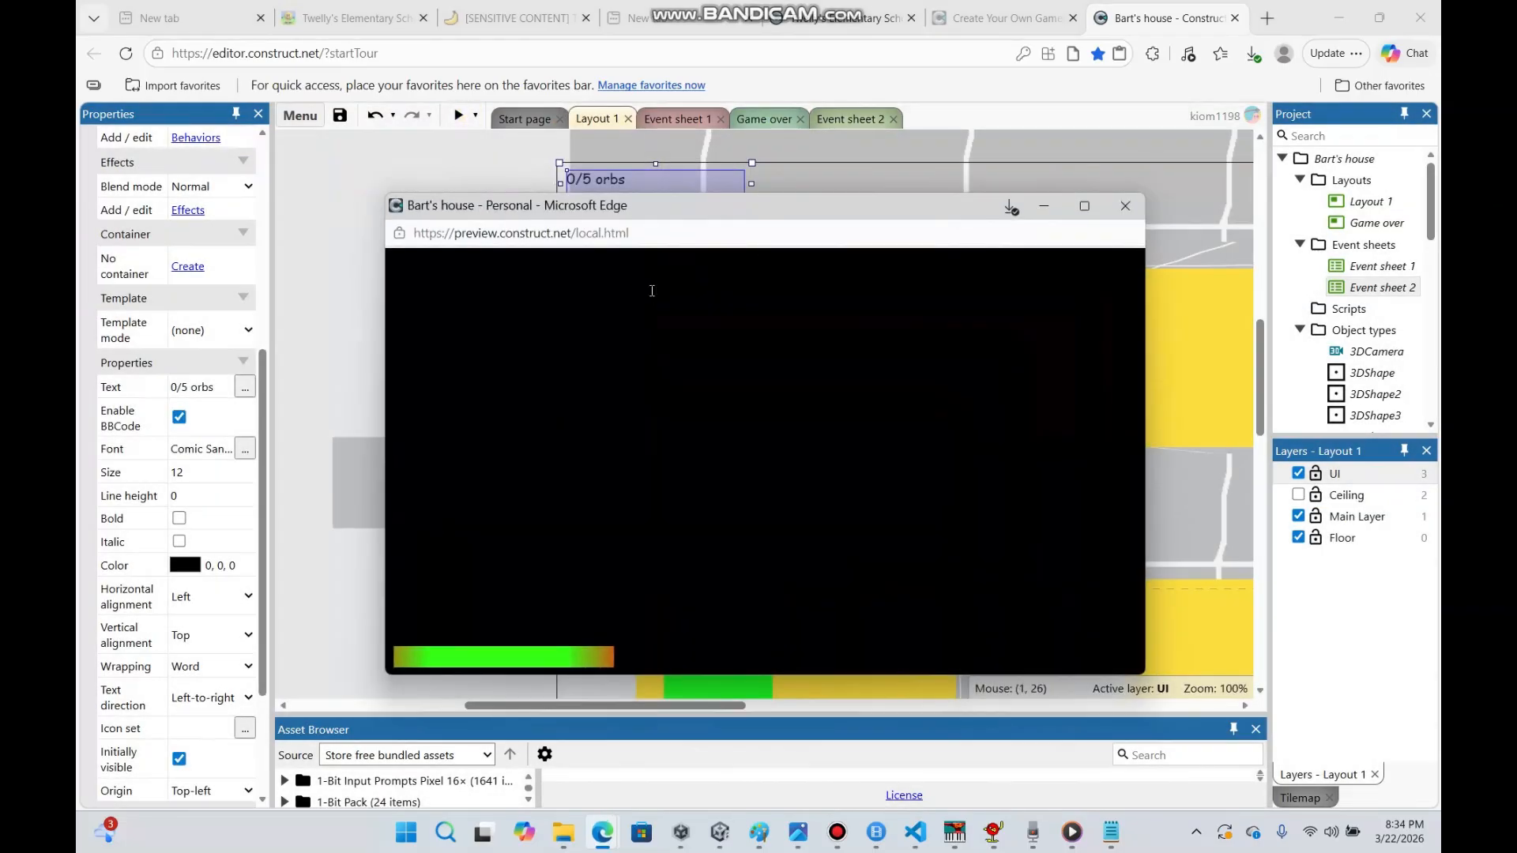
key("w")
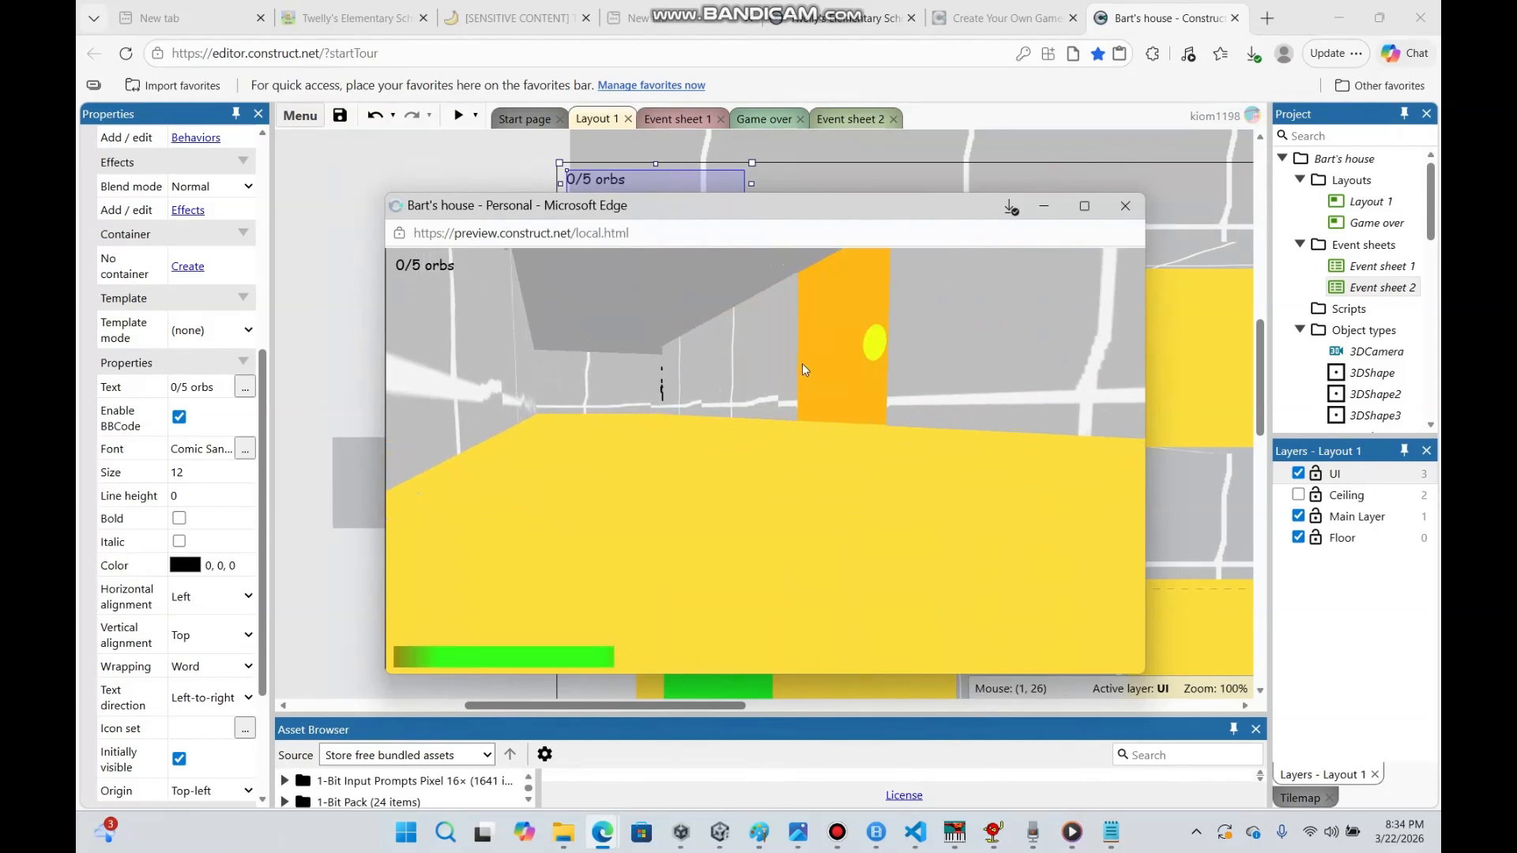
key("w")
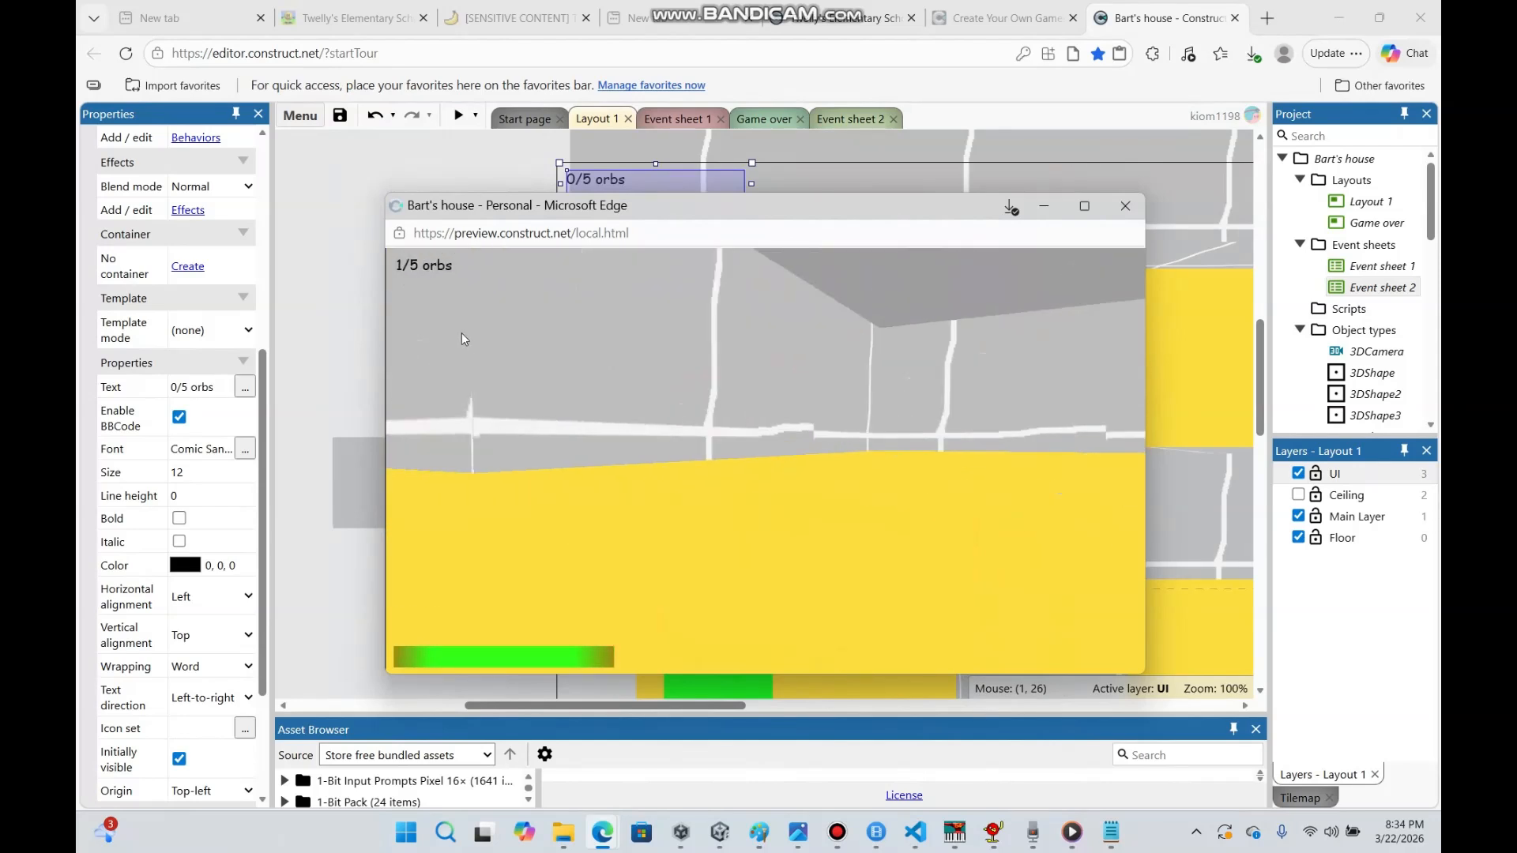
key("w")
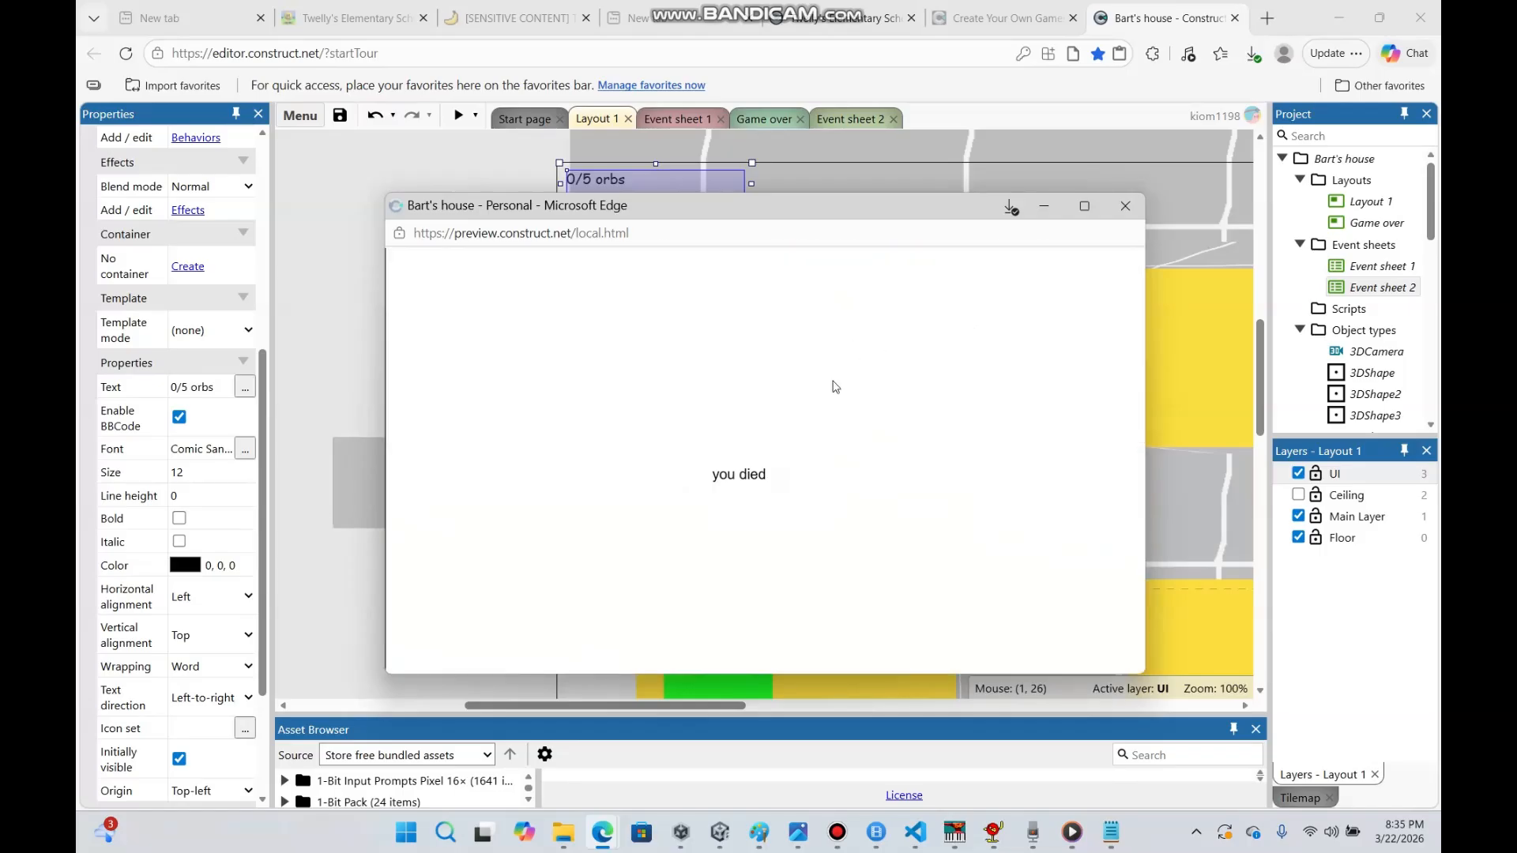
left_click(835, 386)
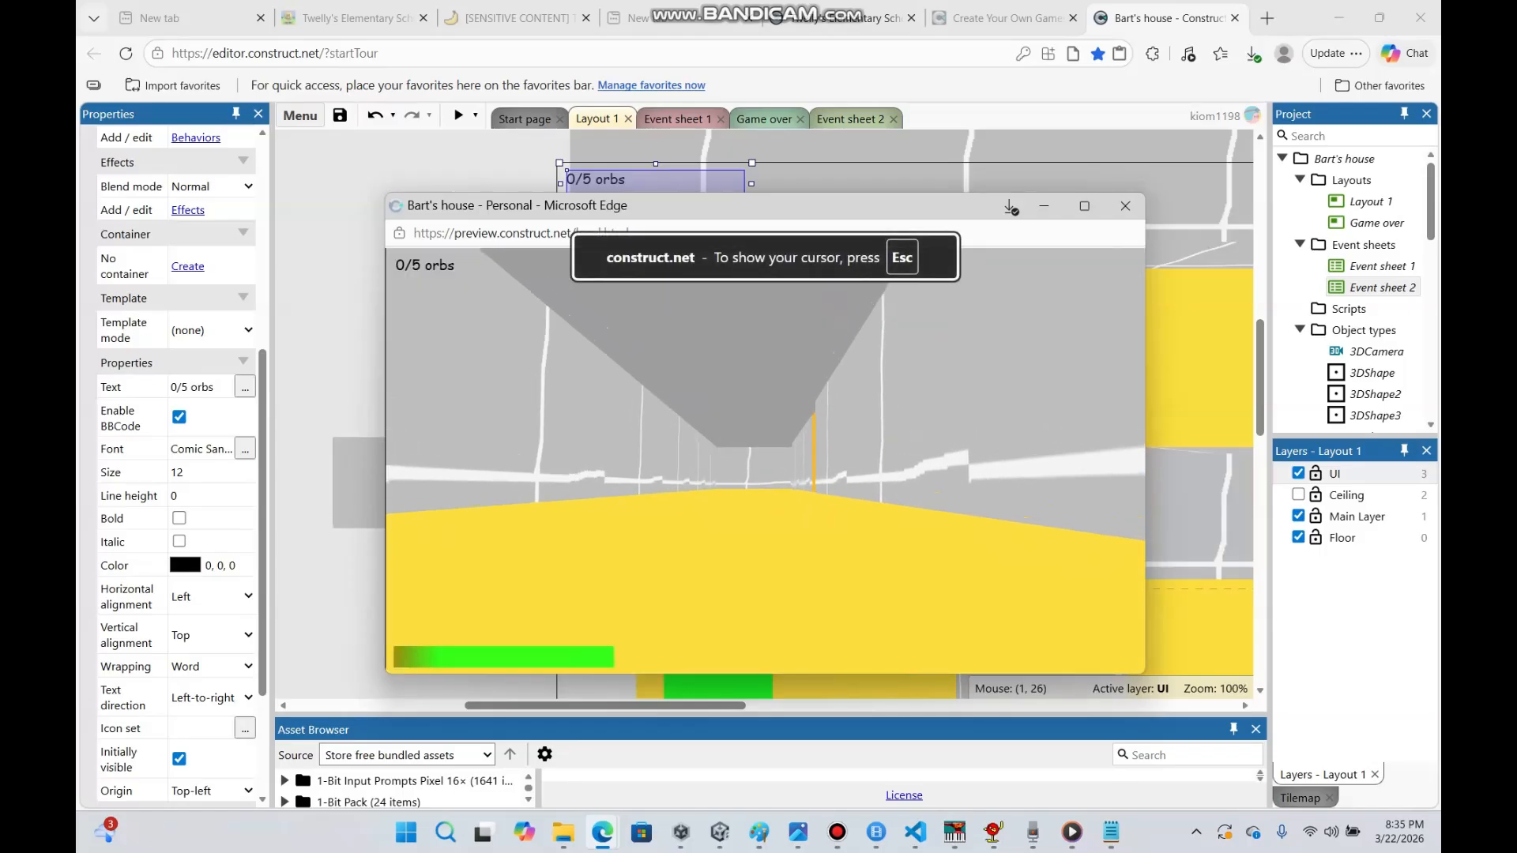
key("w")
key("Escape")
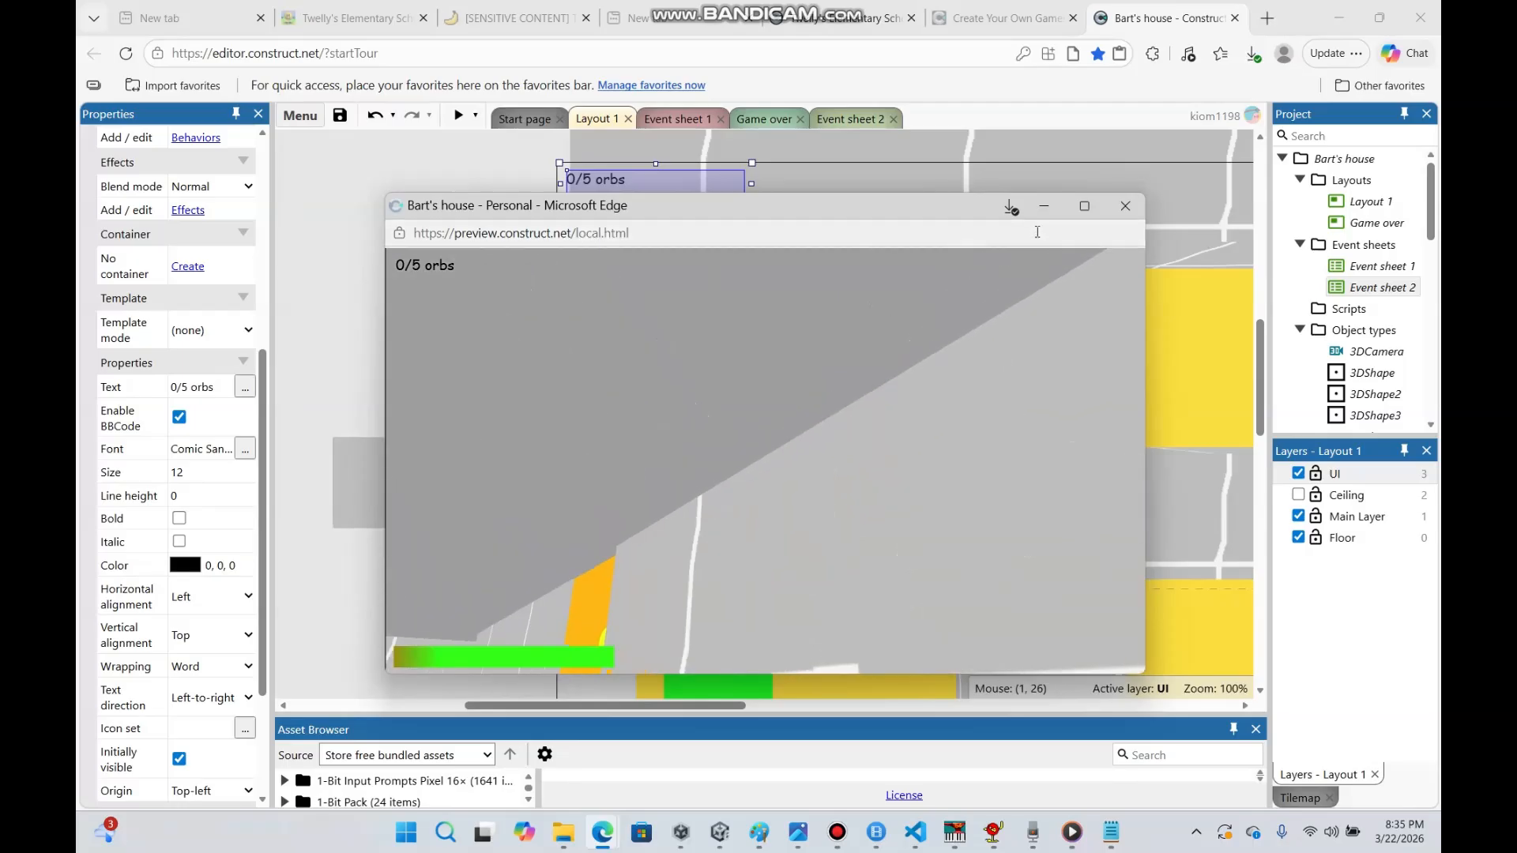
left_click(1043, 206)
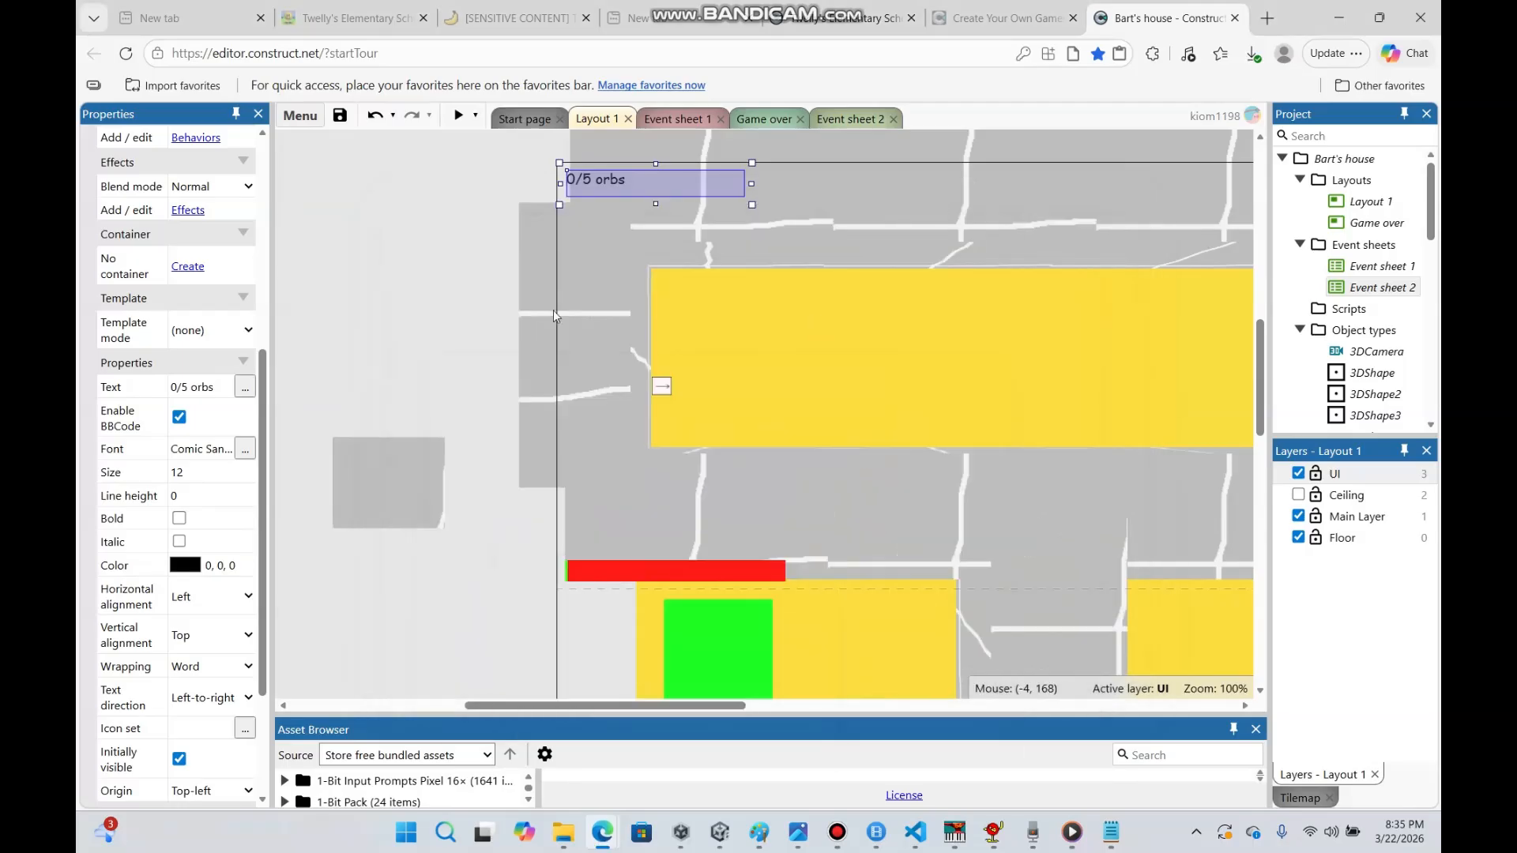
left_click(453, 313)
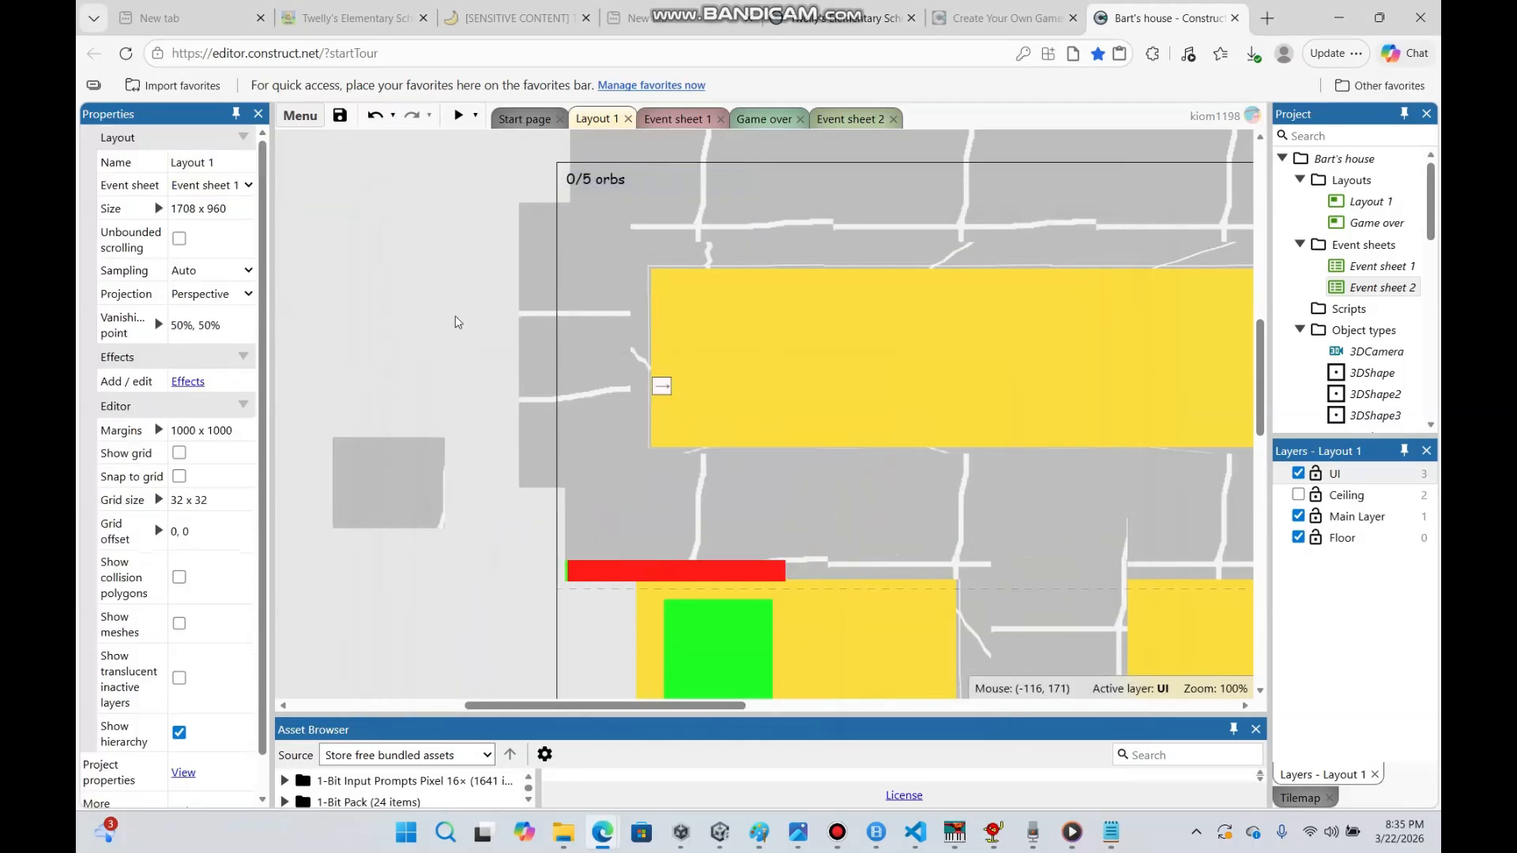
left_click(760, 125)
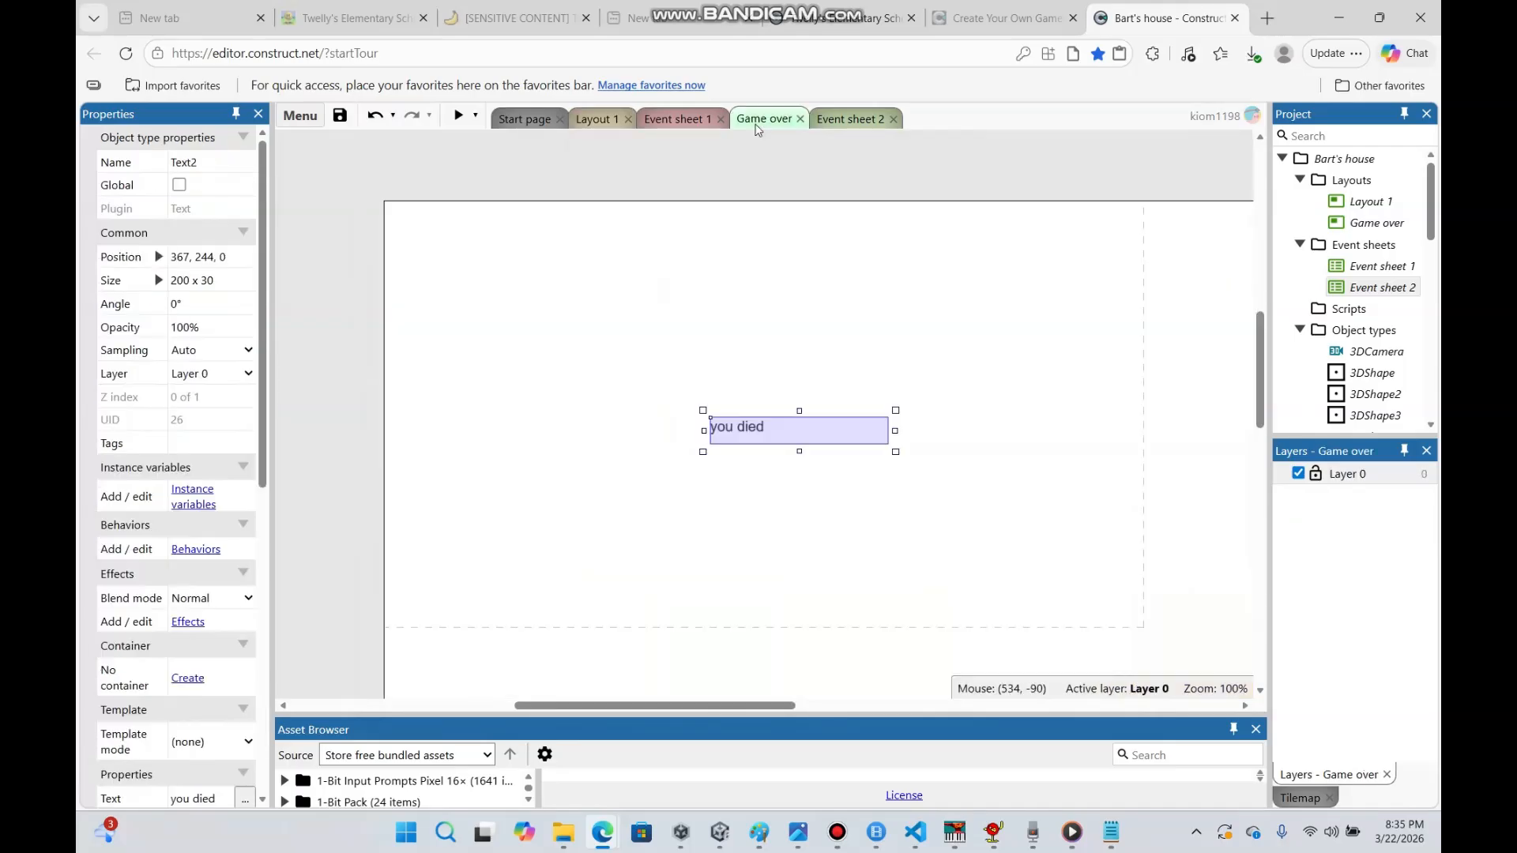
left_click(835, 120)
left_click(760, 120)
left_click(693, 229)
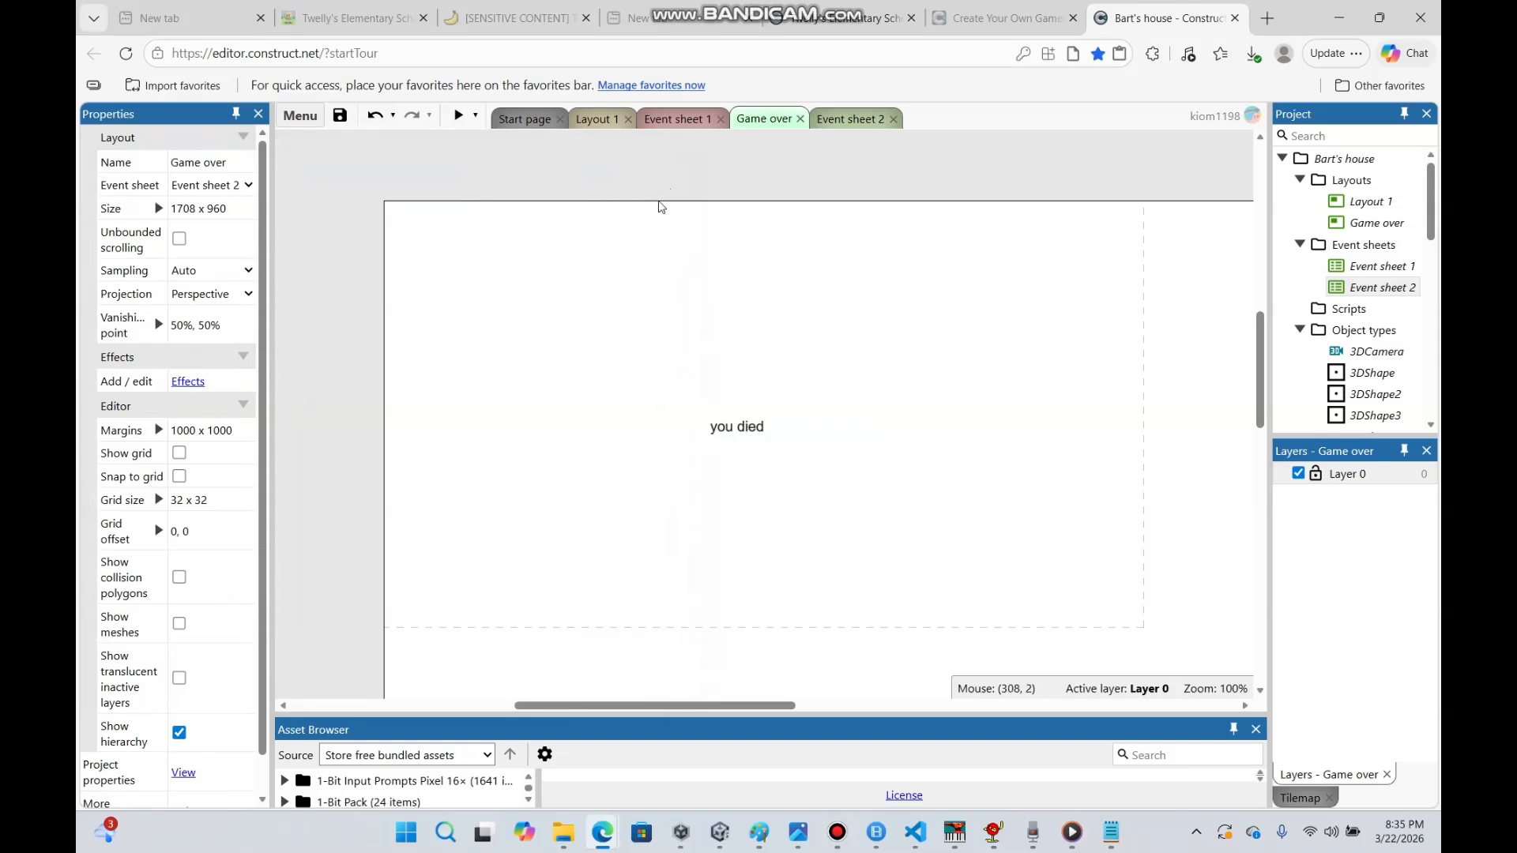
Make Main Layer active in Layout 1 and paste wall and door shapes to extend the map below the existing rooms
left_click(588, 120)
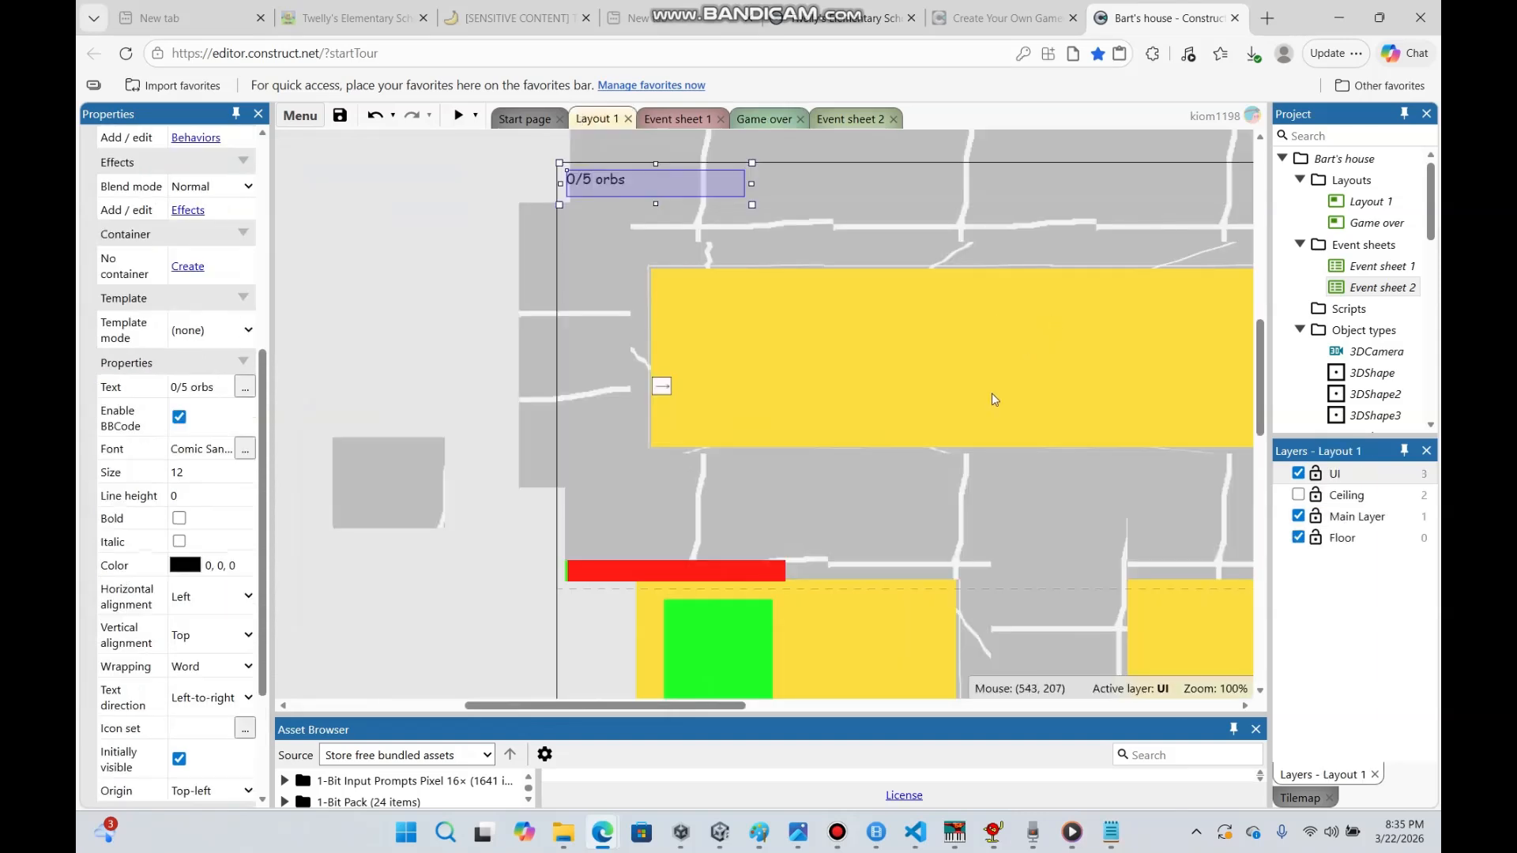
right_click(447, 324)
mouse_move(514, 411)
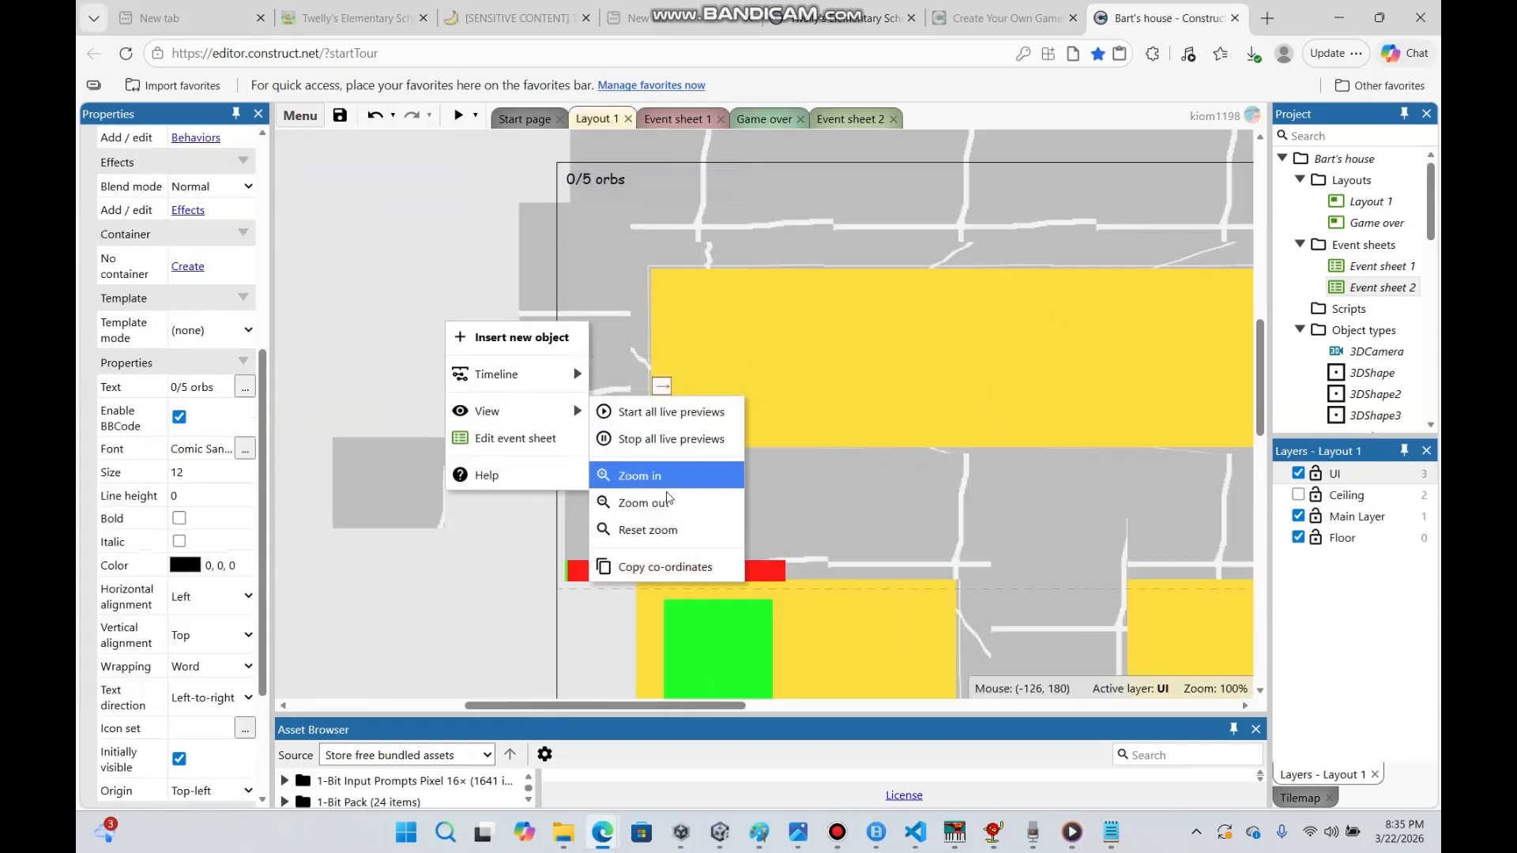
left_click(663, 503)
left_click_drag(821, 705, 1040, 706)
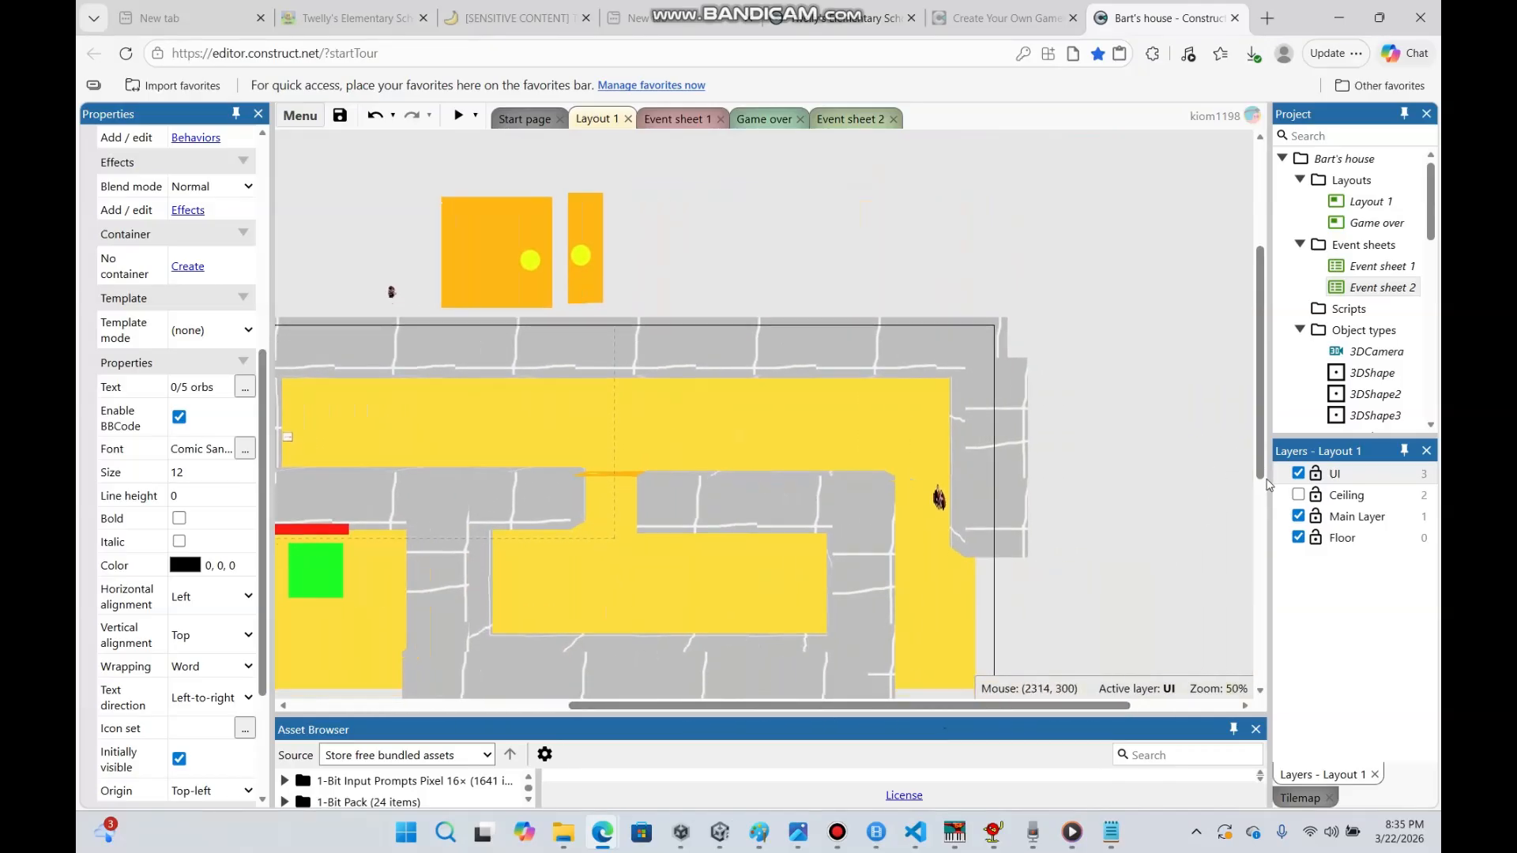
left_click_drag(1264, 457, 1264, 503)
left_click(1355, 516)
key("ctrl+v")
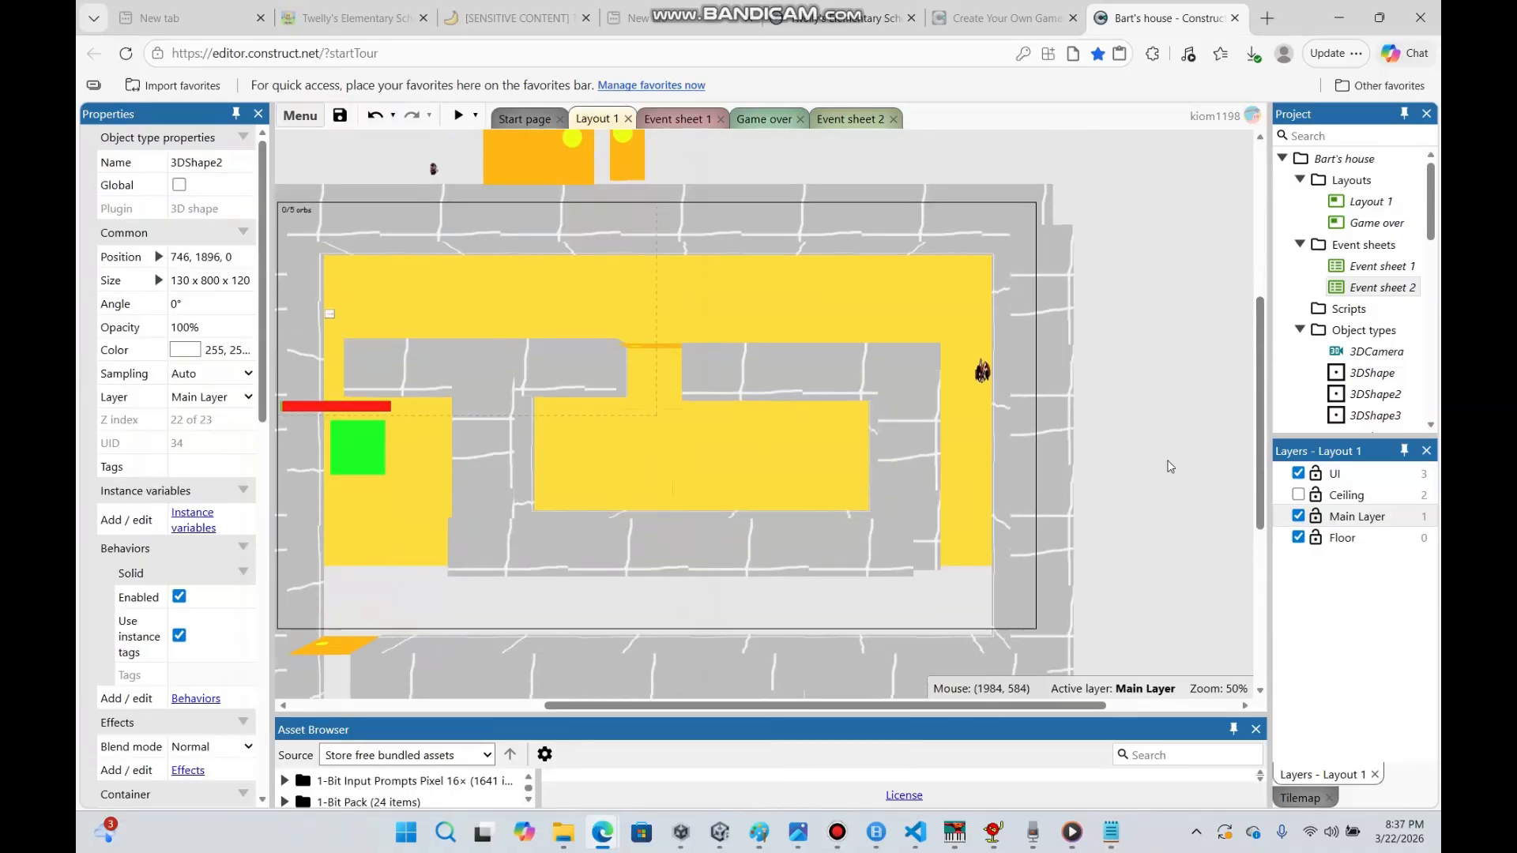
Set the size of Layout 1 to 1708 x 9060
left_click_drag(945, 709, 777, 708)
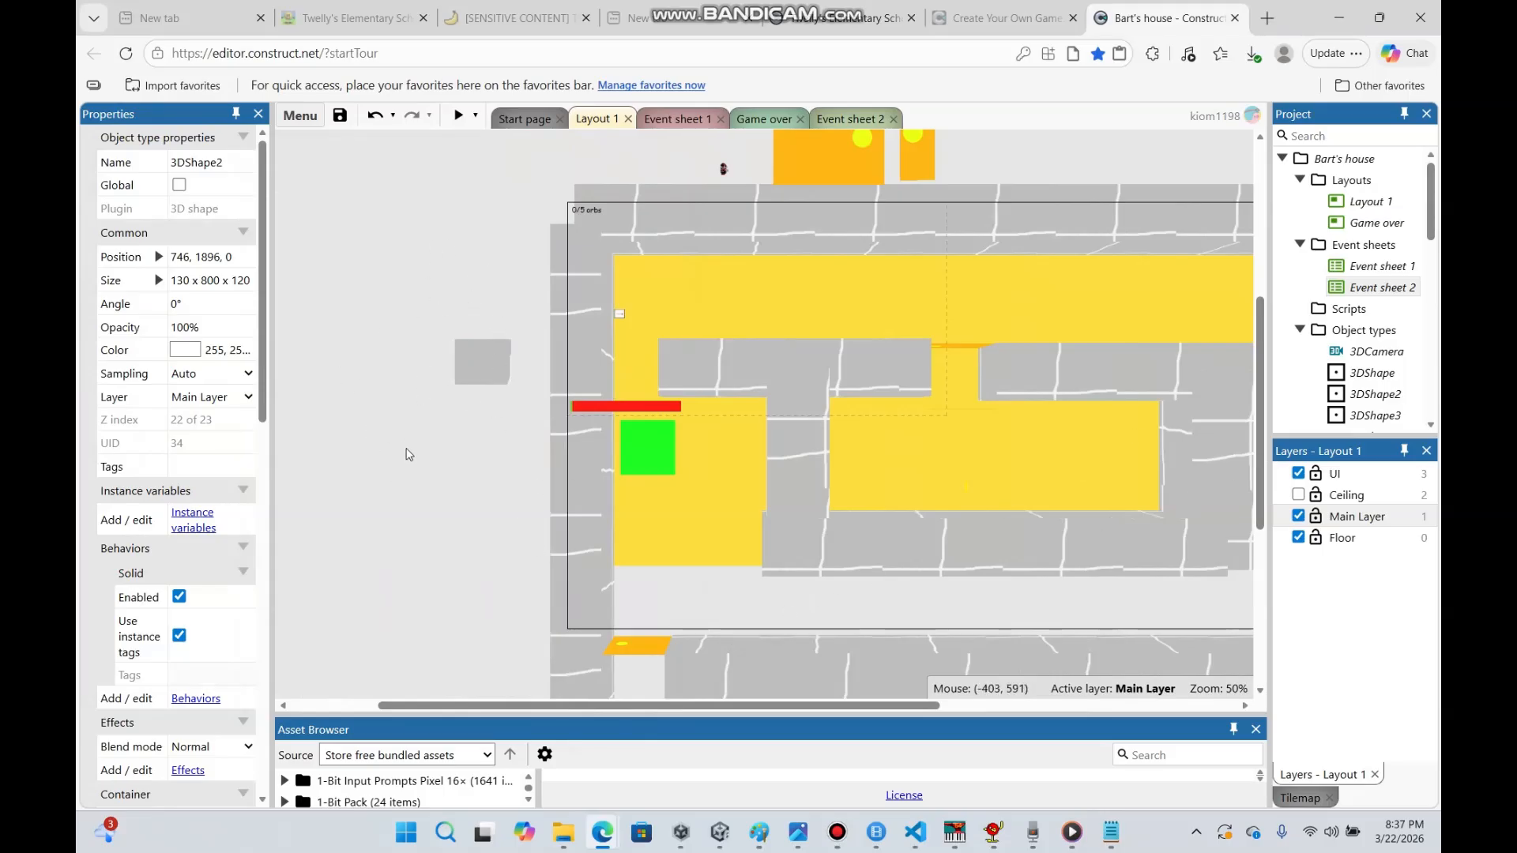
left_click_drag(1258, 522, 1272, 739)
left_click(560, 600)
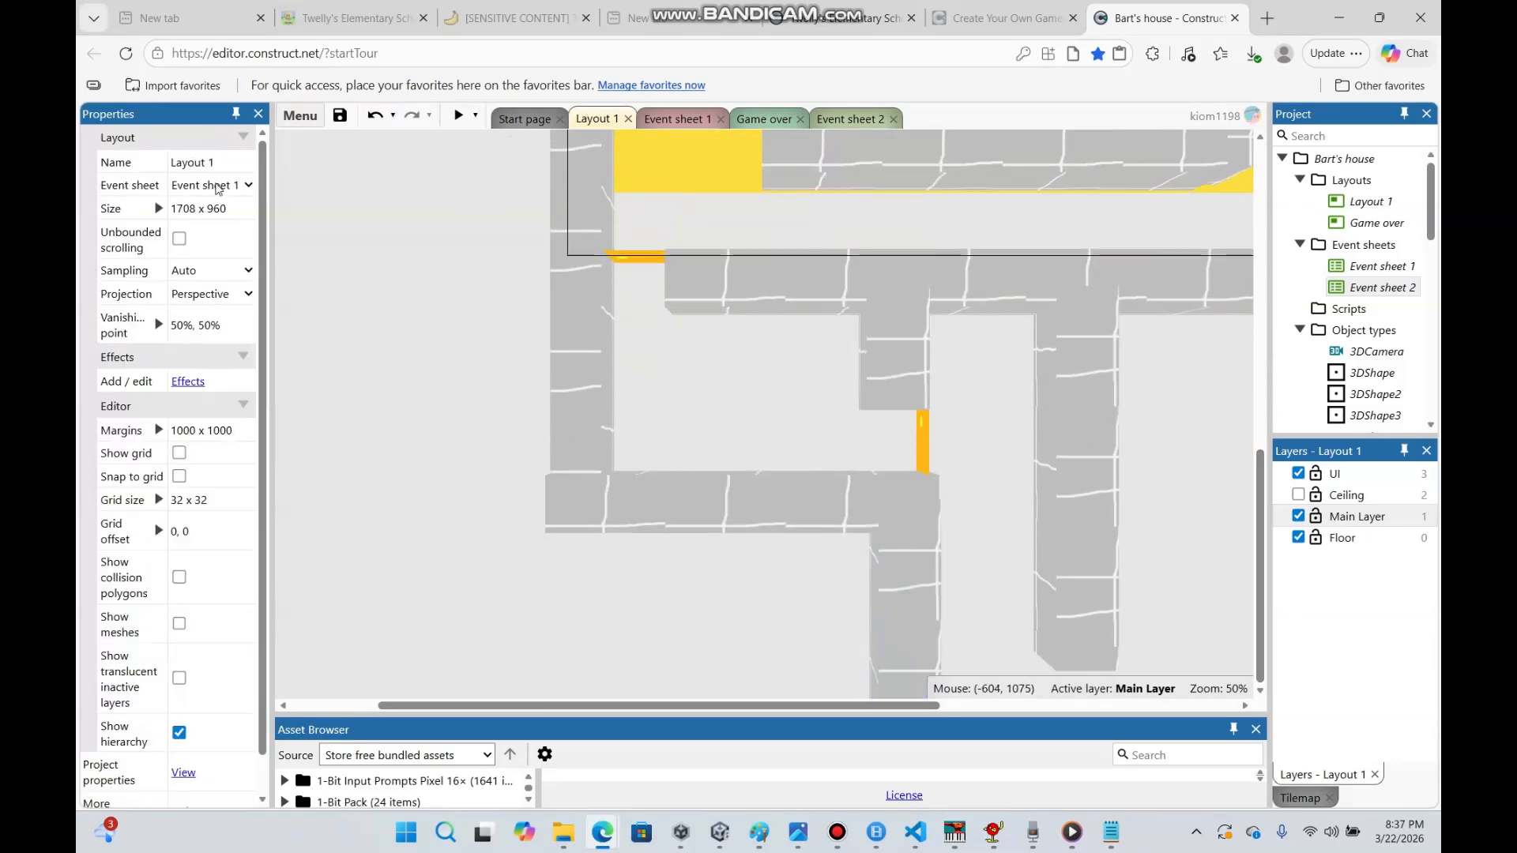
left_click(200, 211)
left_click(211, 211)
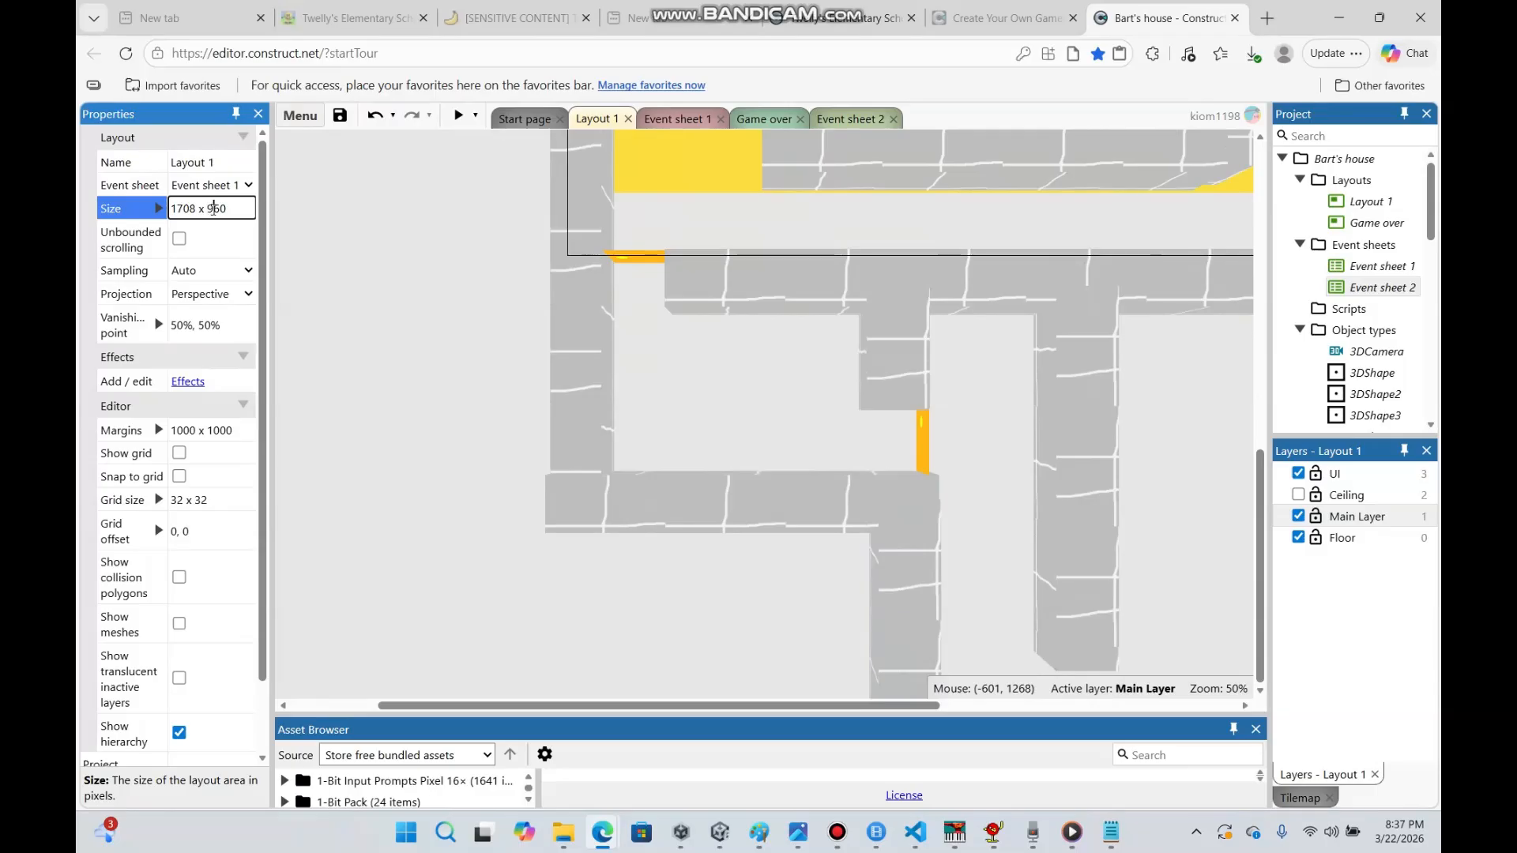
left_click(504, 365)
mouse_move(1259, 280)
left_mouse_down()
mouse_move(1262, 350)
mouse_move(1256, 277)
mouse_move(1263, 347)
mouse_move(1227, 220)
mouse_move(1266, 304)
mouse_move(1263, 293)
left_mouse_up()
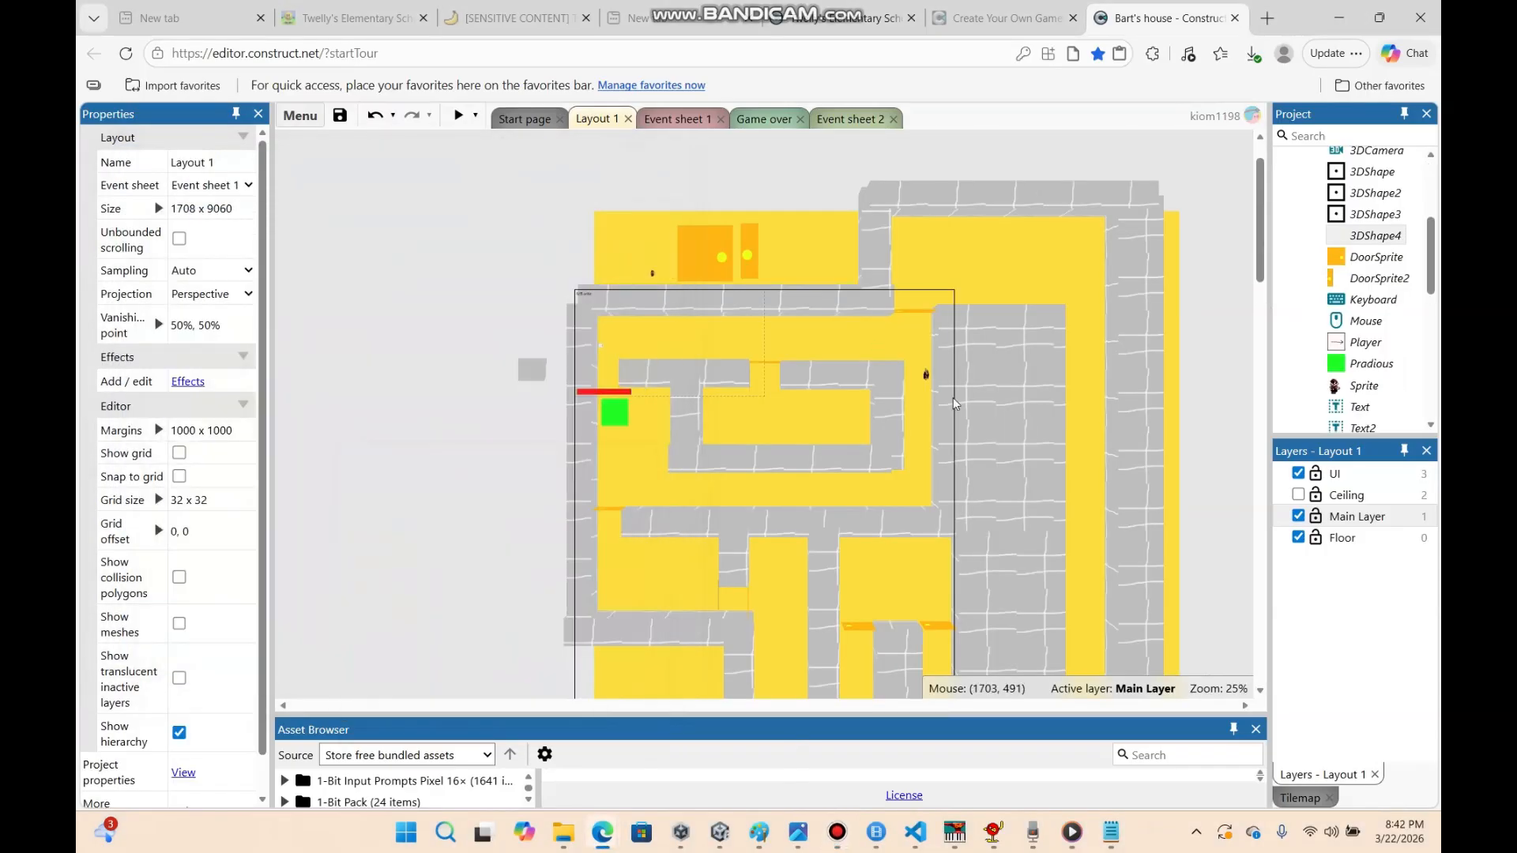
left_click_drag(1261, 231, 1173, 215)
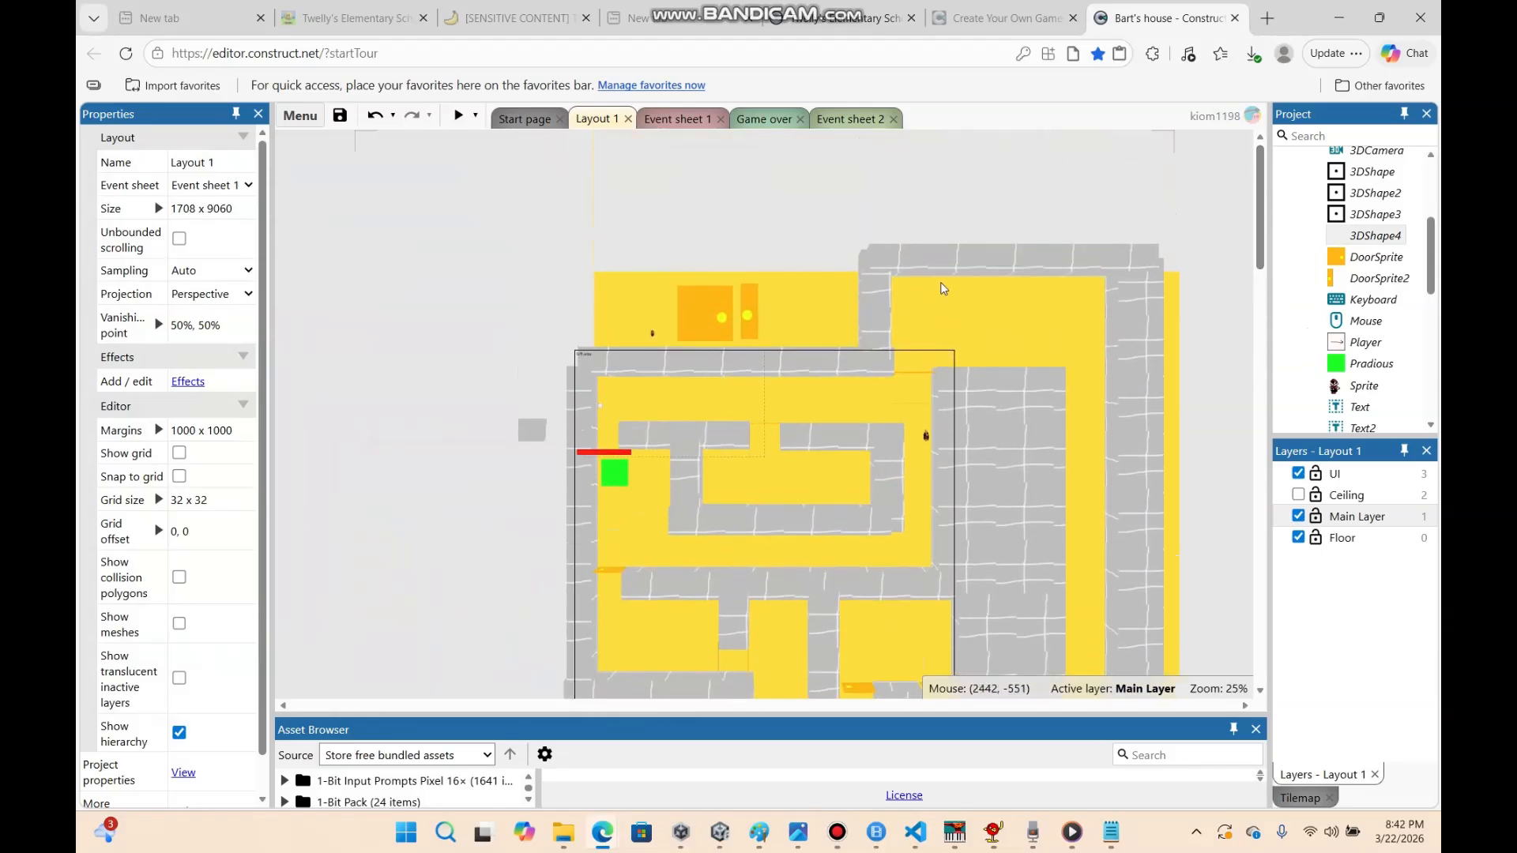
right_click(409, 322)
mouse_move(505, 406)
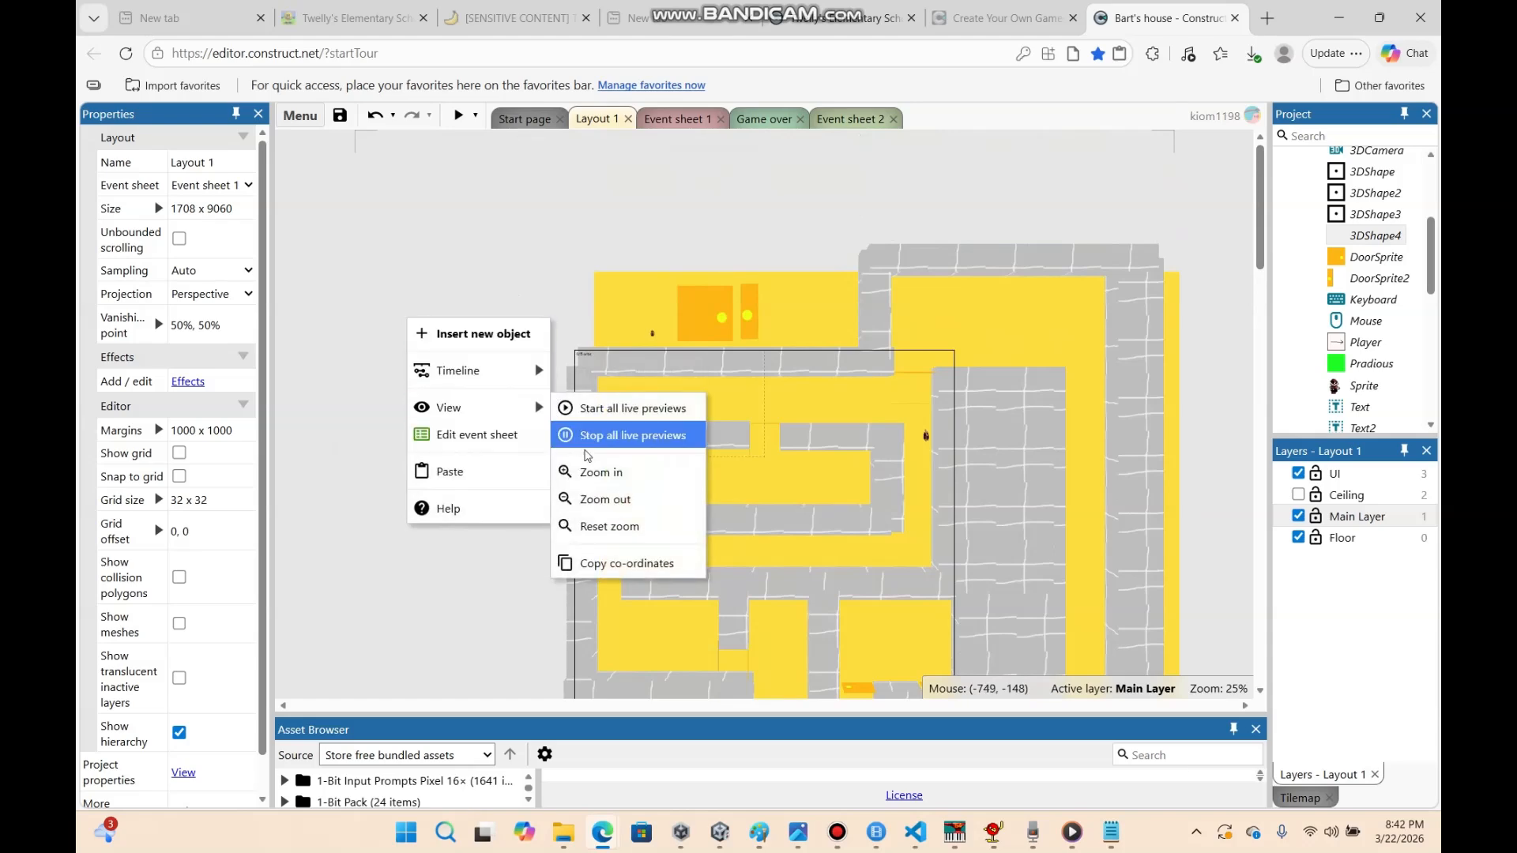
left_click(610, 474)
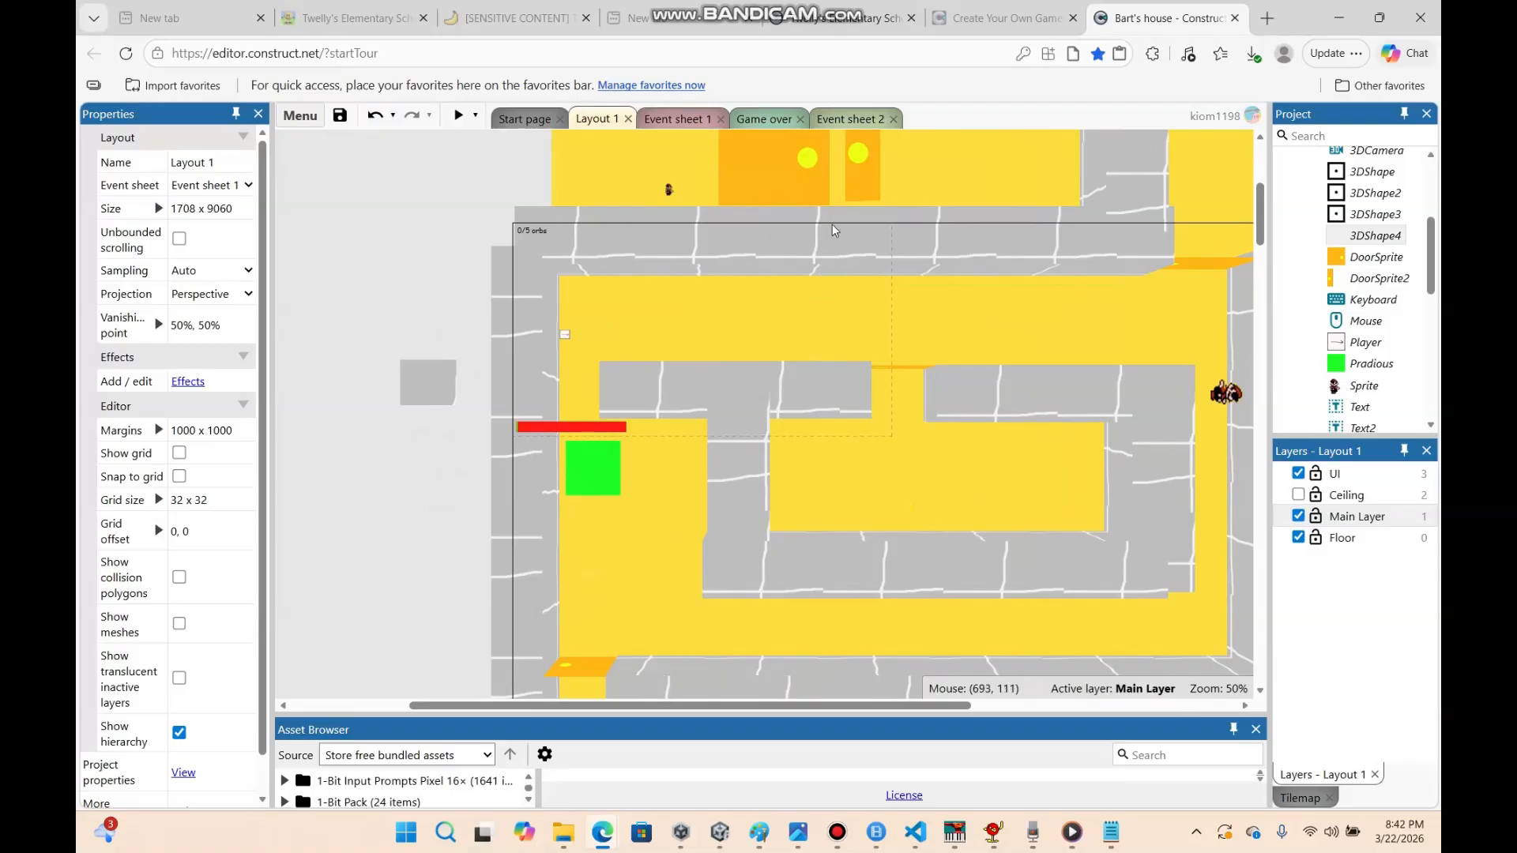
In Event sheet 1, add a 3DShape action that adds to its Speed variable when the player clicks an overlapping 3DShape3
left_click(675, 122)
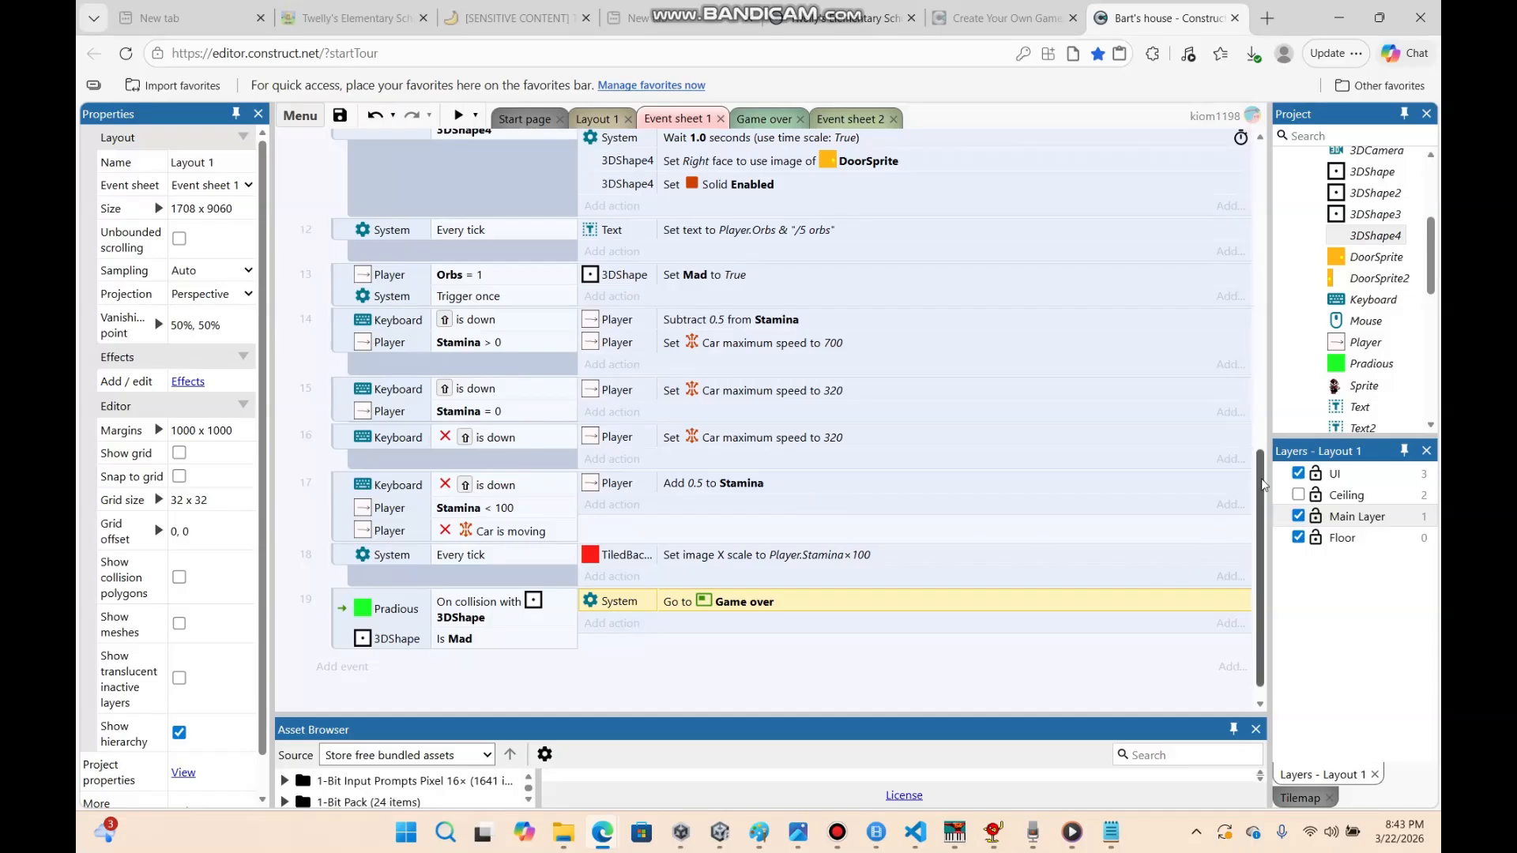
left_click_drag(1264, 482, 1250, 431)
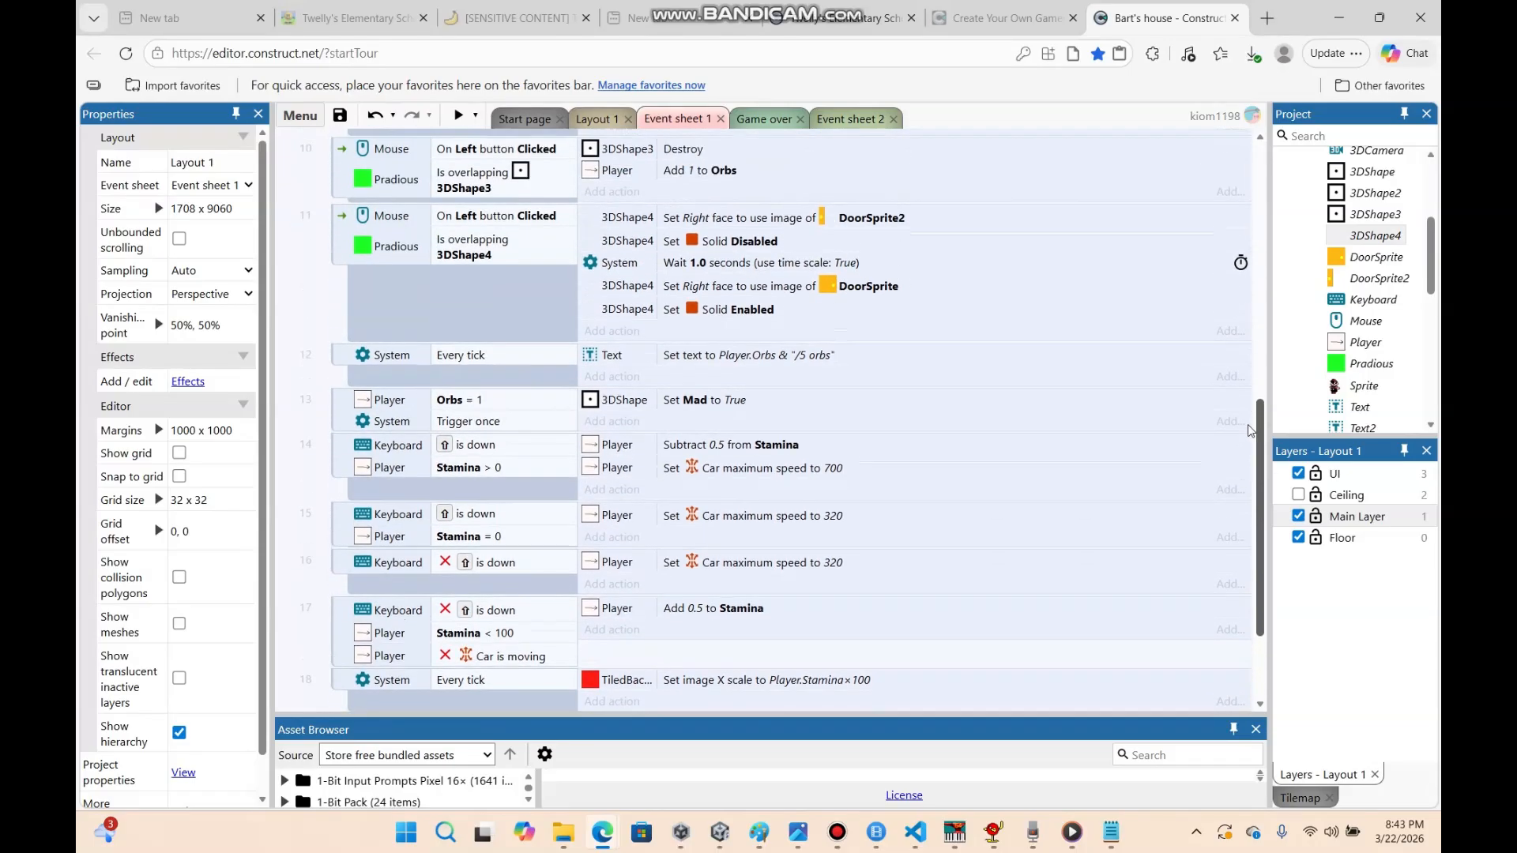
left_click_drag(1250, 430, 1196, 277)
left_click(612, 566)
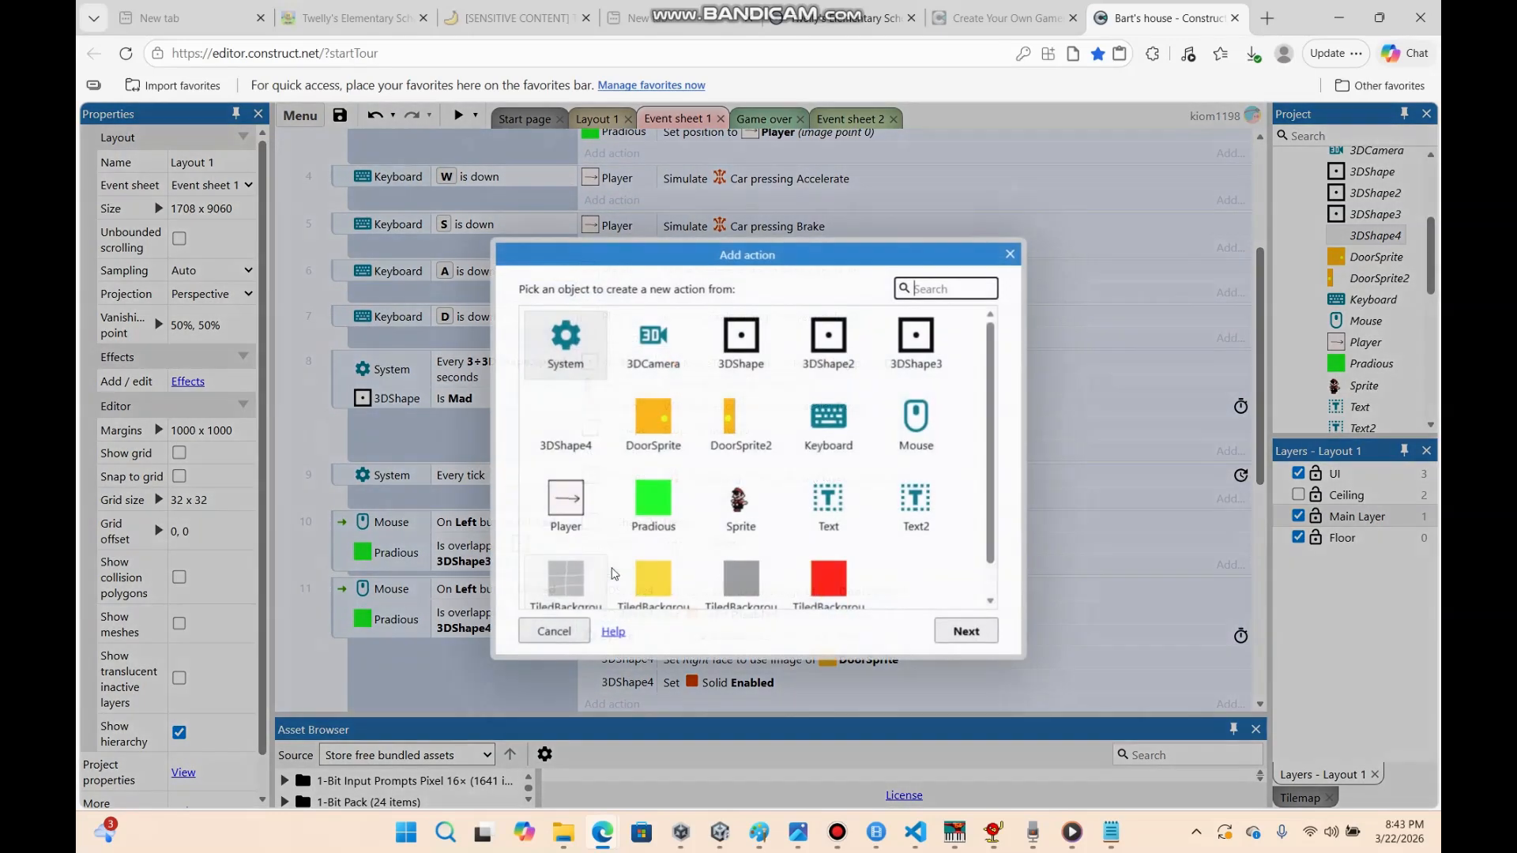
double_click(743, 344)
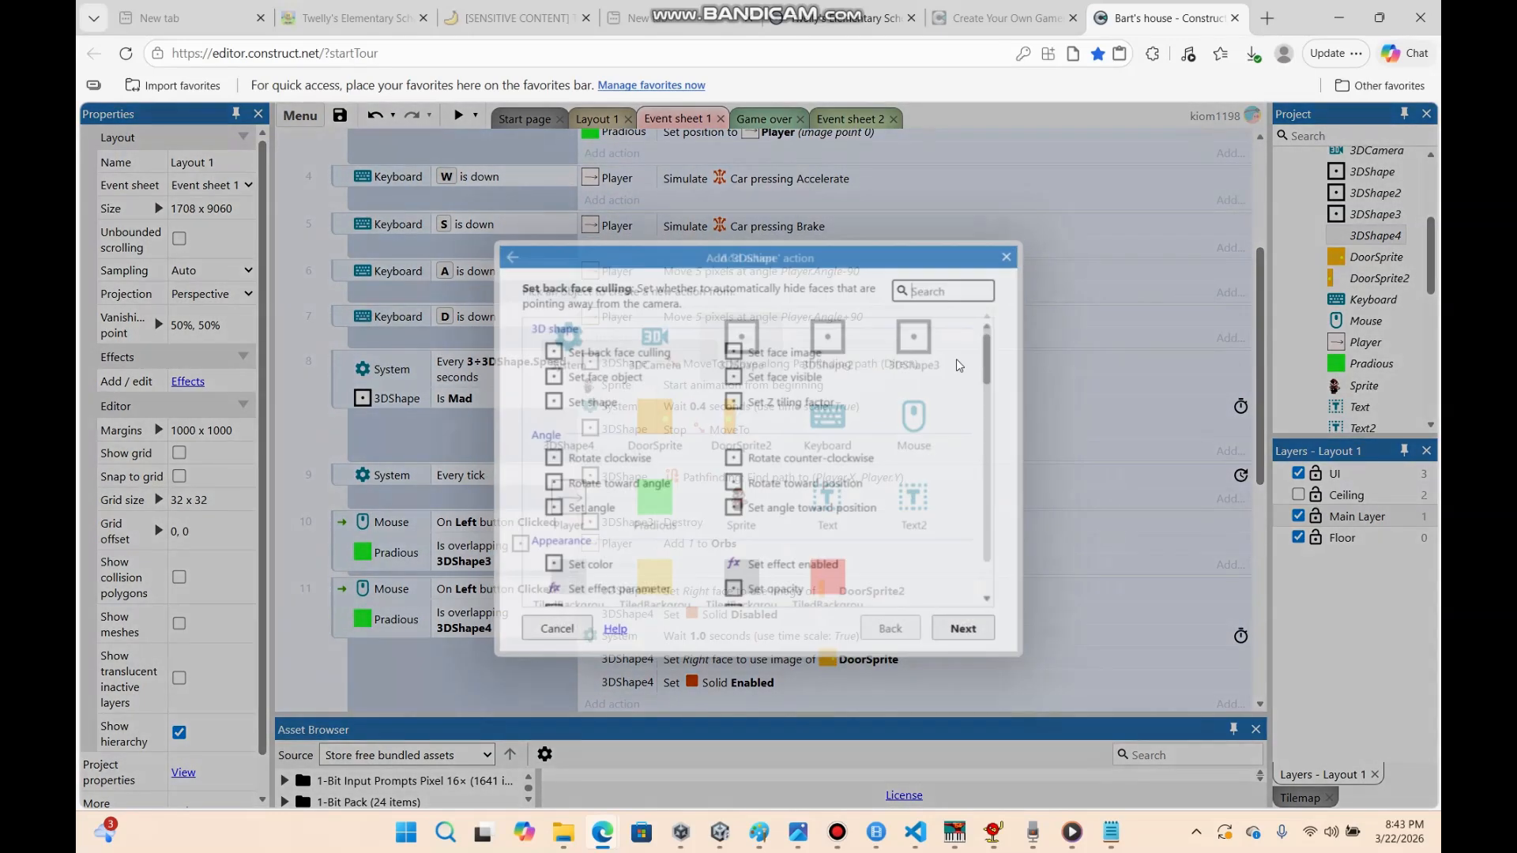
scroll(698, 404, "down", 5)
double_click(698, 401)
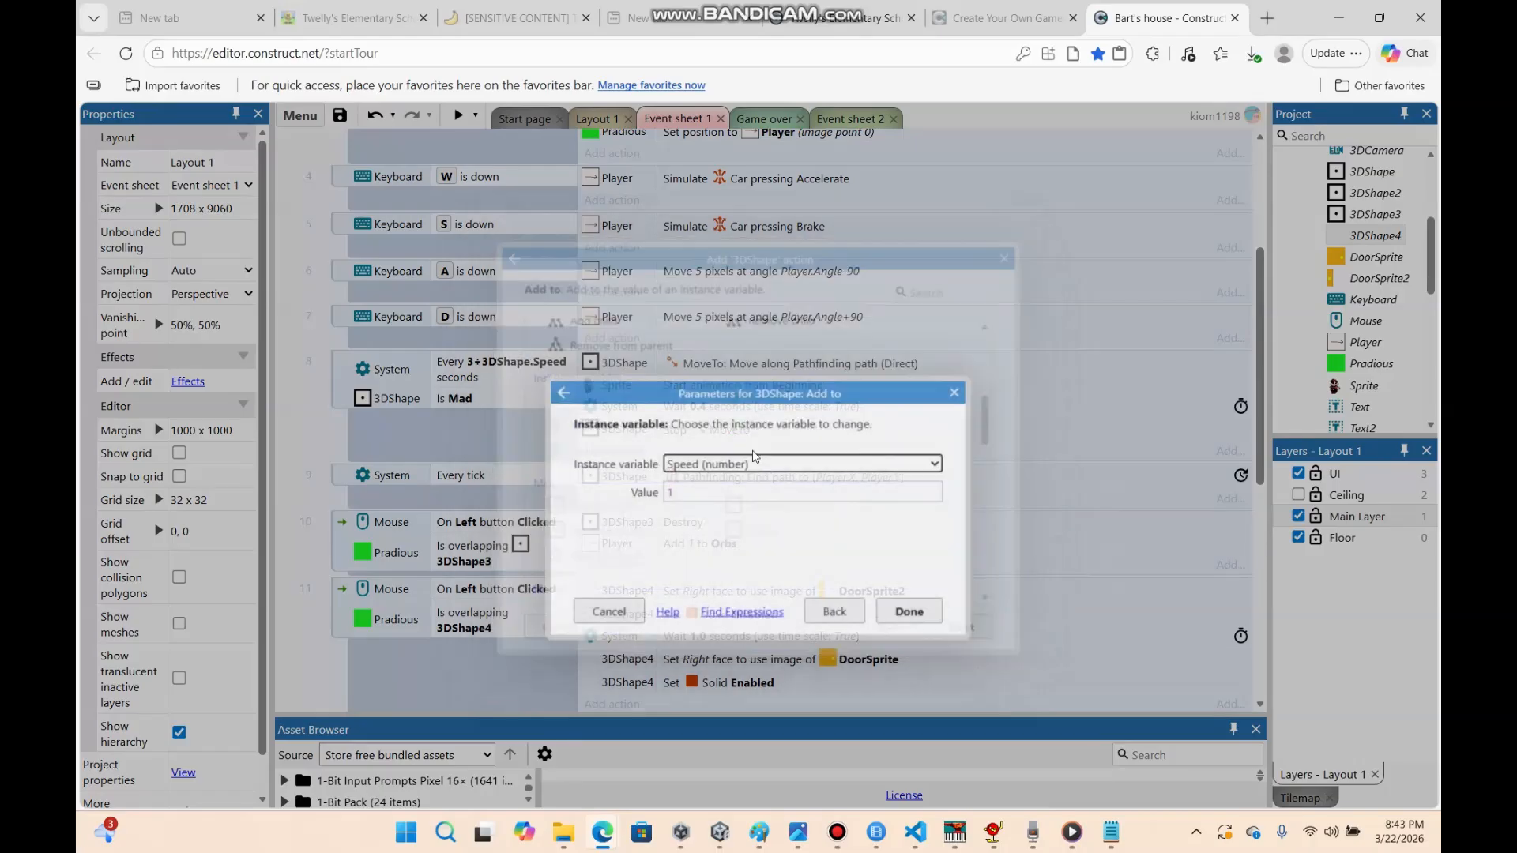
left_click(930, 608)
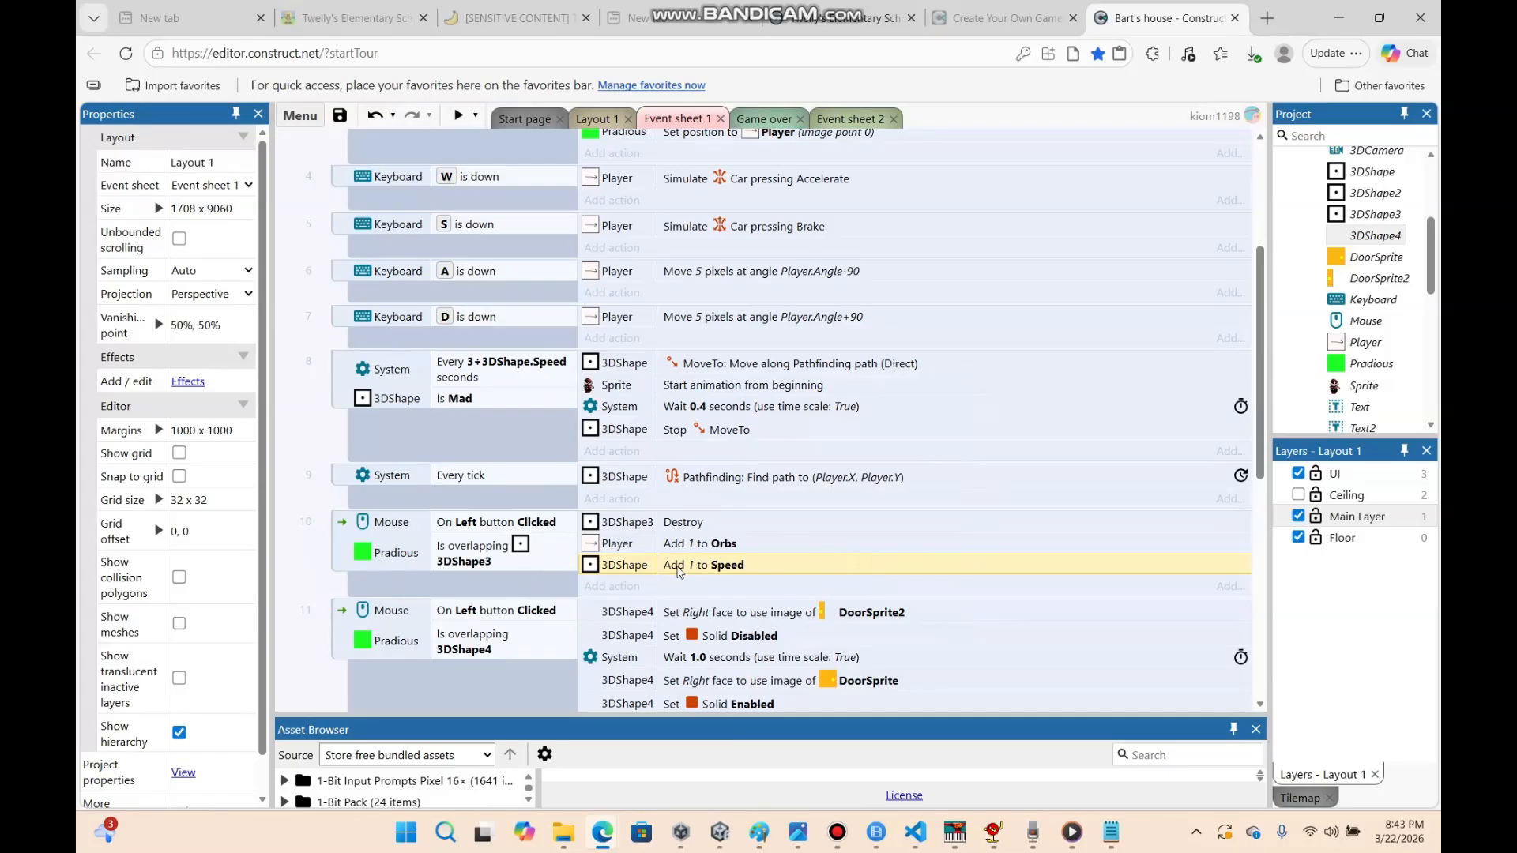
Set the amount added to 3DShape's Speed variable to 0.5
double_click(688, 566)
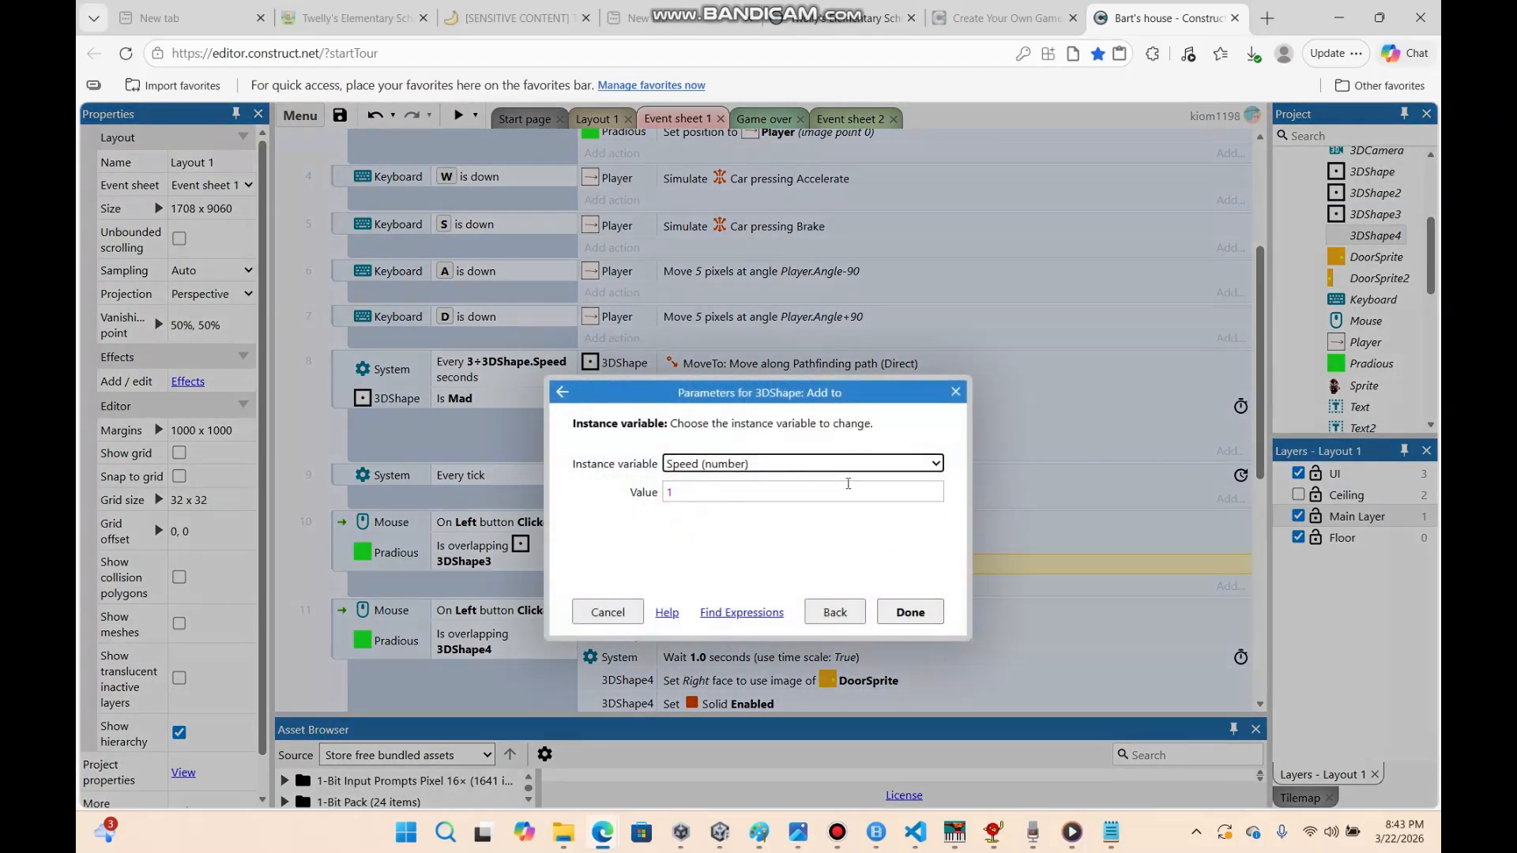
left_click(848, 486)
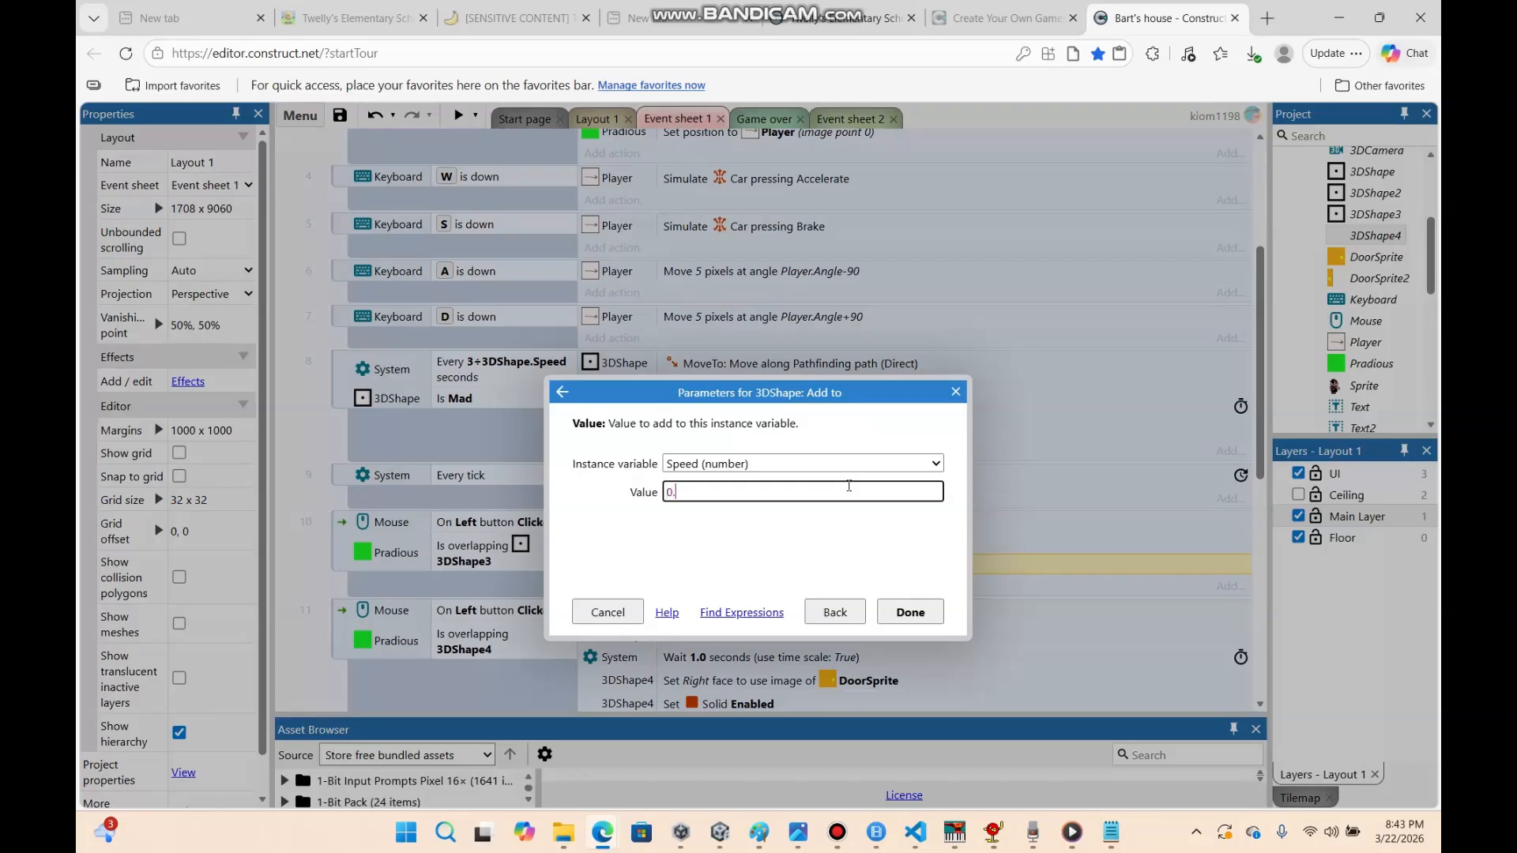
key("Return")
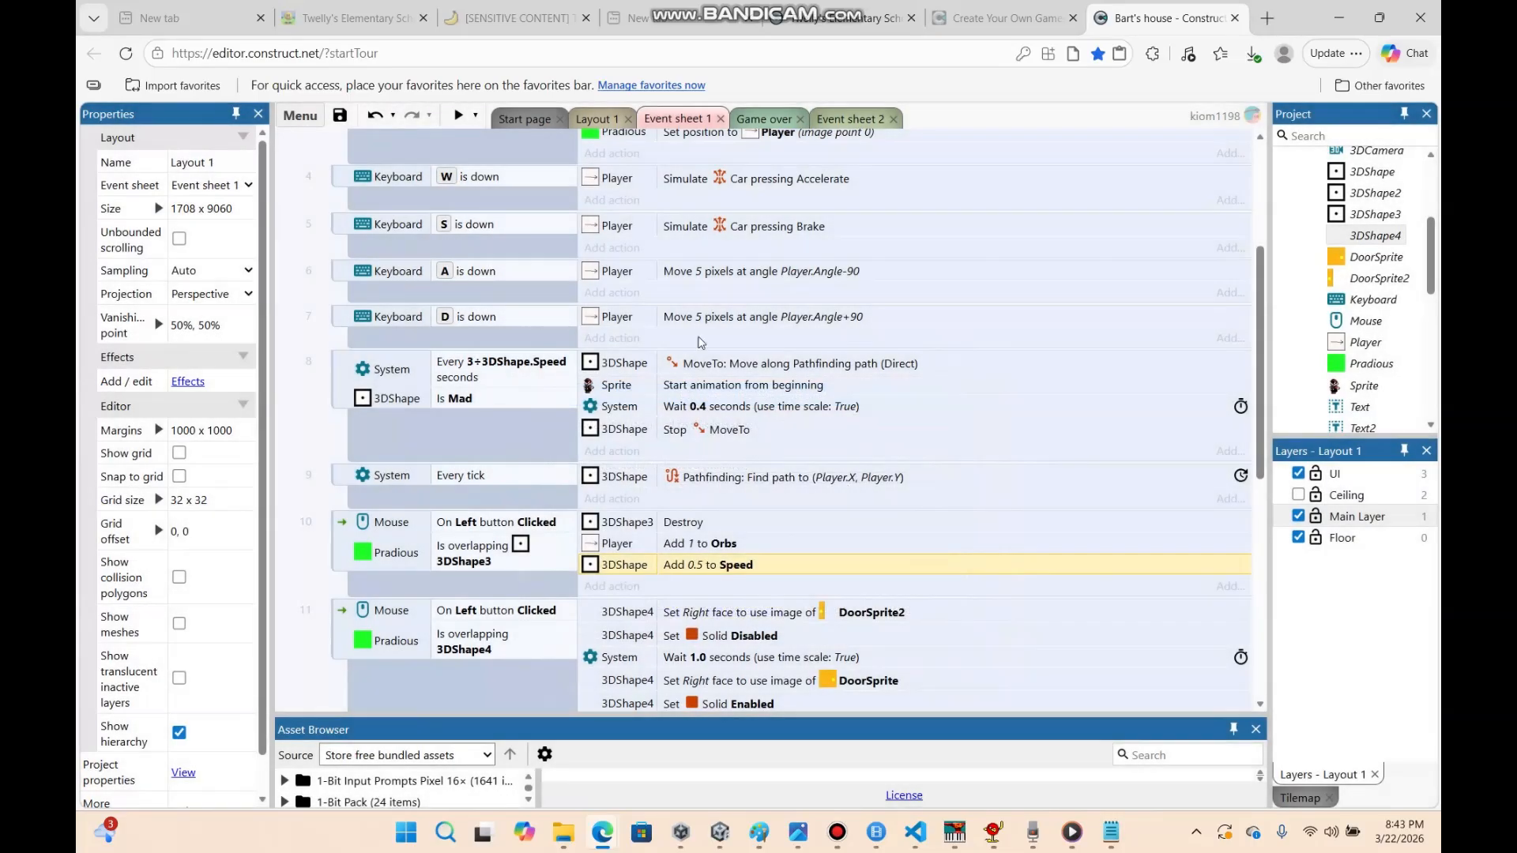
Insert a new 3D shape object in Layout 1, just outside the upper part of the map's west wall
left_click(599, 119)
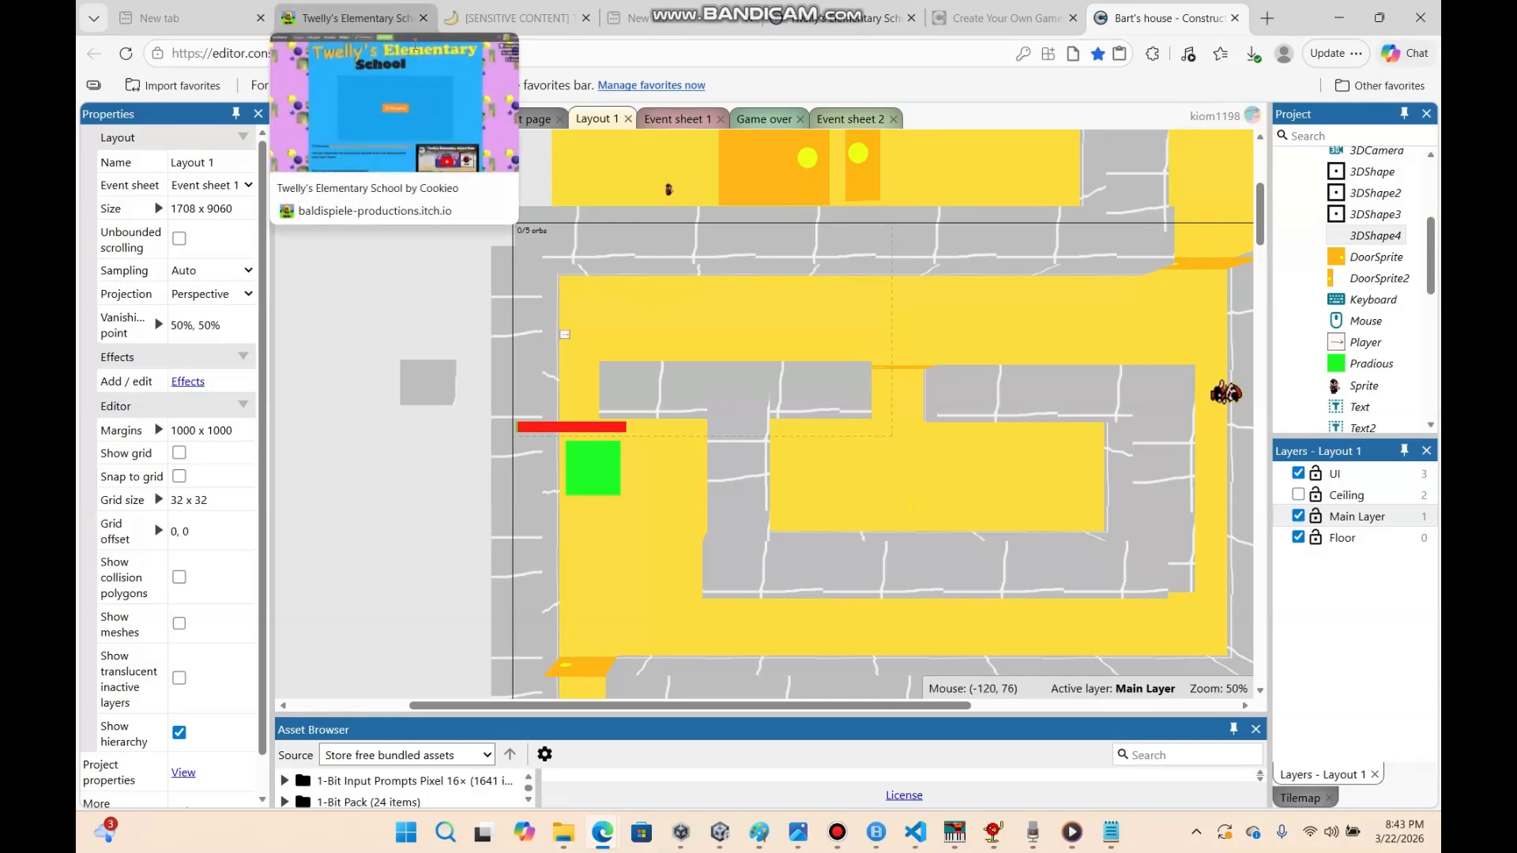
right_click(445, 252)
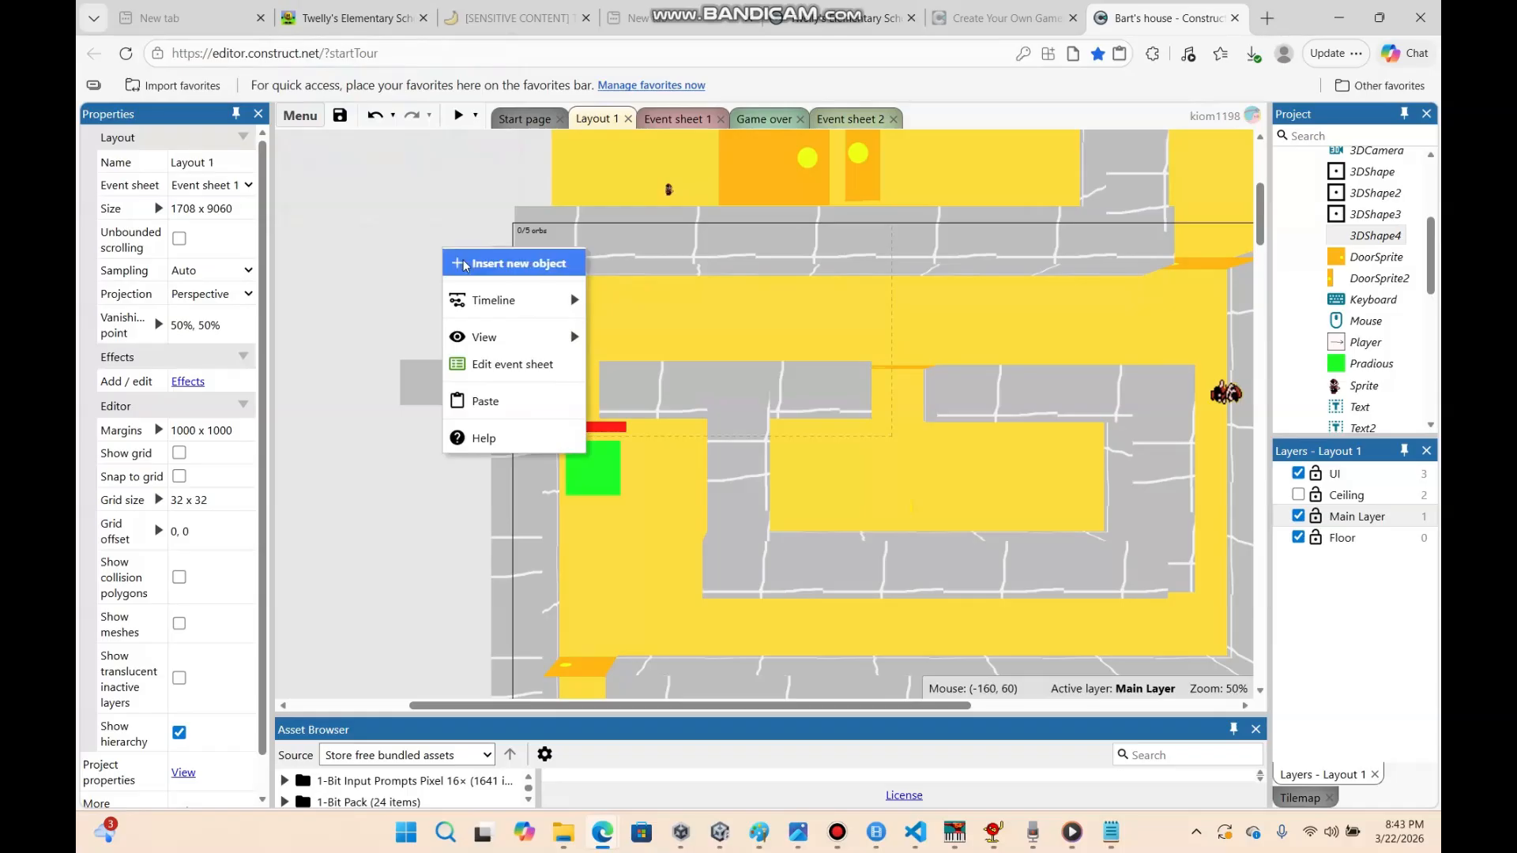
left_click(464, 266)
double_click(737, 367)
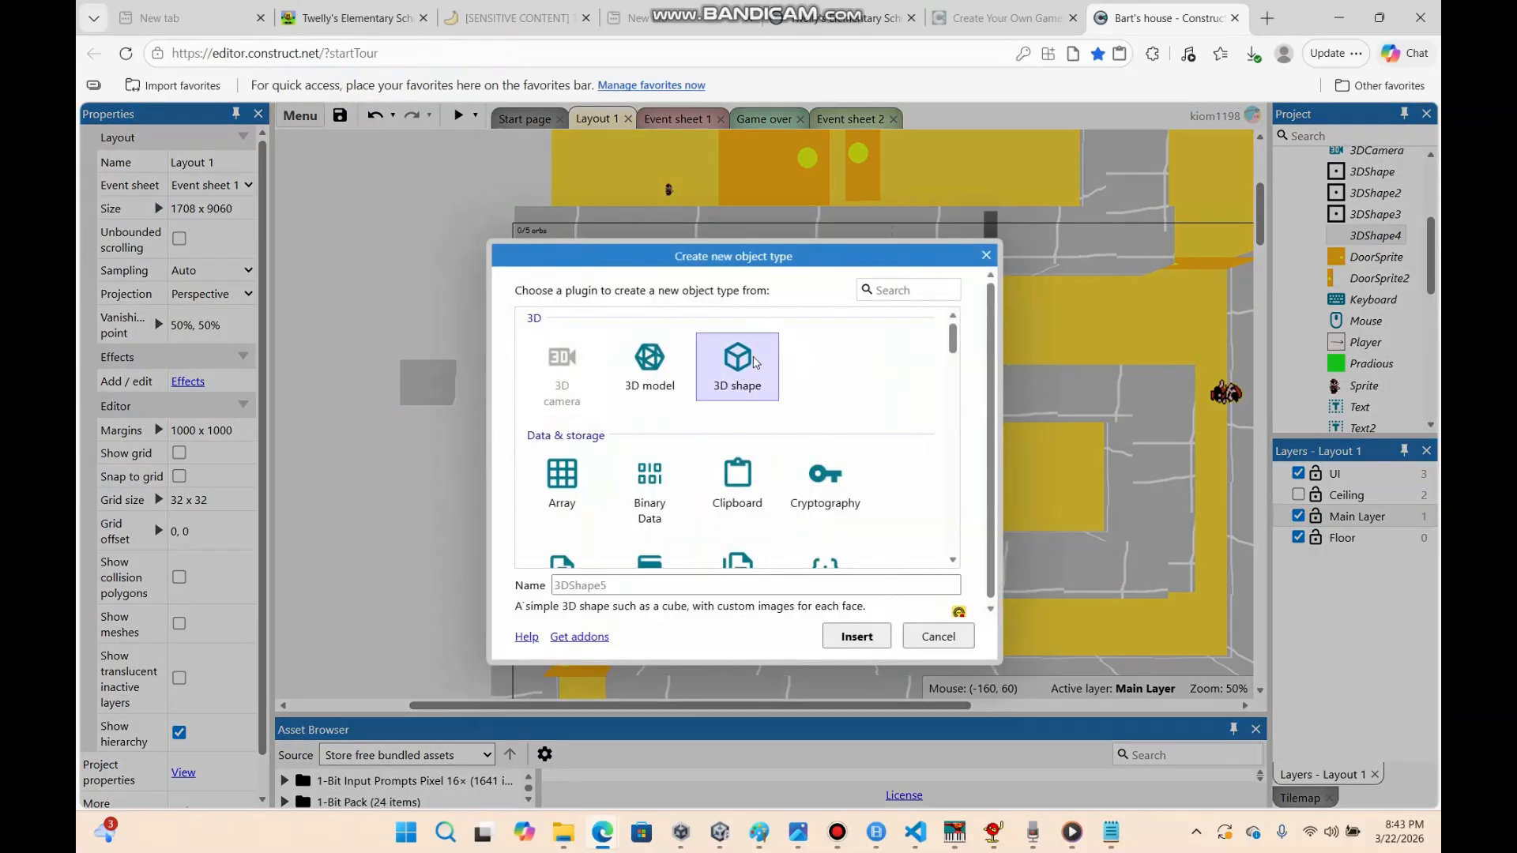
left_click(445, 300)
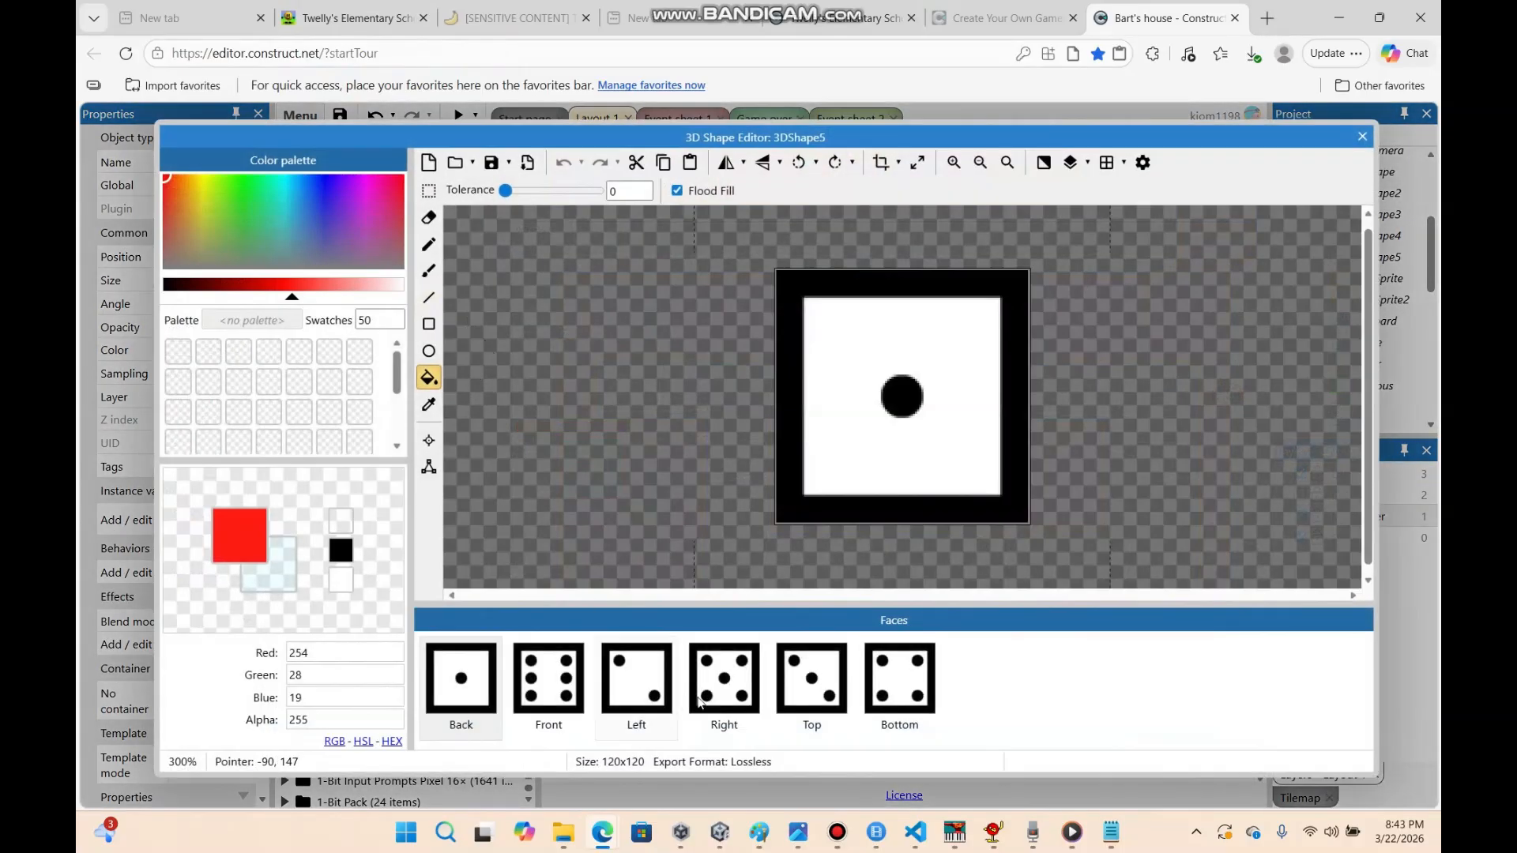
Clear the new shape's Right face image and fill it with bright yellow (229, 254, 20)
left_click(429, 162)
left_click(204, 224)
left_click(170, 173)
left_click(167, 174)
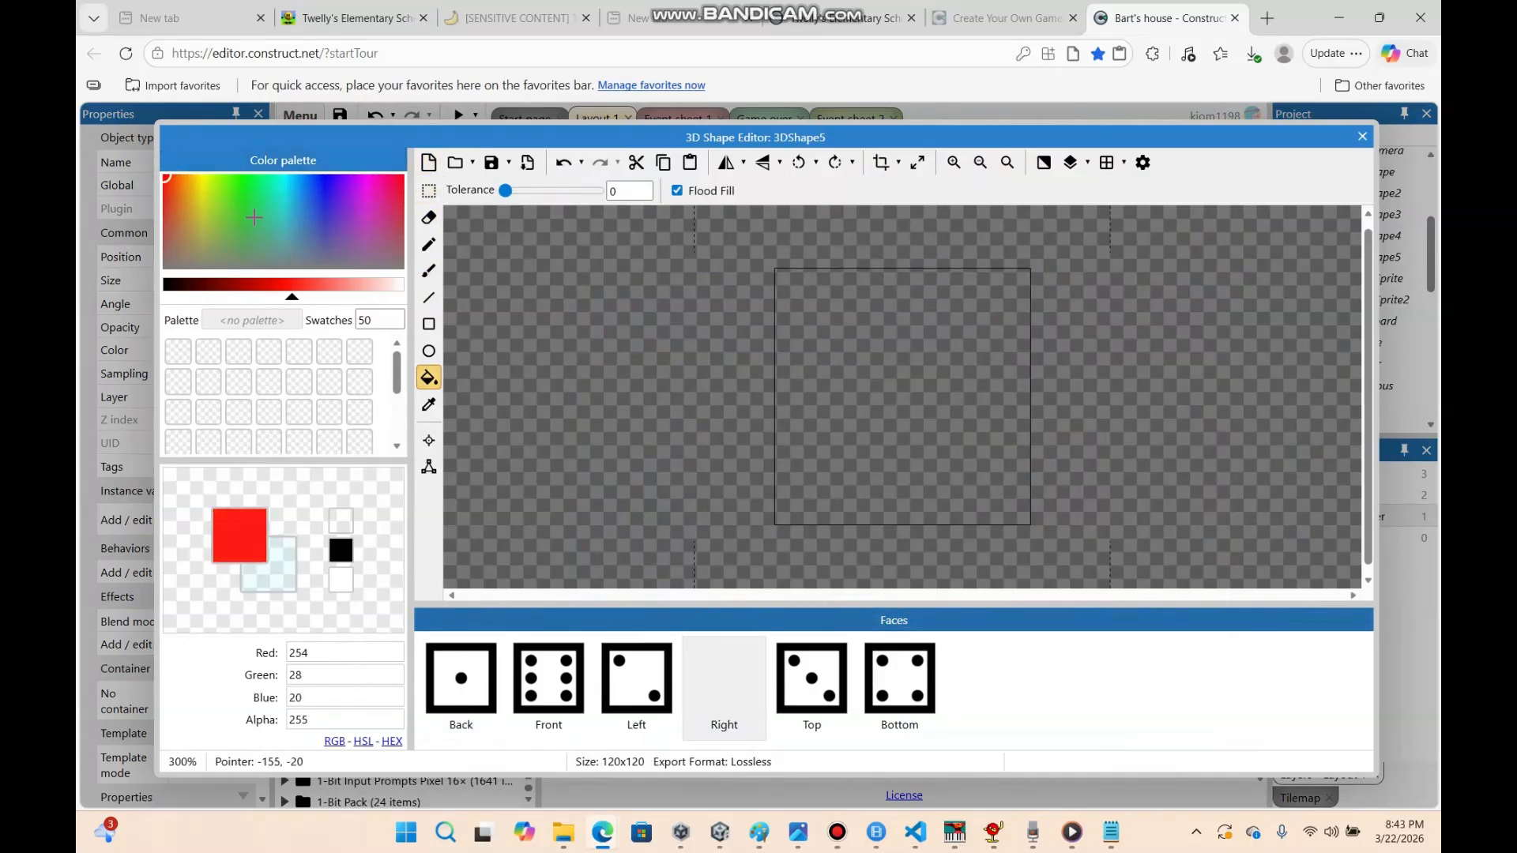
left_click(206, 175)
left_click(890, 371)
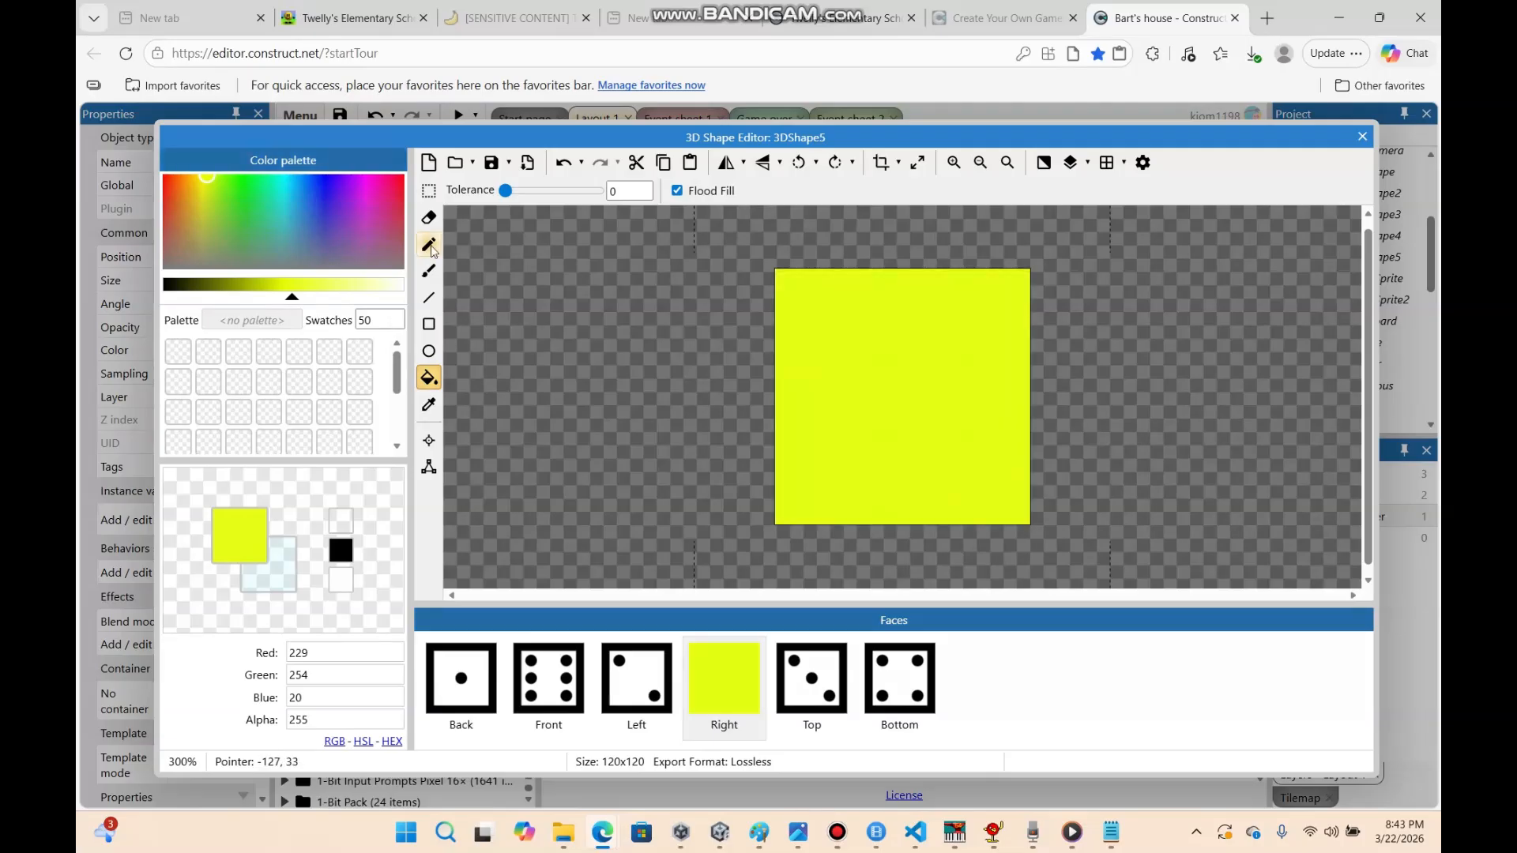
Erase two tall rounded window openings side by side in the yellow Right face with a size 33 eraser
left_click(428, 217)
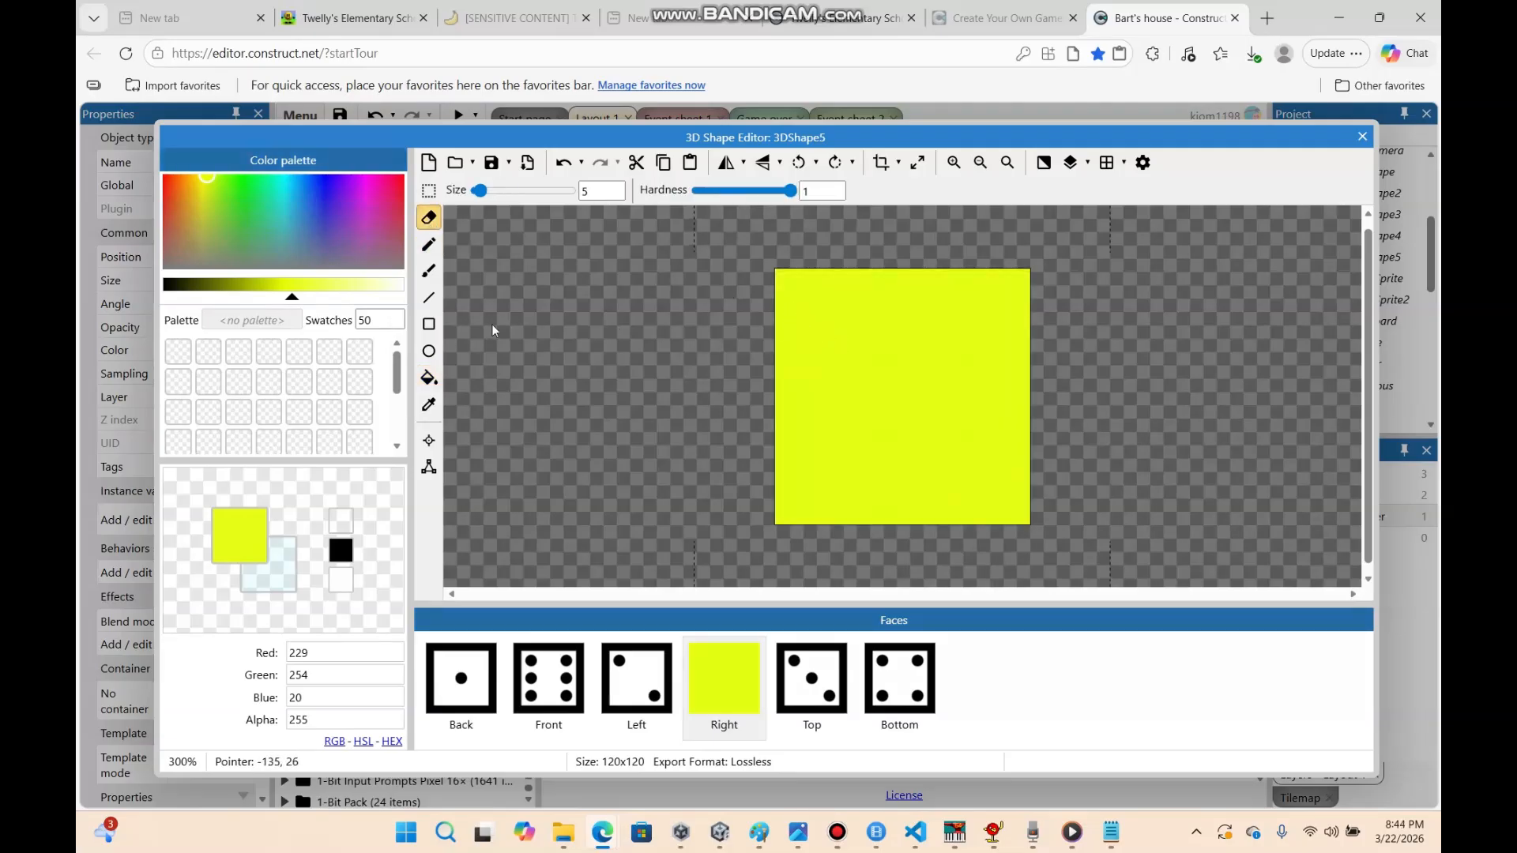
left_click_drag(479, 191, 507, 190)
left_click_drag(850, 333, 847, 401)
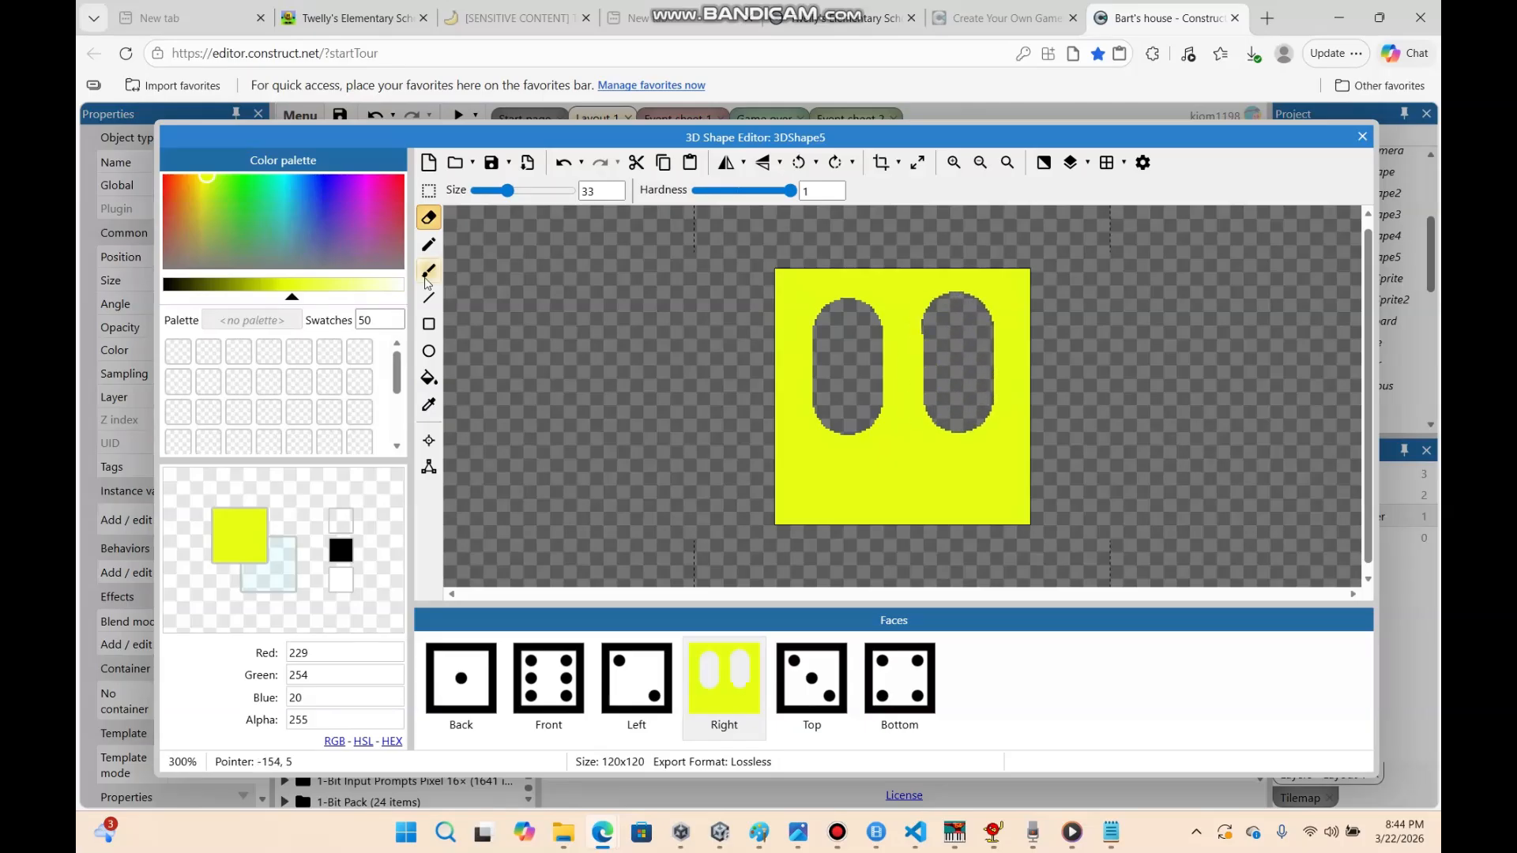
Clear the images of the shape's Top and Bottom faces
left_click(429, 378)
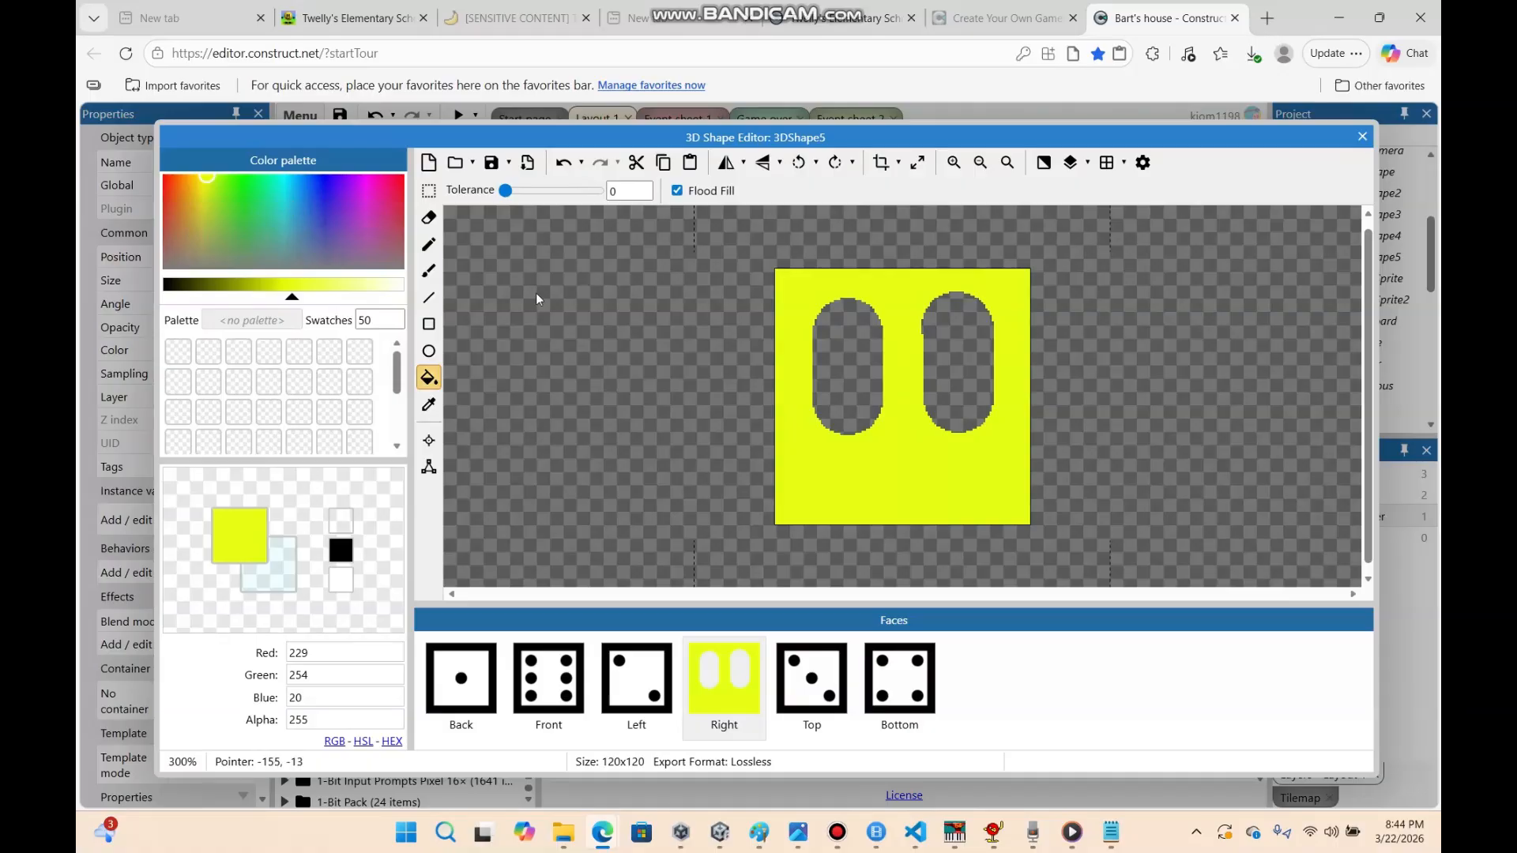
left_click(807, 670)
left_click(427, 163)
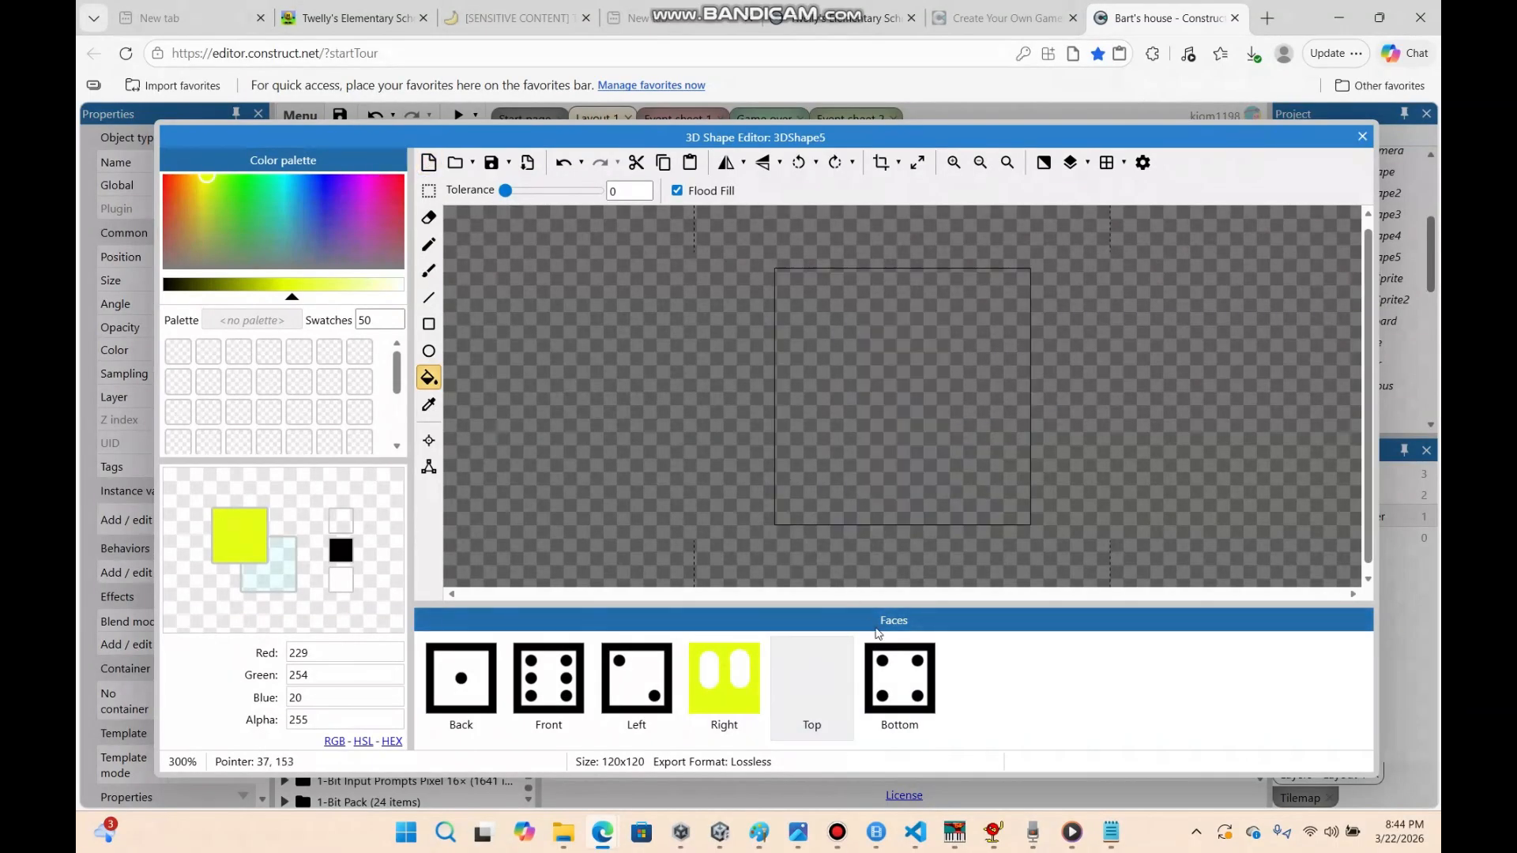
left_click(899, 677)
left_click(427, 164)
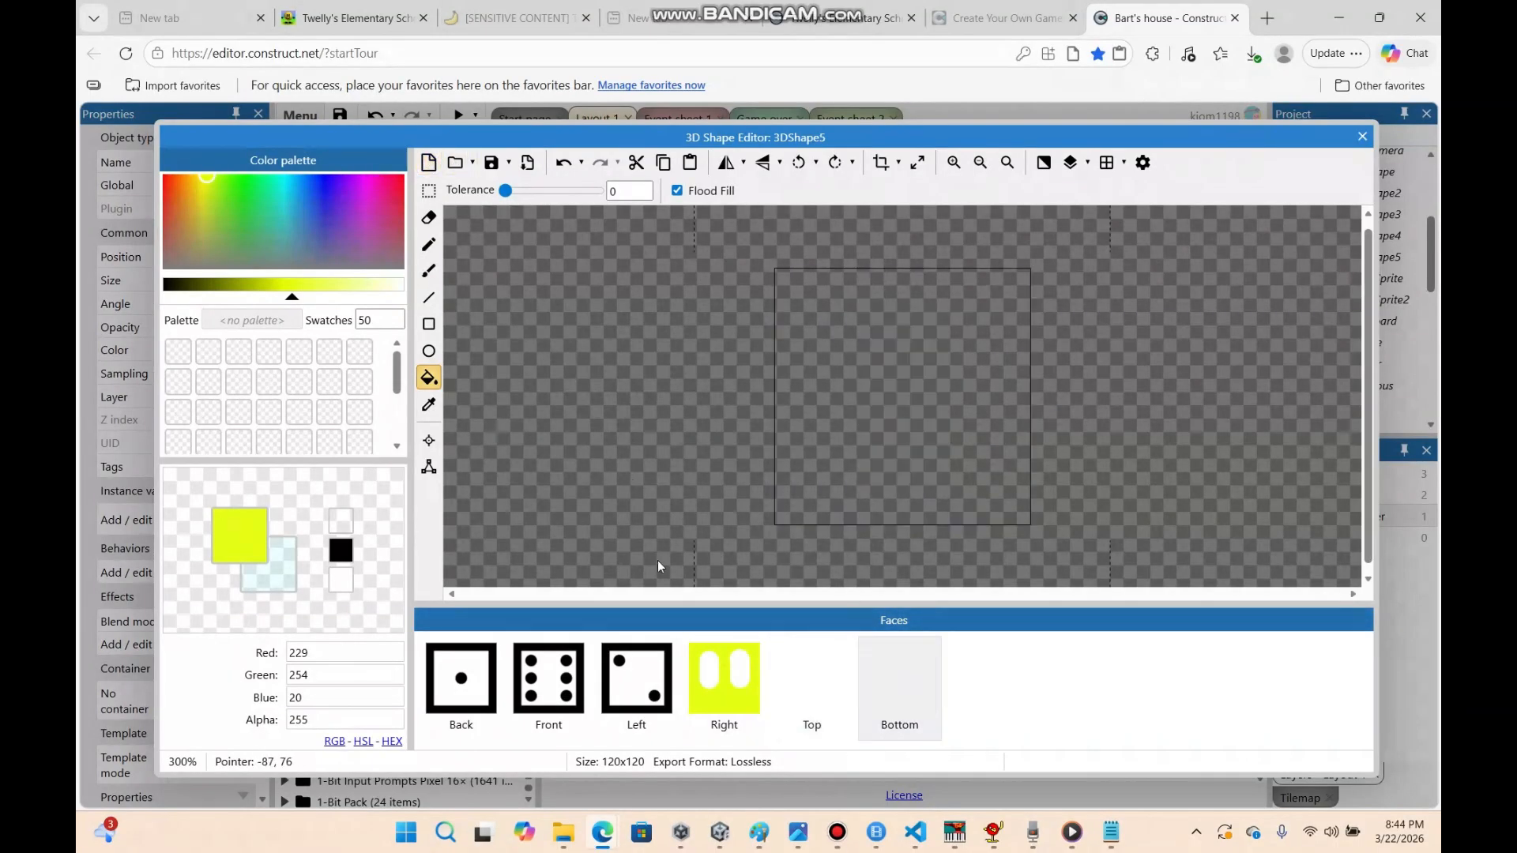
Fill both window openings on the Right face with light blue (20, 222, 254)
left_click(718, 689)
left_click_drag(267, 222, 290, 164)
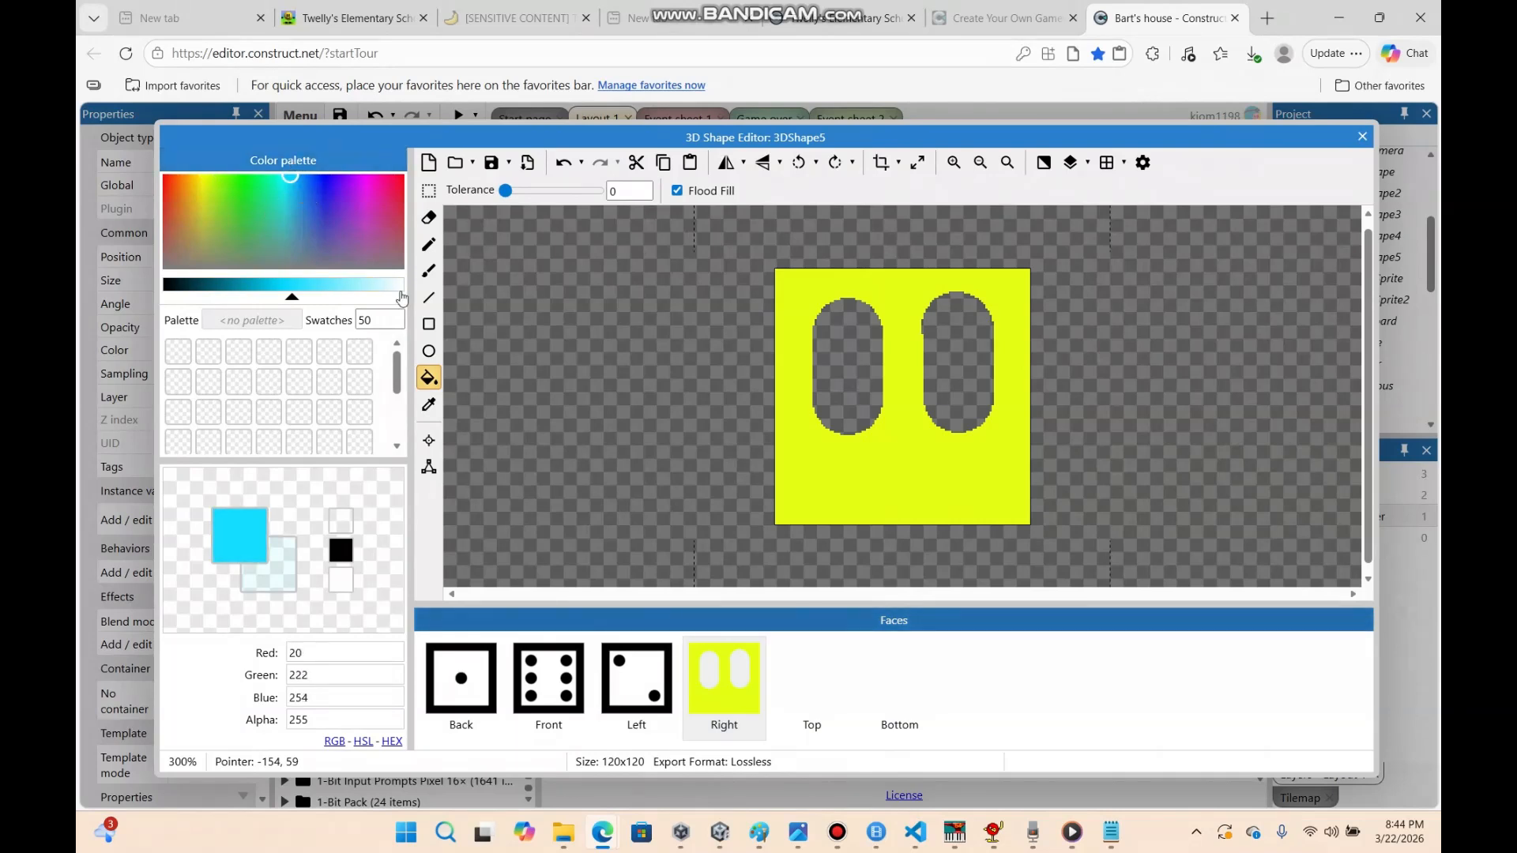
left_click(844, 392)
left_click(951, 399)
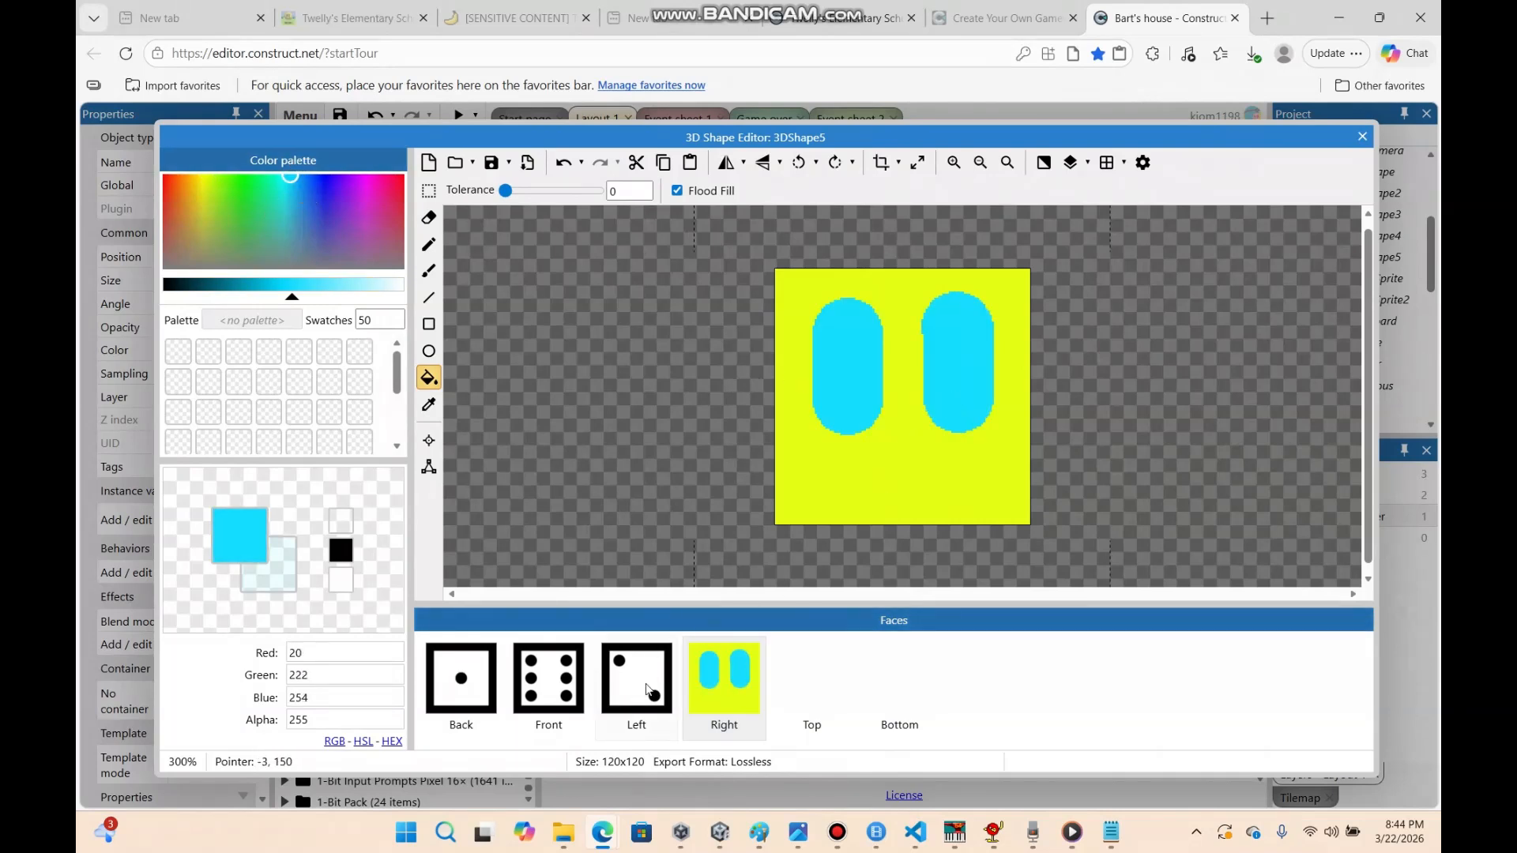
Clear the images of the shape's Left, Front and Back faces and close the 3D Shape Editor
left_click(648, 690)
right_click(646, 686)
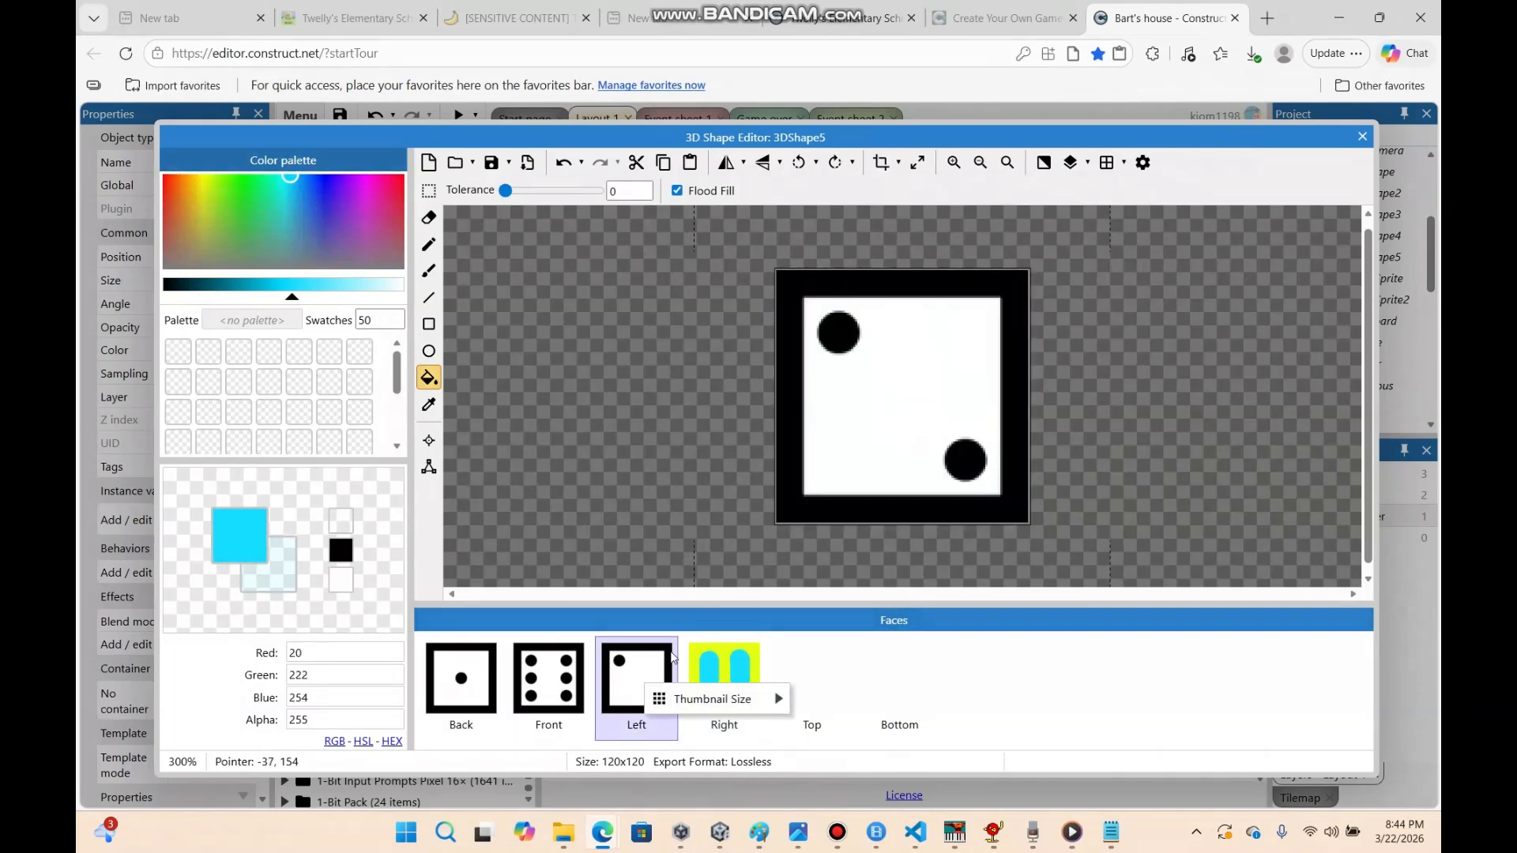
right_click(620, 678)
left_click(429, 162)
left_click(561, 673)
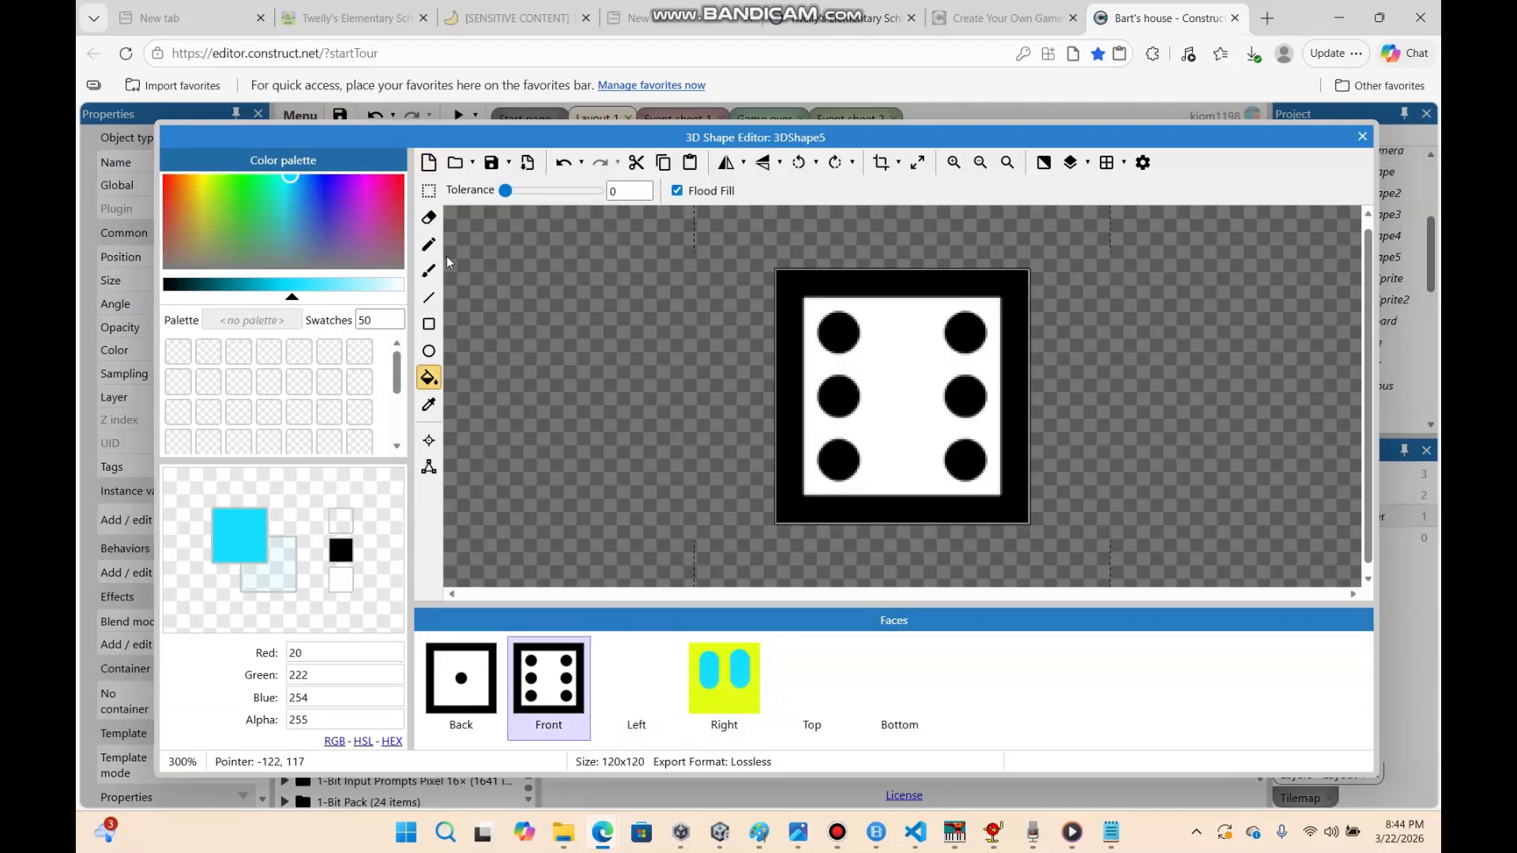
left_click(429, 163)
left_click(460, 678)
left_click(429, 163)
left_click(723, 677)
left_click(1362, 136)
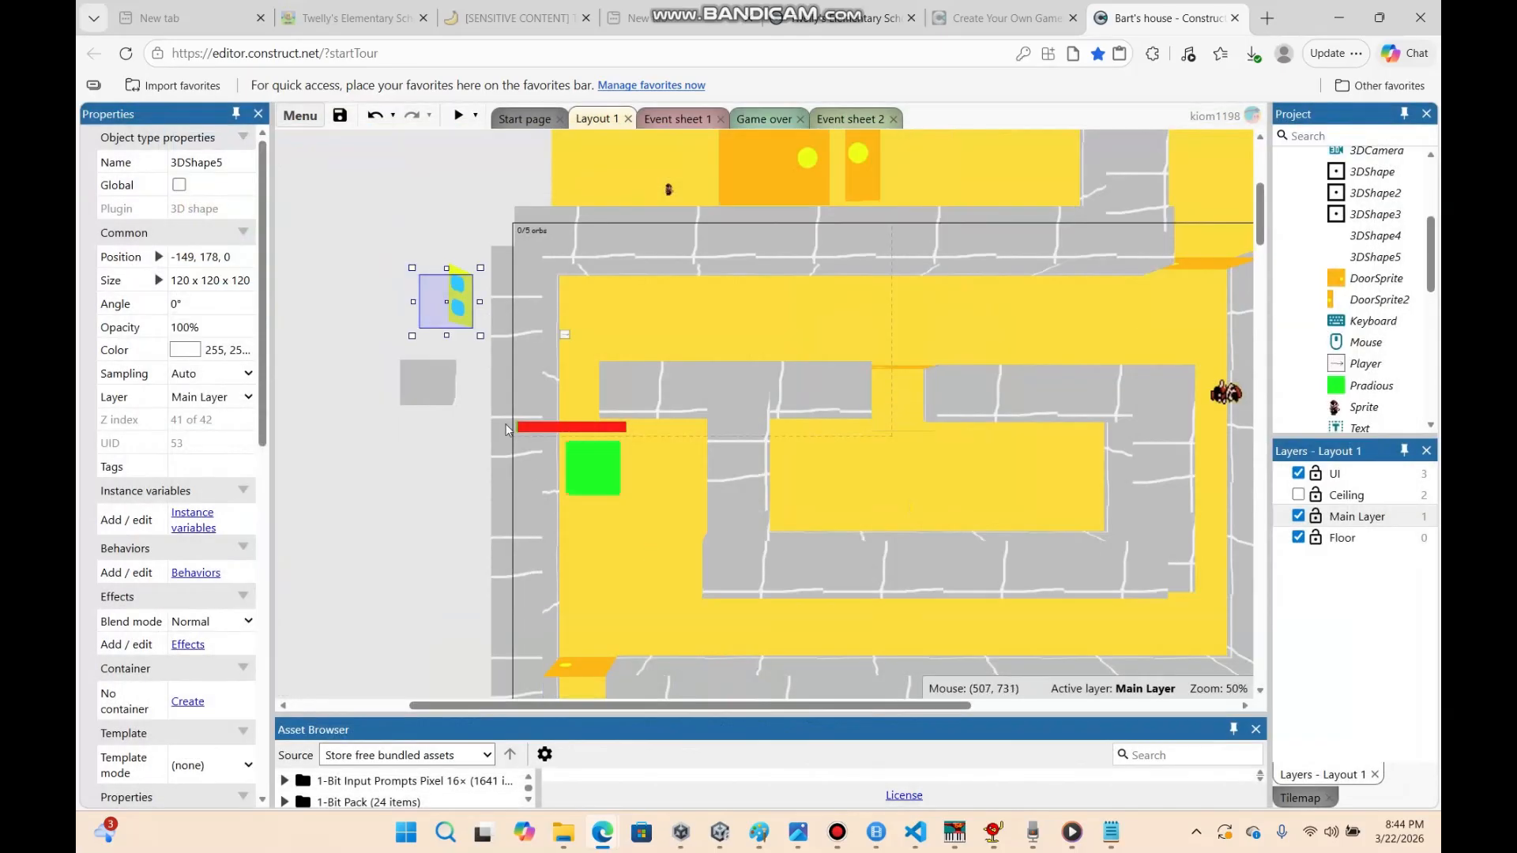
Move the new door shape onto the west wall beside the player at about 57, 245
left_click_drag(464, 298, 577, 329)
left_click(440, 350)
left_click(391, 305)
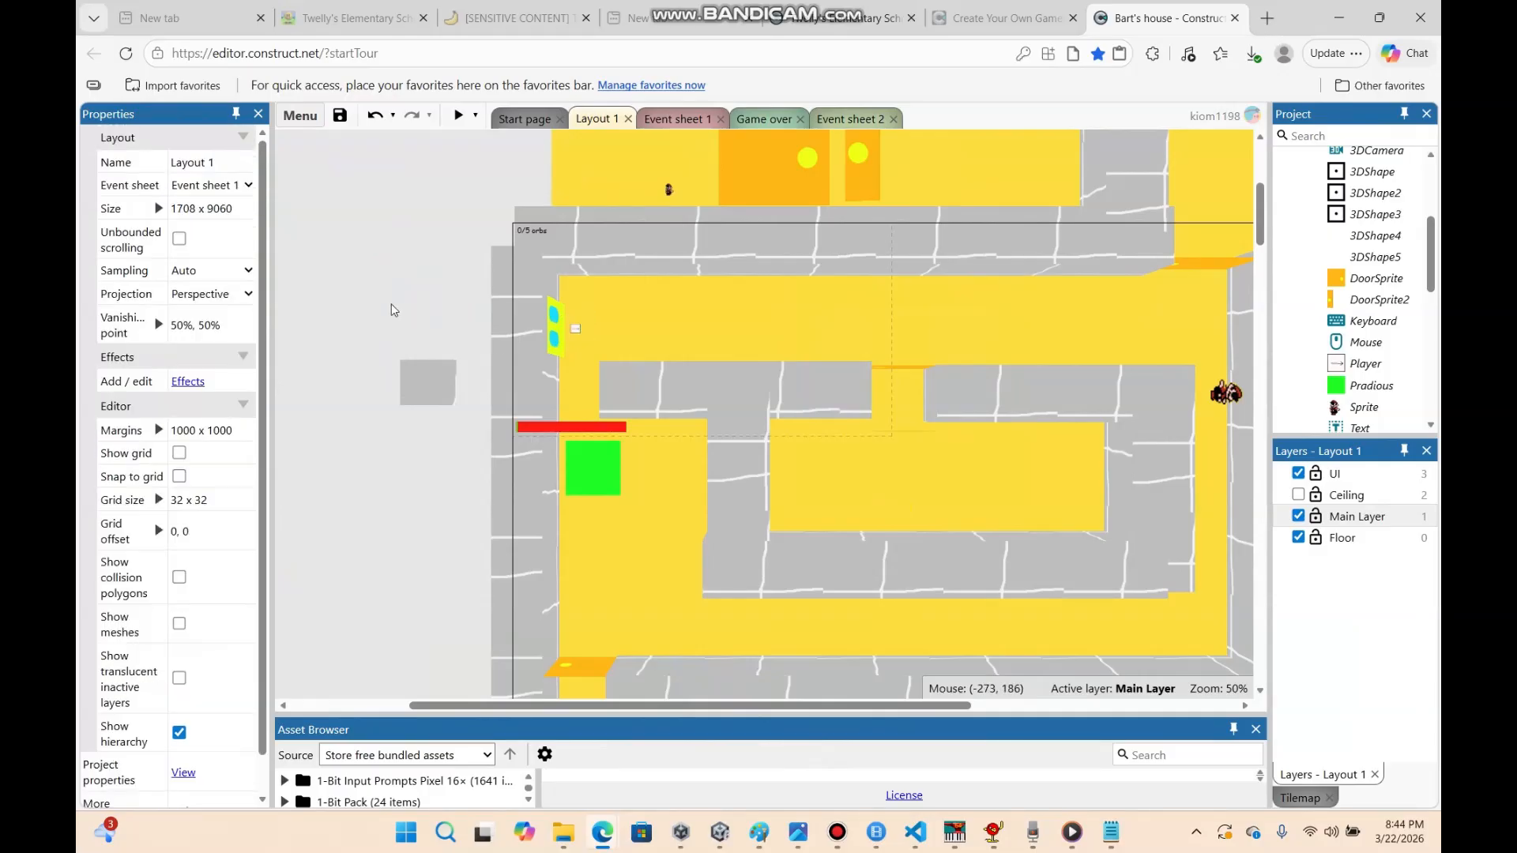
Rename the new door shape on the west wall to Exit
left_click(561, 348)
left_click(254, 165)
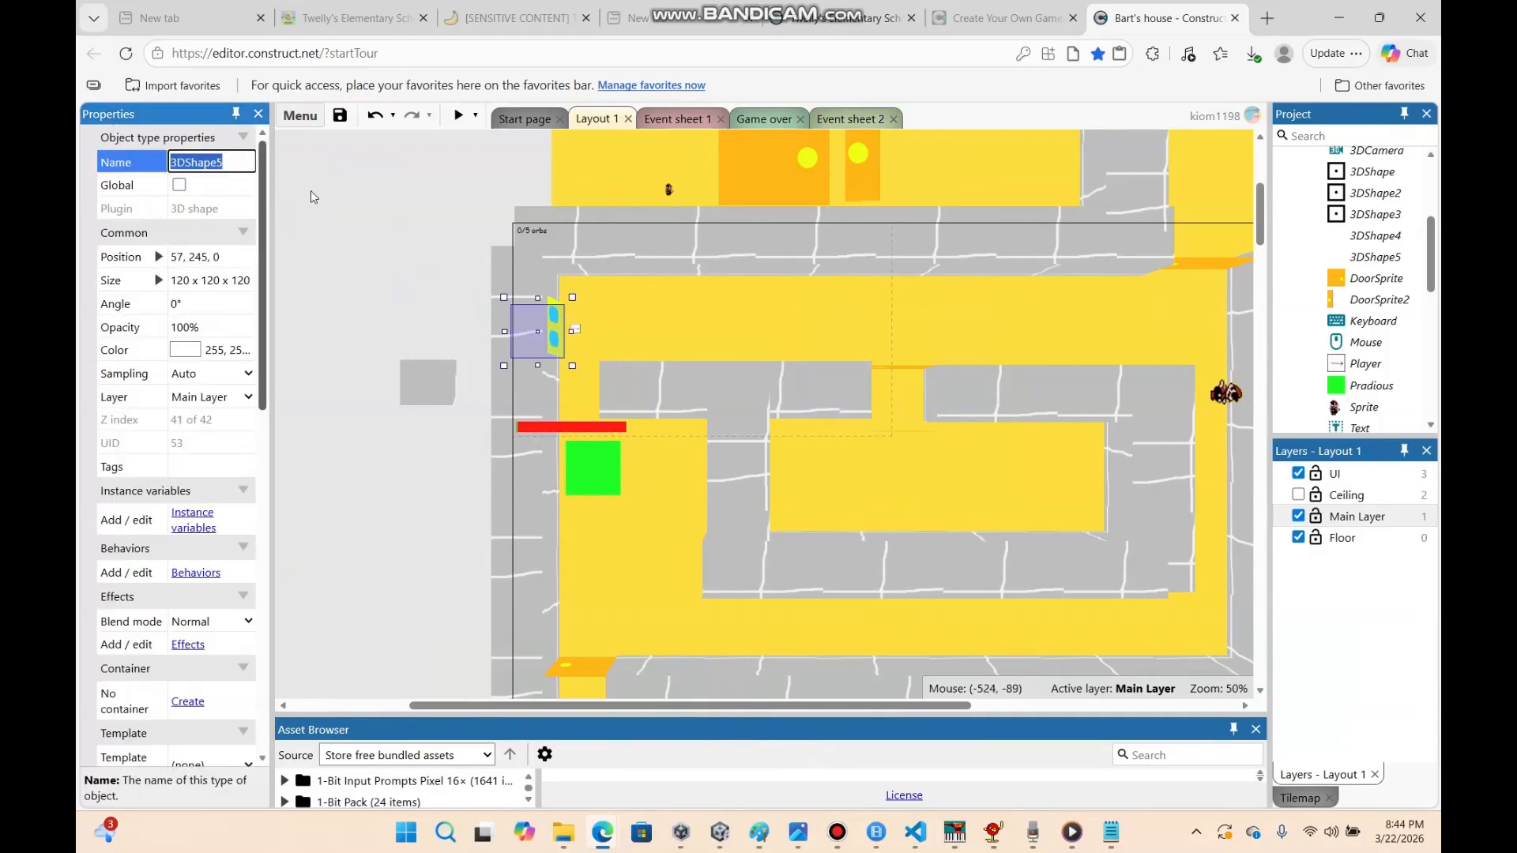
type("Exit")
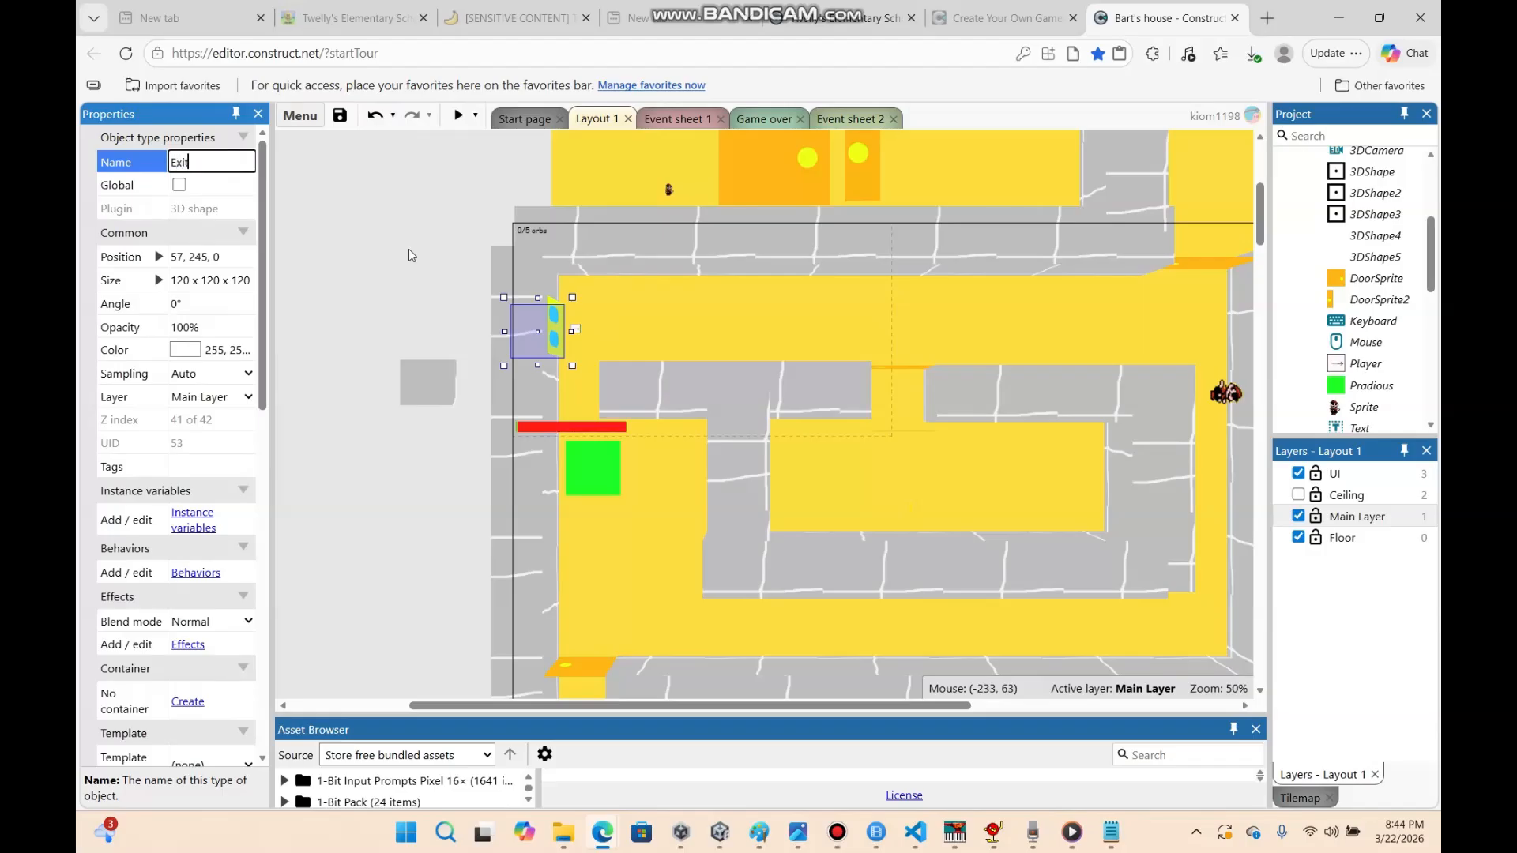
Add an event at the end of Event sheet 1 with the condition that the Player's Orbs variable equals 5
key("Return")
left_click(855, 120)
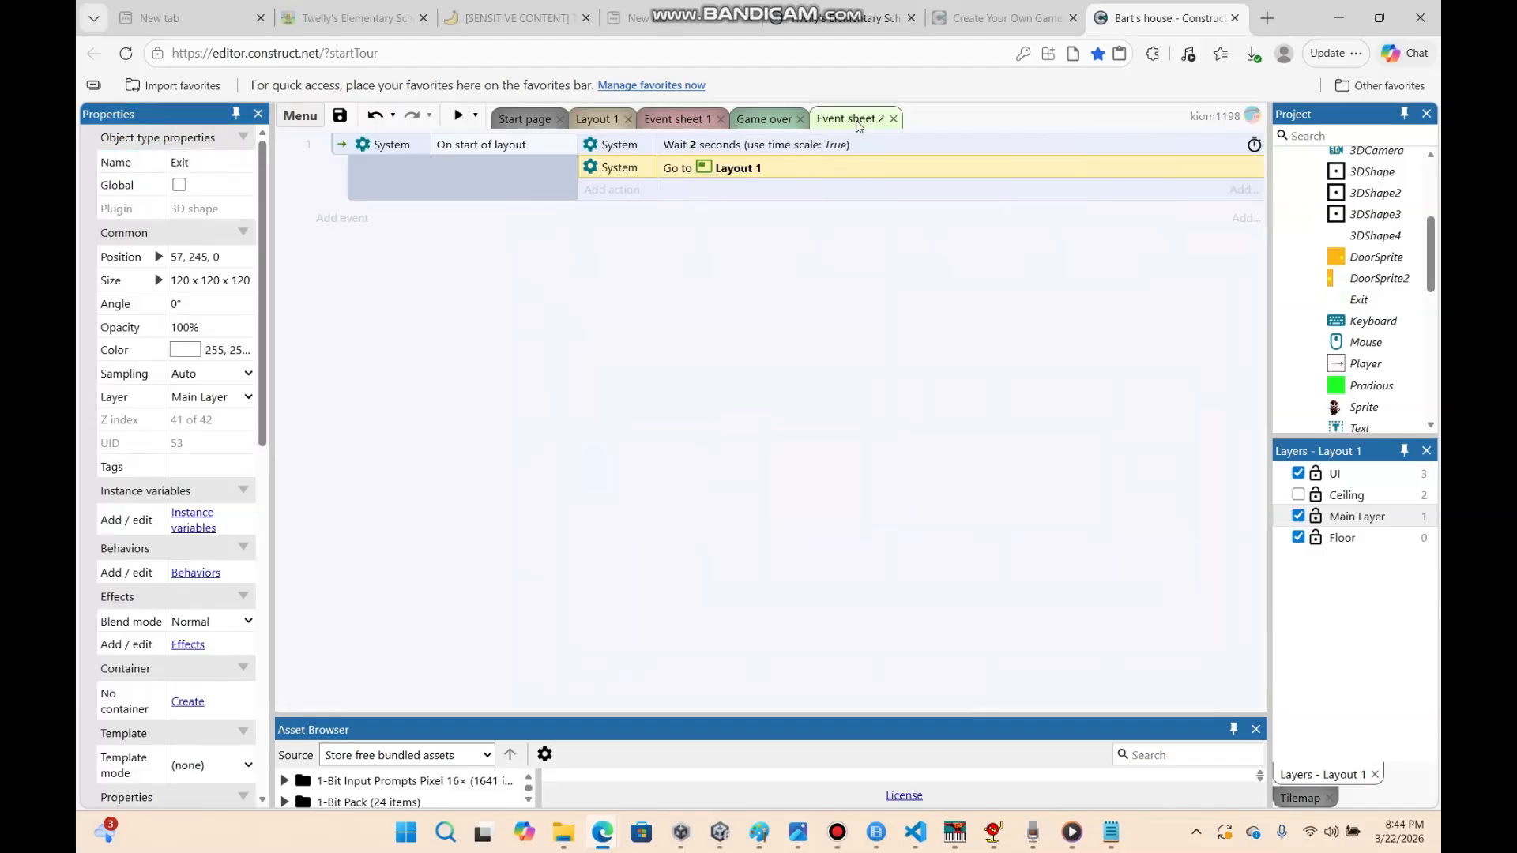
left_click(677, 120)
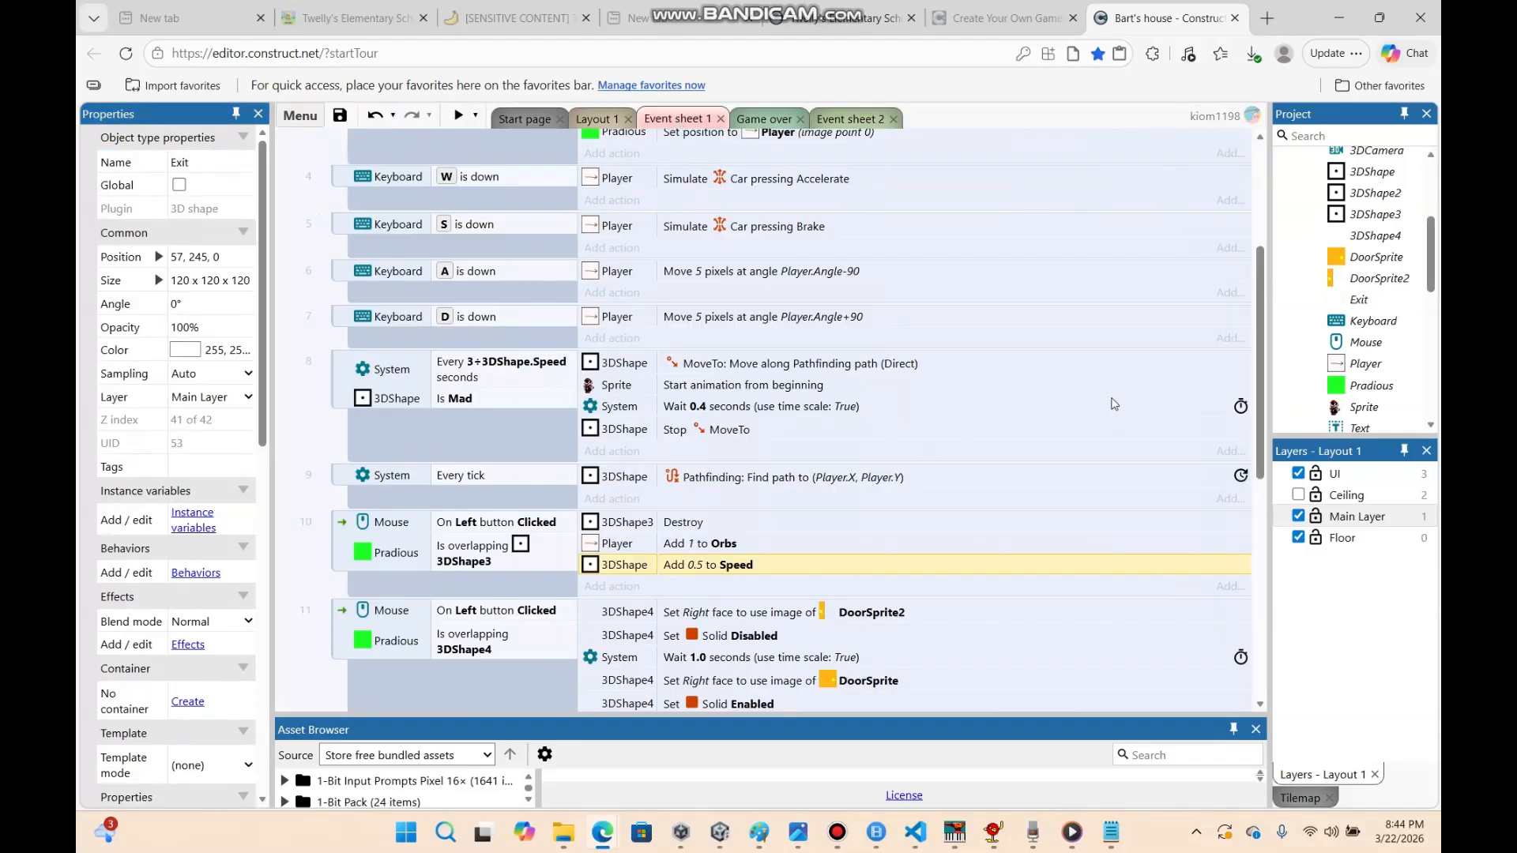
left_click_drag(1260, 323, 1229, 532)
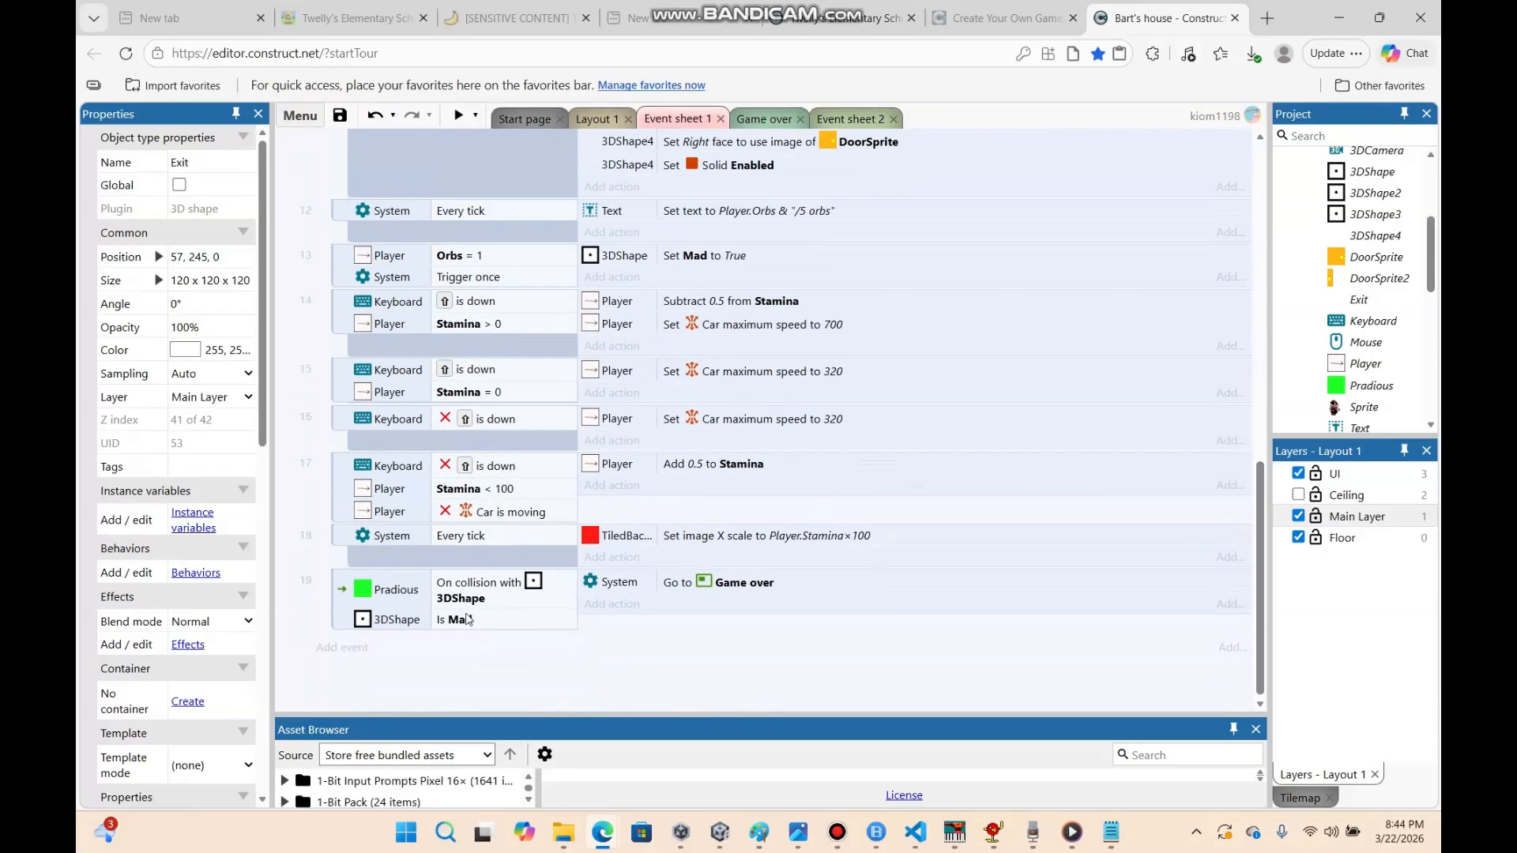
left_click(338, 651)
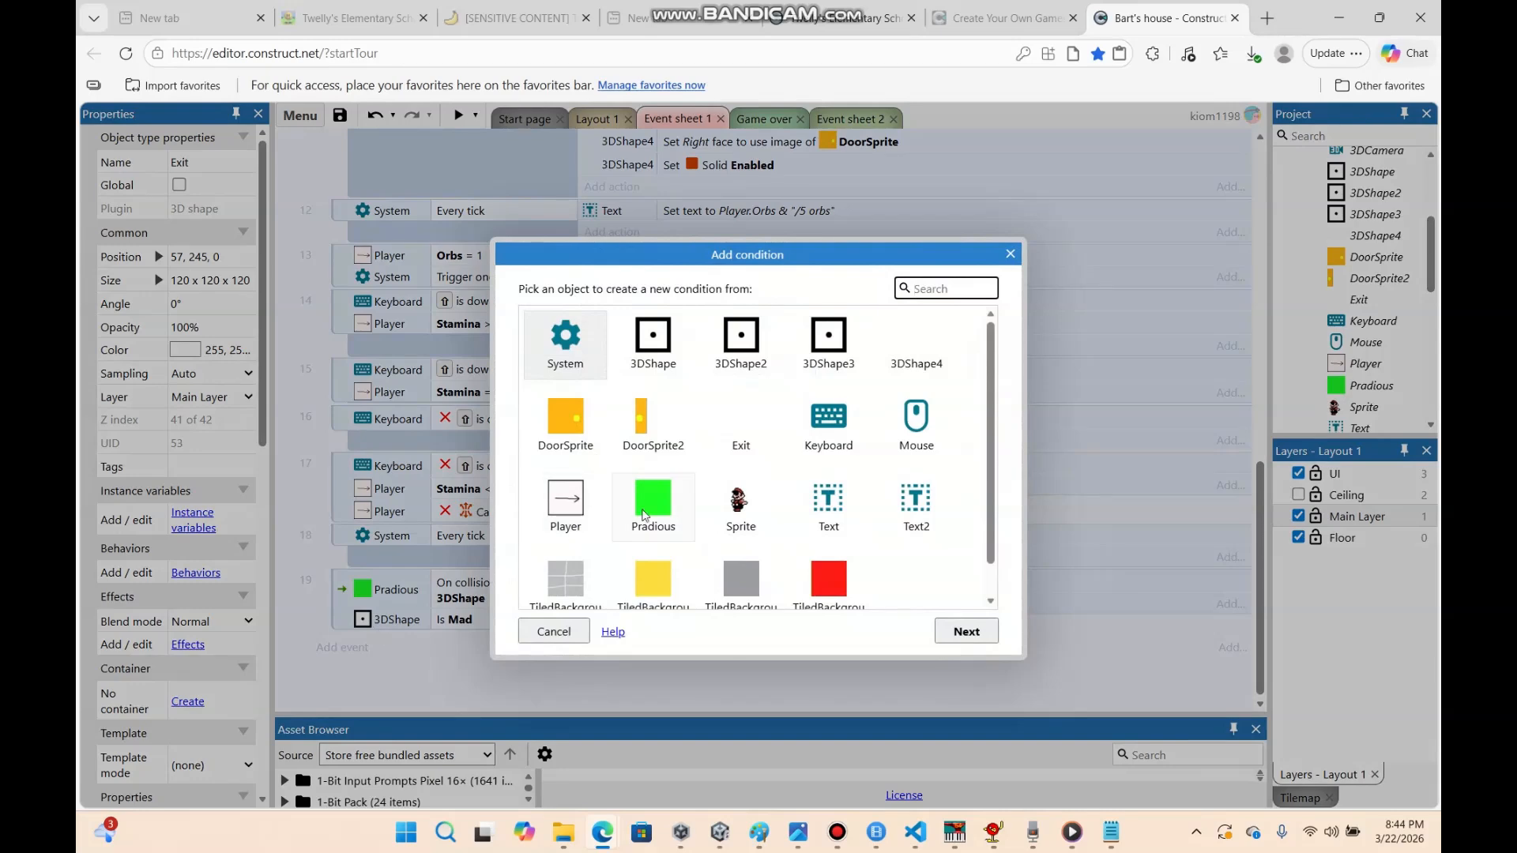
left_click(566, 503)
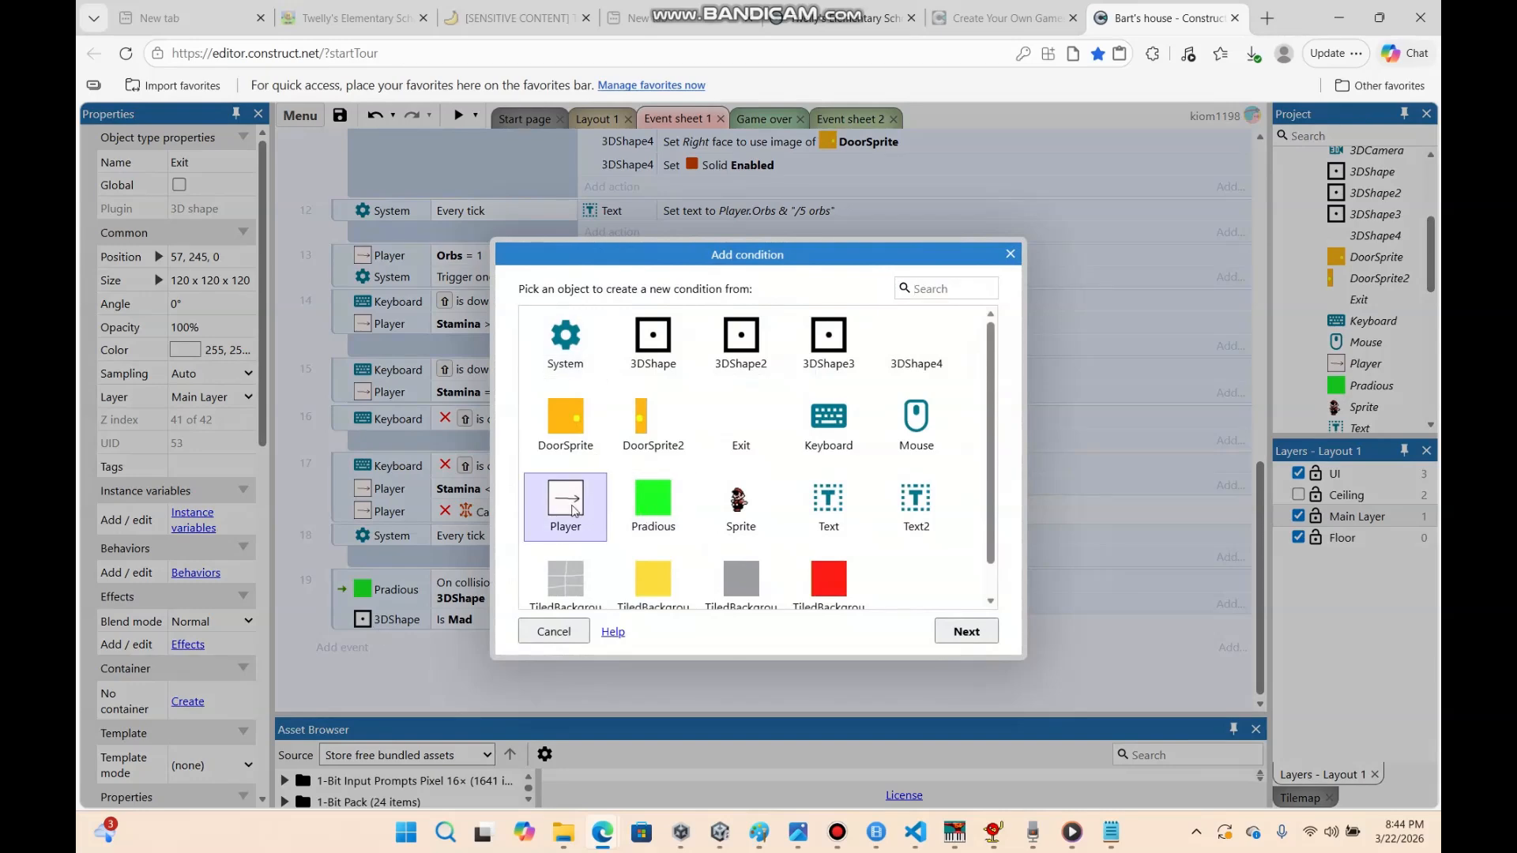
double_click(566, 503)
scroll(979, 381, "down", 6)
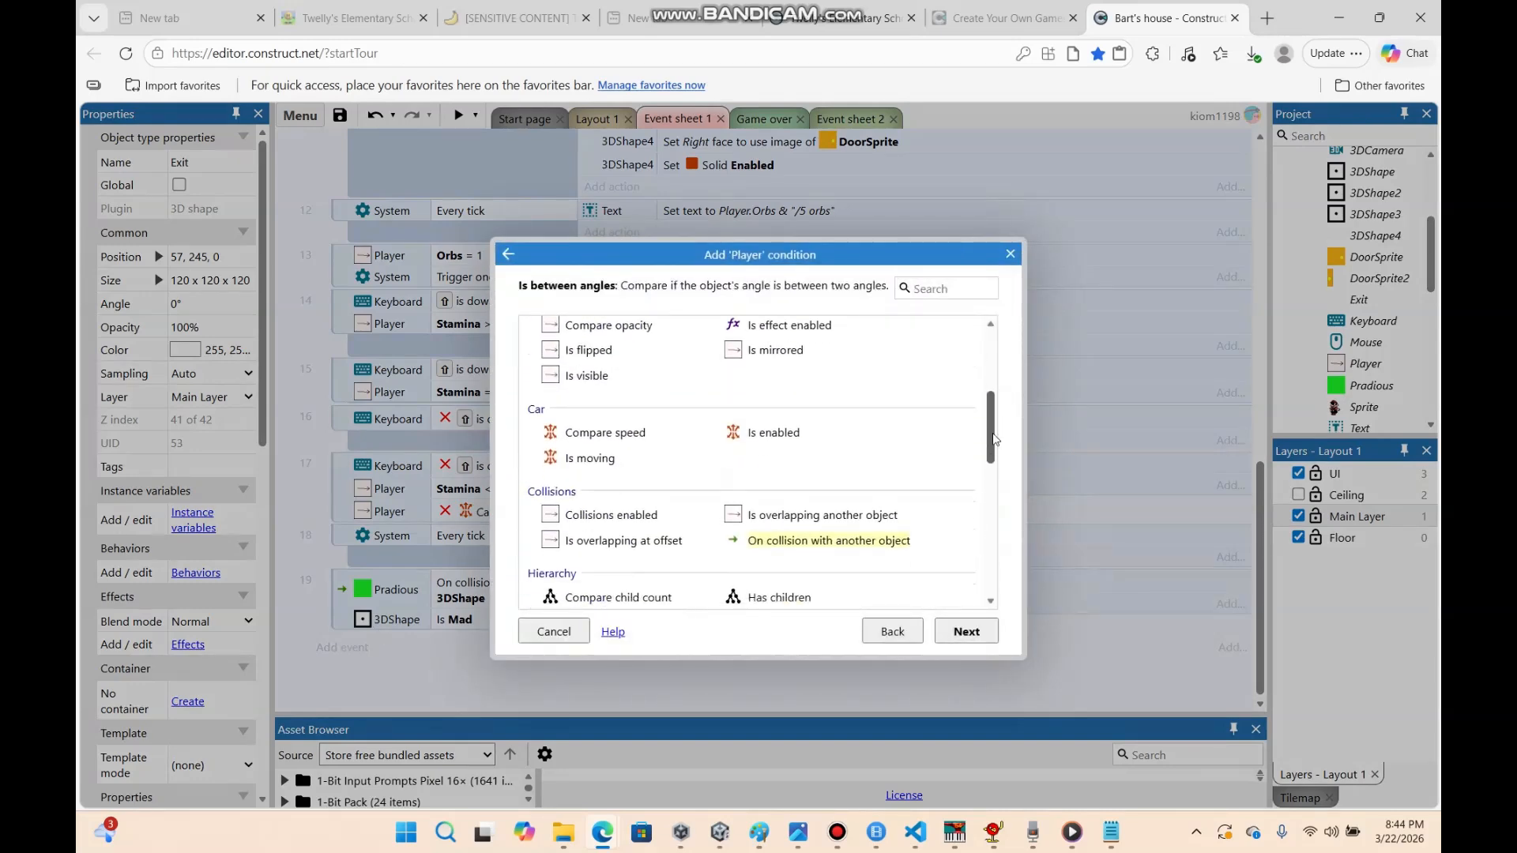
double_click(696, 512)
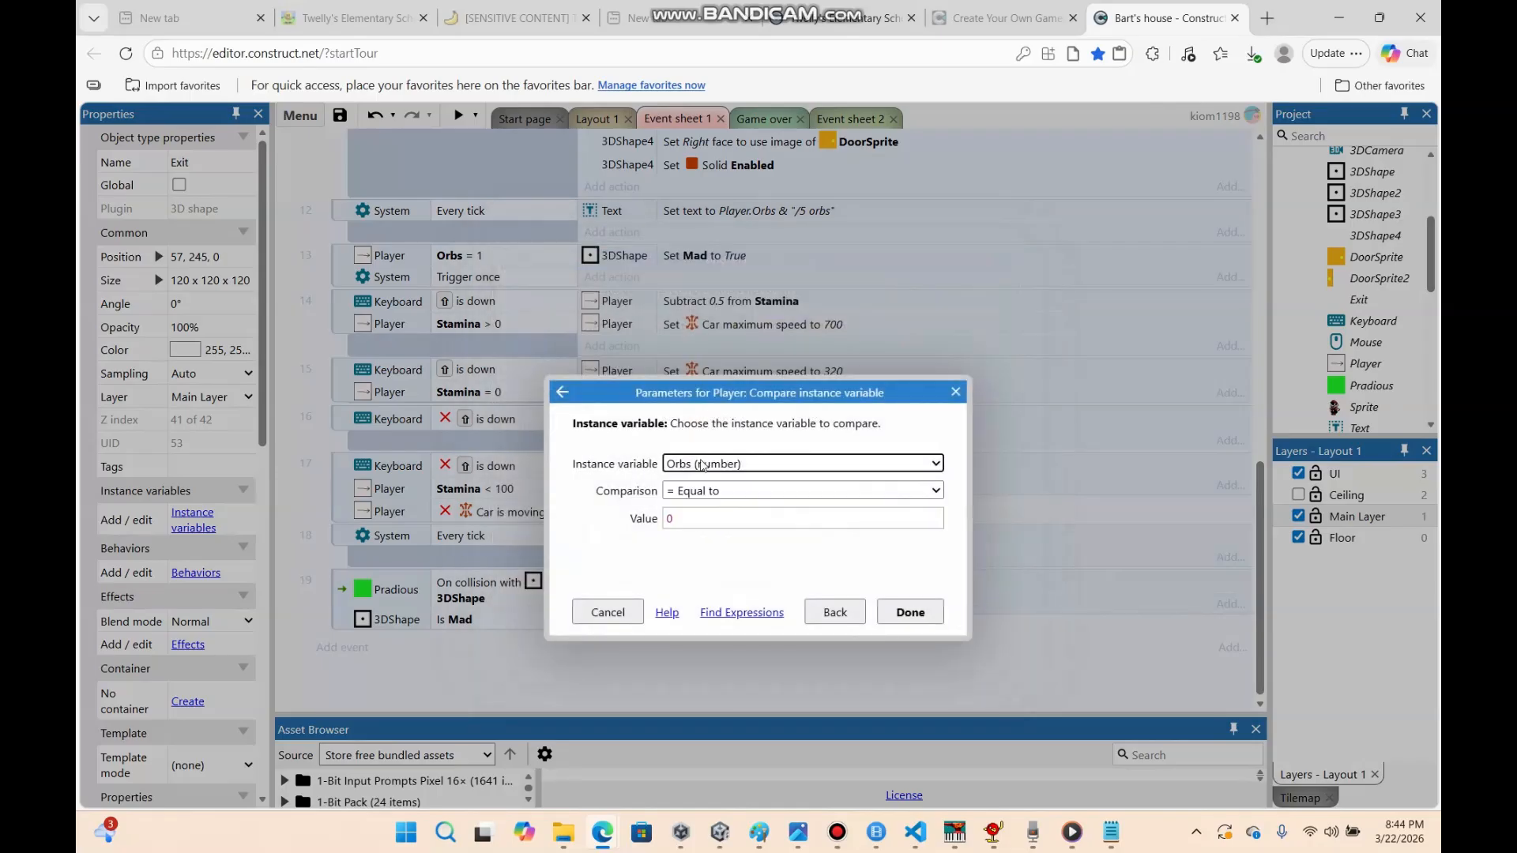
left_click(722, 513)
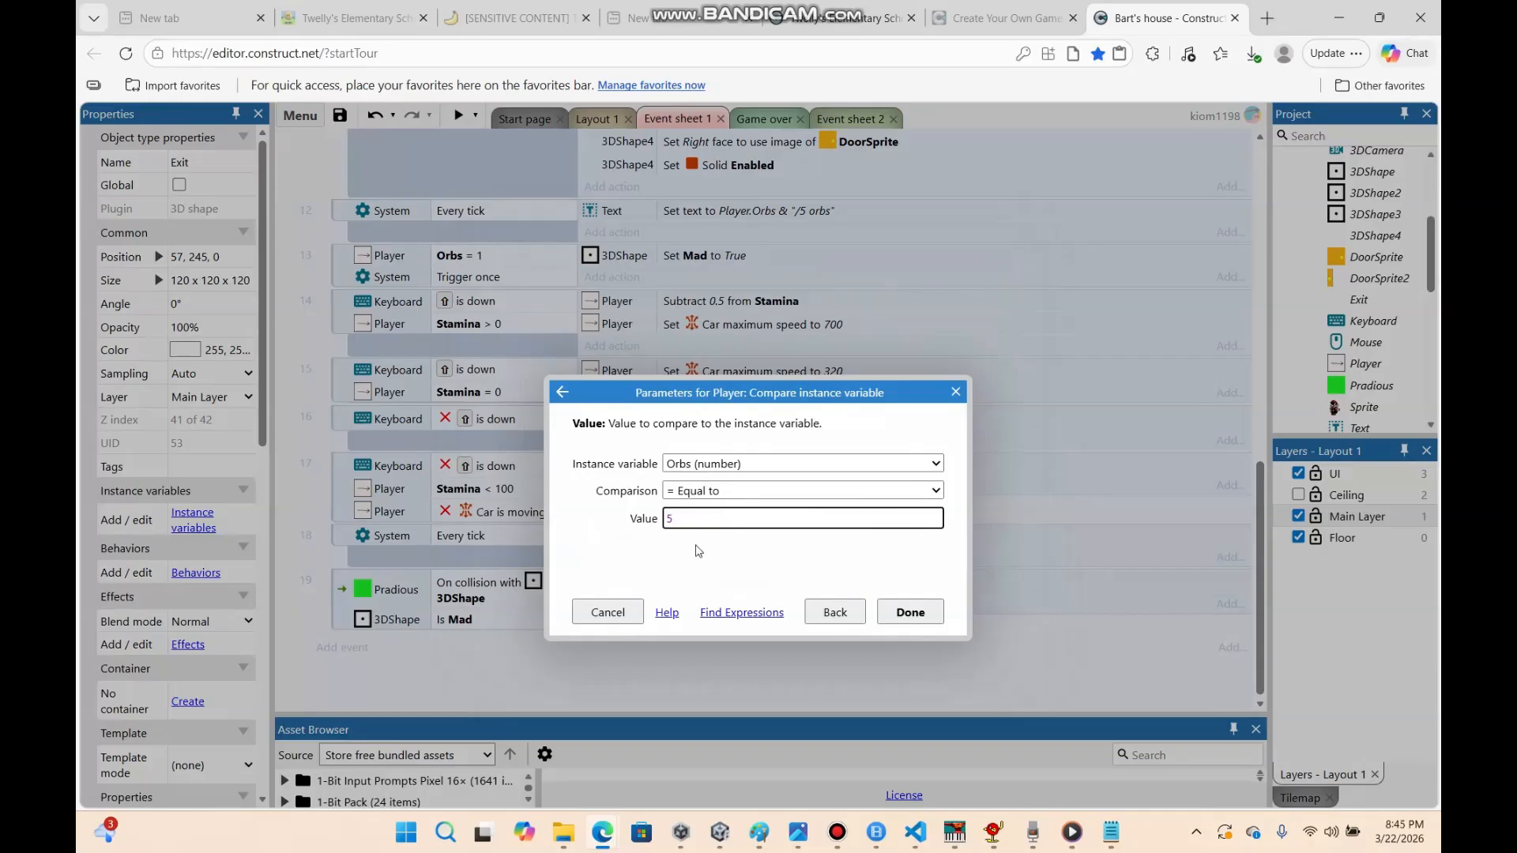
left_click(910, 613)
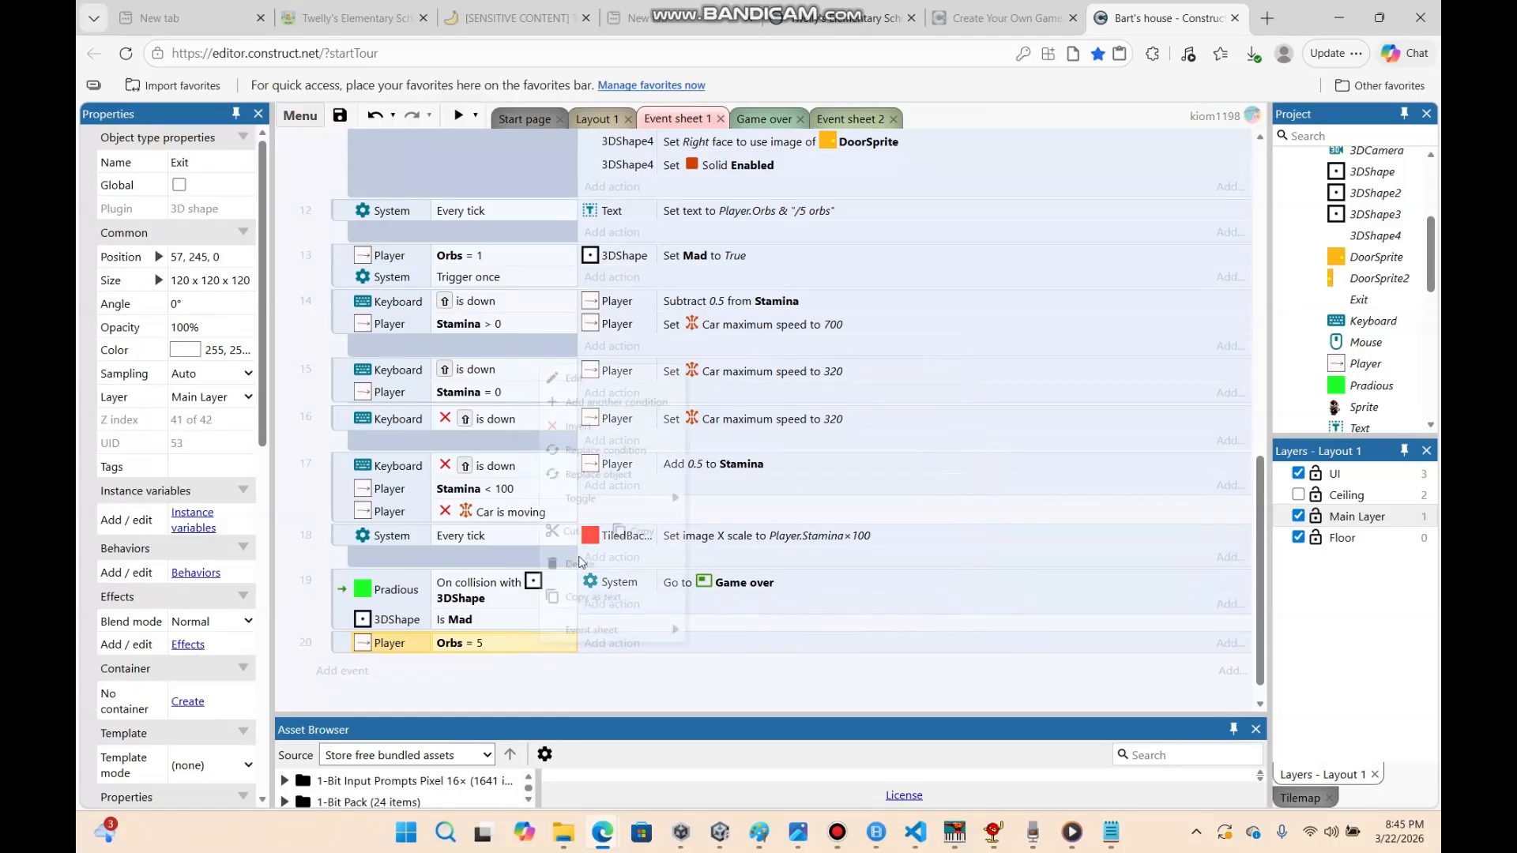
Add the System condition Trigger once to the Orbs = 5 event
right_click(551, 638)
left_click(573, 374)
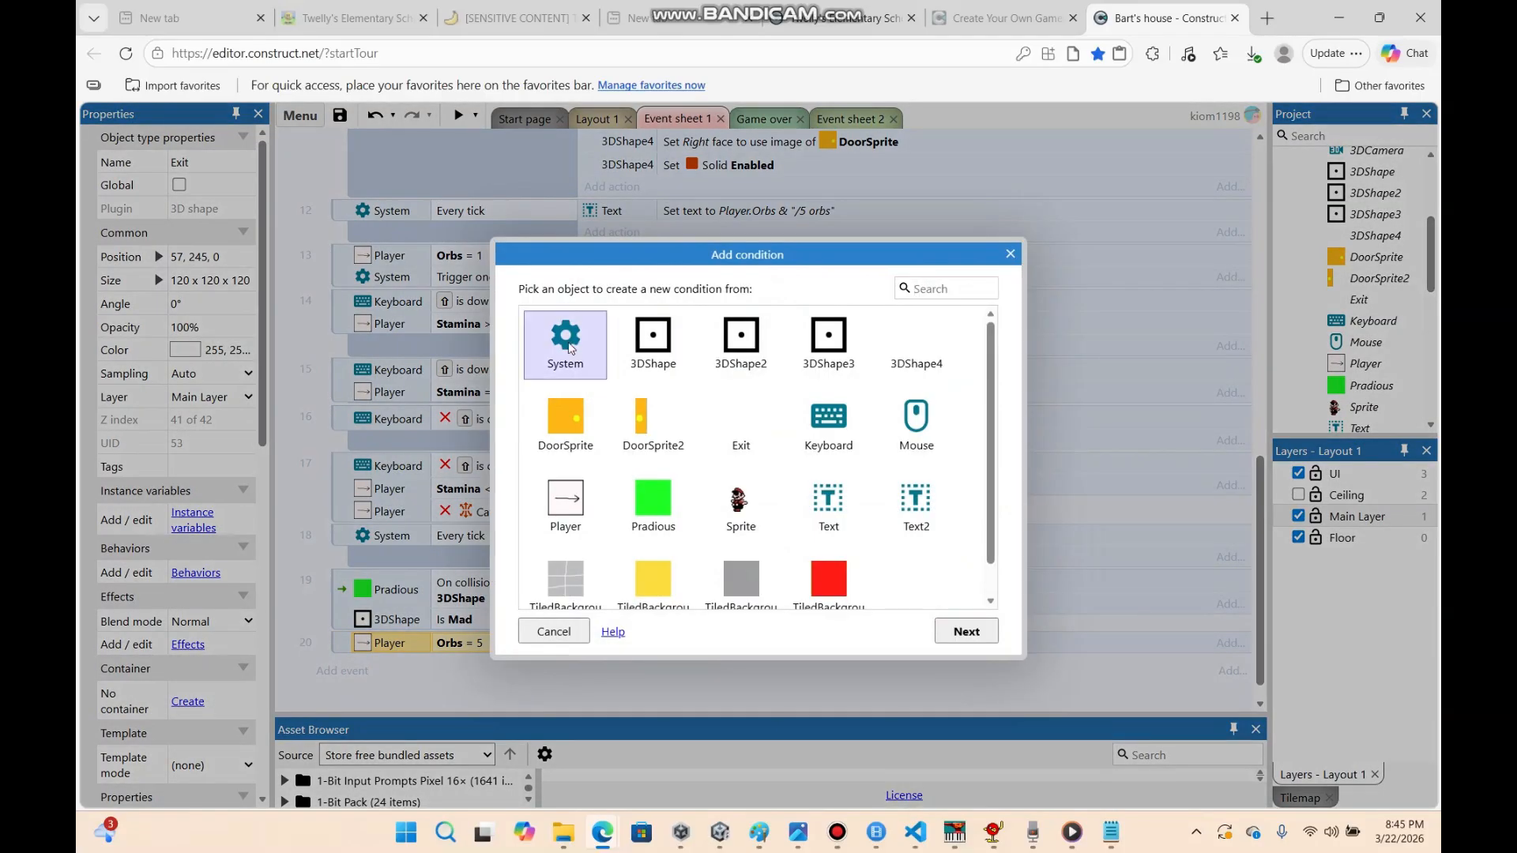
double_click(569, 344)
left_click_drag(987, 358, 972, 597)
double_click(584, 340)
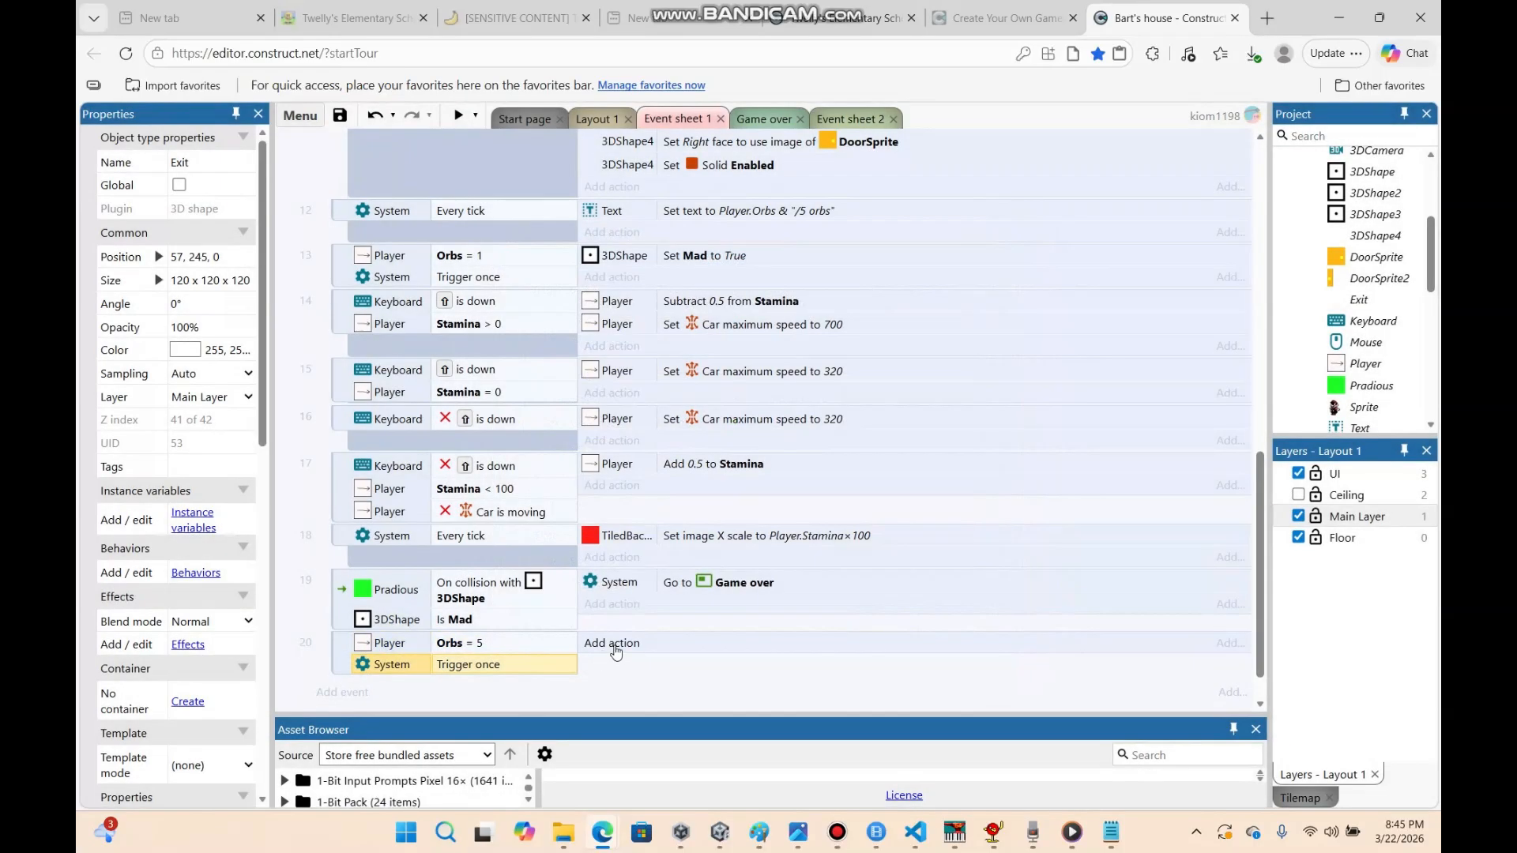
left_click(613, 644)
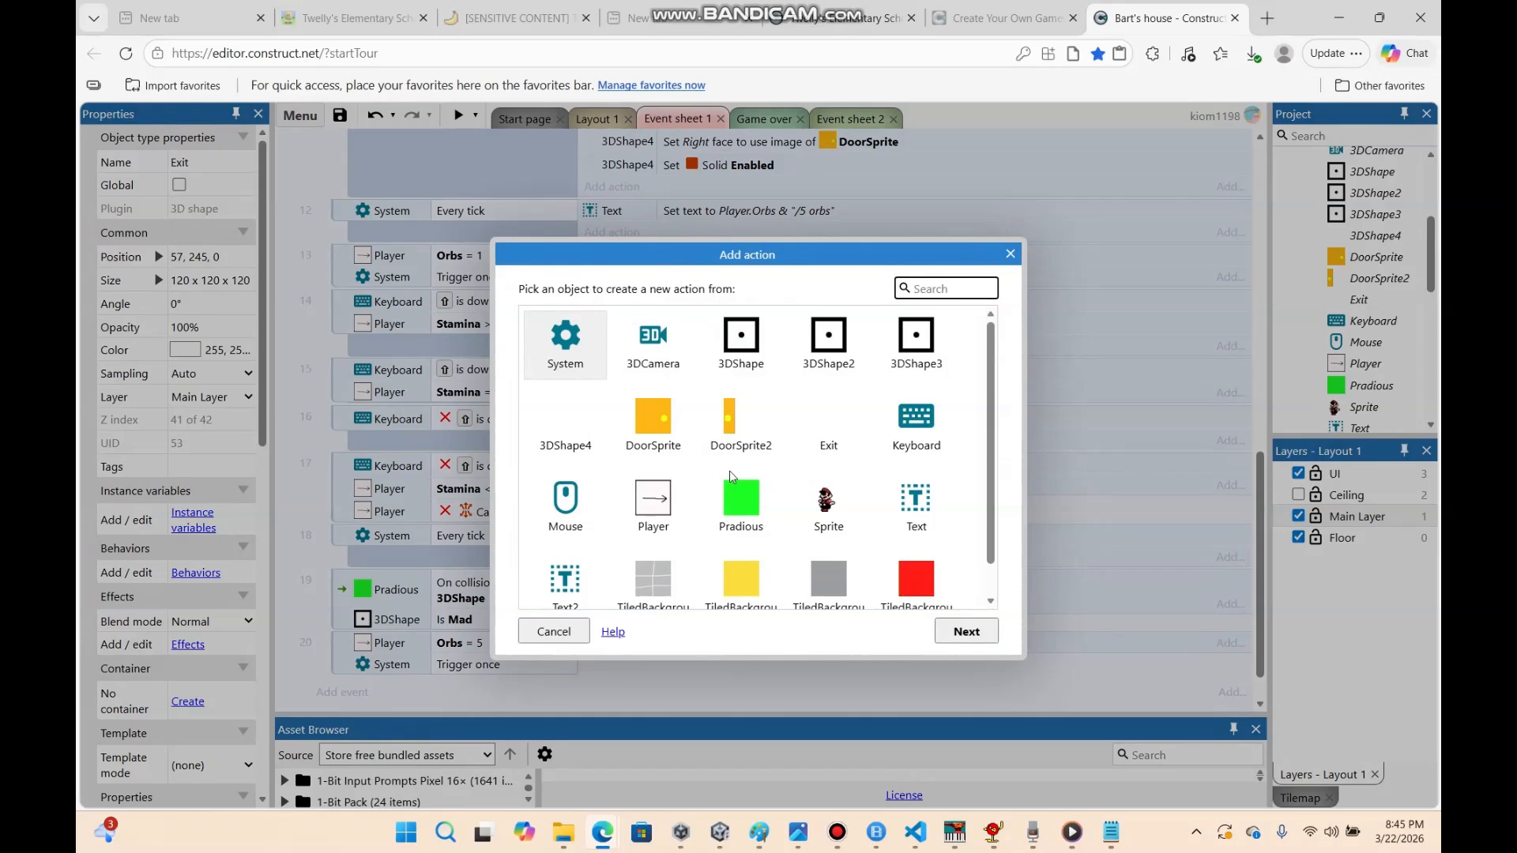
left_click(1010, 256)
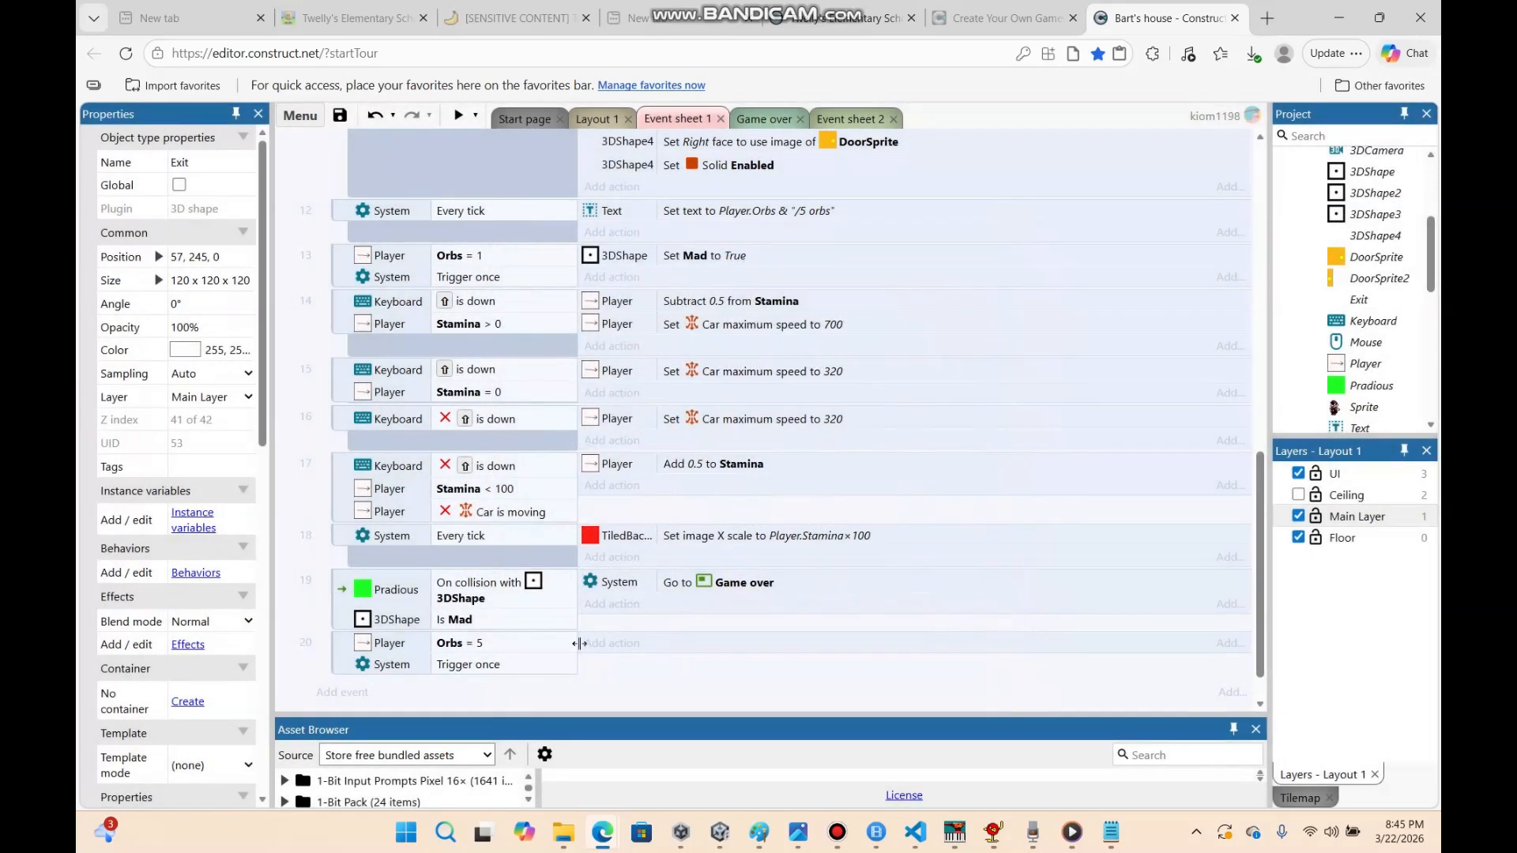
right_click(567, 649)
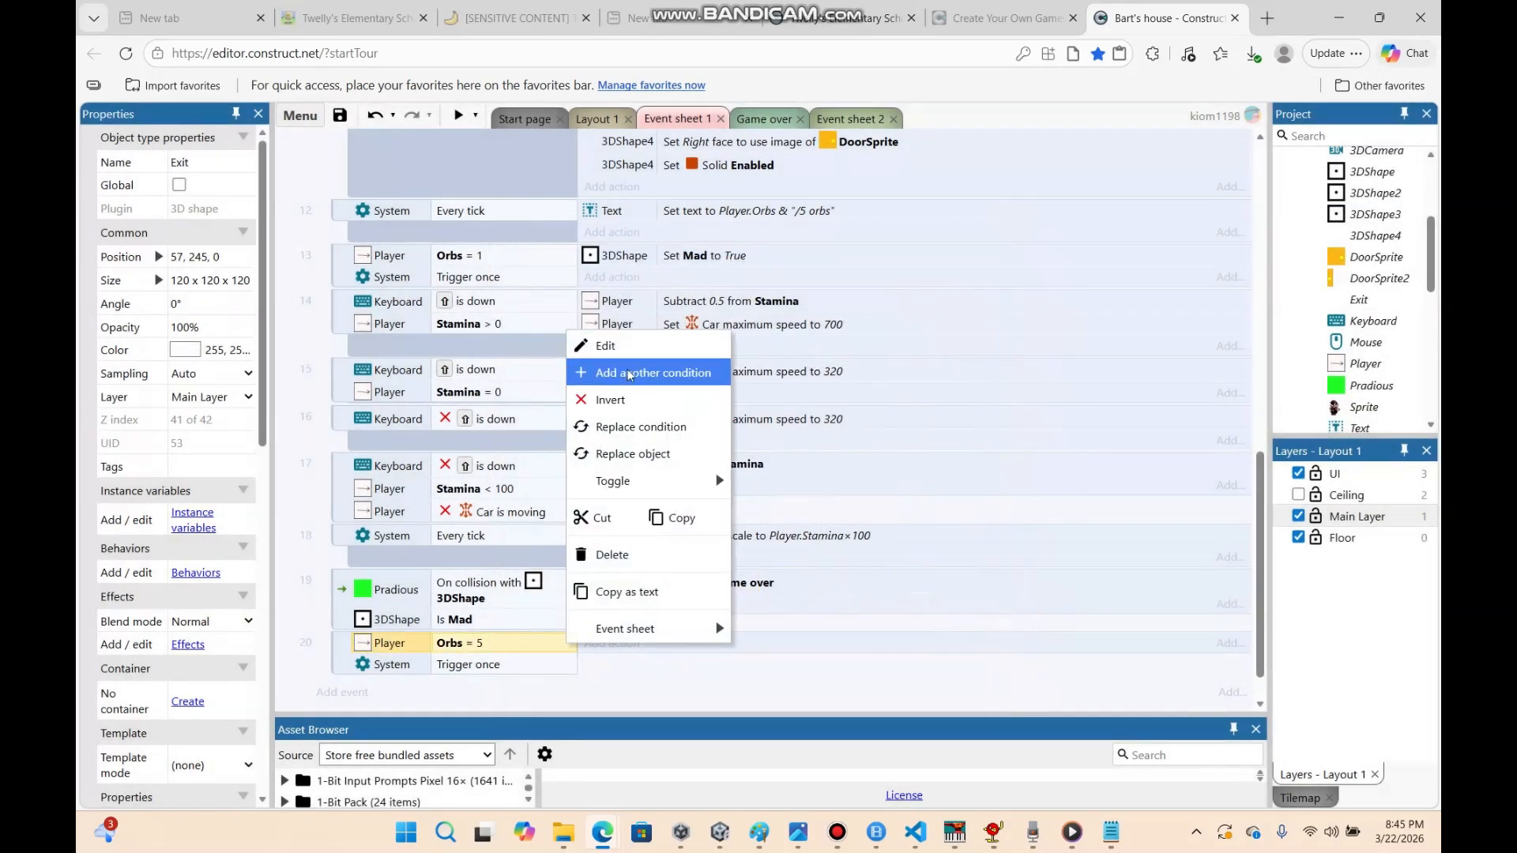
left_click(635, 373)
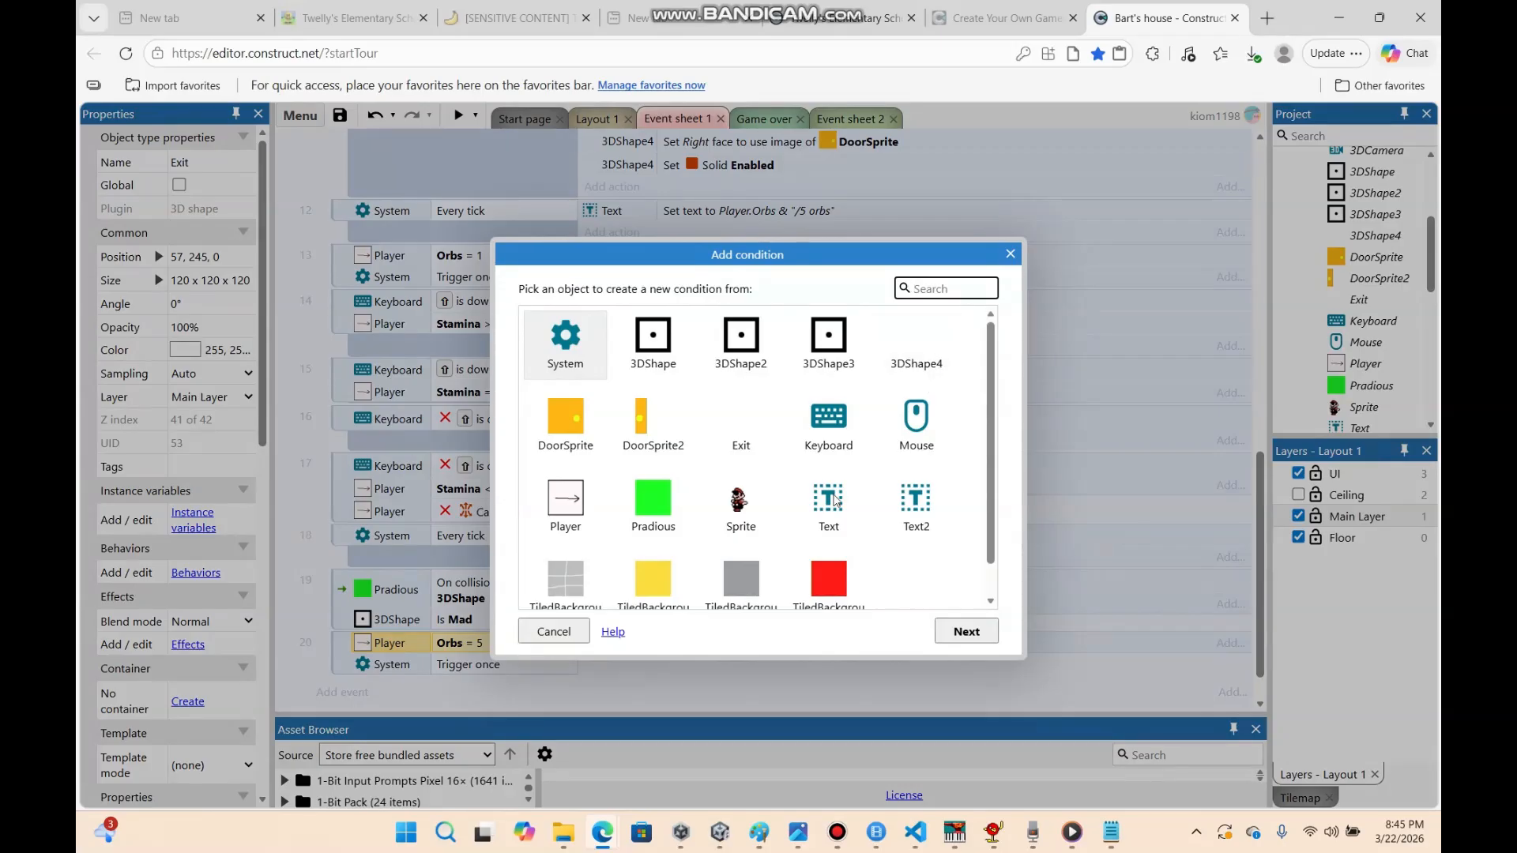
double_click(659, 525)
scroll(816, 459, "down", 3)
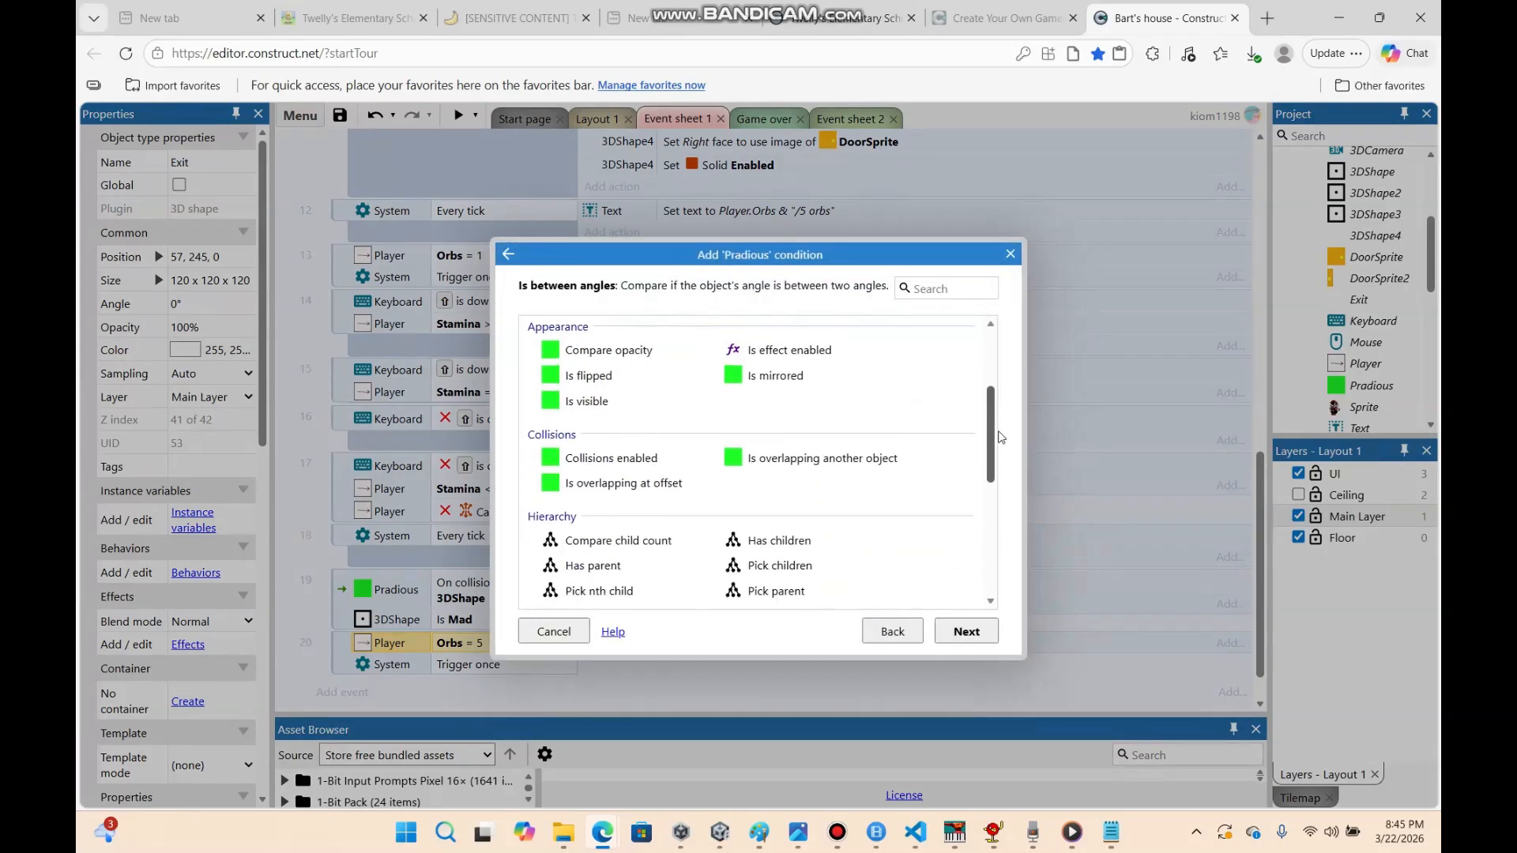
scroll(816, 459, "up", 1)
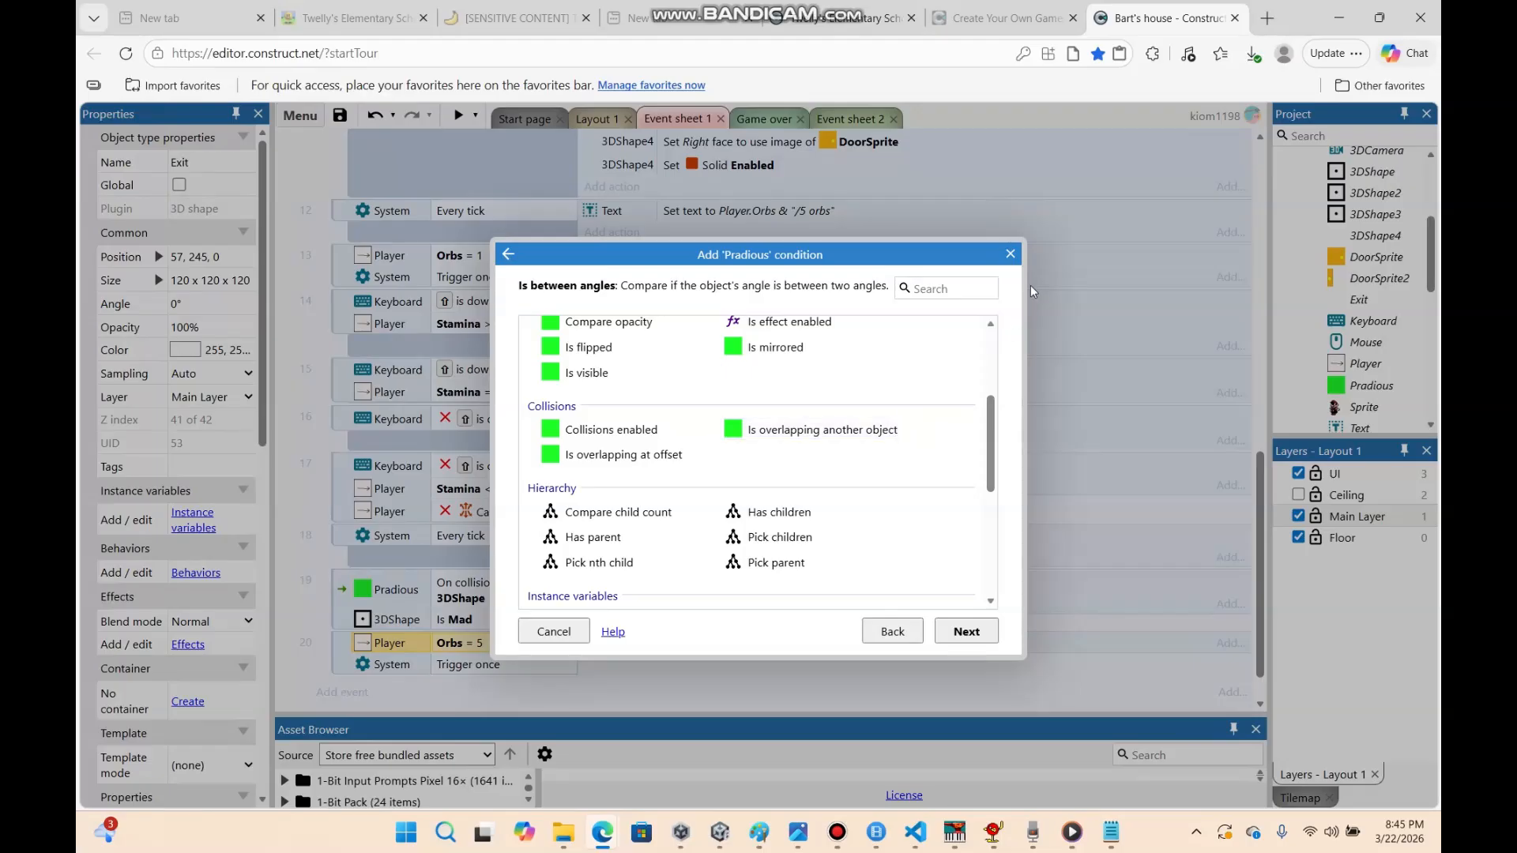
left_click(1010, 253)
Delete the Trigger once condition from the Orbs = 5 event
right_click(506, 664)
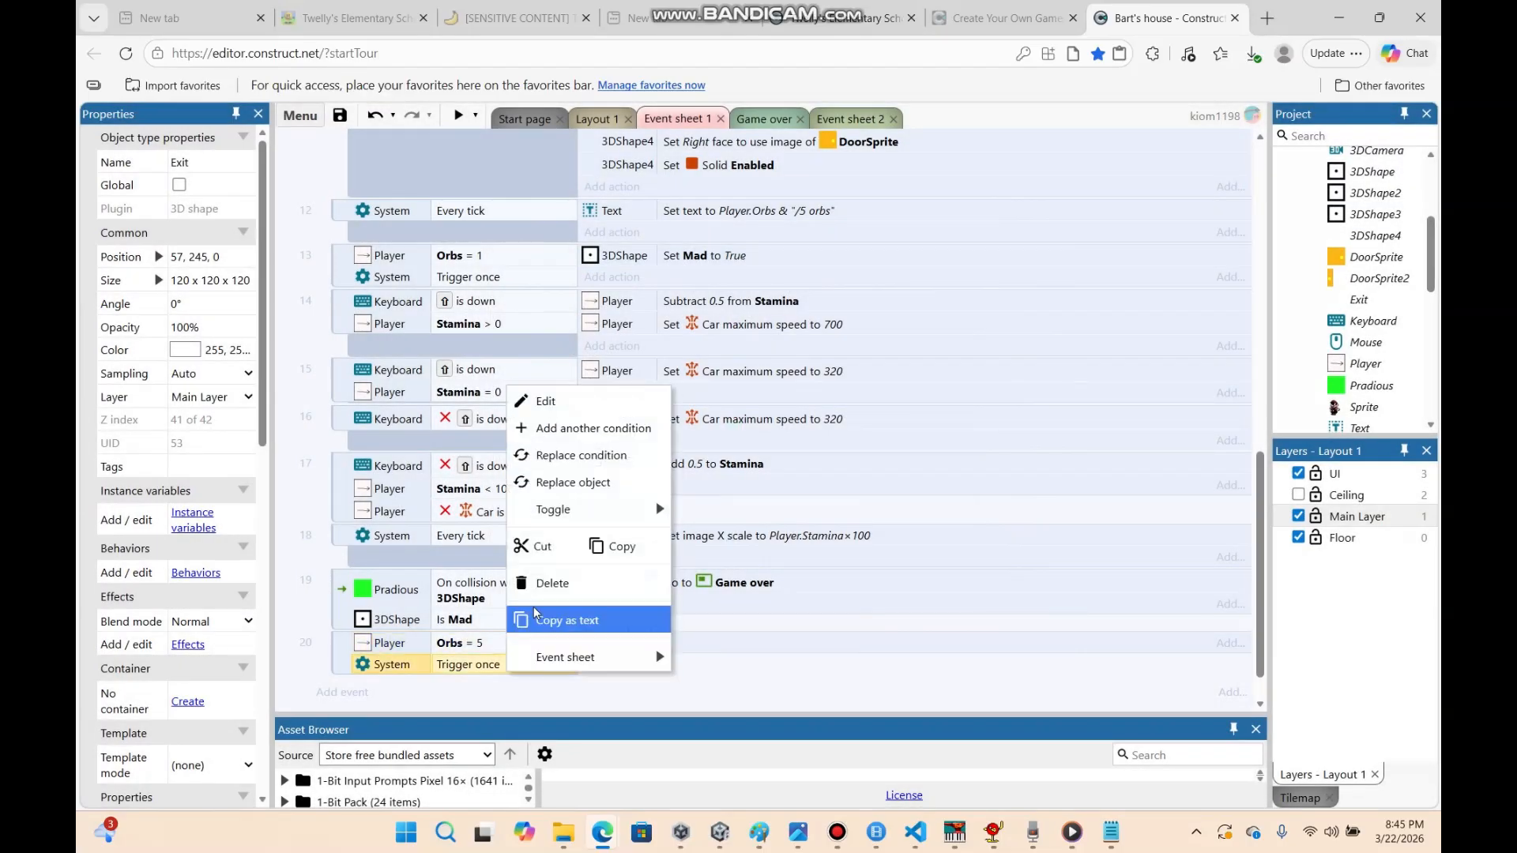
left_click(552, 583)
Add a Pradious condition On collision with another object to the Orbs = 5 event, using Exit as the object
right_click(542, 642)
left_click(588, 370)
double_click(653, 499)
scroll(993, 458, "down", 3)
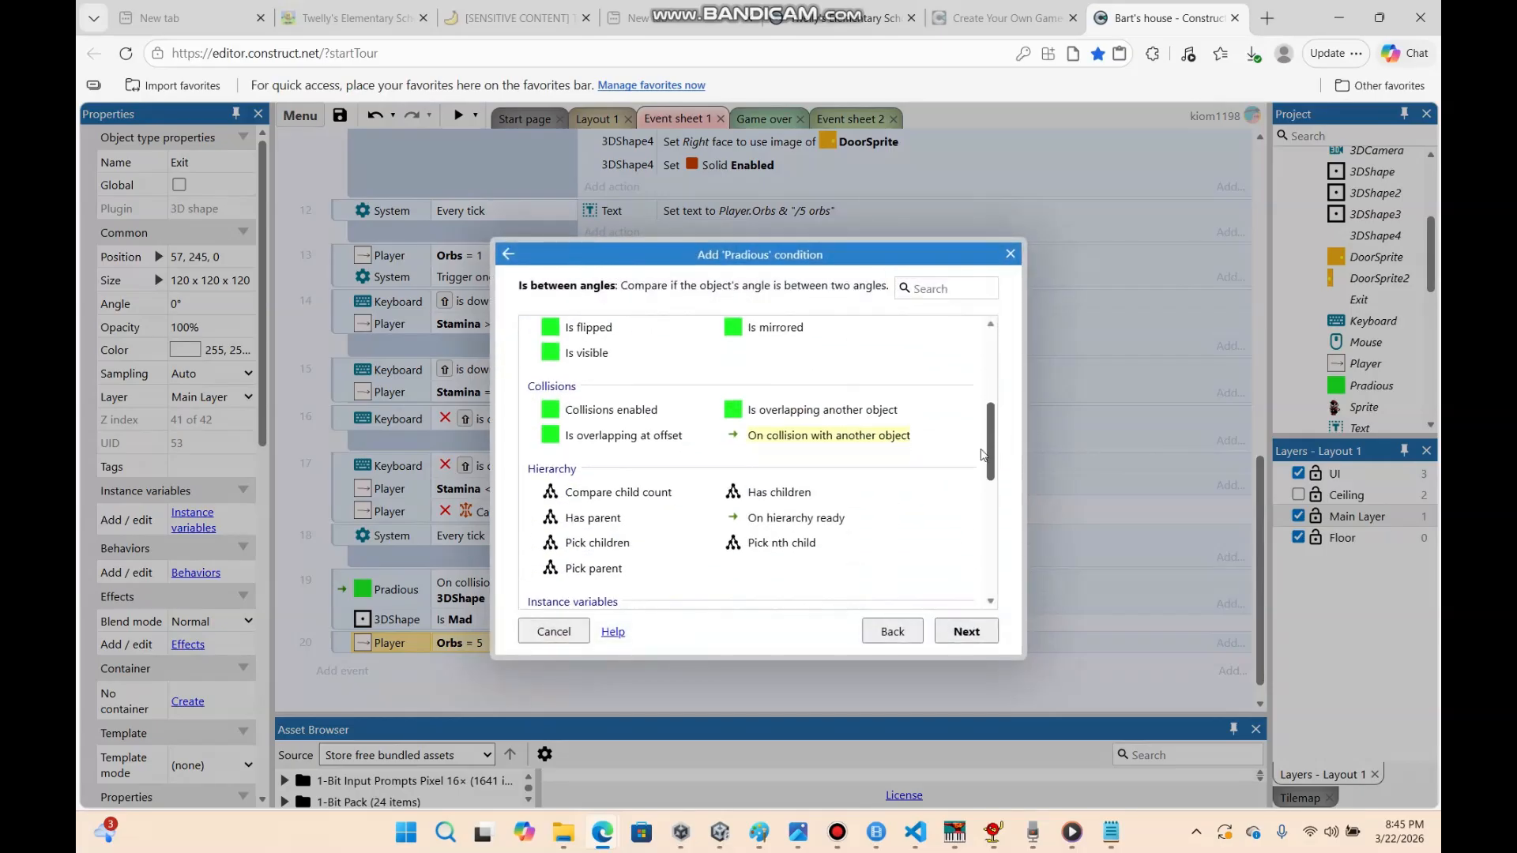
double_click(829, 435)
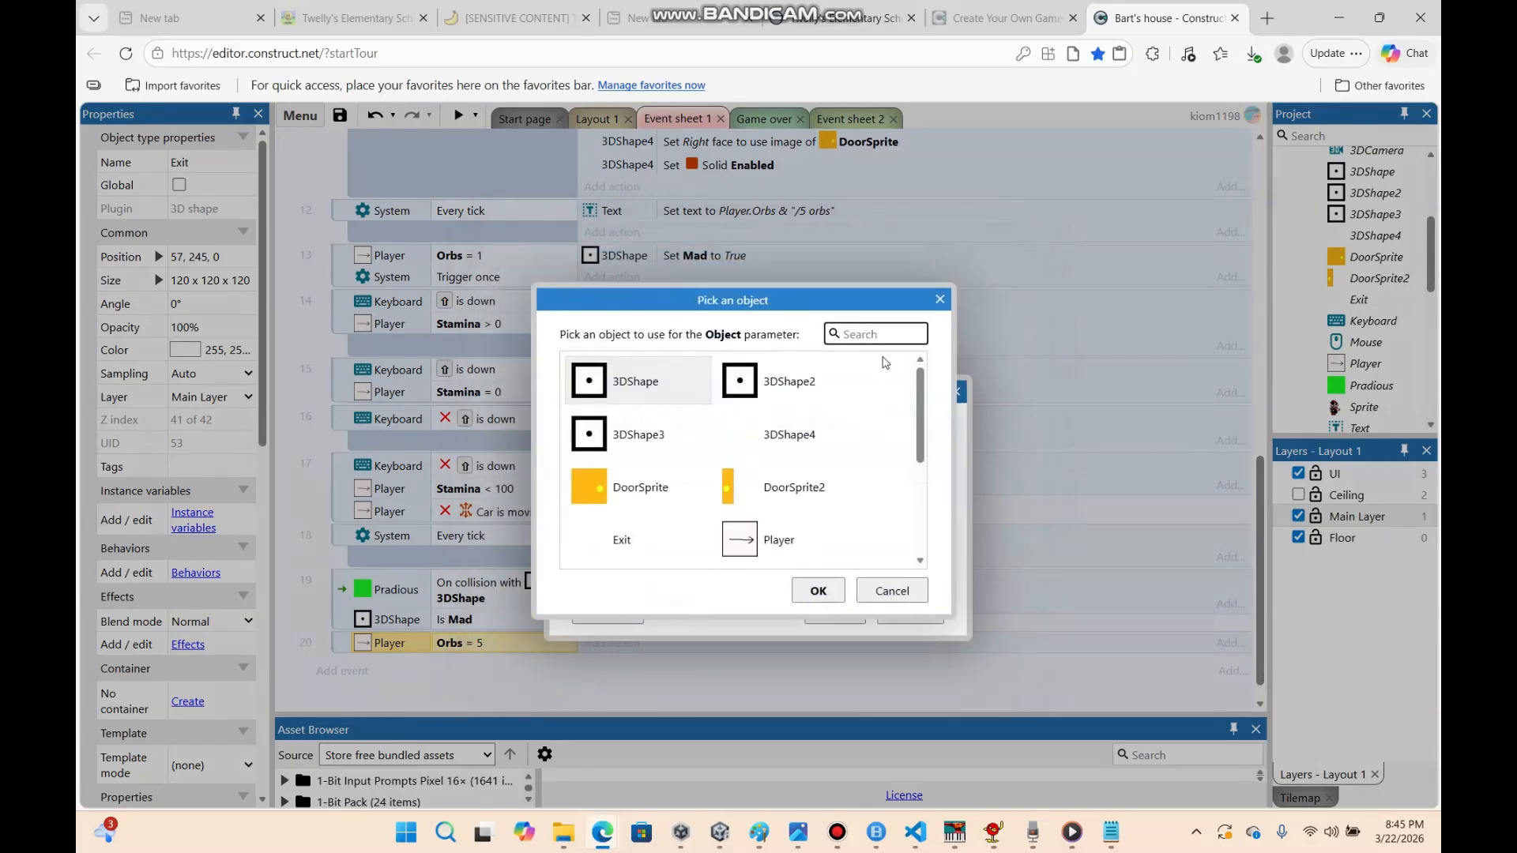
type("exit")
double_click(686, 384)
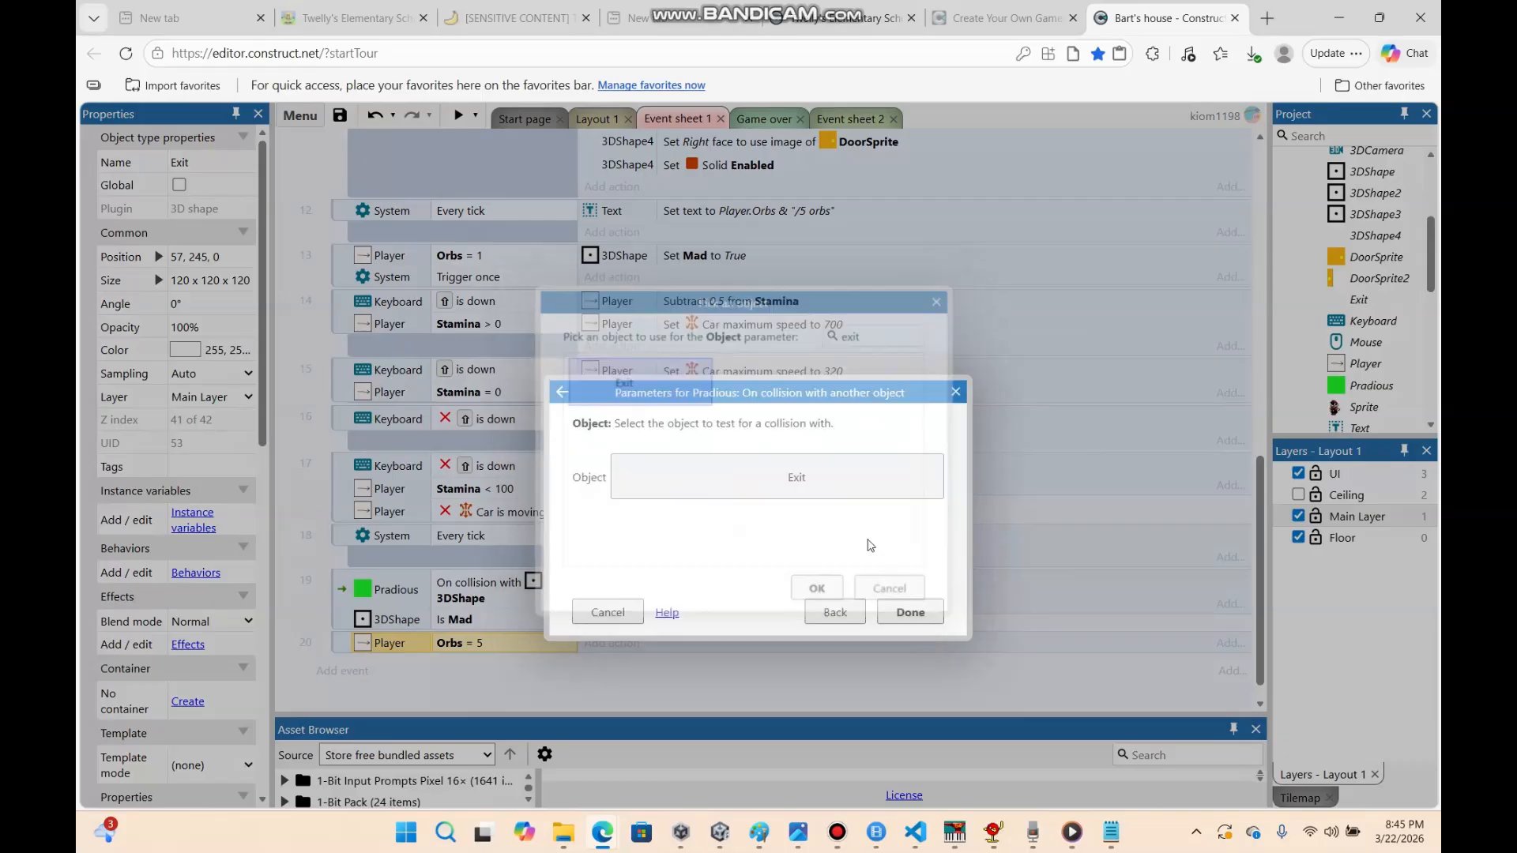
left_click(914, 613)
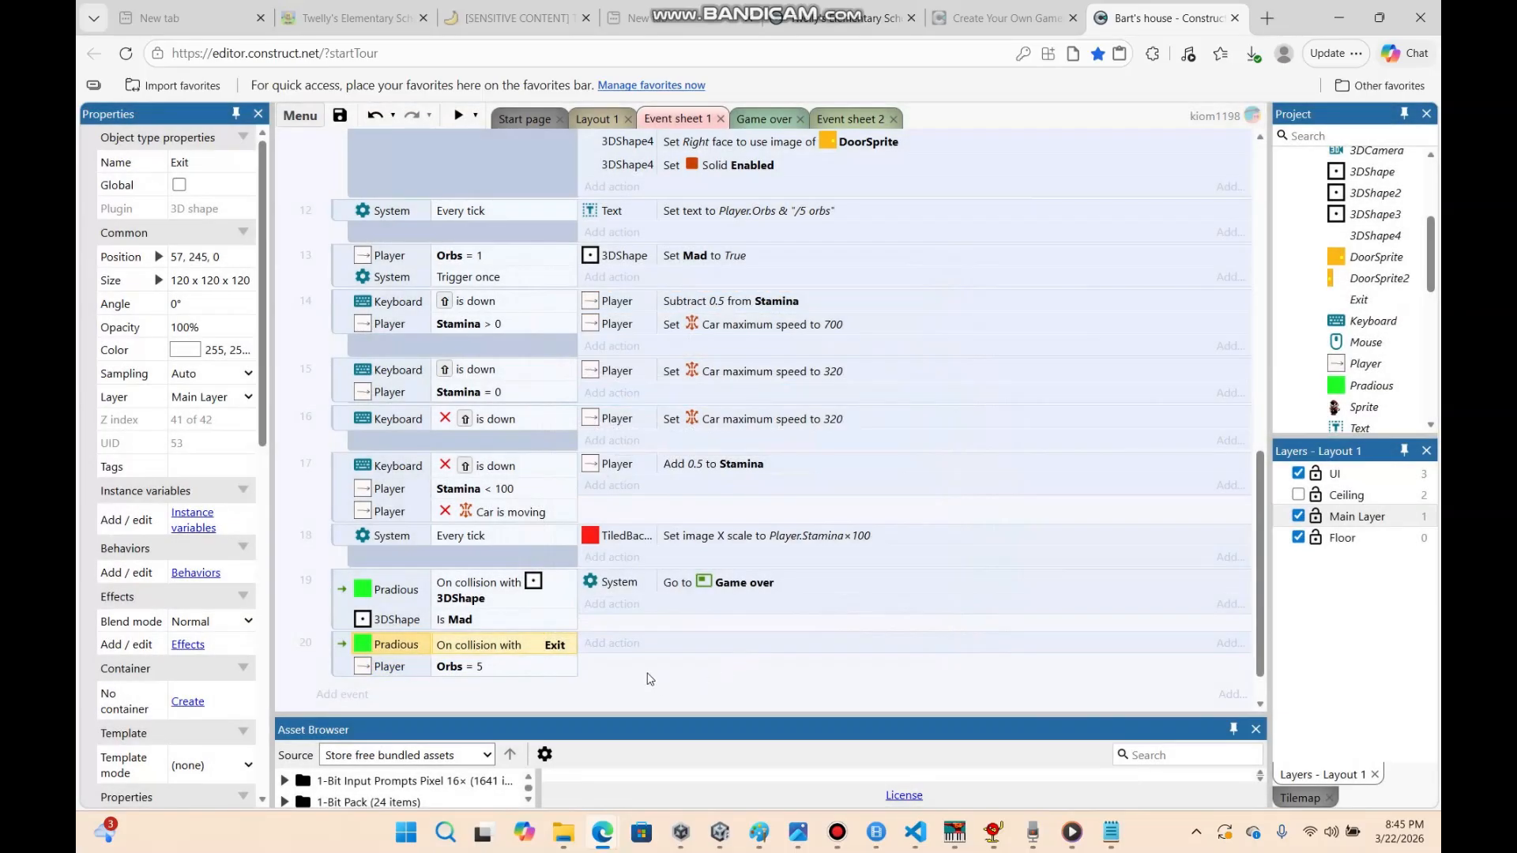
Add a layout named Win to the project together with its own event sheet
left_click(620, 643)
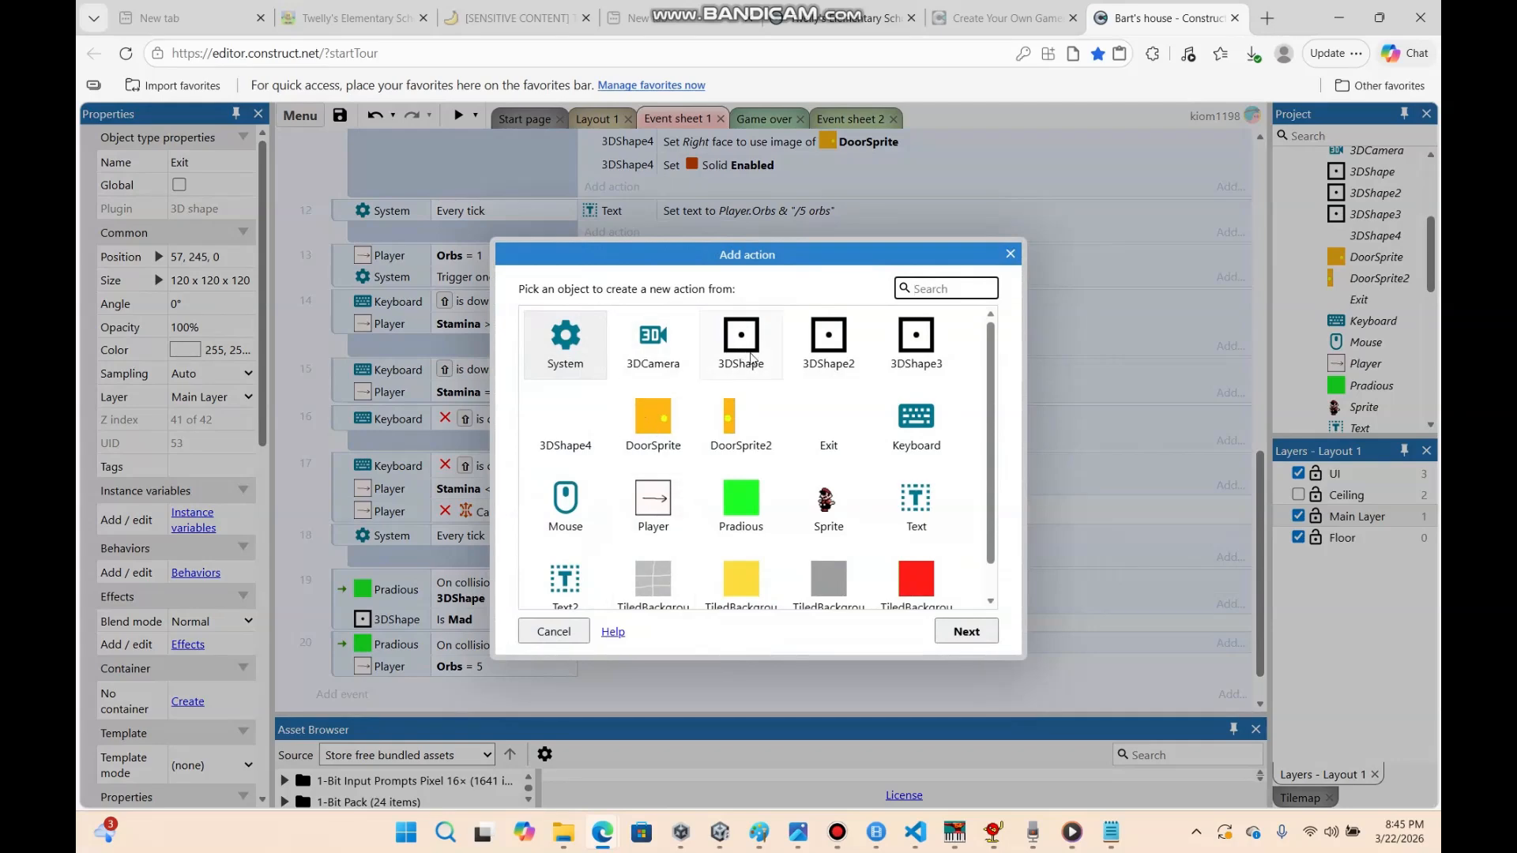
left_click(1011, 254)
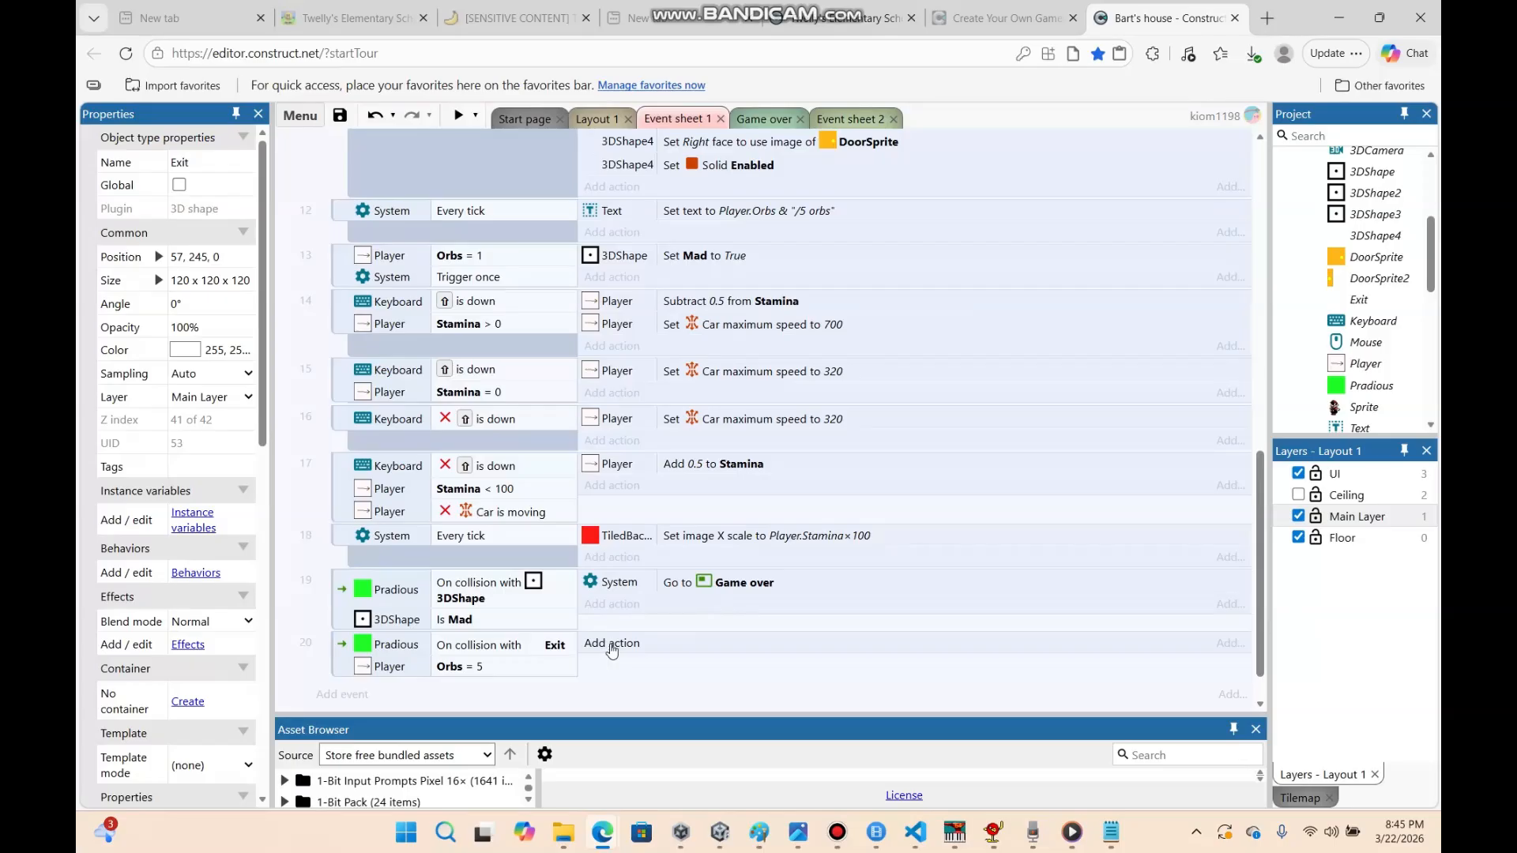
left_click_drag(1429, 250, 1409, 155)
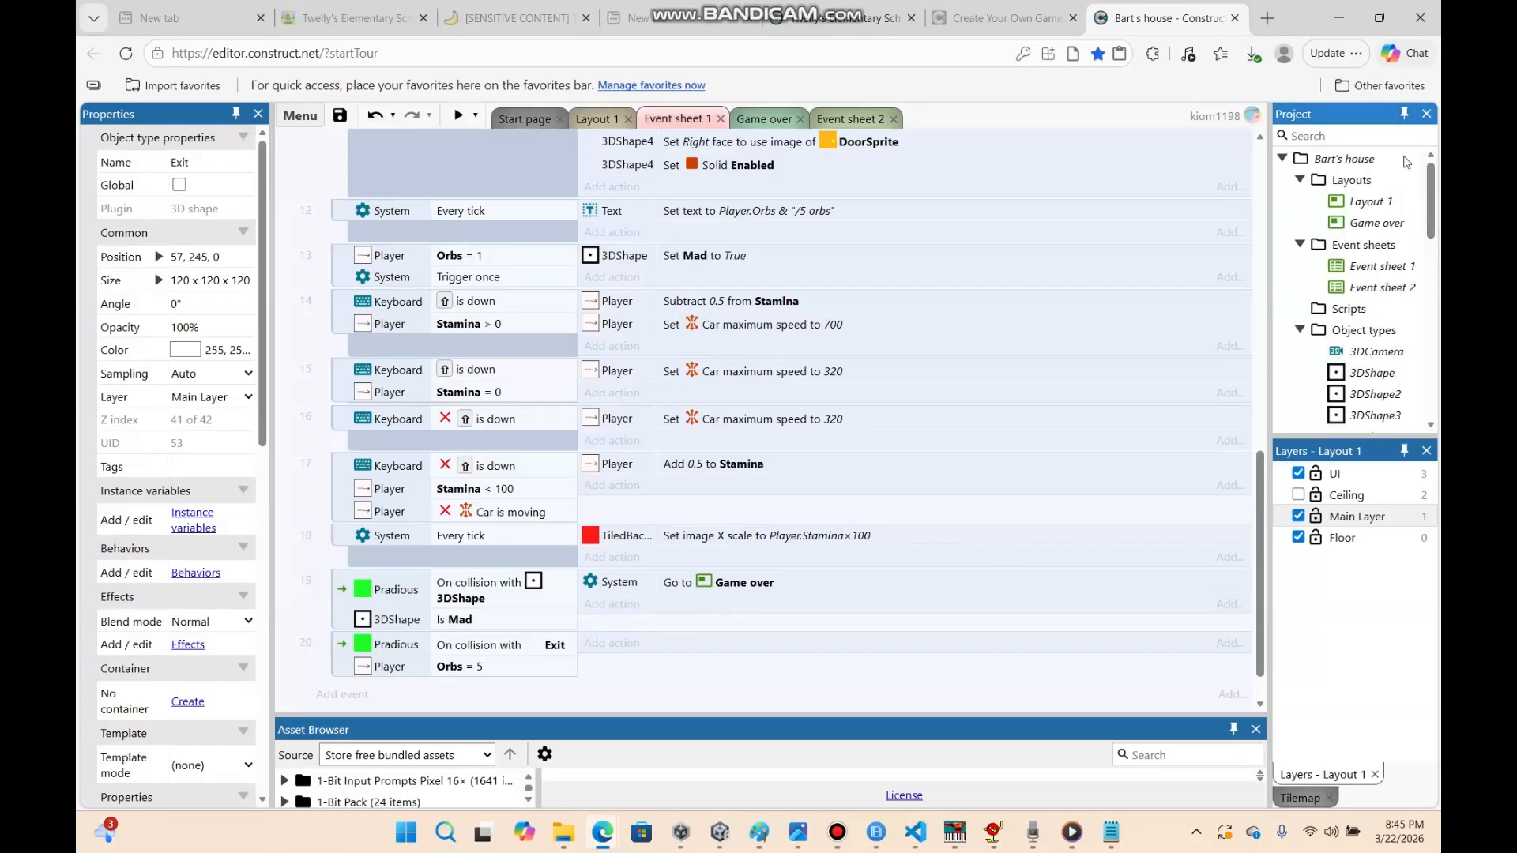
right_click(1355, 184)
left_click(1261, 195)
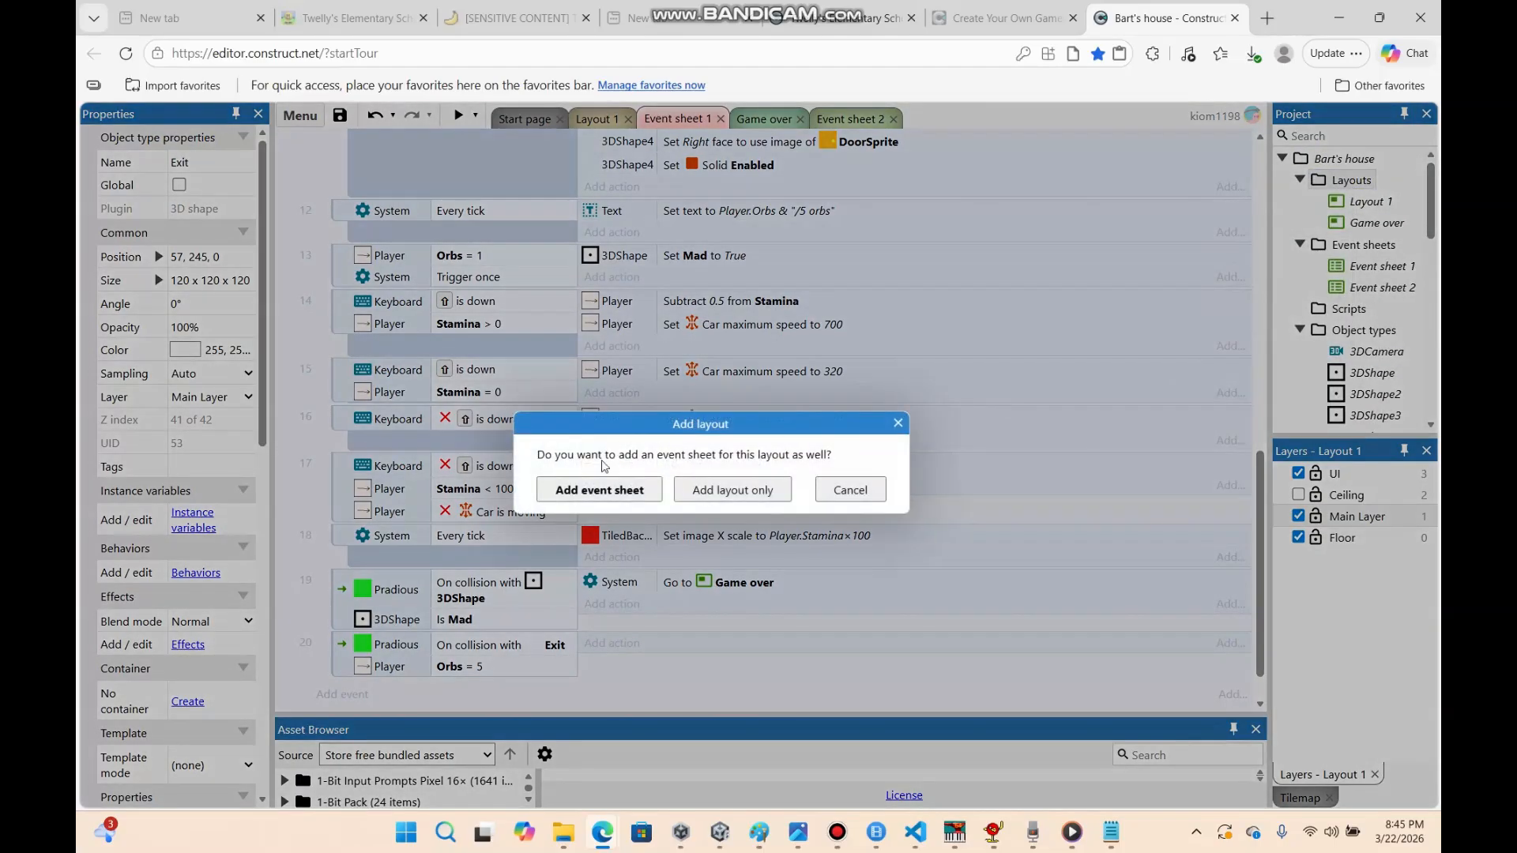
left_click(605, 489)
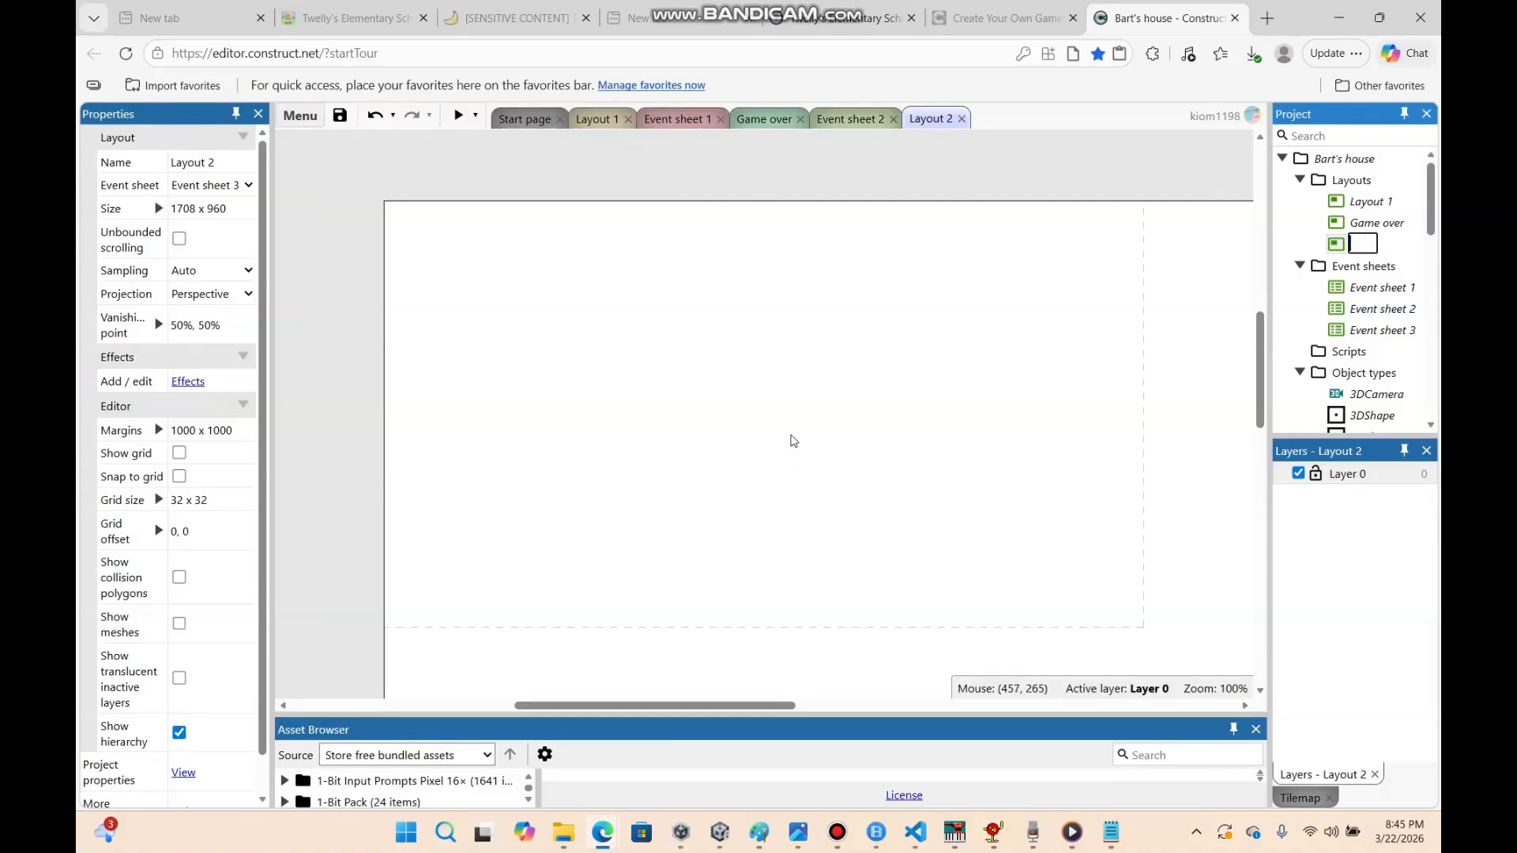
type("Win")
key("Return")
Insert a Text object at about 369, 261 in the Win layout and set its text to "u win"
right_click(760, 429)
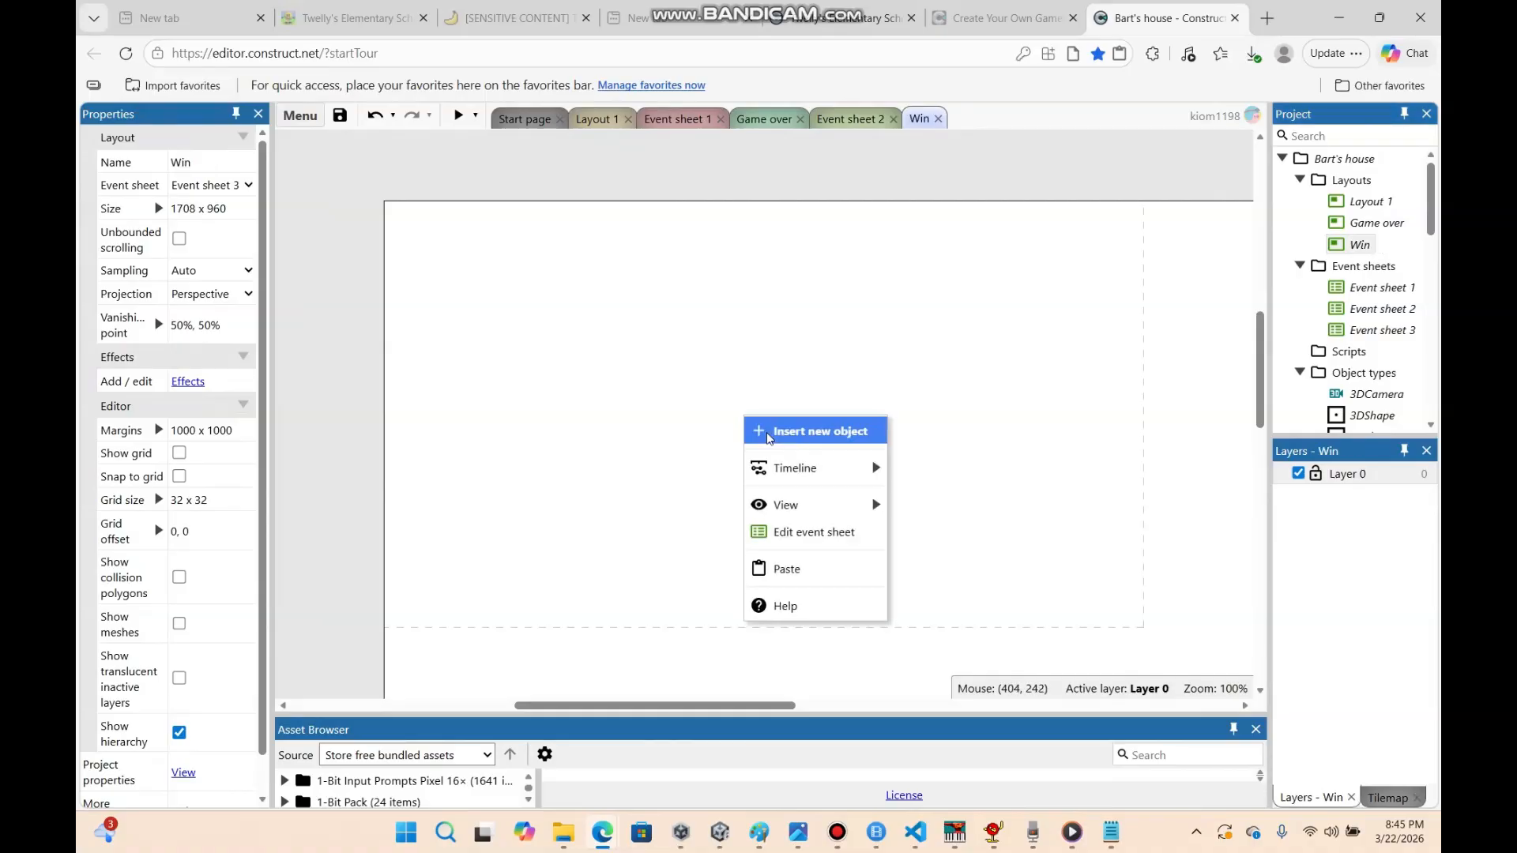
left_click(769, 433)
type("text")
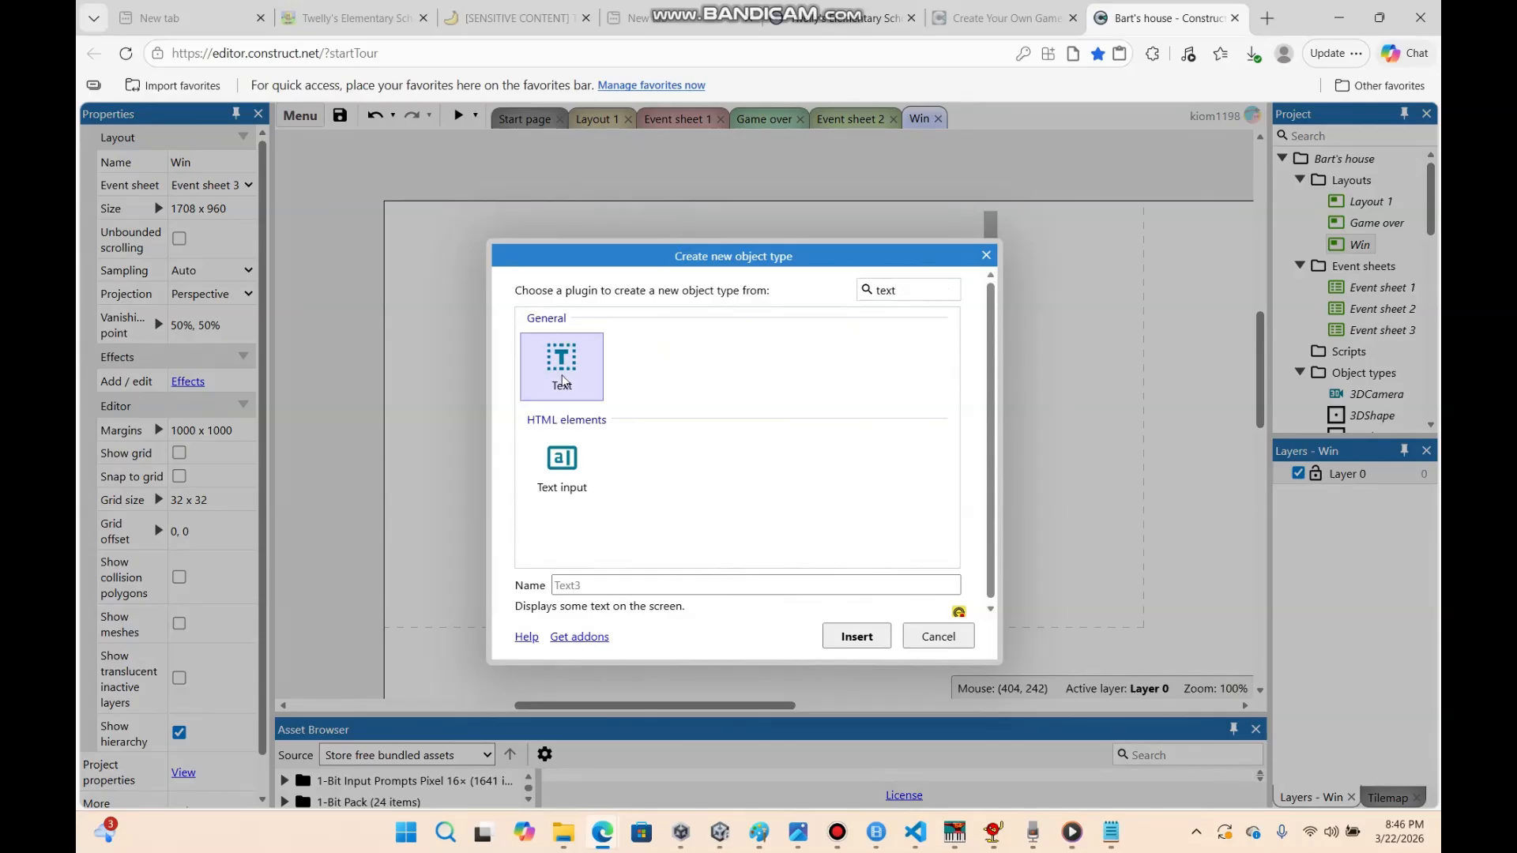
key("Return")
left_click(712, 433)
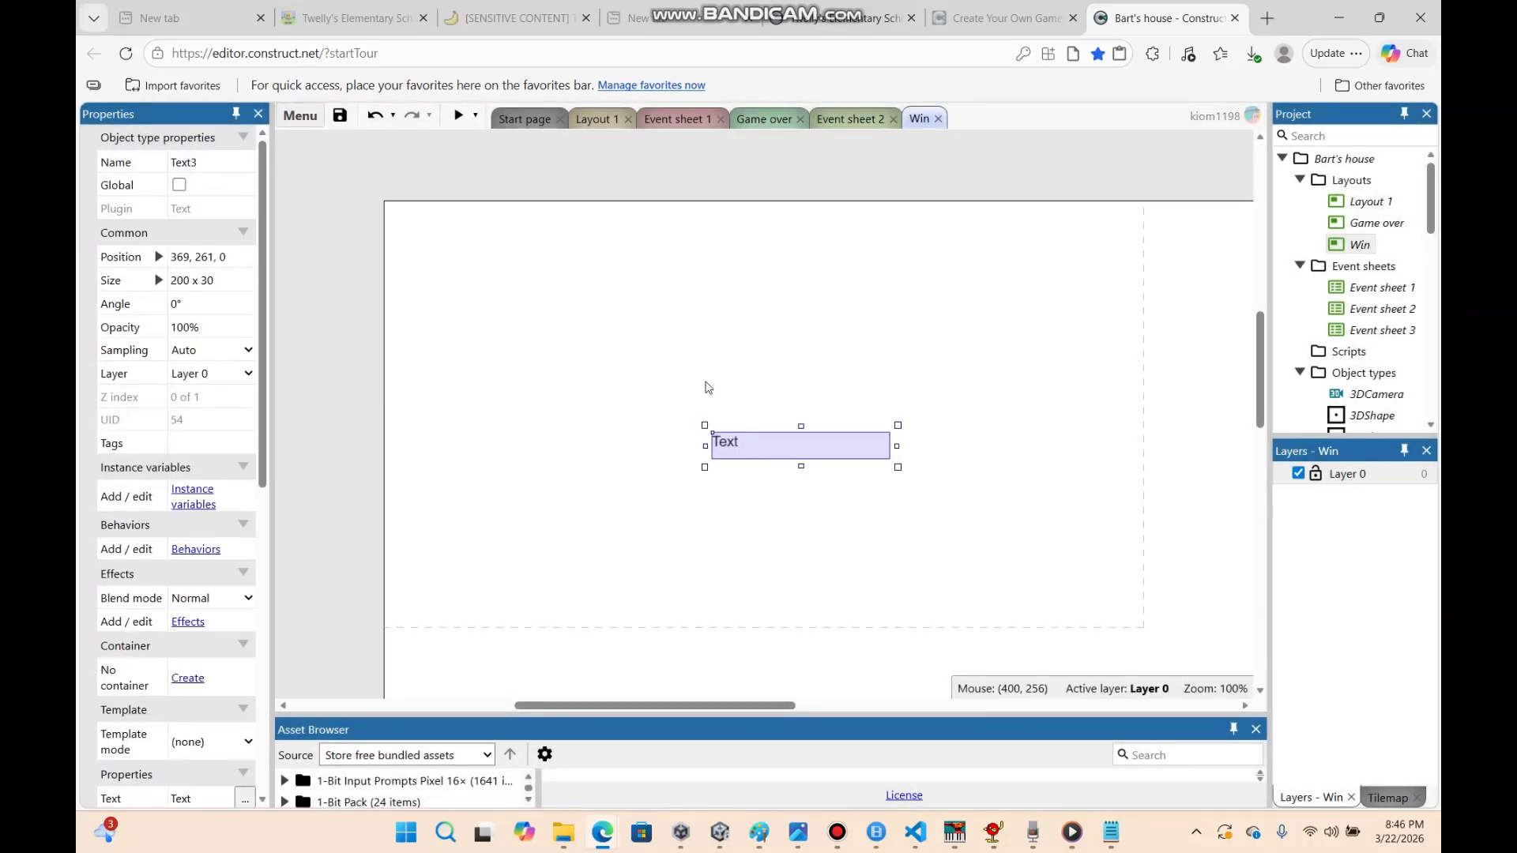
double_click(773, 455)
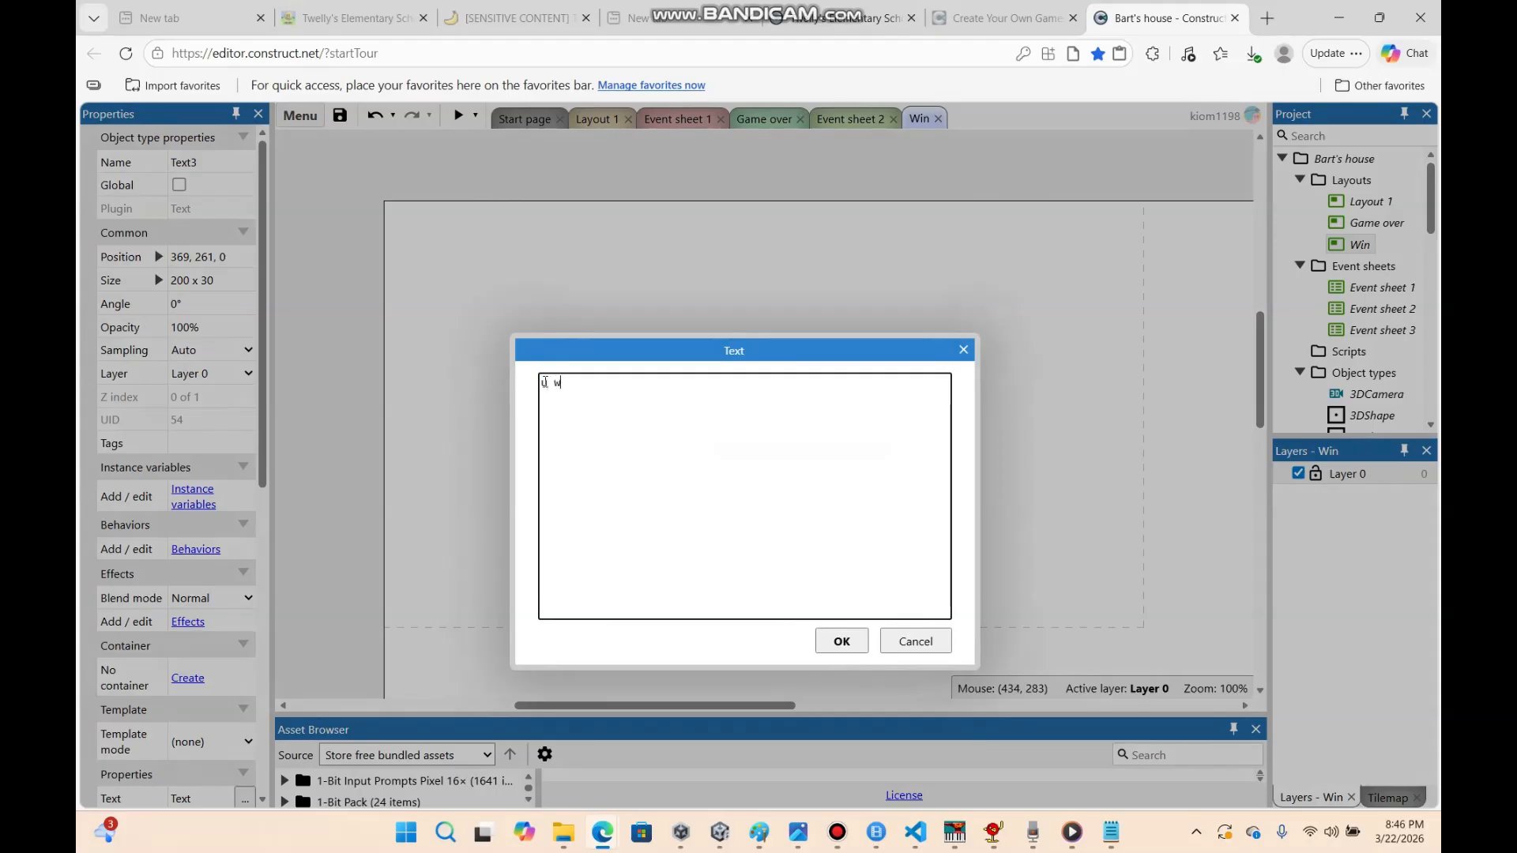
key("Return")
left_click(778, 236)
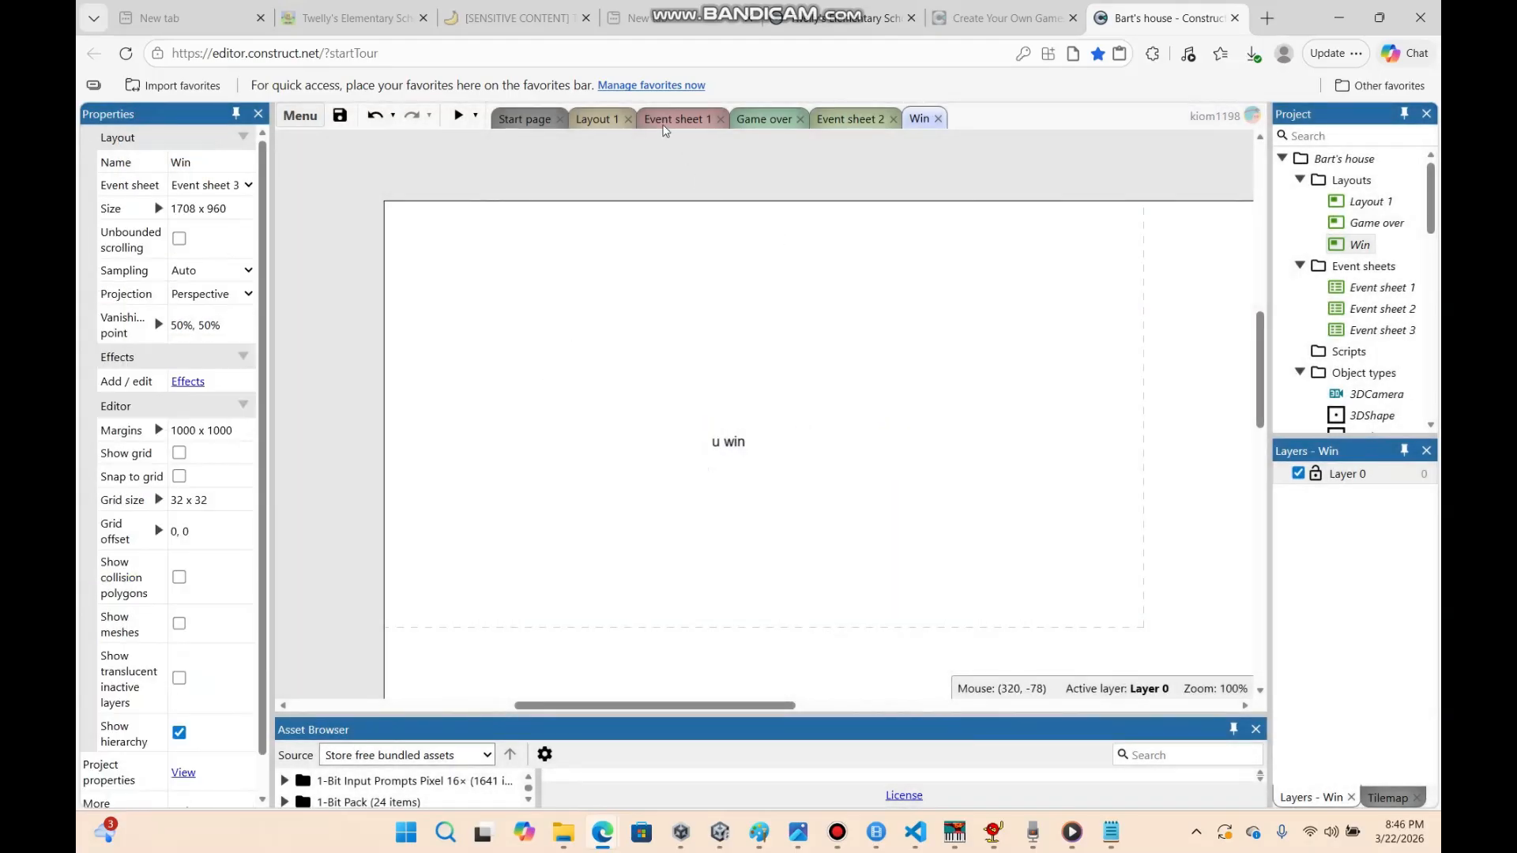
Add a System Go to layout action targeting Win to the Exit collision event in Event sheet 1
left_click(664, 125)
left_click(610, 644)
double_click(566, 336)
type("go")
double_click(622, 351)
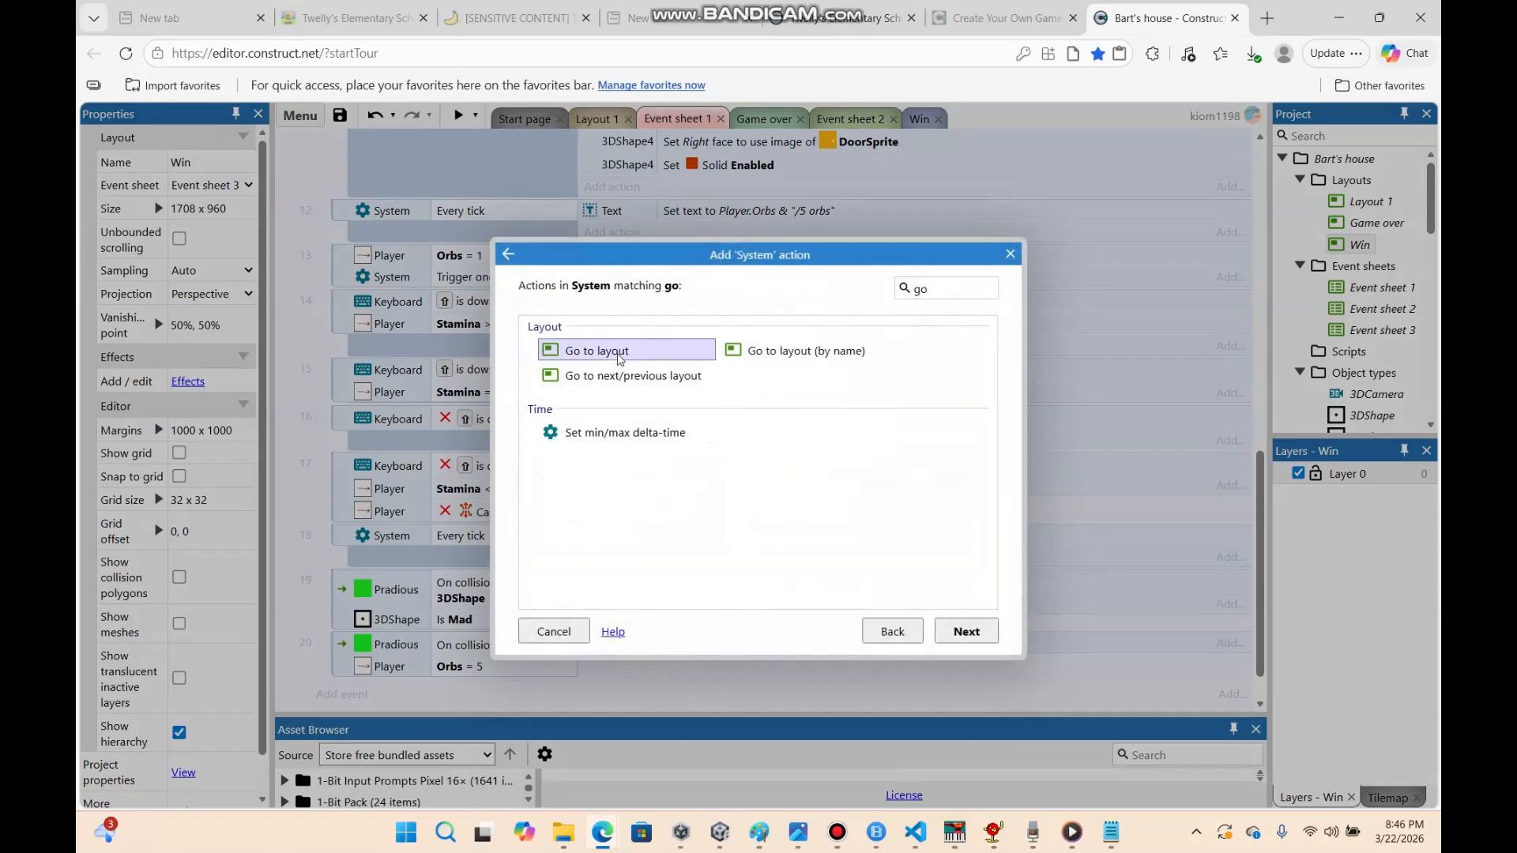
left_click(778, 463)
left_click(767, 531)
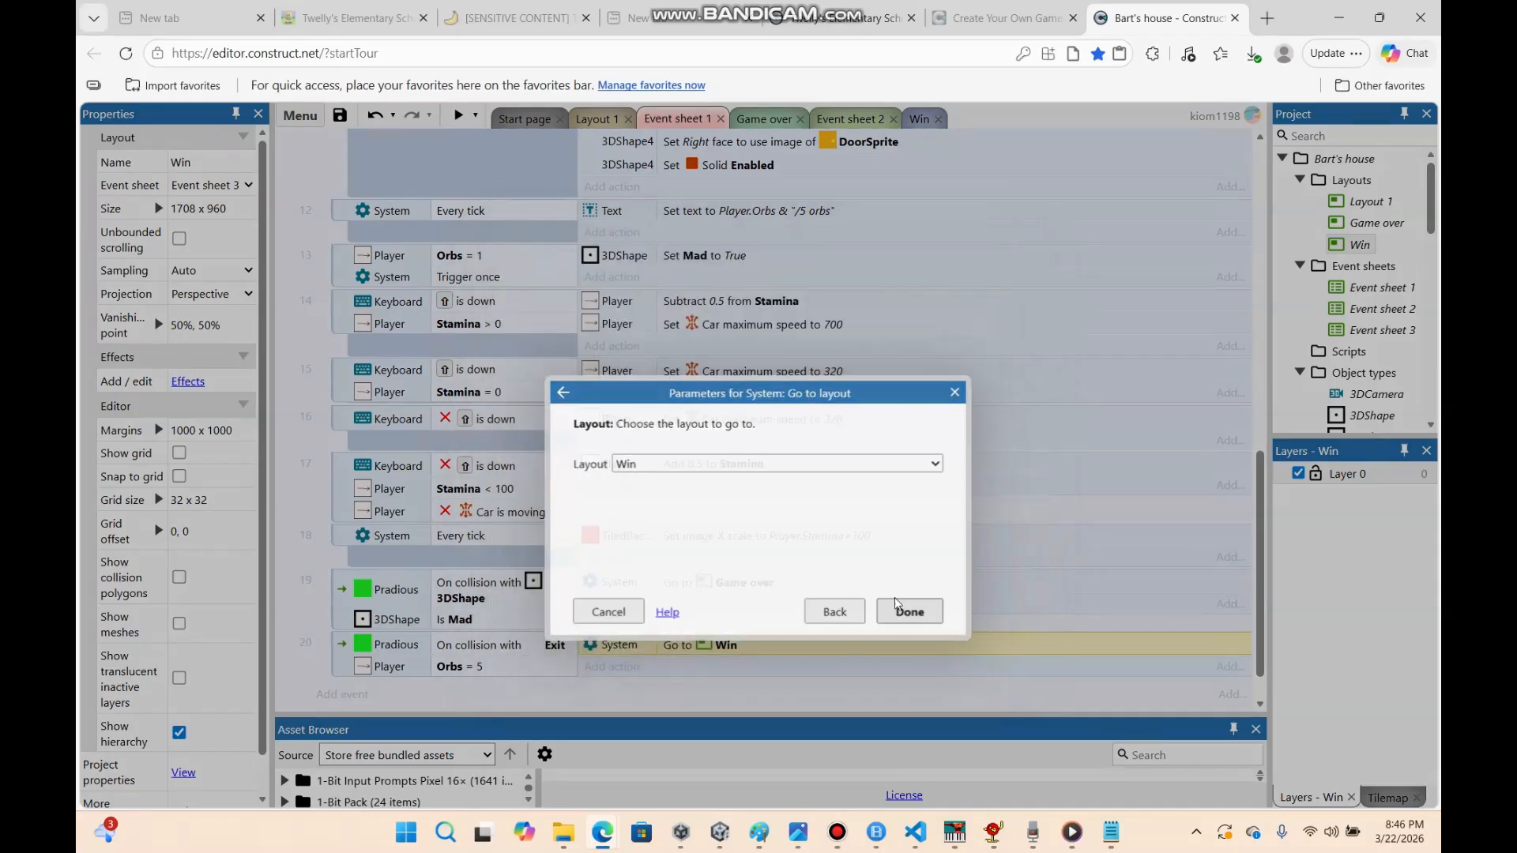
left_click(909, 612)
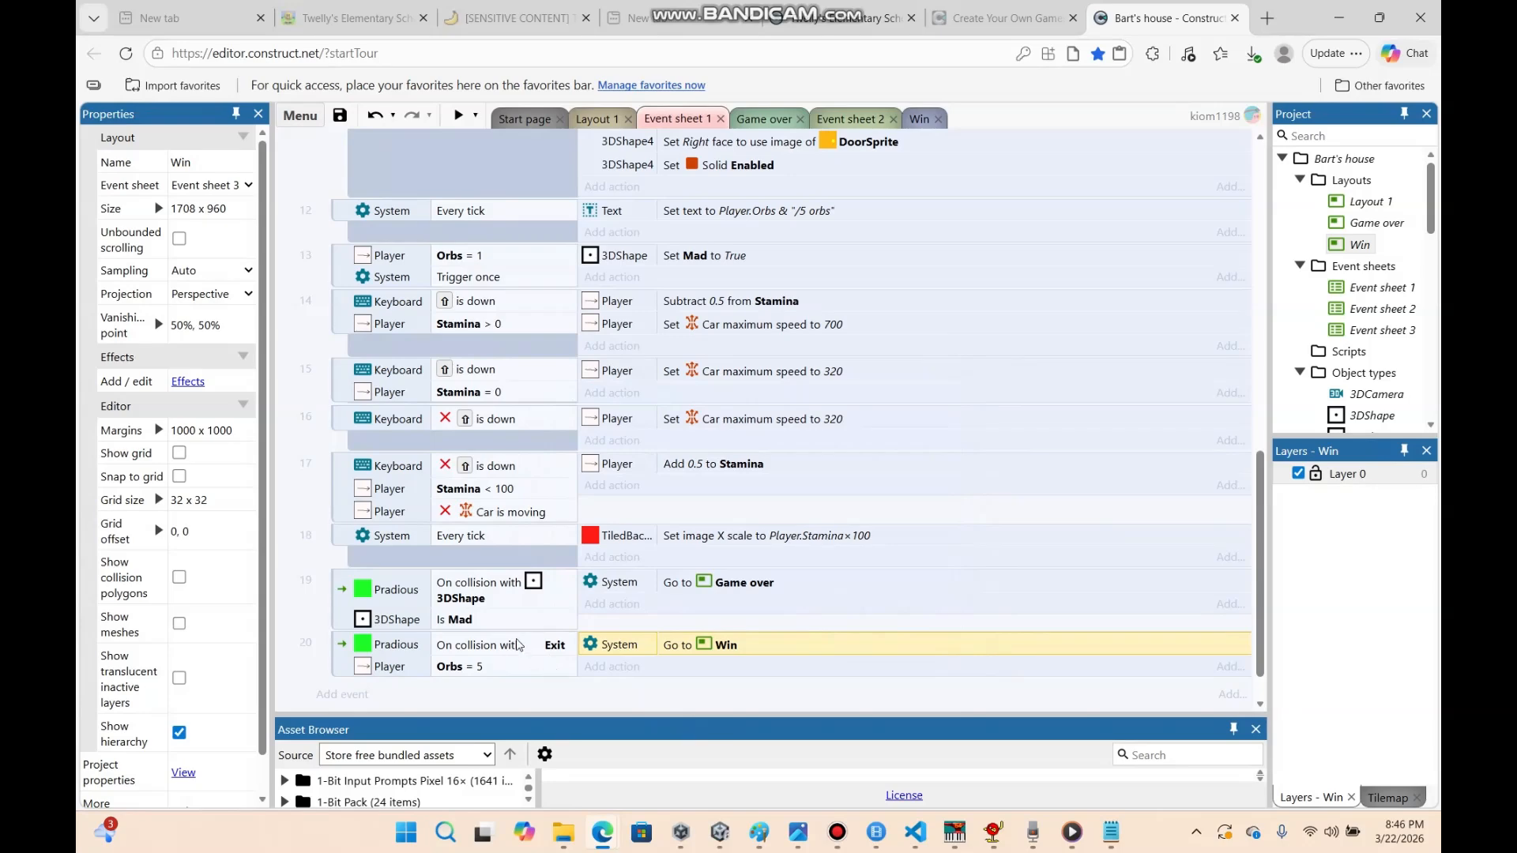
Preview Layout 1 and walk through the house to collect the first two orbs
left_click(593, 119)
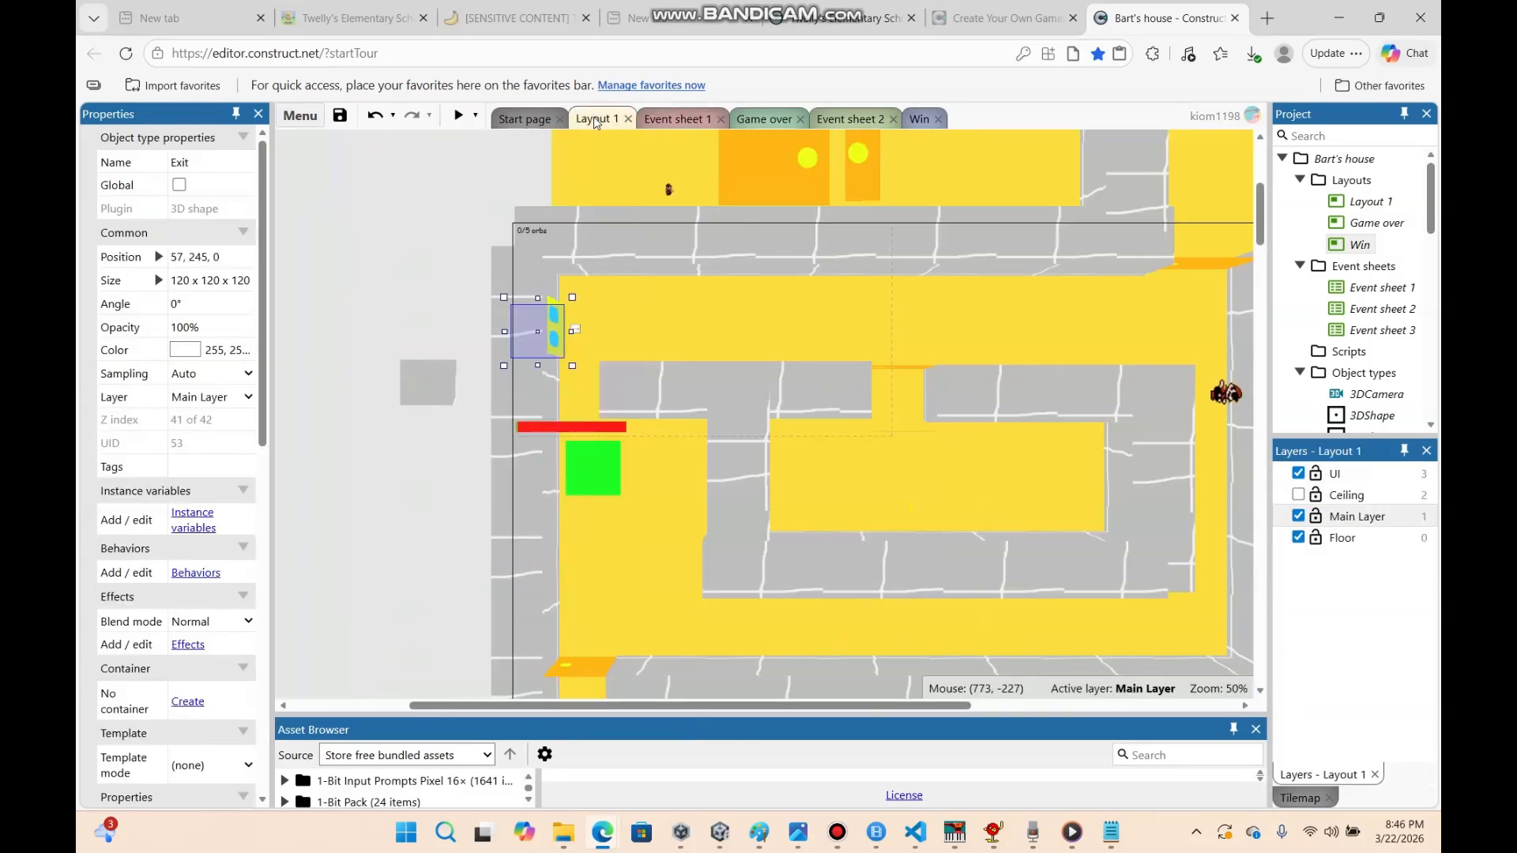
left_click(354, 509)
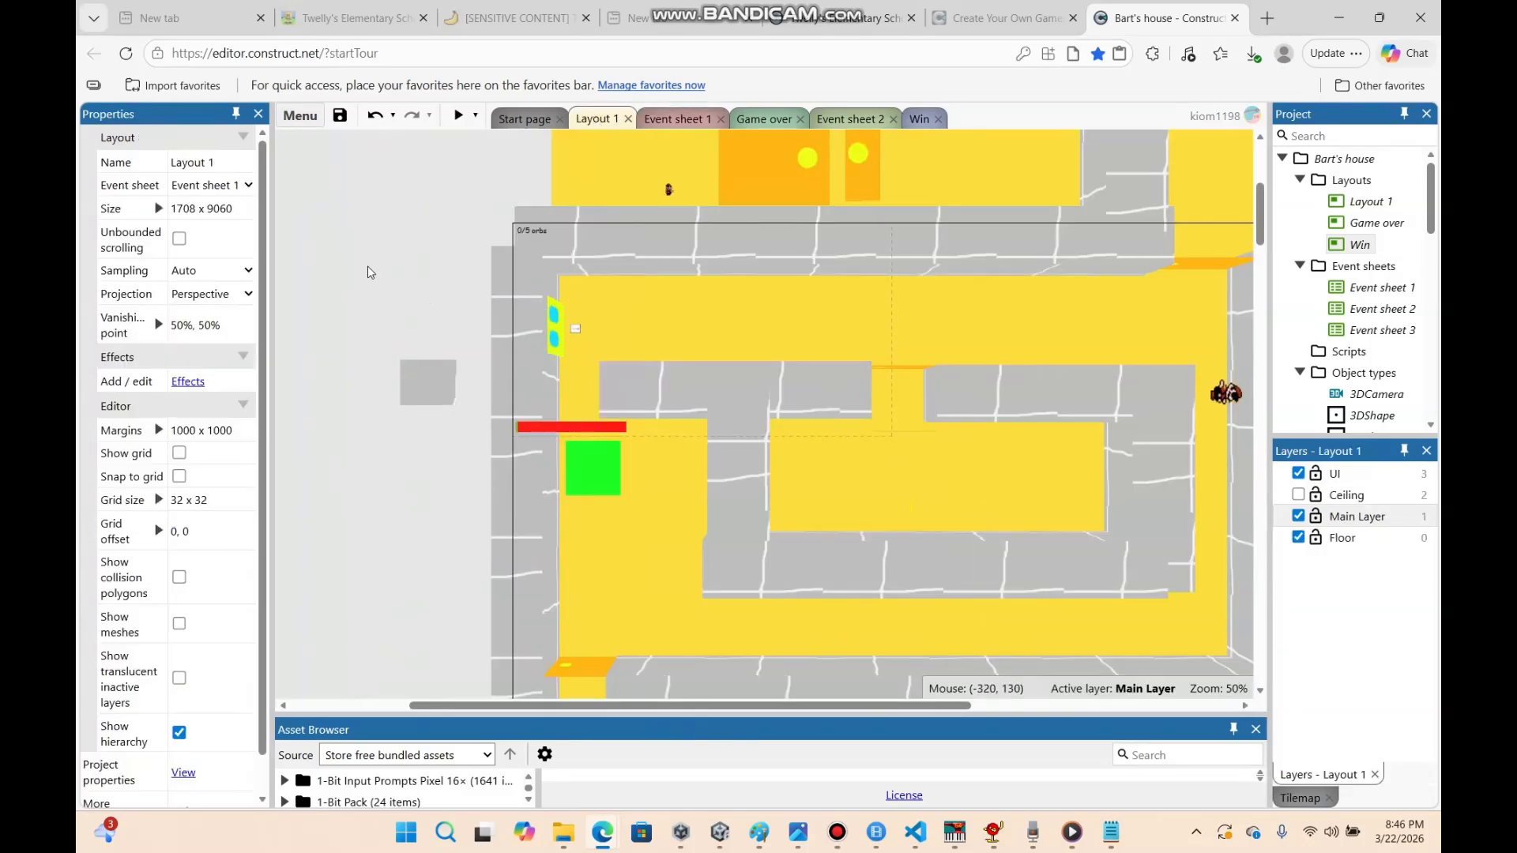
left_click(463, 116)
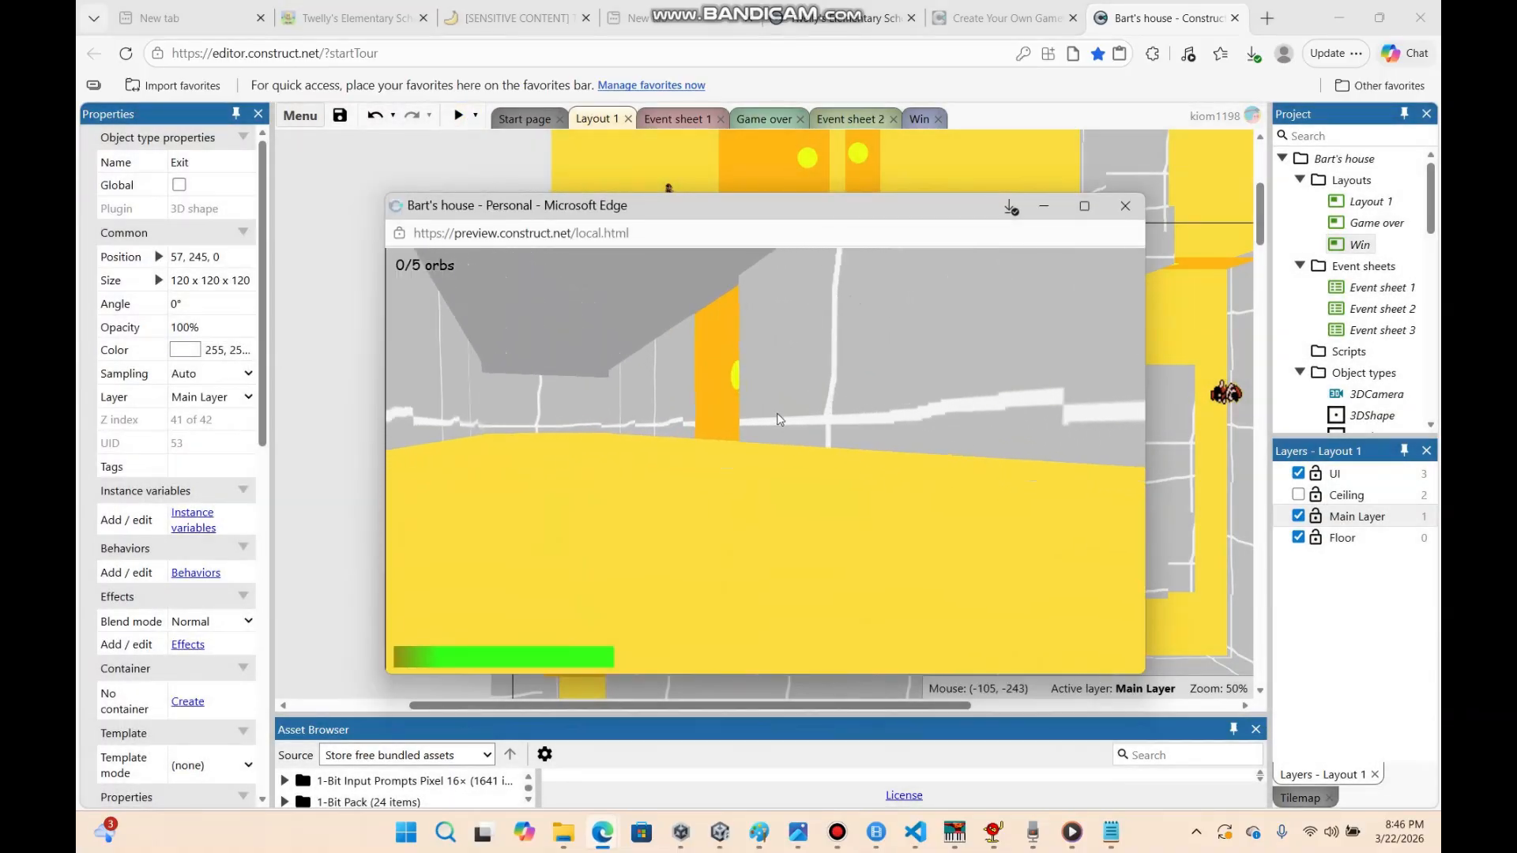
key("w")
key("w")
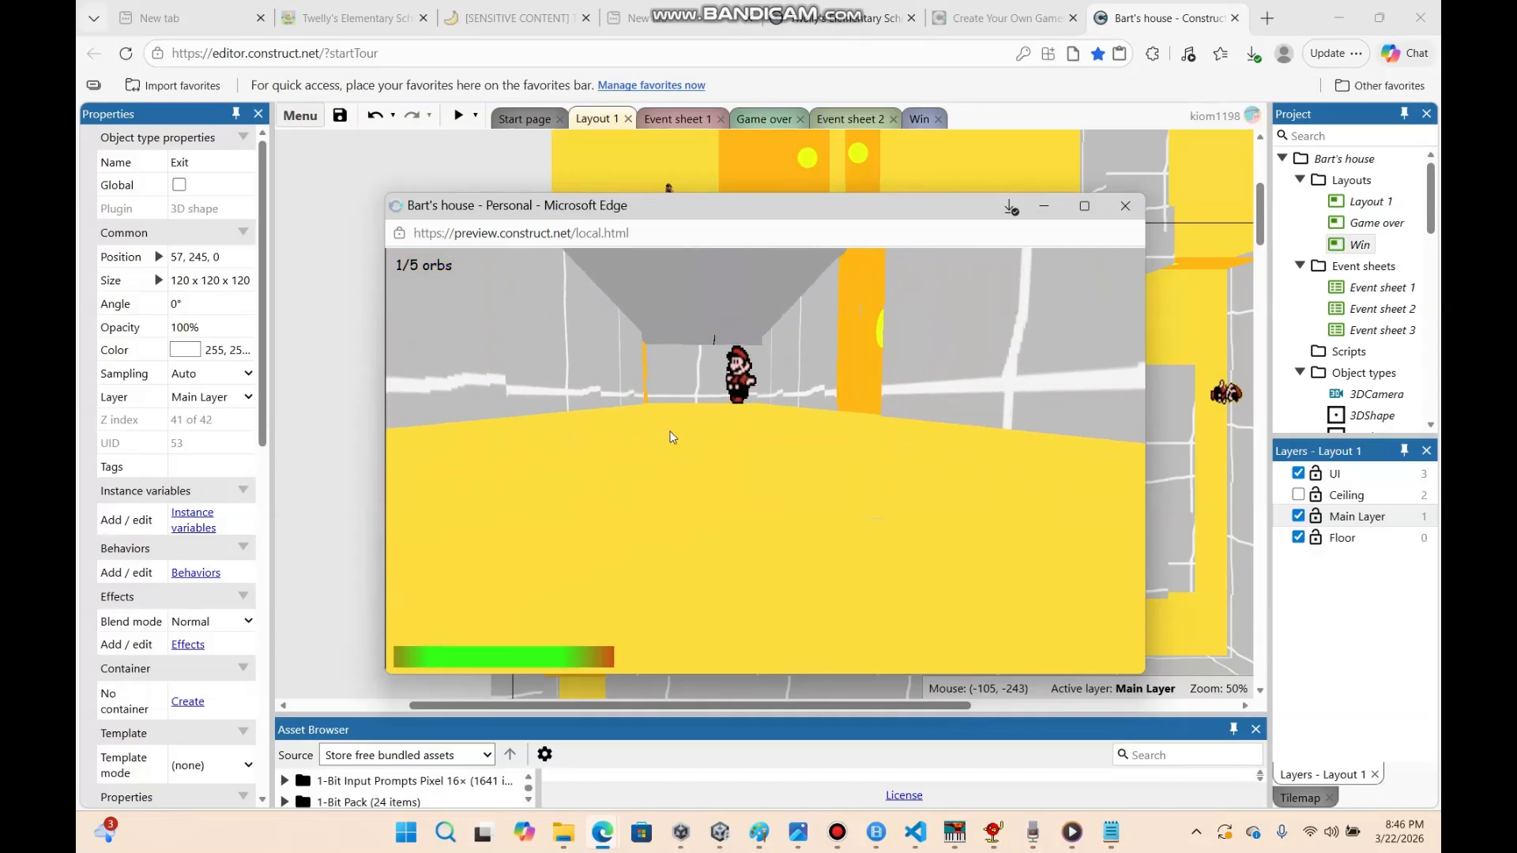
key("w")
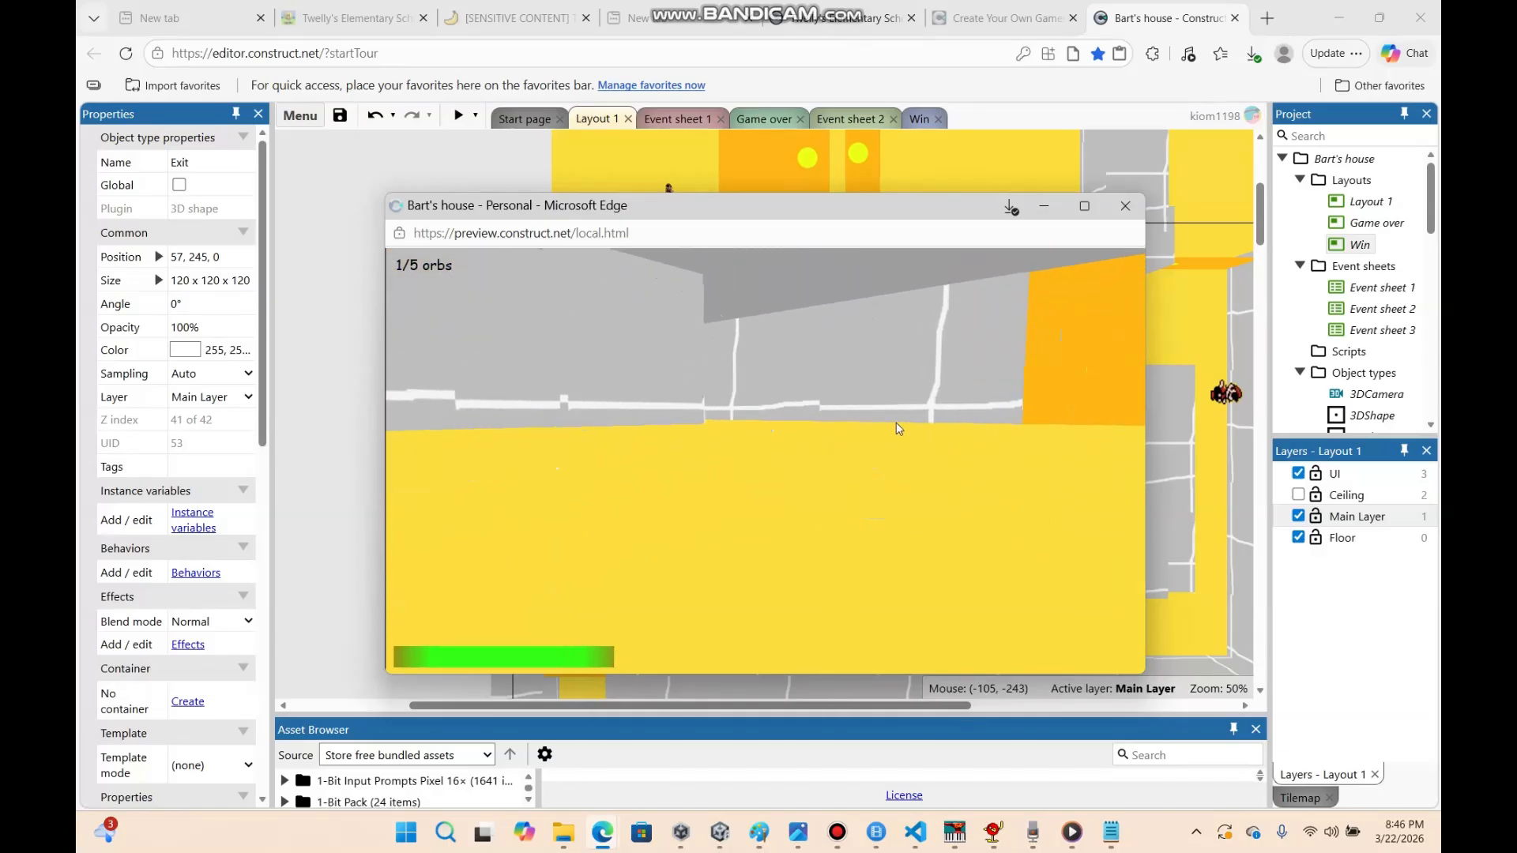
key("w")
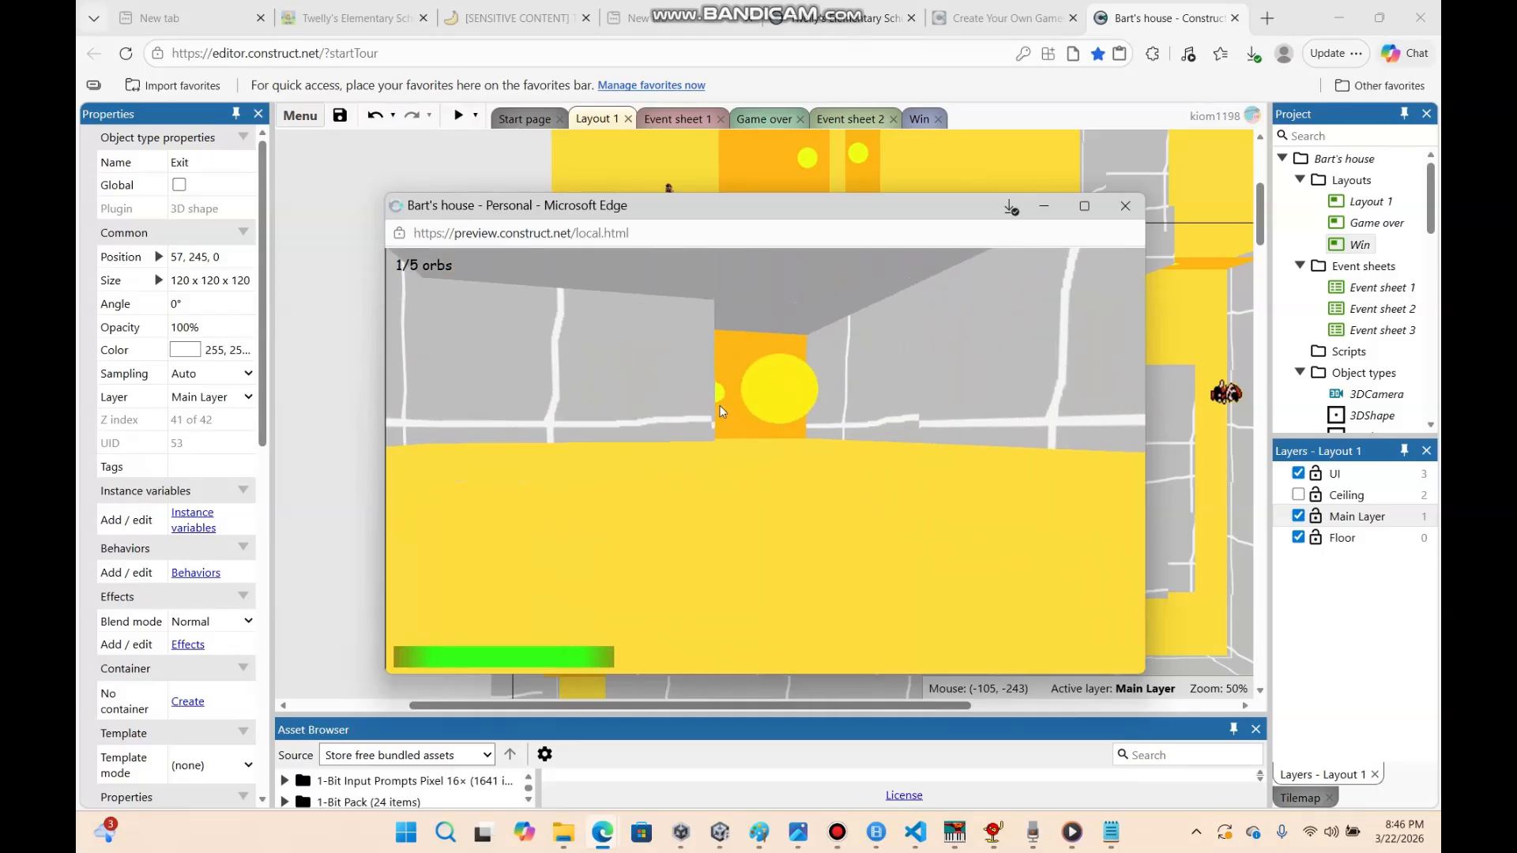
key("w")
key("w")
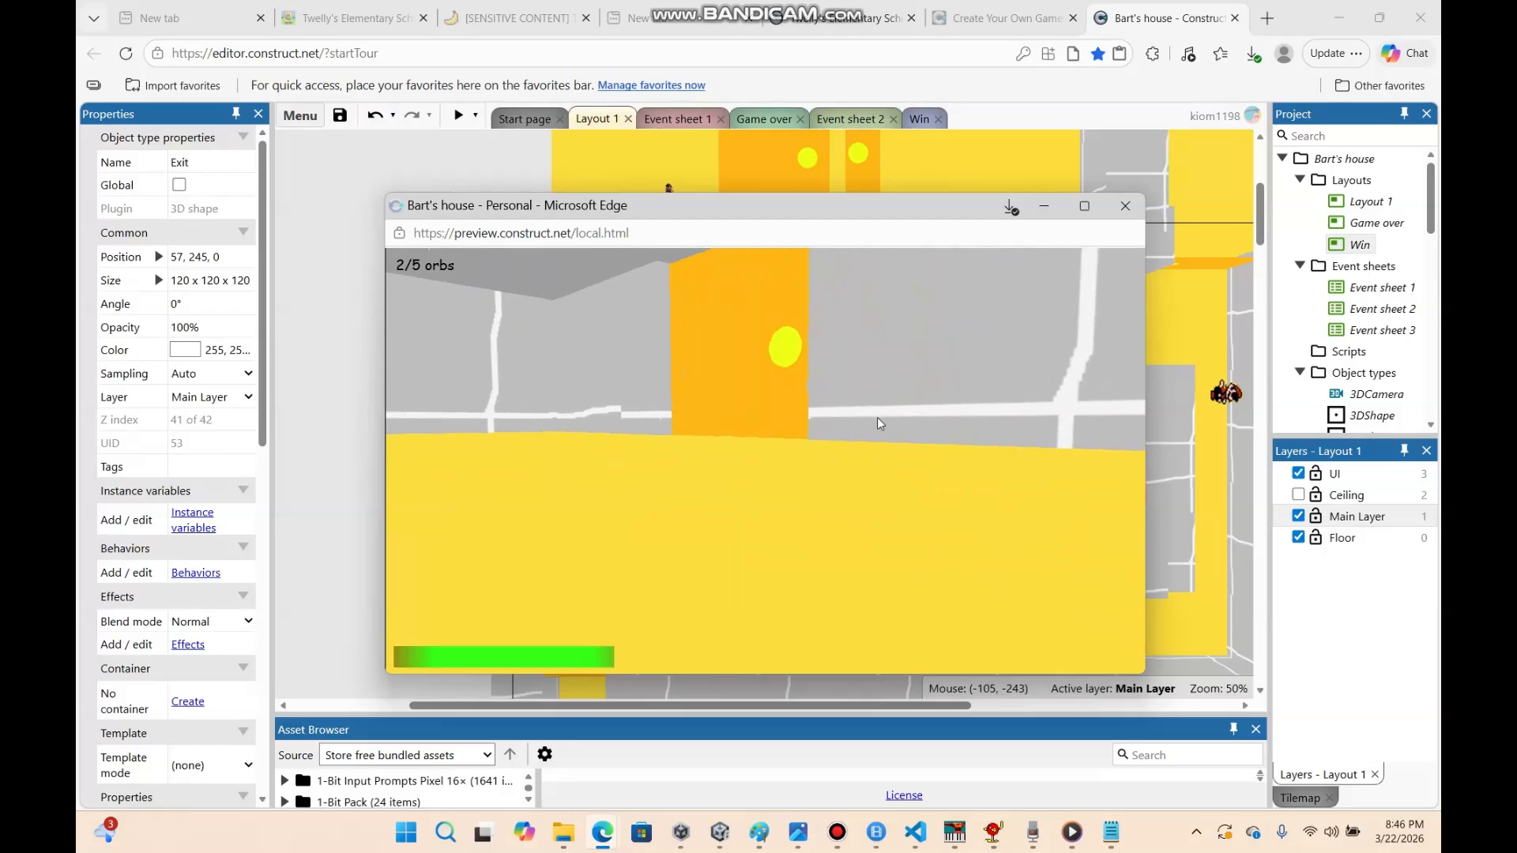
Collect the remaining three orbs in the running preview to meet the five-orb exit condition
key("w")
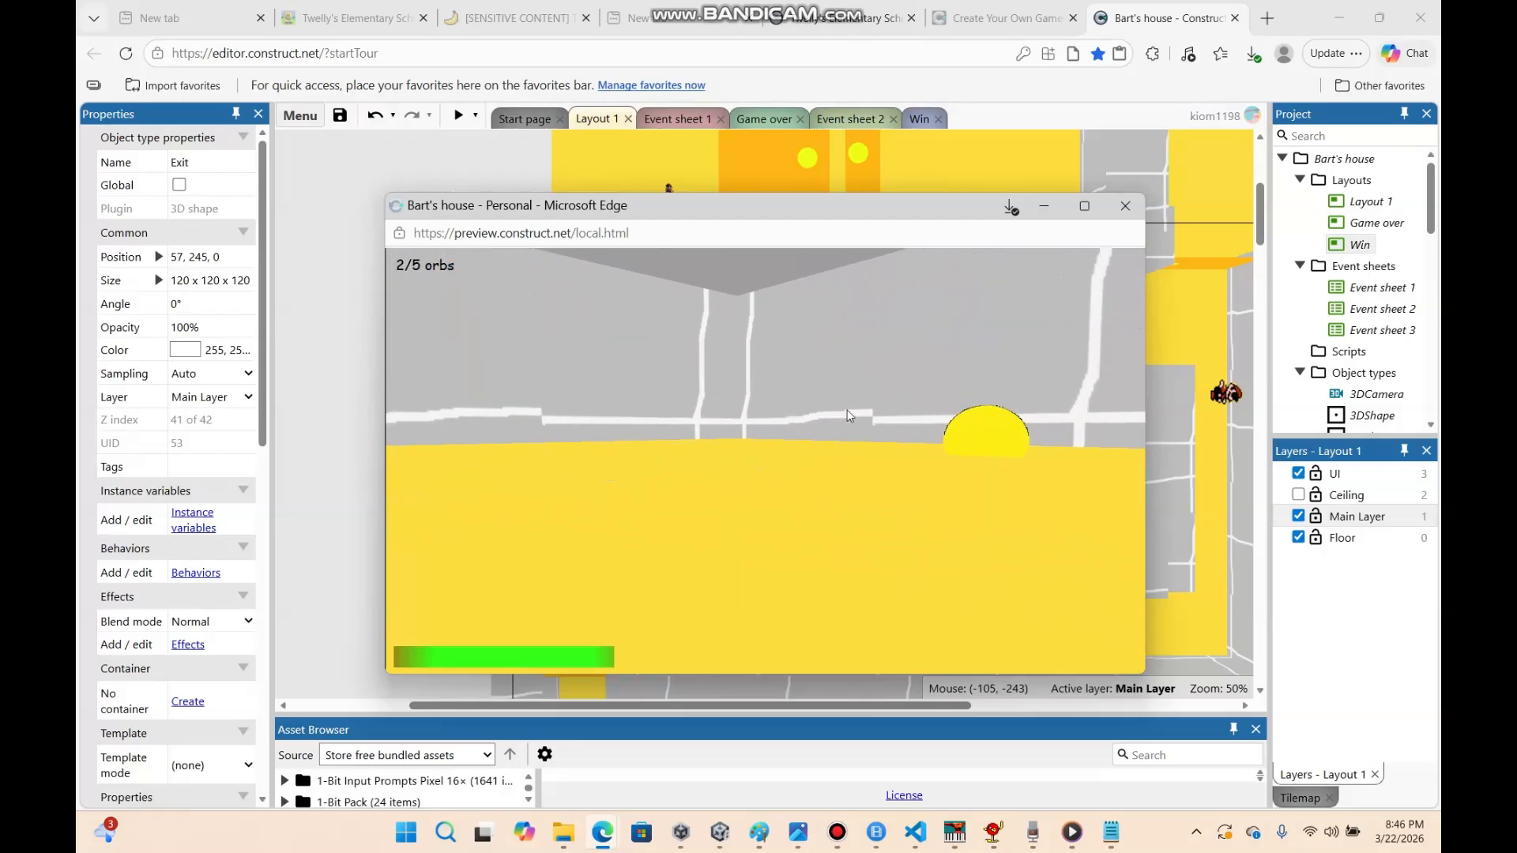
key("w")
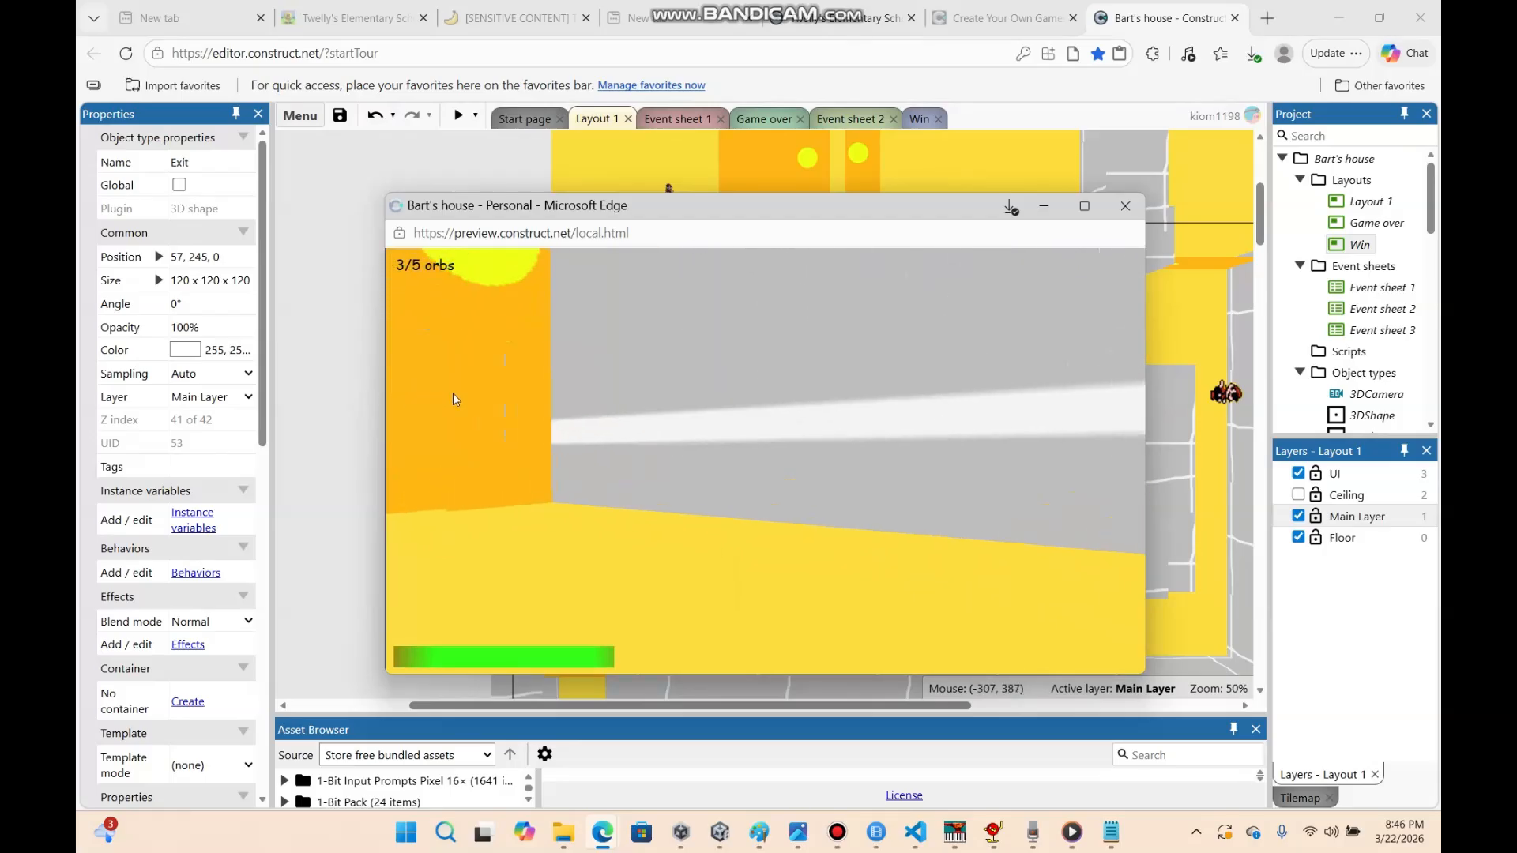
key("w")
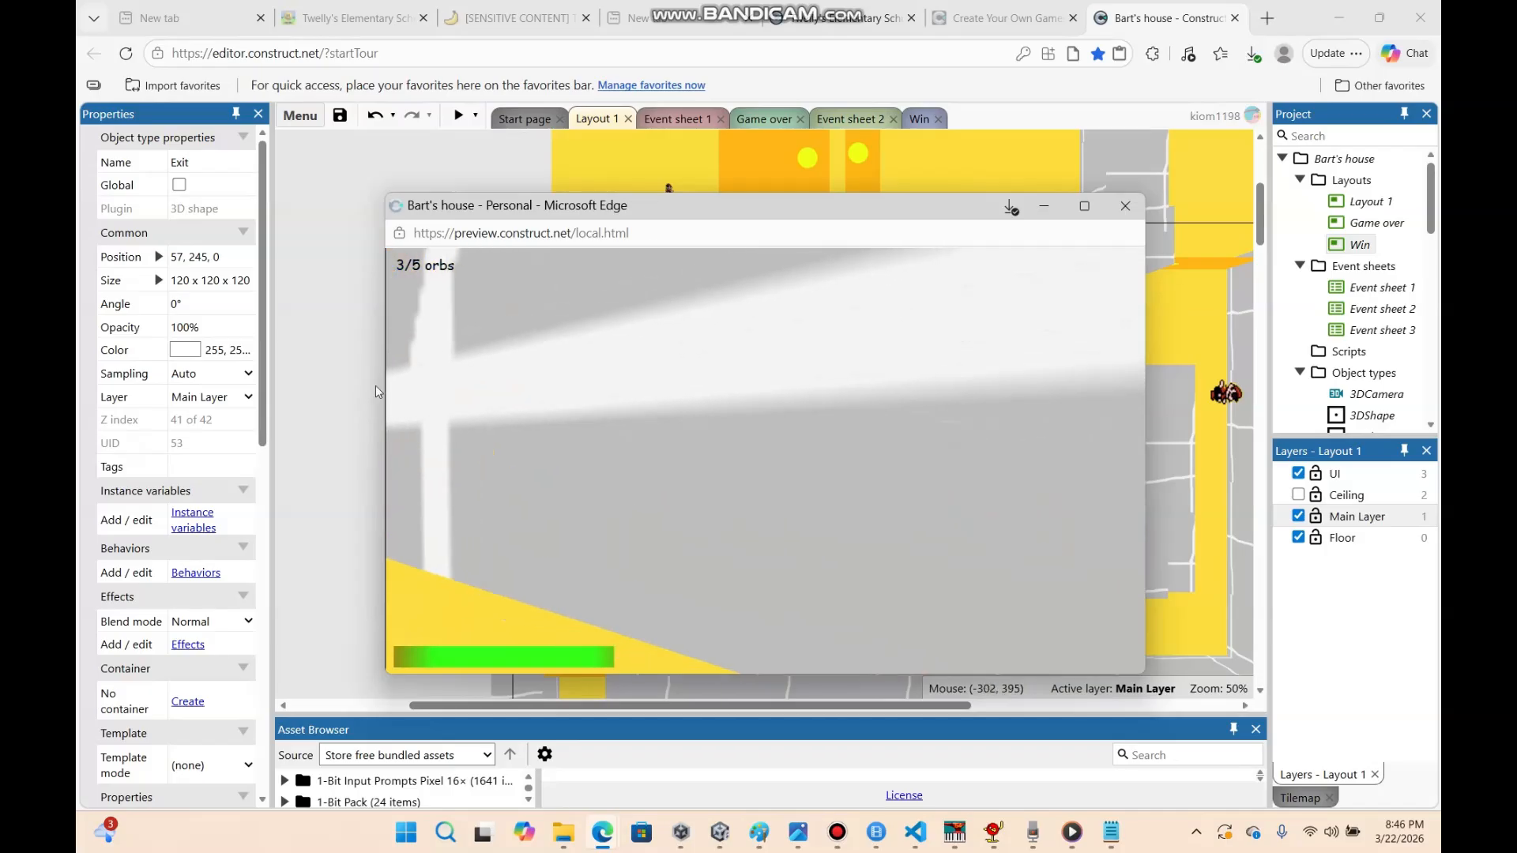
key("w")
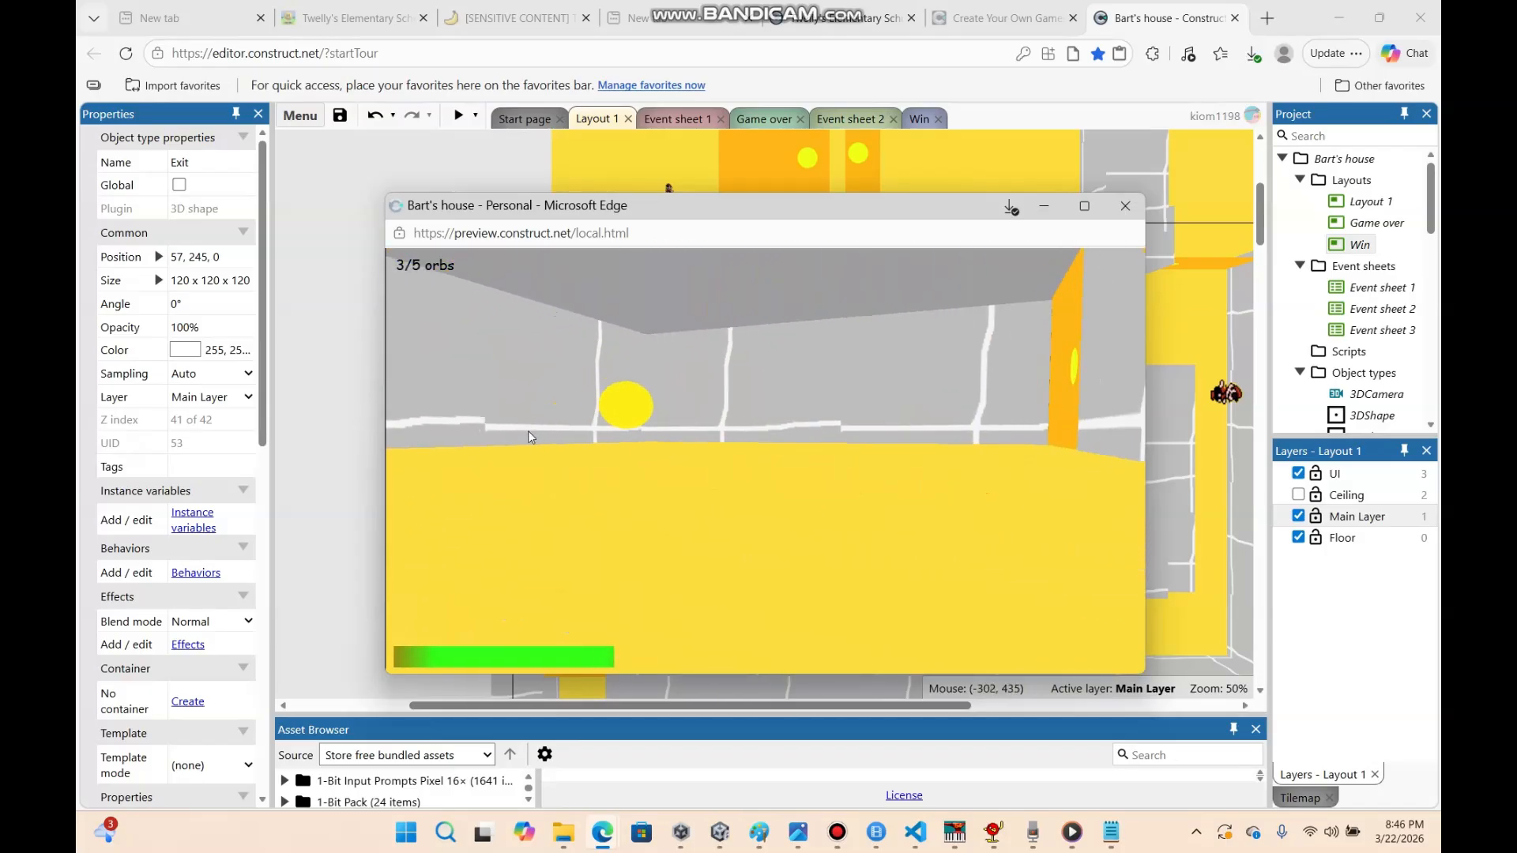
key("w")
key("w")
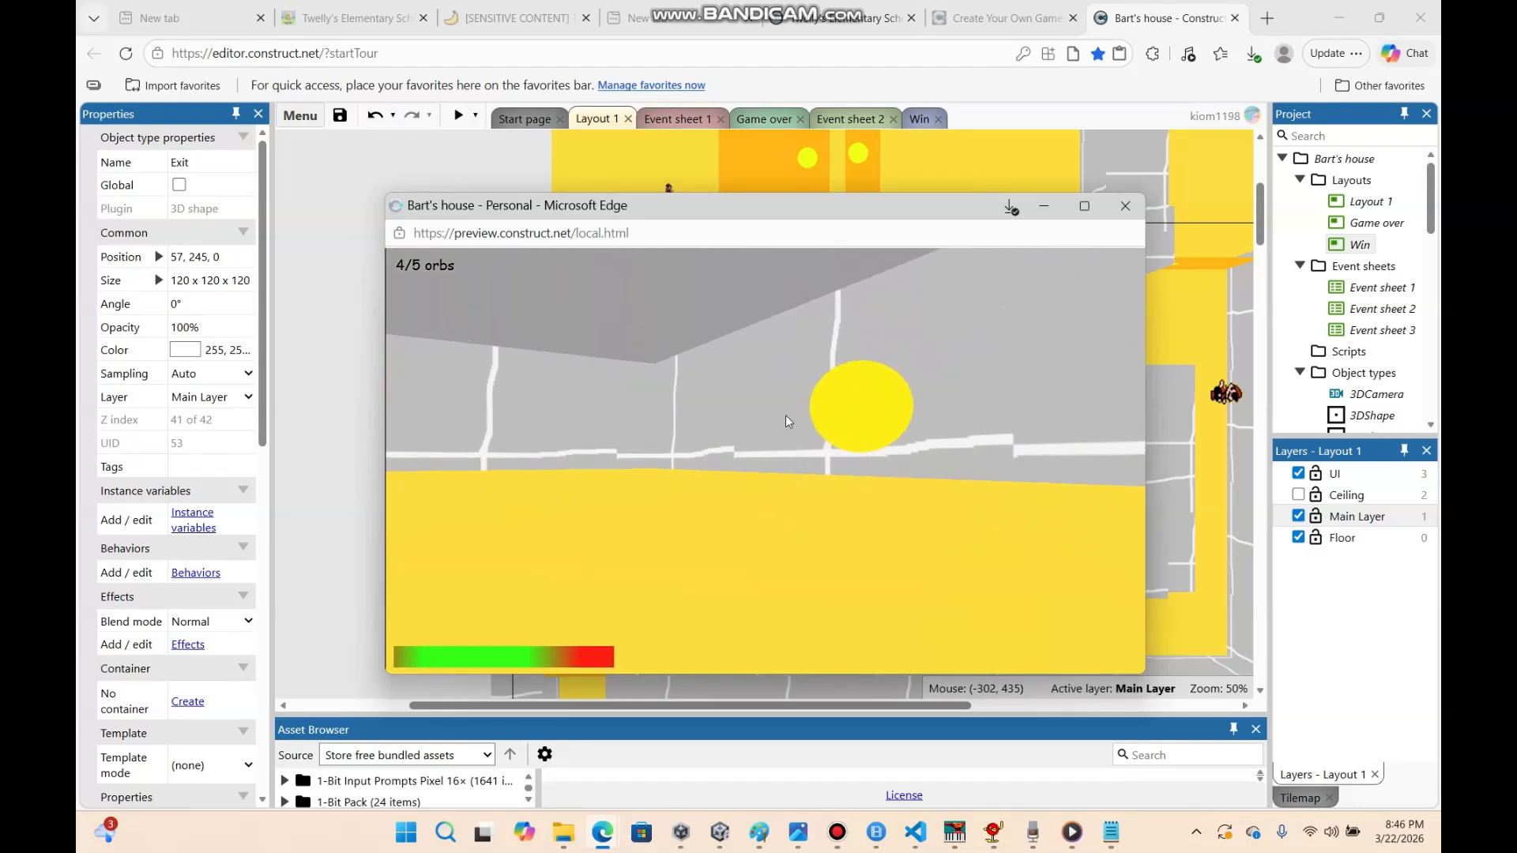
key("w")
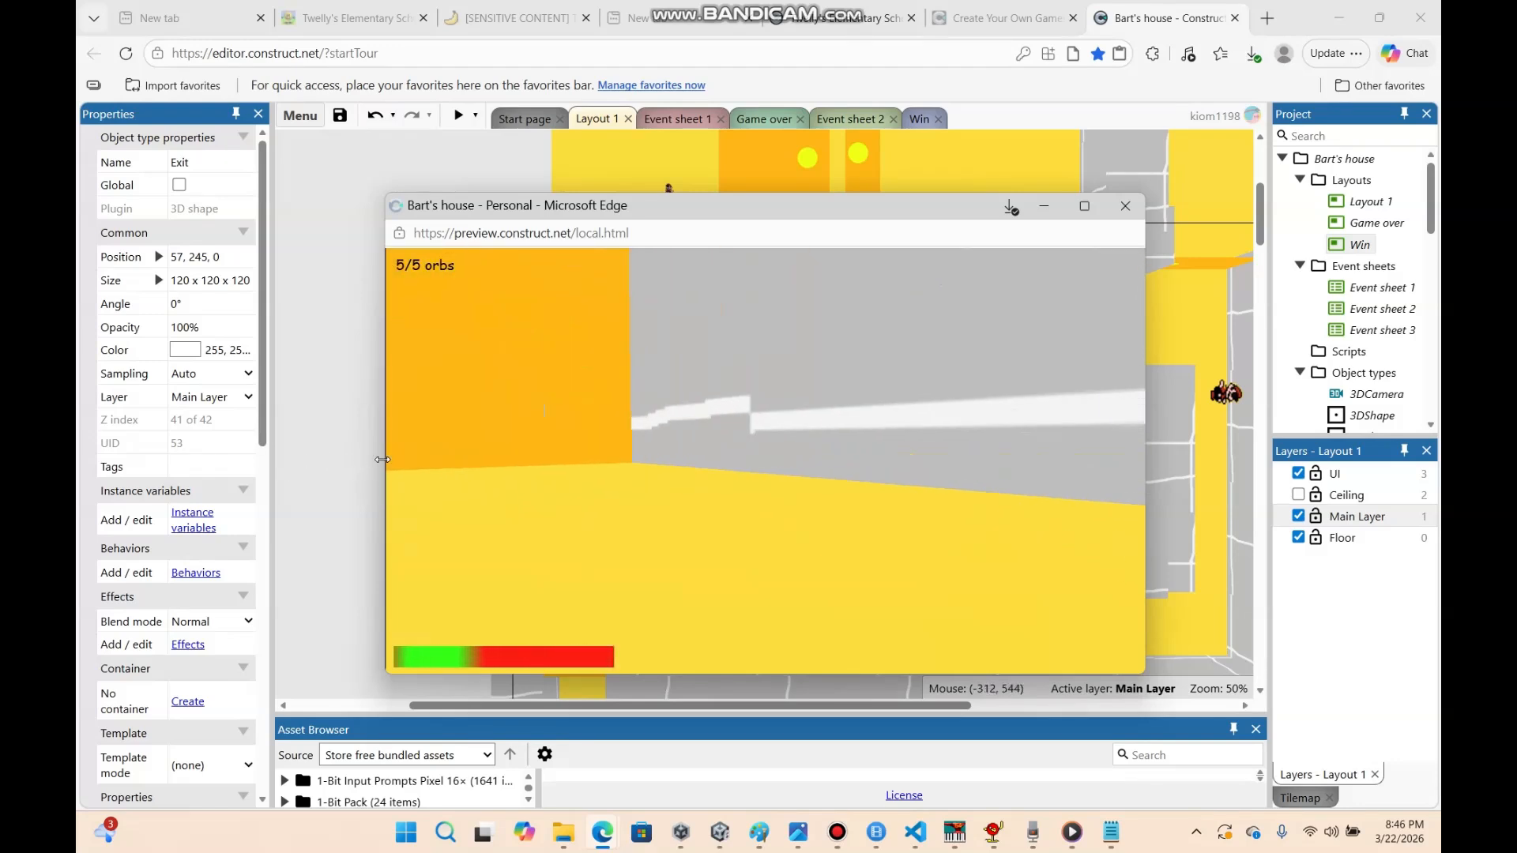
Bring the running Bart's house preview back to the front and move through the corridors toward the exit door
left_click(350, 457)
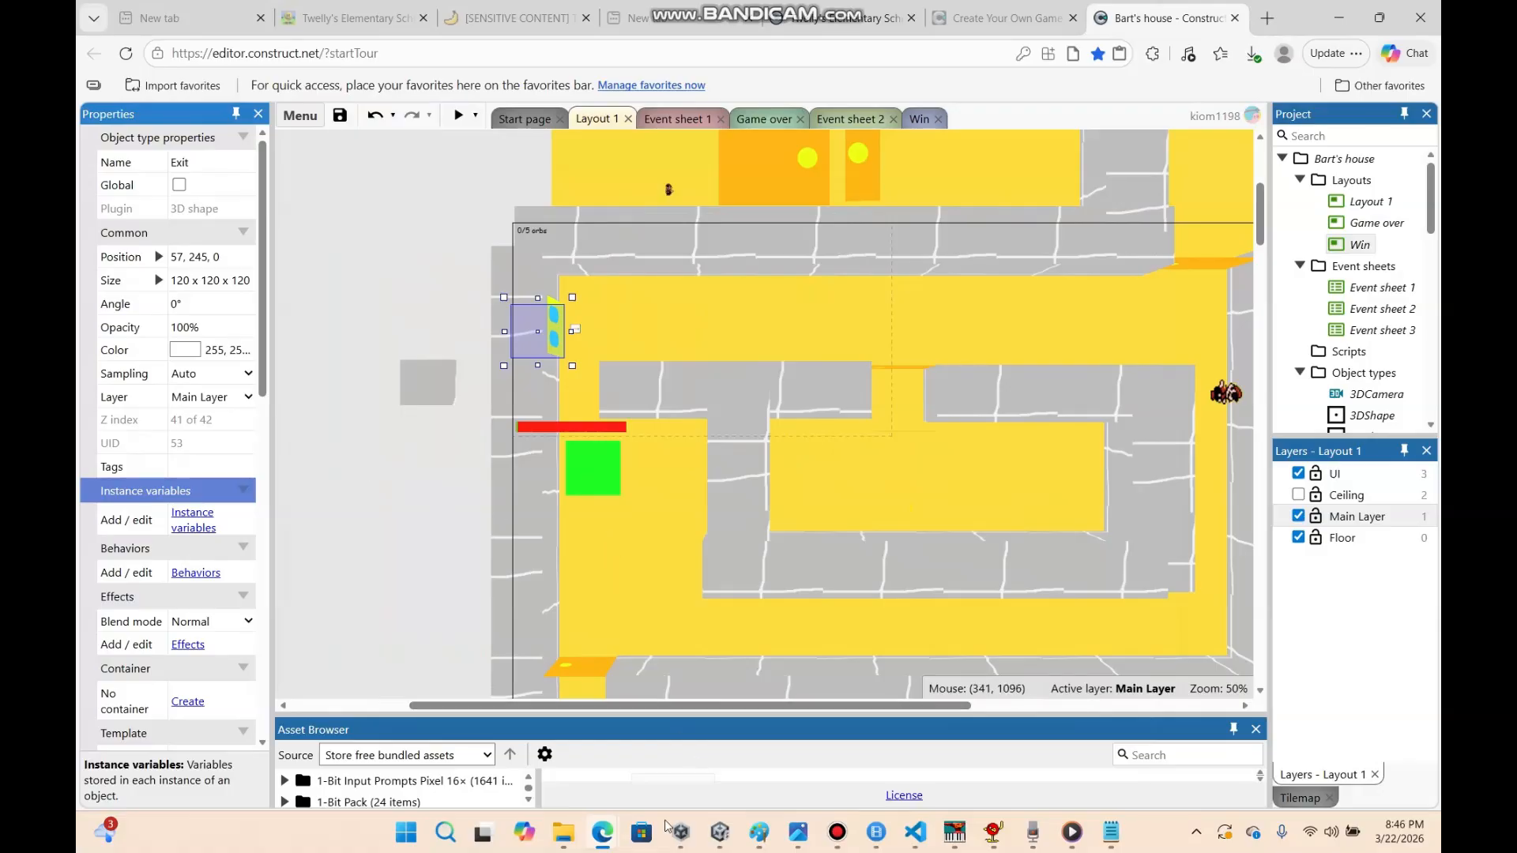
mouse_move(602, 832)
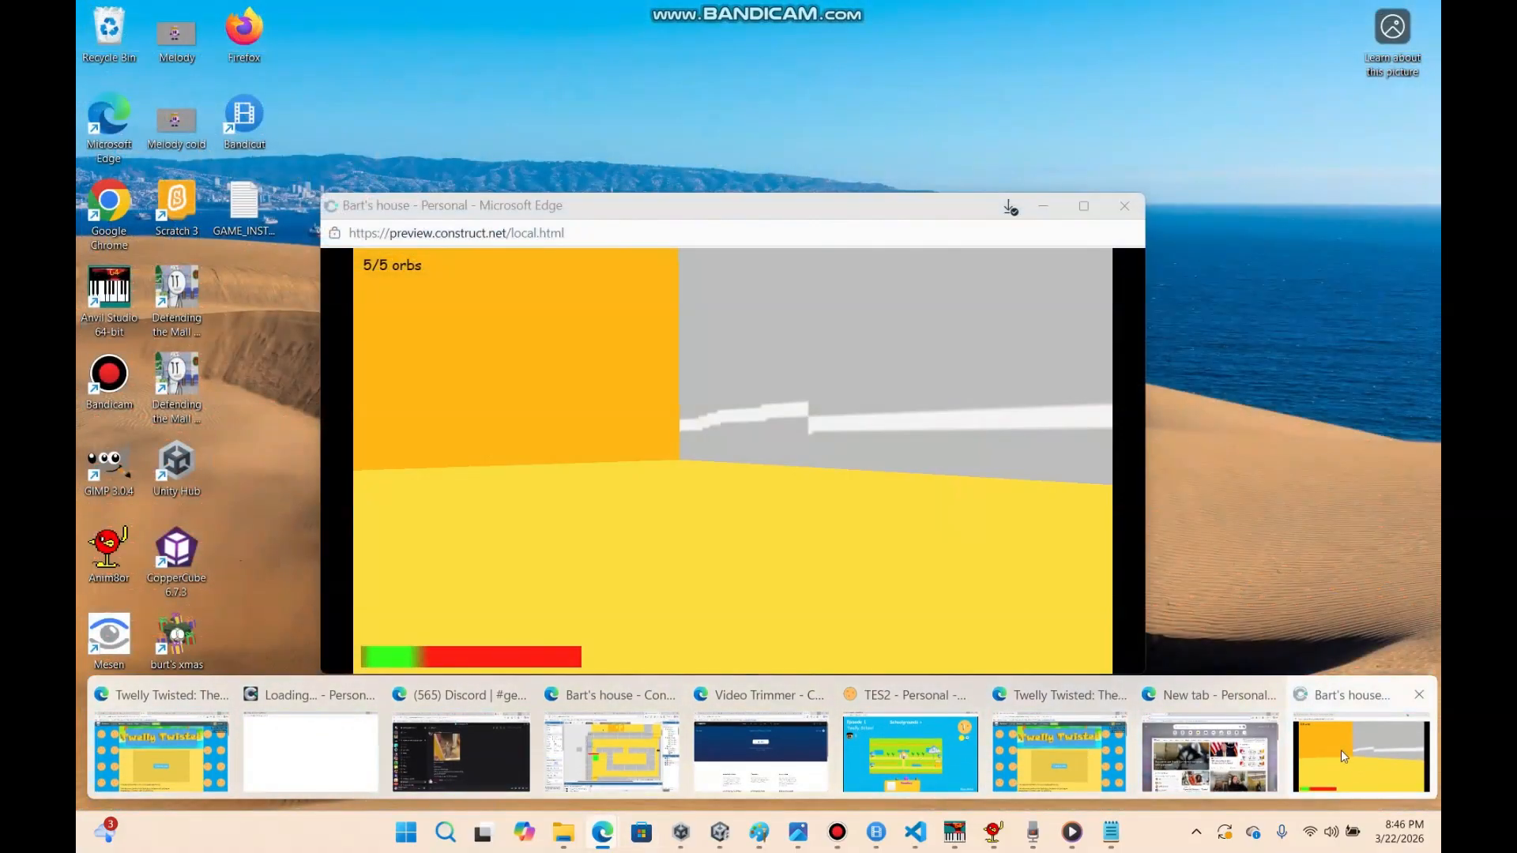
left_click(1339, 751)
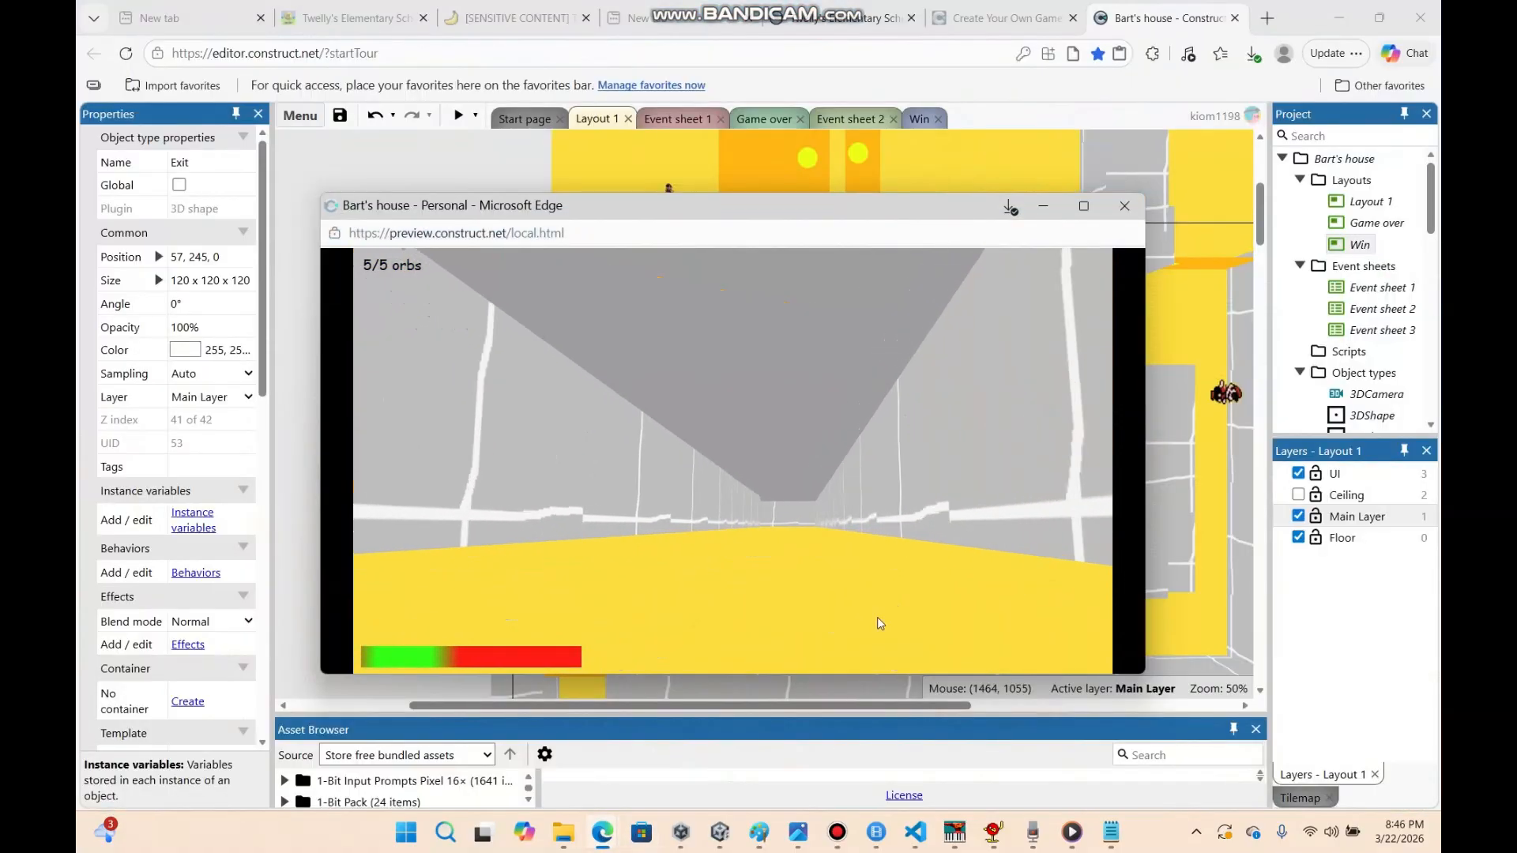
key("w")
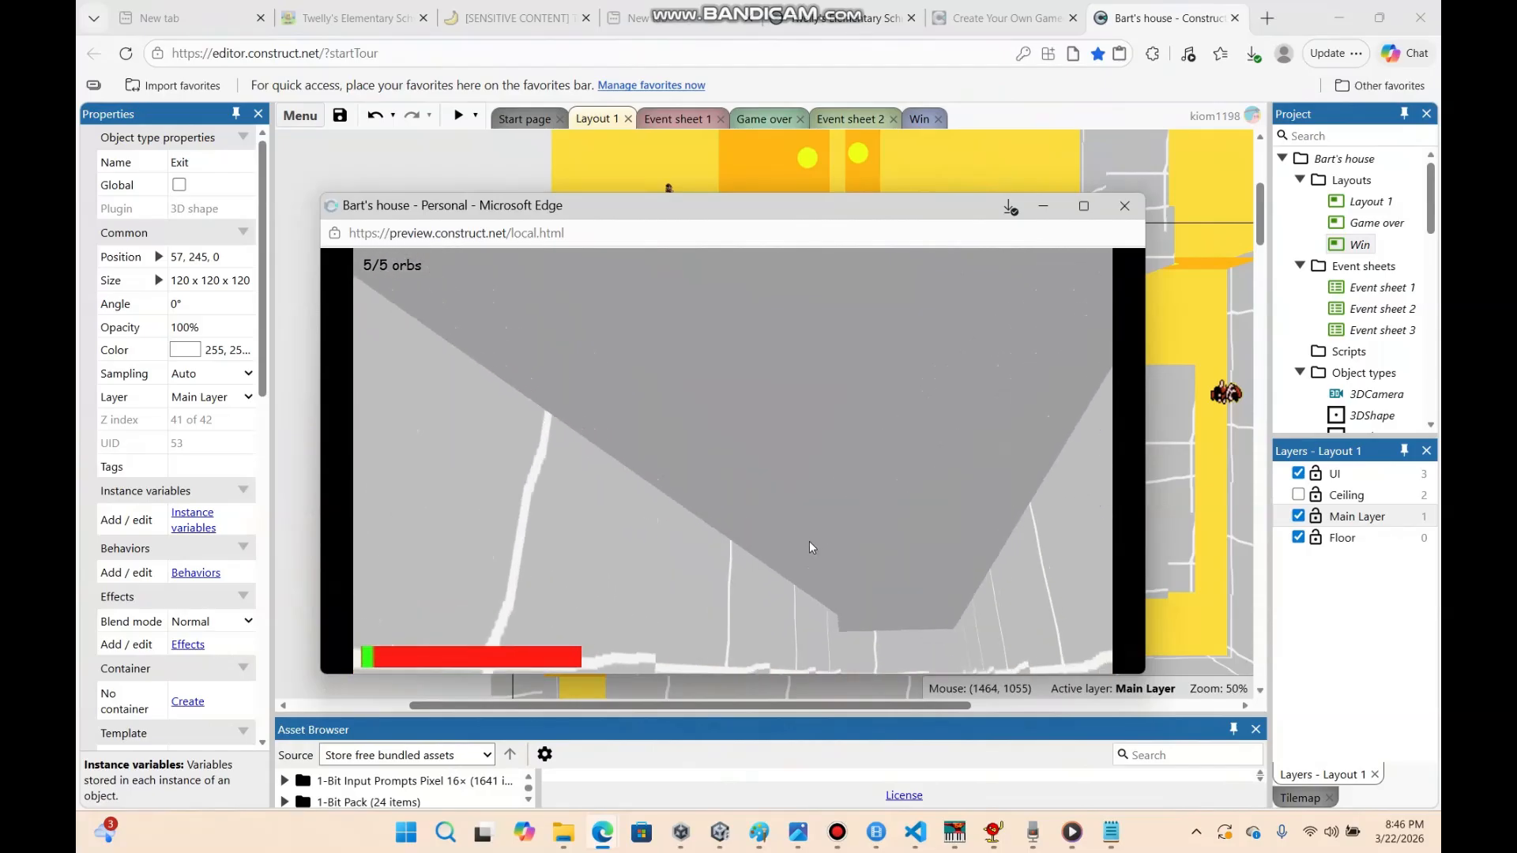
key("w")
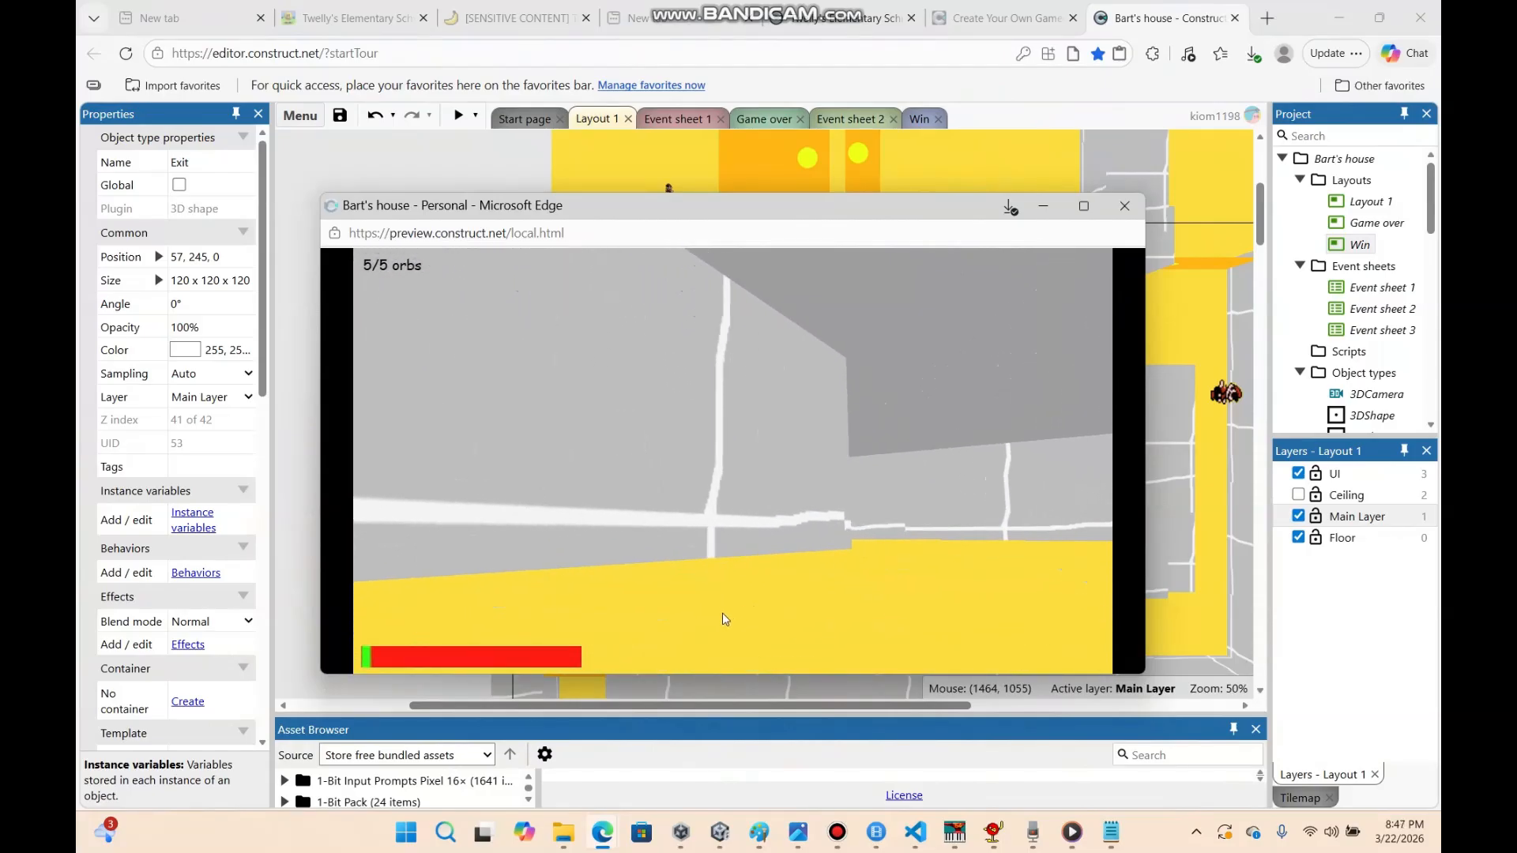
key("w")
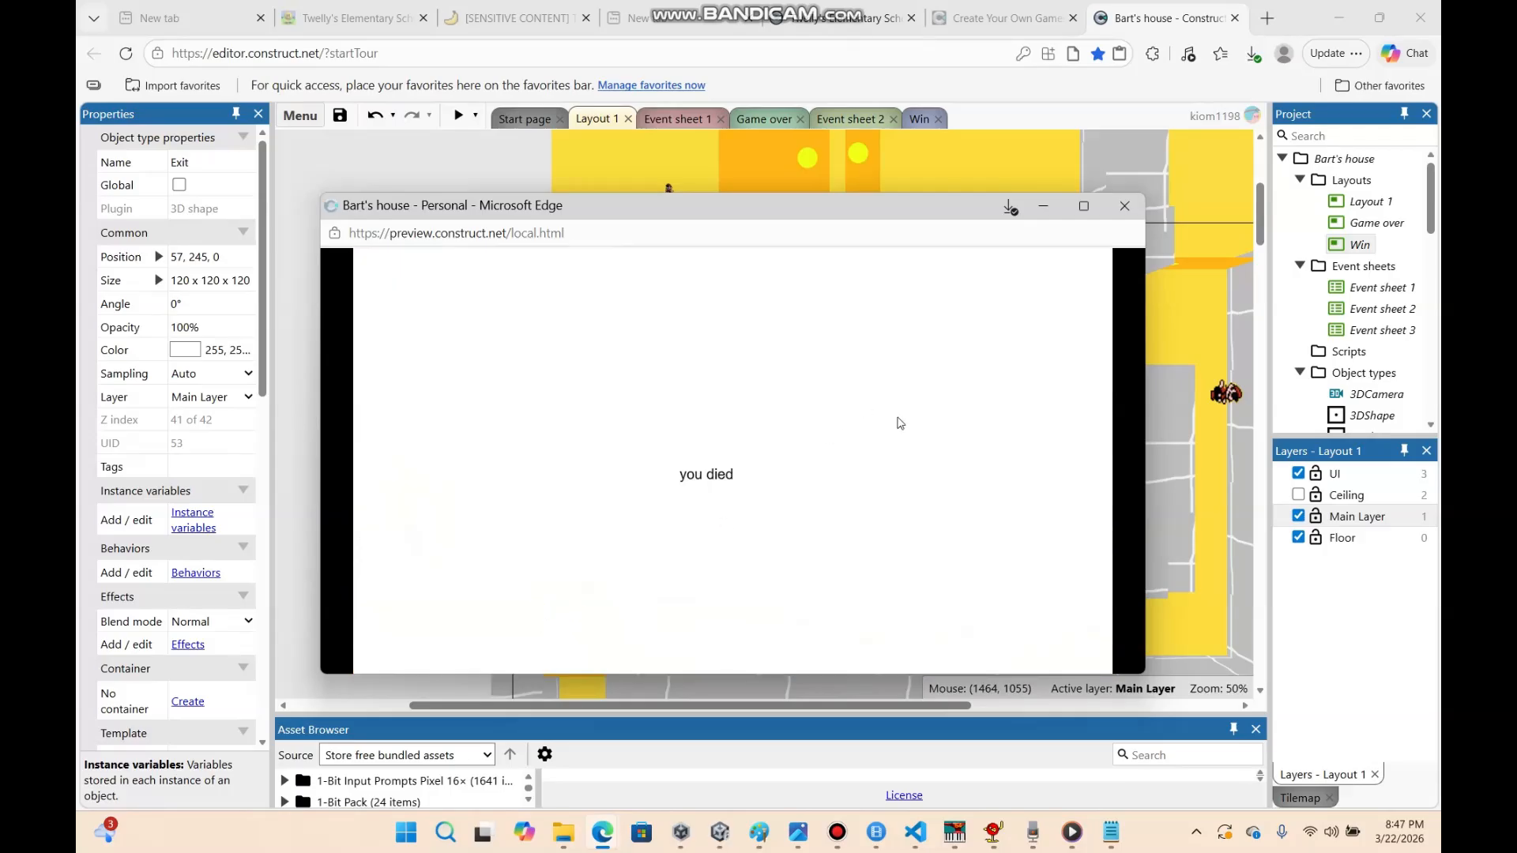
Restart the game from the "you died" screen and collect two orbs in the new round
left_click(901, 424)
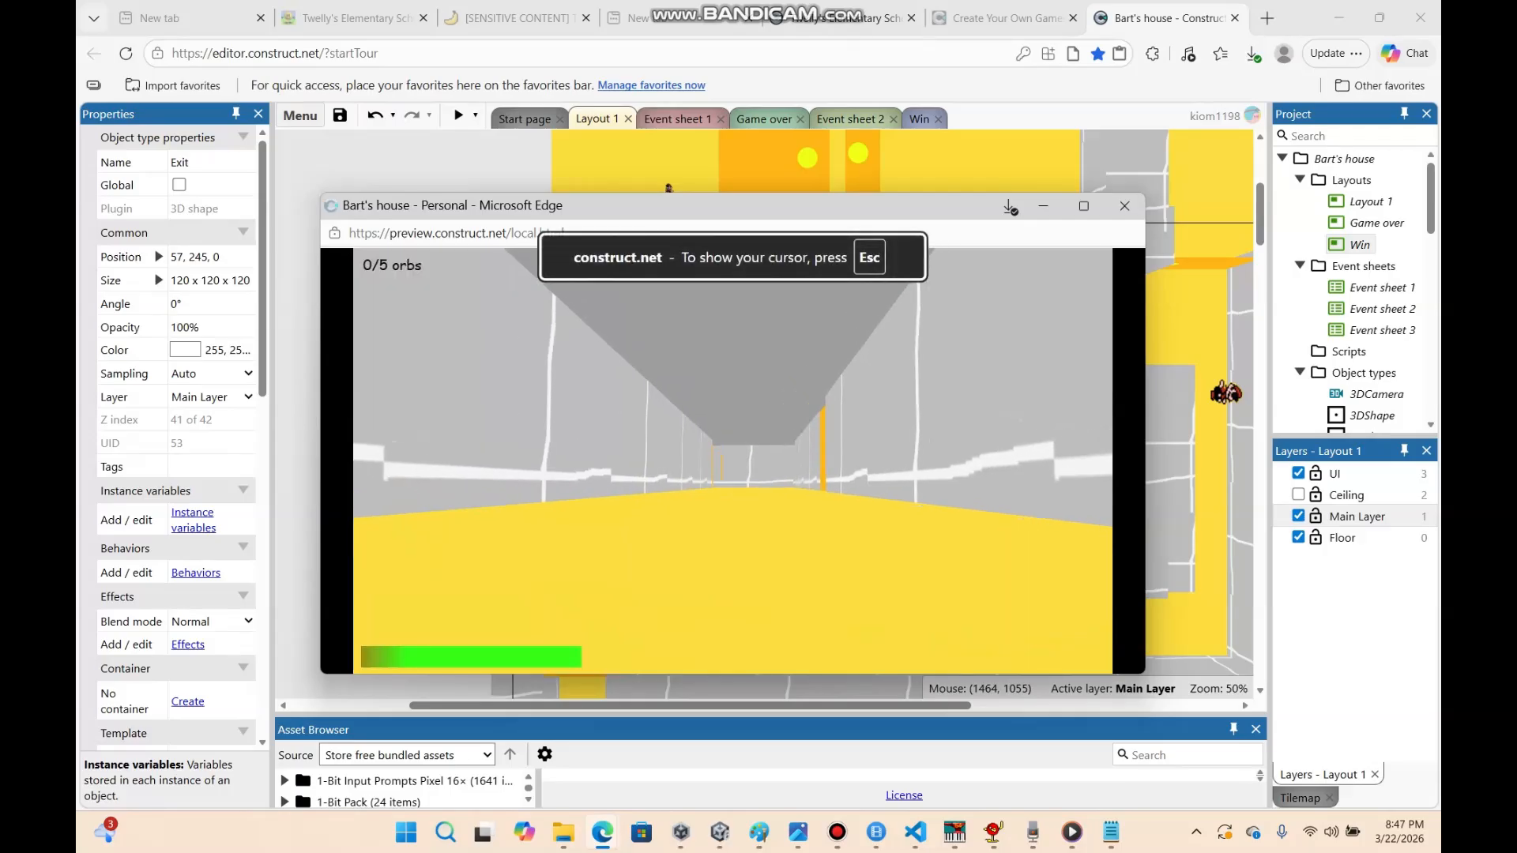
key("w")
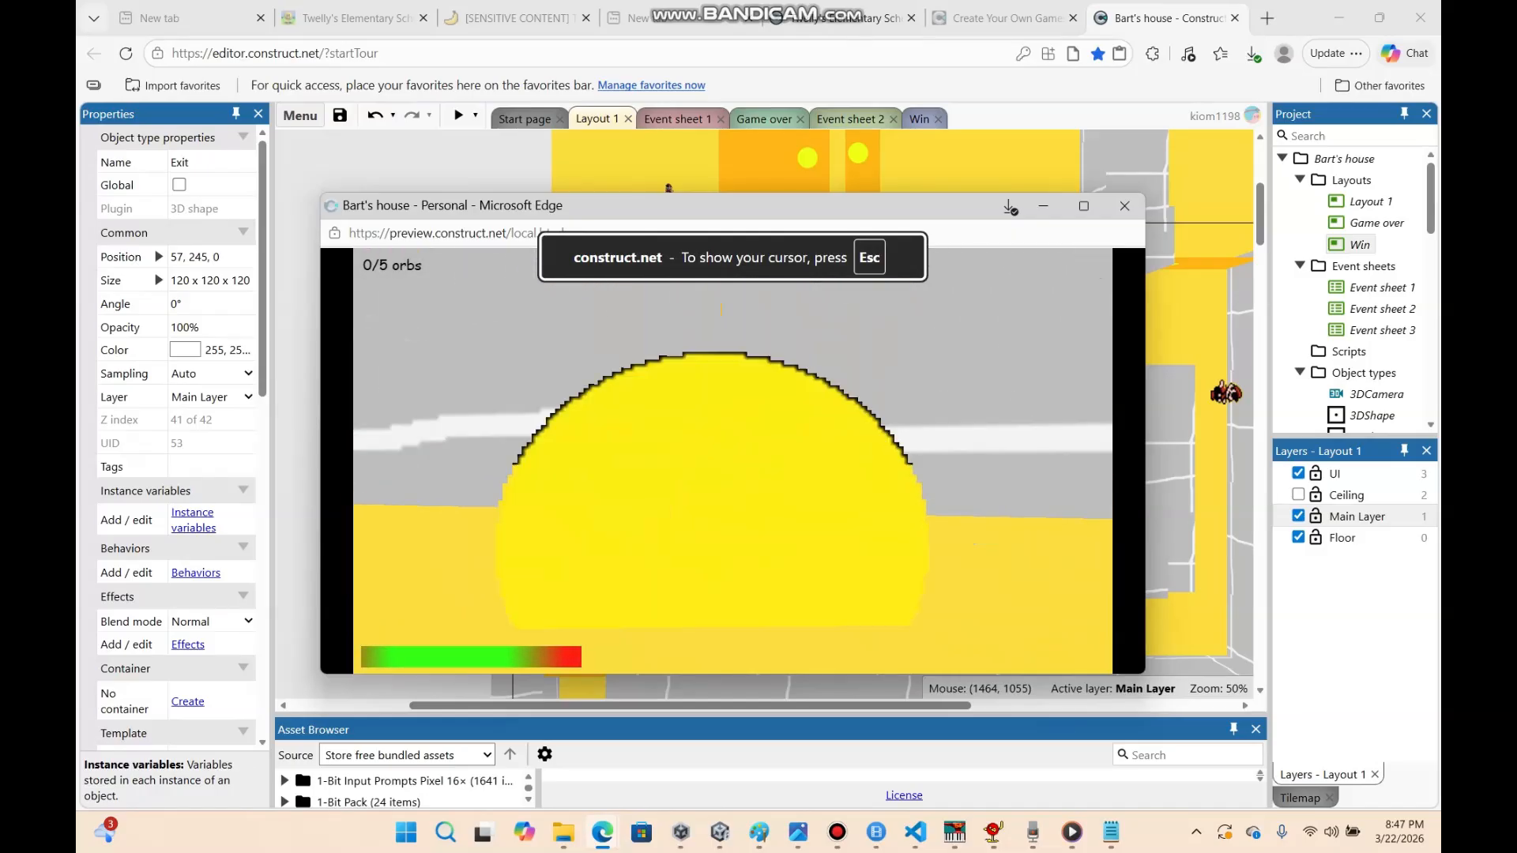
key("w")
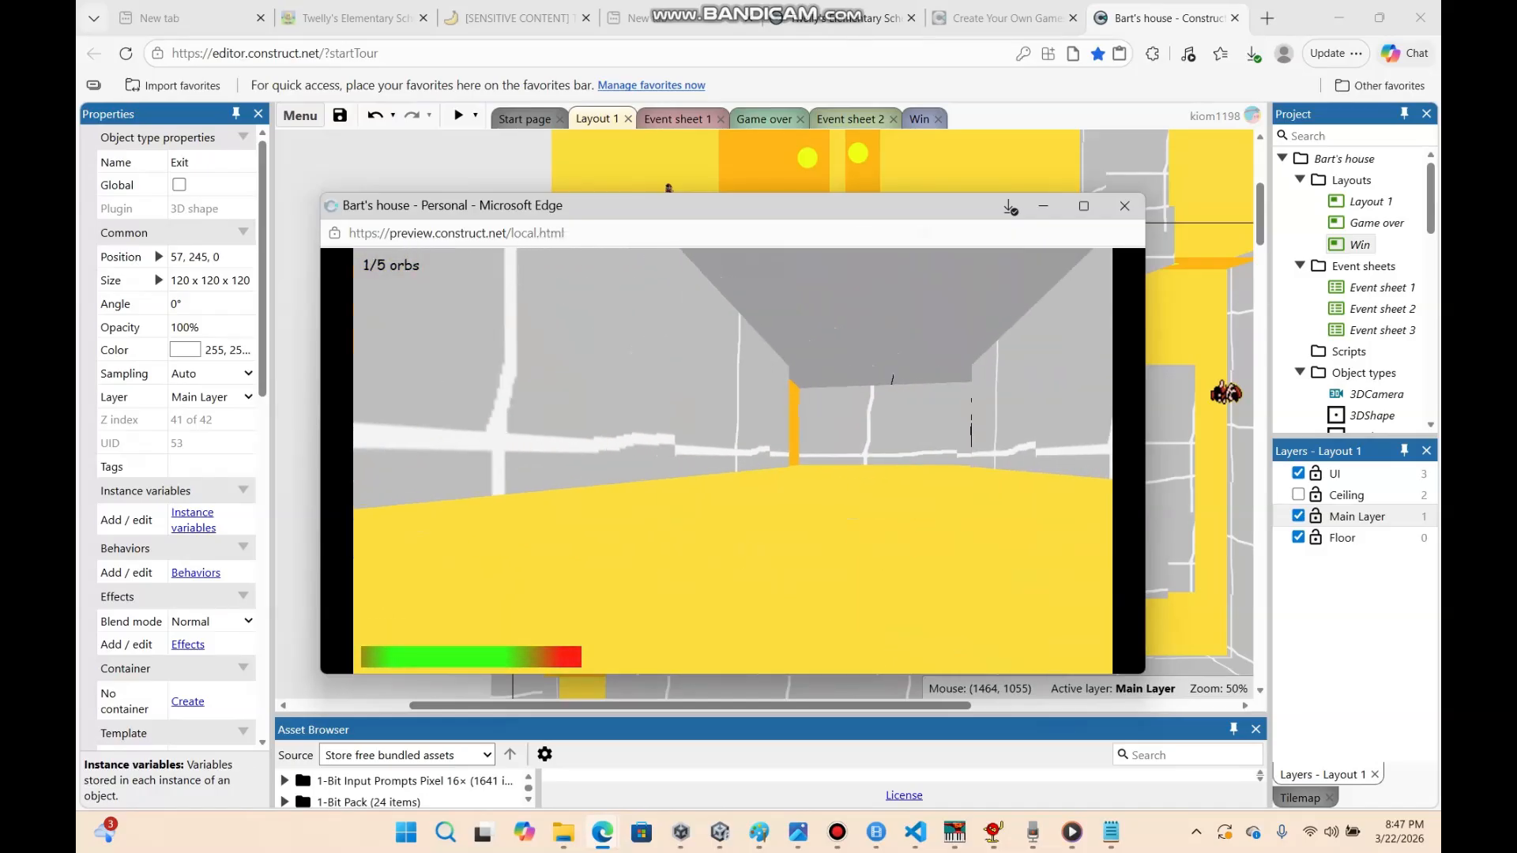
key("w")
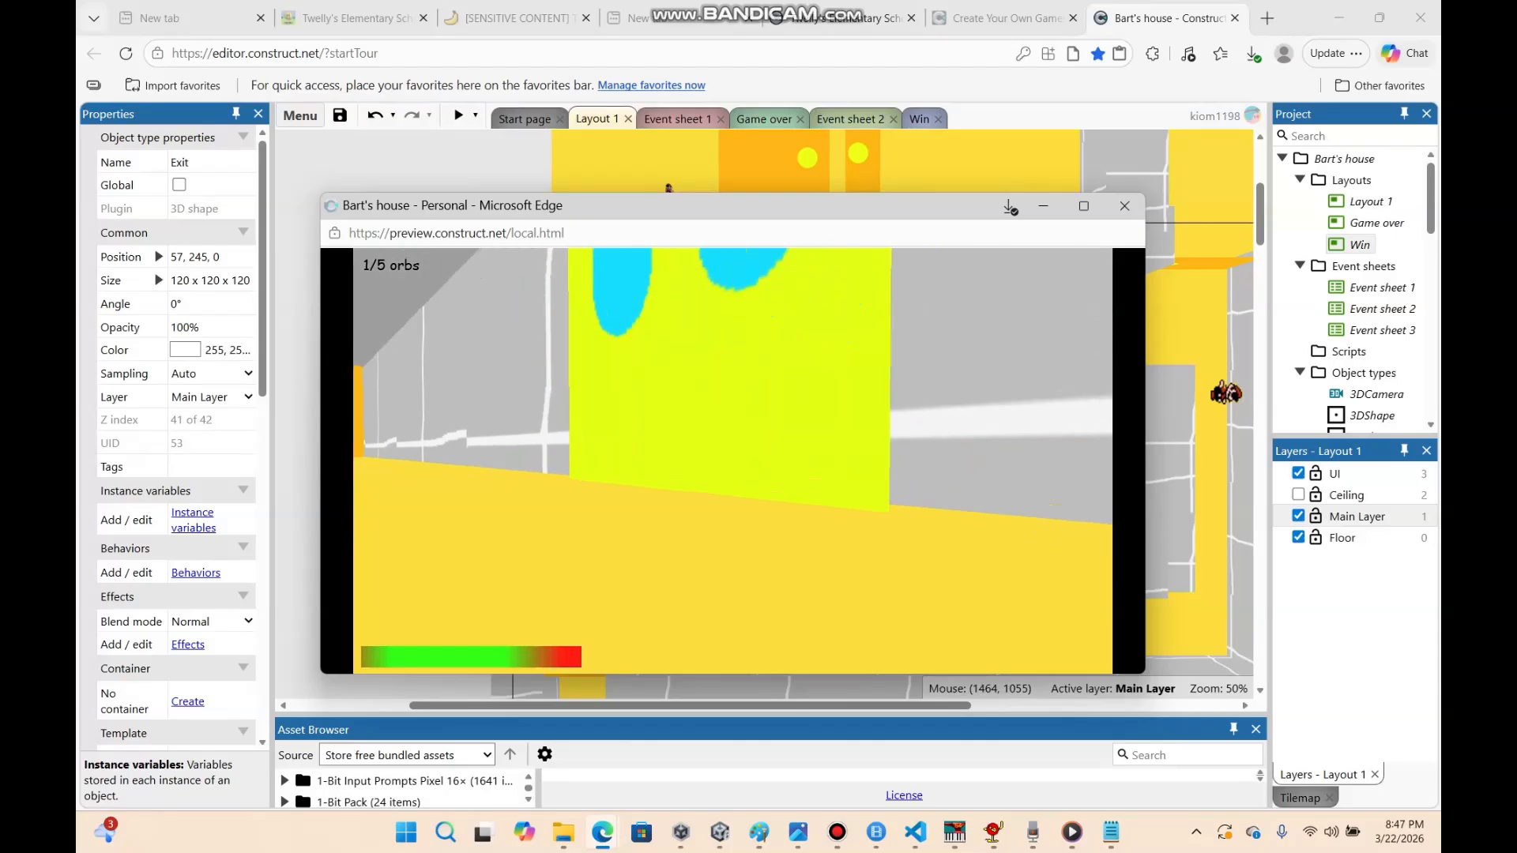
key("w")
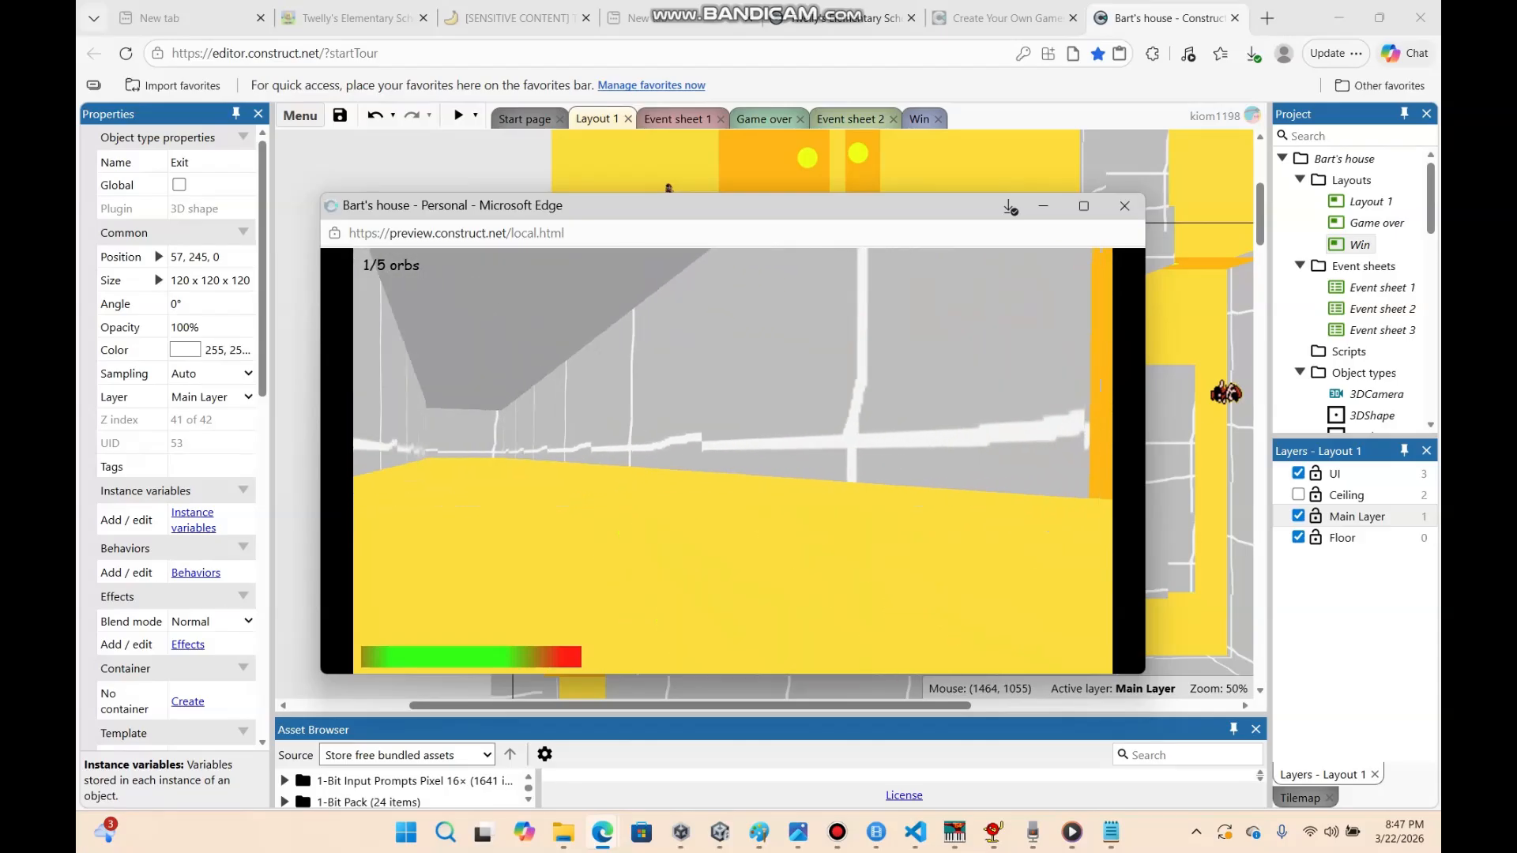
key("w")
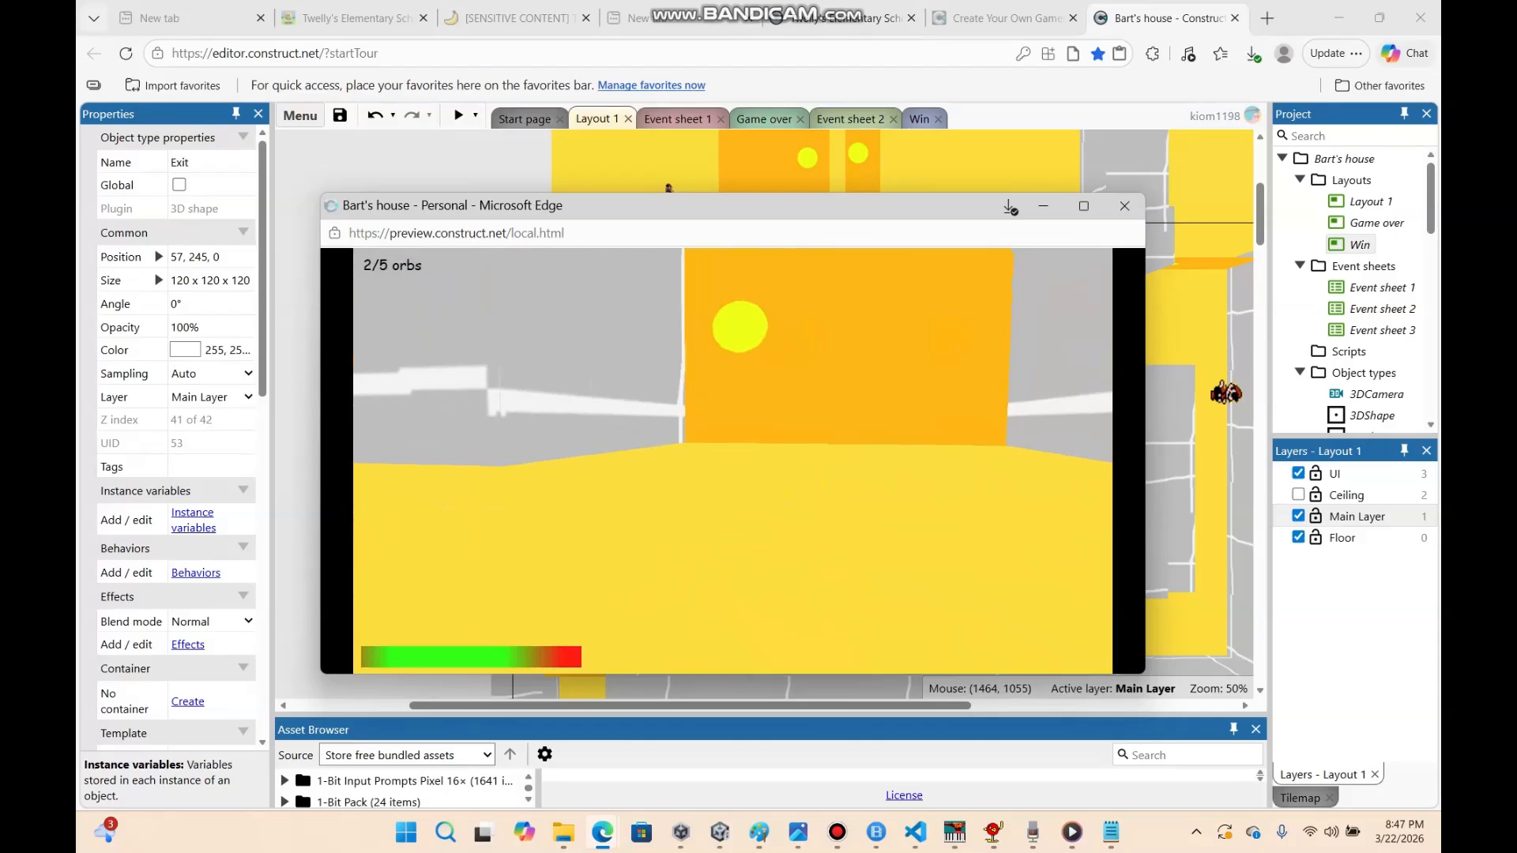
Explore the rooms of the restarted game and collect the other three orbs
key("w")
key("w")
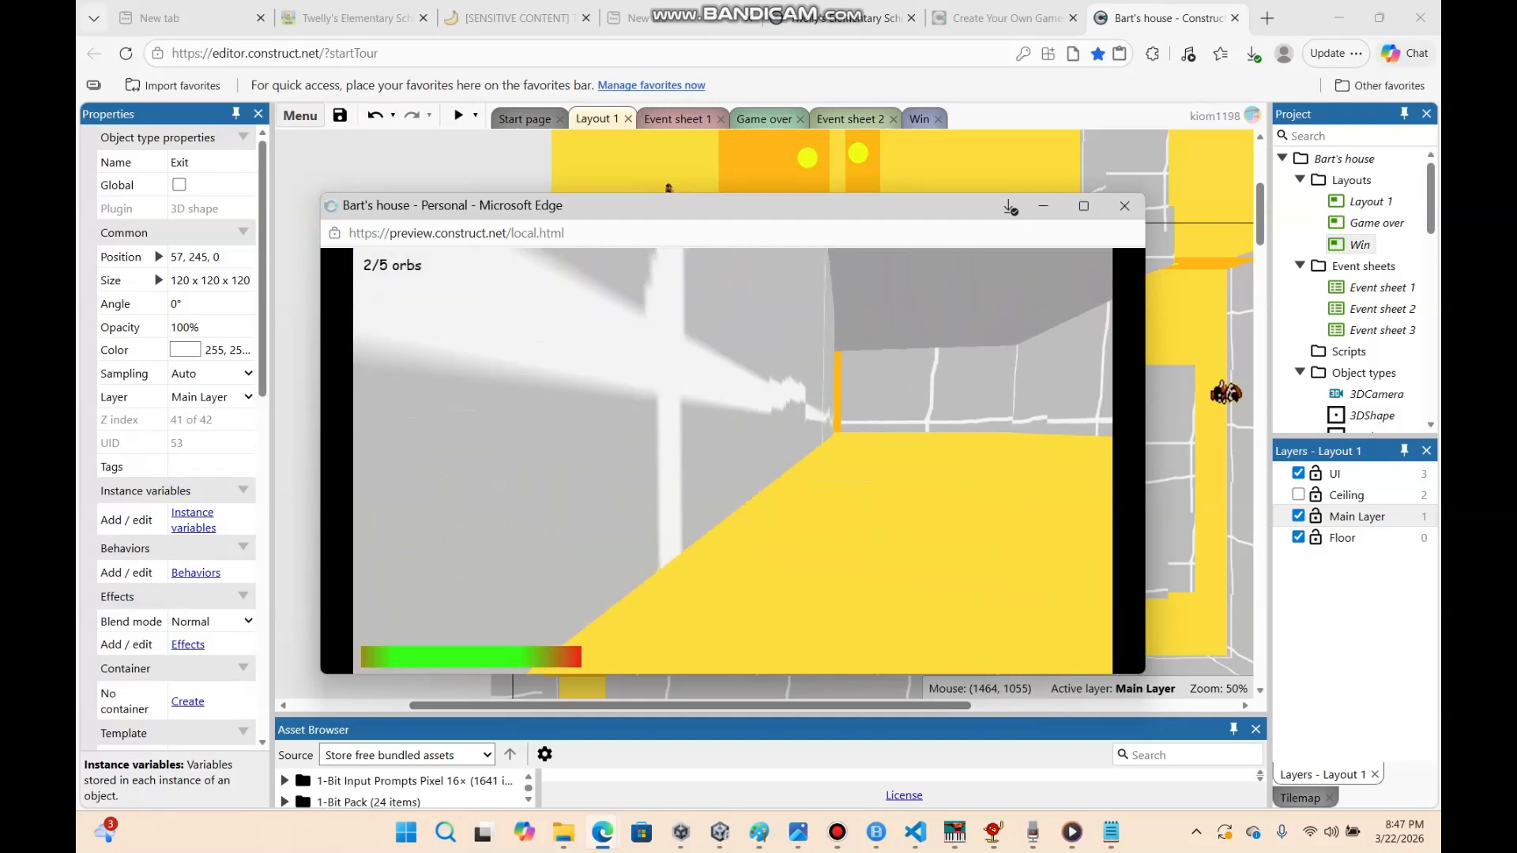
key("w")
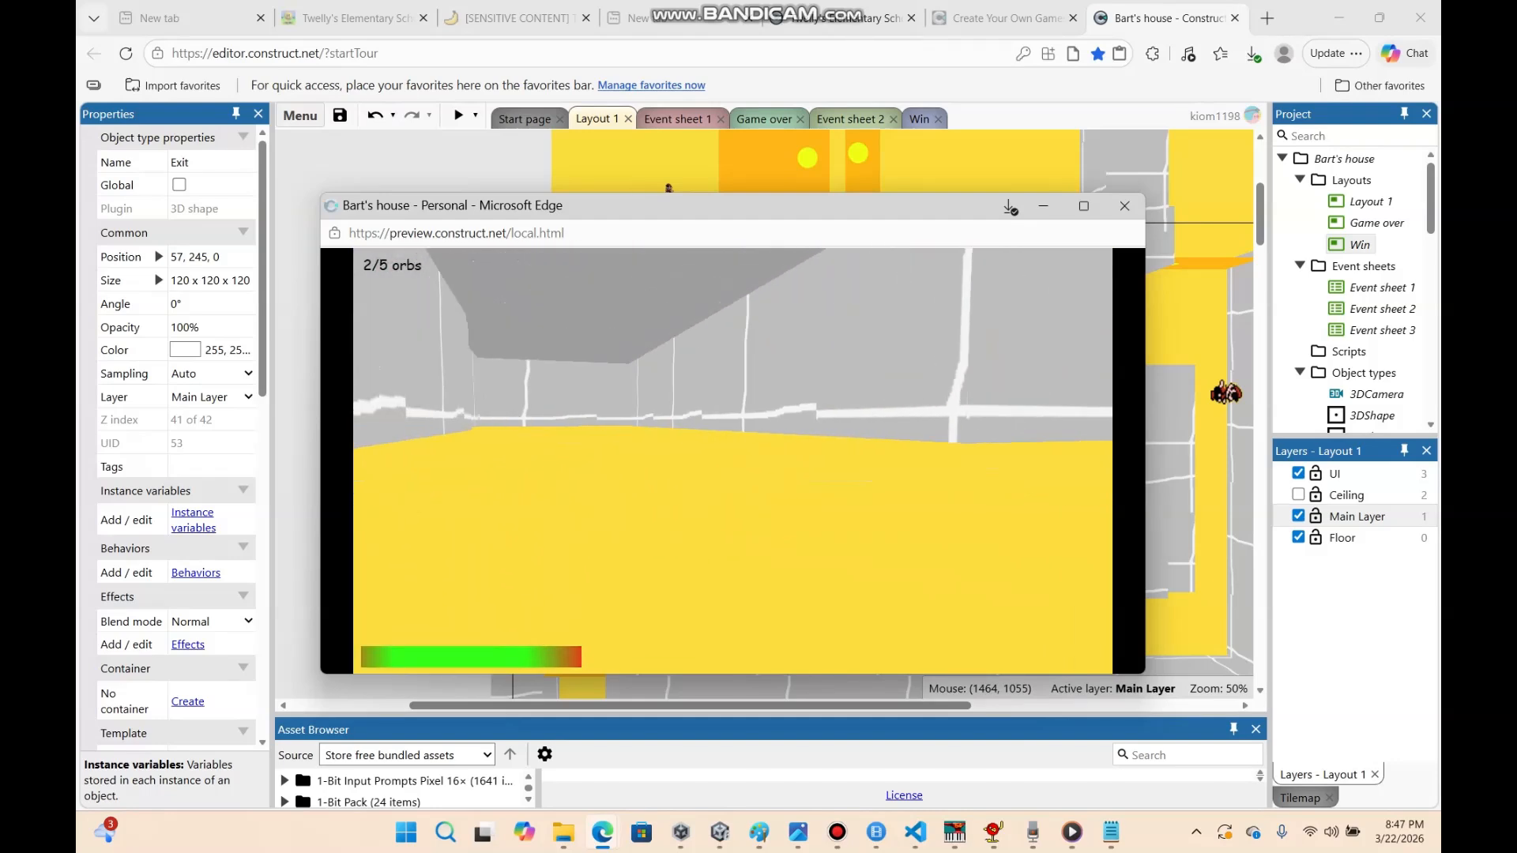
key("w")
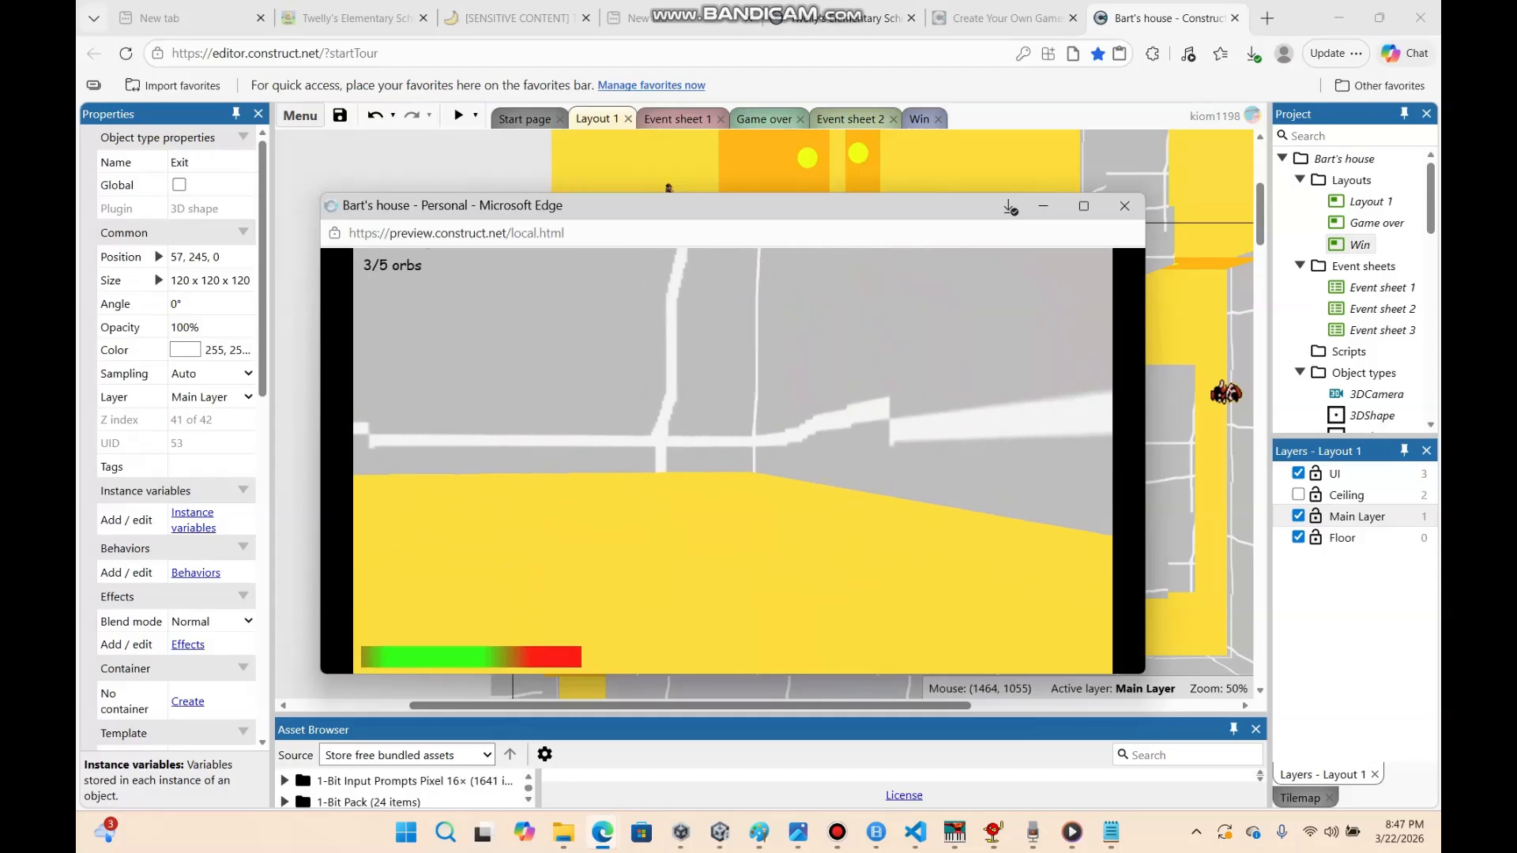
key("w")
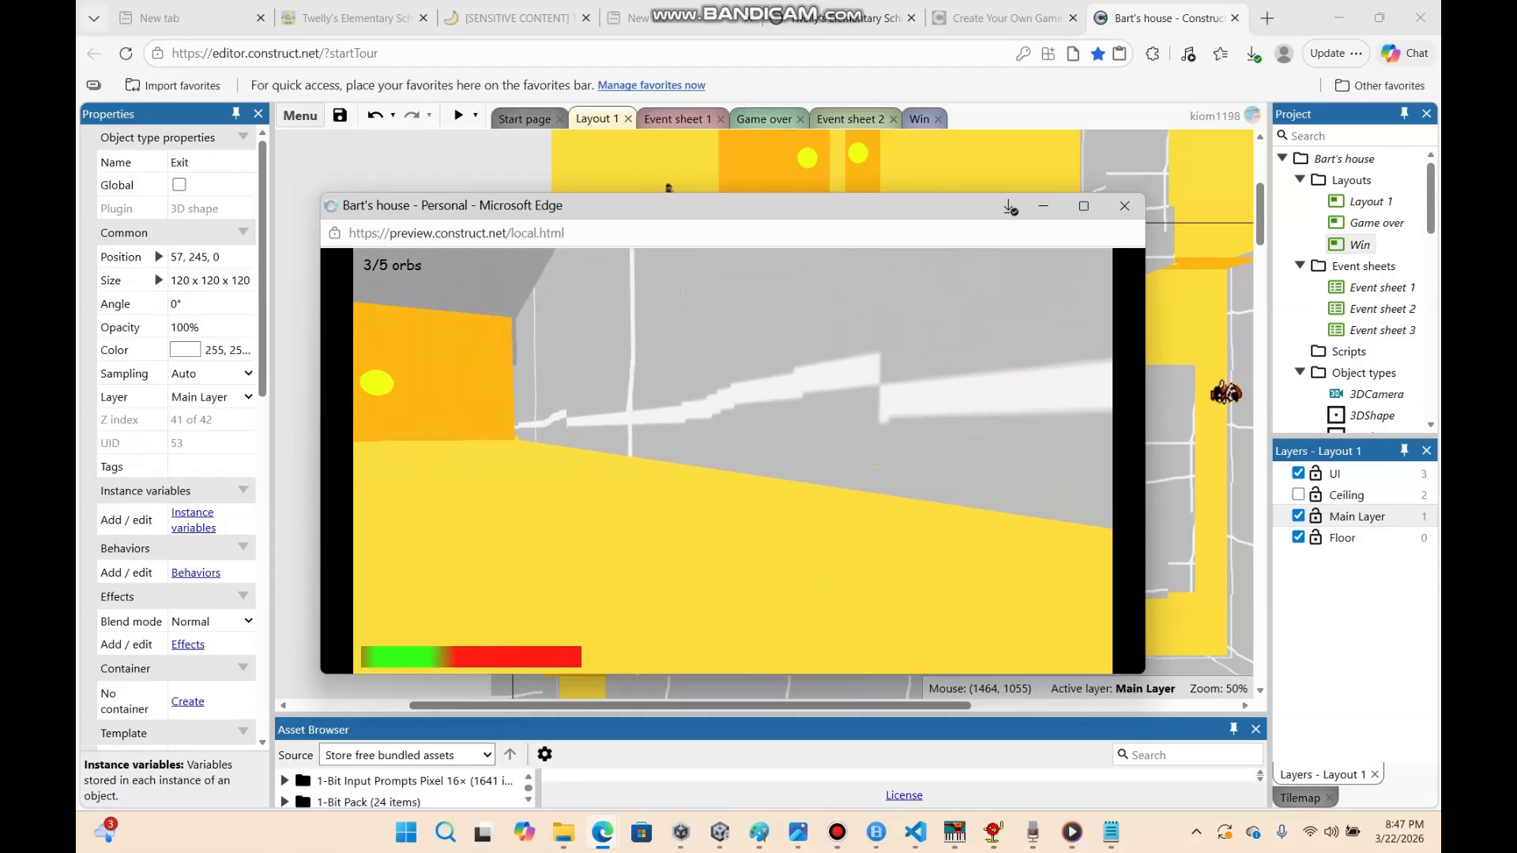
key("w")
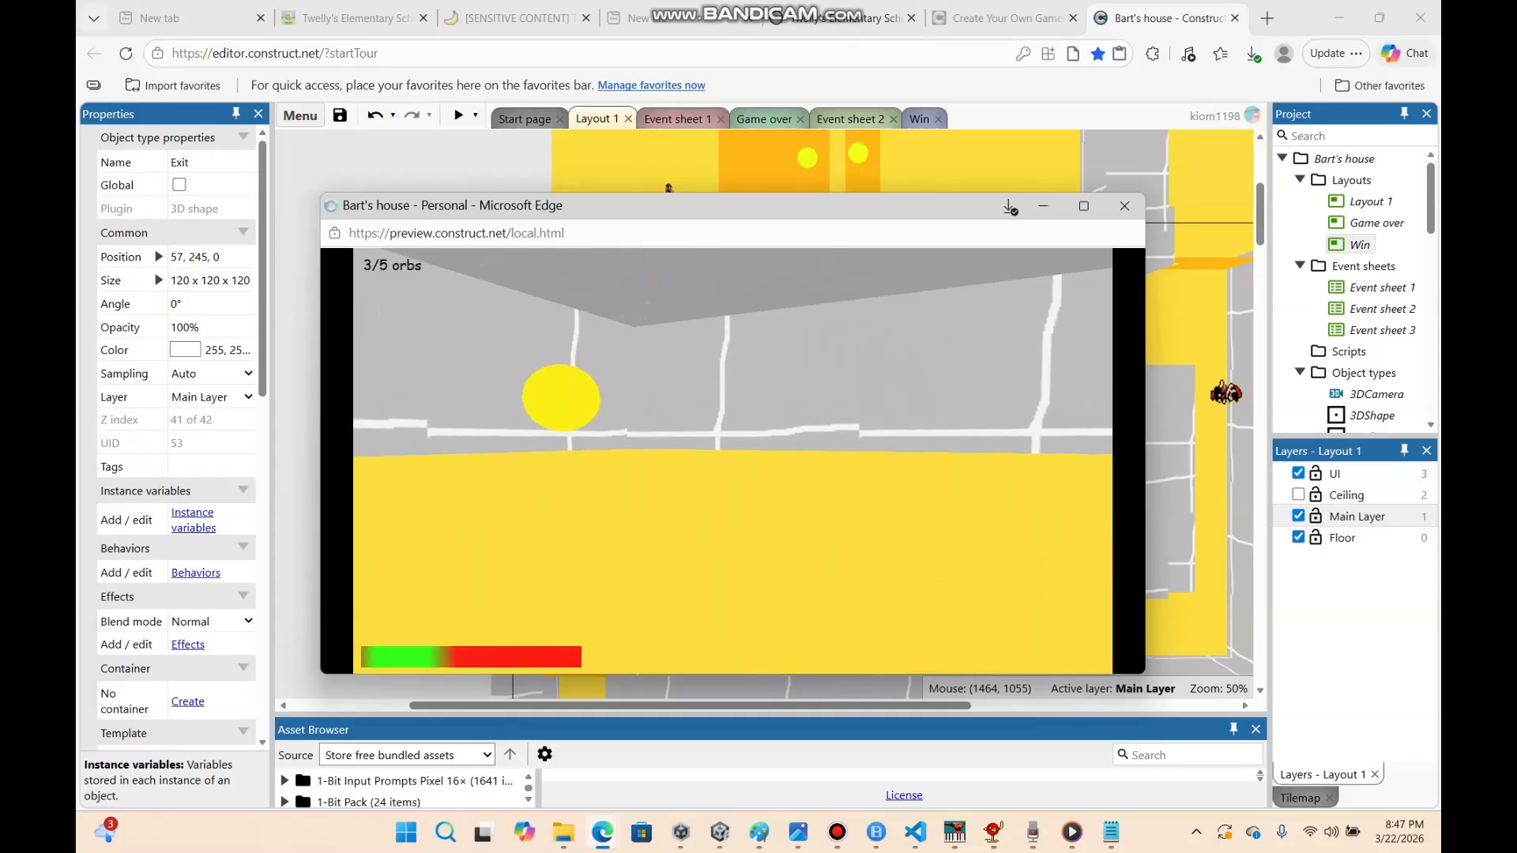
key("w")
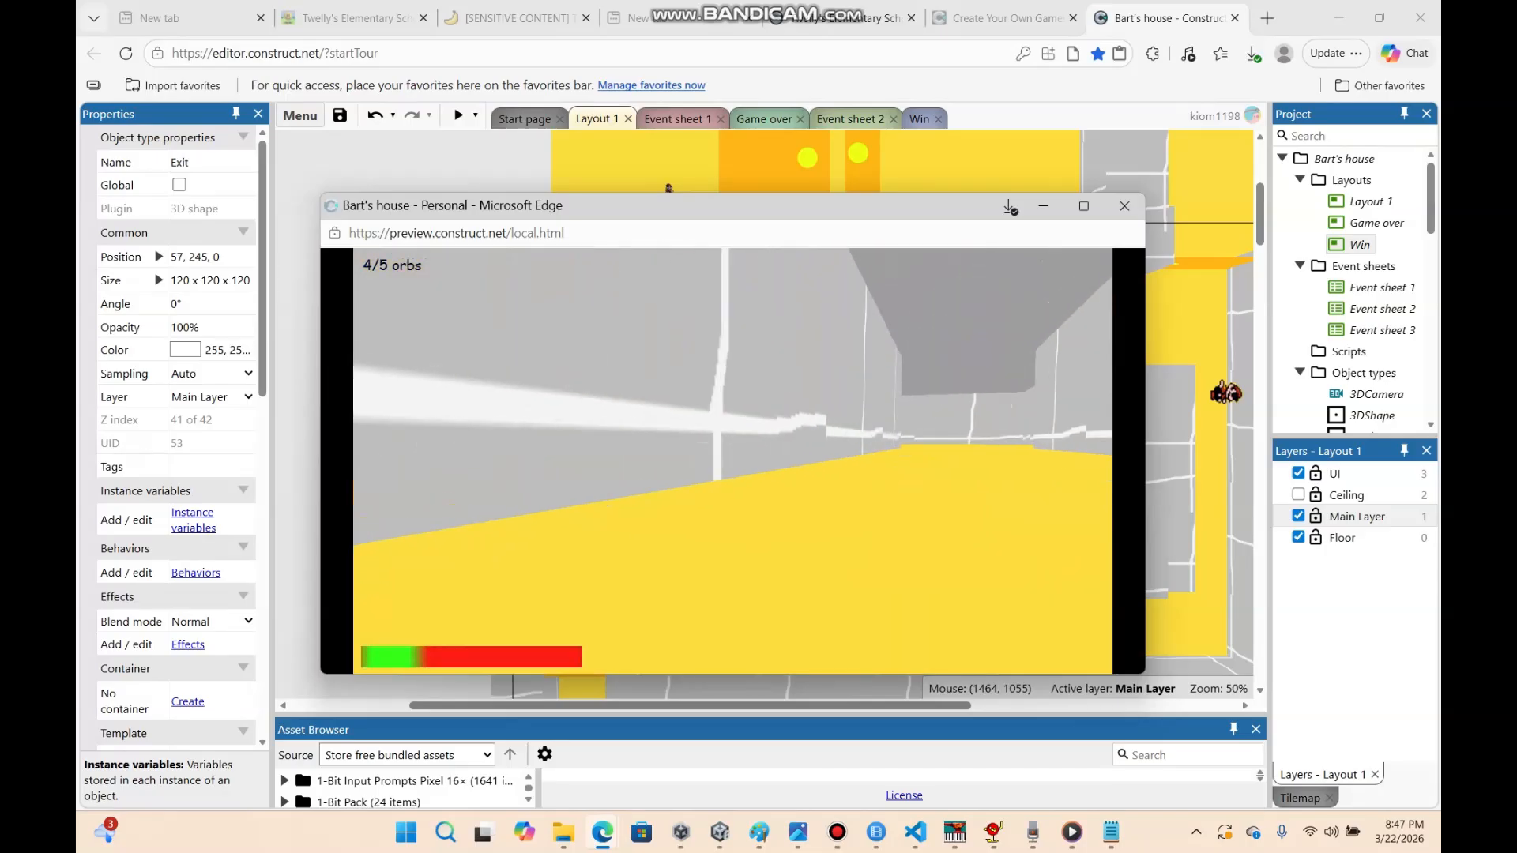
key("w")
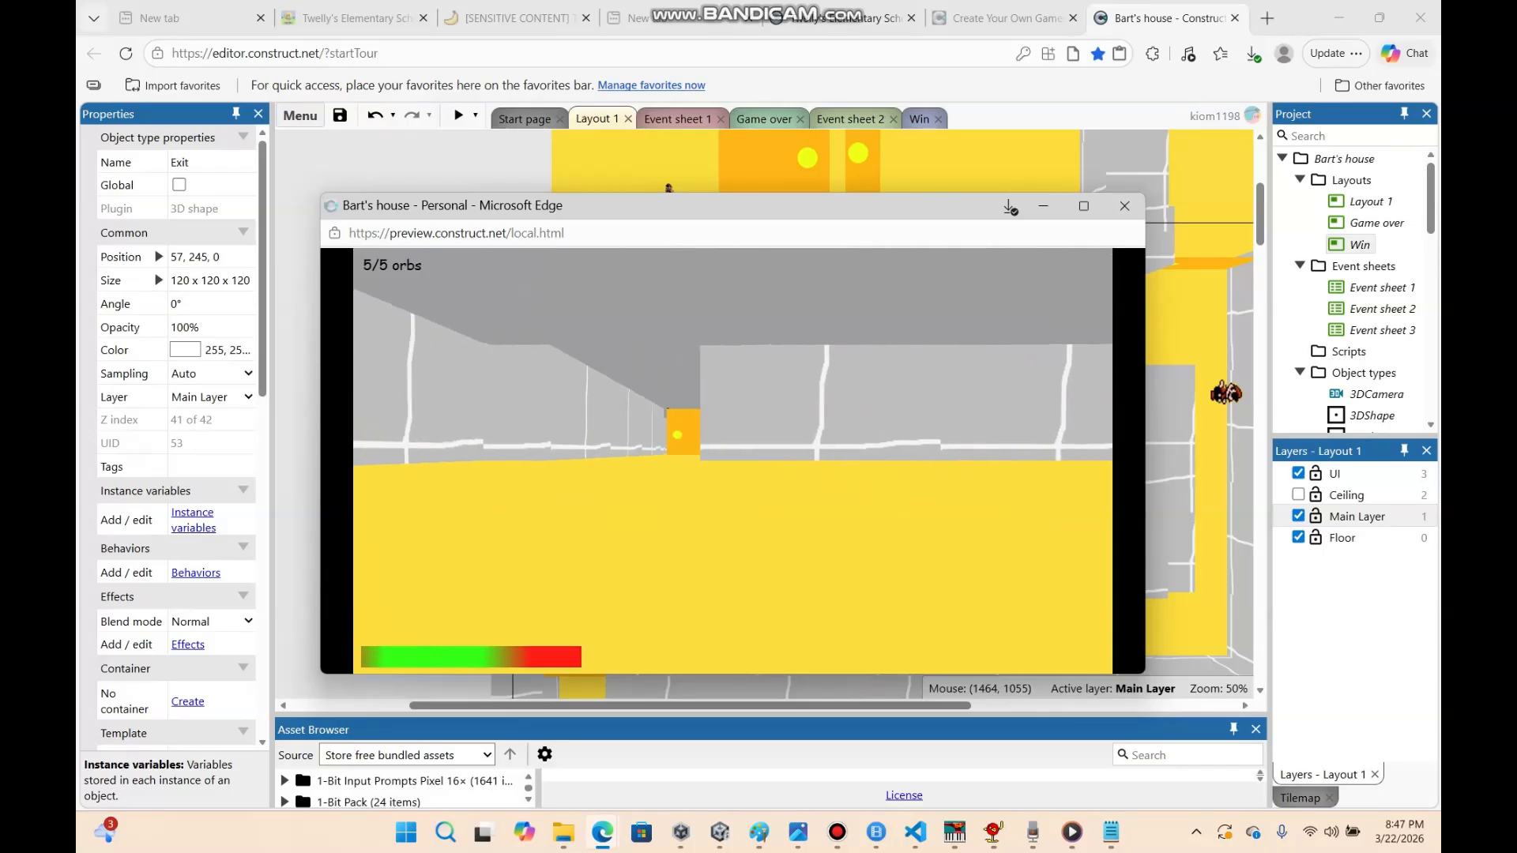
Walk through the corridors and doors of the running preview with all five orbs, looking for the exit door
key("a")
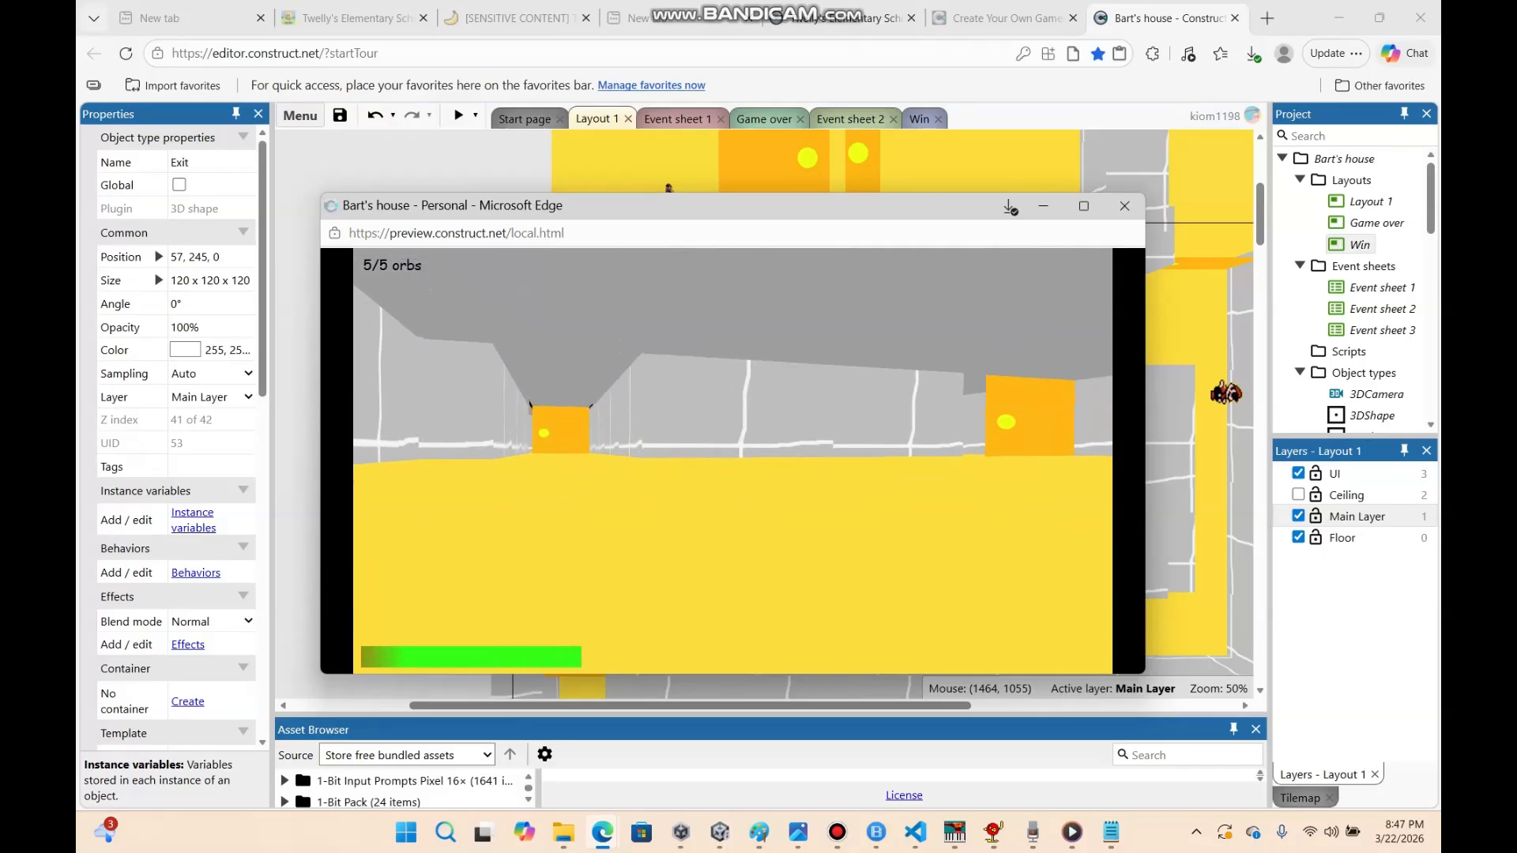
key("w")
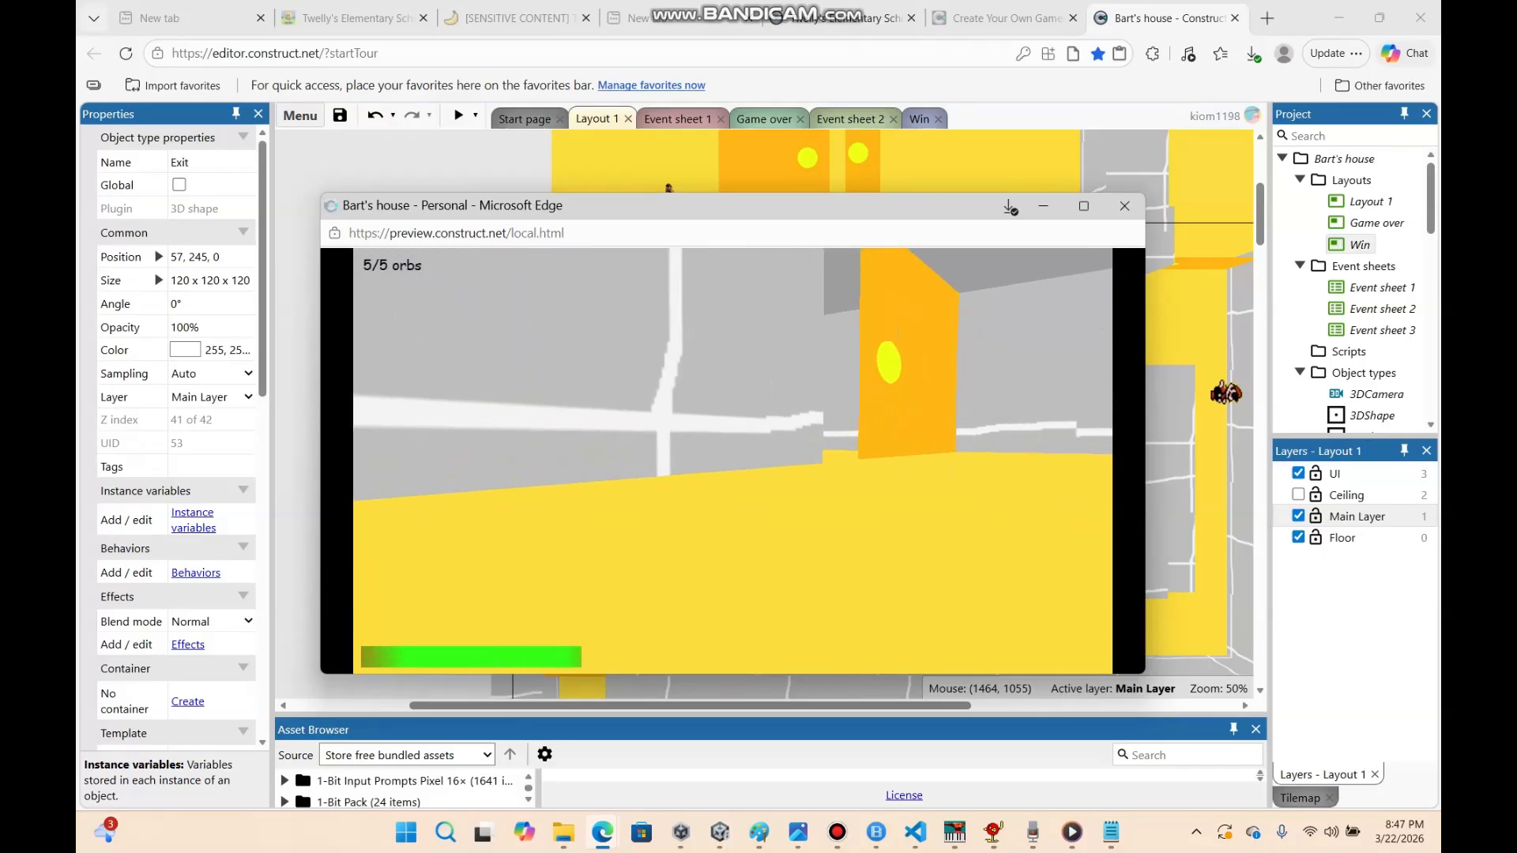
key("w")
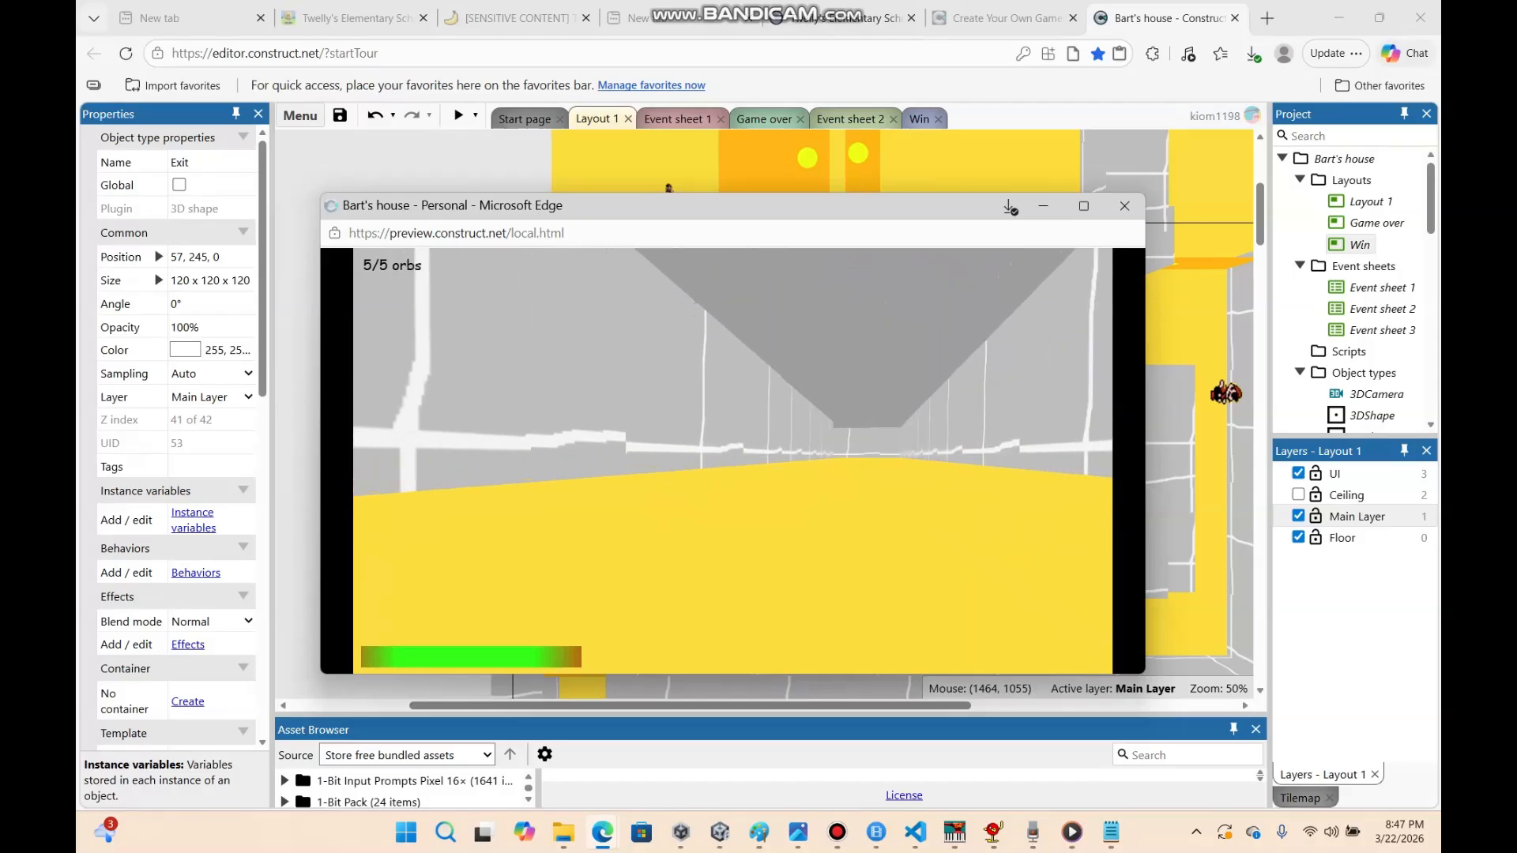
key("w")
key("w")
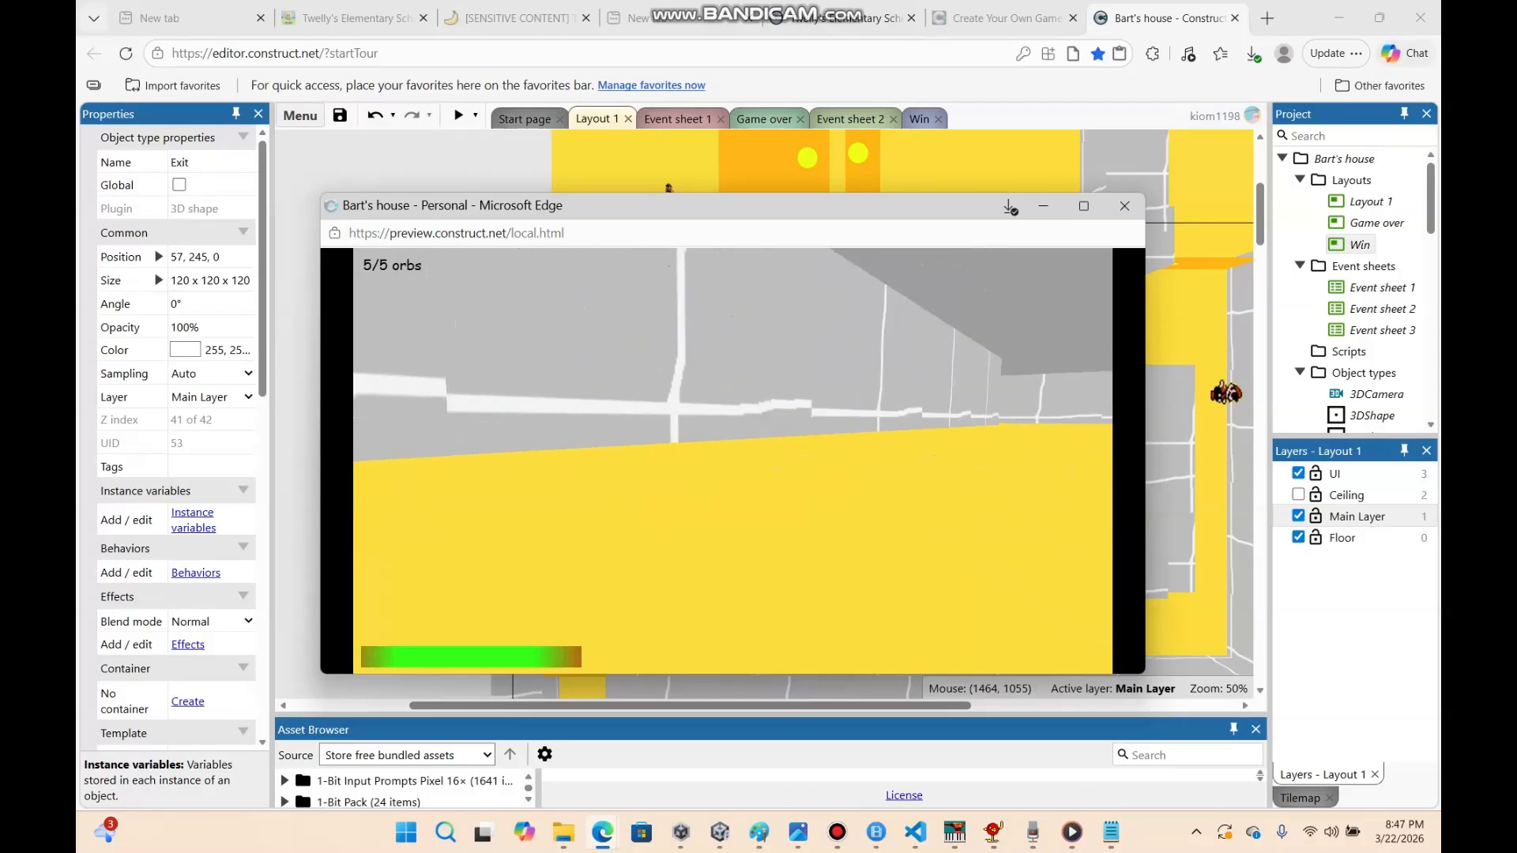
key("w")
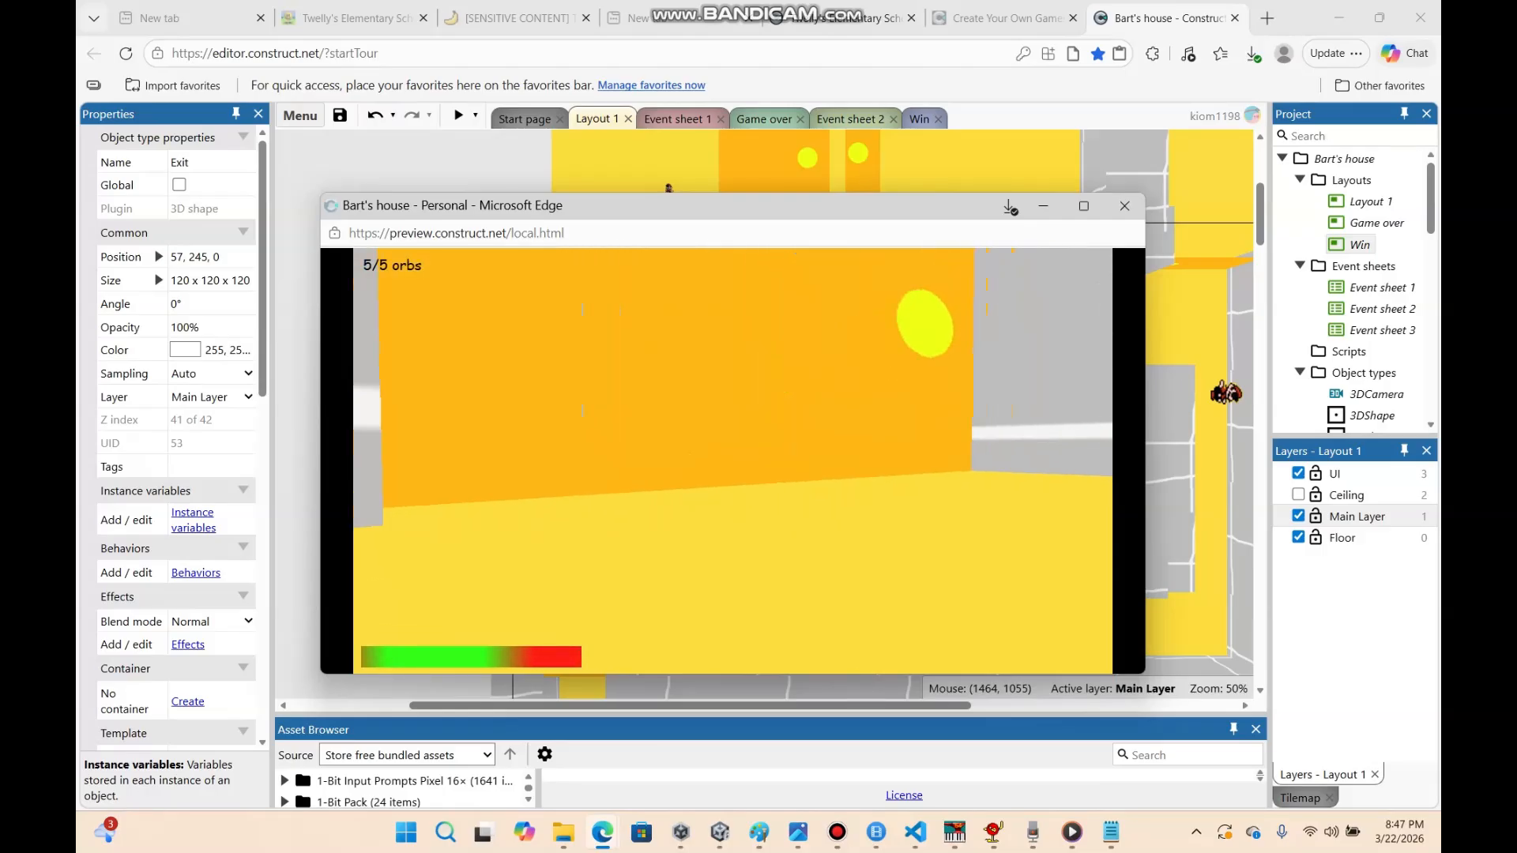
key("w")
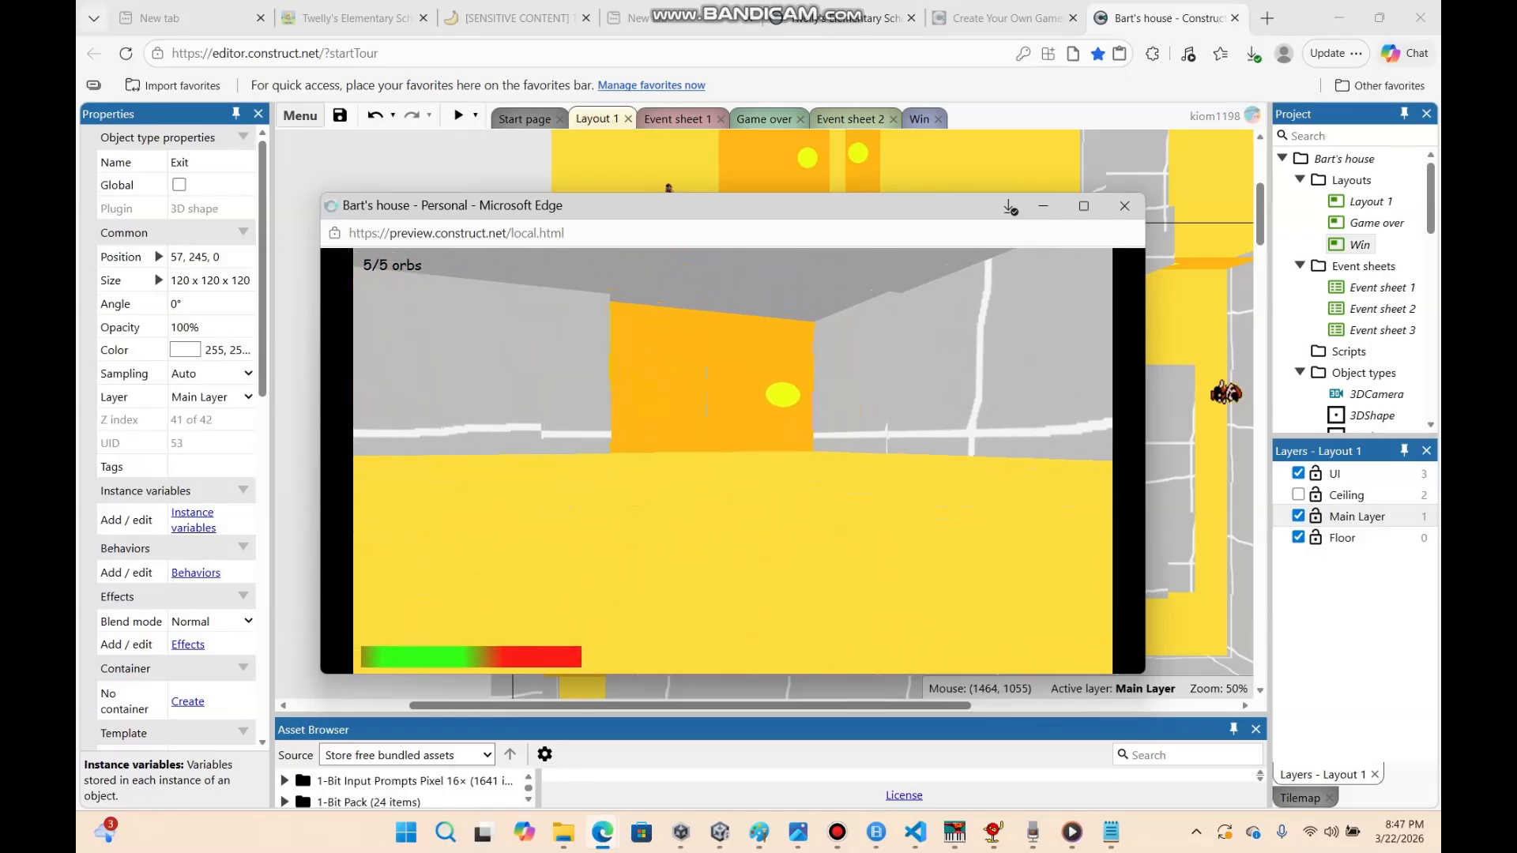
key("w")
key("w")
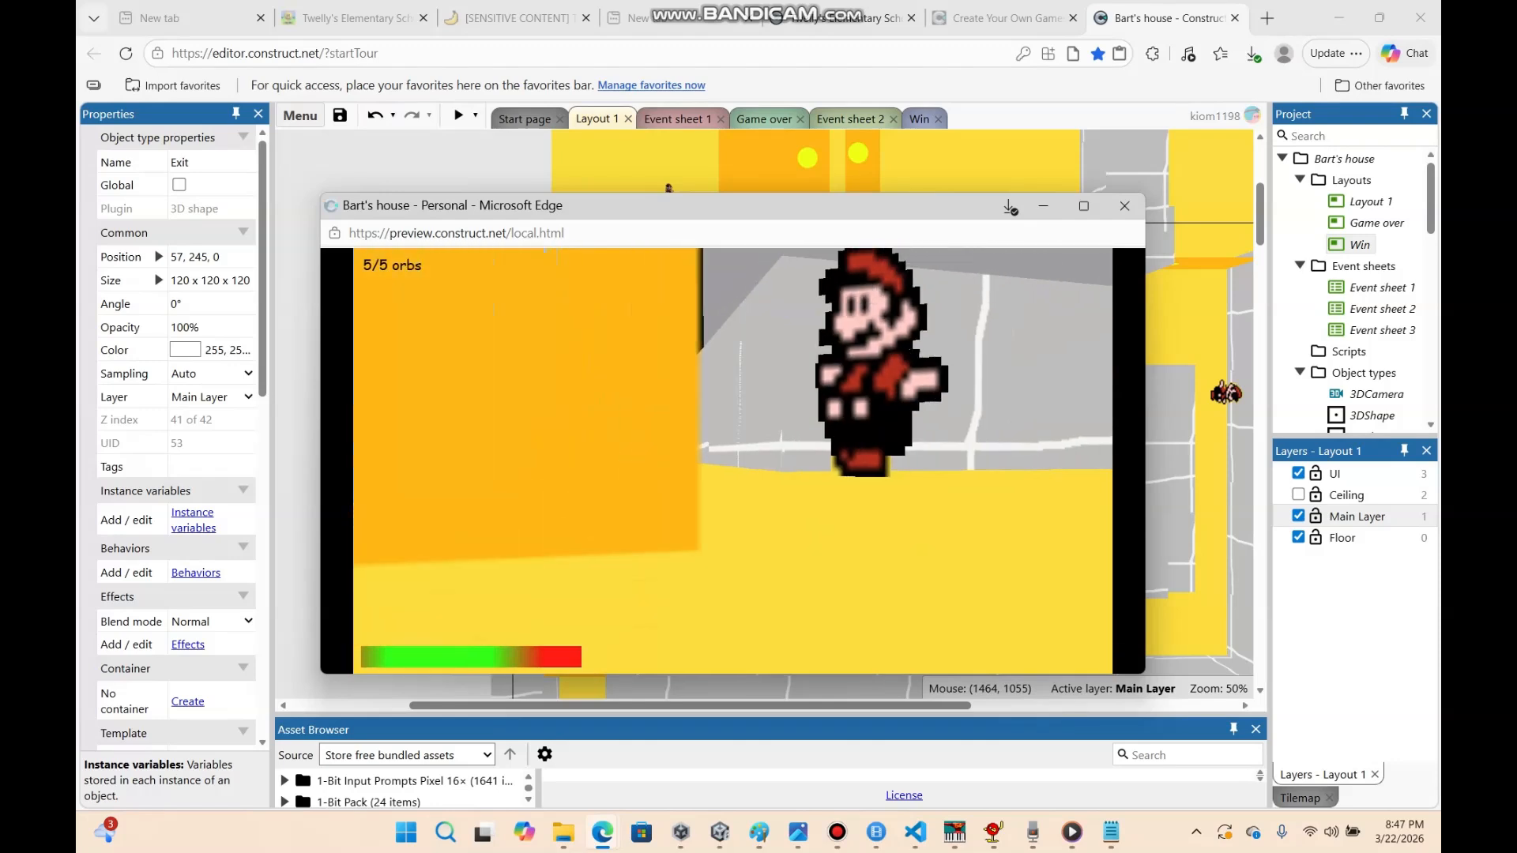
key("w")
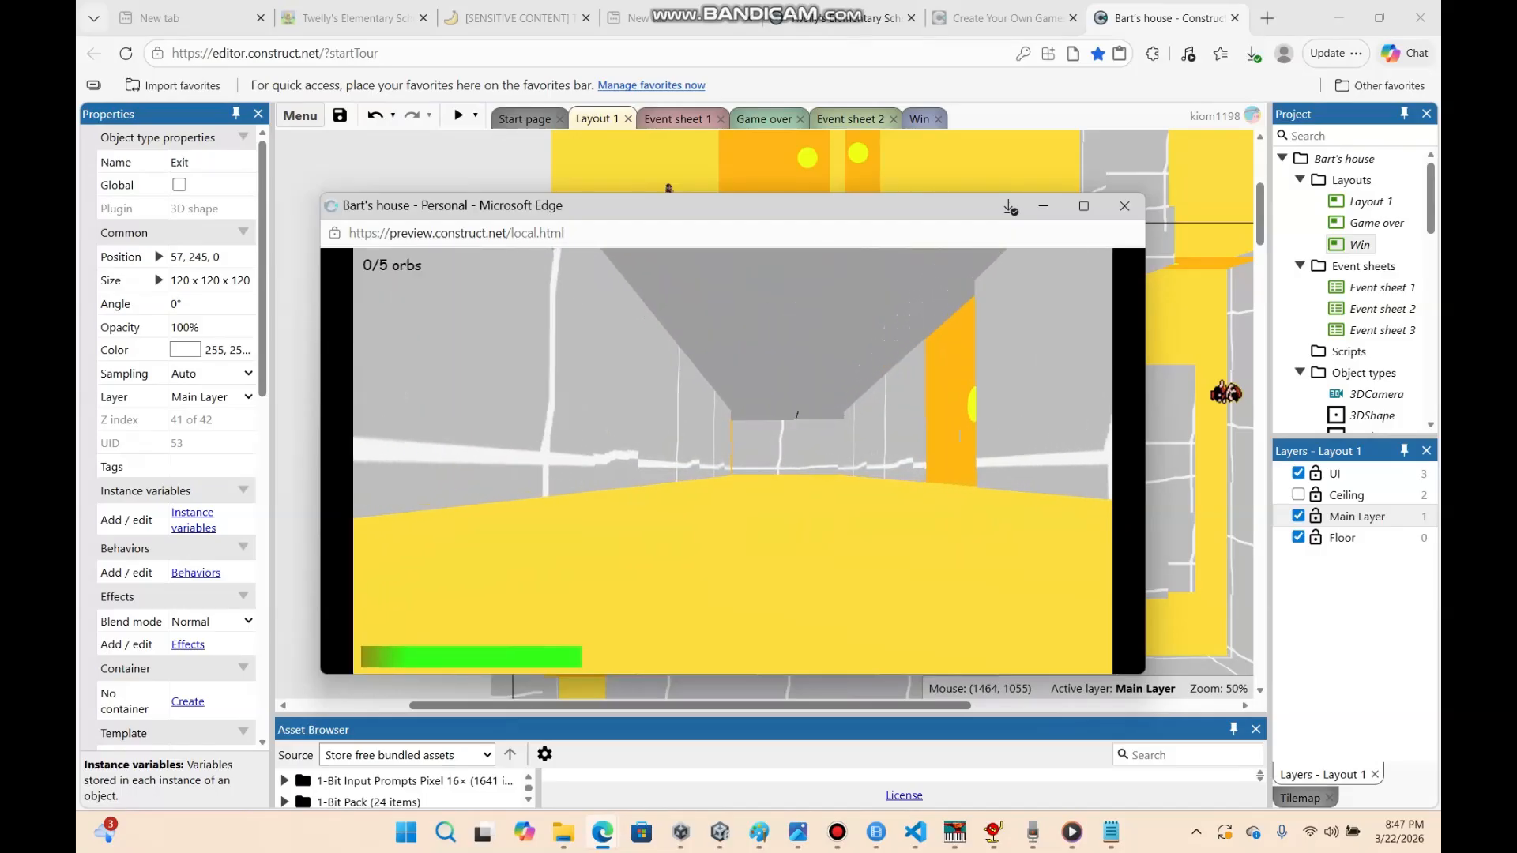
Collect the first two orbs in the new round of the preview while avoiding the enemy
key("w")
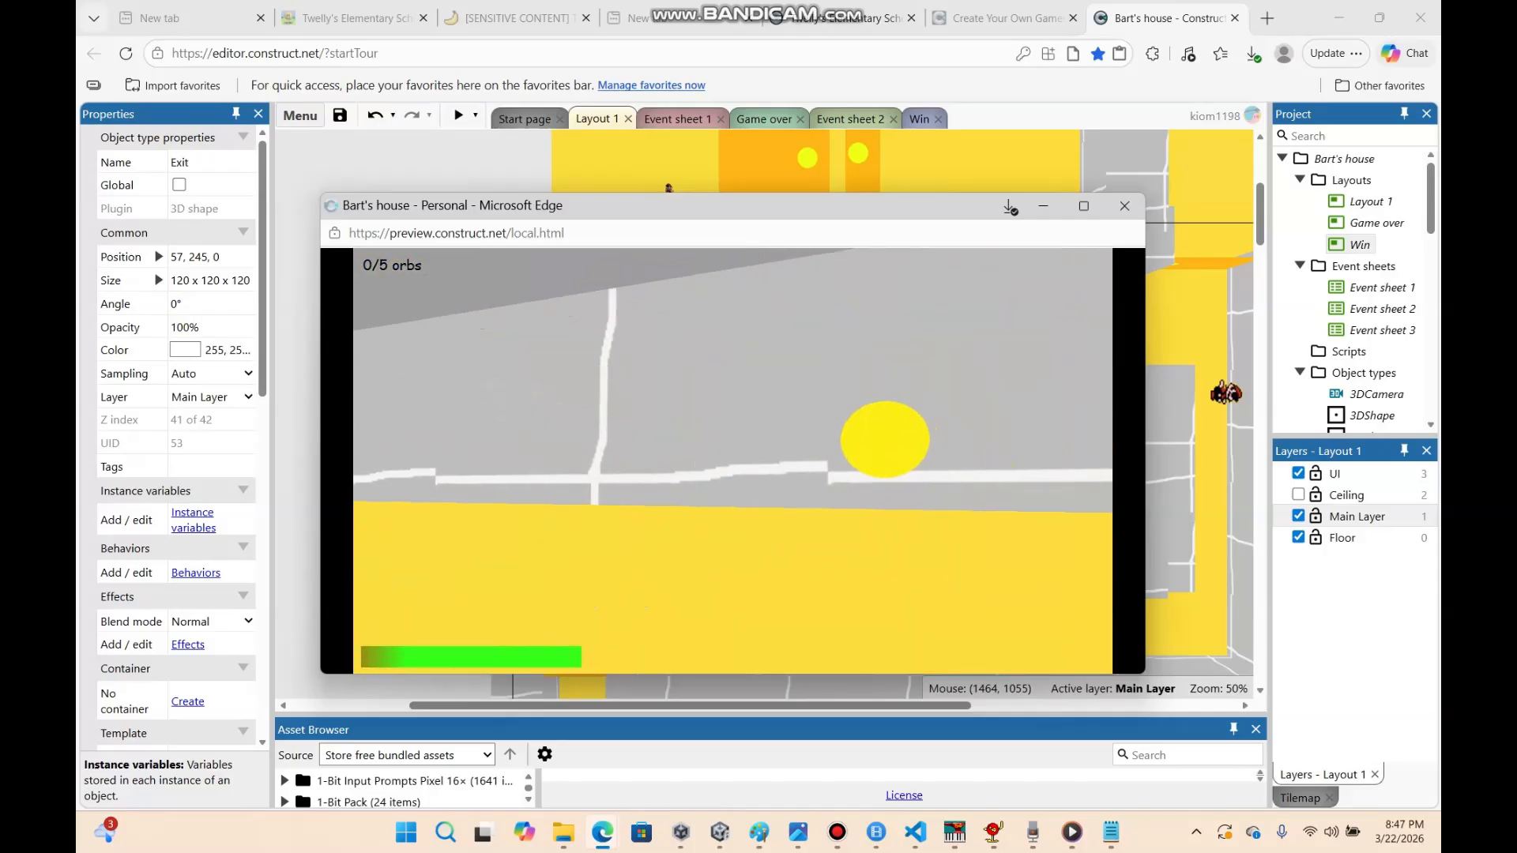
key("w")
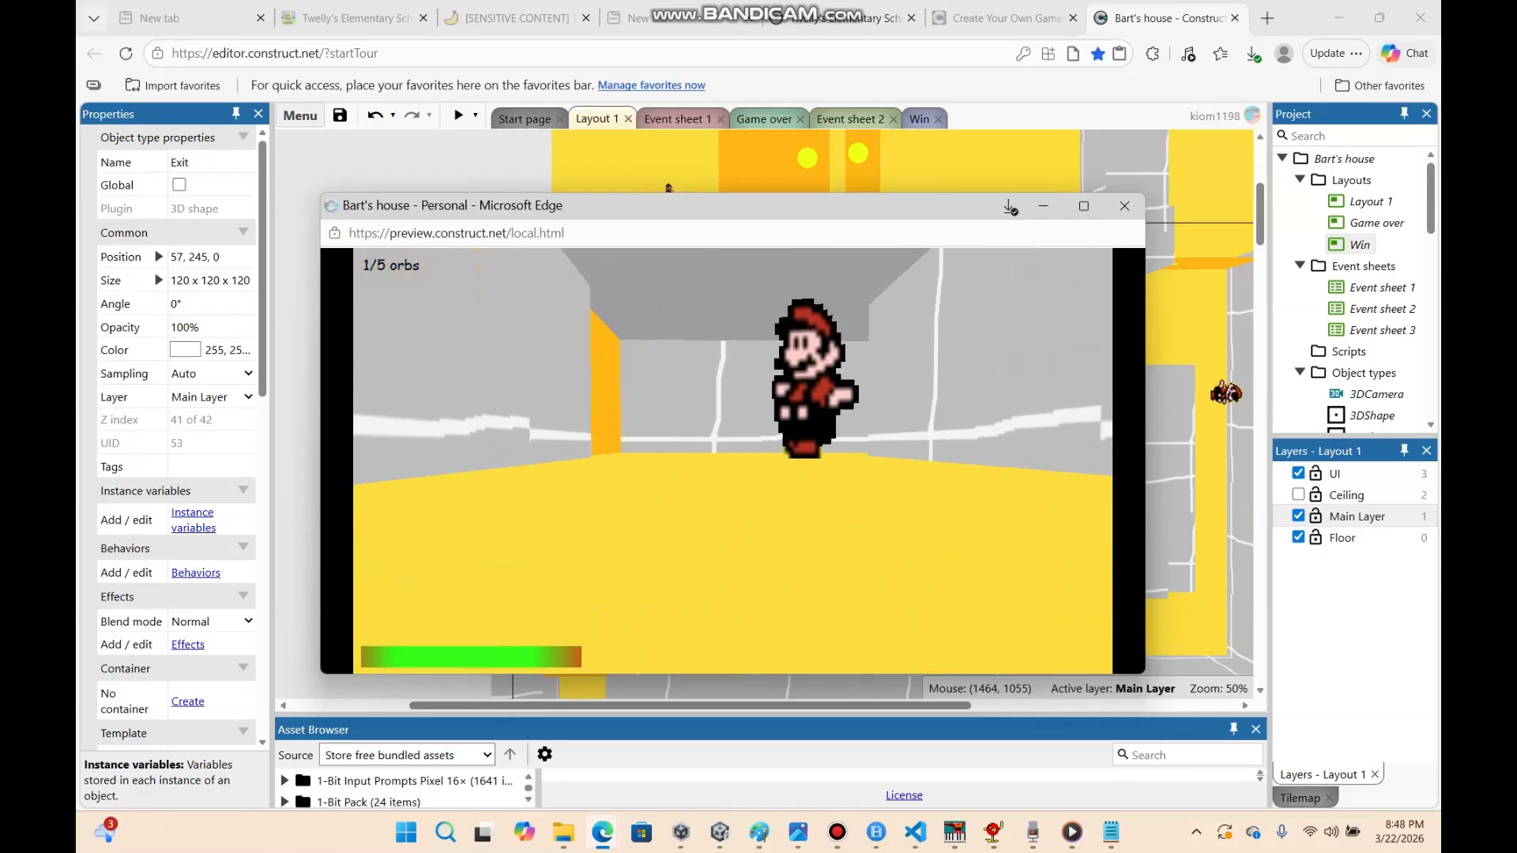
key("s")
key("w")
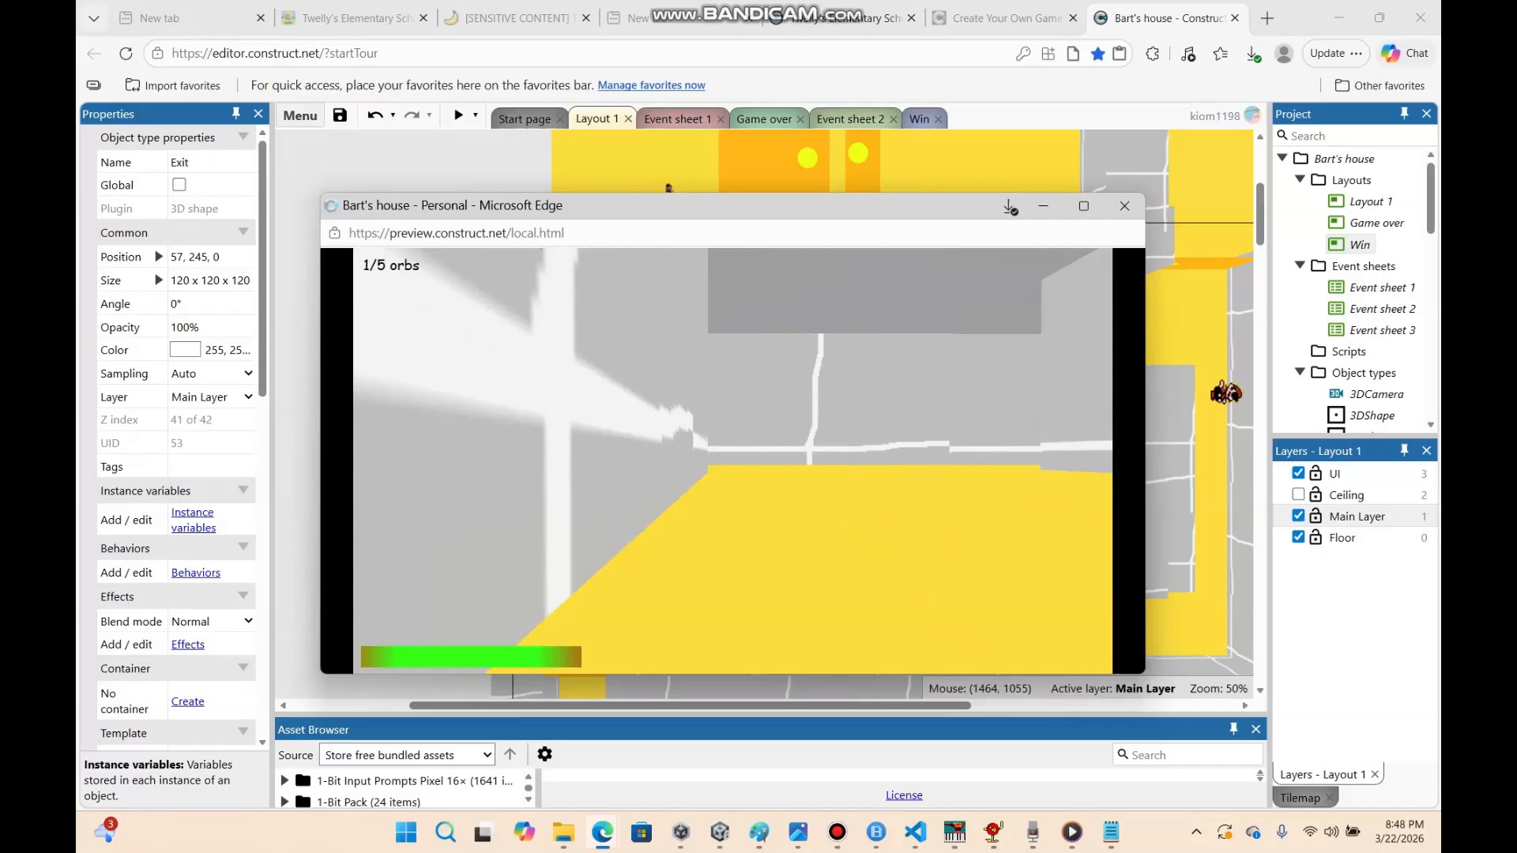
key("w")
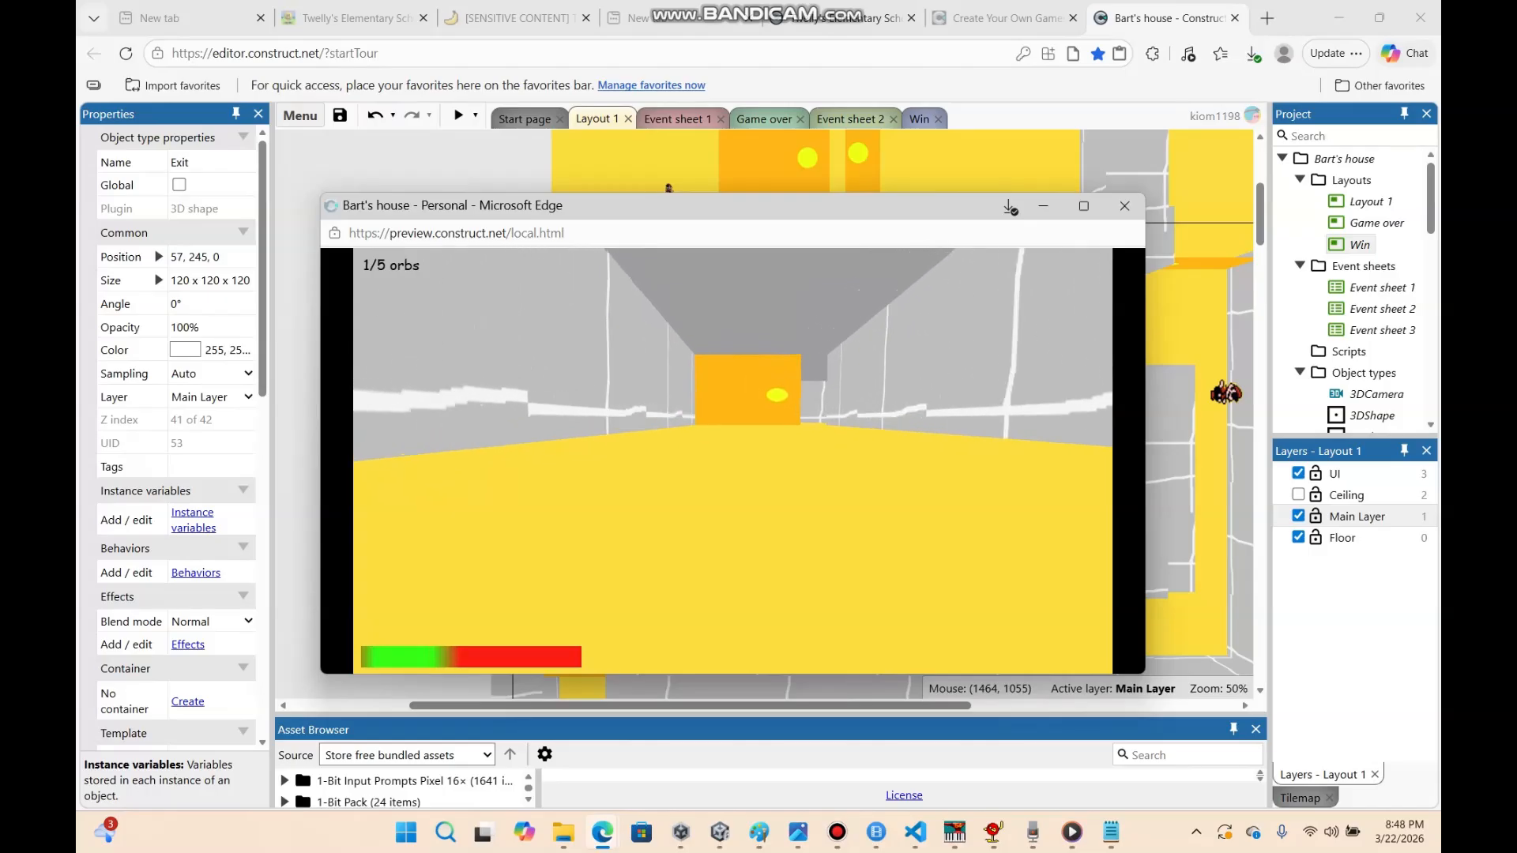
key("w")
key("w")
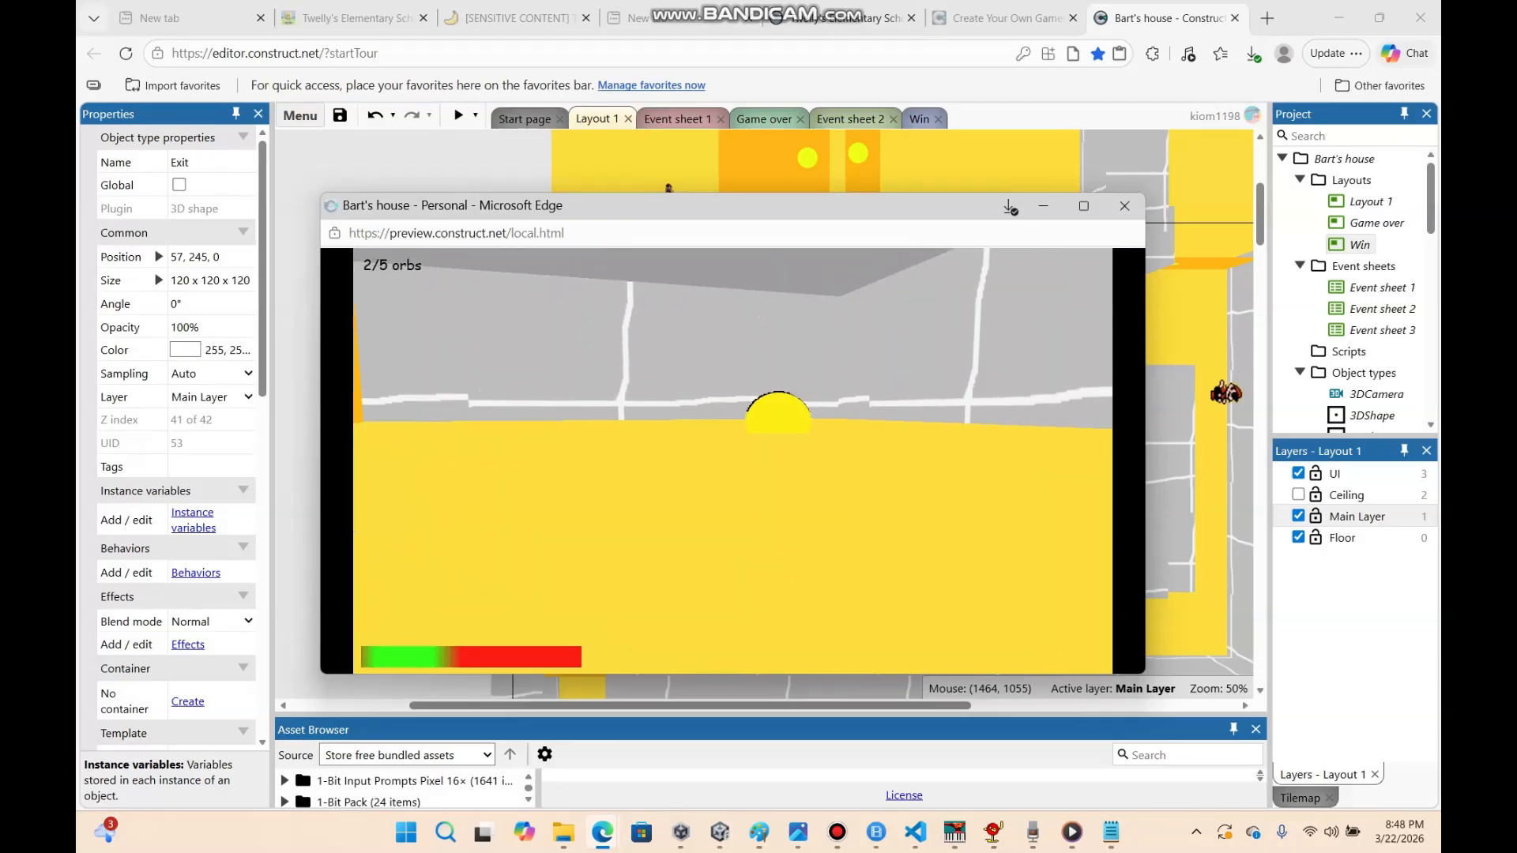
Collect the remaining three orbs, touch the exit door to test the Win layout, and minimize the preview window
key("w")
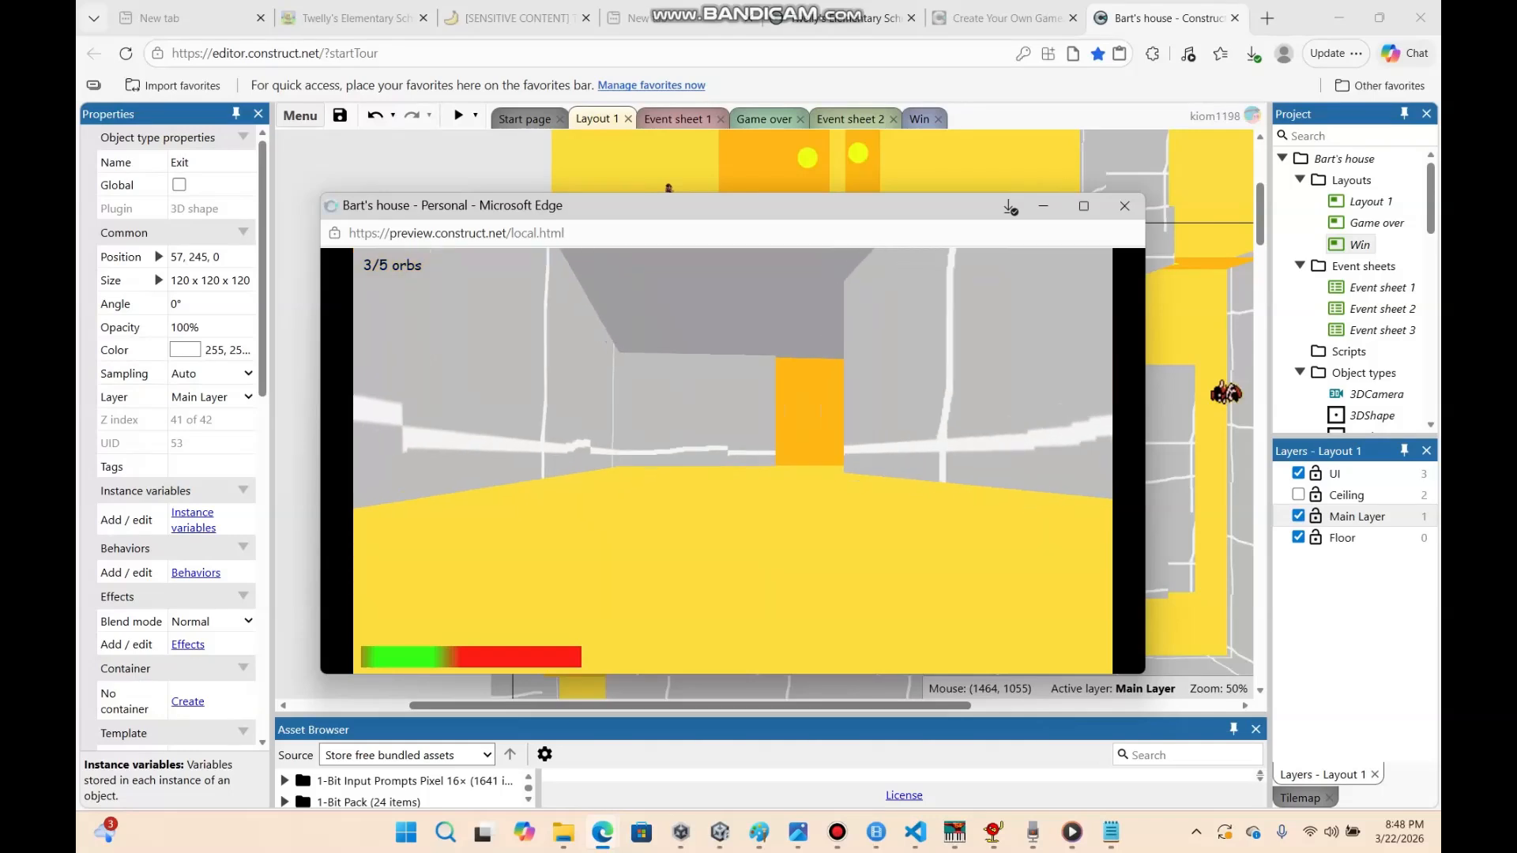
key("w")
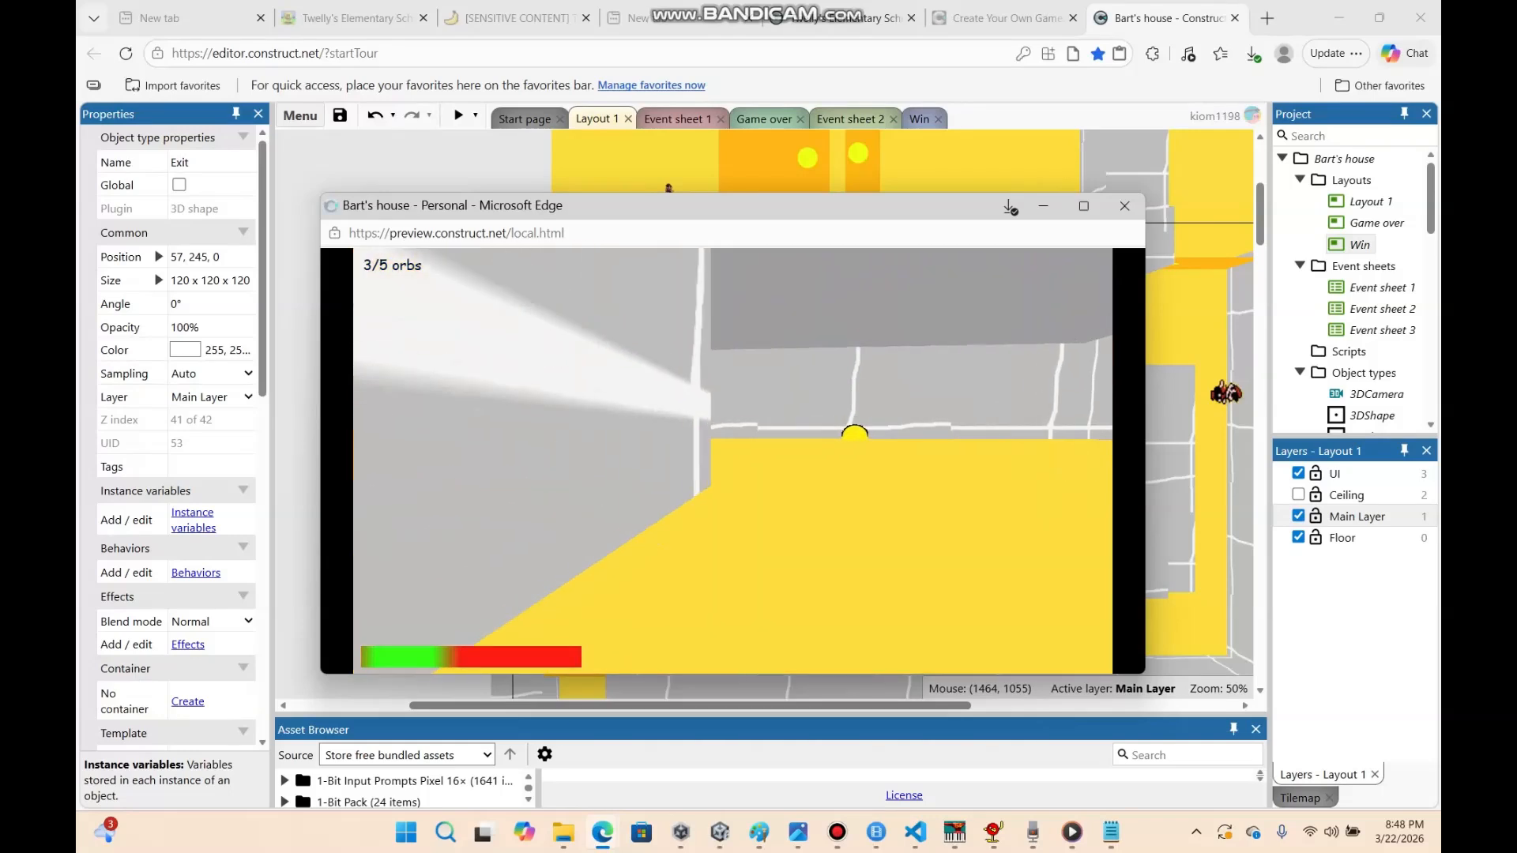
key("w")
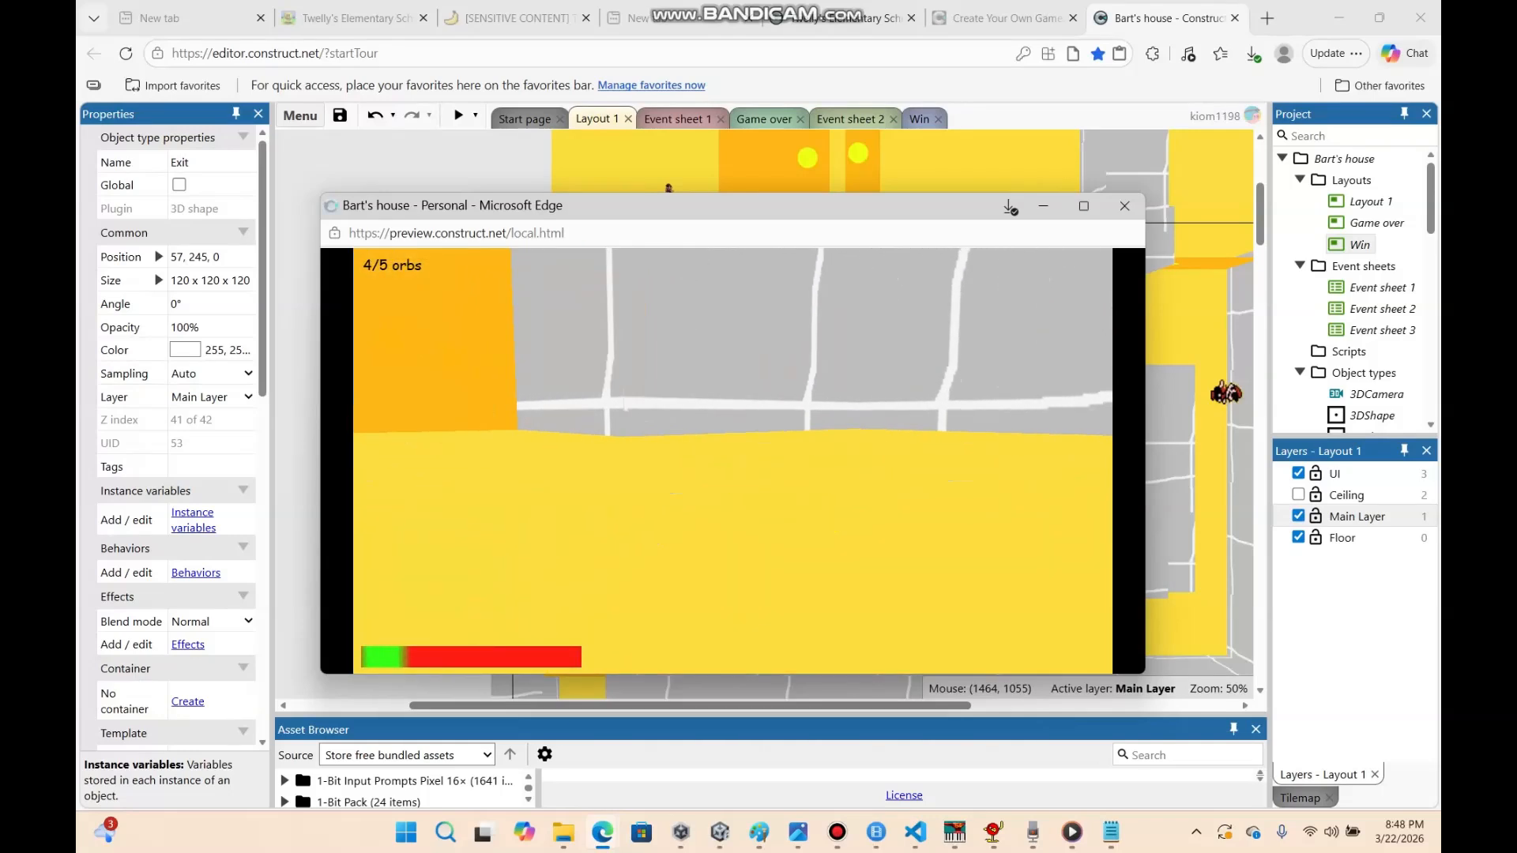
key("w")
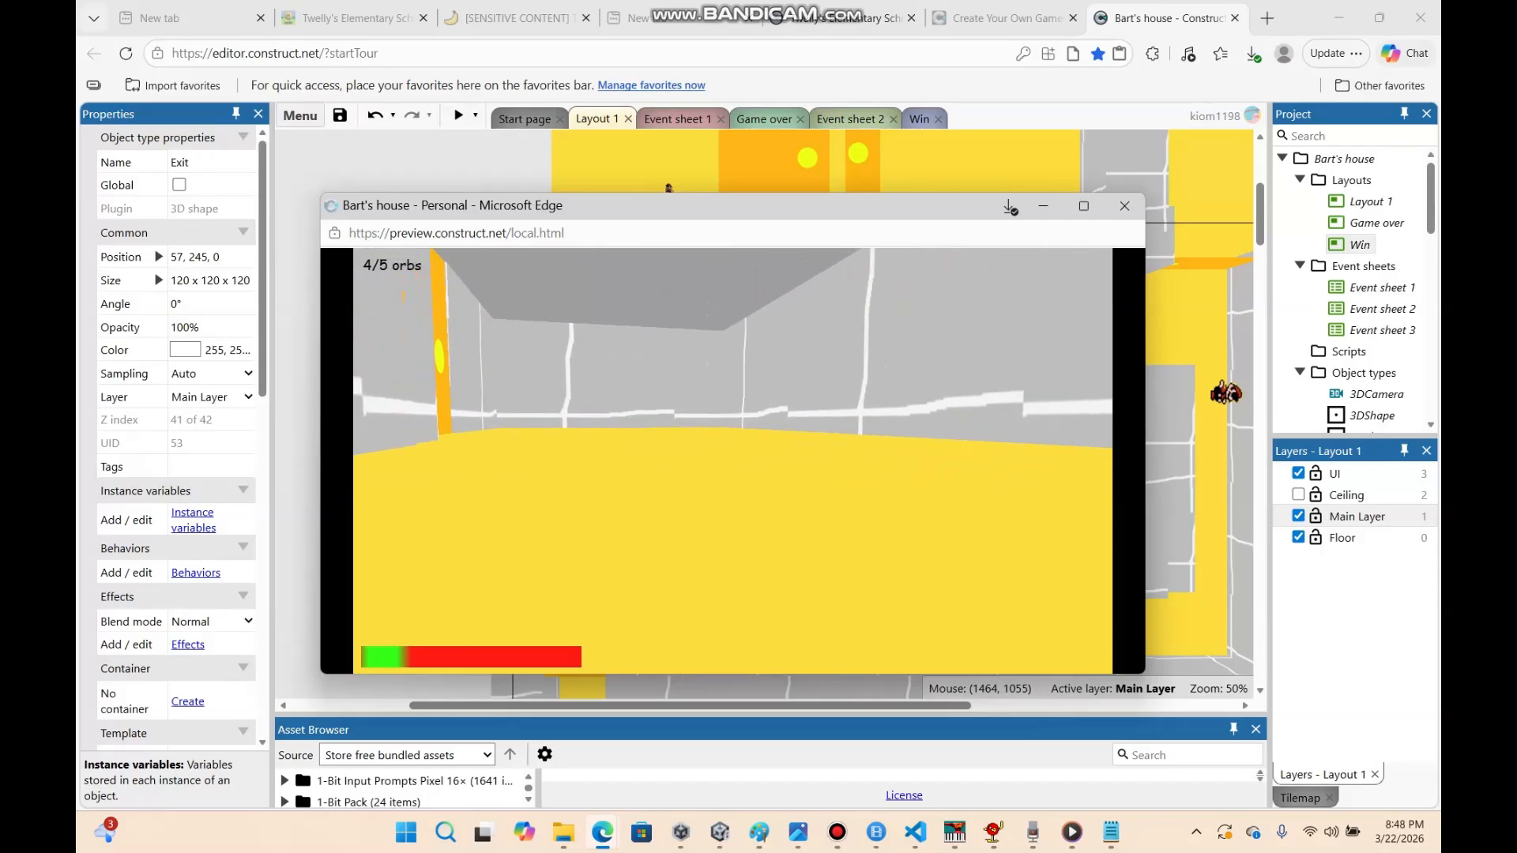
key("w")
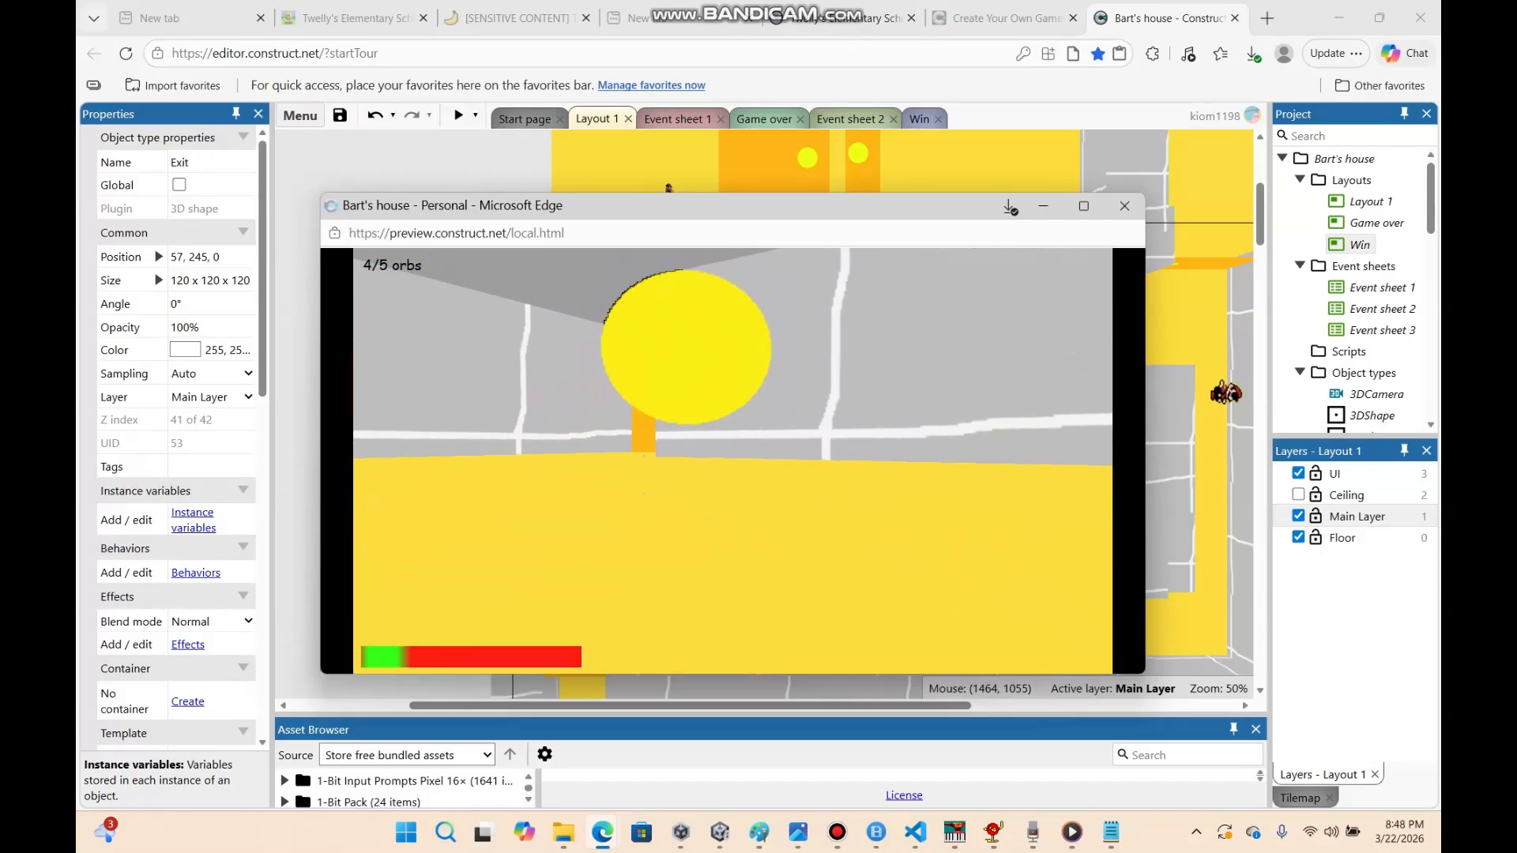
key("w")
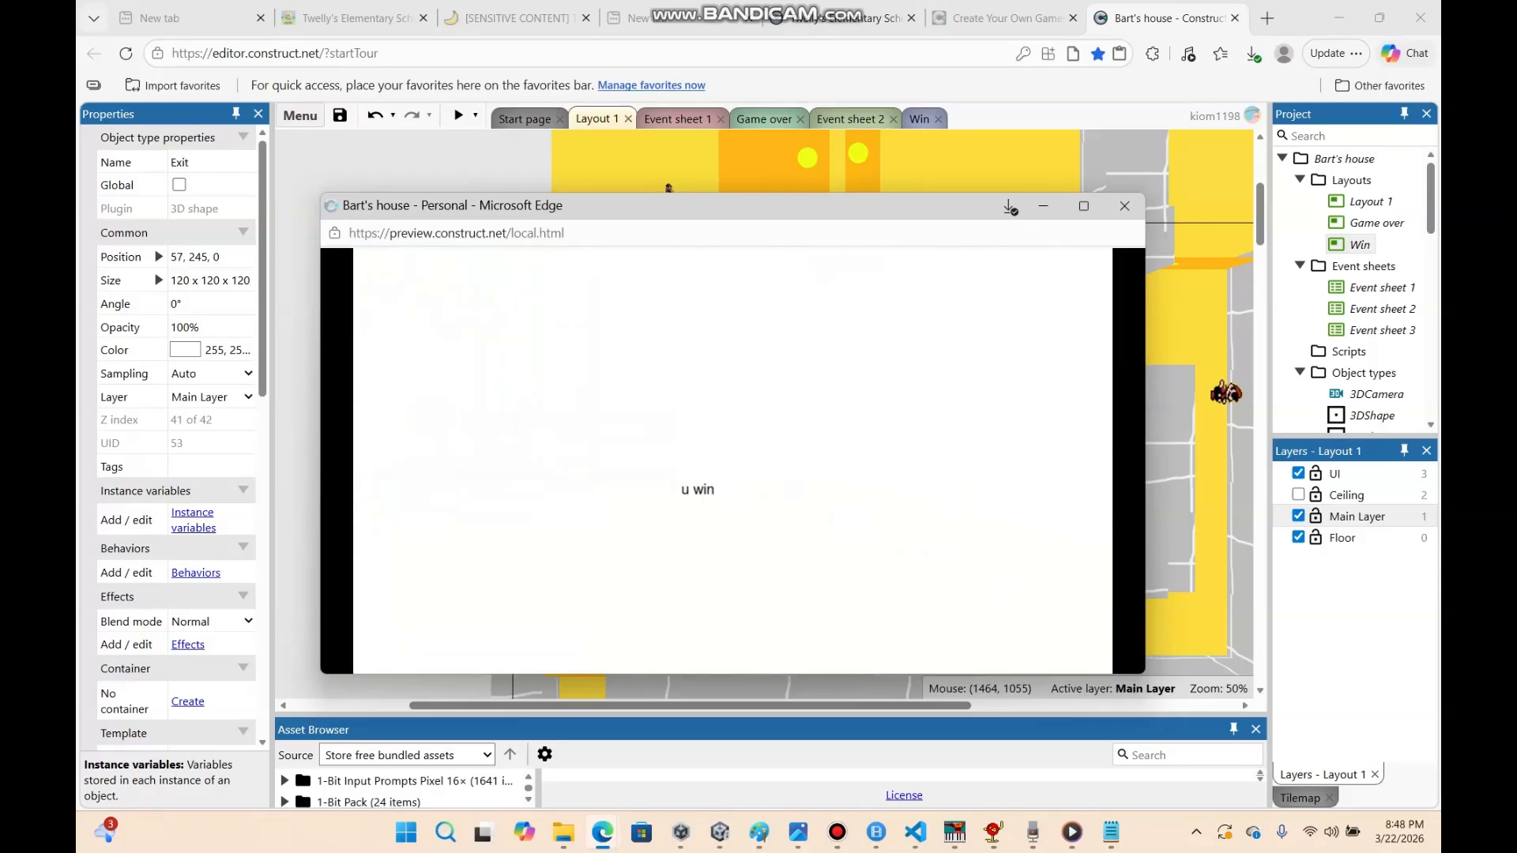
left_click(1043, 206)
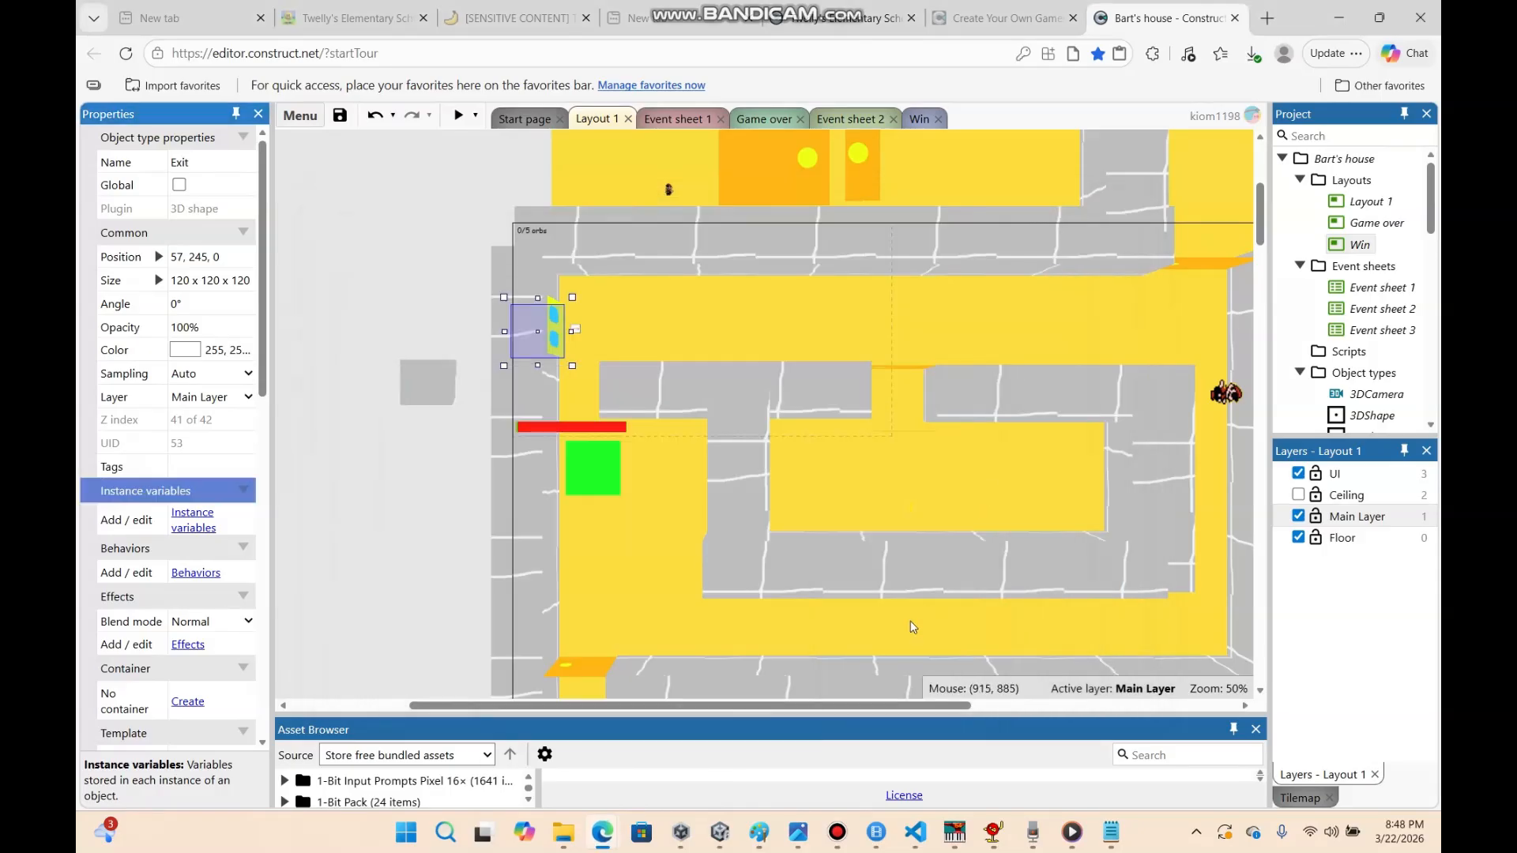
left_click(837, 832)
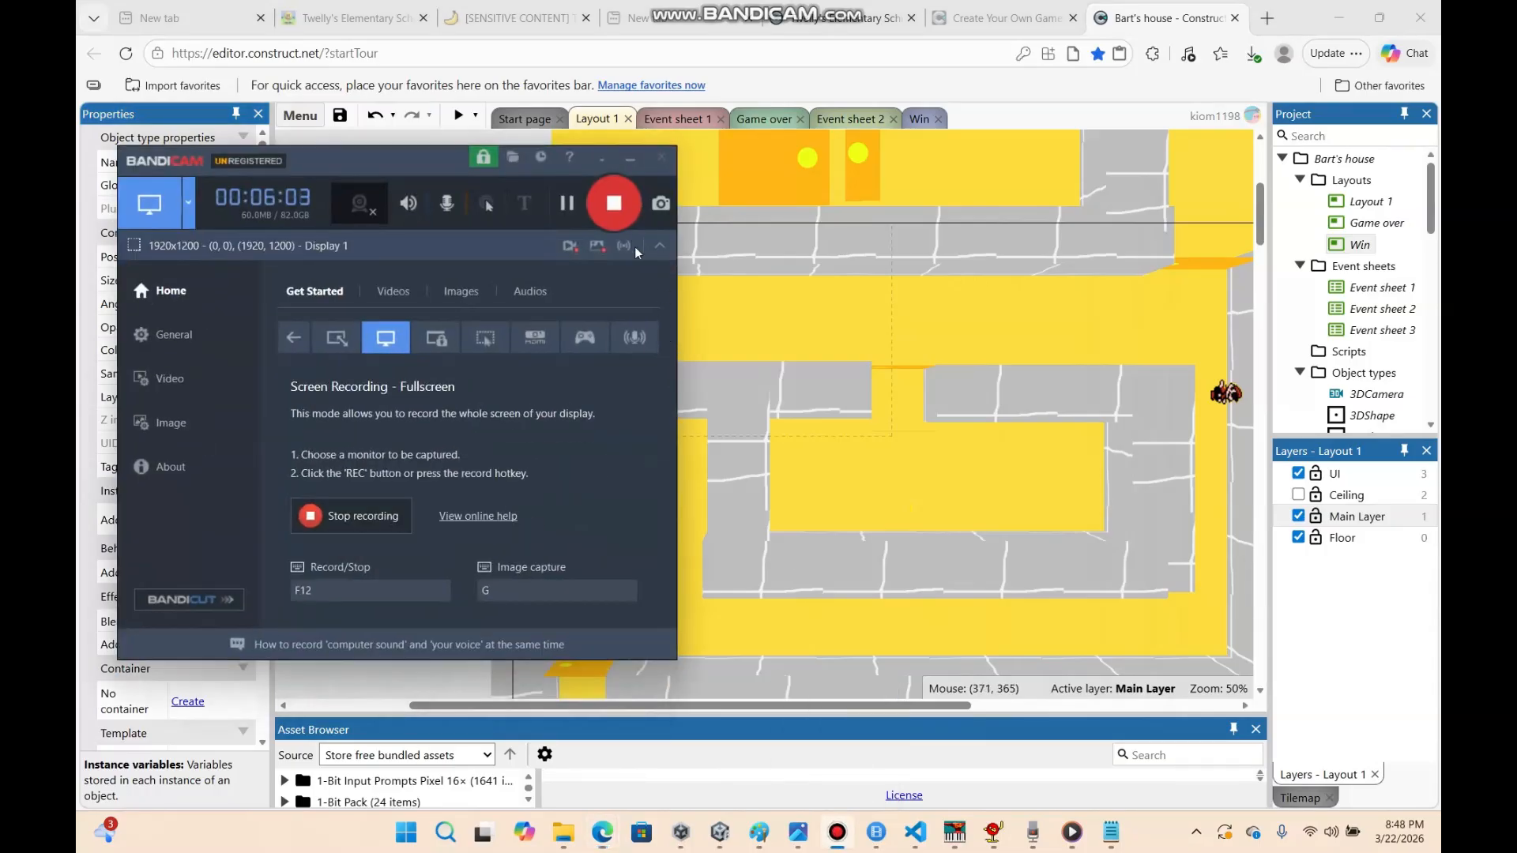
left_click(621, 215)
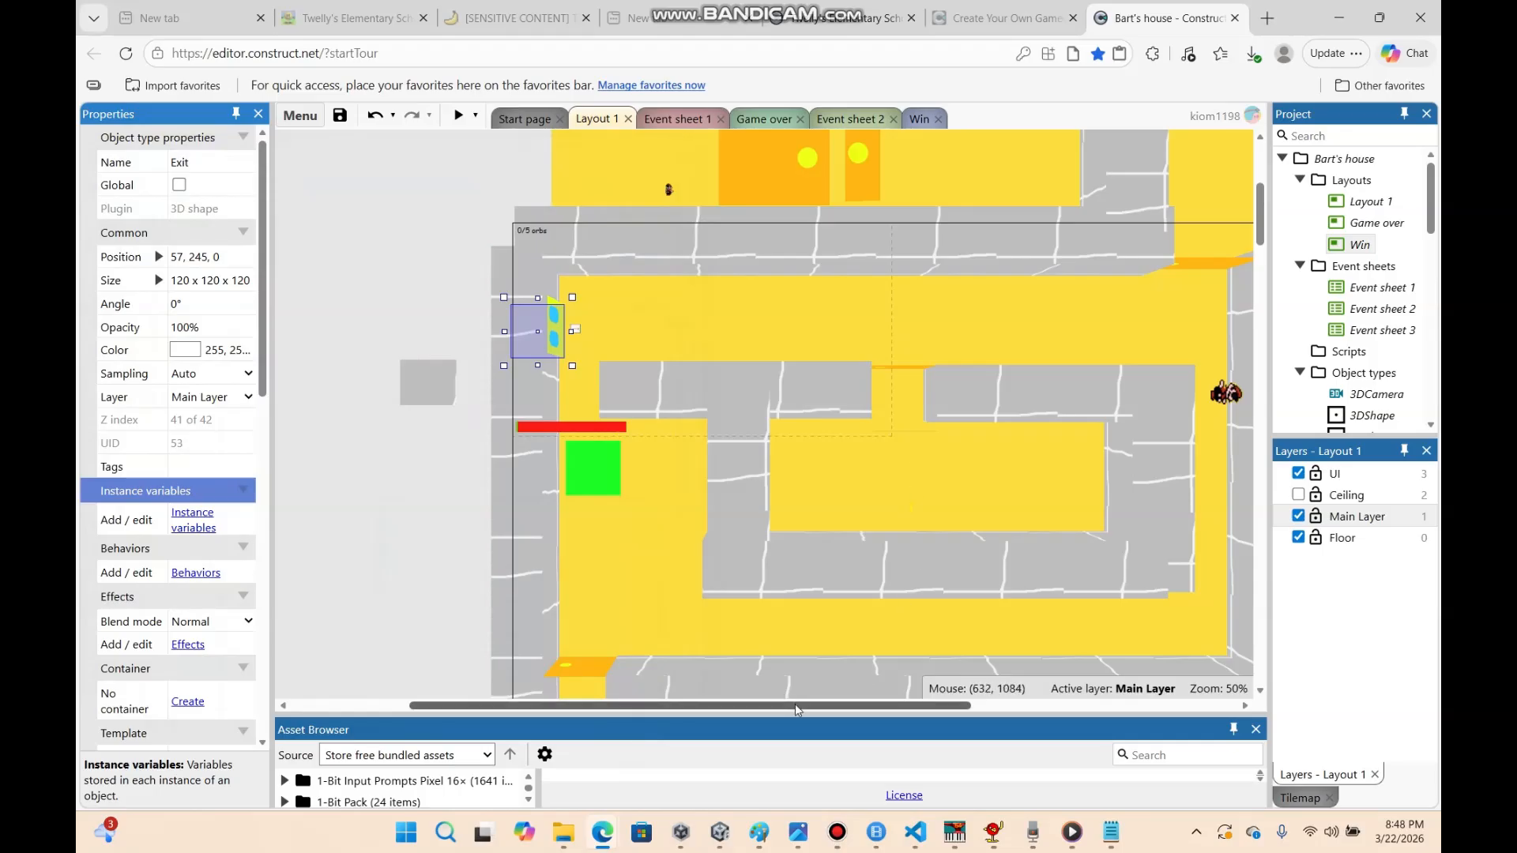
Set the Pathfinding obstacles of the enemy's 3DShape in Layout 1 to Custom
left_click_drag(782, 705, 934, 705)
left_click(930, 387)
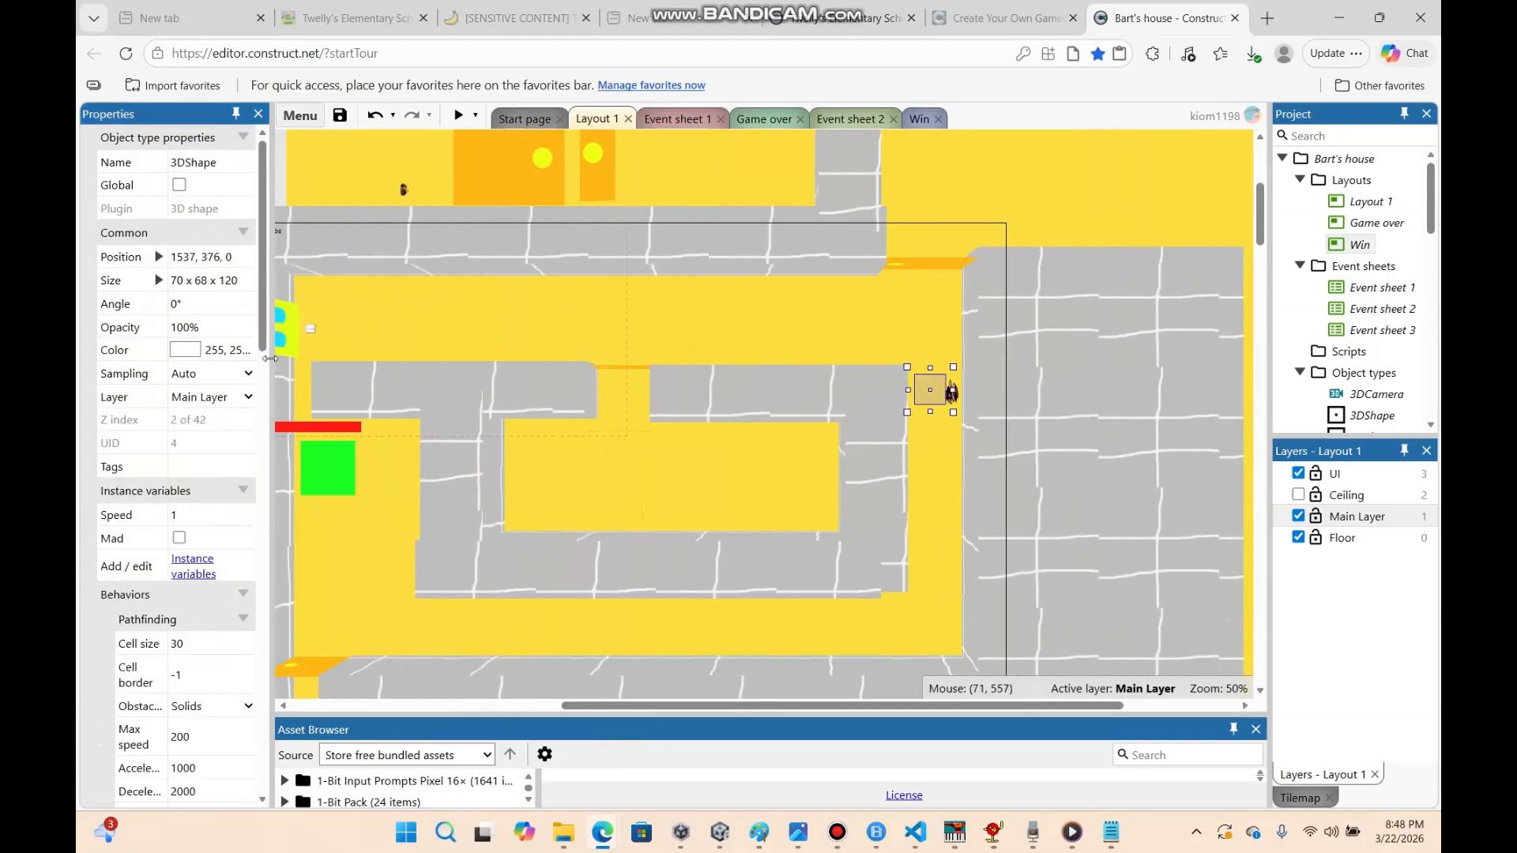
scroll(256, 482, "down", 6)
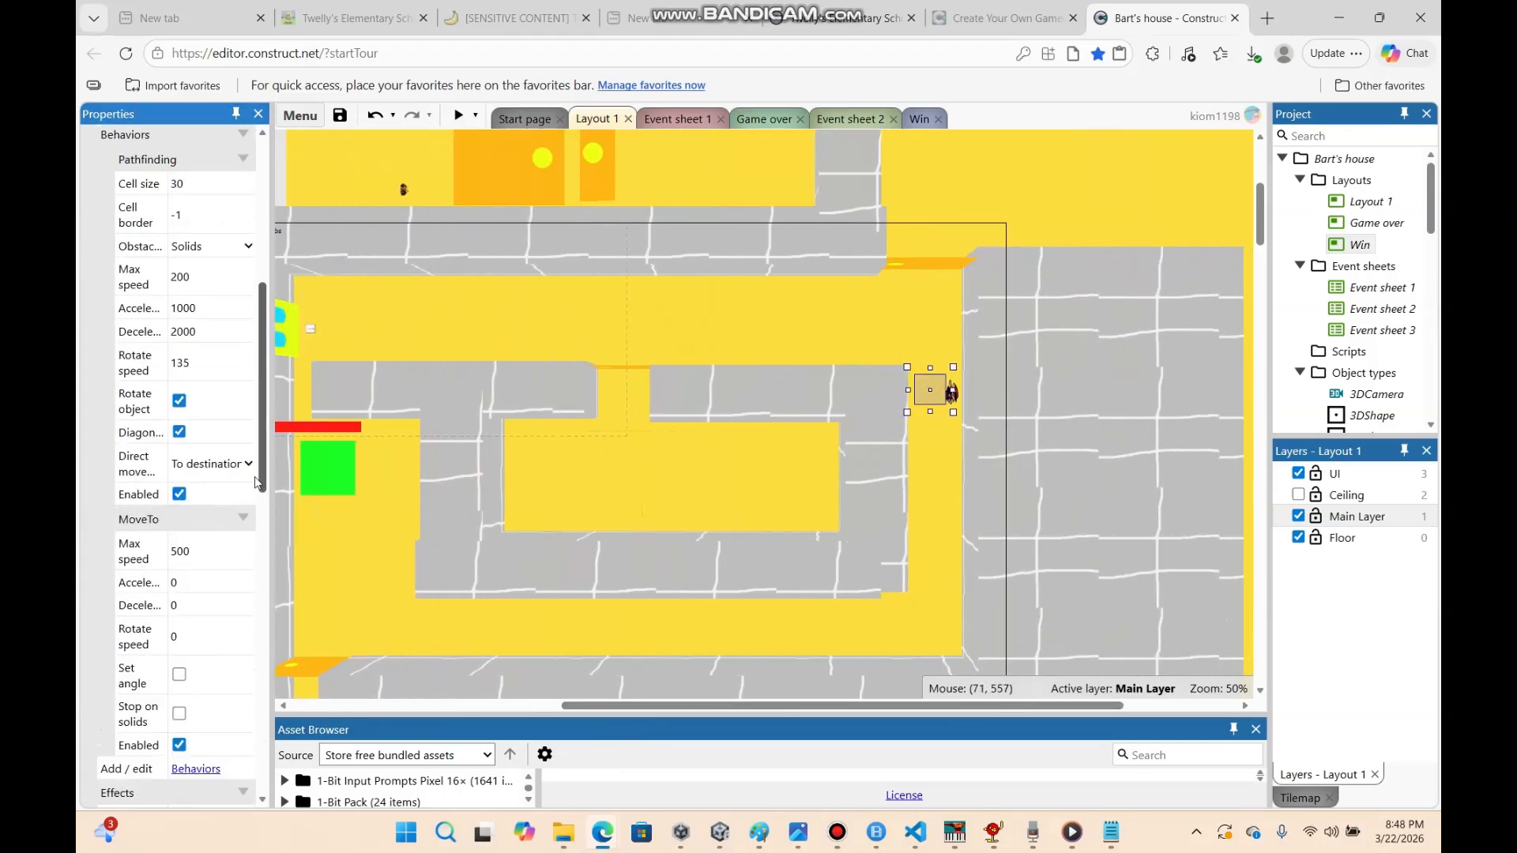
scroll(256, 482, "up", 3)
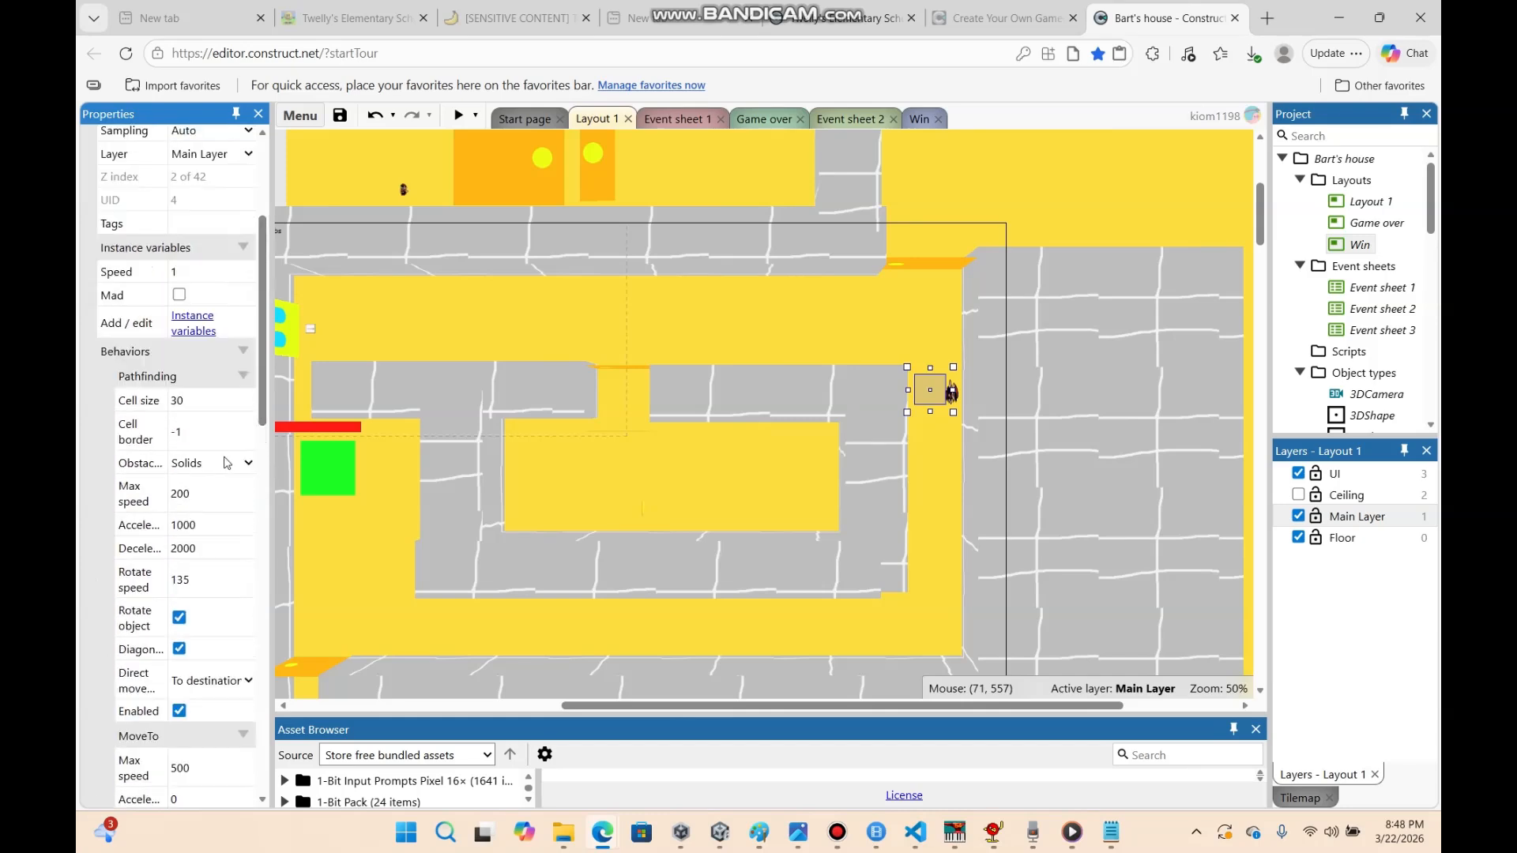
left_click(227, 462)
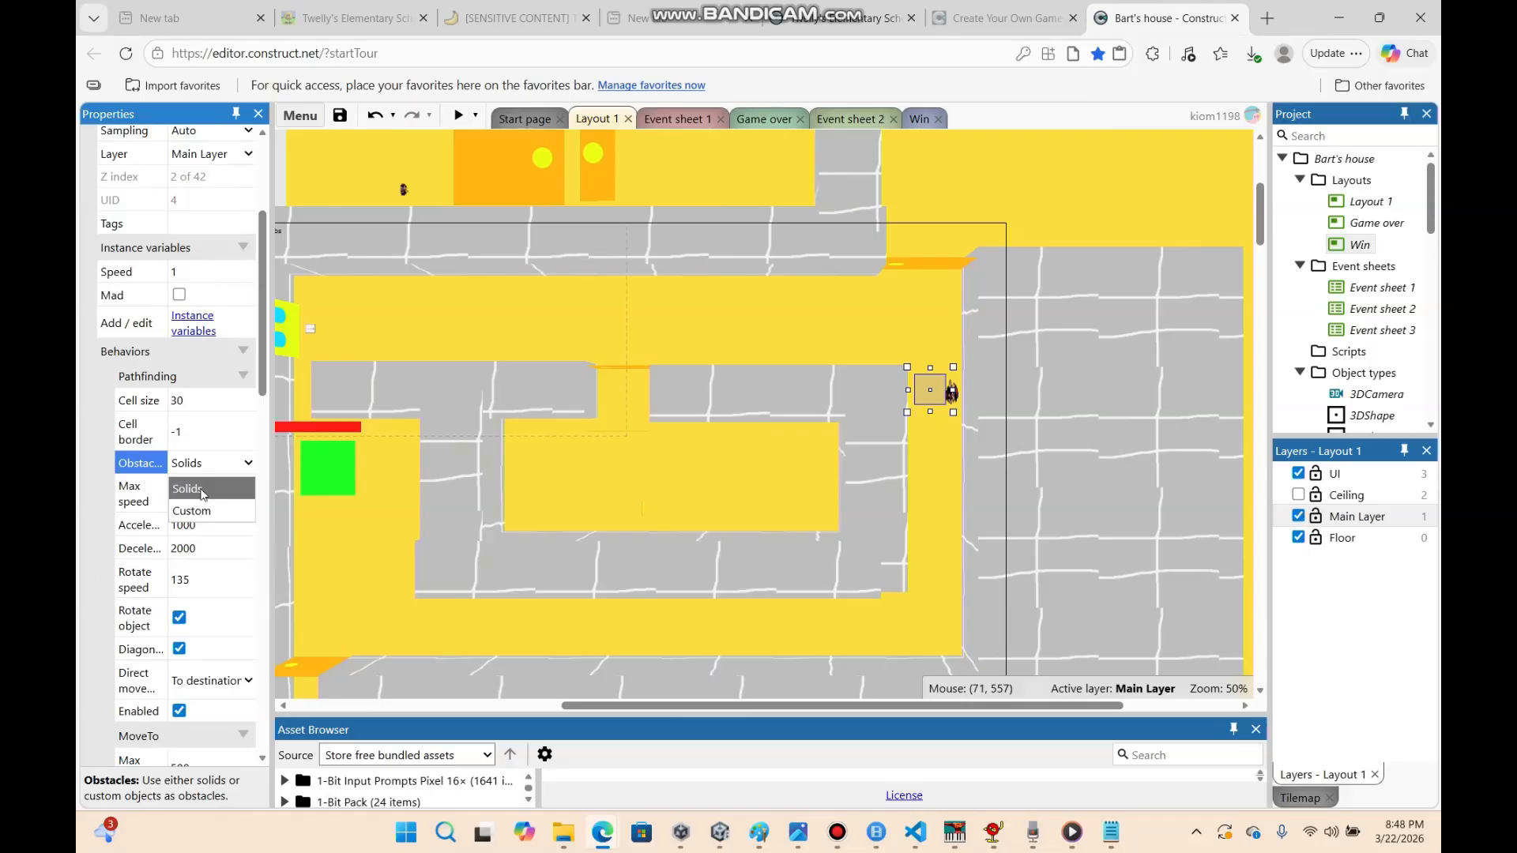
left_click(214, 513)
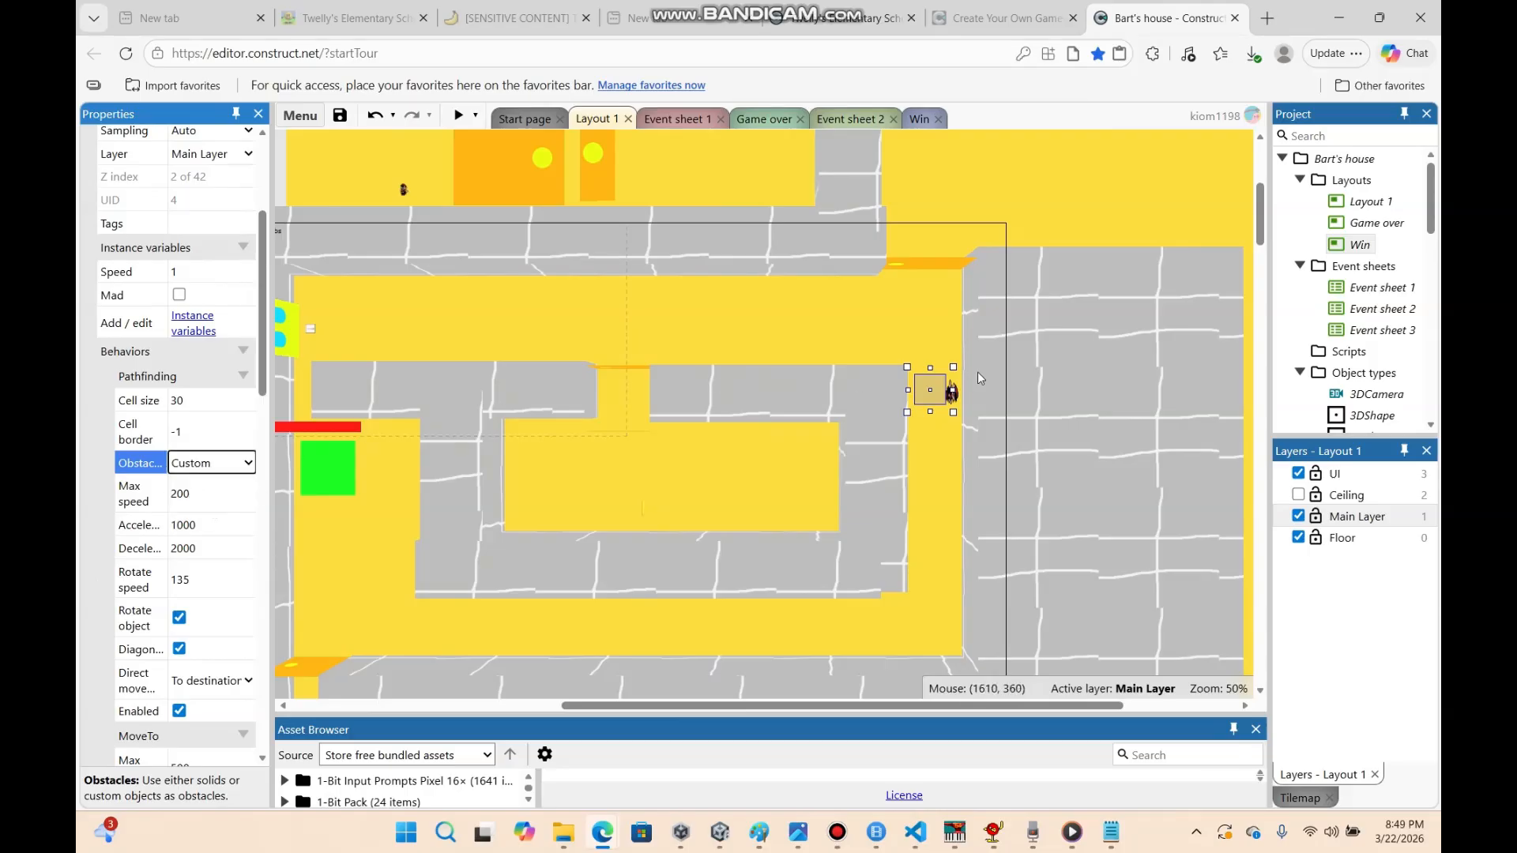
Check the wall block's object name in Layout 1 and add a System "On start of layout" event to Event sheet 1
left_click(554, 395)
left_click_drag(634, 708, 548, 686)
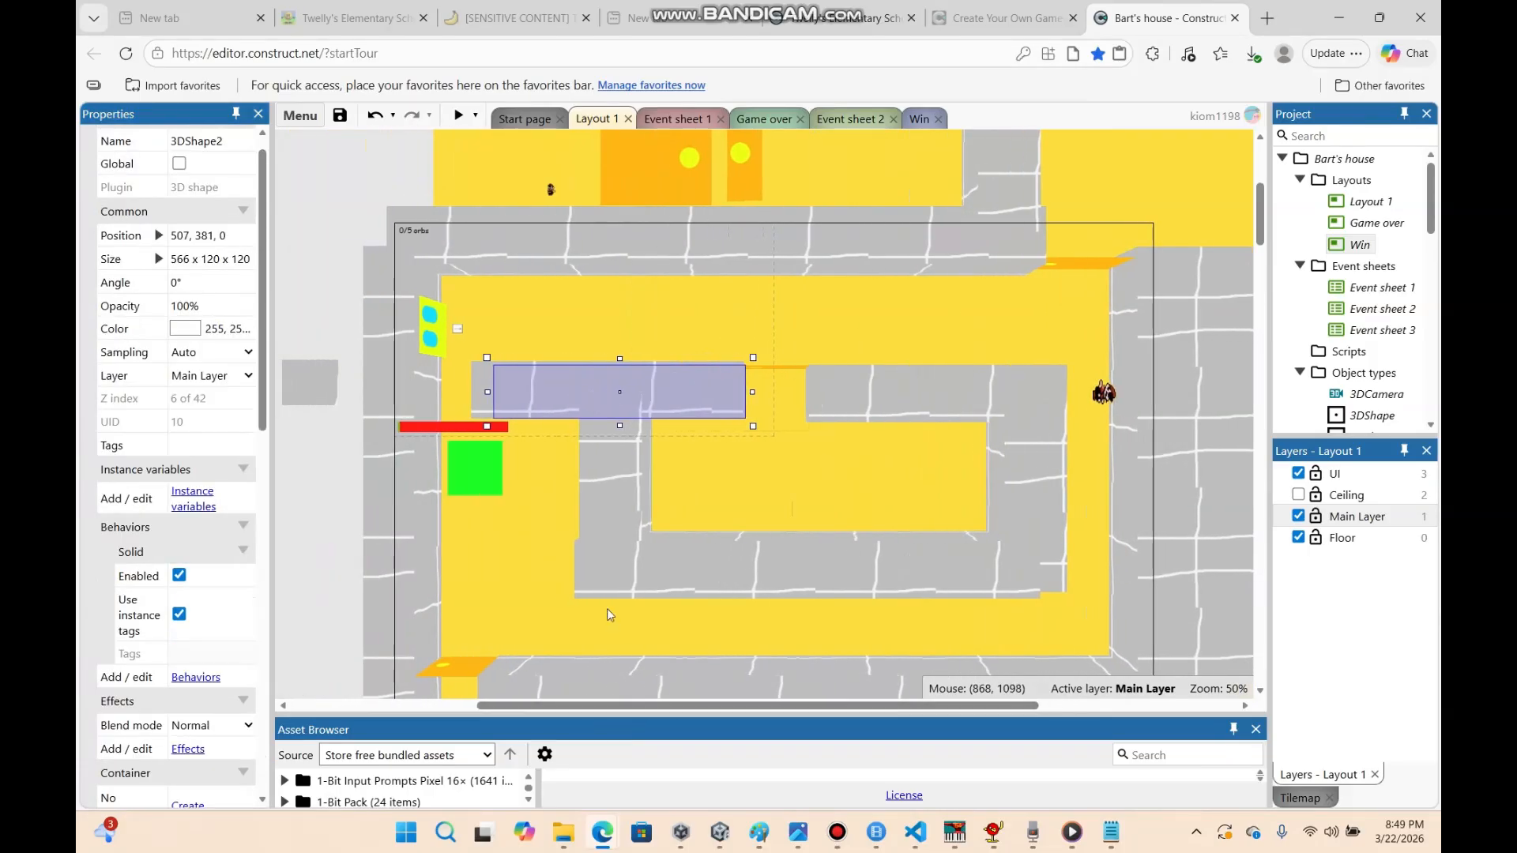
left_click(676, 119)
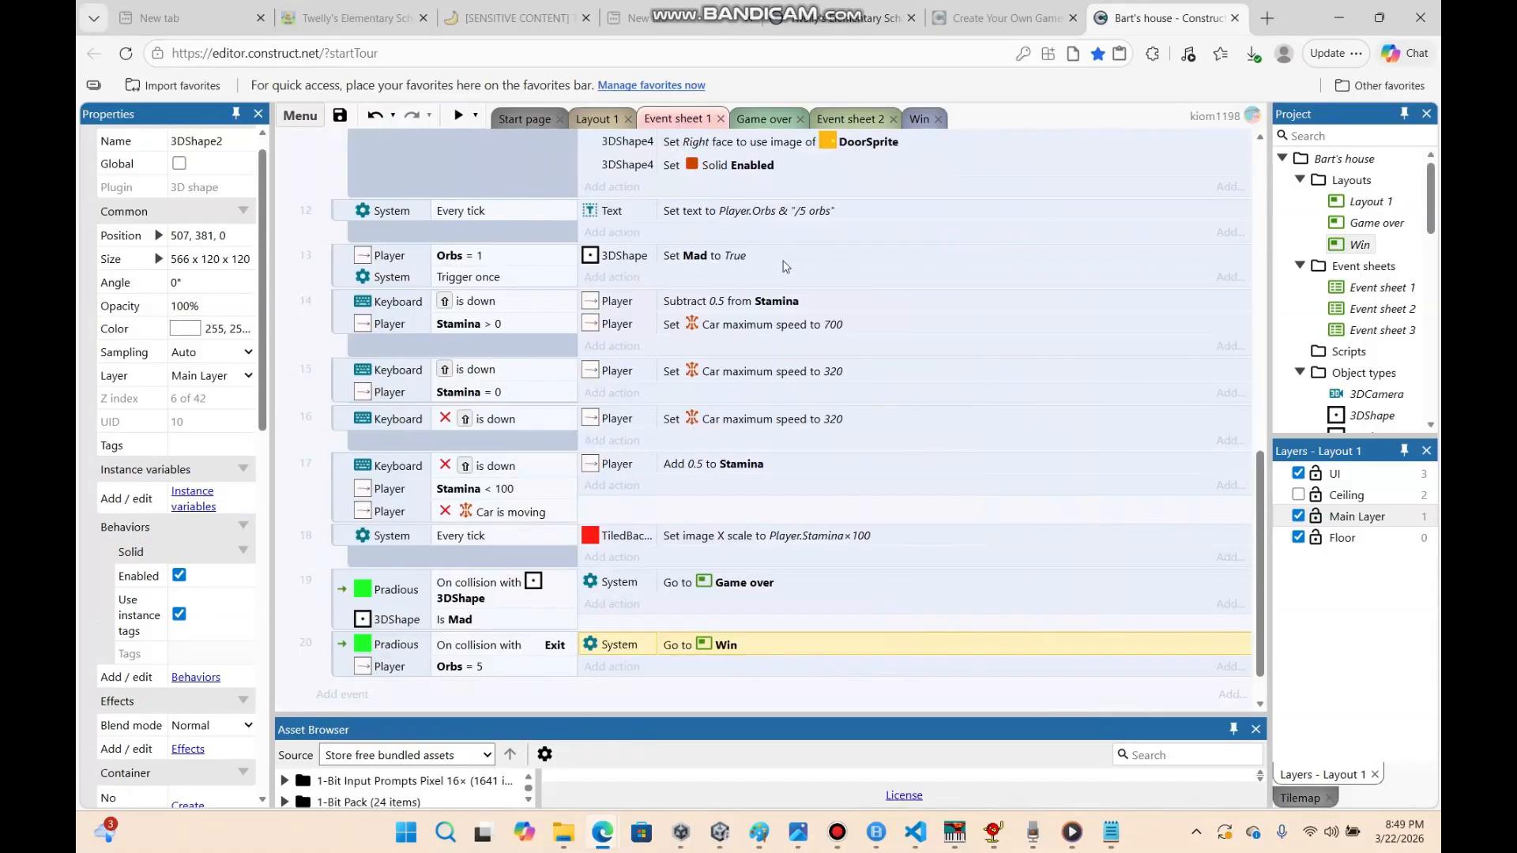
left_click(342, 694)
double_click(562, 344)
left_click_drag(990, 368, 979, 601)
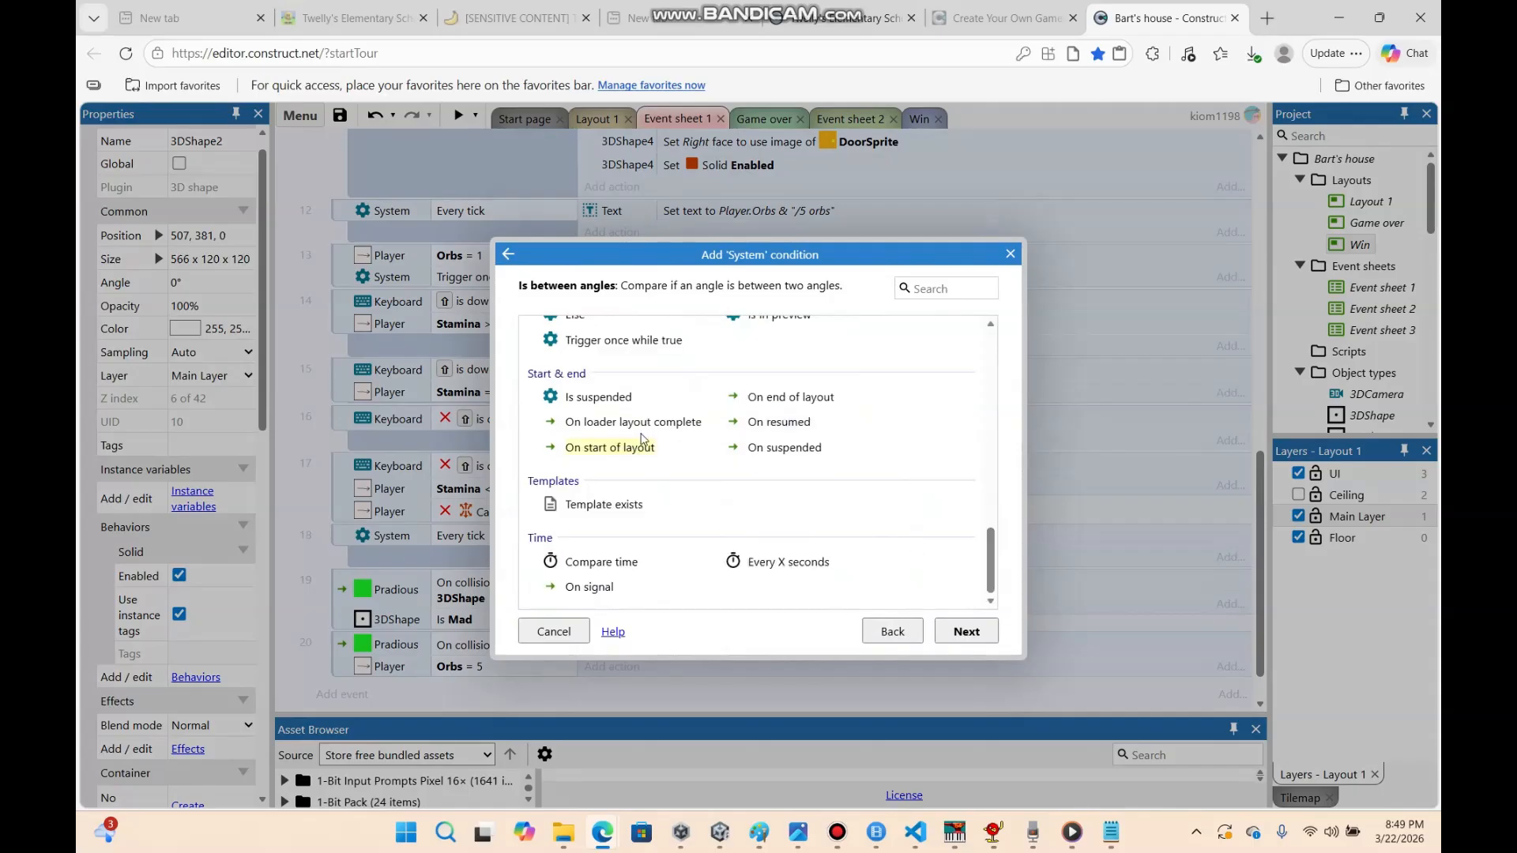
double_click(653, 455)
Give the start-of-layout event a 3DShape Pathfinding "Add obstacle" action with 3DShape2 as the obstacle
left_click(612, 690)
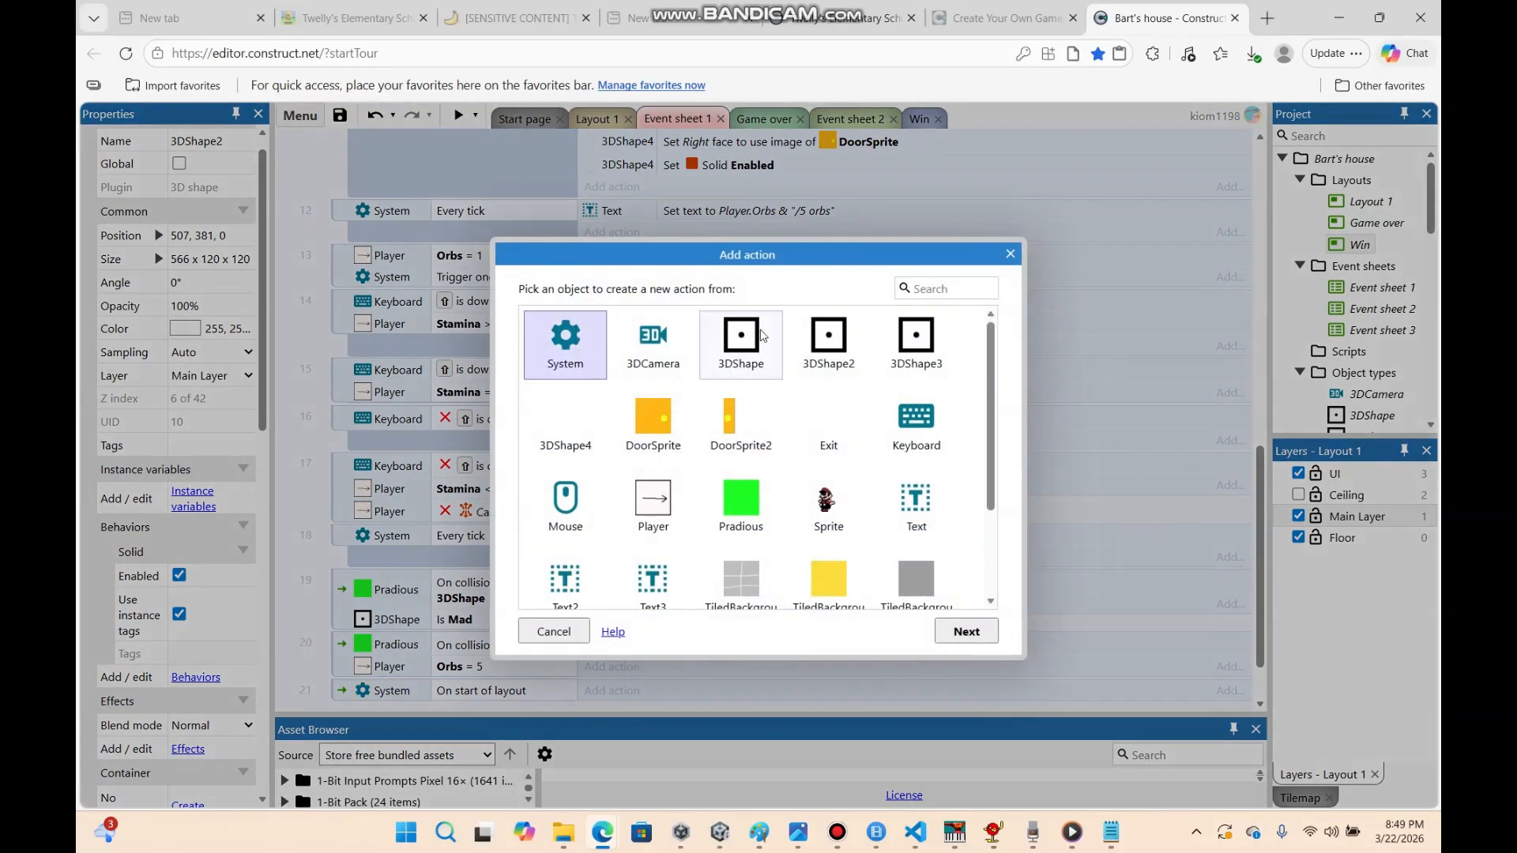
double_click(737, 339)
left_click_drag(990, 350, 968, 494)
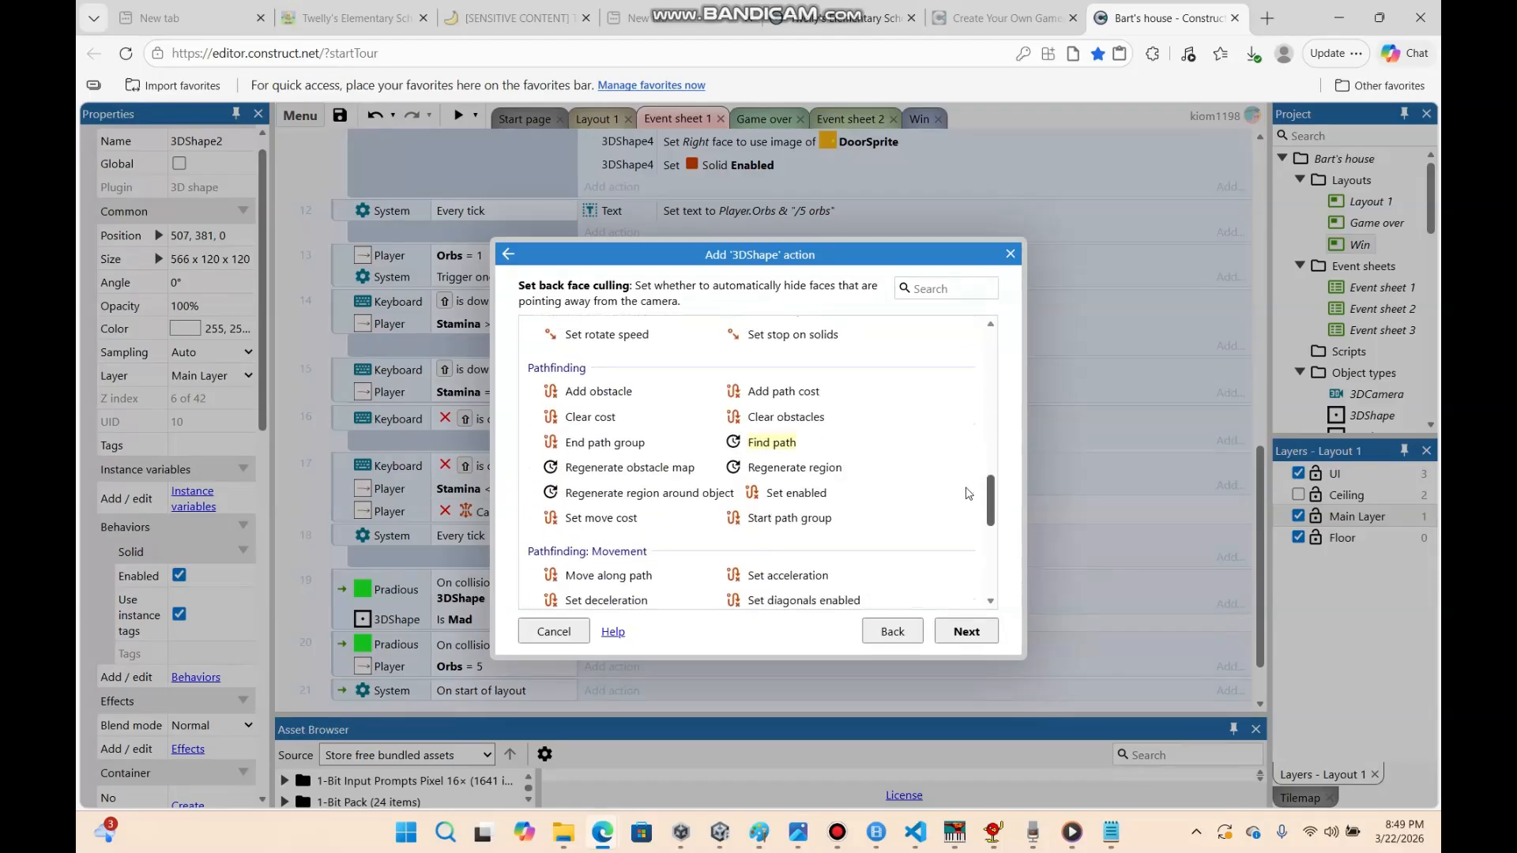
double_click(598, 391)
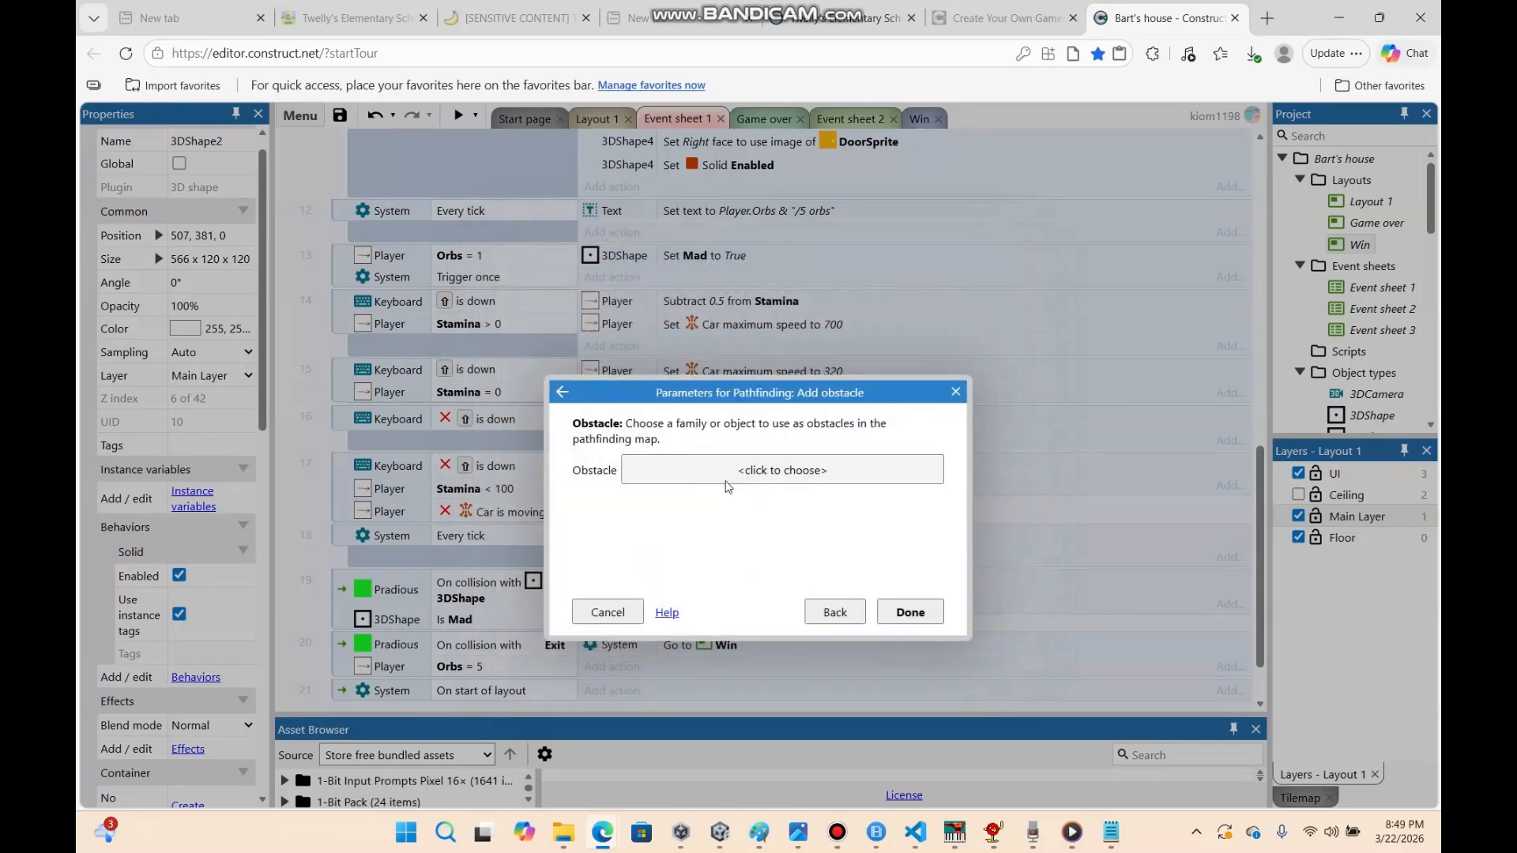
left_click(725, 479)
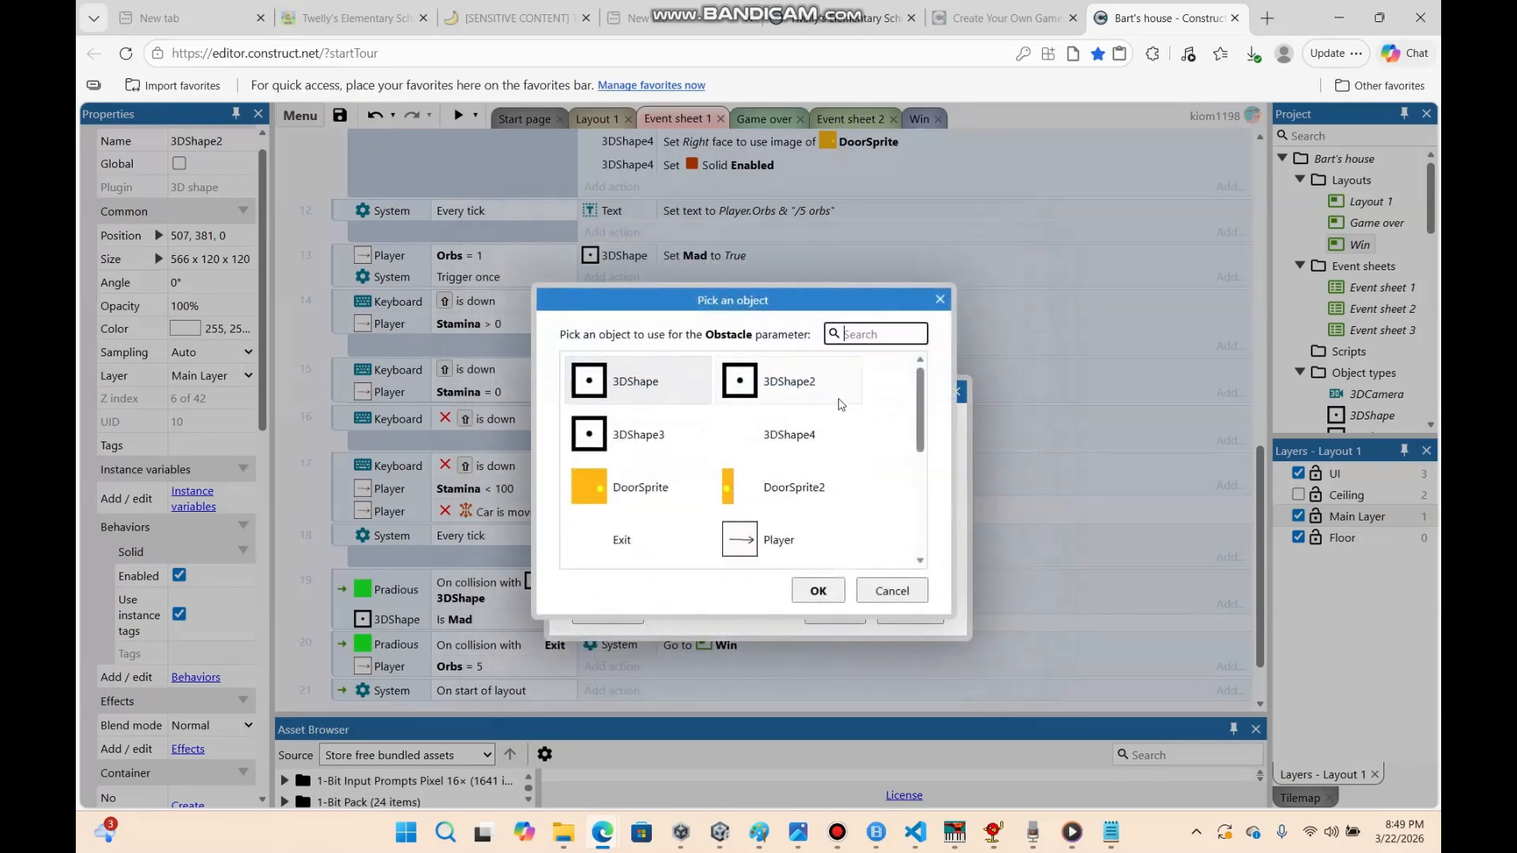
double_click(780, 395)
left_click(909, 613)
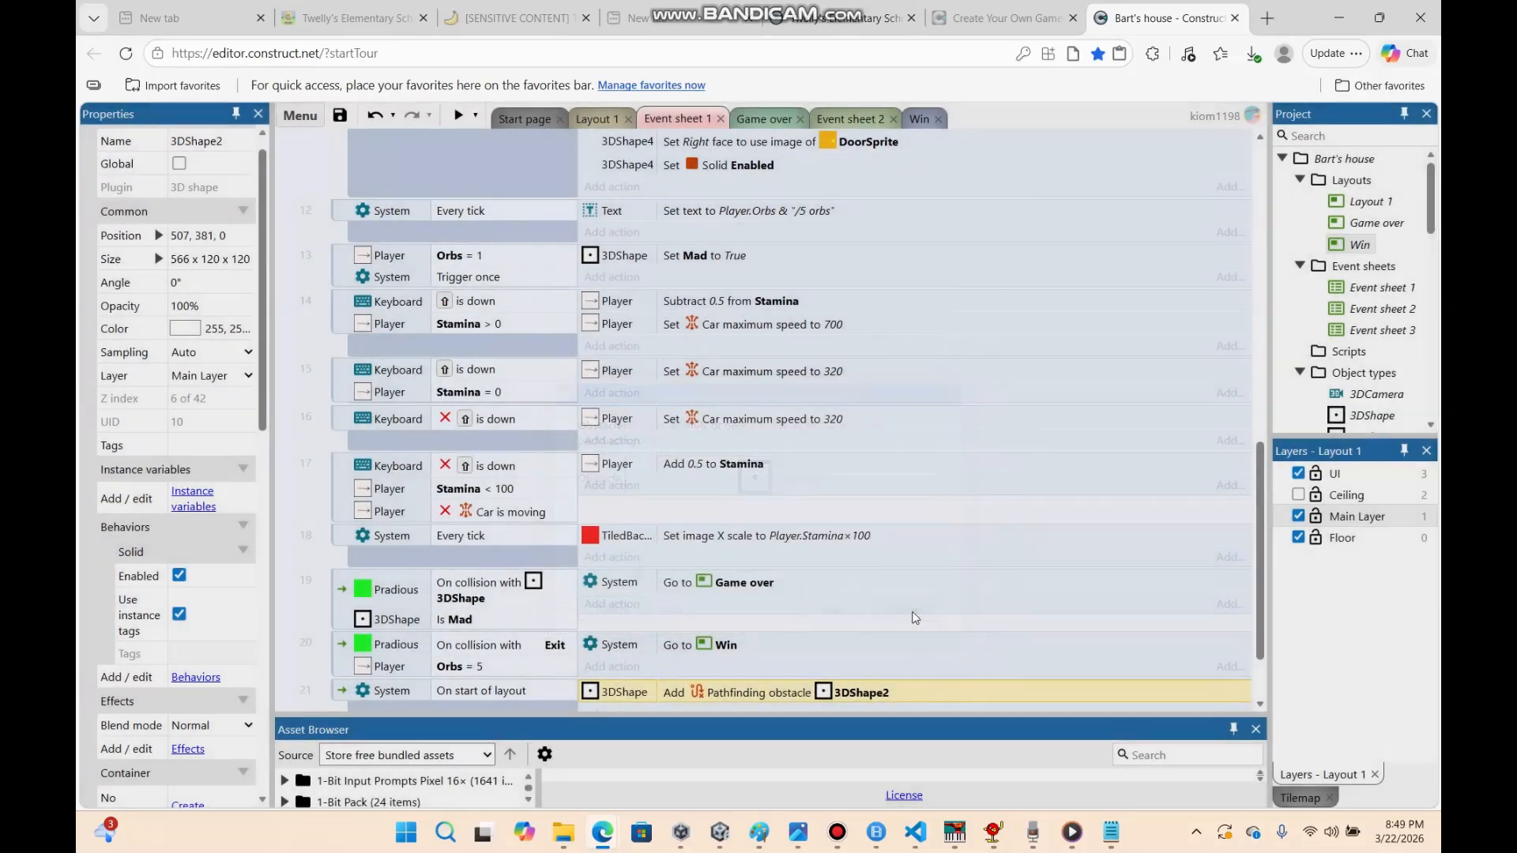
scroll(1259, 553, "down", 2)
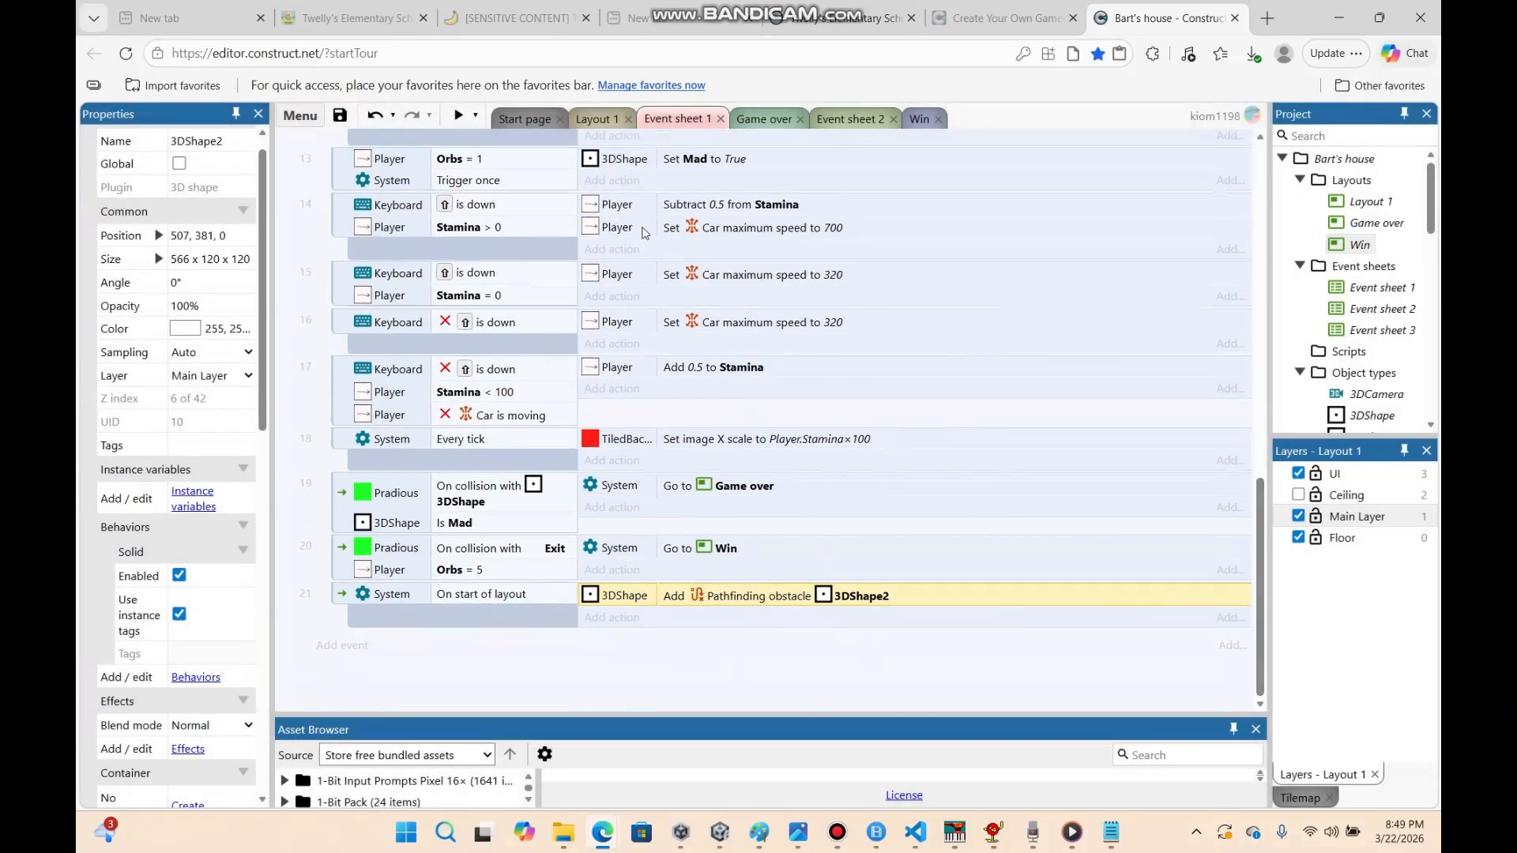
left_click(595, 117)
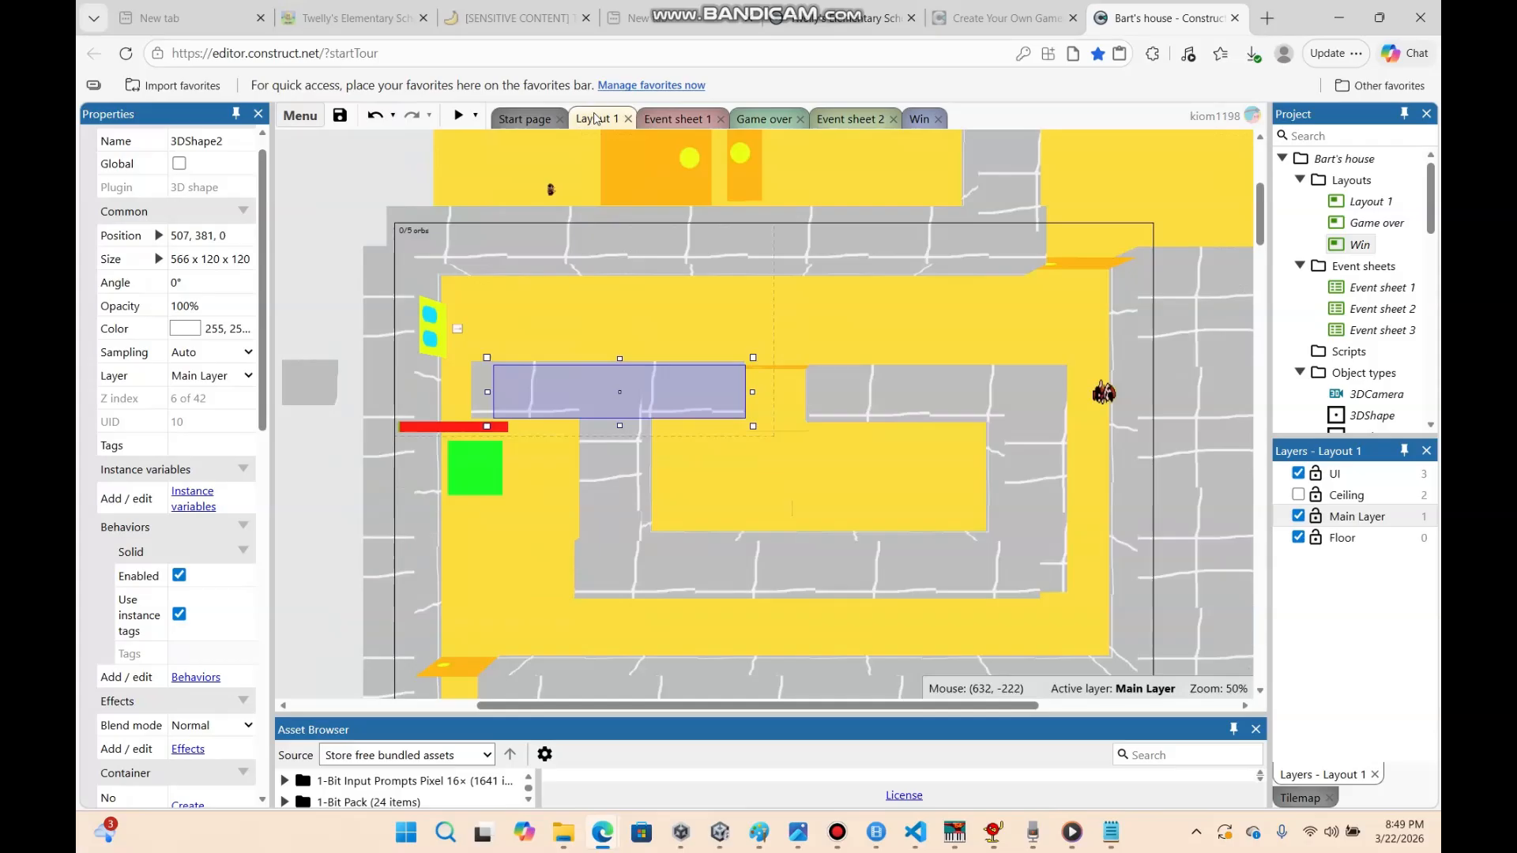
left_click(632, 267)
left_click(771, 162)
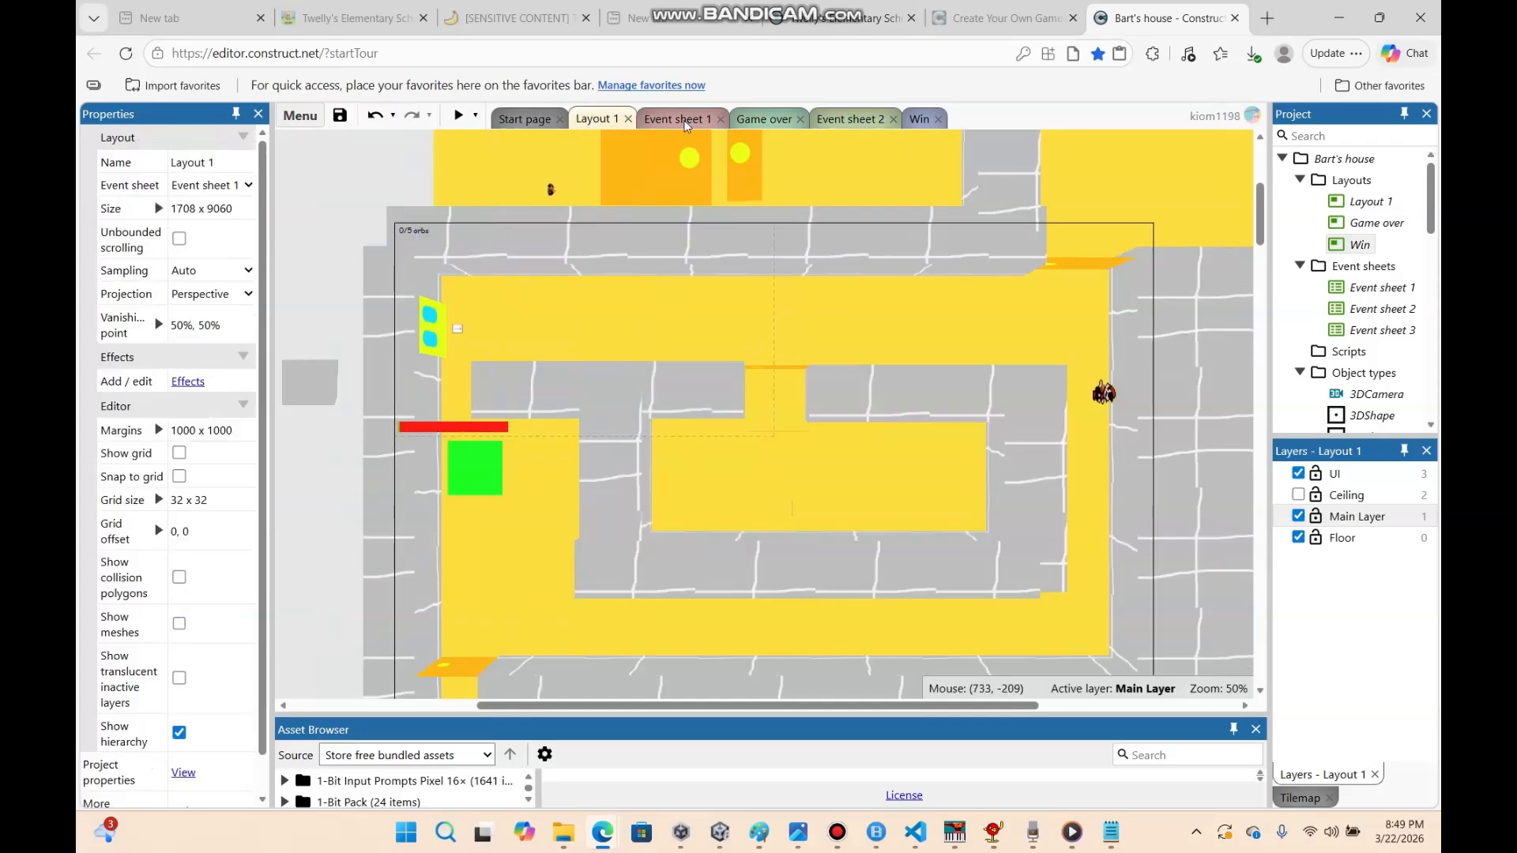
left_click(681, 119)
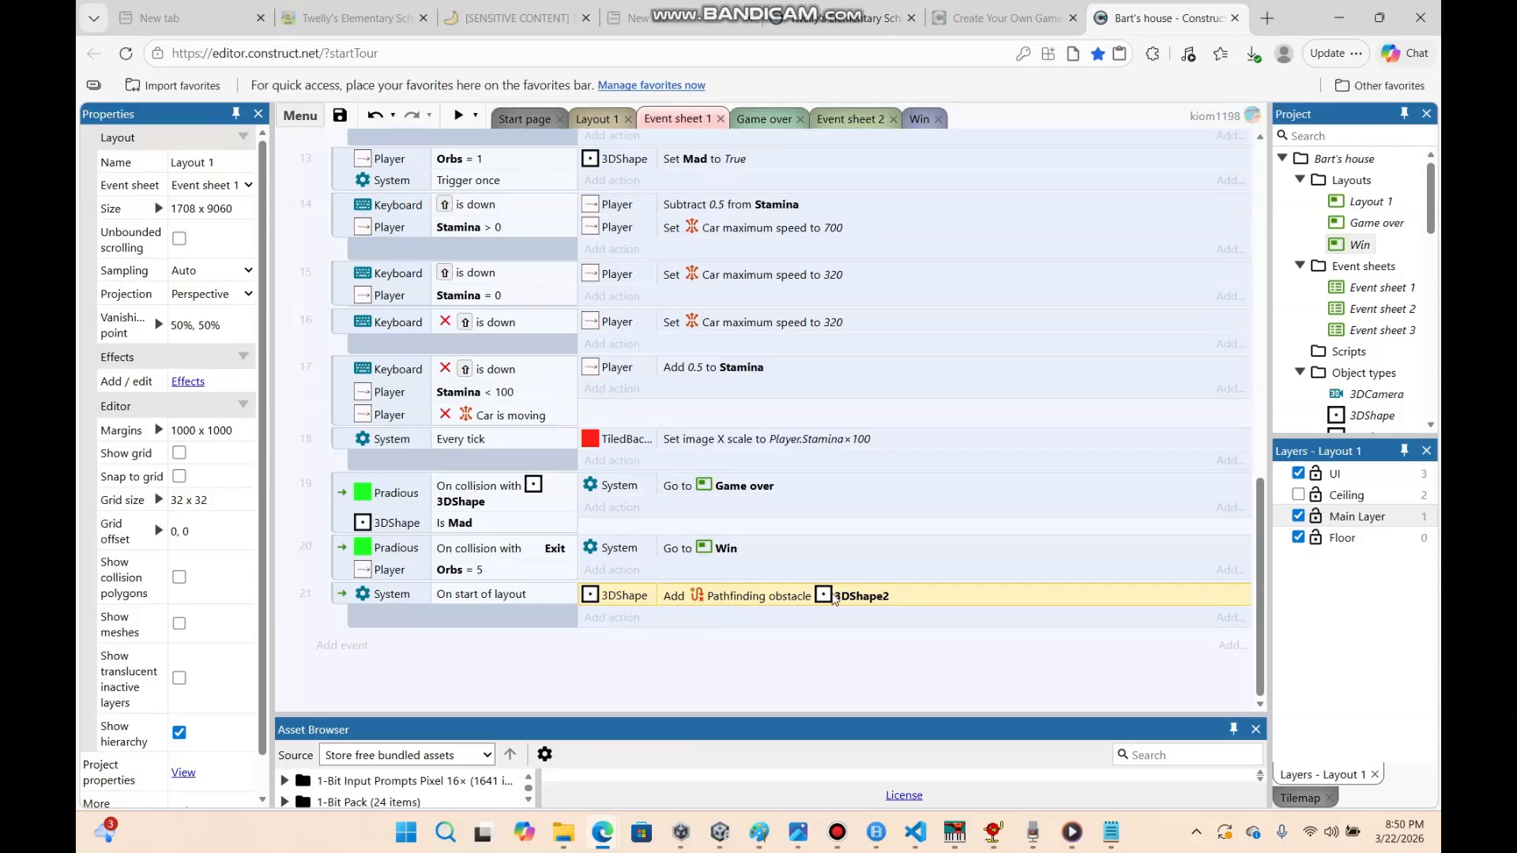
Preview Layout 1, collect the first orb and let the enemy chase the player around the door to test its pathfinding
left_click(600, 118)
left_click(460, 115)
key("w")
key("w")
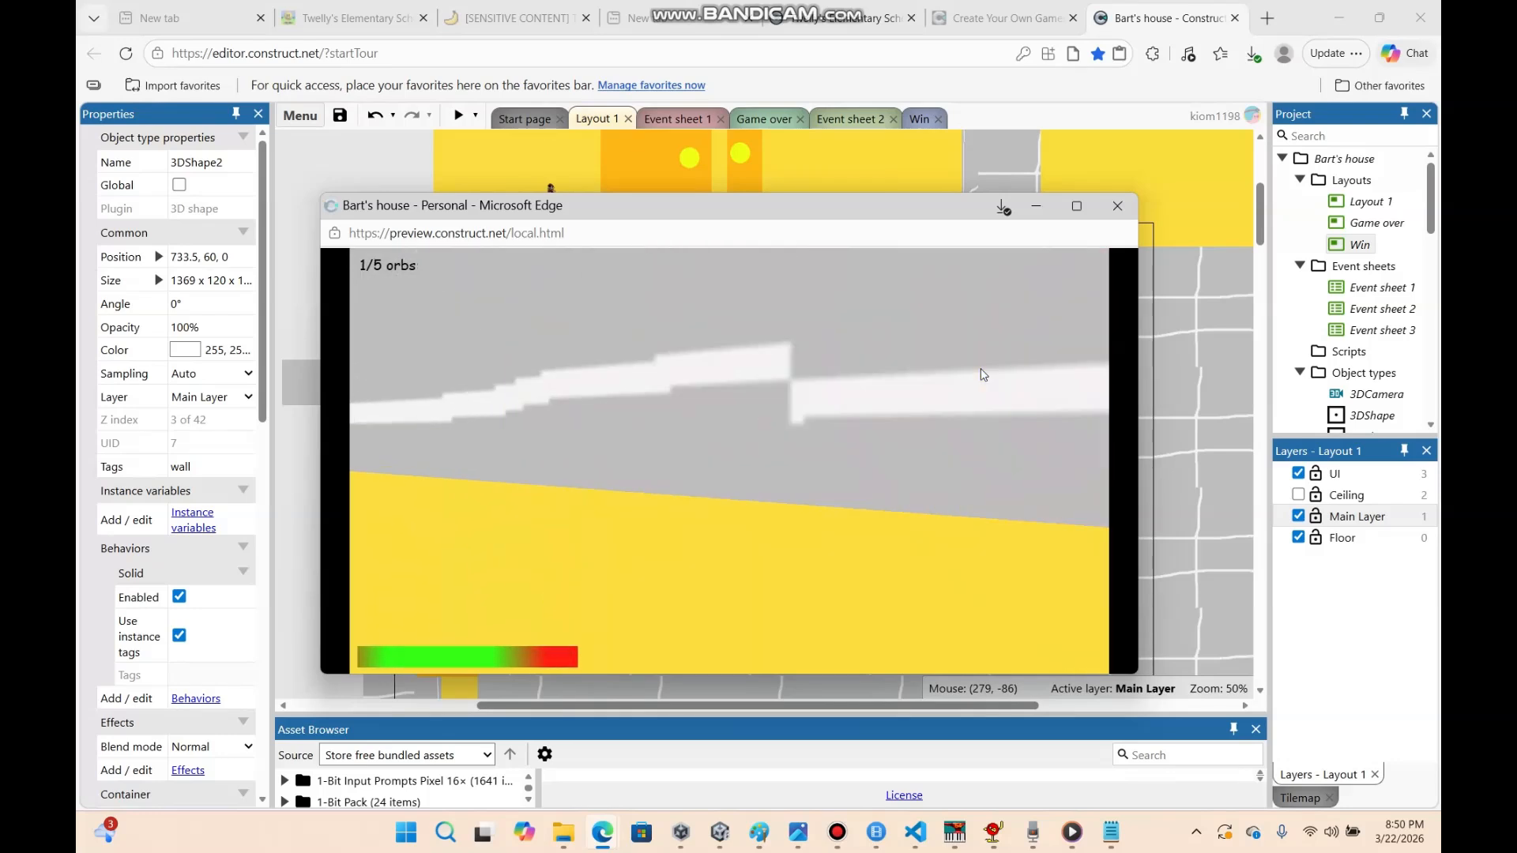
key("w")
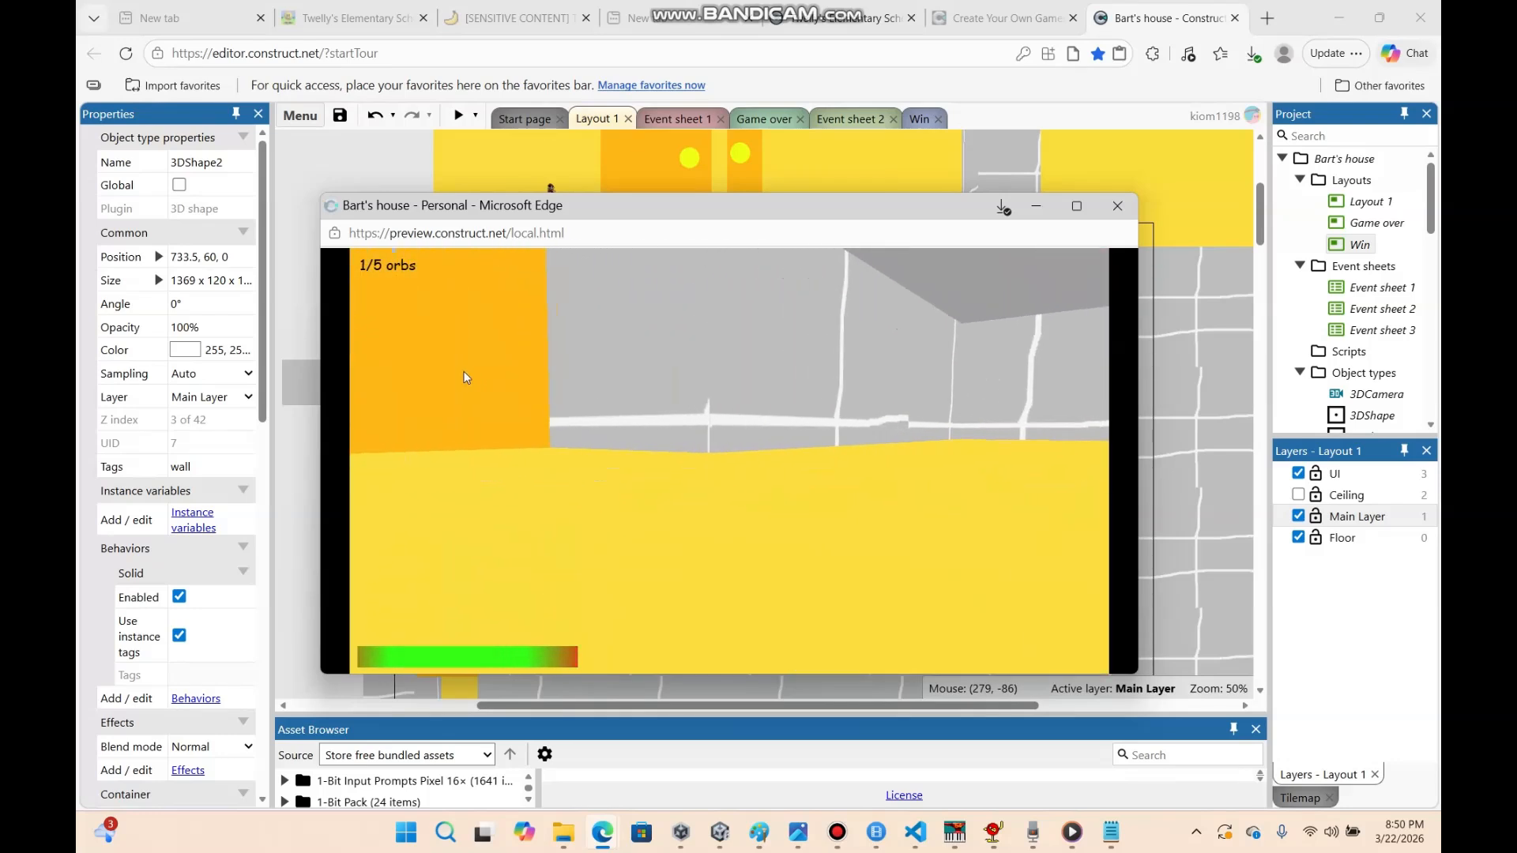
key("s")
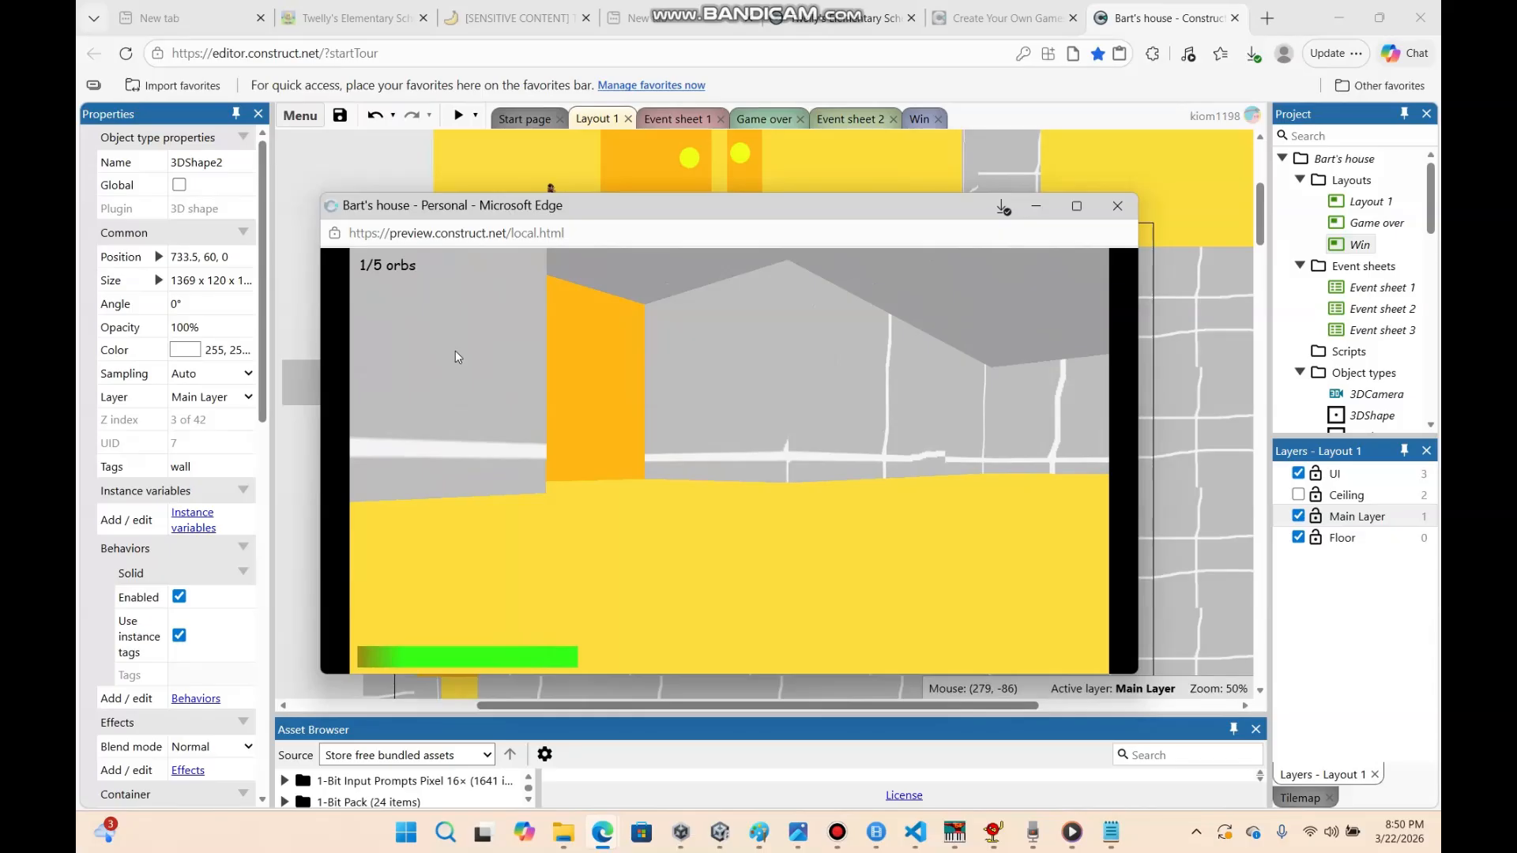
key("w")
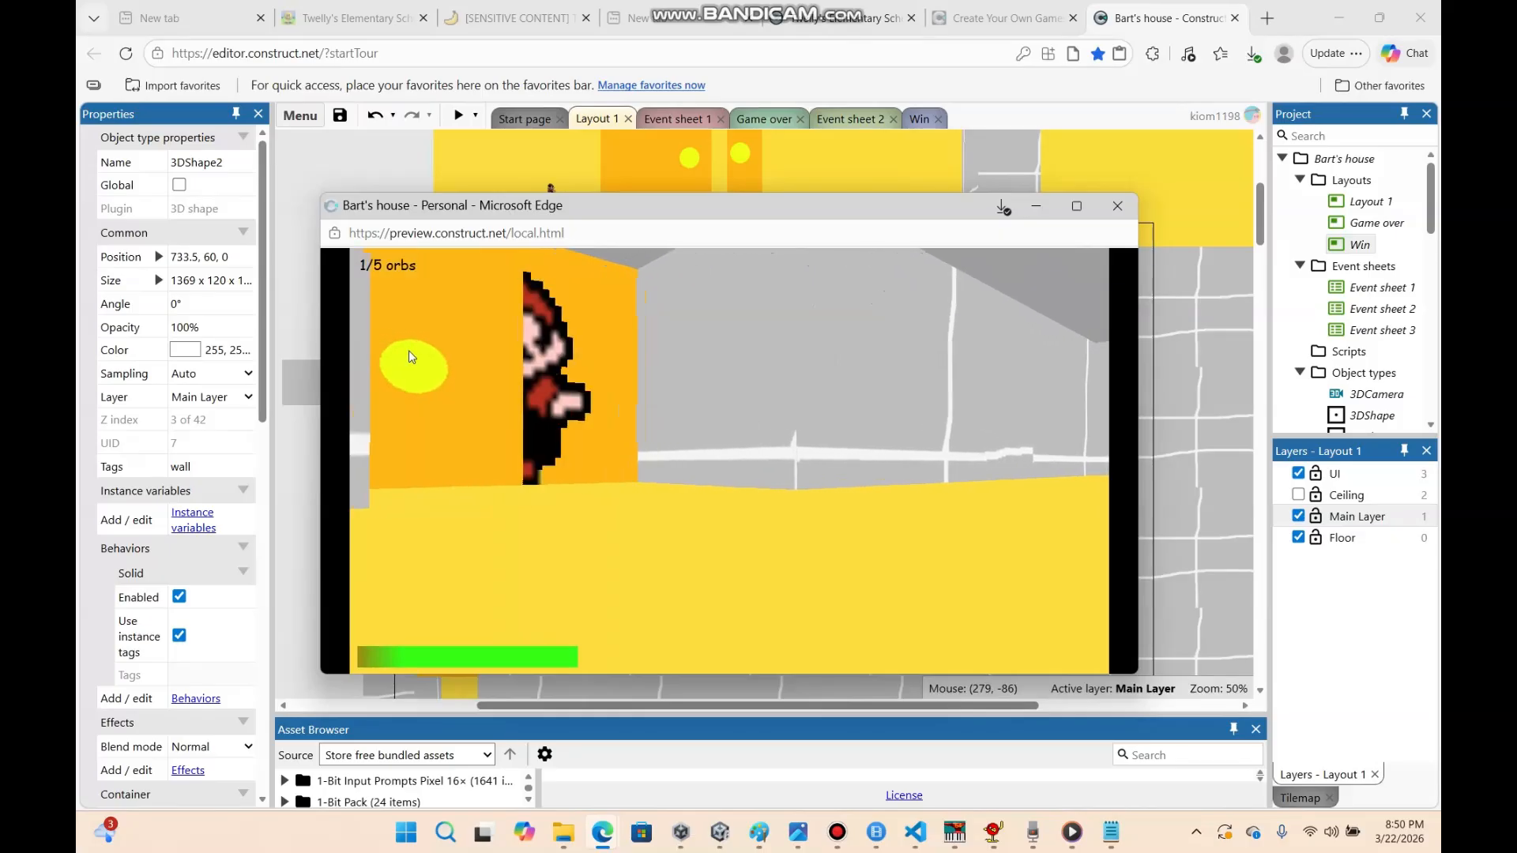
key("s")
key("s")
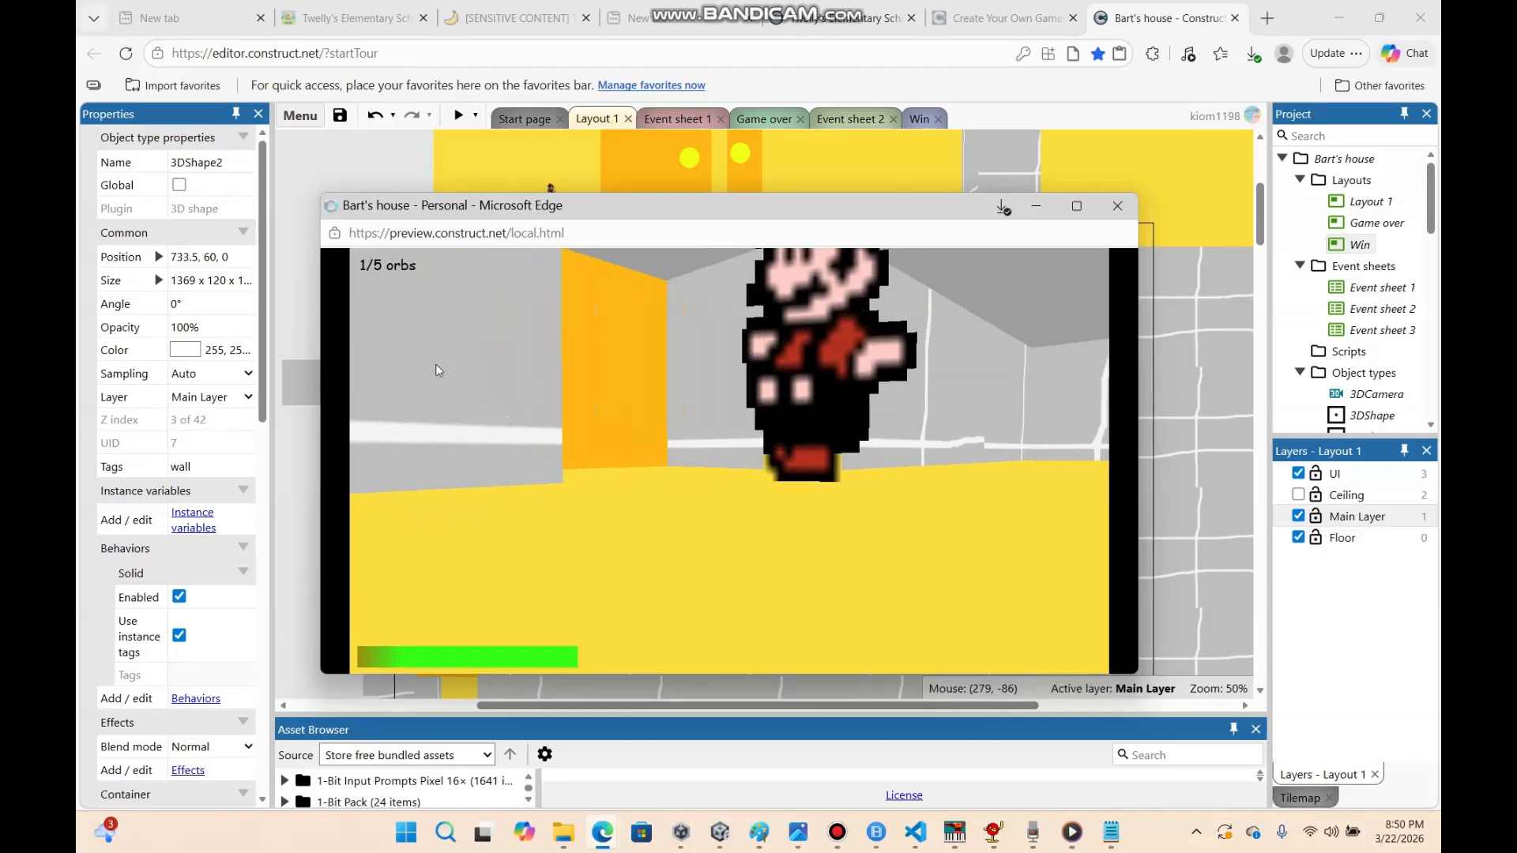
key("w")
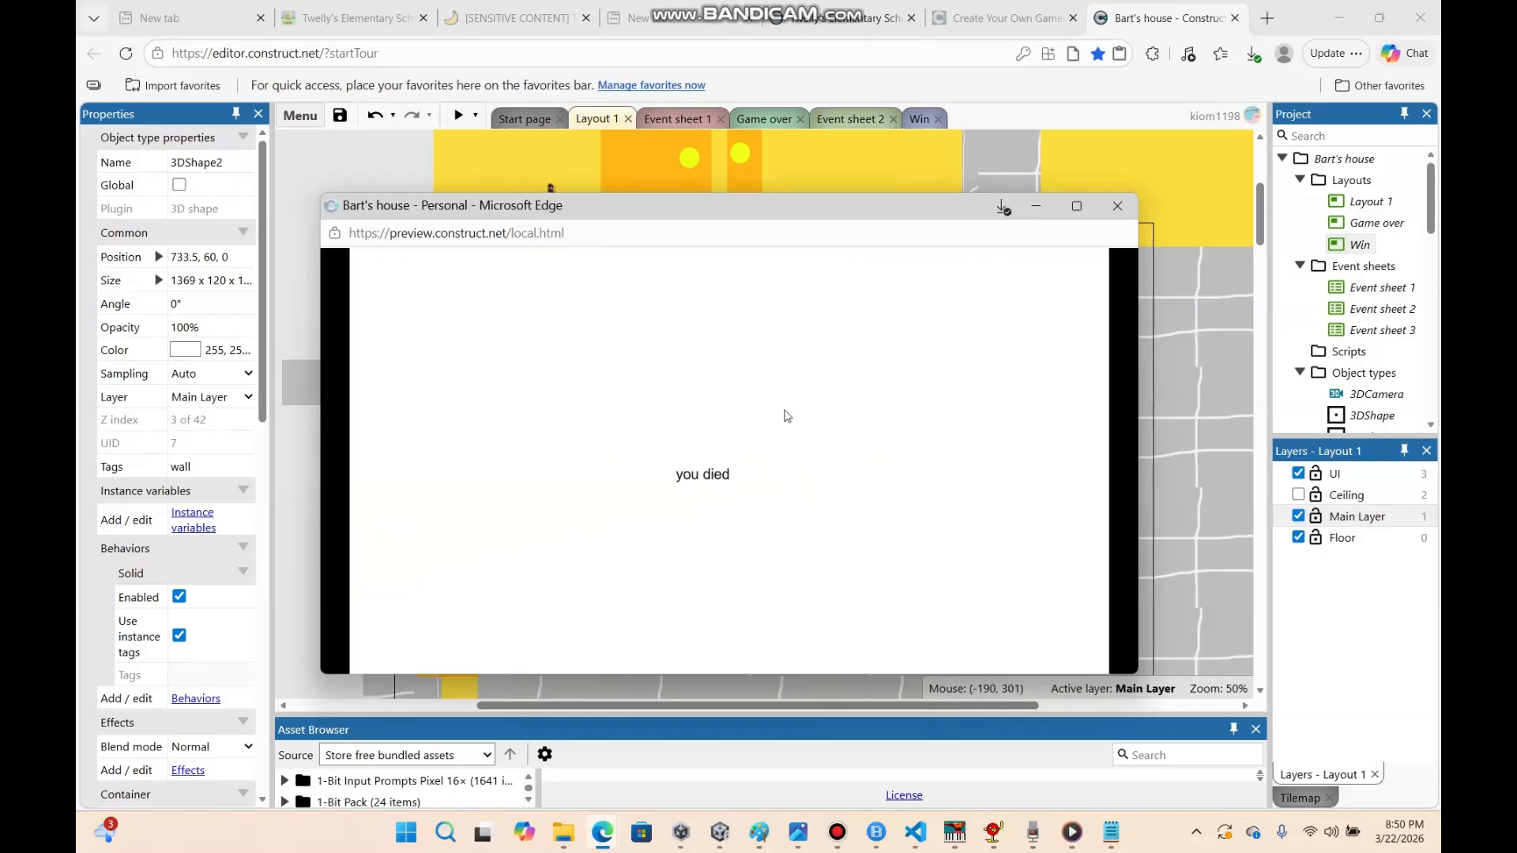
Restart the game from the Game over layout and collect the first two orbs
left_click(784, 410)
key("w")
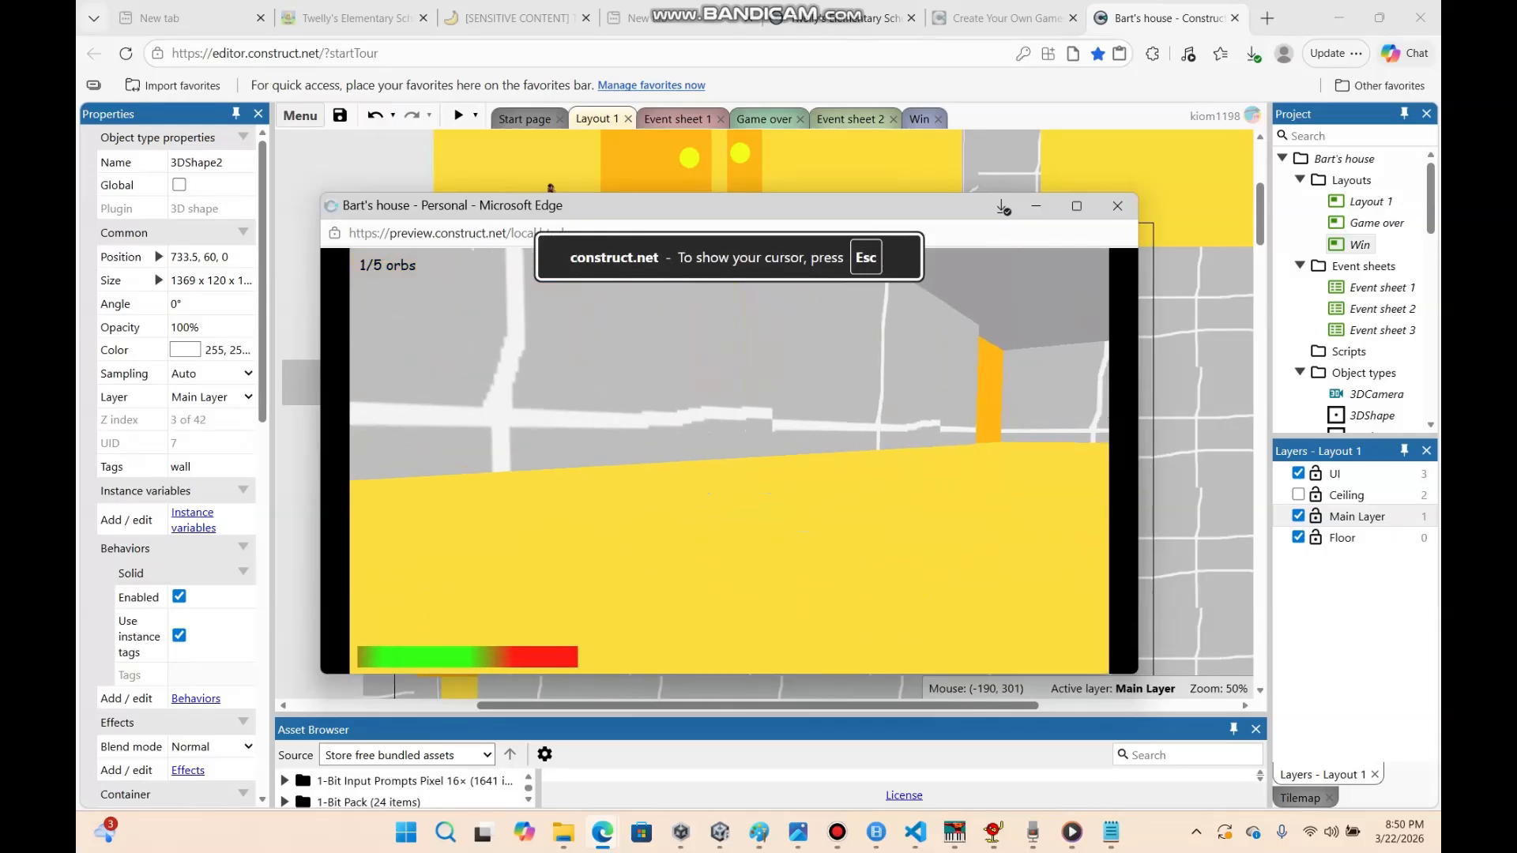
key("w")
key("w")
key("w")
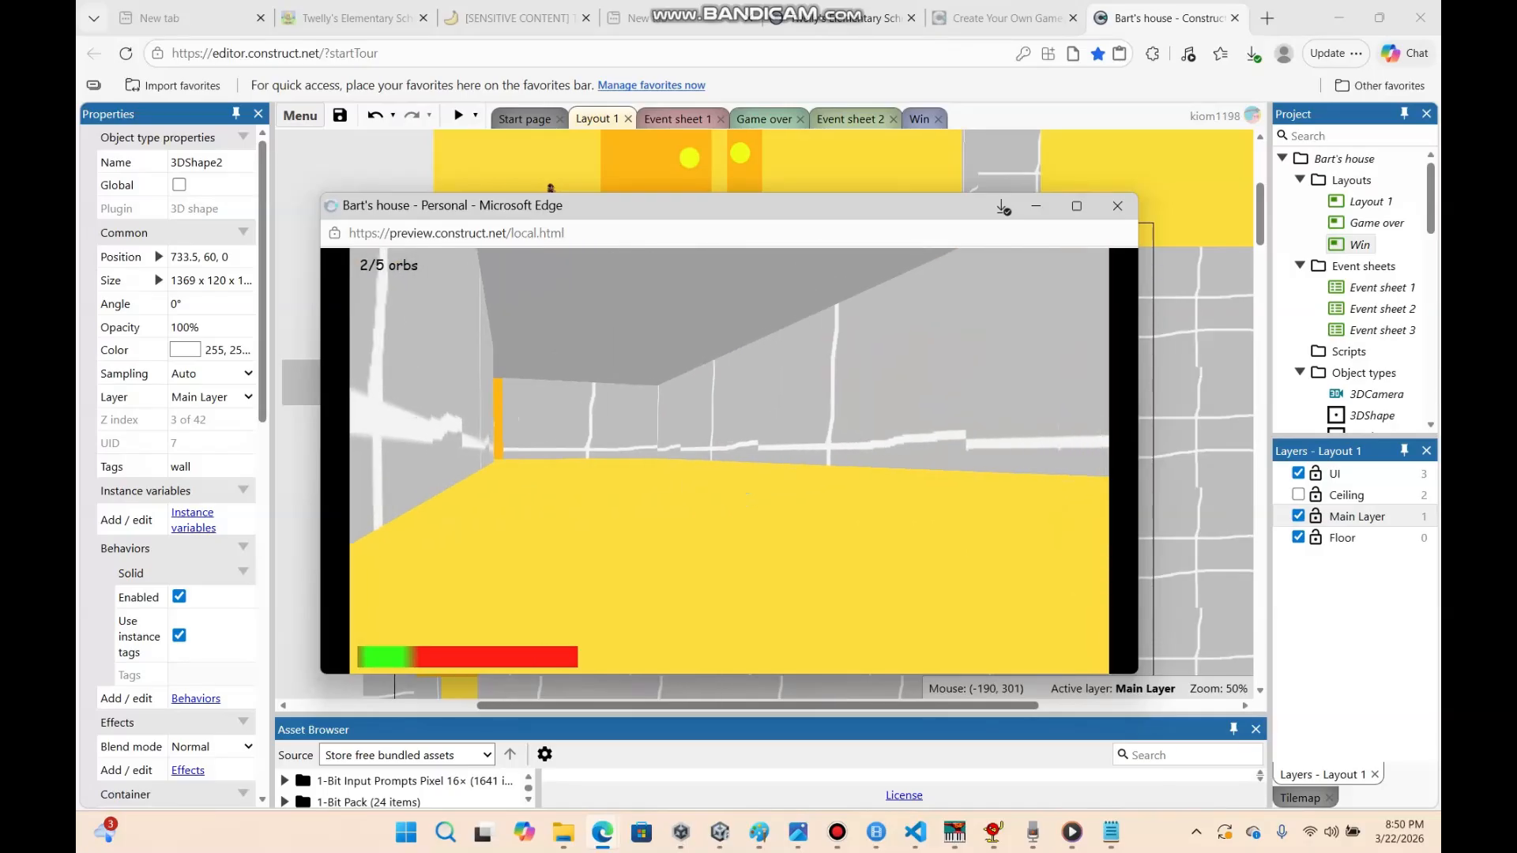
Run through the maze and collect the remaining three orbs
key("w")
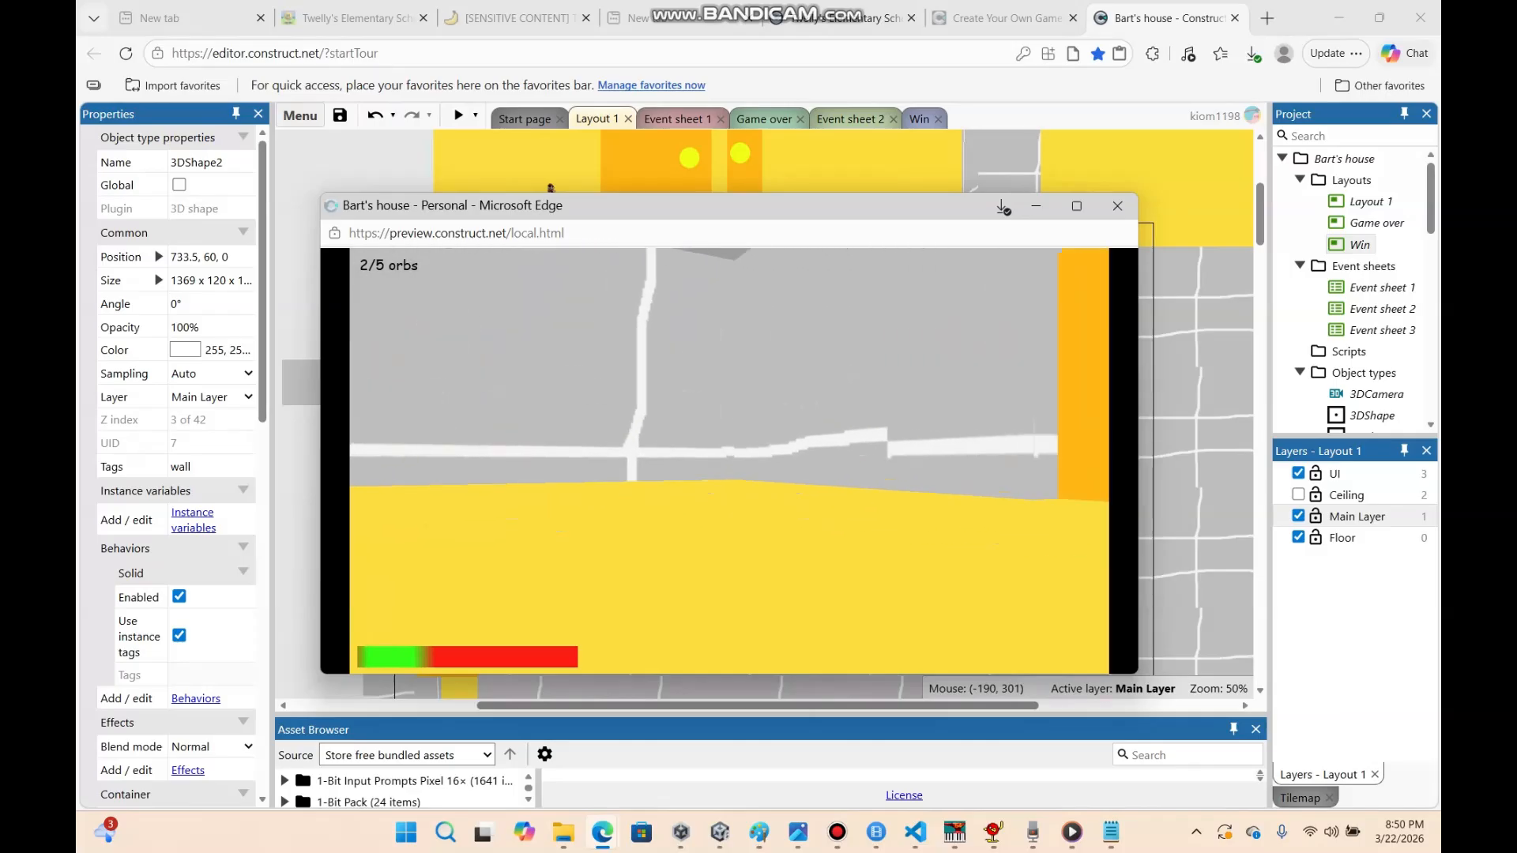
key("w")
key("w")
key("w")
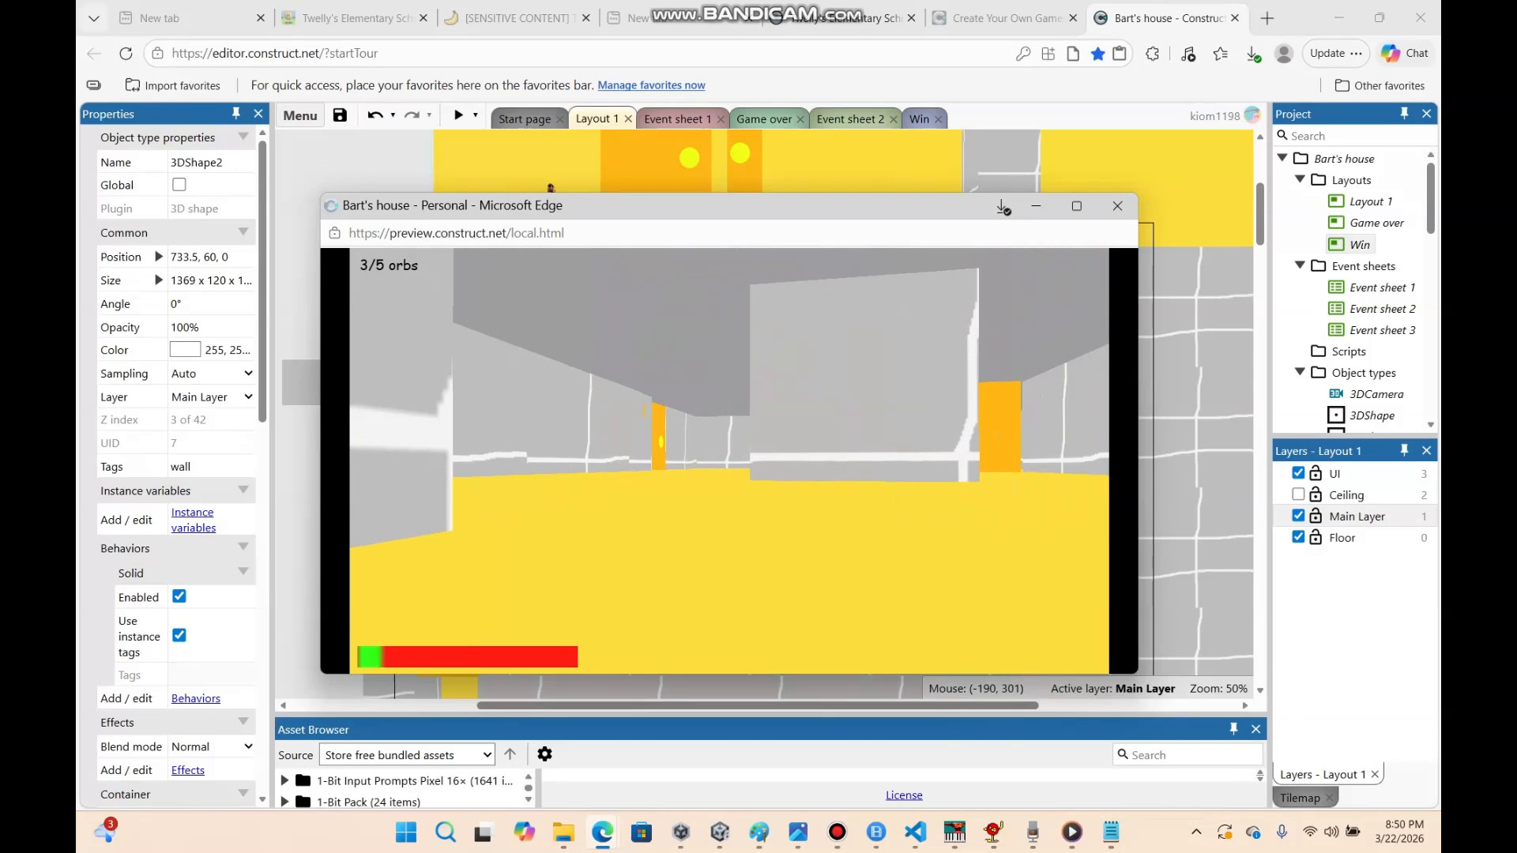
key("w")
key("w")
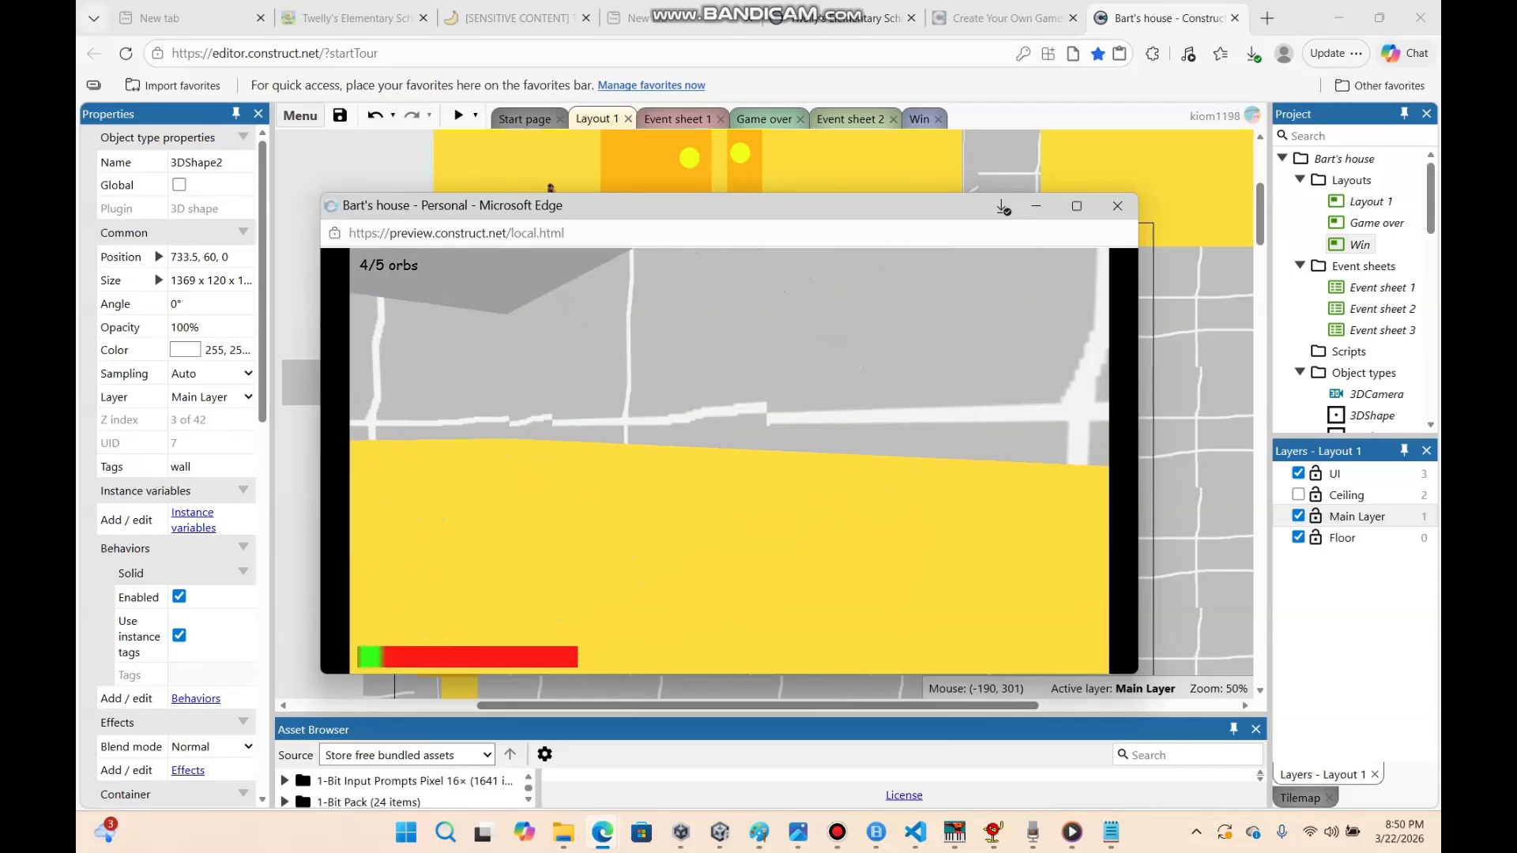
key("w")
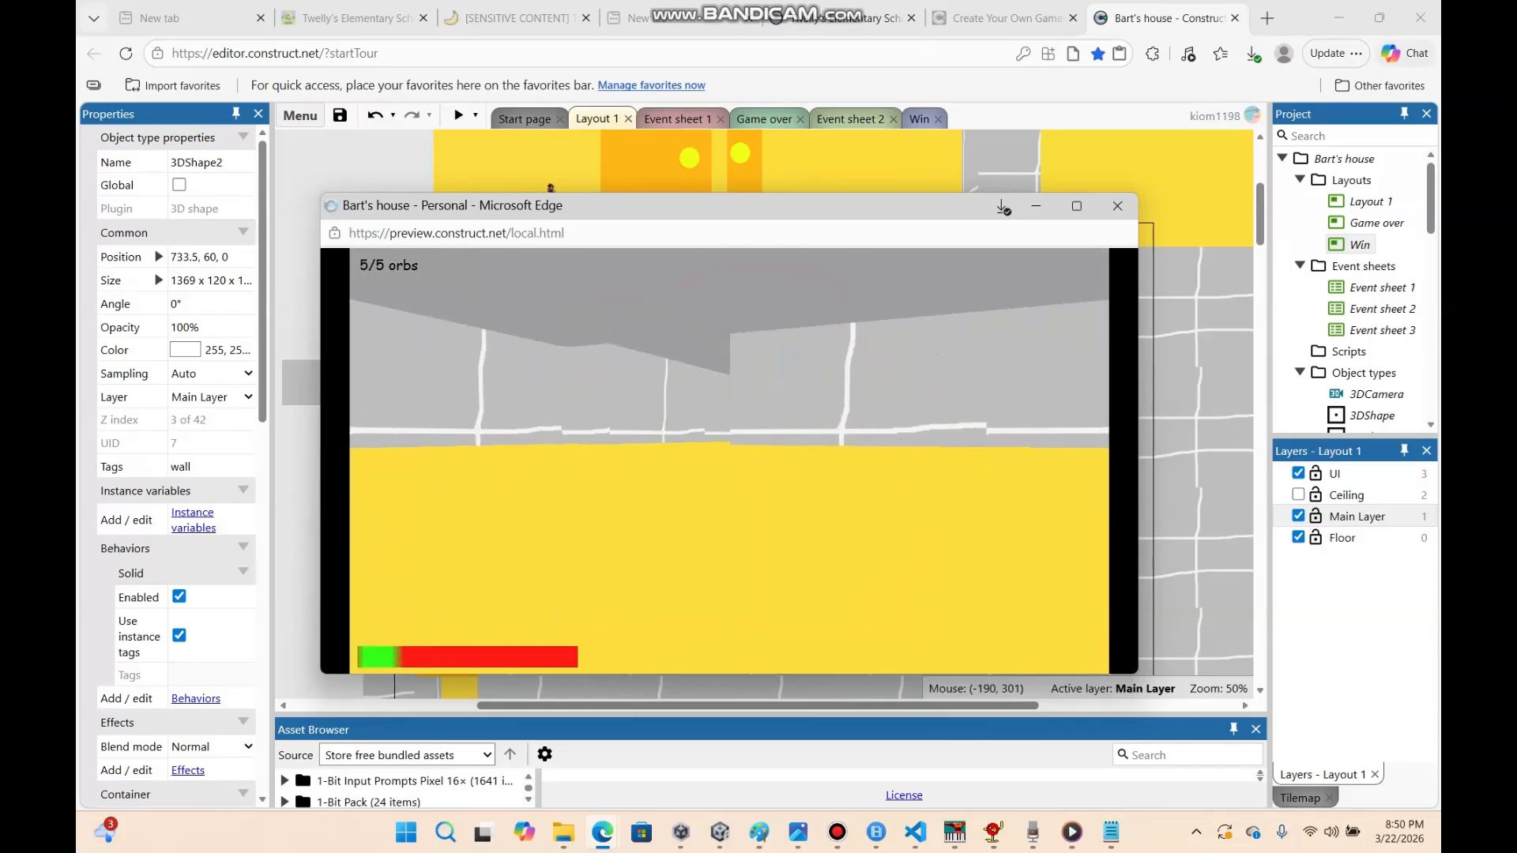
Watch how the enemy follows through the corridors, reach the exit to trigger the Win layout, and minimize the preview window
key("w")
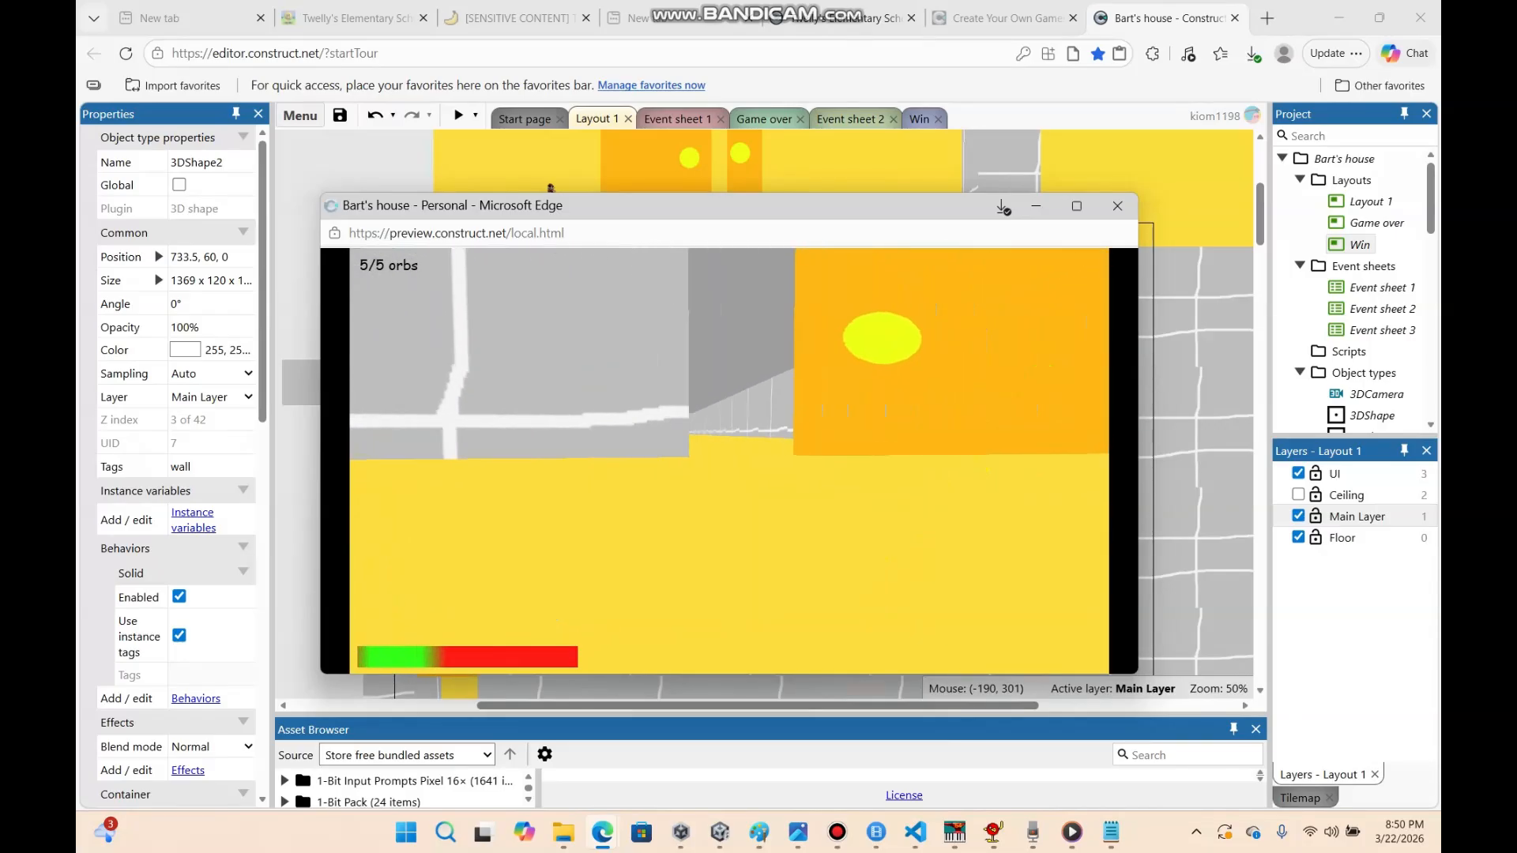
key("w")
key("d")
key("w")
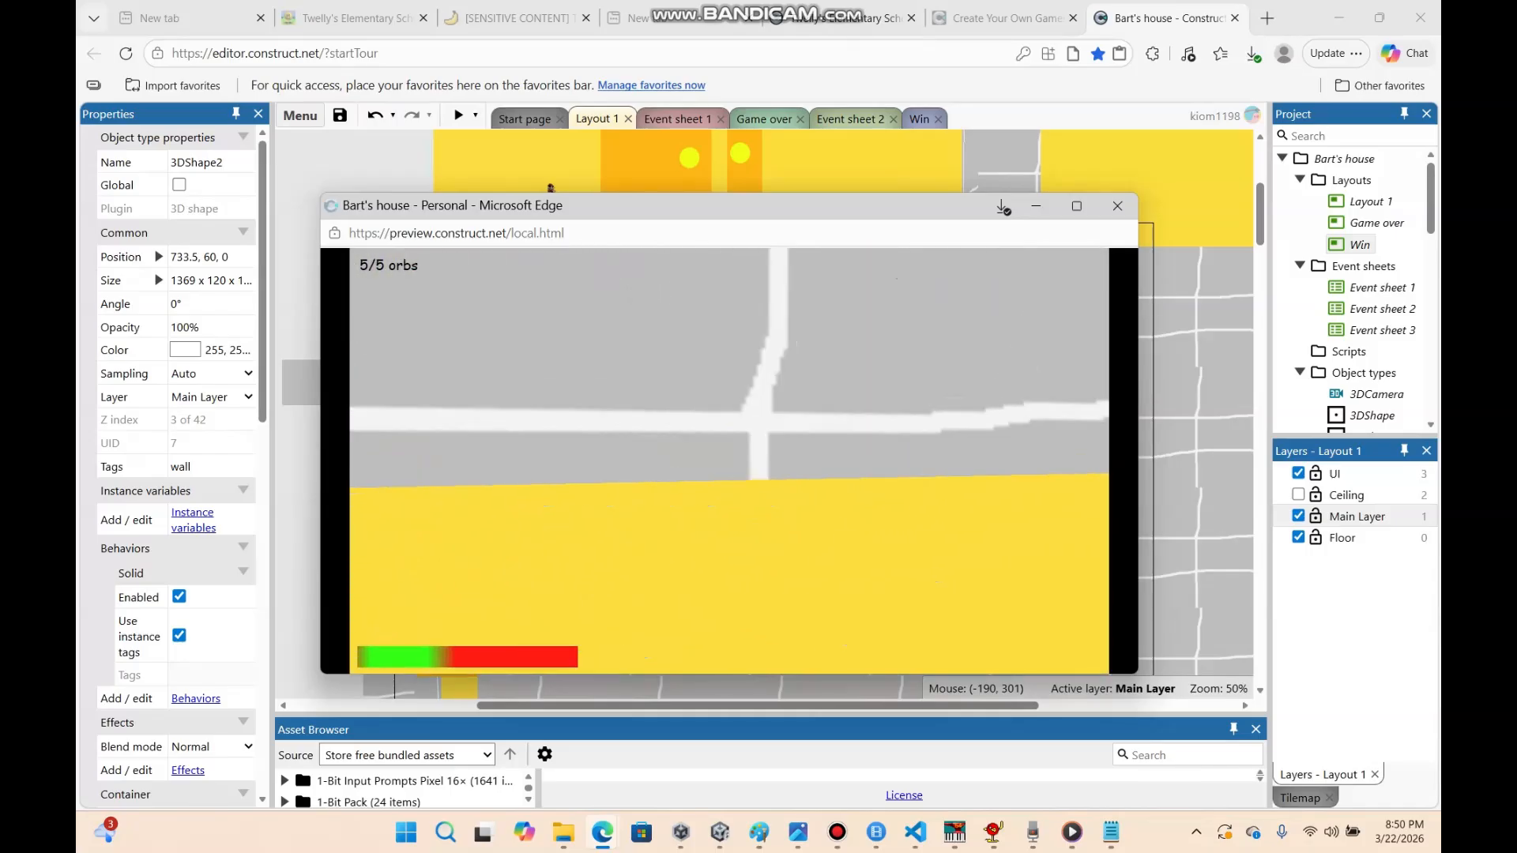
key("w")
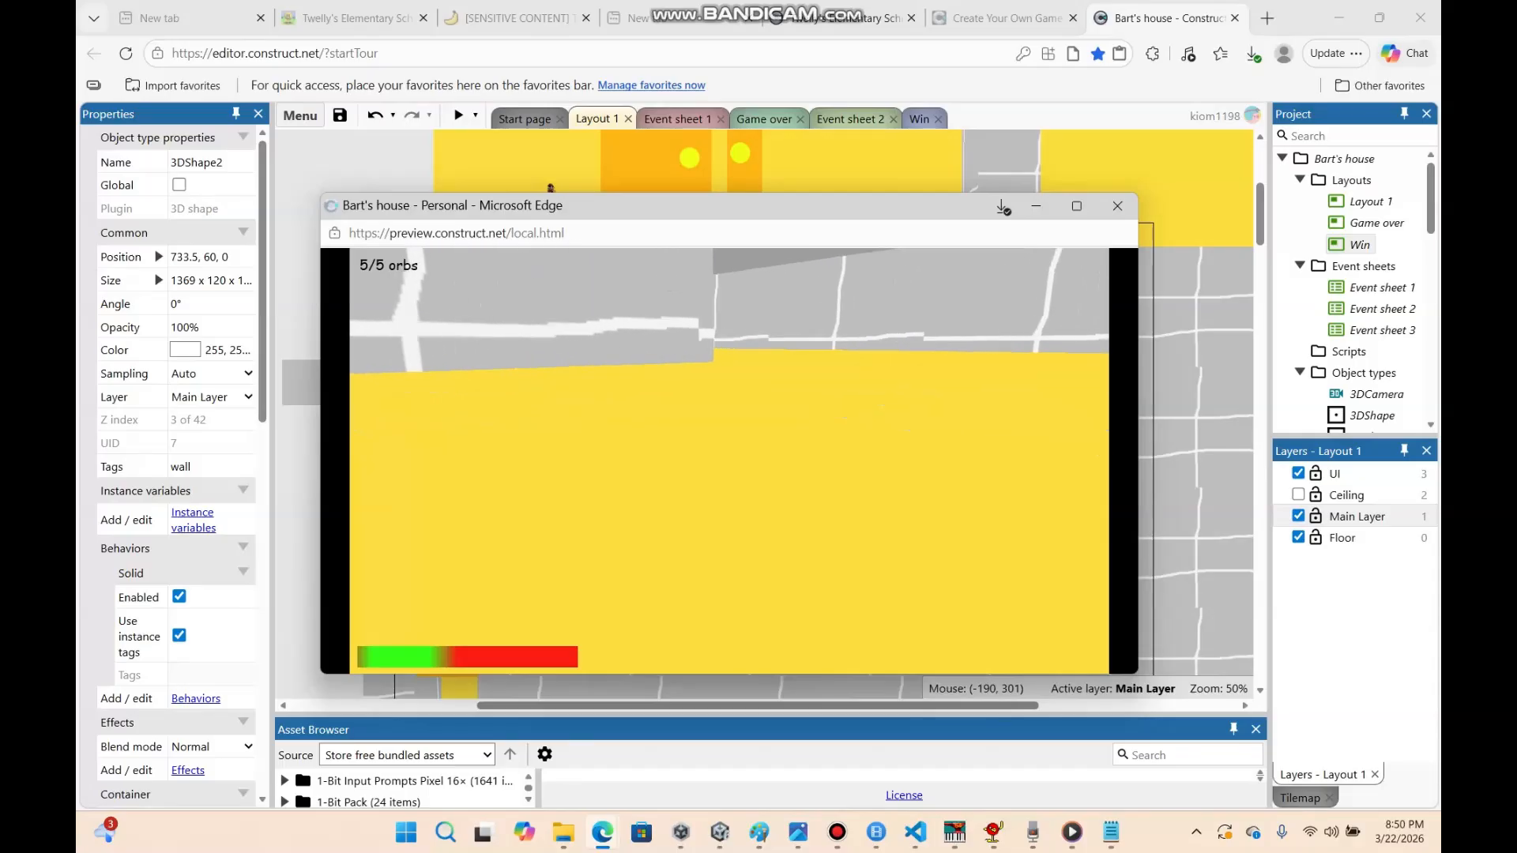
key("s")
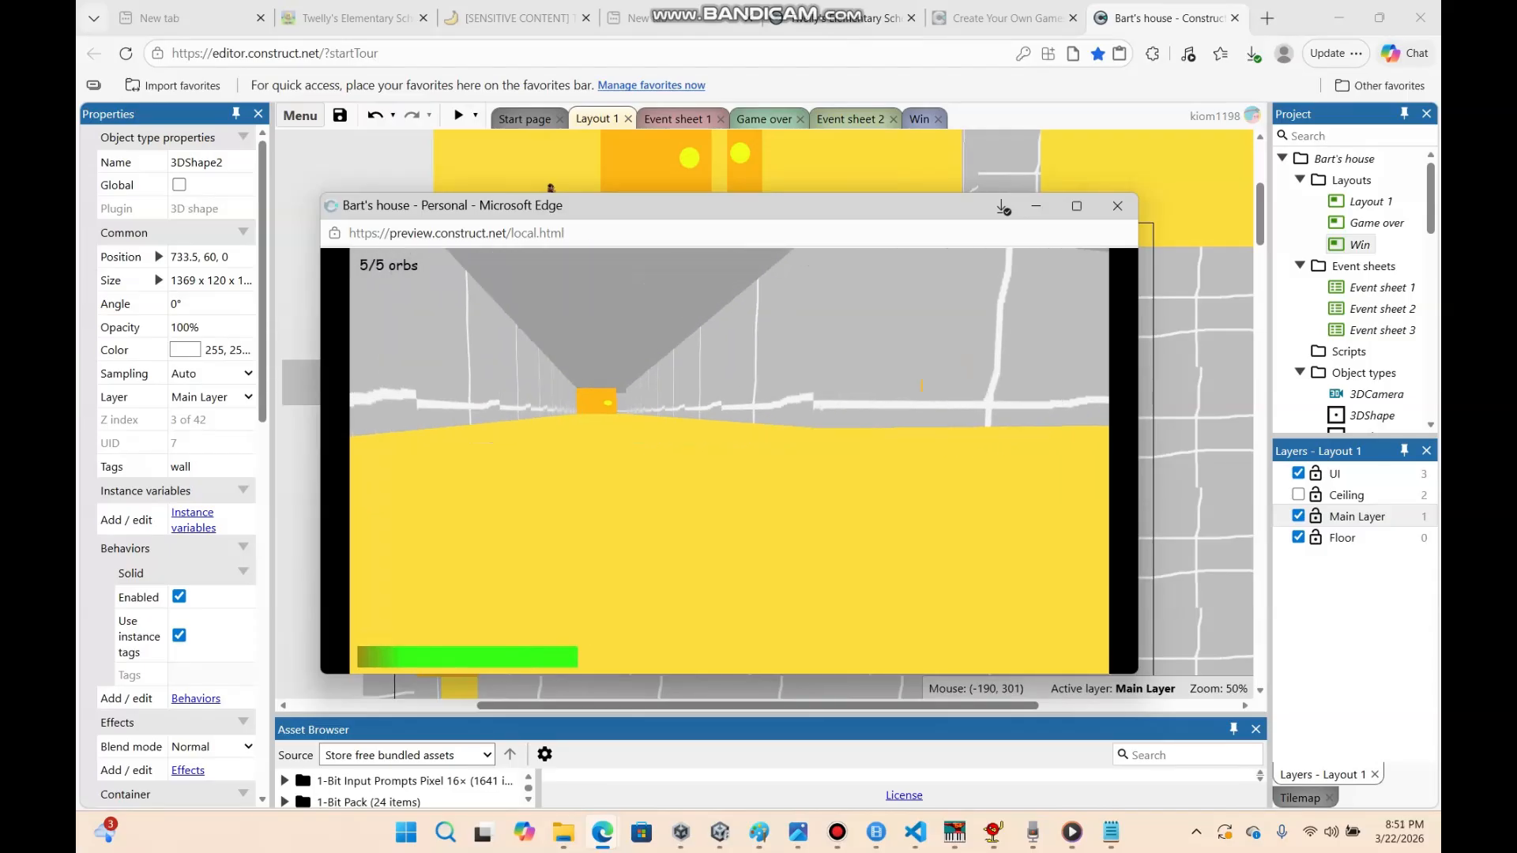
key("w")
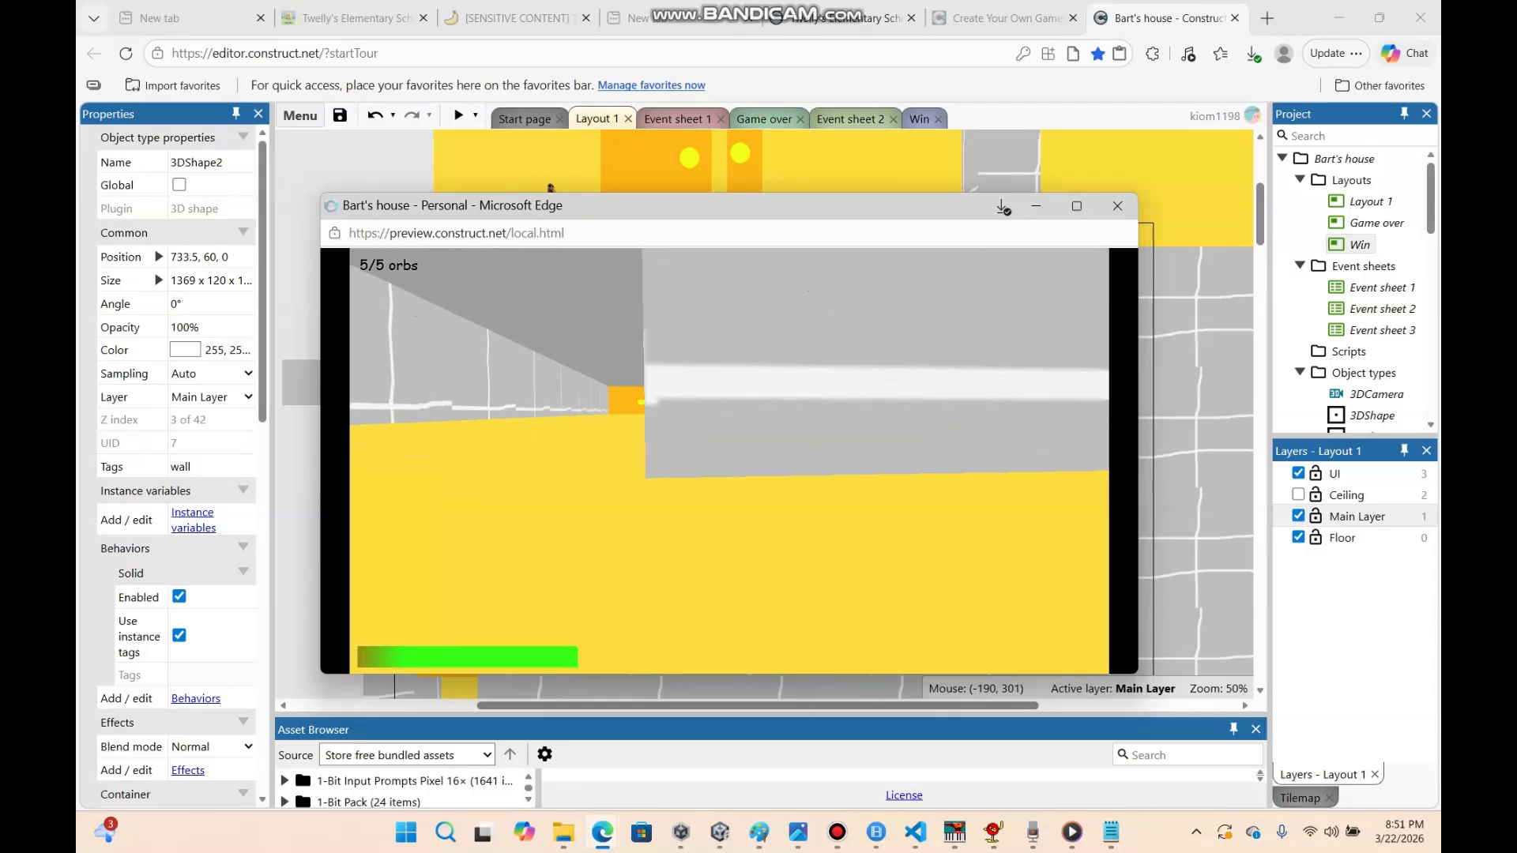
key("w")
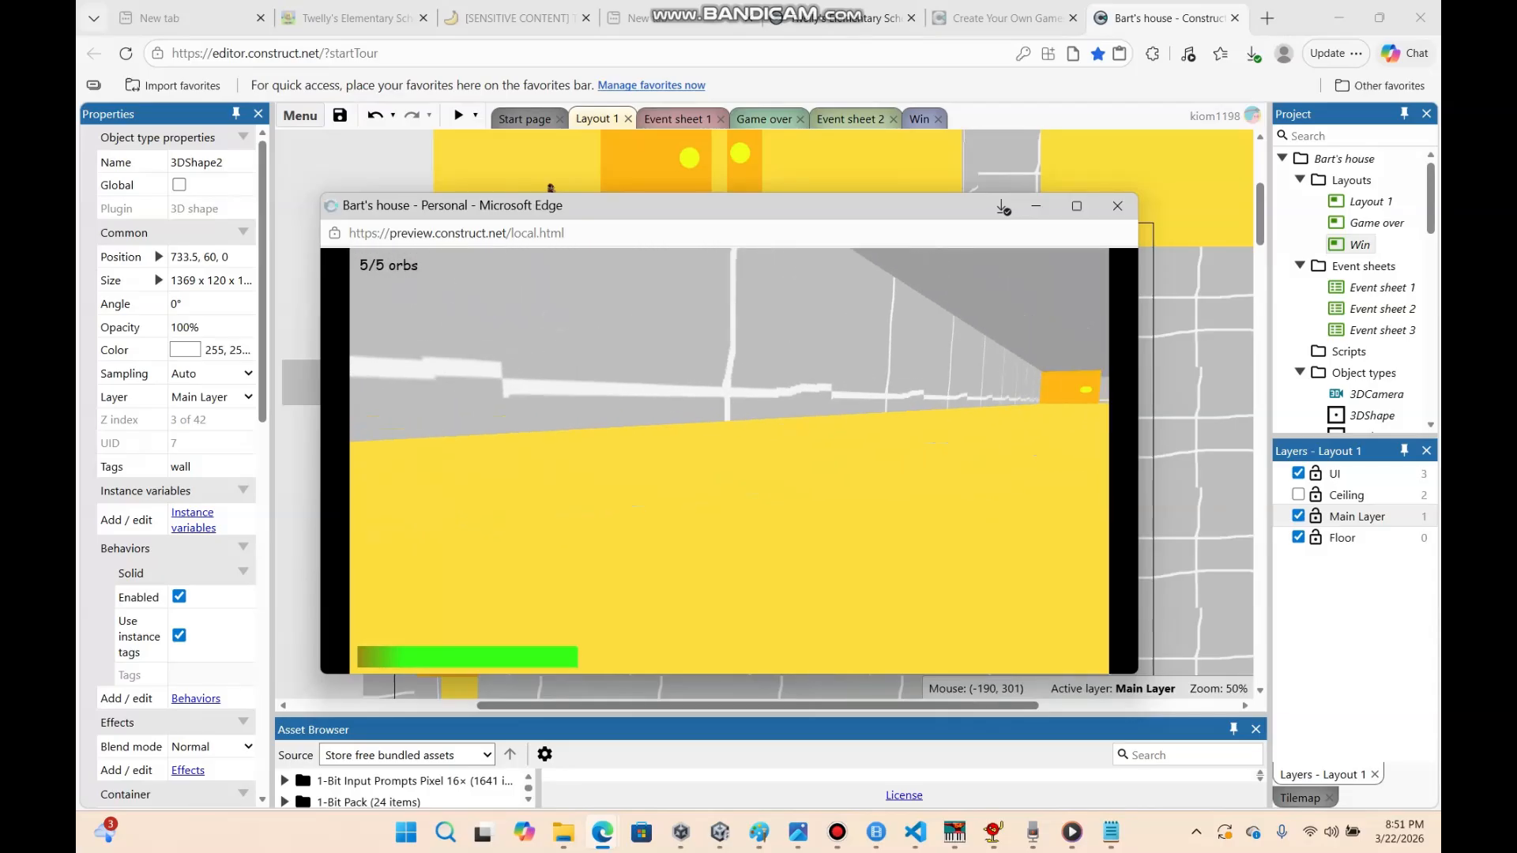
key("w")
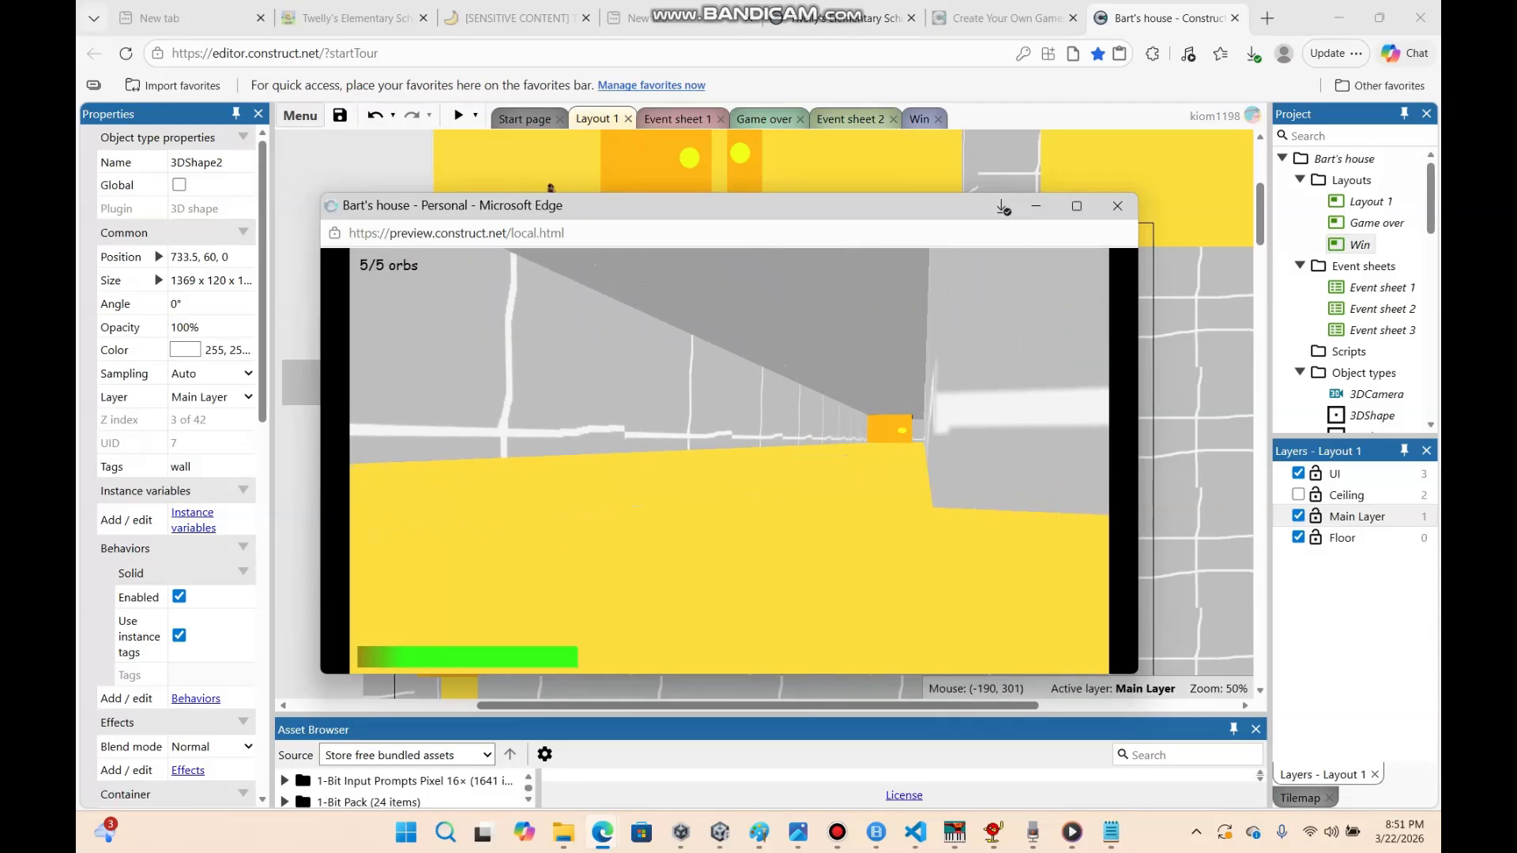
key("w")
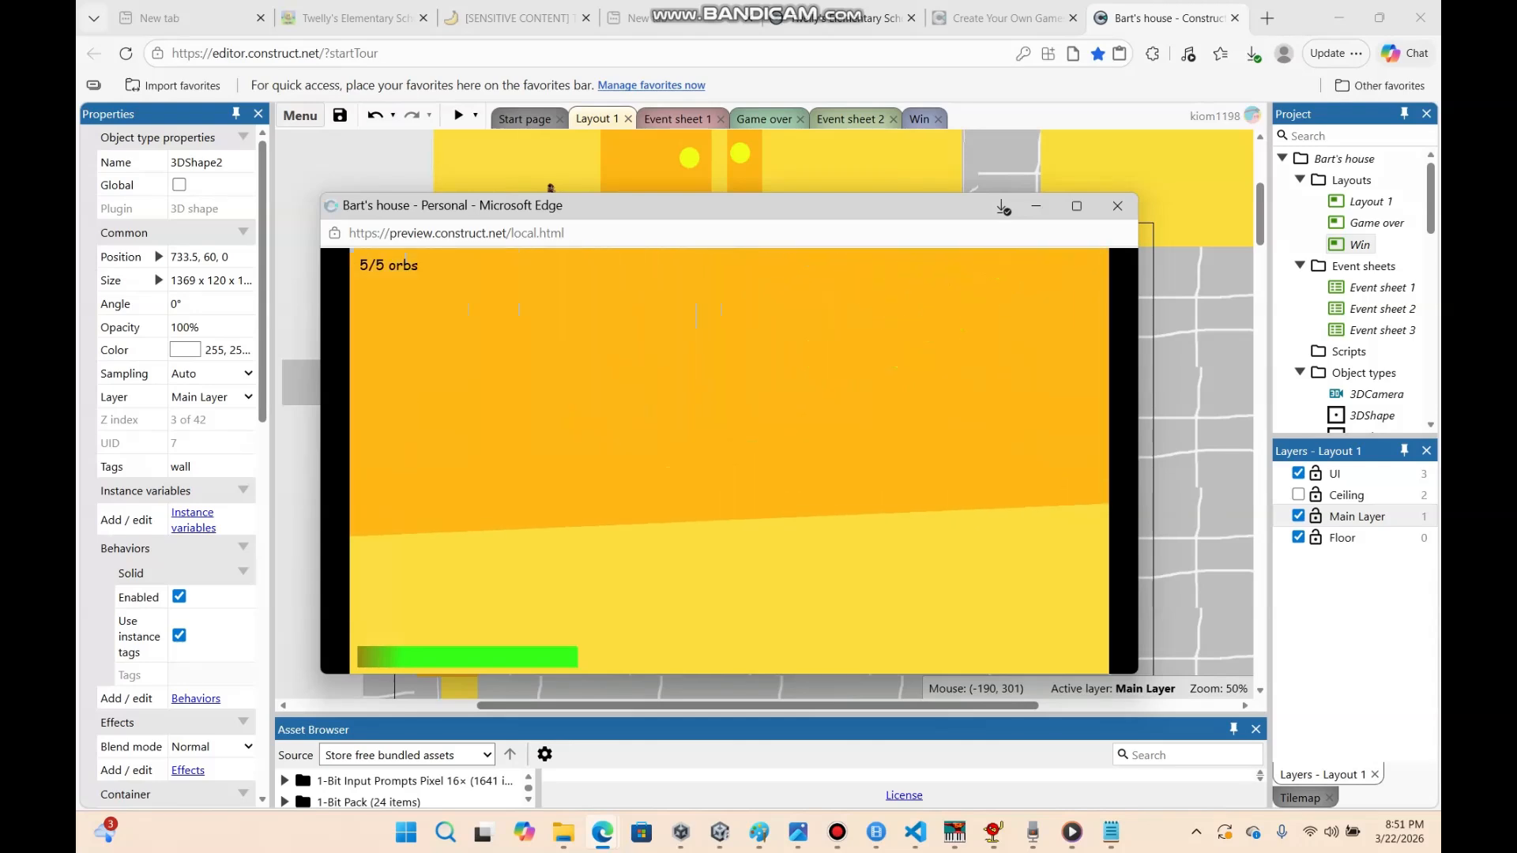
key("w")
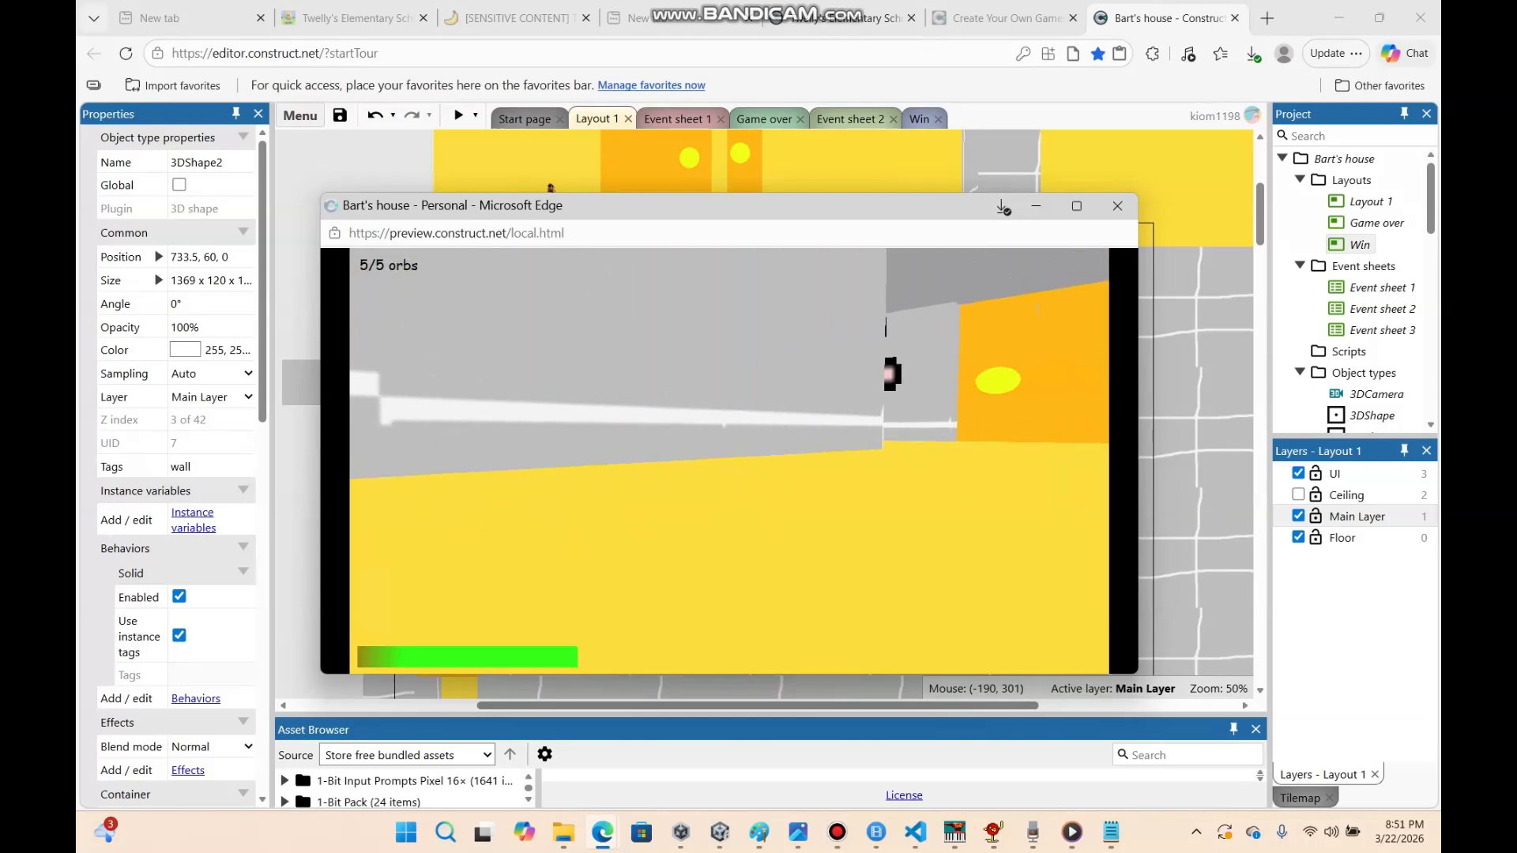
key("w")
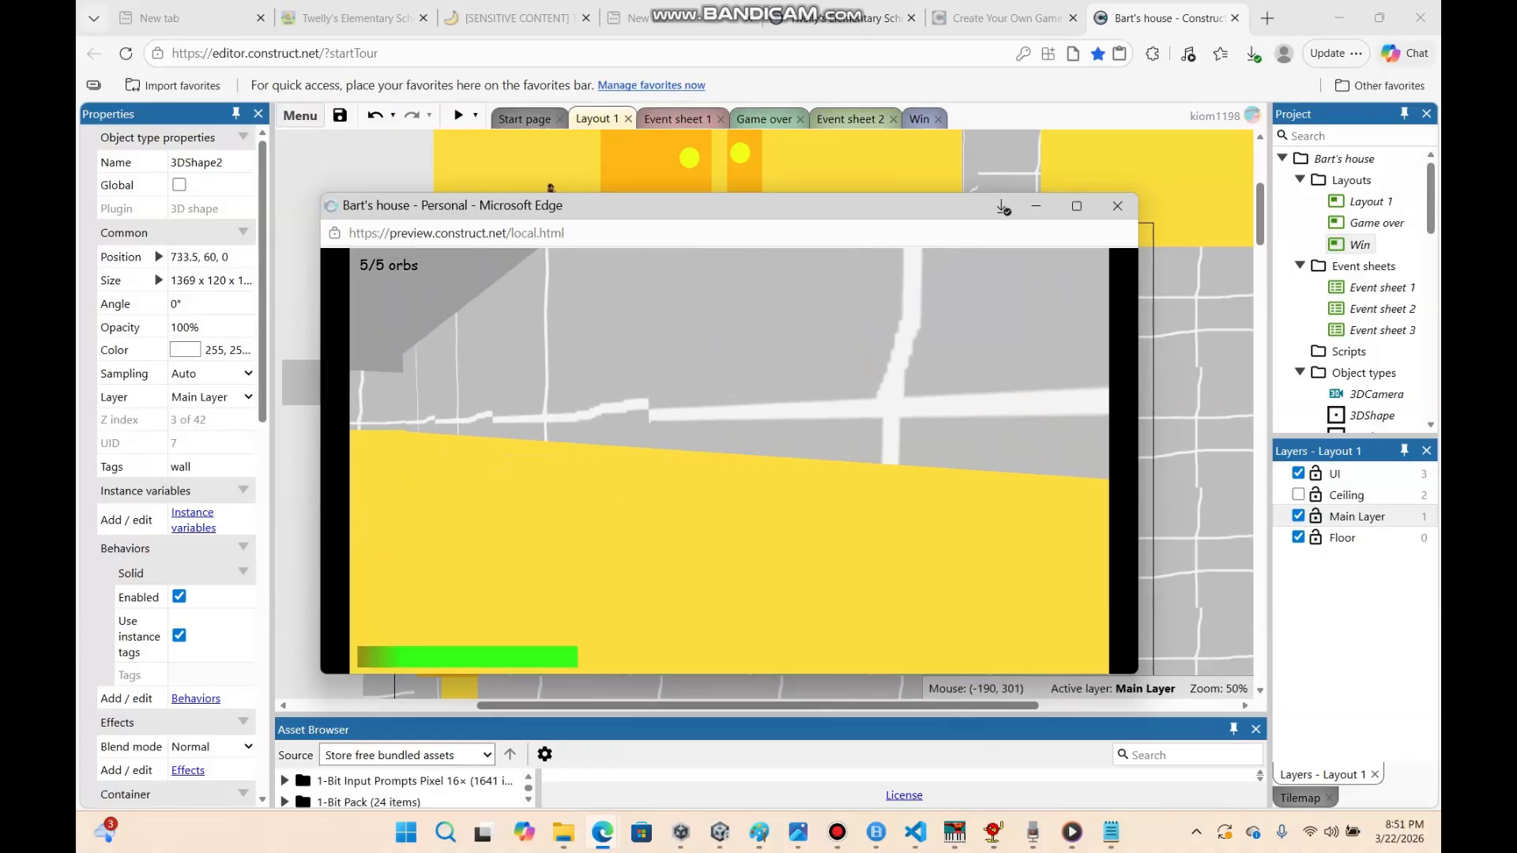
key("s")
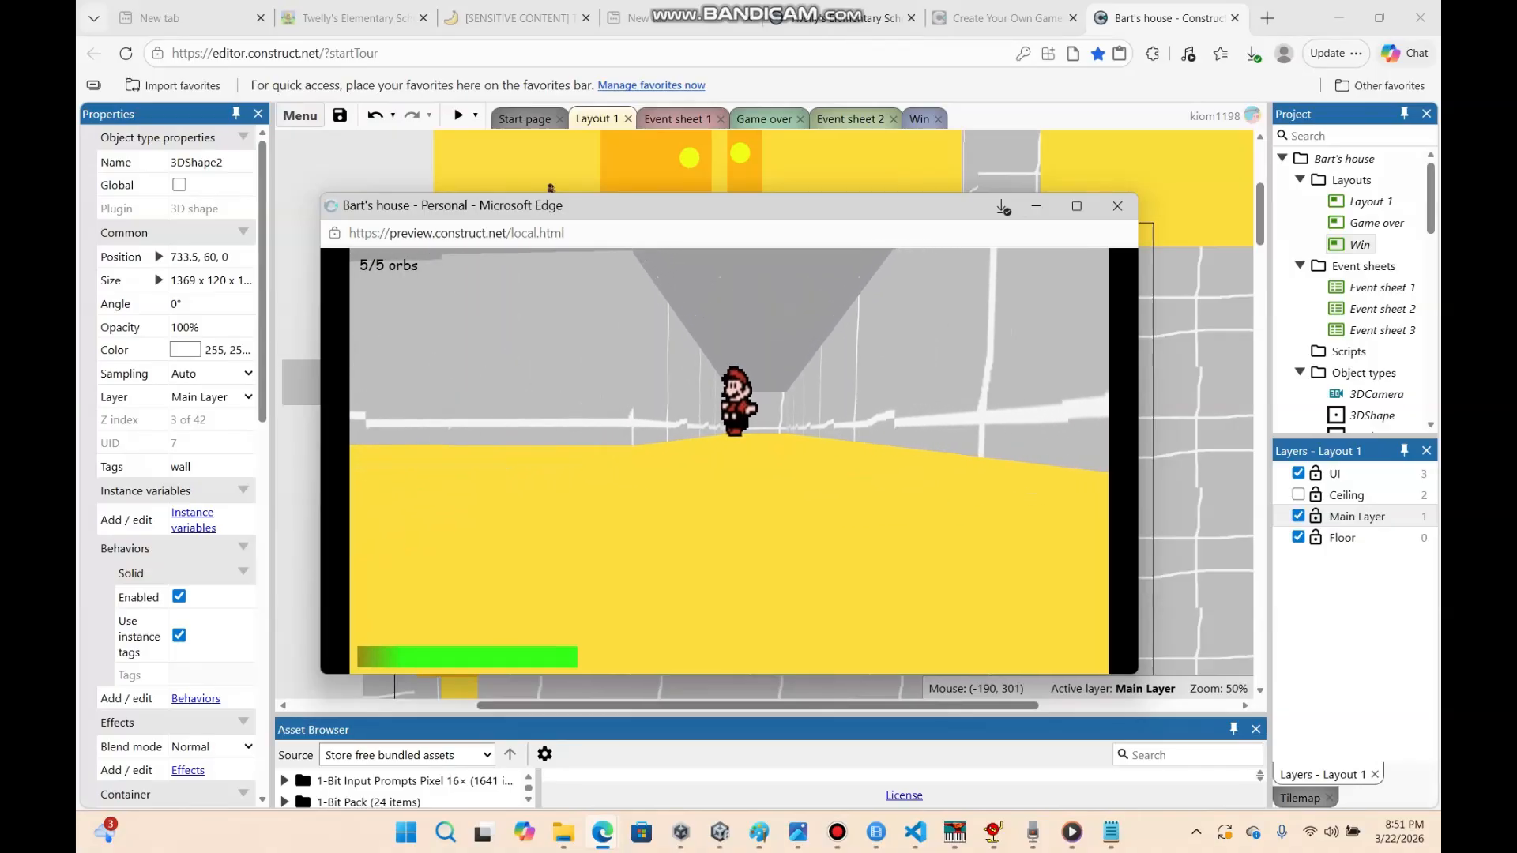
key("w")
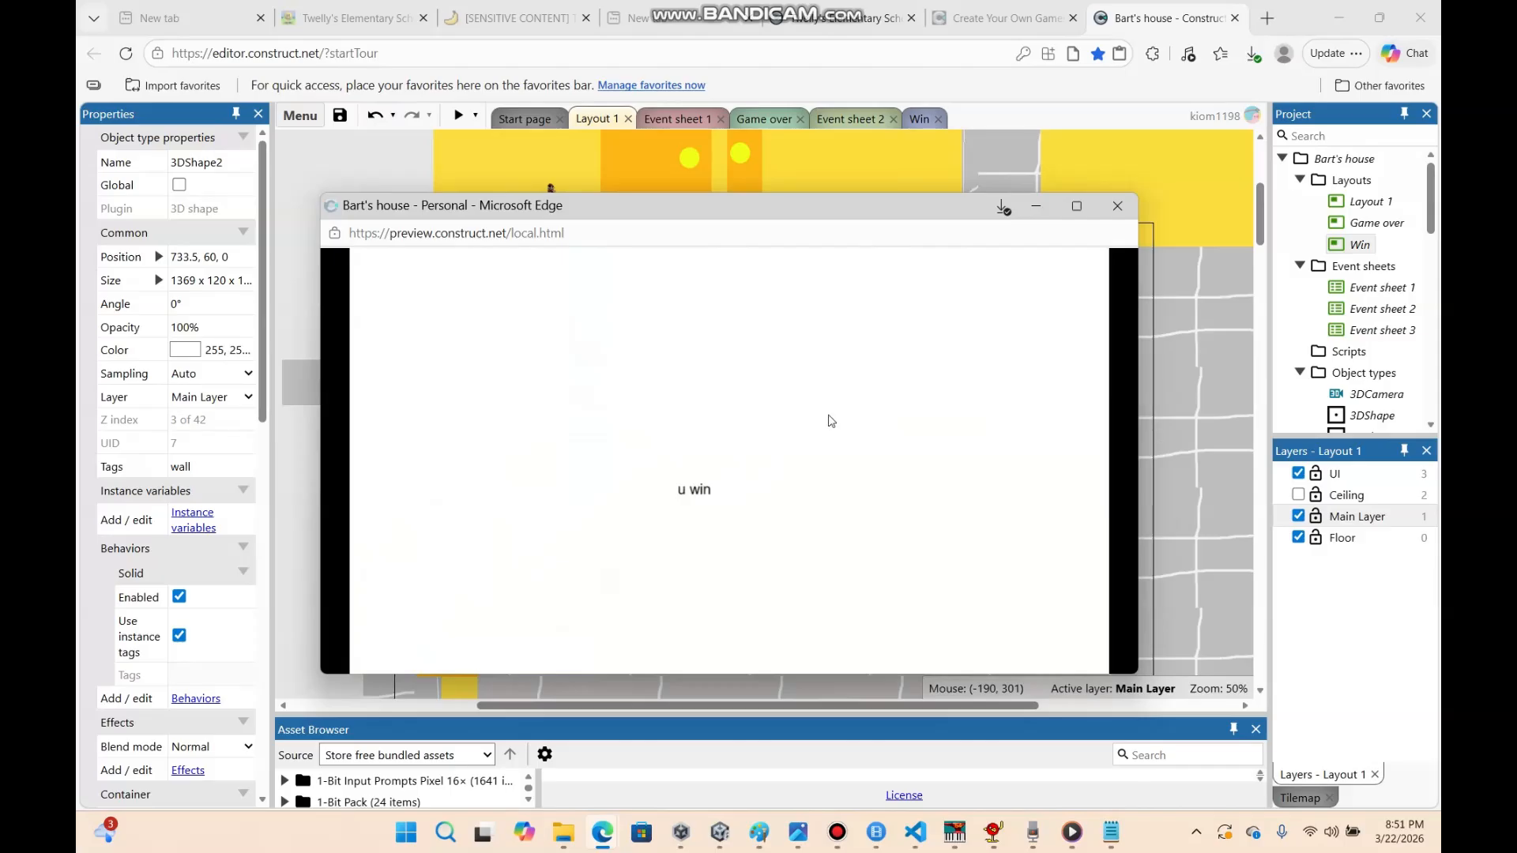
left_click(1050, 208)
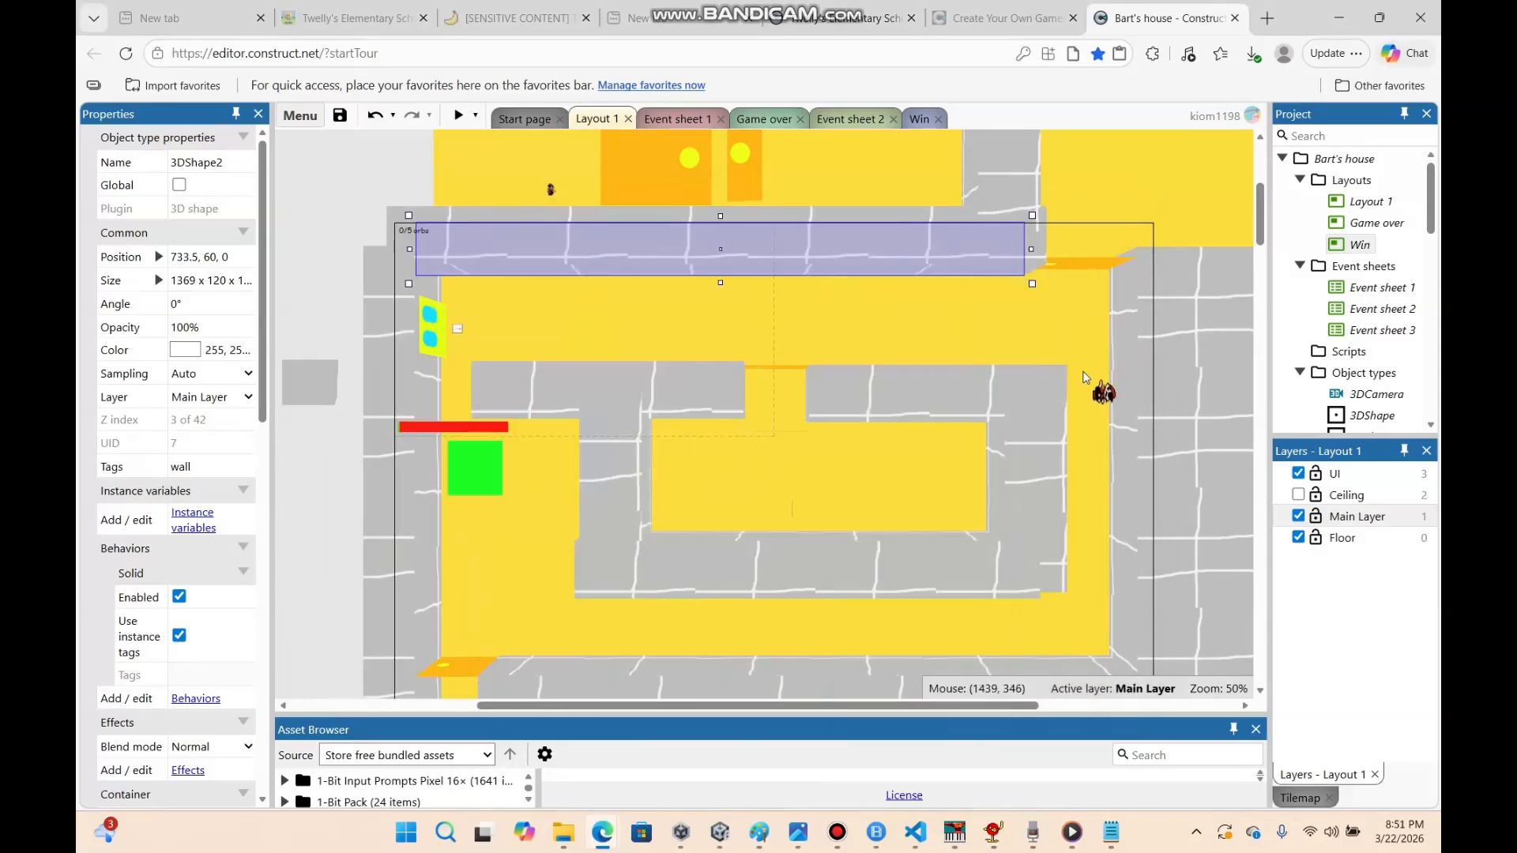
right_click(338, 287)
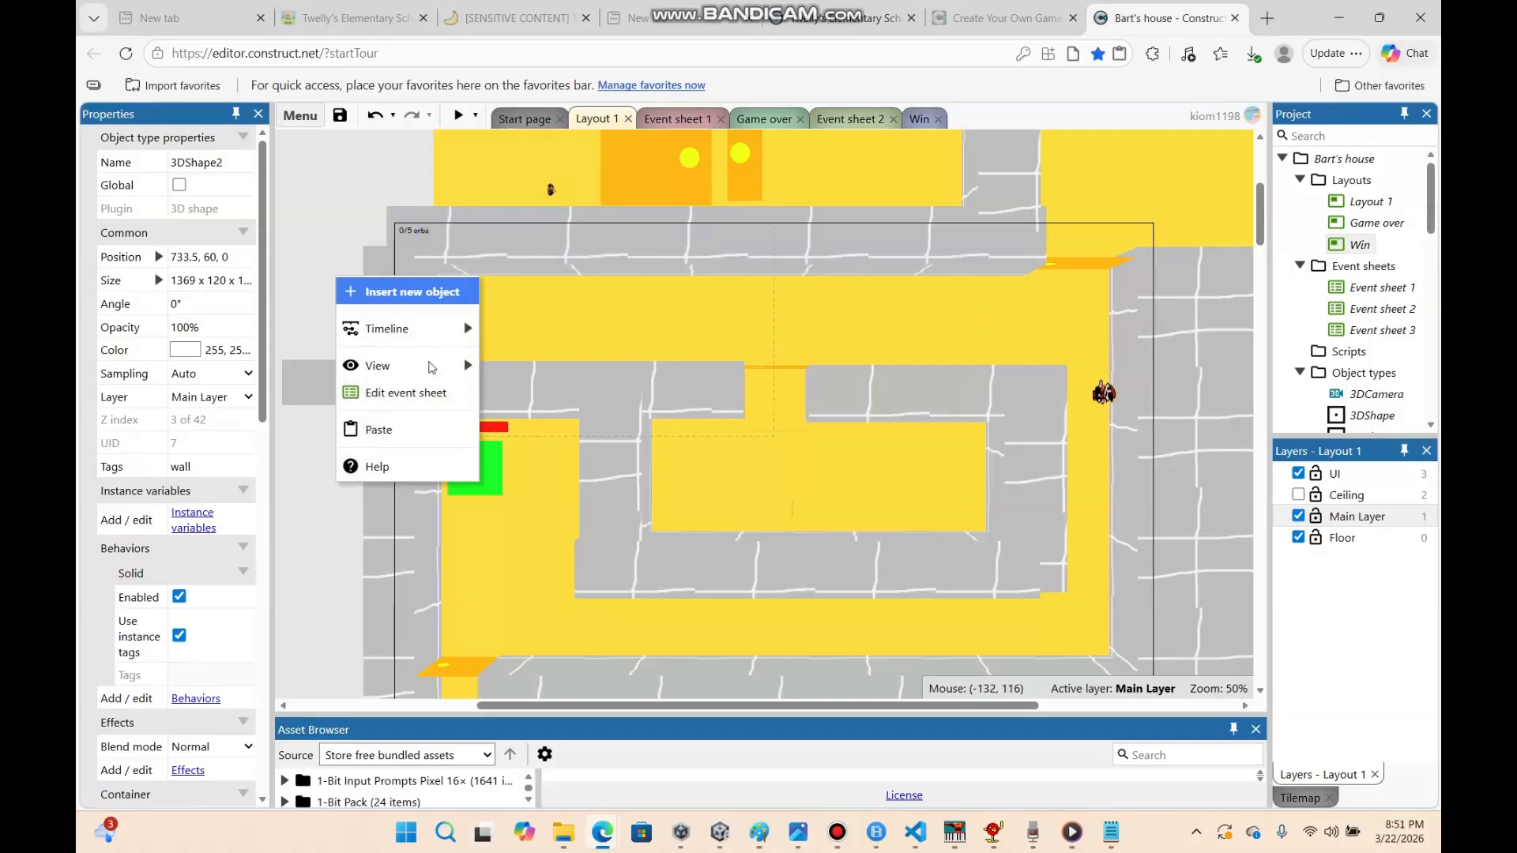
mouse_move(381, 366)
left_click(535, 453)
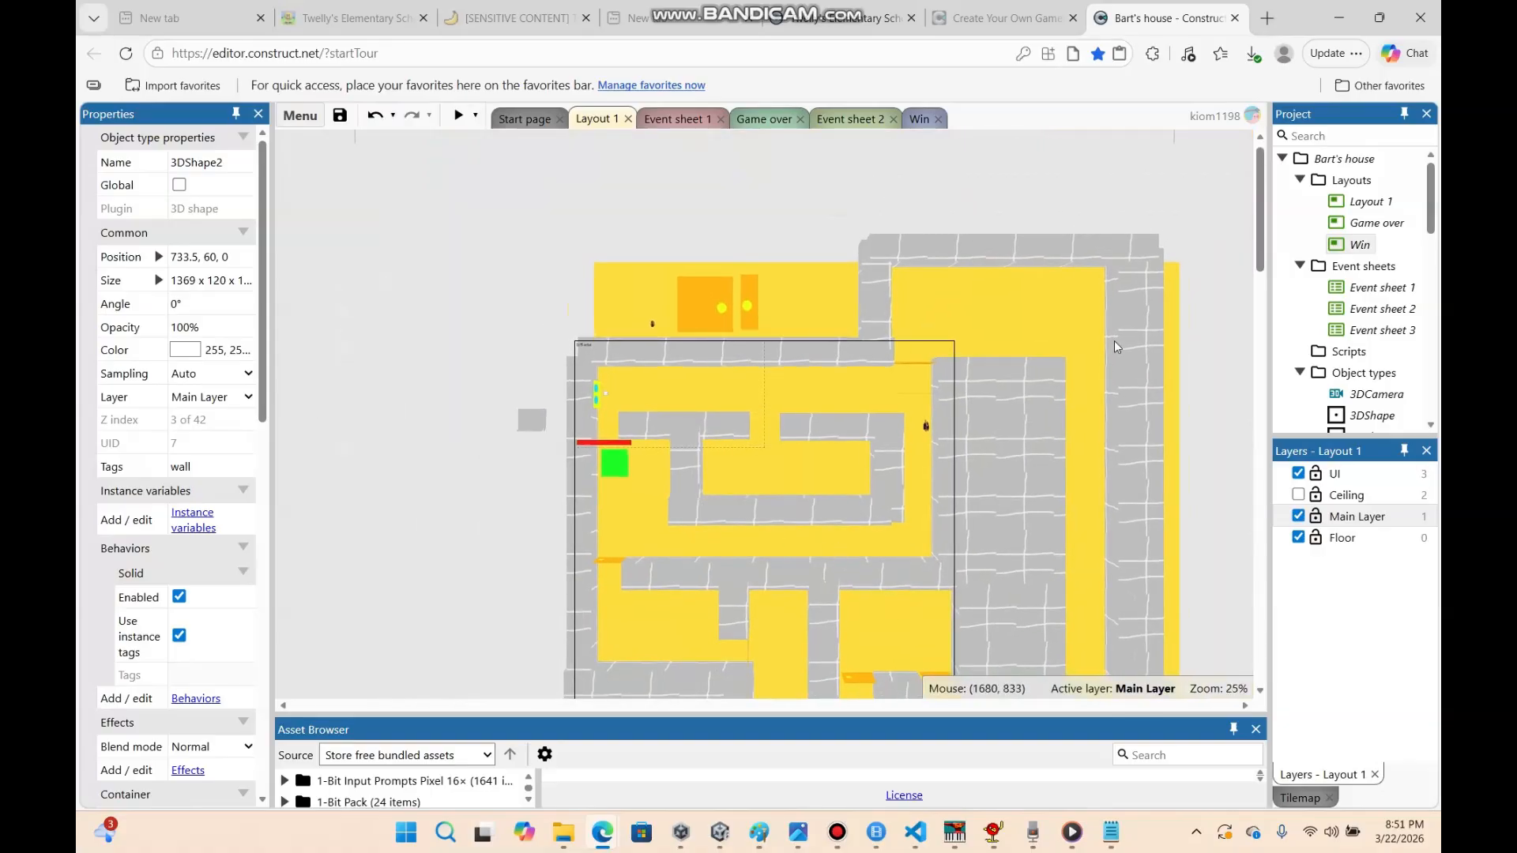
mouse_move(1259, 235)
left_mouse_down()
mouse_move(1285, 320)
mouse_move(1273, 235)
left_mouse_up()
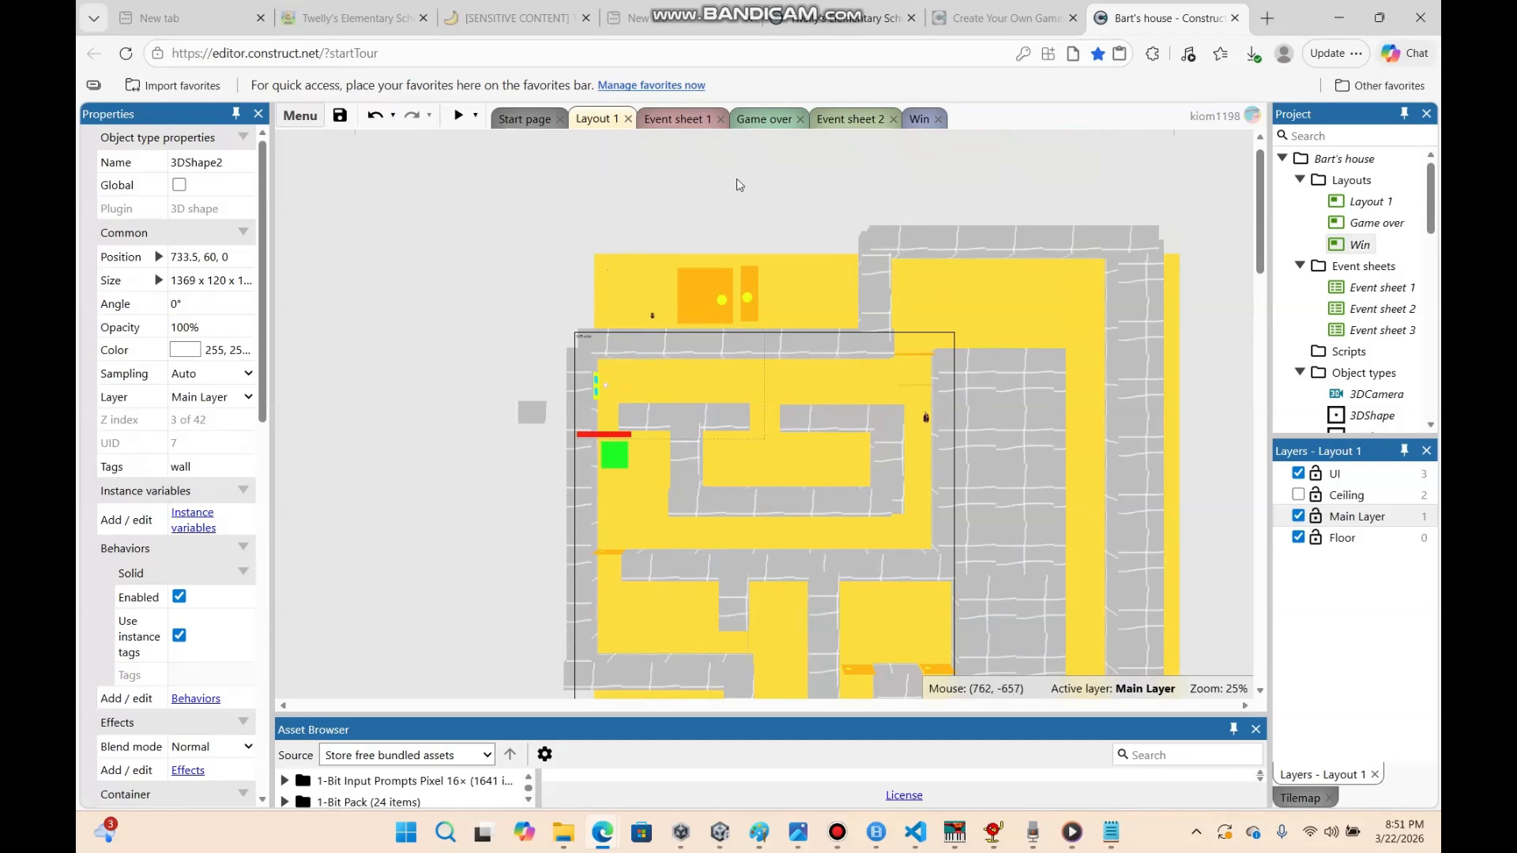
In Event sheet 1, add a Player action setting Stamina to 100 to the event that collects a clicked orb (3DShape3)
left_click(677, 120)
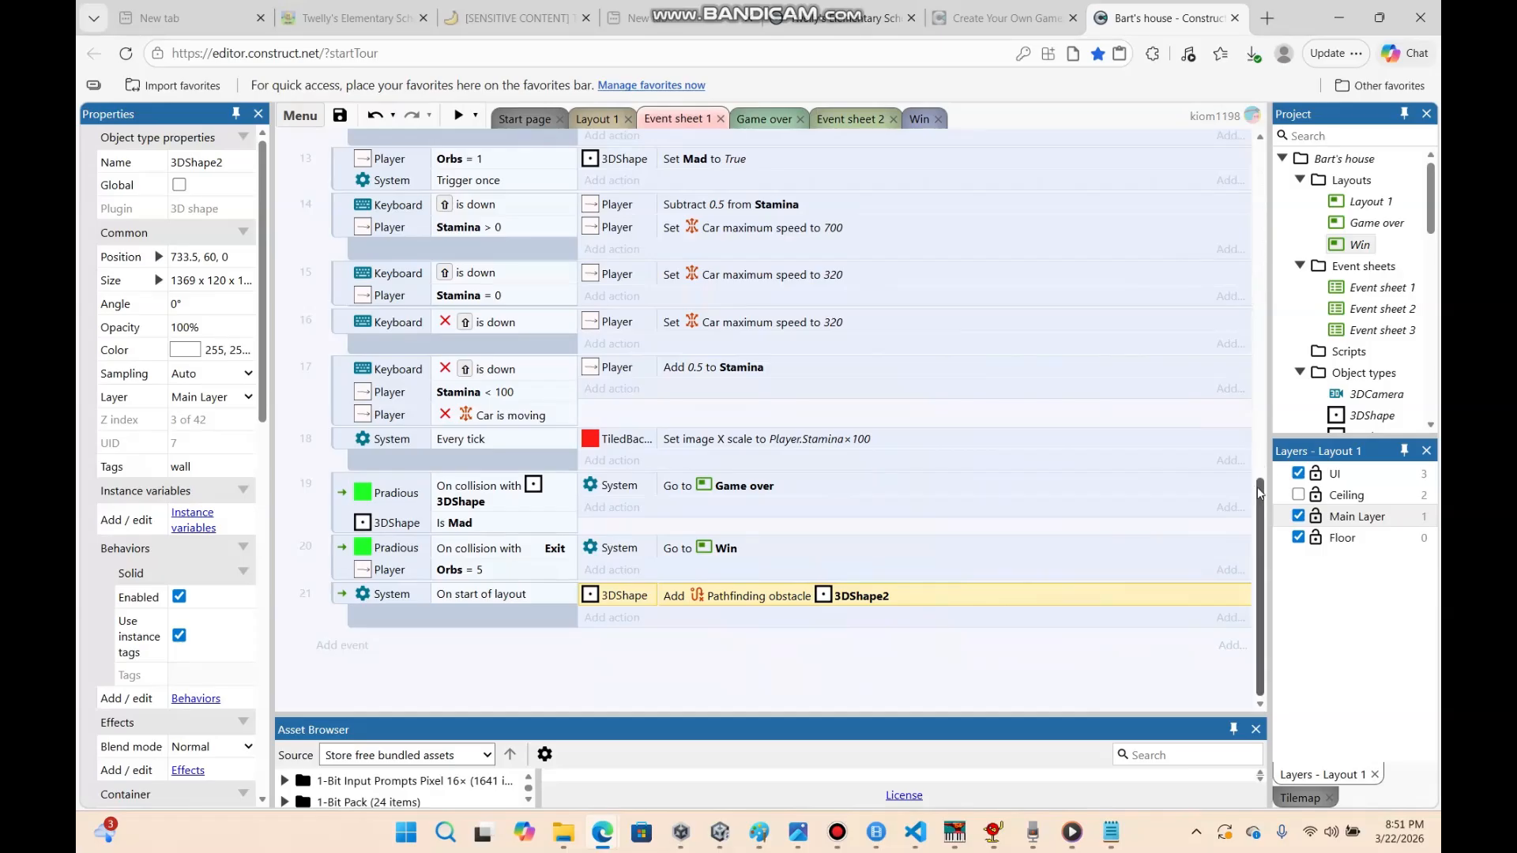
left_click_drag(1260, 492, 1246, 396)
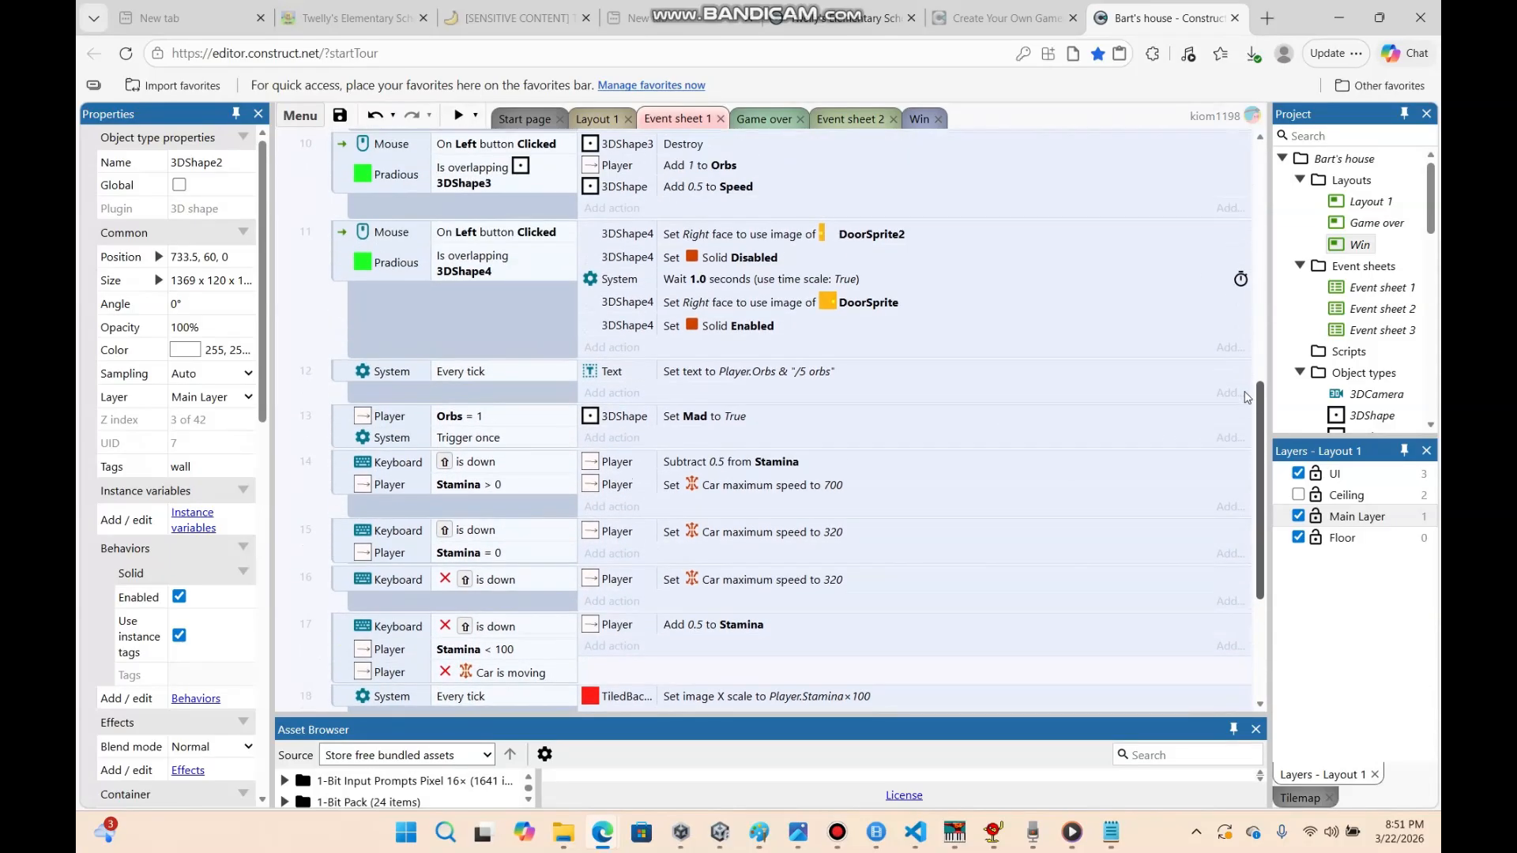
scroll(1247, 397, "up", 3)
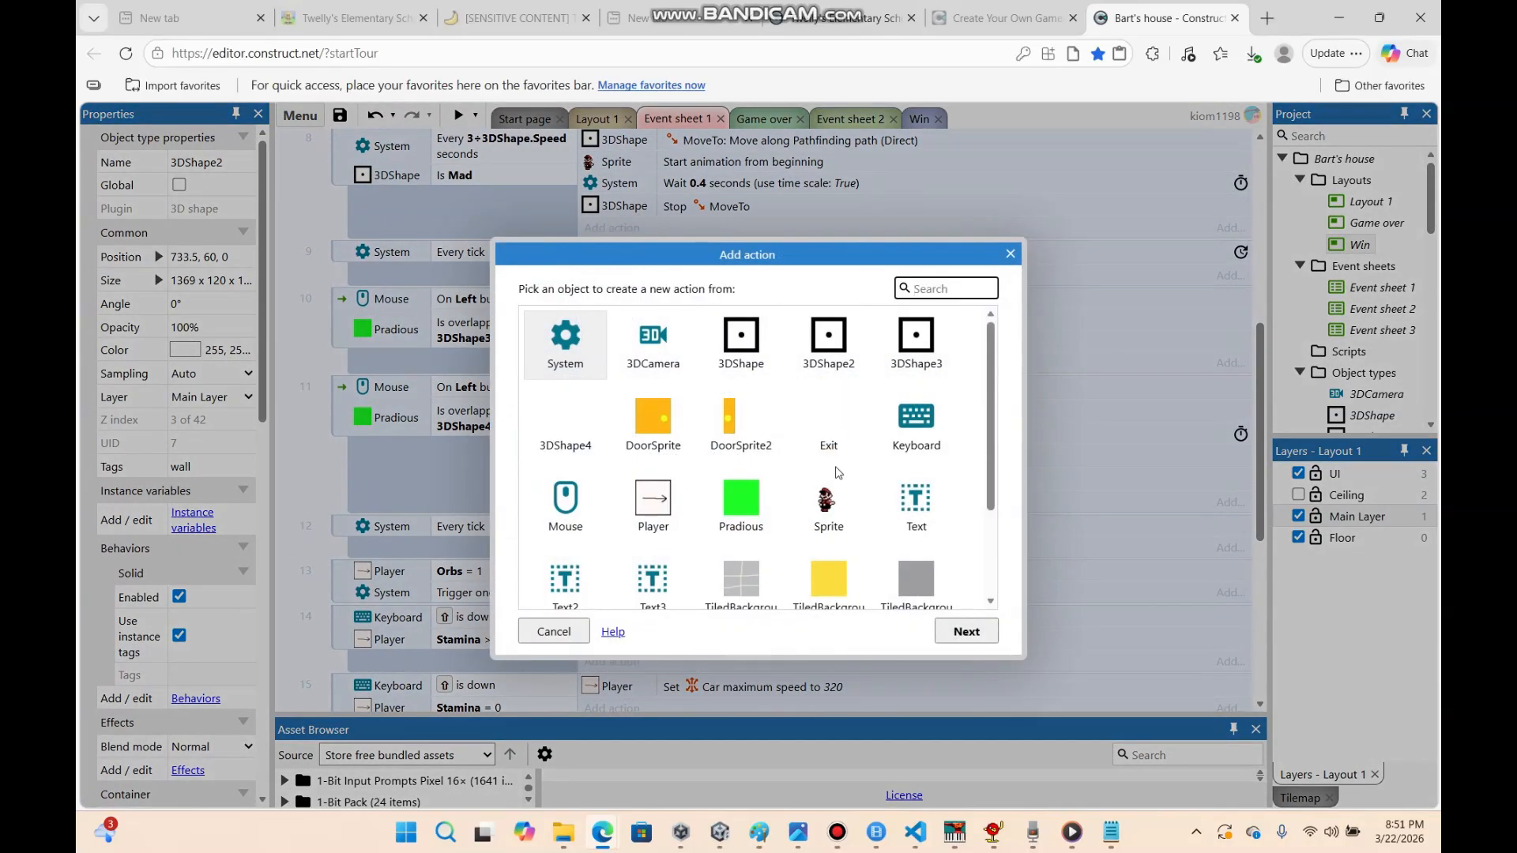
double_click(653, 499)
scroll(999, 387, "down", 1)
scroll(999, 387, "down", 10)
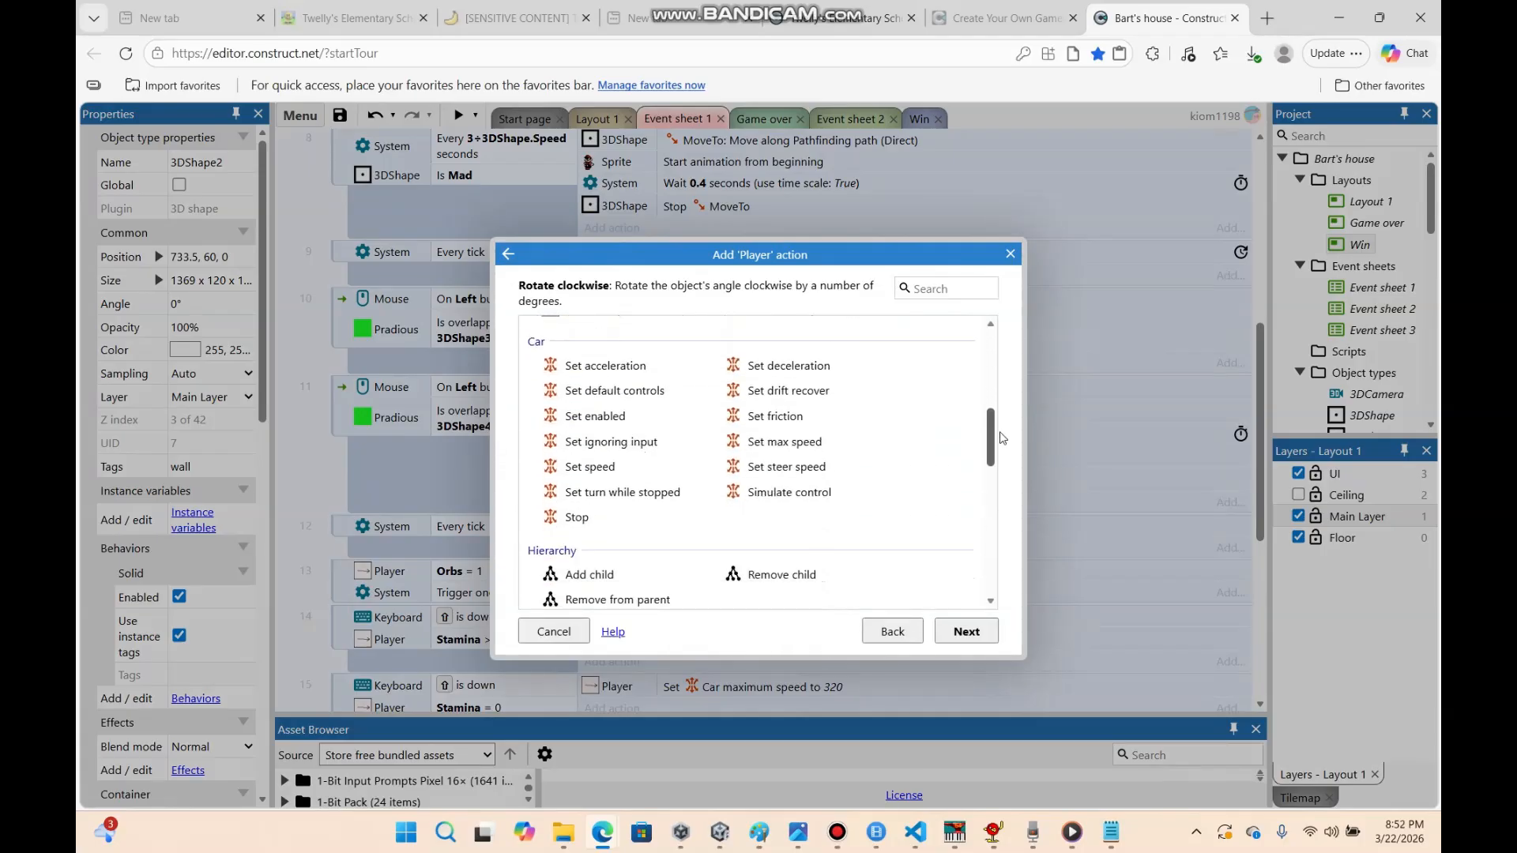
double_click(712, 394)
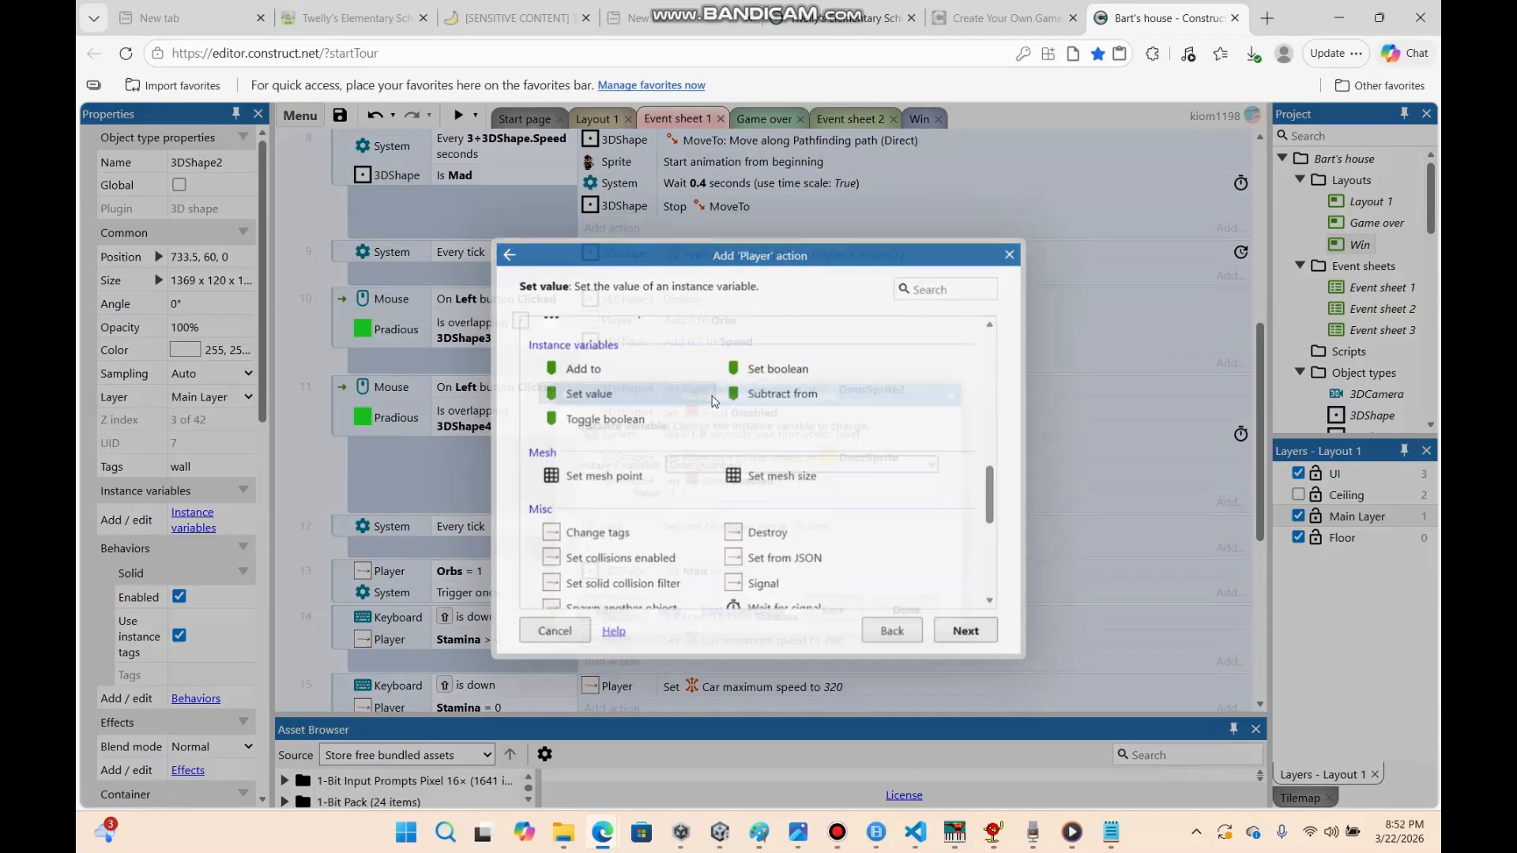
left_click(722, 464)
left_click(703, 510)
left_click(722, 492)
type("100")
key("Return")
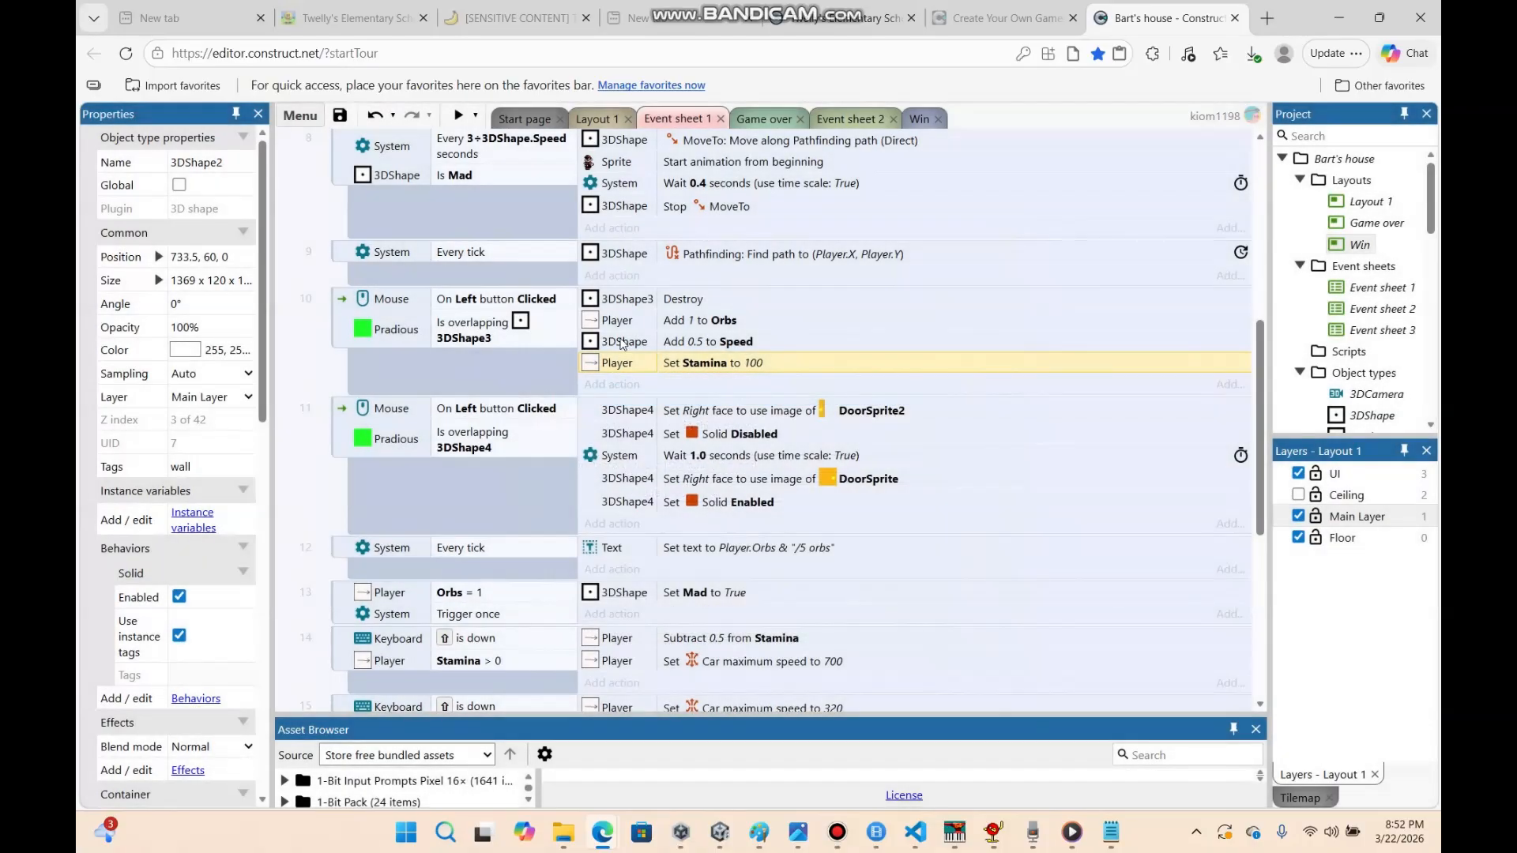
left_click(594, 121)
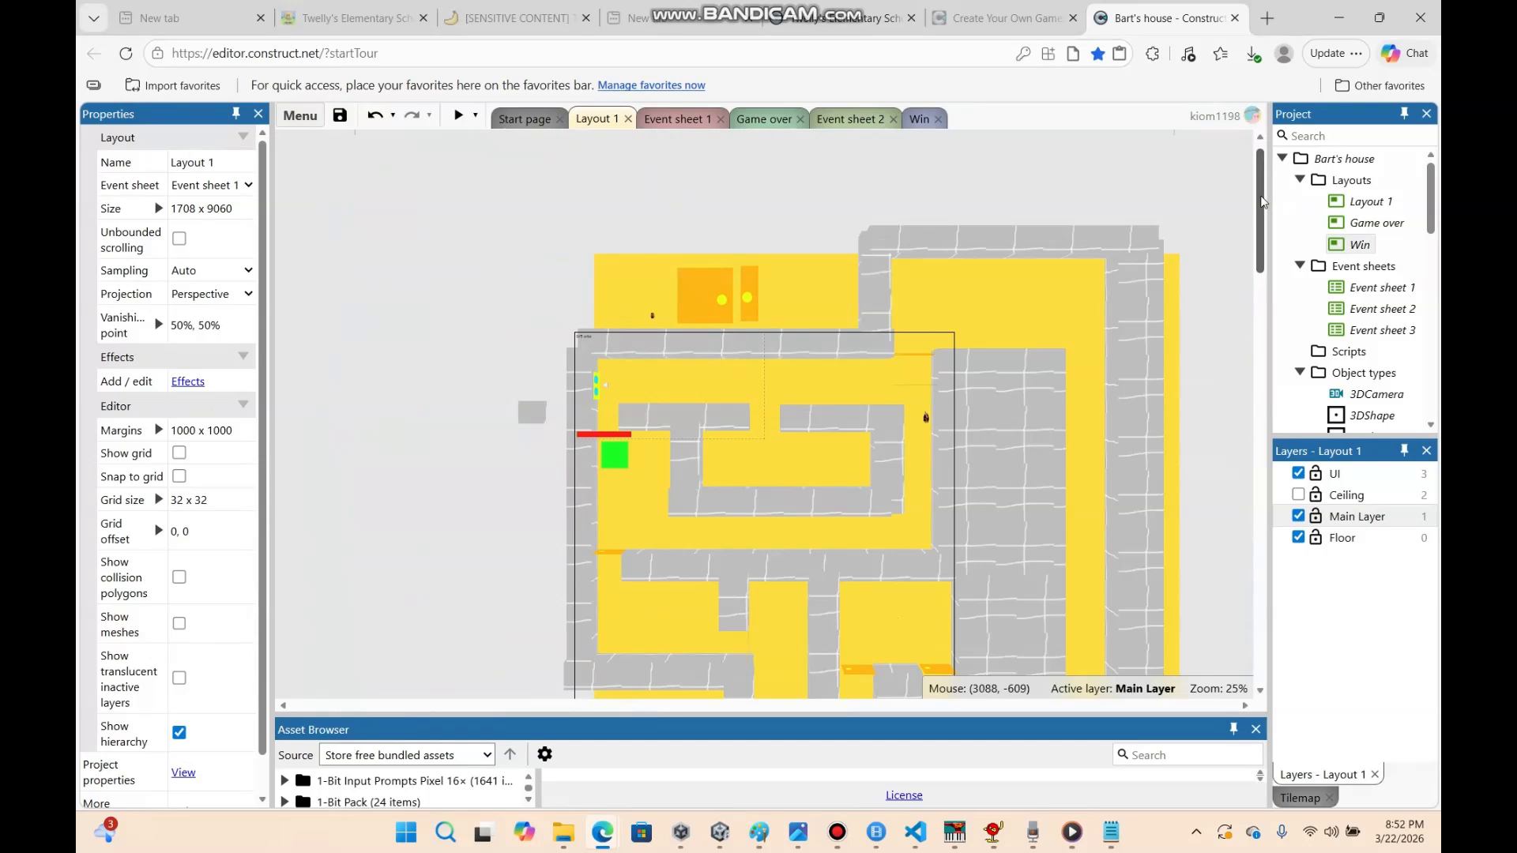
scroll(1252, 221, "down", 1)
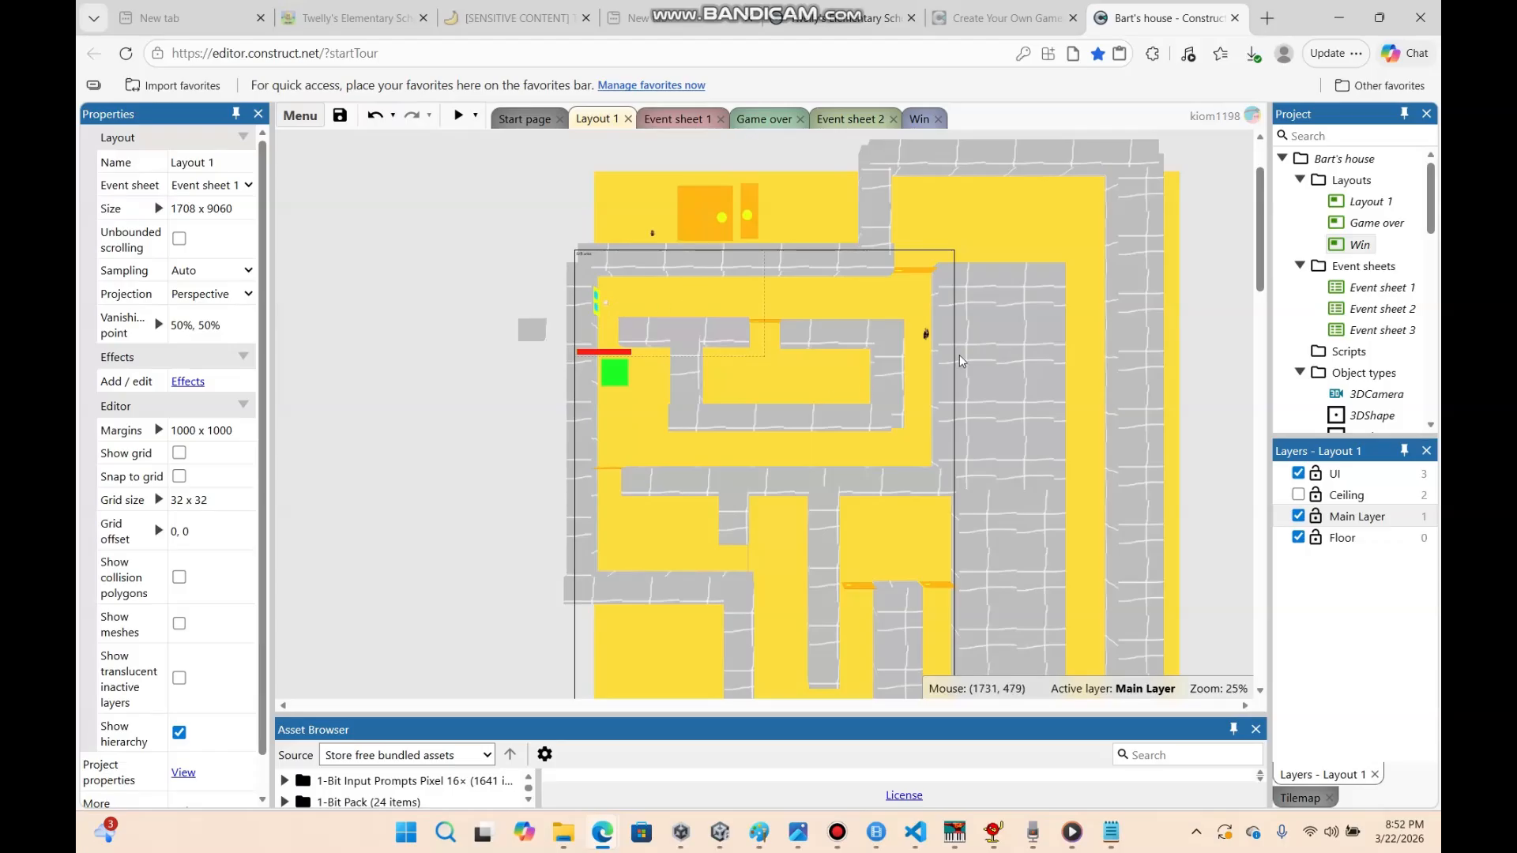
left_click_drag(1263, 283, 1255, 256)
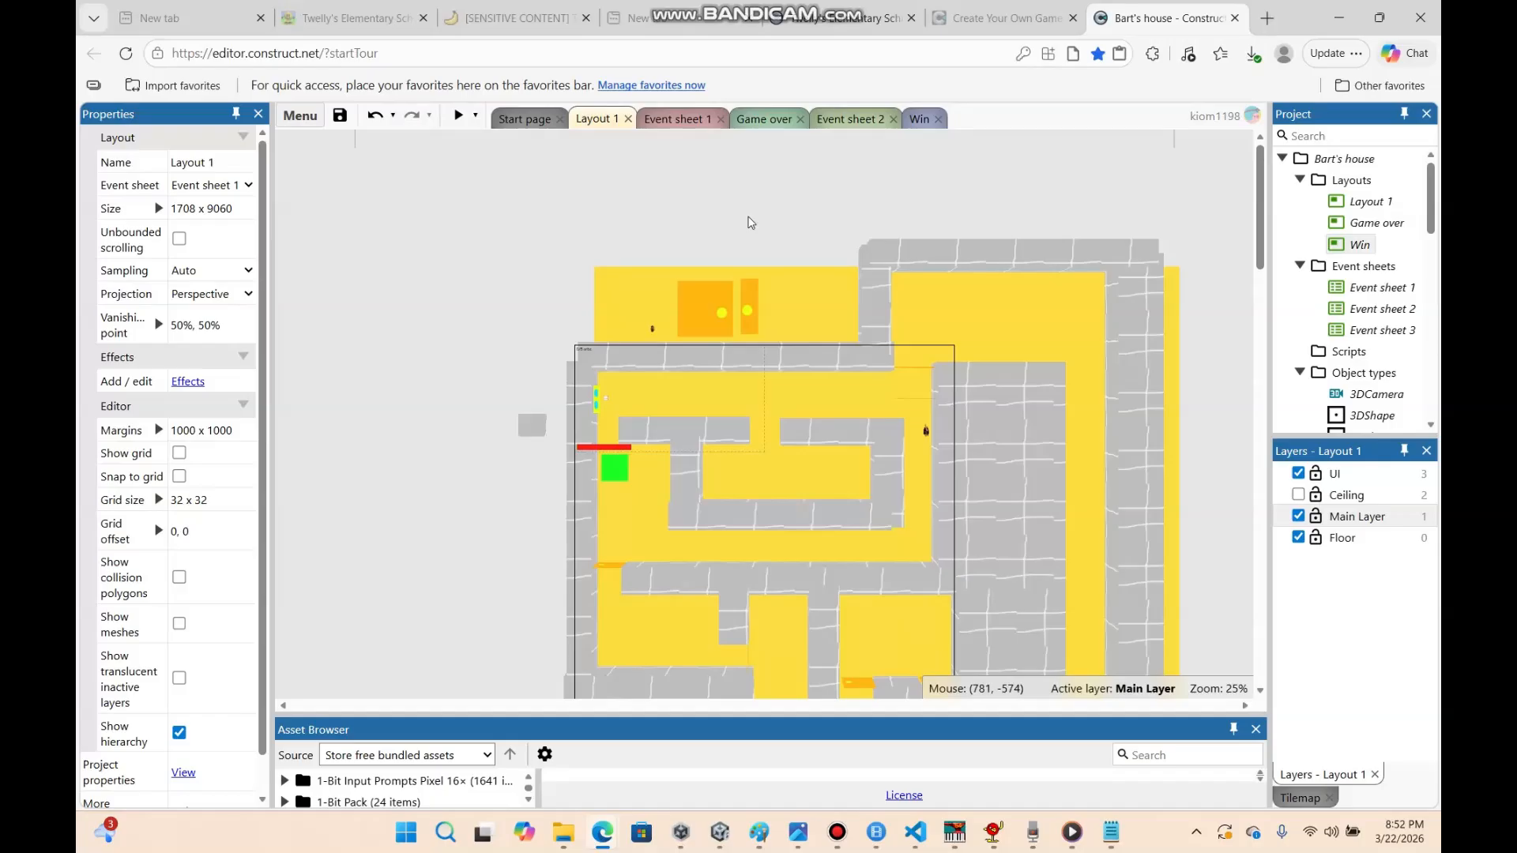
left_click(912, 440)
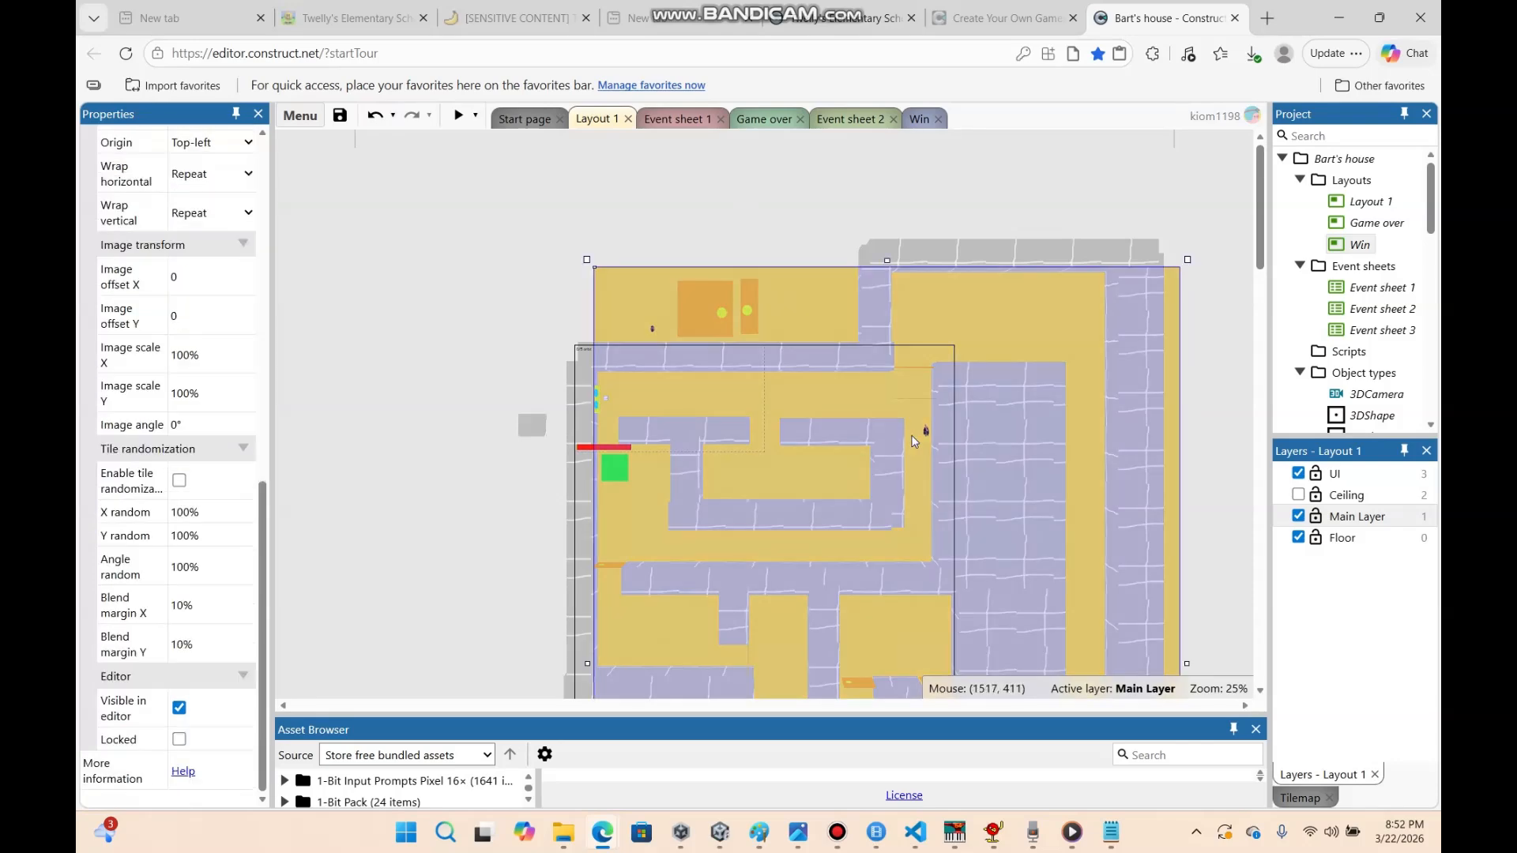
left_click(525, 226)
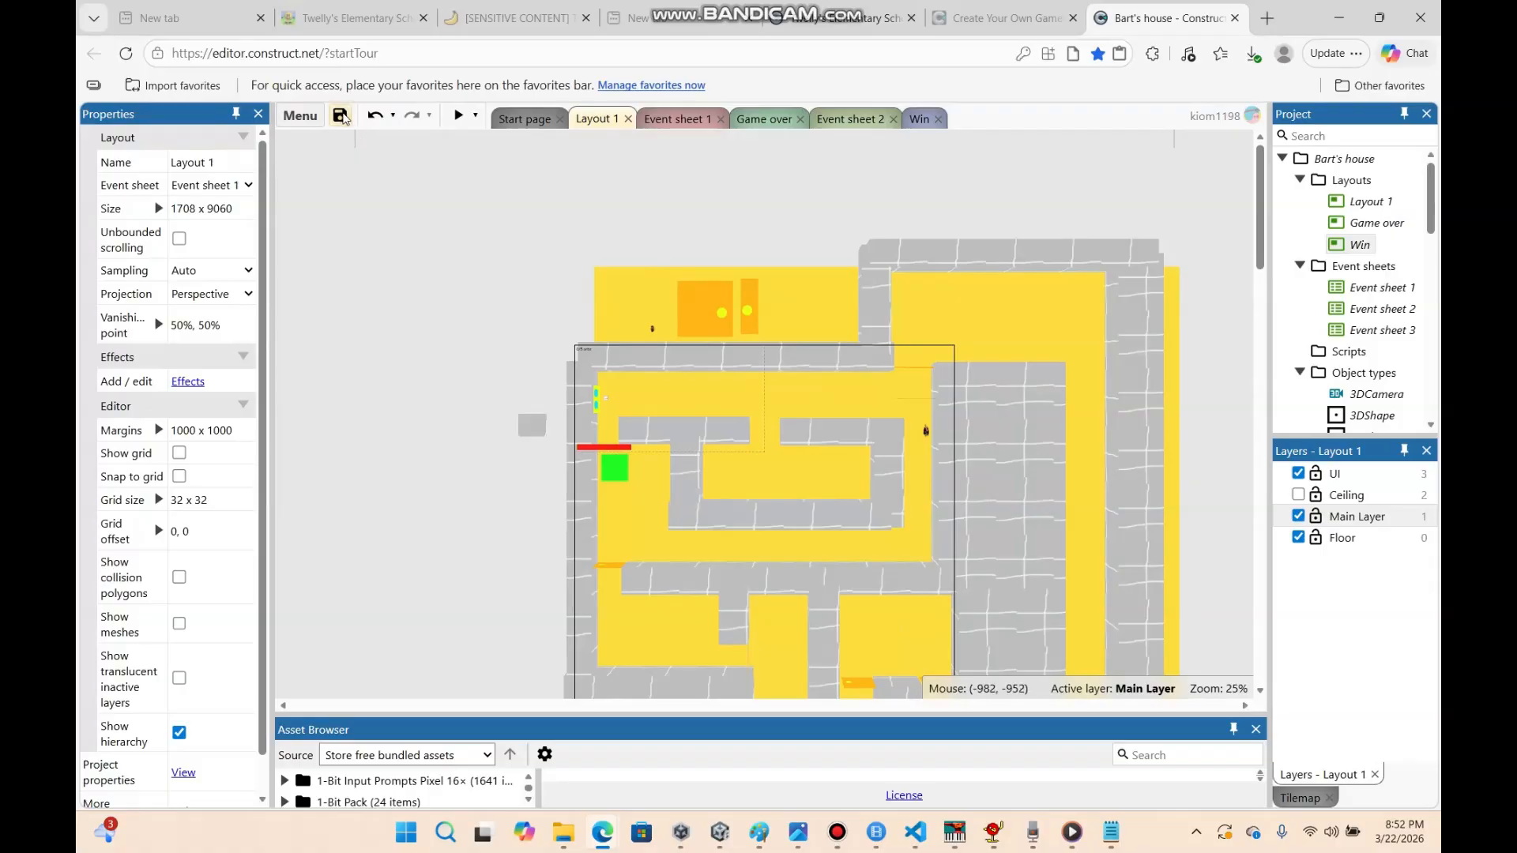
Save the project in Downloads as a Construct 3 single-file project named bert, and clear the layout selection
left_click(347, 120)
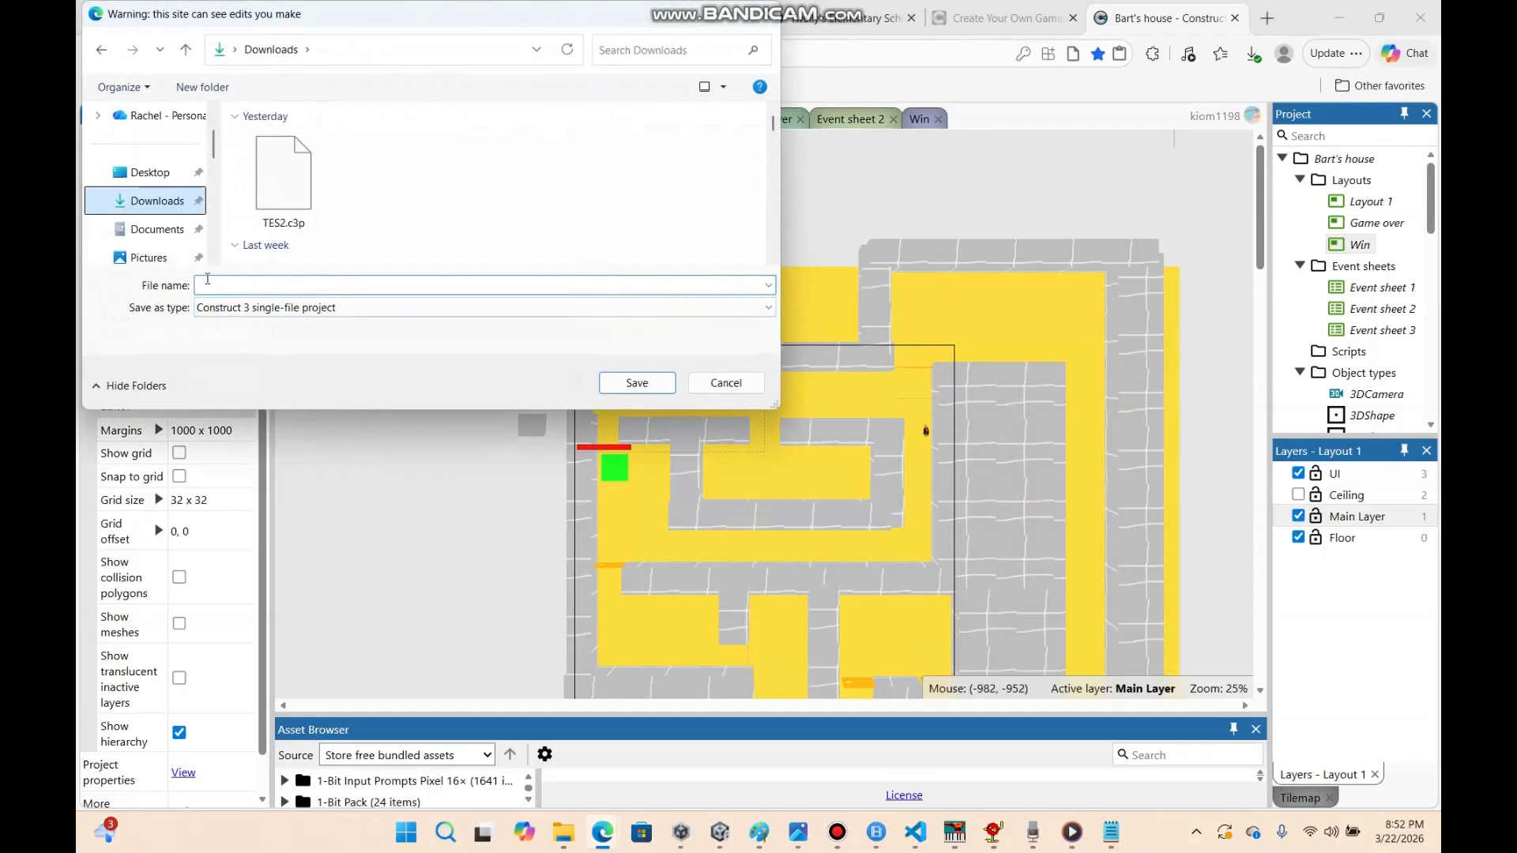
type("bert")
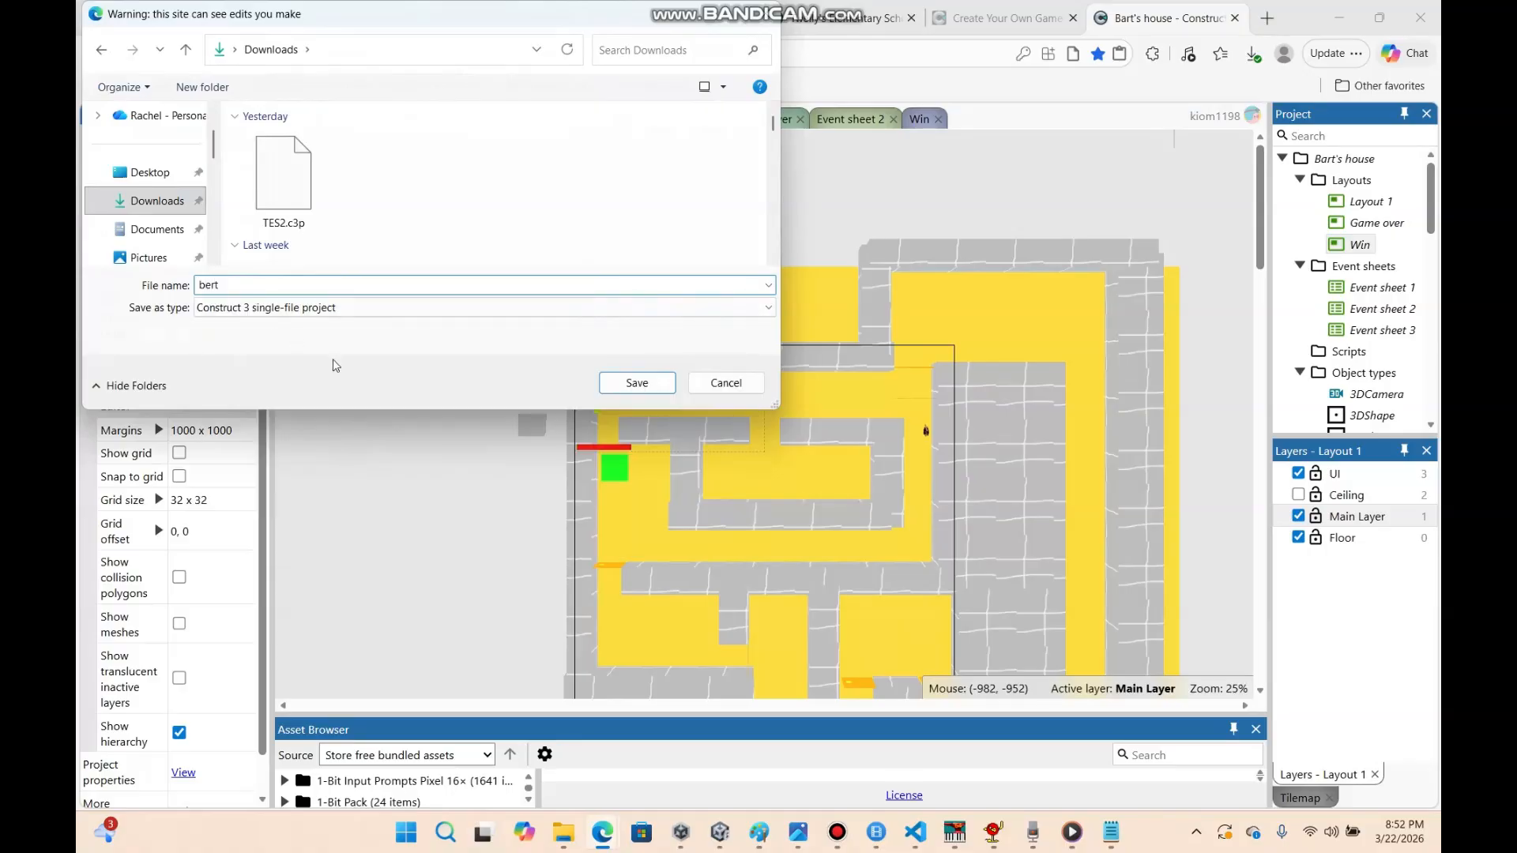
left_click(636, 382)
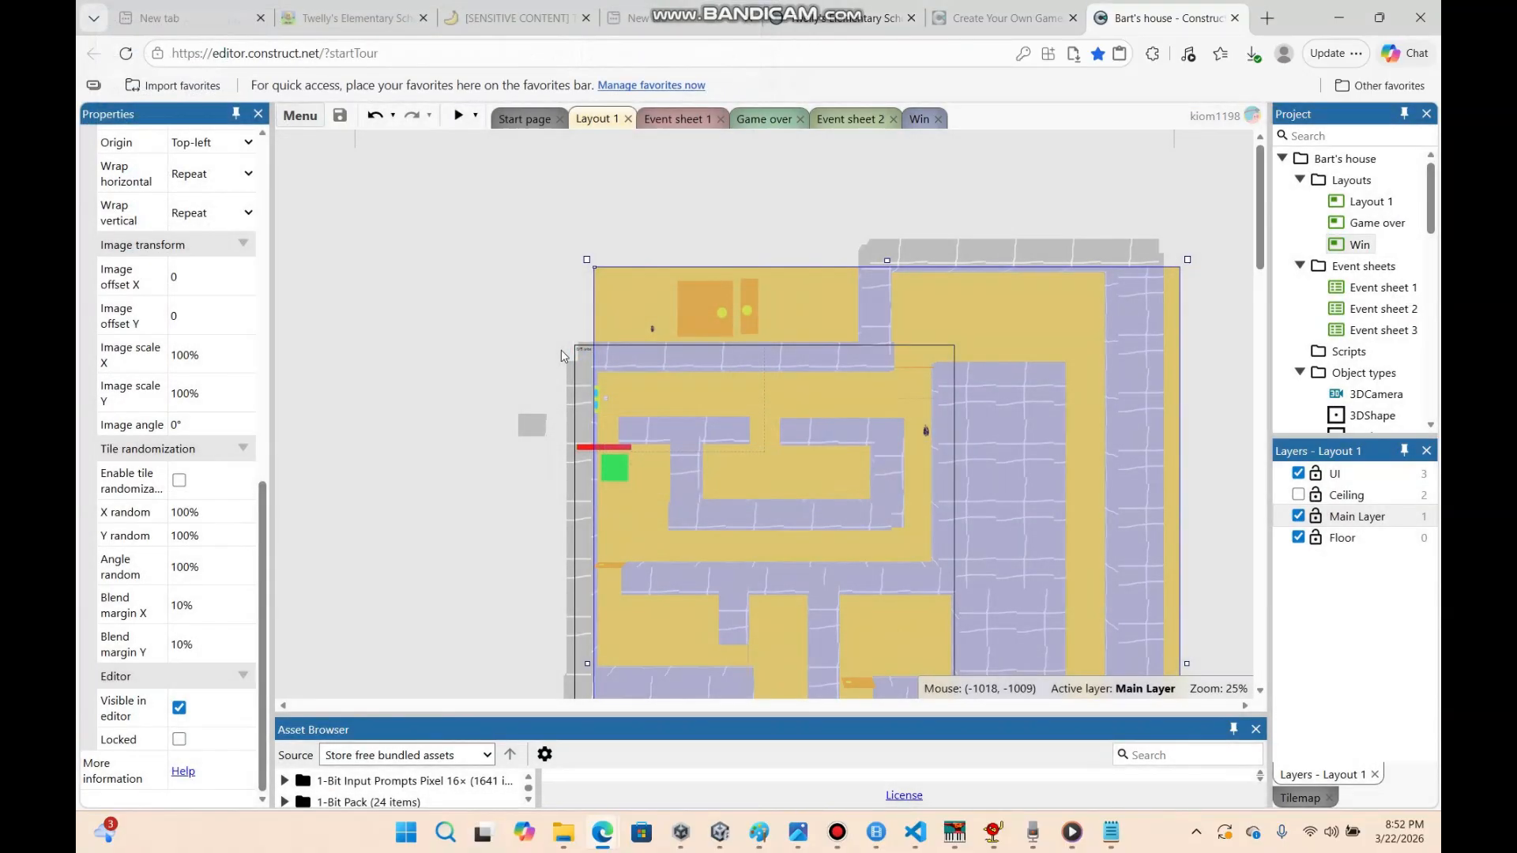
left_click(474, 273)
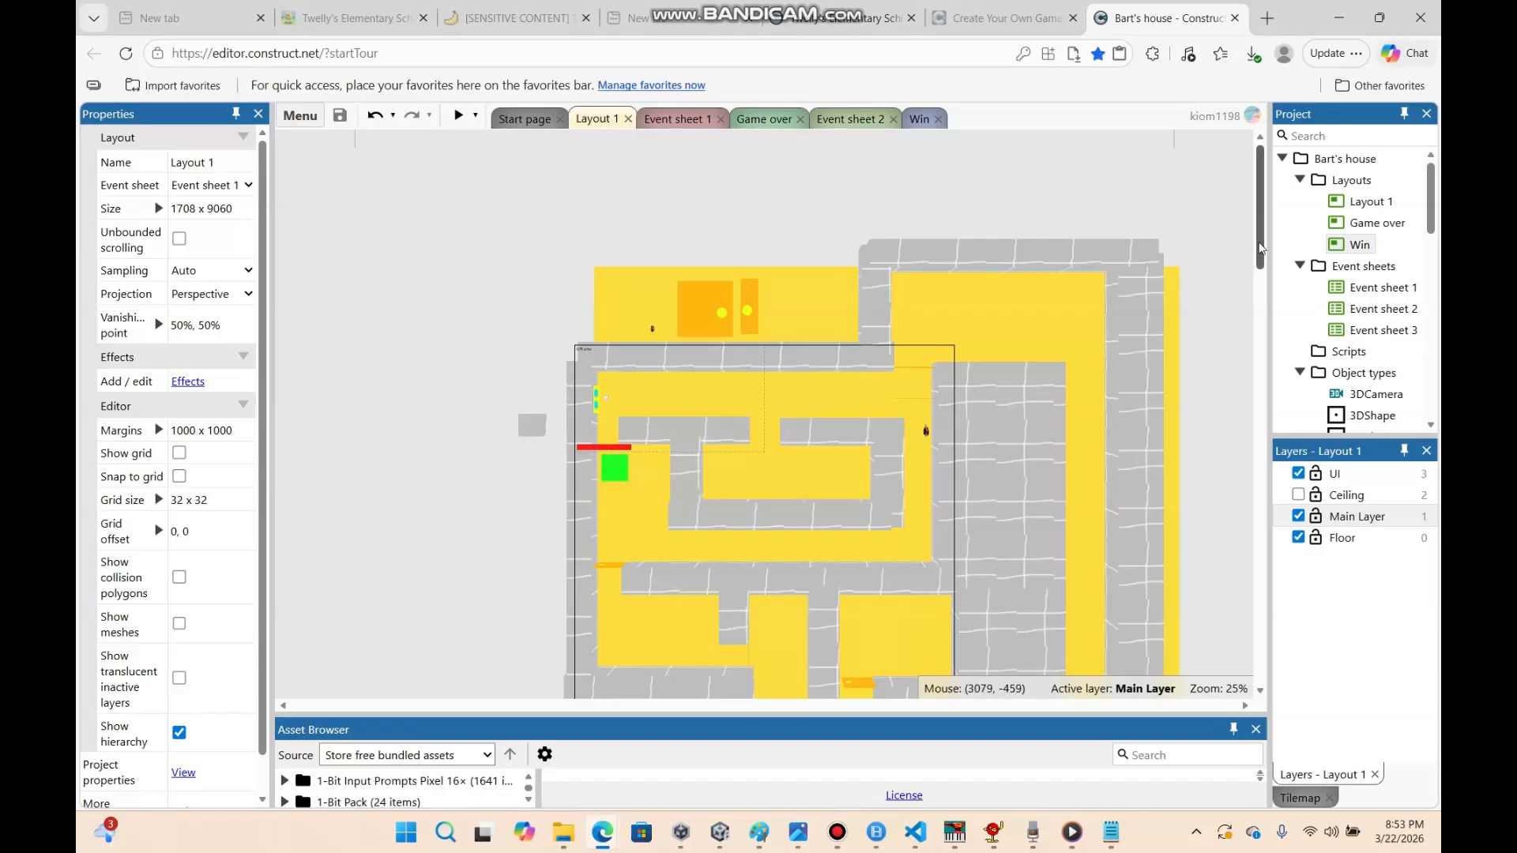
mouse_move(1259, 243)
left_mouse_down()
mouse_move(1257, 264)
mouse_move(1260, 243)
left_mouse_up()
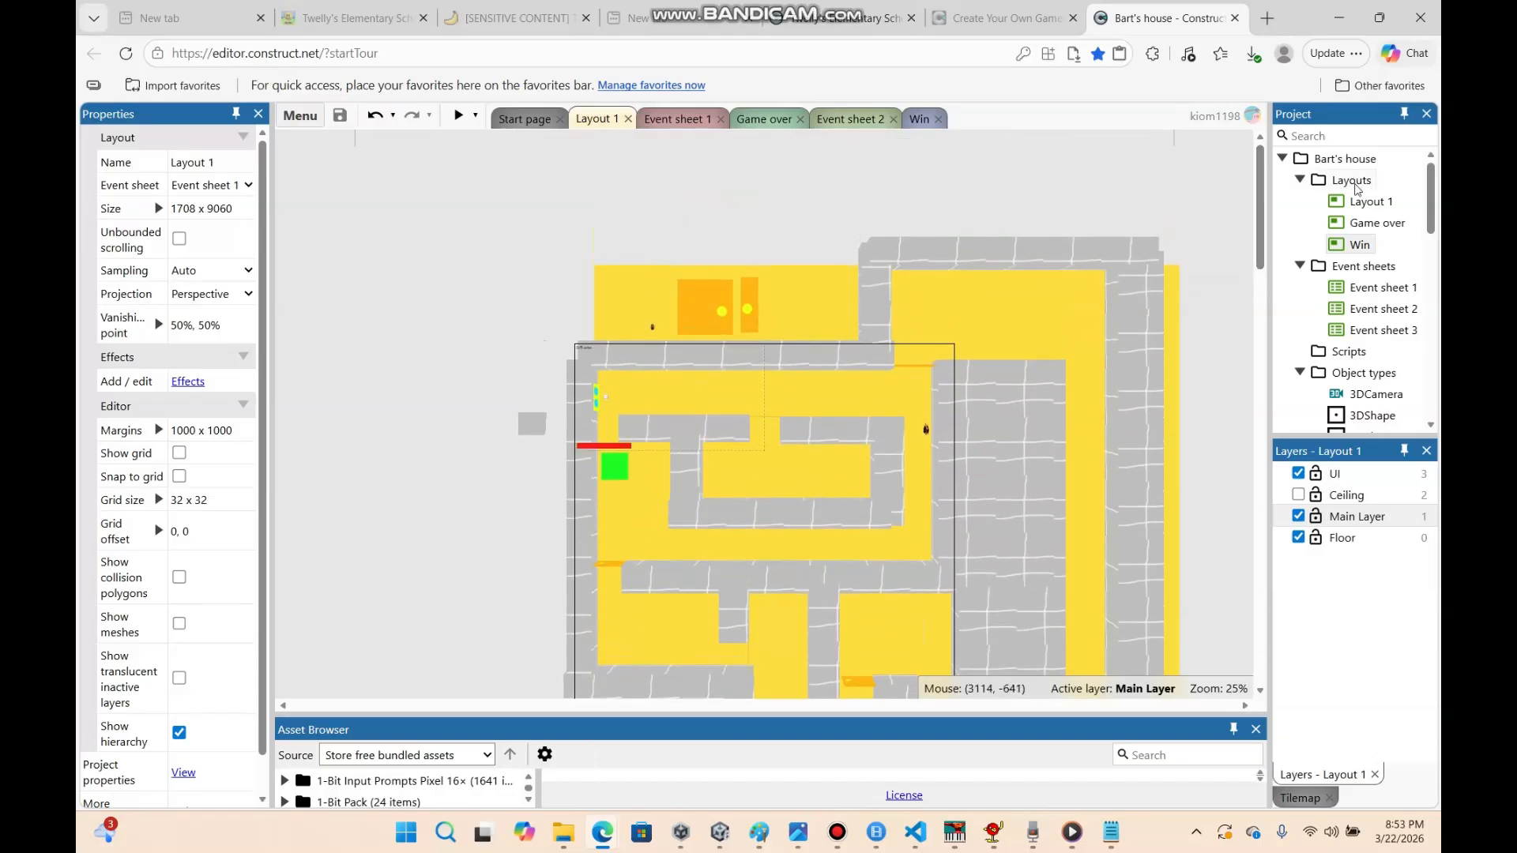
Add a new layout with its own event sheet and name it Title
right_click(1356, 188)
left_click(1252, 200)
left_click(602, 489)
type("Title")
key("Return")
Insert a Text object into the Title layout
right_click(701, 370)
left_click(755, 345)
type("t")
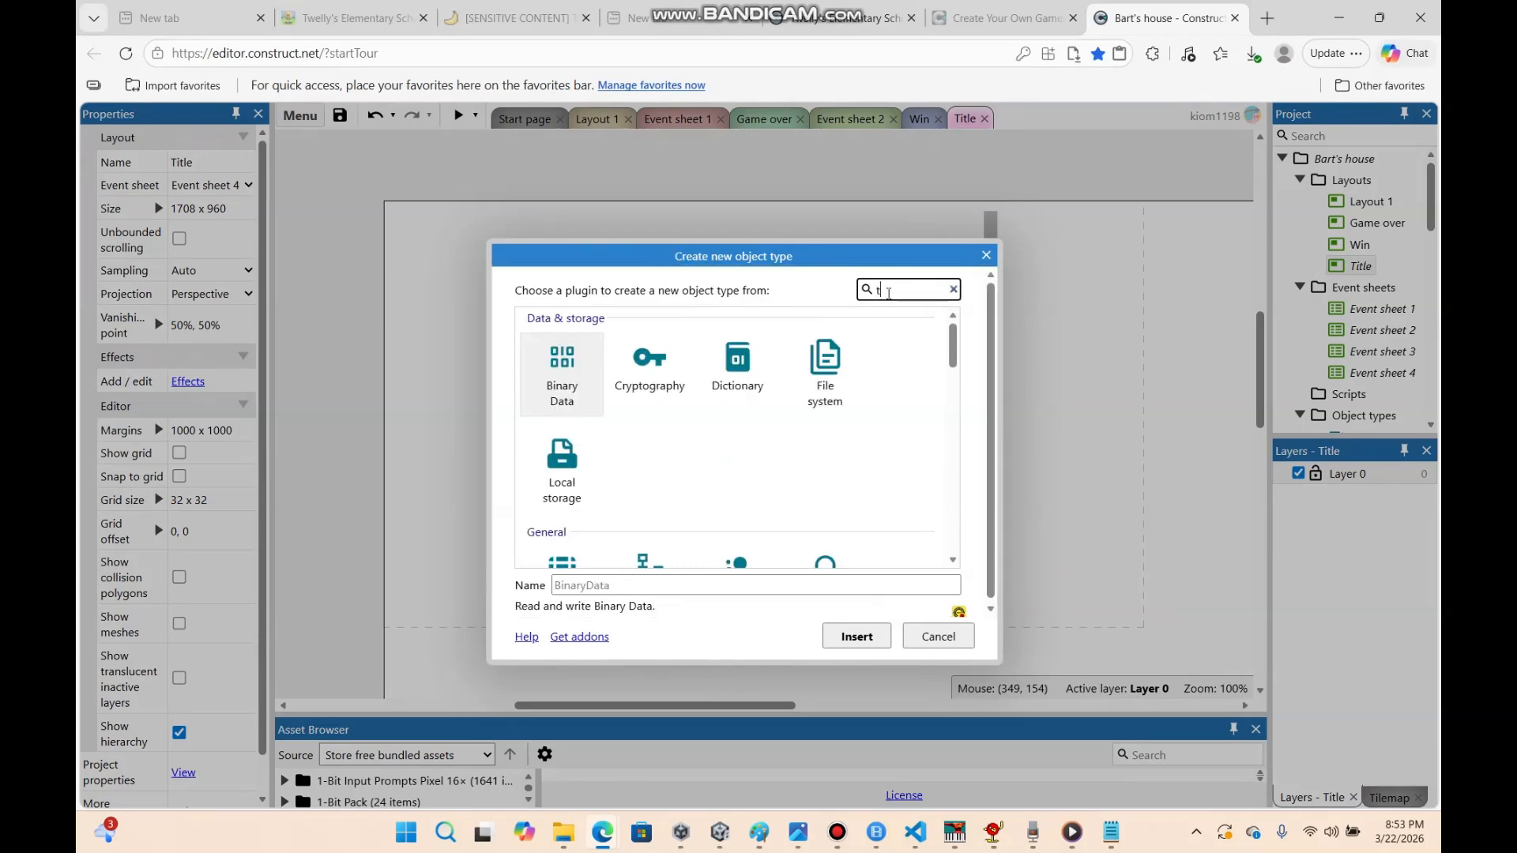
type("ex")
left_click(606, 374)
double_click(567, 369)
double_click(626, 379)
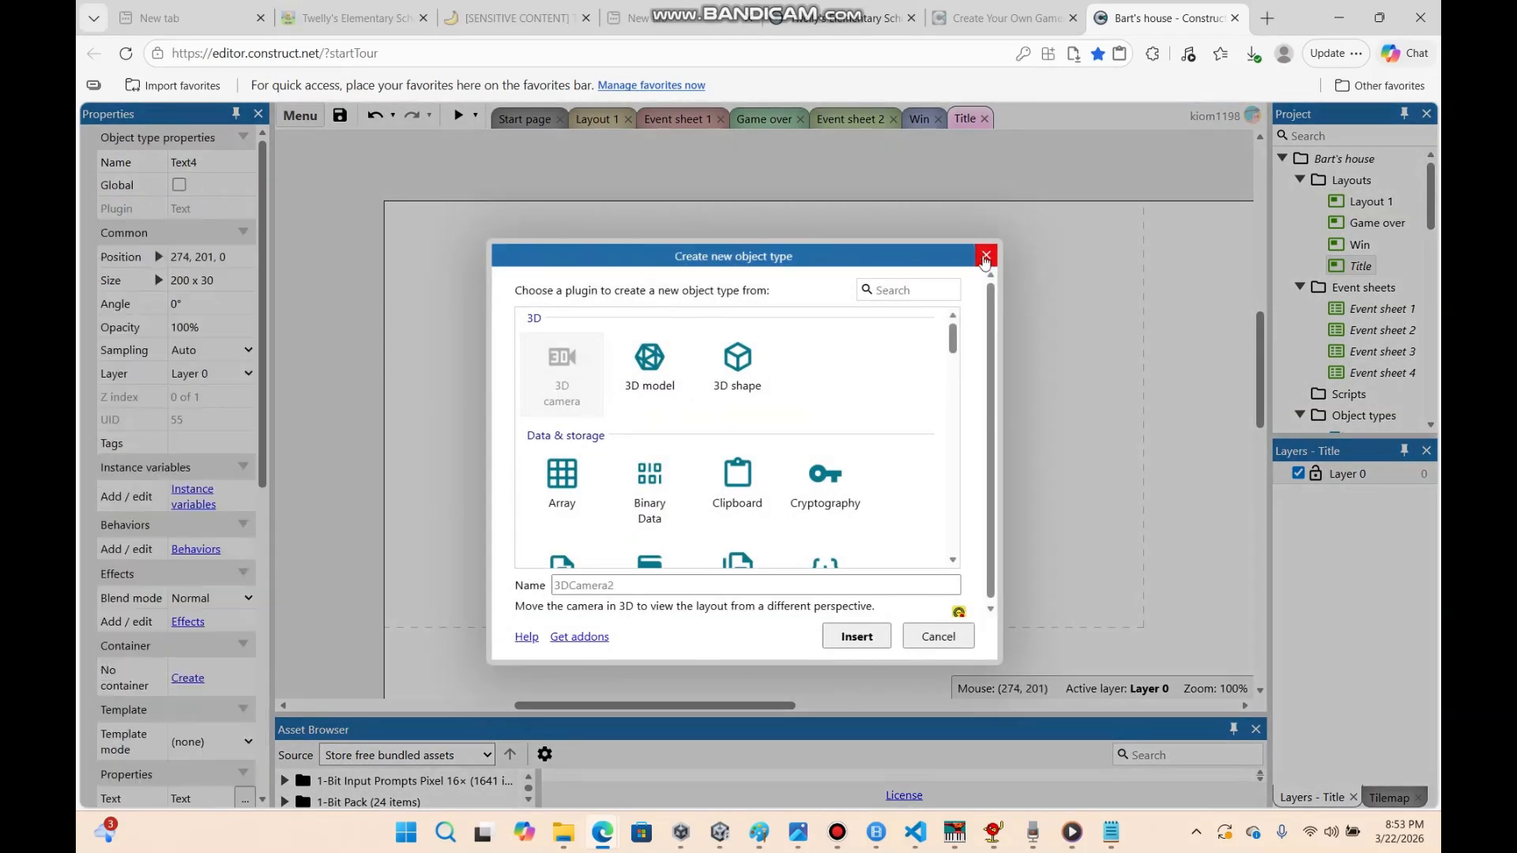
left_click(986, 255)
Set the new Text object's content to "Berts house (scary)"
double_click(754, 398)
key("BackSpace")
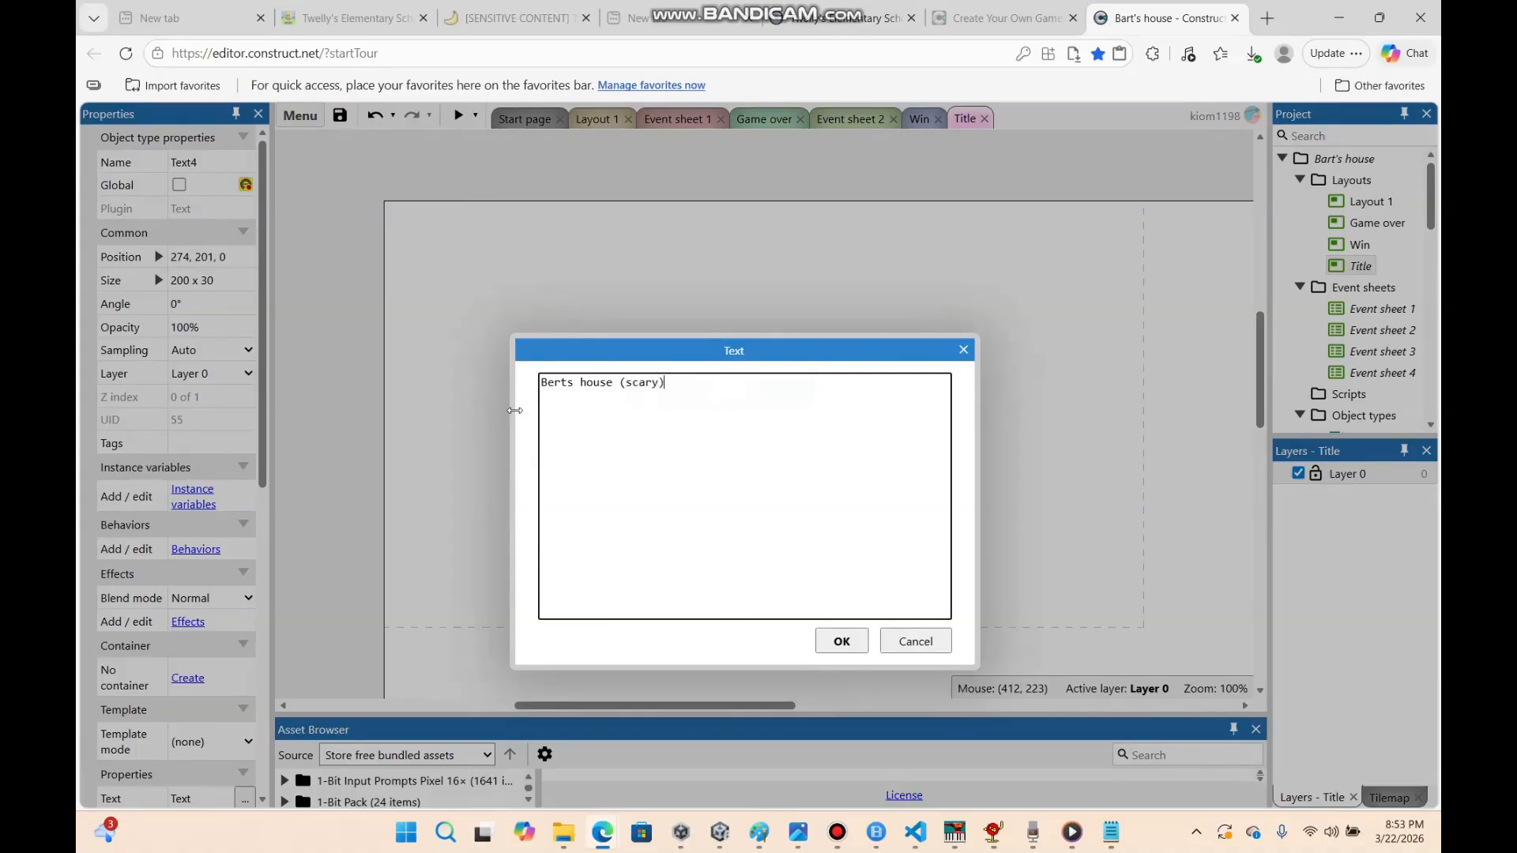
left_click(841, 642)
Insert a Button object into the Title layout and place it directly below the title text
left_click(655, 455)
right_click(653, 452)
left_click(684, 469)
left_click(908, 289)
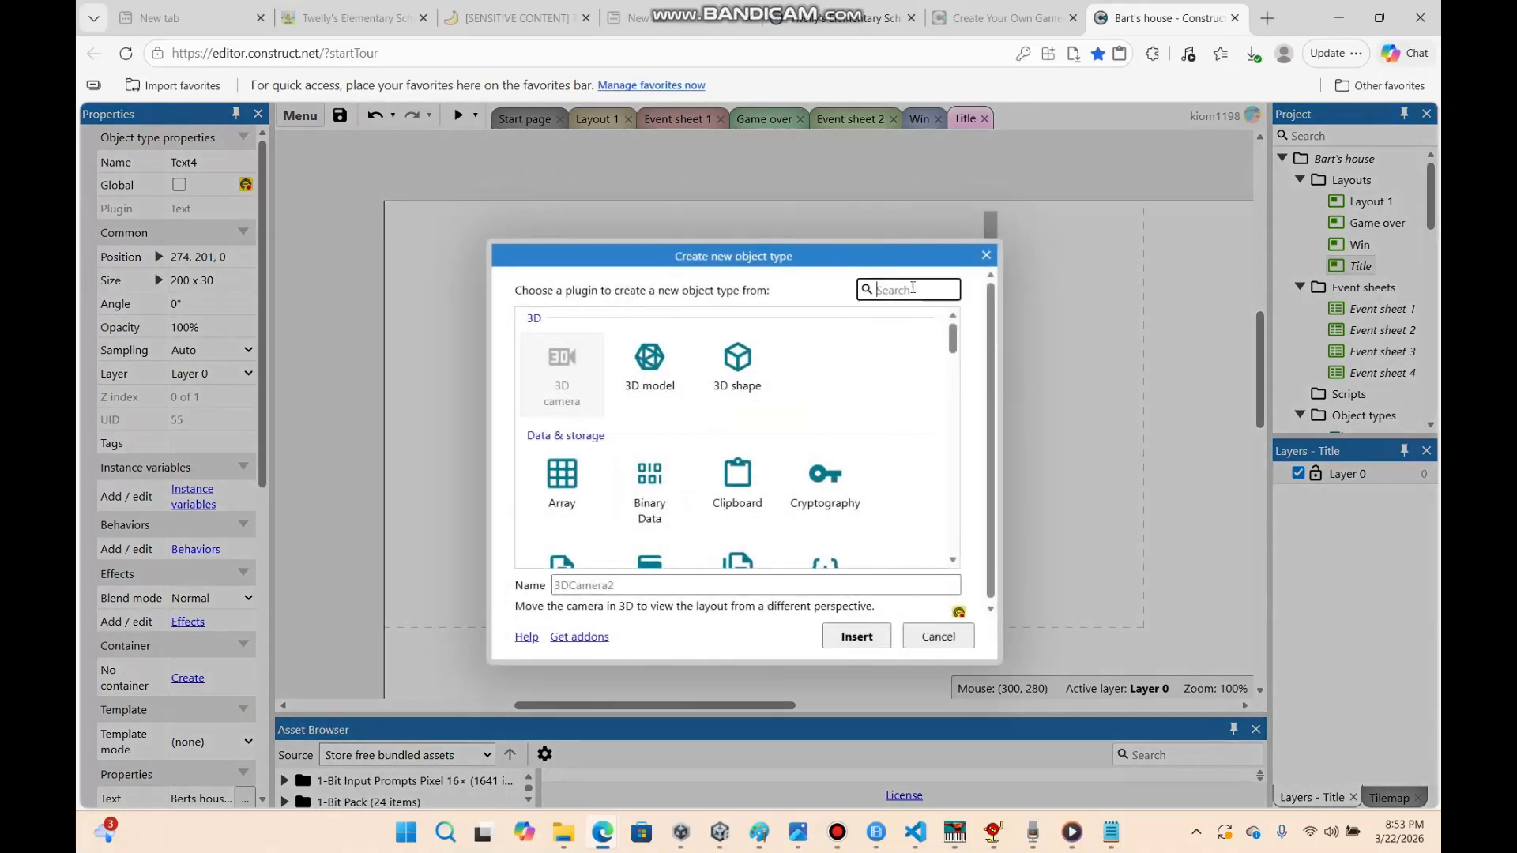
type("butt")
double_click(588, 377)
left_click(720, 464)
left_click_drag(721, 464, 662, 421)
left_click(938, 342)
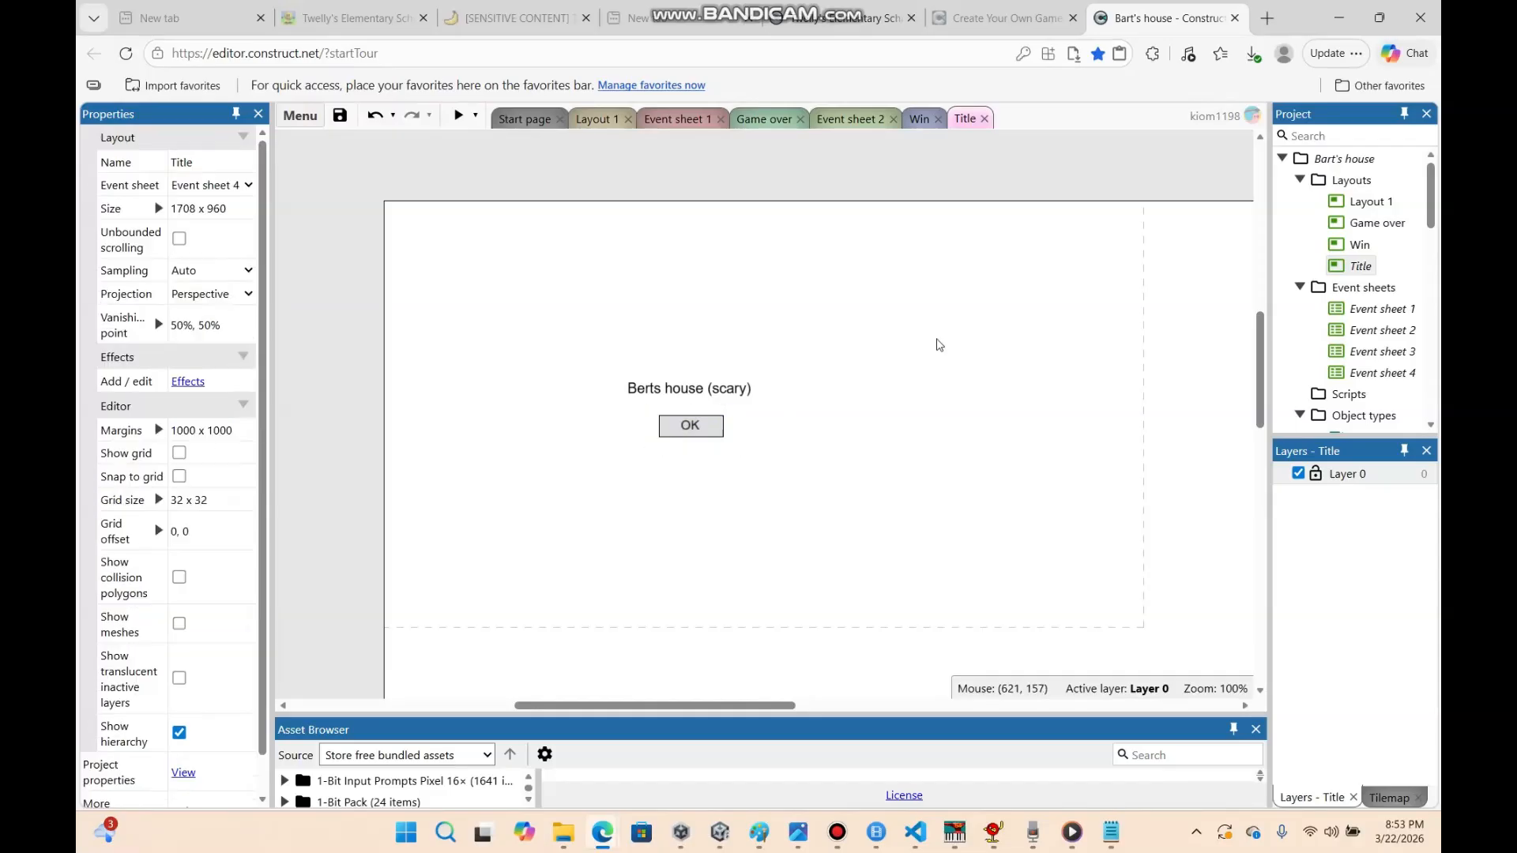
Open Event sheet 4 and add an event with the Button On clicked condition
double_click(1386, 373)
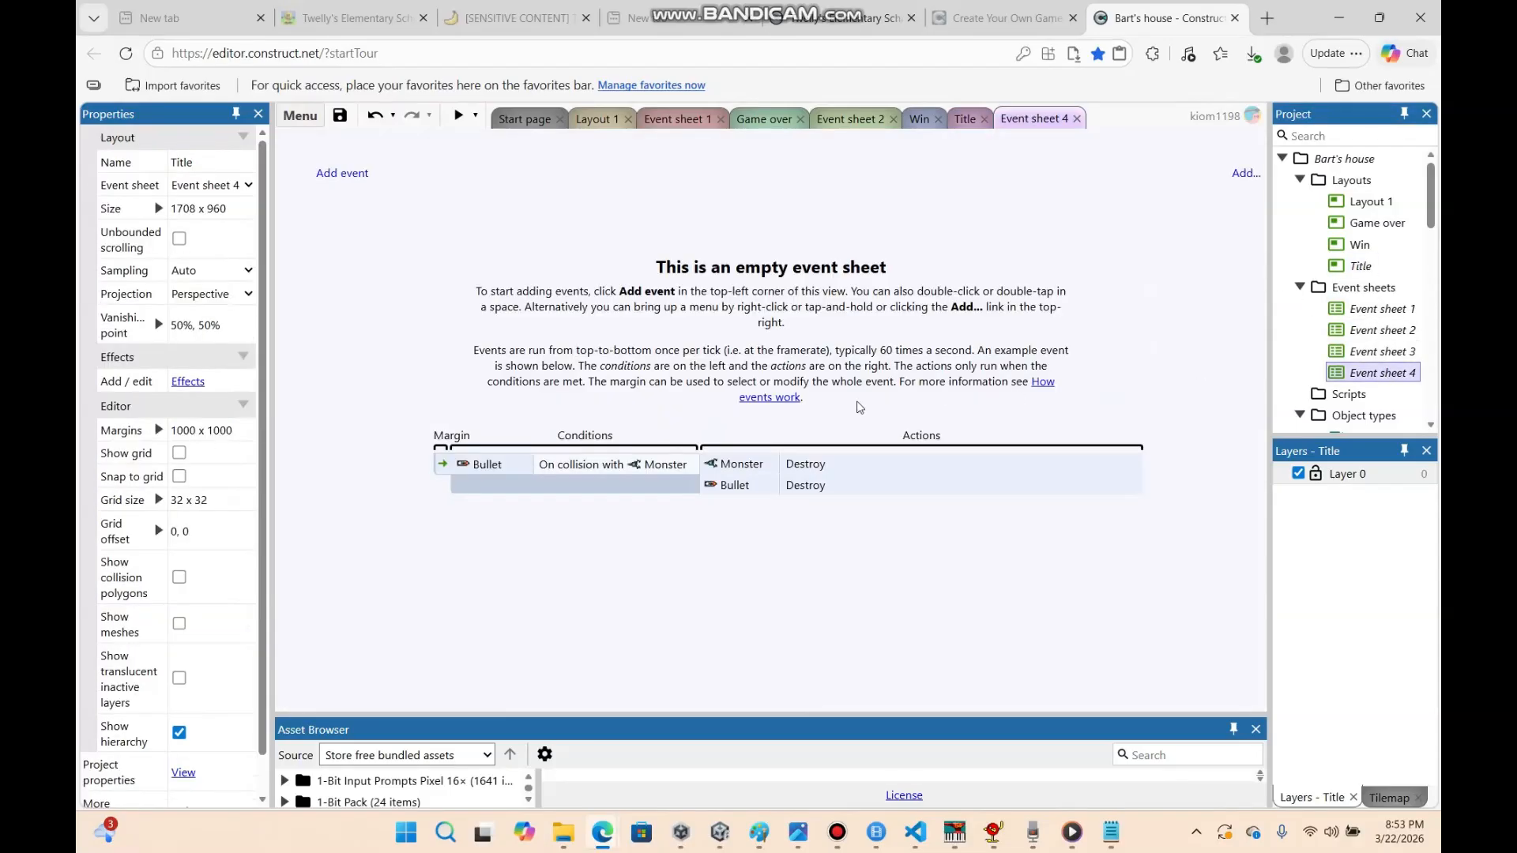
left_click(348, 173)
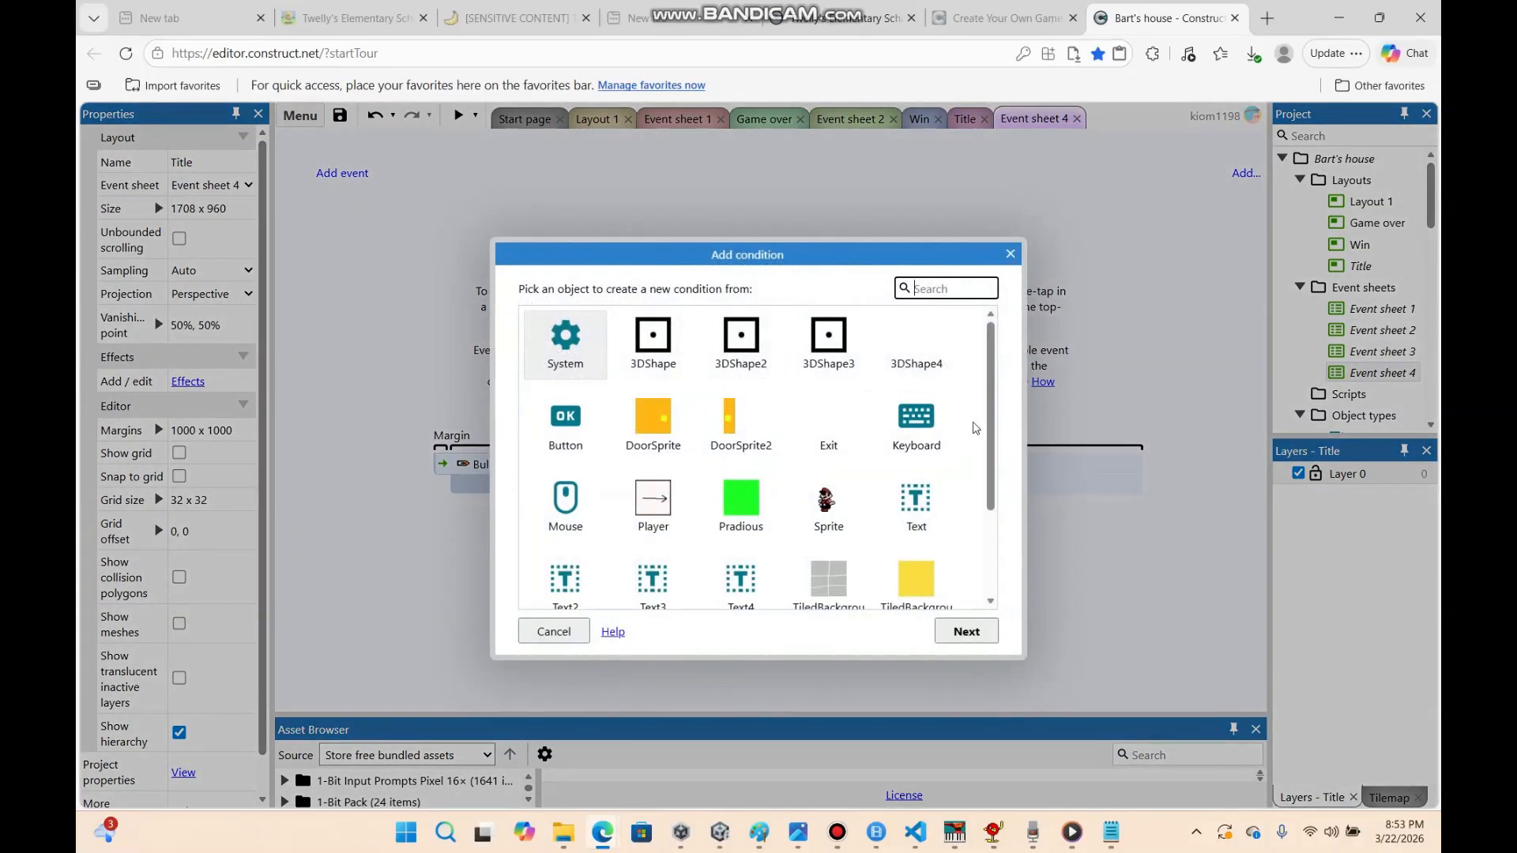
left_click_drag(992, 458, 990, 545)
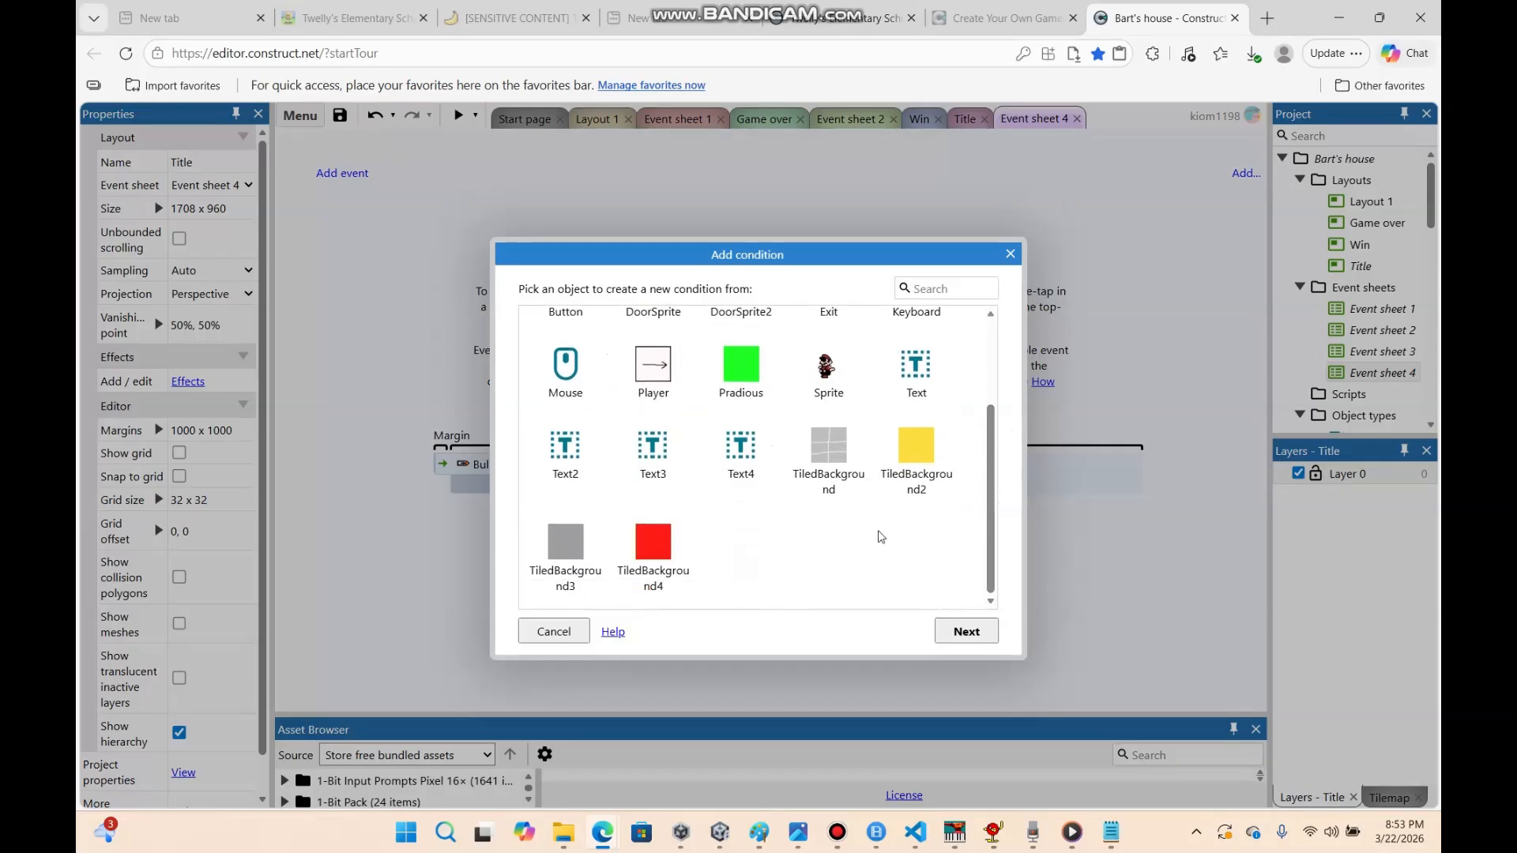
double_click(564, 316)
left_click(690, 382)
double_click(689, 382)
Add a System Go to layout action to the button event, targeting Layout 1
left_click(612, 145)
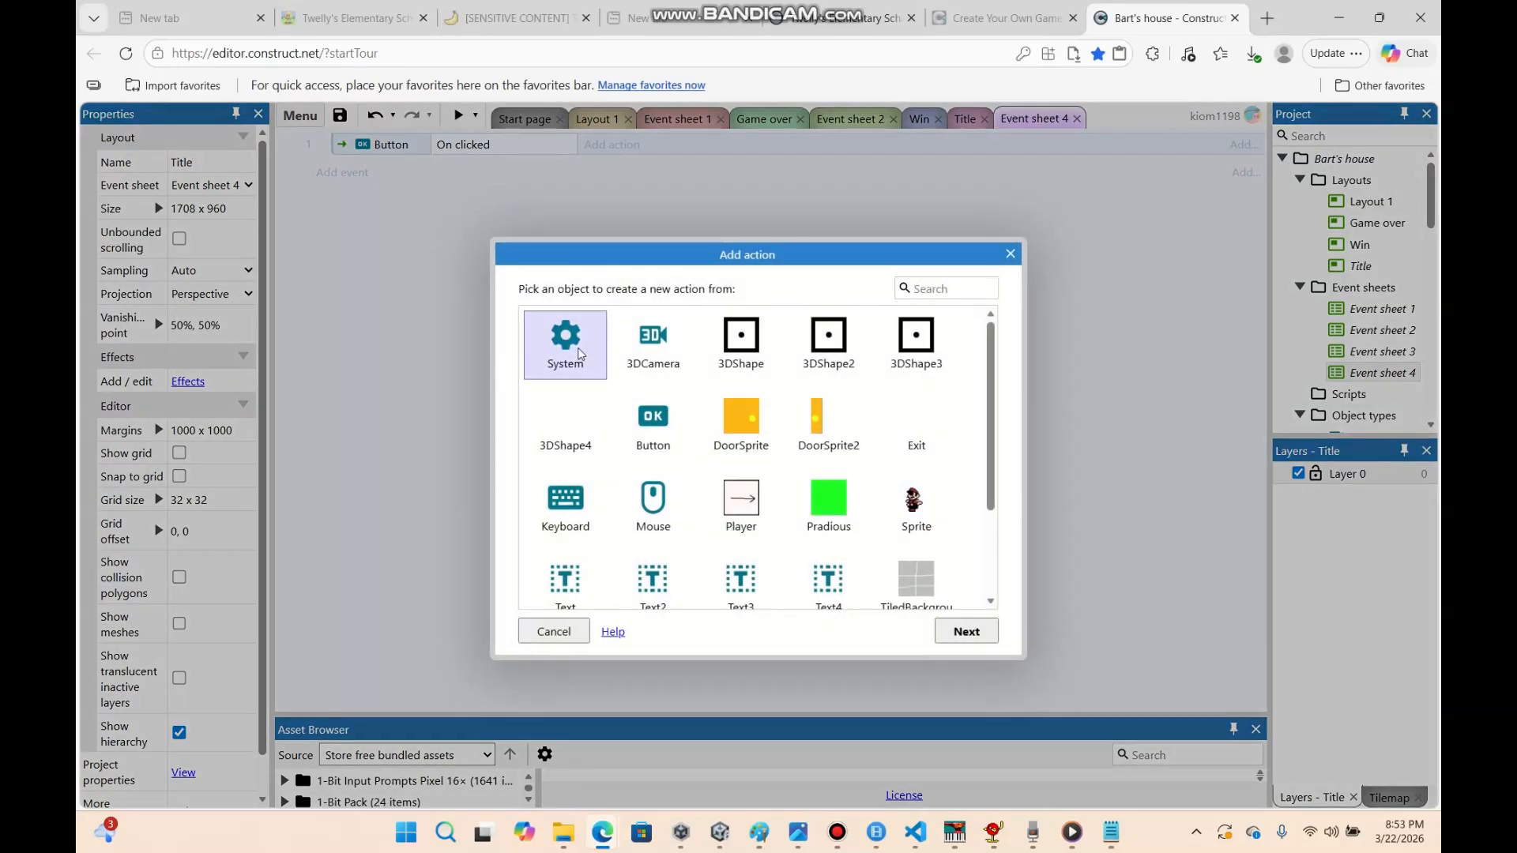
double_click(562, 339)
type("go")
double_click(616, 535)
left_click(778, 464)
left_click(730, 510)
left_click(925, 612)
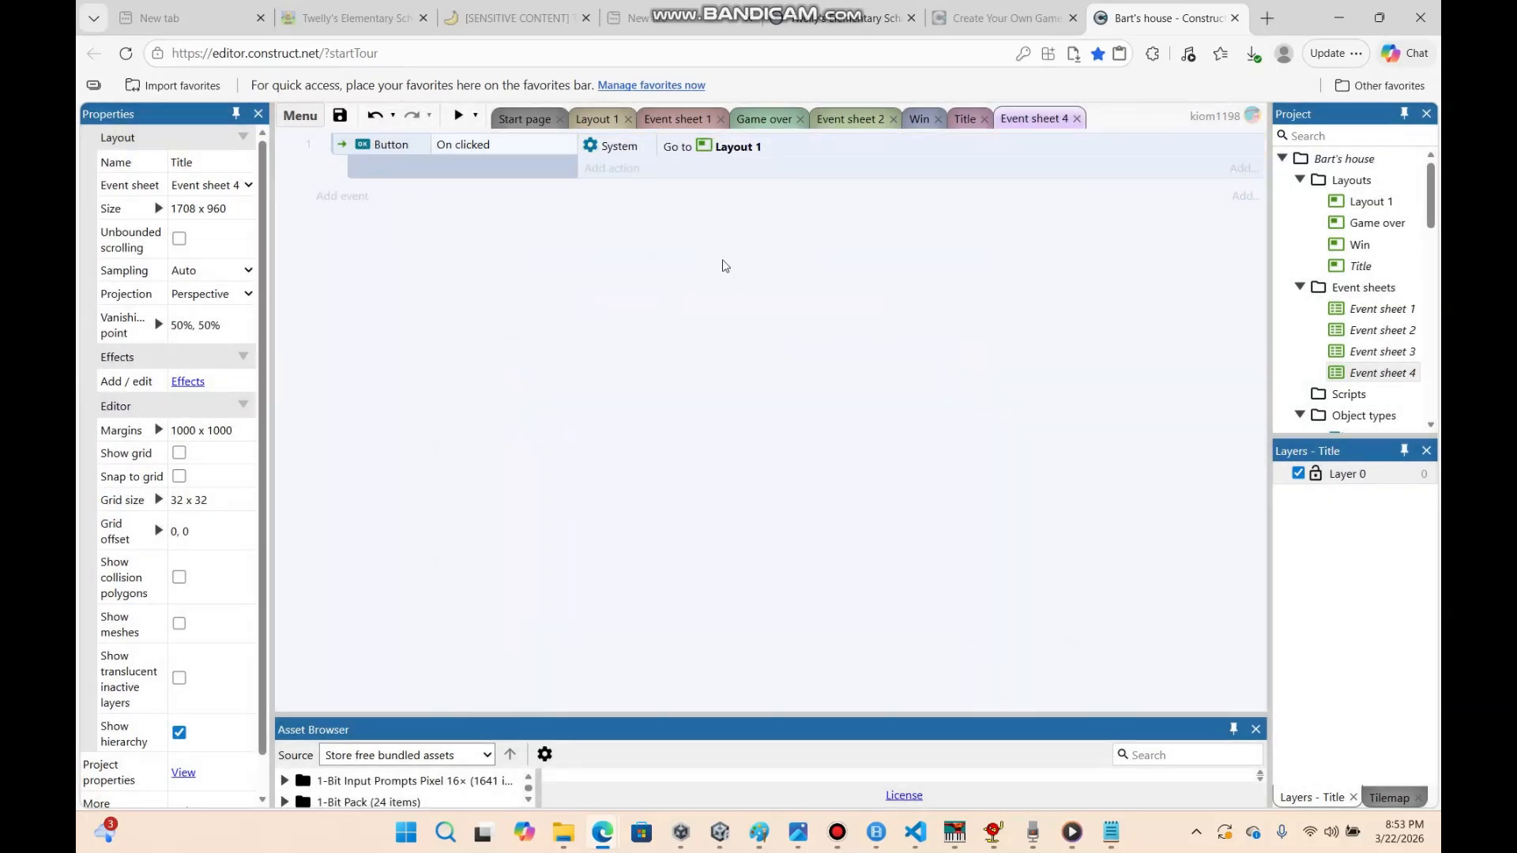
Set the project's first layout to Title
left_click(1357, 161)
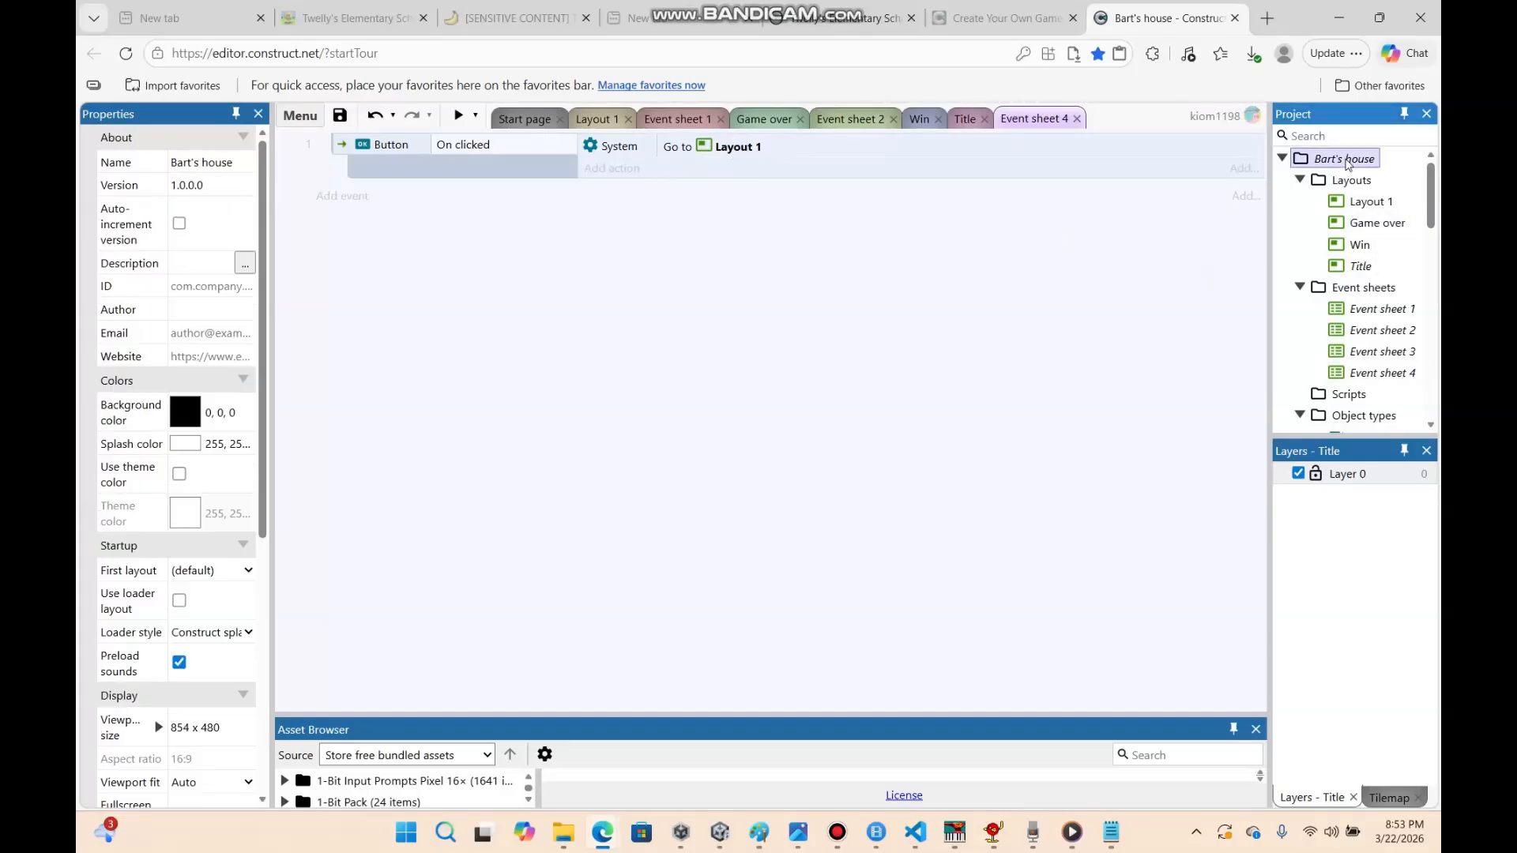
left_click(233, 571)
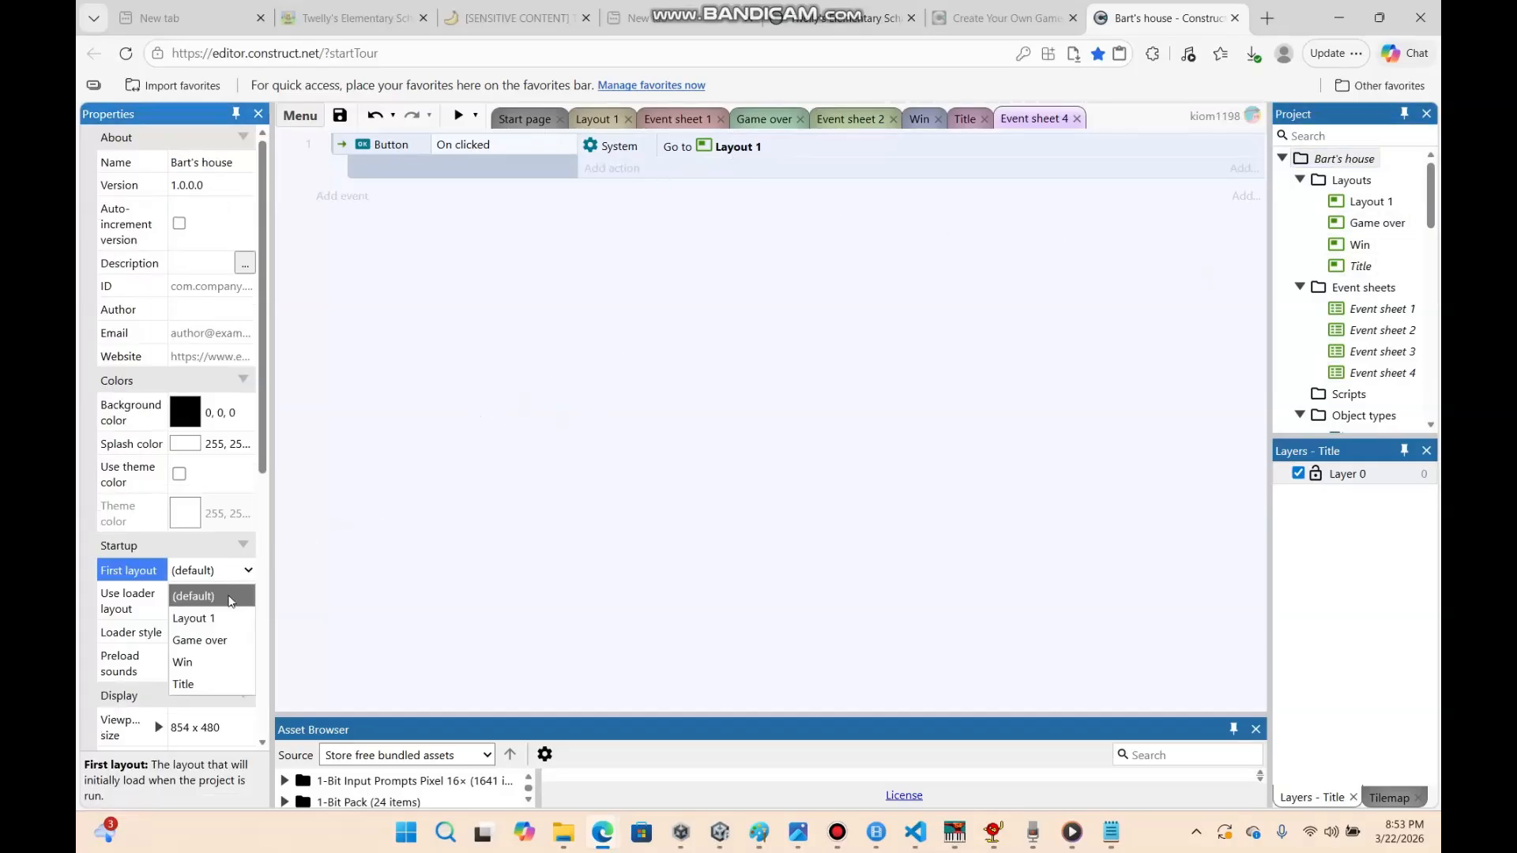
left_click(228, 682)
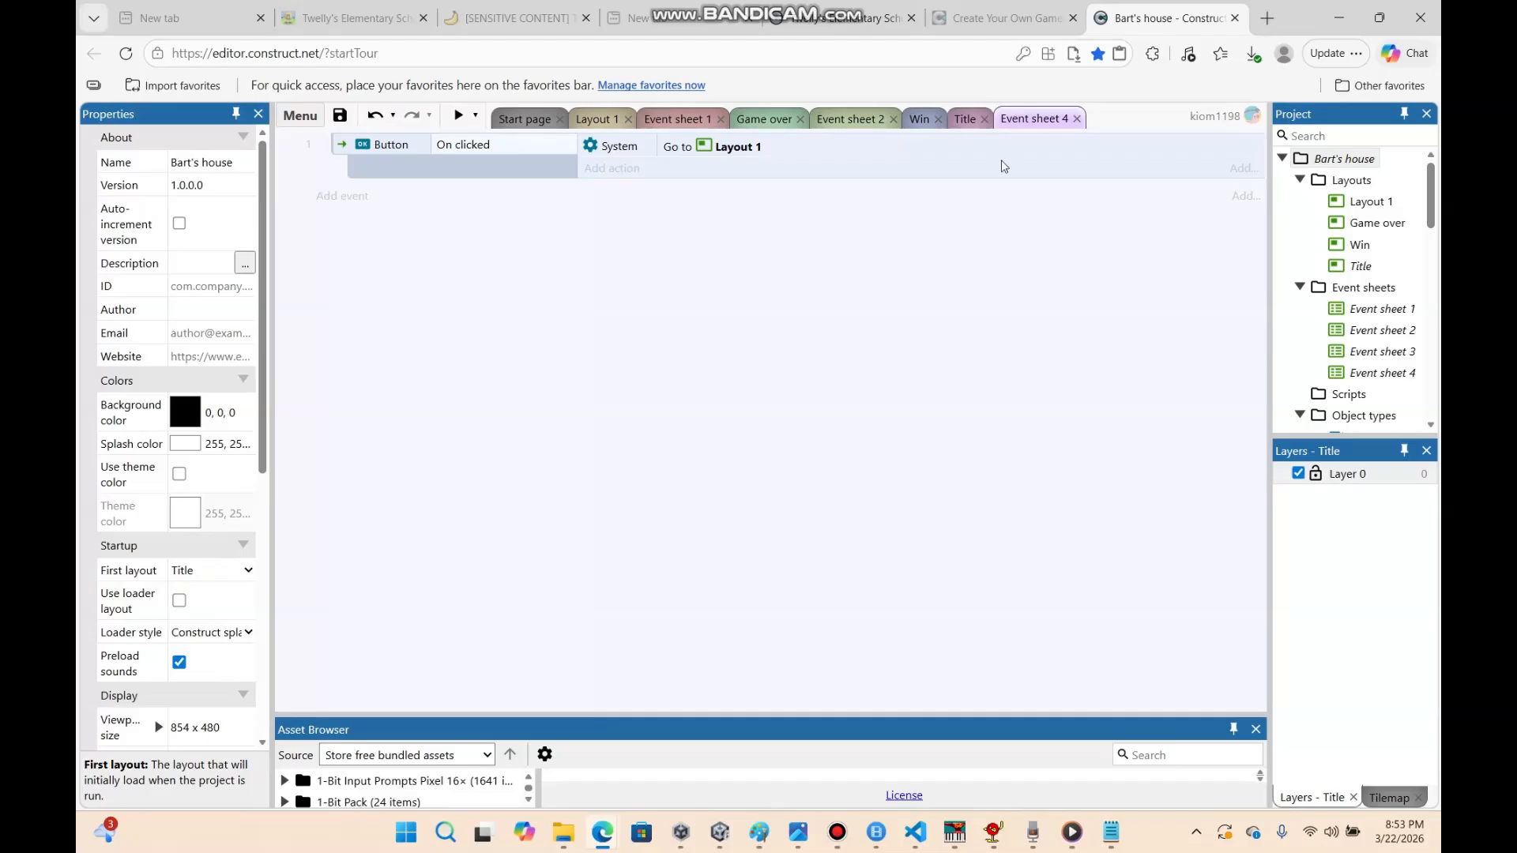
Preview the Title layout, start the game with its OK button, walk forward briefly, and minimize the preview window
left_click(963, 120)
left_click(458, 116)
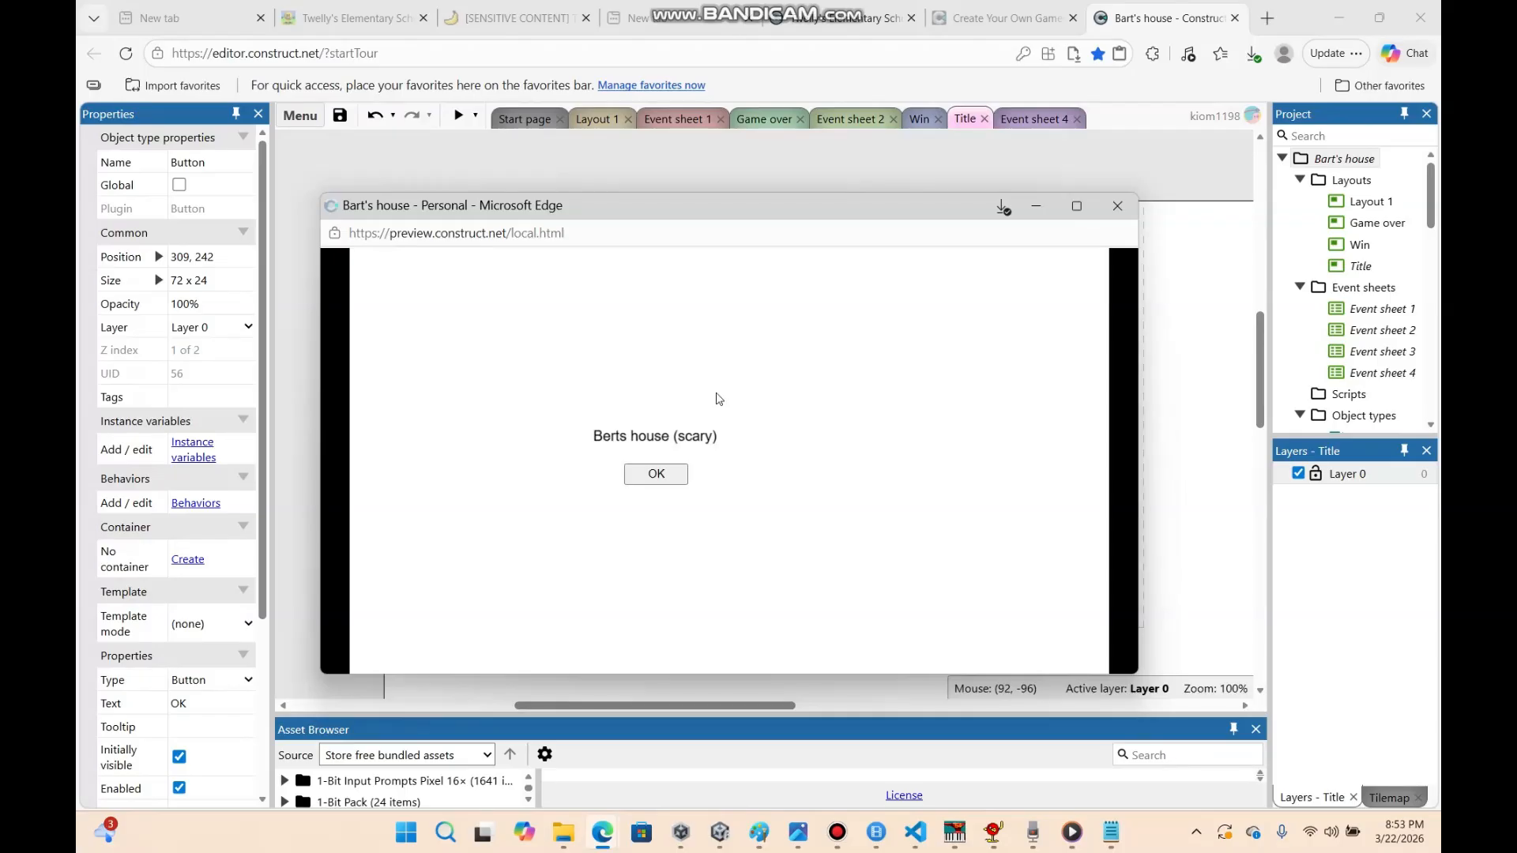
left_click(668, 474)
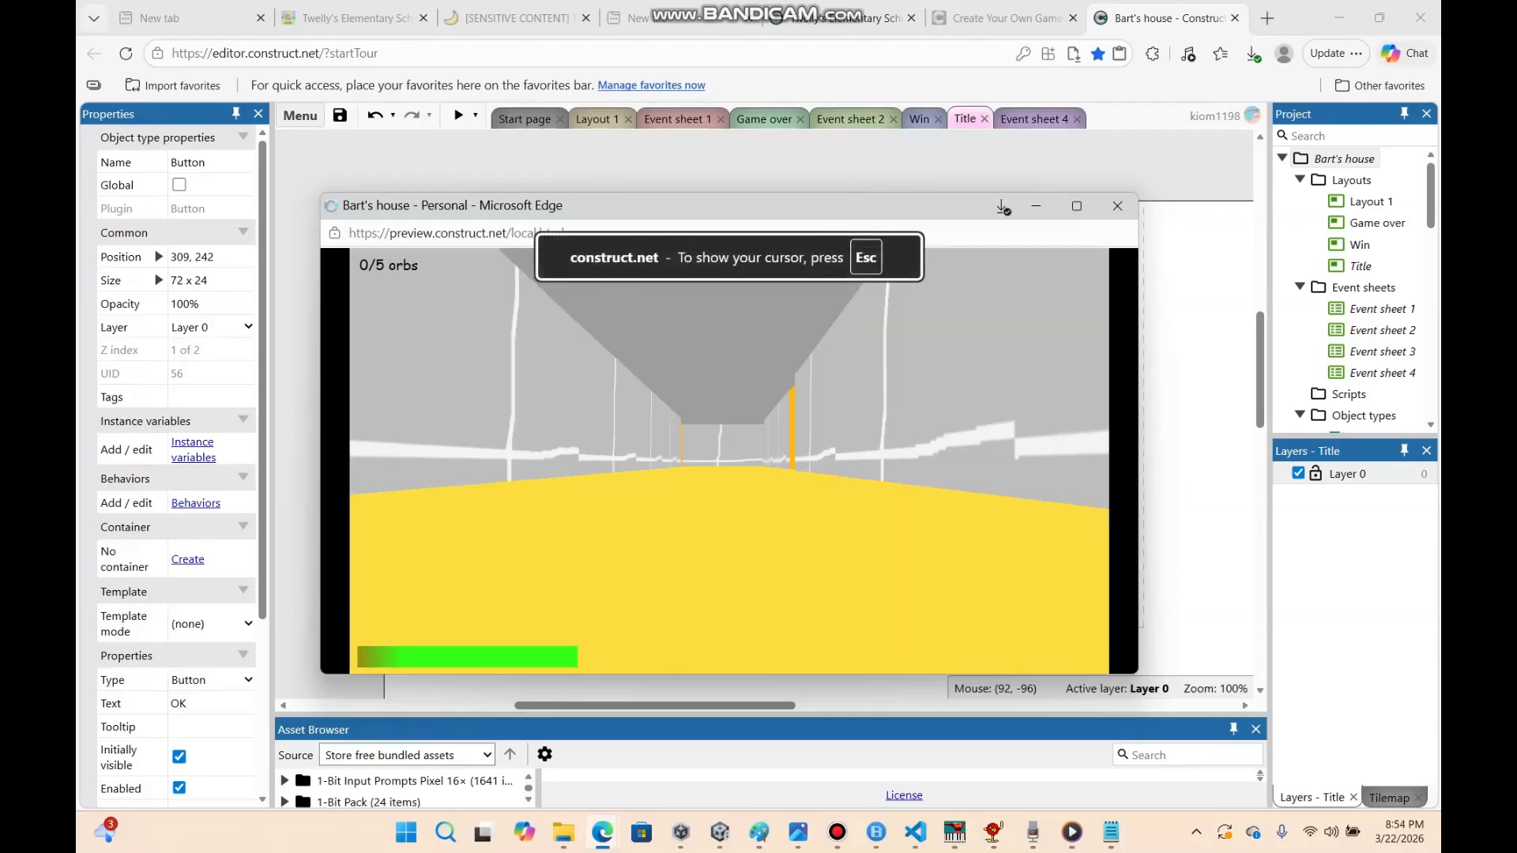
key("w")
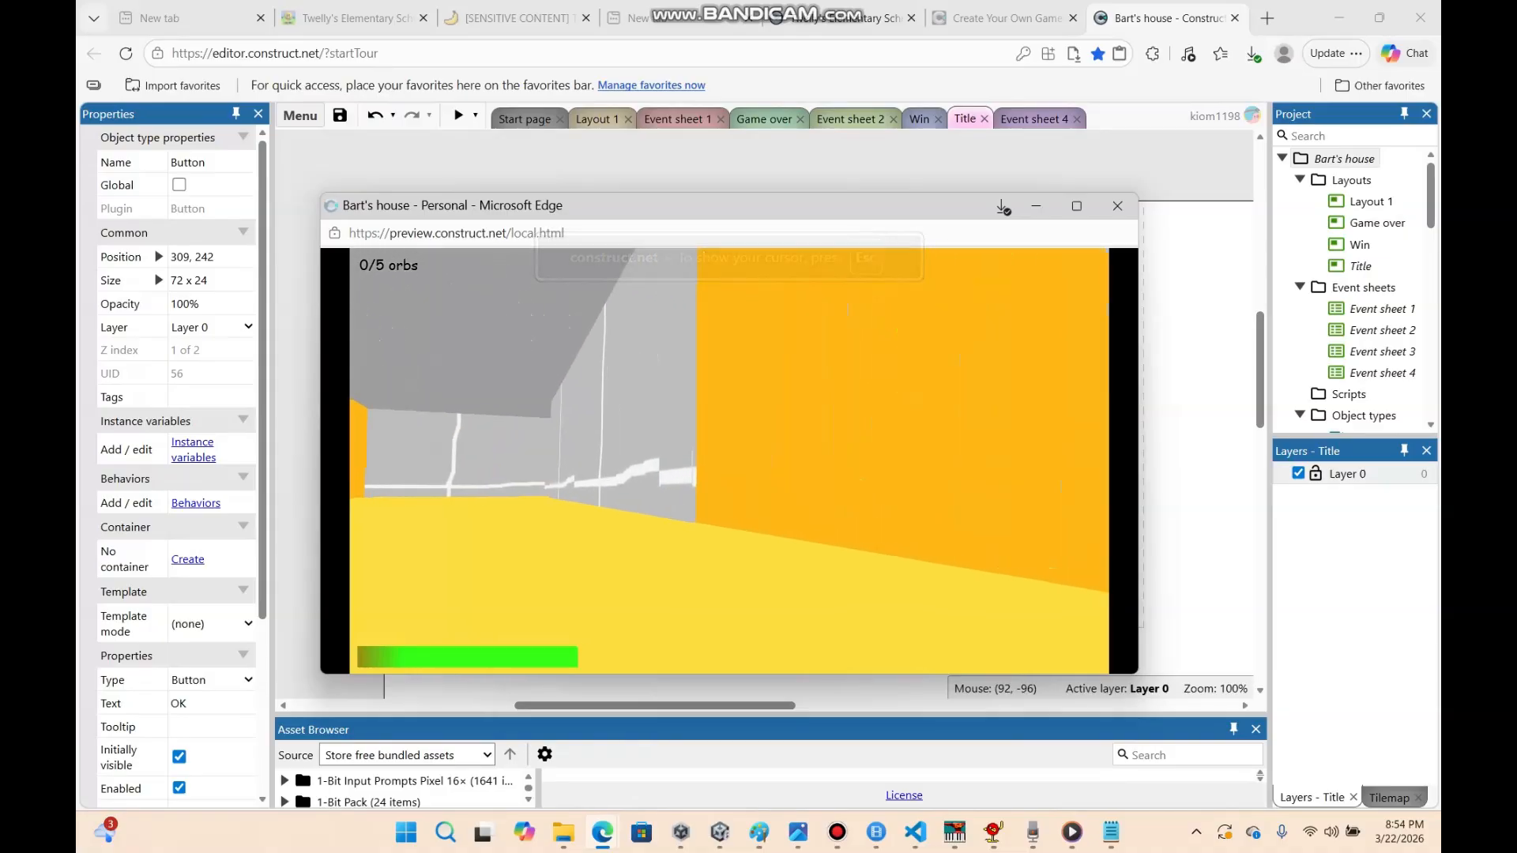
key("Escape")
left_click(1036, 206)
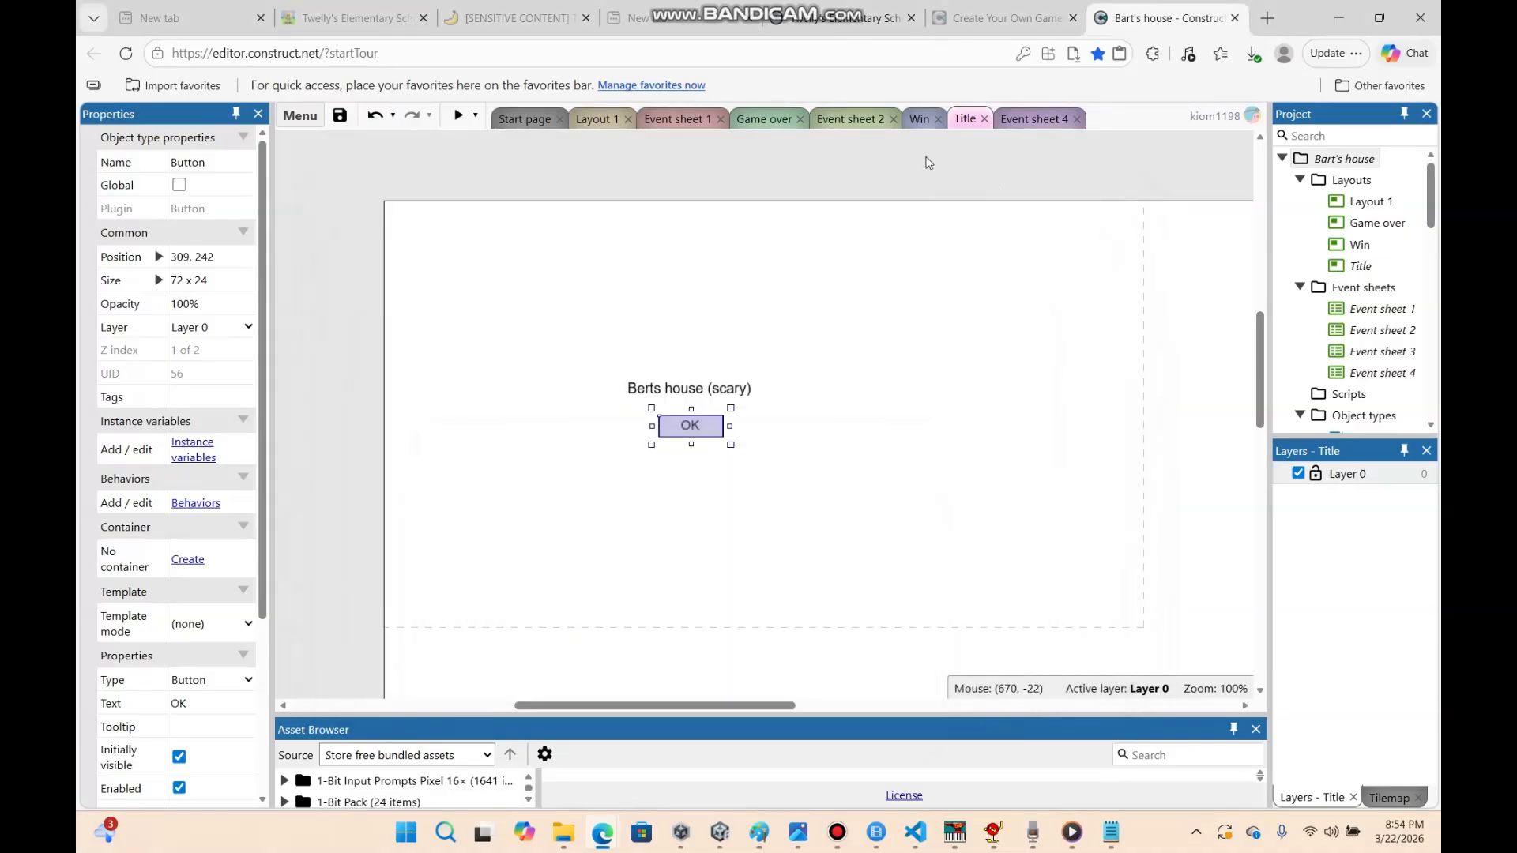
In Event sheet 2, change the Go to layout action after the 2-second wait to target Title
left_click(843, 120)
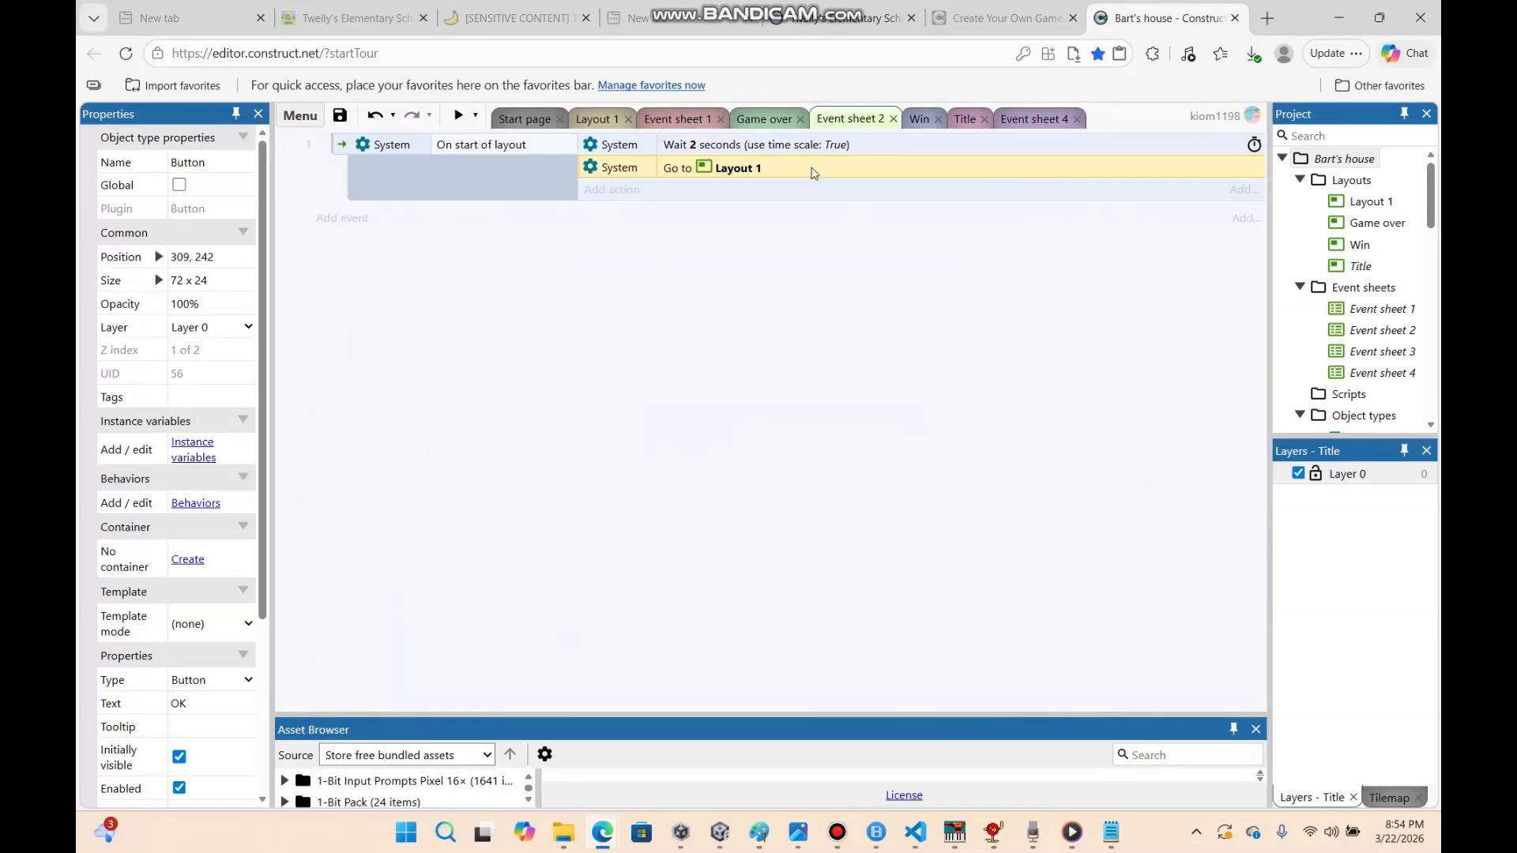
double_click(814, 172)
left_click(735, 464)
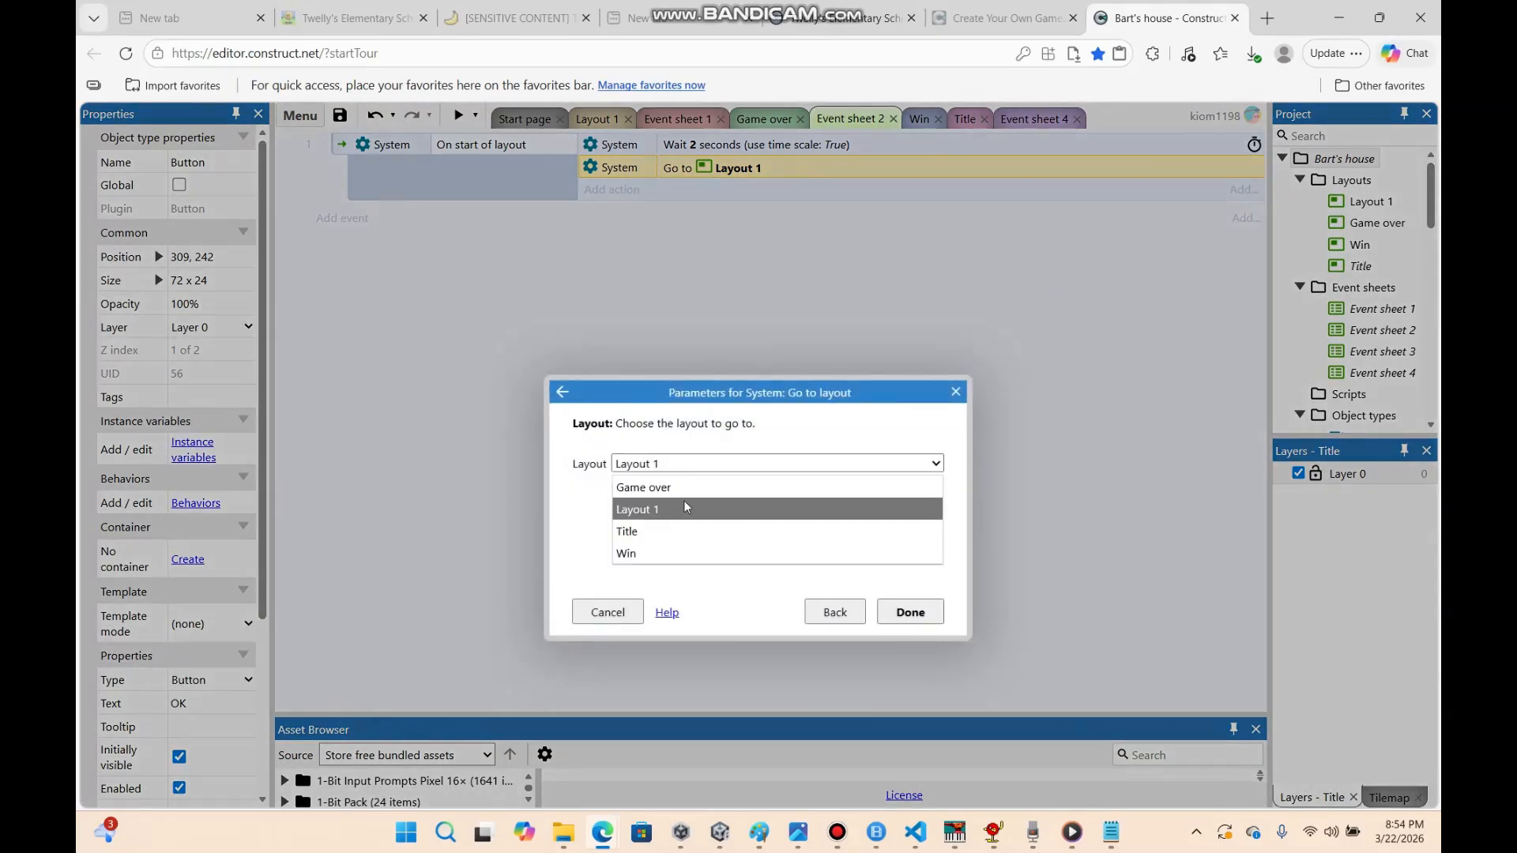
left_click(717, 531)
left_click(910, 612)
left_click(594, 119)
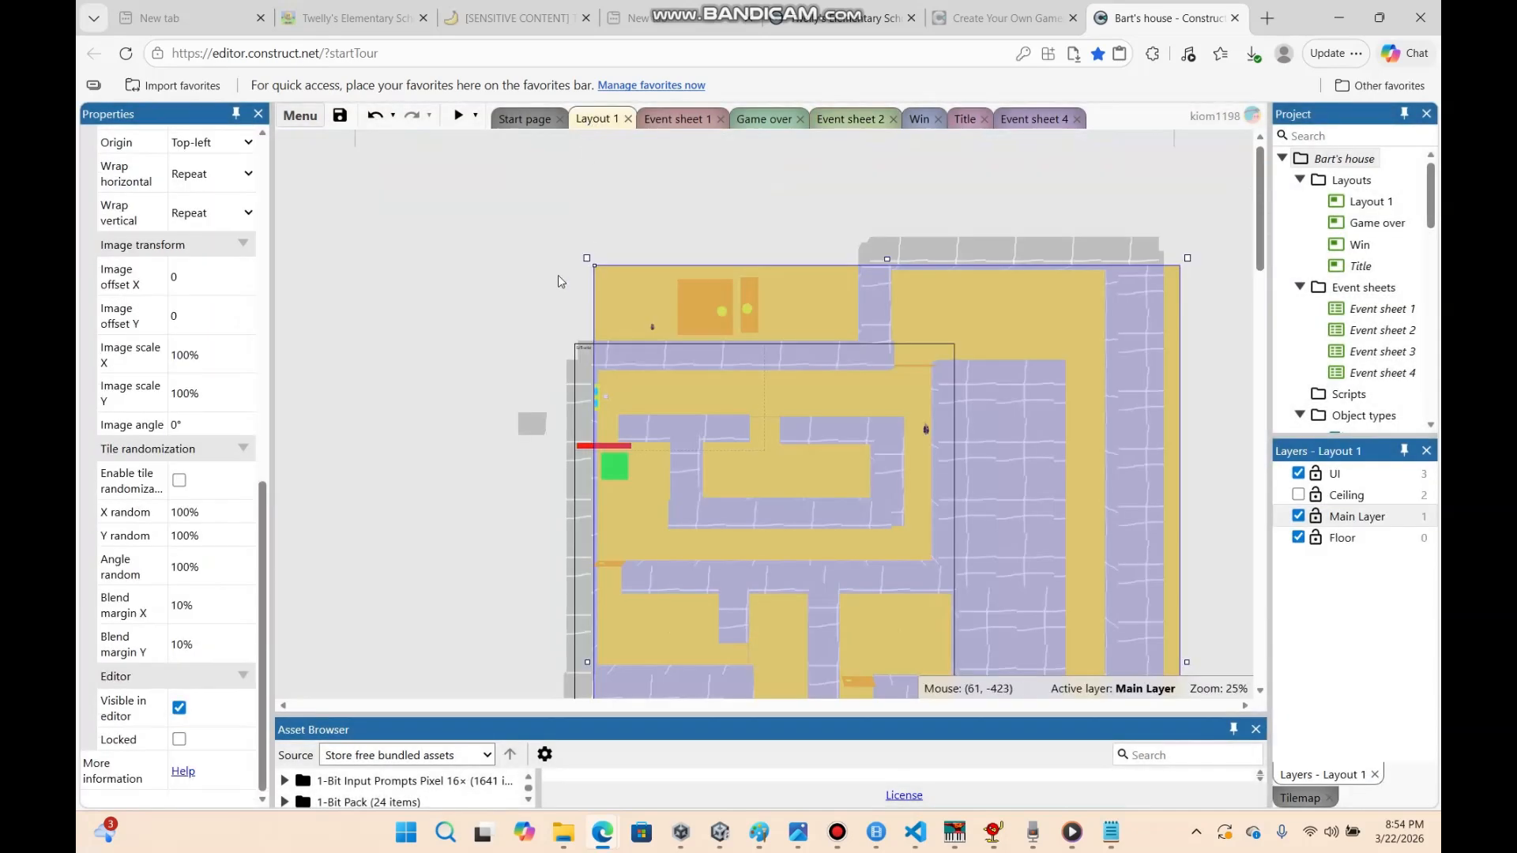
left_click(837, 831)
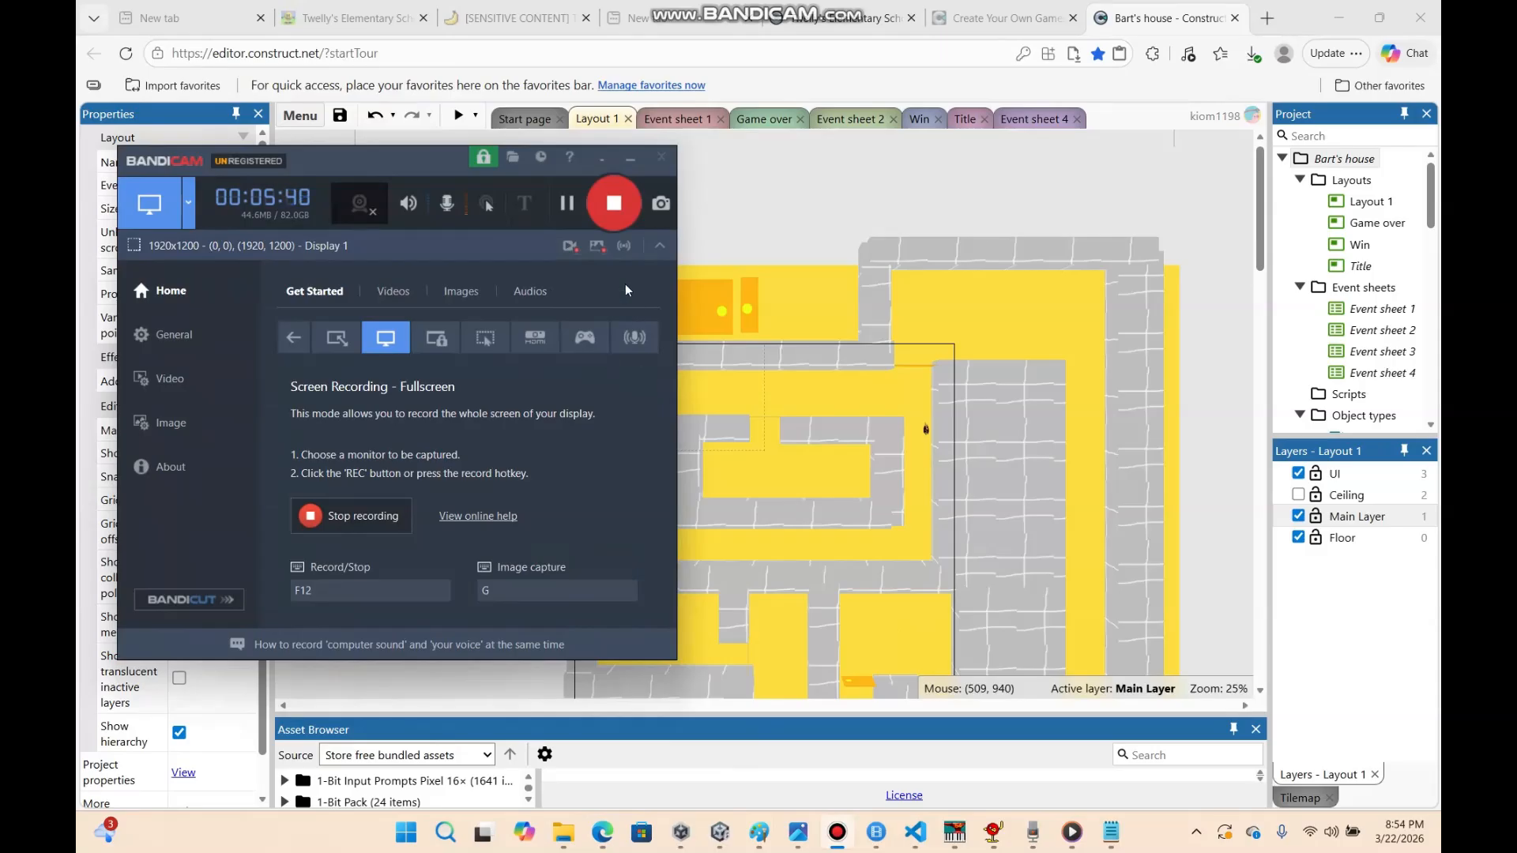